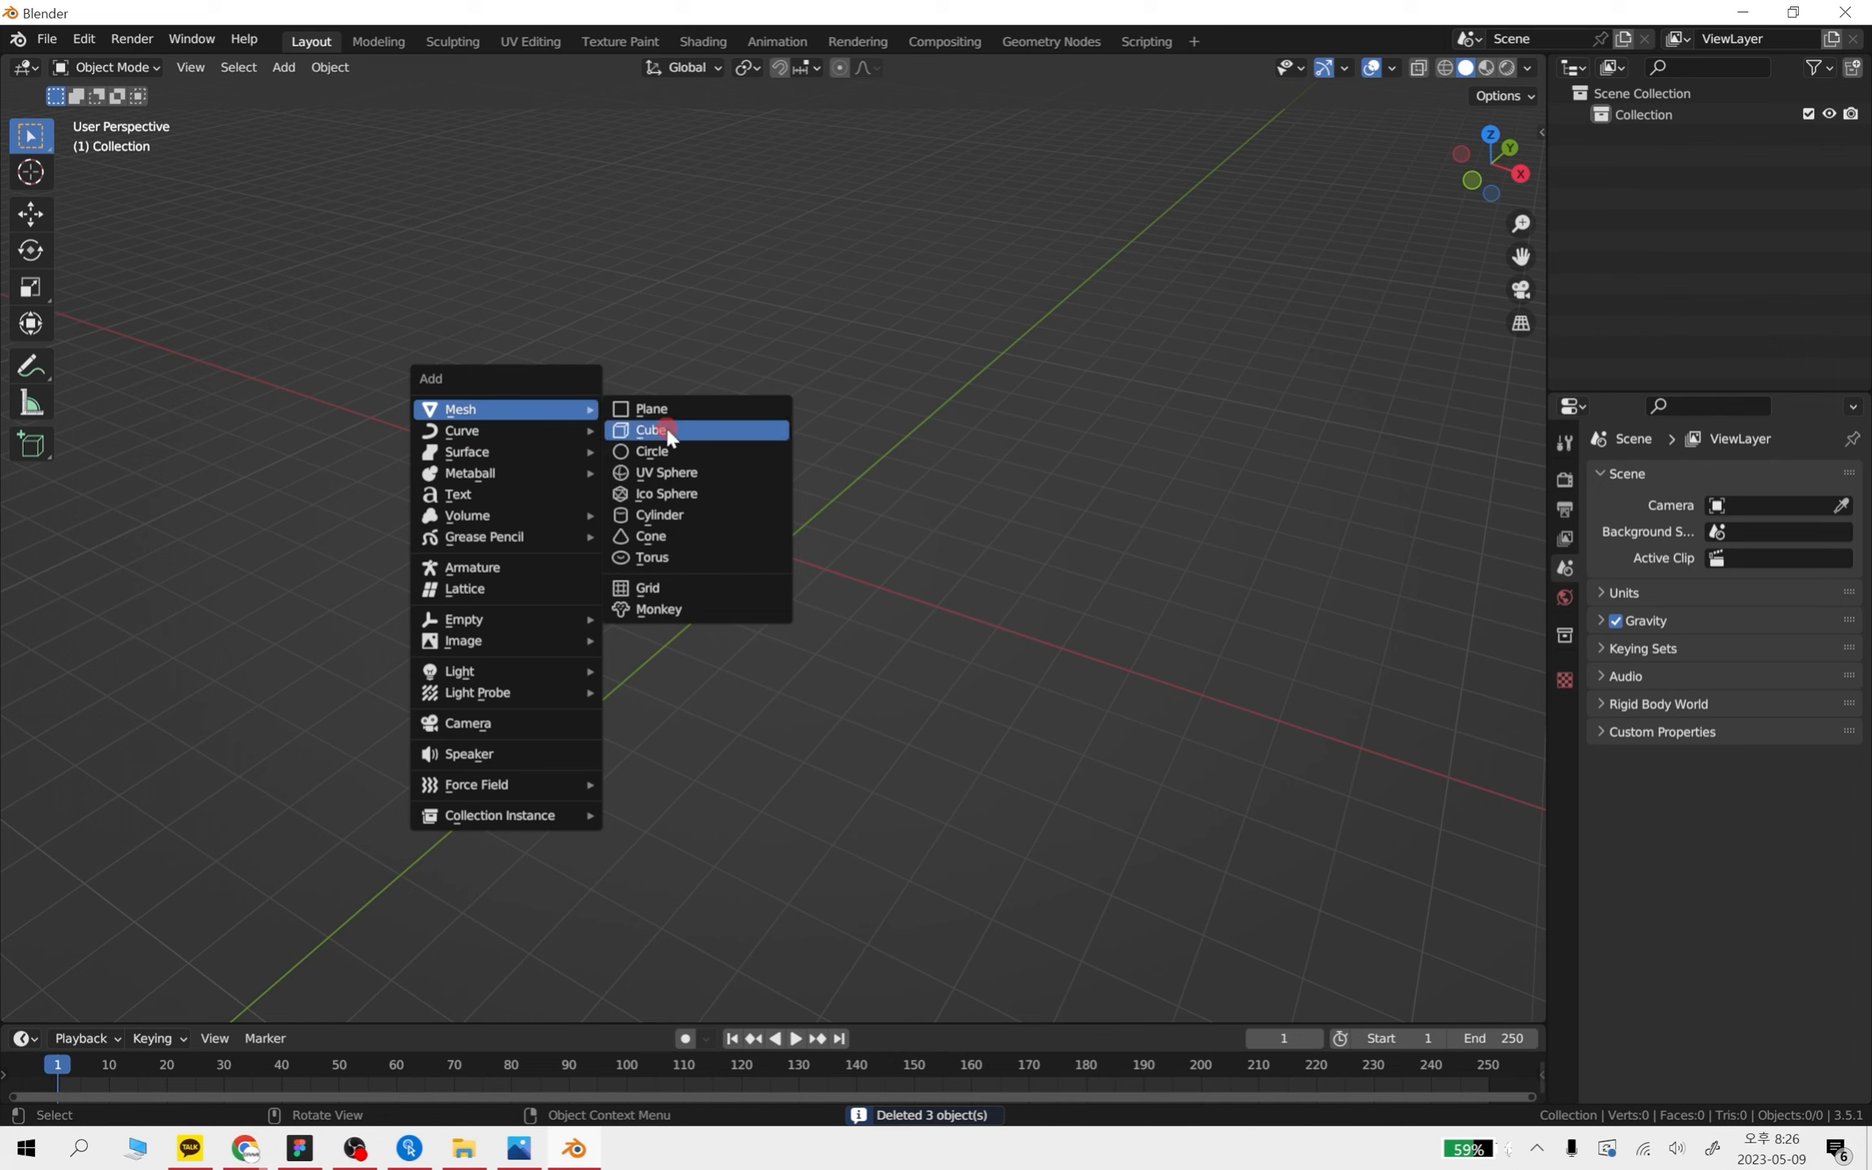
- Add a cube mesh to the empty scene and scale it up uniformly to about 2.273
left_click(677, 428)
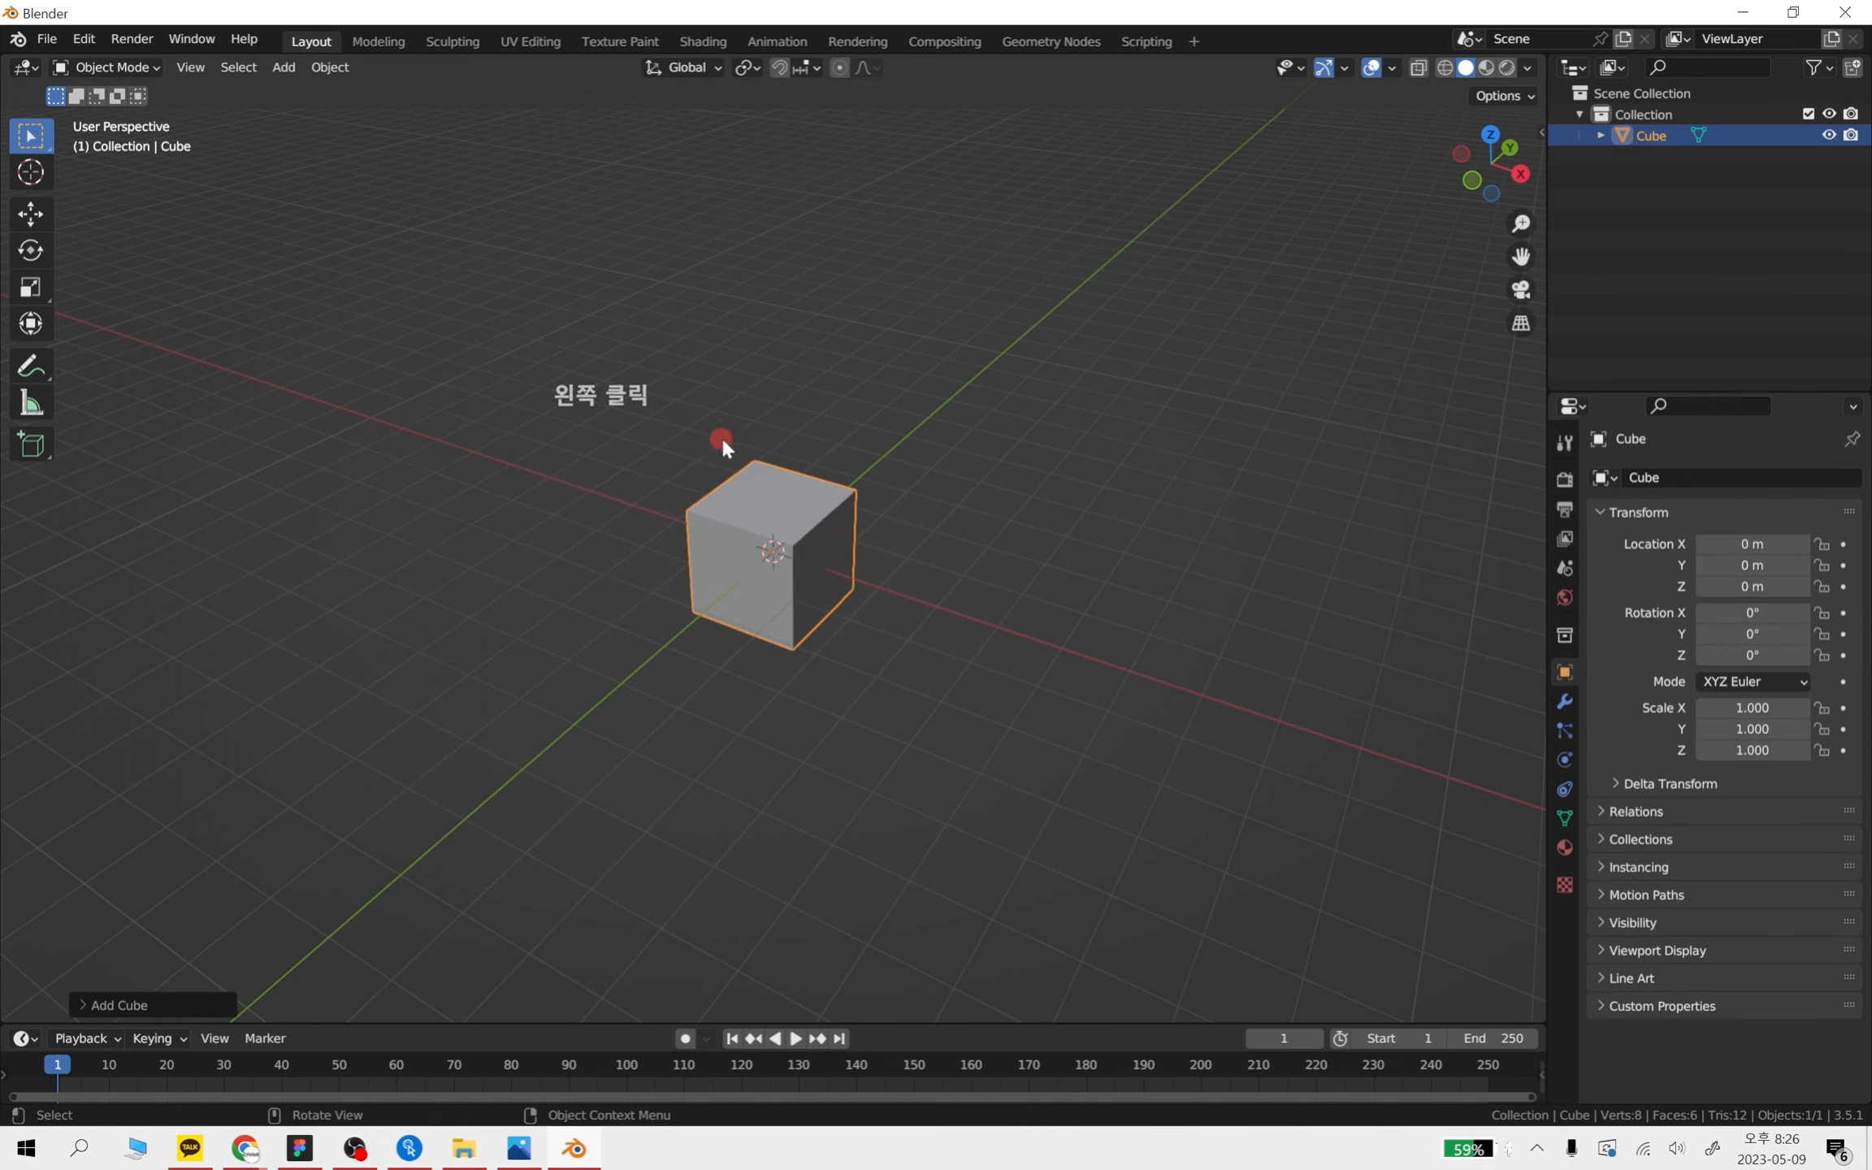
key("s")
left_click(1148, 543)
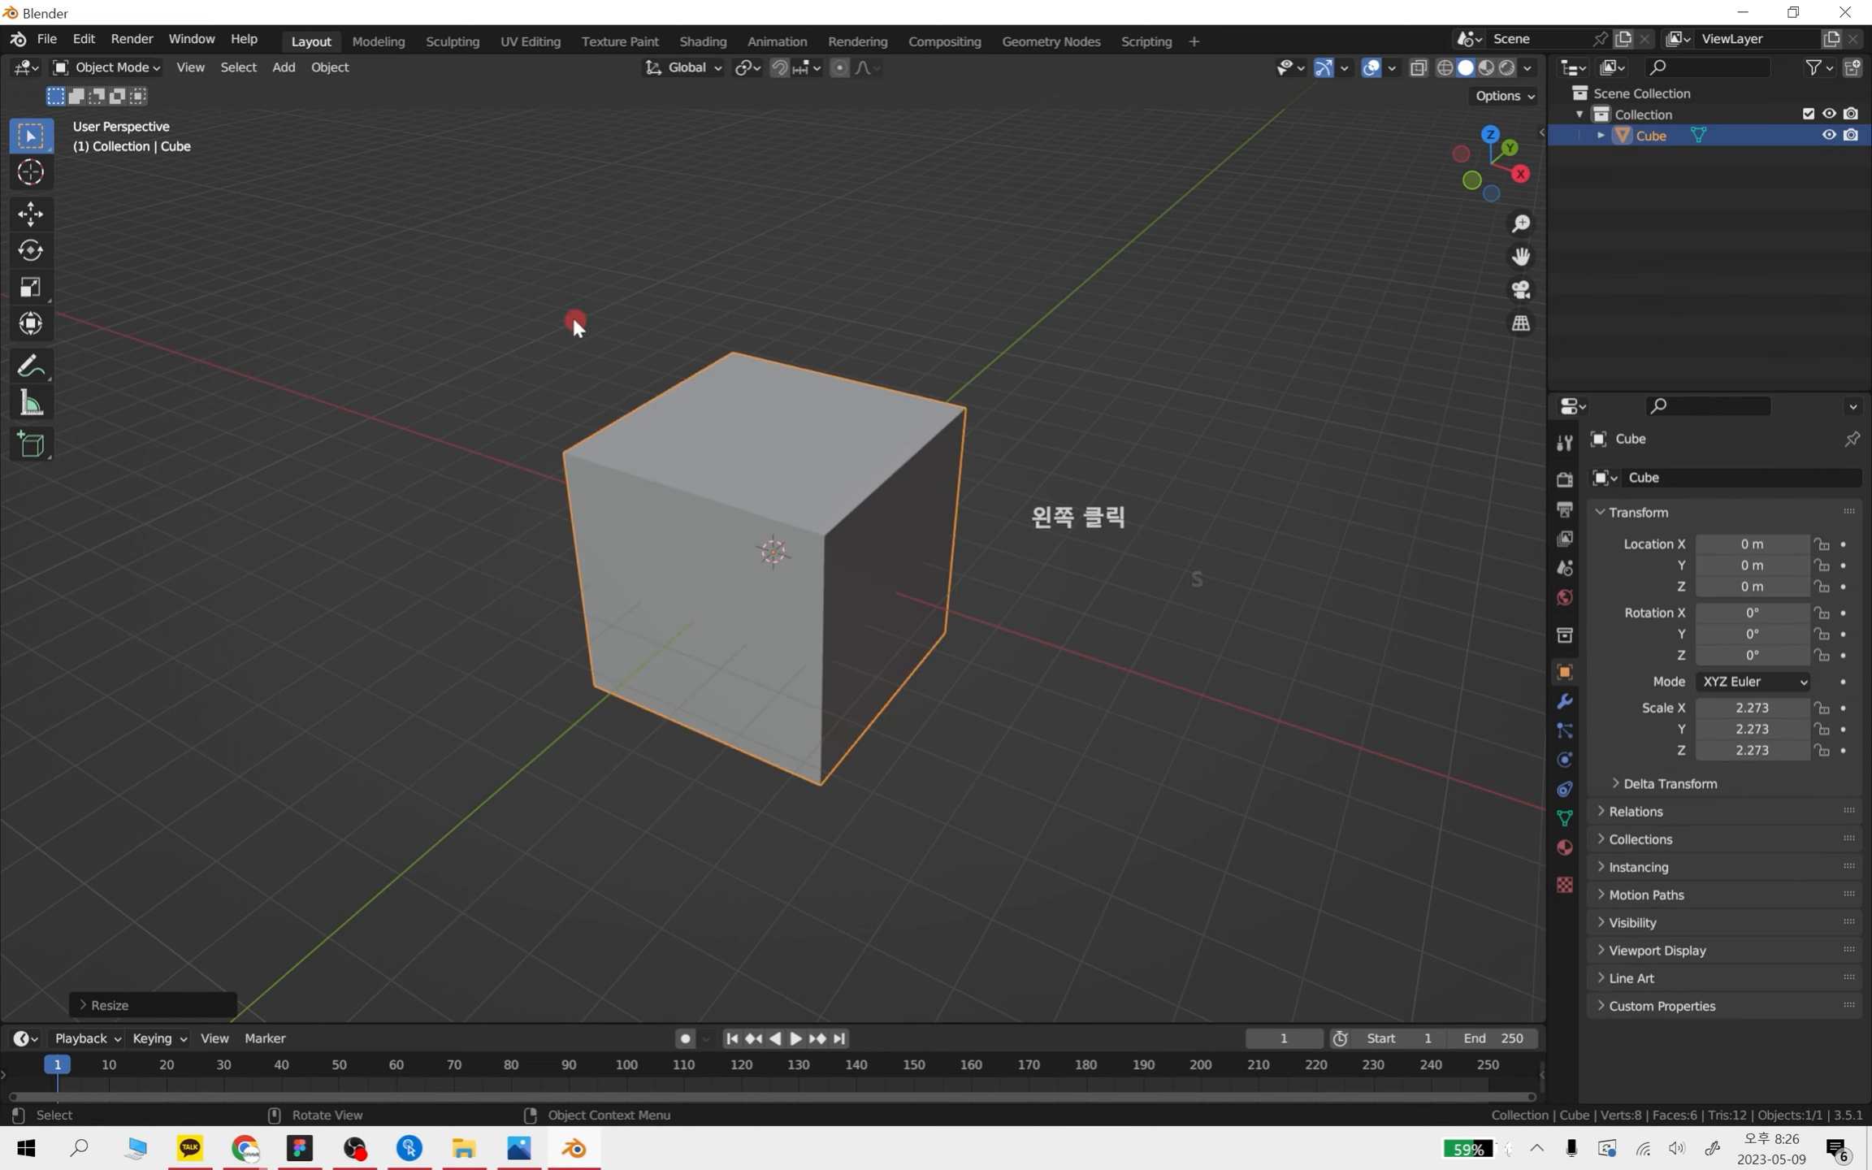
- Switch the cube from Object Mode to Edit Mode
left_click(136, 68)
key("Tab")
middle_click_drag(1217, 689, 877, 569)
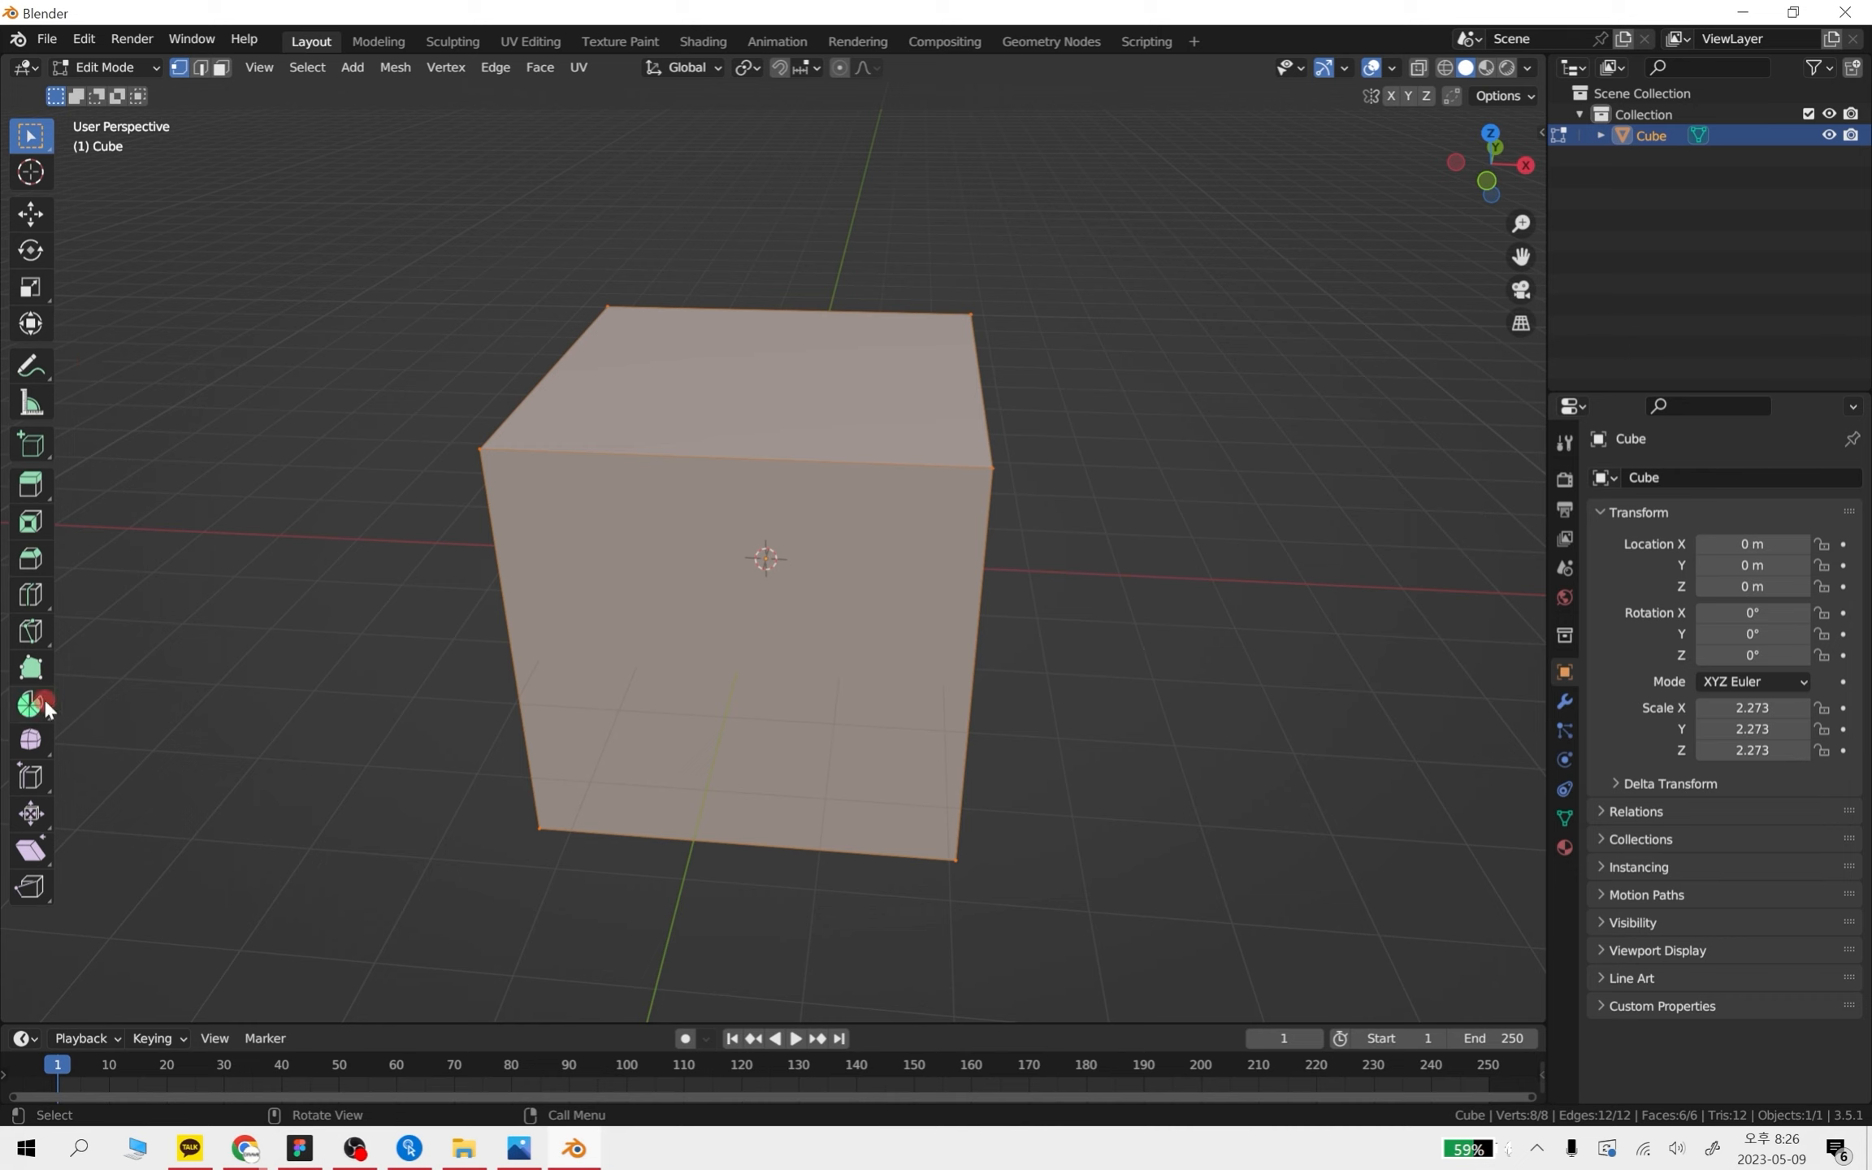
- Try the Smooth tool on all of the cube's vertices and undo the result
left_click(40, 741)
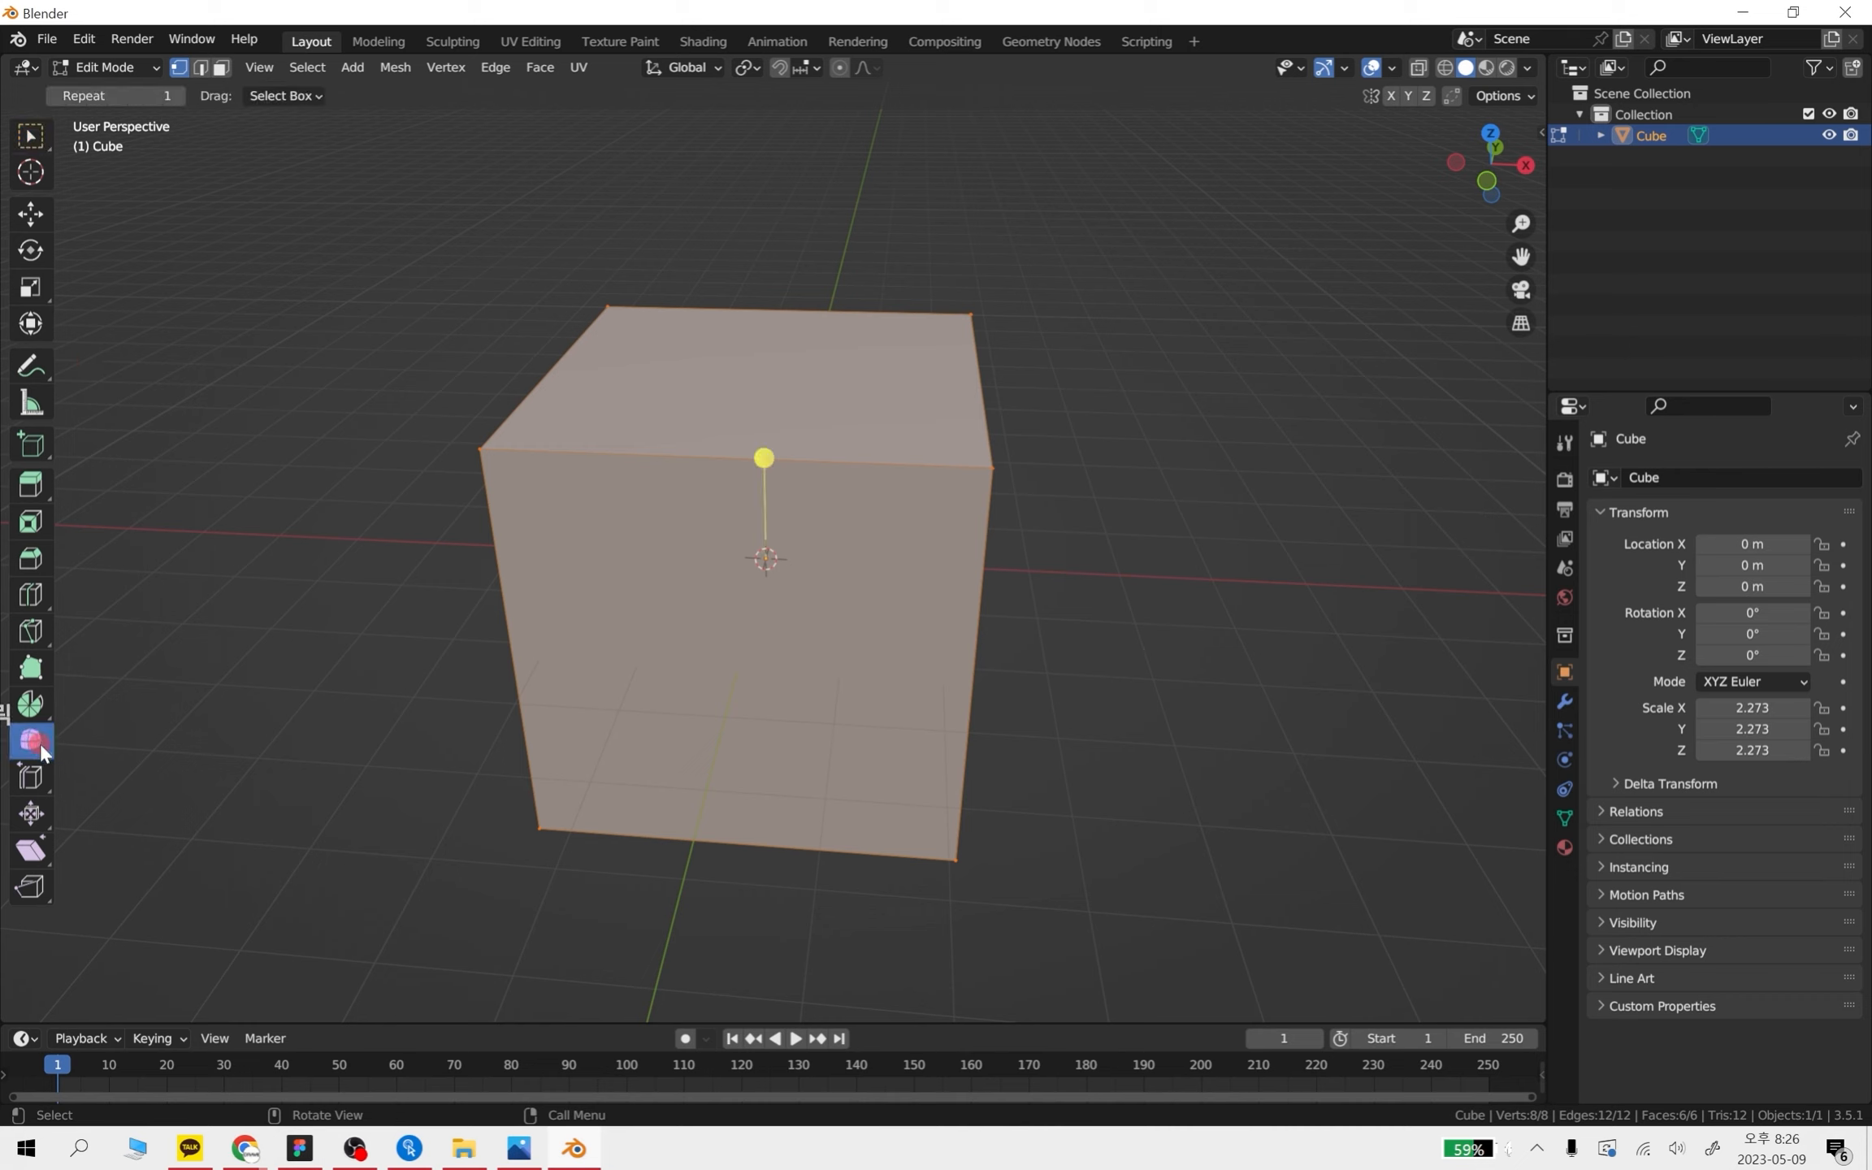
left_click_drag(764, 459, 1204, 92)
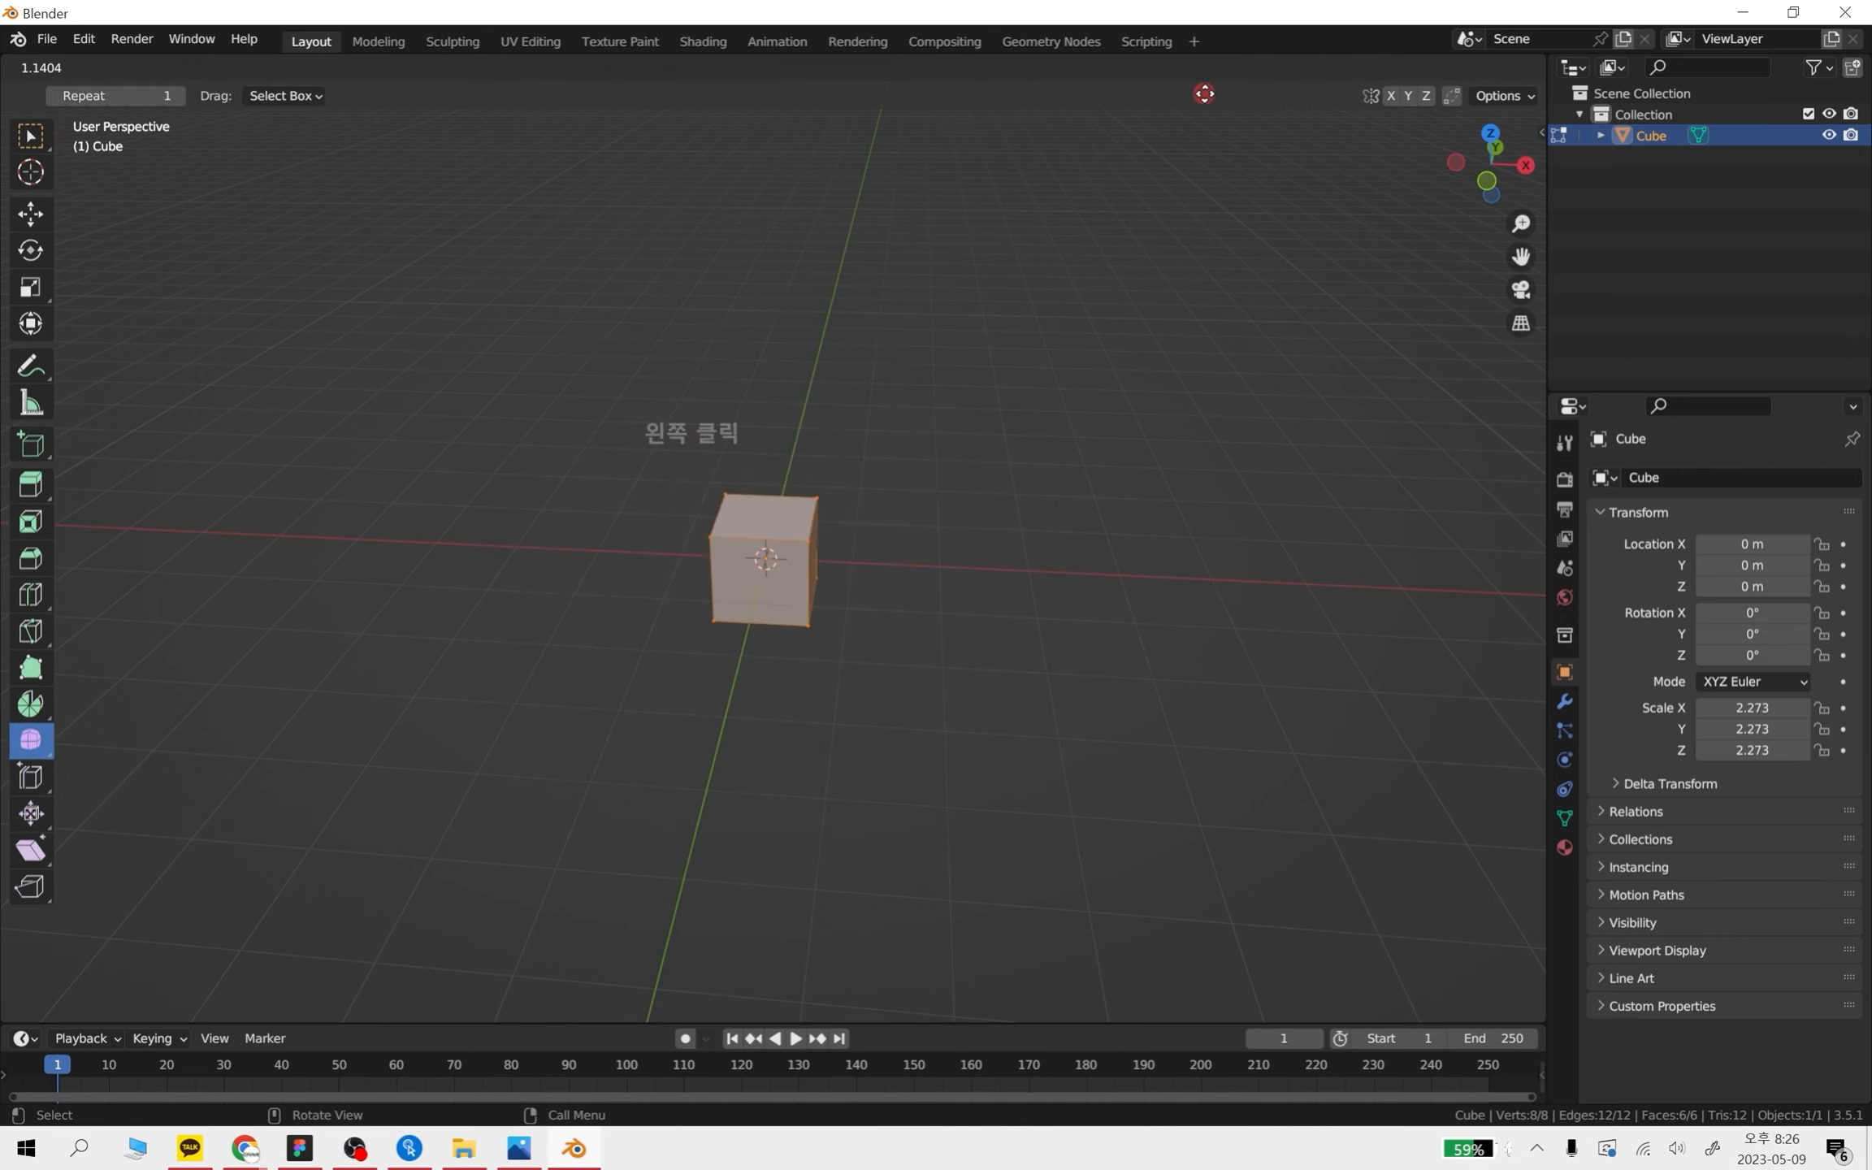
key("ctrl+z")
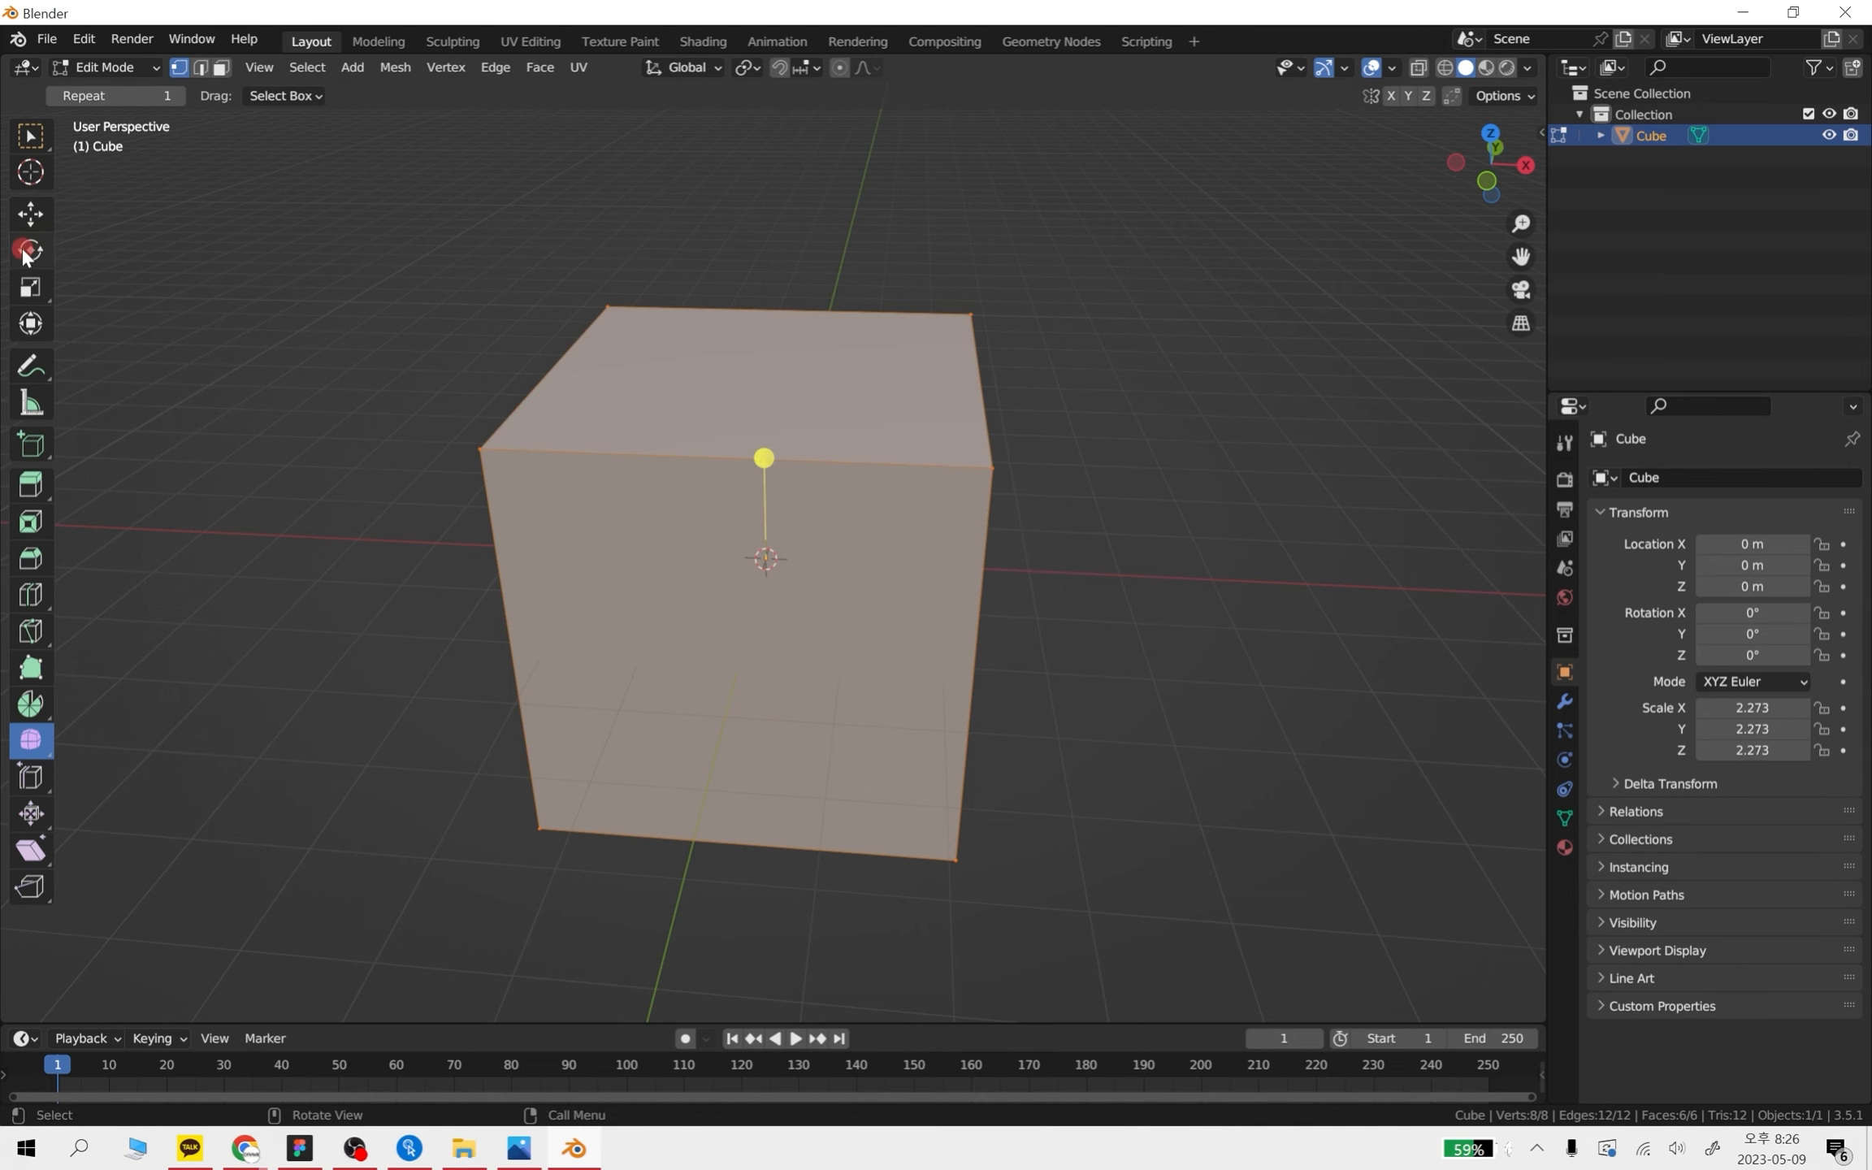
- Activate the Move tool and try selecting and deselecting all of the cube's geometry
left_click(30, 214)
left_click(1149, 472)
middle_click_drag(1149, 472, 1018, 517)
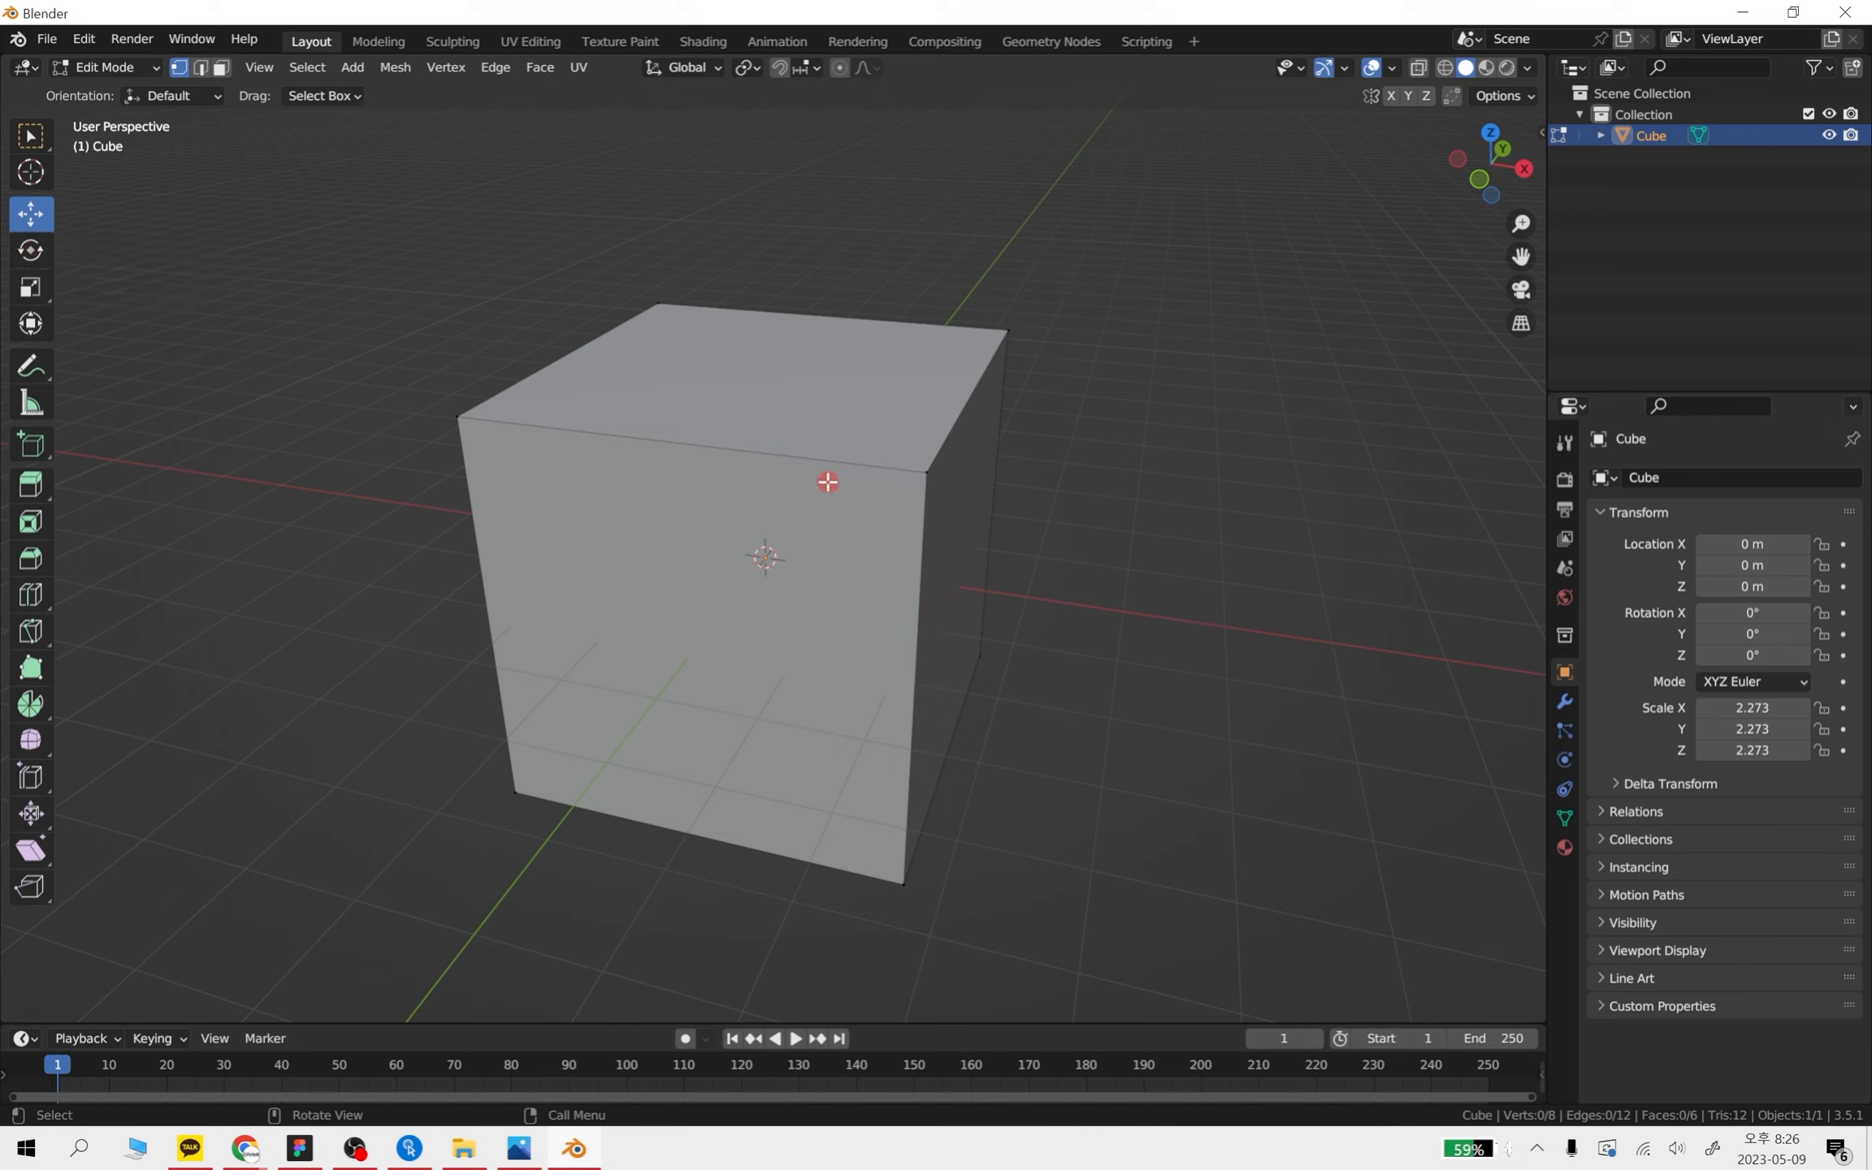
key("a")
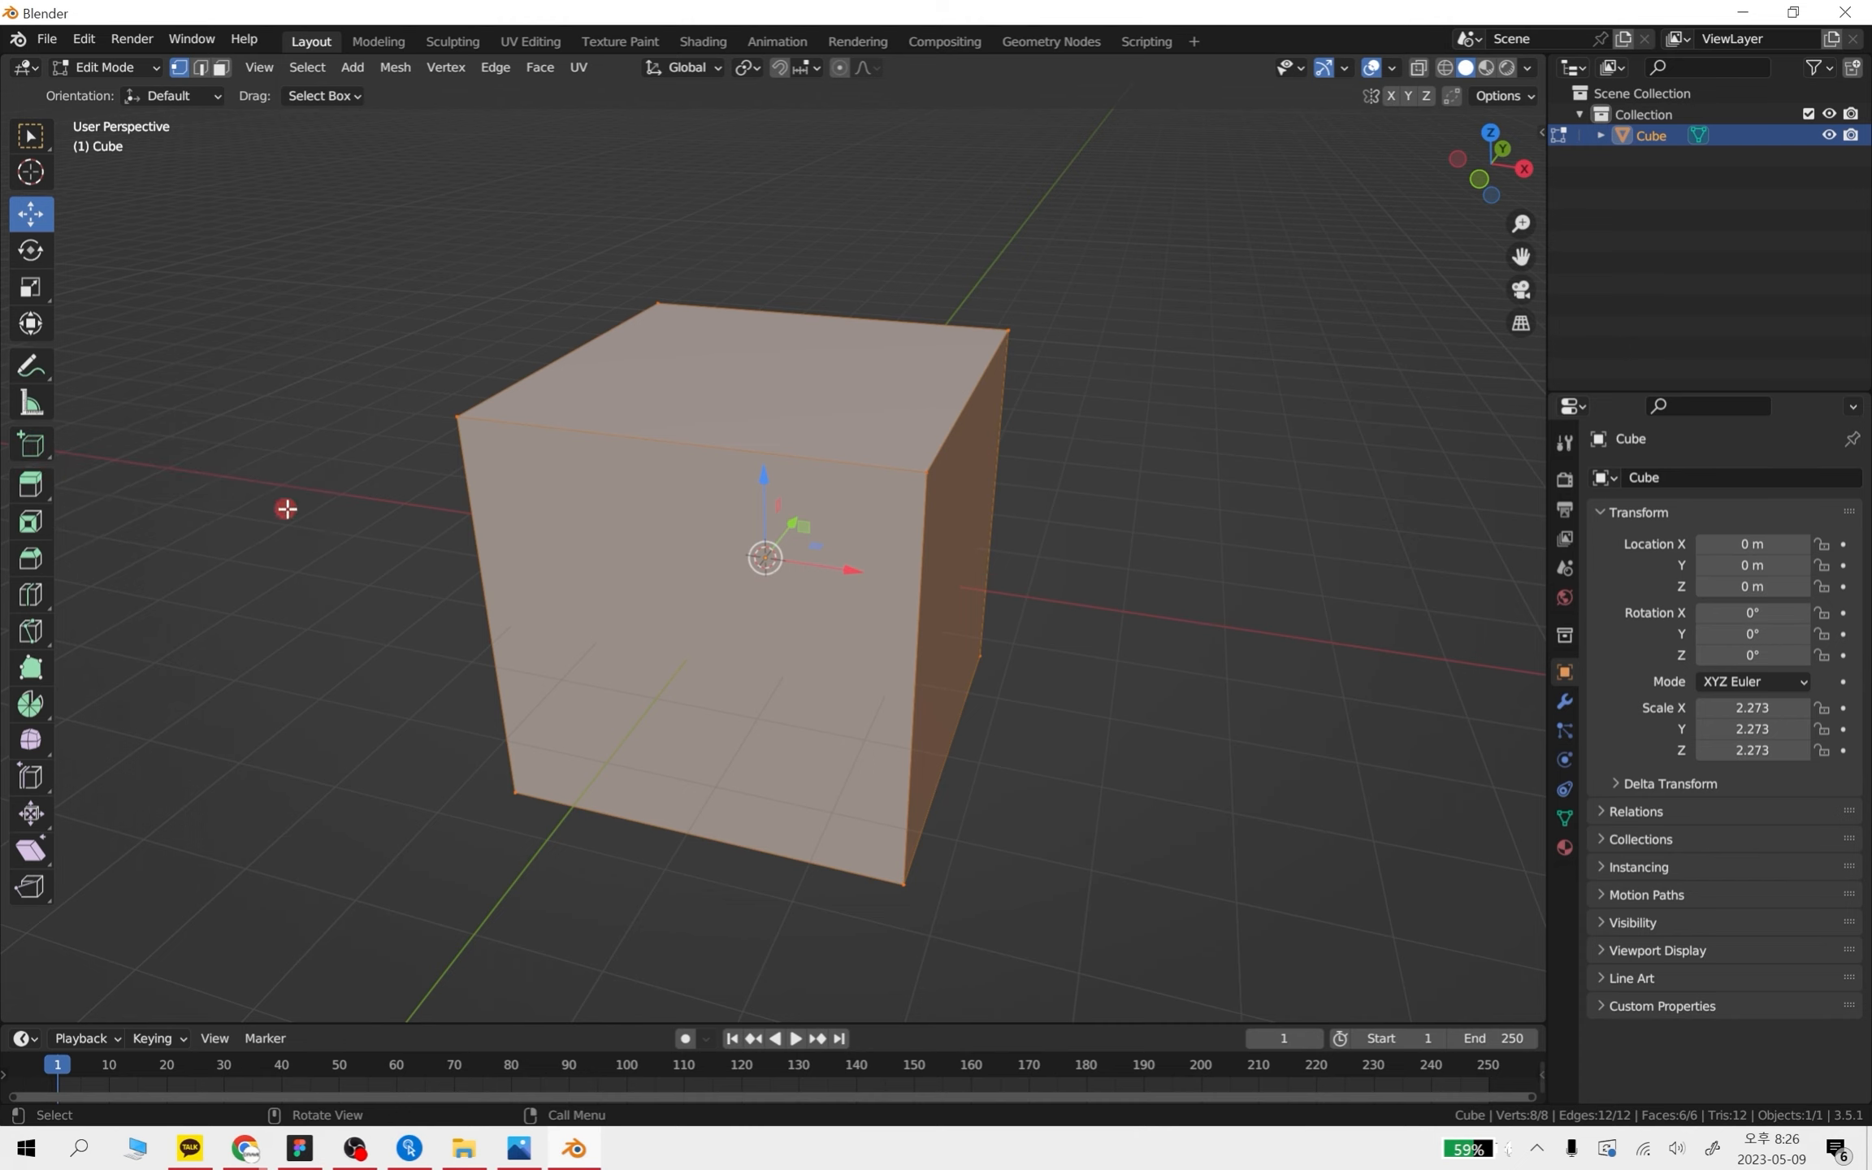
middle_click_drag(286, 509, 409, 553)
middle_click_drag(1065, 539, 1078, 610)
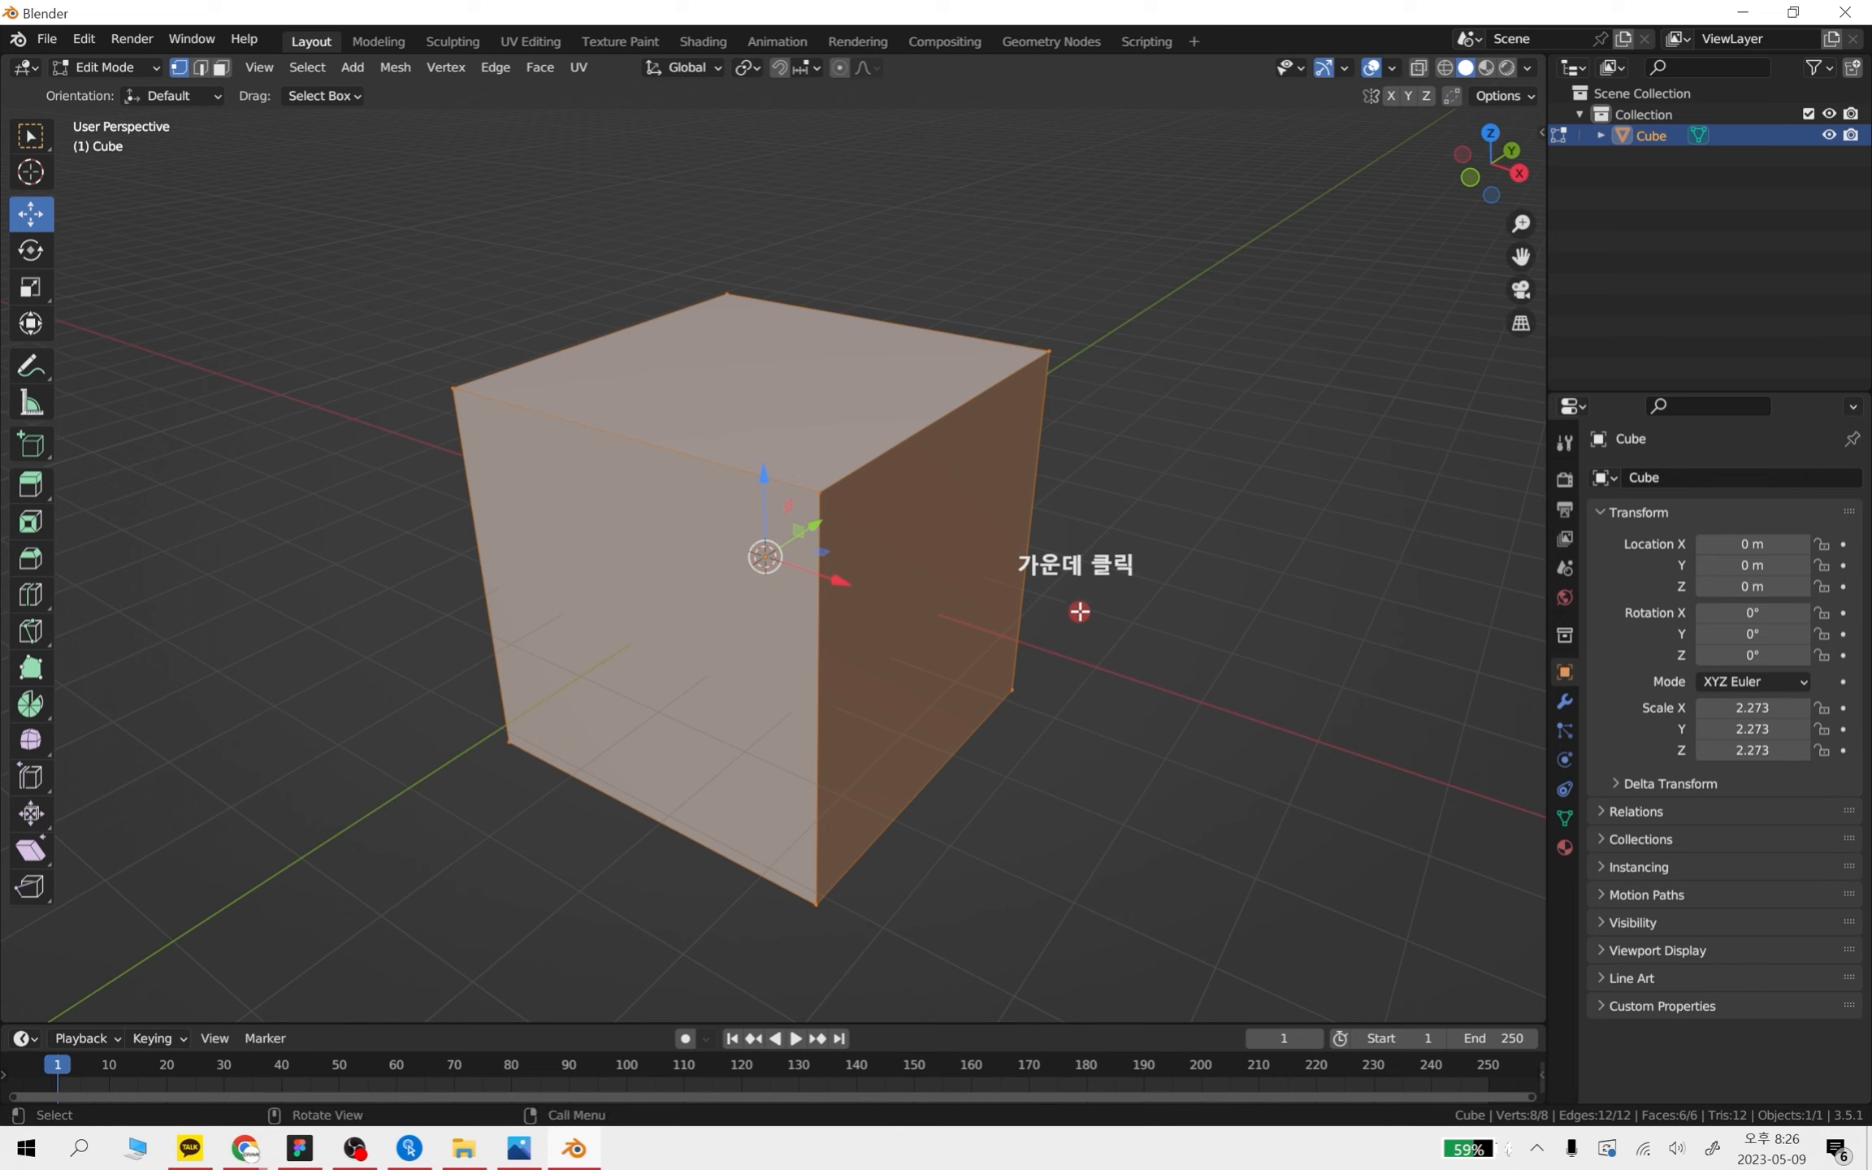
left_click(1078, 485)
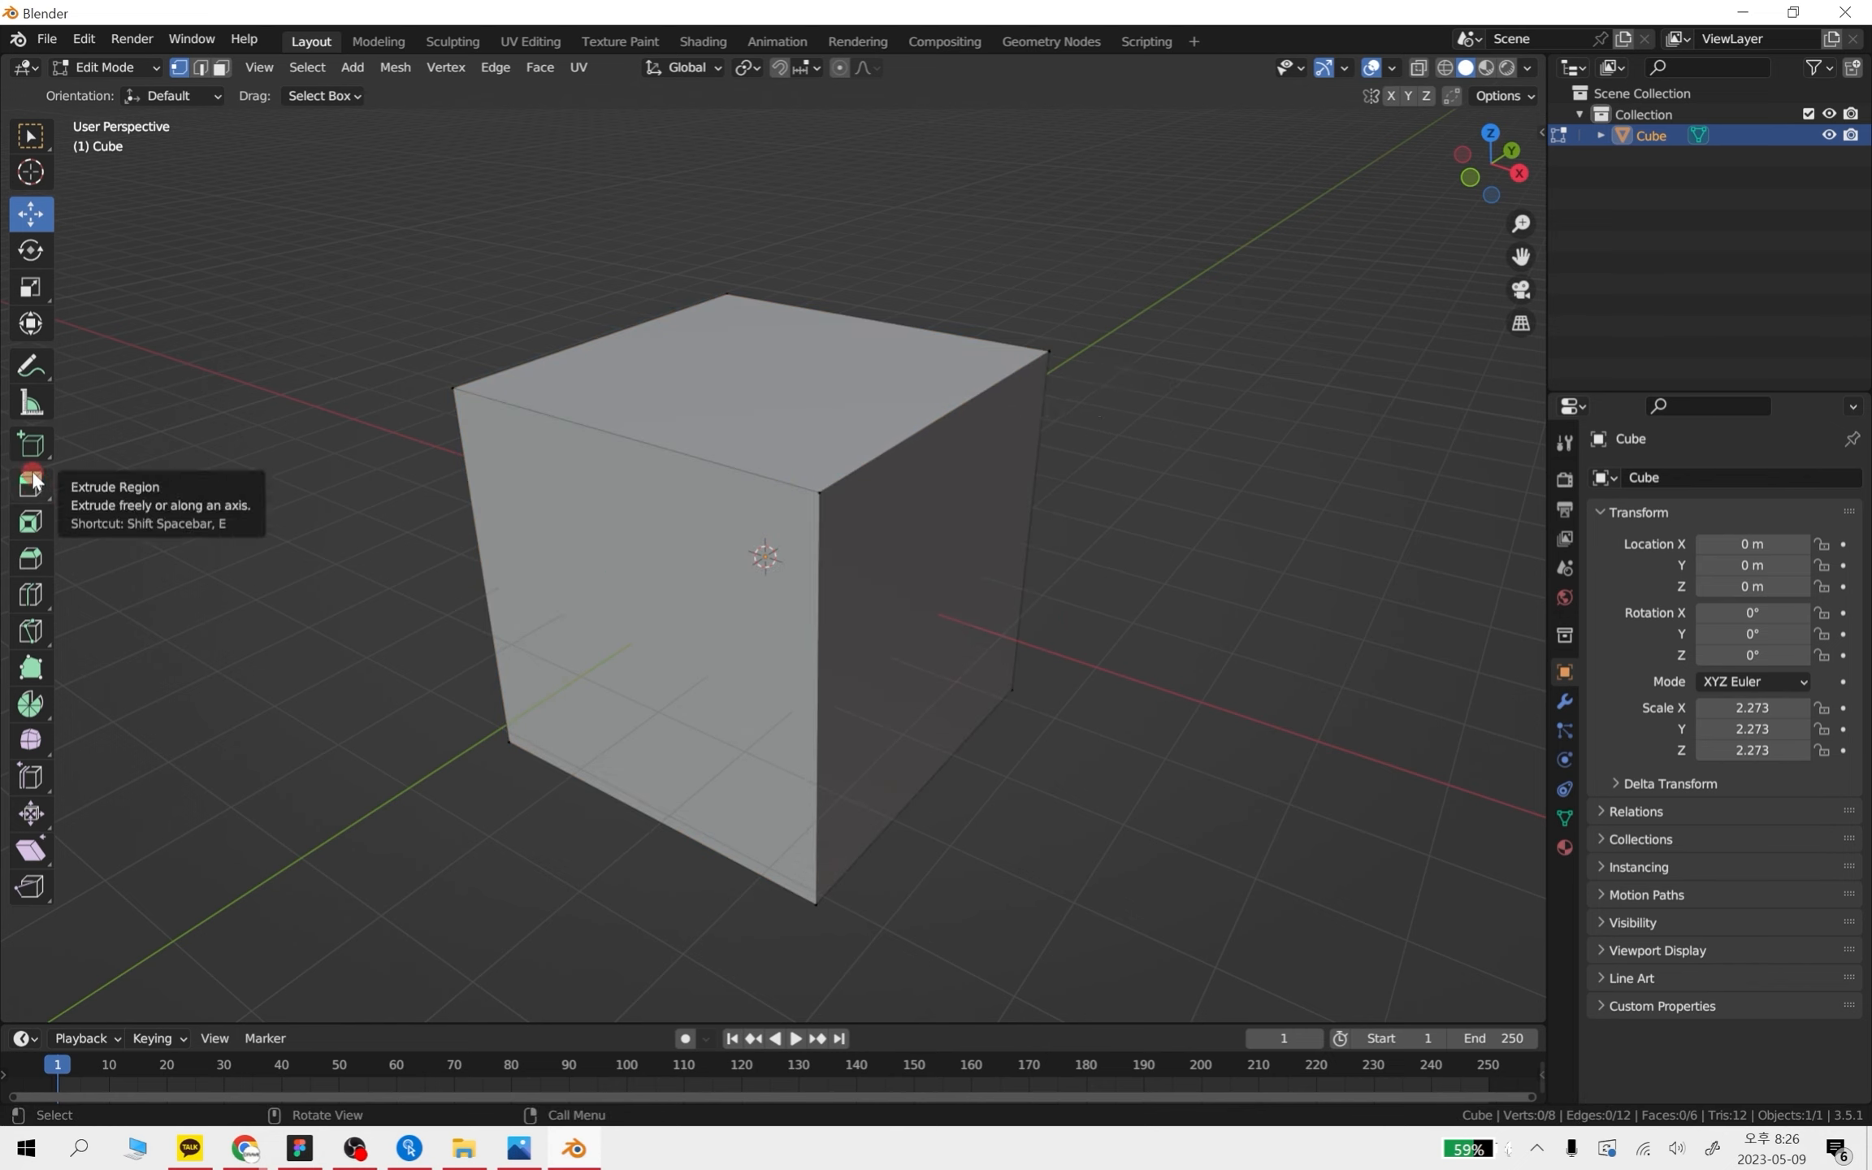
- Try extruding the cube's four top vertices straight up with the Extrude Region tool, and undo the extrusion
left_click_drag(1215, 559, 356, 215)
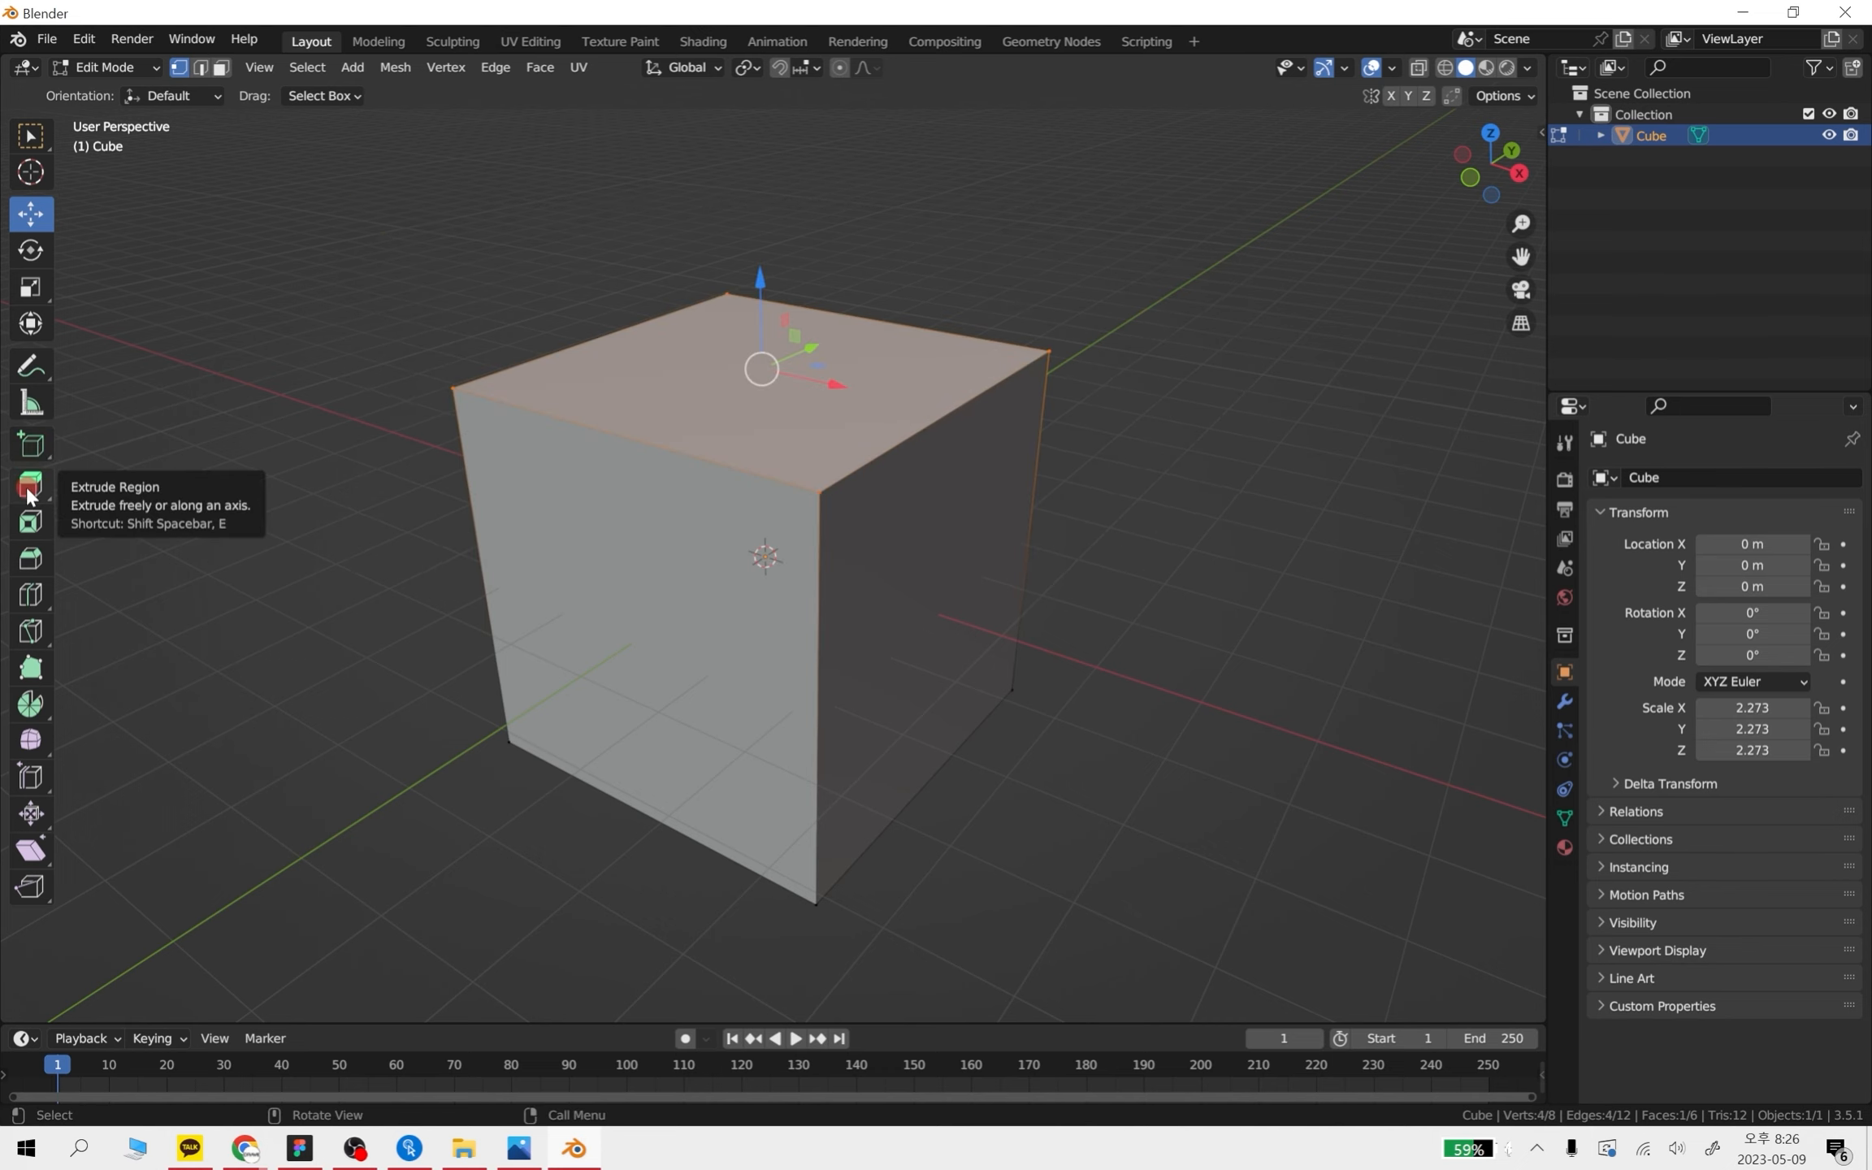
middle_click_drag(886, 556, 1000, 644)
left_click(1006, 608)
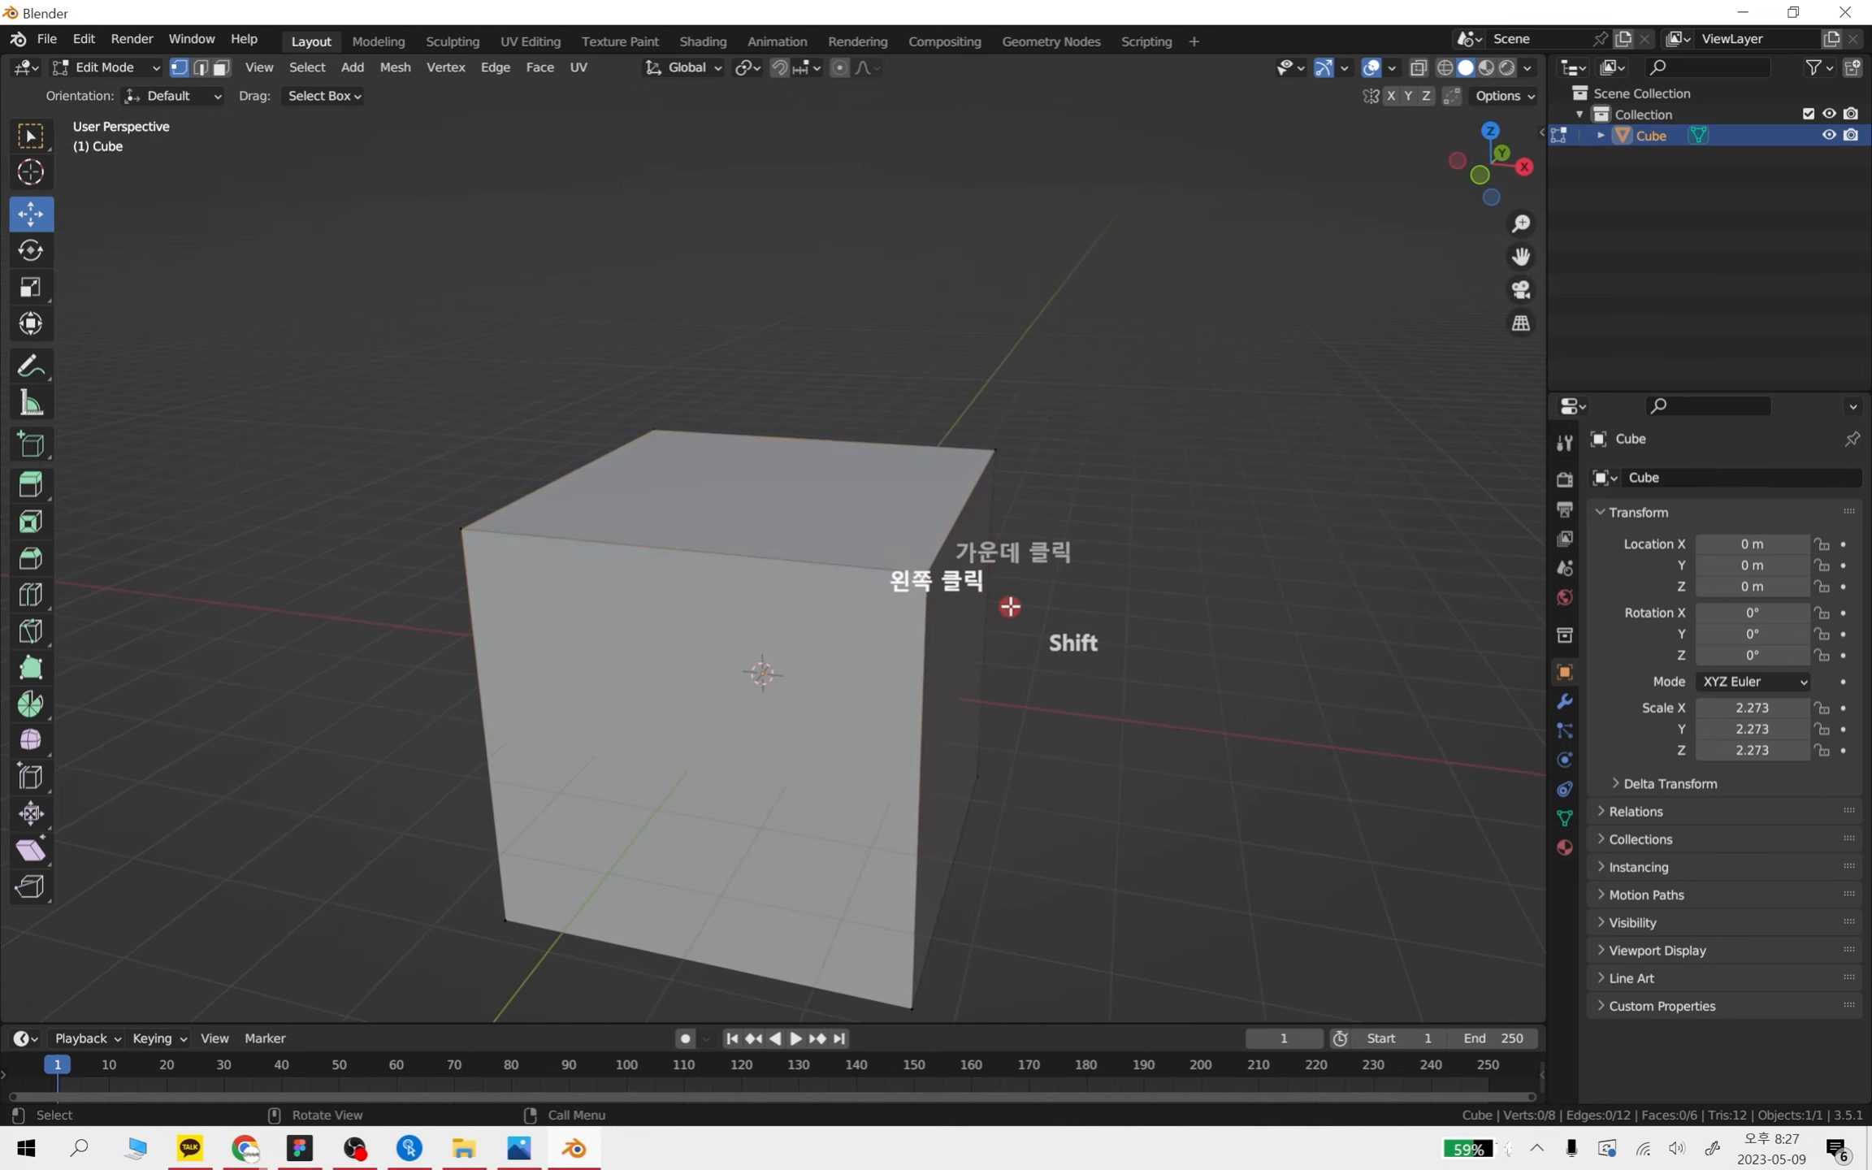
left_click(927, 574)
left_click_drag(1011, 587, 283, 238)
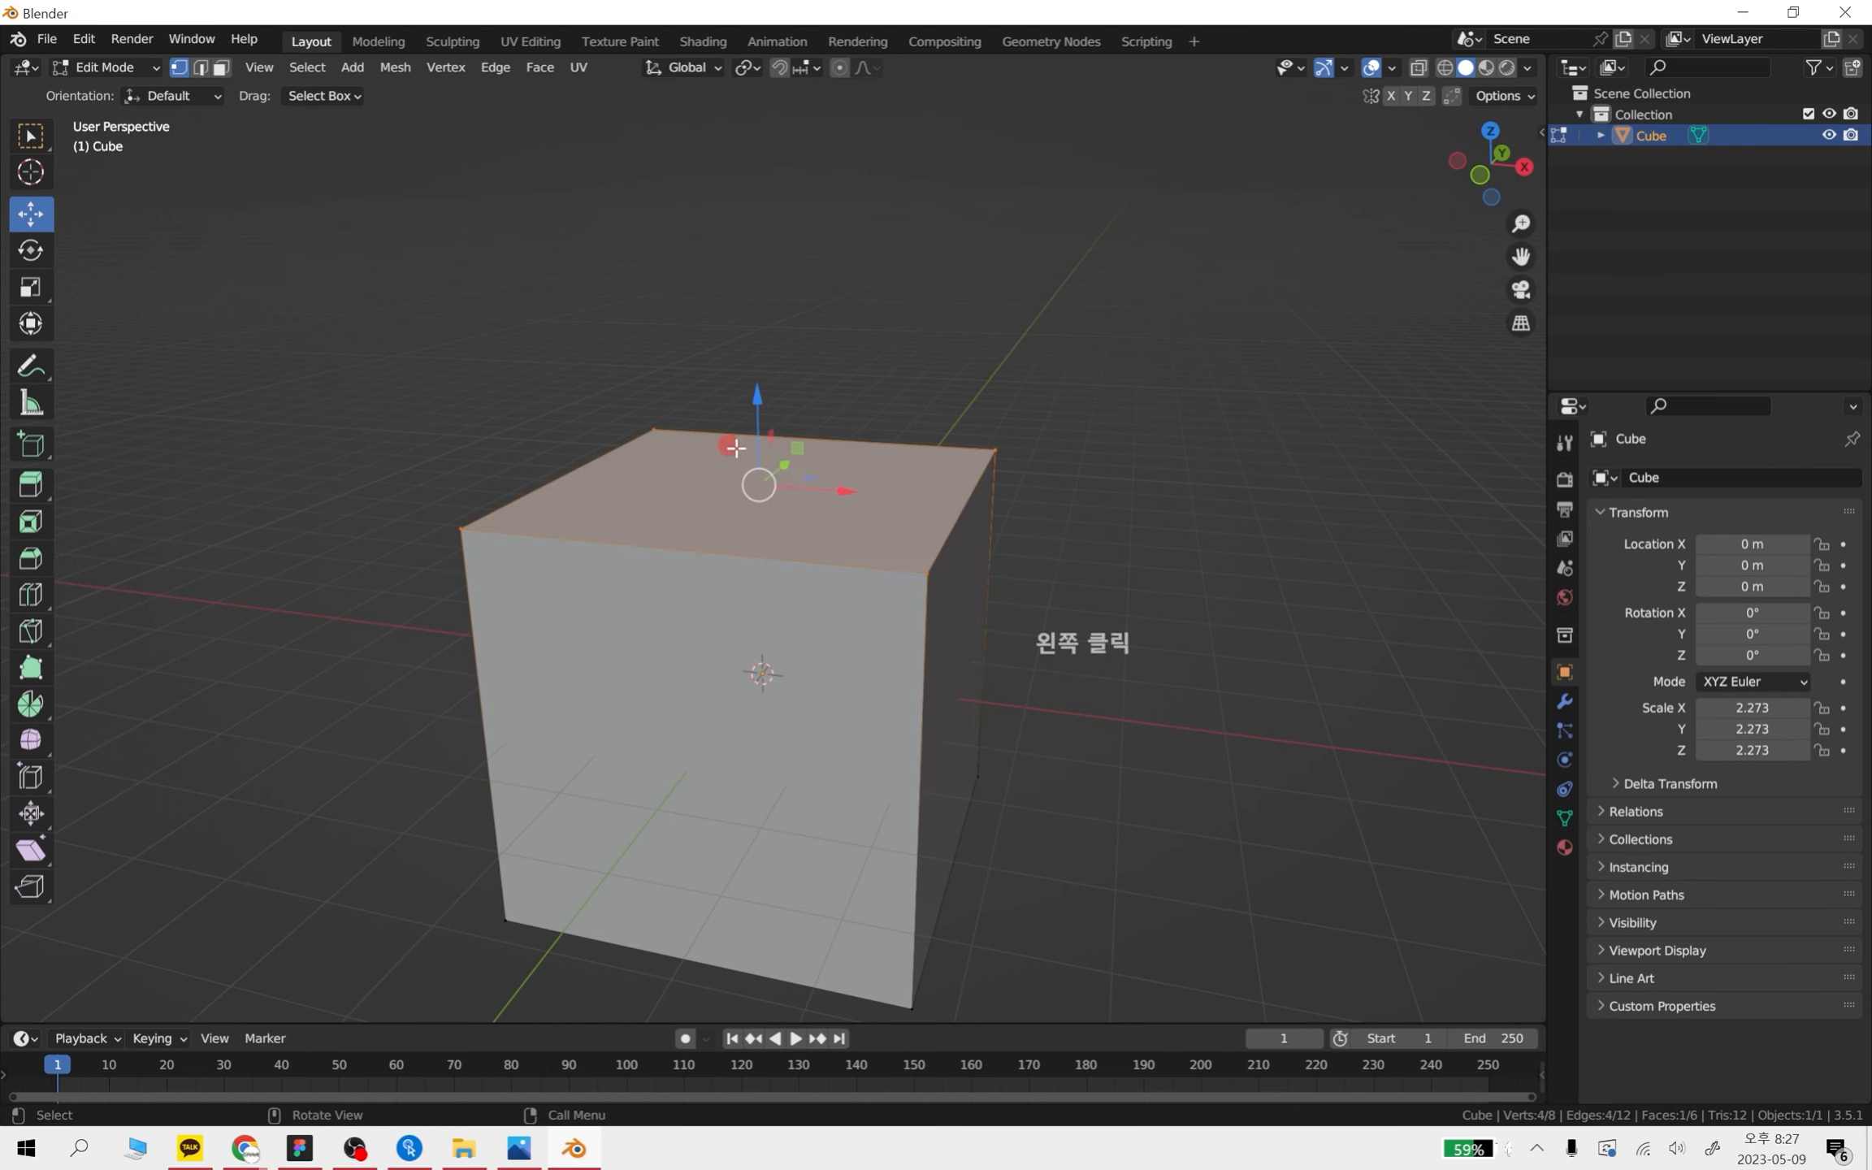
scroll(1053, 614, "down", 2)
middle_click_drag(1052, 613, 1043, 600)
left_click(26, 486)
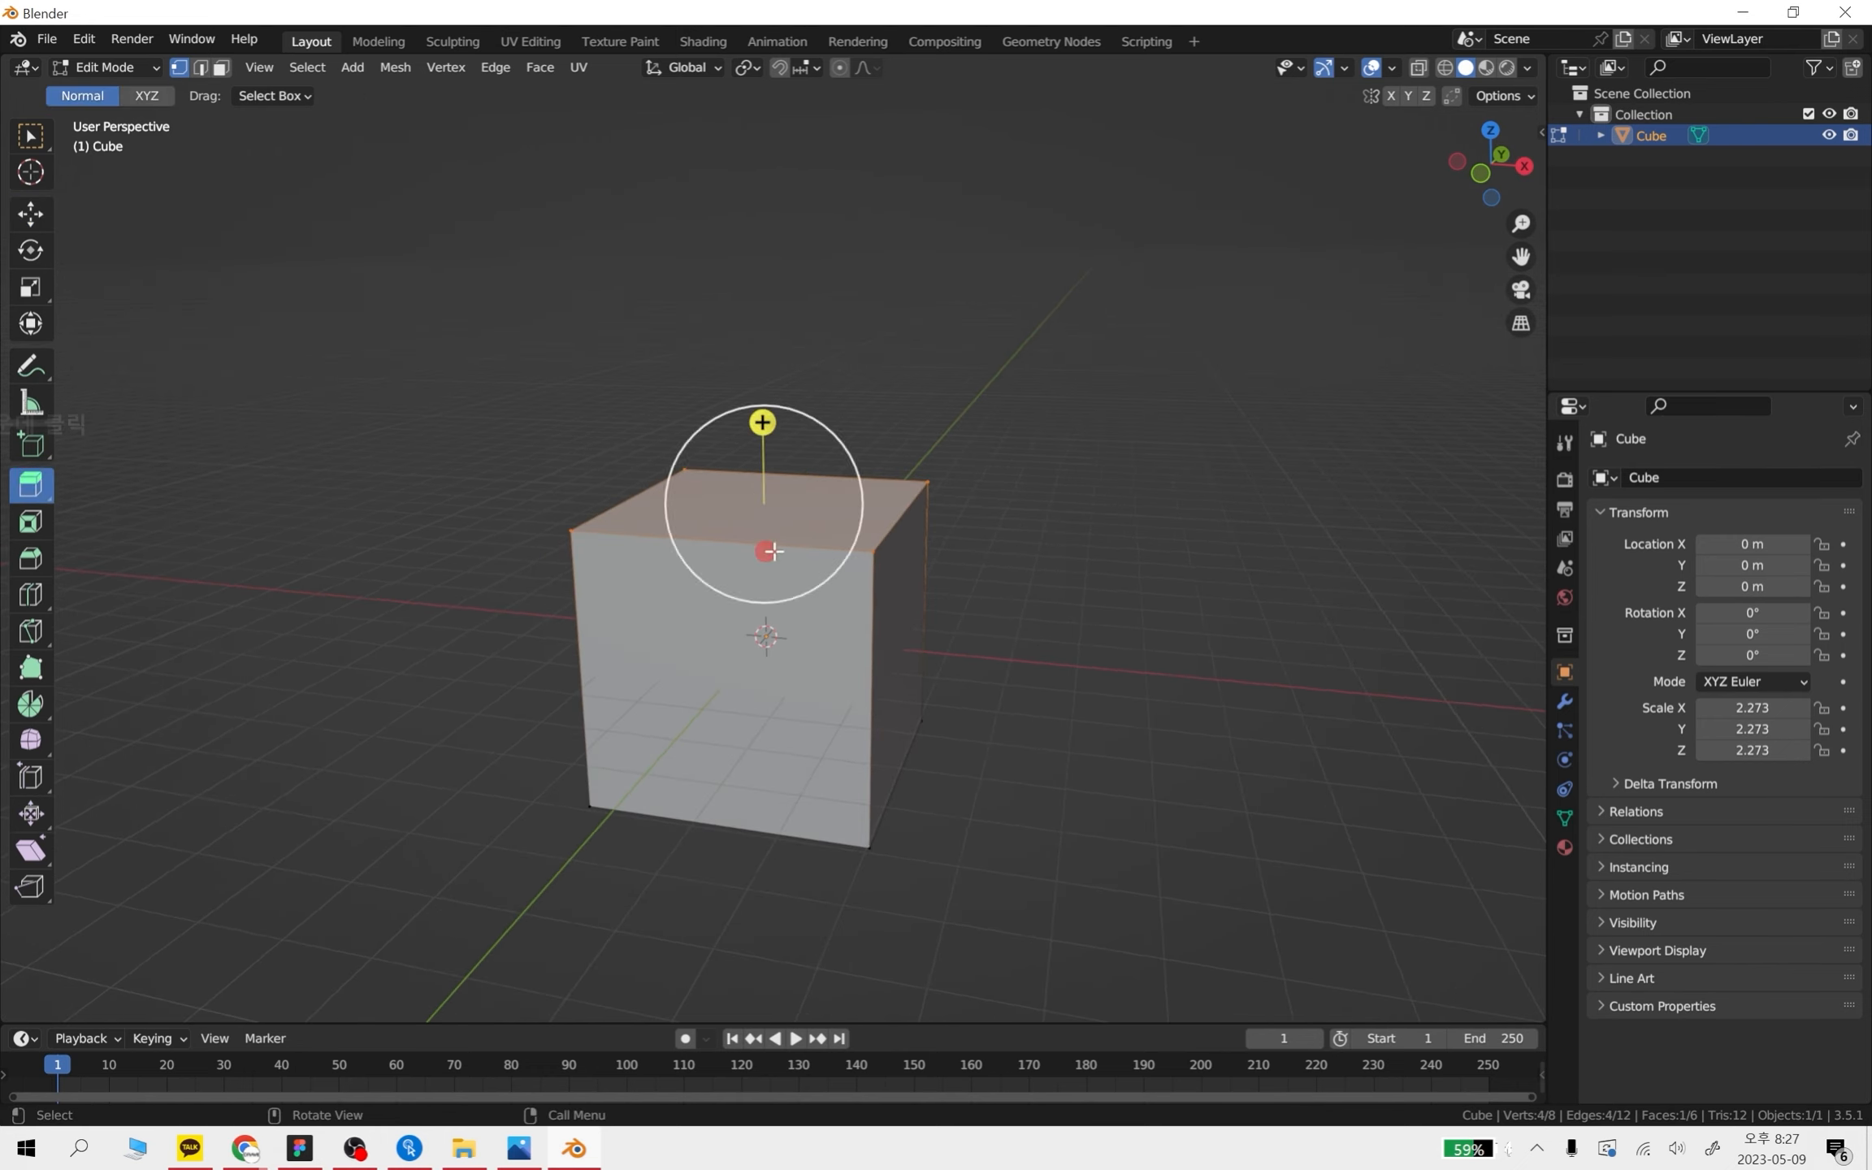
left_click_drag(762, 419, 764, 222)
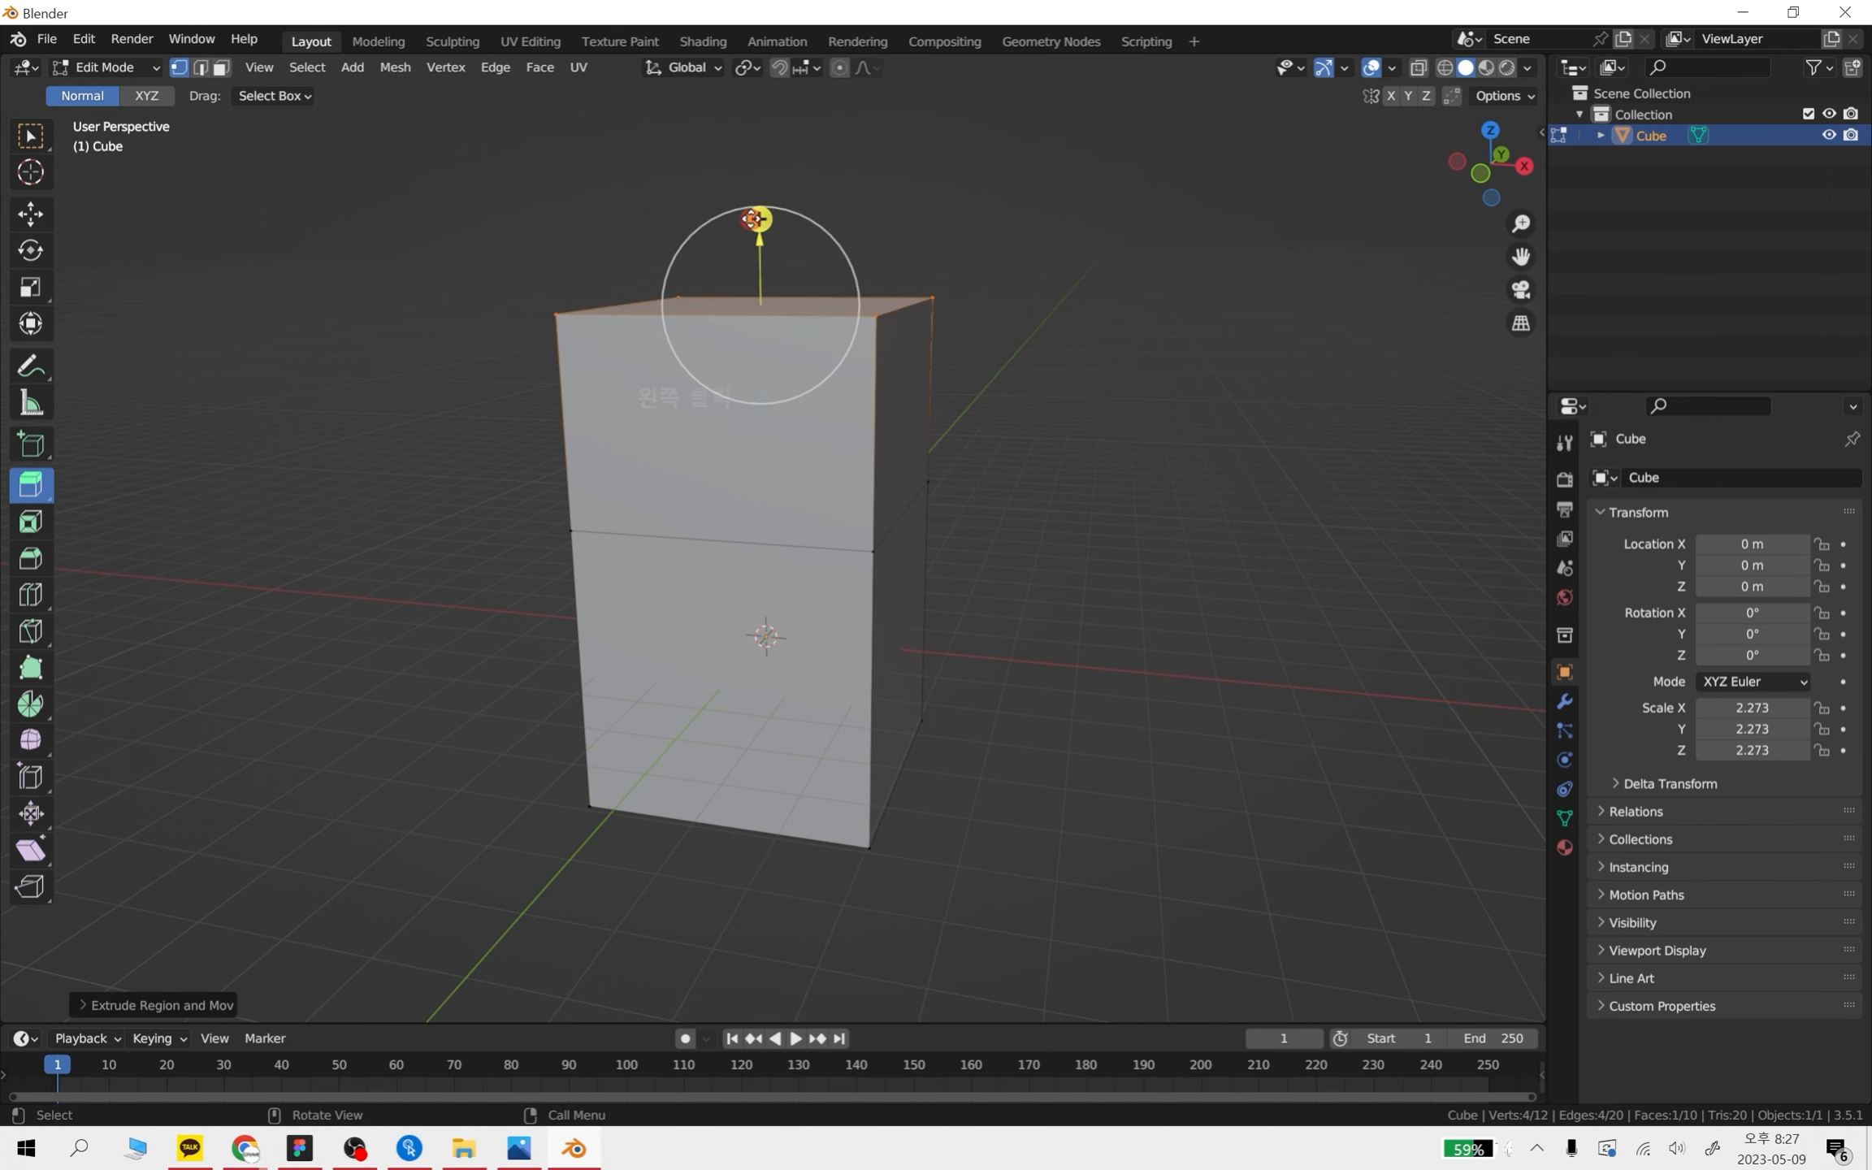
key("ctrl+z")
- Extrude a single top corner vertex of the cube diagonally outward and upward
middle_click_drag(902, 401, 965, 577)
left_click(1112, 628)
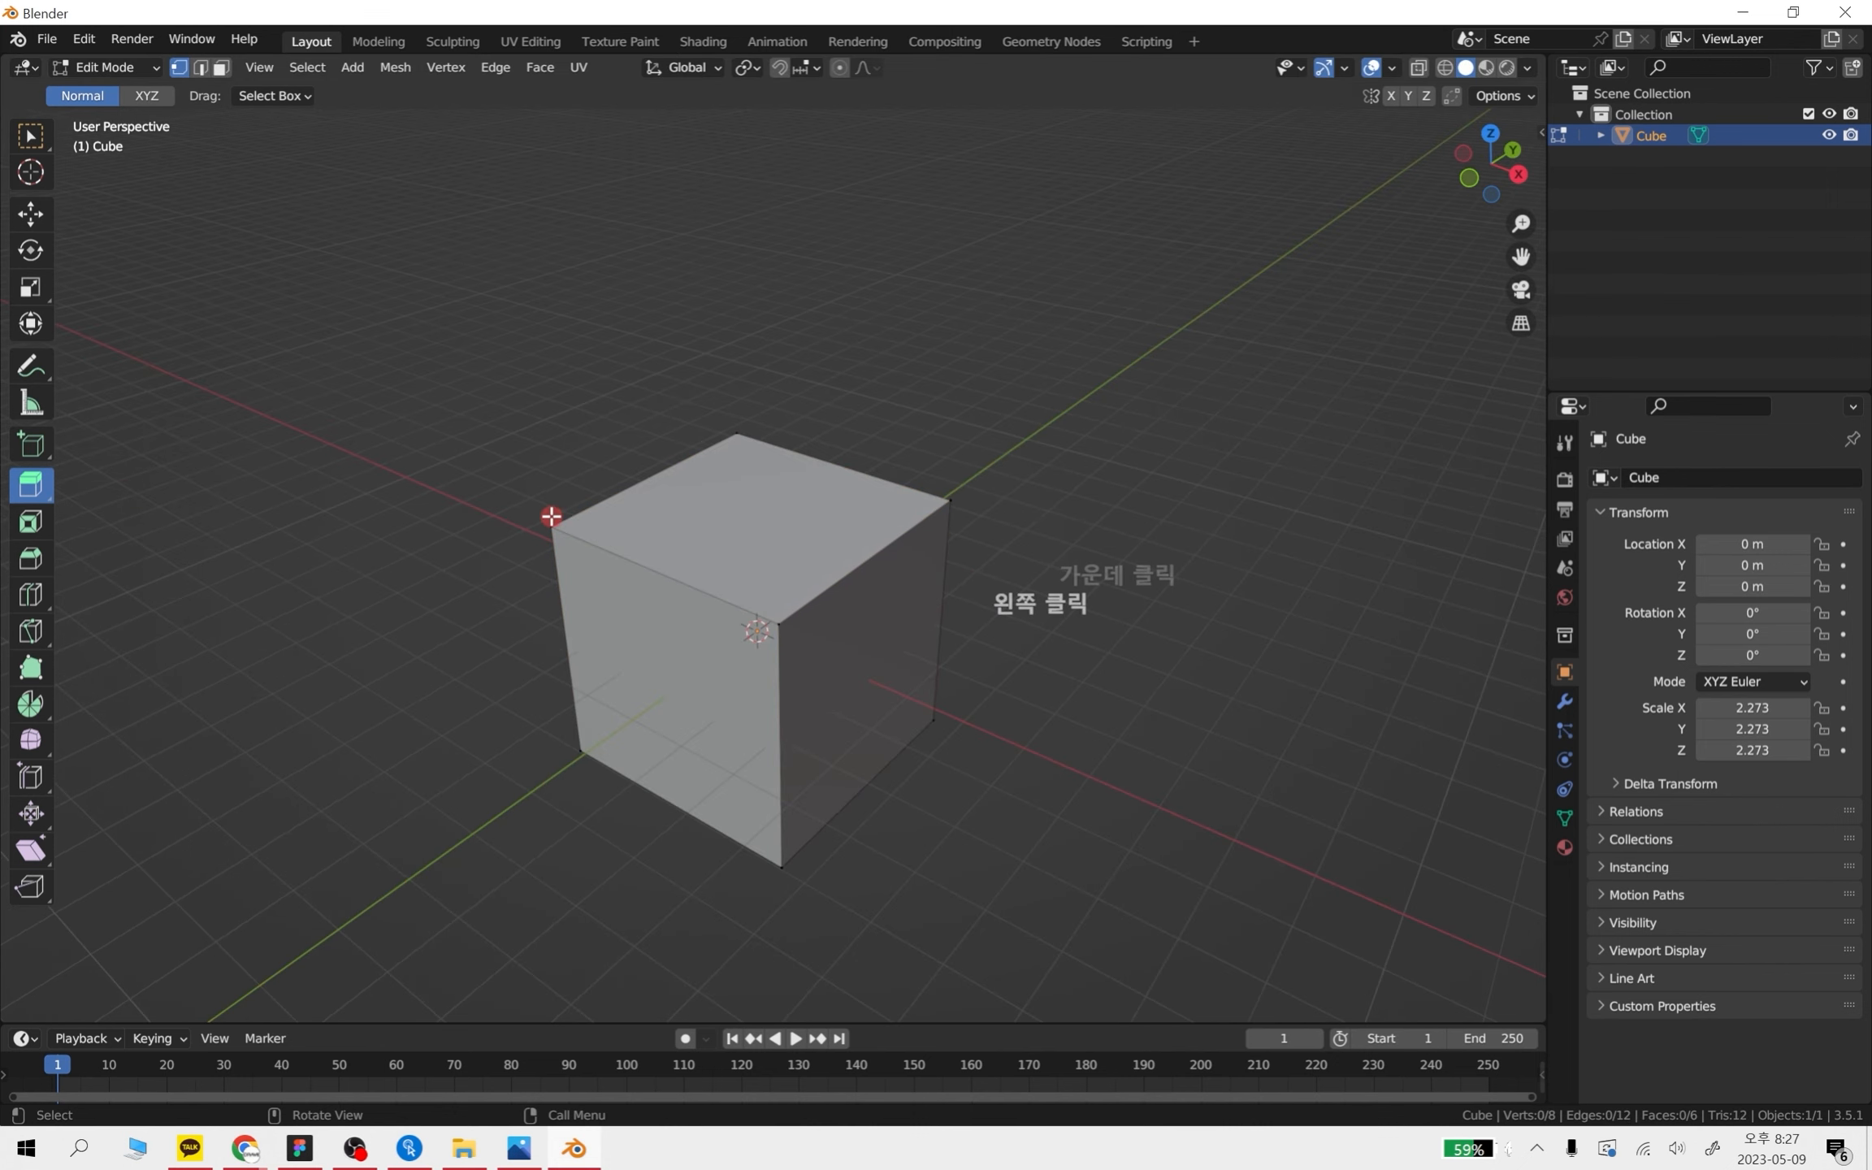
left_click(554, 528)
scroll(656, 556, "up", 3)
middle_click_drag(655, 556, 824, 517, "shift")
left_click_drag(562, 461, 314, 260)
middle_click_drag(645, 579, 1127, 623)
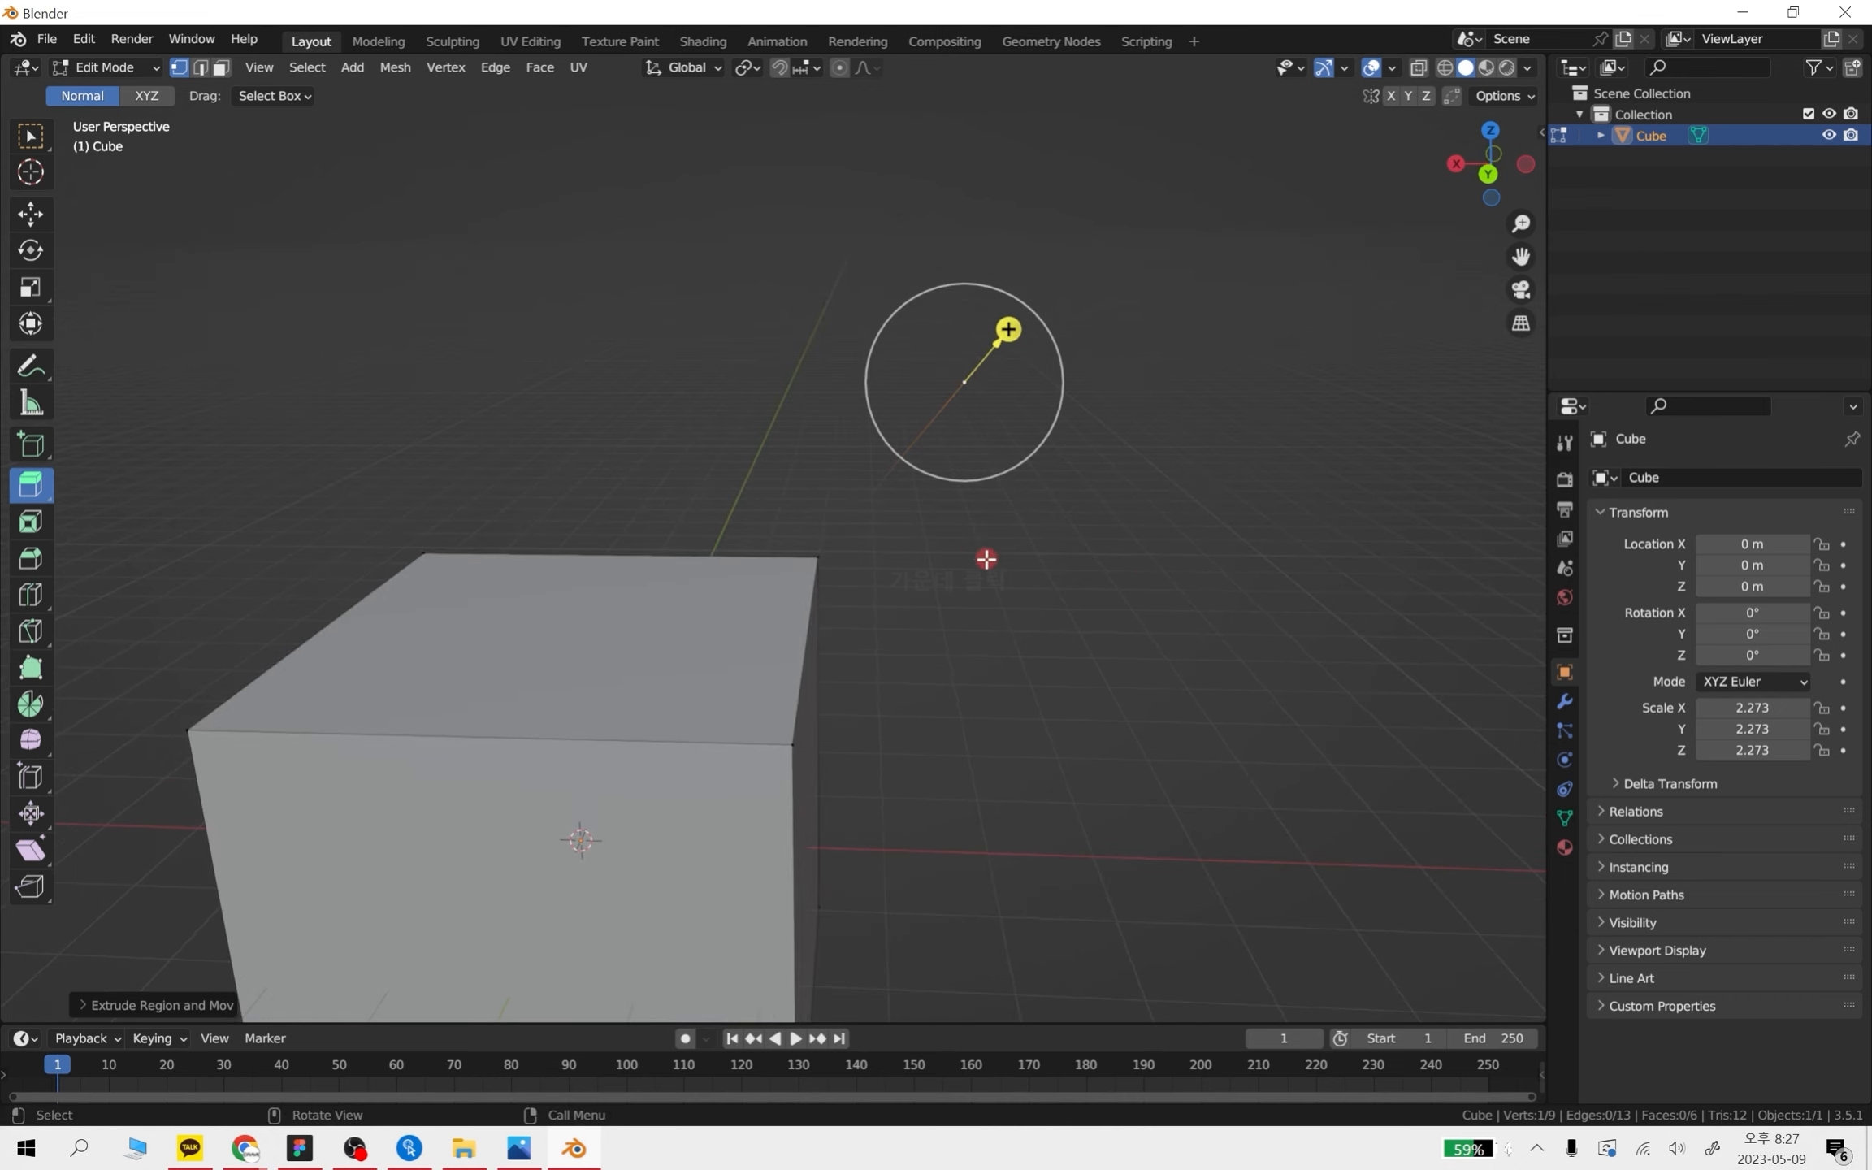
- Check the edge extruded from the corner in Object Mode, and delete its end vertex in Edit Mode
key("Tab")
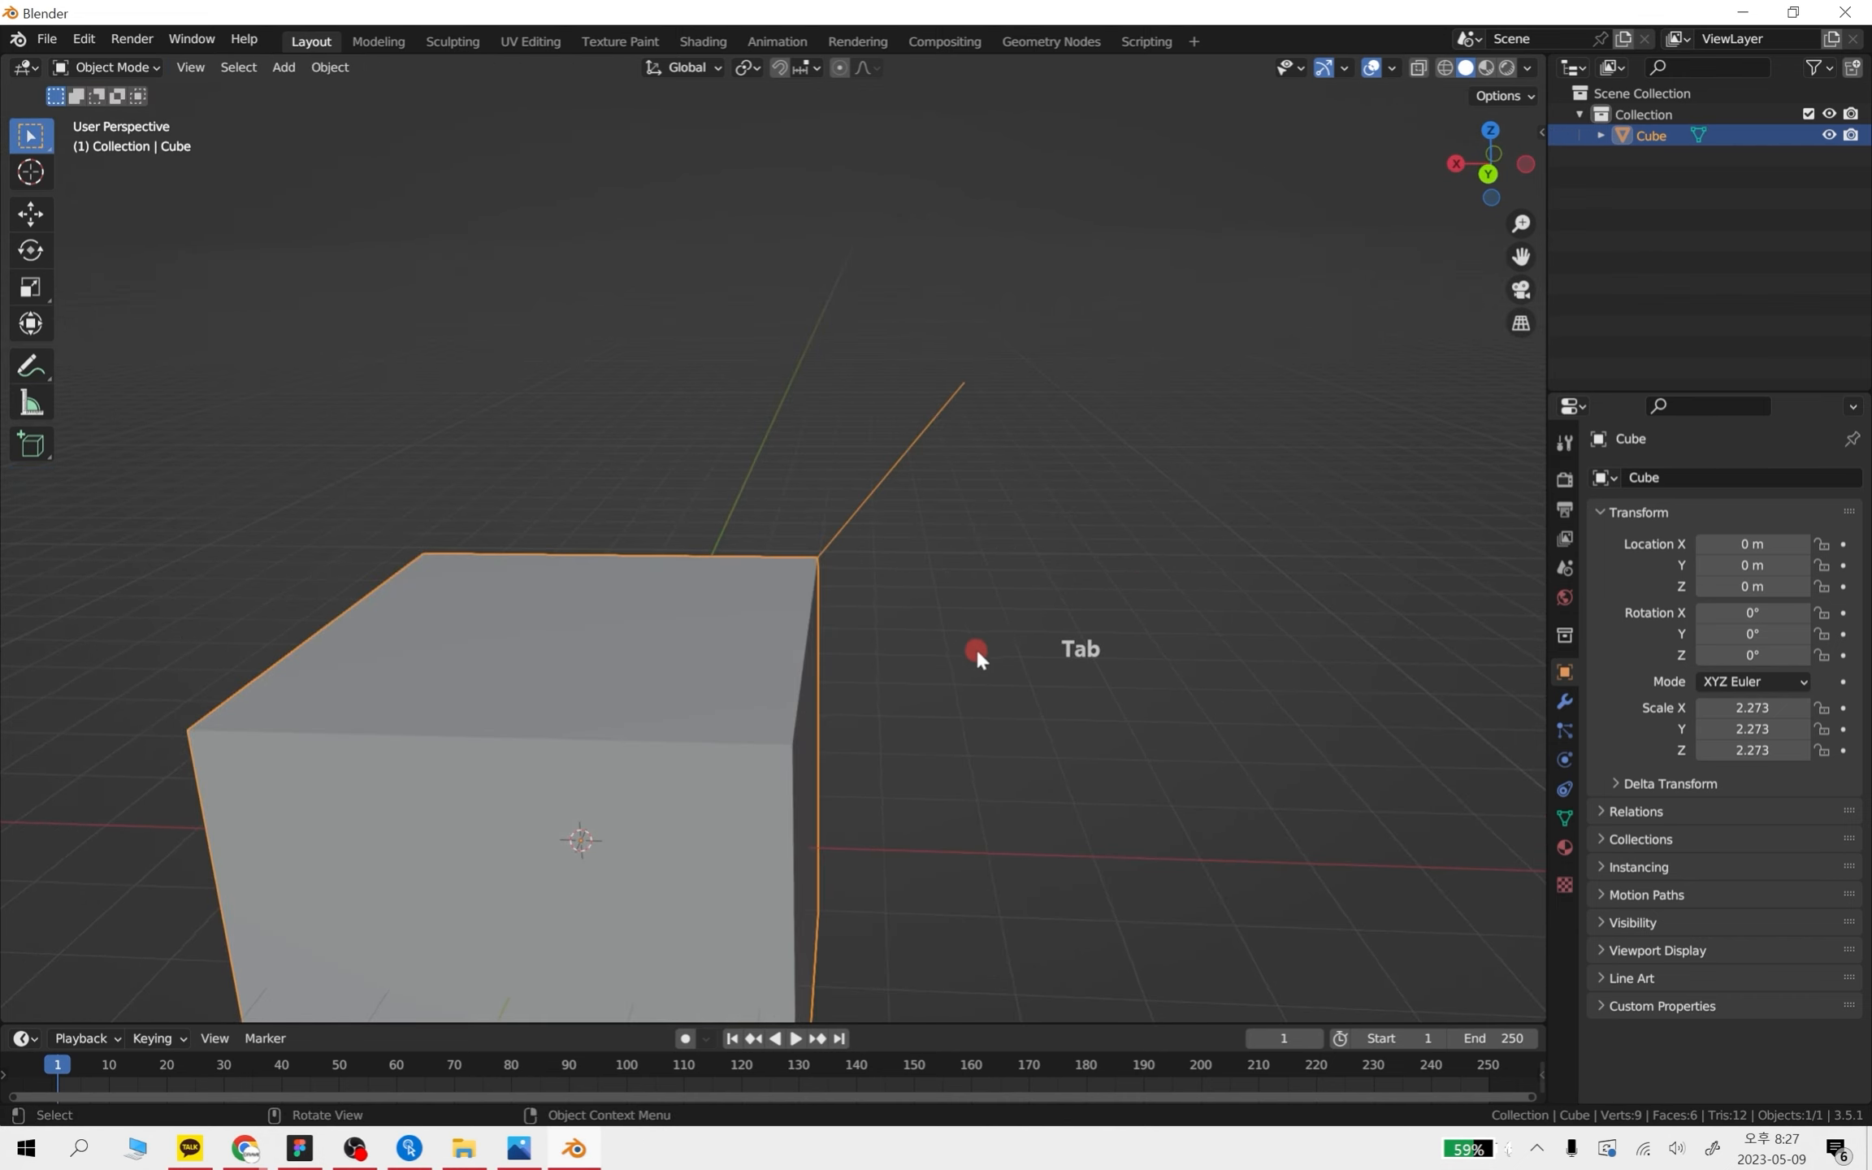
left_click(987, 658)
left_click(677, 639)
key("Tab")
key("Delete")
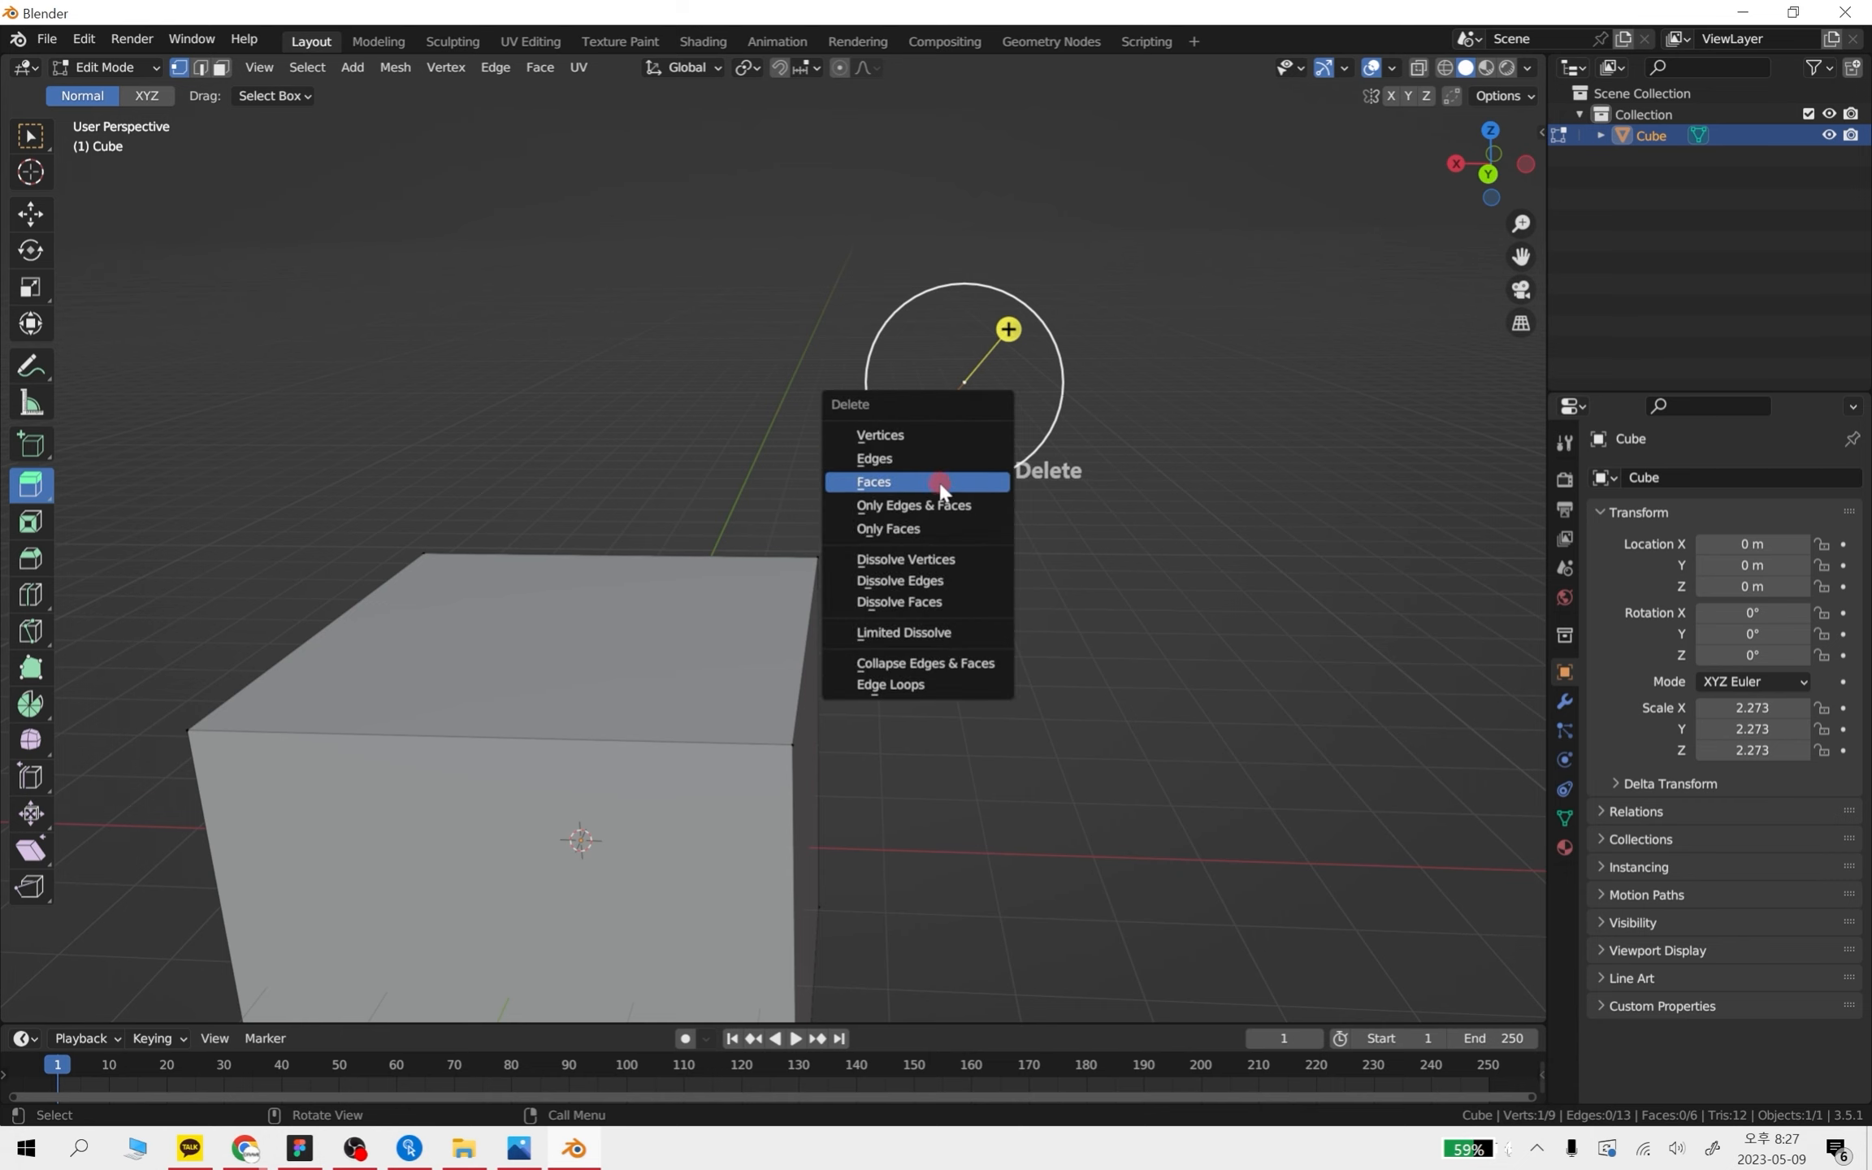
left_click(937, 429)
- Try box-selecting the cube's top in front view without X-ray and extruding it upward, and undo the extrusion
middle_click_drag(938, 428, 1043, 772)
middle_click_drag(1042, 772, 1082, 744)
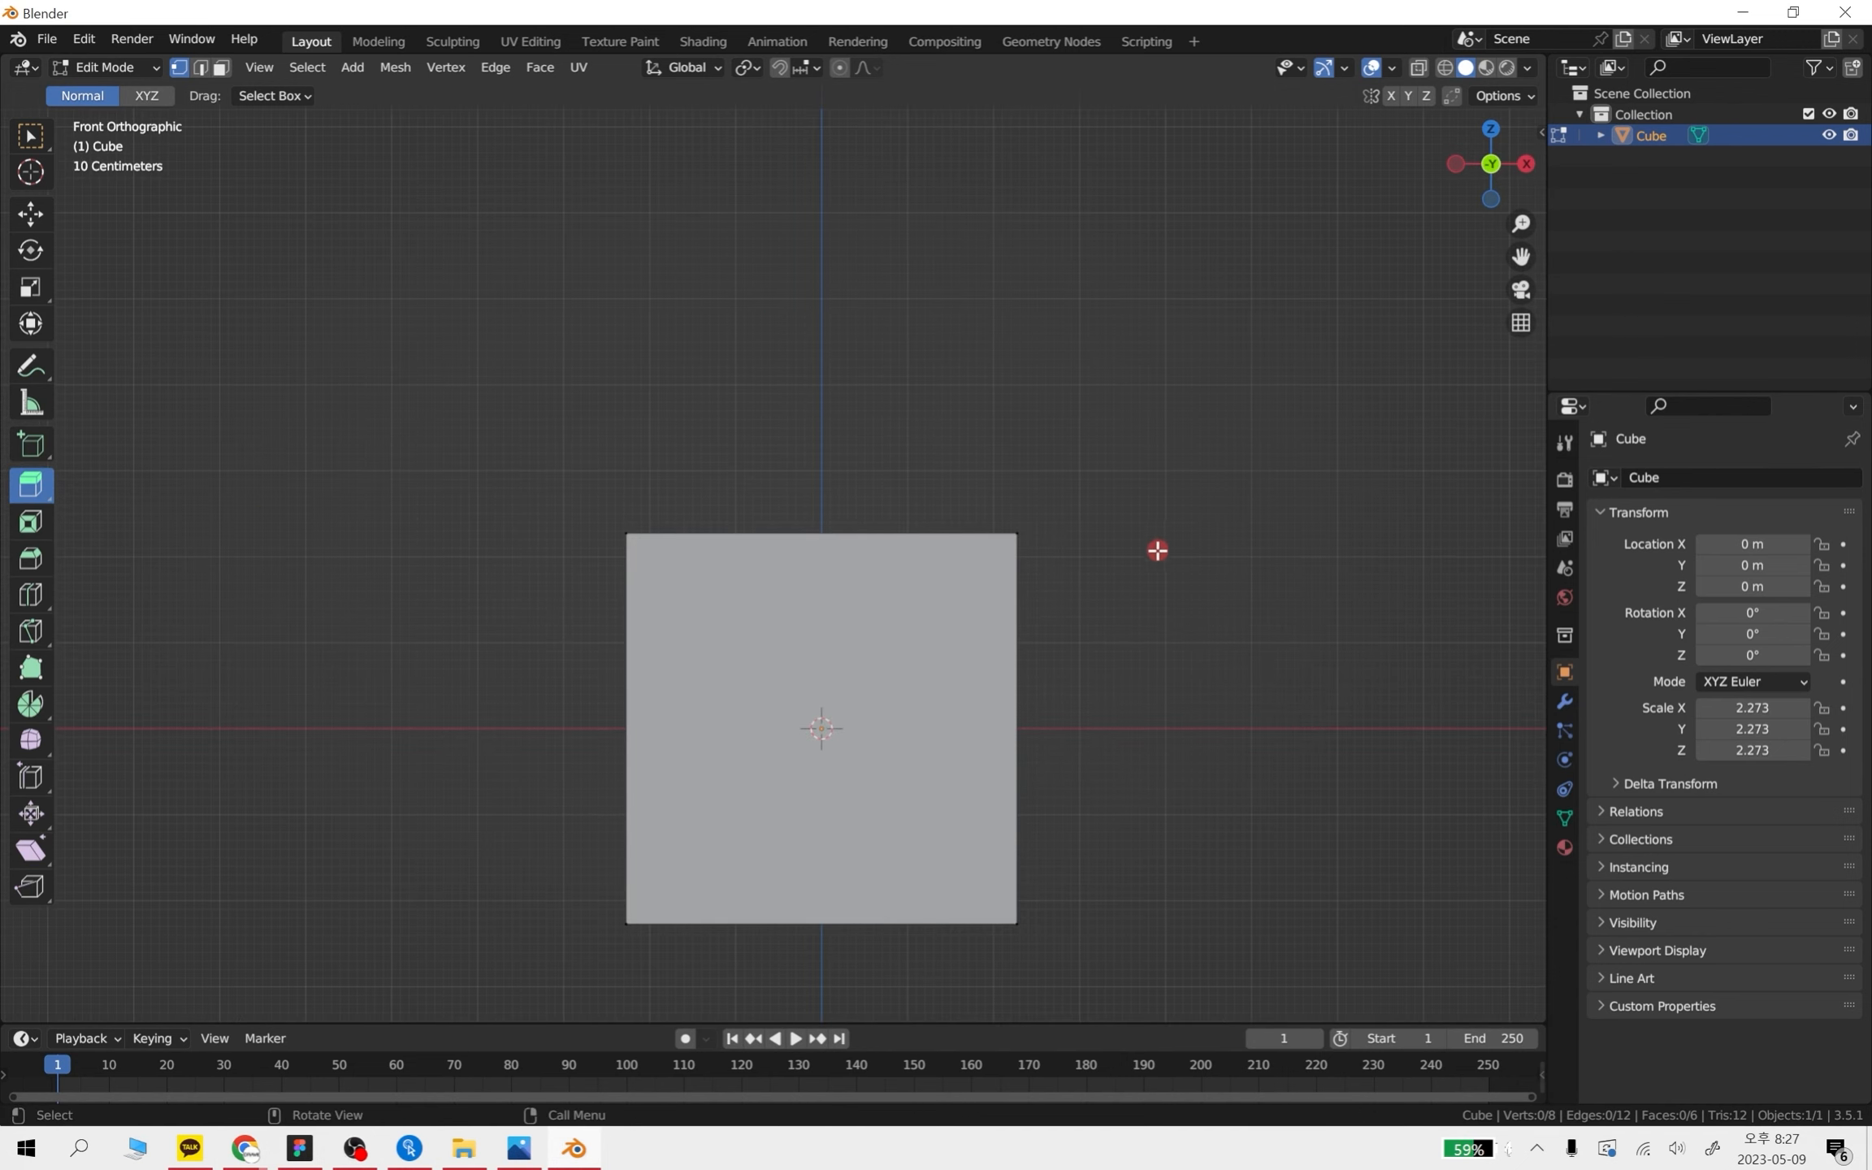
left_click_drag(1141, 593, 344, 406)
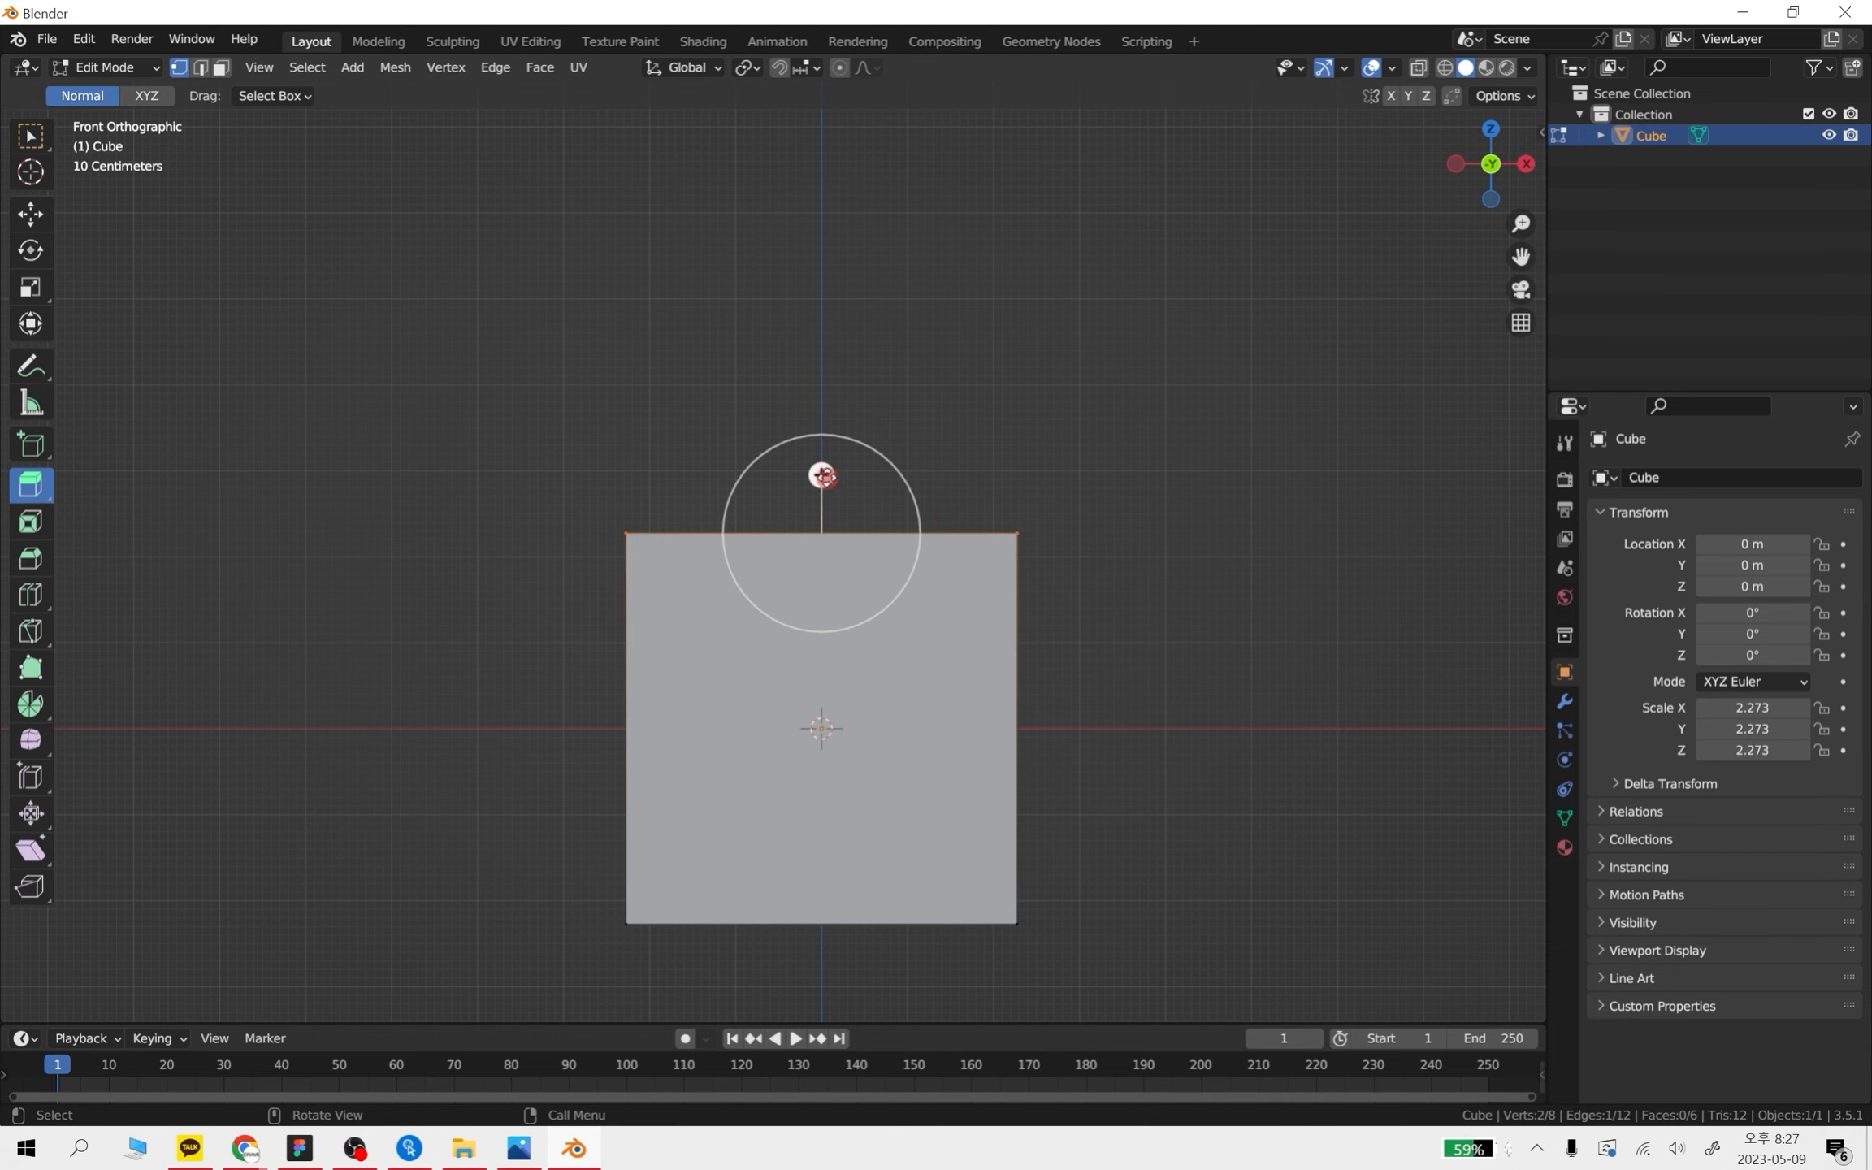
left_click_drag(821, 475, 822, 208)
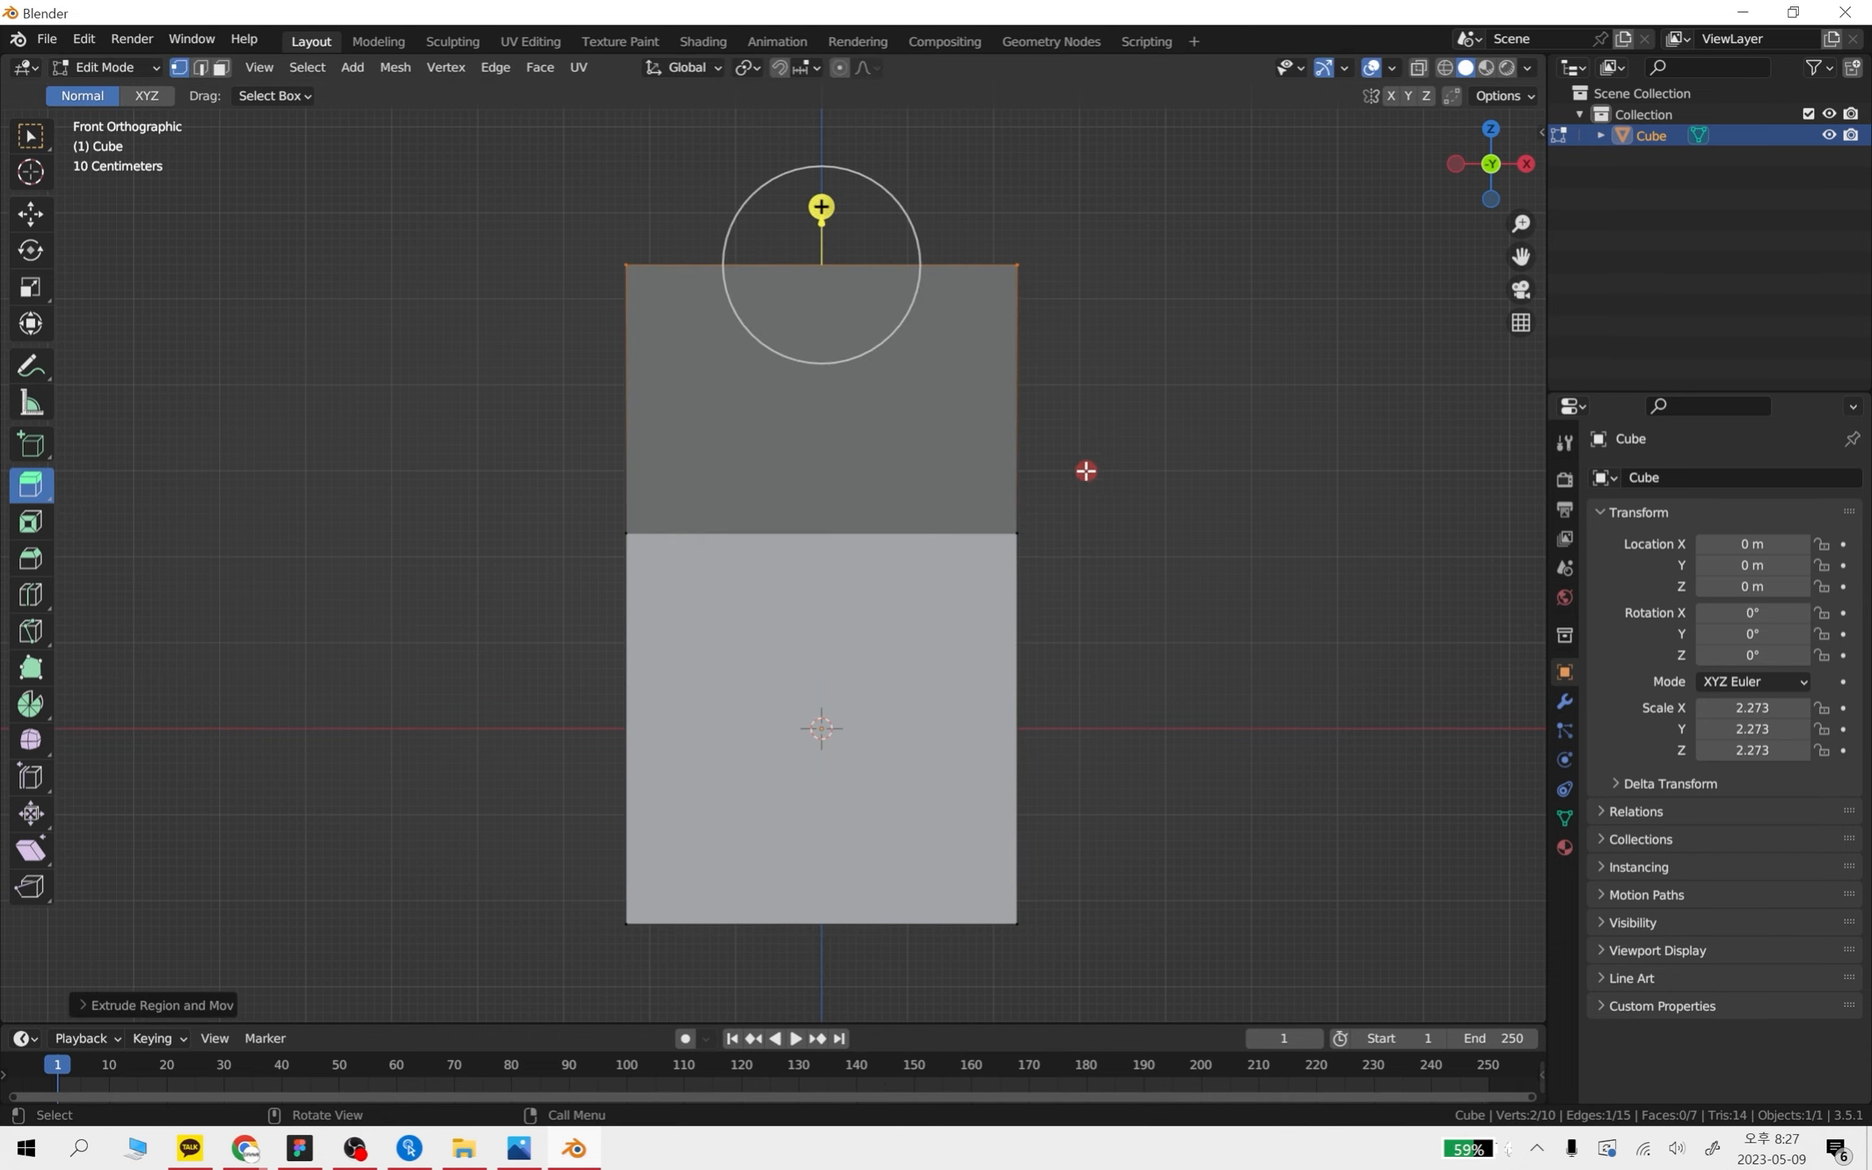
middle_click_drag(1153, 381, 1243, 552)
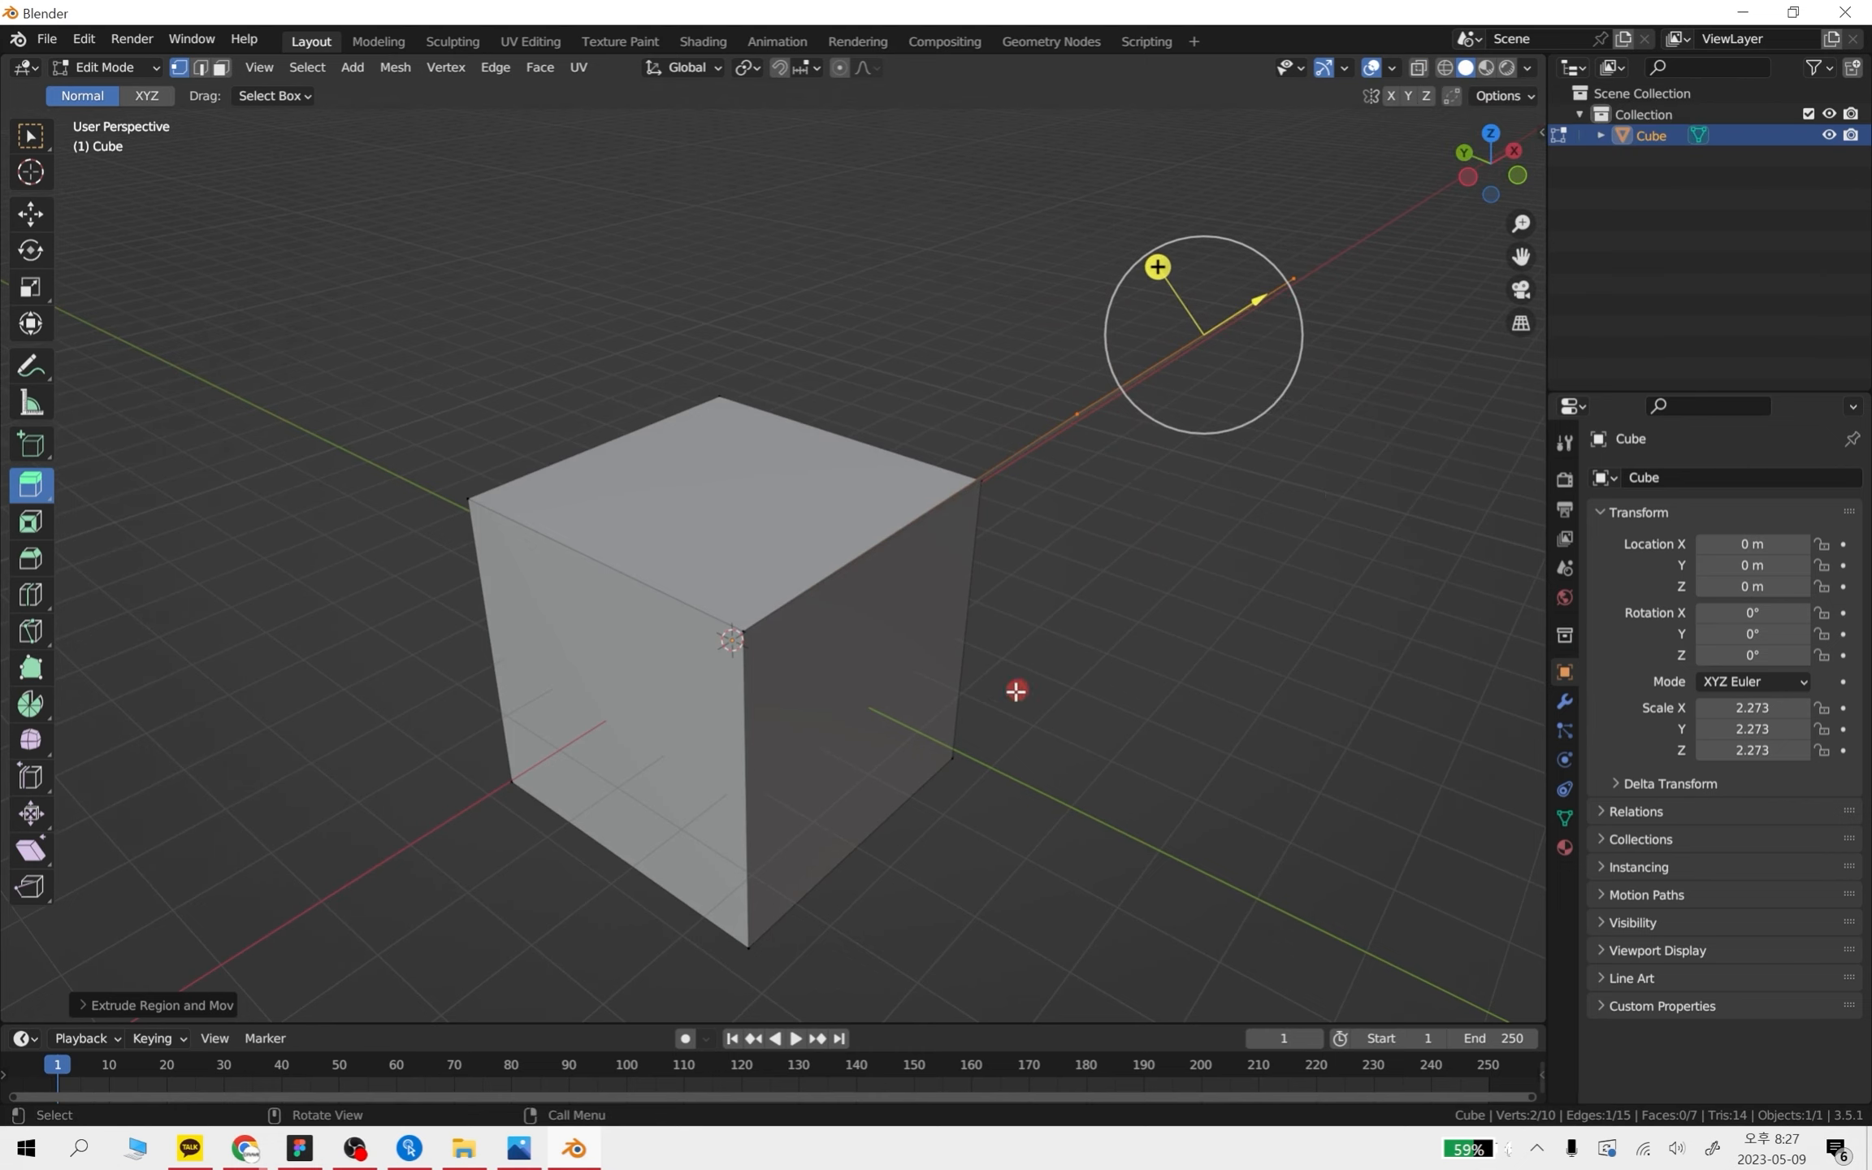
middle_click_drag(1016, 689, 1053, 547)
key("ctrl+z")
middle_click_drag(1054, 468, 1056, 632)
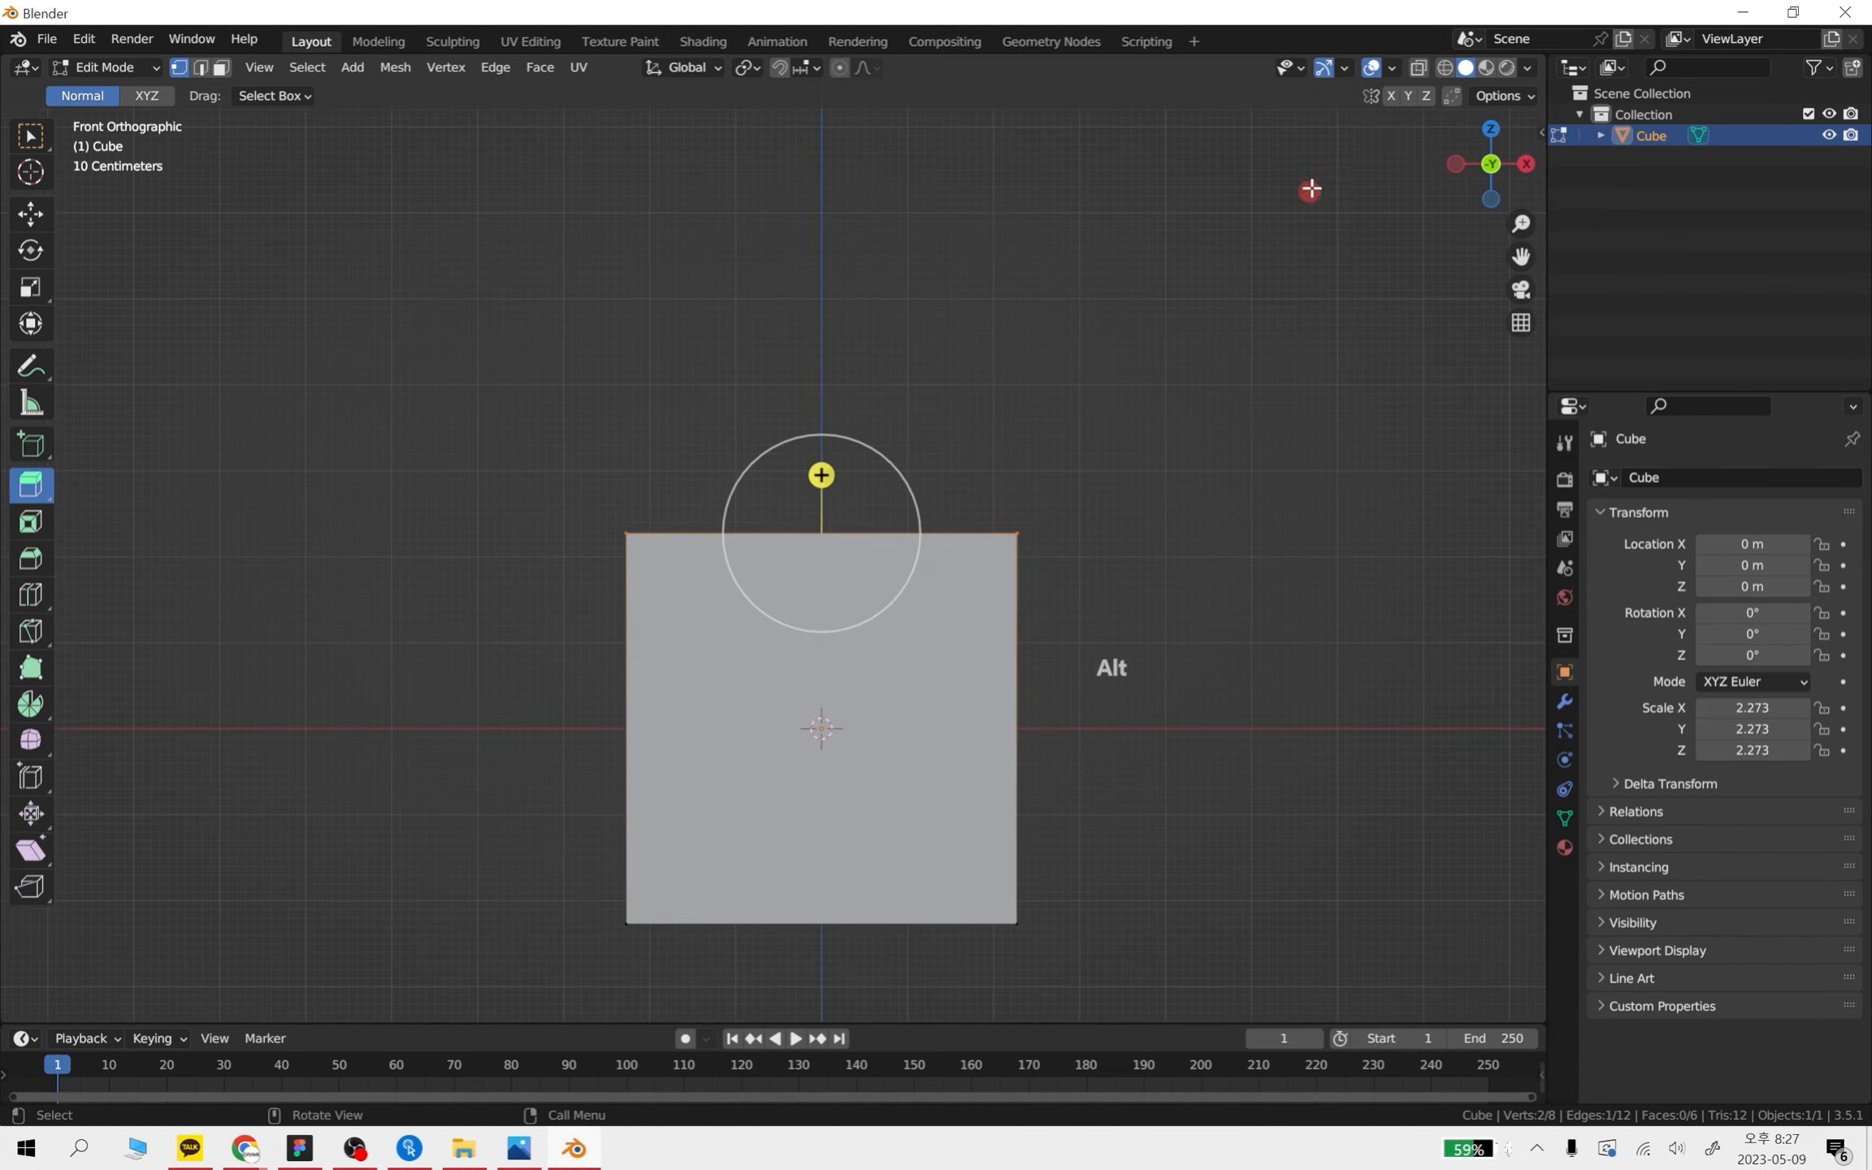
- Turn on X-ray, try extruding all four top vertices upward from the front view, and undo the extrusion
left_click(1416, 68)
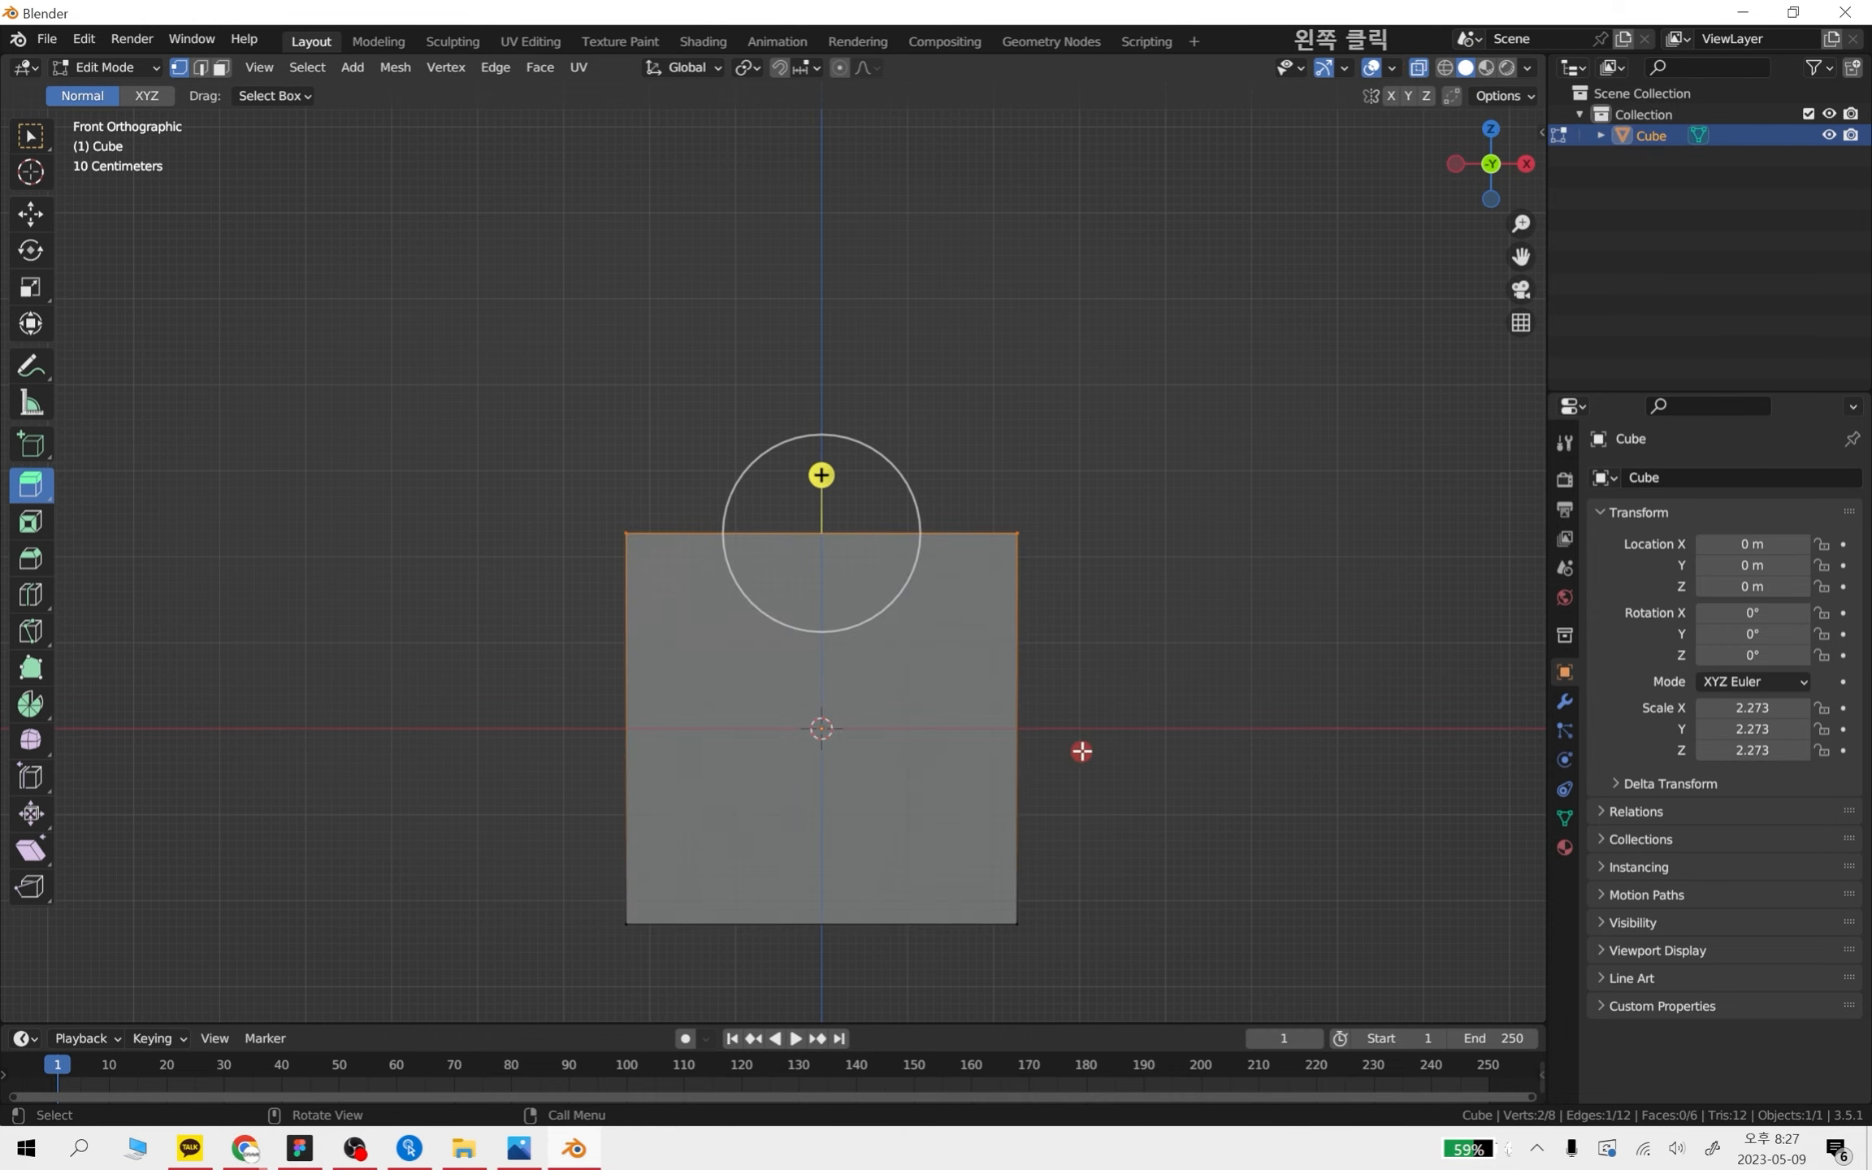
left_click(1198, 638)
left_click_drag(1198, 638, 389, 405)
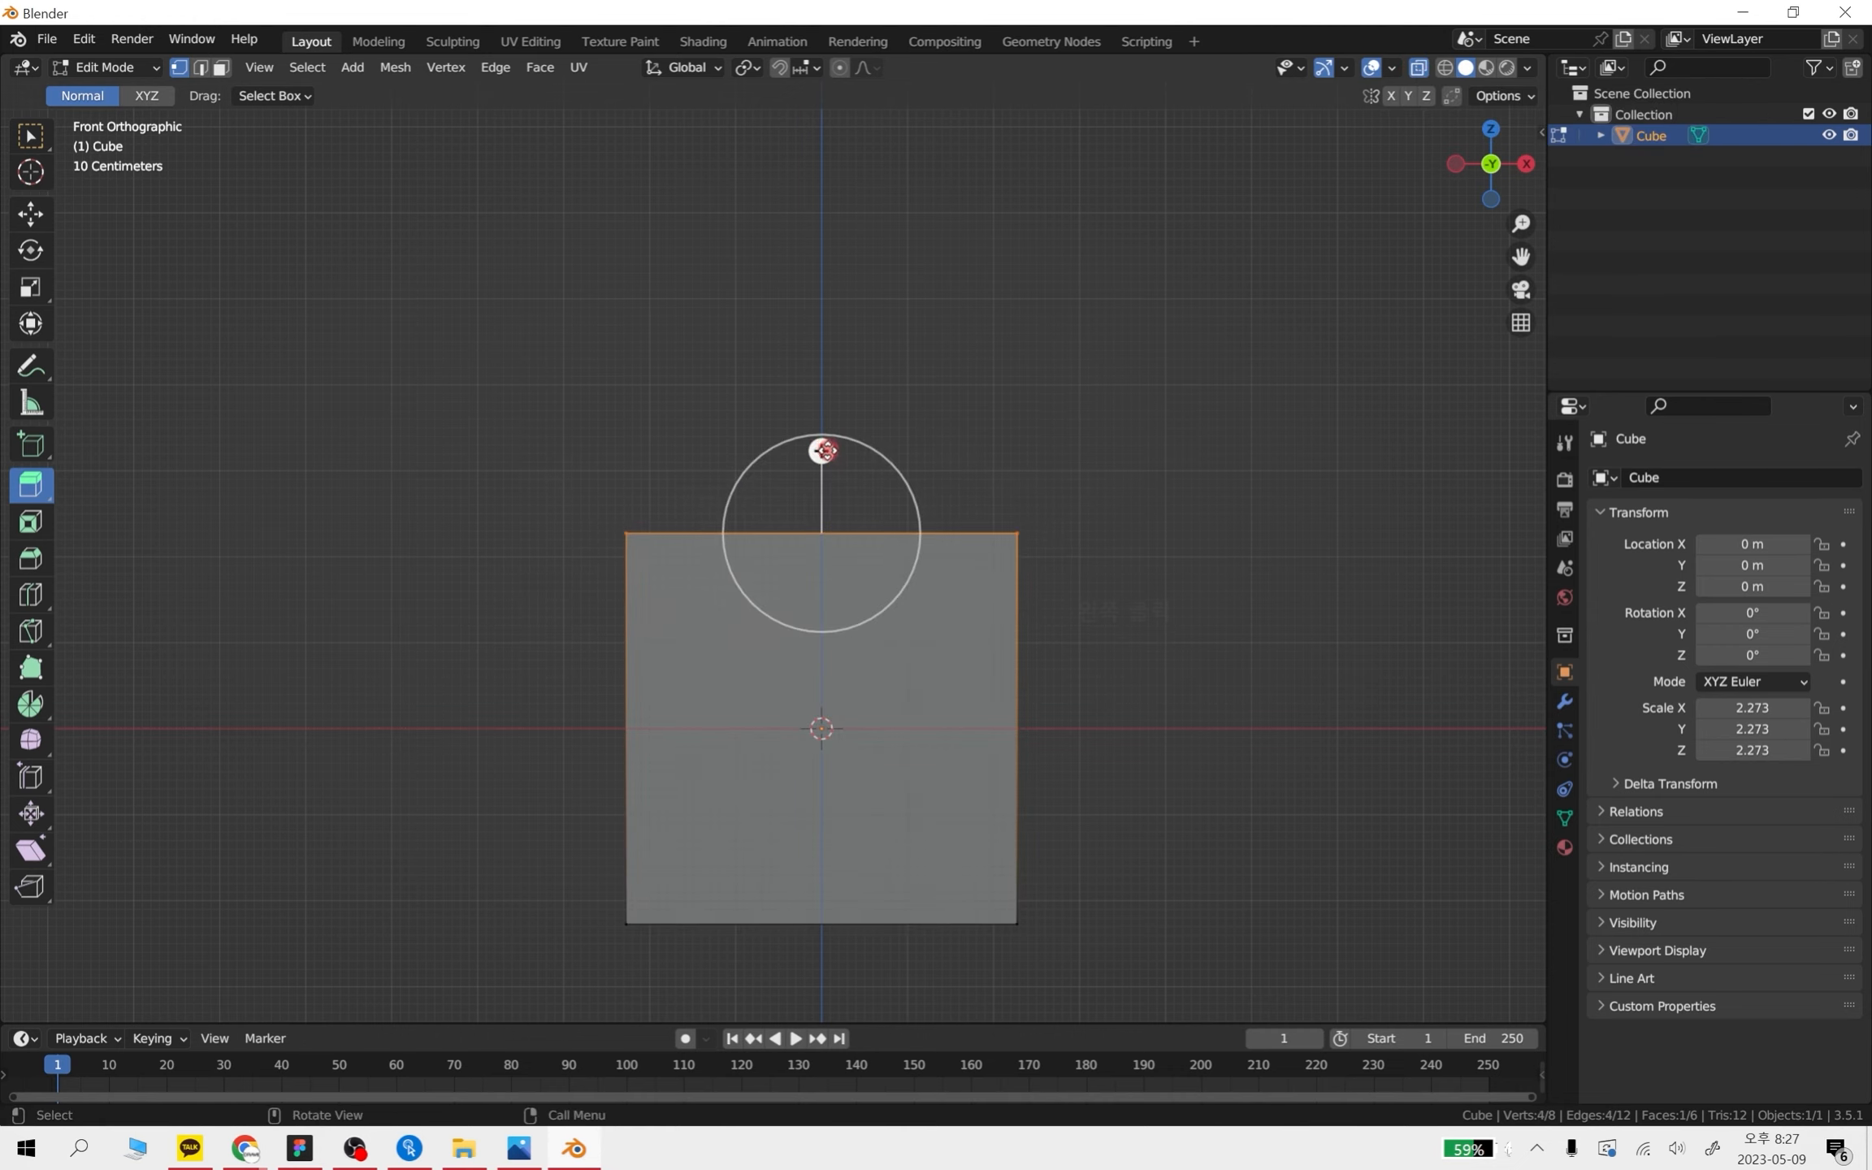
left_click_drag(823, 447, 823, 168)
middle_click_drag(1015, 488, 1246, 531)
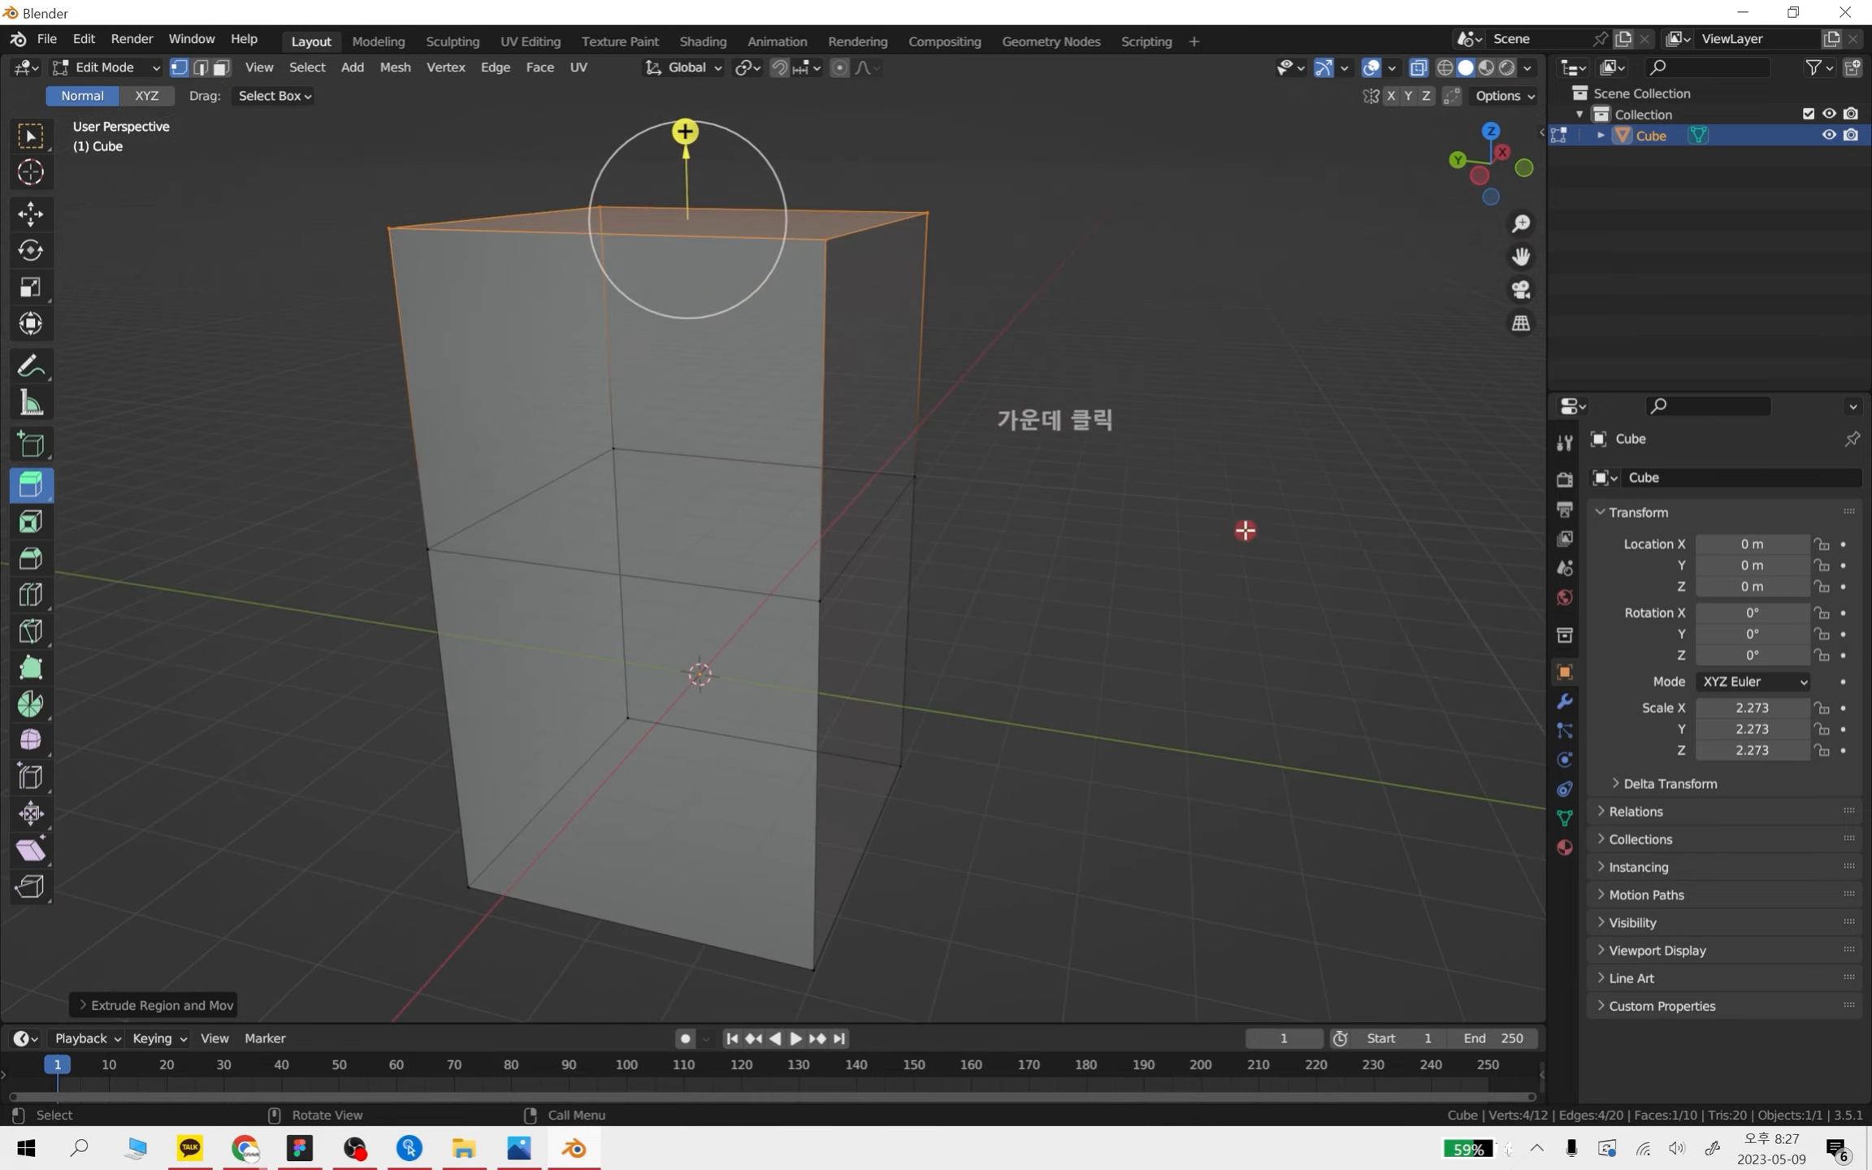
middle_click_drag(651, 540, 969, 576)
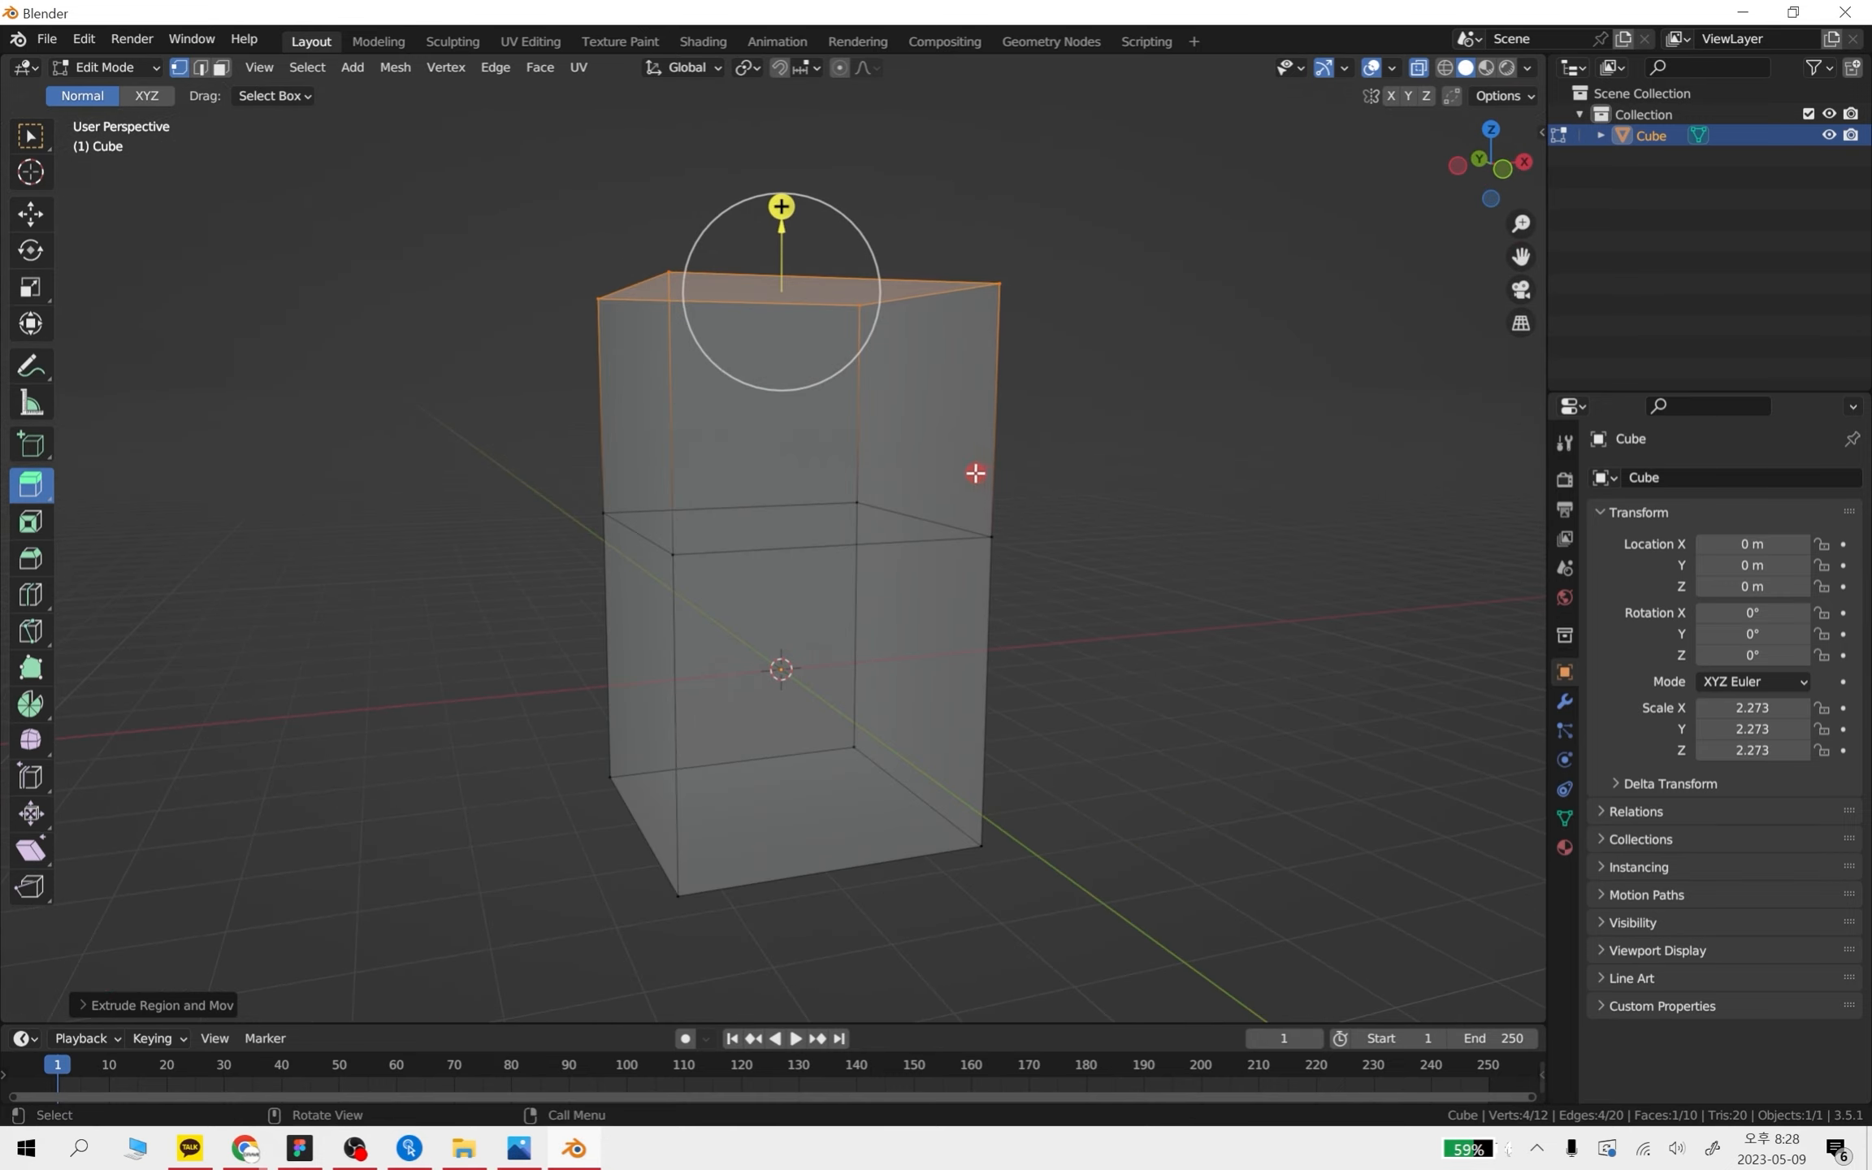
middle_click_drag(1016, 477, 1057, 535)
key("ctrl+z")
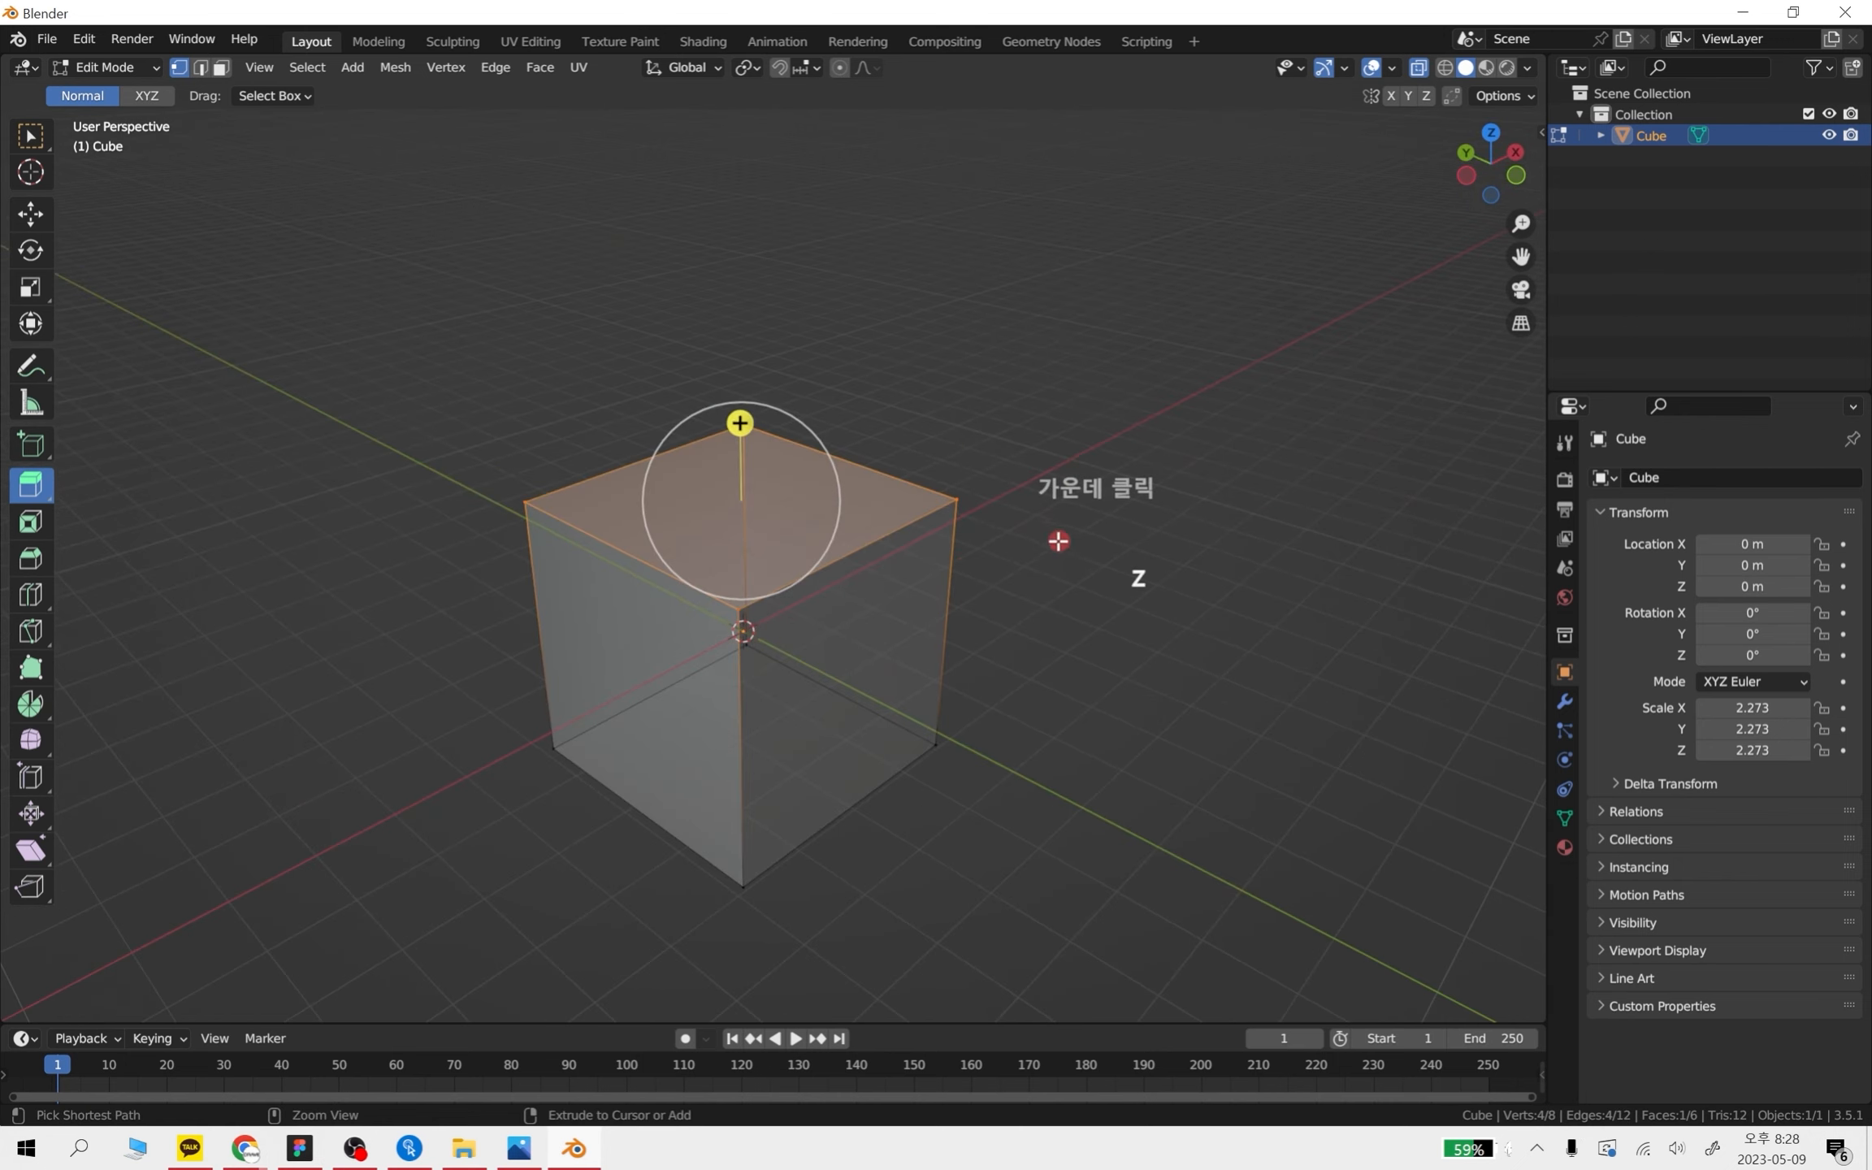
- Select the two top vertices on the cube's -Y side and extrude their edge diagonally outward and upward as a flap
left_click(936, 506)
left_click(956, 494)
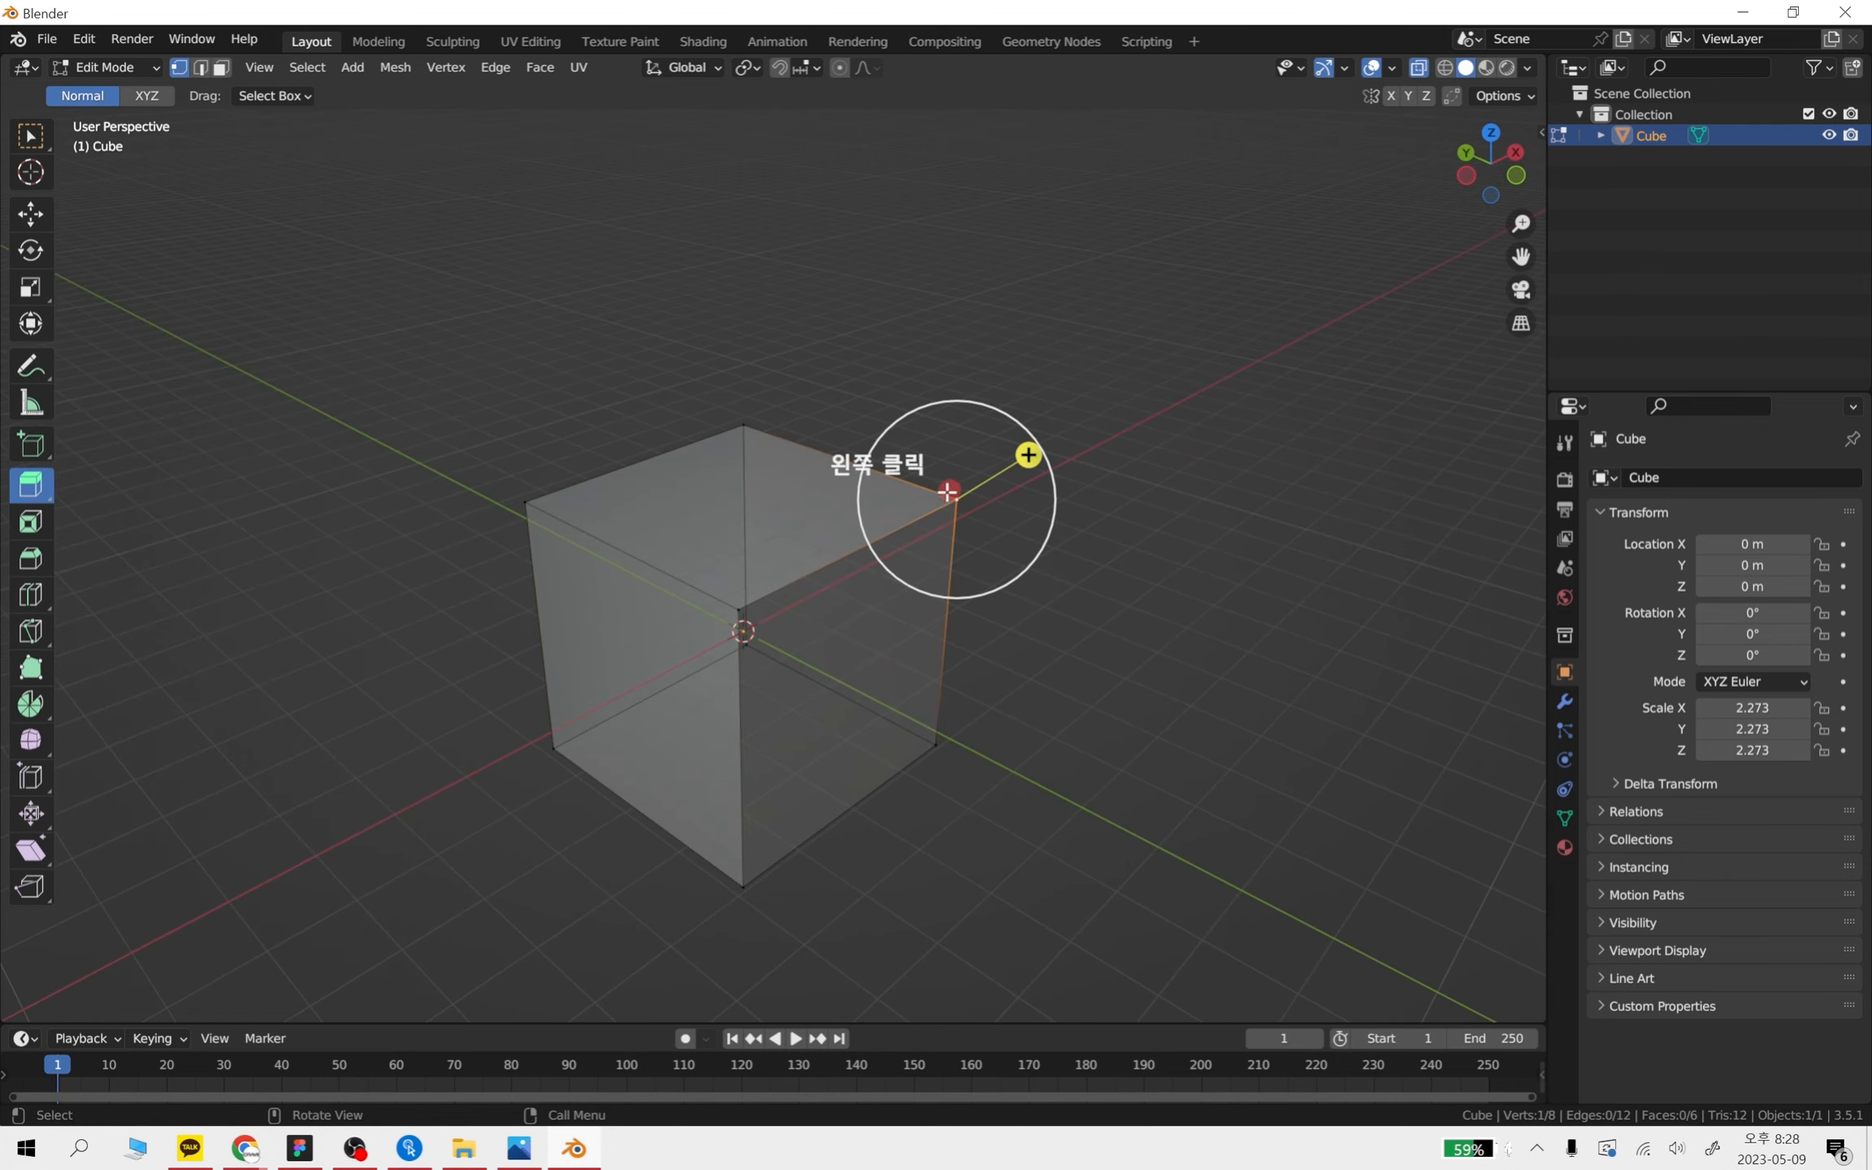
left_click(738, 614, "shift")
middle_click_drag(735, 618, 960, 773)
left_click_drag(1002, 460, 1287, 384)
middle_click_drag(1280, 655, 1292, 657)
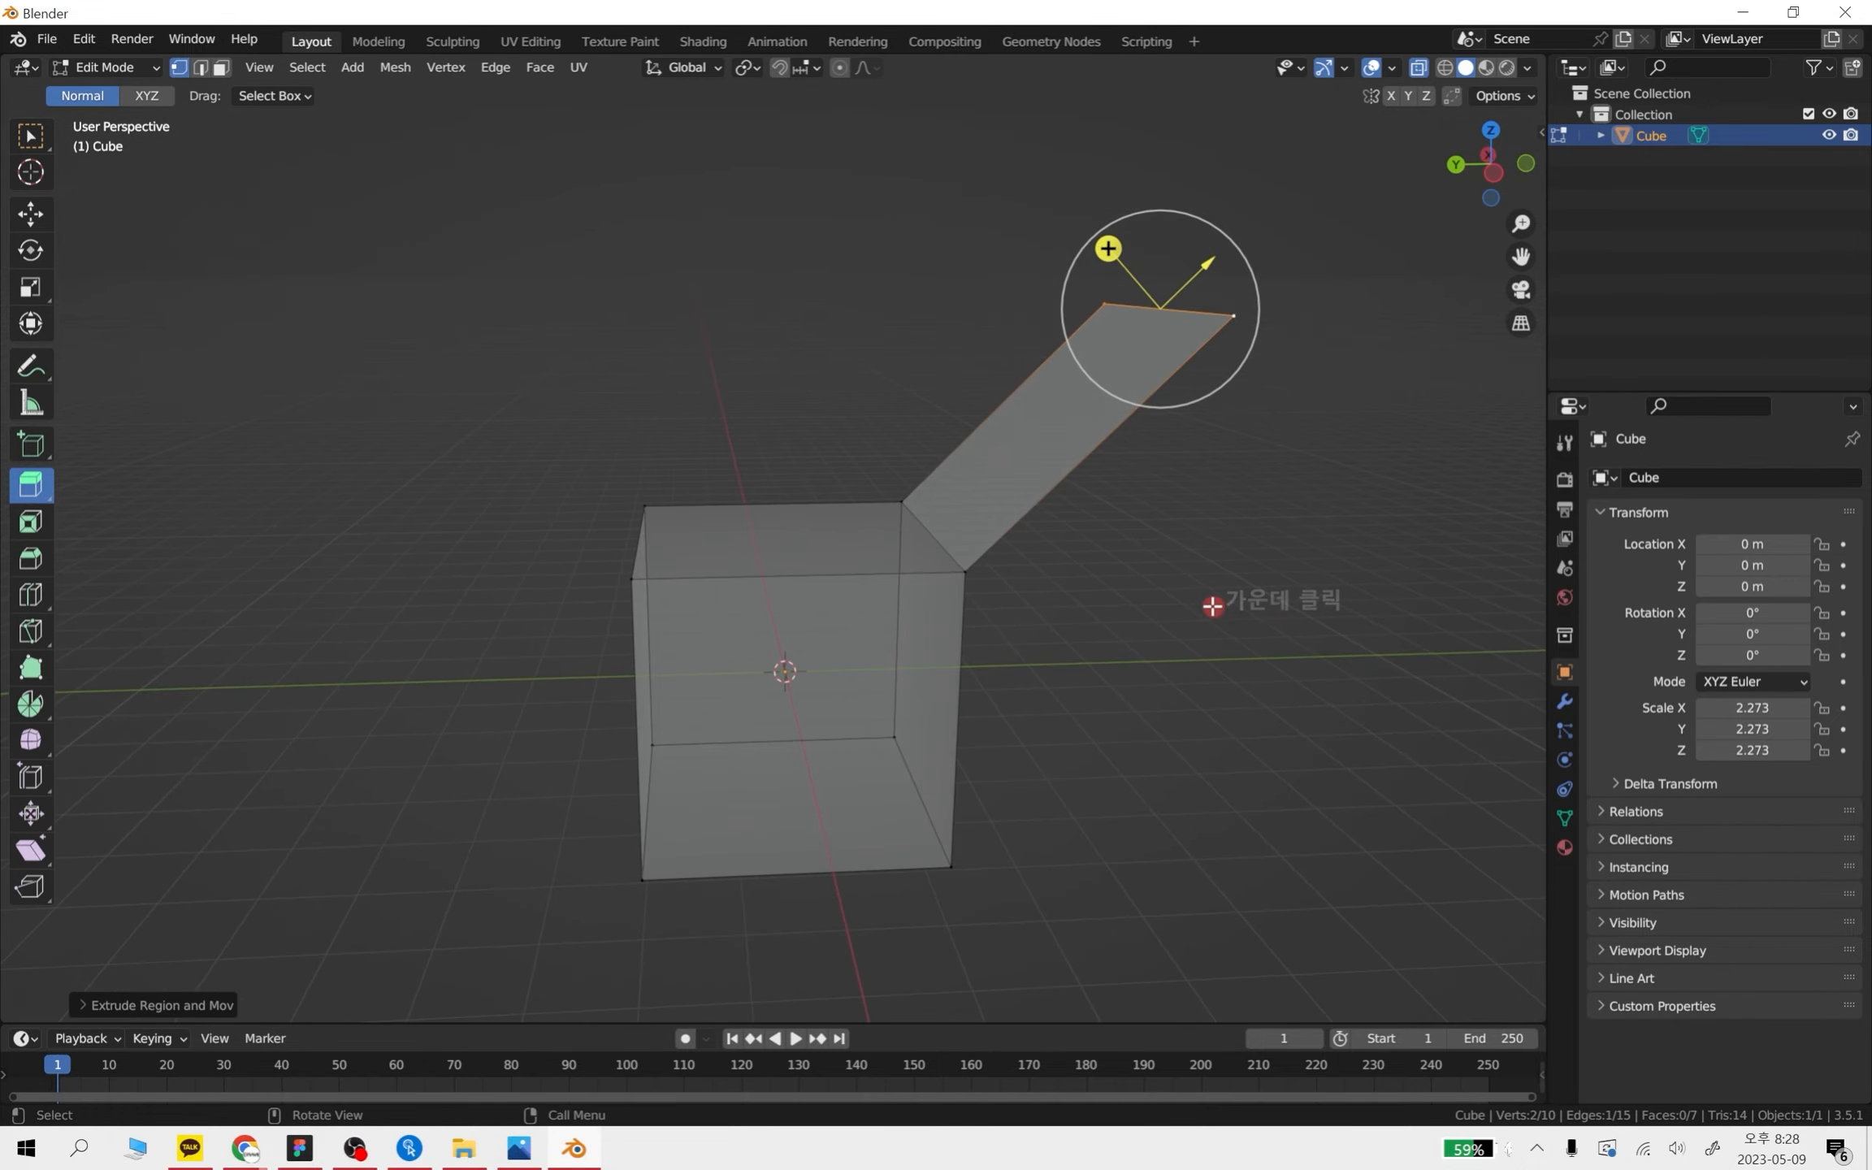
- Extrude the opposite top edge on the cube's +Y side diagonally outward and upward as a second flap
middle_click_drag(1180, 592, 1288, 606, "shift")
left_click_drag(687, 449, 836, 691, "shift")
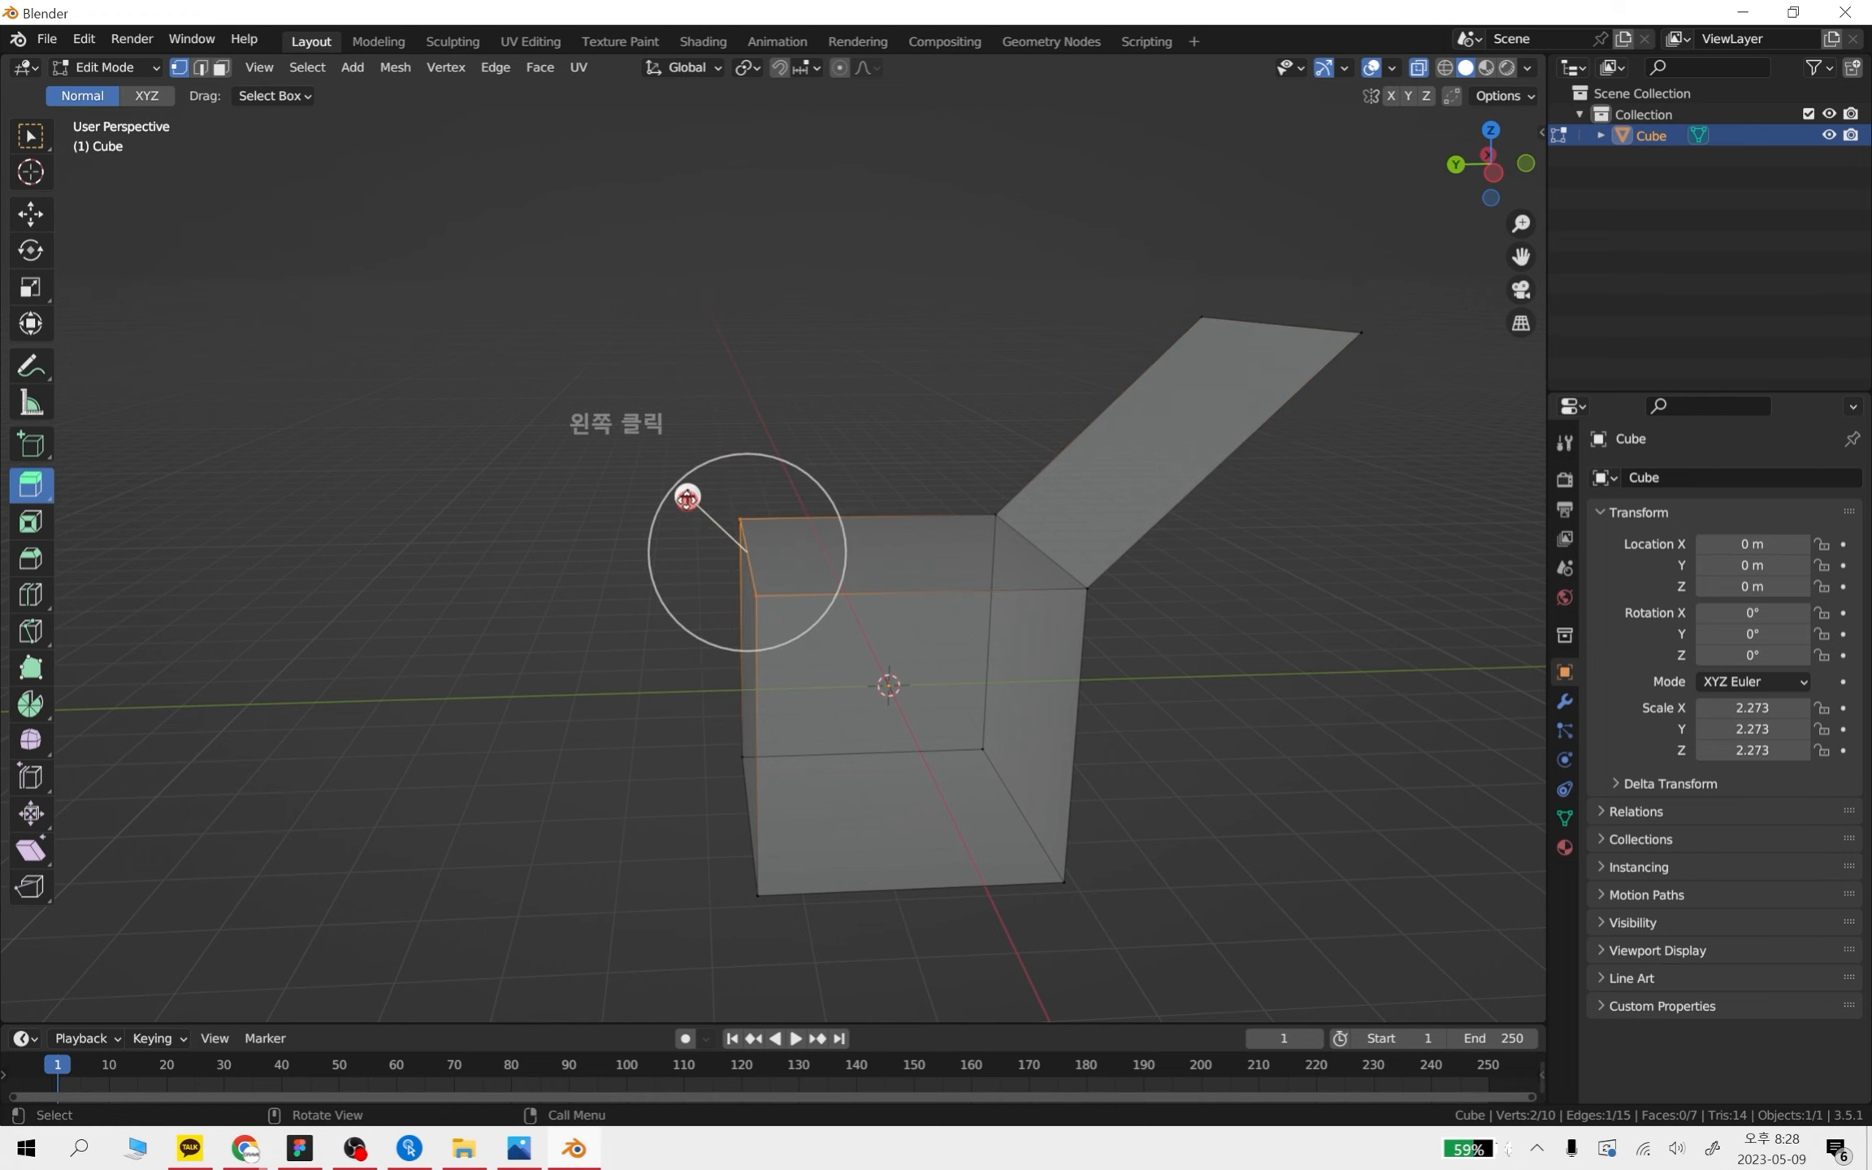
left_click_drag(685, 497, 409, 269)
middle_click_drag(552, 255, 744, 460)
key("ctrl+z")
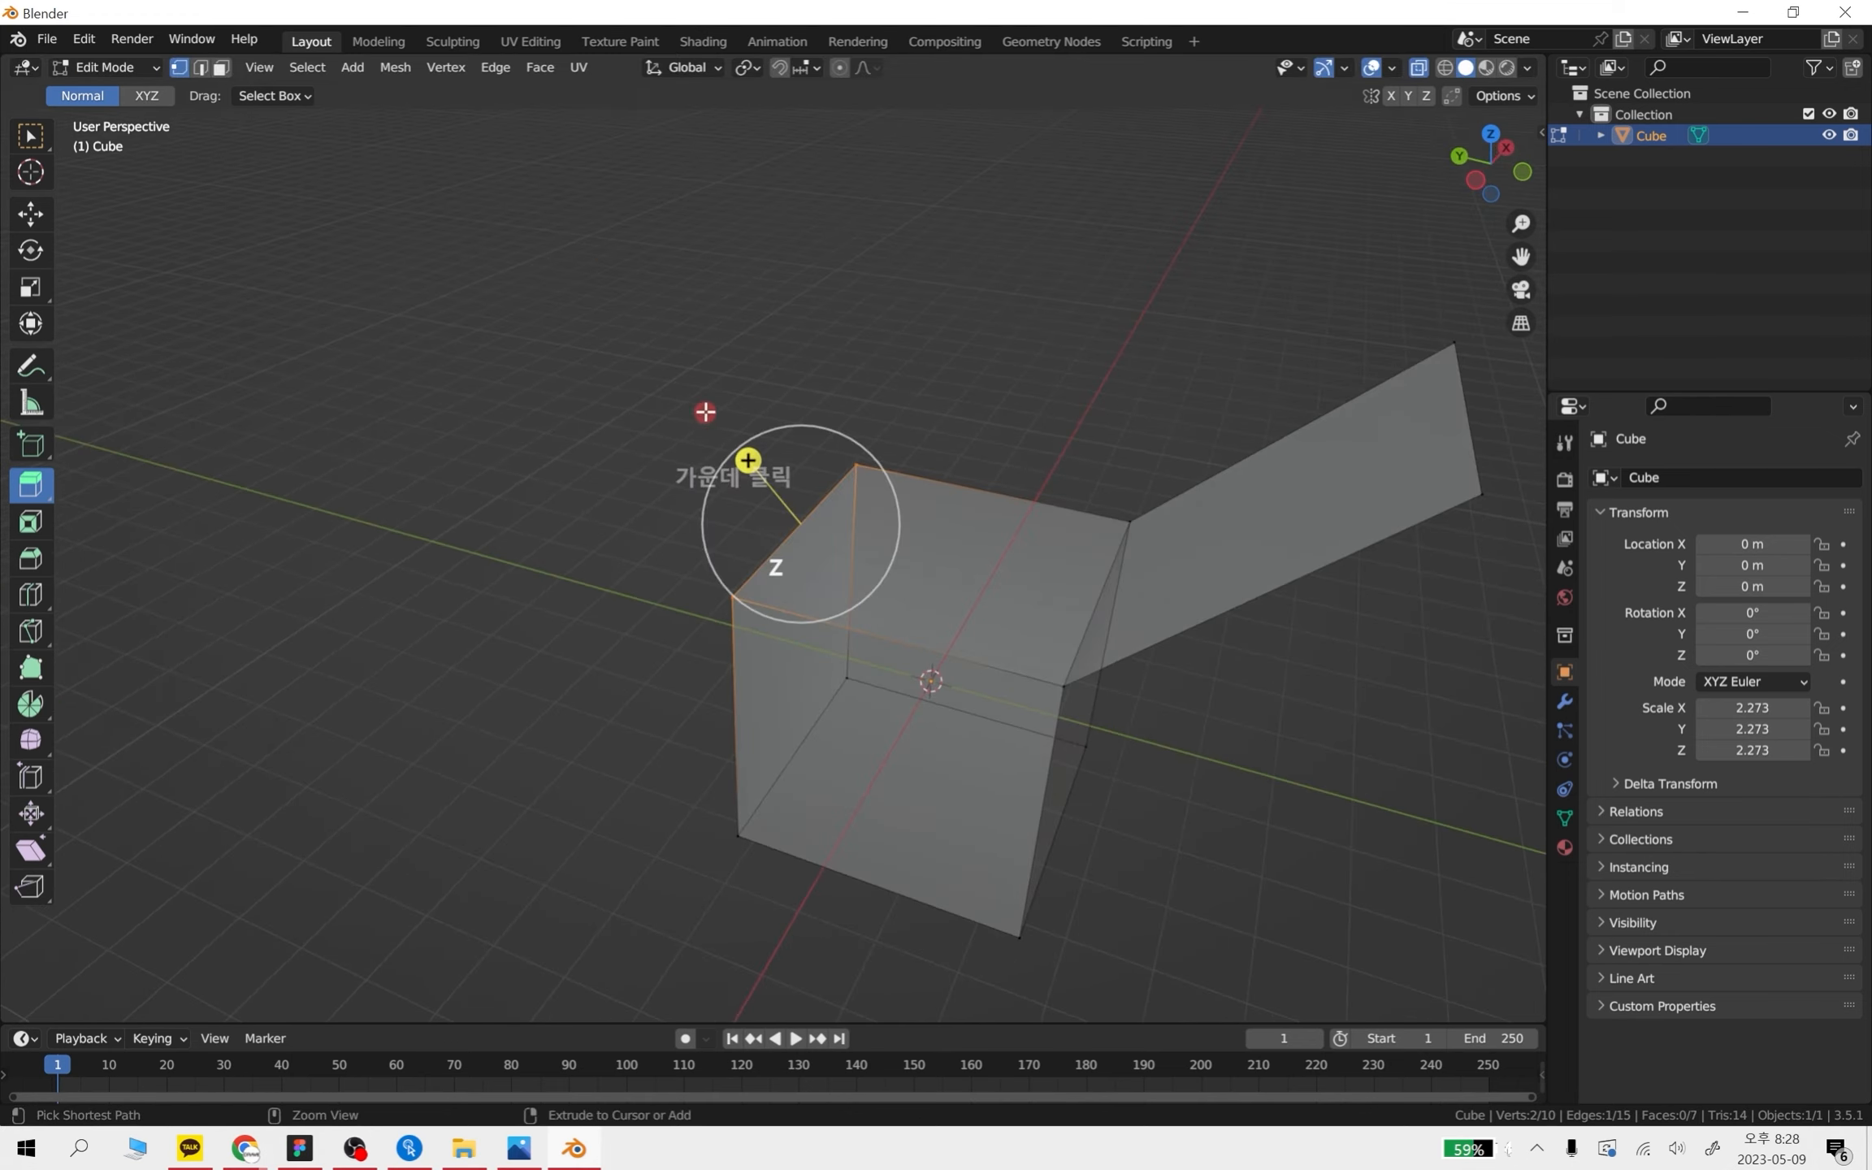
left_click_drag(746, 459, 614, 252)
- Inspect the two flaps in Object Mode, turn off X-ray, and return to Edit Mode with nothing selected
middle_click_drag(615, 251, 816, 557)
middle_click_drag(1157, 606, 987, 728)
key("Tab")
middle_click_drag(814, 594, 1071, 585)
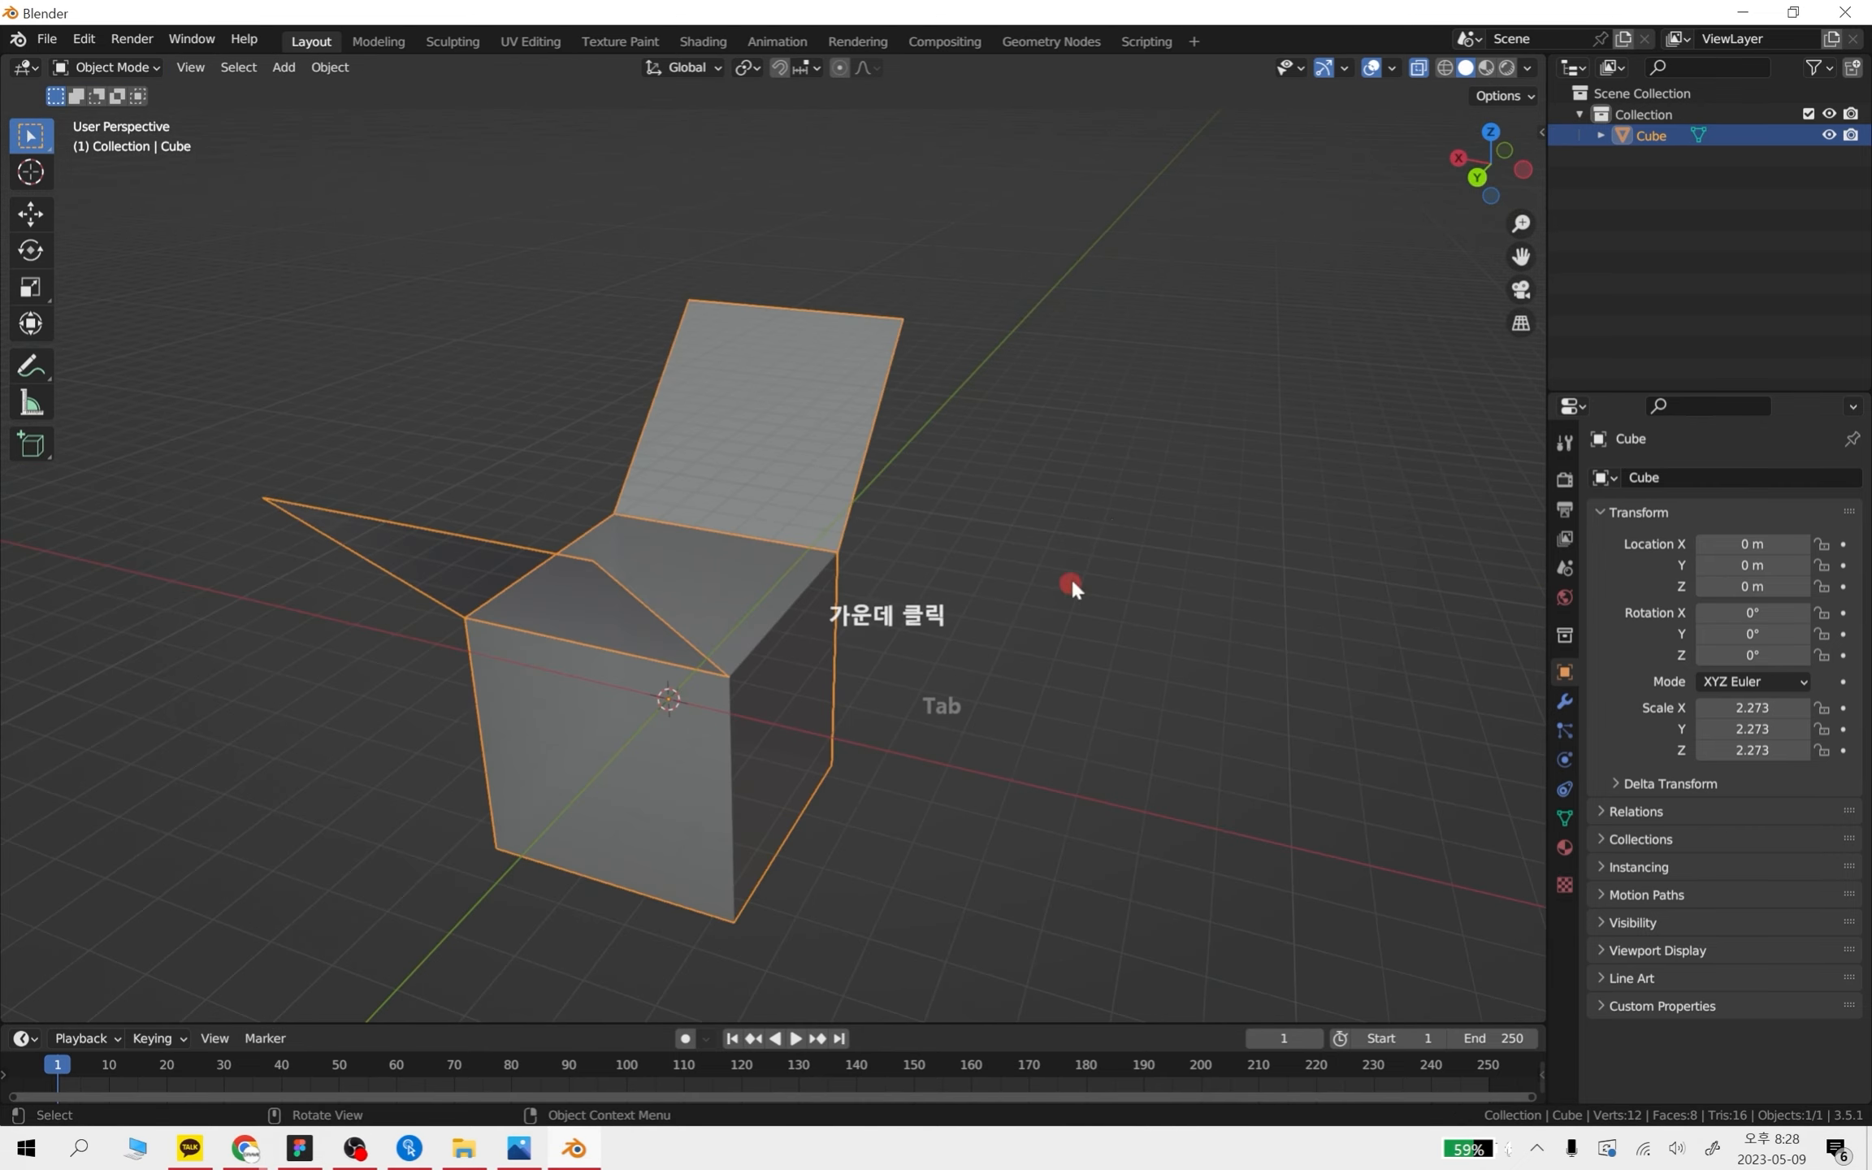
left_click(1420, 68)
middle_click_drag(1344, 331, 1056, 624)
key("Tab")
left_click(377, 342)
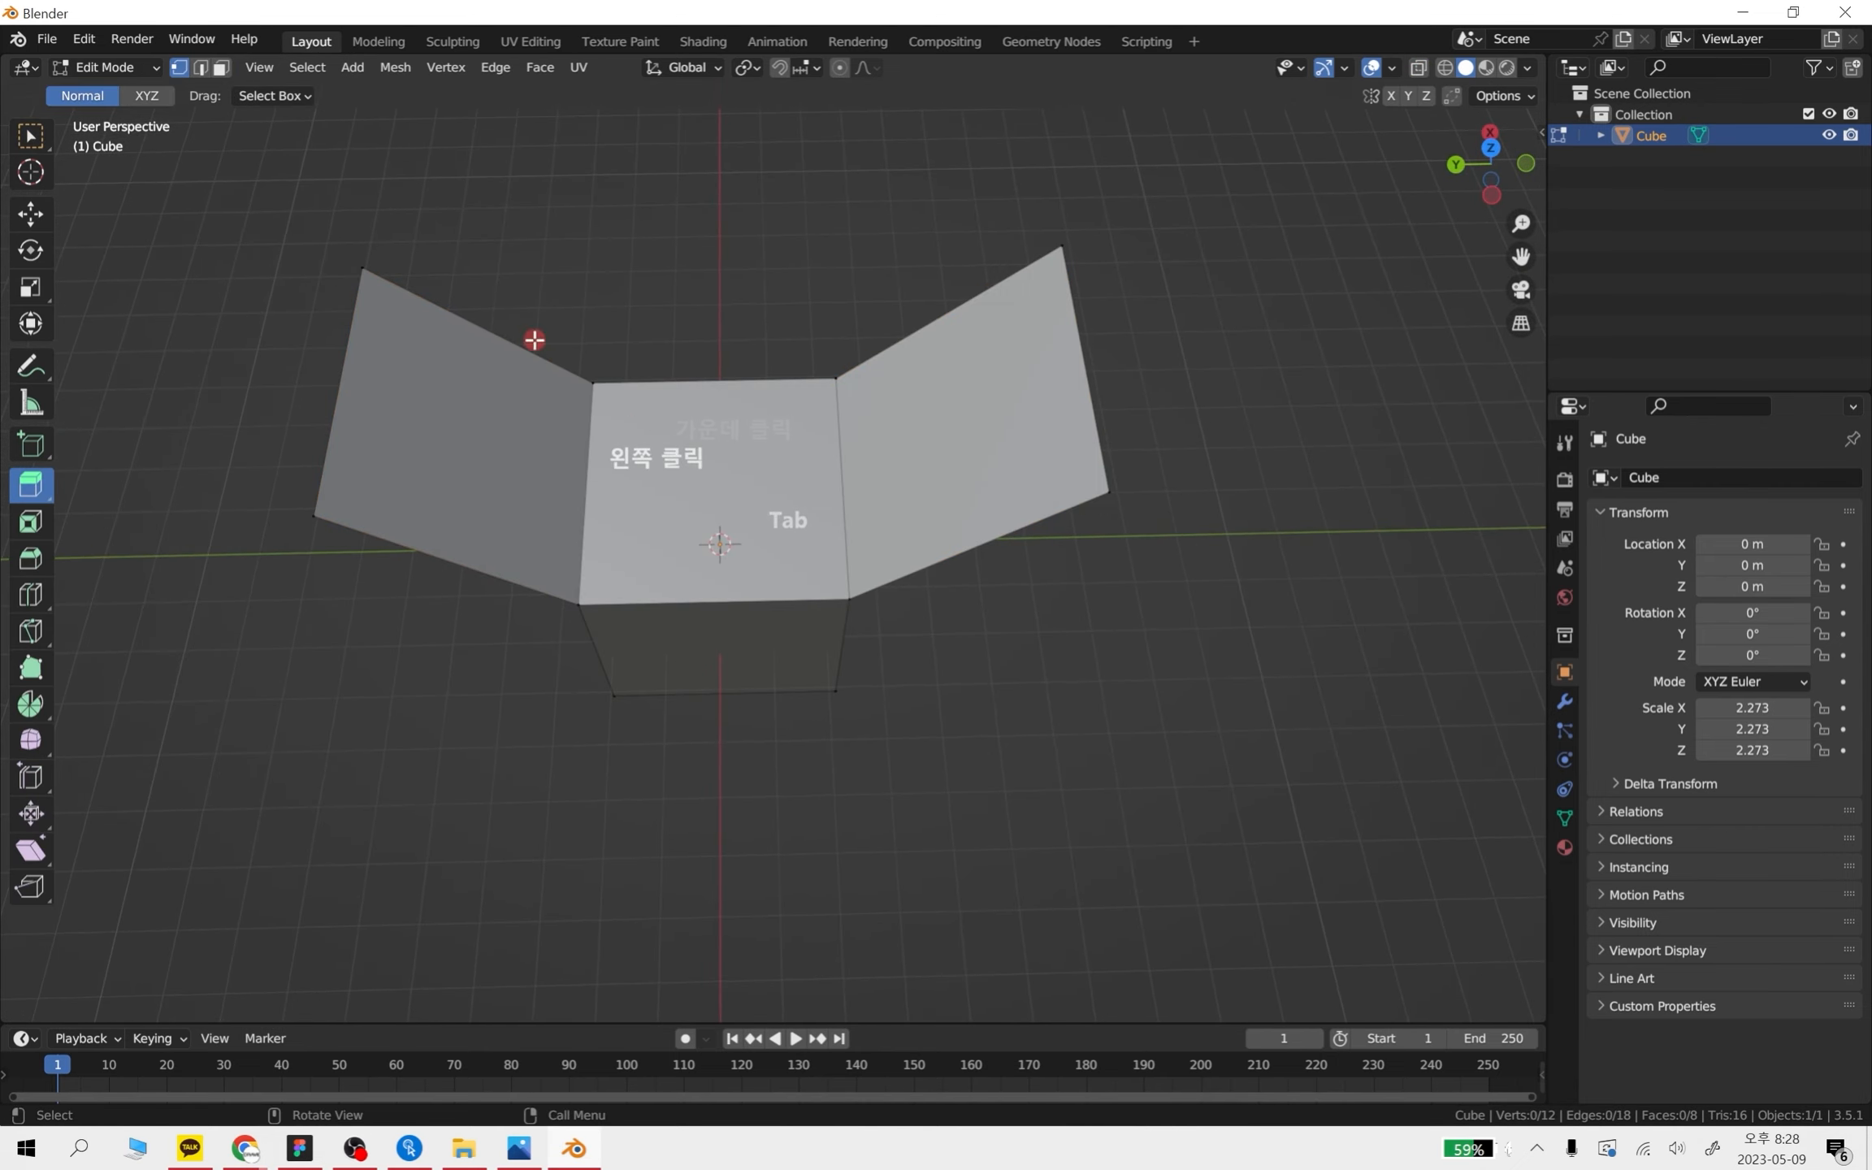
- Switch to face selection and delete the cube's top face using the Only Faces option
left_click(221, 68)
left_click(711, 443)
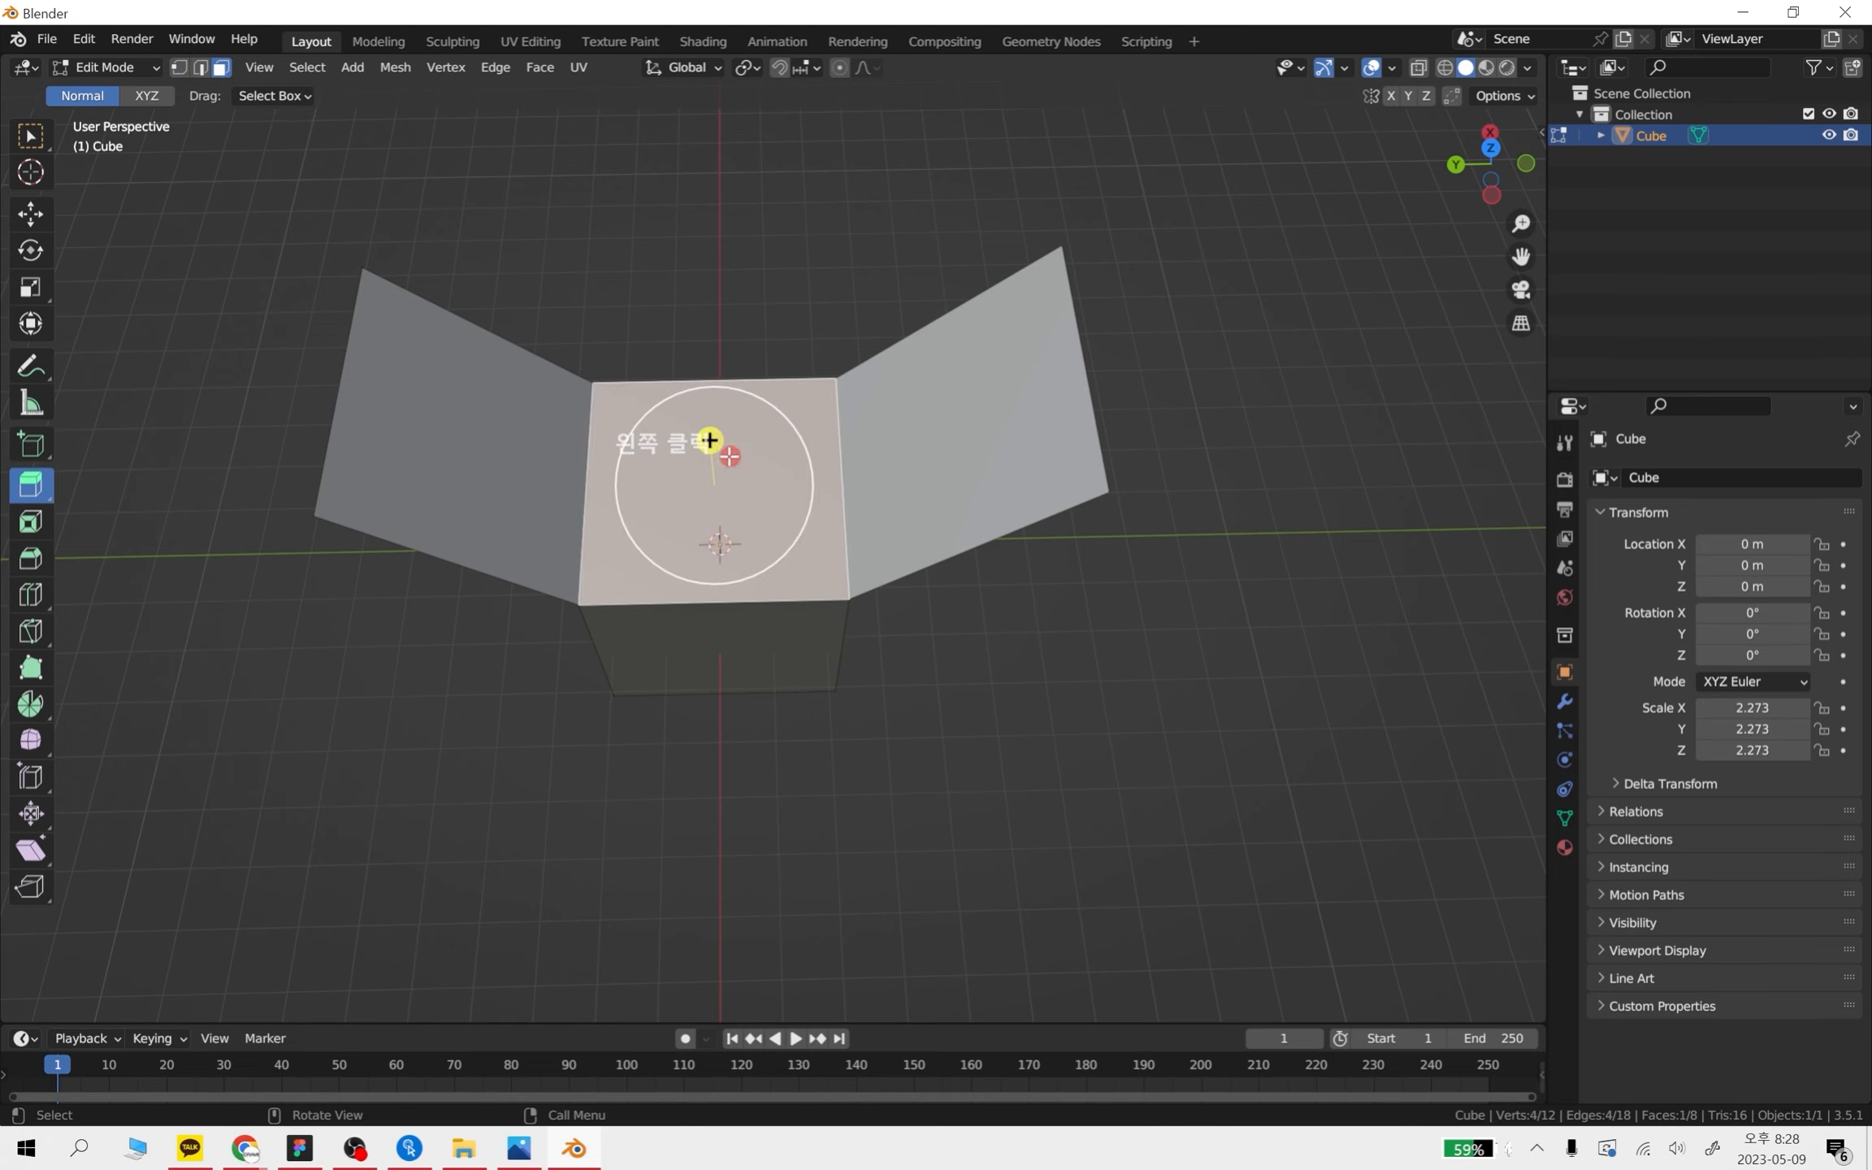
key("x")
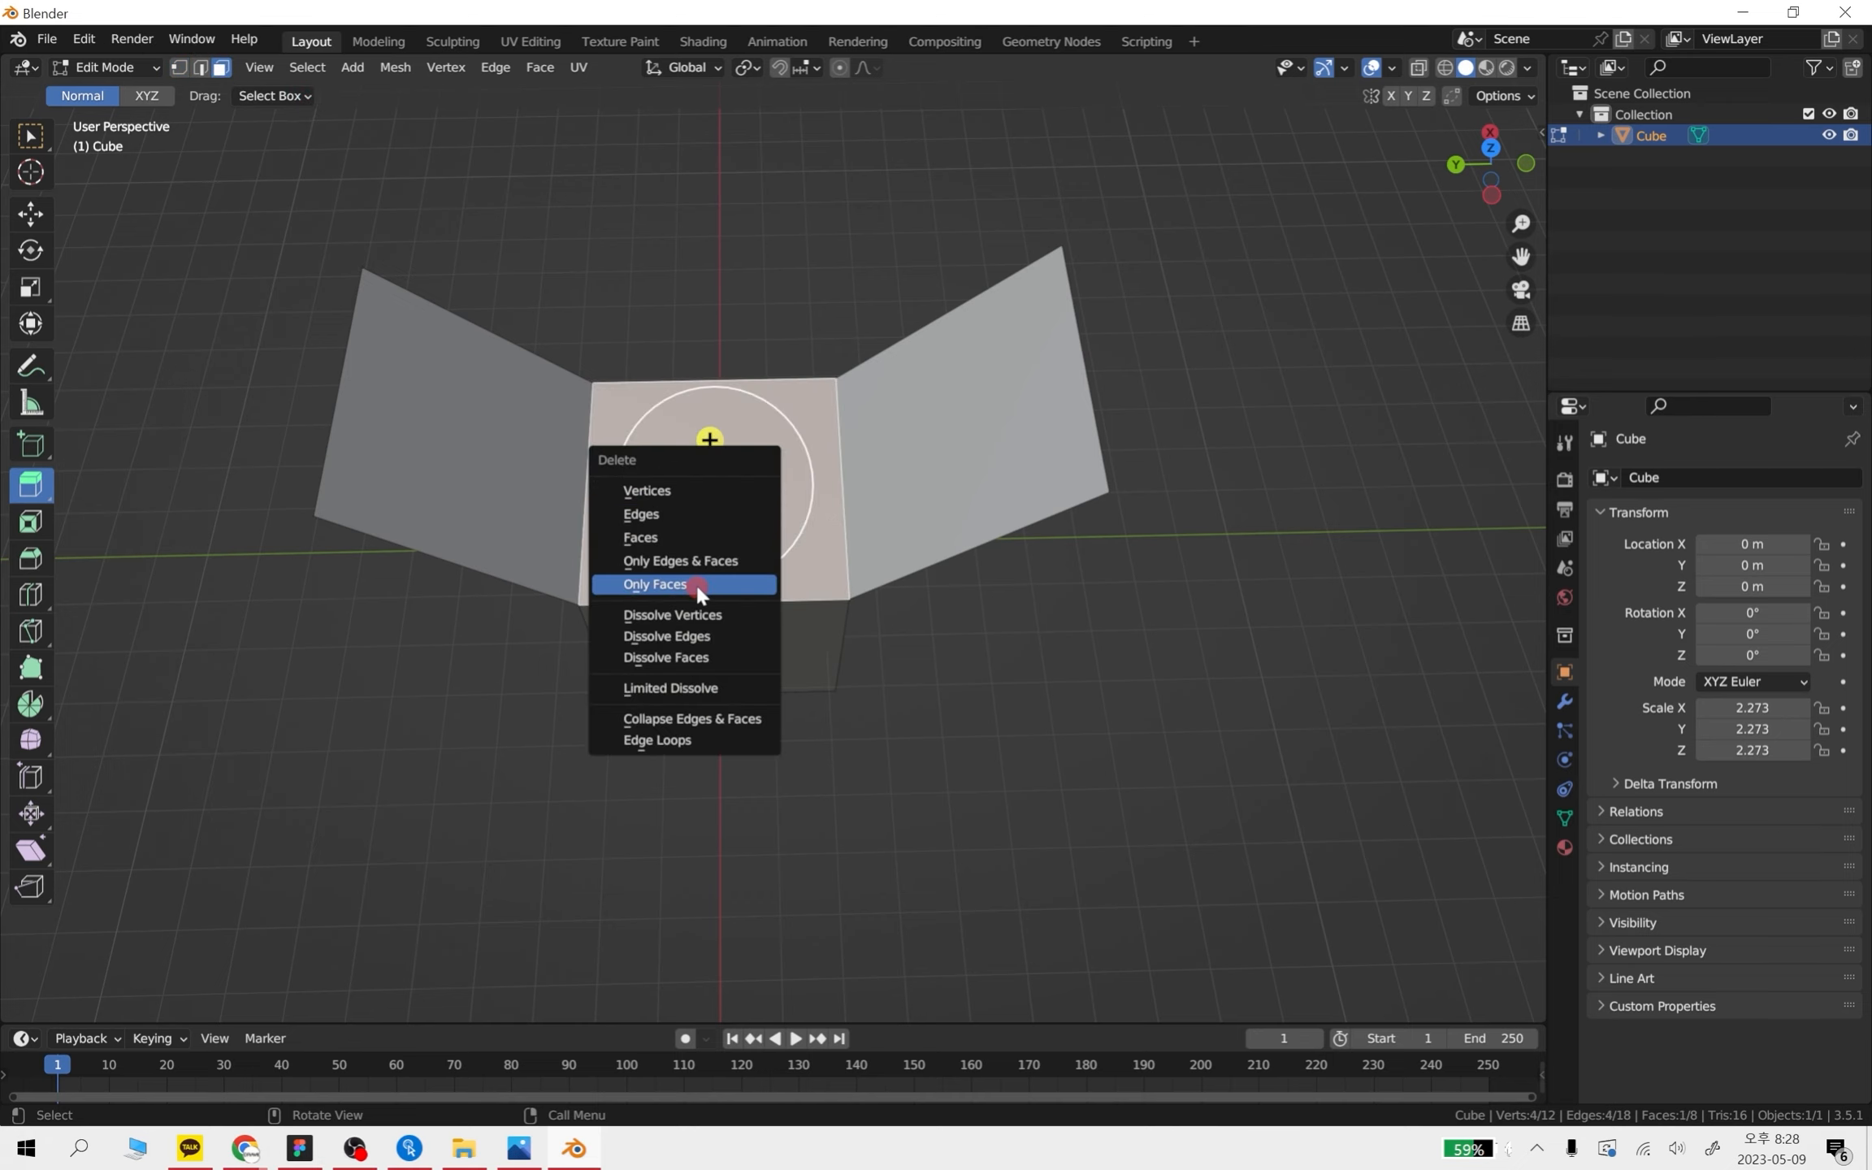
left_click(696, 582)
- Examine the opened box's interior and its two flaps from several angles
scroll(864, 560, "up", 2)
middle_click_drag(949, 665, 1083, 544)
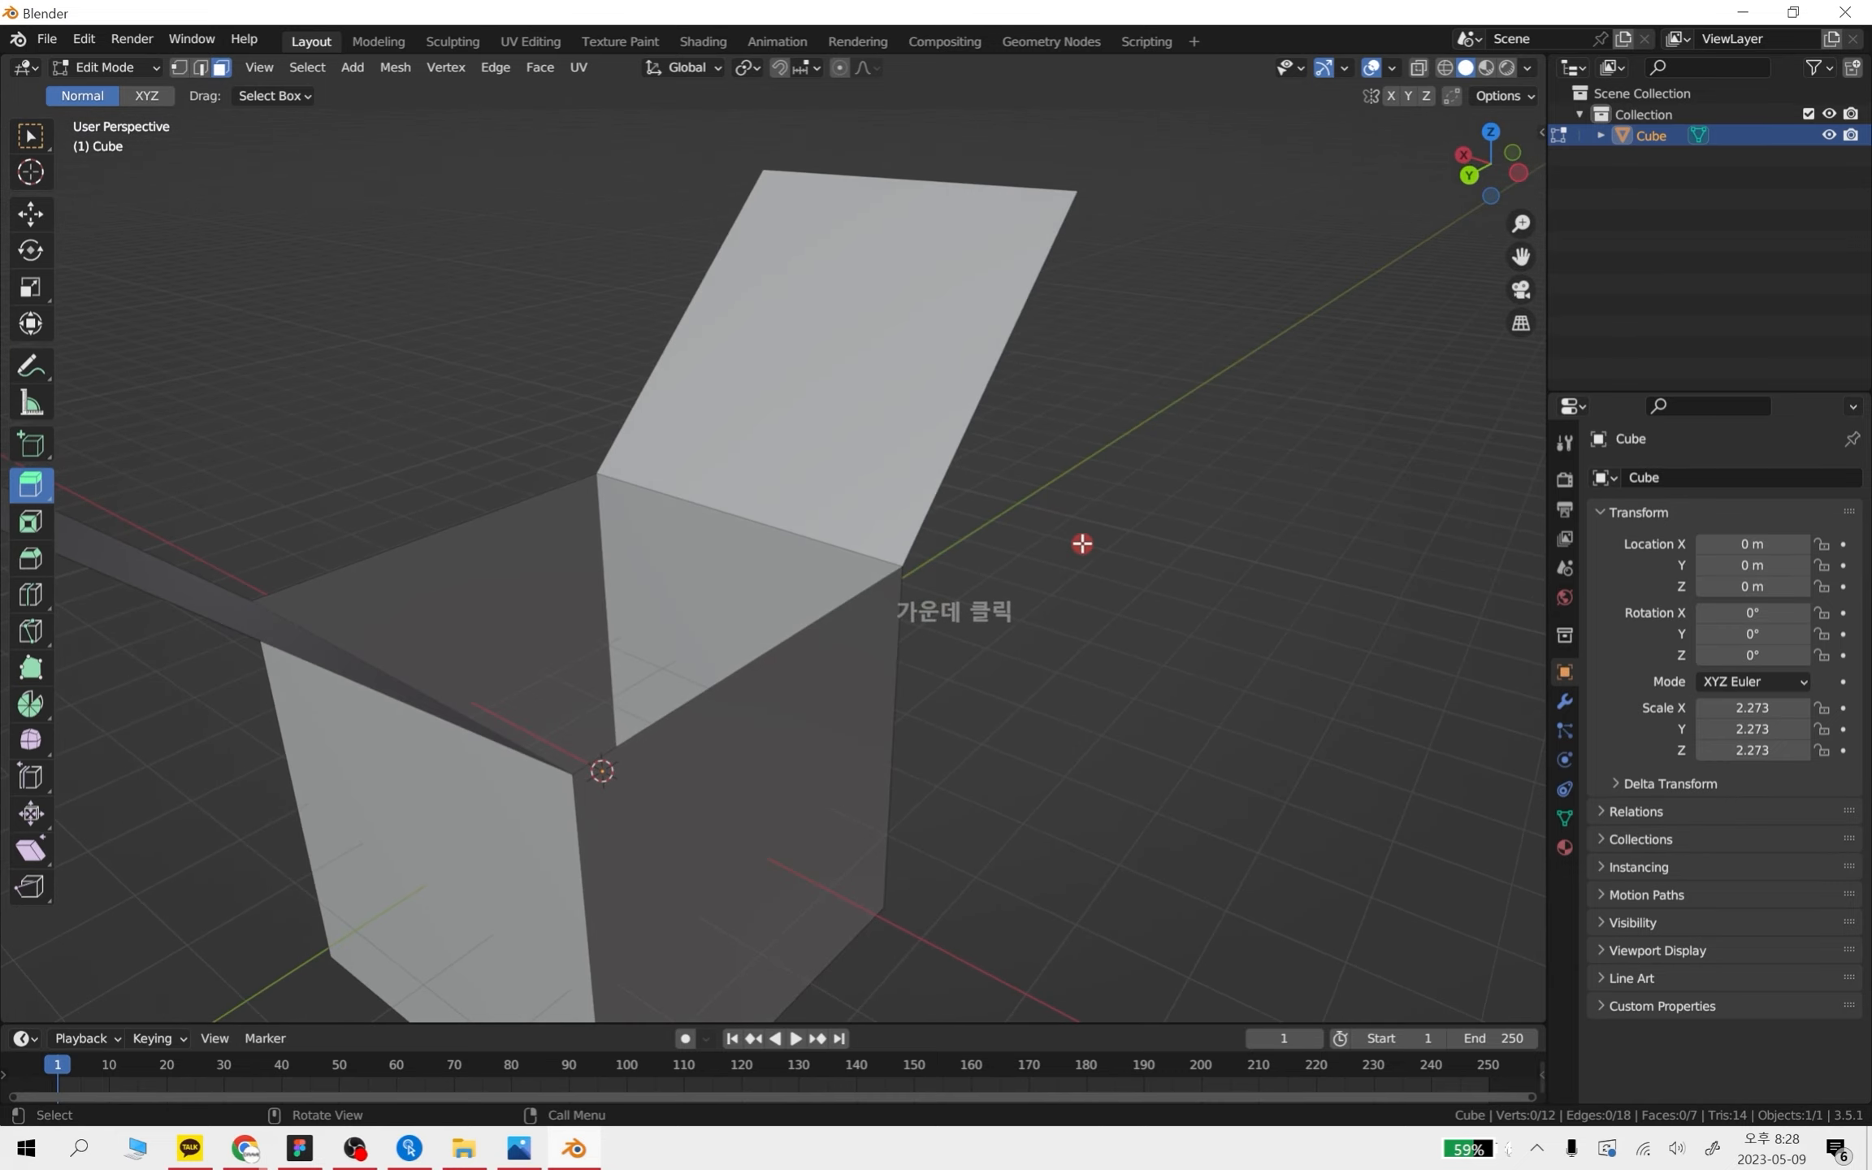
scroll(994, 657, "down", 3)
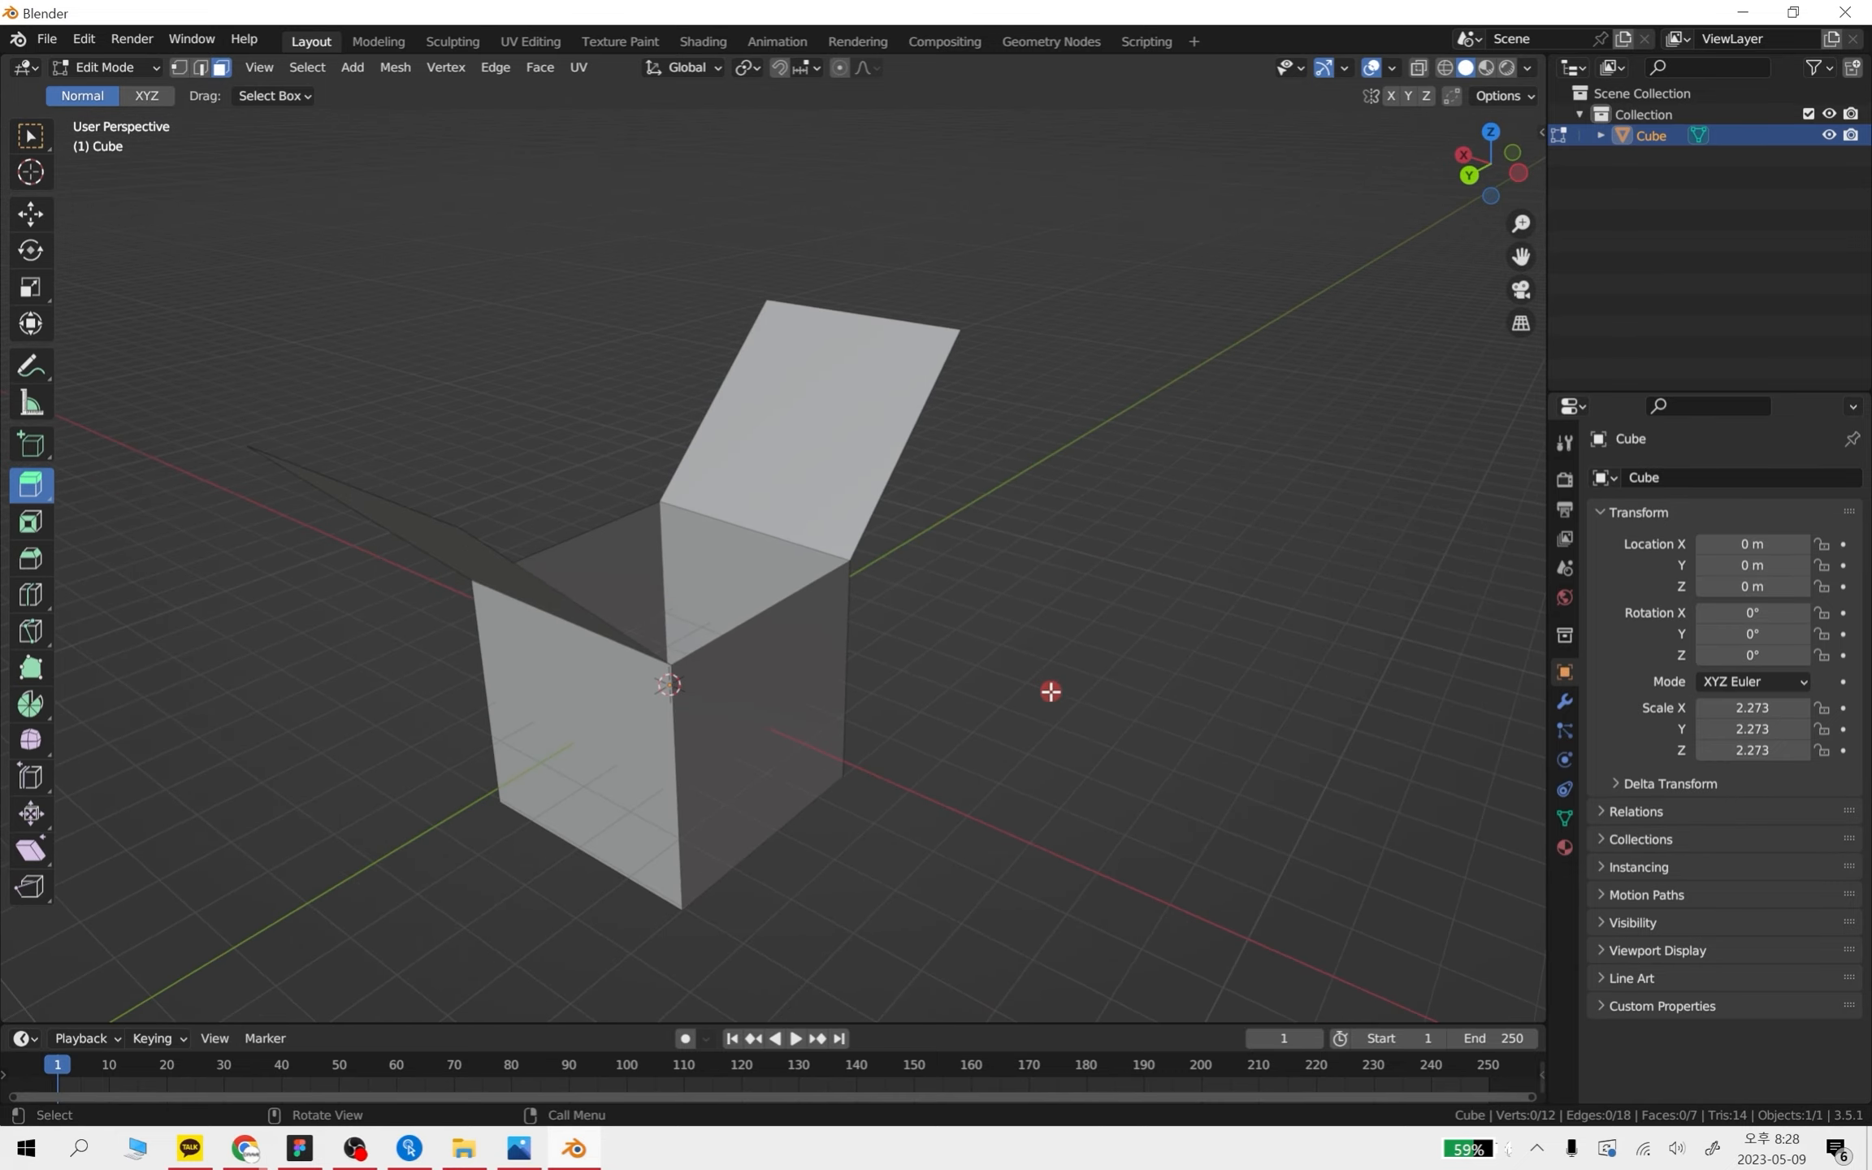
middle_click_drag(952, 507, 1252, 521, "shift")
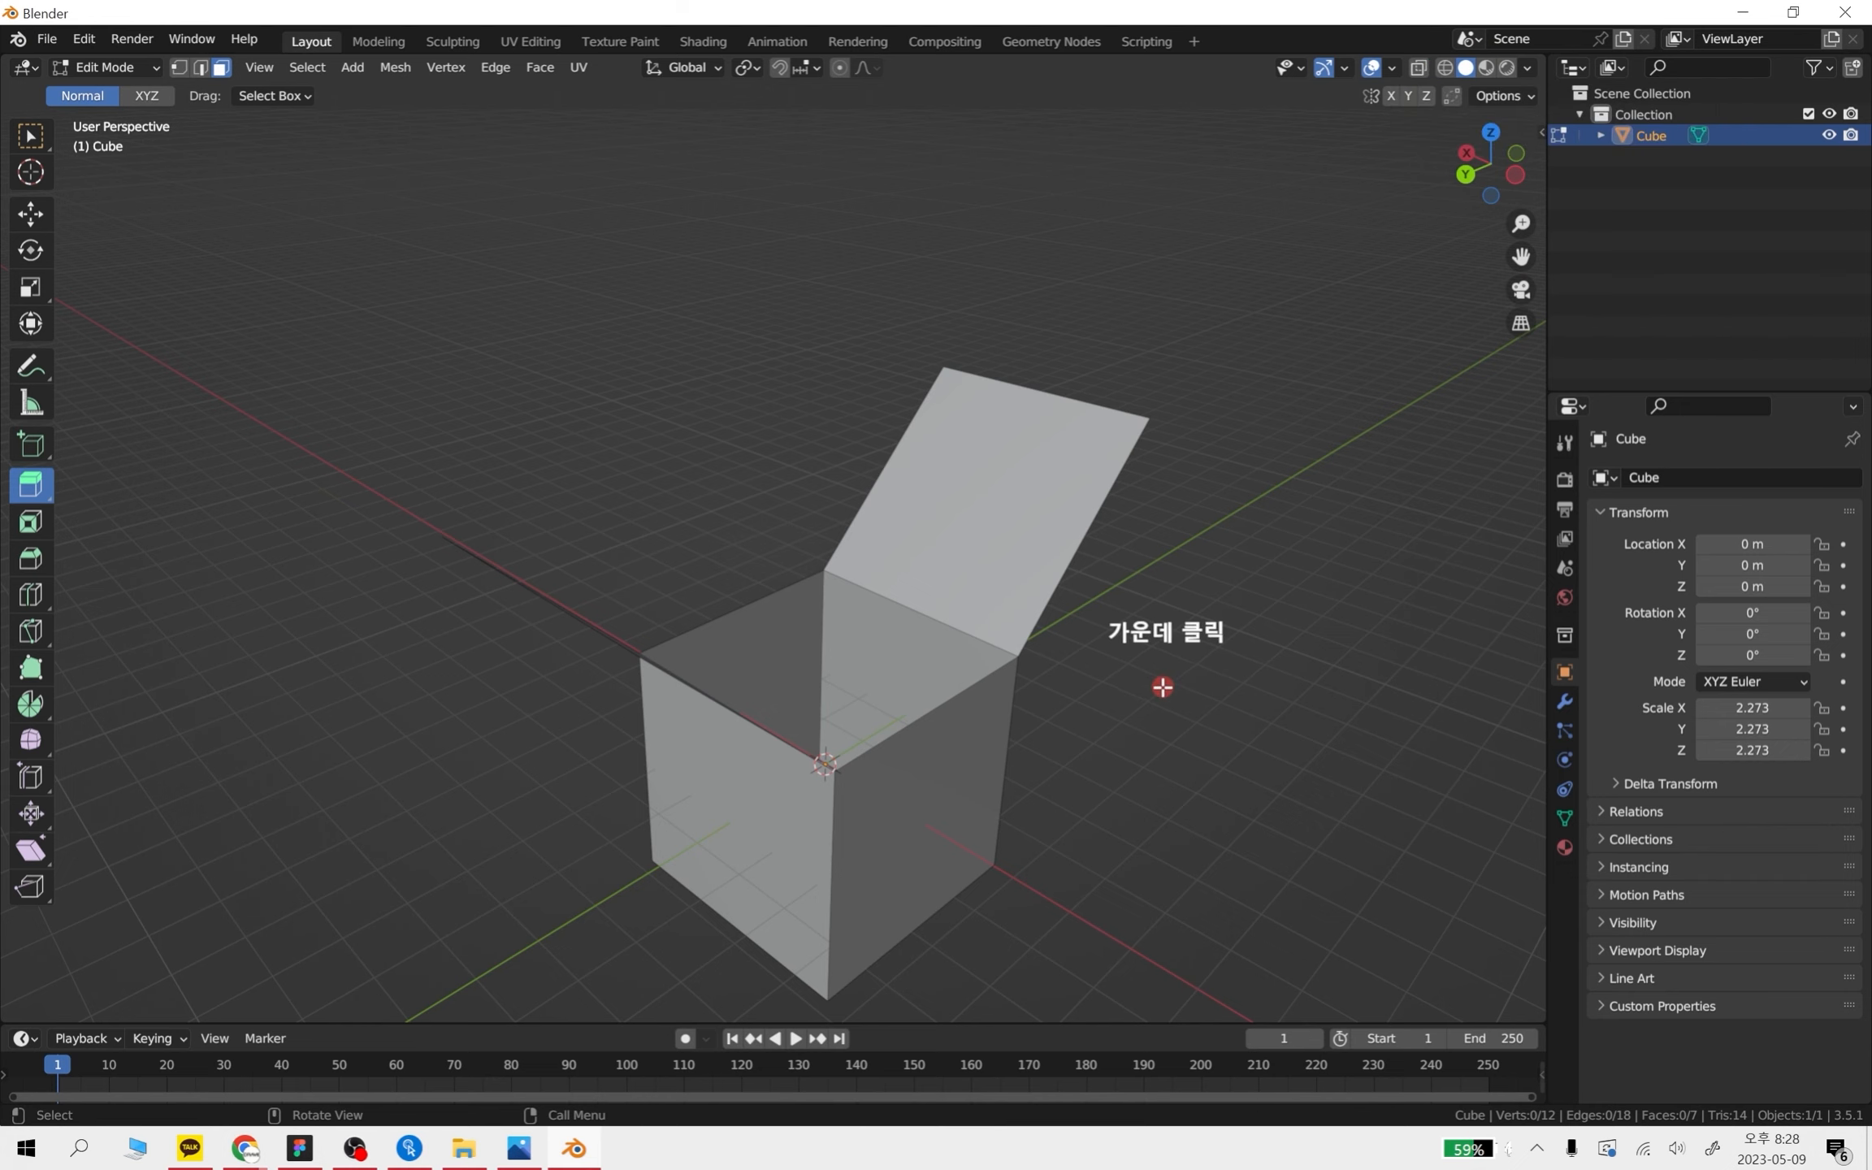
middle_click_drag(1163, 688, 857, 756)
scroll(1011, 727, "up", 4)
middle_click_drag(1011, 726, 1135, 577, "shift")
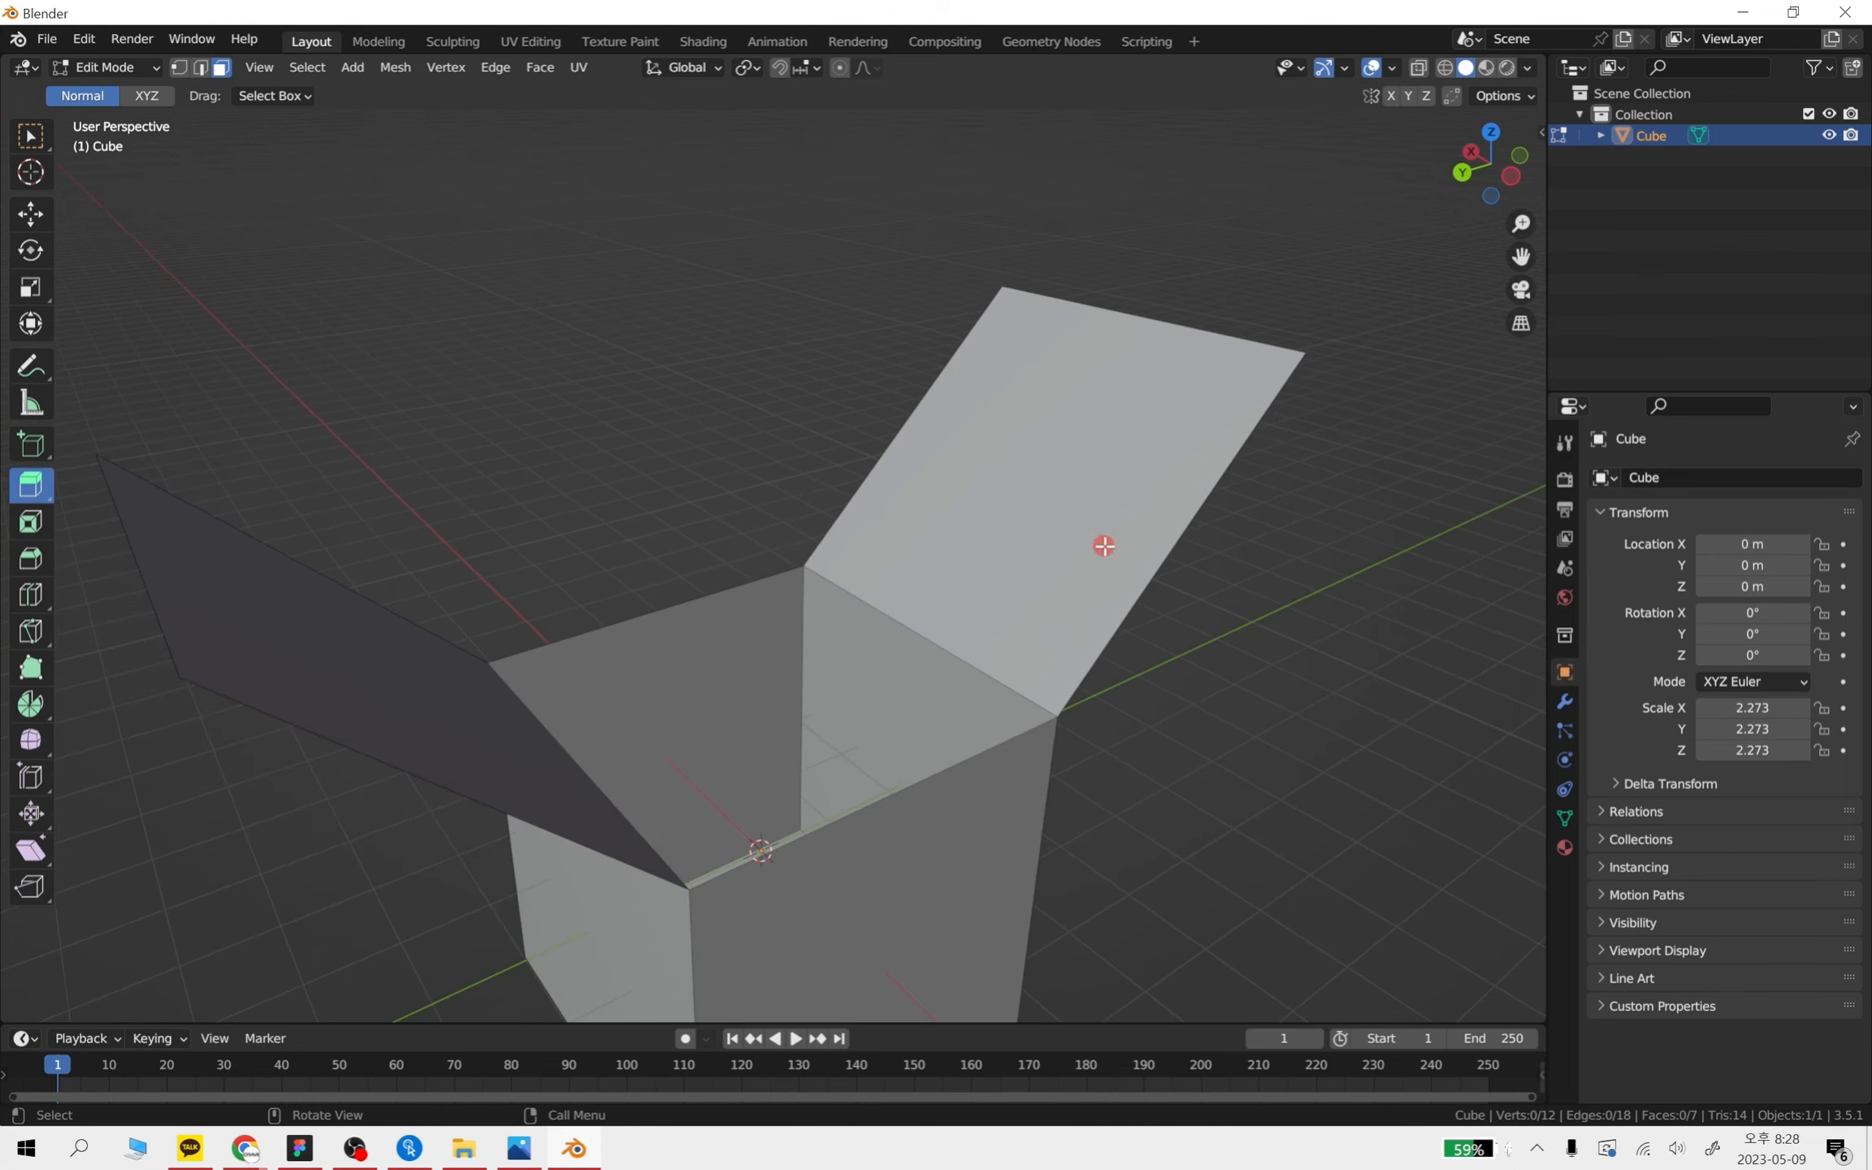
left_click_drag(768, 285, 1325, 764)
left_click(1372, 748)
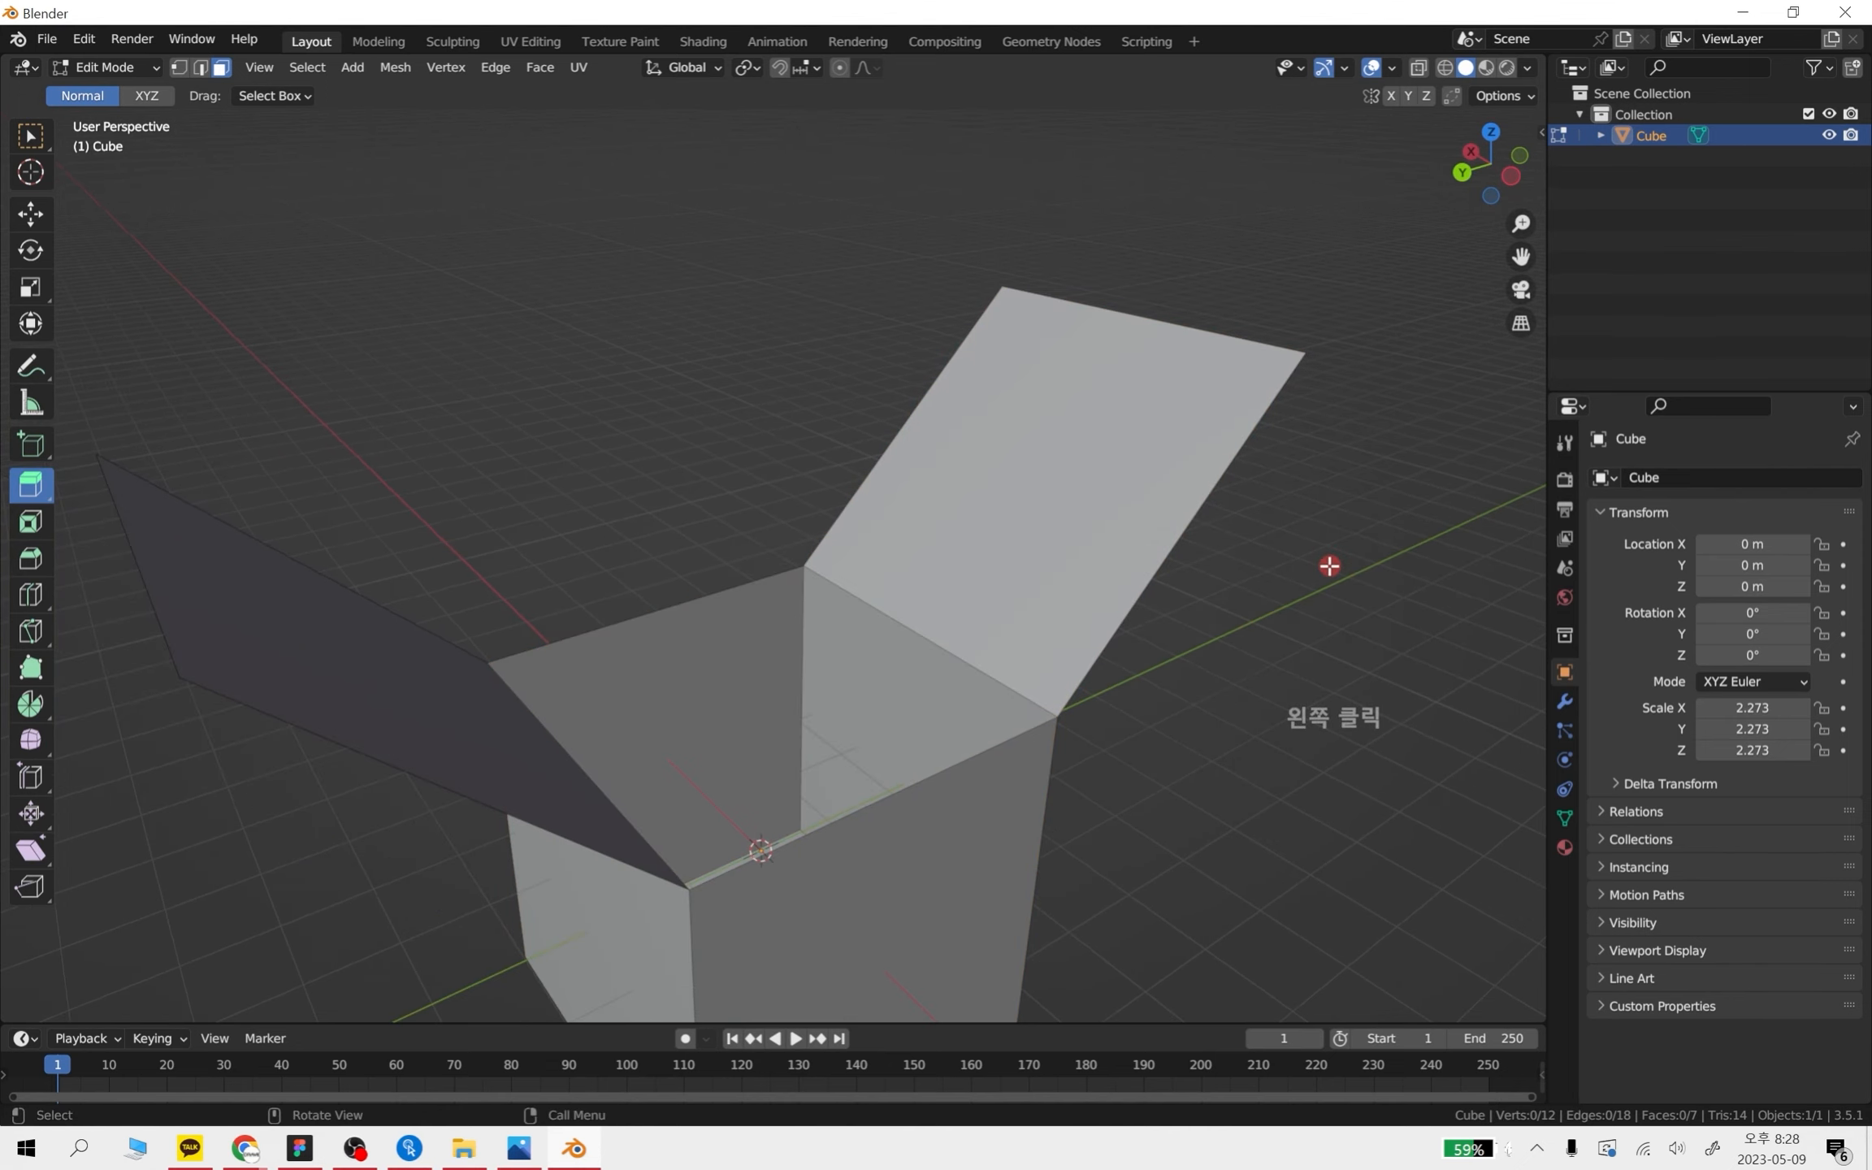
middle_click_drag(1236, 567, 799, 259)
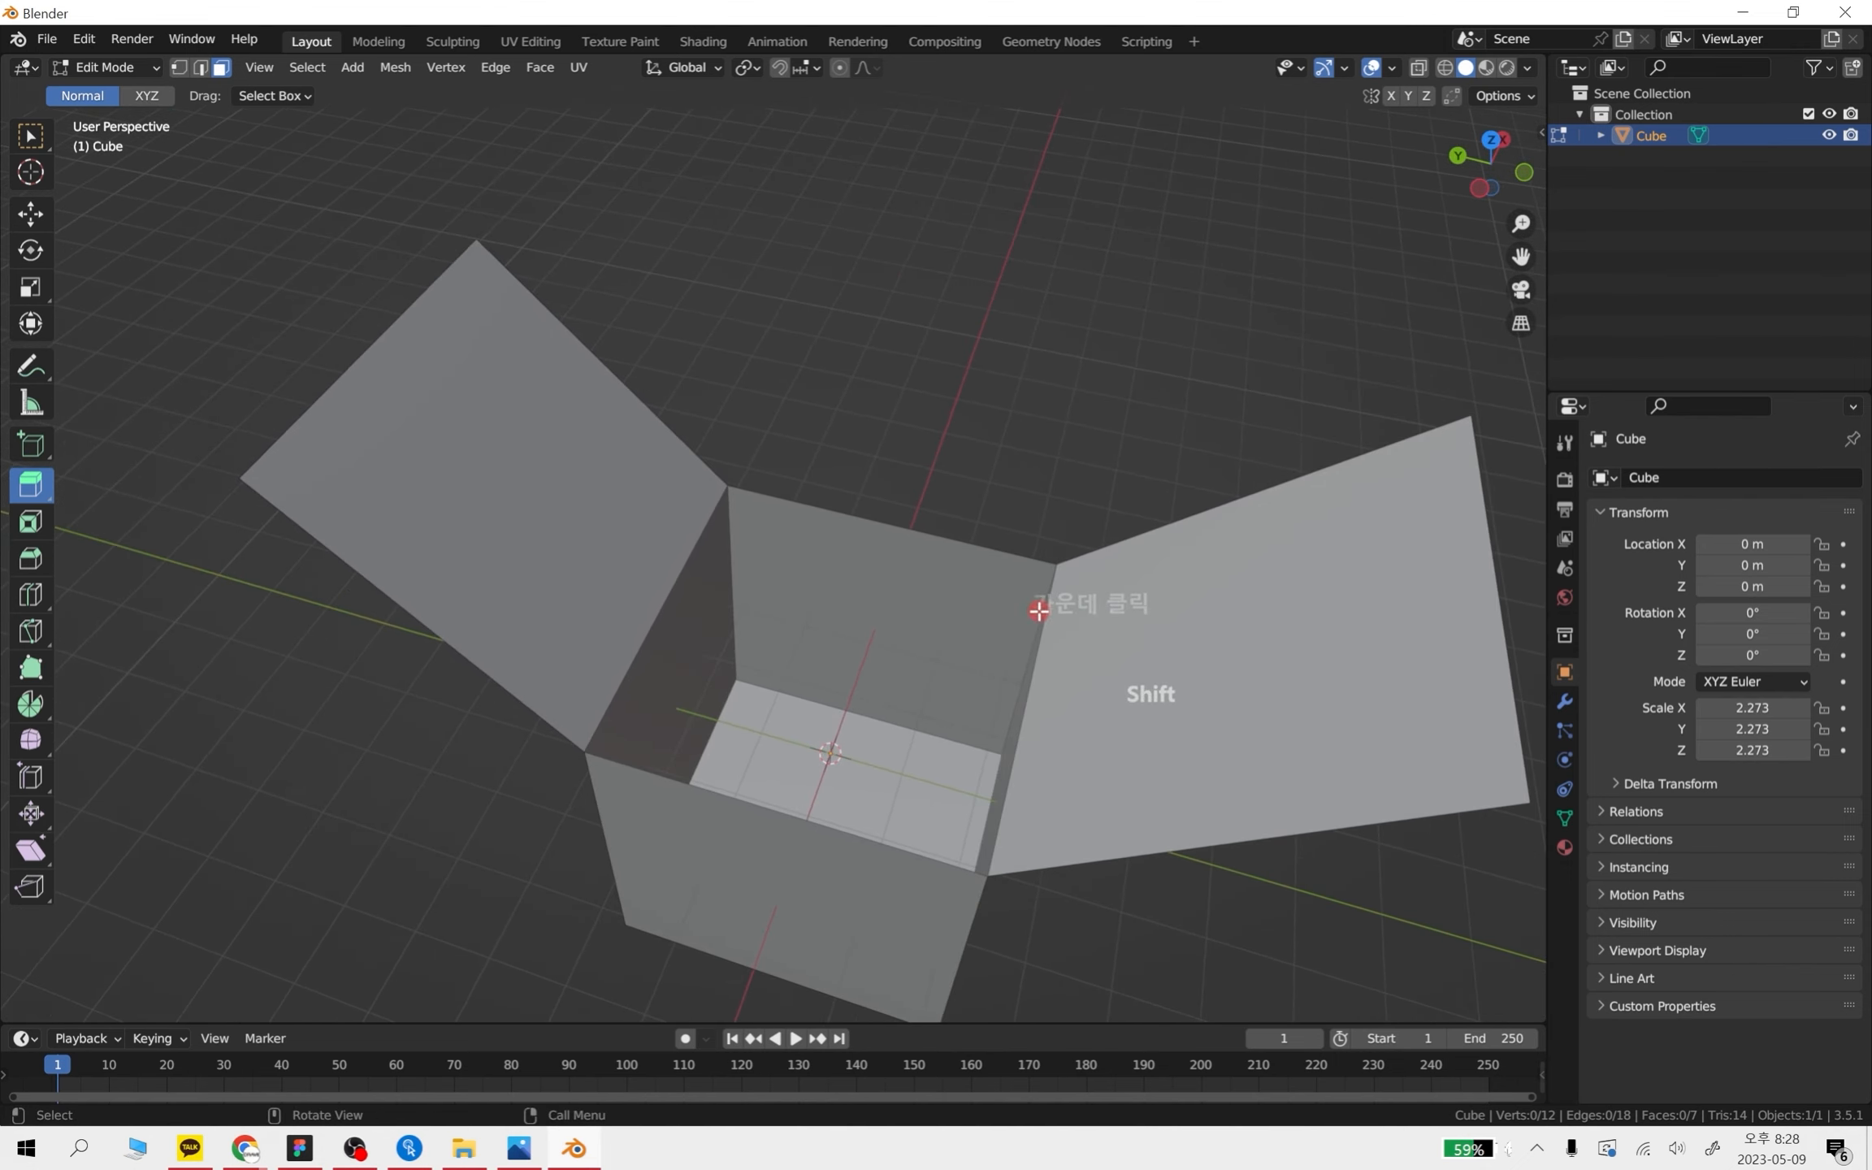
- Switch to Object Mode and move the open box up along Z to about 3.13 m
key("Tab")
scroll(882, 679, "down", 3)
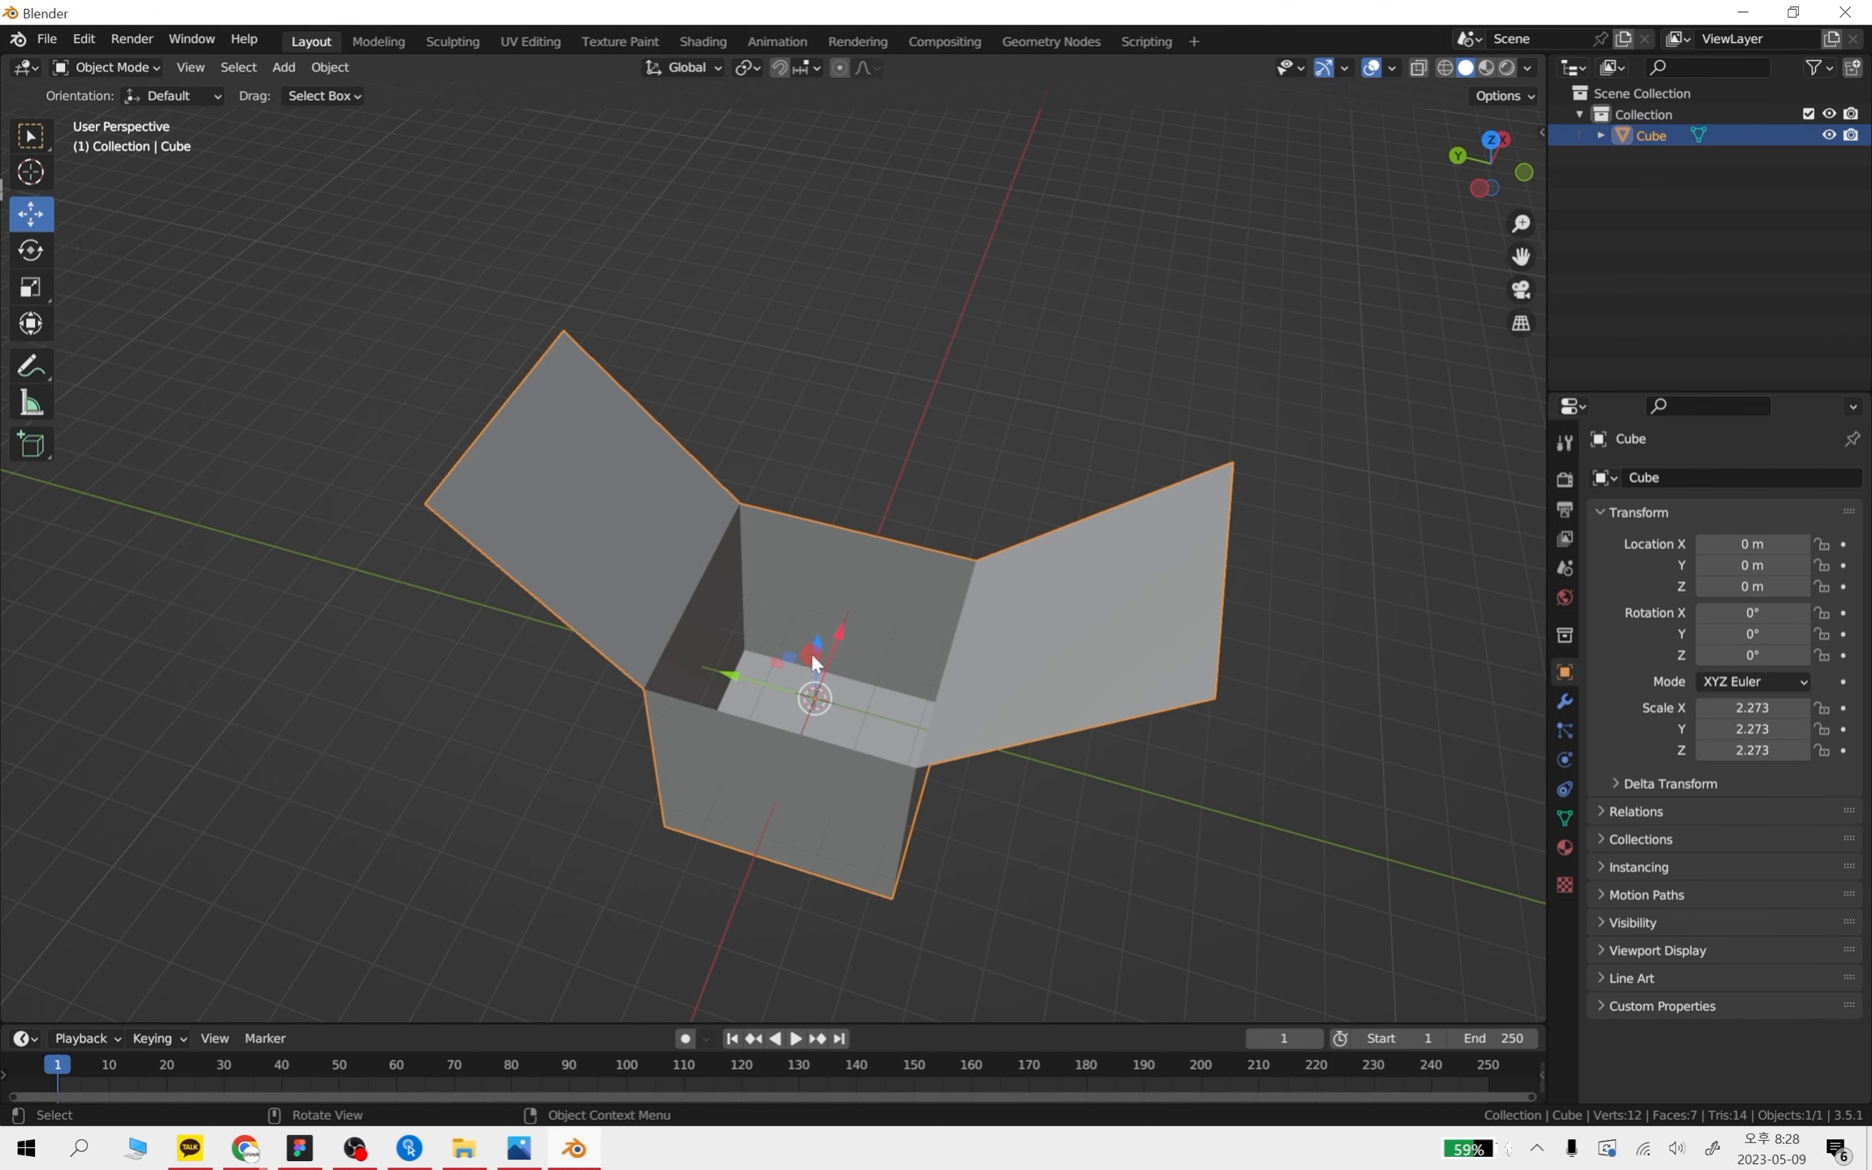
middle_click_drag(838, 645, 892, 585)
left_click_drag(828, 654, 823, 475)
left_click_drag(1313, 619, 1311, 622)
middle_click_drag(1312, 624, 954, 557)
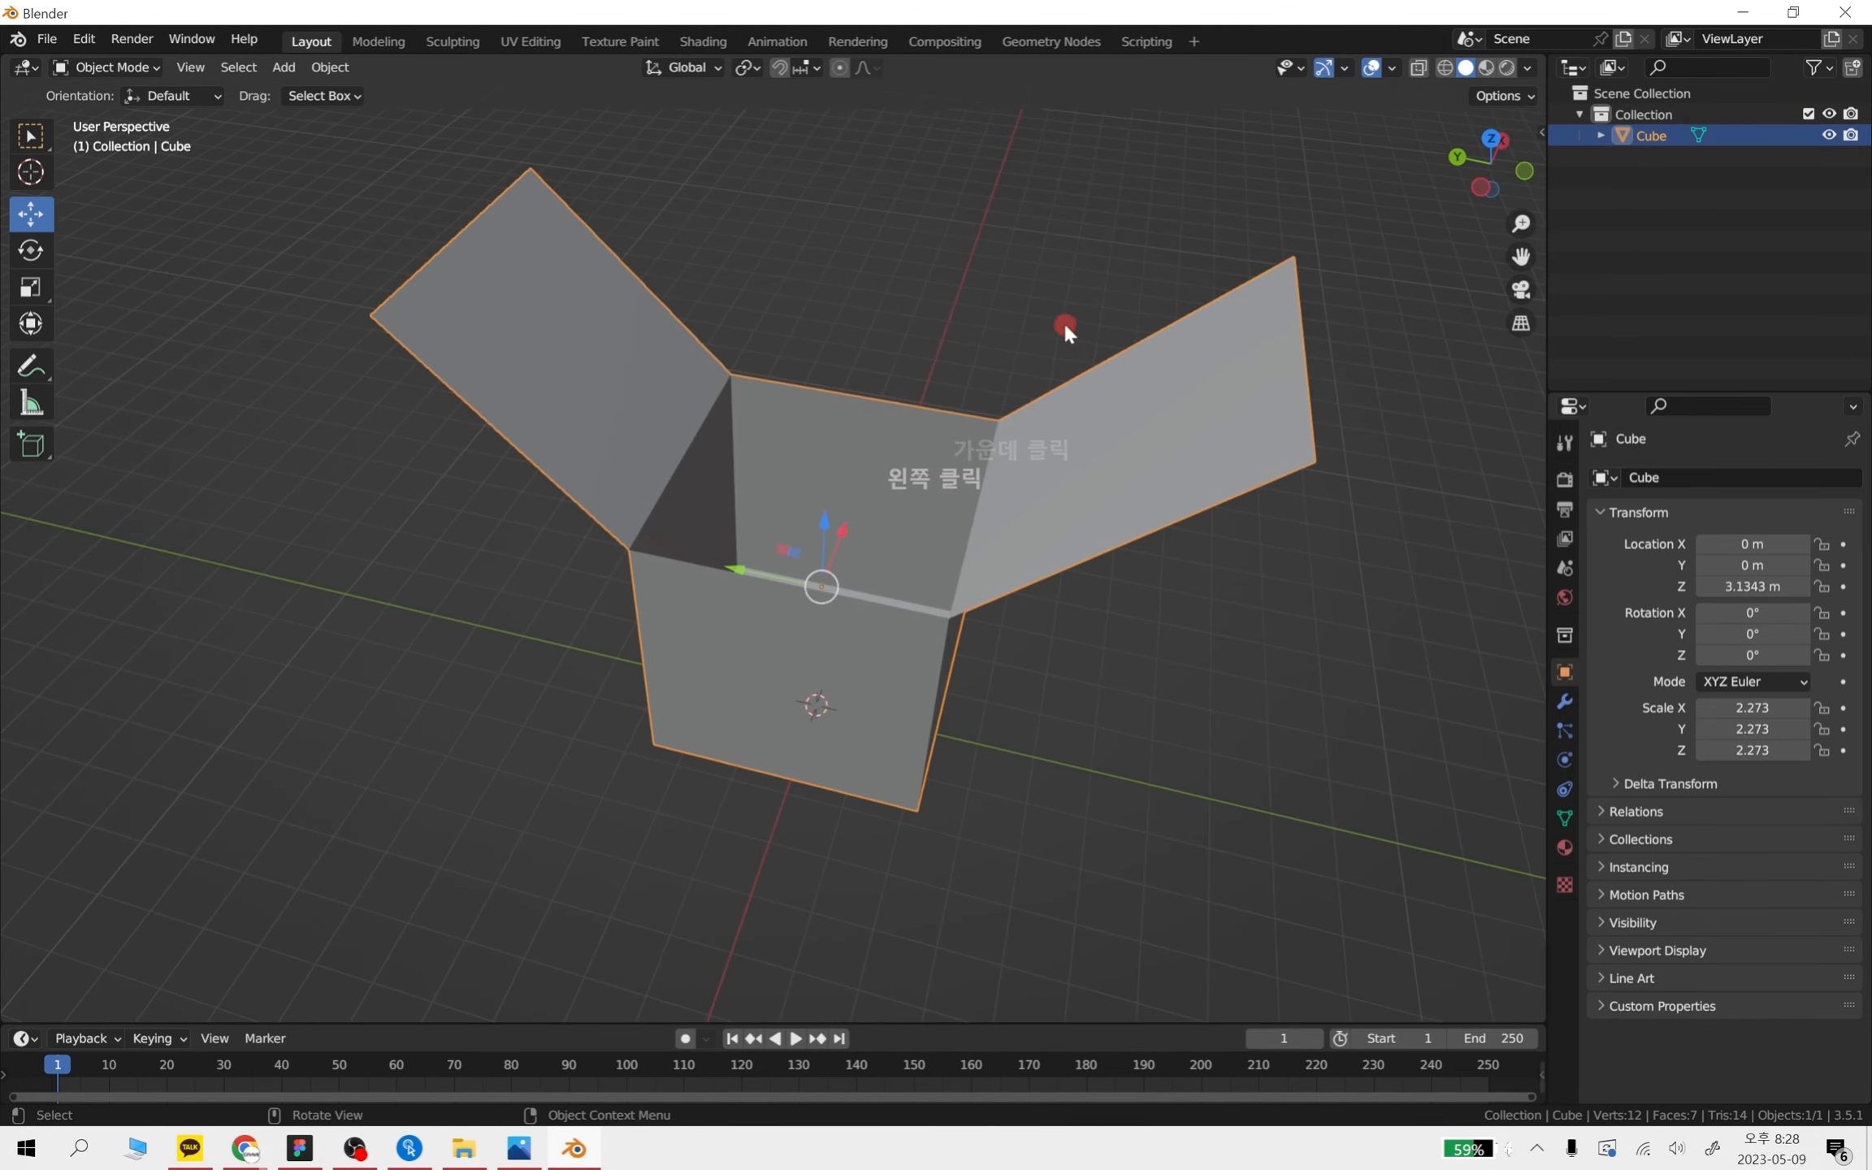
- Return to Edit Mode and select only the flap face on the box's +Y side
key("Tab")
middle_click_drag(1024, 380, 844, 535, "shift")
left_click(680, 282)
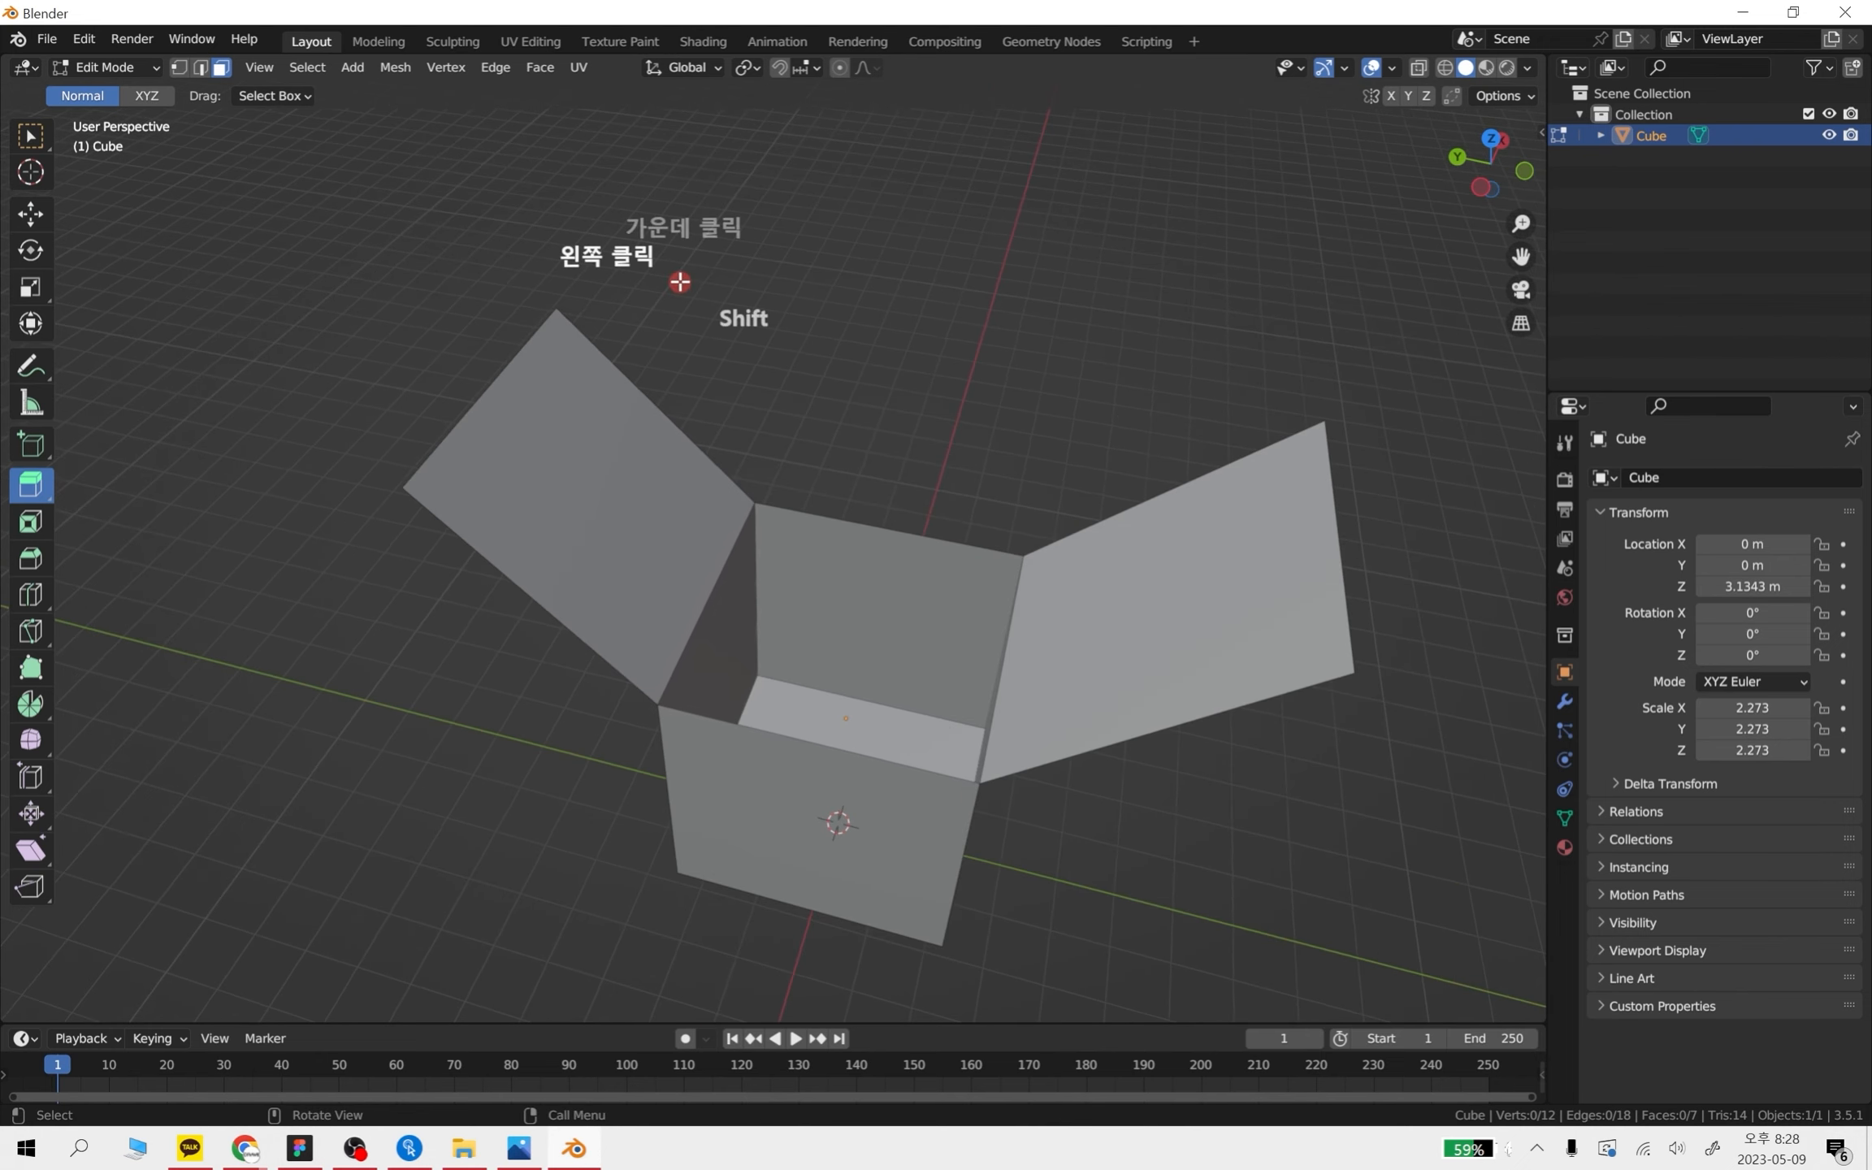
left_click_drag(631, 230, 318, 589)
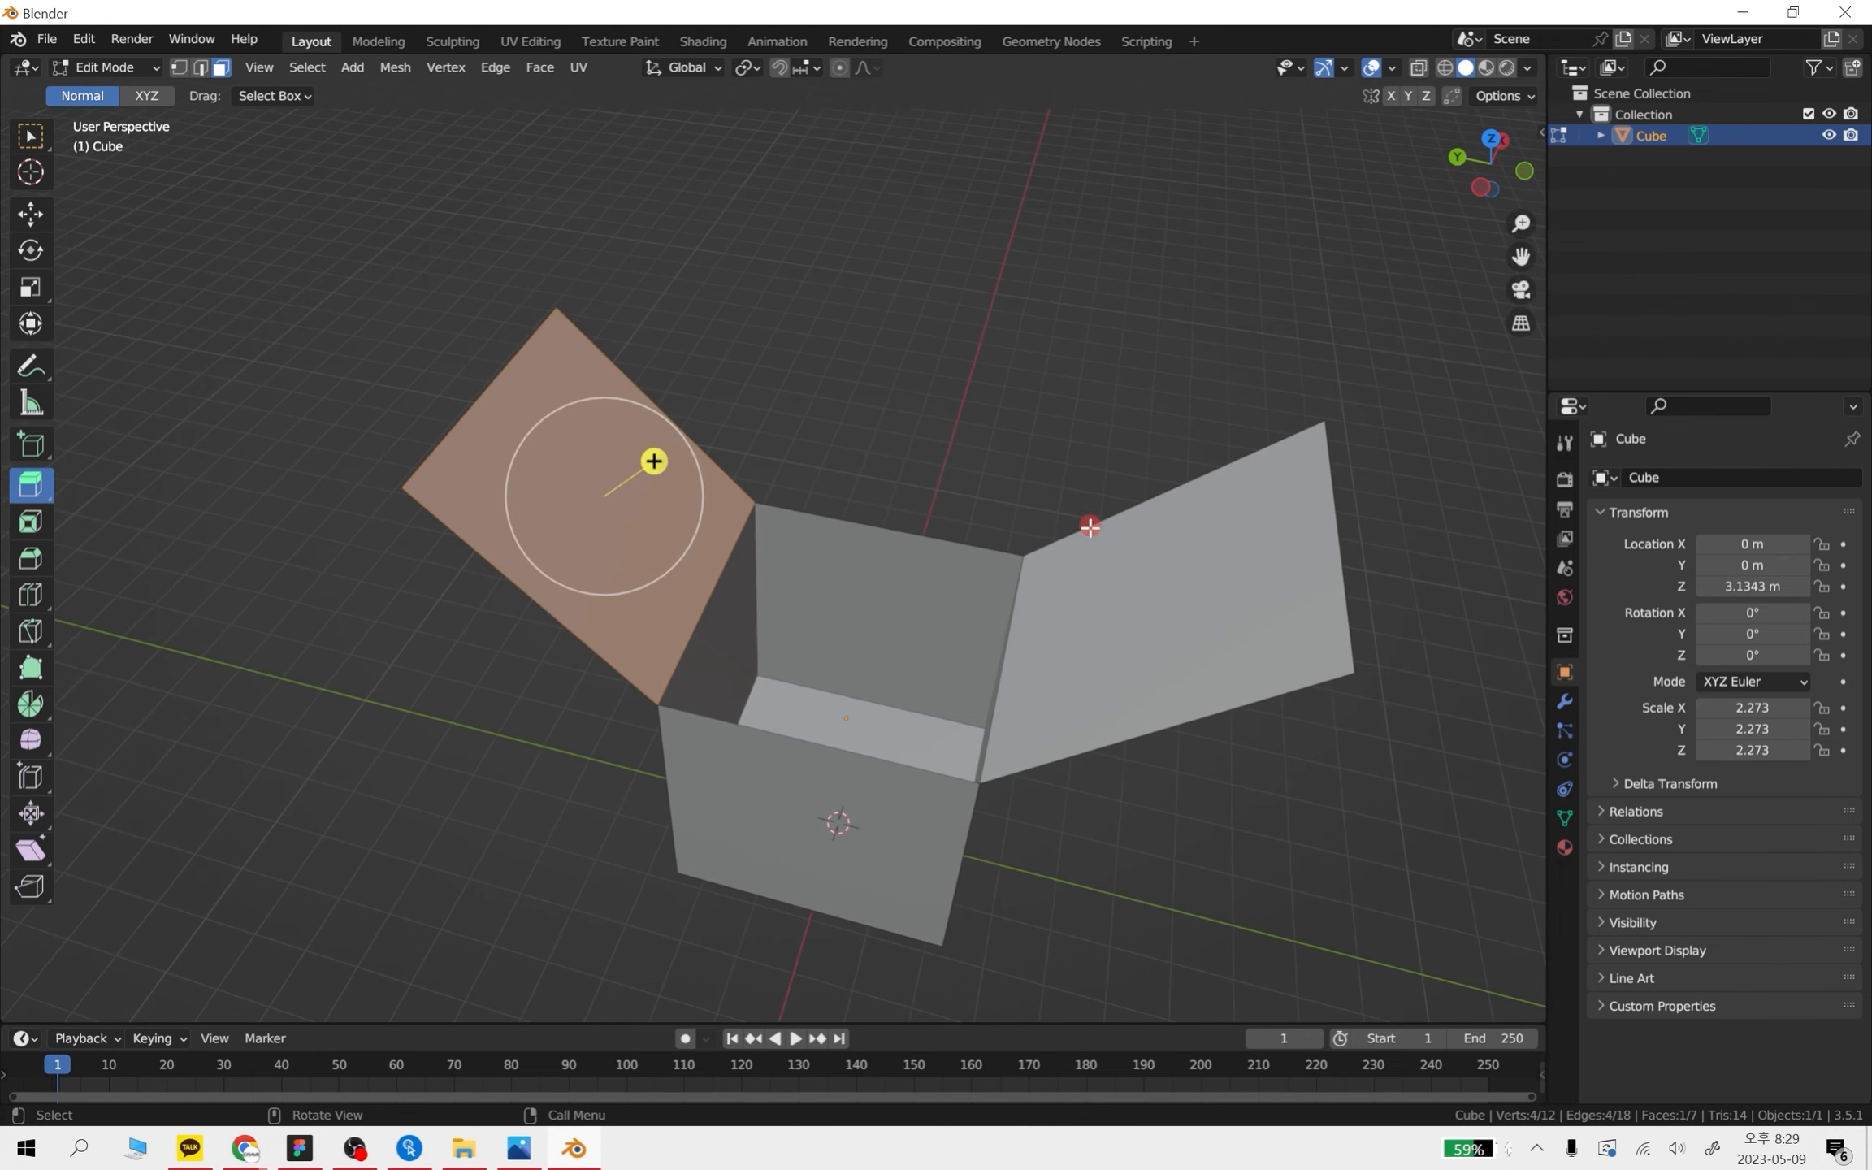
middle_click_drag(1029, 560, 909, 627)
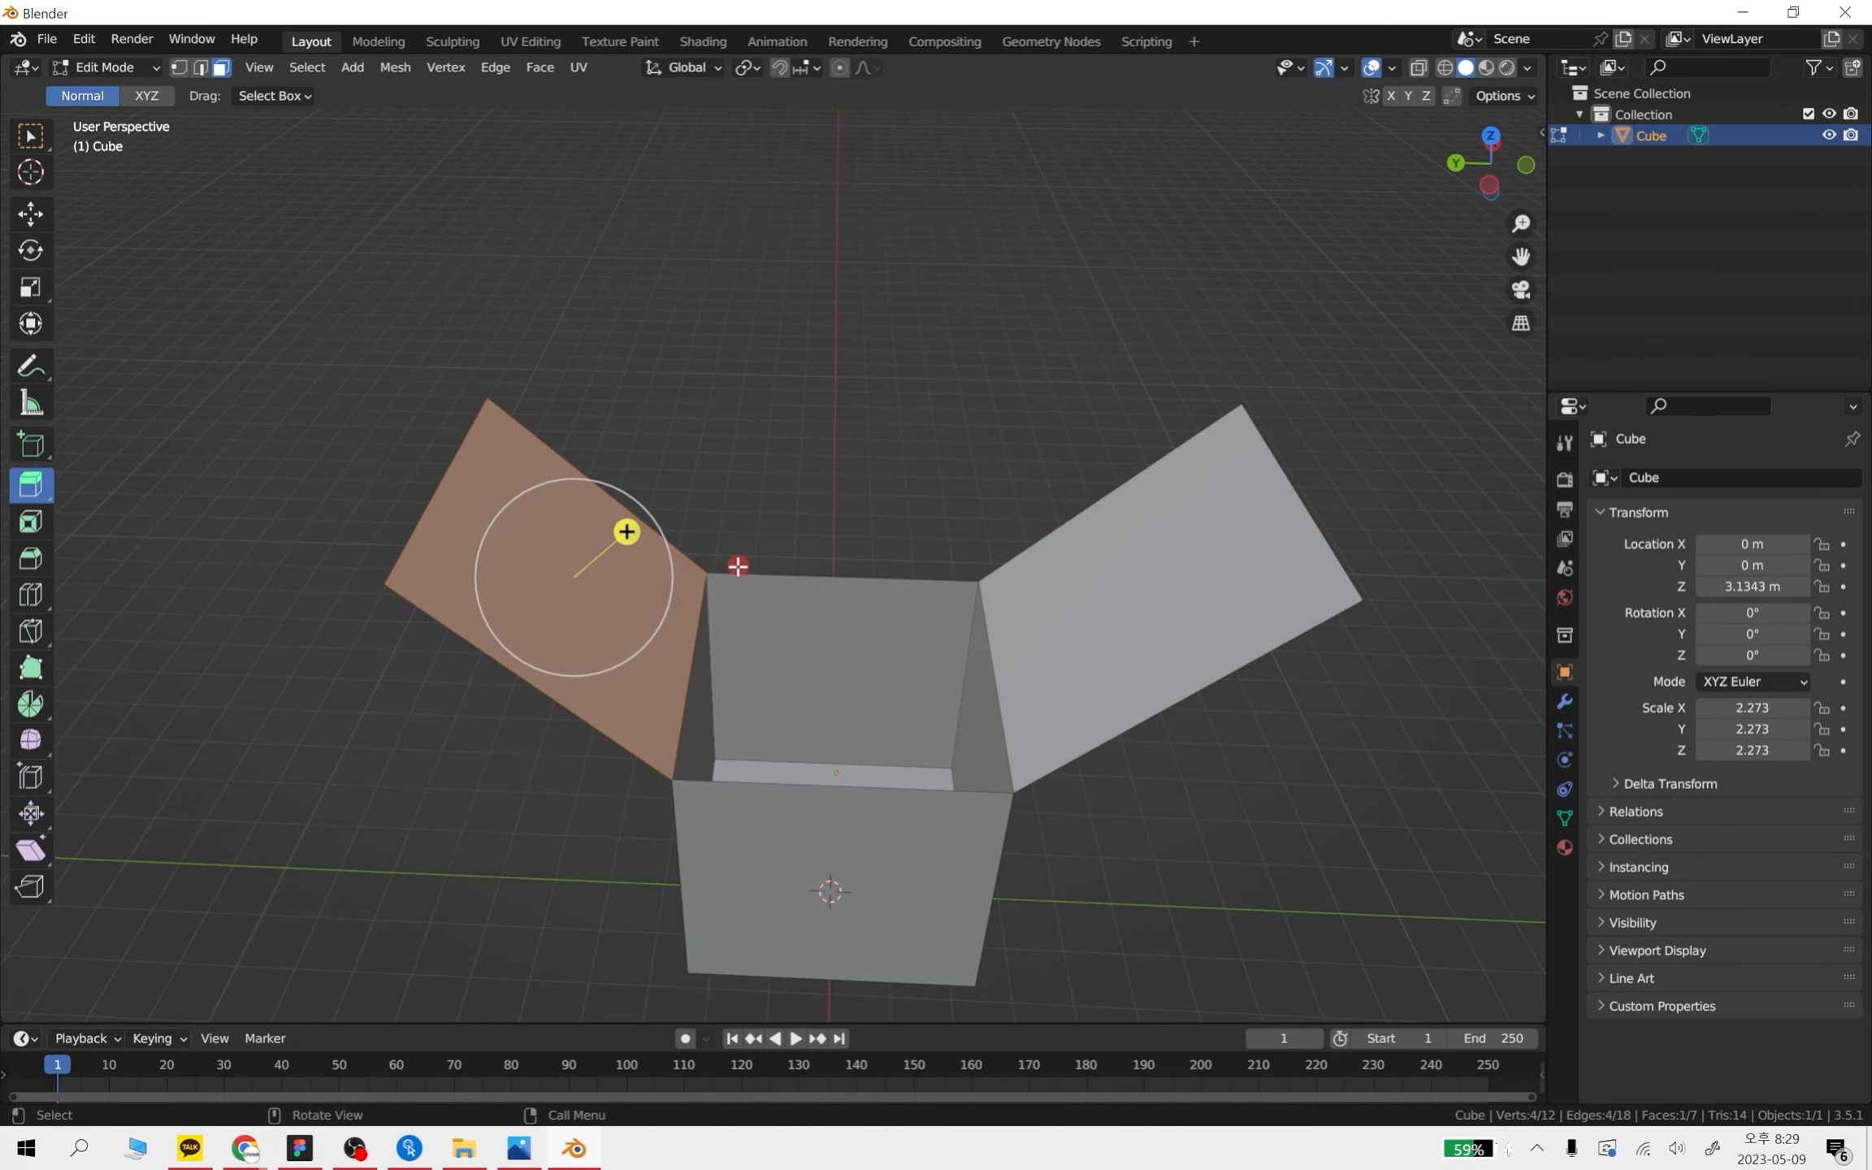
left_click(635, 292)
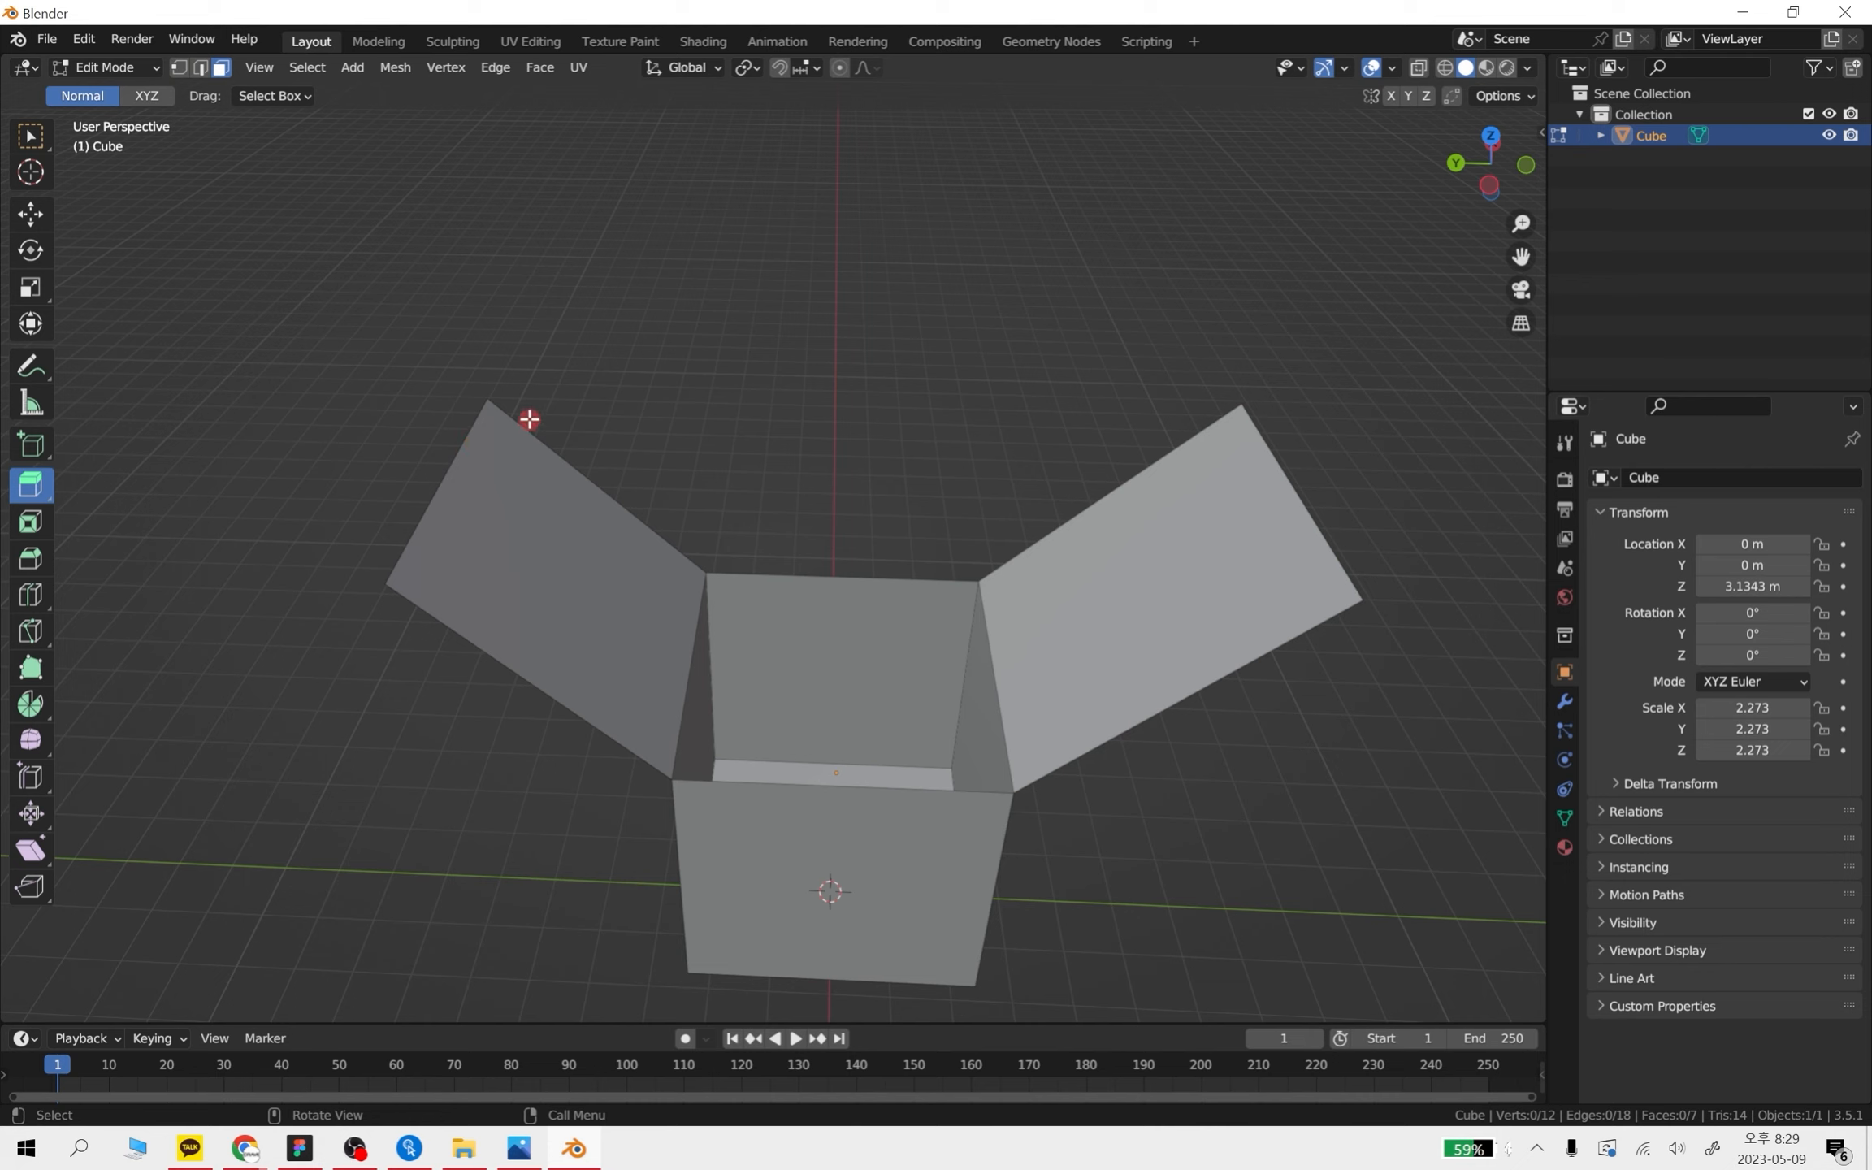
left_click(575, 559)
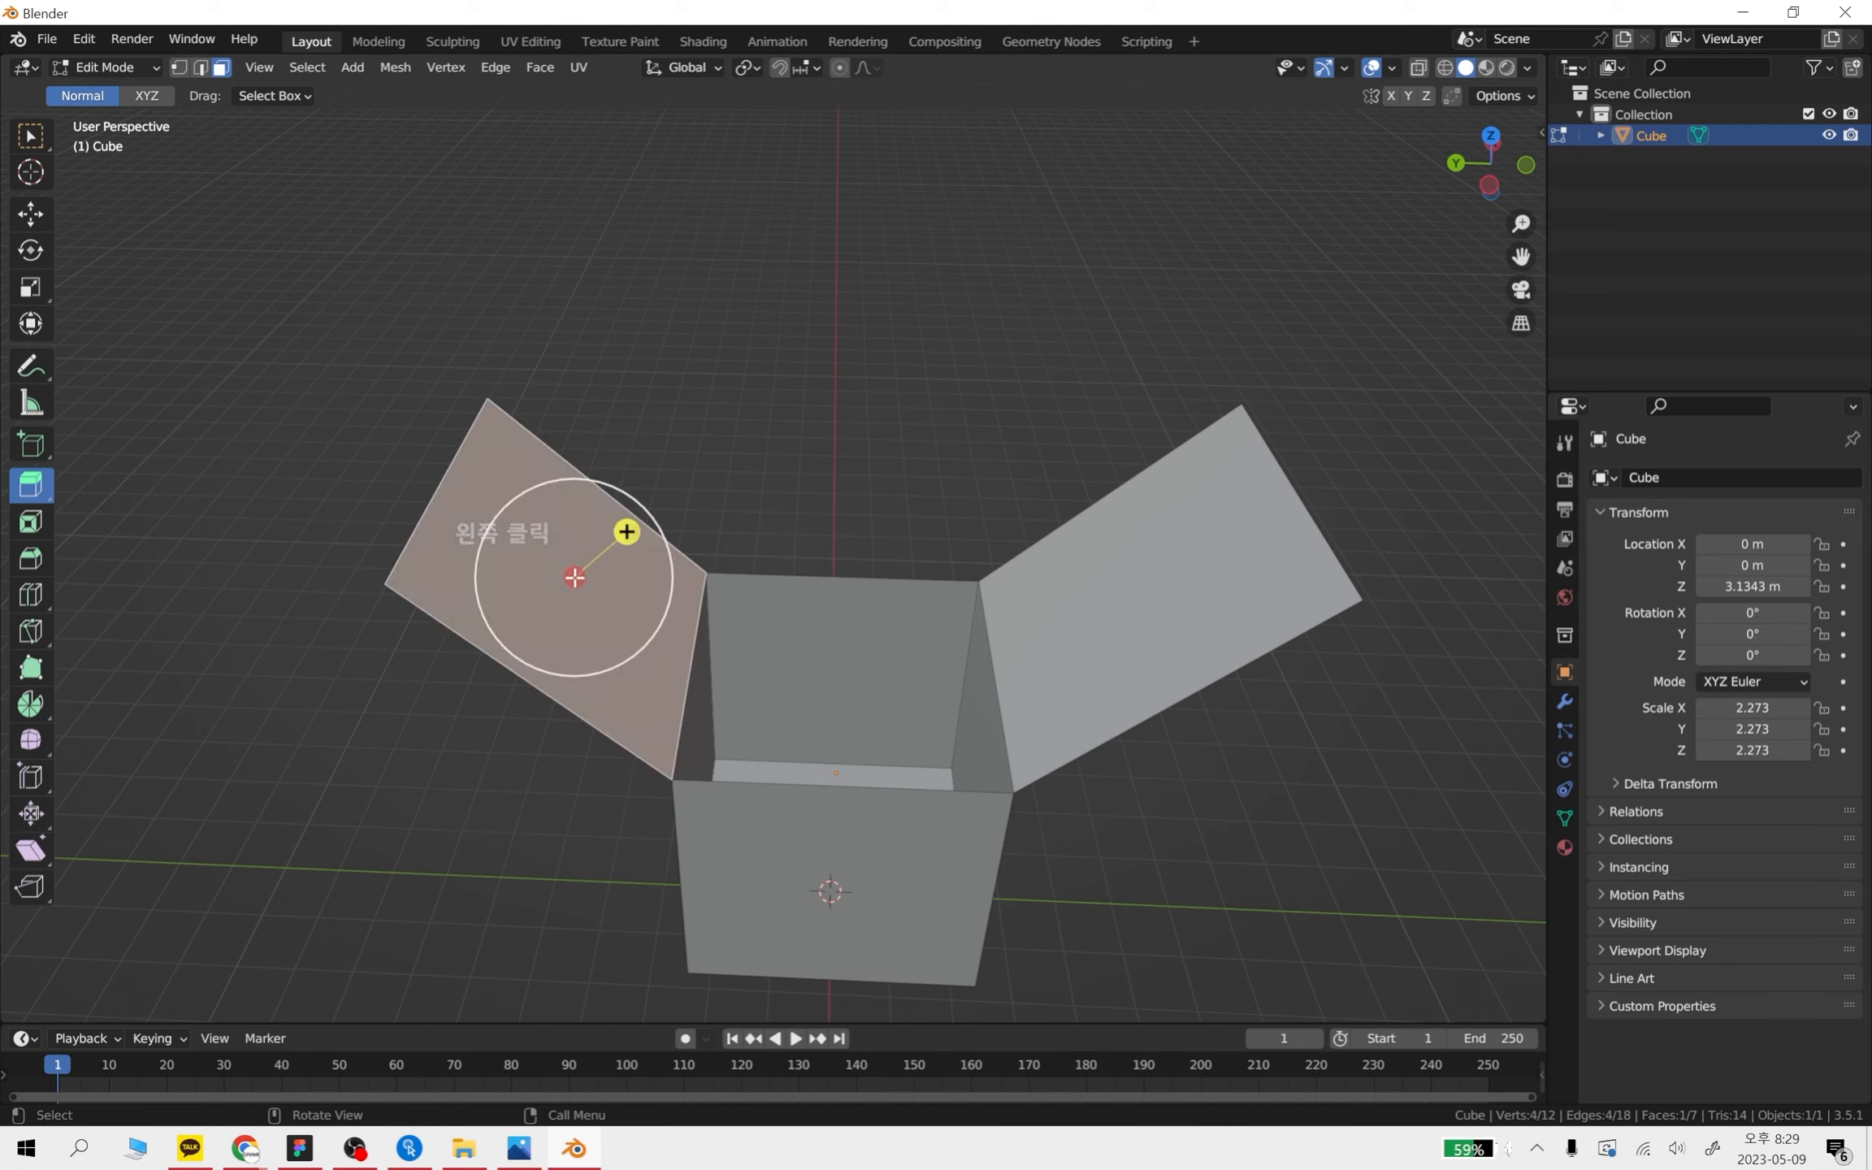
- Review the delete options available for the selected +Y flap face
key("x")
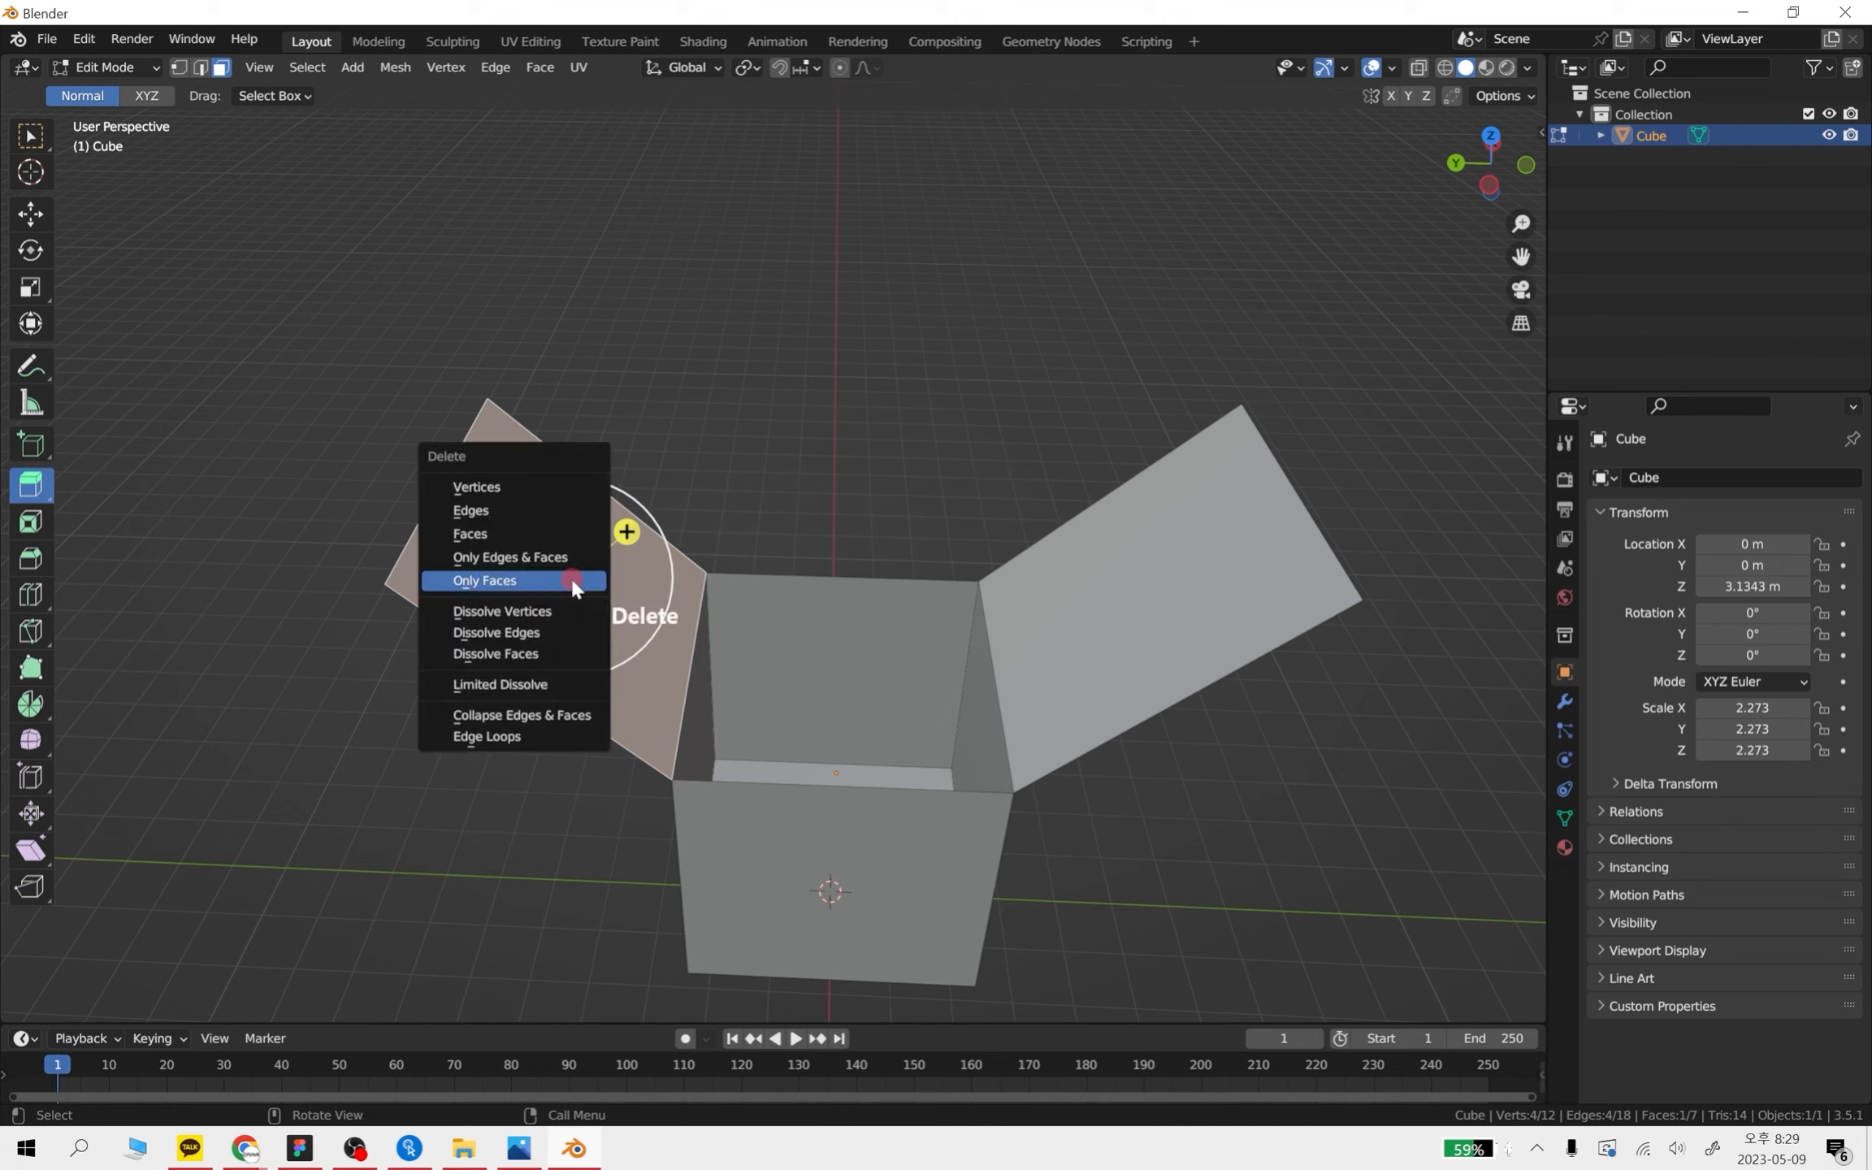
left_click(530, 536)
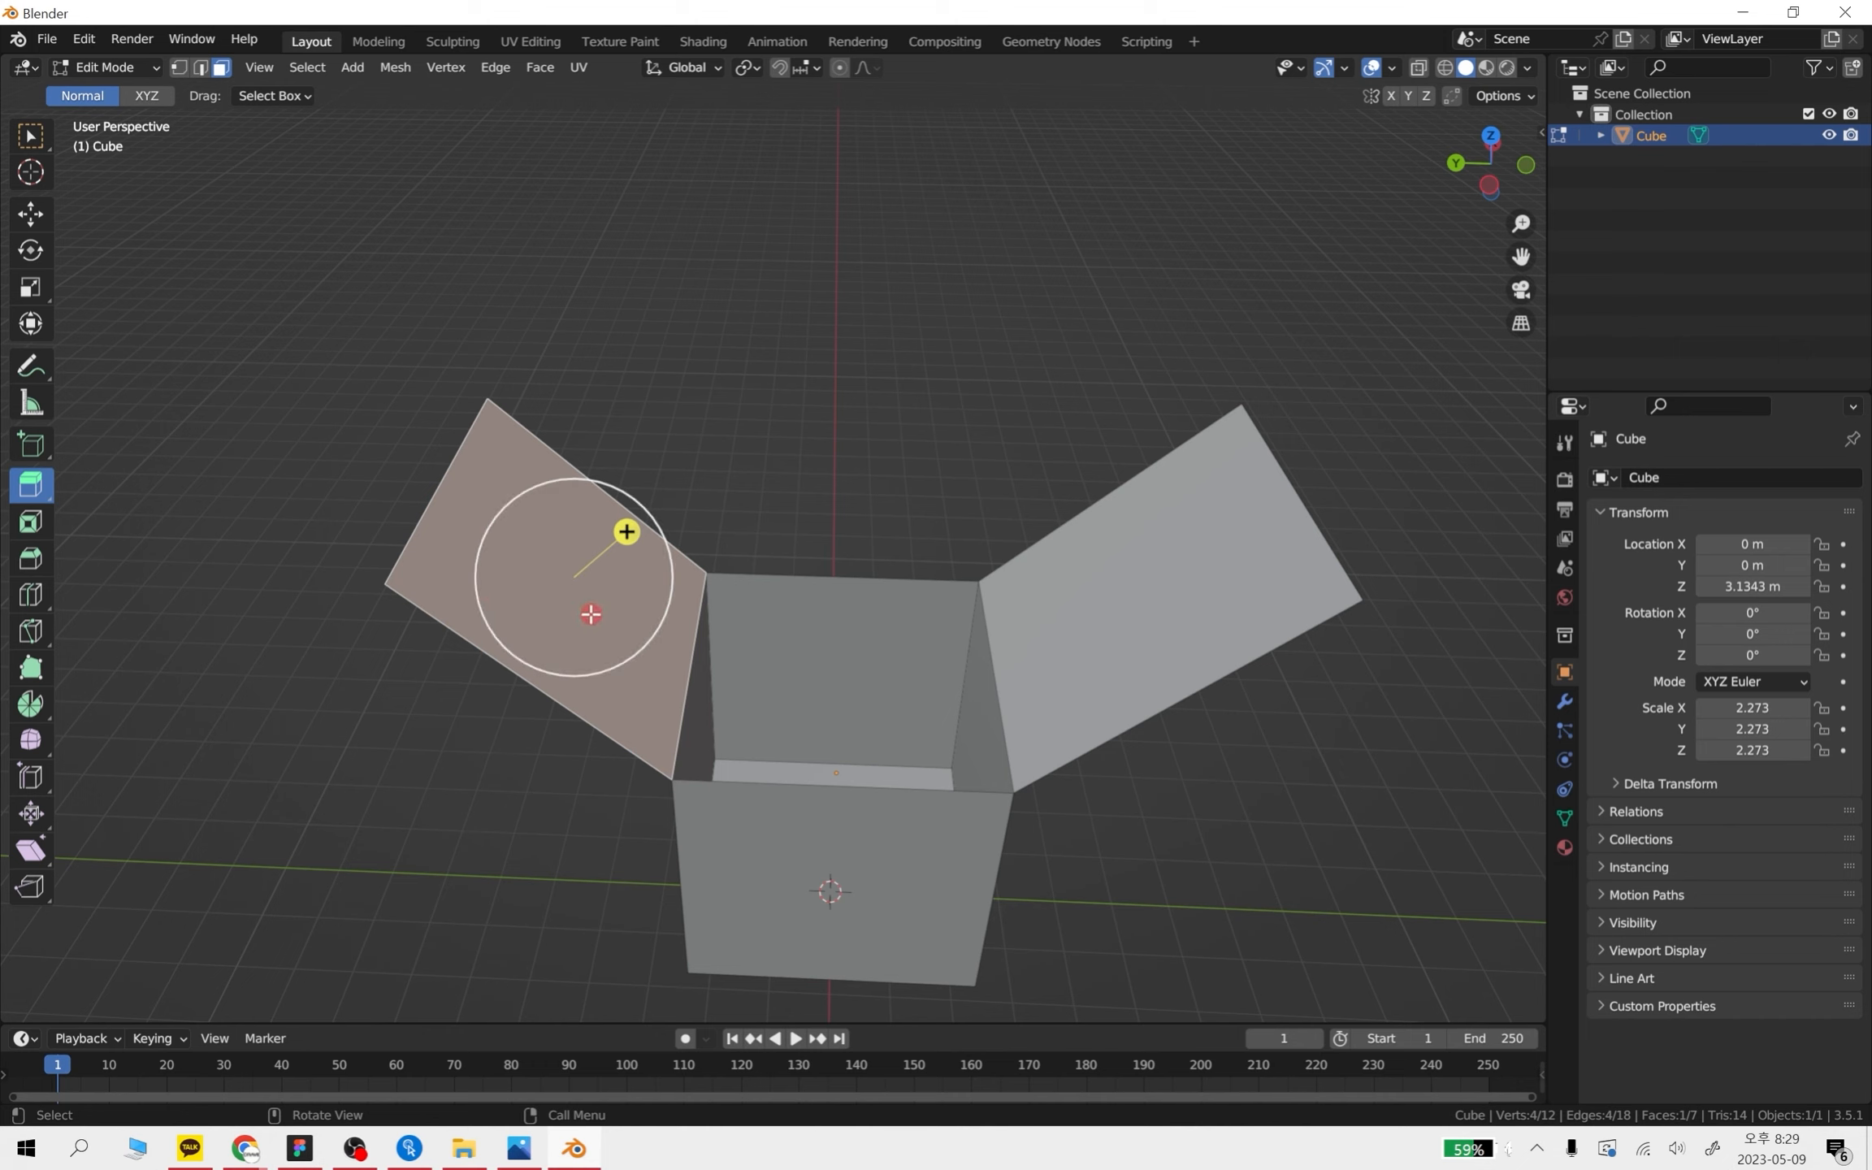
key("Delete")
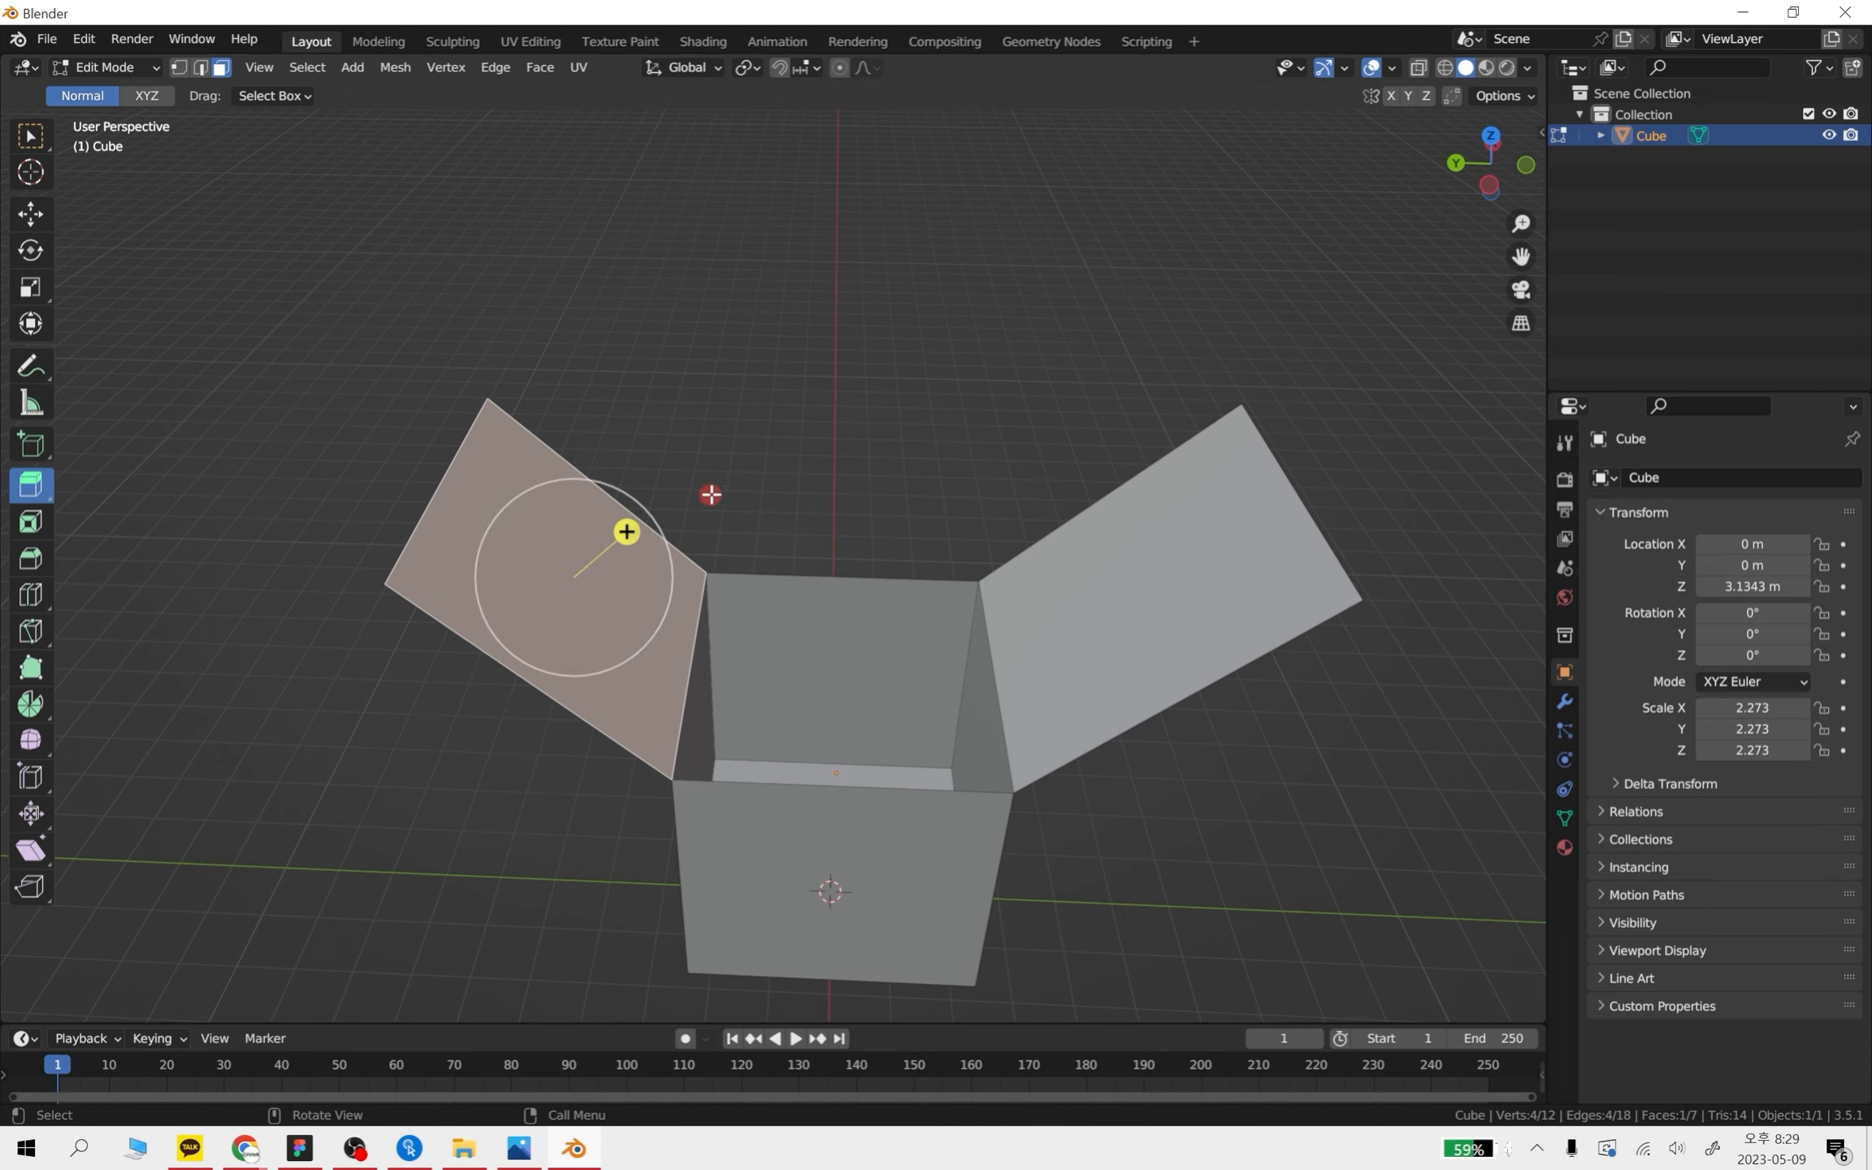
- Delete the +Y flap with the Only Faces option and undo the deletion
middle_click_drag(781, 707, 1053, 742)
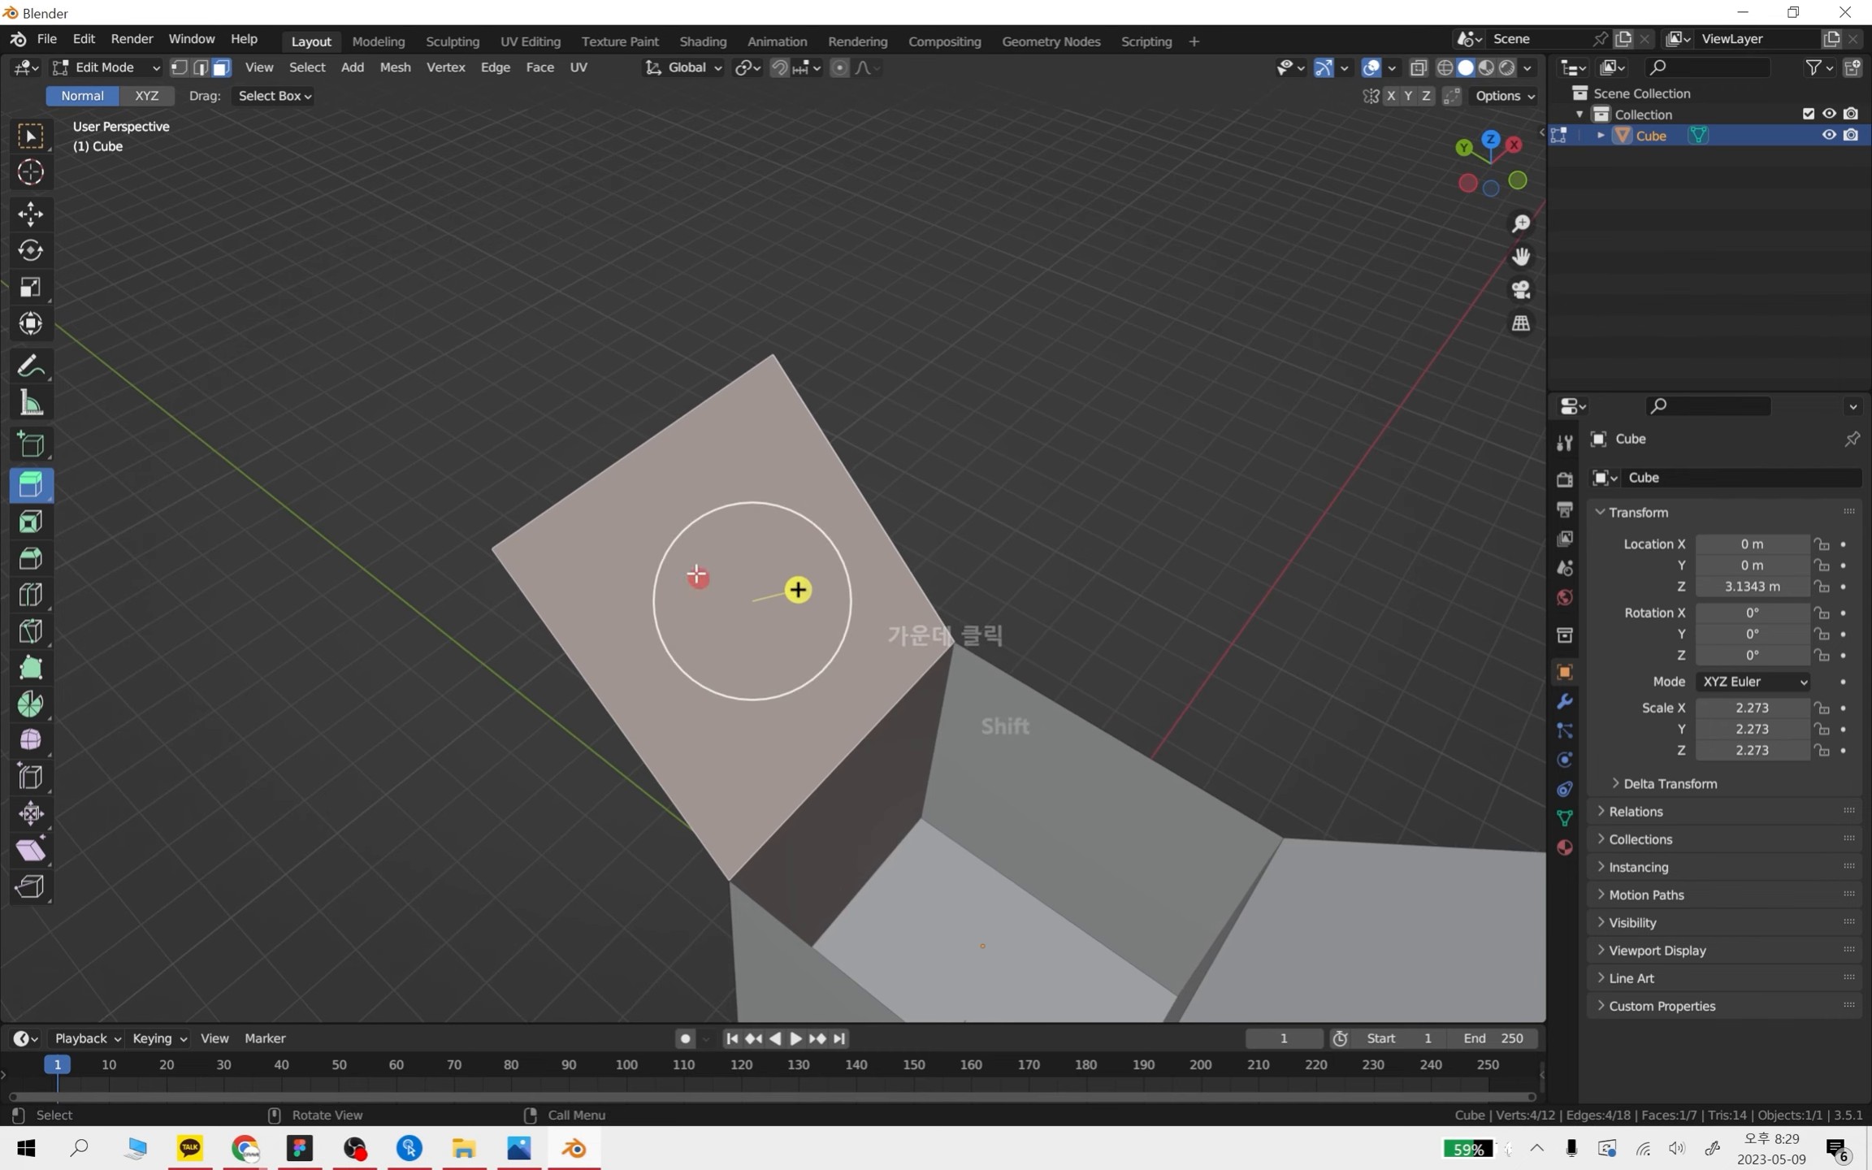
left_click(740, 615)
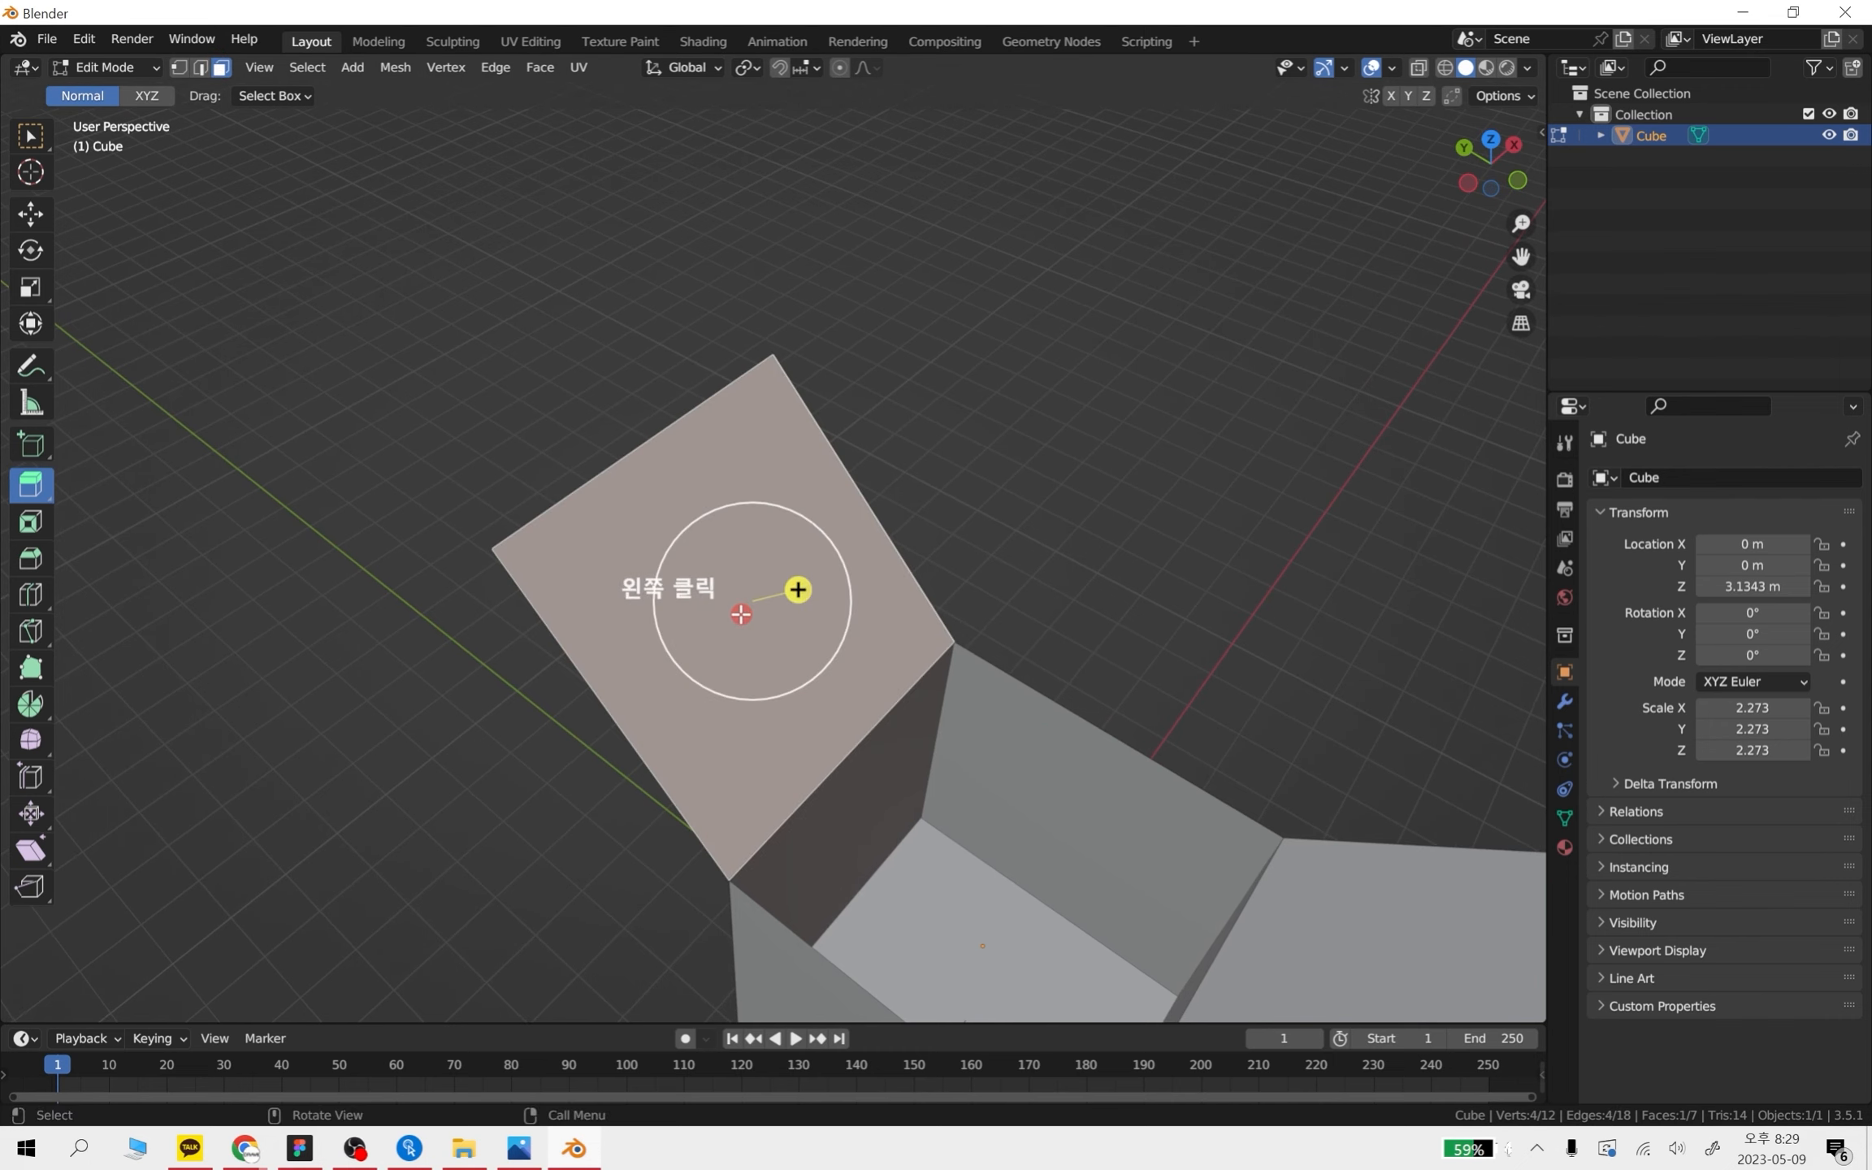
key("Delete")
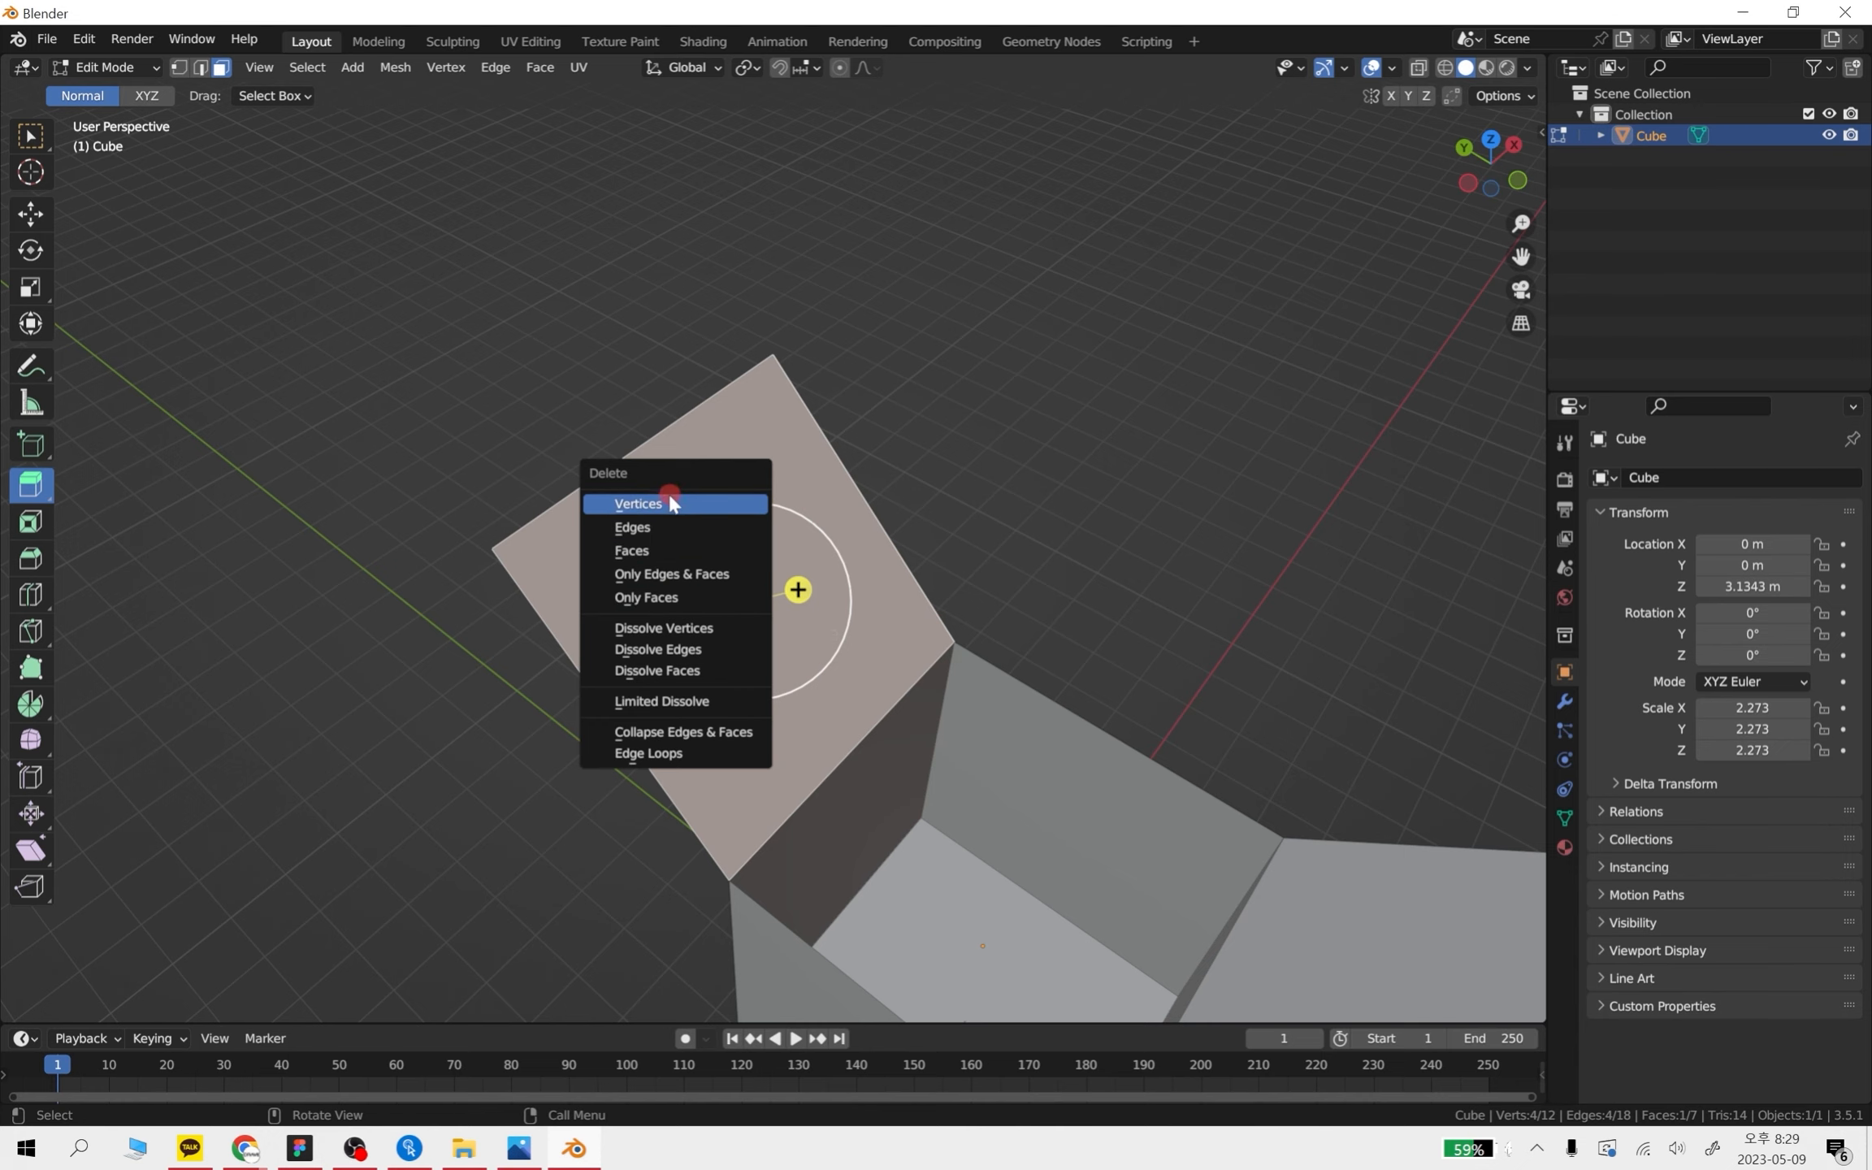
left_click(666, 594)
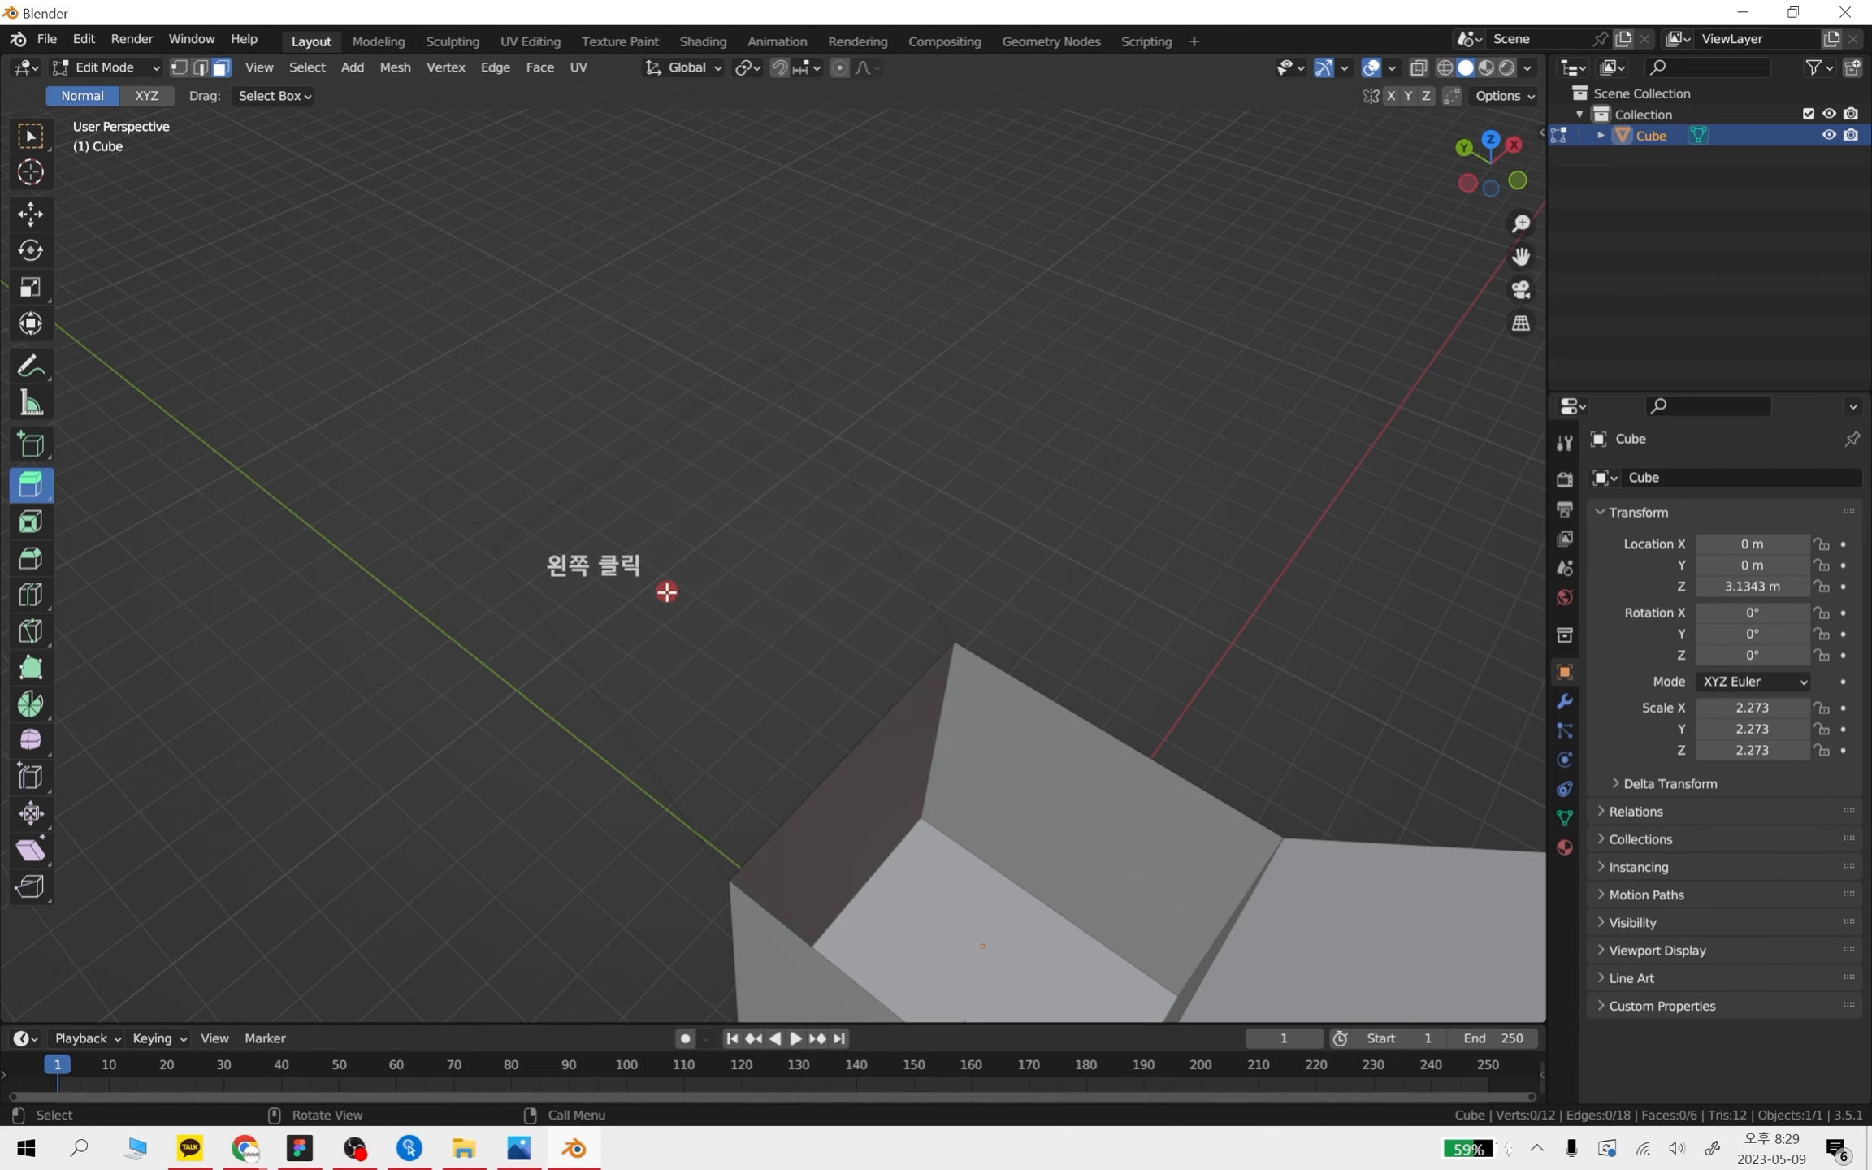
middle_click_drag(1143, 733, 1036, 639)
key("ctrl+z")
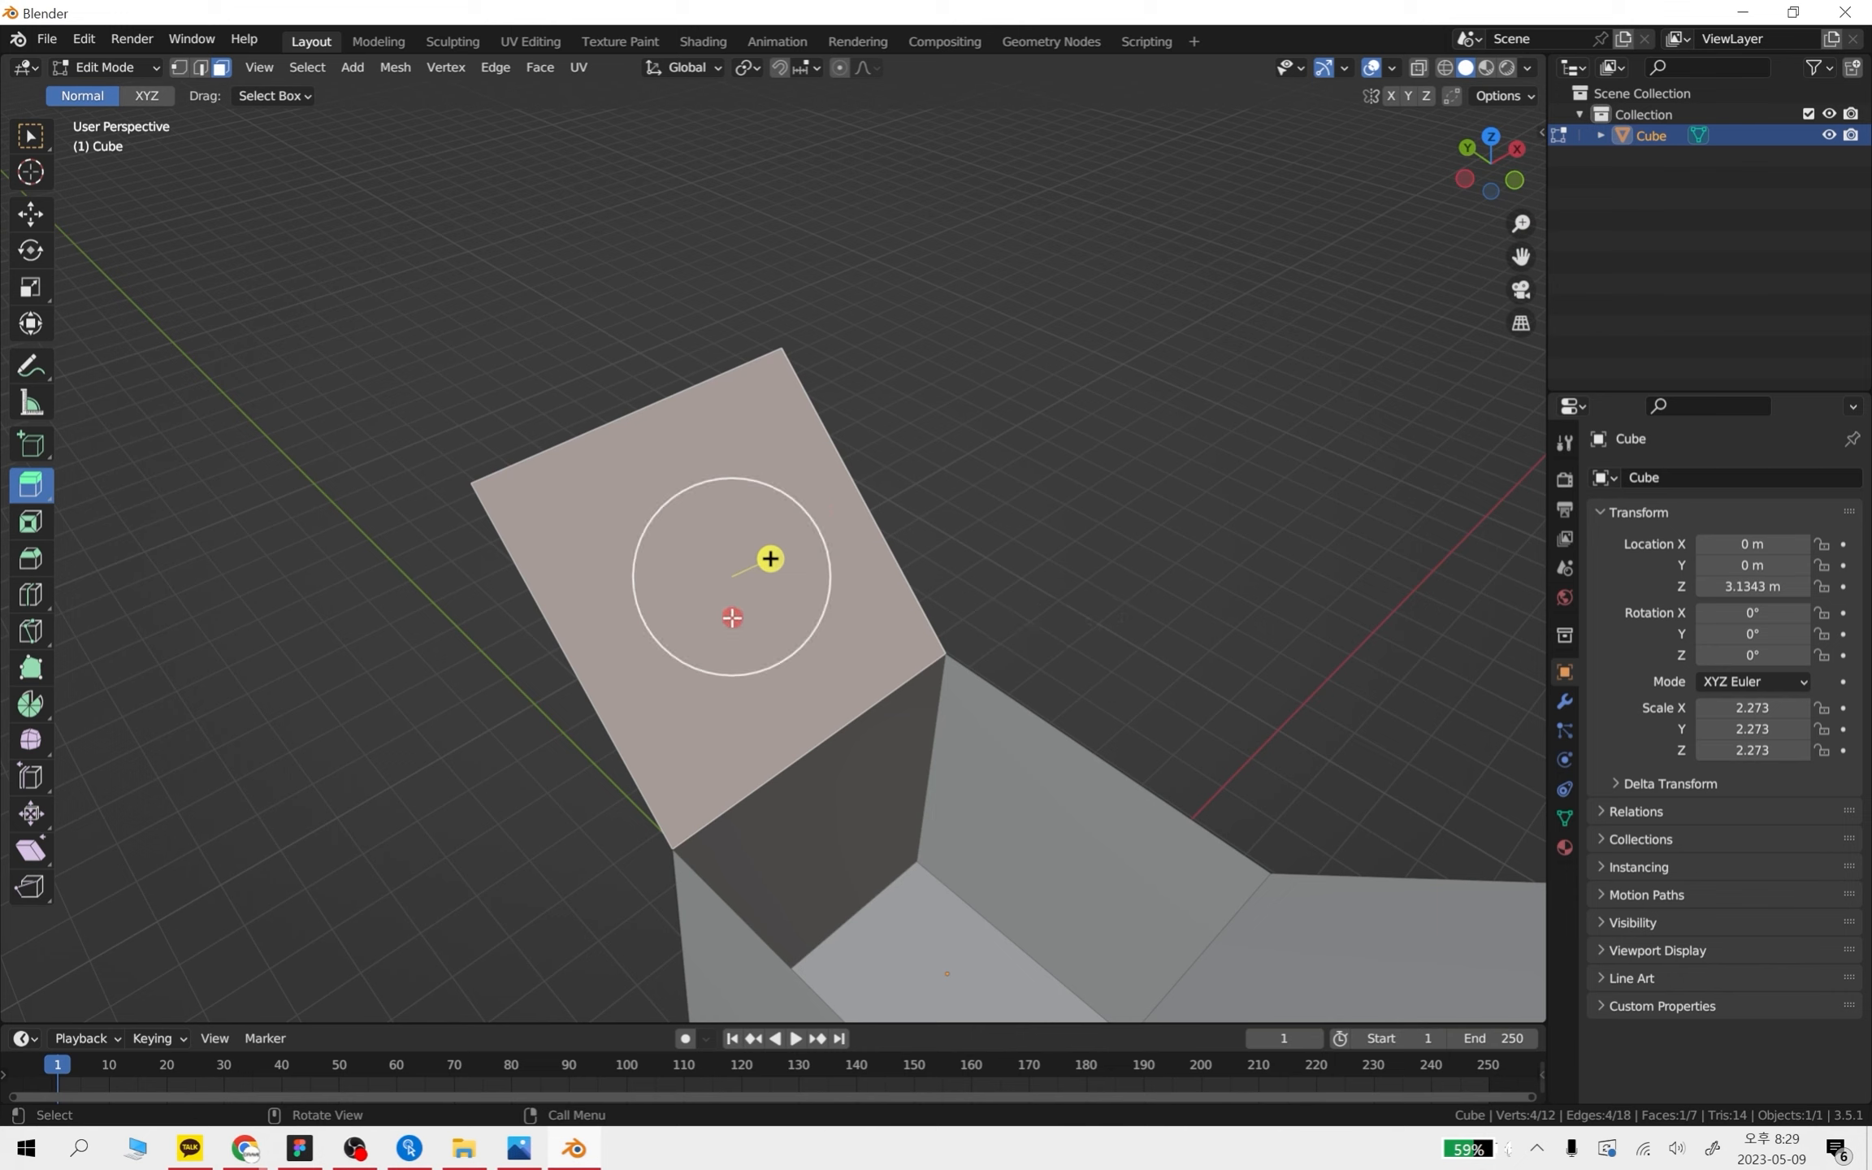
- Repeat the Only Faces deletion on the +Y flap, inspect its leftover edges up close, and undo it
key("x")
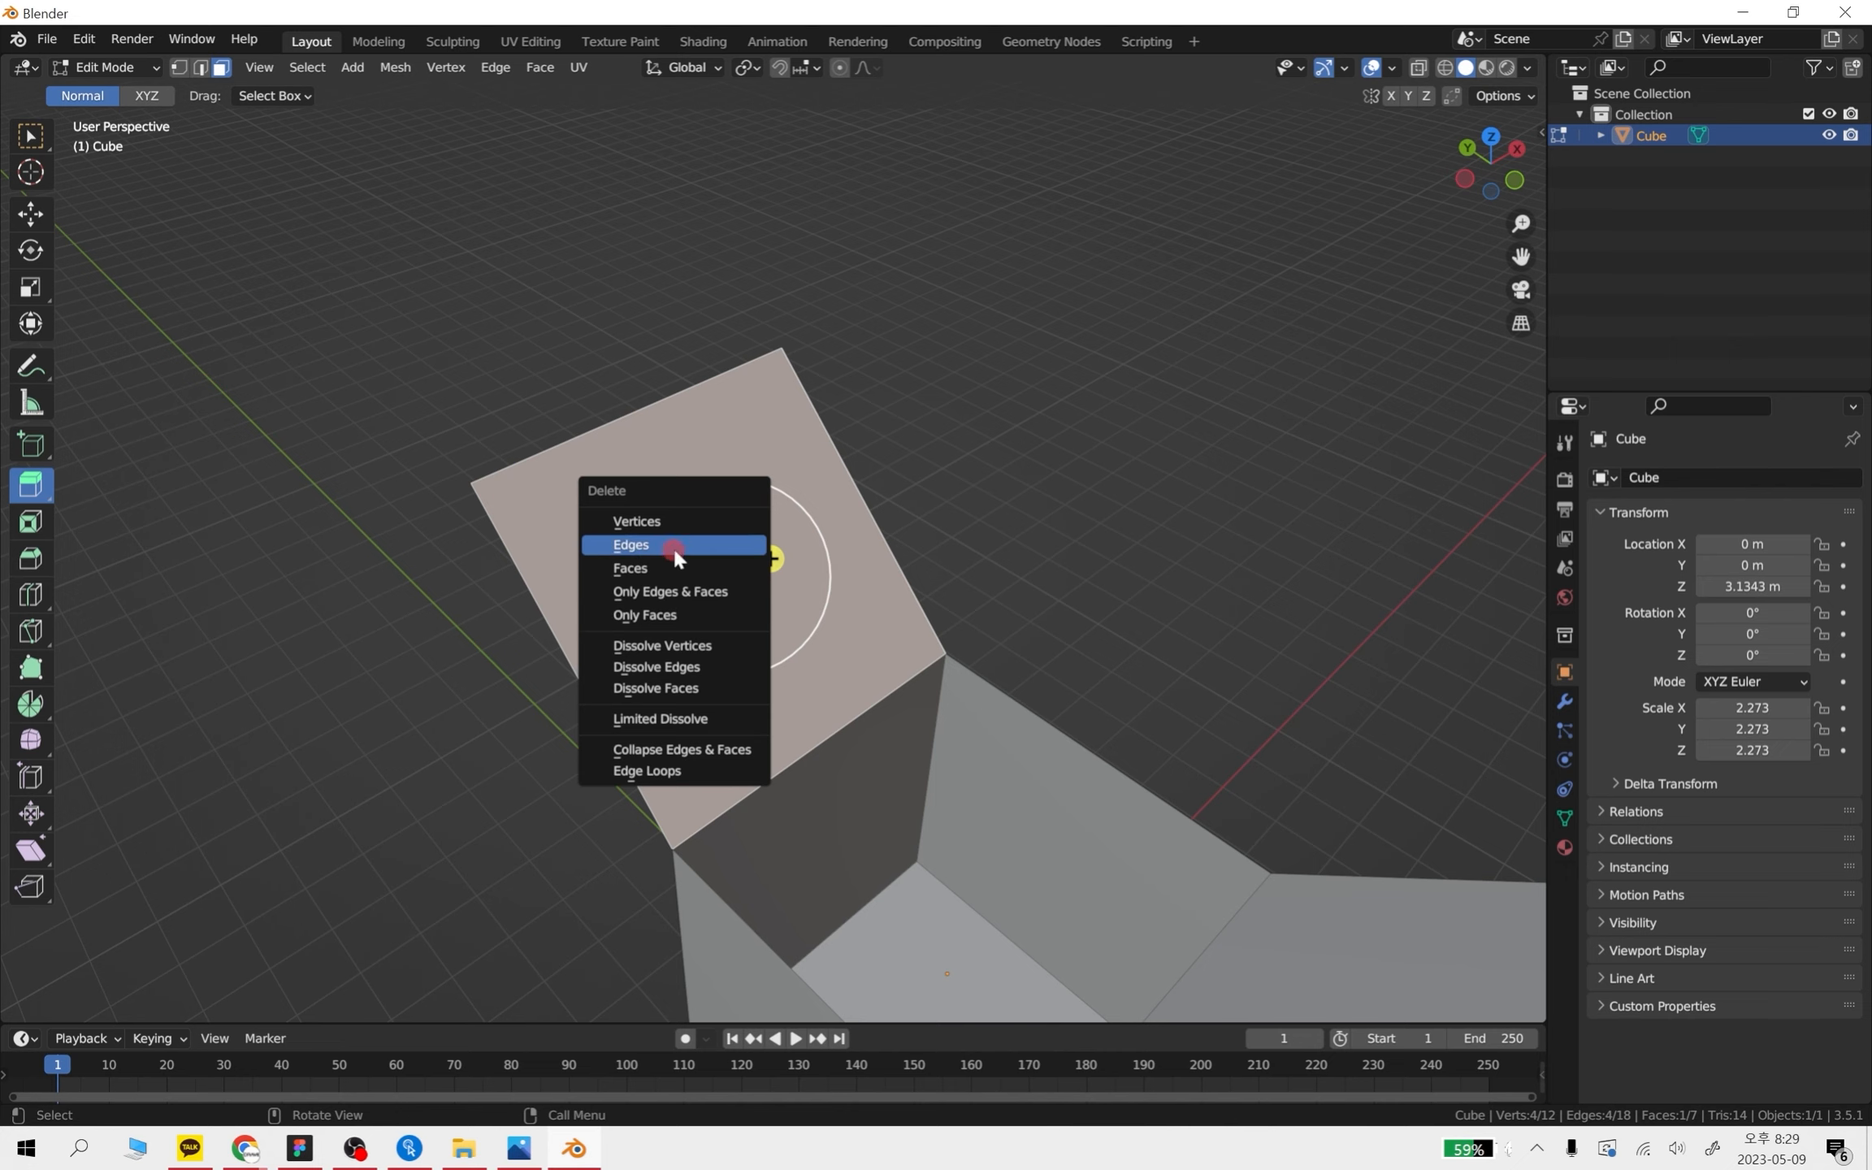
scroll(776, 492, "up", 3)
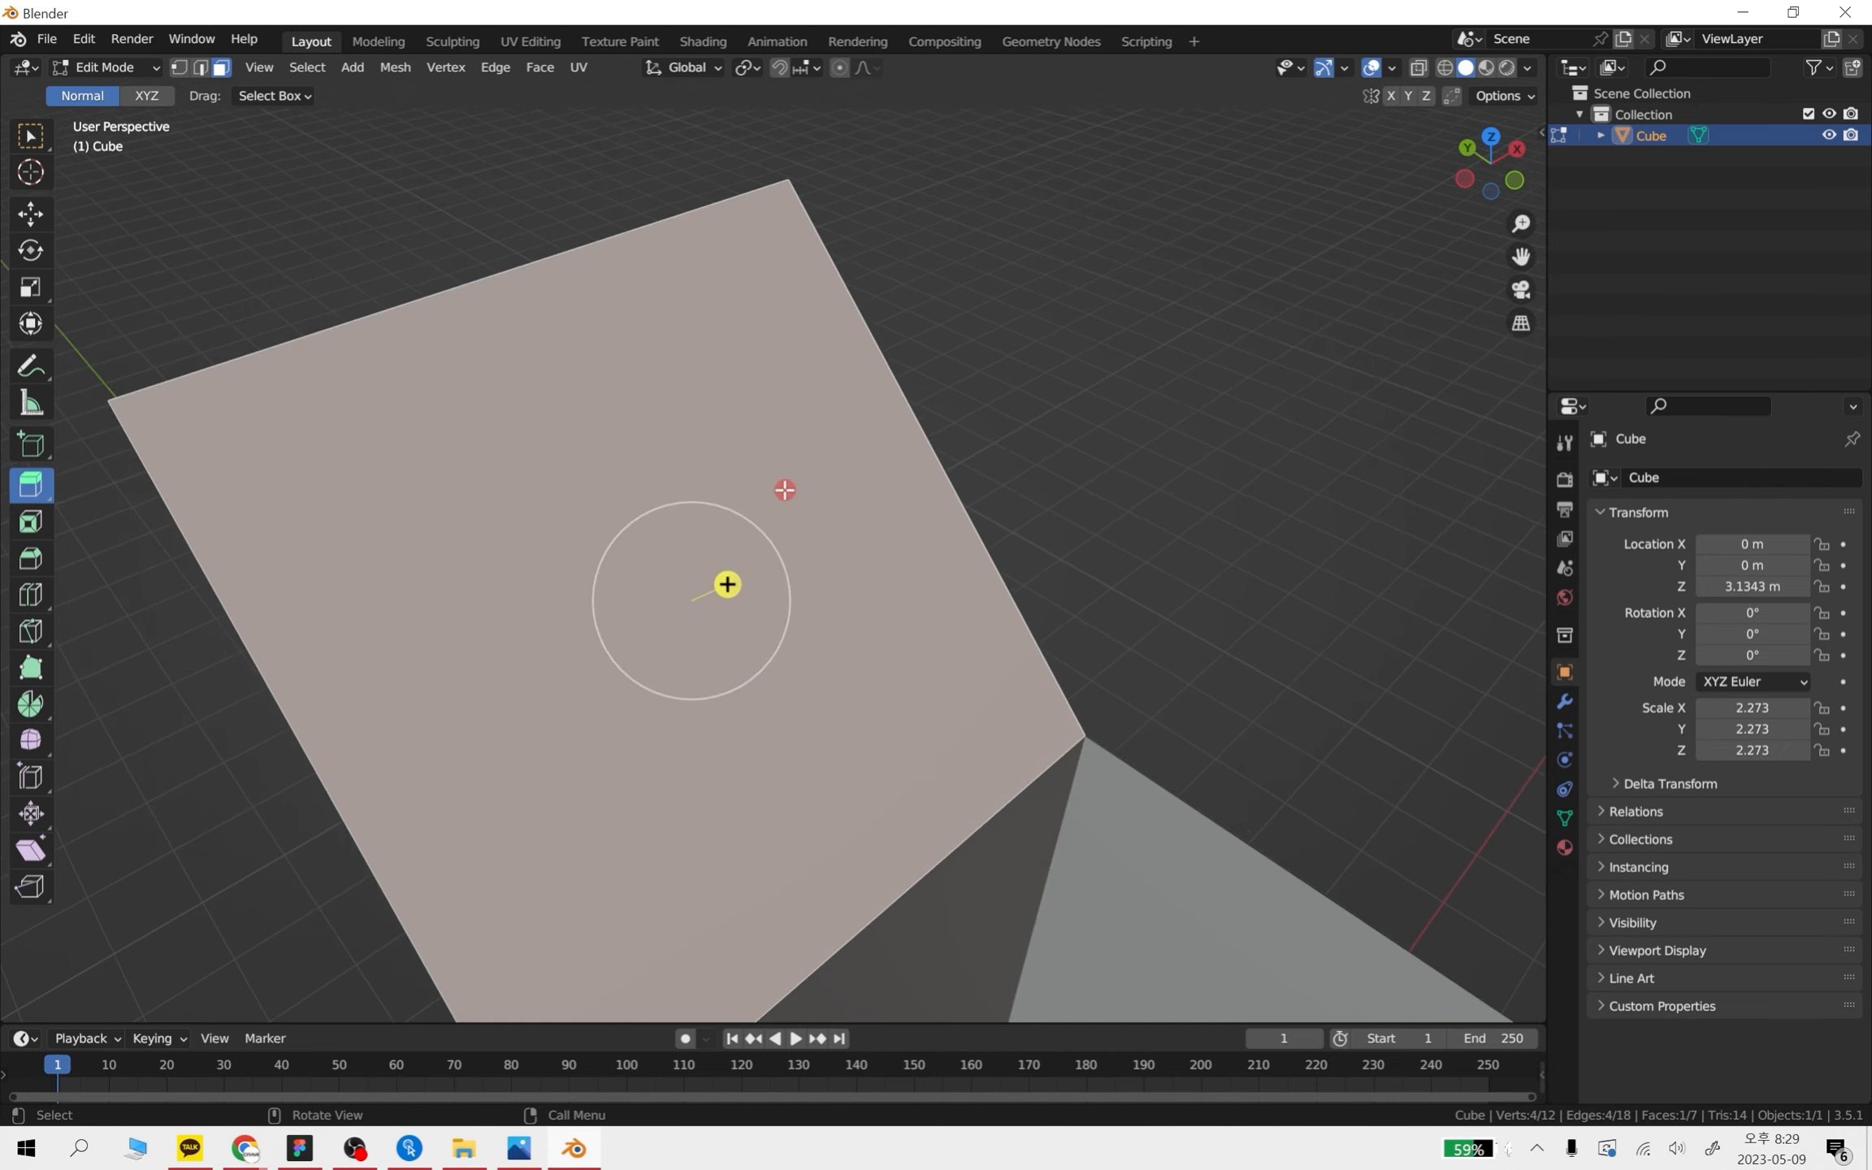
middle_click_drag(782, 490, 970, 351, "shift")
scroll(969, 351, "down", 2)
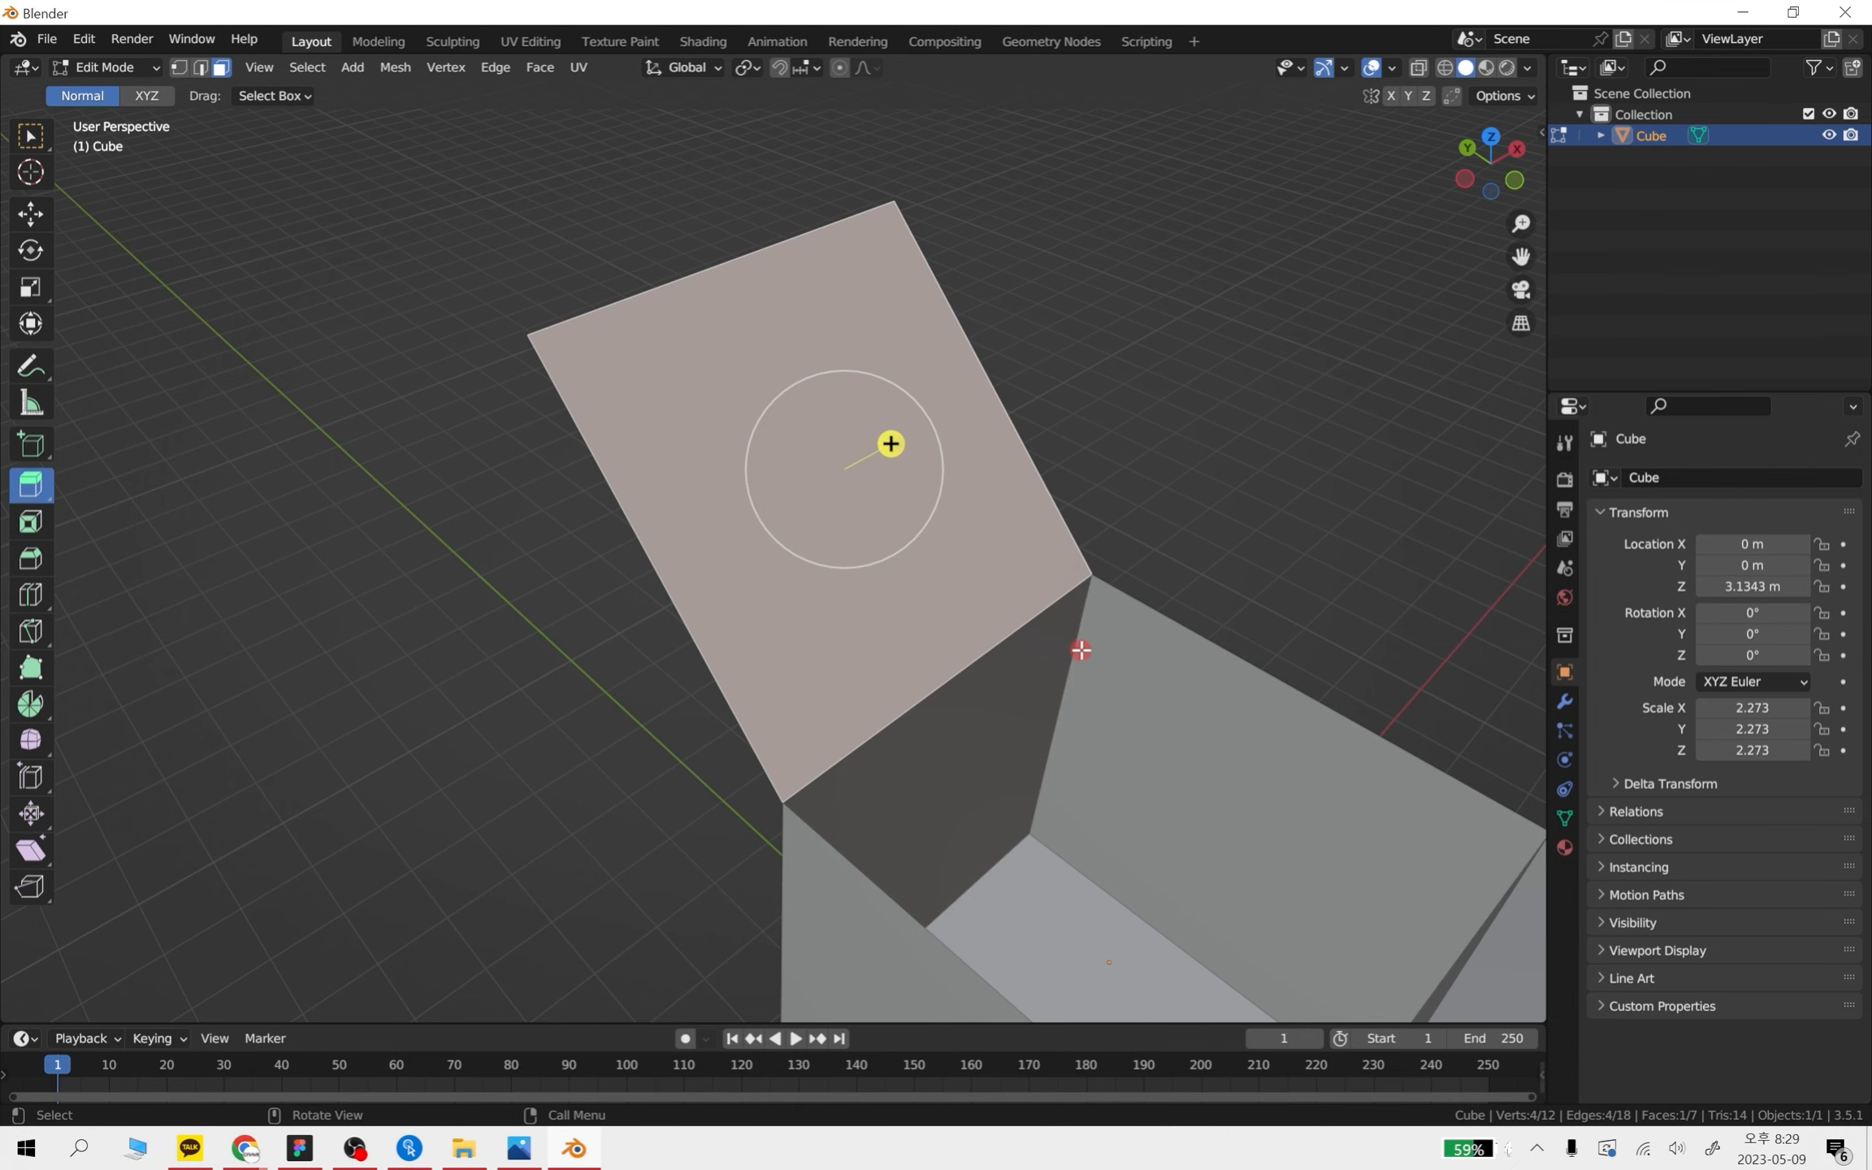
key("Delete")
left_click(793, 475)
scroll(1000, 370, "up", 2)
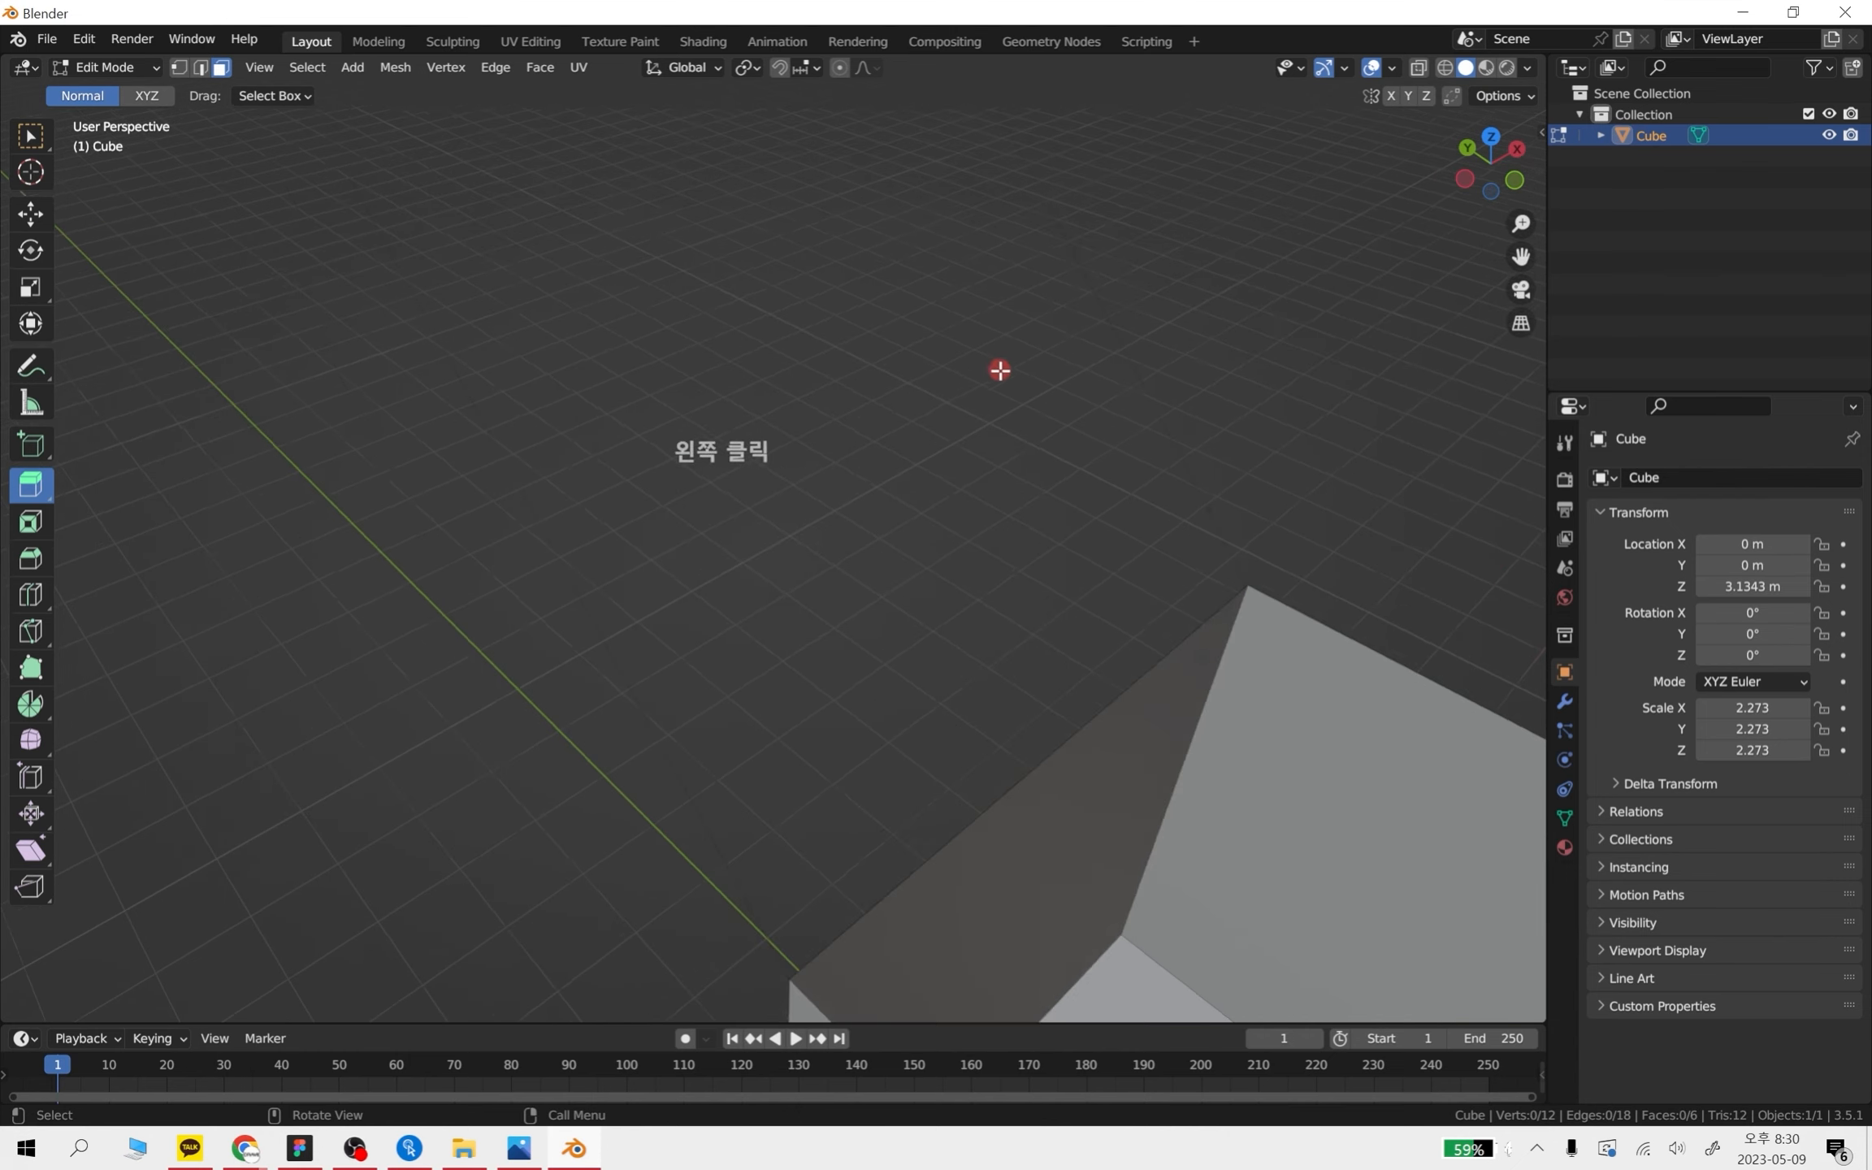
middle_click_drag(1061, 447, 1062, 556, "shift")
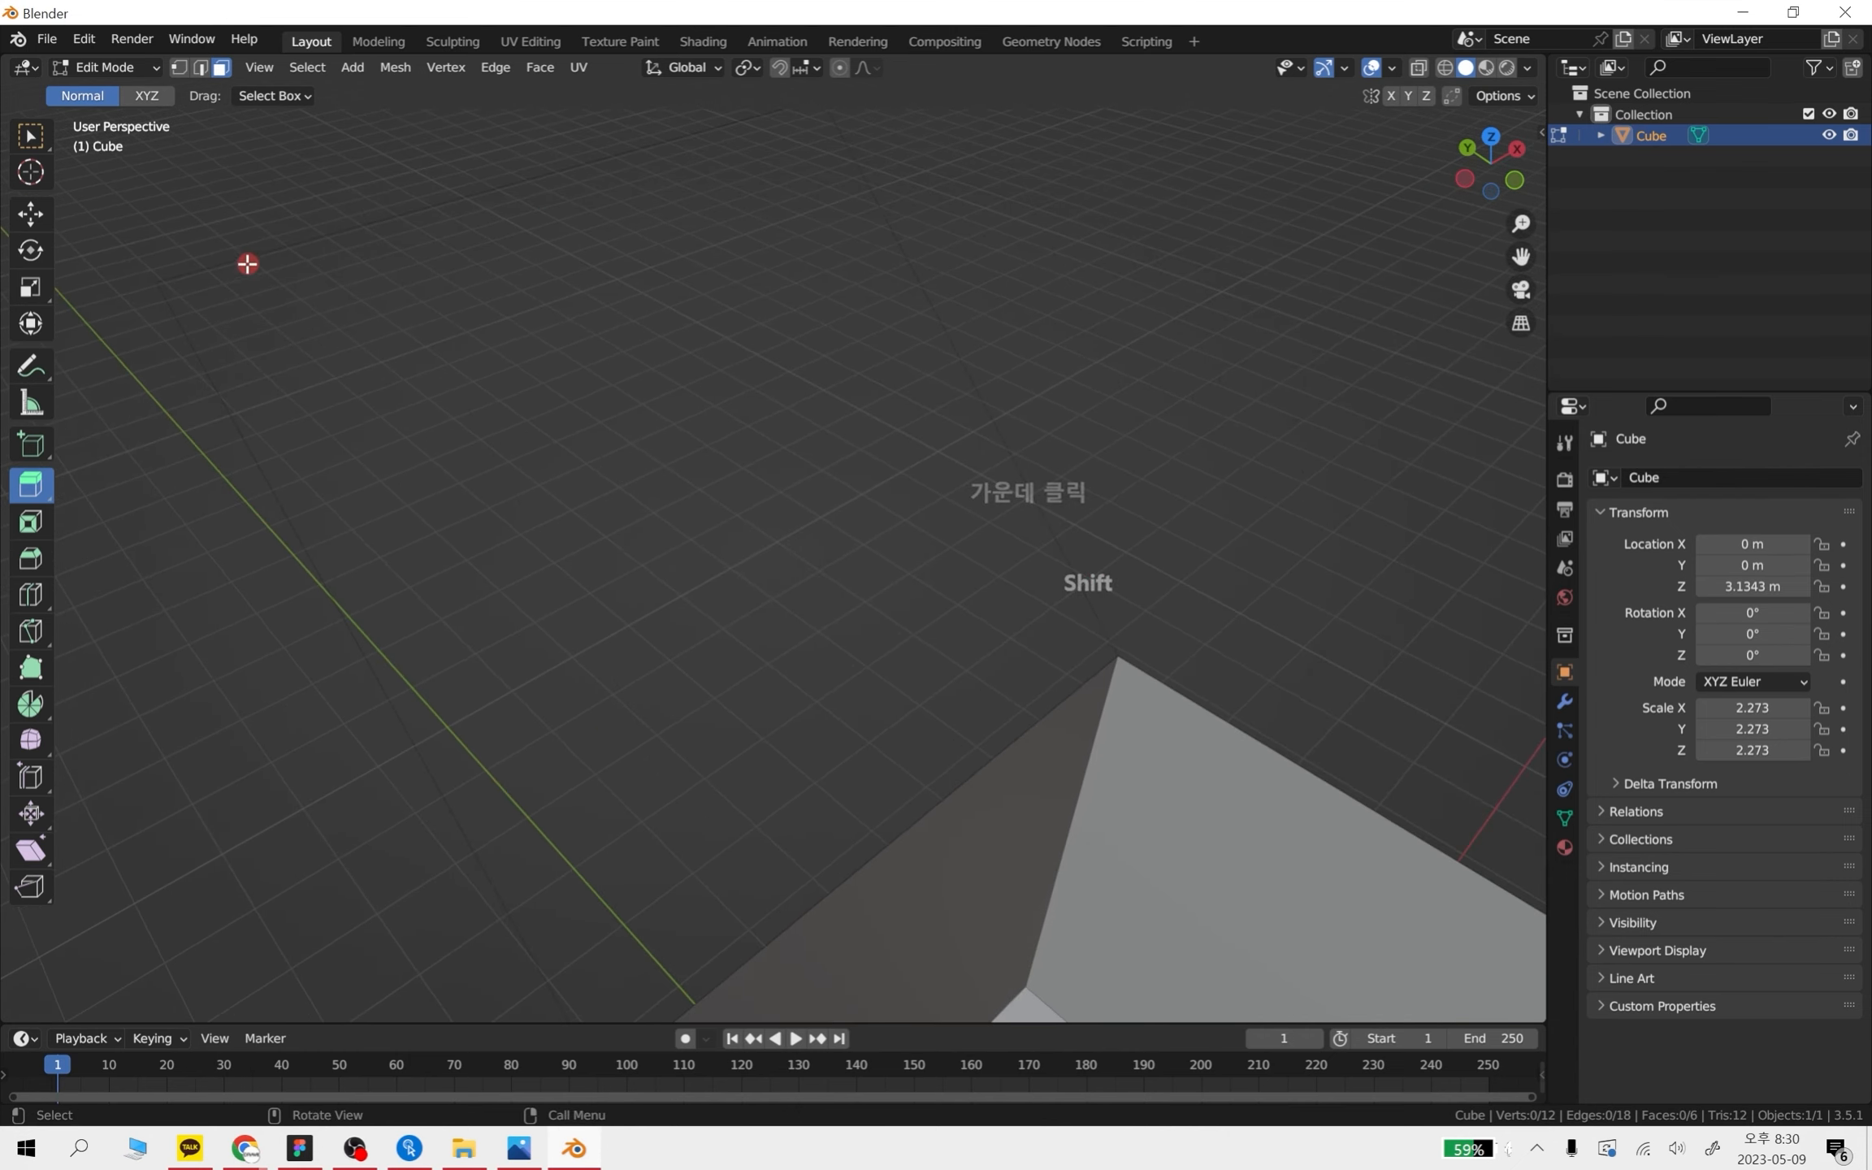
key("ctrl+z")
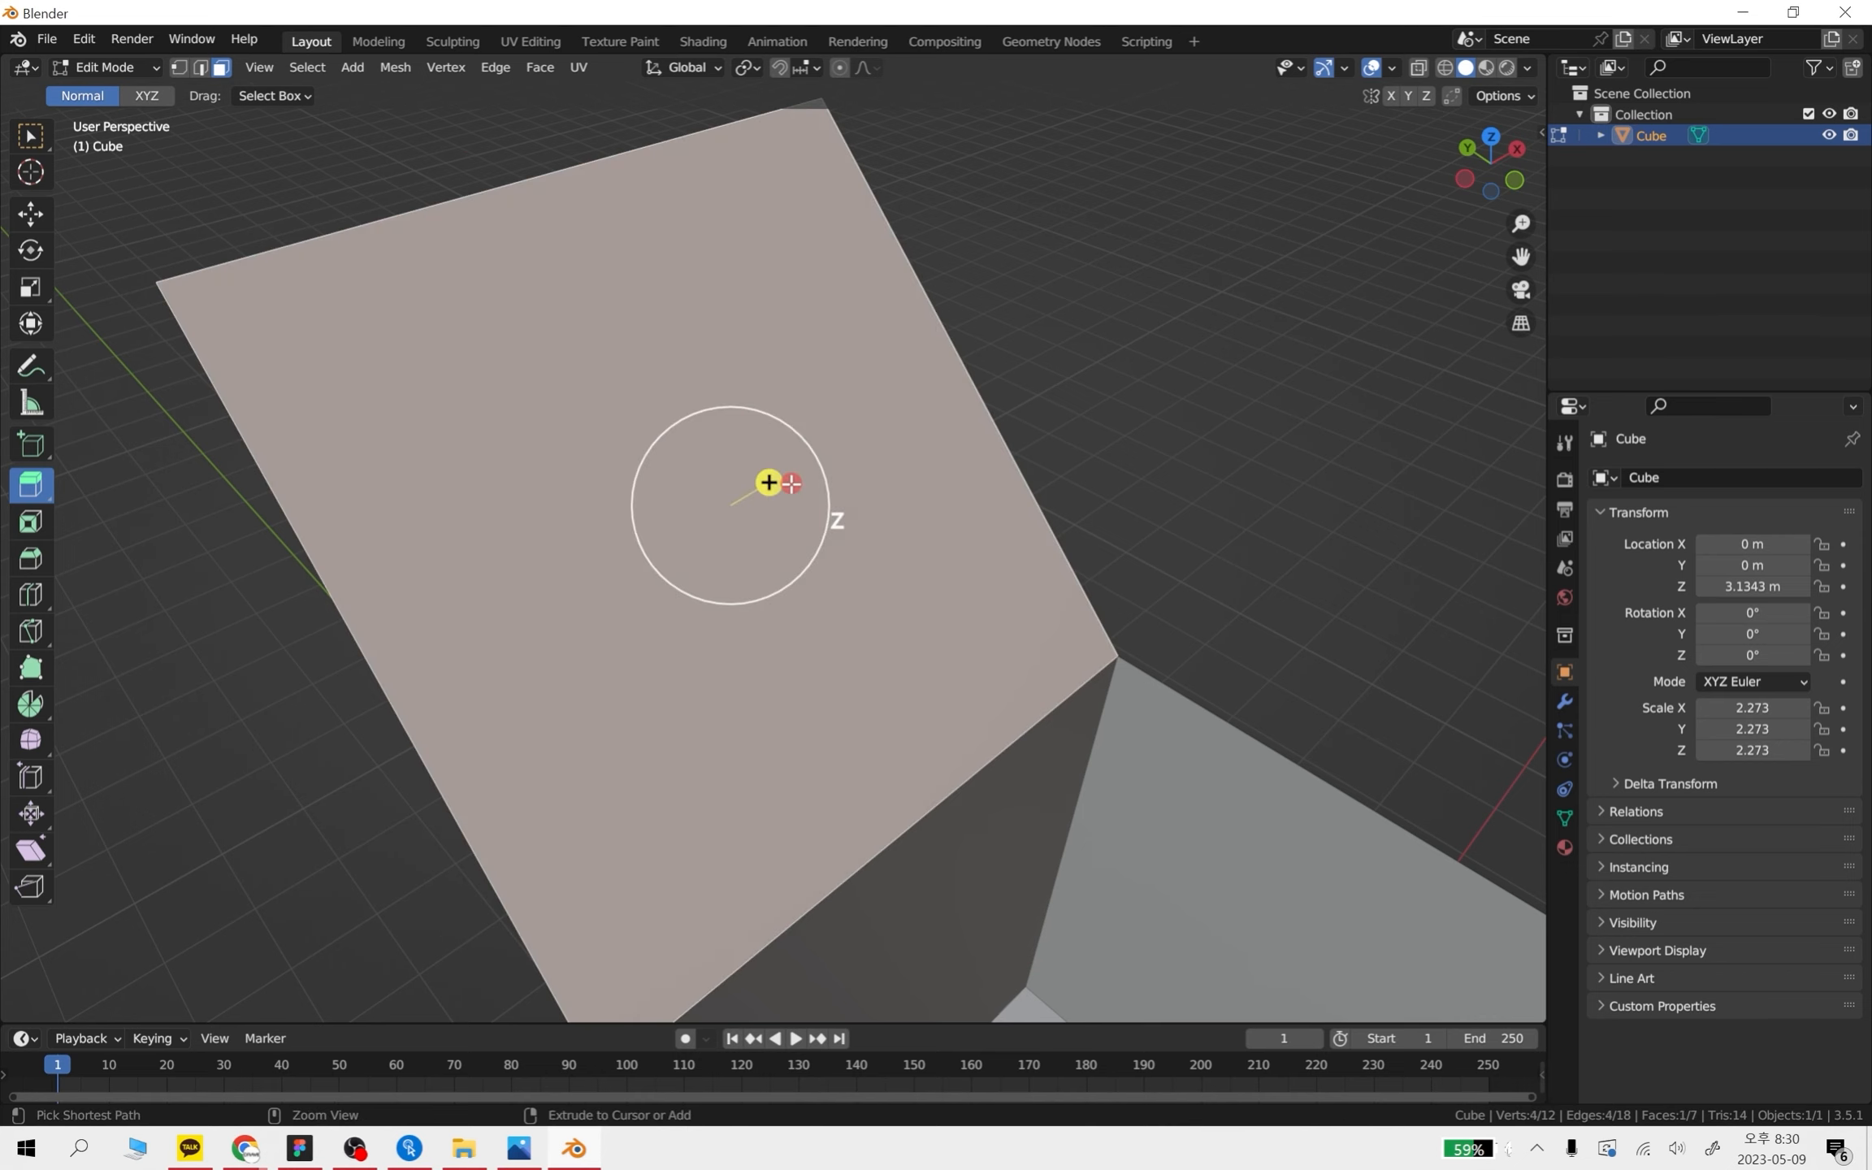
- Delete the +Y flap with the Faces option, mark the box's rim edge with an annotation stroke, and undo both
key("Delete")
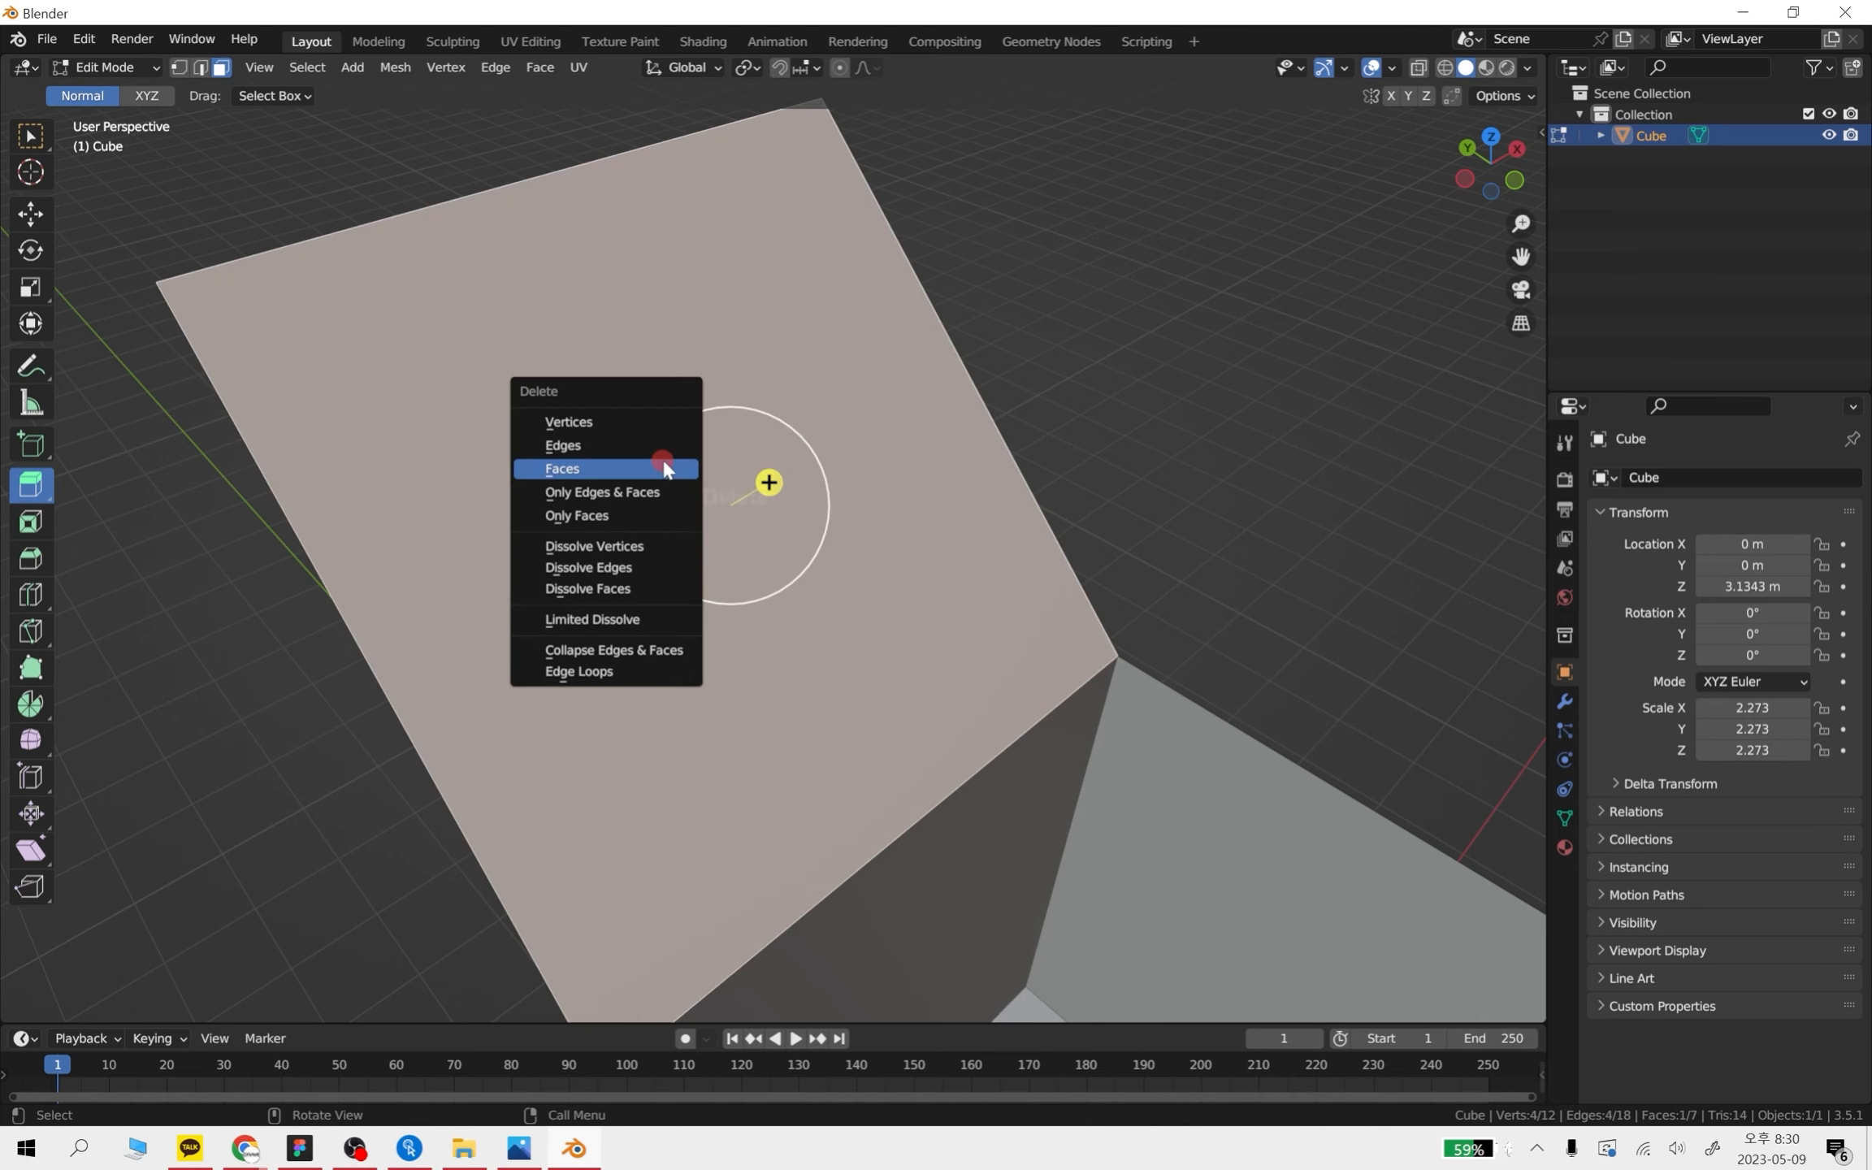
left_click(663, 468)
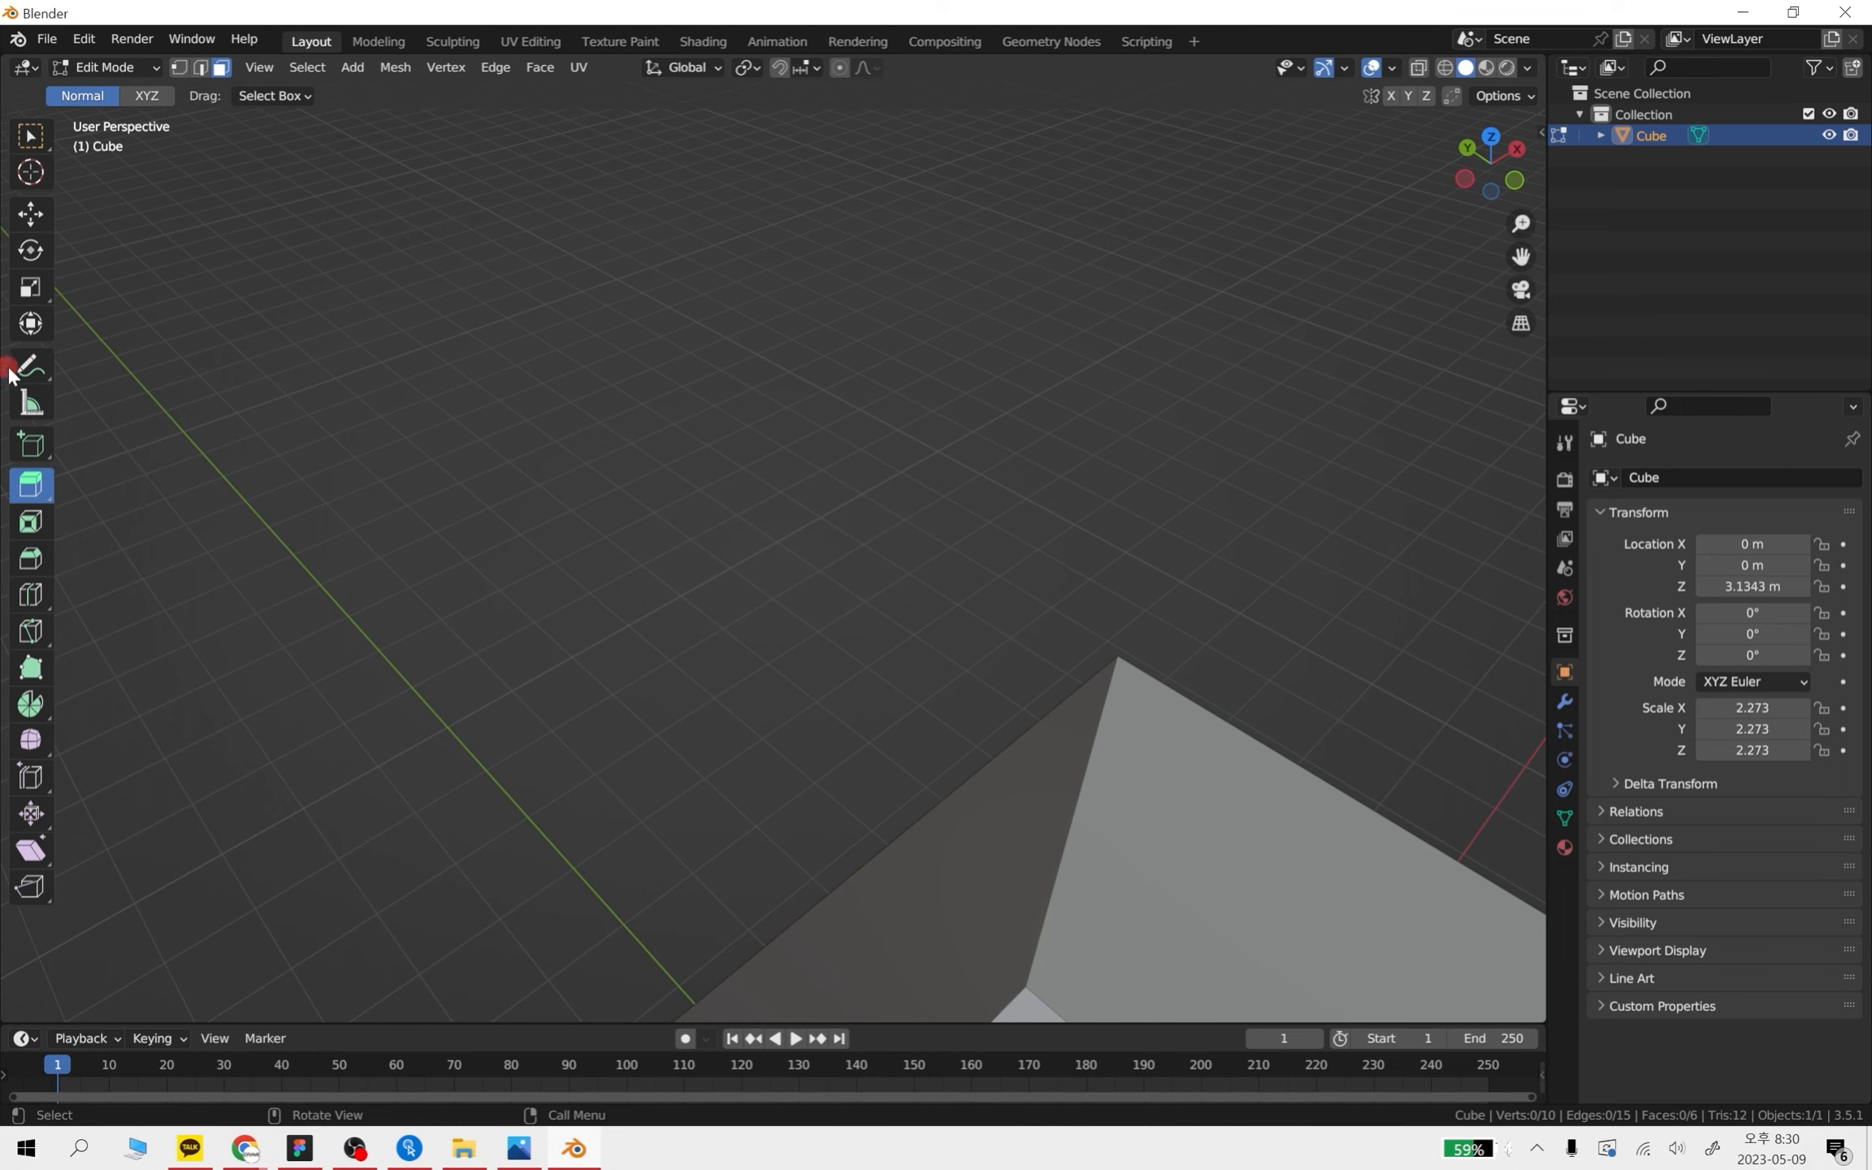
left_click(32, 370)
mouse_move(598, 1018)
left_mouse_down()
mouse_move(209, 322)
mouse_move(974, 564)
mouse_move(1098, 696)
left_mouse_up()
key("ctrl+z")
key("ctrl+z")
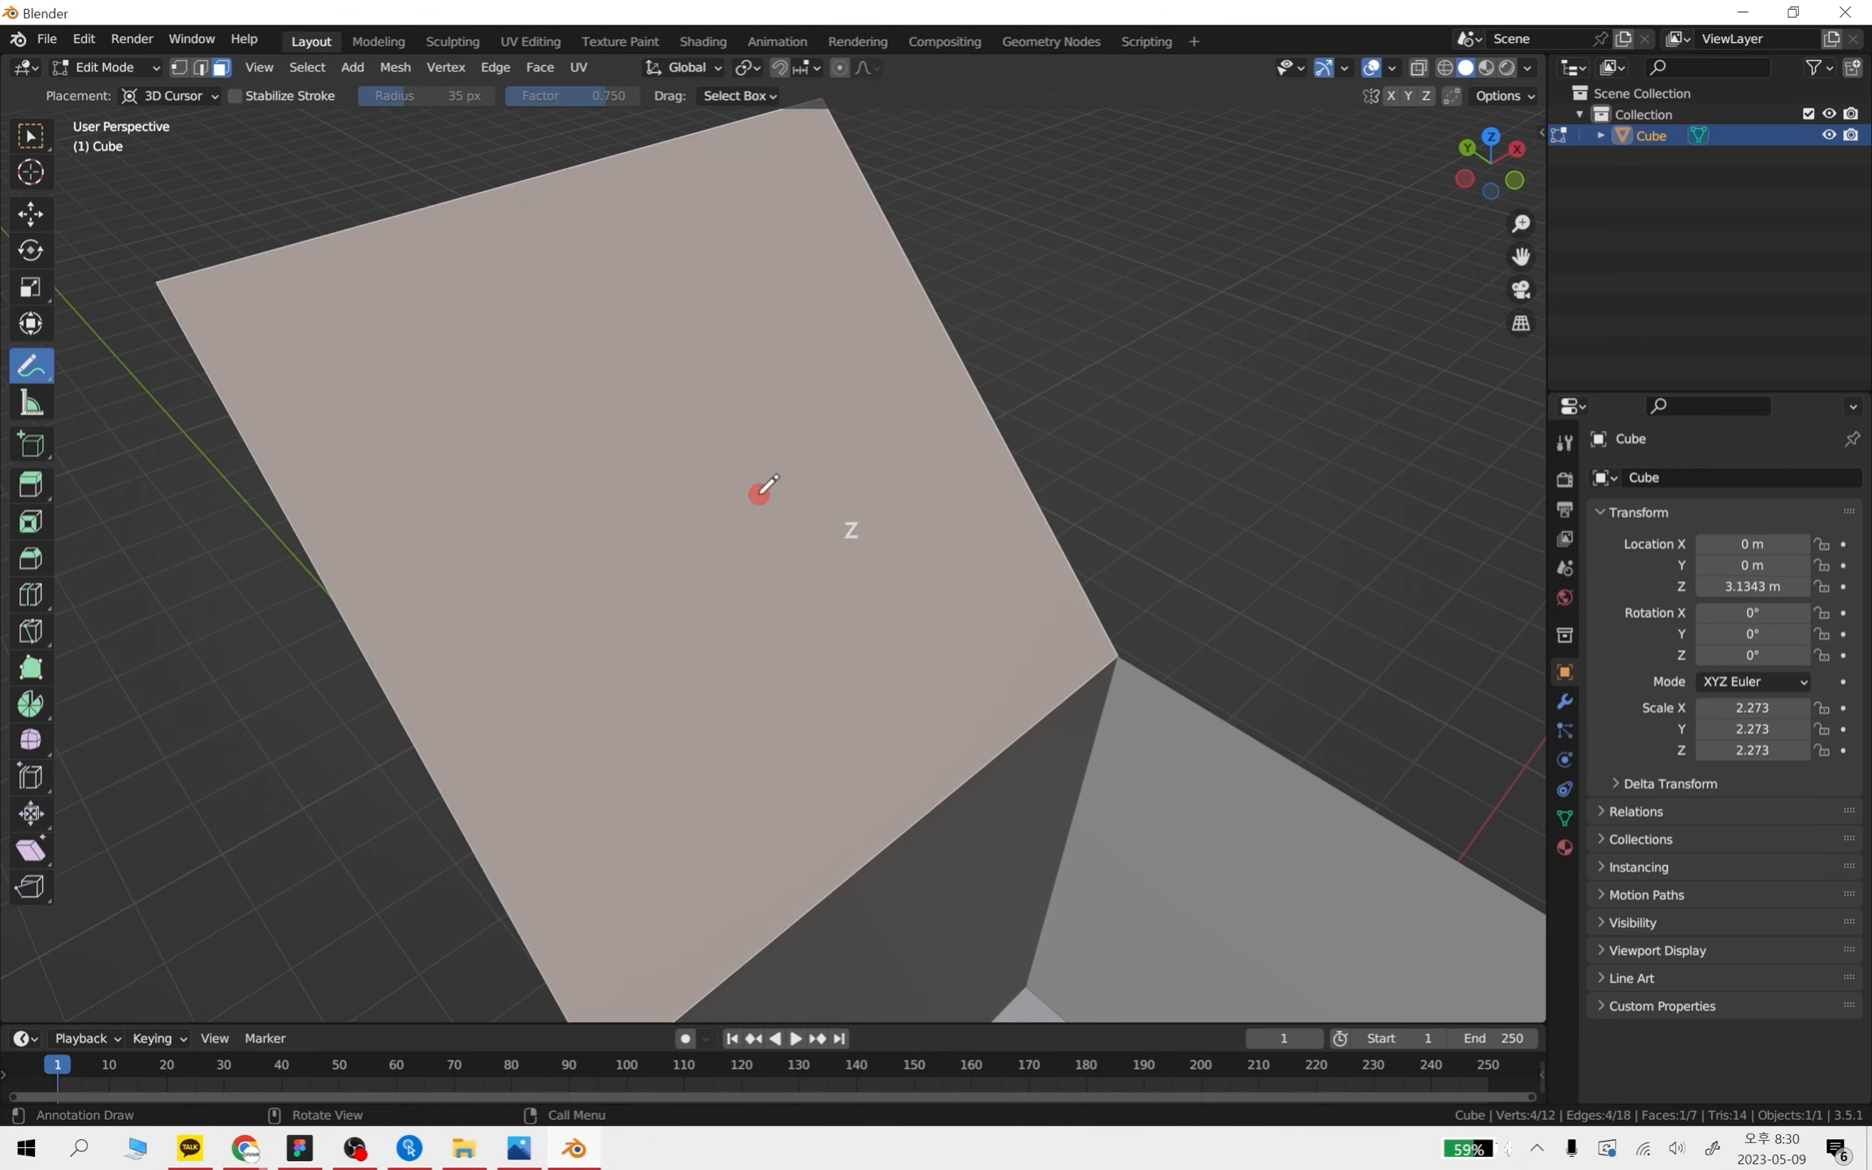
- Delete the +Y flap using Only Faces and trace its leftover outer edges with freehand annotation strokes
key("Delete")
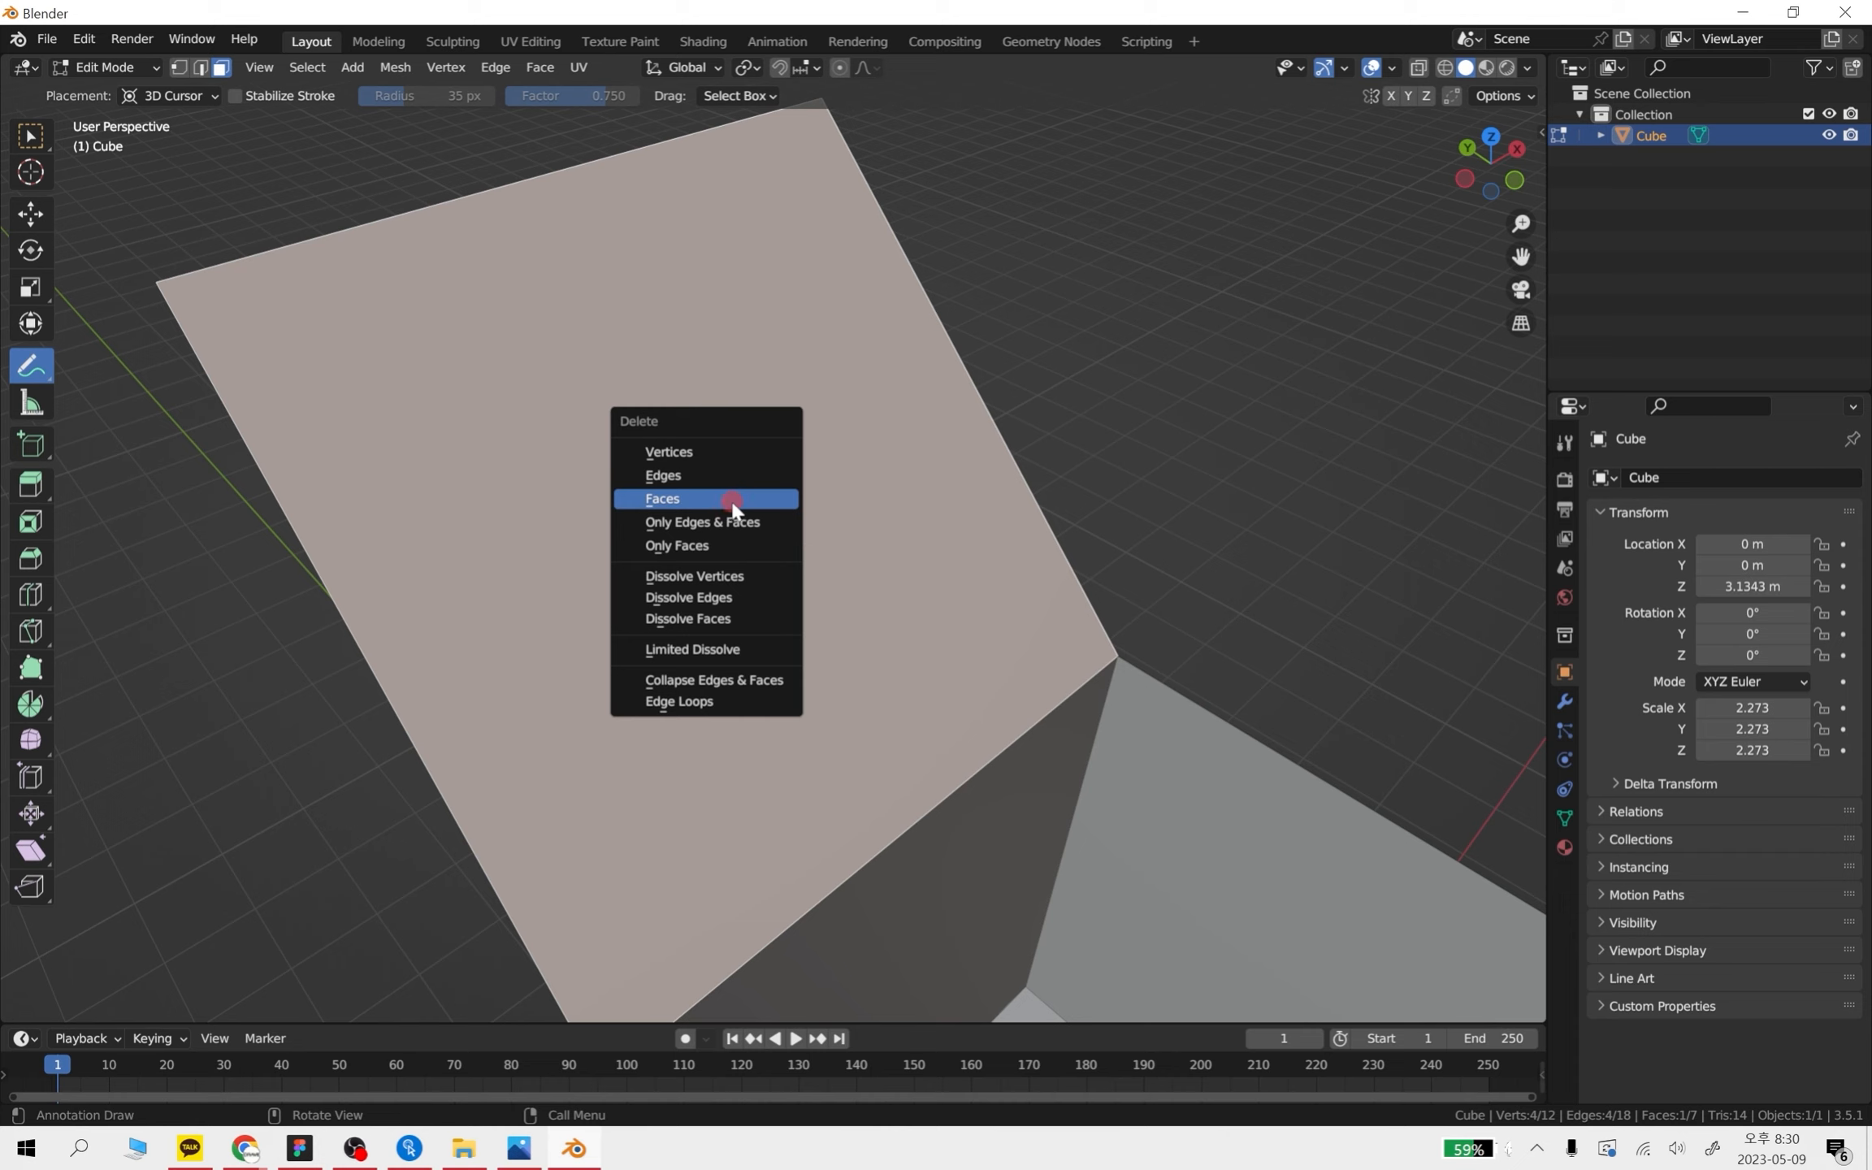
left_click(711, 544)
middle_click_drag(732, 536, 635, 1007)
middle_click_drag(681, 882, 689, 878, "shift")
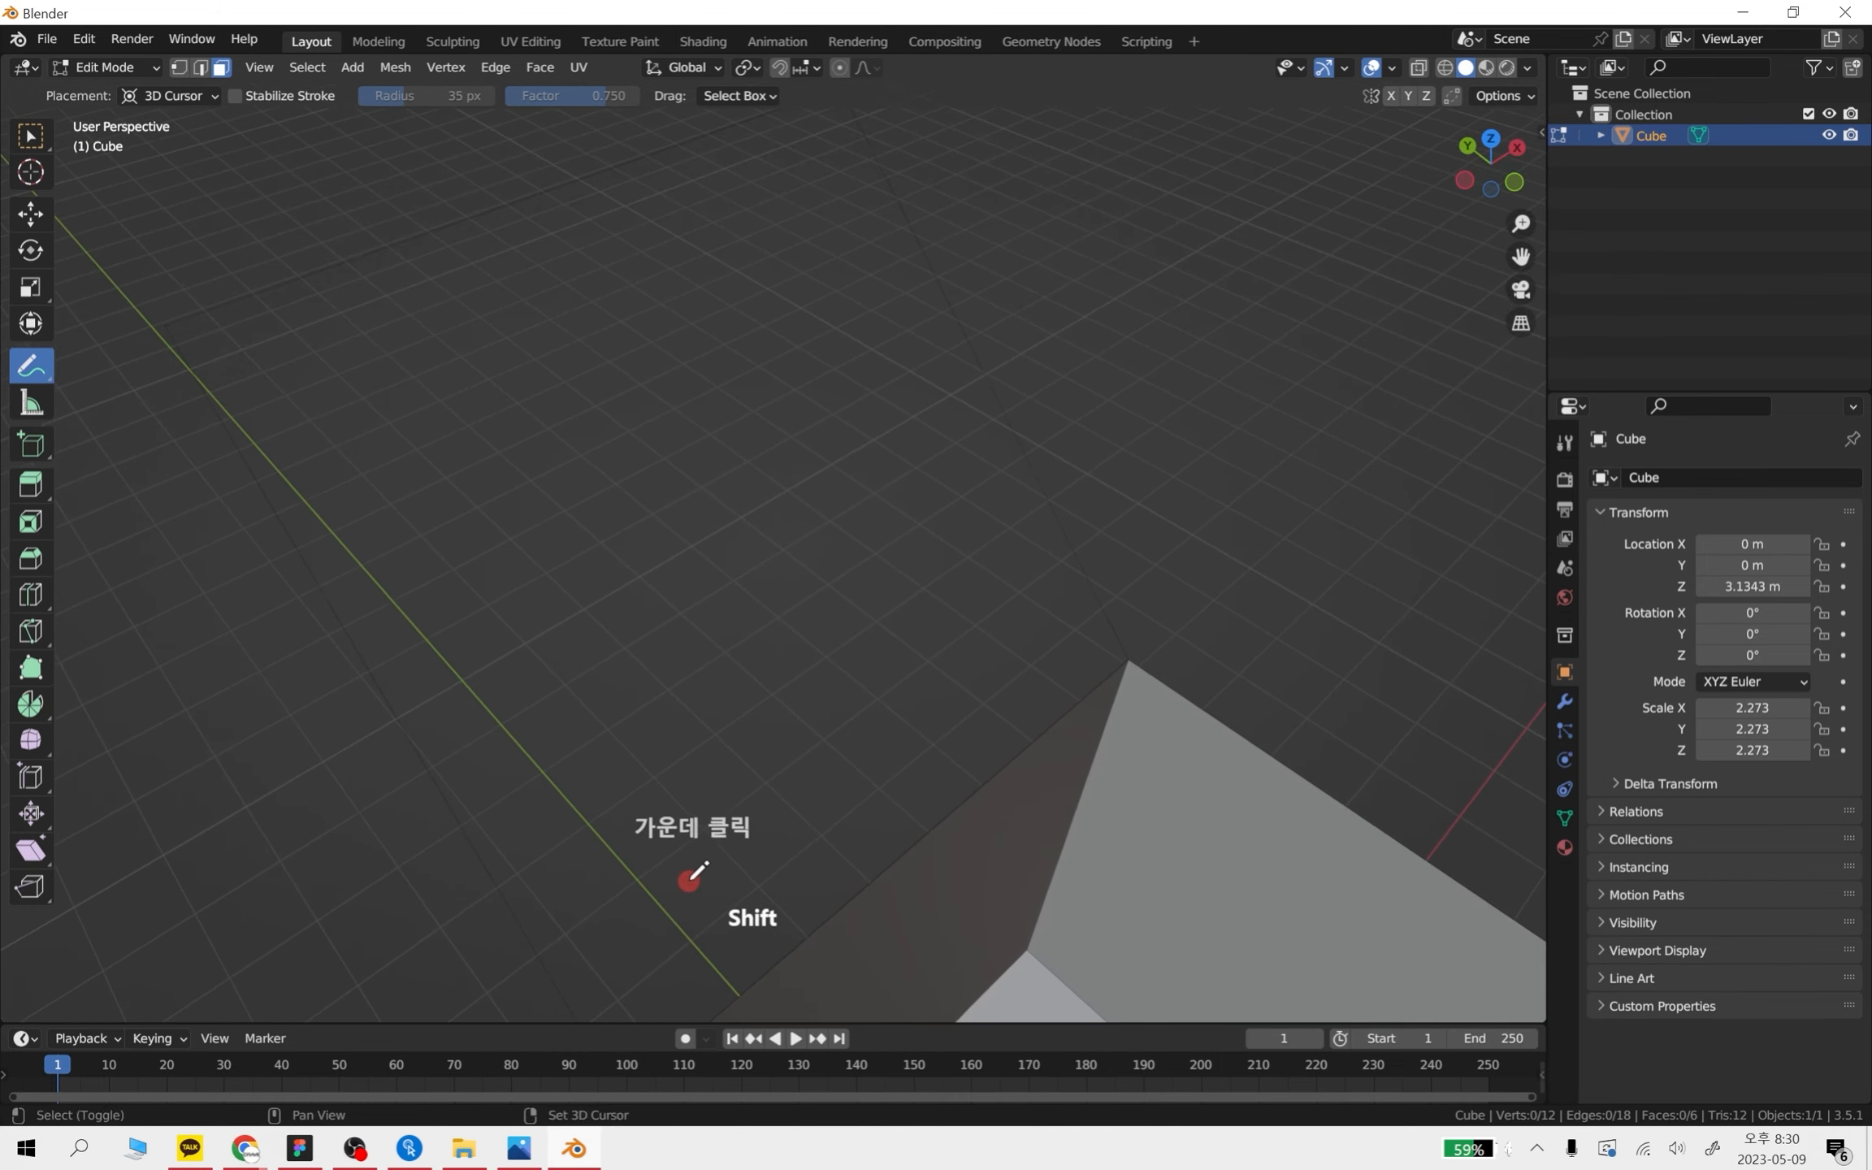
mouse_move(1128, 650)
left_mouse_down()
mouse_move(1048, 439)
mouse_move(869, 102)
mouse_move(163, 310)
left_mouse_up()
mouse_move(164, 318)
left_mouse_down()
mouse_move(418, 853)
mouse_move(575, 1018)
left_mouse_up()
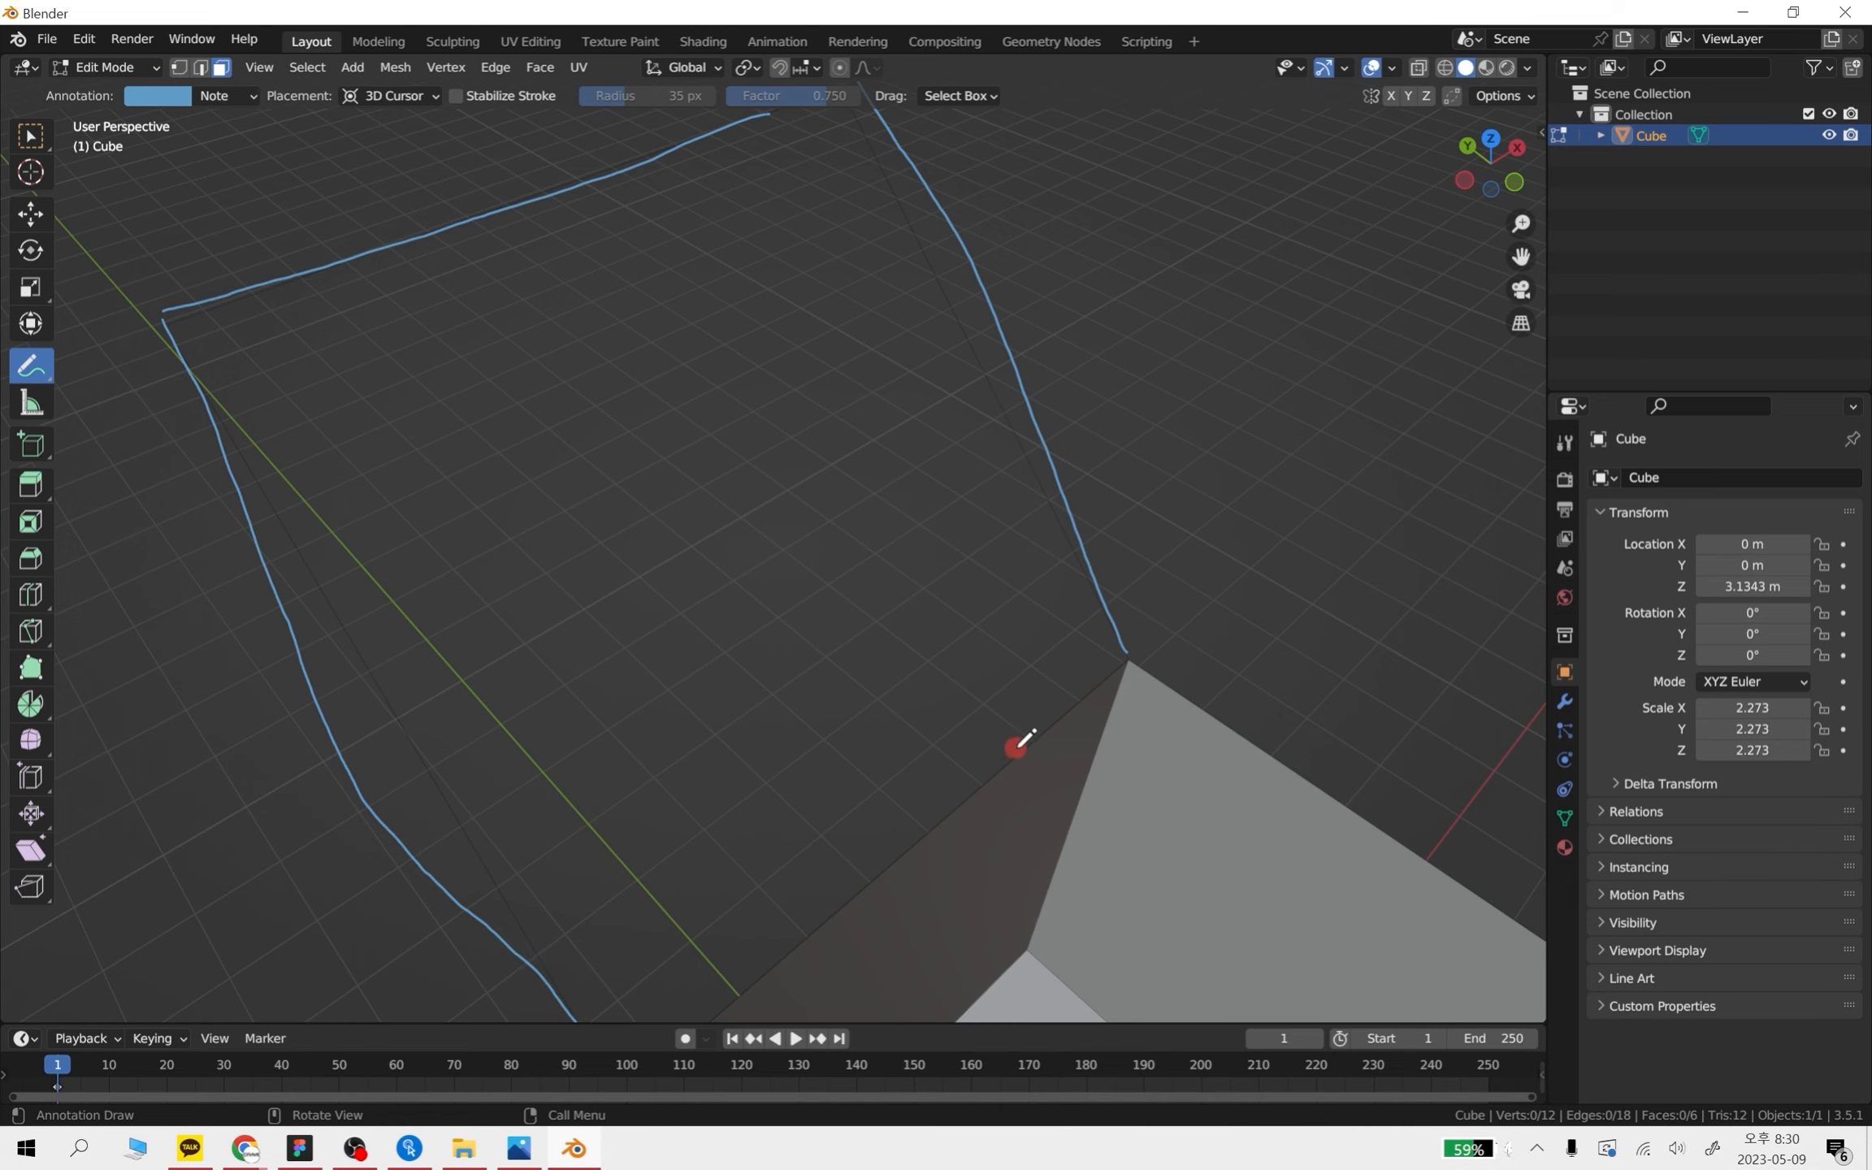
- Undo the annotation strokes and the Only Faces deletion of the +Y flap, and switch to the Move tool
key("ctrl")
key("ctrl+z")
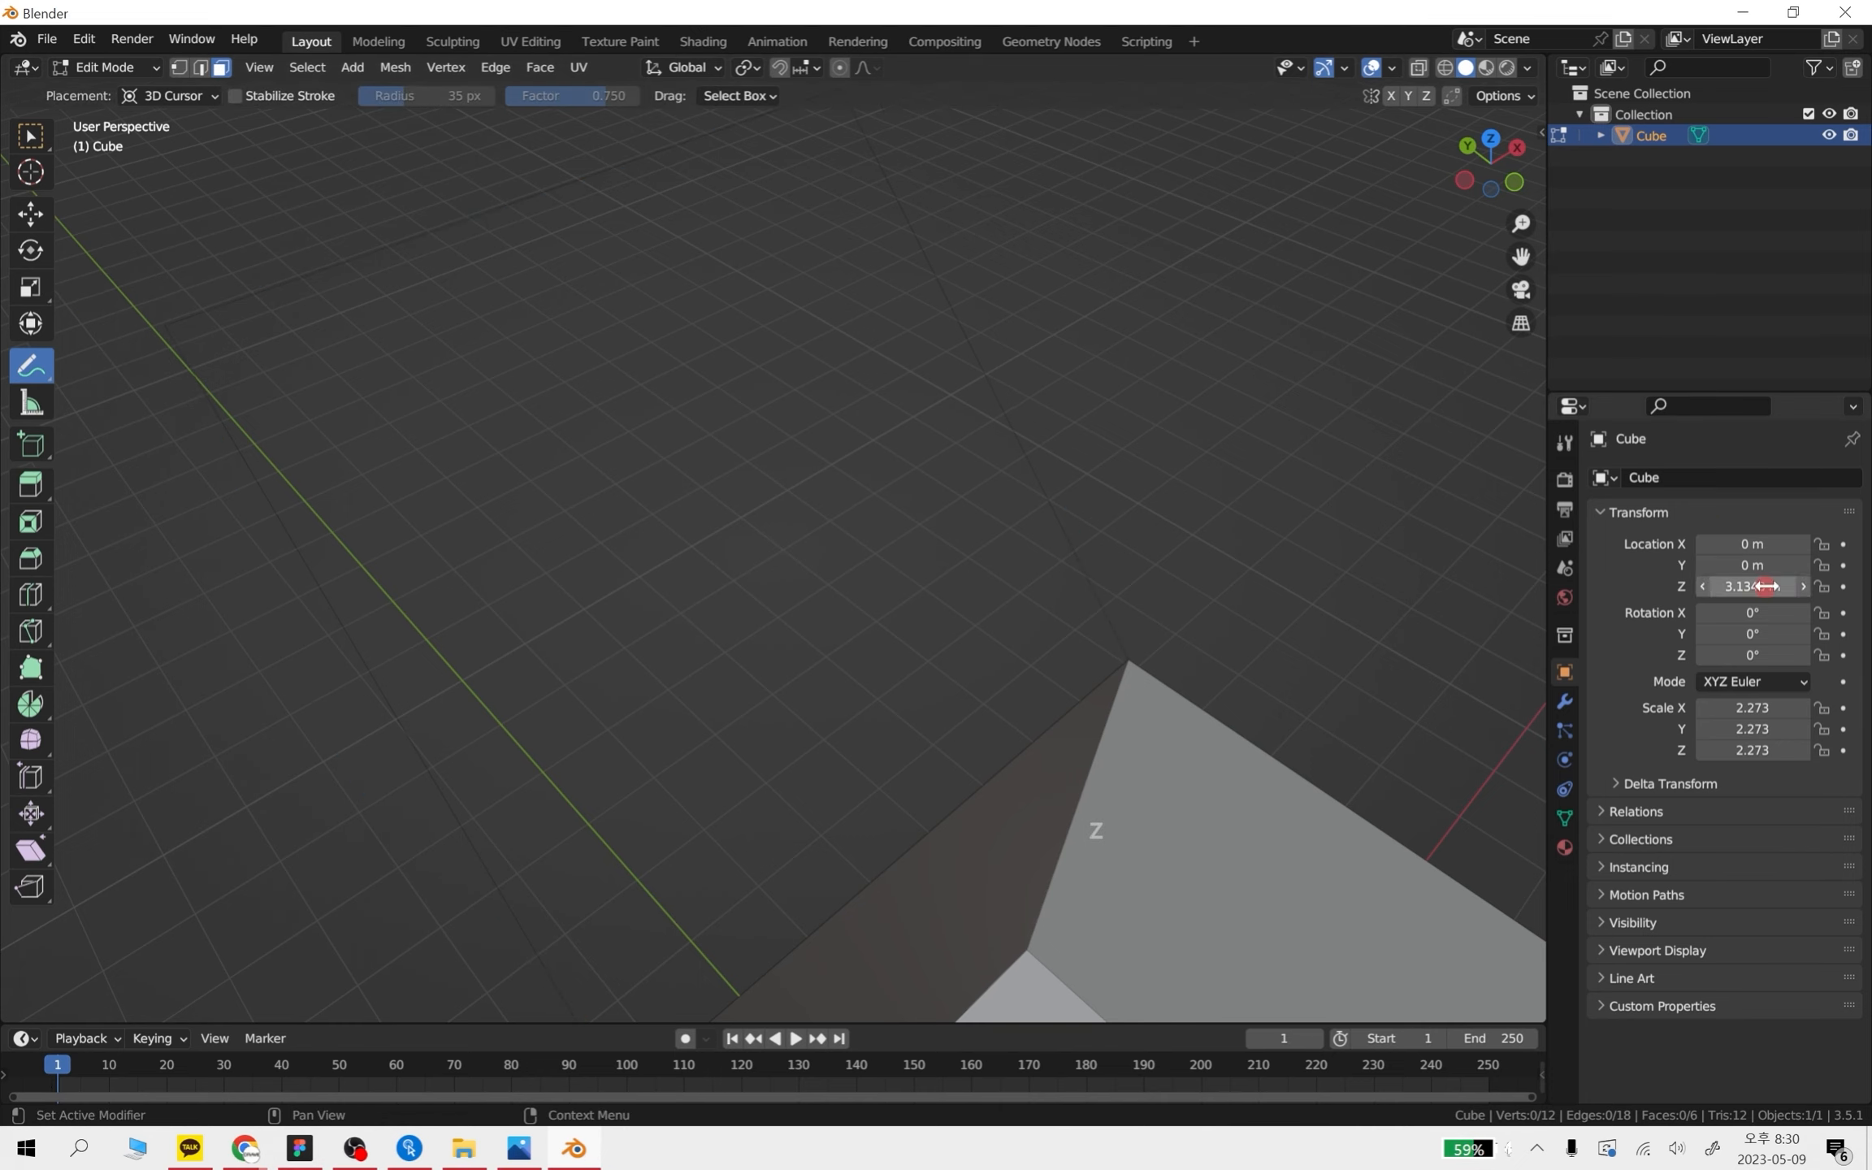
key("ctrl+z")
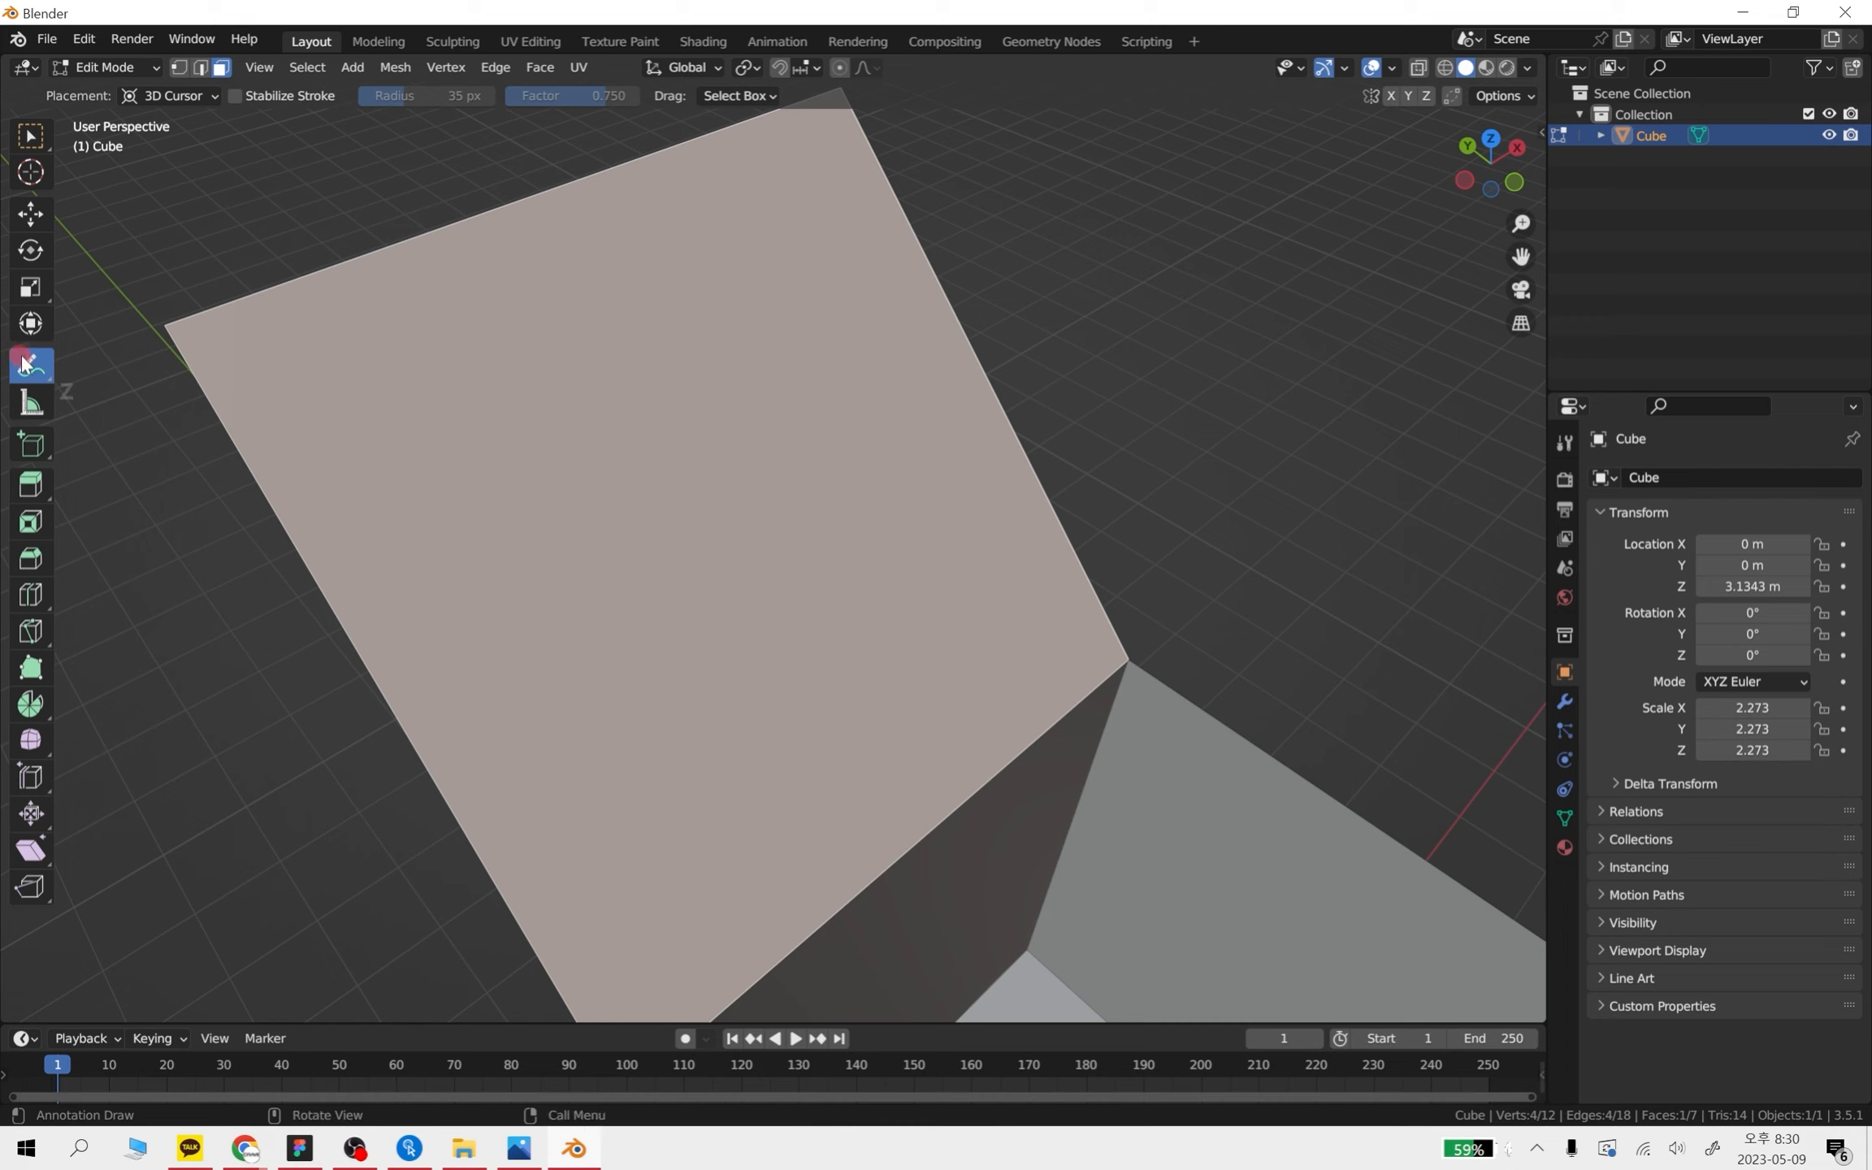
left_click(30, 213)
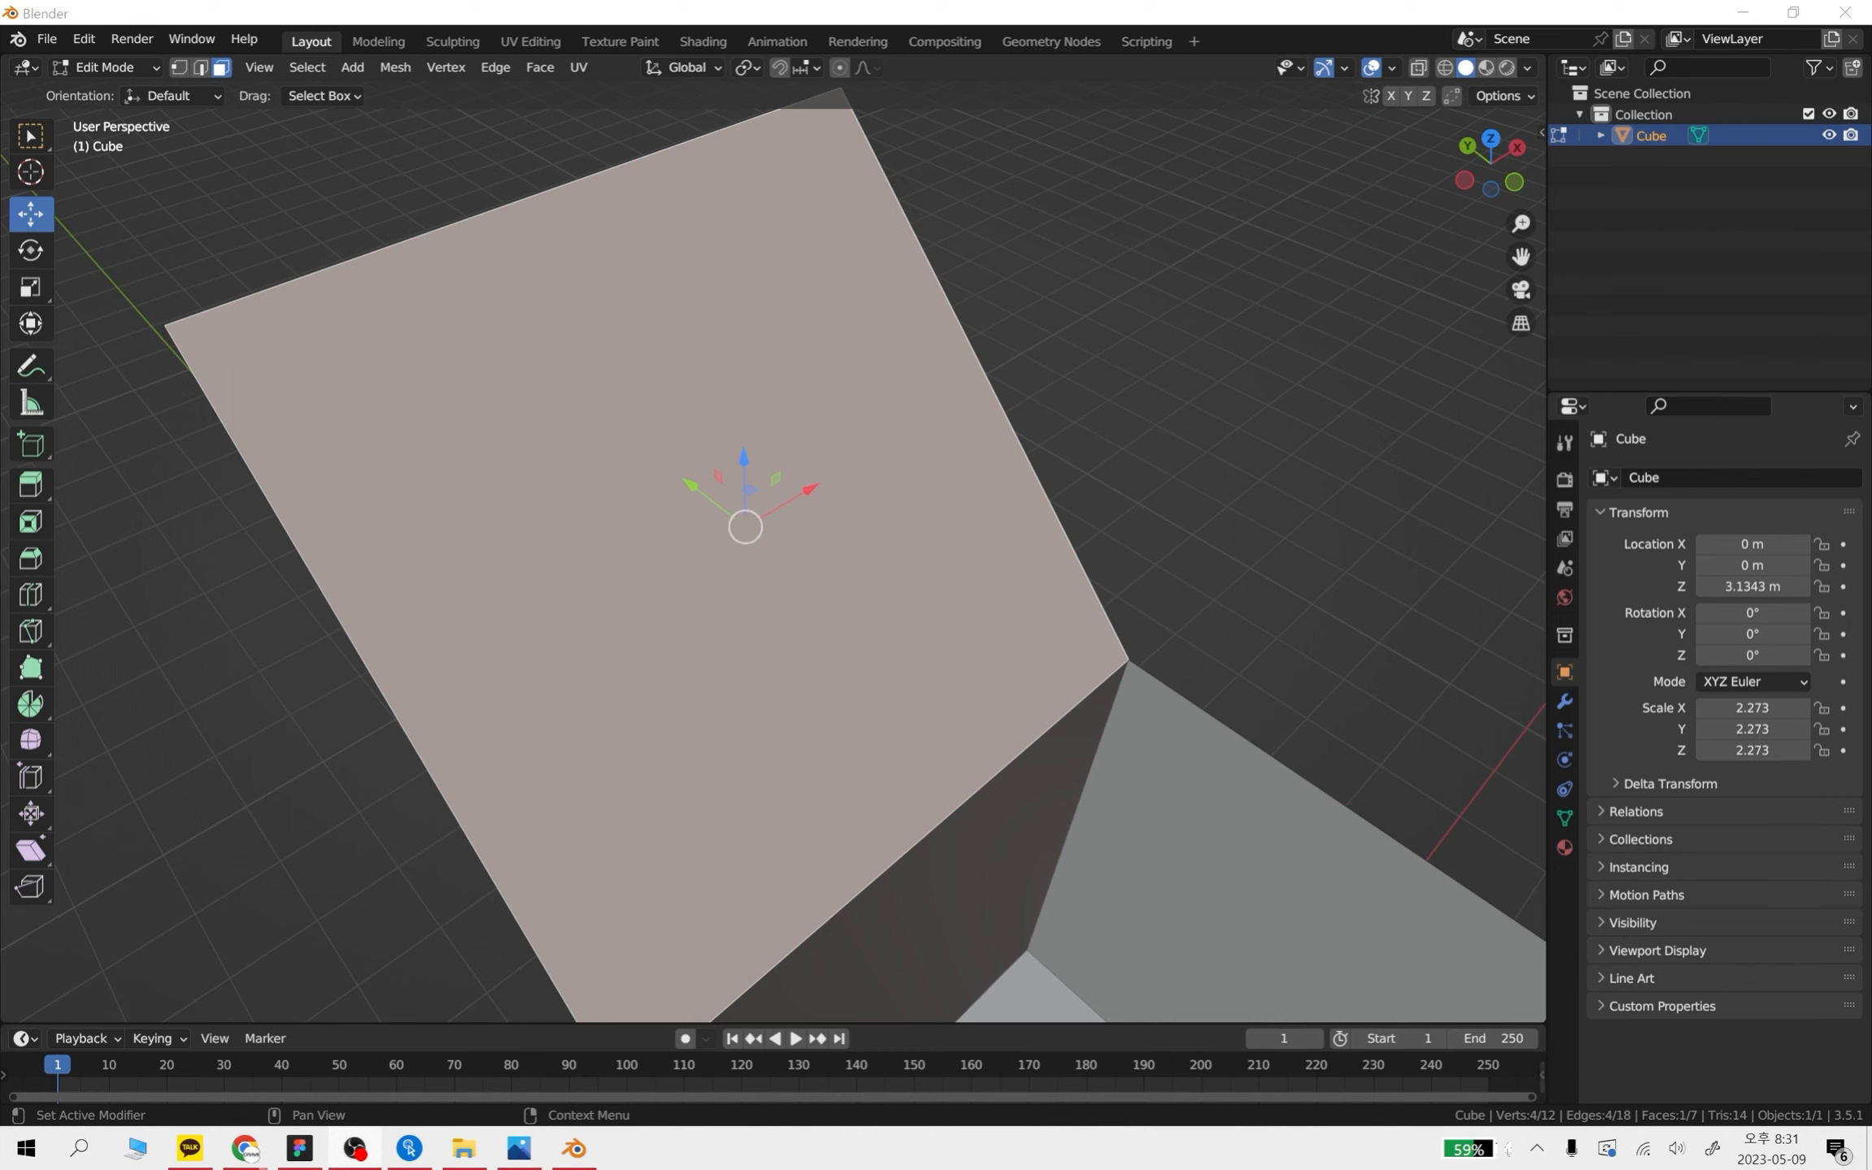
scroll(1200, 609, "down", 3)
middle_click_drag(1153, 718, 1215, 702)
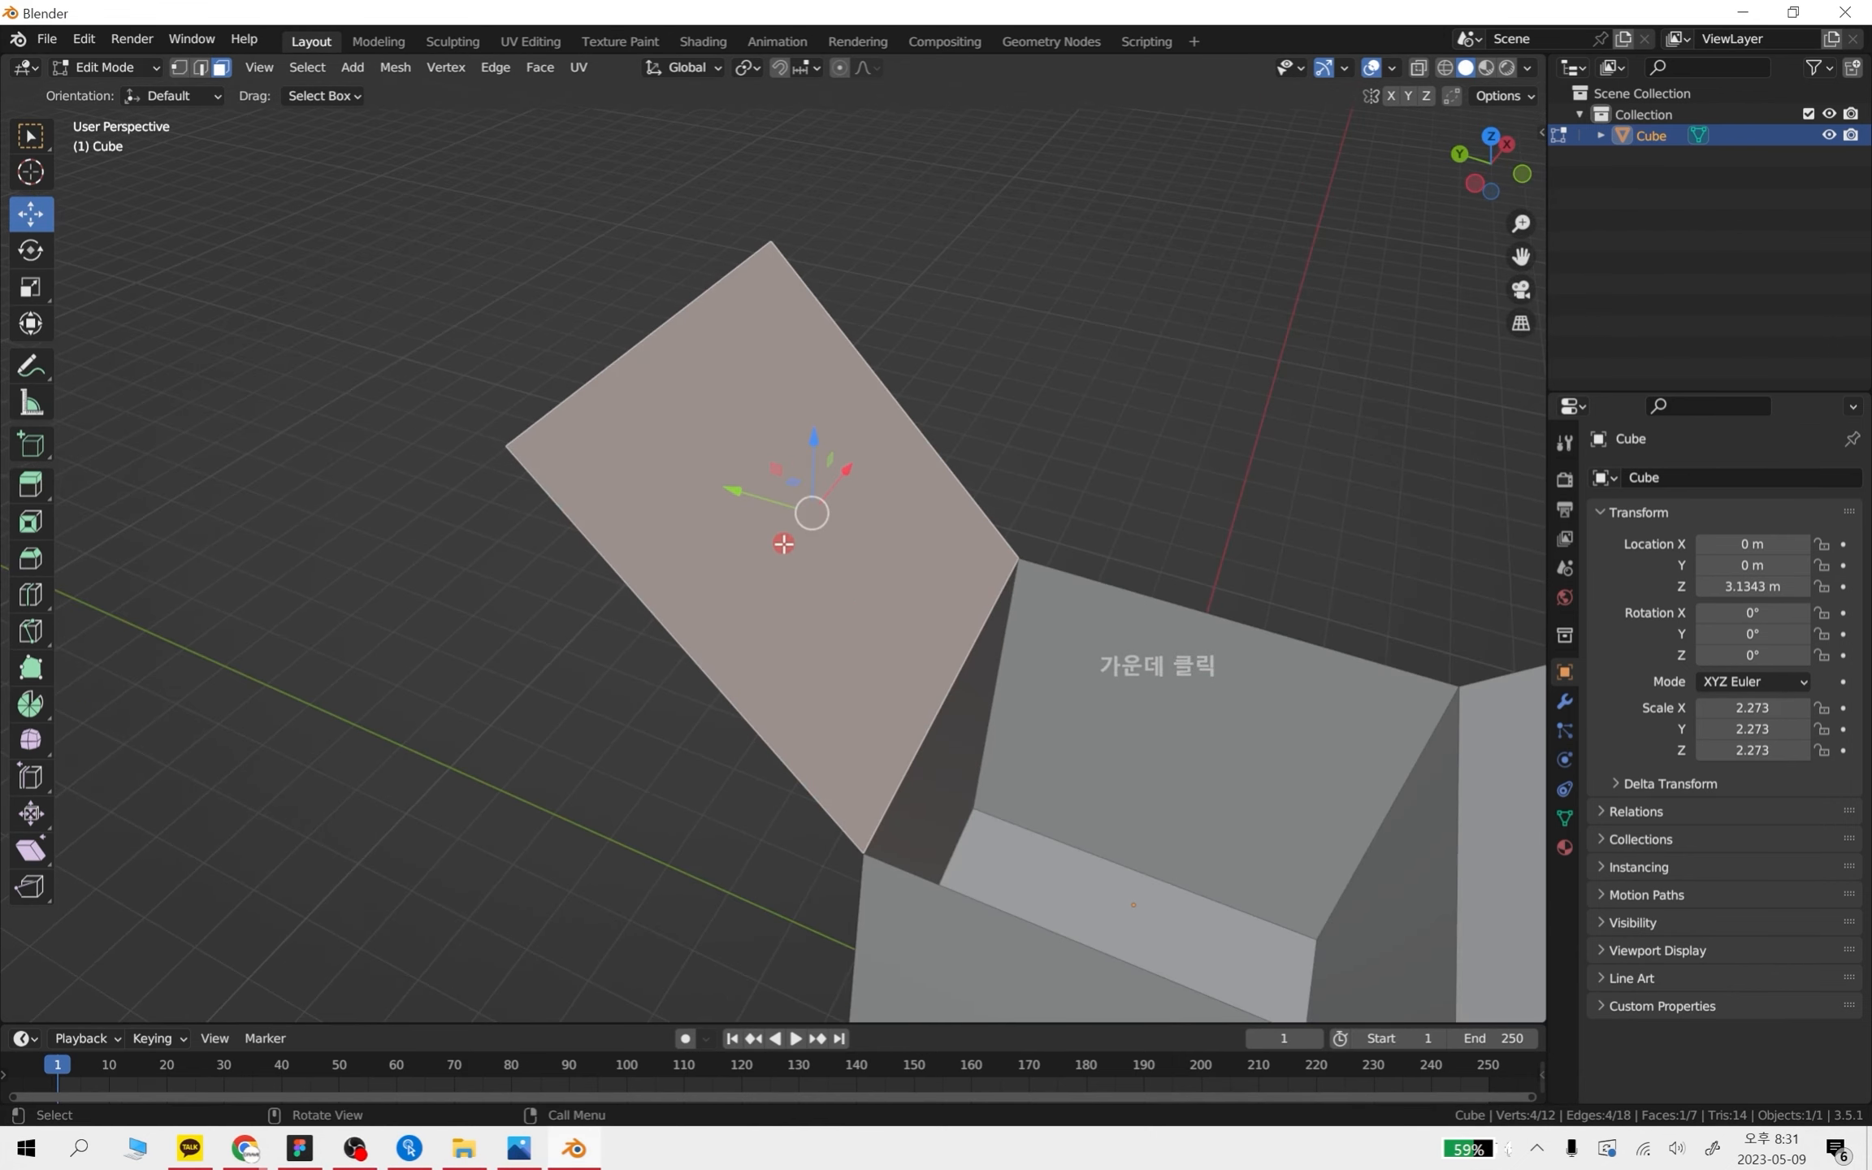
- Delete the selected +Y flap with the Faces option and undo the deletion
key("Delete")
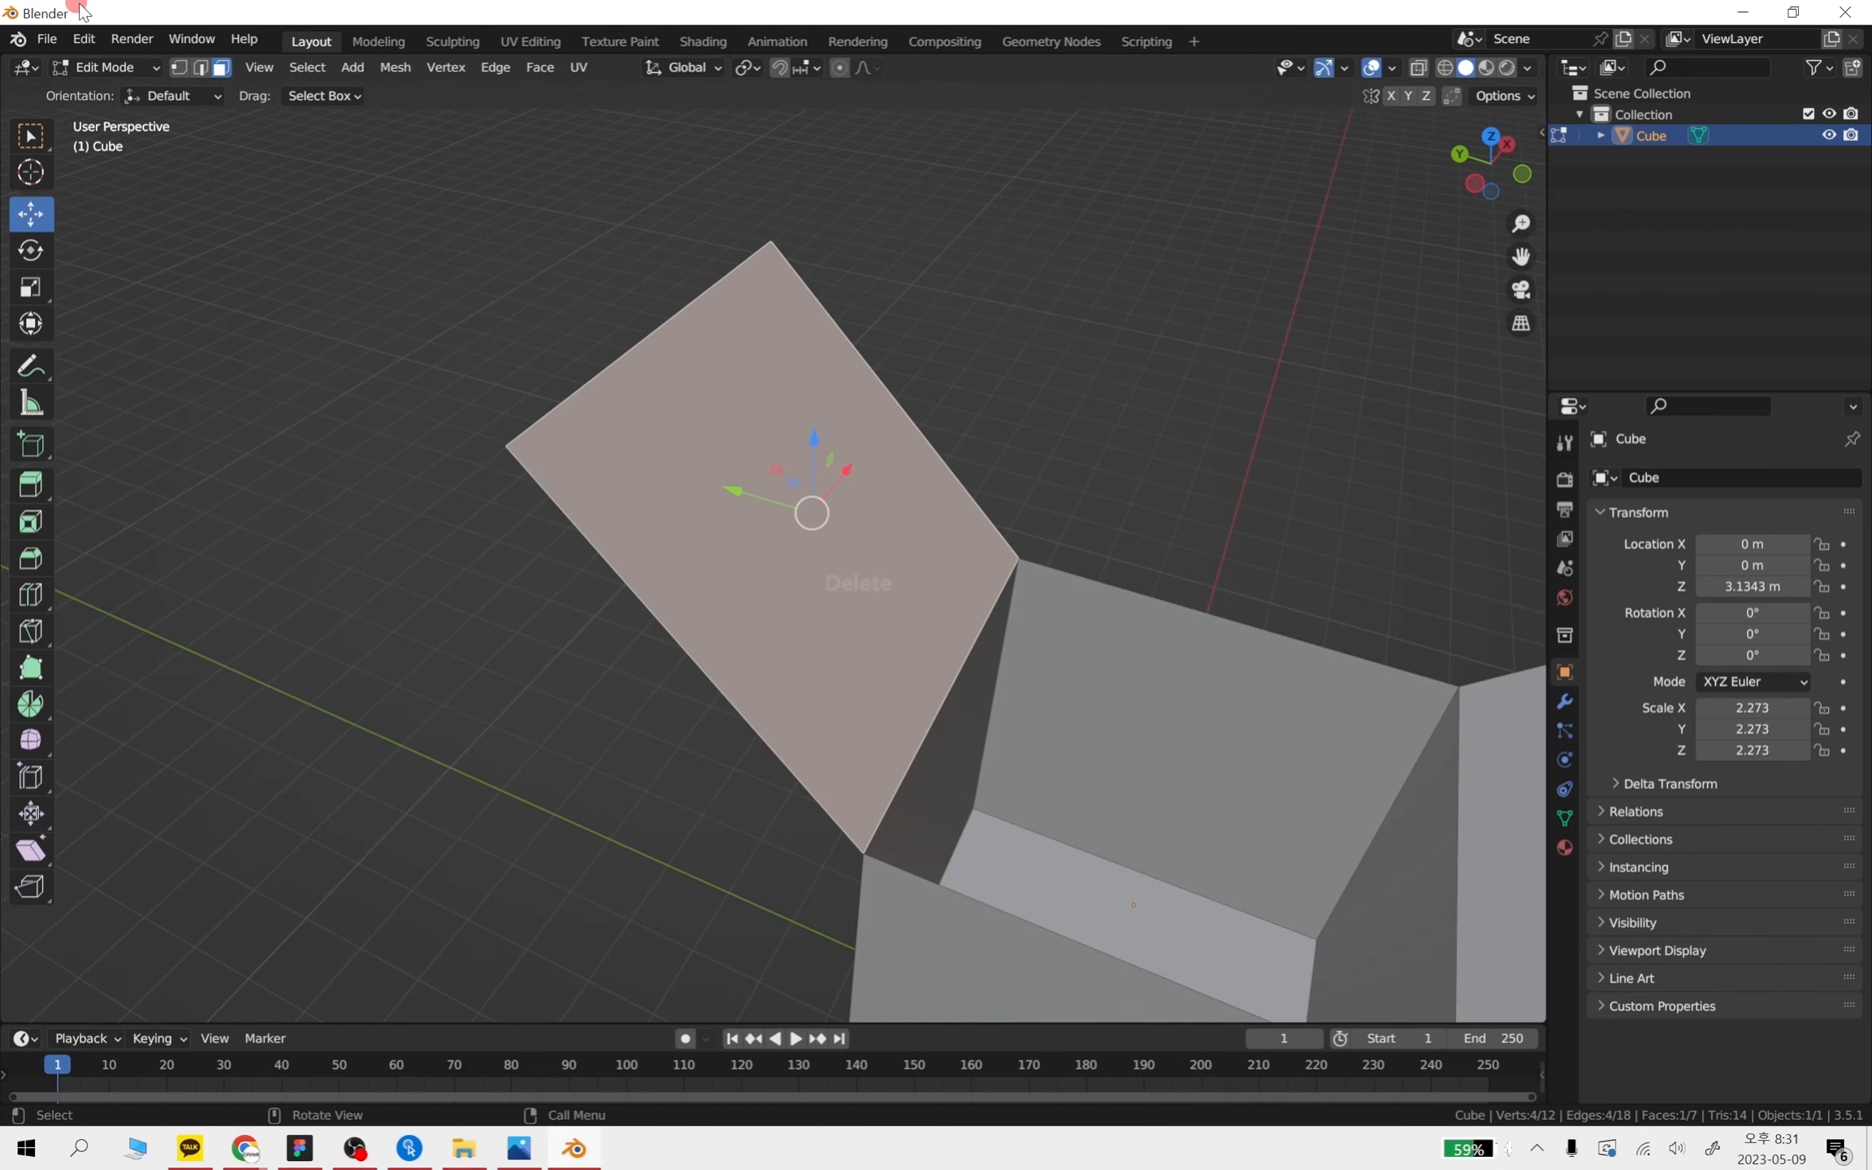
key("Delete")
left_click(829, 496)
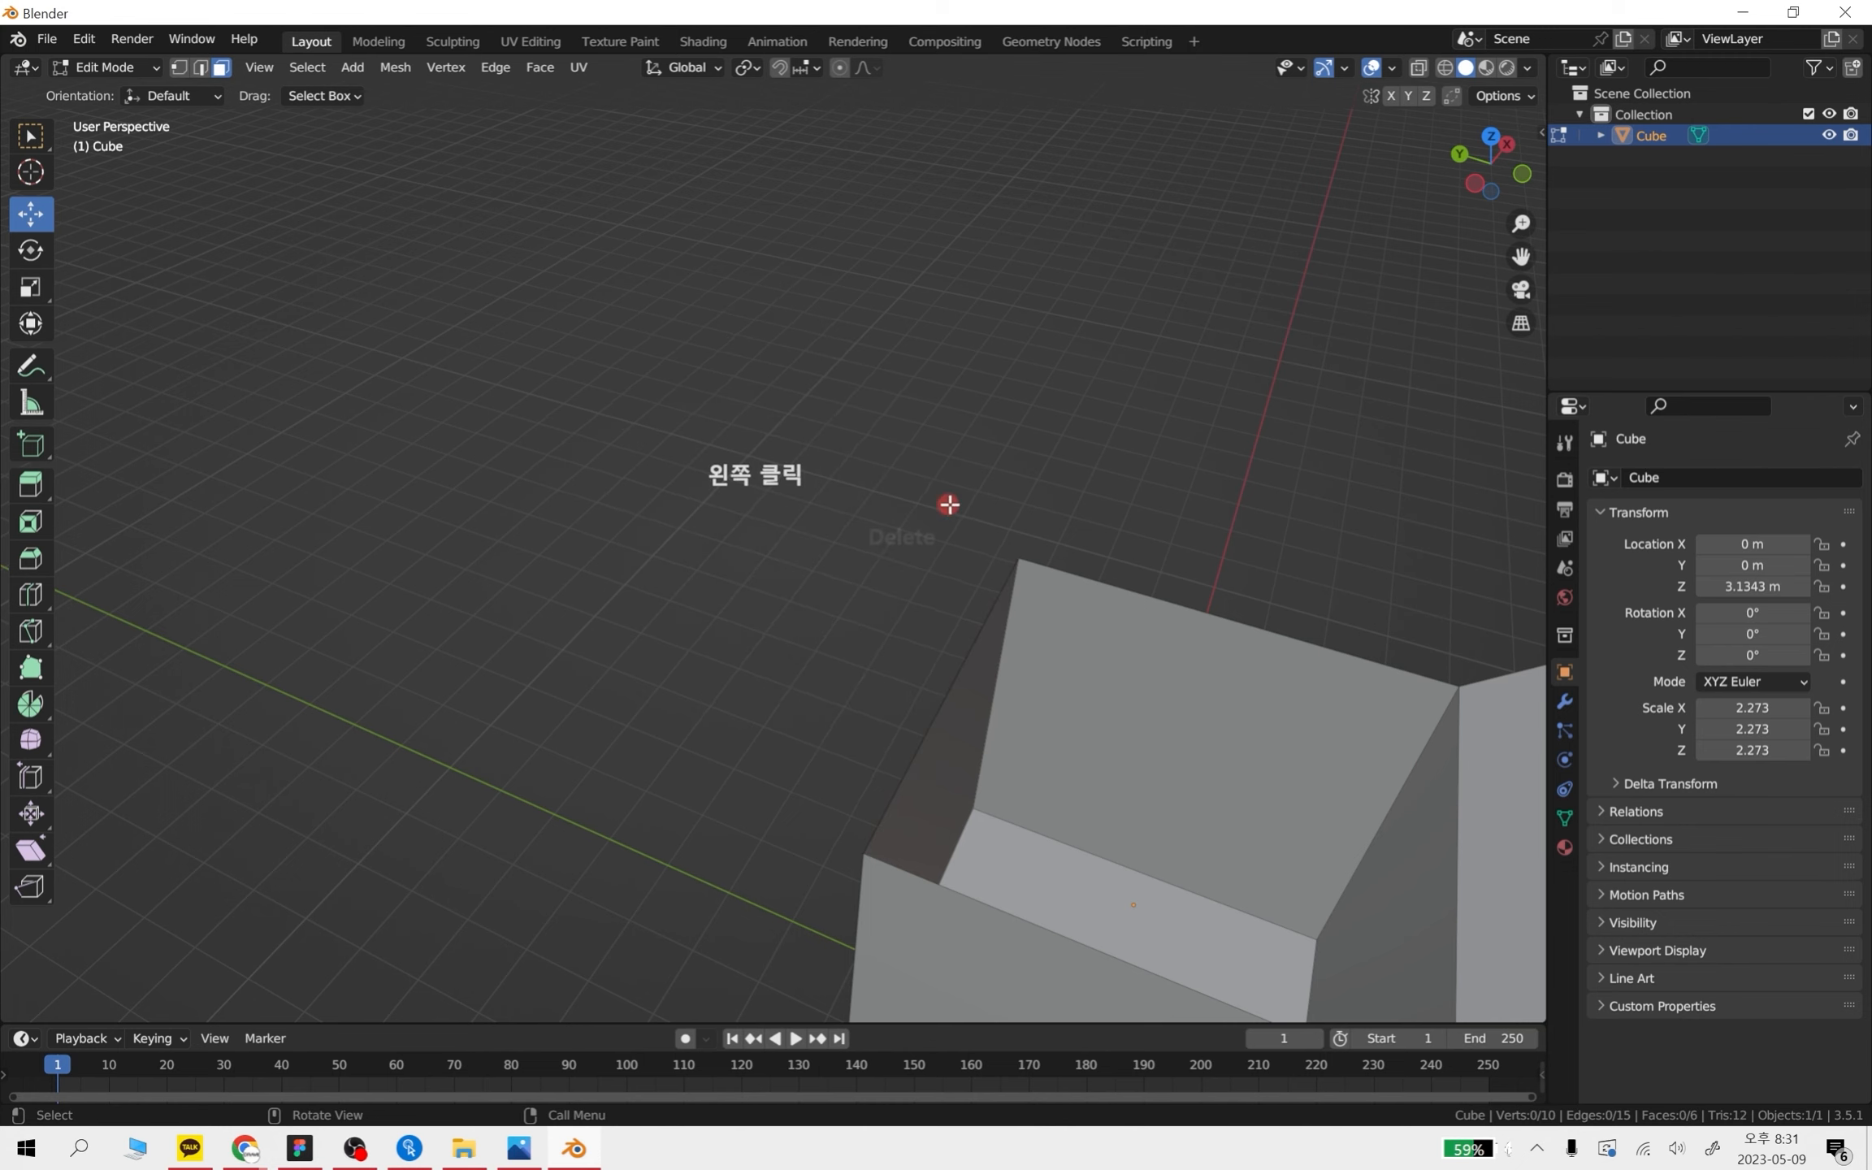
mouse_move(949, 505)
middle_mouse_down()
mouse_move(947, 527)
mouse_move(969, 497)
middle_mouse_up()
key("ctrl+z")
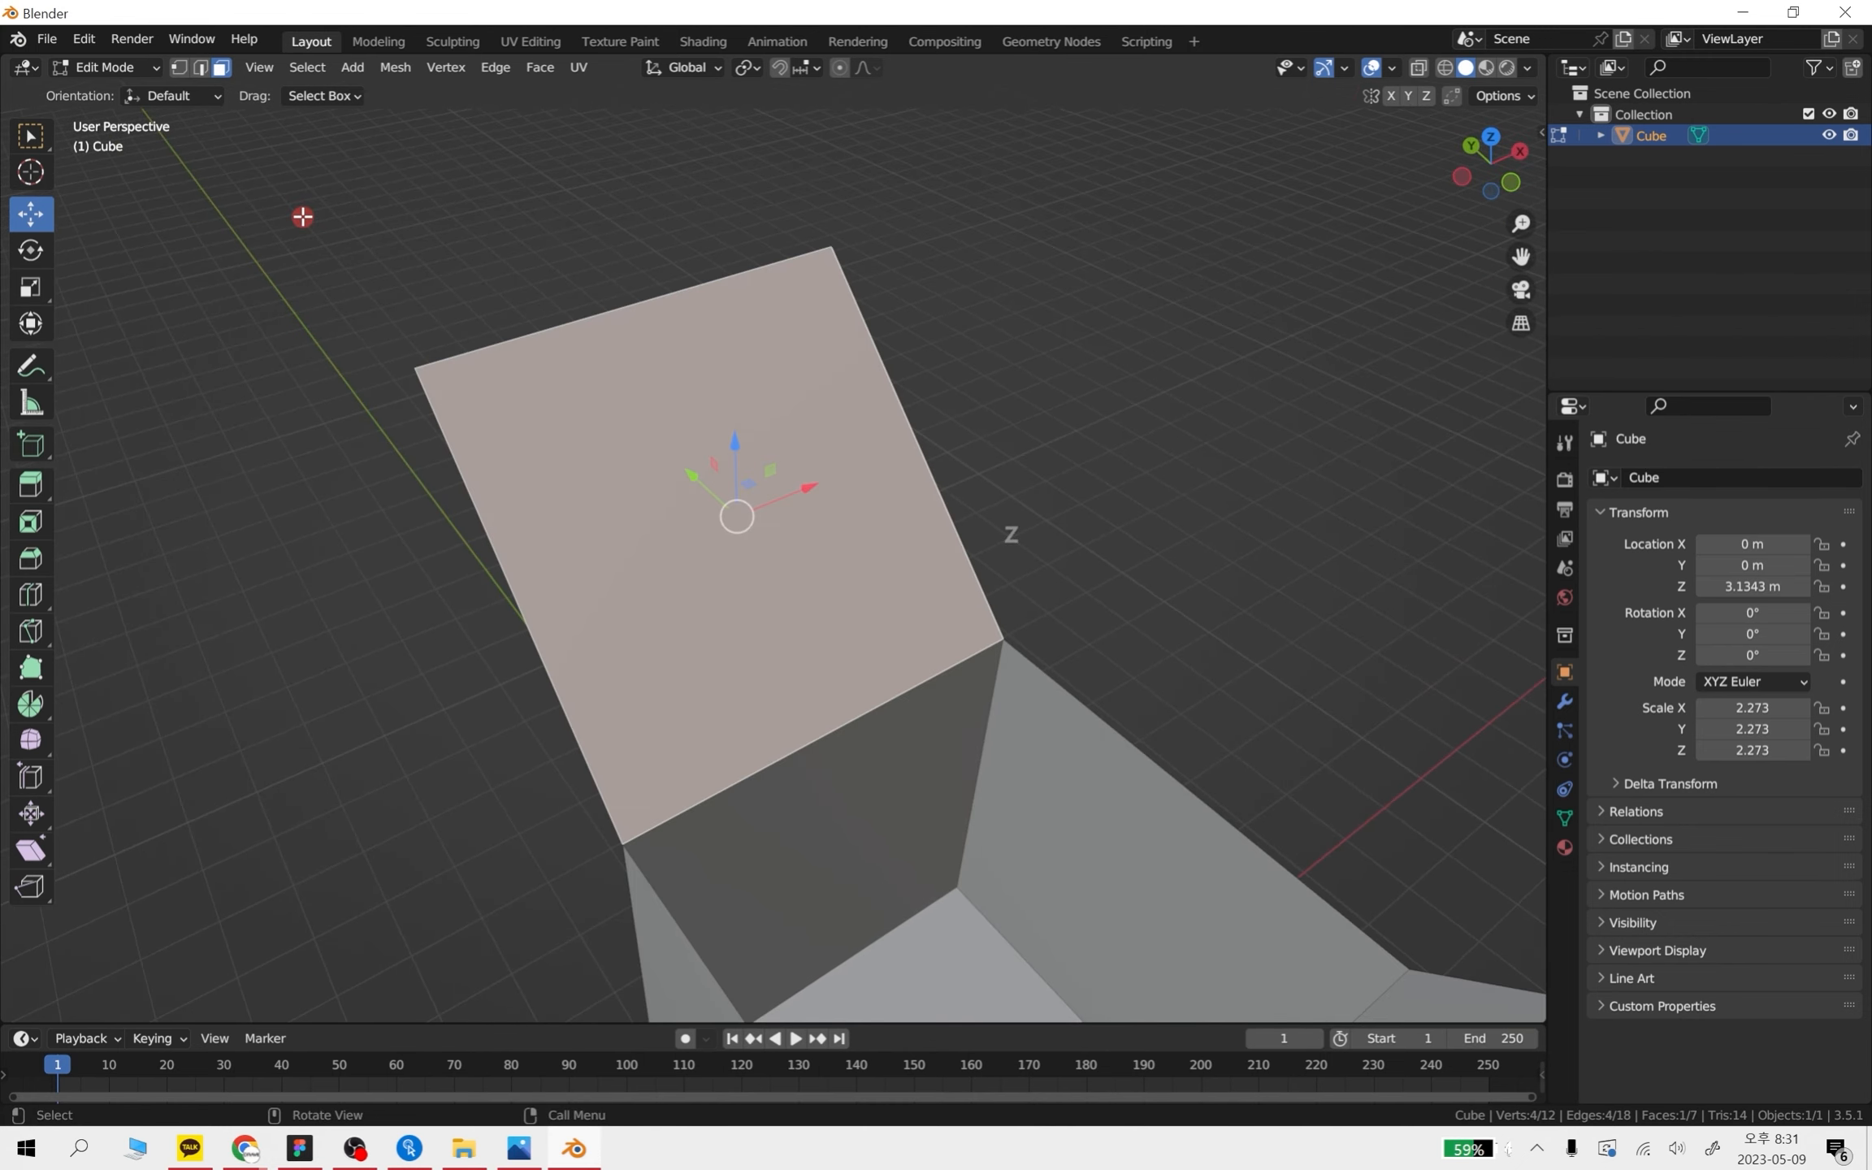
- Clear the selection, switch to vertex selection, and box-select one outer corner vertex of the +Y flap
left_click(302, 217)
left_click(174, 67)
middle_click_drag(928, 339, 940, 447, "shift")
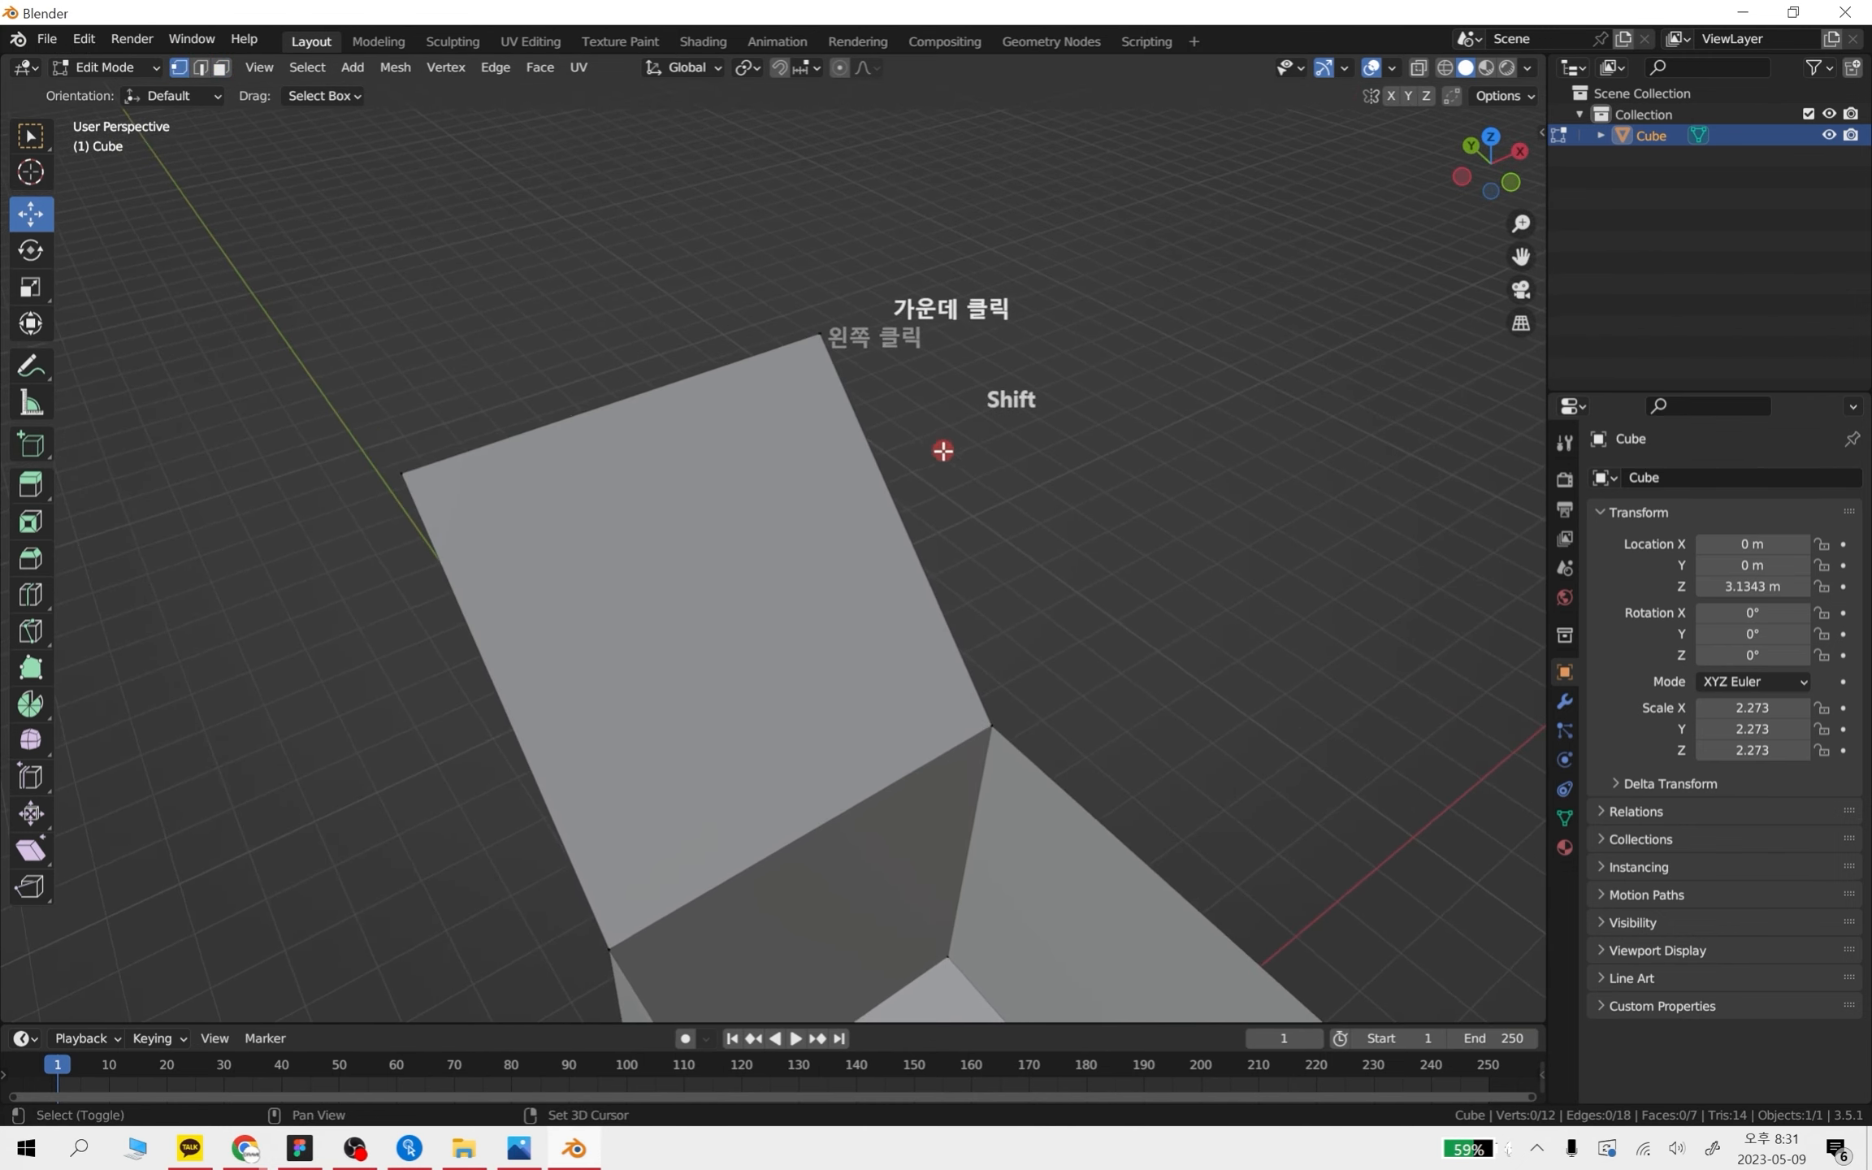
left_click_drag(908, 384, 801, 317)
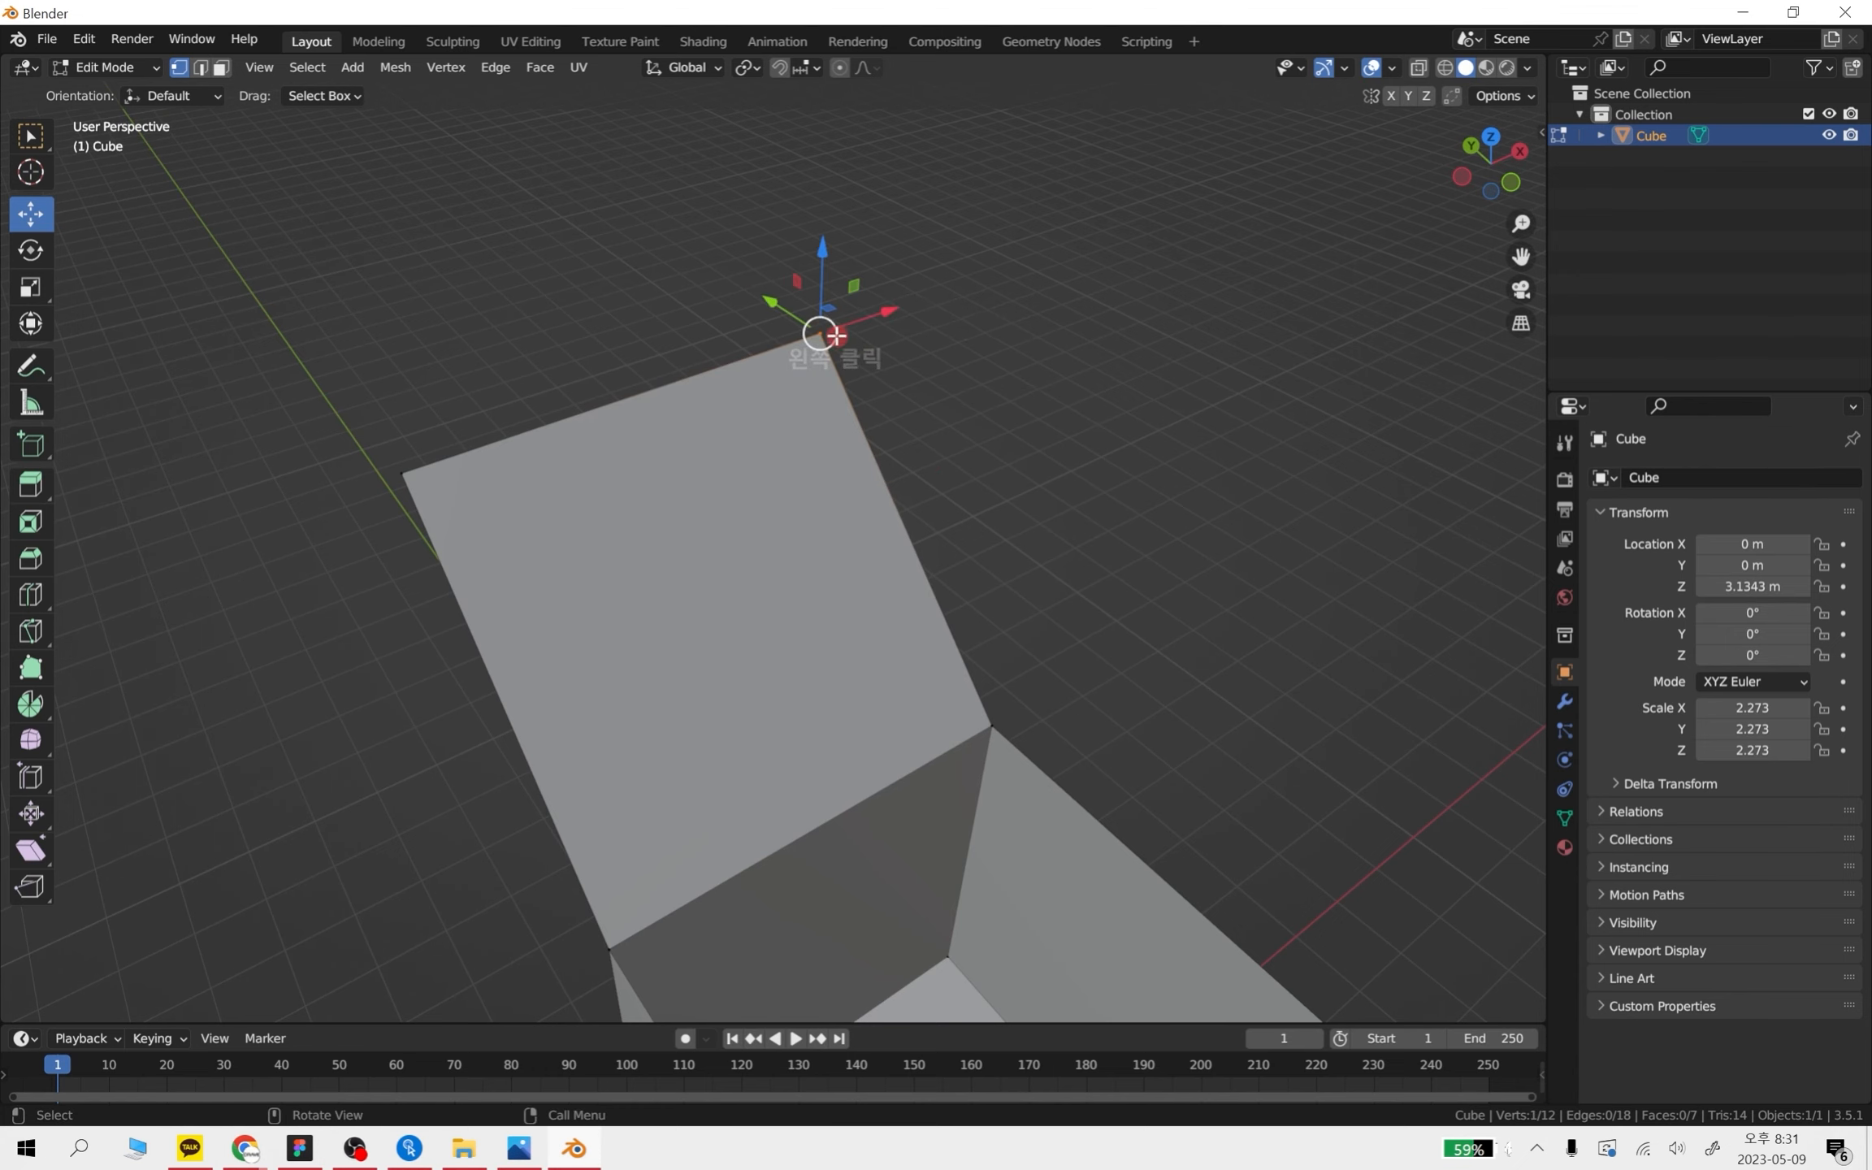
scroll(838, 335, "up", 2)
middle_click_drag(953, 325, 1007, 319, "shift")
scroll(1012, 315, "down", 2)
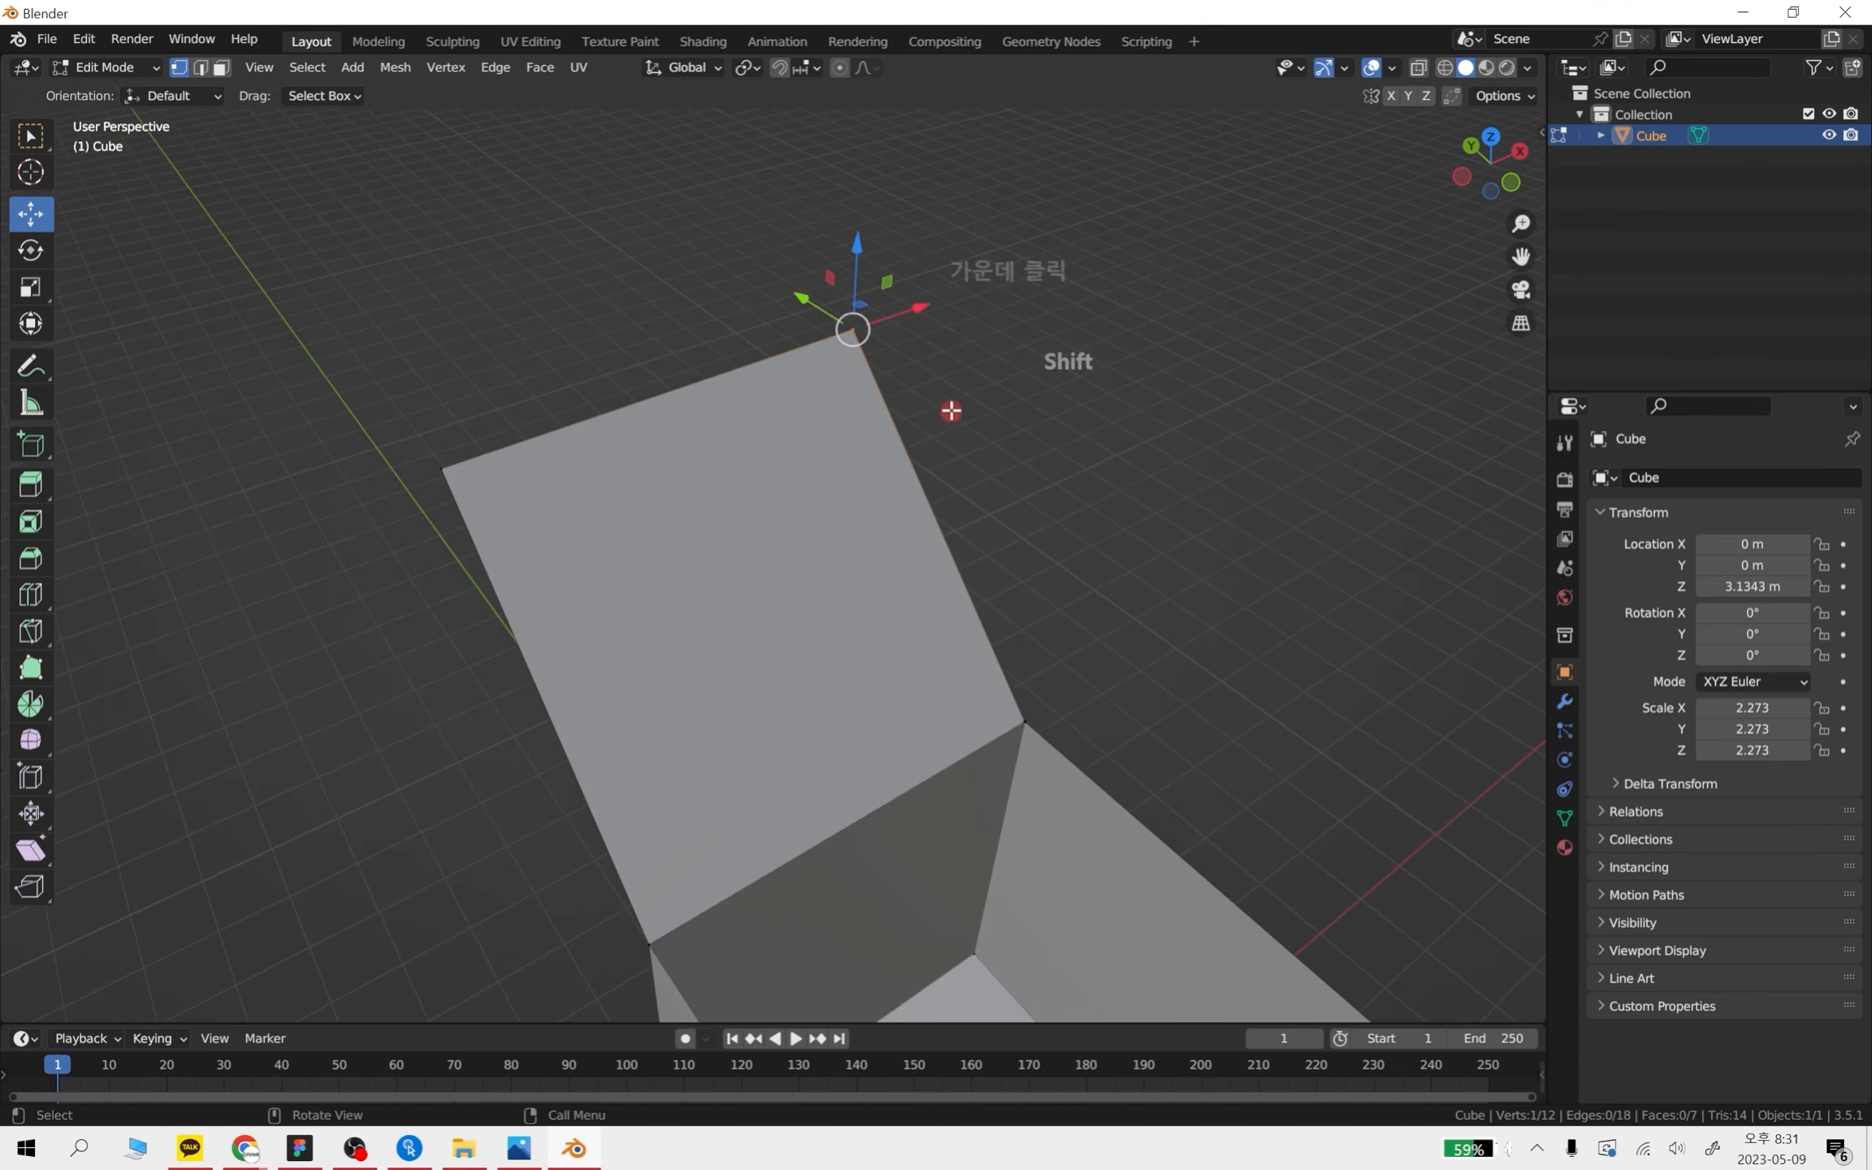
- Pick the +Y flap's corner vertices one after another, and clear the selection
left_click(1022, 723)
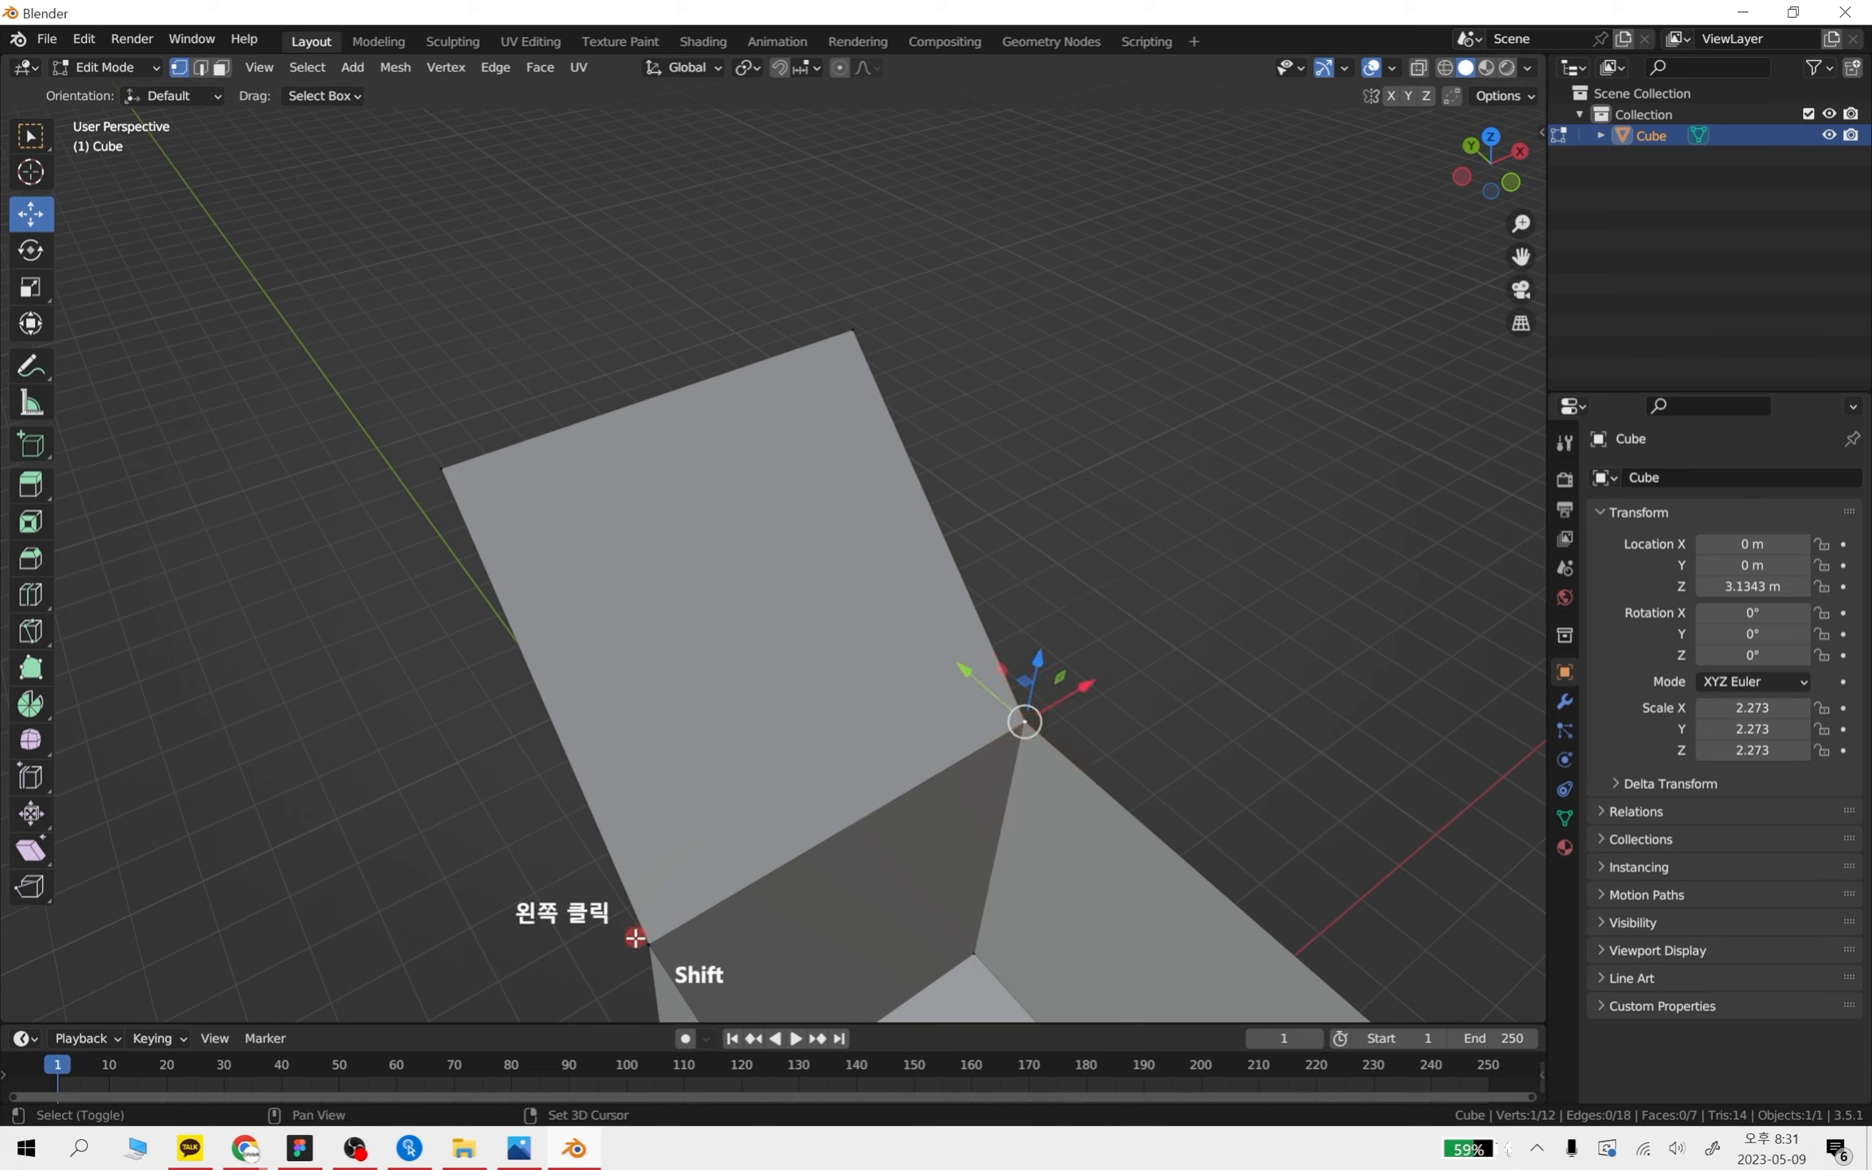
left_click(635, 938, "shift")
left_click(845, 377, "shift")
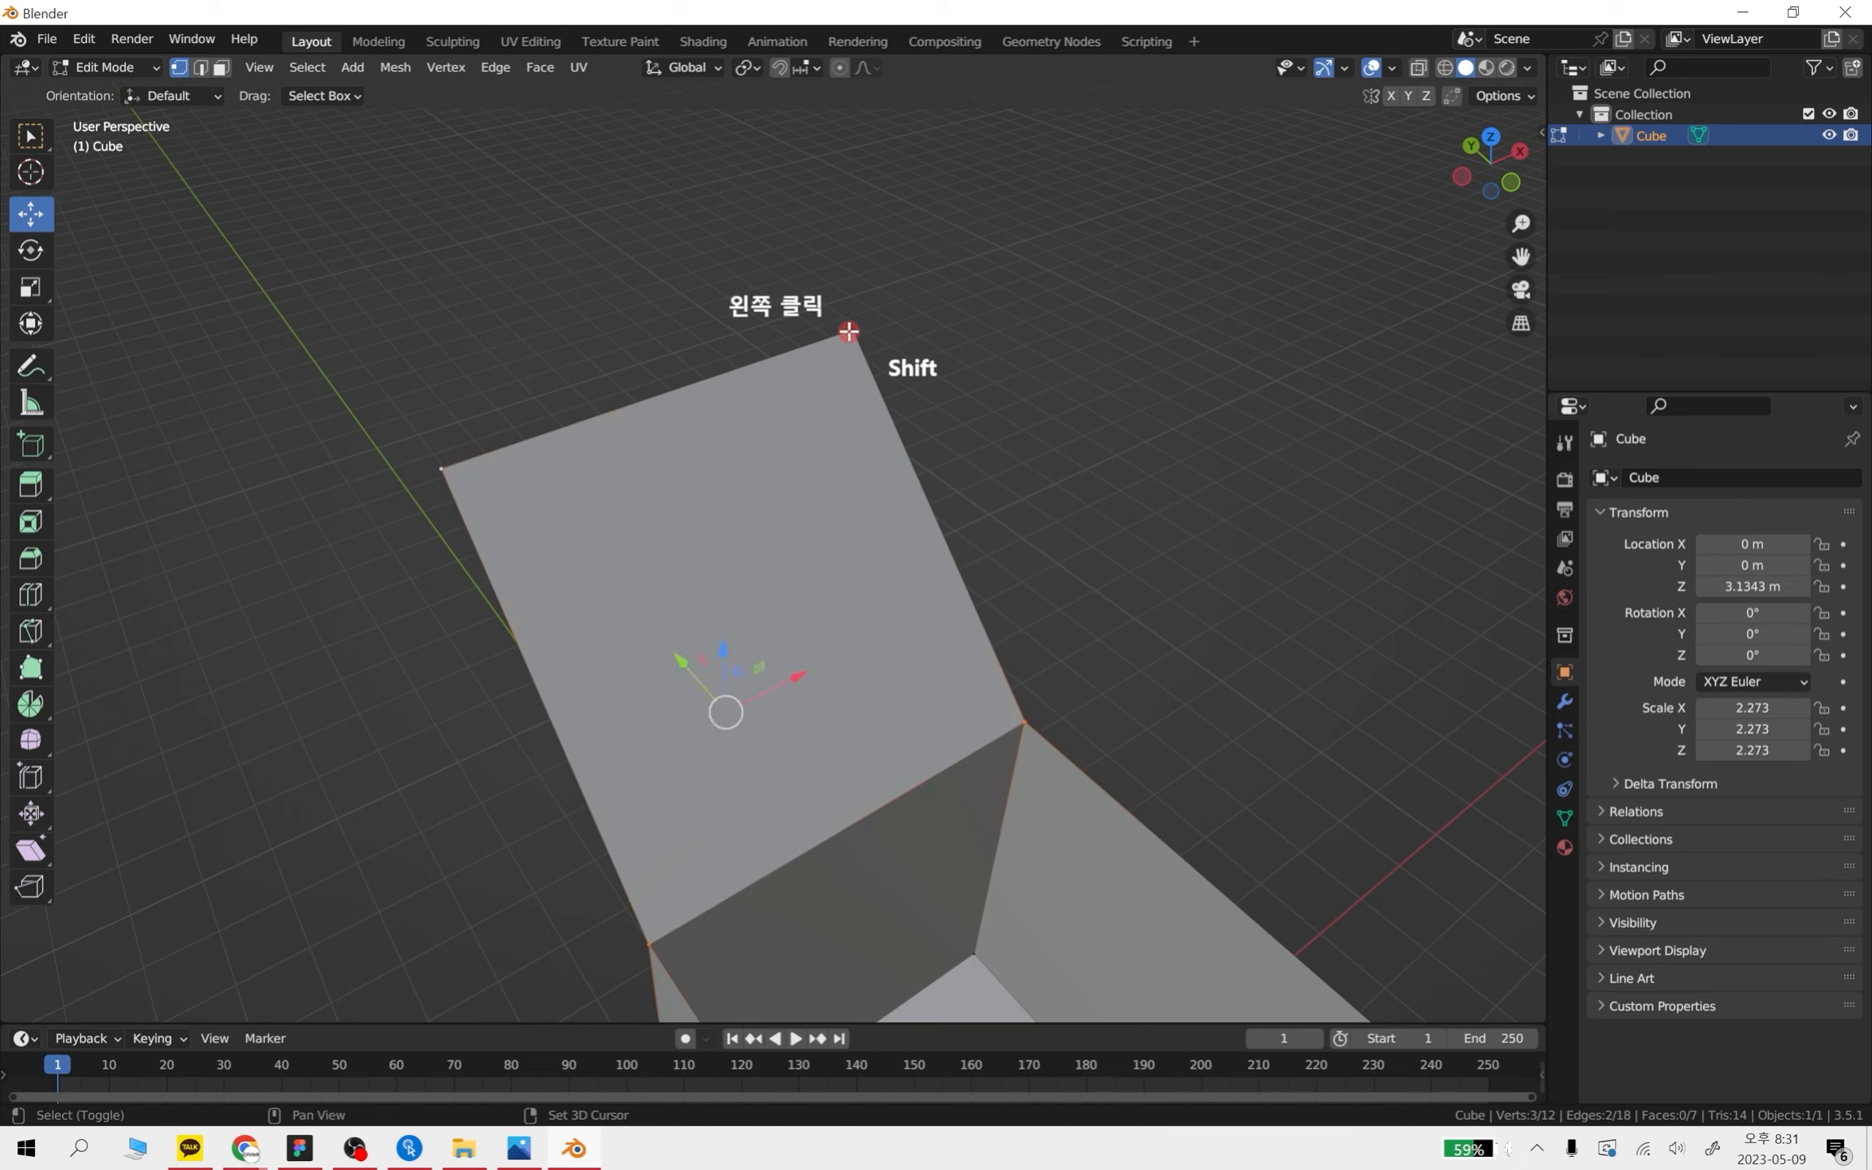
left_click(1022, 722, "shift")
left_click(1049, 631)
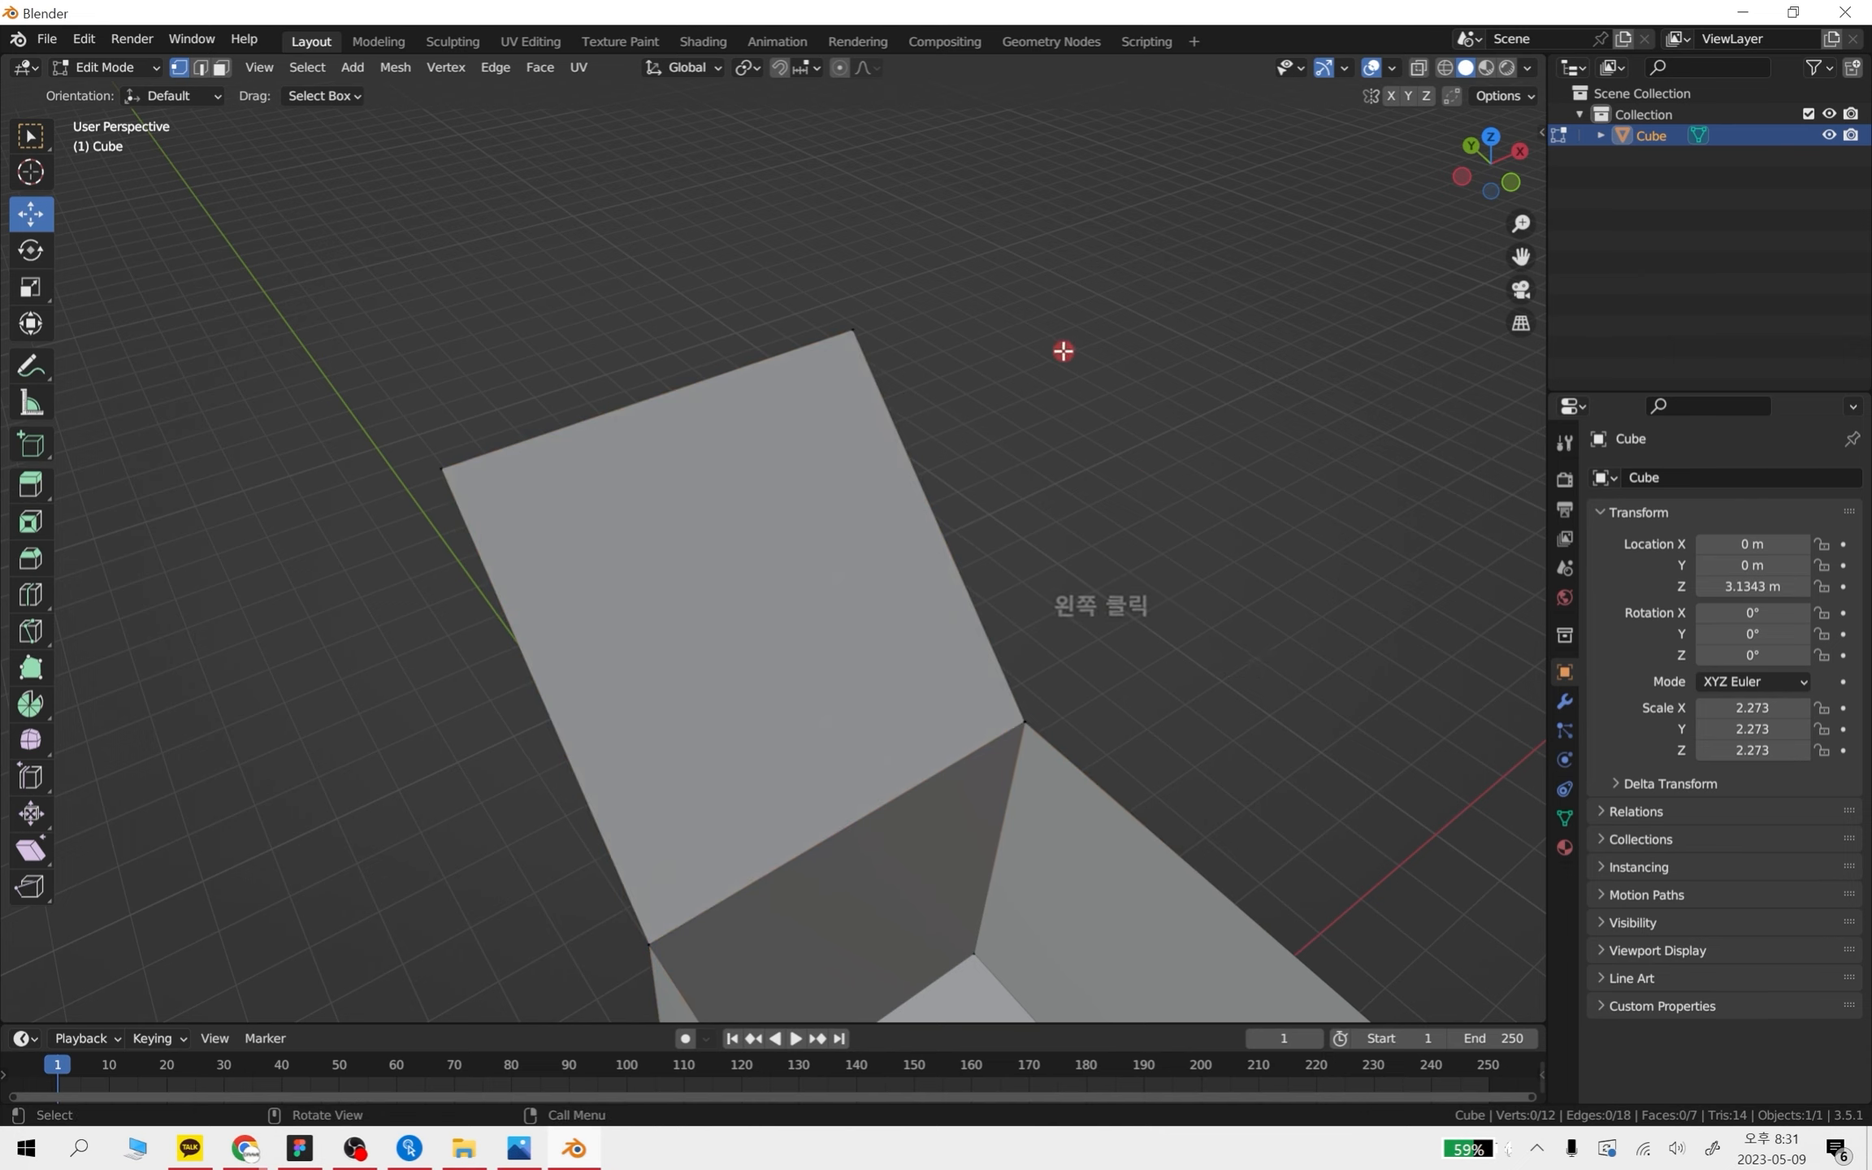
- Box-select the +Y flap's two outer vertices, delete them with the Vertices option, inspect the open box, and undo the deletion
left_click_drag(1079, 505, 235, 236)
scroll(849, 396, "up", 1)
scroll(849, 397, "up", 2, "shift")
key("x")
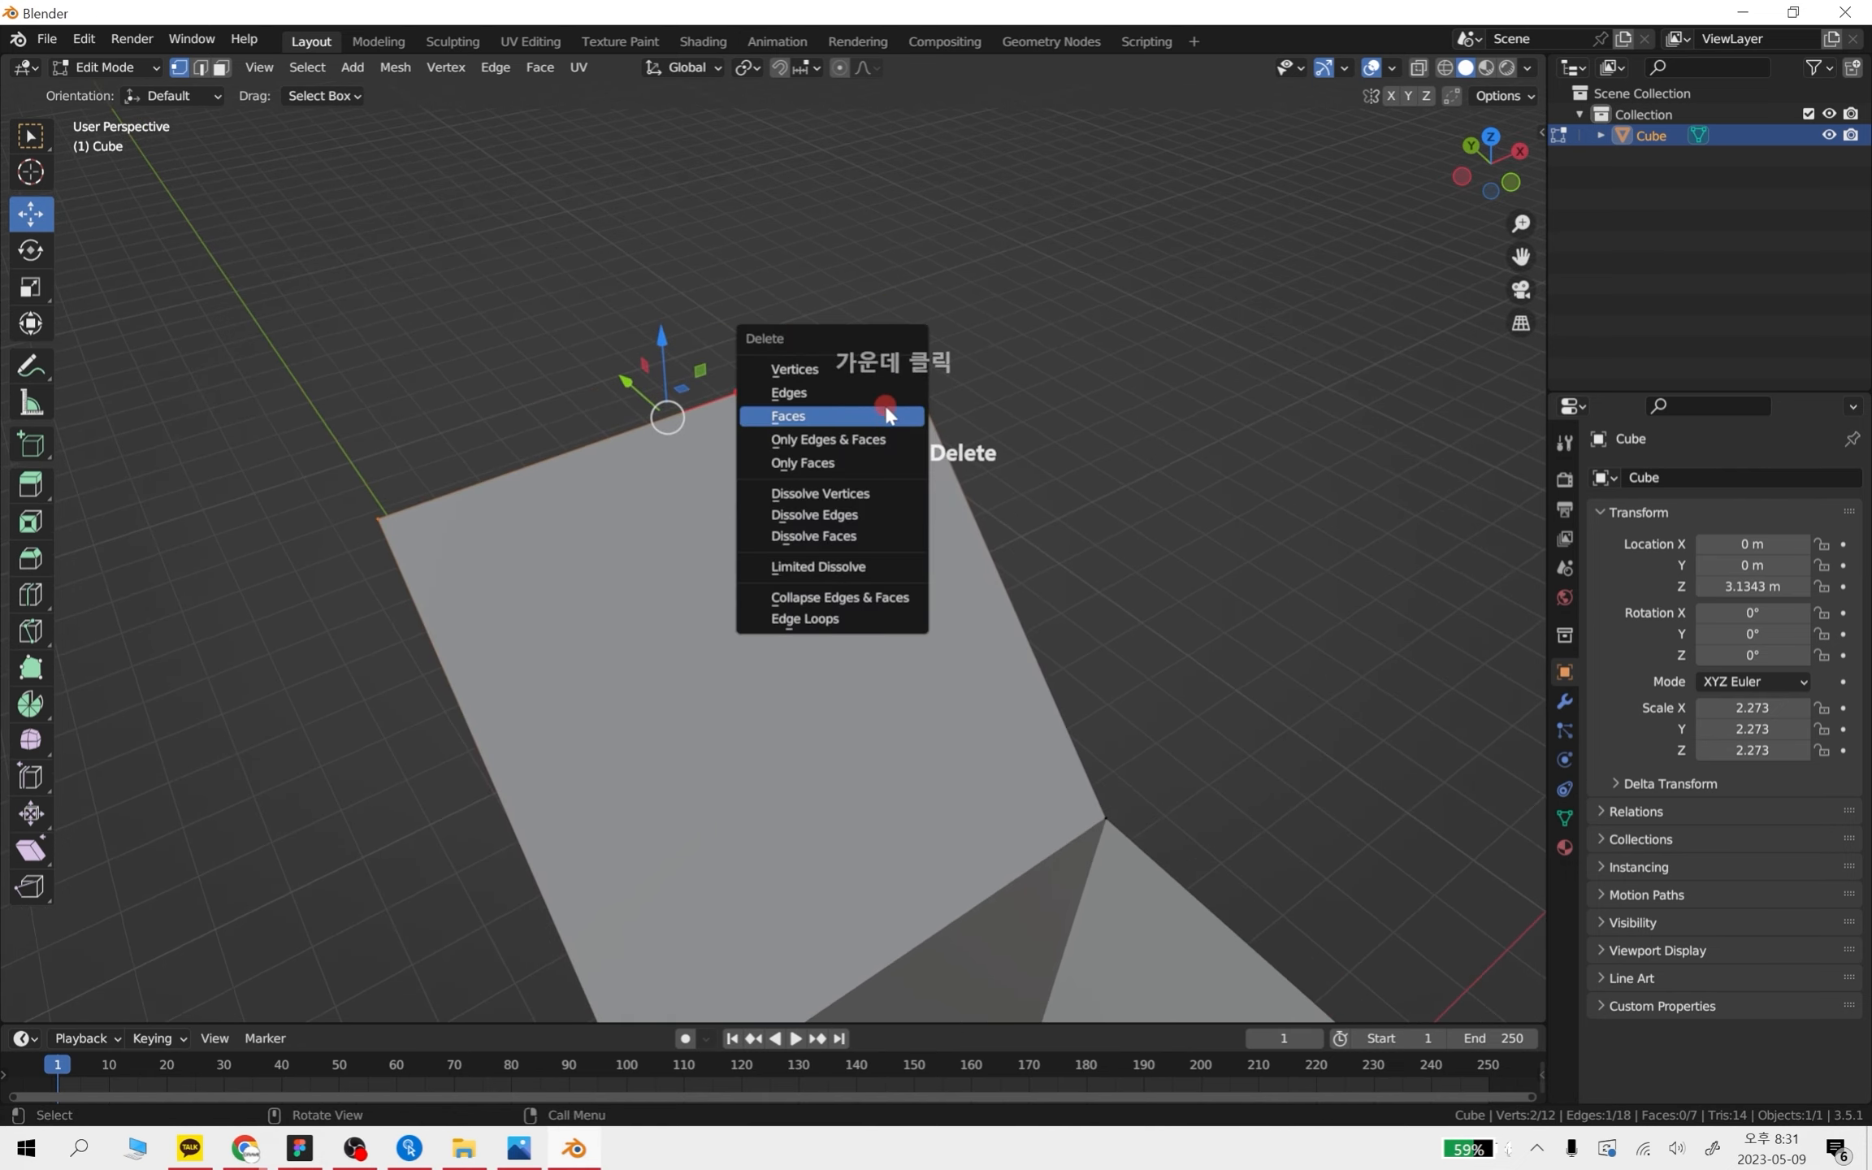
left_click(862, 370)
middle_click_drag(860, 369, 979, 498, "shift")
scroll(980, 498, "down", 2)
middle_click_drag(789, 406, 886, 544)
scroll(907, 483, "up", 2)
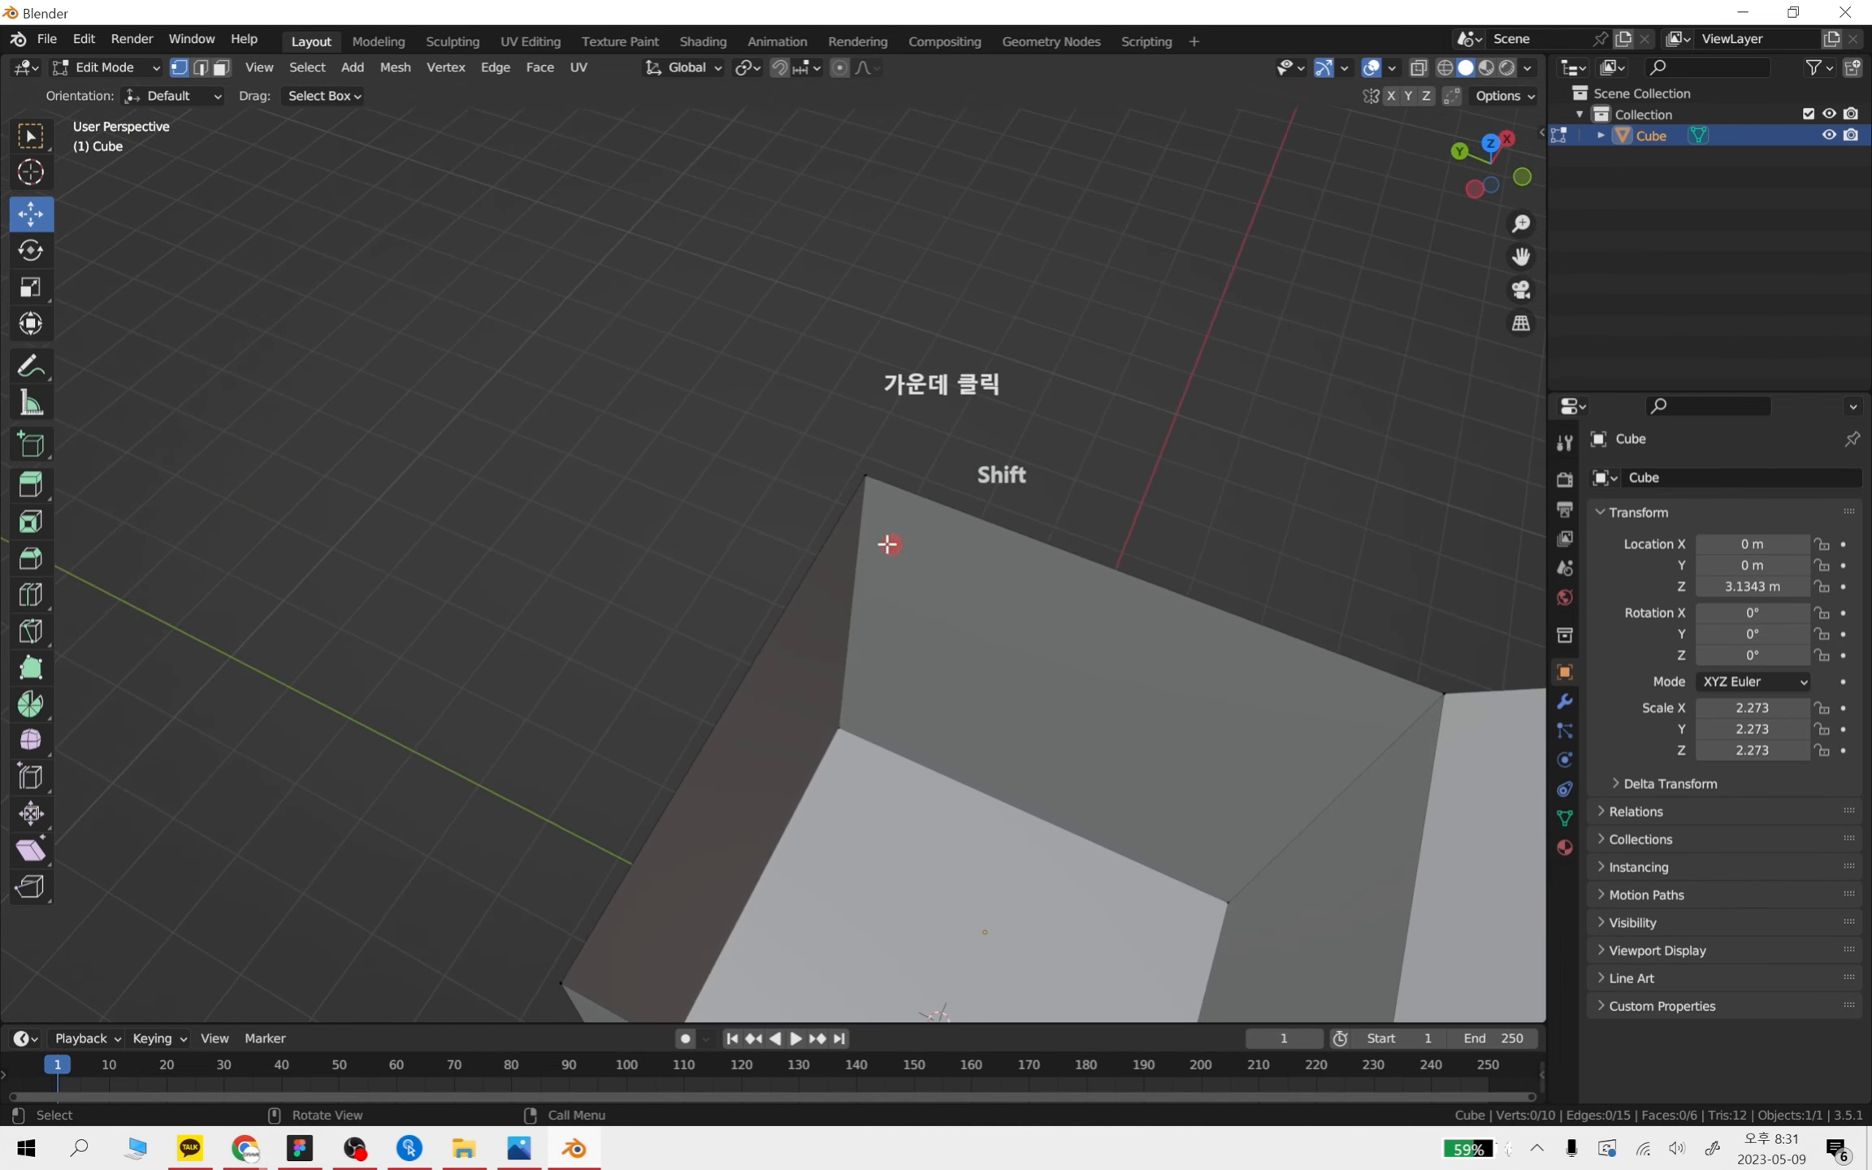
scroll(1025, 703, "down", 1)
middle_click_drag(1009, 697, 949, 669)
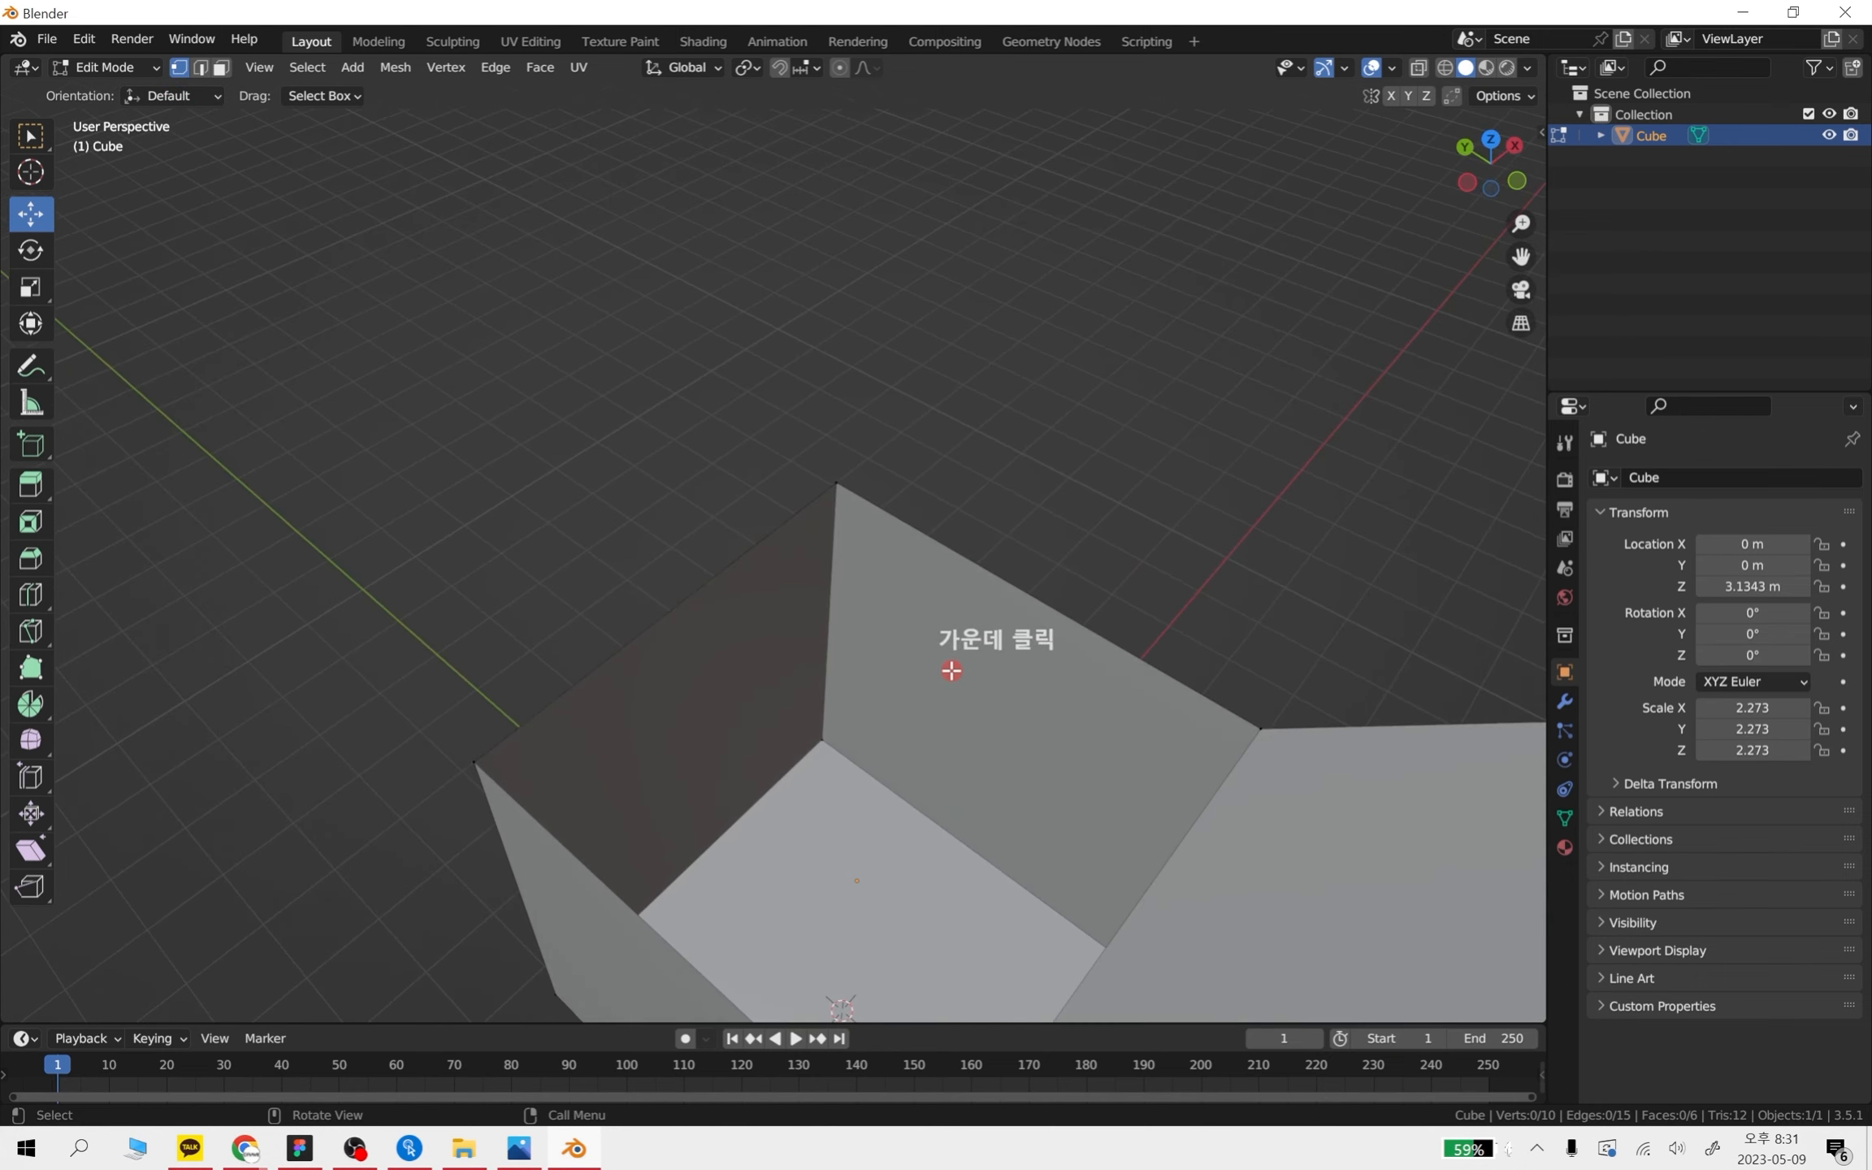
key("ctrl+z")
- Select all four corner vertices of the +Y flap, delete them with the Vertices option, view the remaining mesh from several sides, and undo
middle_click_drag(764, 409, 793, 424)
middle_click_drag(792, 424, 1010, 505, "shift")
left_click(1077, 306)
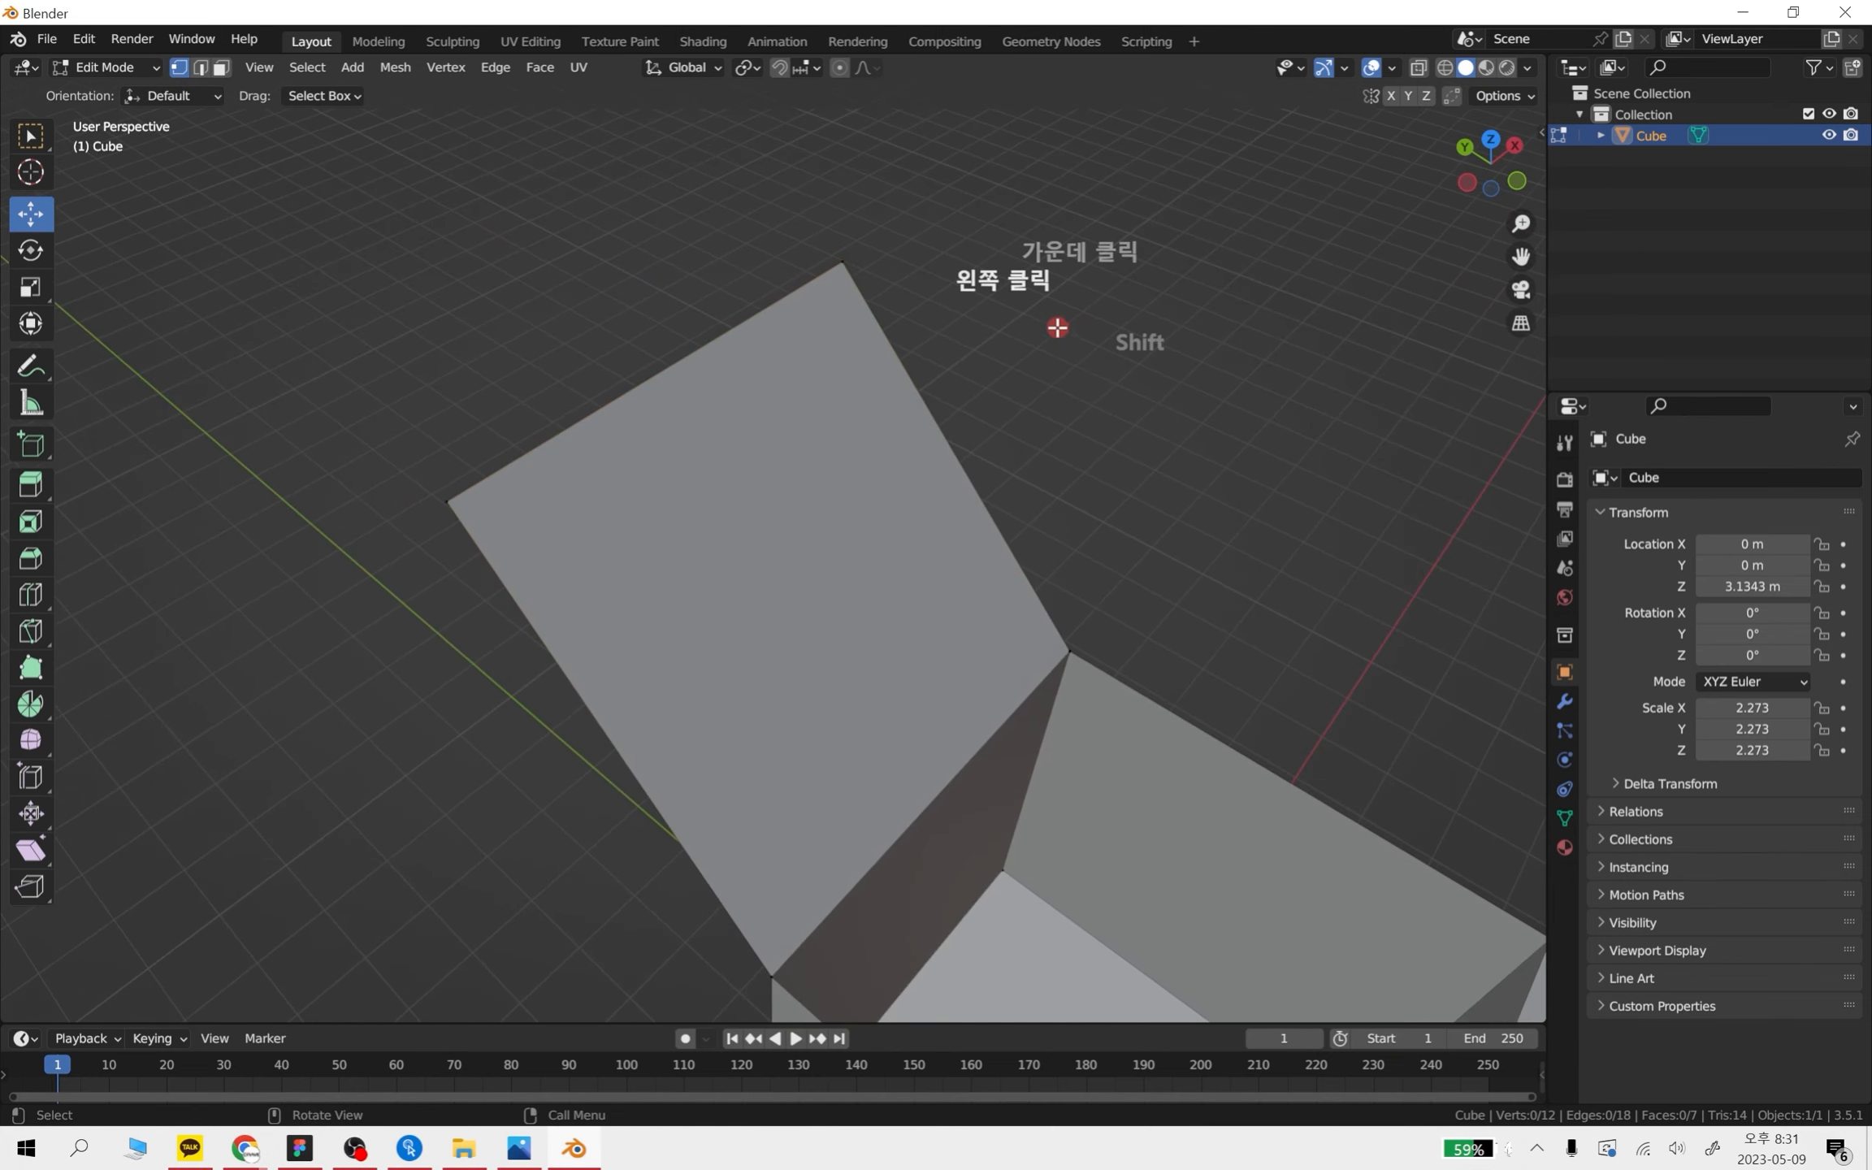
left_click(842, 261)
left_click(451, 496, "shift")
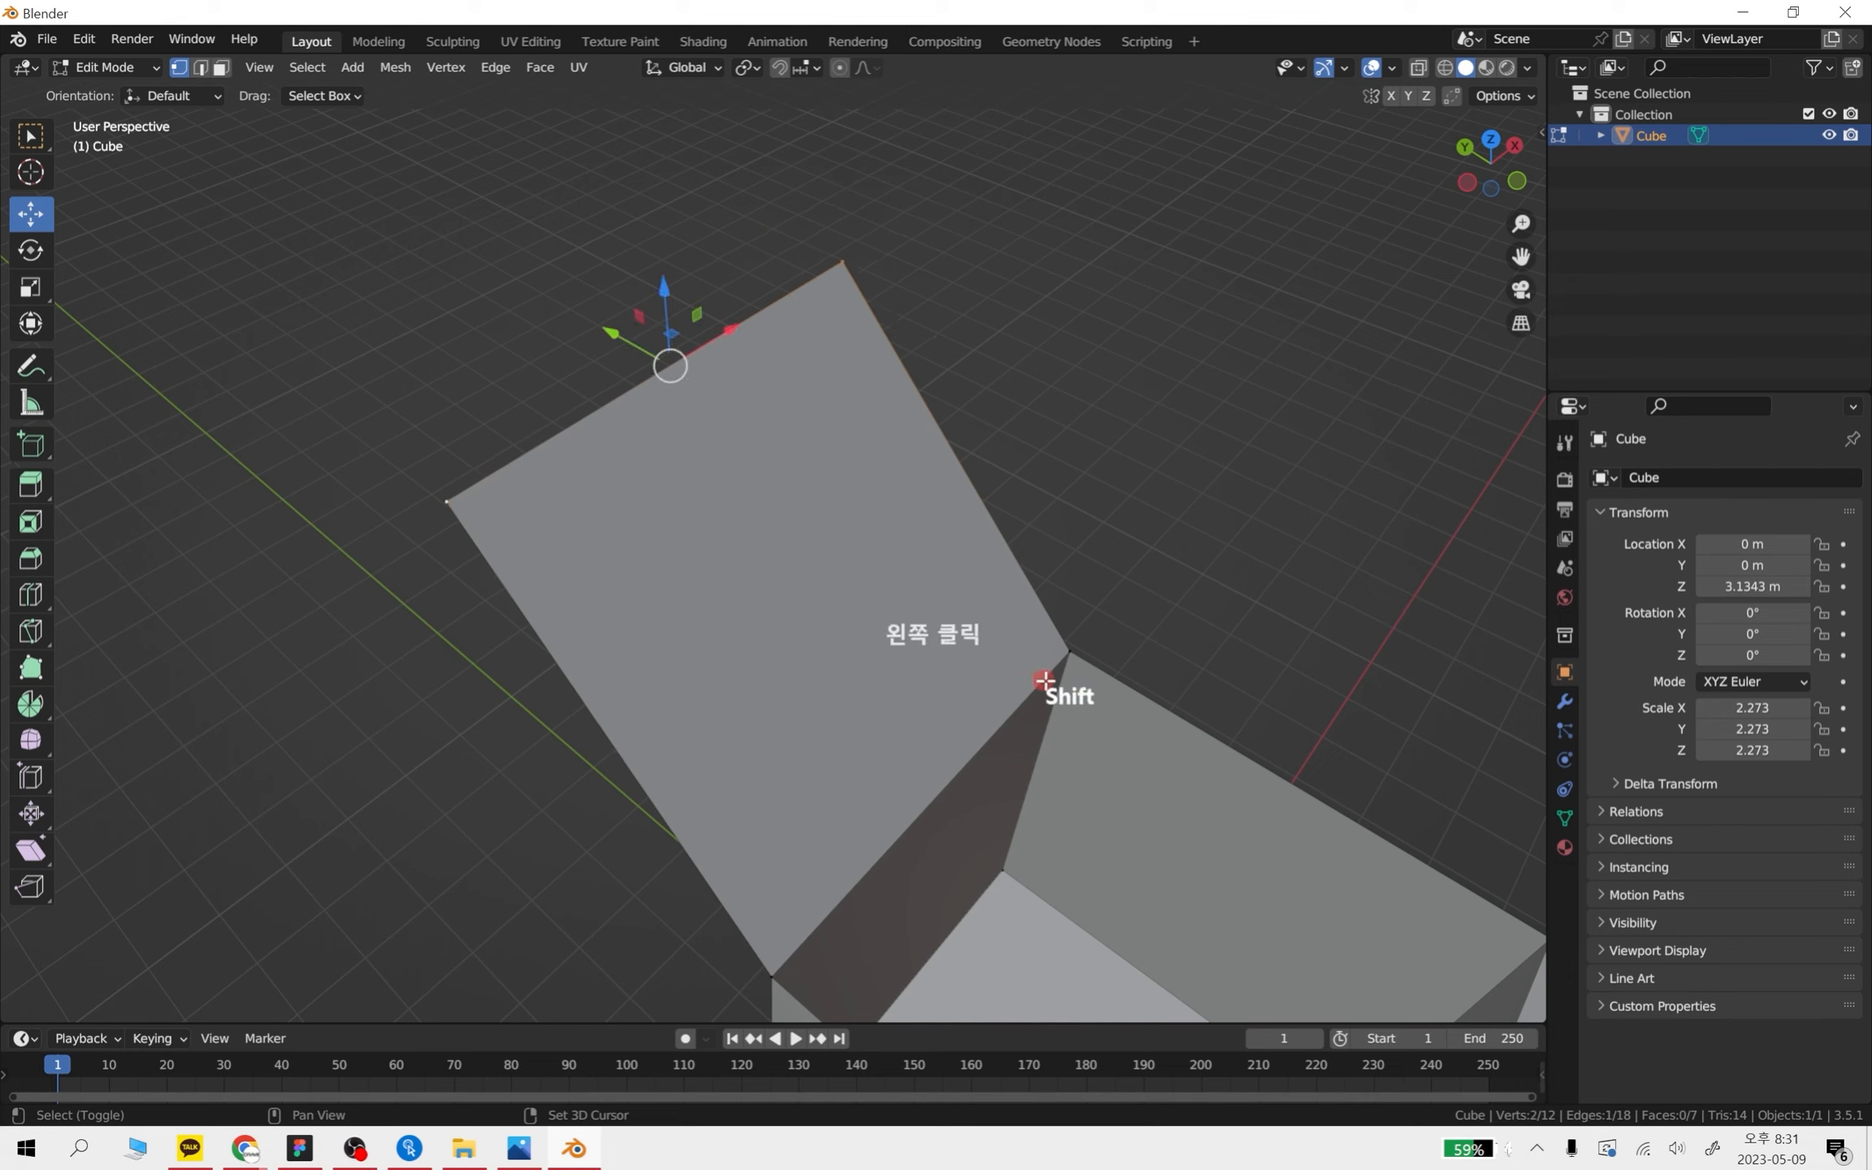
left_click(1067, 653, "shift")
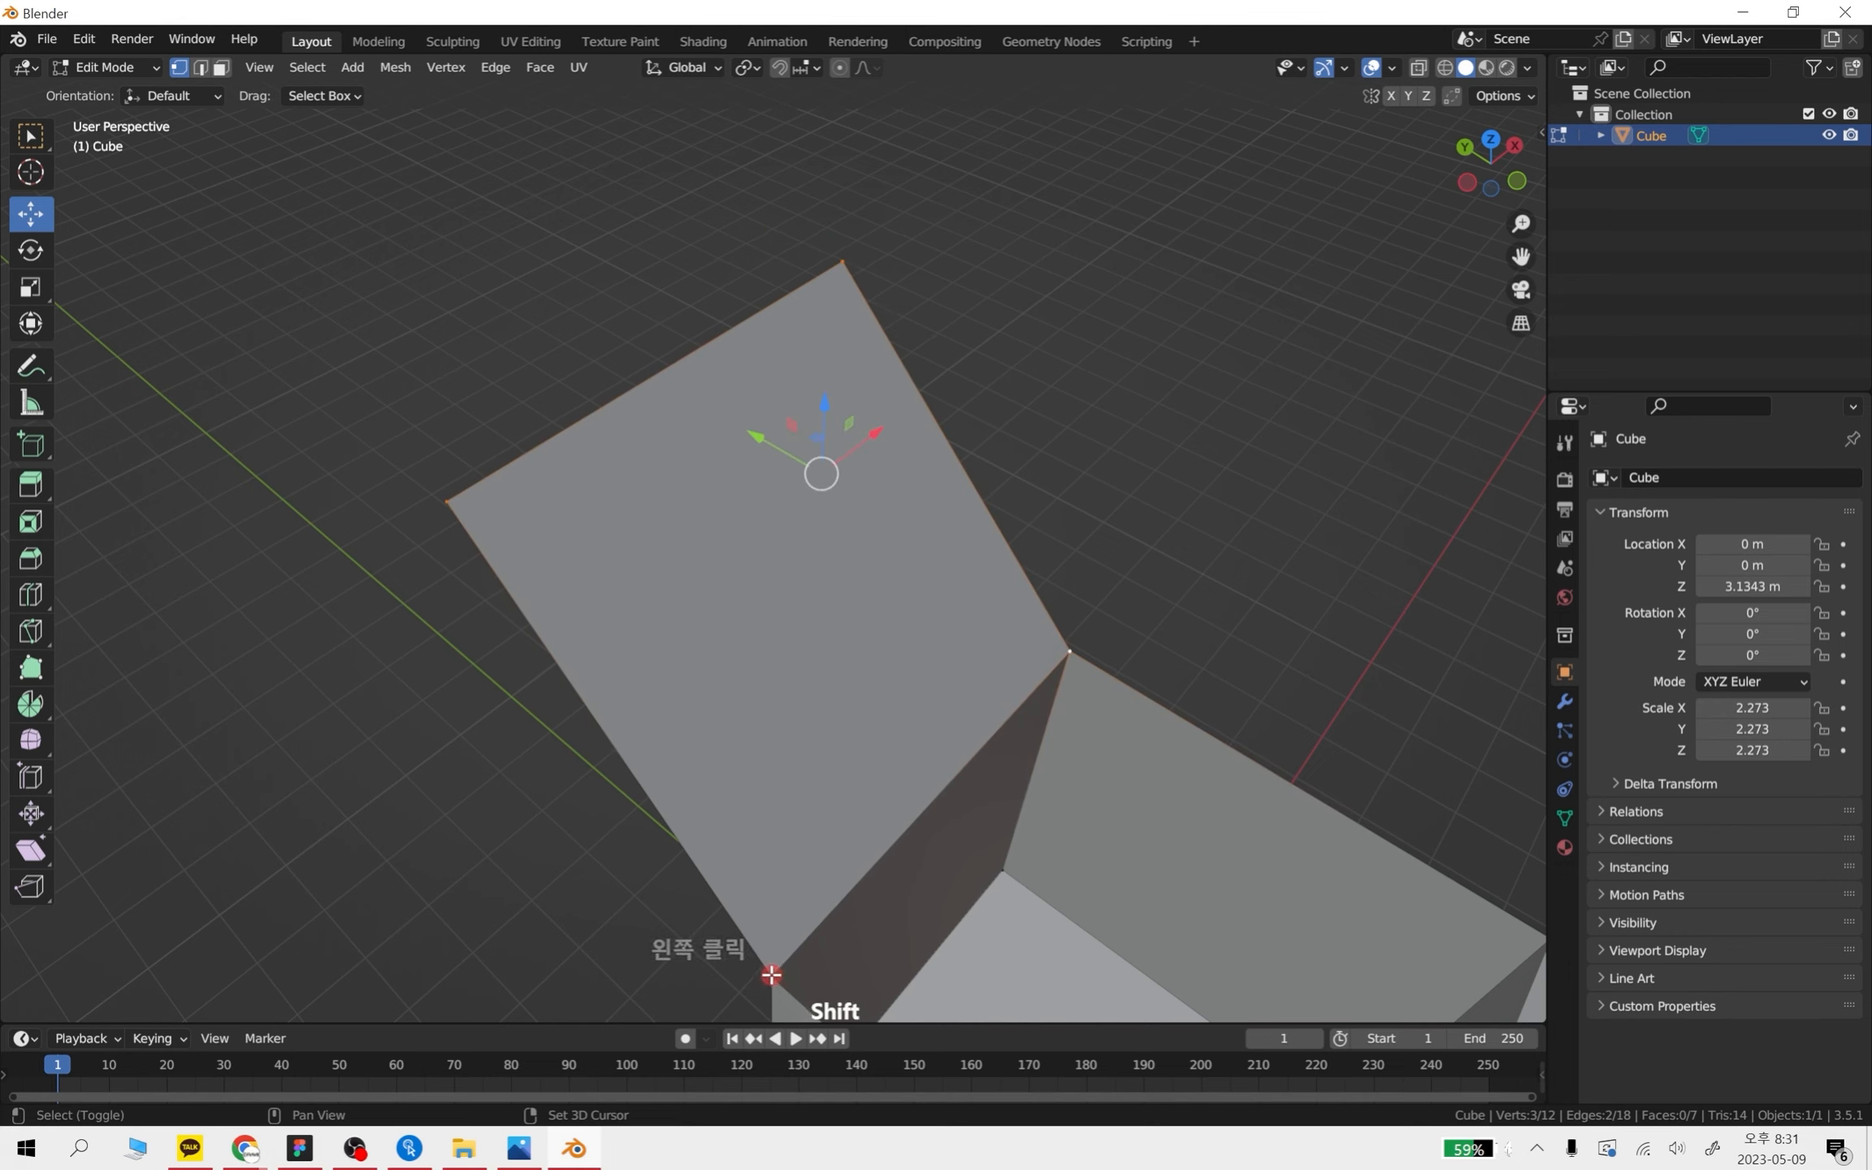
left_click(773, 974, "shift")
key("Delete")
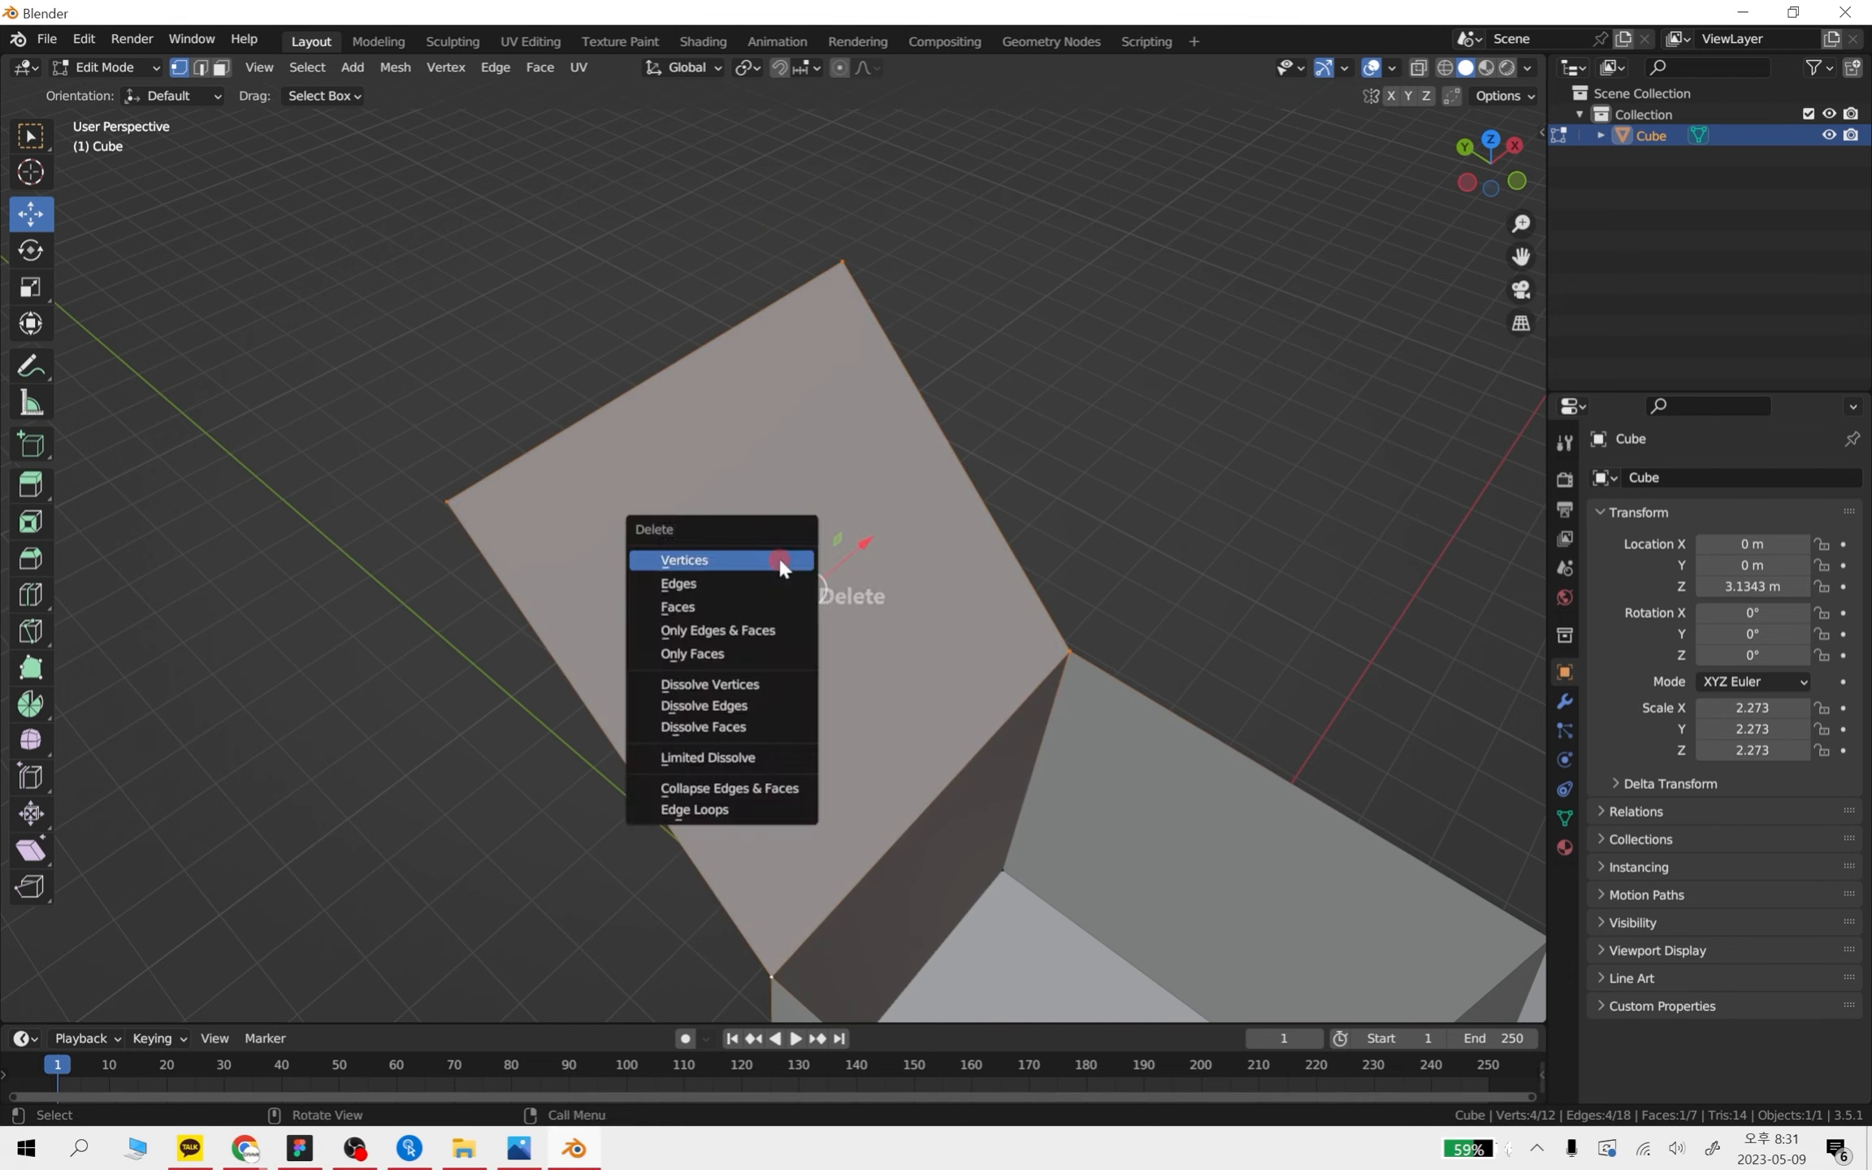
left_click(780, 561)
middle_click_drag(790, 581, 1263, 536)
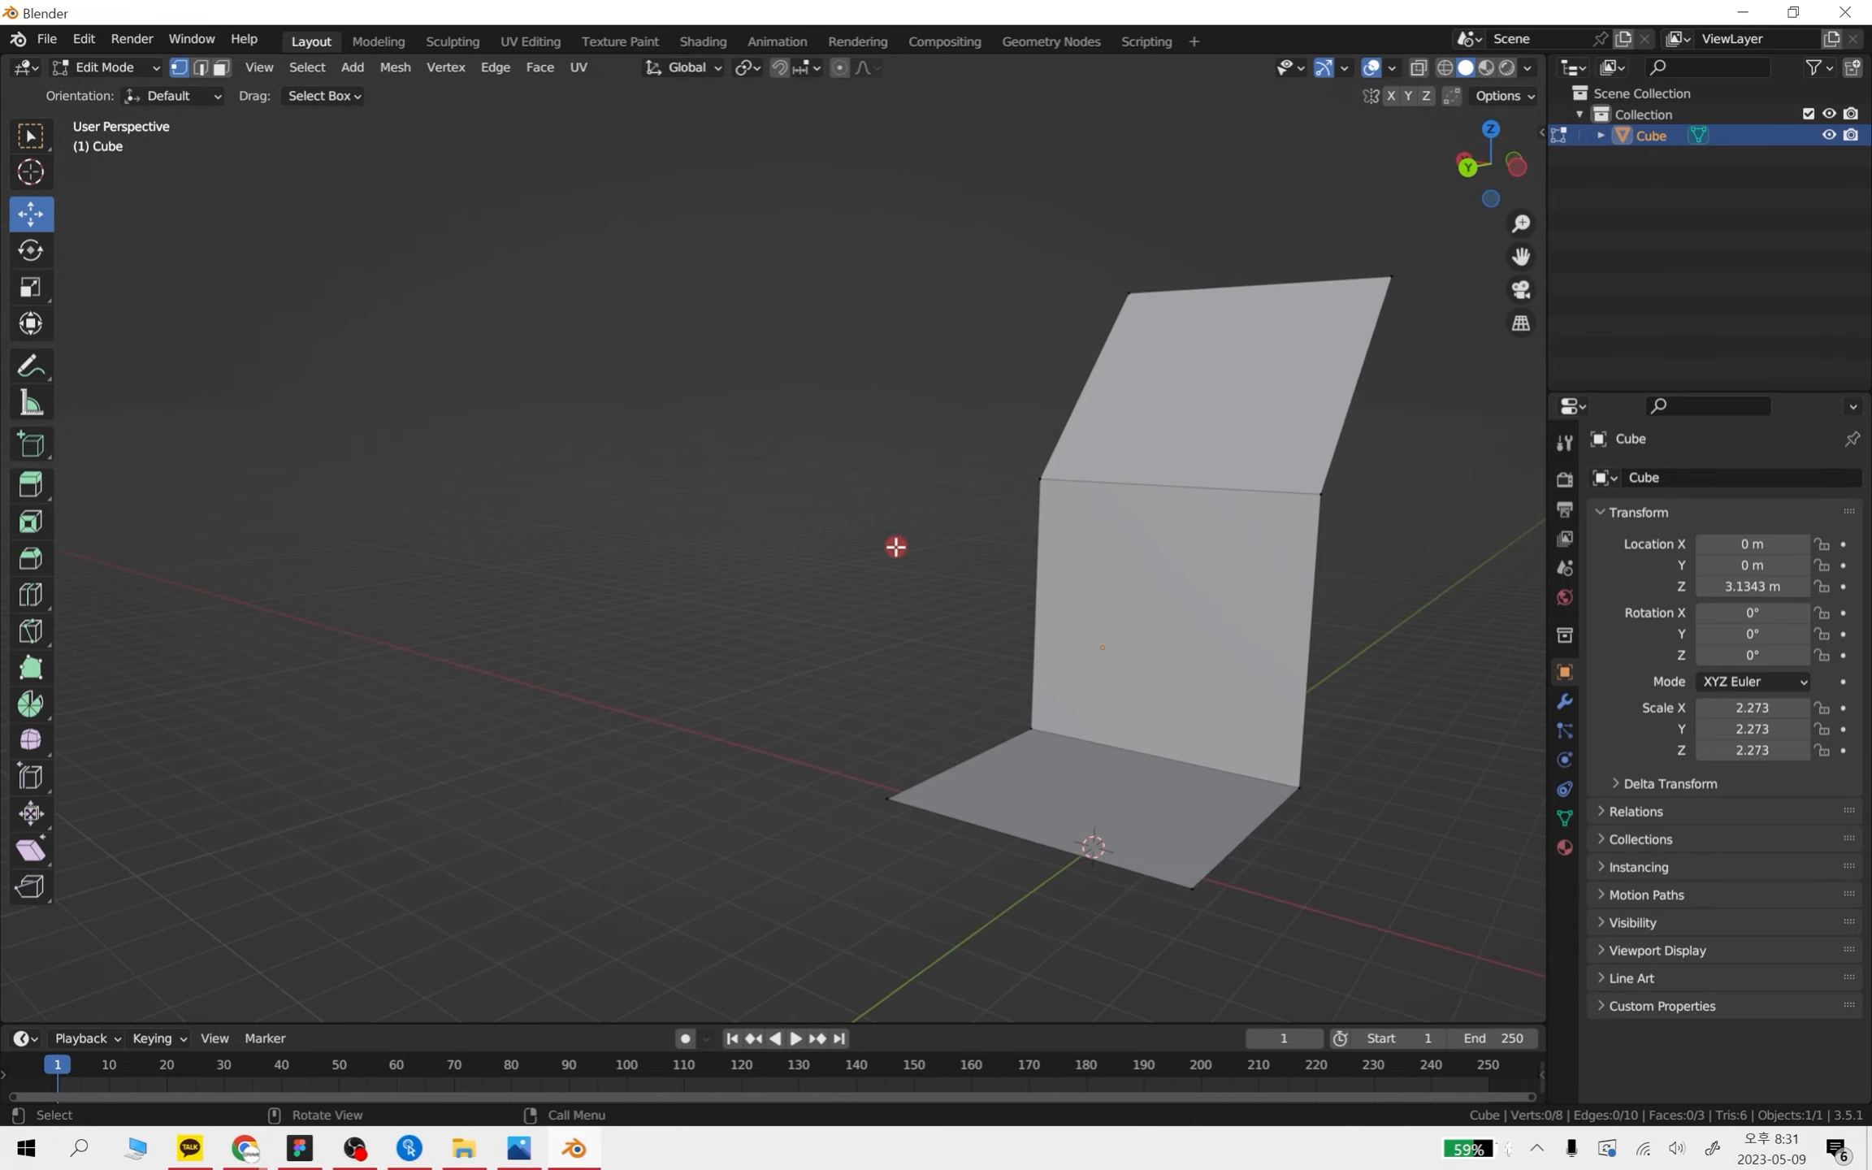
middle_click_drag(1104, 500, 389, 496)
key("ctrl+z")
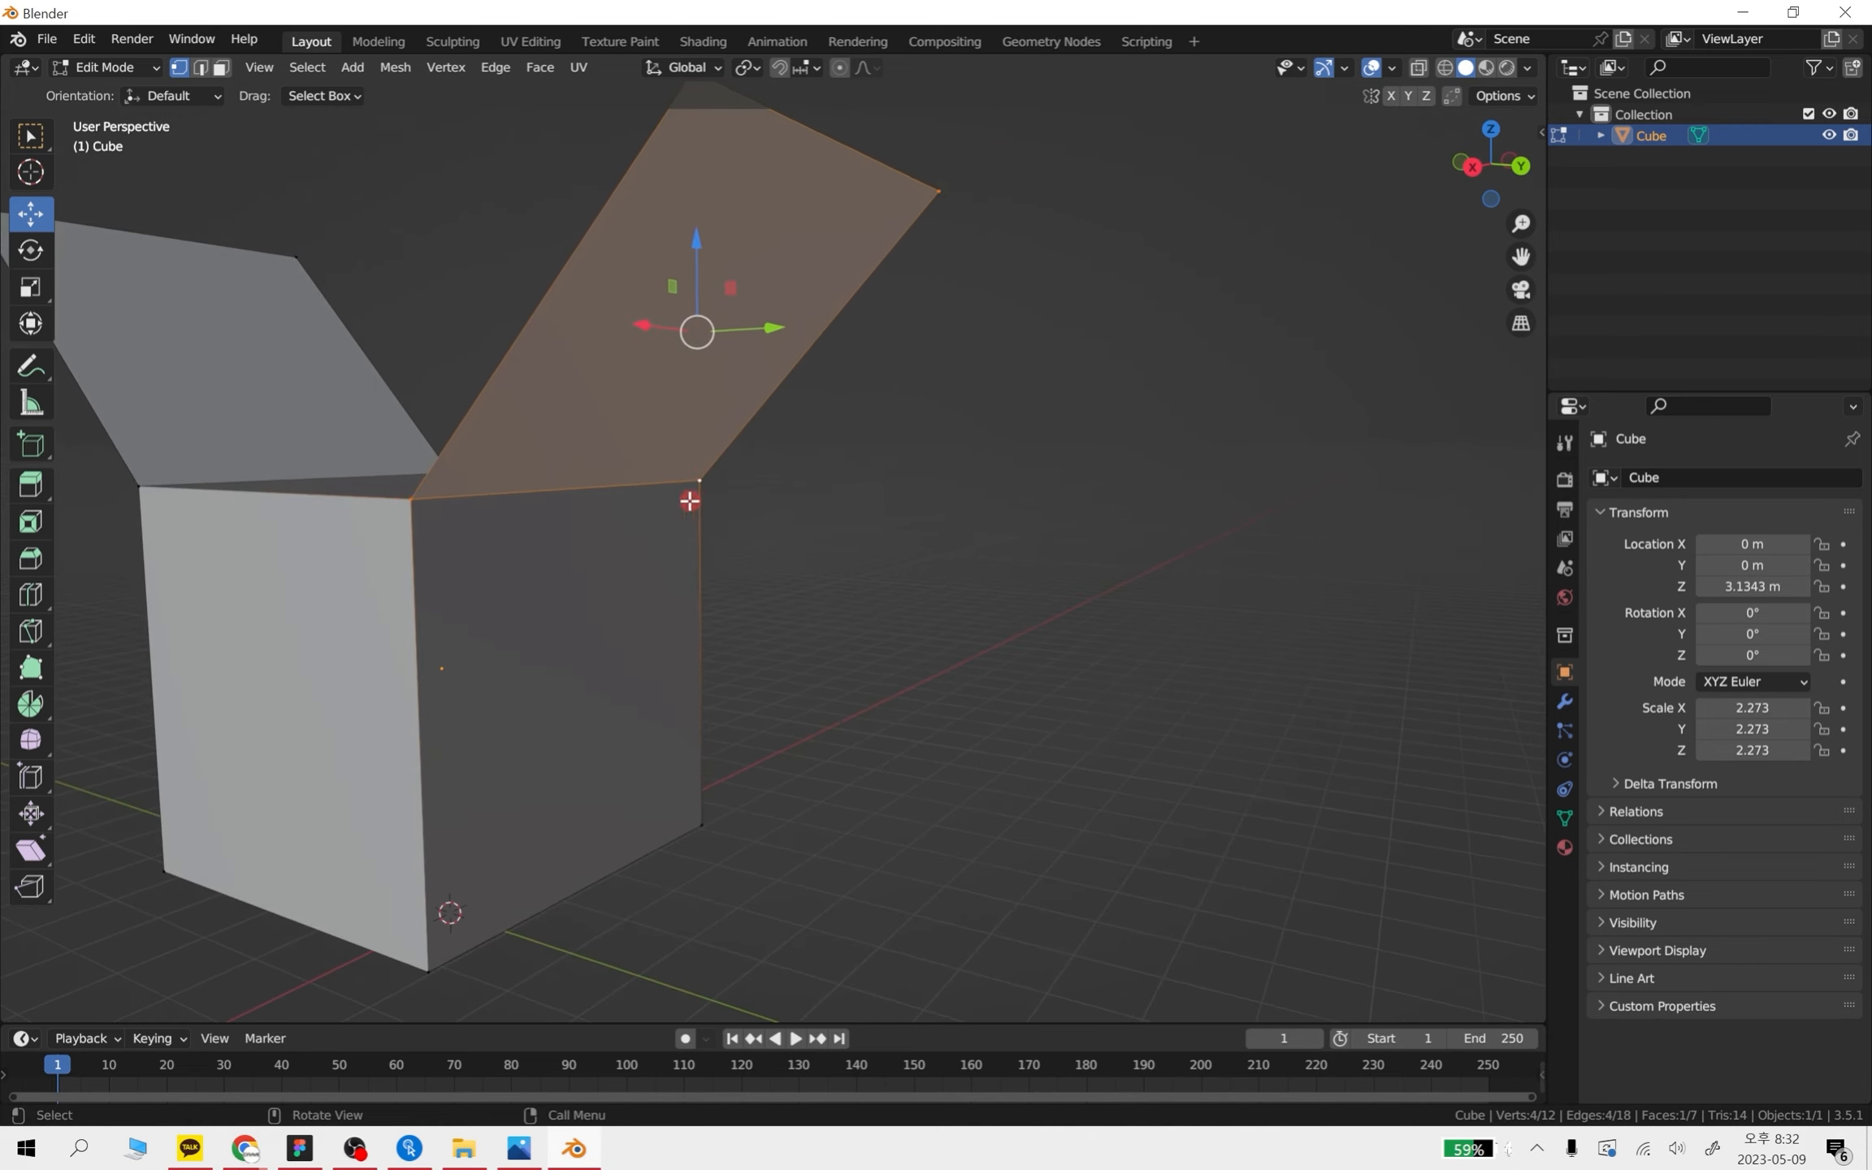
- Repeat the Vertices deletion on the +Y flap's four corners, check the result, and undo it
middle_click_drag(689, 501, 691, 447, "shift")
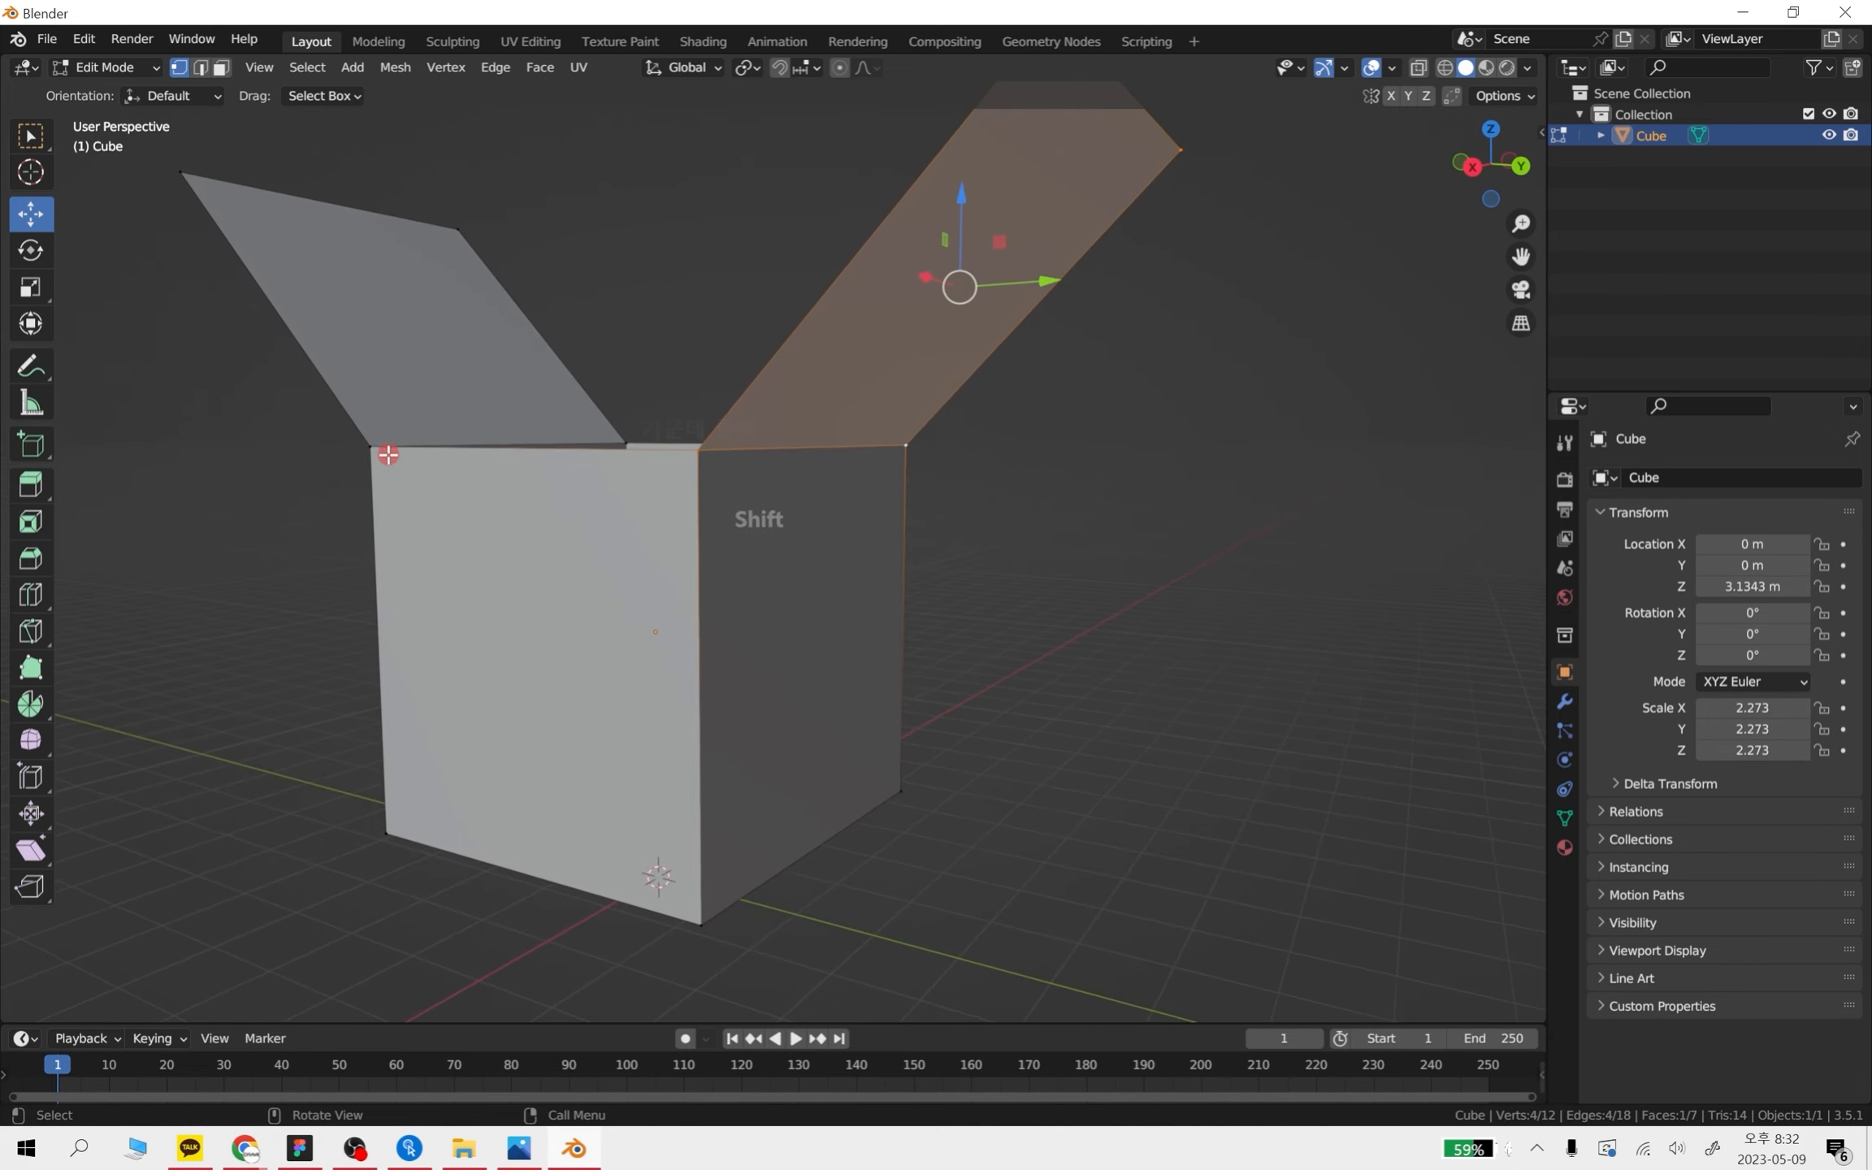
key("Delete")
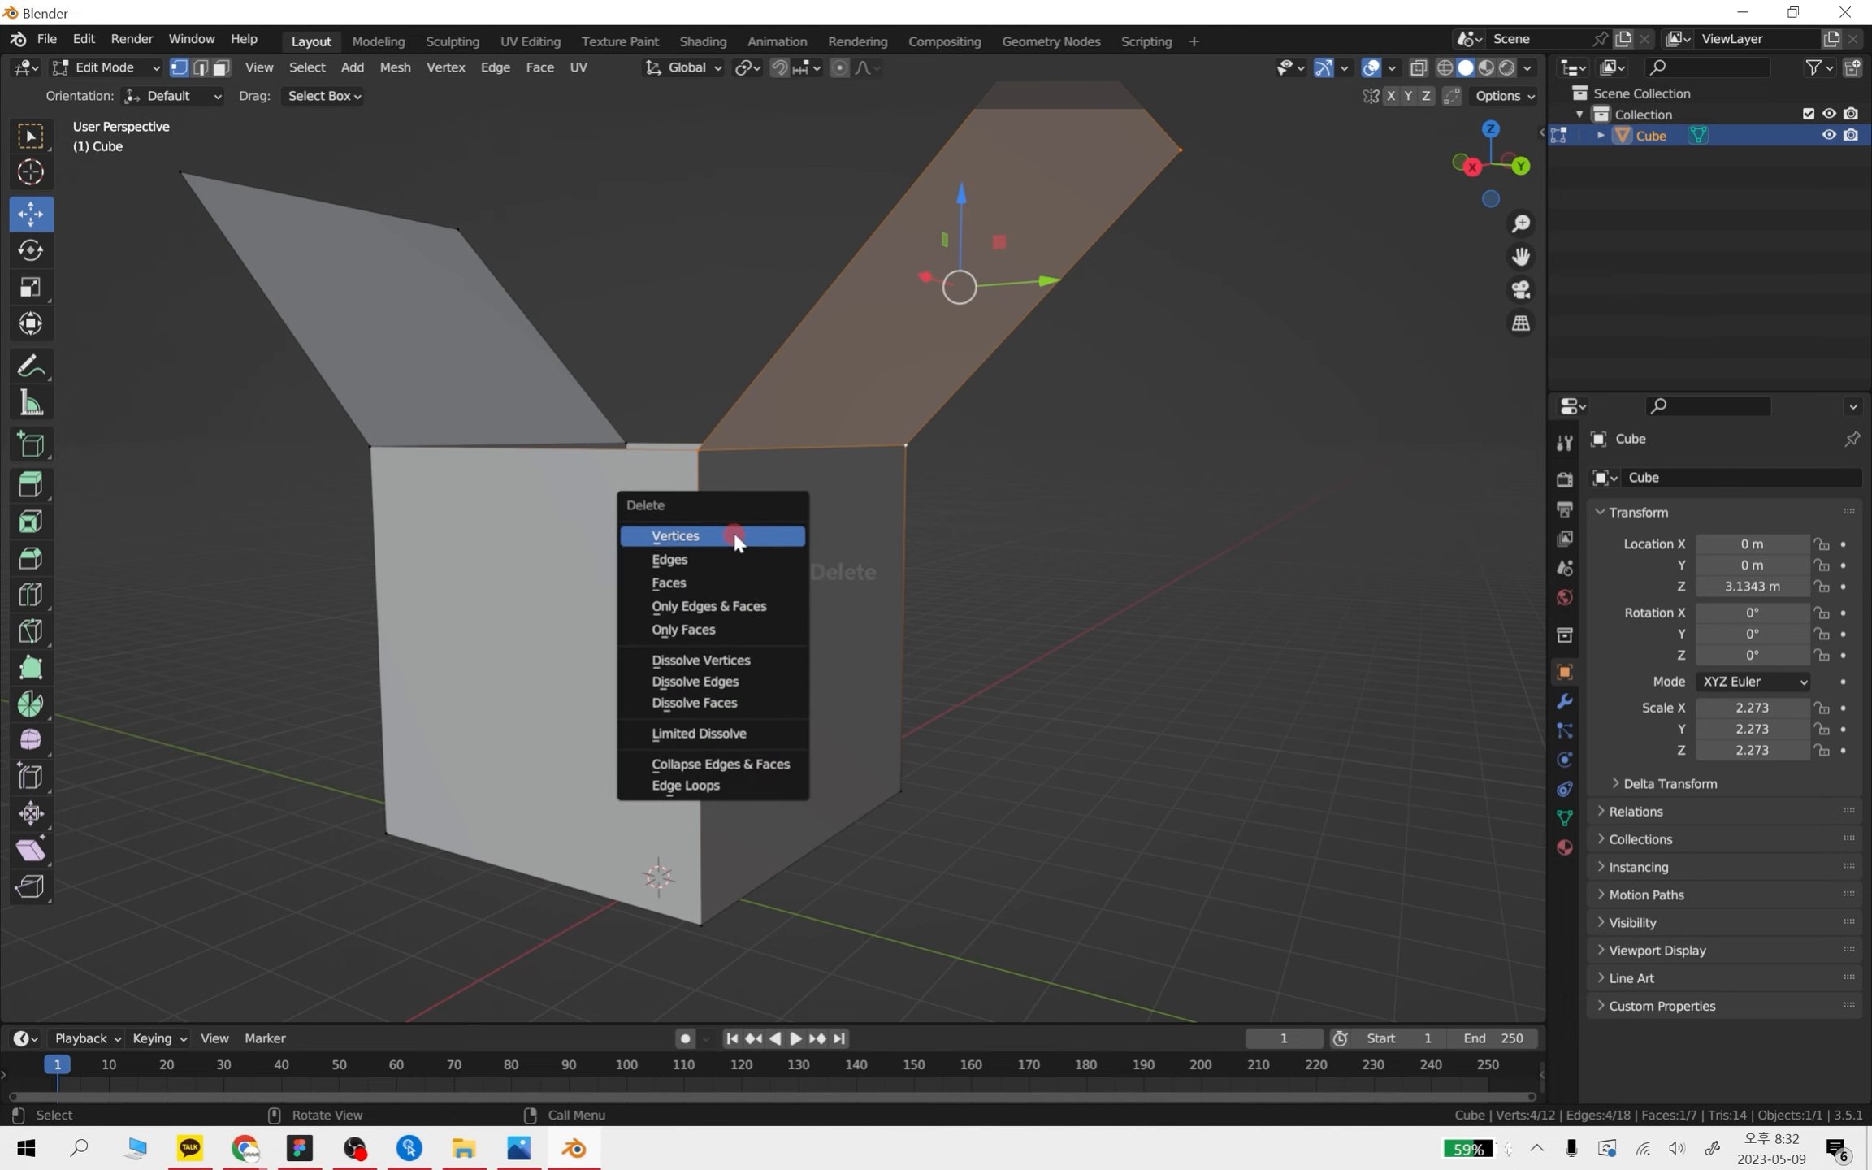
left_click(734, 534)
middle_click_drag(734, 534, 1046, 677)
key("ctrl+z")
- Reselect only the two outer vertices of the +Y flap, delete them with the Vertices option, and undo the deletion
scroll(1046, 677, "down", 4)
middle_click_drag(862, 633, 1005, 822, "shift")
left_click(932, 531)
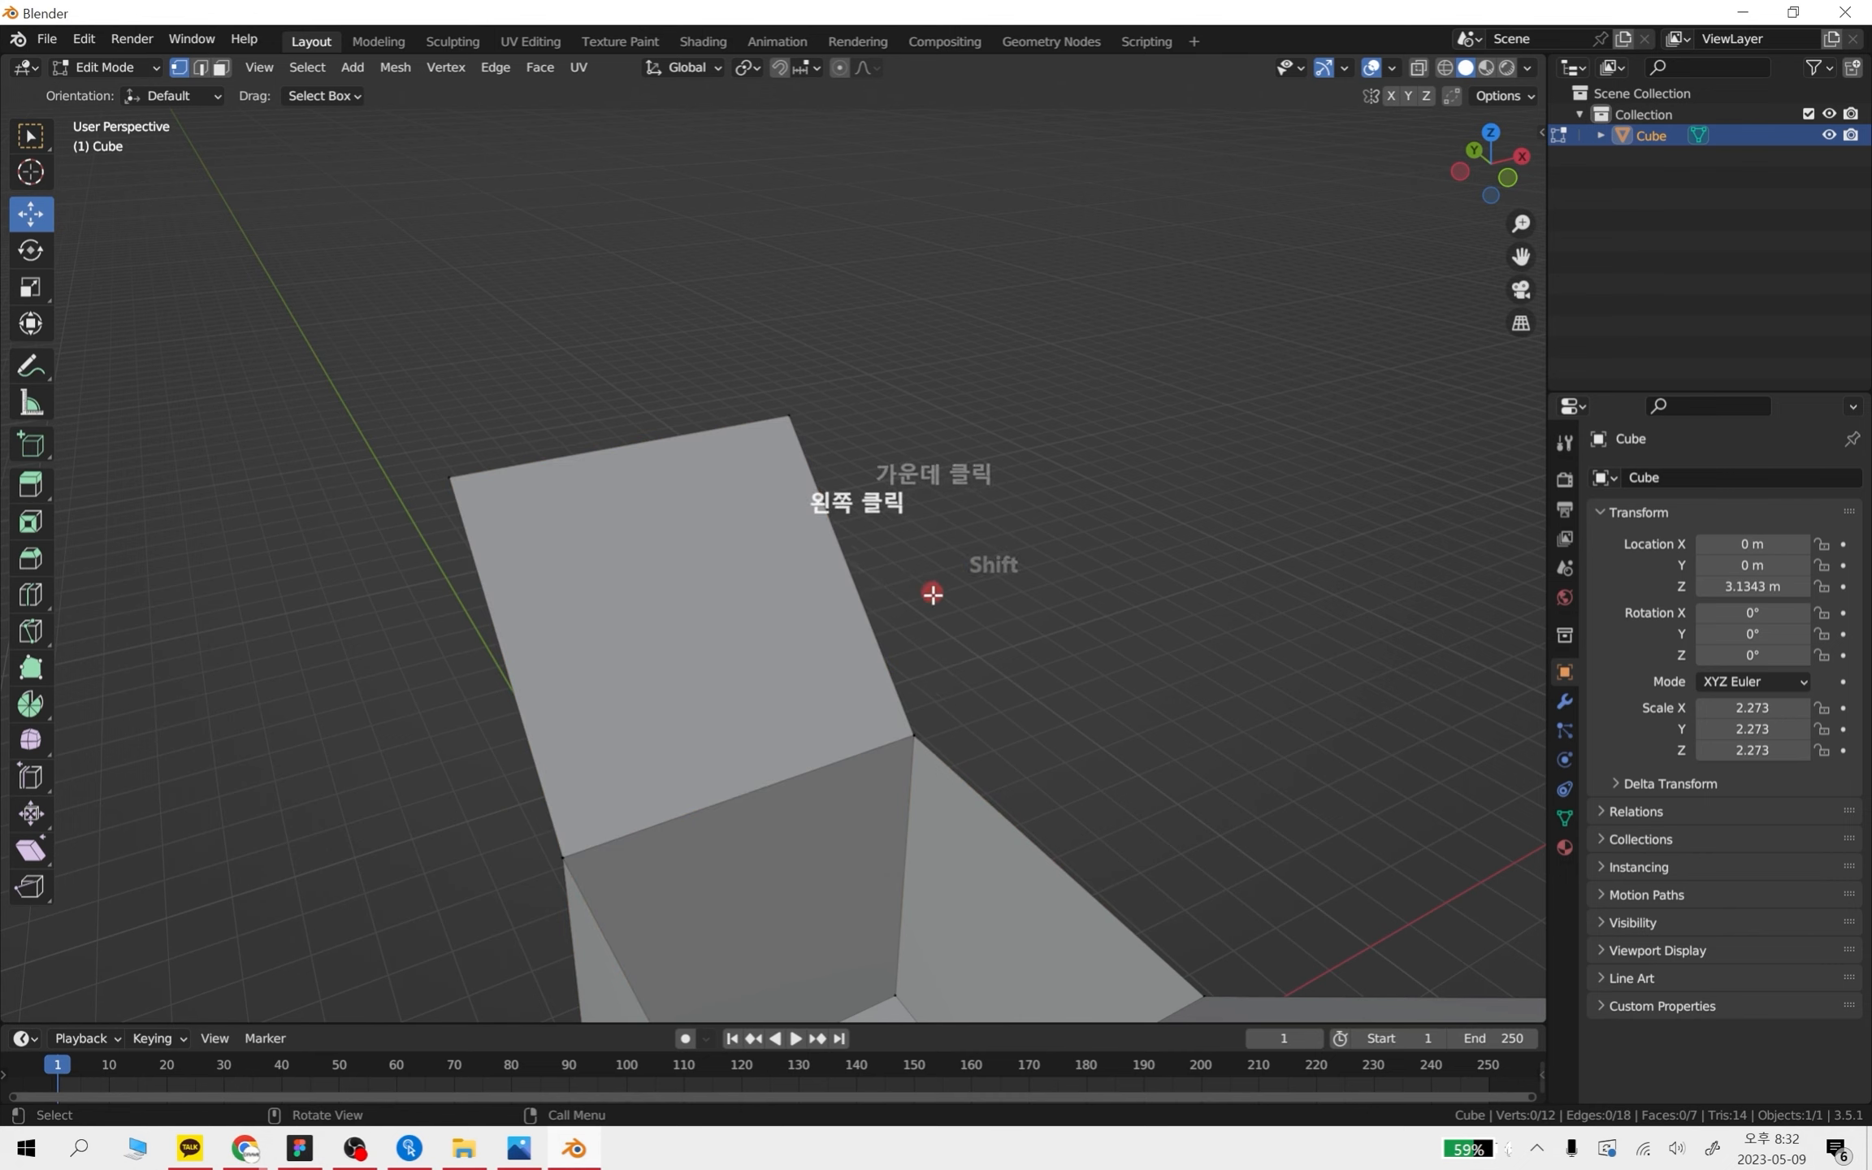
middle_click_drag(944, 615, 1081, 618, "shift")
scroll(977, 558, "up", 1)
middle_click_drag(978, 559, 1056, 487, "shift")
left_click_drag(1032, 403, 805, 227, "shift")
left_click_drag(455, 322, 736, 499, "shift")
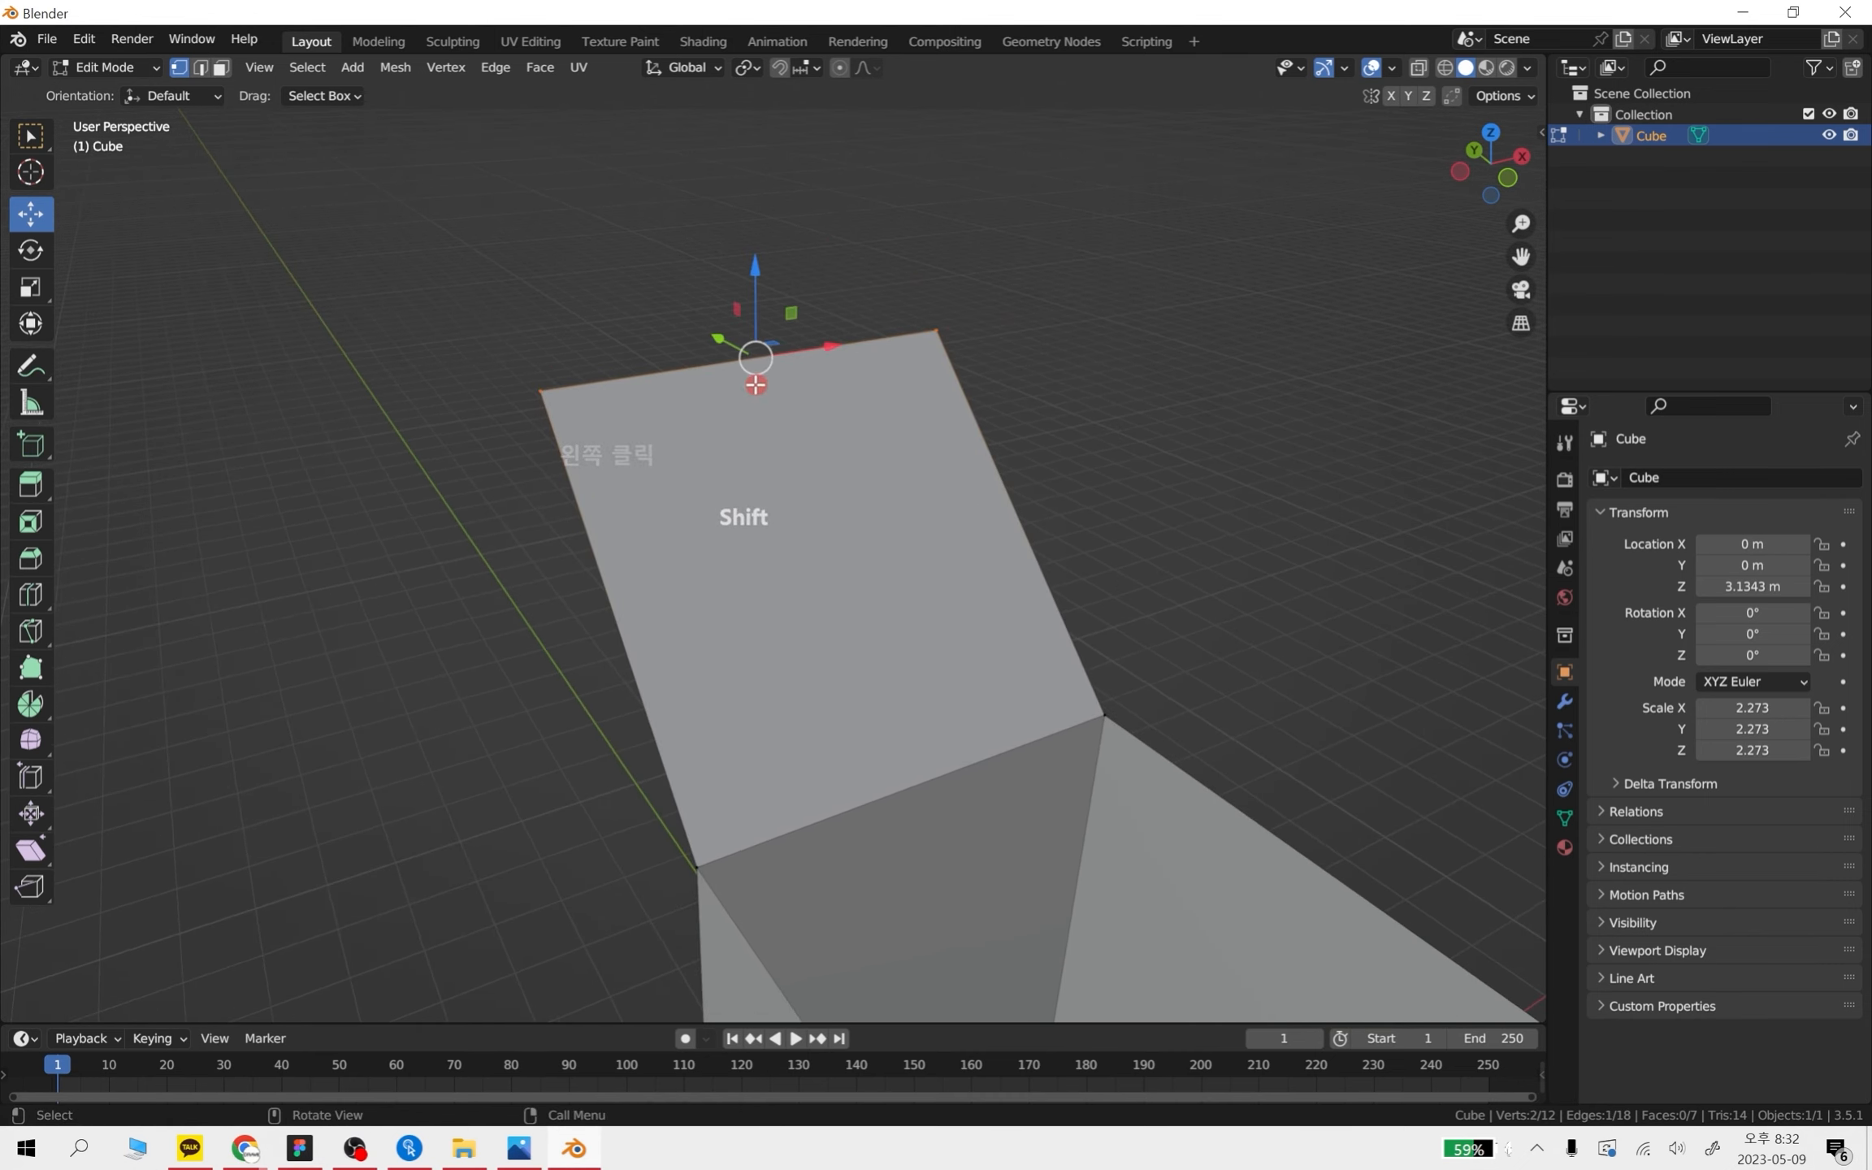
key("Delete")
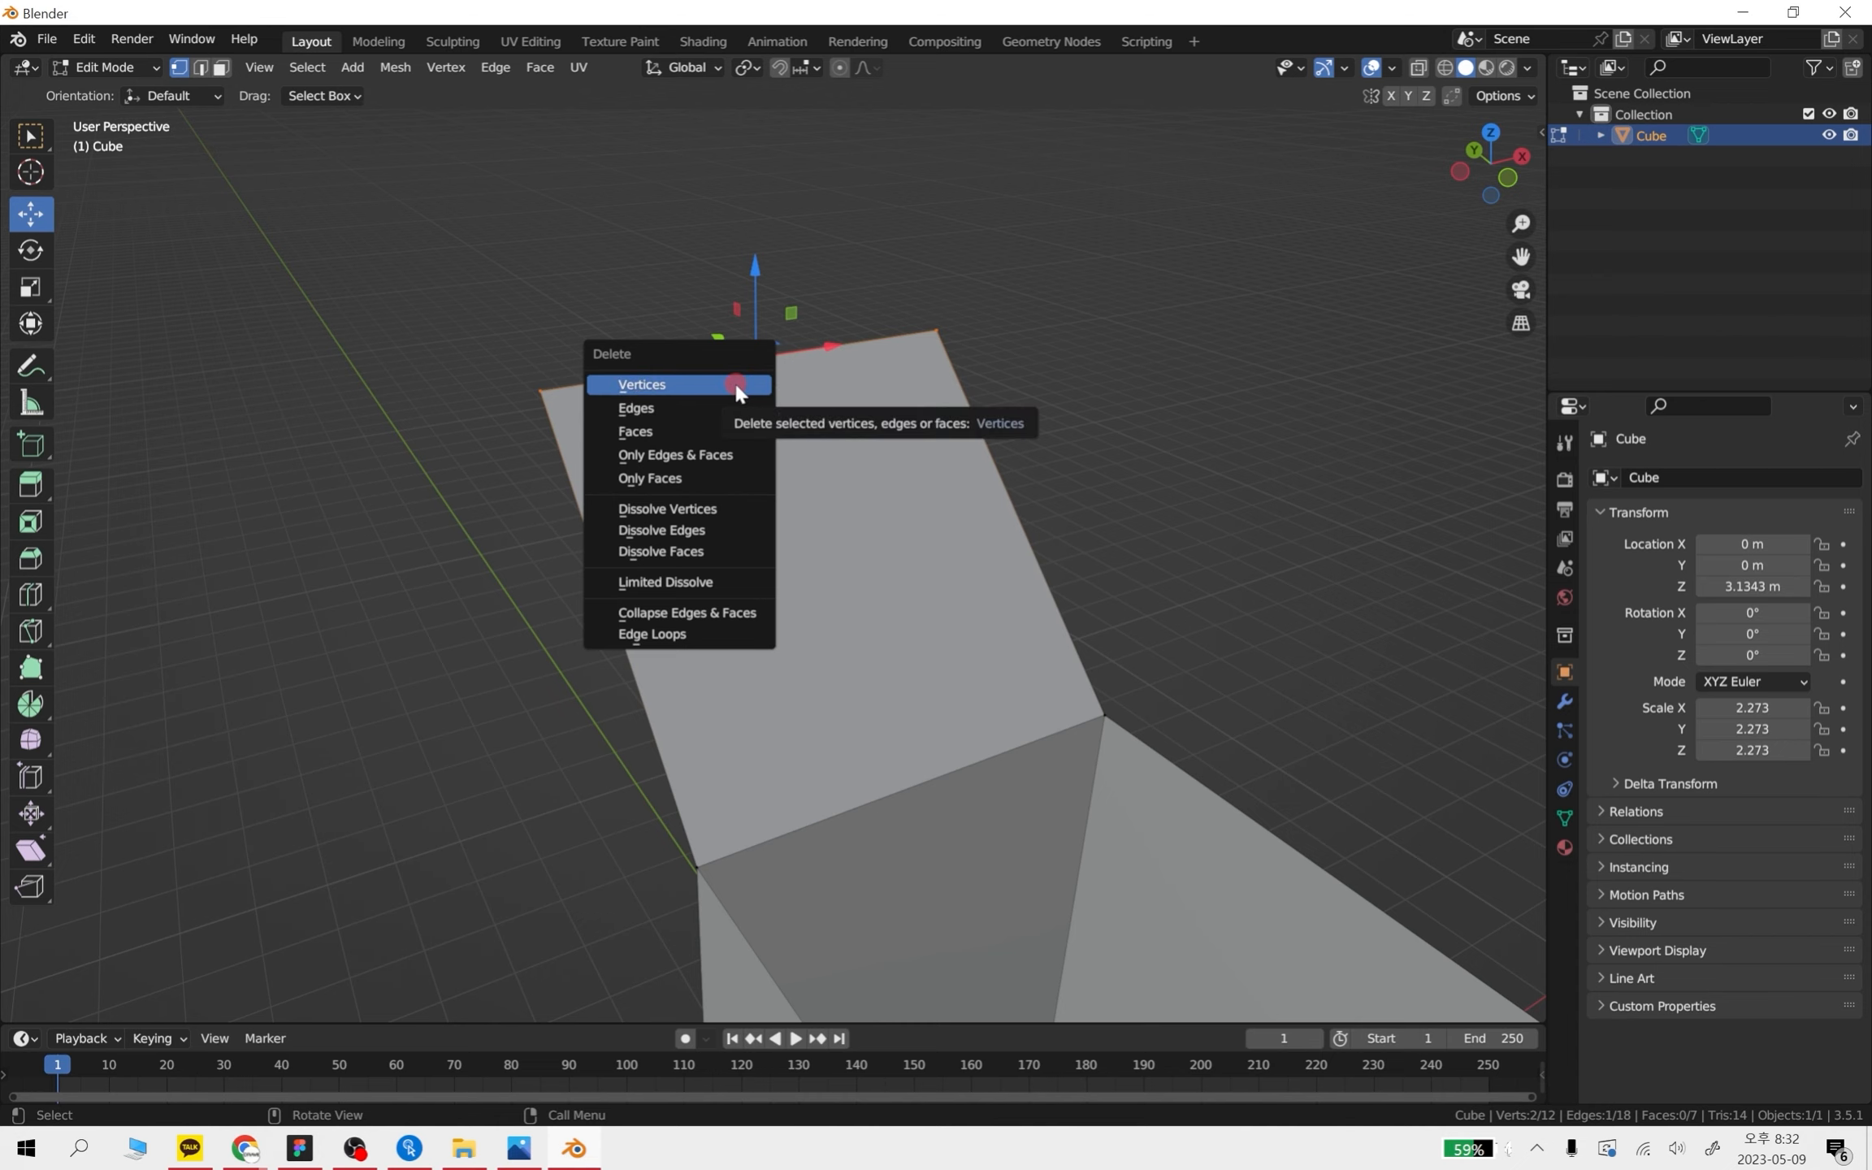
left_click(735, 383)
key("ctrl+z")
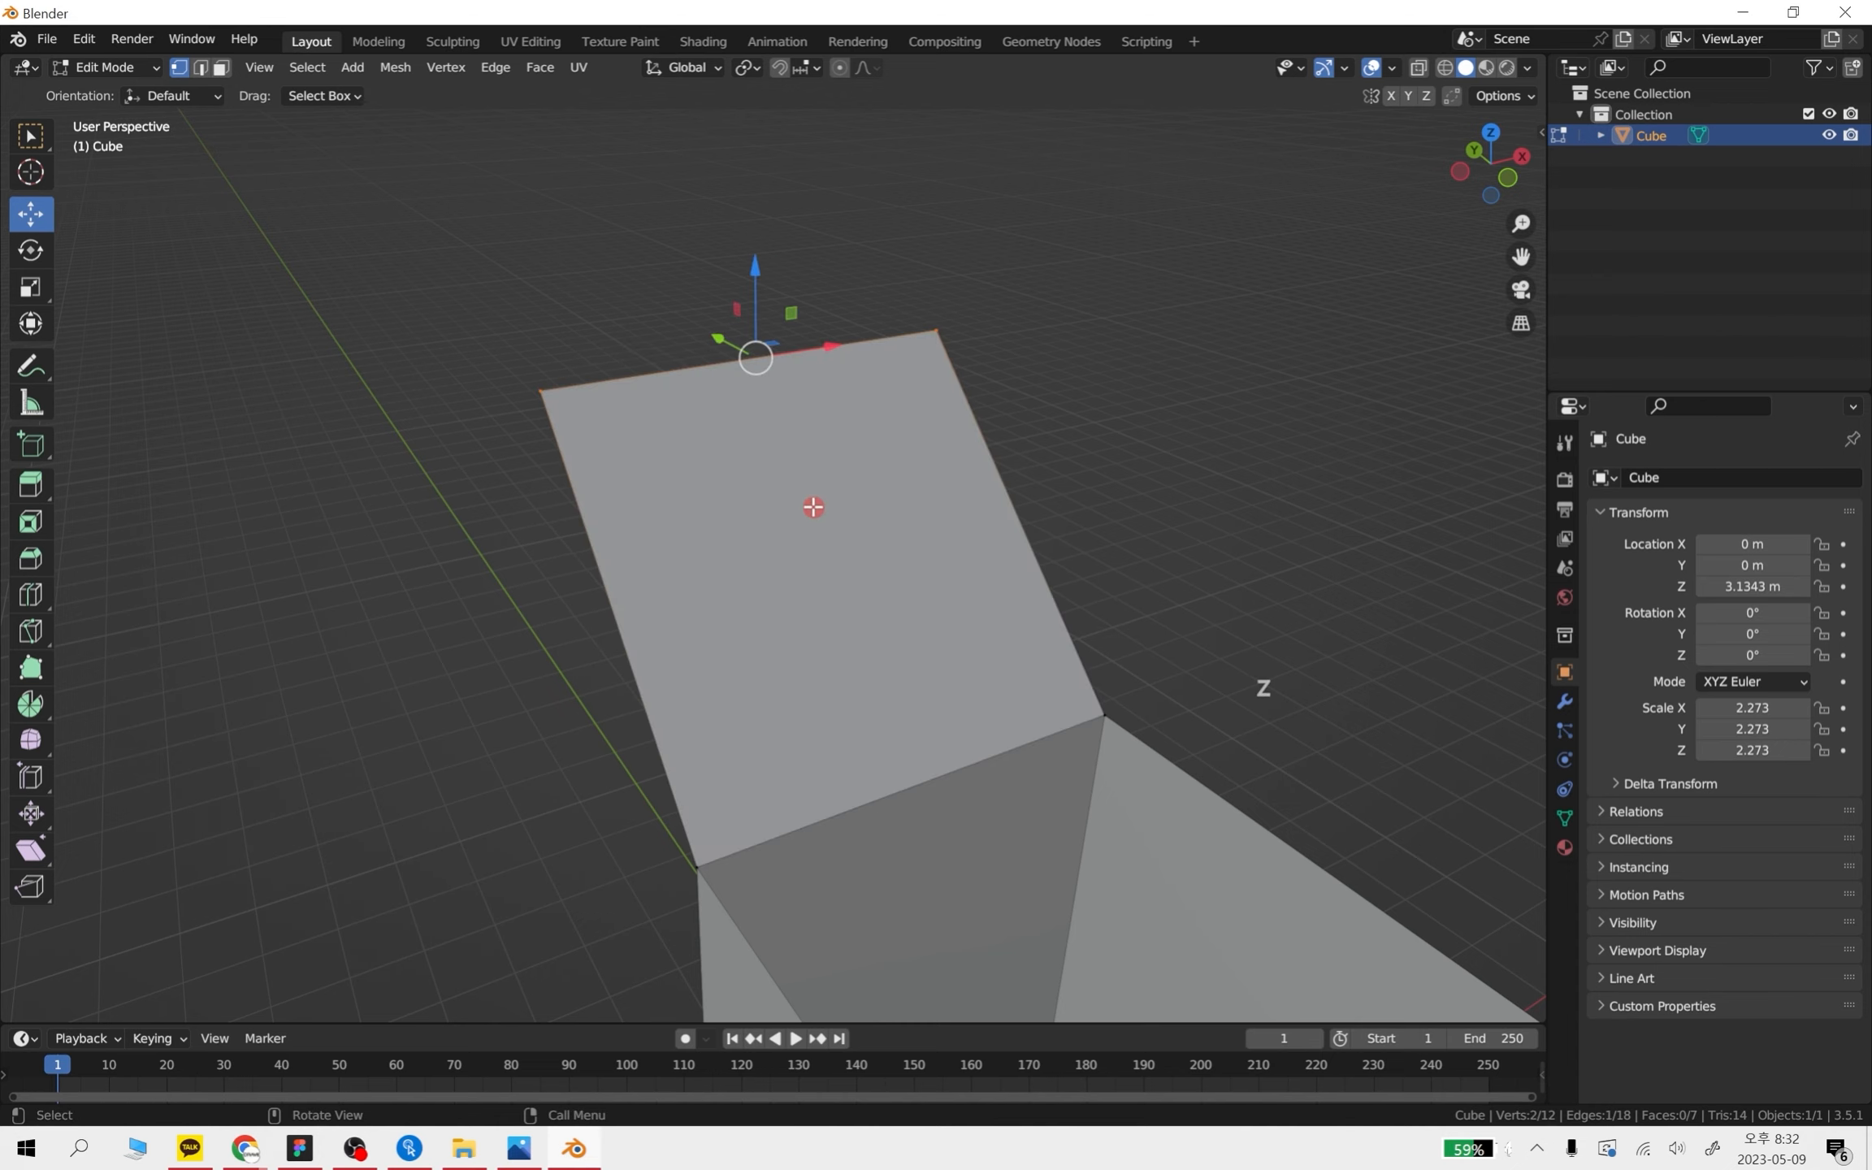
- Delete the +Y flap's outer edge between the two selected vertices with the Edges option
key("Delete")
middle_click_drag(626, 385, 805, 417)
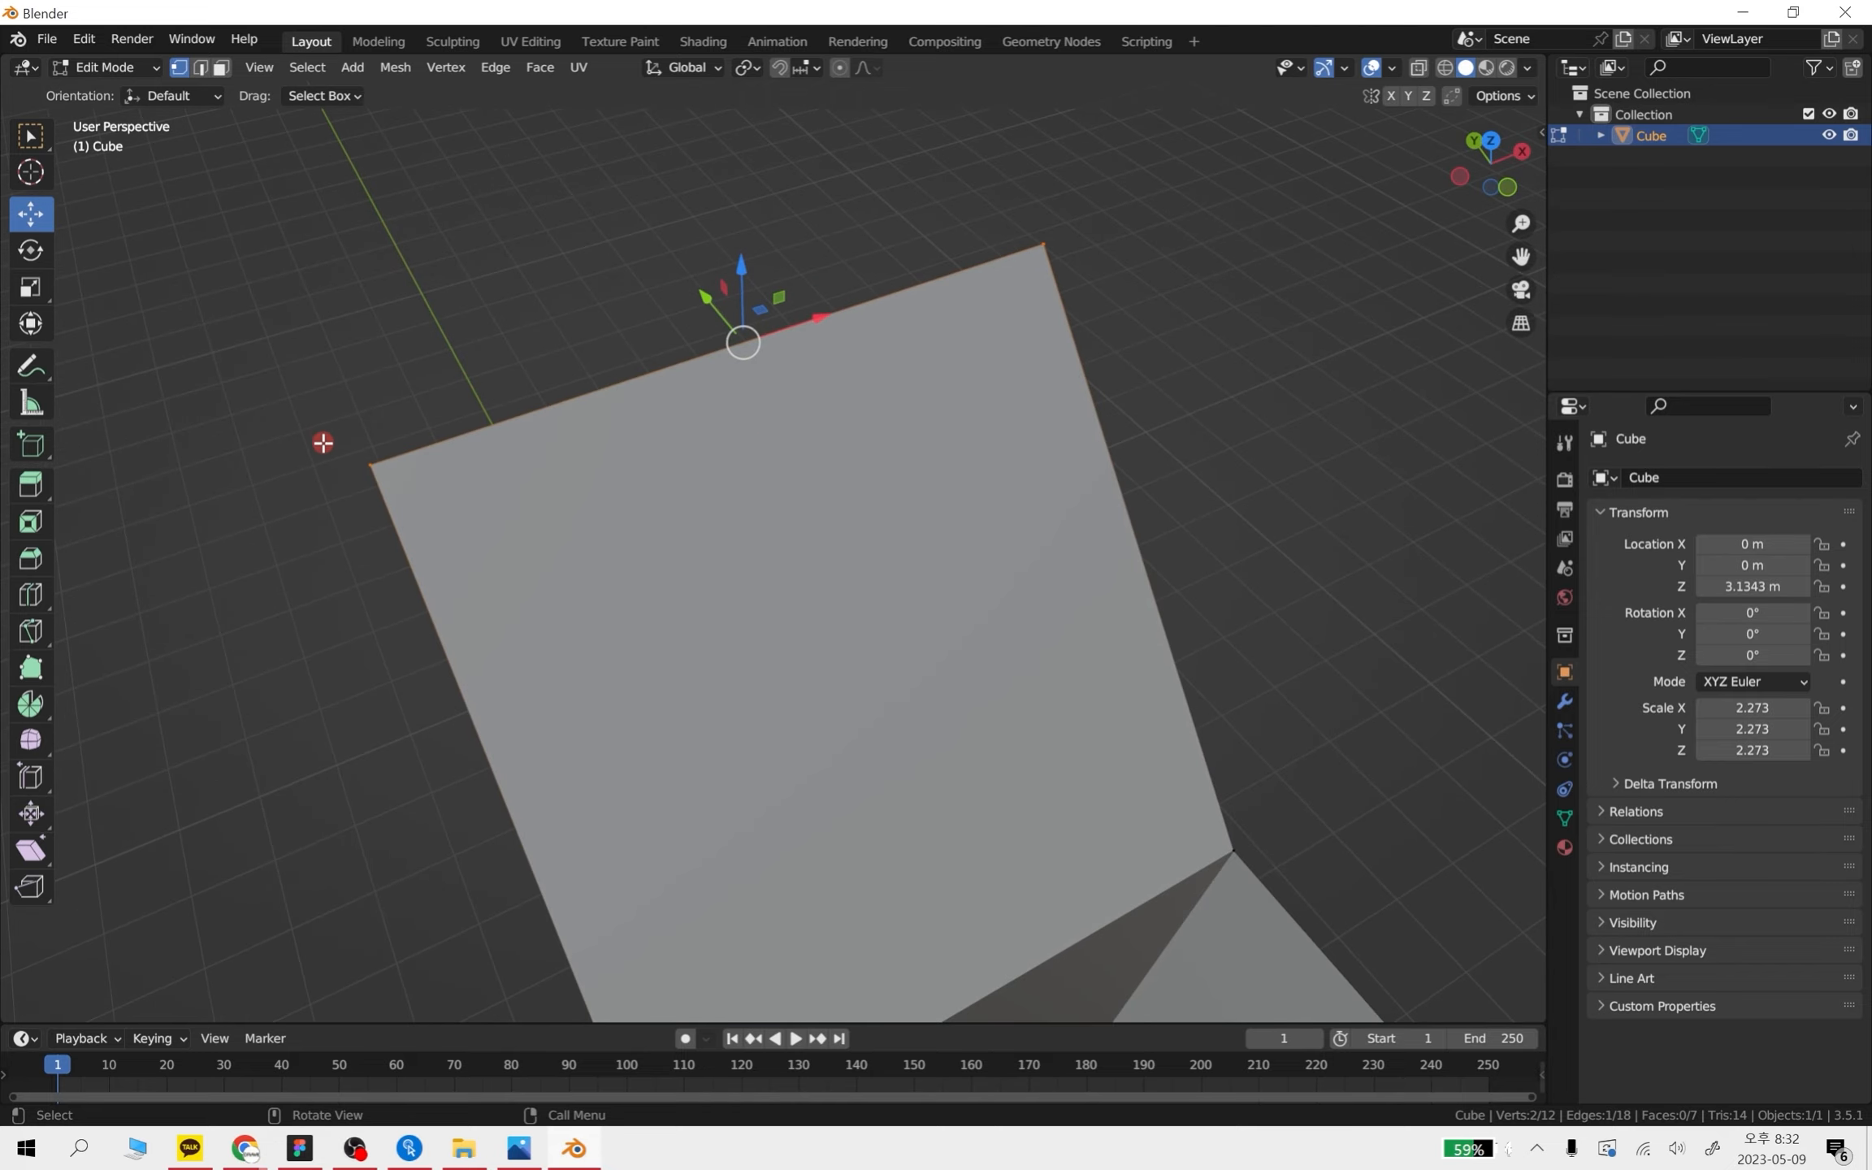
key("Delete")
key("Delete")
left_click(945, 402)
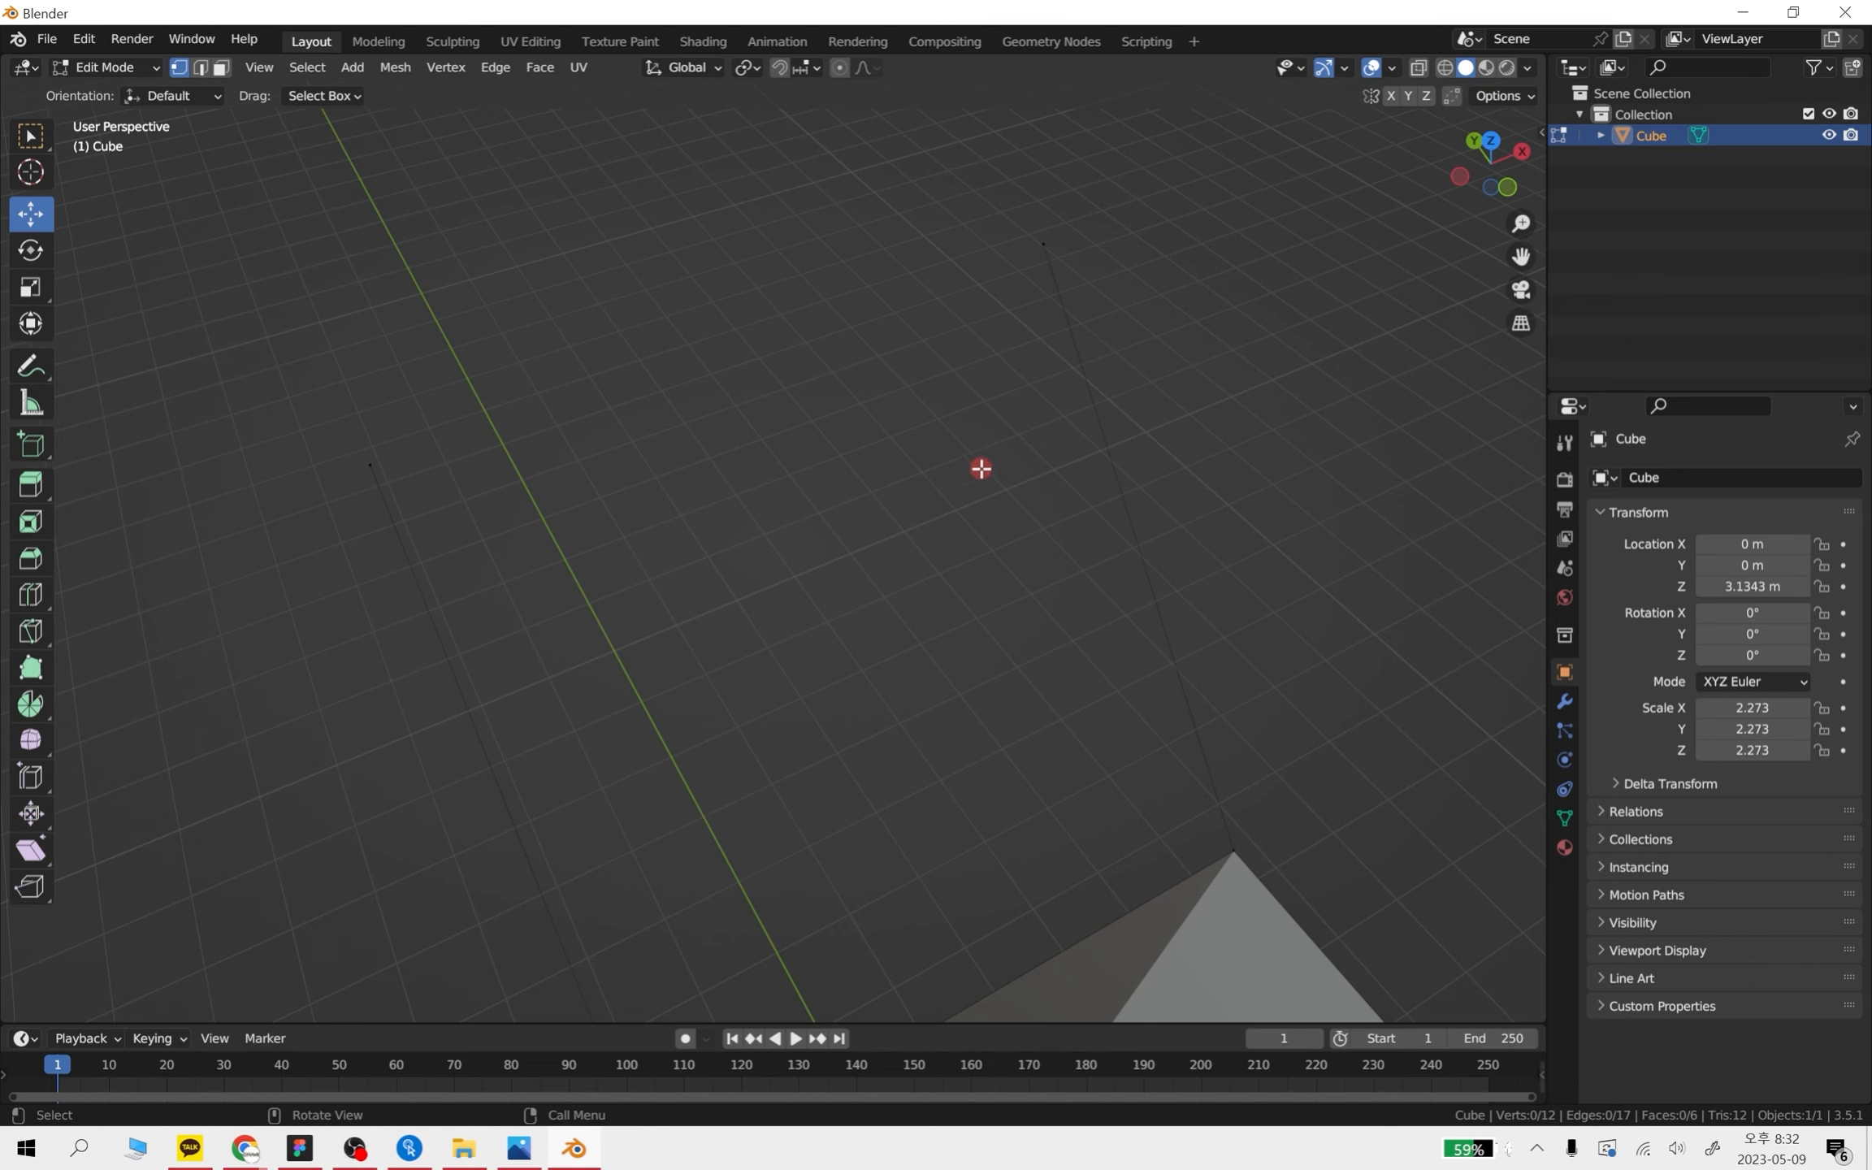
scroll(982, 469, "down", 1)
middle_click_drag(1041, 497, 1057, 406, "shift")
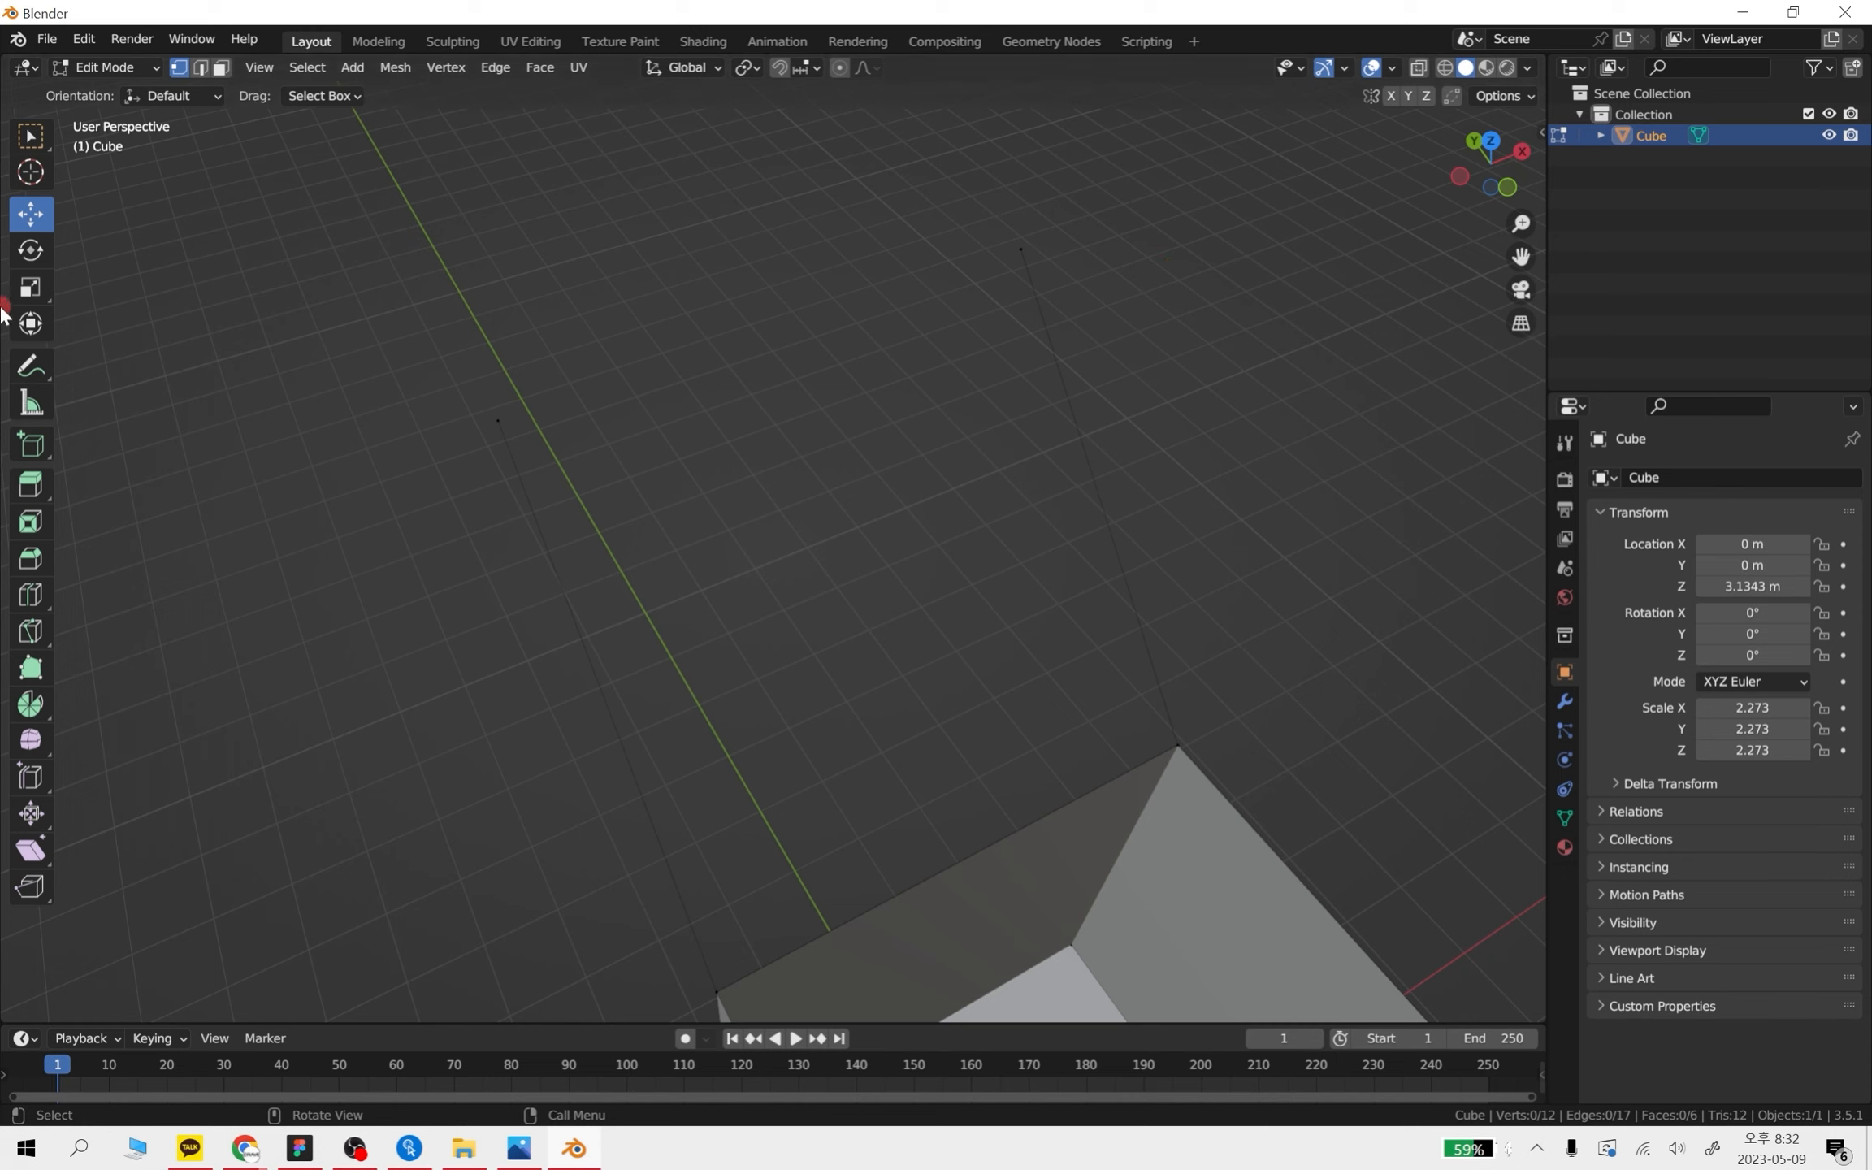
- Circle the two leftover outer vertices with freehand annotation strokes, undo the strokes, and return to the Move tool
left_click(27, 374)
left_click_drag(481, 421, 496, 443)
mouse_move(987, 267)
left_mouse_down()
mouse_move(1061, 238)
mouse_move(1021, 262)
left_mouse_up()
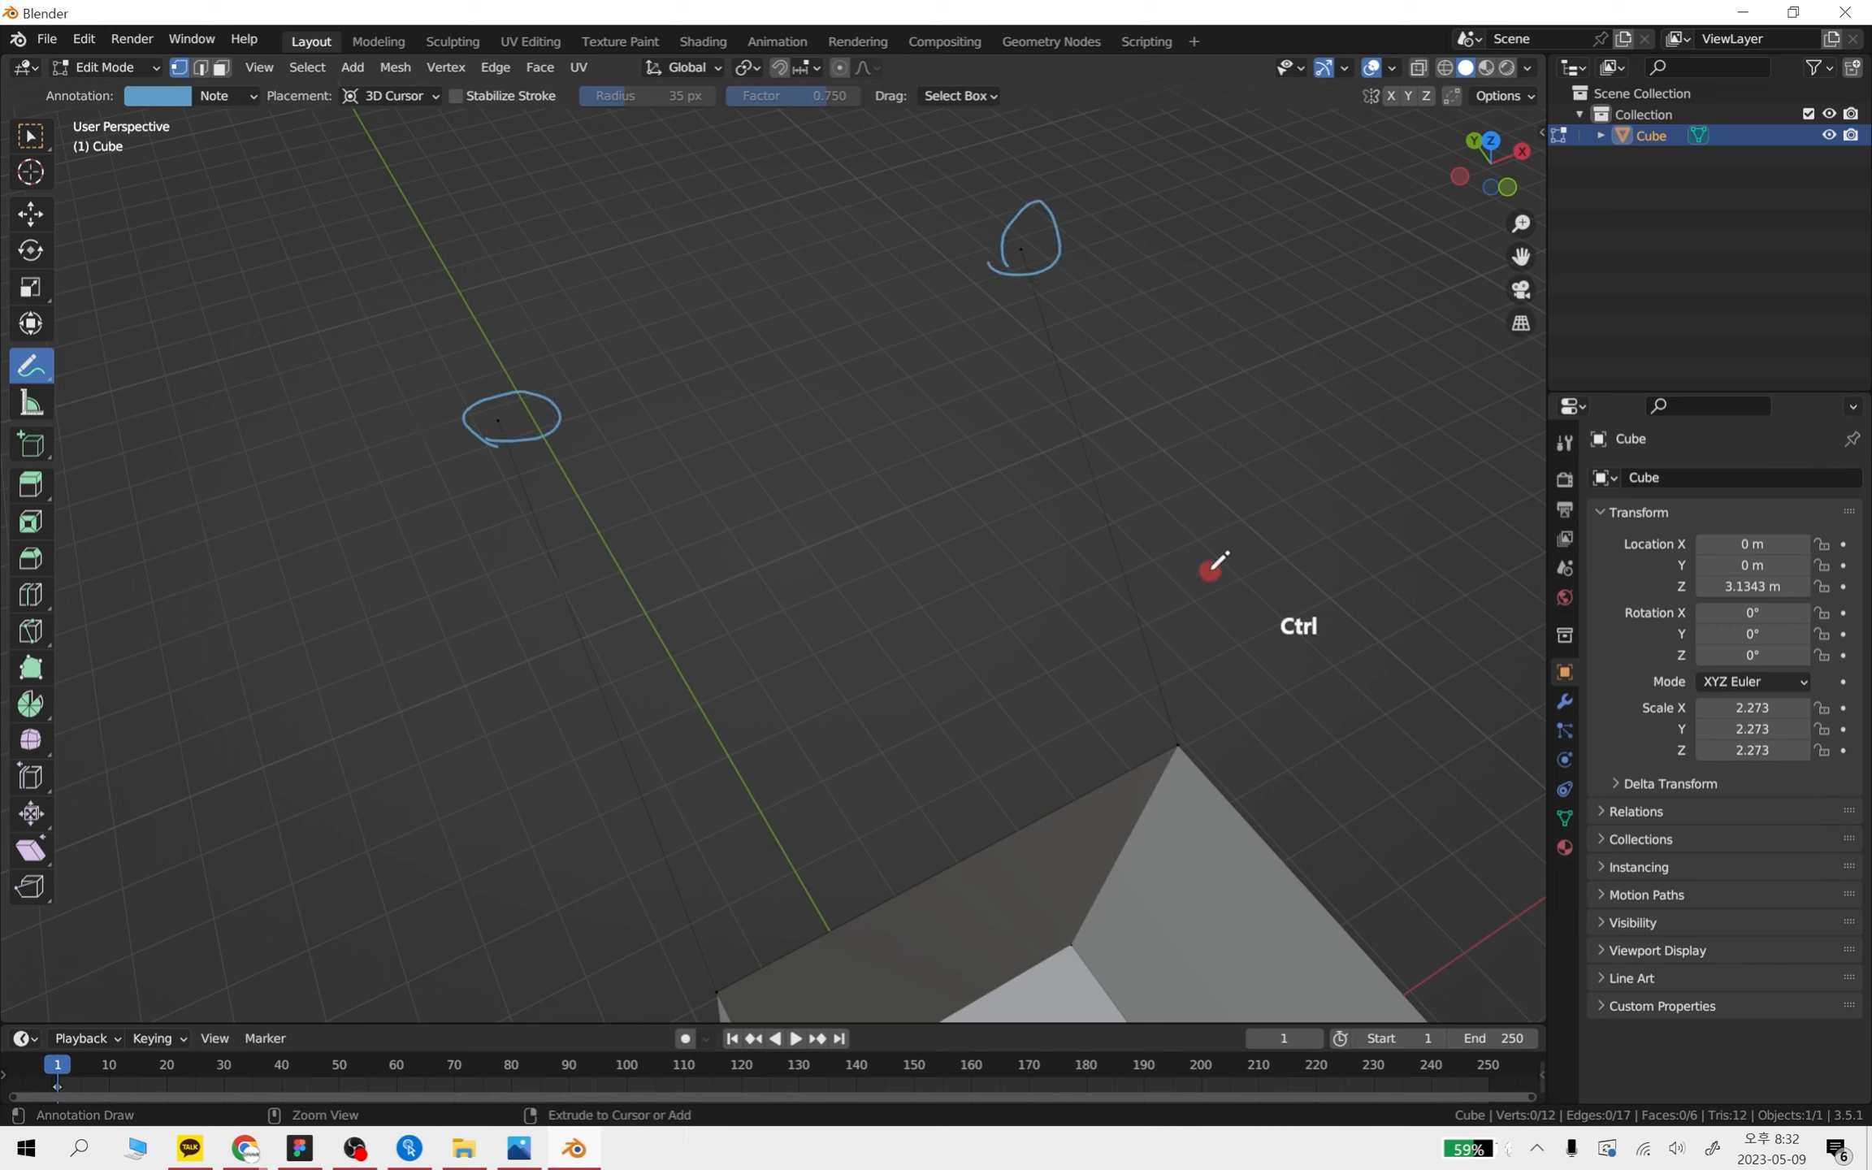
key("ctrl+z")
left_click(24, 215)
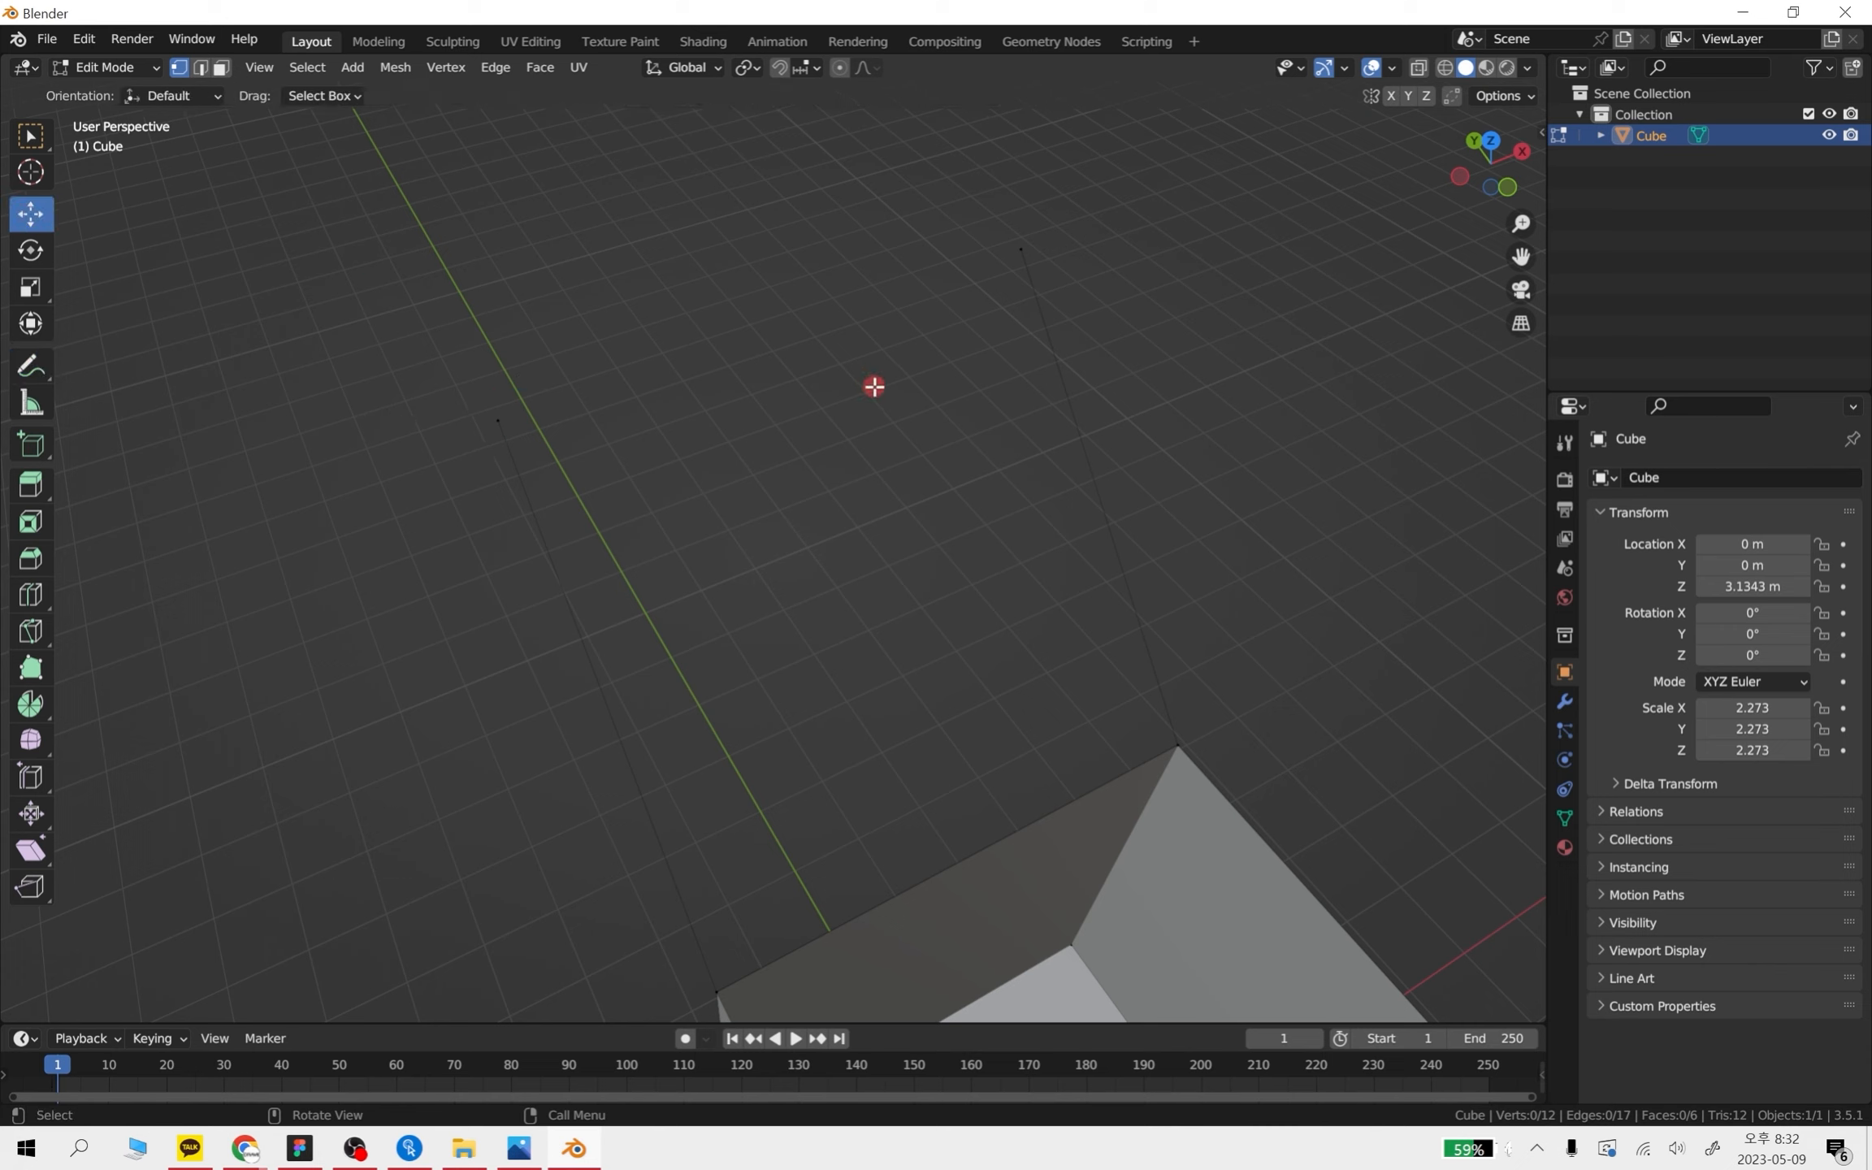
- Undo the Edges deletion to restore the +Y flap, and bring up the Delete options for its outer edge
left_click(874, 388)
middle_click_drag(1024, 439, 928, 505, "shift")
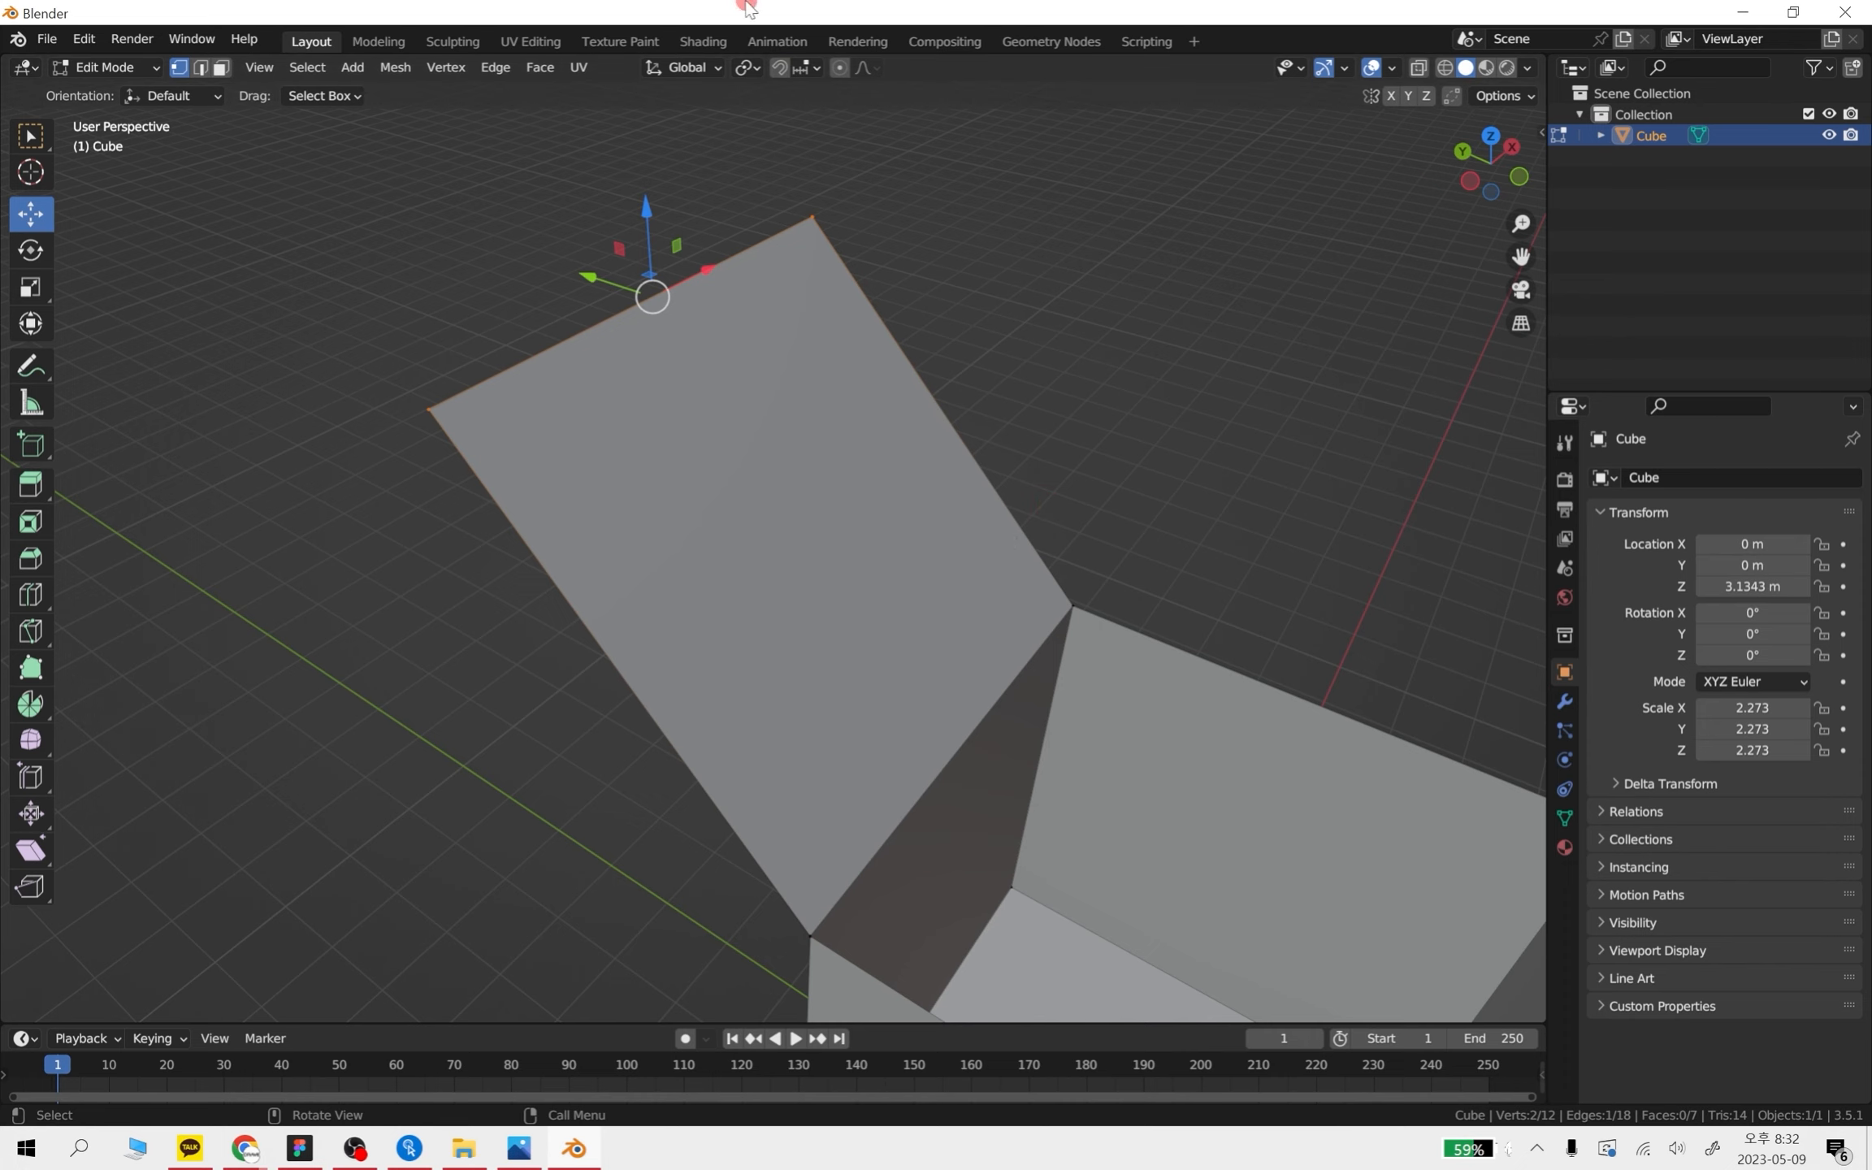
key("Delete")
left_click(293, 106)
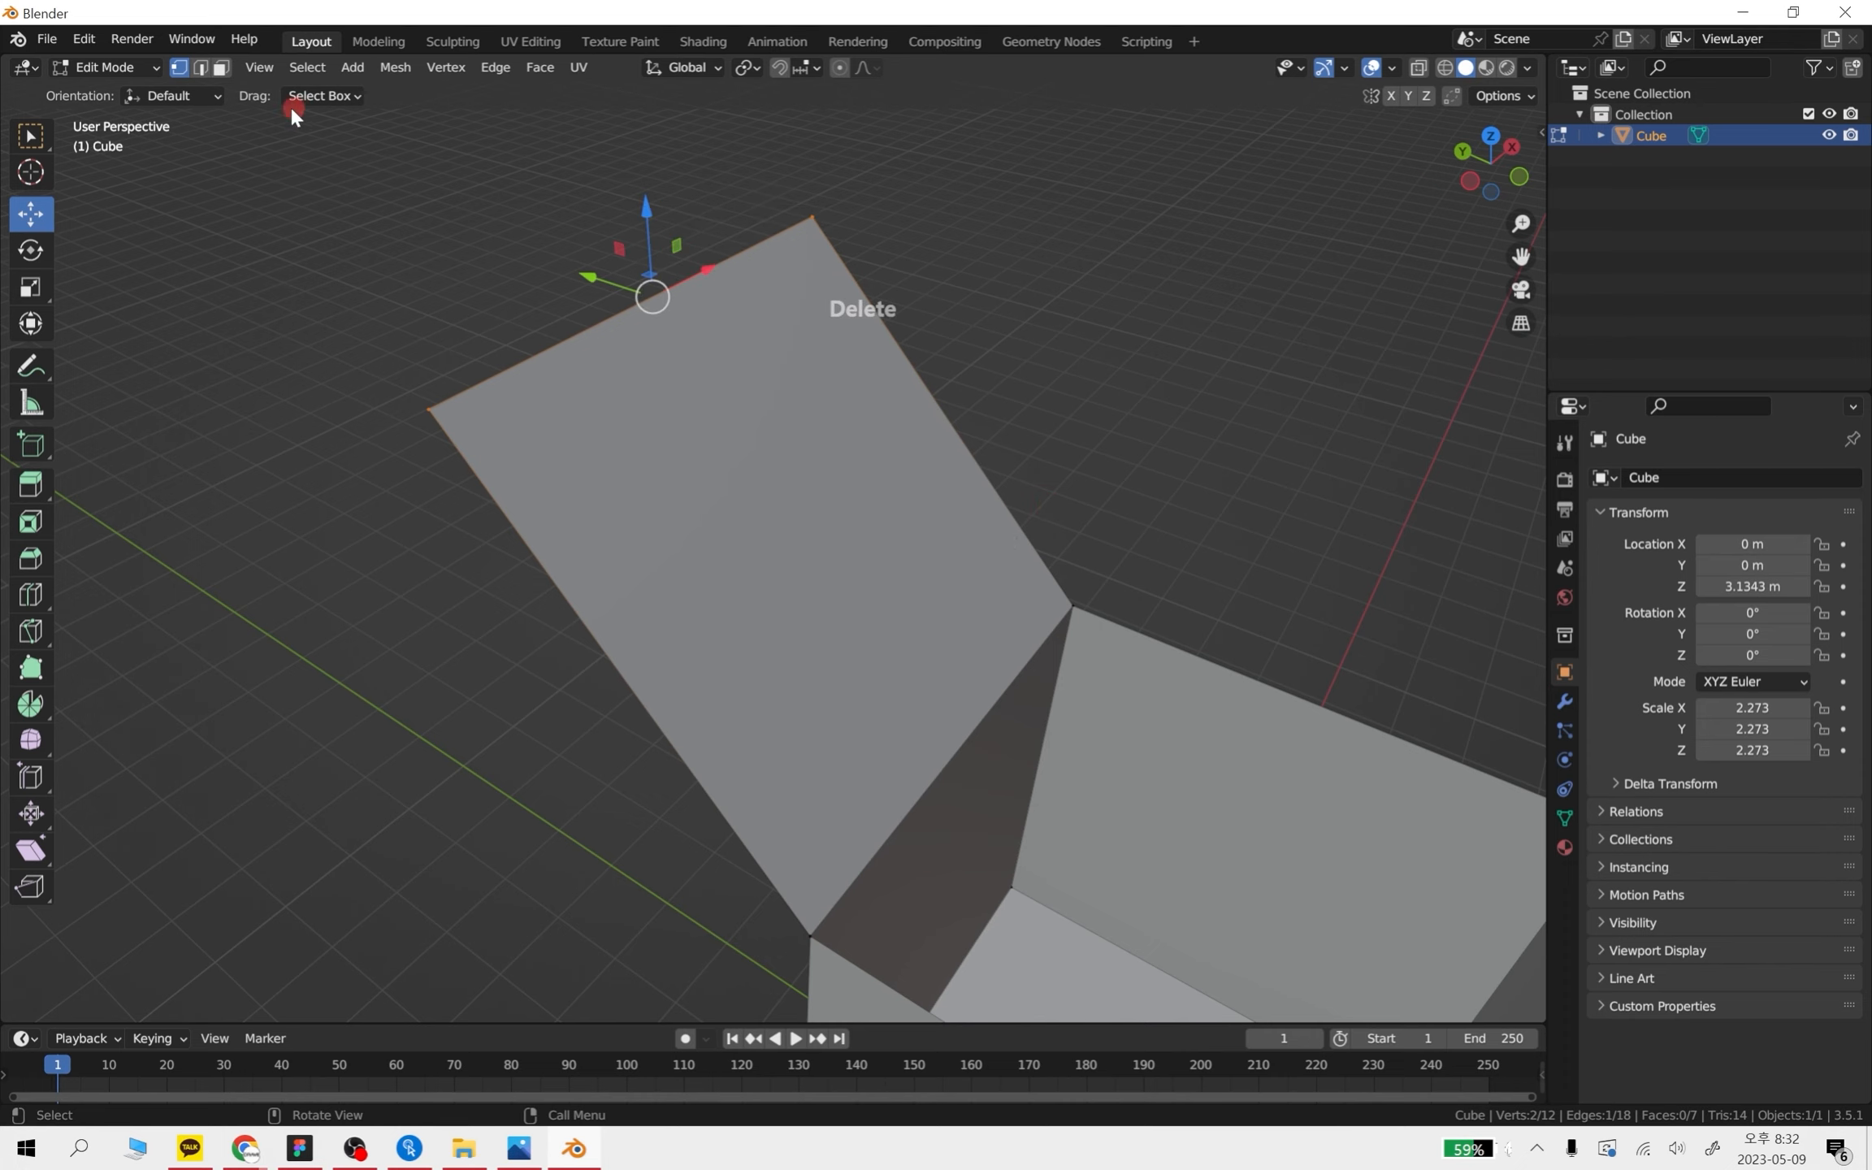
- In edge selection mode, select the three free edges of the +Y flap and delete them with the Edges option
left_click(197, 71)
middle_click_drag(1095, 464, 952, 355)
left_click(970, 230)
left_click_drag(1017, 305, 275, 167)
left_click(1133, 294)
left_click(790, 259)
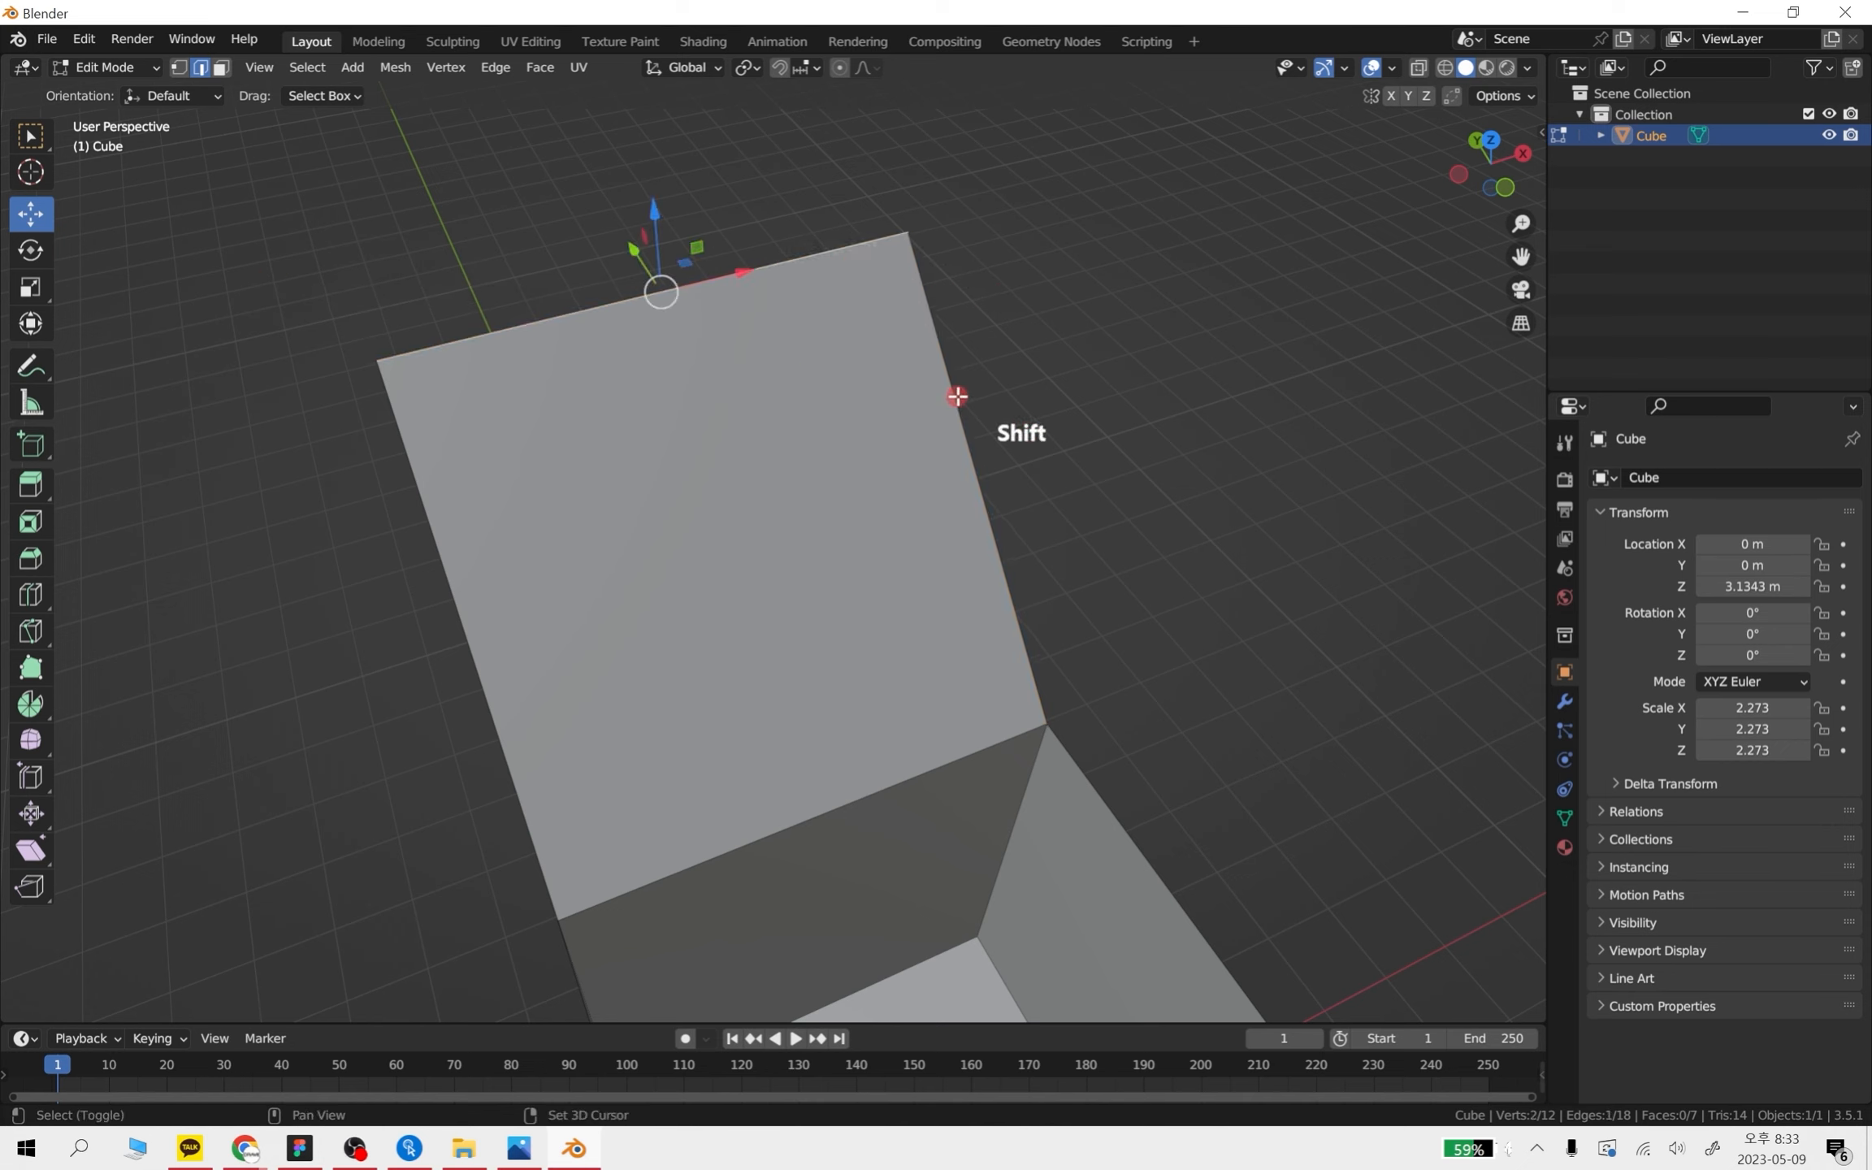
left_click(958, 396, "shift")
left_click(445, 564, "shift")
key("Delete")
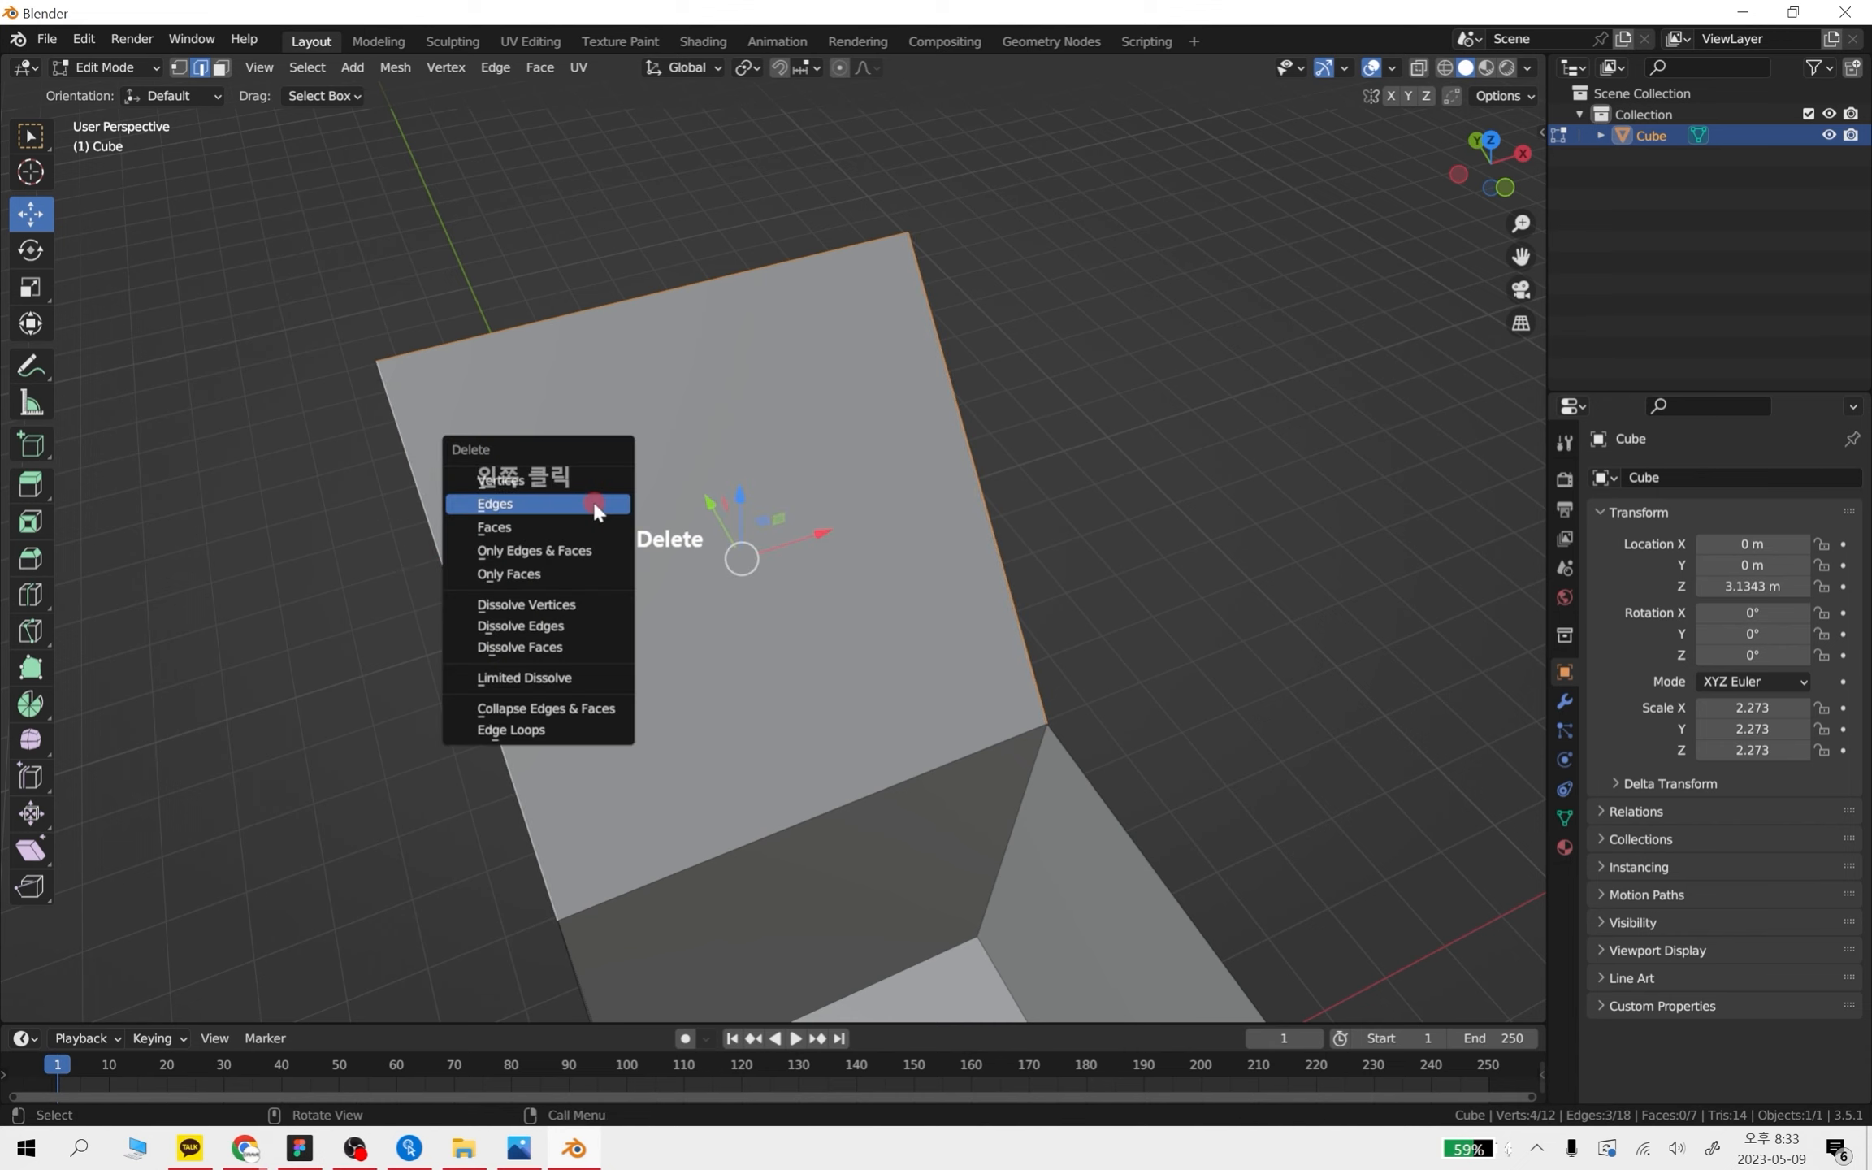
left_click(543, 502)
middle_click_drag(530, 514, 936, 552)
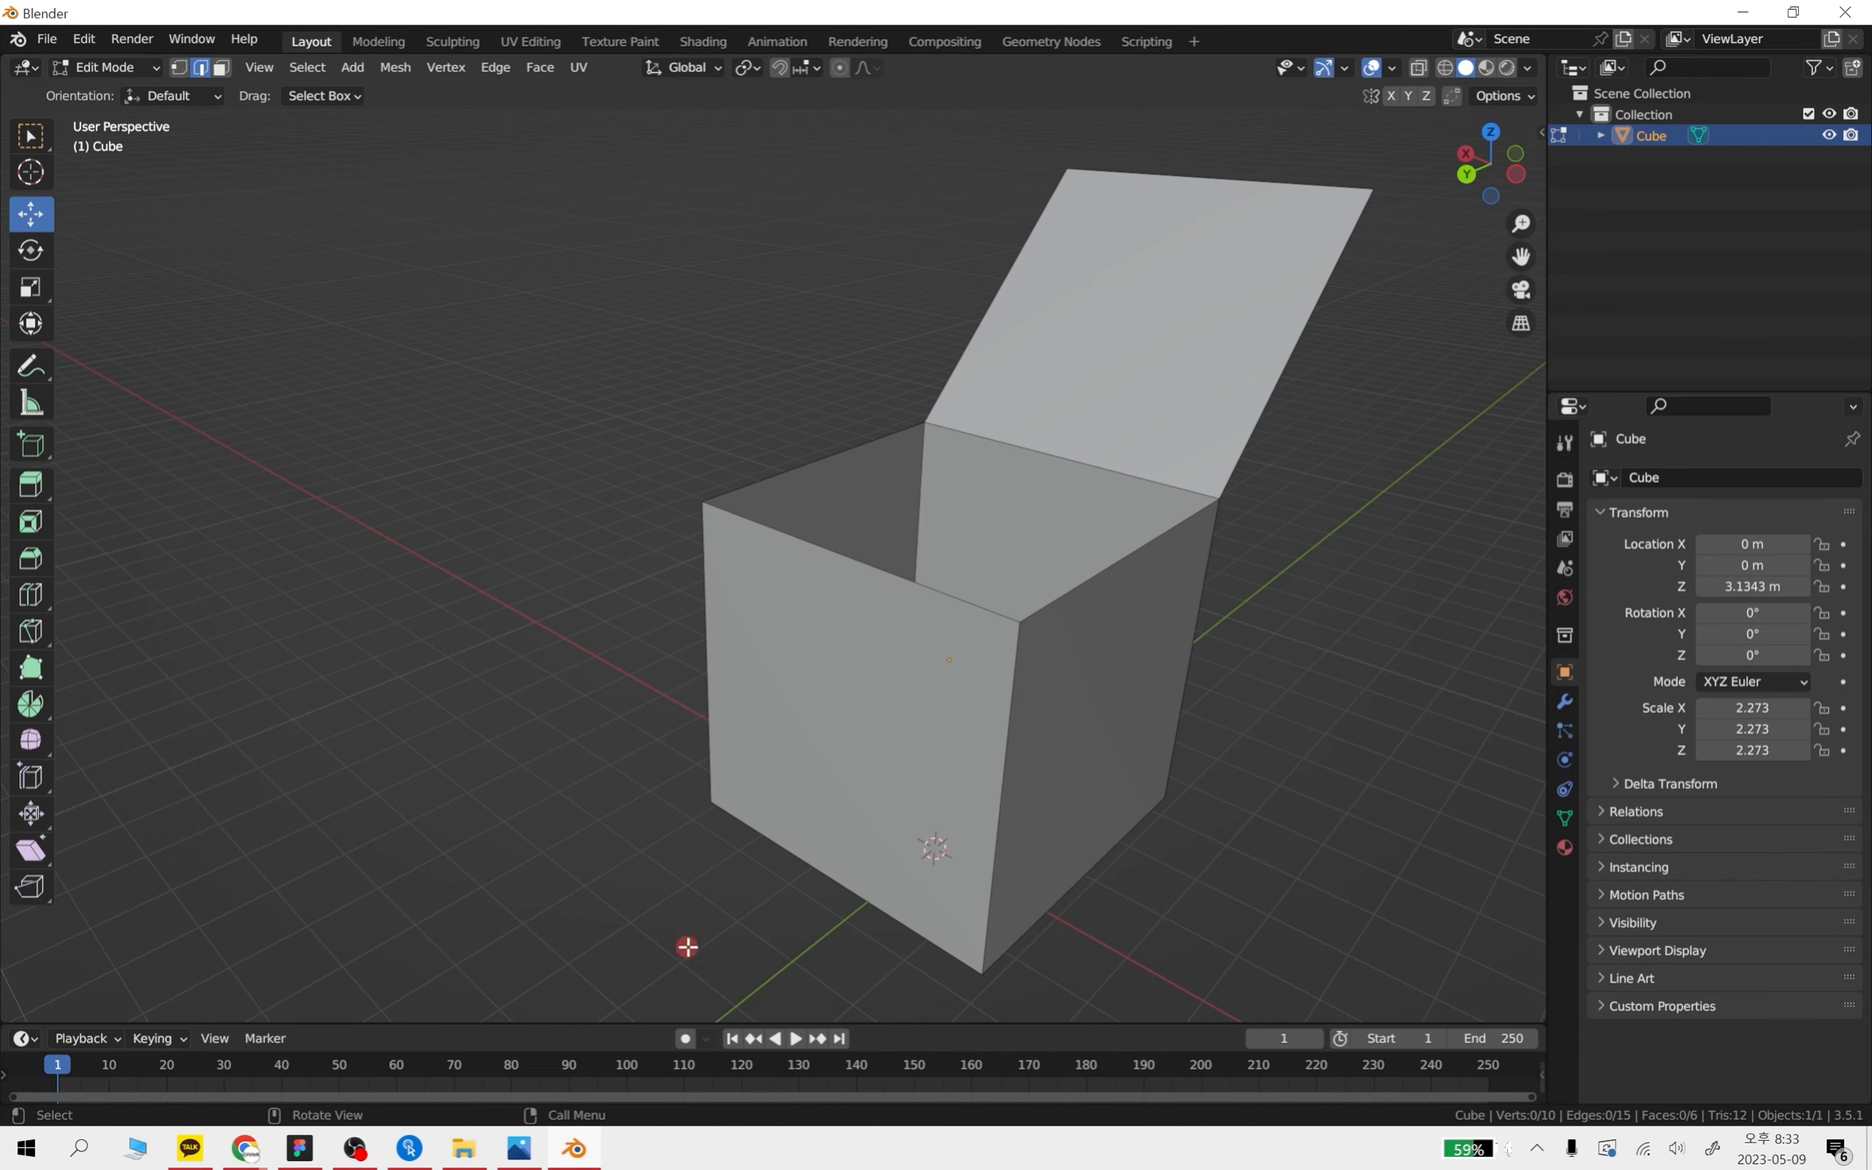
- In vertex selection mode, select the two outer vertices of the -Y flap, delete them with the Vertices option, and undo the deletion
middle_click_drag(1072, 970, 993, 614)
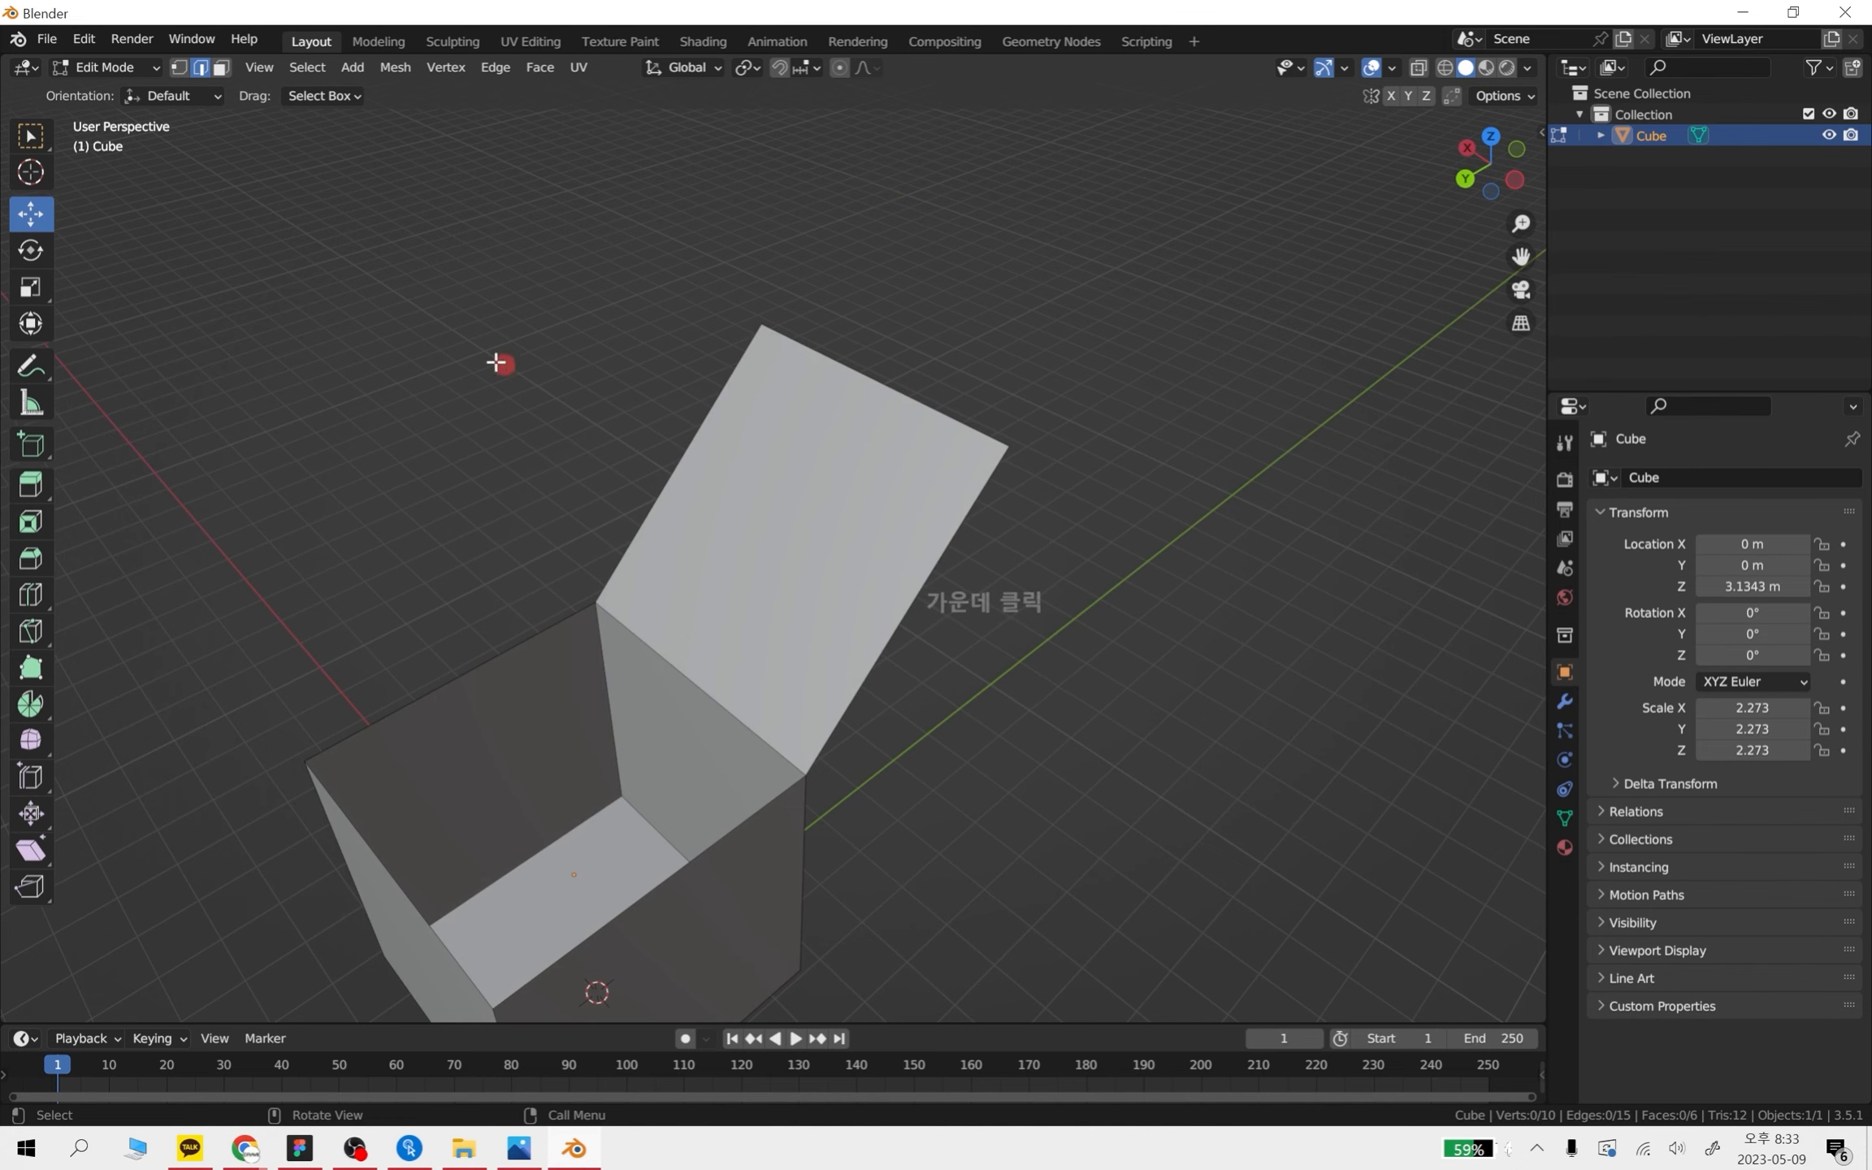
left_click(180, 66)
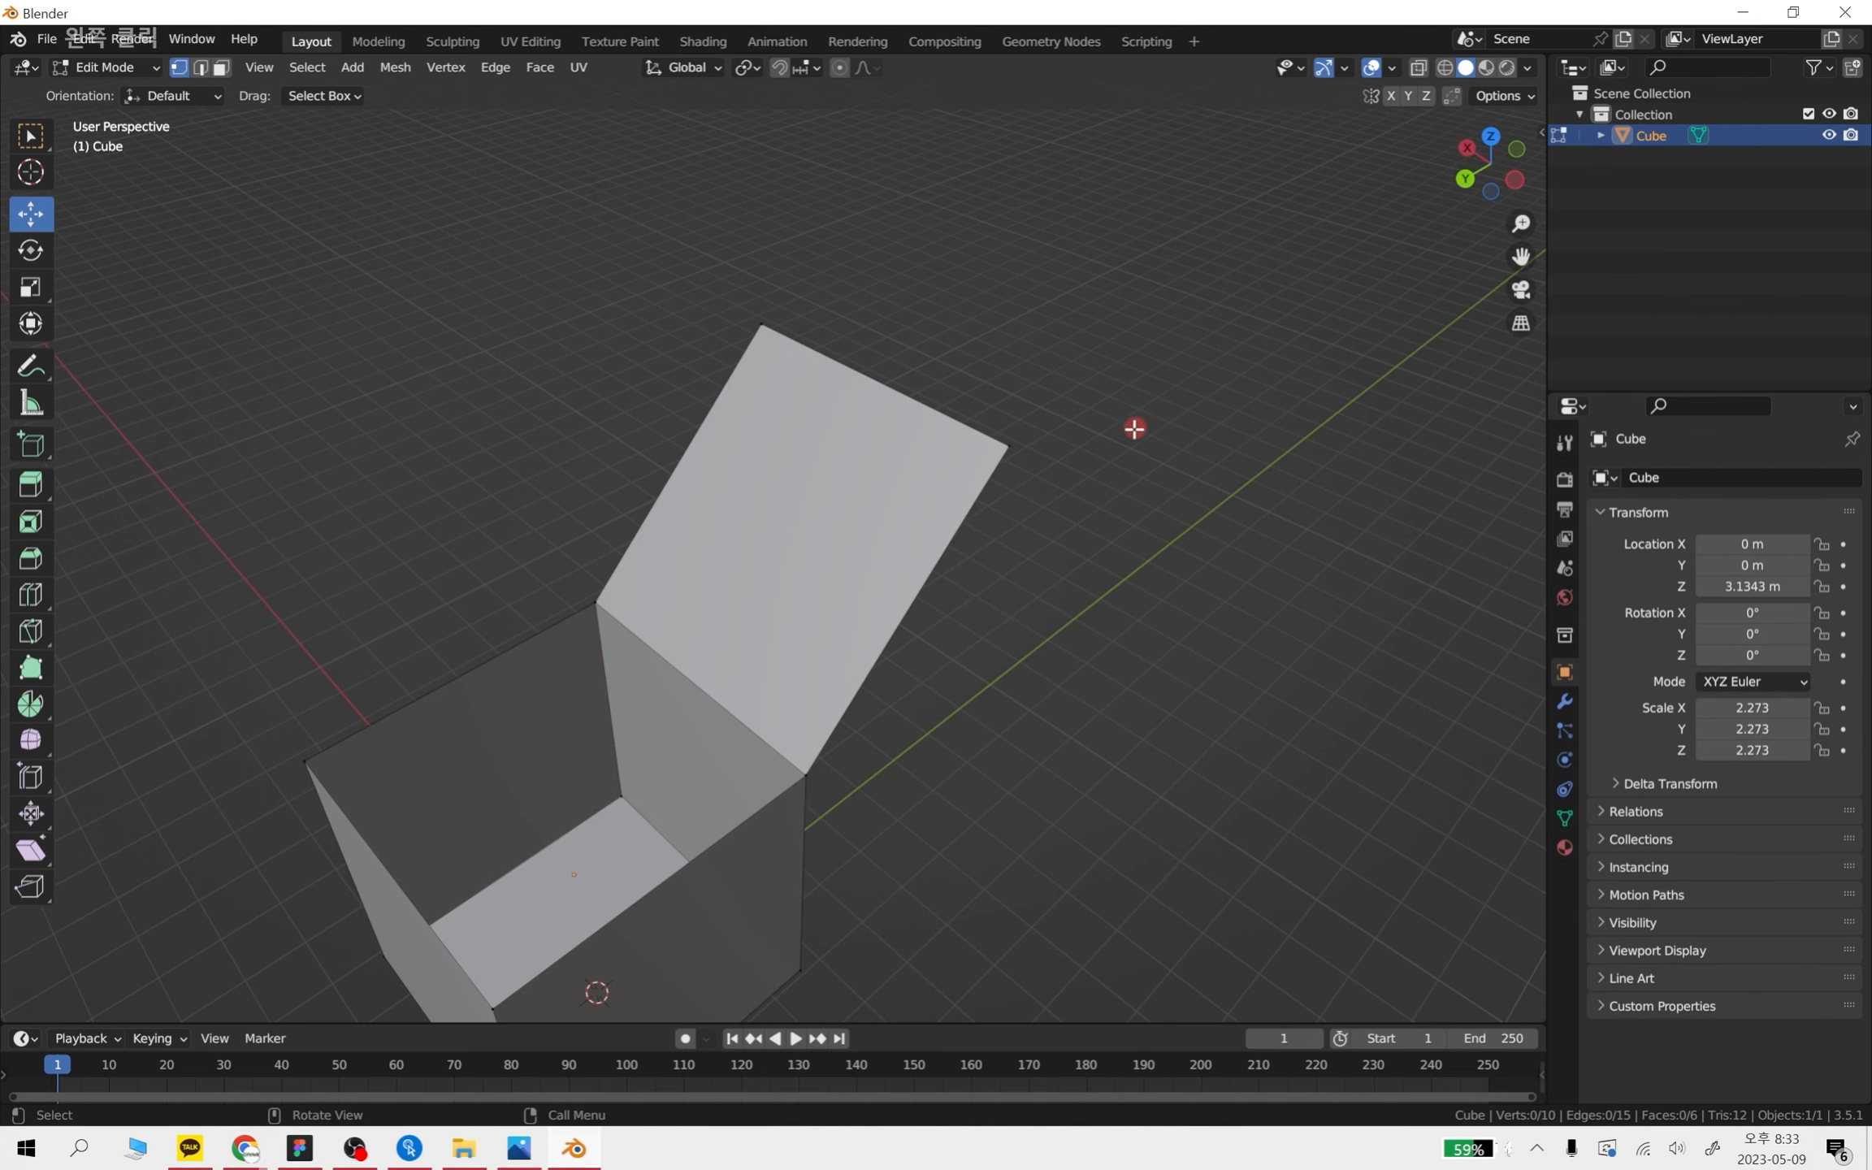
middle_click_drag(1131, 429, 988, 447)
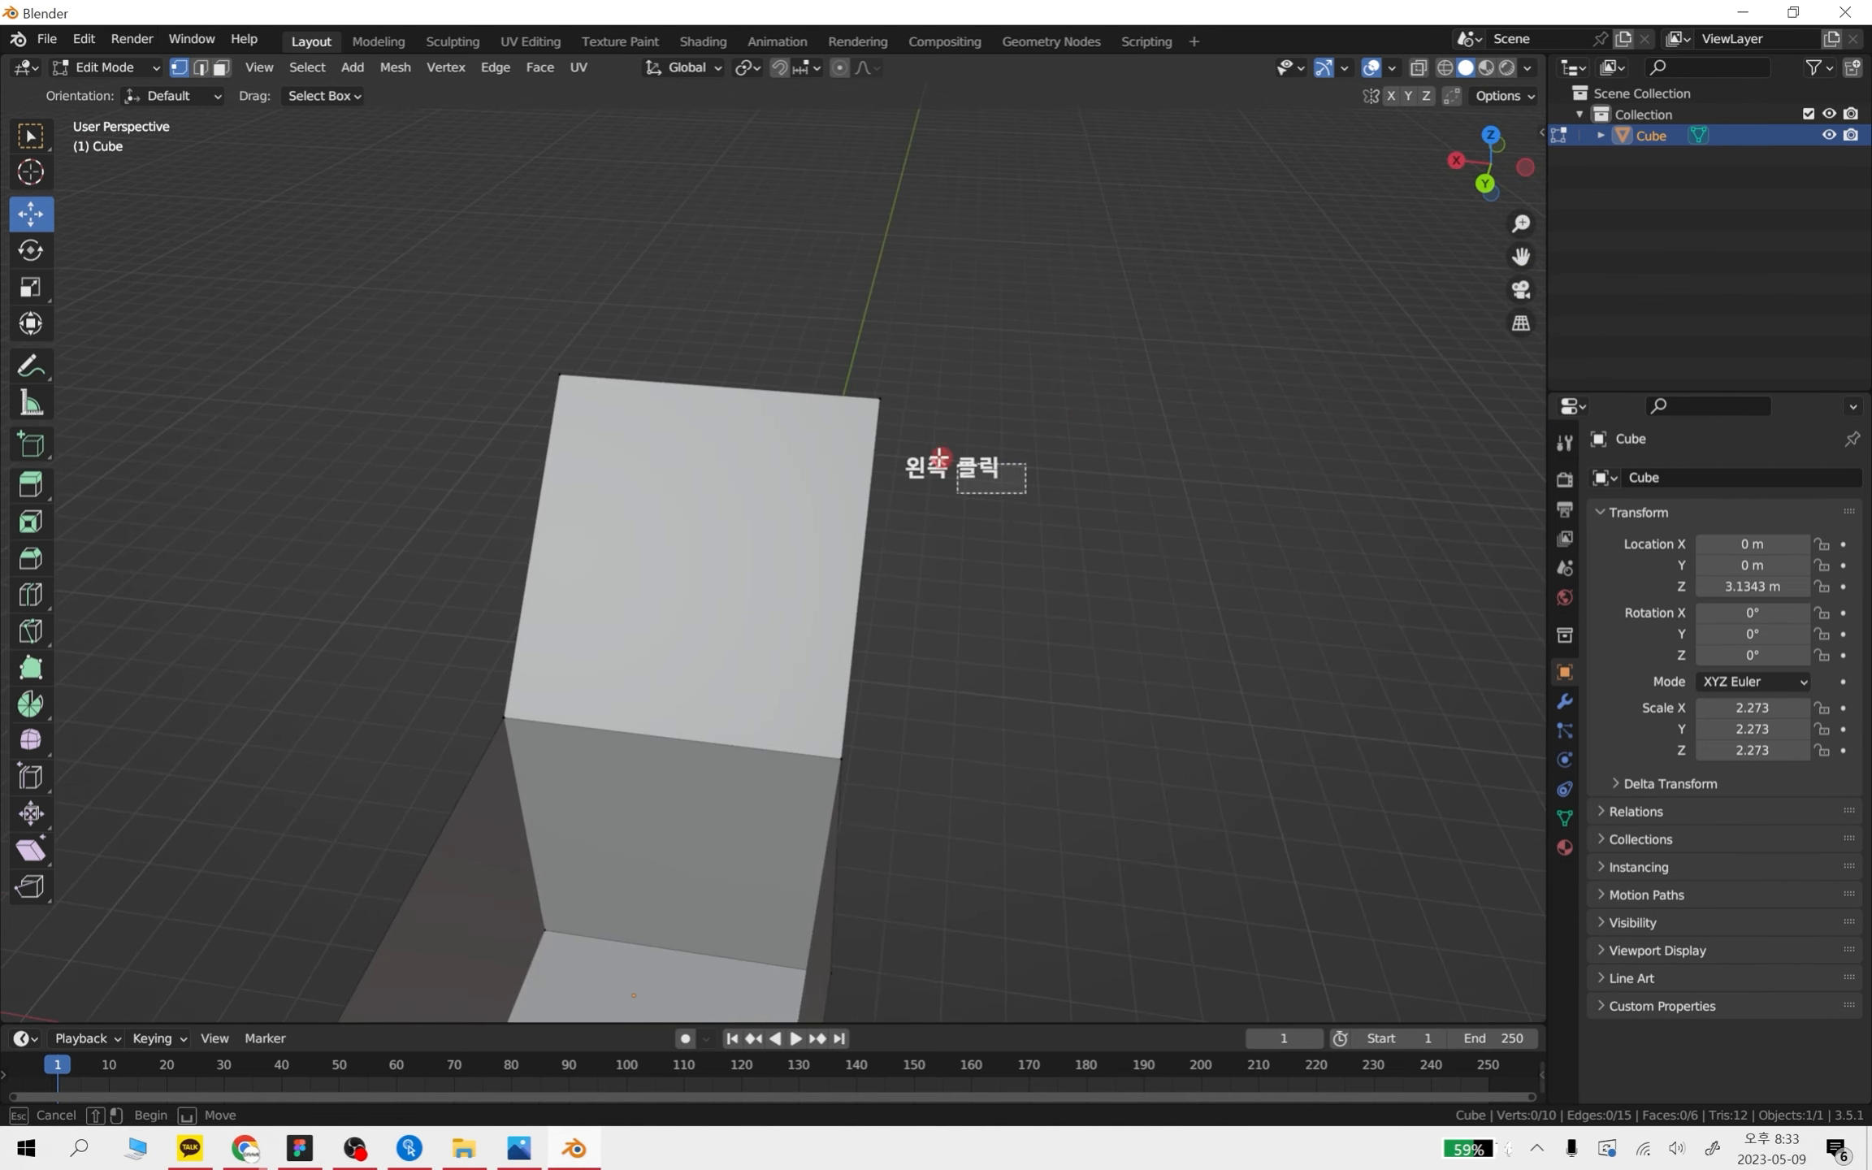
left_click_drag(1024, 493, 337, 262)
key("Delete")
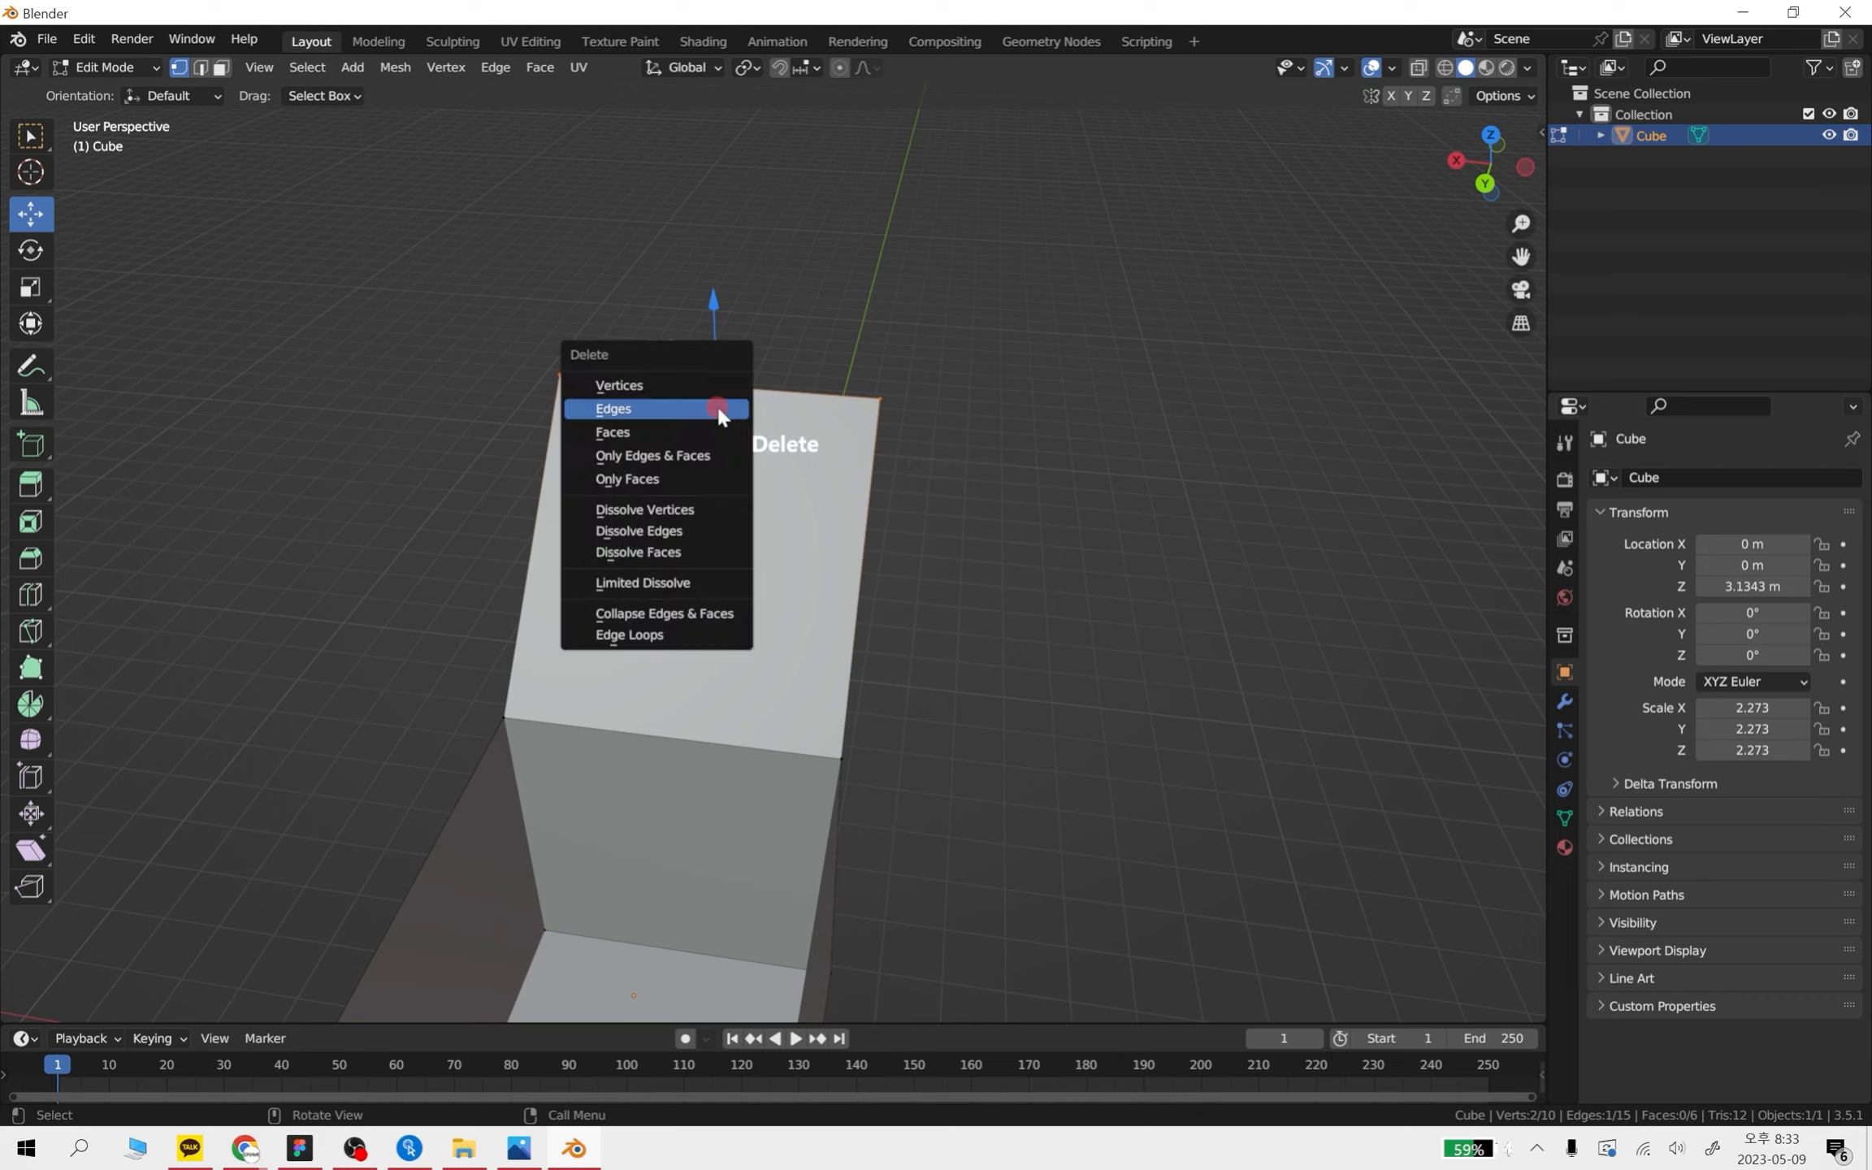
left_click(701, 385)
key("ctrl+z")
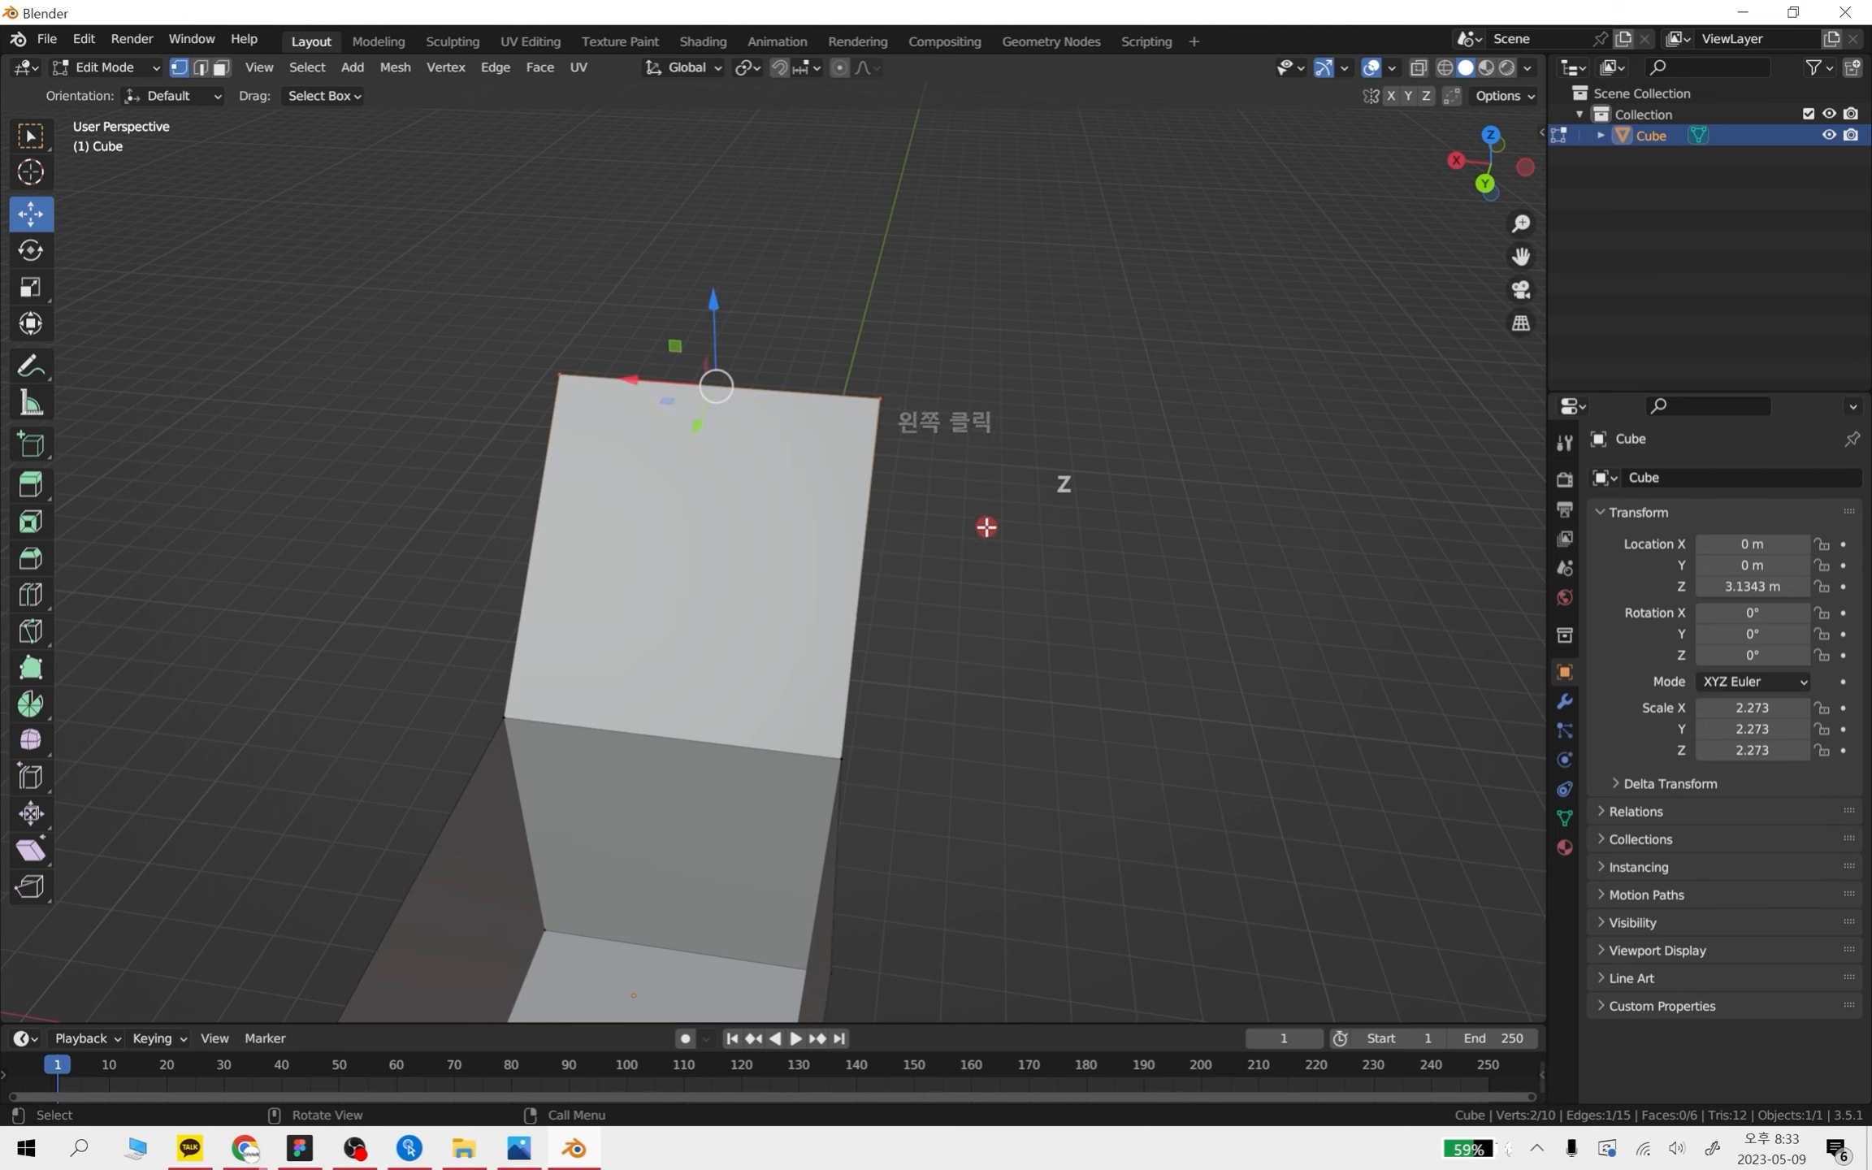
left_click(848, 758, "shift")
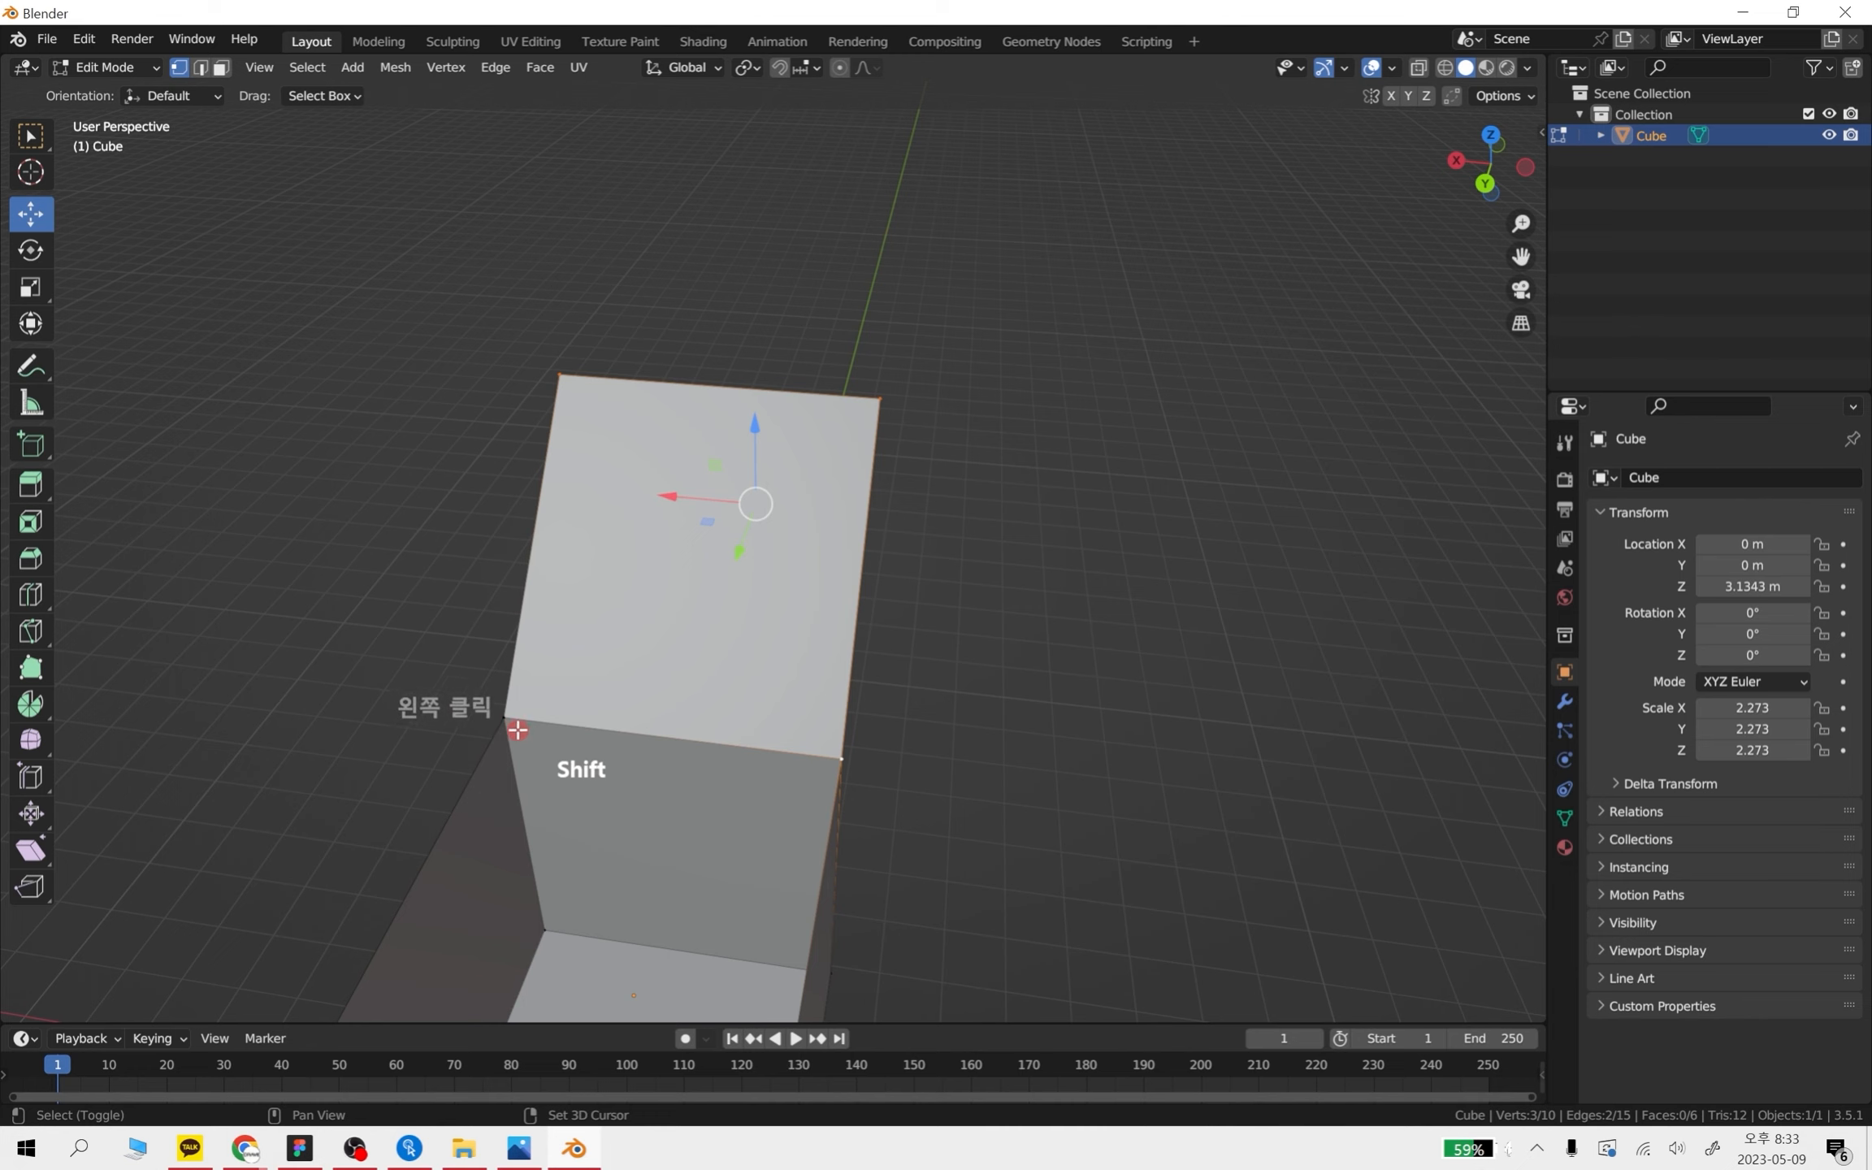
left_click(504, 717, "shift")
middle_click_drag(994, 670, 1020, 630)
left_click(894, 634)
- Select all four corner vertices of the -Y flap and delete it with the Faces option
middle_click_drag(893, 631, 953, 568, "shift")
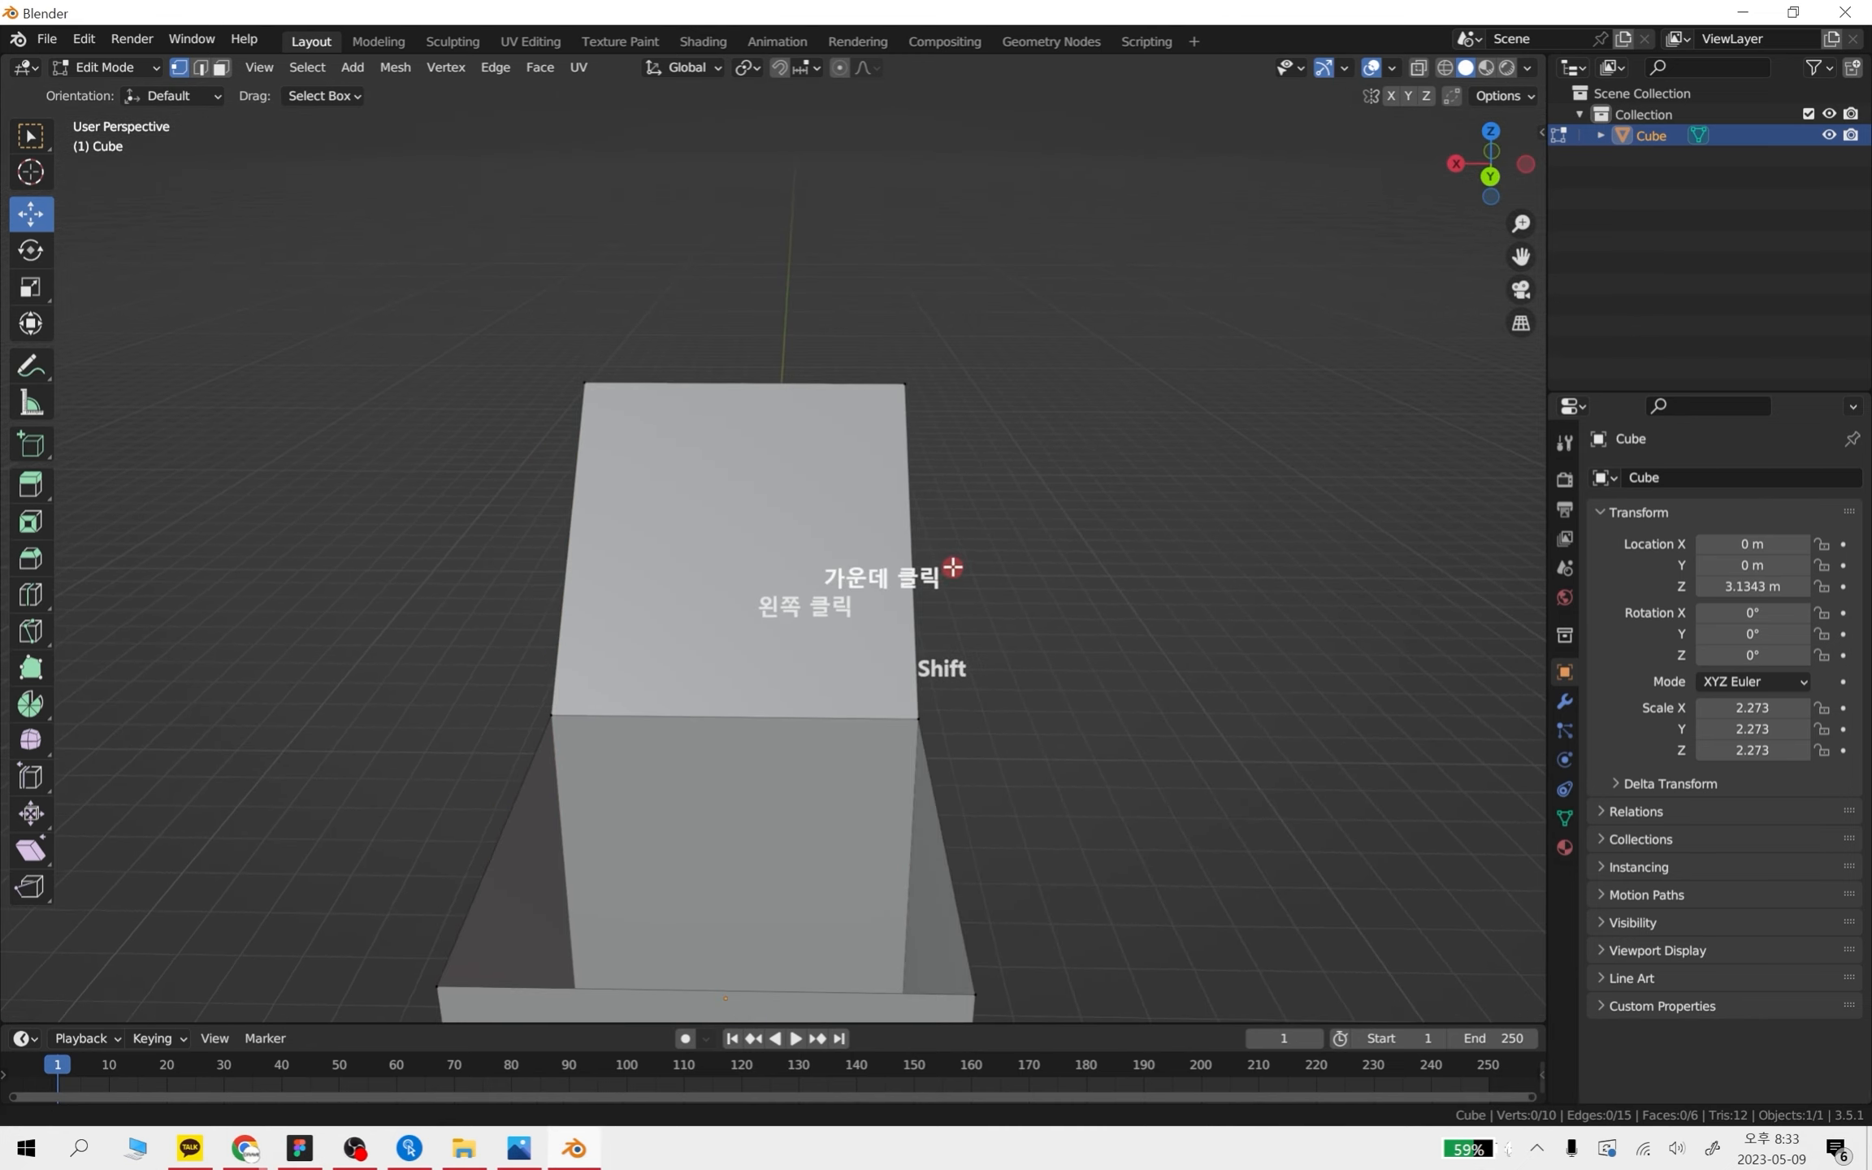
left_click_drag(943, 422, 838, 355)
left_click_drag(524, 333, 647, 452, "shift")
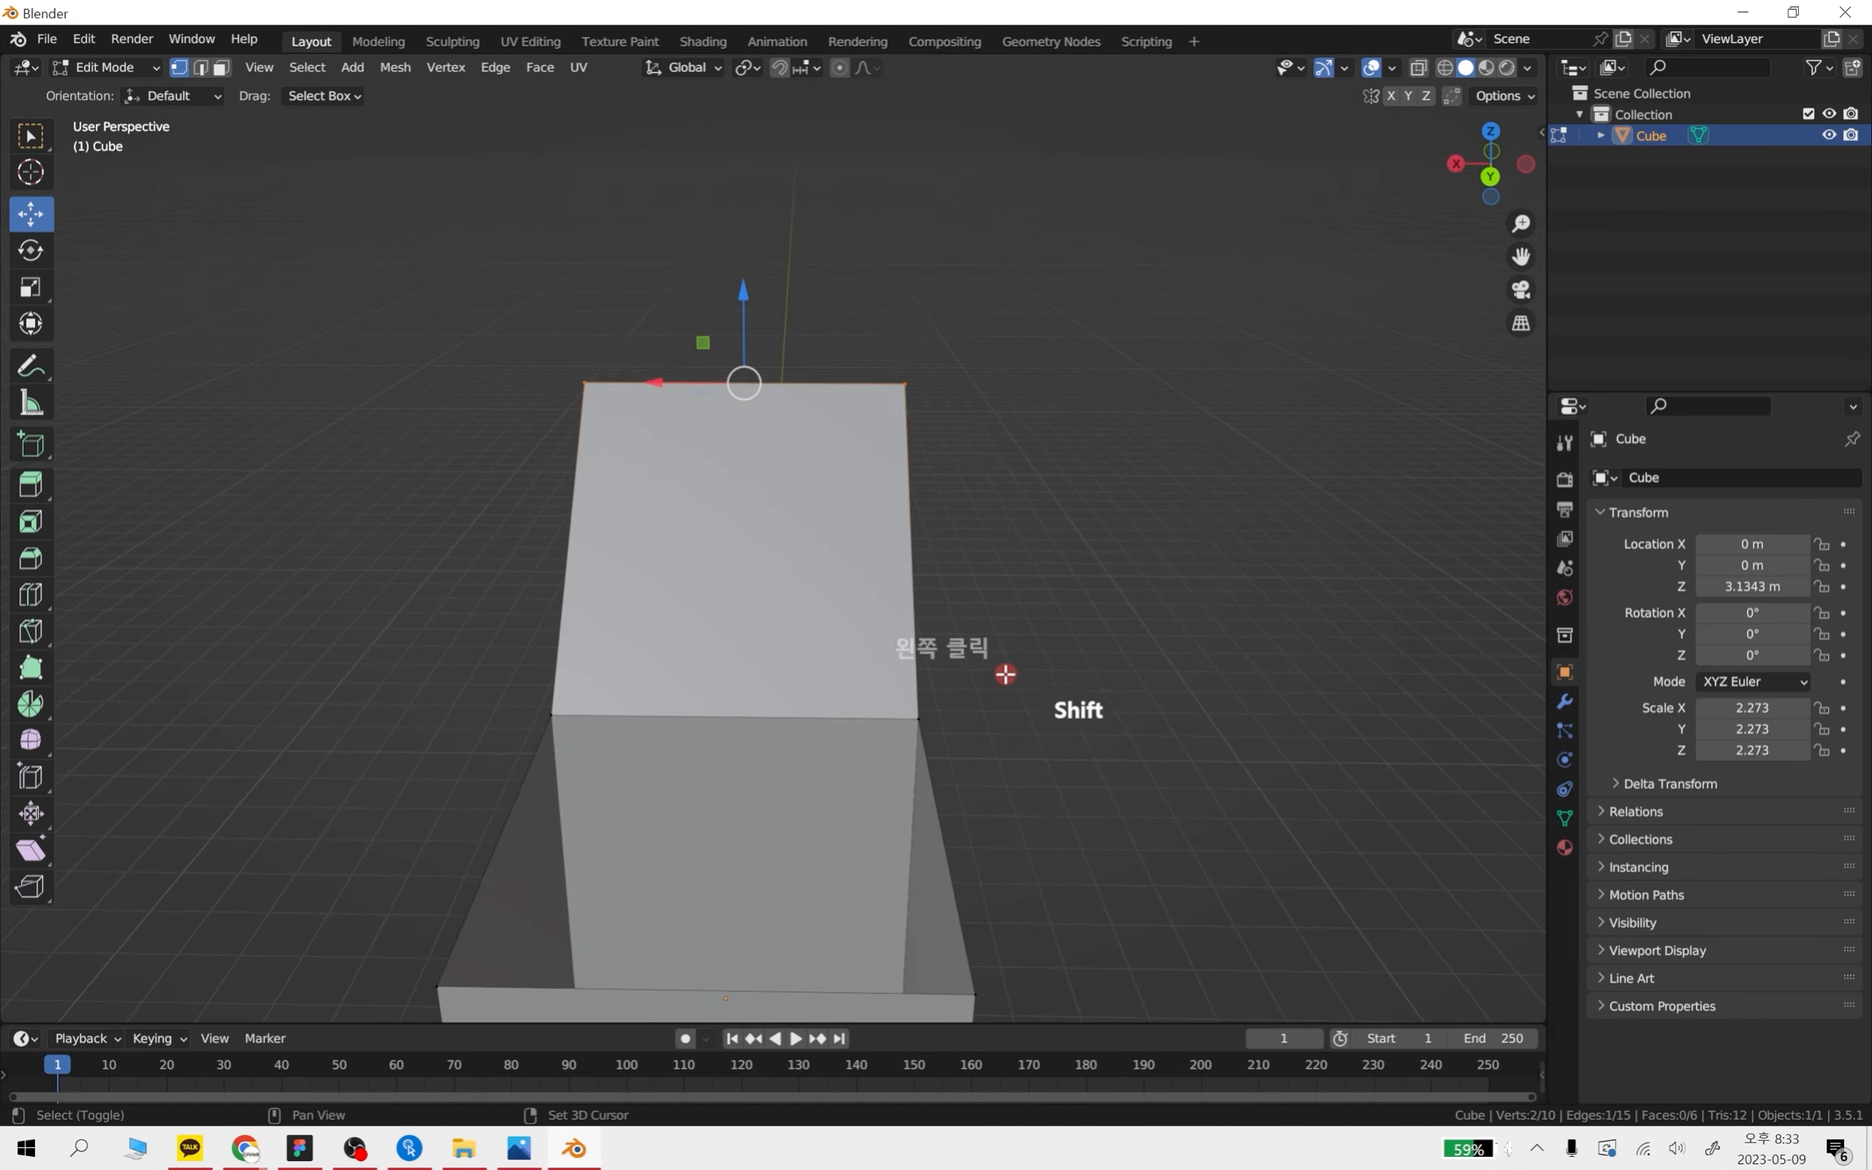
left_click_drag(972, 748, 889, 667, "shift")
left_click_drag(511, 677, 608, 749, "shift")
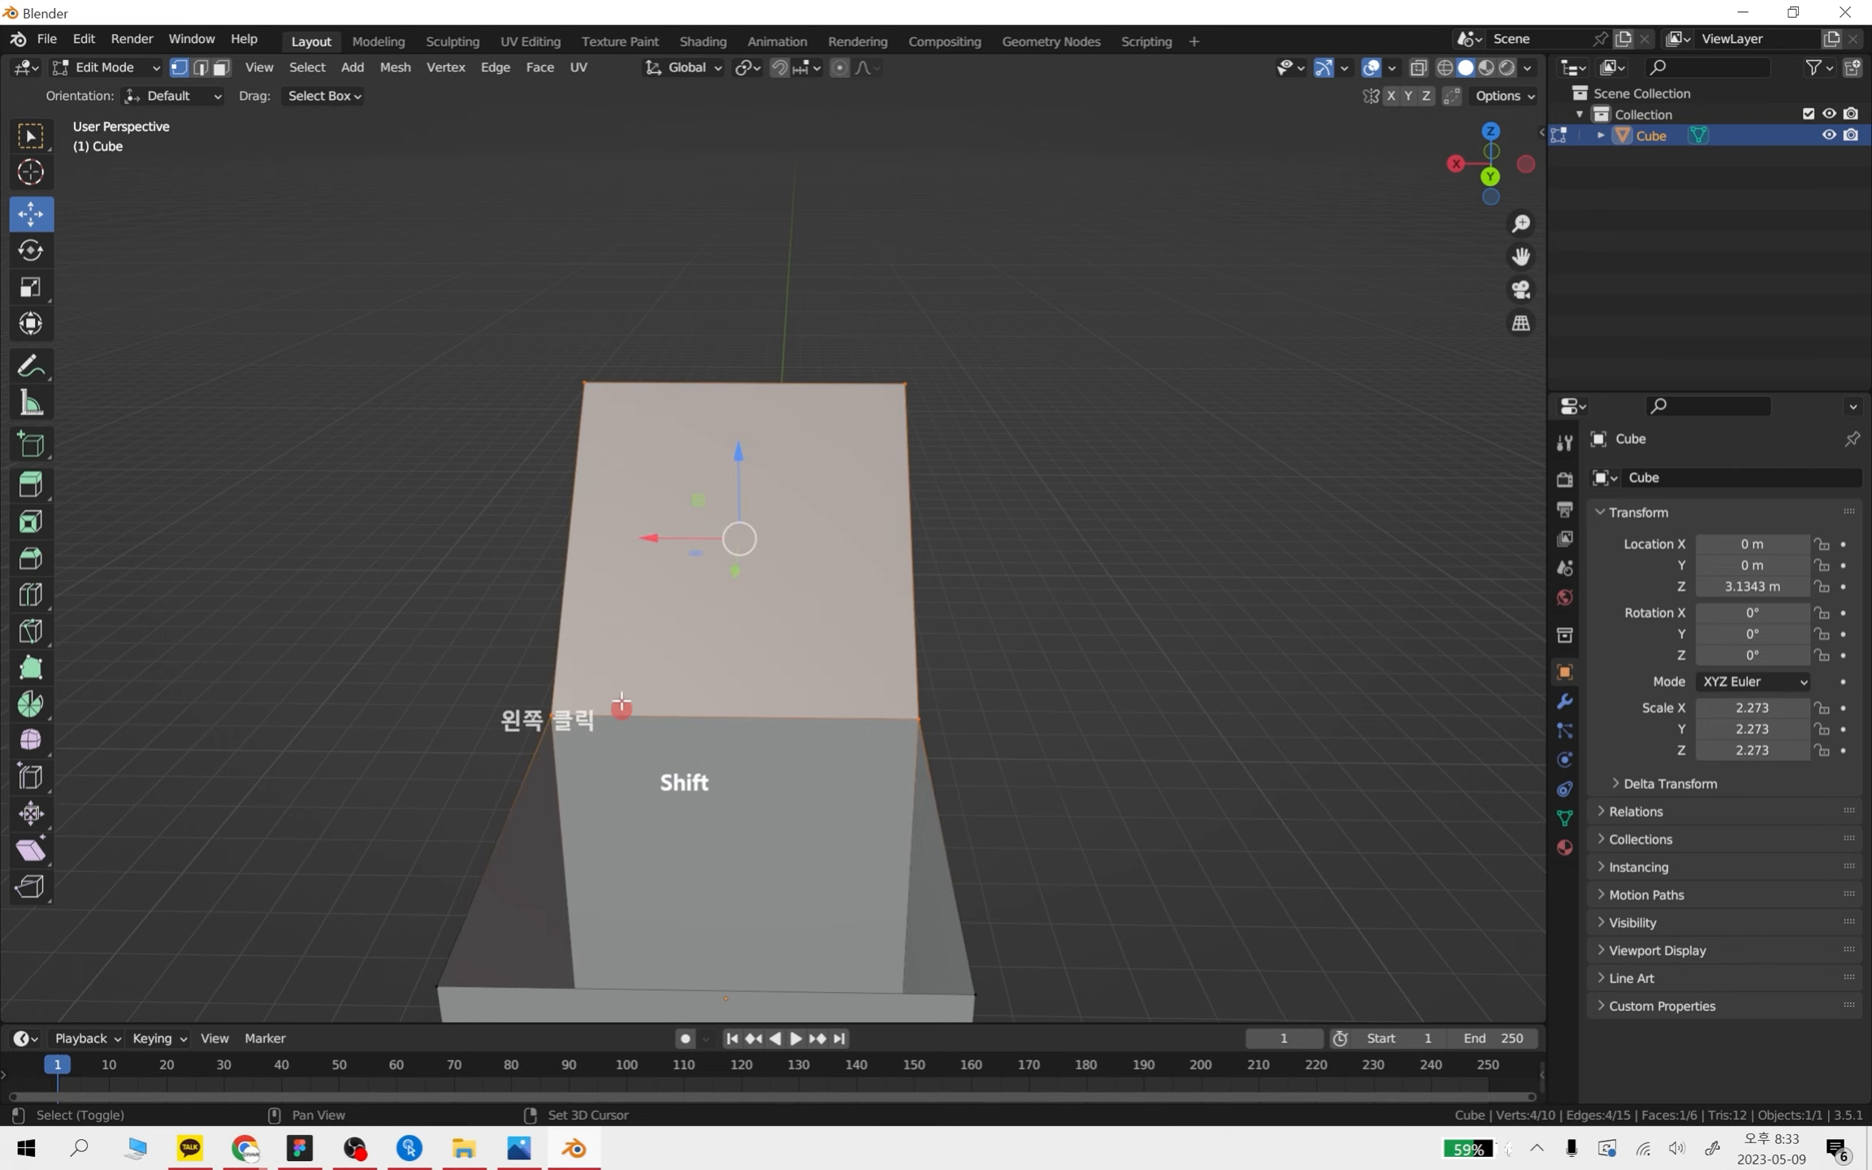
scroll(904, 556, "up", 1)
scroll(904, 557, "up", 1)
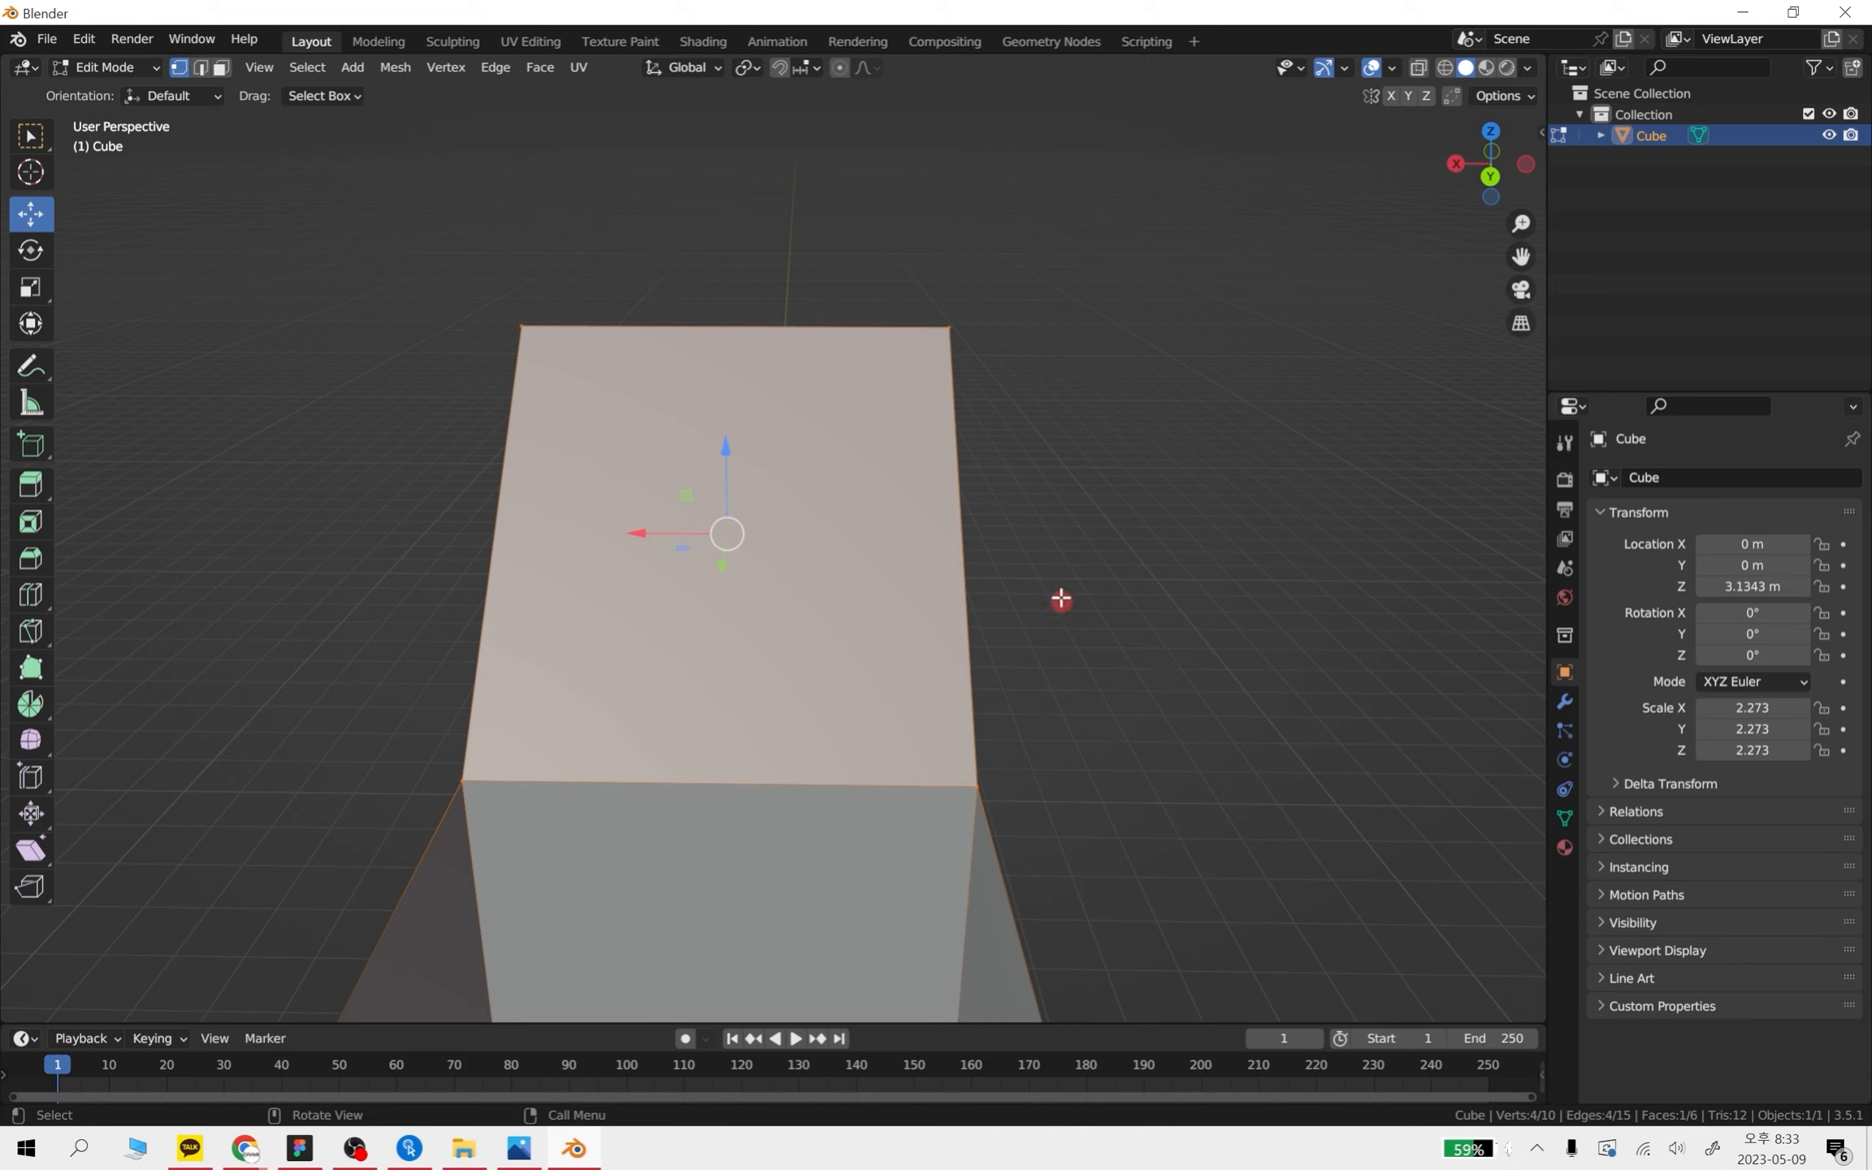
key("Delete")
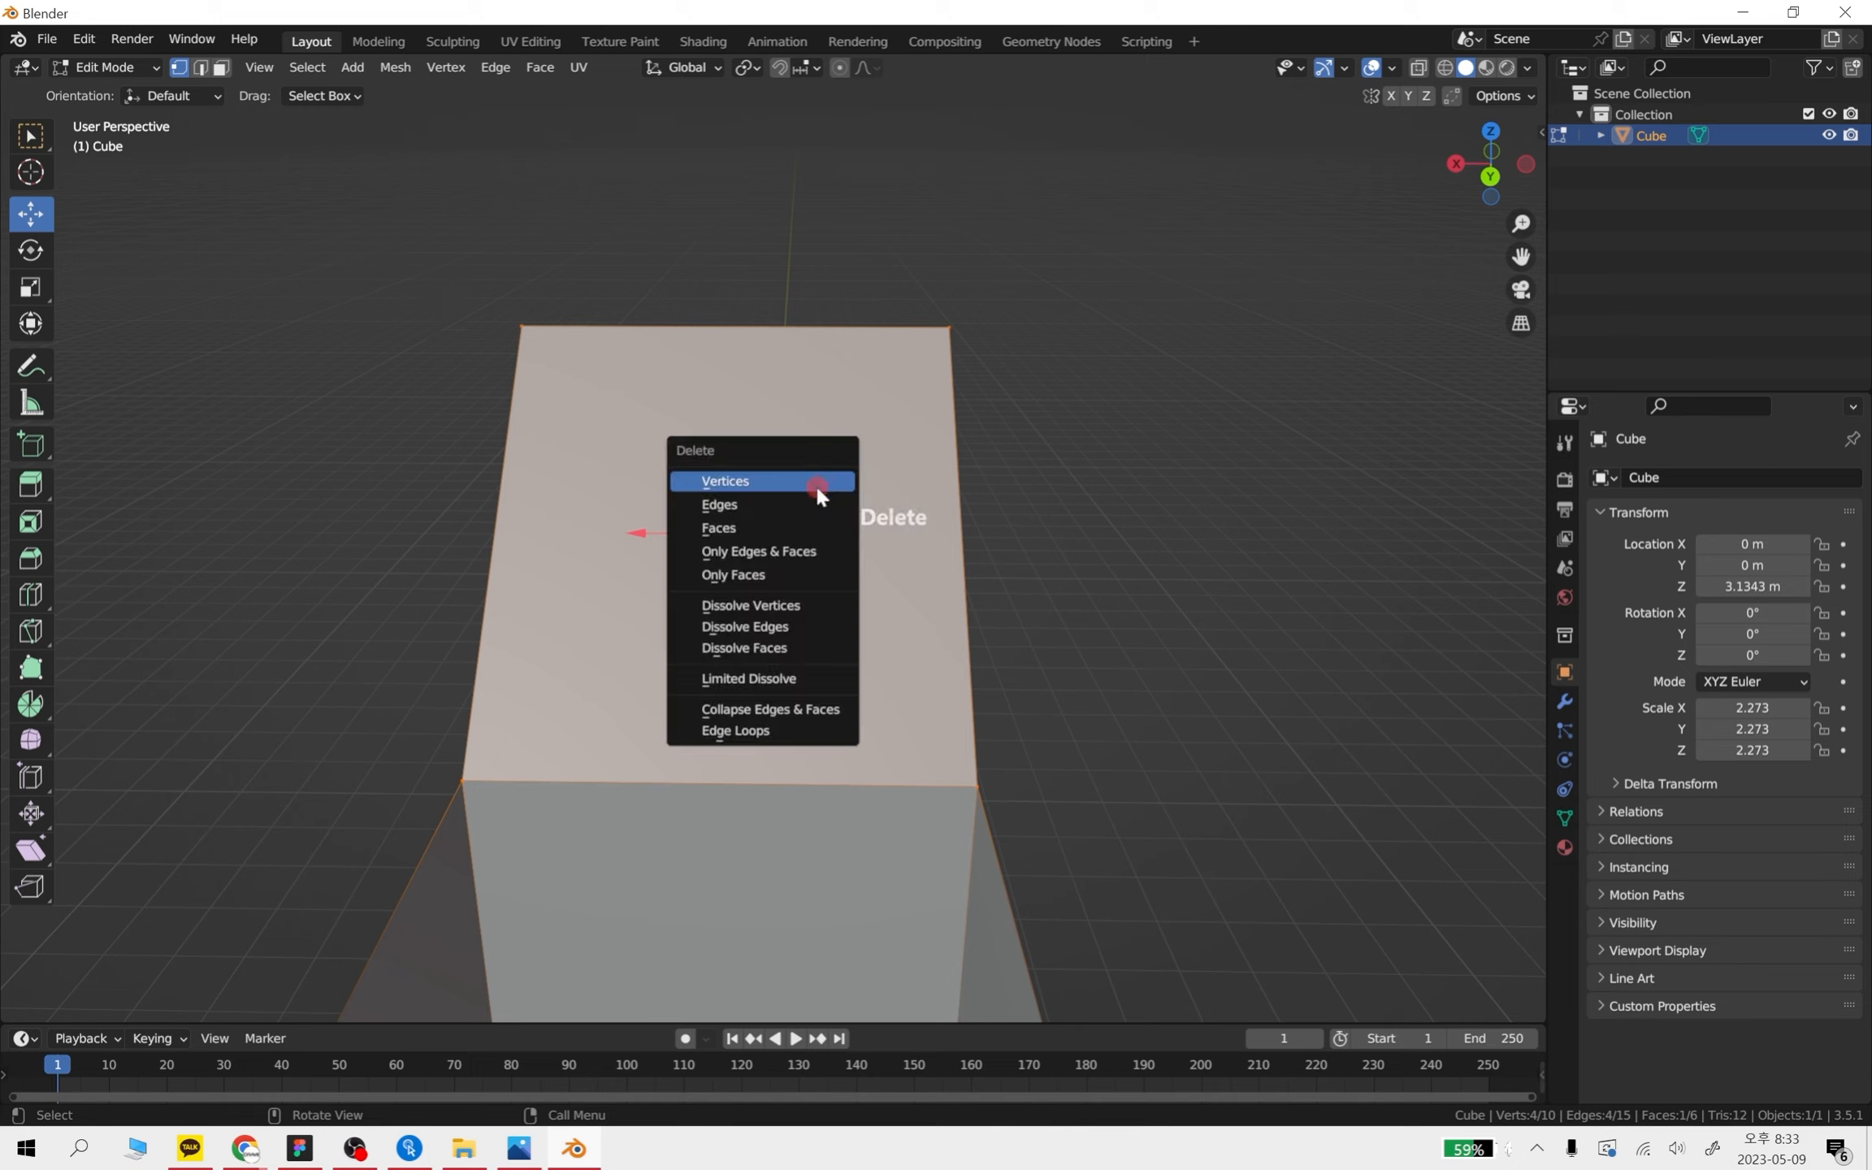
key("Delete")
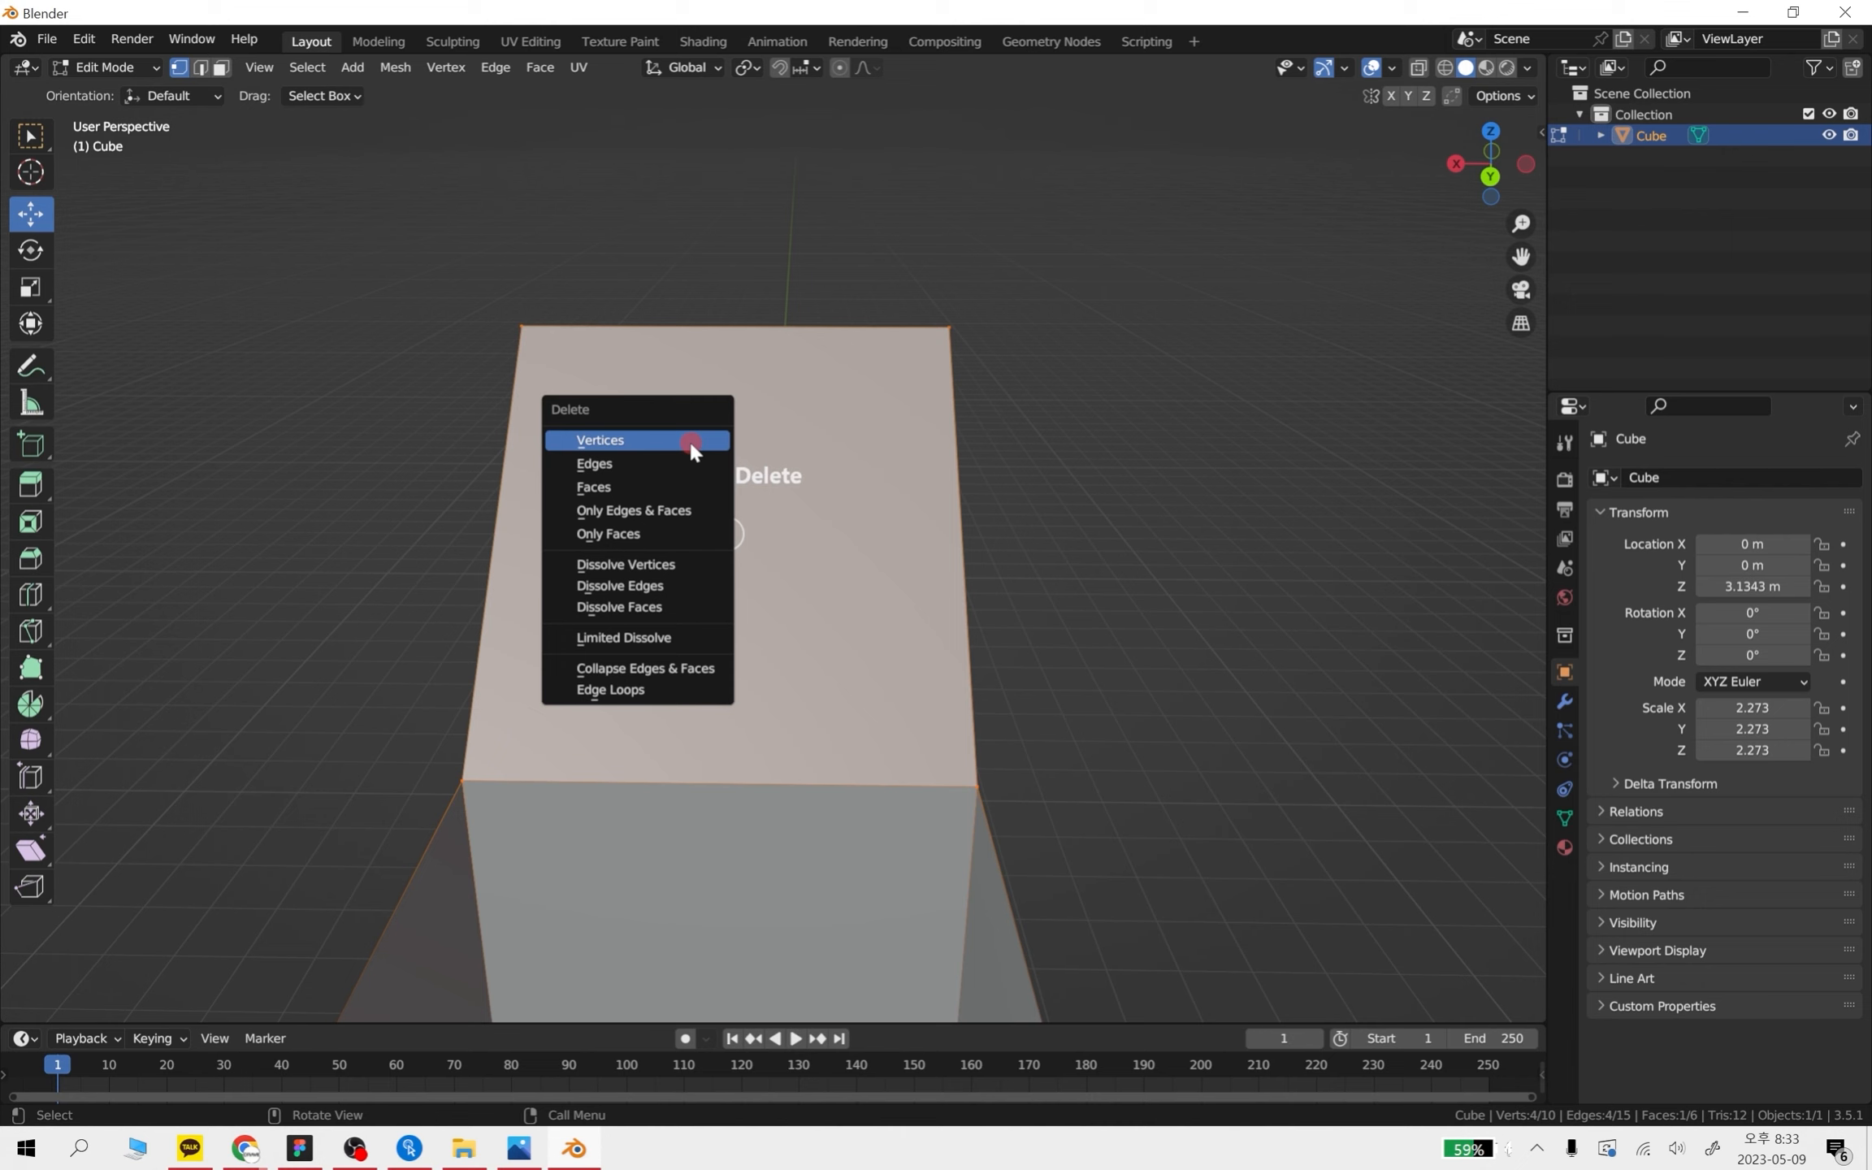
left_click(635, 484)
- Select the four rim vertices of the open box, fill the opening with a face, and clear the selection
middle_click_drag(1046, 599, 720, 512)
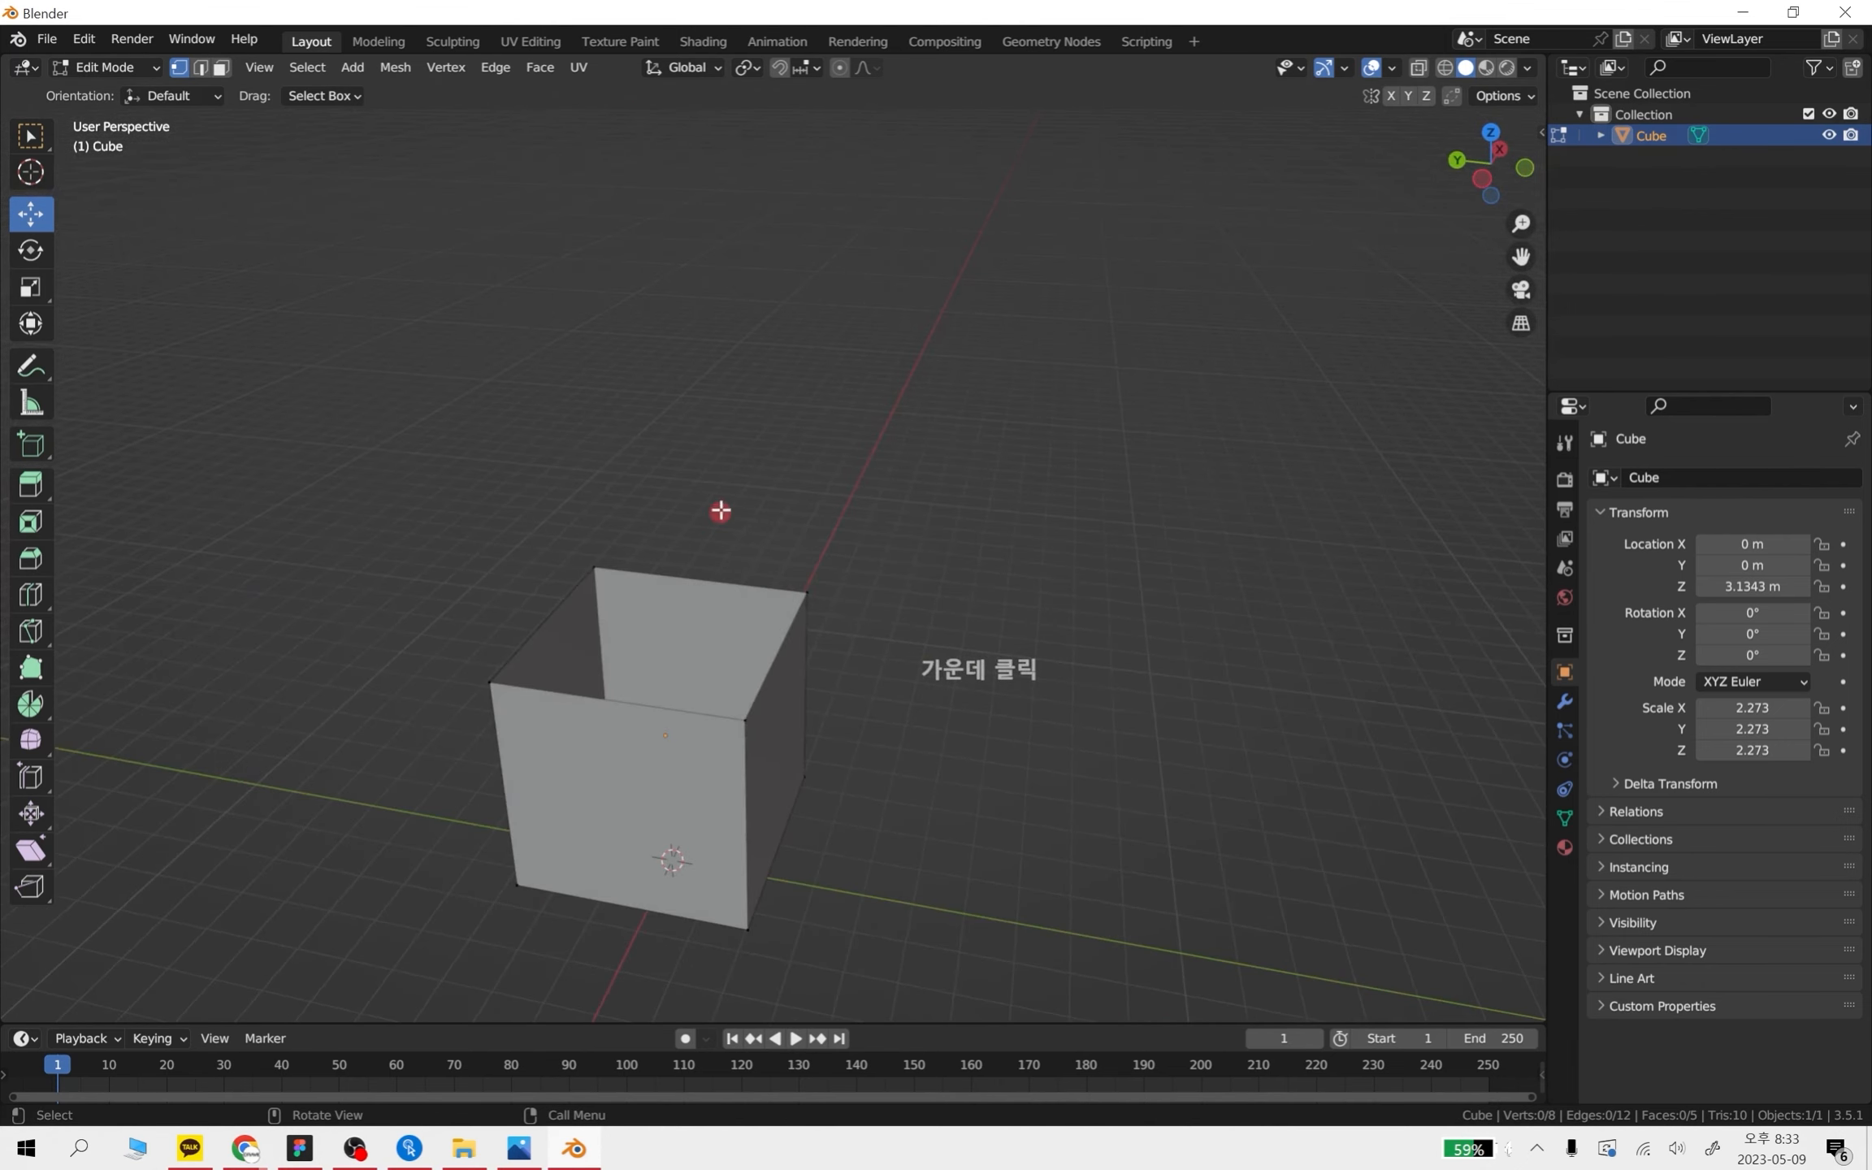
mouse_move(954, 687)
middle_mouse_down("shift")
mouse_move(973, 735)
mouse_move(1003, 656)
mouse_move(1049, 802)
mouse_move(1151, 764)
mouse_move(1020, 802)
mouse_move(1049, 781)
mouse_move(1024, 849)
mouse_move(929, 635)
mouse_move(878, 648)
mouse_move(978, 669)
middle_mouse_up("shift")
left_click(969, 658, "shift")
left_click(767, 318, "shift")
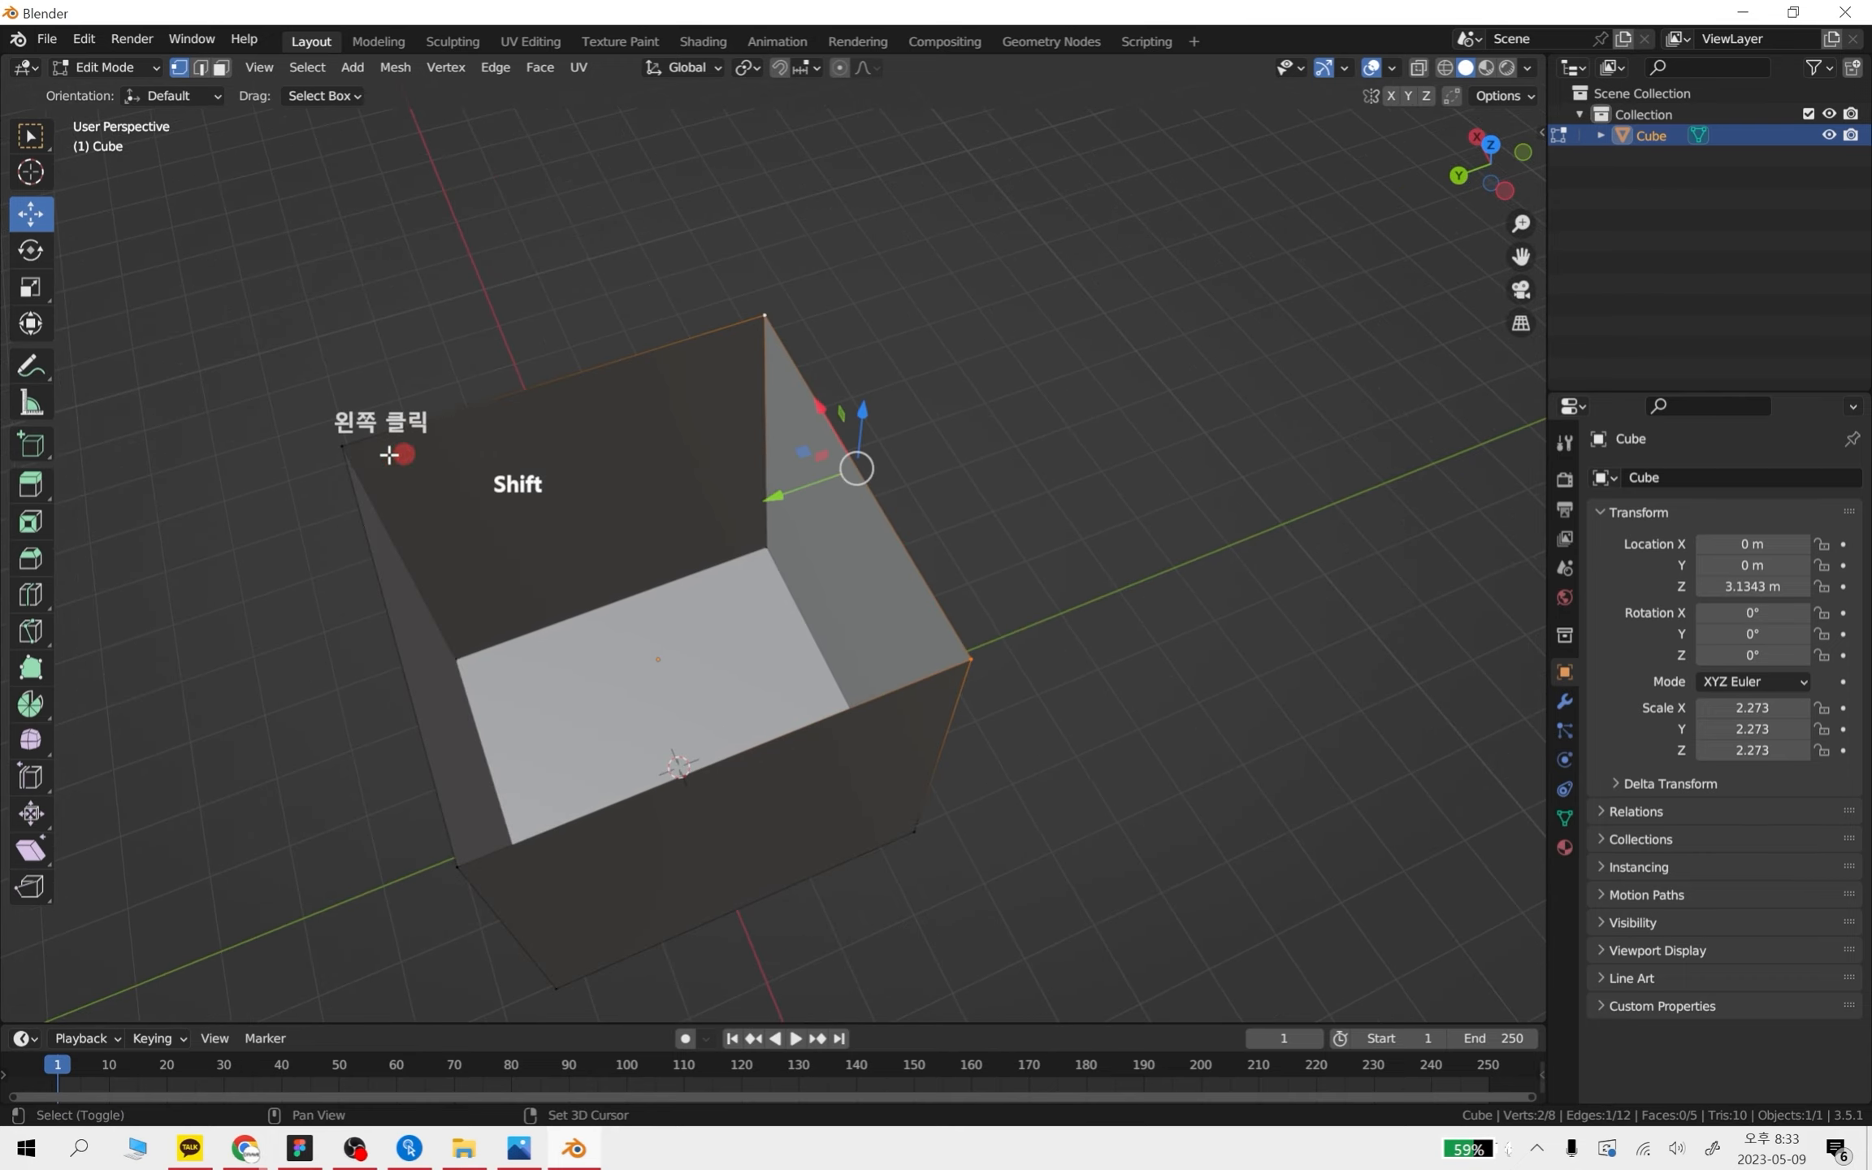
left_click(342, 445, "shift")
left_click(453, 860, "shift")
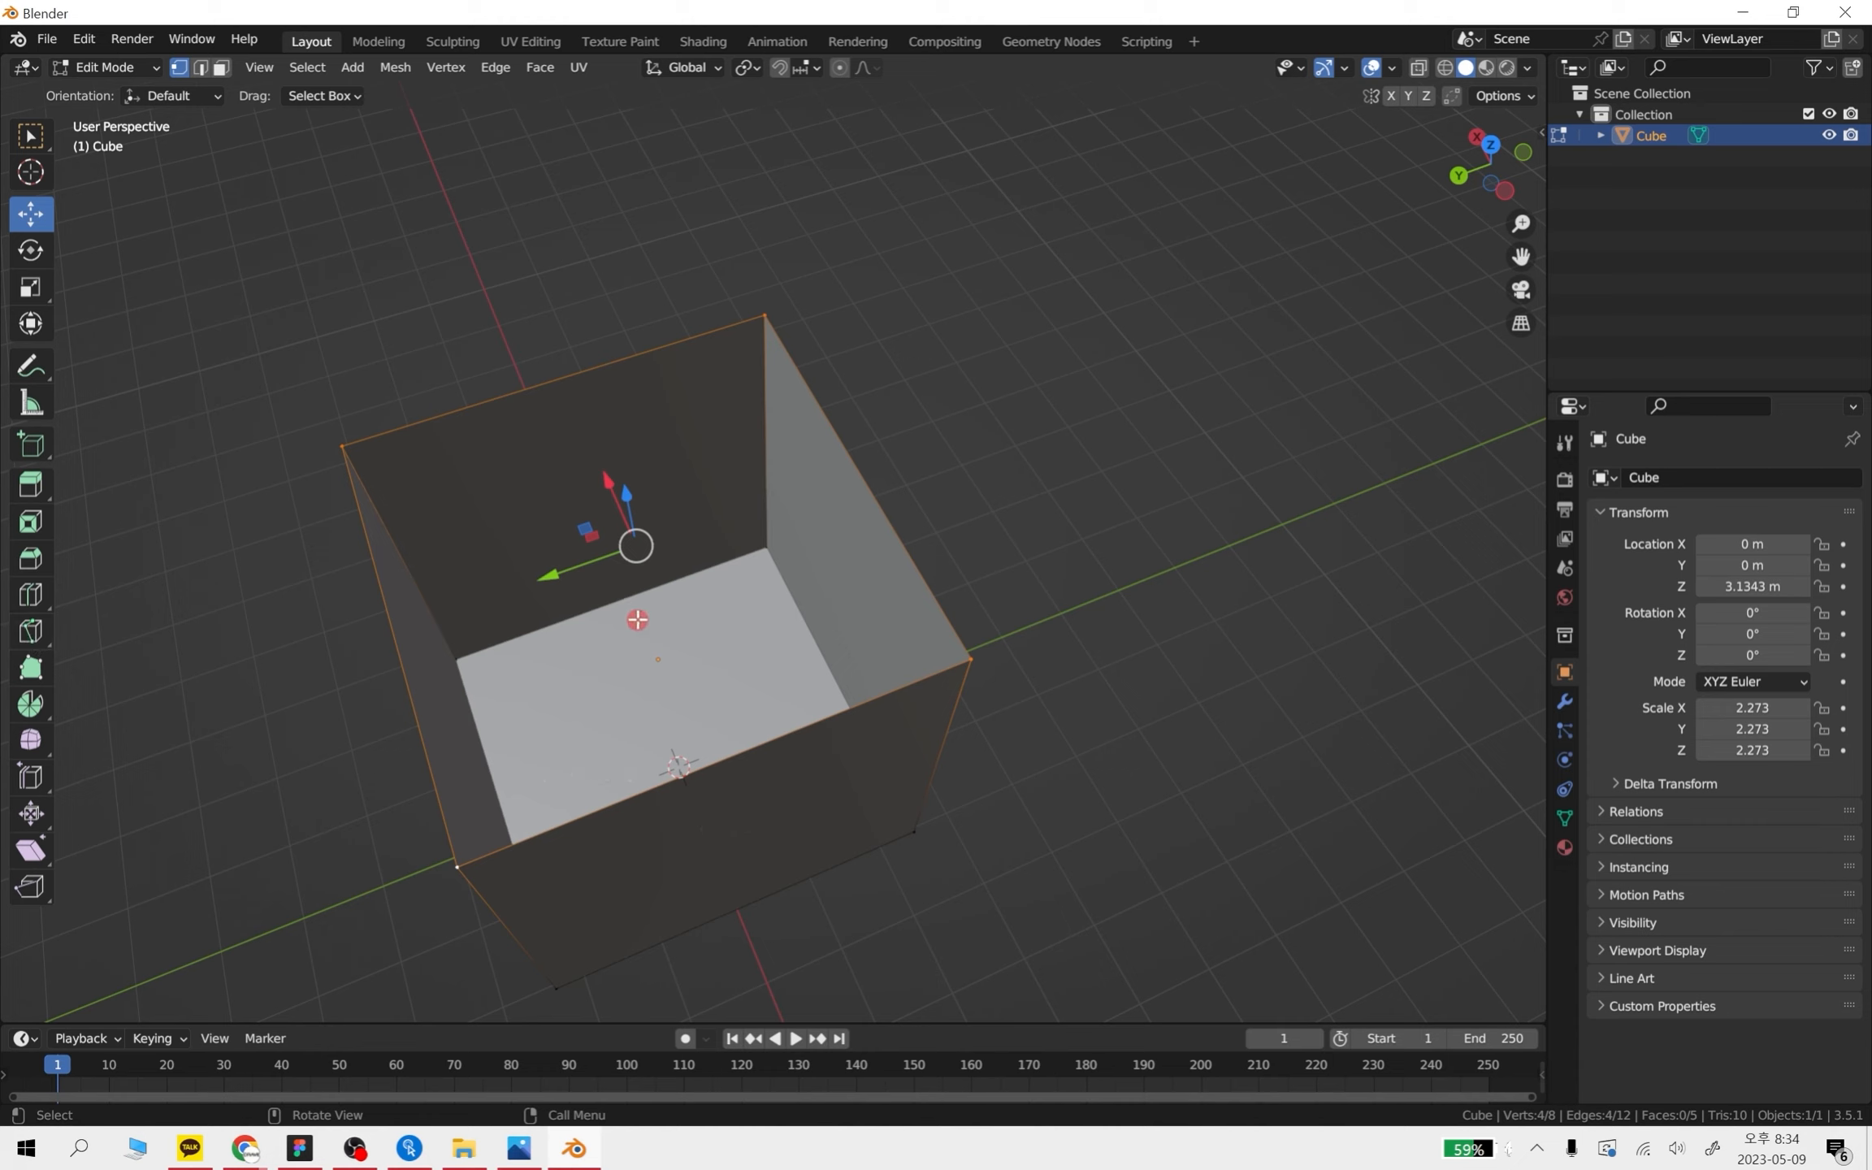
key("f")
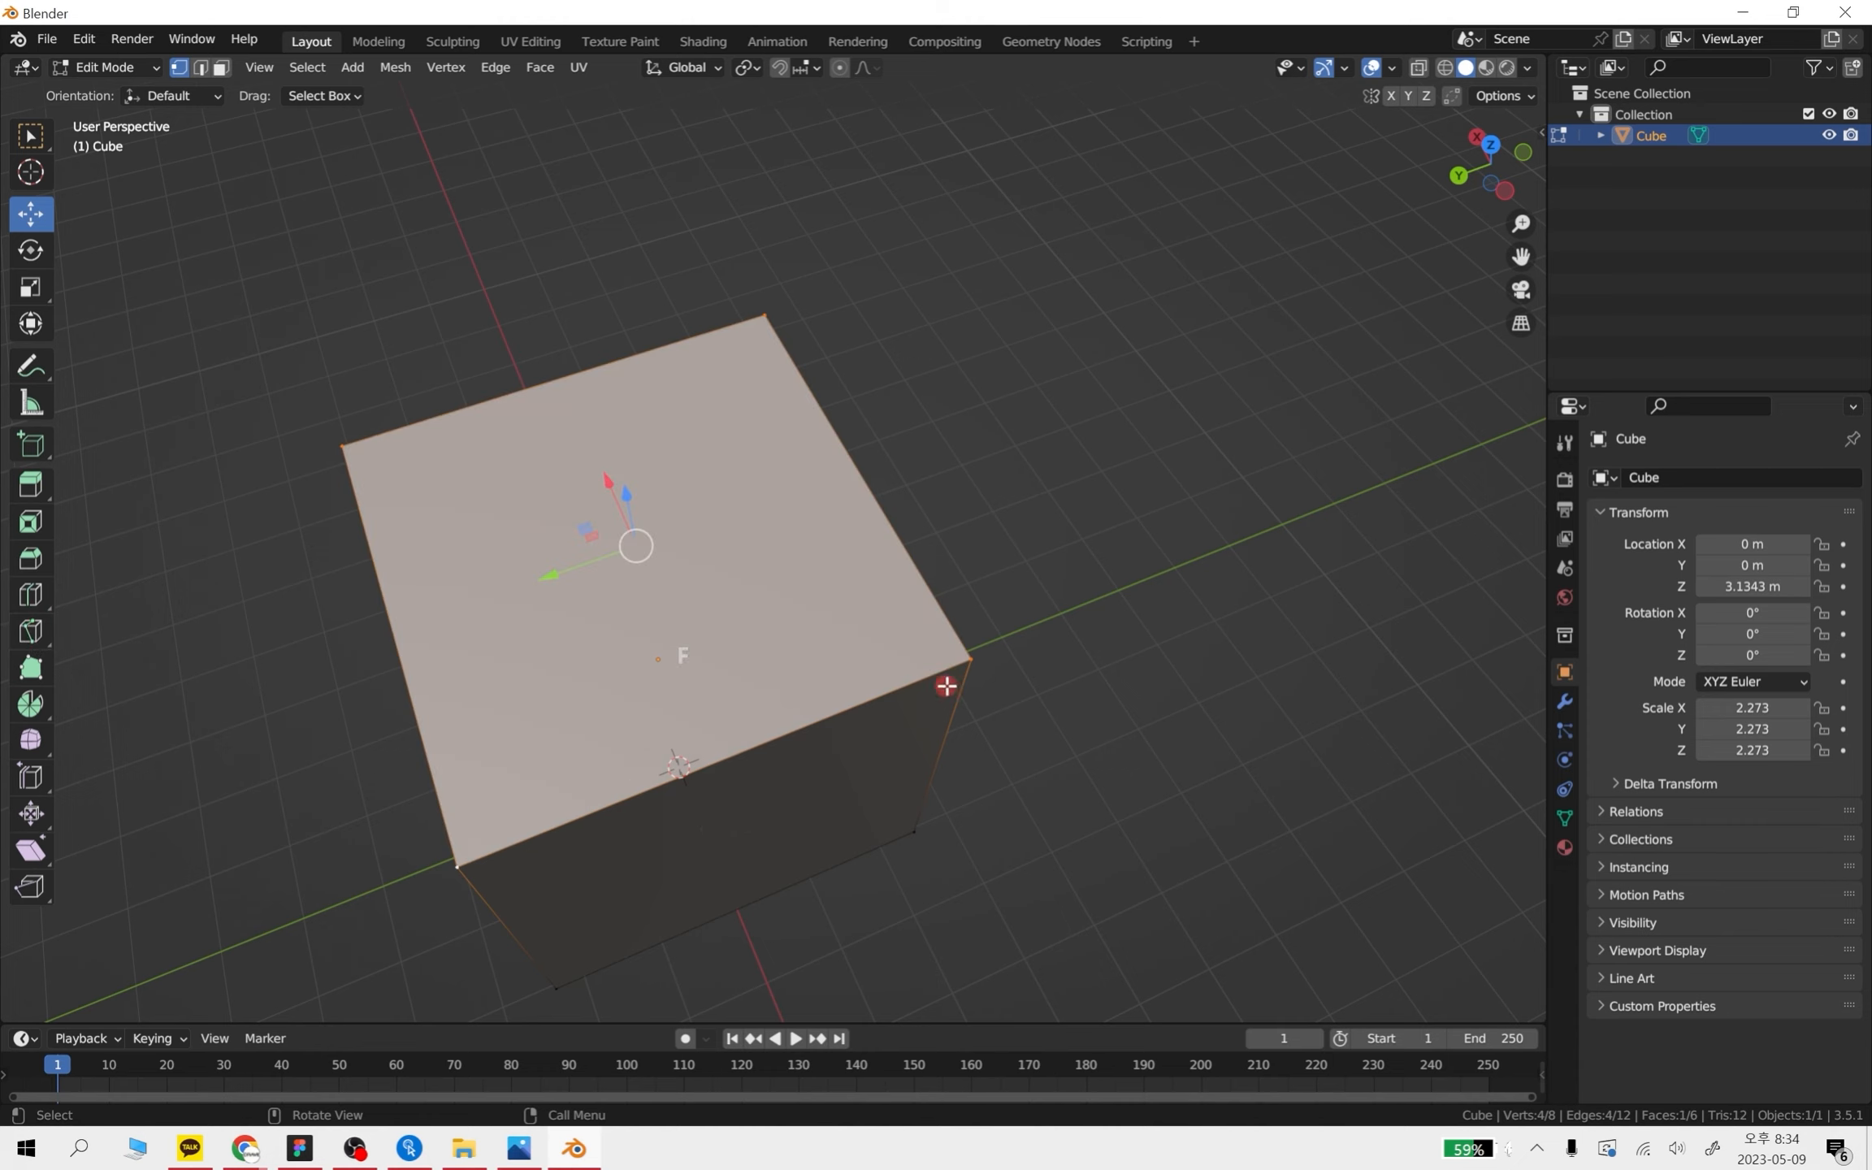
middle_click_drag(947, 687, 1085, 740)
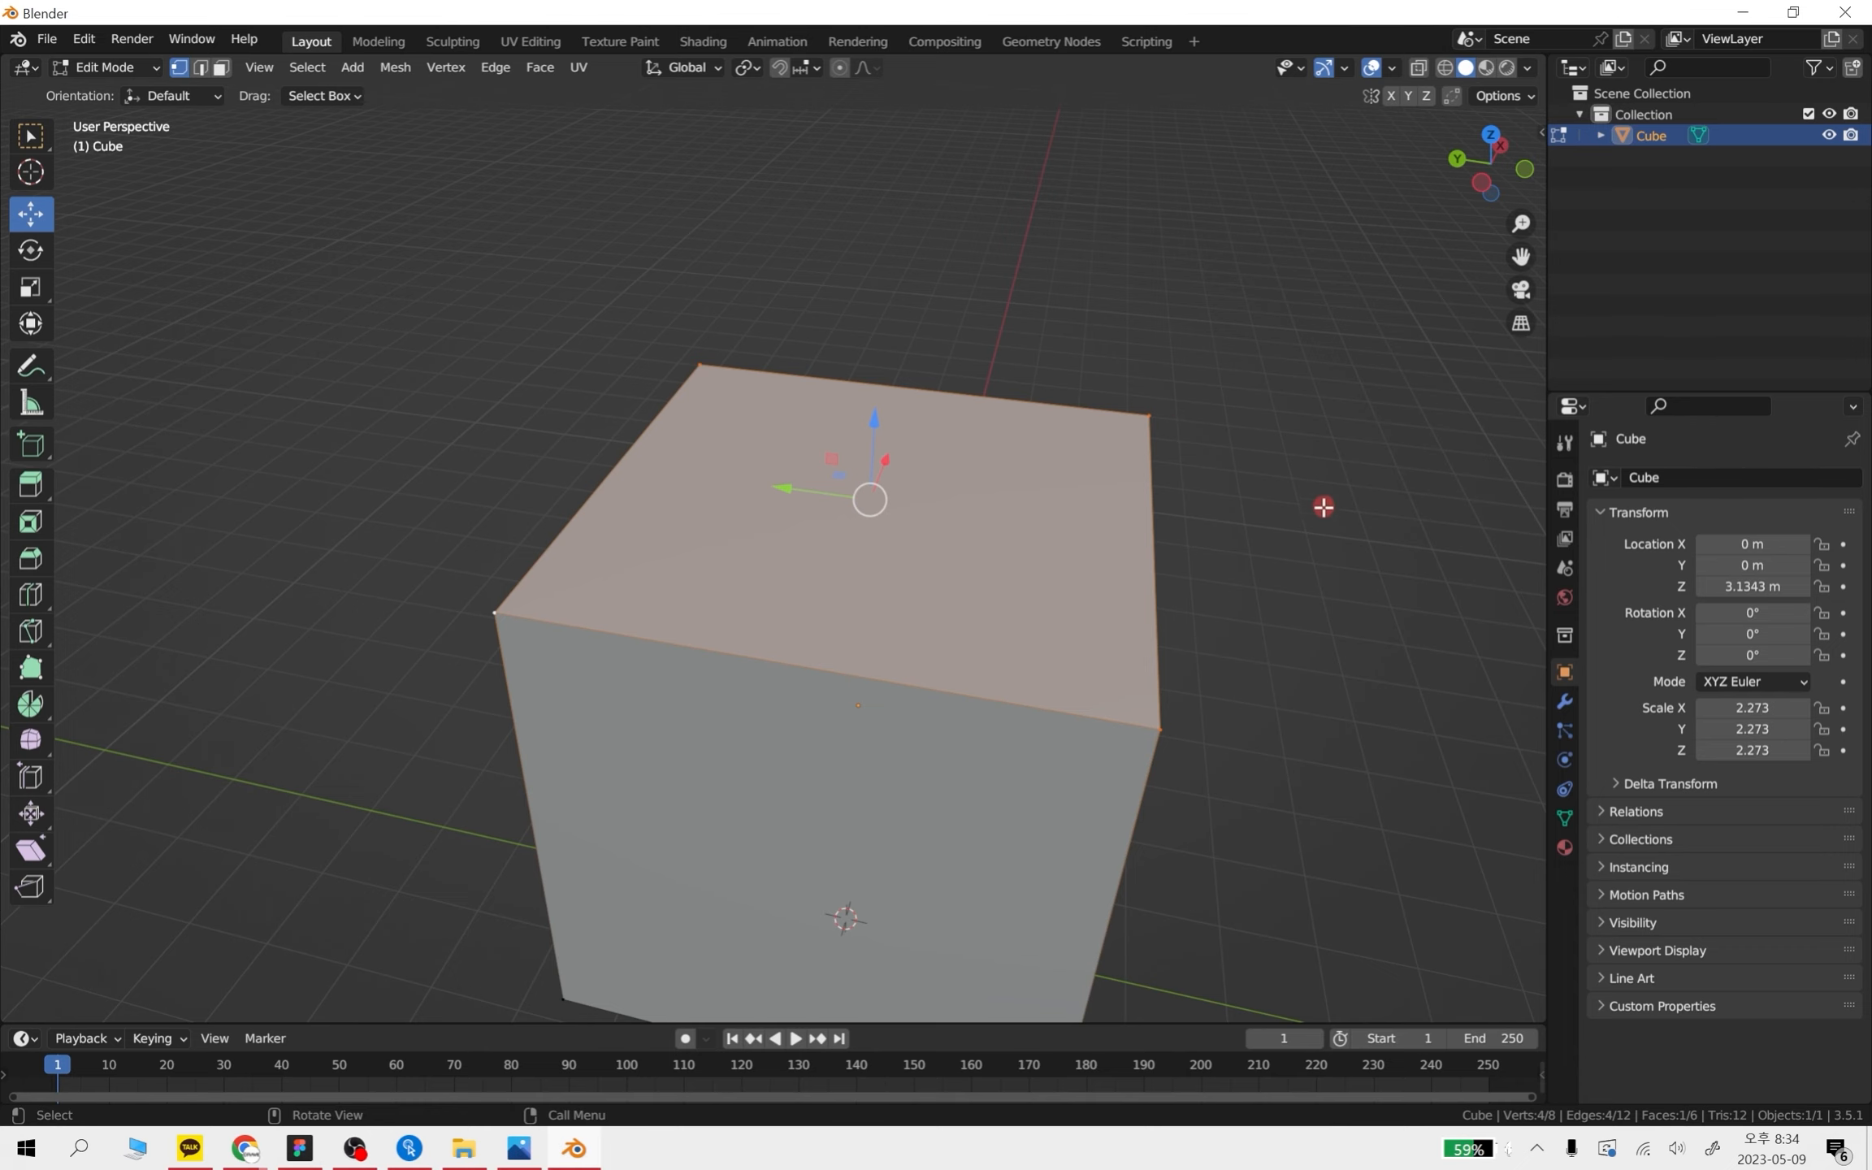
left_click(471, 504)
- With X-ray on, select the cube's top vertices in the left orthographic view and extrude the top face upward into a second block
middle_click_drag(576, 618, 1013, 596)
left_click(30, 483)
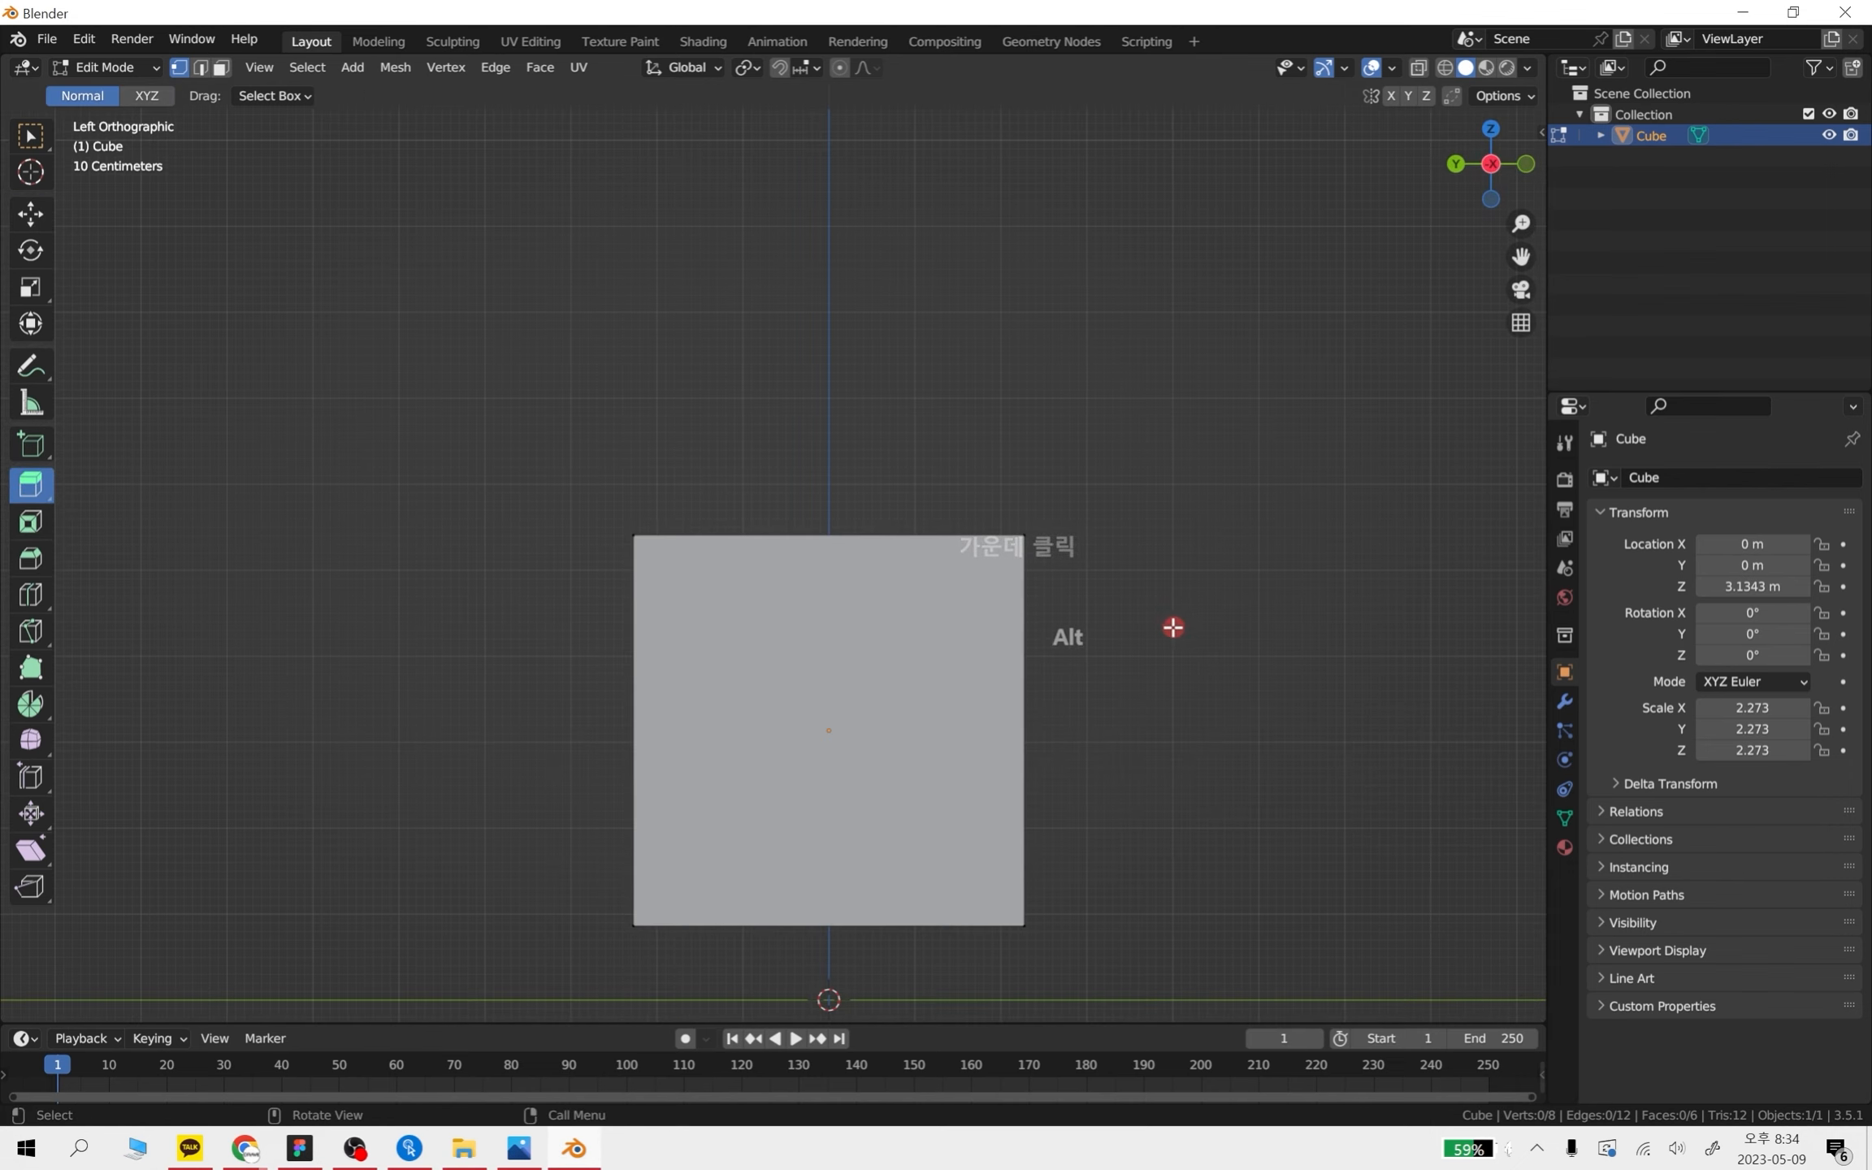
left_click(1418, 67)
left_click_drag(1232, 611, 406, 455)
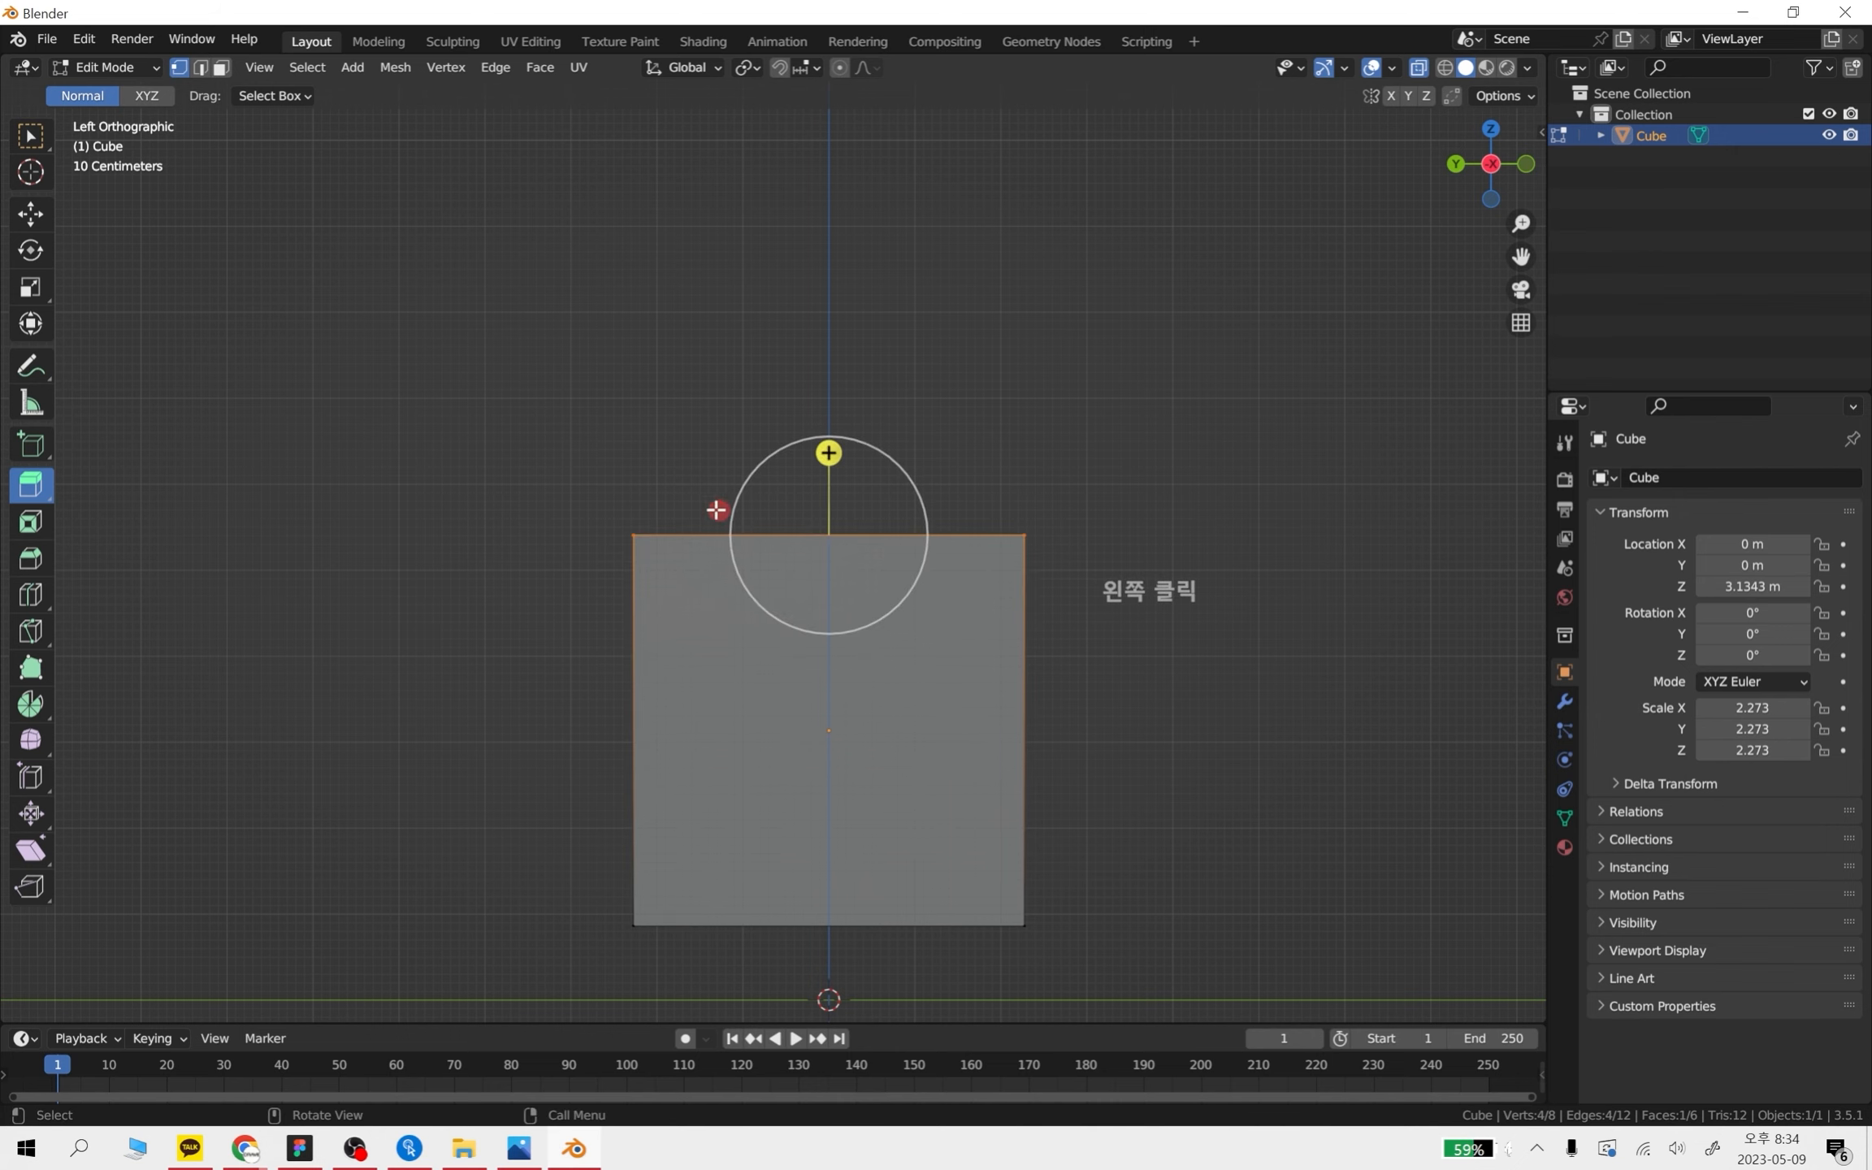
left_click_drag(829, 453, 836, 105)
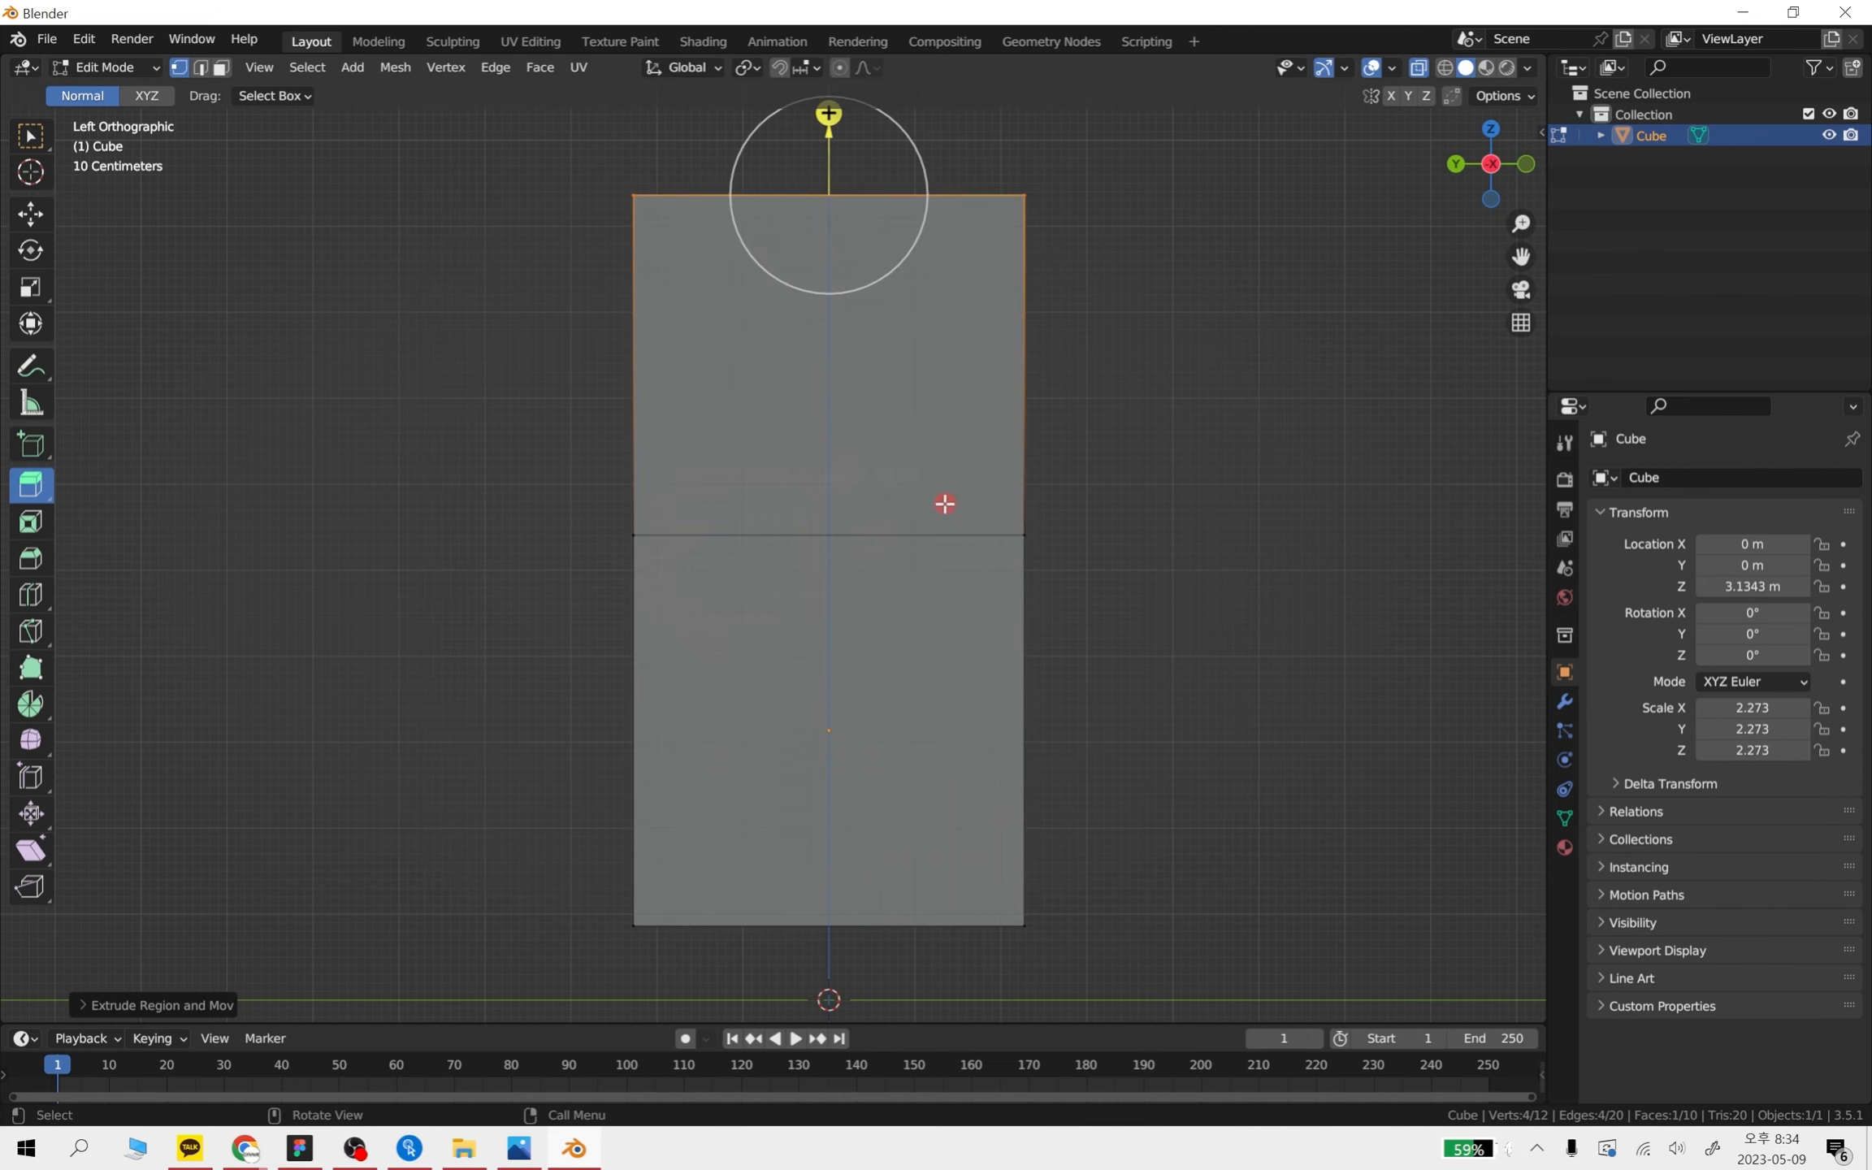
- Select the lower block's -X side vertices in the back orthographic view and extrude that face outward by about one cube width
middle_click_drag(945, 502, 1000, 353)
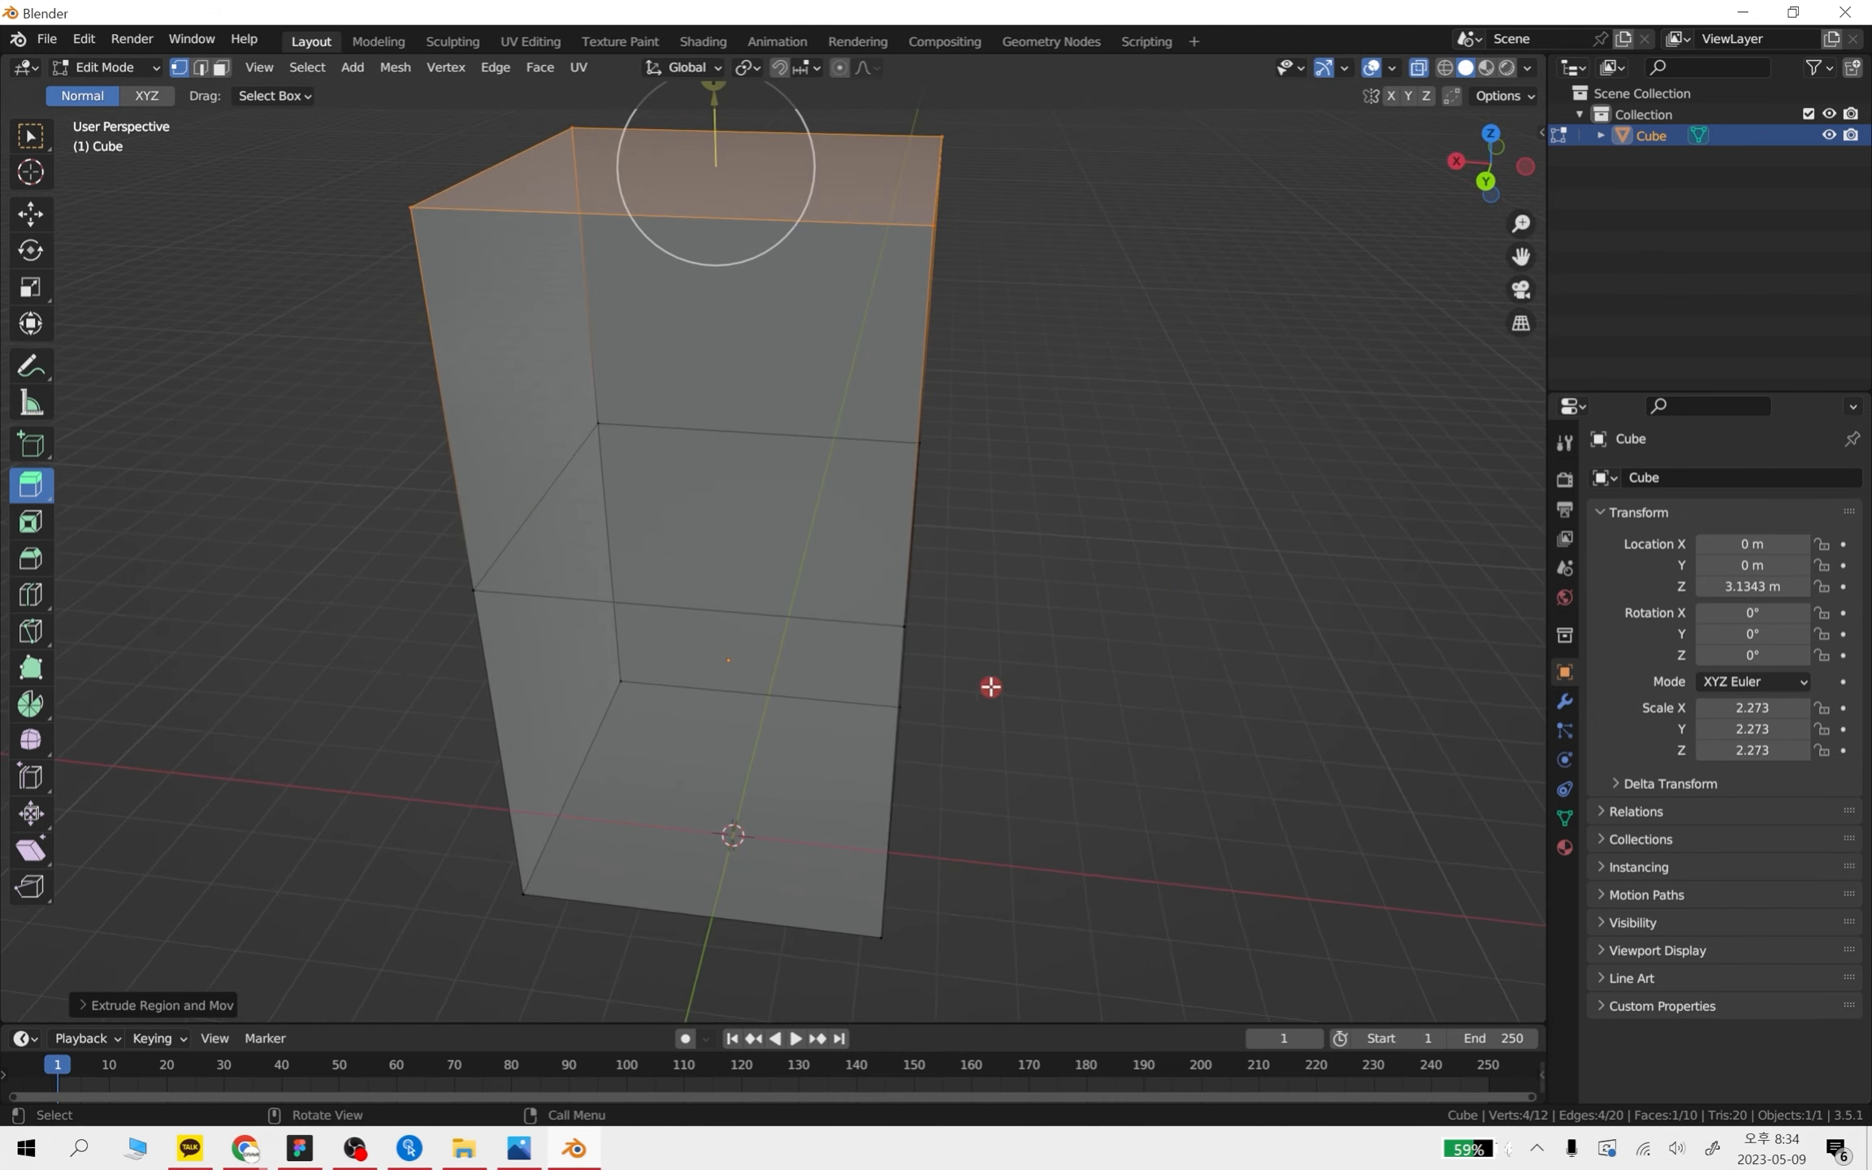
middle_click_drag(985, 677, 1007, 555, "alt")
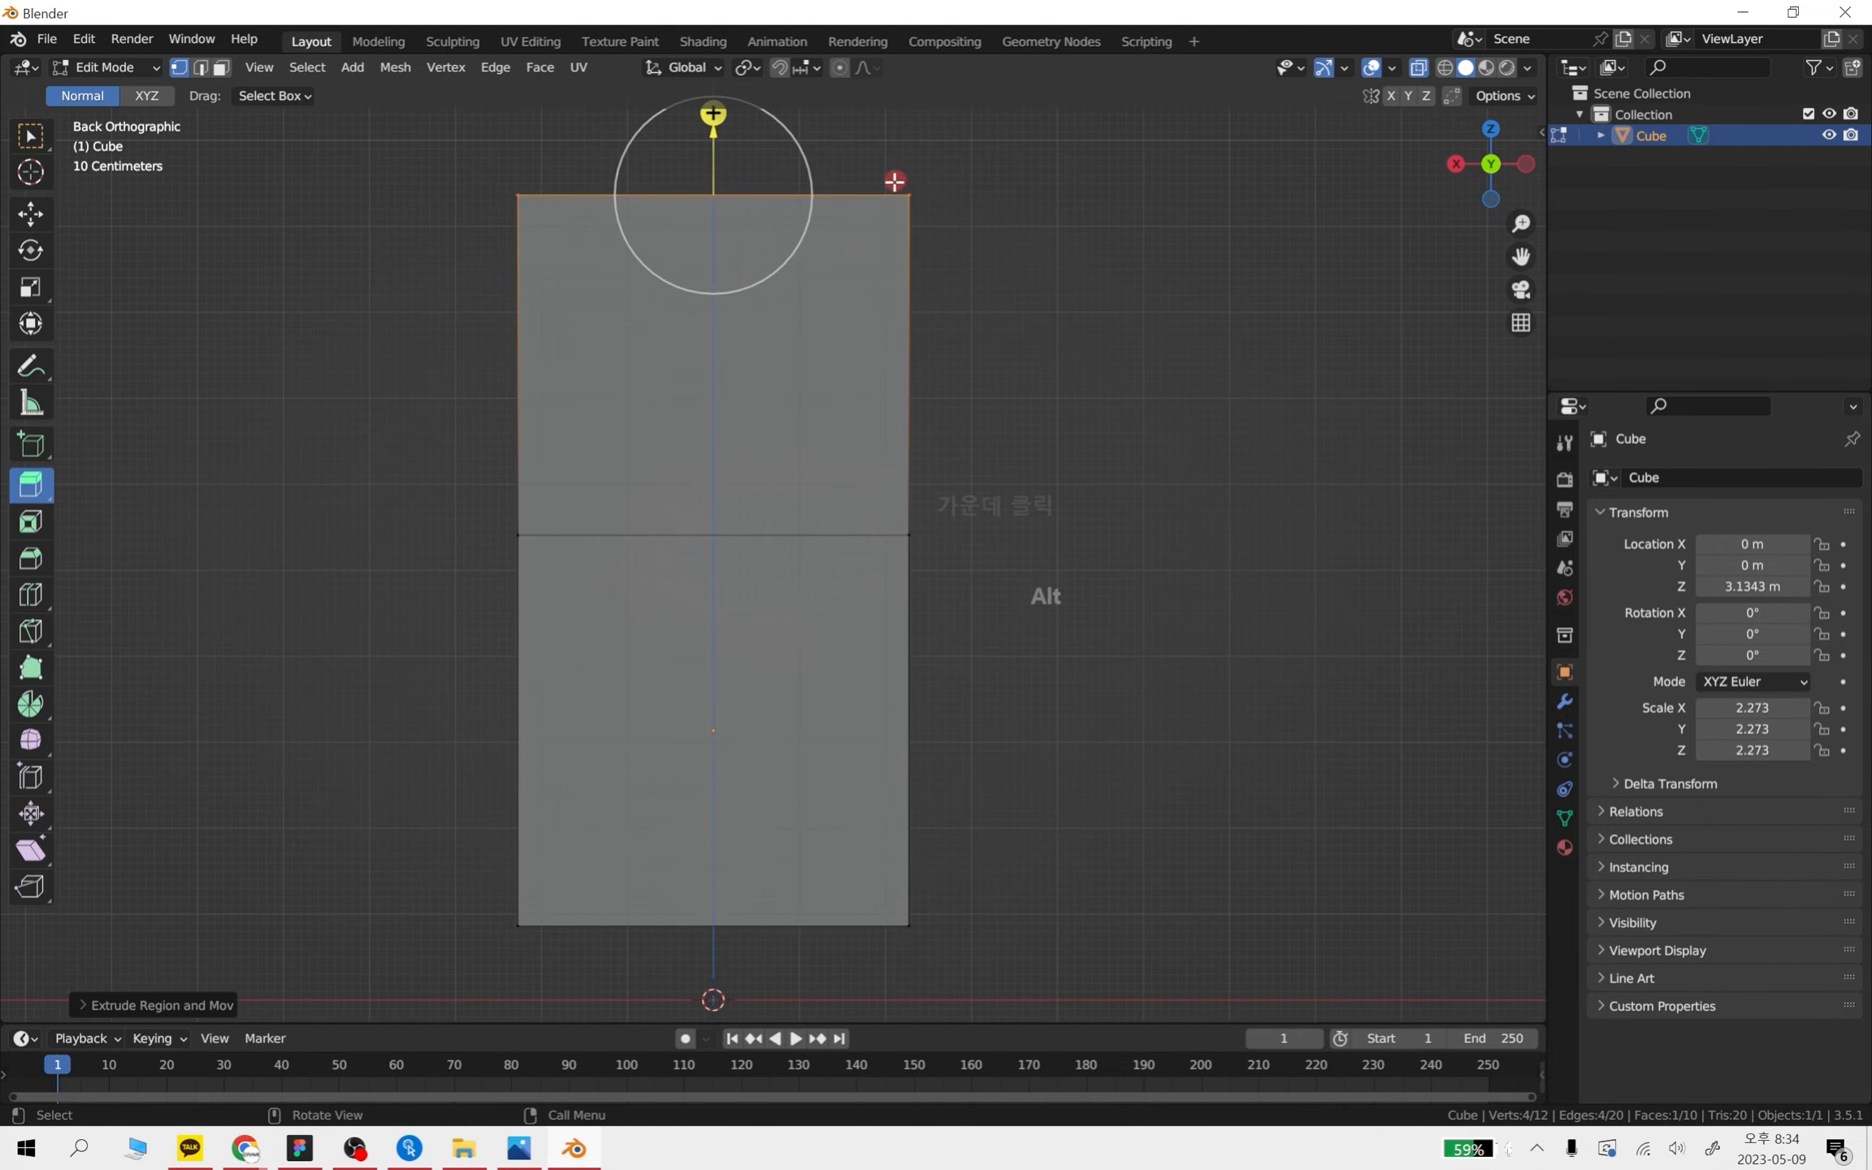
left_click(993, 904)
left_click_drag(996, 927, 843, 488)
middle_click_drag(843, 488, 1044, 695)
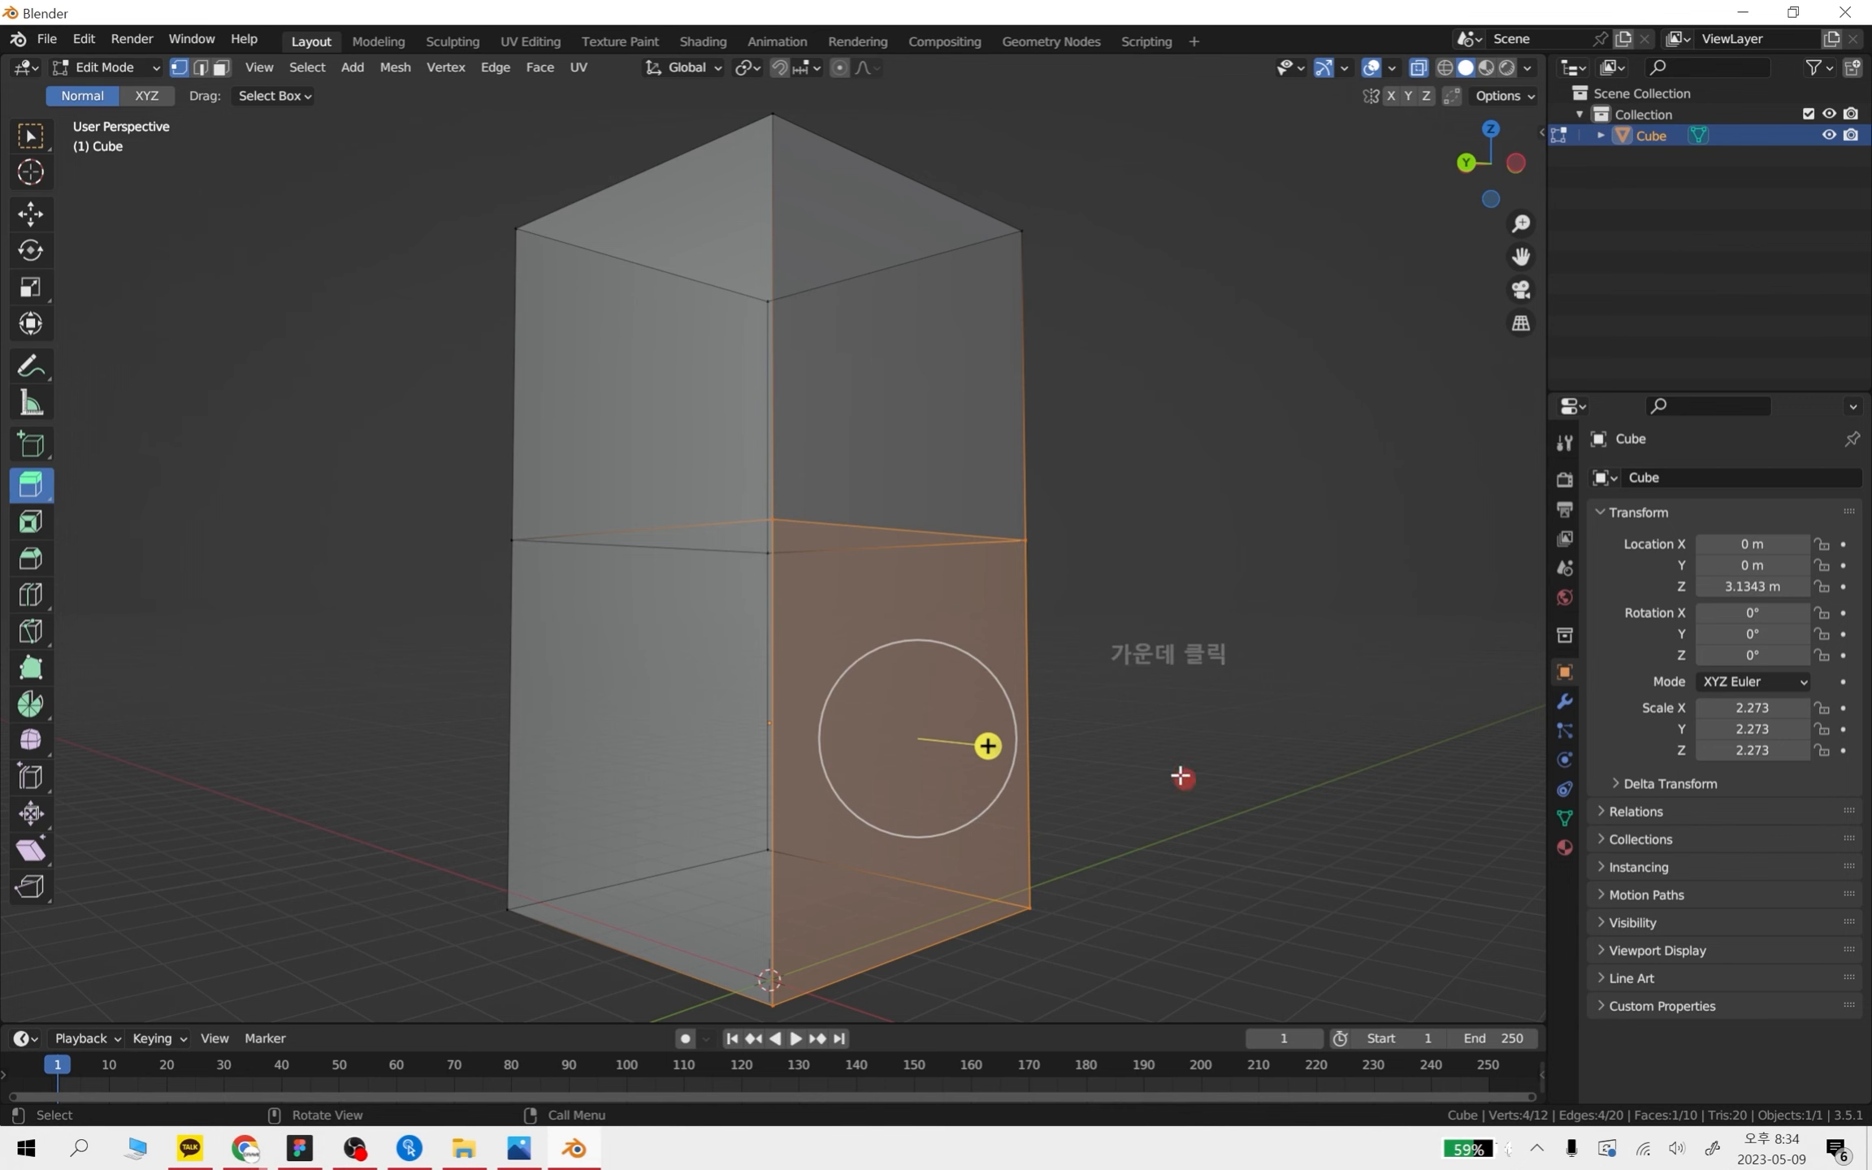
middle_click_drag(1058, 819, 1187, 823, "alt")
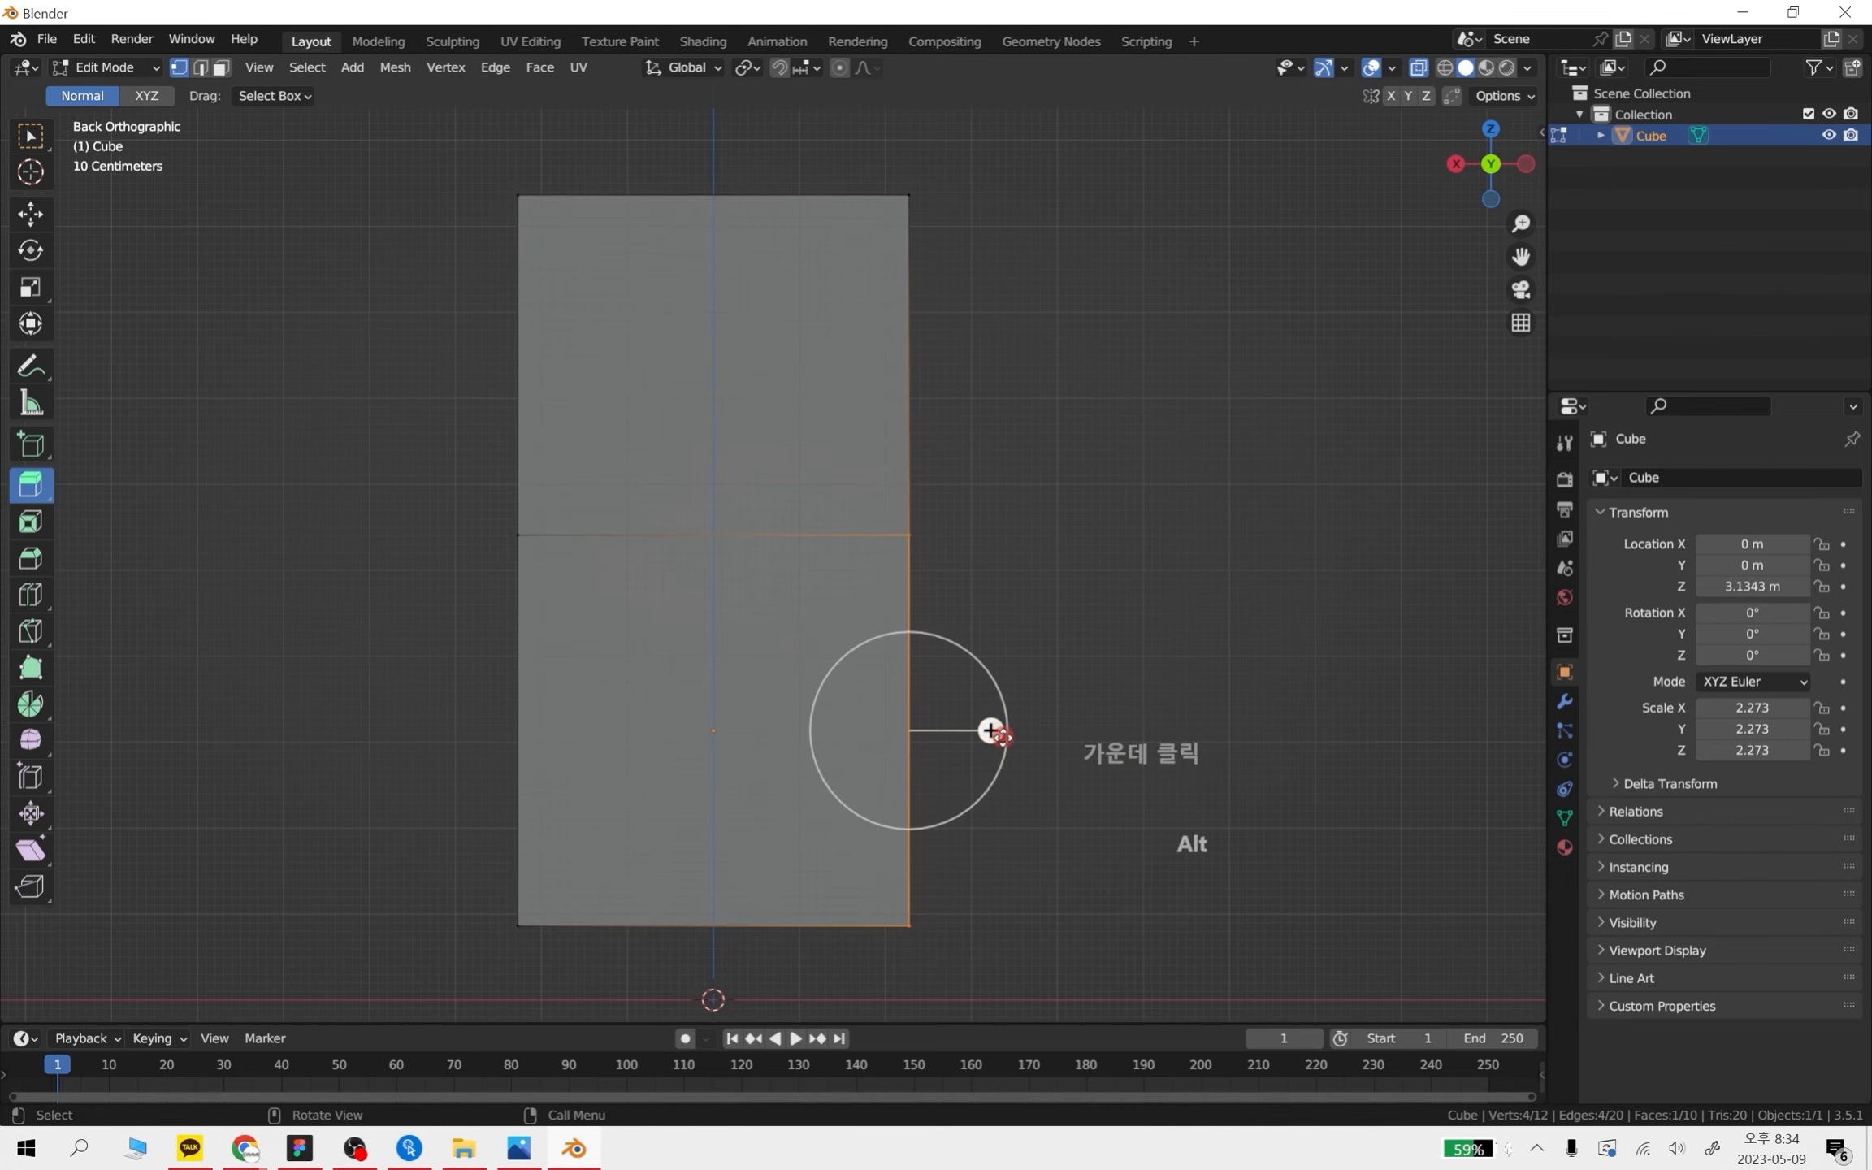
left_click(992, 730)
left_click_drag(991, 730, 1383, 729)
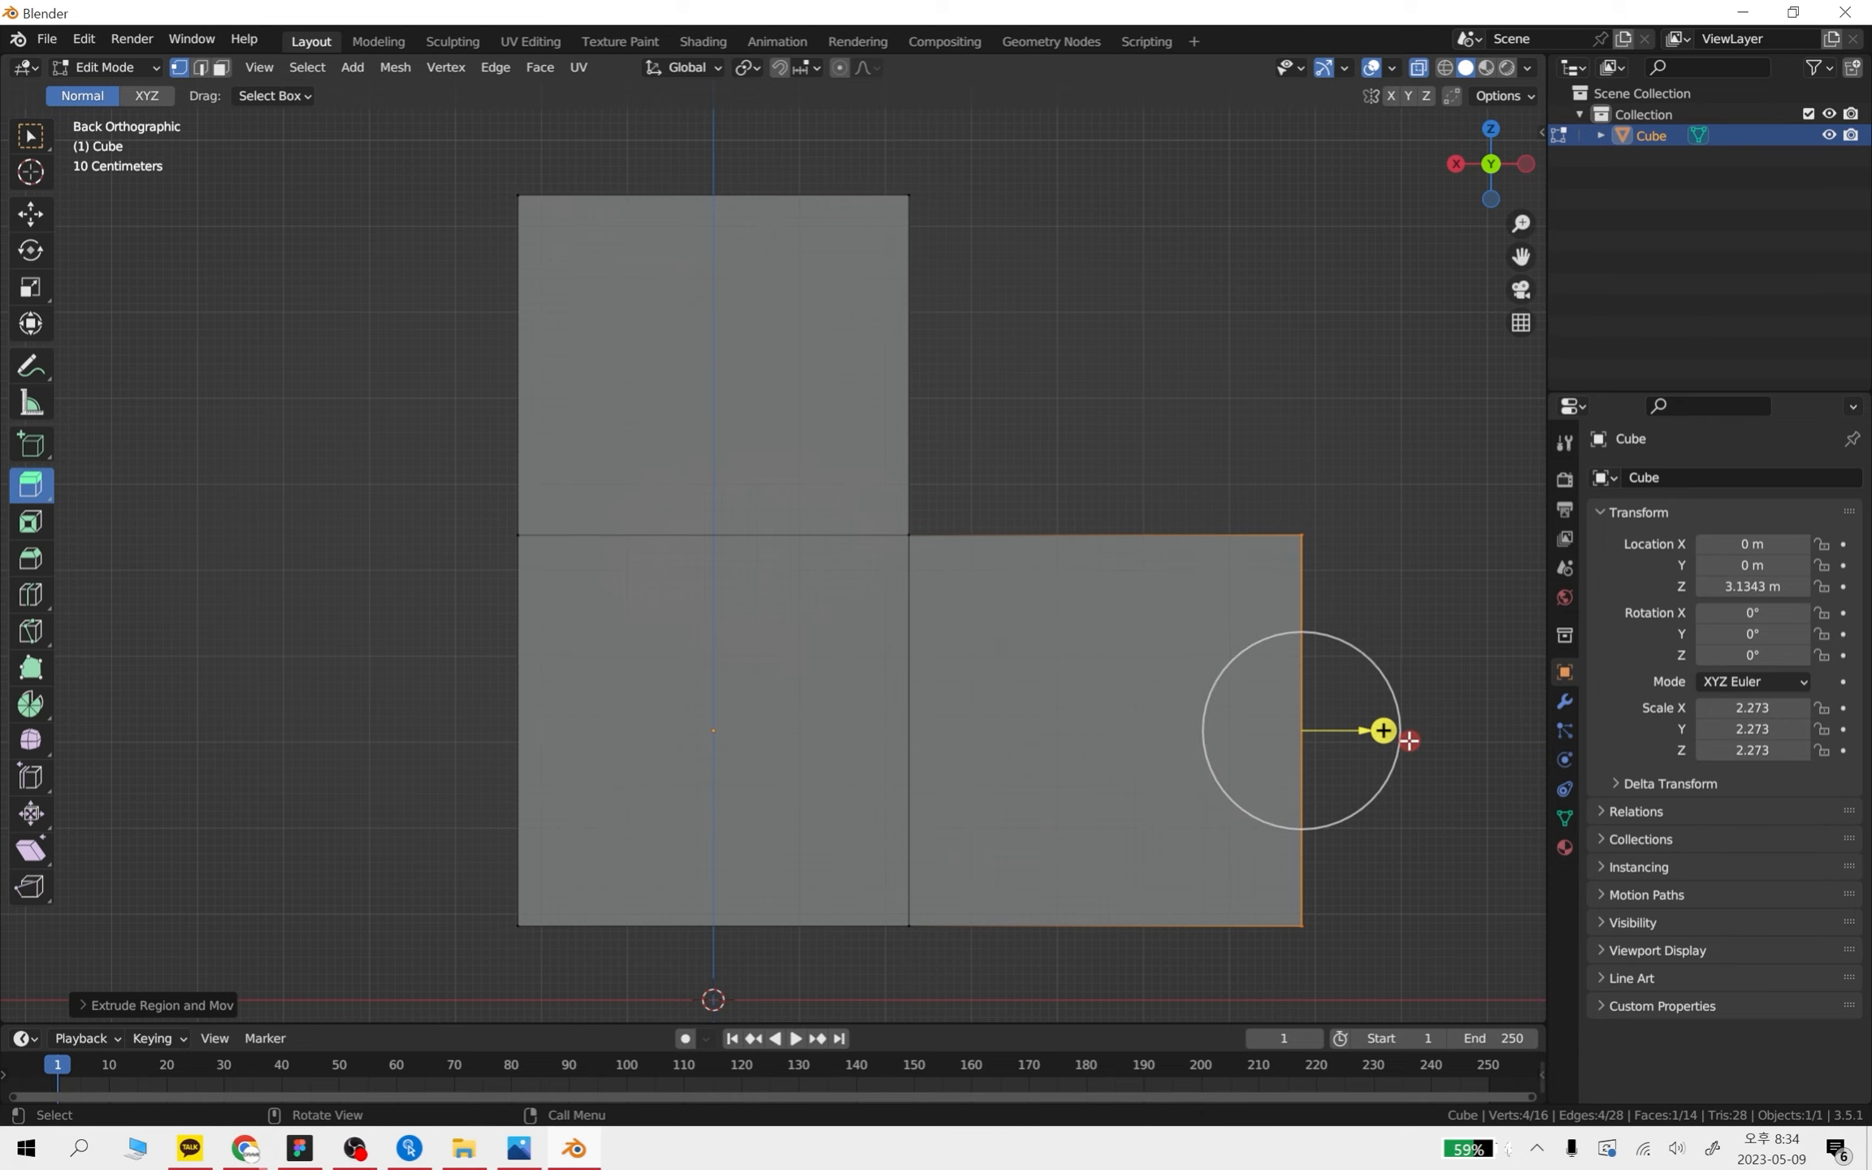
- Select the four corner vertices of the lower block's +Y face and extrude the face outward into another block
middle_click_drag(1015, 779, 1105, 568, "shift")
middle_click_drag(1110, 668, 1341, 668)
left_click(1057, 670)
middle_click_drag(1056, 670, 990, 681)
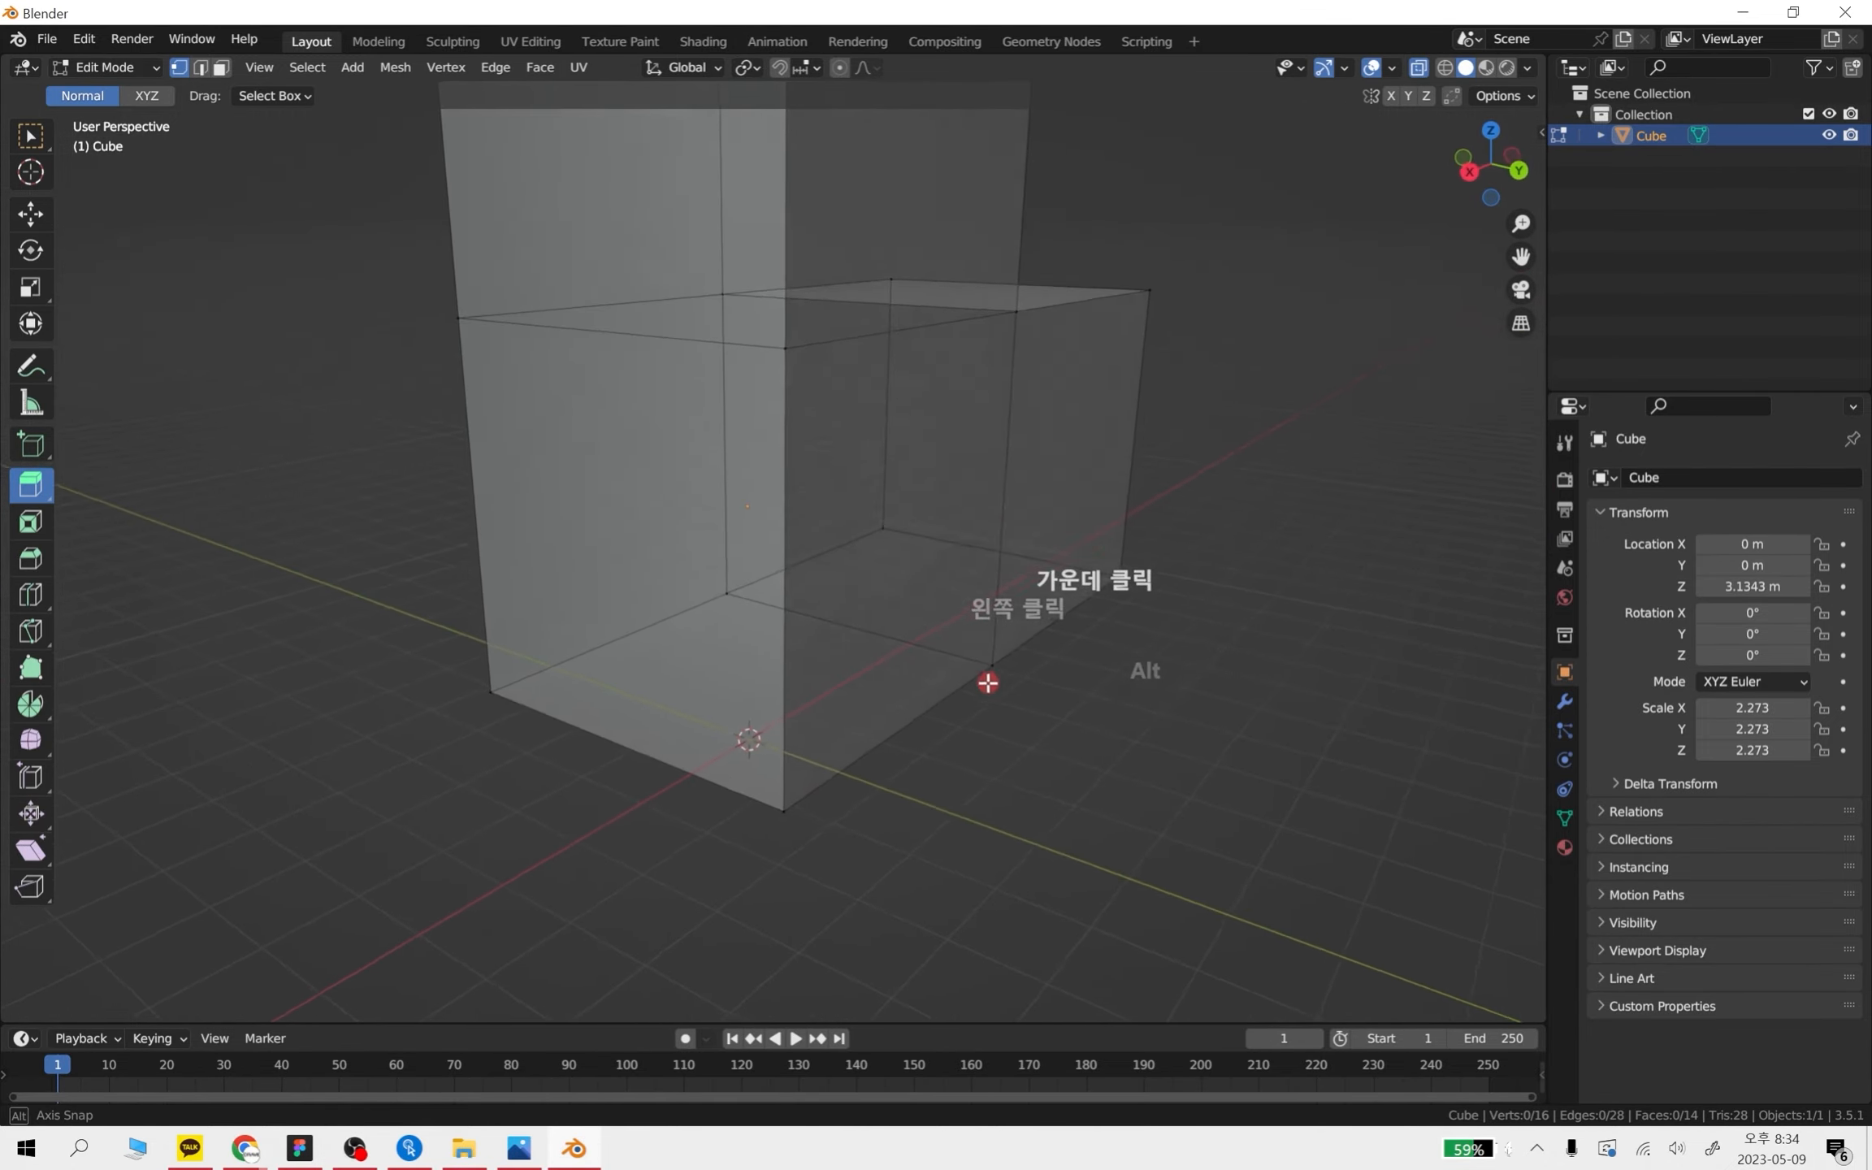
left_click(770, 341, "shift")
left_click(1022, 313, "shift")
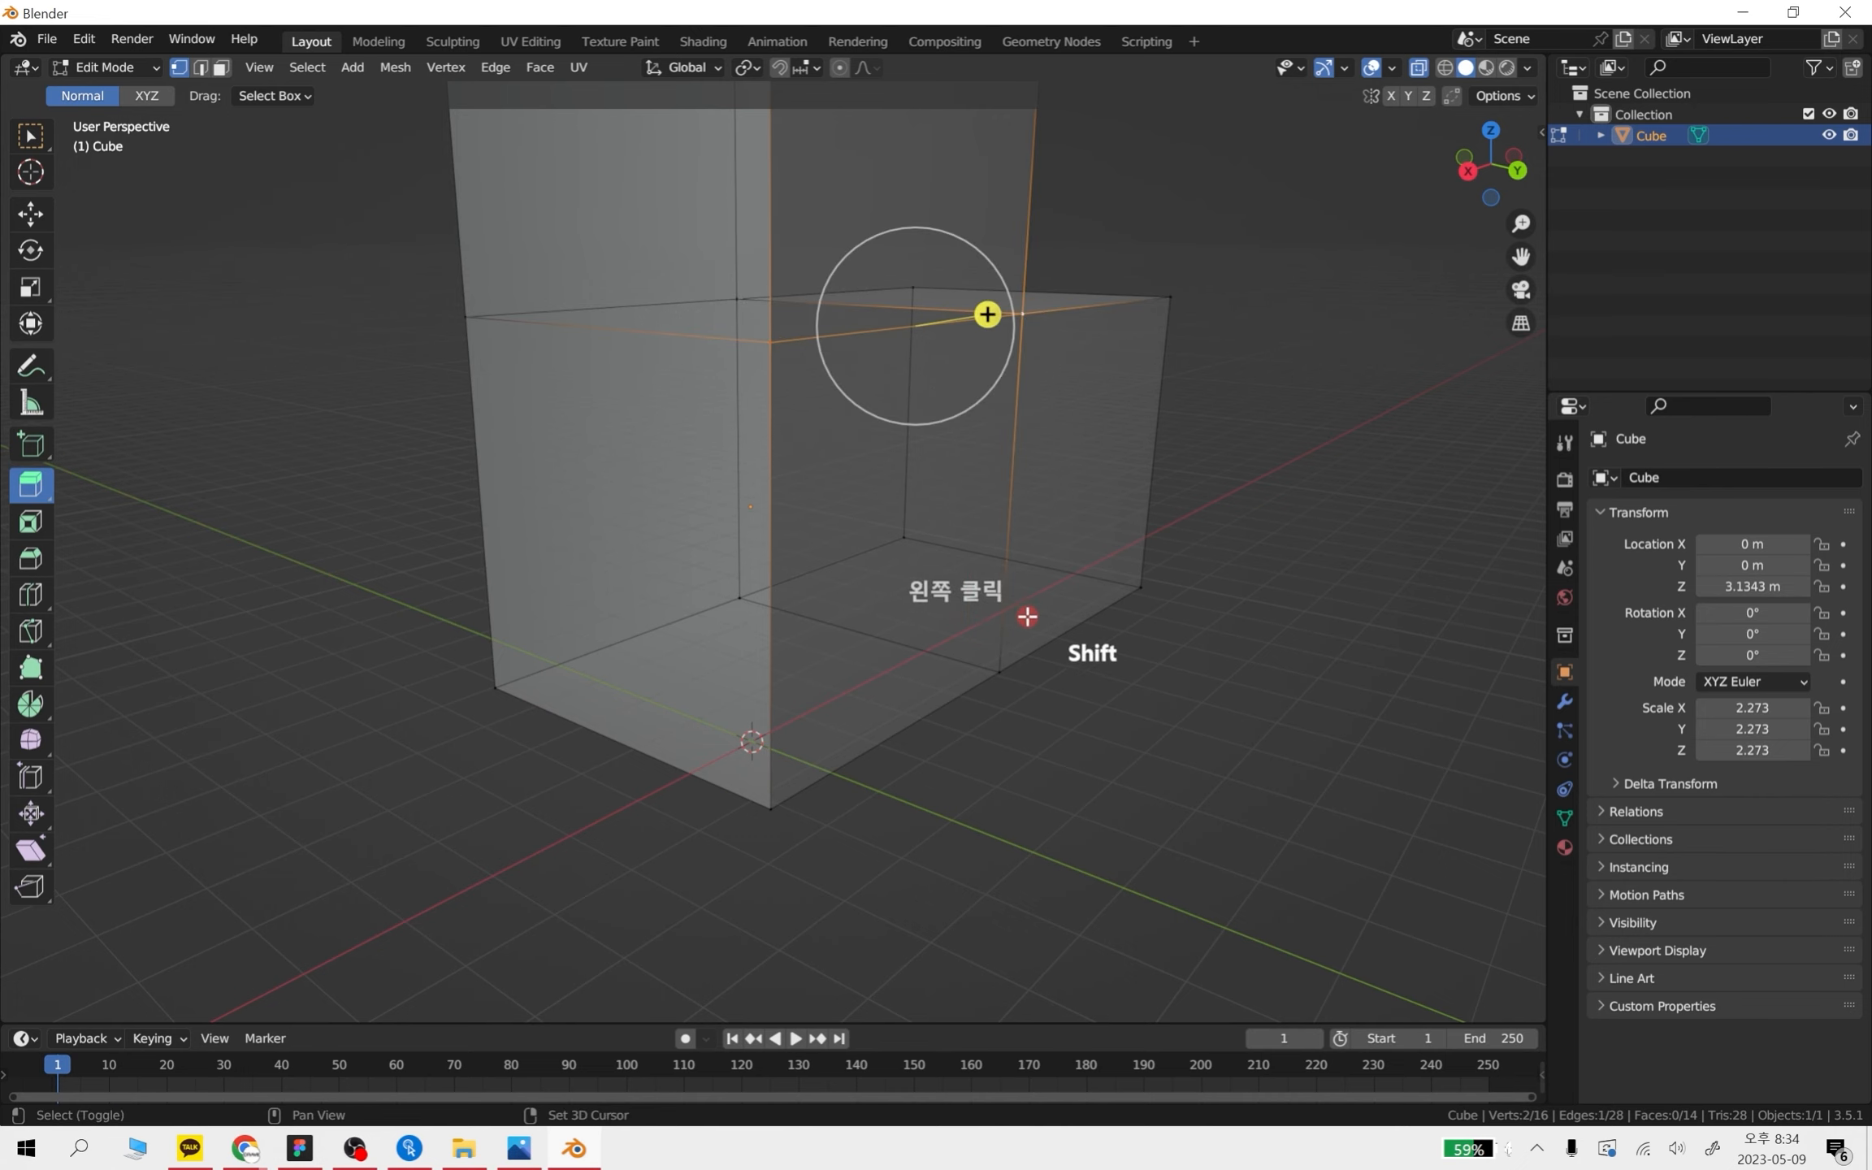
left_click(999, 672, "shift")
left_click(756, 800, "shift")
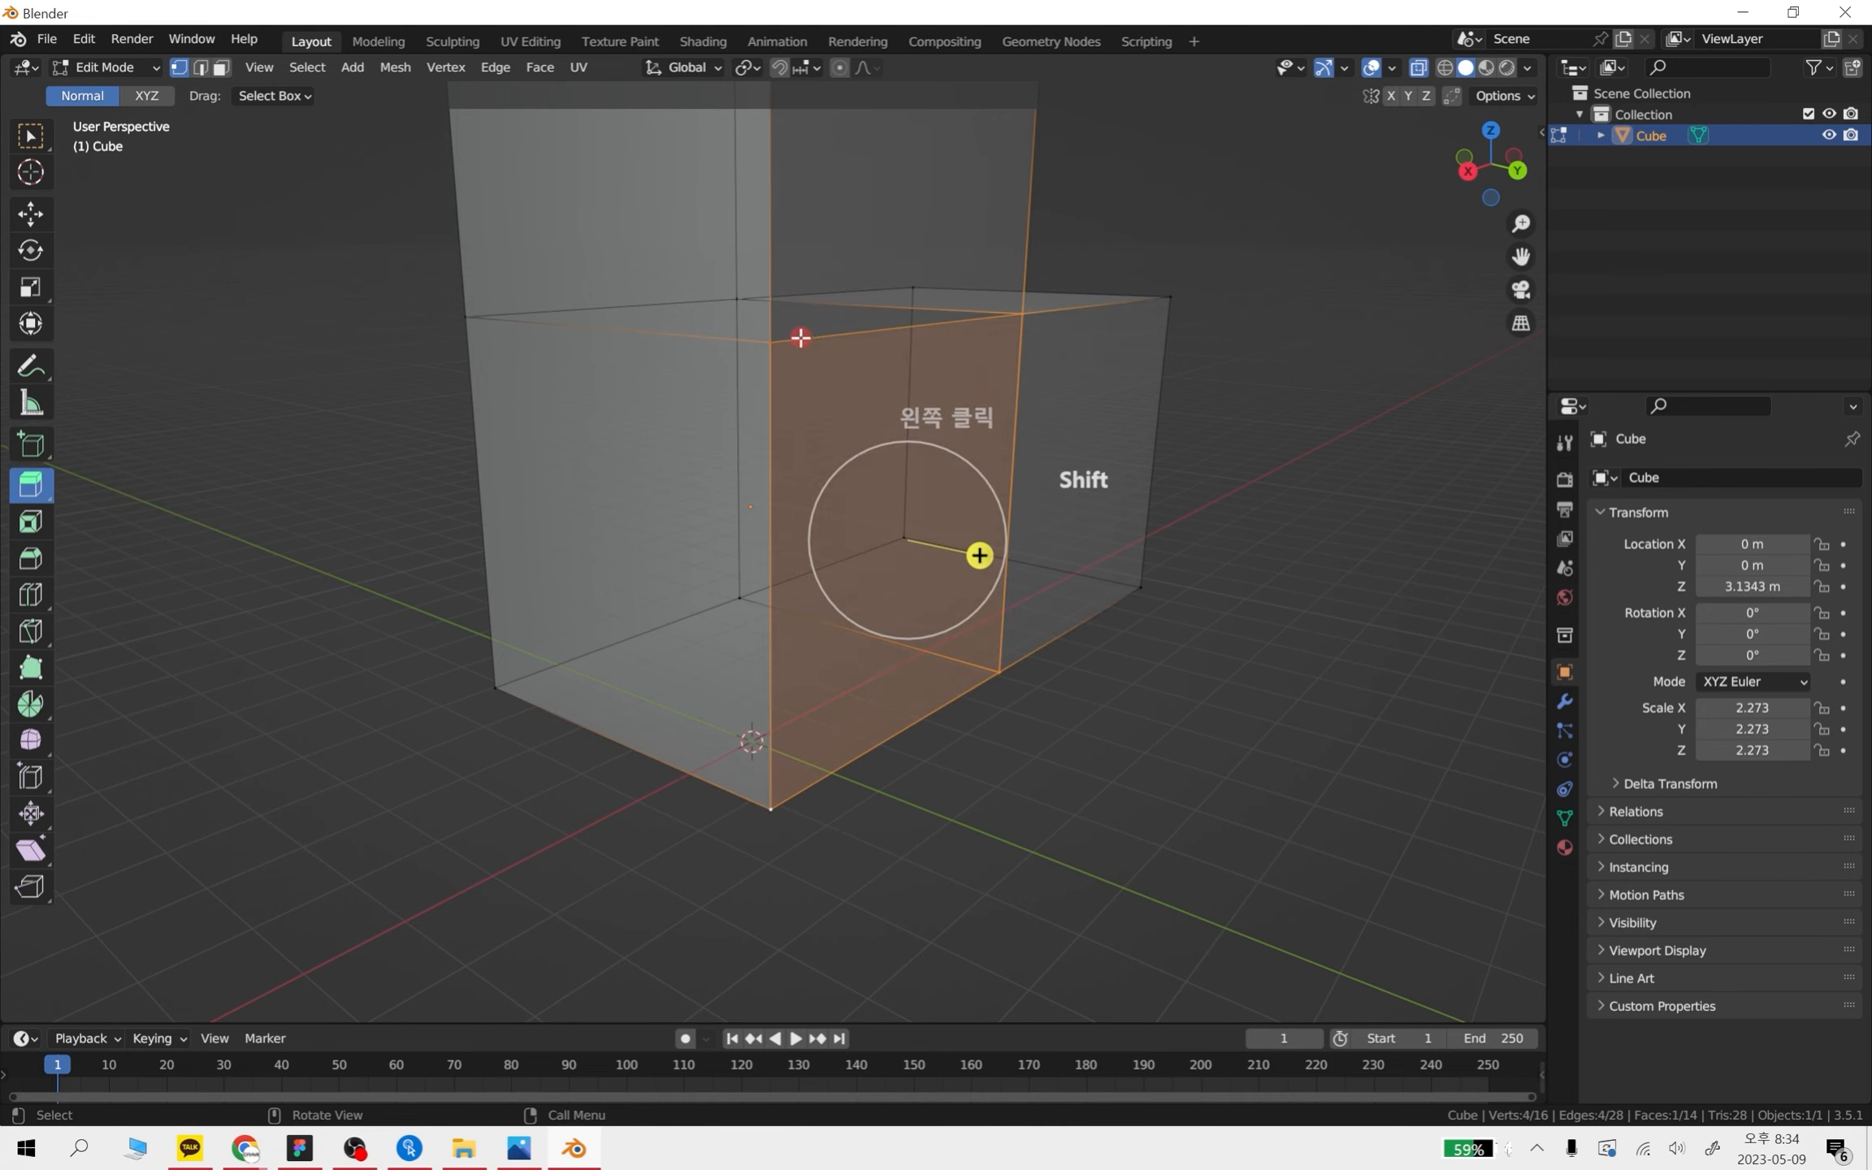
middle_click_drag(996, 699, 1032, 502)
left_click_drag(1030, 511, 1426, 537)
middle_click_drag(1426, 536, 914, 662)
- Return to the Move tool and turn off X-ray, with the raised top block in close view
left_click(30, 218)
left_click(1428, 77)
middle_click_drag(1179, 561, 847, 609)
scroll(780, 422, "up", 3)
middle_click_drag(798, 354, 777, 701, "shift")
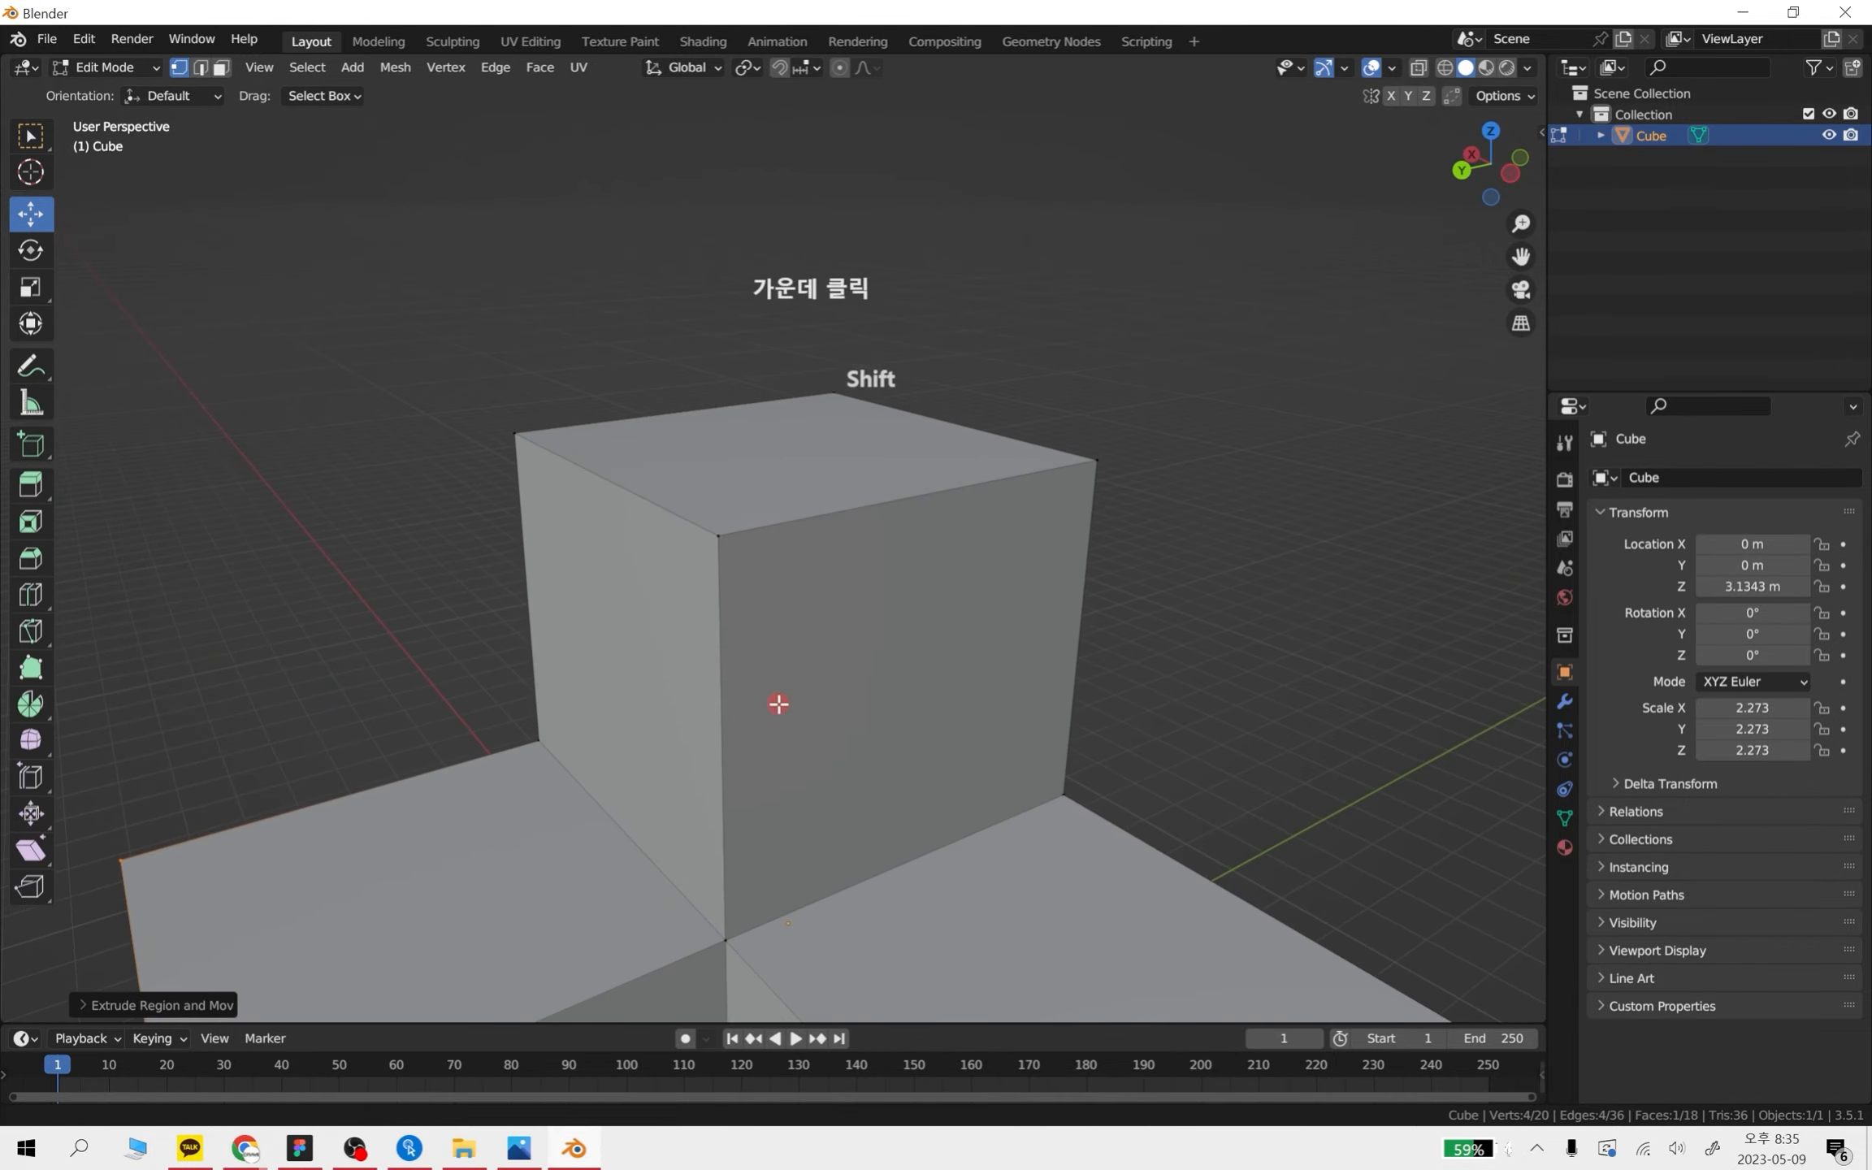
- Select the top block's near upper corner vertex, pull it up along Z, and shift it outward along Y
left_click(716, 534)
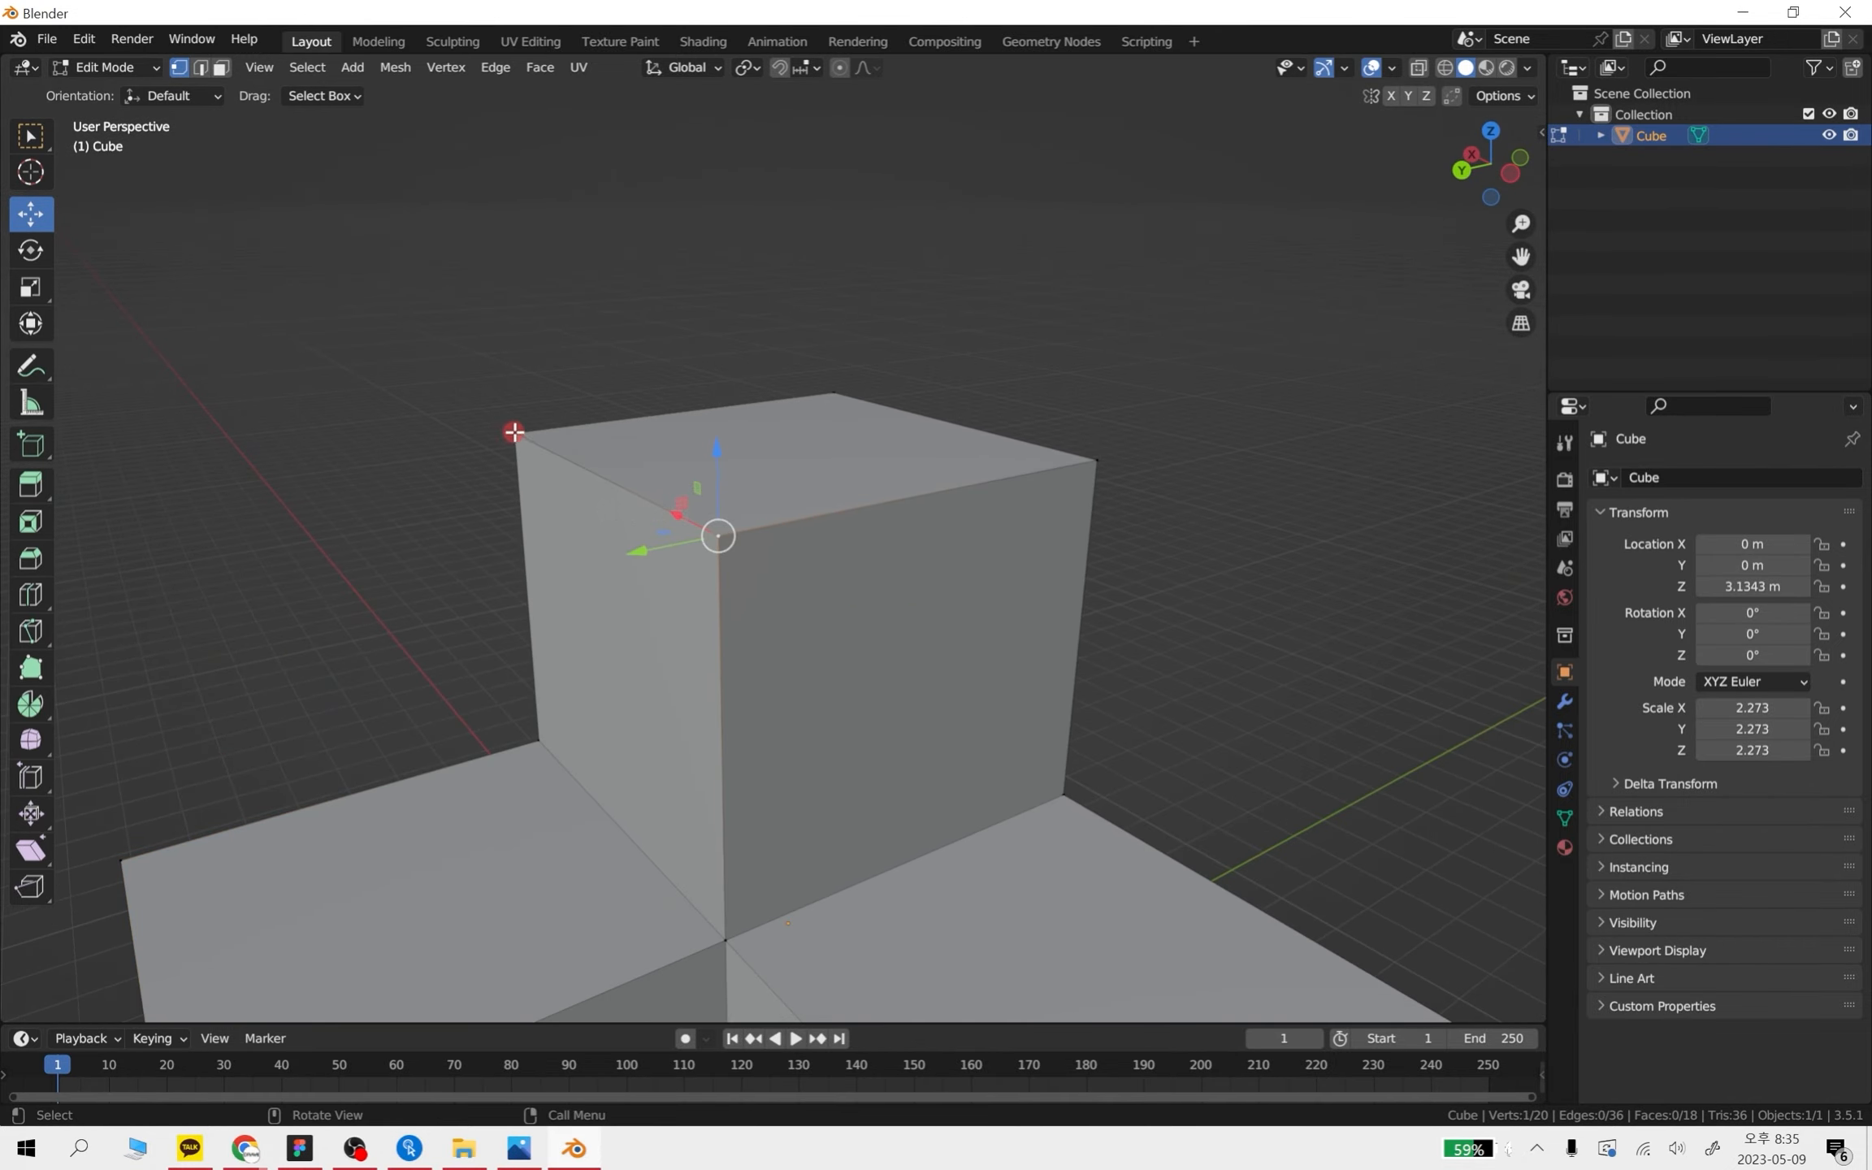
left_click(514, 432)
left_click(723, 540)
left_click_drag(720, 481, 719, 221)
left_click_drag(640, 285, 489, 332)
left_click(490, 334)
- Undo the corner vertex moves on the top block and leave nothing selected
key("ctrl+z")
key("ctrl+z")
key("ctrl+z")
key("ctrl+z")
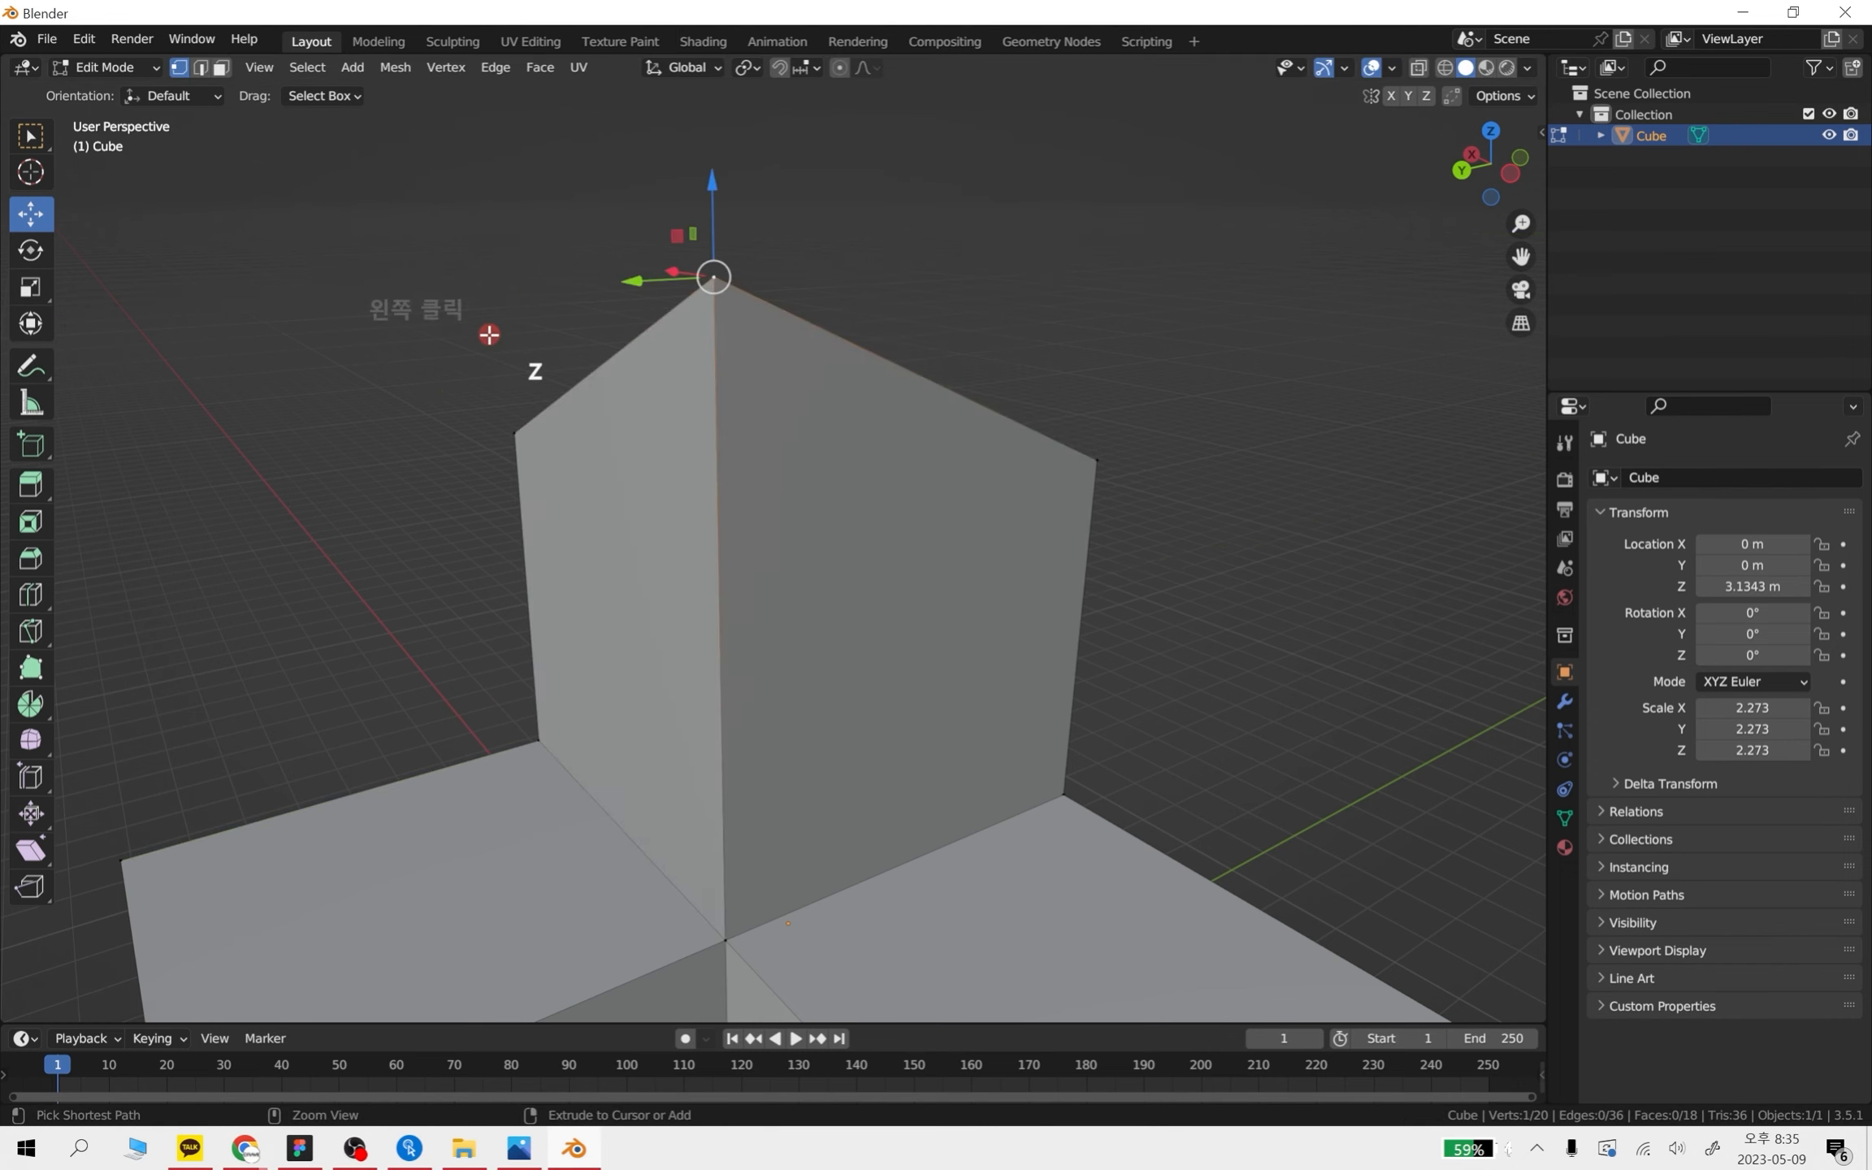
key("ctrl+z")
scroll(970, 638, "down", 3)
middle_click_drag(970, 622, 985, 572, "shift")
middle_click_drag(984, 572, 924, 634)
left_click(994, 519)
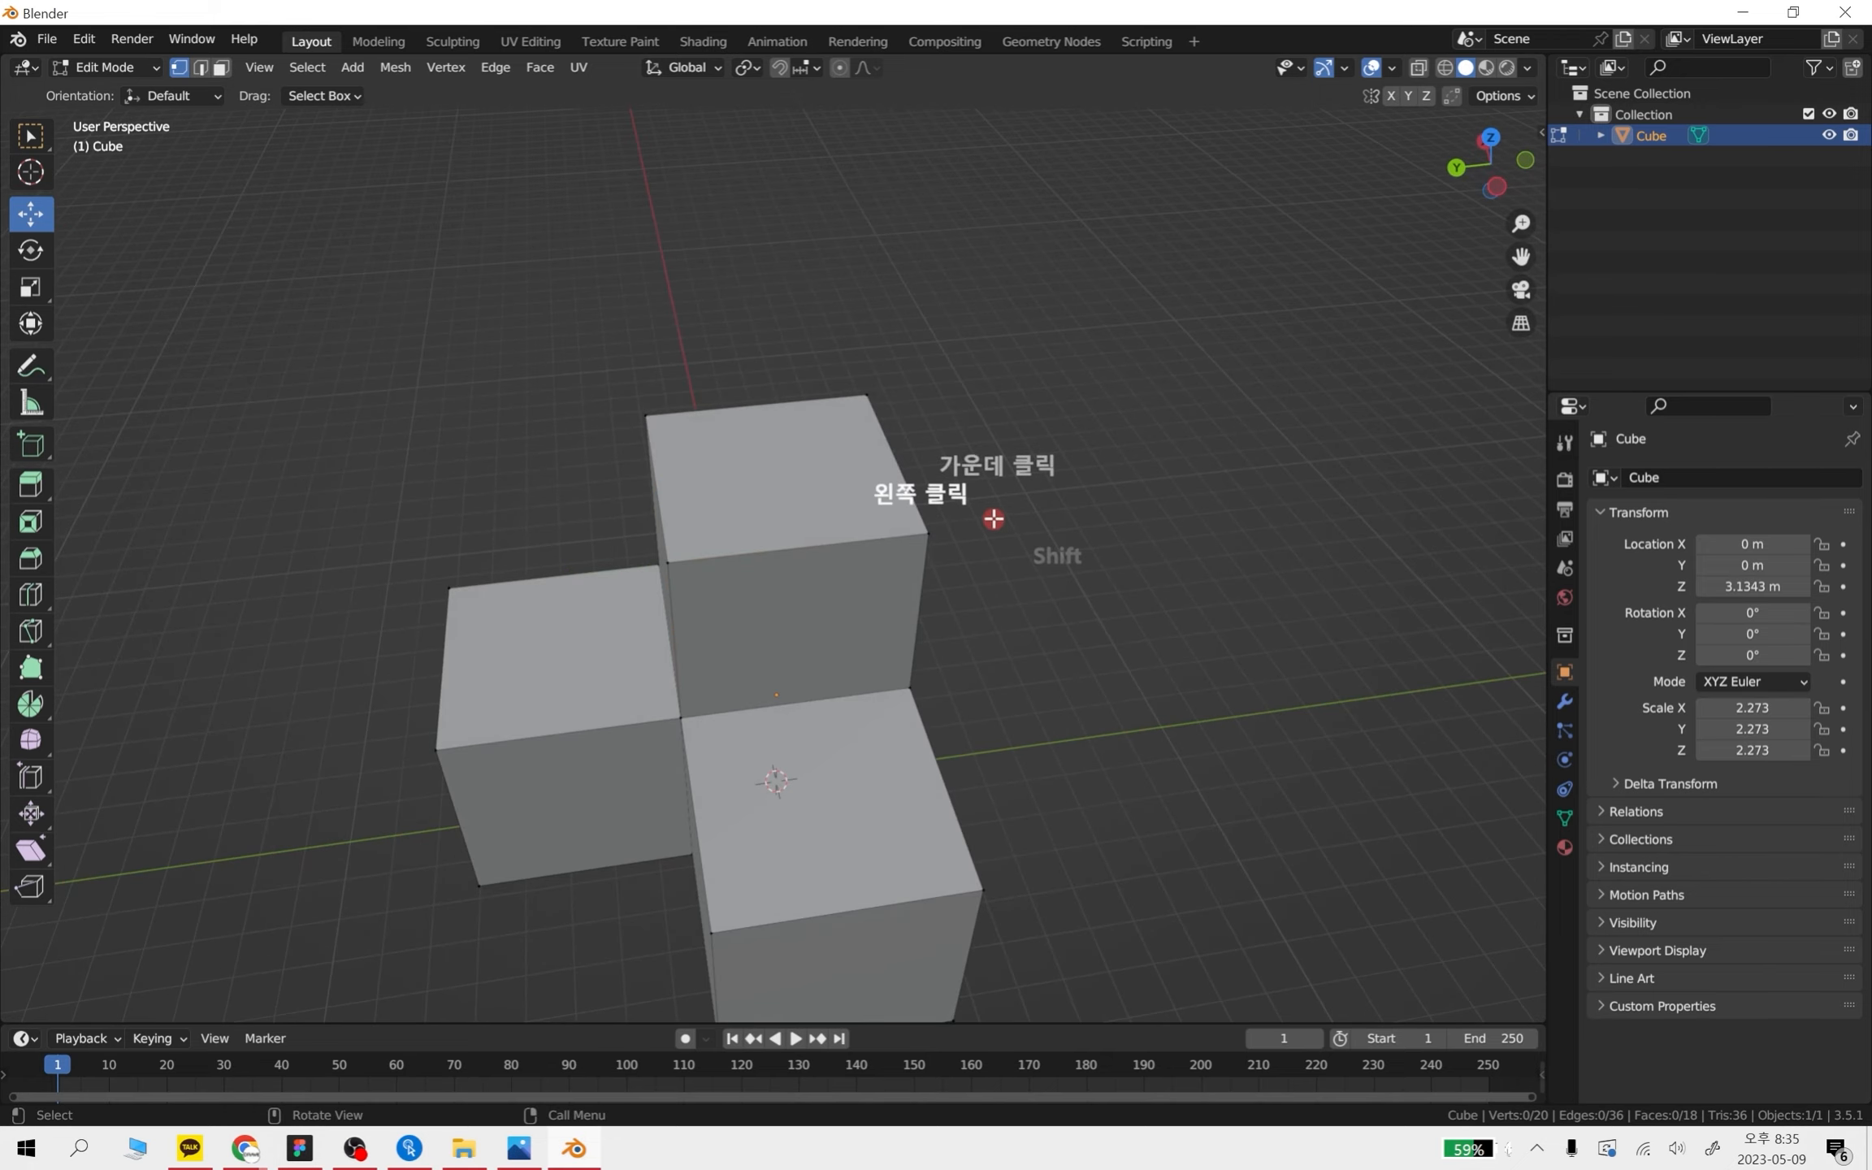
- Select the two upper corner vertices on the top block's -X side, try rotating them with the Rotate tool, and undo it
left_click(927, 533)
left_click(668, 562, "shift")
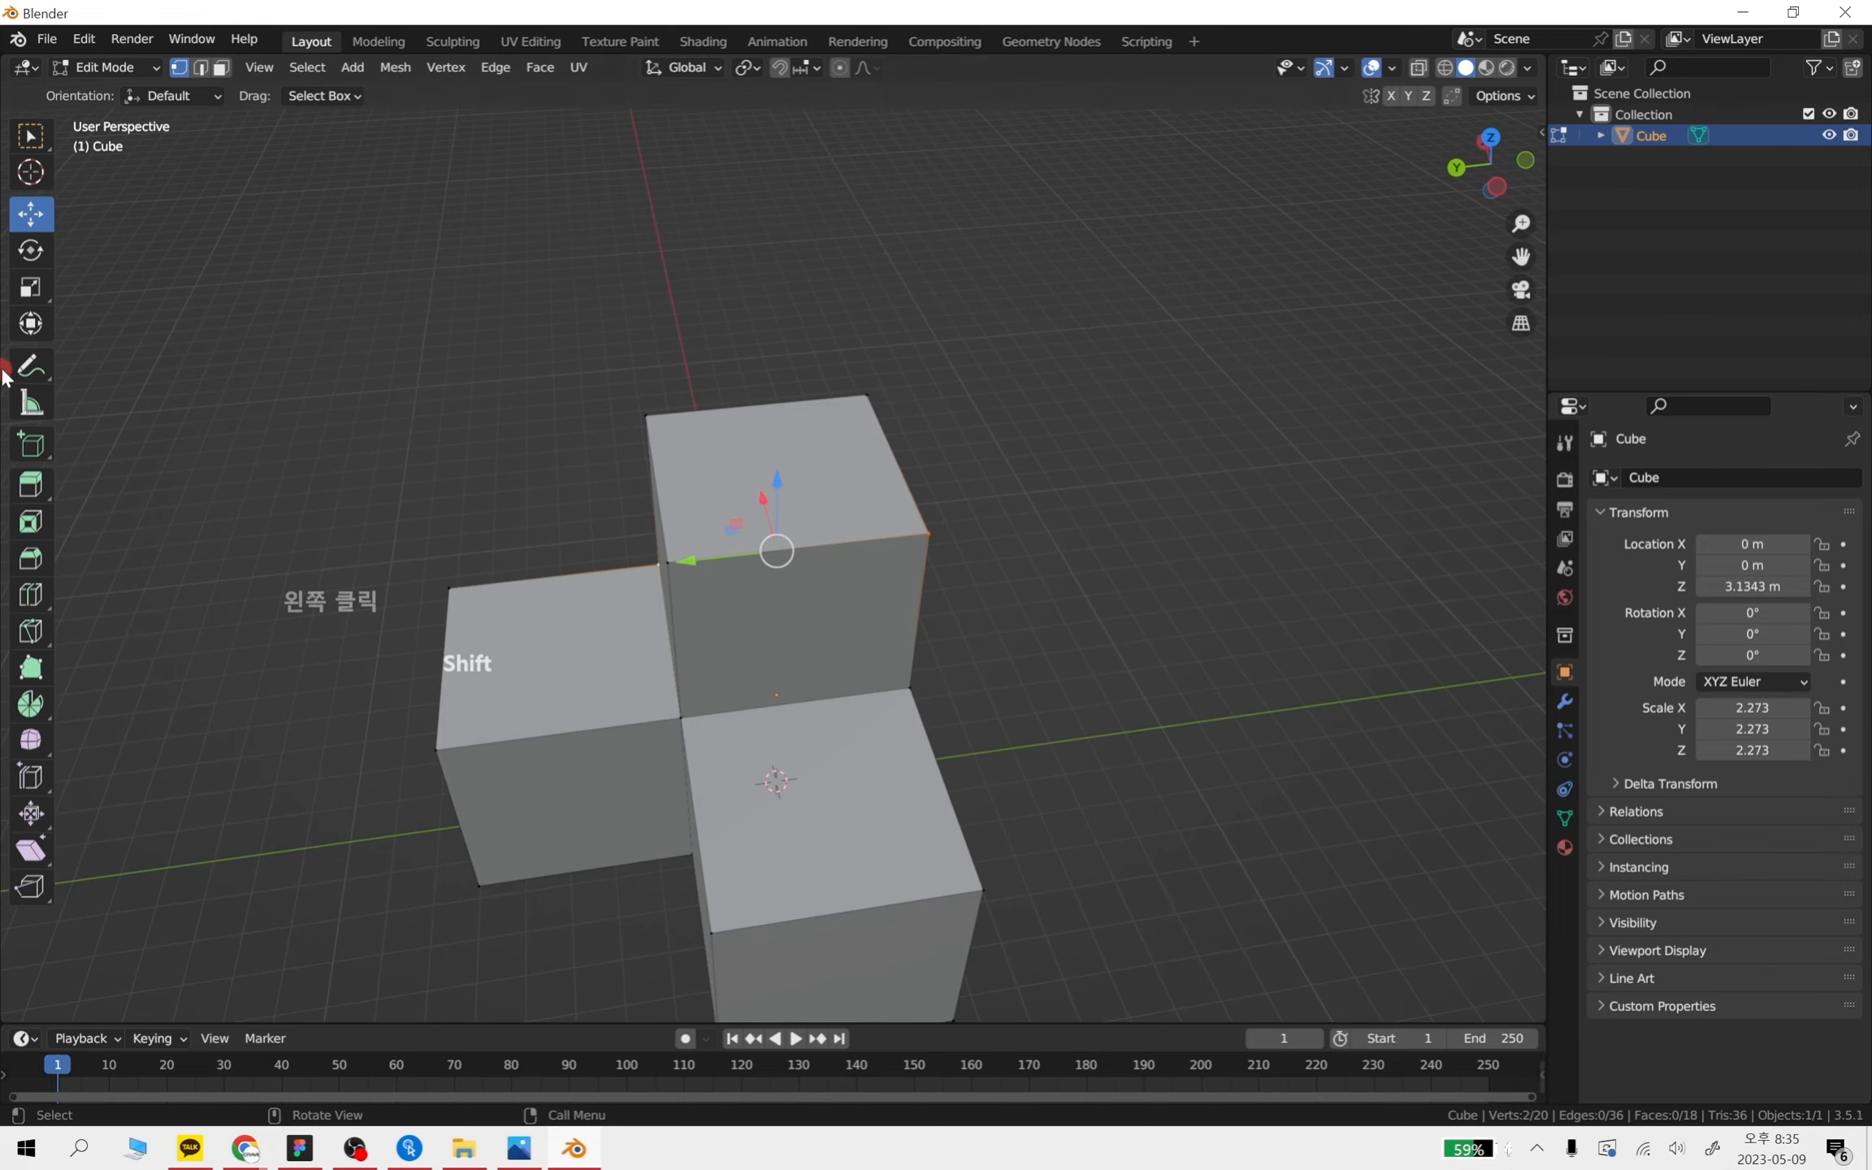
left_click(30, 250)
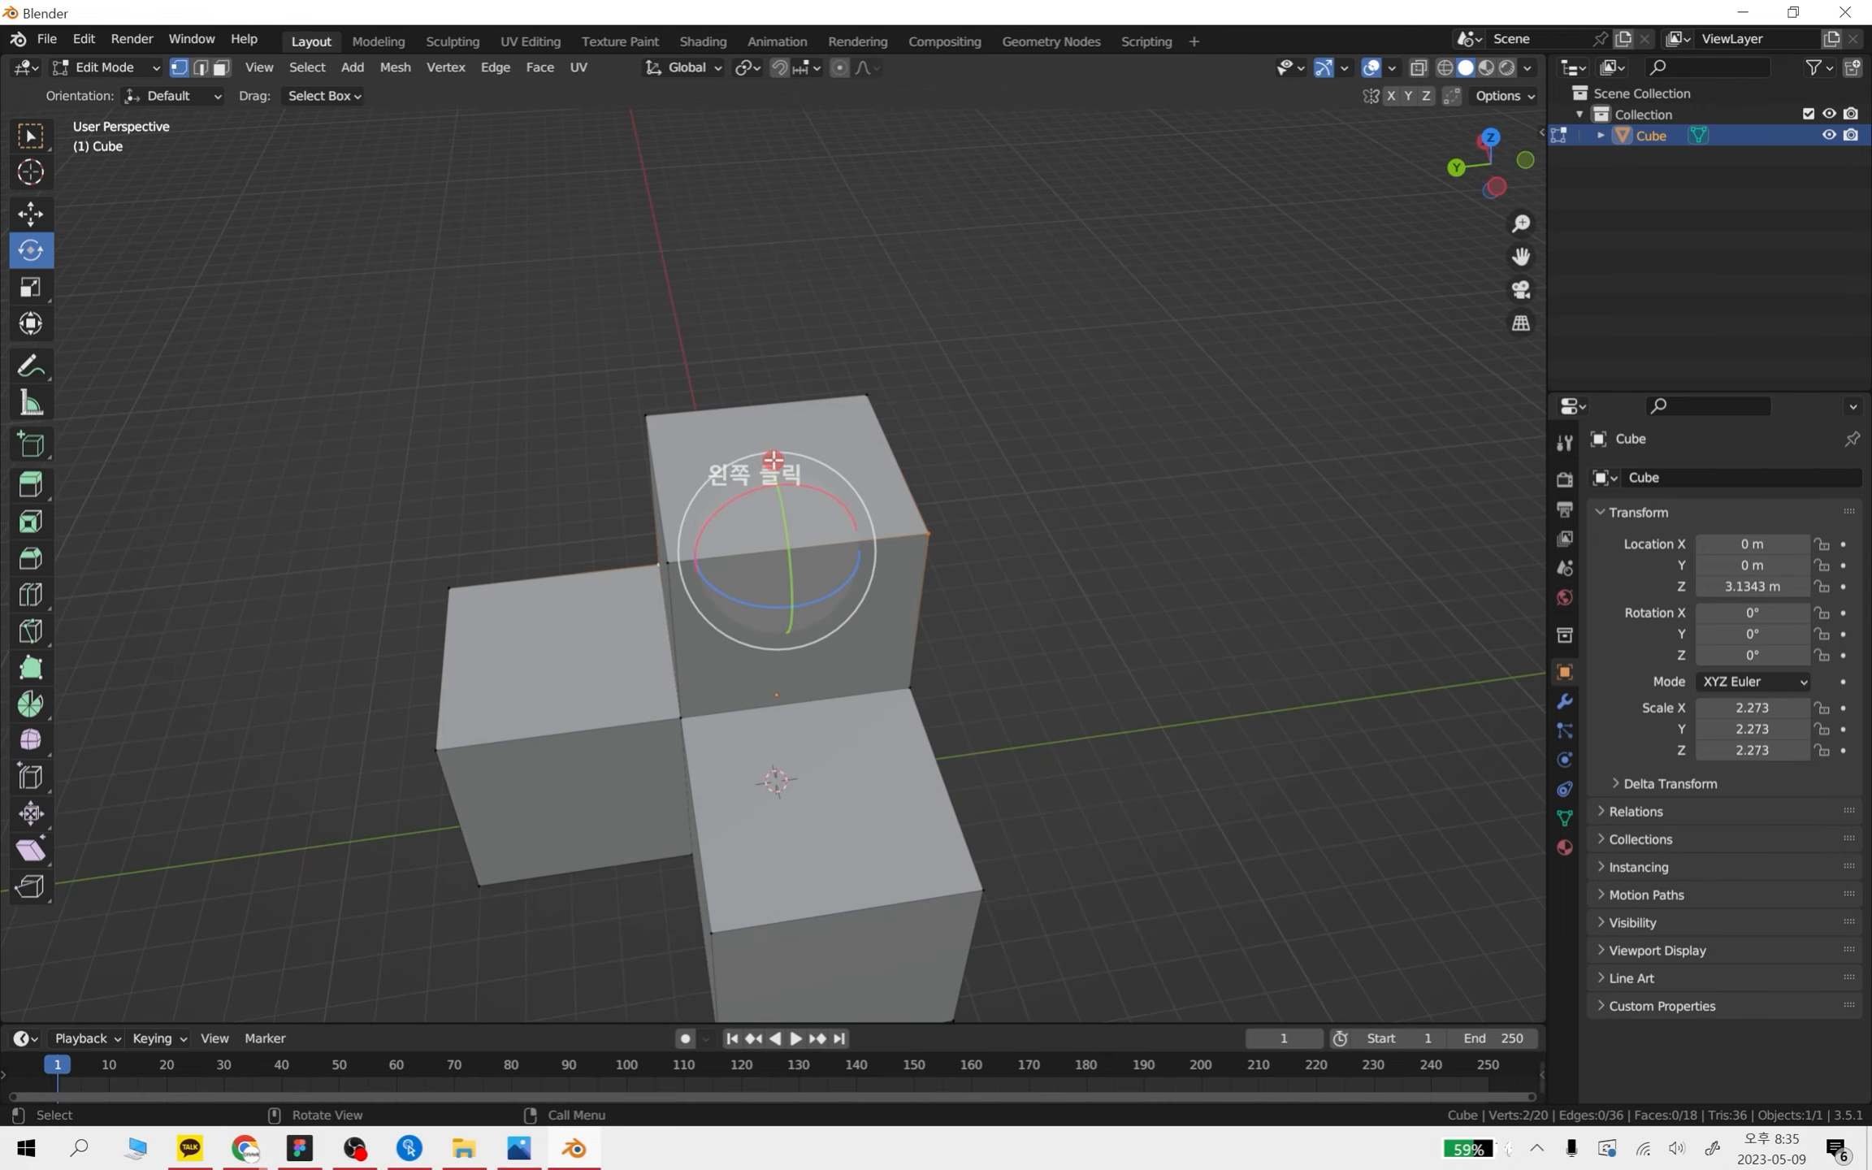
left_click_drag(774, 461, 910, 471)
key("ctrl+z")
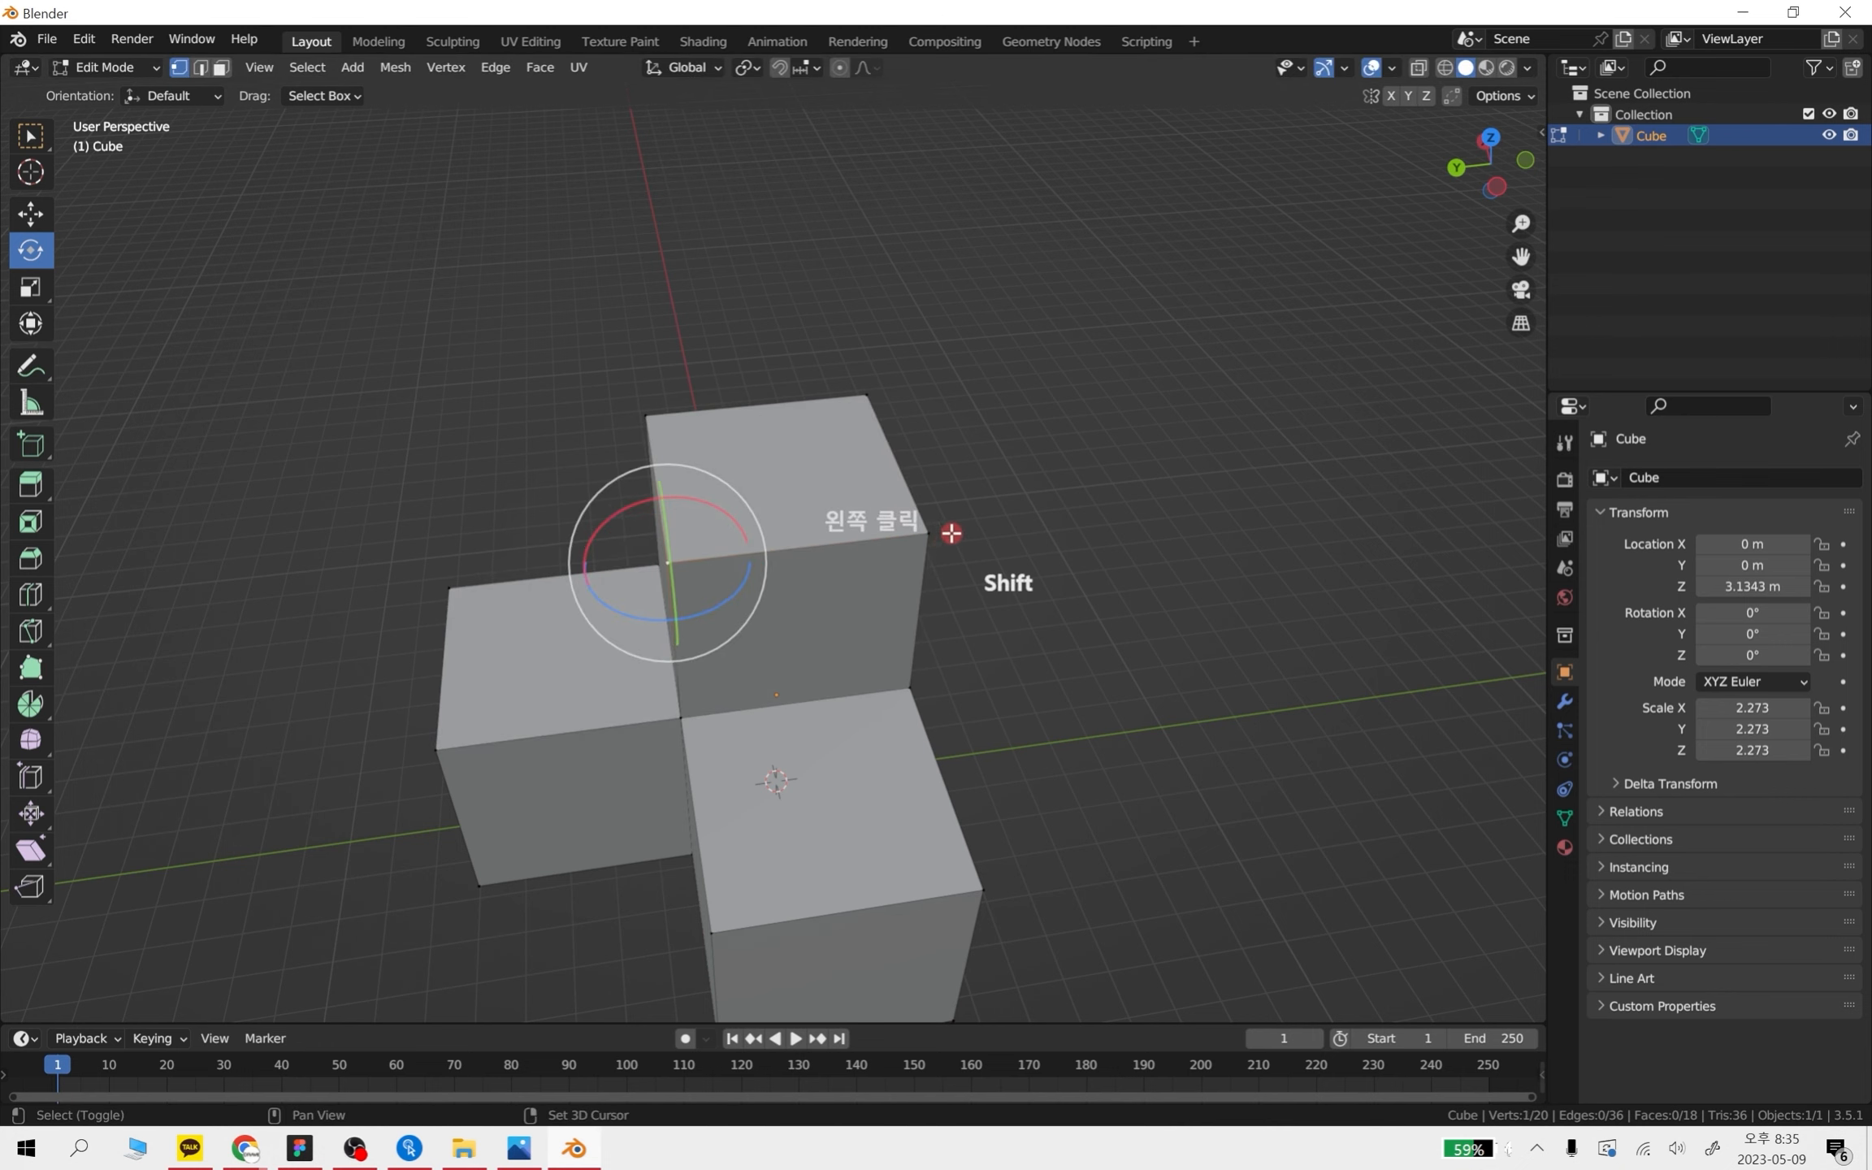
- Switch to edge select mode and select the upper edge on the top block's -X side
scroll(936, 531, "up", 1)
left_click(84, 204)
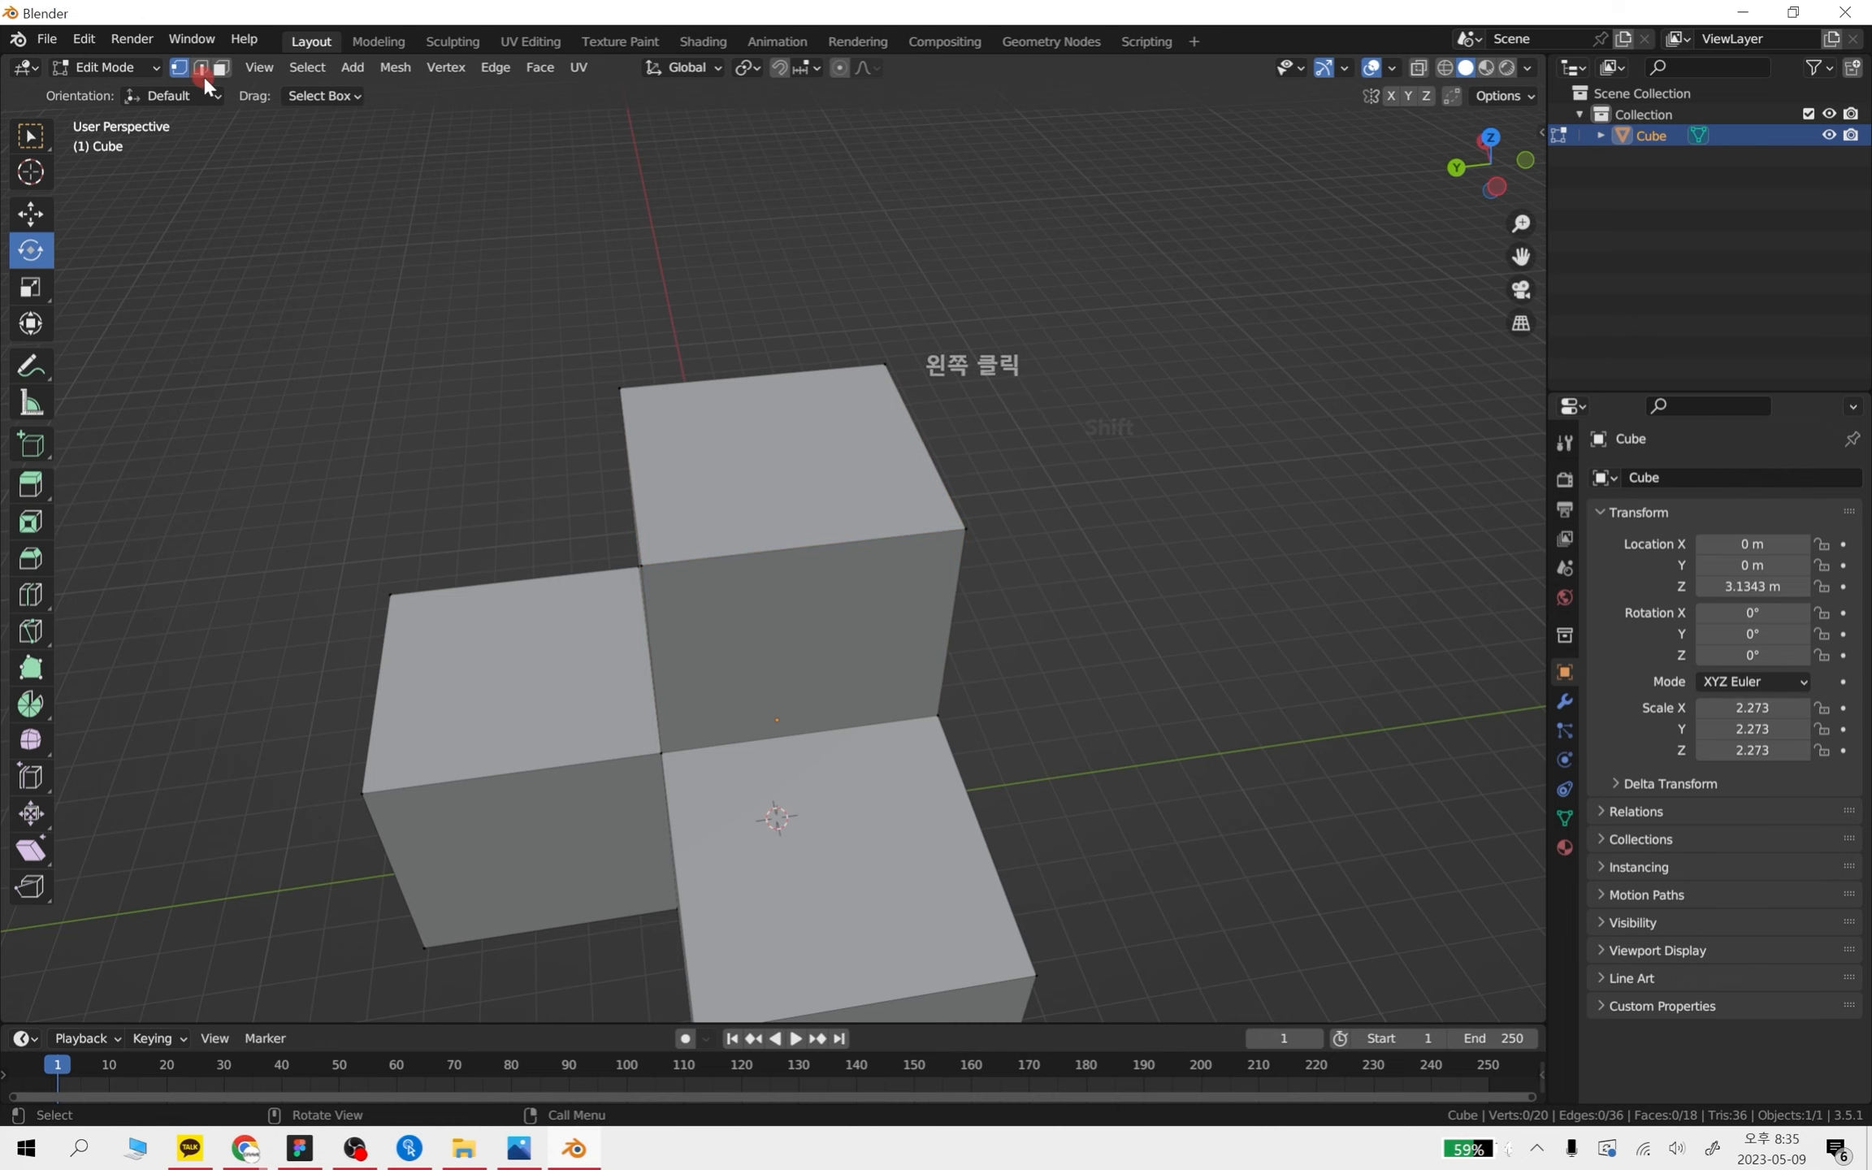
left_click(819, 551)
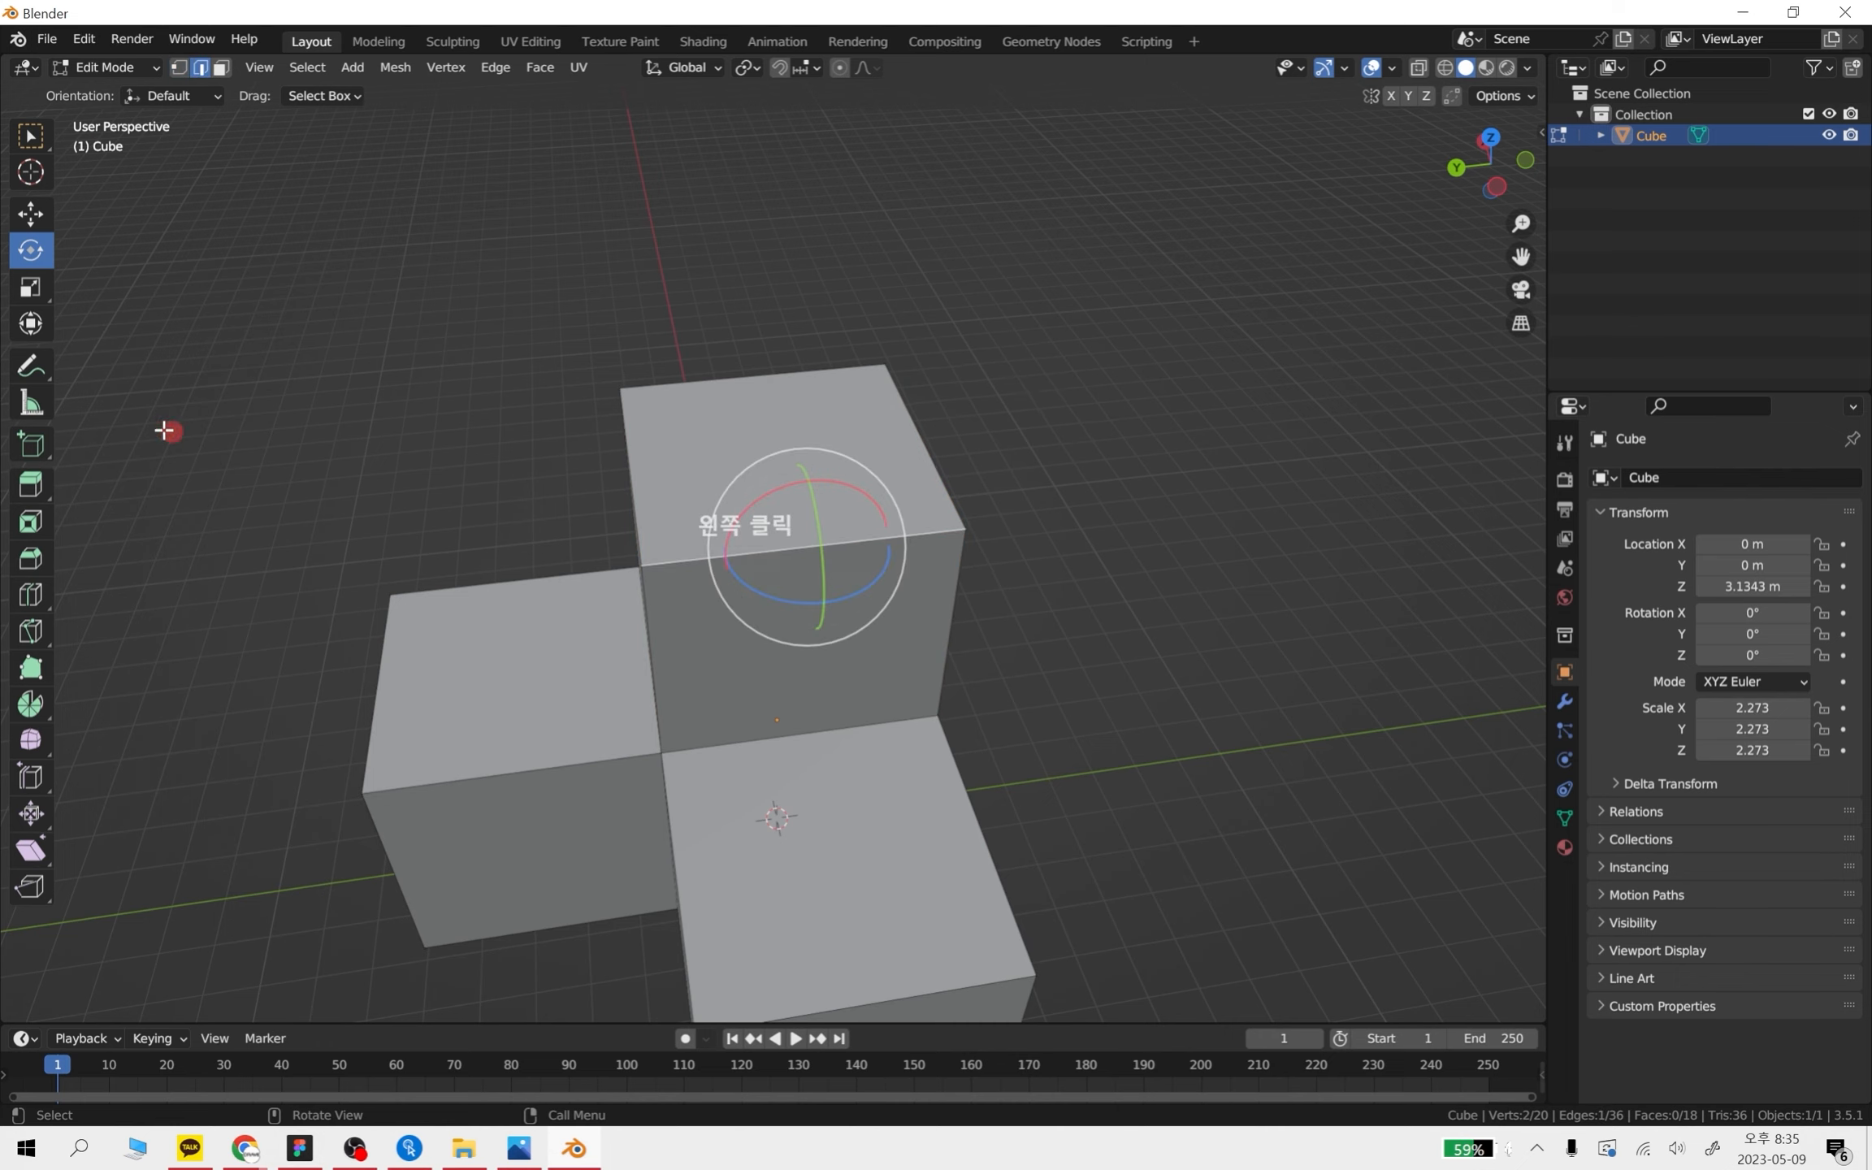
- Try moving the selected upper edge with the Move tool, along X and freely, undoing each move
left_click(34, 213)
middle_click_drag(488, 618, 936, 441)
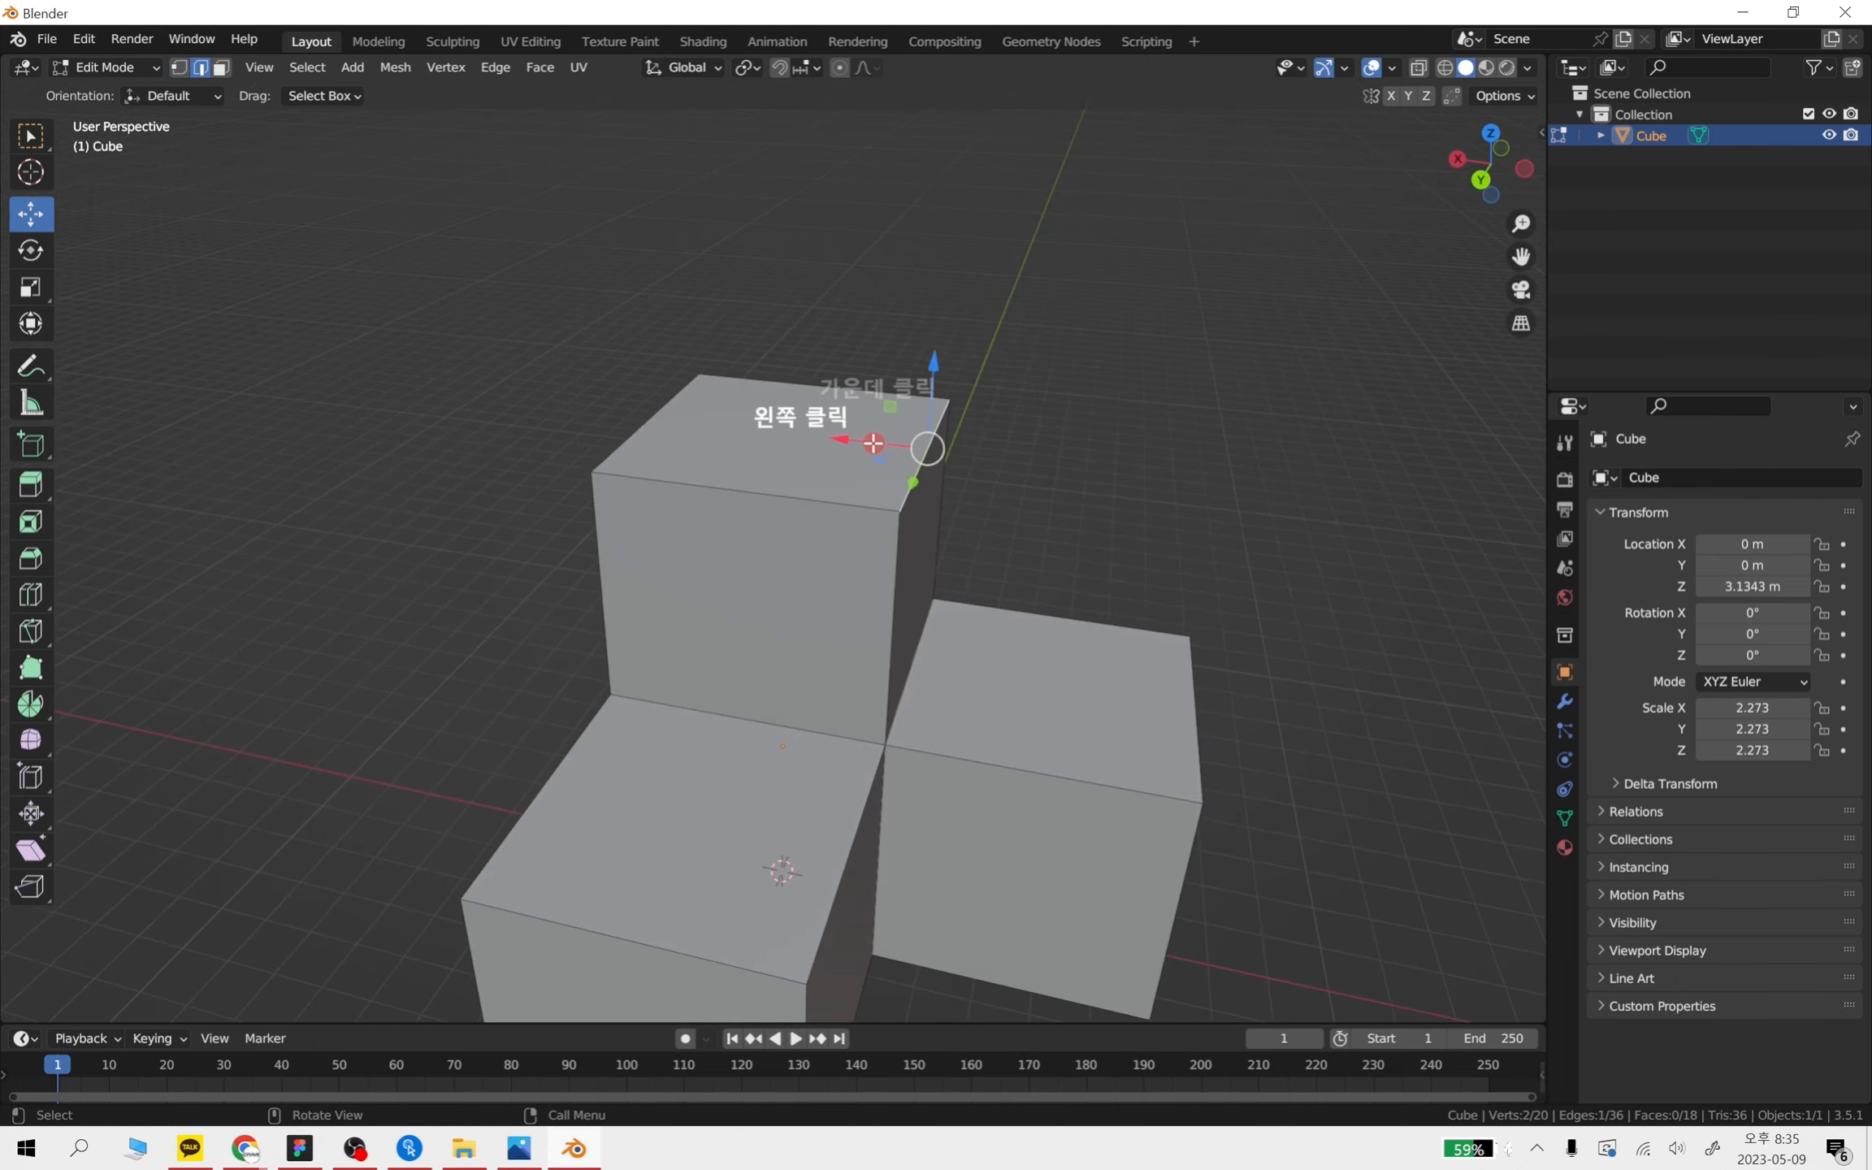
left_click_drag(873, 442, 947, 378)
left_click_drag(971, 477, 1096, 325)
key("ctrl+z")
key("ctrl+z")
left_click_drag(928, 451, 691, 317)
key("ctrl+z")
key("ctrl+z")
scroll(978, 472, "up", 1)
middle_click_drag(792, 402, 626, 374, "shift")
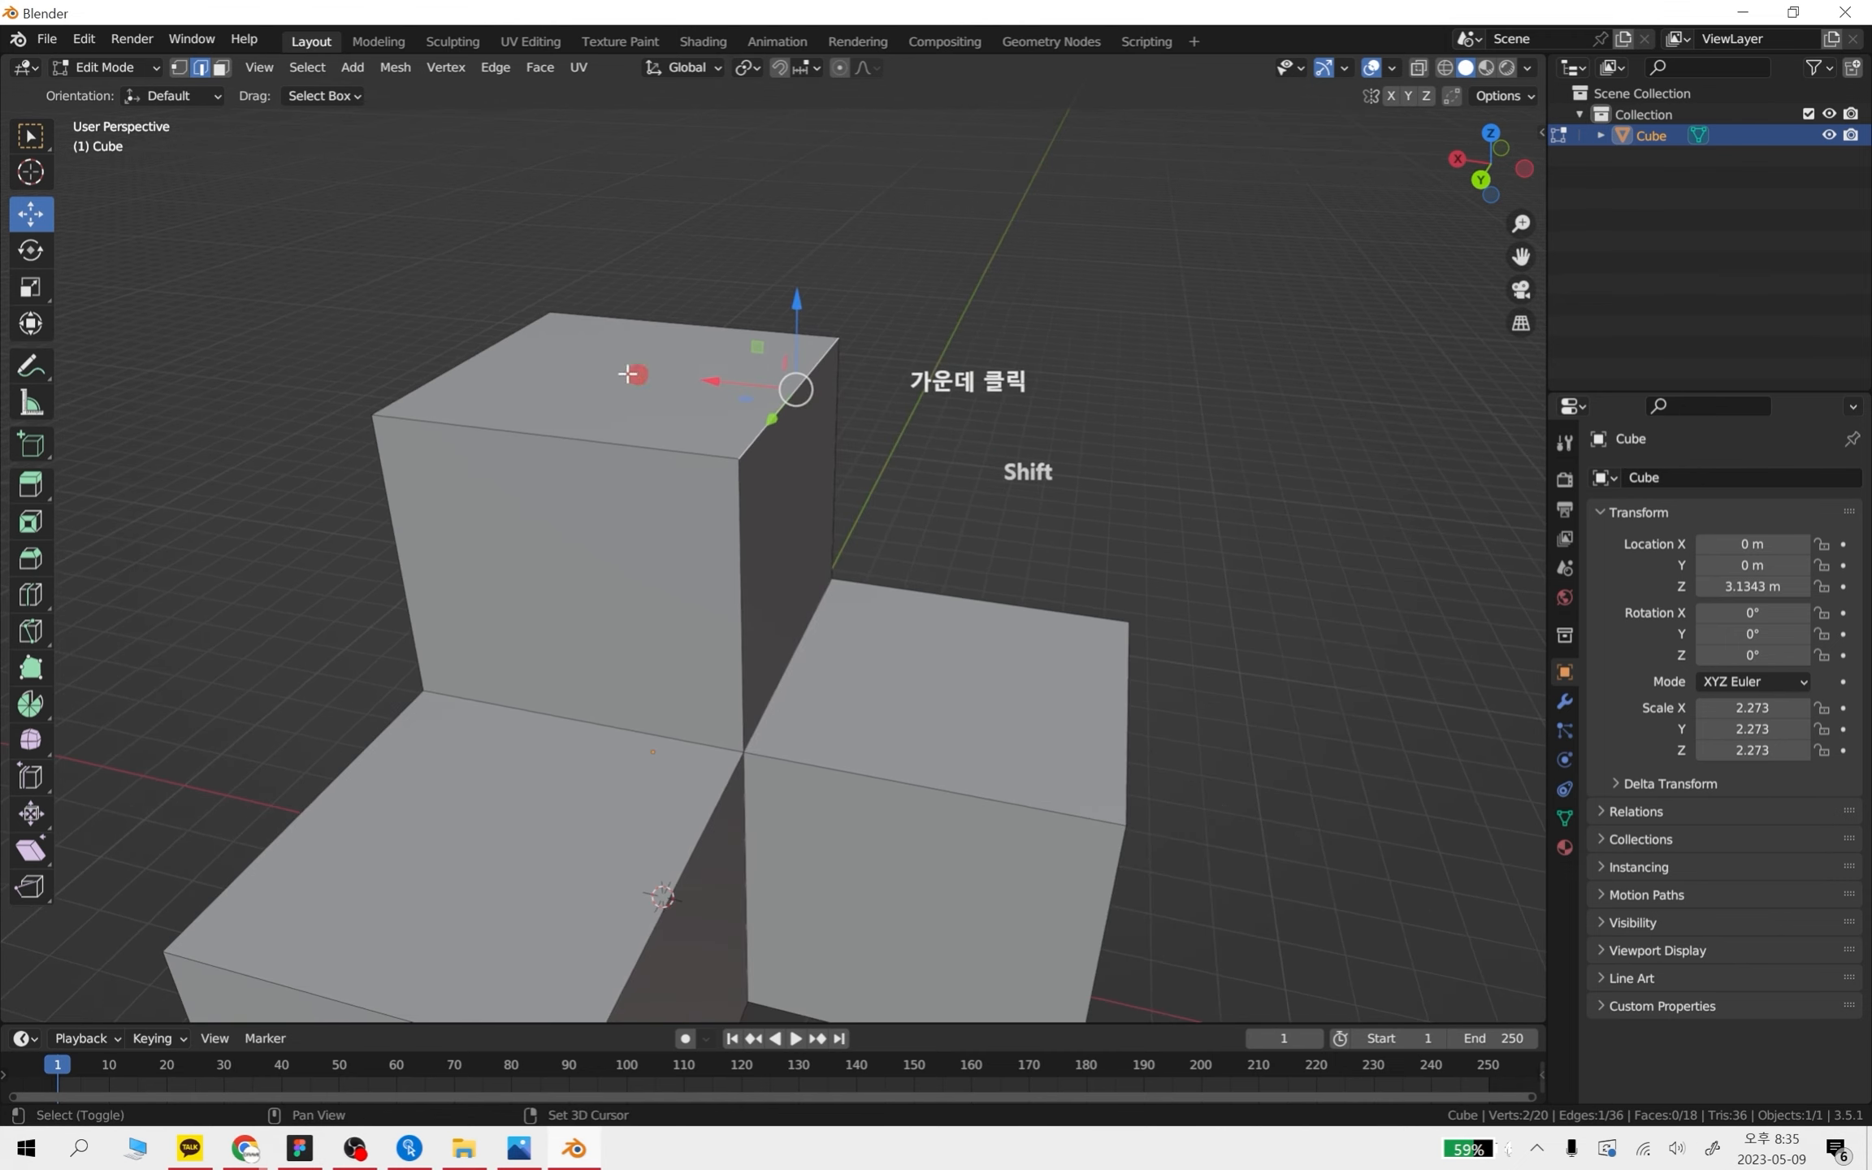
- Try rotating the selected upper edge freely with the Rotate tool, checking it from several sides, and undo the rotations
left_click(30, 251)
mouse_move(864, 363)
left_mouse_down()
mouse_move(840, 322)
mouse_move(778, 292)
mouse_move(832, 406)
mouse_move(894, 286)
mouse_move(794, 397)
mouse_move(873, 476)
mouse_move(852, 468)
mouse_move(894, 366)
left_mouse_up()
middle_click_drag(894, 366, 549, 637)
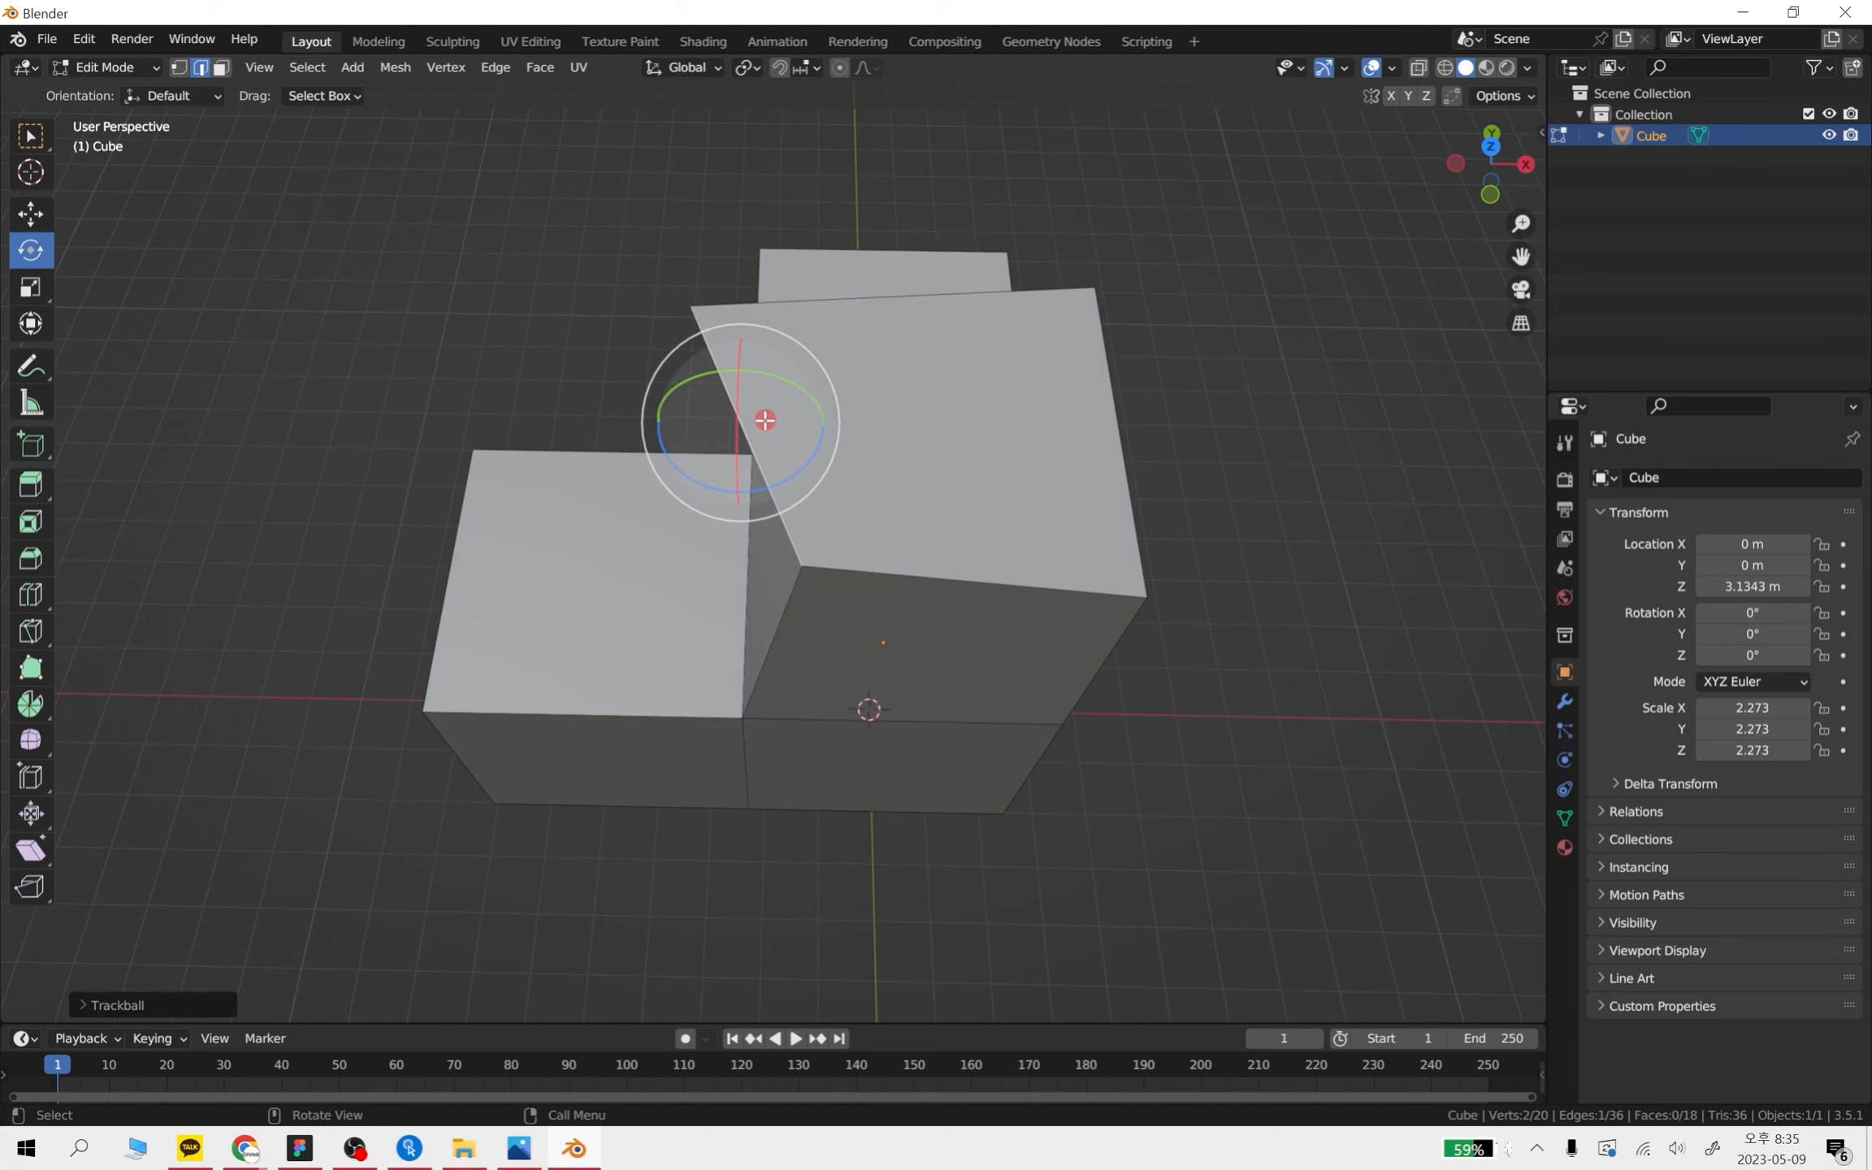
left_click_drag(765, 420, 821, 406)
middle_click_drag(819, 527, 1114, 538)
left_click_drag(824, 402, 936, 421)
key("ctrl+z")
key("ctrl+z")
key("ctrl+z")
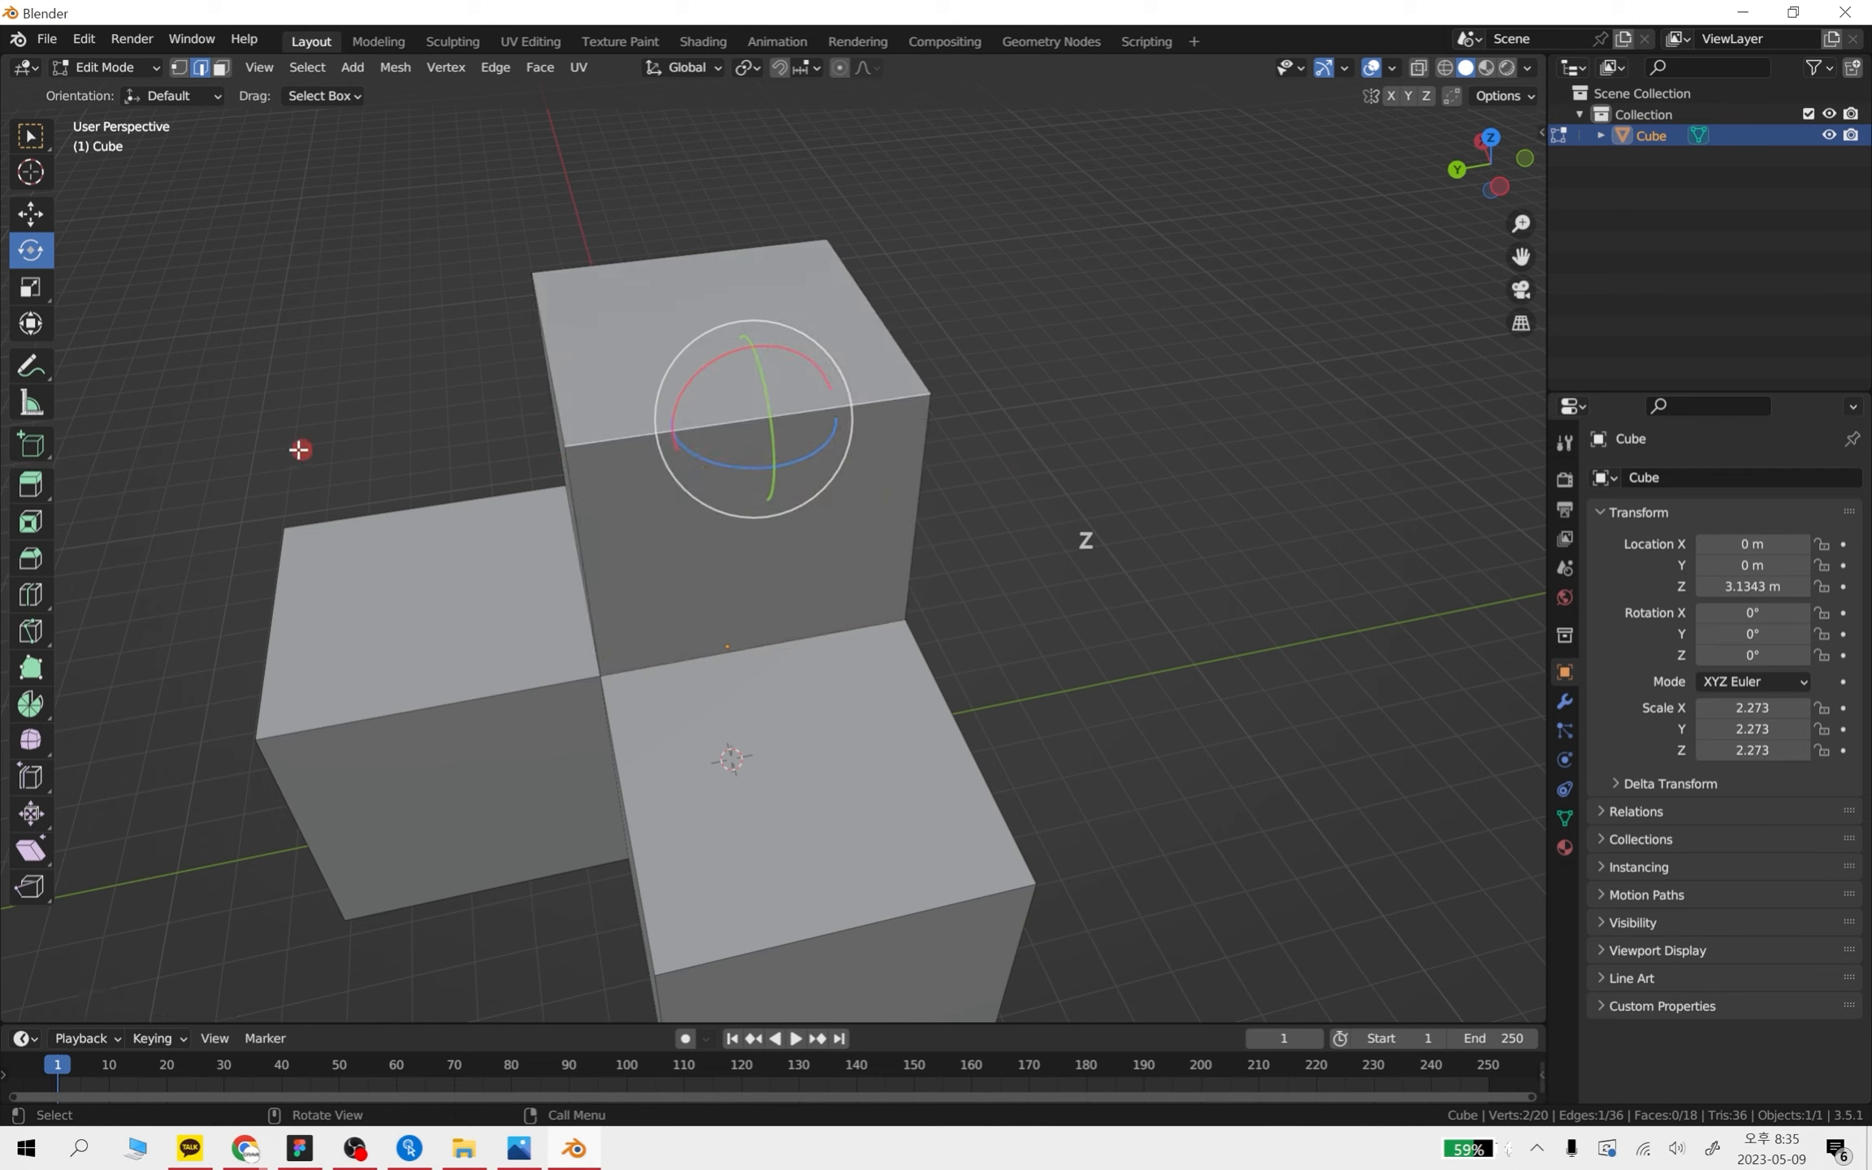
- Try scaling the selected edge with the Scale command, first down to about 0.35 and once more to a longer length, undoing each
key("s")
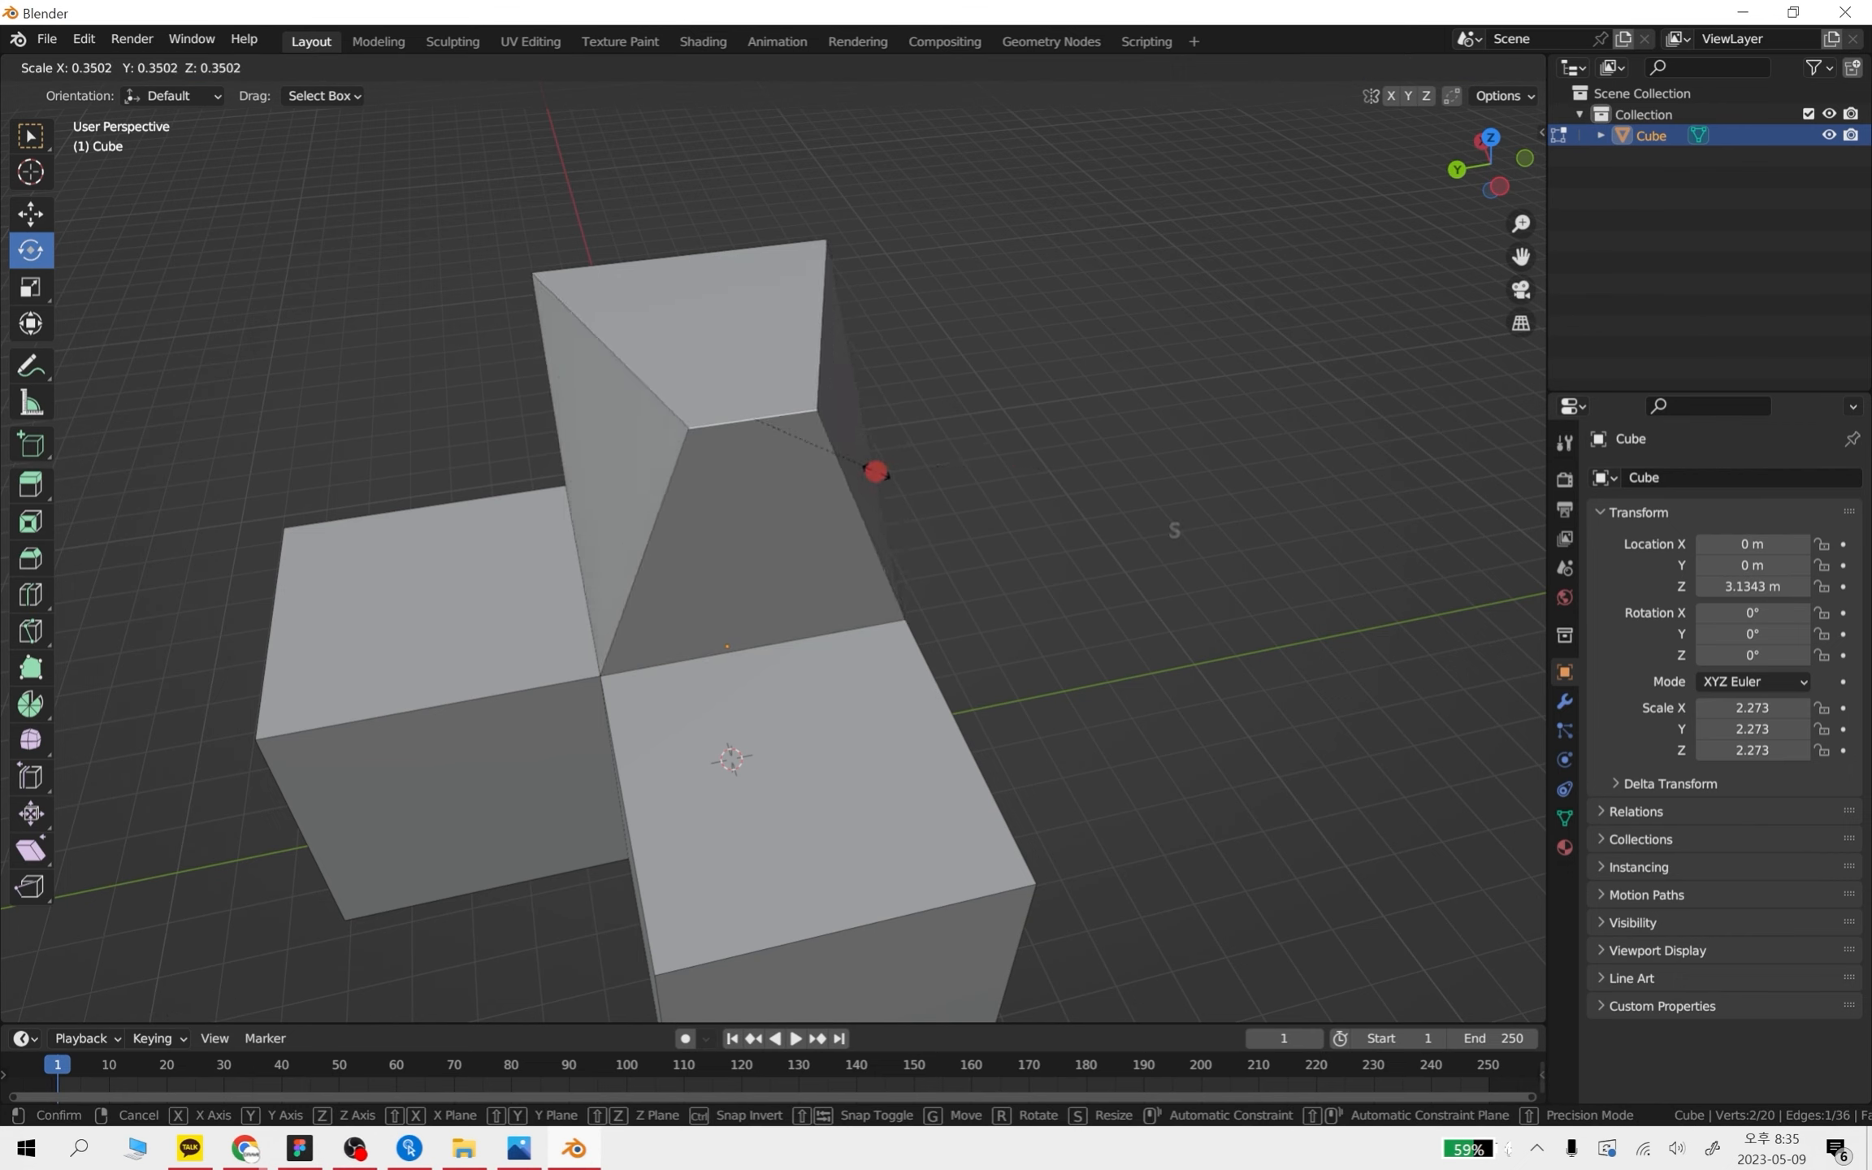
left_click(865, 471)
key("ctrl+z")
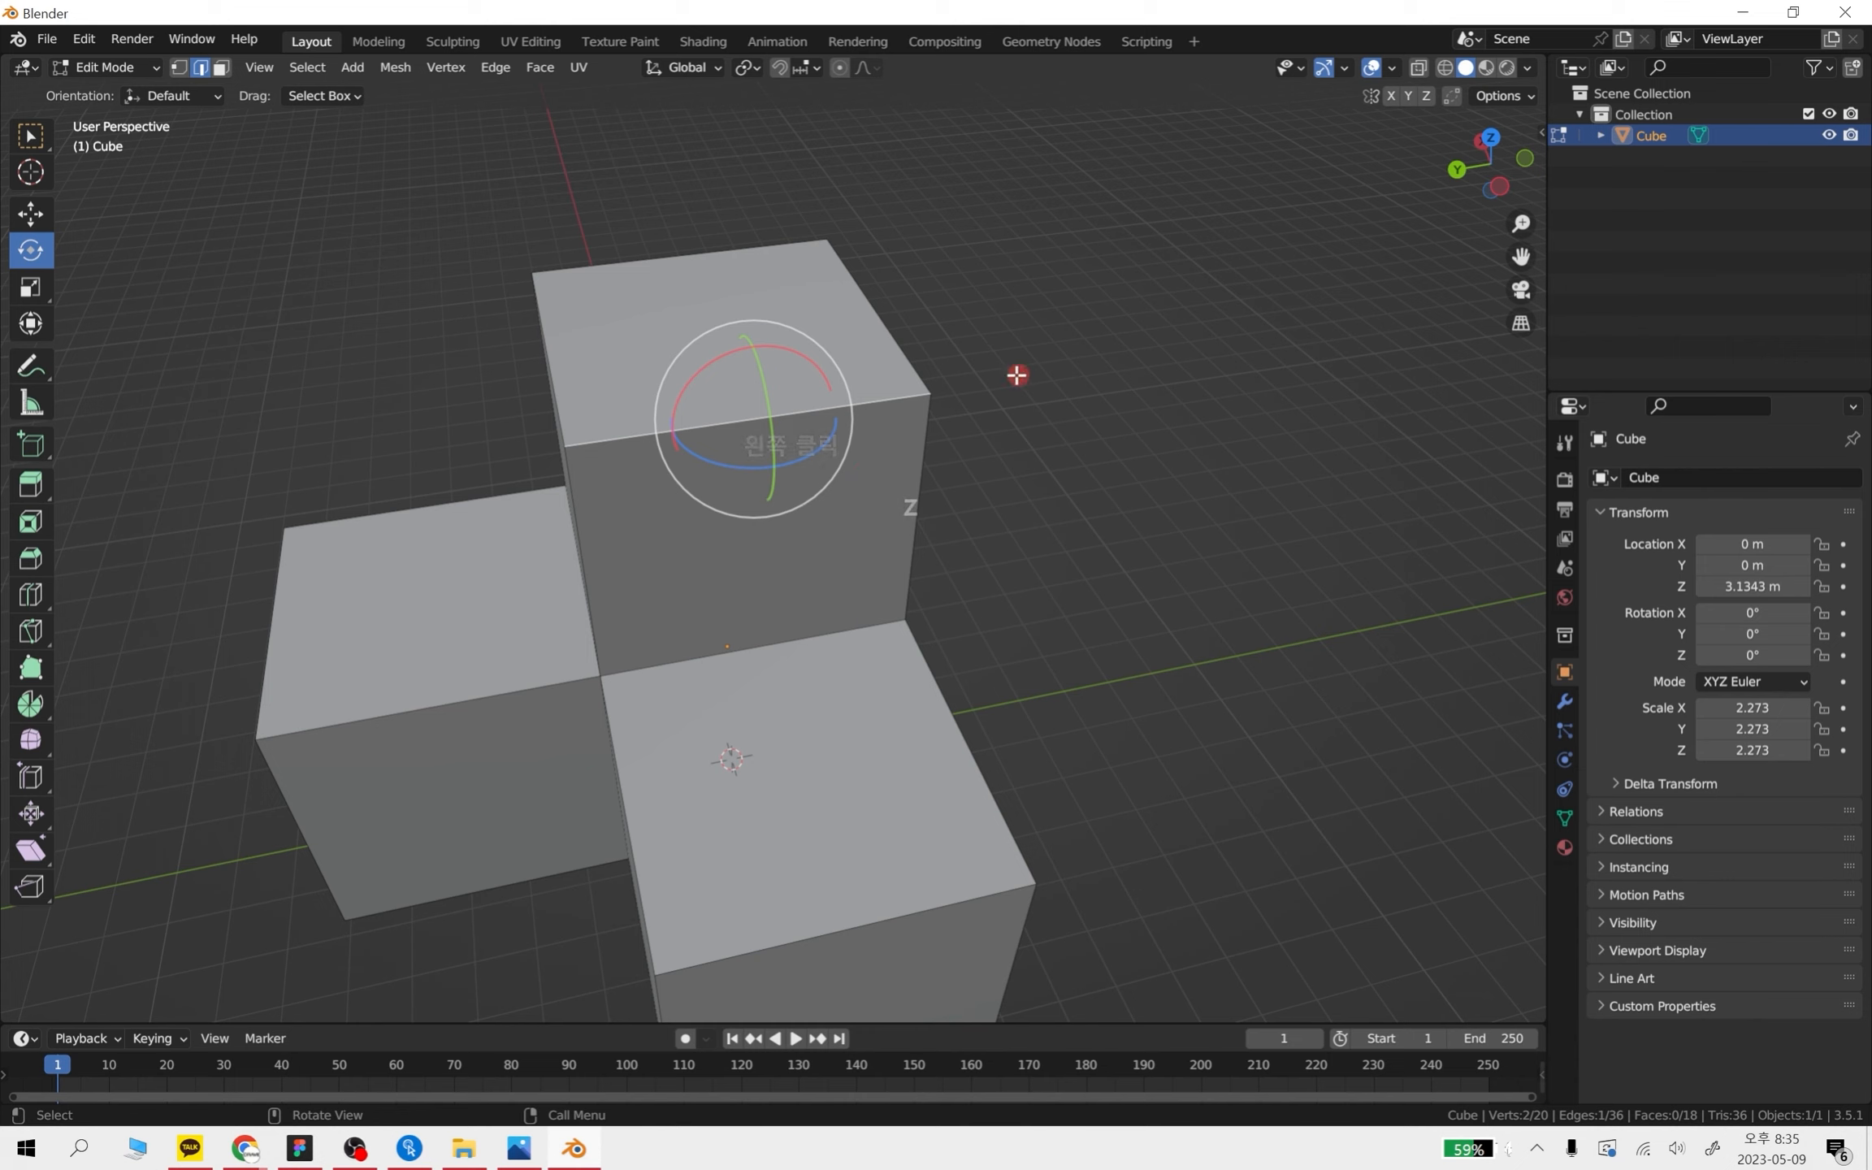
key("s")
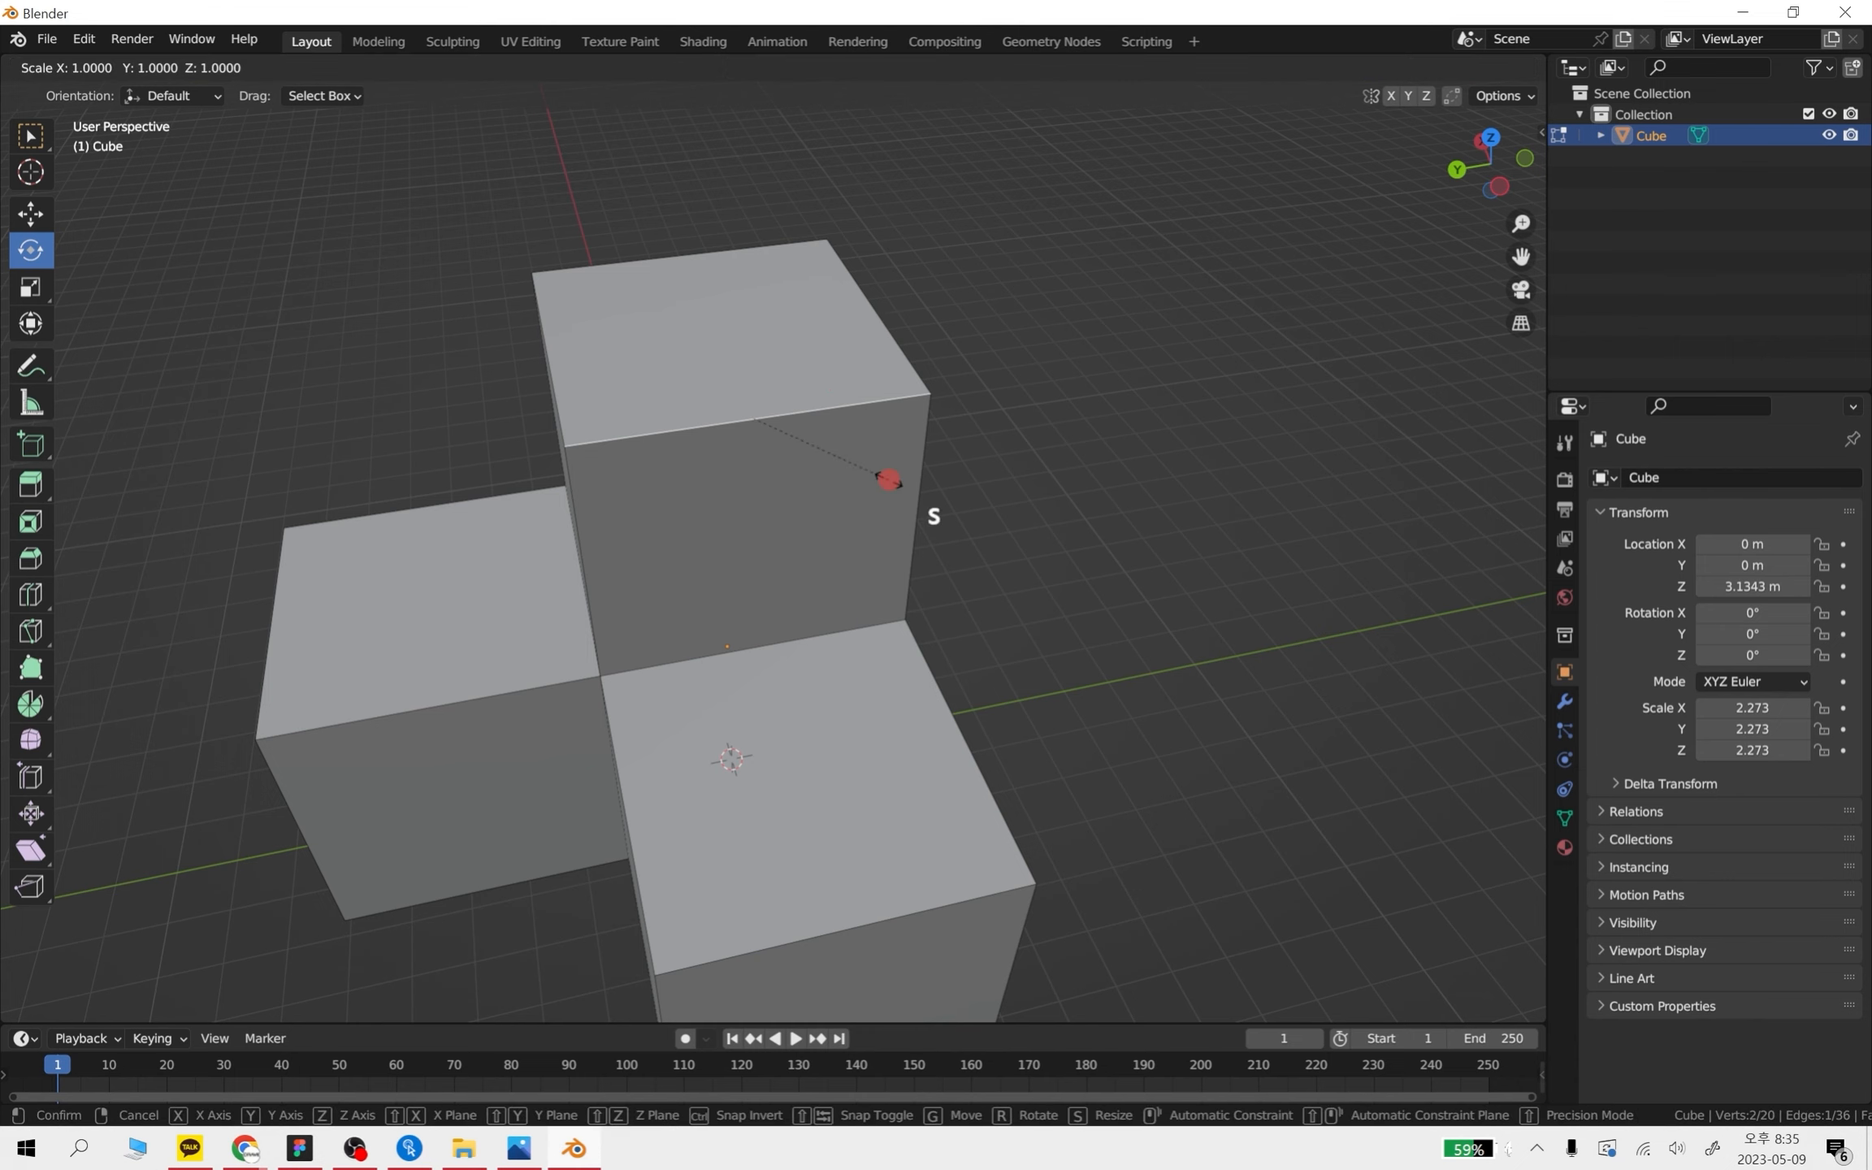
left_click(1105, 512)
key("ctrl+z")
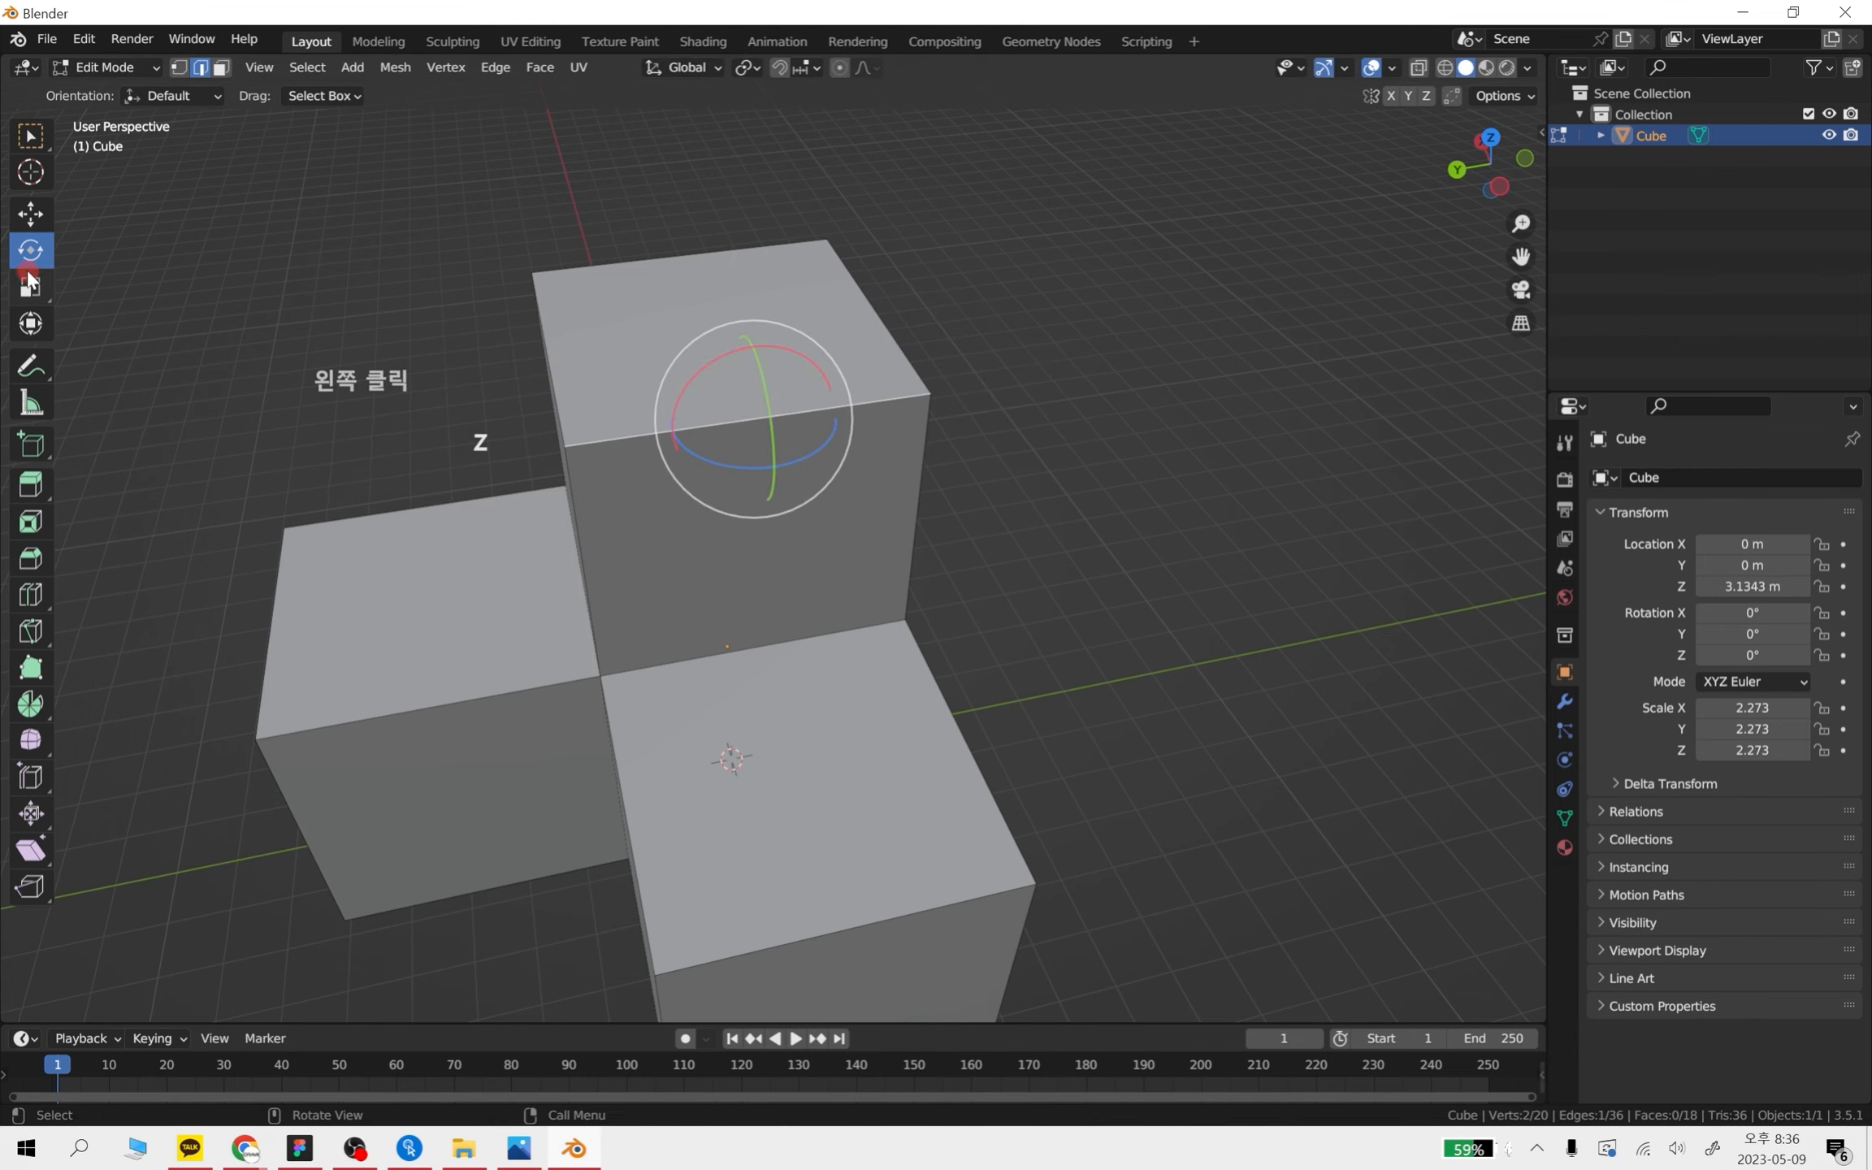
- Activate the Scale tool and try scaling the edge uniformly and along Z, undoing each change
left_click(39, 294)
mouse_move(754, 422)
left_mouse_down()
mouse_move(794, 447)
mouse_move(744, 417)
mouse_move(767, 437)
left_mouse_up()
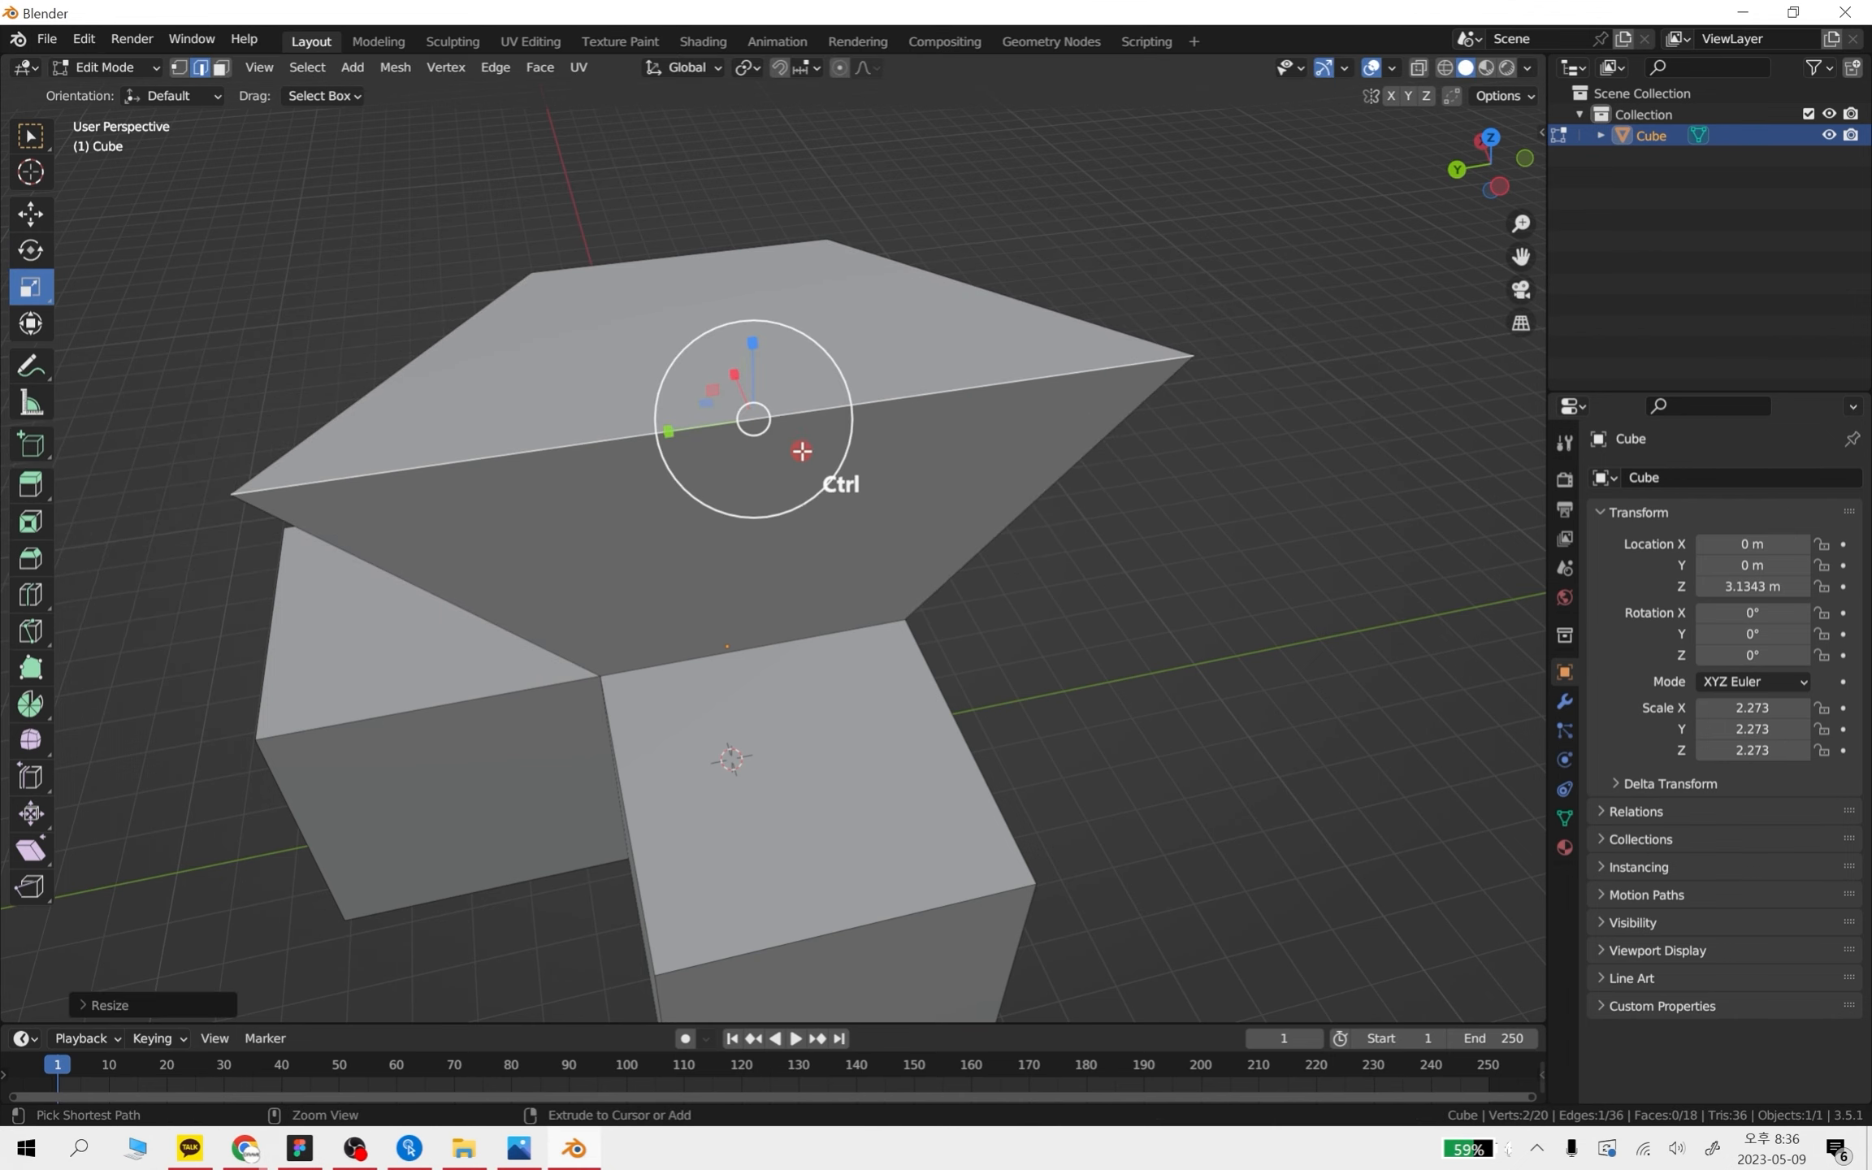
key("ctrl+z")
left_click_drag(752, 341, 689, 280)
key("ctrl+z")
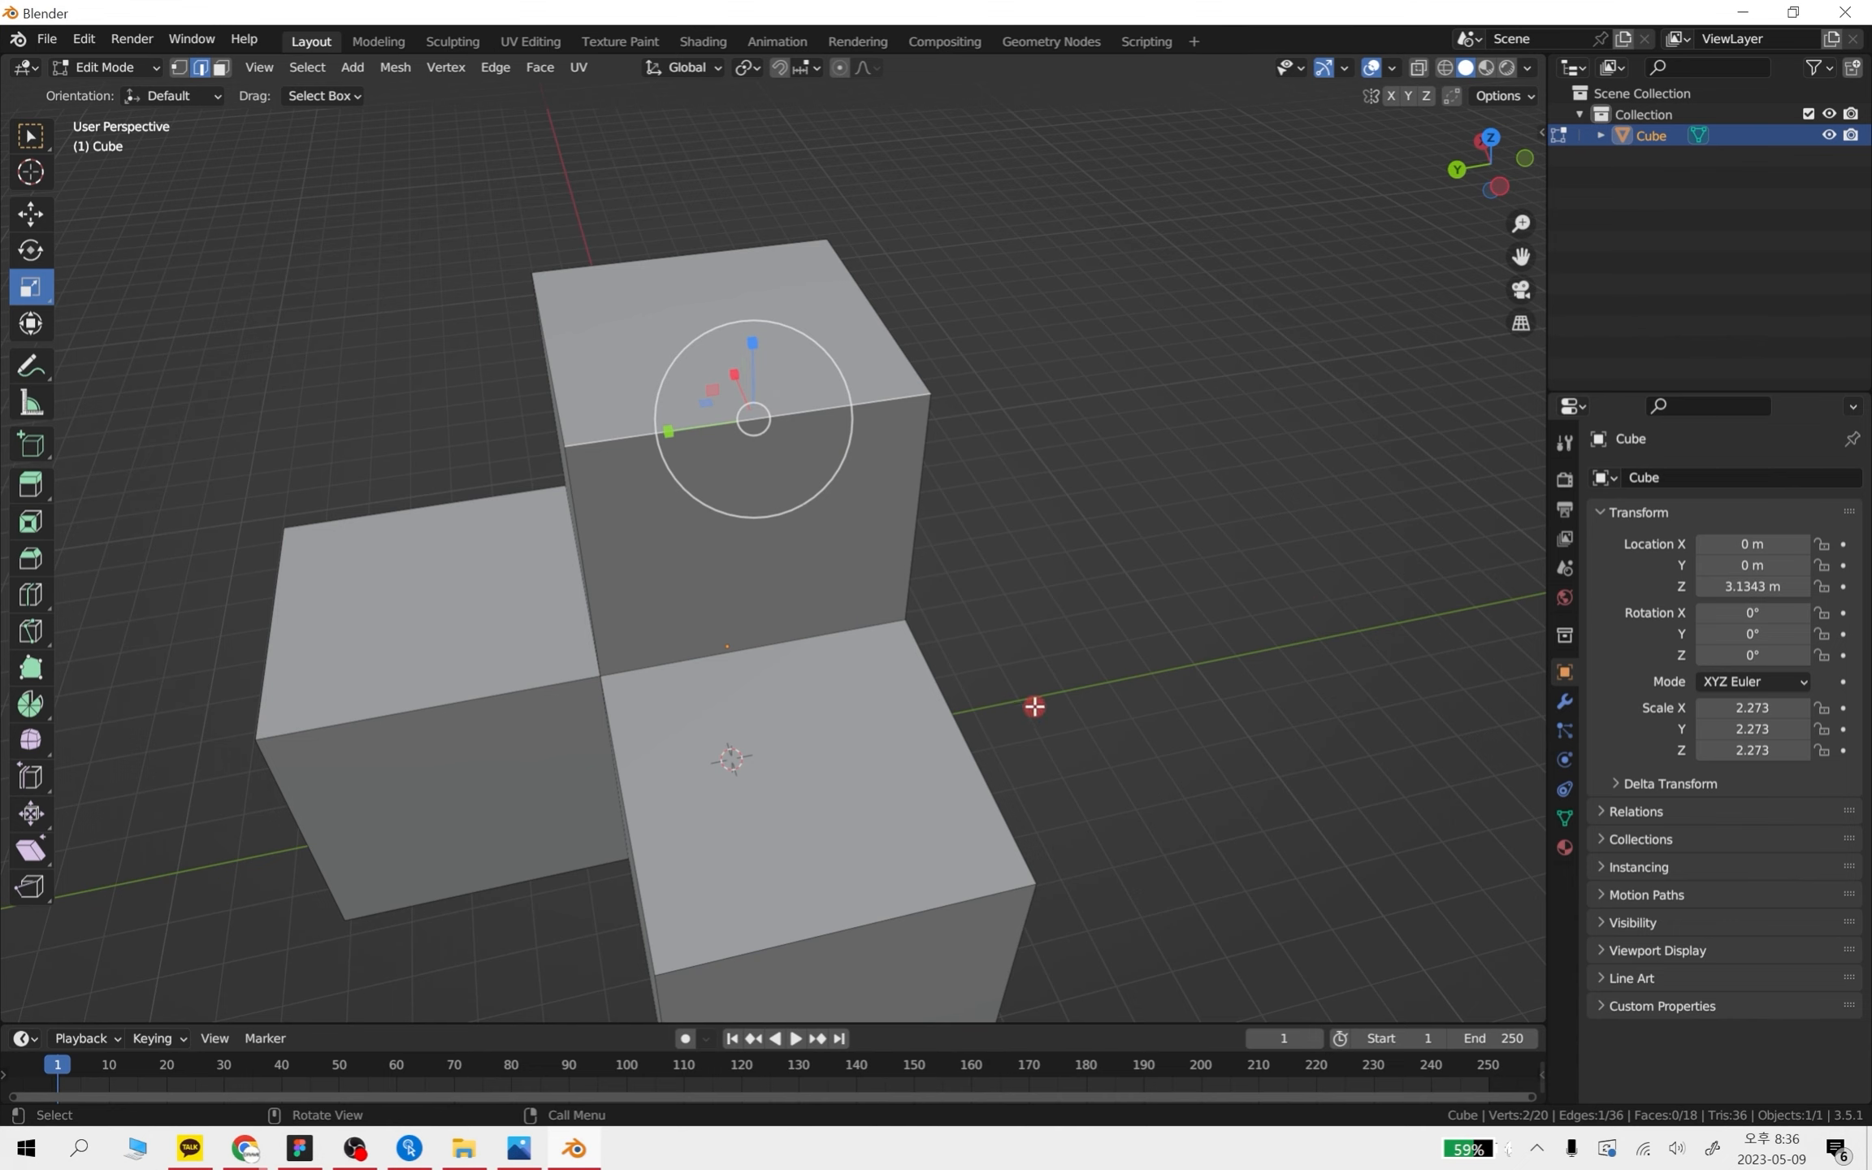
middle_click_drag(869, 534, 522, 626)
left_click_drag(786, 534, 699, 601)
key("ctrl+z")
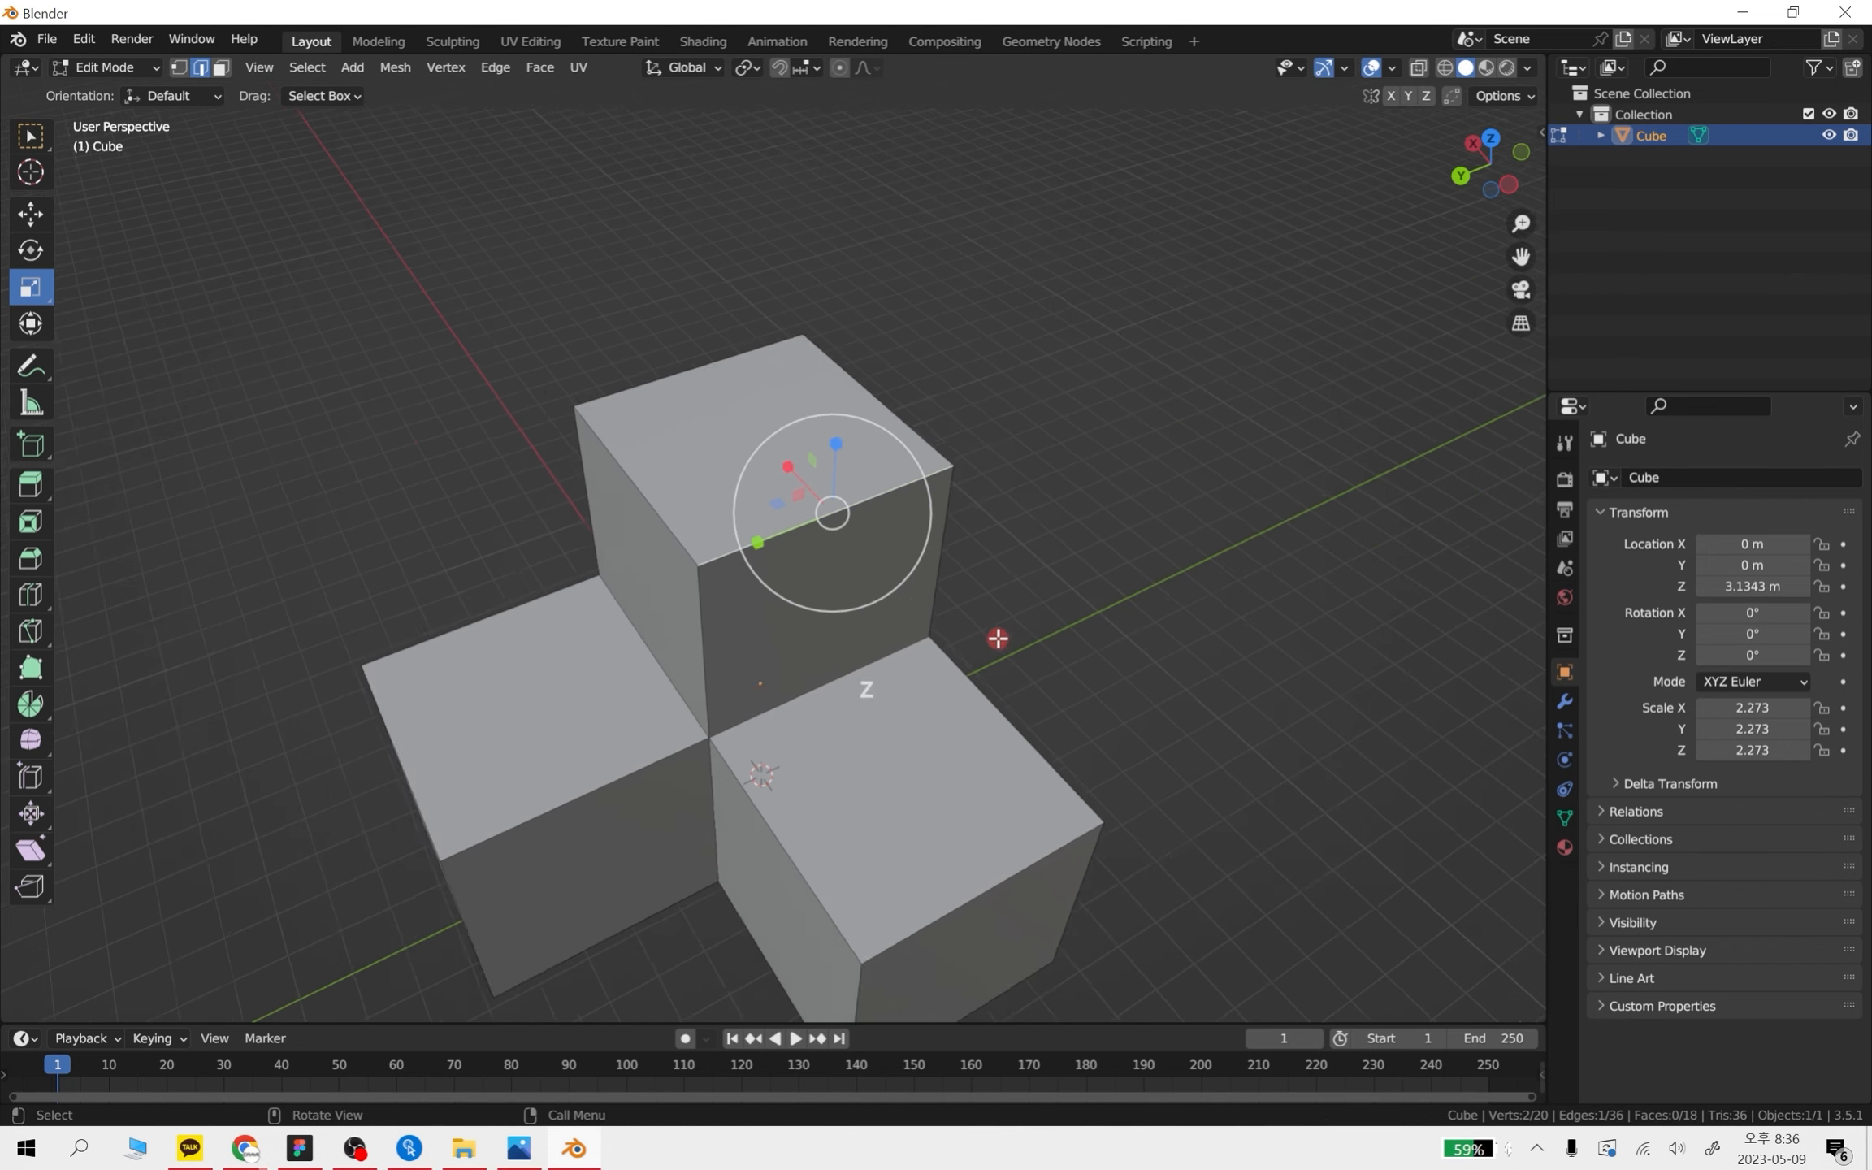
- Switch to vertex select mode with all three blocks in view and clear the selection
scroll(994, 635, "down", 2)
key("Tab")
key("Tab")
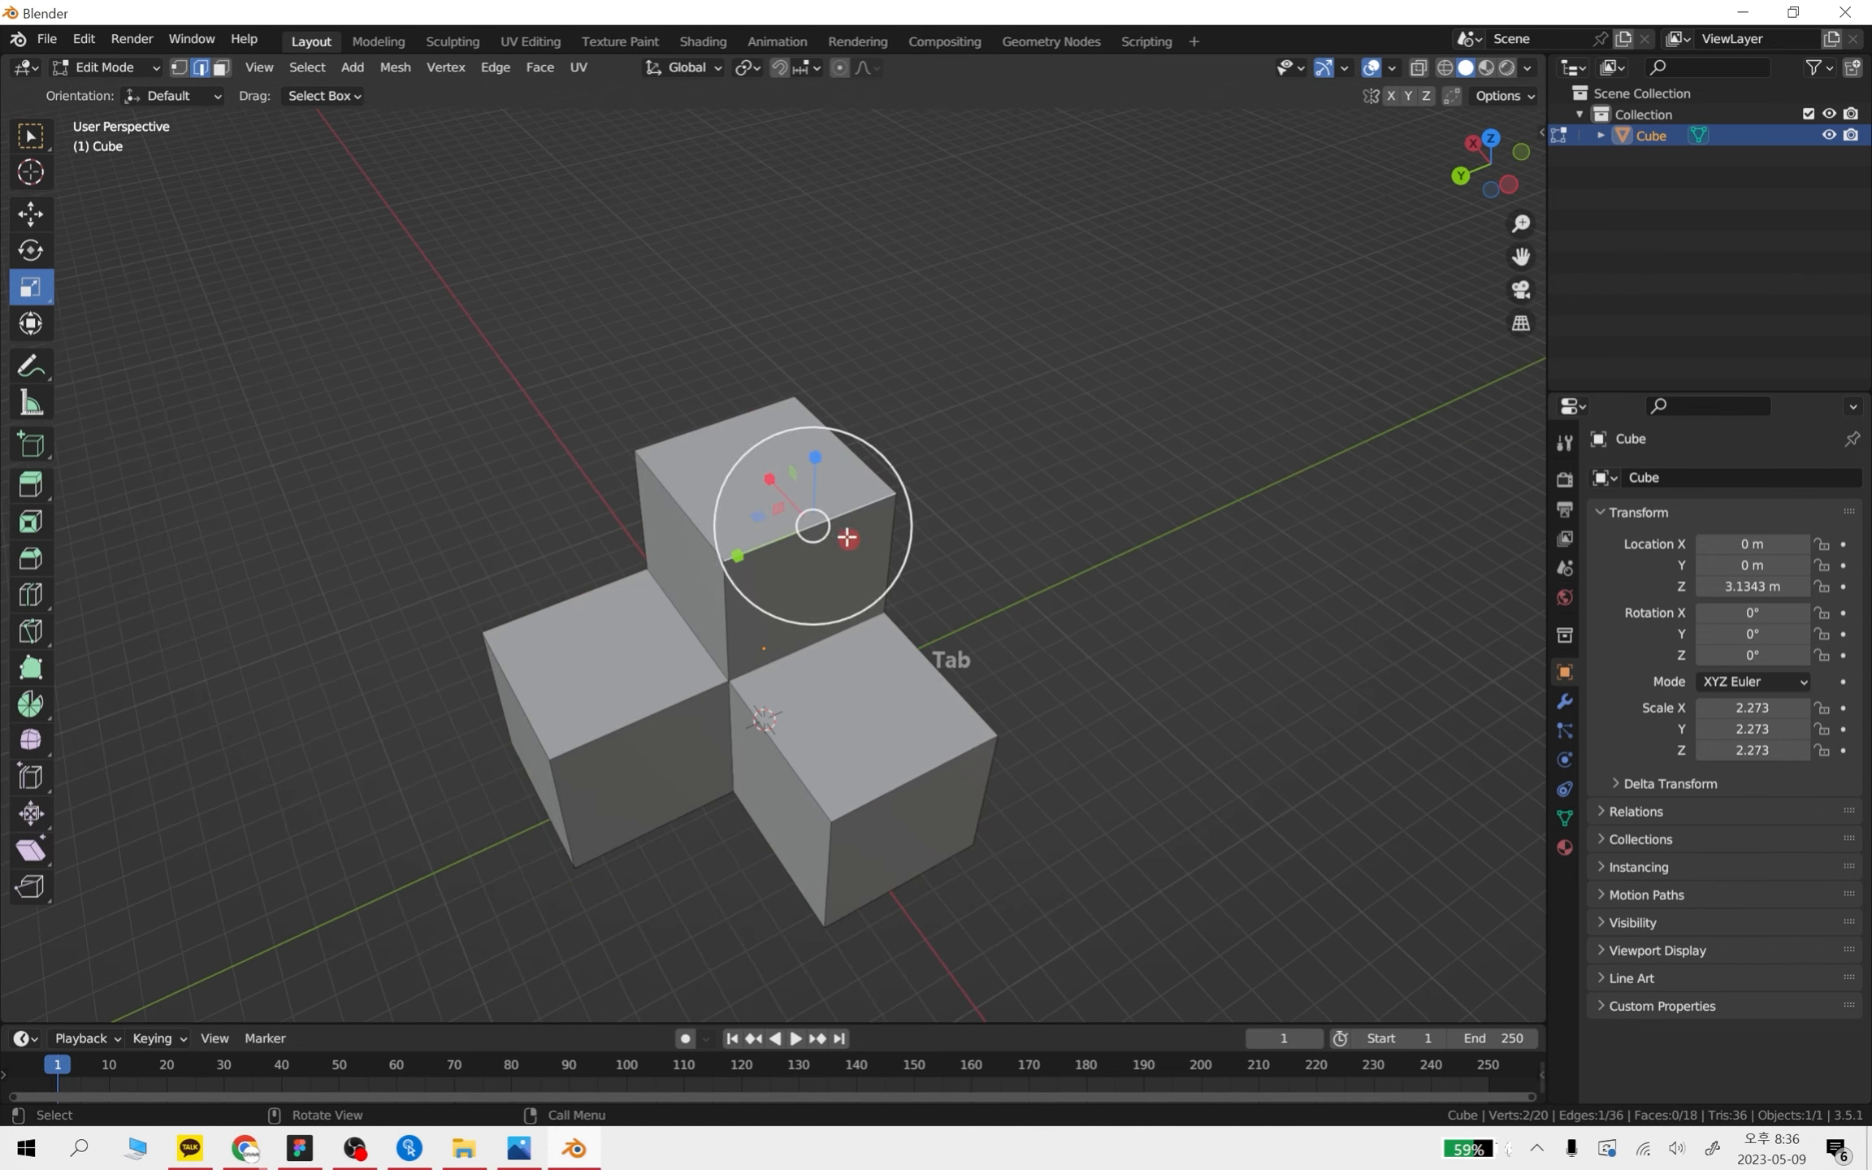
left_click(179, 68)
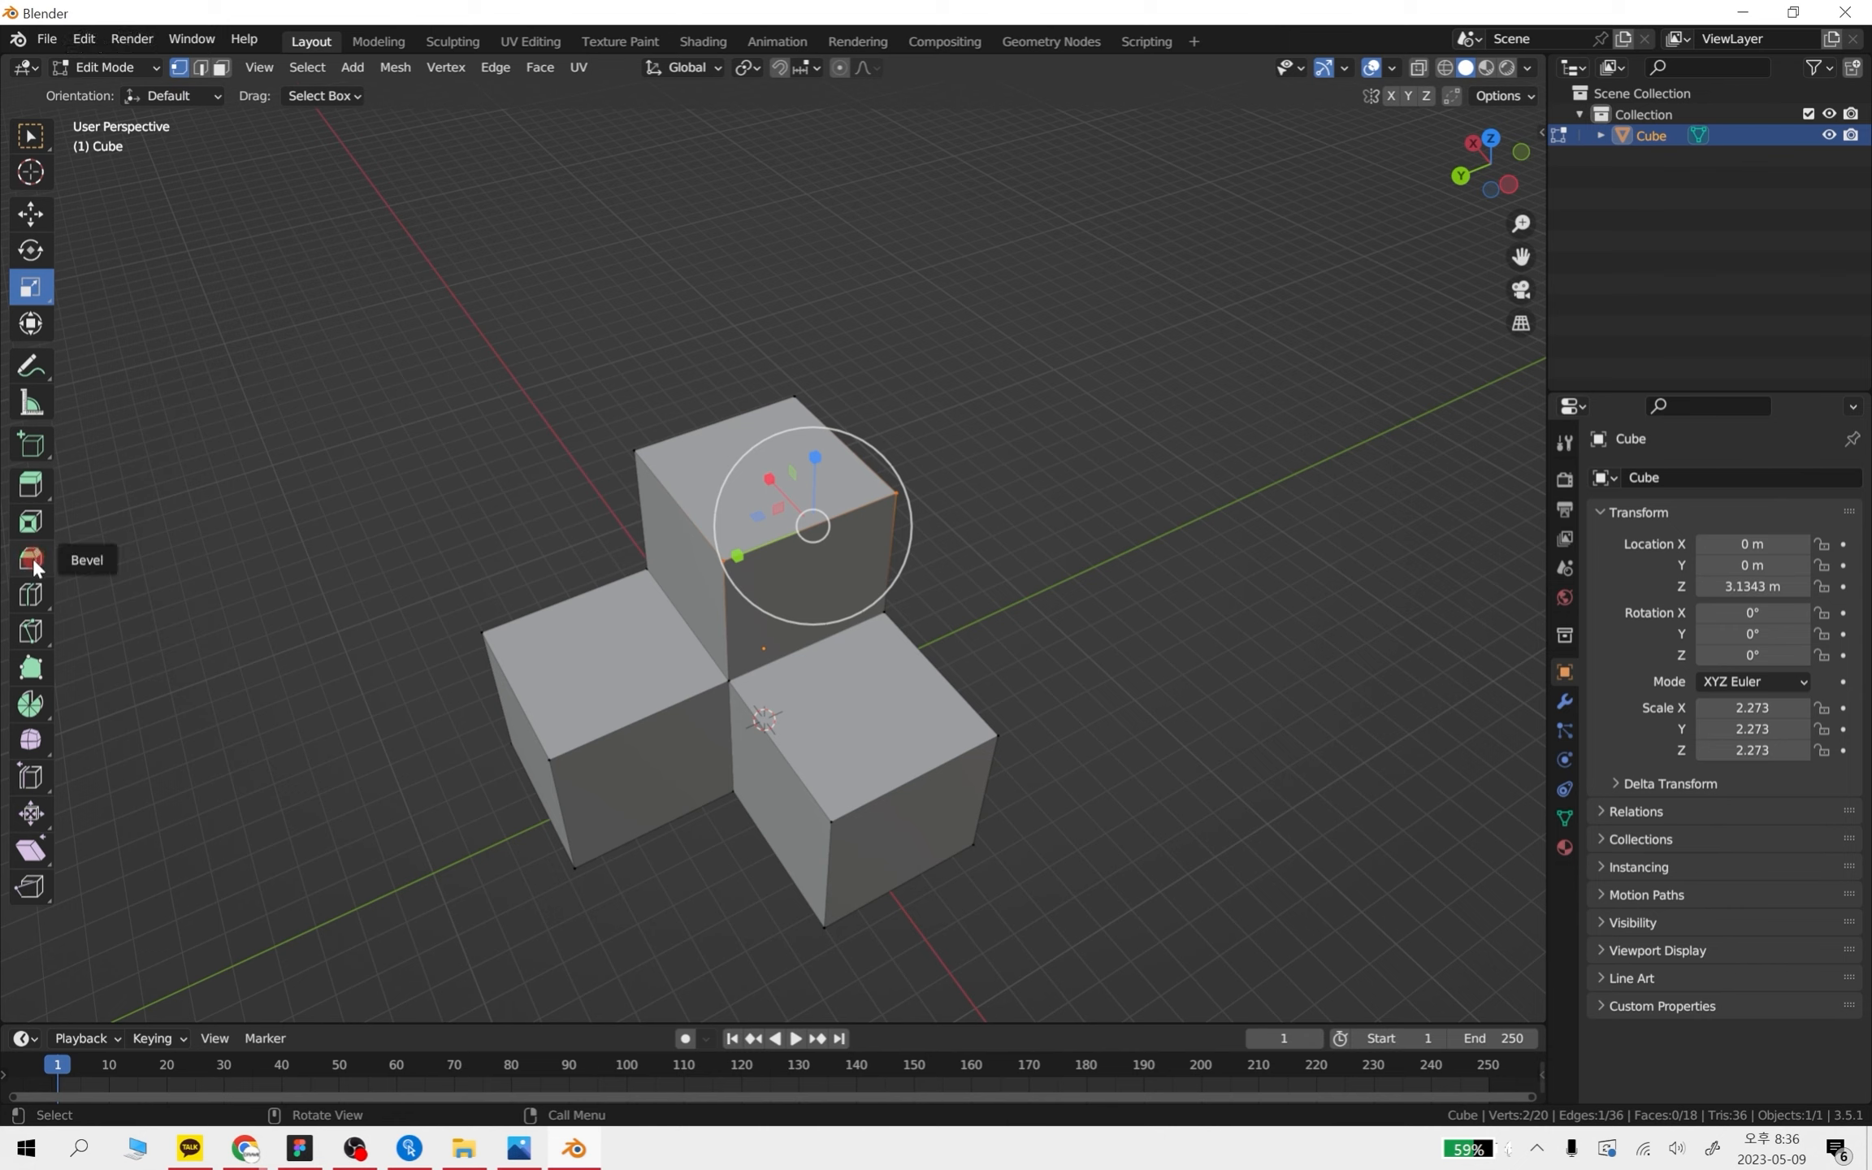
left_click(1049, 664)
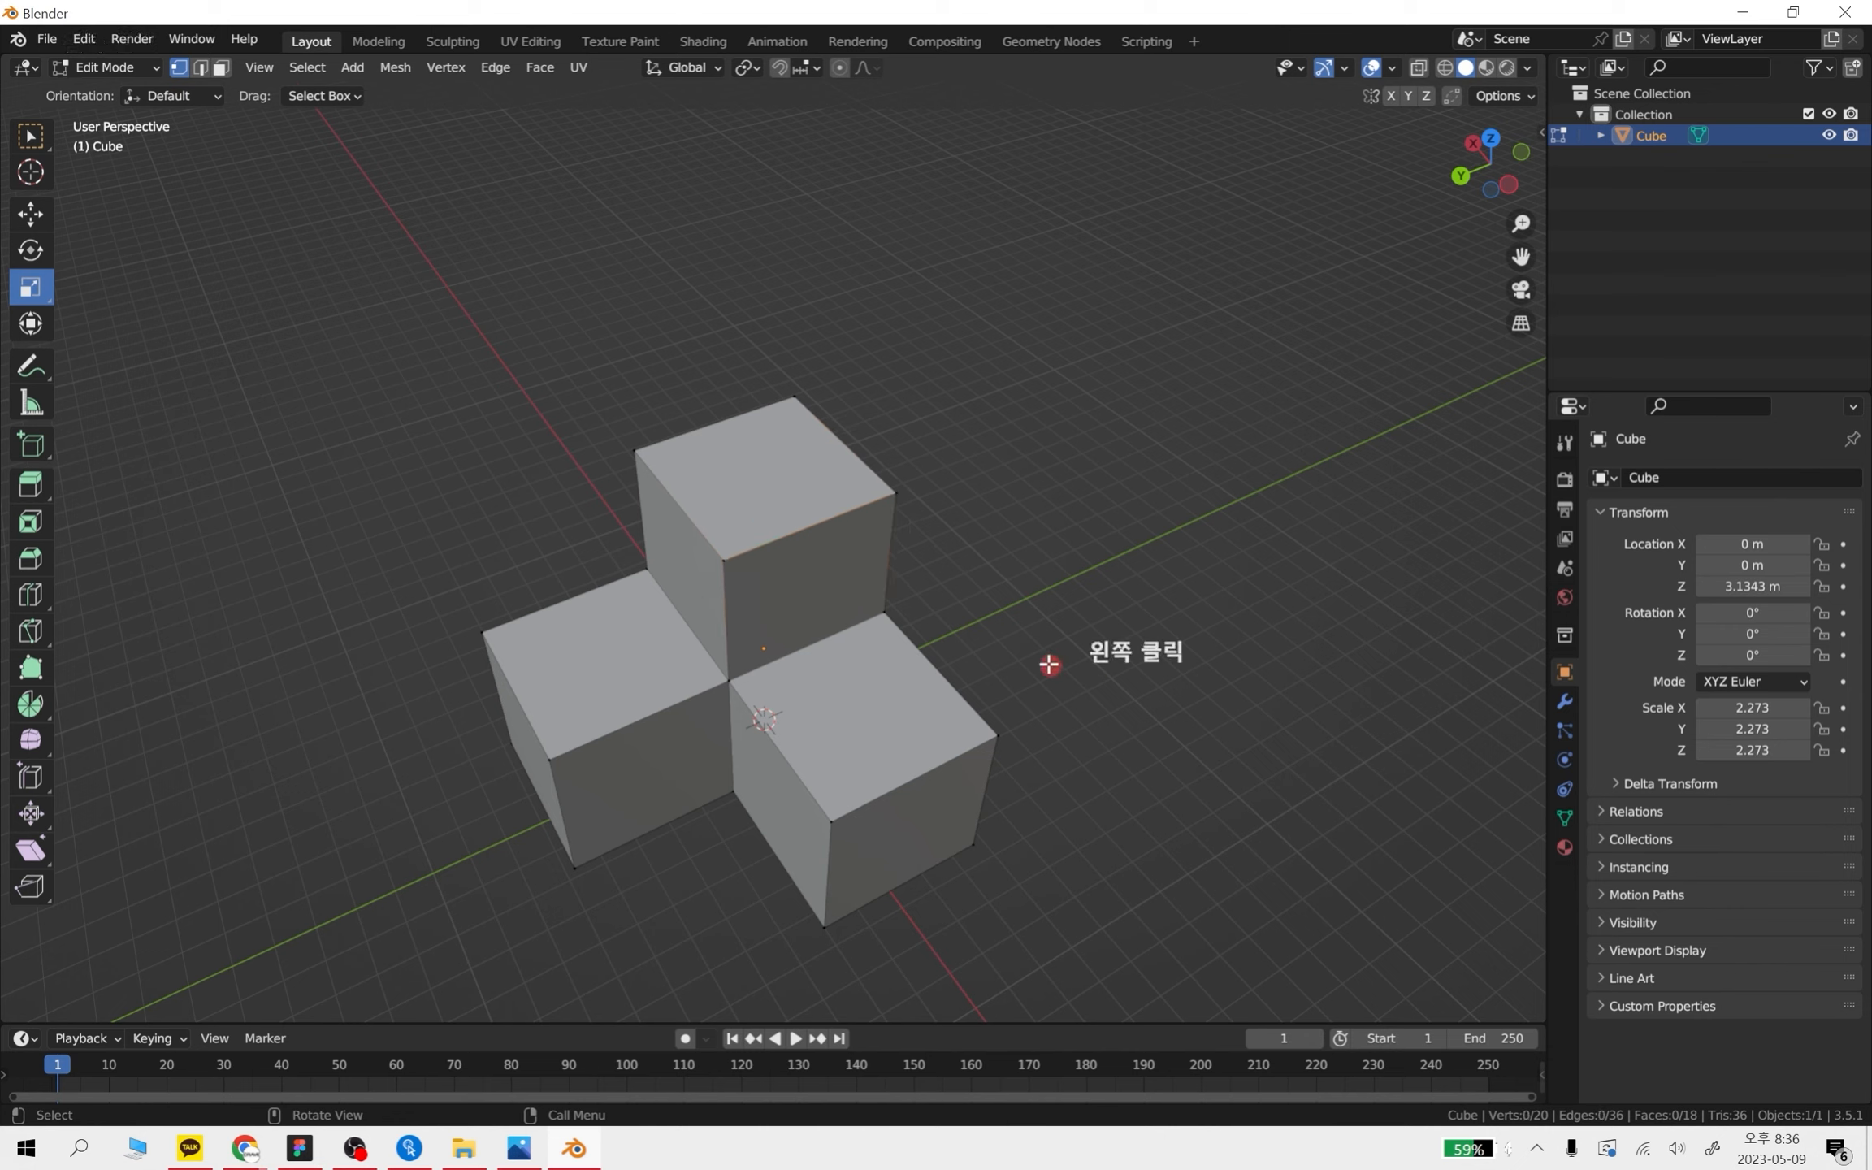
- Select both end vertices of the top block's -X upper edge to pick the edge, and clear the selection; repeat once
middle_click_drag(950, 591, 938, 574)
scroll(1183, 556, "up", 4)
middle_click_drag(1172, 490, 1115, 569, "shift")
middle_click_drag(1117, 571, 1171, 556)
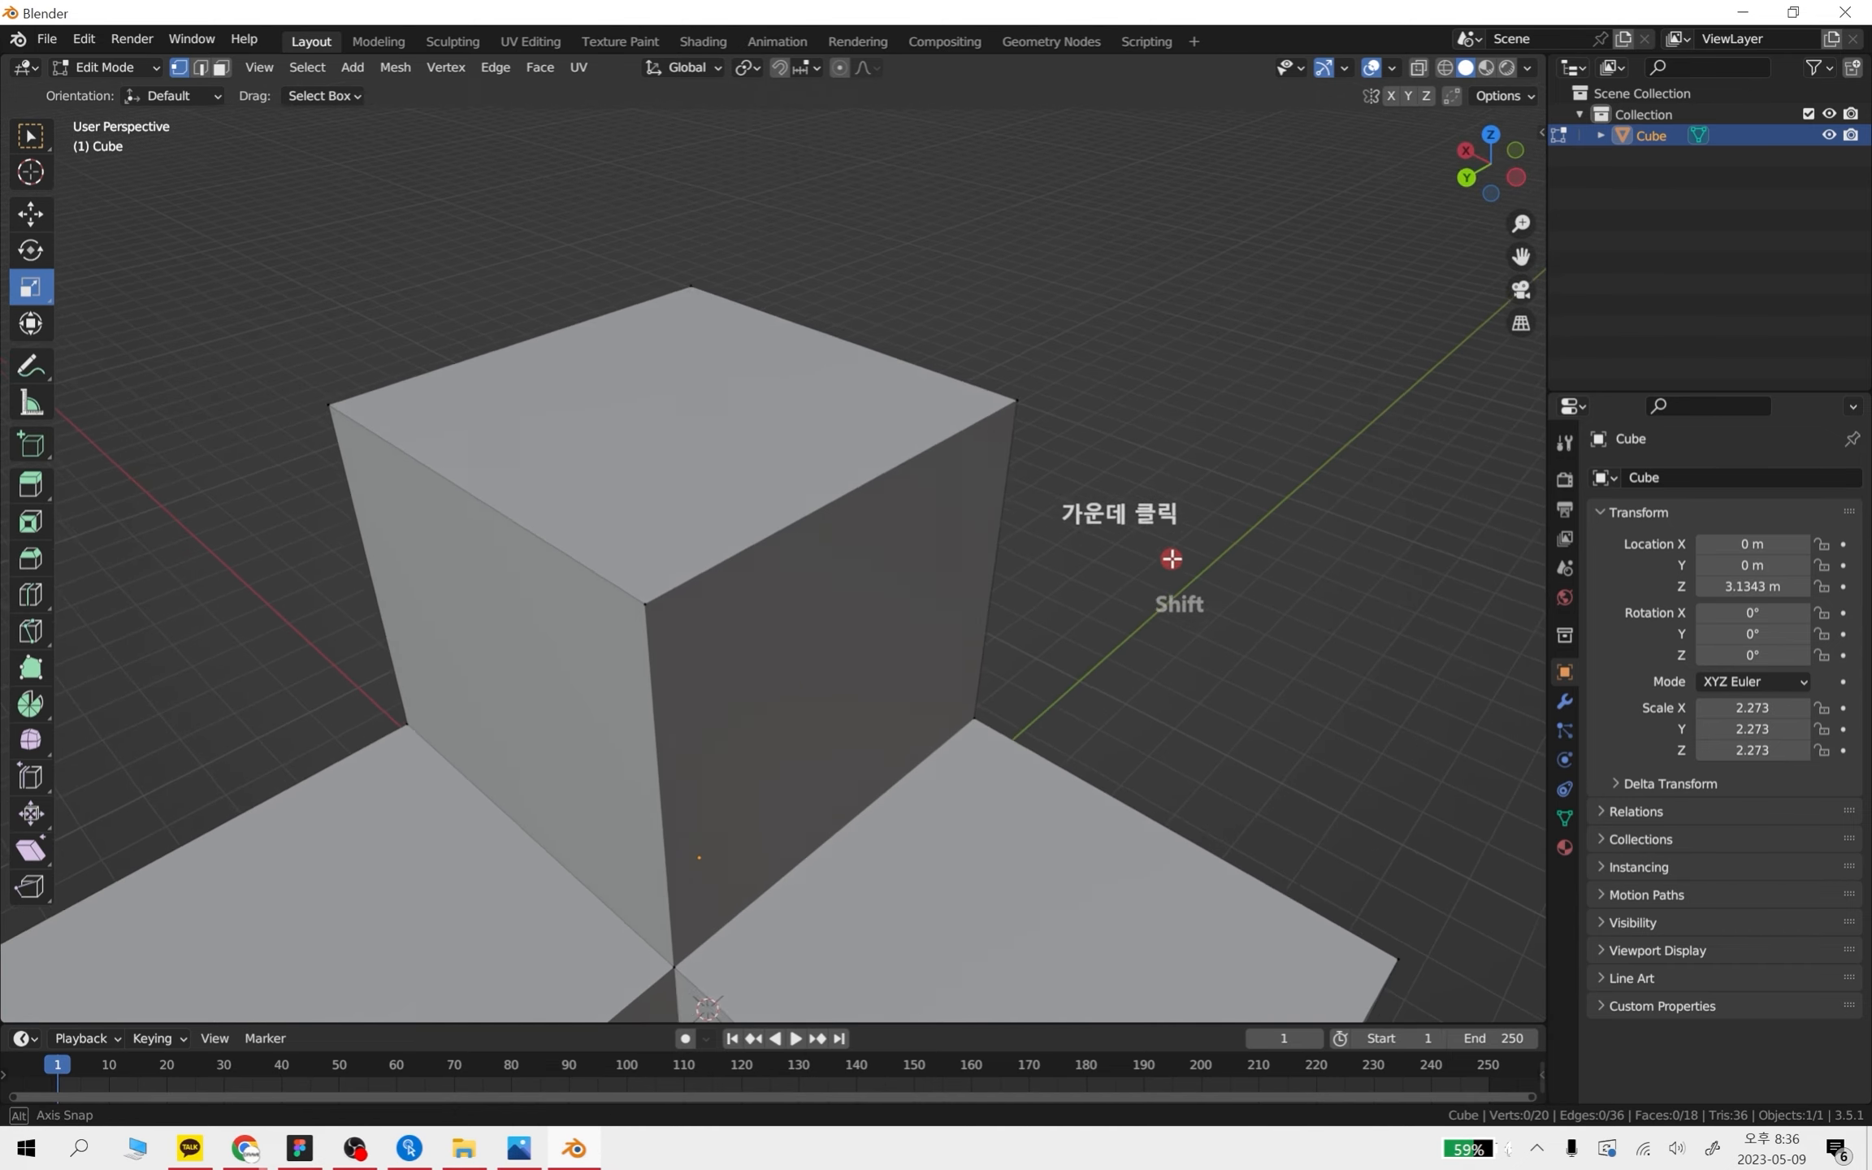
left_click(1011, 397)
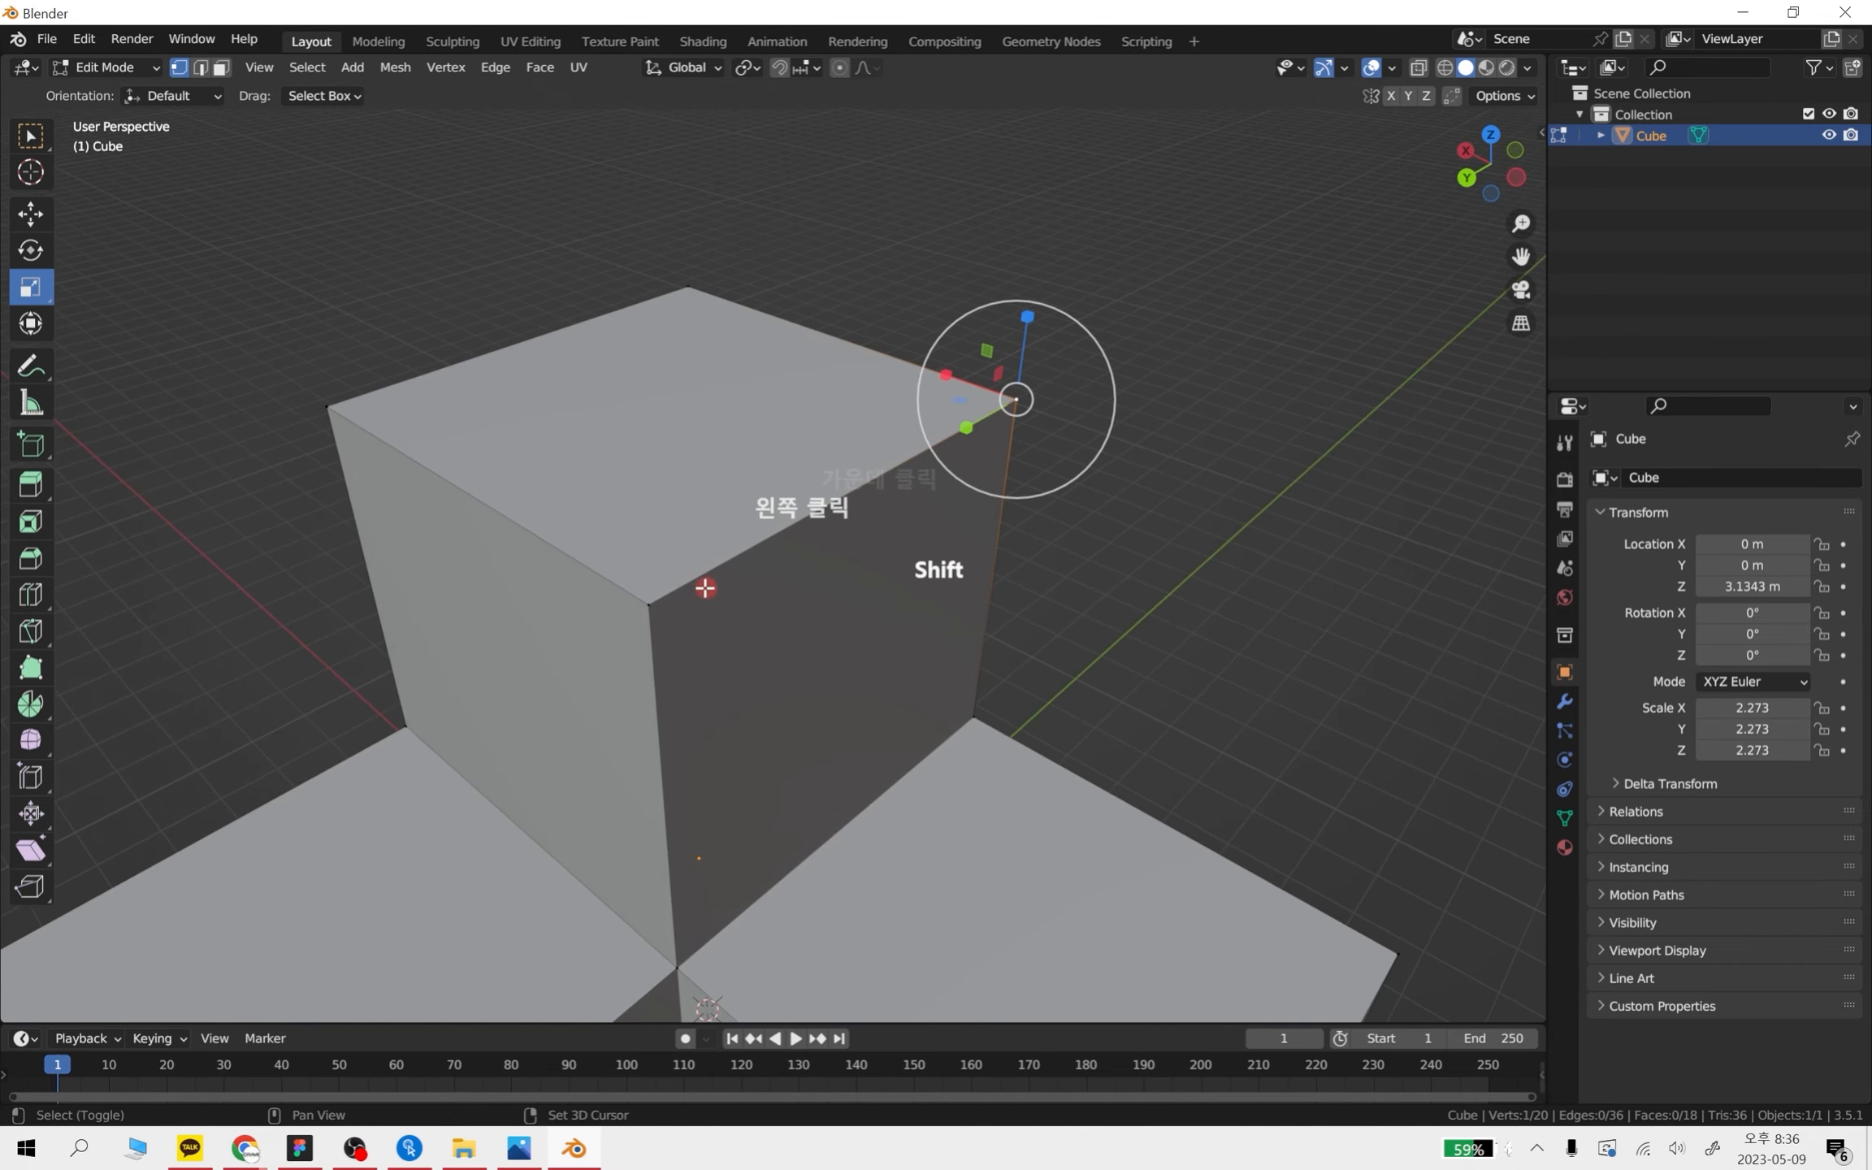
left_click(649, 603, "shift")
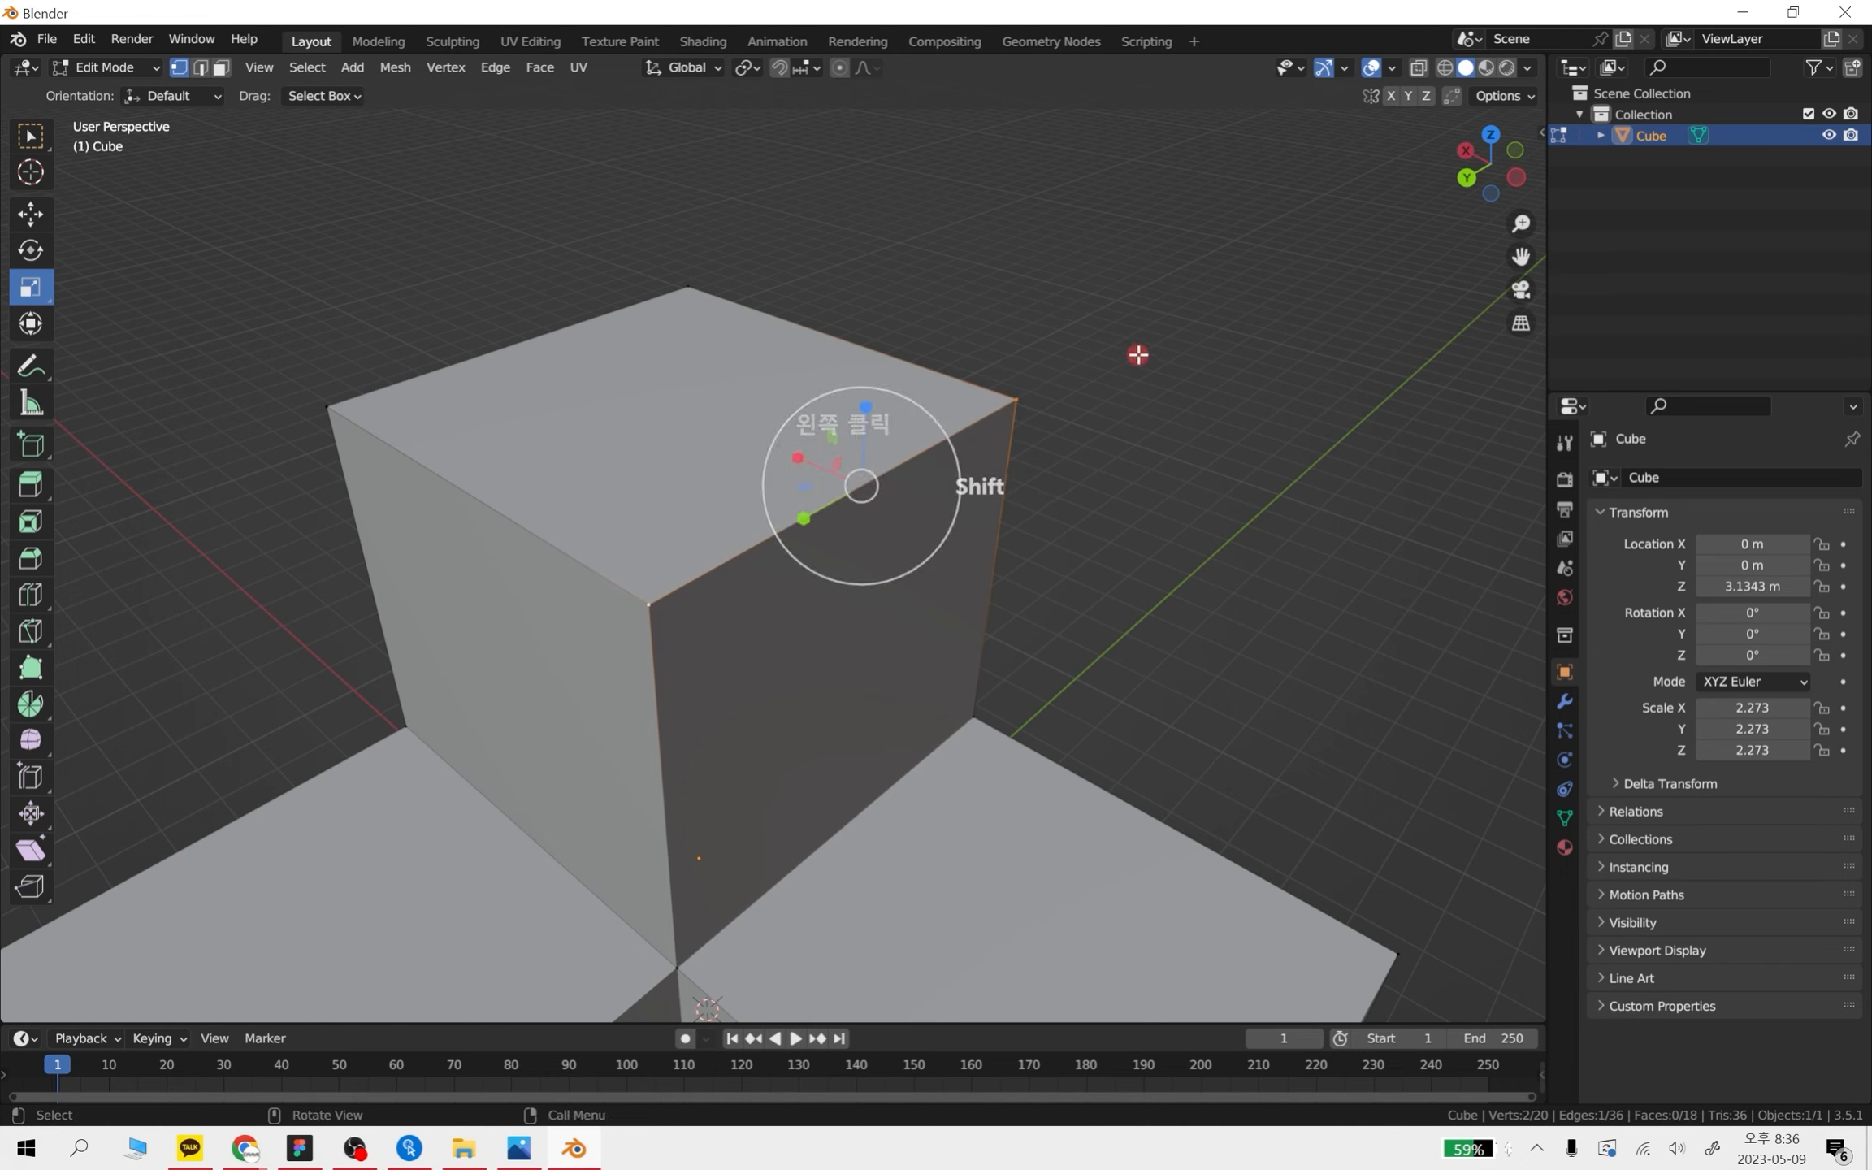
left_click(1137, 355)
left_click(1020, 398)
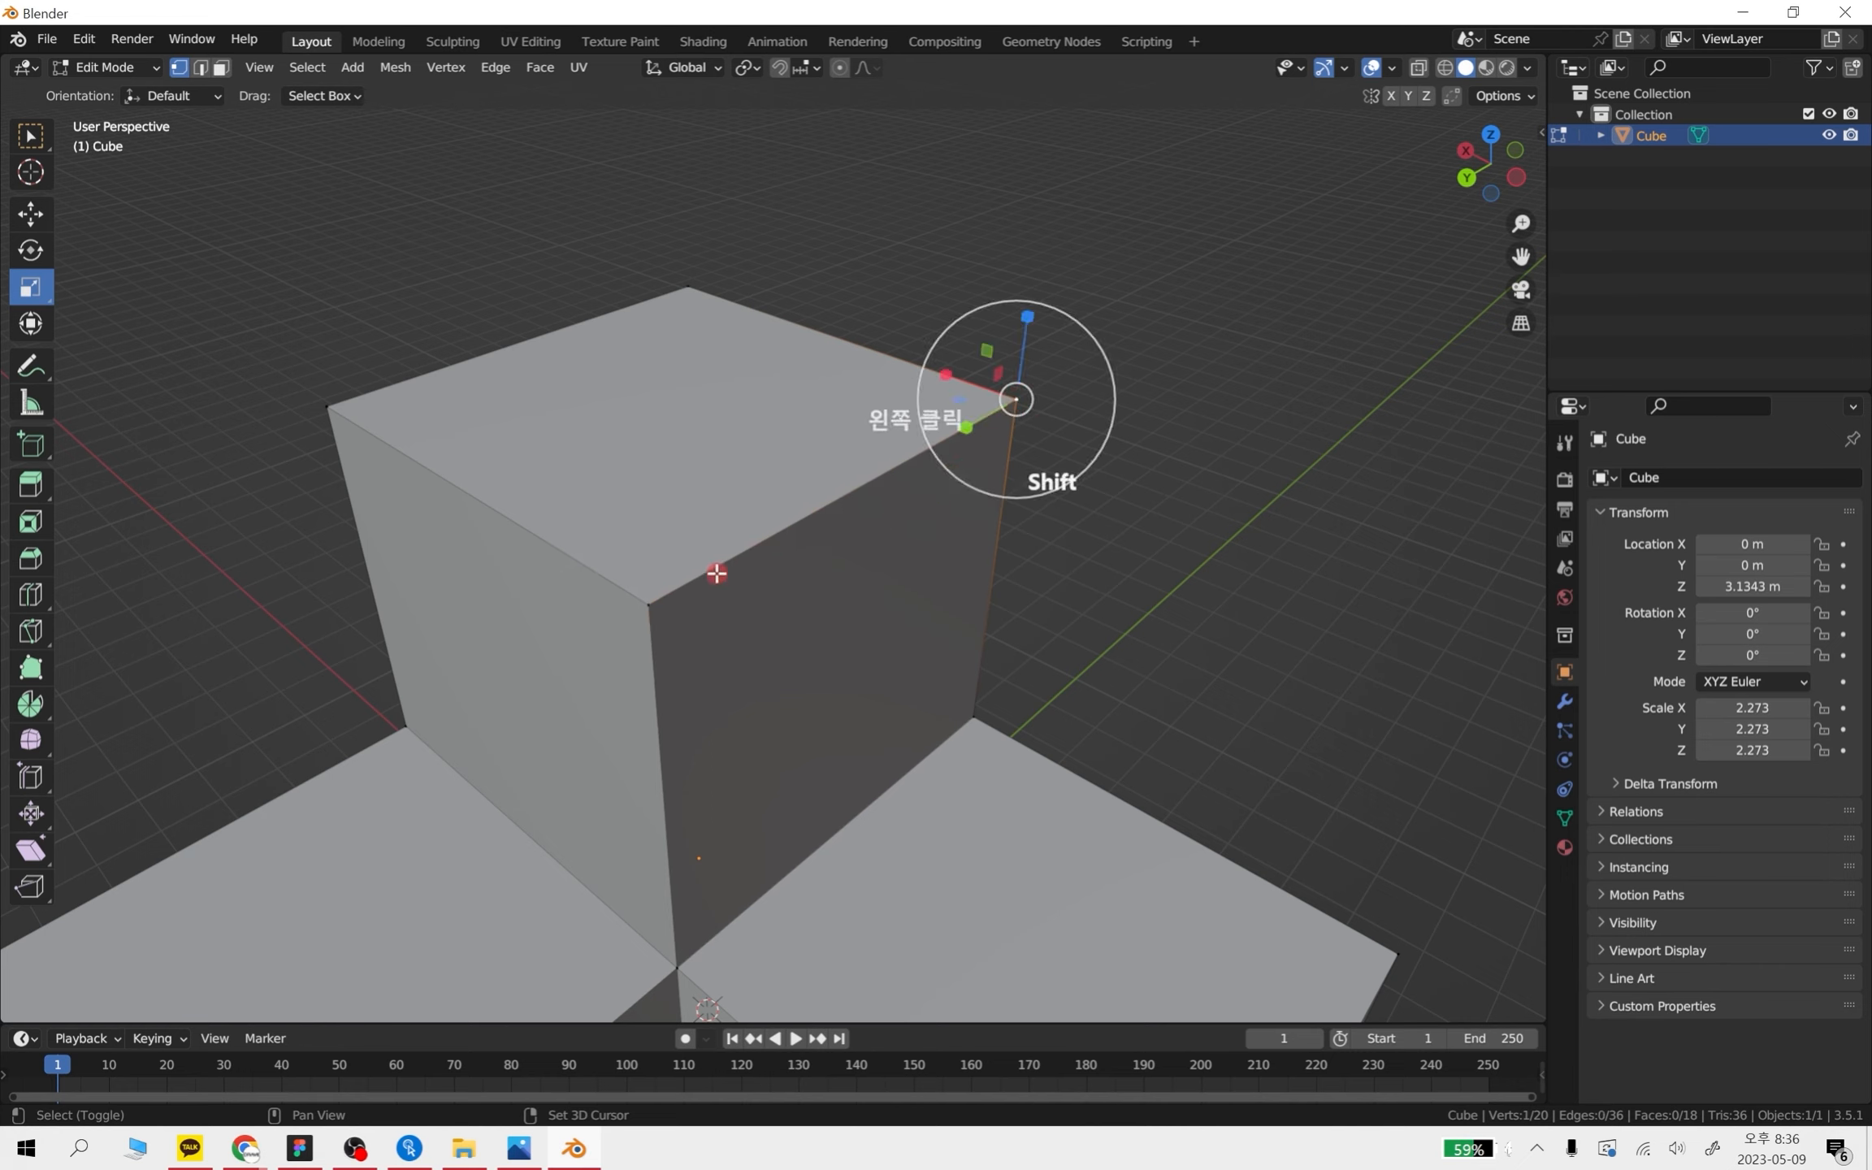
left_click(650, 604, "shift")
left_click(1120, 305)
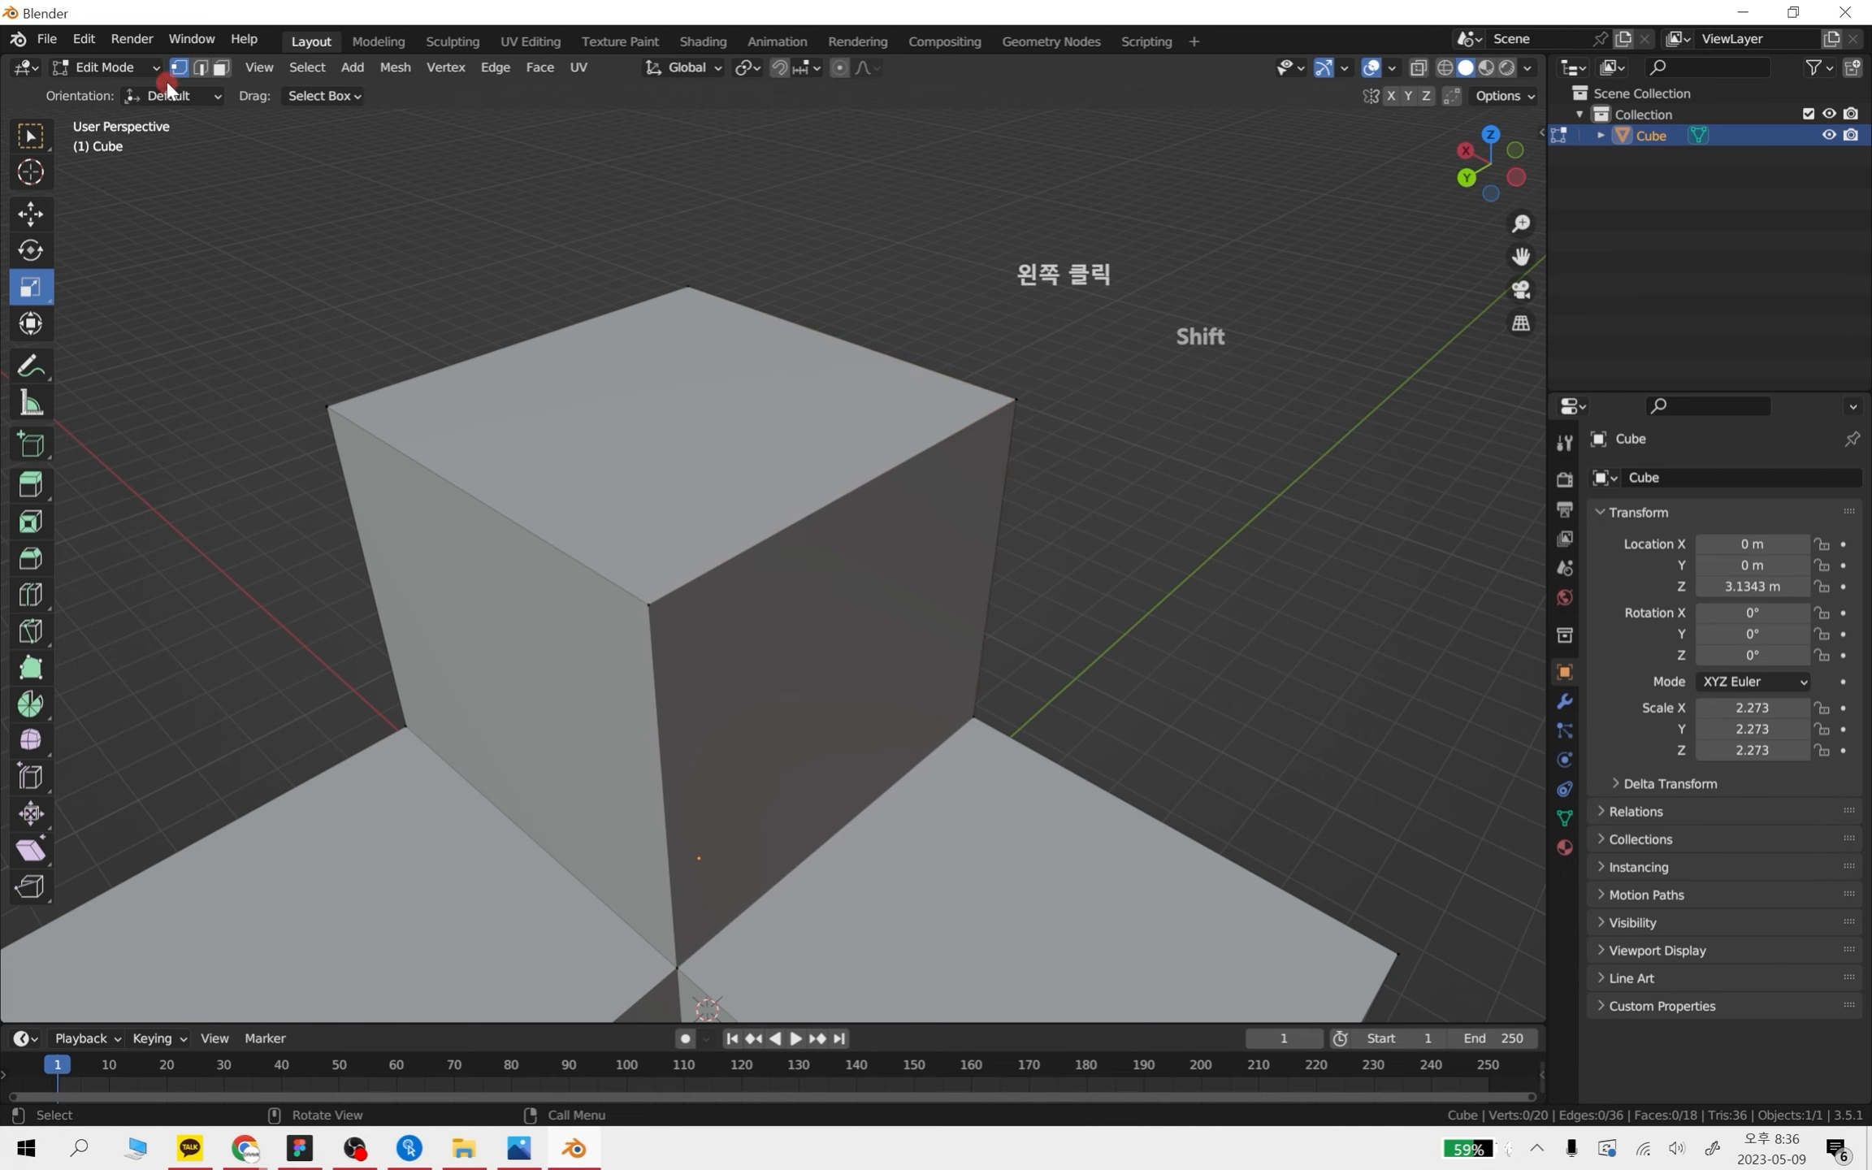
- Select the top block's -X upper edge in edge select mode and activate the Bevel tool
left_click(201, 68)
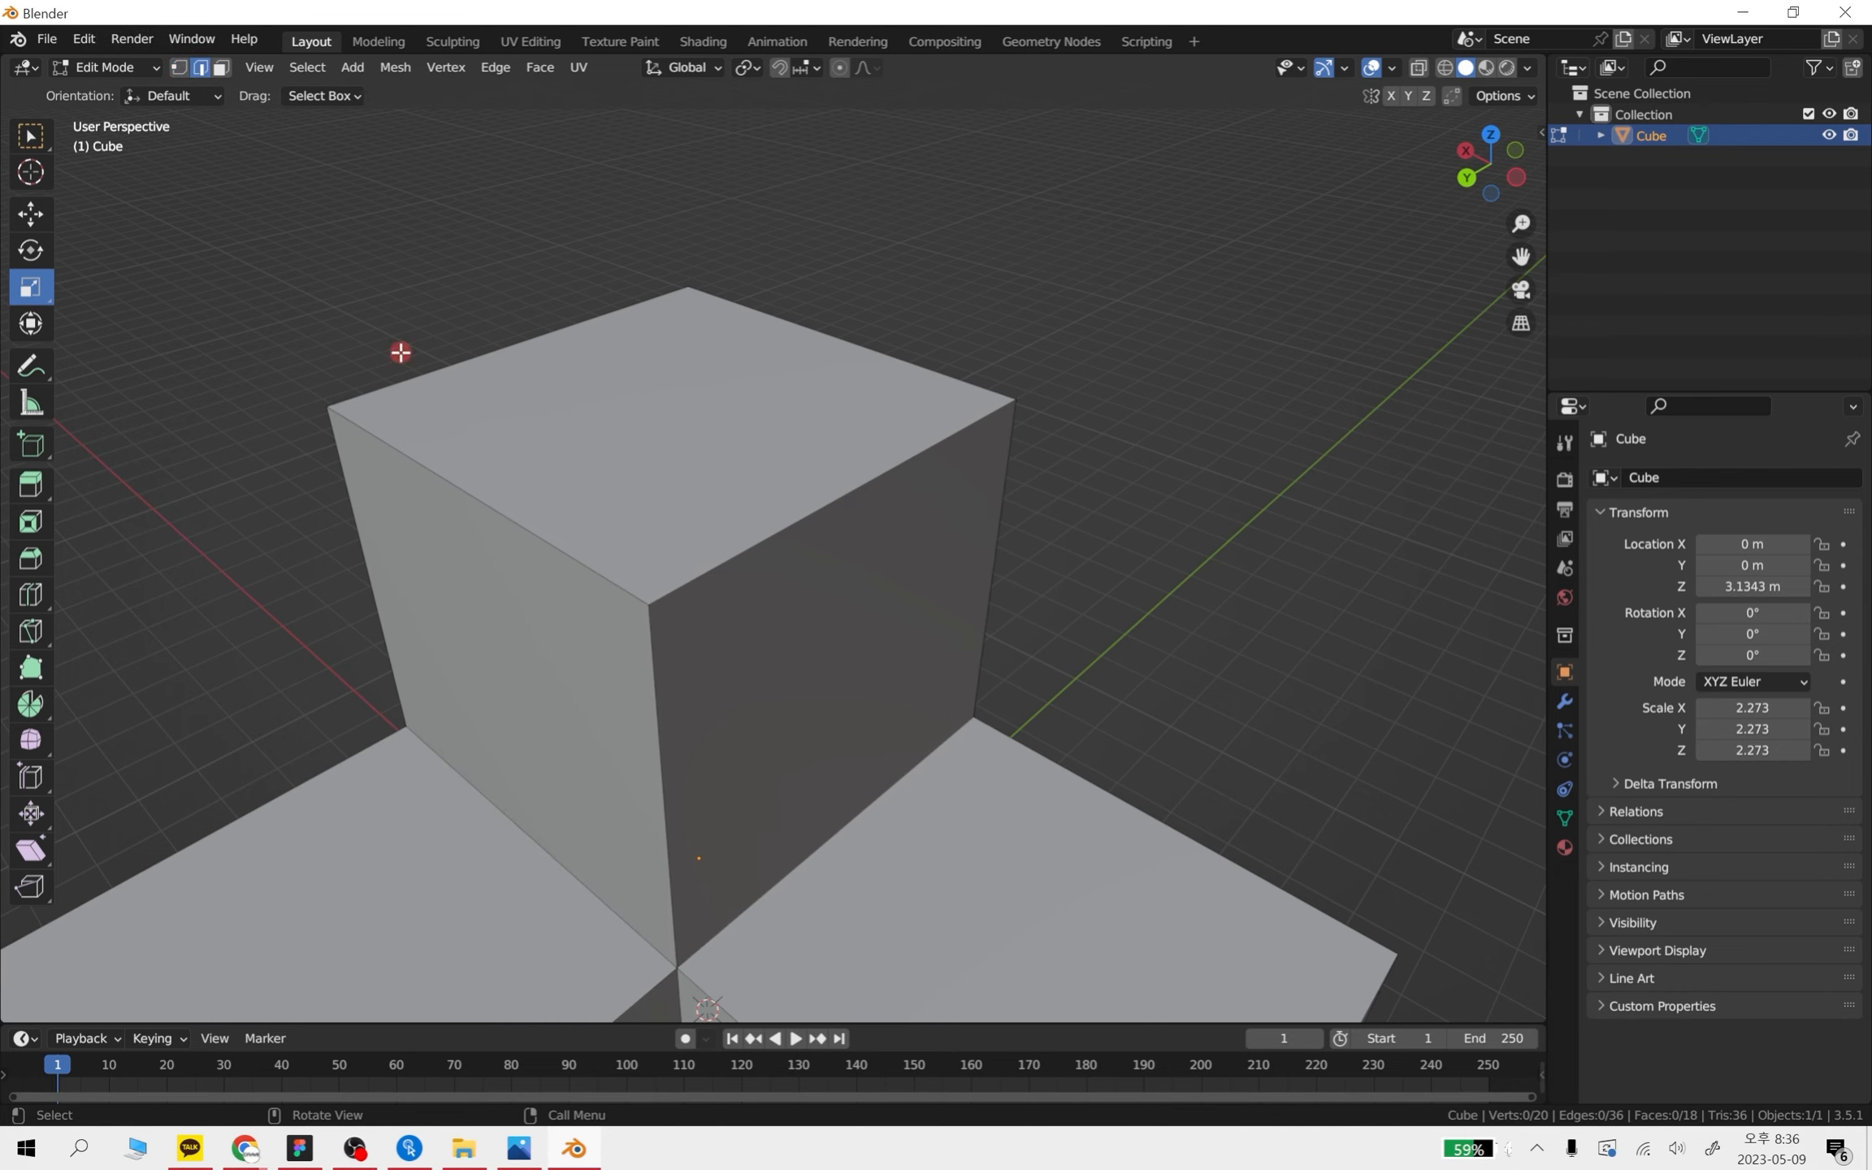
middle_click_drag(966, 579, 941, 548, "shift")
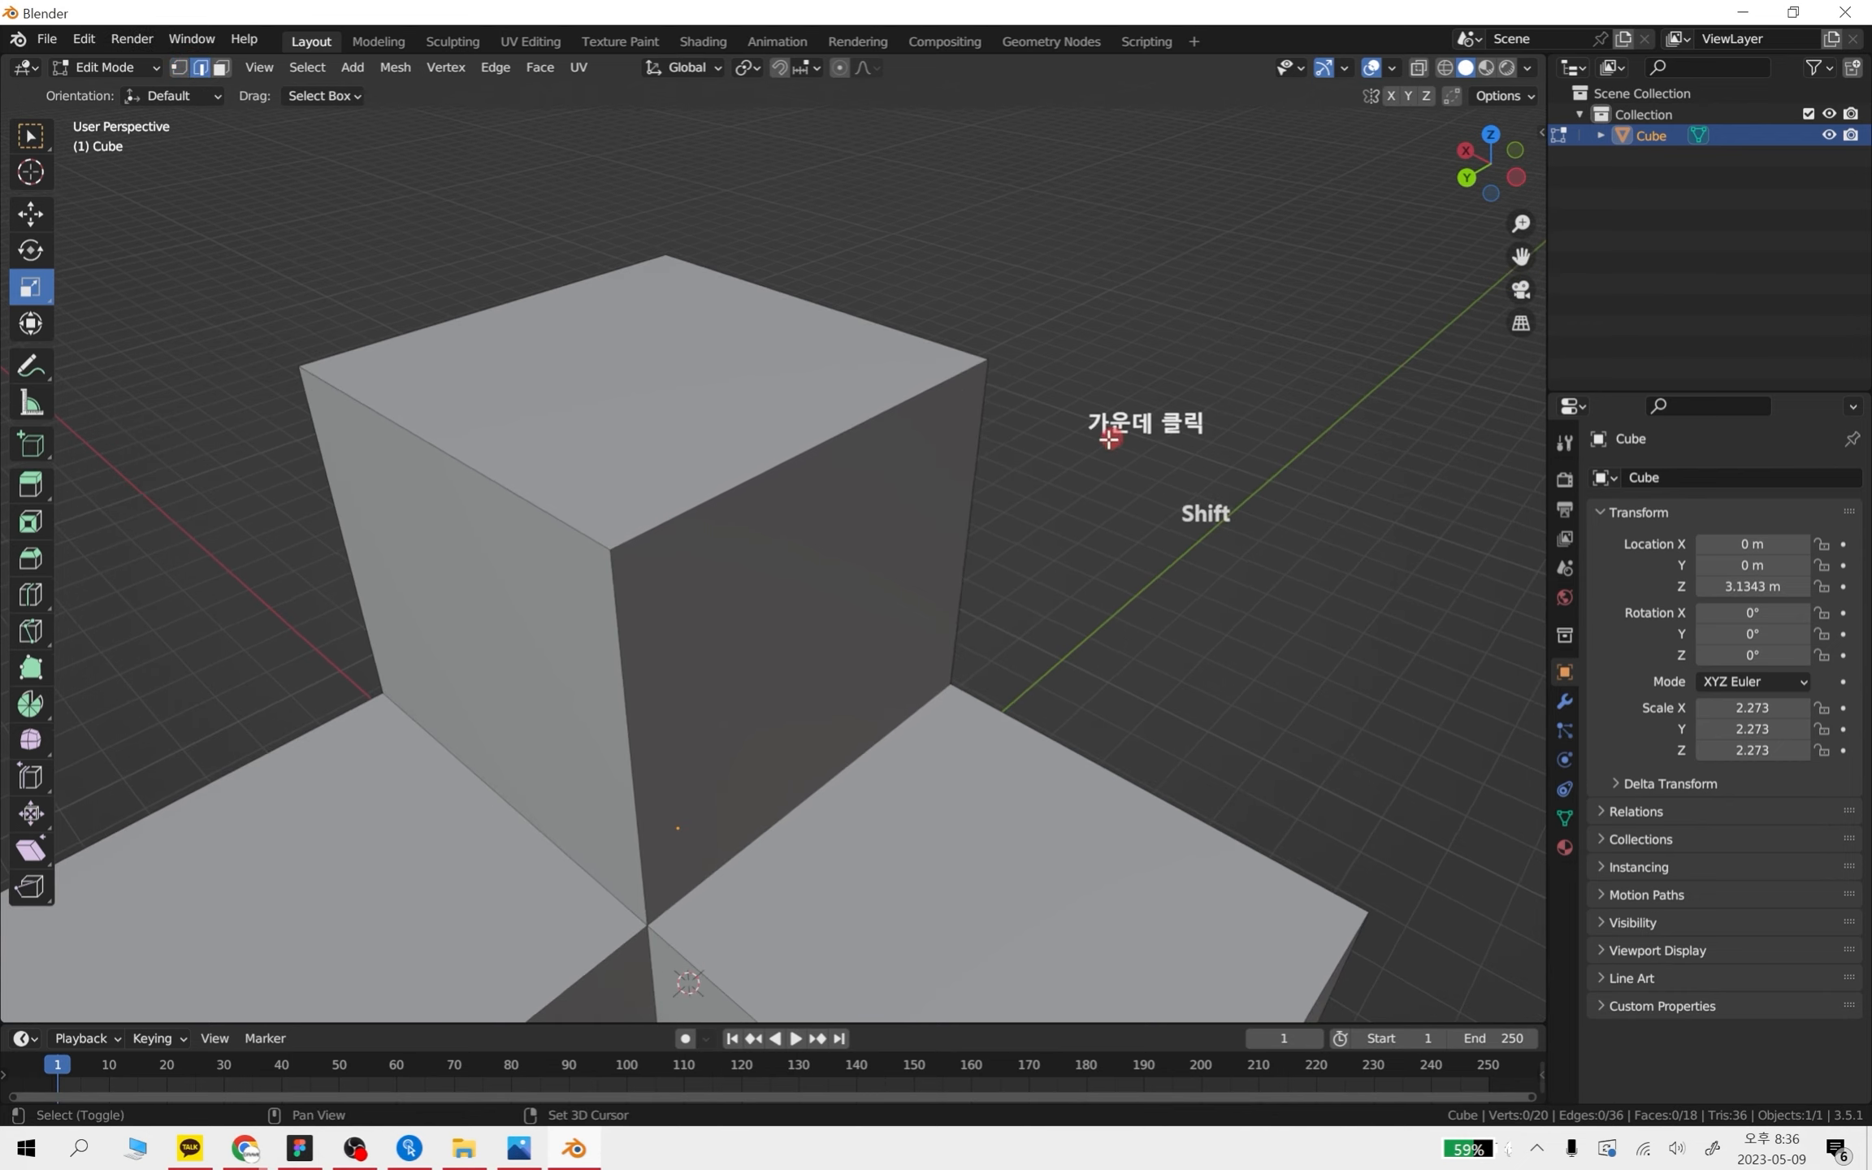
left_click(837, 434)
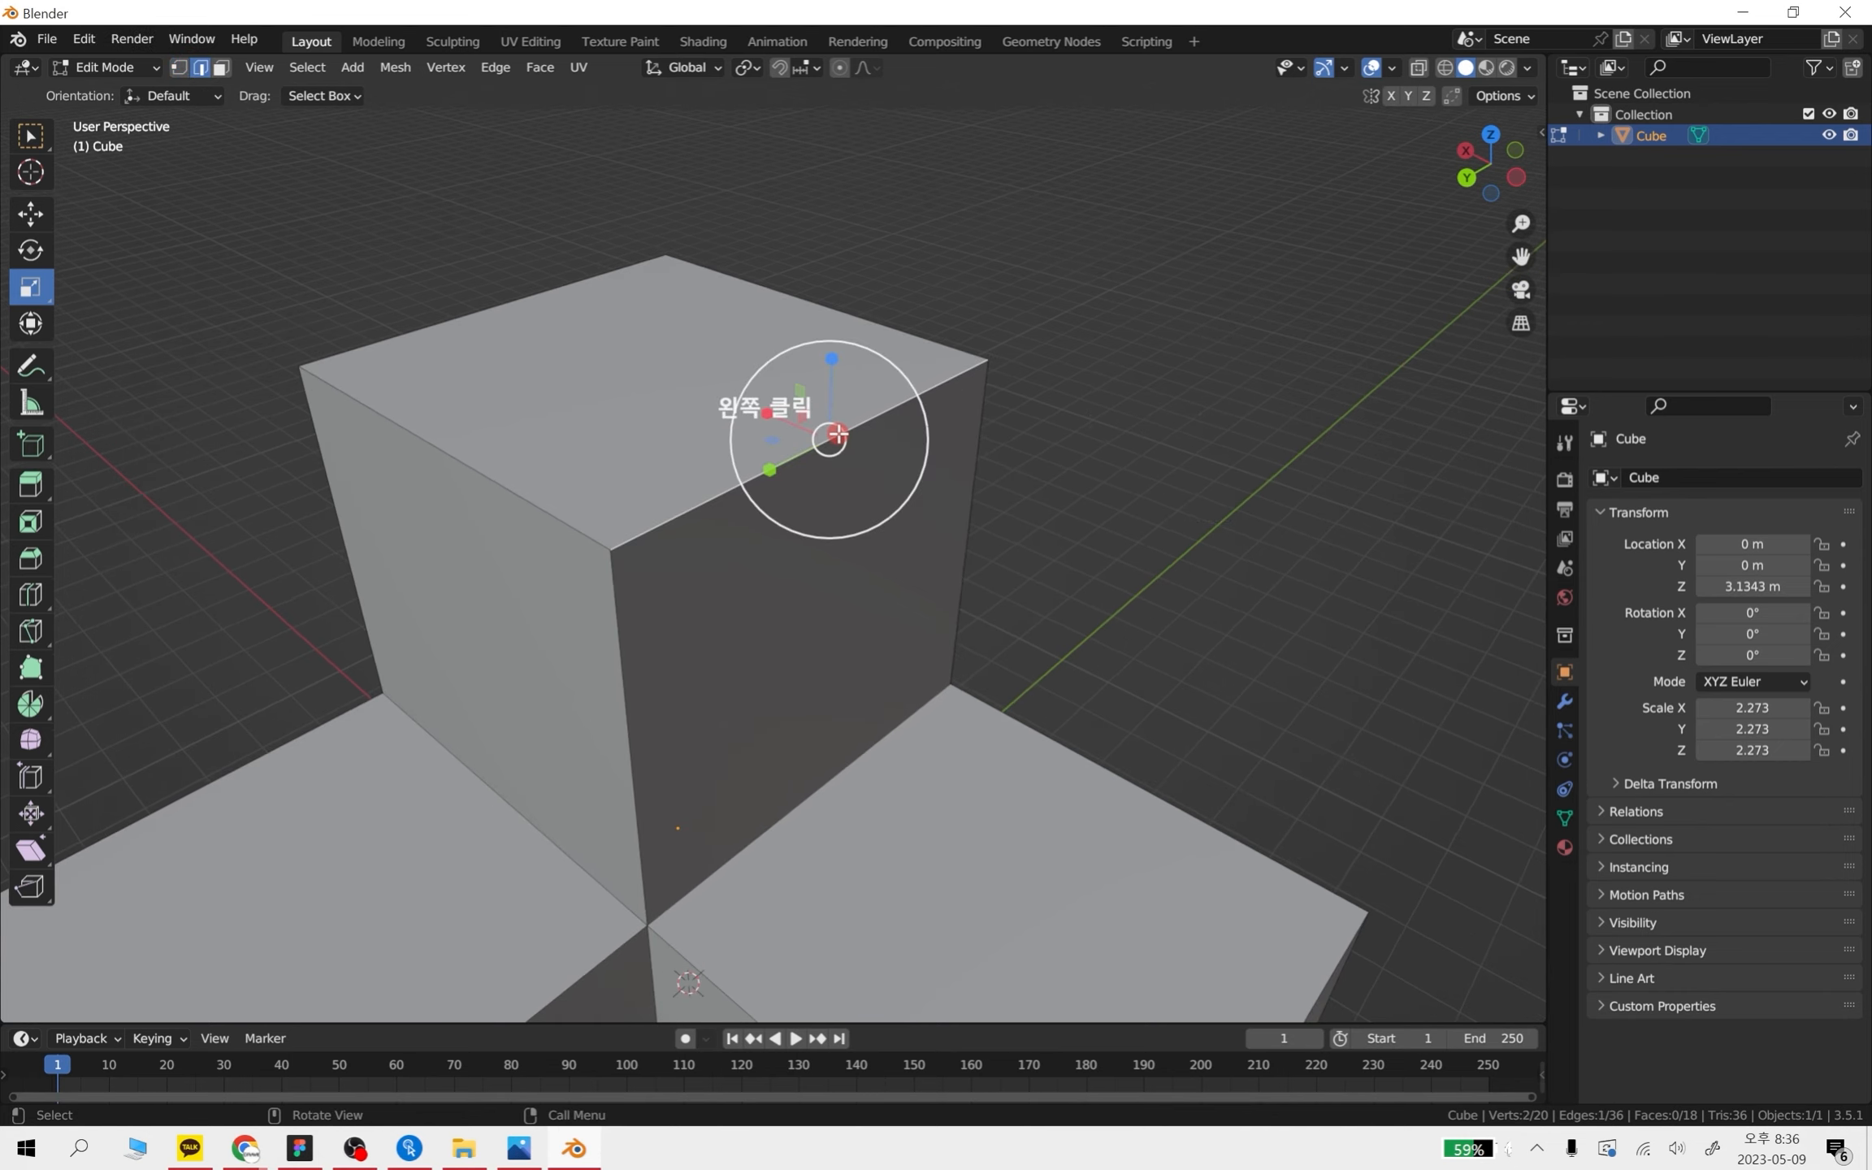
left_click(29, 556)
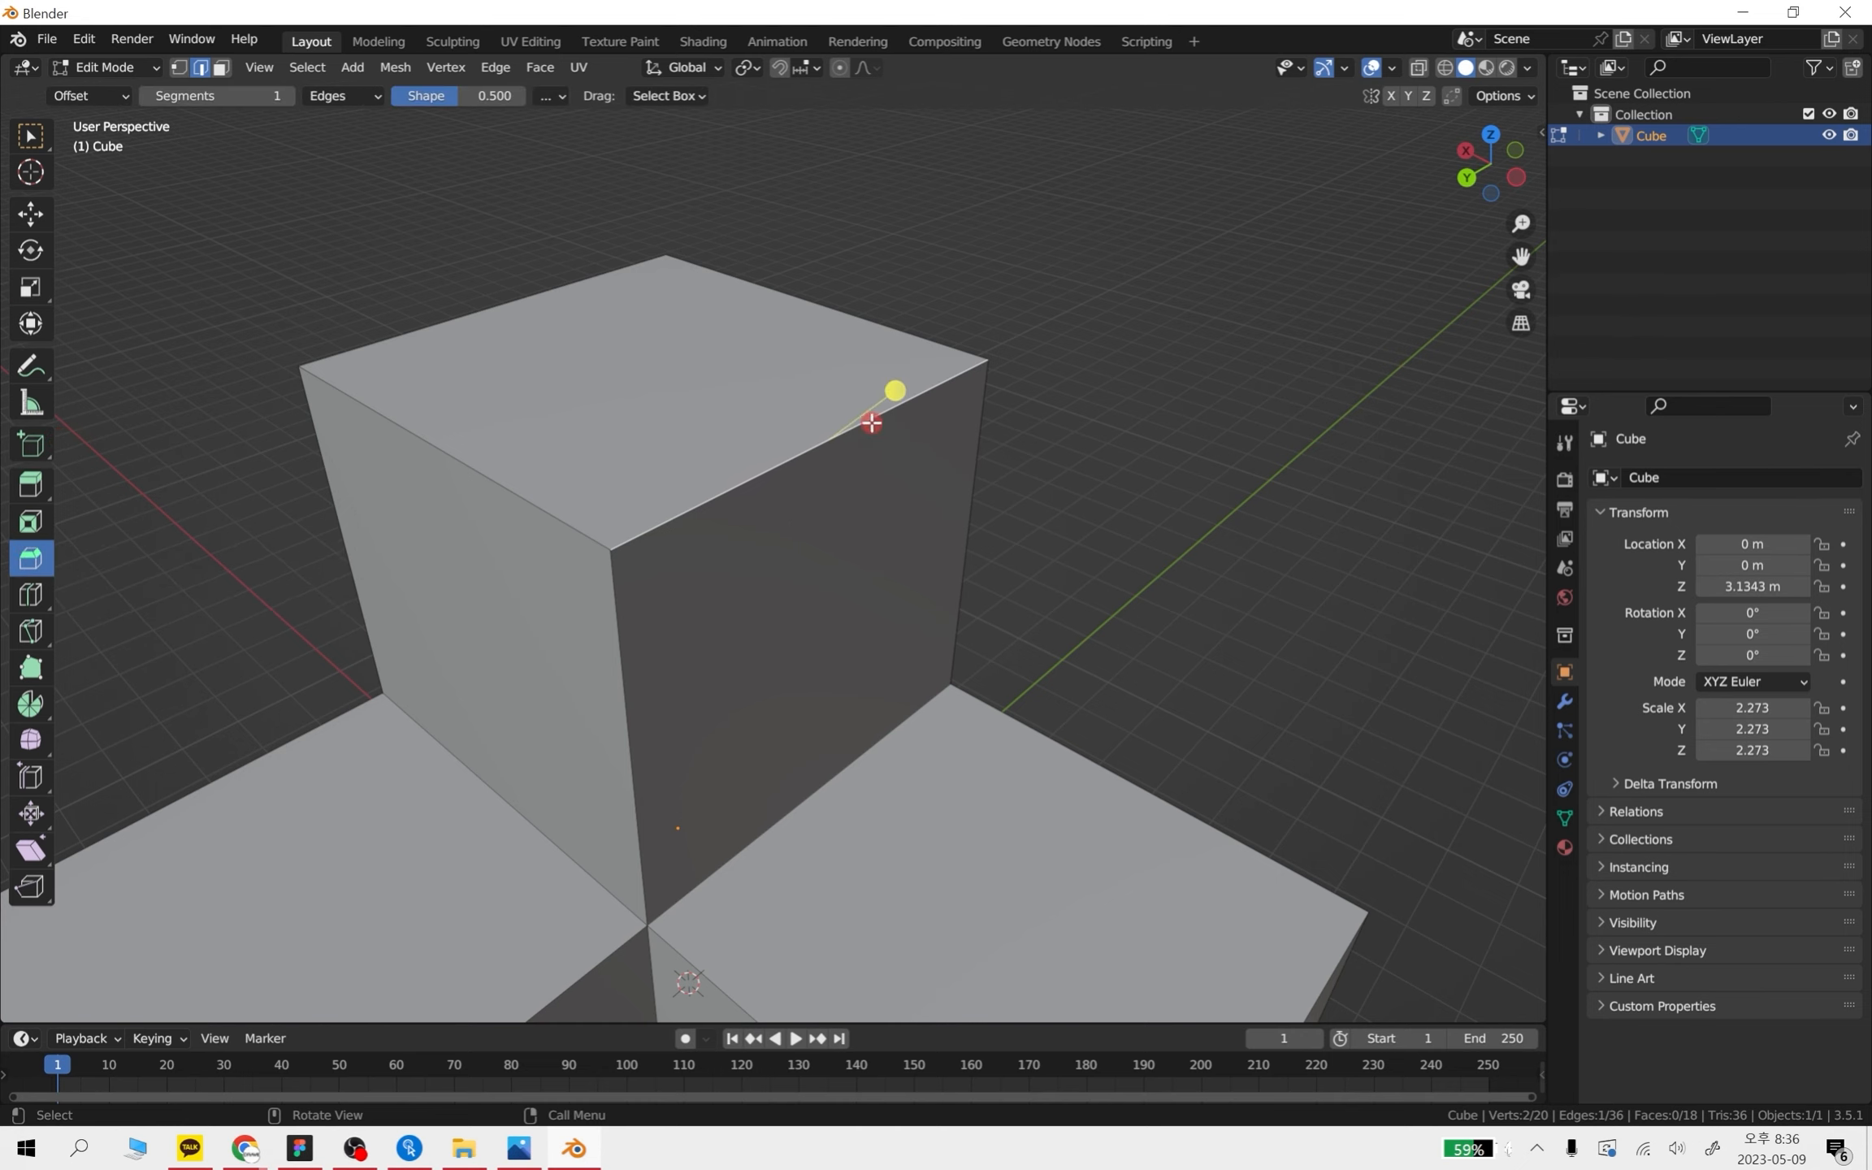
scroll(915, 409, "up", 1)
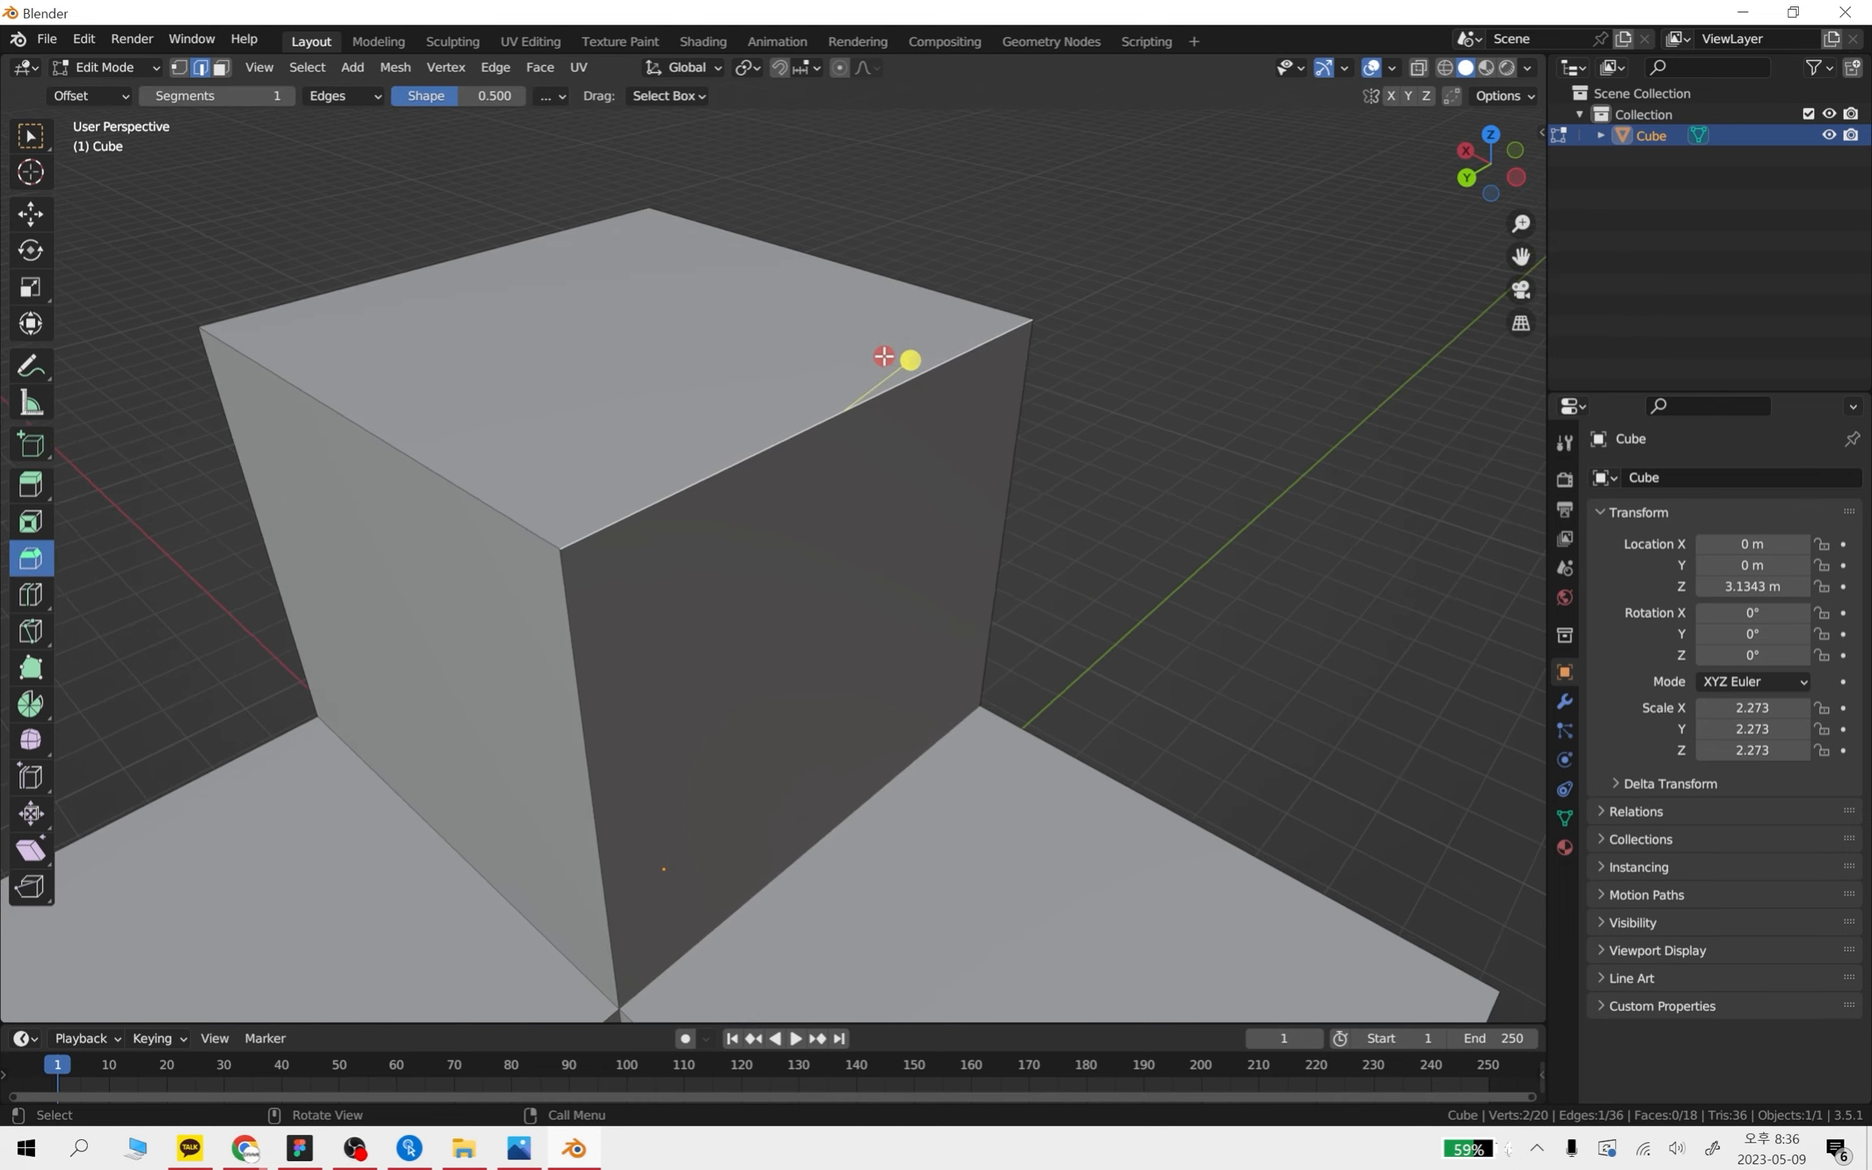
middle_click_drag(901, 351, 950, 436, "shift")
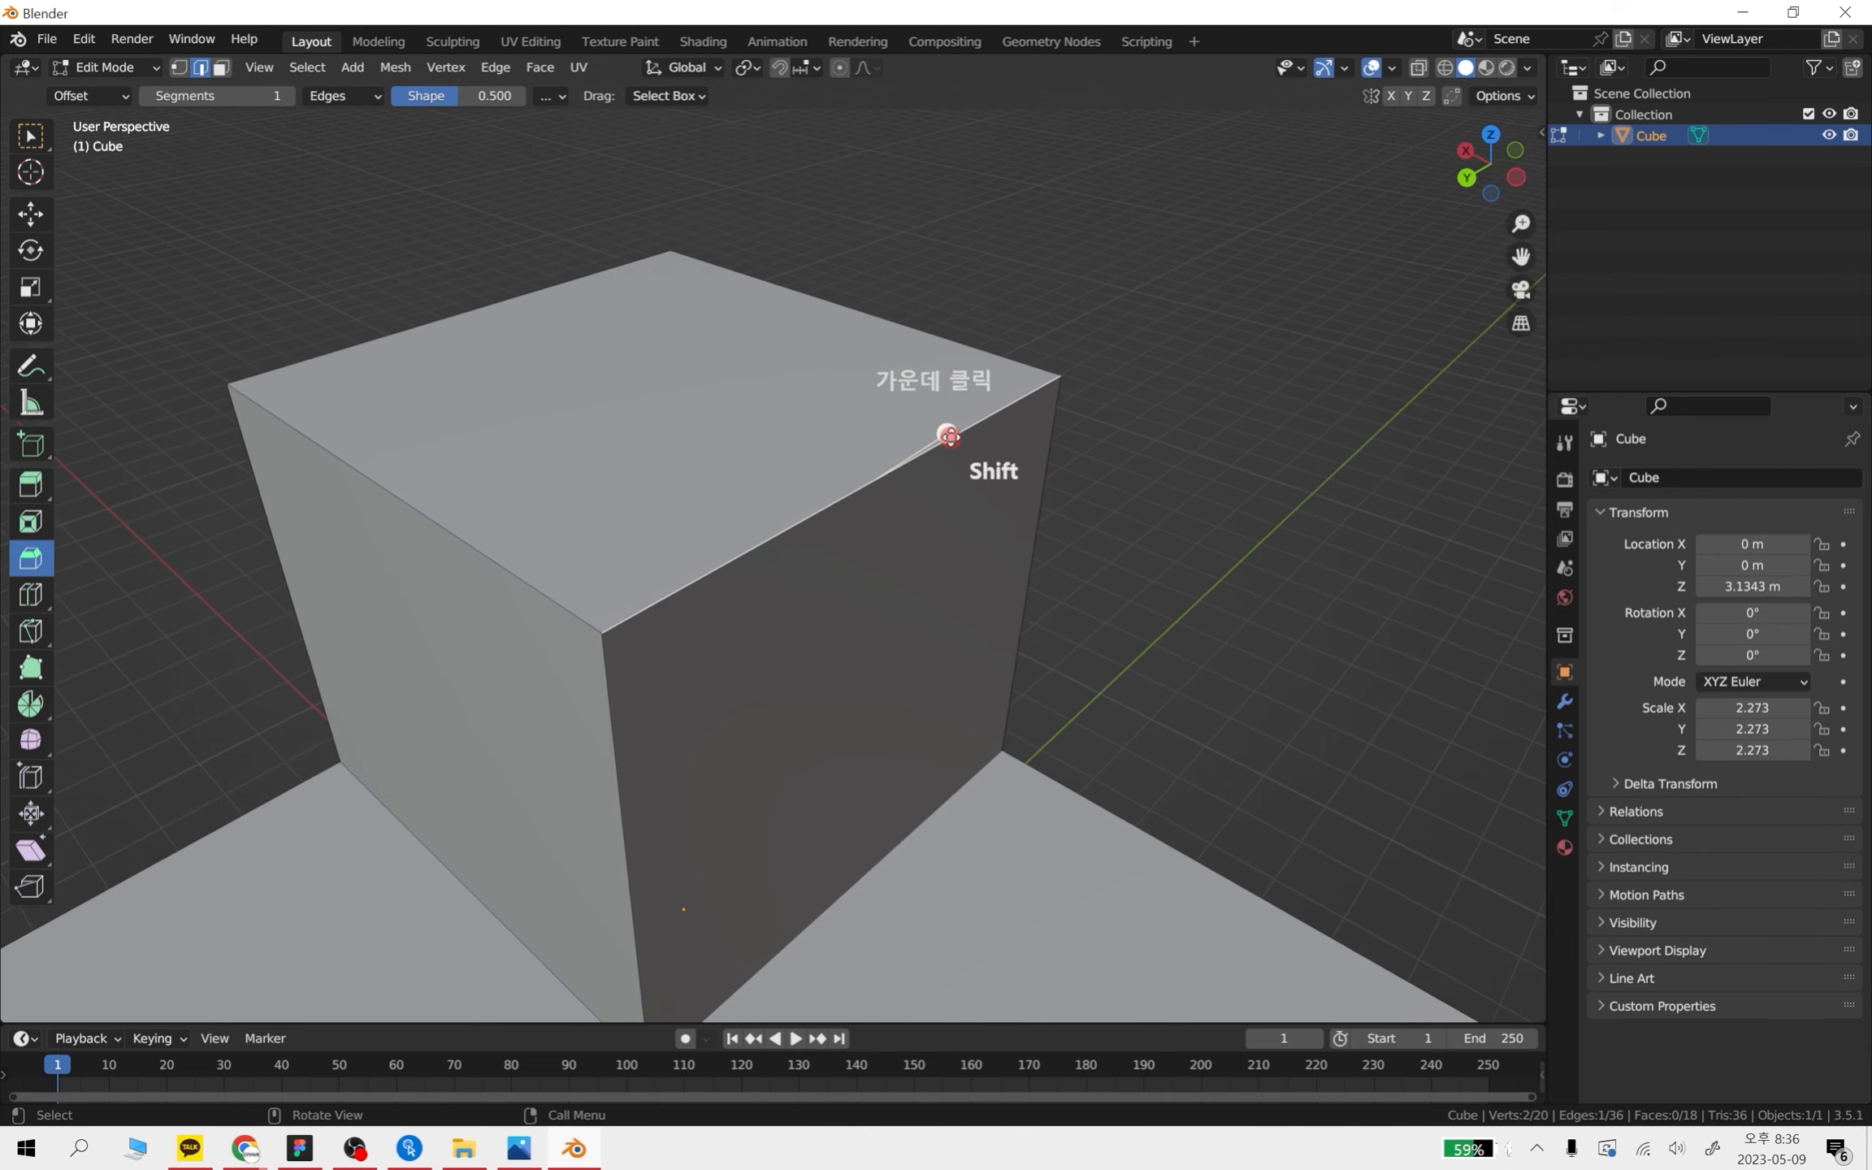
- Try a flat single-segment bevel on the selected upper edge and undo it
left_click_drag(946, 431, 994, 429)
left_click_drag(979, 437, 1036, 411)
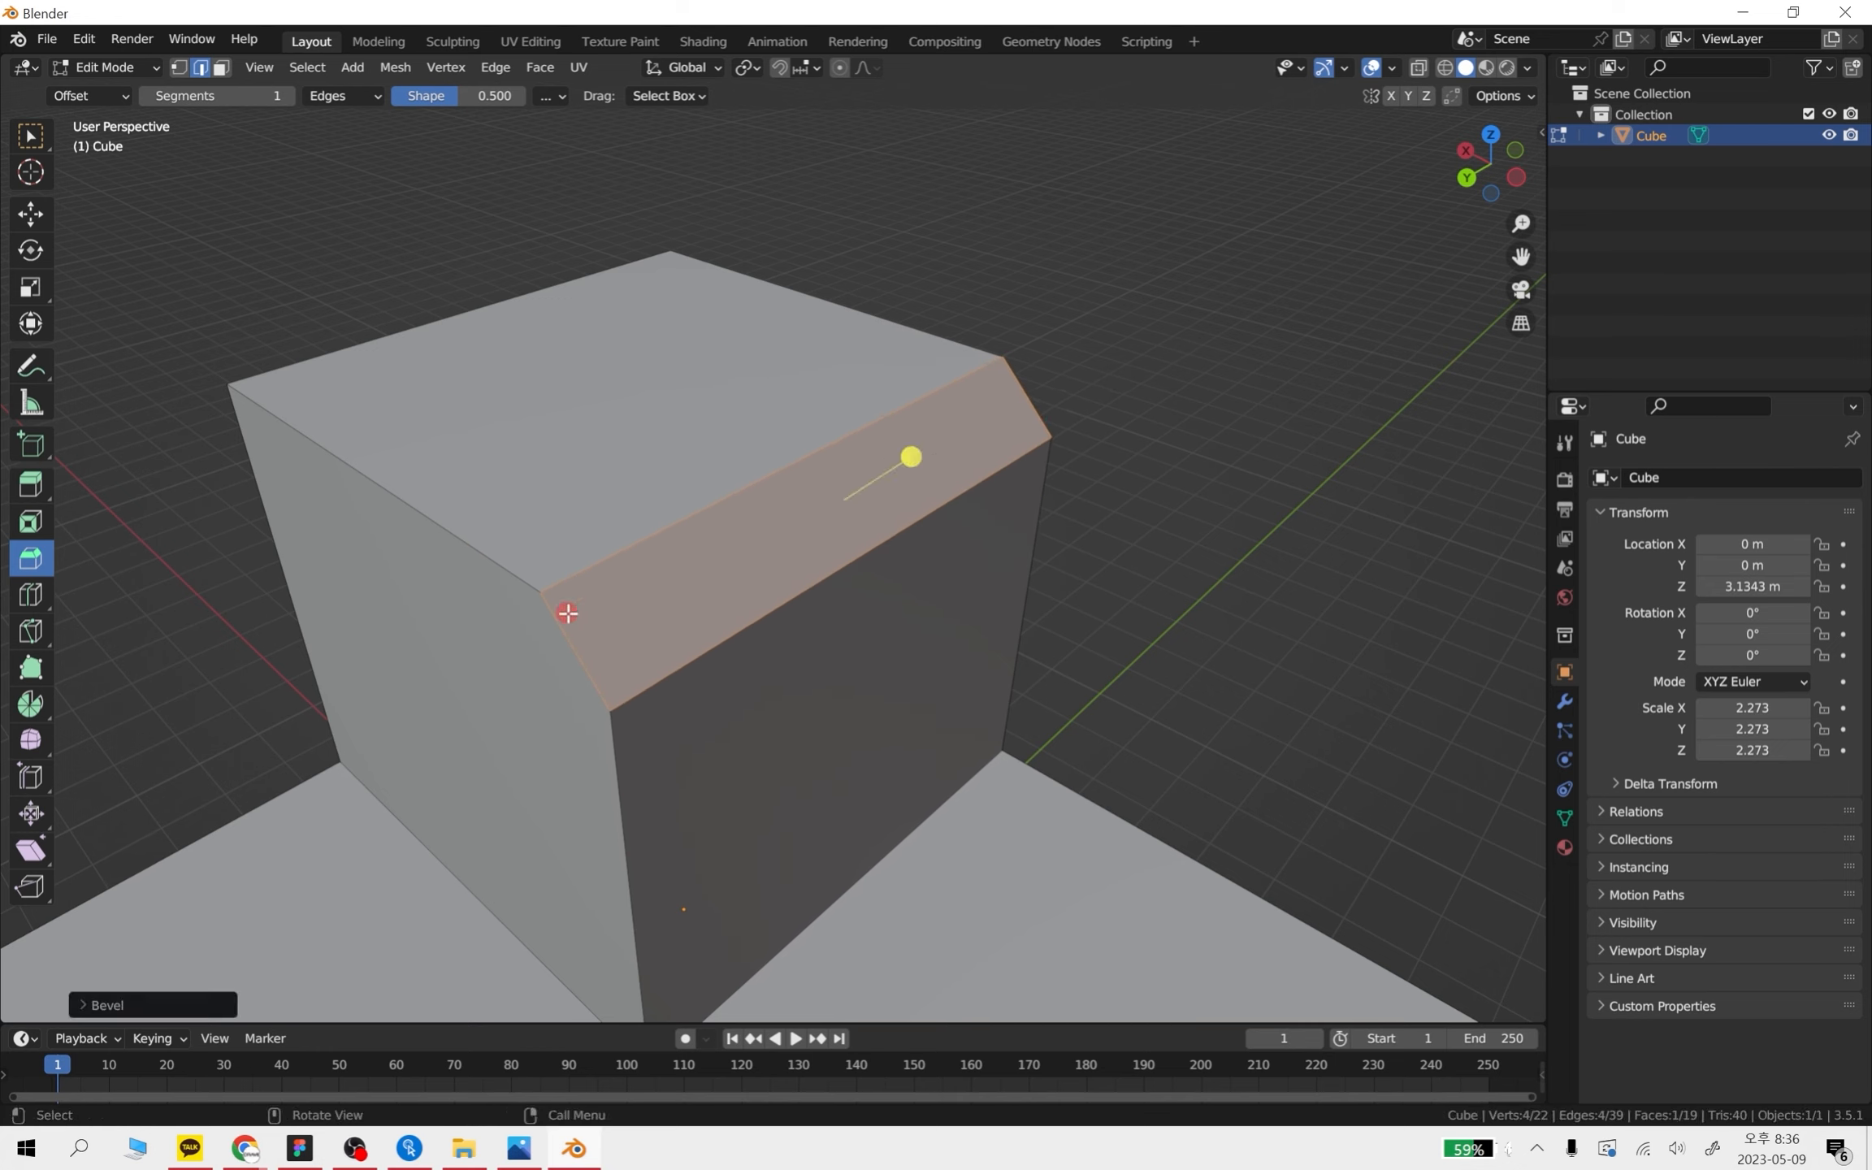
scroll(772, 561, "up", 2)
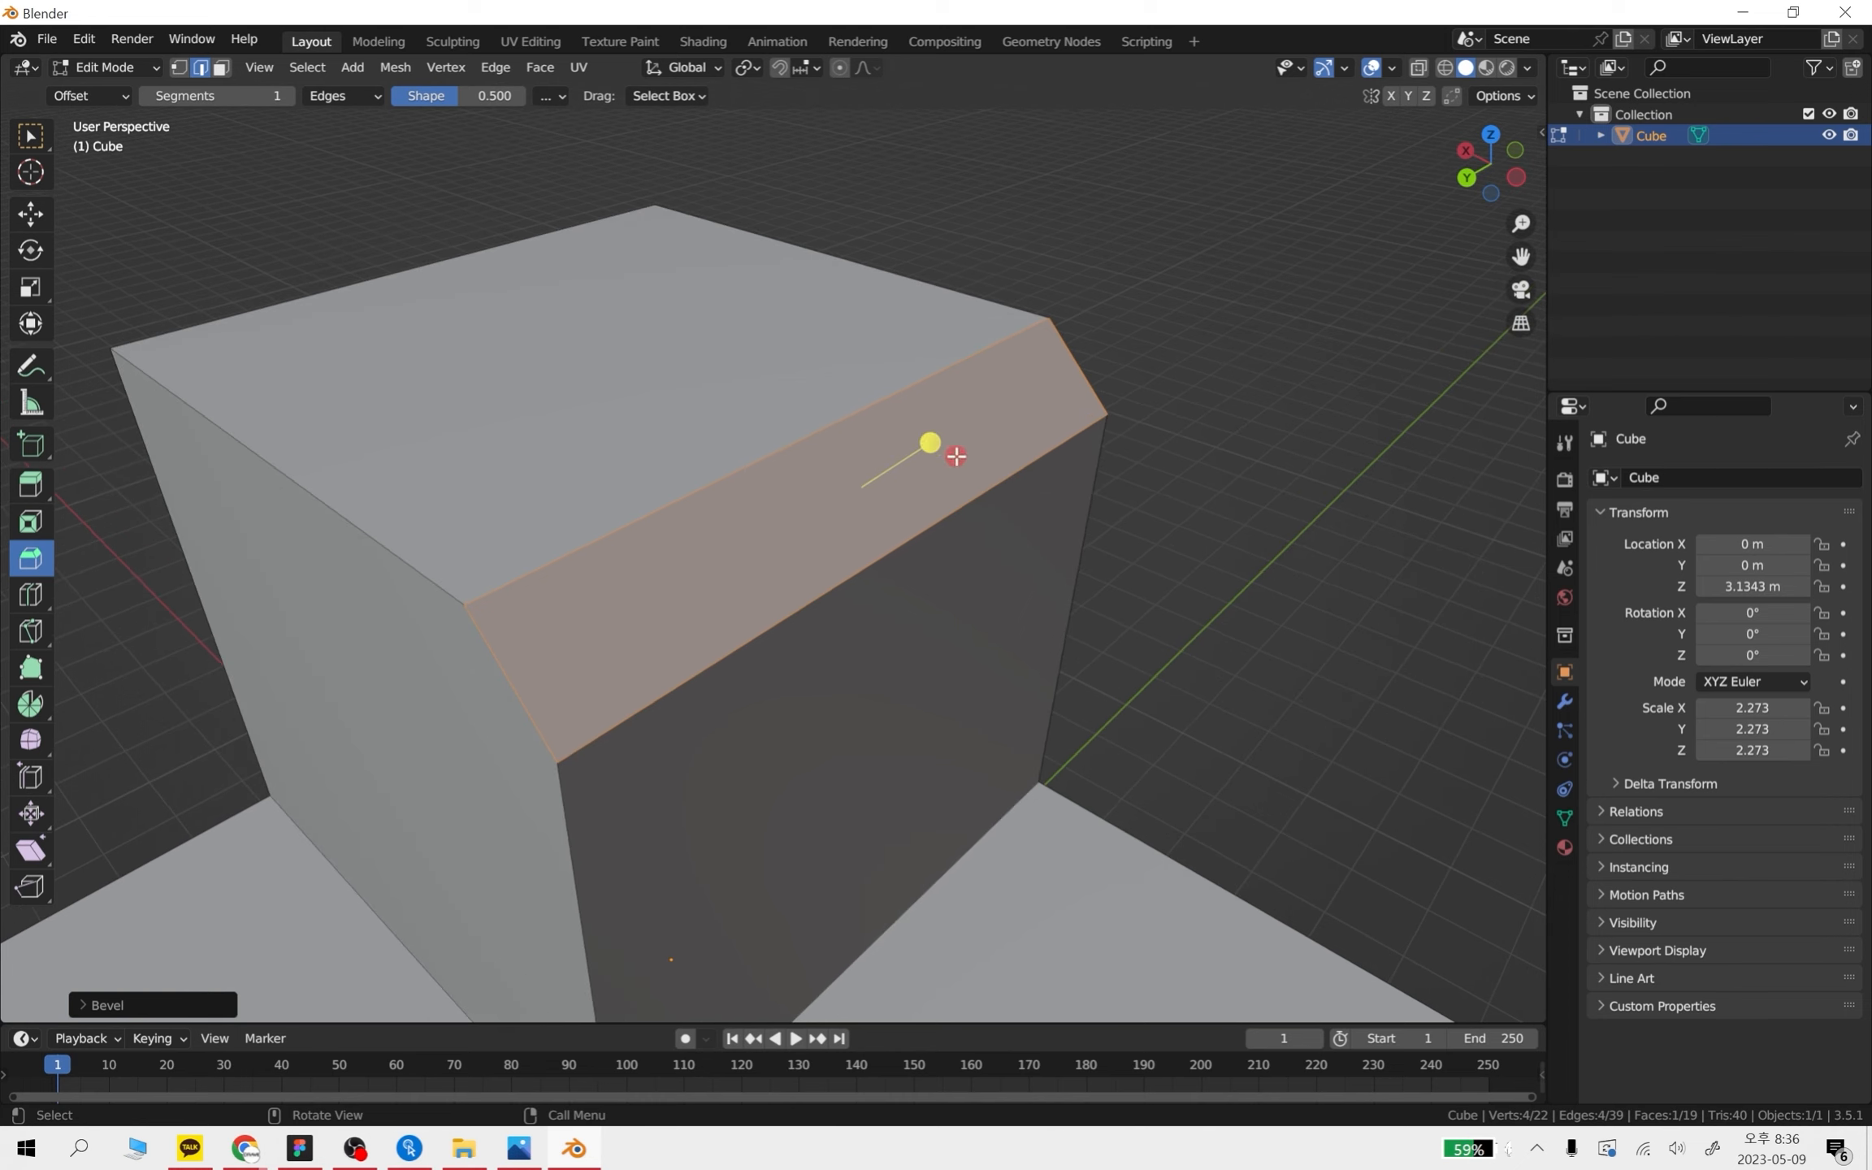
key("ctrl+z")
- Bevel the top block's selected -X upper edge again, raising the segments to 17 for a rounded profile
left_click_drag(974, 414, 1090, 431)
key("KP_Add")
key("KP_Add")
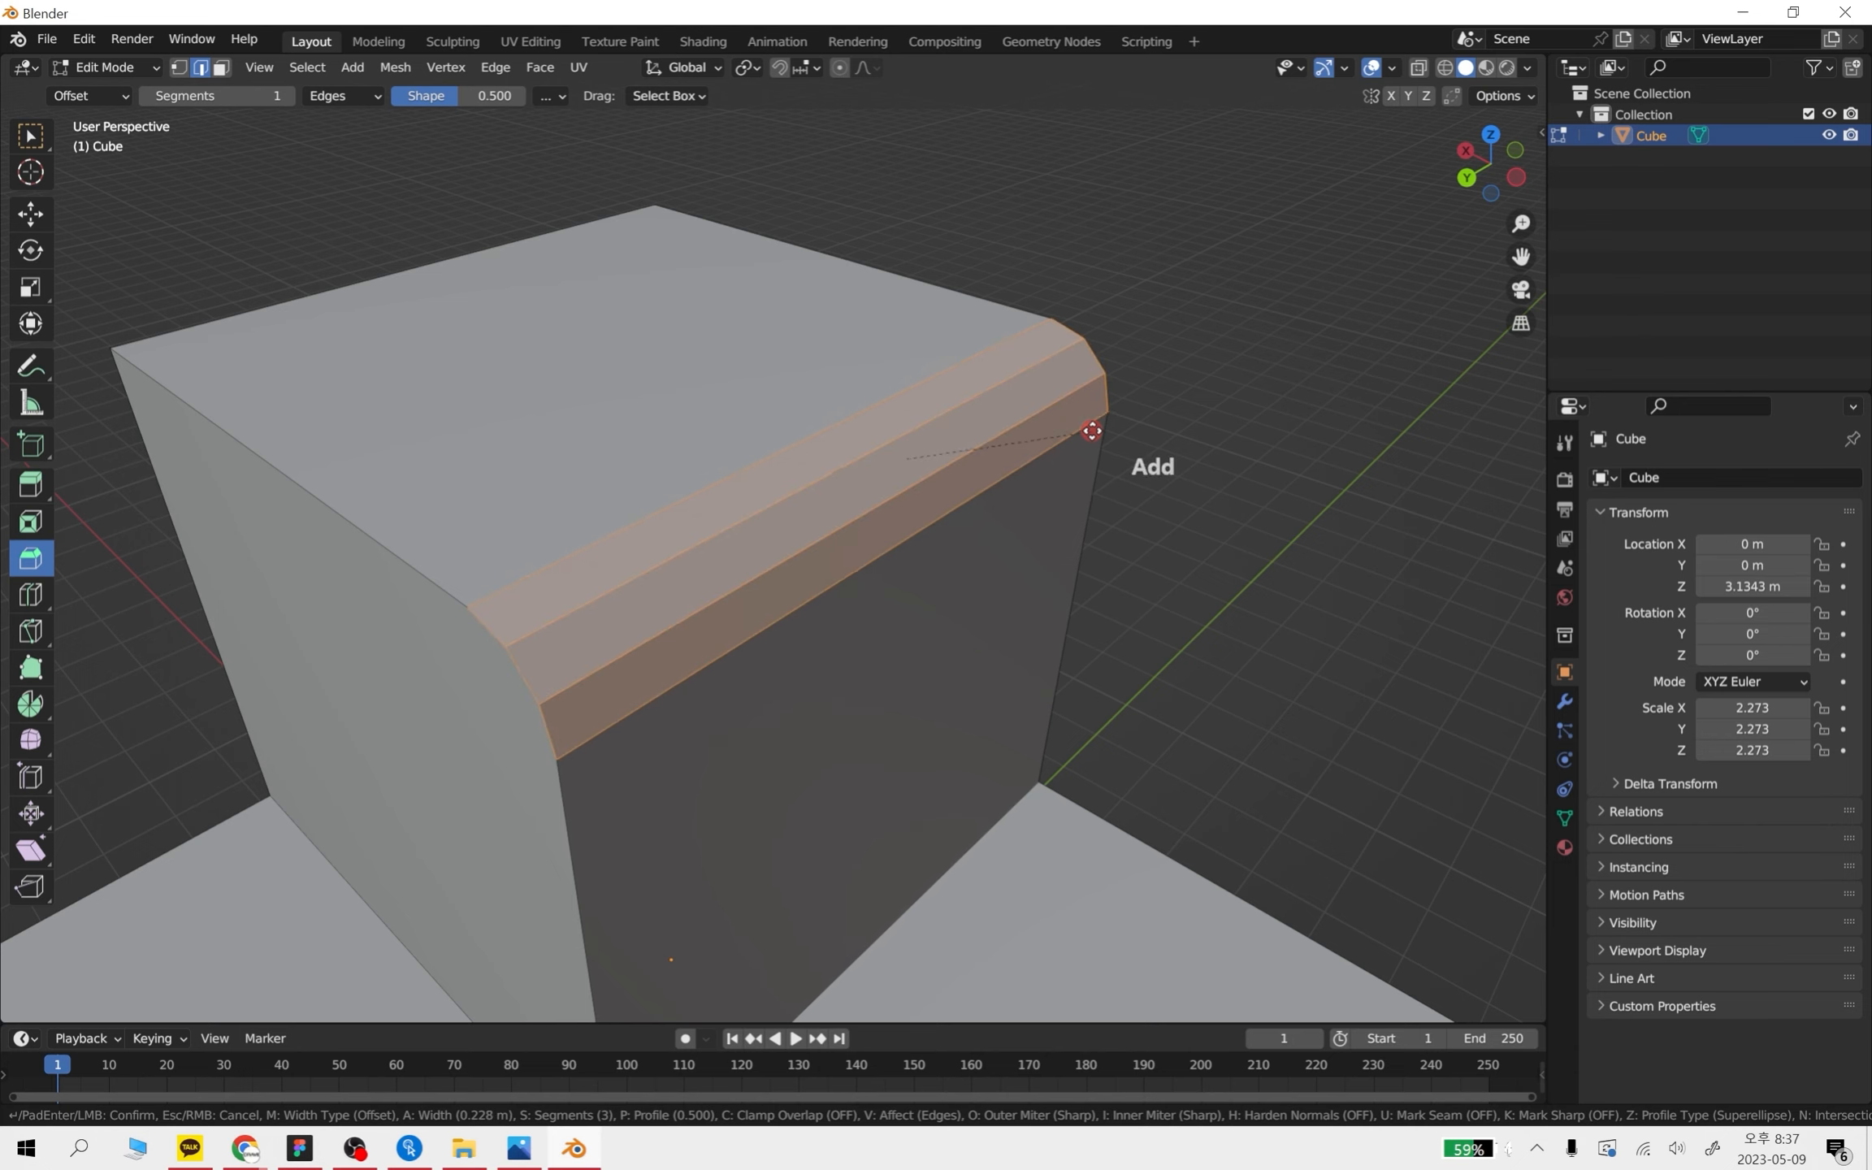
key("KP_Add")
key("KP_Add")
key("KP_Add")
key("KP_Add")
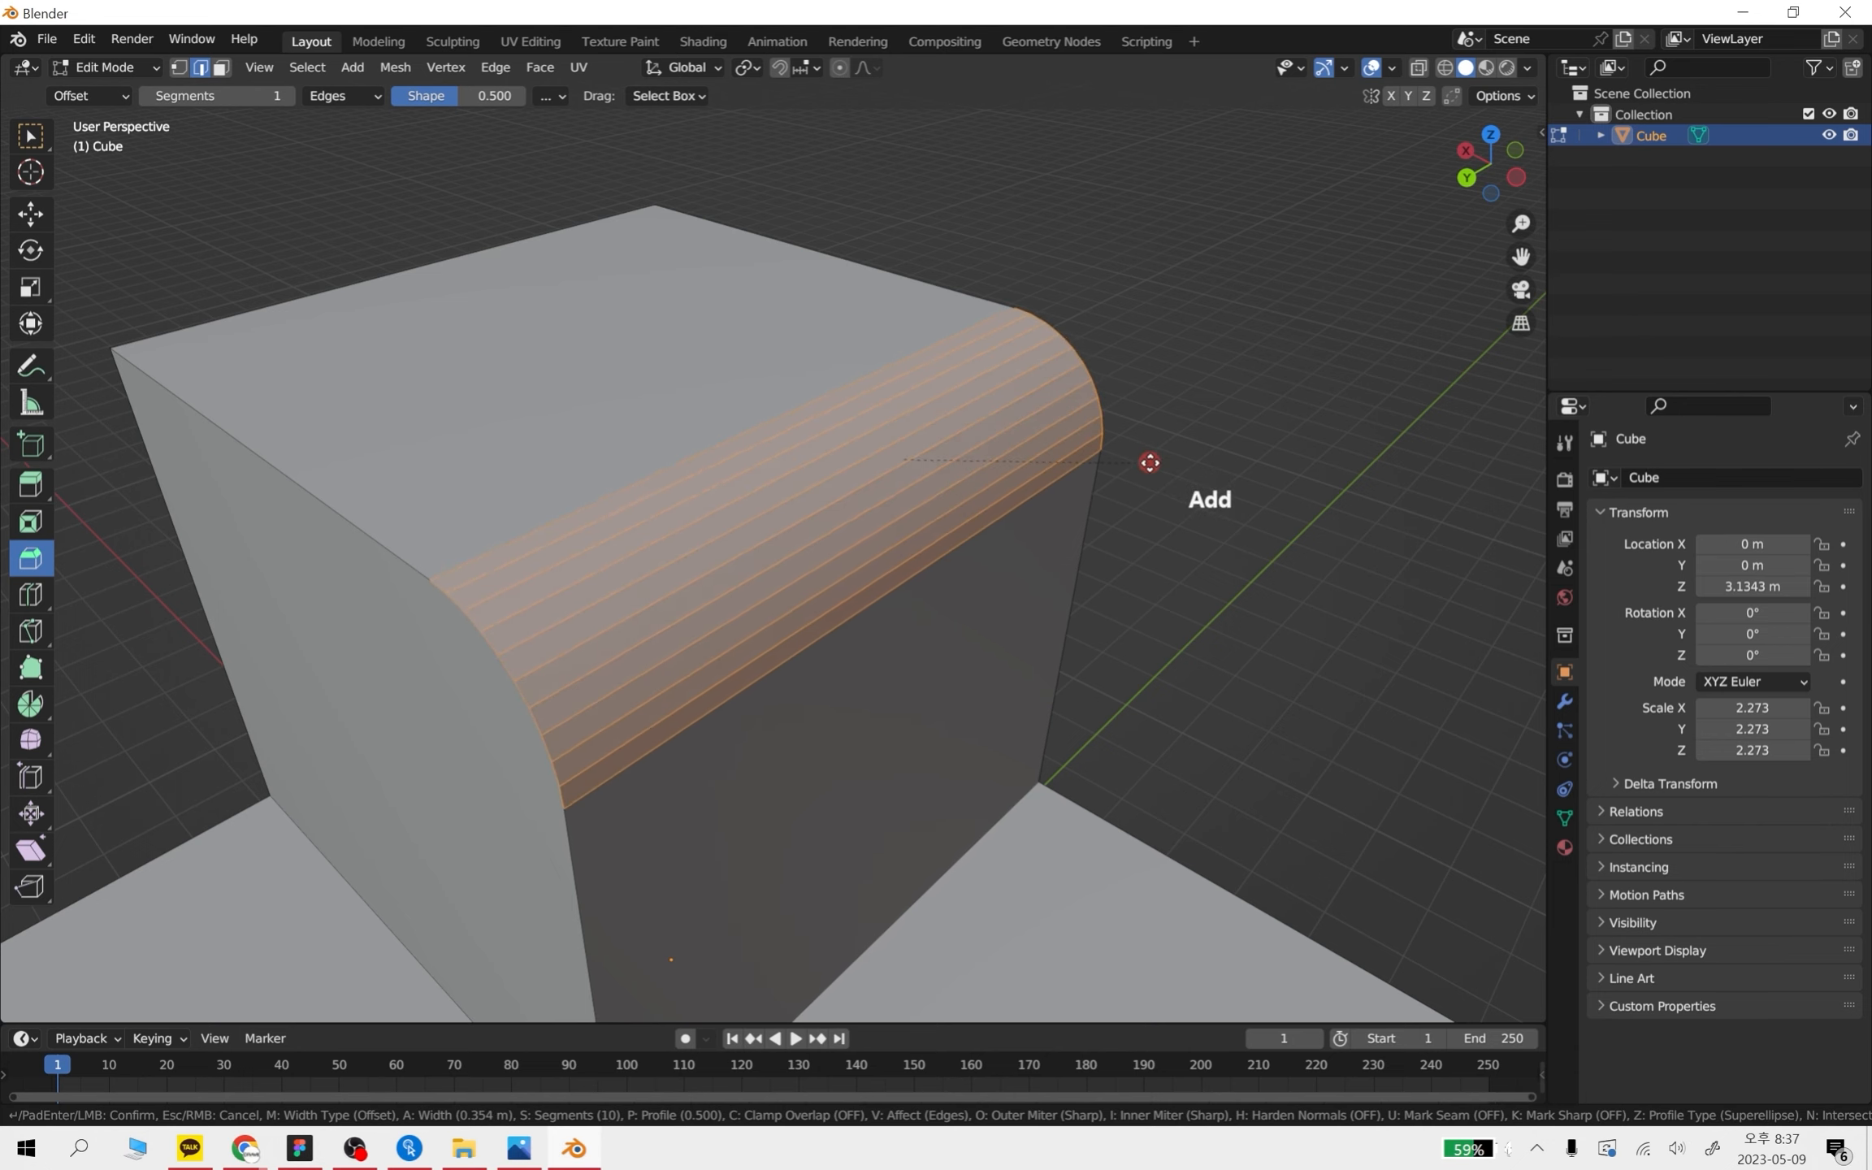
left_click_drag(1149, 460, 1107, 455)
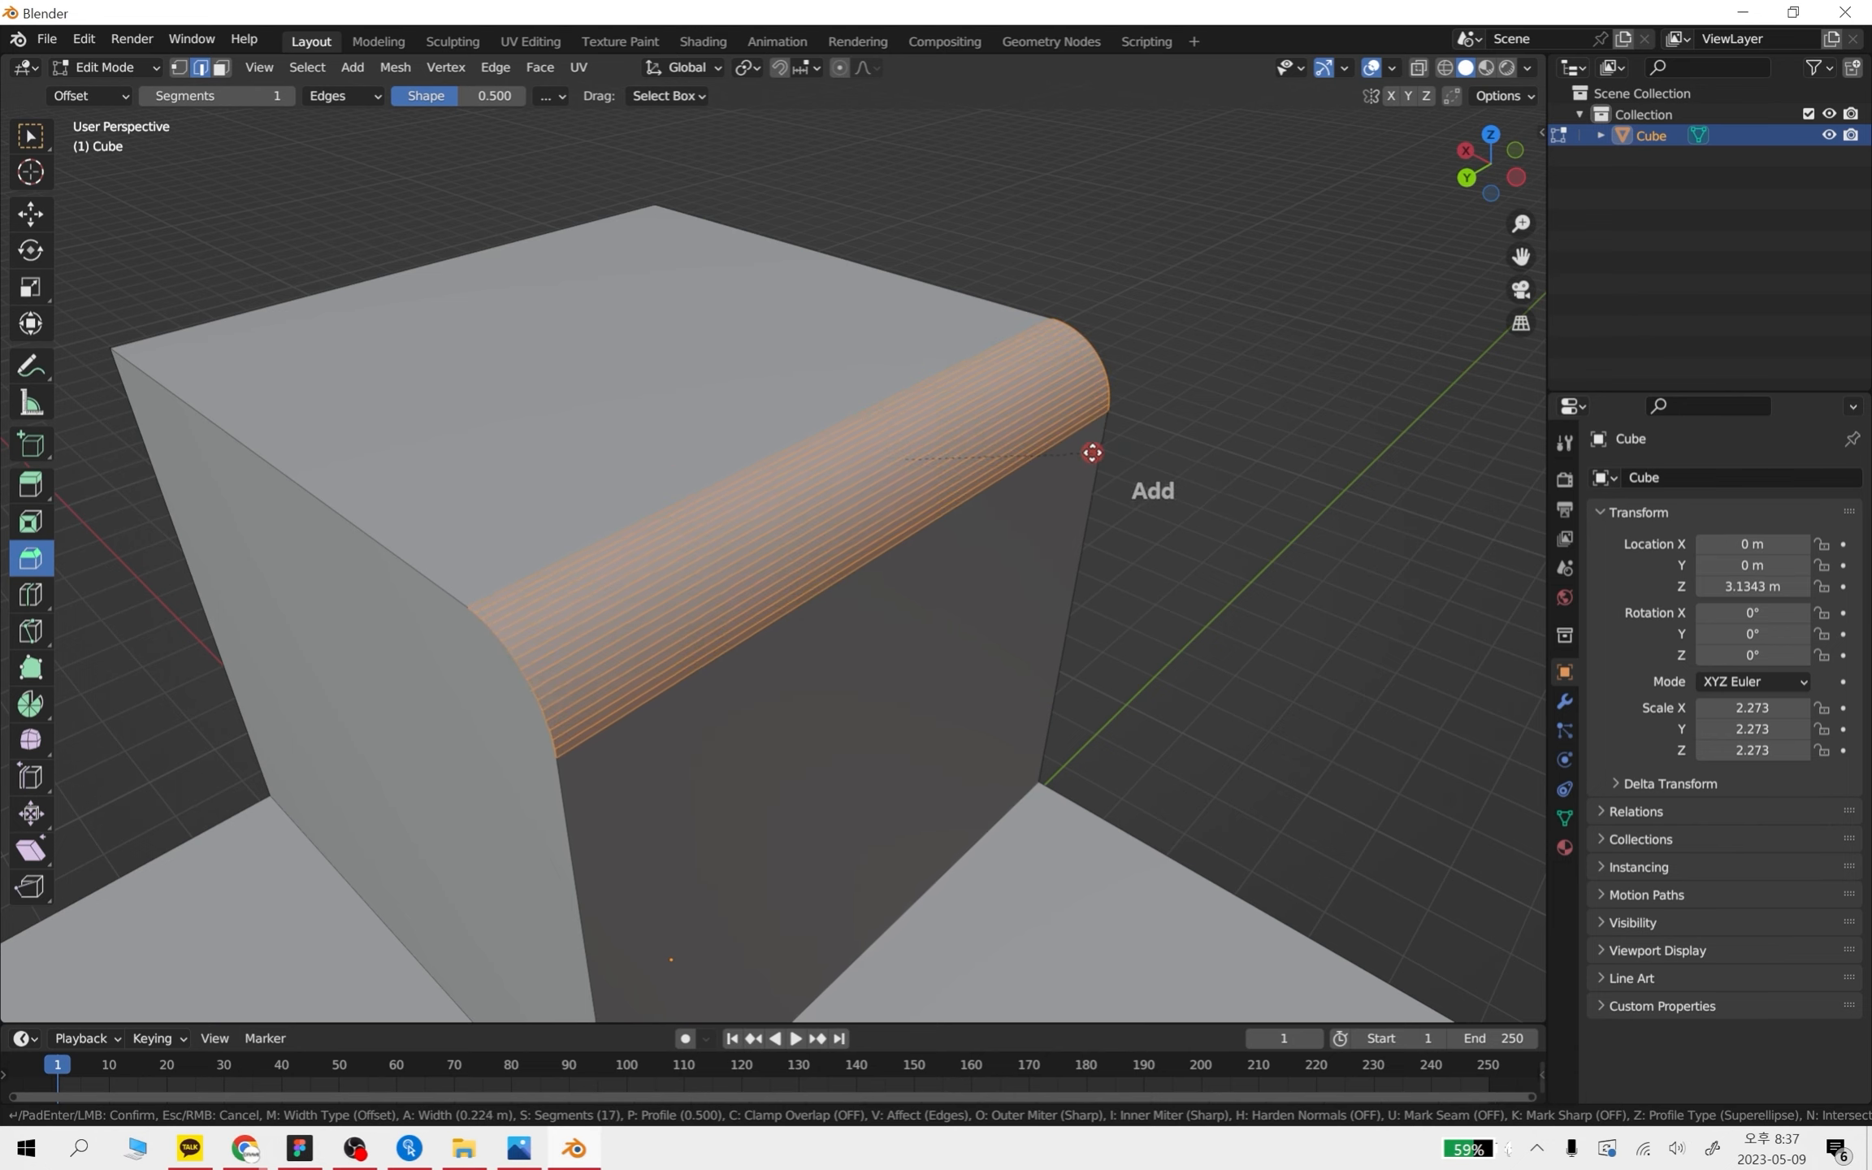
key("KP_Add")
- Reduce the bevel to 1 segment, narrowing it to about 0.121 m
left_click_drag(1053, 430, 1060, 431)
key("KP_Subtract")
key("KP_Subtract")
key("KP_Subtract")
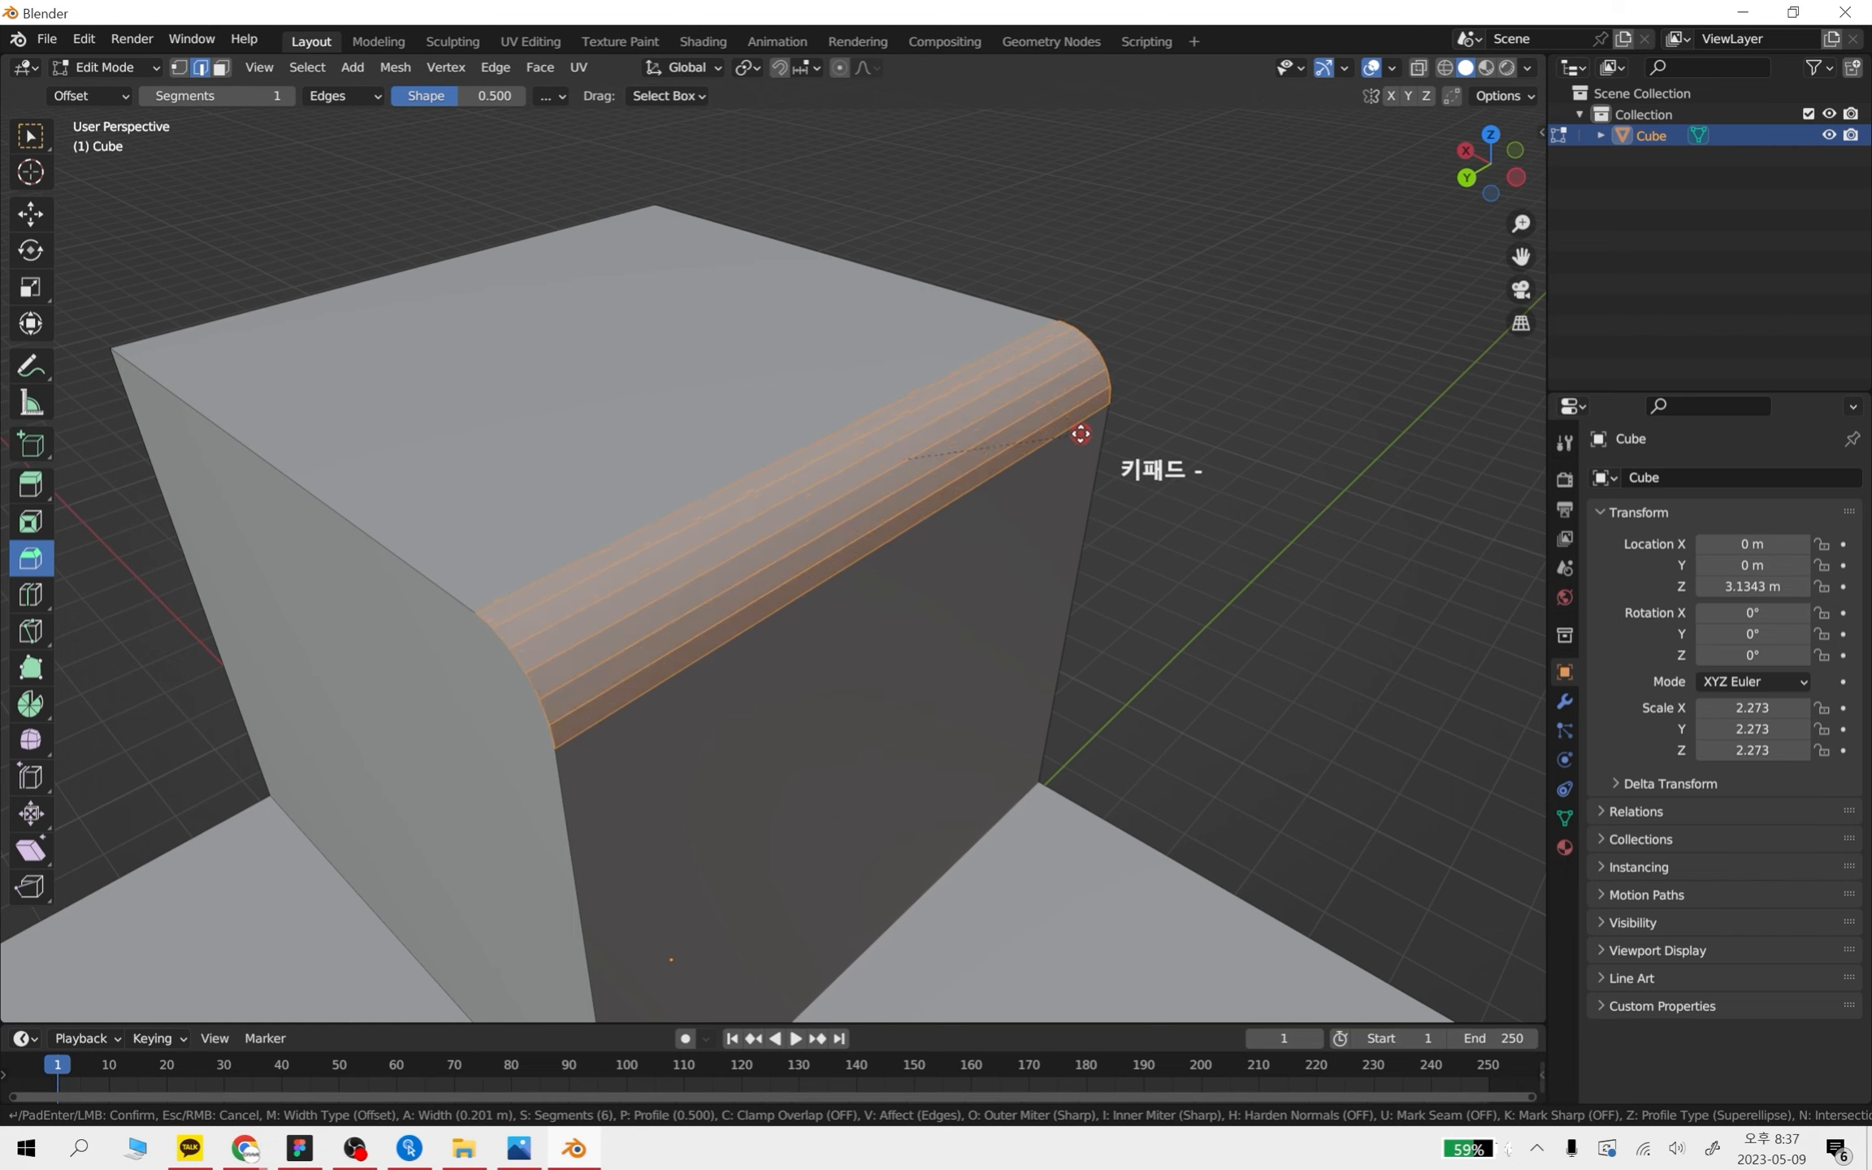
key("KP_Subtract")
key("KP_Subtract")
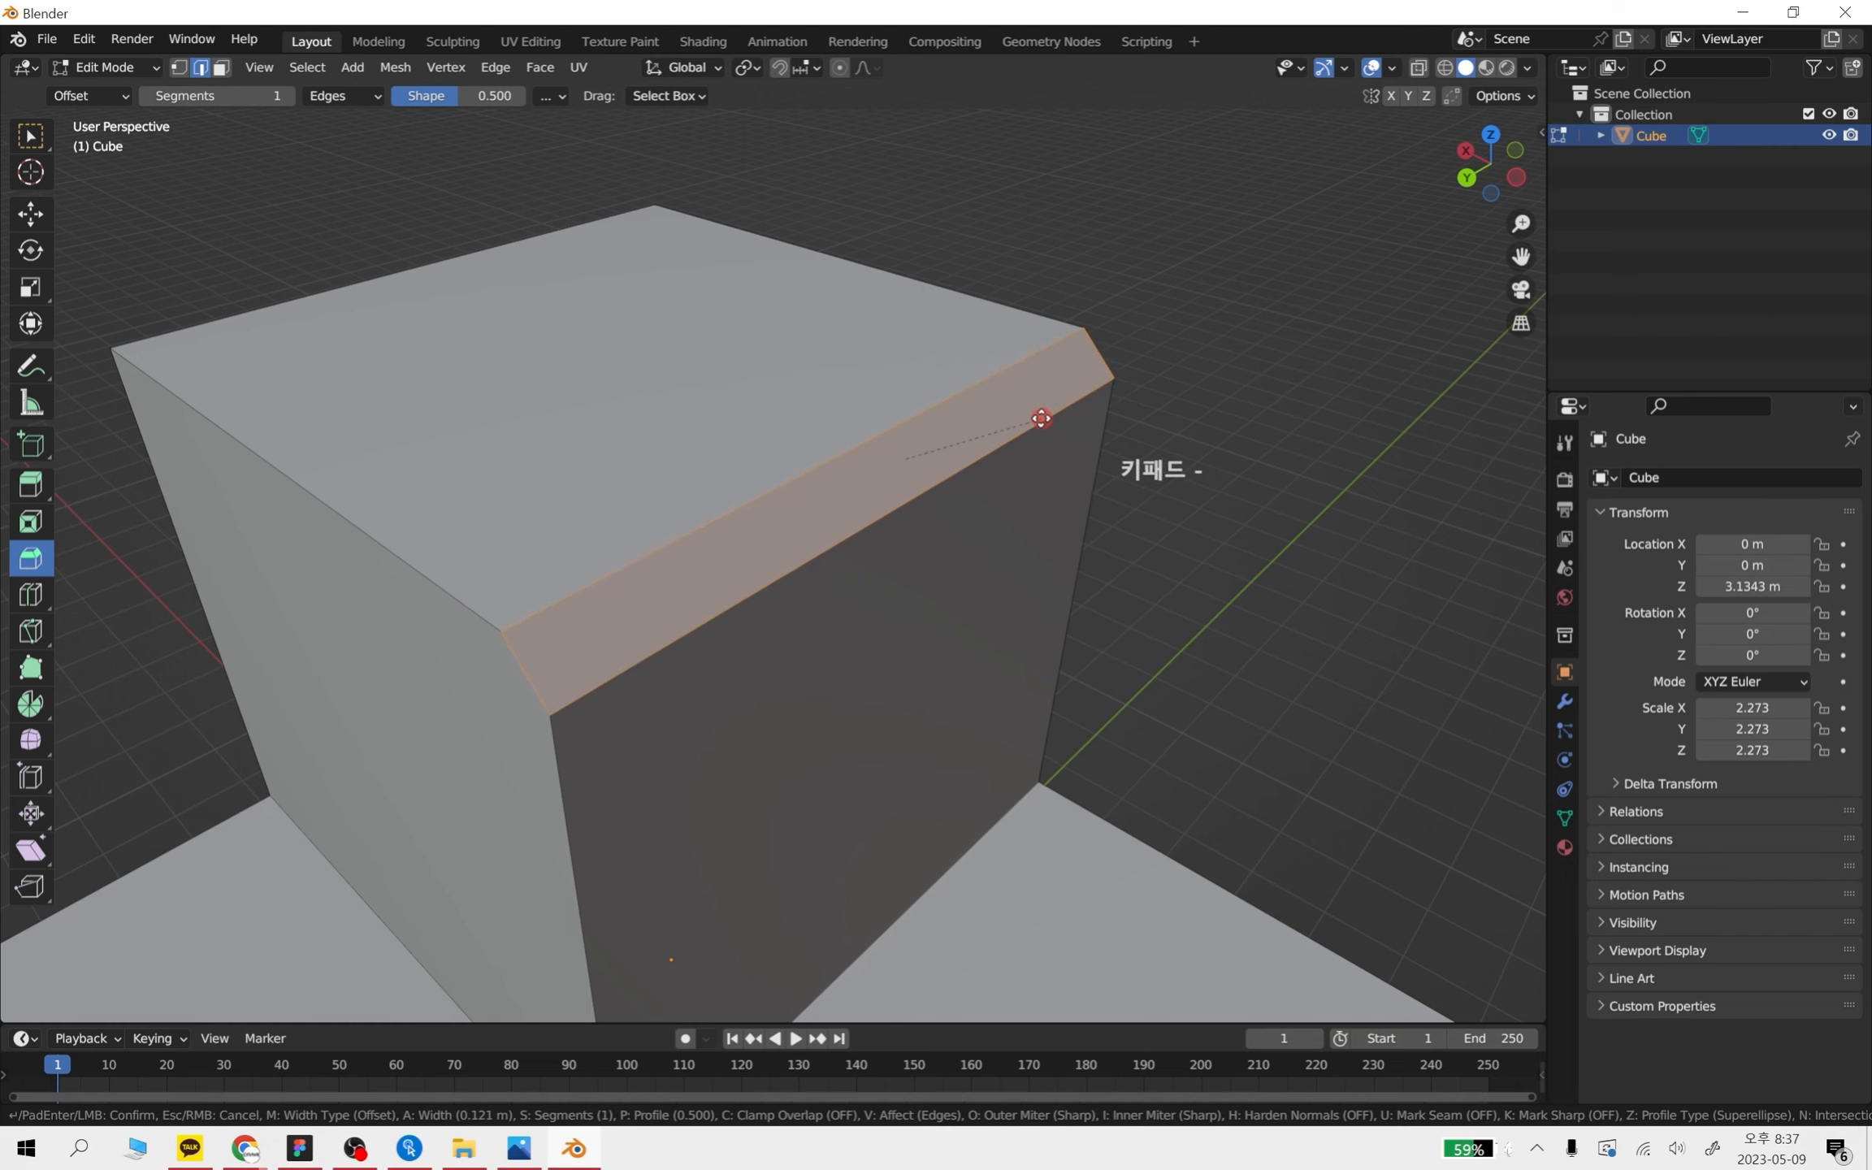
- Raise the bevel to 10 segments and confirm it at a width of about 0.106 m
key("KP_Add")
key("KP_Add")
key("KP_Add")
key("KP_Add")
key("KP_Add")
key("KP_Add")
key("KP_Add")
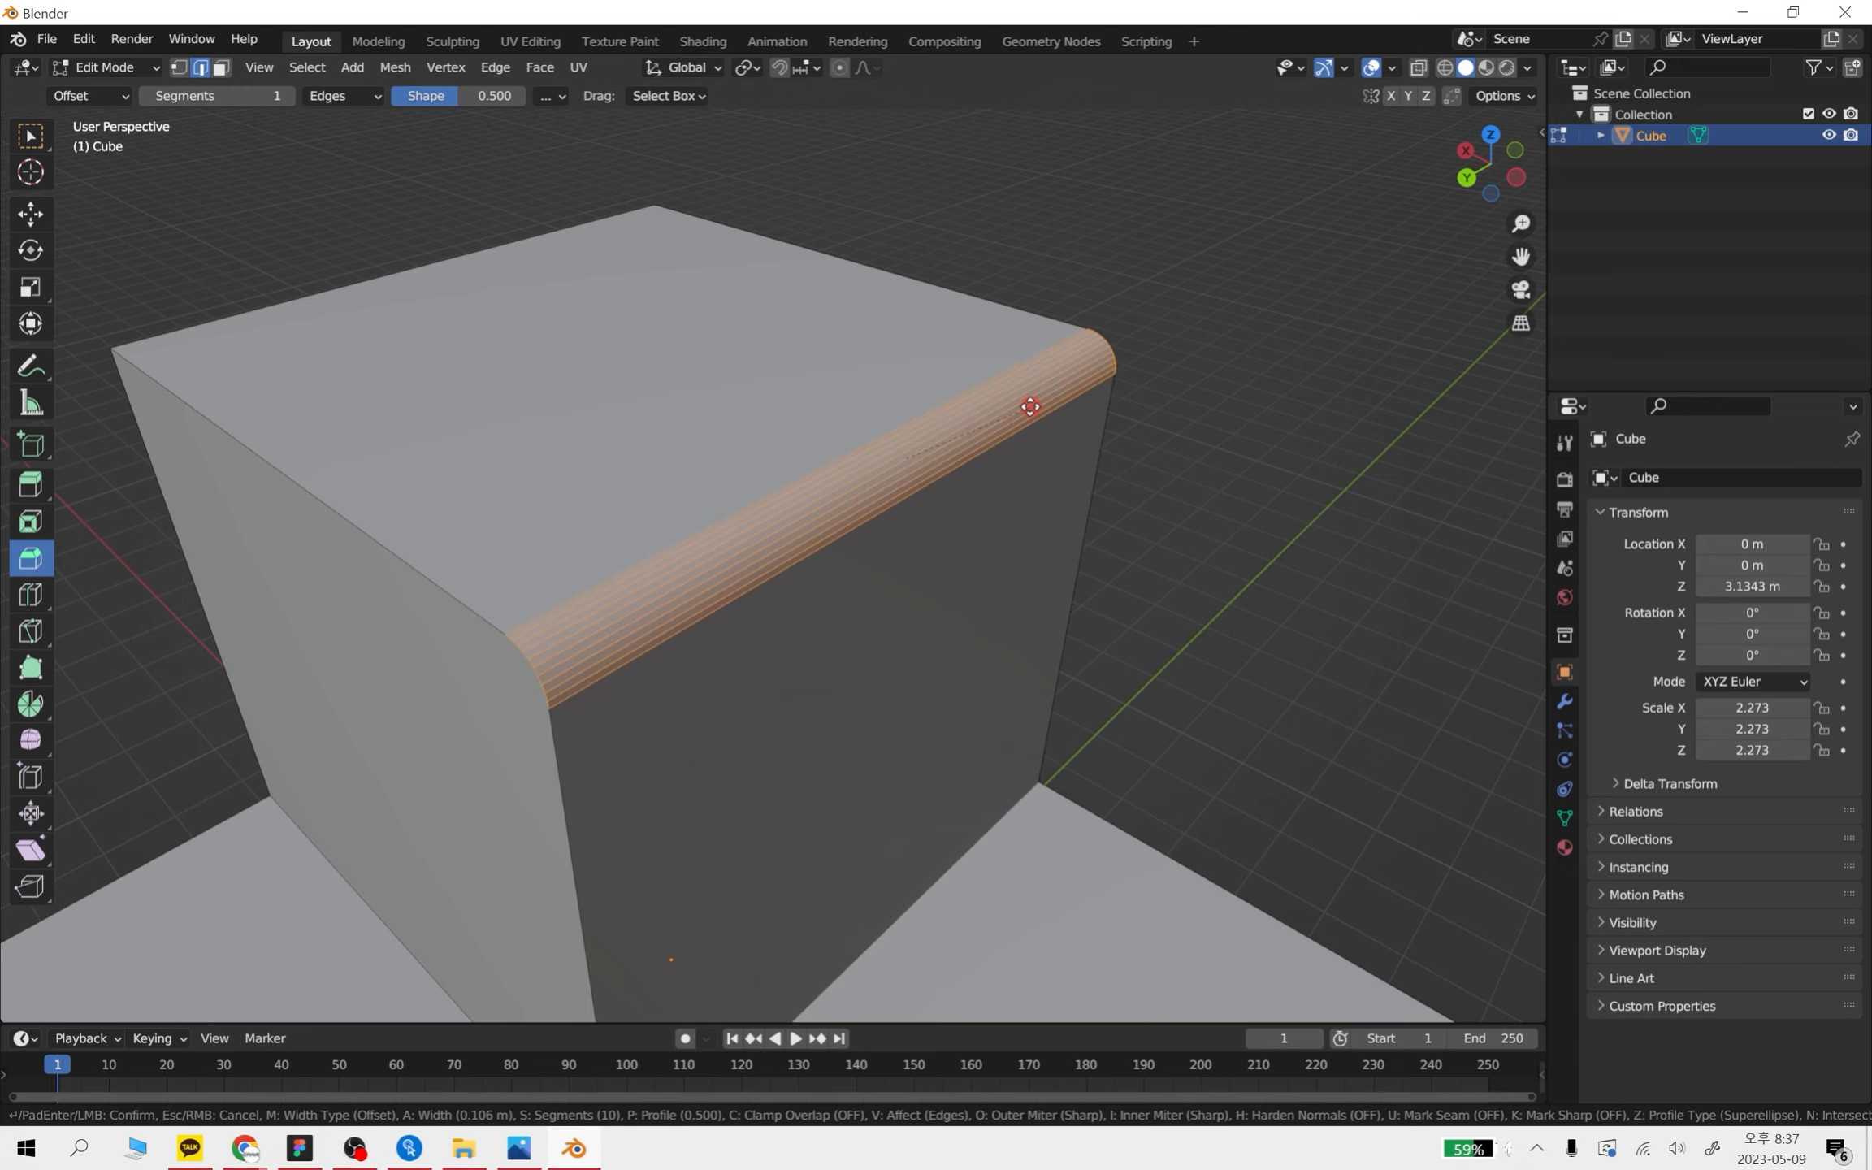
left_click(1033, 406)
left_click(1199, 436)
- Examine the rounded upper edge from the side and undo its bevel
middle_click_drag(1133, 555, 1183, 519)
middle_click_drag(460, 452, 835, 556, "shift")
key("ctrl+z")
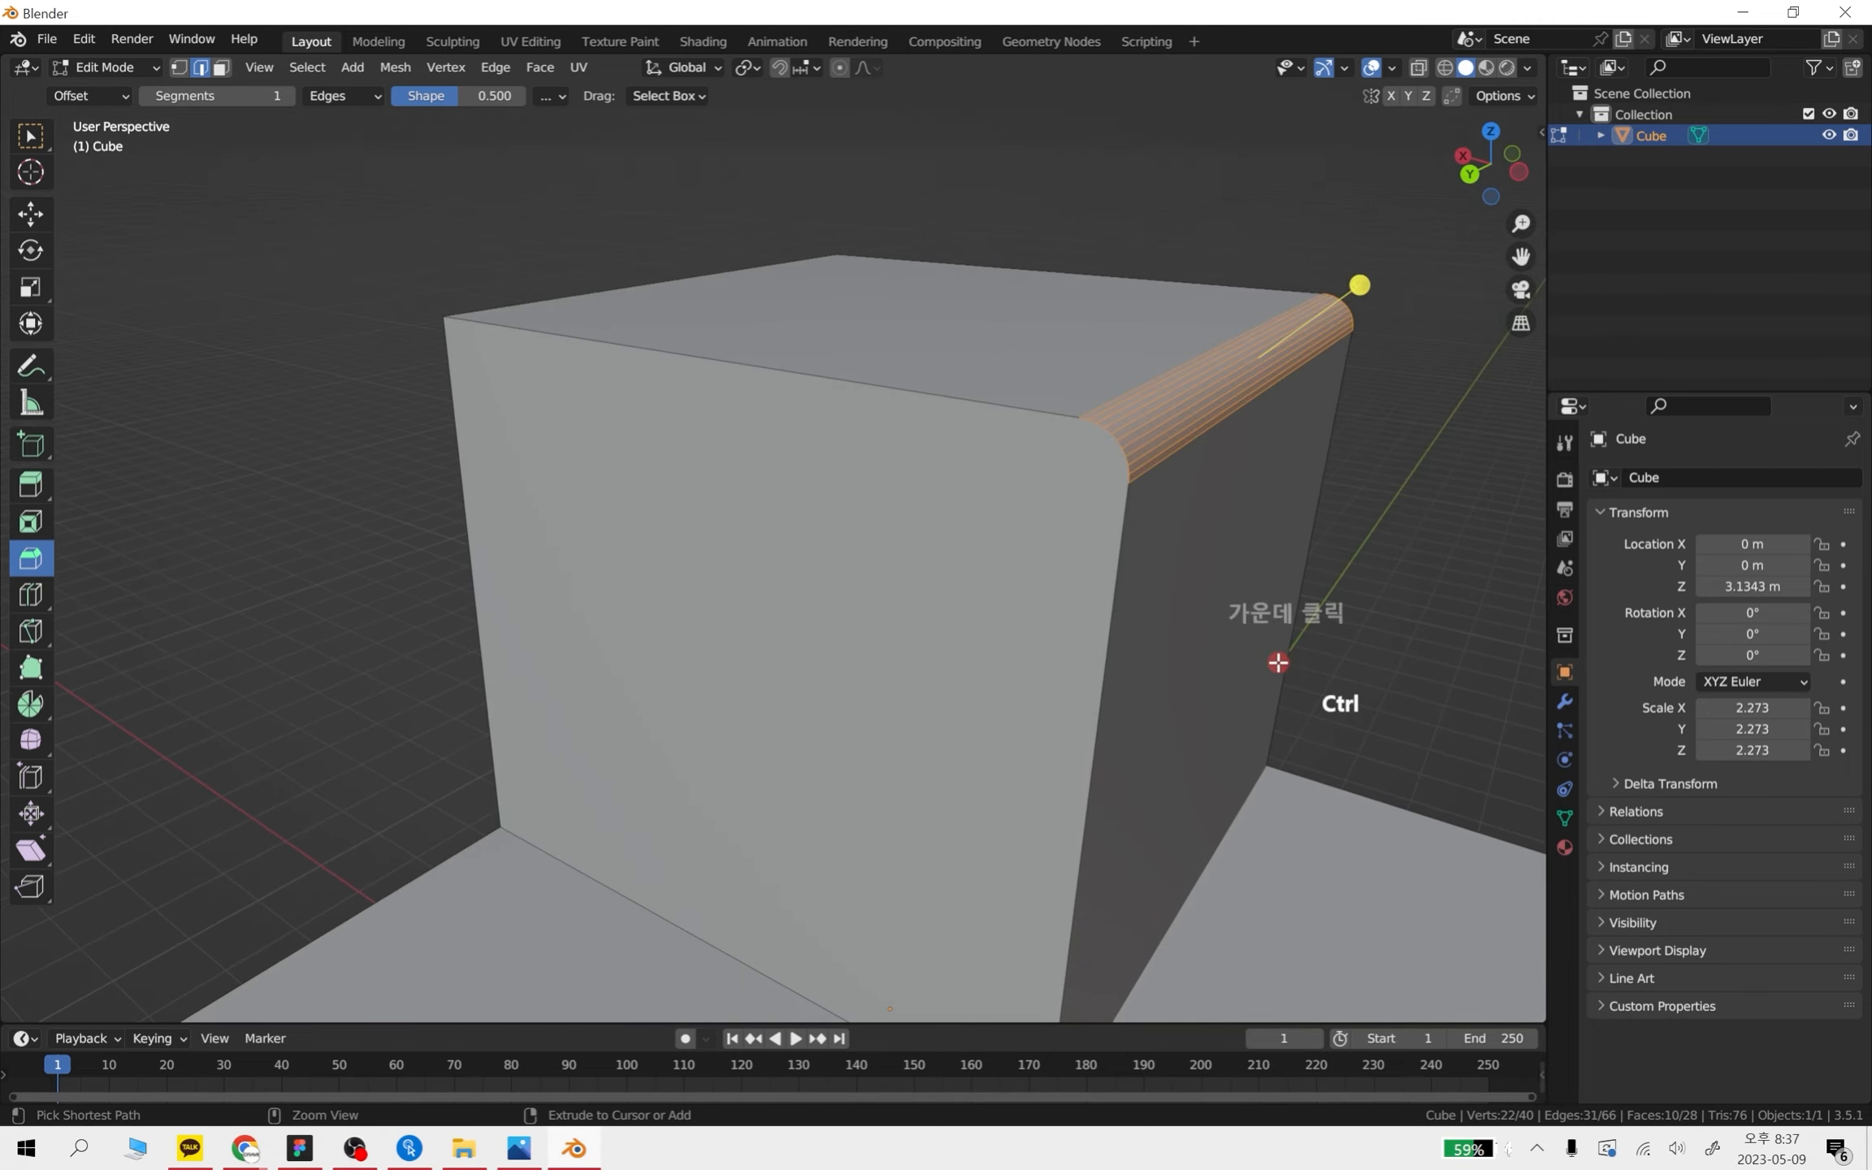
key("ctrl+z")
- Try a flat bevel on the inner edge where the top block's -X face meets the lower block, inspect its corner, and undo it
middle_click_drag(1287, 656, 929, 382)
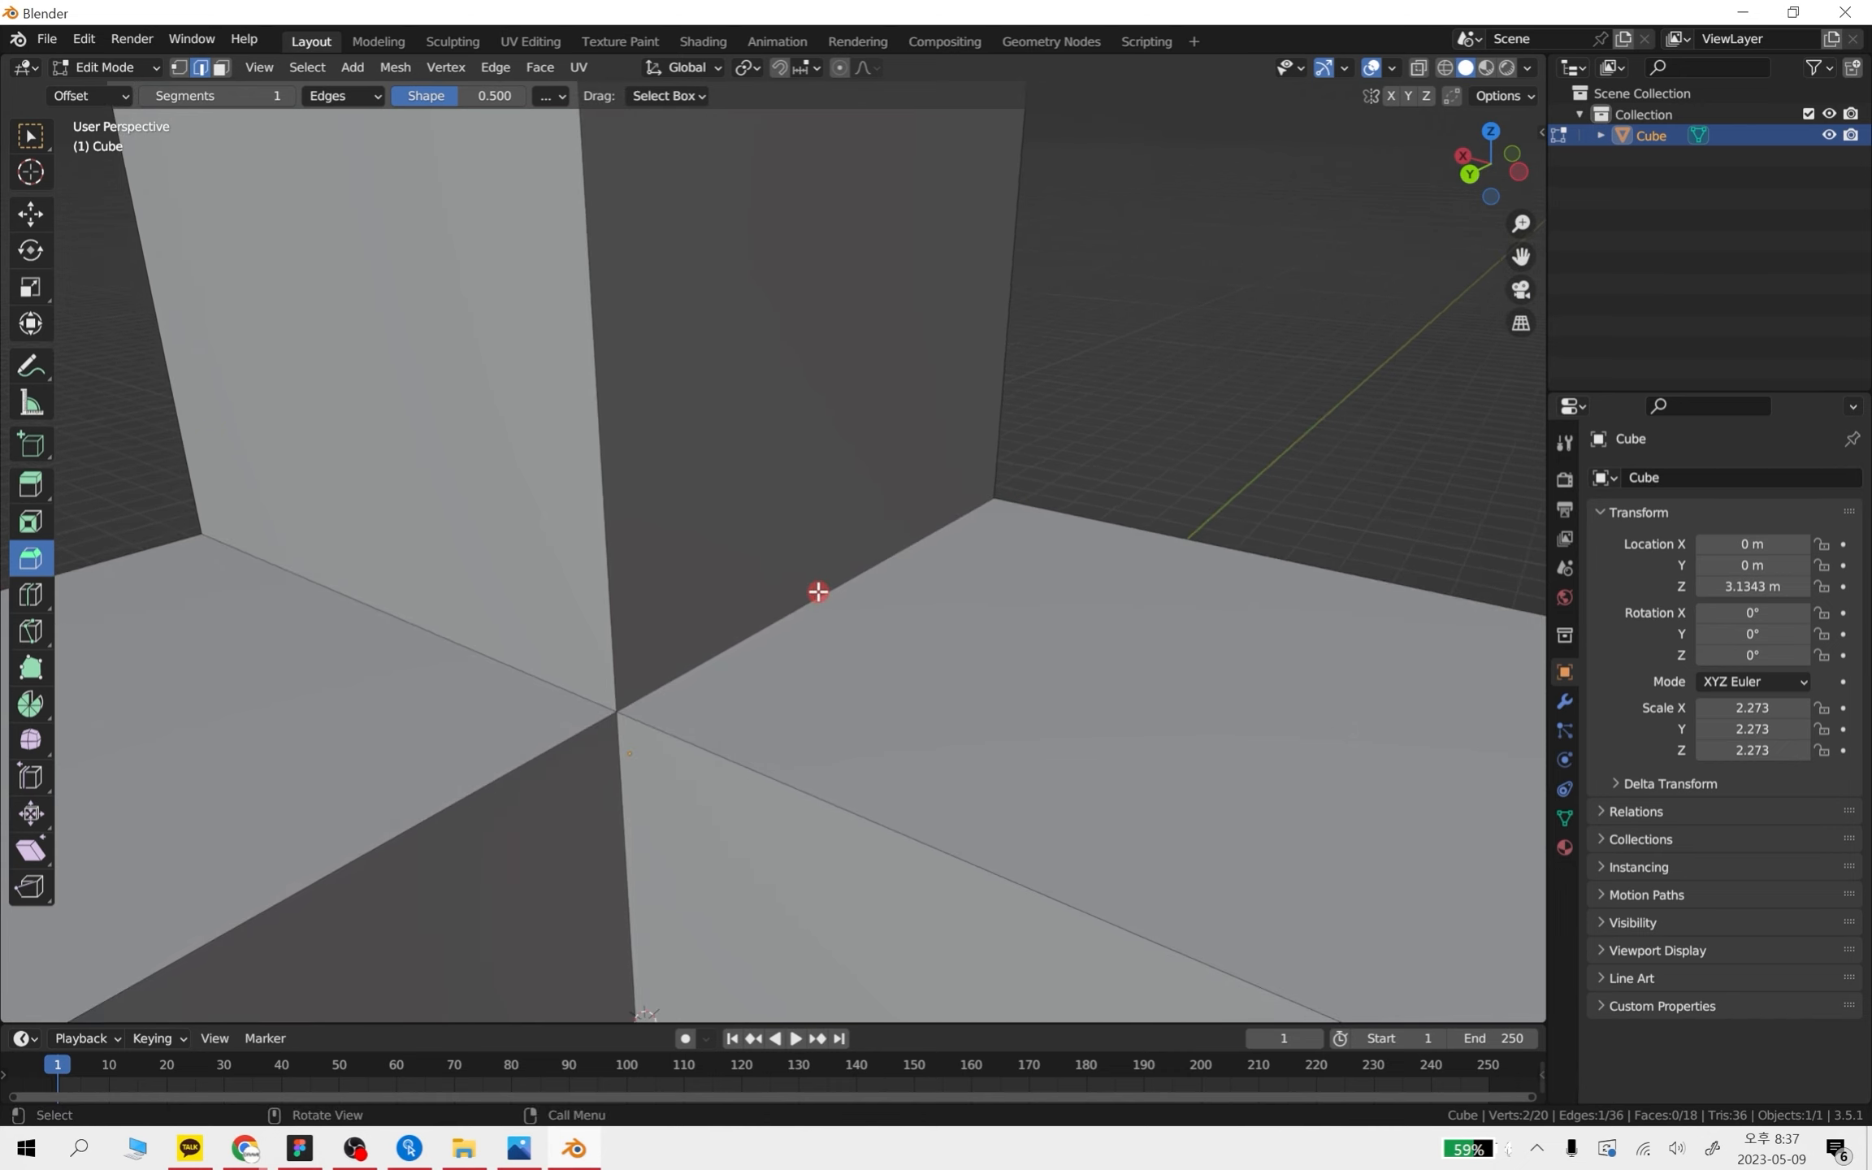
middle_click_drag(952, 631, 946, 552, "shift")
left_click(904, 741)
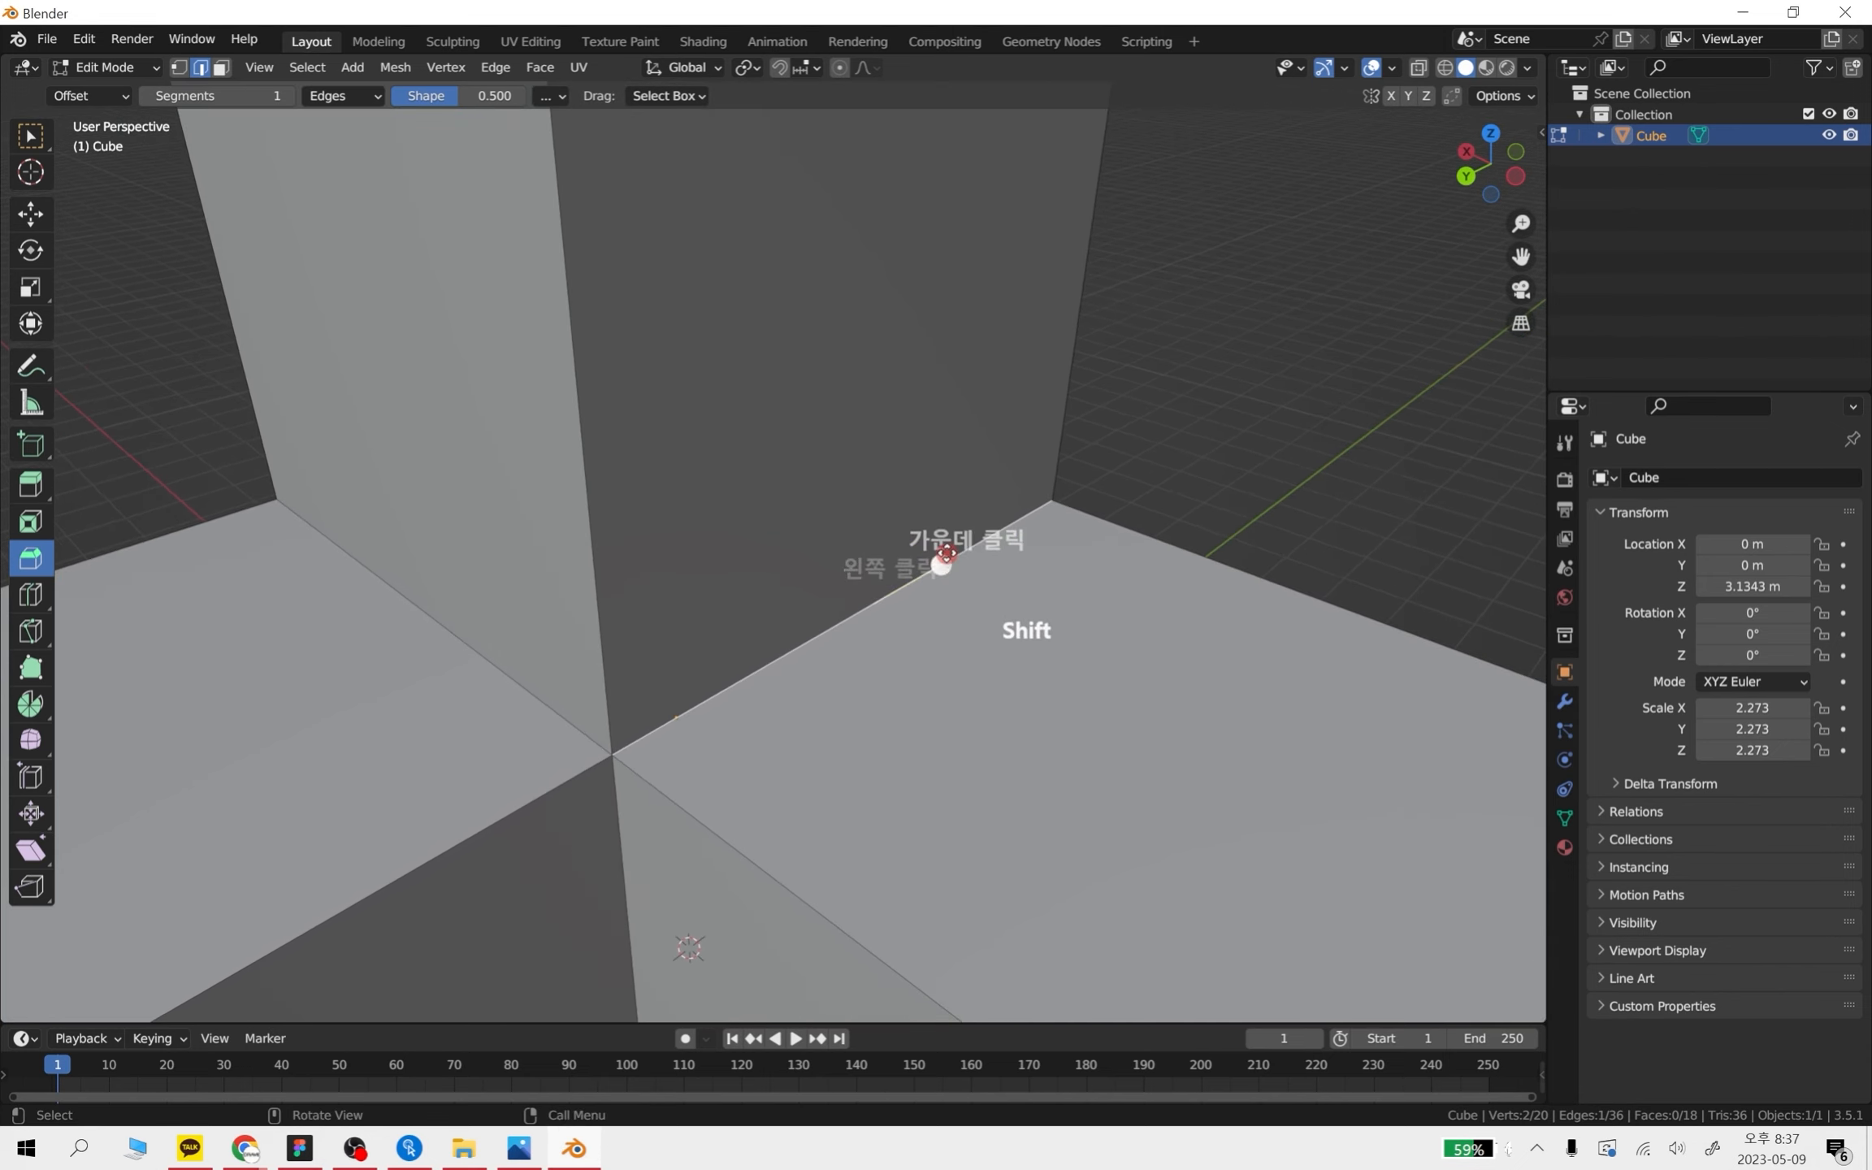
mouse_move(947, 552)
left_mouse_down()
mouse_move(995, 530)
mouse_move(973, 540)
left_mouse_up()
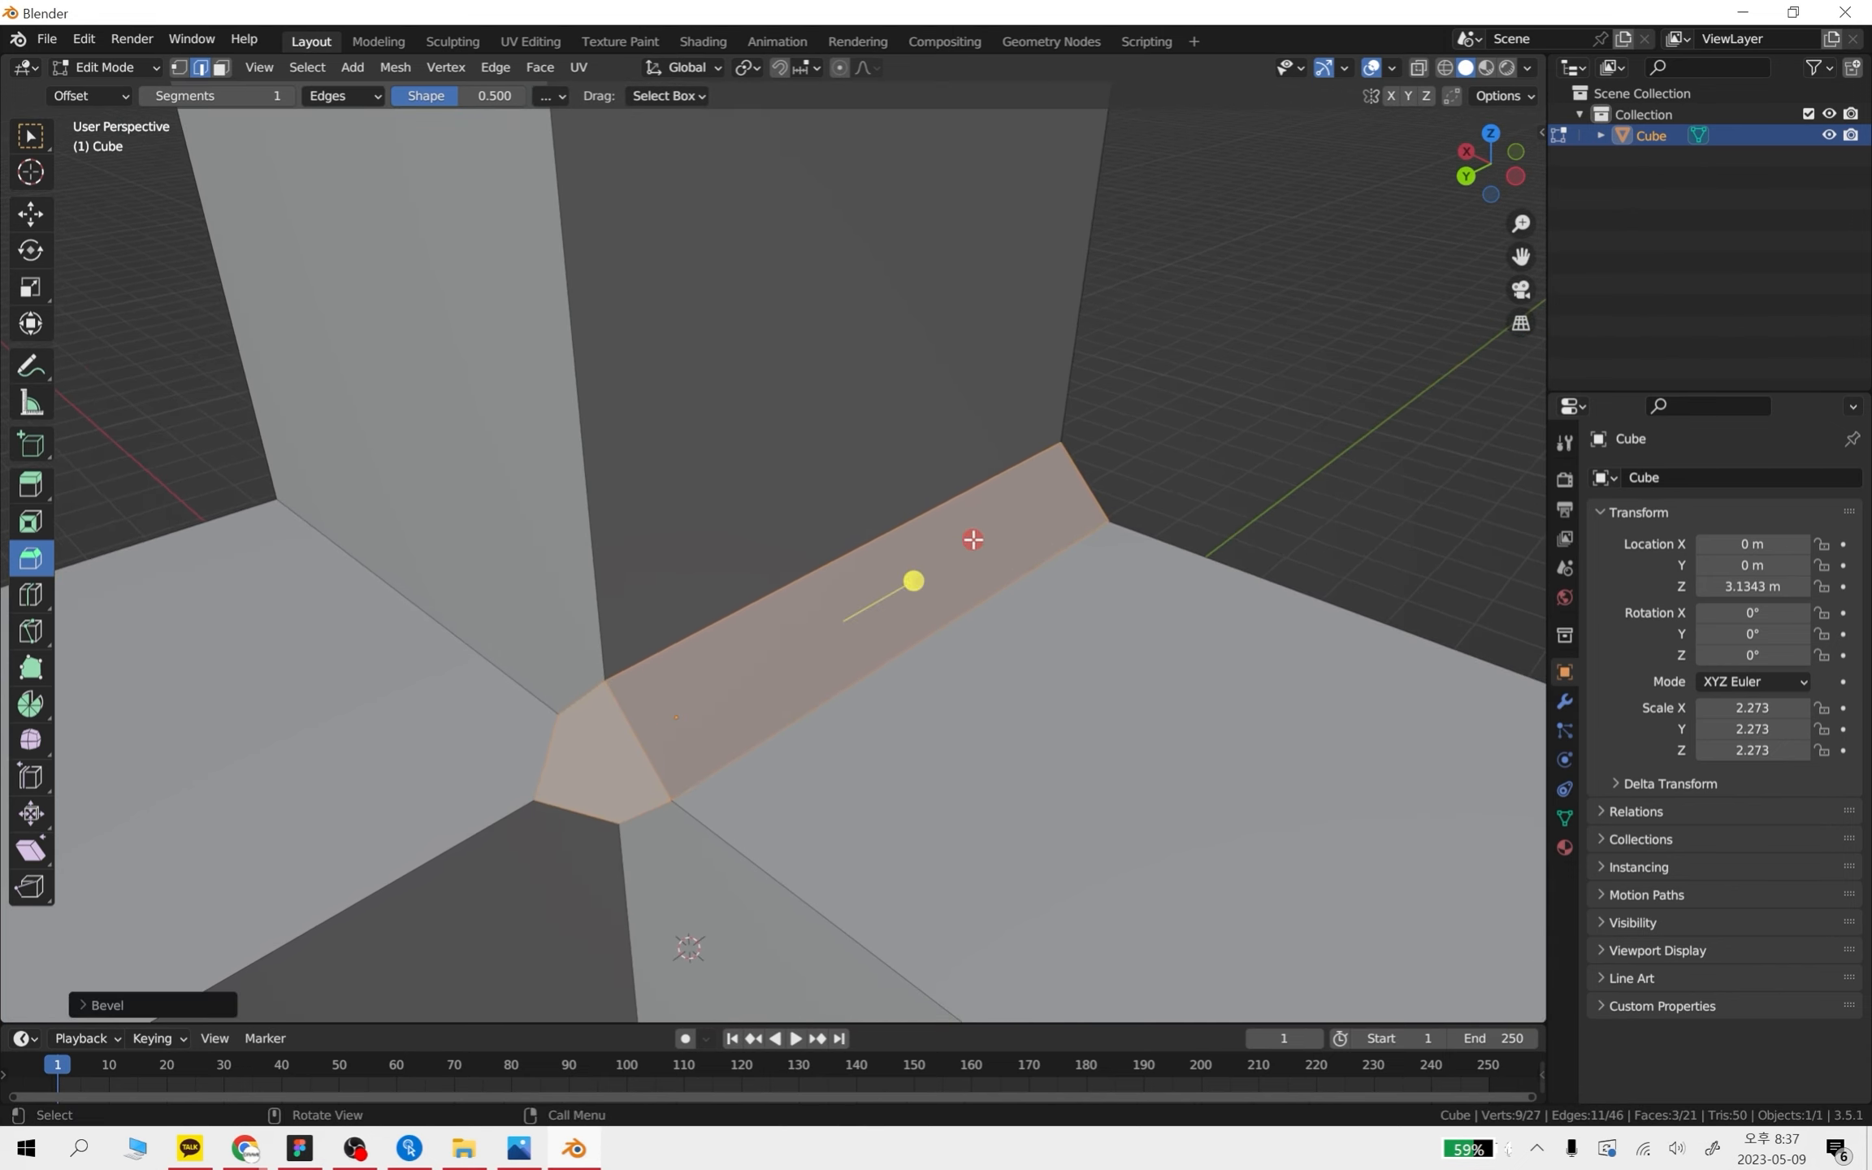
middle_click_drag(973, 540, 828, 716)
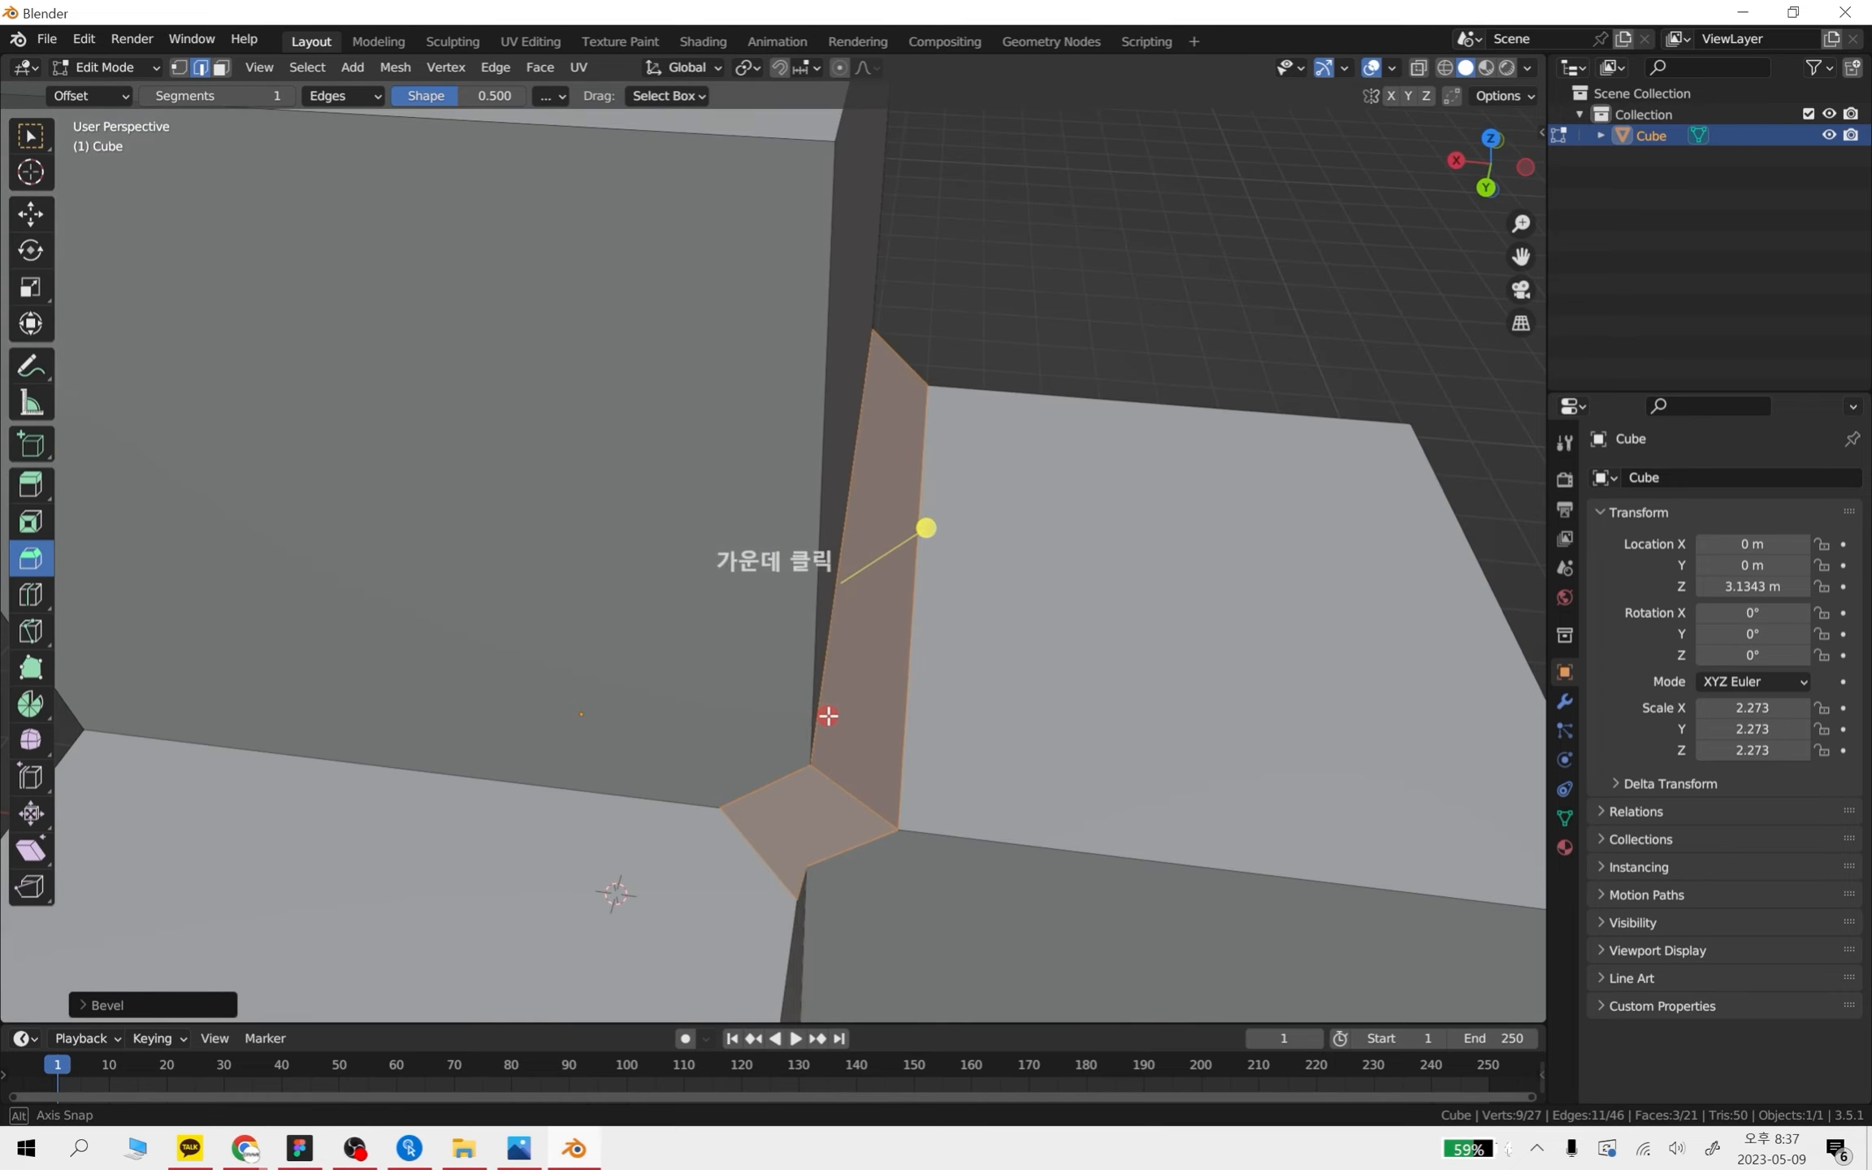
middle_click_drag(852, 911, 662, 693)
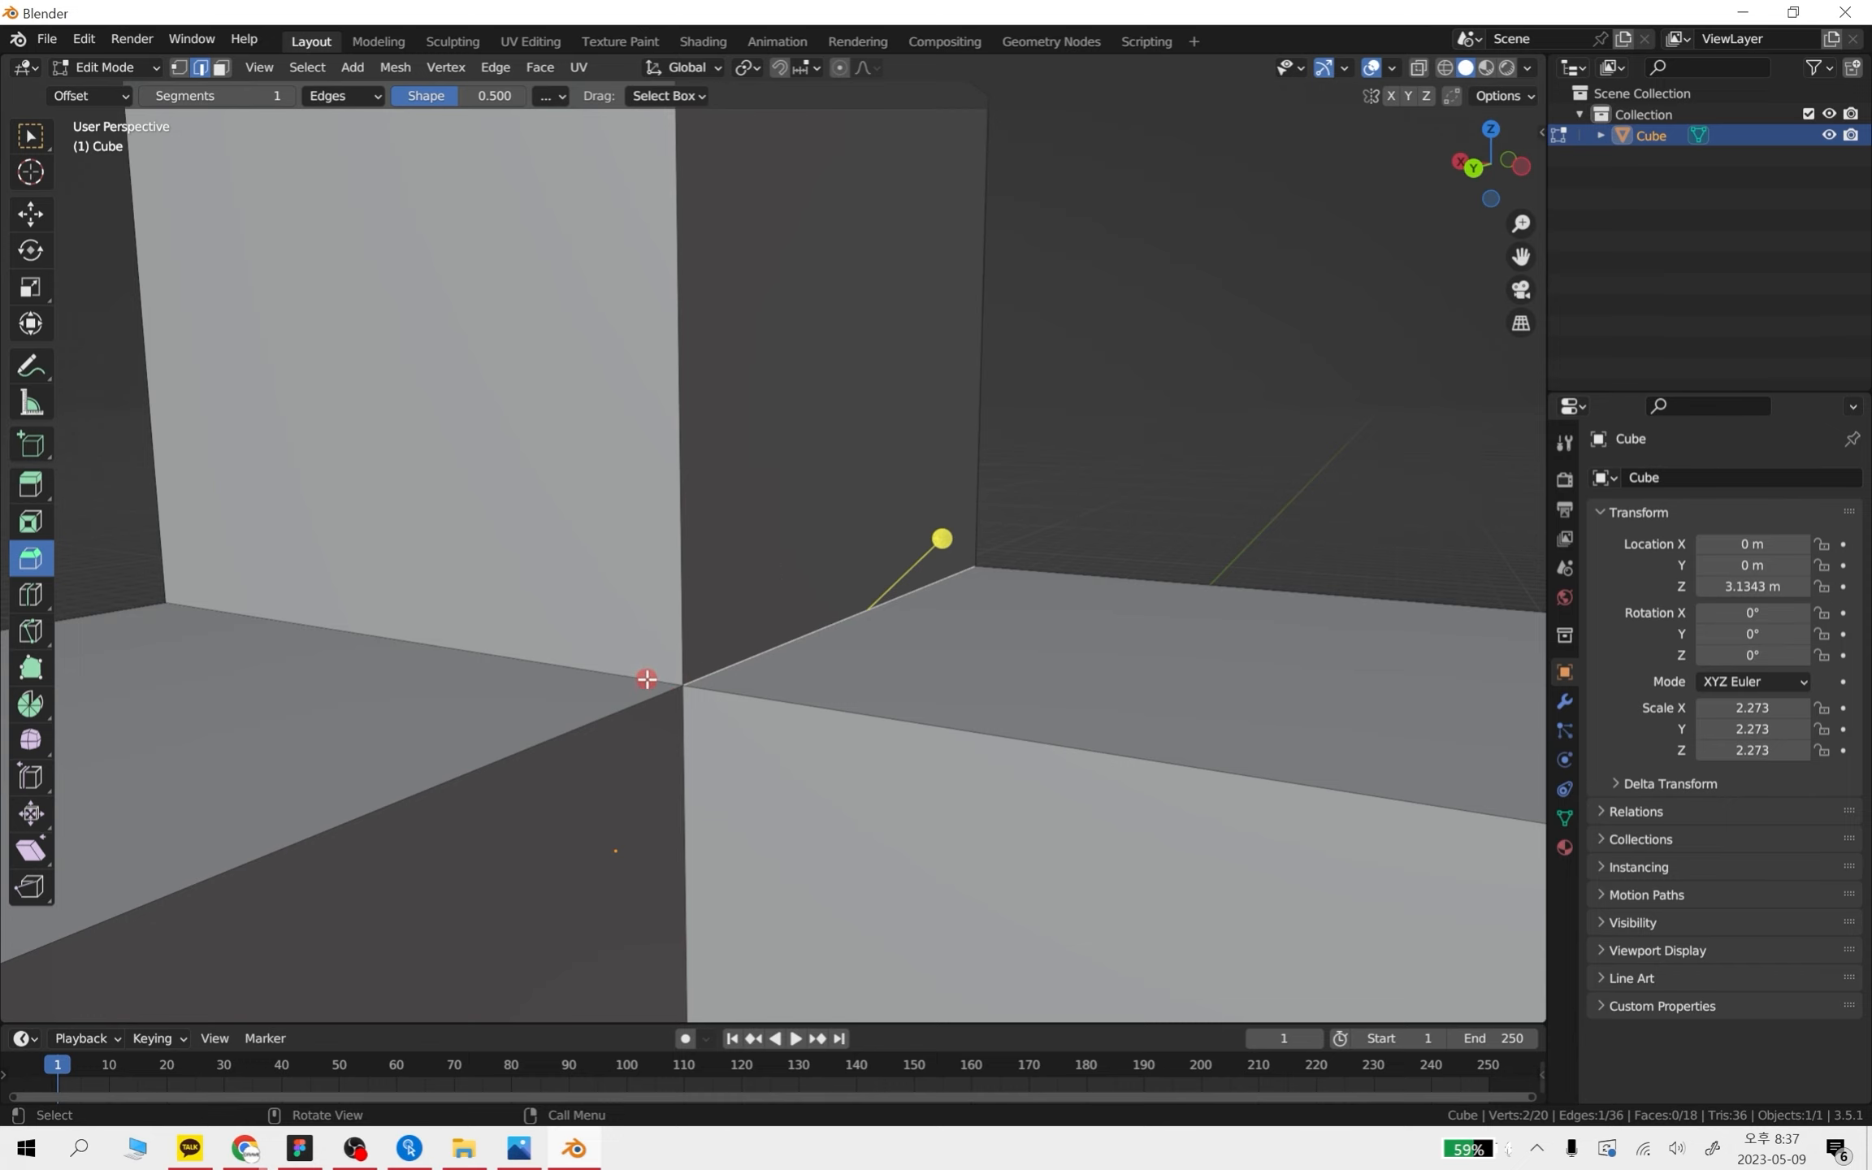
middle_click_drag(924, 726, 1082, 655)
left_click_drag(705, 575, 694, 539)
key("ctrl+z")
- Draw annotation strokes along the edges meeting at the outer end vertex of the inner edge
middle_click_drag(1178, 806, 690, 736)
middle_click_drag(531, 681, 957, 523)
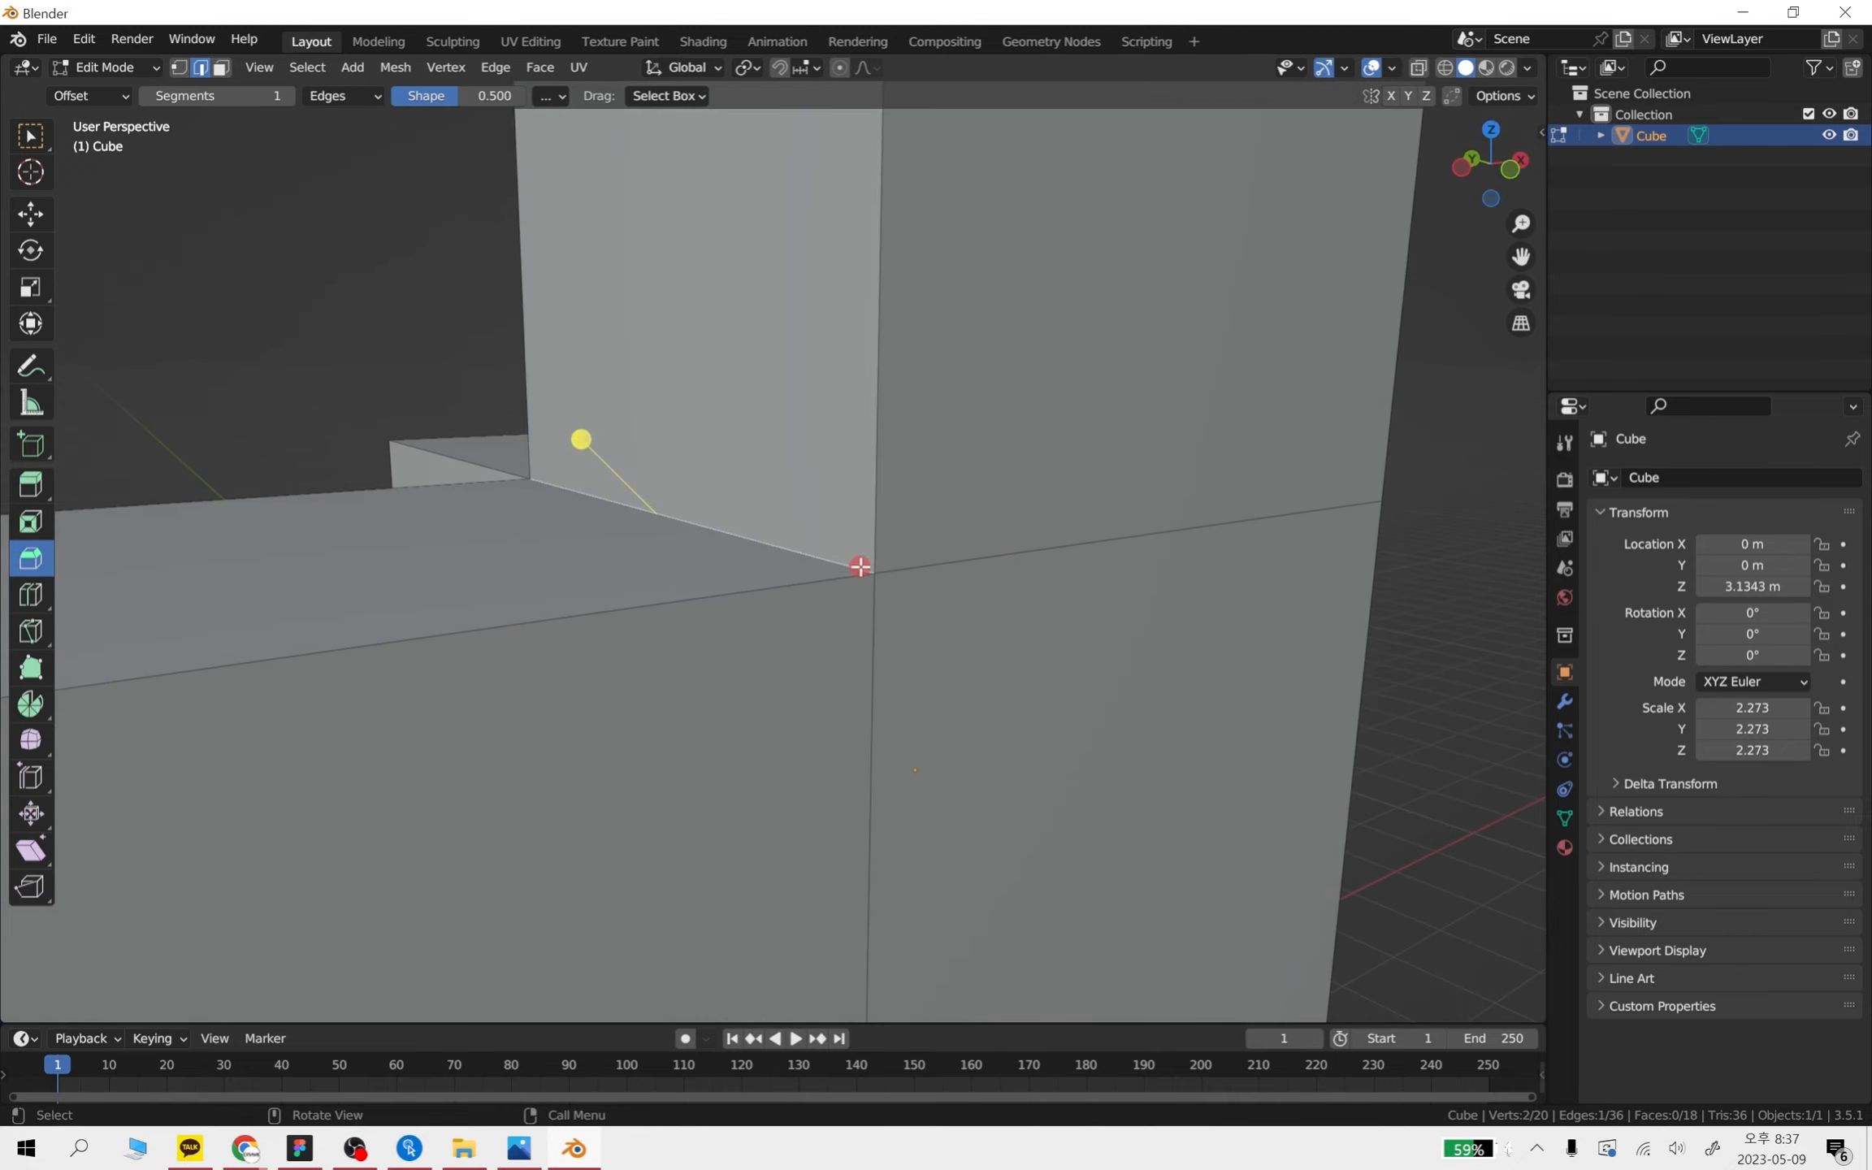
left_click(34, 369)
left_click_drag(878, 406, 876, 573)
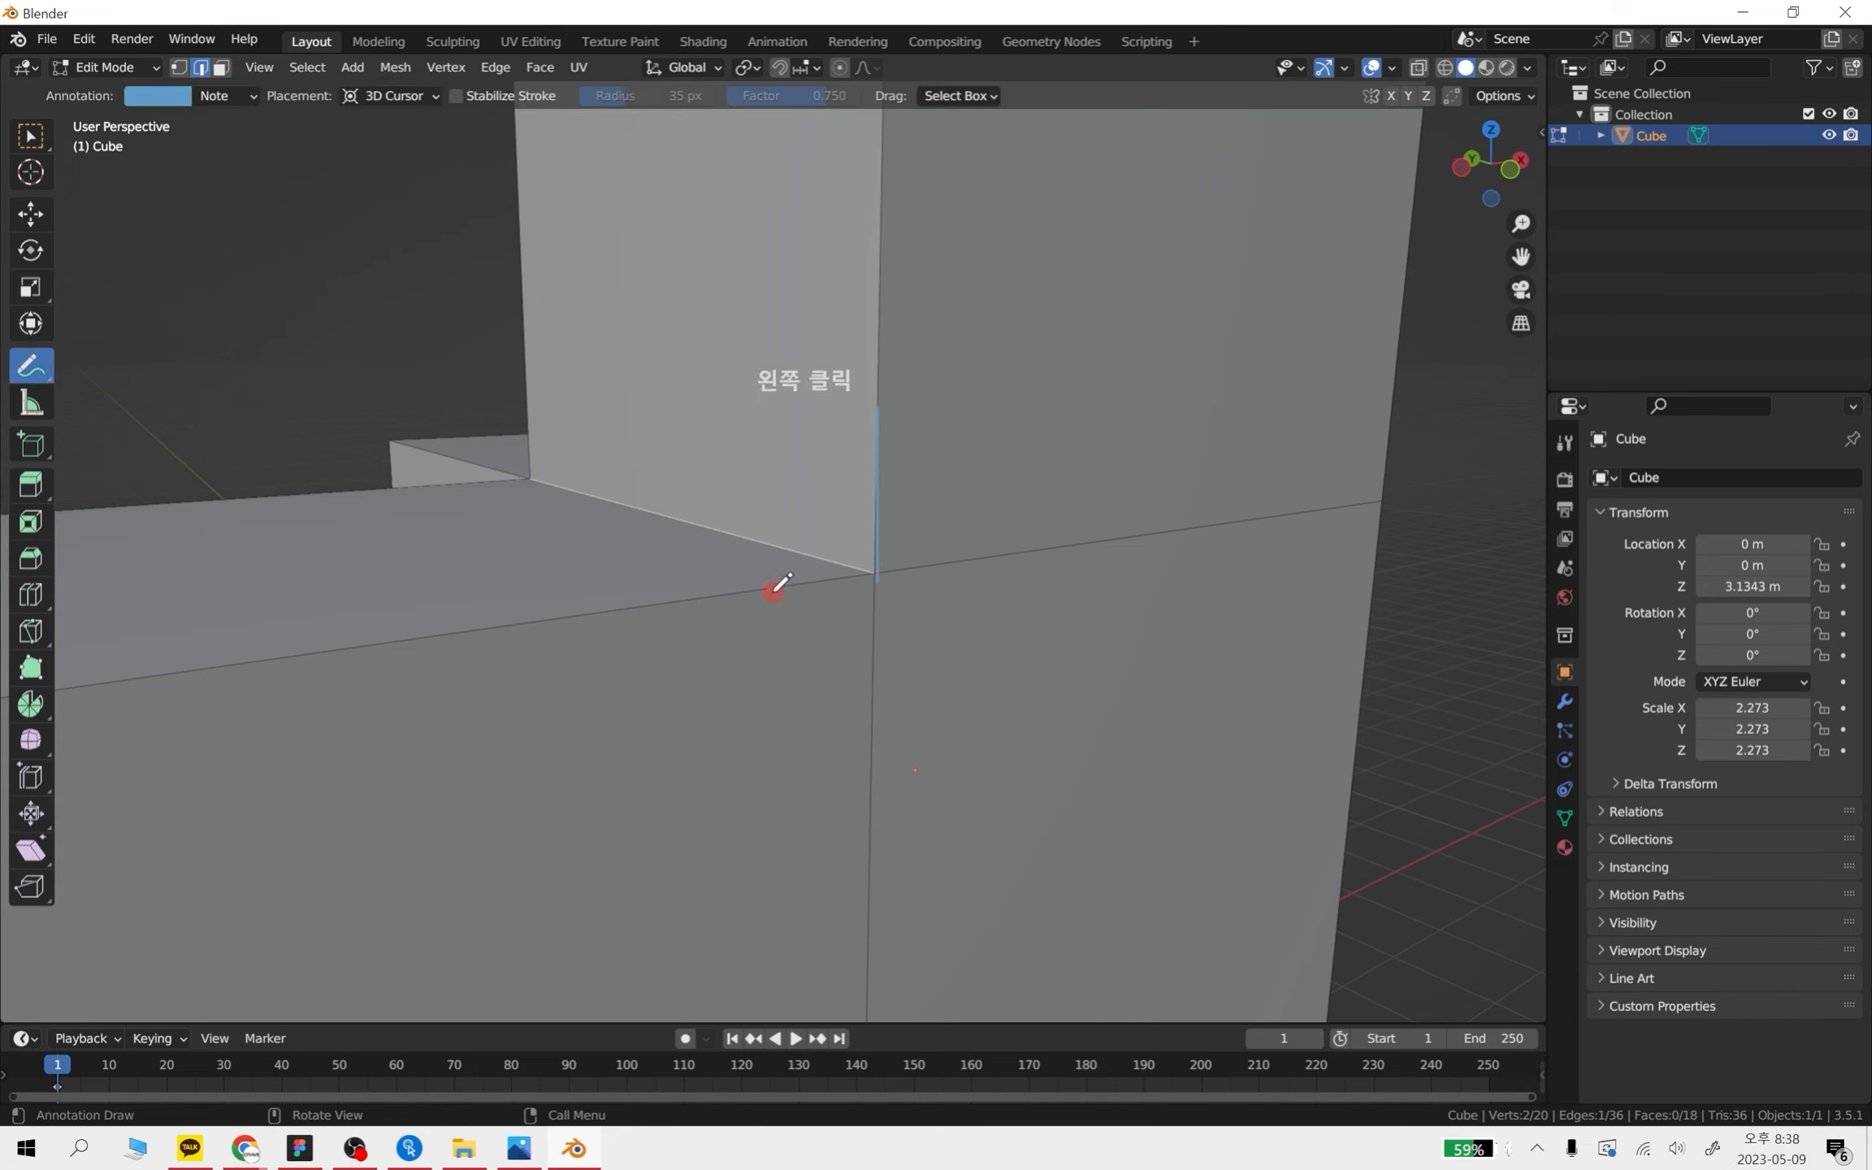
mouse_move(739, 598)
left_mouse_down()
mouse_move(873, 577)
mouse_move(882, 674)
left_mouse_up()
left_click_drag(1035, 549, 875, 575)
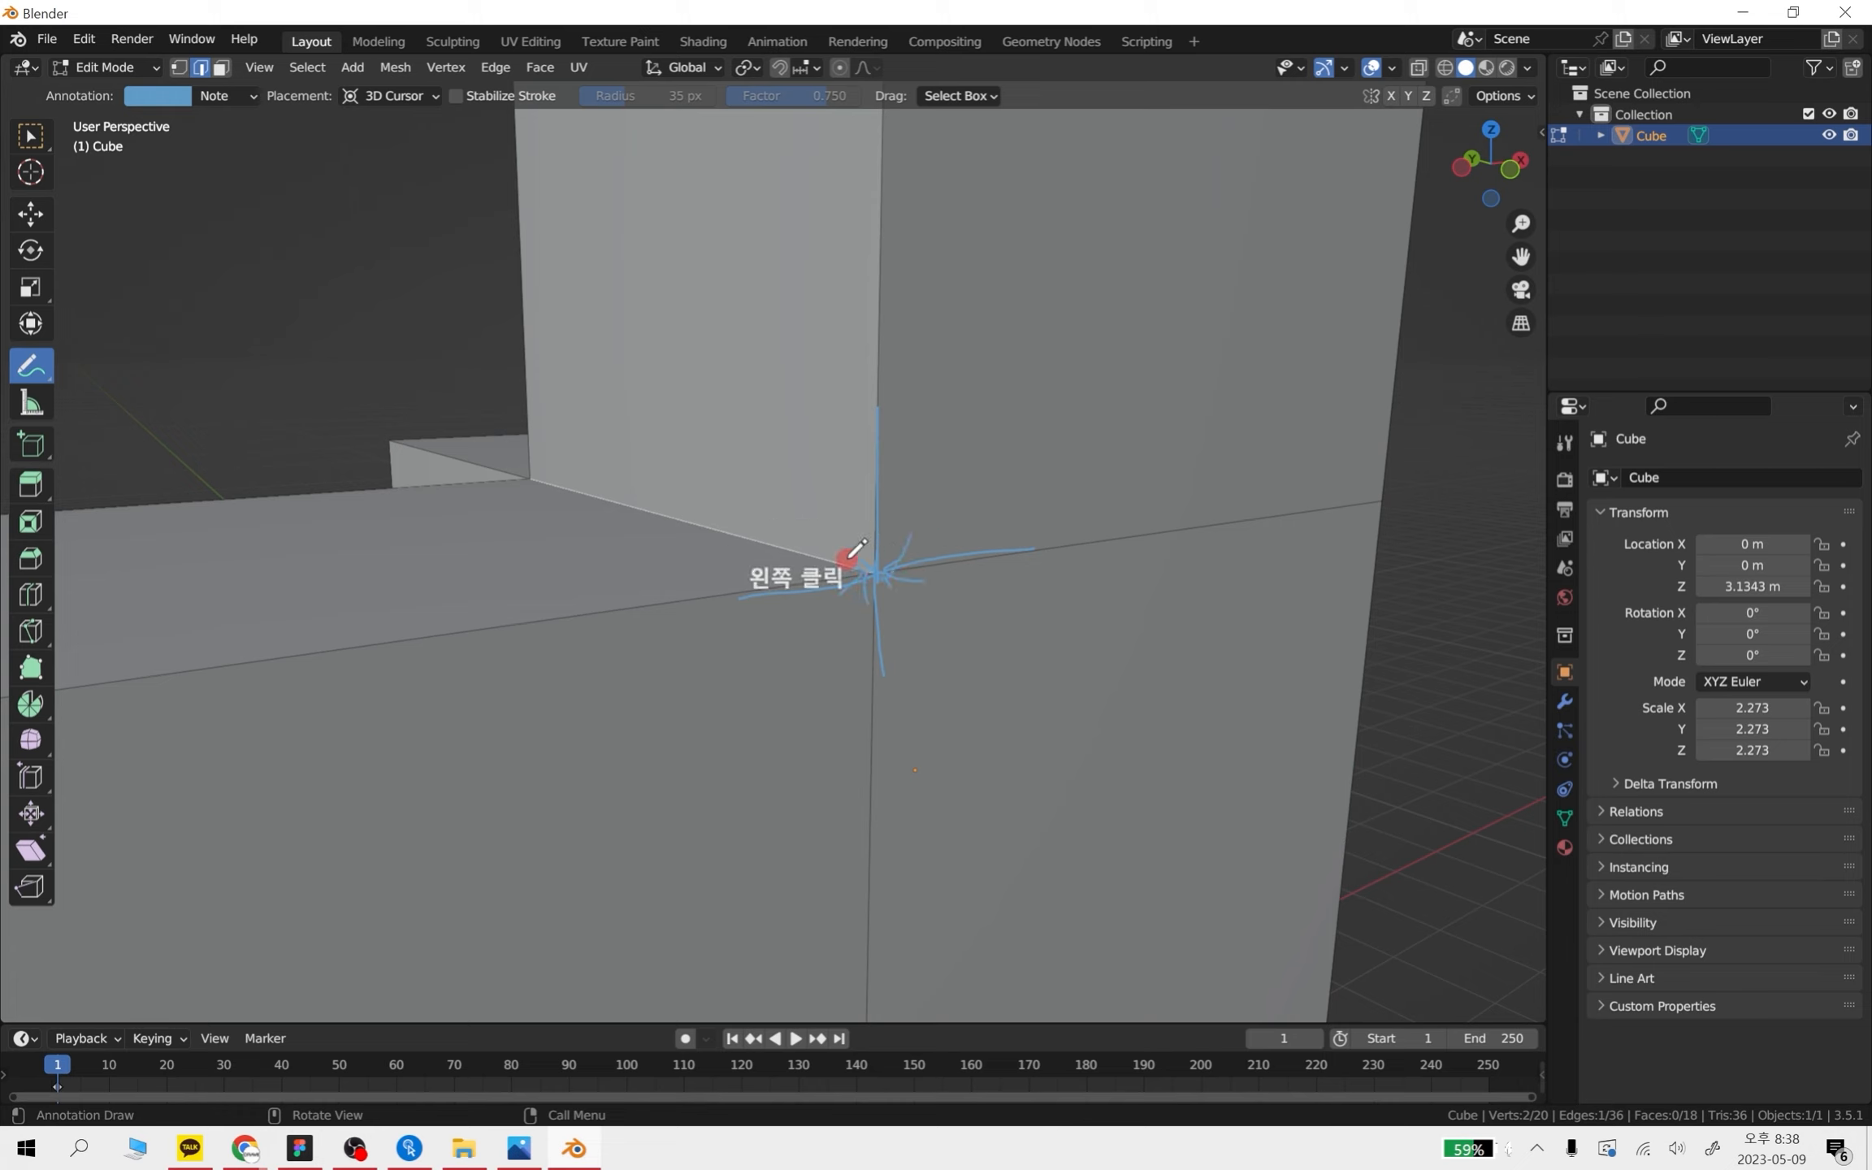
left_click_drag(752, 531, 881, 574)
left_click_drag(860, 559, 873, 575)
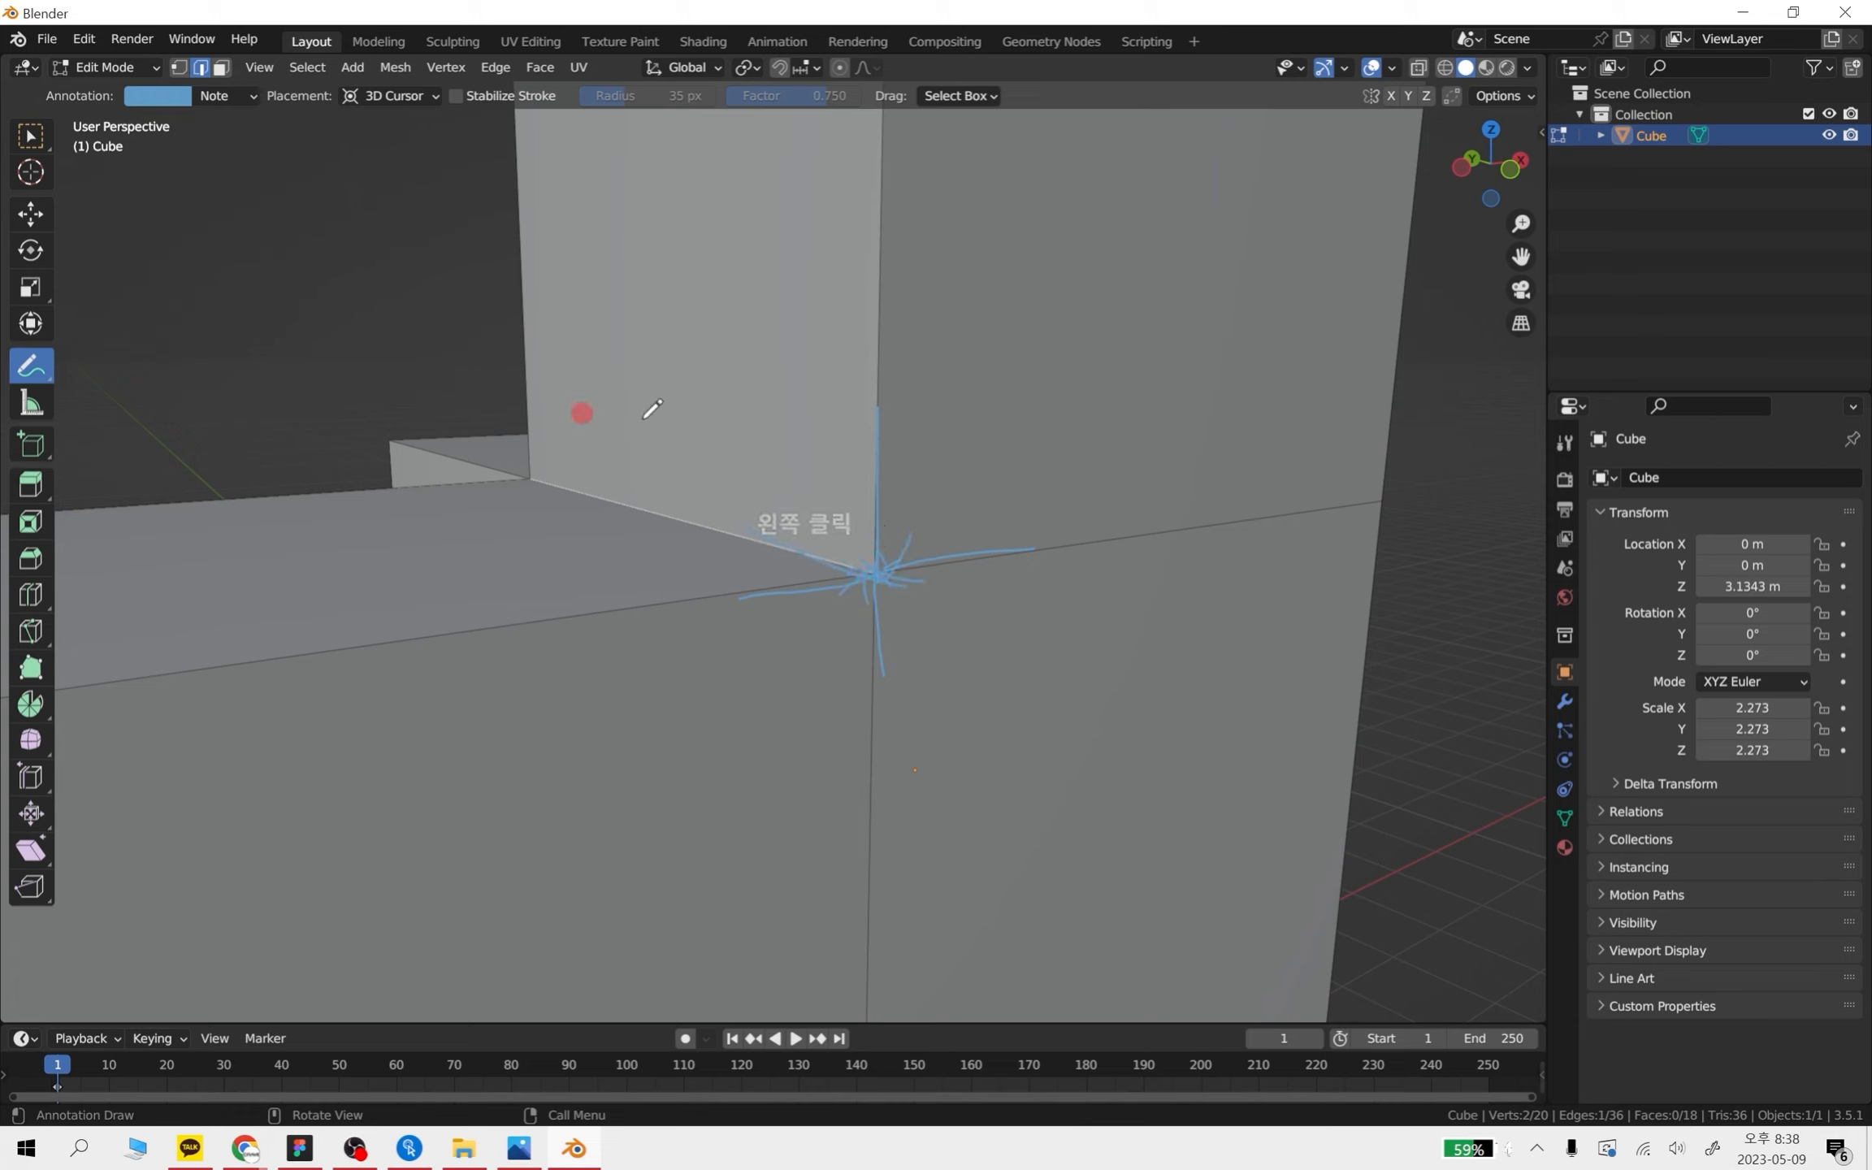
- Undo the annotation strokes around the corner vertex
key("ctrl+z")
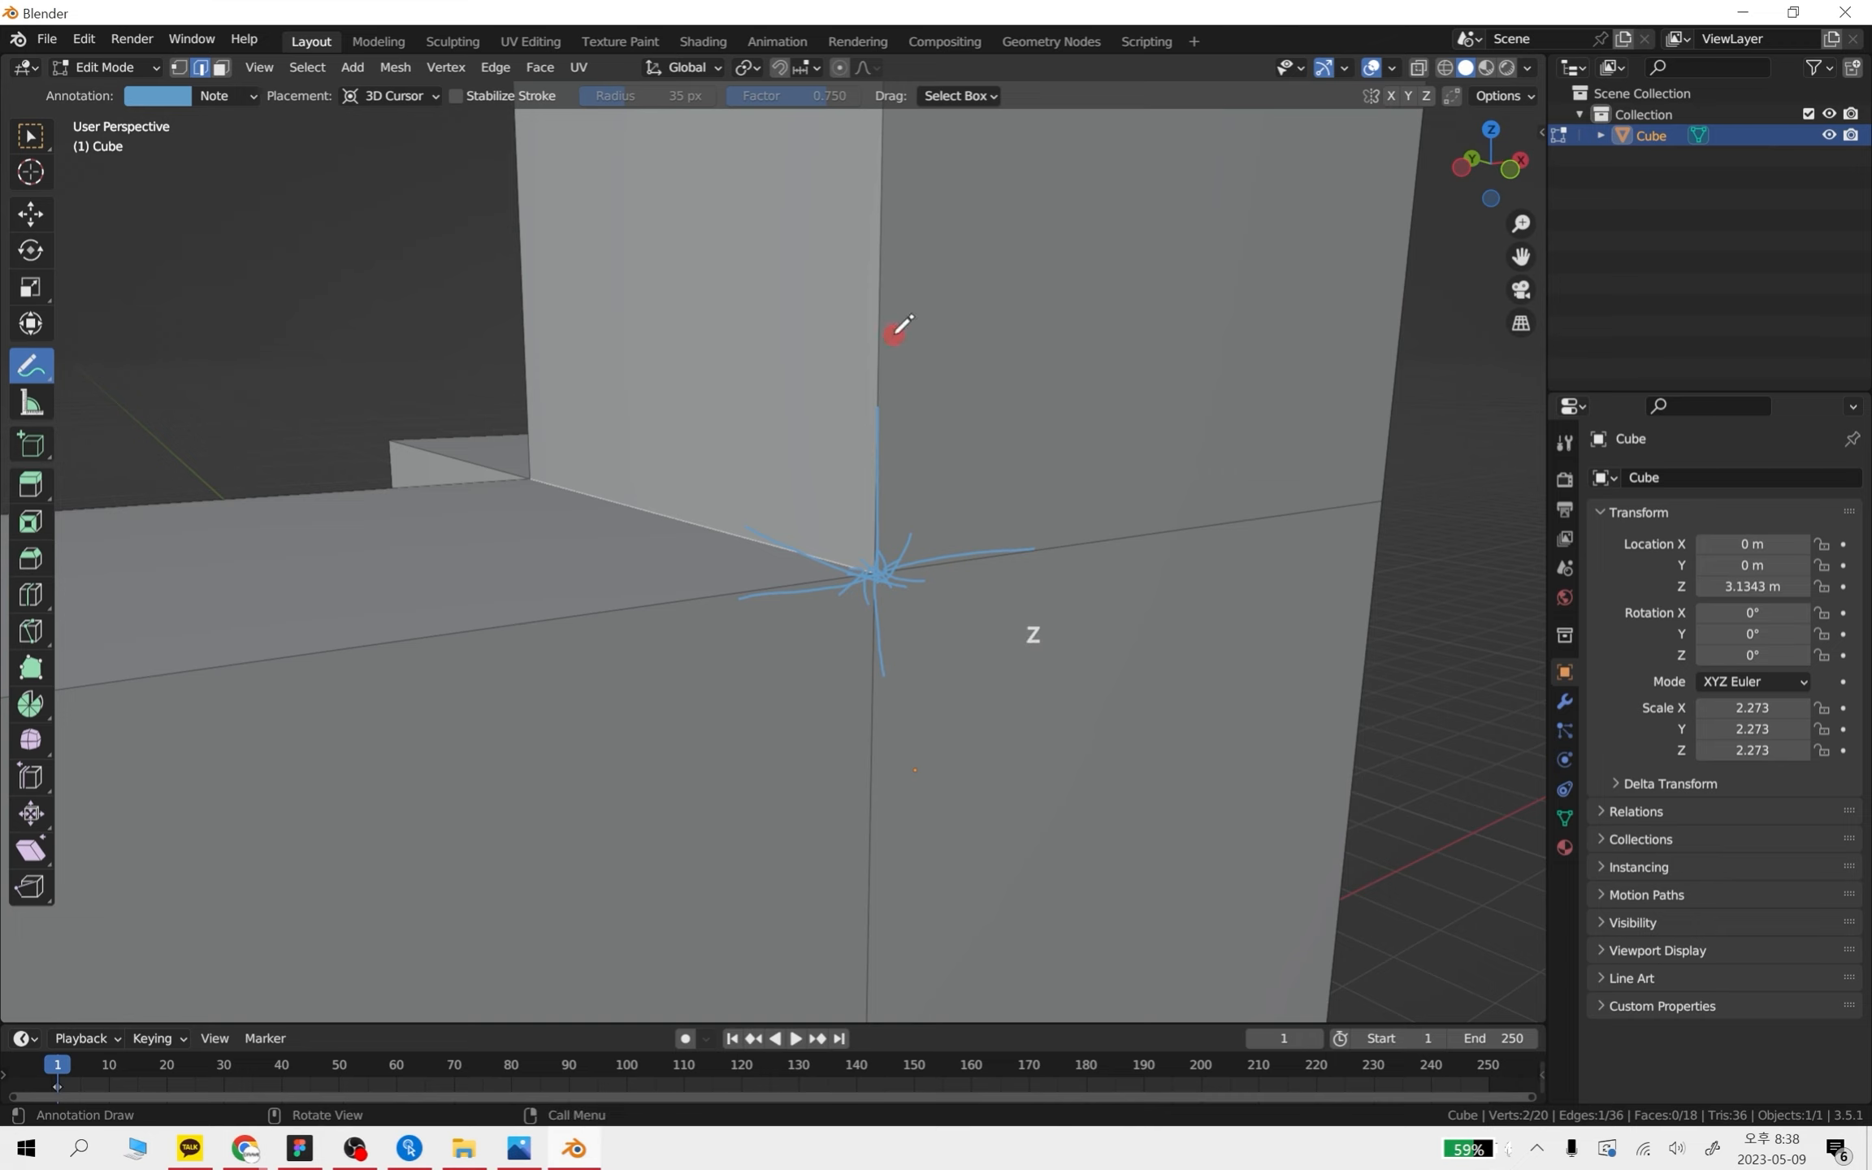
key("ctrl+z")
key("ctrl+z")
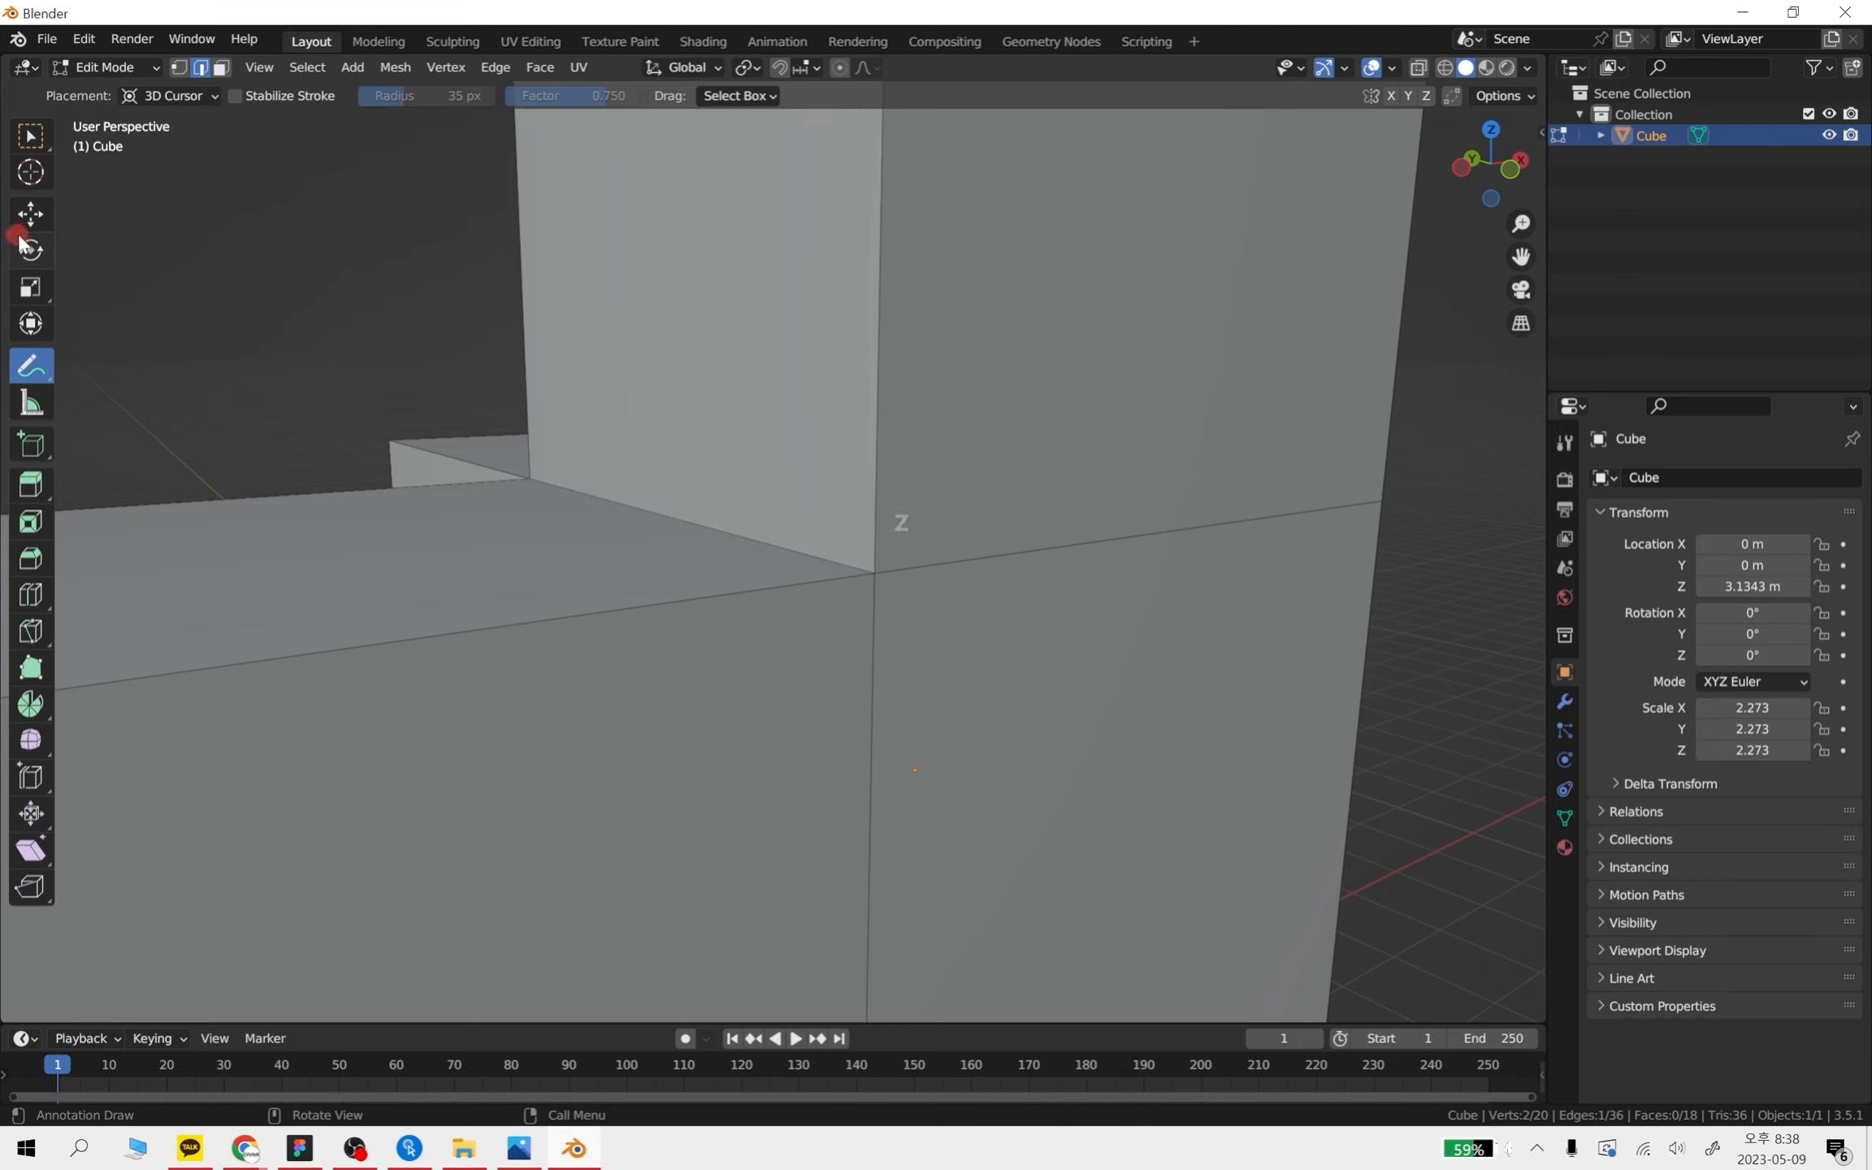
- Reselect the inner edge between the top and lower blocks, bevel it with one segment, and inspect the end face
left_click(30, 560)
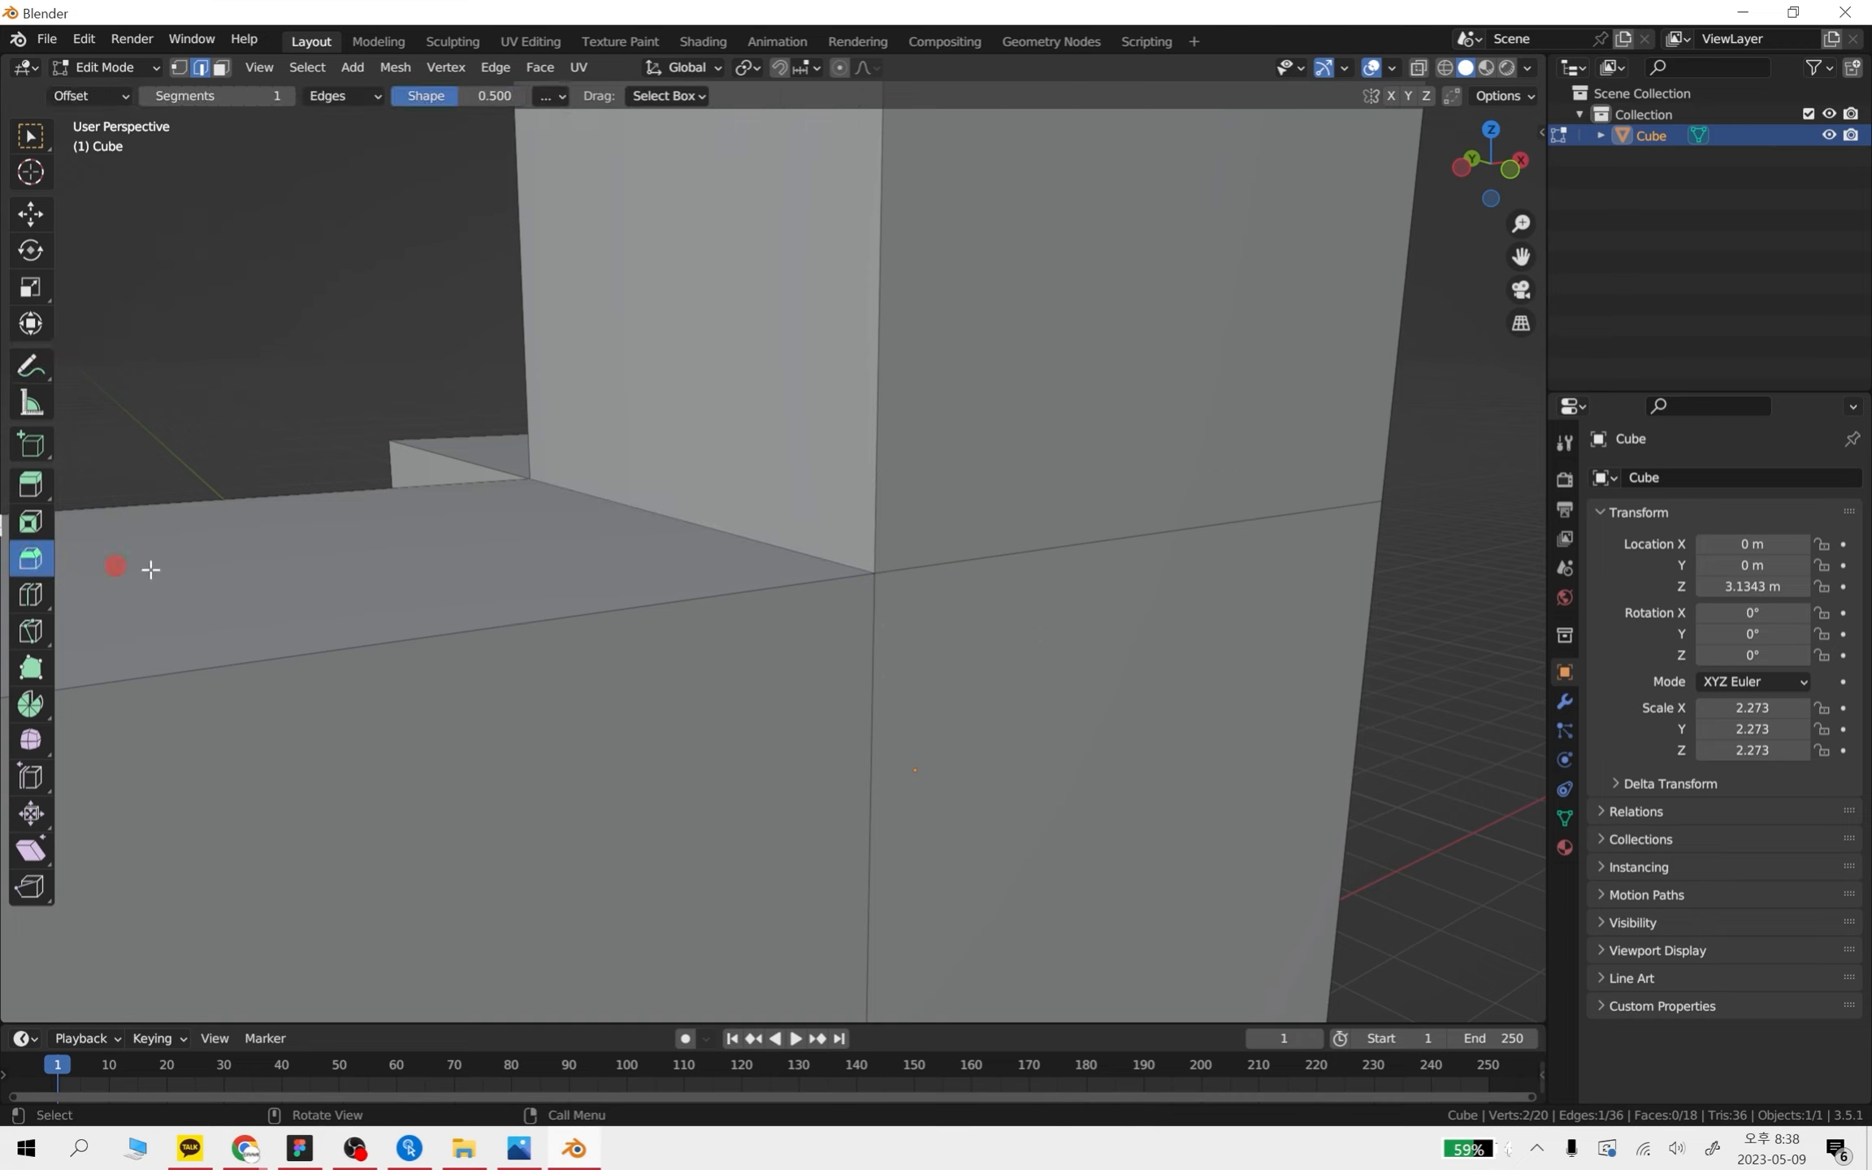
left_click_drag(711, 528, 577, 438)
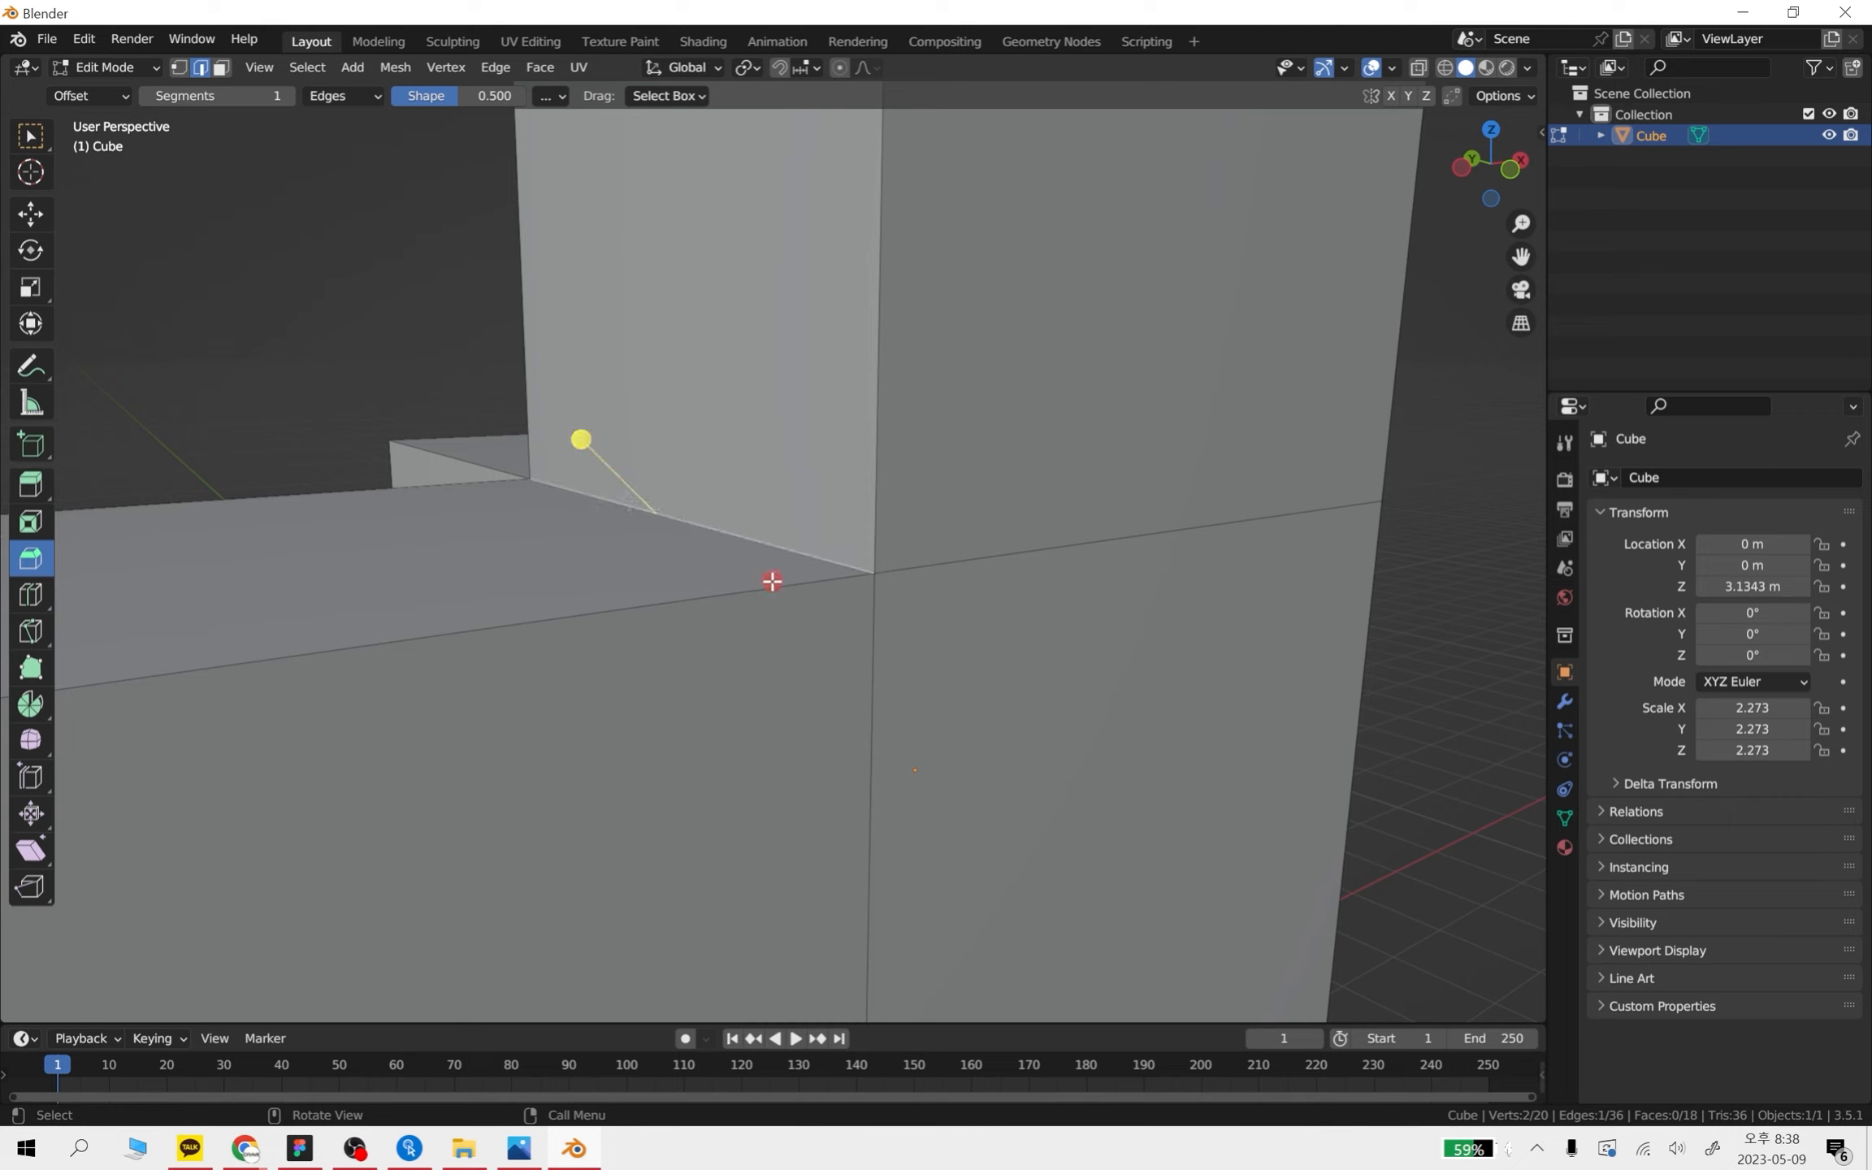
left_click_drag(577, 438, 524, 386)
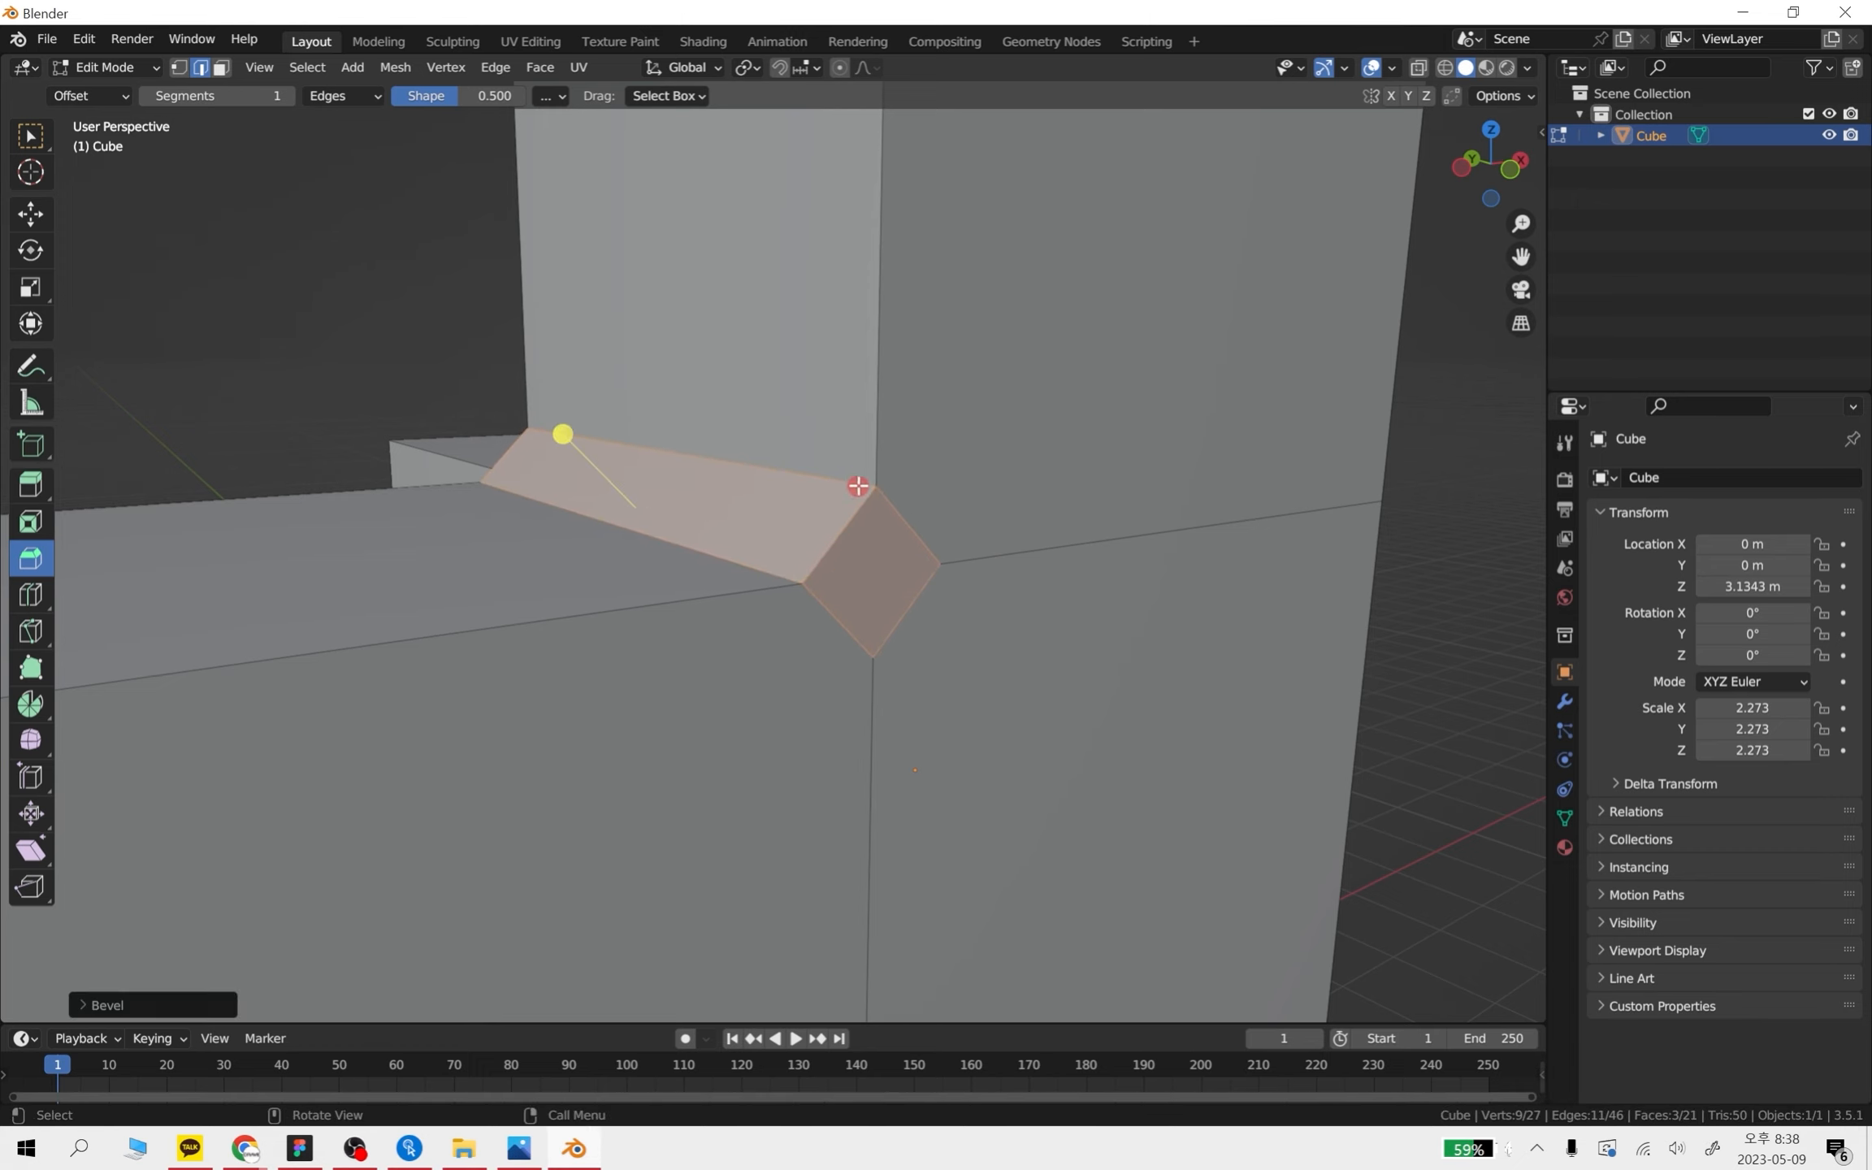
middle_click_drag(901, 521, 823, 589)
middle_click_drag(509, 406, 937, 461)
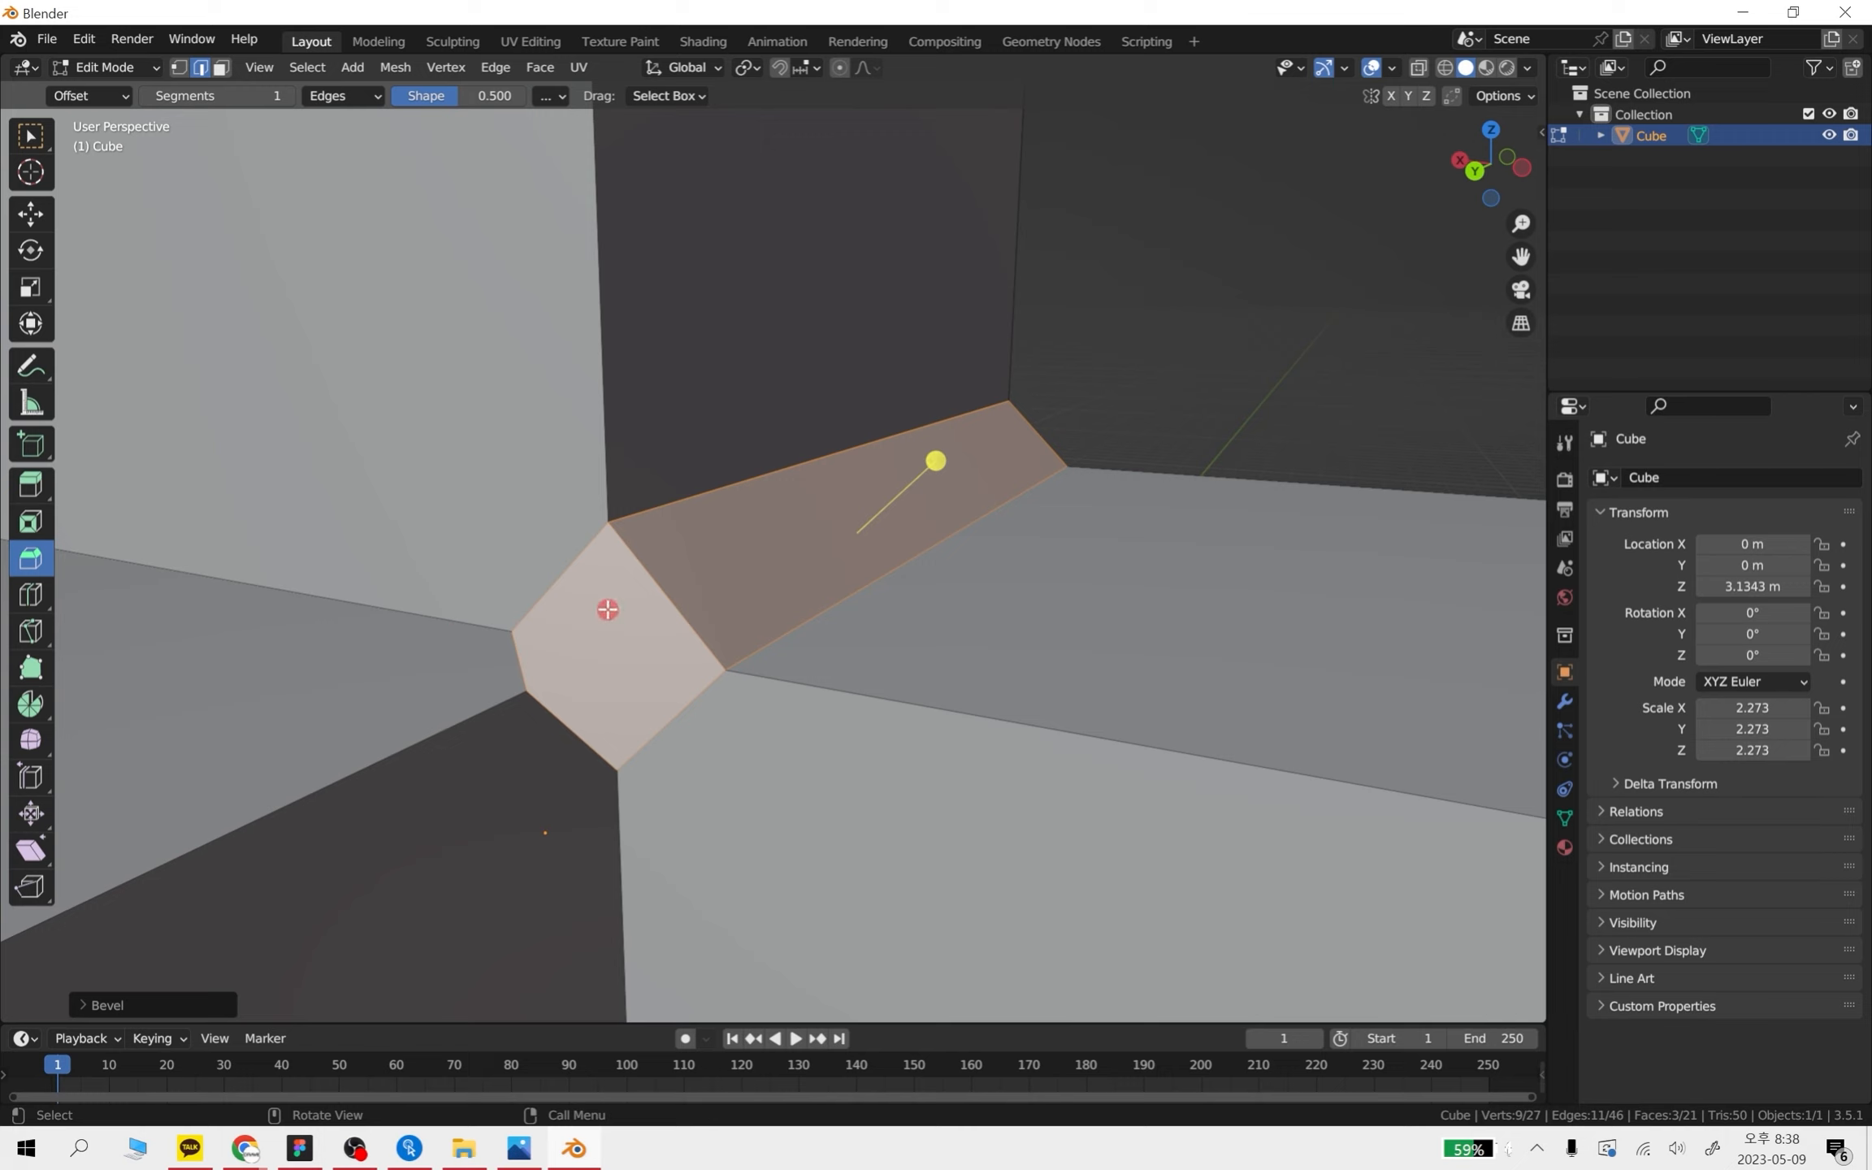
- Annotate the original edge lines over the bevel's end face and undo the strokes
left_click(31, 366)
left_click_drag(491, 632, 601, 640)
mouse_move(614, 520)
left_mouse_down()
mouse_move(614, 640)
mouse_move(756, 674)
left_mouse_up()
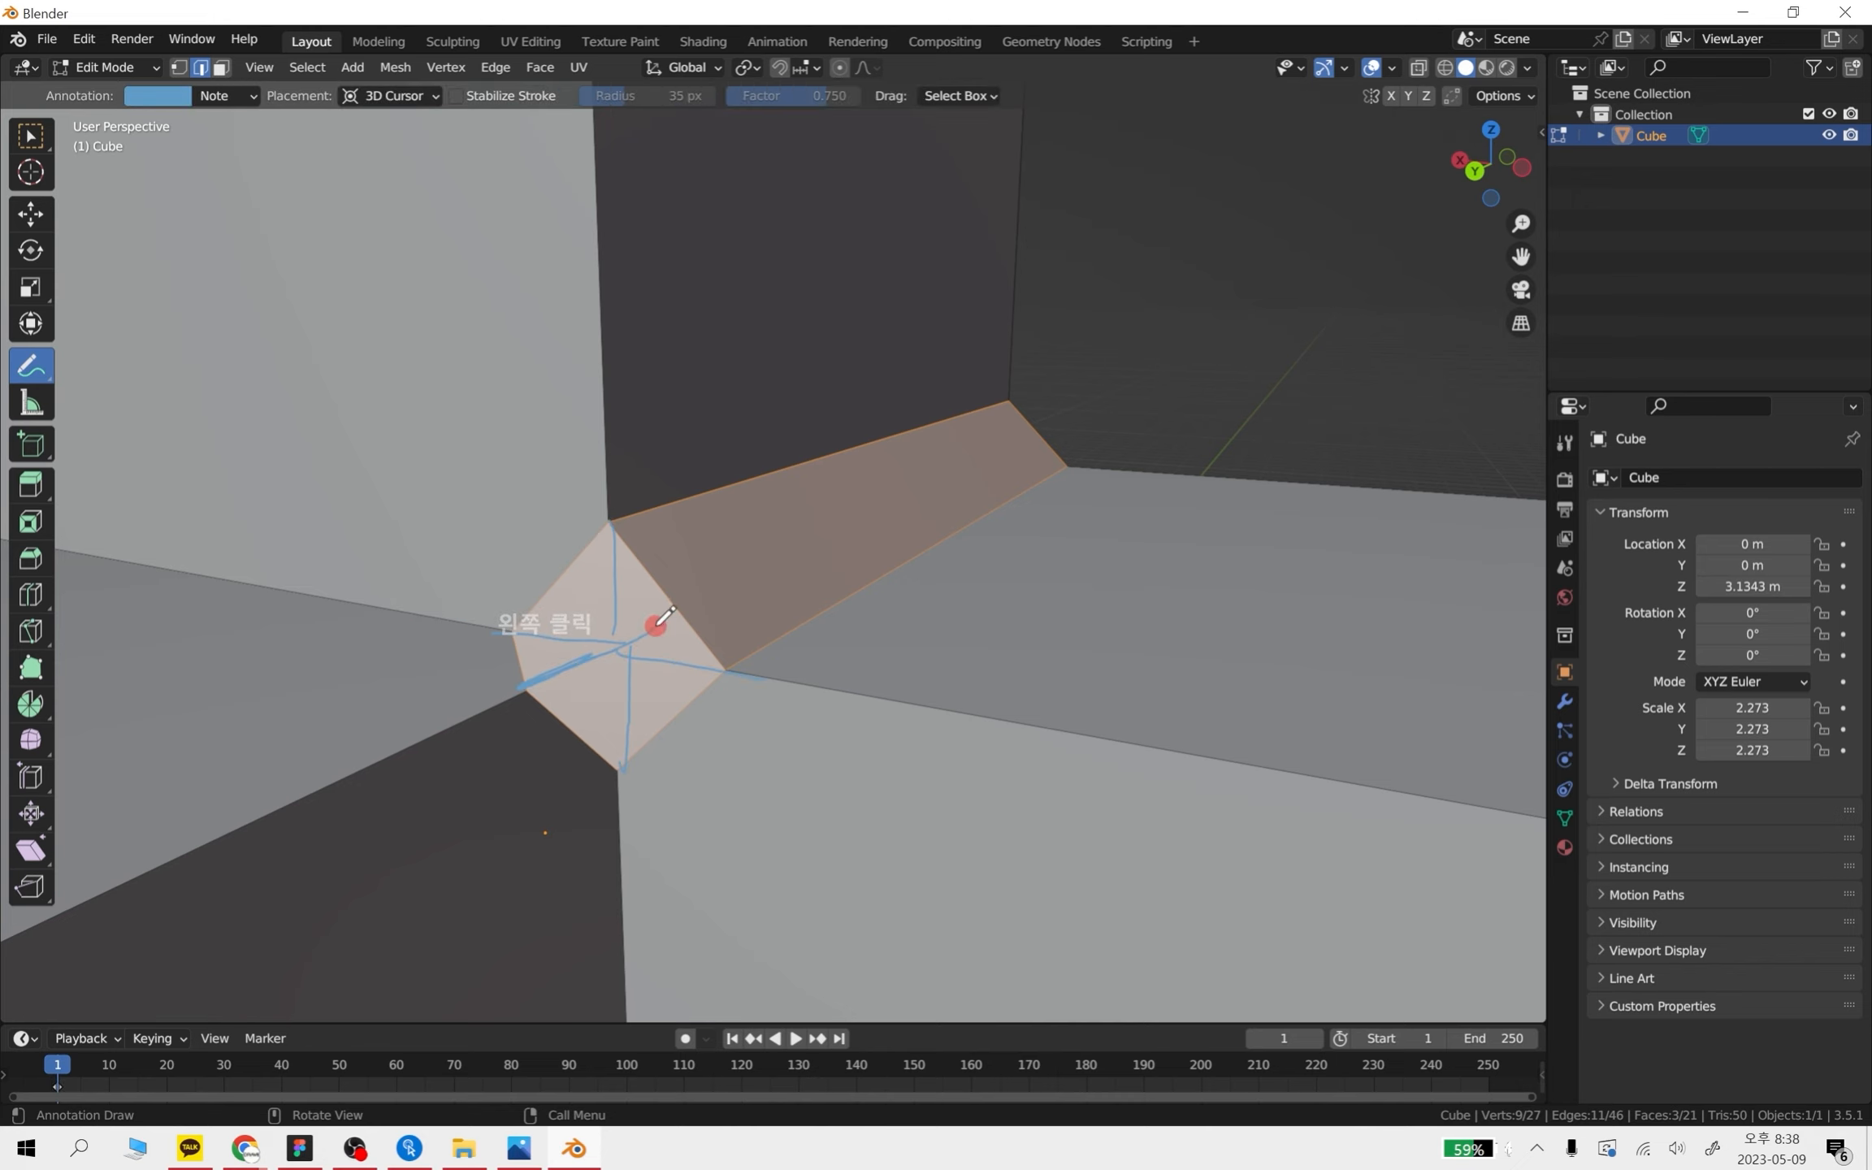
middle_click_drag(732, 660, 578, 736)
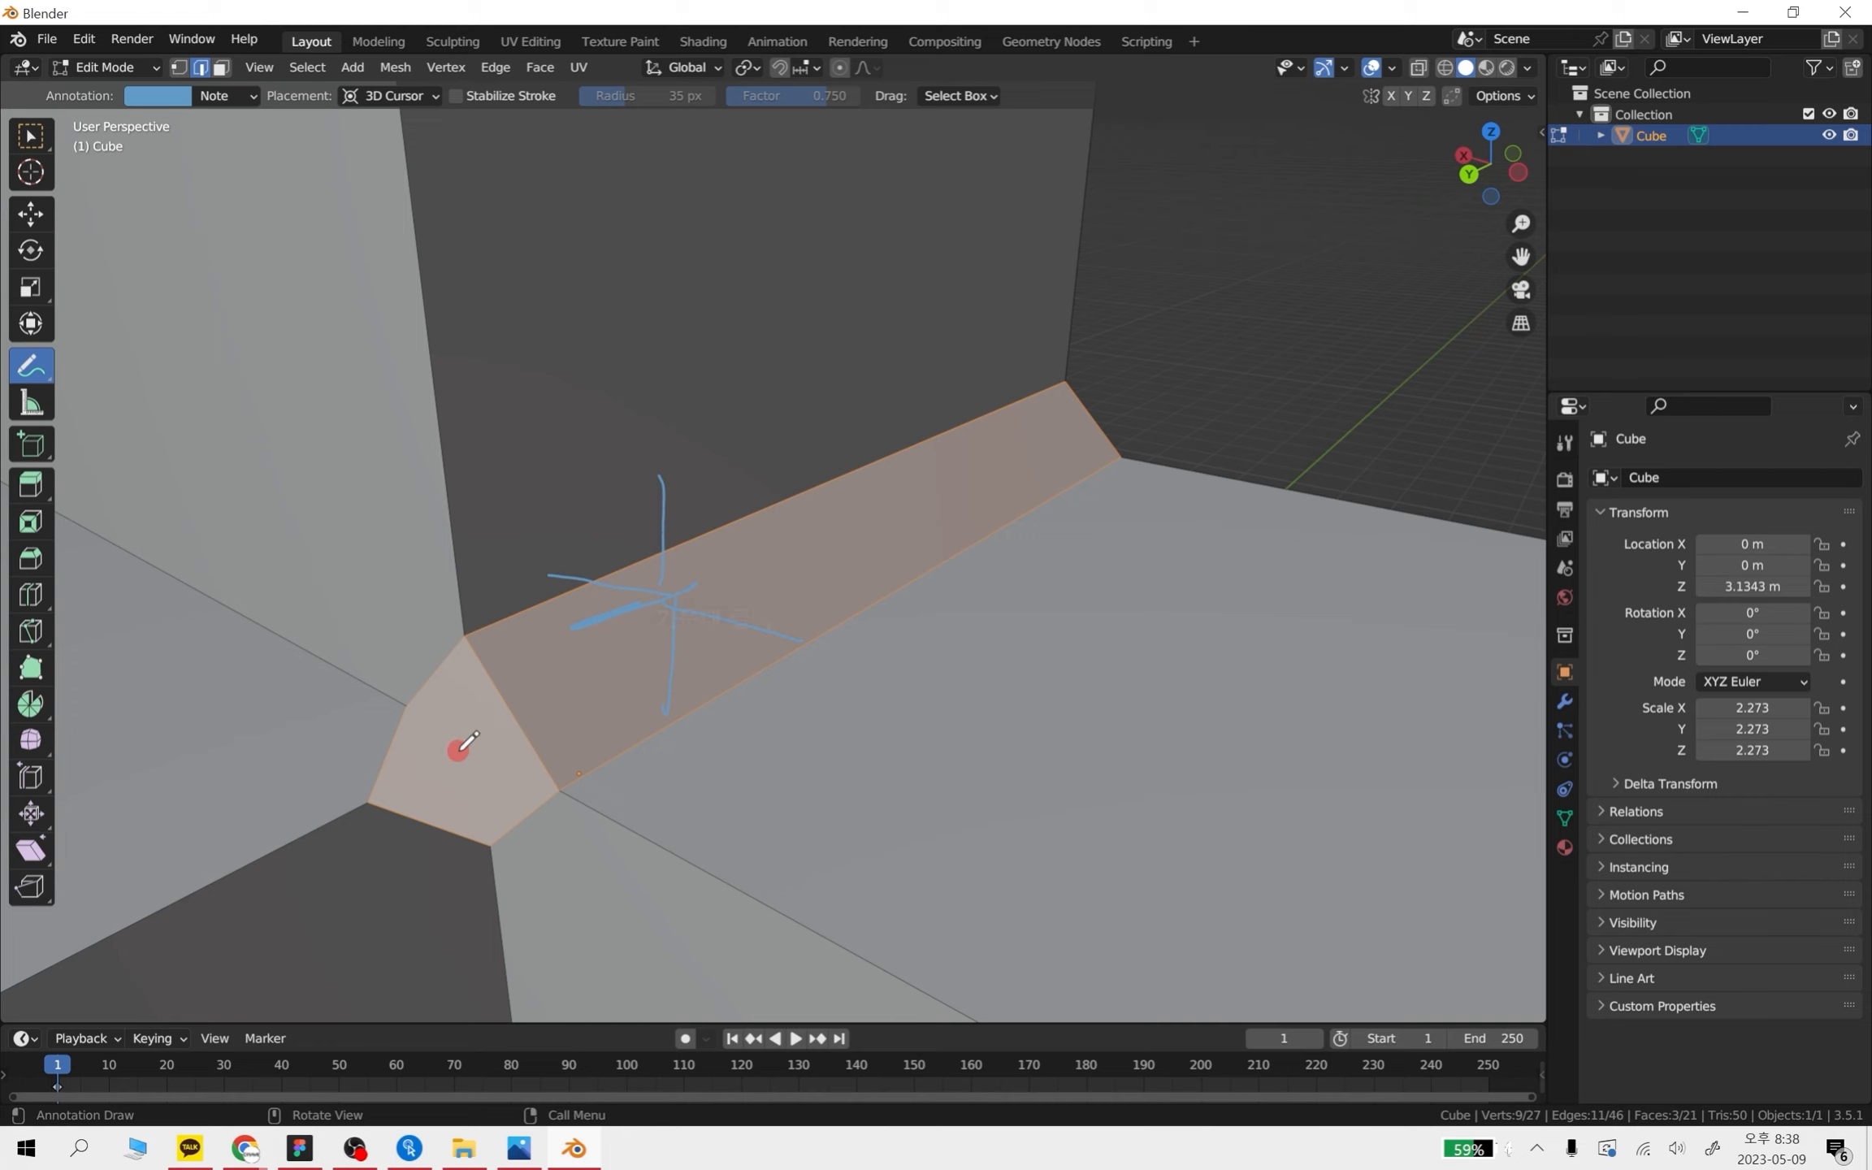
key("ctrl+z")
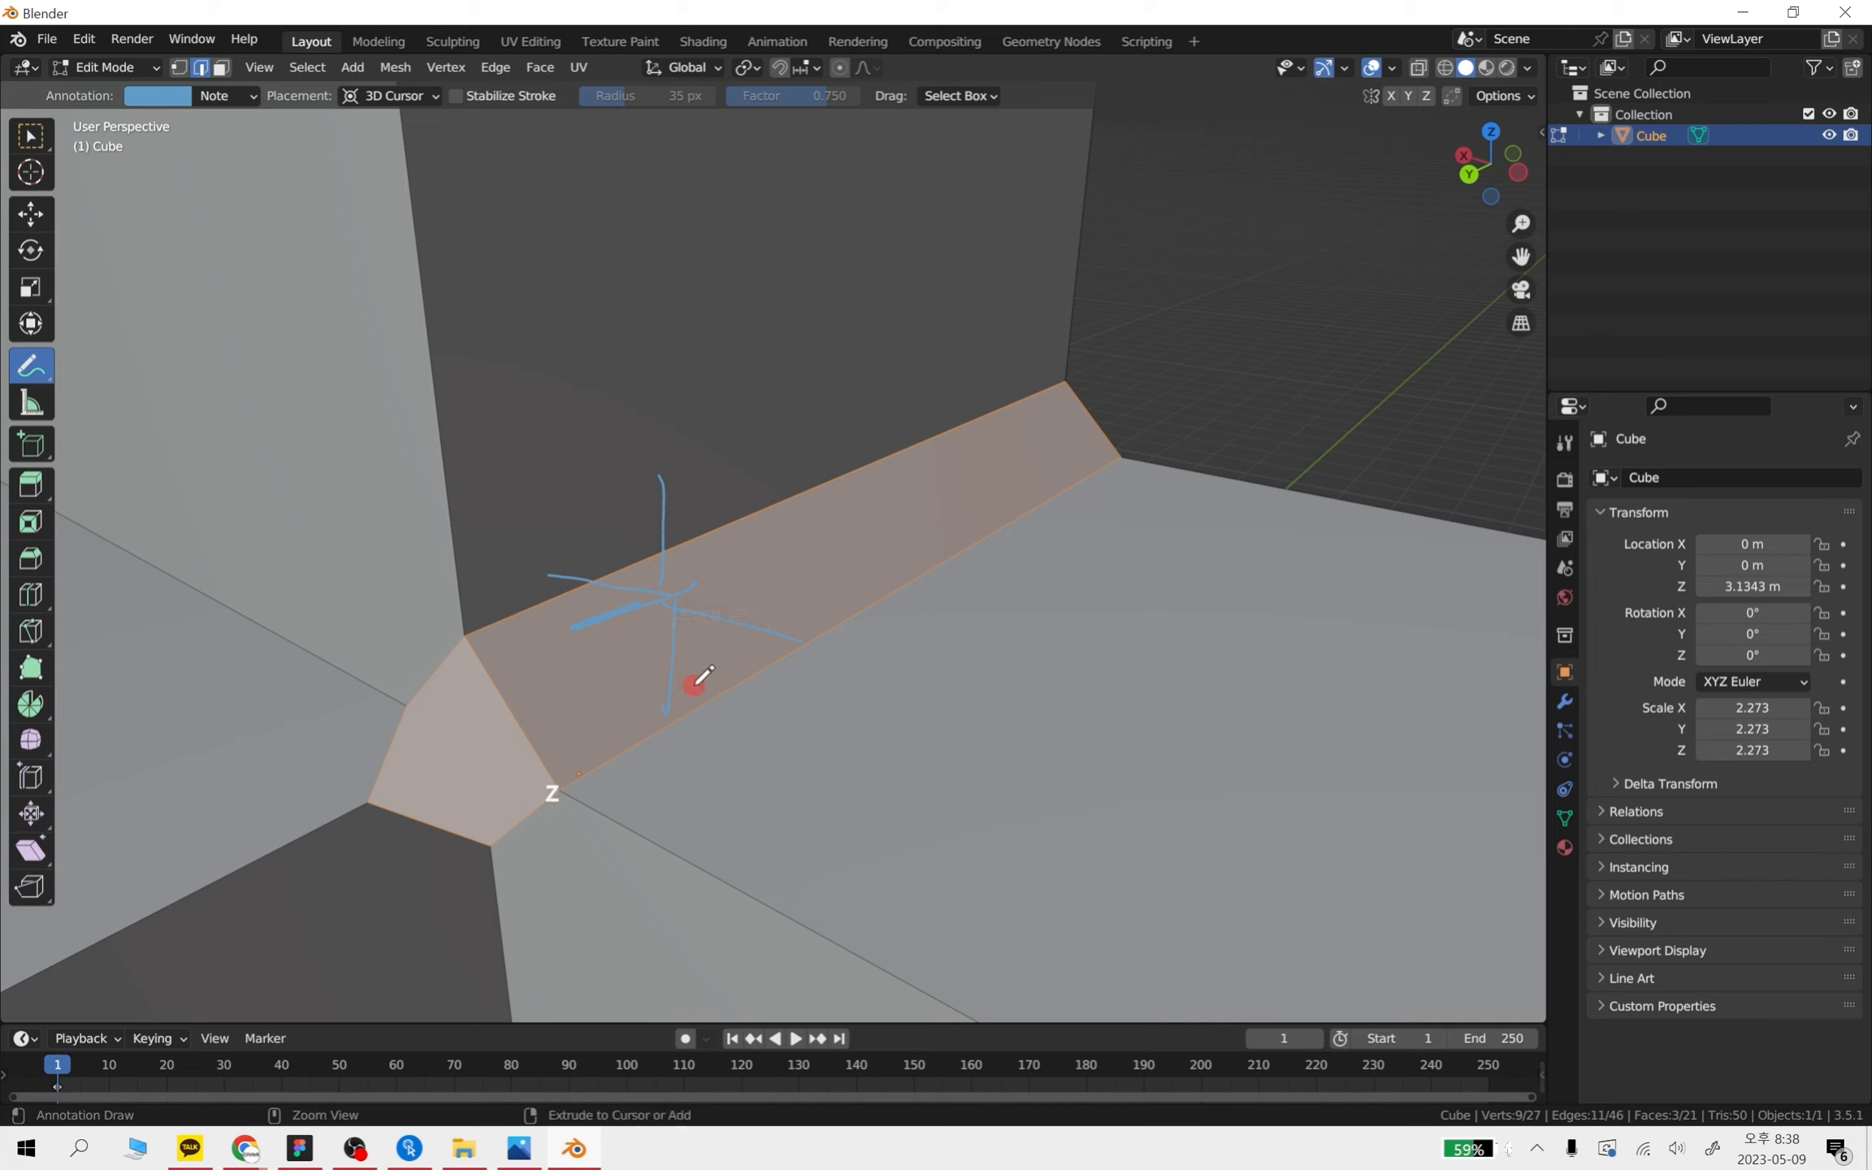
key("ctrl+z")
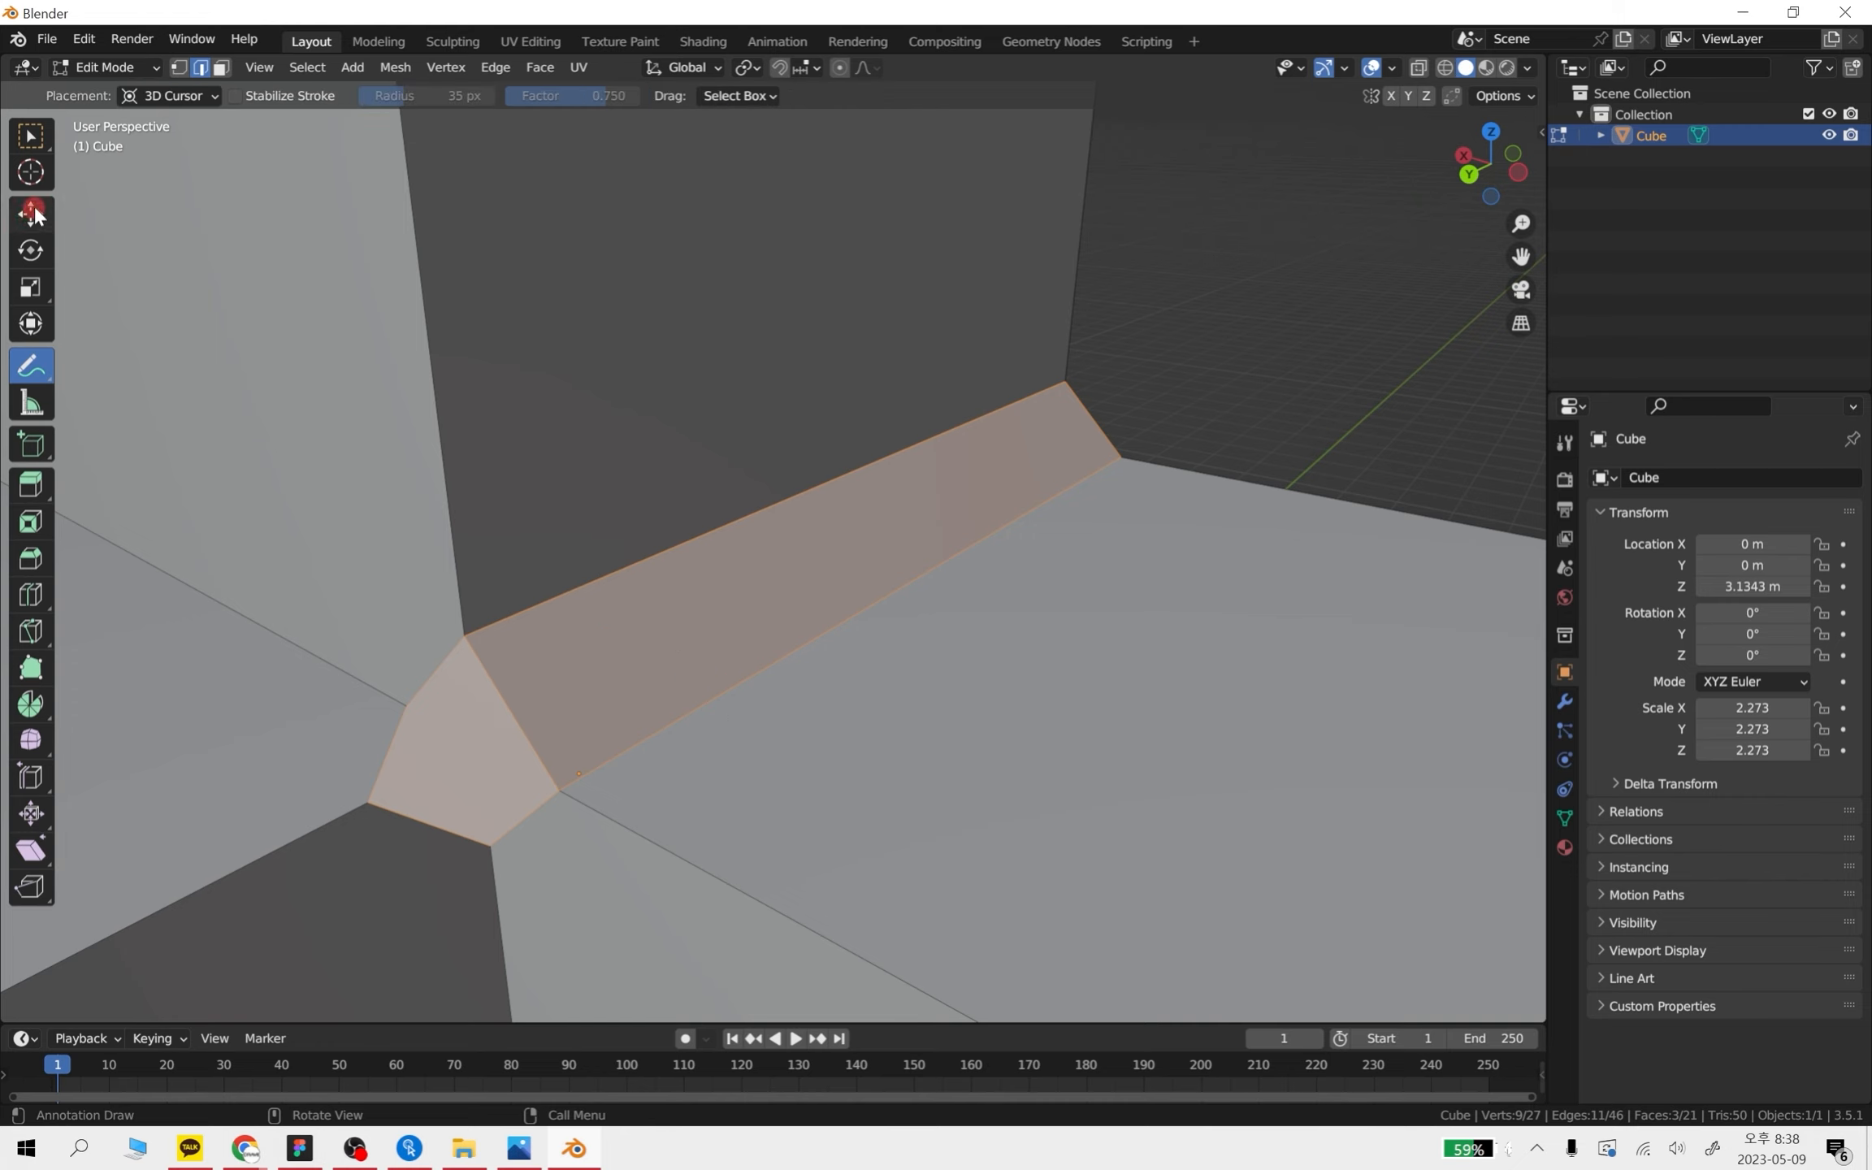
- Inspect the beveled inner edge from both ends, switch to the Move tool, and undo the bevel
middle_click_drag(557, 789, 563, 519)
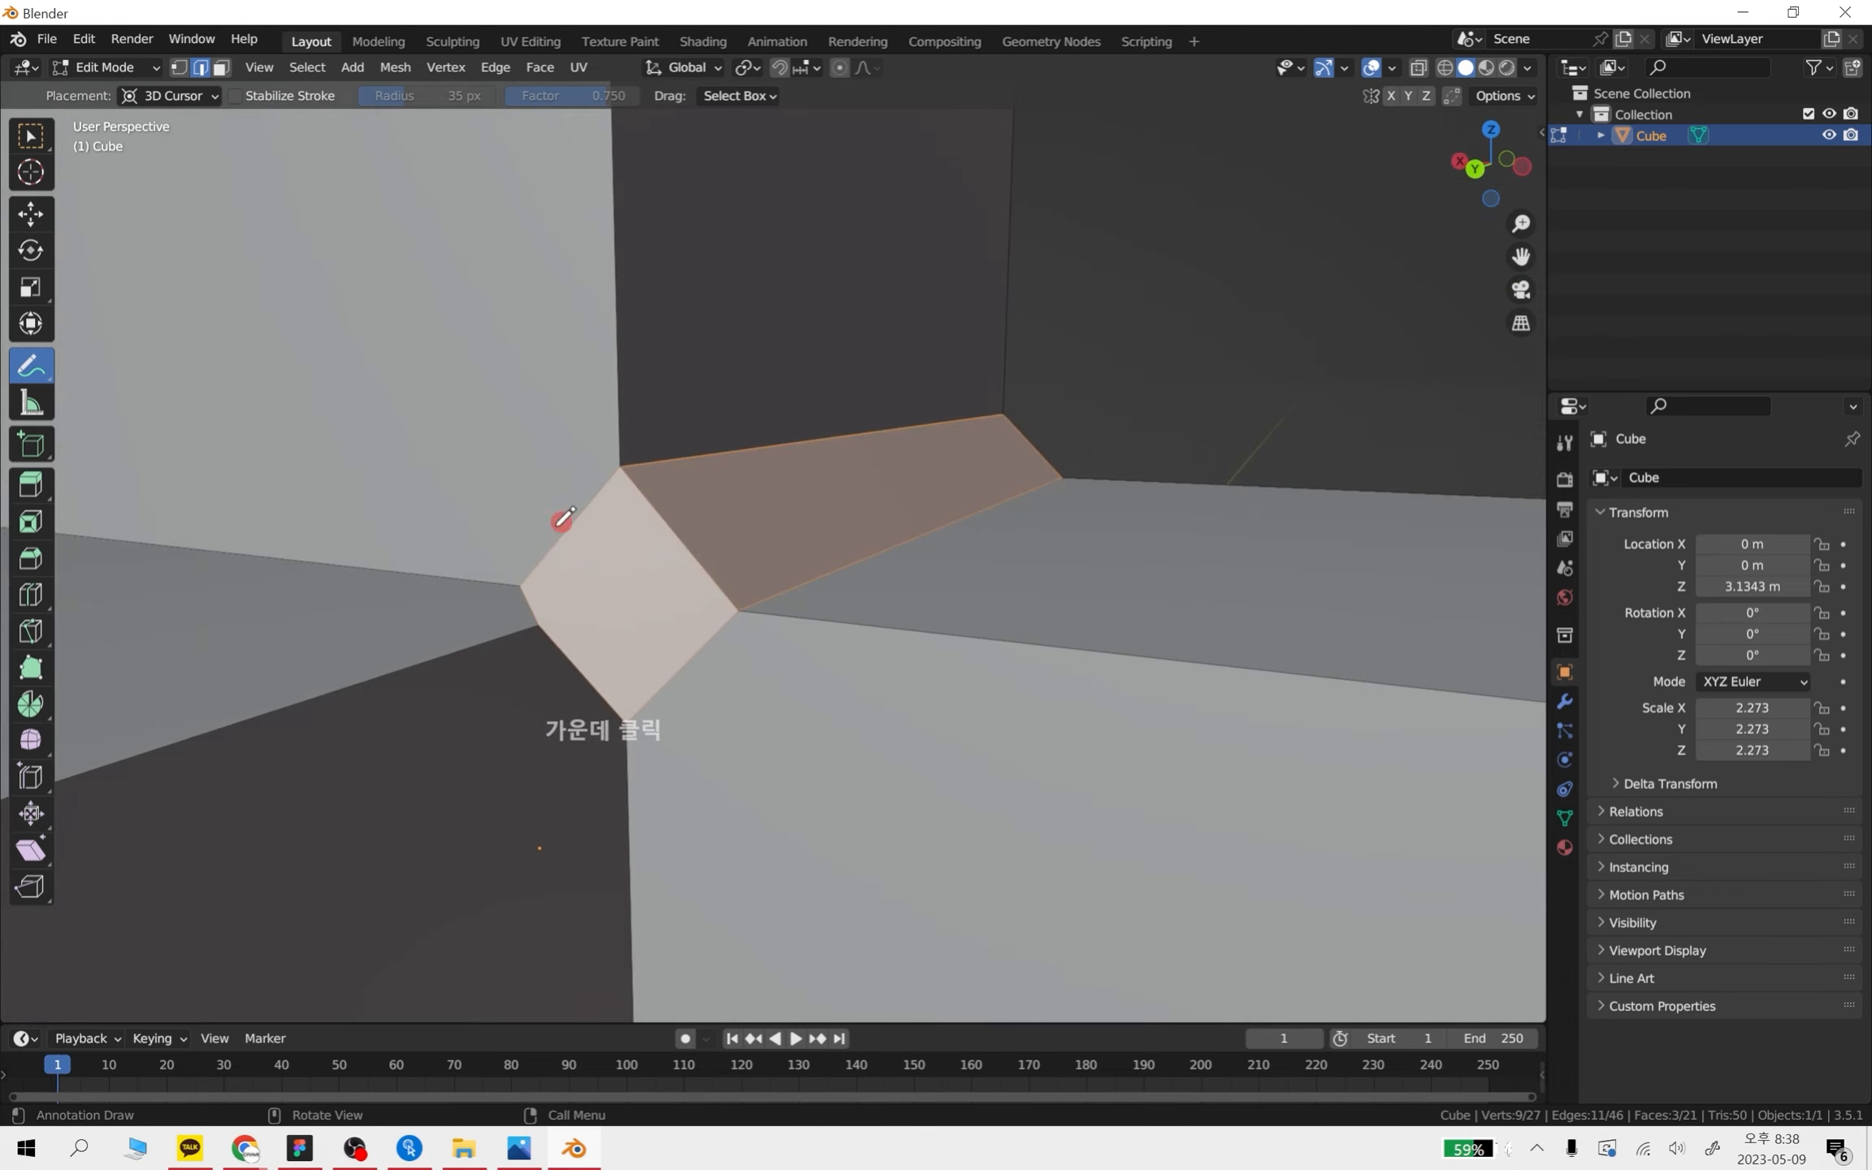
middle_click_drag(975, 663, 968, 504)
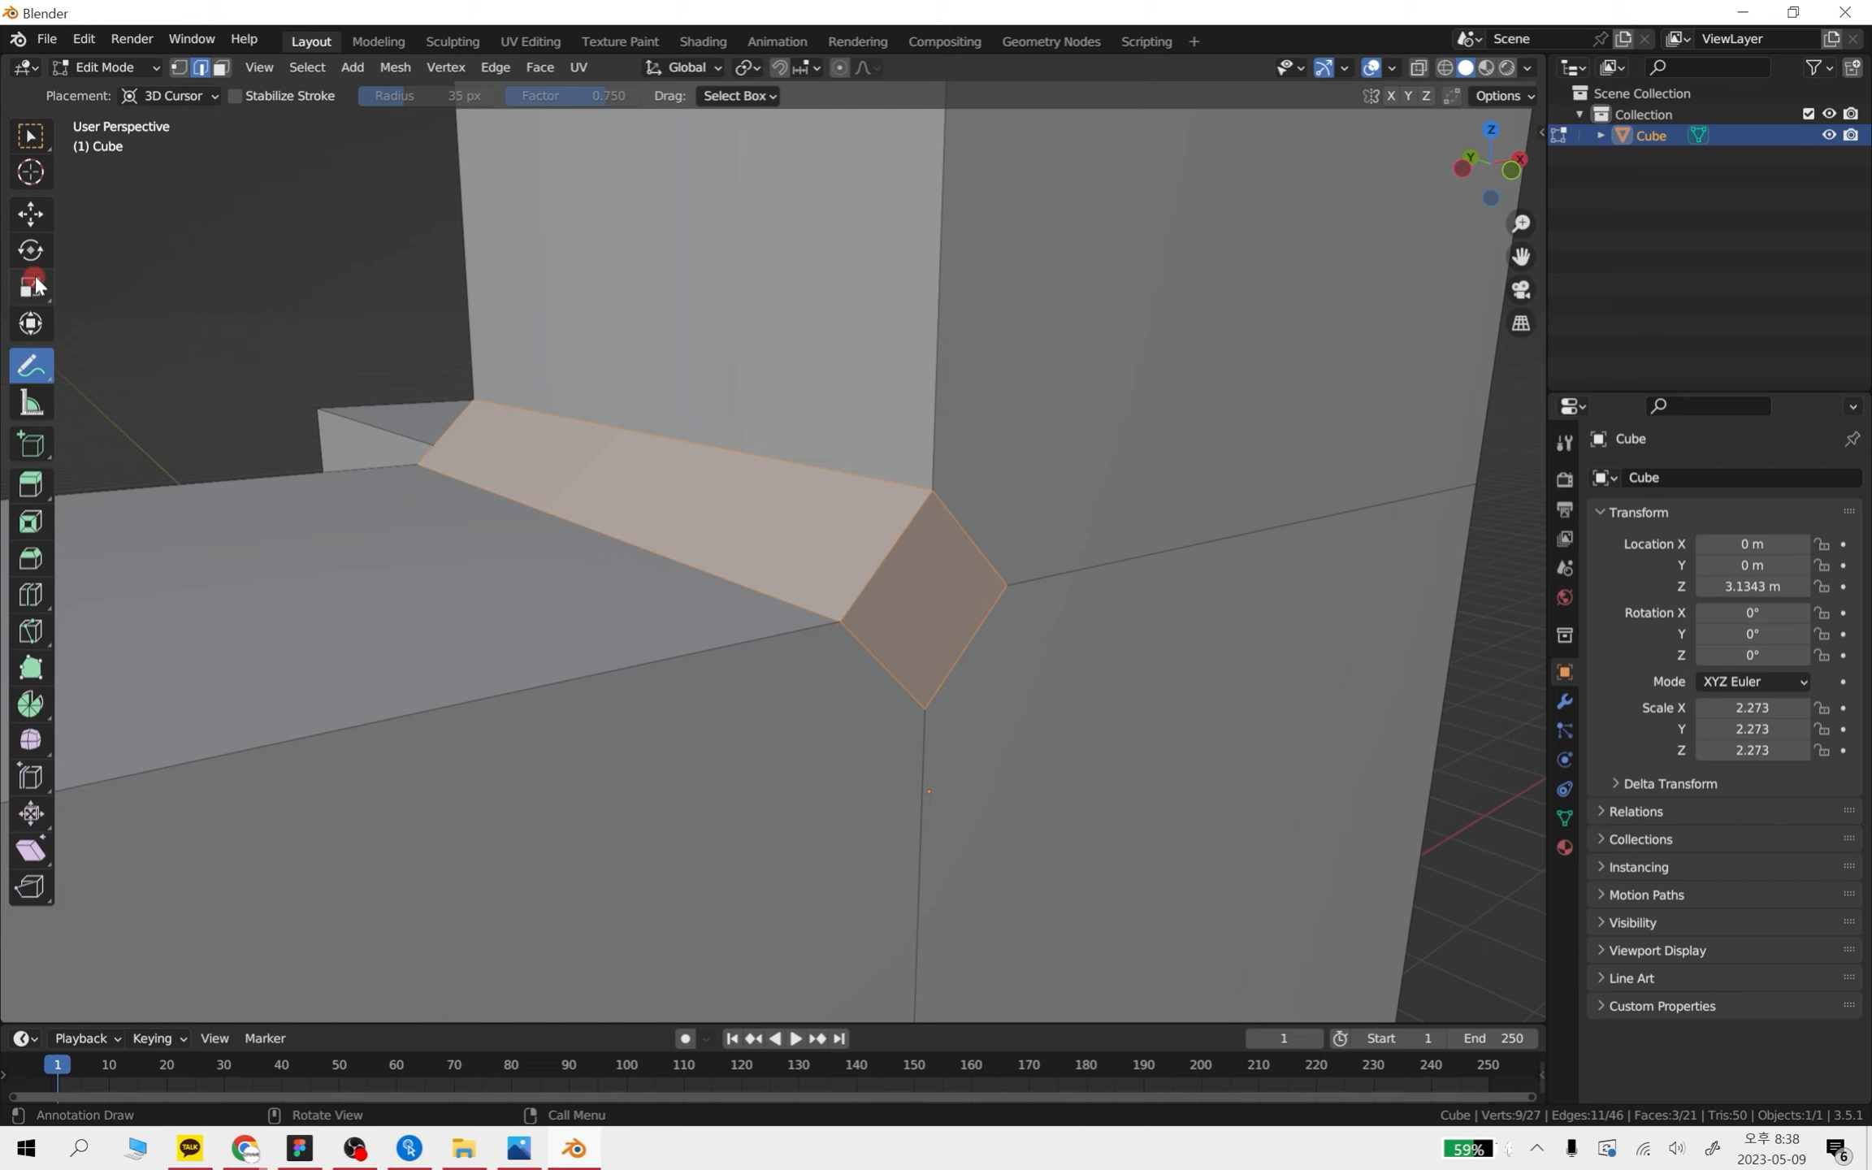
left_click(34, 217)
key("ctrl+z")
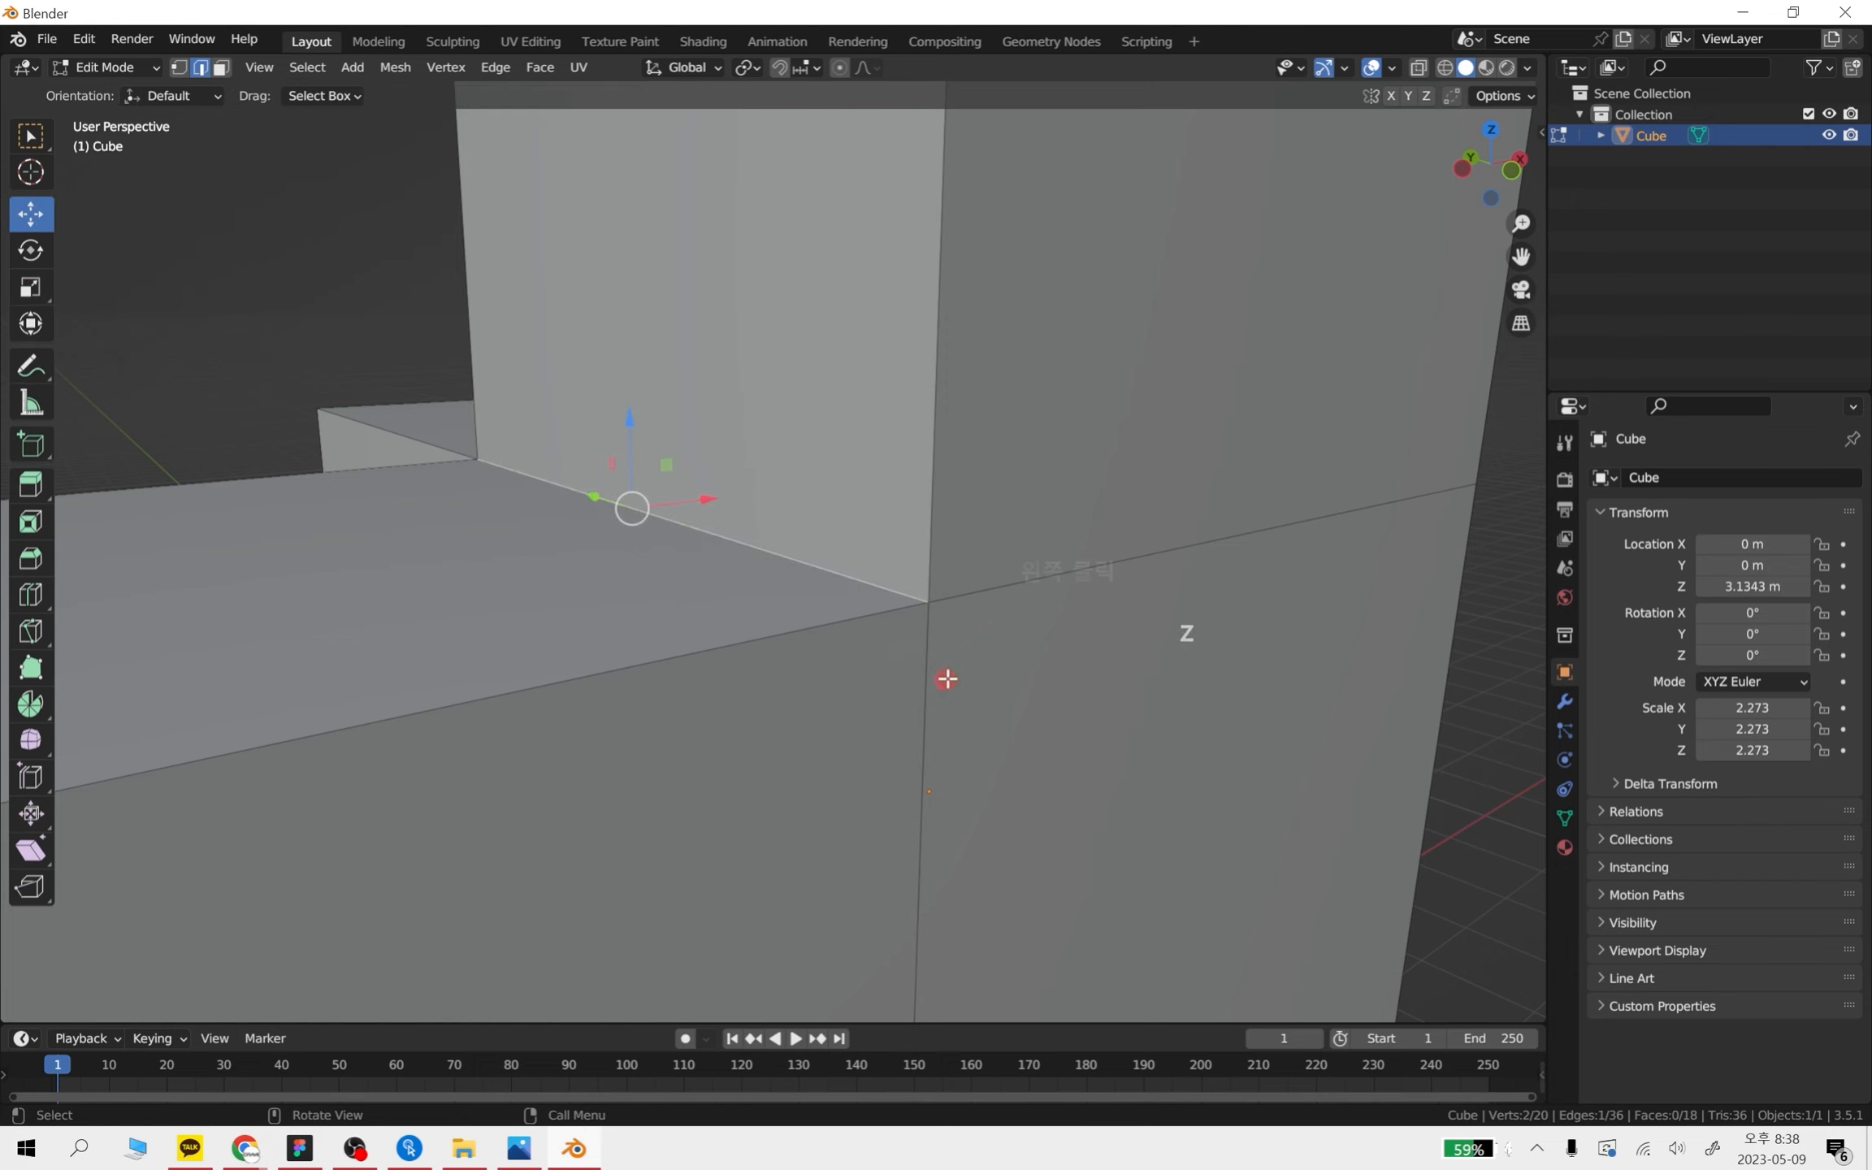
- Use Loop Cut with one cut to add an edge loop across the top and side blocks, splitting the top face midway
middle_click_drag(948, 677, 934, 671)
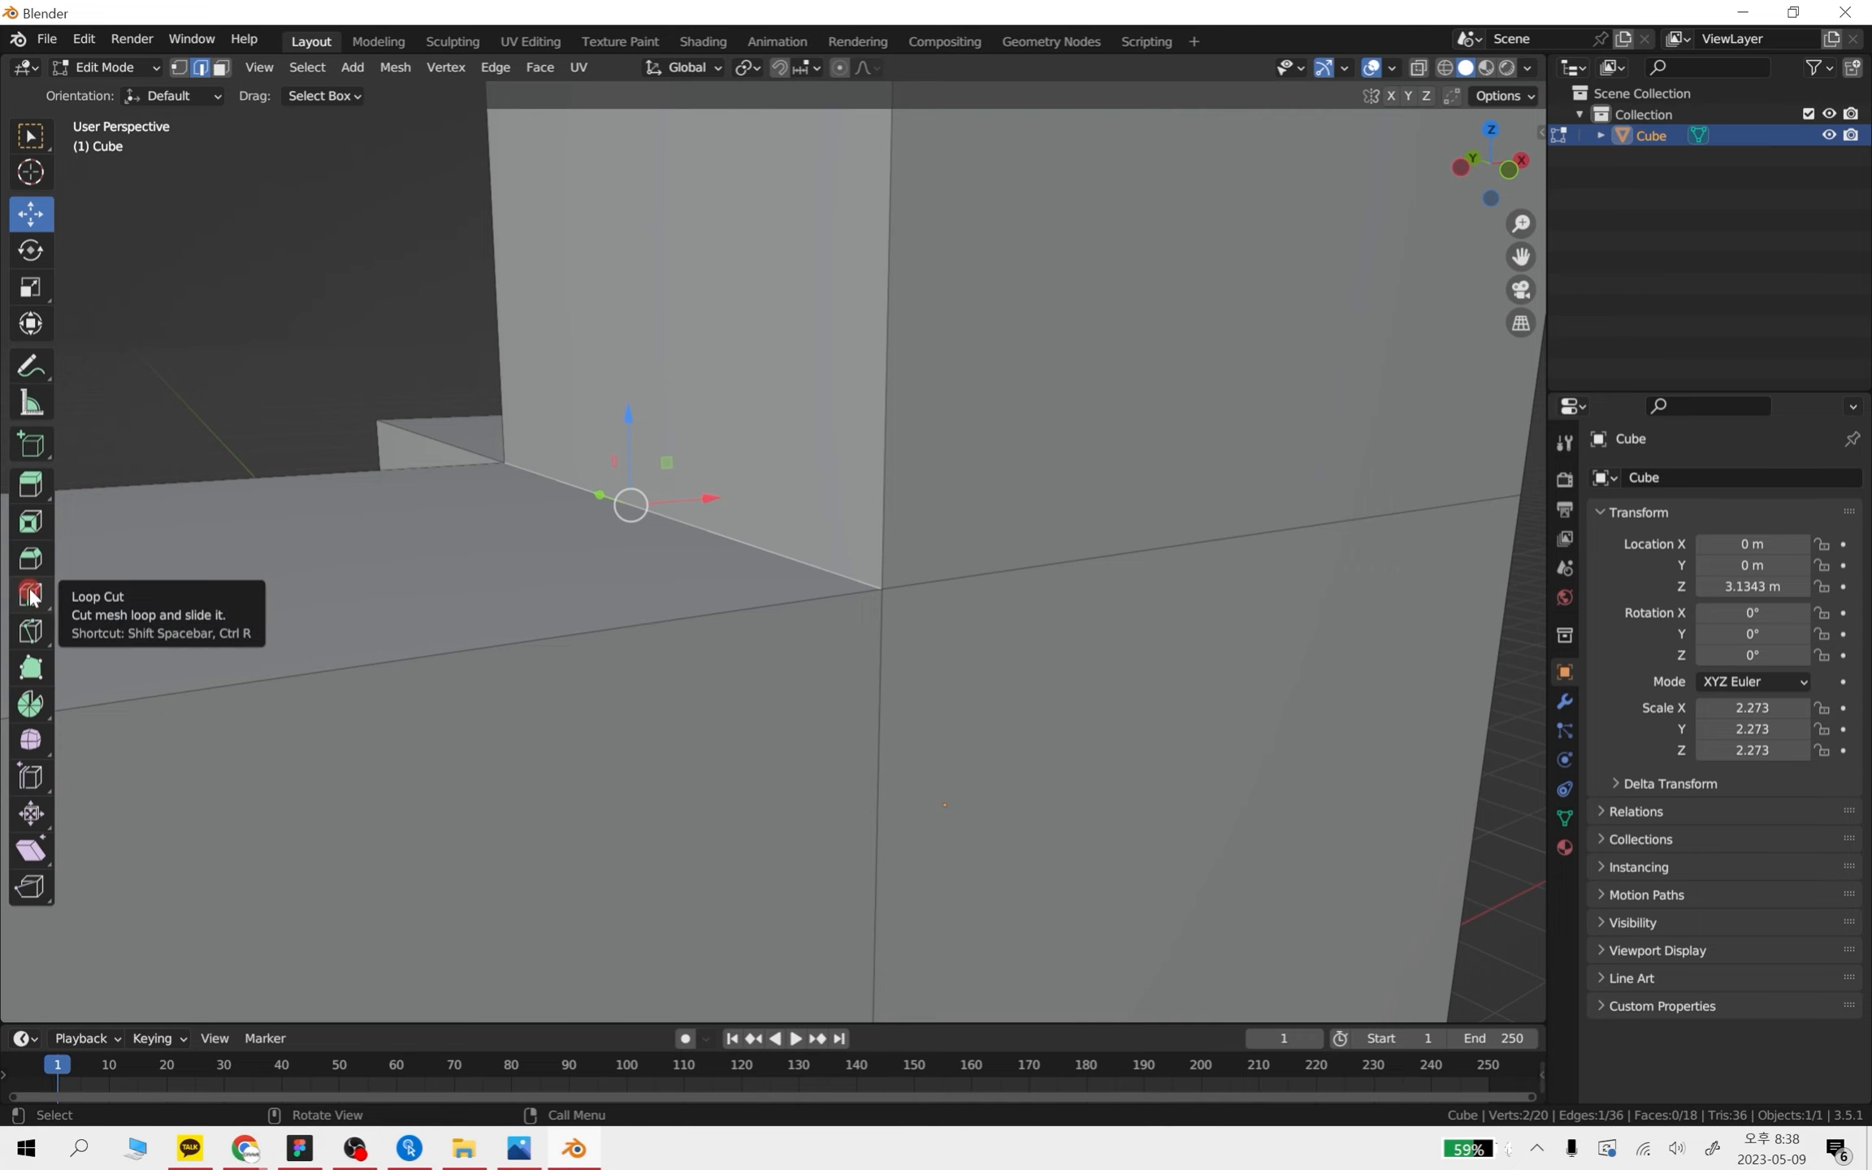
middle_click_drag(719, 601, 823, 611)
scroll(856, 585, "down", 3)
middle_click_drag(935, 557, 945, 798, "shift")
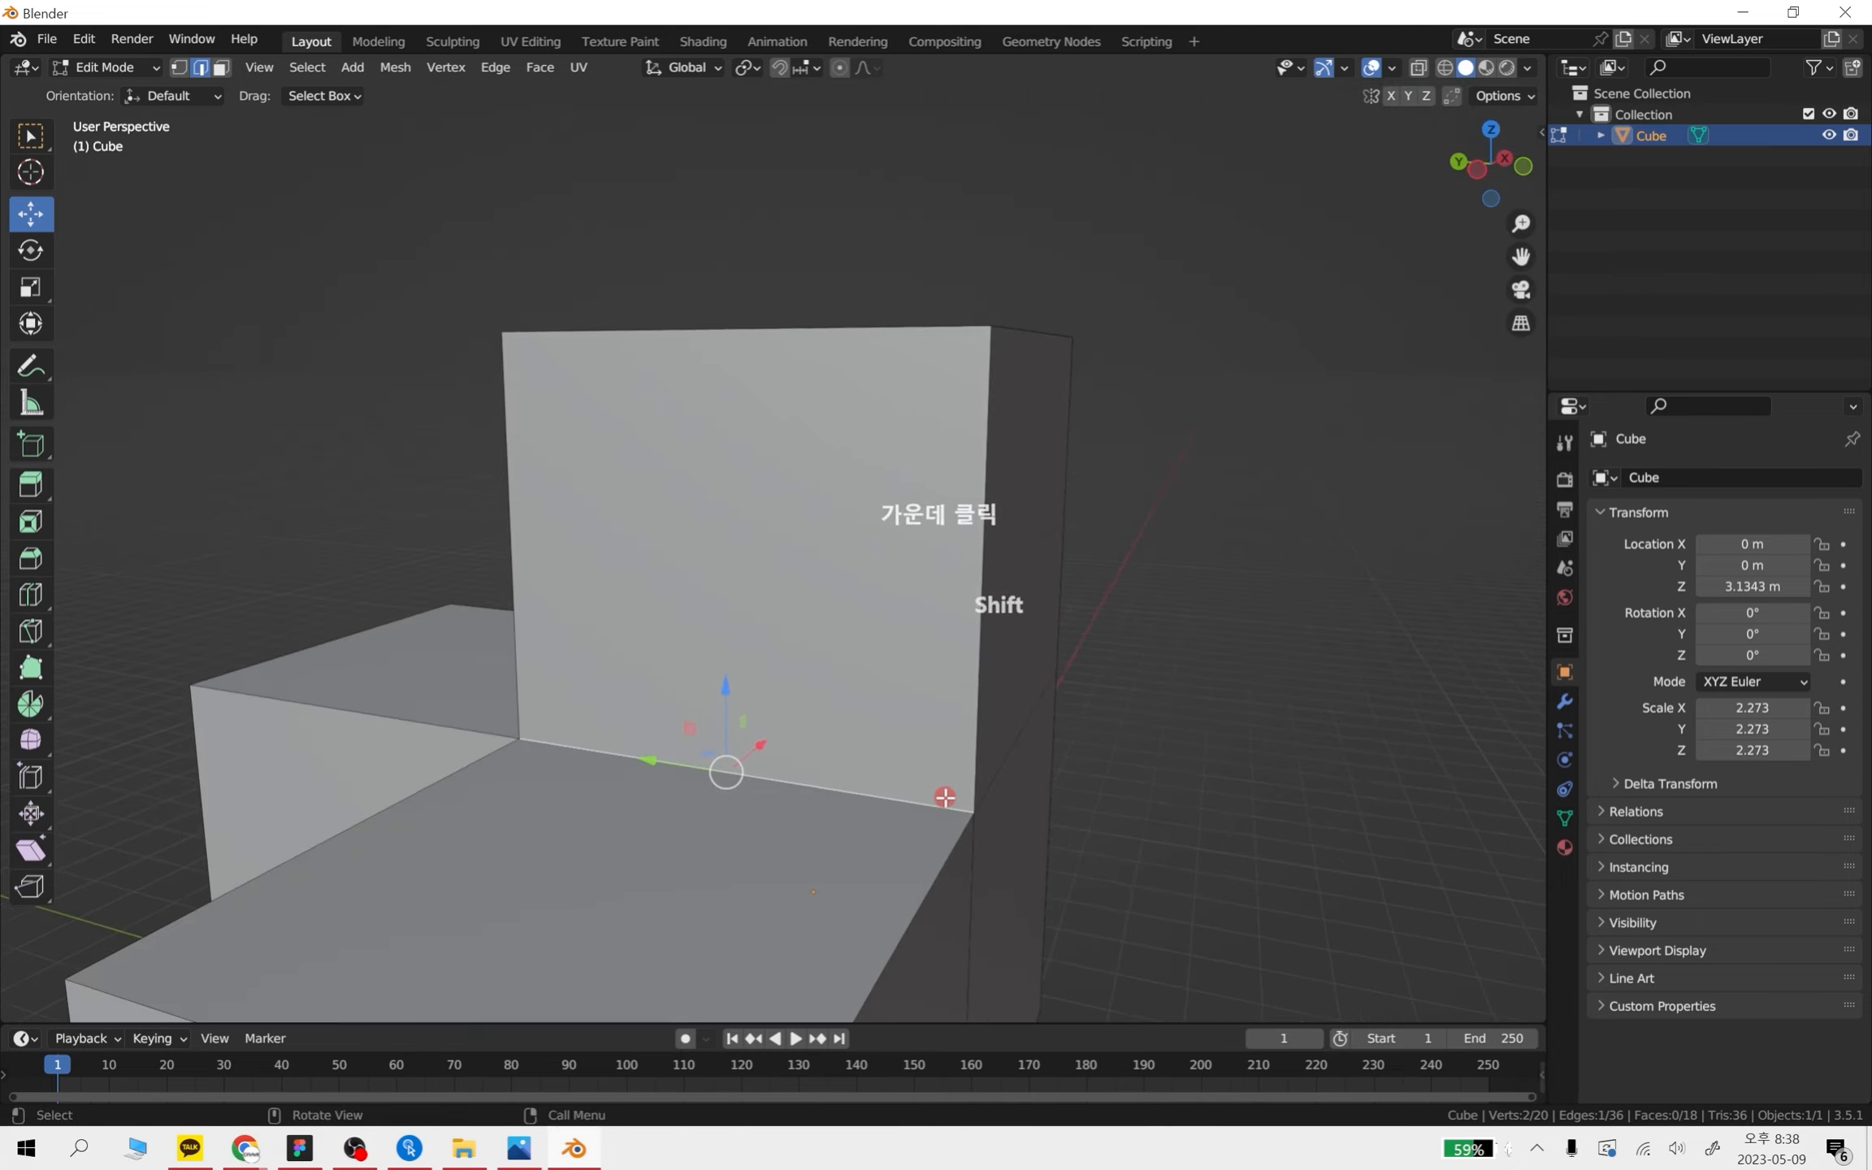
scroll(1013, 567, "up", 1)
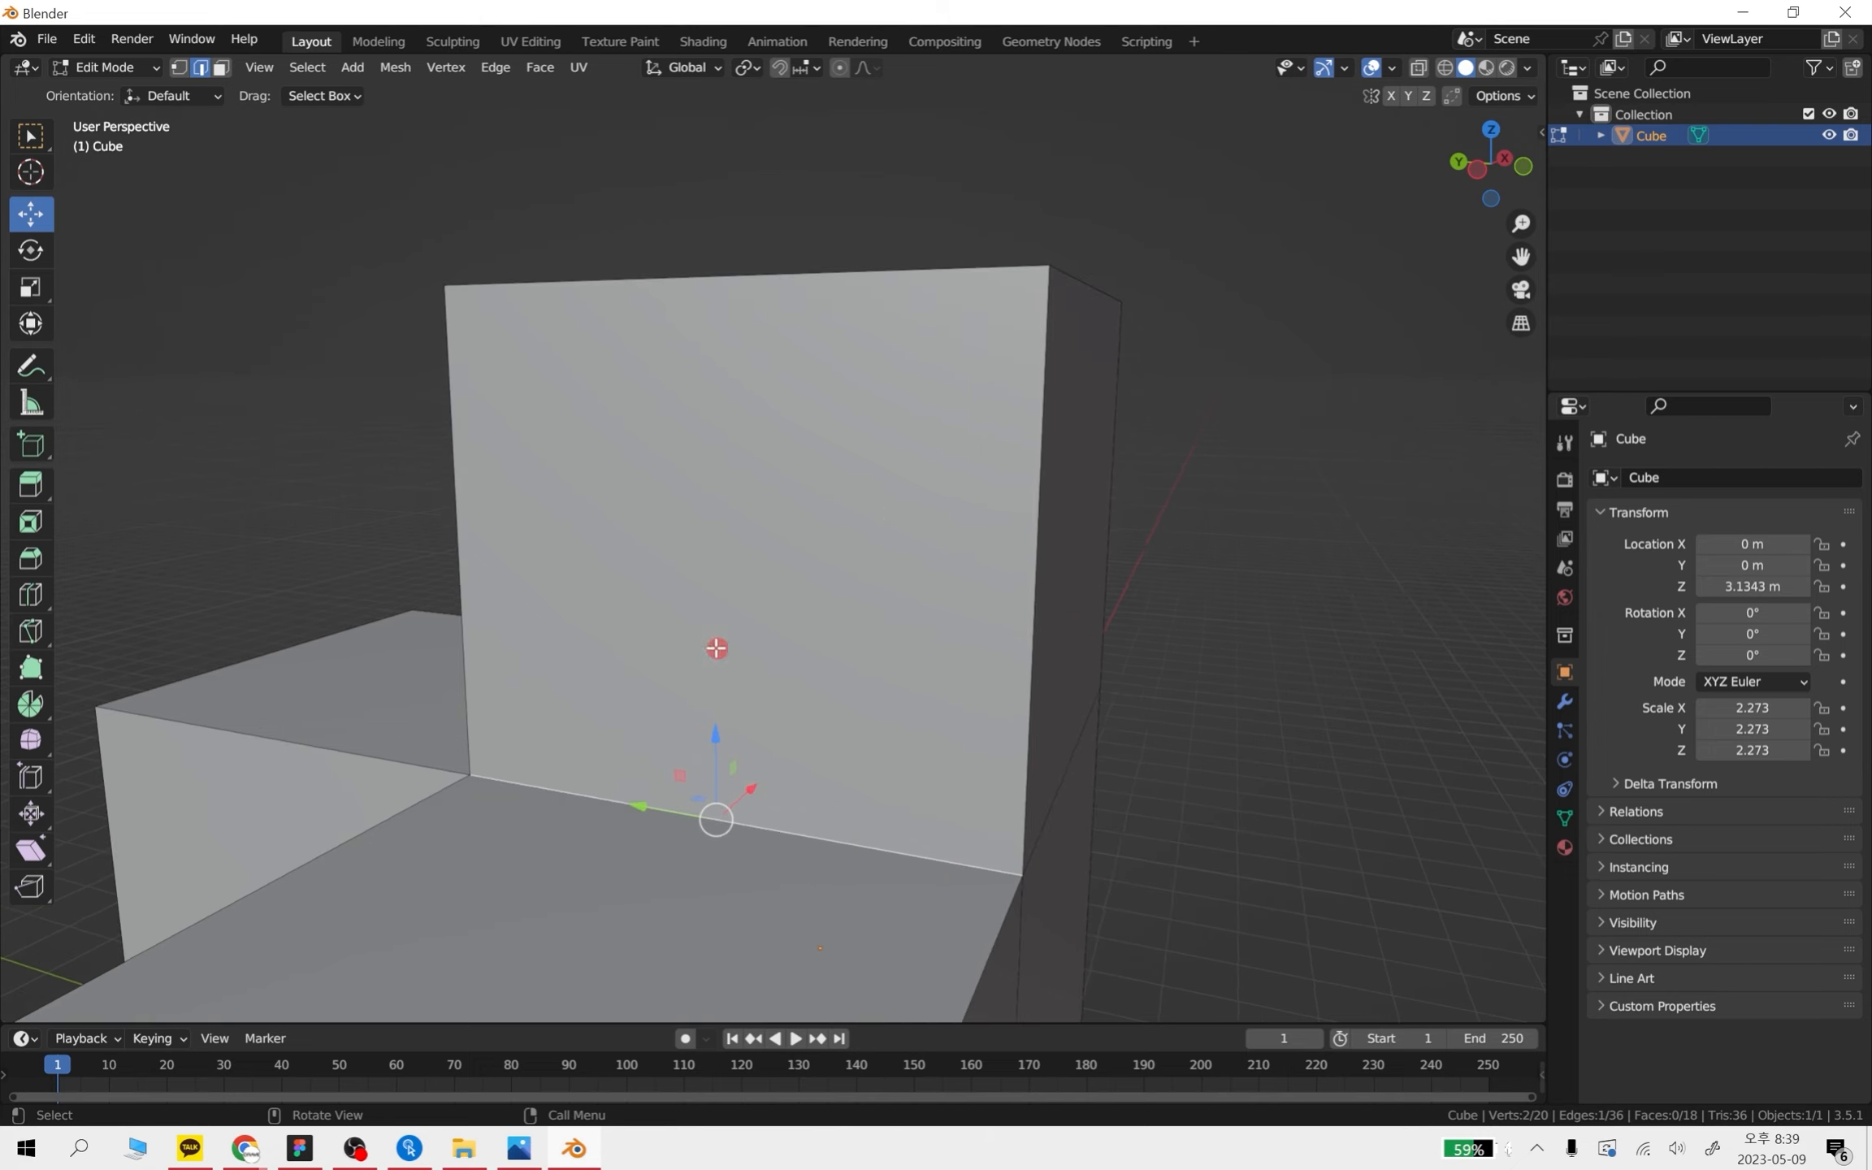
left_click(30, 594)
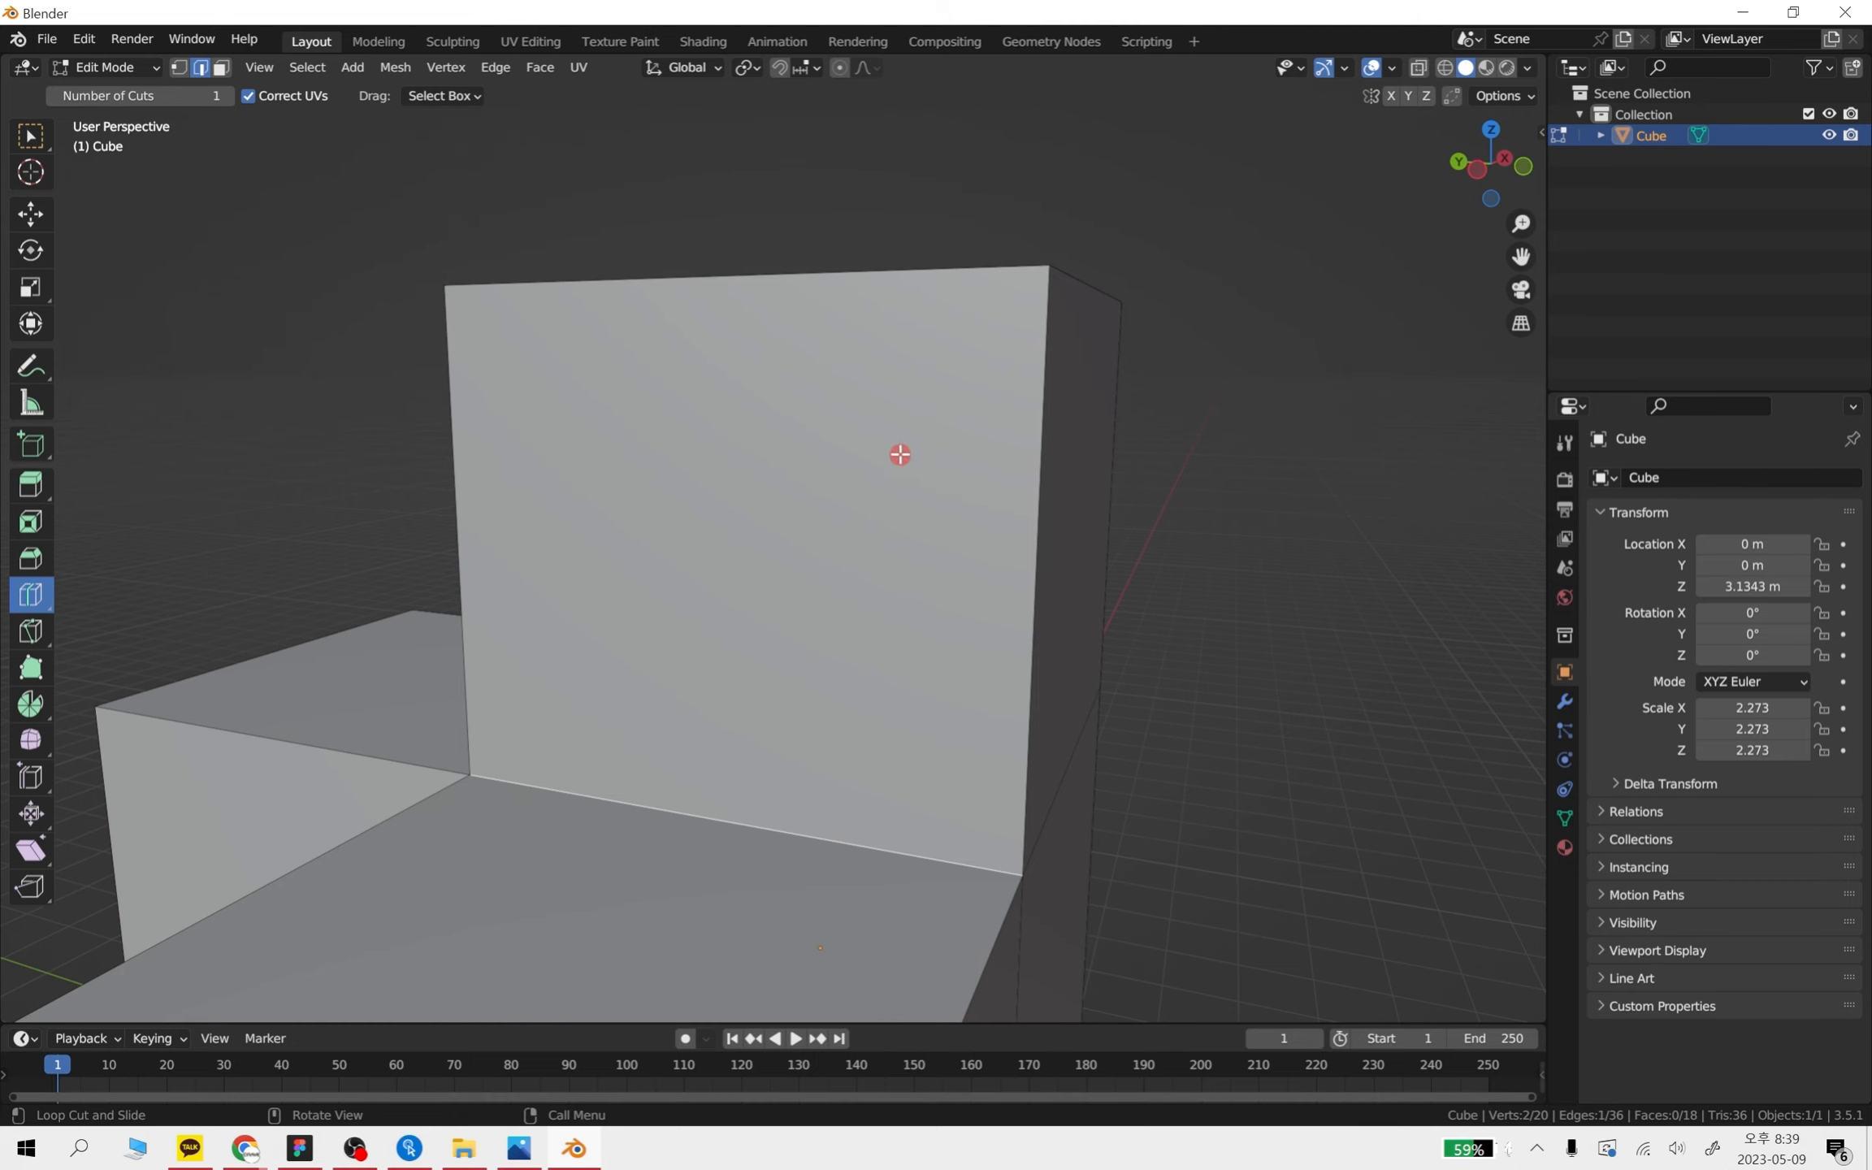
middle_click_drag(901, 455, 538, 465)
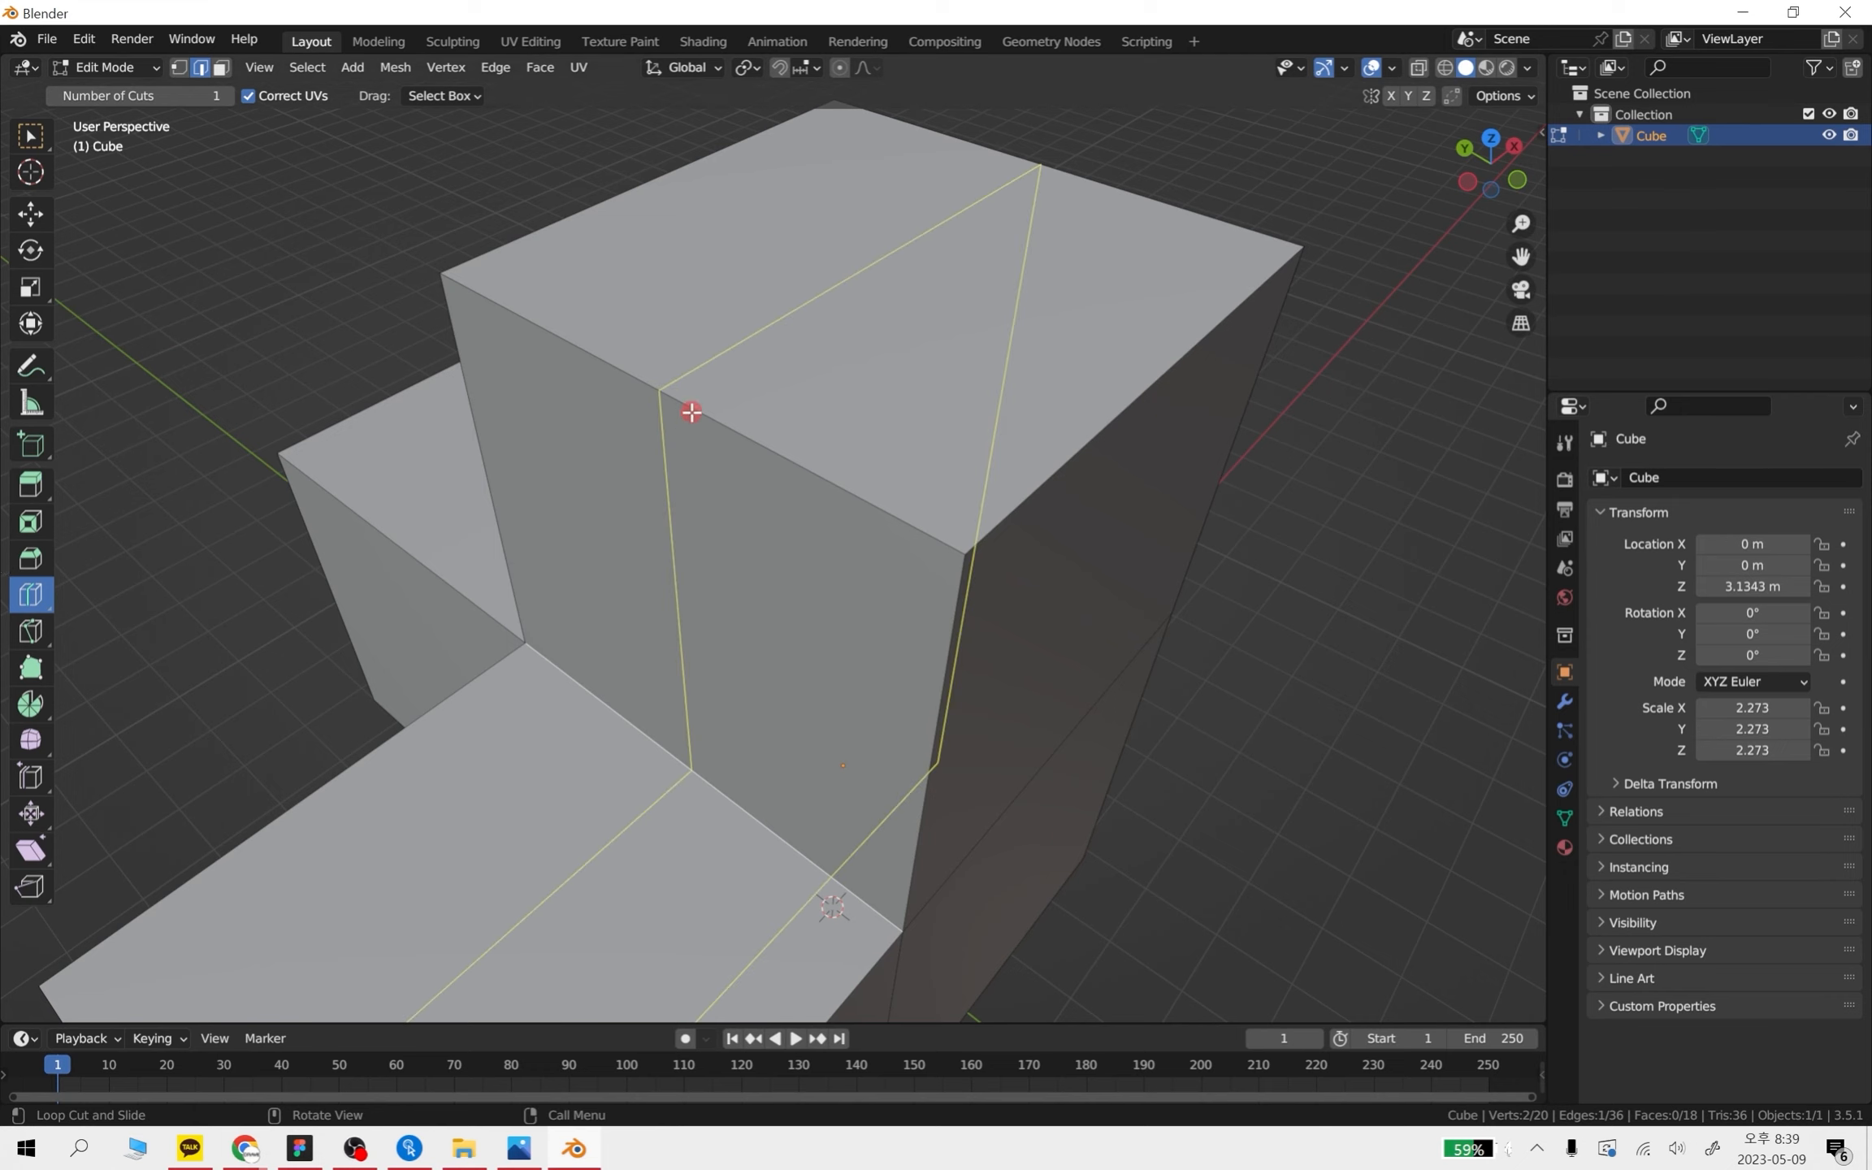
middle_click_drag(960, 673, 945, 631)
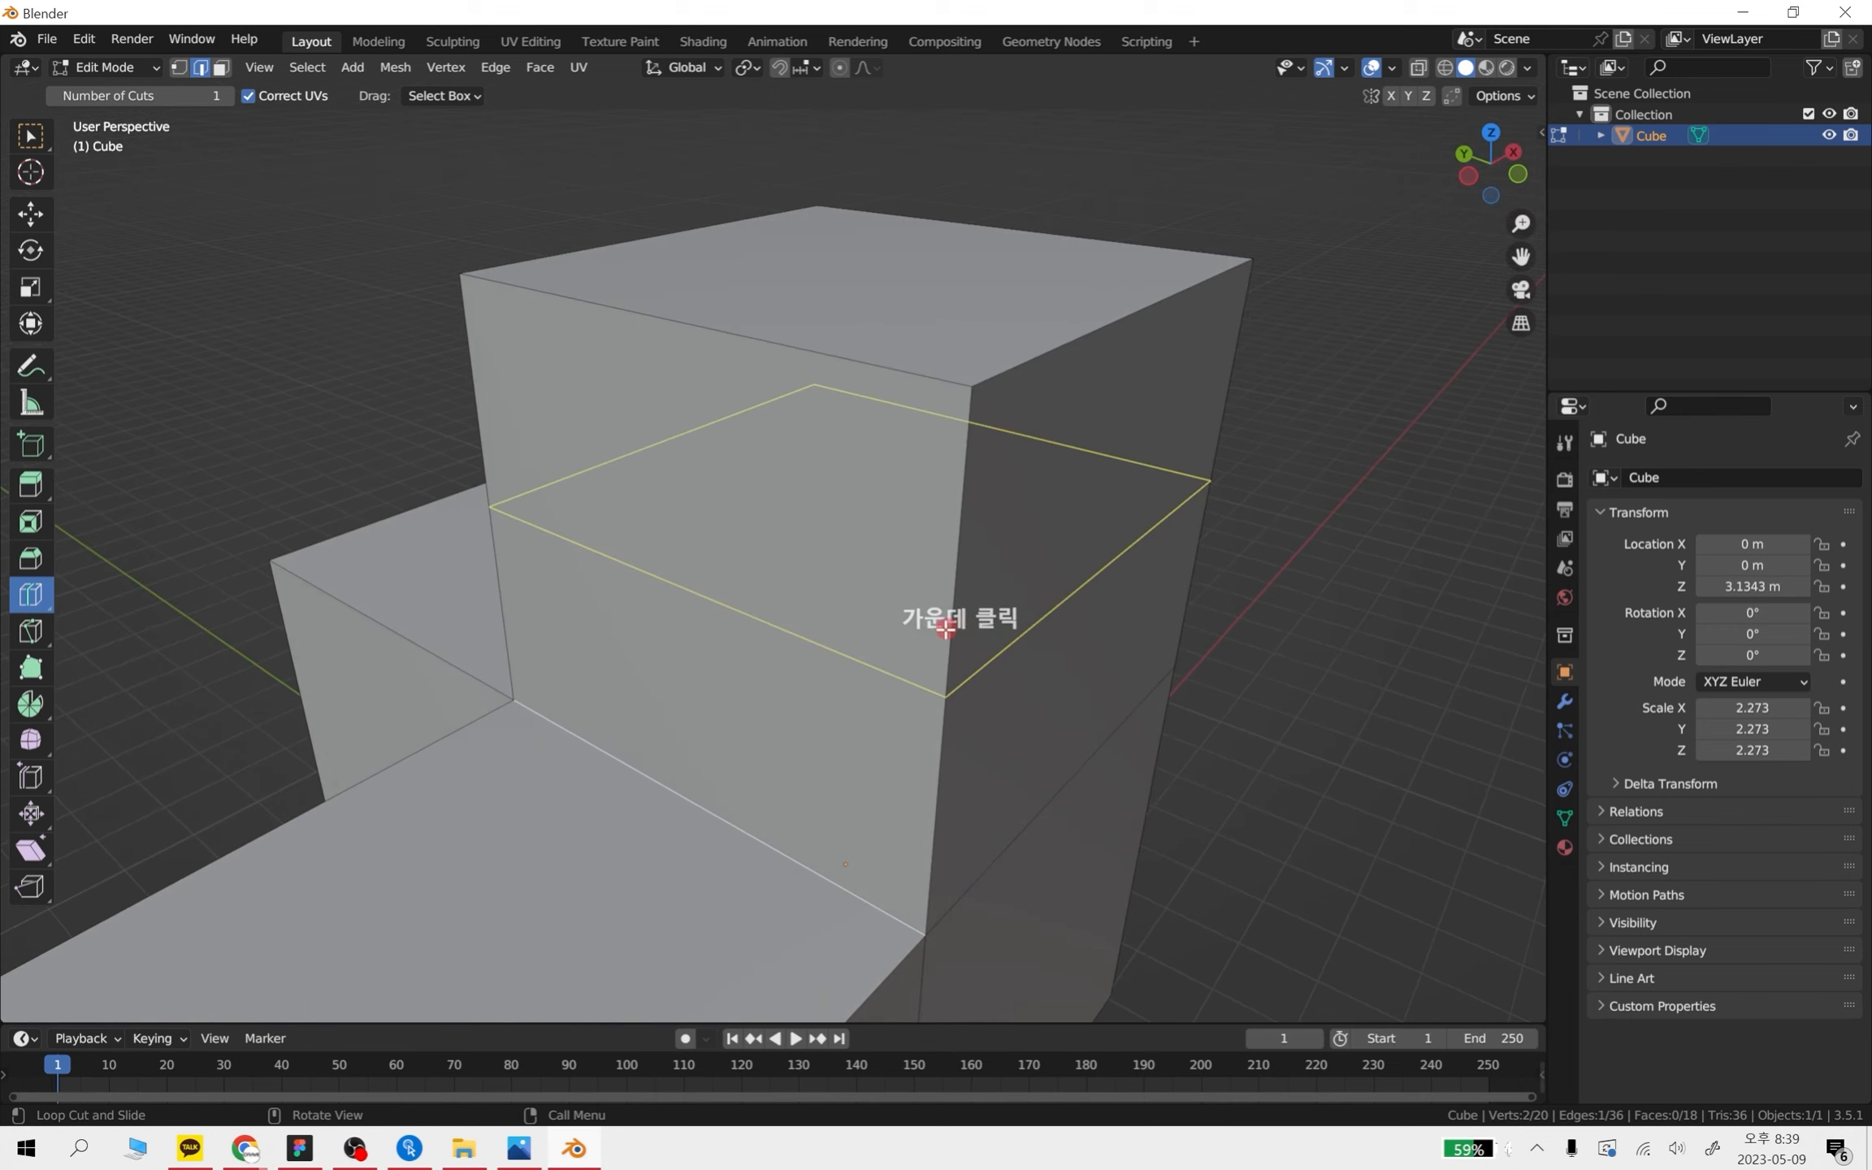
middle_click_drag(1092, 342, 1079, 384)
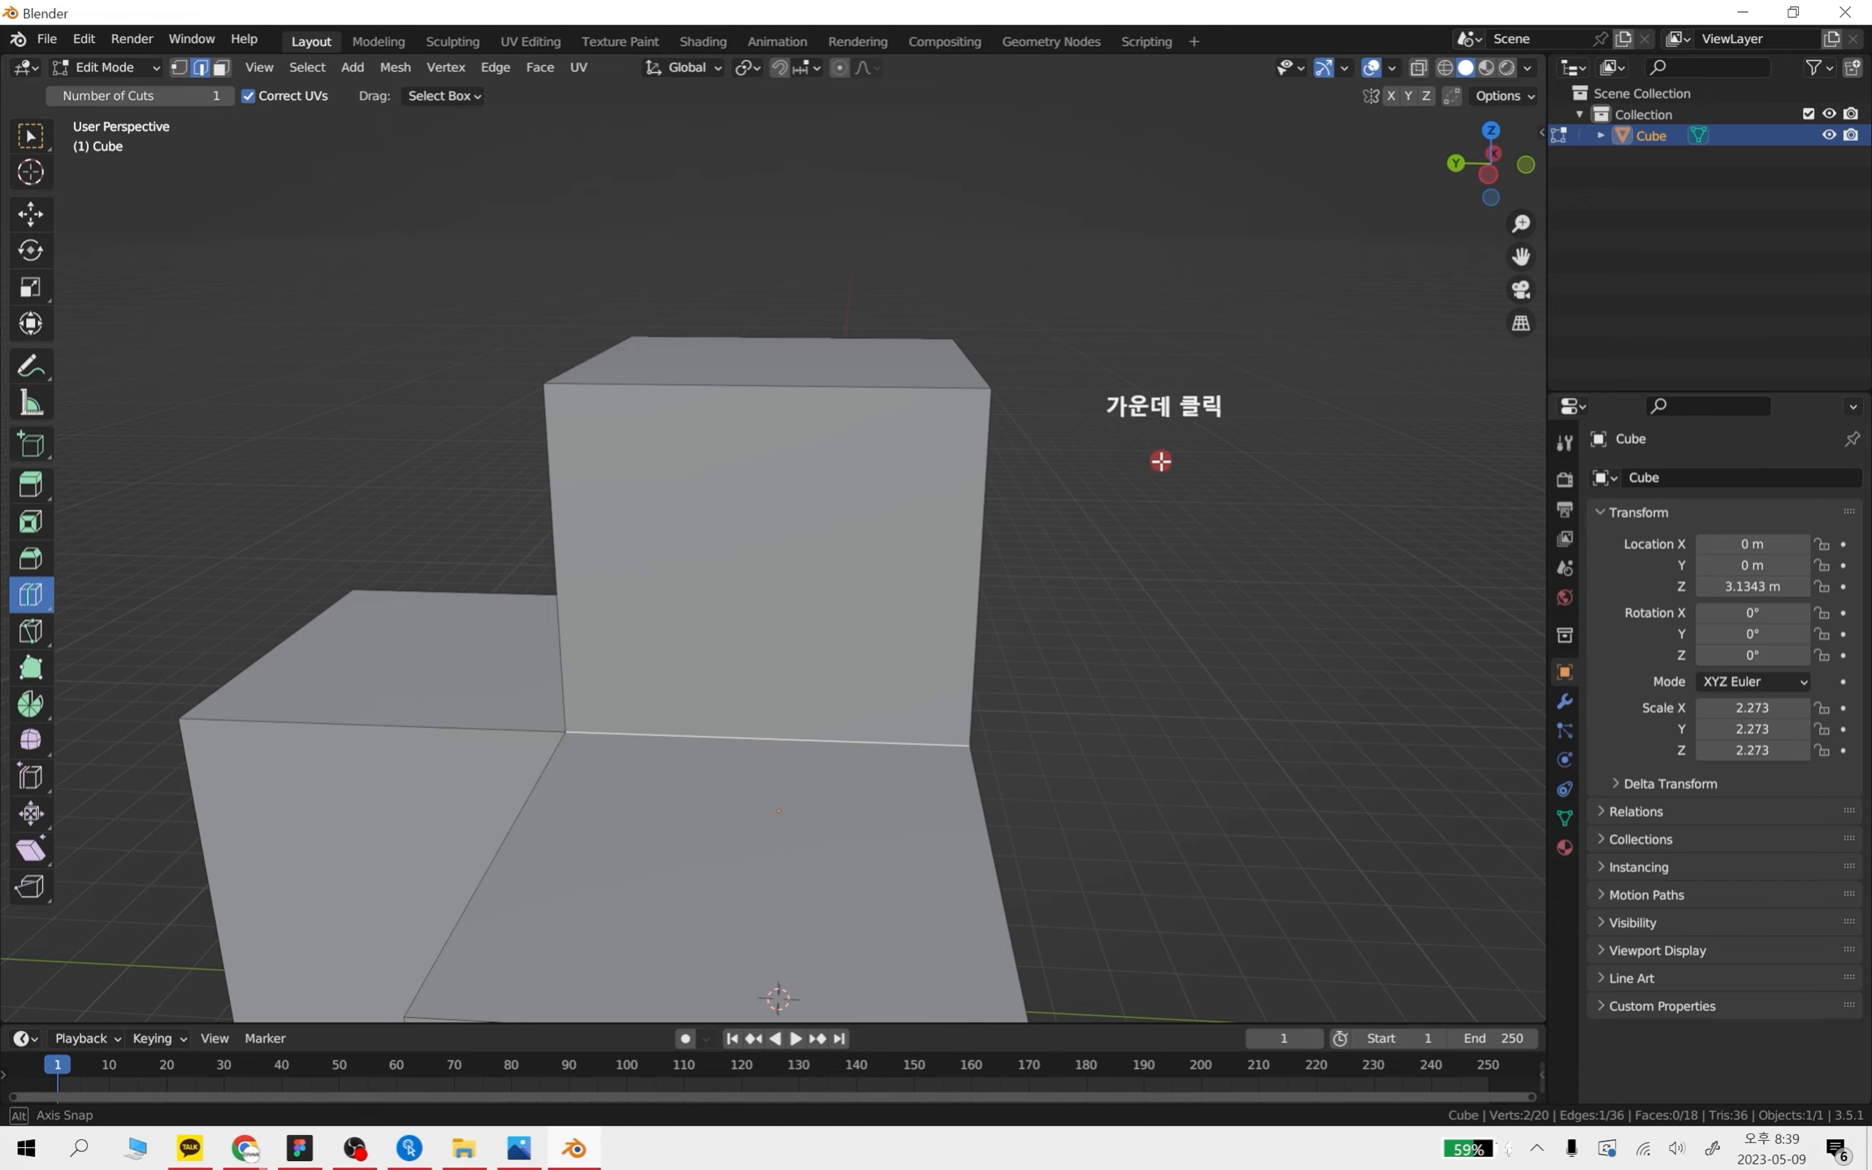
middle_click_drag(1162, 460, 1149, 435)
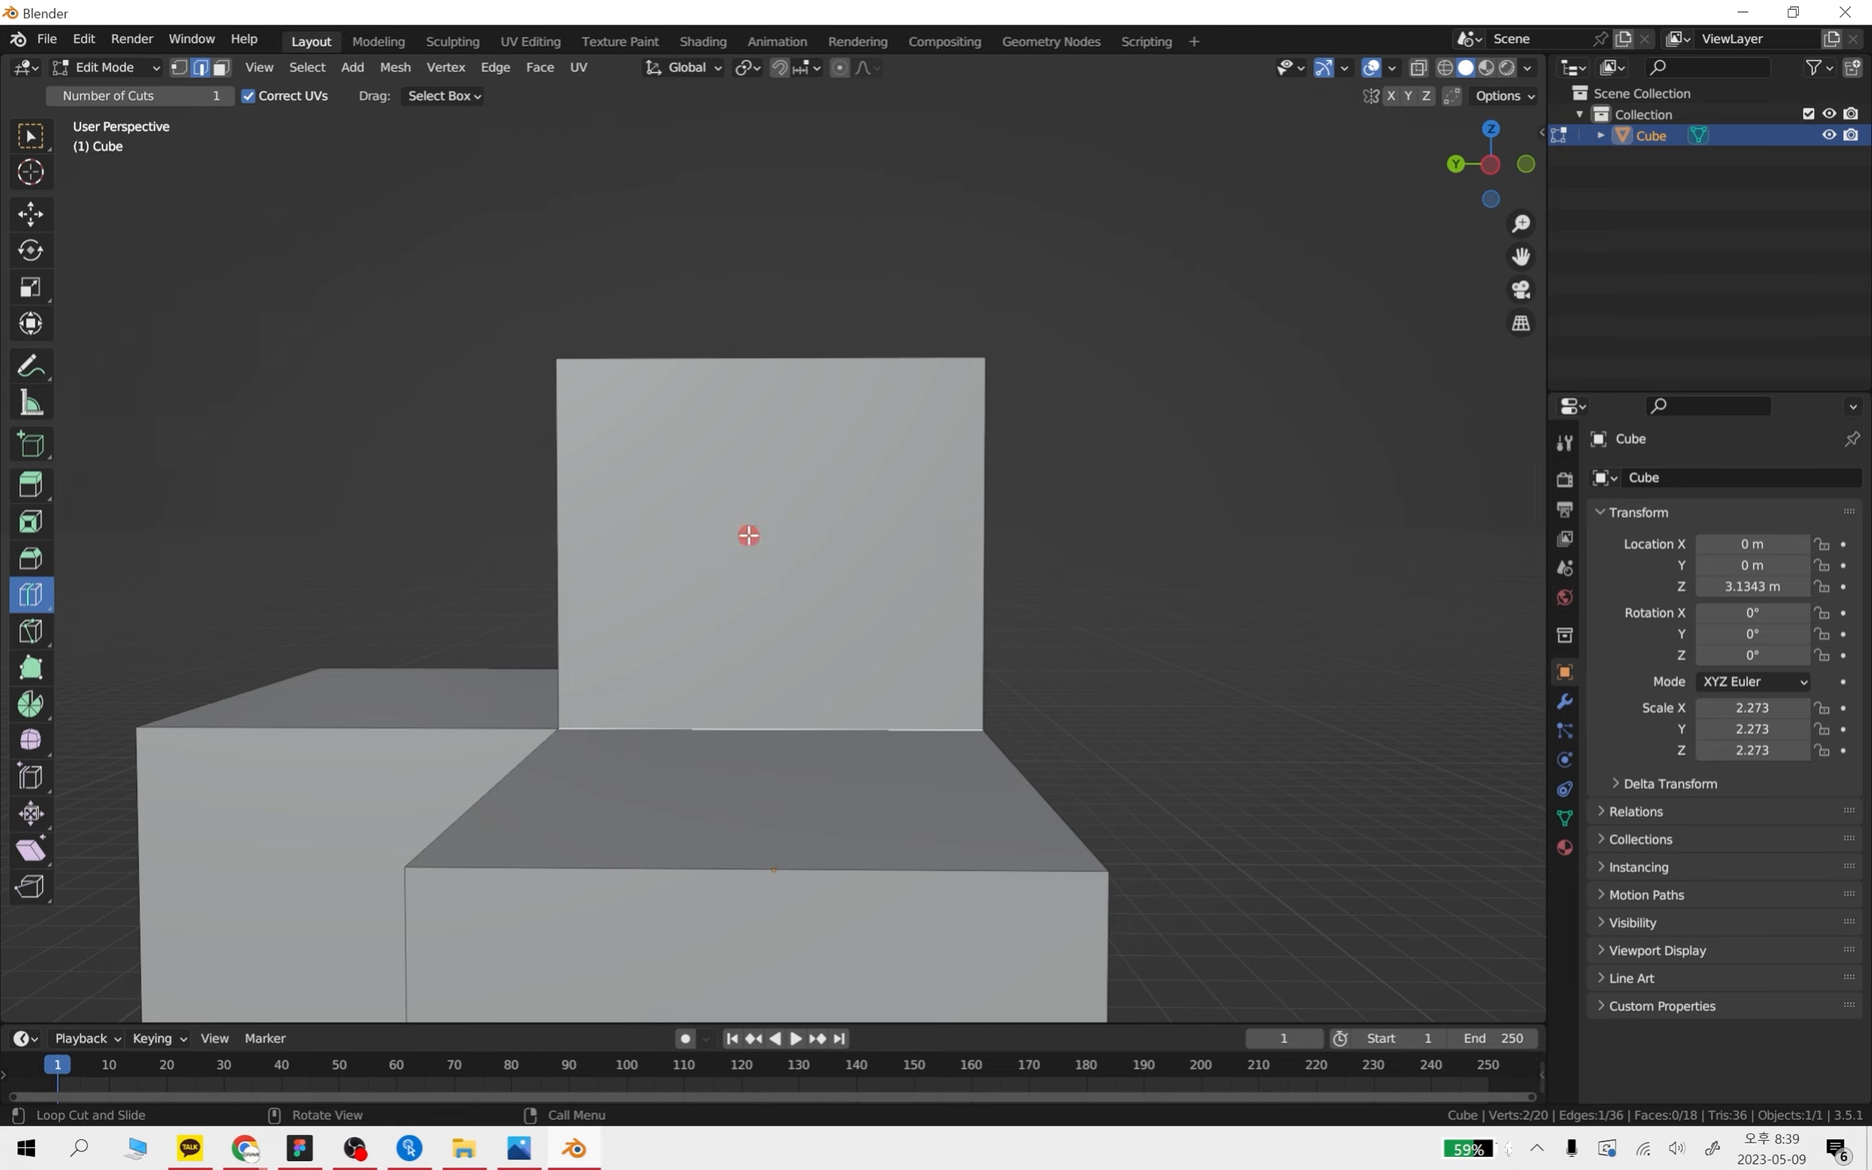
middle_click_drag(1093, 537, 961, 552)
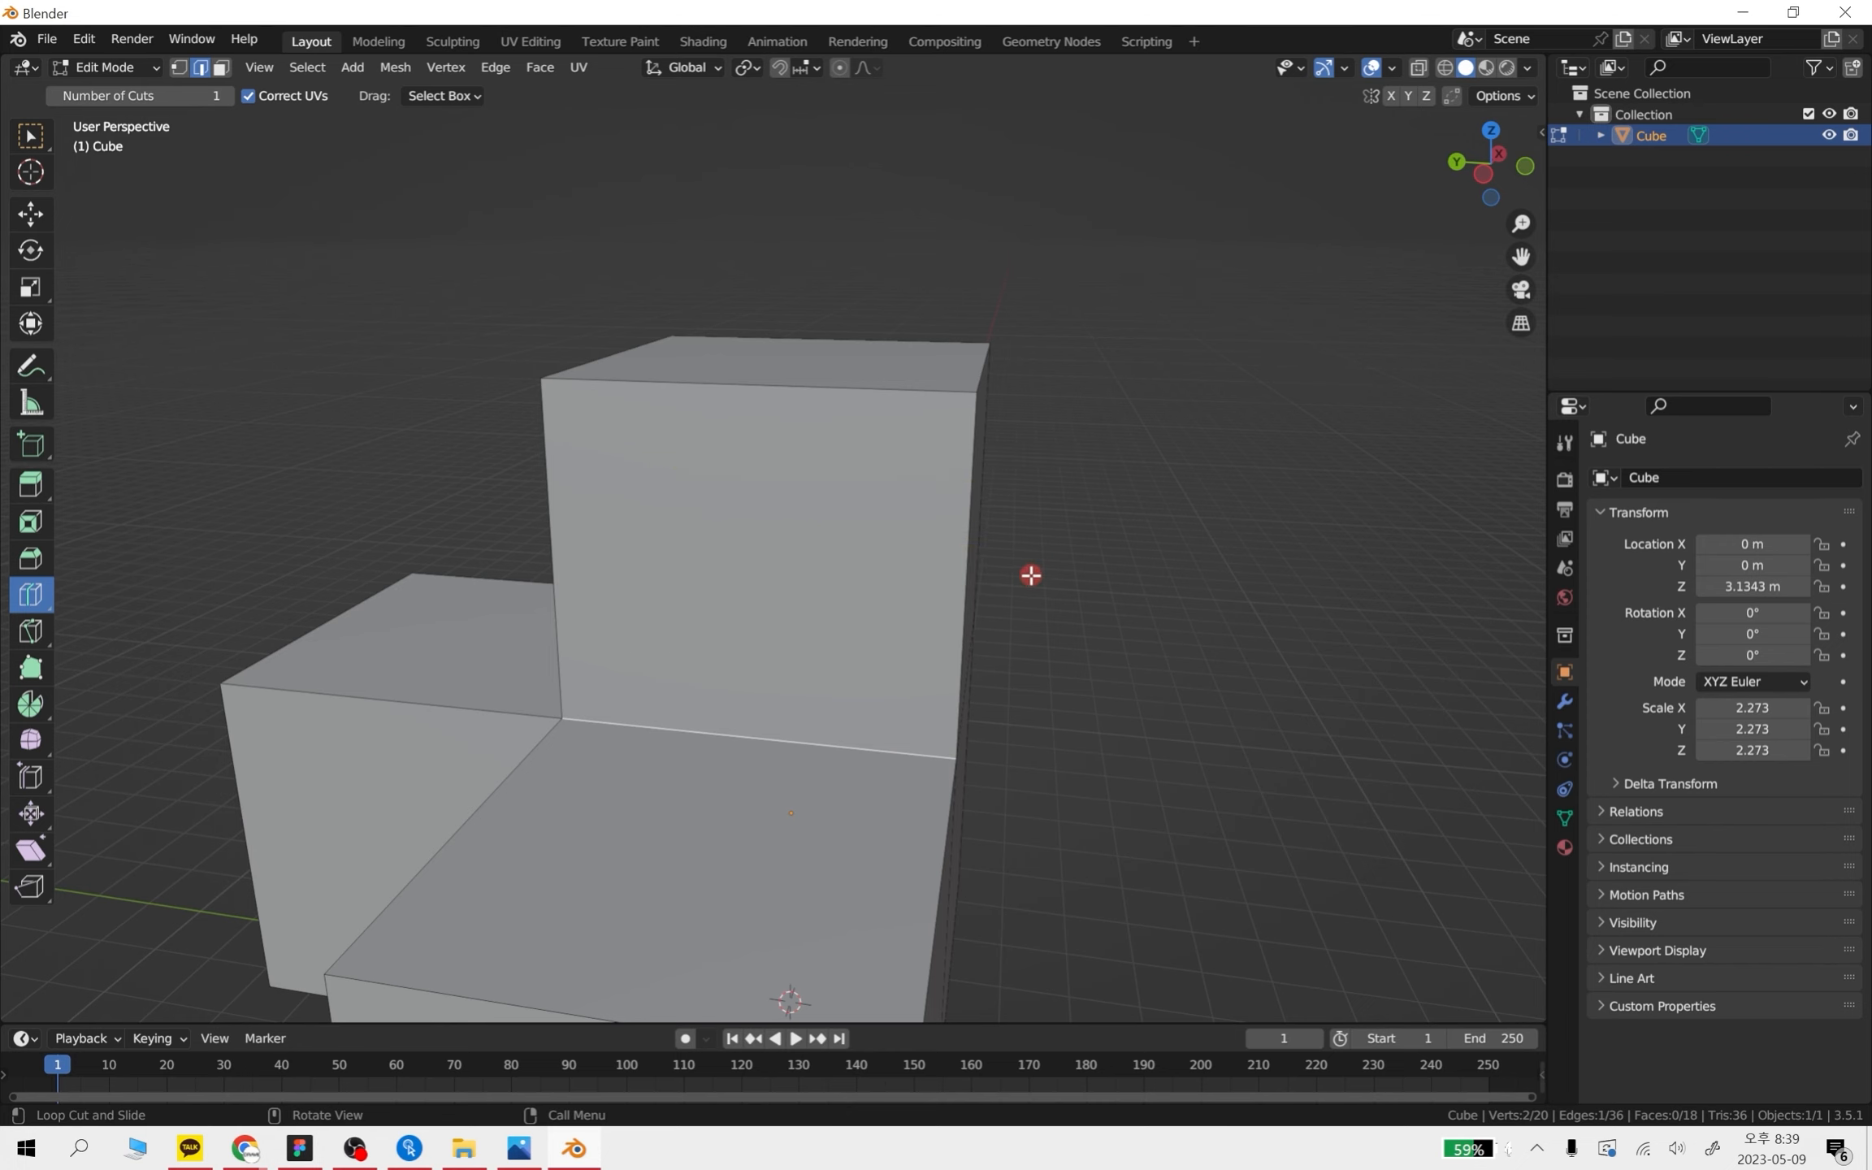
mouse_move(1032, 572)
middle_mouse_down()
mouse_move(1044, 613)
mouse_move(1039, 568)
middle_mouse_up()
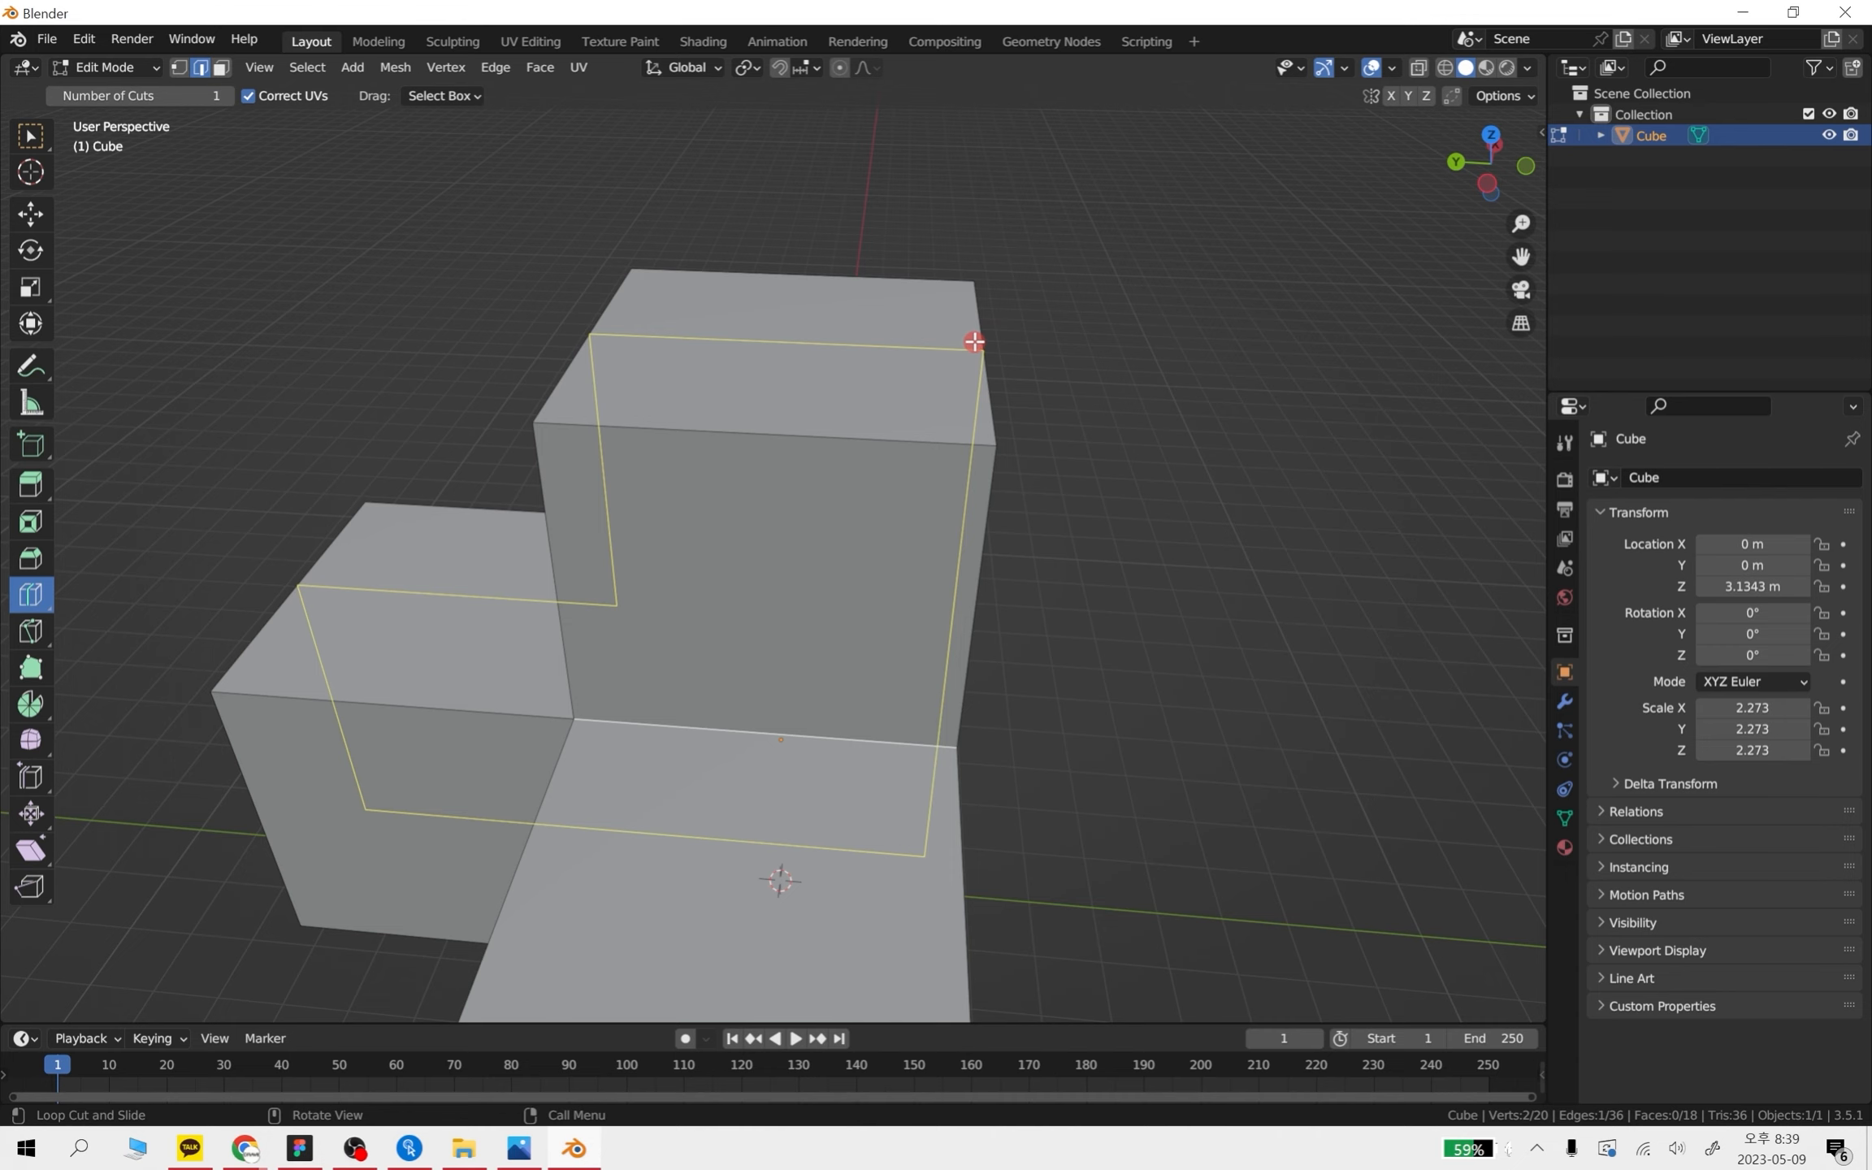
left_click(974, 342)
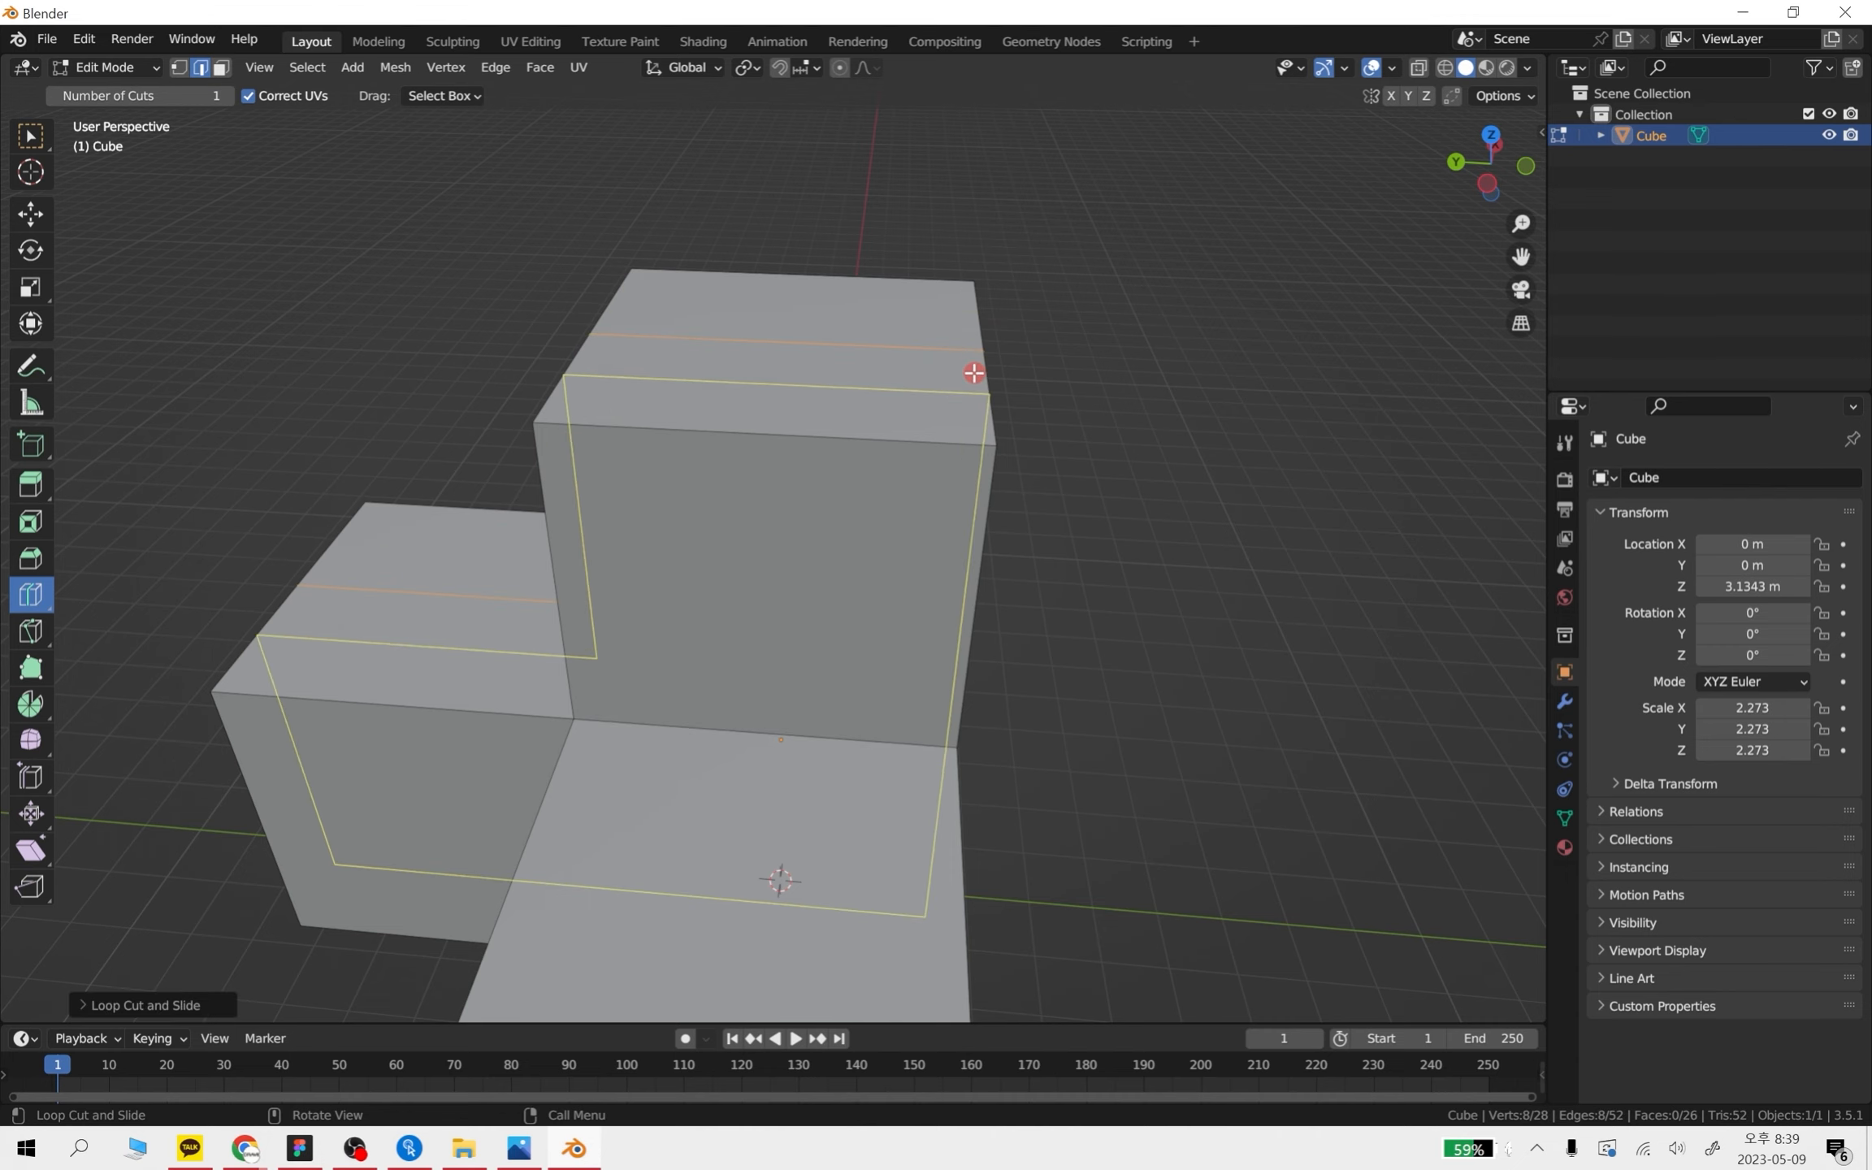
- Add a horizontal loop cut around the middle of the upper block's sides
middle_click_drag(1144, 477, 624, 735)
scroll(995, 568, "up", 5)
middle_click_drag(1057, 670, 992, 561)
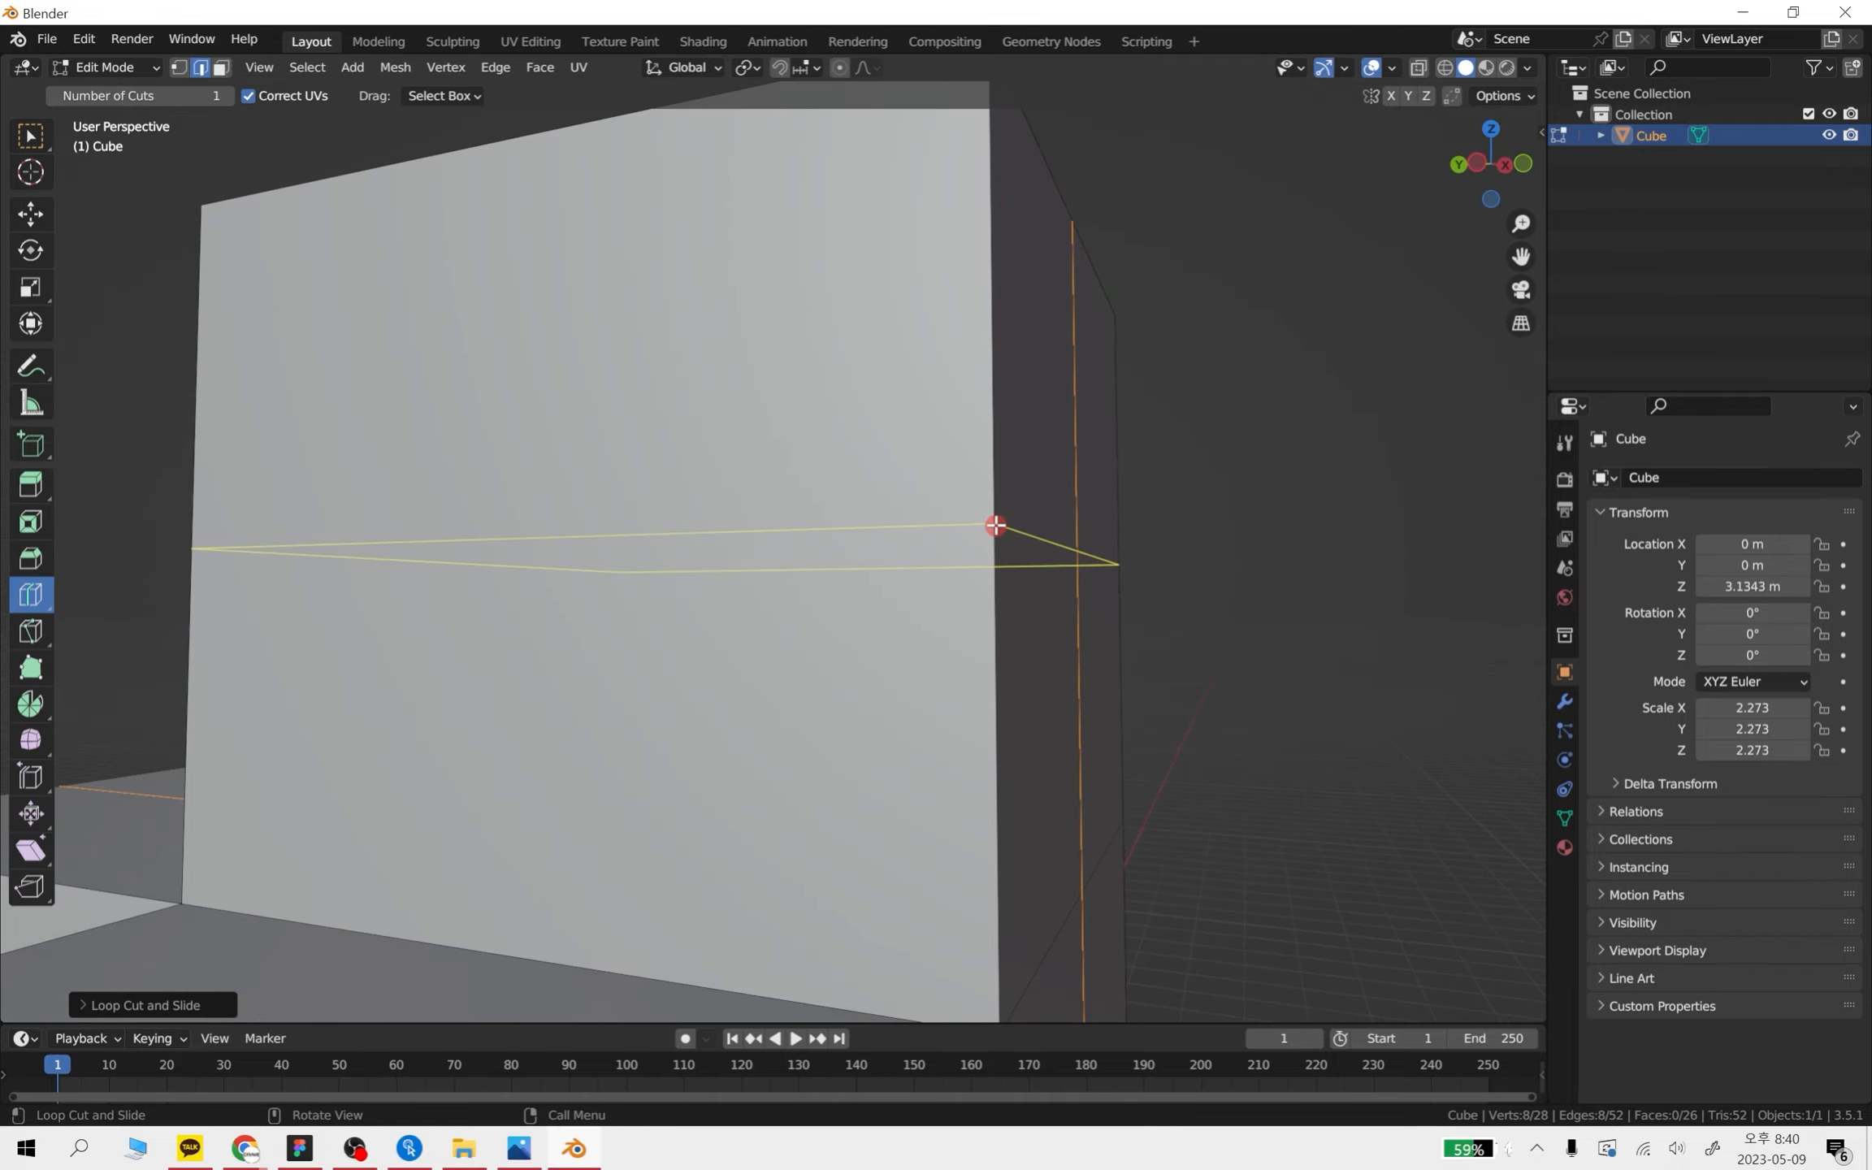
left_click(997, 526)
scroll(997, 627, "down", 3)
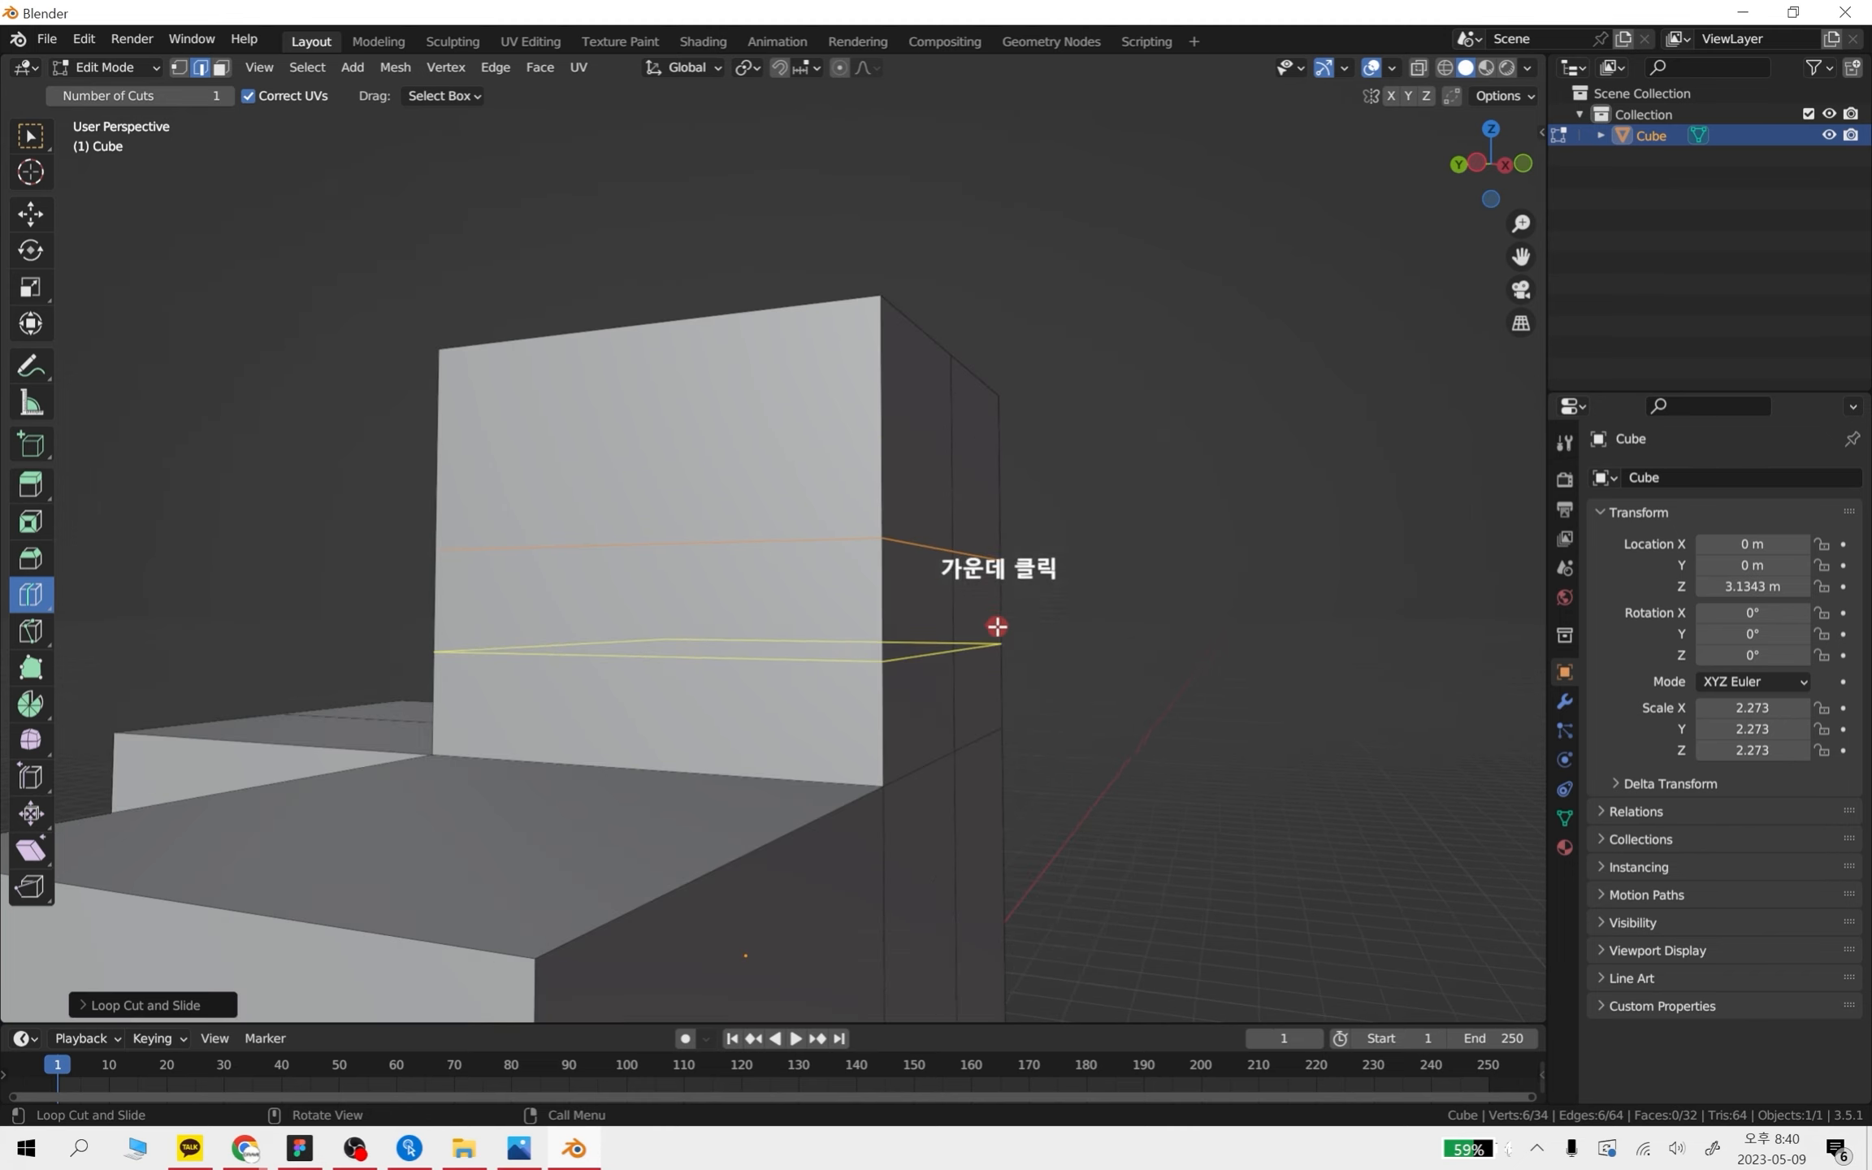
middle_click_drag(998, 626, 1083, 640)
middle_click_drag(922, 715, 968, 636)
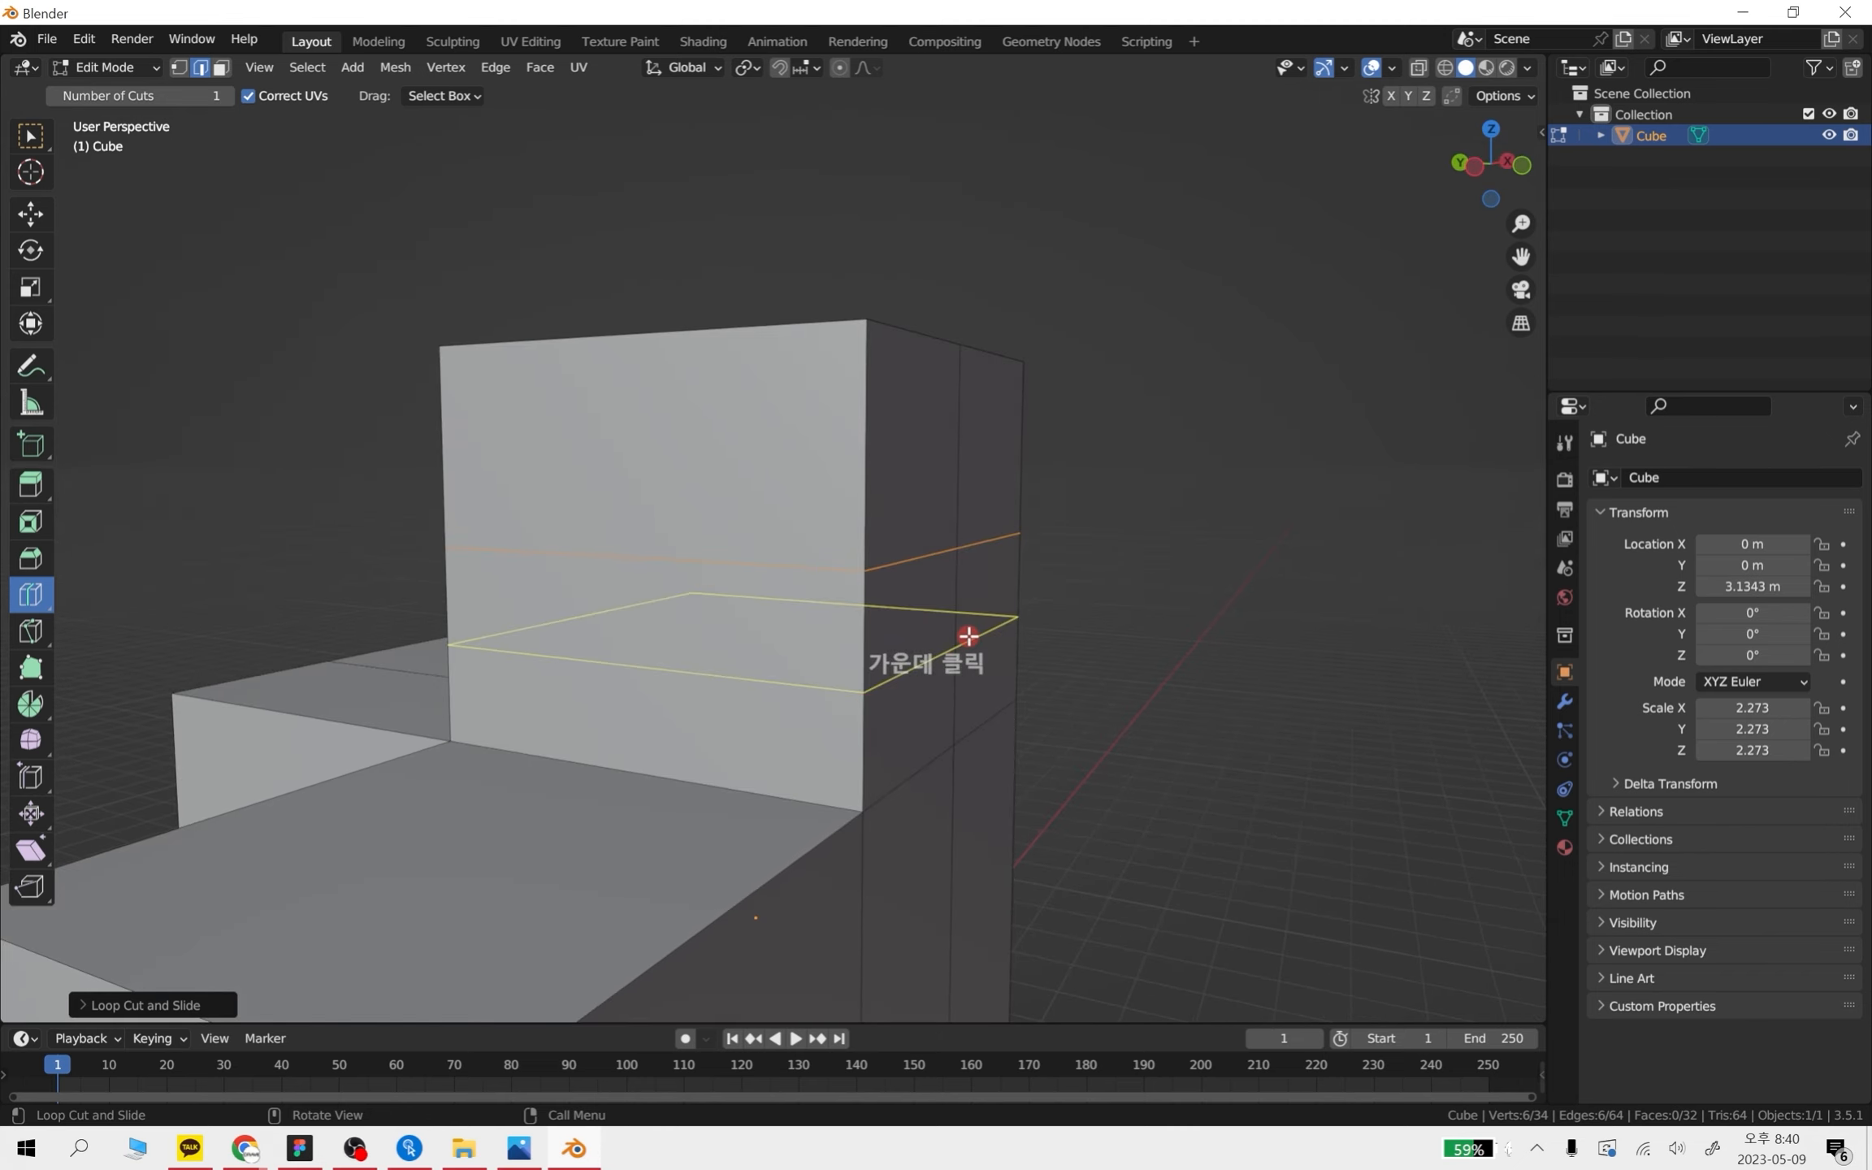
- Switch to Object Mode, add a new cube, and move it along the Y axis to about -4.79 m, clear of the blocks
key("Tab")
middle_click_drag(863, 648, 981, 752)
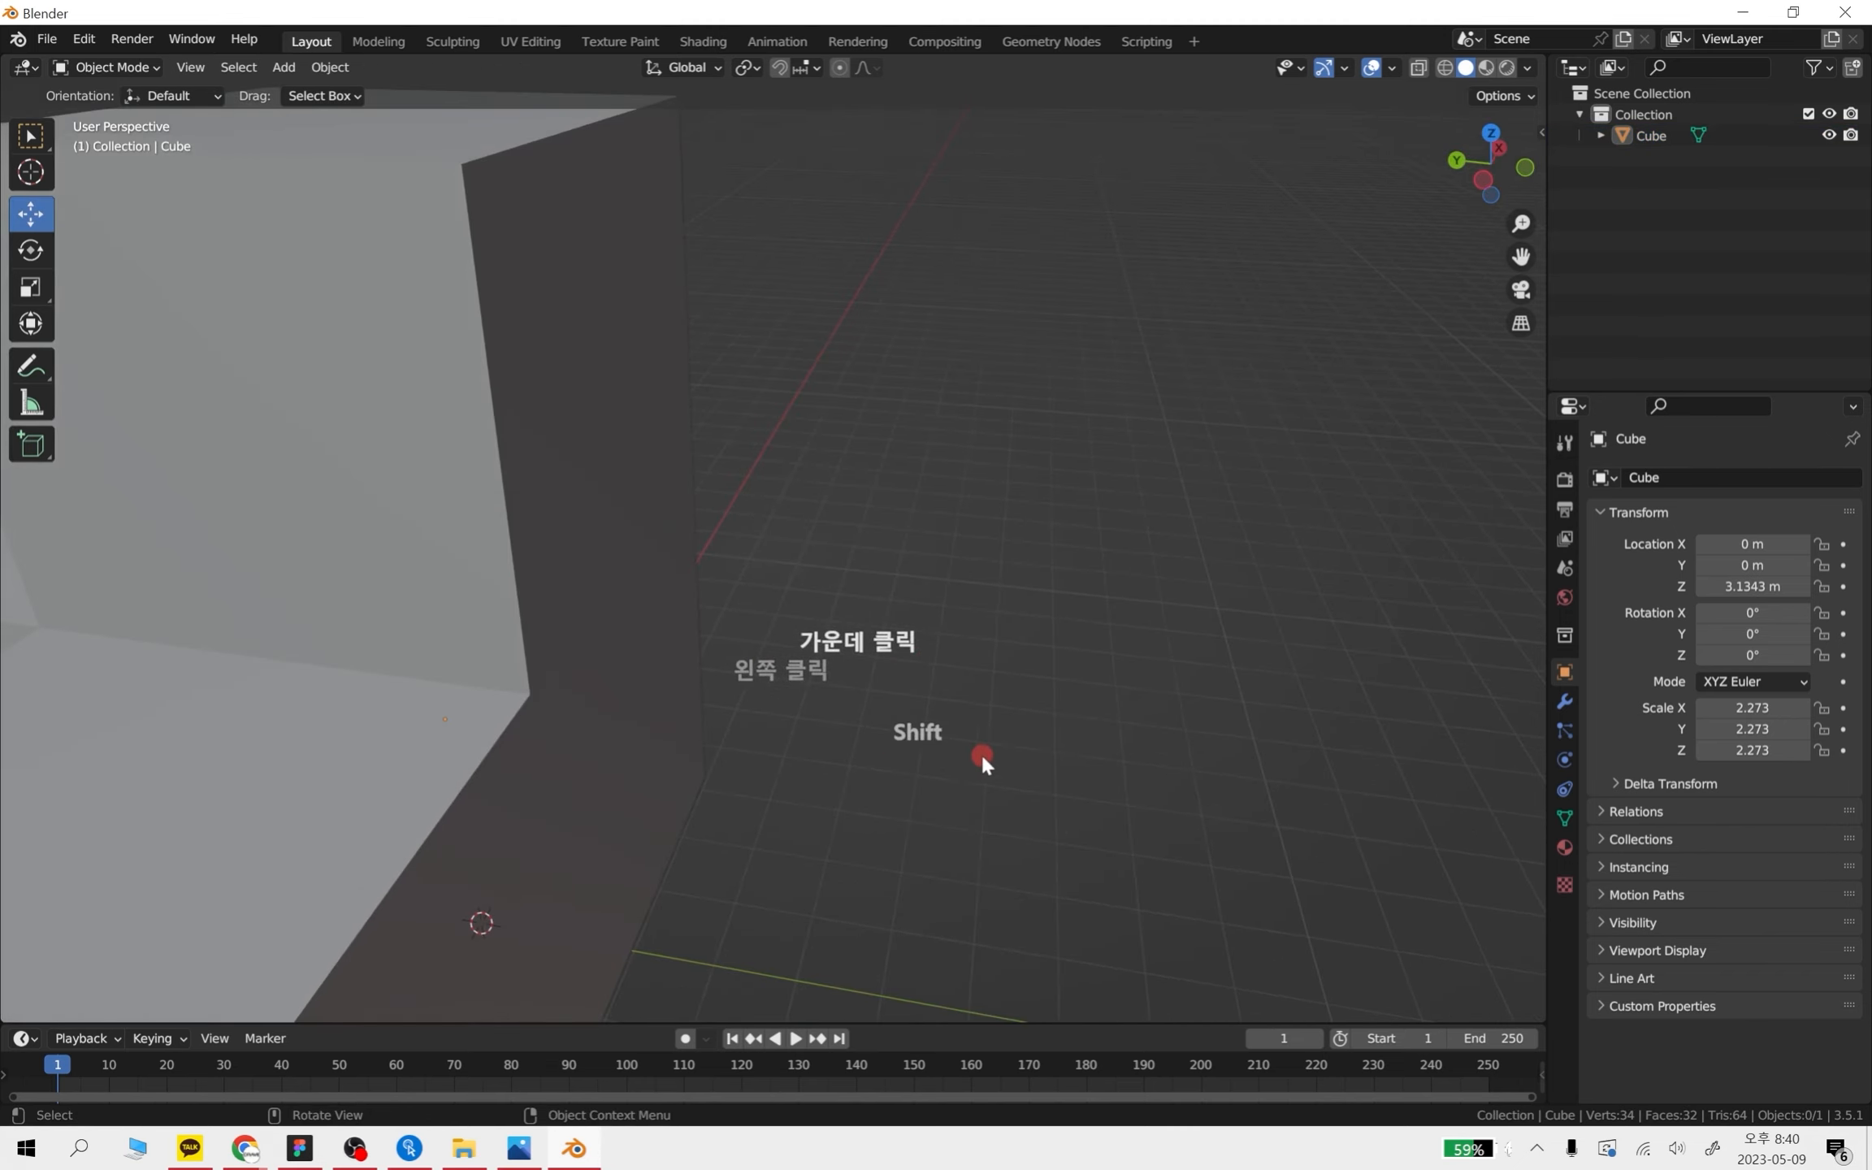
key("shift+a")
mouse_move(1077, 697)
left_click(1189, 720)
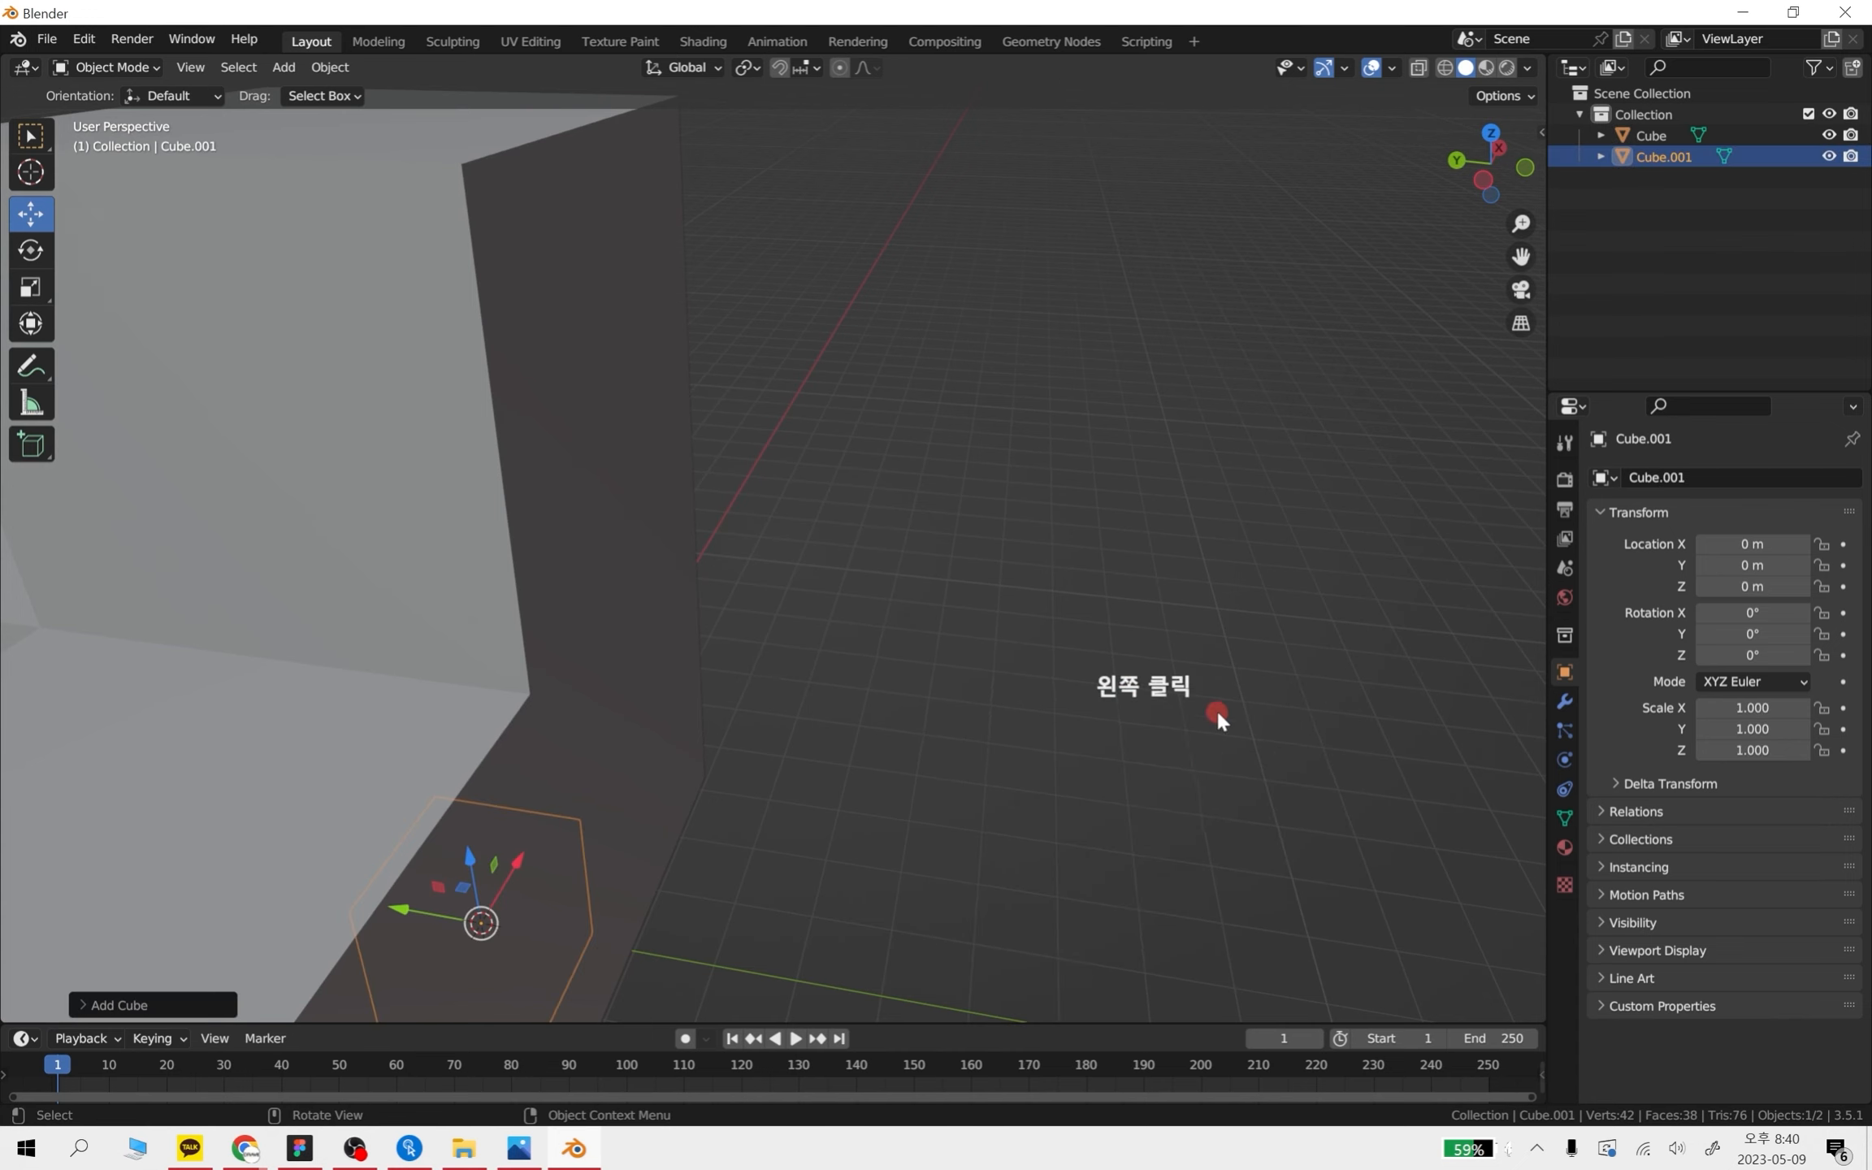
middle_click_drag(1216, 715, 985, 443, "shift")
left_click_drag(268, 610, 684, 667)
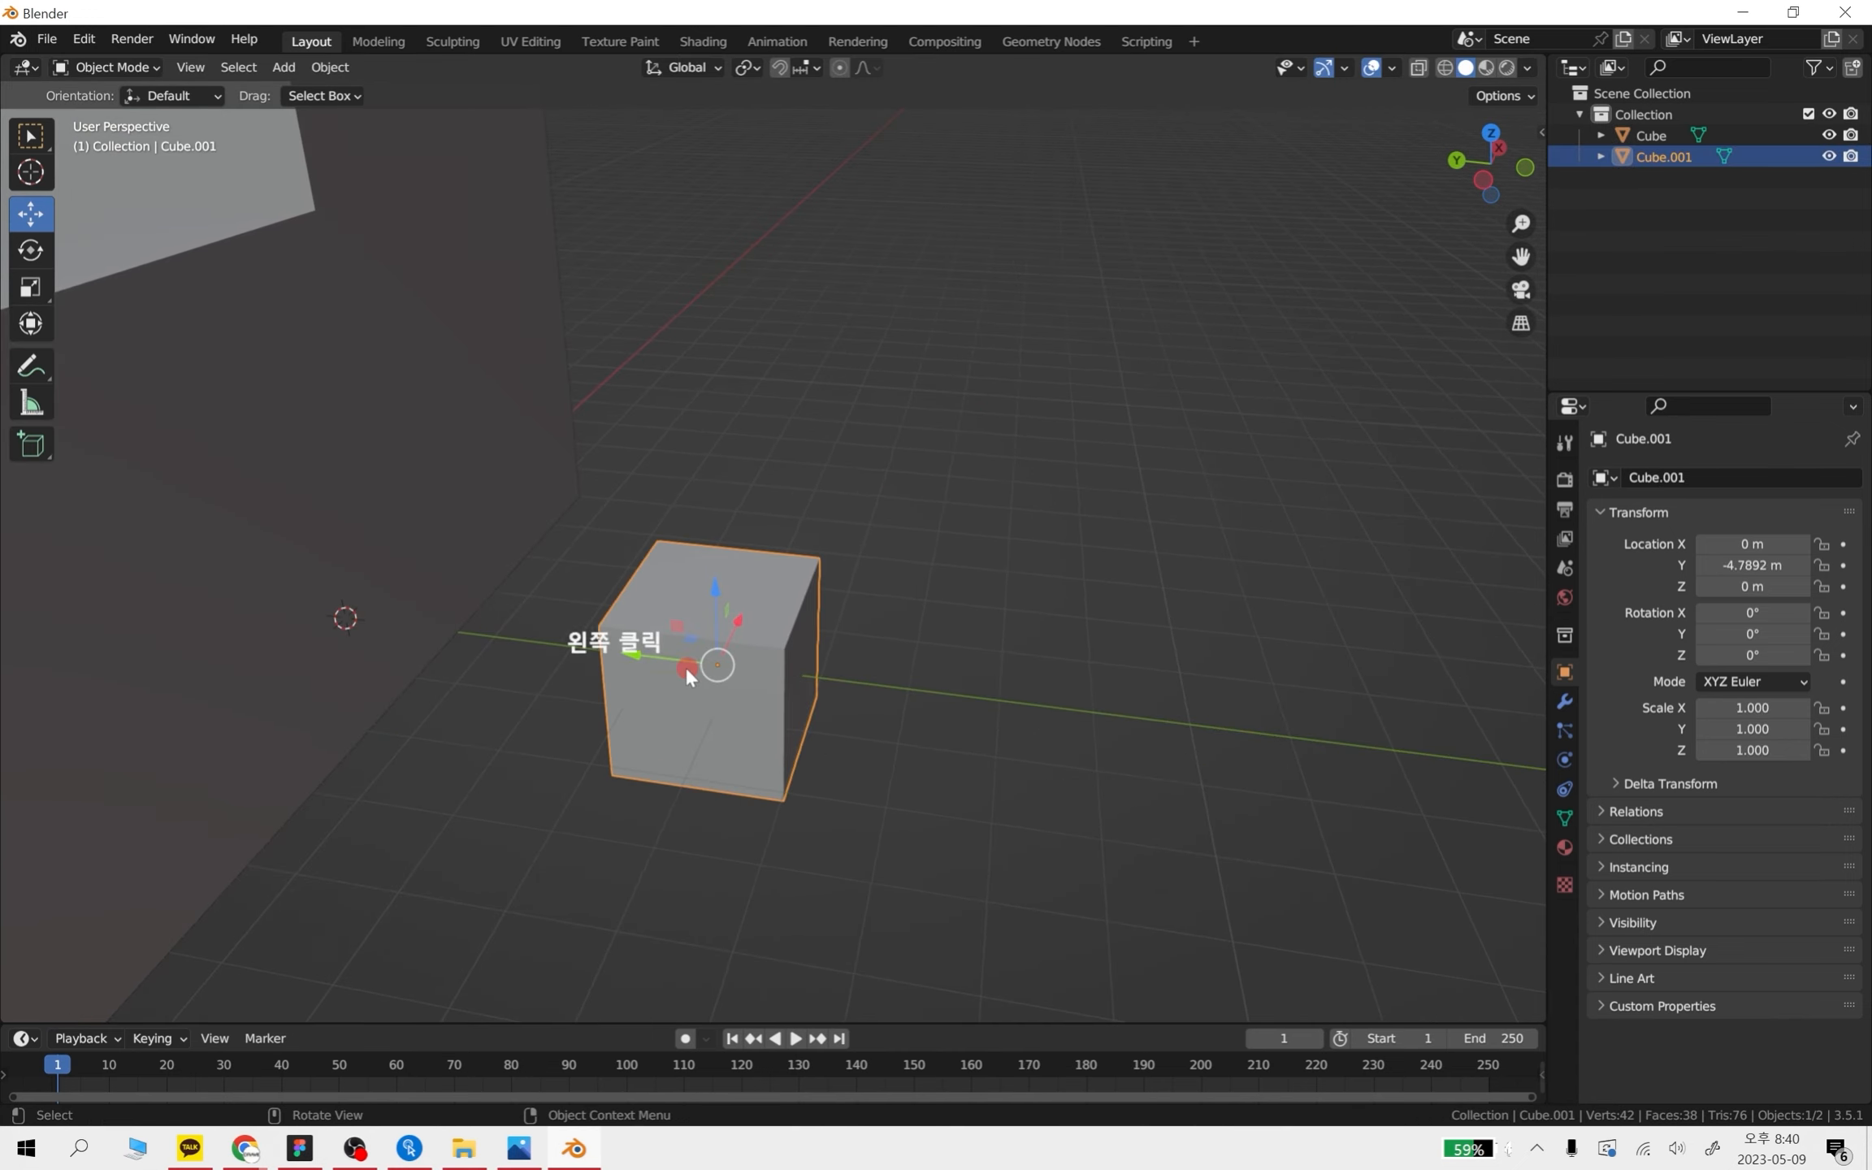
- Enter Edit Mode on the new cube and add a centred horizontal loop cut and a centred vertical one
key("Tab")
scroll(794, 717, "up", 2)
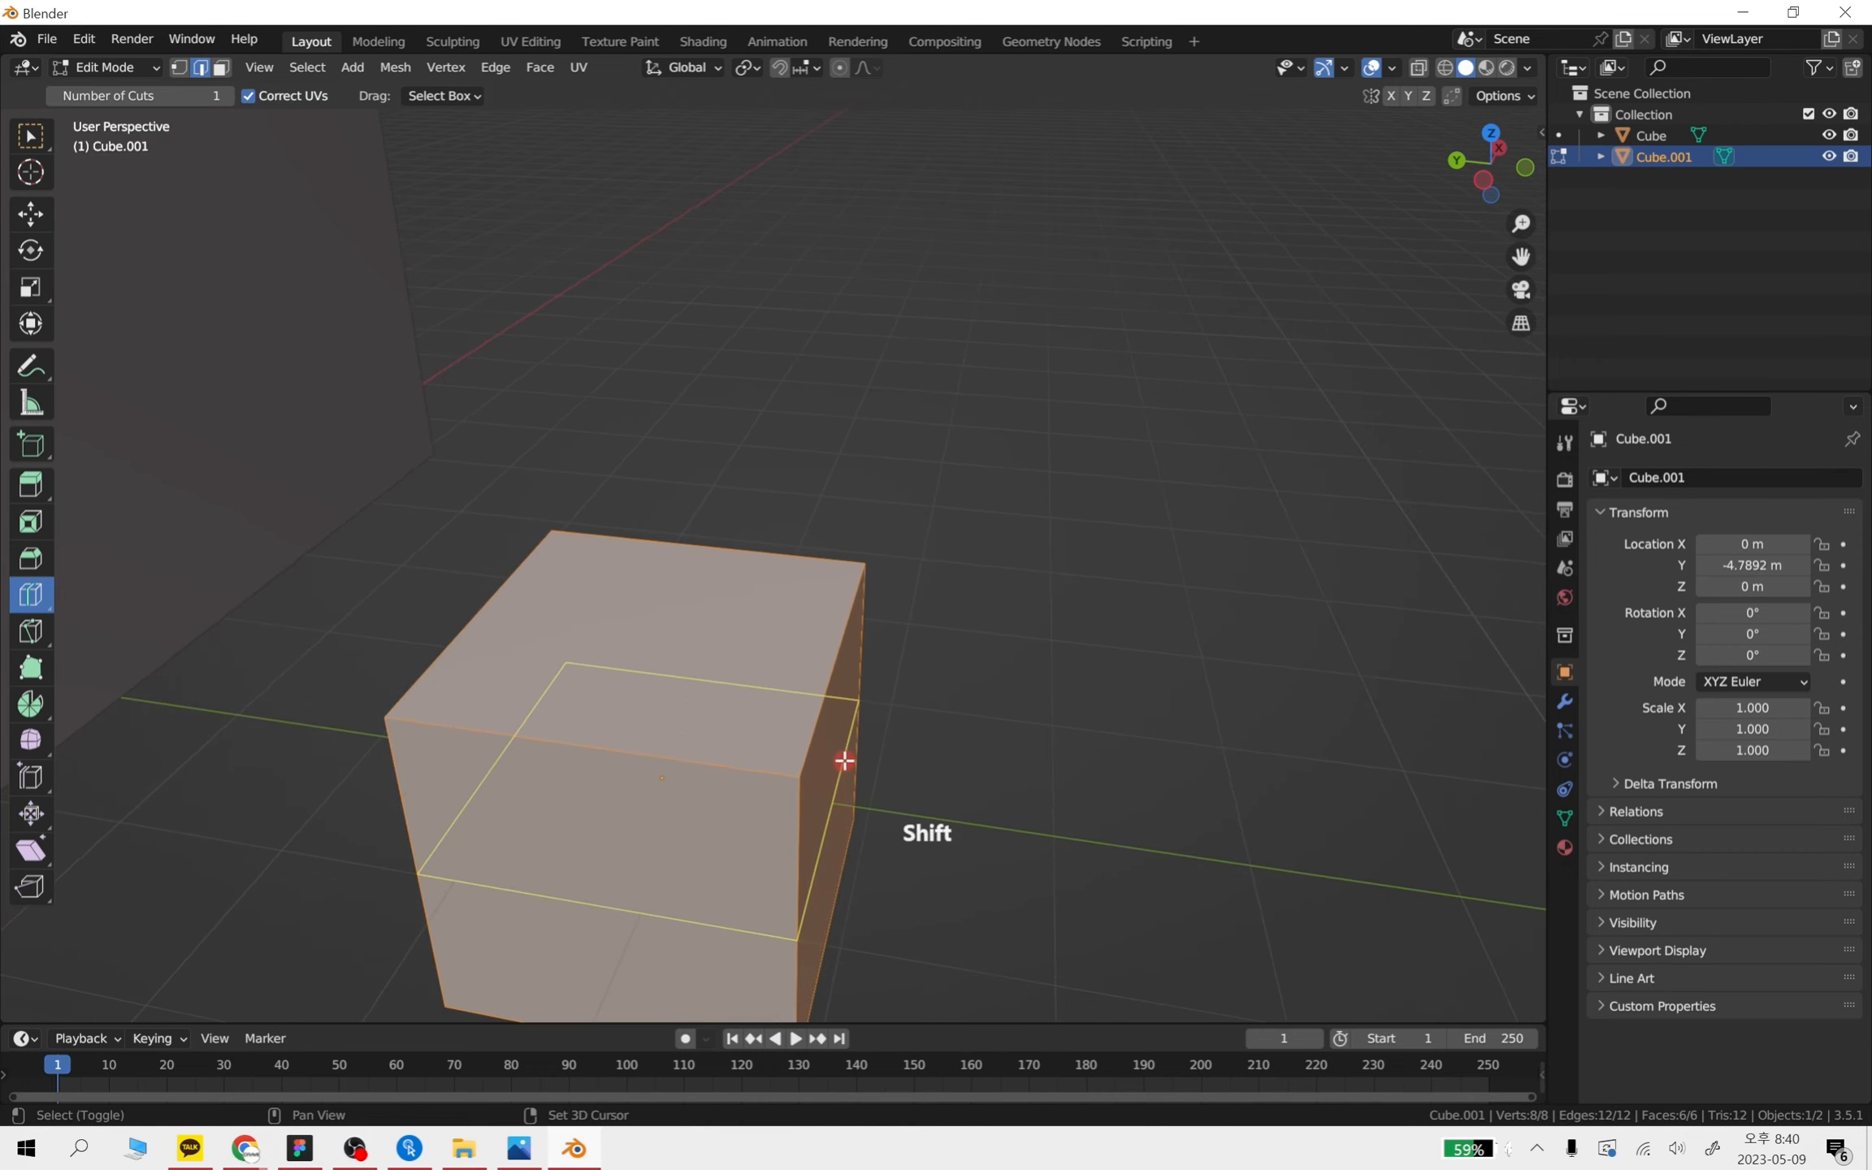
middle_click_drag(840, 757, 907, 708, "shift")
left_click(894, 723)
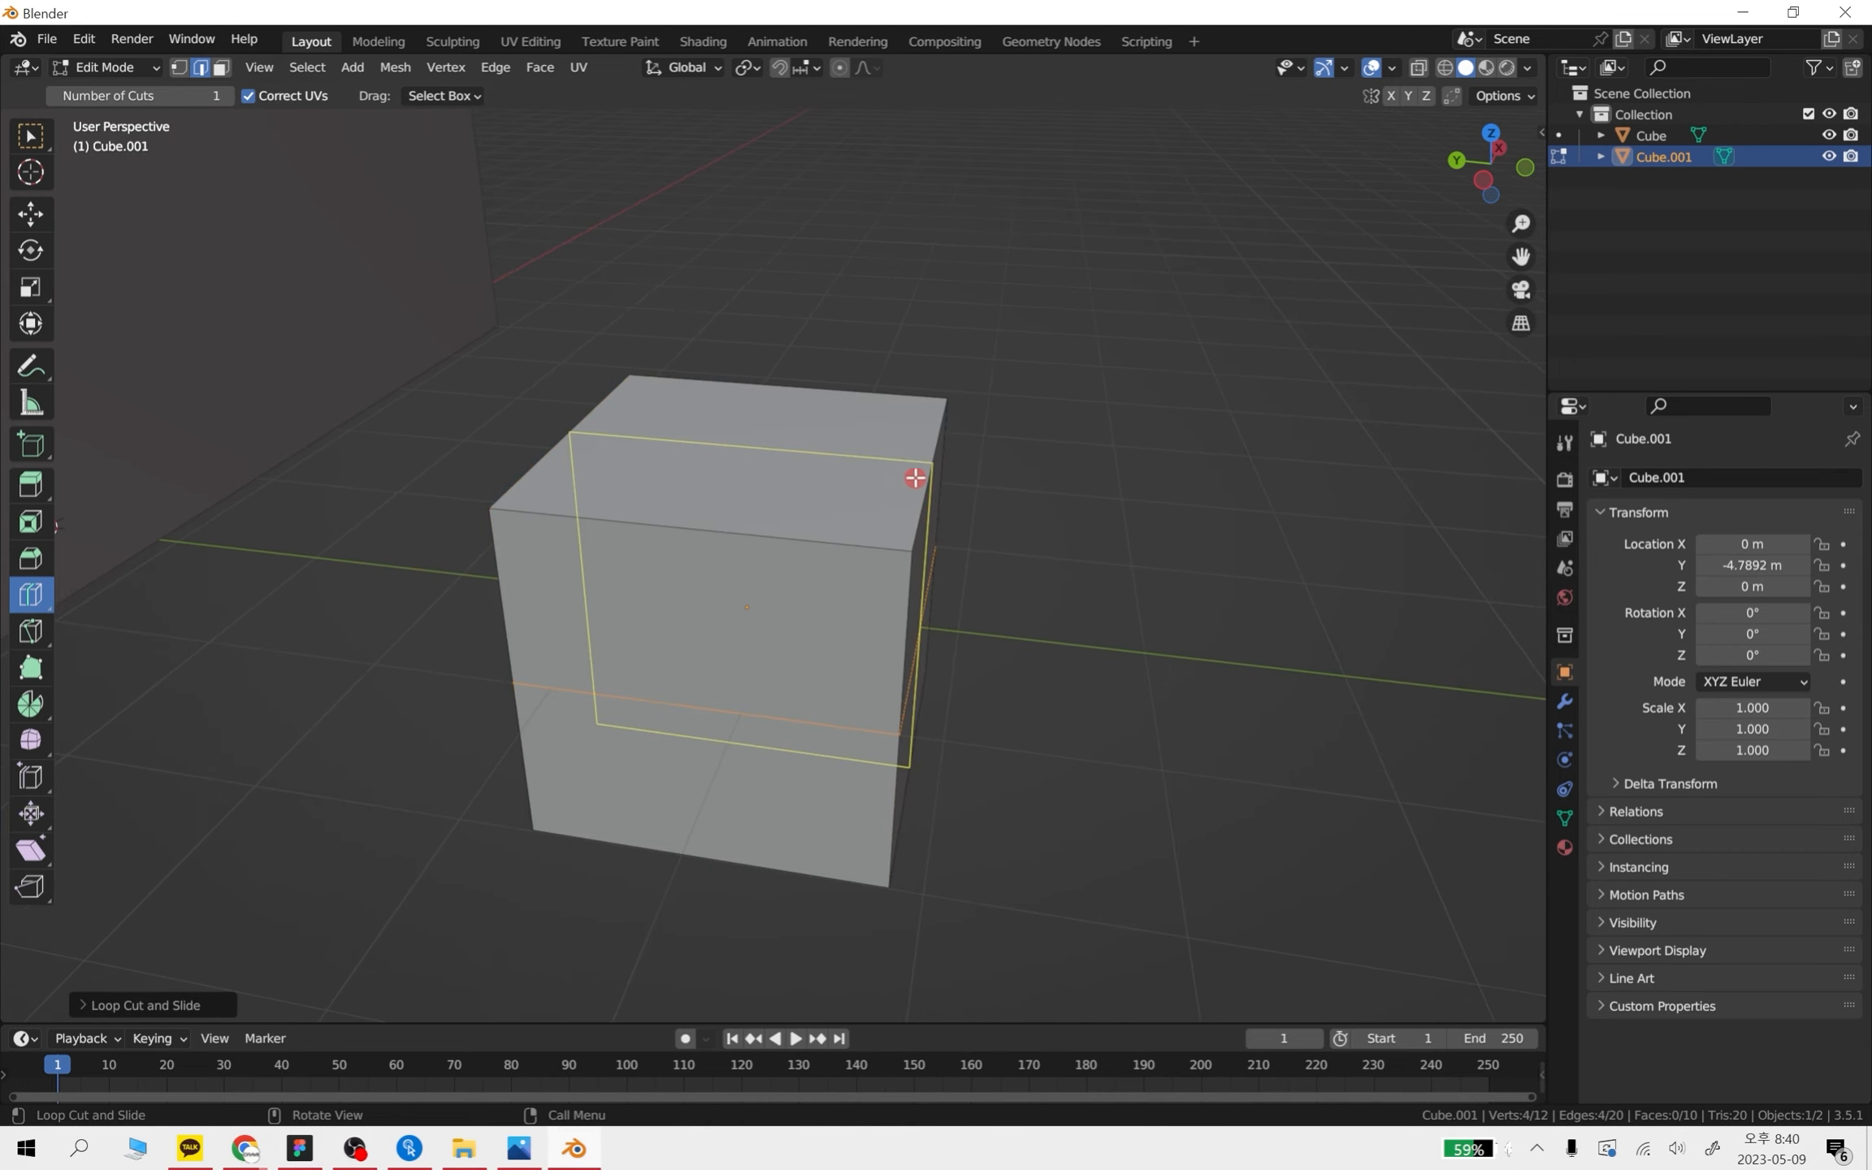
left_click(916, 476)
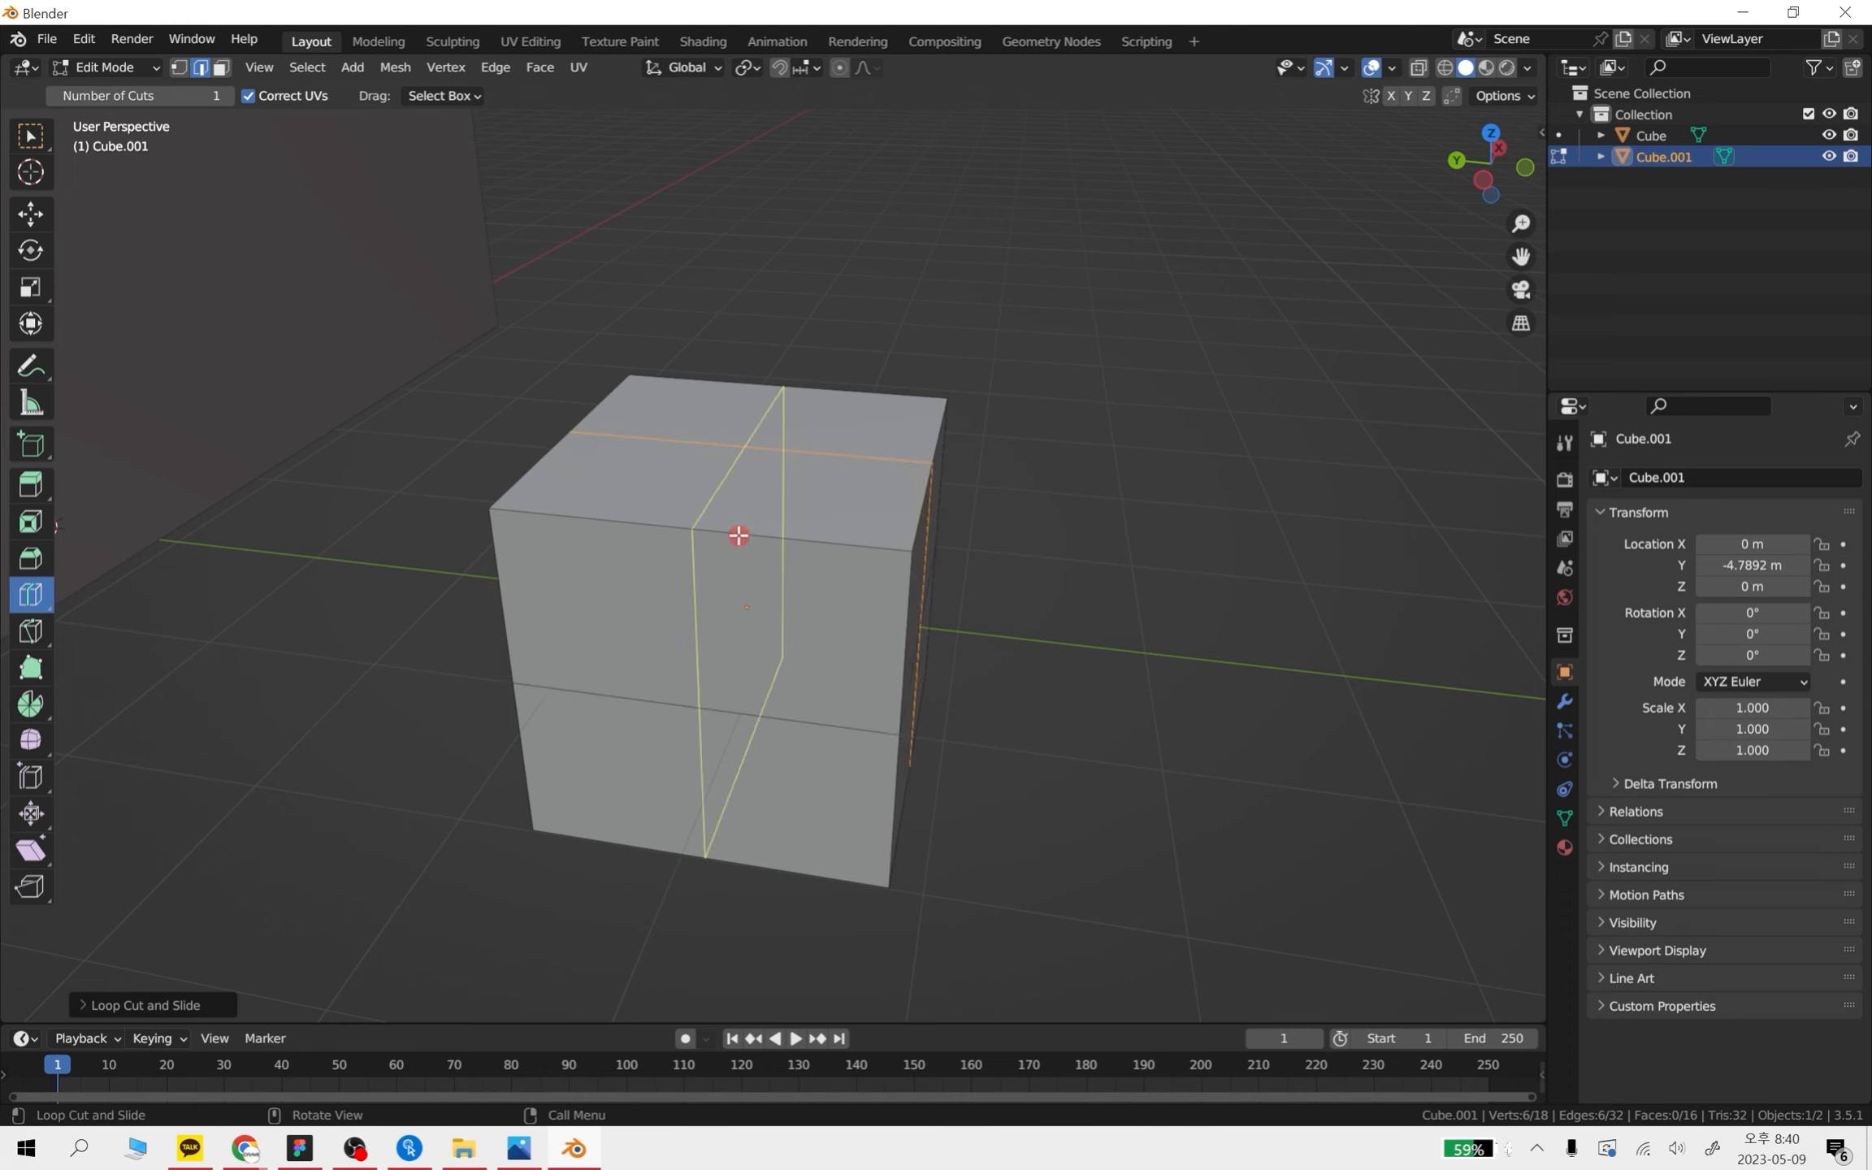
- Add more vertical loop cuts to the new cube, sliding them close to its two side edges, and undo the last extra cut
left_click_drag(732, 529, 545, 519)
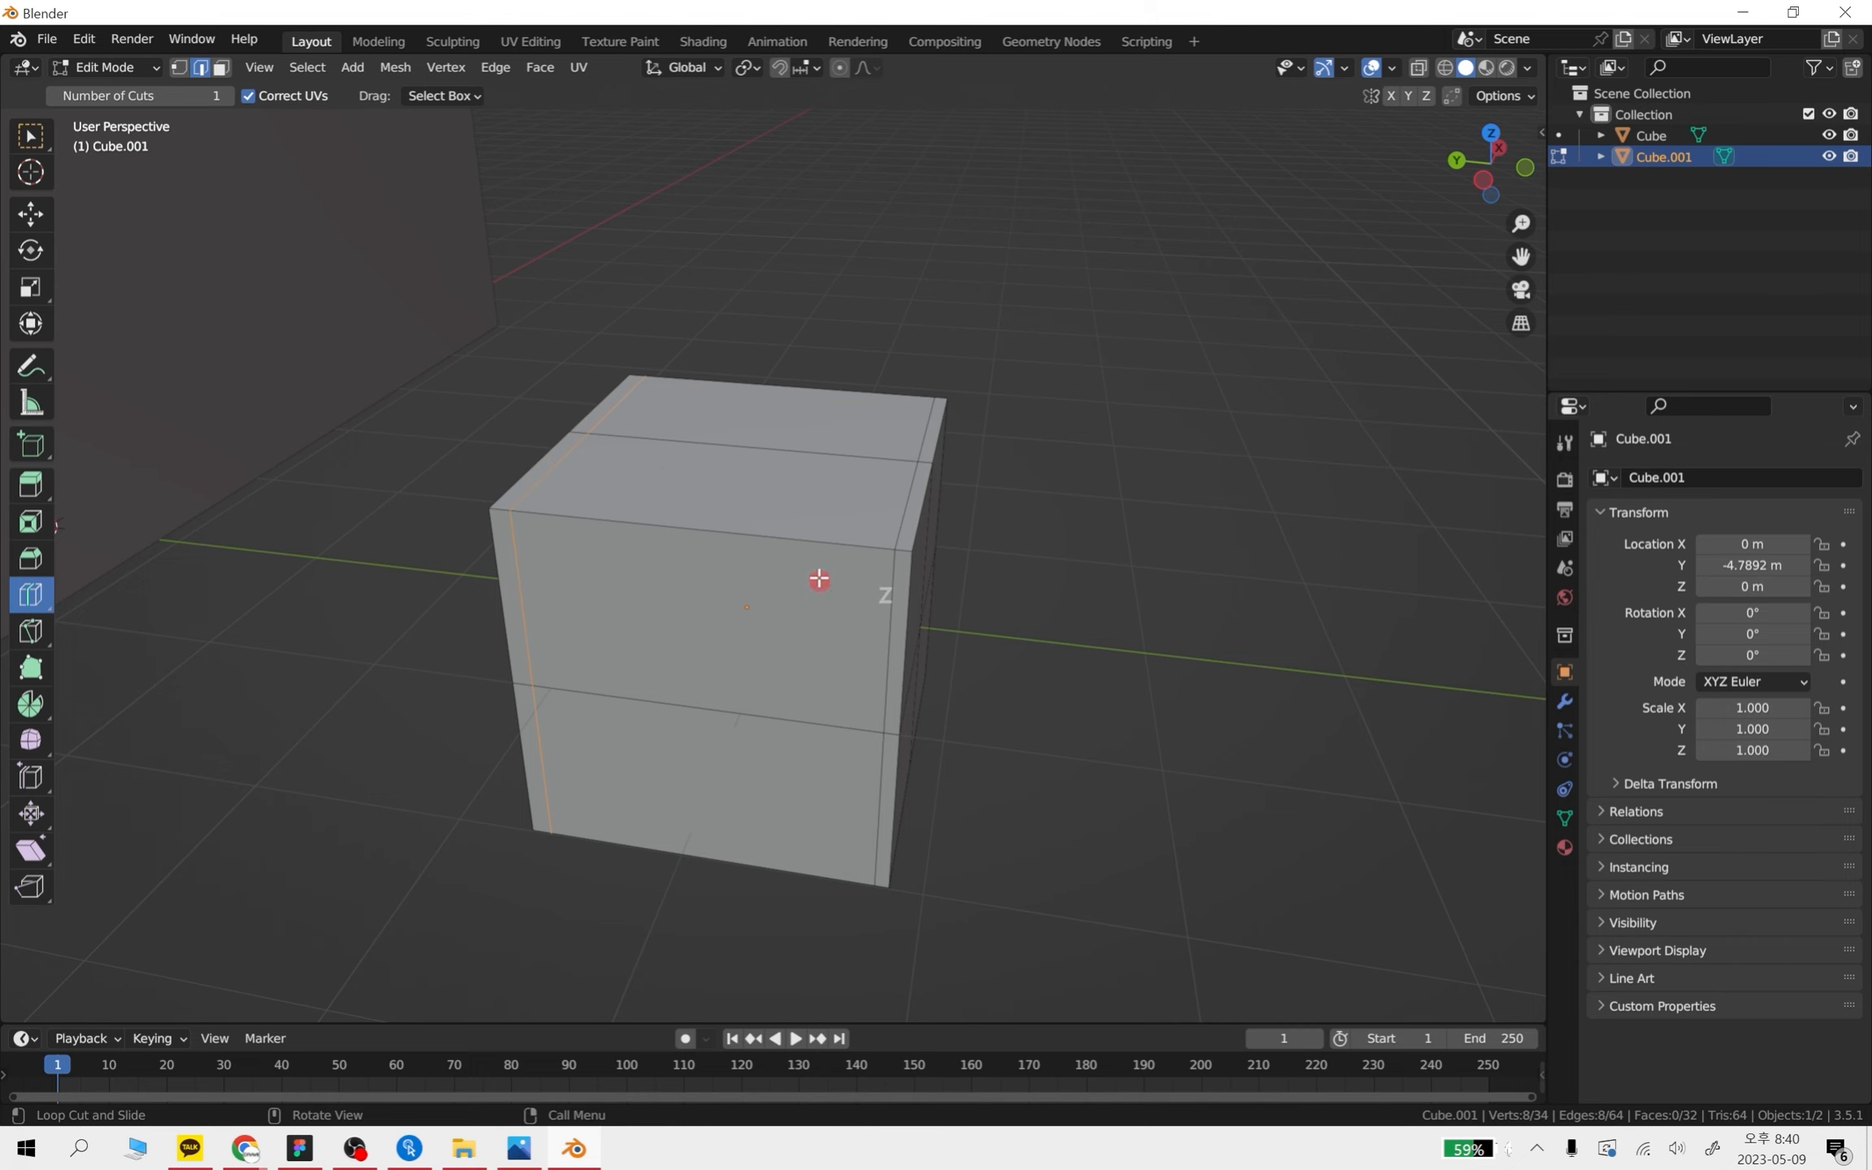
left_click_drag(703, 524, 705, 527)
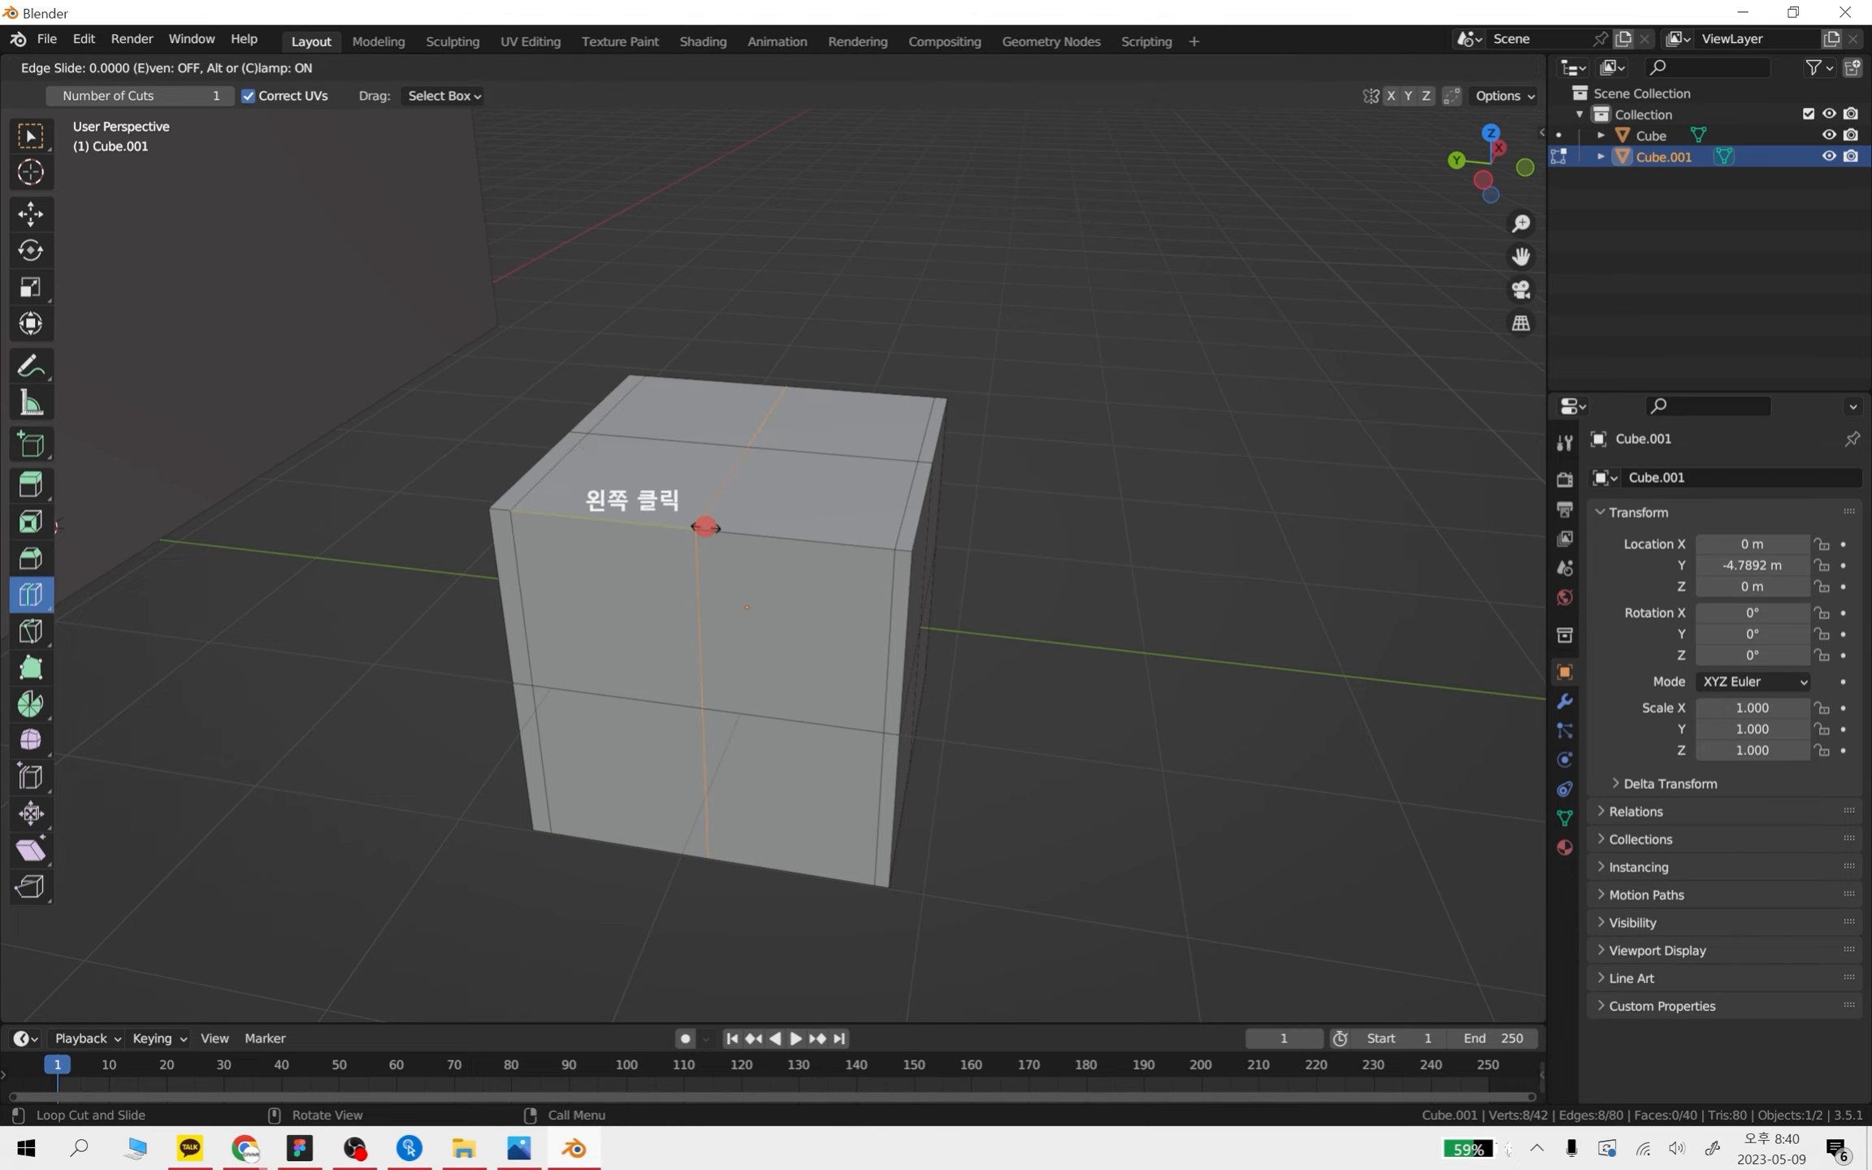
left_click_drag(528, 548, 526, 544)
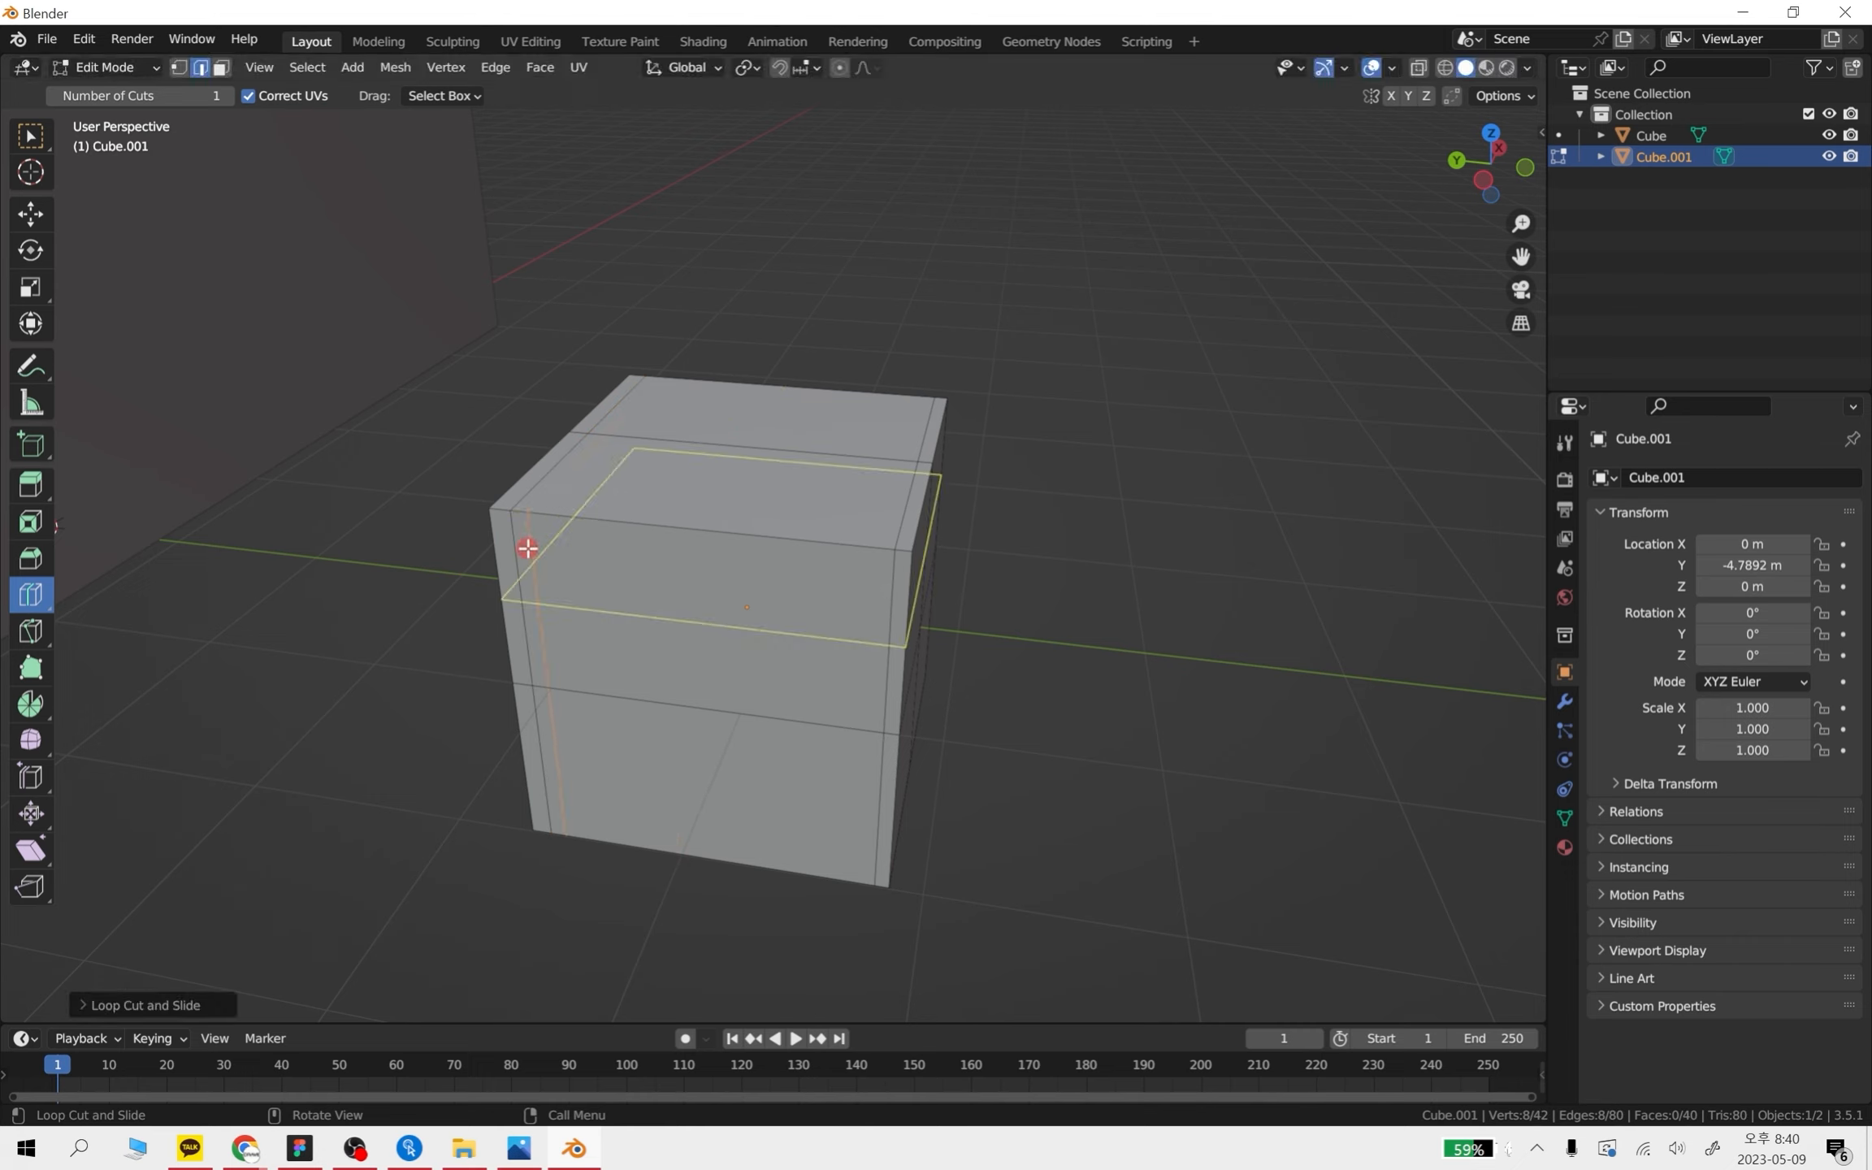
left_click_drag(736, 523, 881, 577)
left_click_drag(698, 543, 731, 564)
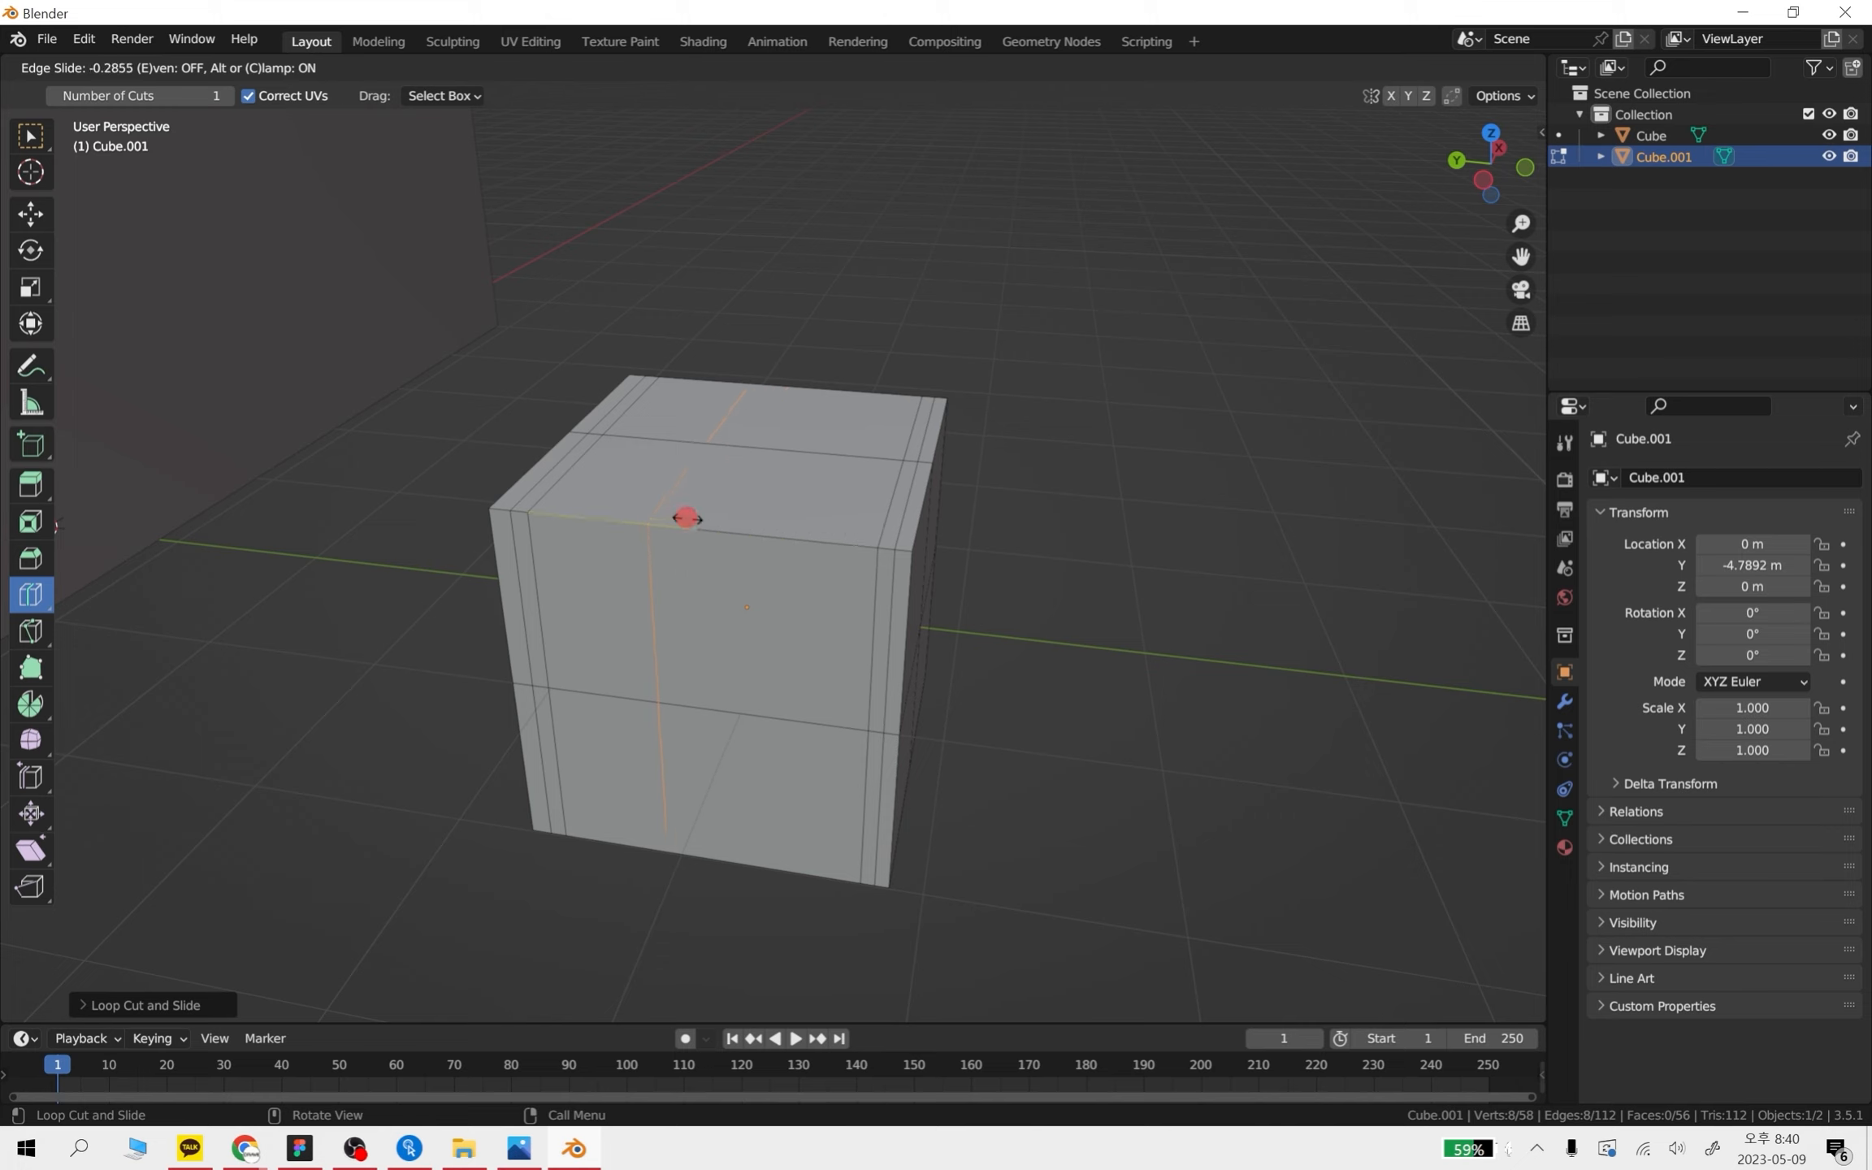
left_click_drag(732, 555, 739, 551)
key("ctrl+z")
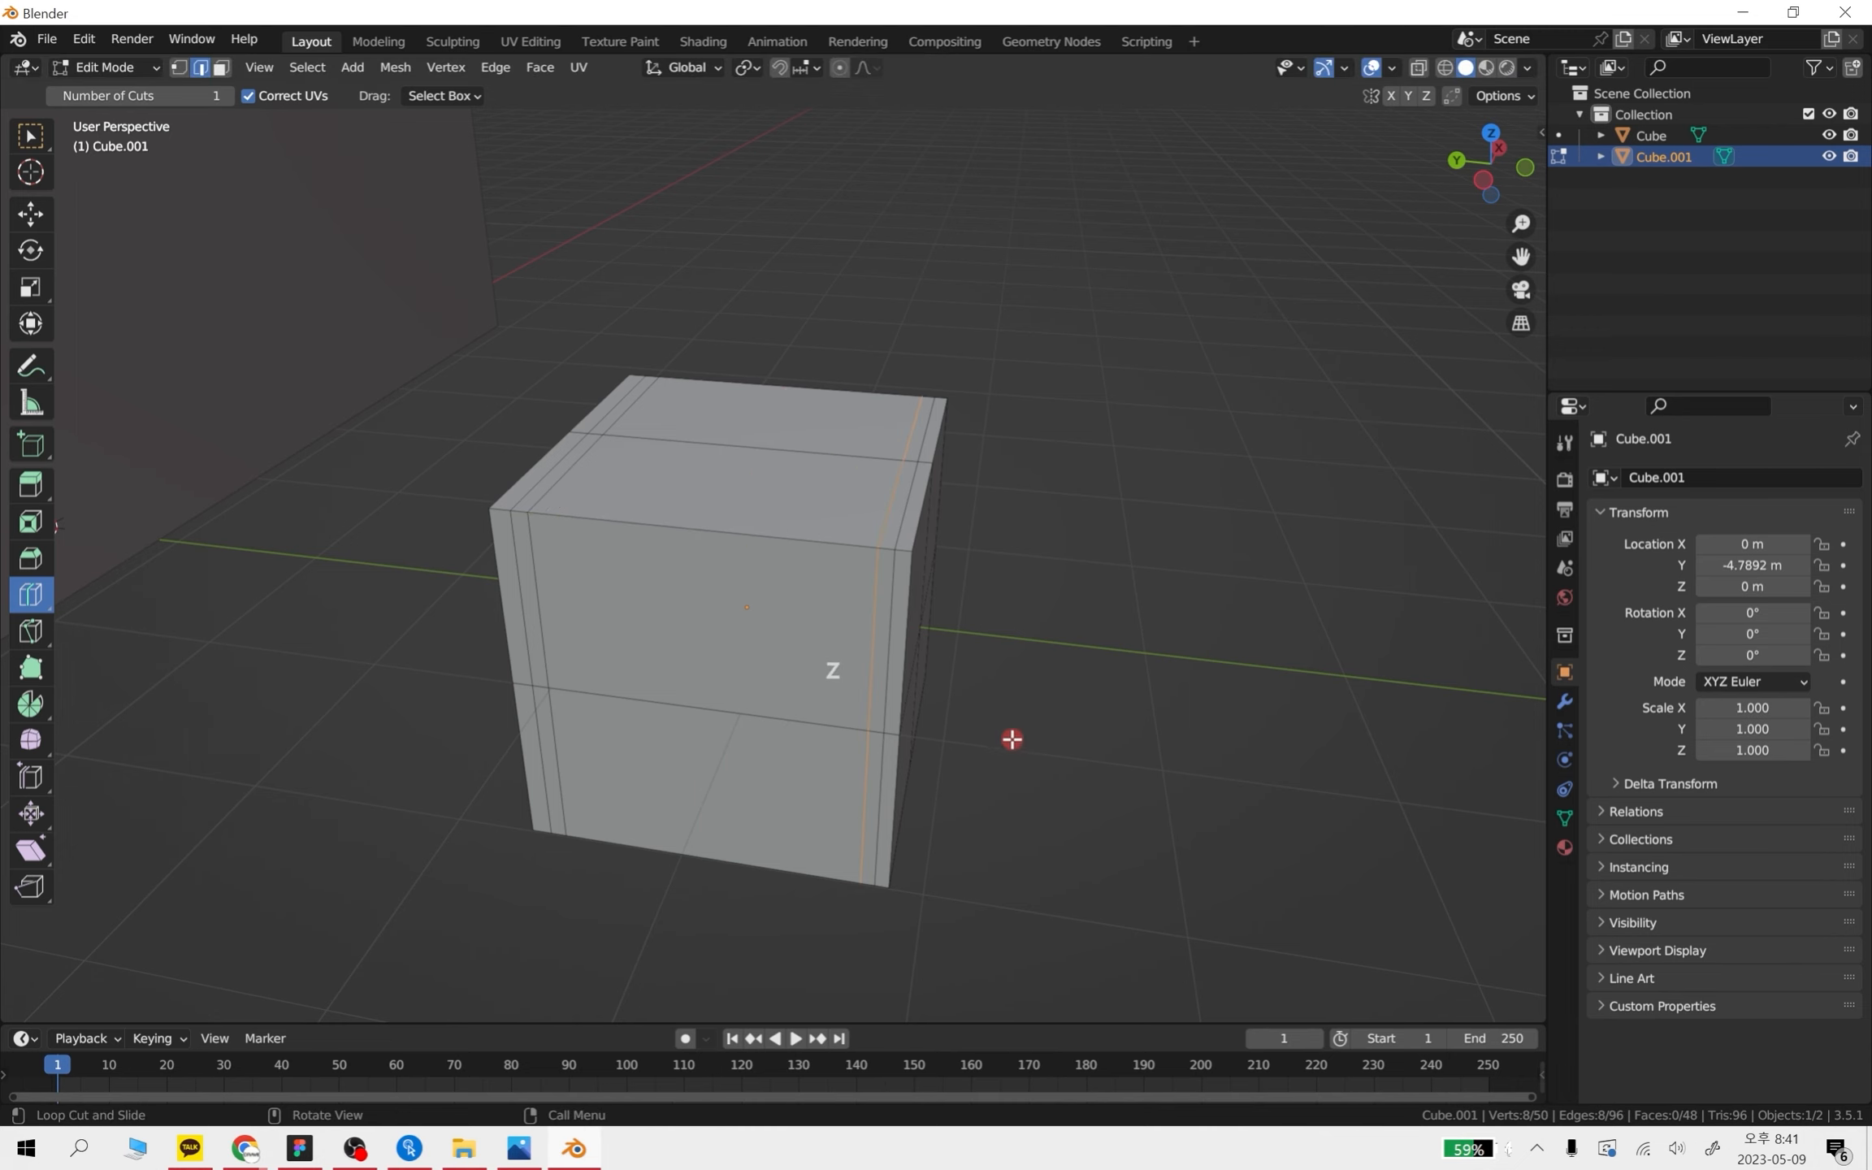
- Return to Object Mode and delete the practice cube
key("Tab")
scroll(1068, 713, "down", 2)
middle_click_drag(1068, 713, 971, 670)
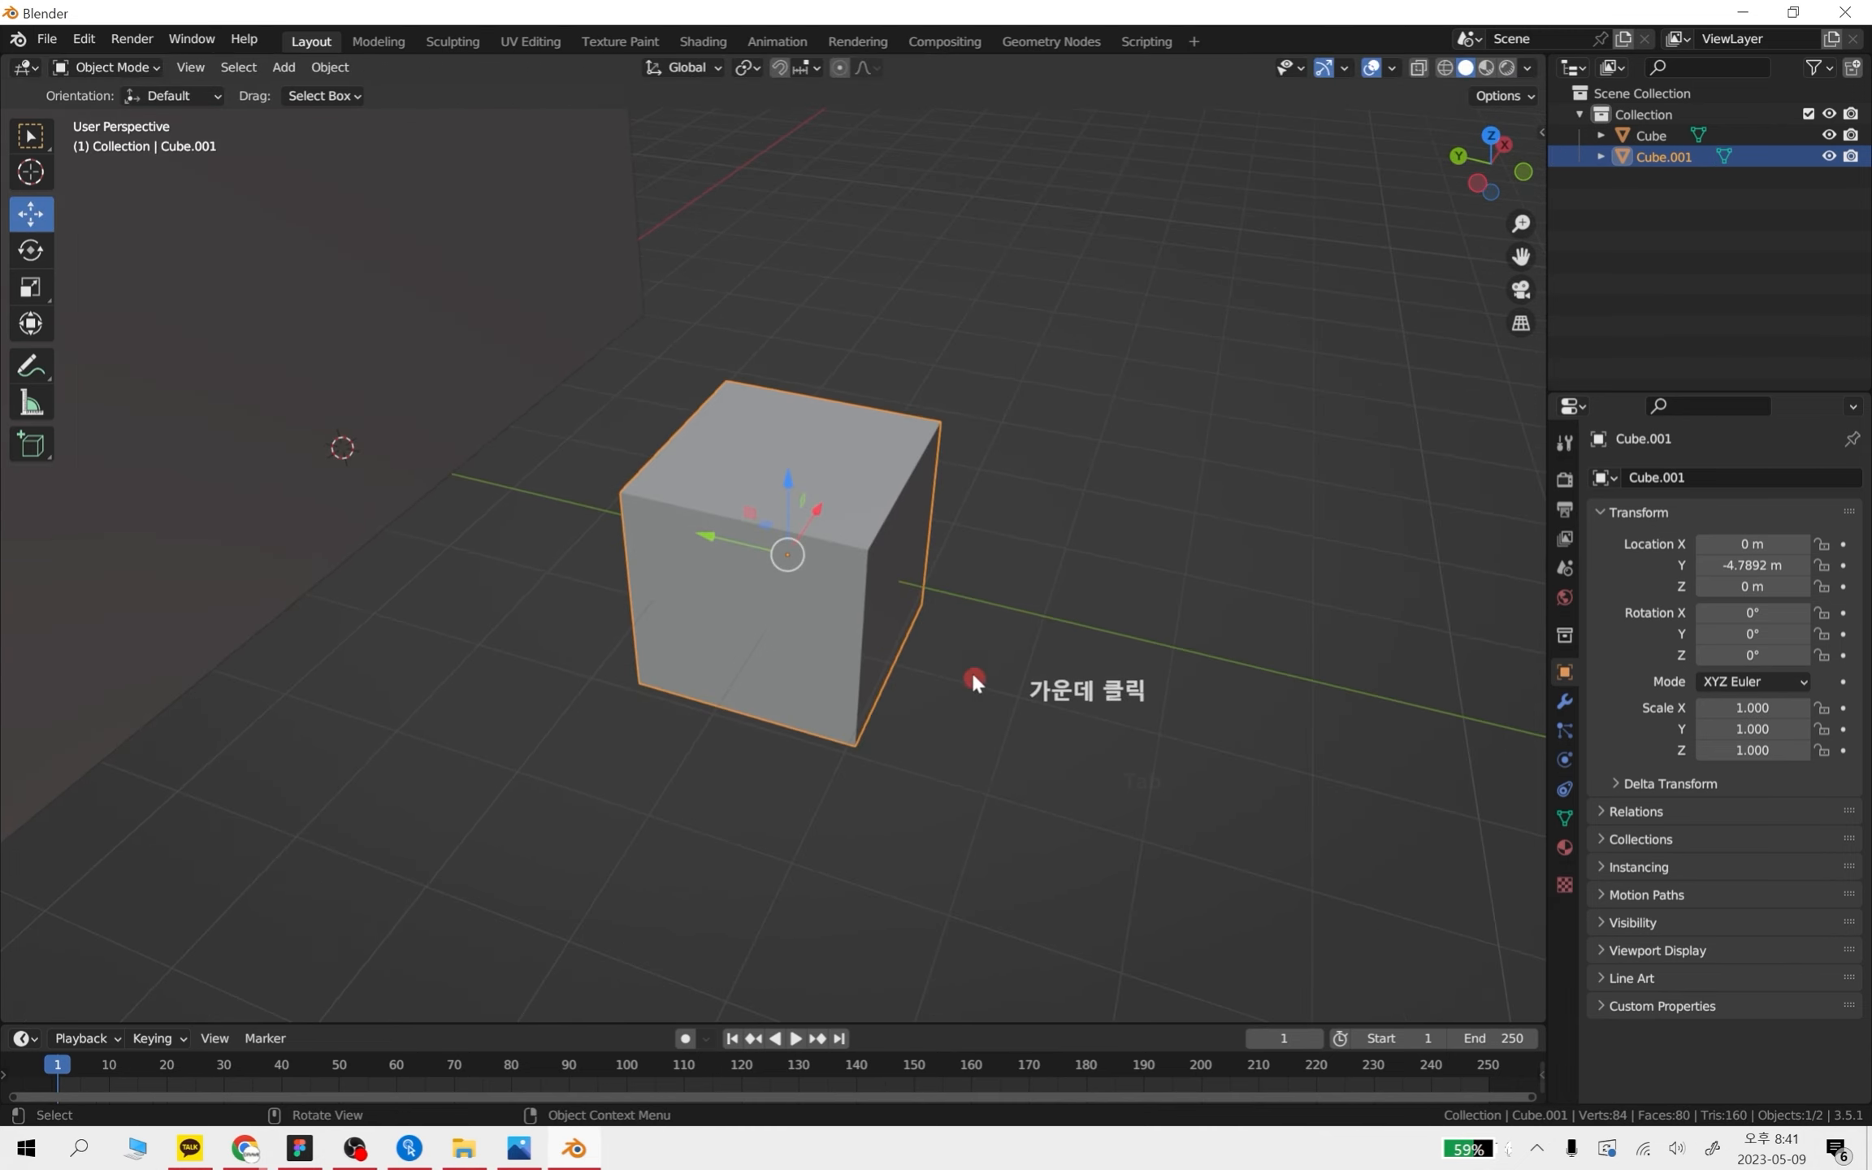
key("Delete")
- Reopen the block object in Edit Mode and add a loop cut through the top block, perpendicular to the existing top cut
middle_click_drag(868, 557, 923, 639, "shift")
left_click(627, 280)
key("Tab")
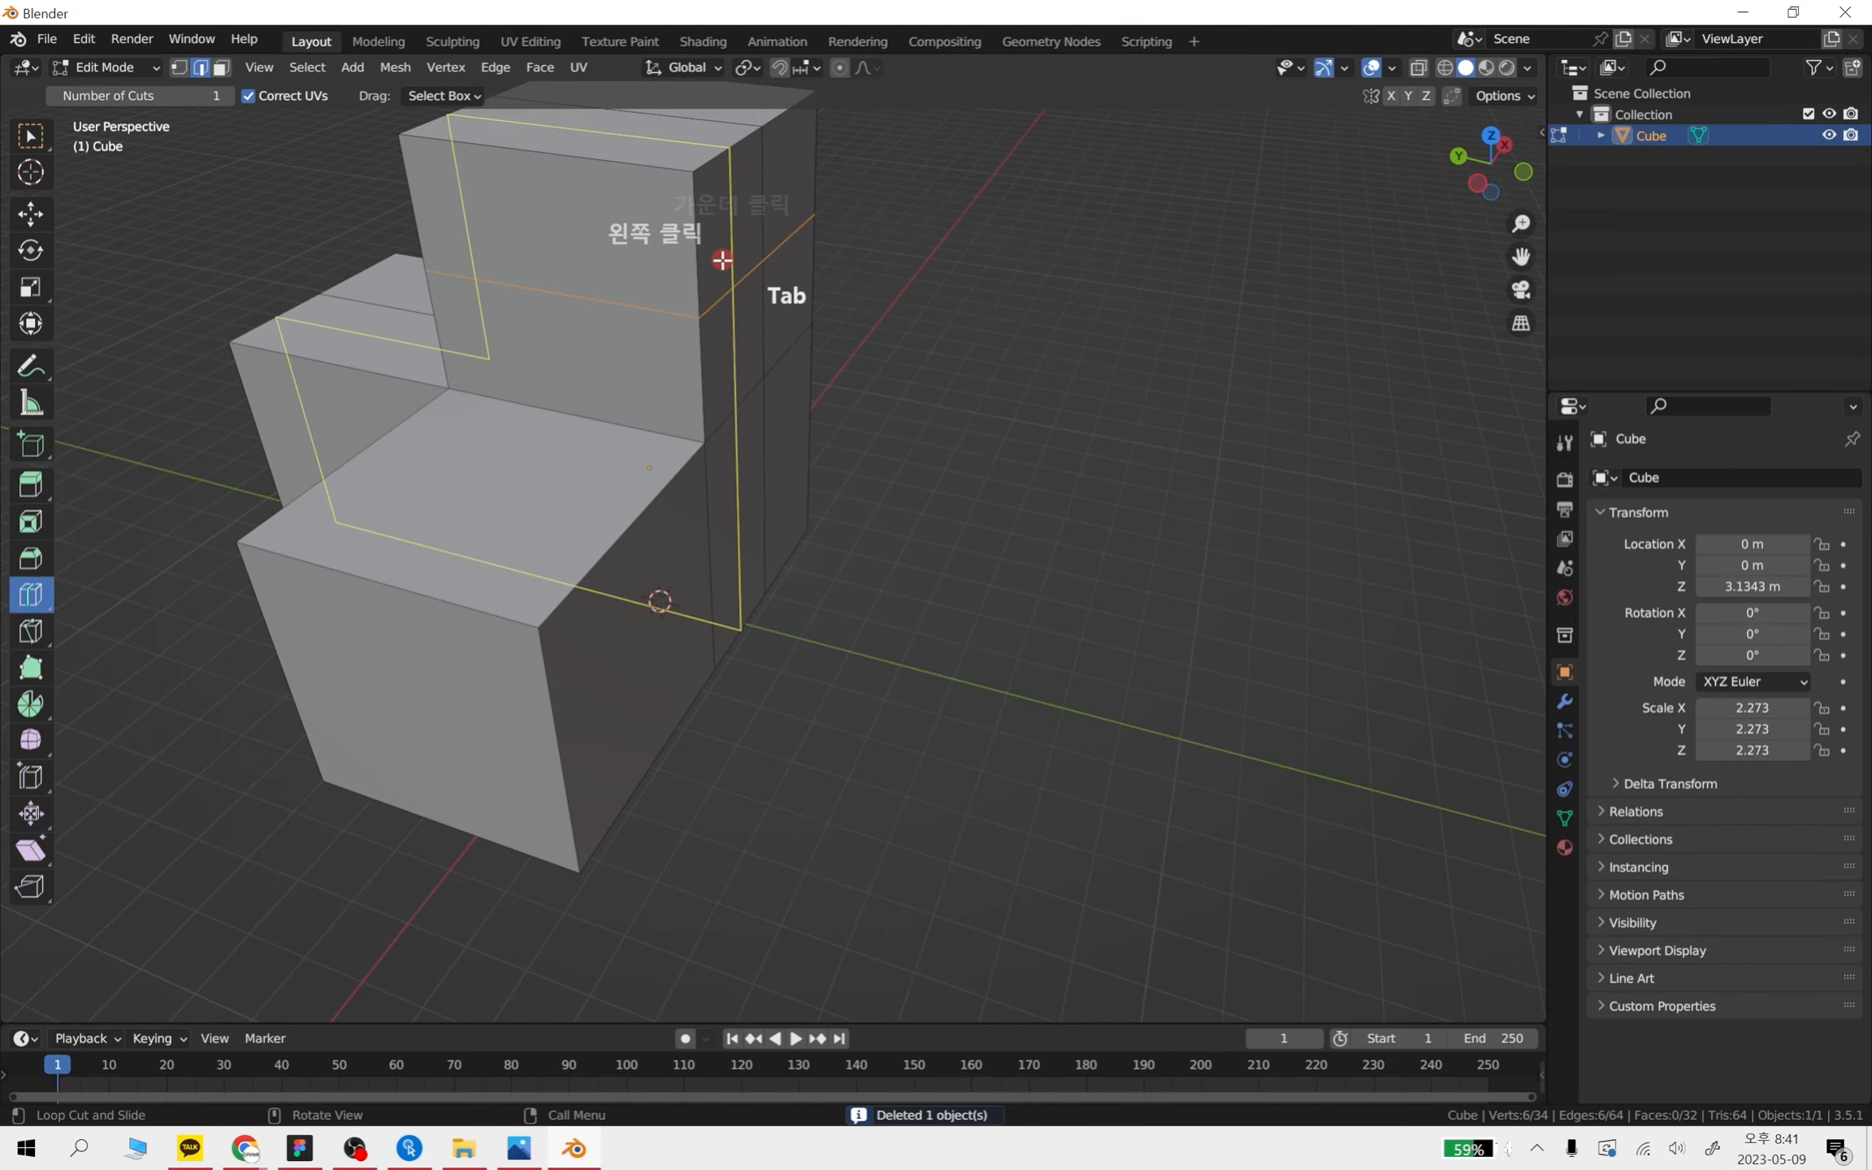
middle_click_drag(718, 259, 695, 156, "shift")
scroll(706, 502, "down", 3)
middle_click_drag(706, 502, 957, 786, "shift")
middle_click_drag(807, 376, 896, 376)
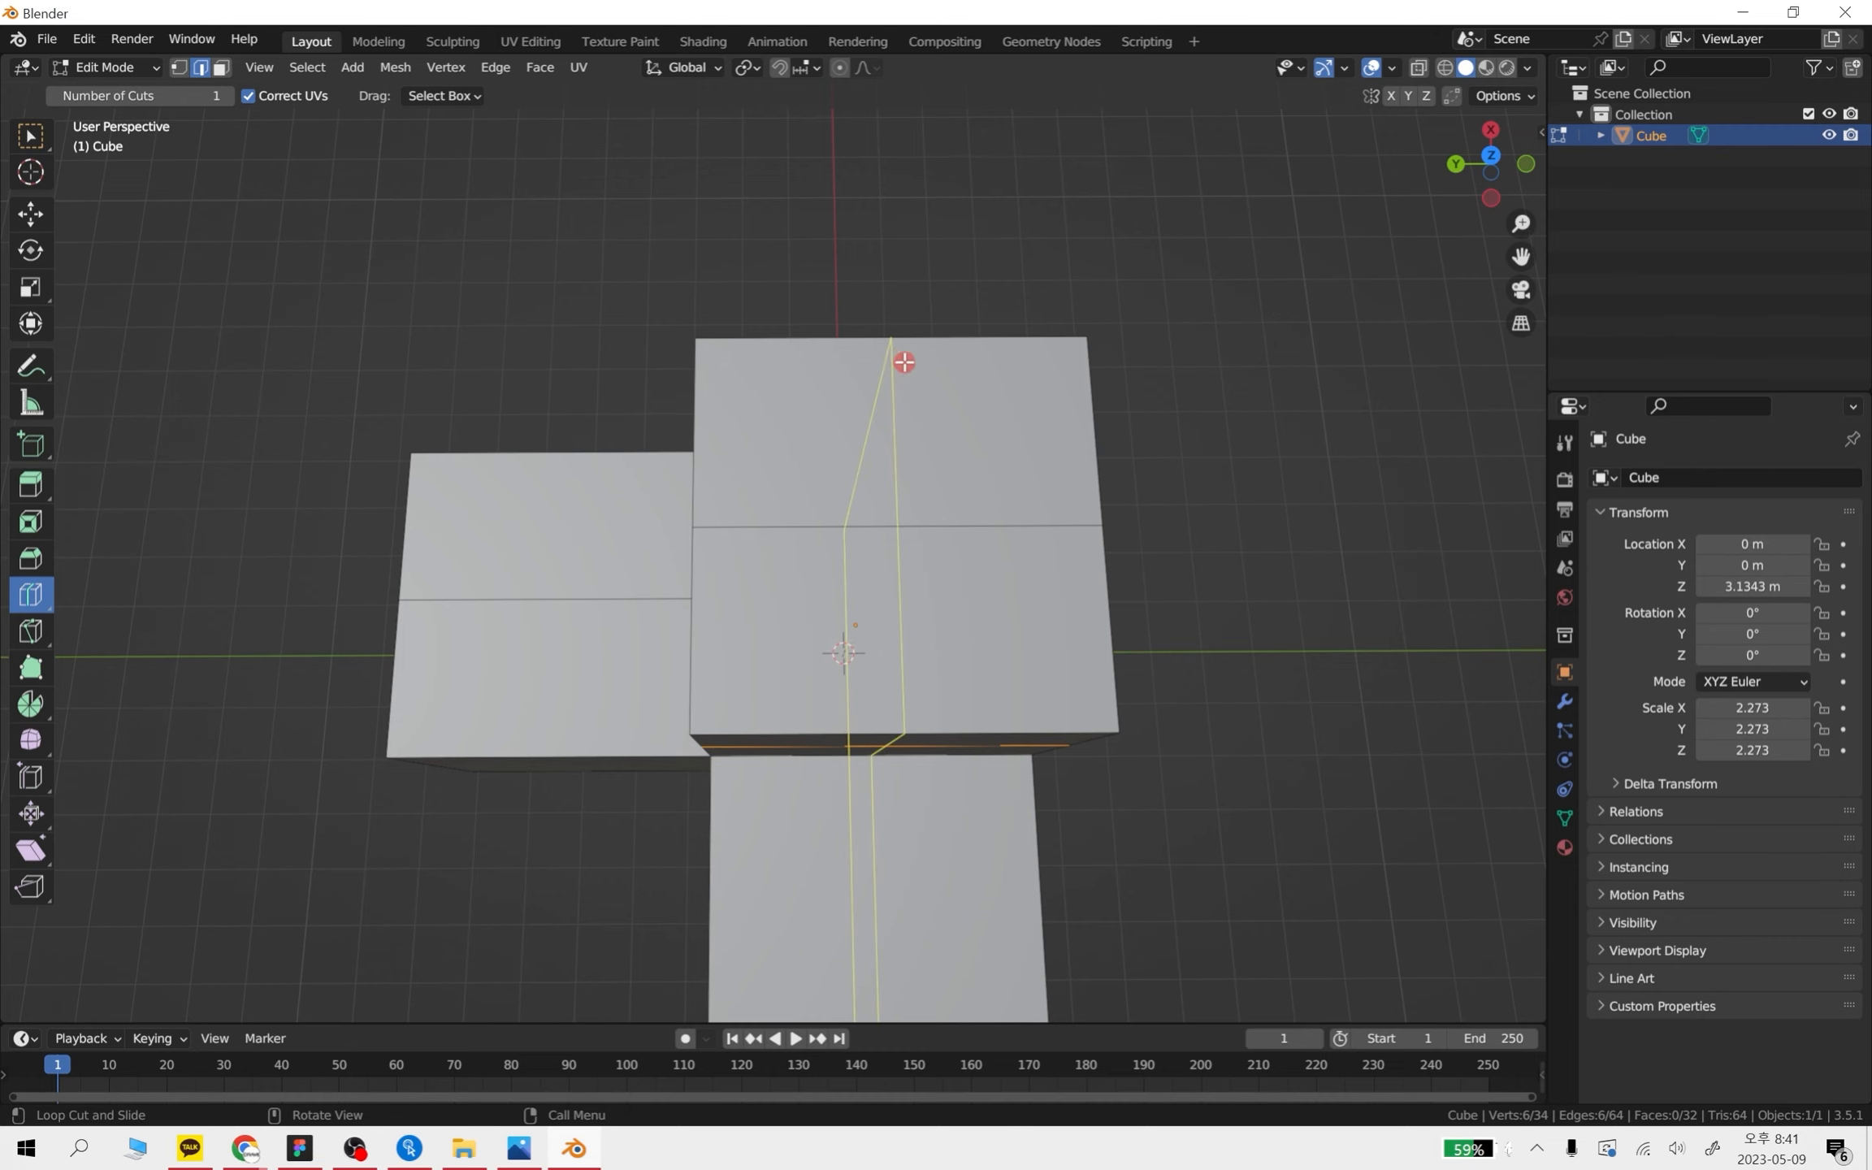
left_click(893, 356)
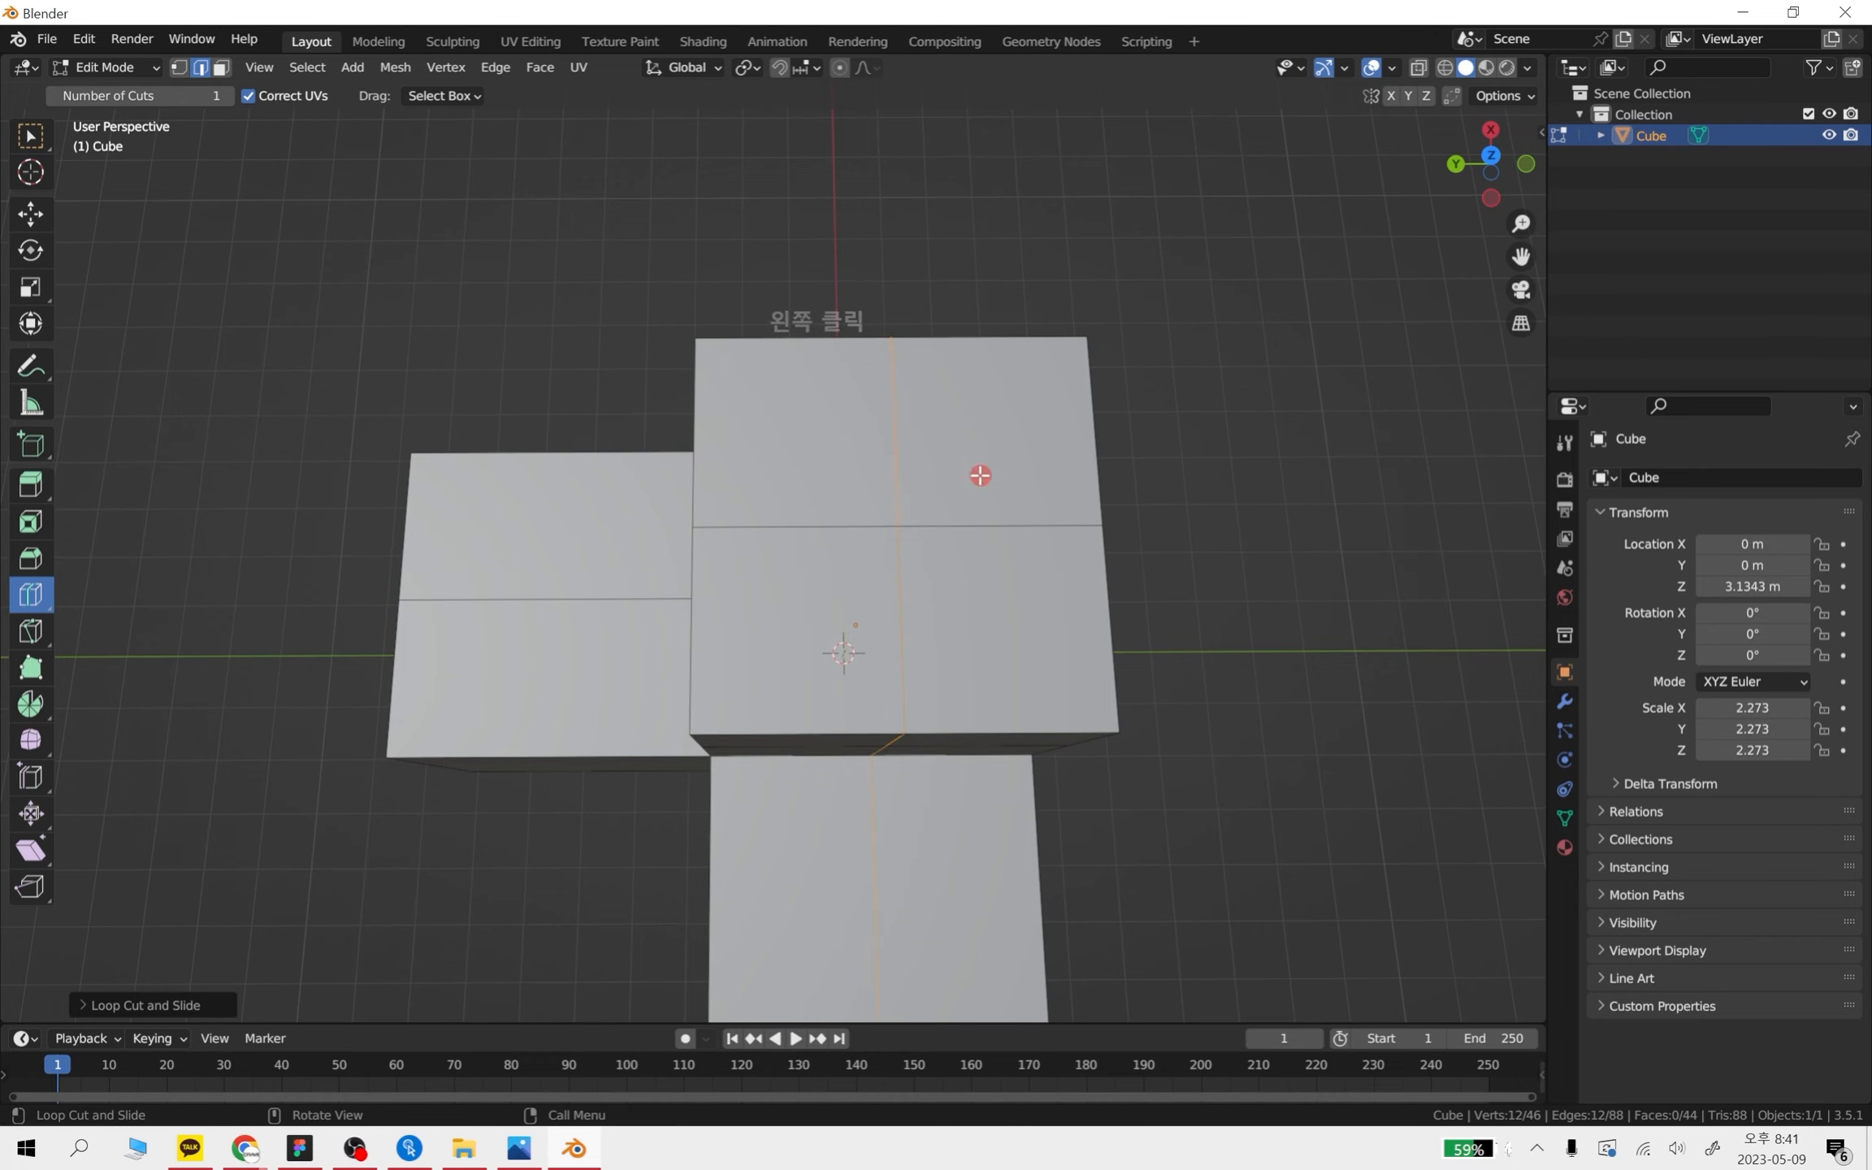
middle_click_drag(574, 723, 668, 430)
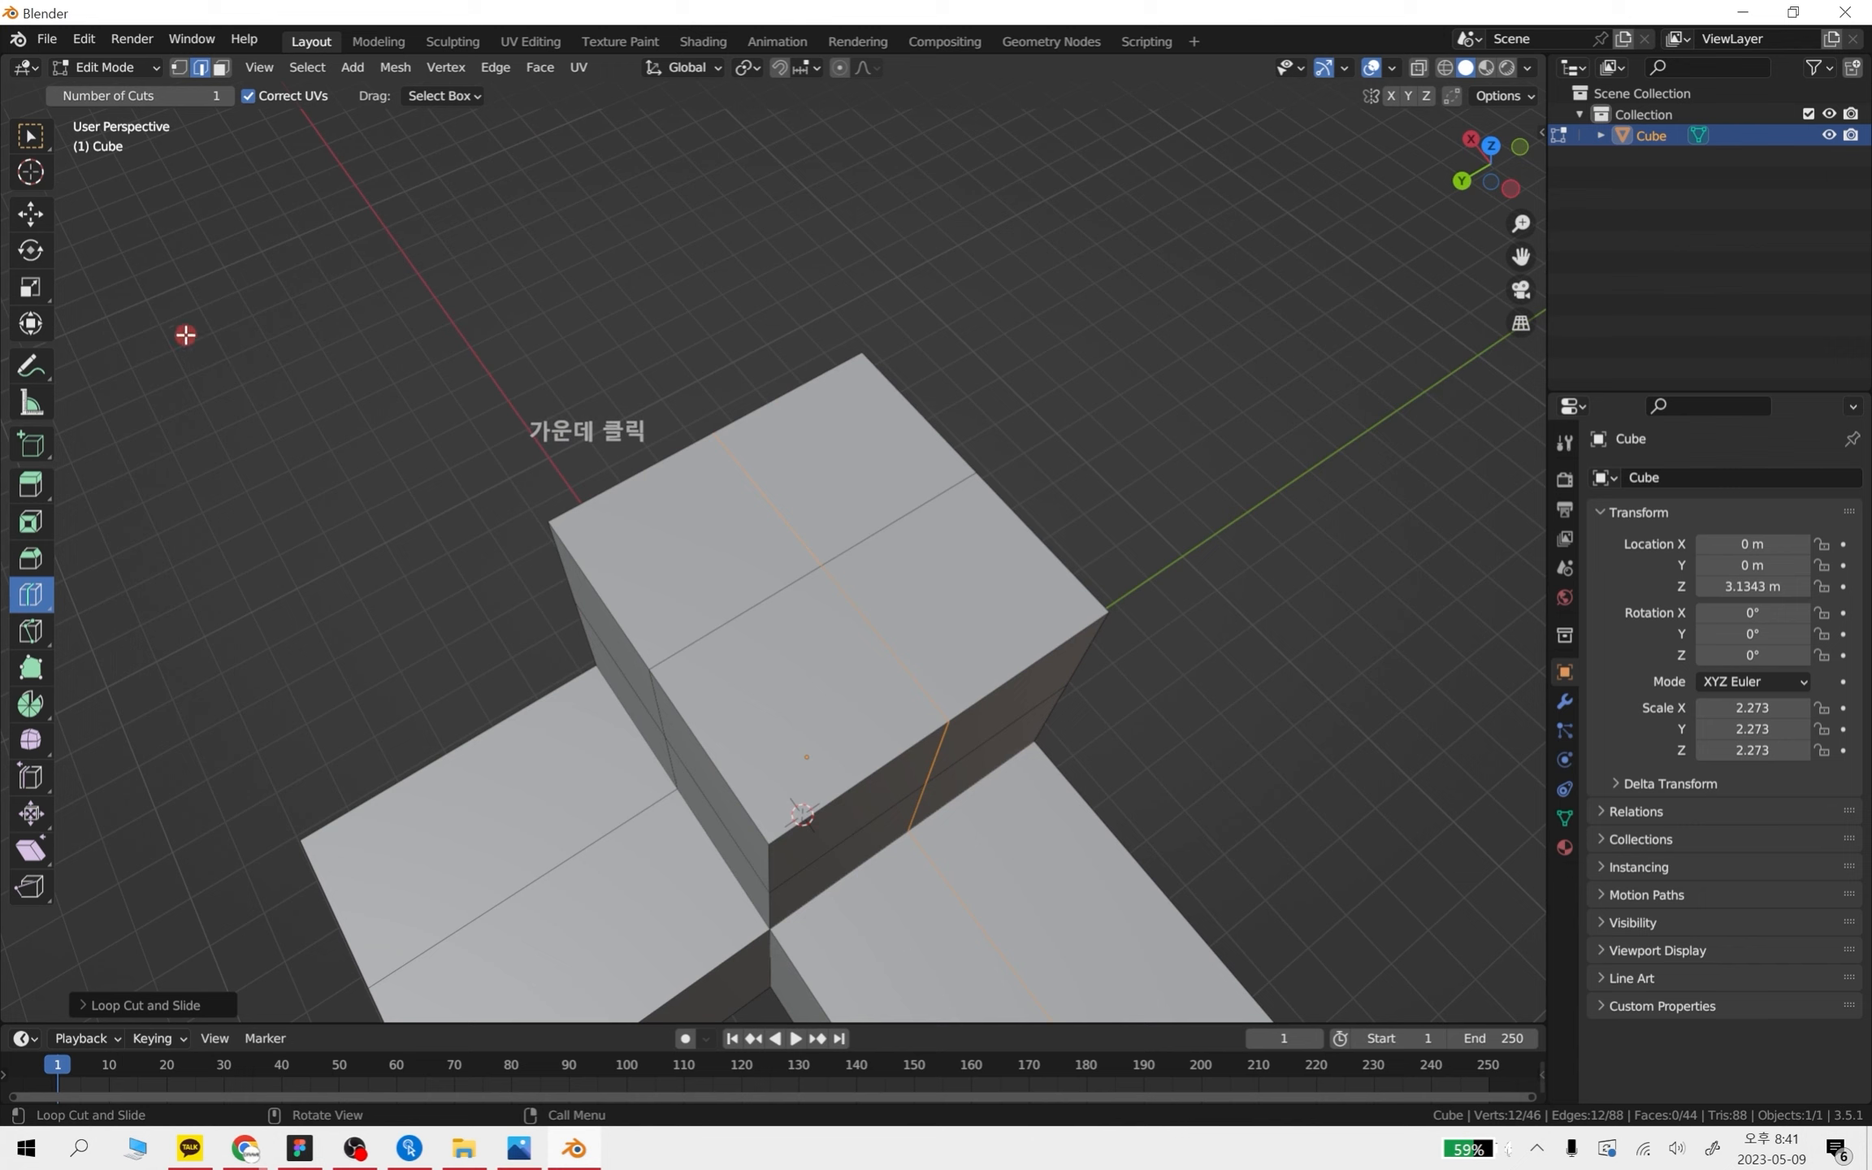
key("Tab")
key("Tab")
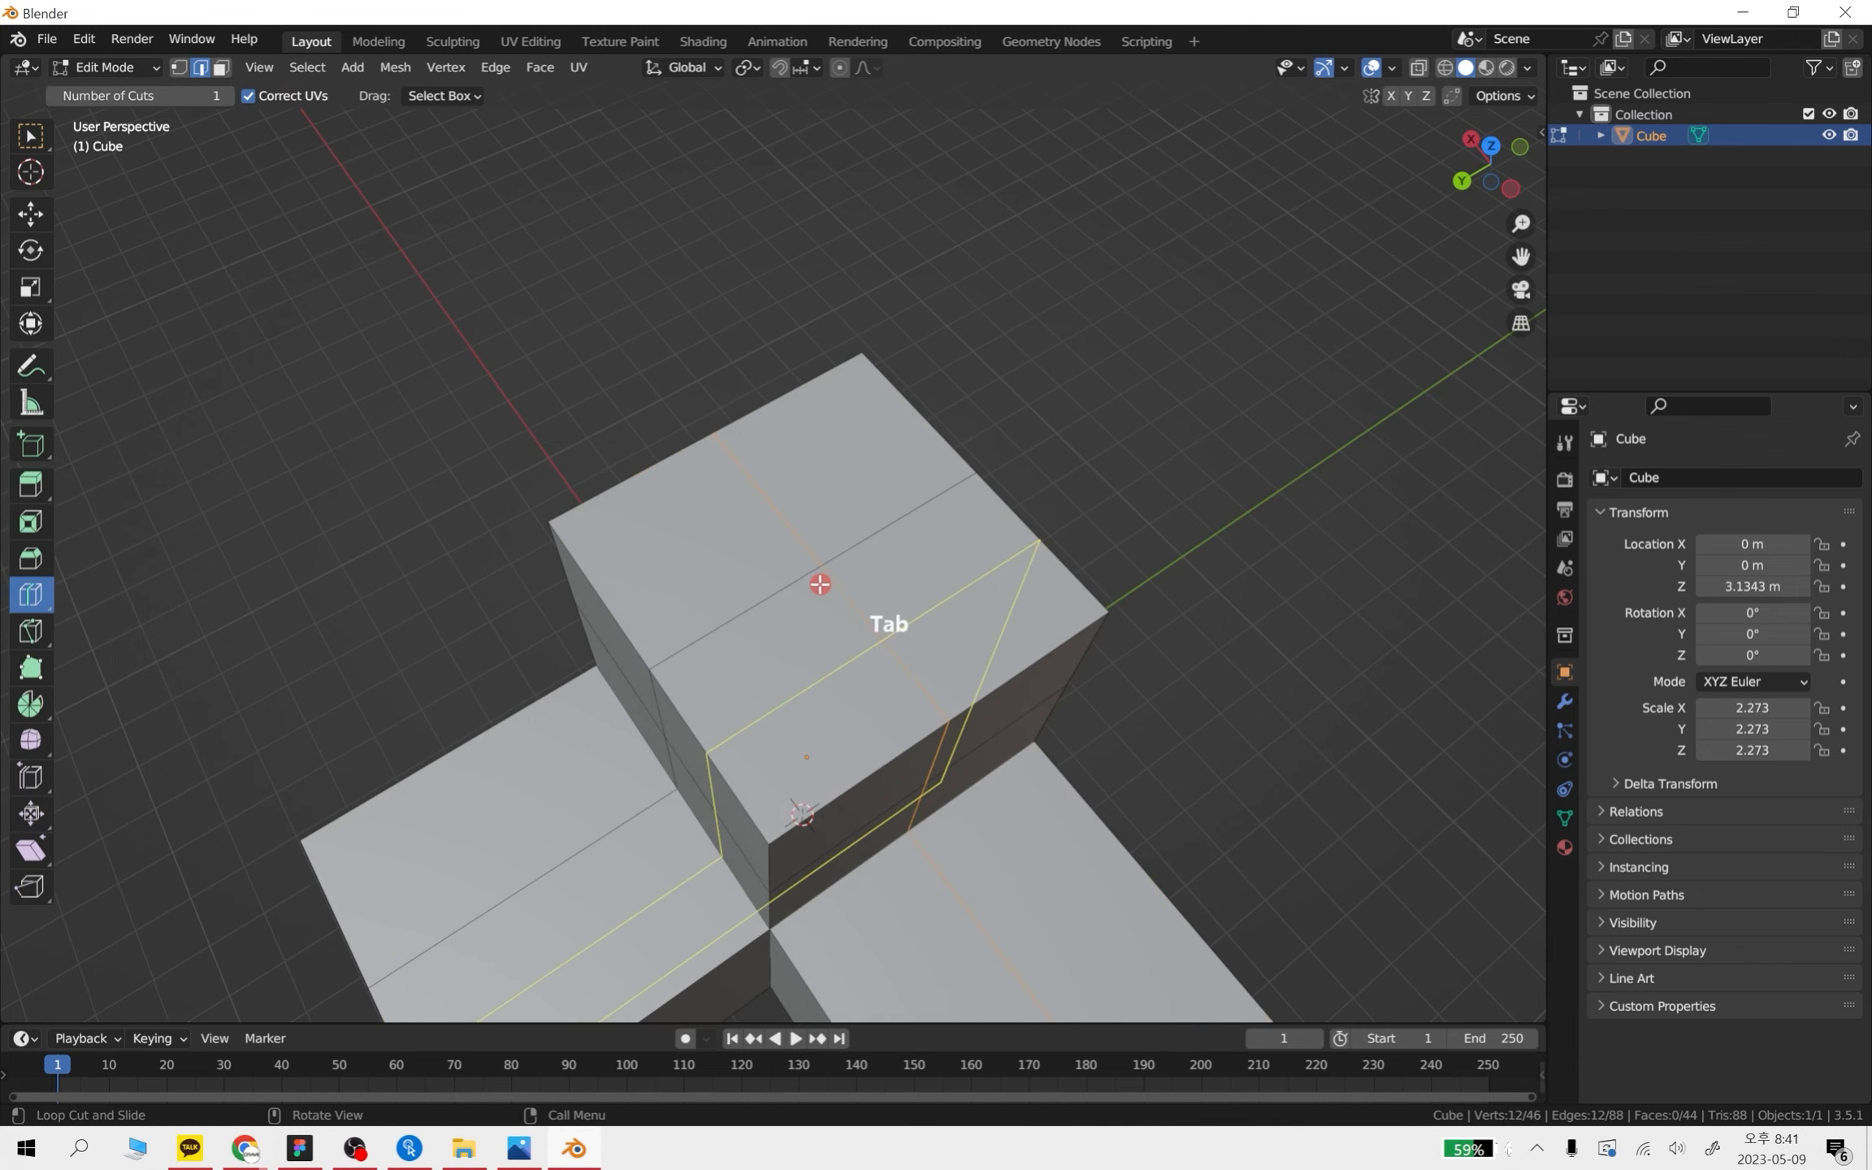
- Switch to vertex select, undo the stray loop cut, and with the Move tool select the four vertices of one top-face quarter
left_click(179, 63)
left_click(669, 642)
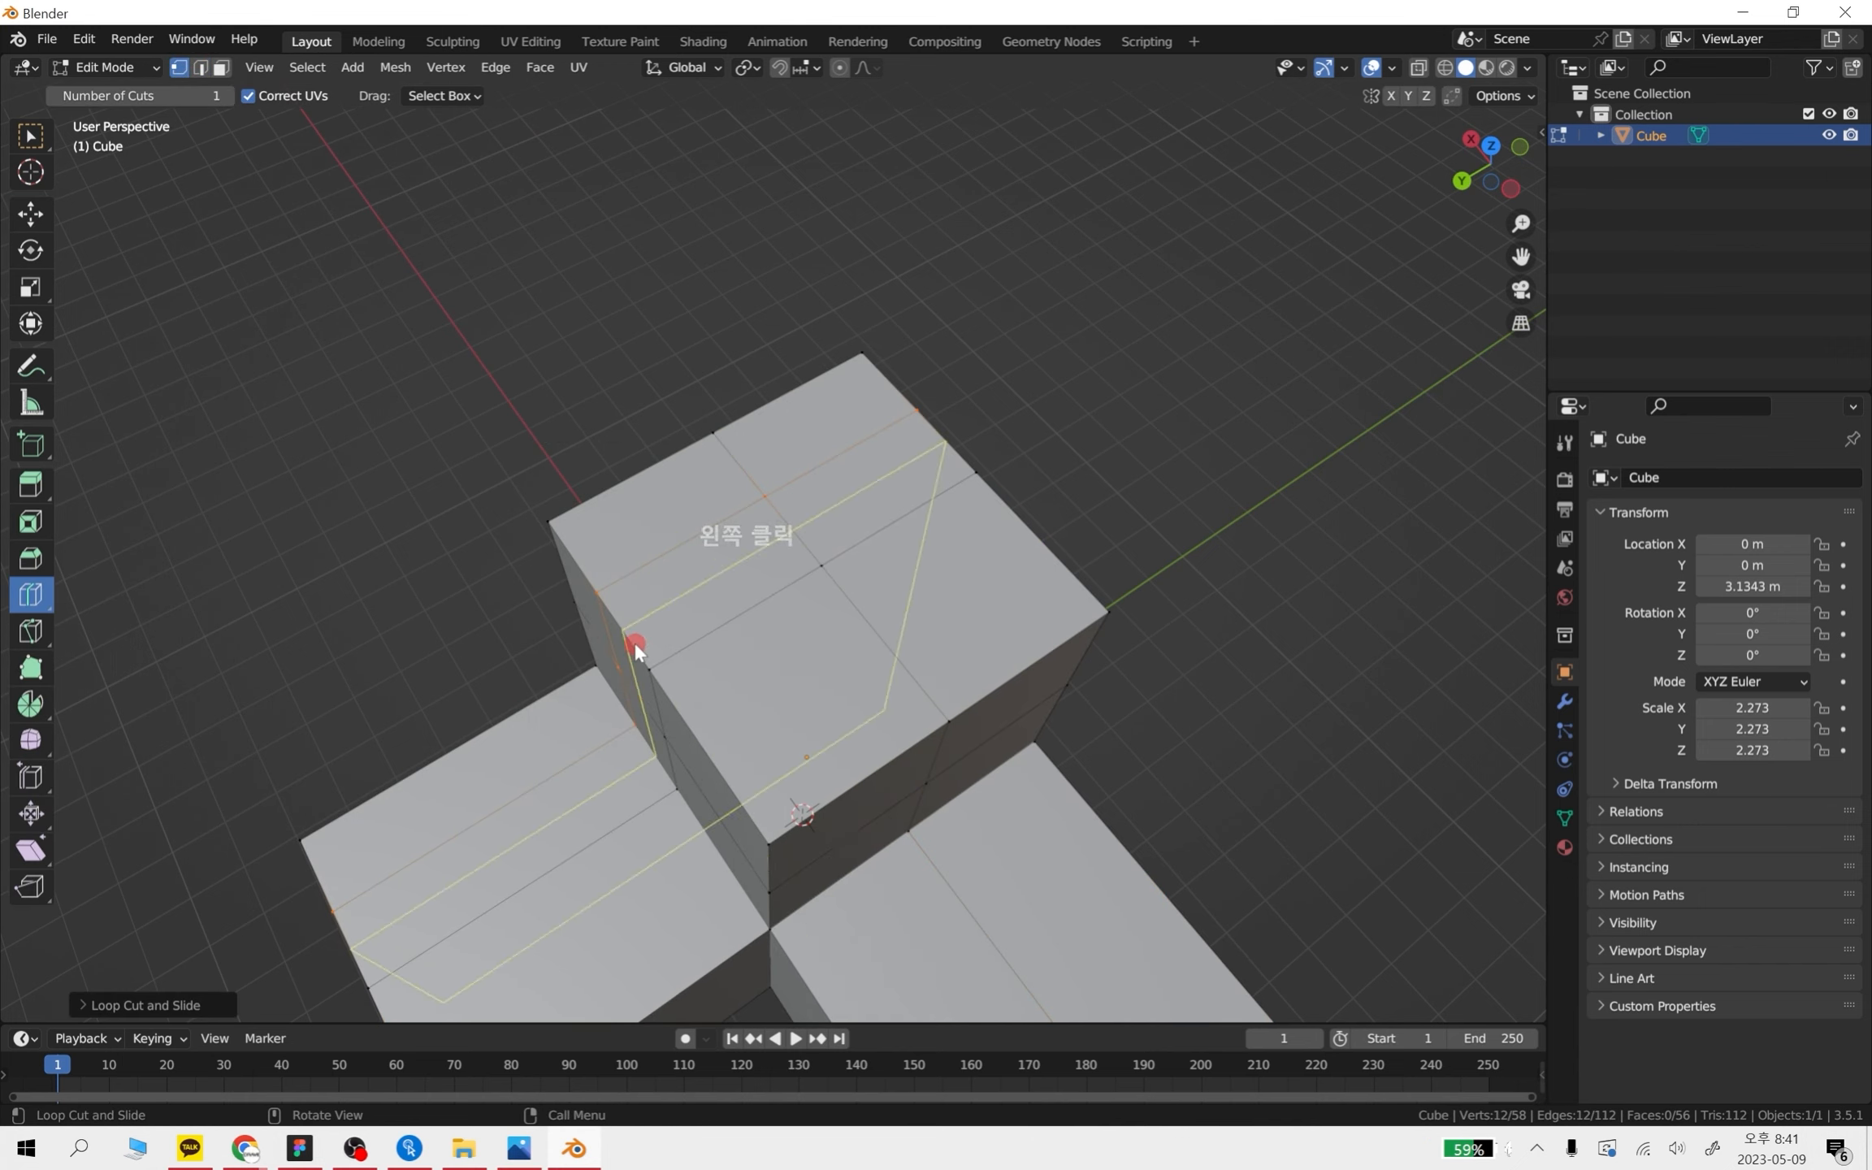
key("ctrl+z")
left_click(30, 213)
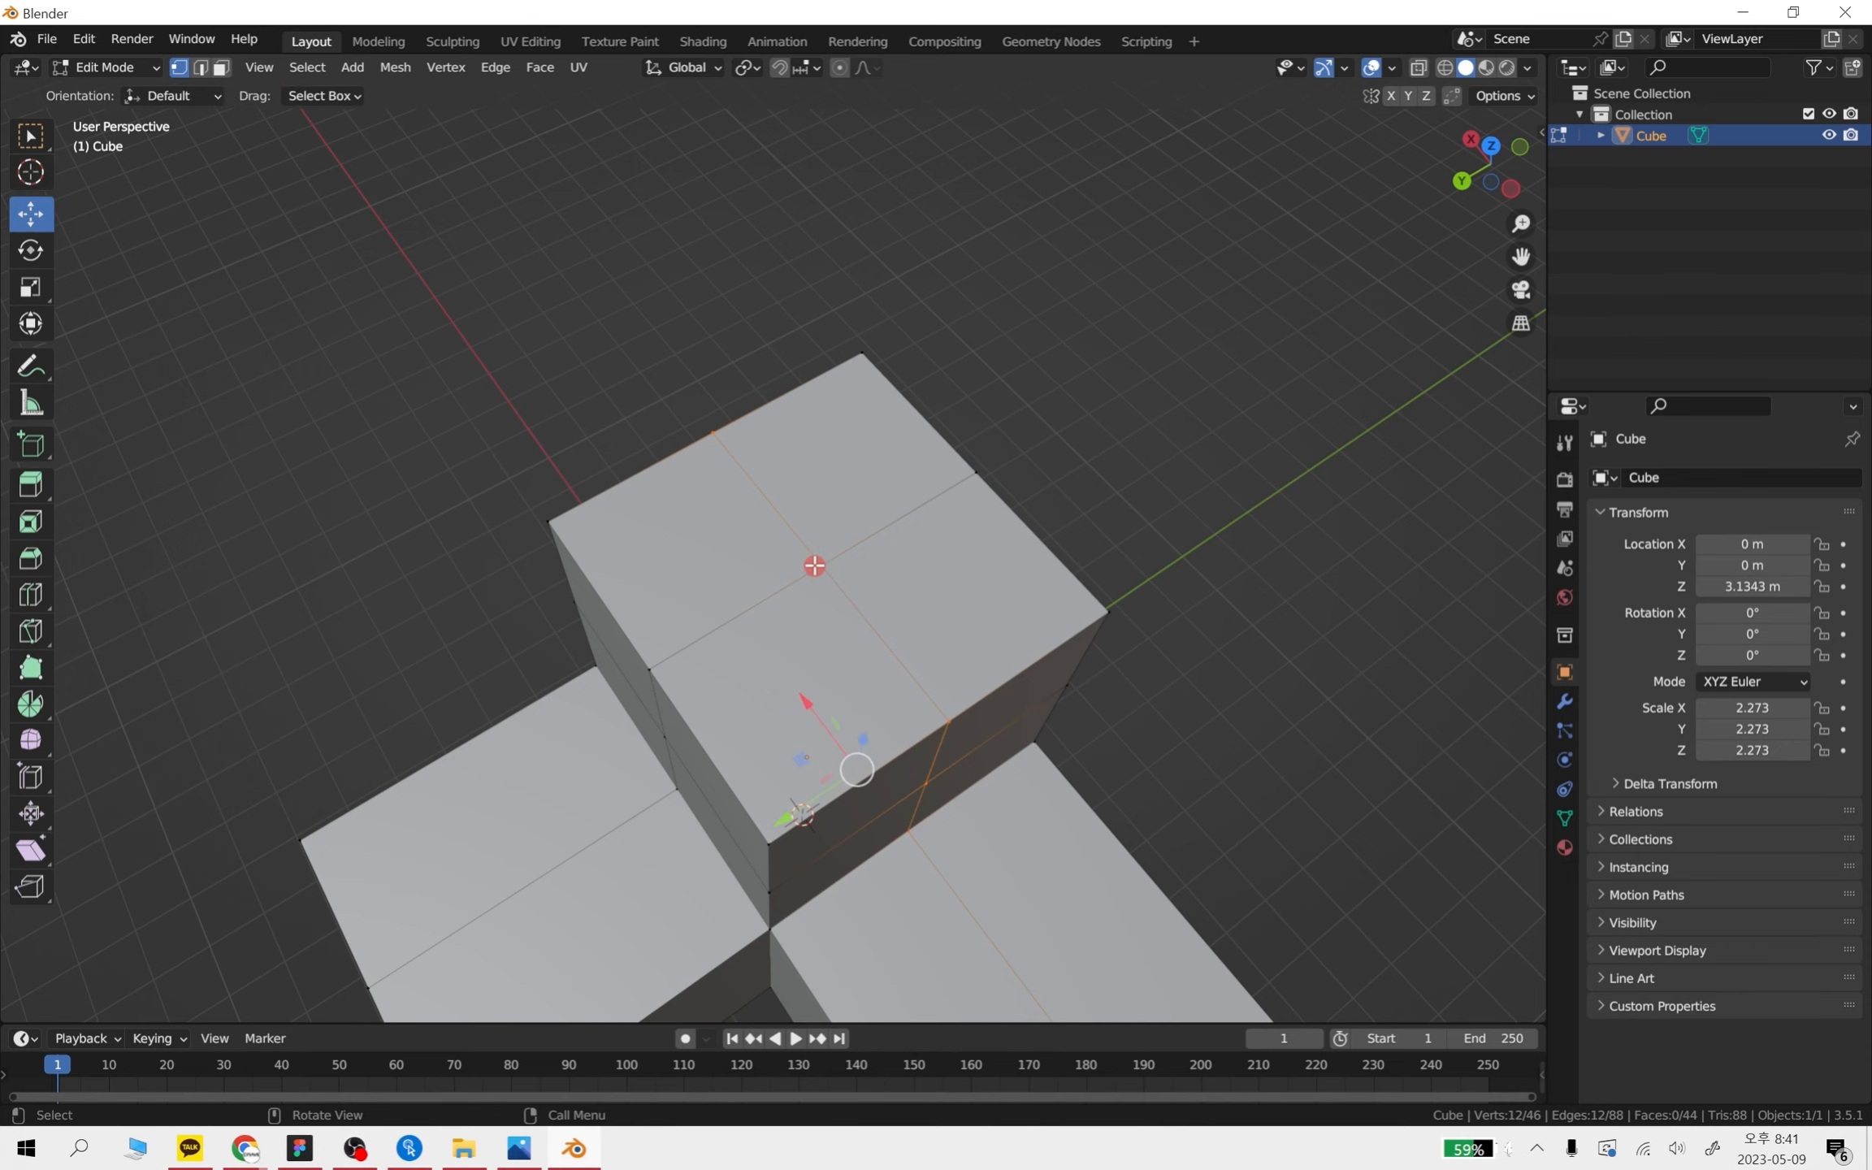
left_click(816, 566)
left_click(646, 665, "shift")
left_click(560, 520, "shift")
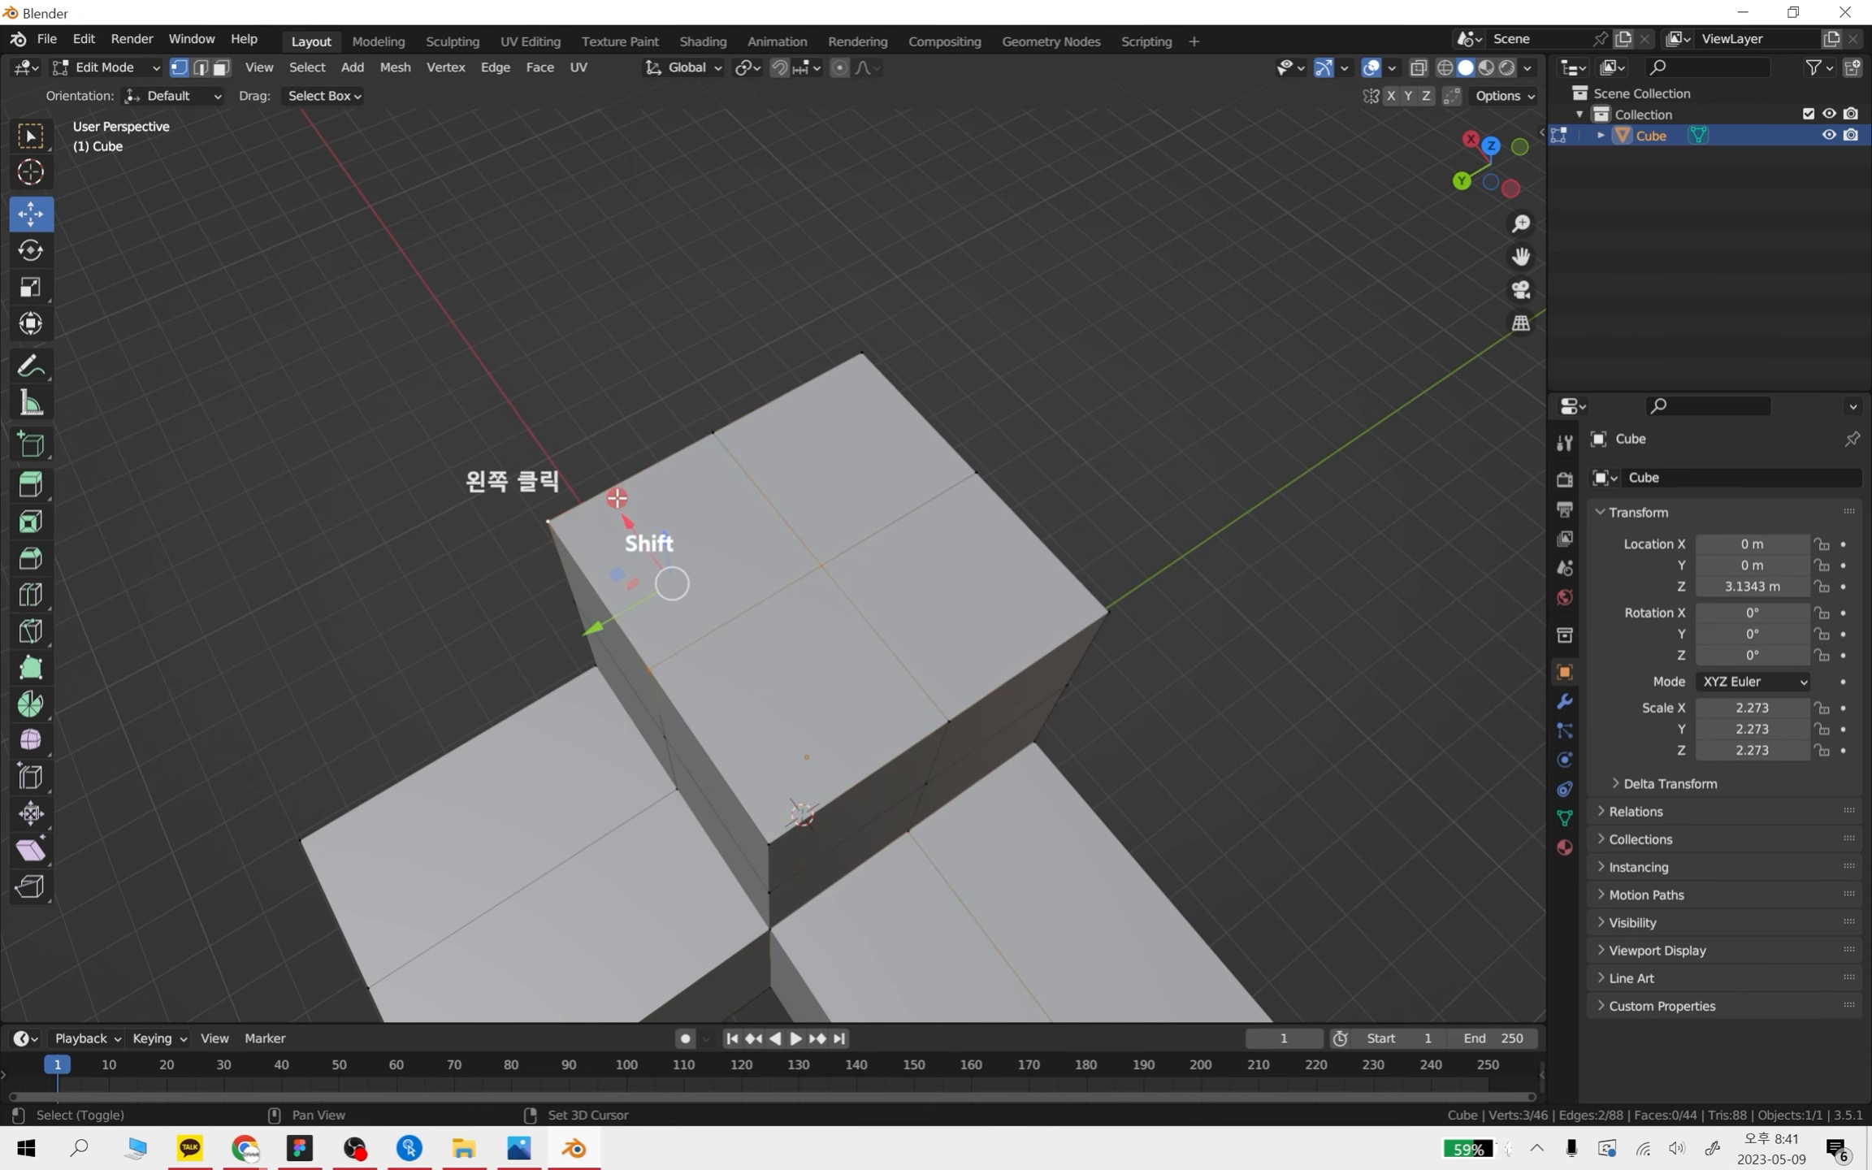
left_click(714, 431, "shift")
middle_click_drag(715, 426, 828, 388)
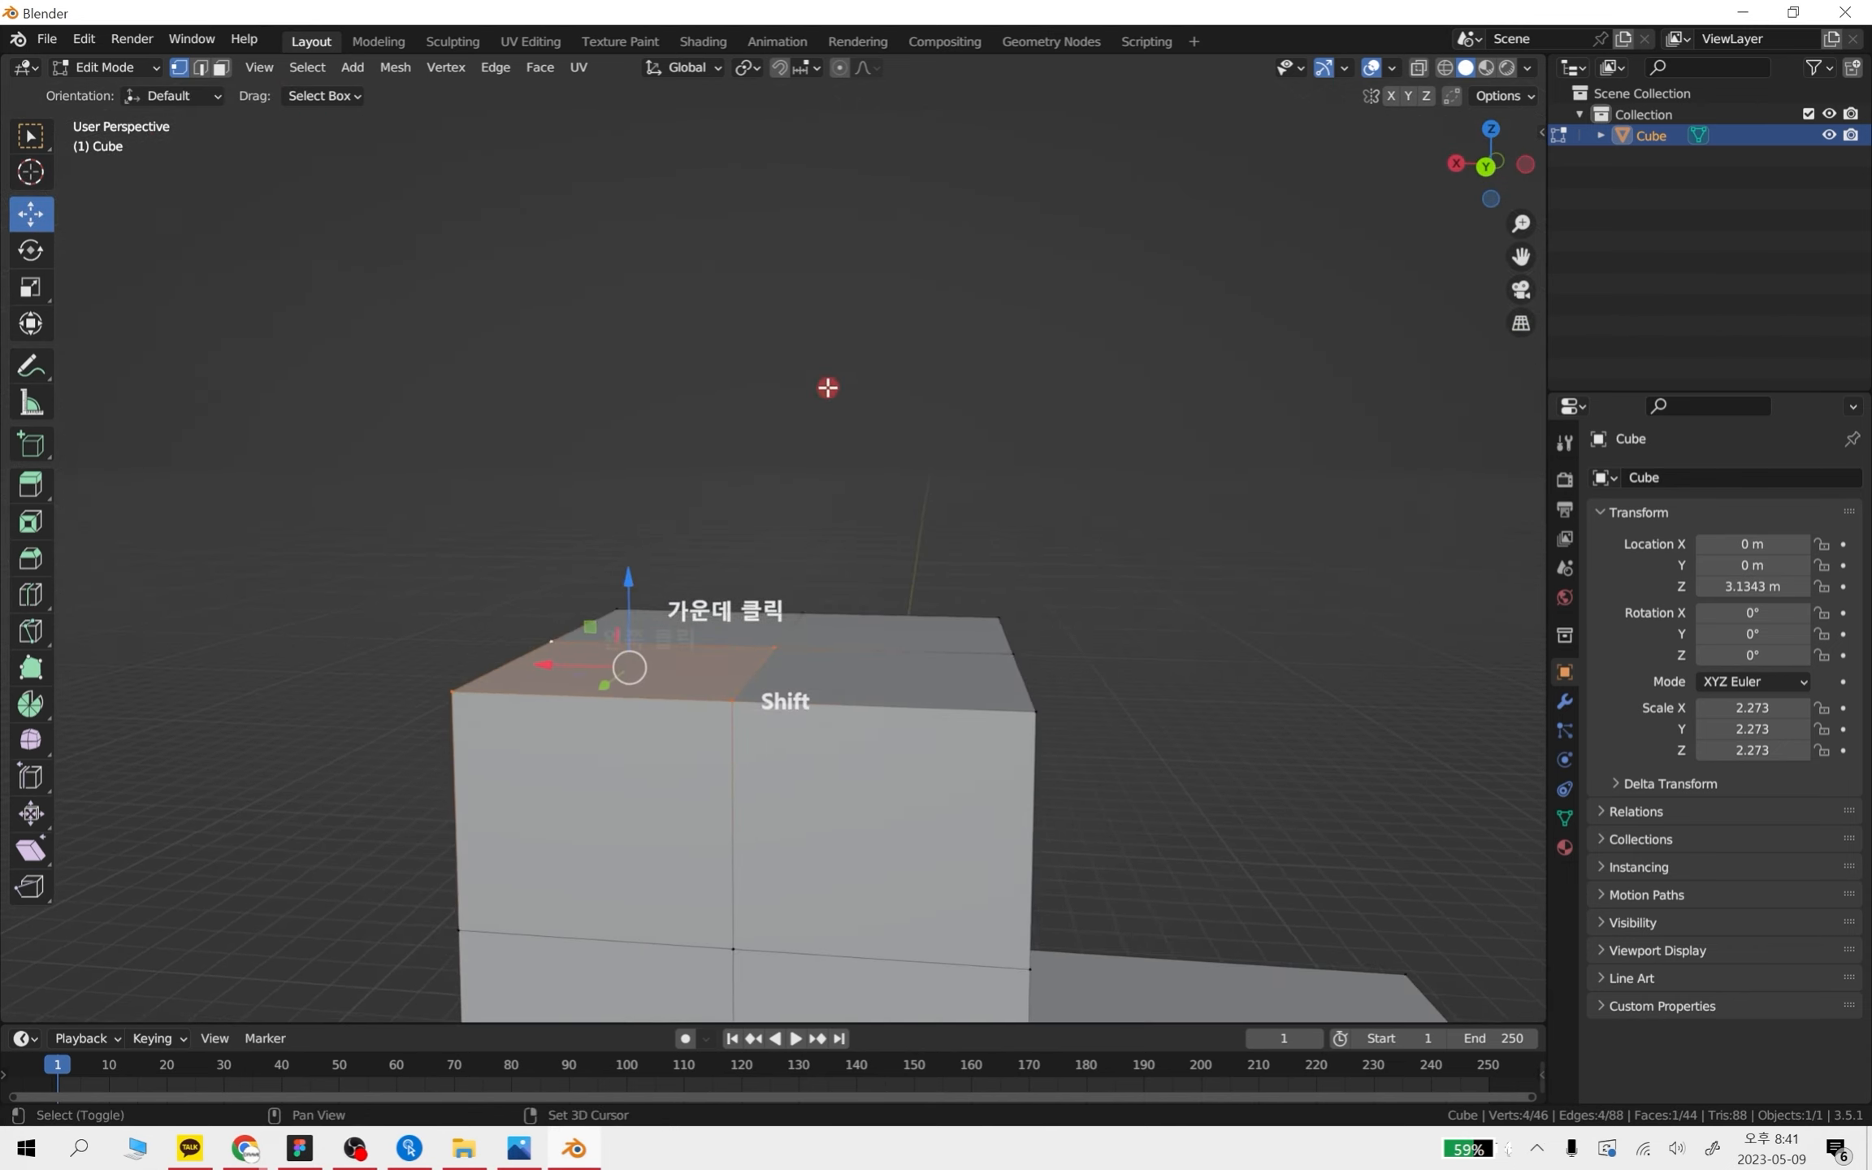
- Extrude the selected top-face quarter straight up from the top block into a tall column
left_click(30, 484)
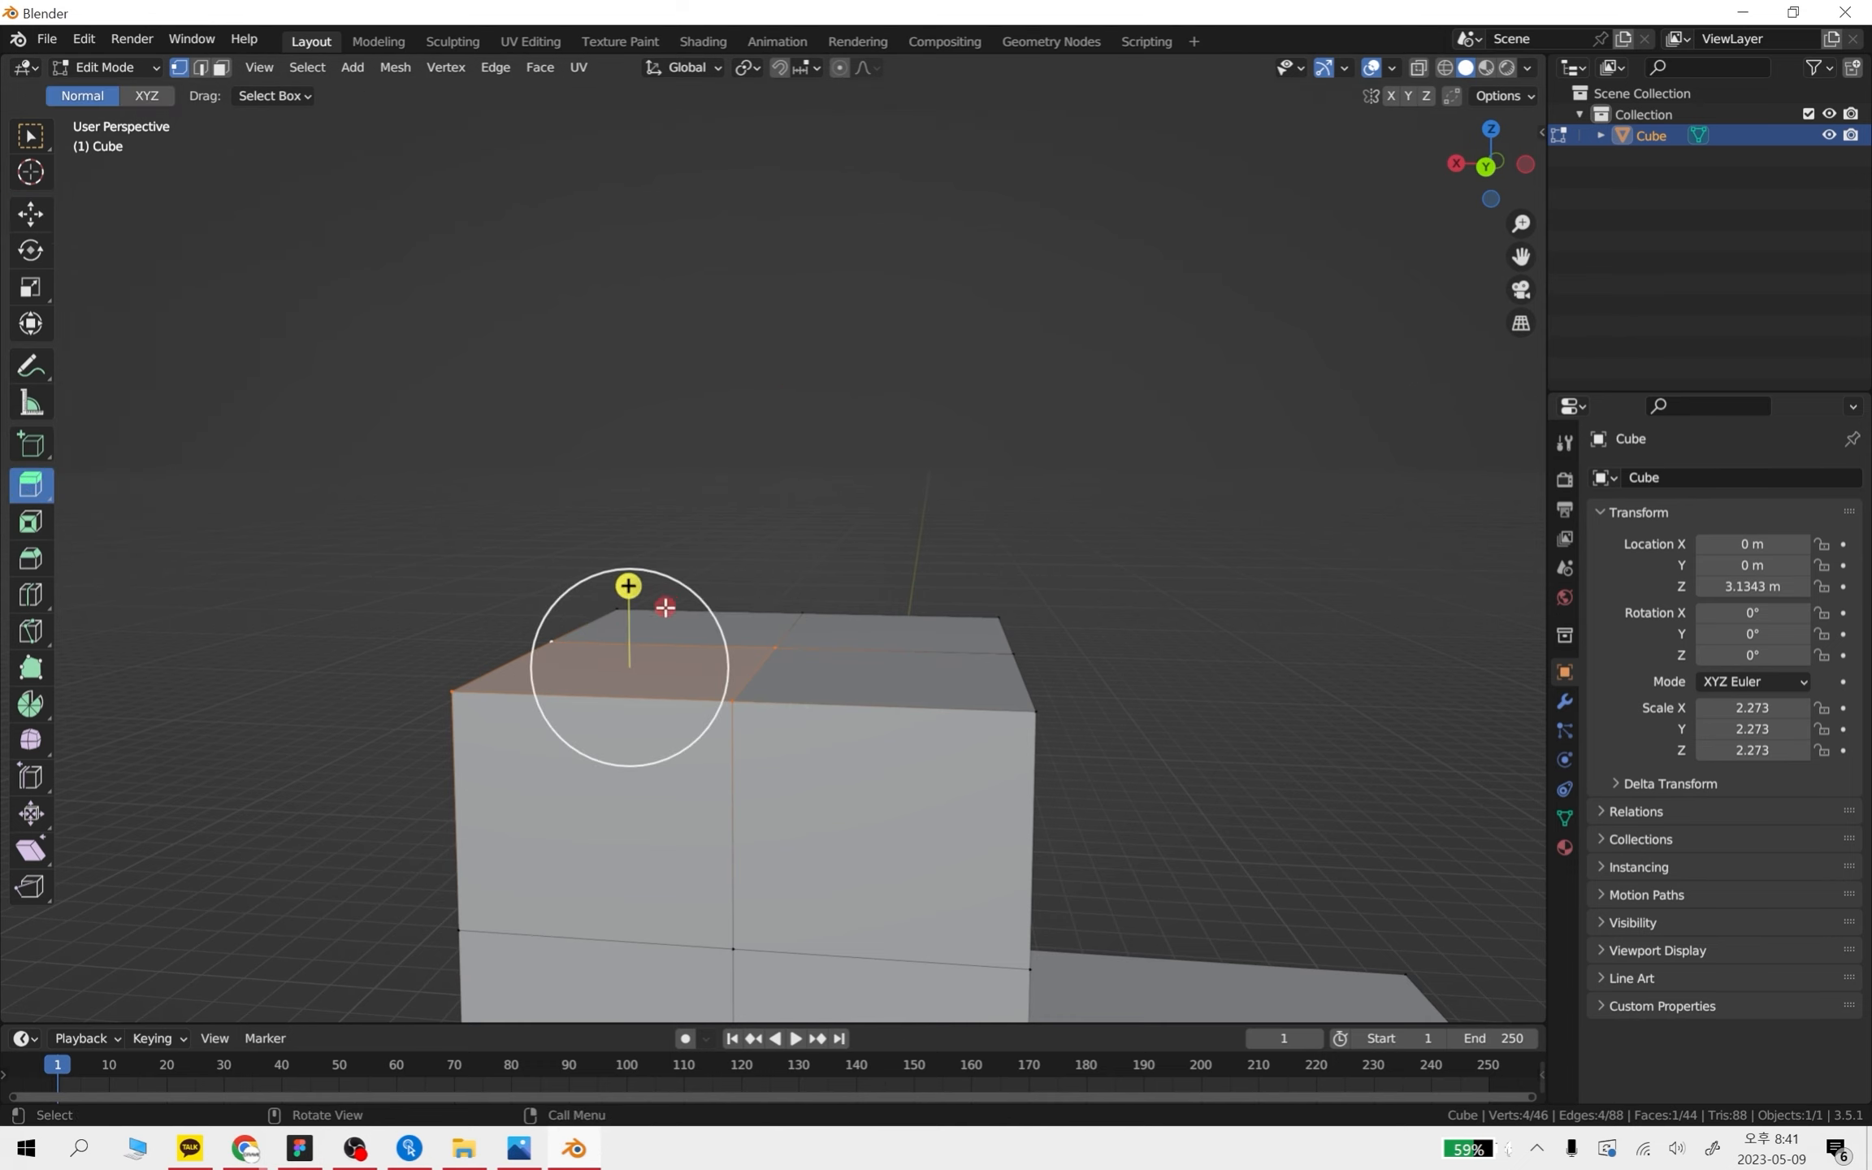
left_click_drag(628, 583, 681, 159)
scroll(1005, 543, "down", 2)
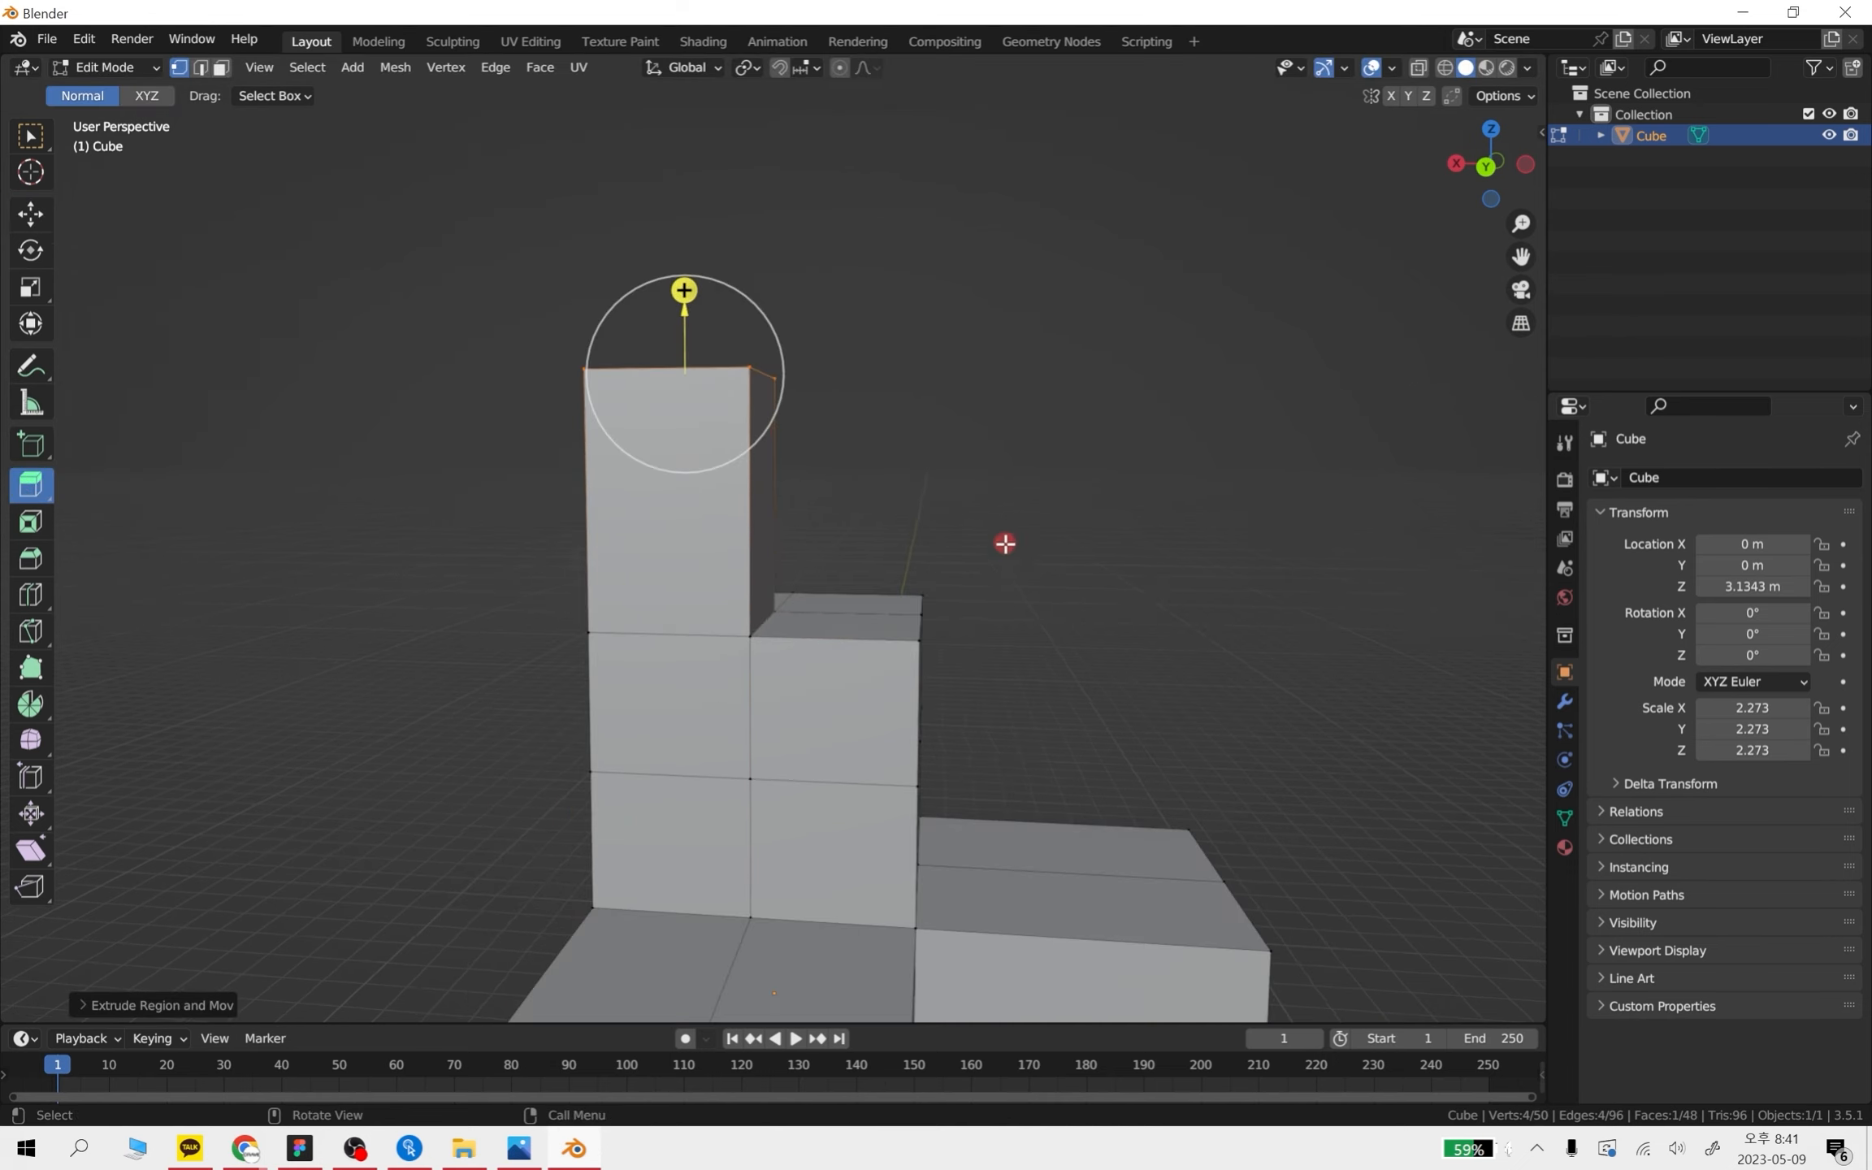
middle_click_drag(1005, 543, 765, 636)
middle_click_drag(1112, 698, 825, 292, "shift")
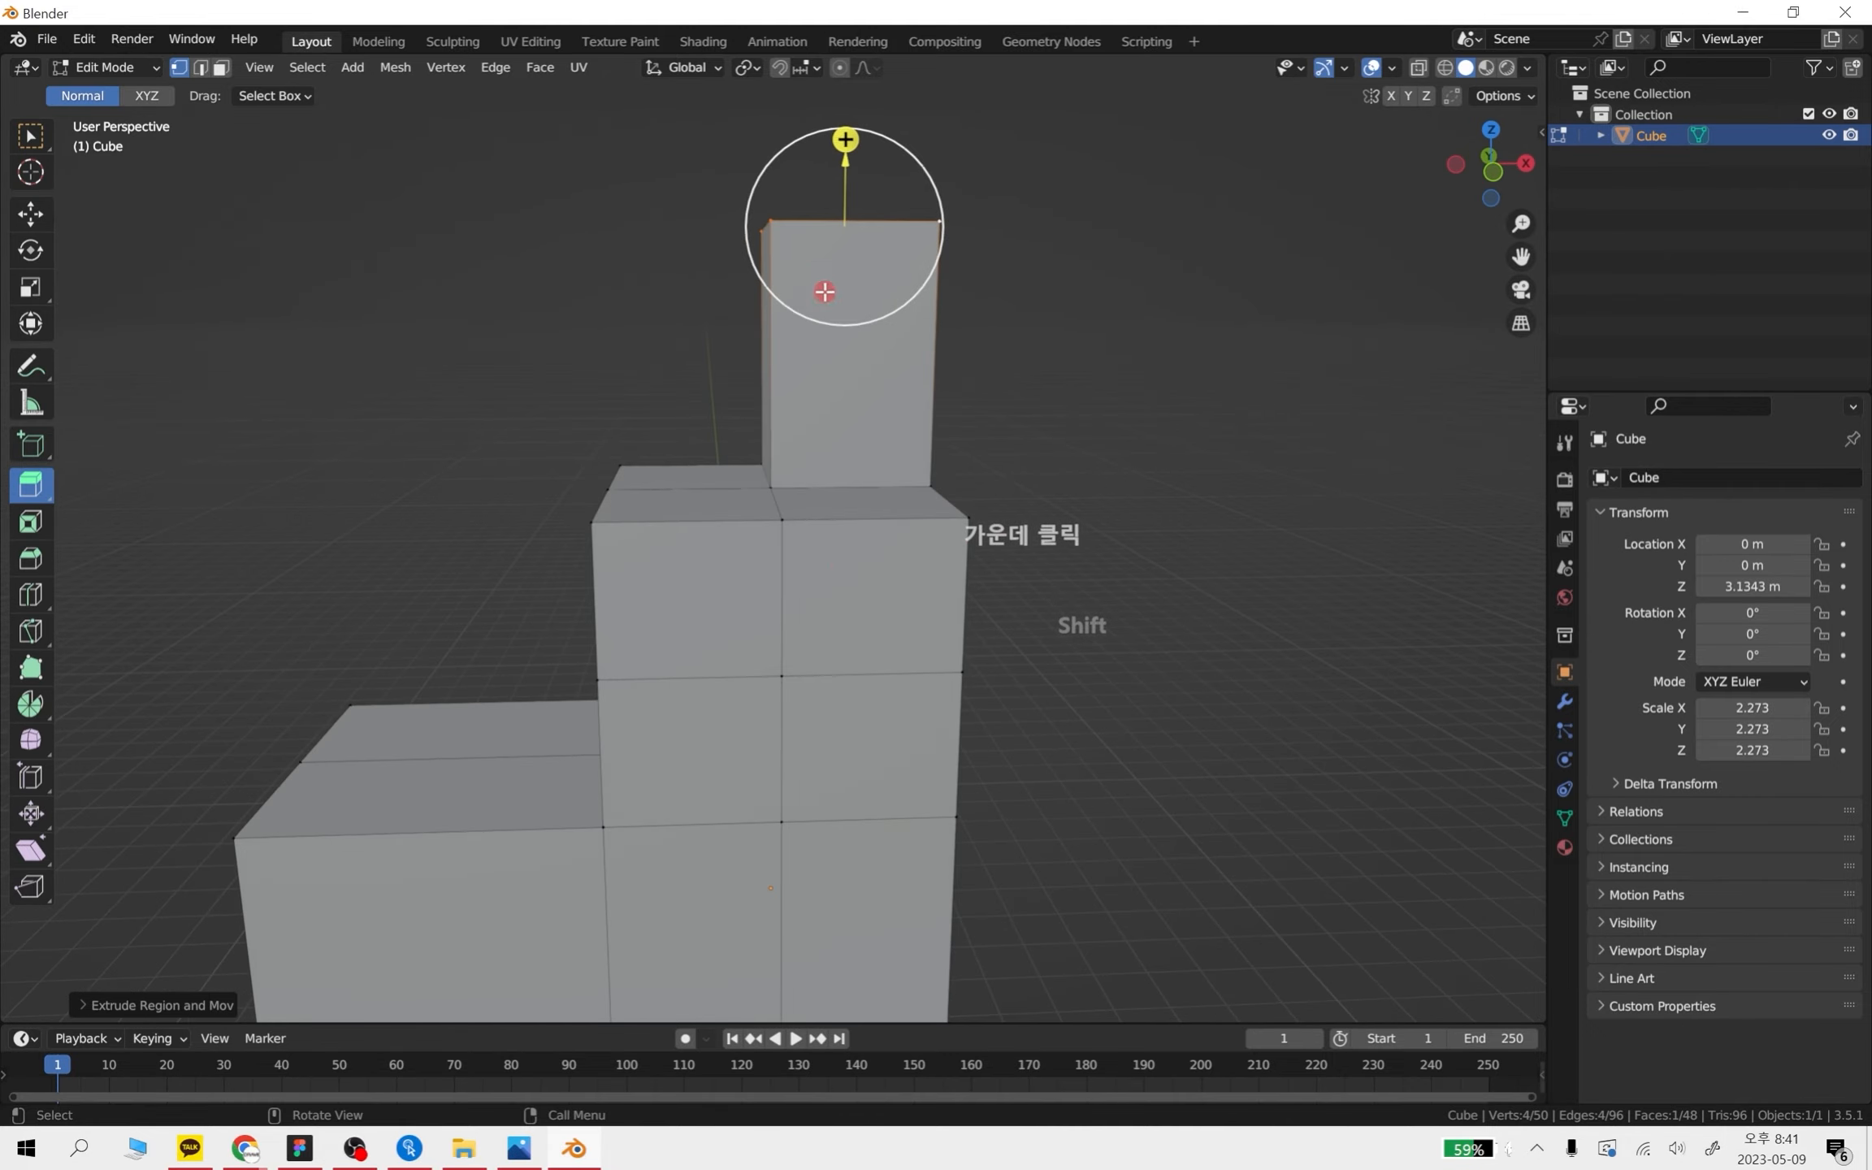
middle_click_drag(974, 217, 867, 537)
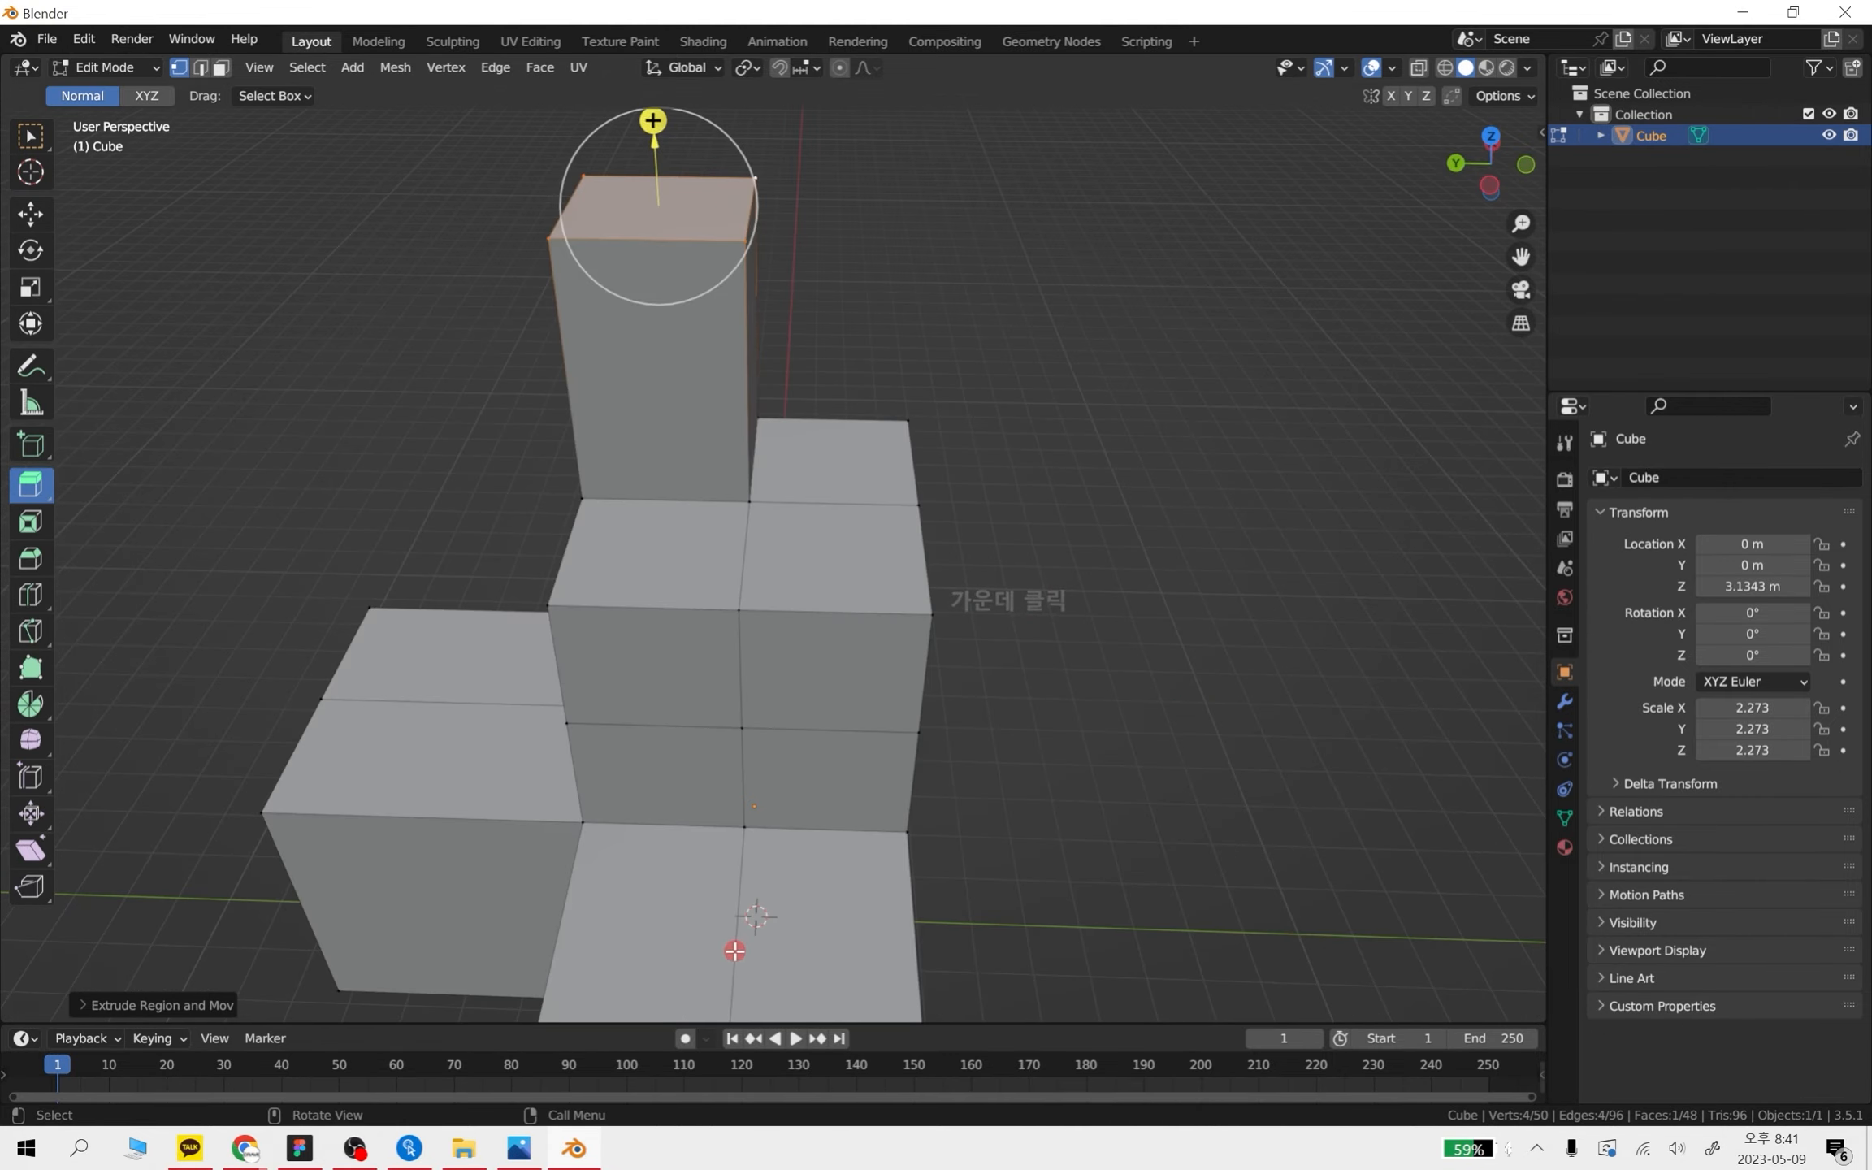
middle_click_drag(735, 950, 887, 699)
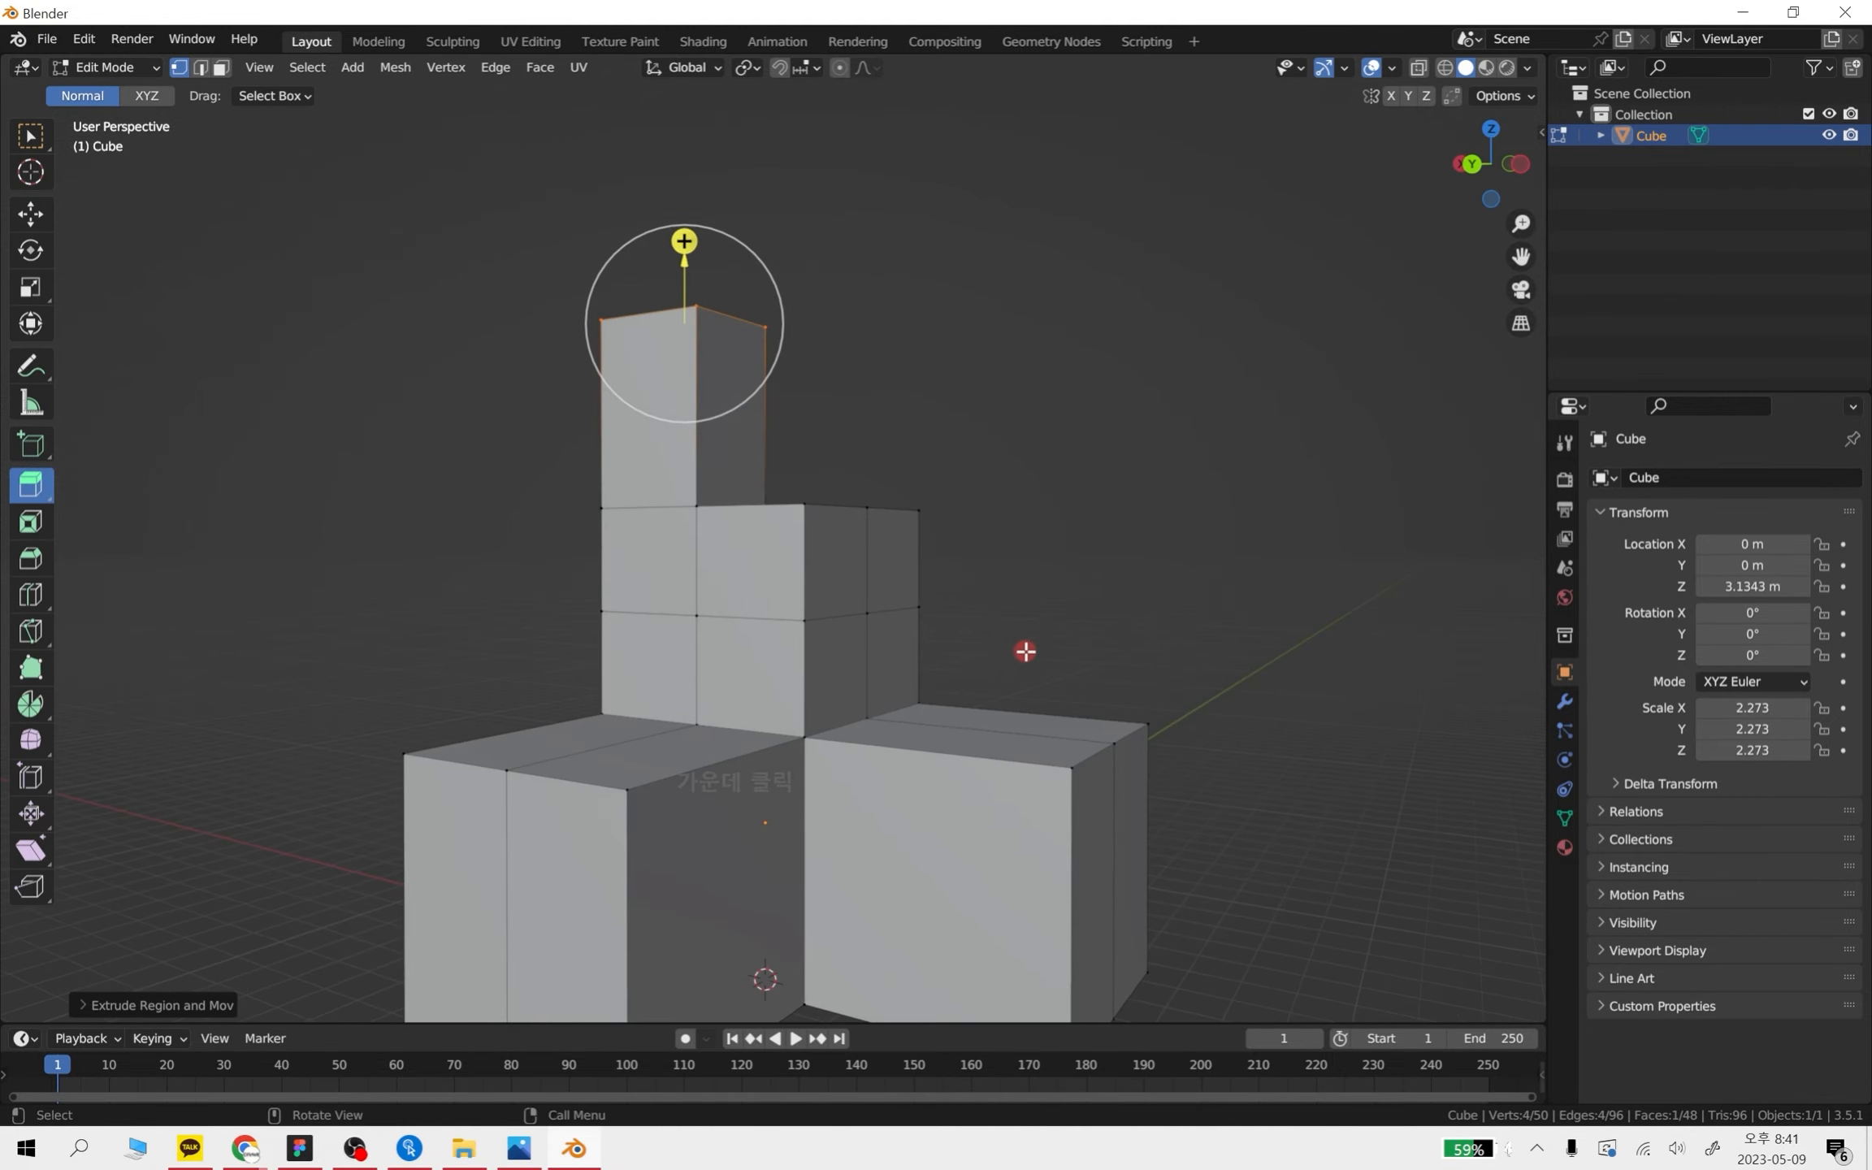
middle_click_drag(1026, 651, 512, 455)
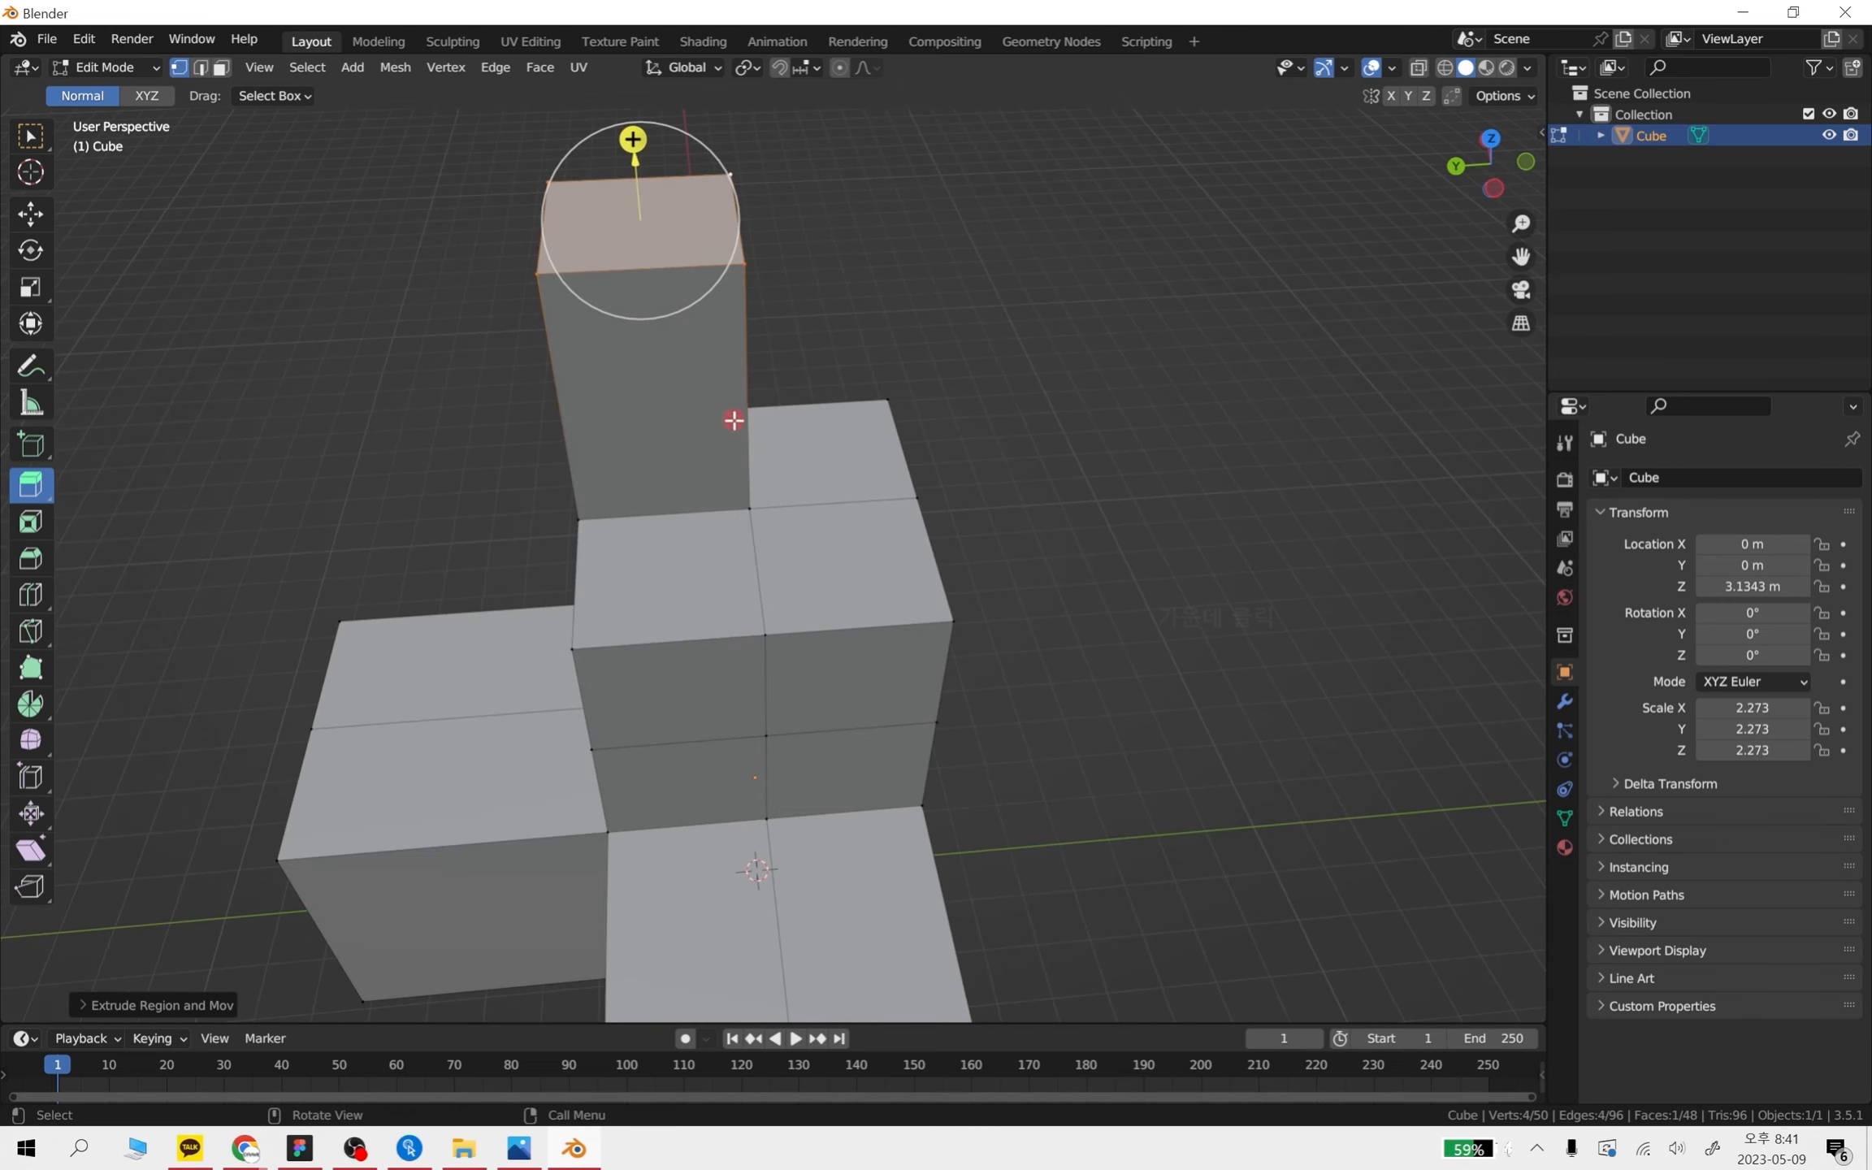
middle_click_drag(925, 569, 464, 655, "shift")
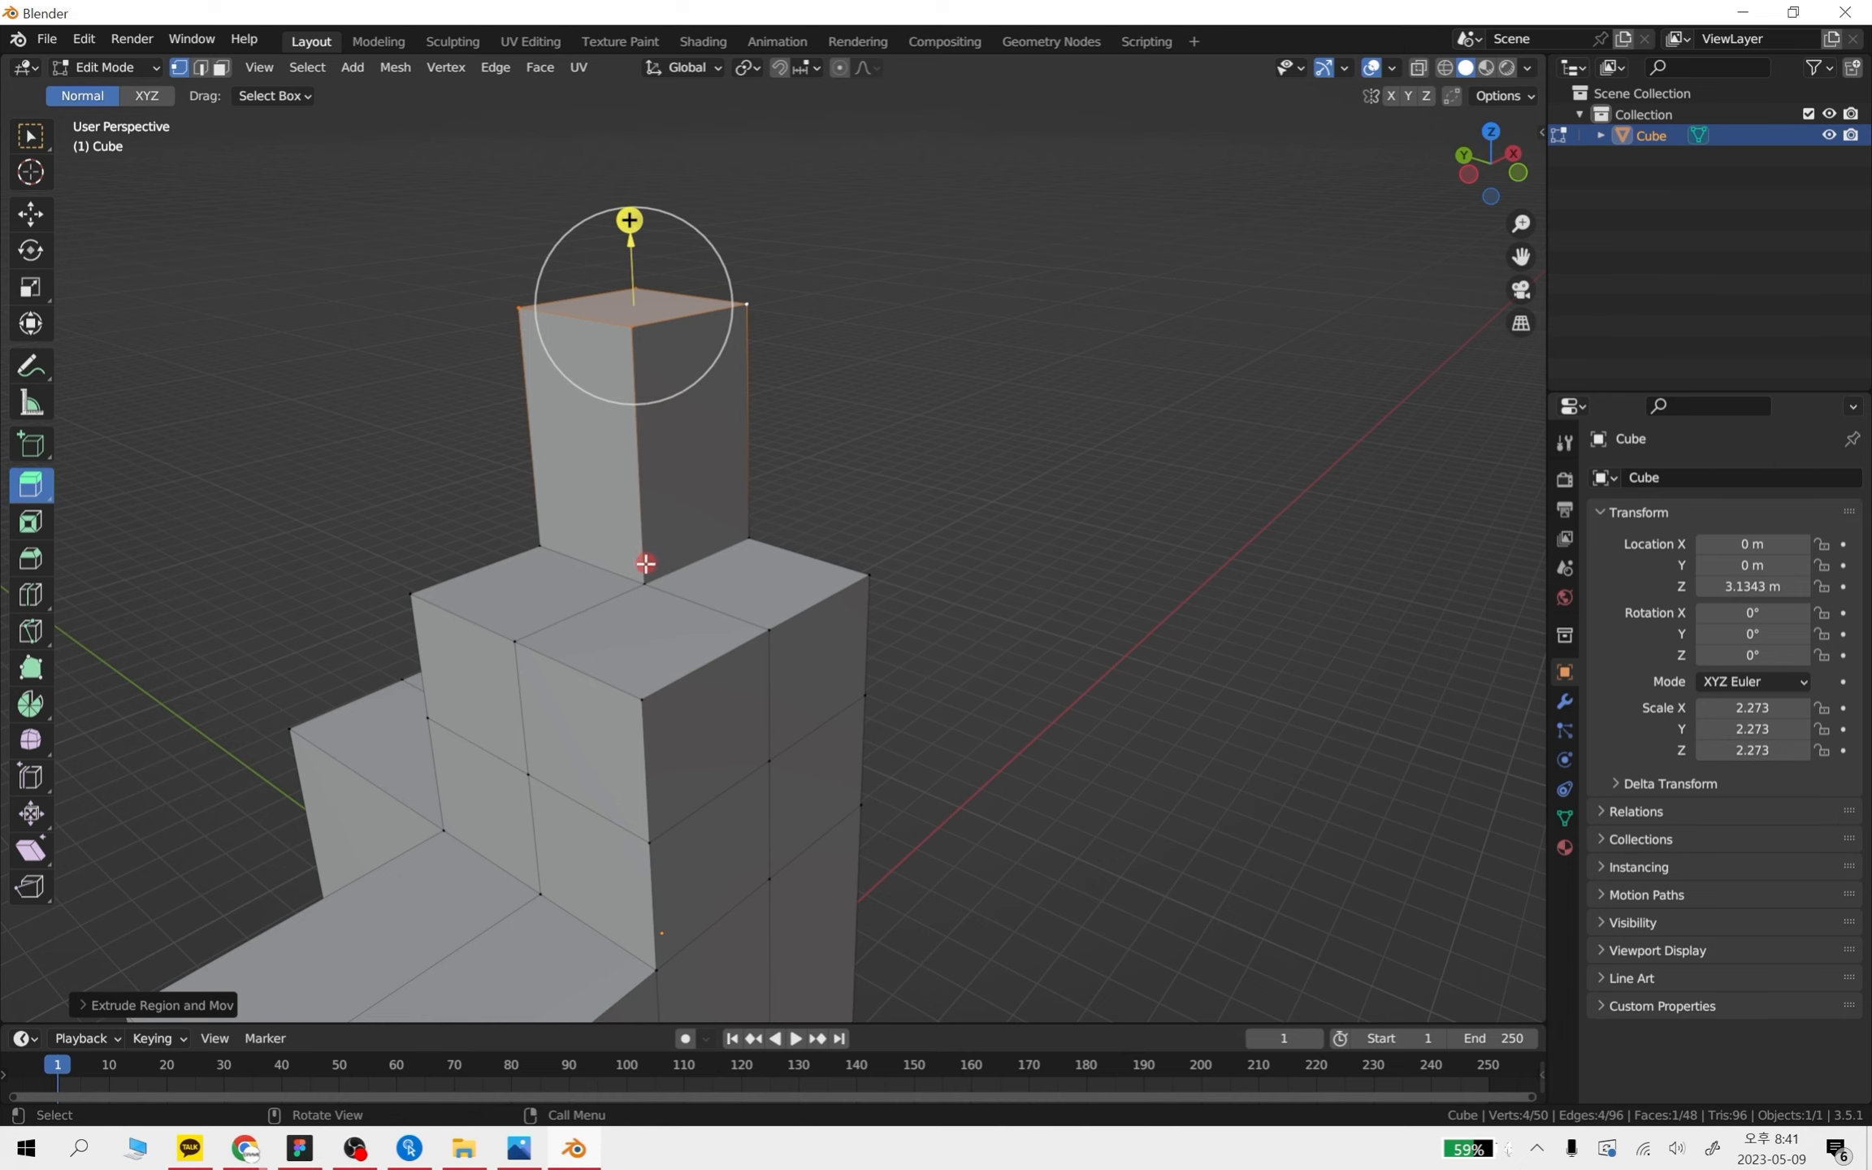
middle_click_drag(645, 563, 1115, 506)
- Clear the selection, check the mesh in Object Mode, and return to Edit Mode with the Move tool active
left_click(1116, 506)
key("Tab")
middle_click_drag(1110, 691, 1034, 625, "shift")
left_click(487, 531)
key("Tab")
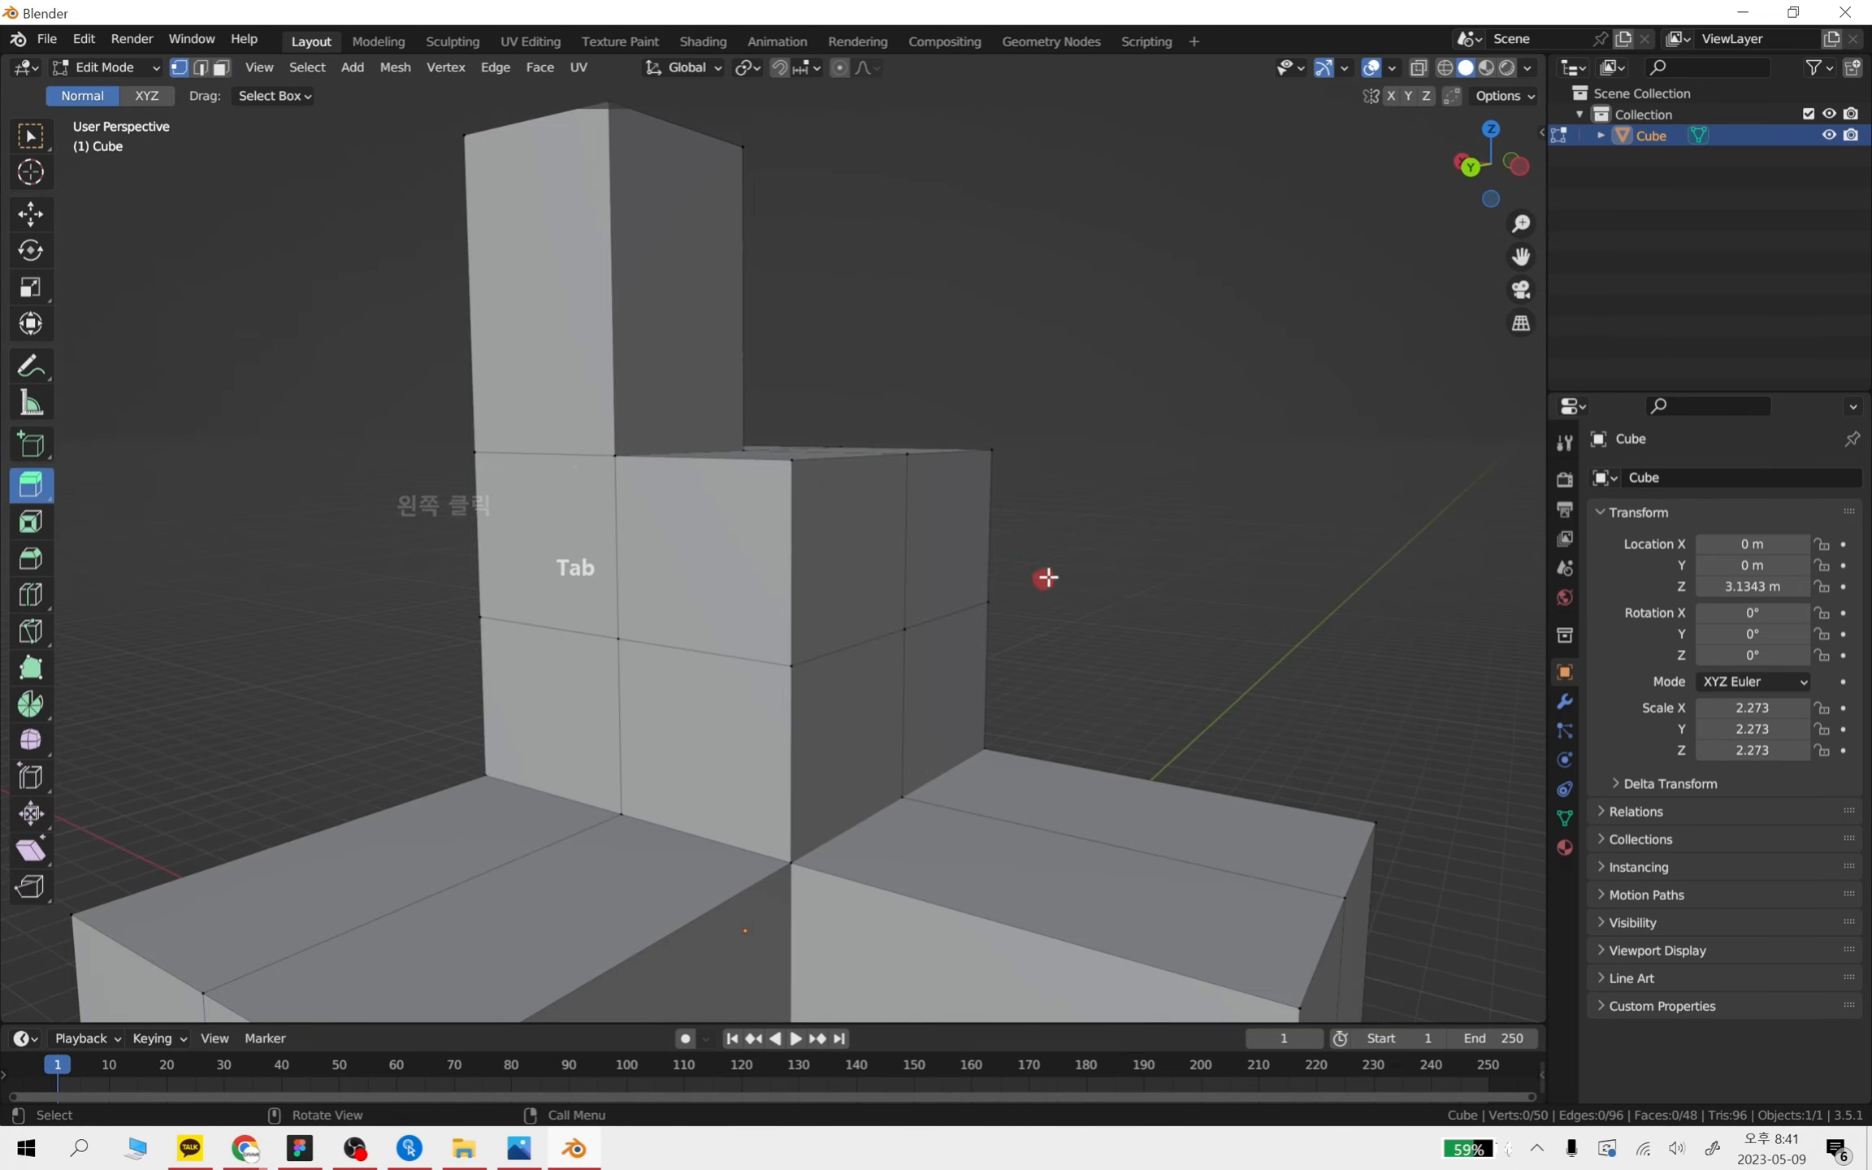
left_click(37, 213)
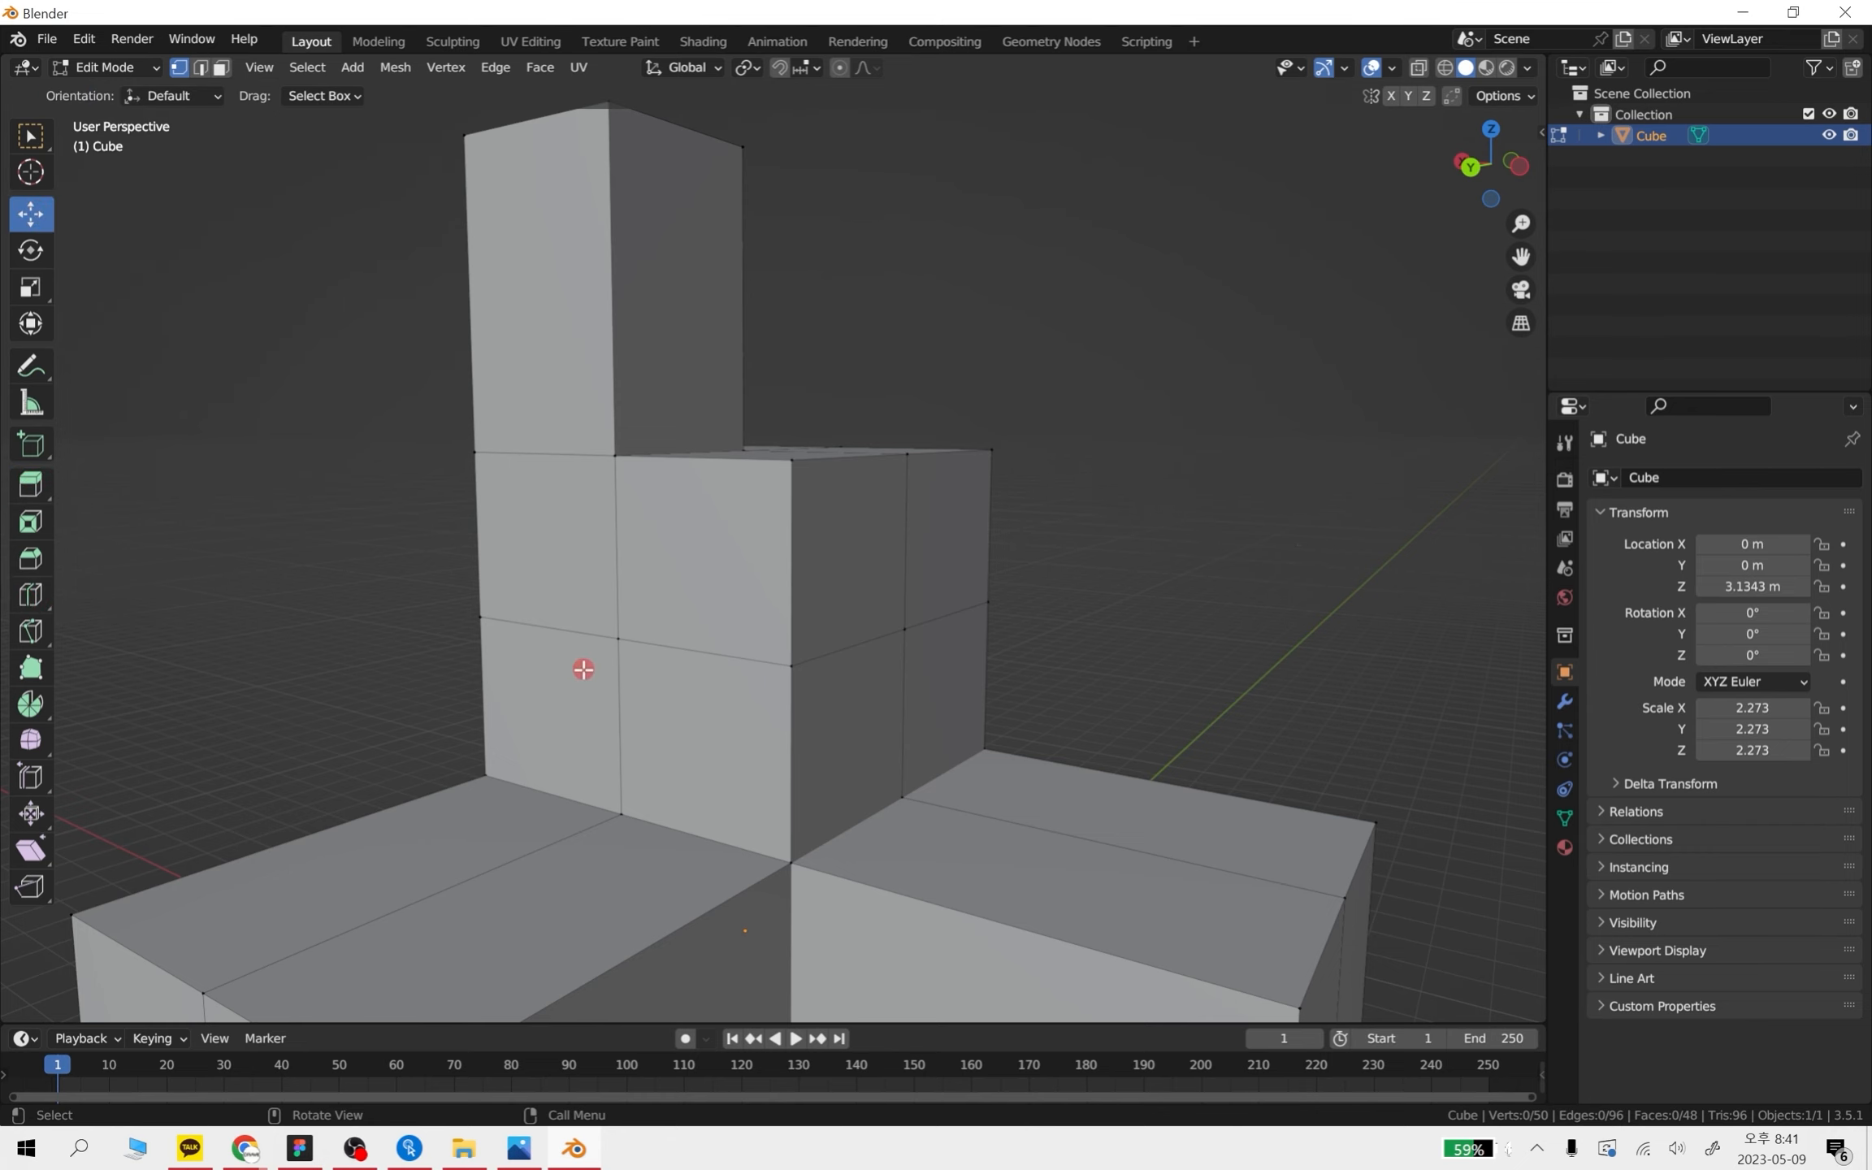
- Sketch two crossing annotation strokes over a lower block's inner side face and undo both
middle_click_drag(583, 669, 781, 293, "shift")
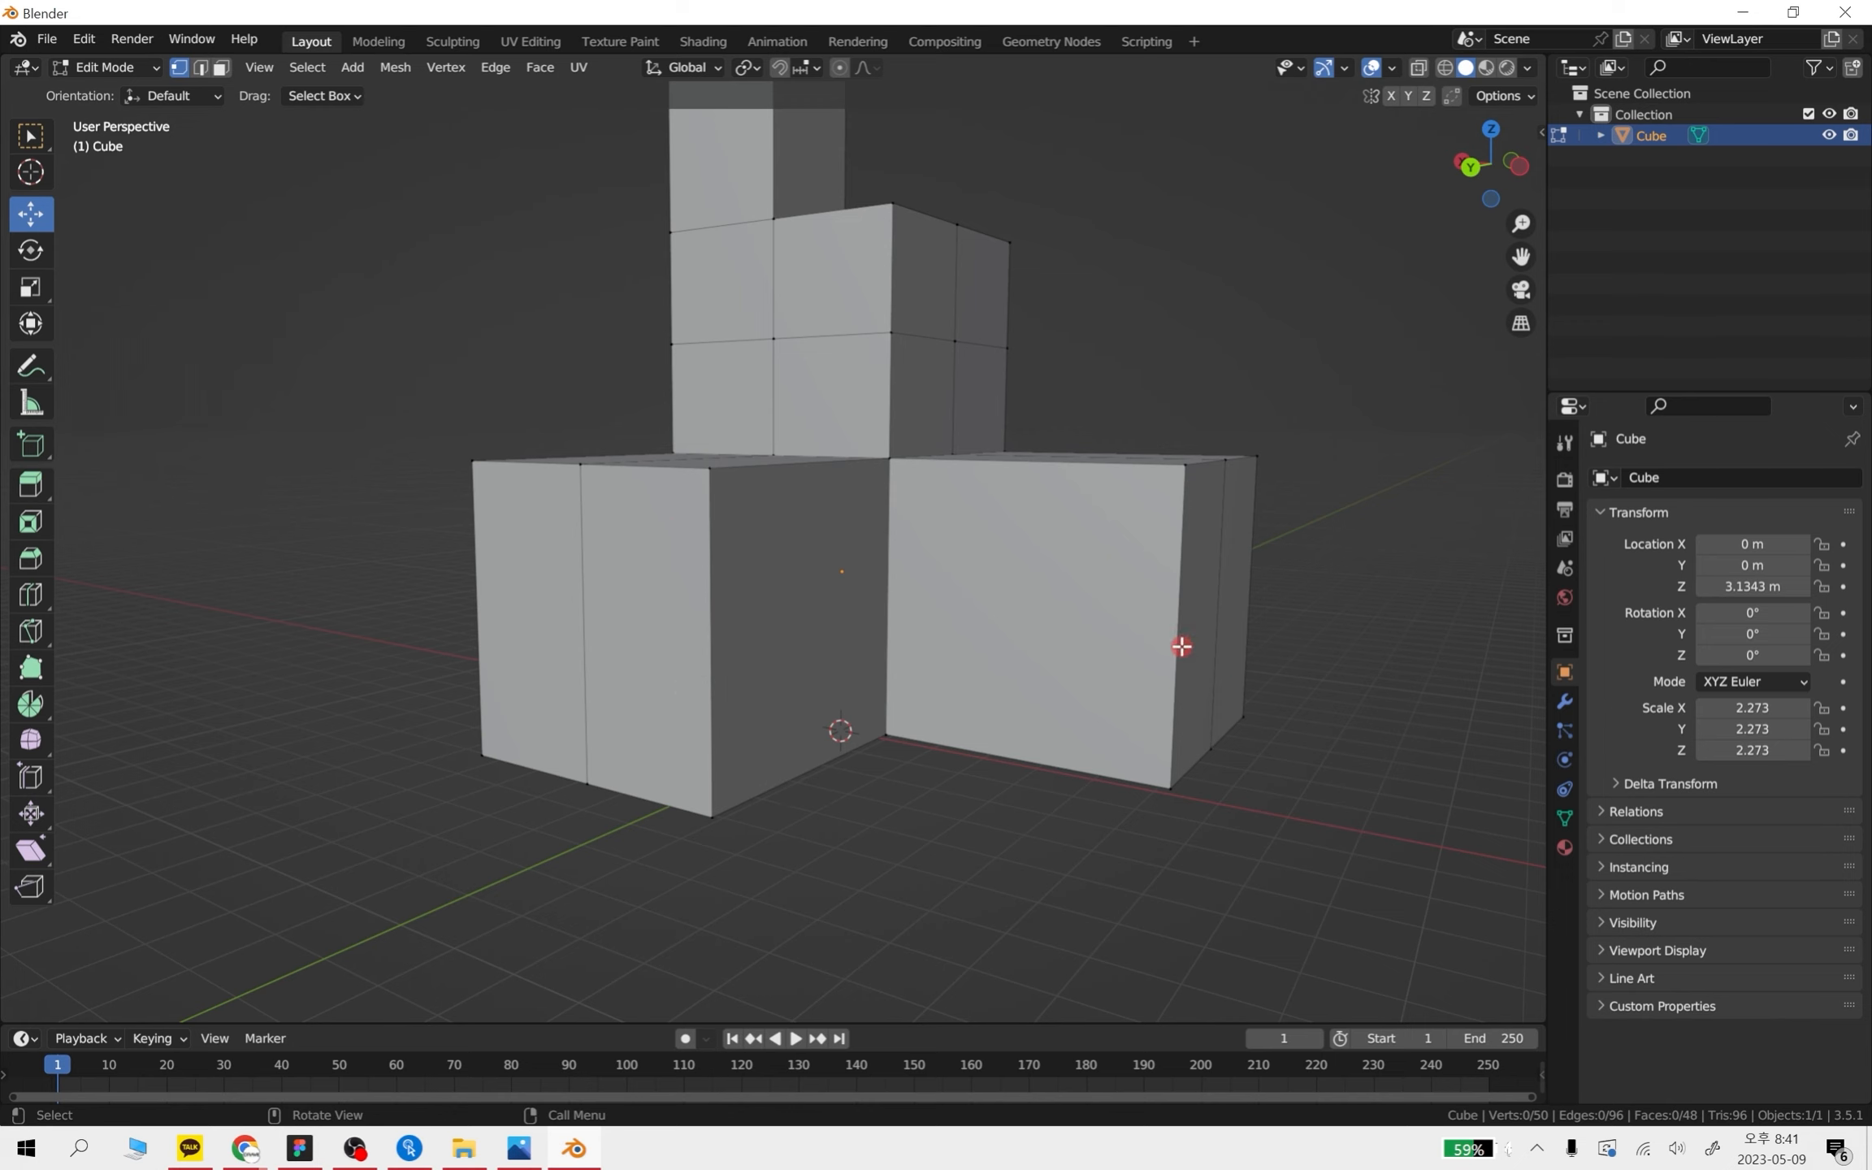
middle_click_drag(1112, 610, 1040, 654)
middle_click_drag(983, 520, 886, 723, "shift")
scroll(886, 723, "up", 3)
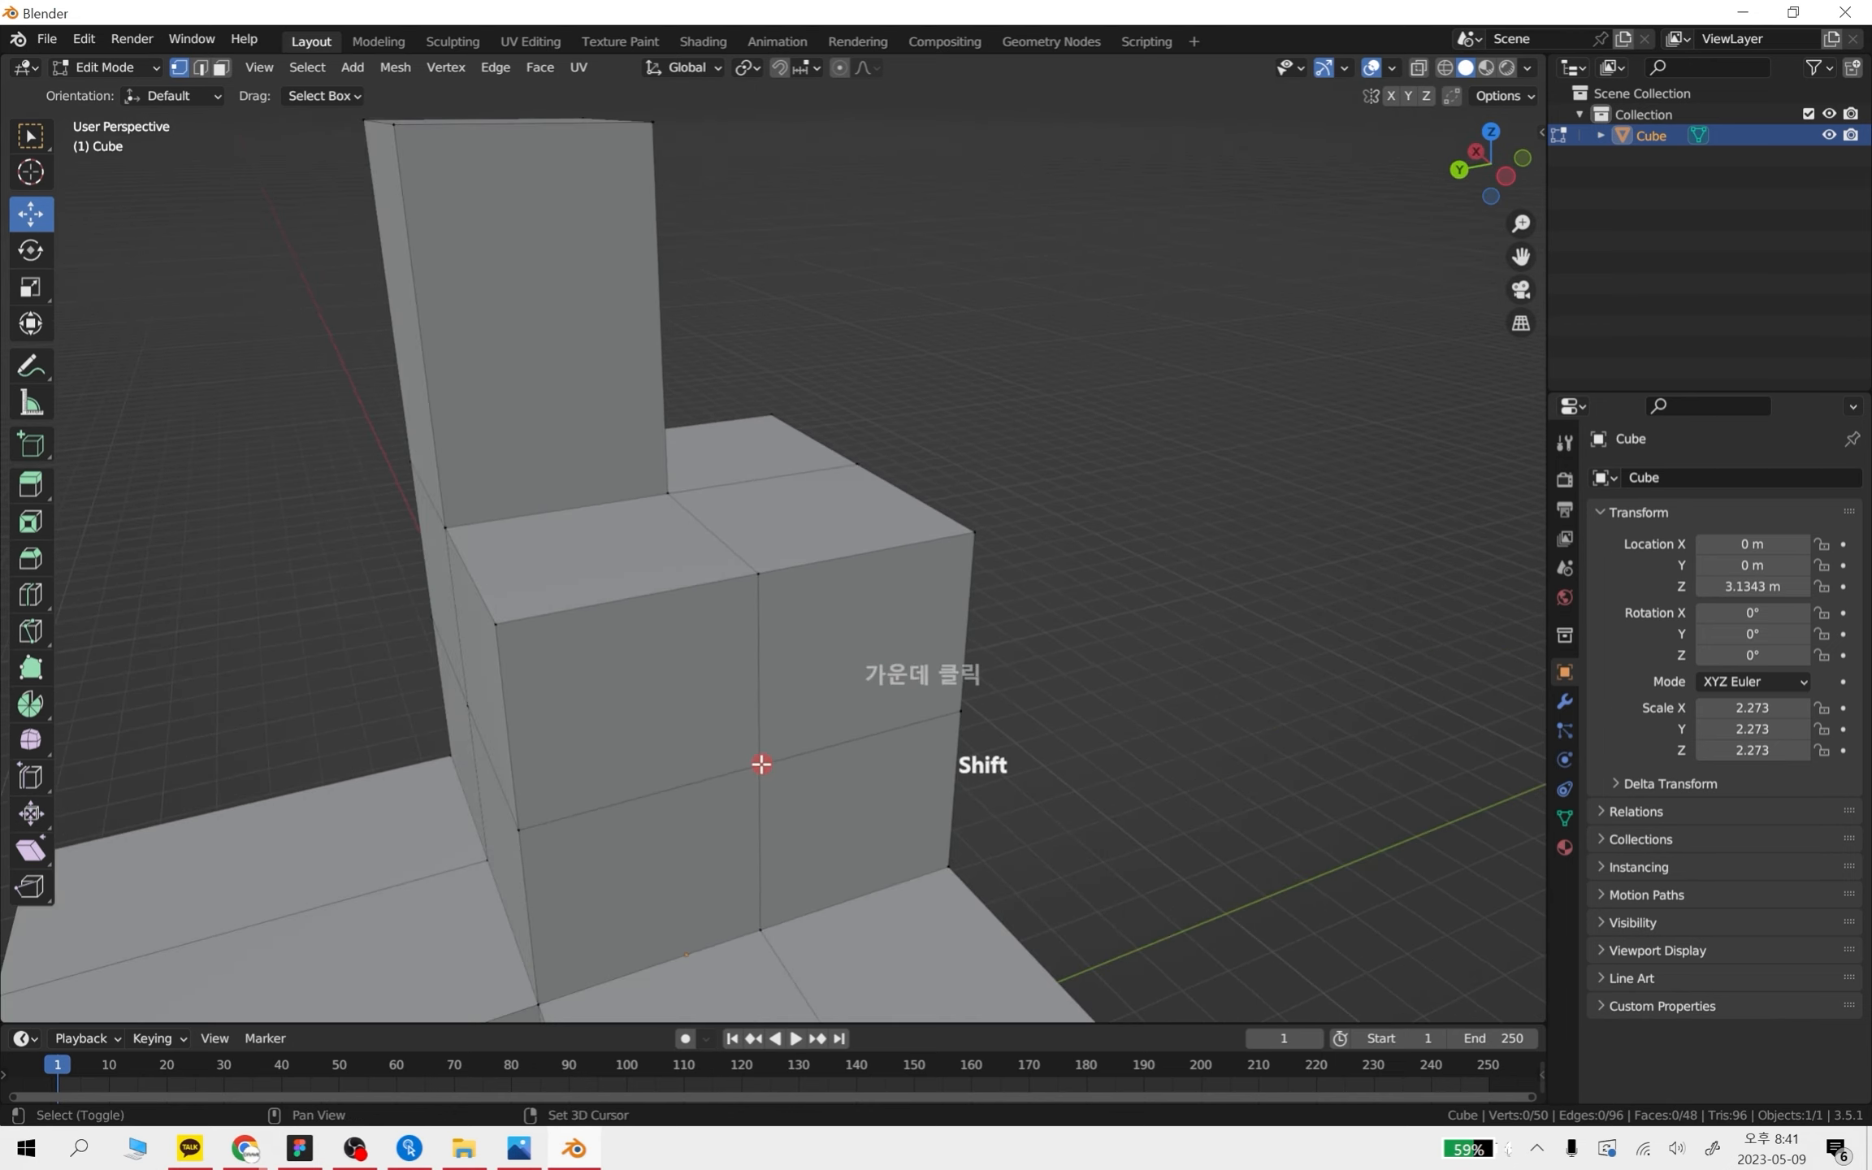
middle_click_drag(745, 775, 808, 530, "shift")
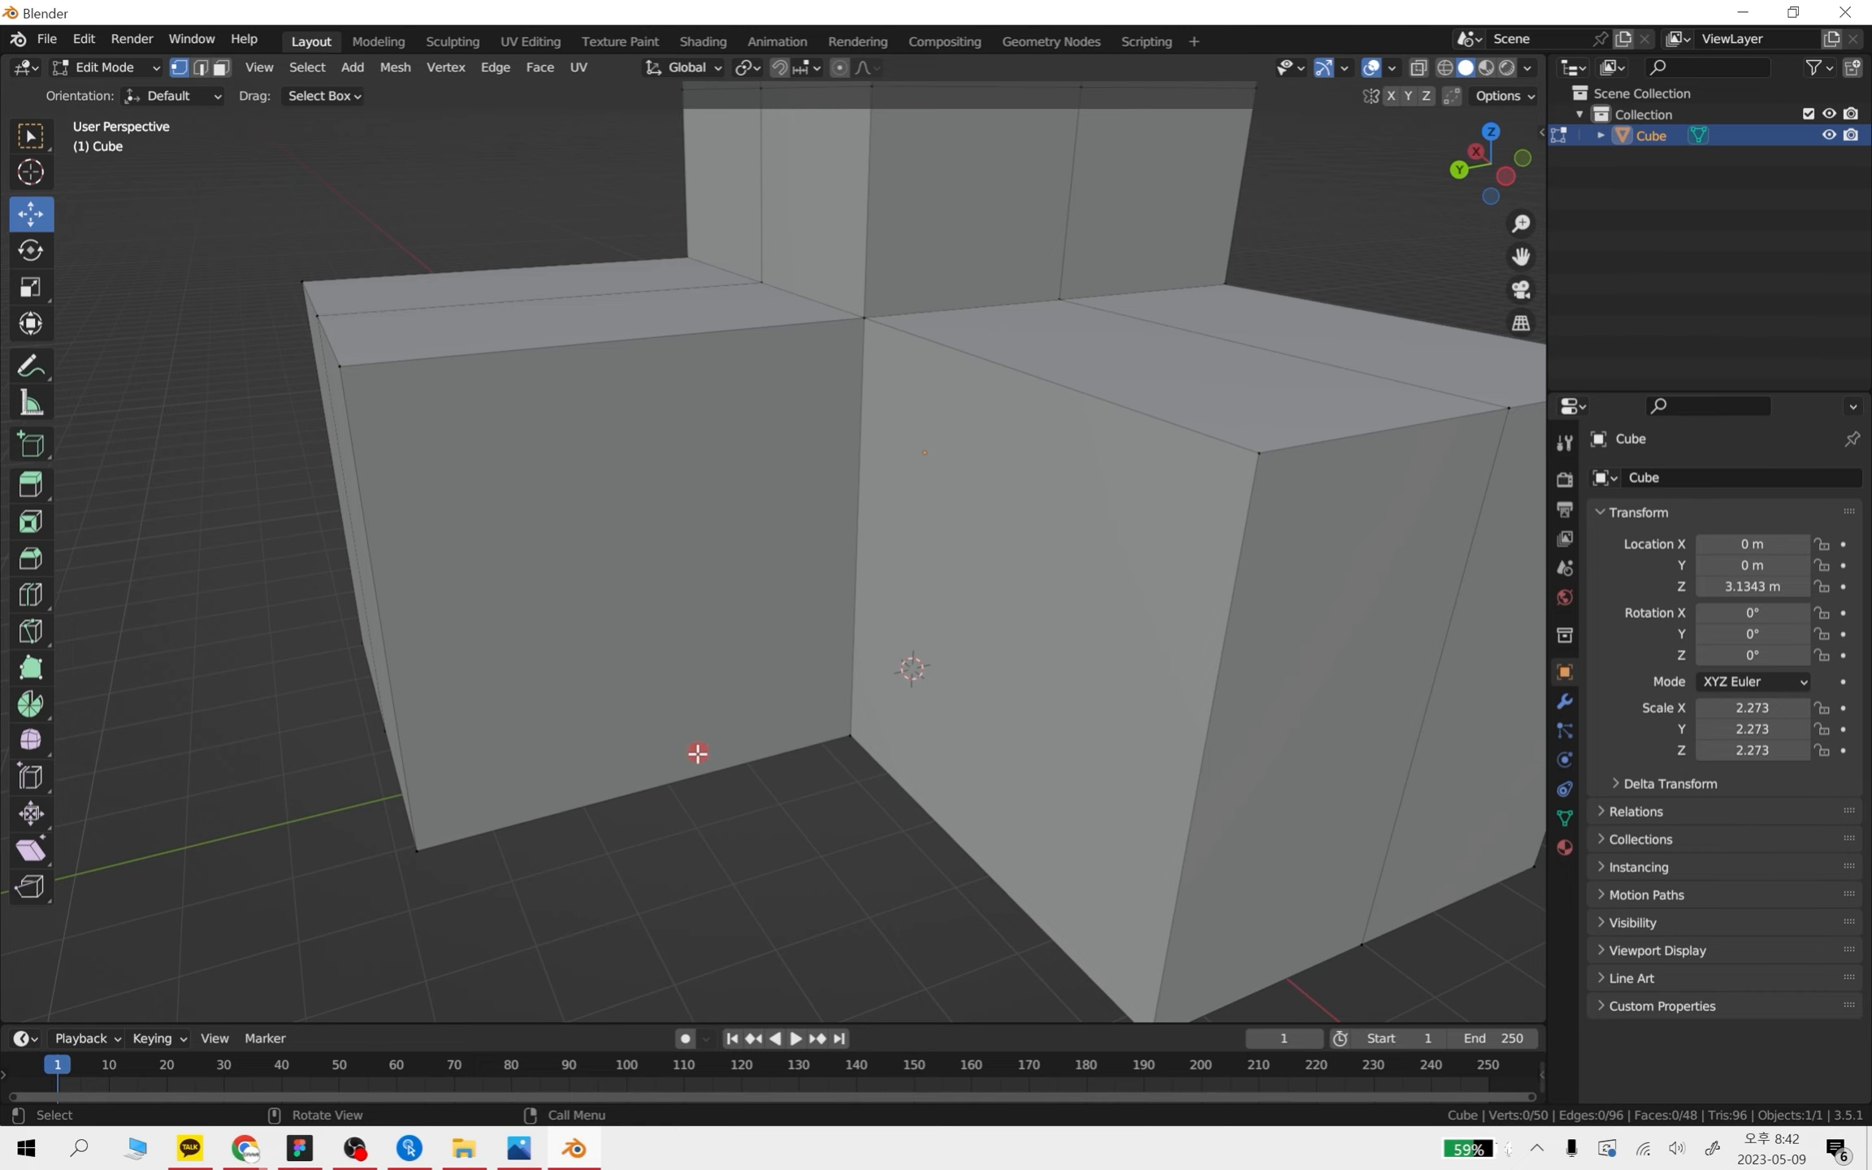
mouse_move(697, 753)
middle_mouse_down("shift")
mouse_move(618, 625)
mouse_move(751, 134)
middle_mouse_up("shift")
left_click(31, 366)
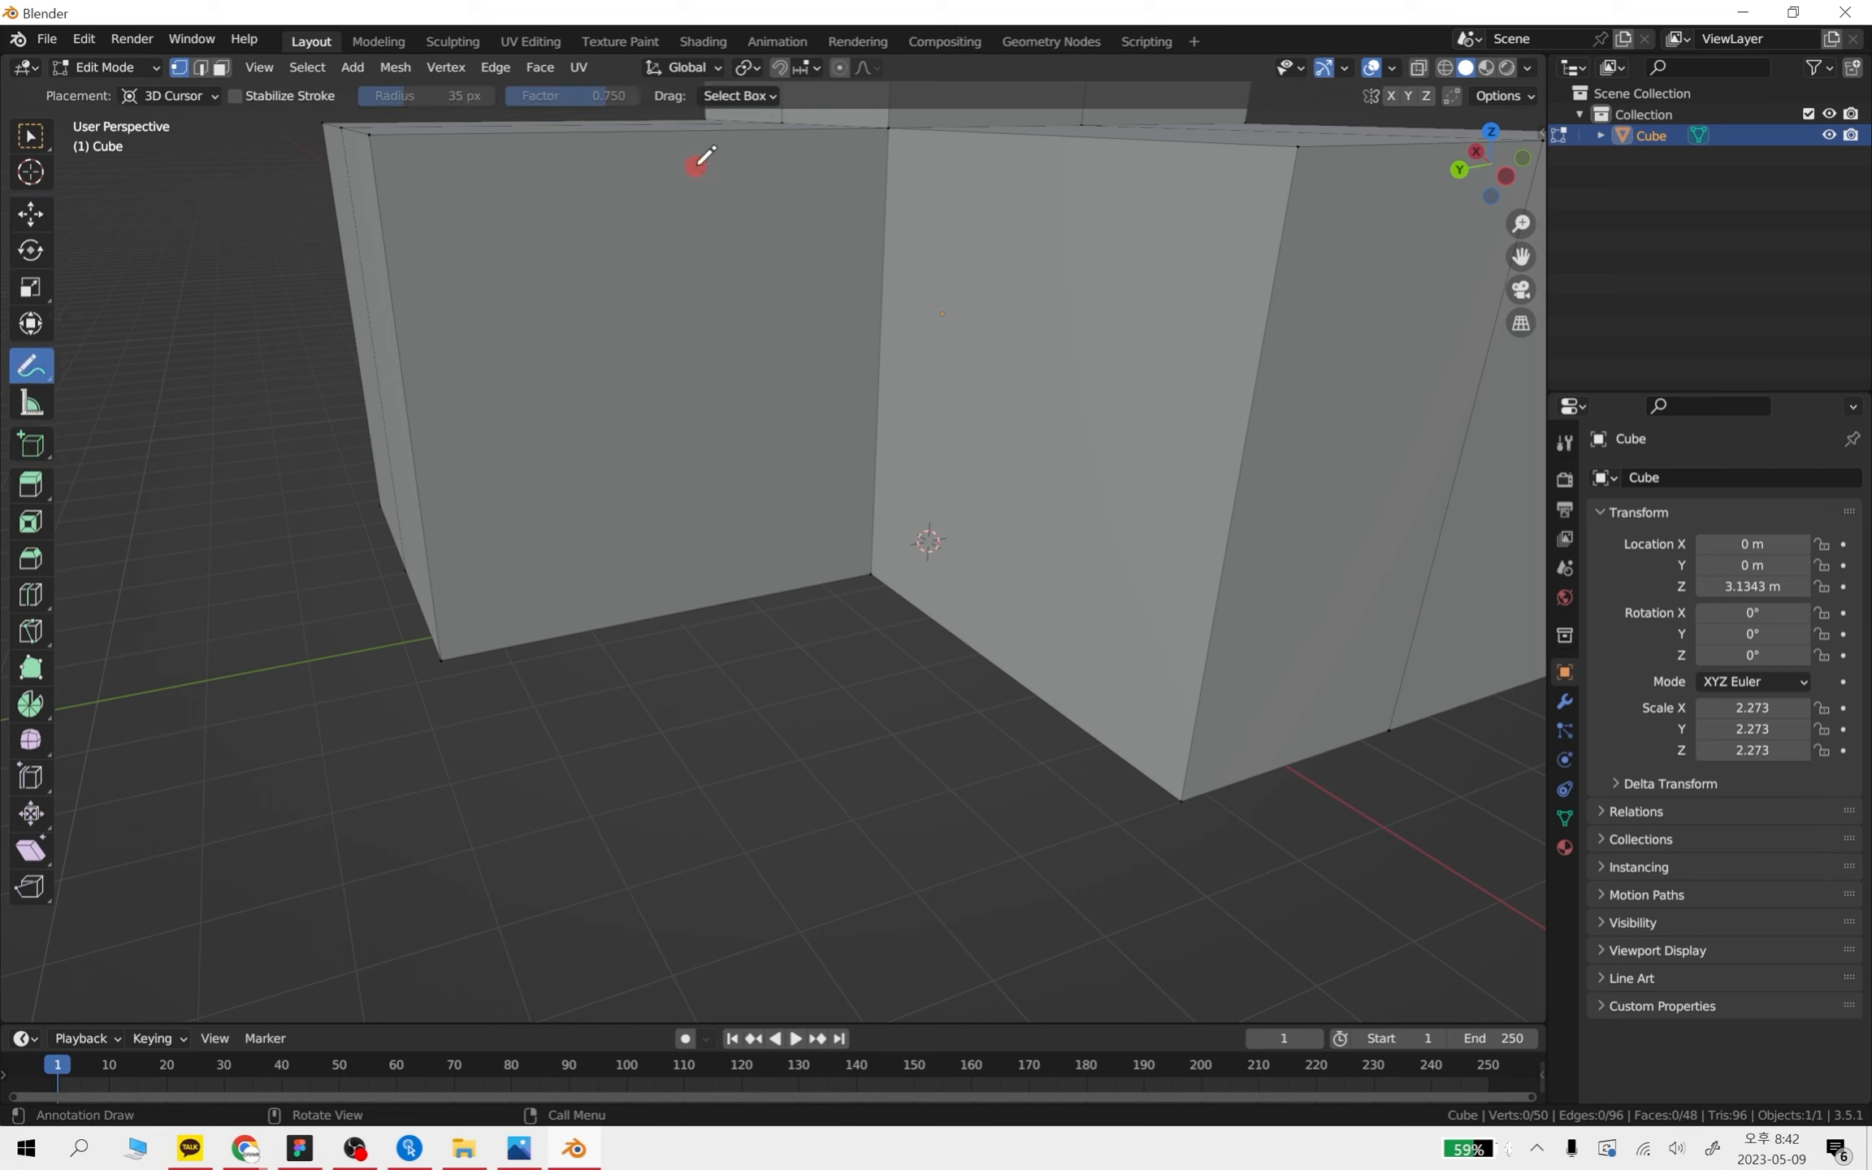
left_click_drag(716, 134, 518, 659)
left_click_drag(372, 330, 906, 537)
key("ctrl+z")
key("ctrl+z")
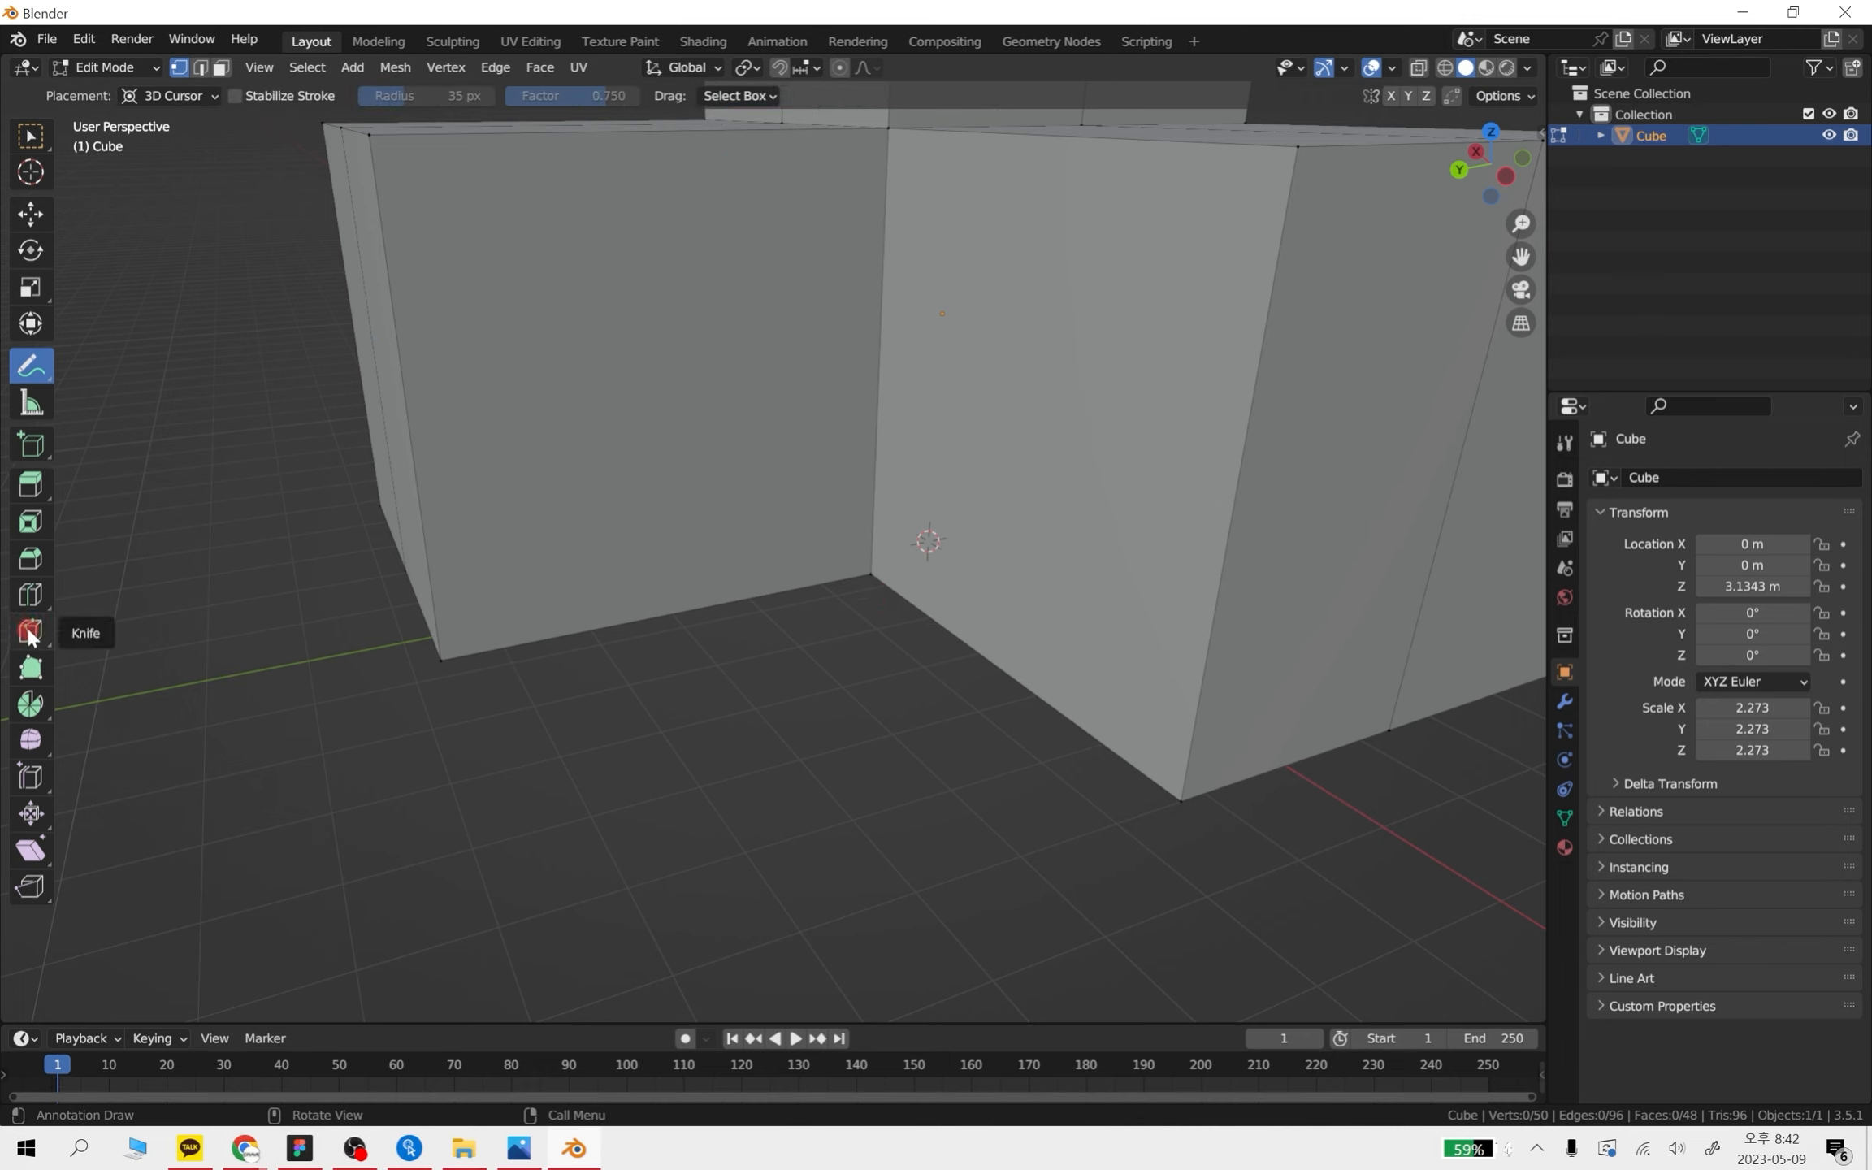
- Activate the Knife tool and switch to edge select for cutting the lower block's inner side face
left_click(30, 632)
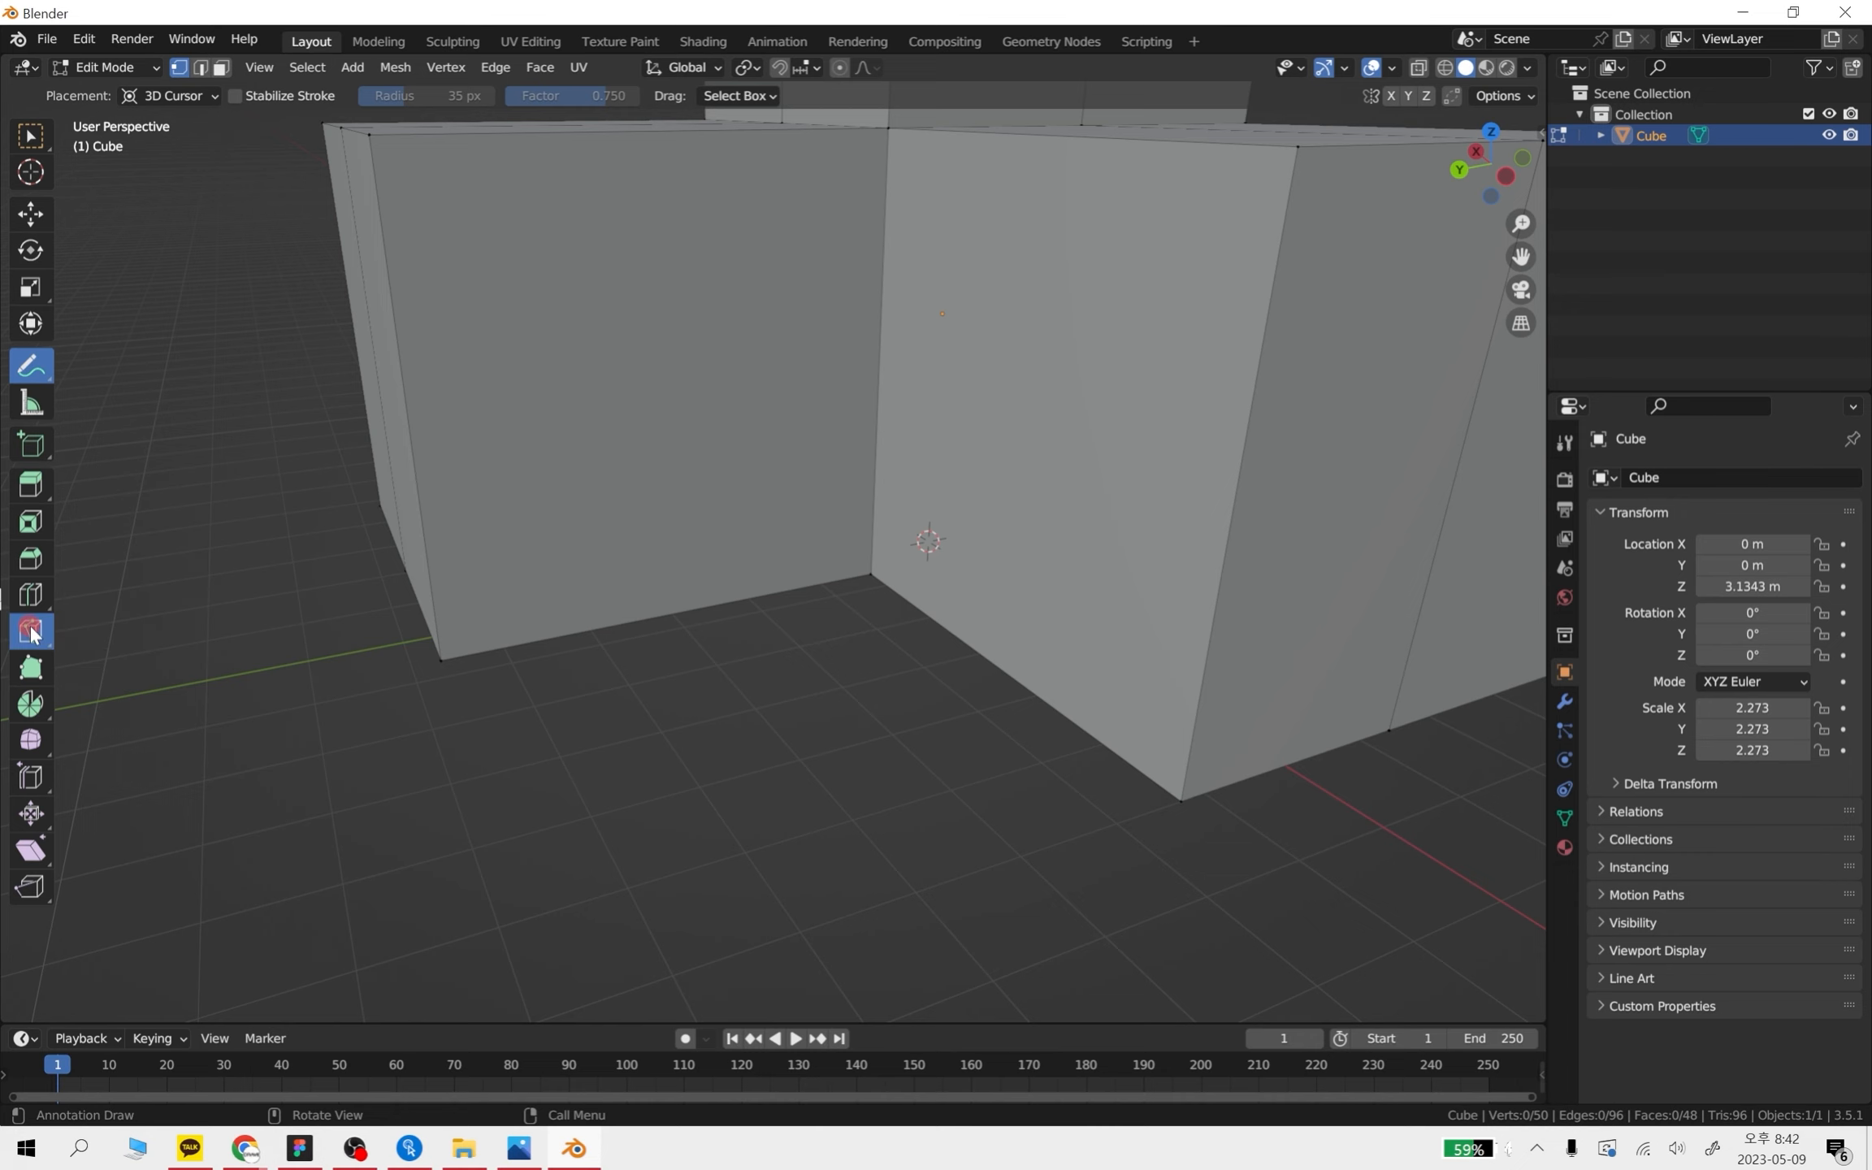
middle_click_drag(496, 473, 443, 552, "shift")
left_click(200, 68)
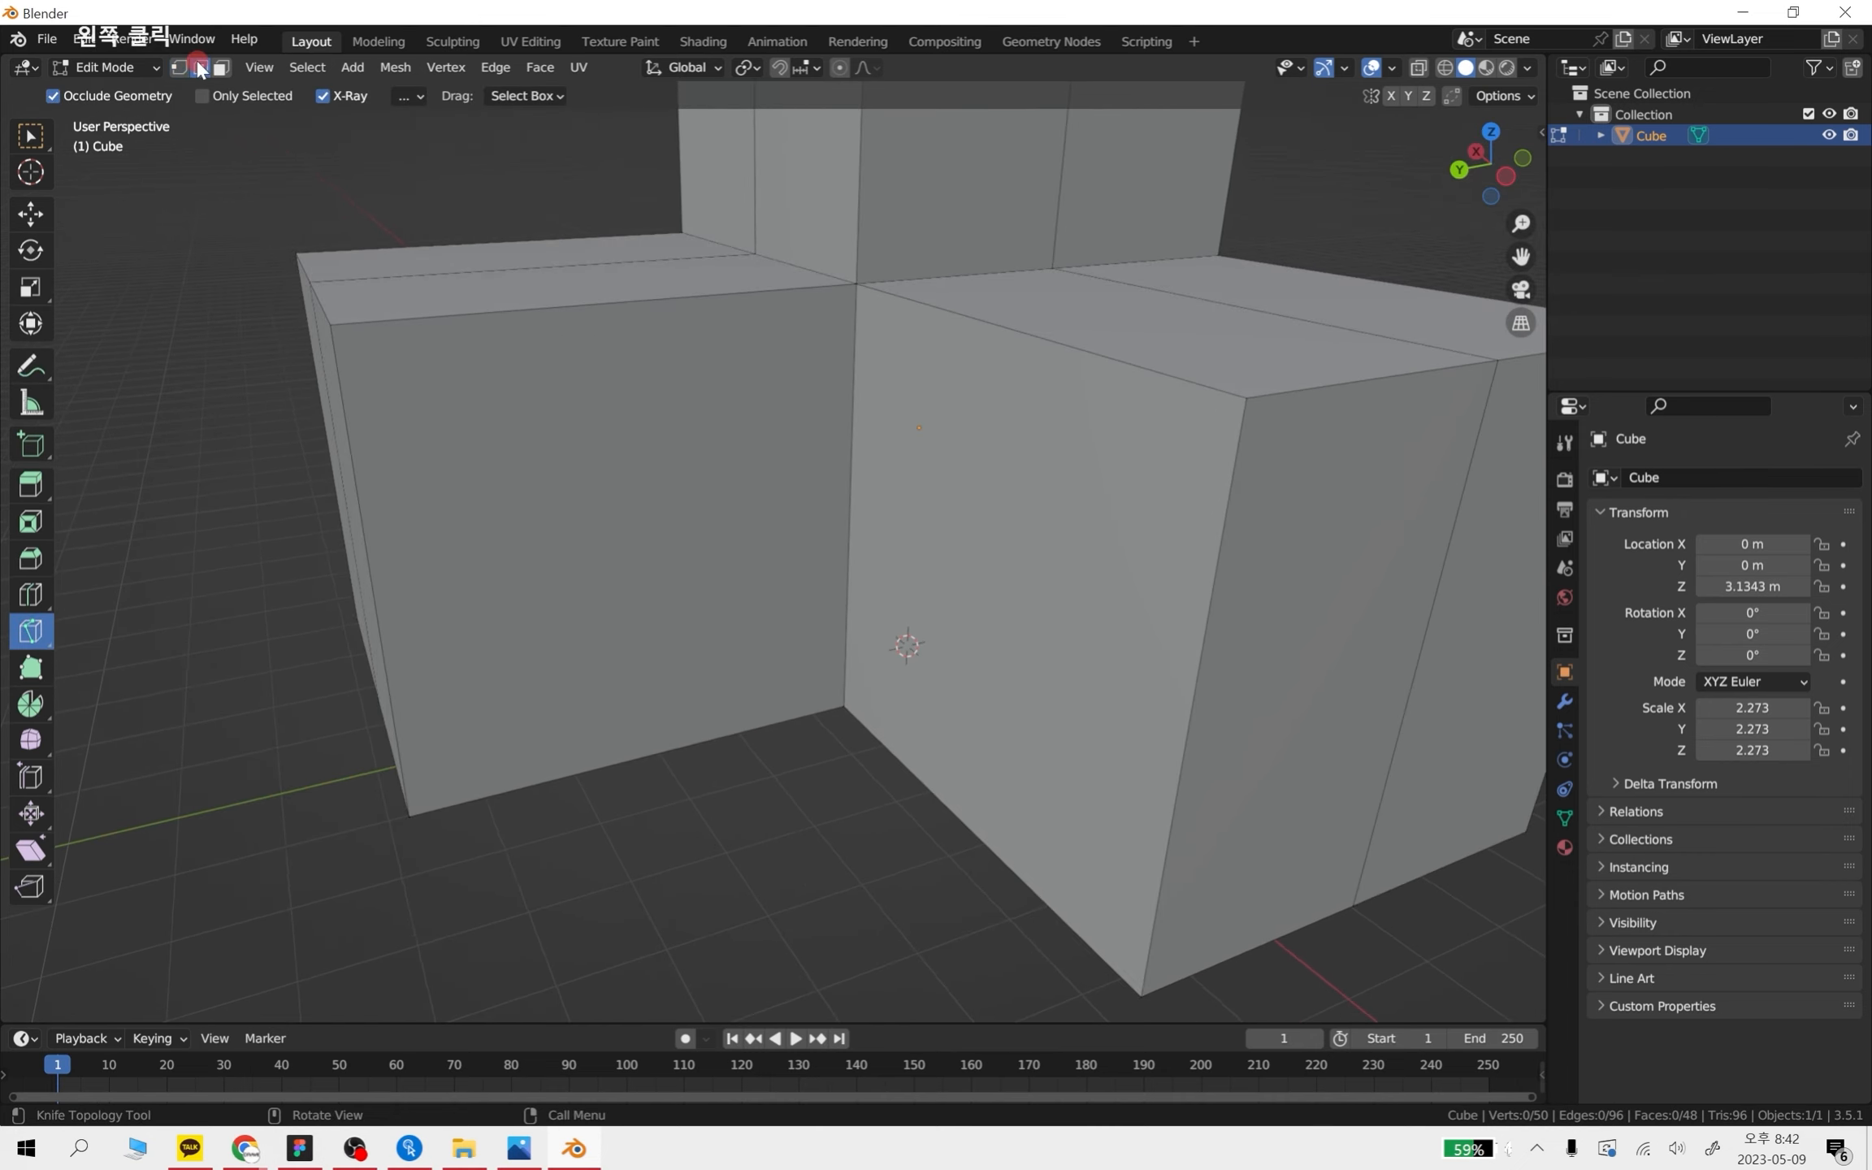
scroll(464, 697, "up", 2)
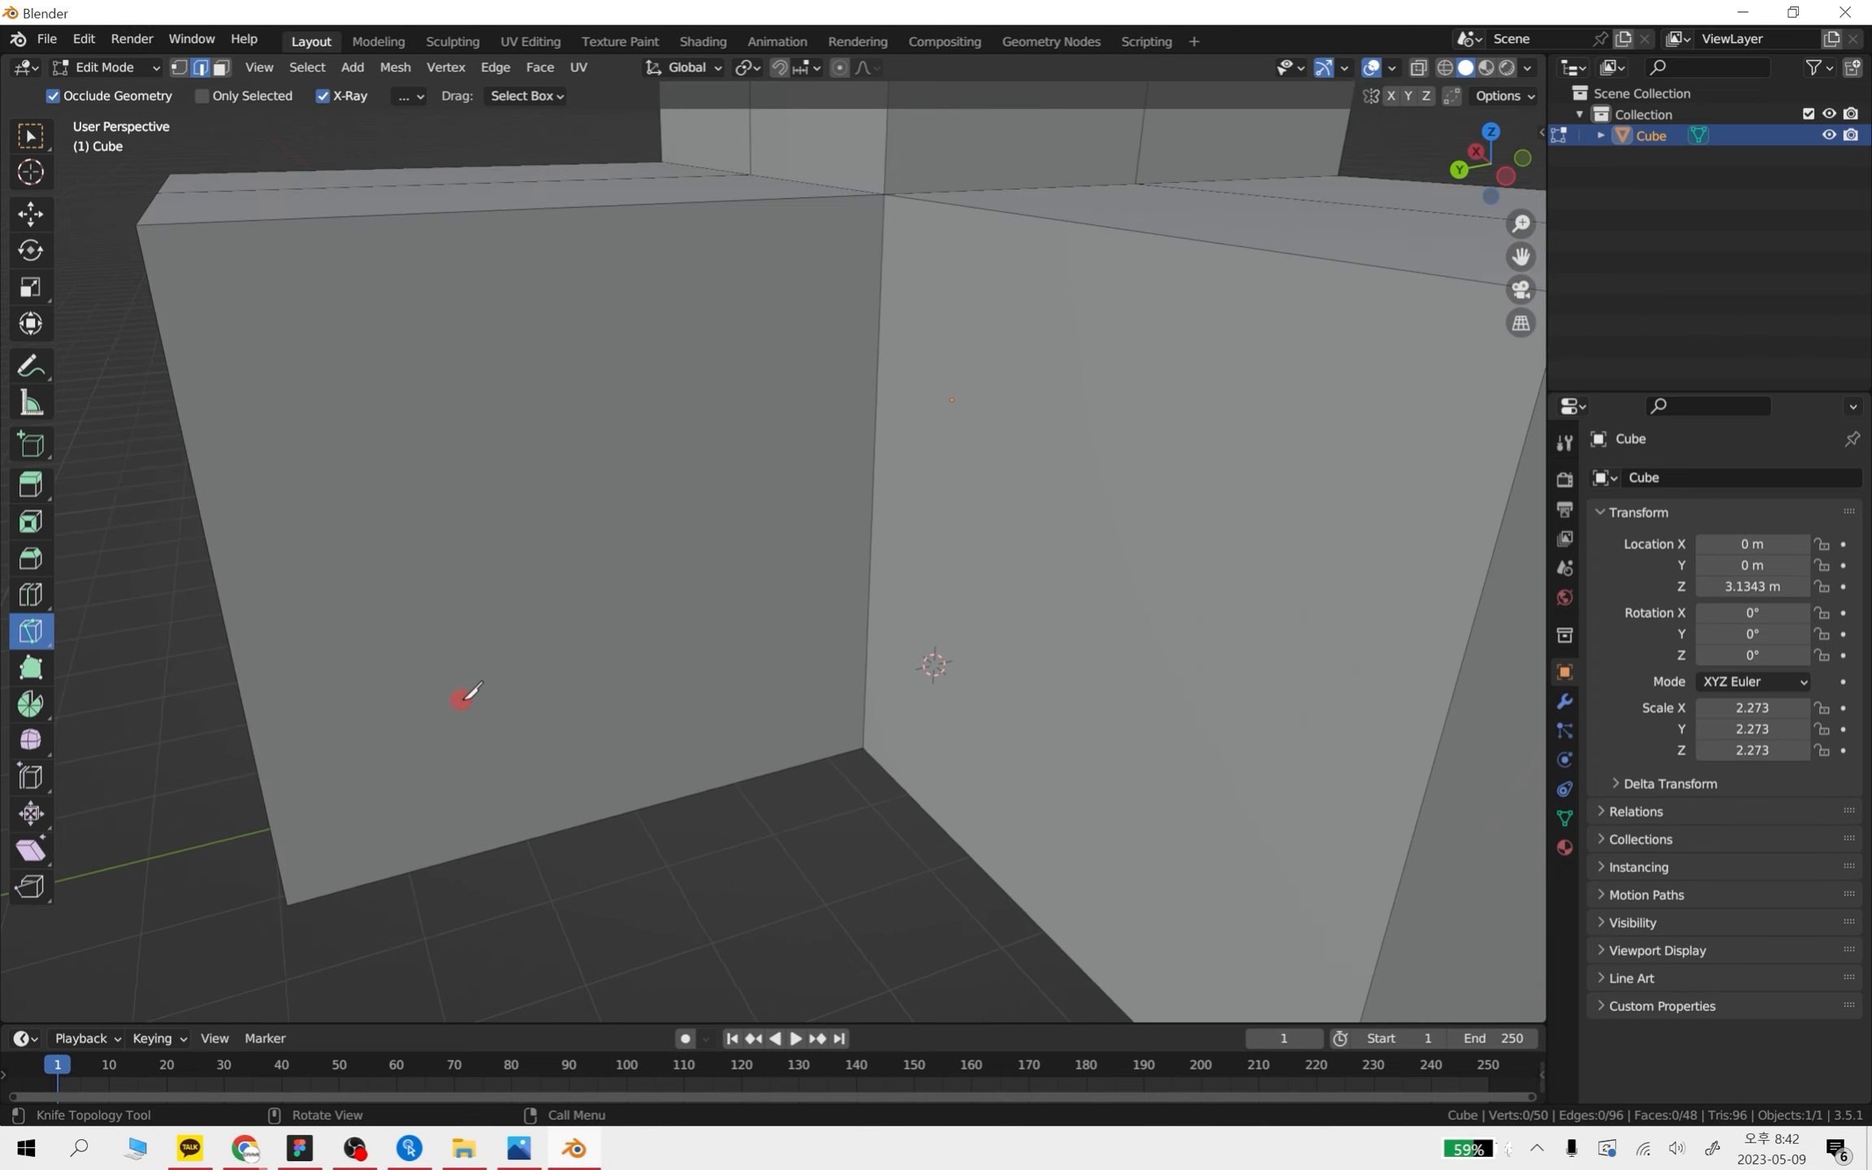
- Knife a sloping cut across the lower block's side face from outer edge to inner corner edge, and undo it
left_click(211, 564)
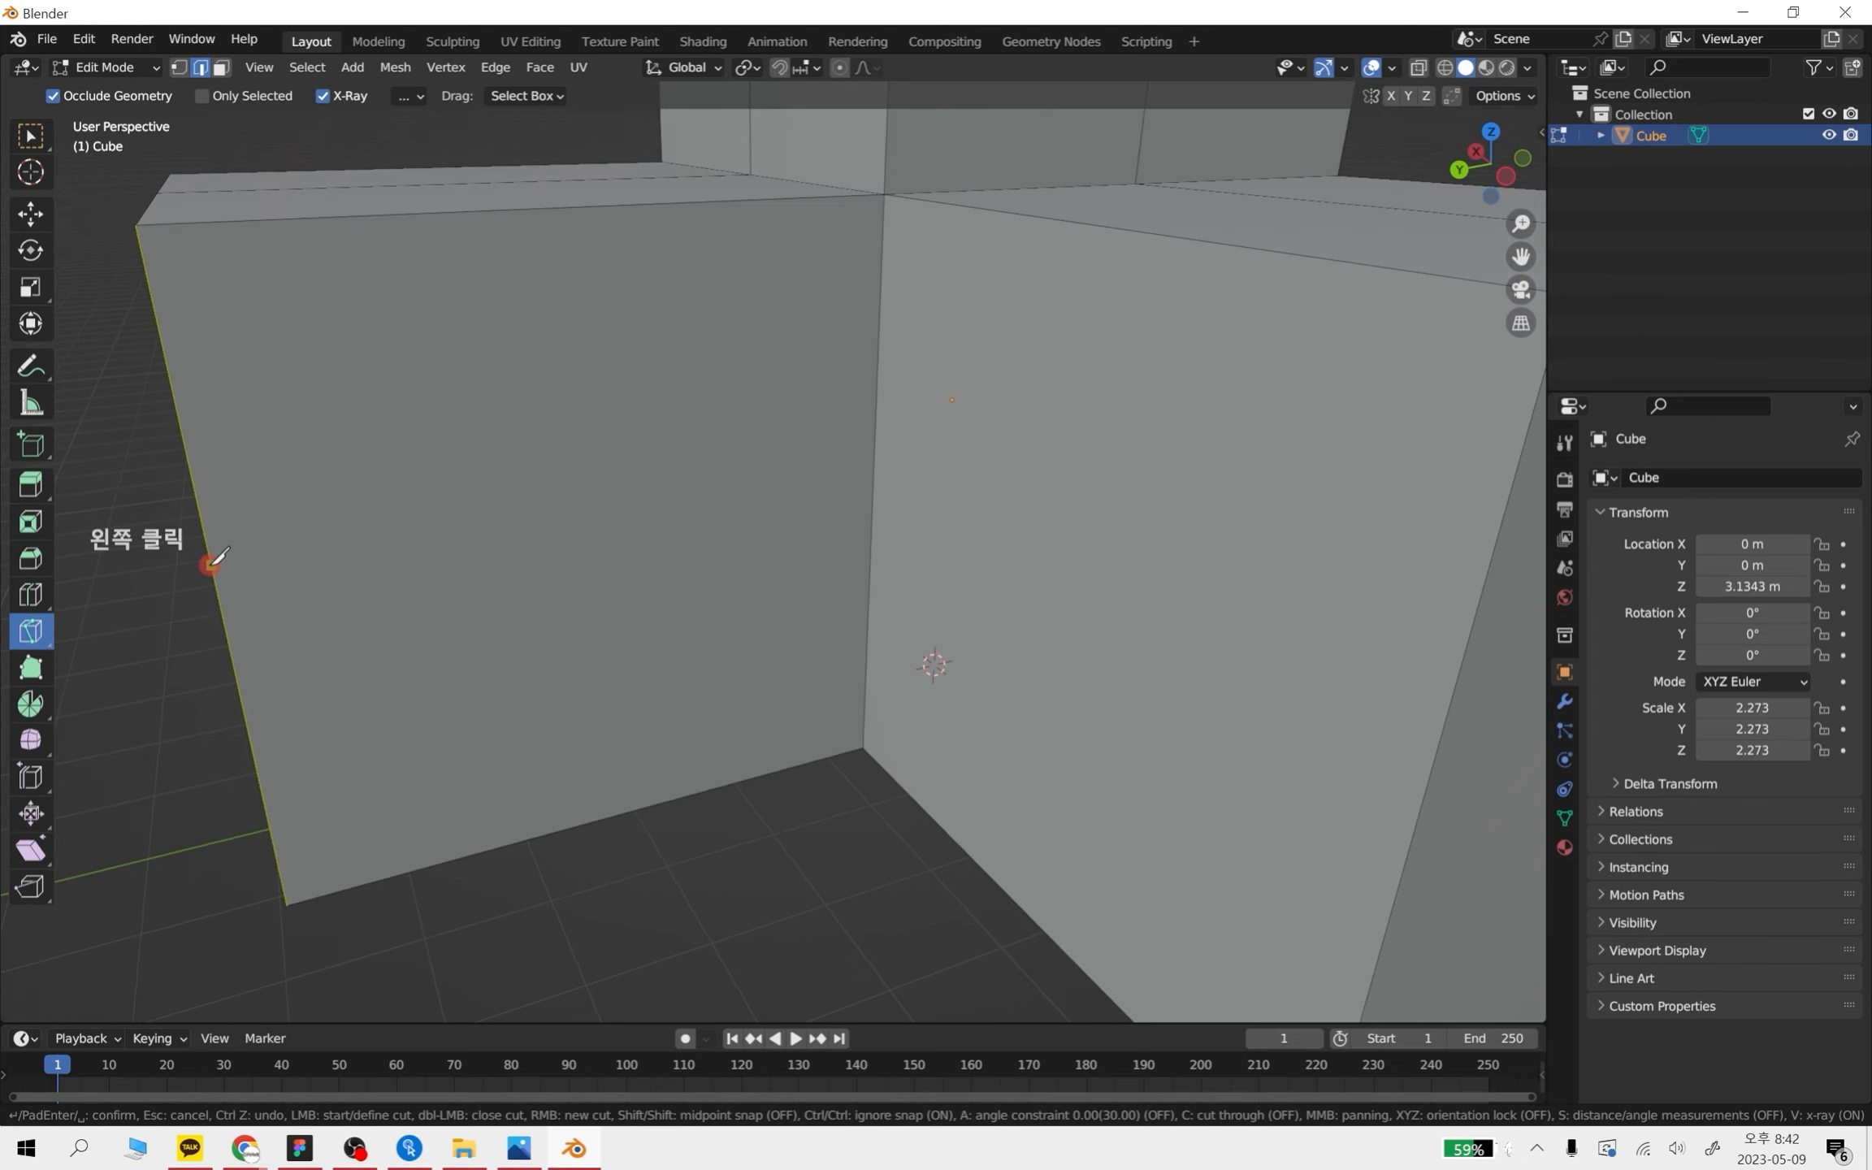
left_click(137, 226)
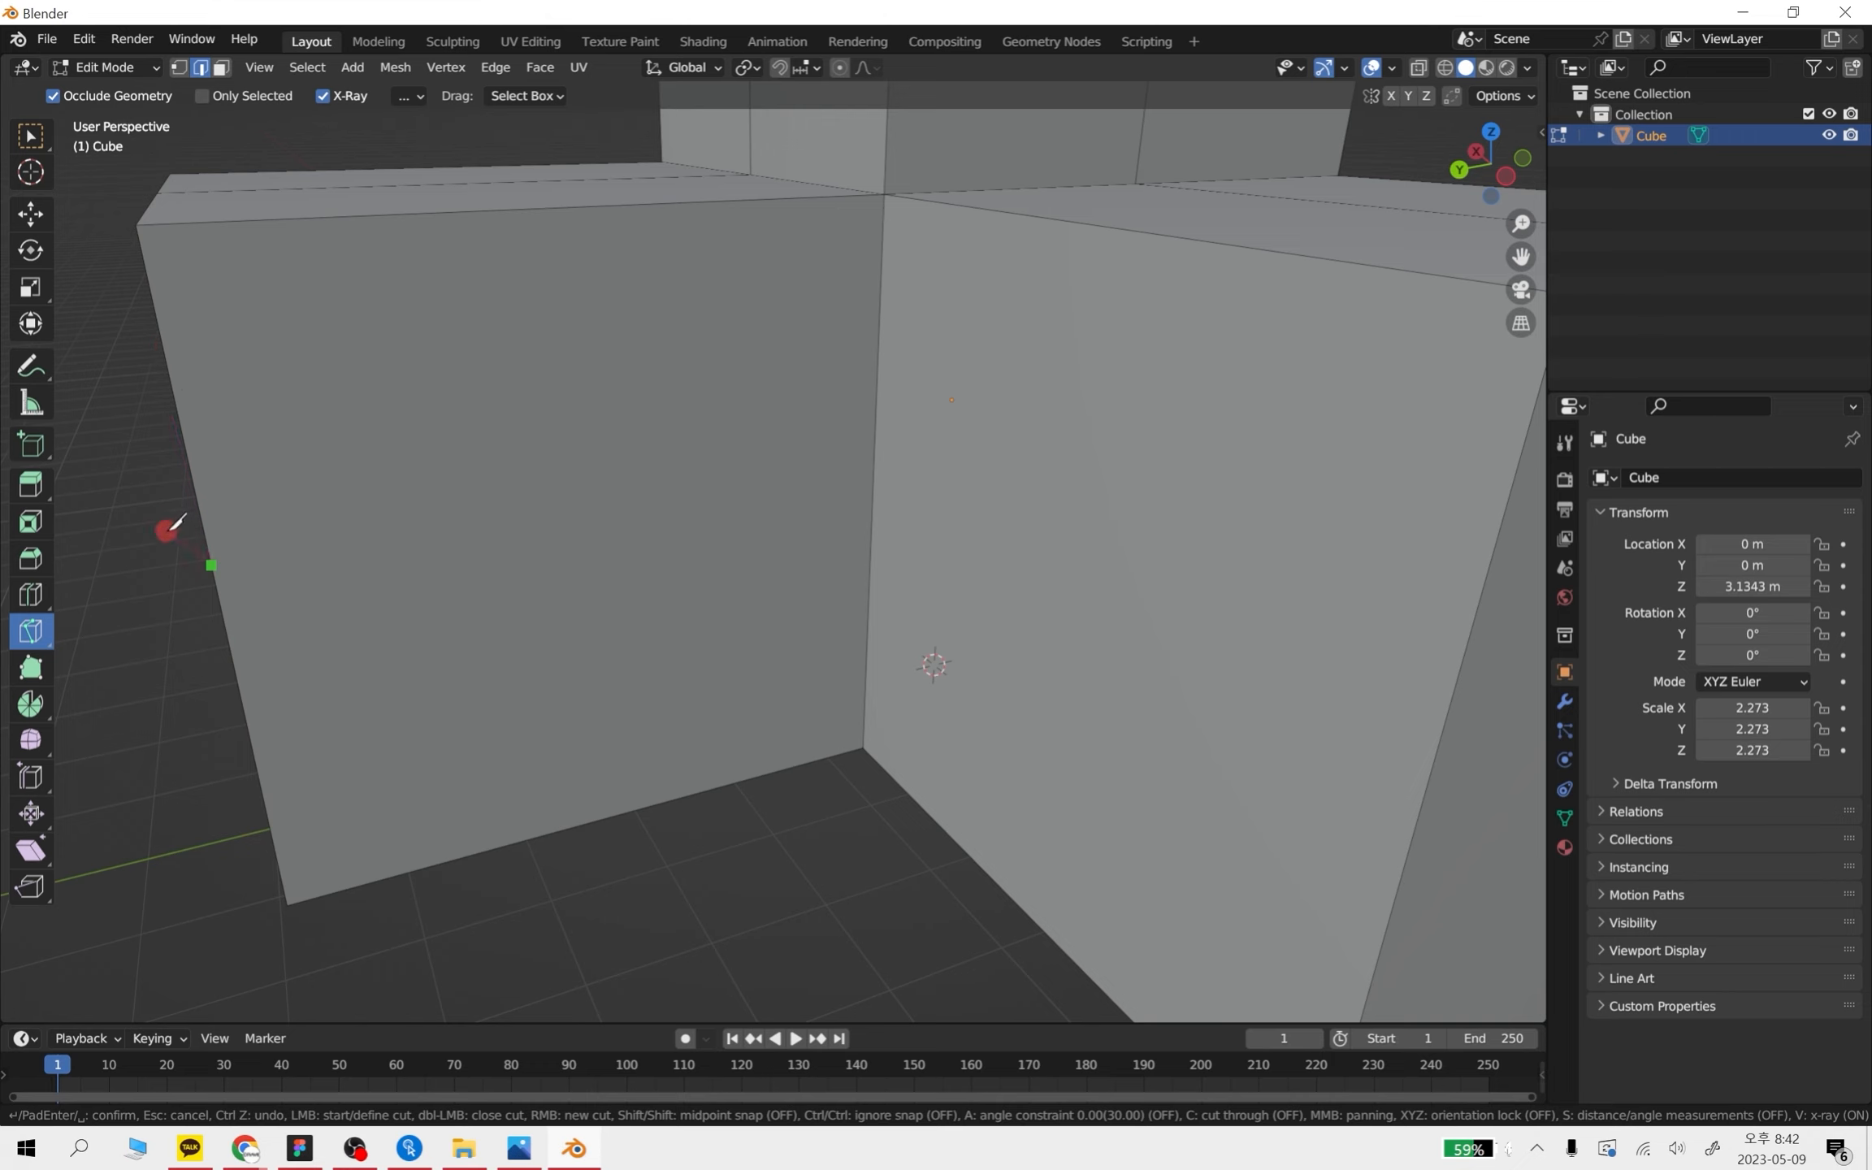
left_click(213, 563)
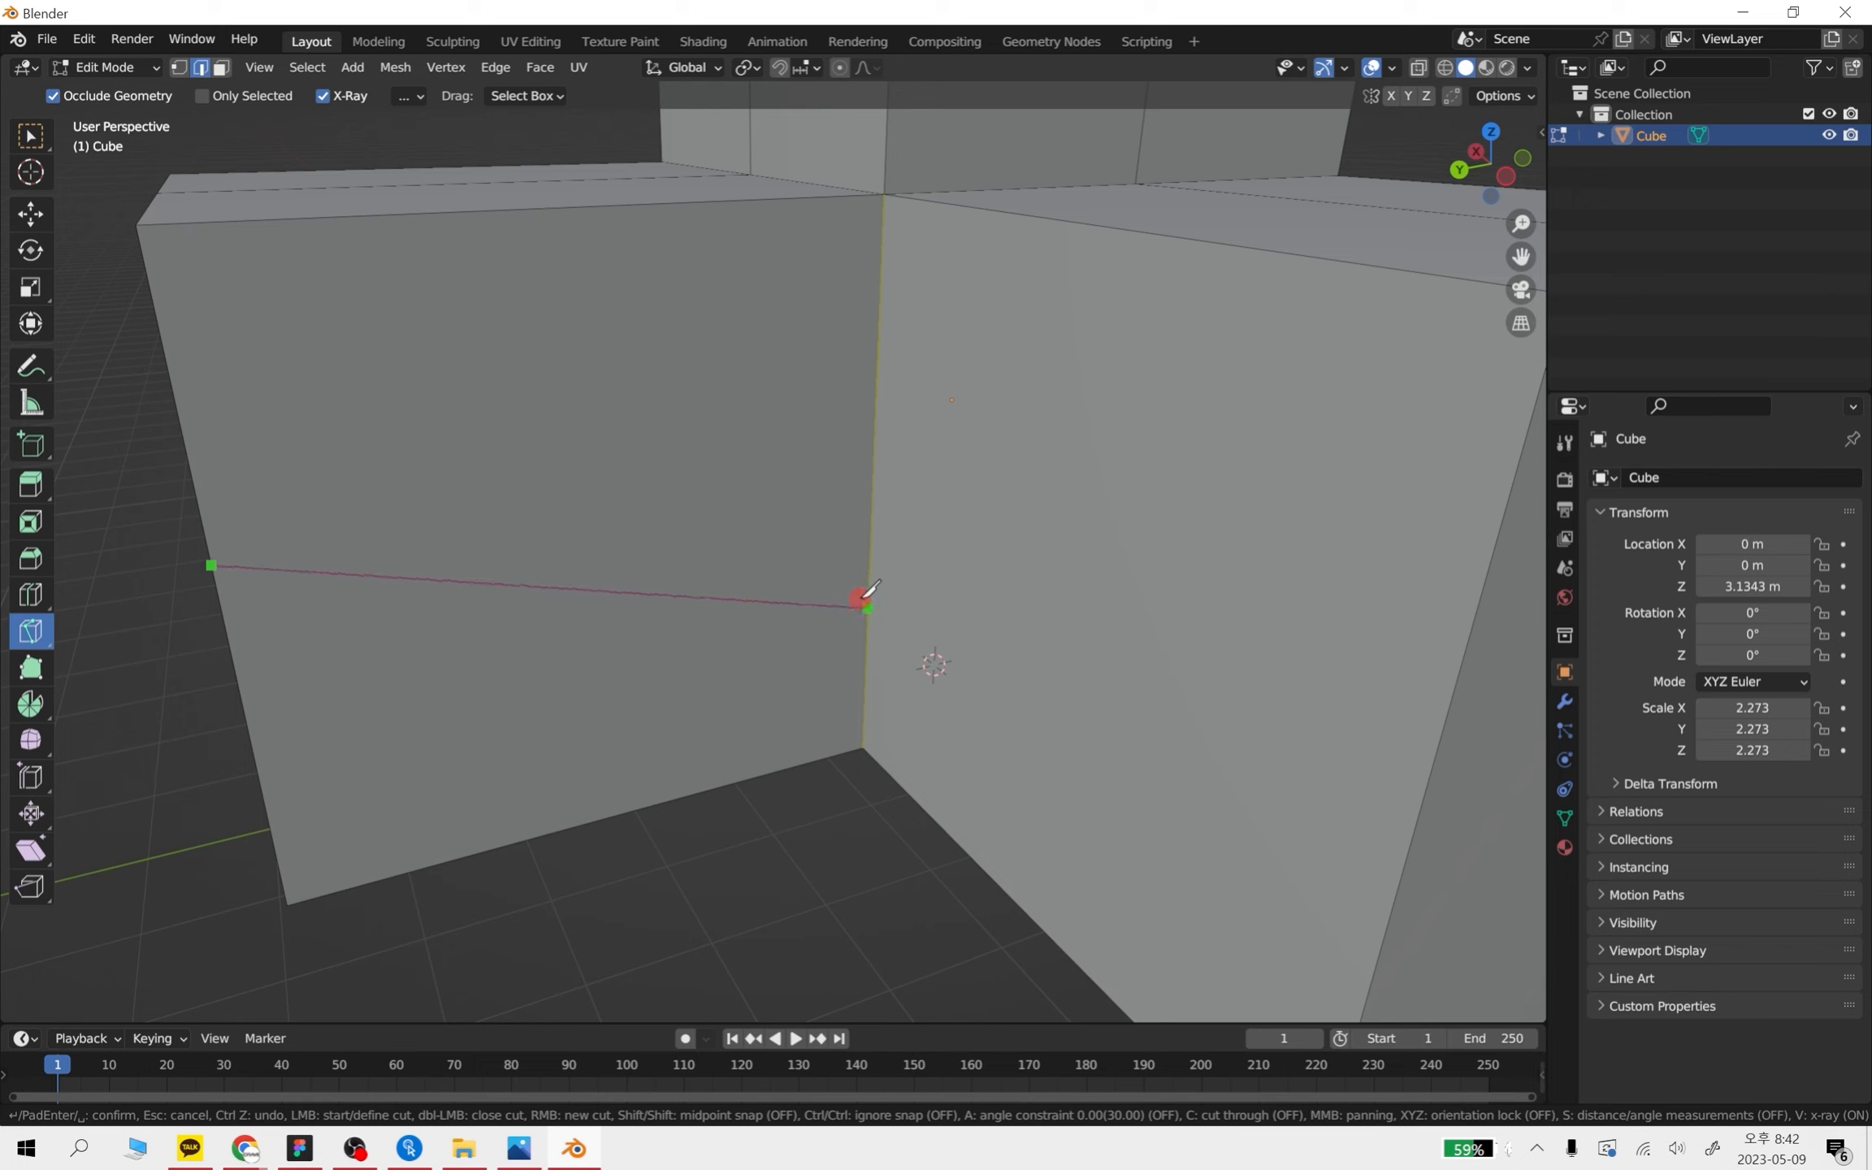
left_click(861, 719)
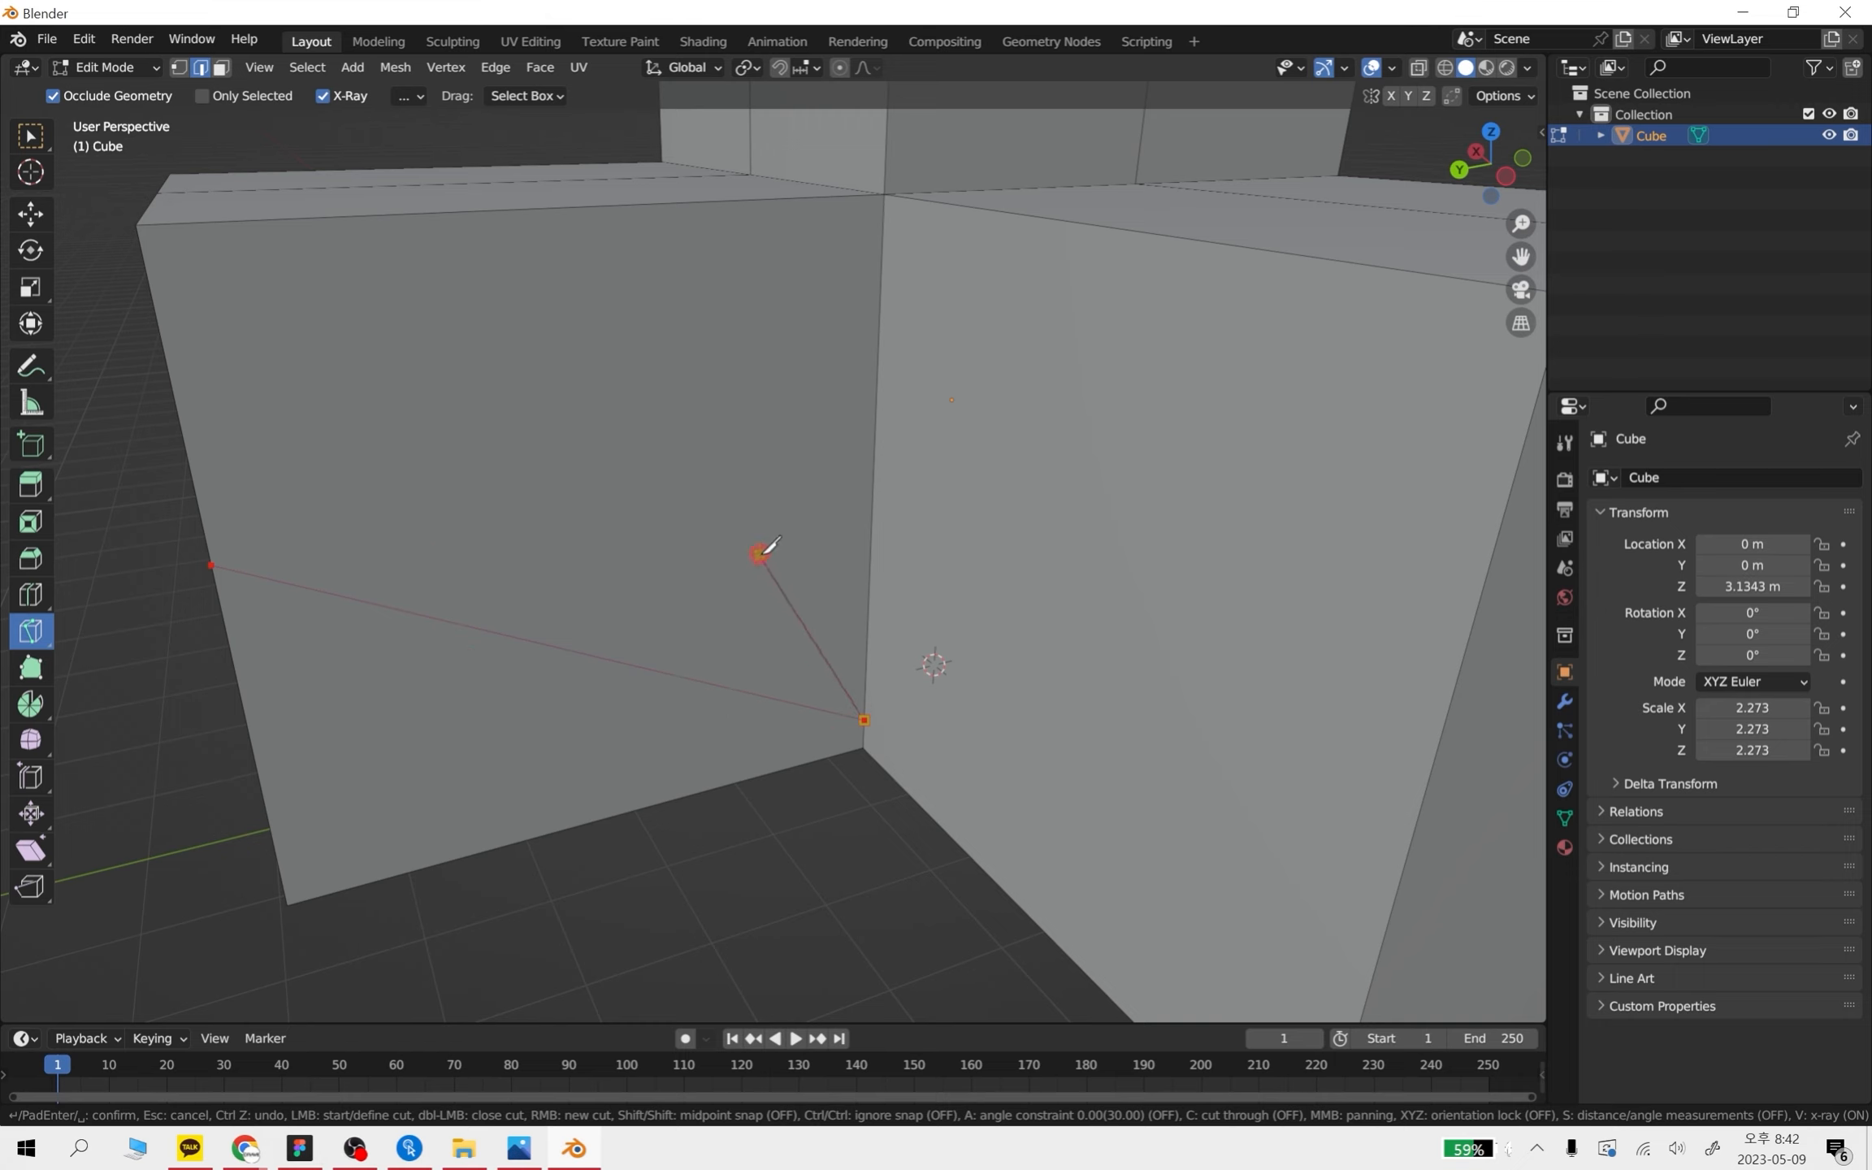
key("Return")
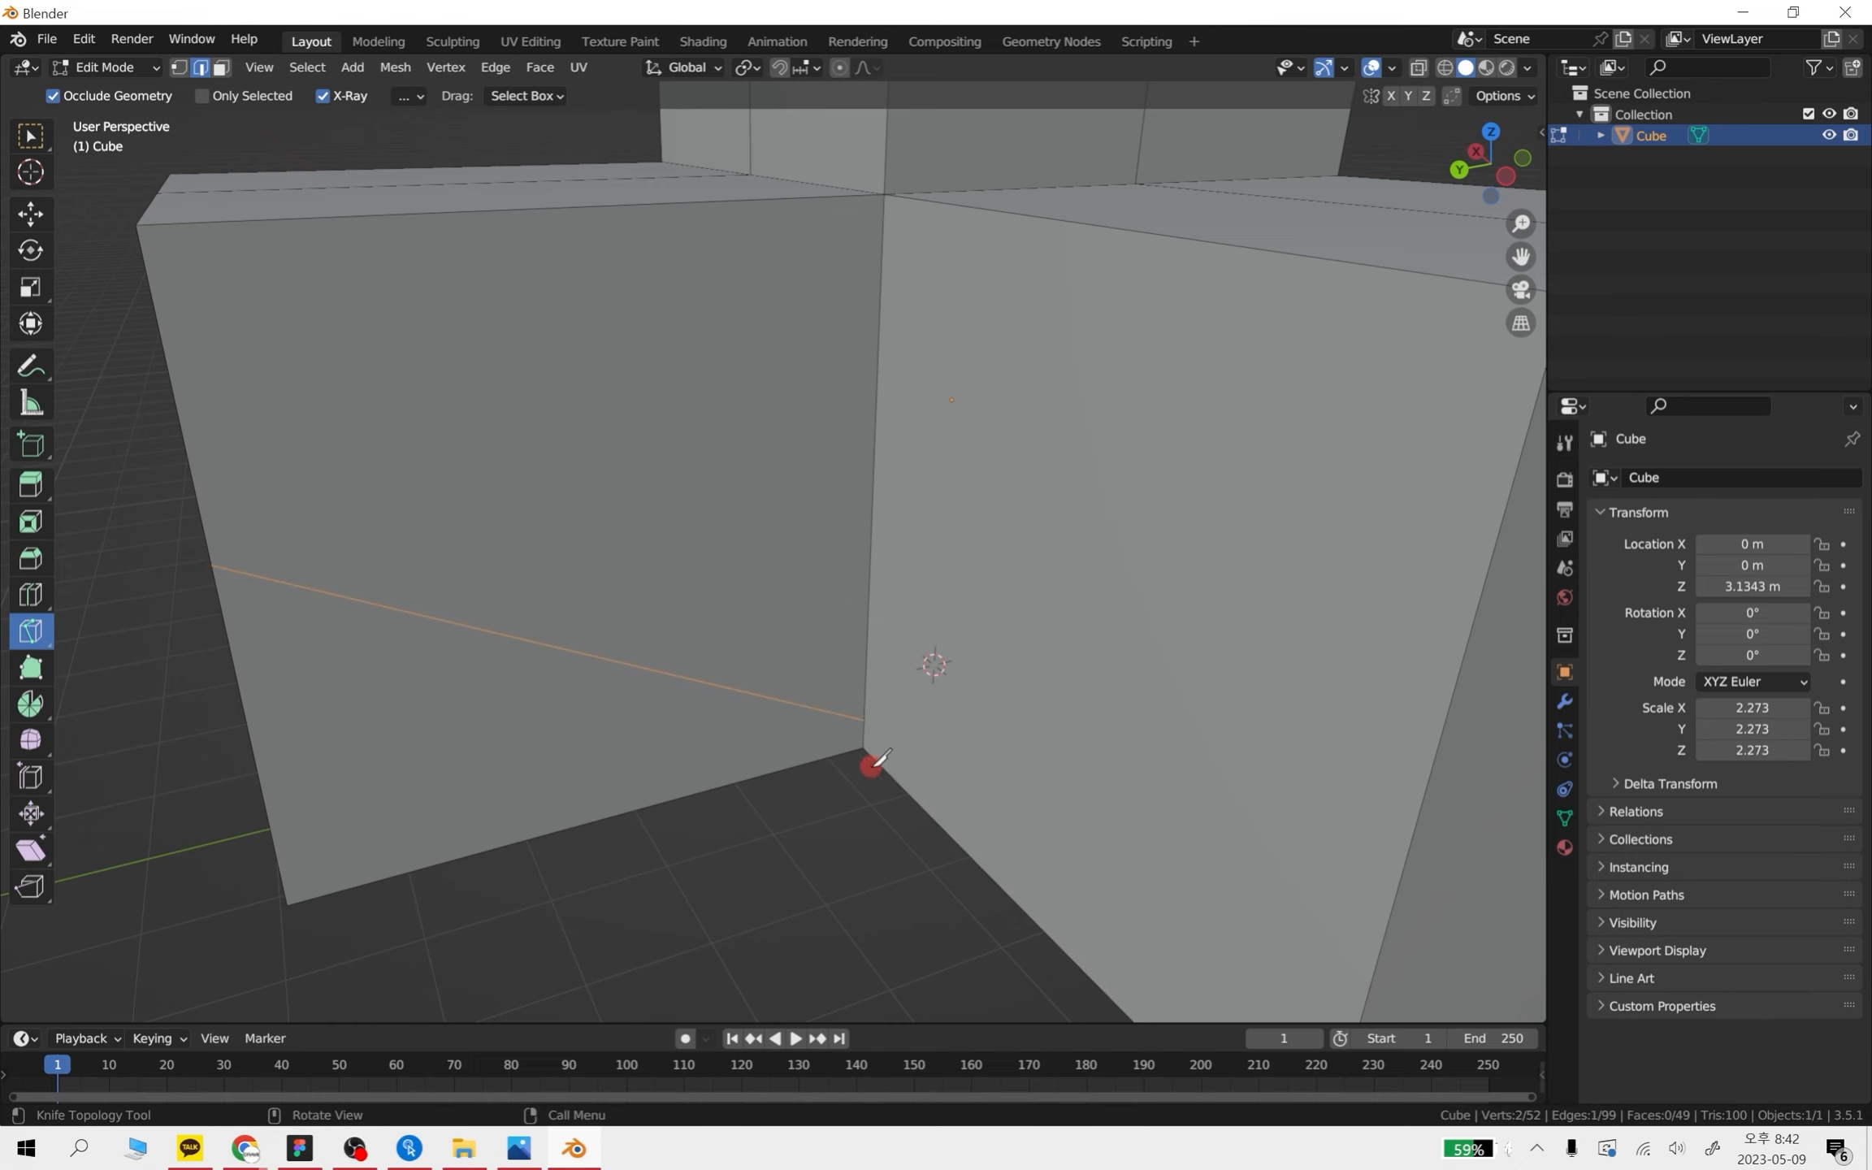
middle_click_drag(872, 764, 856, 656)
middle_click_drag(924, 472, 967, 536)
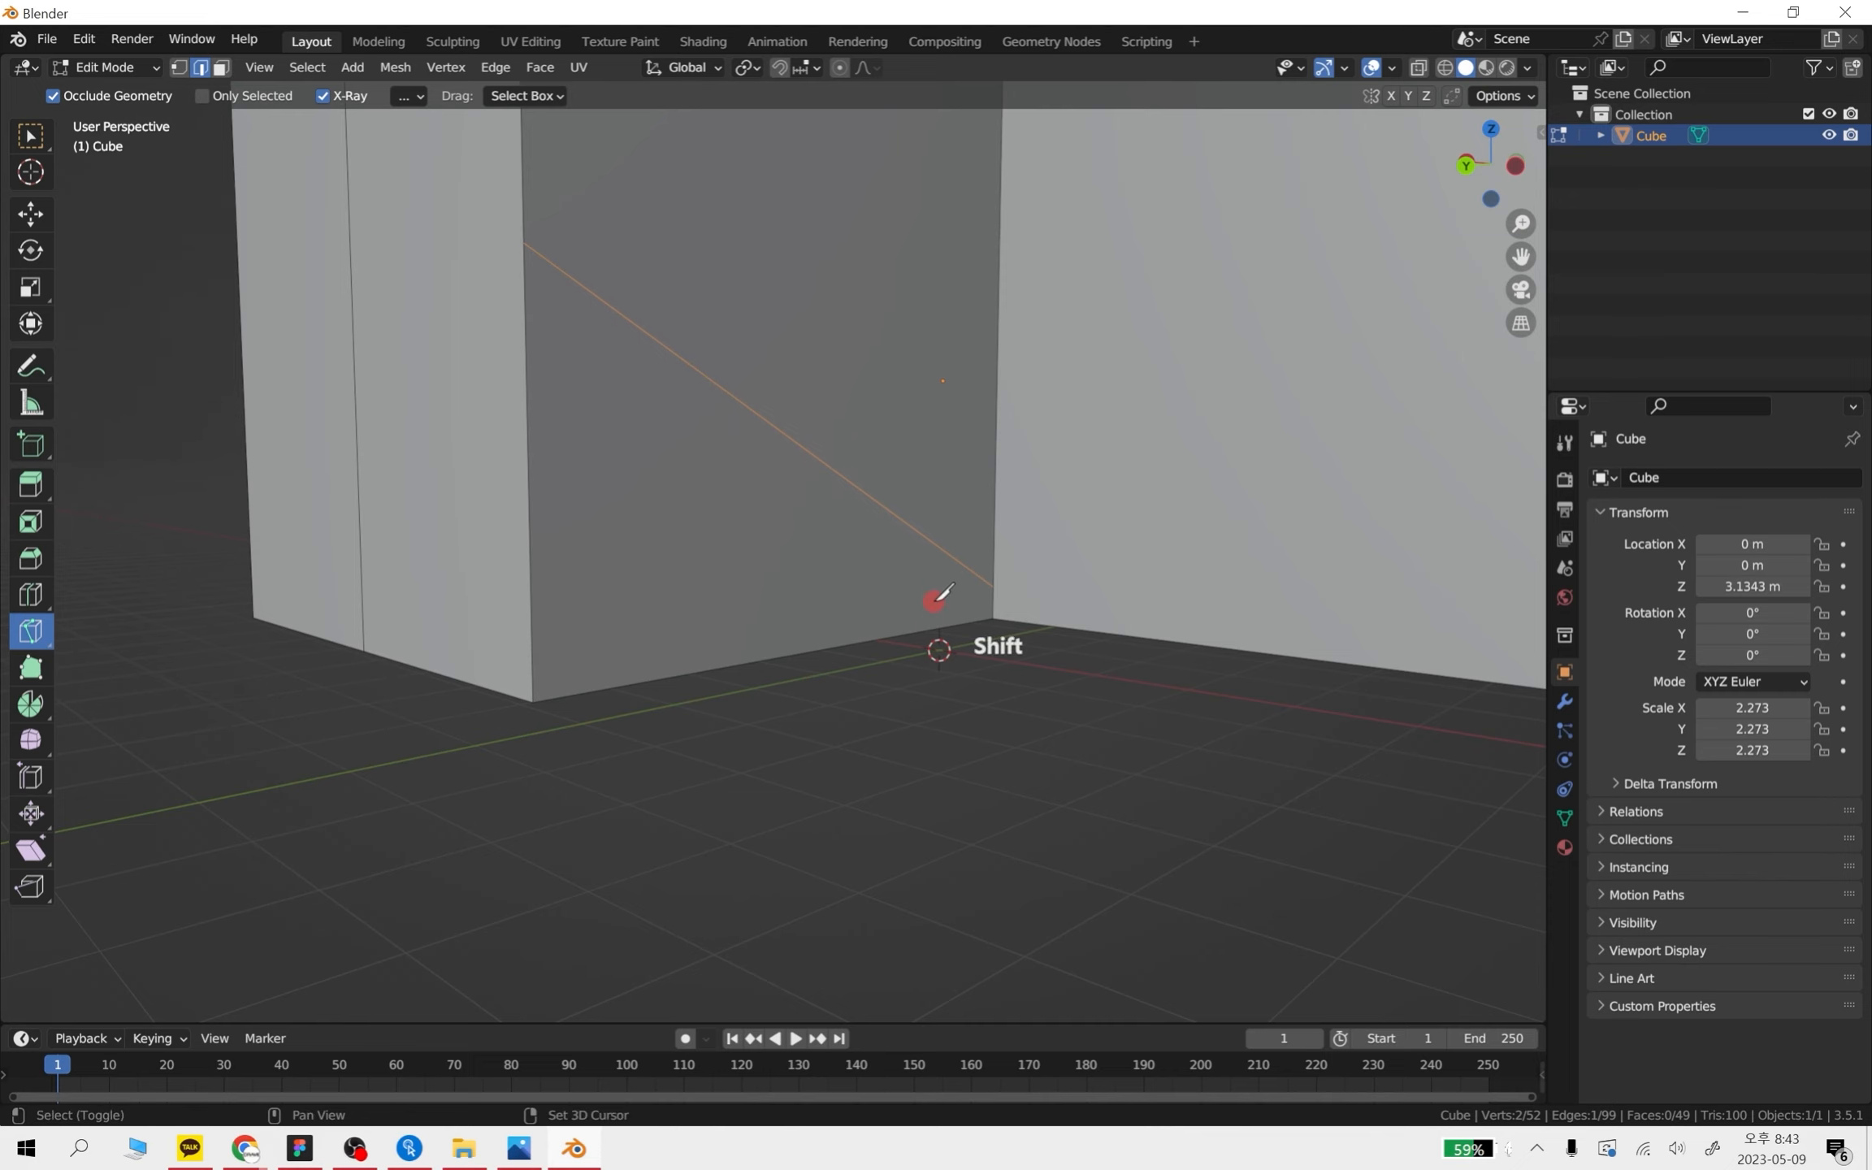
middle_click_drag(936, 597, 794, 656, "shift")
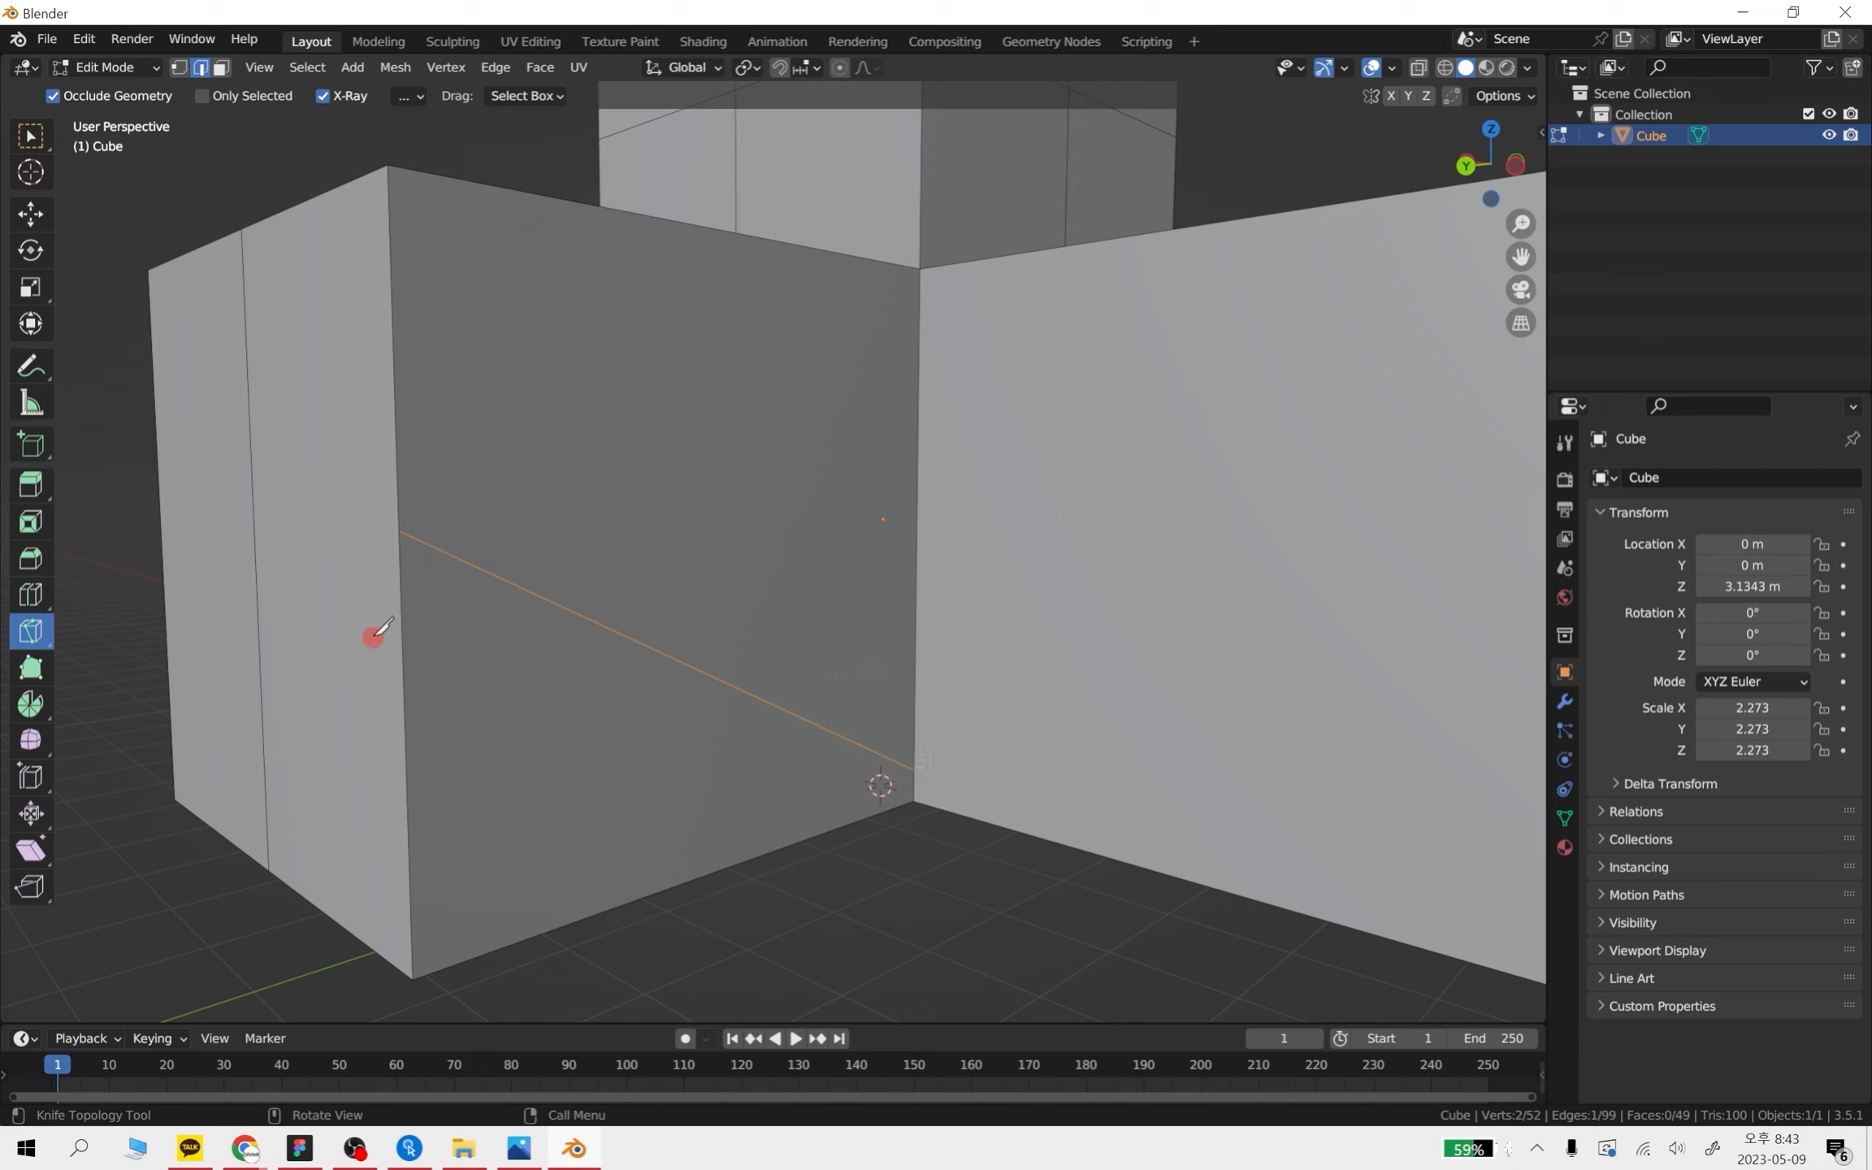
key("ctrl+z")
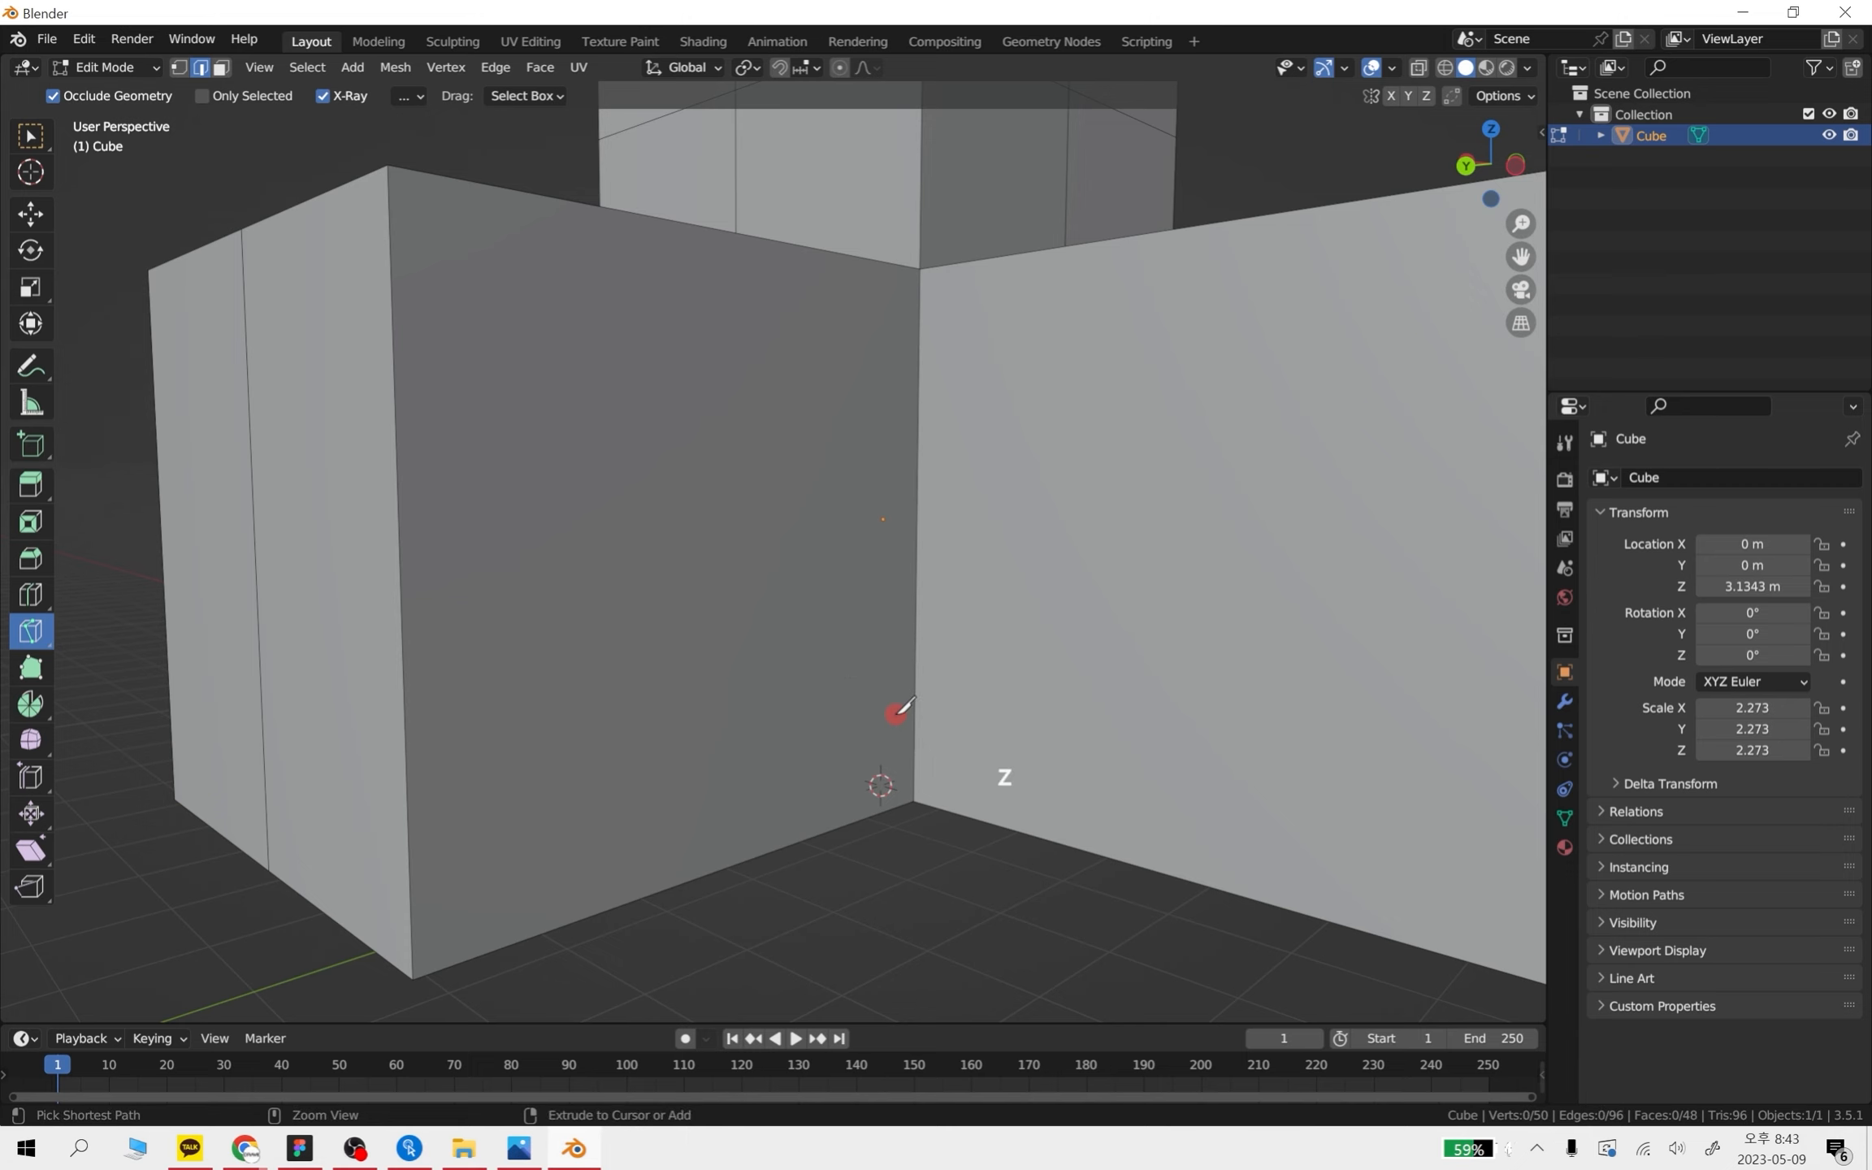
- Start a knife cut across the lower block's side face from mid outer vertical edge to the inner corner edge
left_click(403, 543)
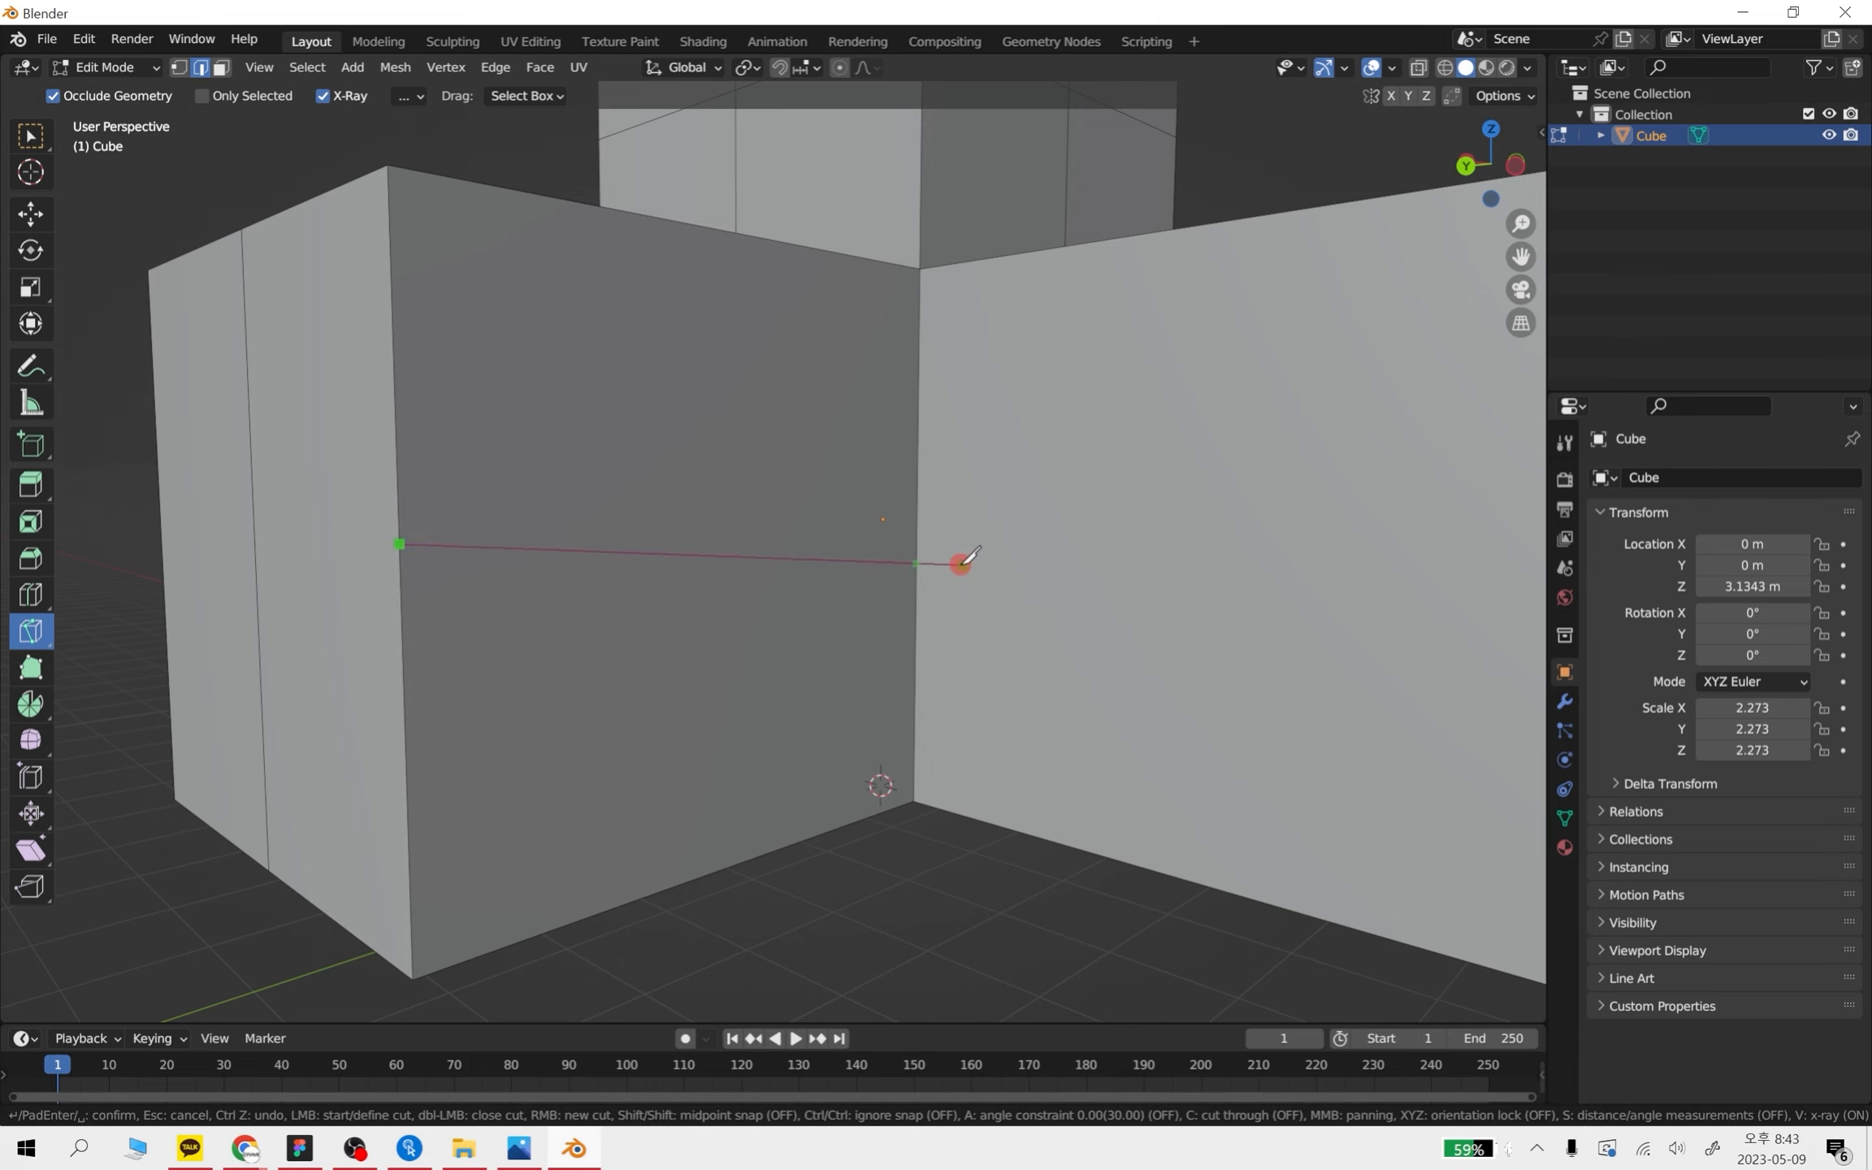
left_click(915, 596)
- Try extending the knife line to several points on the adjoining block's face, undoing each point
left_click(1241, 636)
key("ctrl+z")
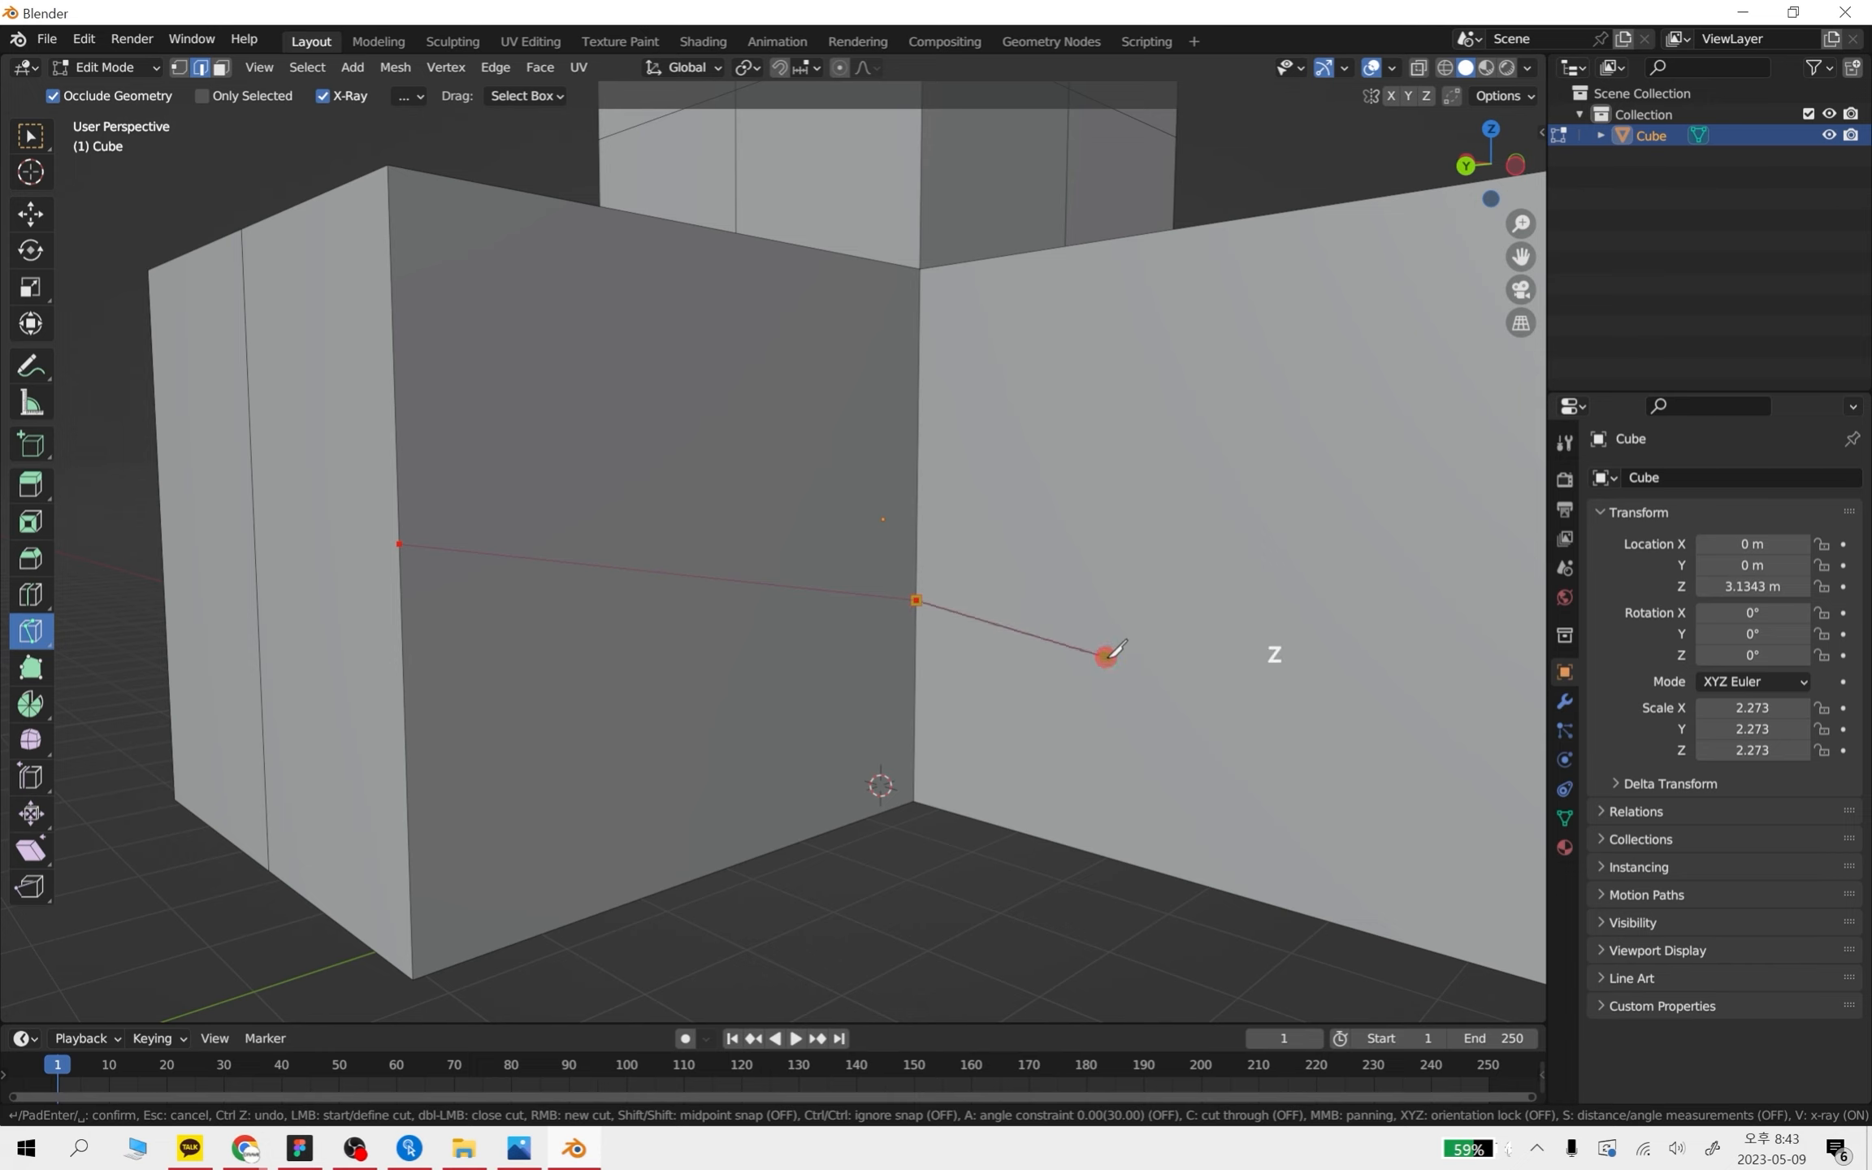
left_click(1111, 669)
key("ctrl+z")
left_click(1020, 782)
key("ctrl+z")
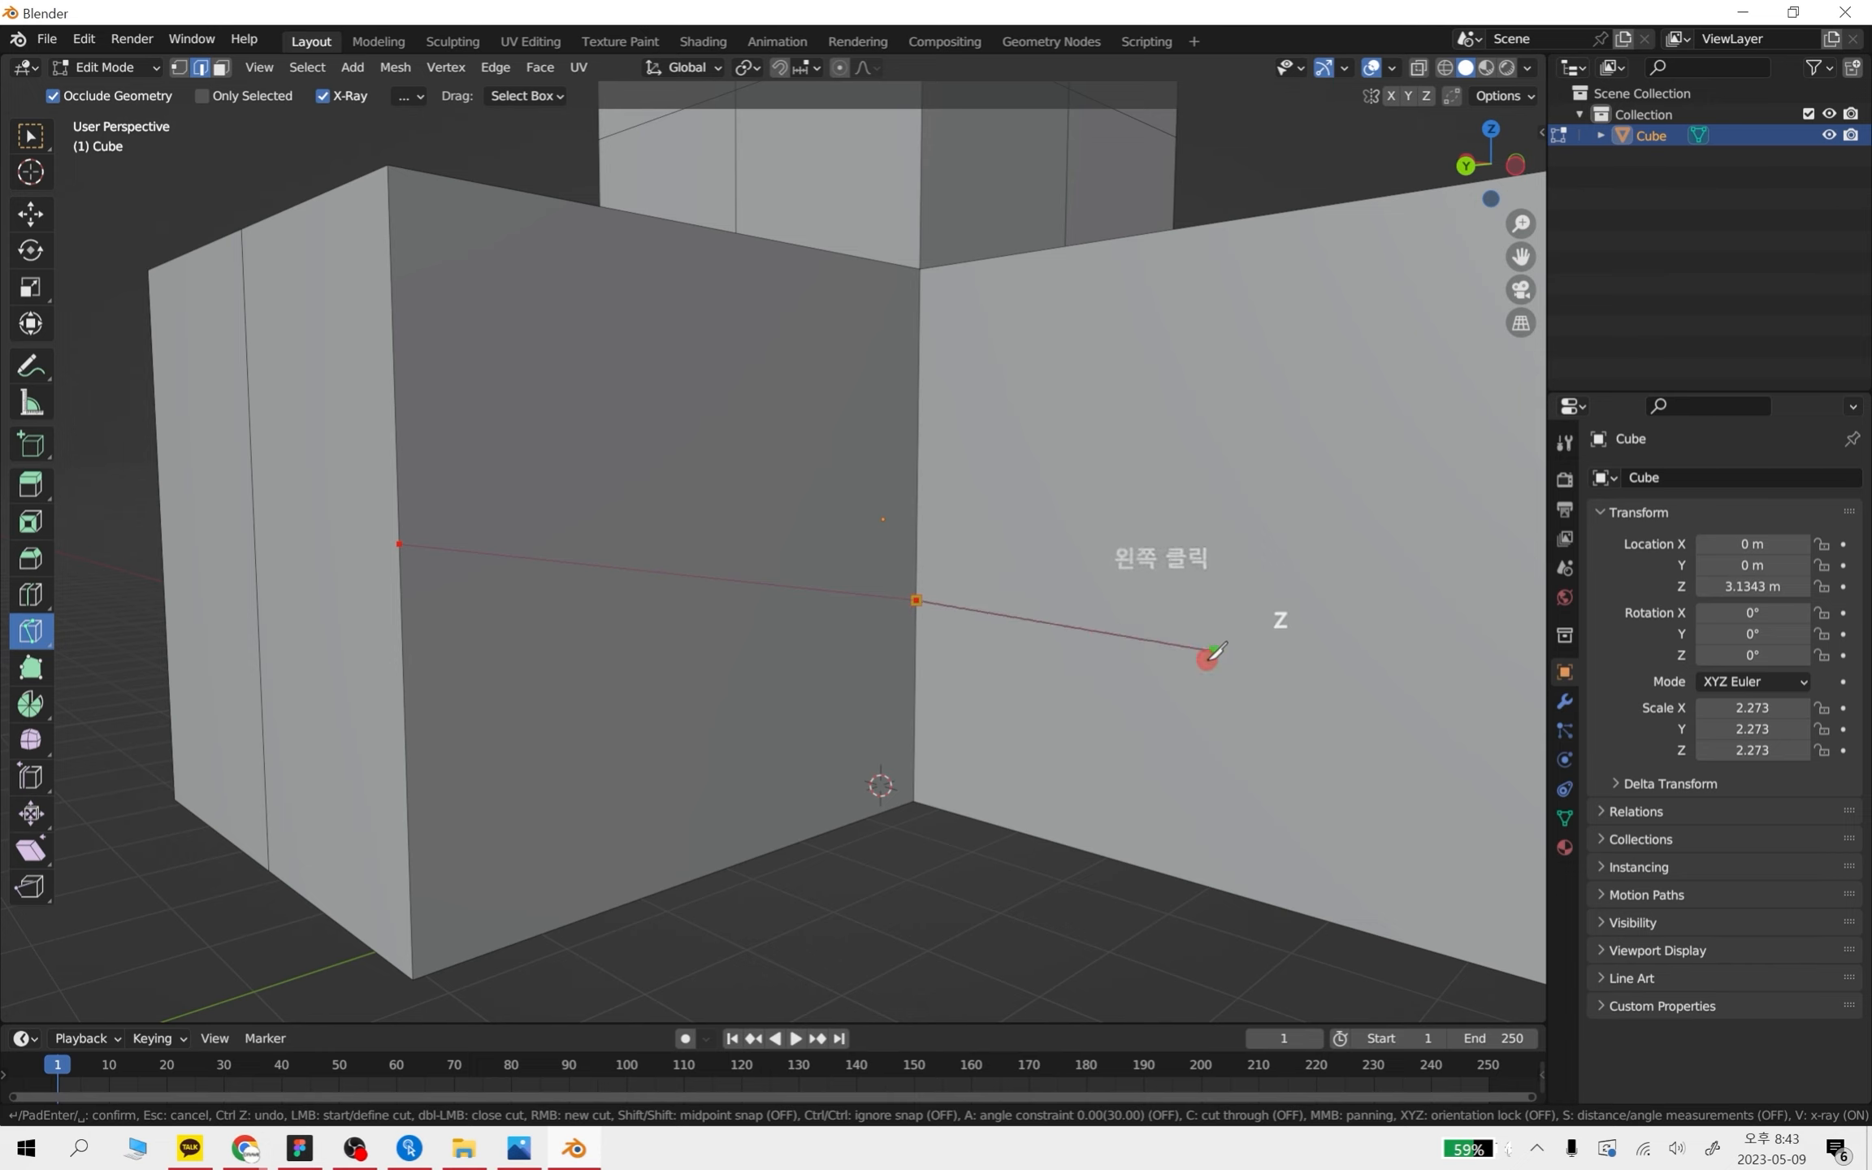
left_click(1347, 628)
key("ctrl+z")
left_click(1339, 452)
key("ctrl+z")
left_click(1129, 373)
key("ctrl+z")
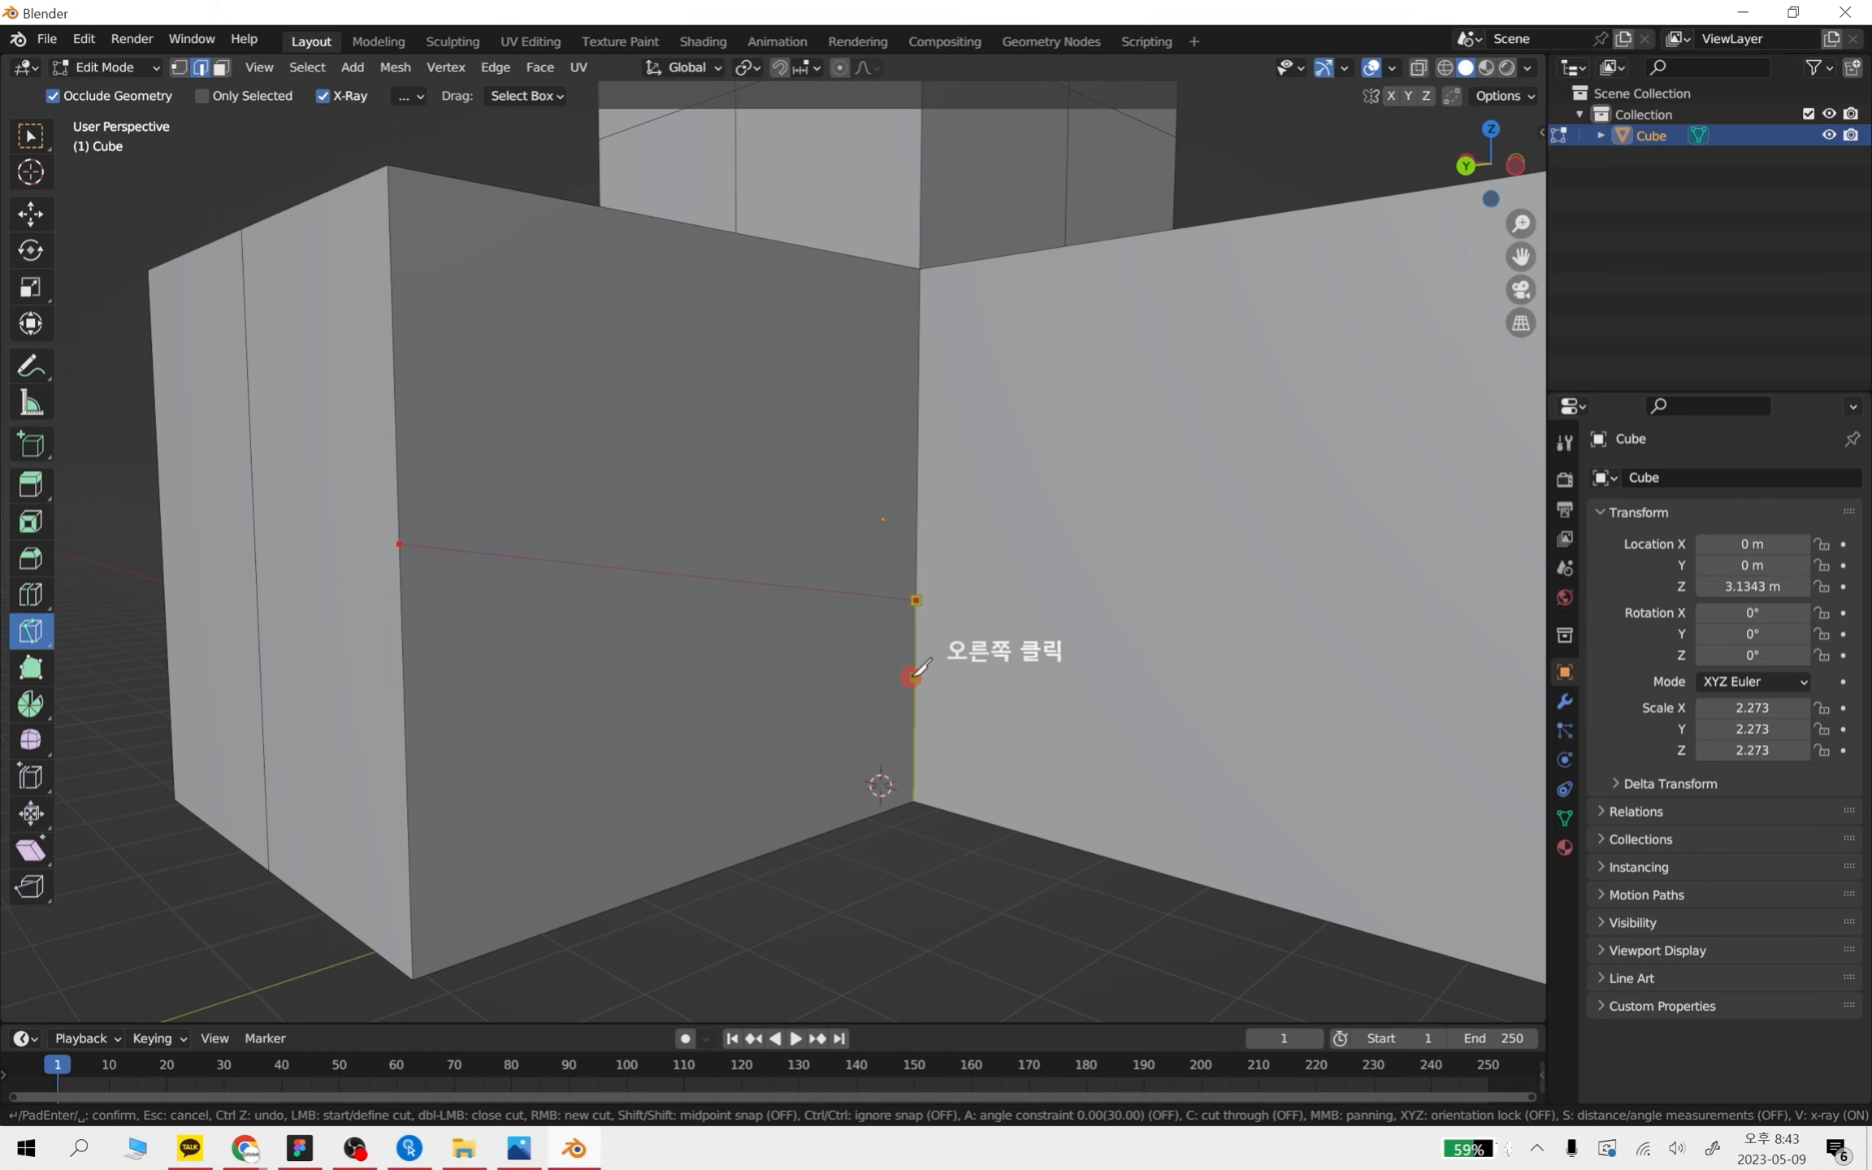
- Add a separate slanted knife line from the face's upper edge to its lower edge, crossing the first, and confirm both cuts
middle_click_drag(1062, 774, 1009, 782)
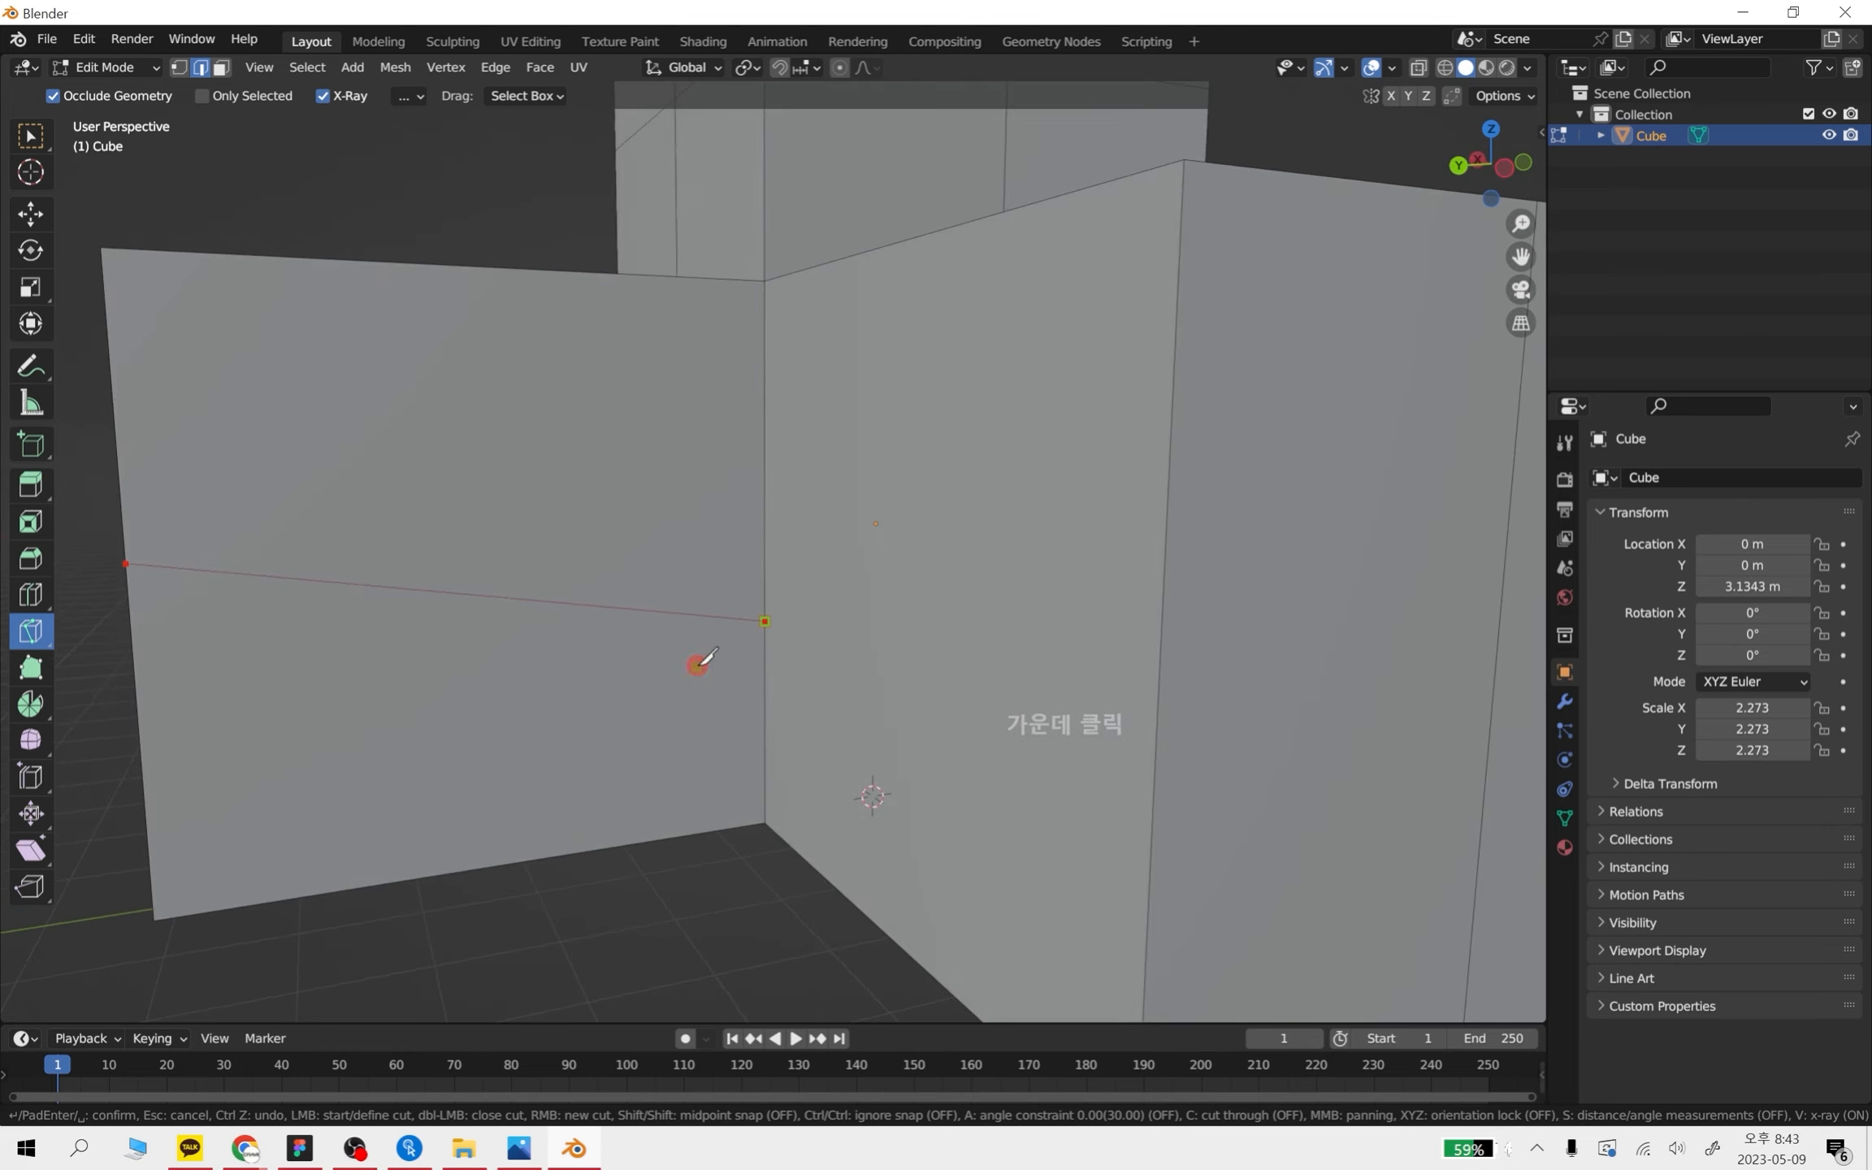
middle_click_drag(968, 652, 957, 715)
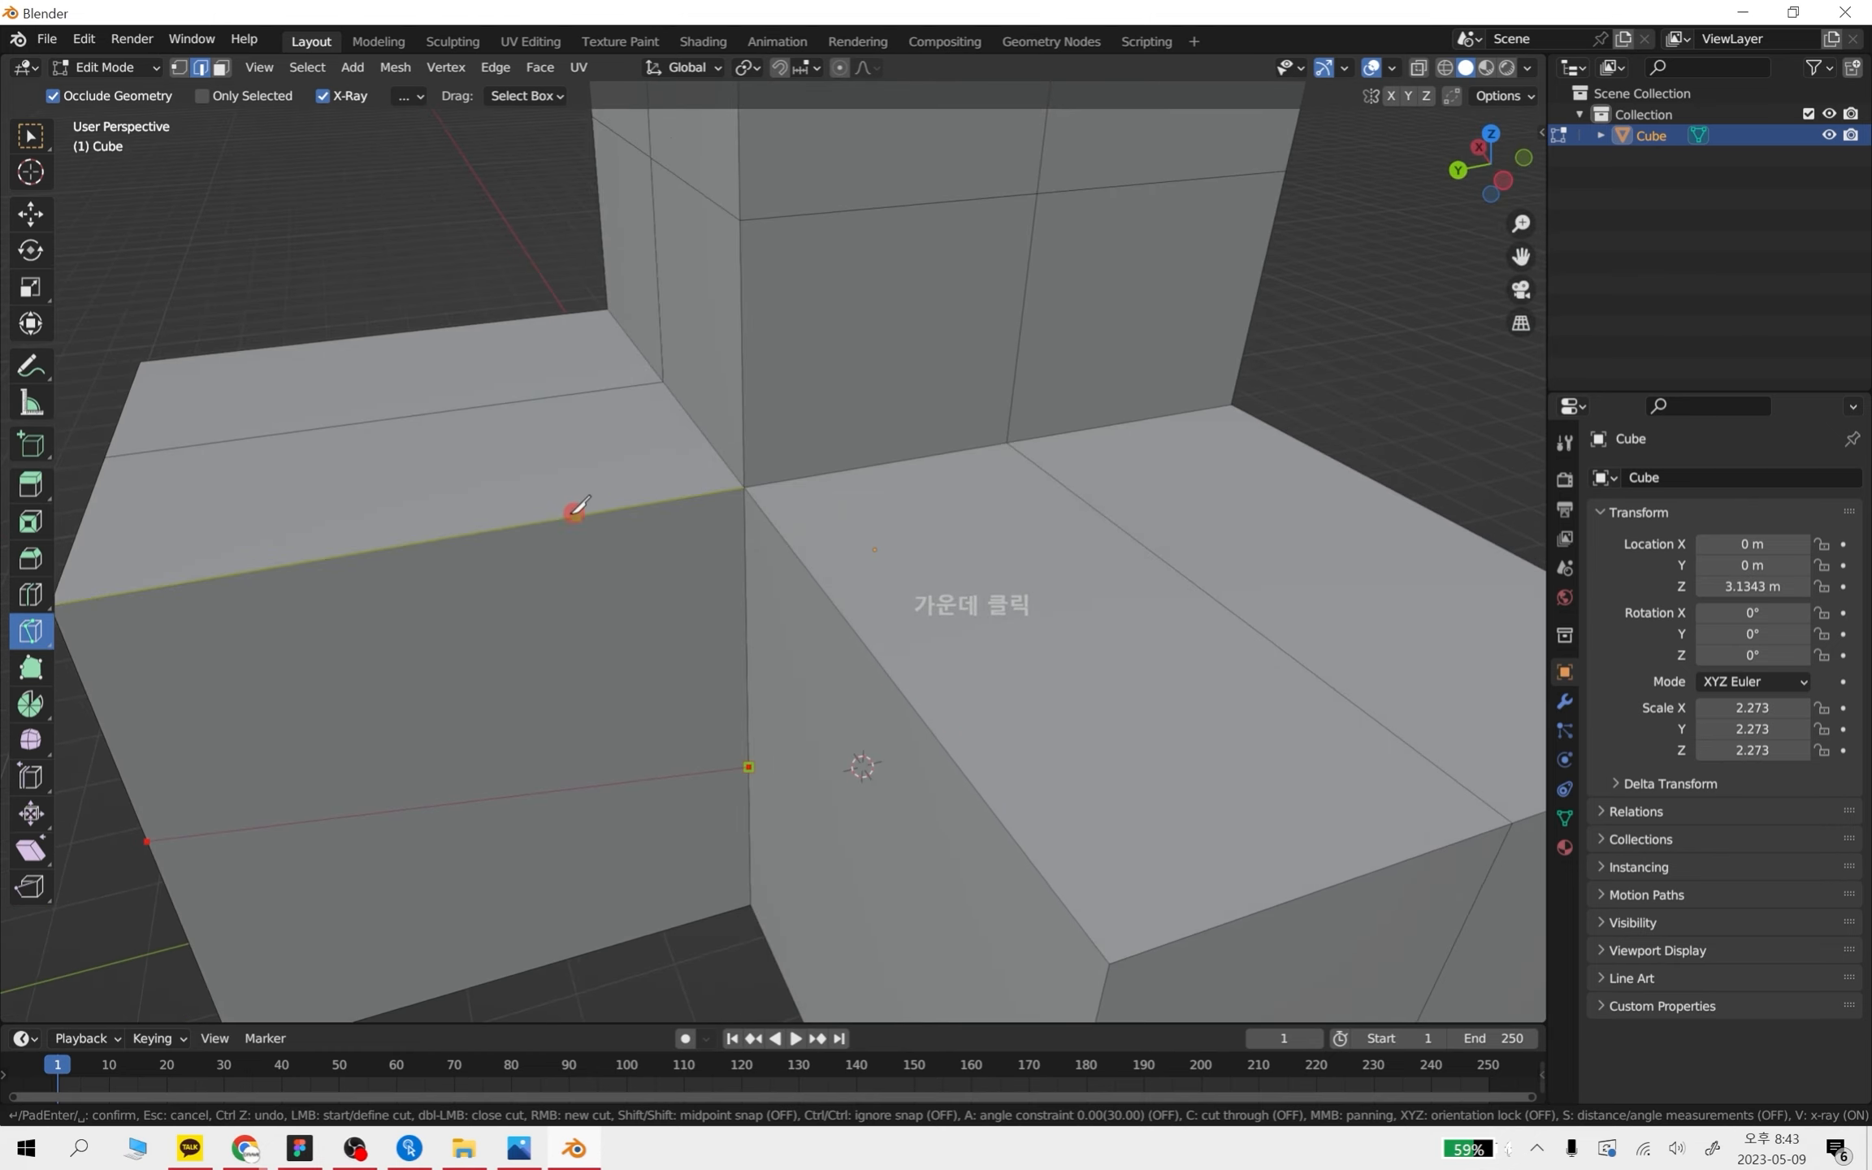
middle_click_drag(569, 515, 880, 409, "shift")
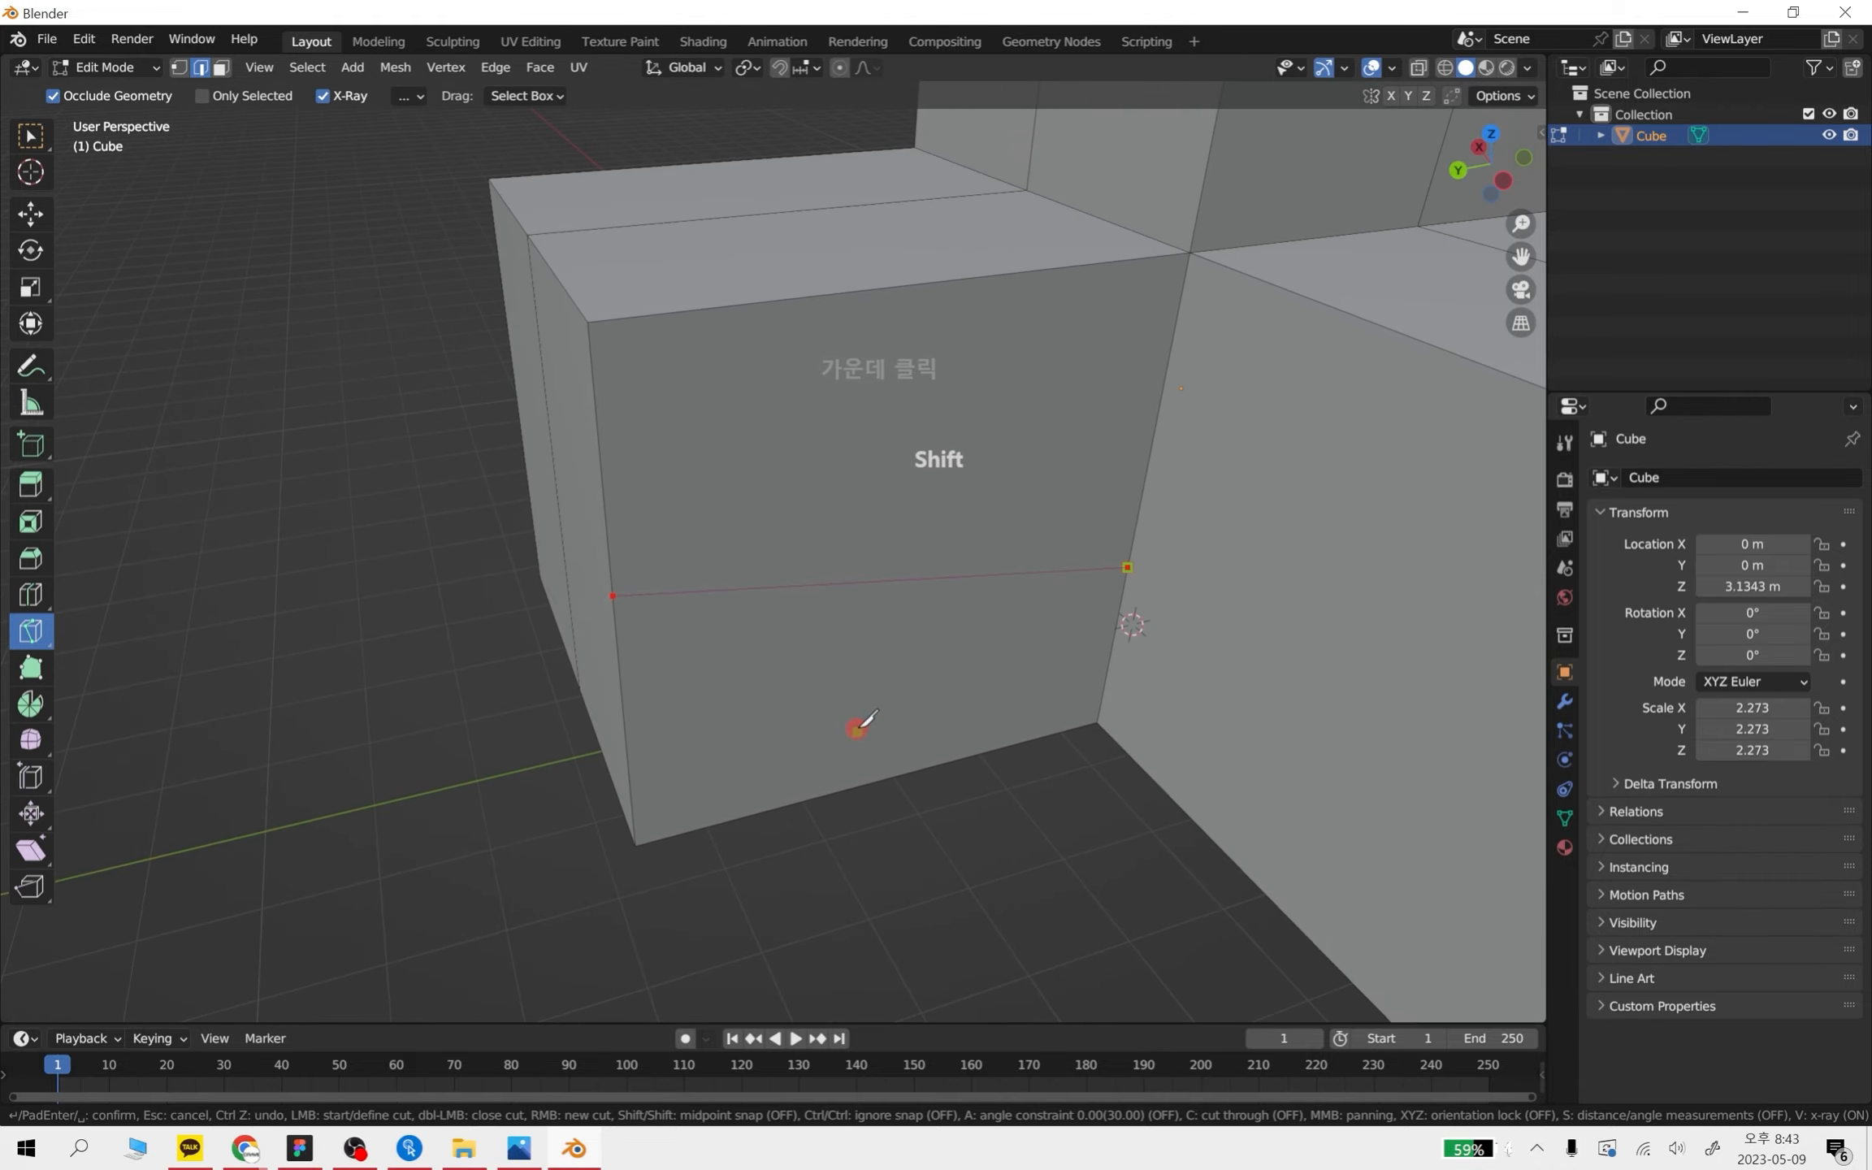
left_click(1016, 273)
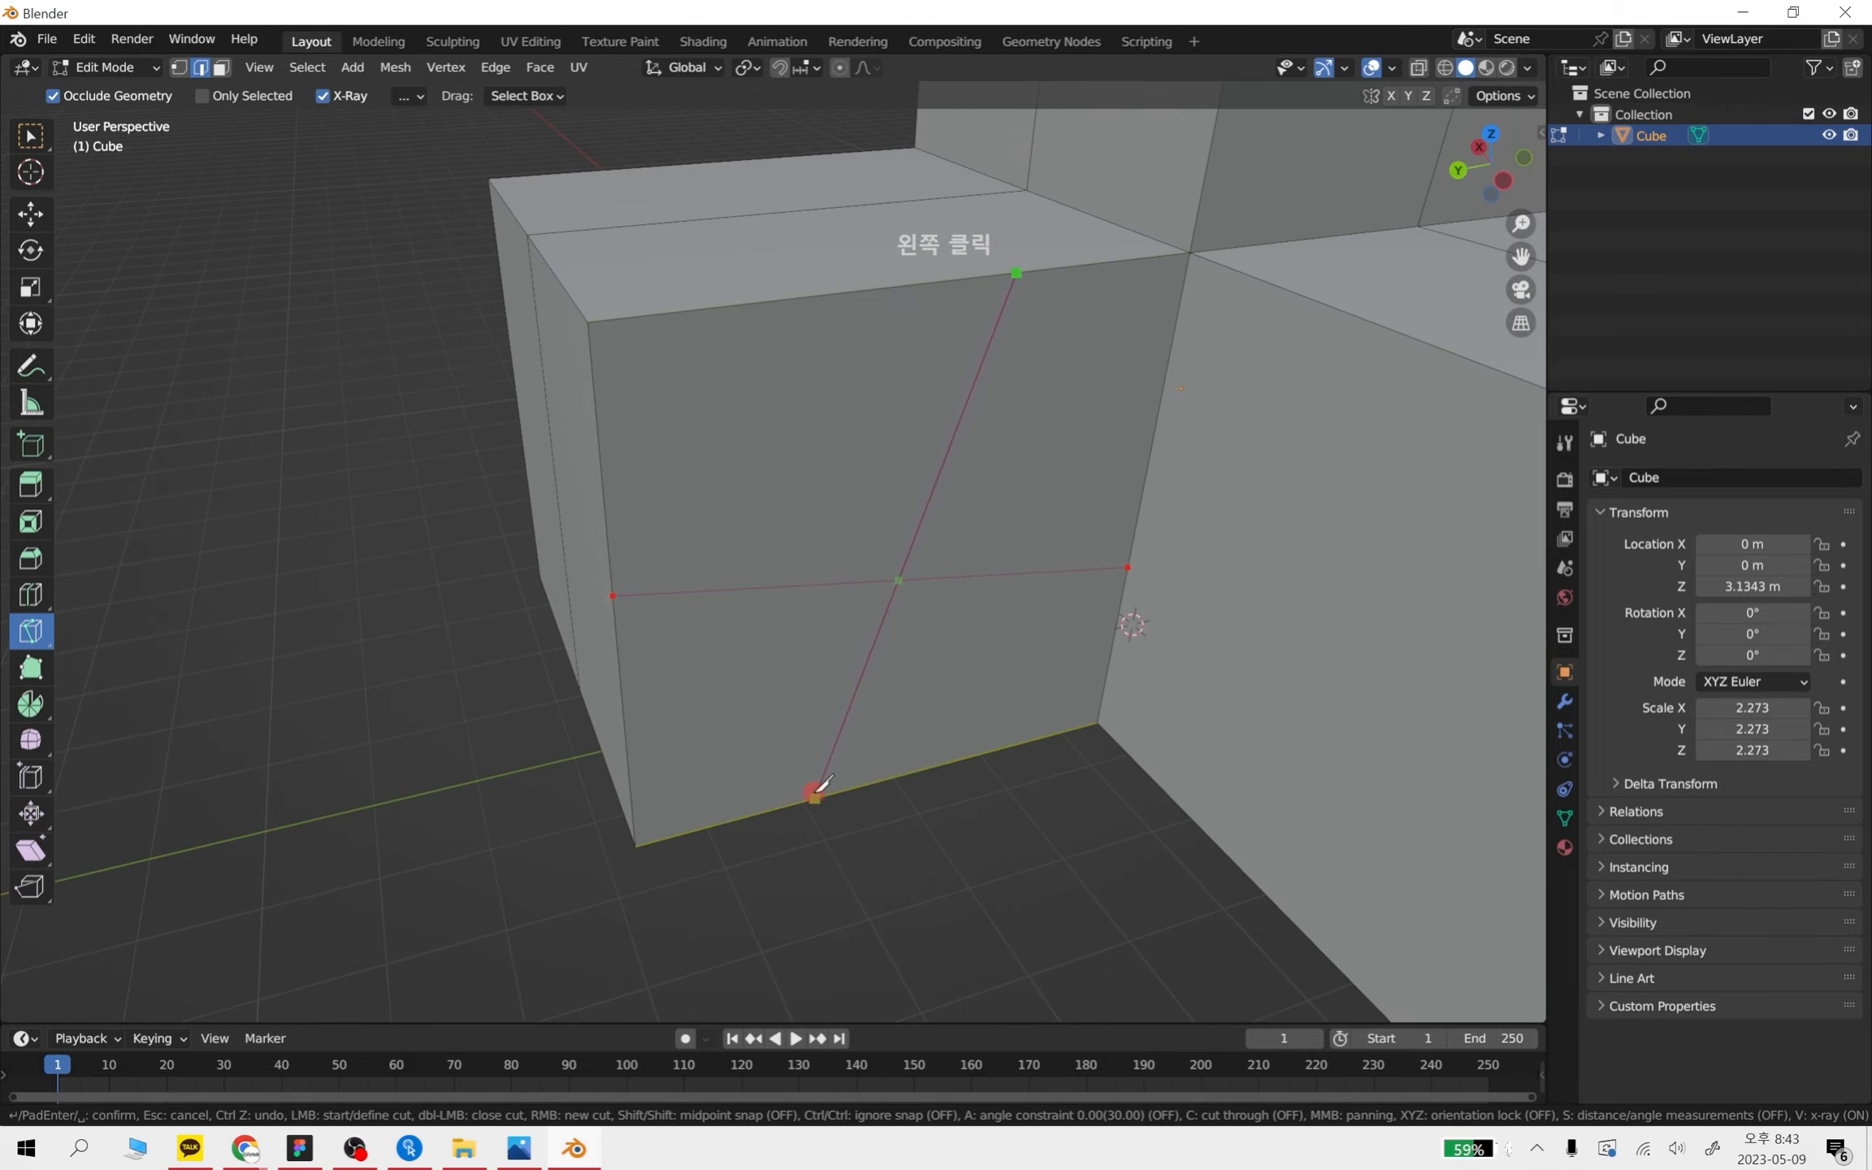
left_click(787, 807)
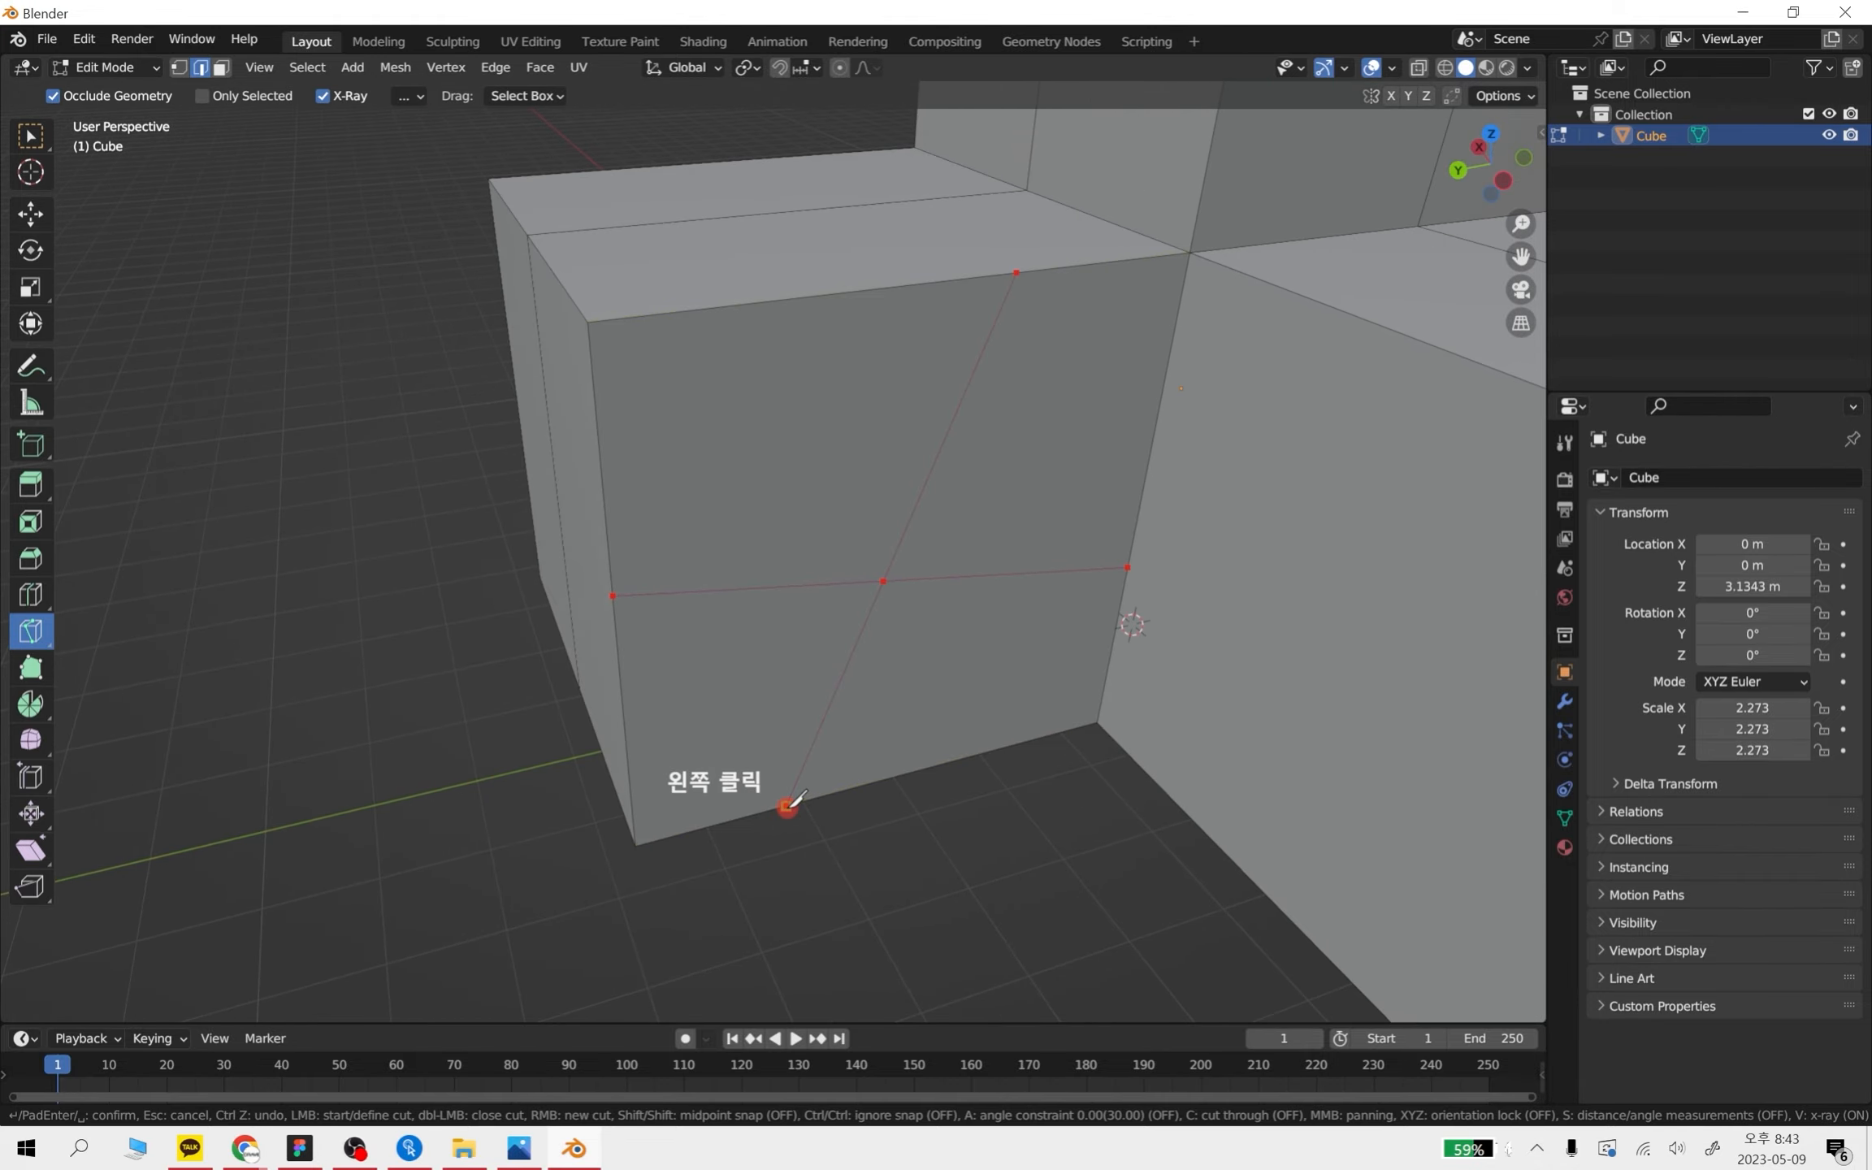
right_click(993, 475)
key("Return")
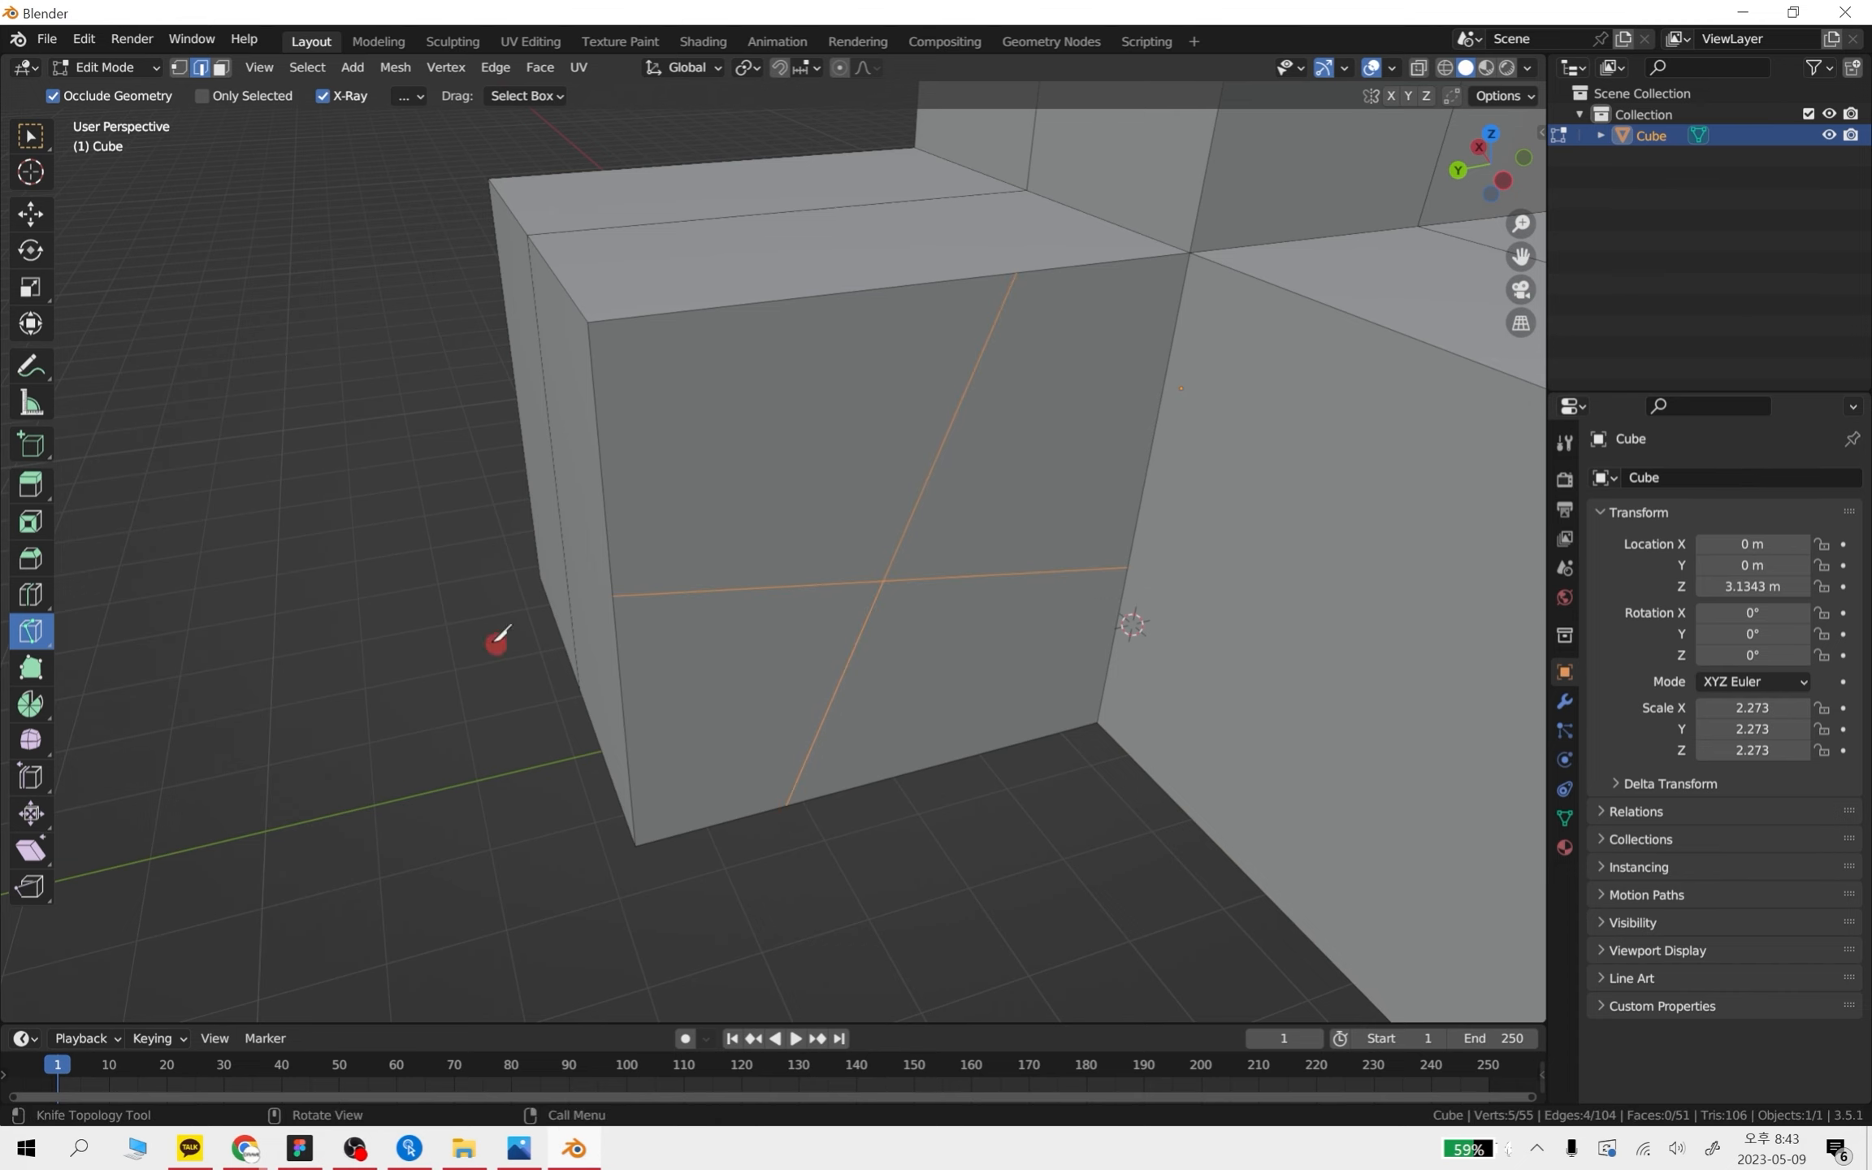
- In vertex mode with the Move tool, select the four corner vertices of the upper outer section made by the knife cuts
key("Tab")
key("Tab")
left_click(30, 214)
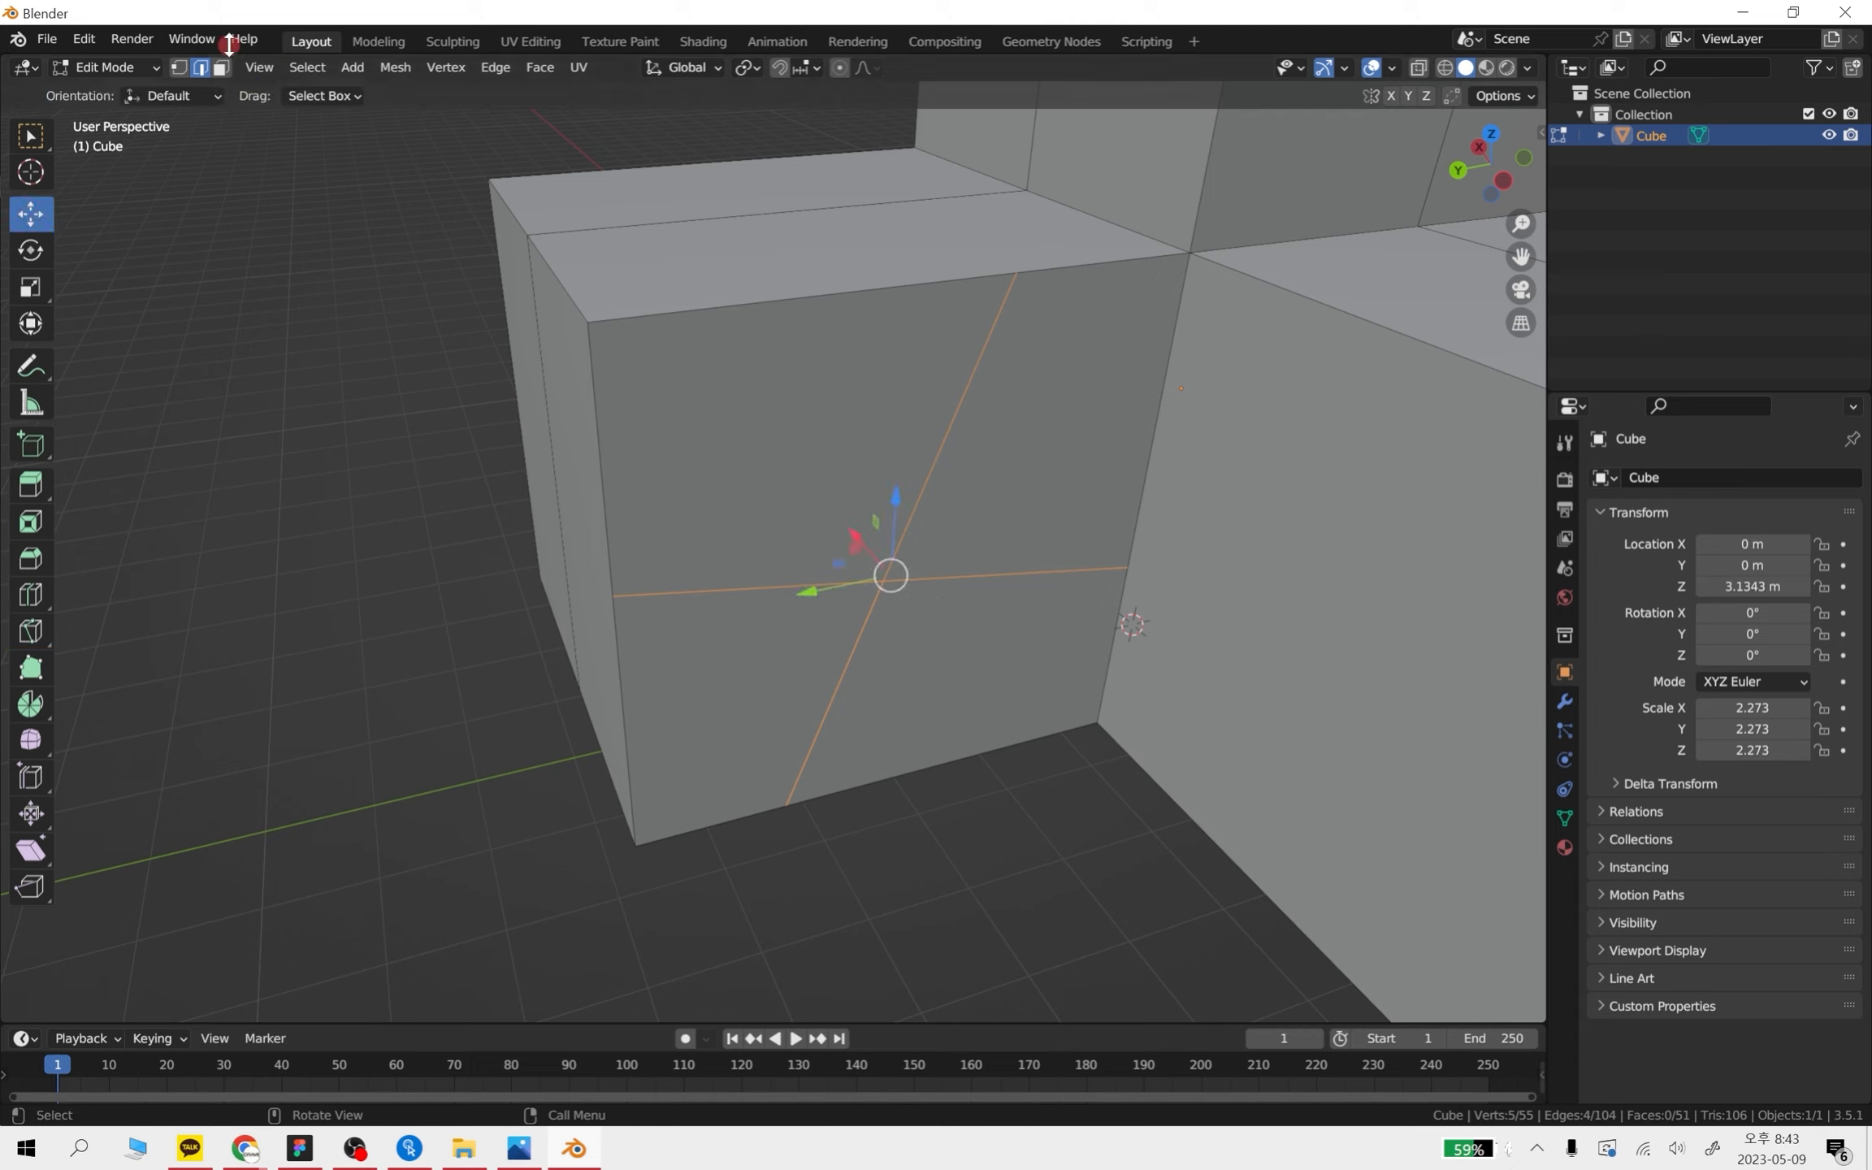
left_click(181, 67)
left_click(615, 596)
left_click(884, 581, "shift")
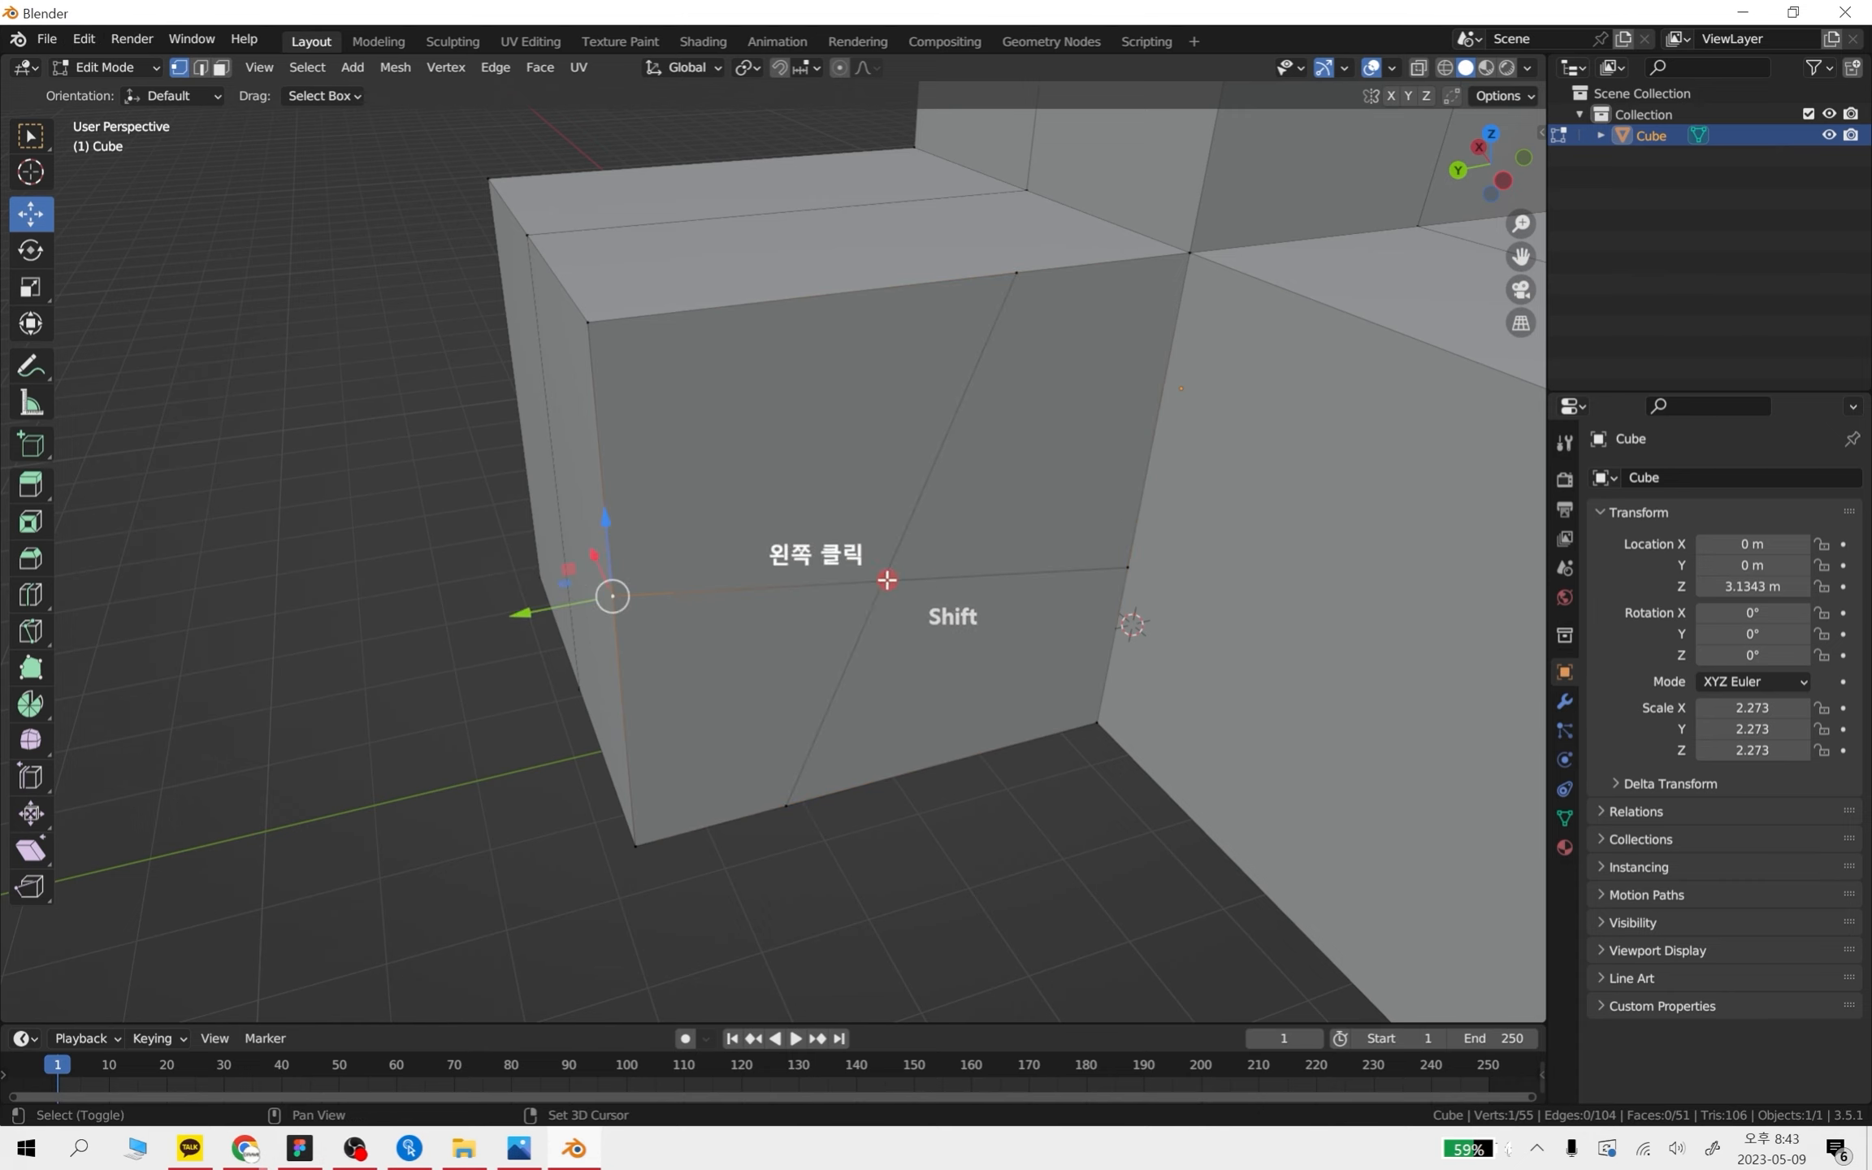
left_click(1018, 262, "shift")
left_click(588, 323, "shift")
- Extrude the selected face section outward along its normal, inspect the shape, and undo the extrusion
middle_click_drag(606, 351, 78, 269)
key("e")
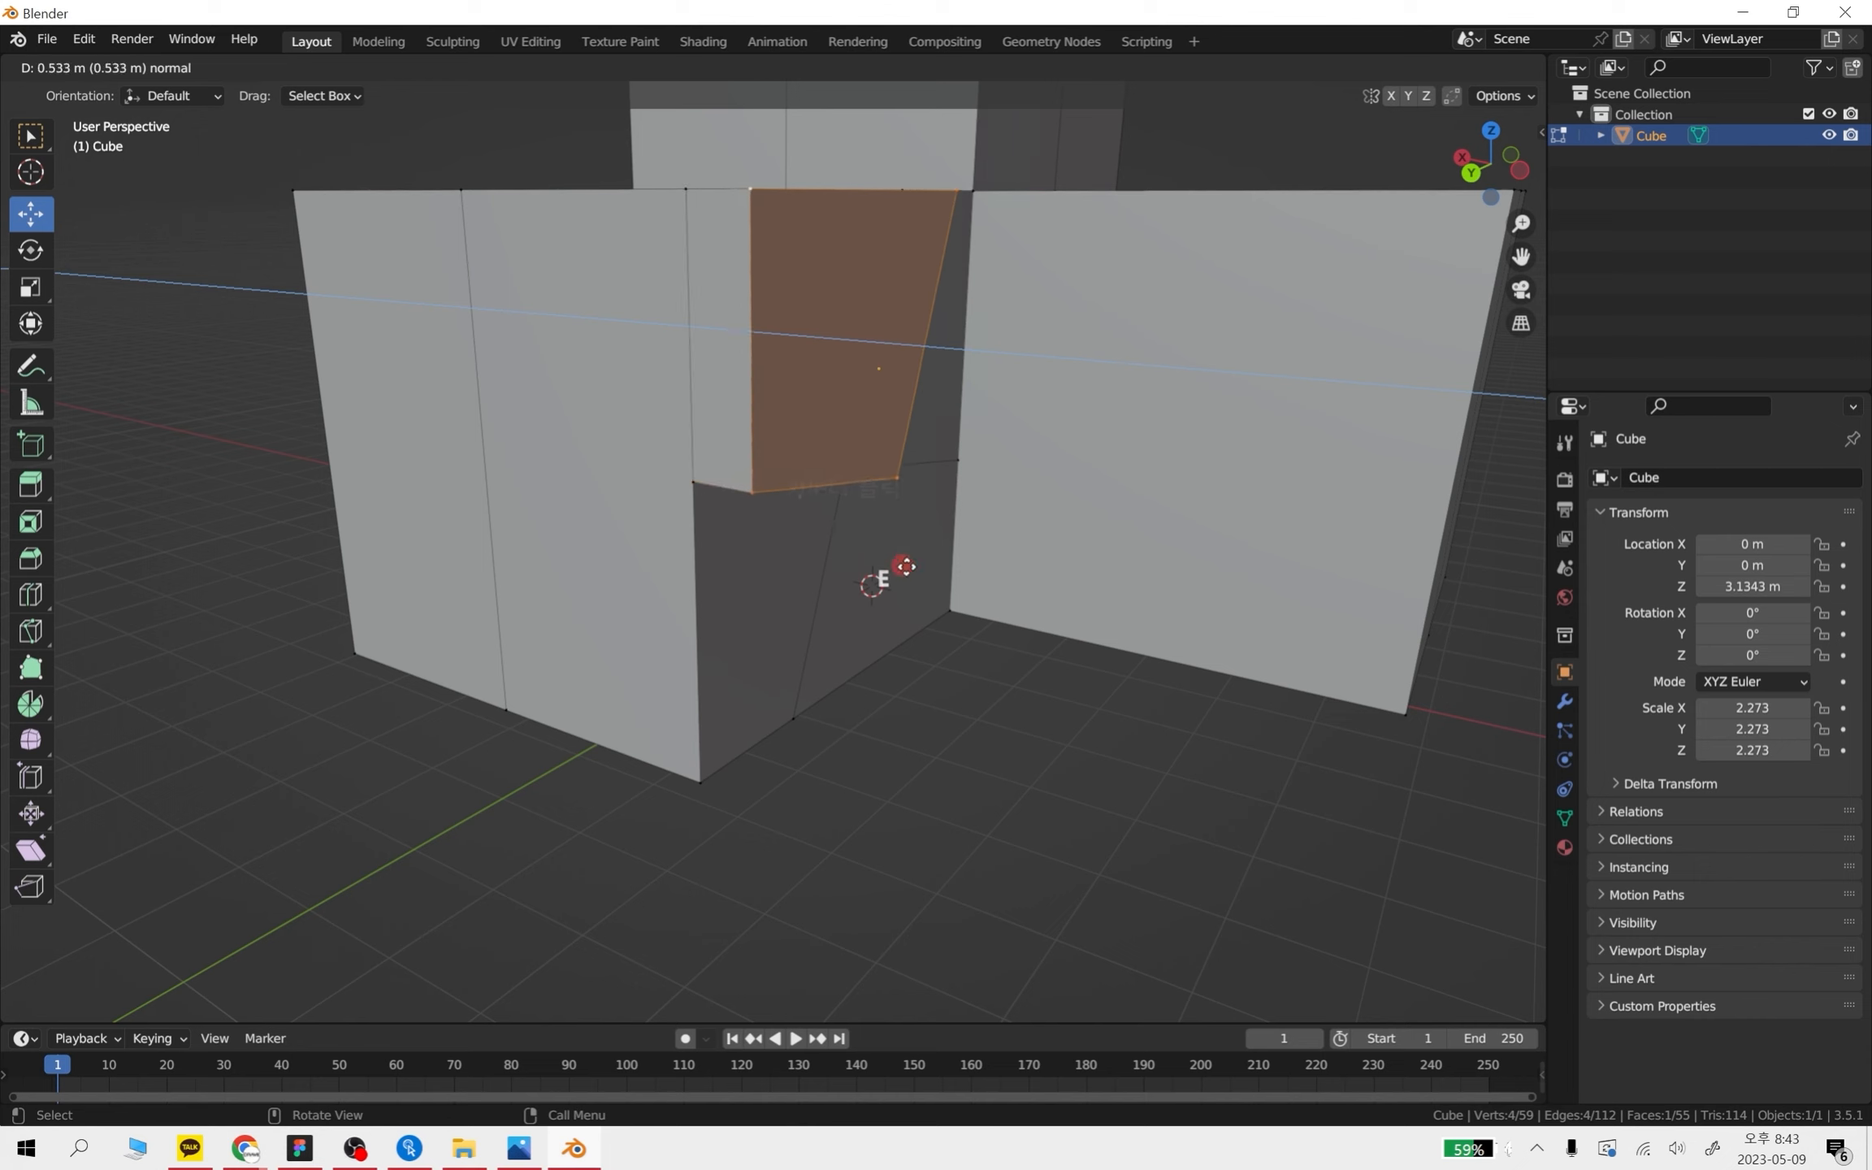
left_click(1196, 615)
middle_click_drag(1196, 615, 586, 470)
key("ctrl+z")
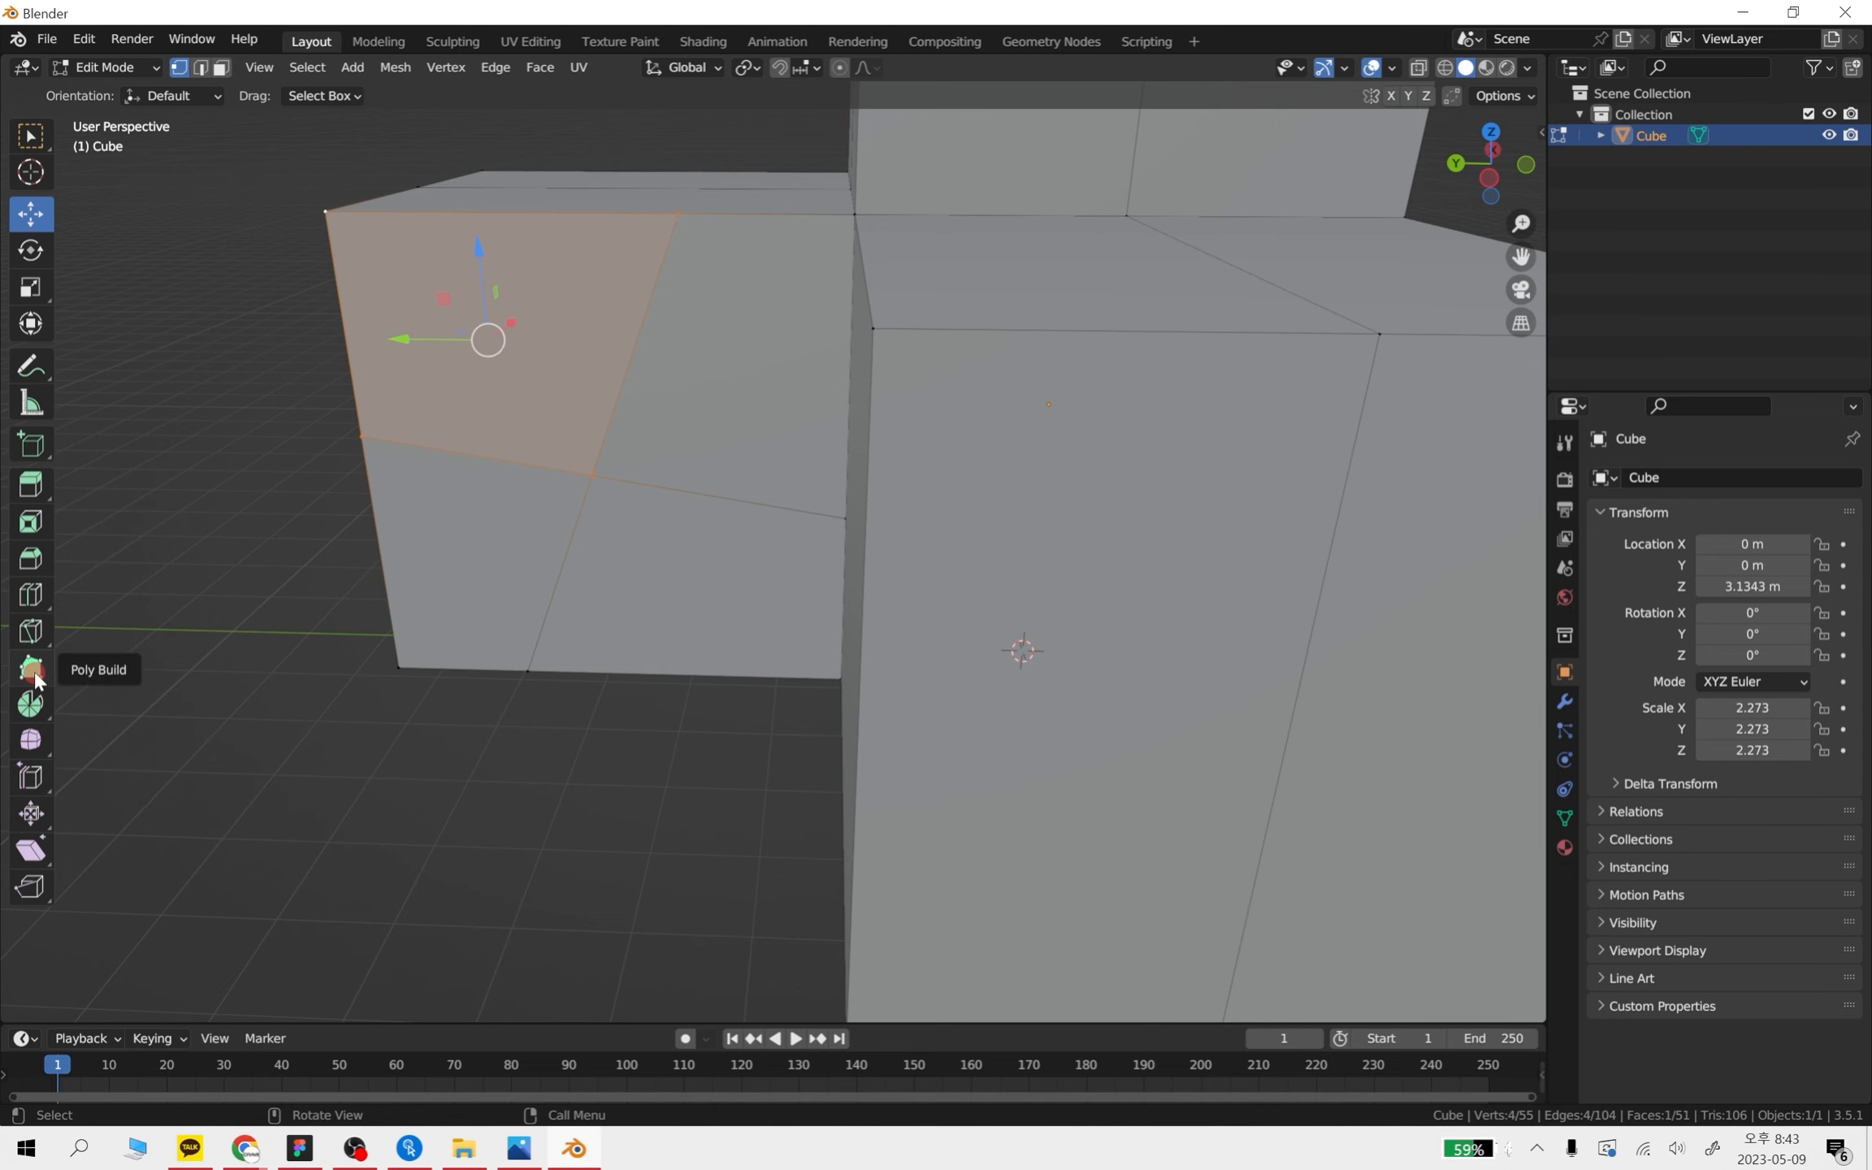
middle_click_drag(531, 698, 845, 633)
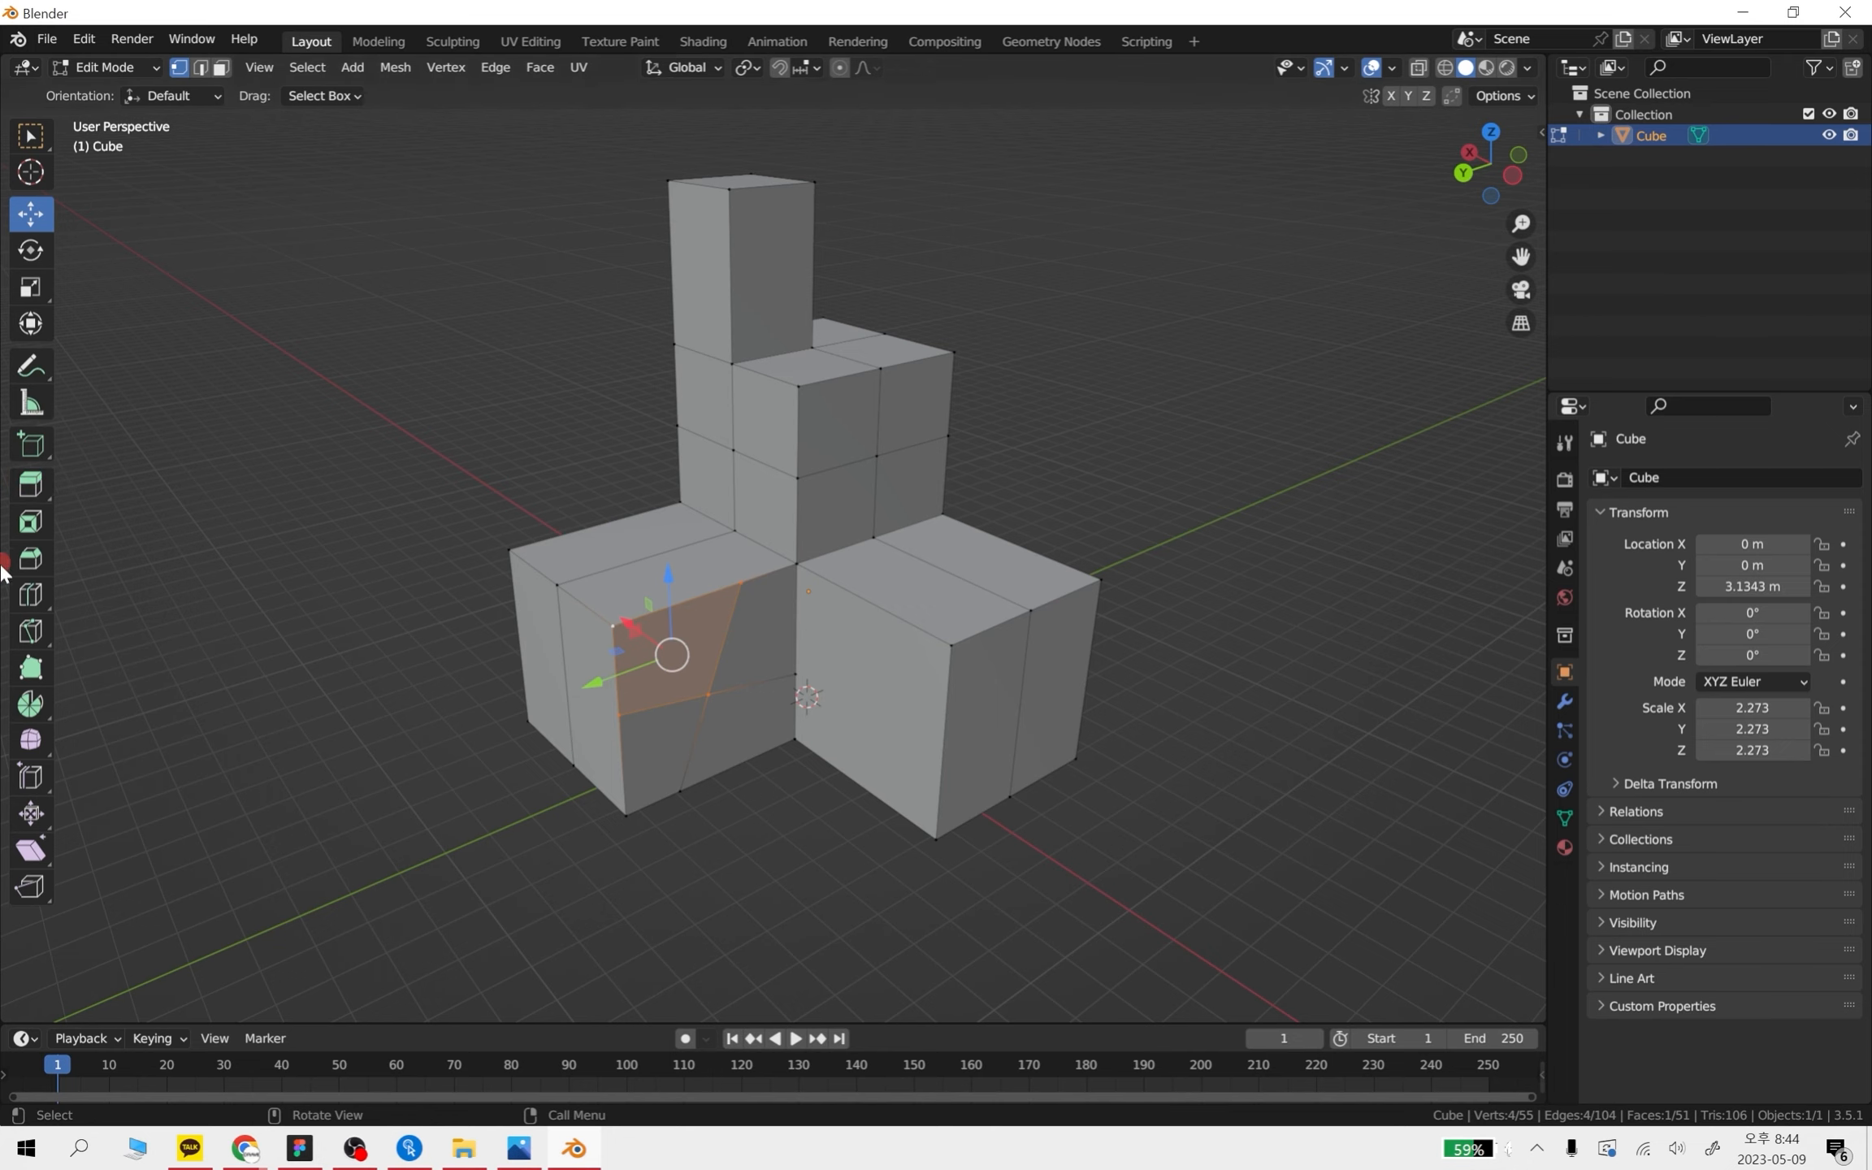
key("Tab")
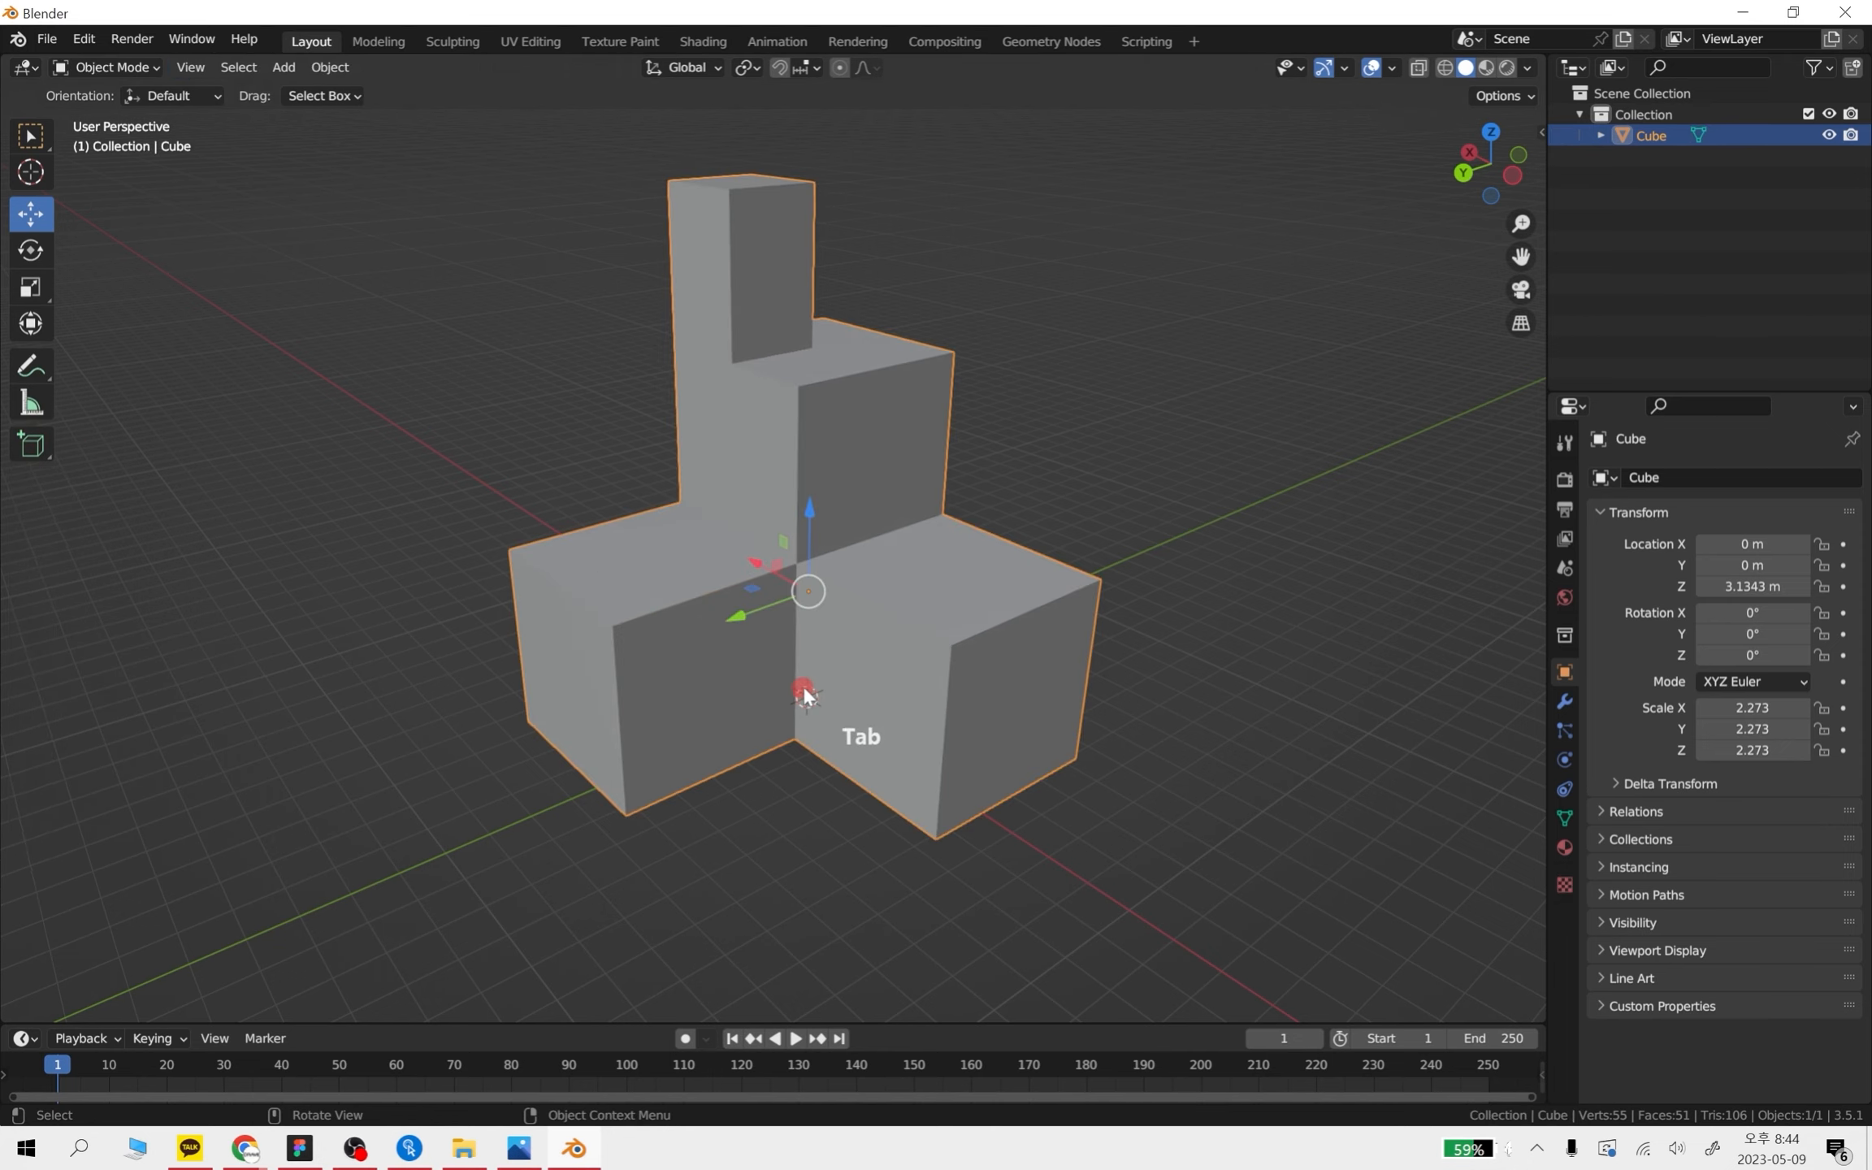
middle_click_drag(894, 716, 821, 642)
left_click(848, 692)
key("Tab")
scroll(893, 666, "up", 3)
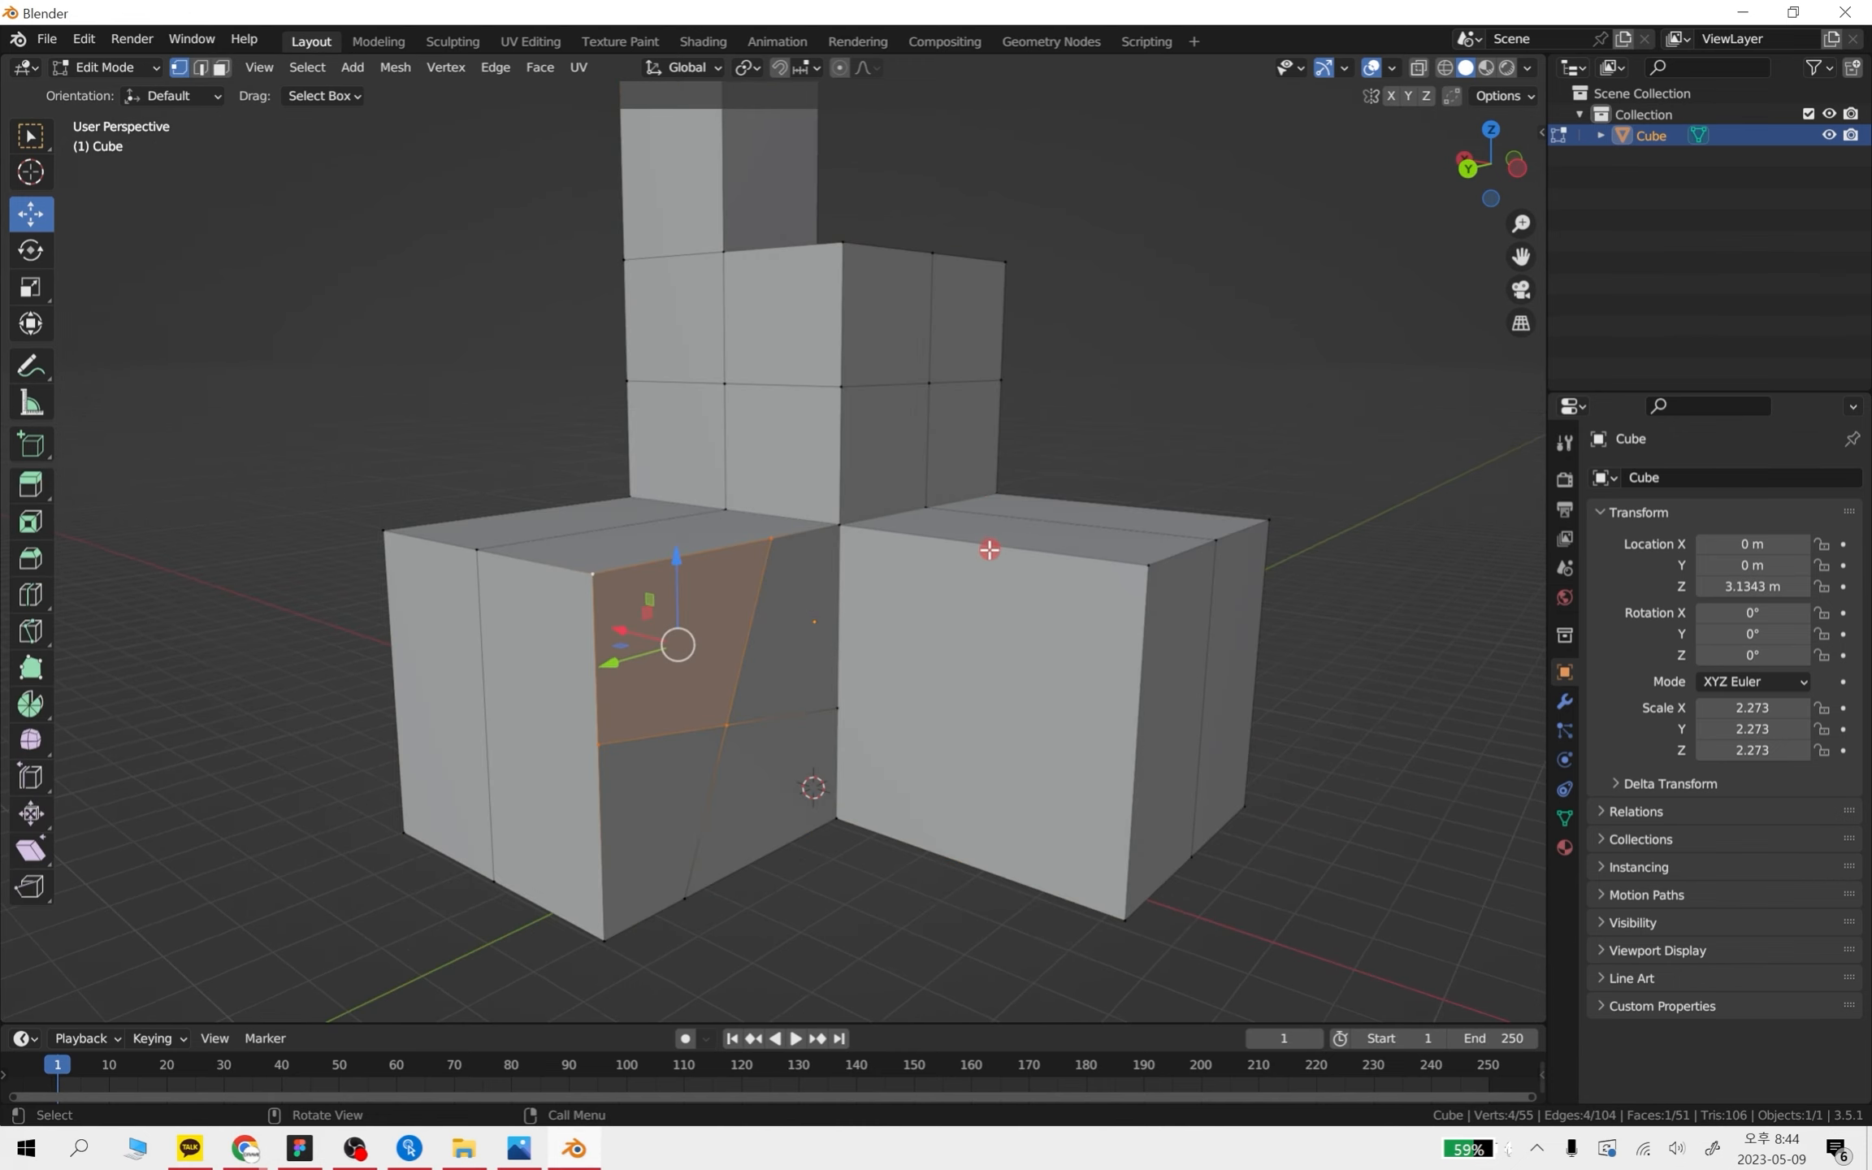
- Return to Object Mode and delete the whole stacked-block object
key("Tab")
key("Tab")
key("Tab")
key("Delete")
- Add a new cube mesh to the empty scene and open it in Edit Mode with nothing selected
middle_click_drag(993, 737, 992, 509)
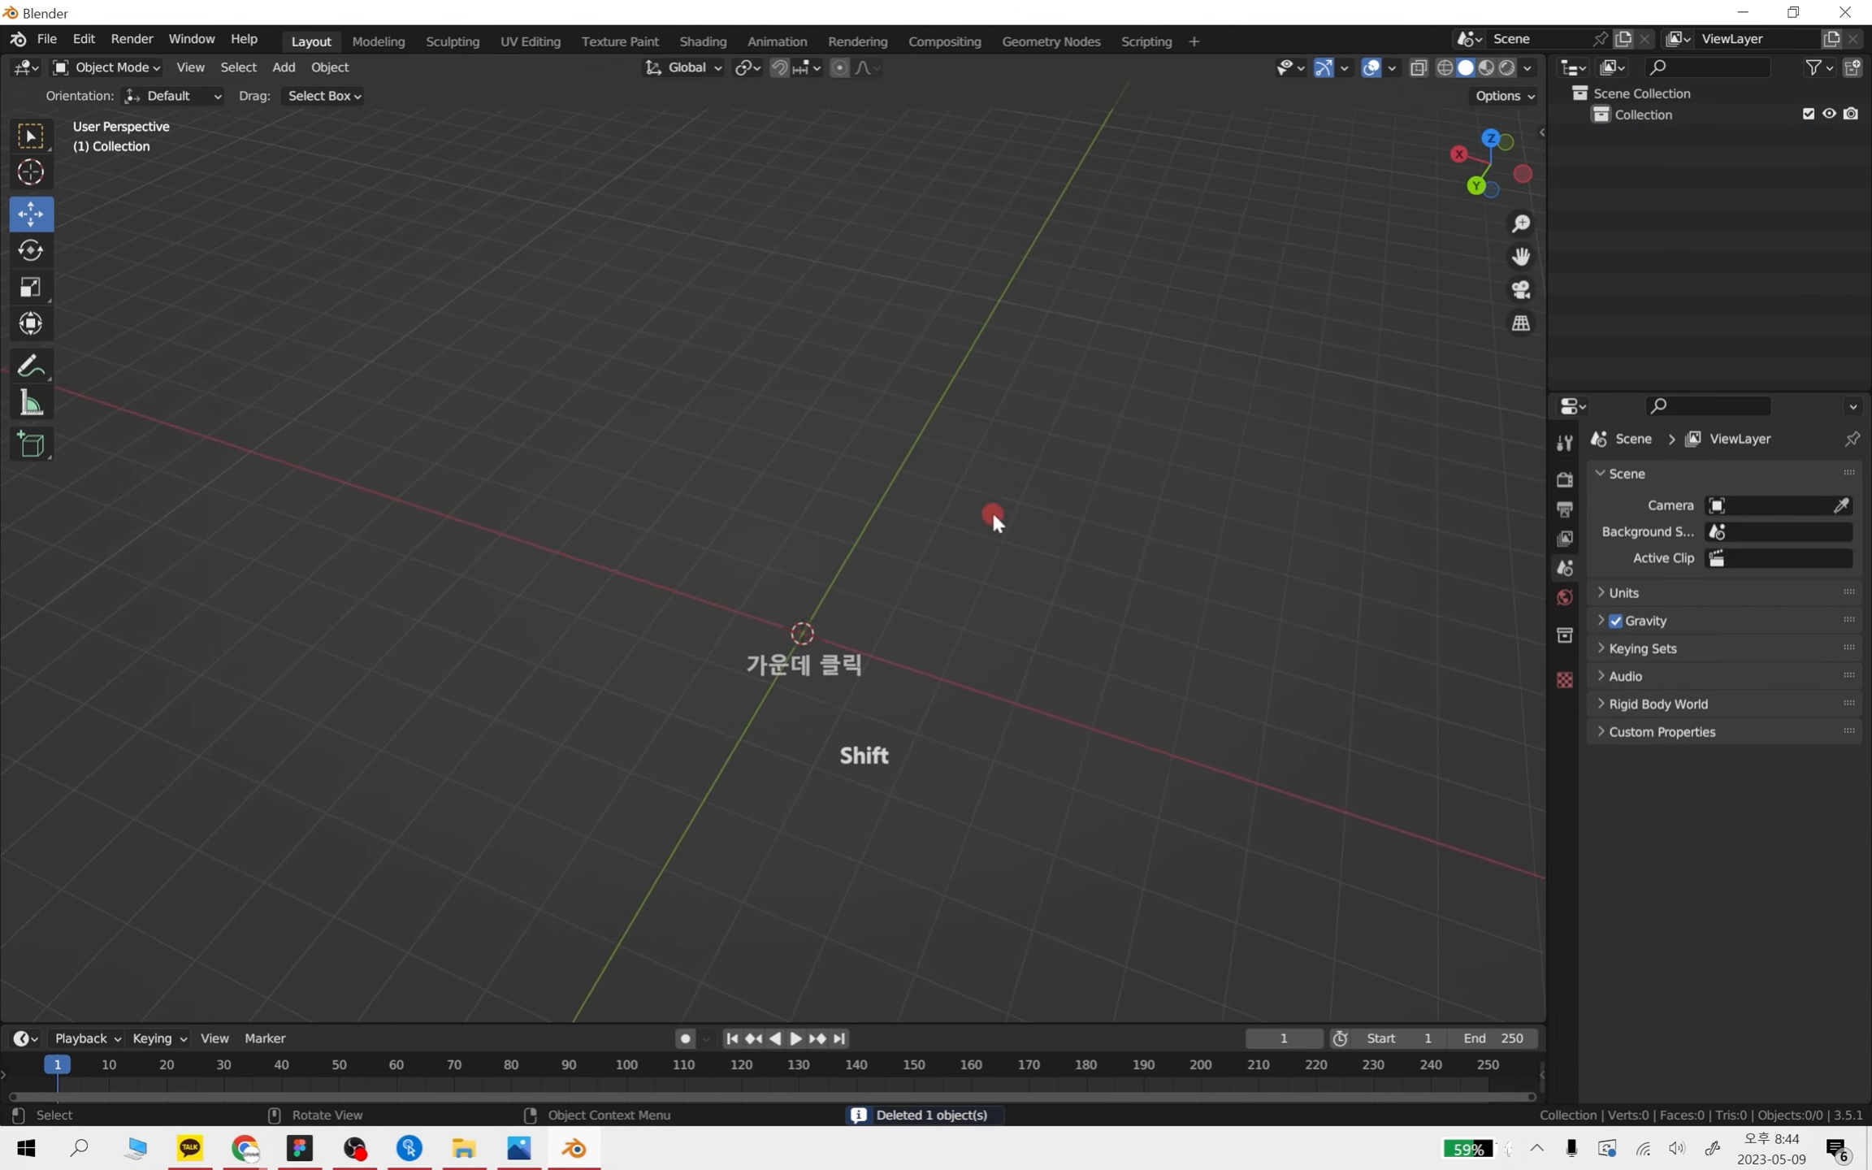
key("shift+a")
mouse_move(706, 464)
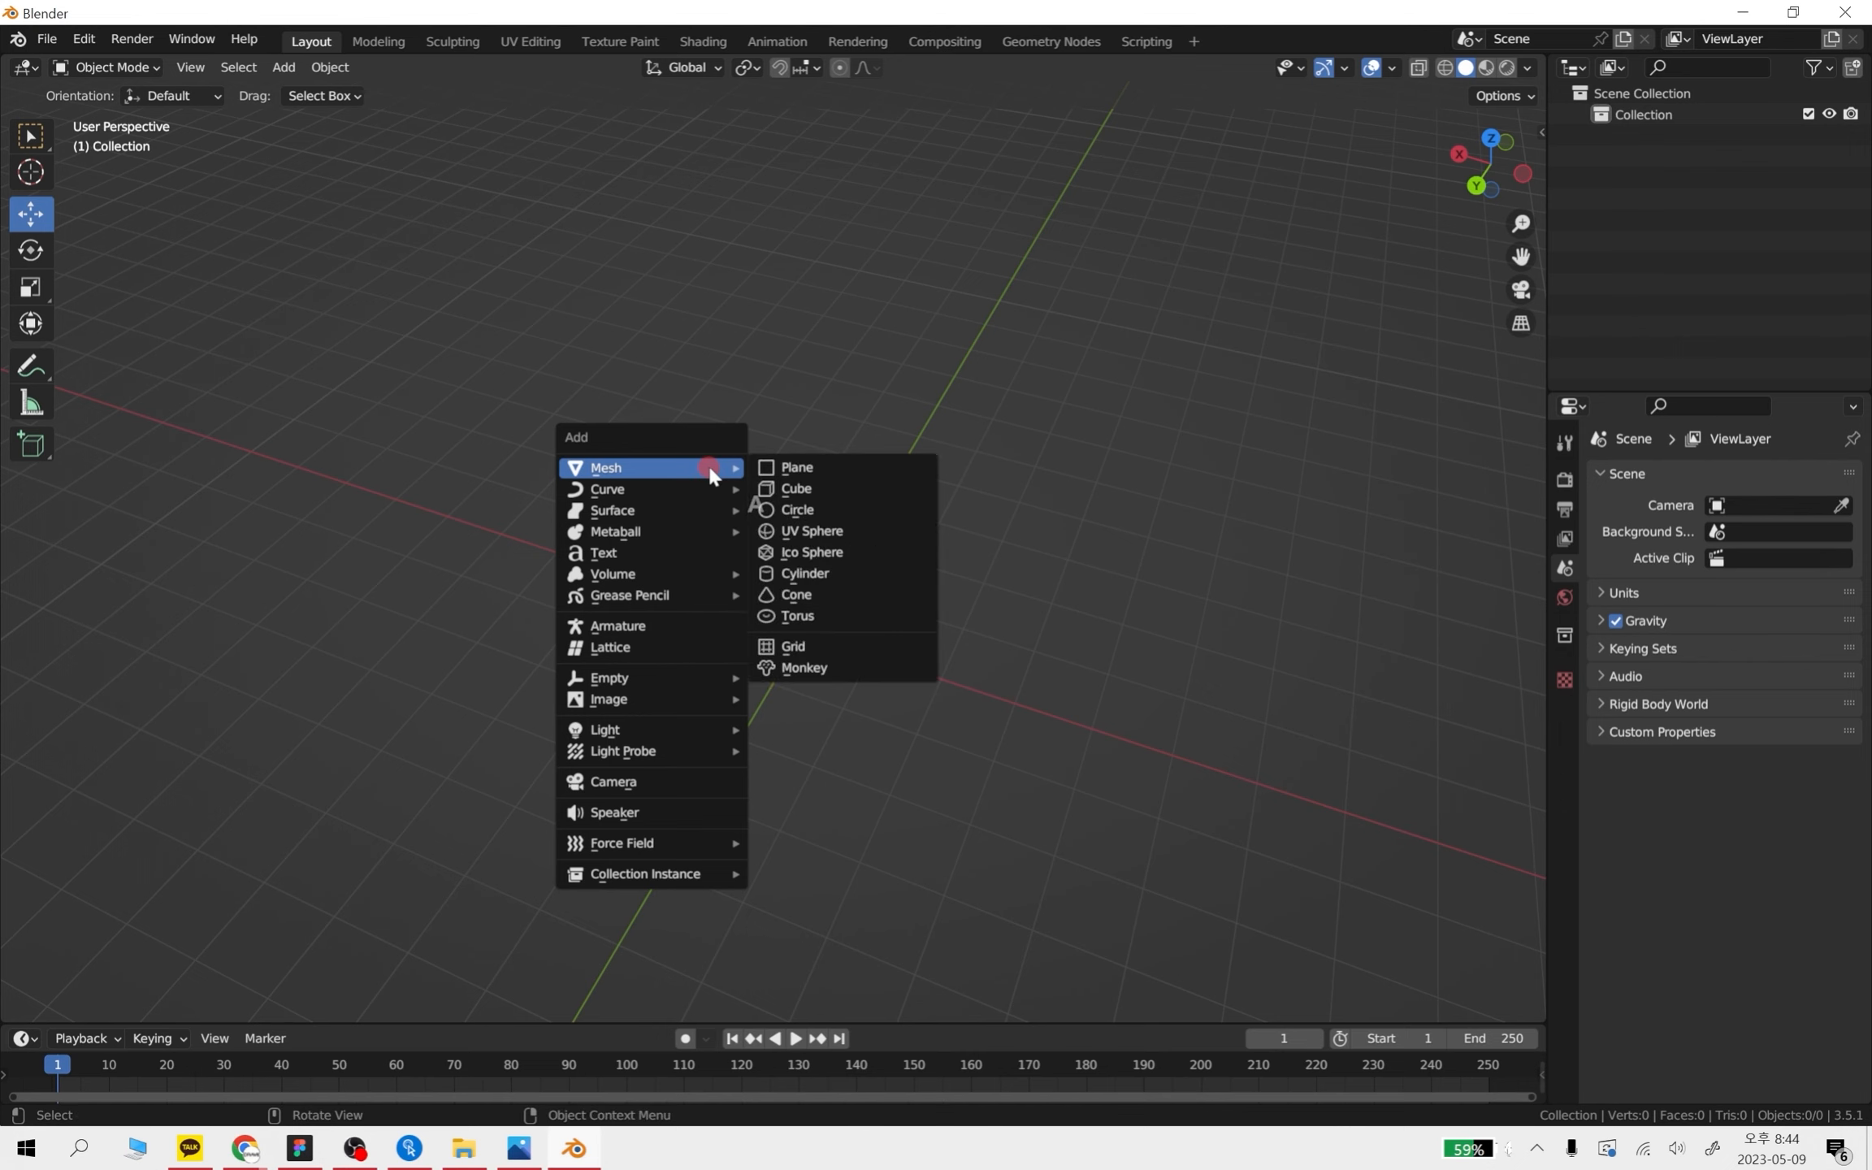
left_click(816, 485)
middle_click_drag(894, 716, 831, 601)
scroll(988, 813, "up", 4)
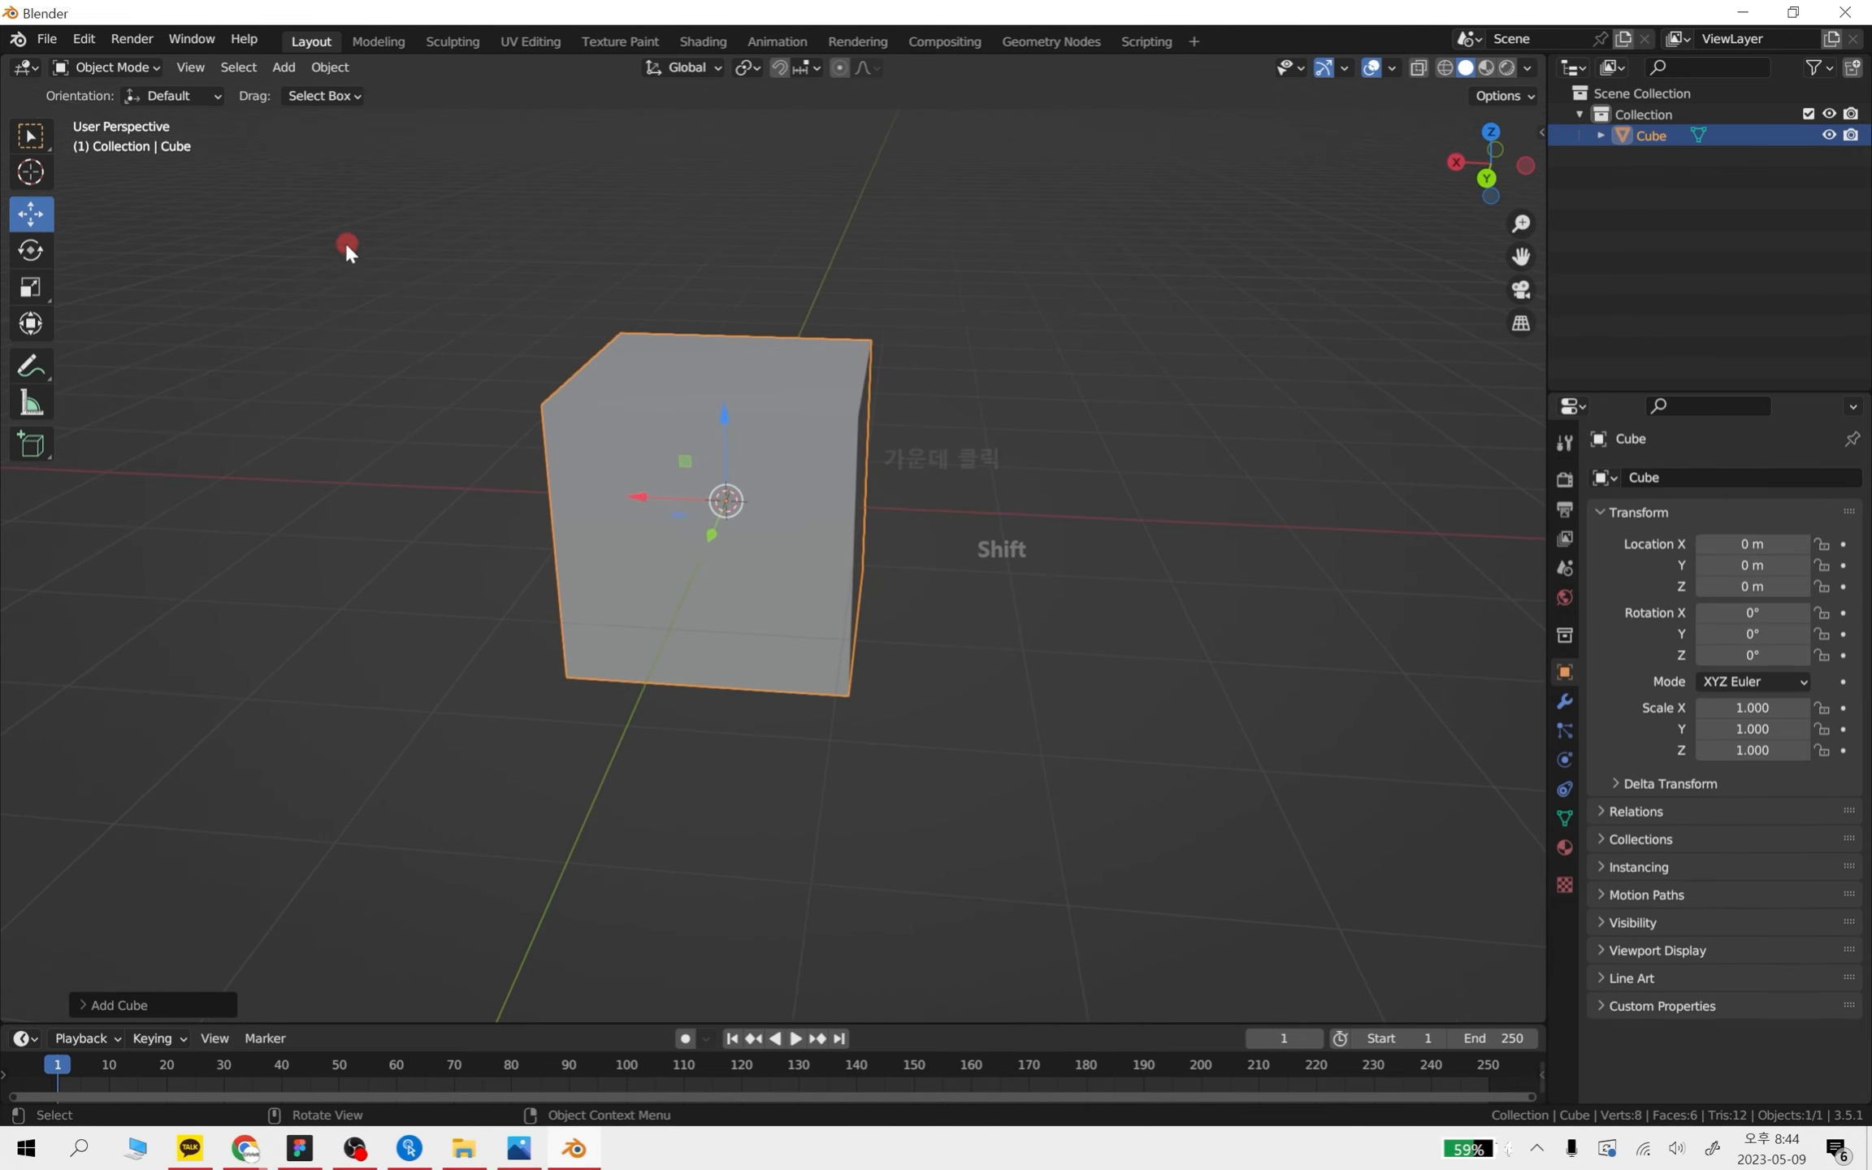
key("Tab")
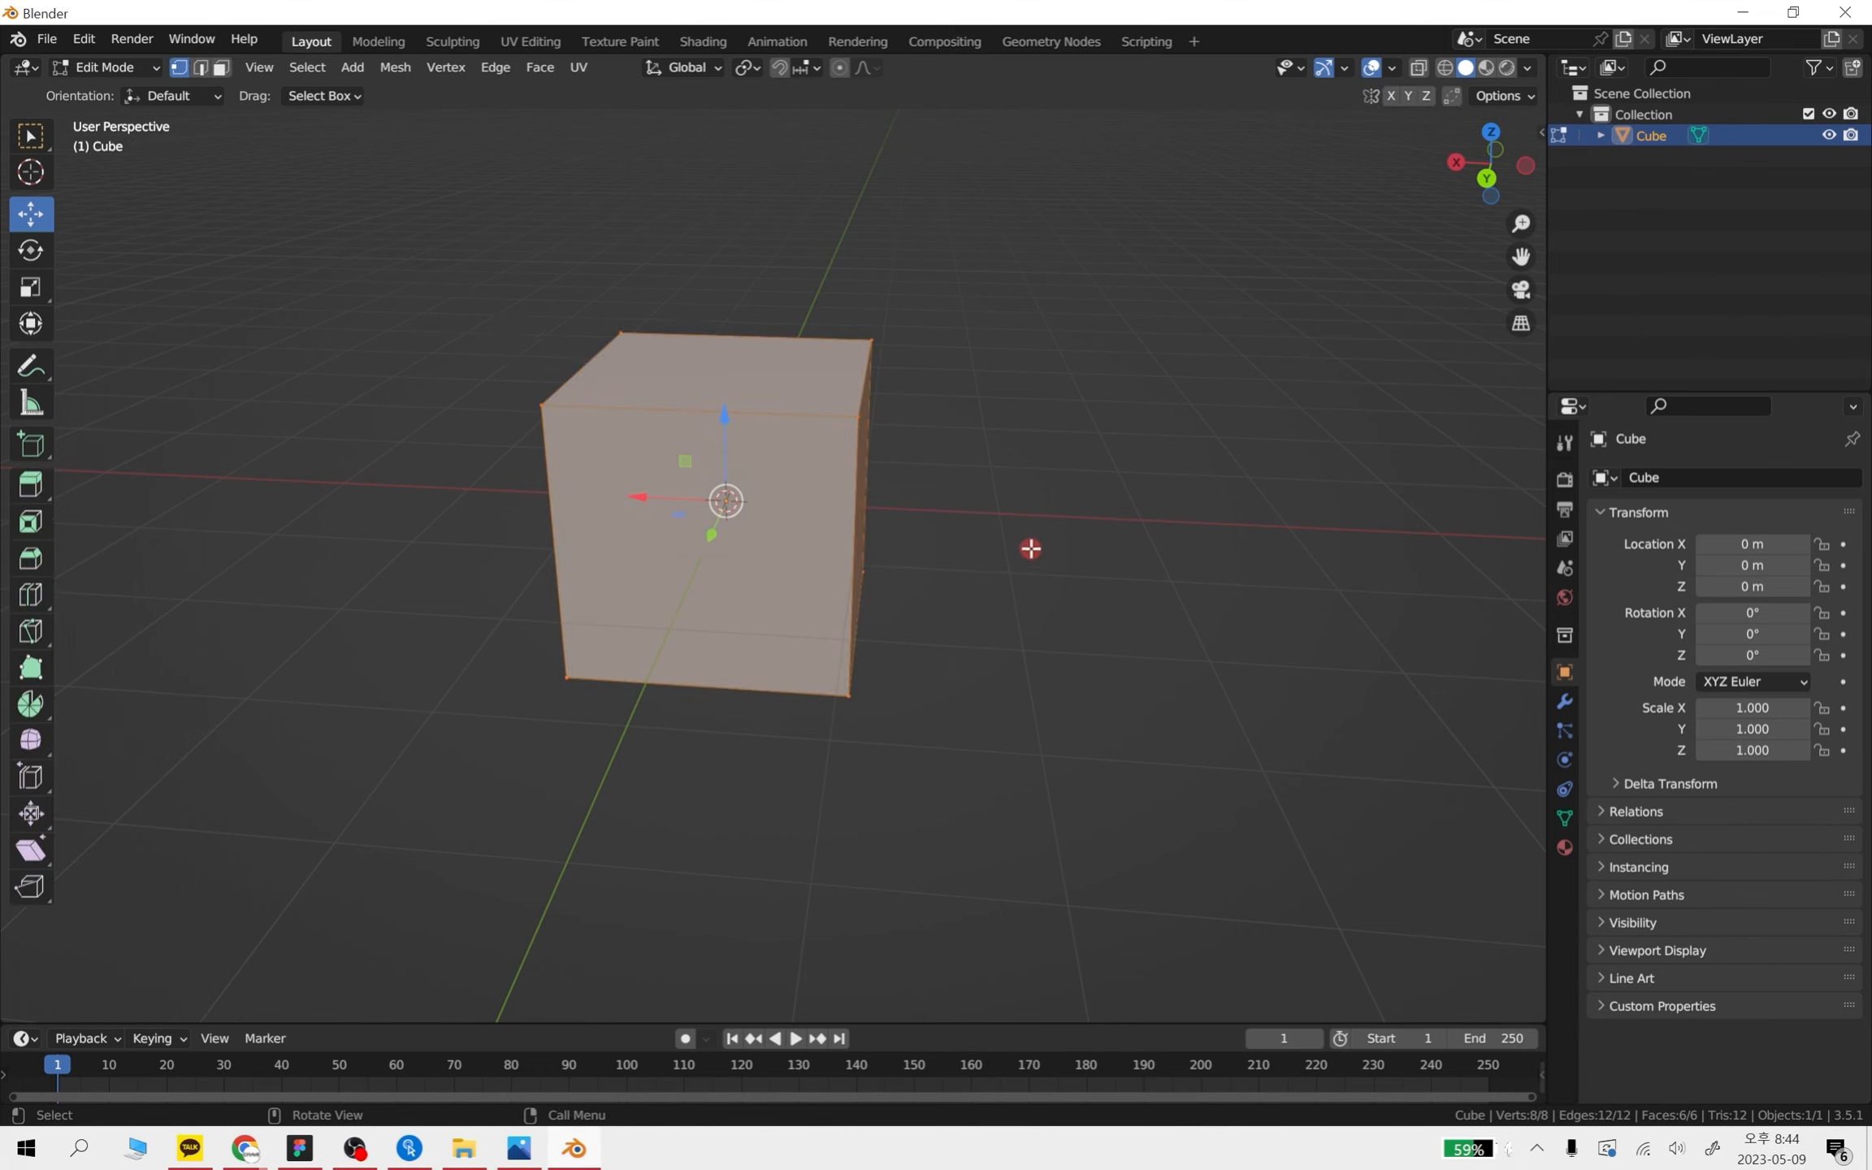
left_click(1045, 568)
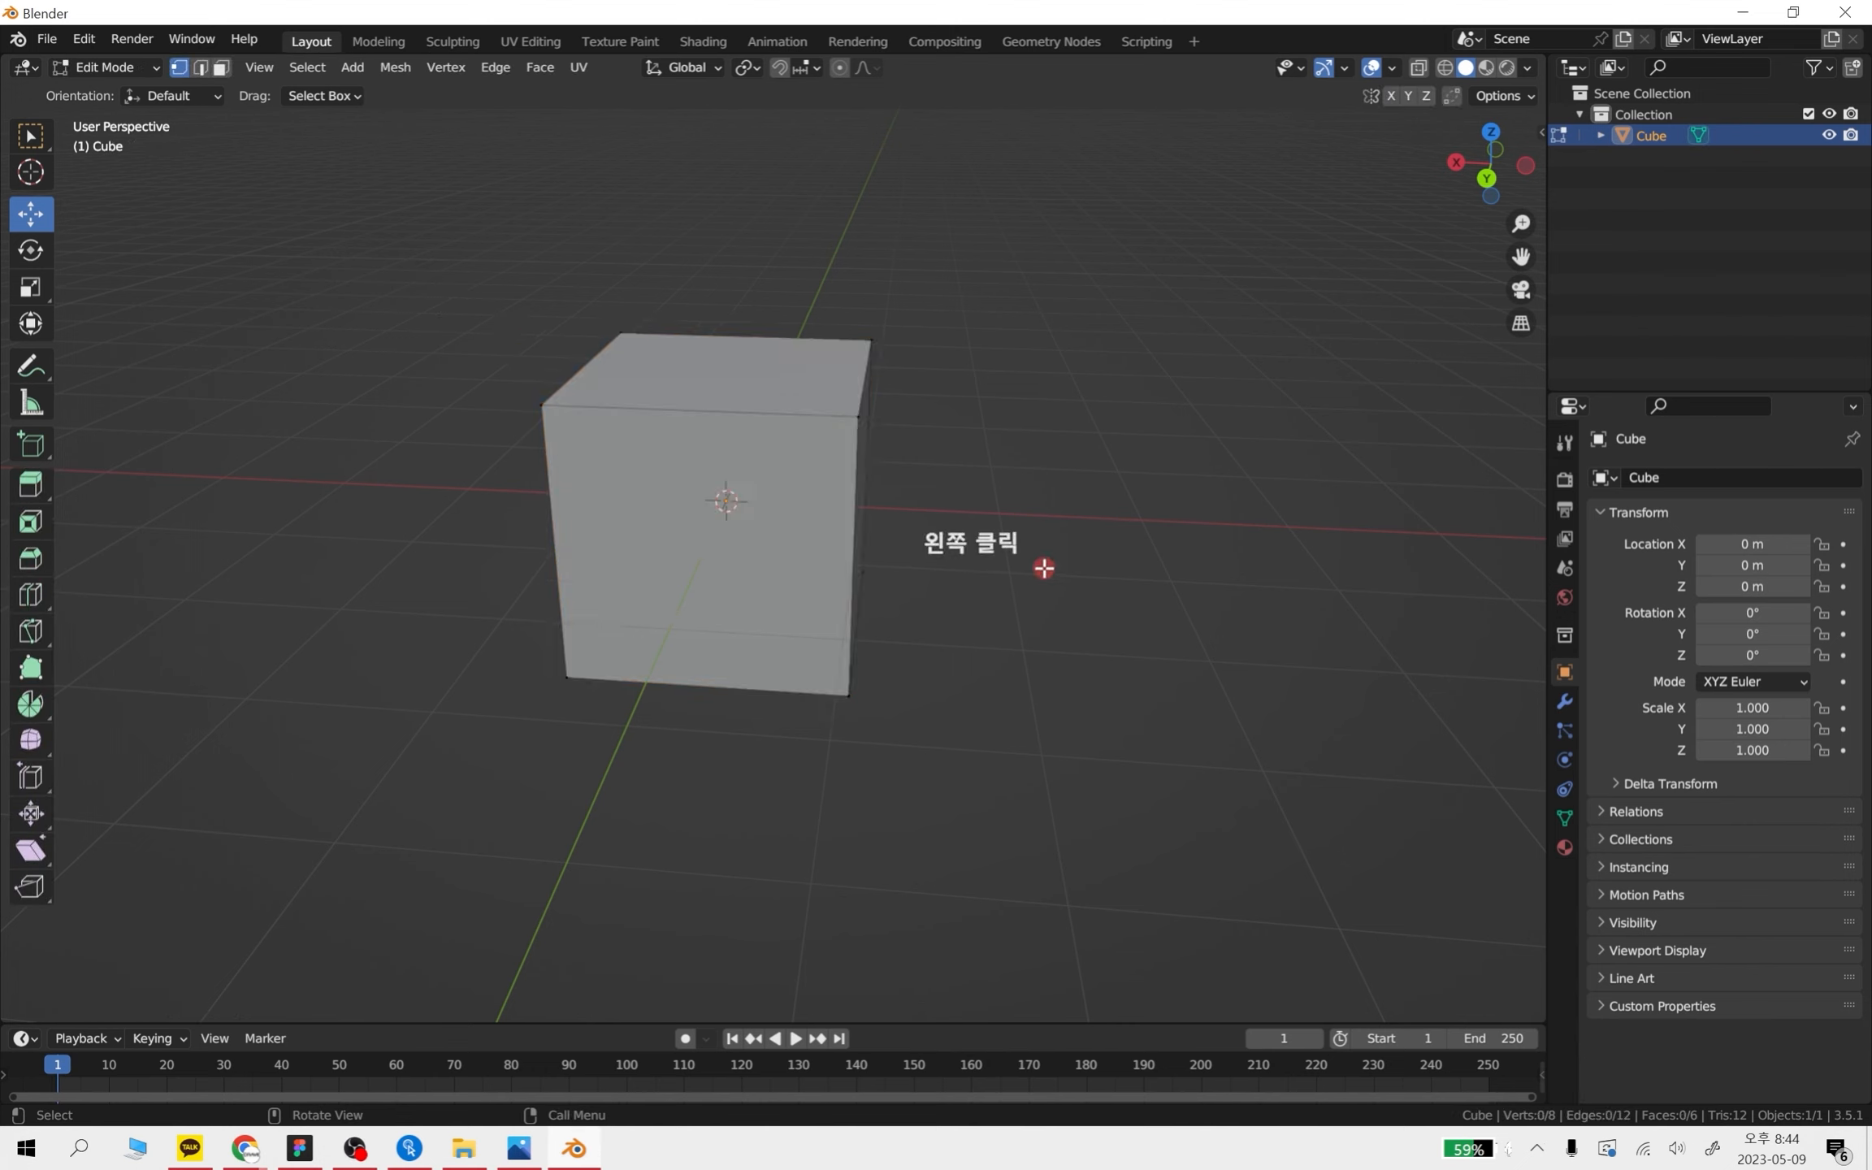
- Go through the mesh editing tools in turn: Extrude Region, Bevel, Loop Cut and Knife
left_click(37, 481)
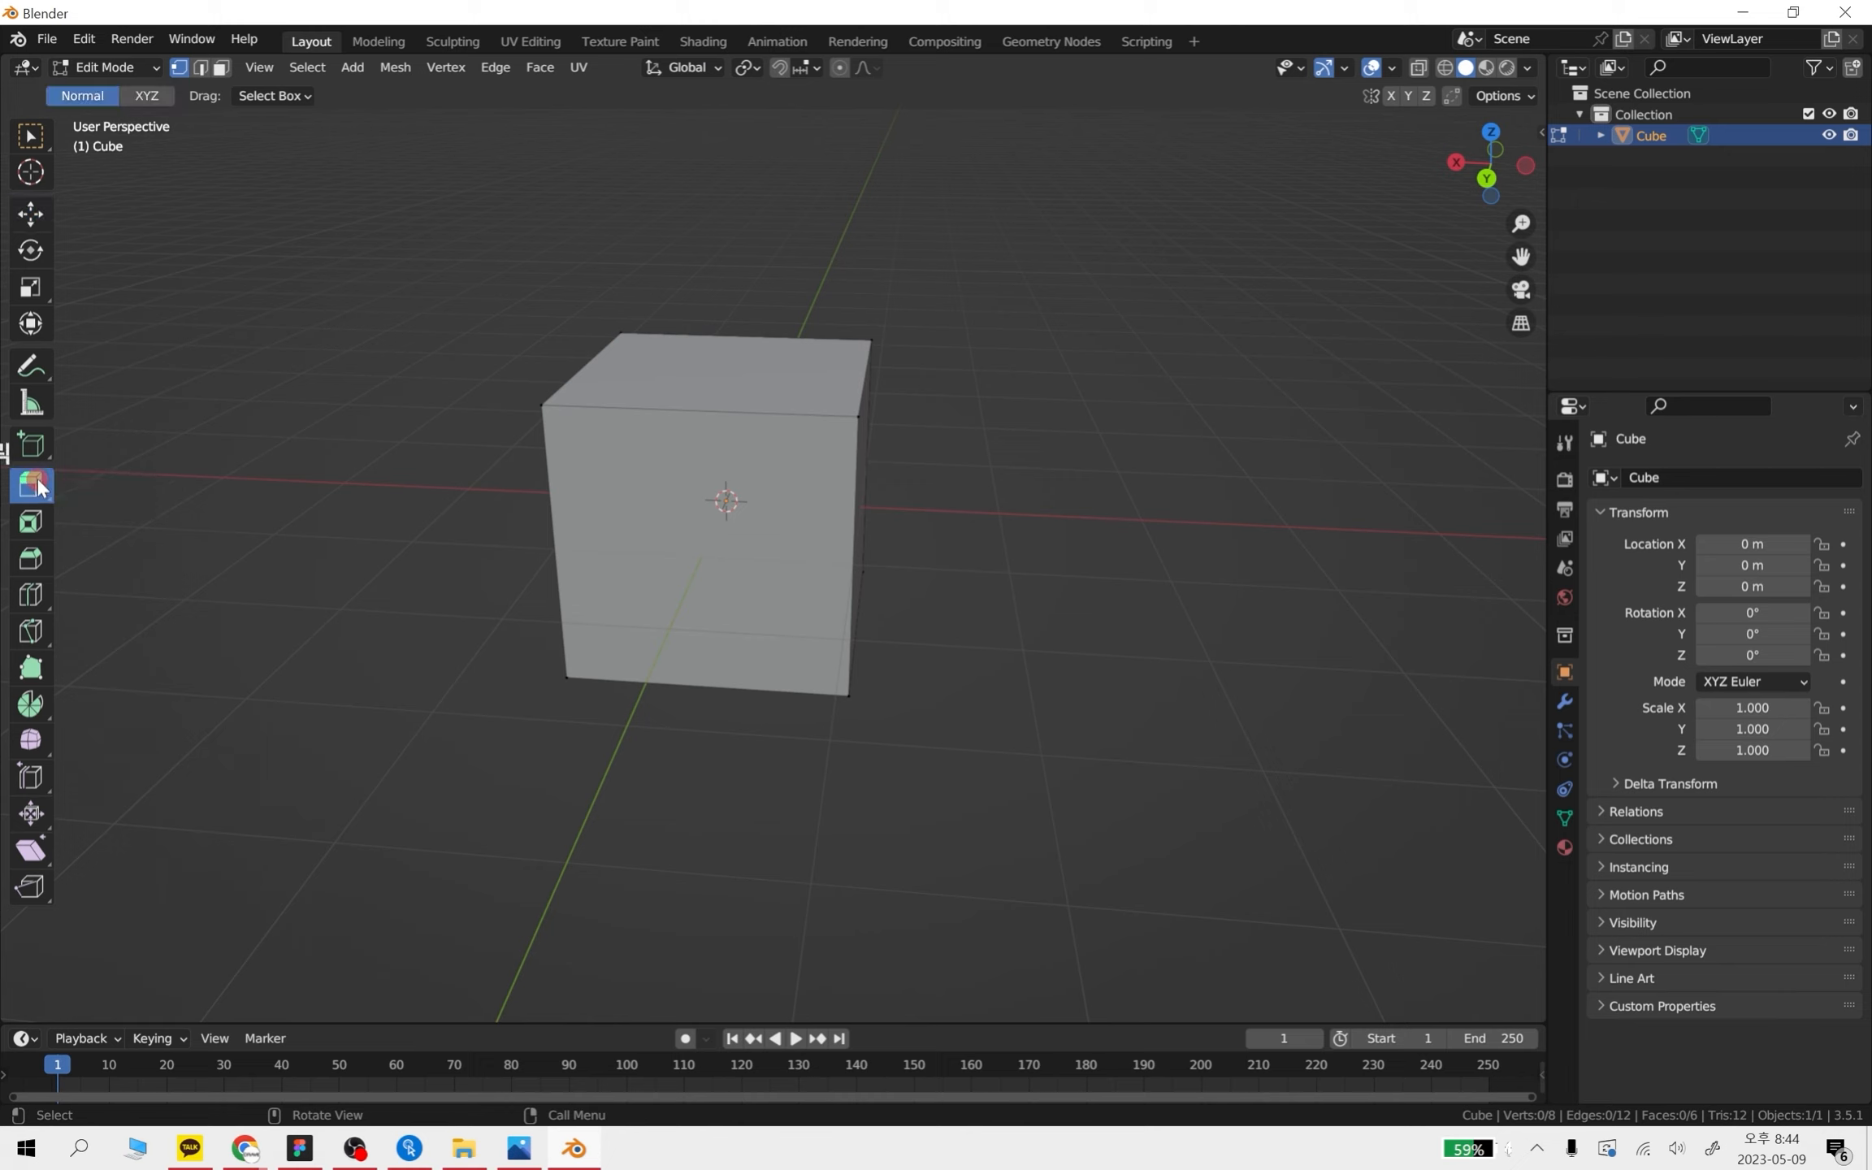
left_click(30, 565)
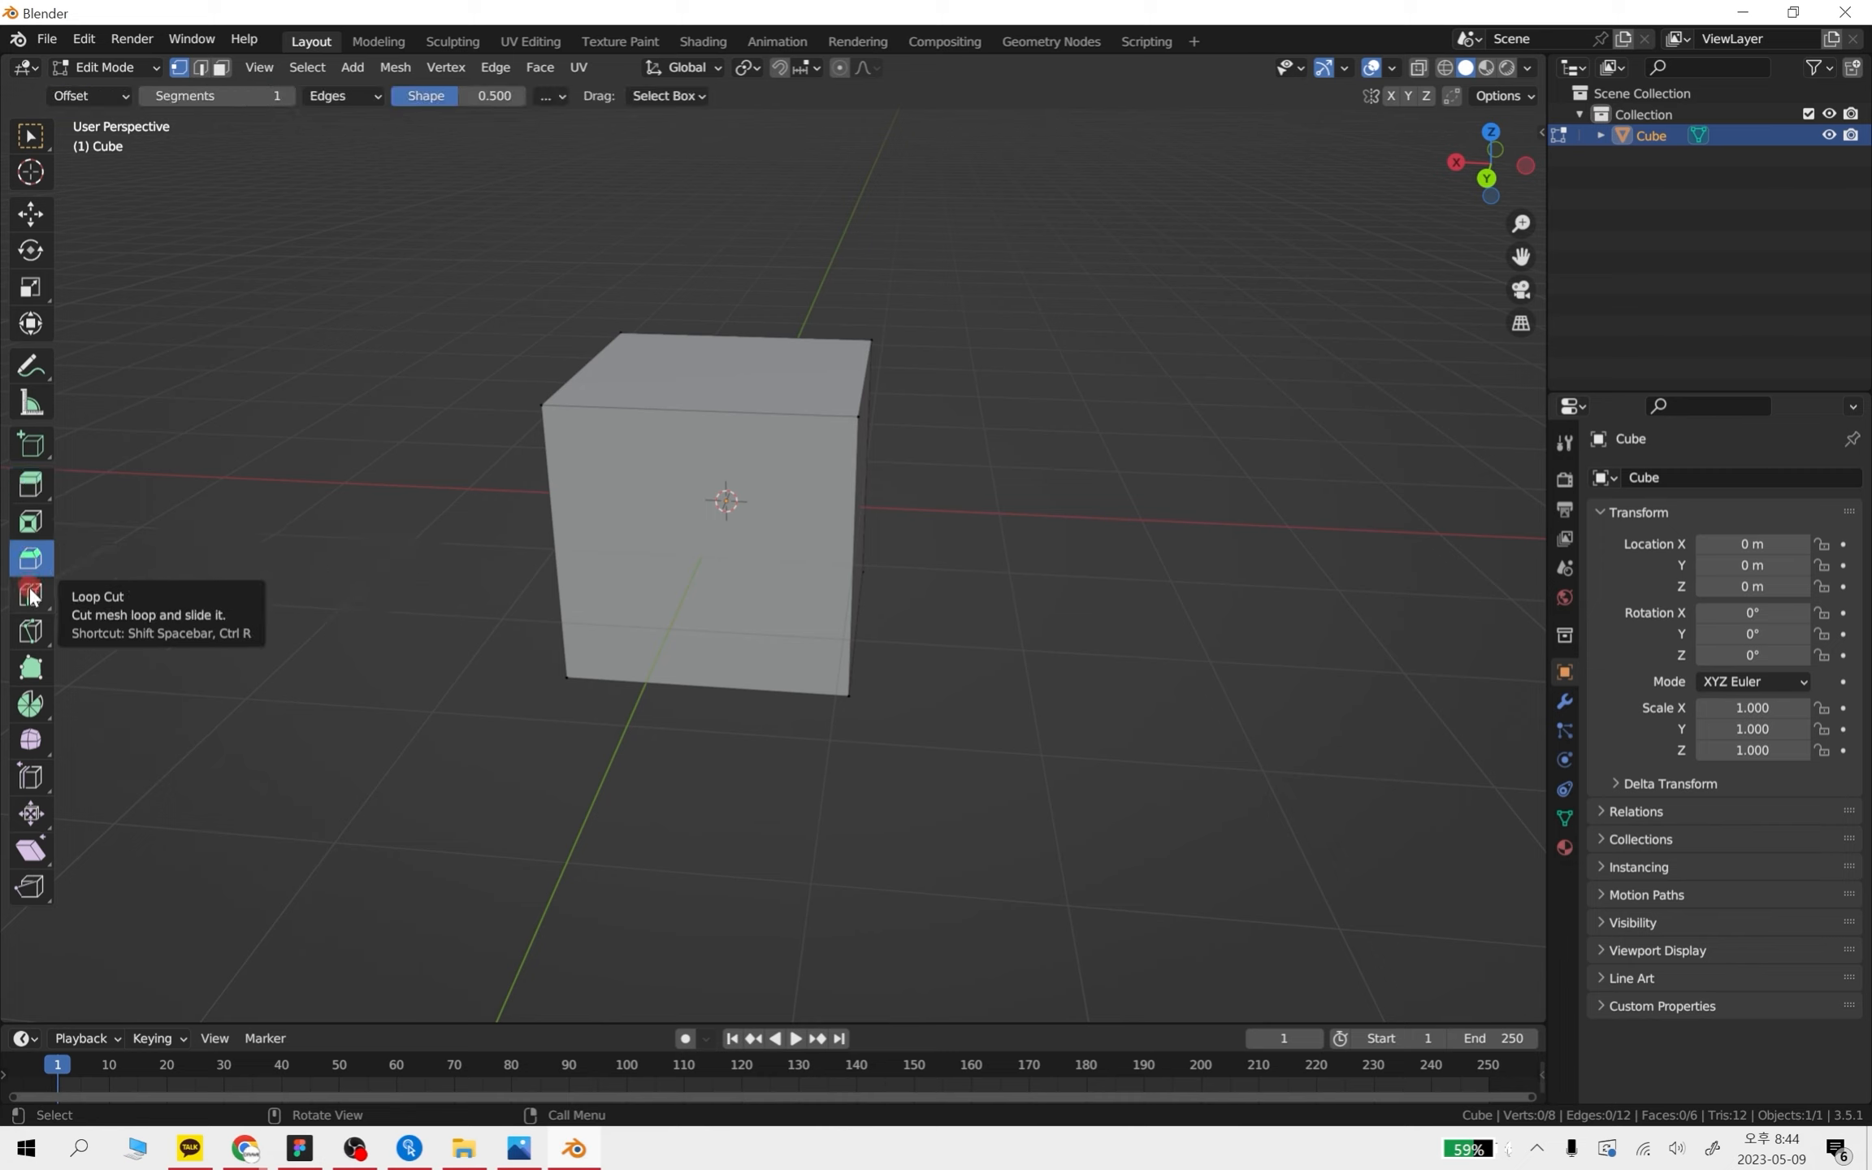
left_click(31, 596)
left_click(32, 639)
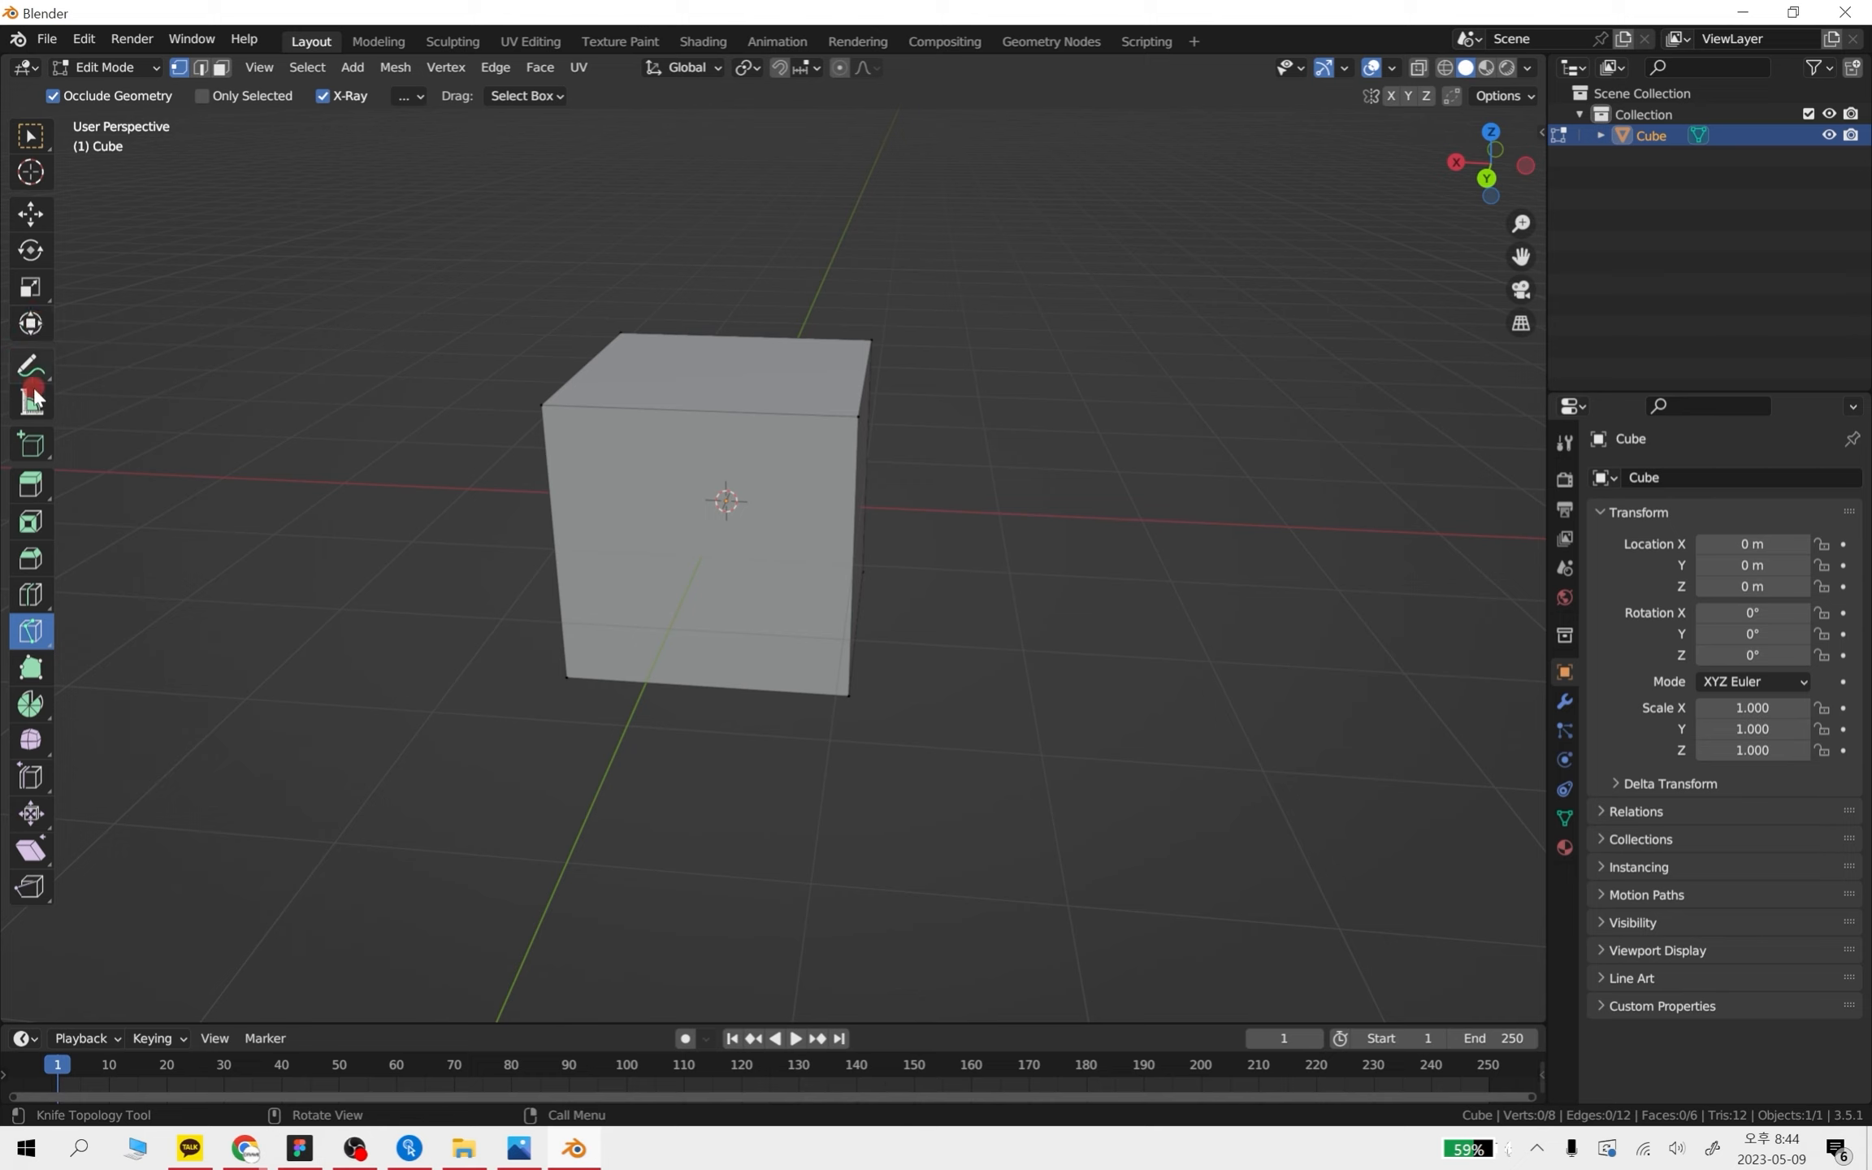
left_click(31, 444)
left_click(31, 485)
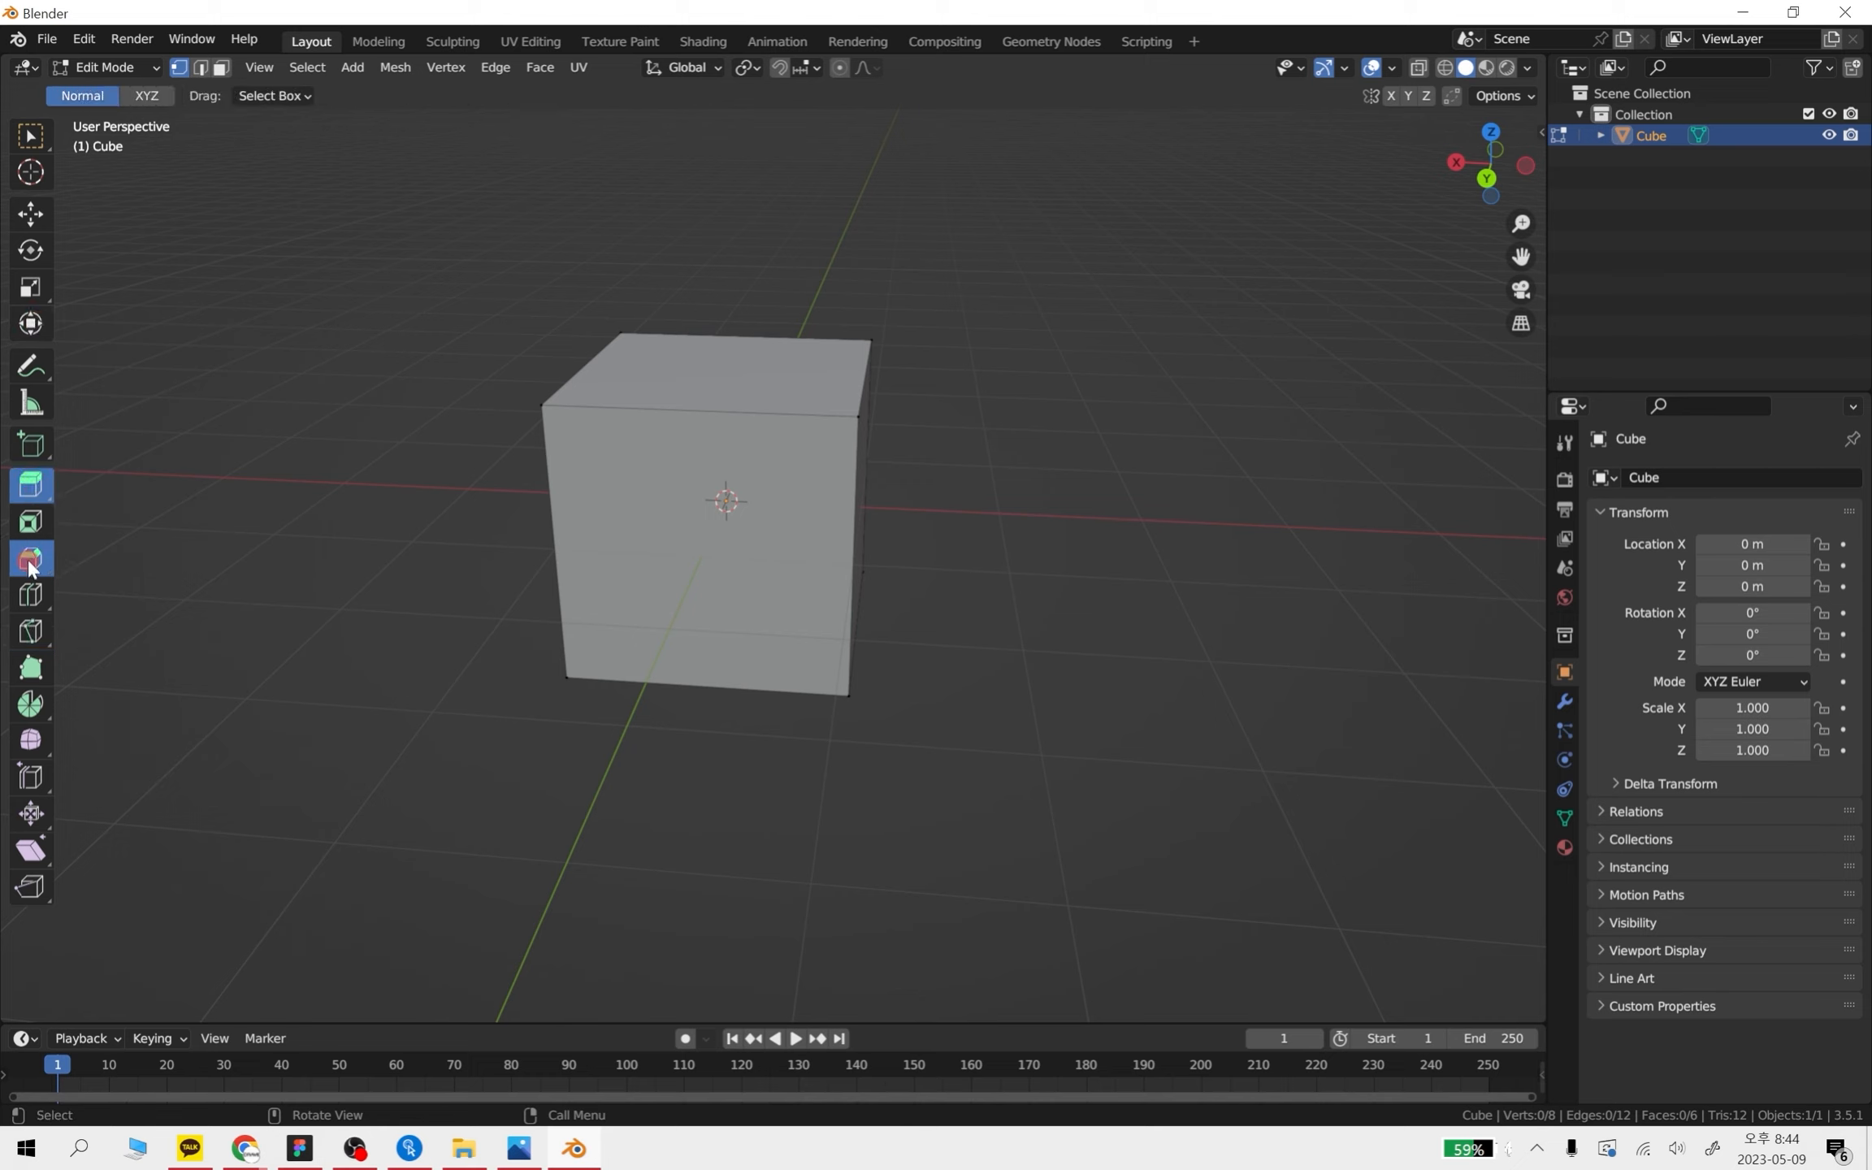
left_click(31, 561)
left_click(31, 595)
left_click(33, 632)
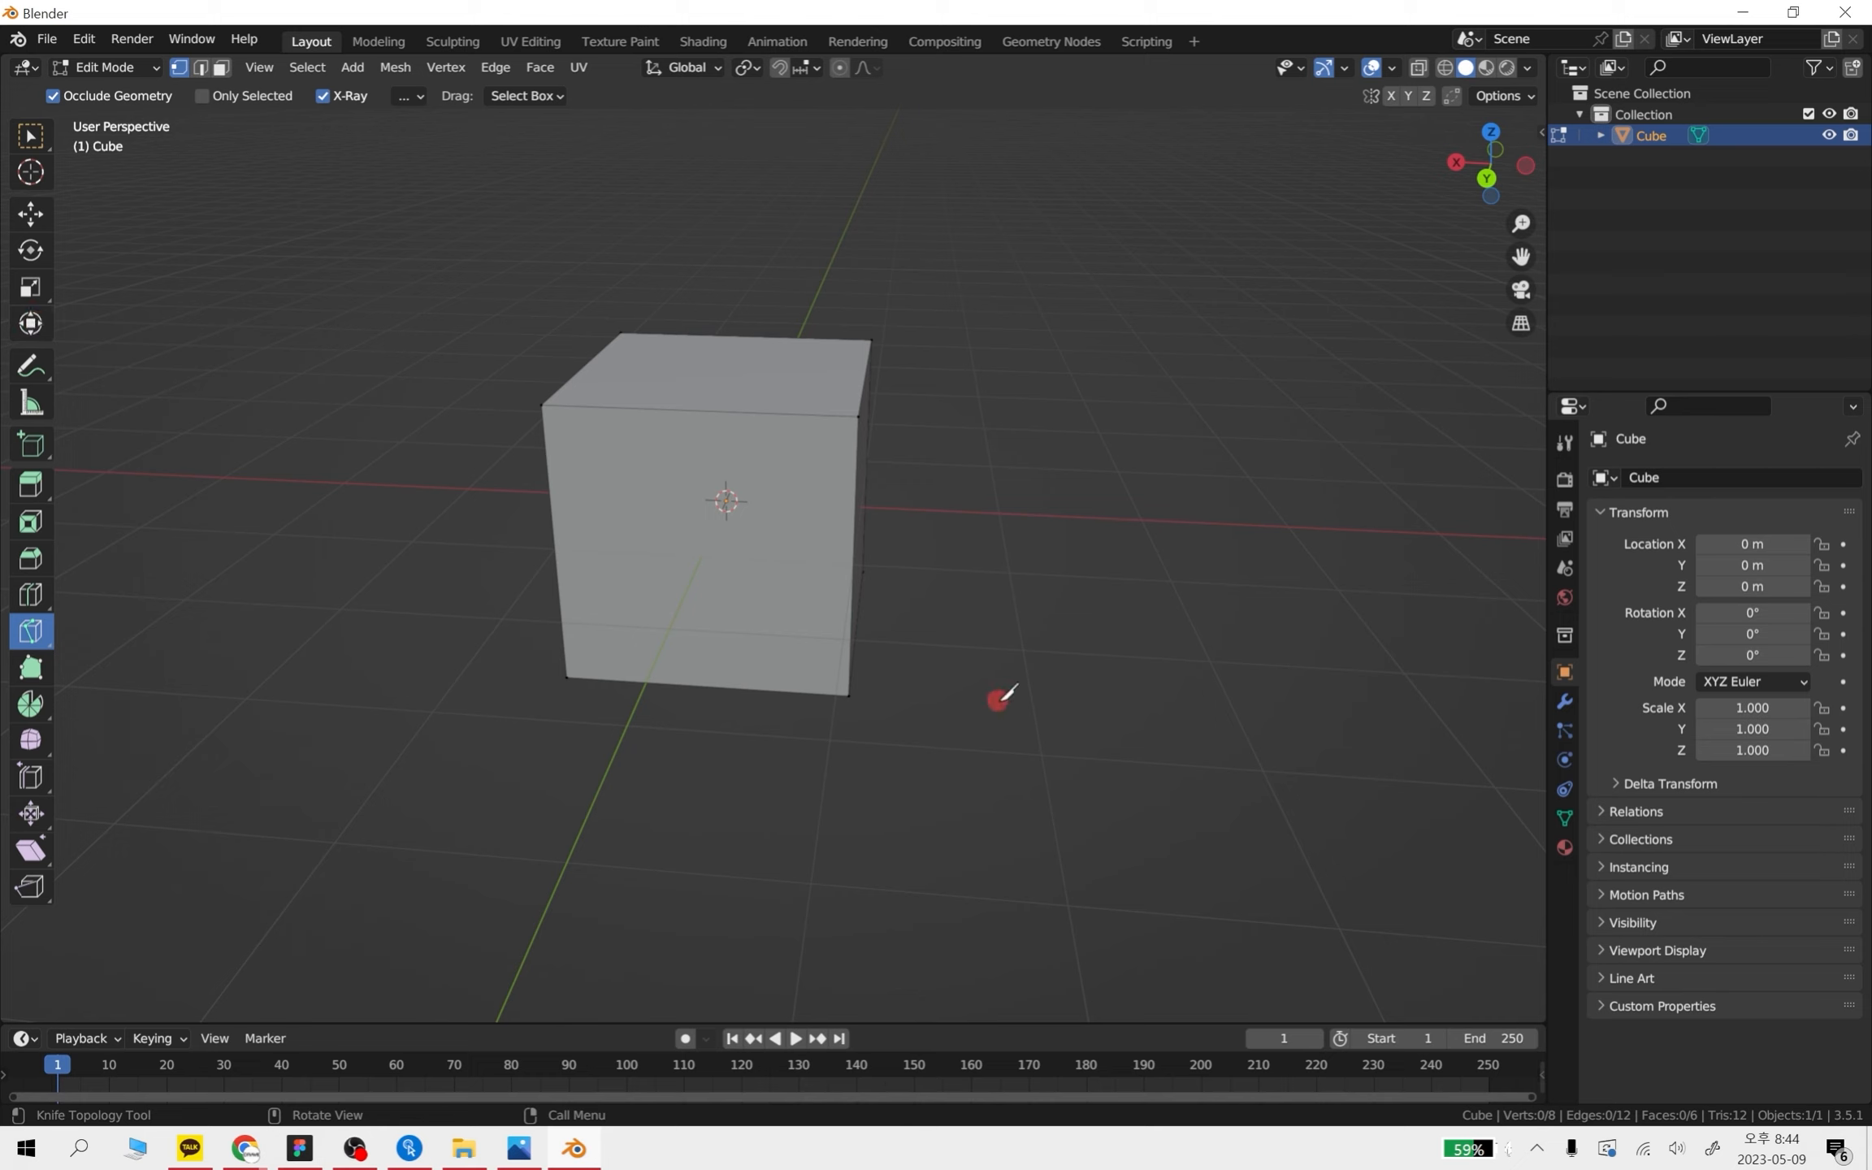
- Switch to the Move tool and select the two end vertices of one upper side edge of the cube
middle_click_drag(942, 541, 836, 564)
middle_click_drag(773, 284, 761, 647, "shift")
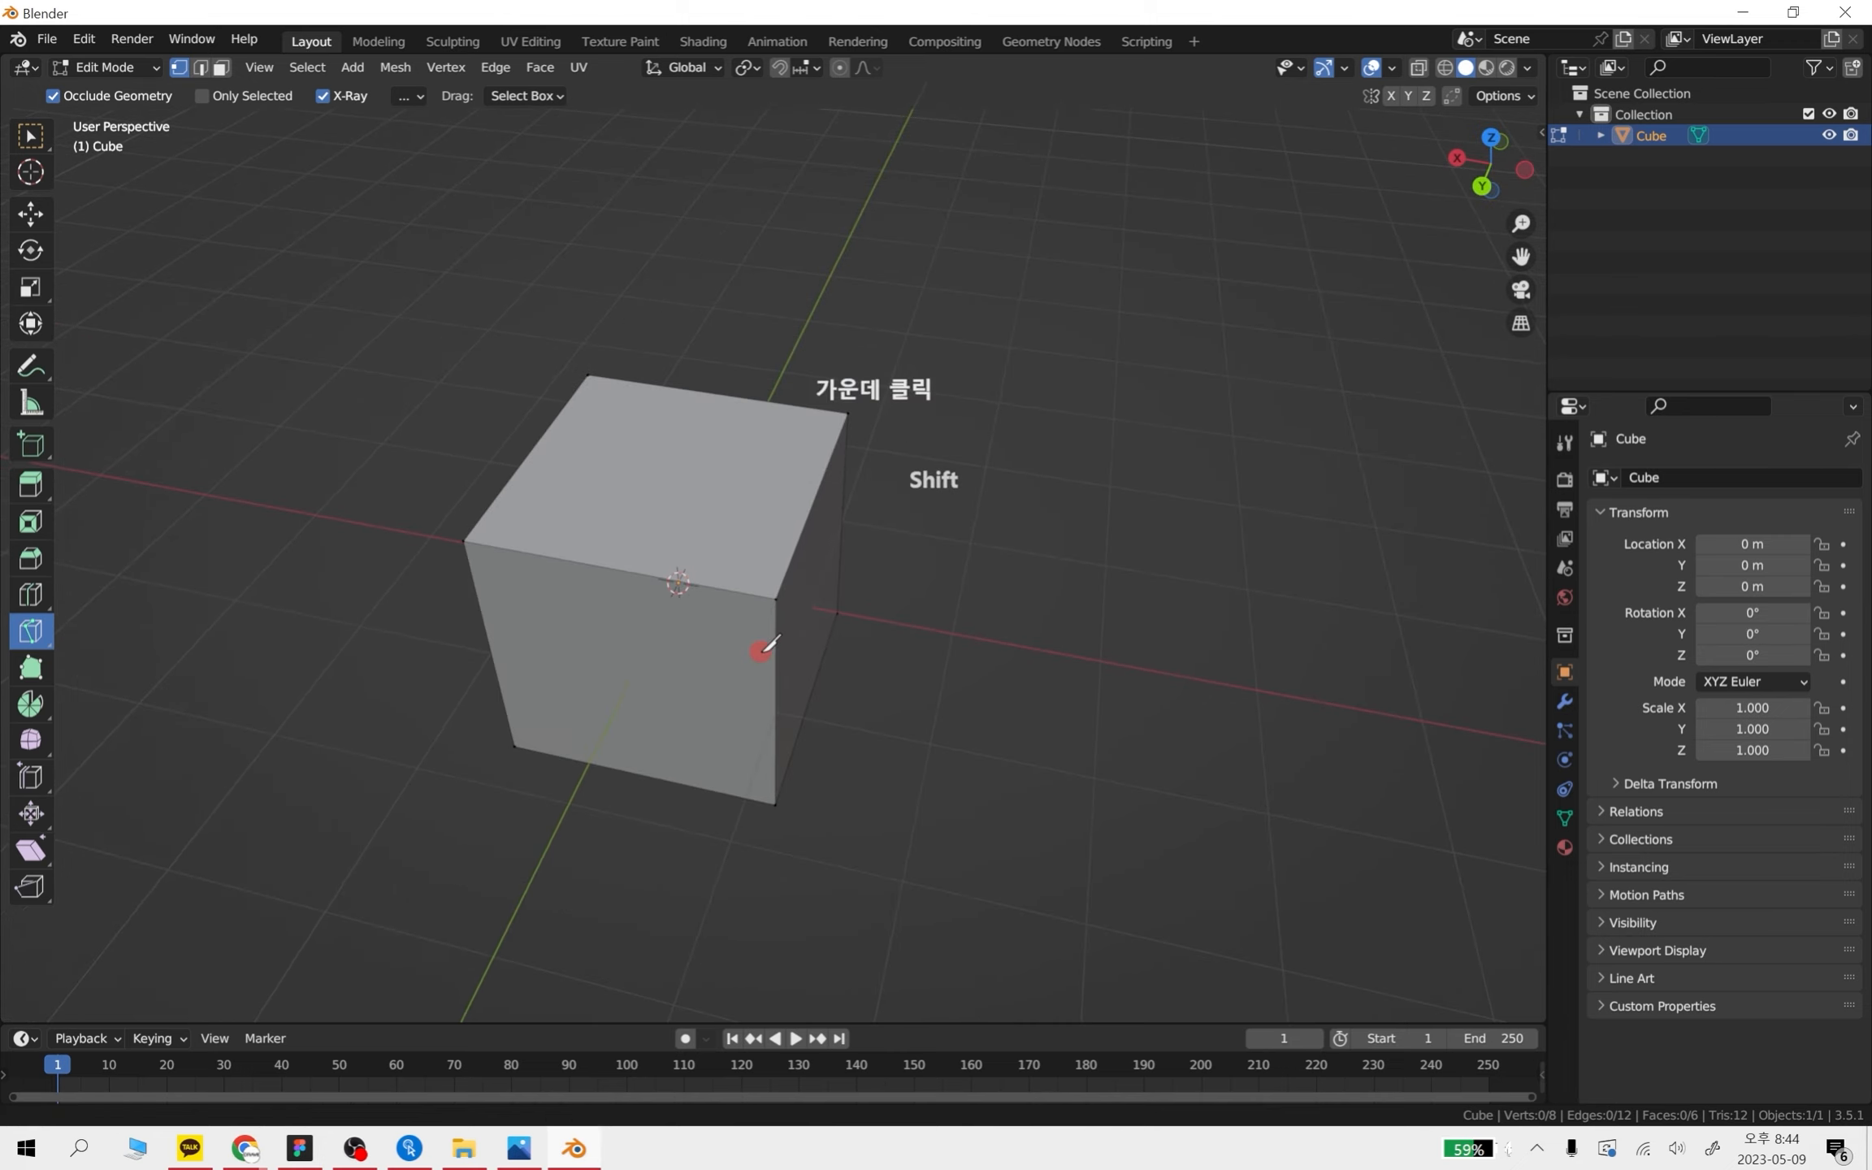
scroll(741, 608, "up", 2)
scroll(741, 608, "up", 1)
middle_click_drag(798, 739, 592, 330)
left_click(31, 214)
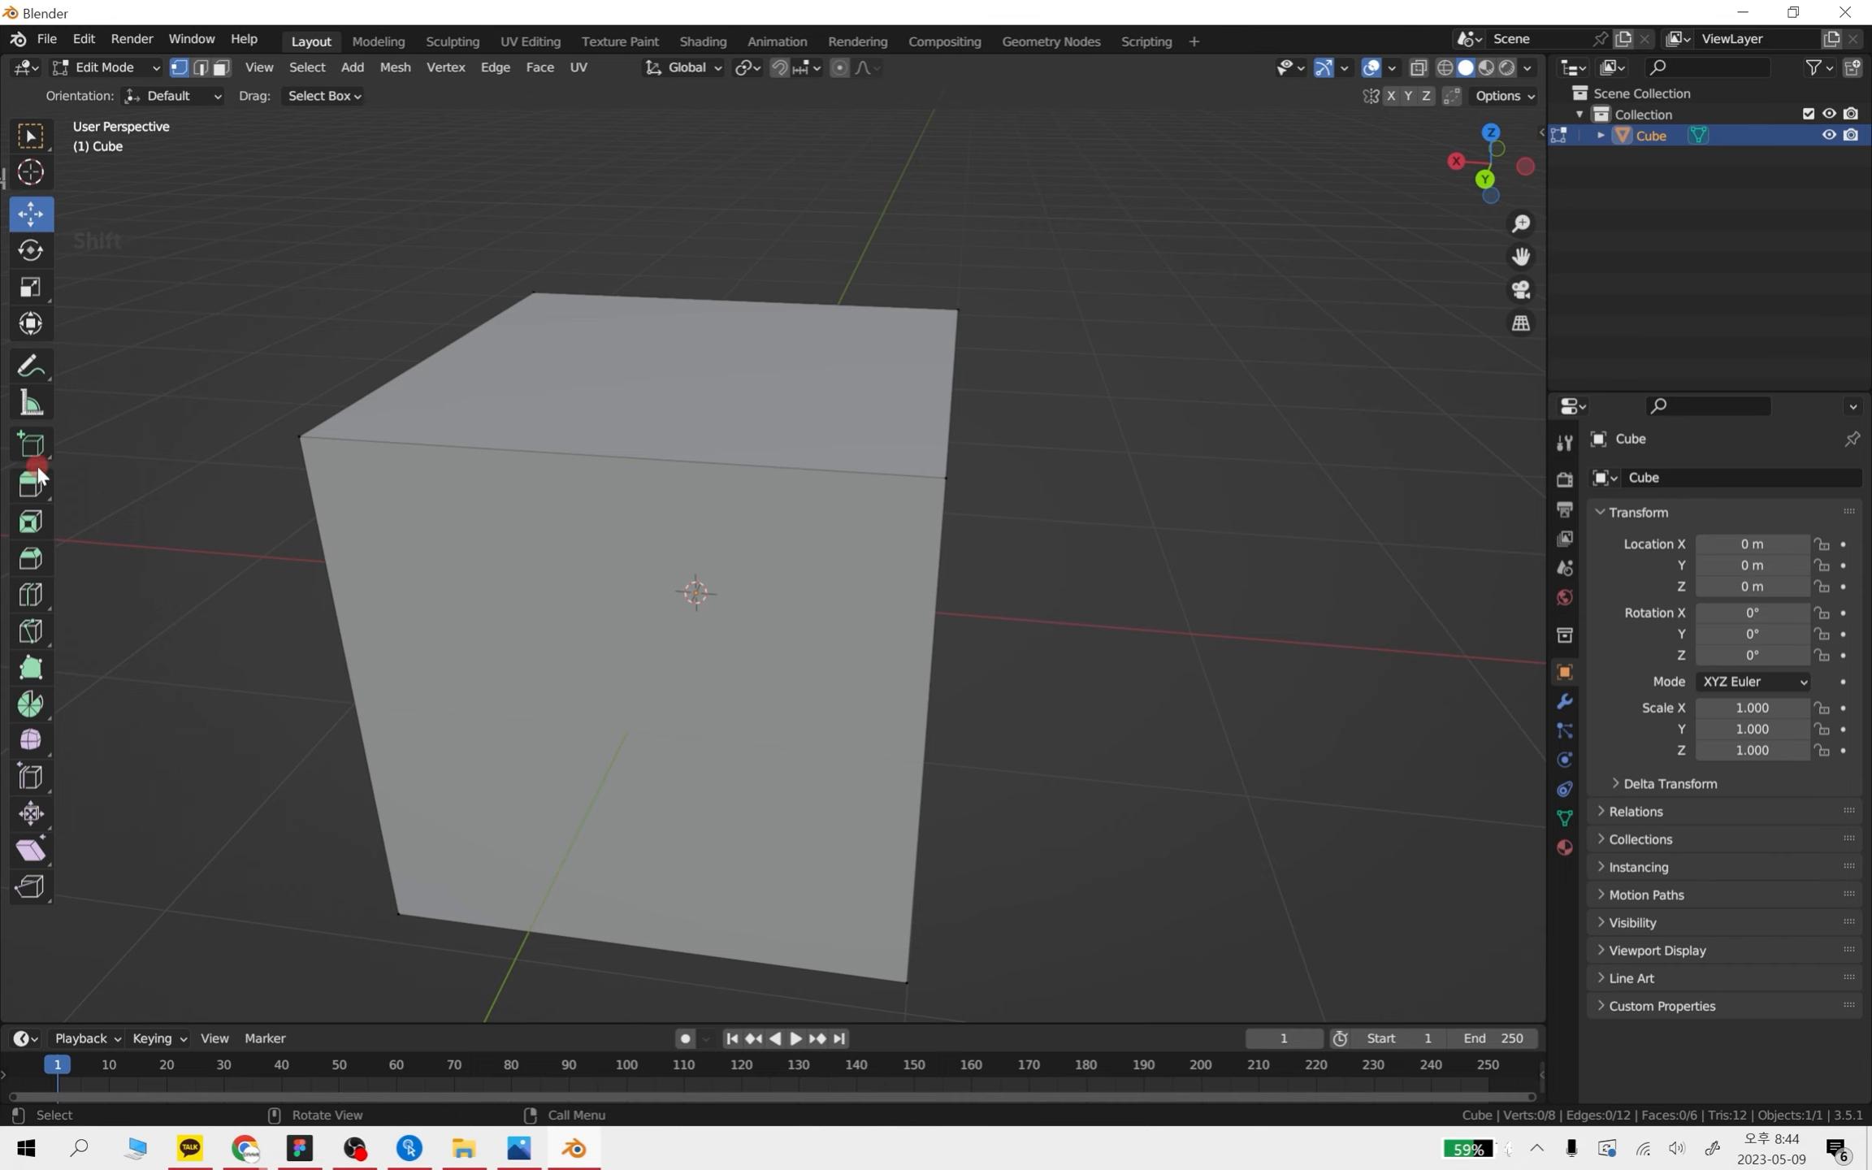
left_click(535, 292)
middle_click_drag(425, 285, 417, 304, "shift")
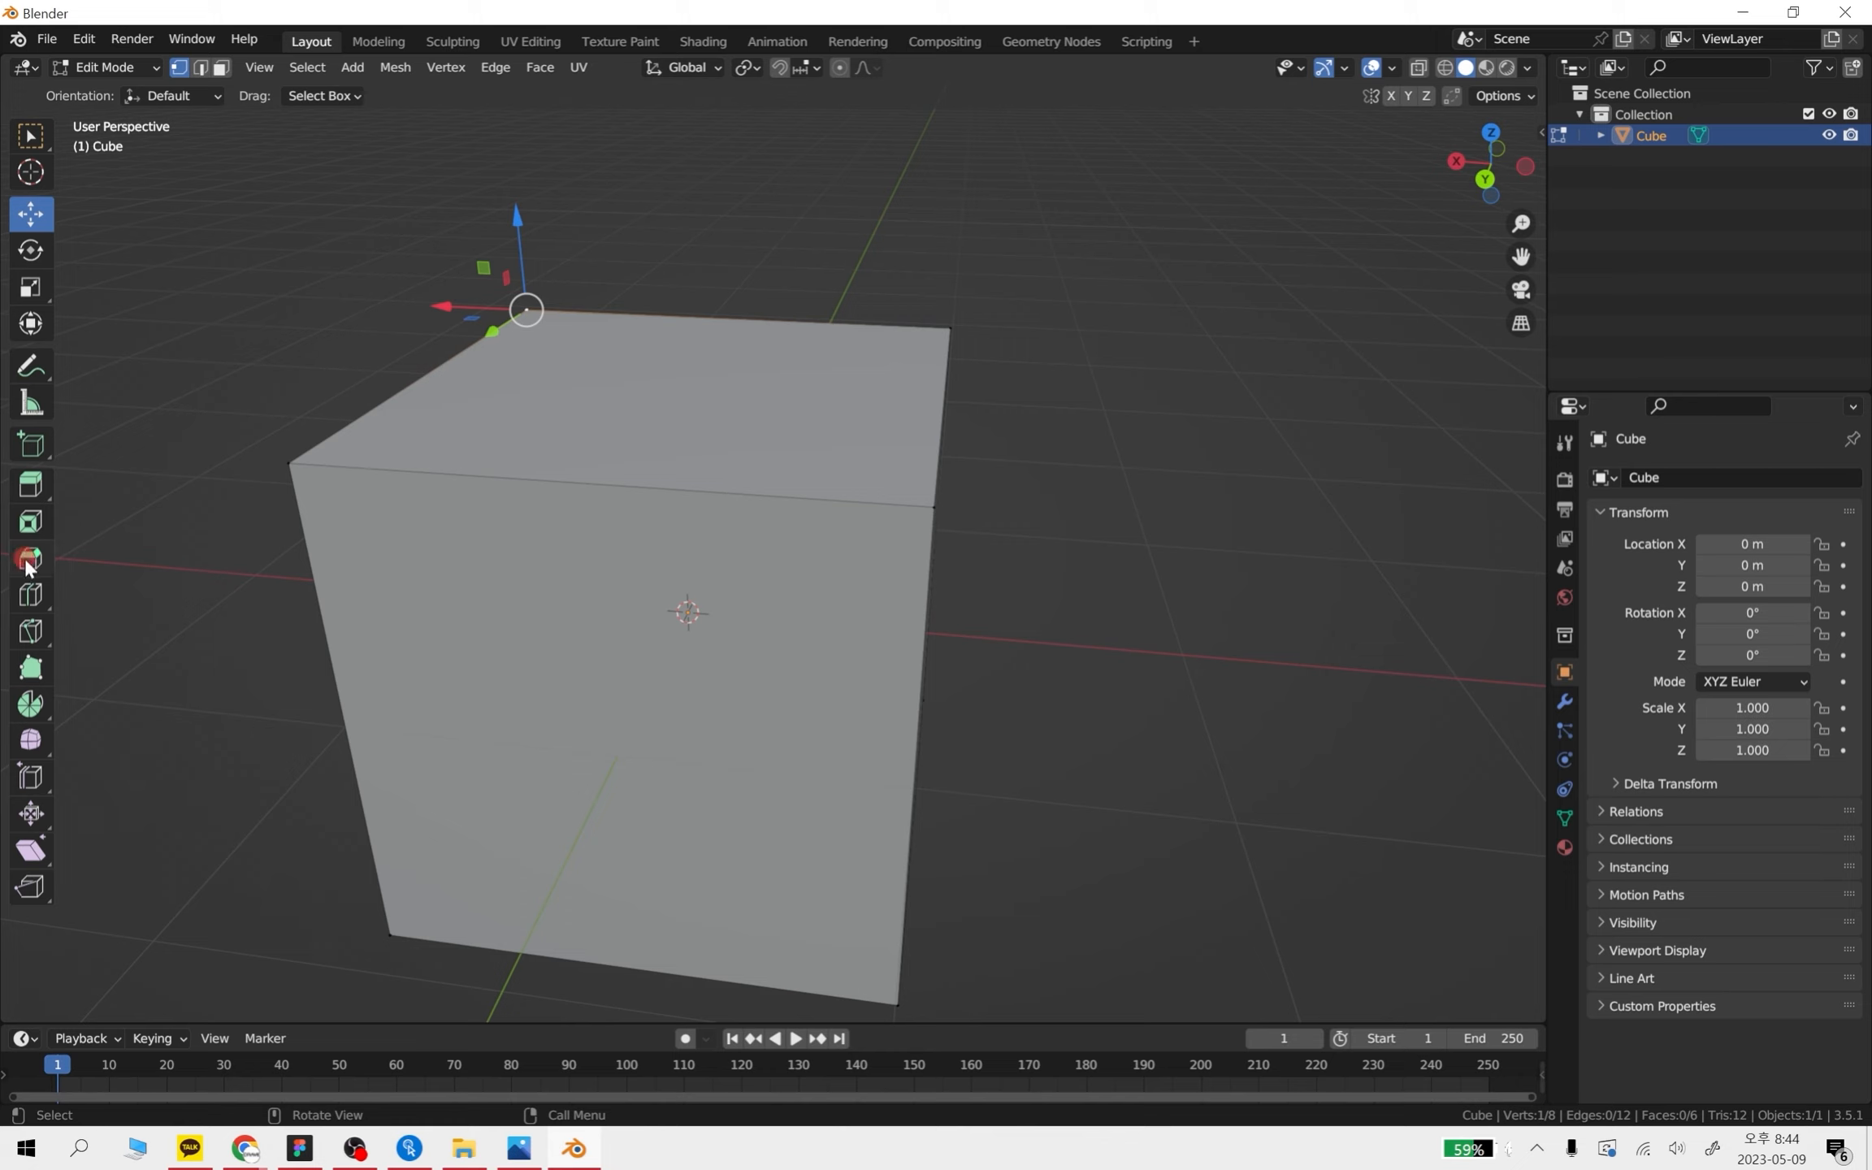
left_click(461, 351)
left_click(527, 309)
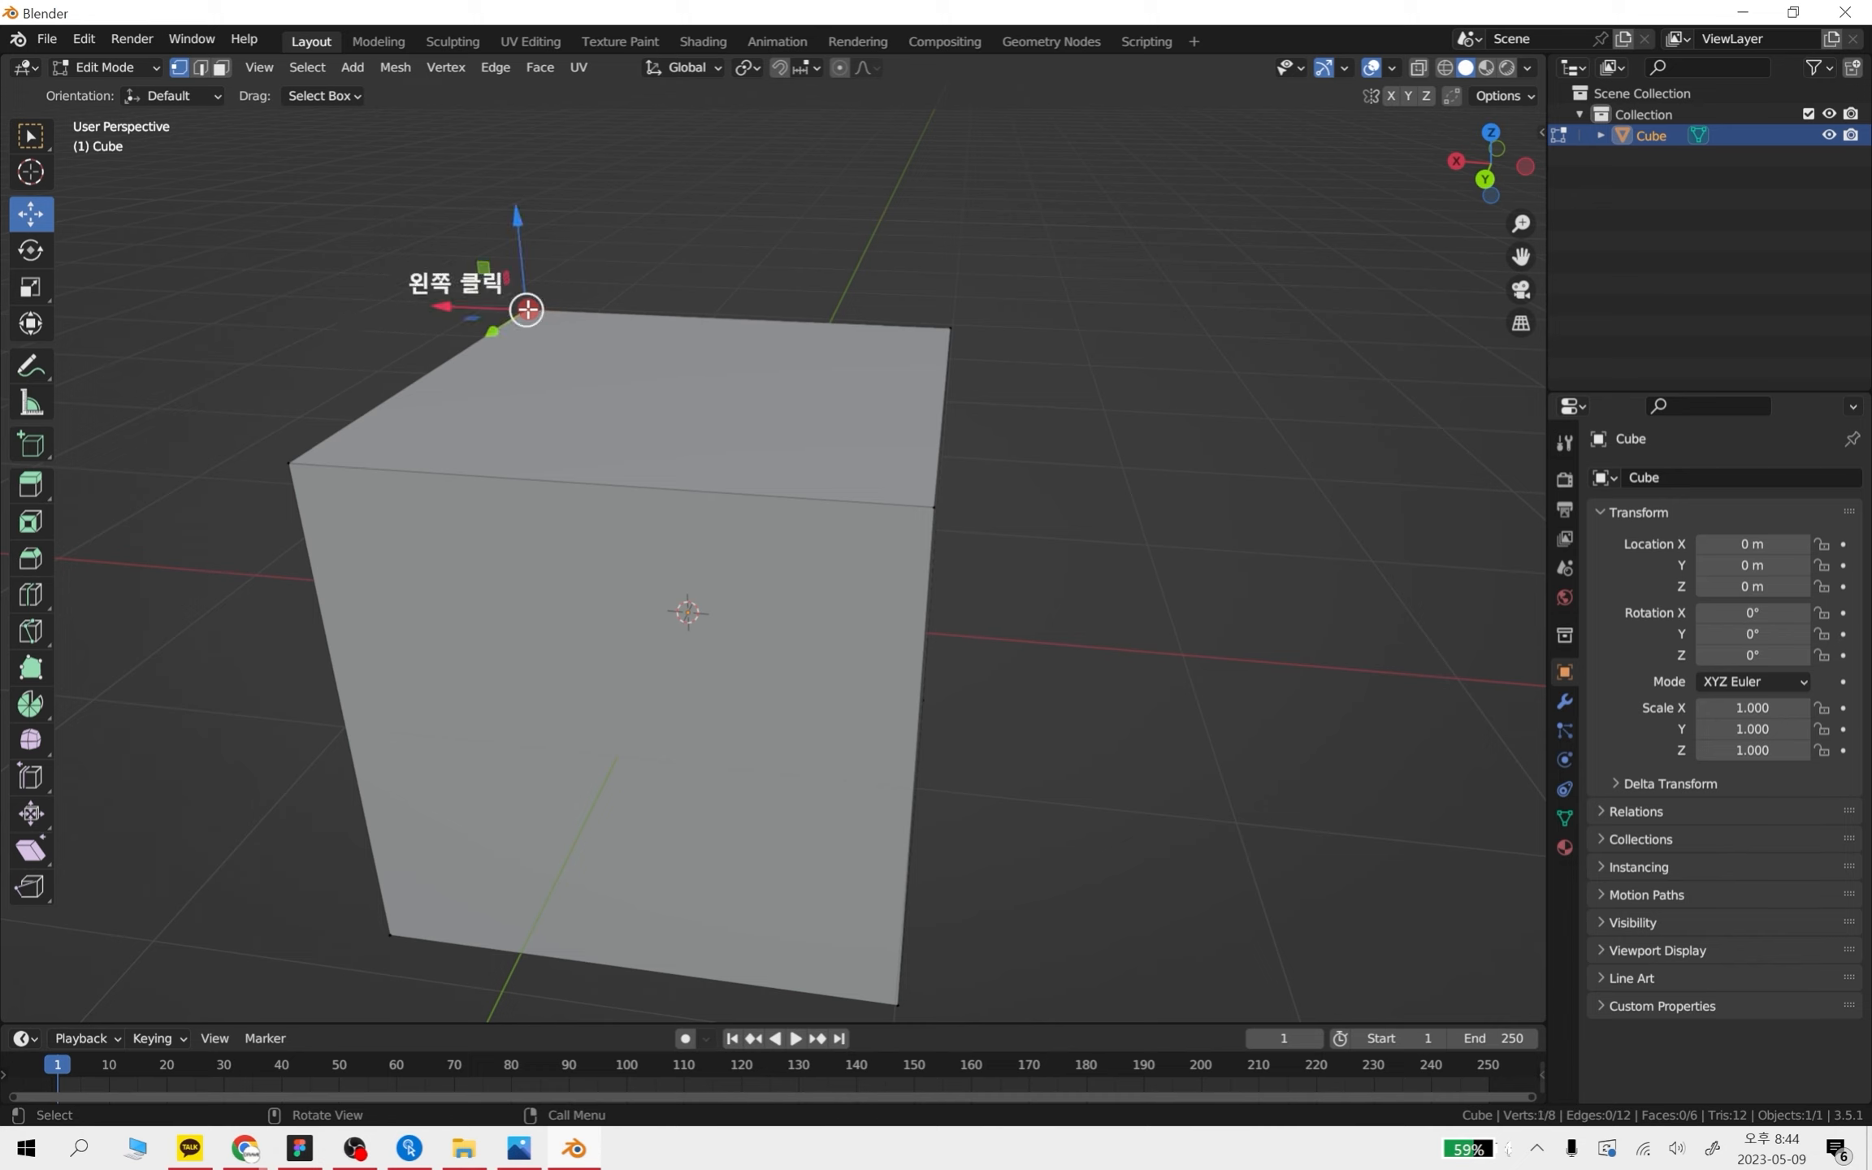
left_click(300, 472, "shift")
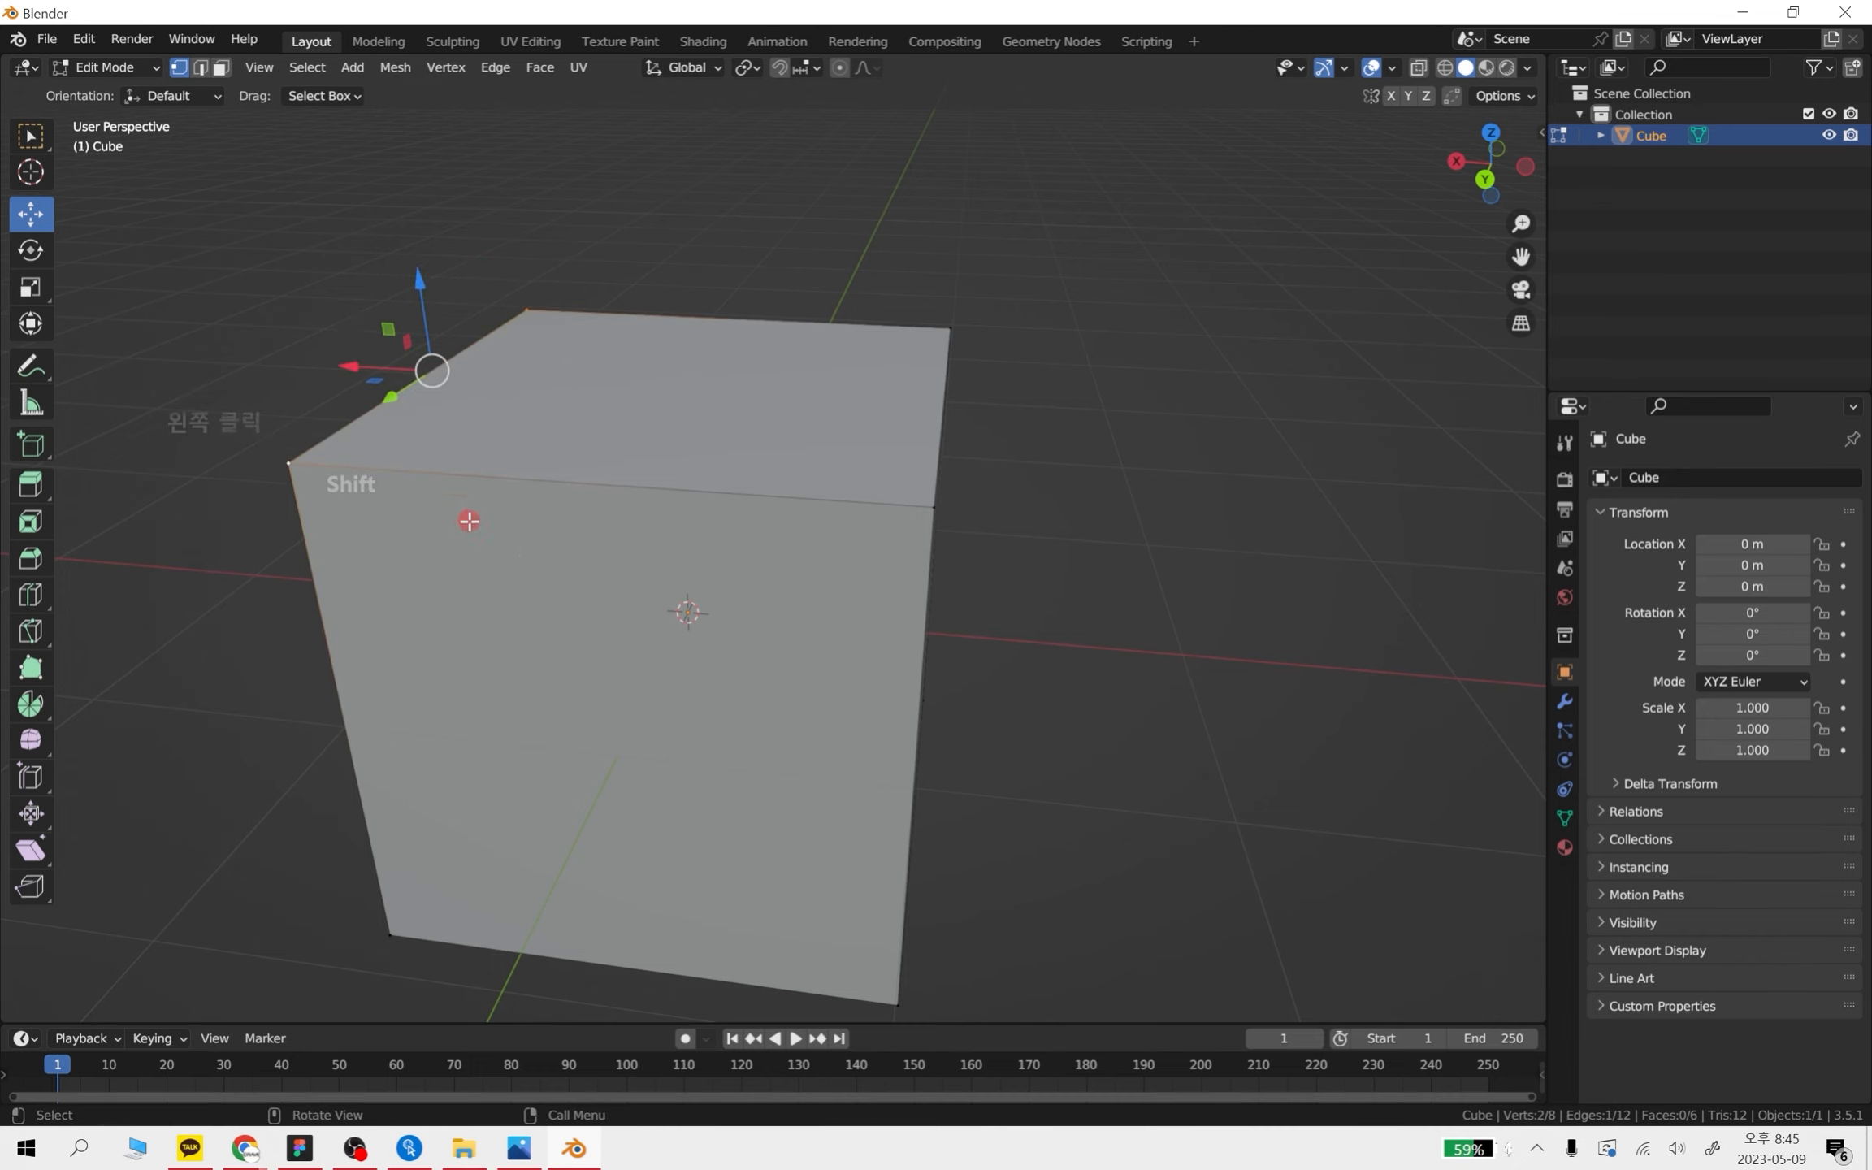
- Select only the cube's near upper corner vertex, try to bevel it with the Bevel tool, and undo the attempt
middle_click_drag(582, 619, 1040, 681)
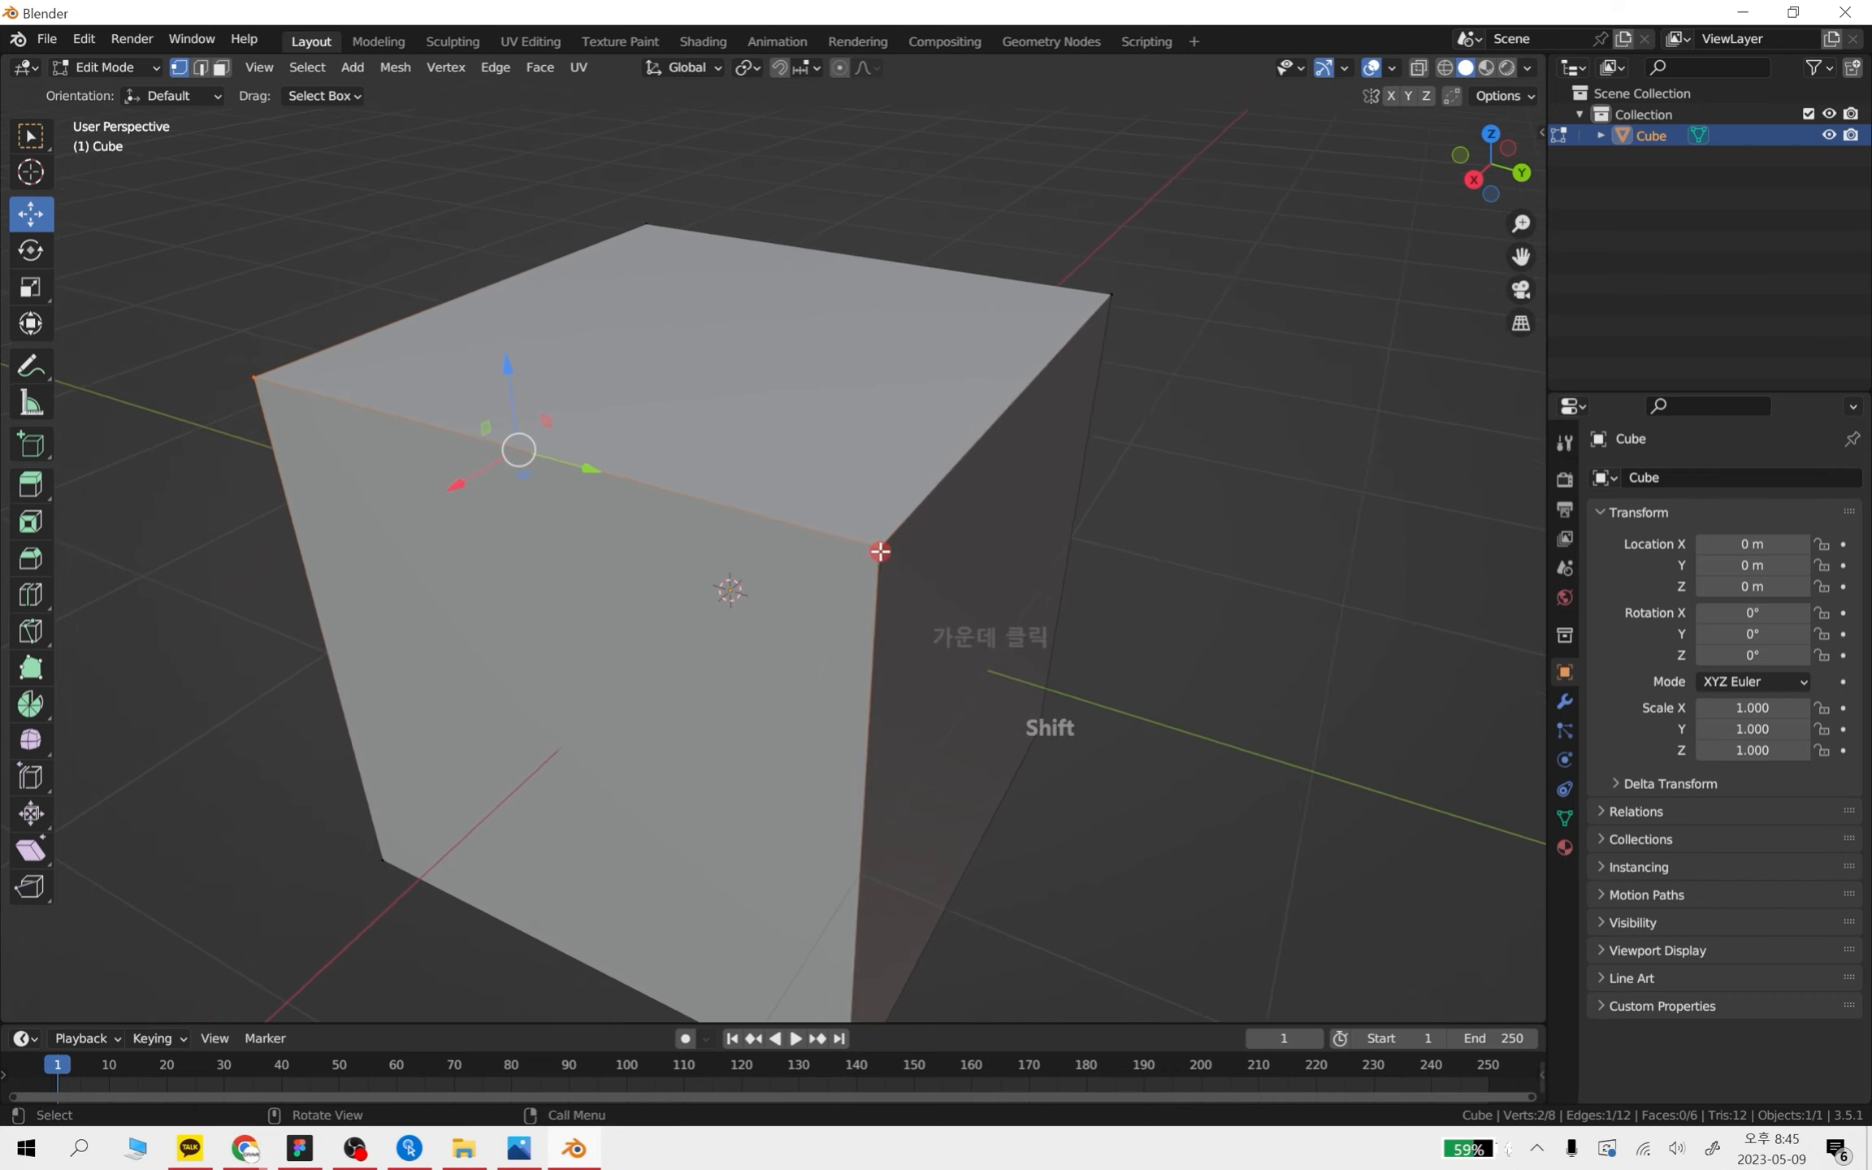
left_click(878, 543)
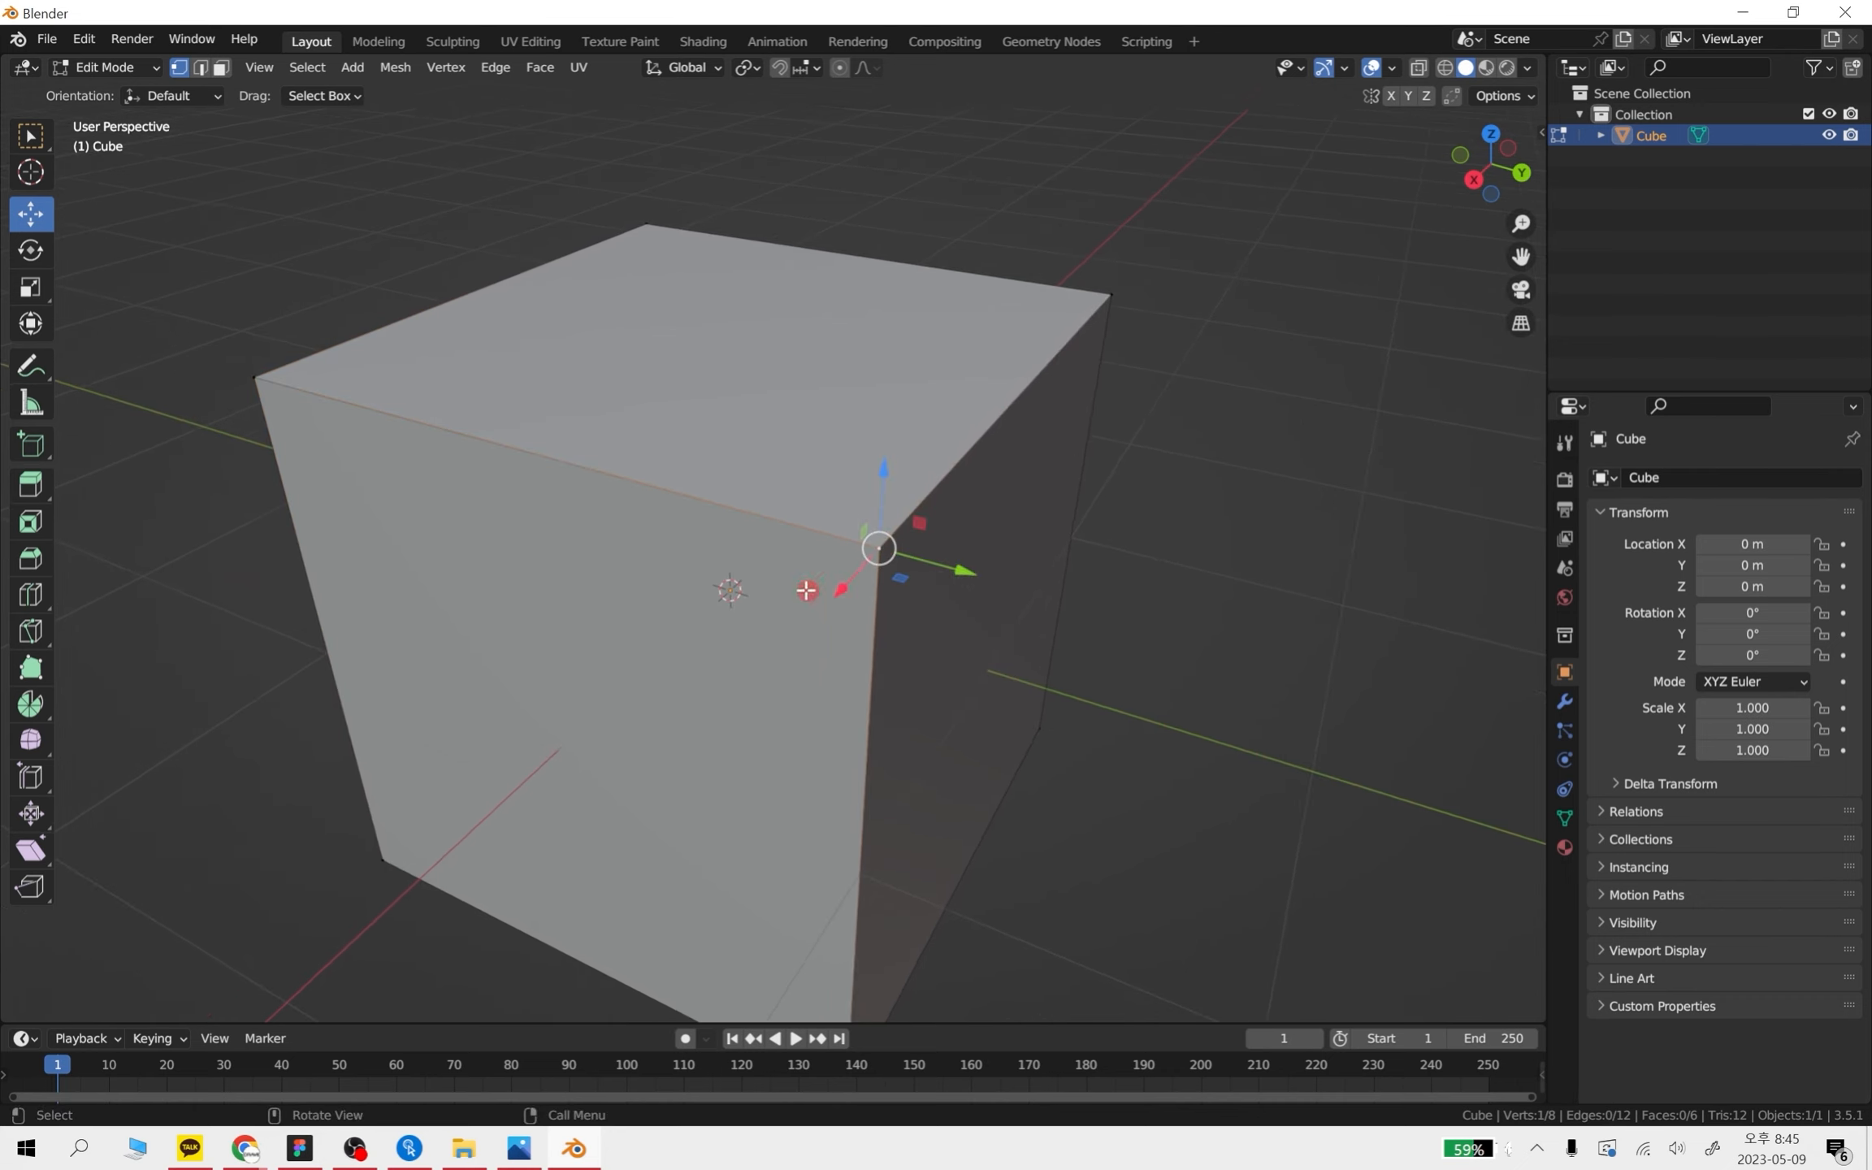
left_click(31, 558)
left_click_drag(909, 536, 1019, 607)
key("ctrl+z")
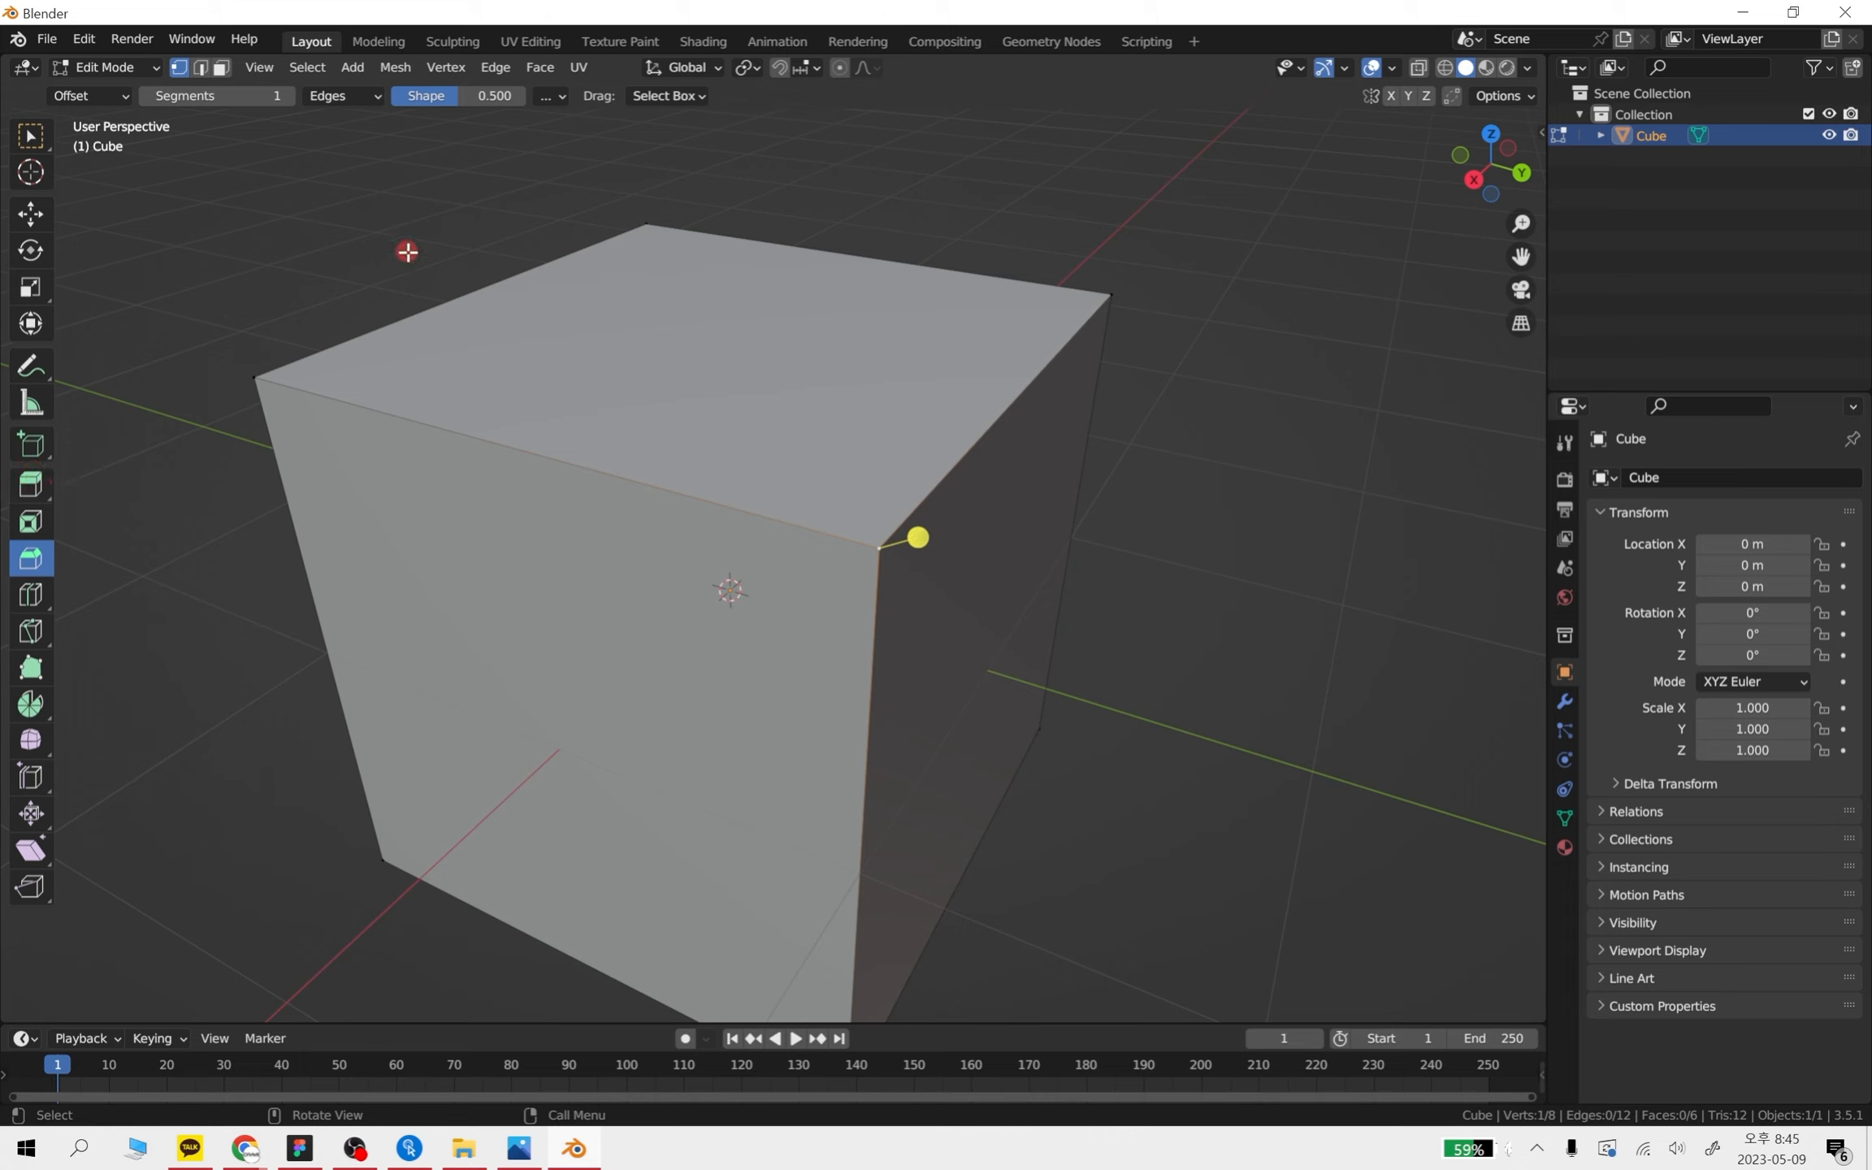
key("q")
- In edge mode, extrude the cube's upper front edge upward and outward with Extrude Region, and undo it
left_click(38, 487)
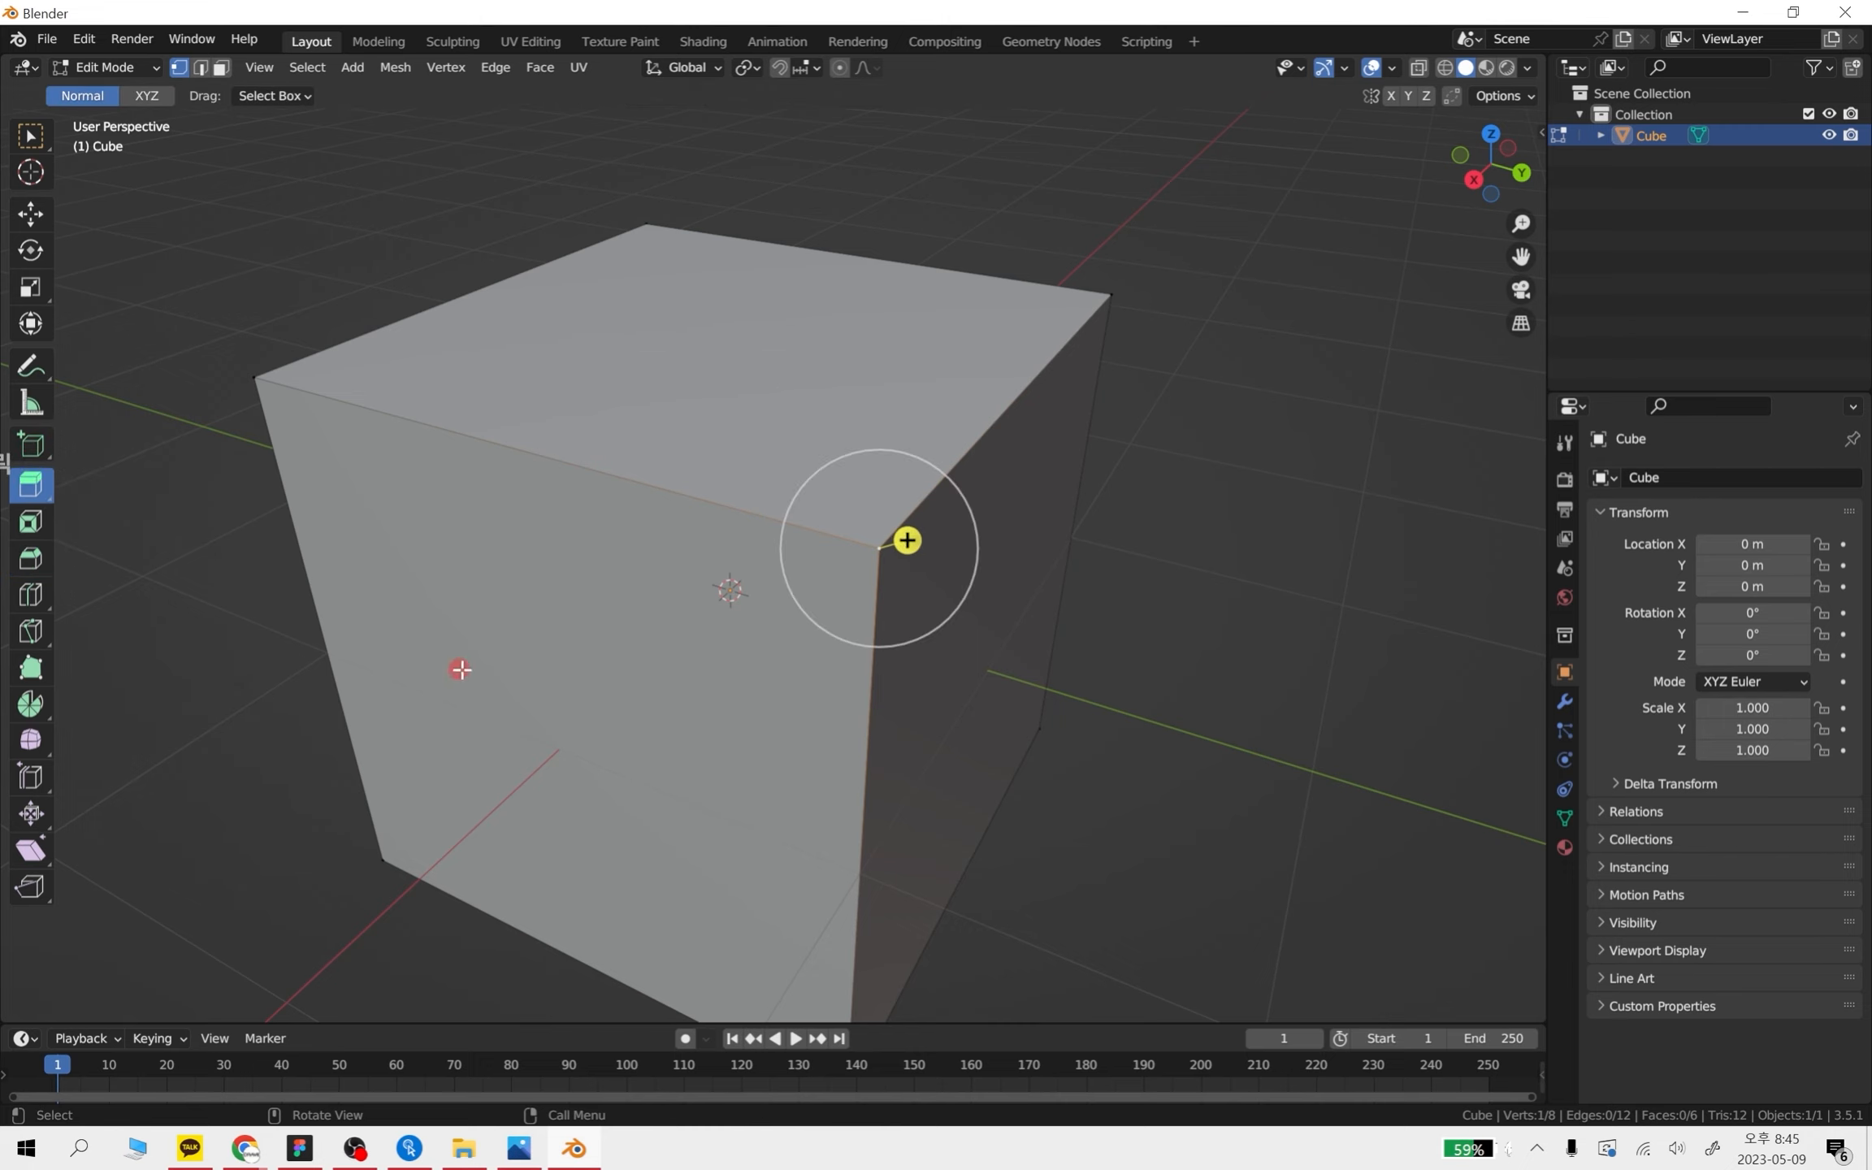
middle_click_drag(460, 668, 595, 635)
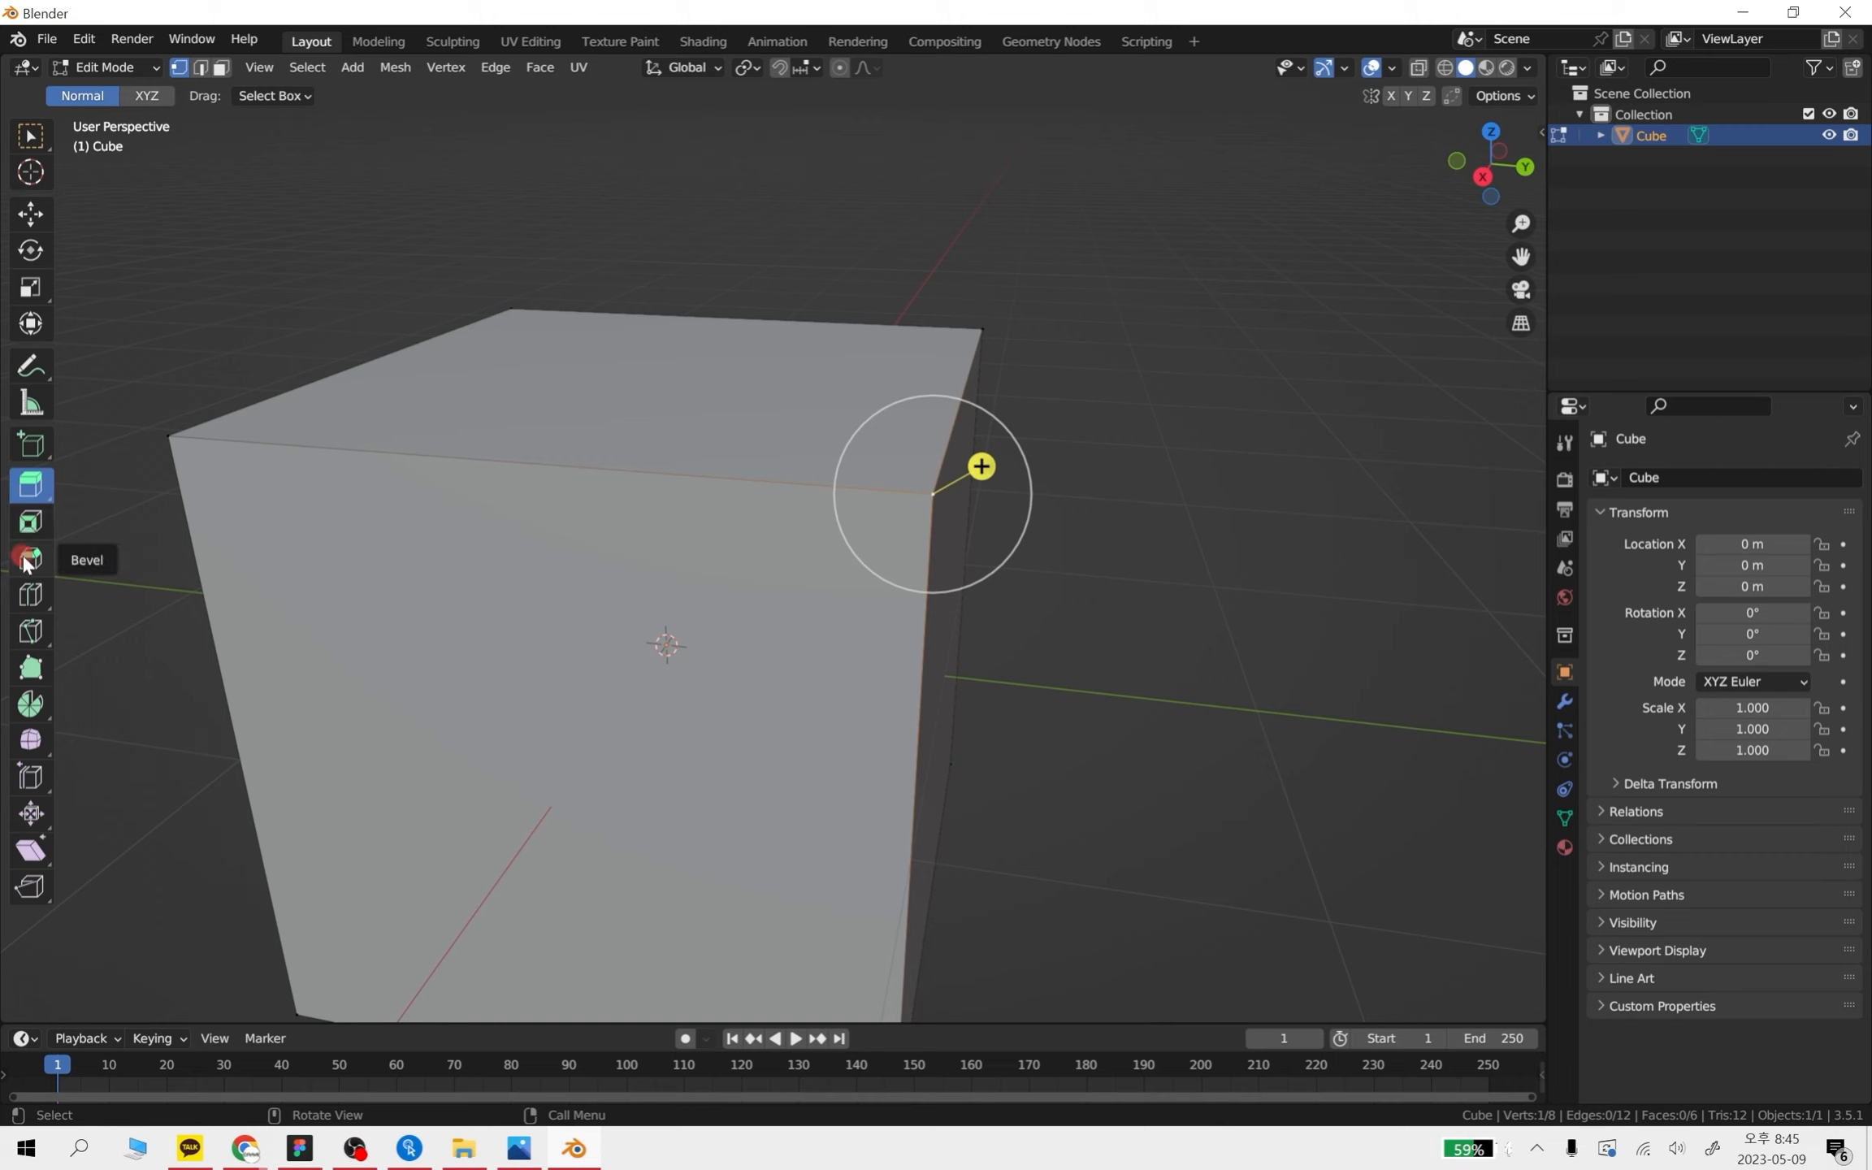
left_click(201, 68)
left_click(512, 460)
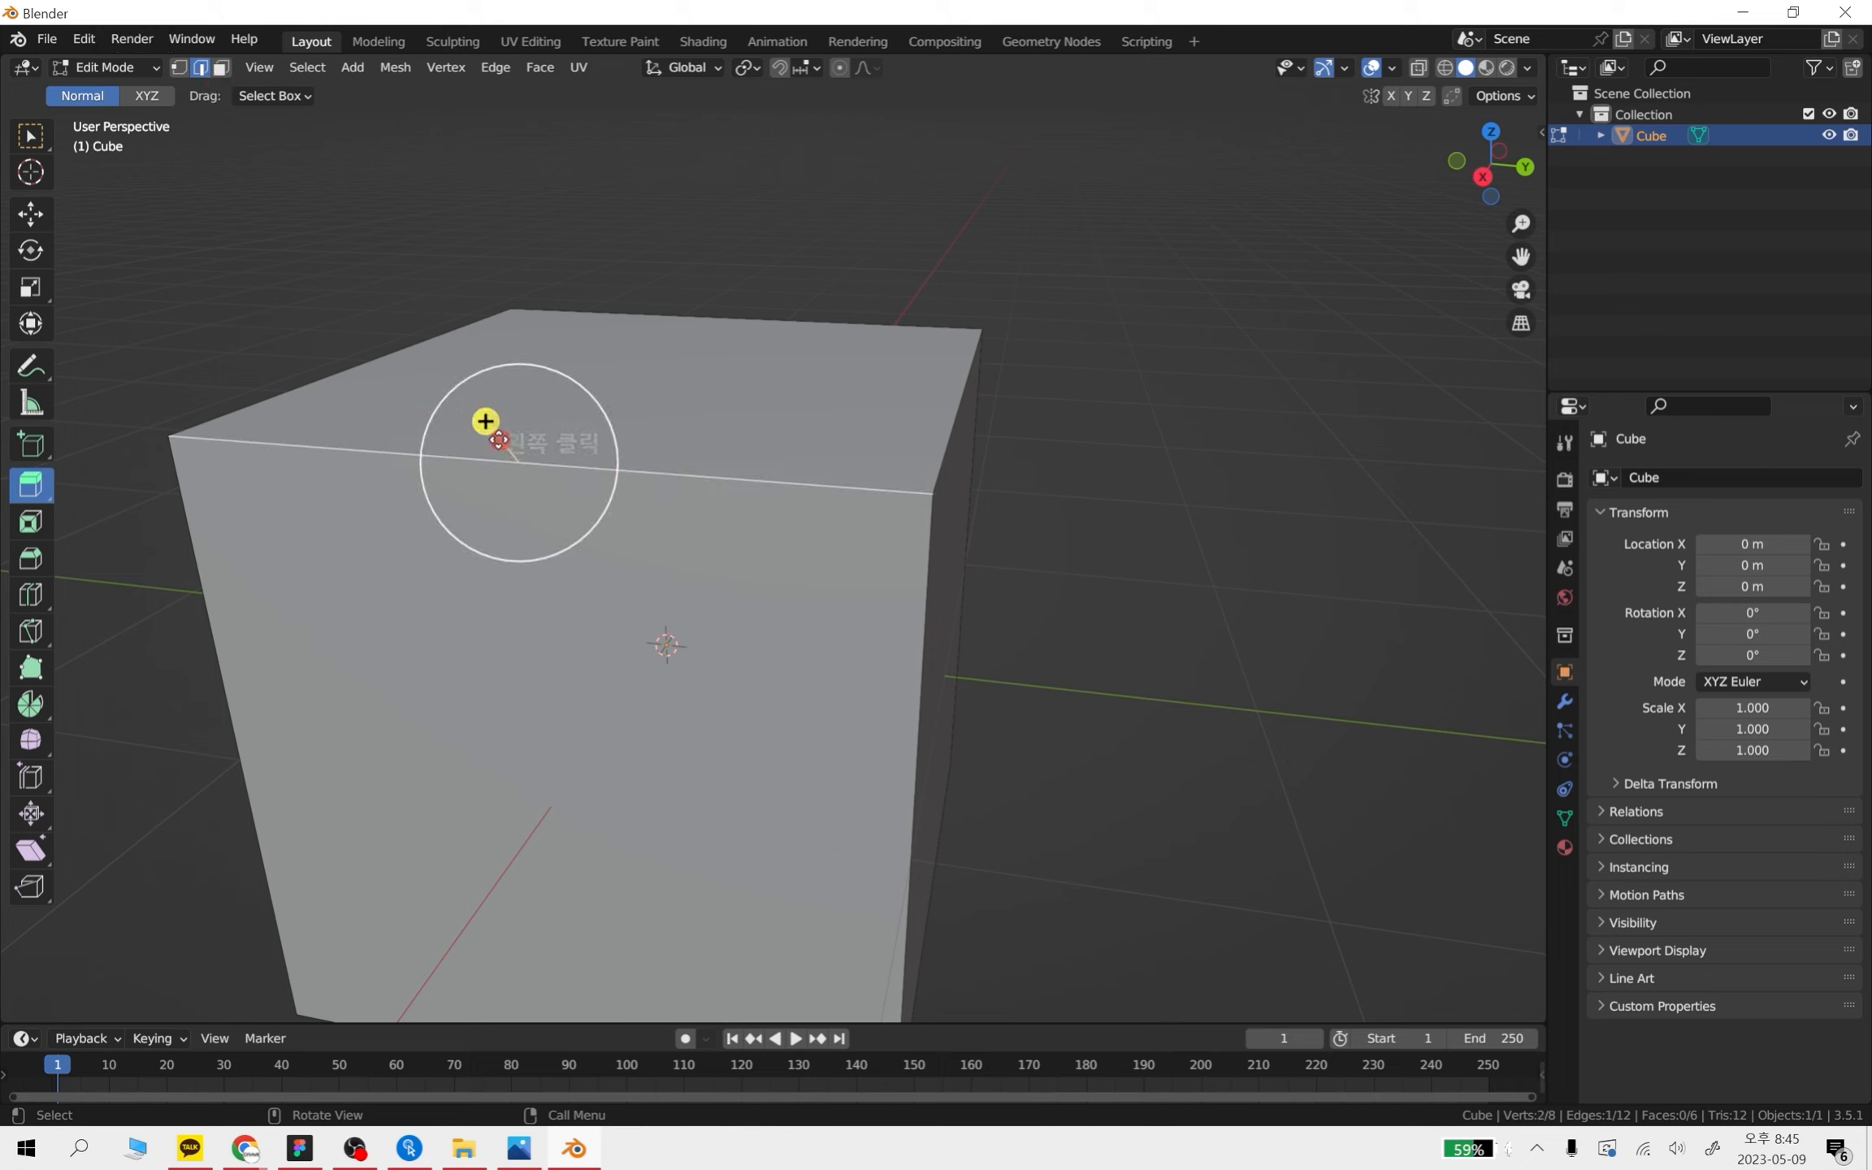
left_click_drag(499, 439, 611, 228)
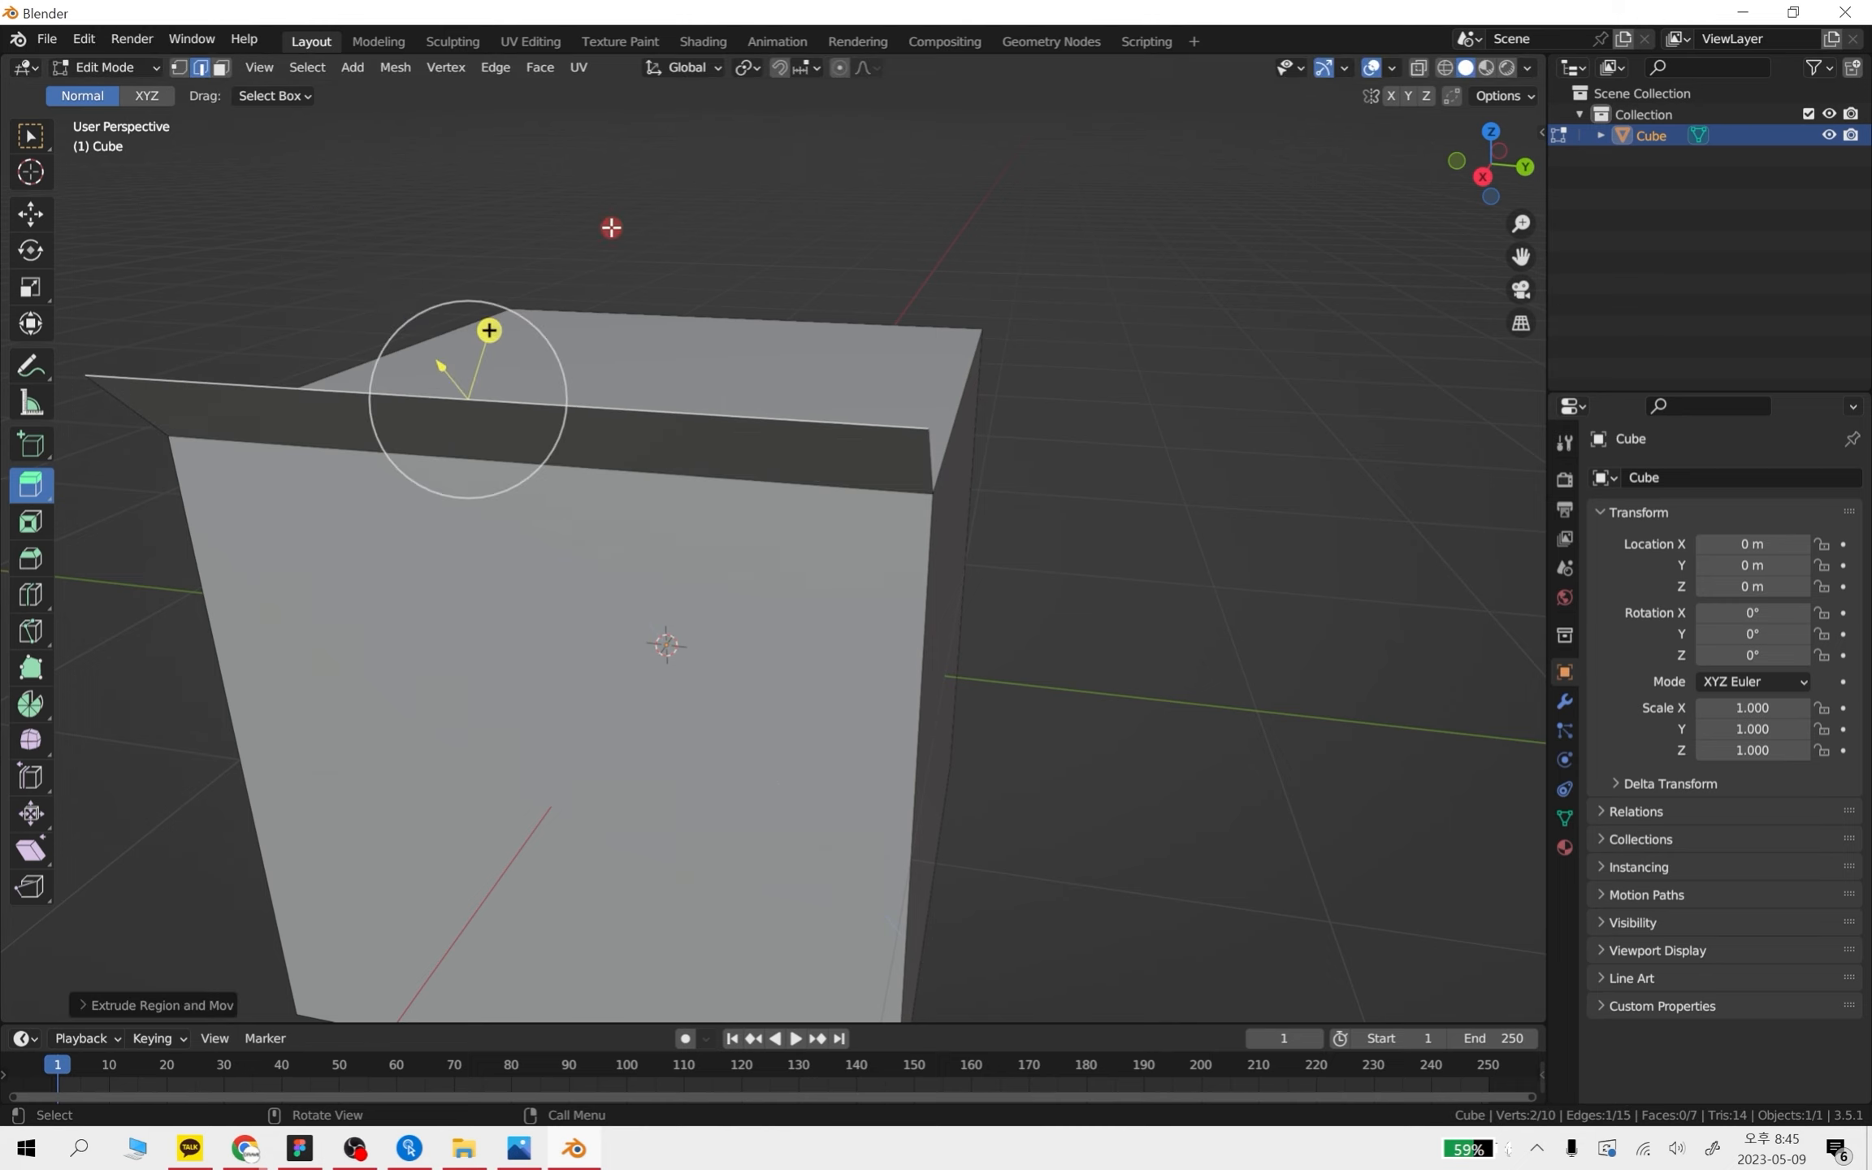
key("ctrl+z")
- Bevel the cube's upper front edge about 0.31 m wide and raise the bevel to 6 segments
left_click(31, 559)
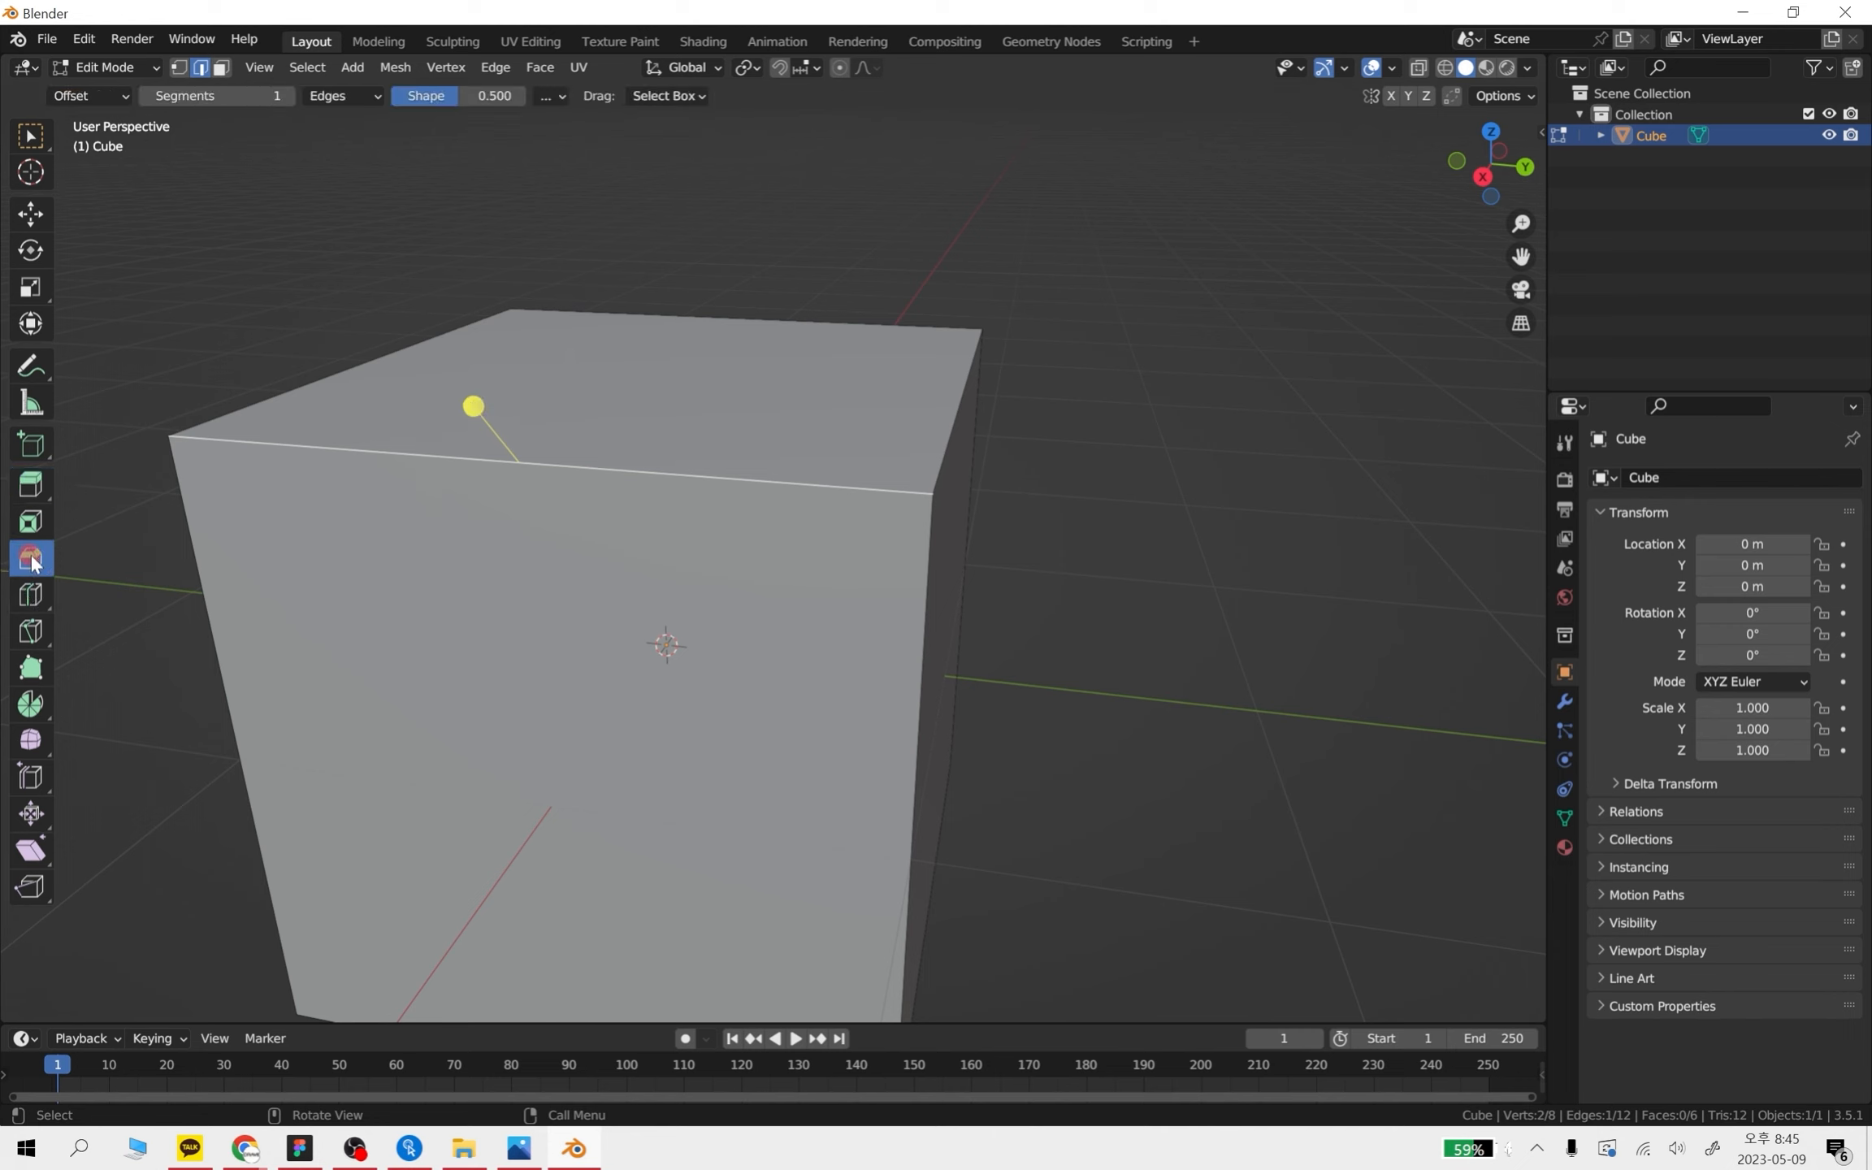
left_click_drag(479, 405, 576, 270)
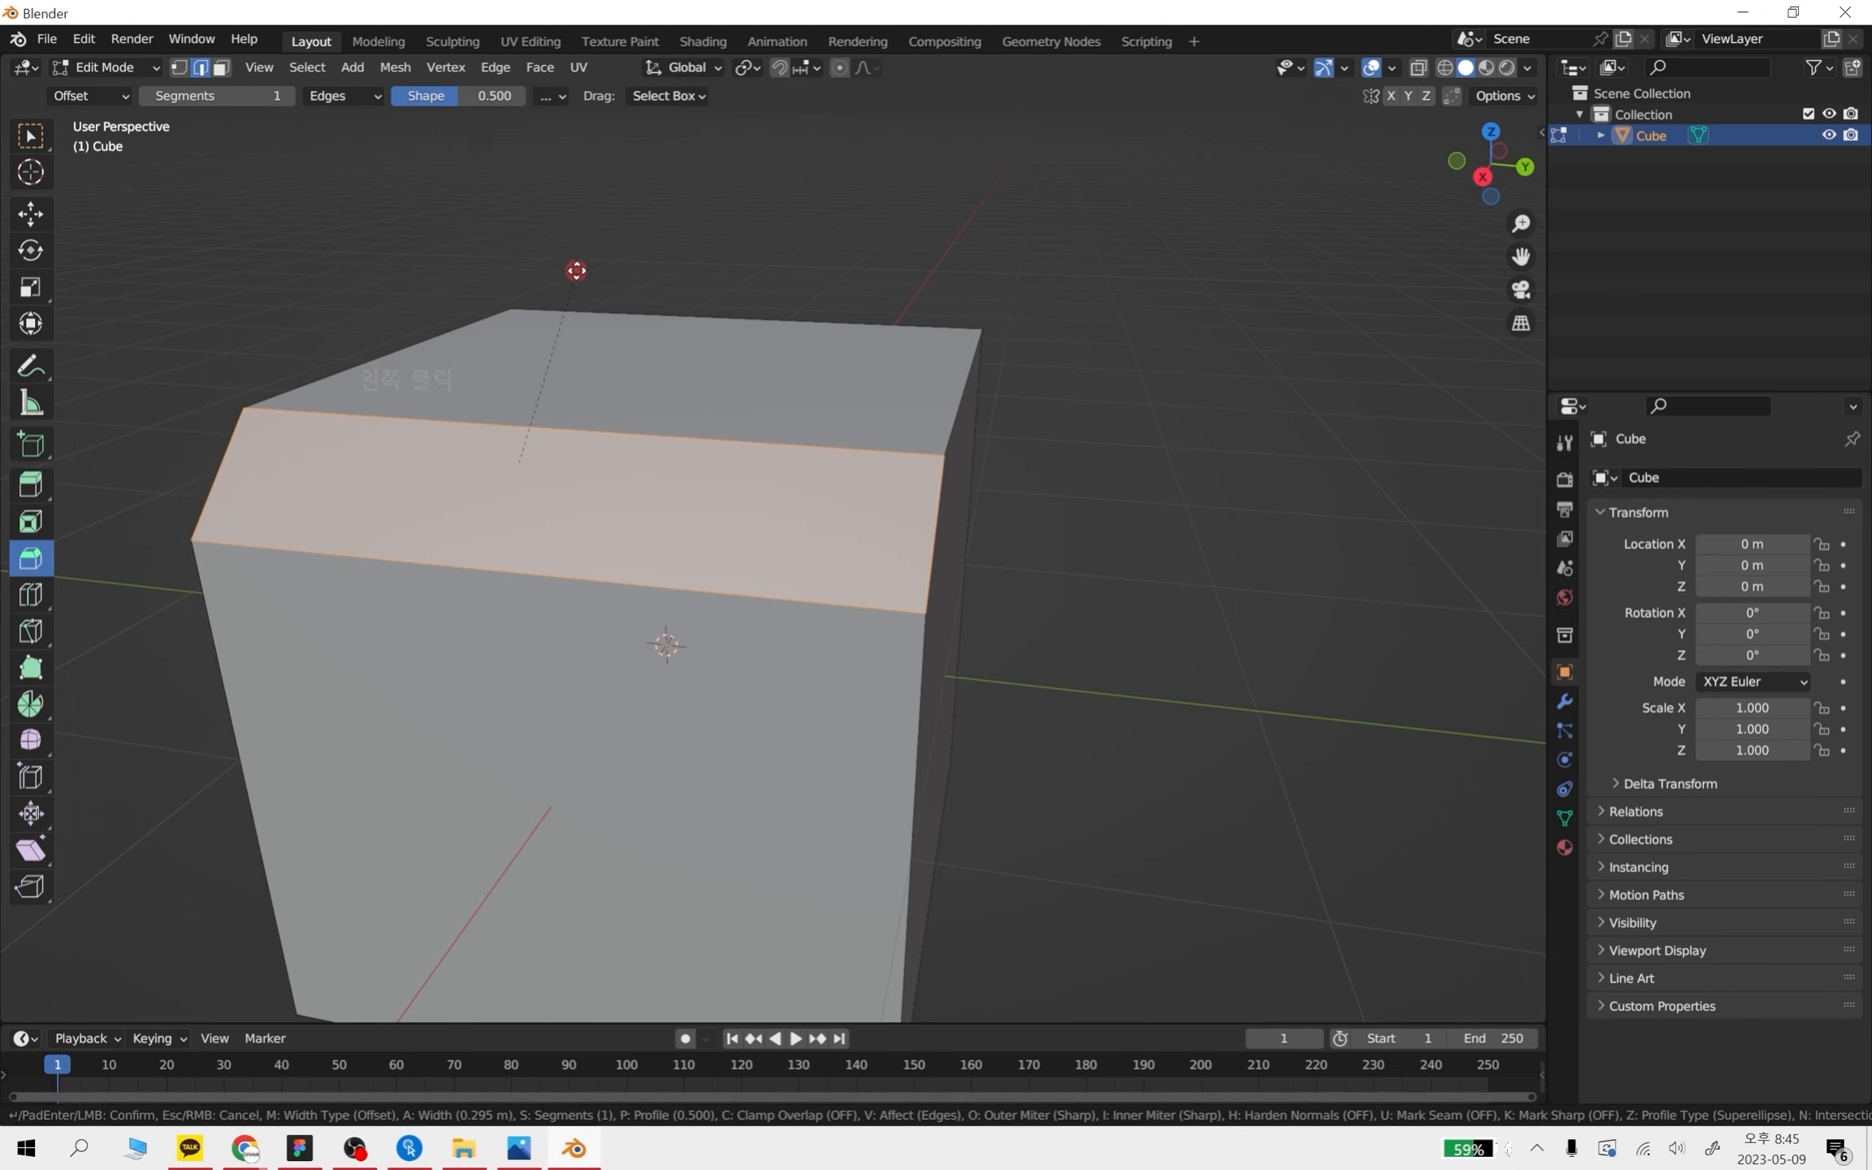
key("KP_Add")
key("KP_Add")
key("KP_Add")
key("KP_Add")
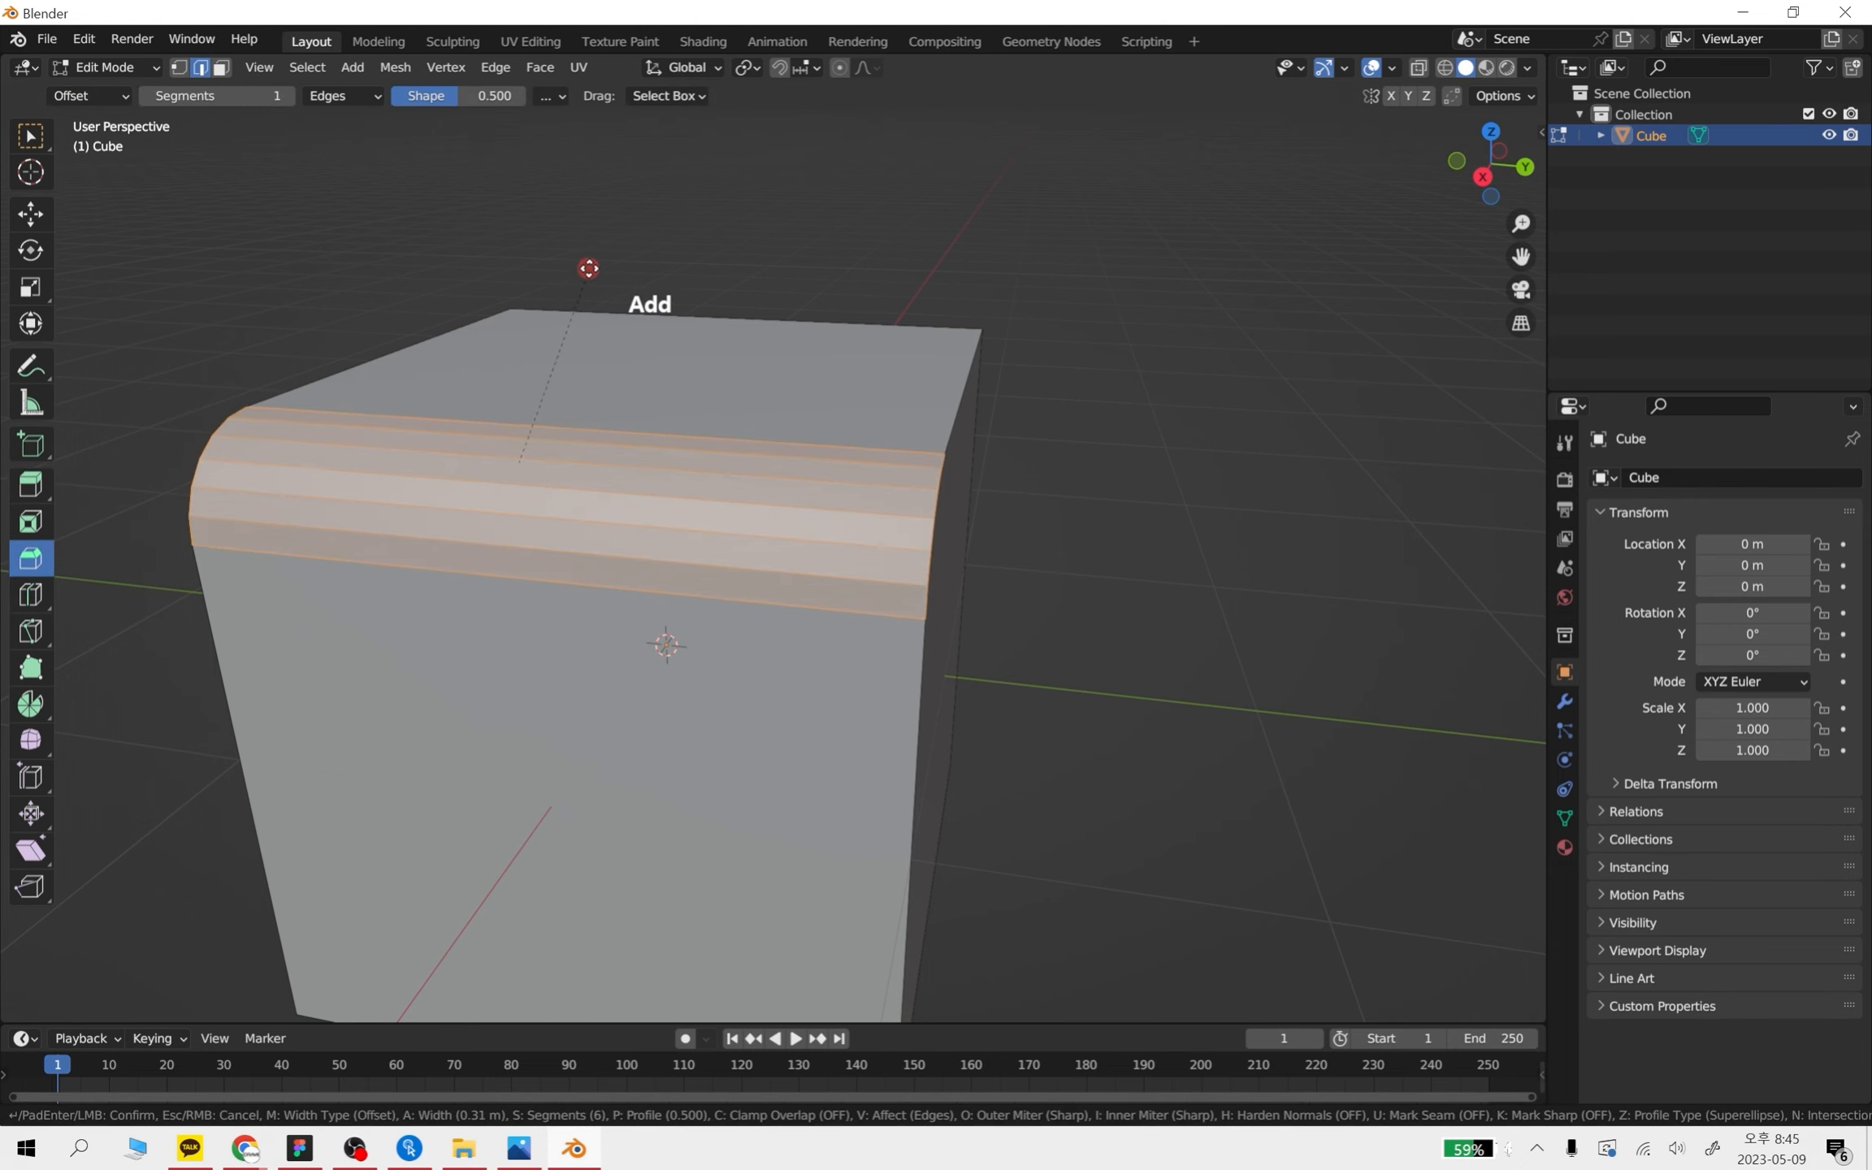
- Reduce the bevel to a single segment with a narrower width, confirm it, and undo the bevel
key("KP_Subtract")
key("KP_Subtract")
key("KP_Subtract")
left_click(552, 313)
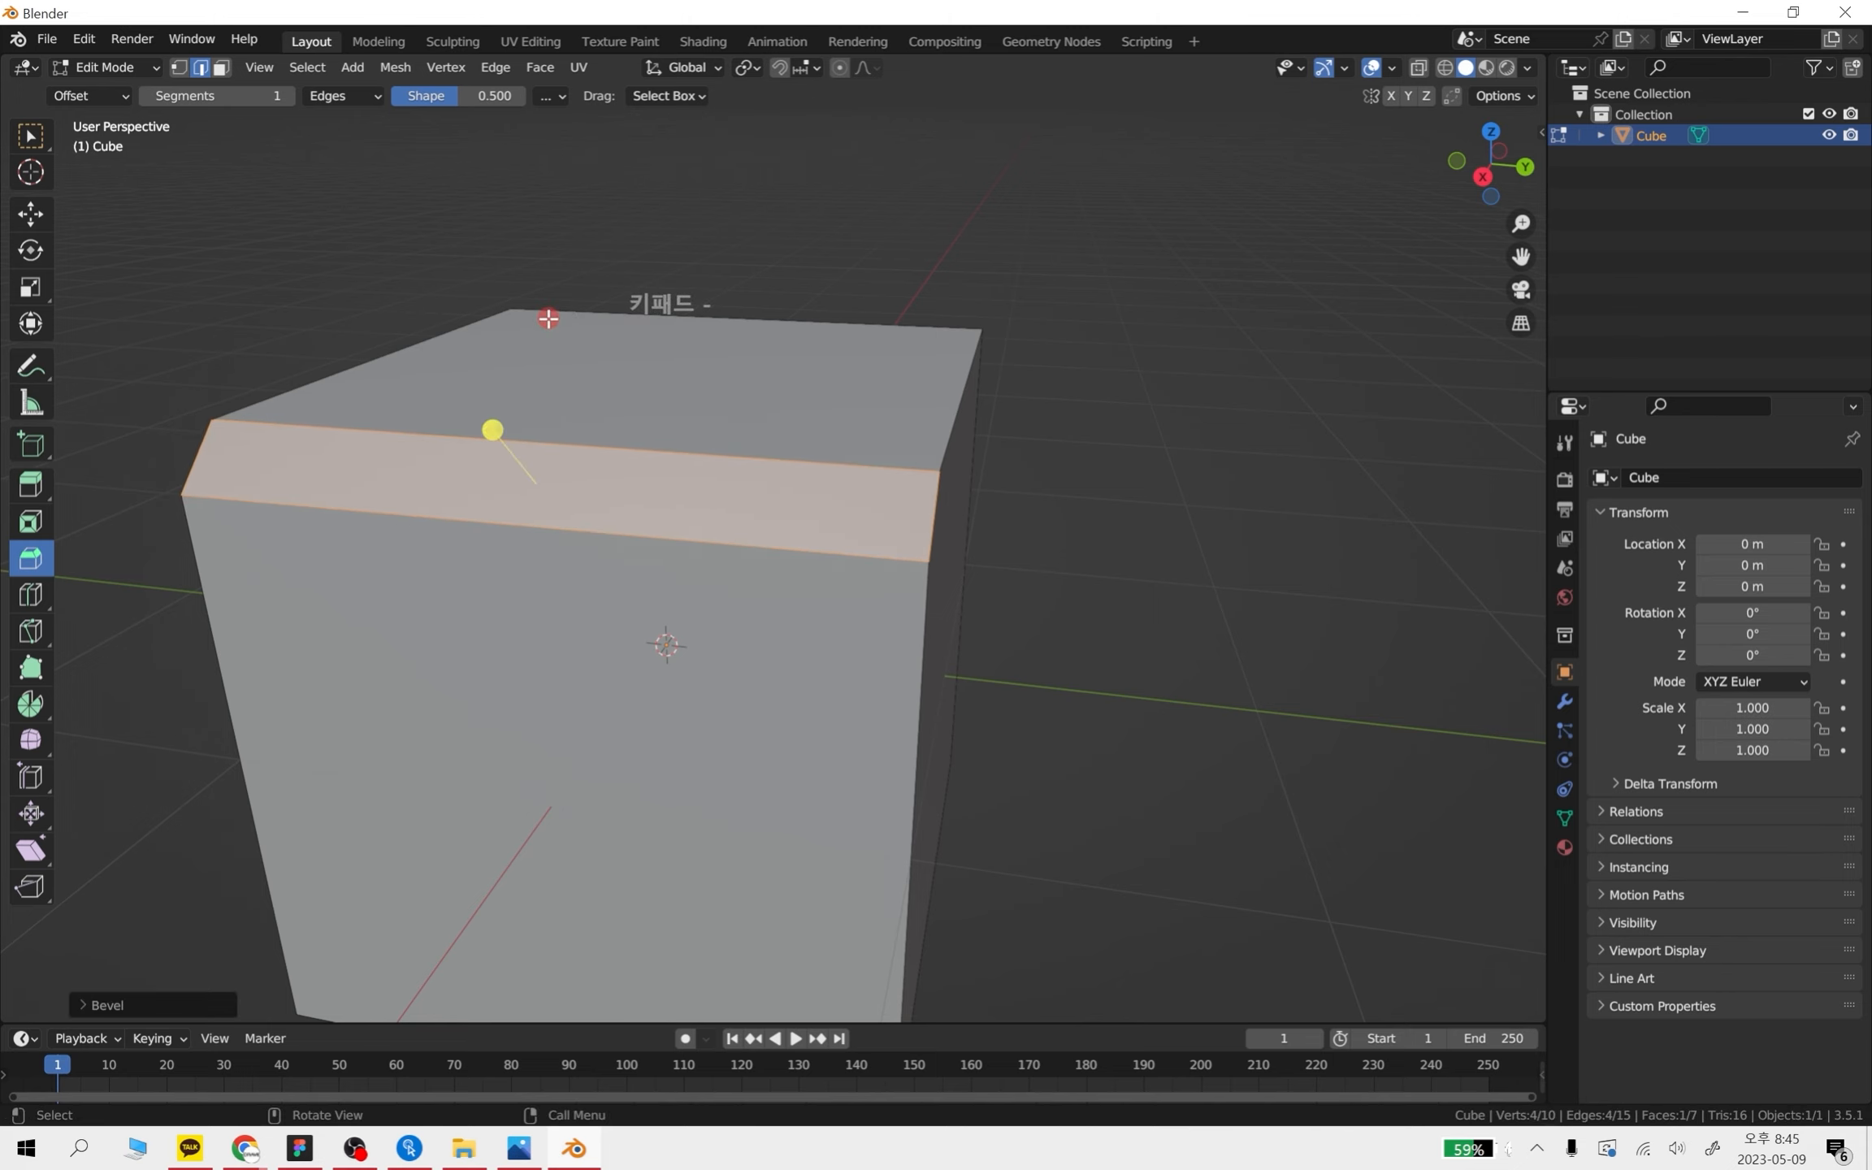
key("ctrl+z")
- Add one horizontal loop cut around the cube's sides and slide it up to just below the top face
left_click(27, 608)
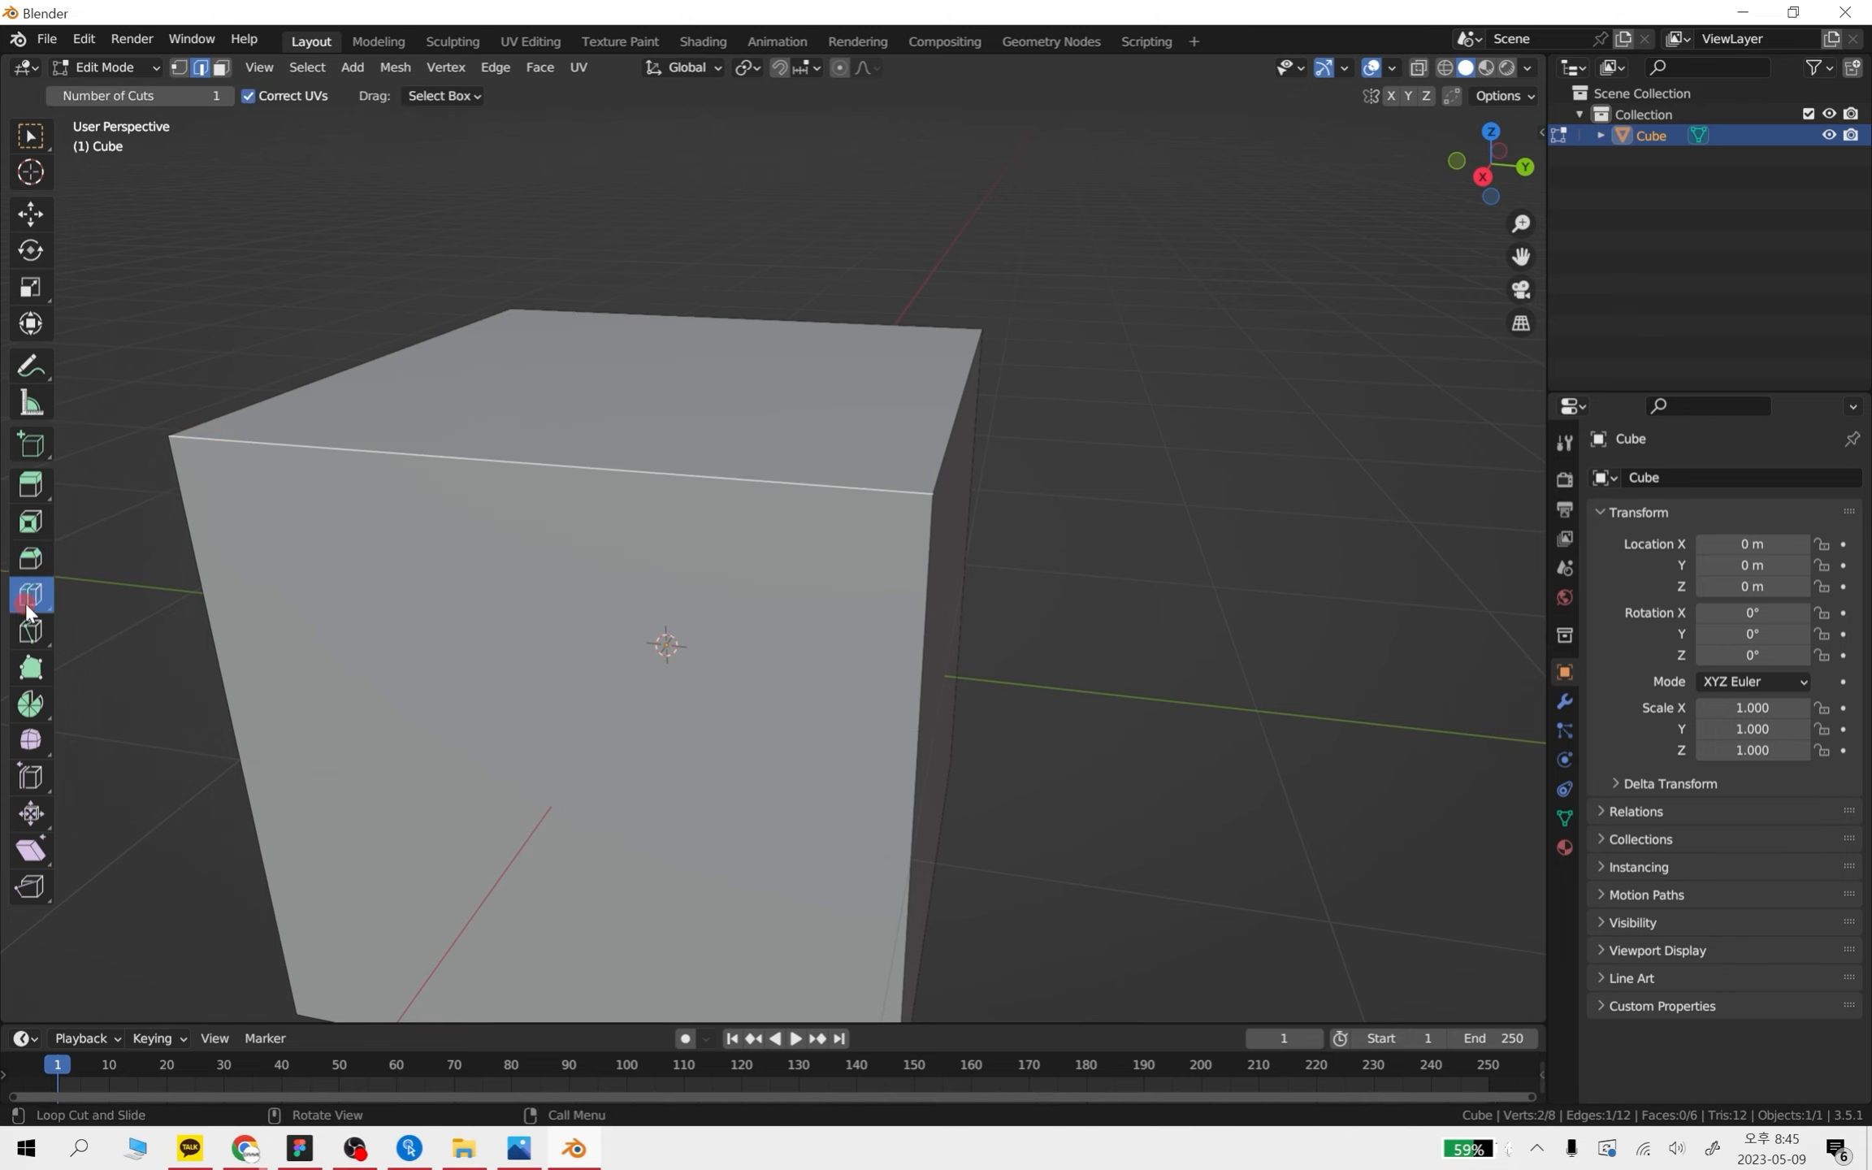
left_click_drag(908, 853, 922, 561)
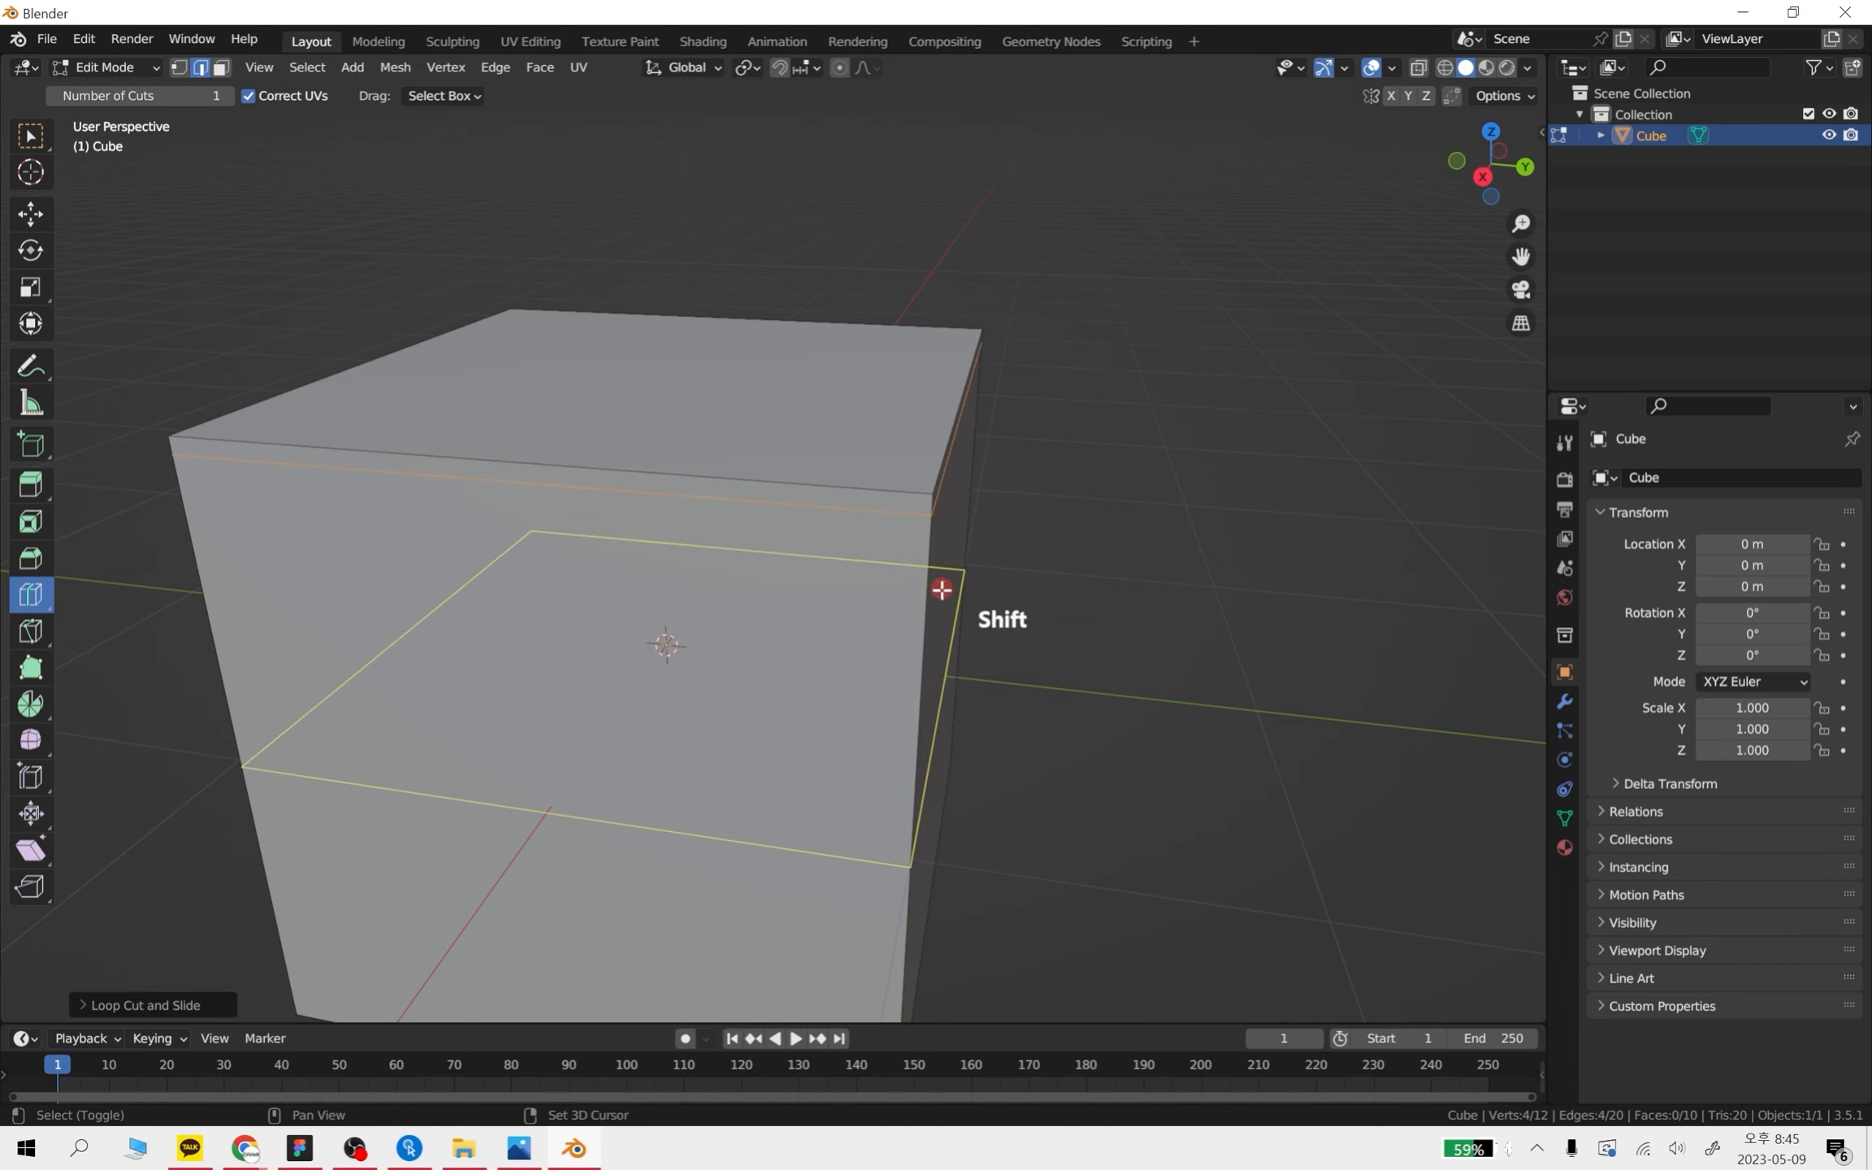
- Add a second horizontal loop cut just above the cube's bottom face, and undo both loop cuts
middle_click_drag(941, 589, 945, 430, "shift")
left_click_drag(925, 532, 905, 806)
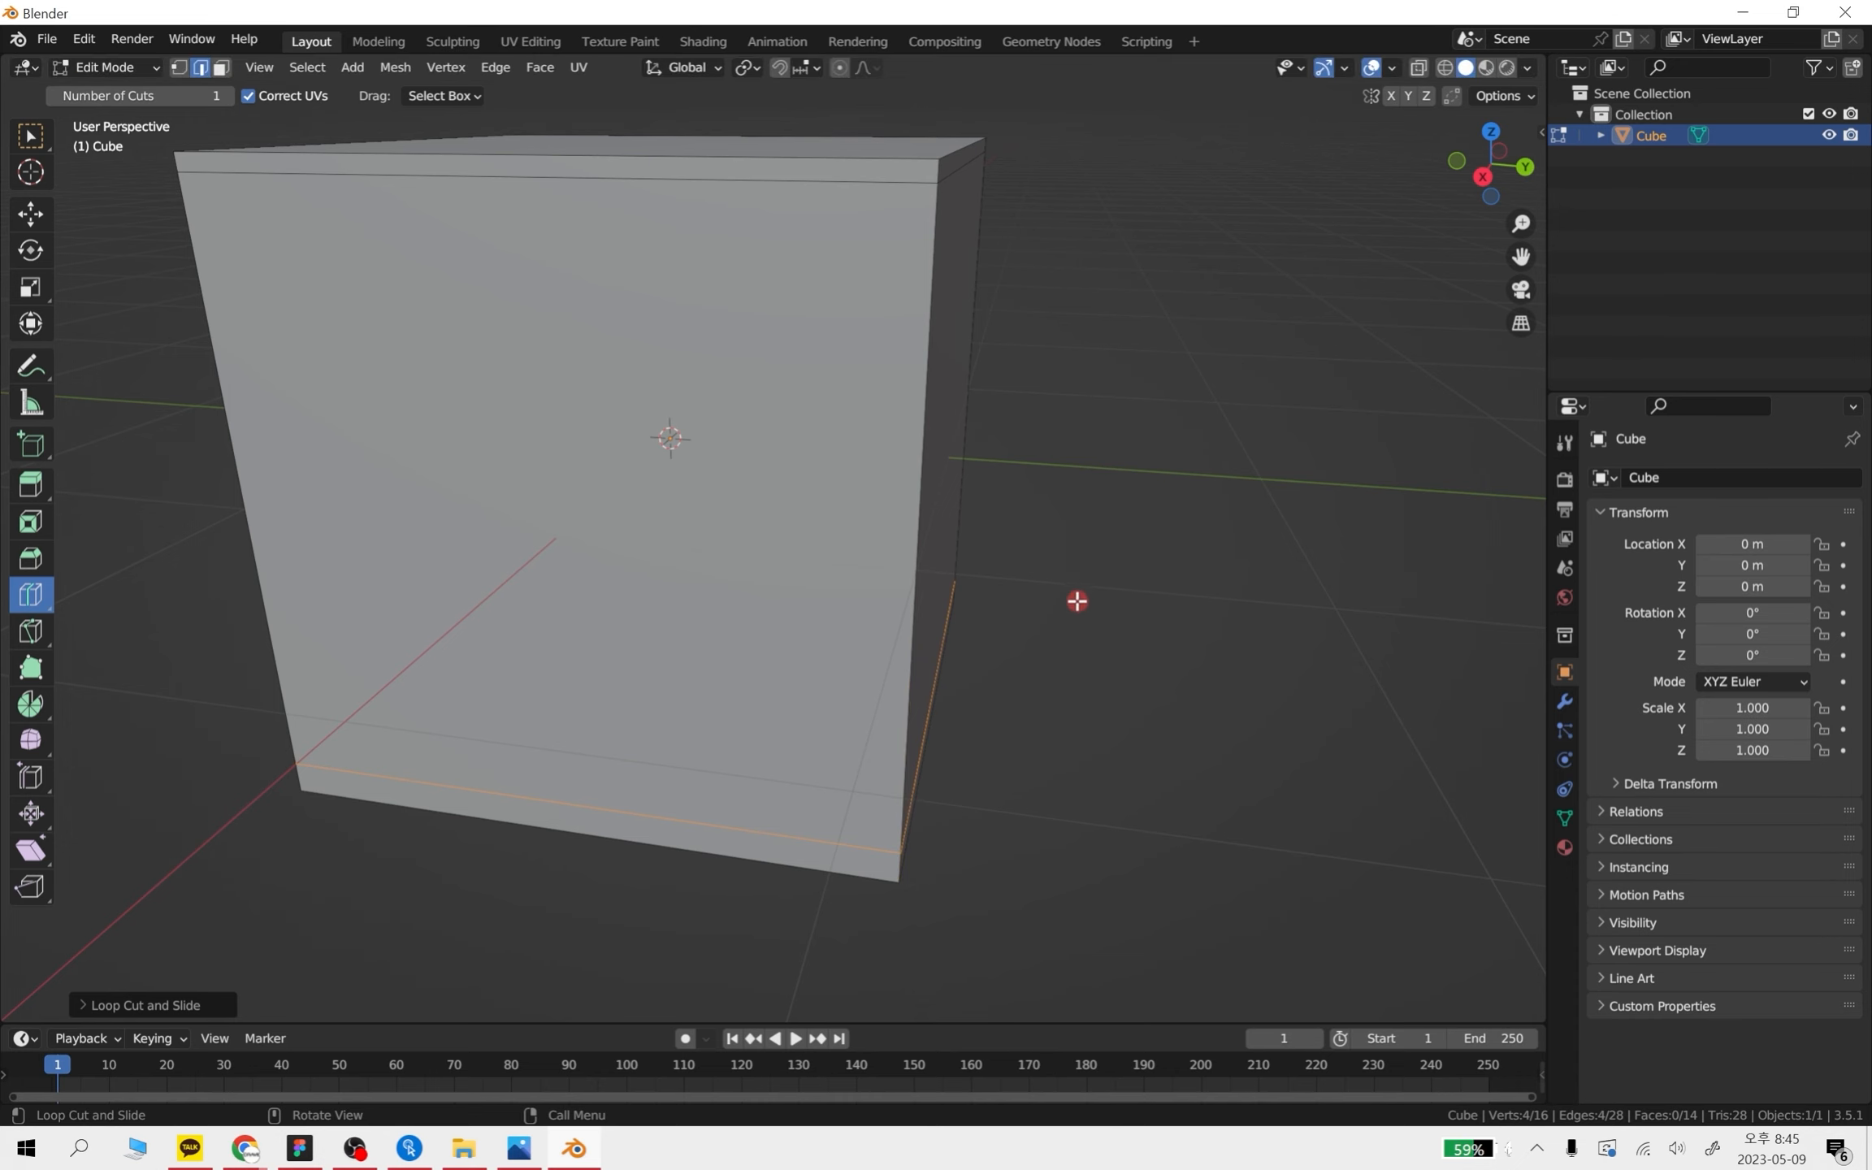
middle_click_drag(1077, 601, 984, 473)
middle_click_drag(944, 568, 881, 590, "shift")
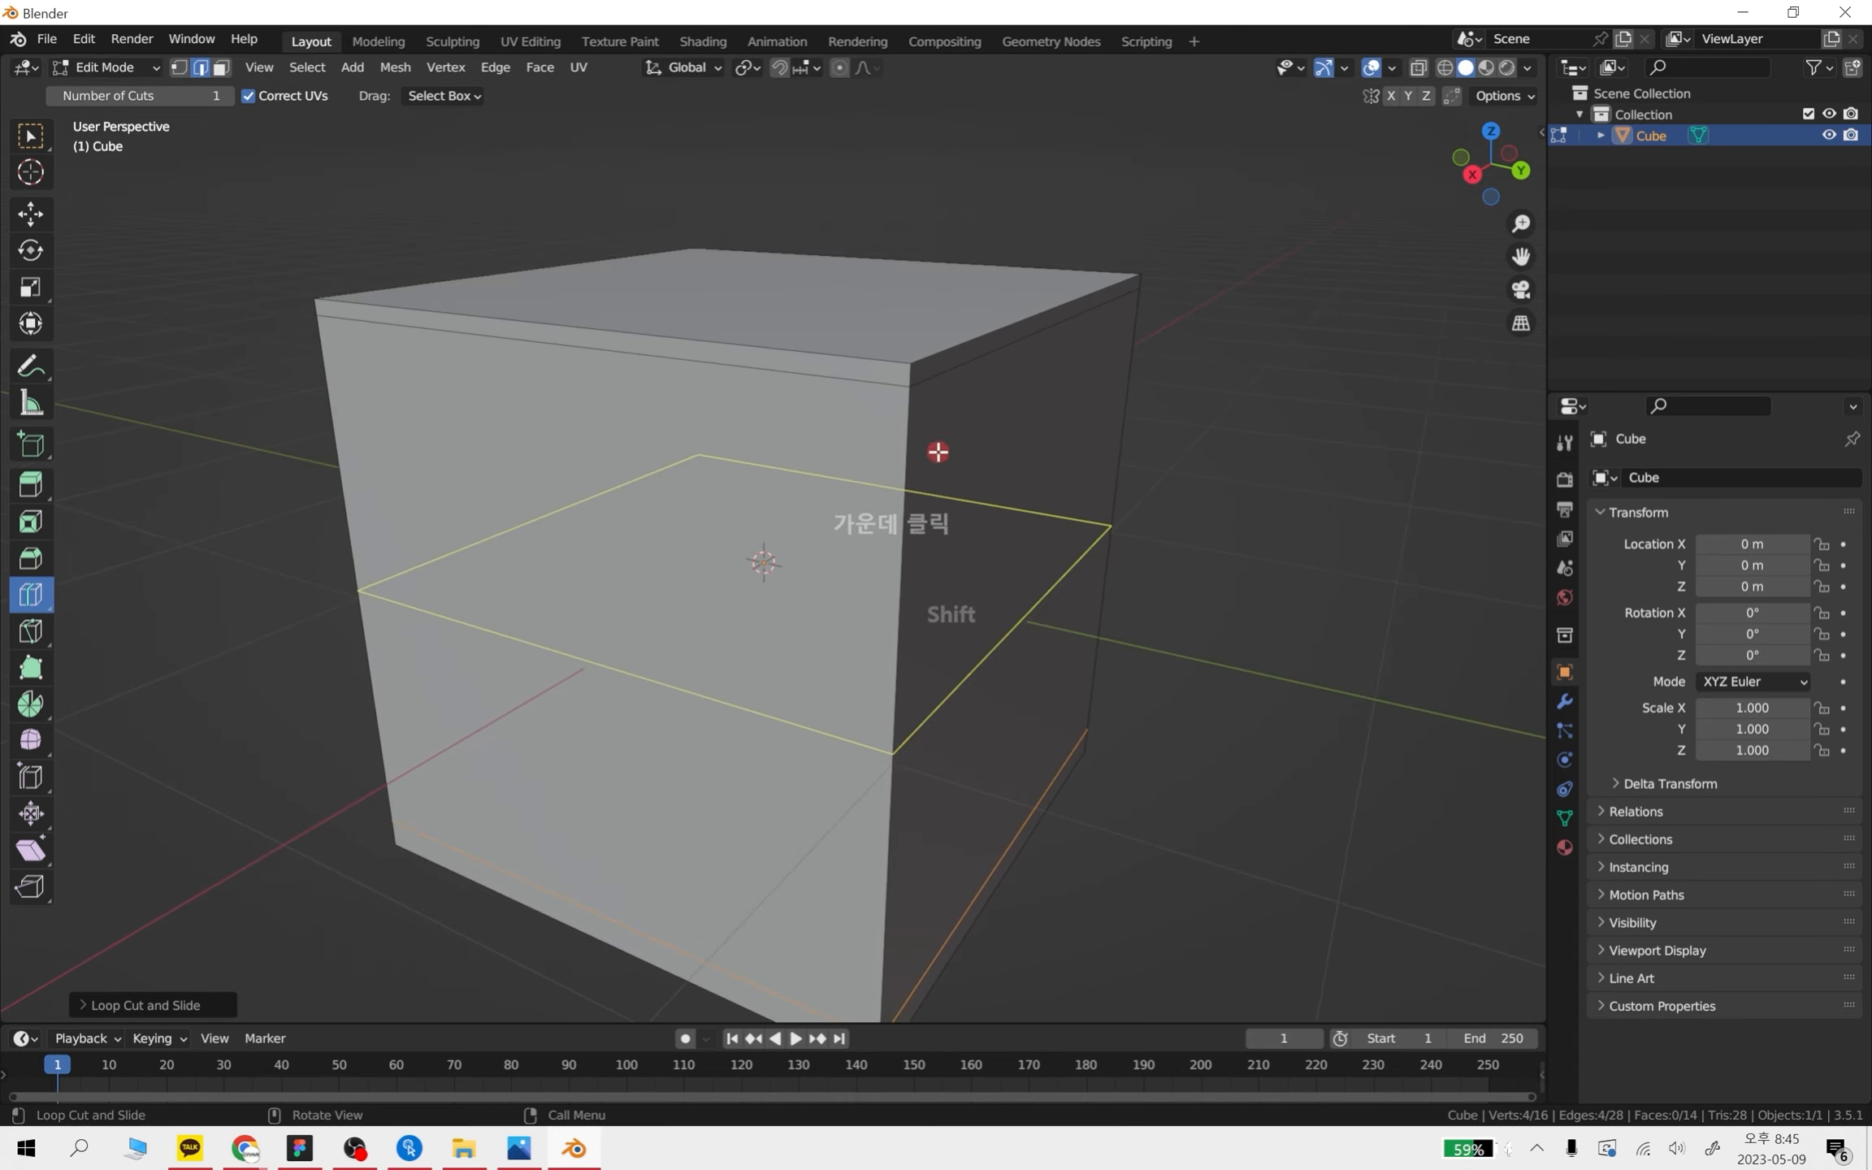
left_click_drag(1020, 325, 930, 361)
key("ctrl+z")
key("ctrl+z")
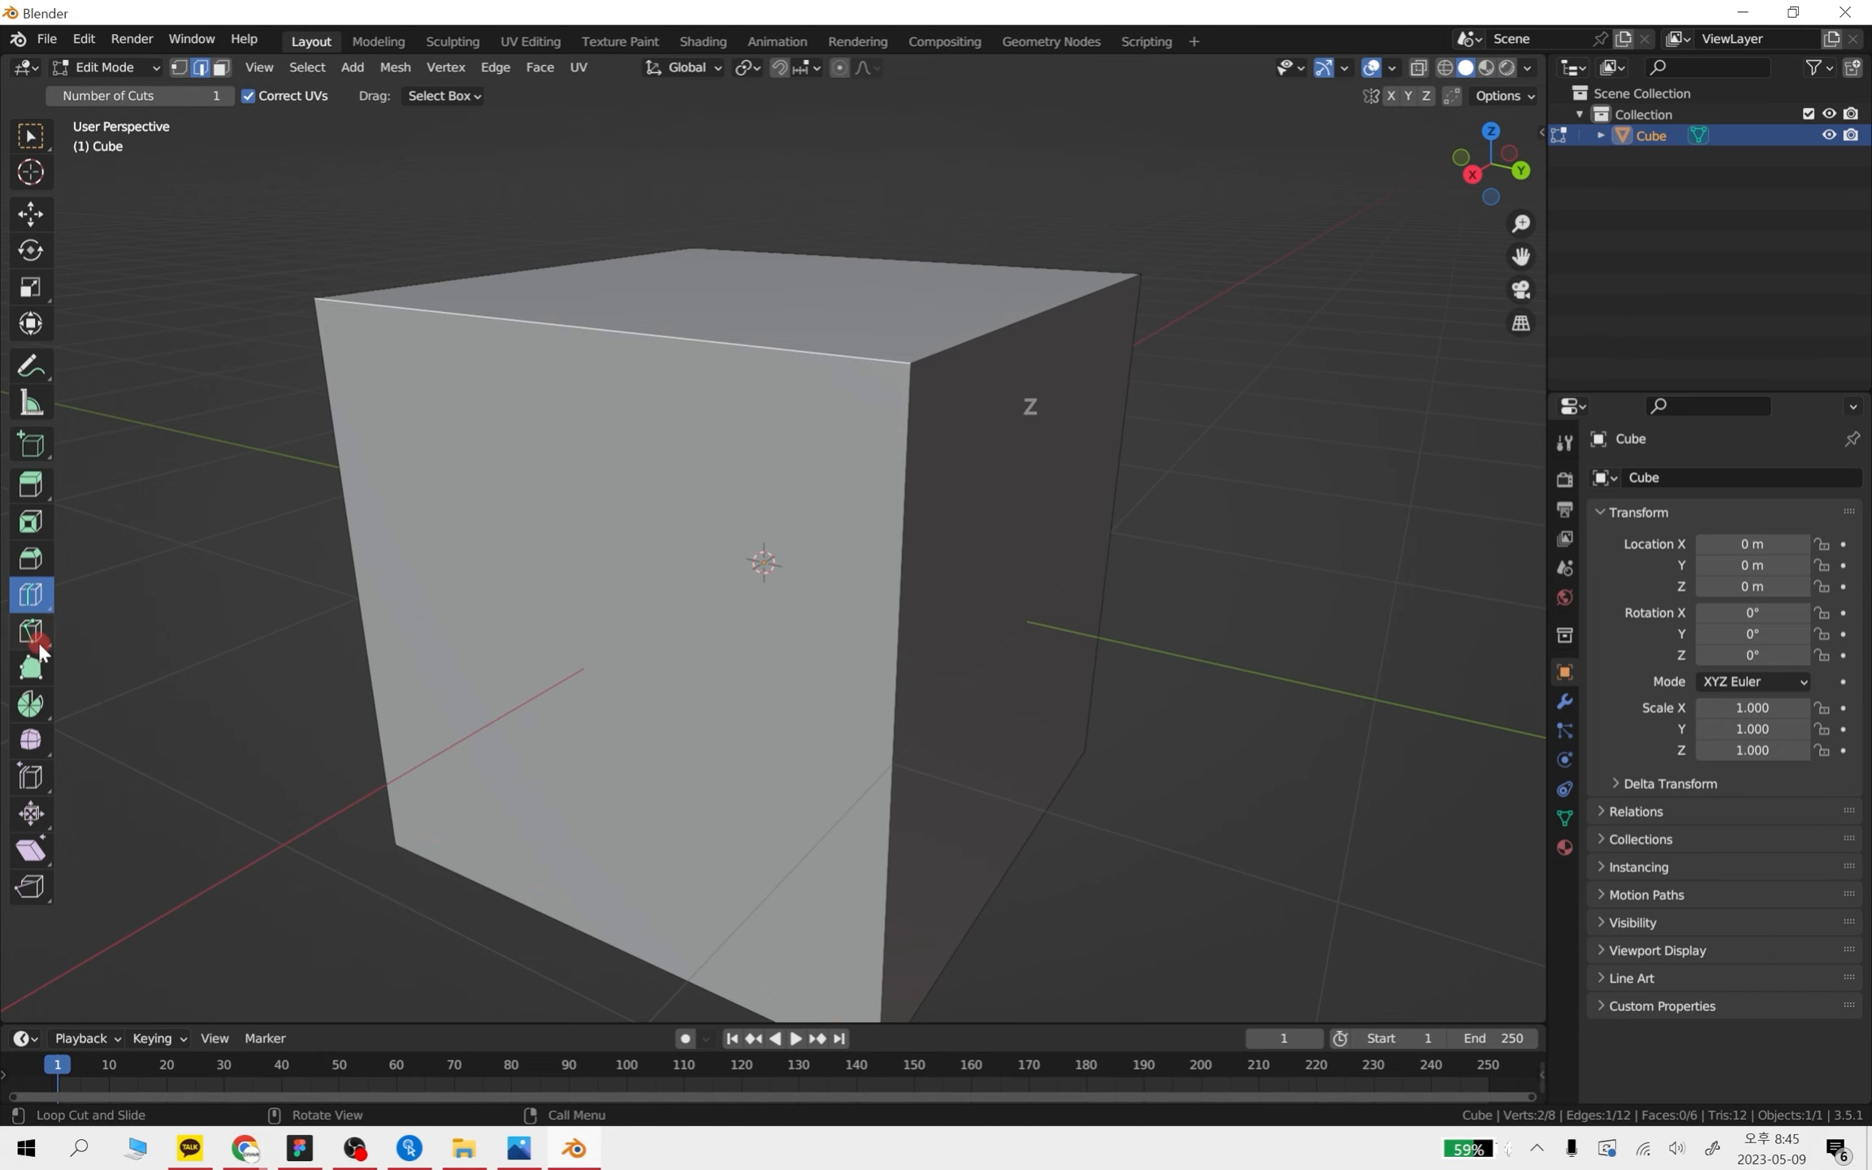
- Cut four connected zigzag segments between the edges of the cube's front face with the Knife tool, confirm, and undo the cuts
left_click(31, 632)
middle_click_drag(296, 673, 967, 140, "shift")
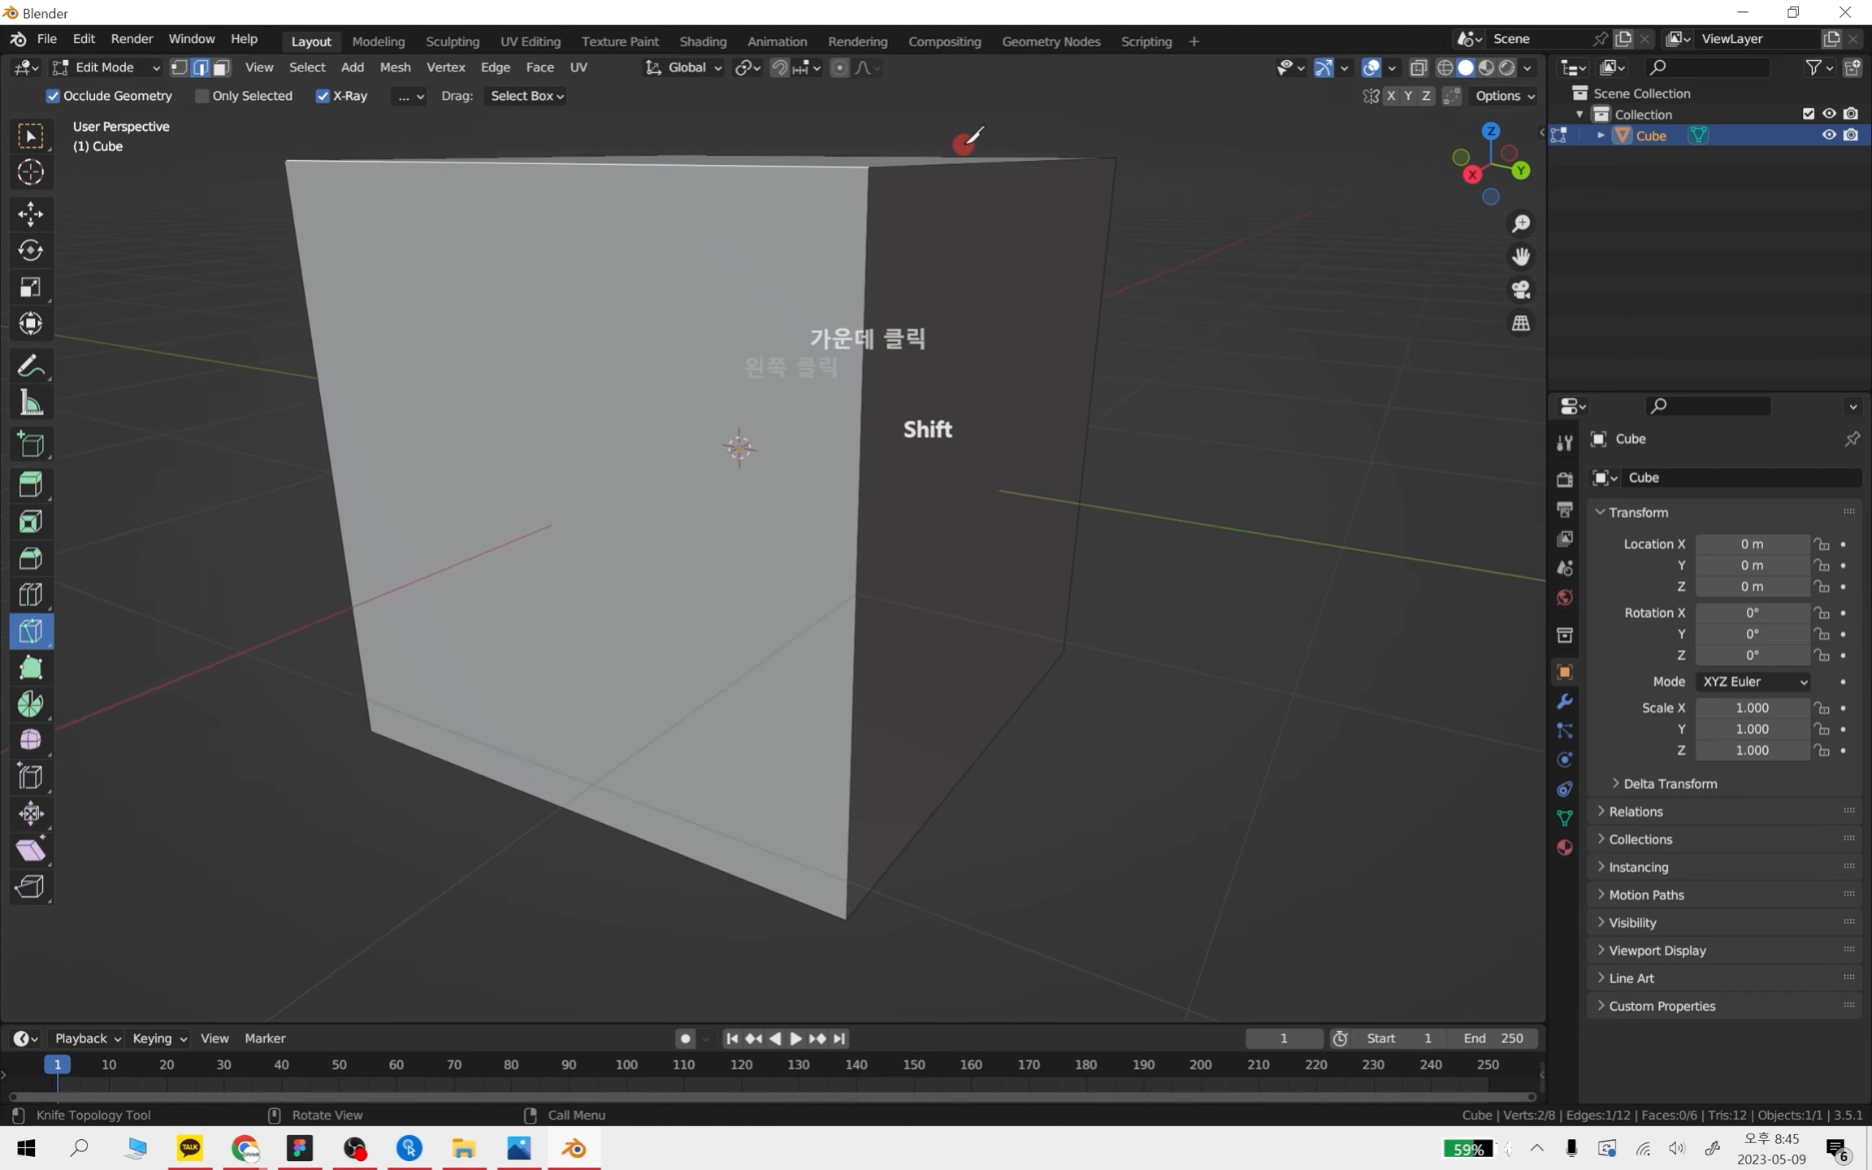
left_click(400, 160)
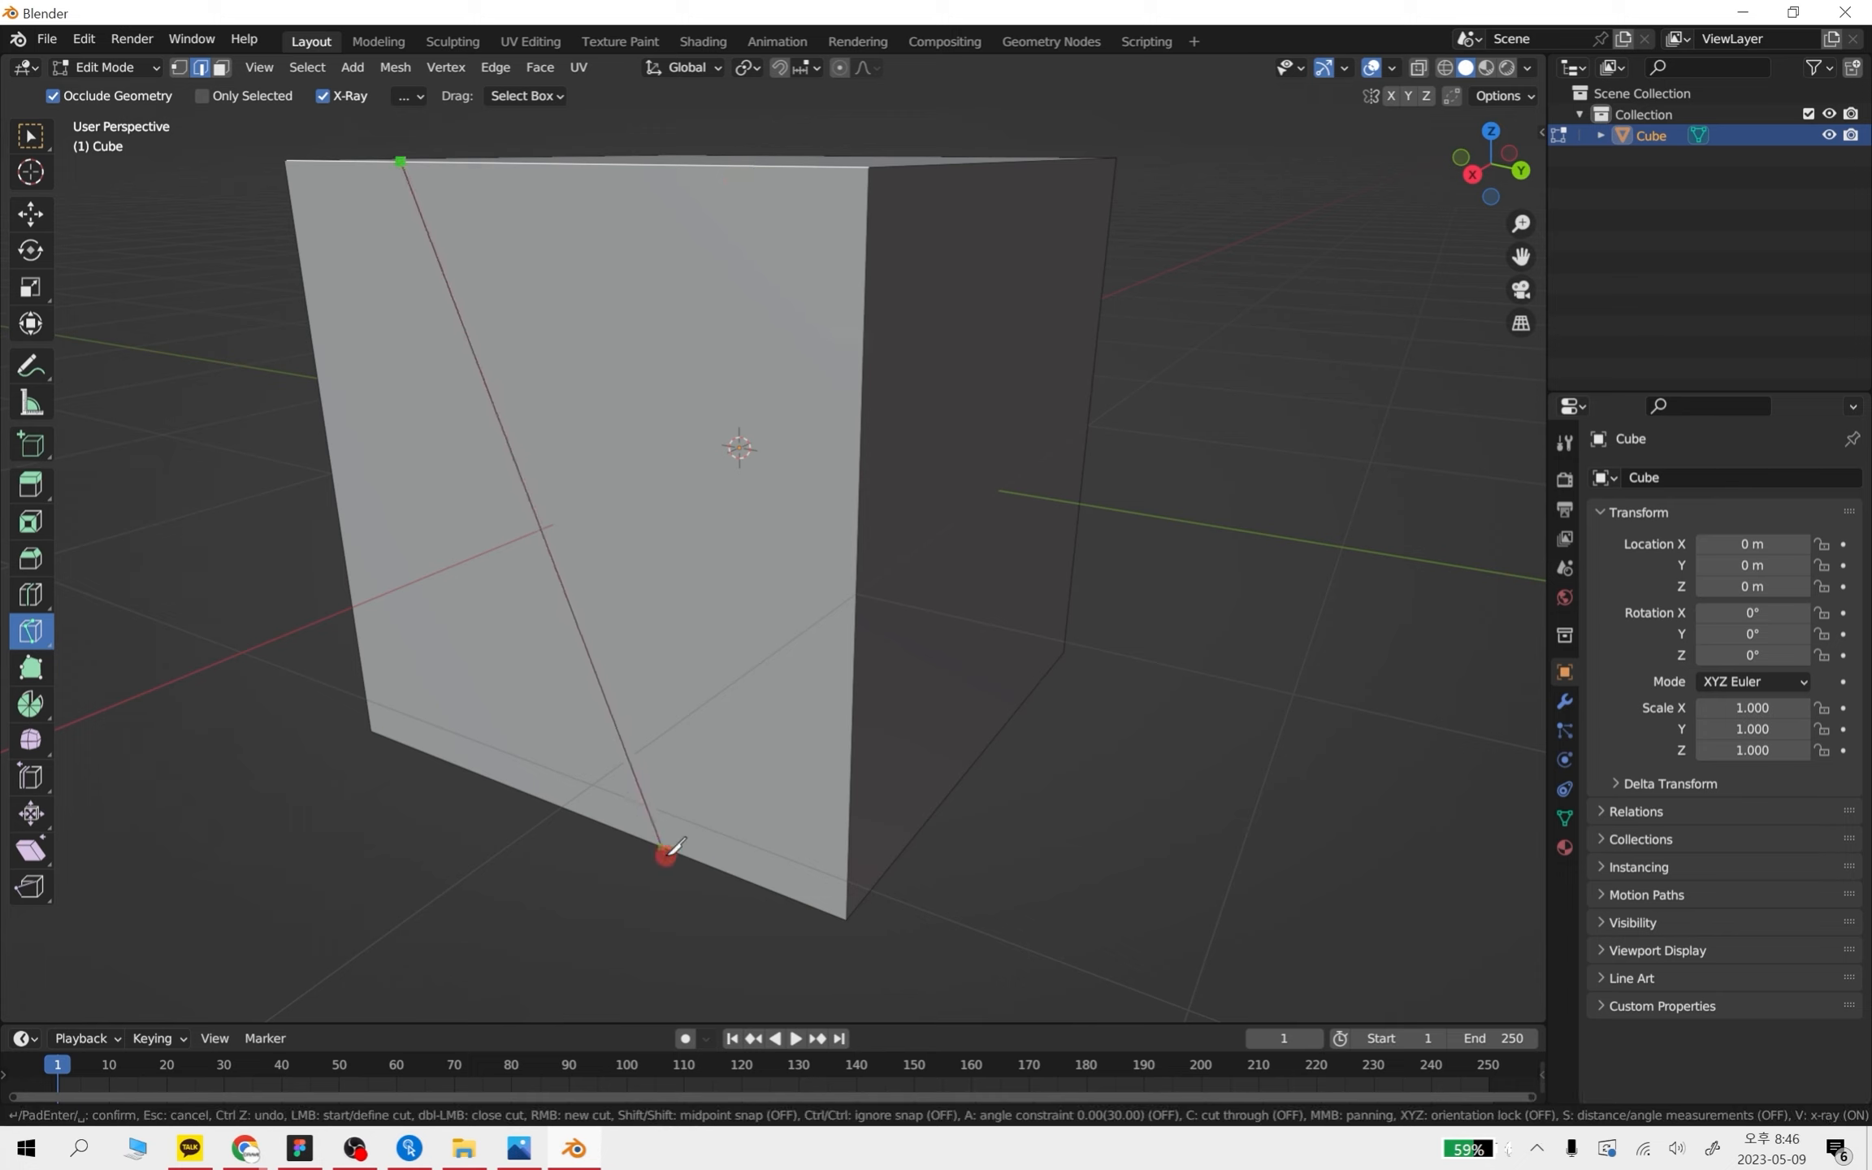
left_click(667, 850)
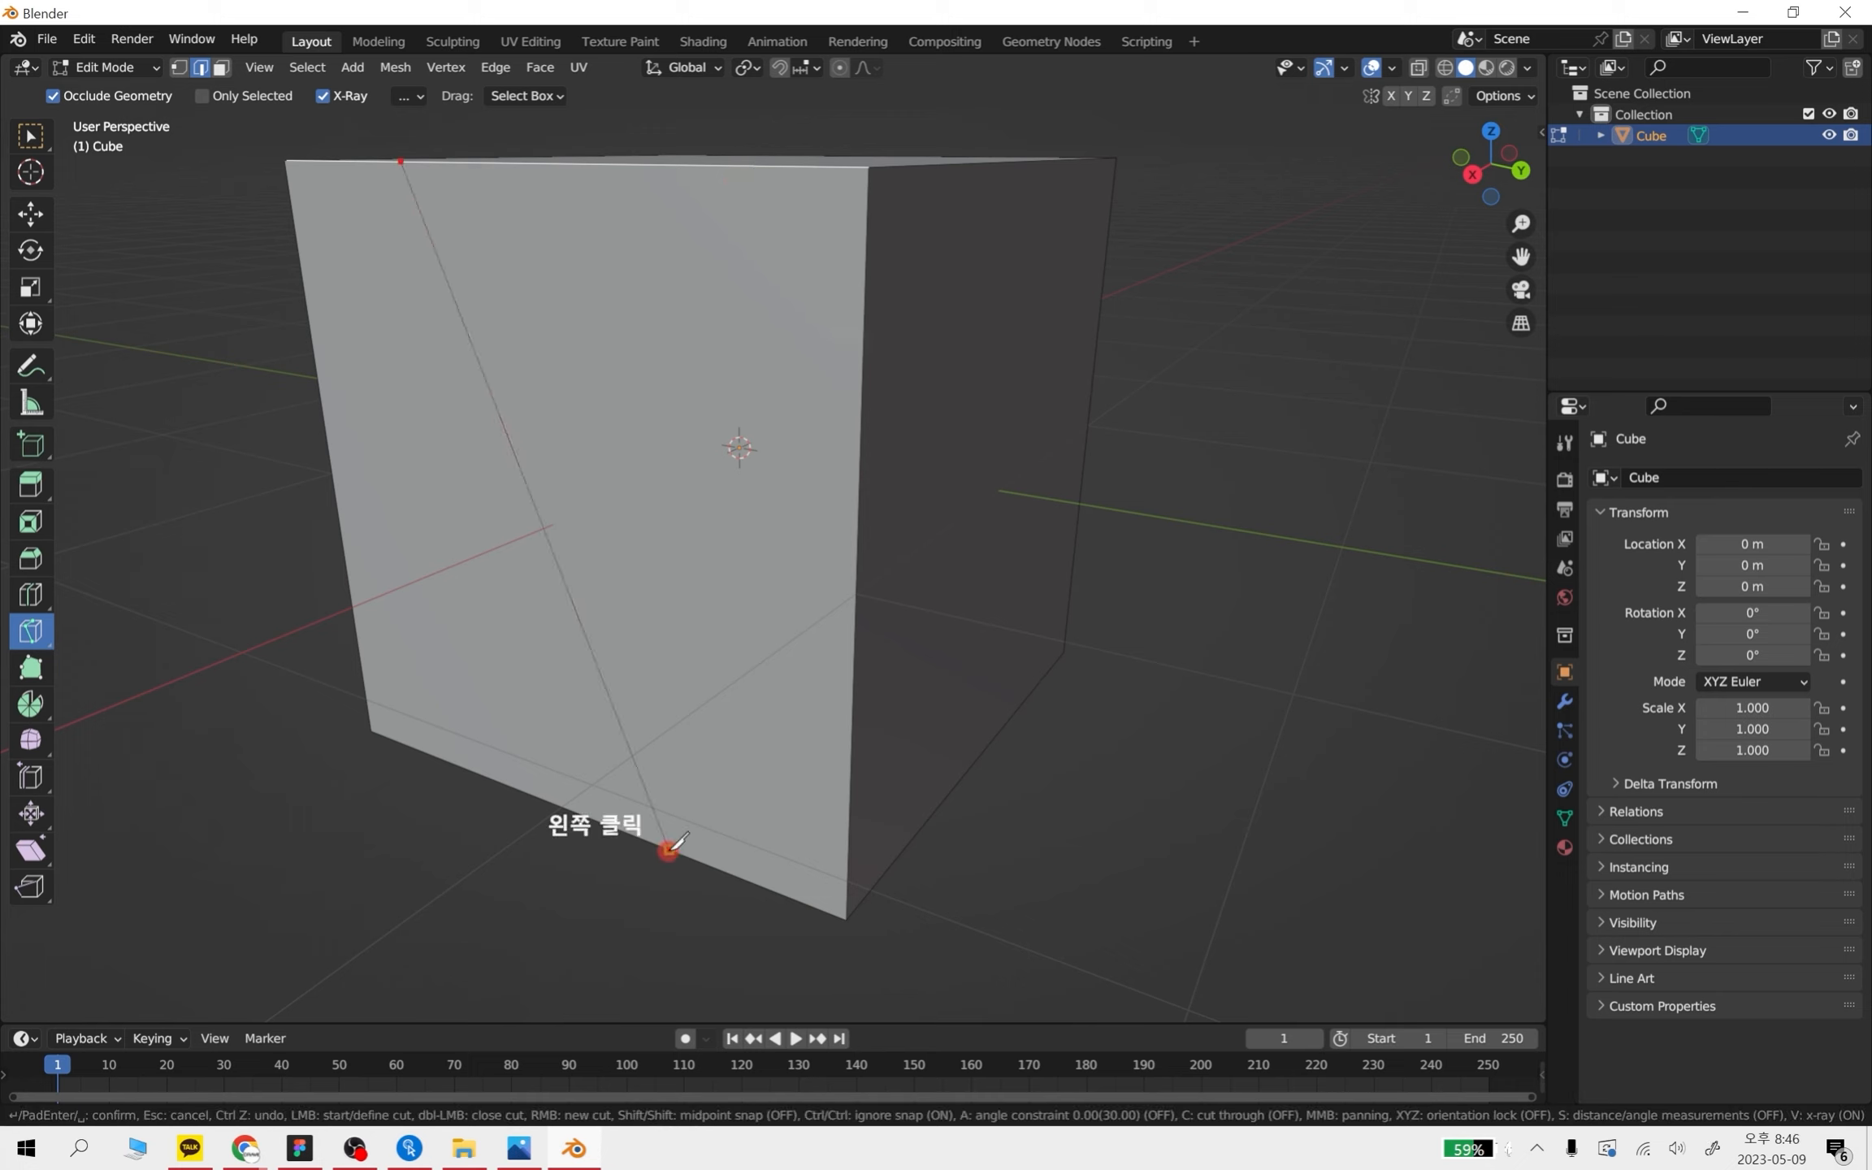
left_click(854, 587)
left_click(346, 568)
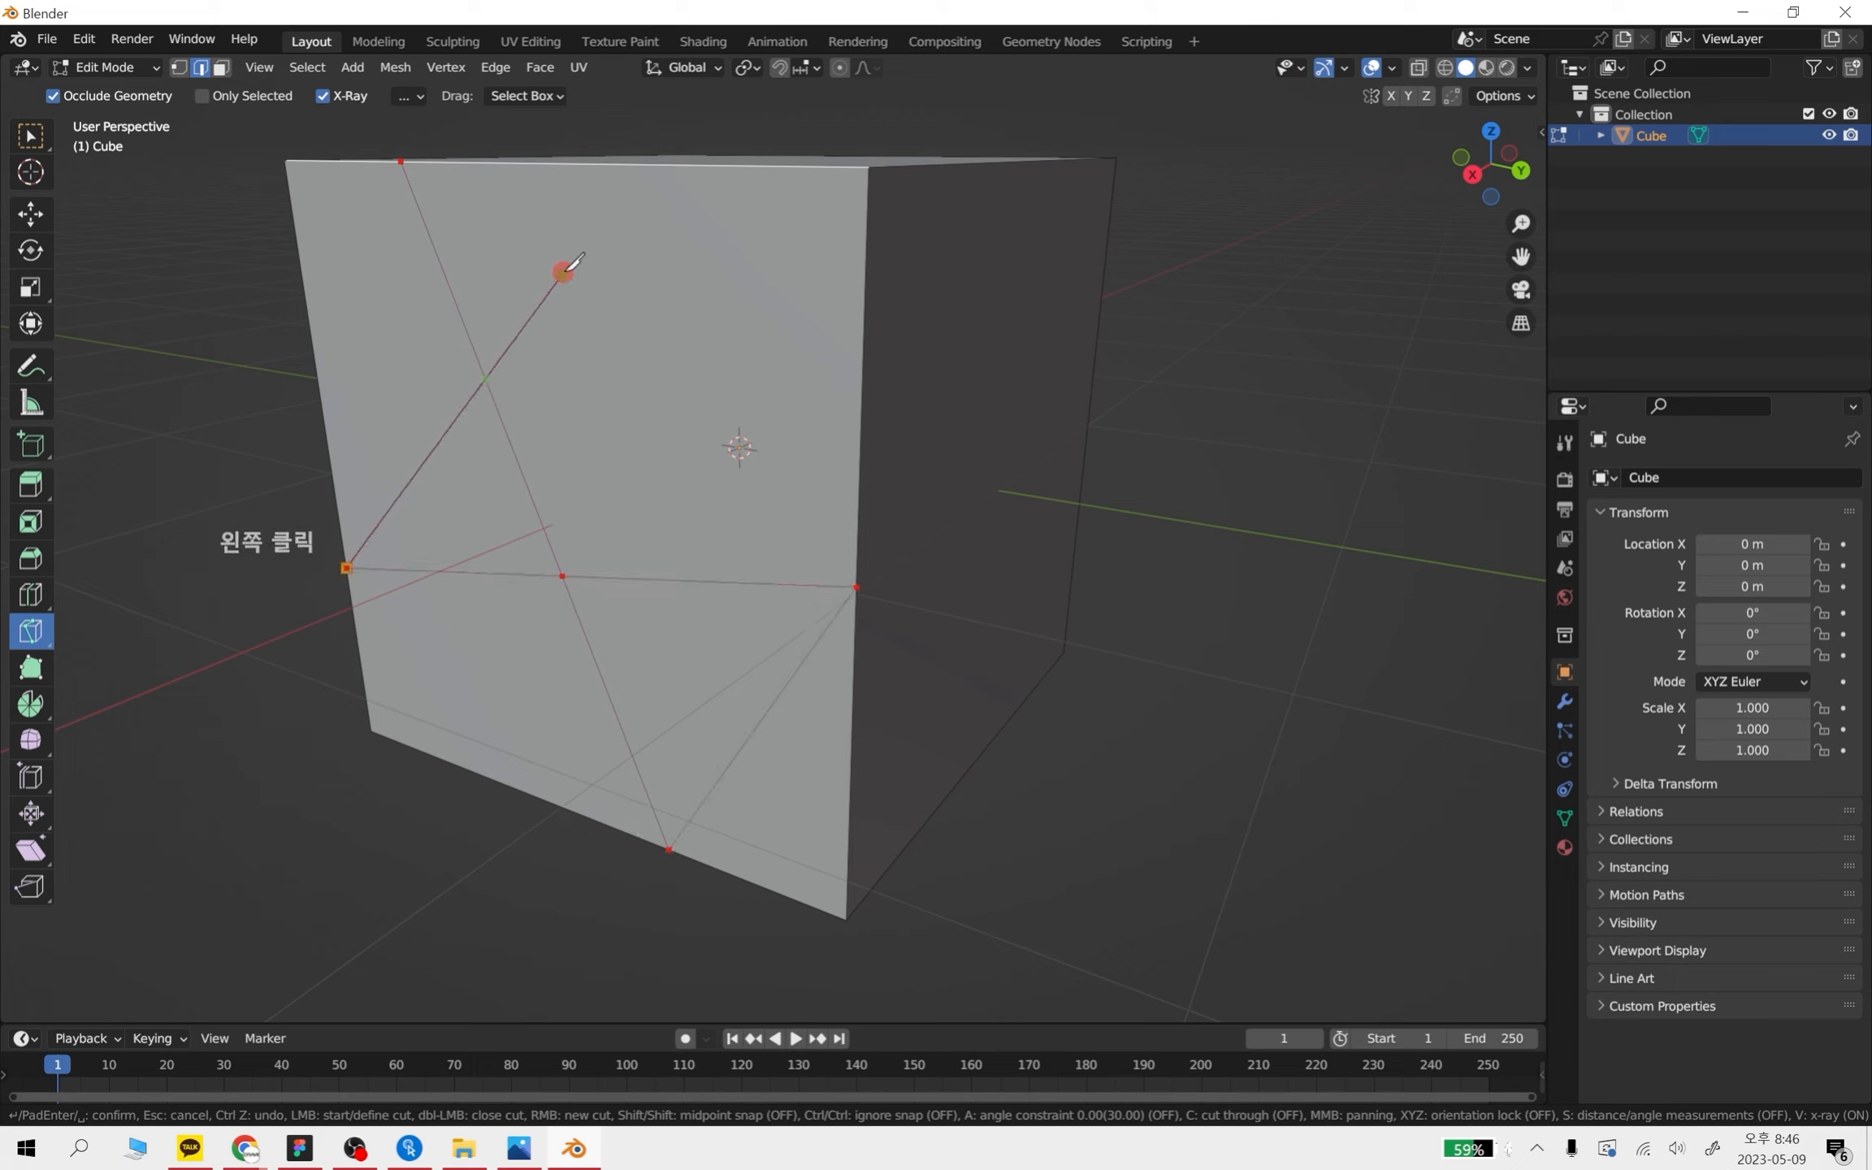
left_click(617, 165)
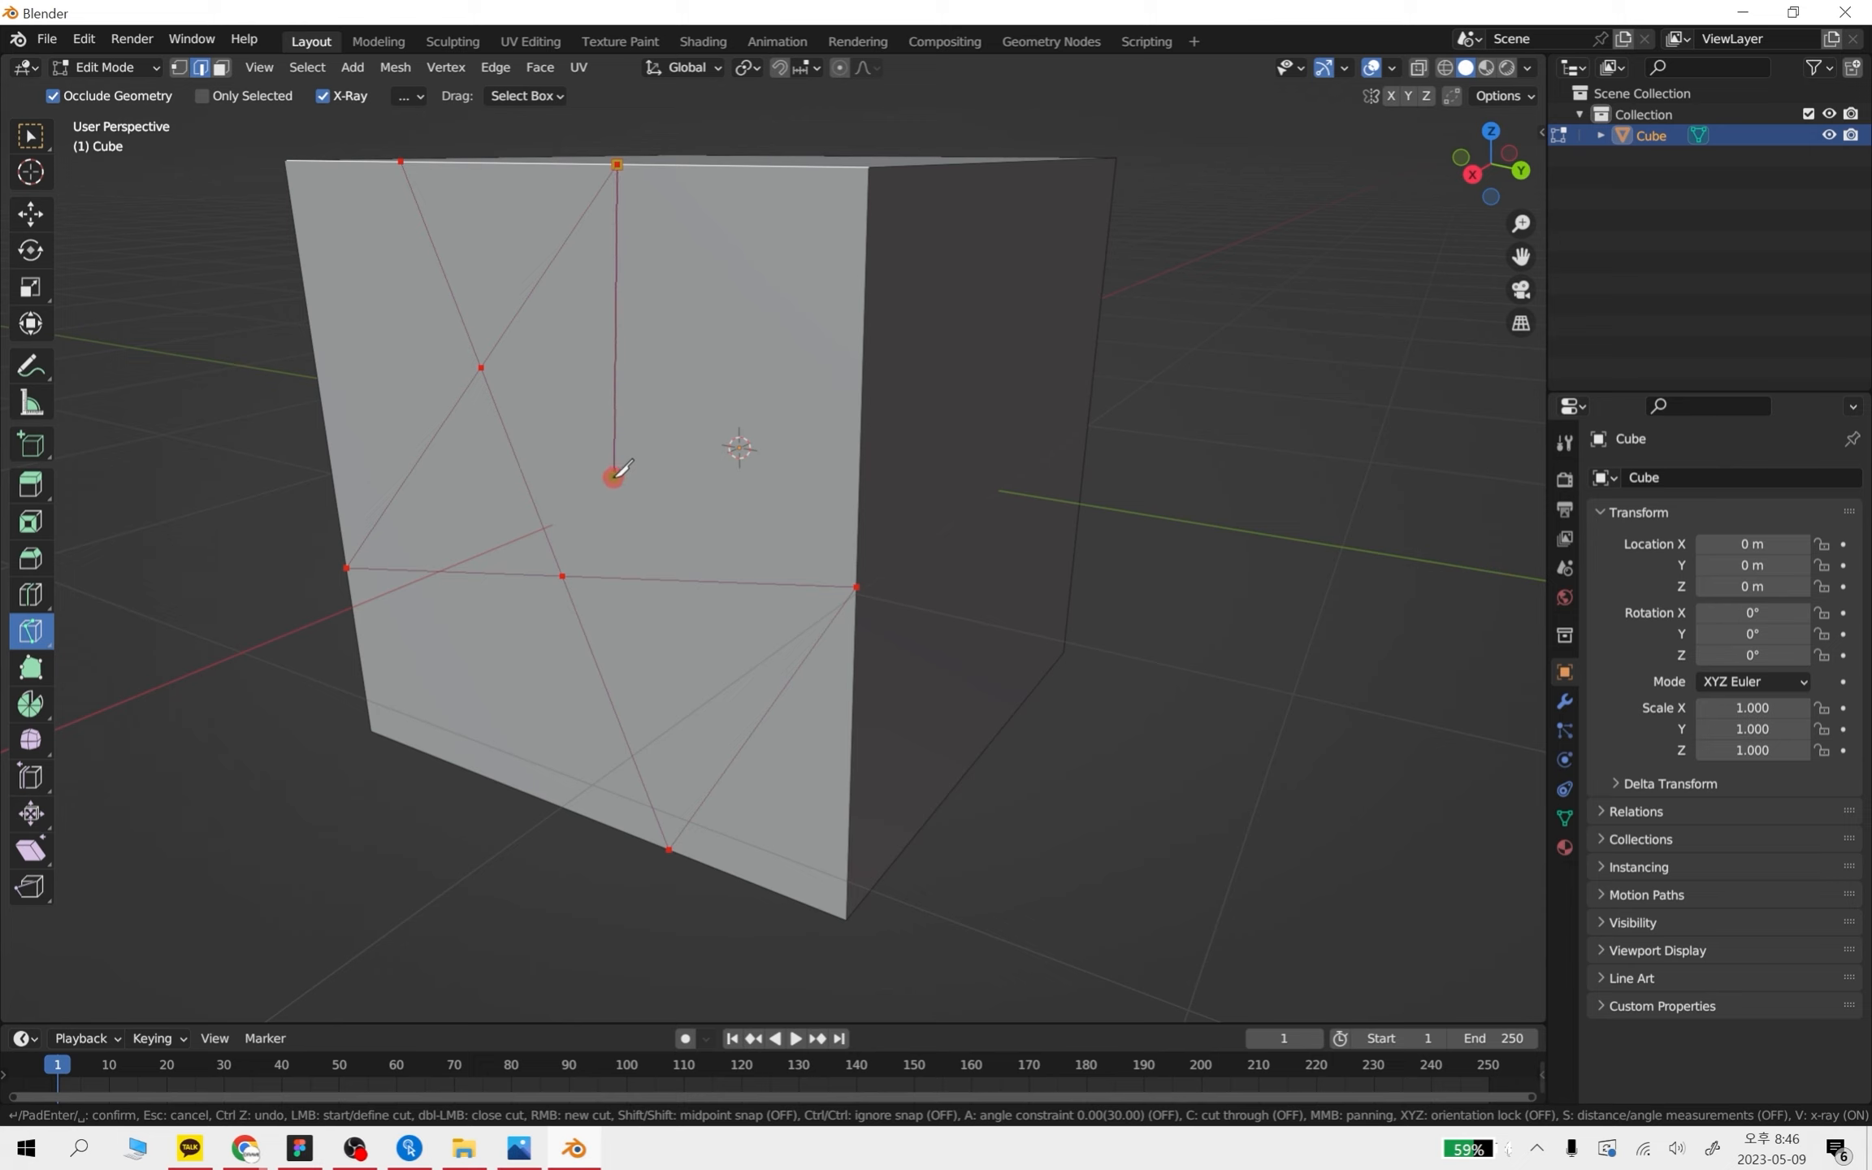
right_click(609, 466)
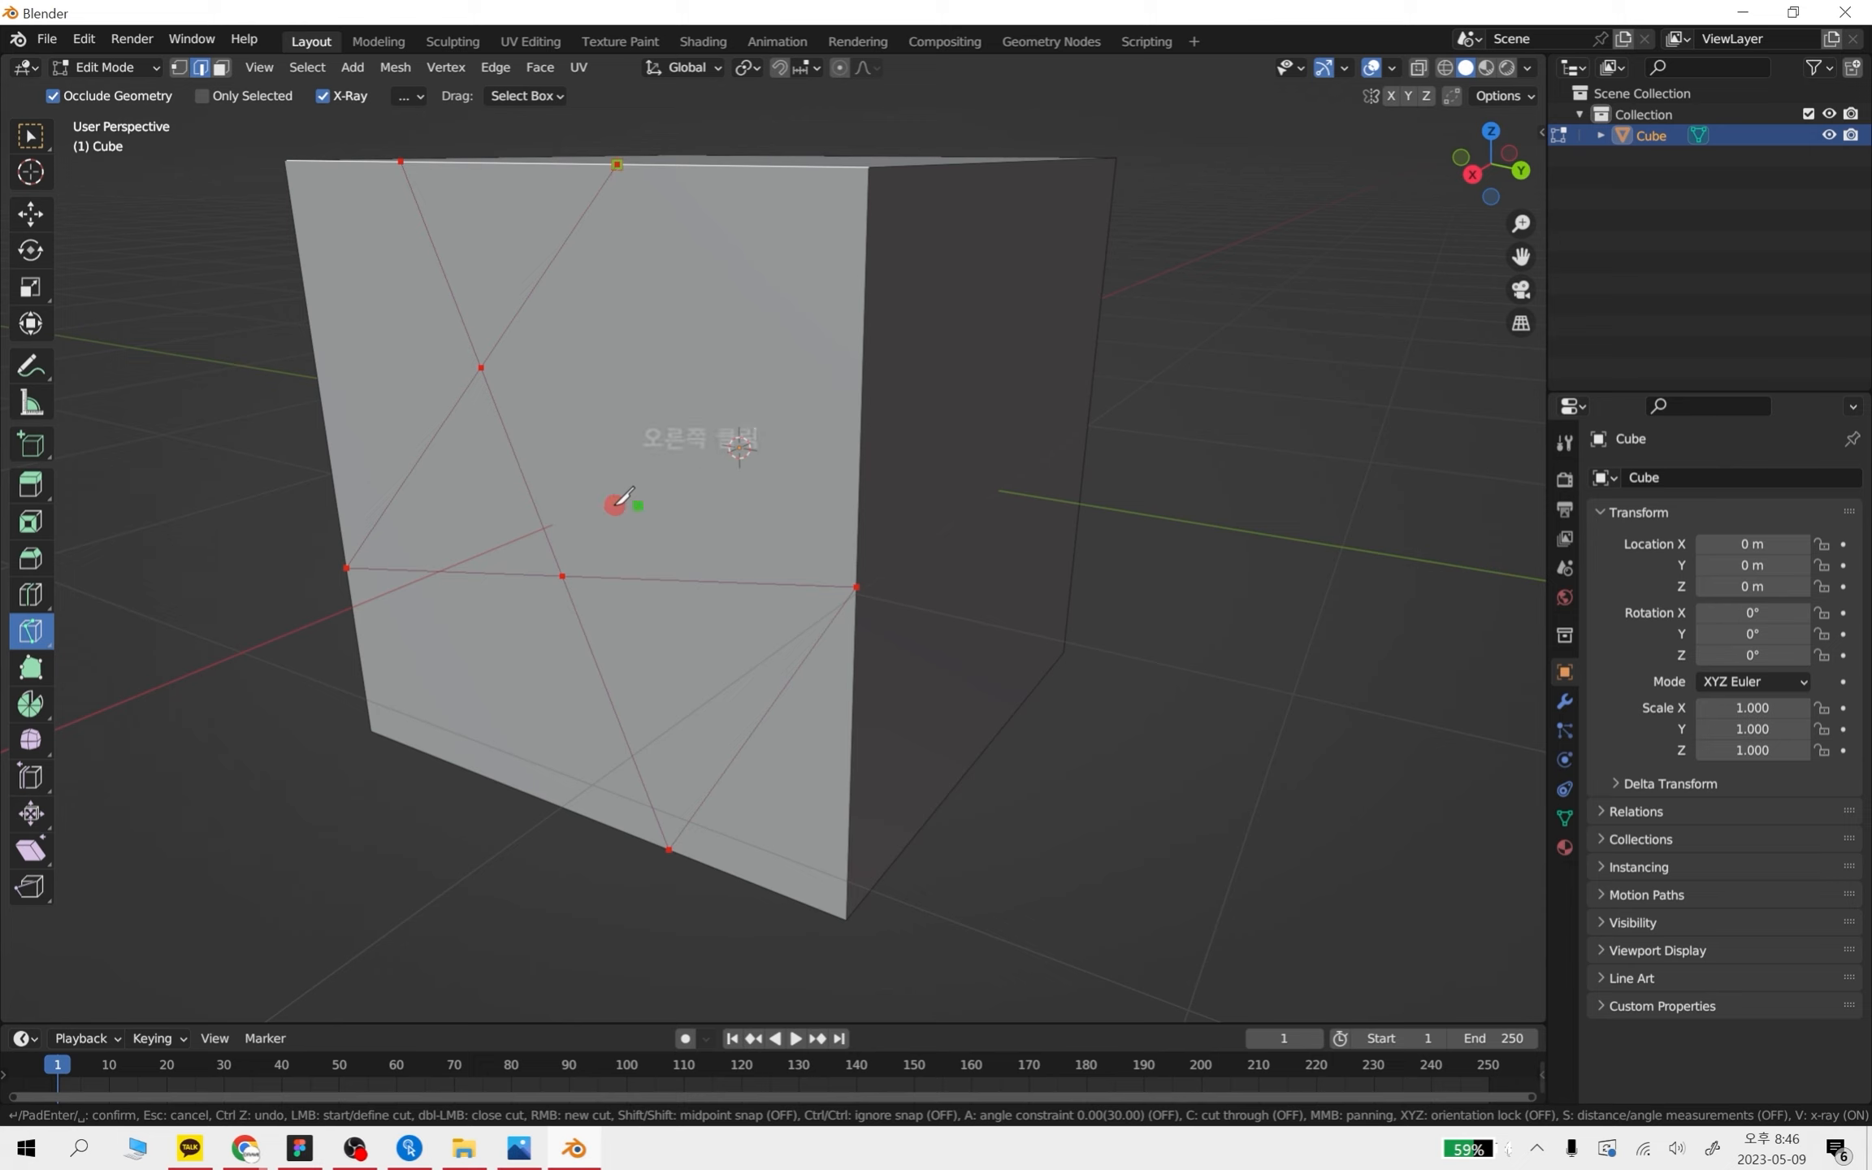
key("Return")
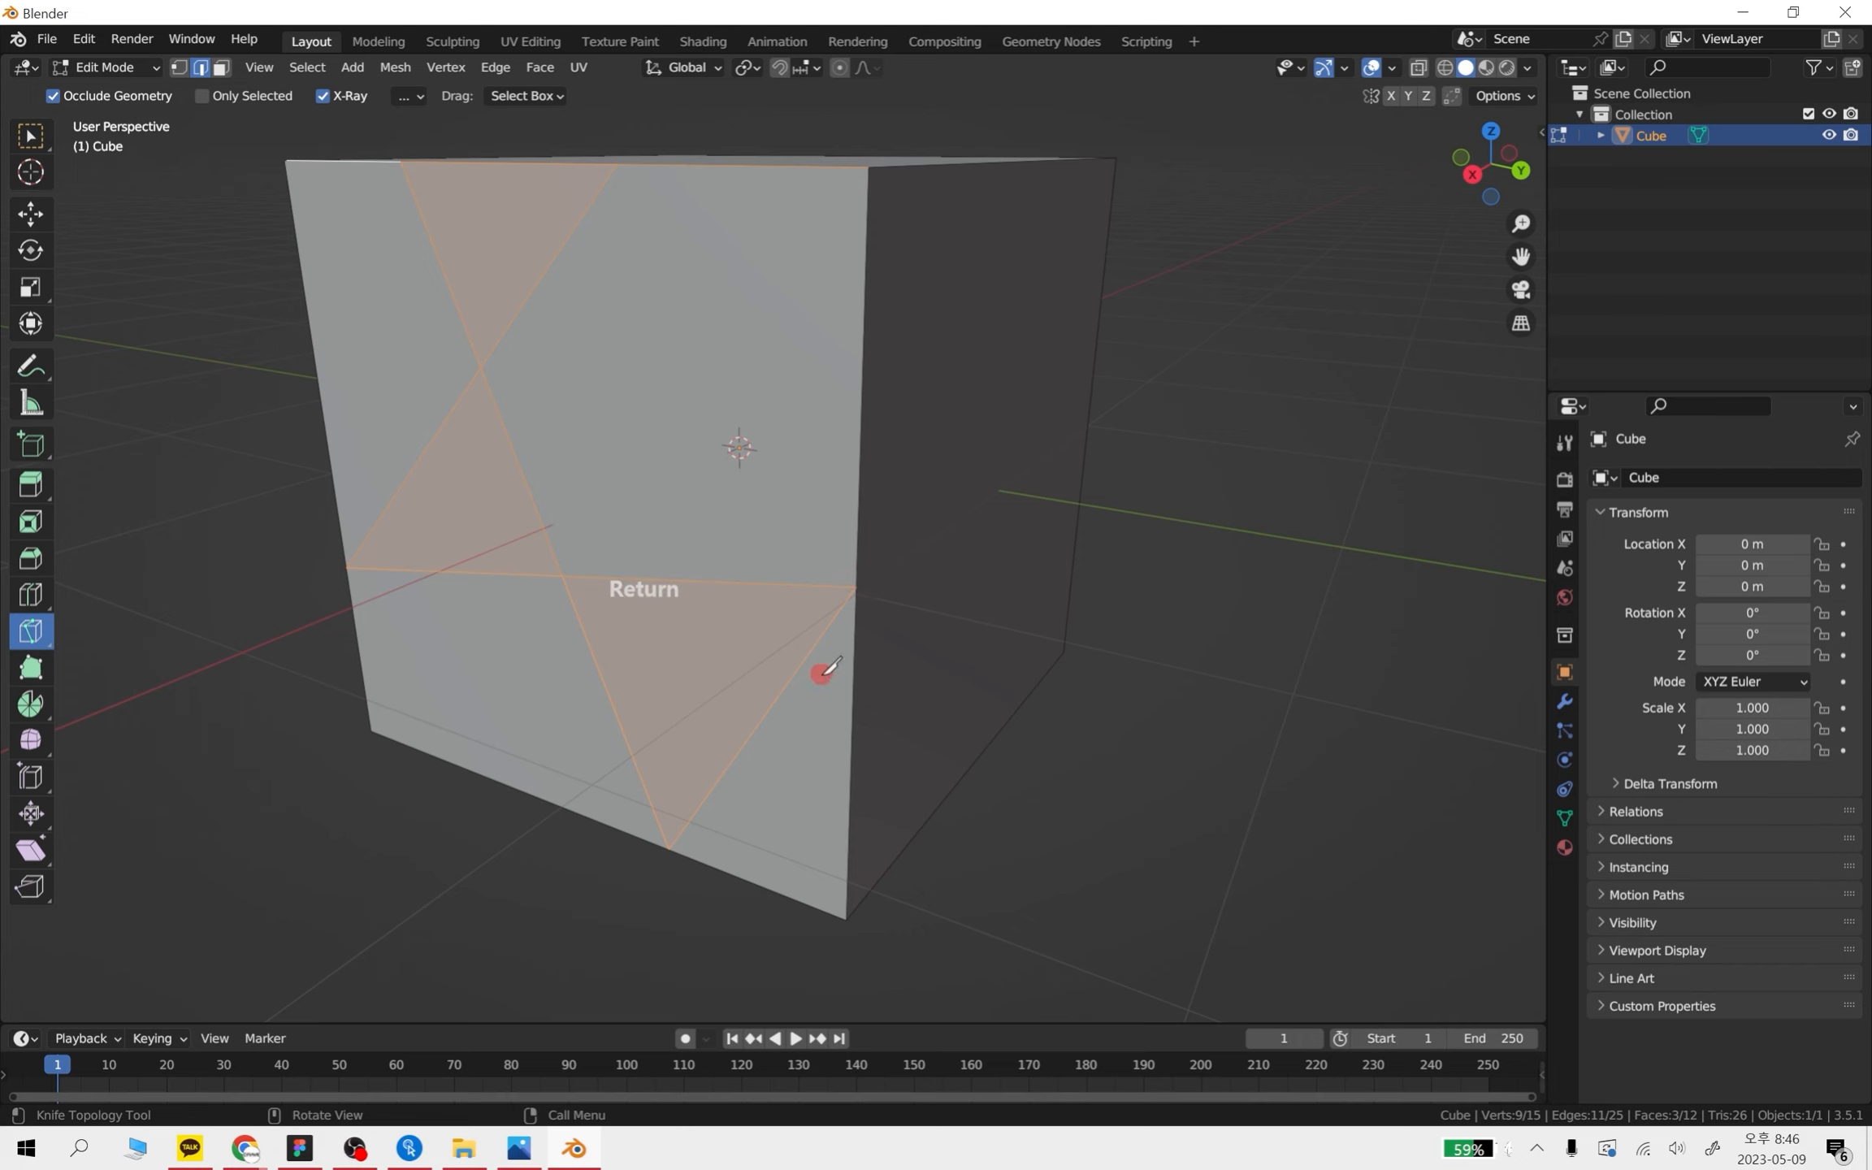
key("ctrl+z")
key("ctrl+z")
- Switch the cube to Object Mode and return it to Edit Mode
middle_click_drag(975, 608, 626, 663)
key("Tab")
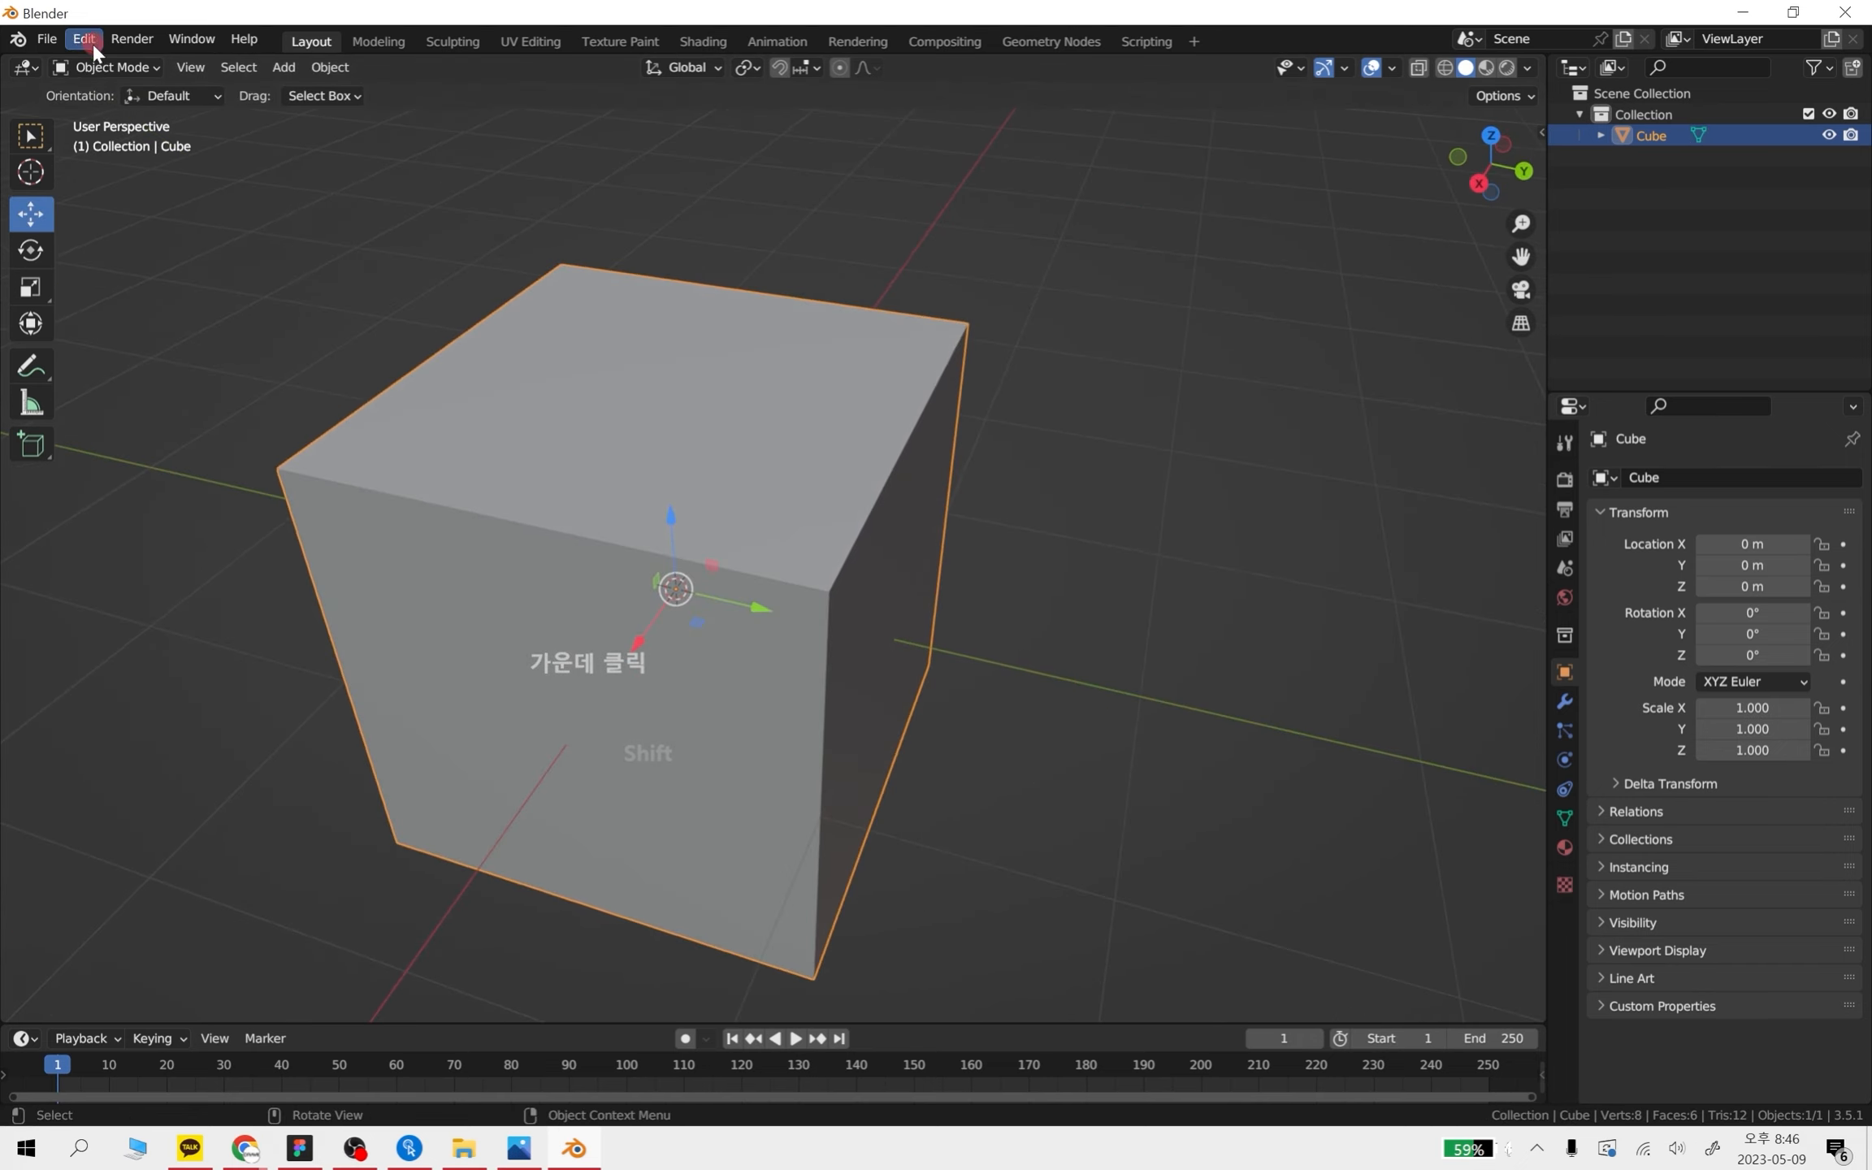
left_click(99, 70)
left_click(111, 114)
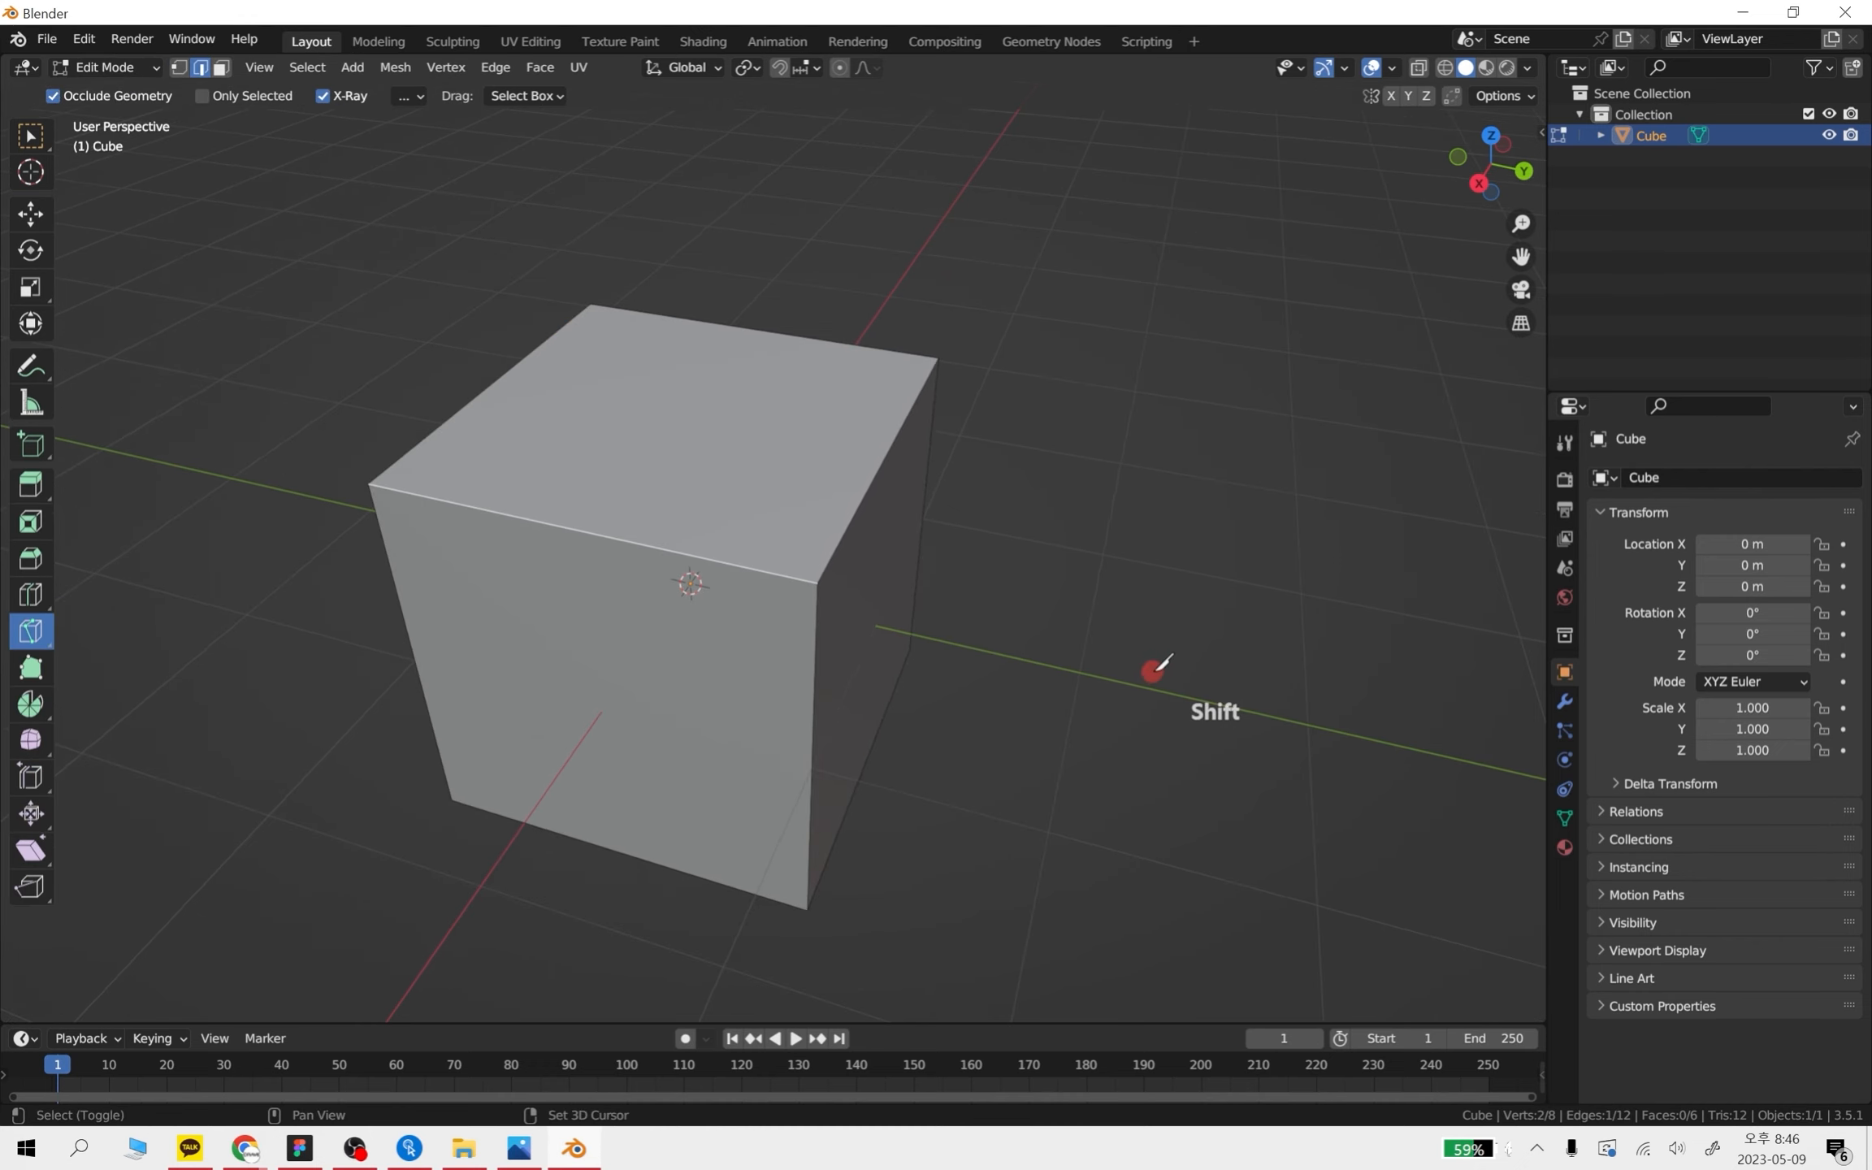
middle_click_drag(1170, 648, 1273, 622, "shift")
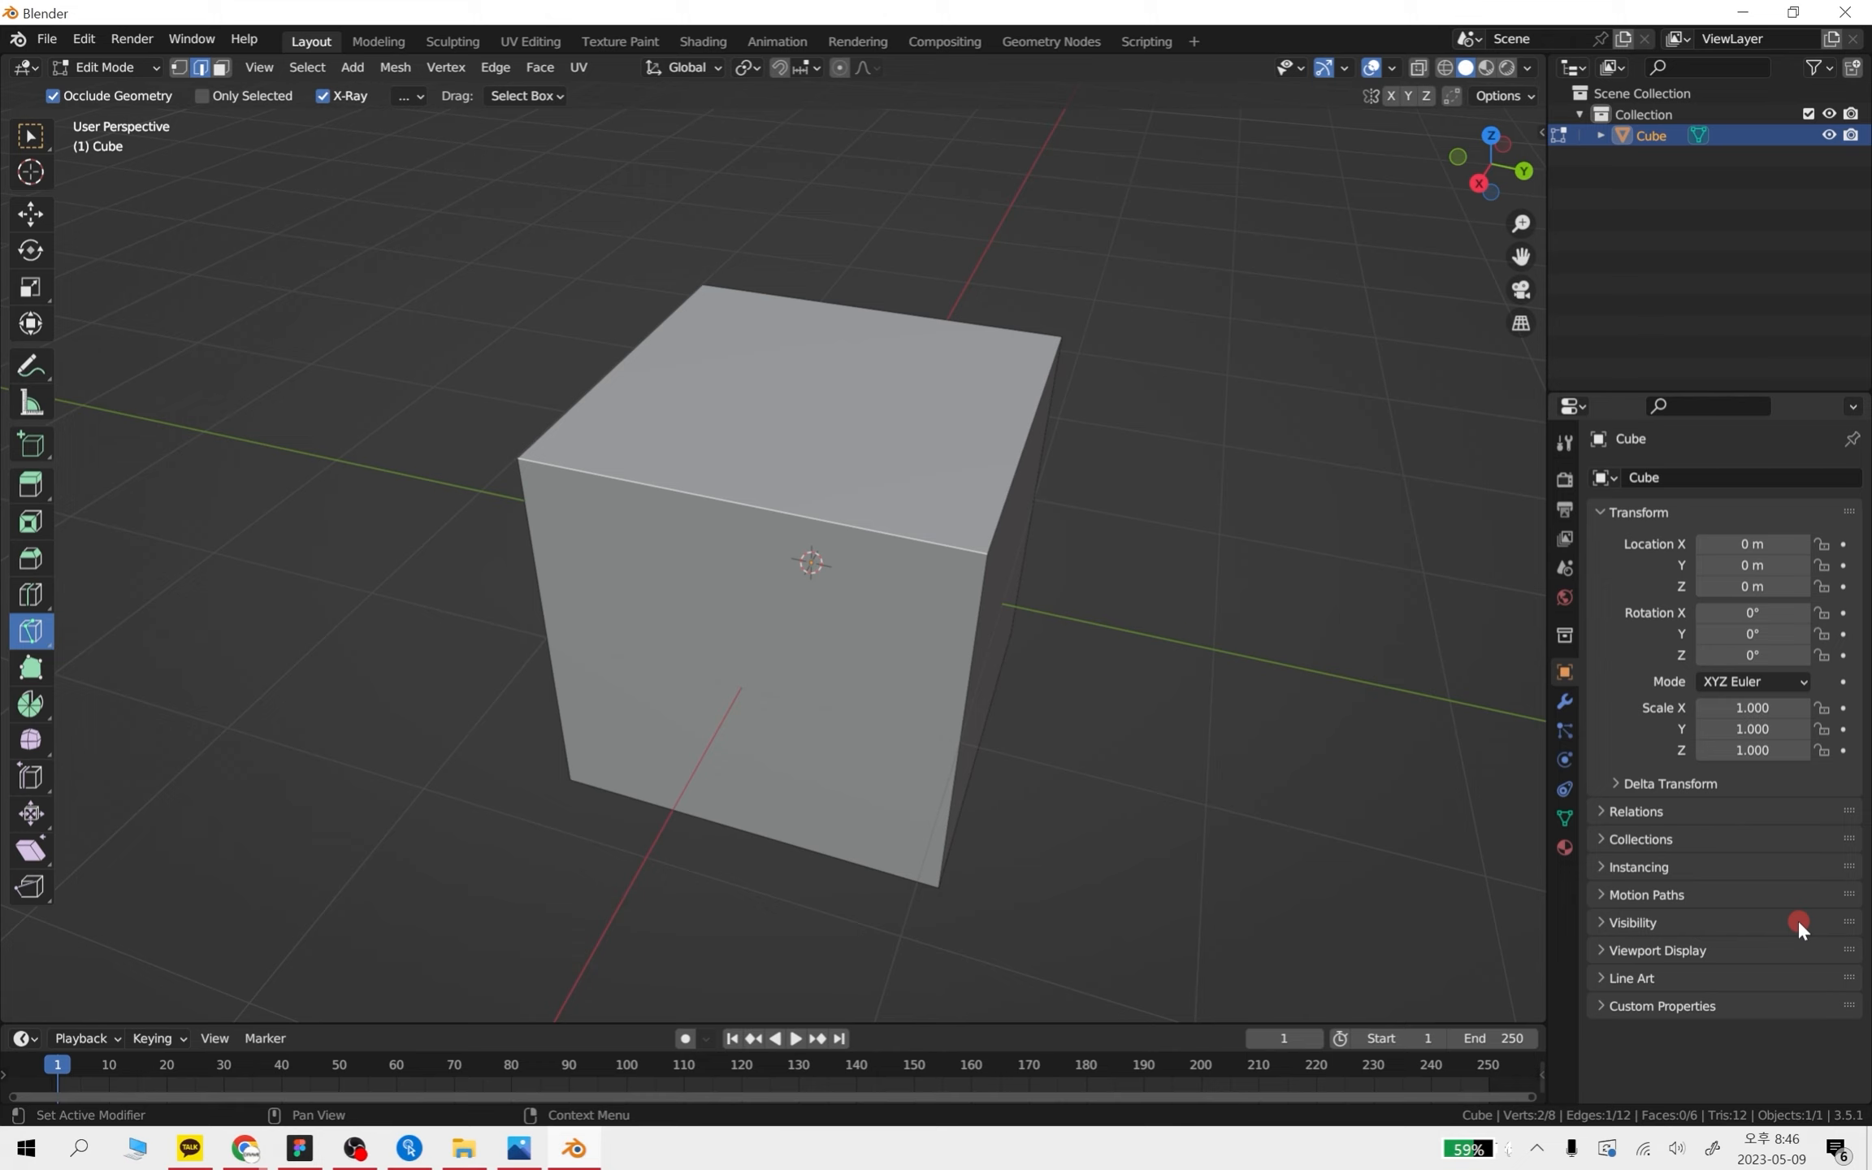
- In vertex mode, select the cube's four upper corner vertices and extrude the top face upward with Extrude Region
left_click(25, 213)
left_click(673, 472)
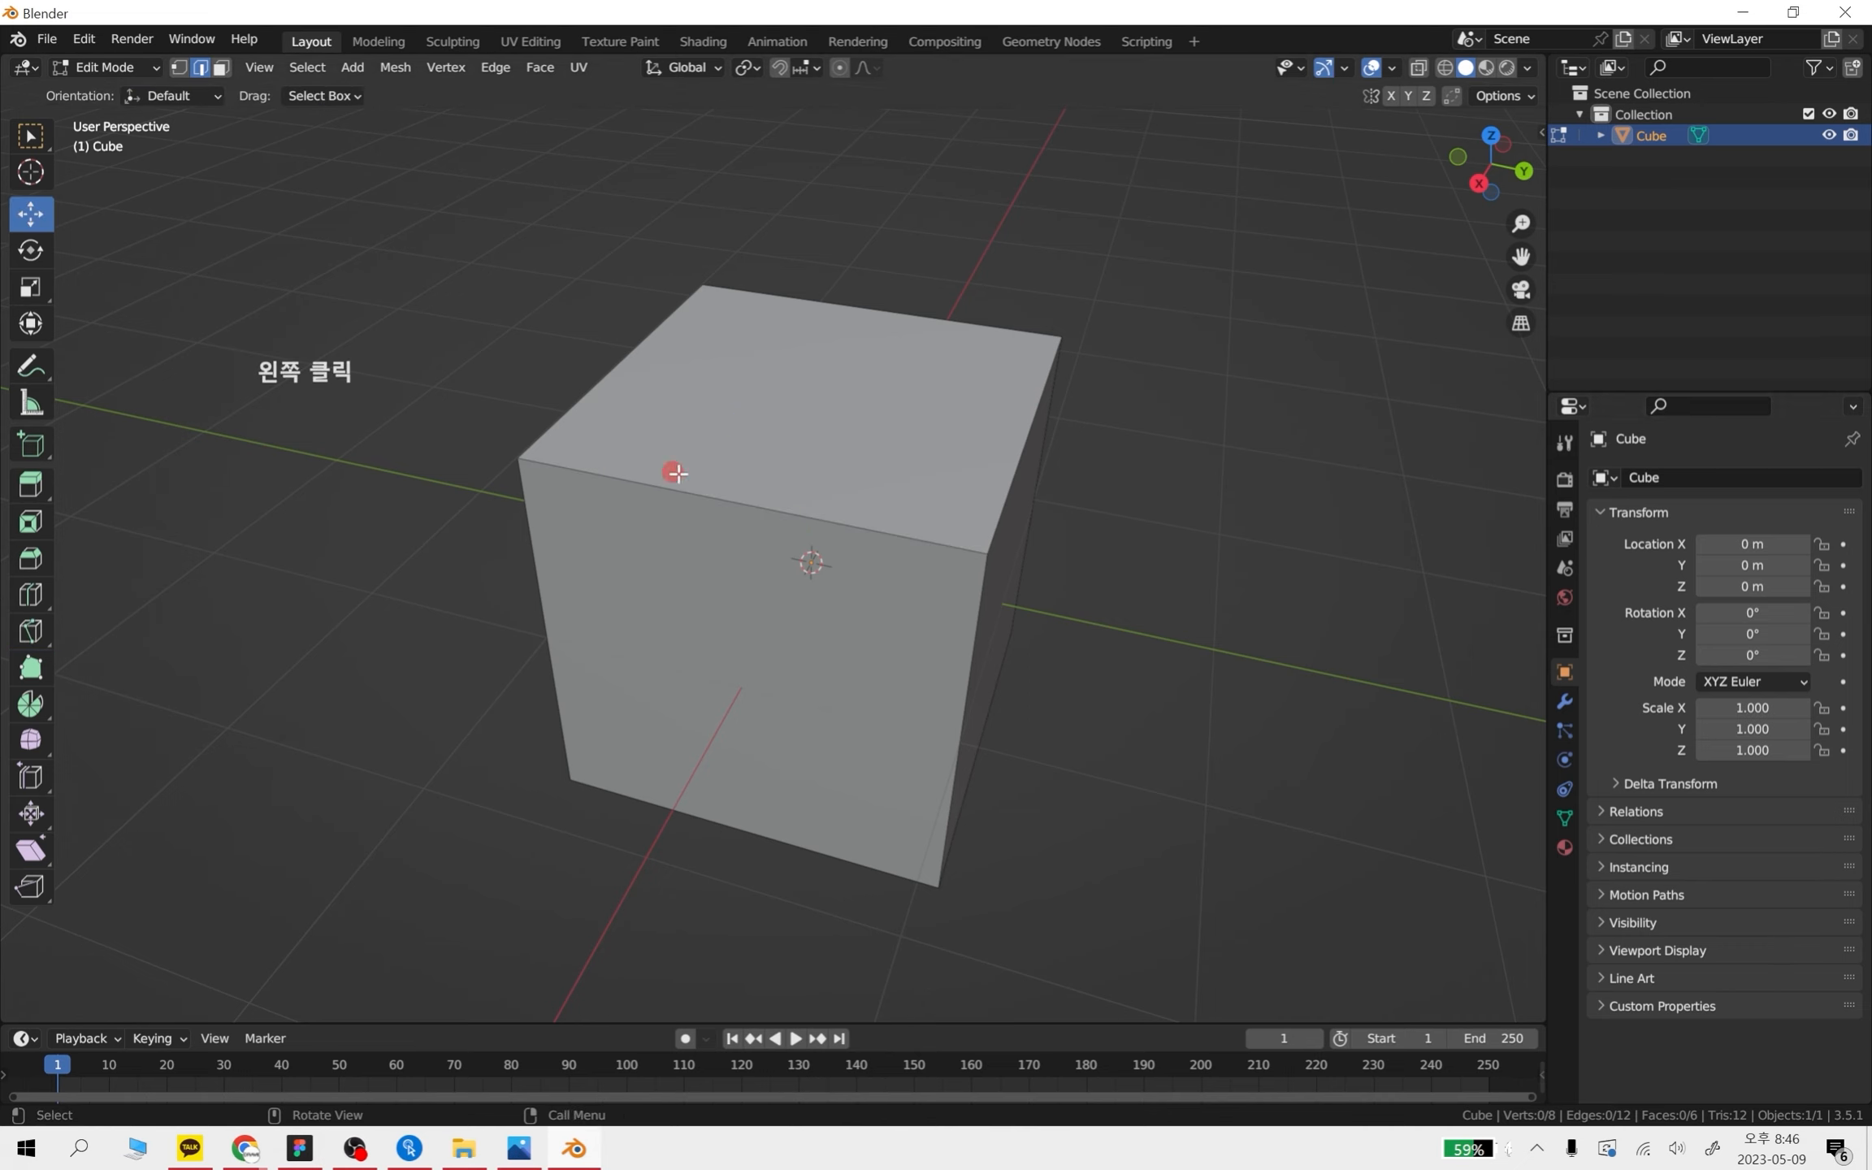
middle_click_drag(983, 638, 995, 694)
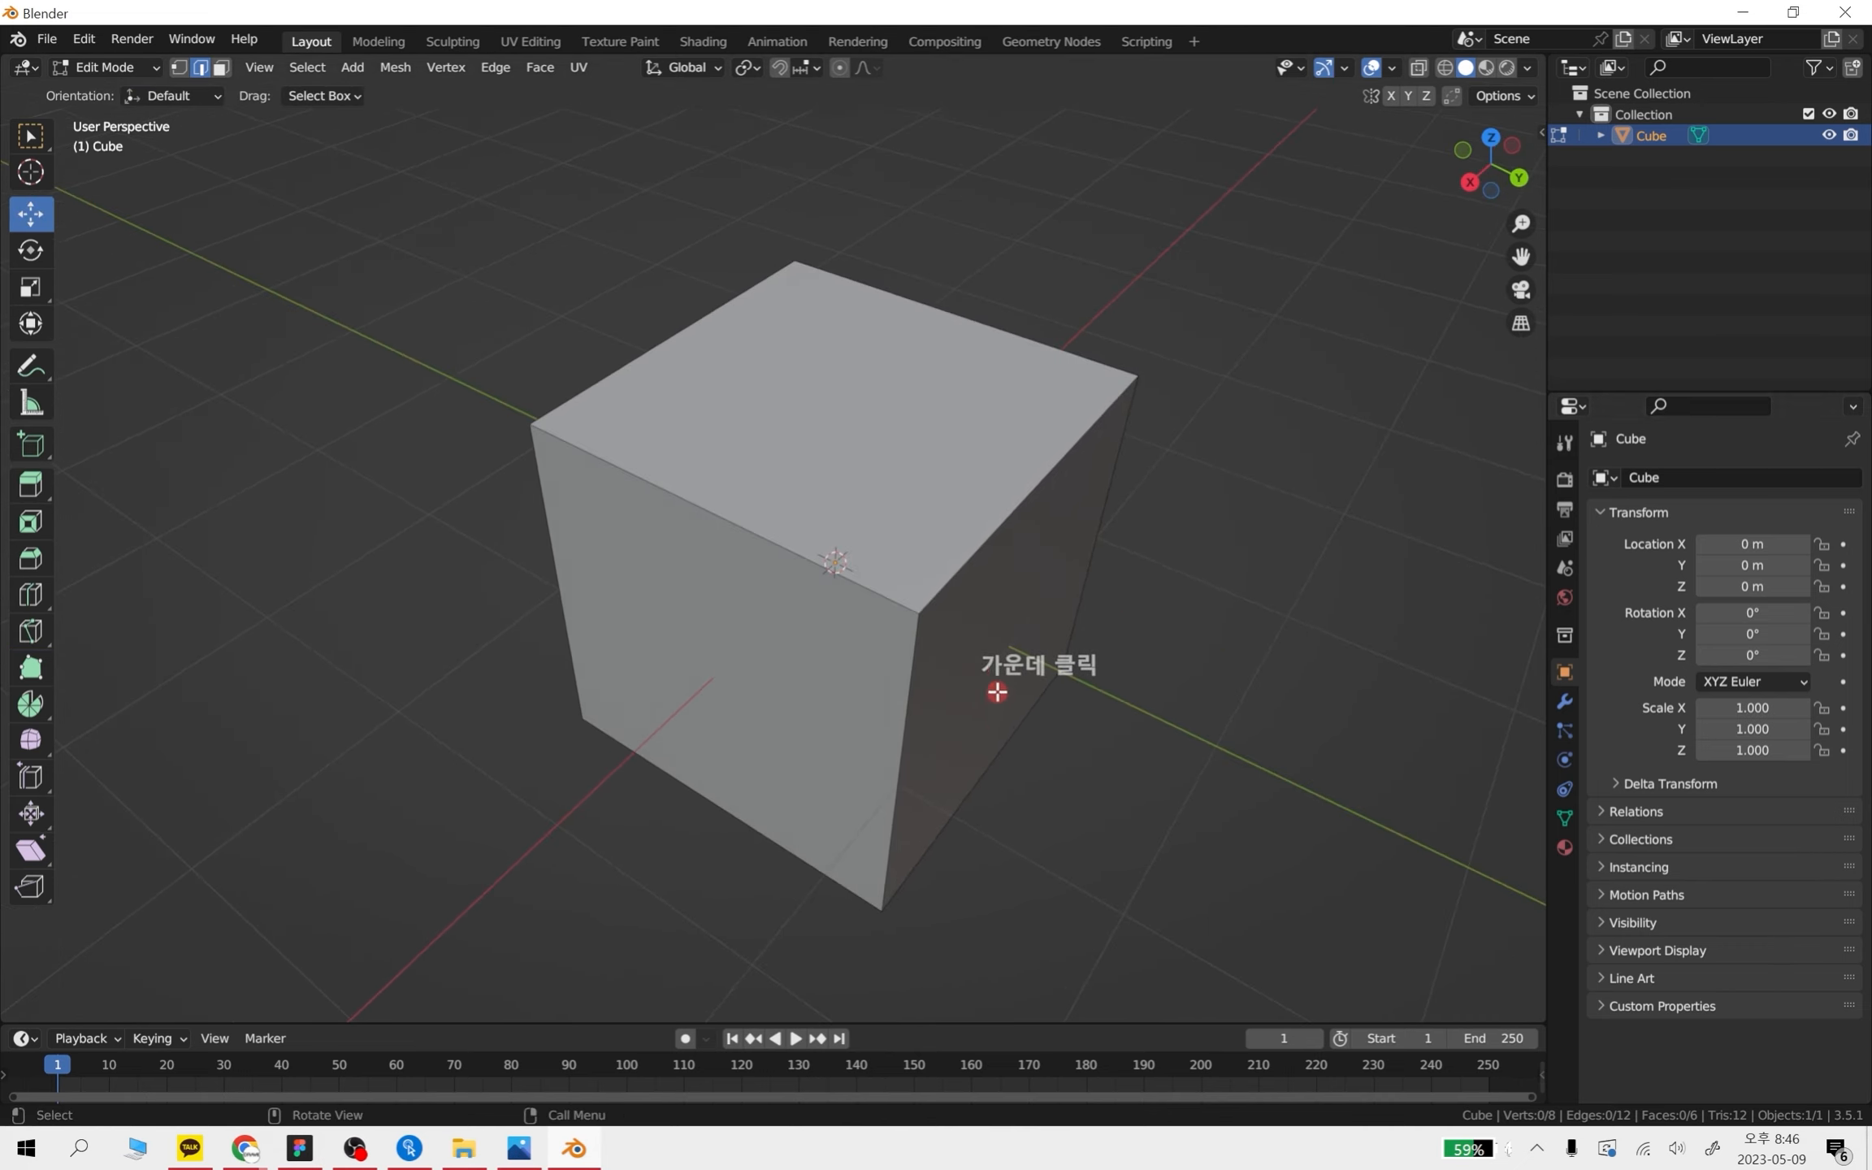
left_click(30, 484)
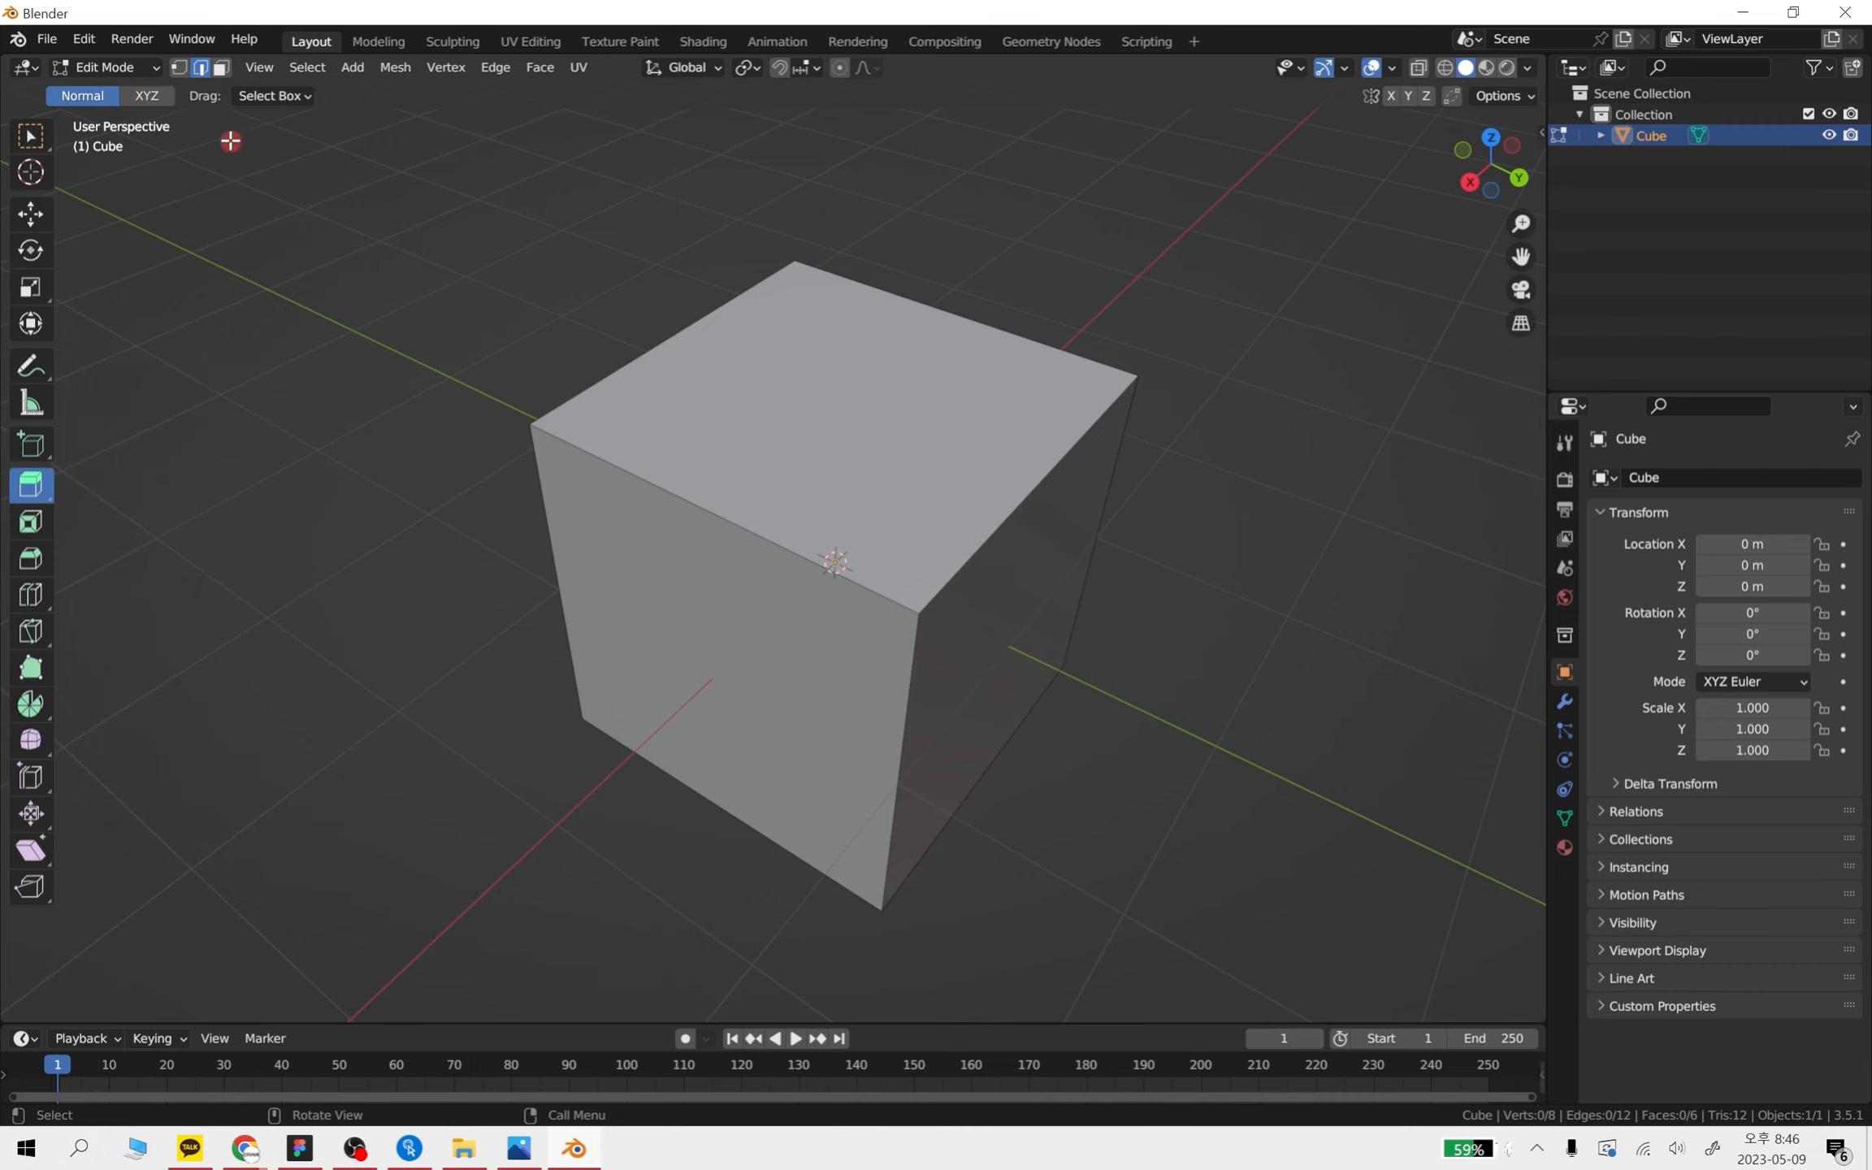
left_click(178, 67)
left_click_drag(1329, 692, 429, 151)
left_click(1137, 376)
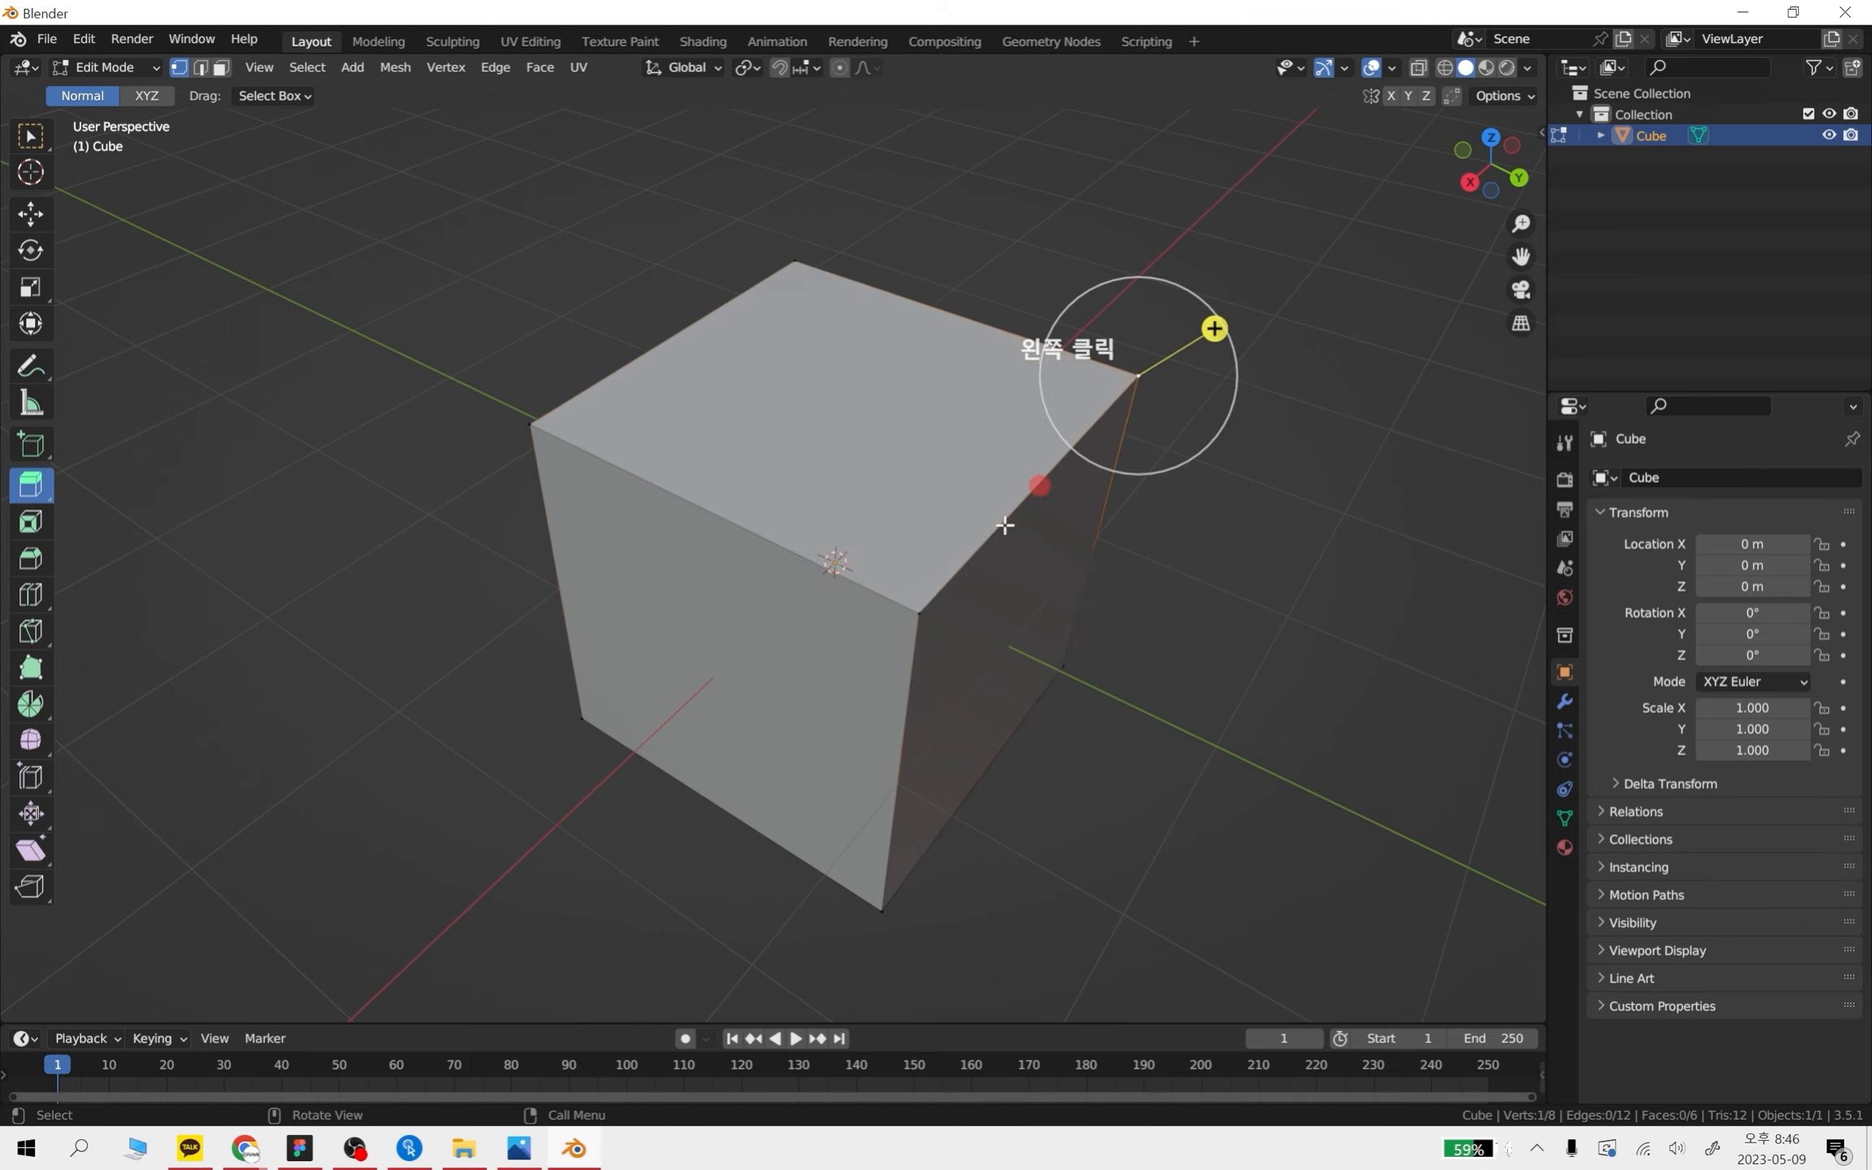
left_click(916, 614, "shift")
left_click(531, 423, "shift")
left_click(795, 262, "shift")
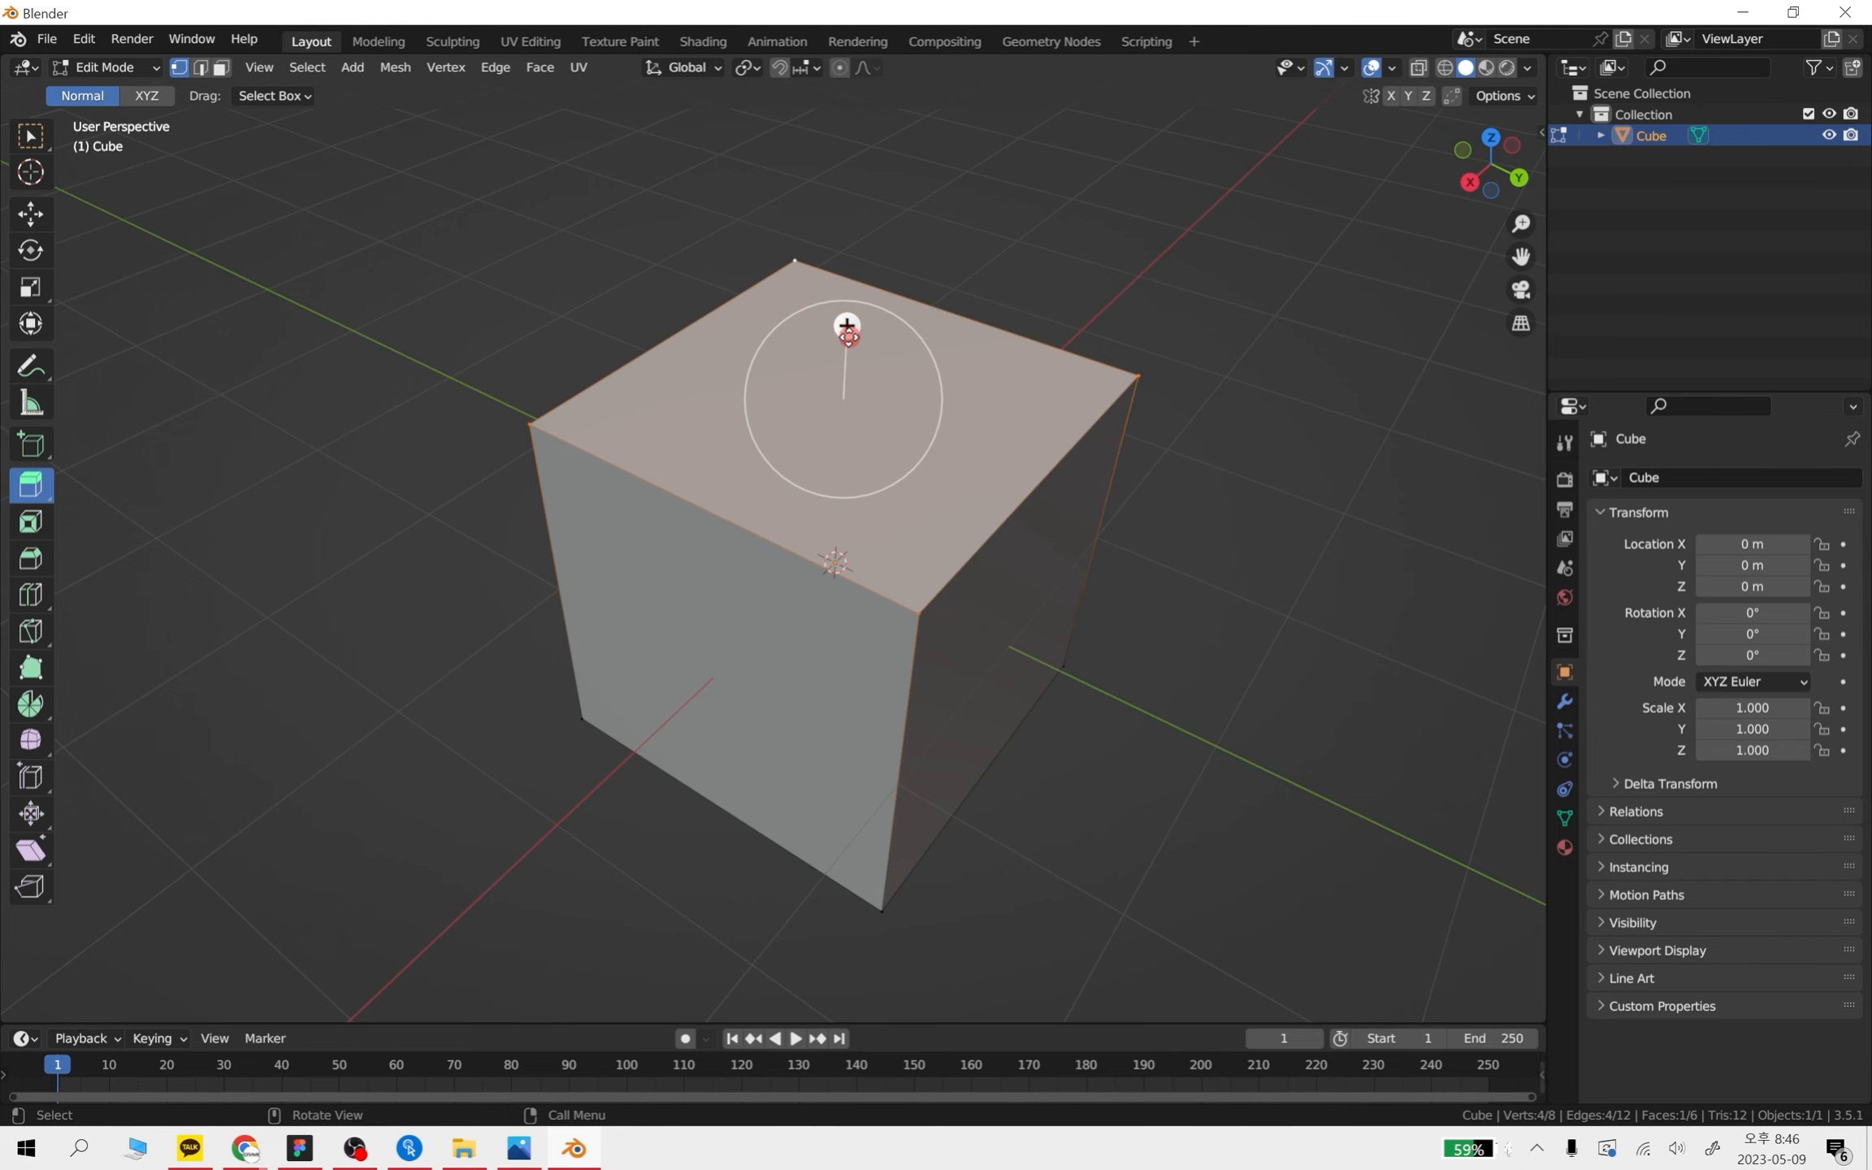
left_click_drag(847, 329, 876, 140)
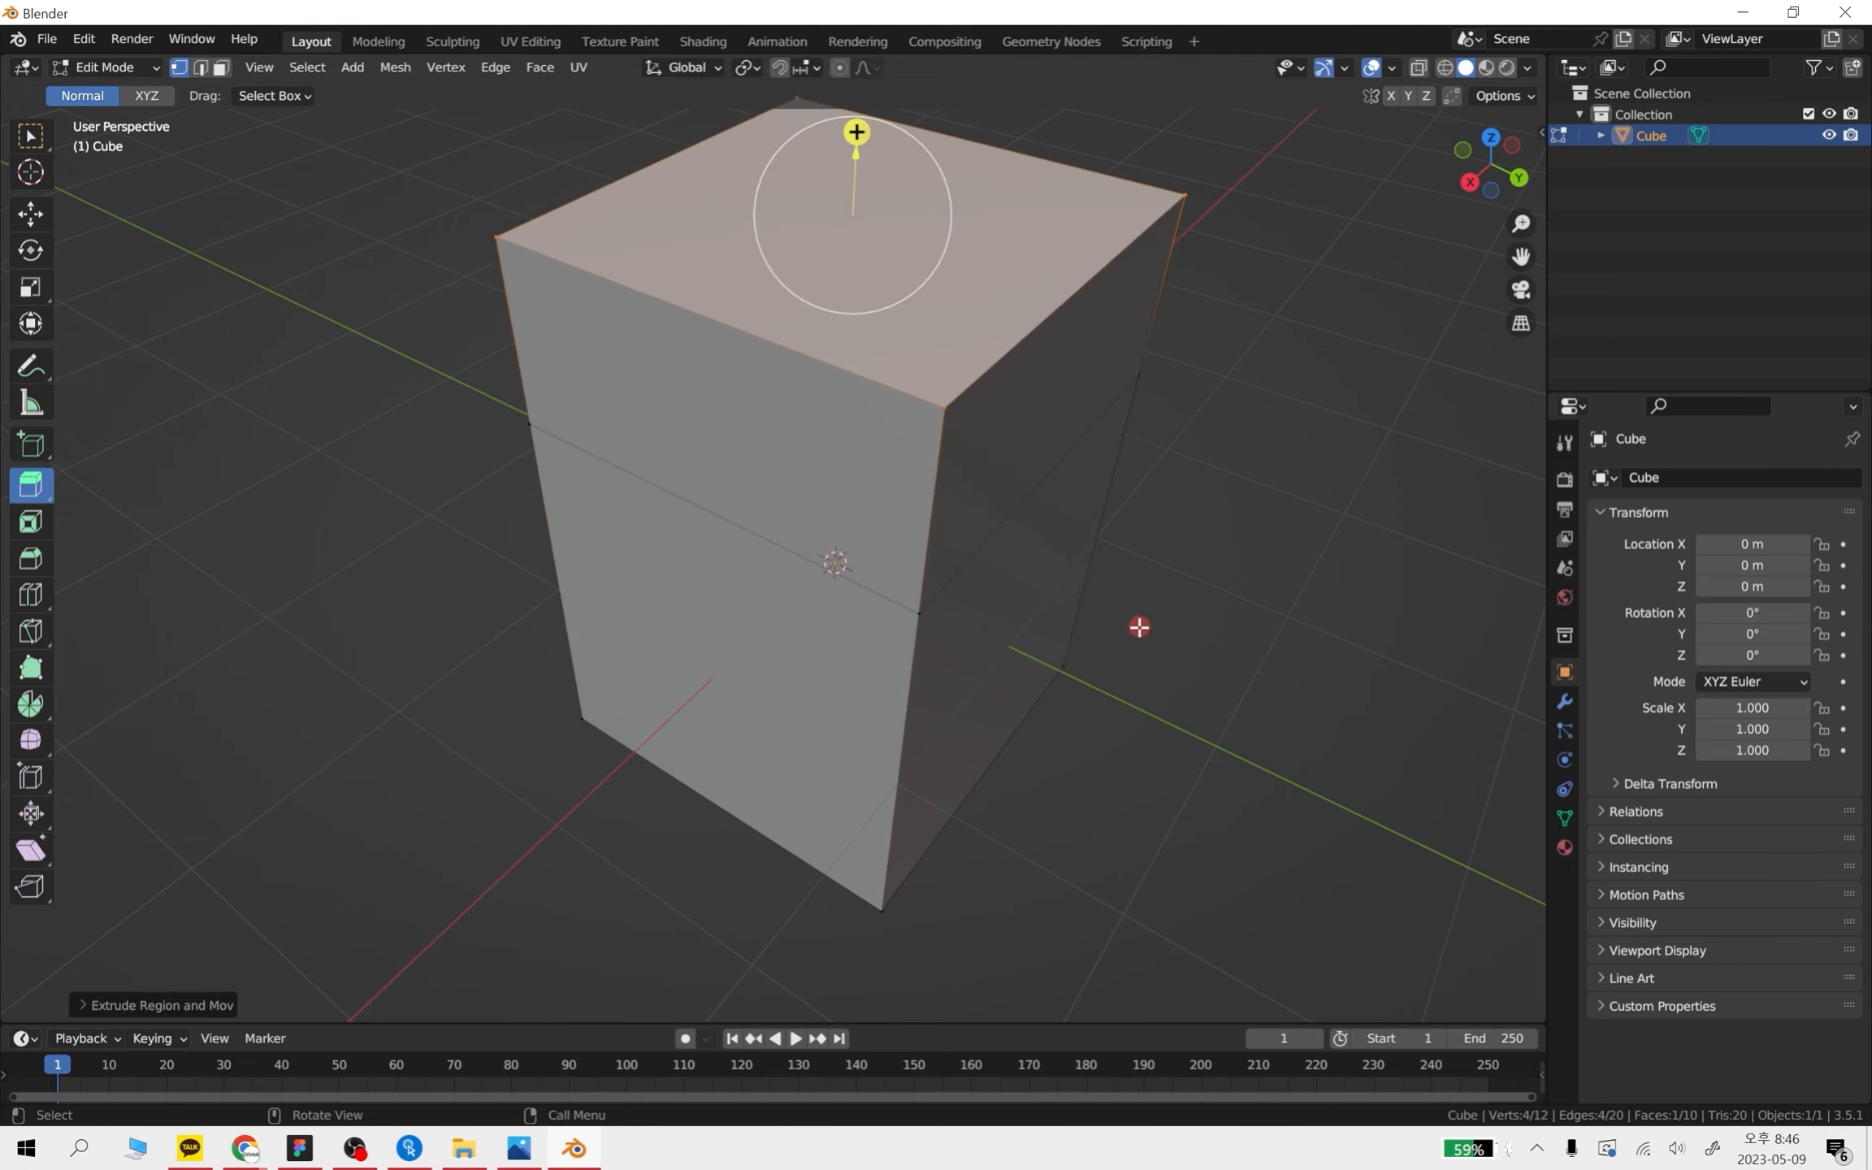
- Select the two vertices of the block's upper edge on the positive Y side and bevel that edge with 4 segments
middle_click_drag(951, 488, 740, 759, "shift")
middle_click_drag(781, 698, 724, 745)
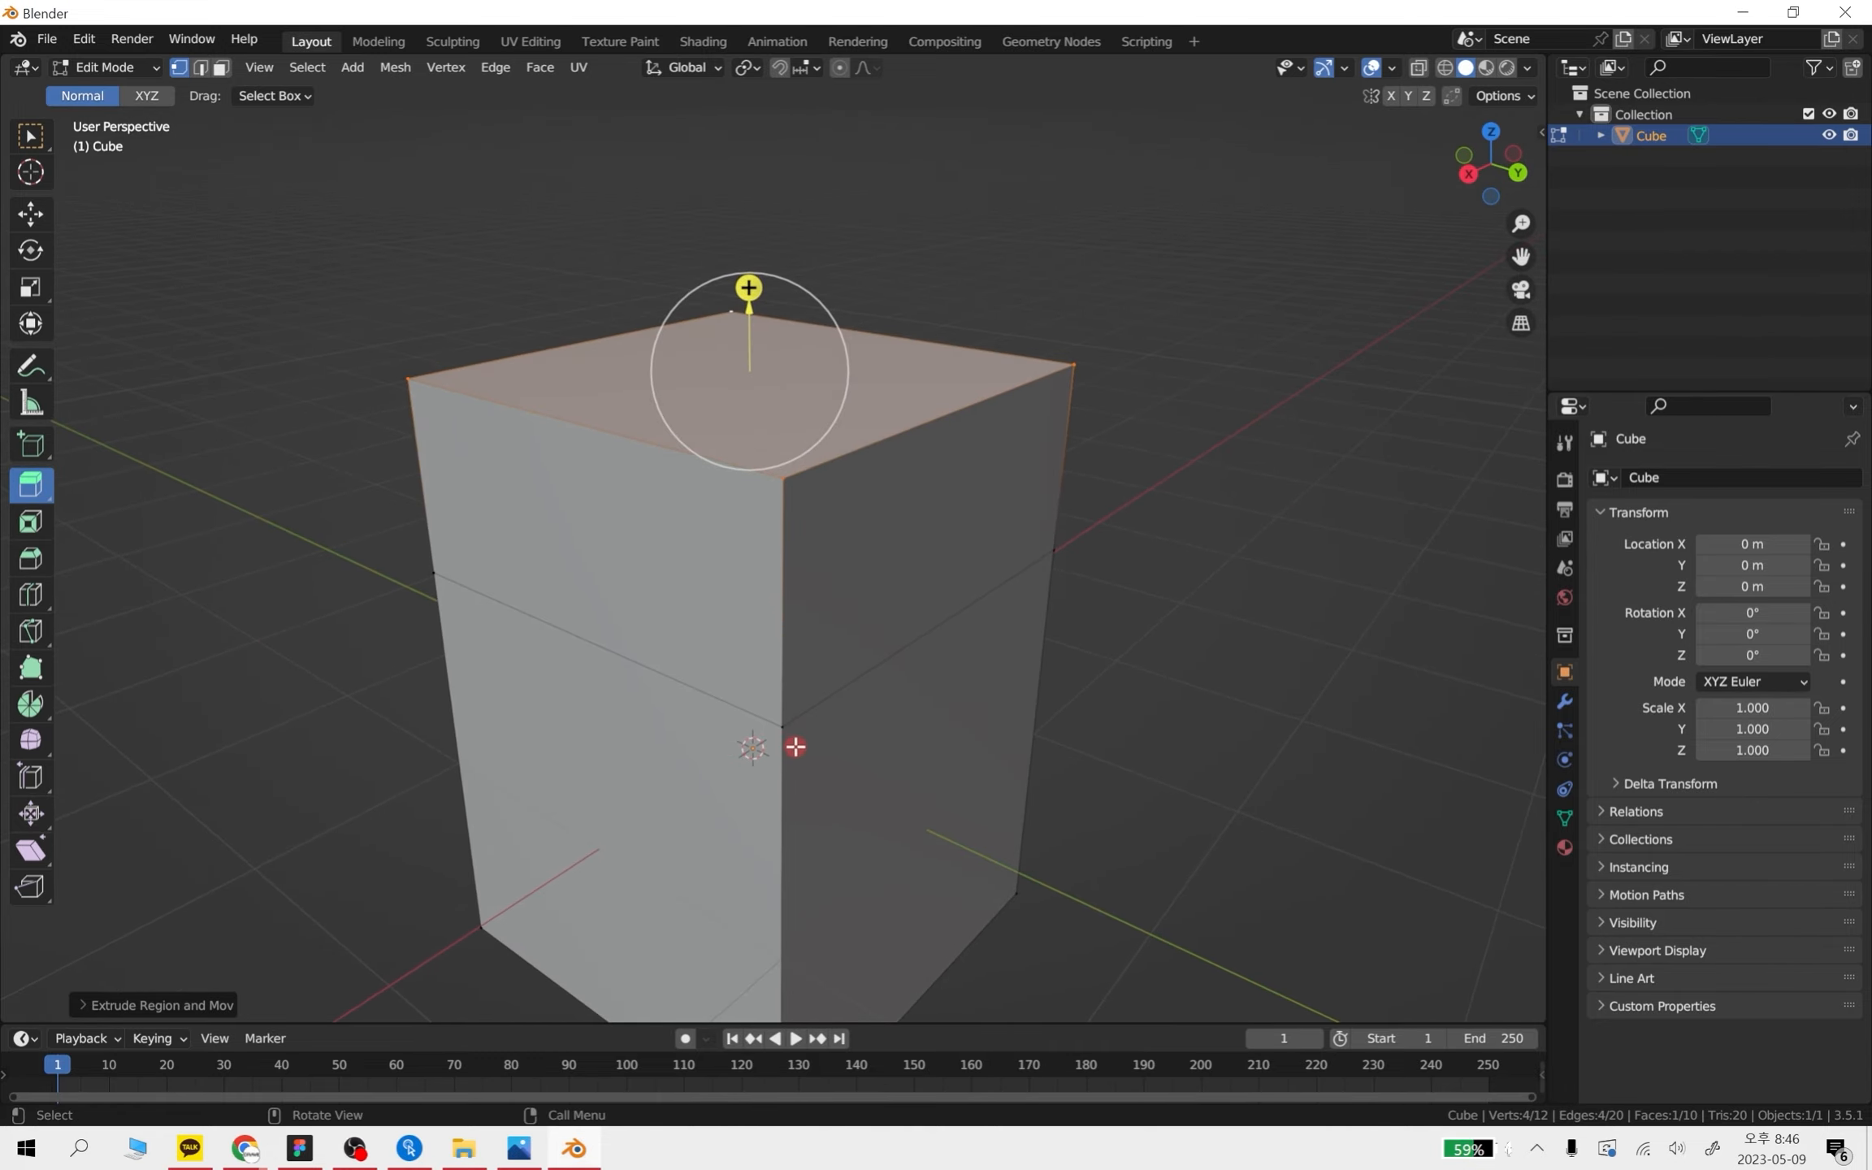
left_click(792, 764)
left_click(782, 476)
left_click(1074, 365, "shift")
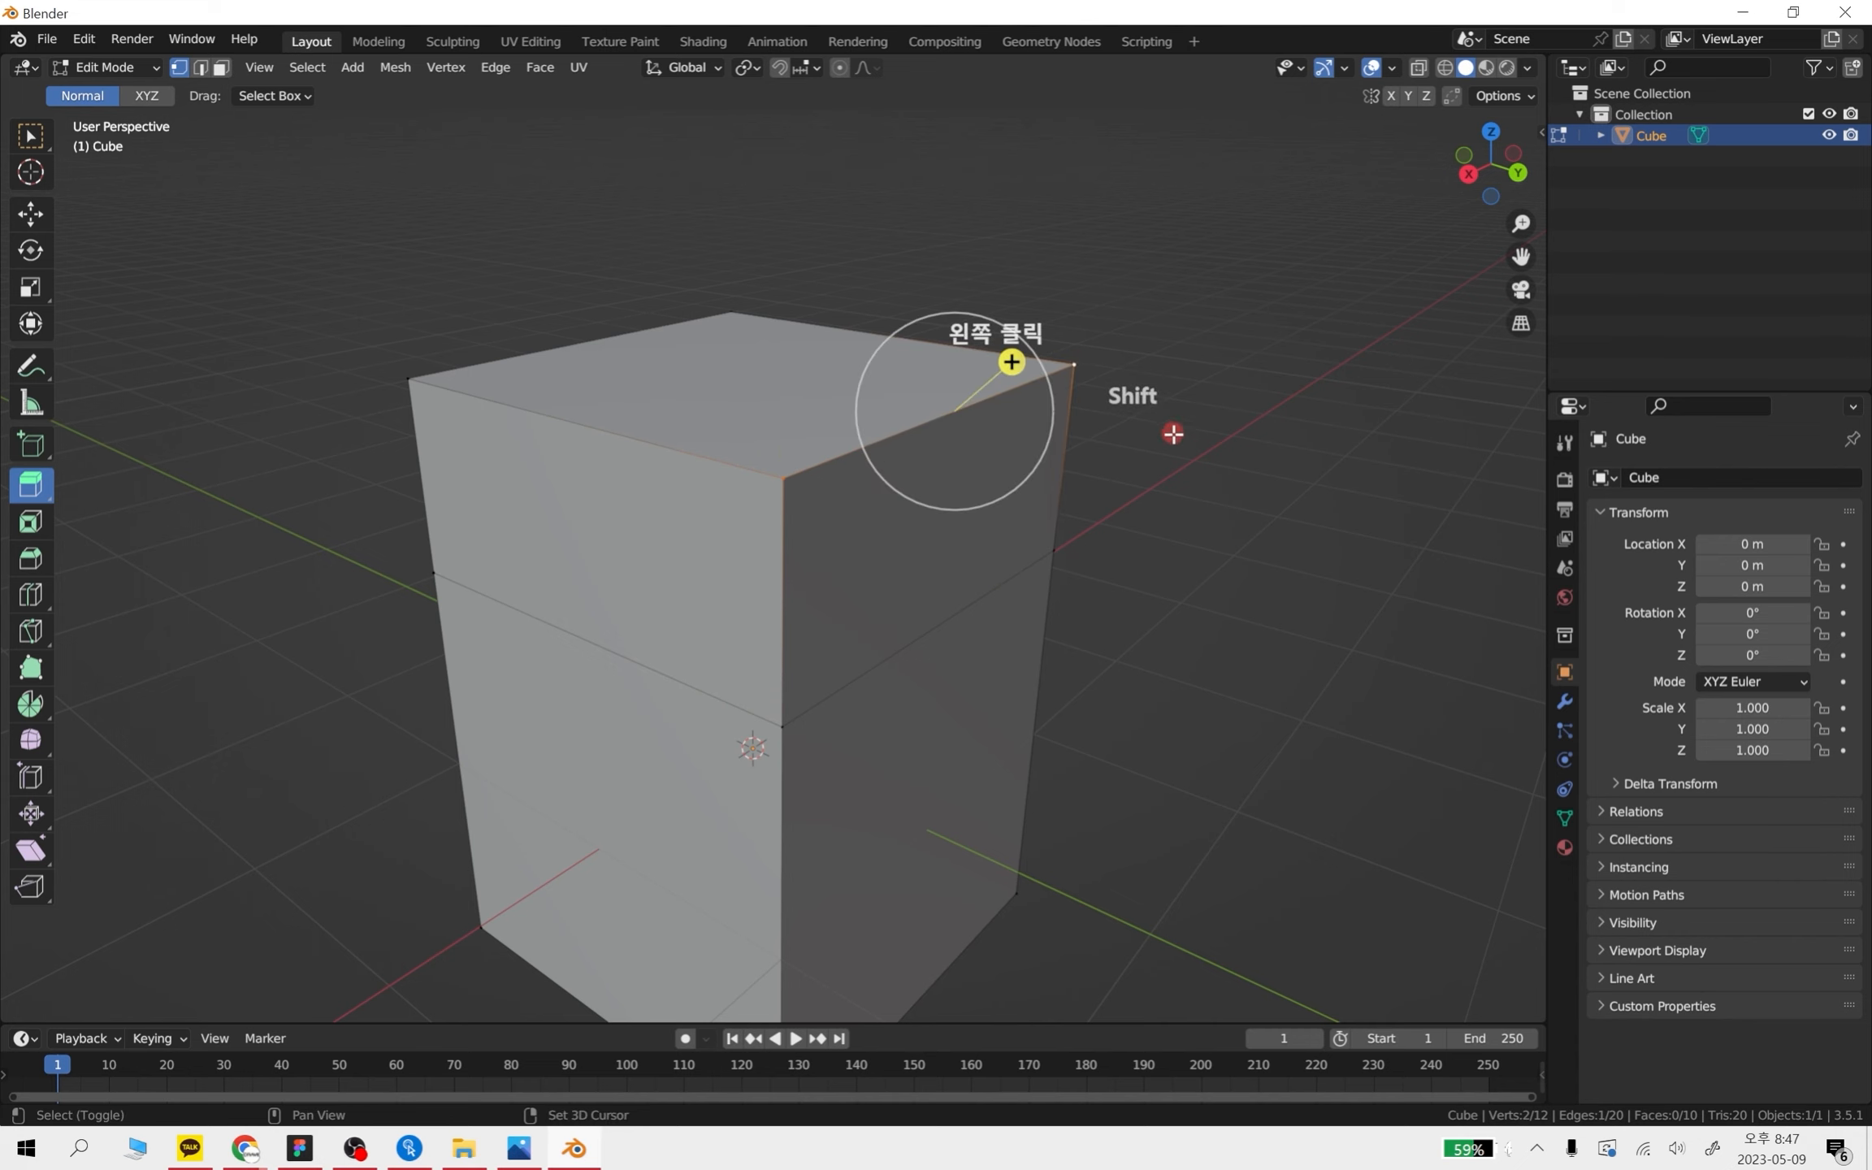
middle_click_drag(1174, 434, 1065, 472)
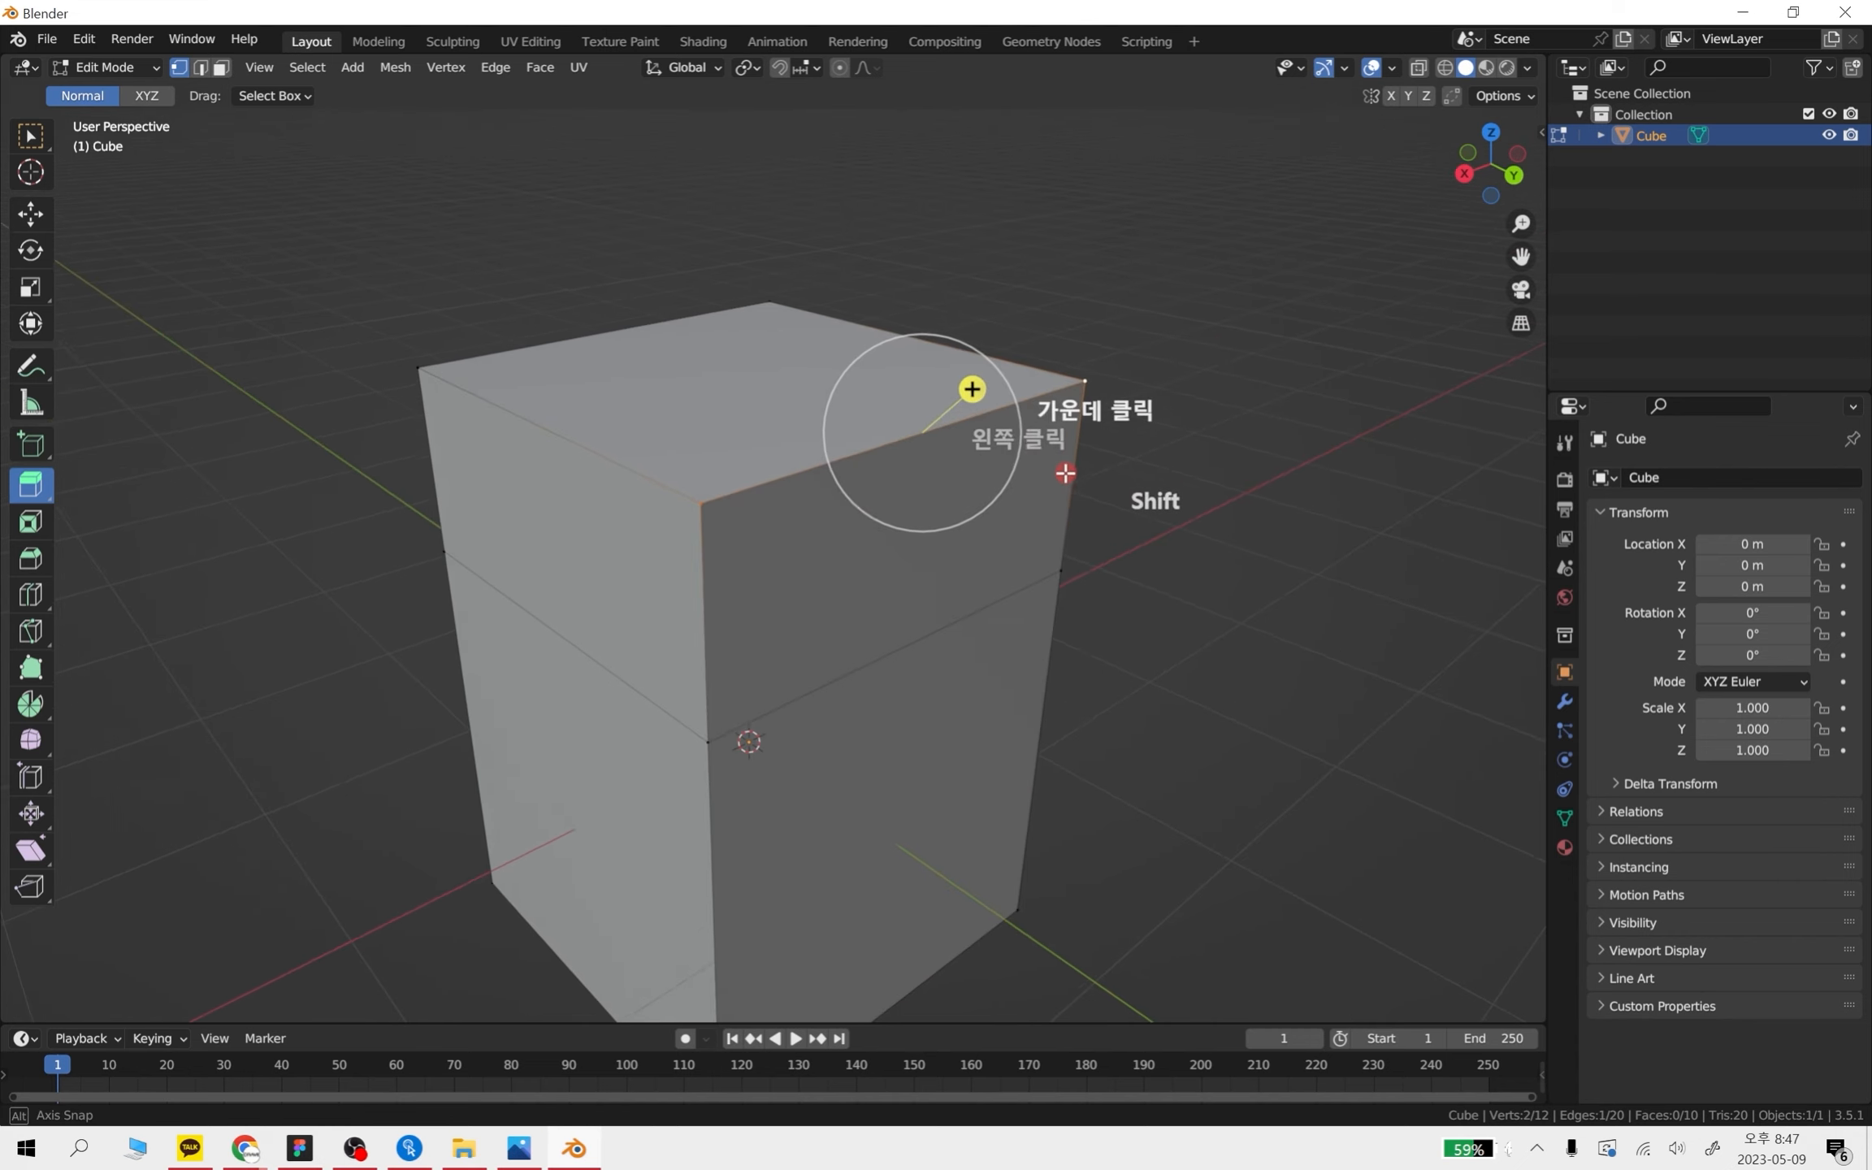
left_click(29, 565)
left_click_drag(979, 377, 1057, 334)
key("KP_Add")
key("KP_Add")
key("KP_Add")
middle_click_drag(957, 715, 1011, 714)
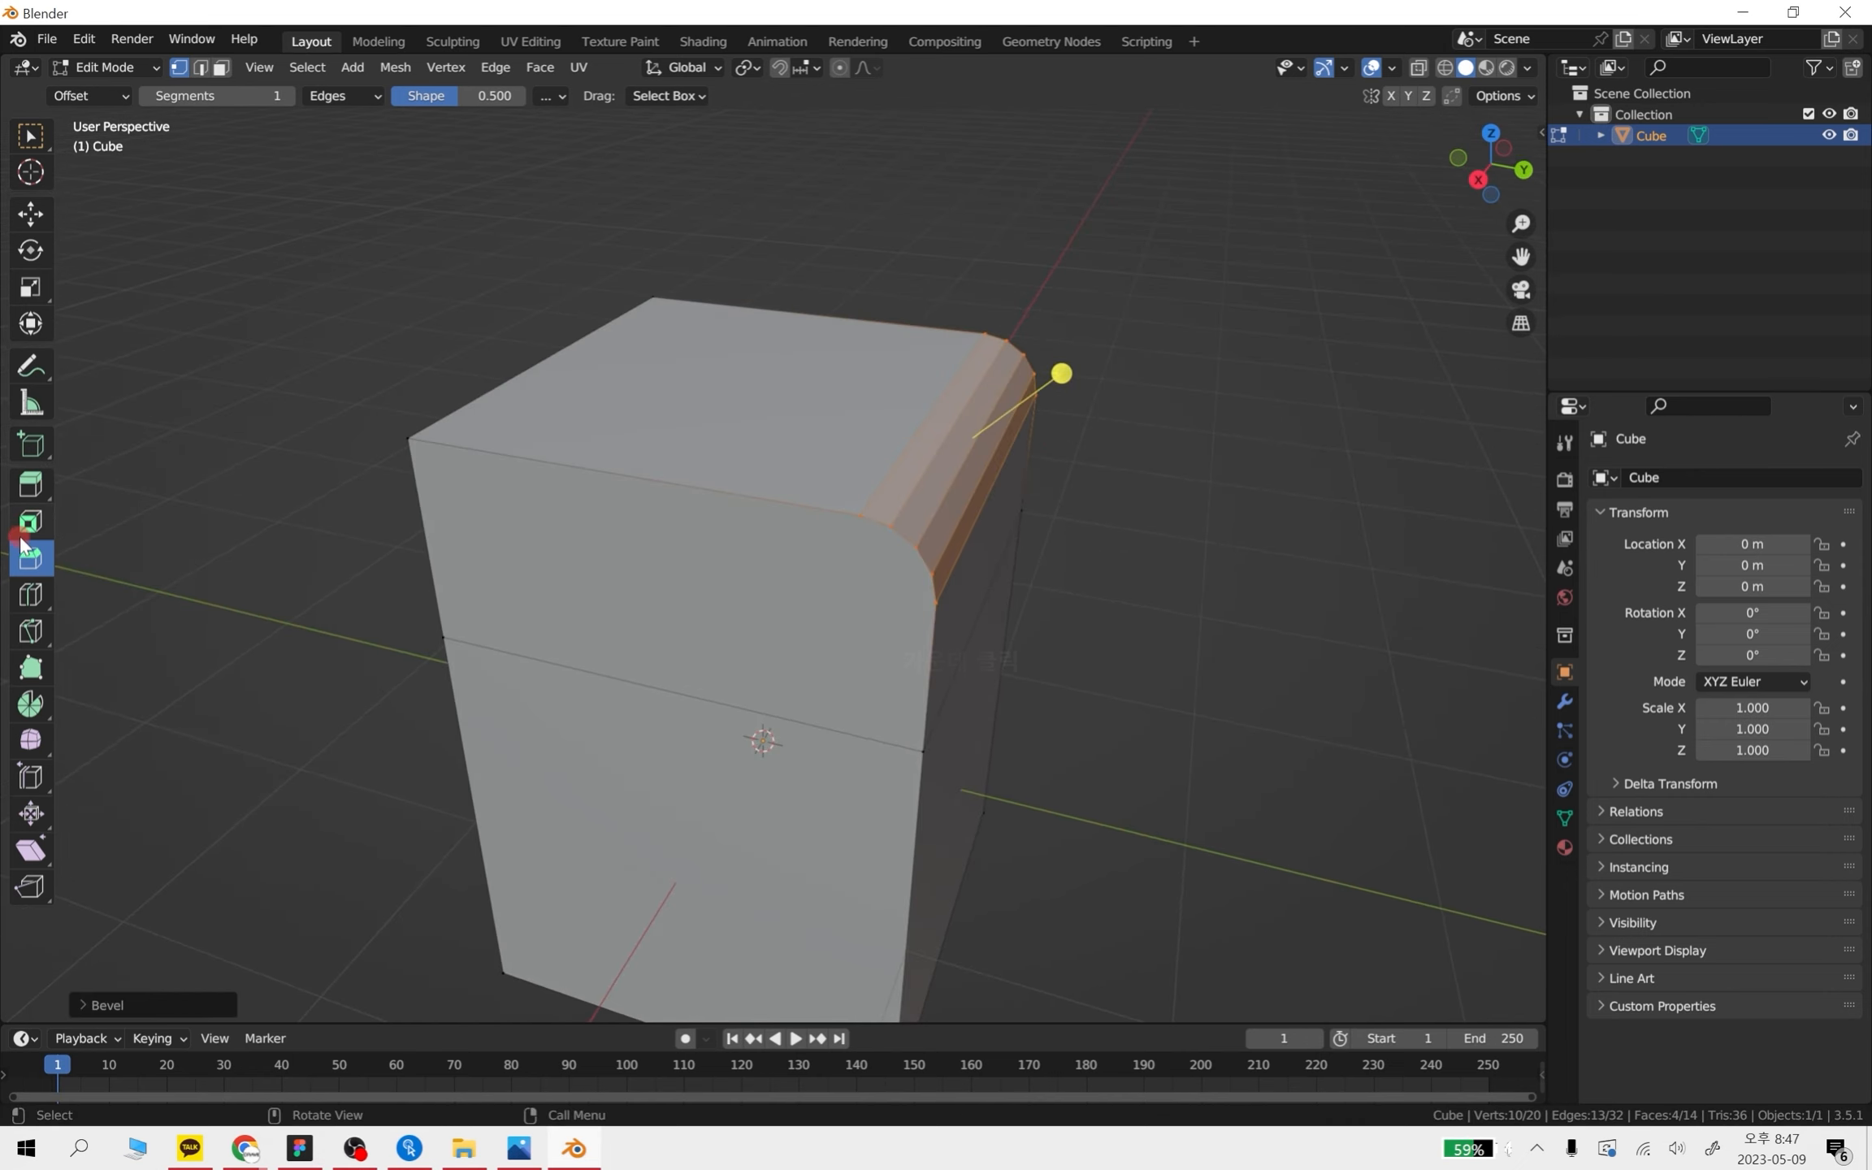
- Add one horizontal loop cut around the middle of the block's original lower section
left_click(29, 599)
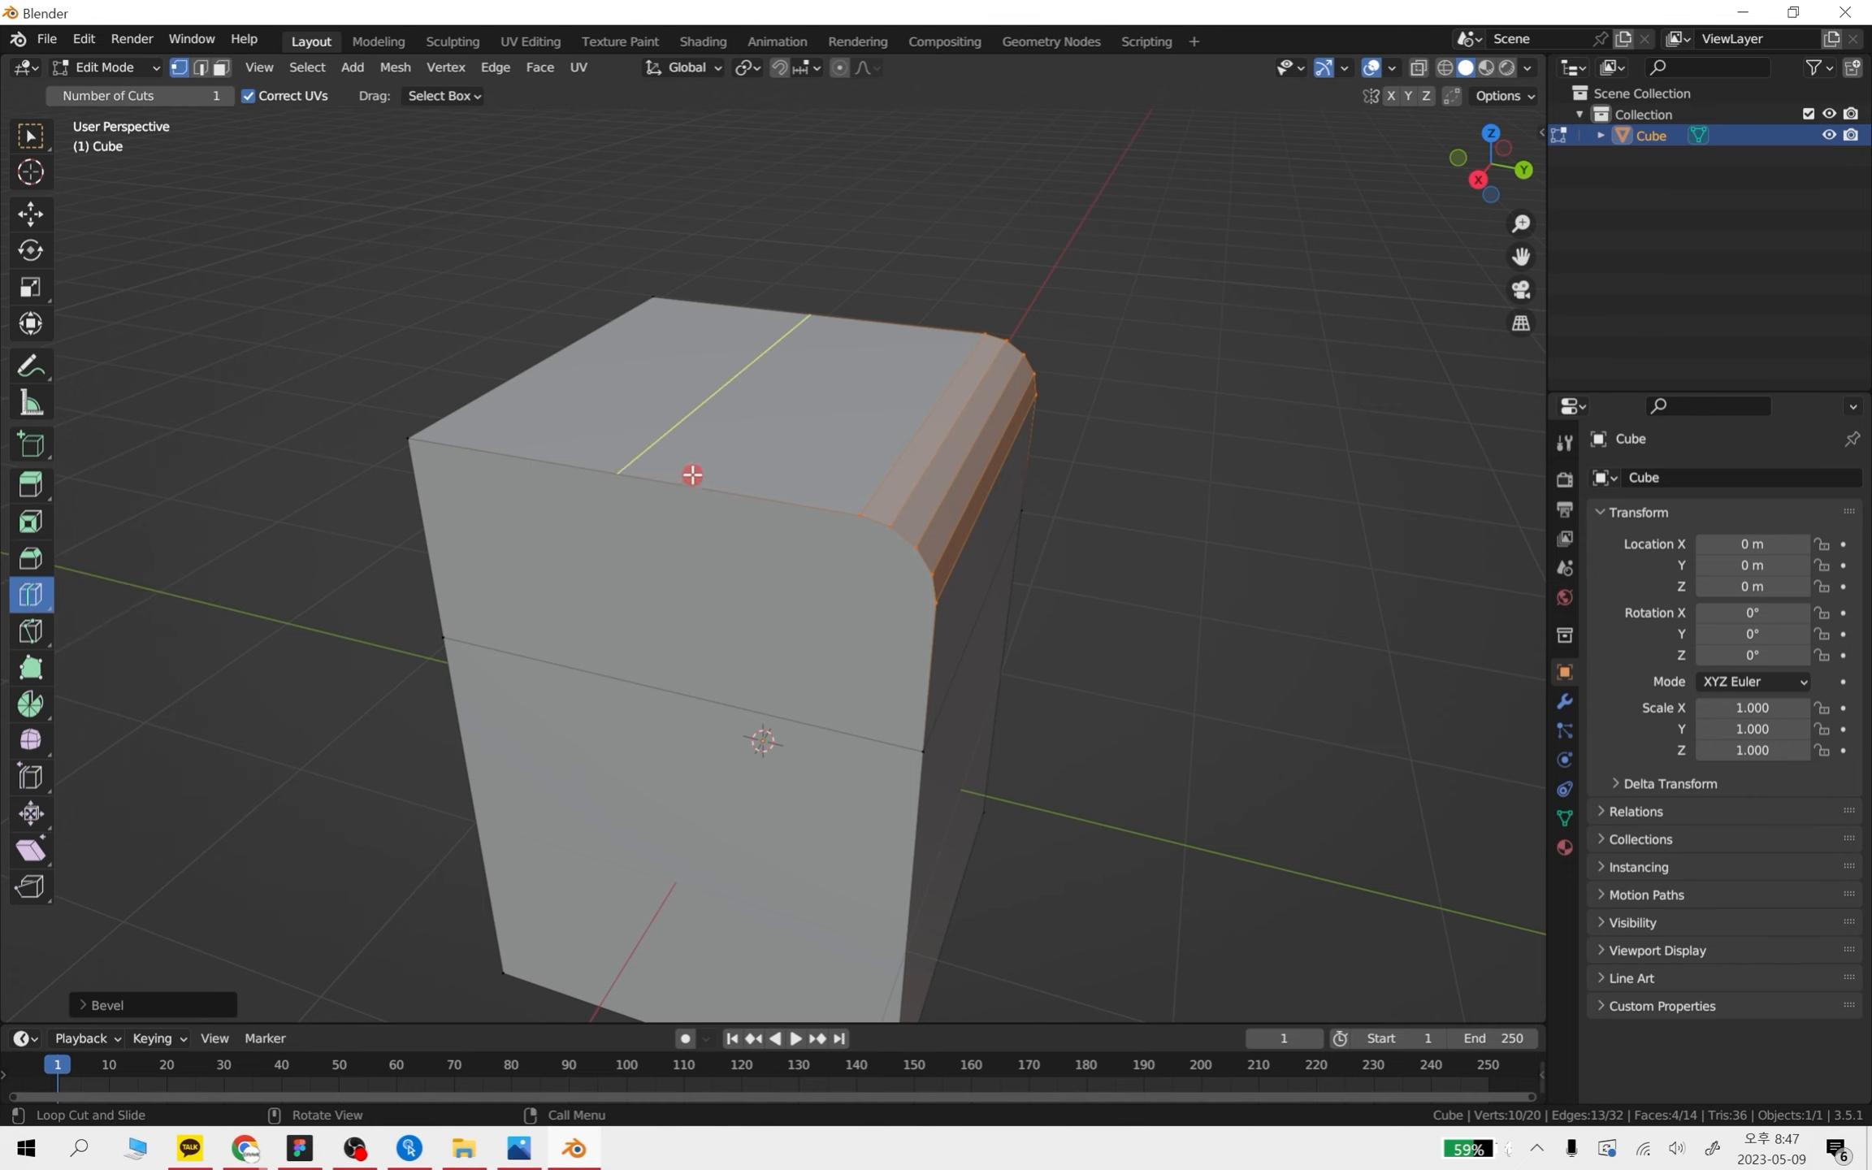
middle_click_drag(658, 599, 723, 589)
key("a")
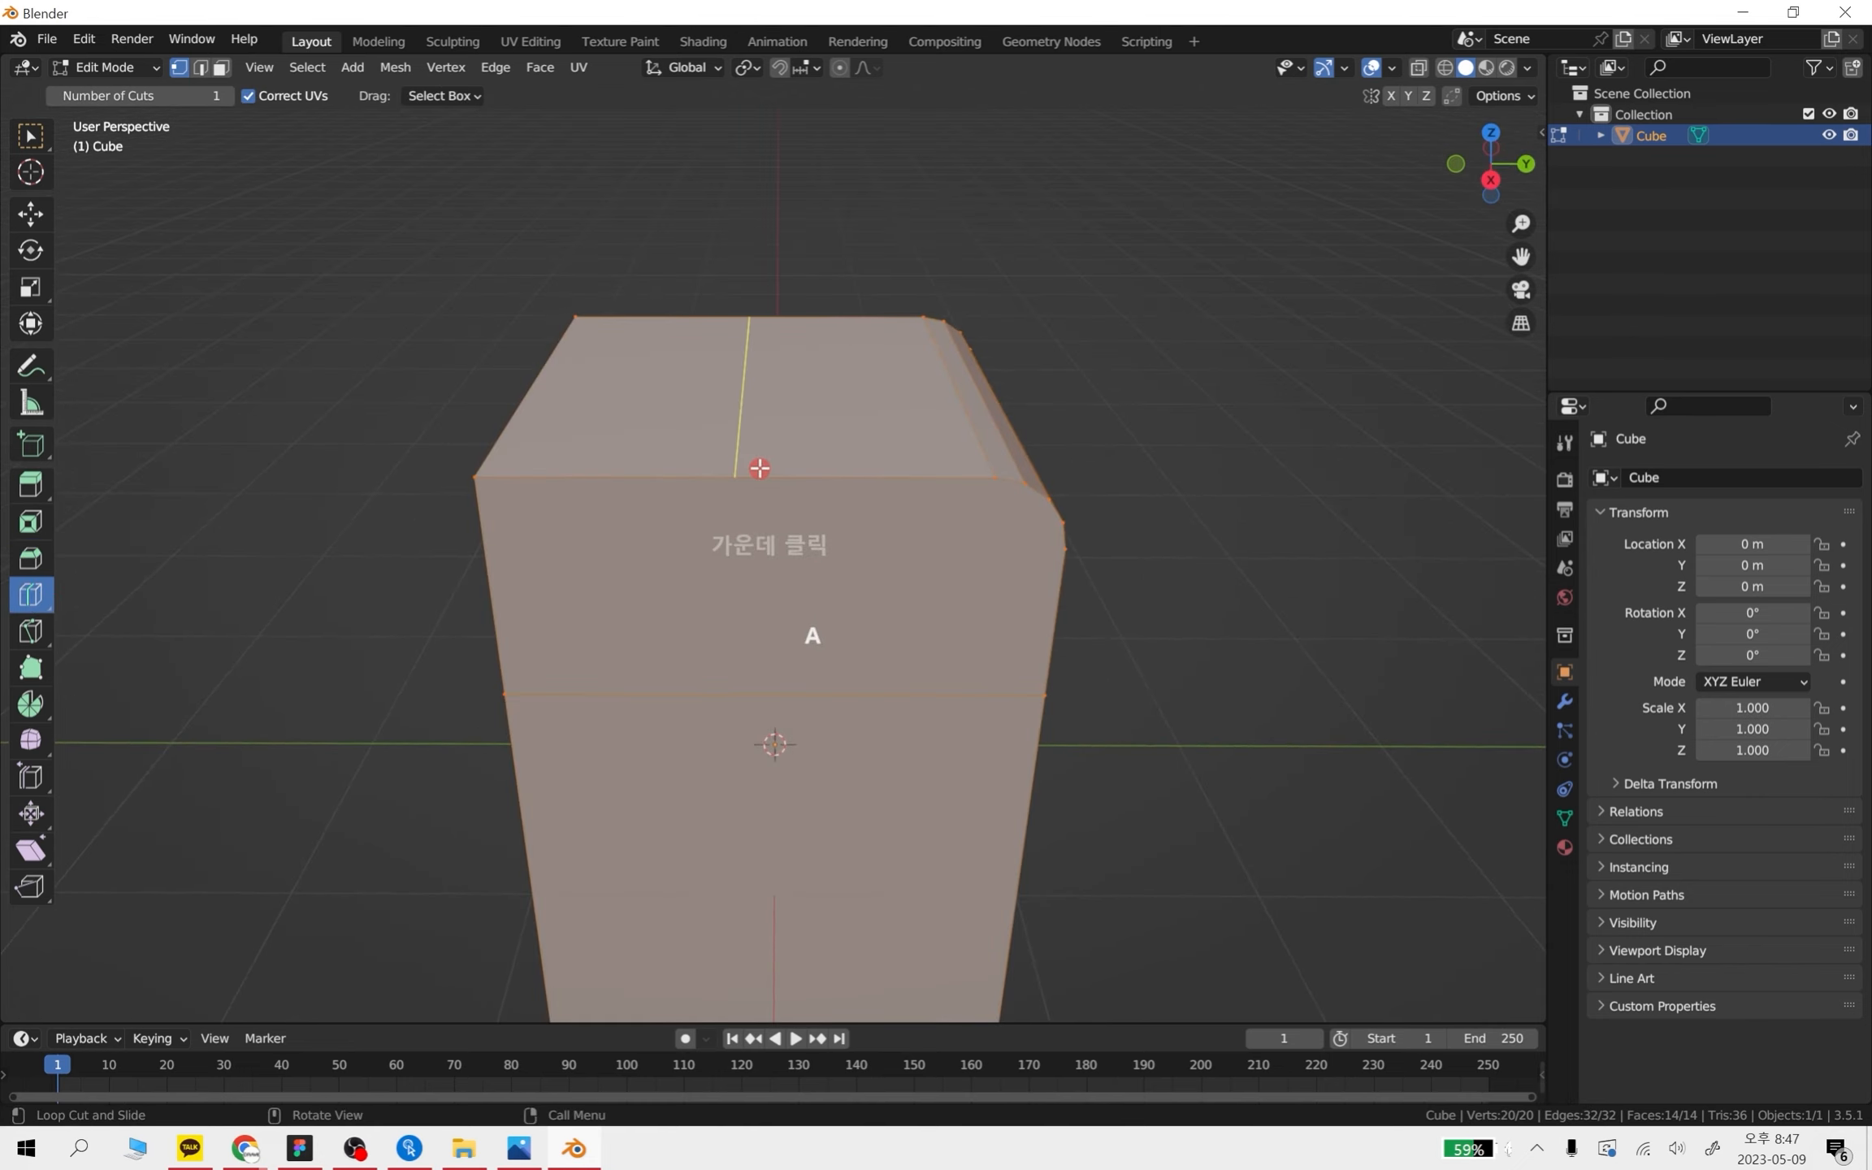
middle_click_drag(794, 749, 991, 648)
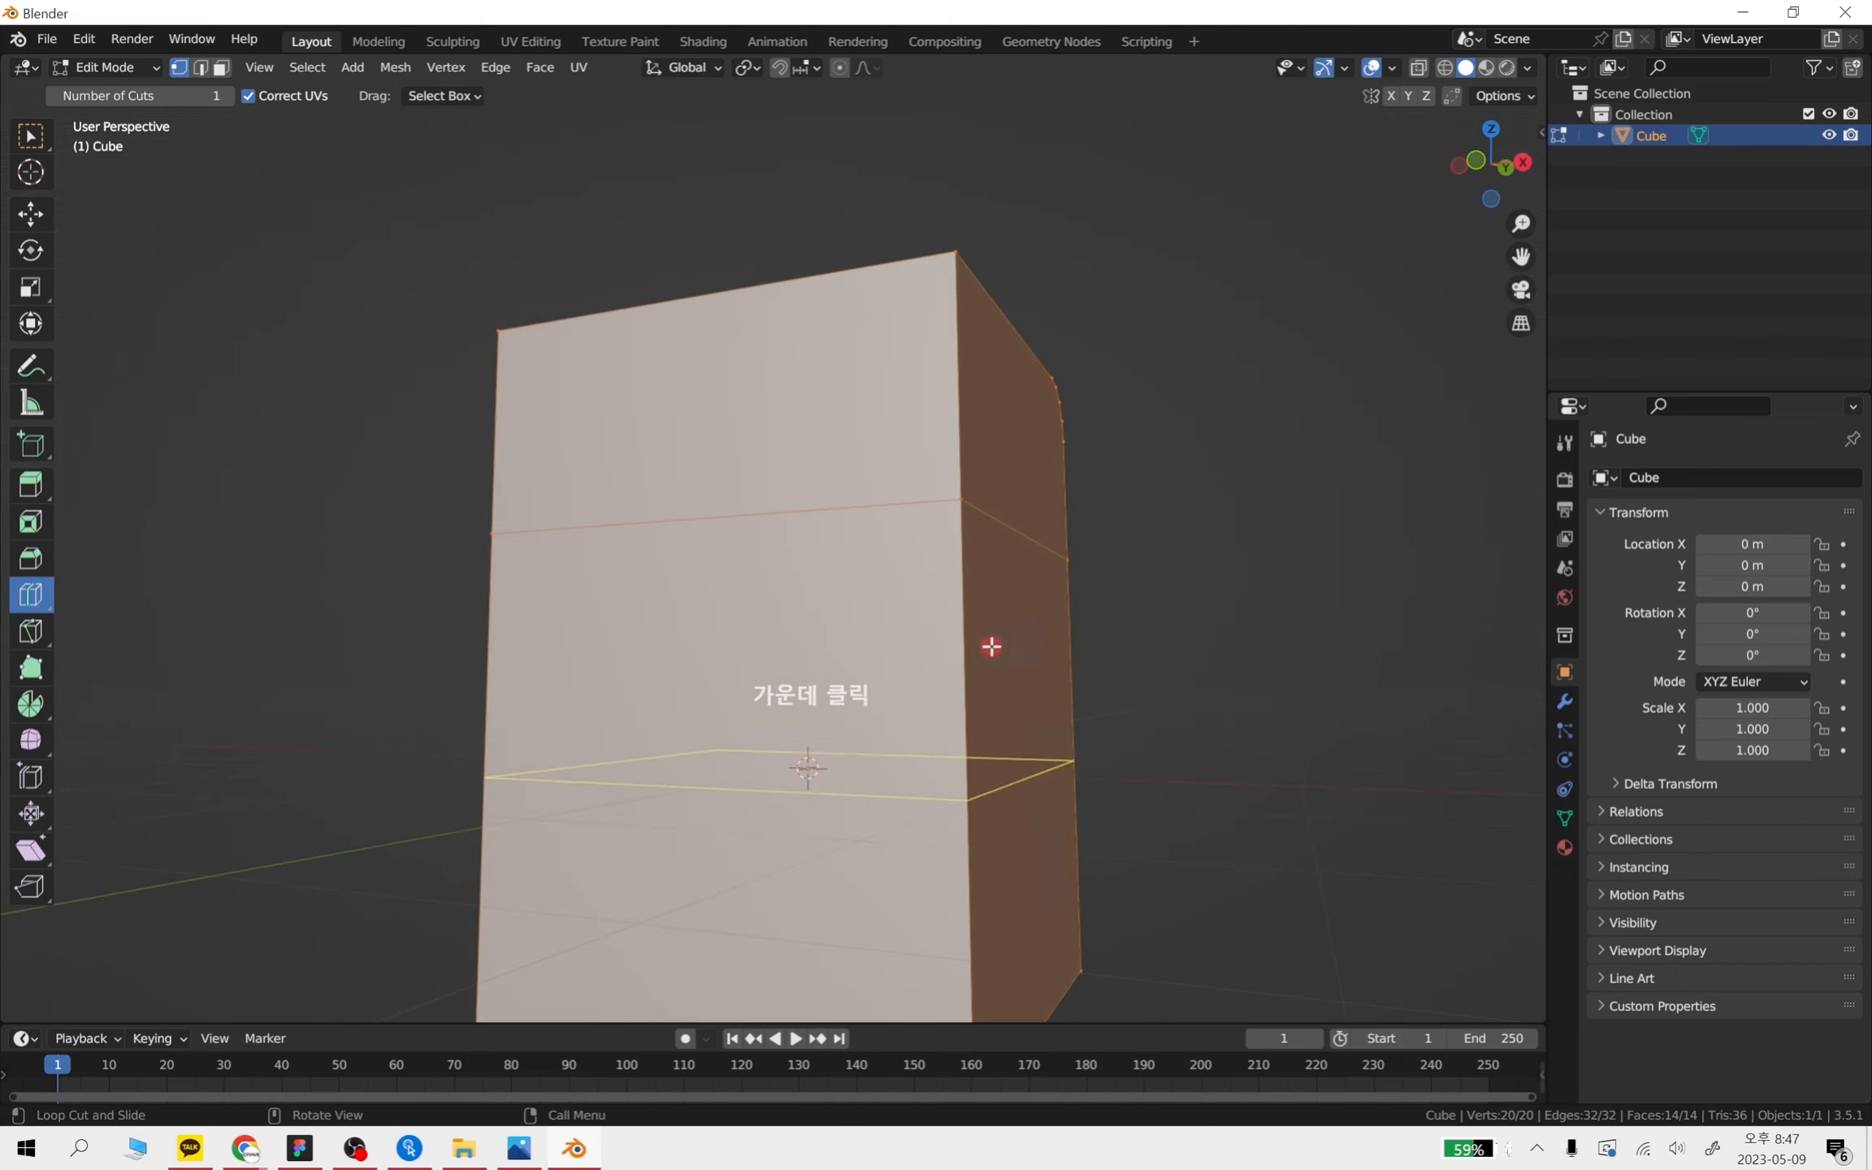
left_click(959, 758)
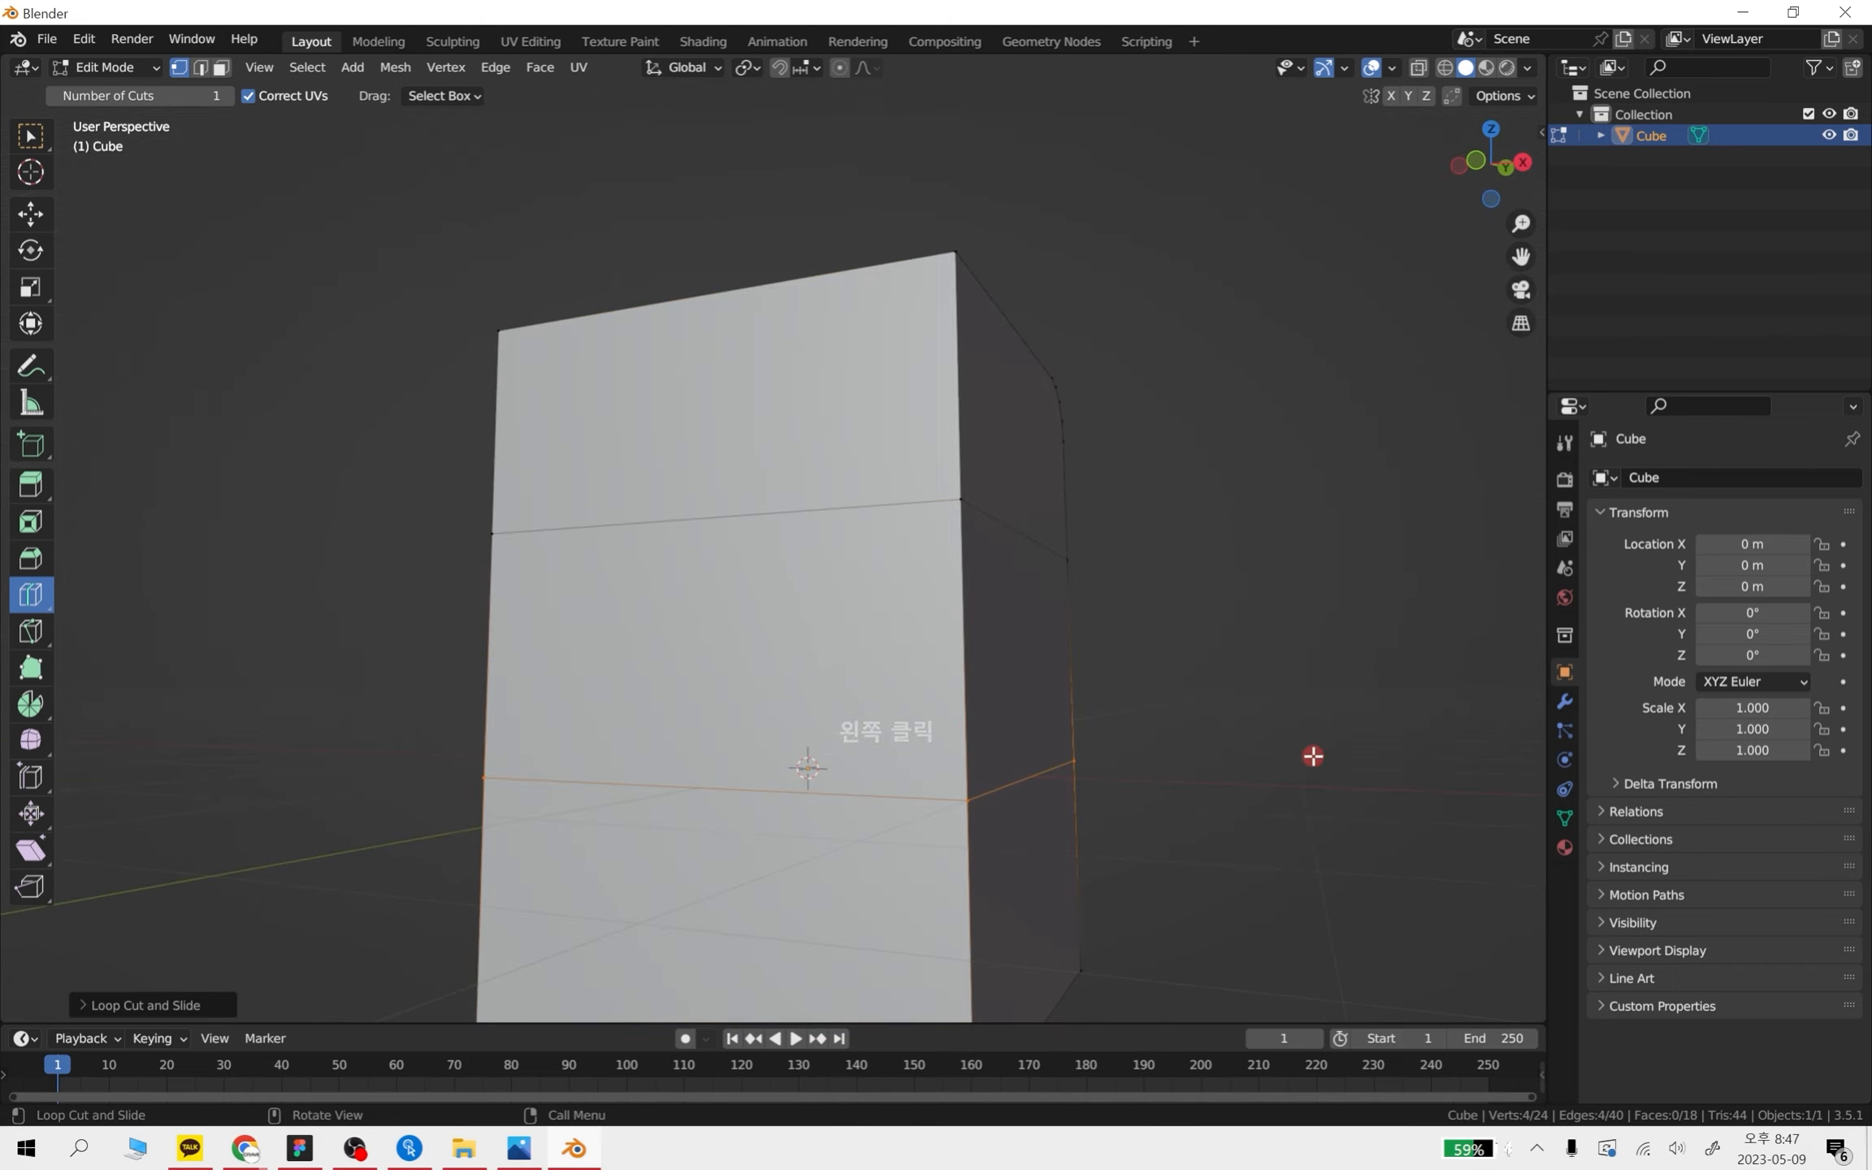
middle_click_drag(1313, 761, 852, 818)
- Knife-cut a slanted line from the top face's back edge across the top and down the front face to its bottom edge
left_click(31, 627)
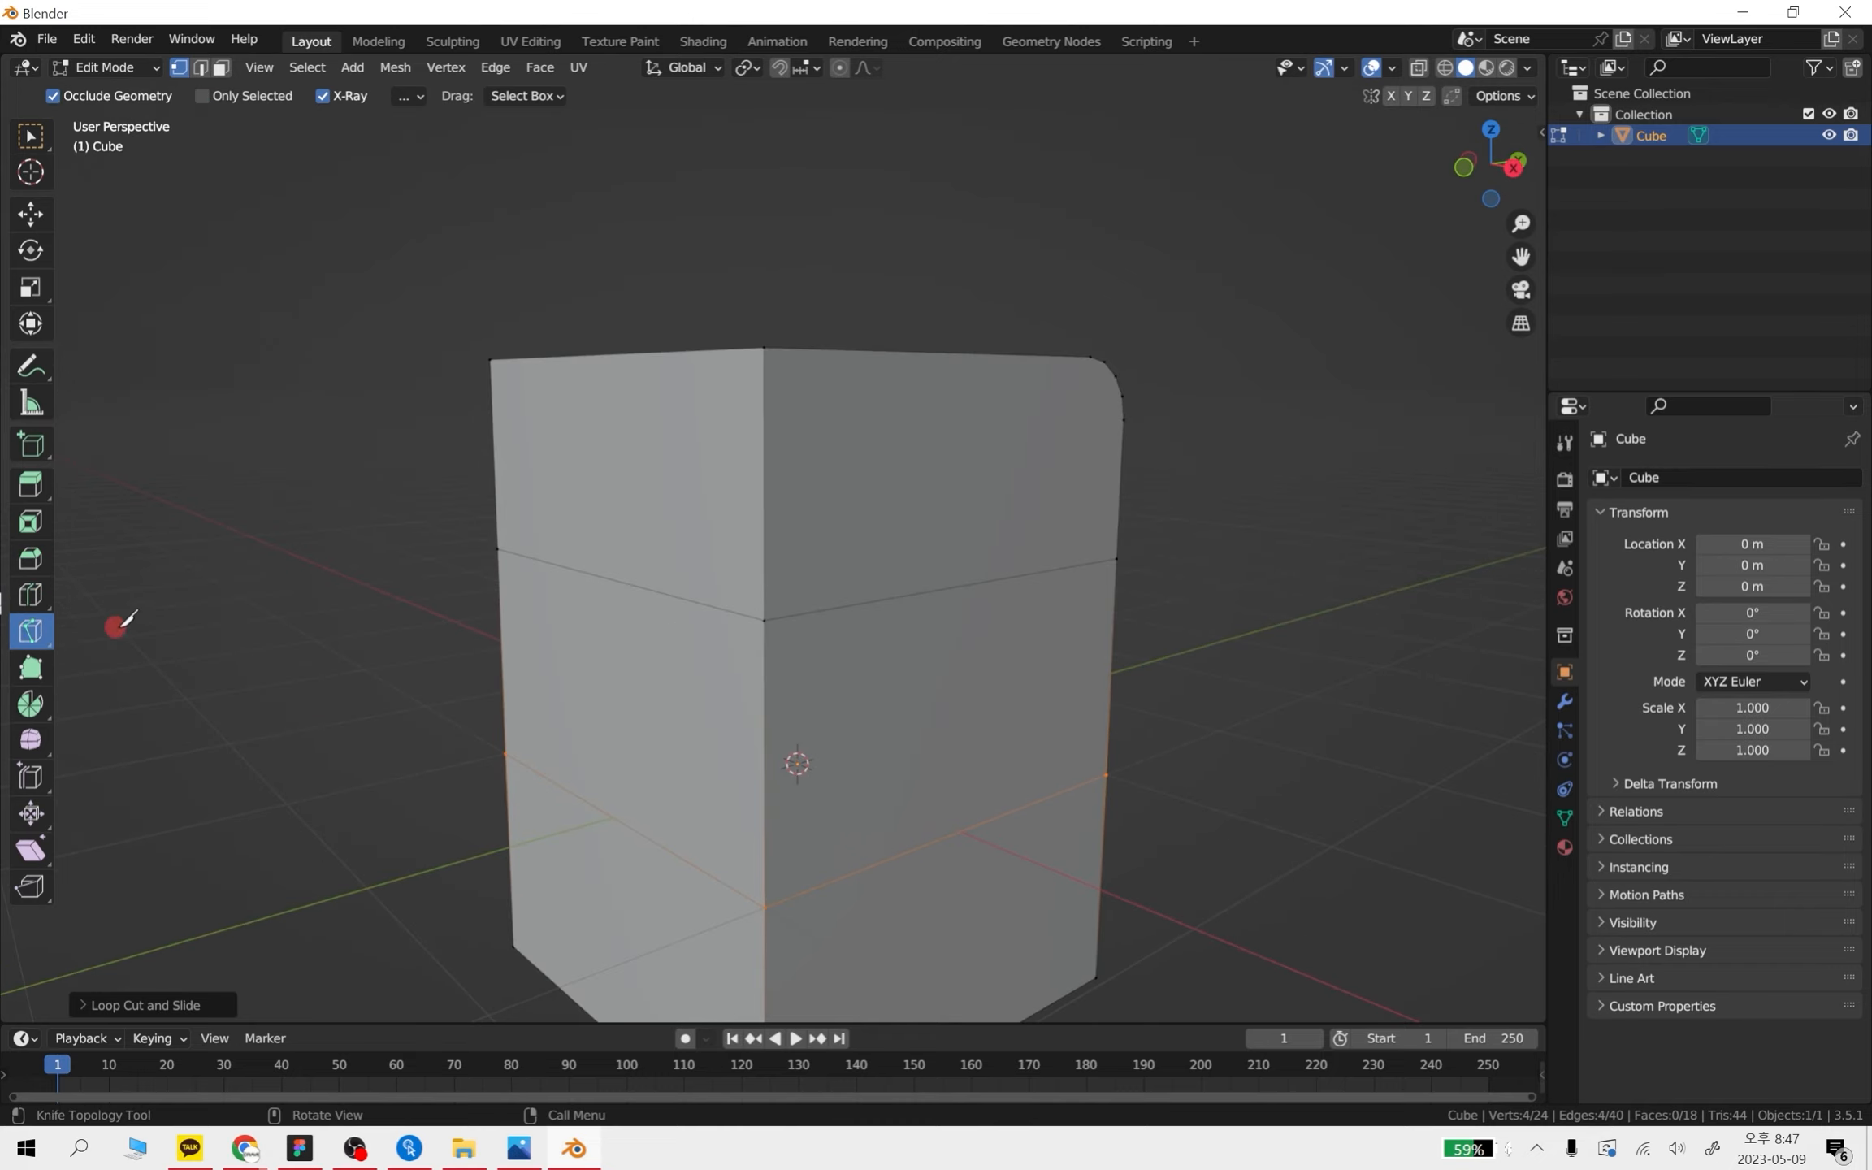
middle_click_drag(731, 622, 698, 456)
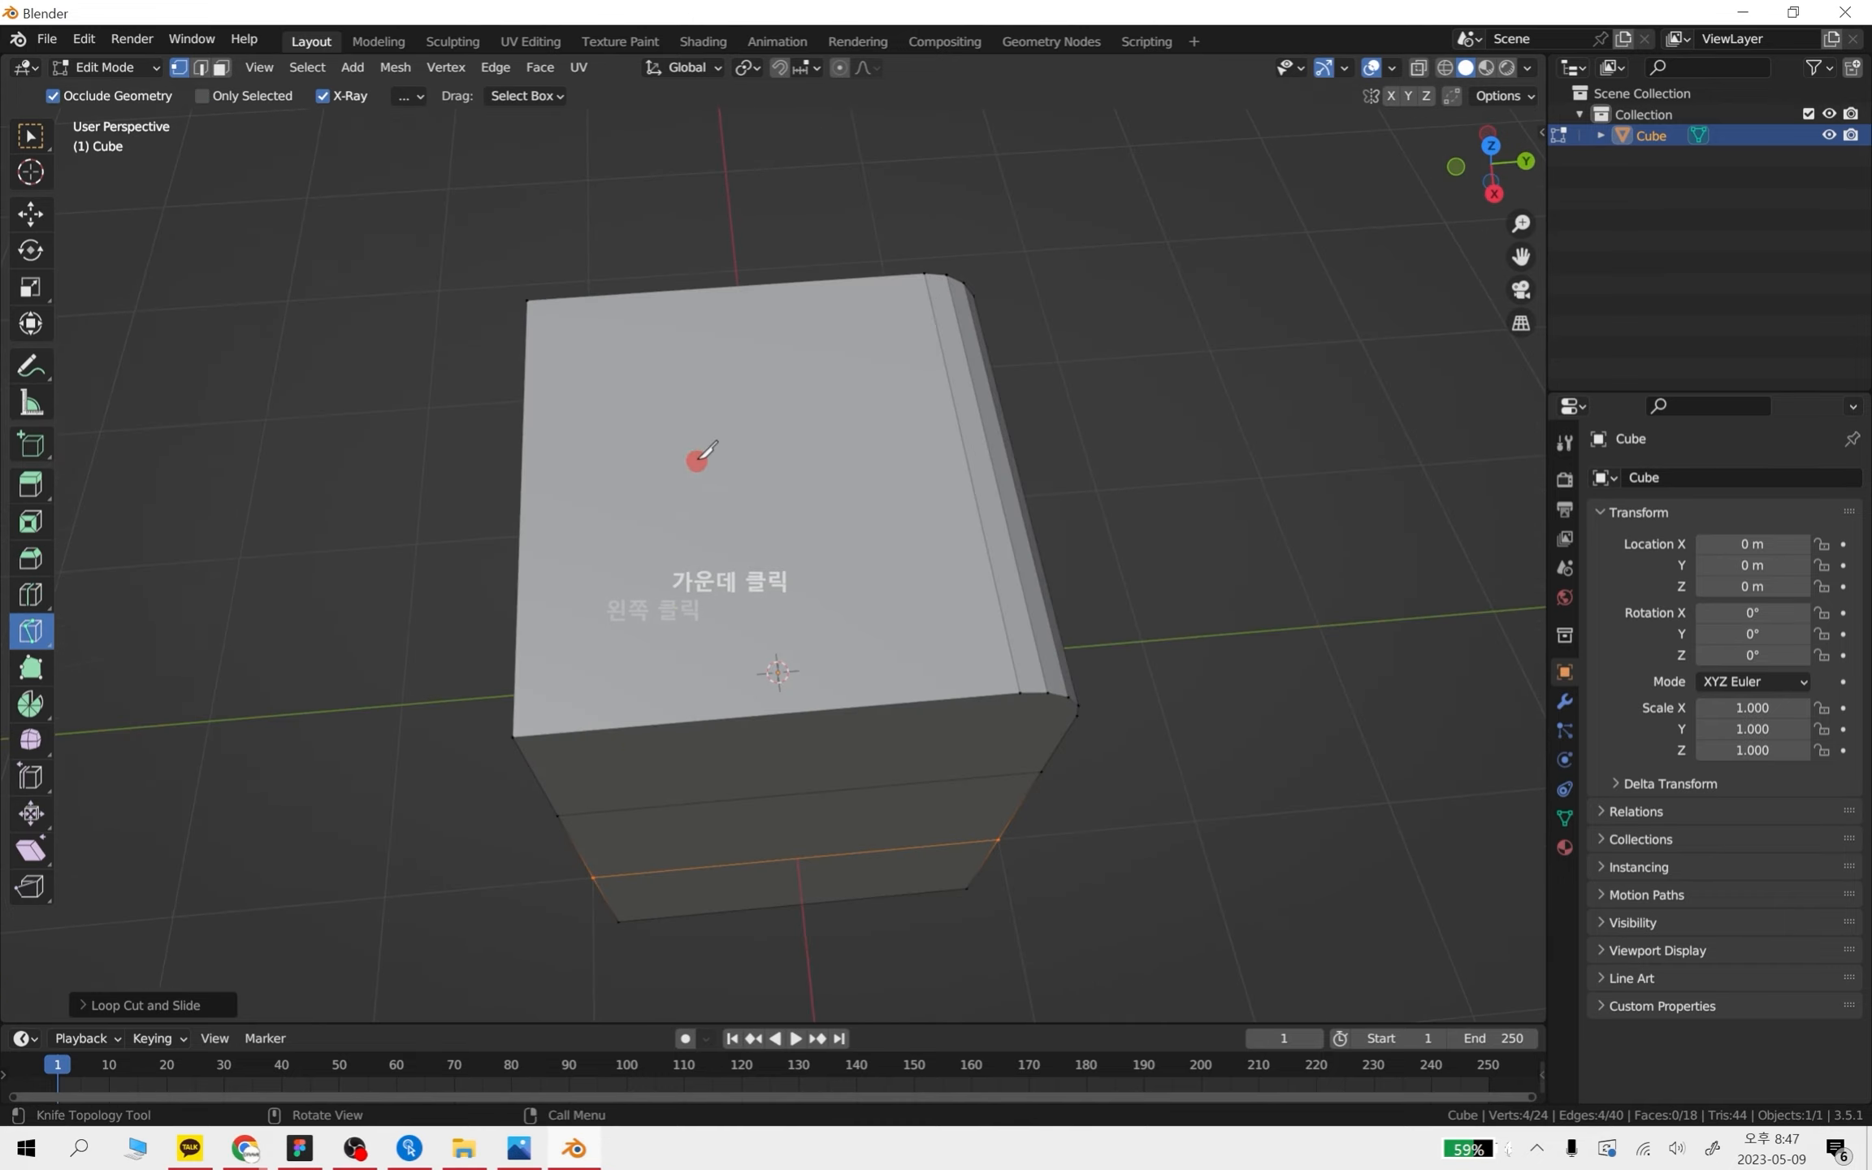
left_click(856, 278)
middle_click_drag(711, 802, 712, 662)
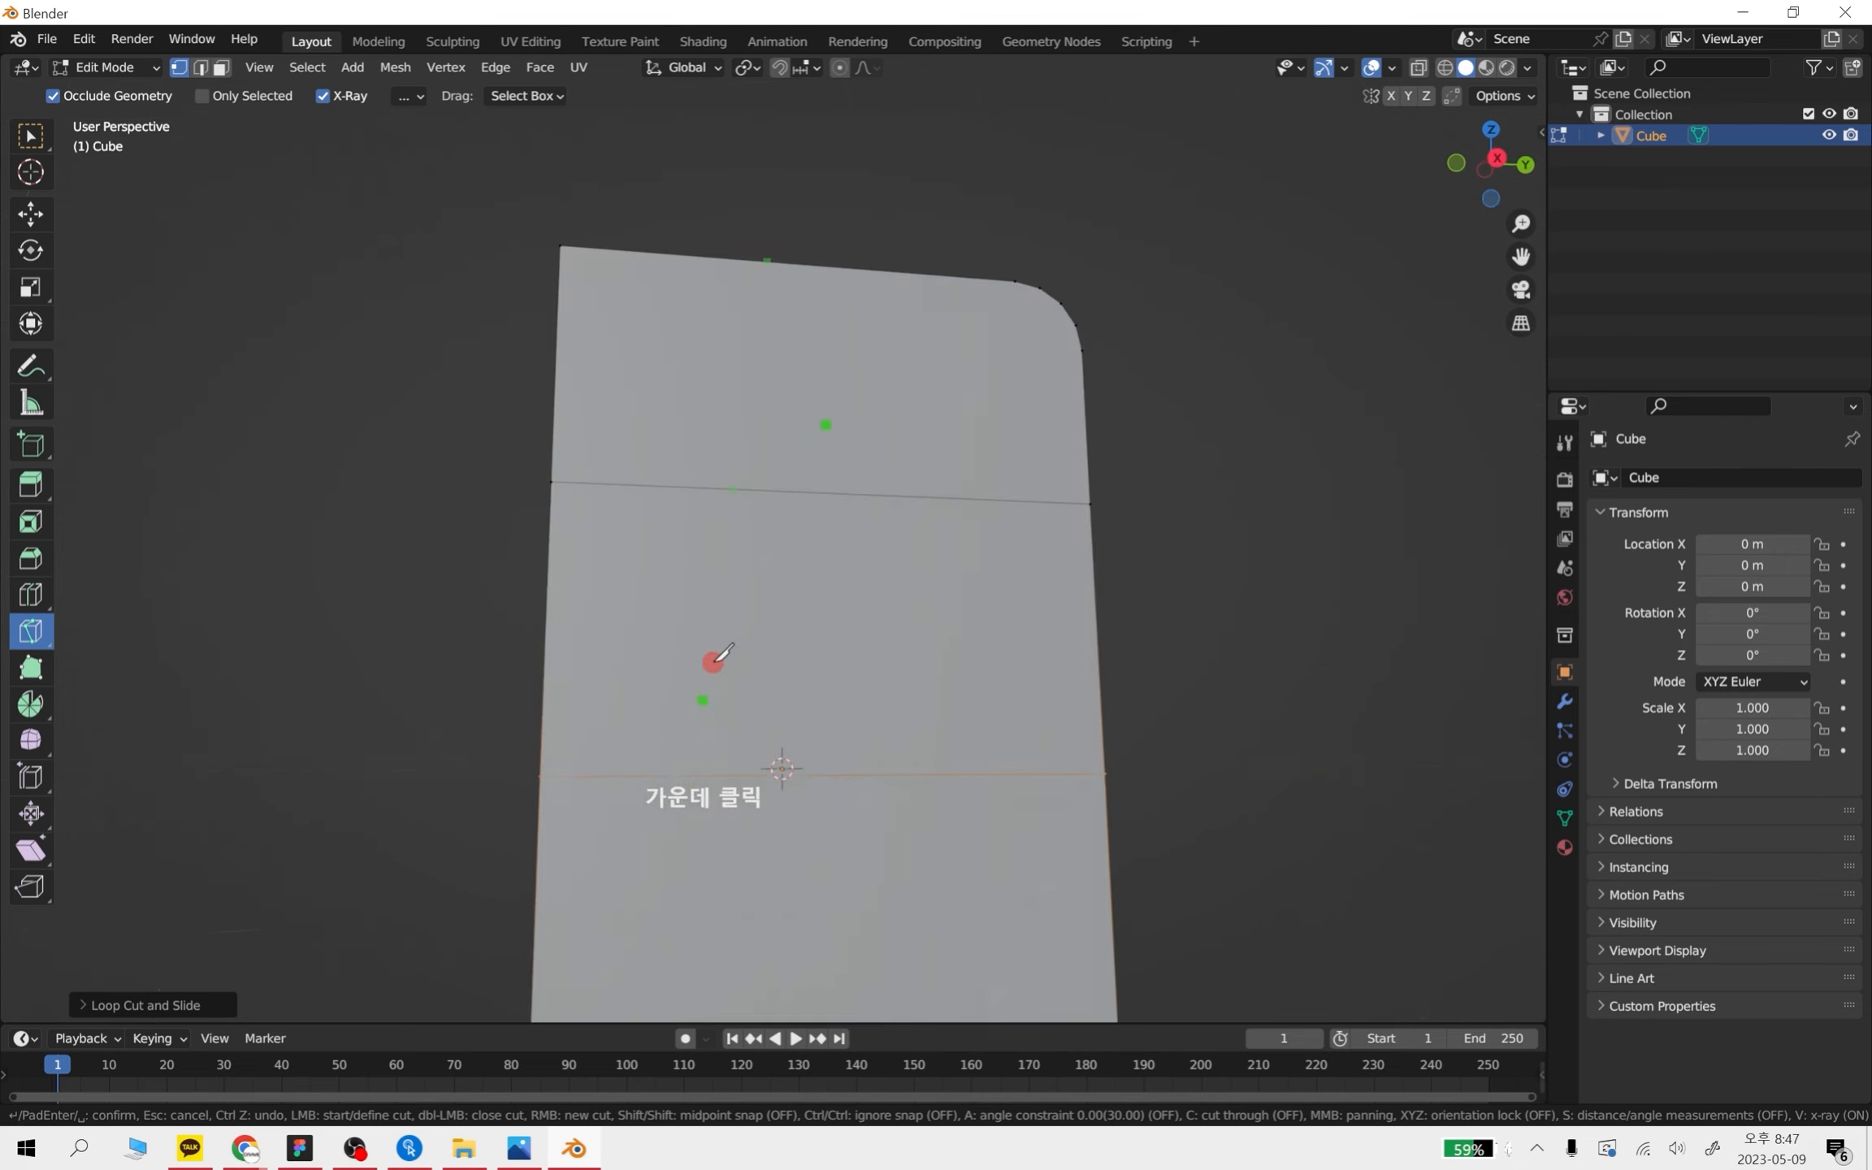
mouse_move(673, 937)
middle_mouse_down()
mouse_move(710, 853)
mouse_move(693, 910)
middle_mouse_up()
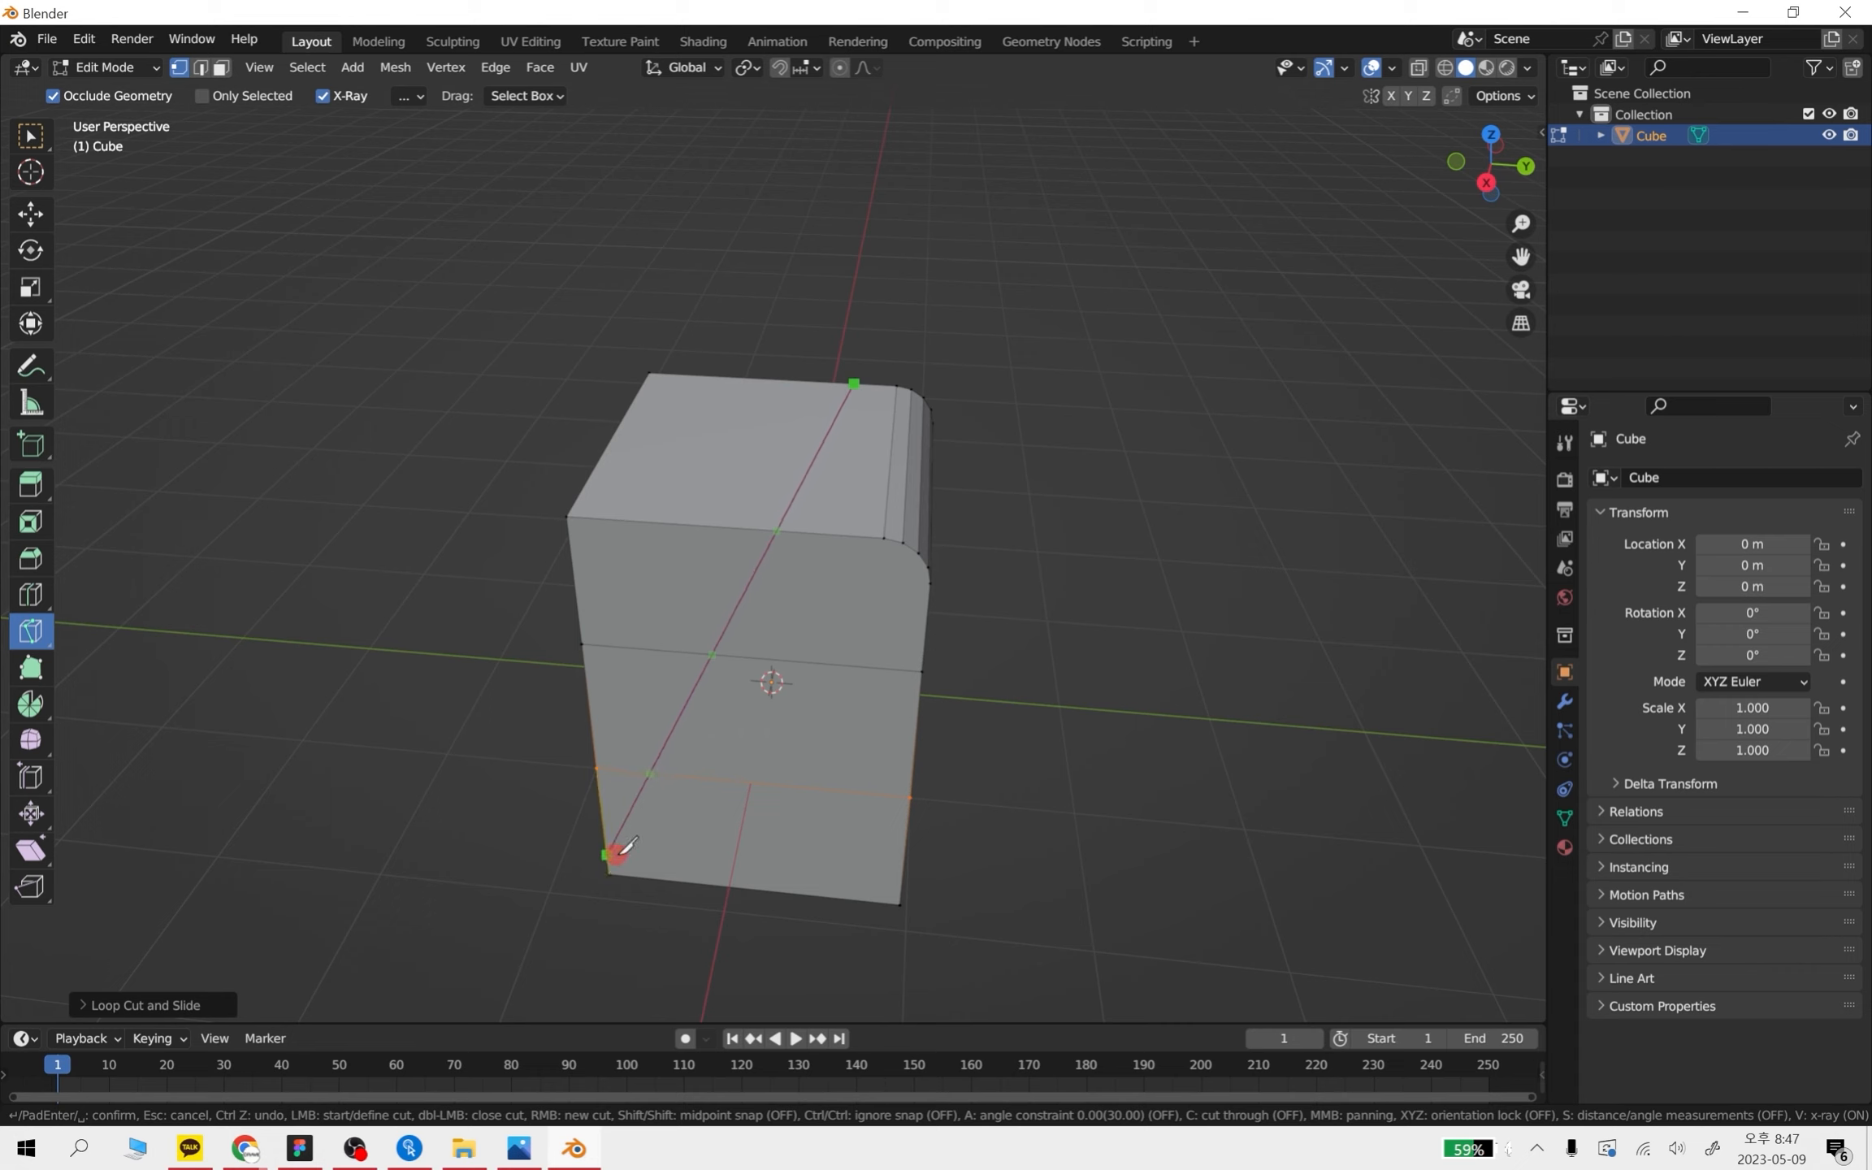
left_click(685, 879)
key("Return")
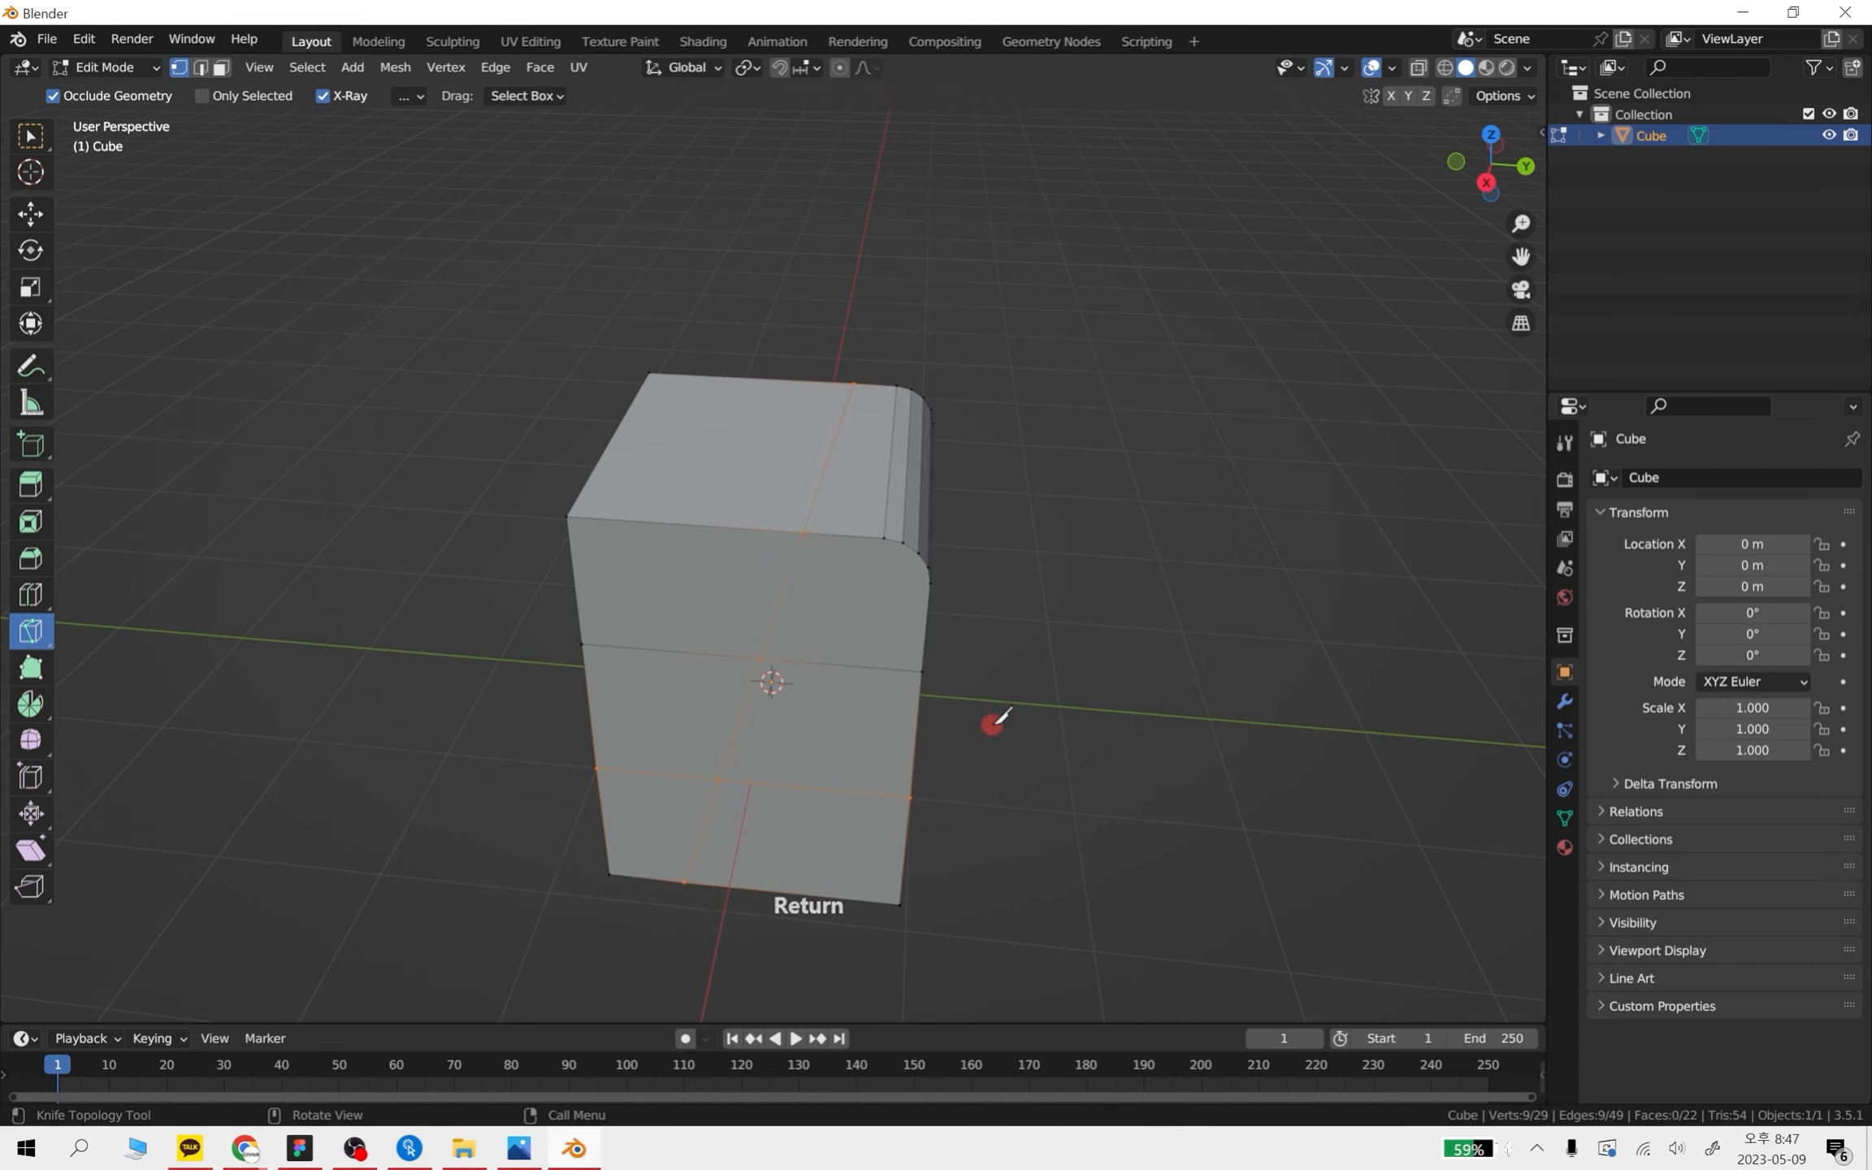
- Switch to Object Mode, deselect and reselect the block, and return to Edit Mode, dropping the stray knife cut
key("Tab")
left_click(1037, 626)
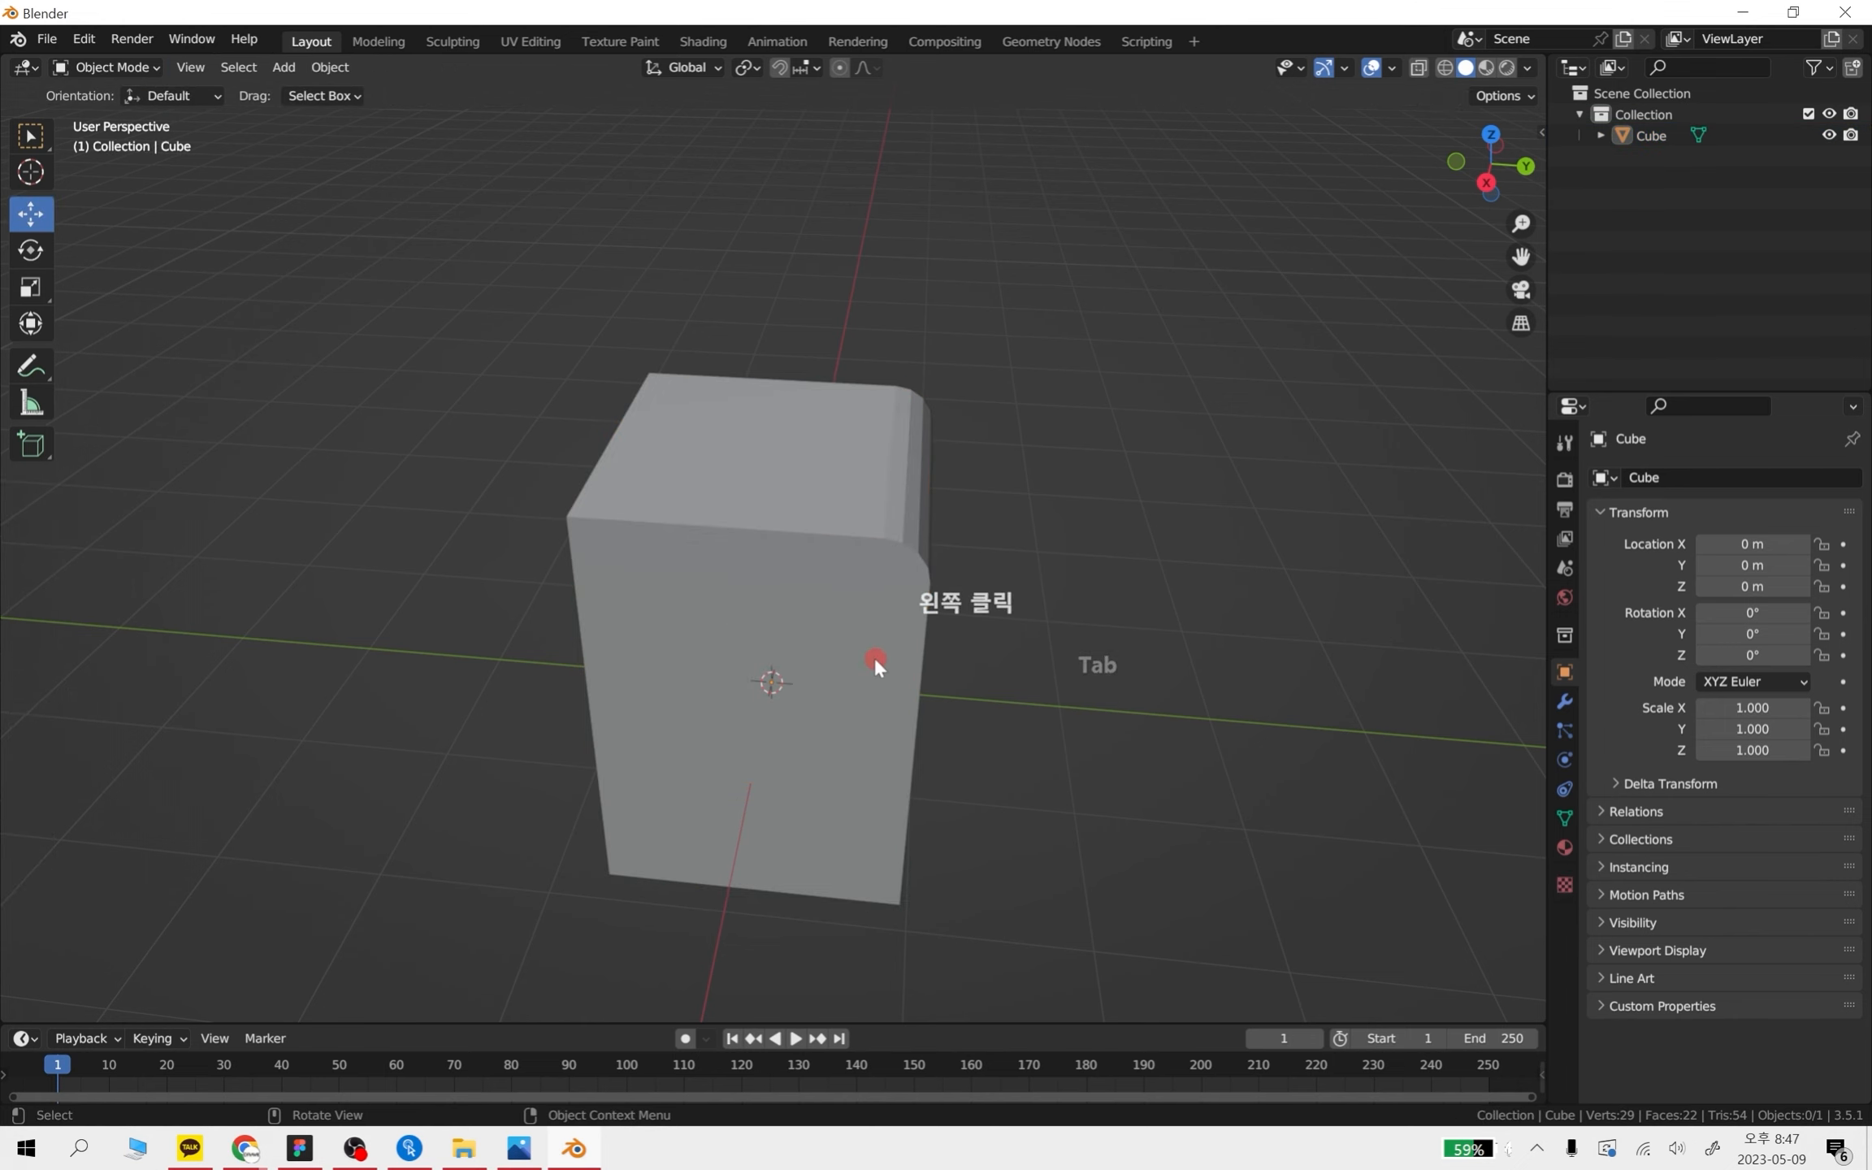
left_click(871, 655)
key("Tab")
middle_click_drag(938, 681, 953, 644)
left_click(1066, 572)
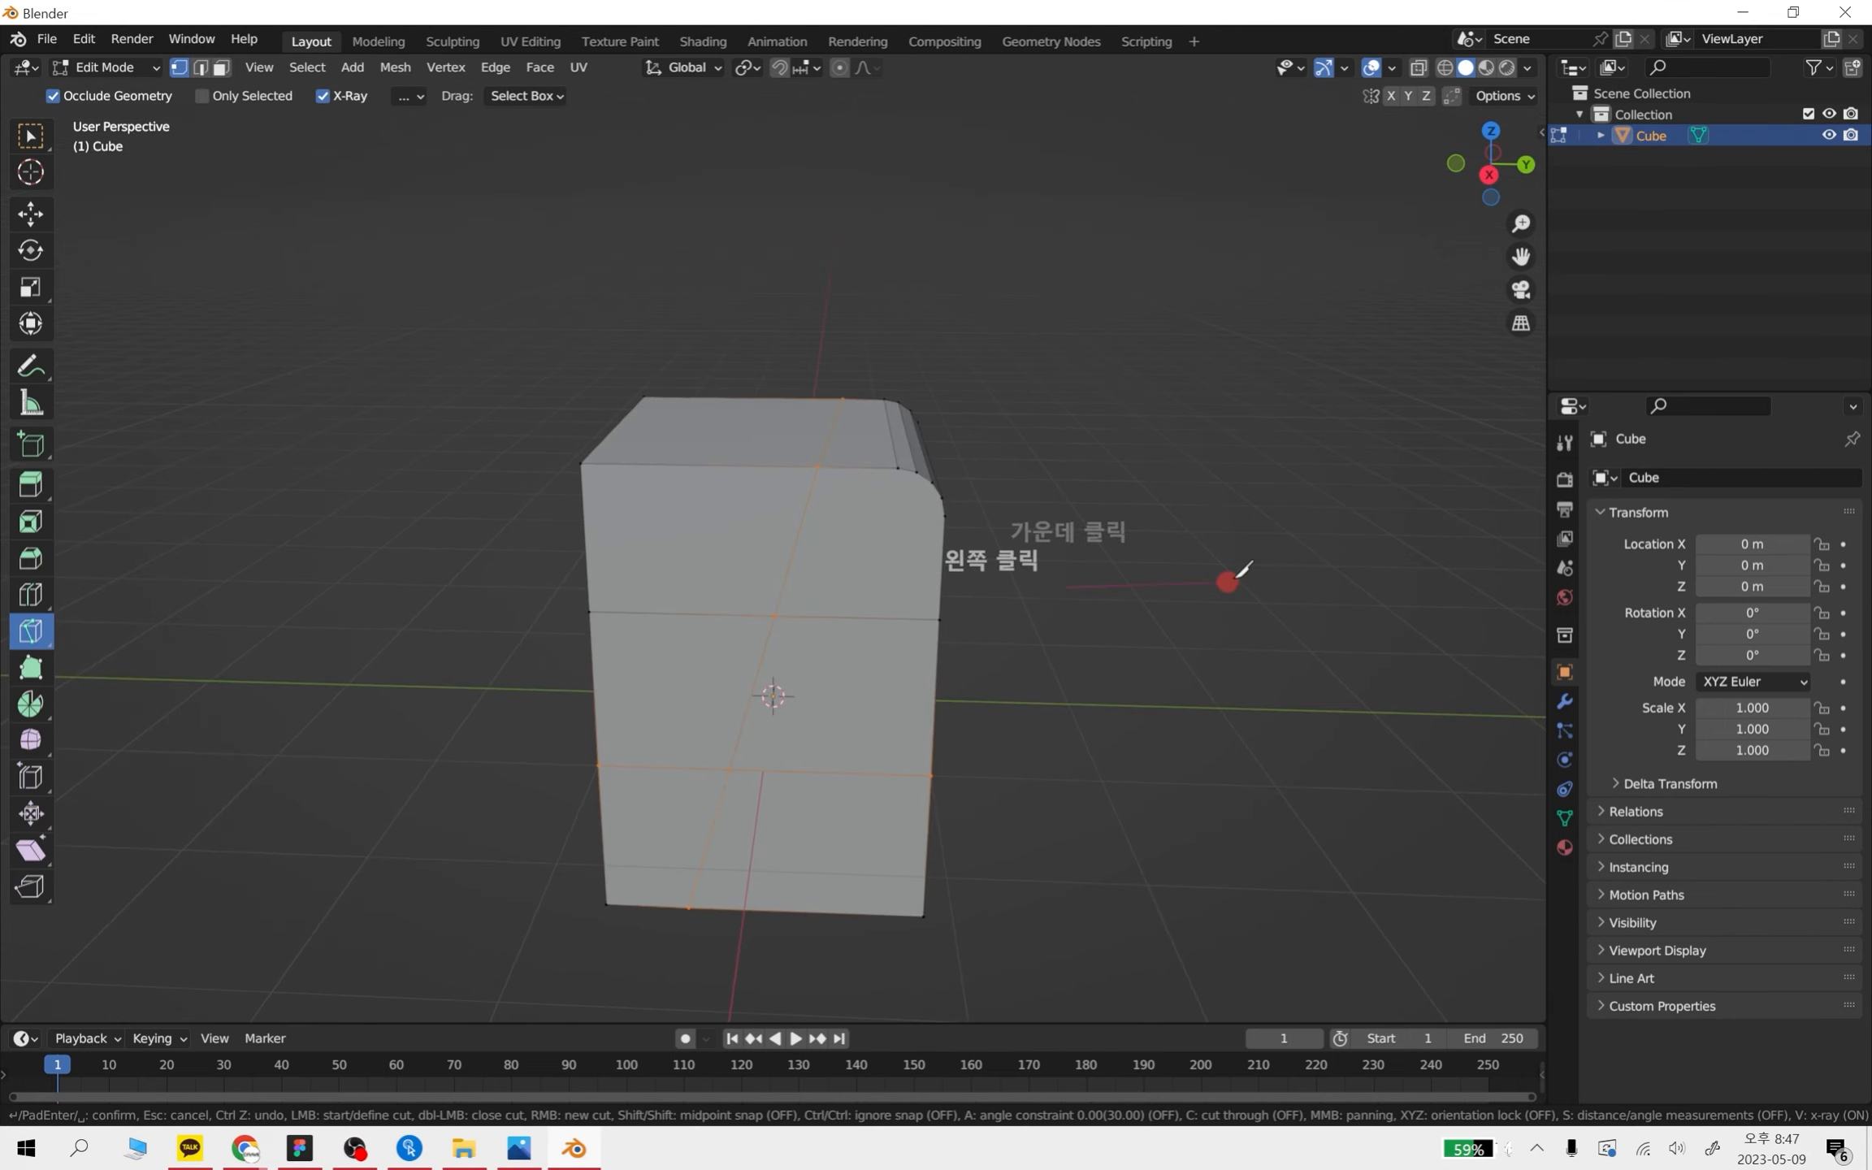
right_click(813, 357)
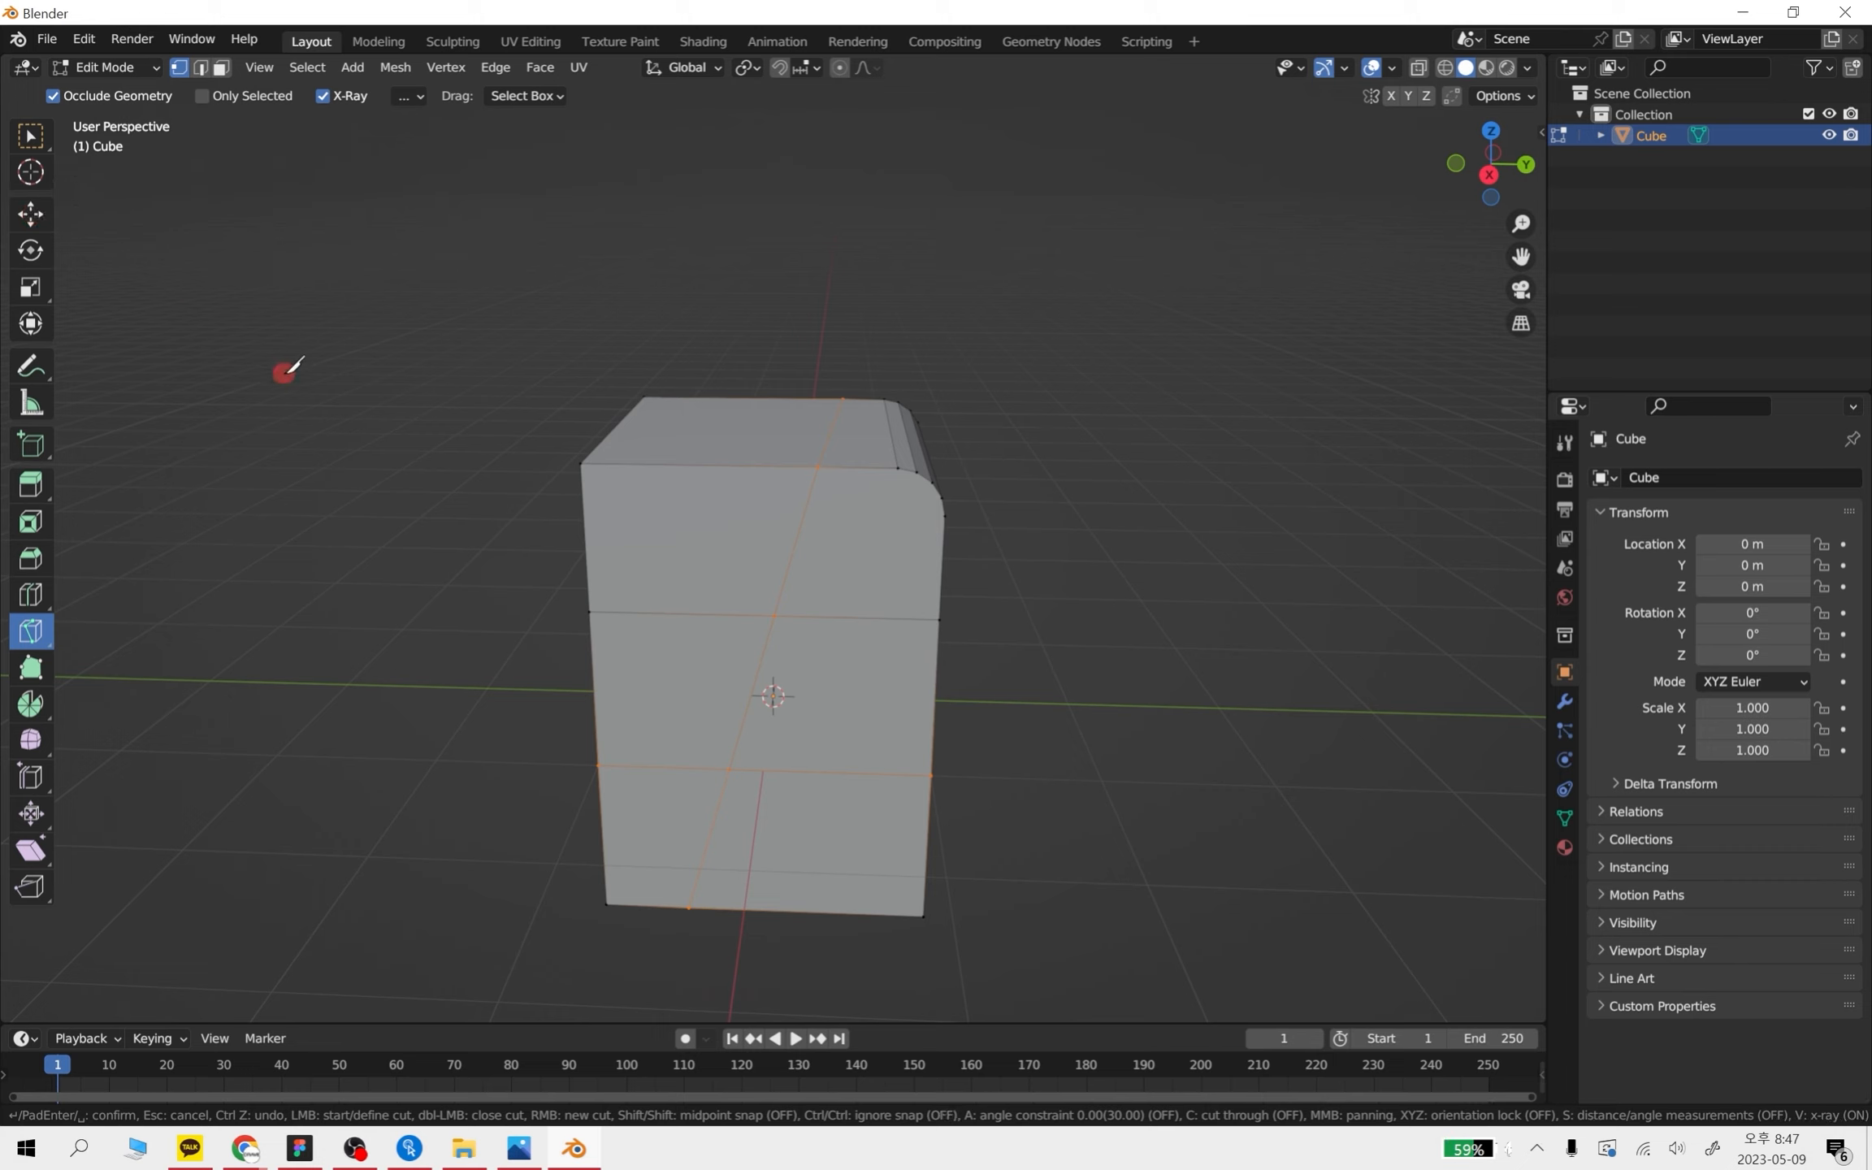
- Leave the Knife tool, activate the Move tool and clear the selection on the block
right_click(302, 419)
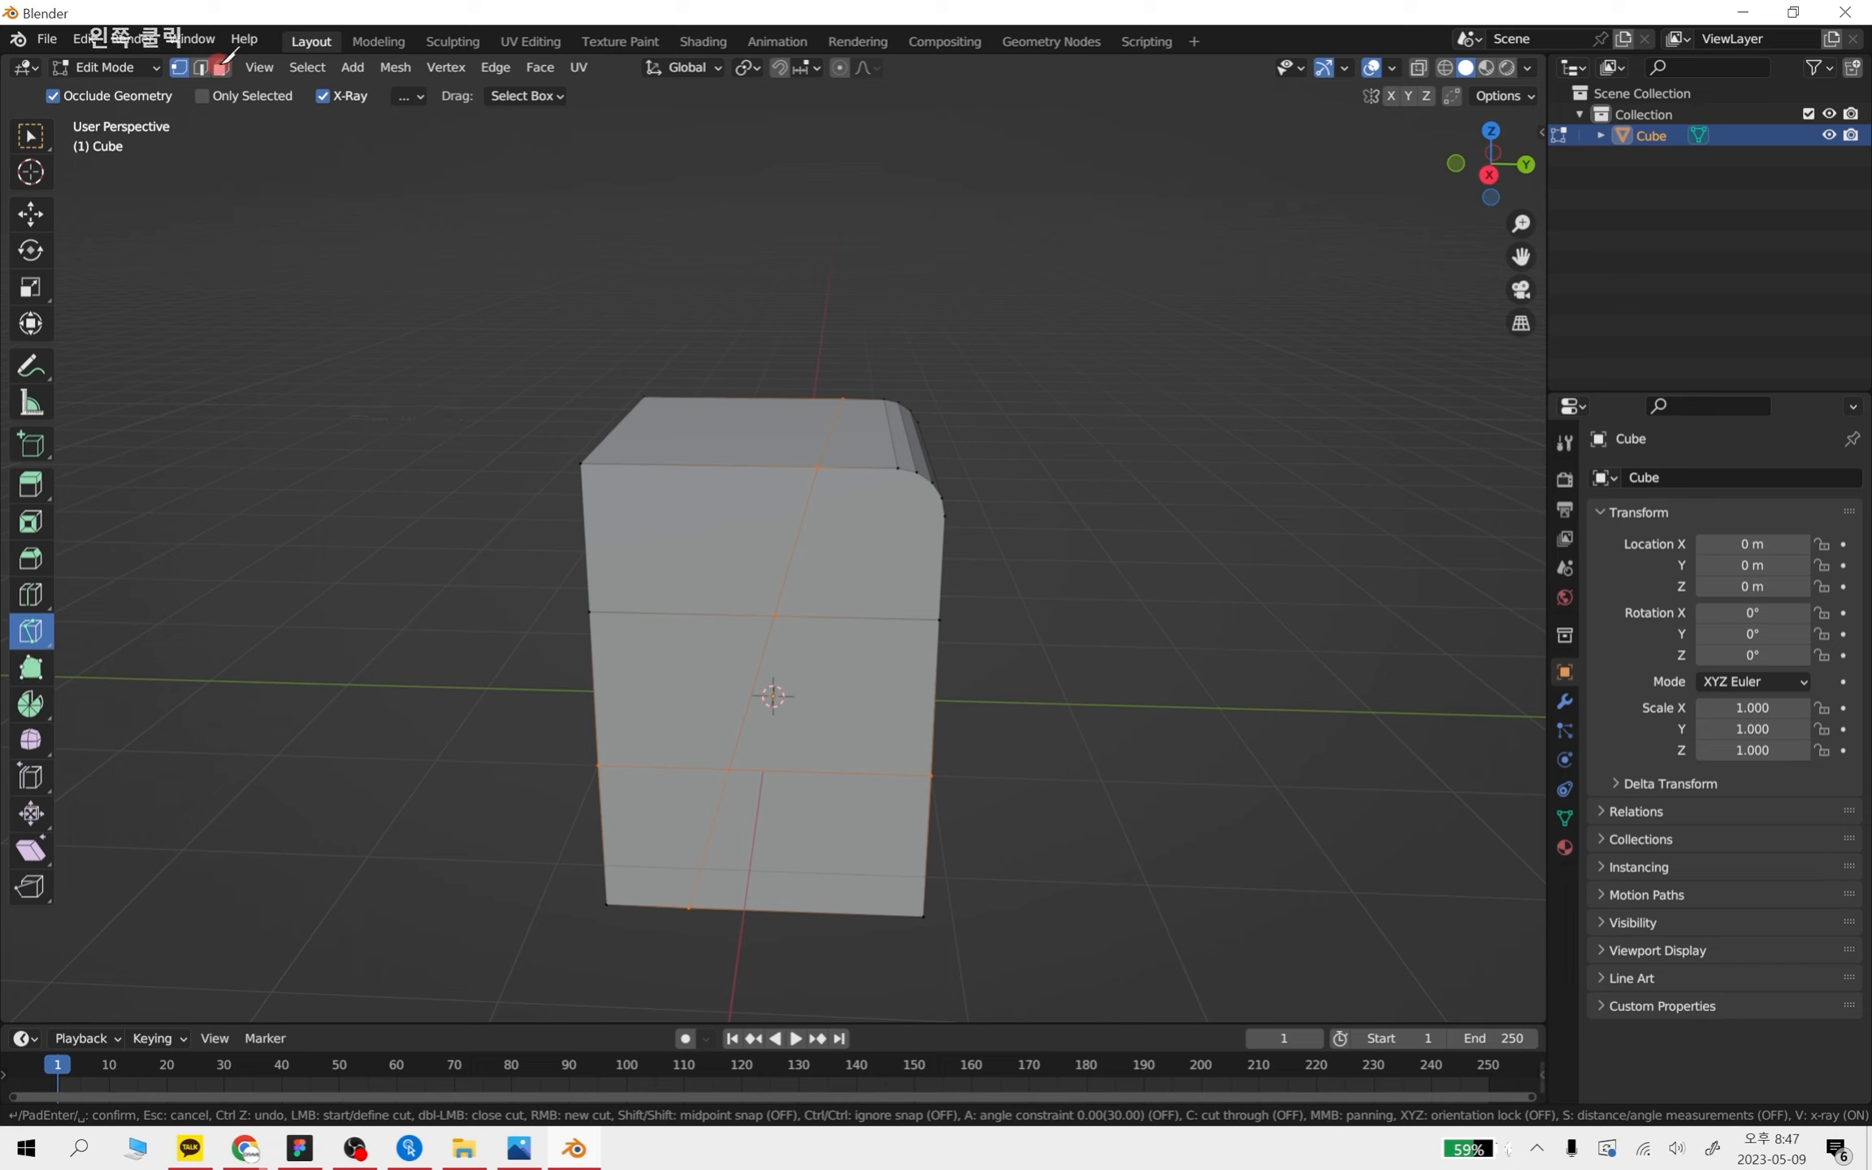
right_click(281, 648)
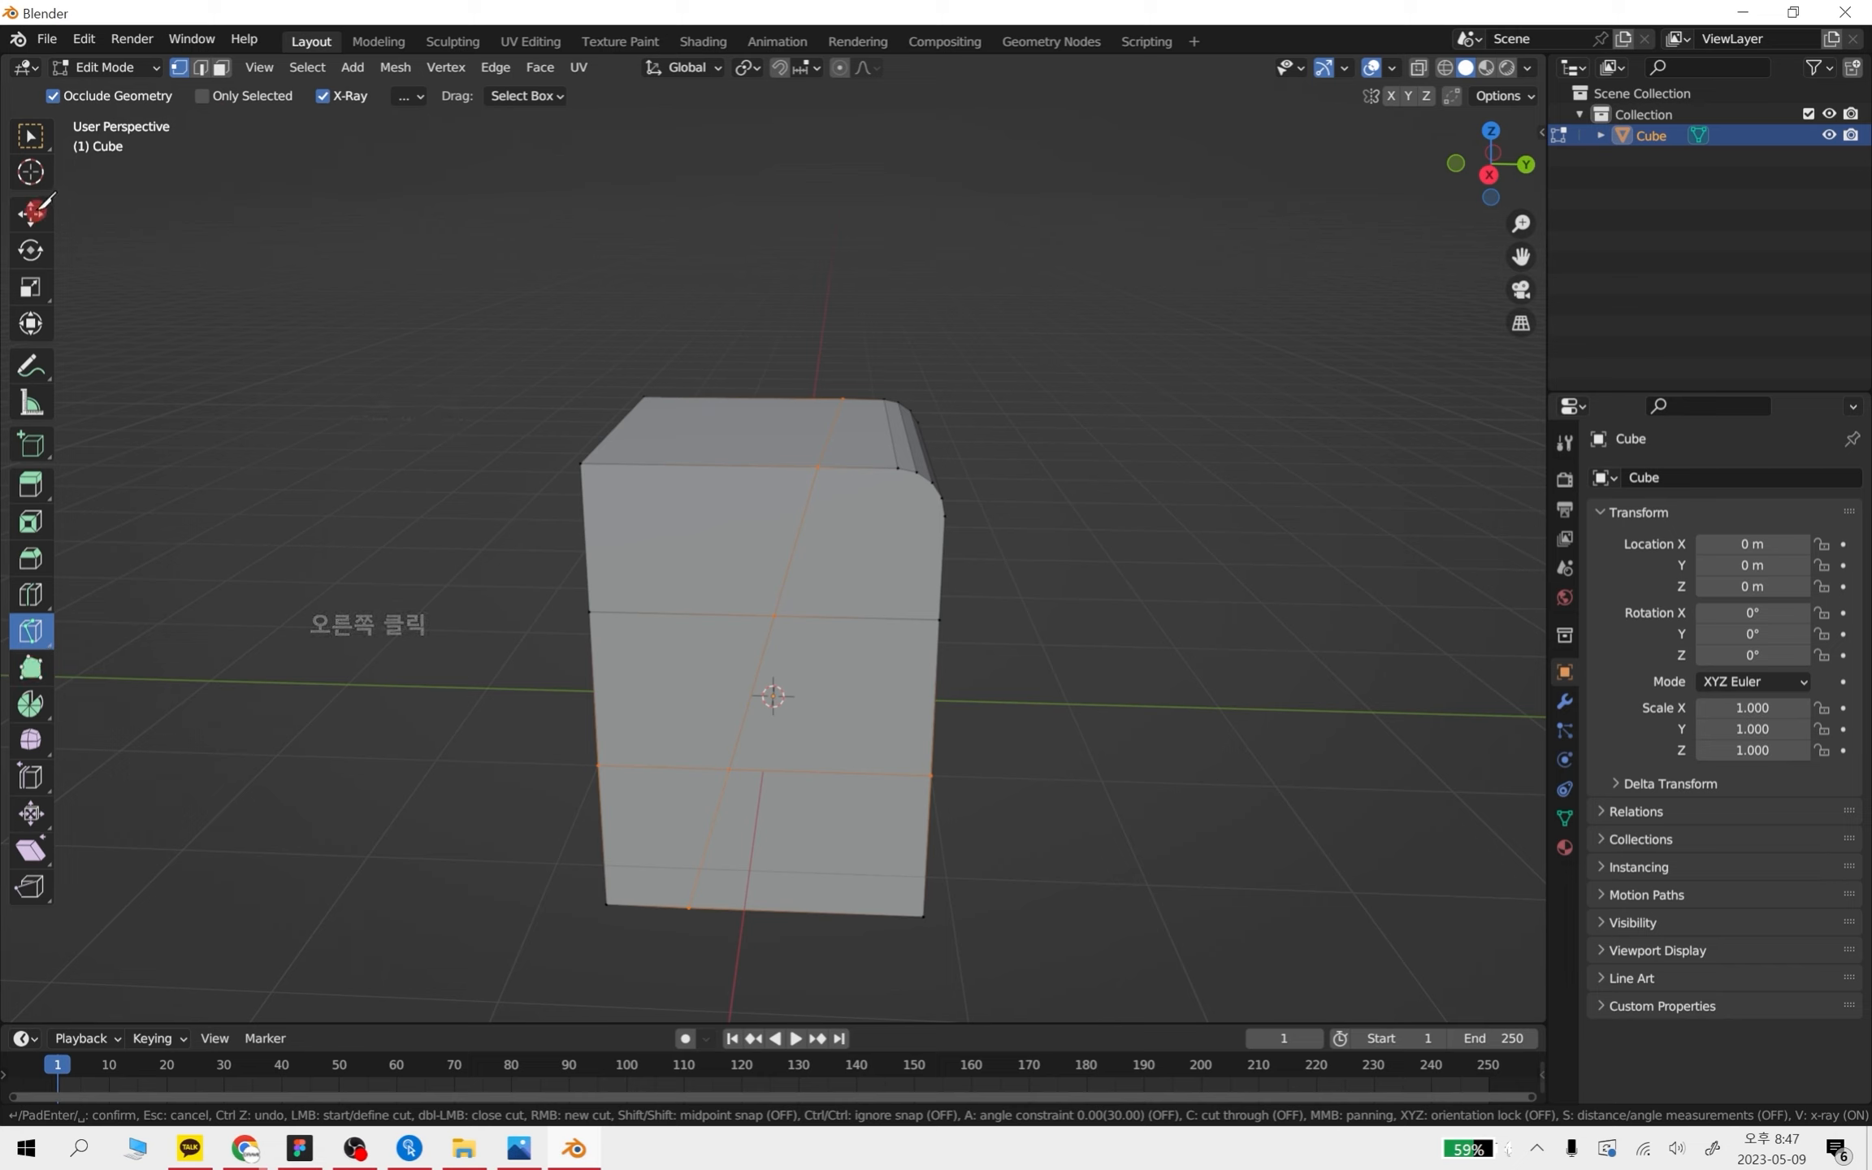
key("Tab")
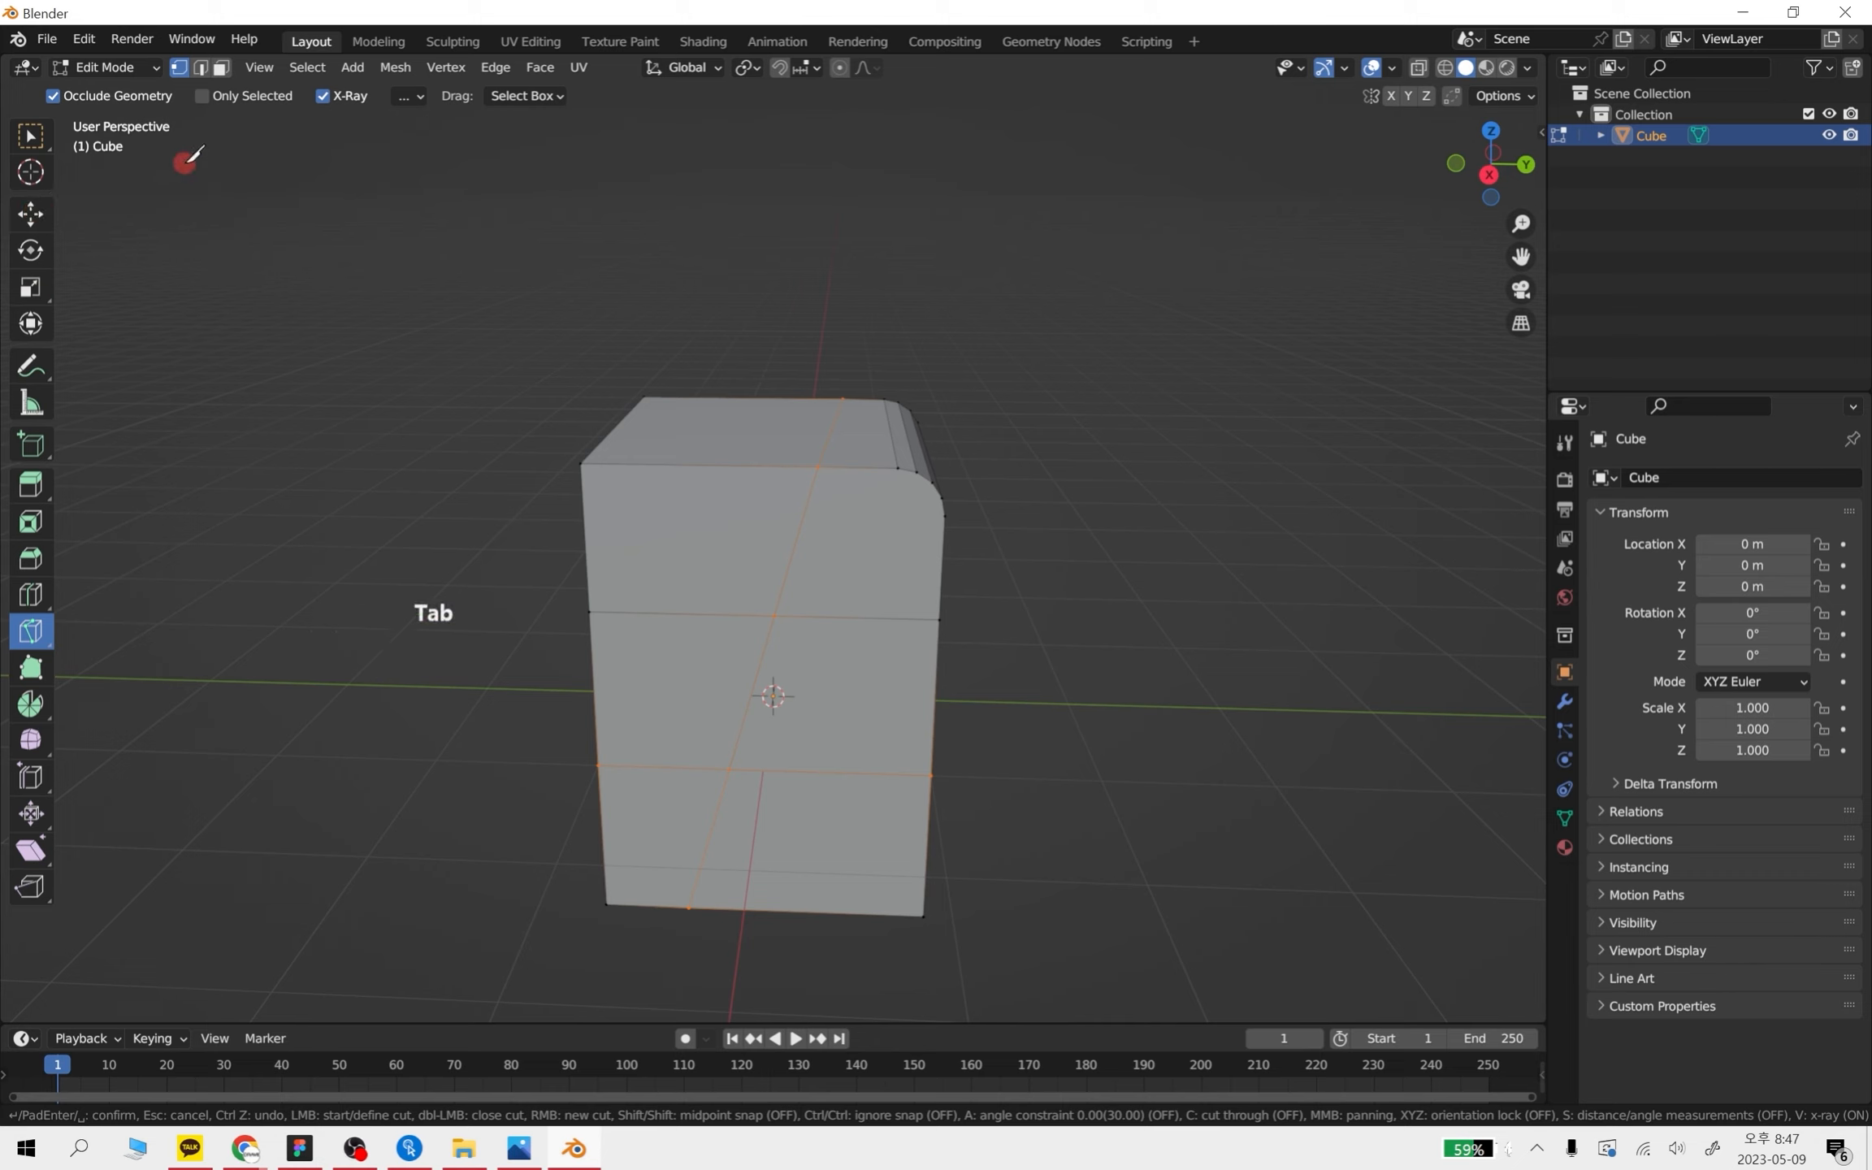
right_click(325, 772)
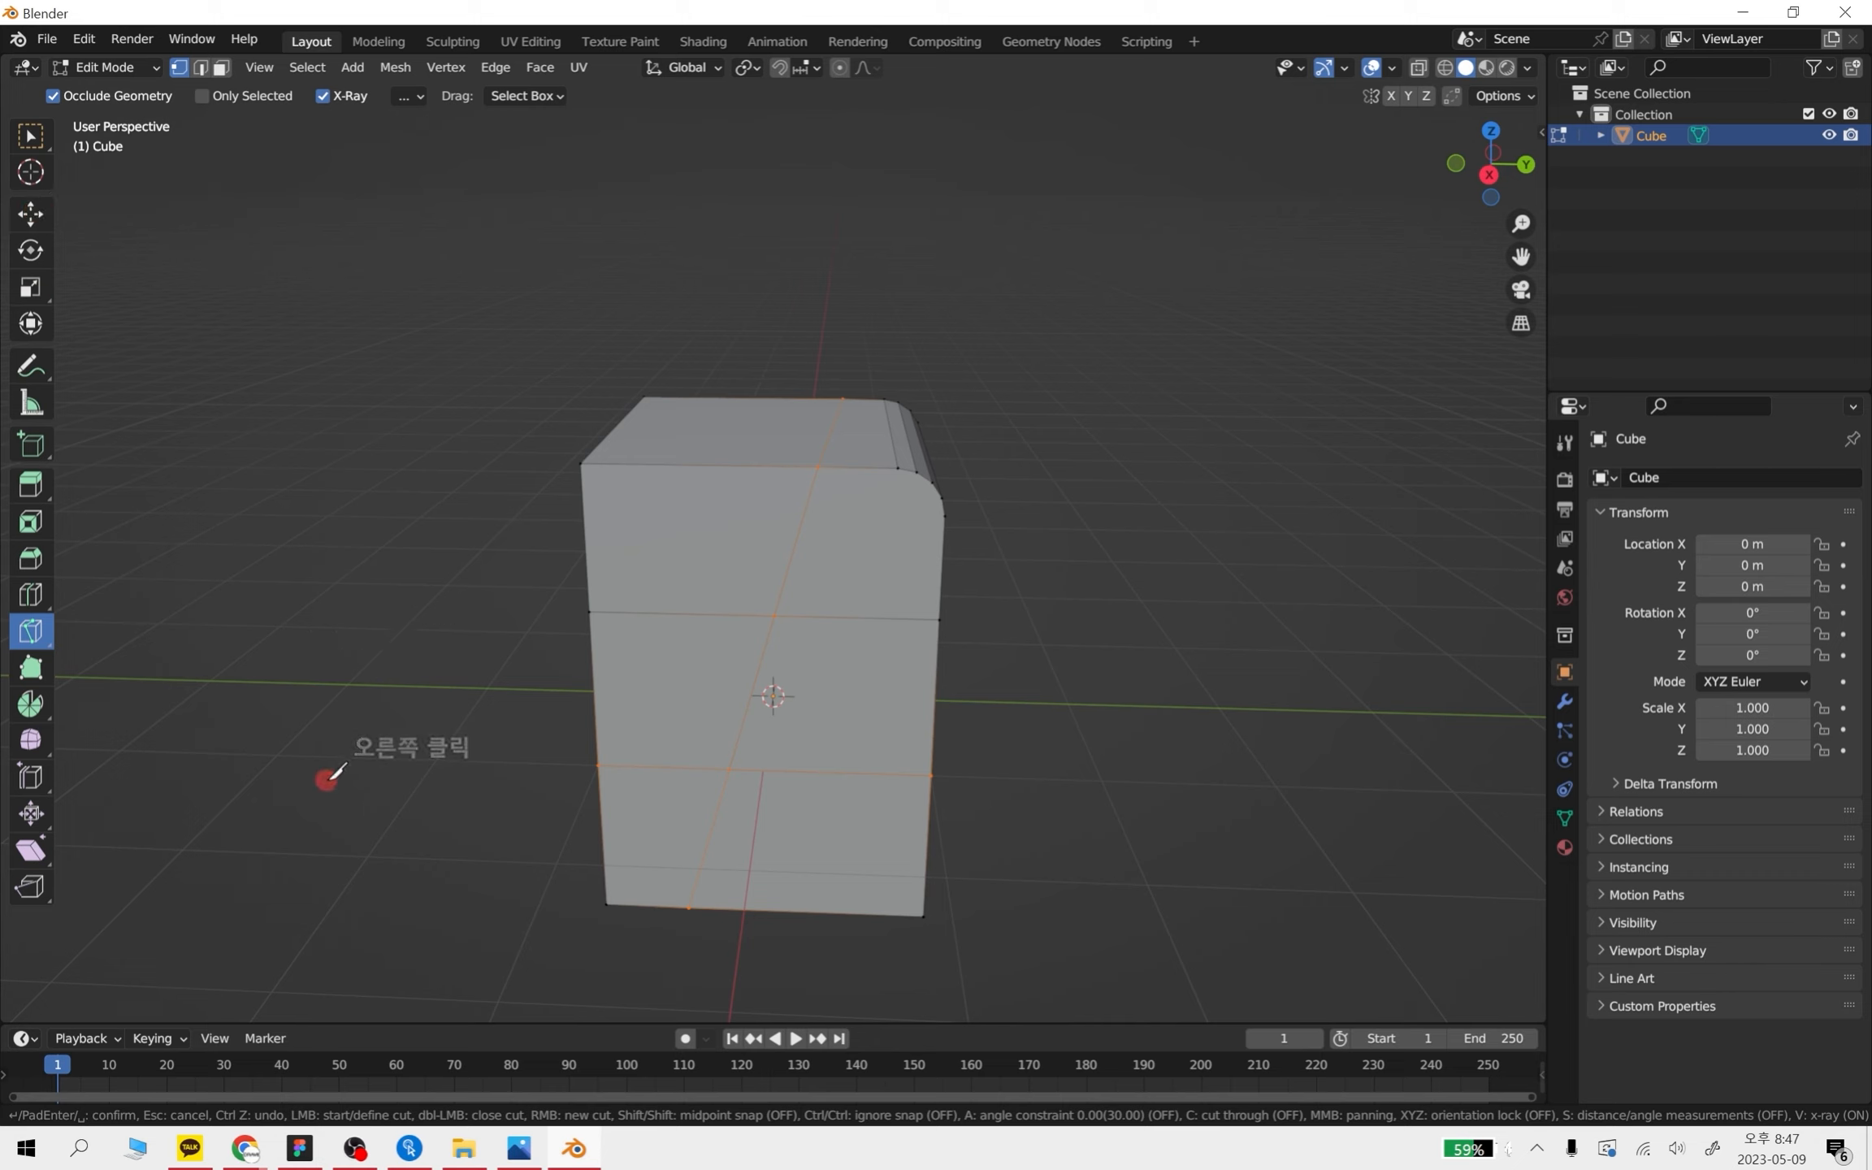
key("Return")
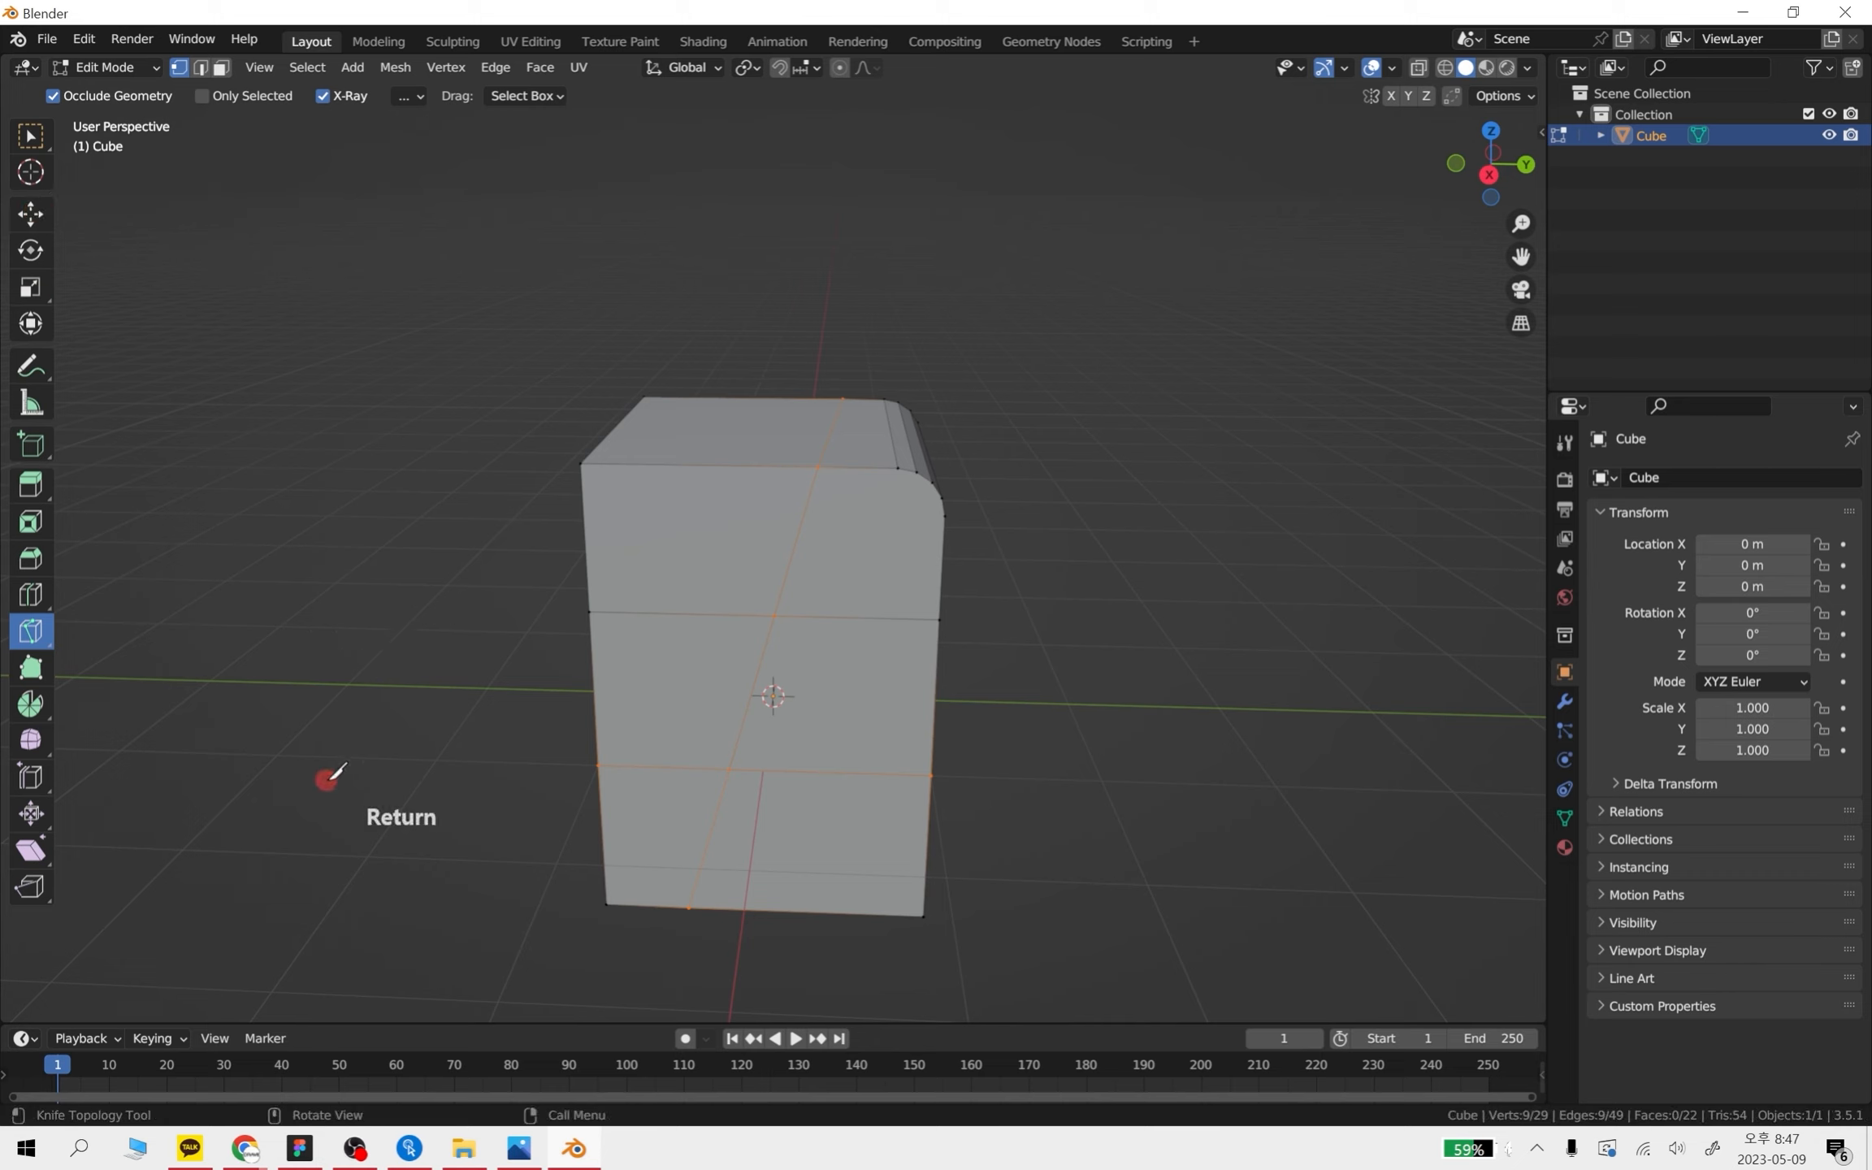
left_click(32, 212)
left_click(1295, 736)
left_click(869, 546)
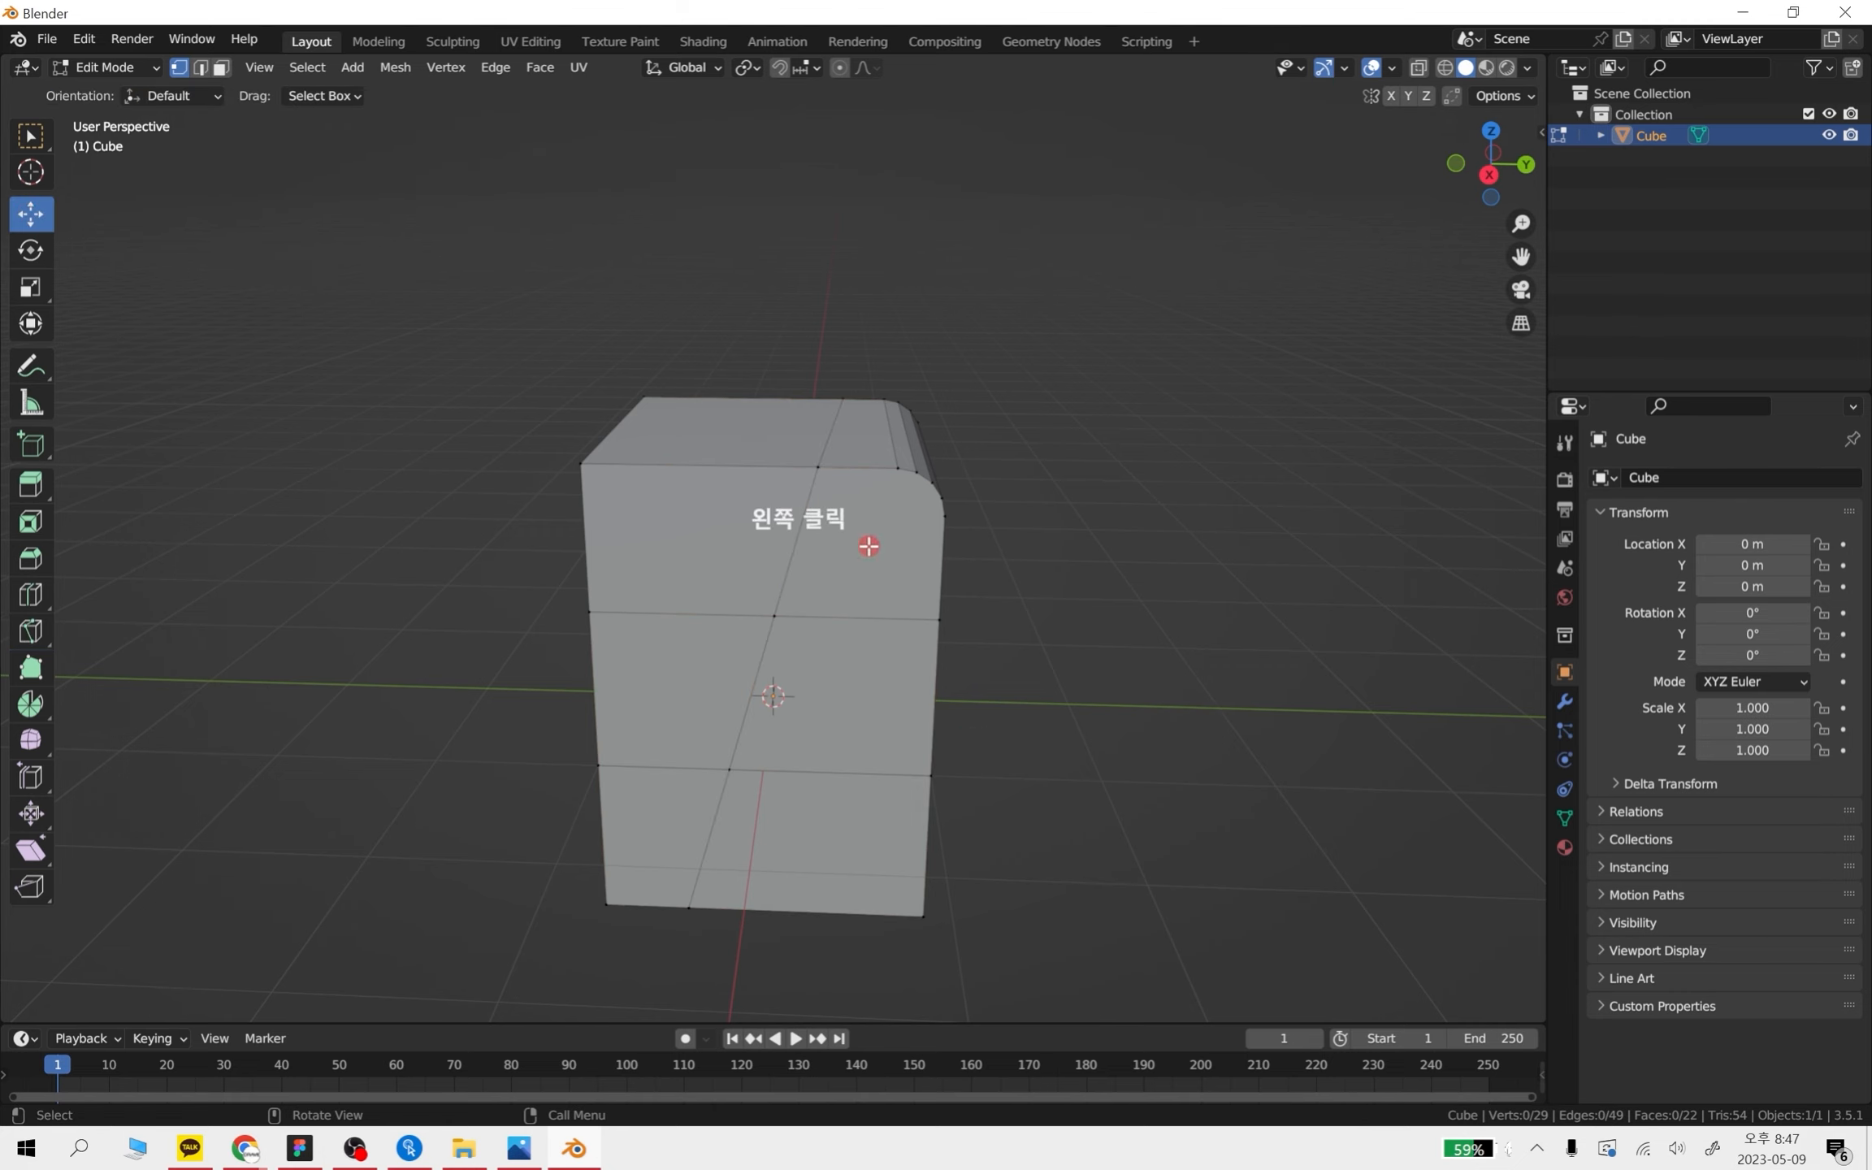
- Capture the viewport area around the block as a screen snip and open it in Snip & Sketch
middle_click_drag(1098, 633, 1067, 667)
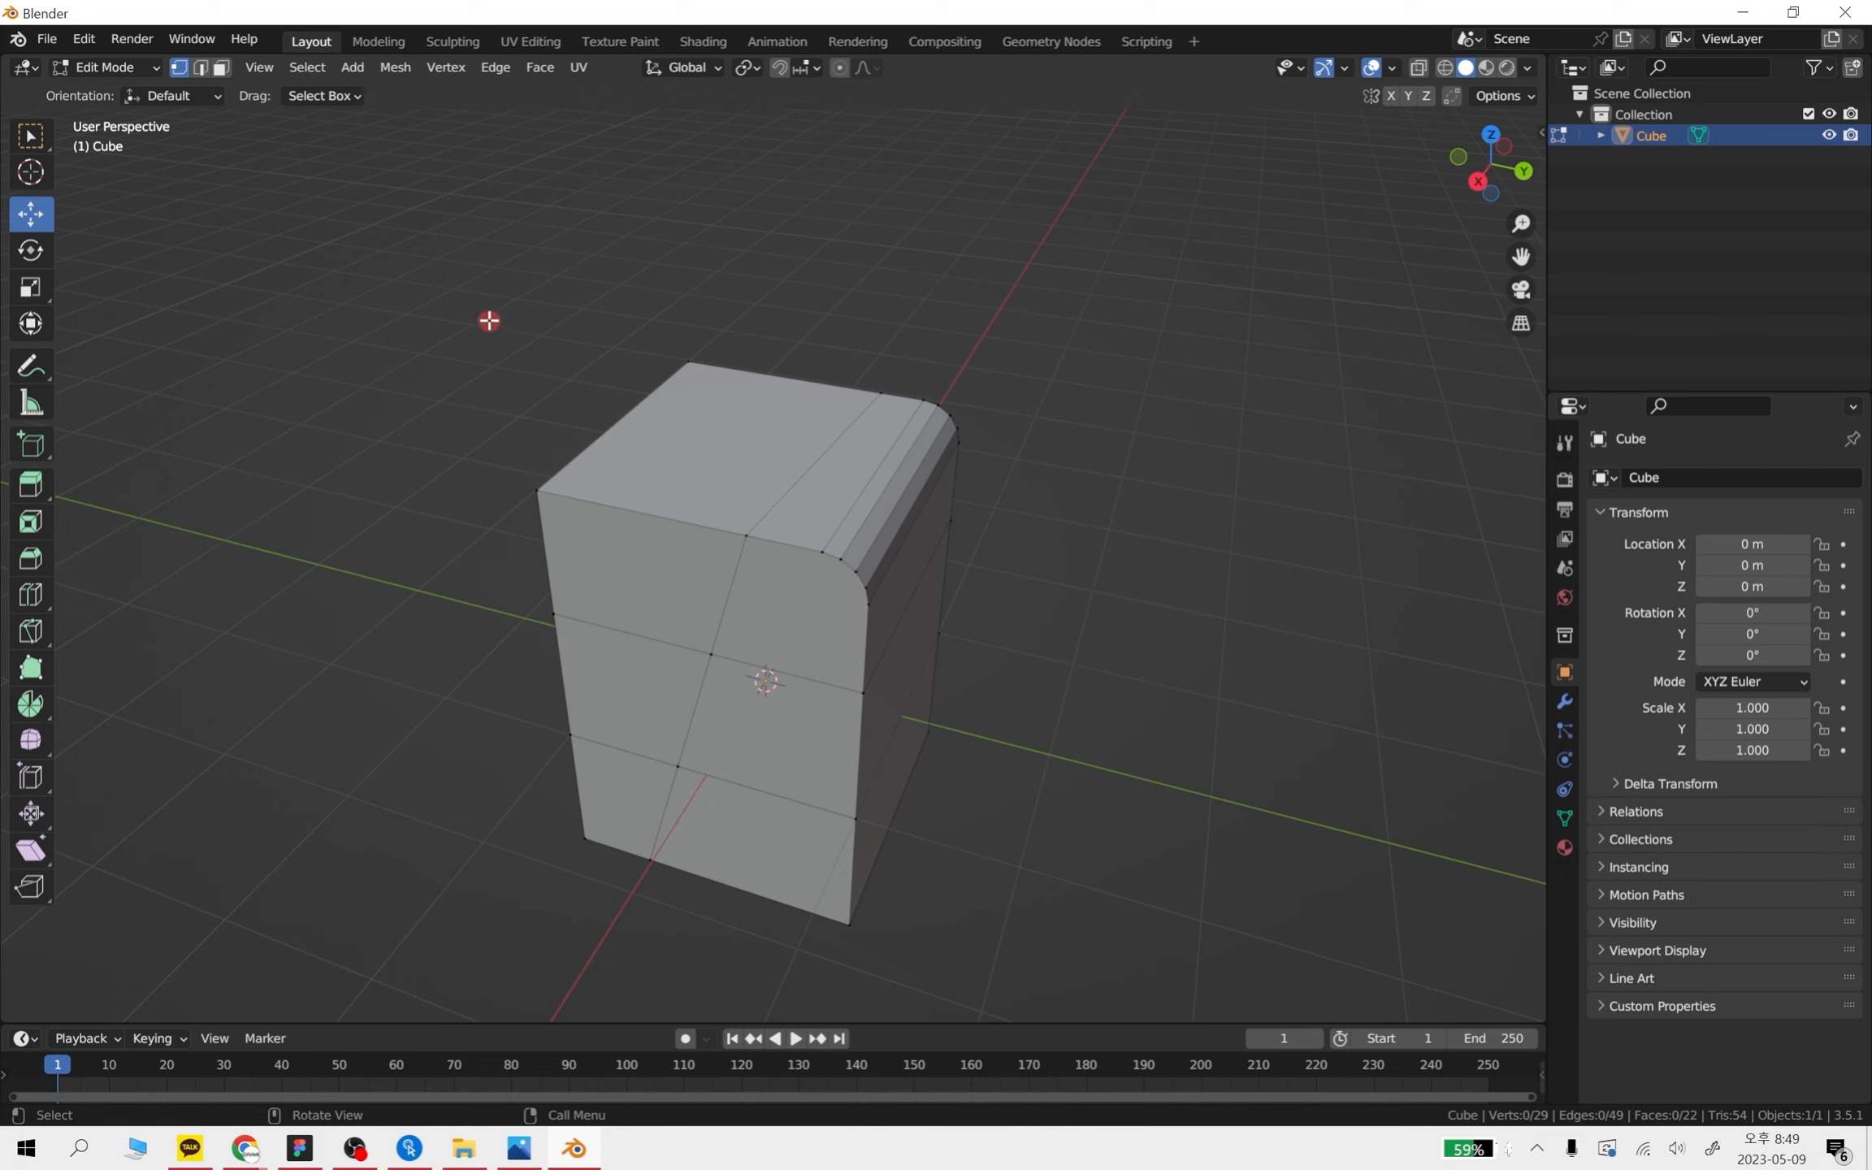
key("super+shift+s")
mouse_move(355, 170)
left_mouse_down()
mouse_move(698, 647)
mouse_move(1119, 1006)
left_mouse_up()
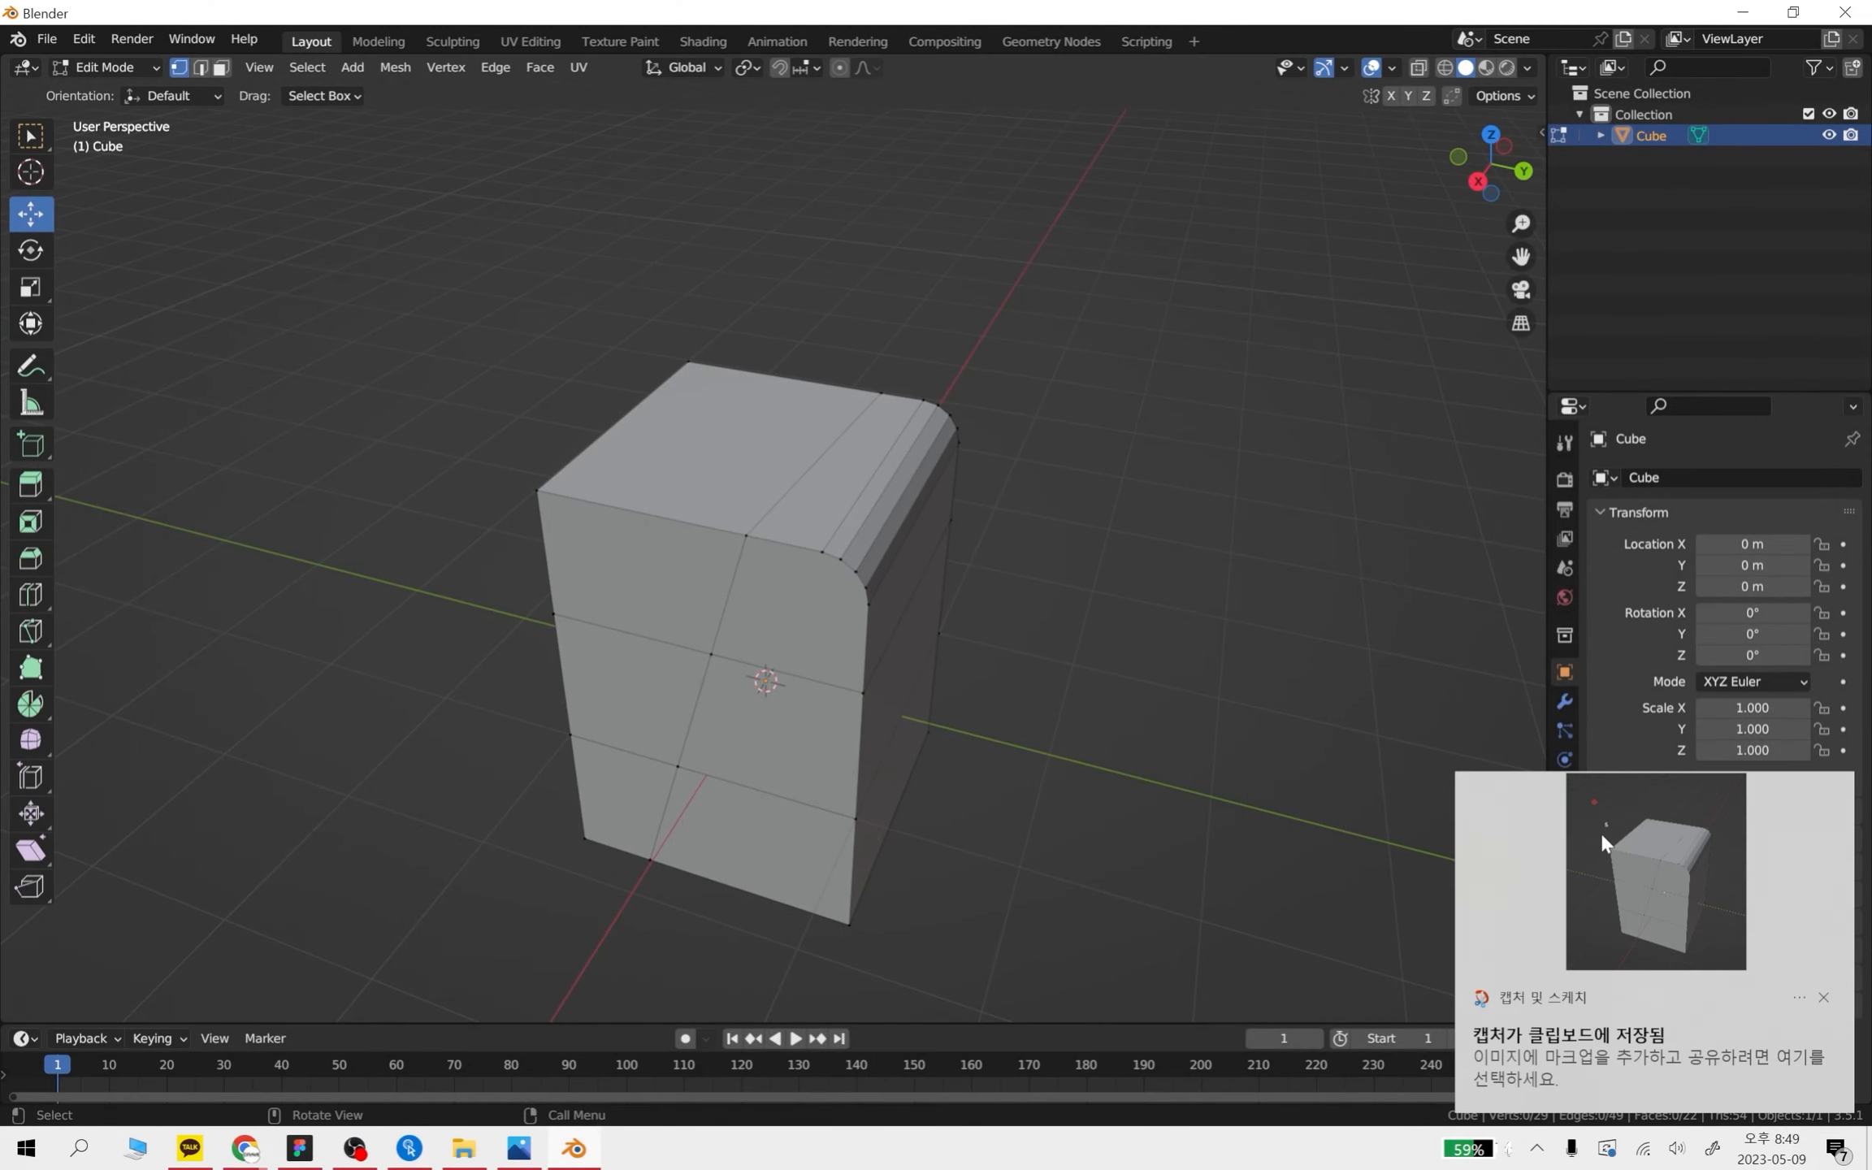
left_click(1599, 832)
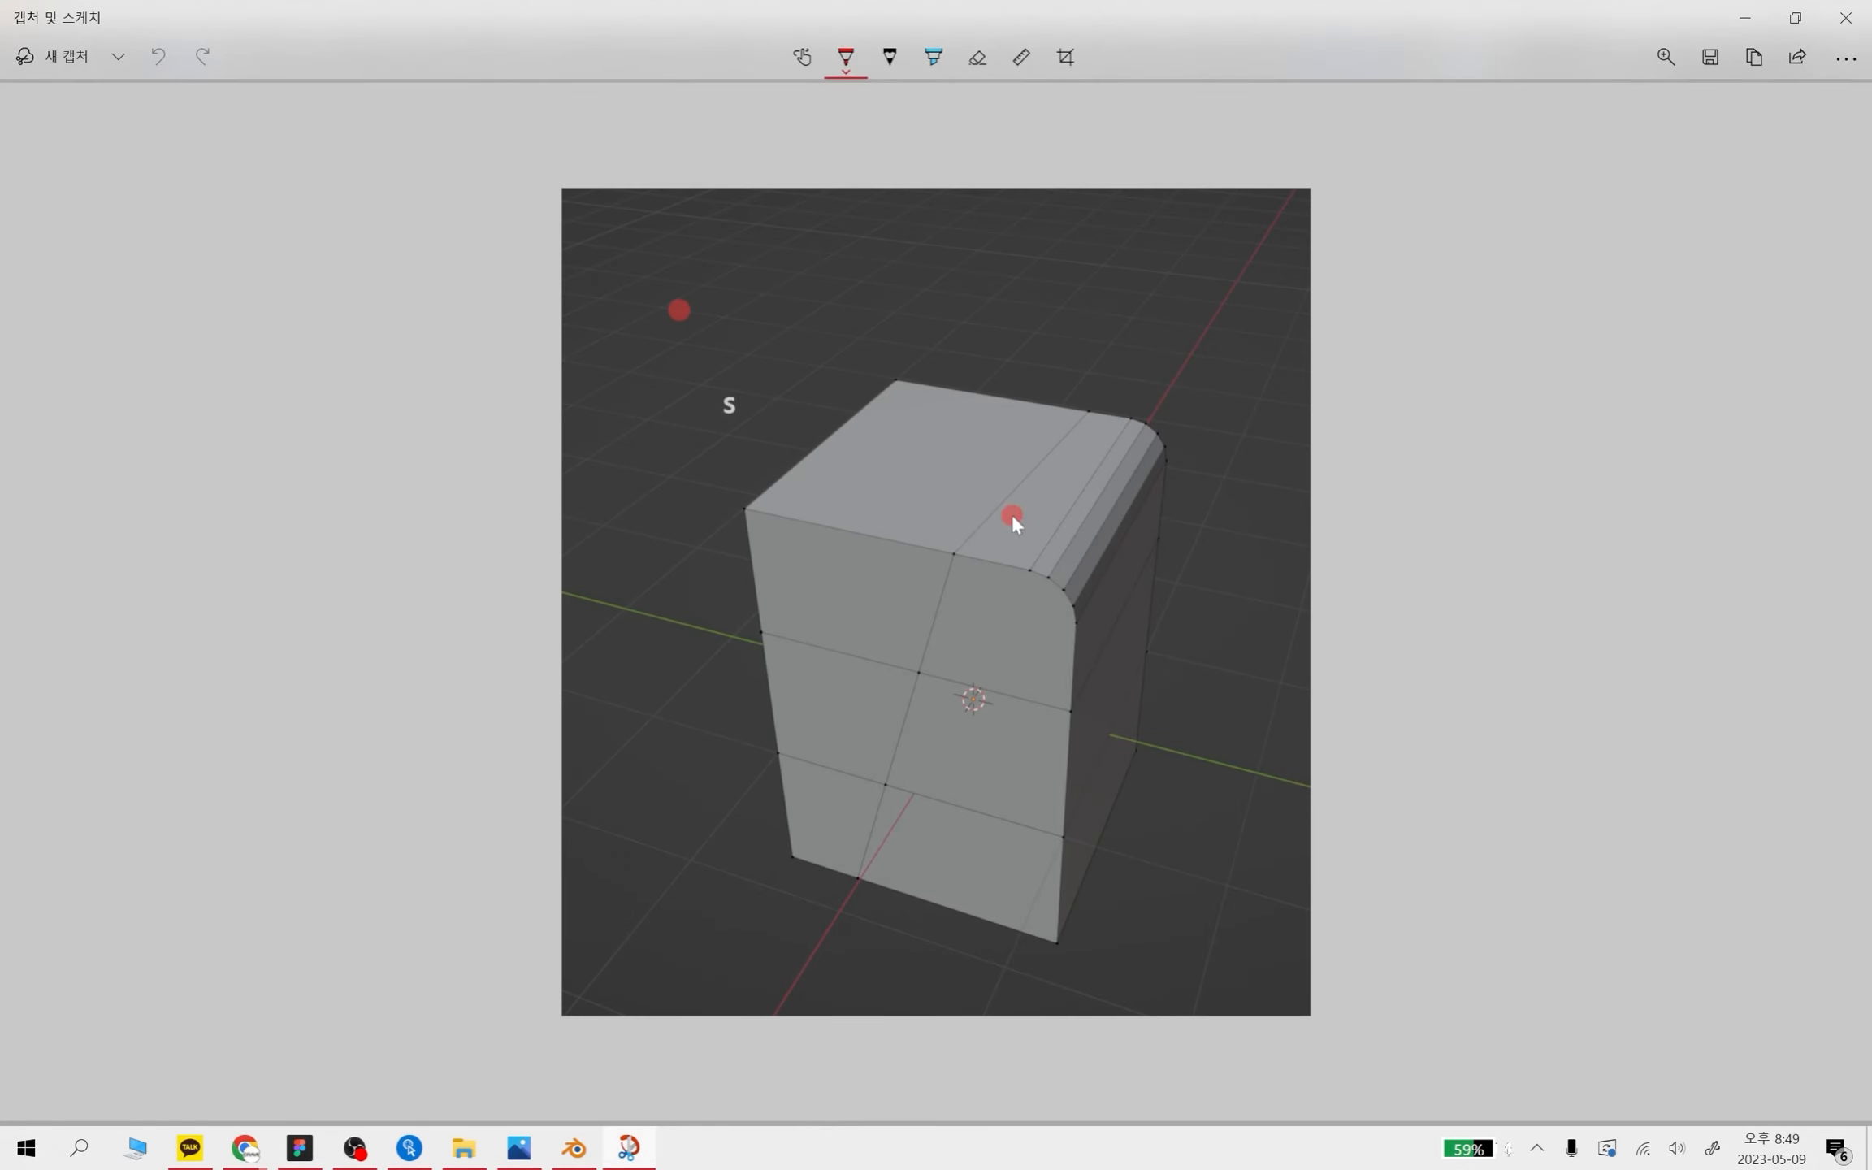
left_click(933, 57)
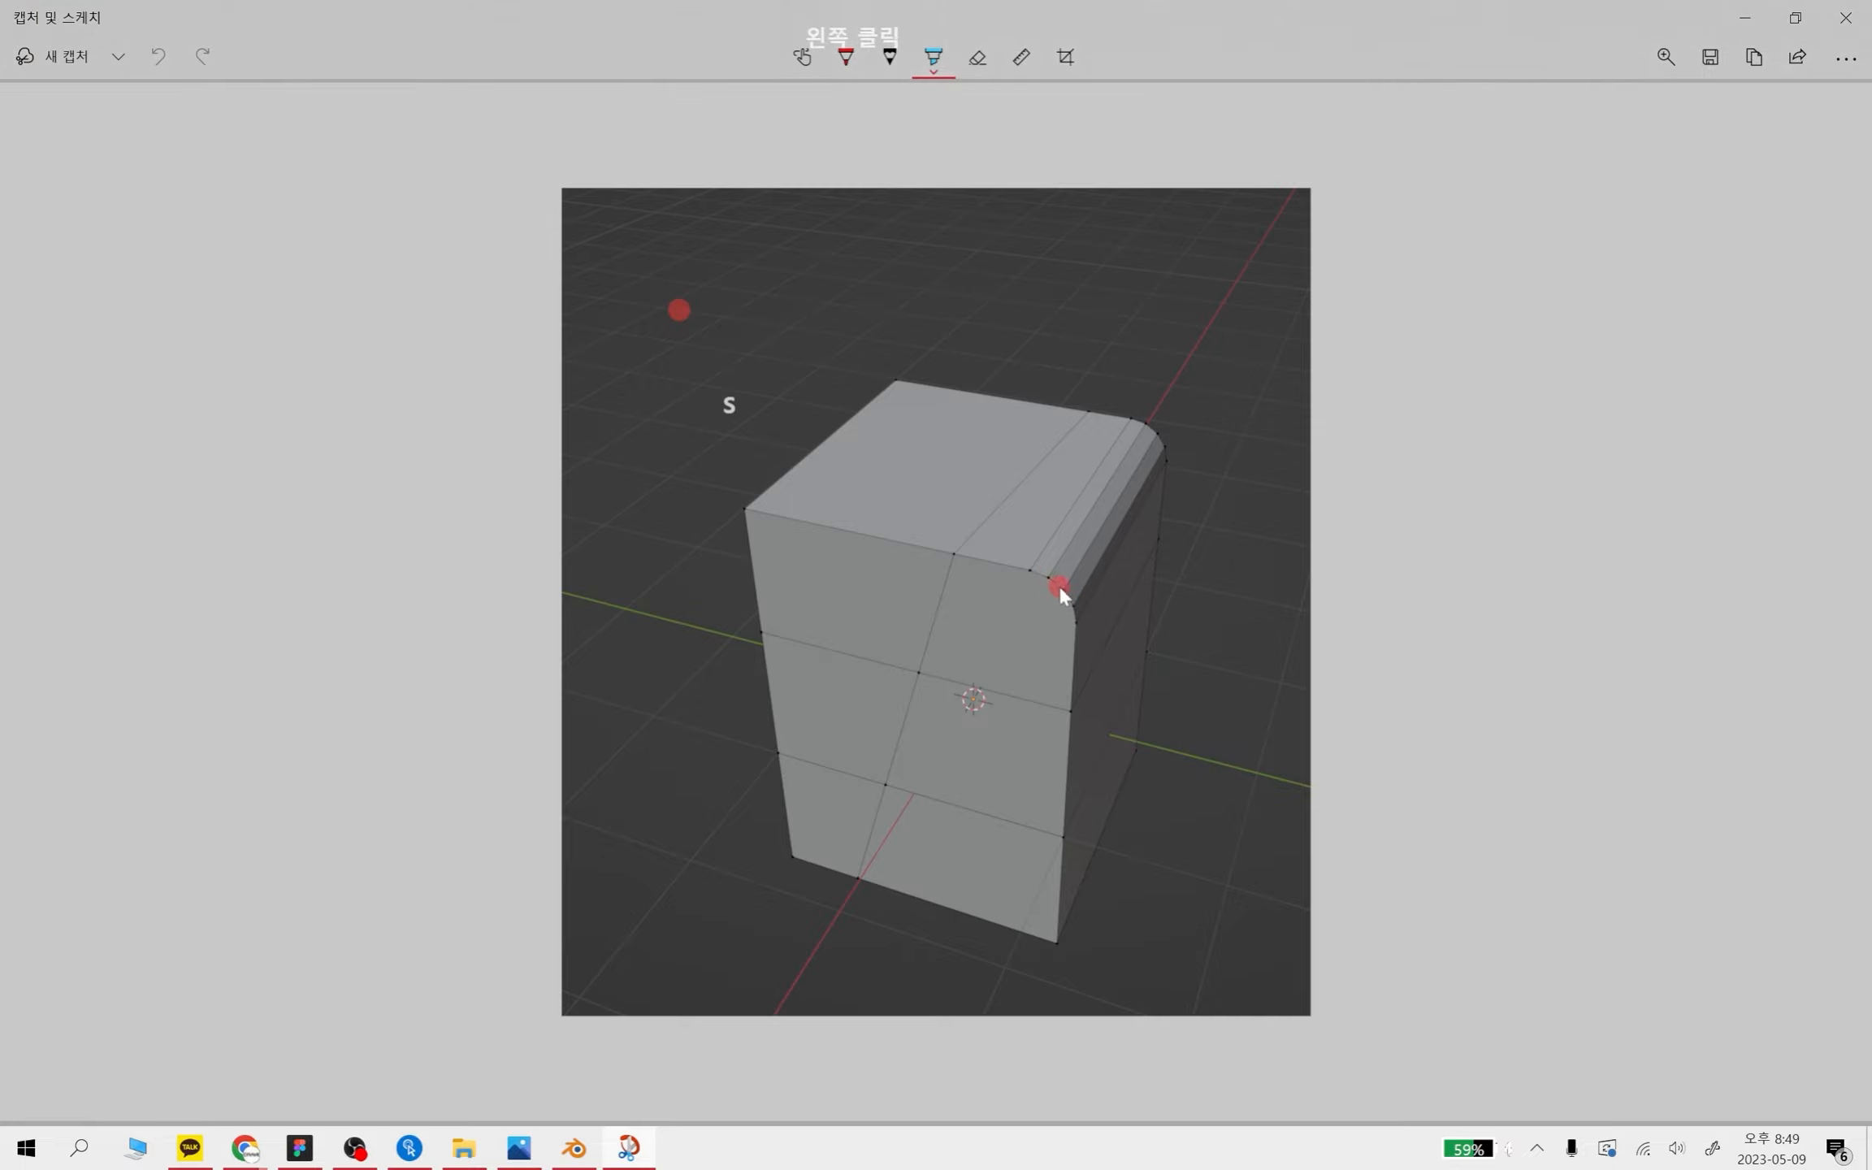
mouse_move(1057, 641)
left_mouse_down()
mouse_move(983, 600)
mouse_move(1049, 644)
mouse_move(1015, 566)
left_mouse_up()
key("ctrl+z")
- Circle the rounded edge of the block with the red pen and write "Bevel" above it
left_click(846, 57)
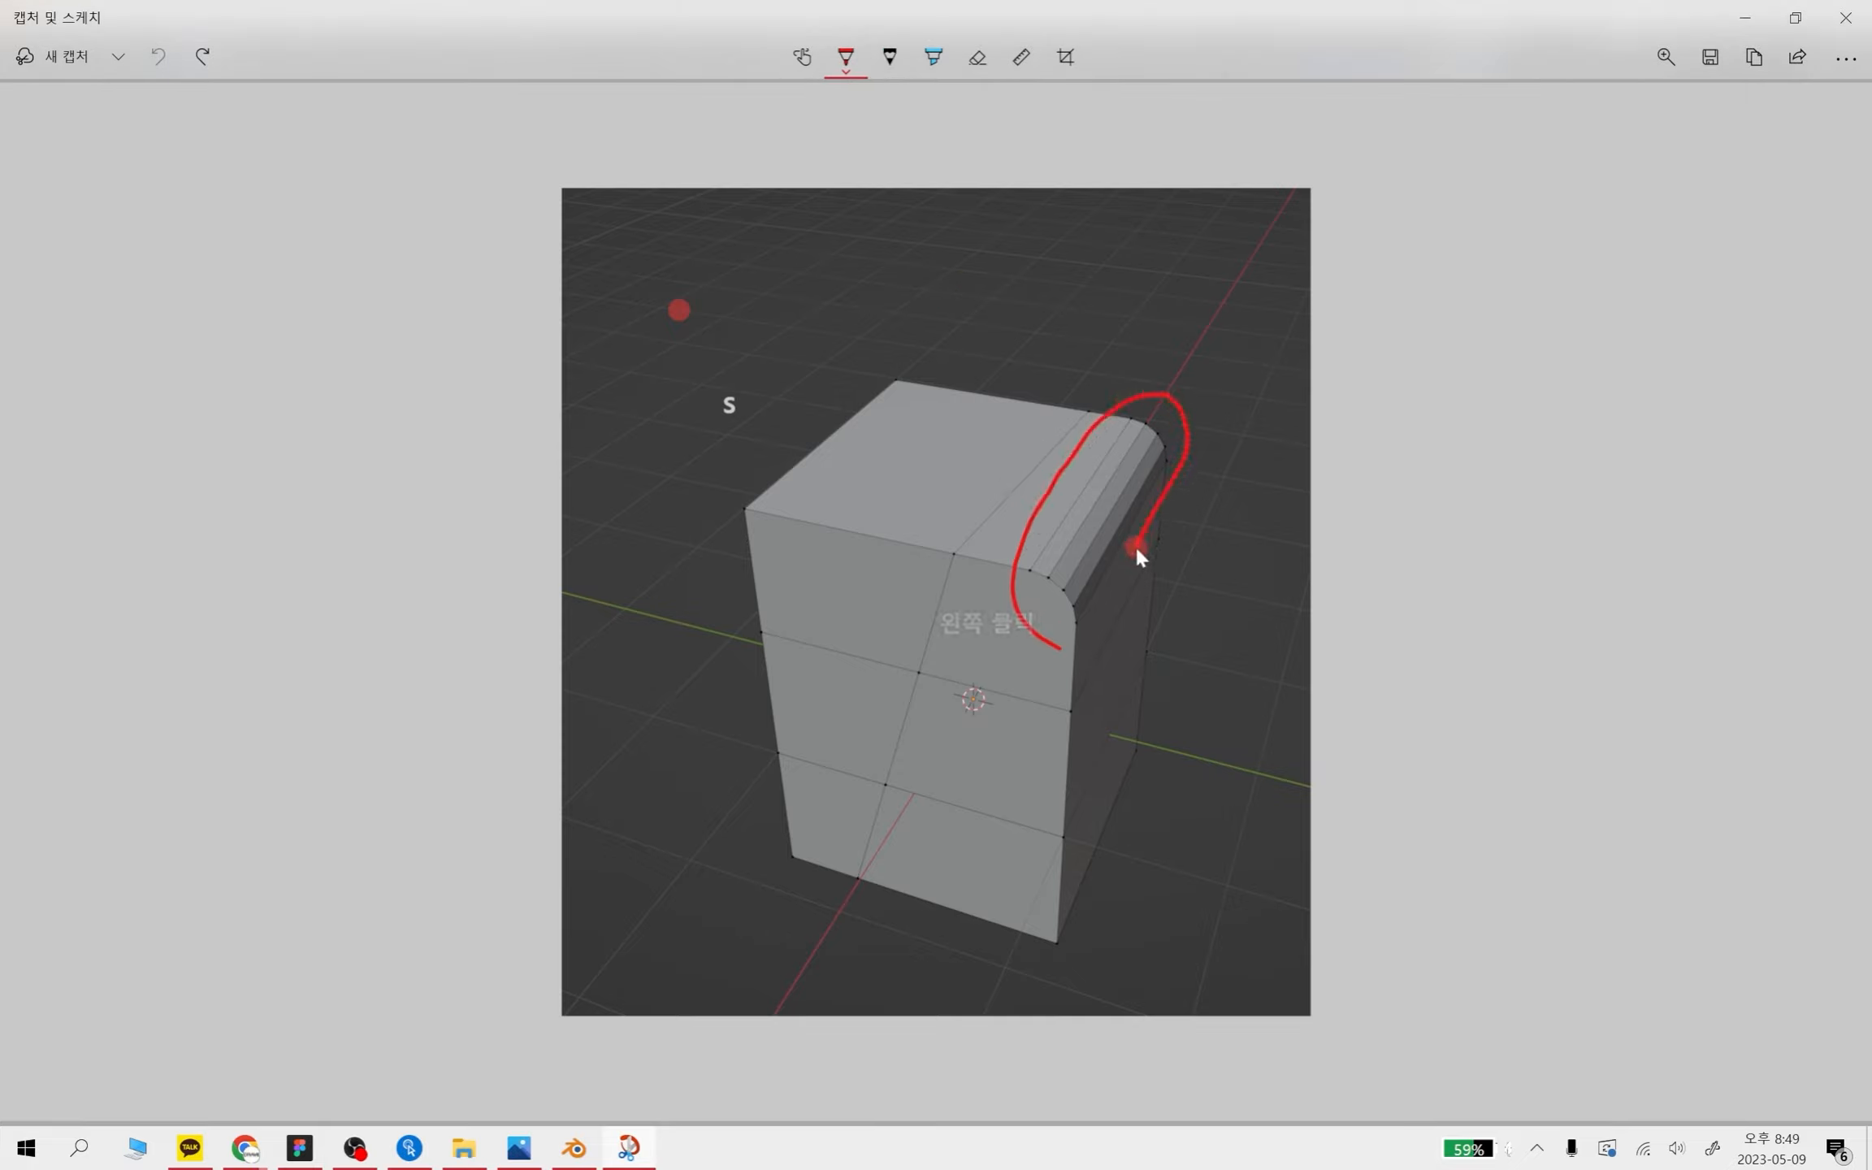
left_click_drag(1067, 662, 1056, 658)
left_click(1145, 340)
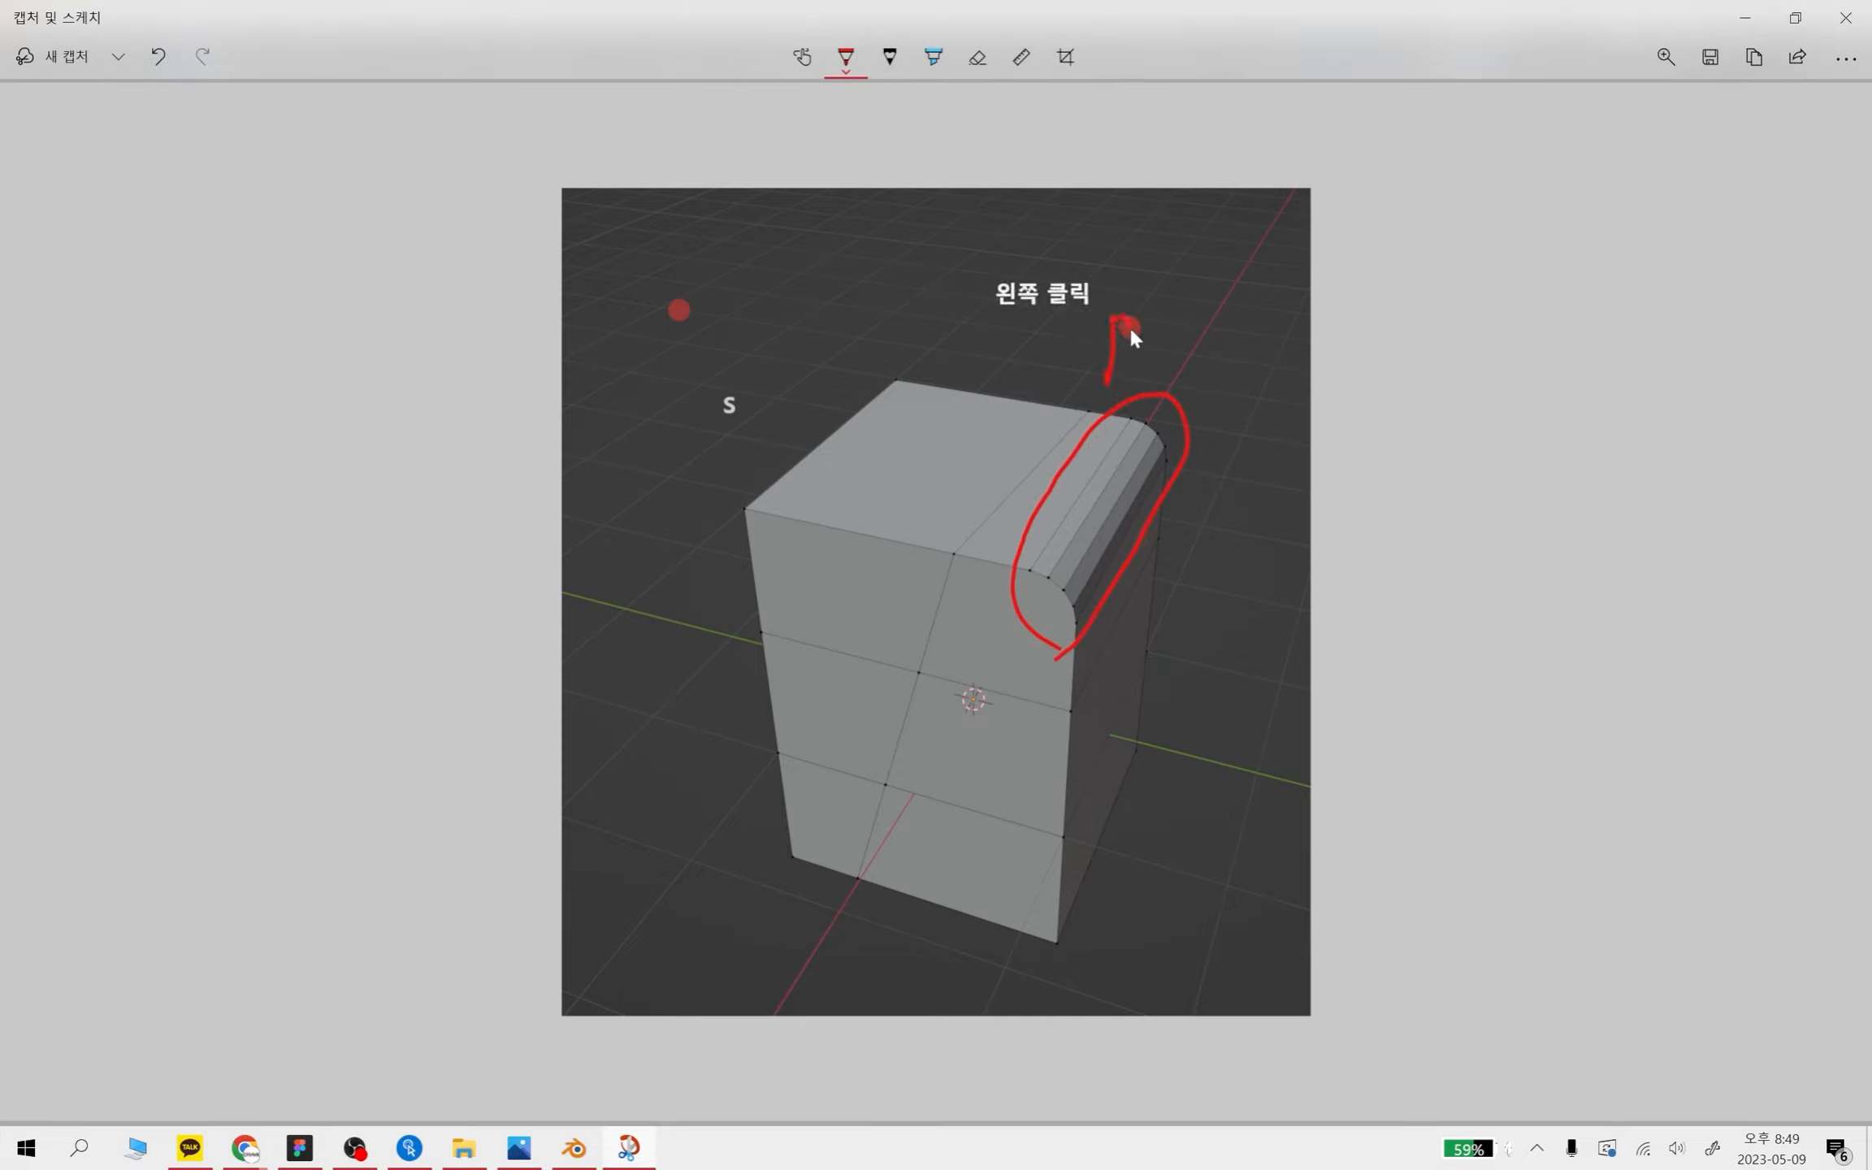
mouse_move(1148, 358)
left_mouse_down()
mouse_move(1159, 342)
mouse_move(1229, 356)
left_mouse_up()
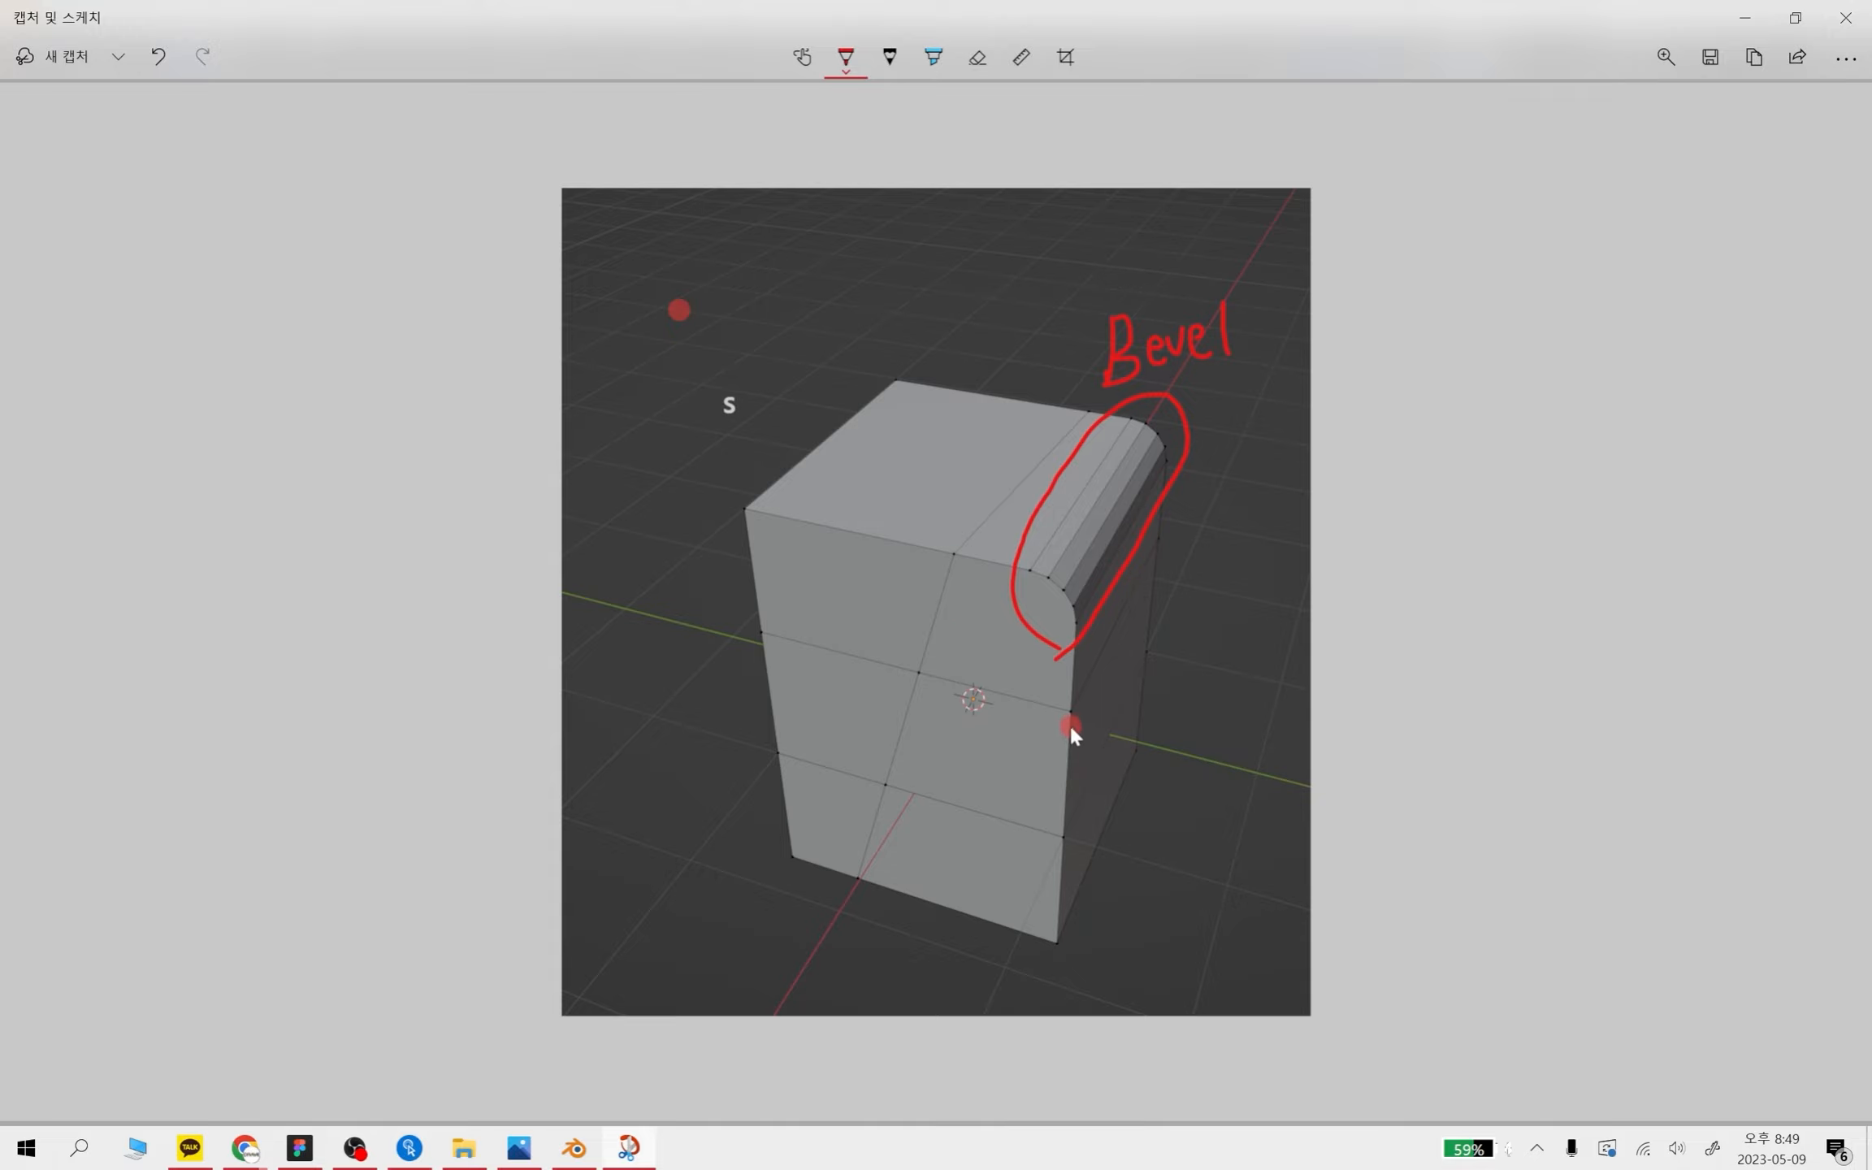
- Trace the upper horizontal edge line around the block's front and side in red and write an "E" beside it
left_click_drag(758, 626, 893, 660)
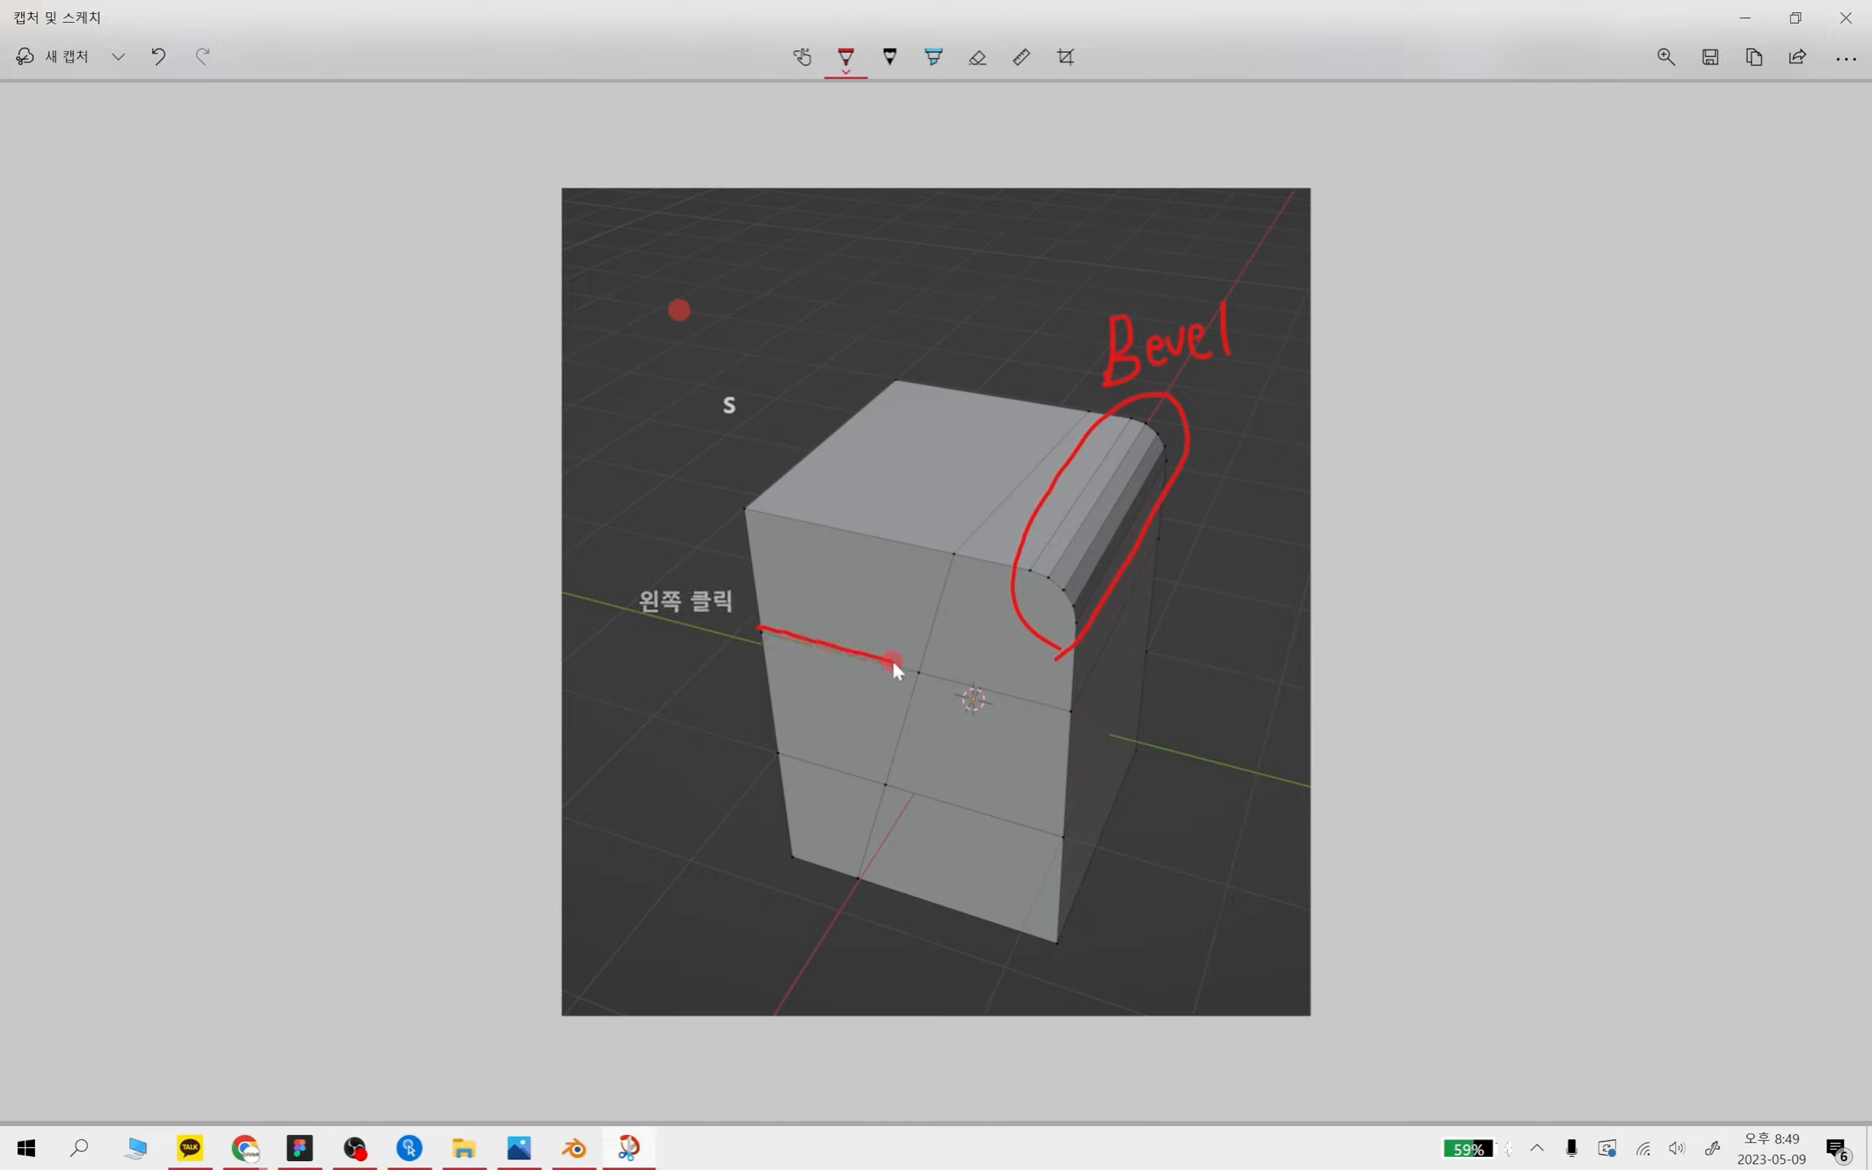
mouse_move(1147, 566)
left_mouse_down()
mouse_move(1162, 542)
mouse_move(1201, 555)
left_mouse_up()
left_click_drag(1181, 538, 1180, 578)
left_click_drag(1181, 579, 1201, 574)
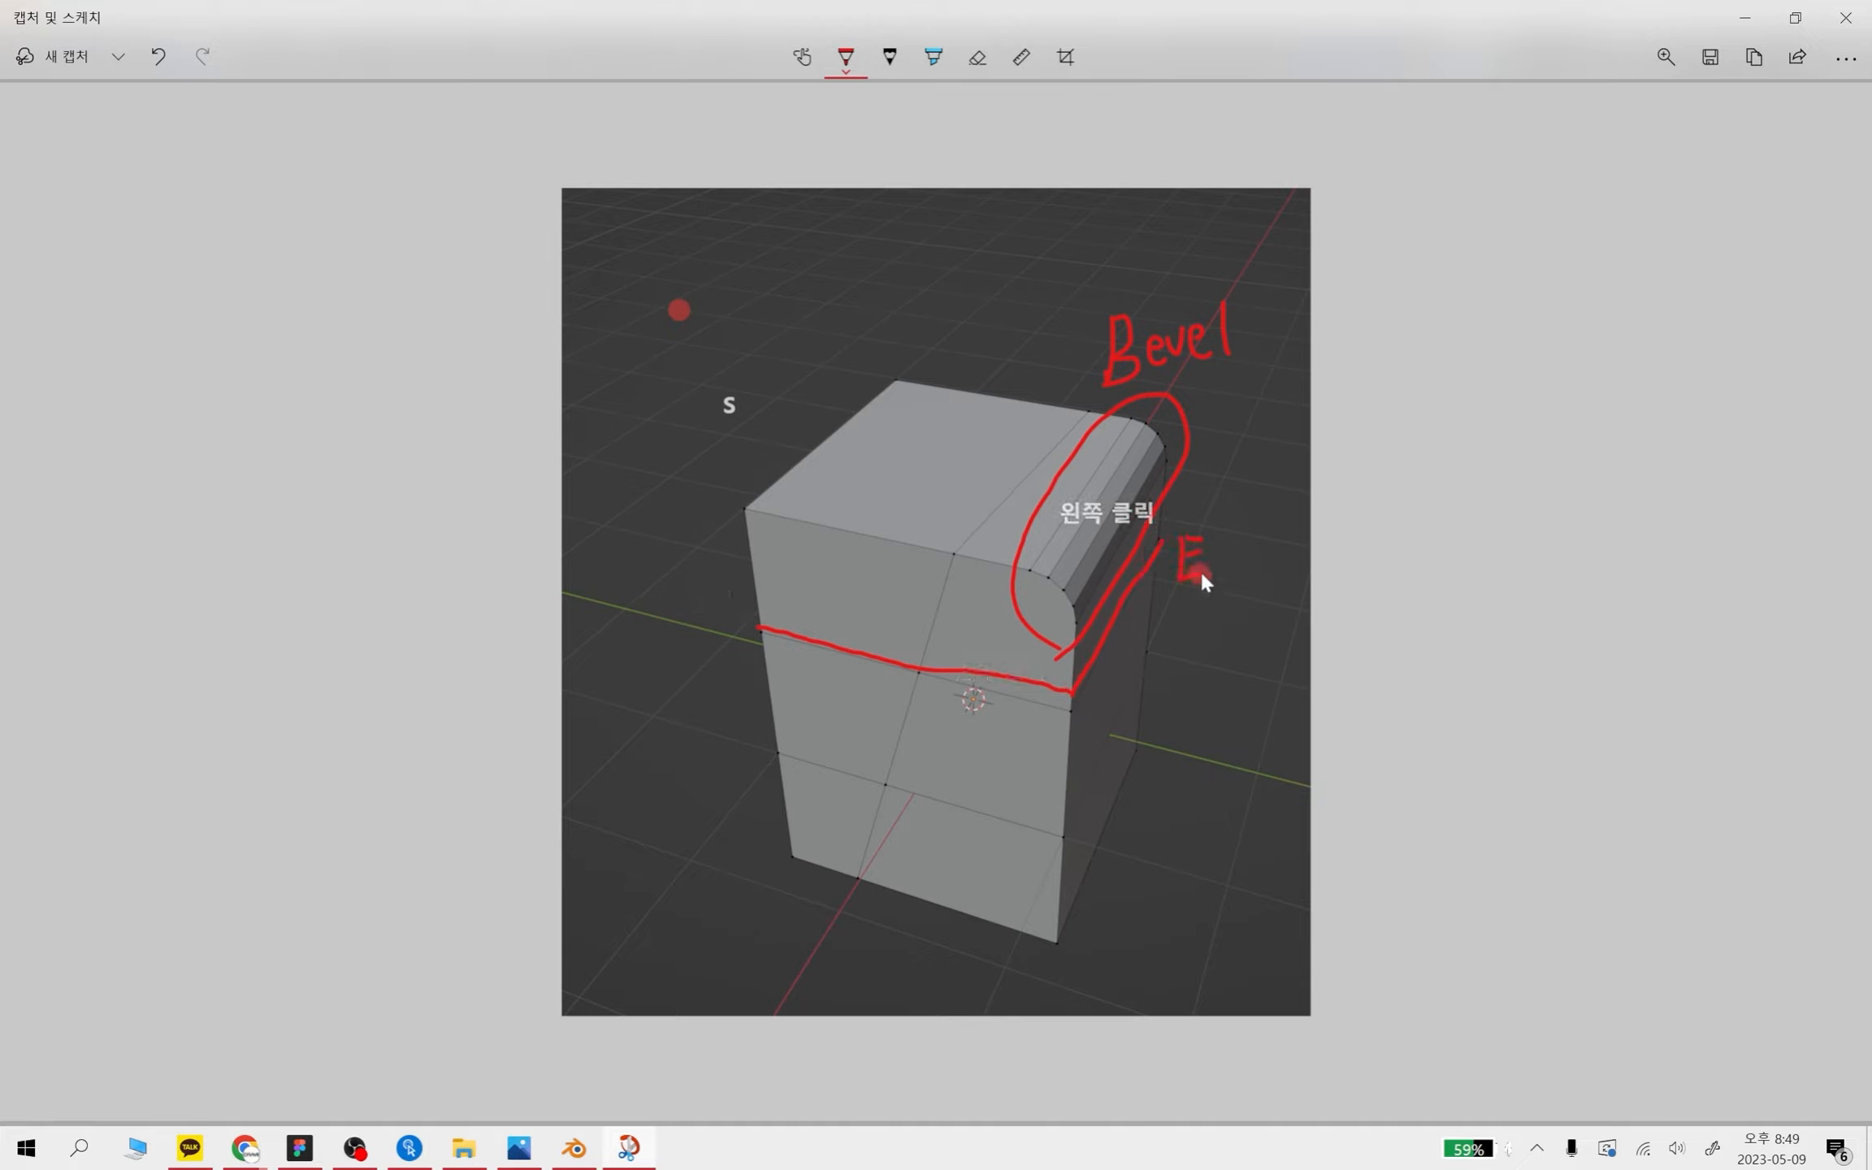
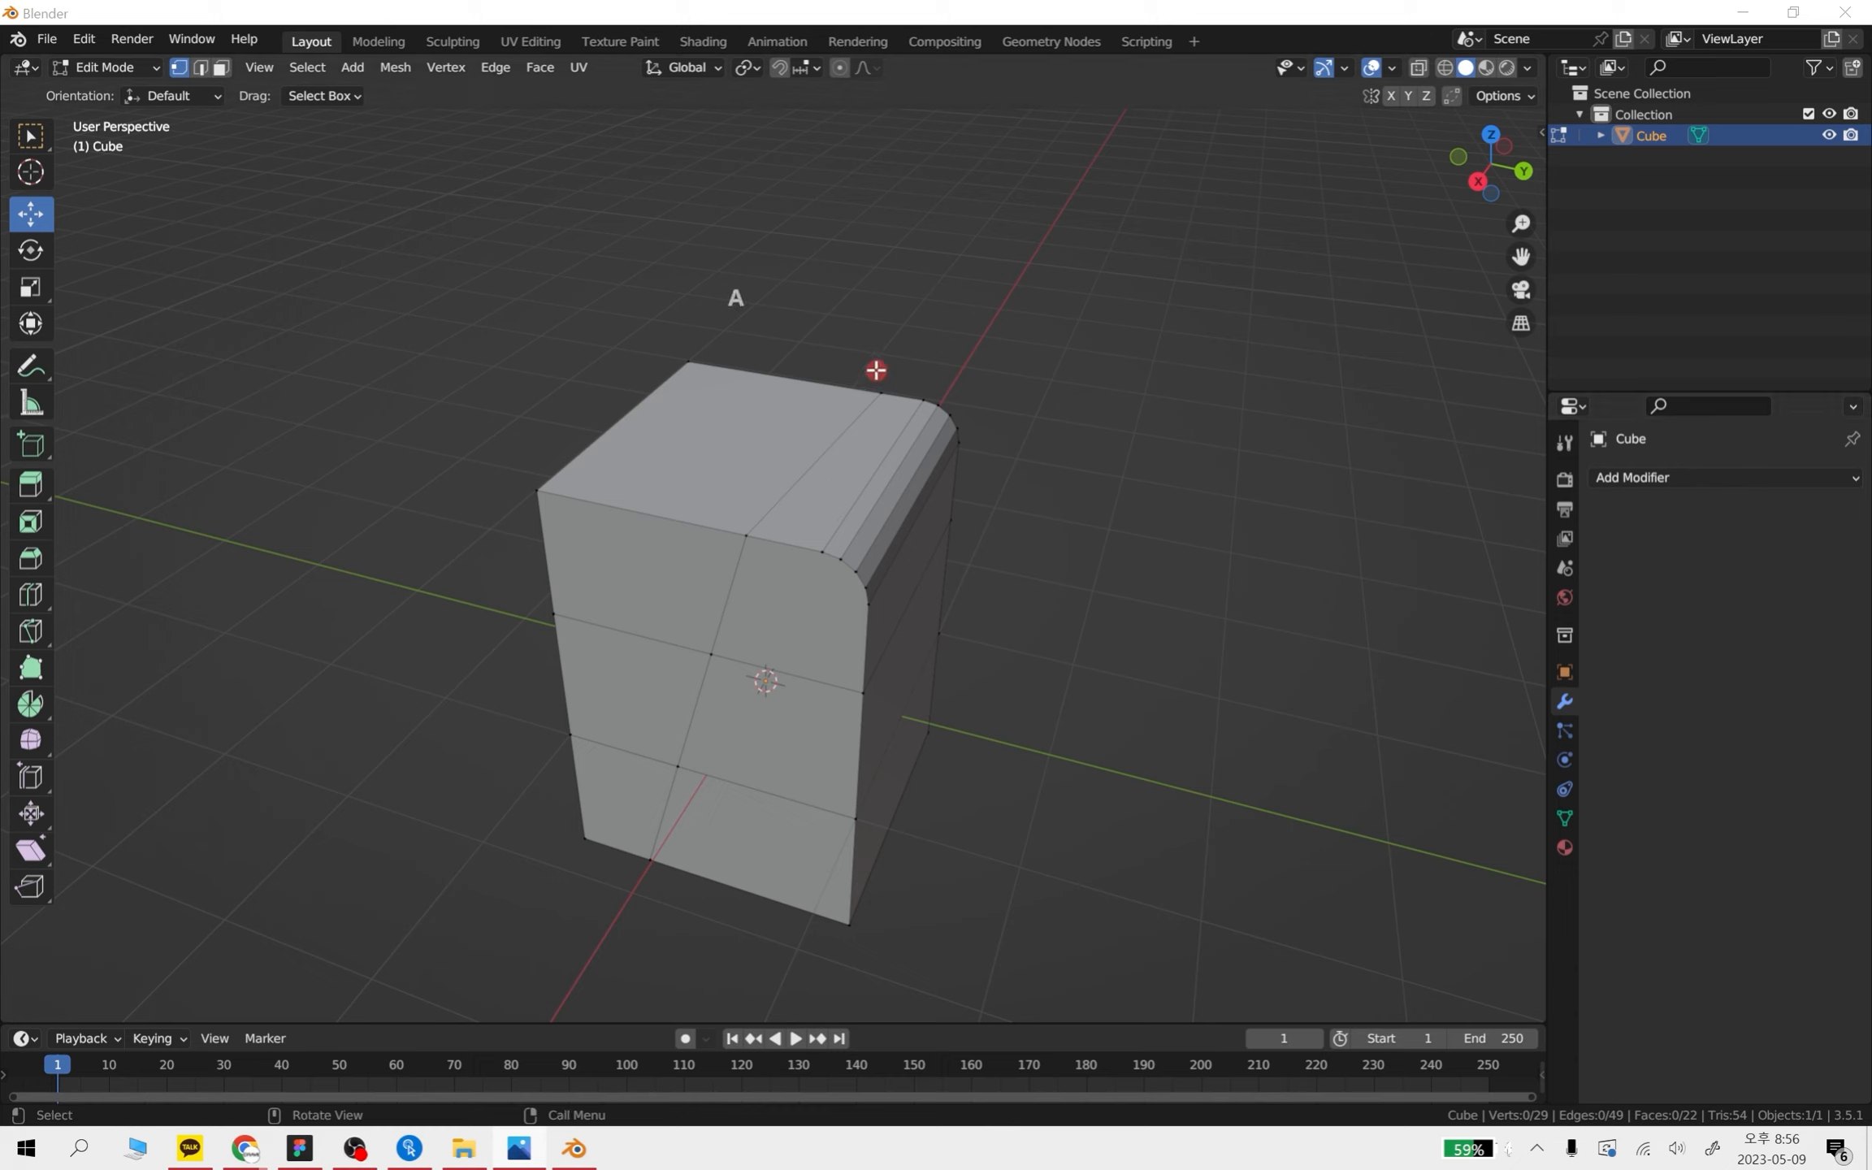
- Return to Object Mode in Blender and delete the whole block
left_click(822, 299)
key("a")
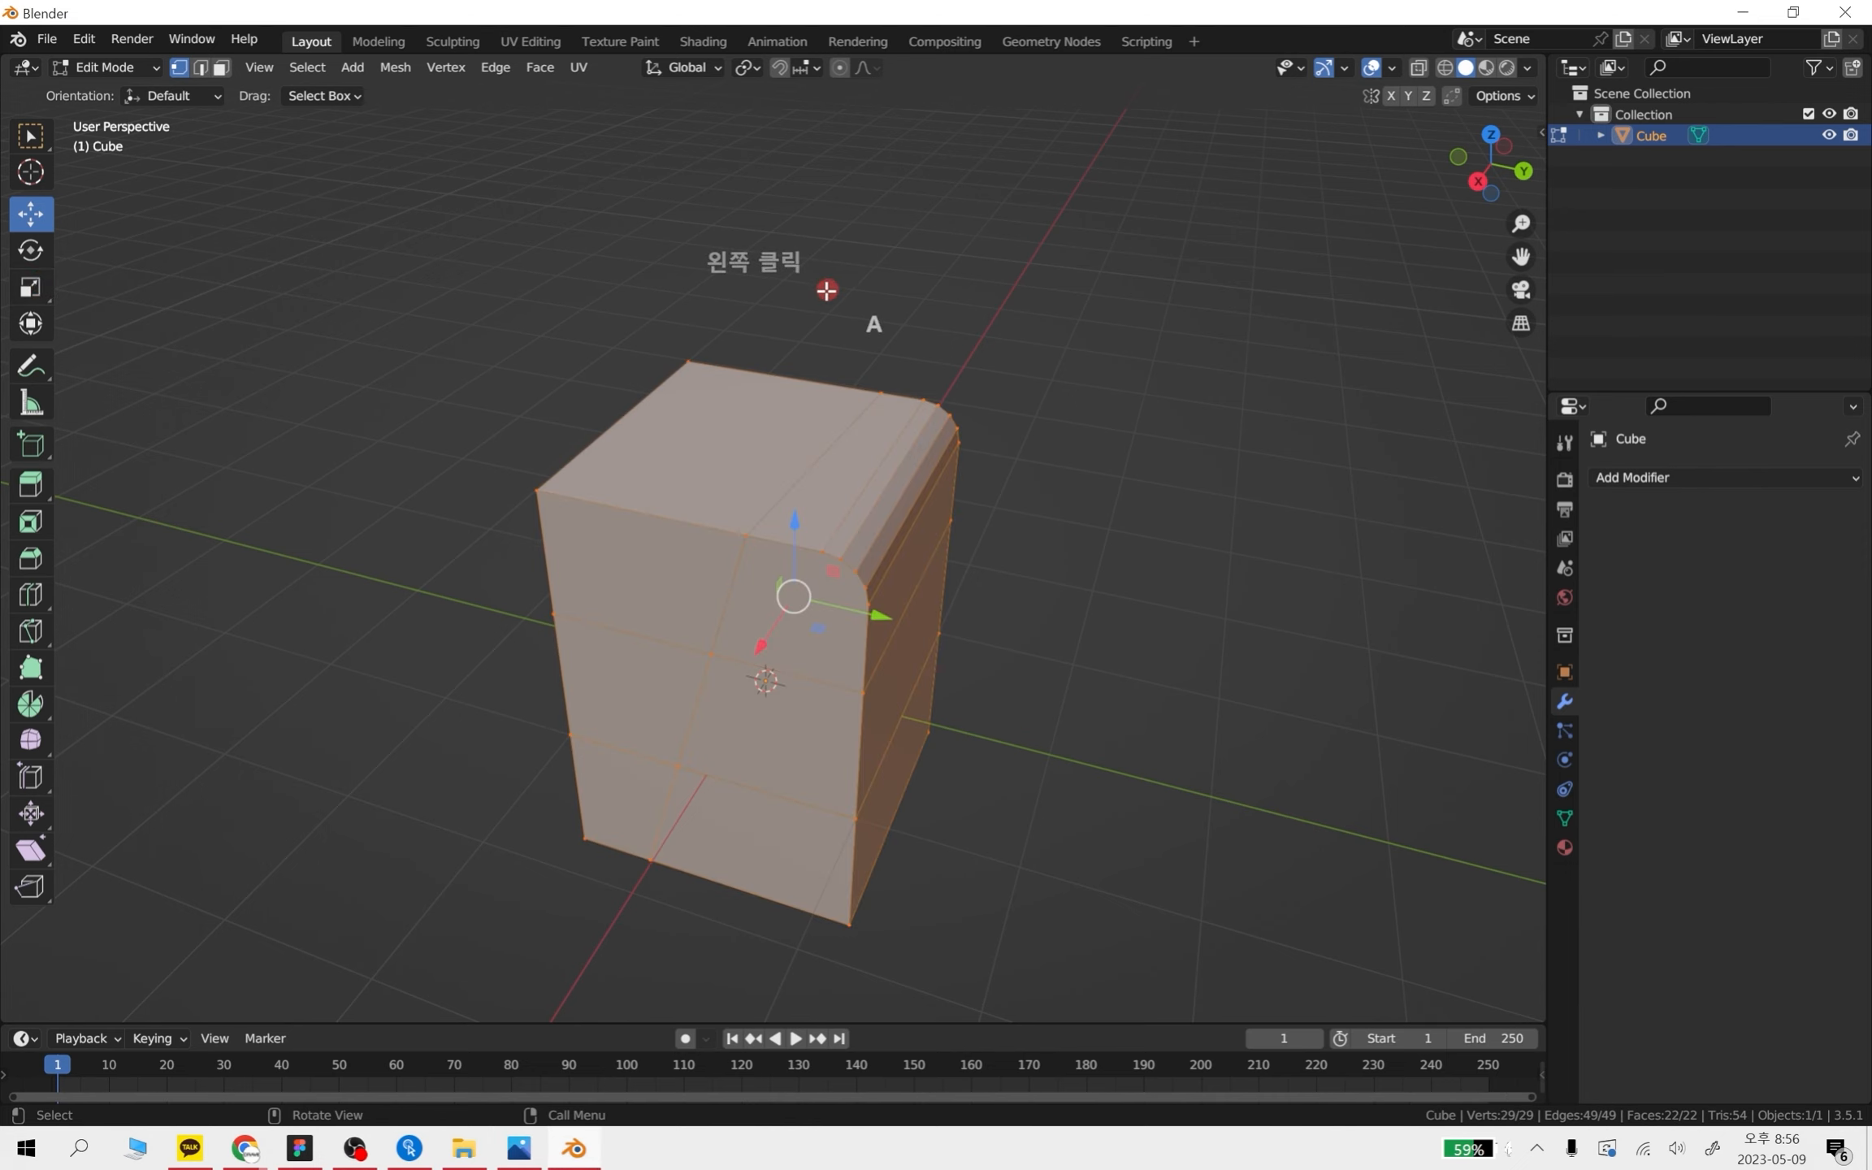
key("Delete")
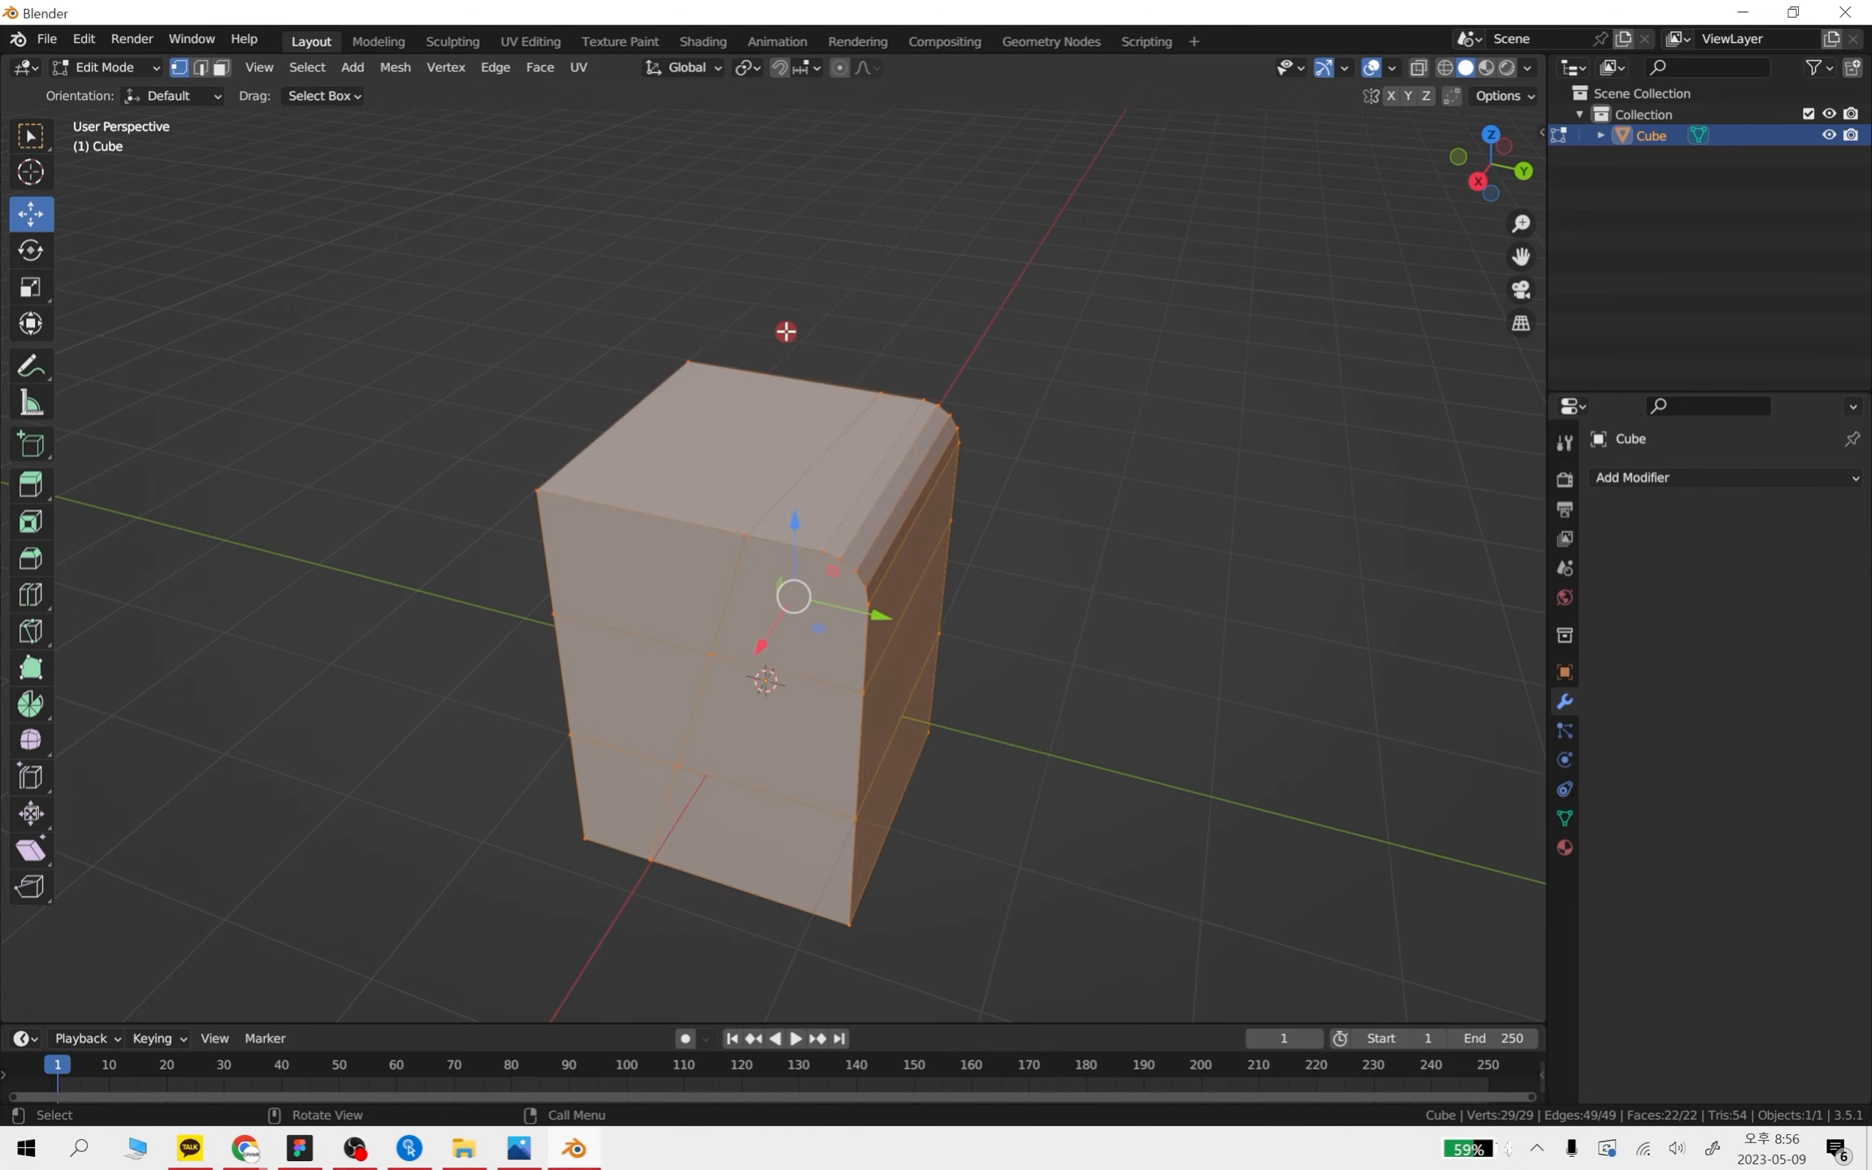
key("Tab")
key("Delete")
- Add a cylinder mesh to the empty scene
middle_click_drag(941, 418, 946, 508)
middle_click_drag(816, 508, 848, 656)
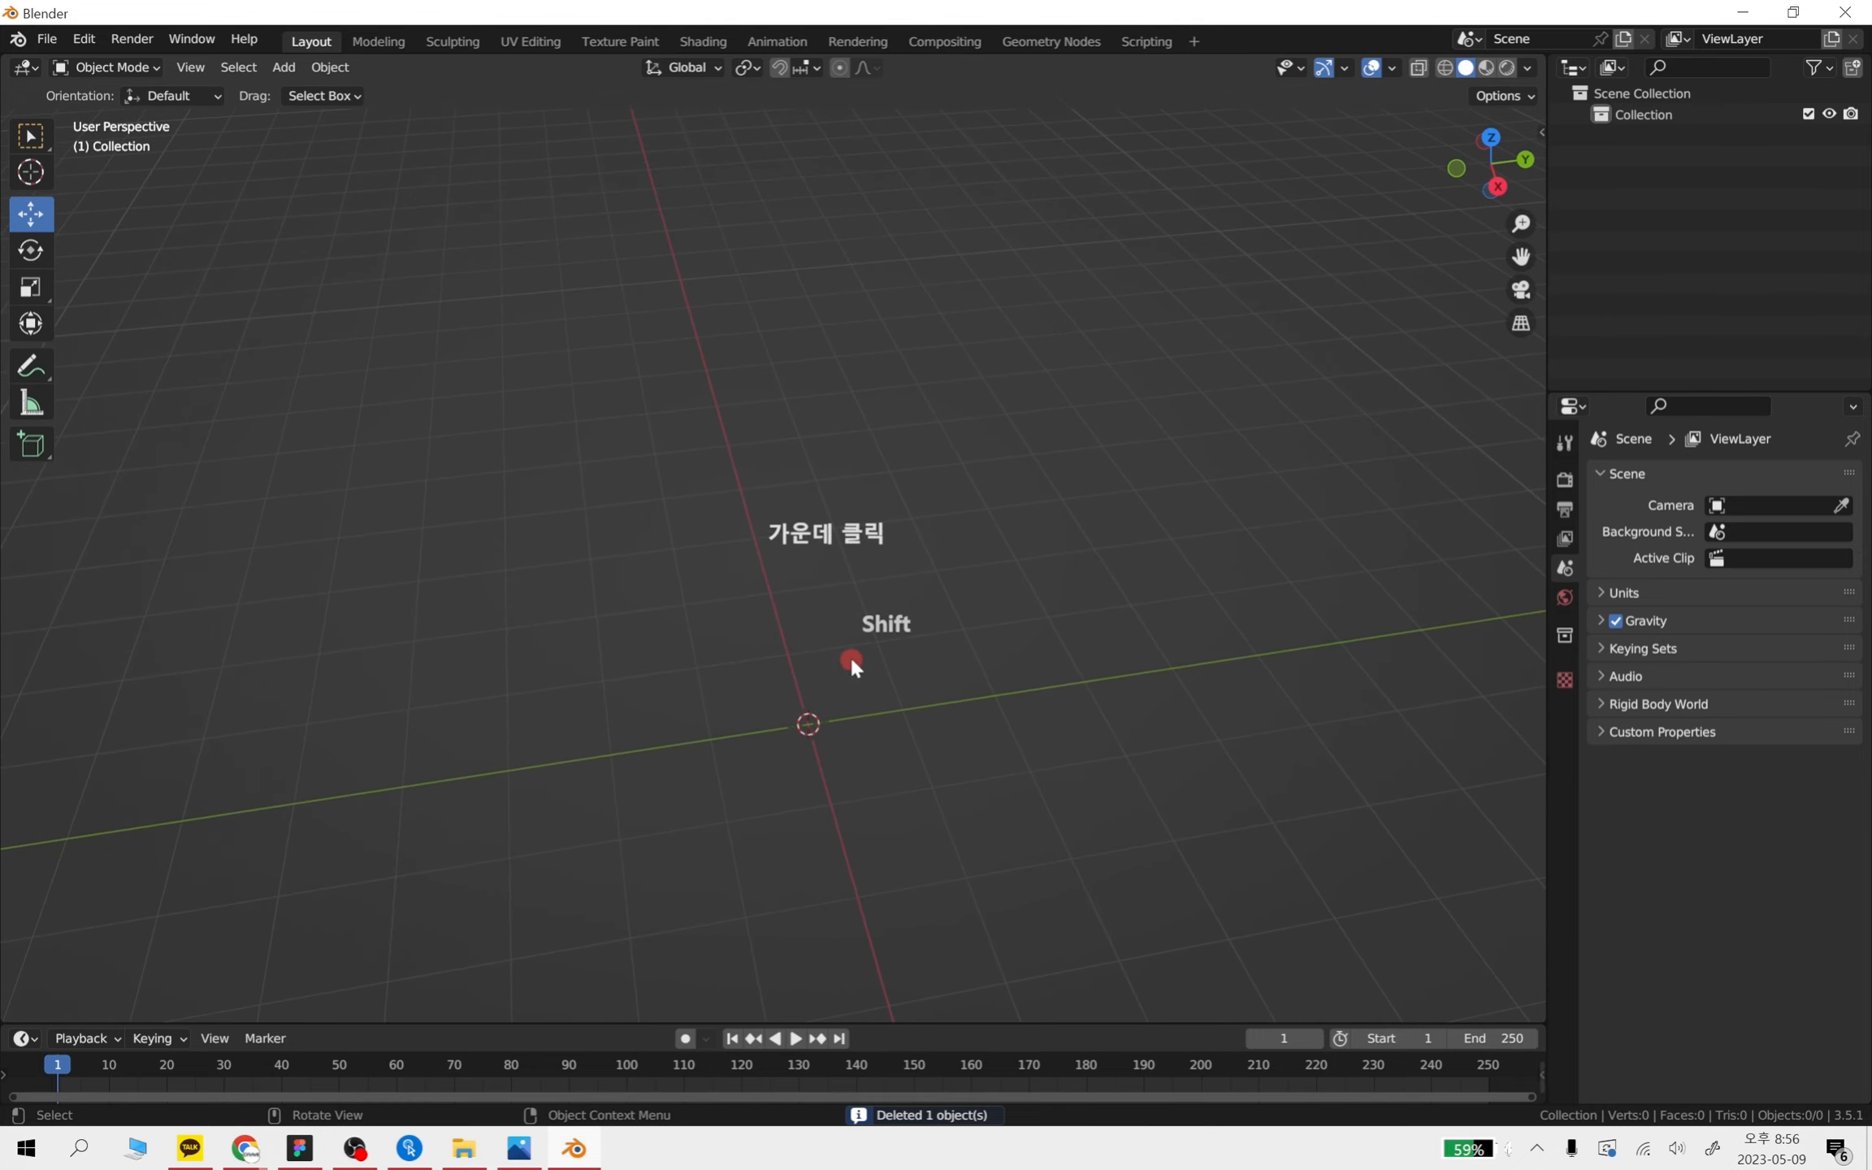
key("shift+a")
mouse_move(786, 530)
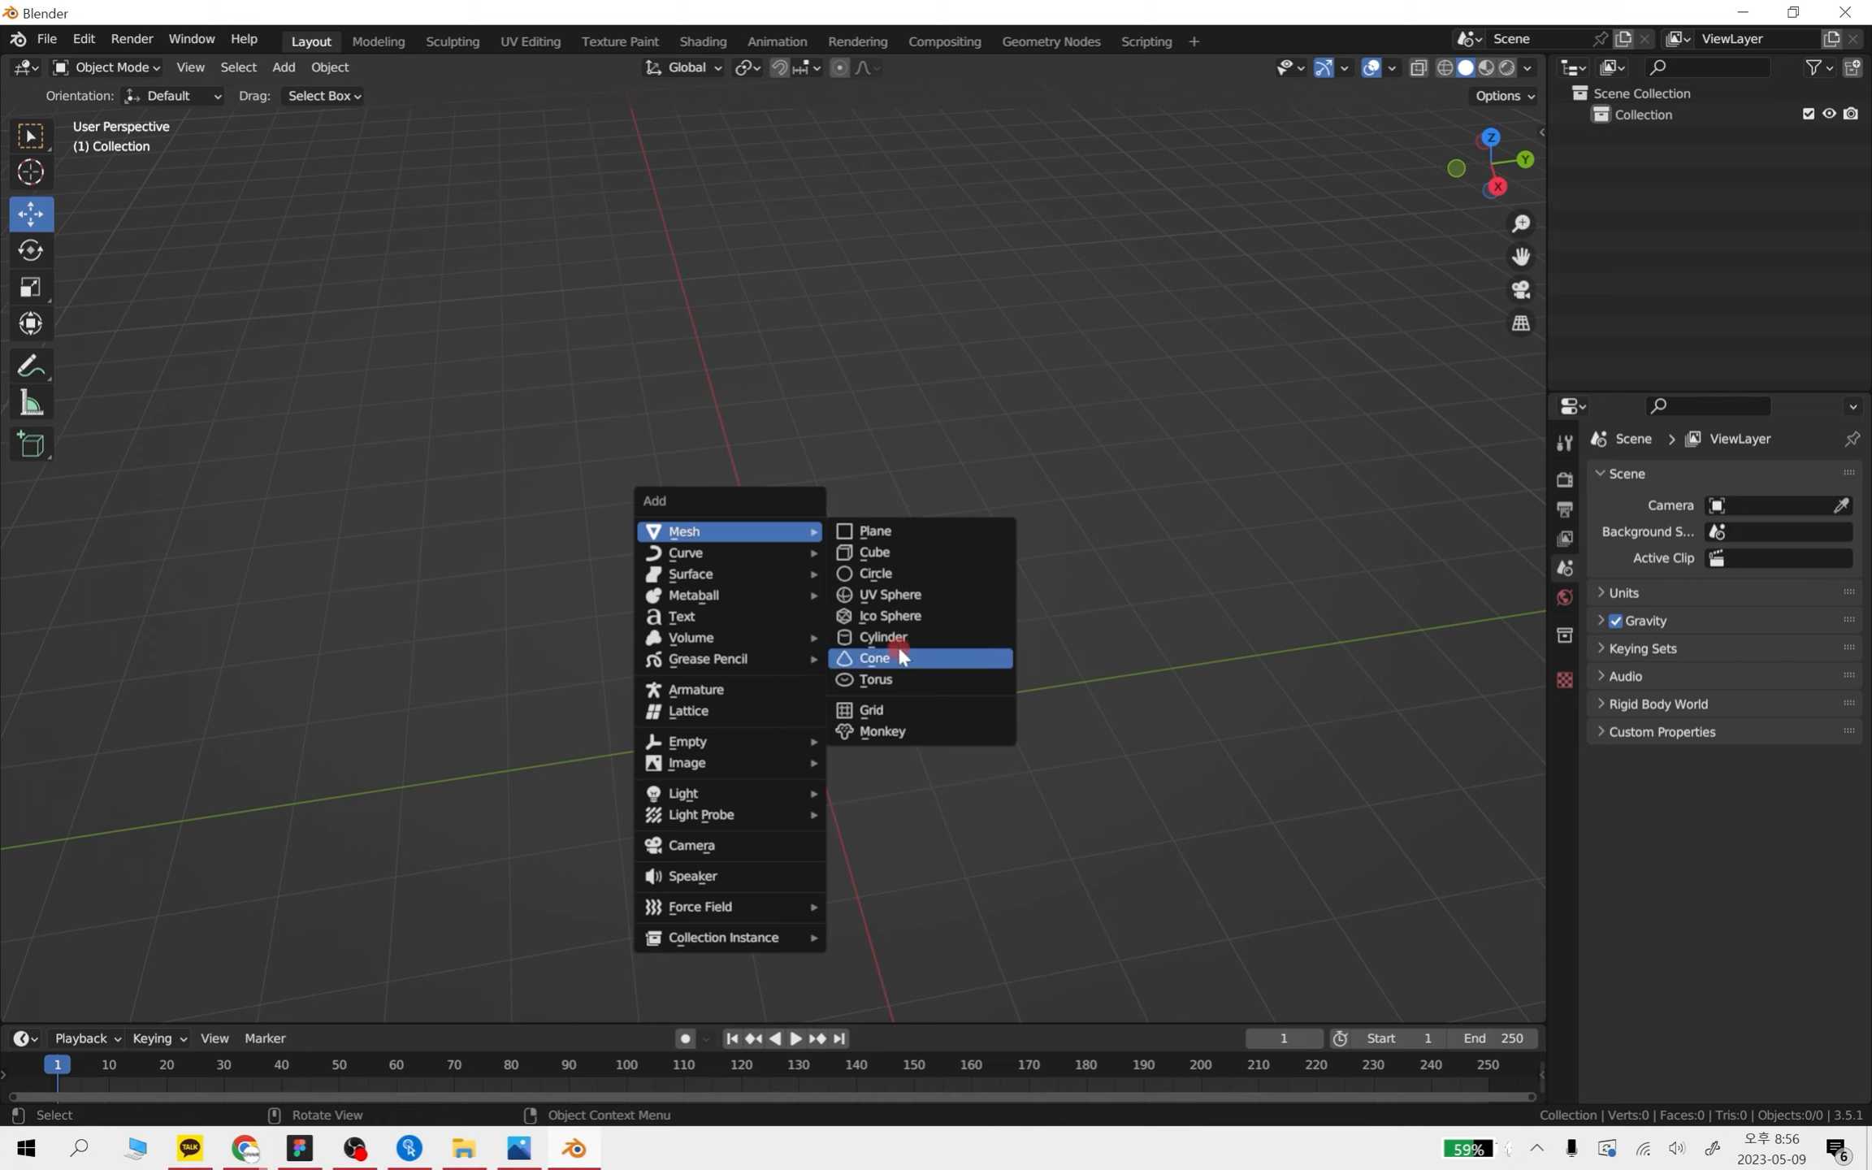
key("Escape")
key("shift+a")
mouse_move(735, 475)
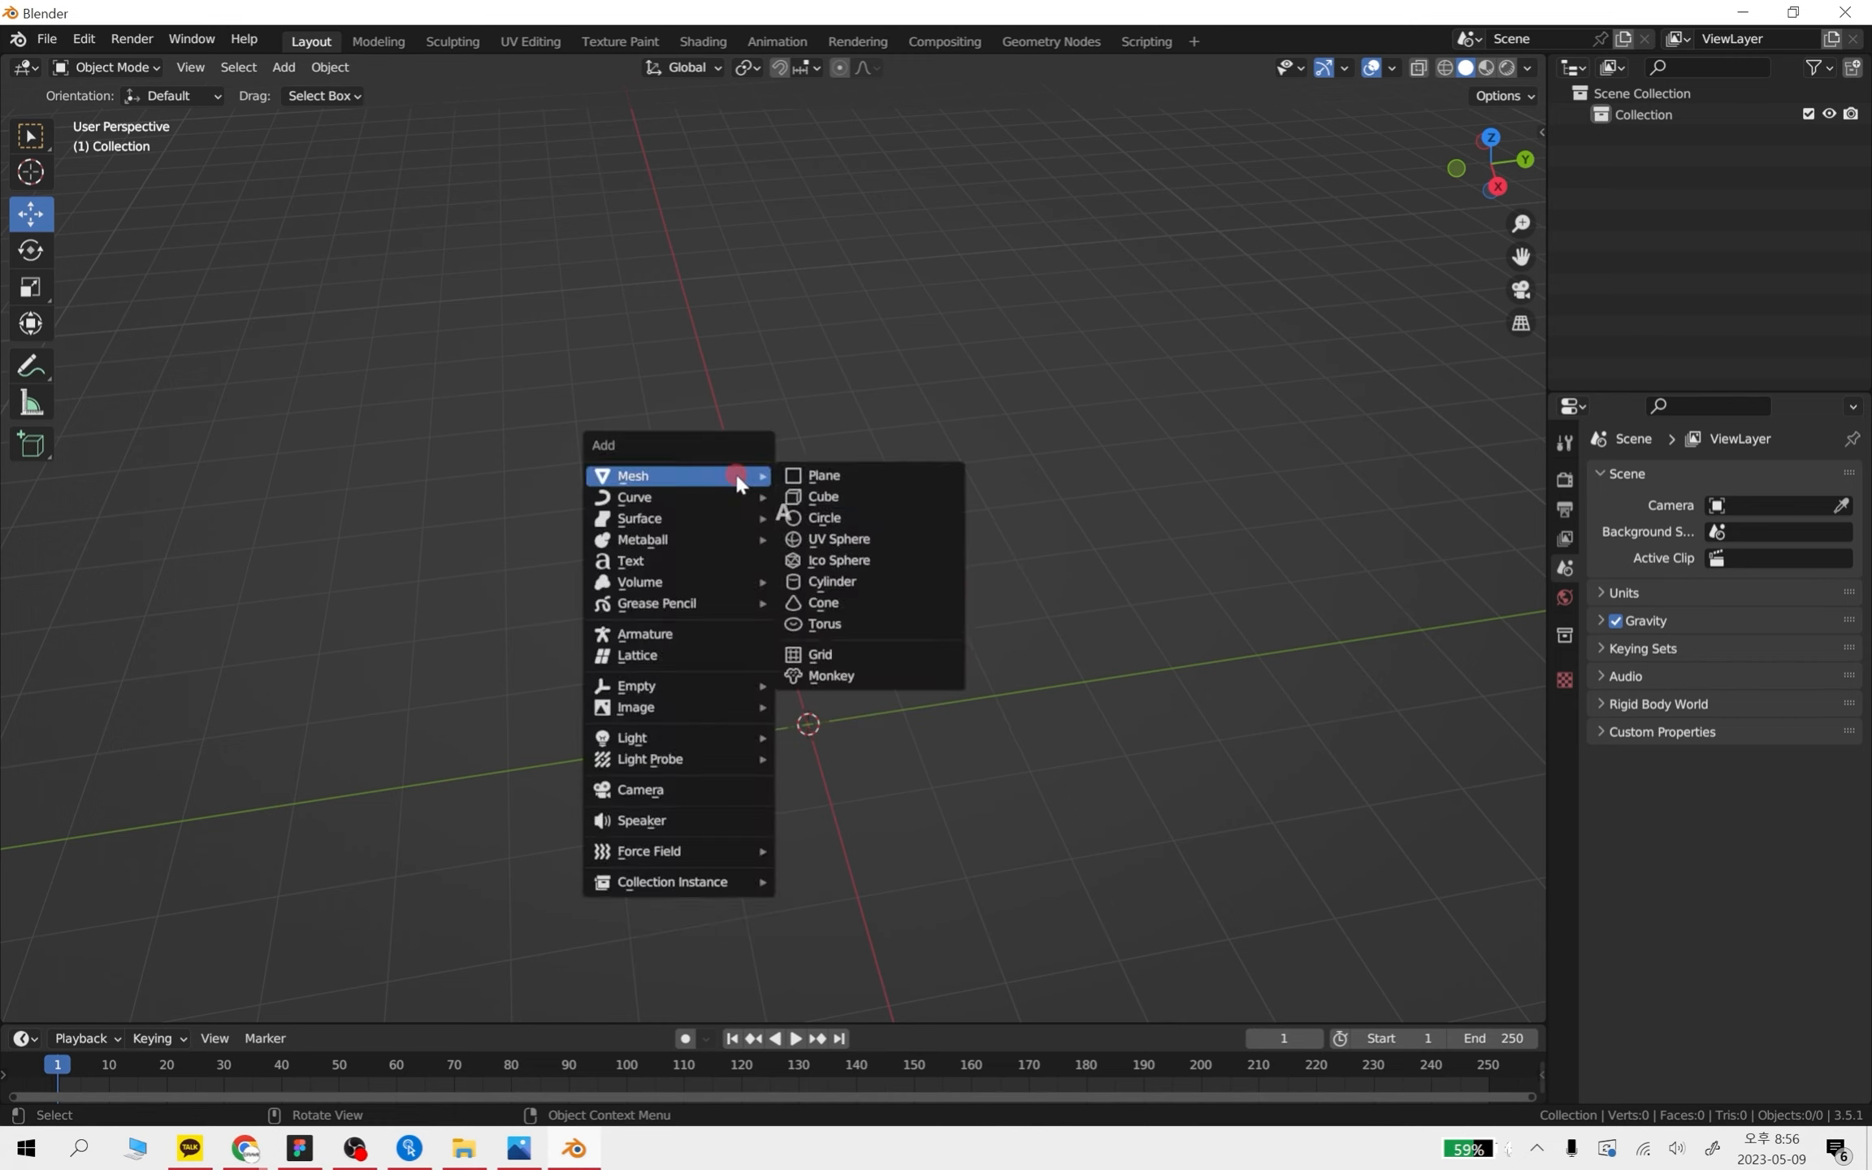
left_click(866, 582)
- Examine the cylinder in right orthographic view and from slightly above in perspective
middle_click_drag(995, 810, 1013, 437)
scroll(967, 703, "up", 3)
scroll(975, 600, "up", 1)
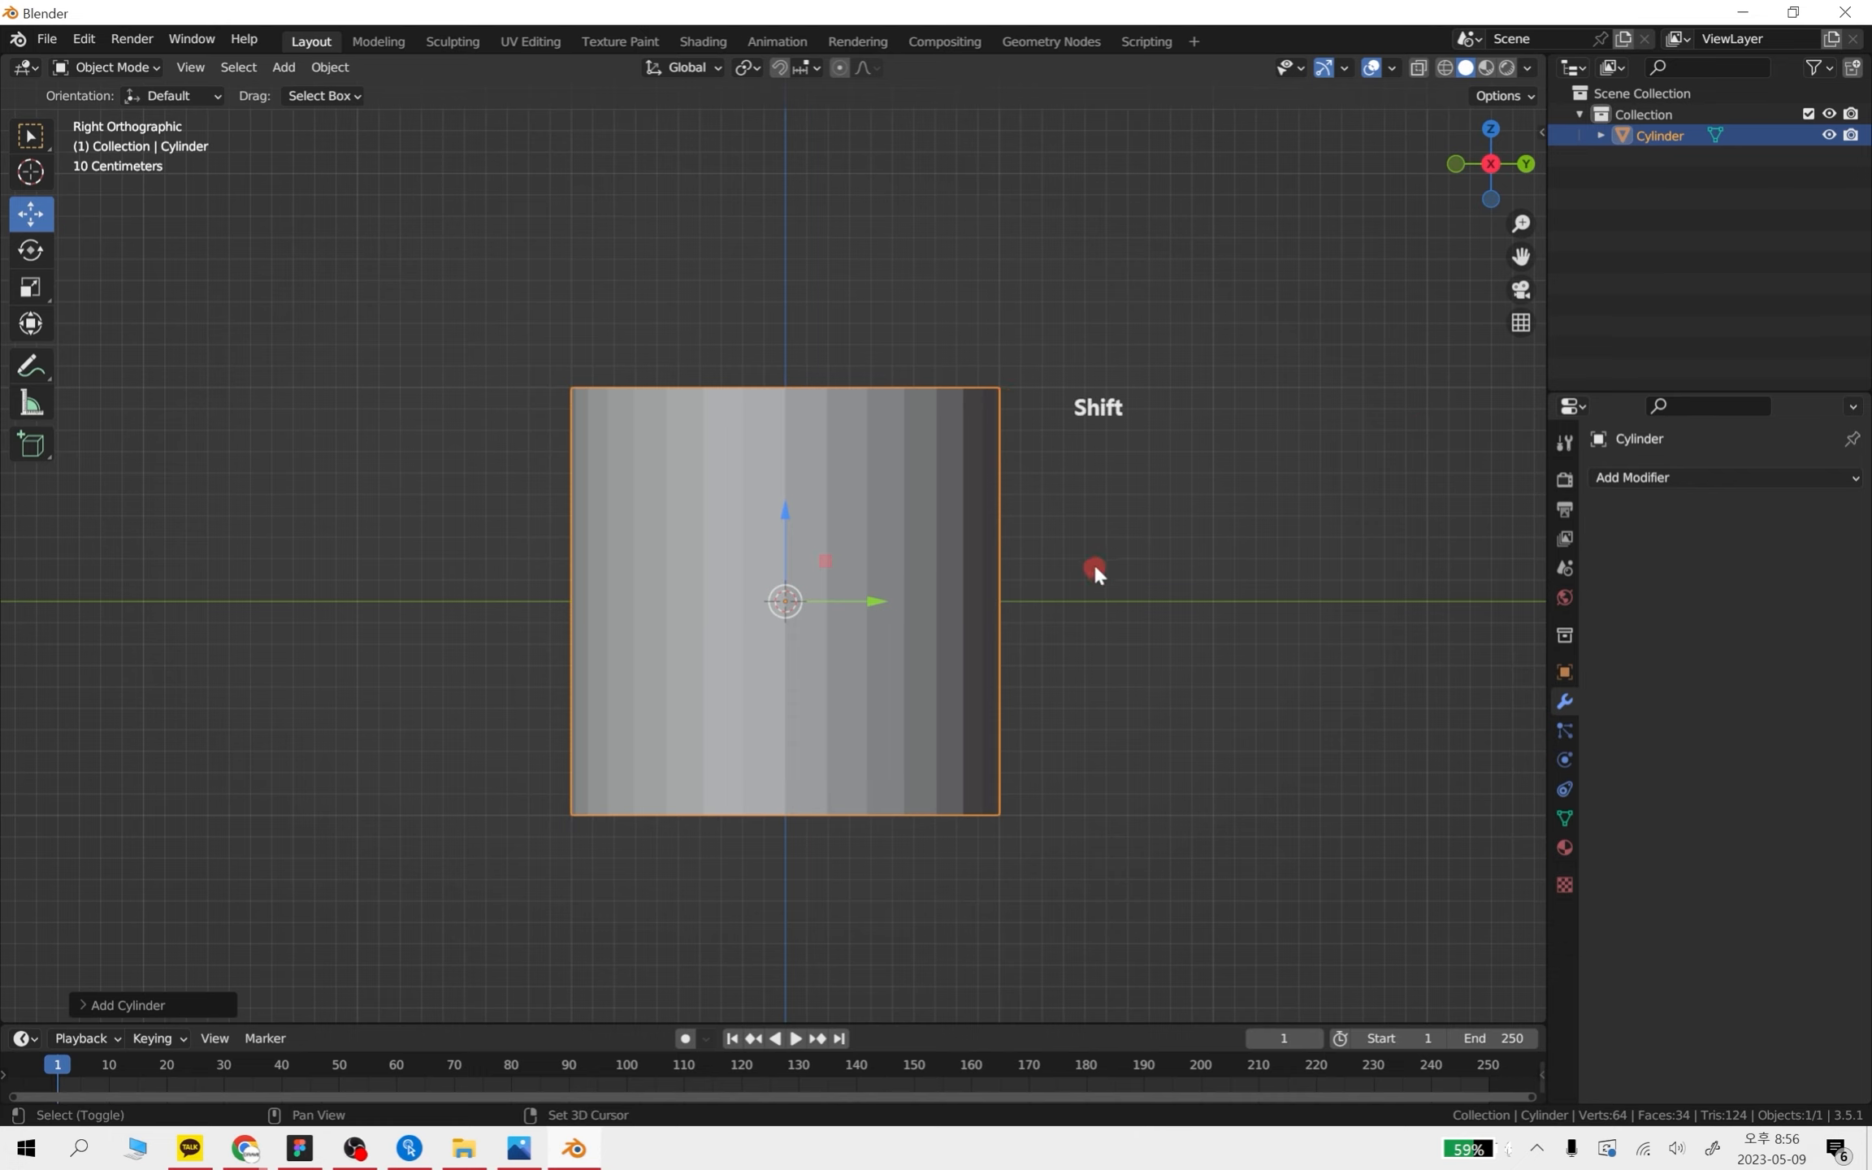
middle_click_drag(1097, 575, 1168, 416, "shift")
middle_click_drag(1049, 588, 1077, 519)
scroll(914, 462, "down", 1)
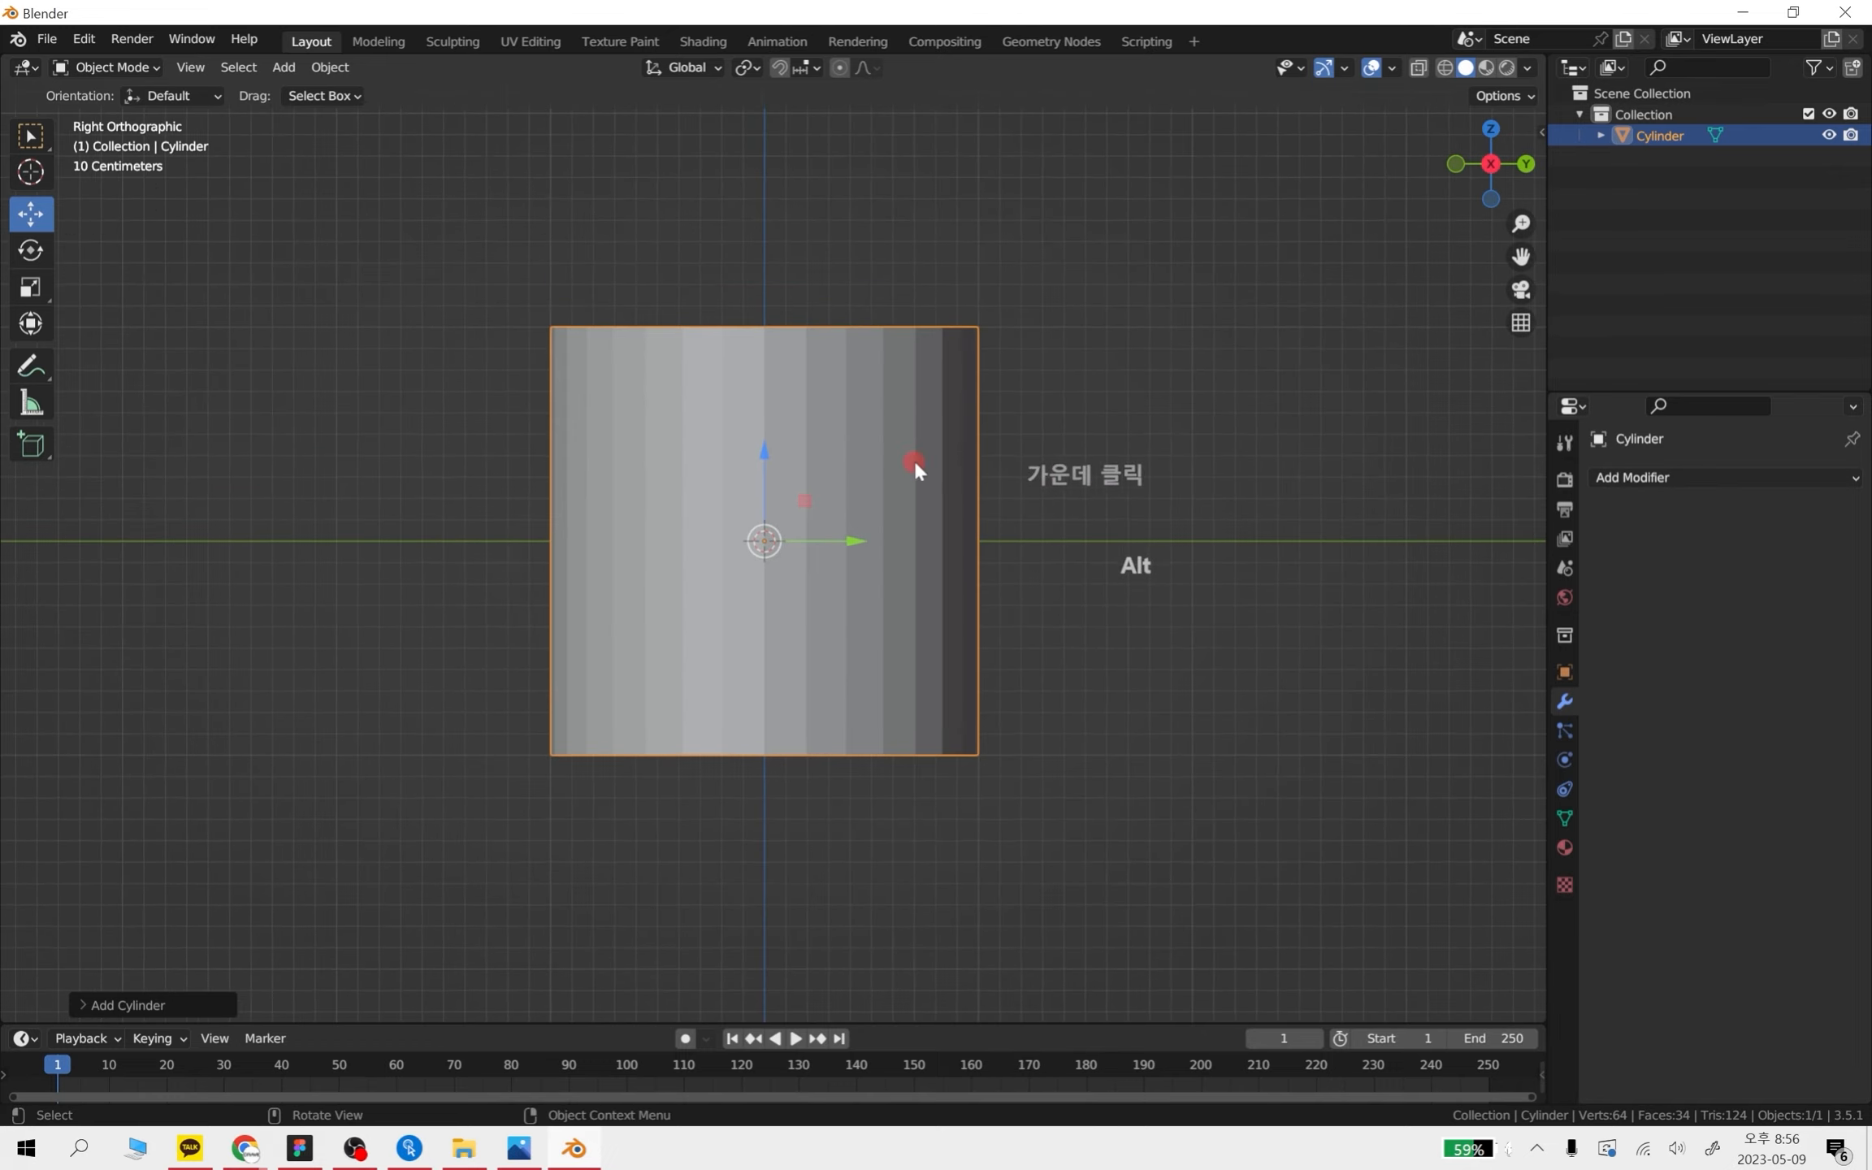
middle_click_drag(989, 471, 961, 500, "shift")
mouse_move(922, 512)
middle_mouse_down()
mouse_move(939, 537)
mouse_move(920, 548)
middle_mouse_up()
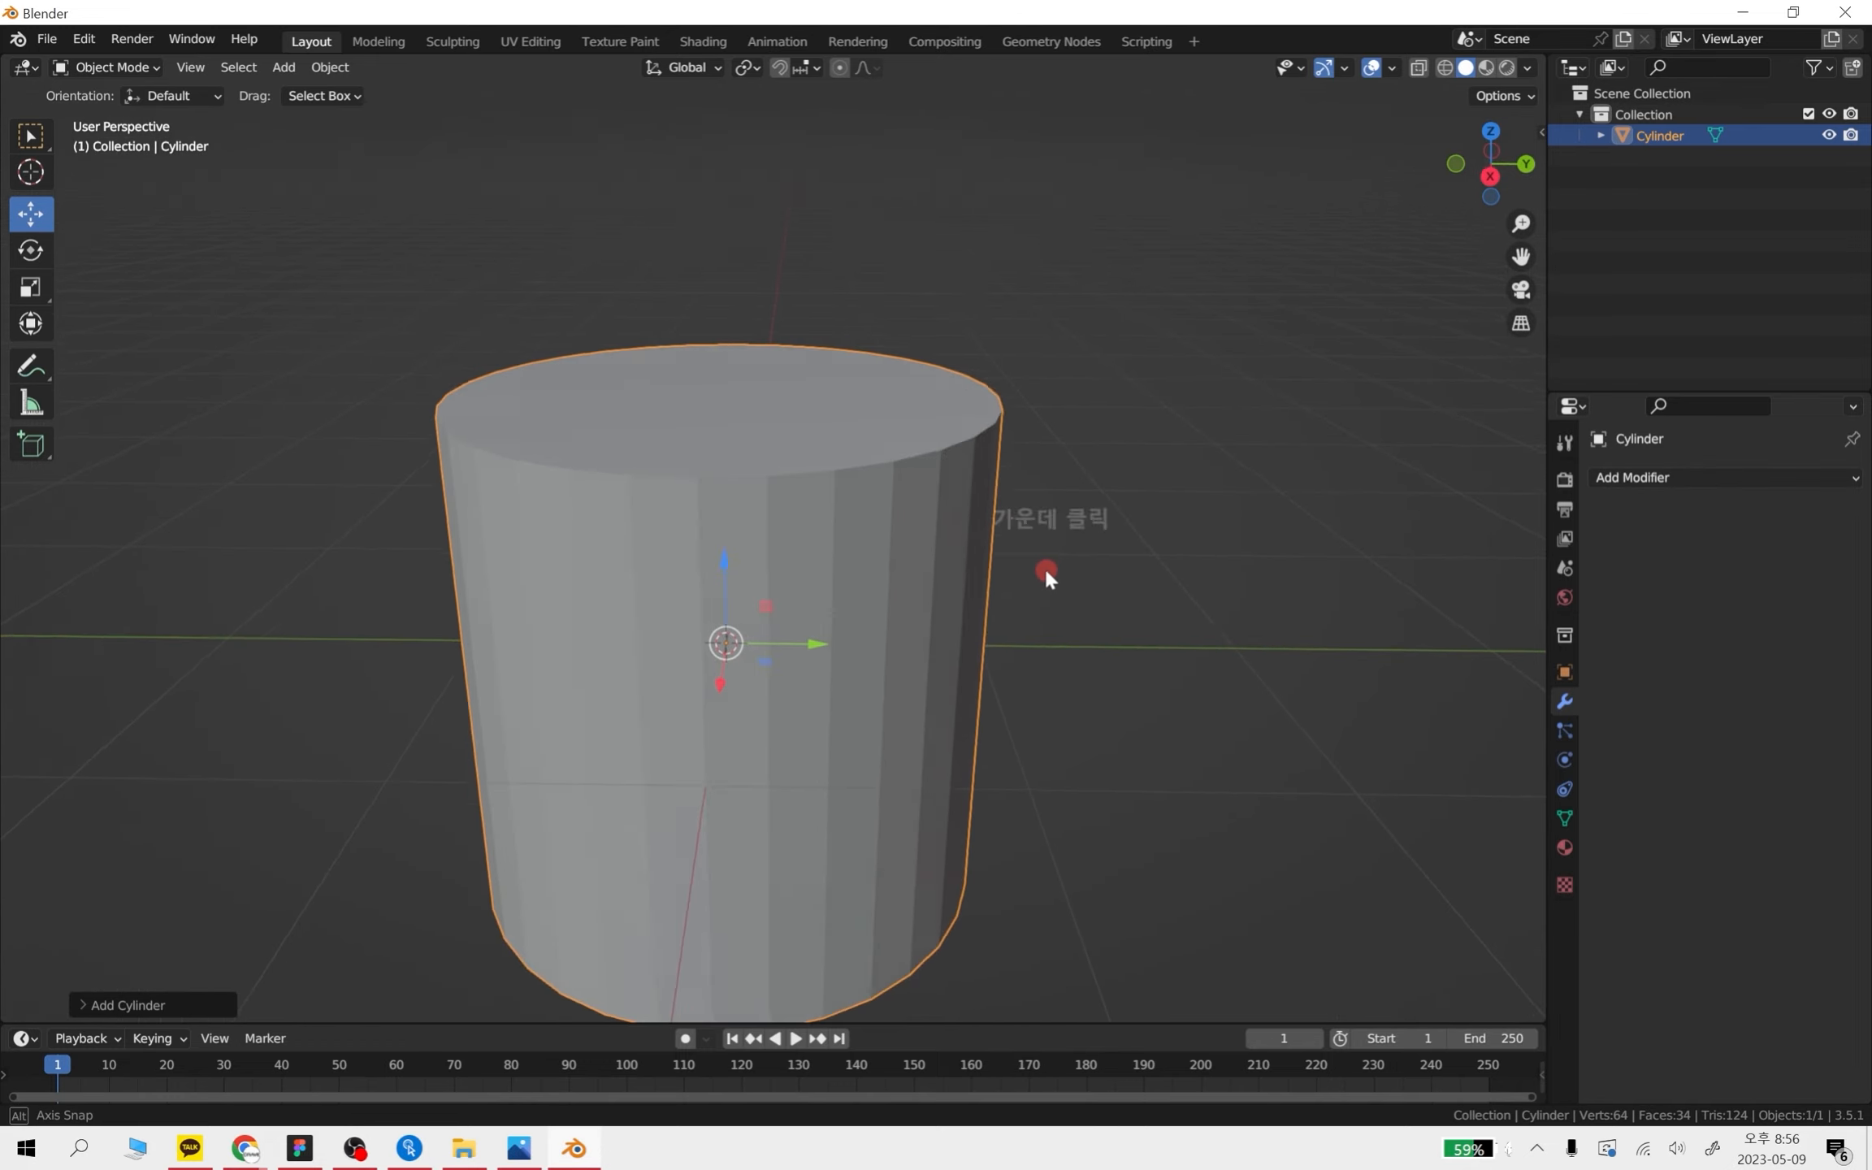
middle_click_drag(1044, 568, 1064, 643)
- Enter Edit Mode with face selection and delete the cylinder's top face
key("Tab")
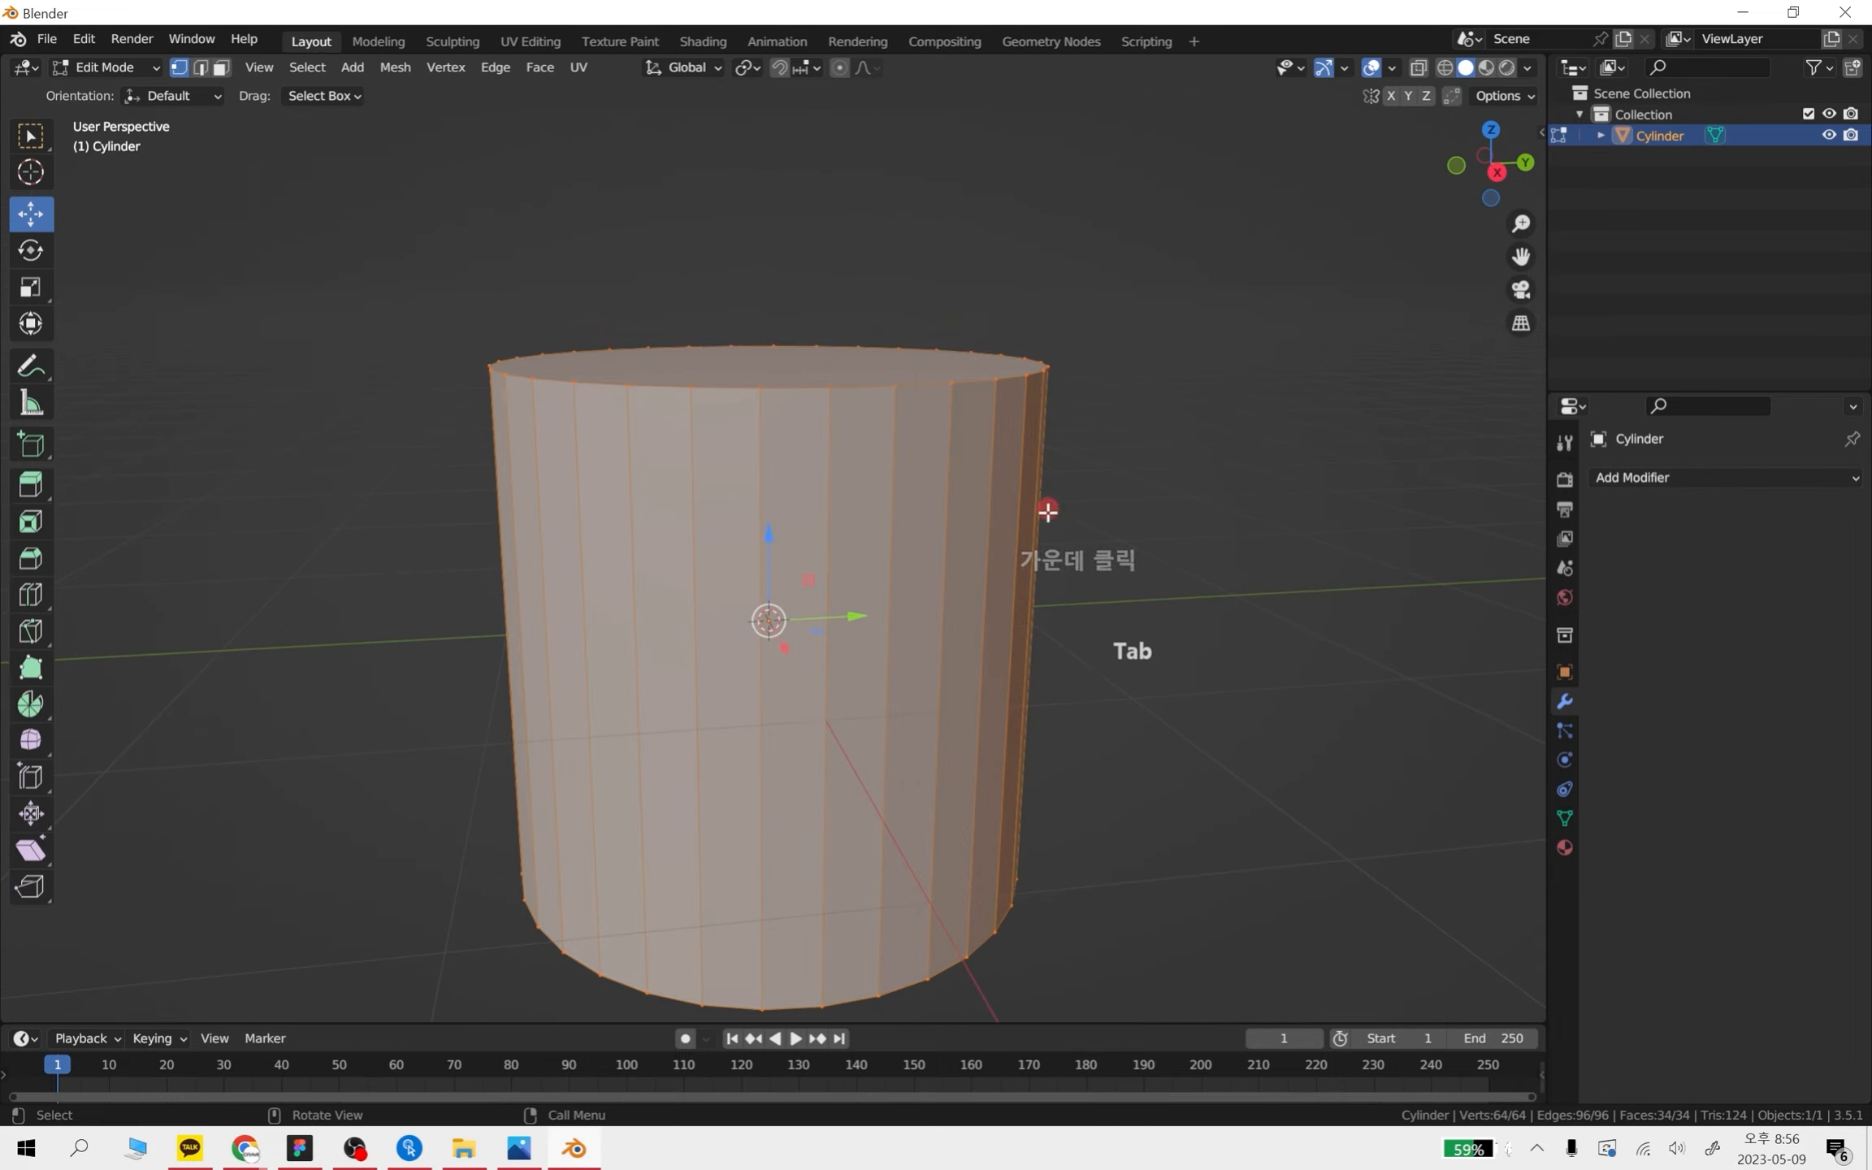
middle_click_drag(1046, 509, 794, 472)
left_click(1012, 326)
left_click(692, 437)
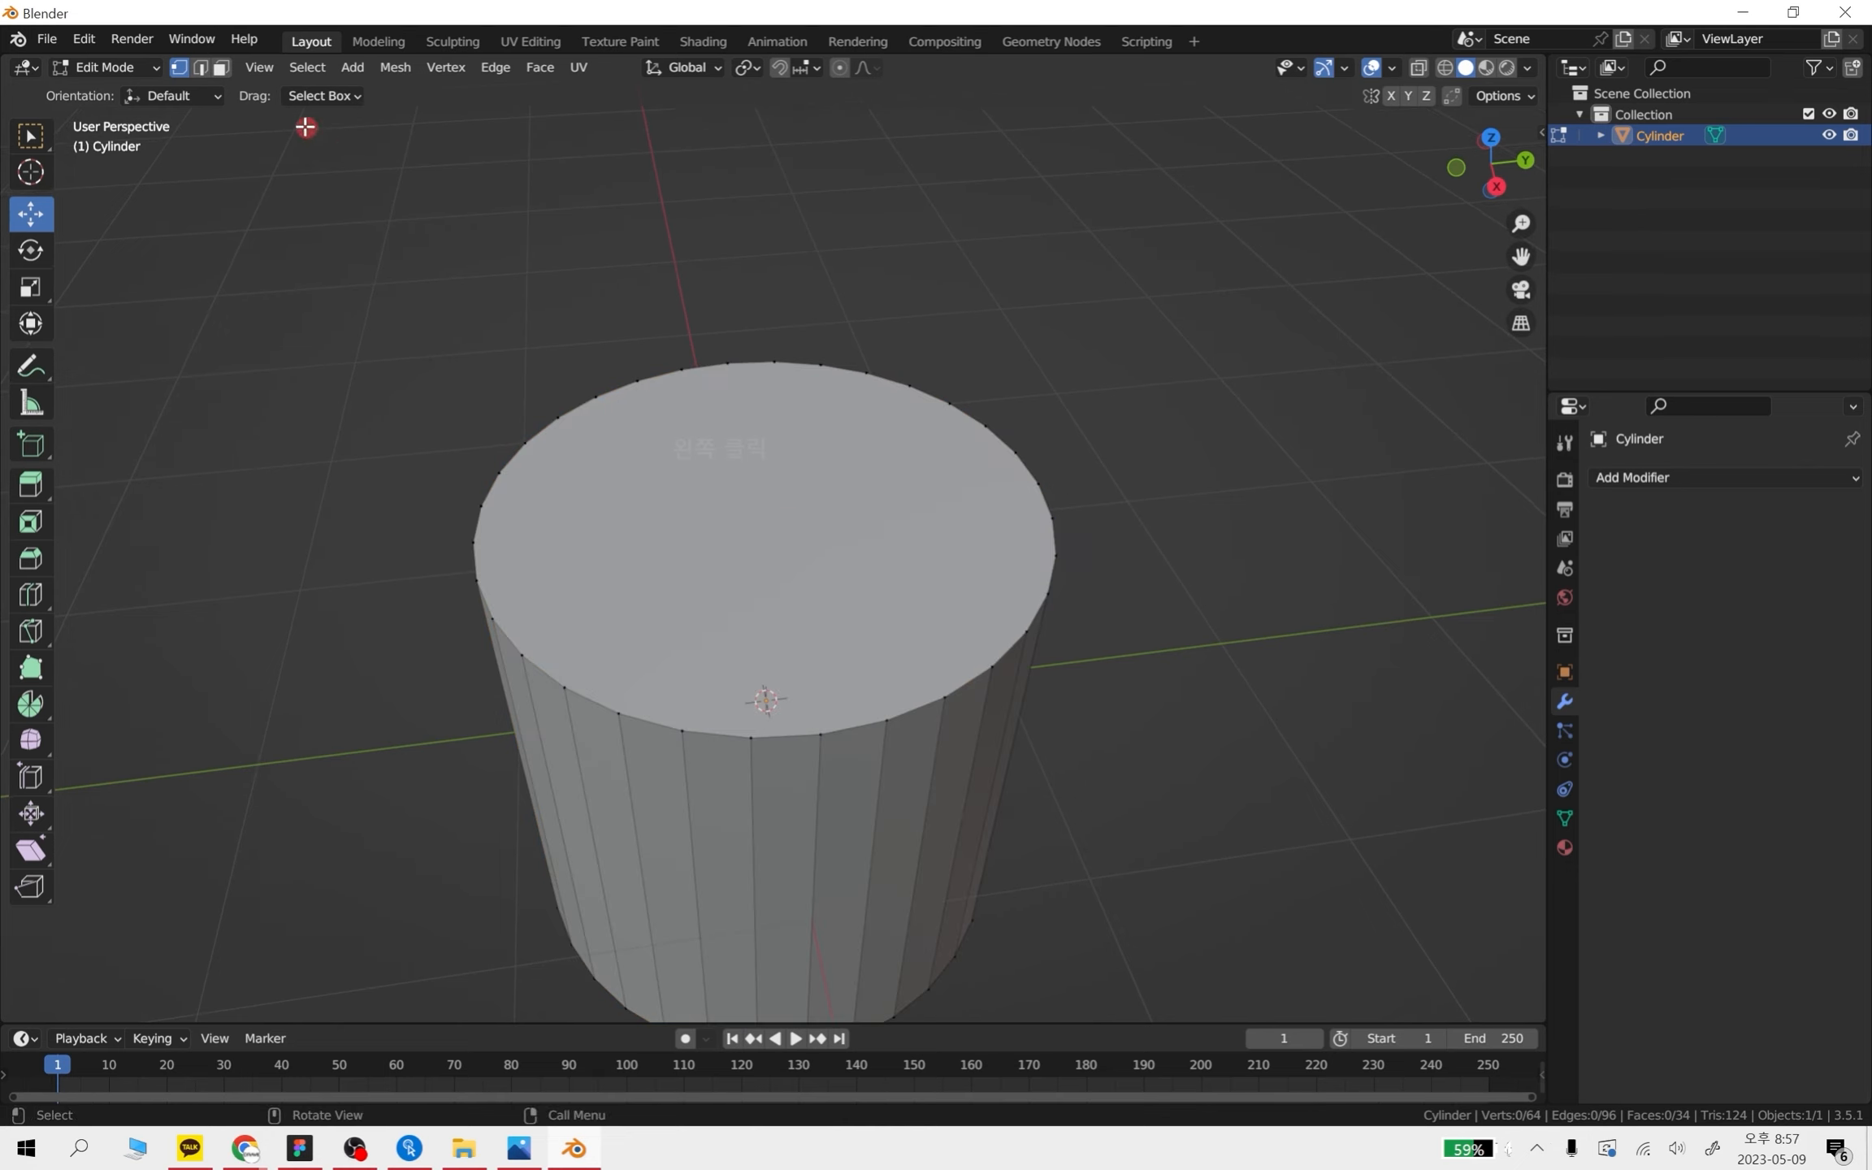
middle_click_drag(893, 585, 890, 447, "shift")
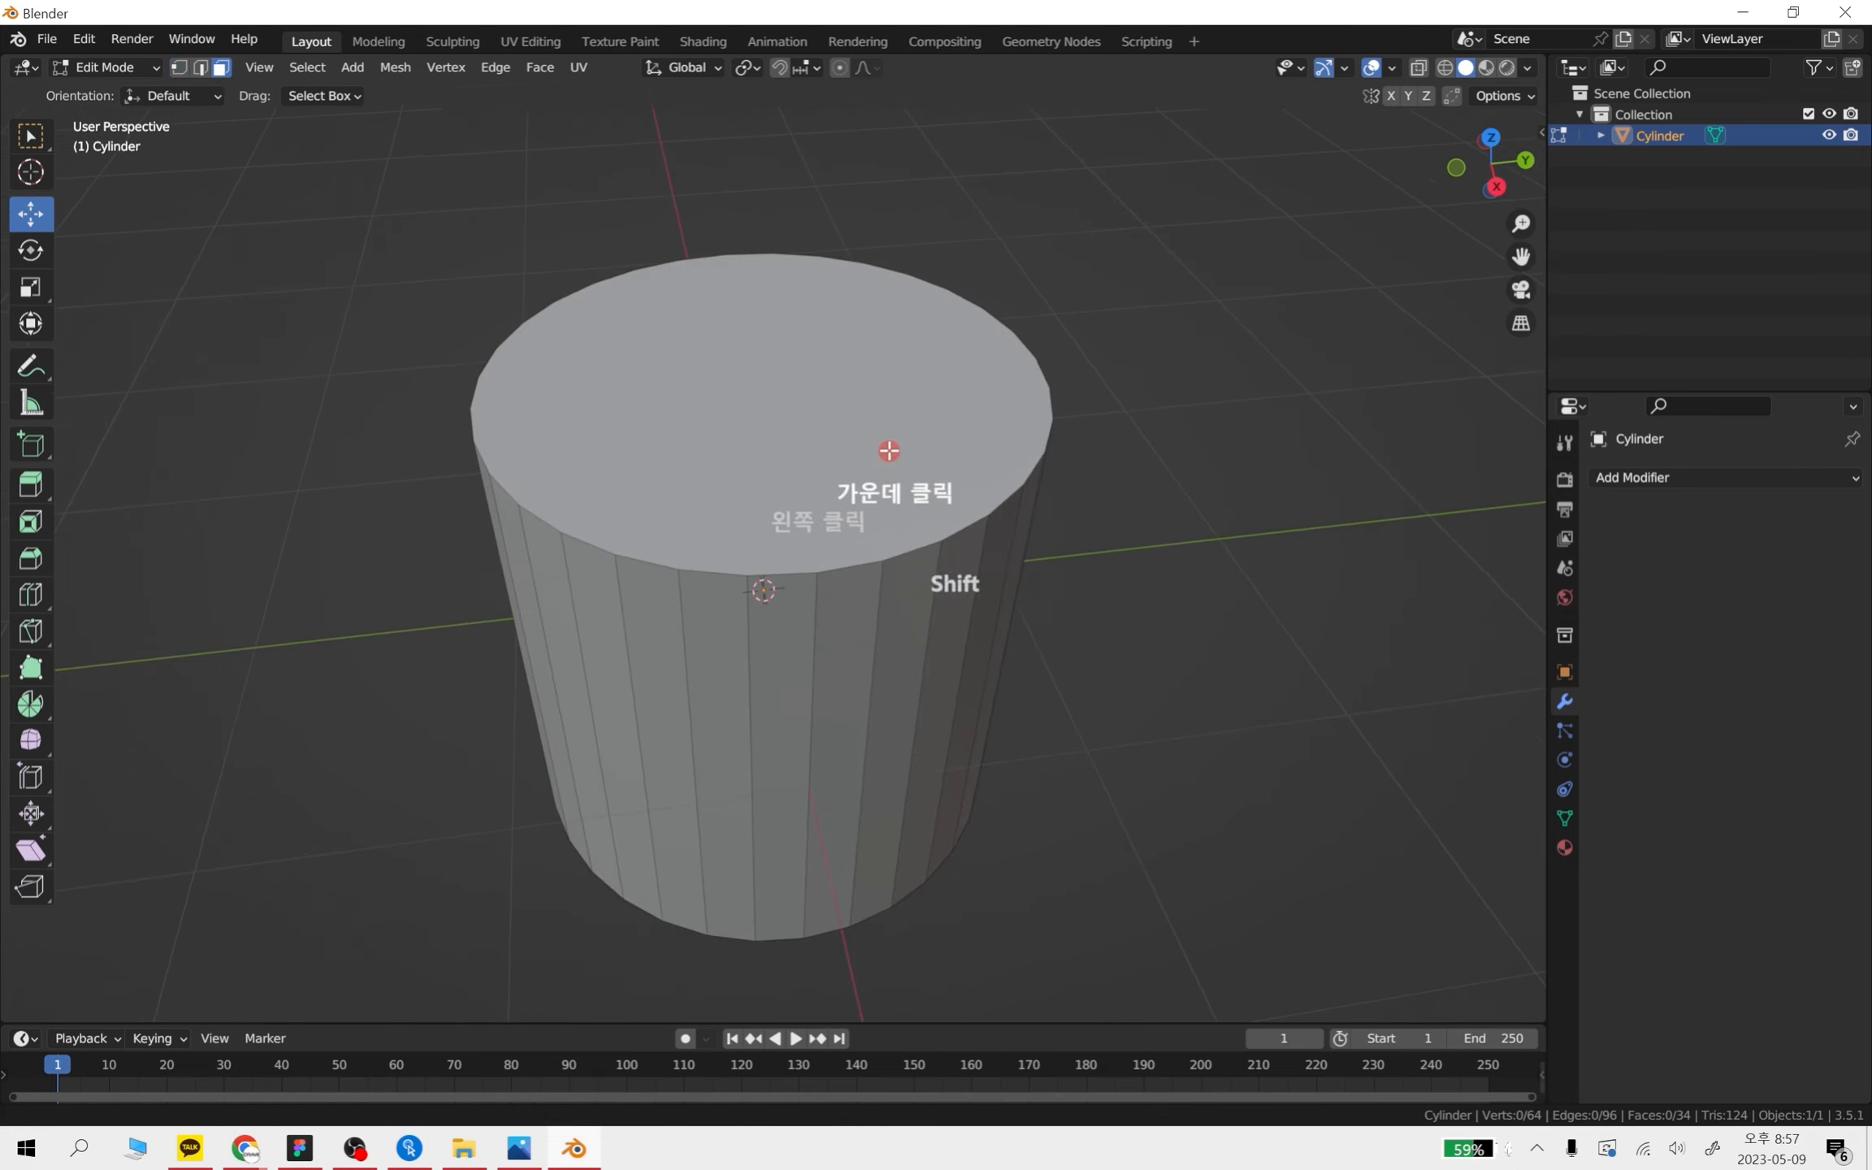
left_click(761, 362)
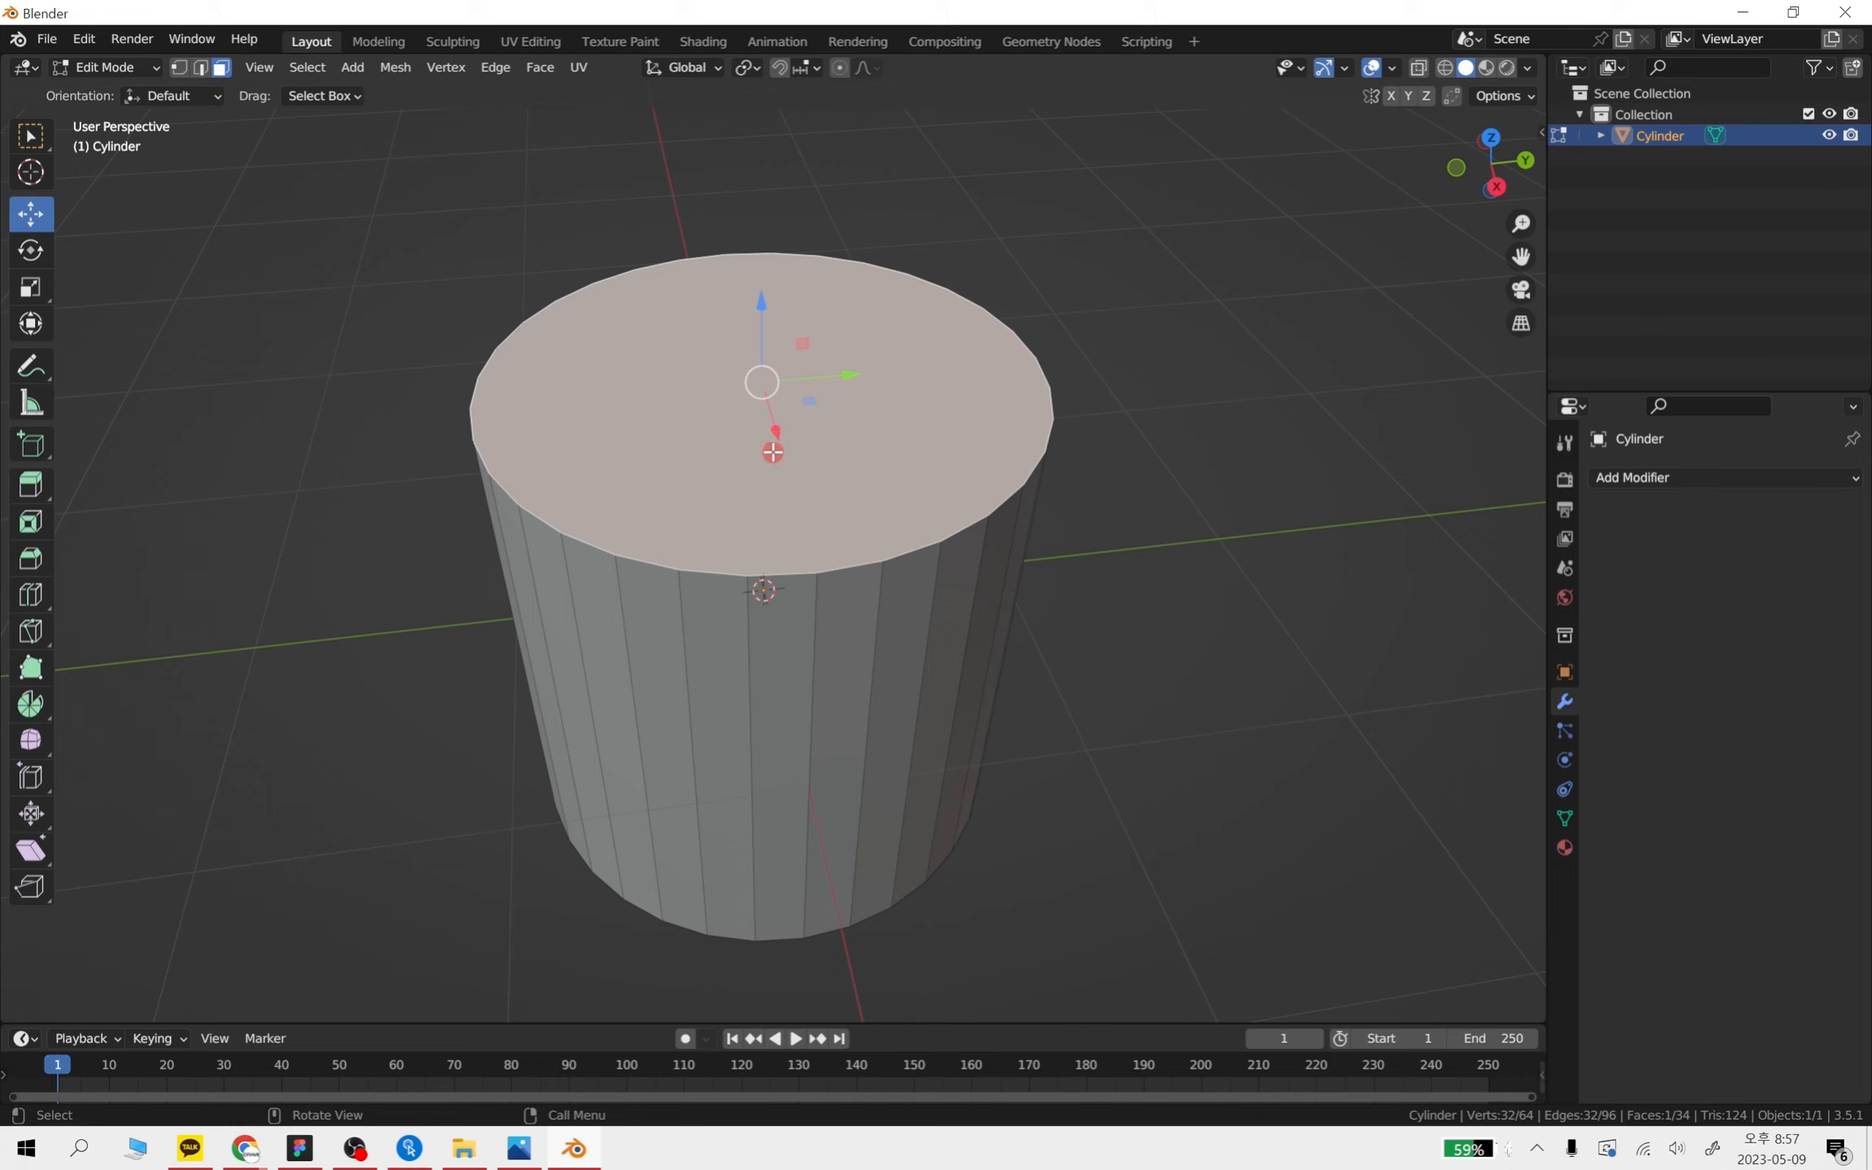
key("x")
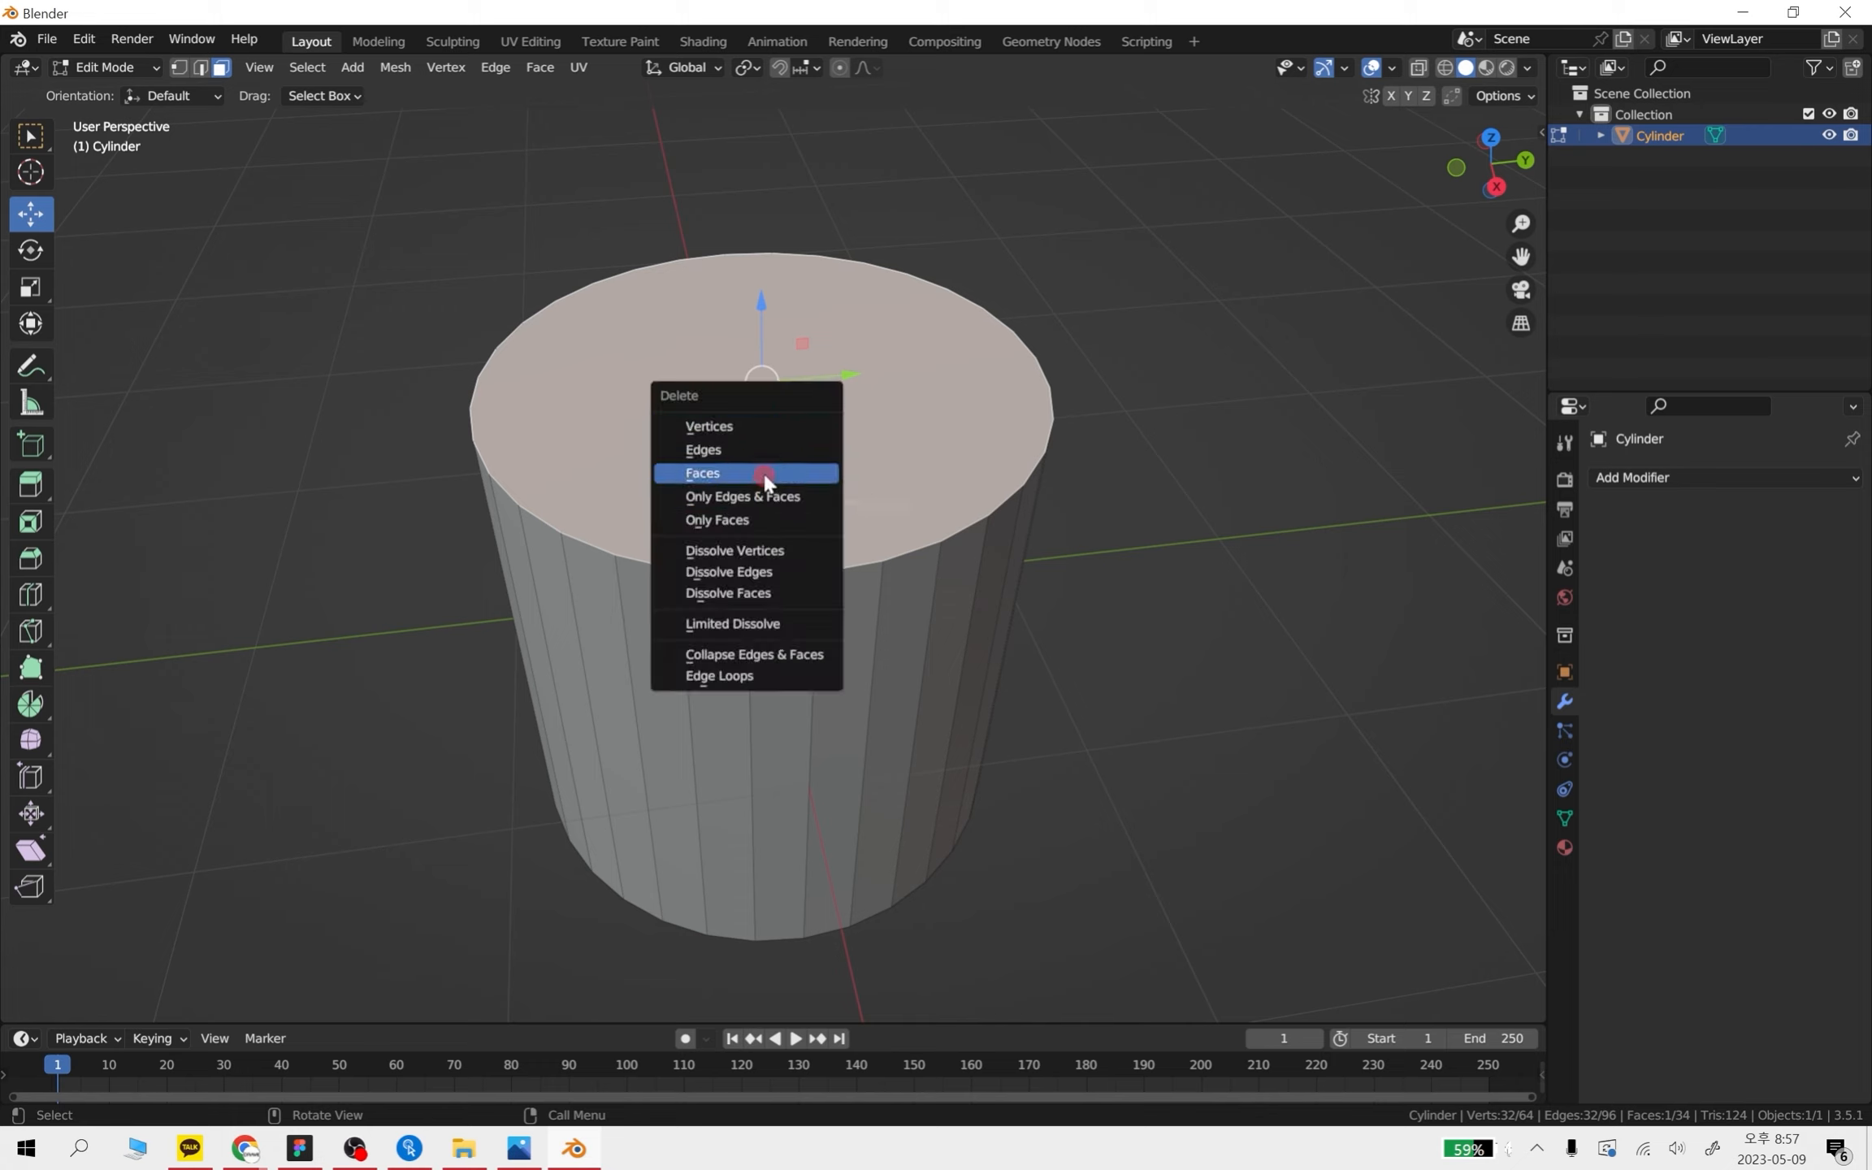
left_click(764, 521)
middle_click_drag(910, 541, 987, 458)
left_click_drag(999, 461, 436, 305)
middle_click_drag(960, 436, 952, 481)
left_click(577, 240)
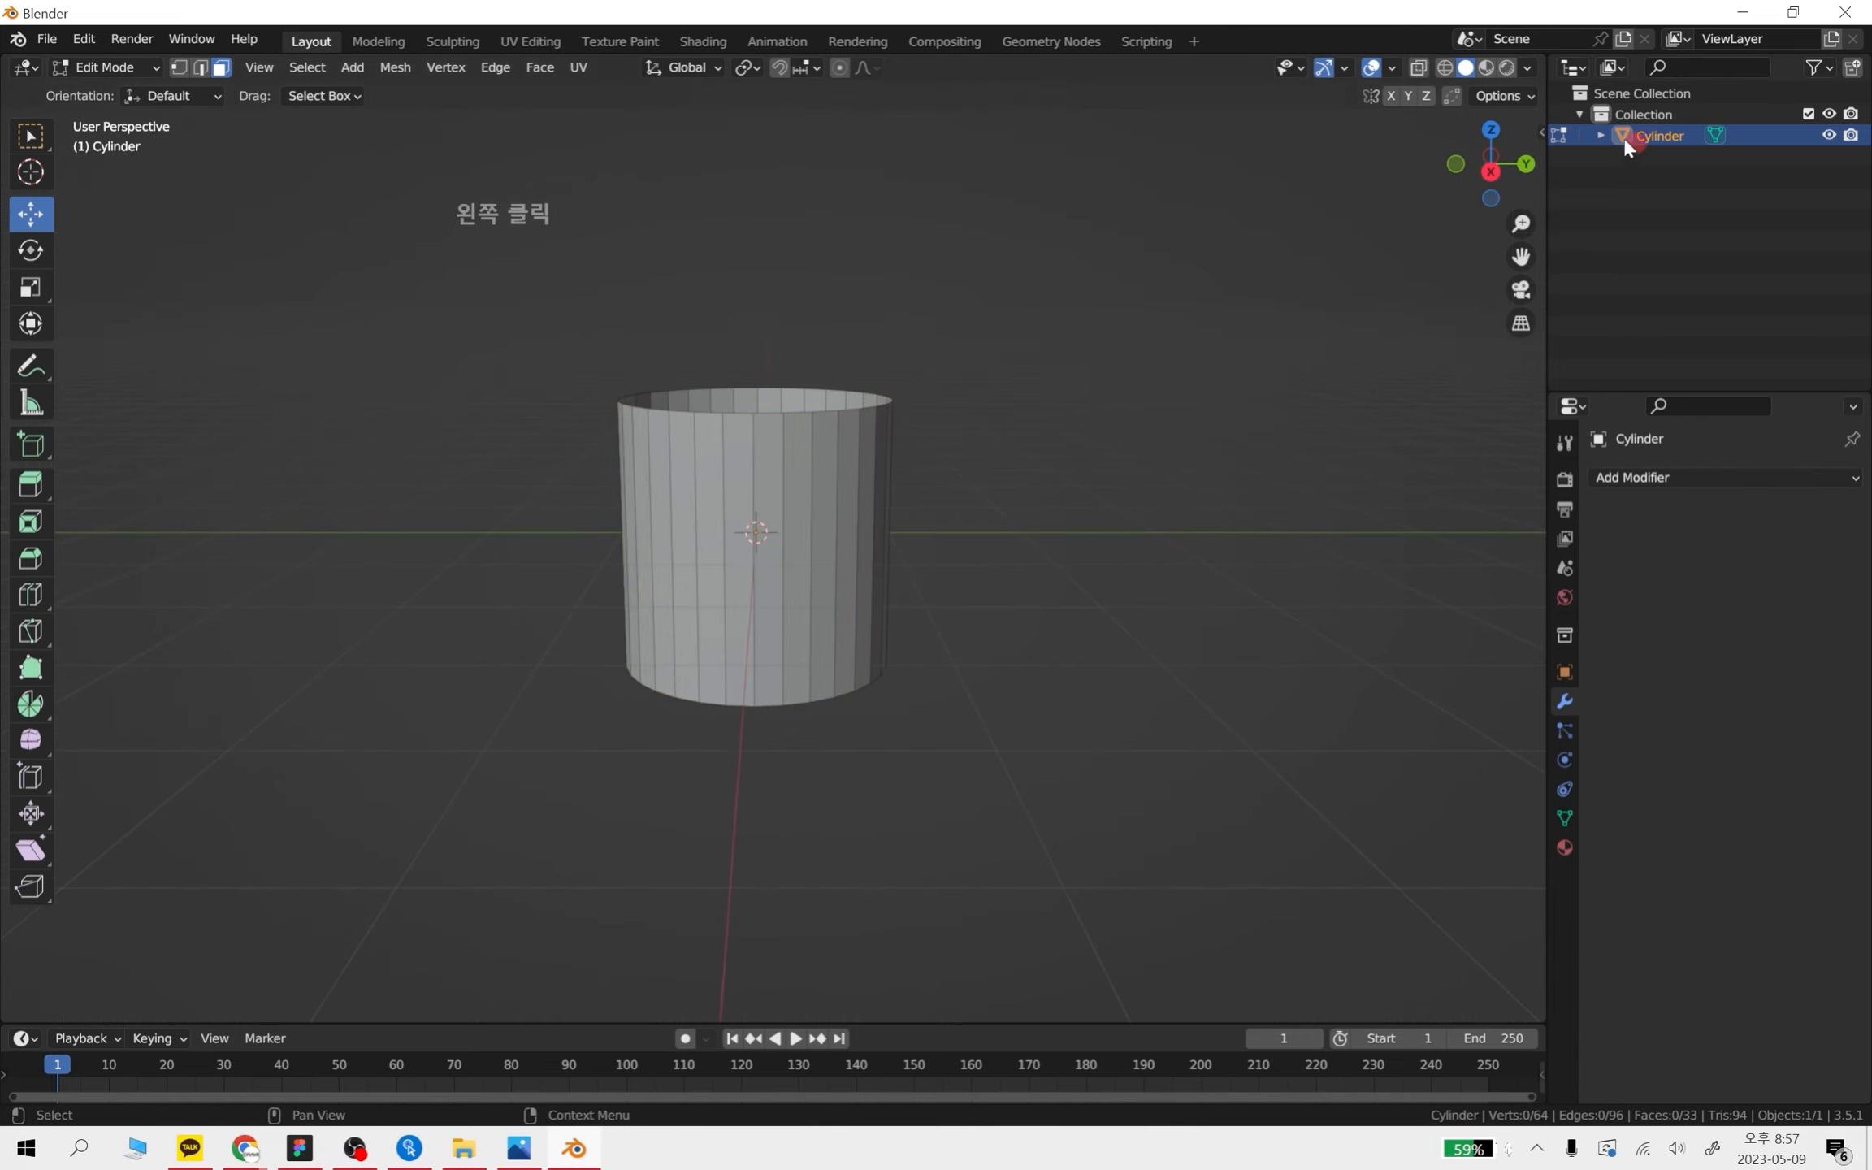
- With X-ray and vertex selection on, select the cylinder's top ring in right view and scale it to about one third
left_click(1424, 69)
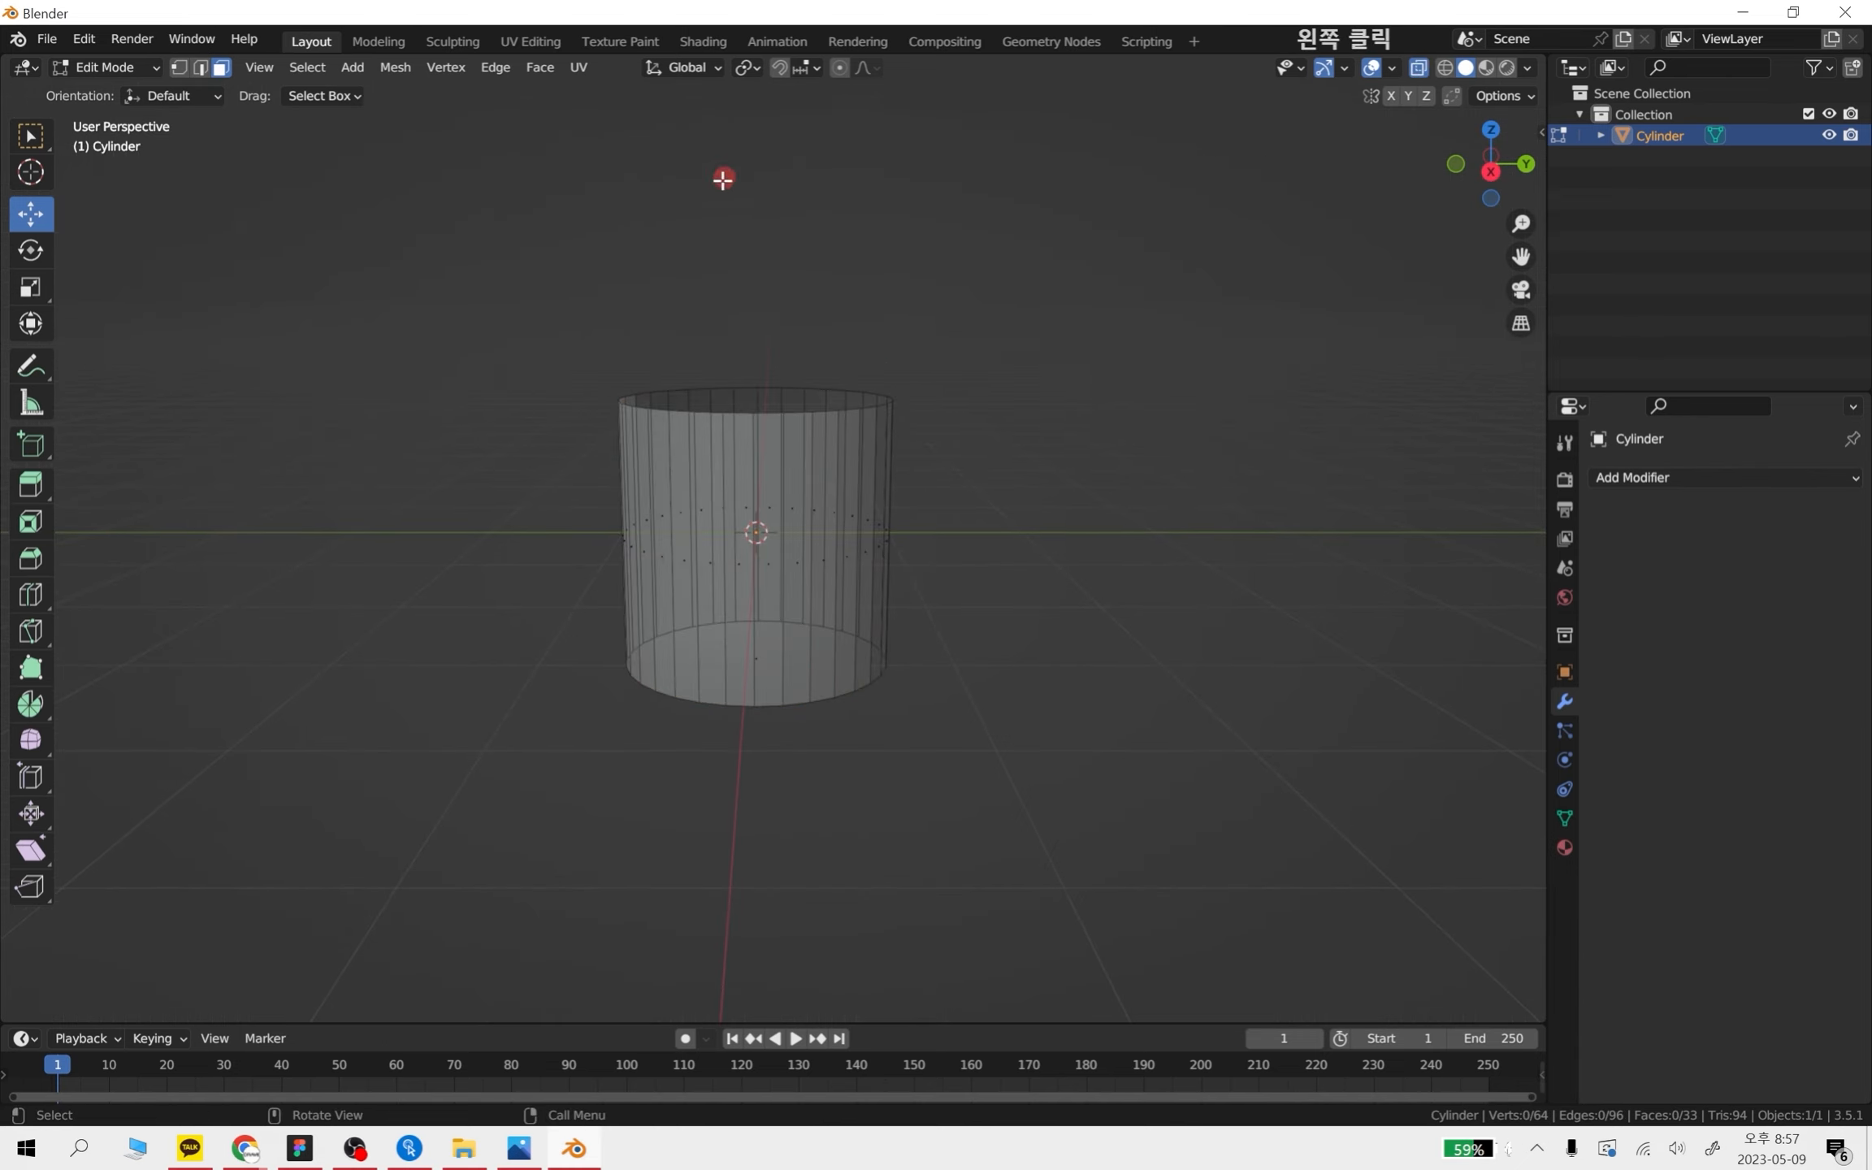
left_click(179, 65)
scroll(795, 416, "up", 3)
left_click(1095, 393)
middle_click_drag(1094, 393, 1158, 580, "alt")
left_click_drag(1203, 528, 455, 329)
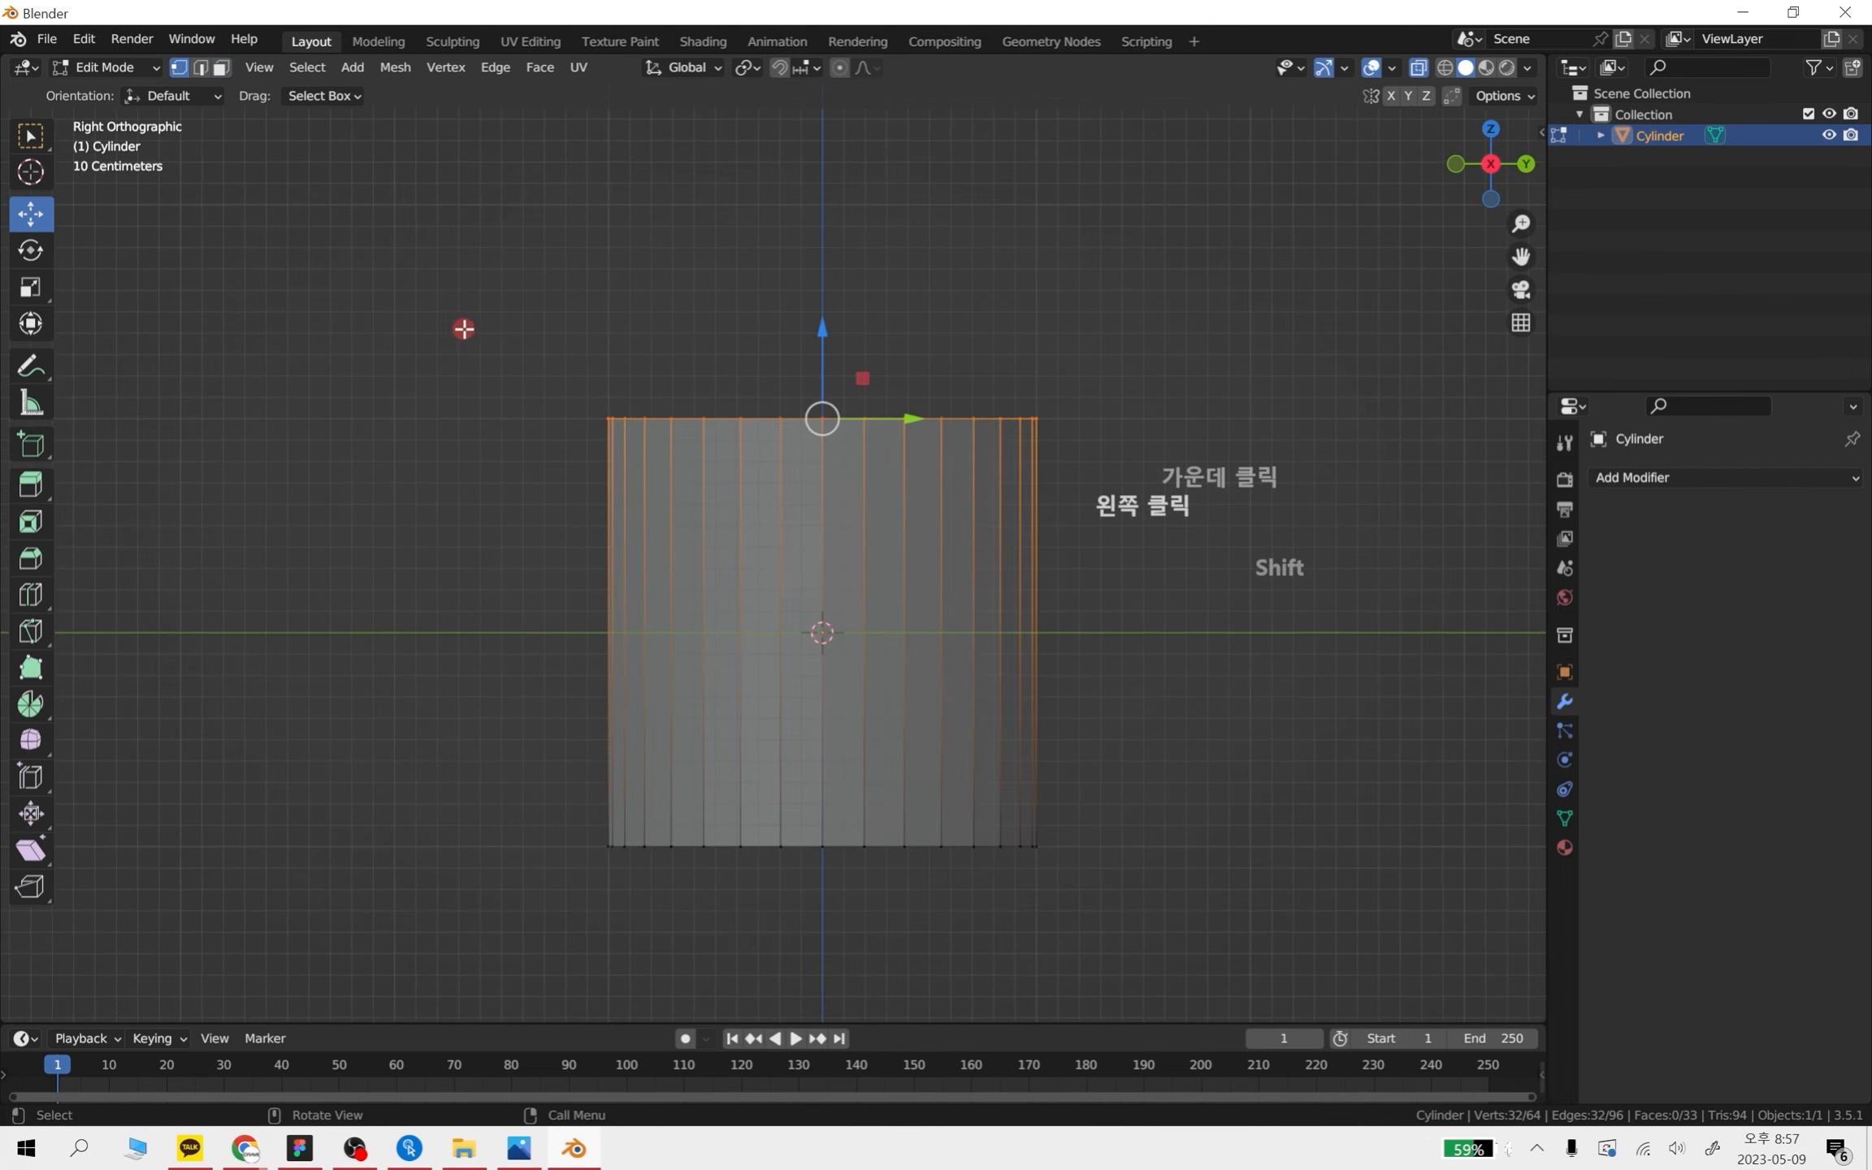
key("s")
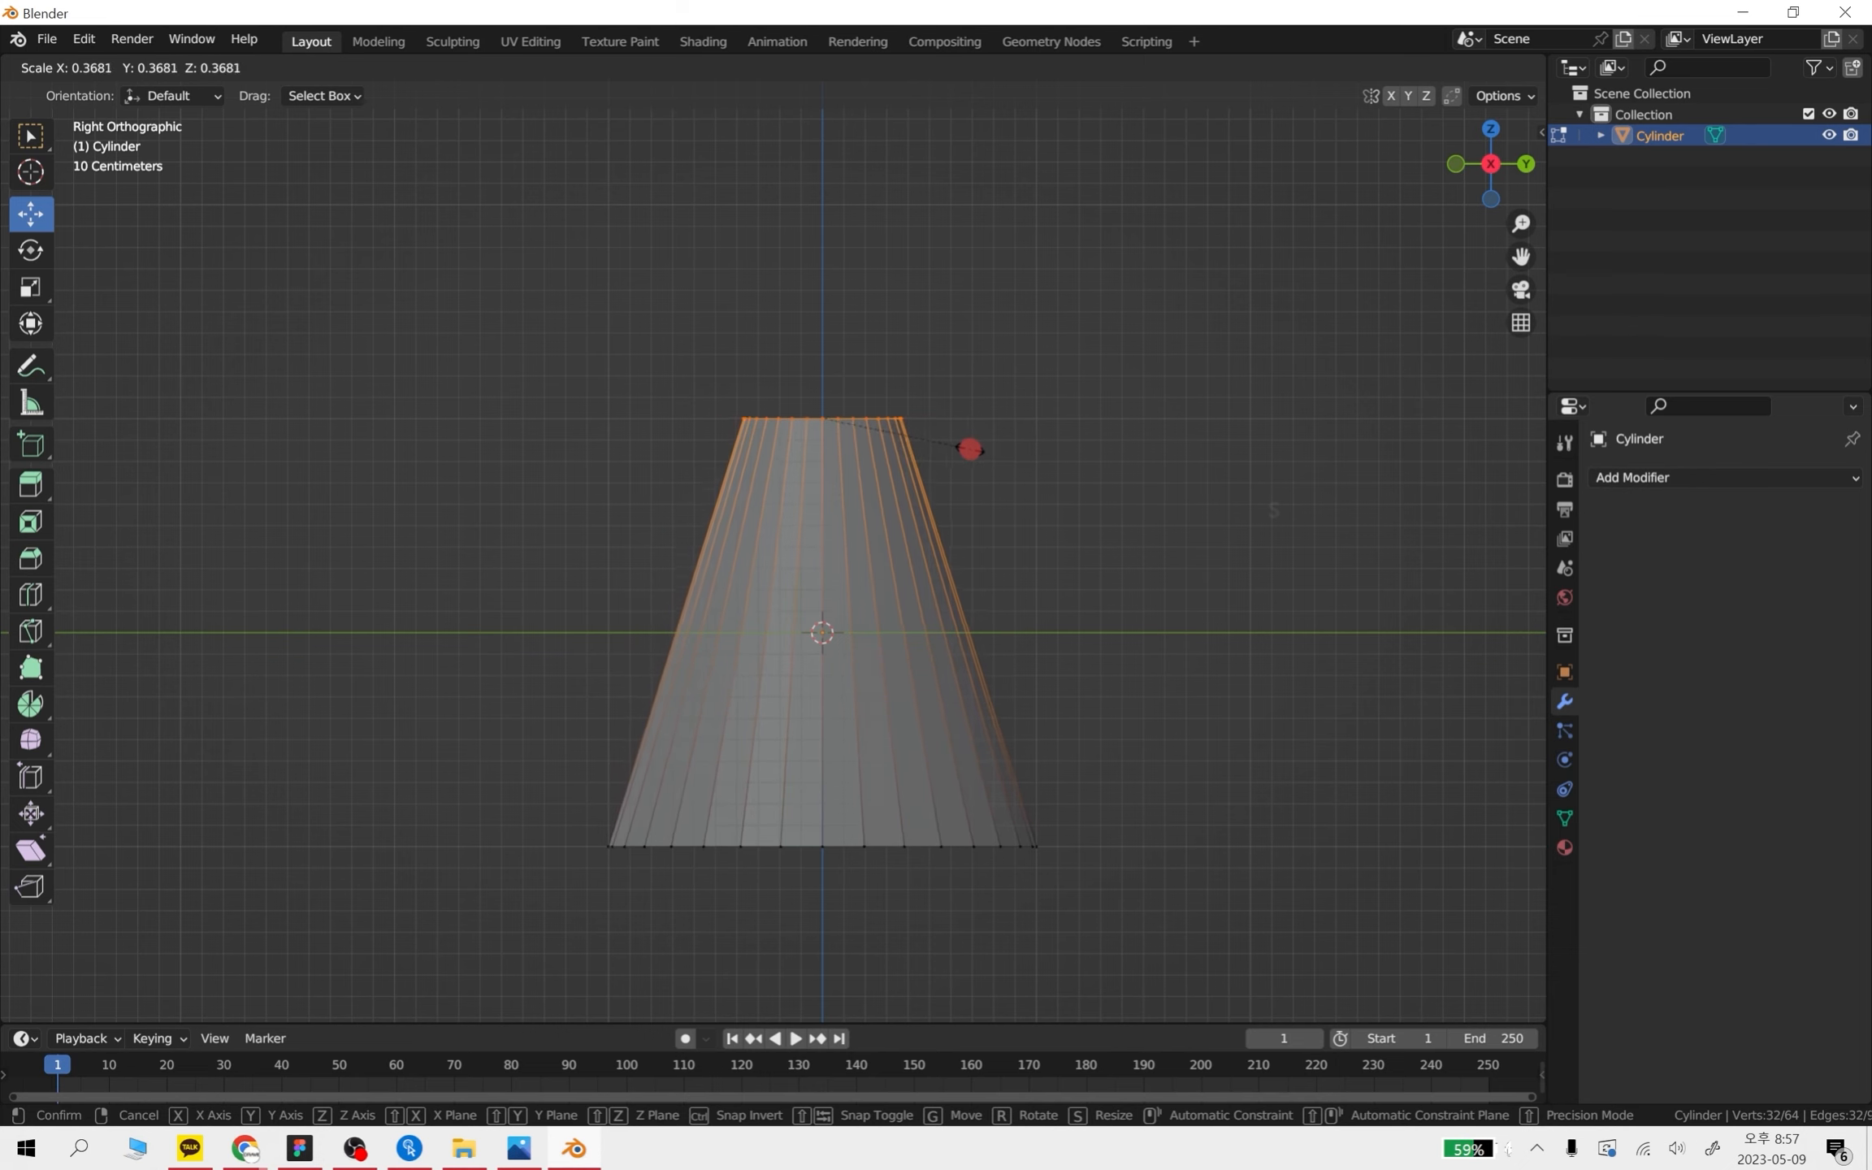
left_click(959, 443)
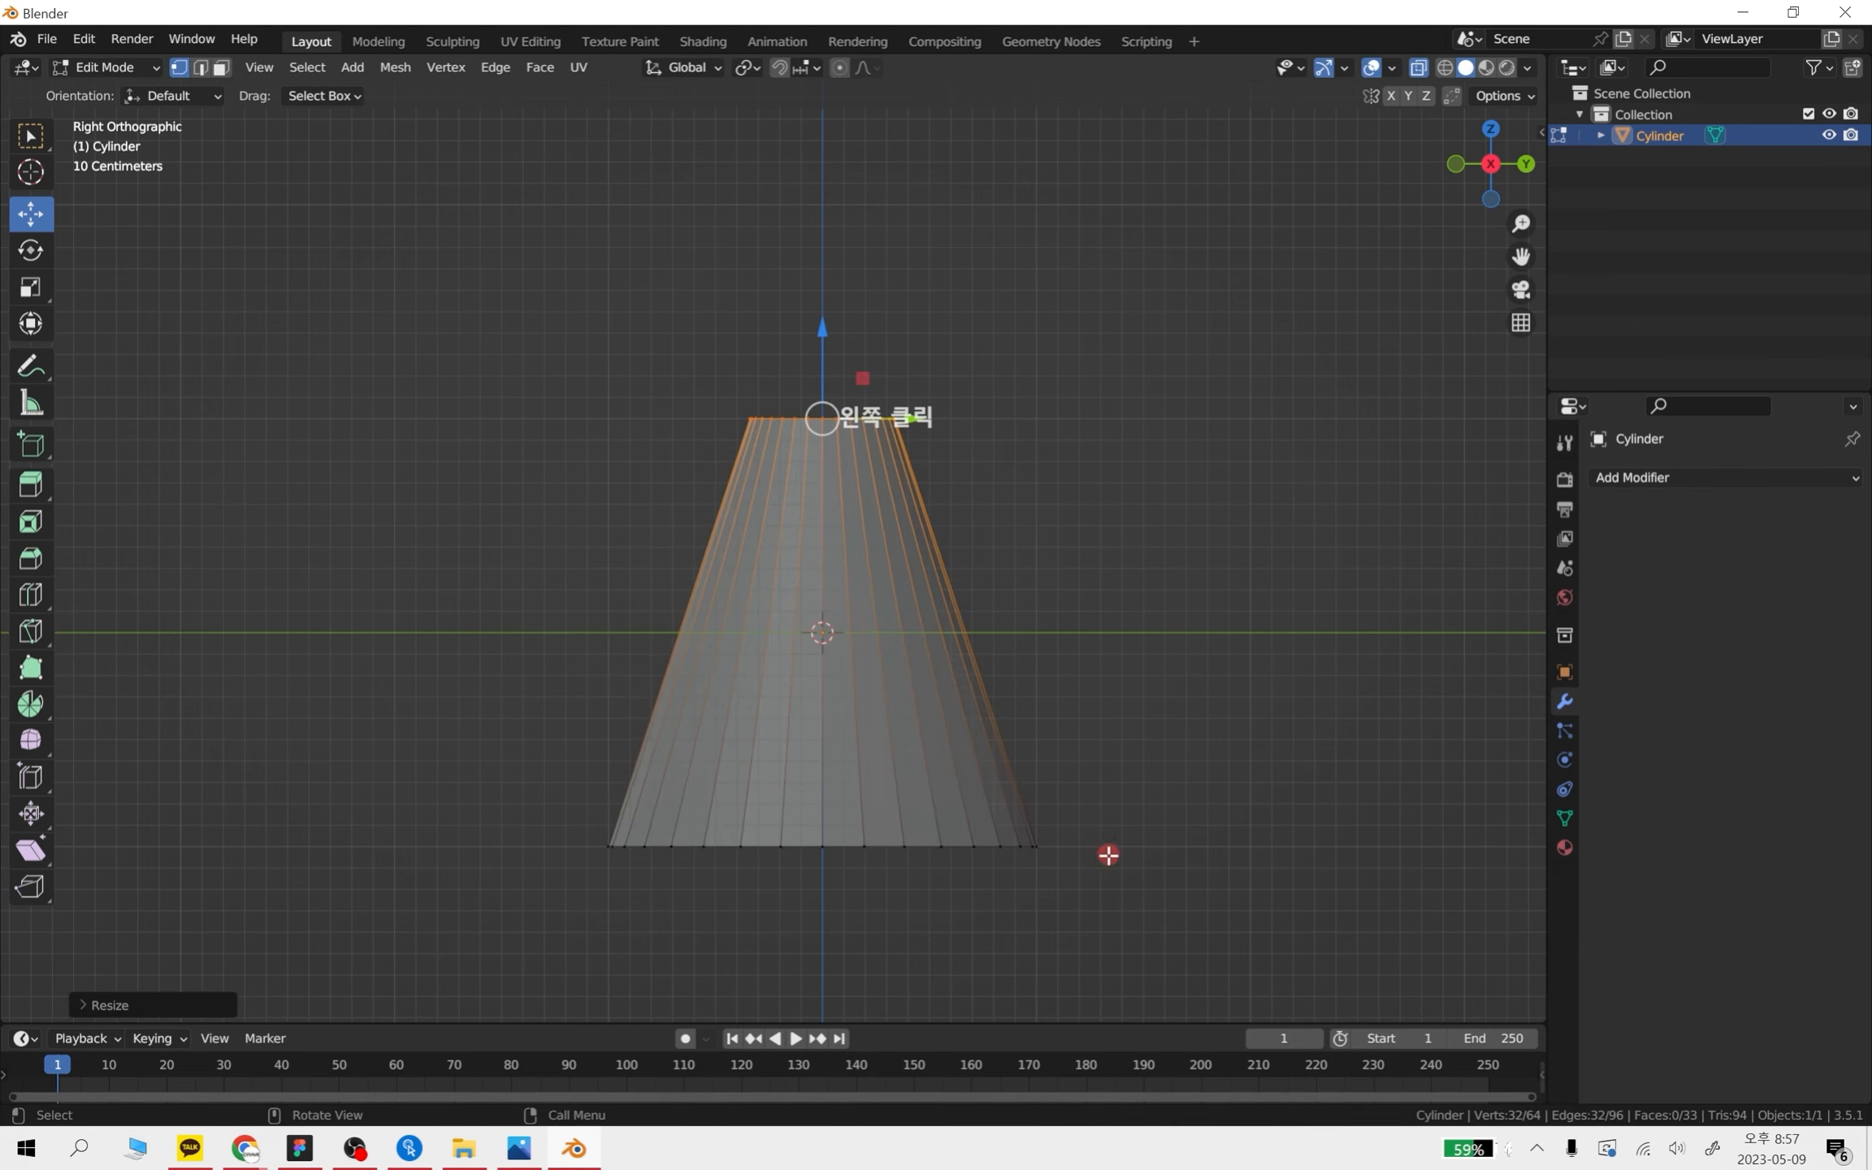
- Reselect the cylinder's narrowed top ring and scale it up by about one third
left_click(1109, 853)
left_click_drag(1236, 949, 443, 752)
left_click_drag(954, 491, 610, 359)
key("s")
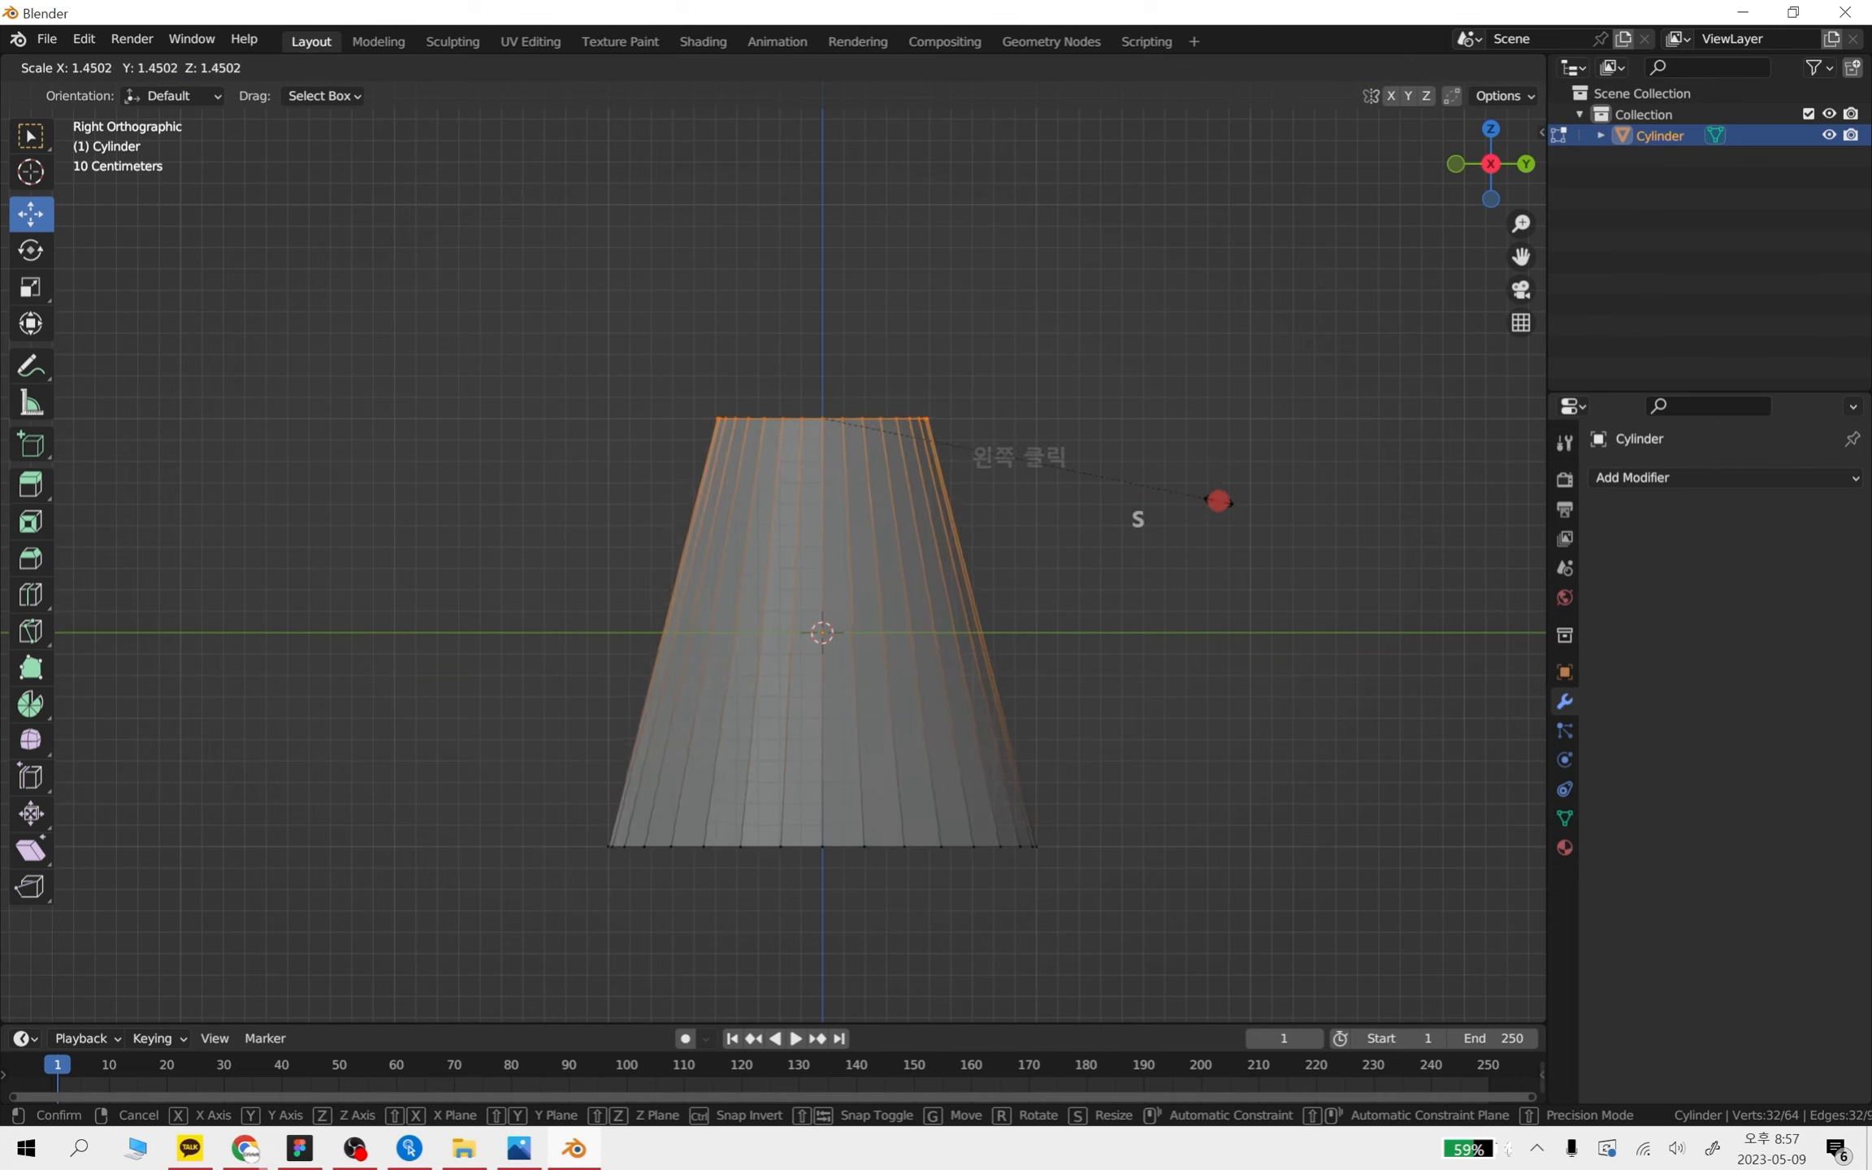
left_click(1187, 494)
- Annotate a rounded vase outline over the tapered cylinder with freehand strokes
left_click(32, 368)
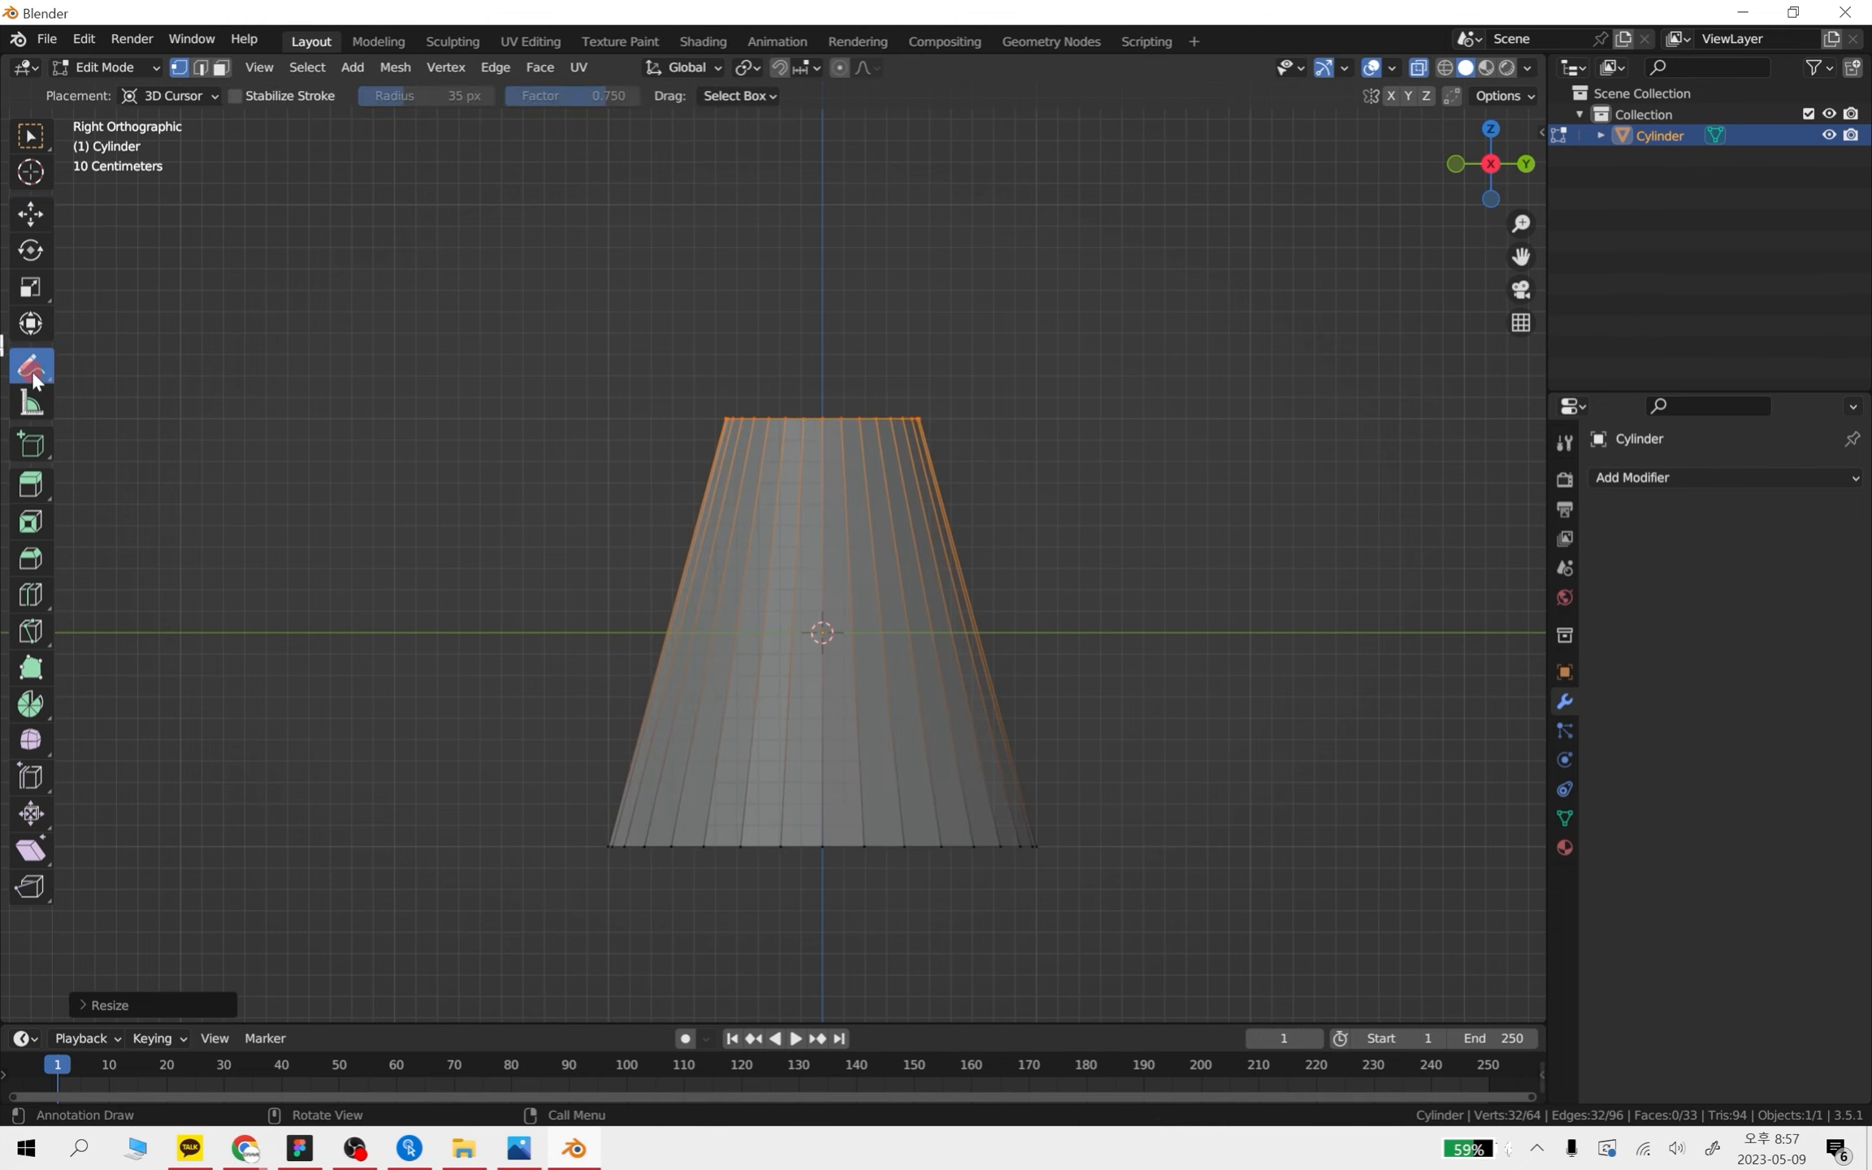
left_click_drag(719, 413, 920, 421)
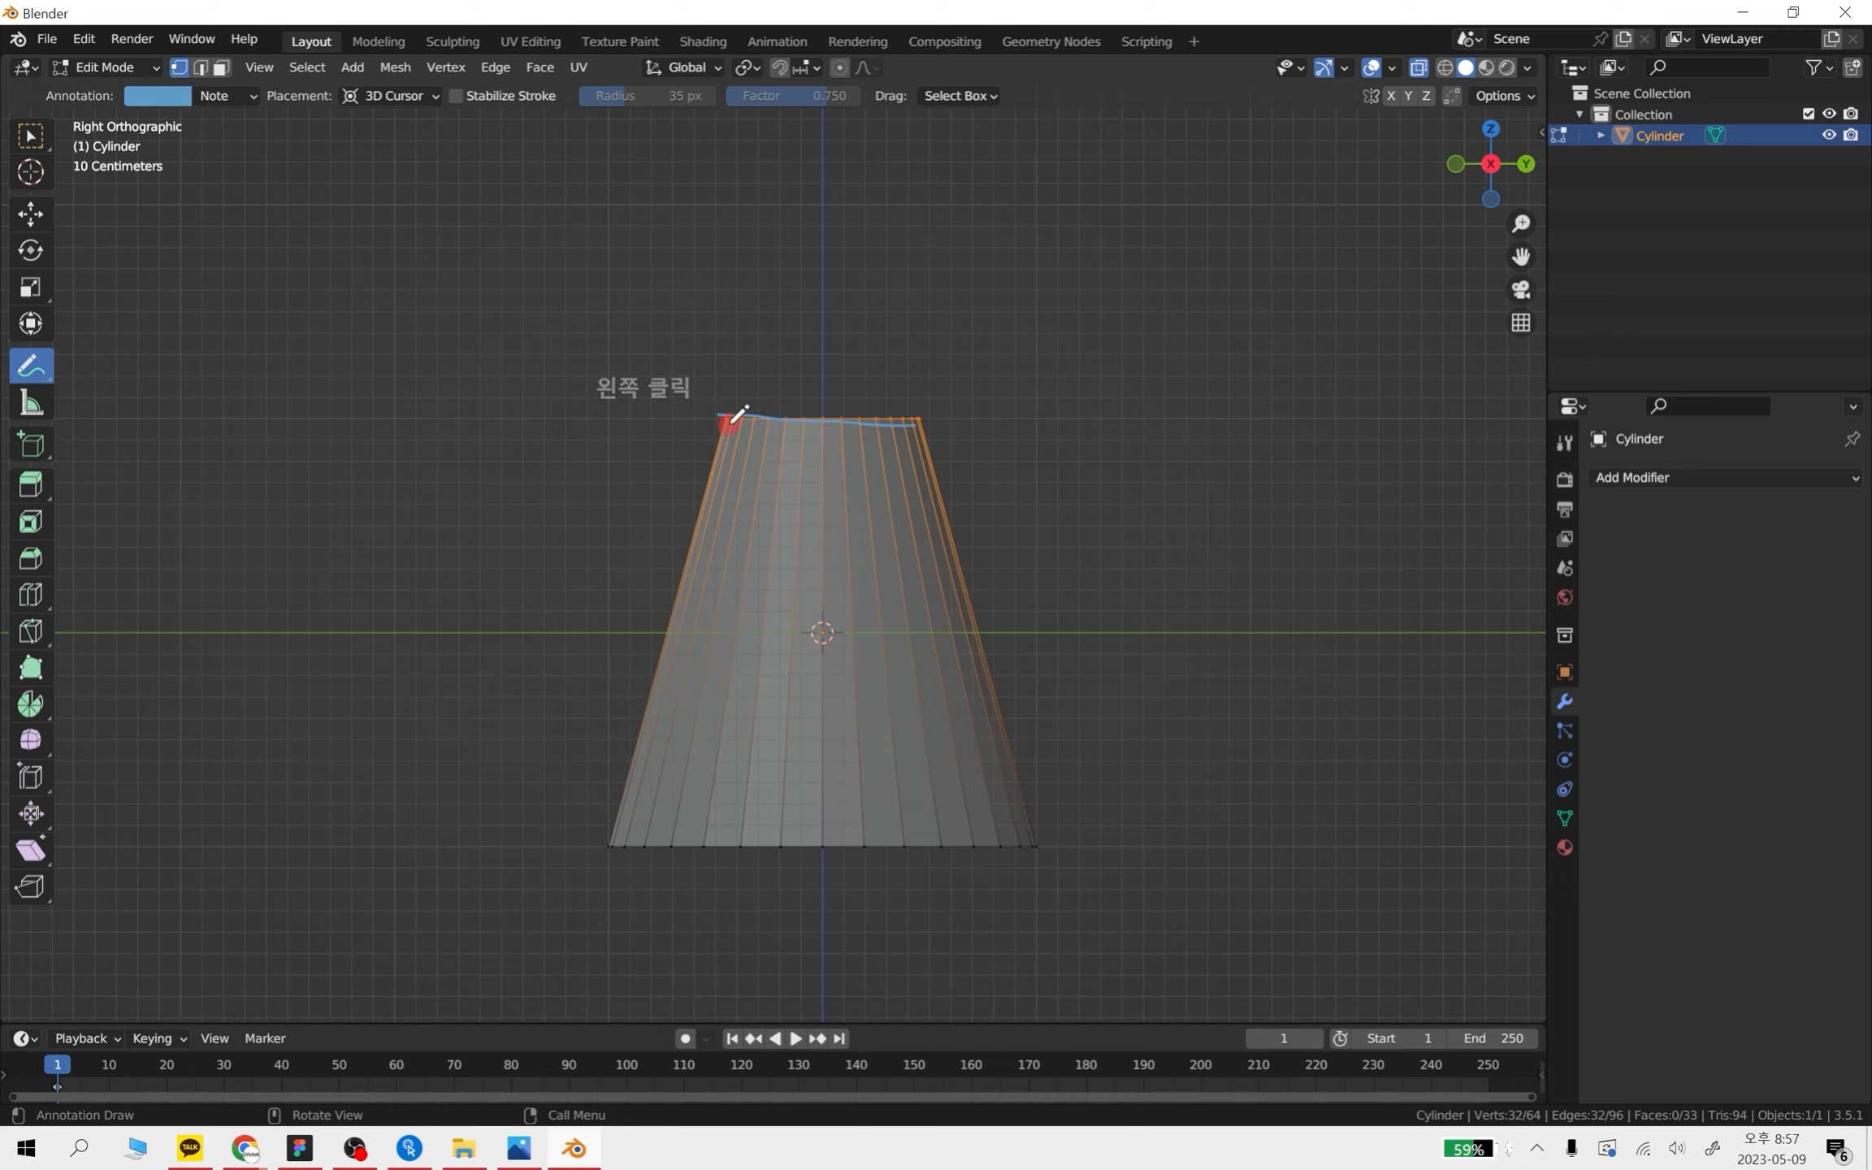
mouse_move(724, 423)
left_mouse_down()
mouse_move(659, 585)
mouse_move(652, 730)
left_mouse_up()
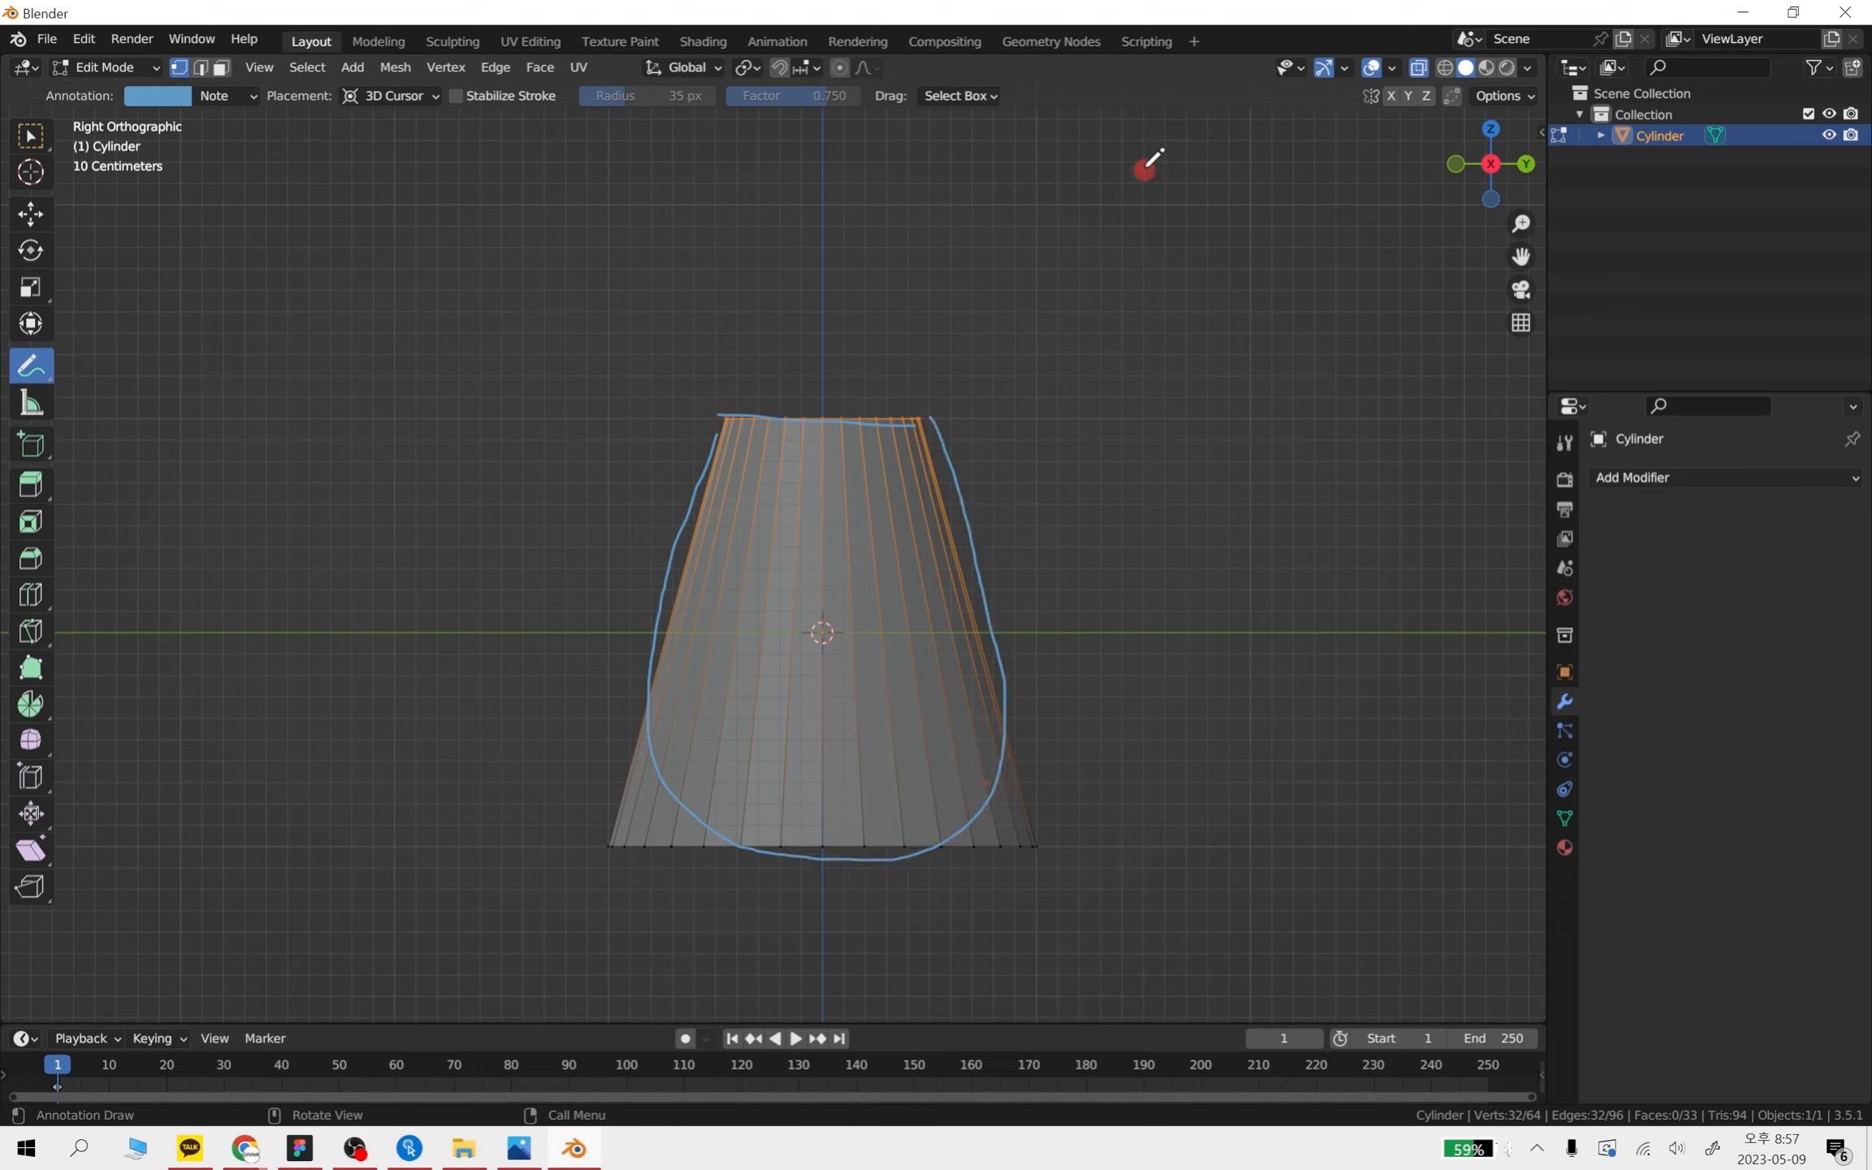
- Annotate three horizontal double-headed arrows across the upper, middle and lower parts of the outline
mouse_move(616, 534)
left_mouse_down()
mouse_move(1020, 524)
mouse_move(985, 540)
left_mouse_up()
mouse_move(616, 642)
left_mouse_down()
mouse_move(1109, 654)
mouse_move(1082, 675)
left_mouse_up()
left_click_drag(644, 772, 1012, 768)
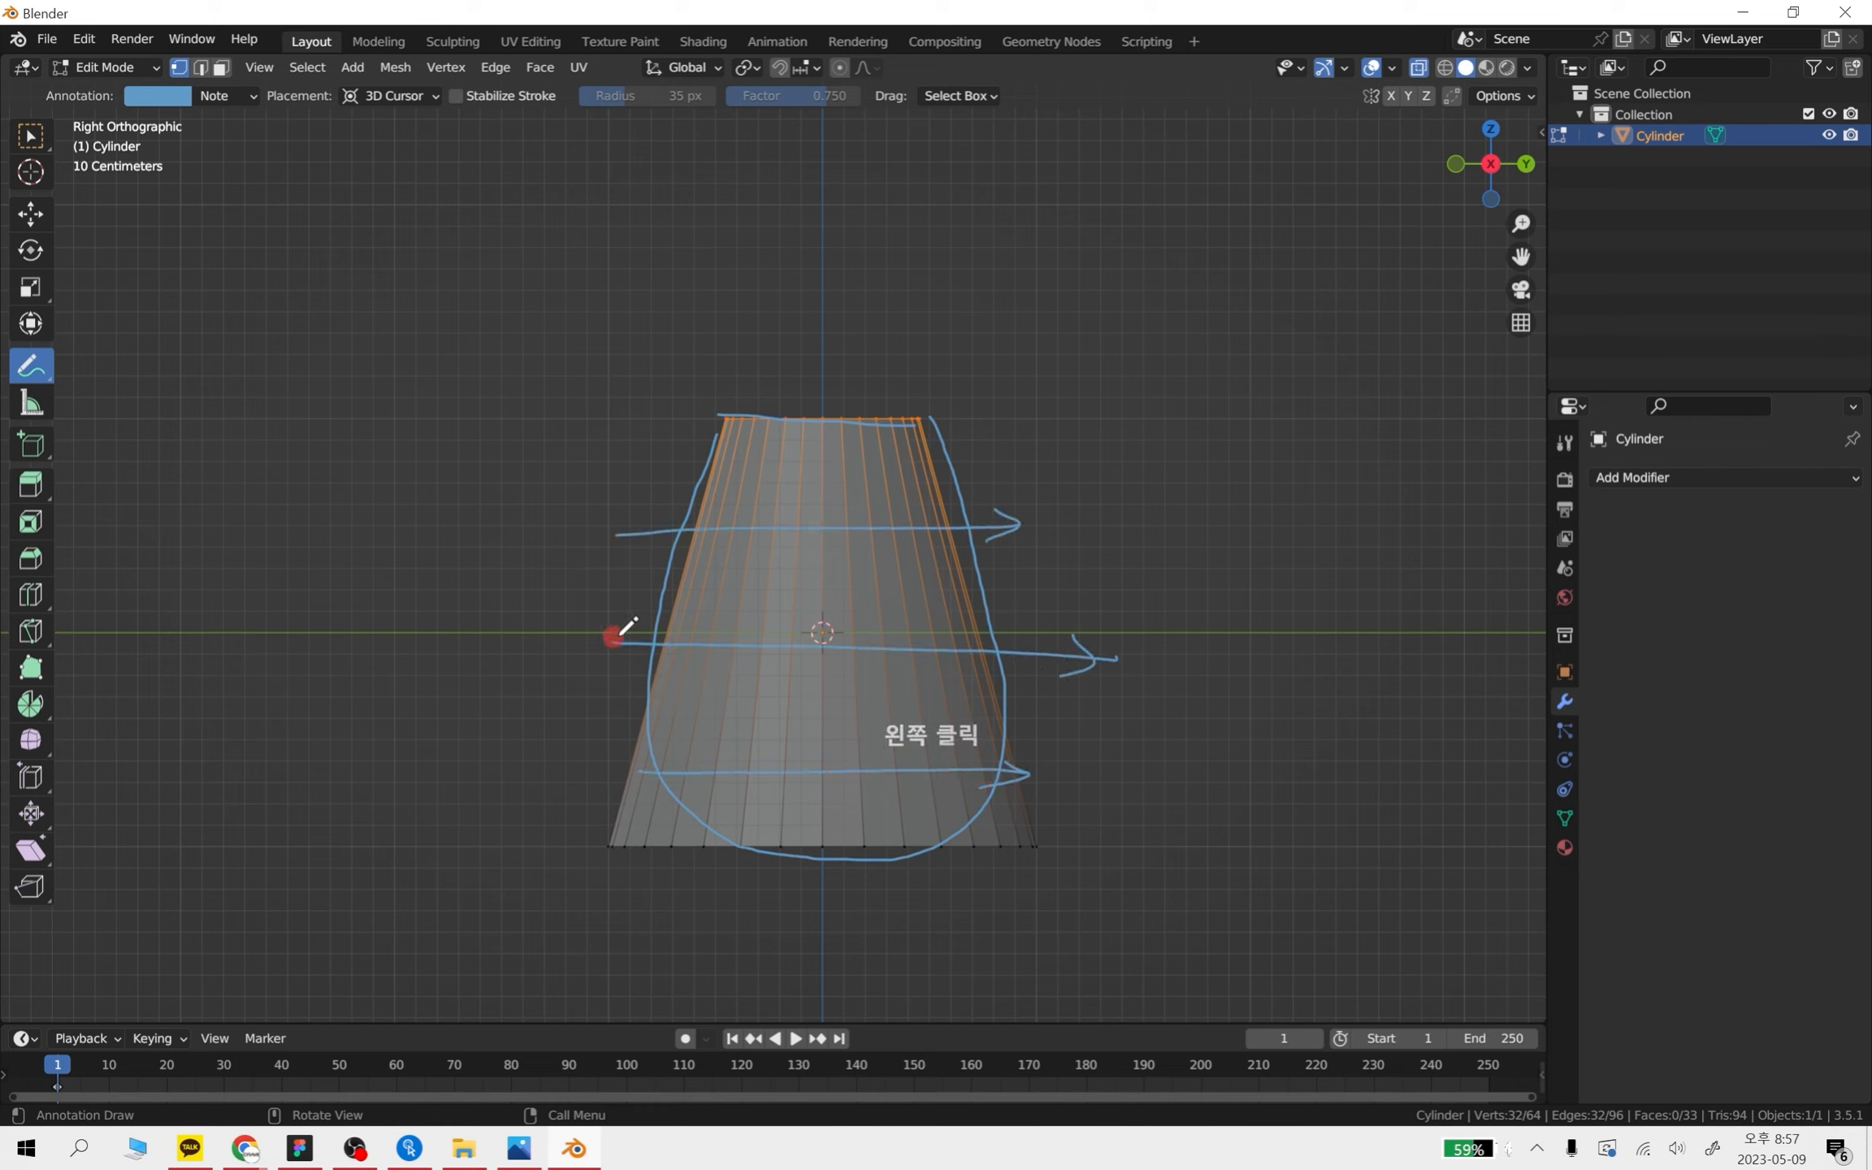
left_click_drag(621, 628, 622, 659)
left_click_drag(630, 492, 633, 557)
left_click_drag(632, 738, 648, 785)
left_click(1126, 760)
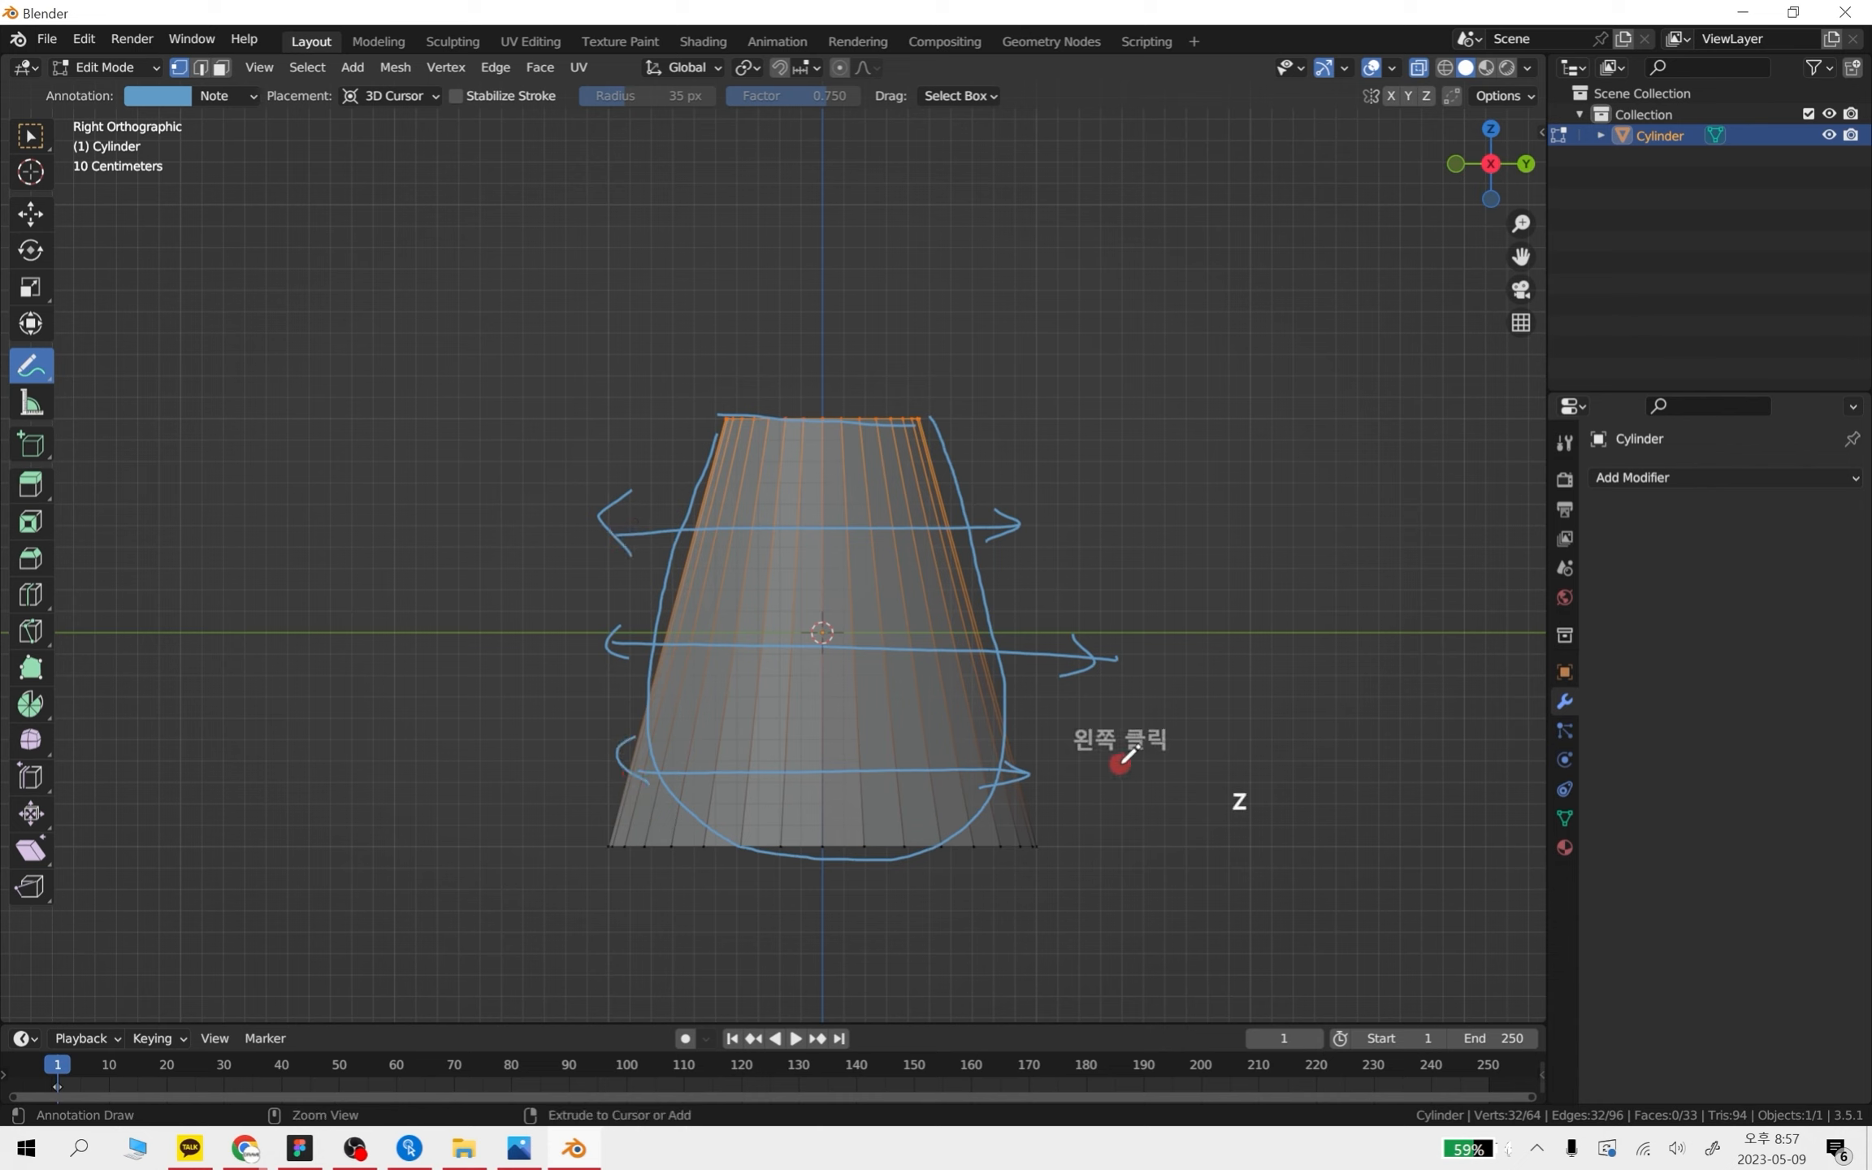
- Undo the annotations and the top ring's second scaling, keeping its first narrowing to about one third
key("ctrl+z")
key("ctrl+z")
key("ctrl+z")
key("ctrl+z")
key("ctrl+z")
key("ctrl+z")
key("ctrl+z")
key("ctrl+z")
key("ctrl+z")
key("ctrl+z")
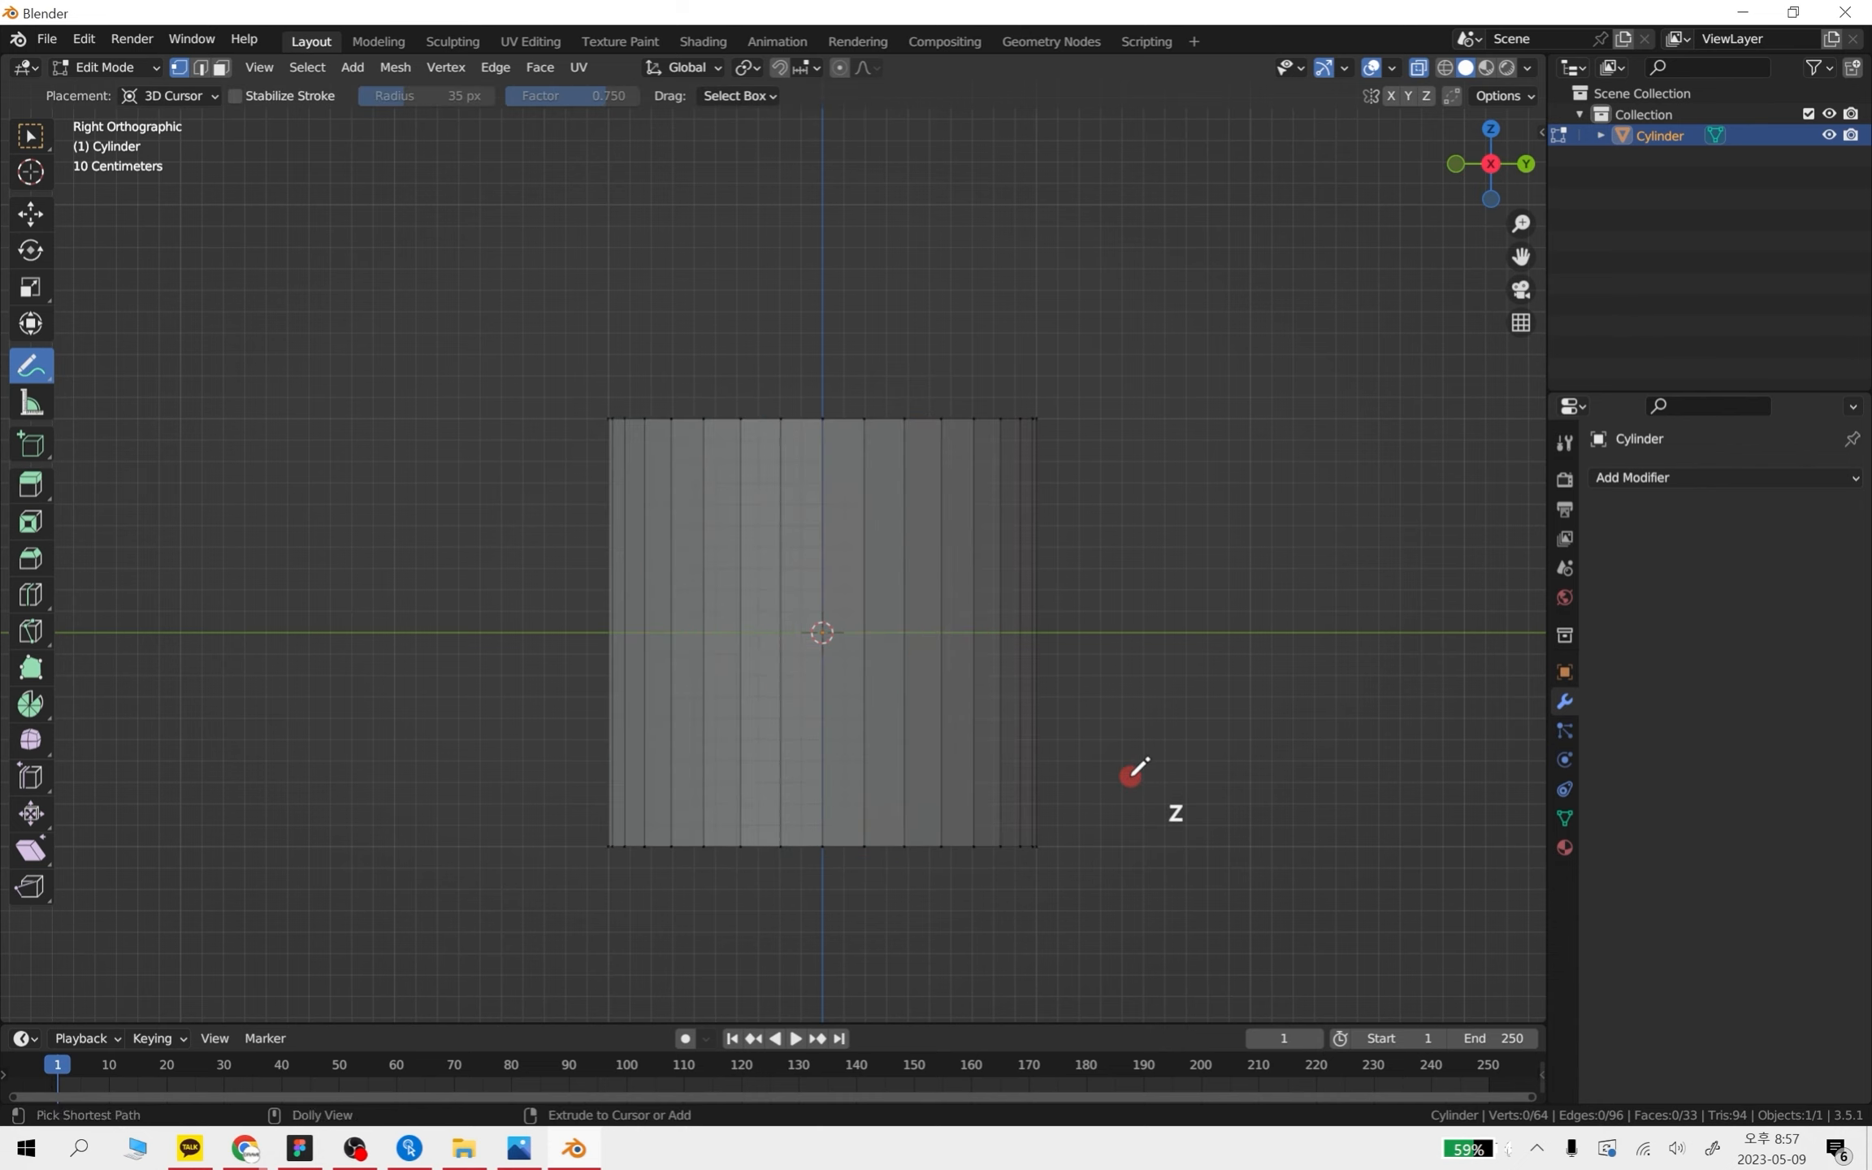
key("ctrl+shift+z")
key("ctrl+shift+z")
key("ctrl+shift+z")
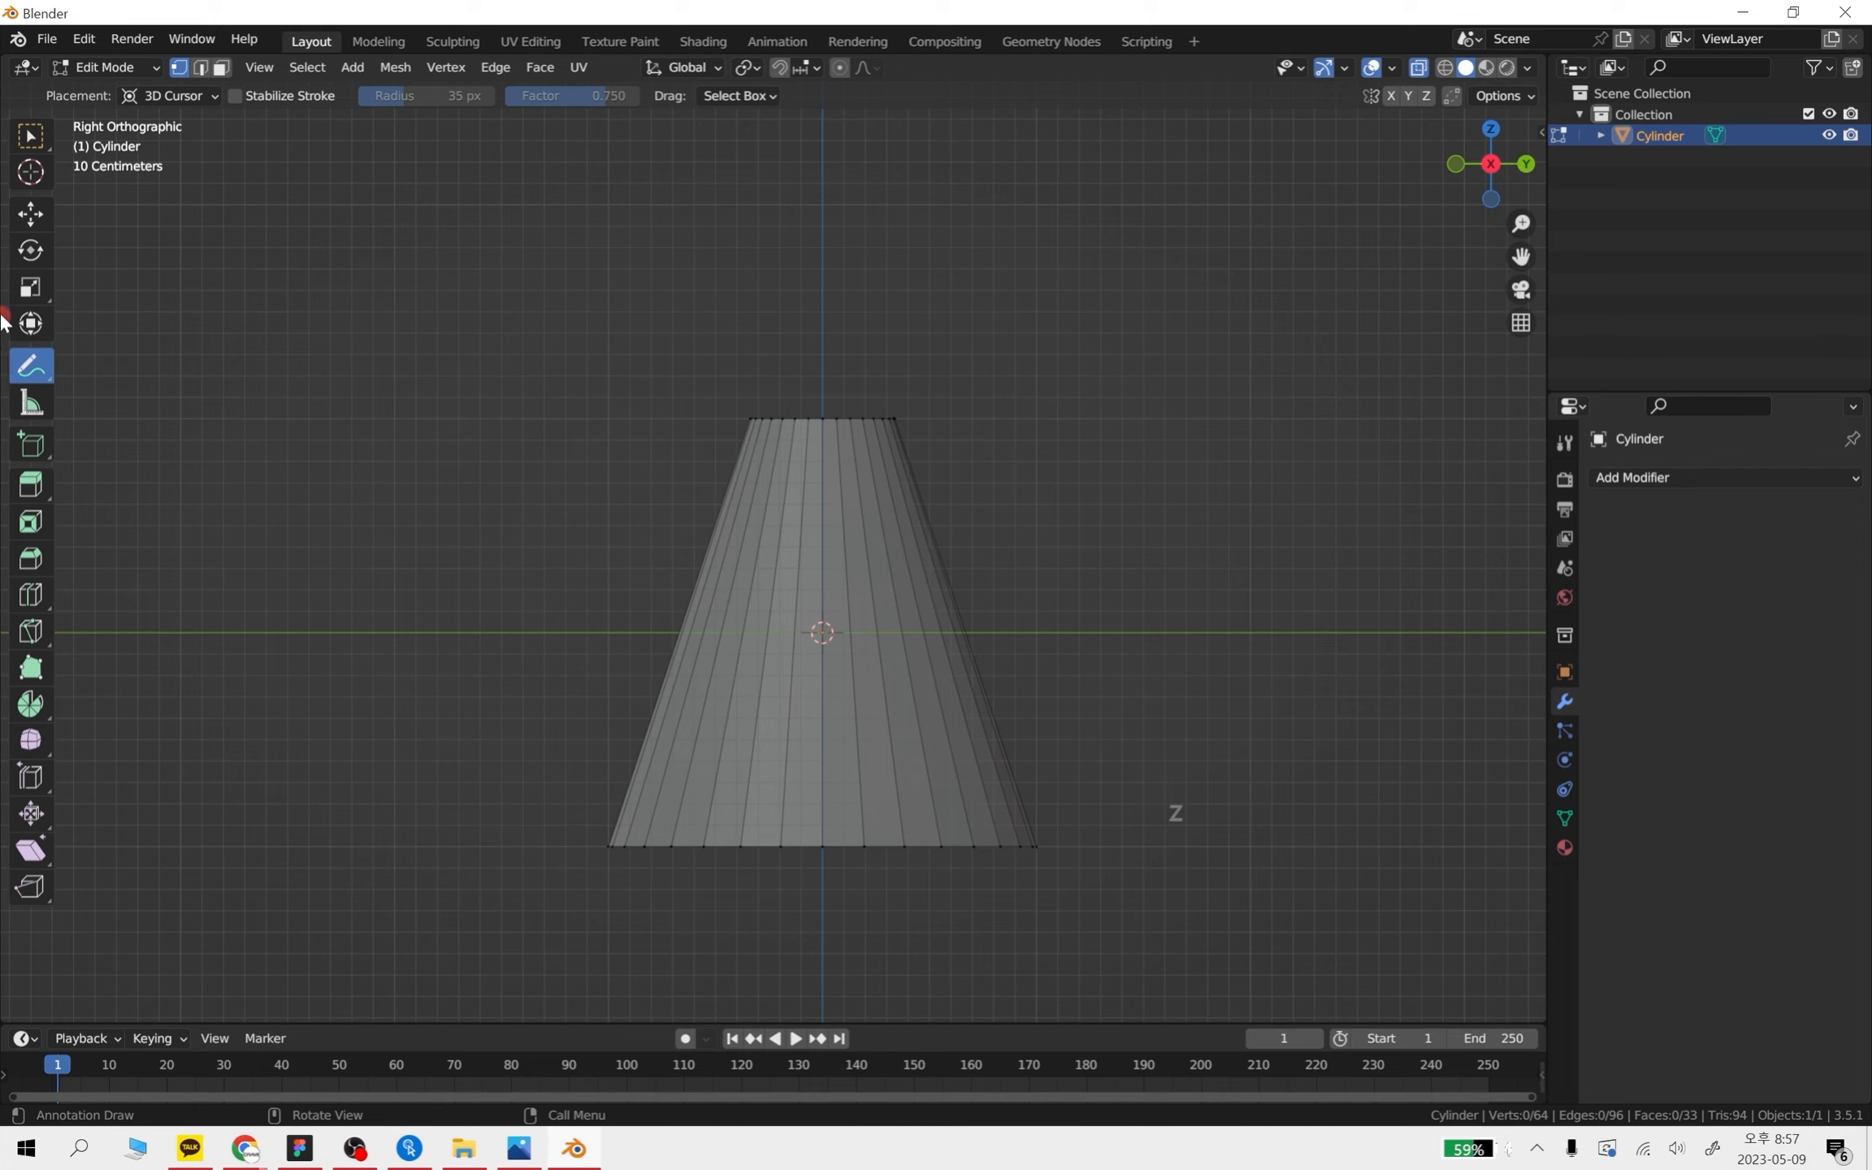
- Select the cylinder's bottom ring, move it up above the centre line and scale it to about 0.55
left_click(27, 214)
left_click(672, 599)
left_click_drag(1141, 916, 382, 796)
left_click_drag(835, 799, 835, 520)
key("s")
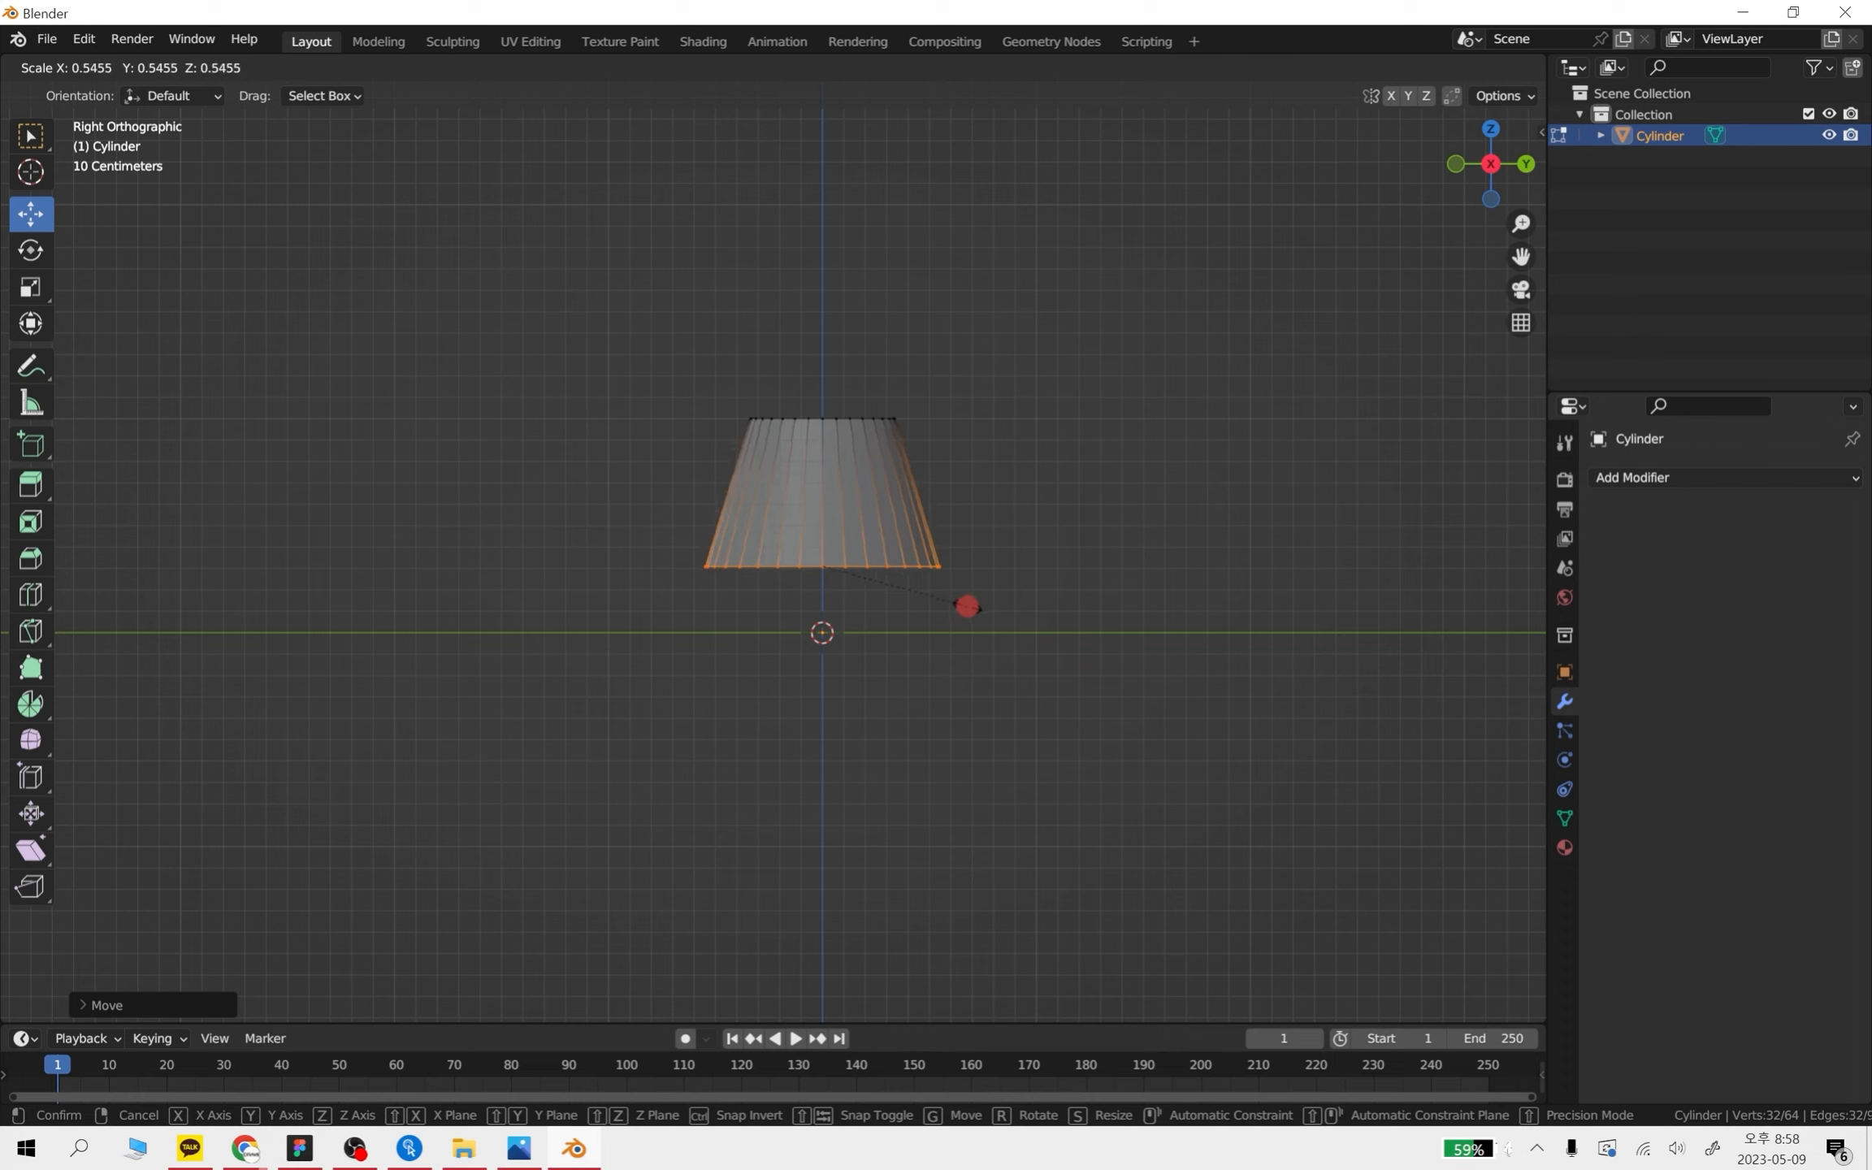
left_click(967, 606)
- Try extruding the bottom ring in place and scaling it outward by about 1.18, and undo it
key("e")
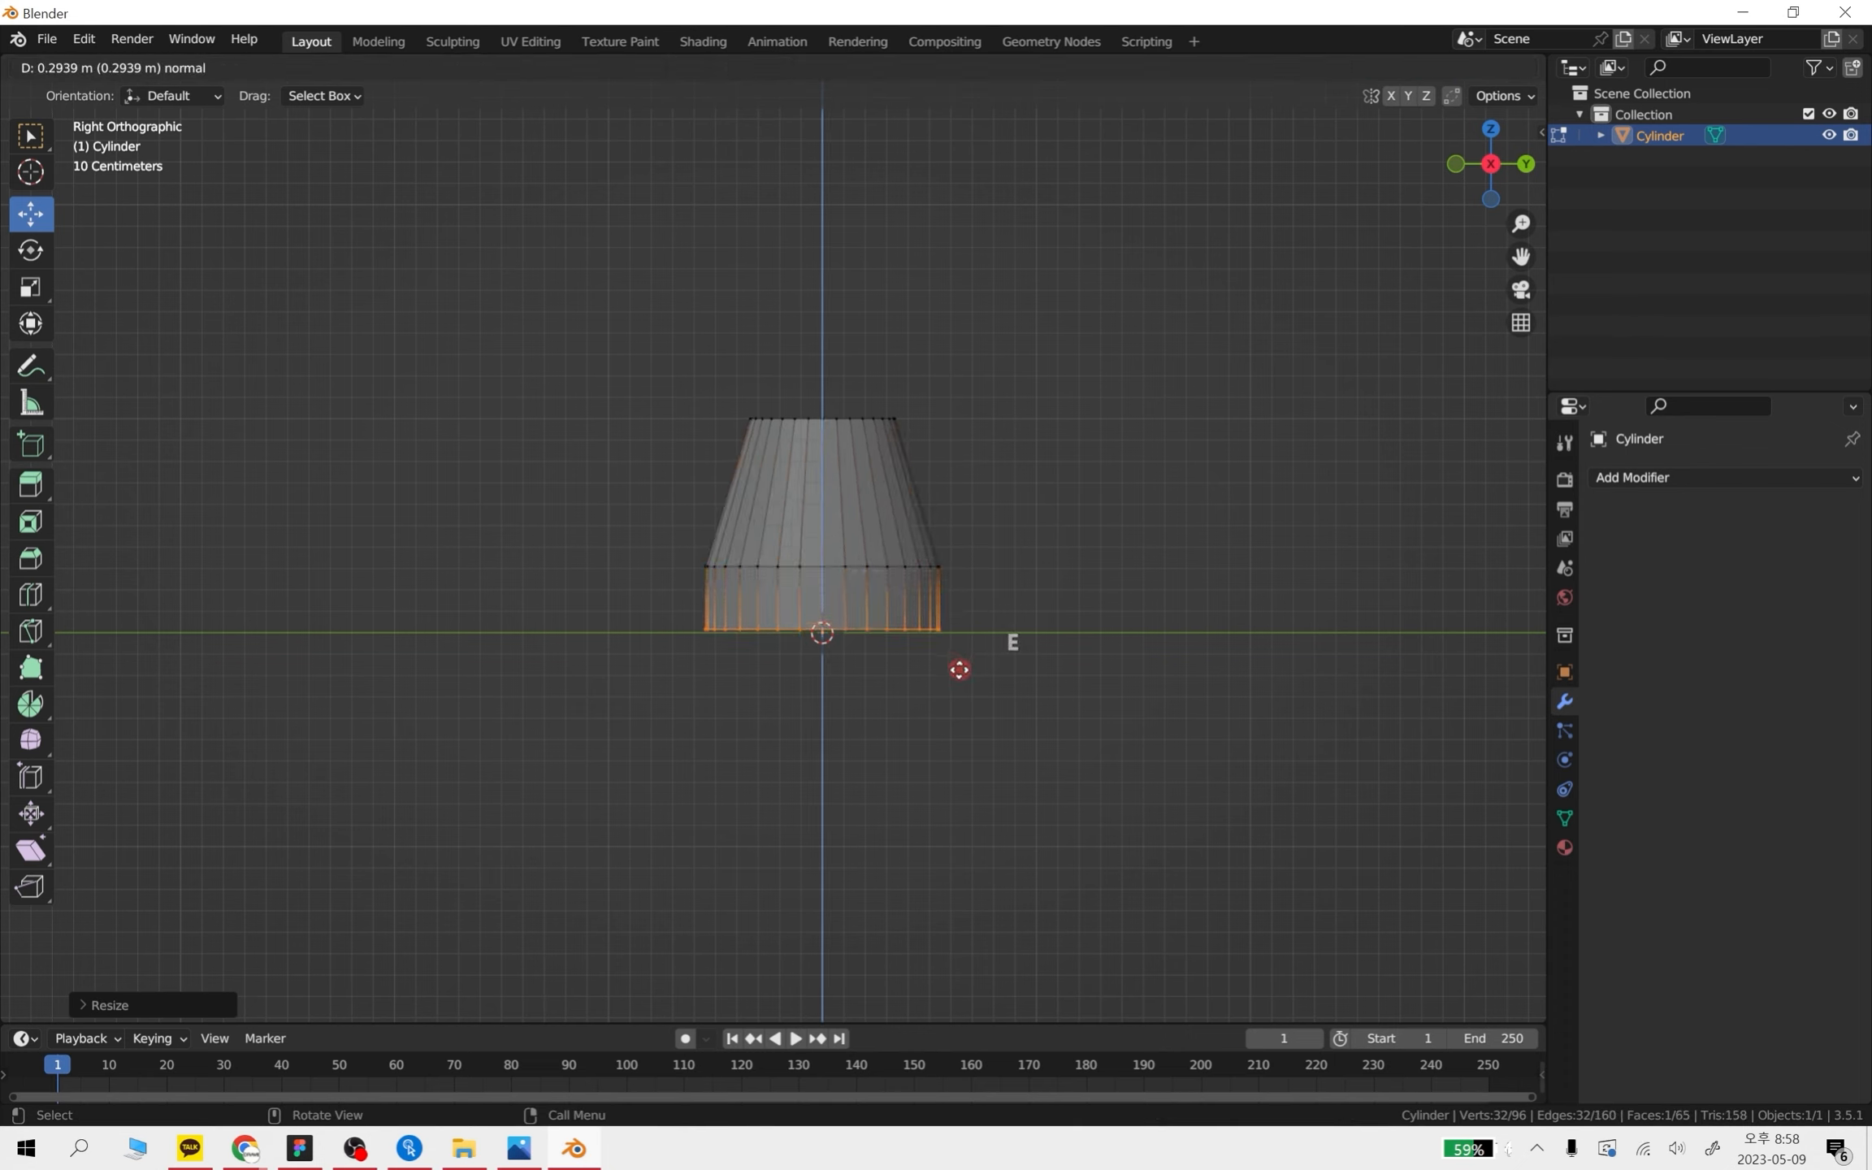
right_click(953, 693)
key("s")
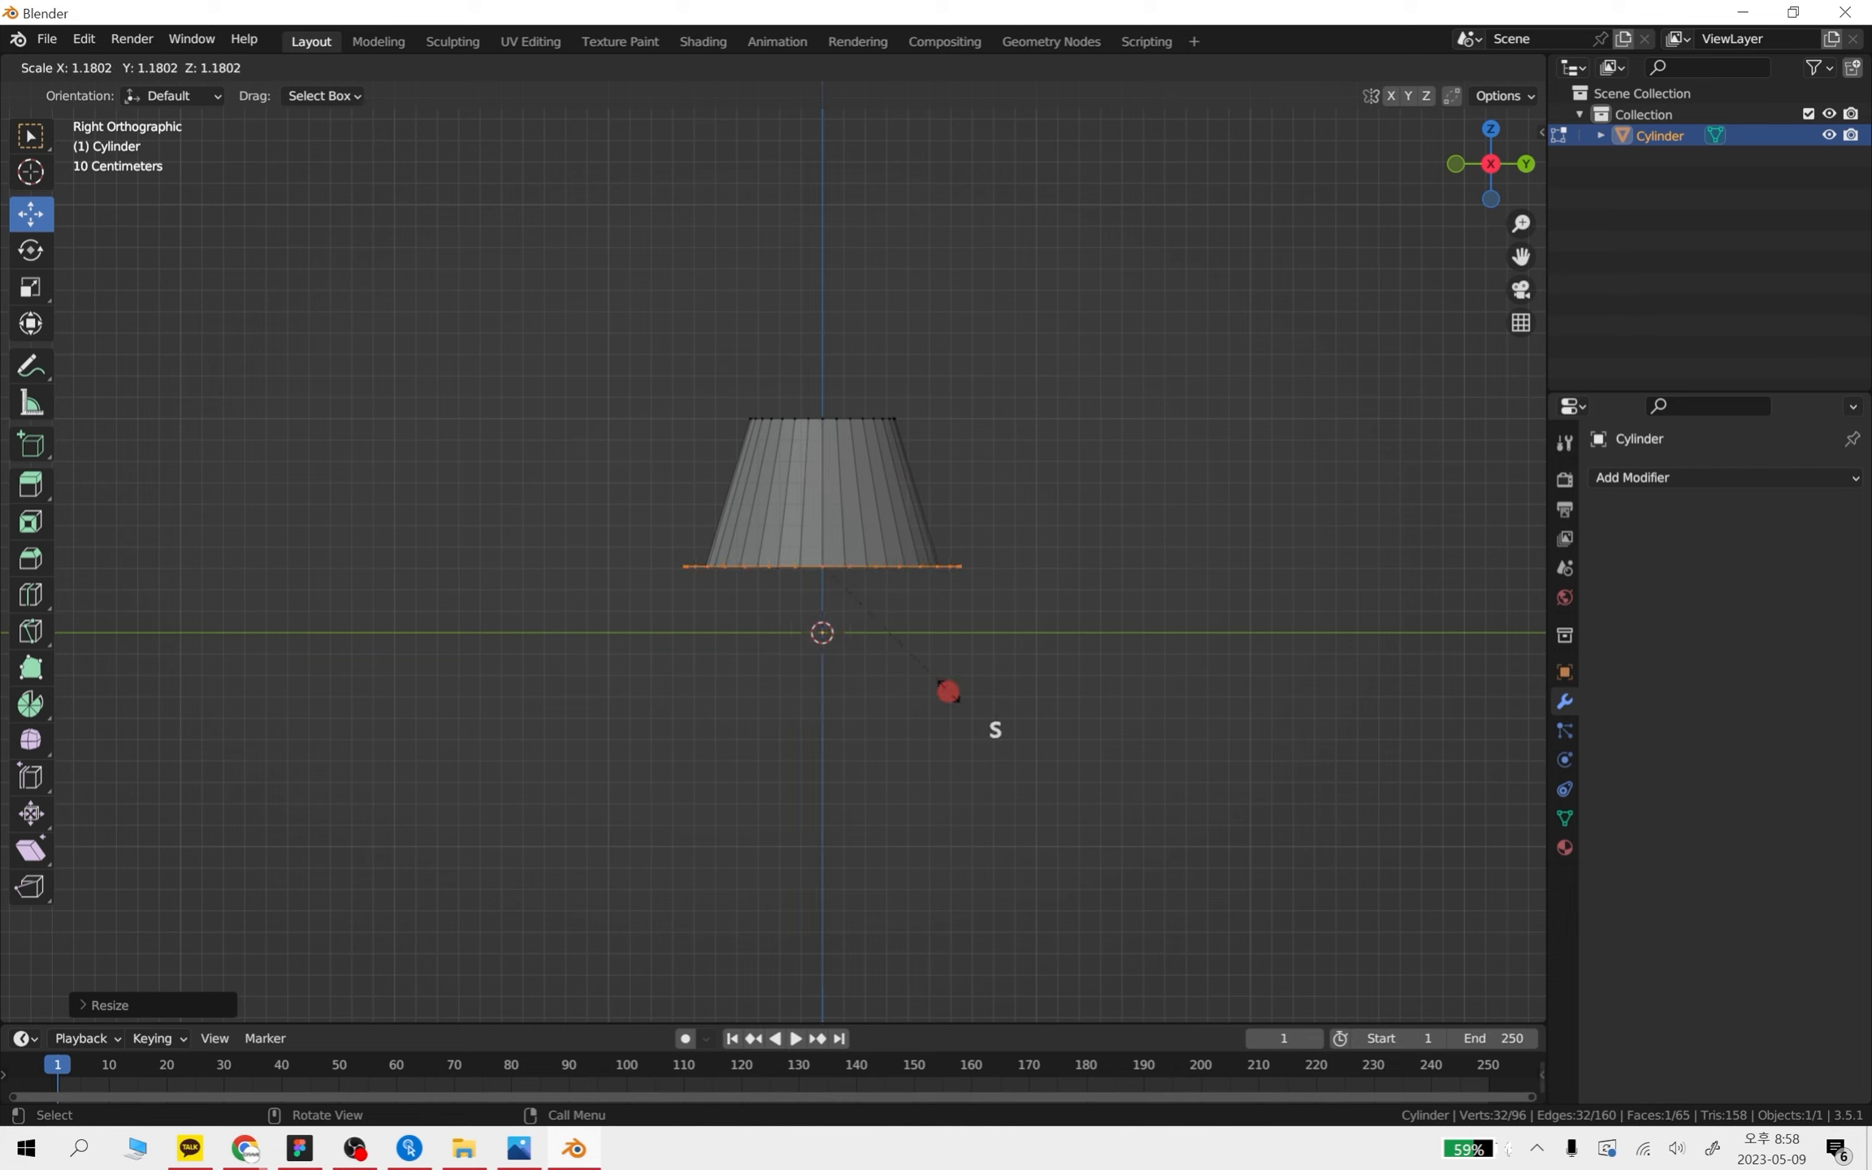
left_click(942, 697)
key("ctrl+z")
- Extrude the bottom ring about 0.5 m downward and scale the new ring to about 0.92
key("e")
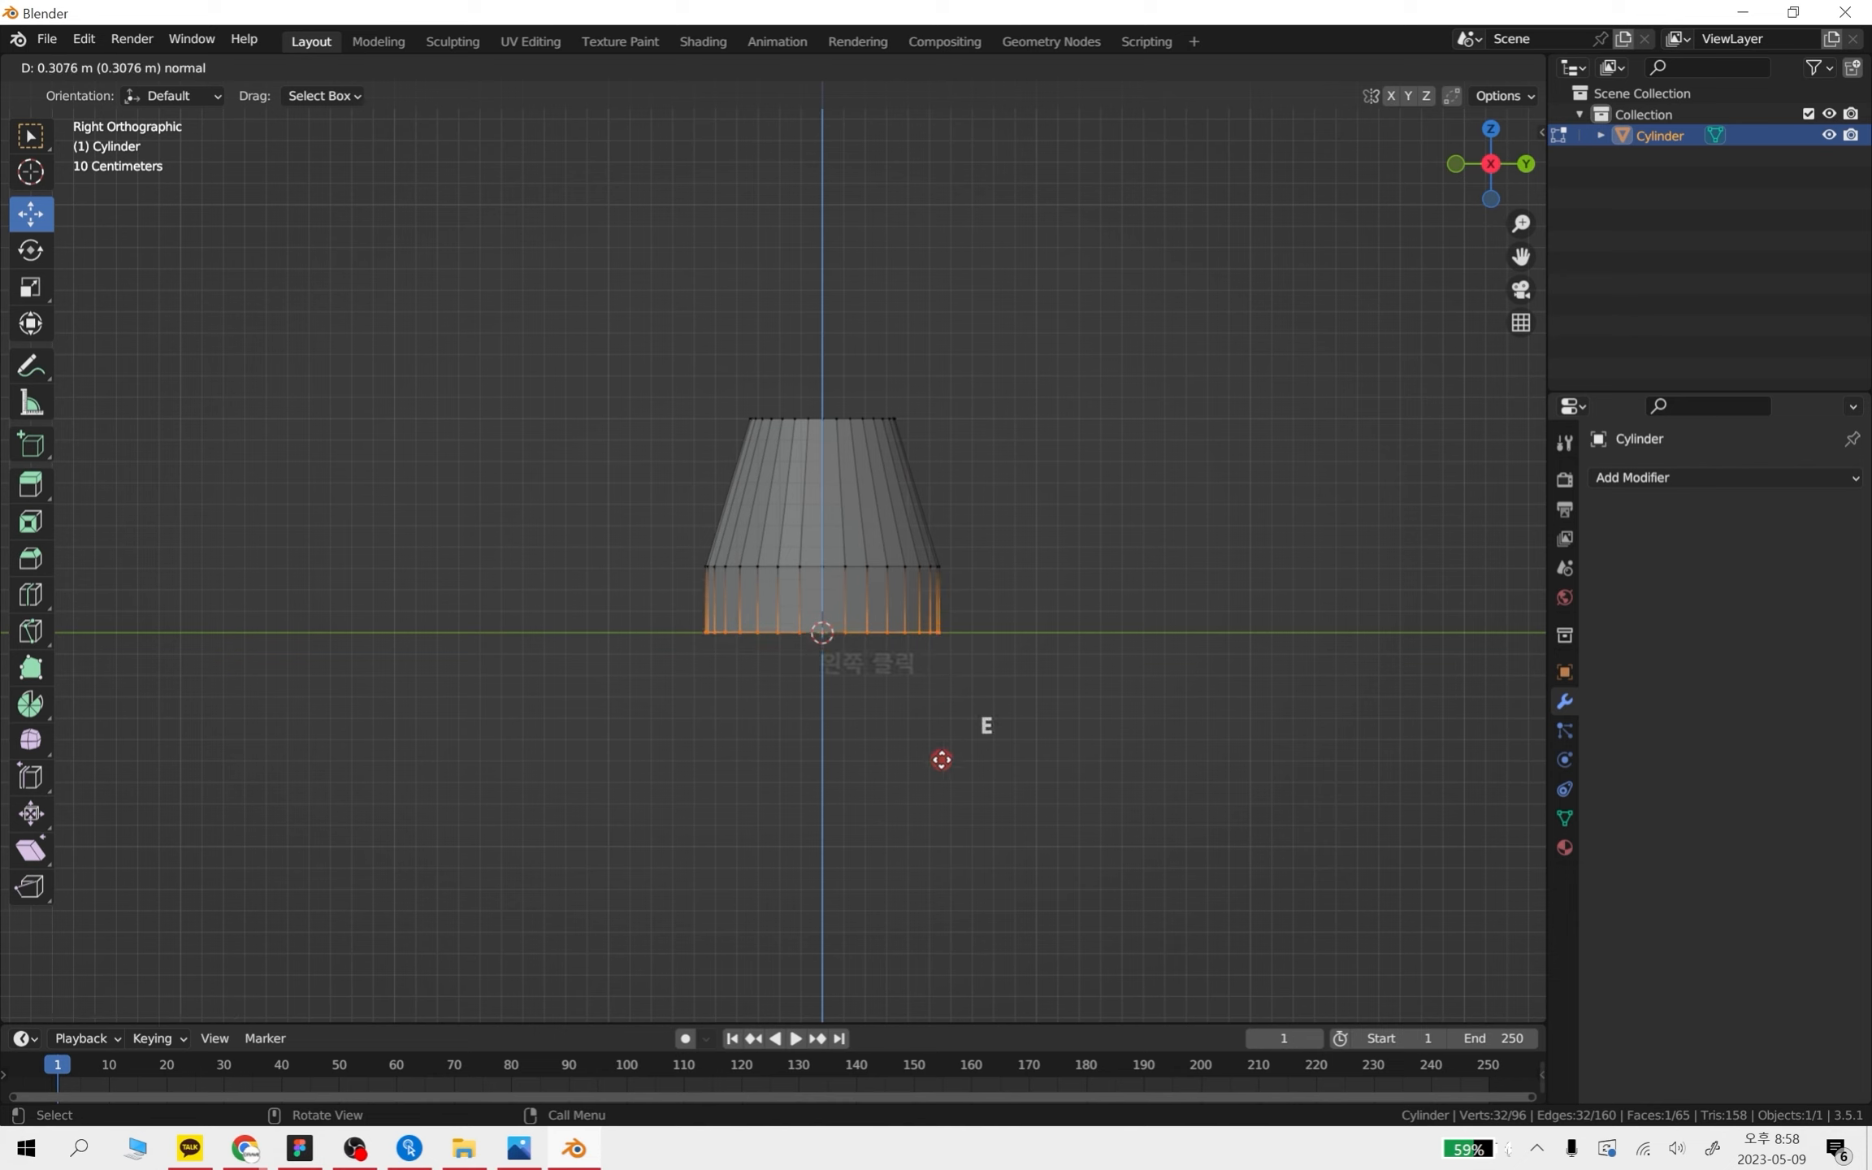
left_click(932, 793)
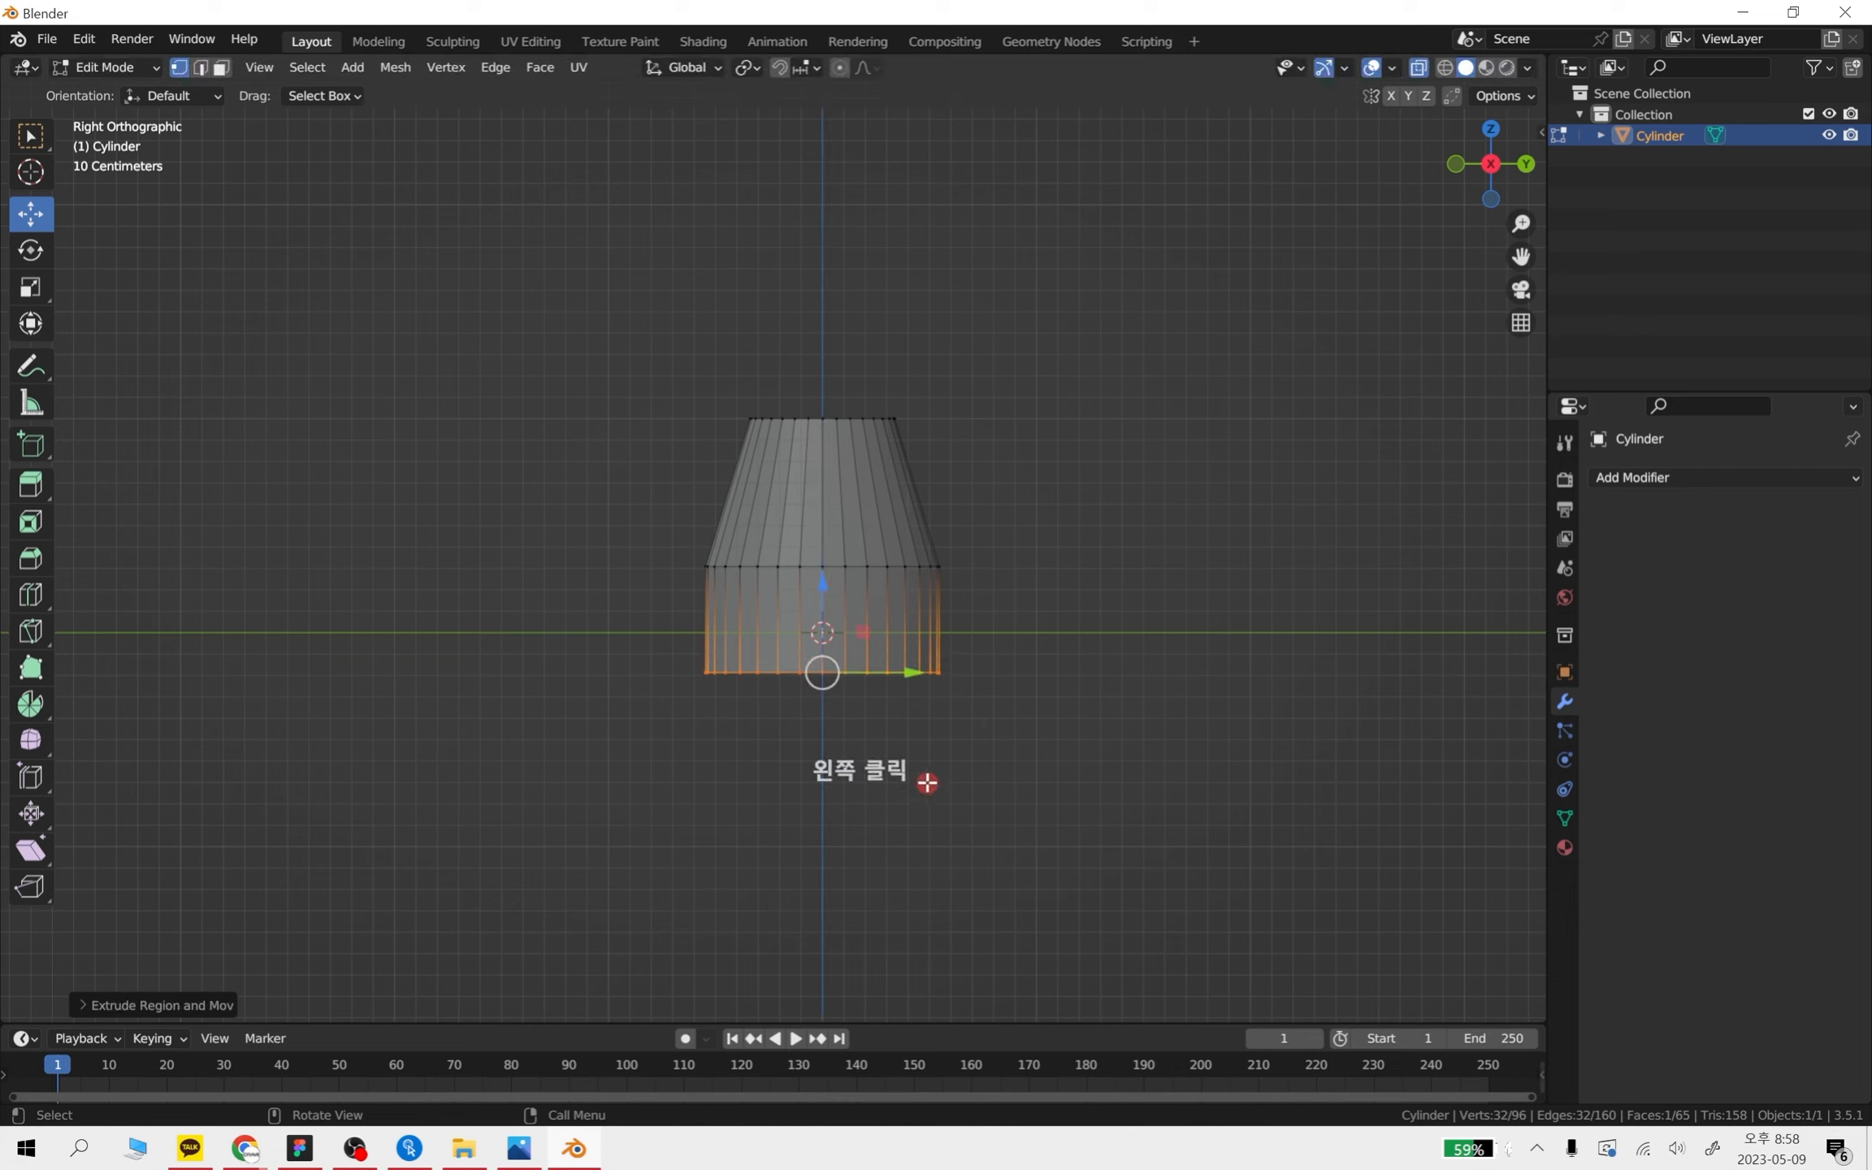
scroll(894, 703, "up", 2)
key("s")
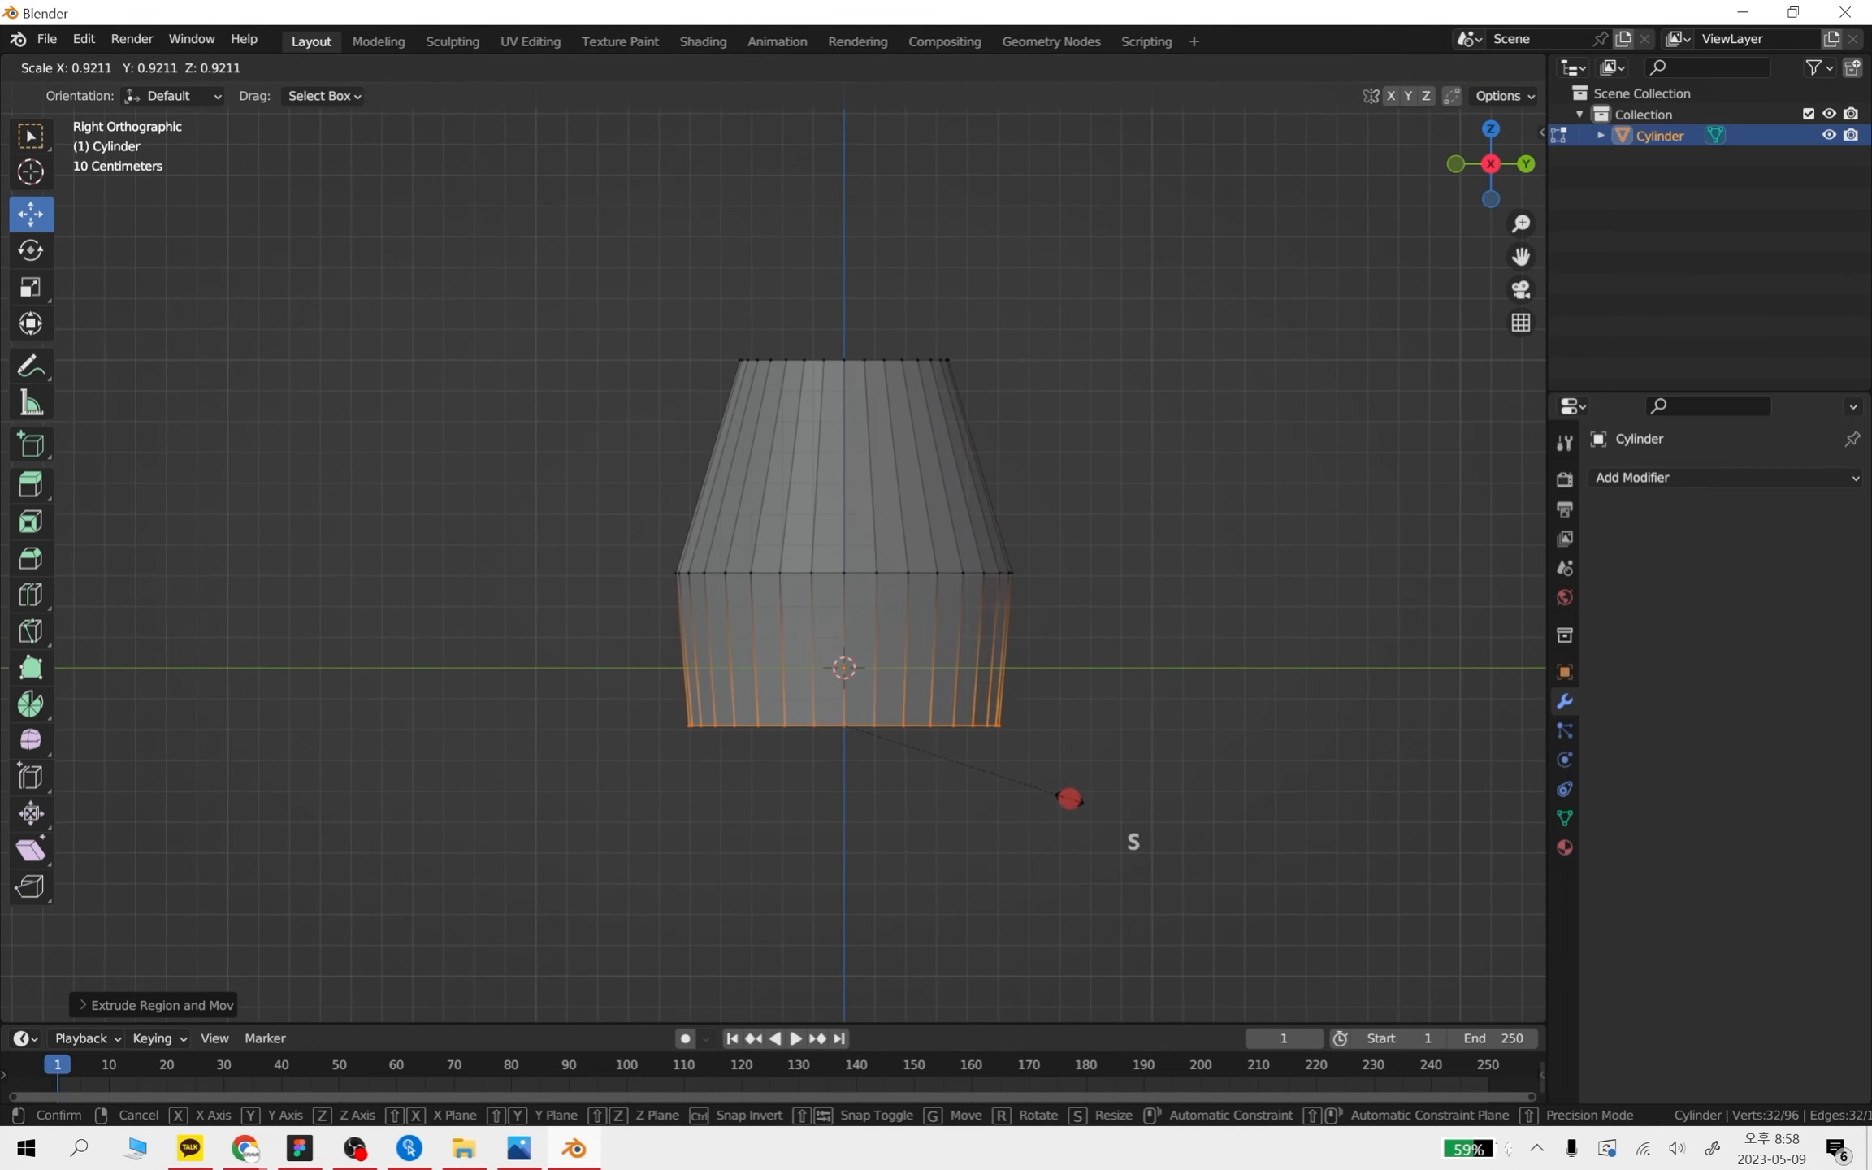
left_click(1074, 799)
- Extrude the bottom ring another 0.2 m or so downward and scale it to about 0.85
key("e")
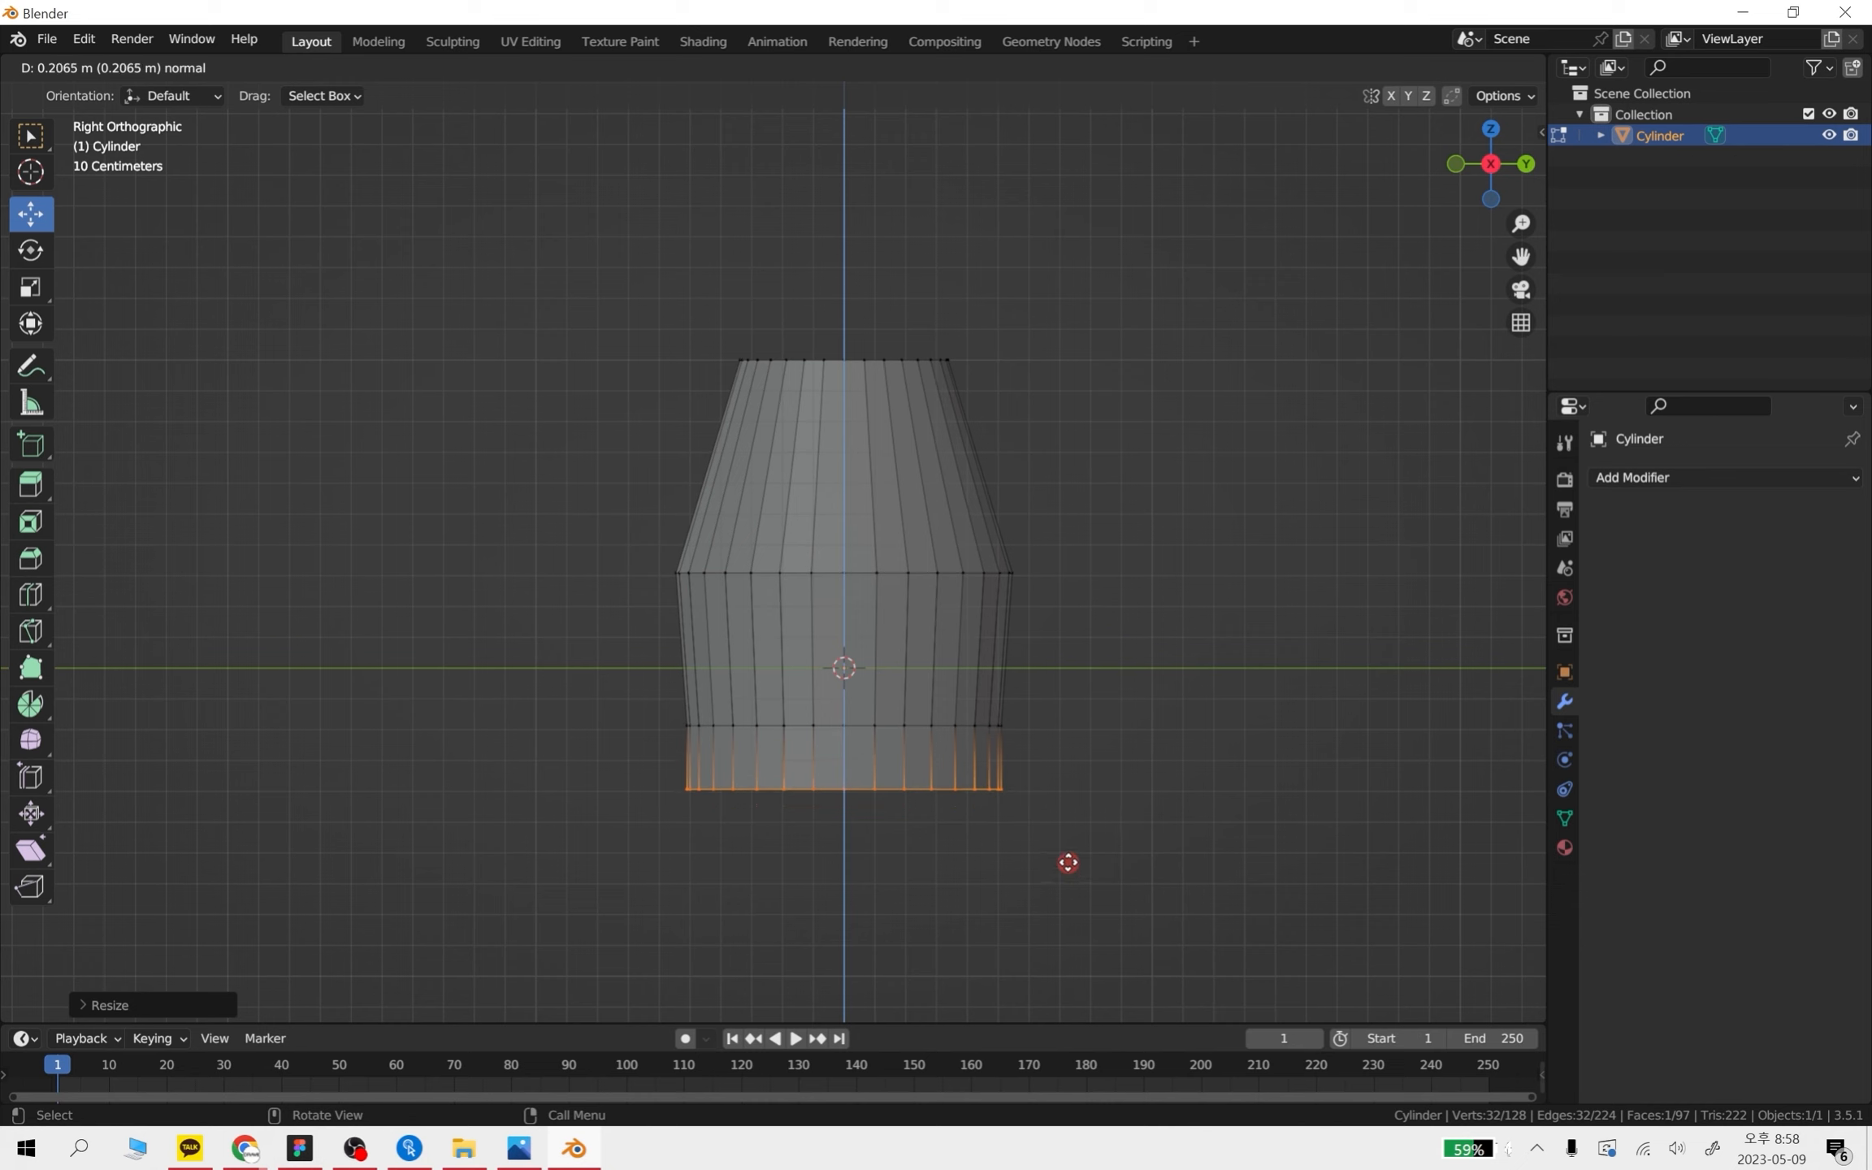
left_click(1069, 863)
key("s")
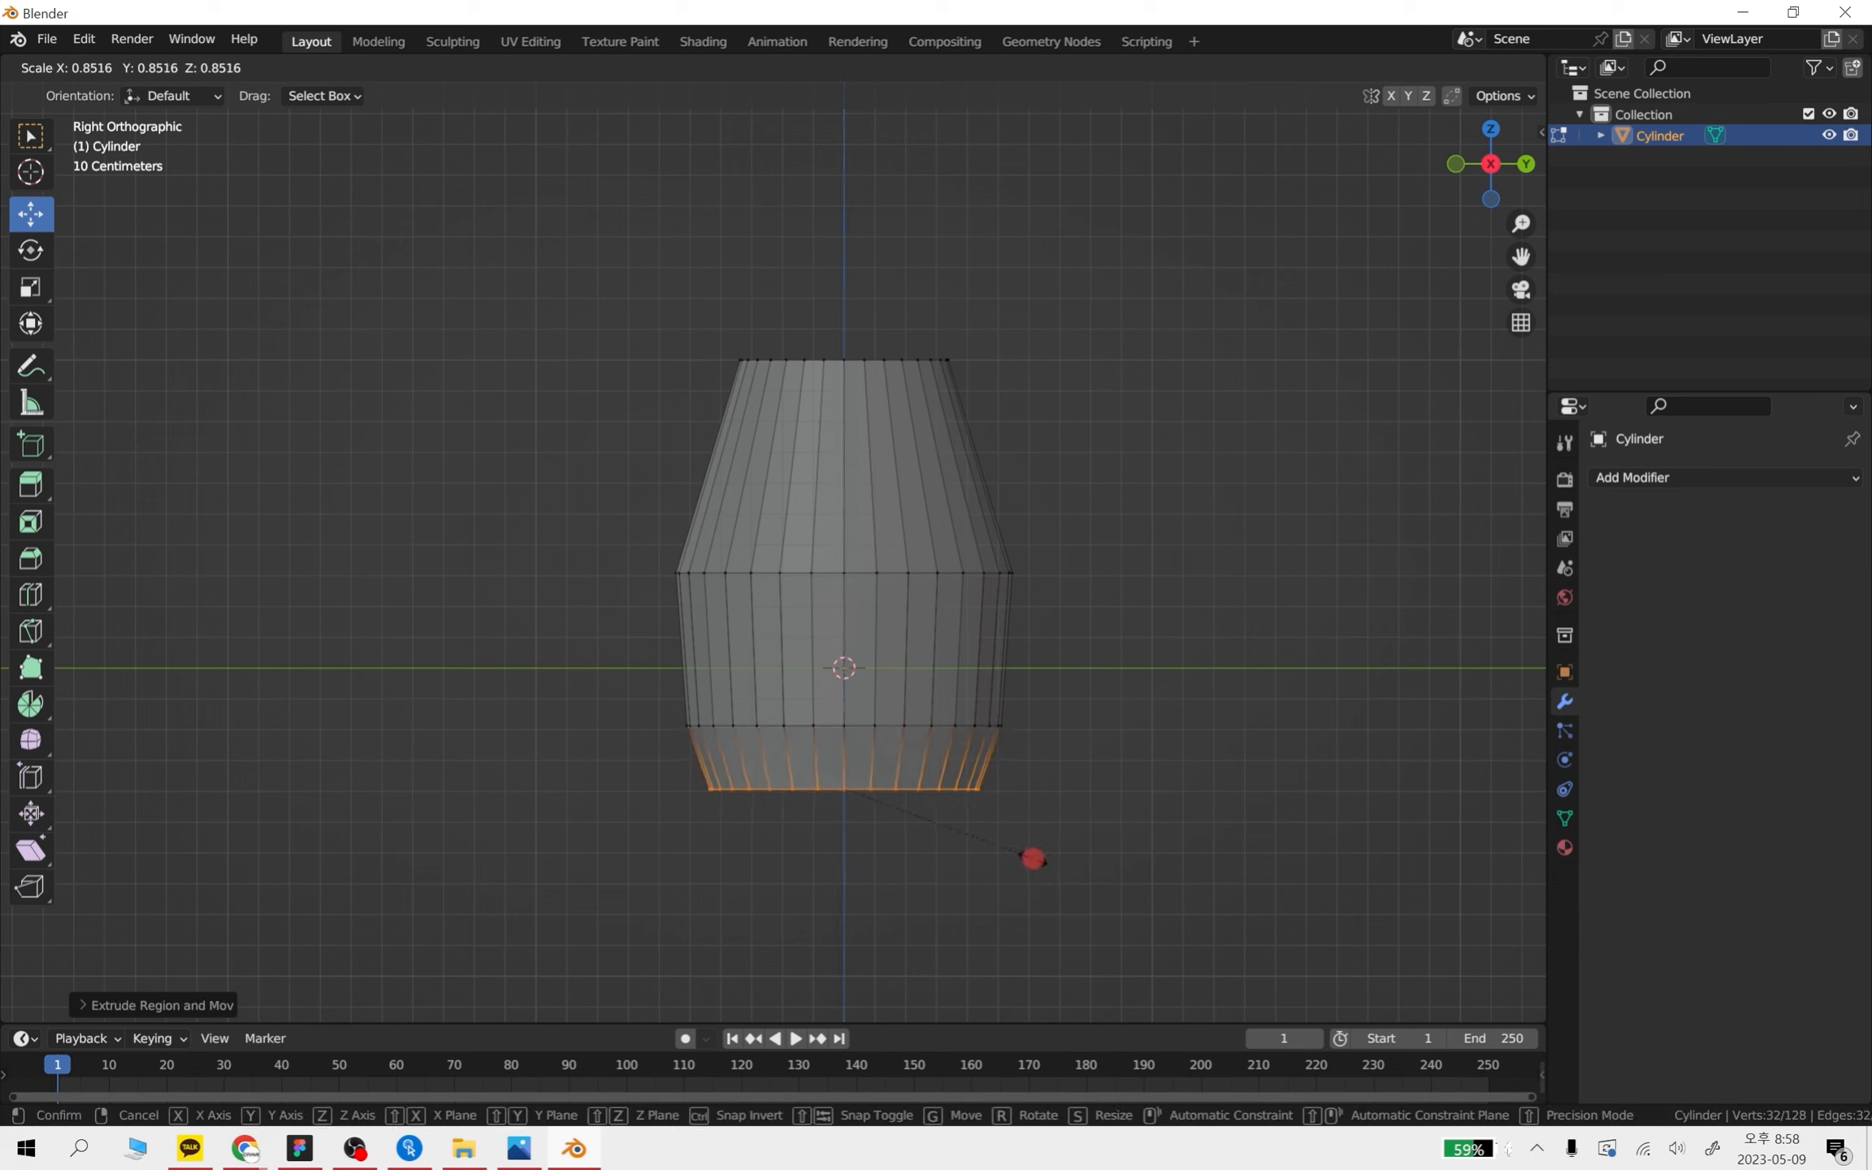
left_click(1033, 859)
- Extrude the bottom ring slightly downward and scale it to about 0.45 to form the vase's base
key("e")
left_click(1029, 885)
key("s")
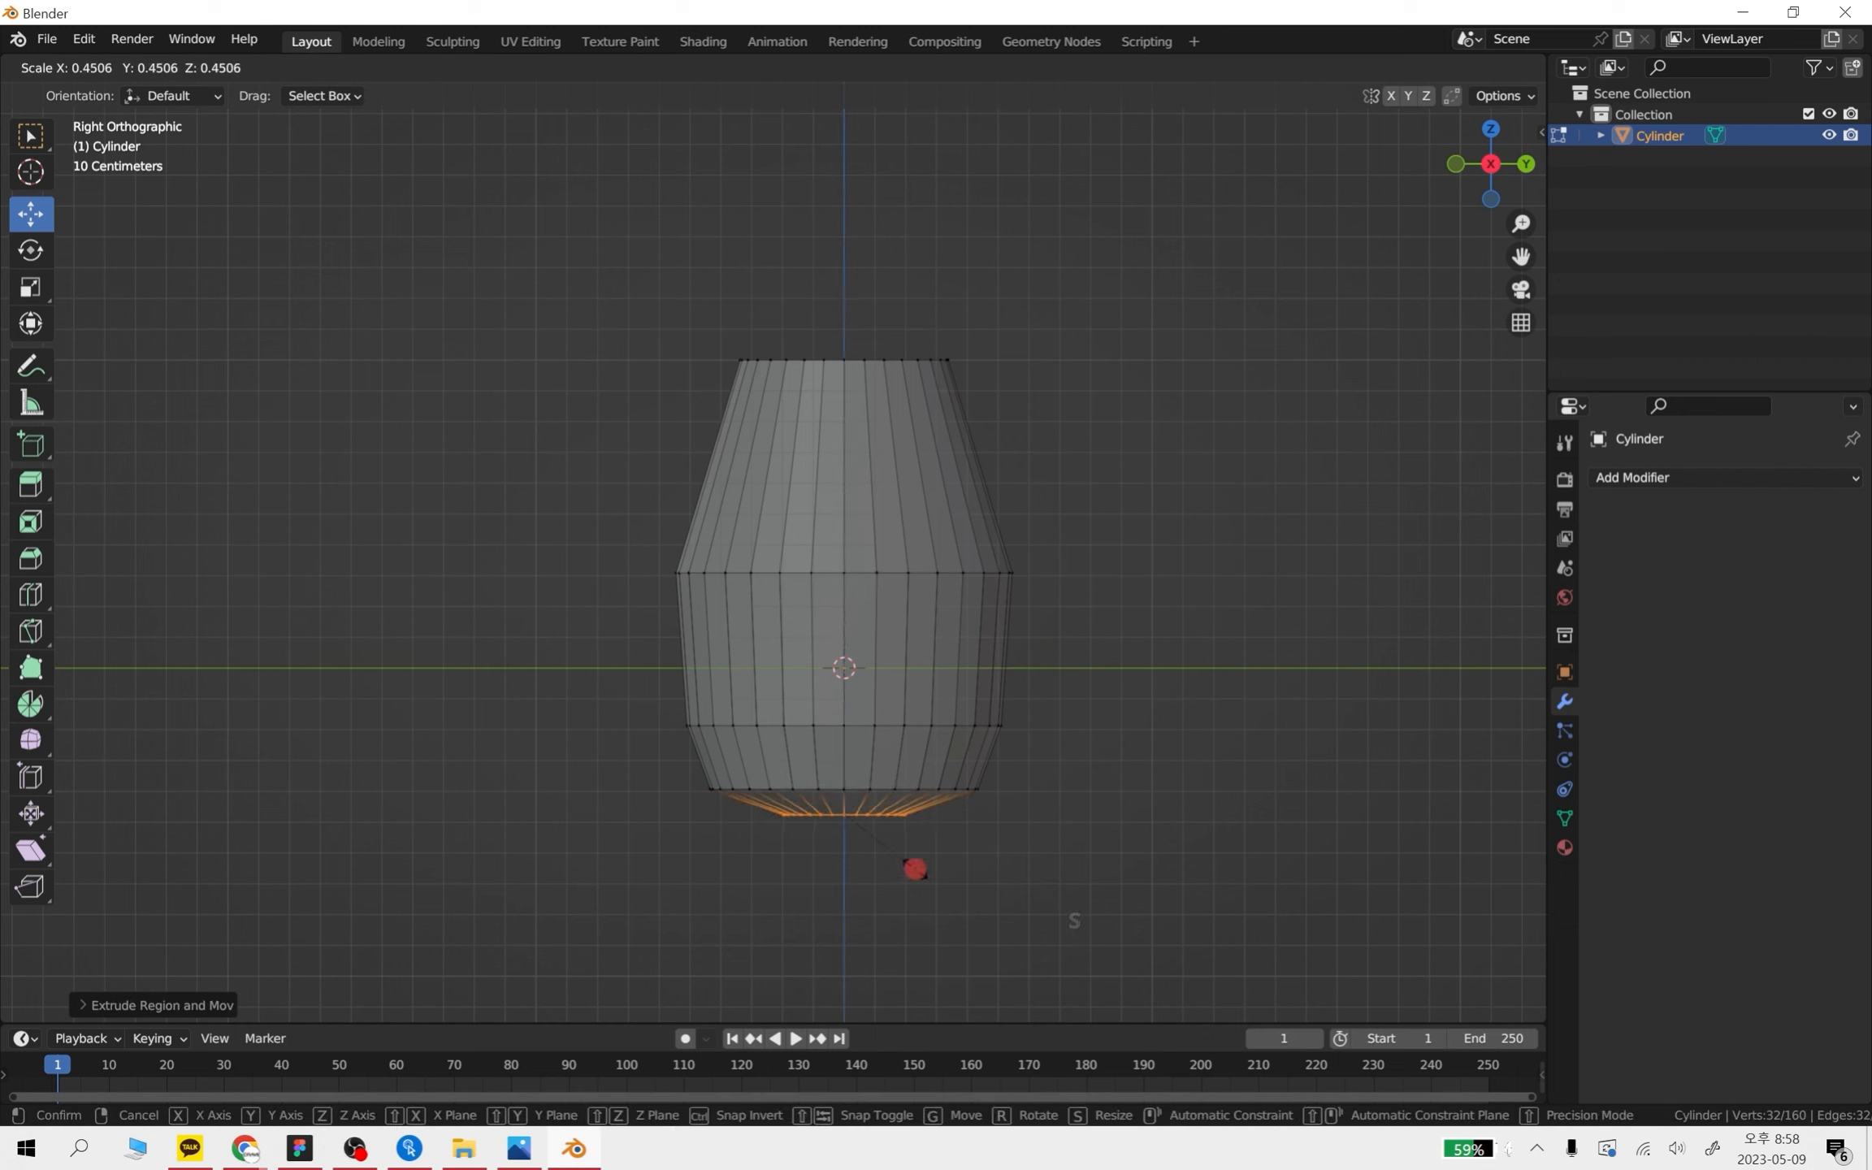
left_click(914, 865)
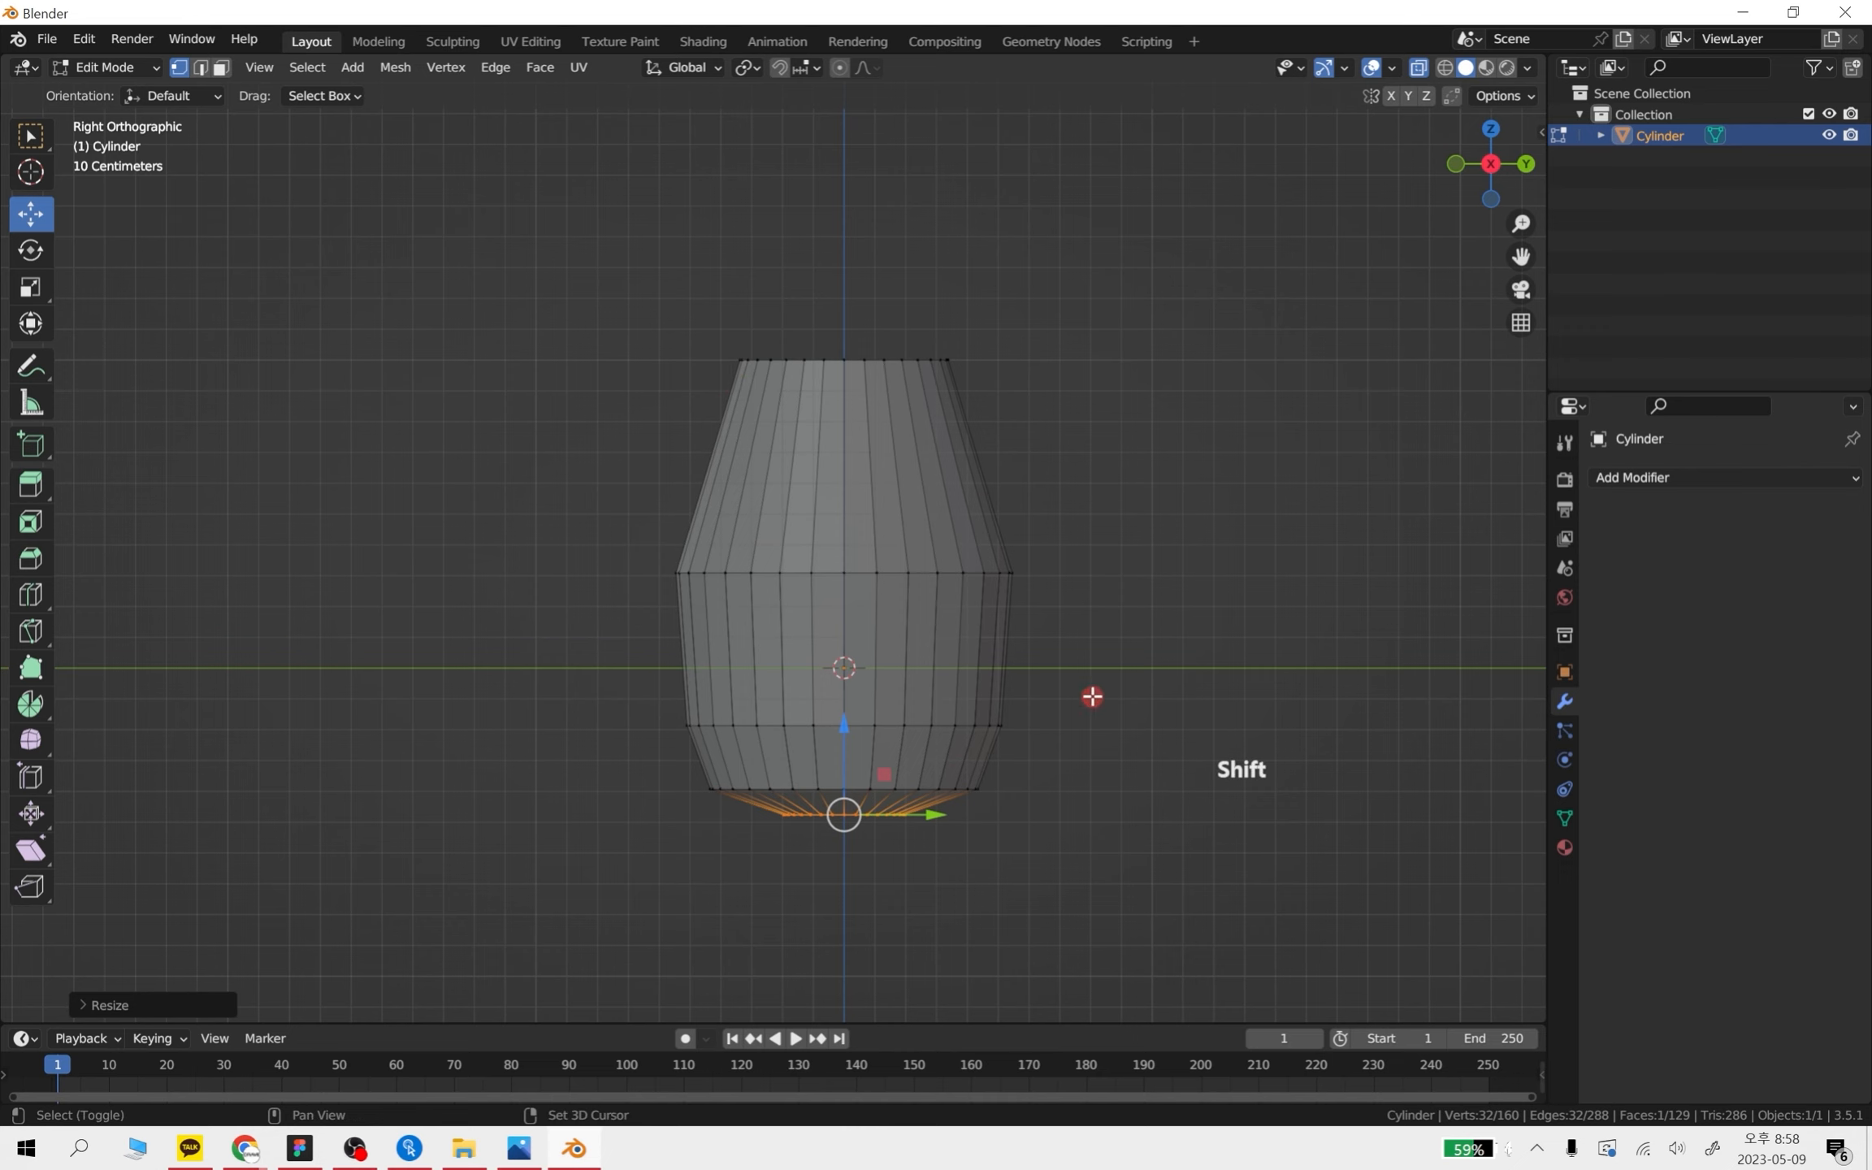
middle_click_drag(1091, 693, 984, 439, "shift")
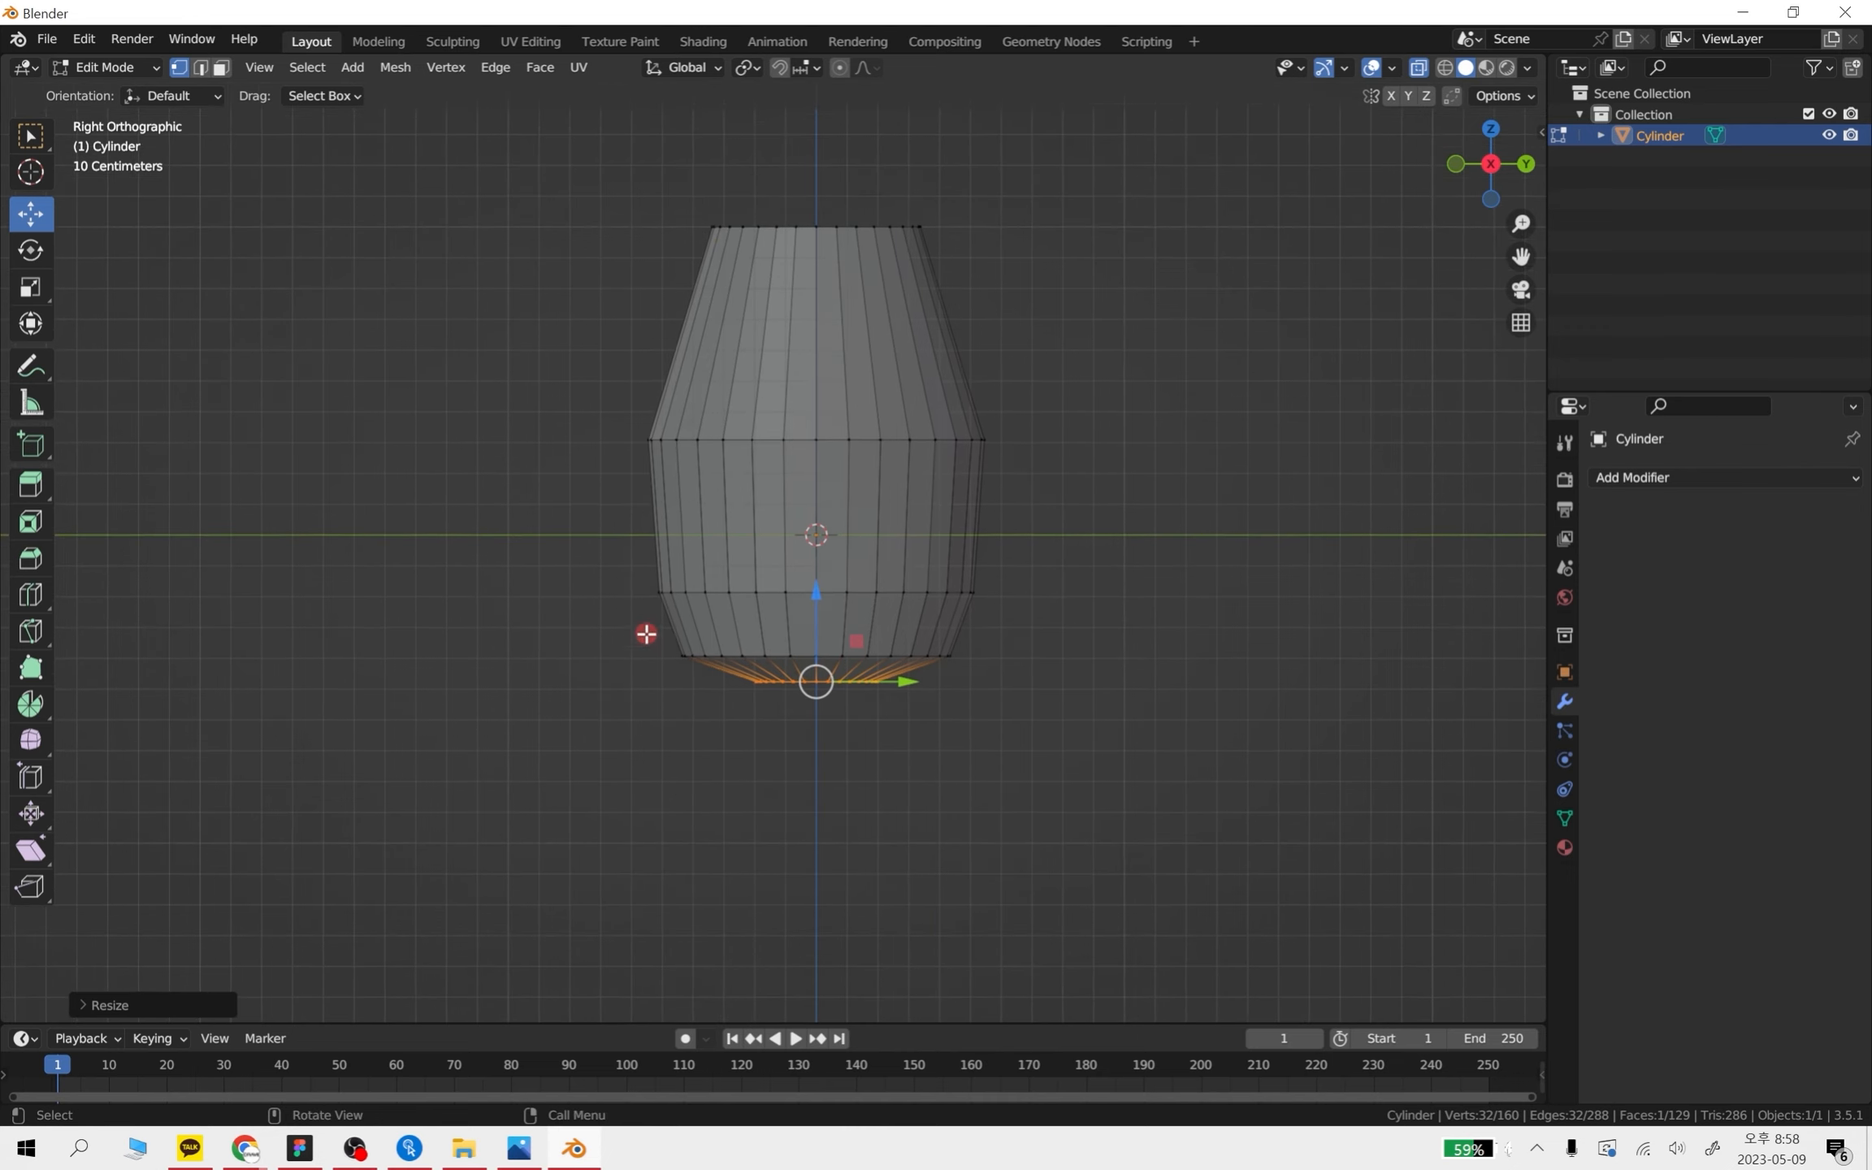
- Try extruding the ring at the bowl's bottom about 1.6 m downward as a stem
scroll(966, 690, "up", 2)
middle_click_drag(966, 690, 914, 532)
scroll(1003, 660, "down", 5)
scroll(852, 417, "up", 4)
scroll(911, 422, "down", 4)
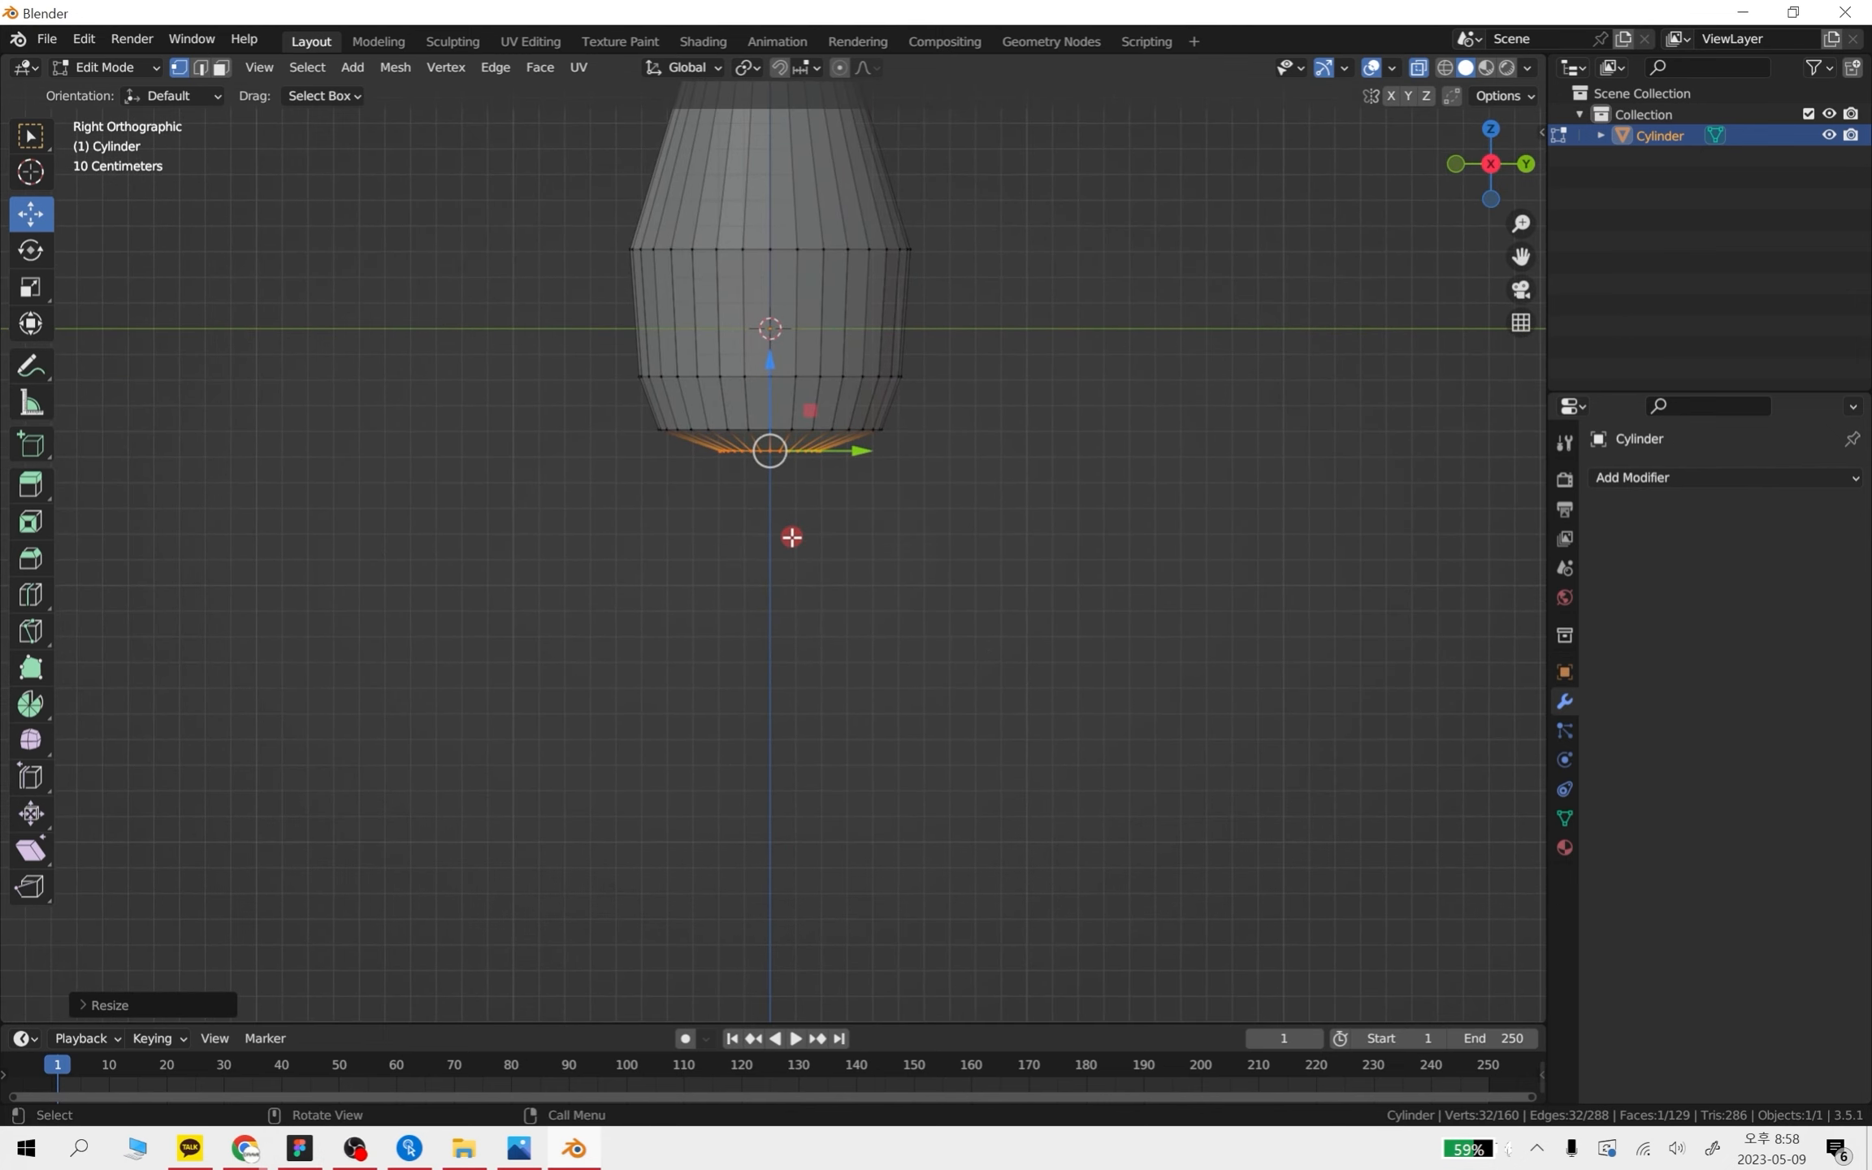
key("e")
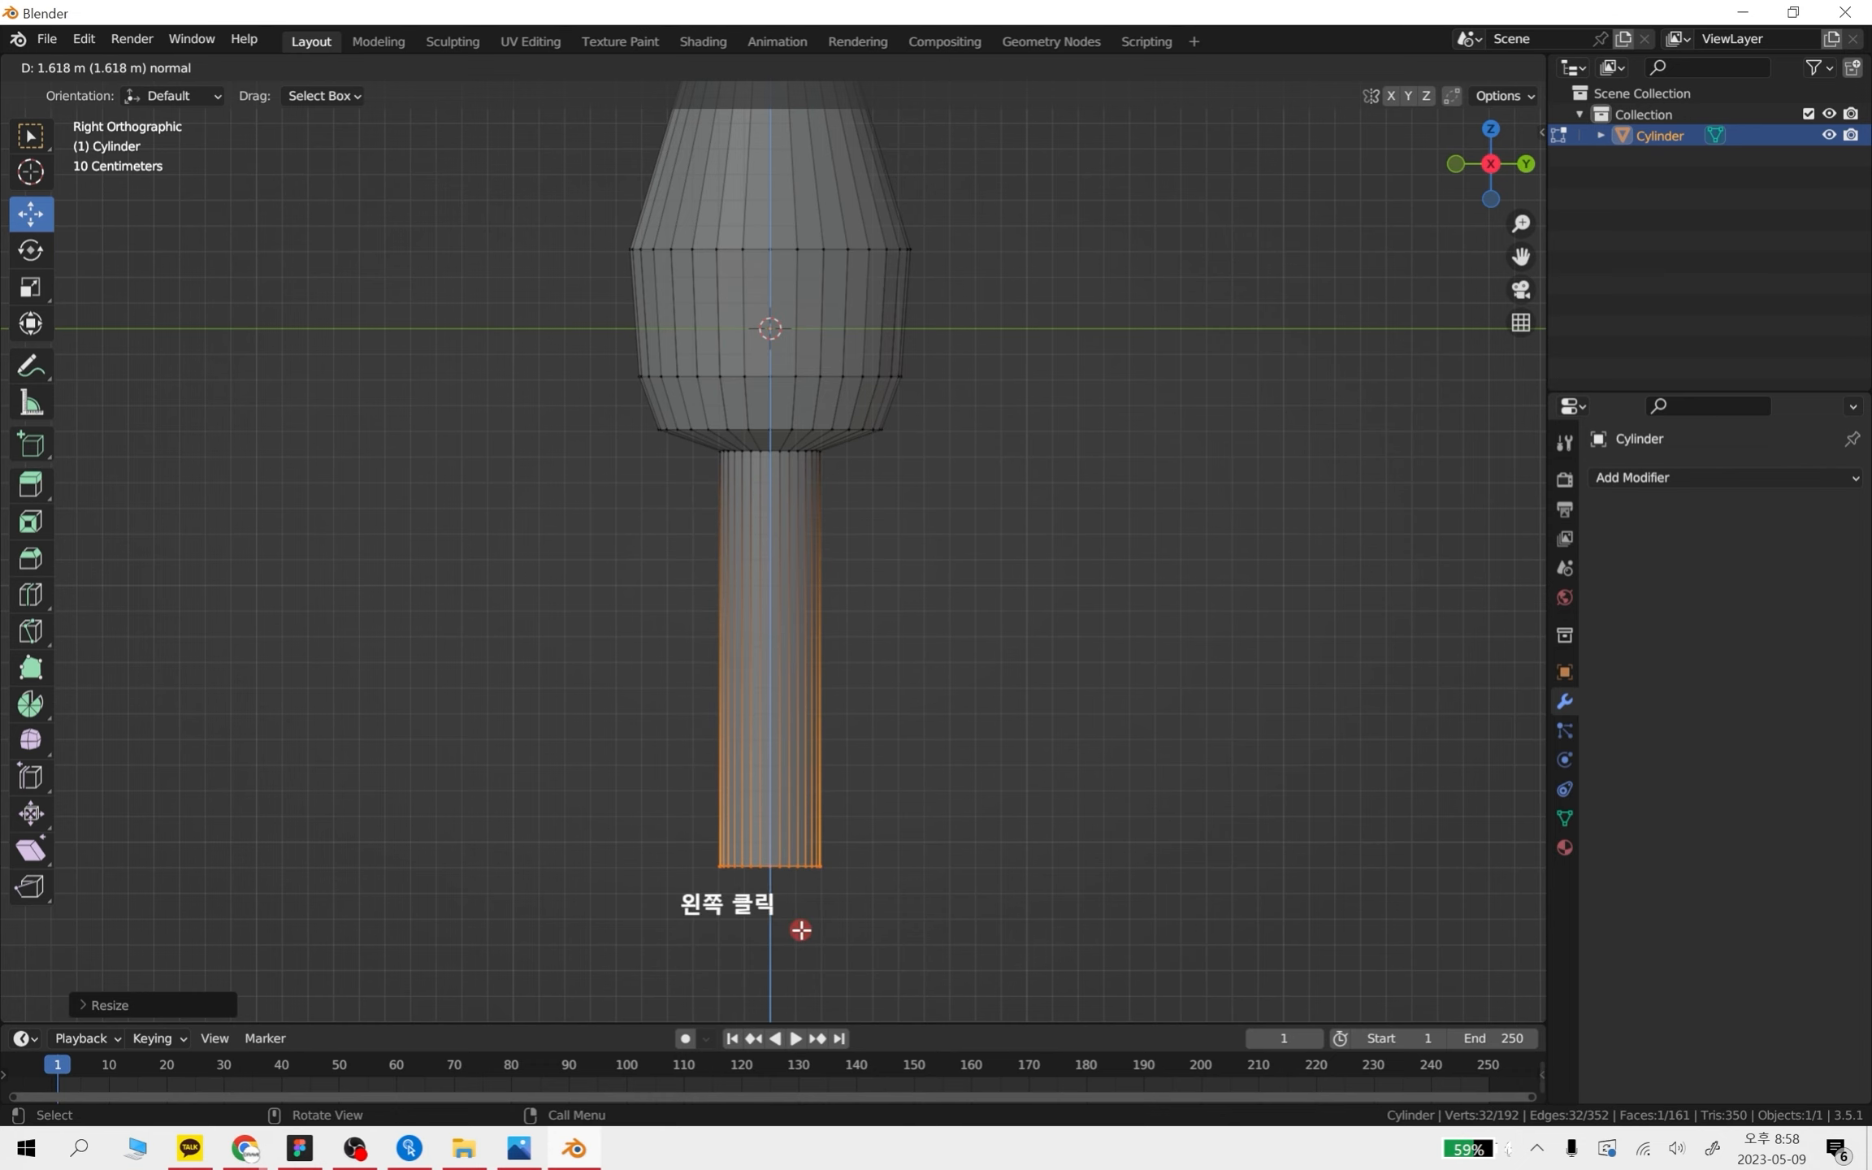
left_click(800, 931)
middle_click_drag(944, 773, 865, 397)
middle_click_drag(969, 677, 940, 794)
middle_click_drag(981, 627, 890, 564, "alt")
key("ctrl+z")
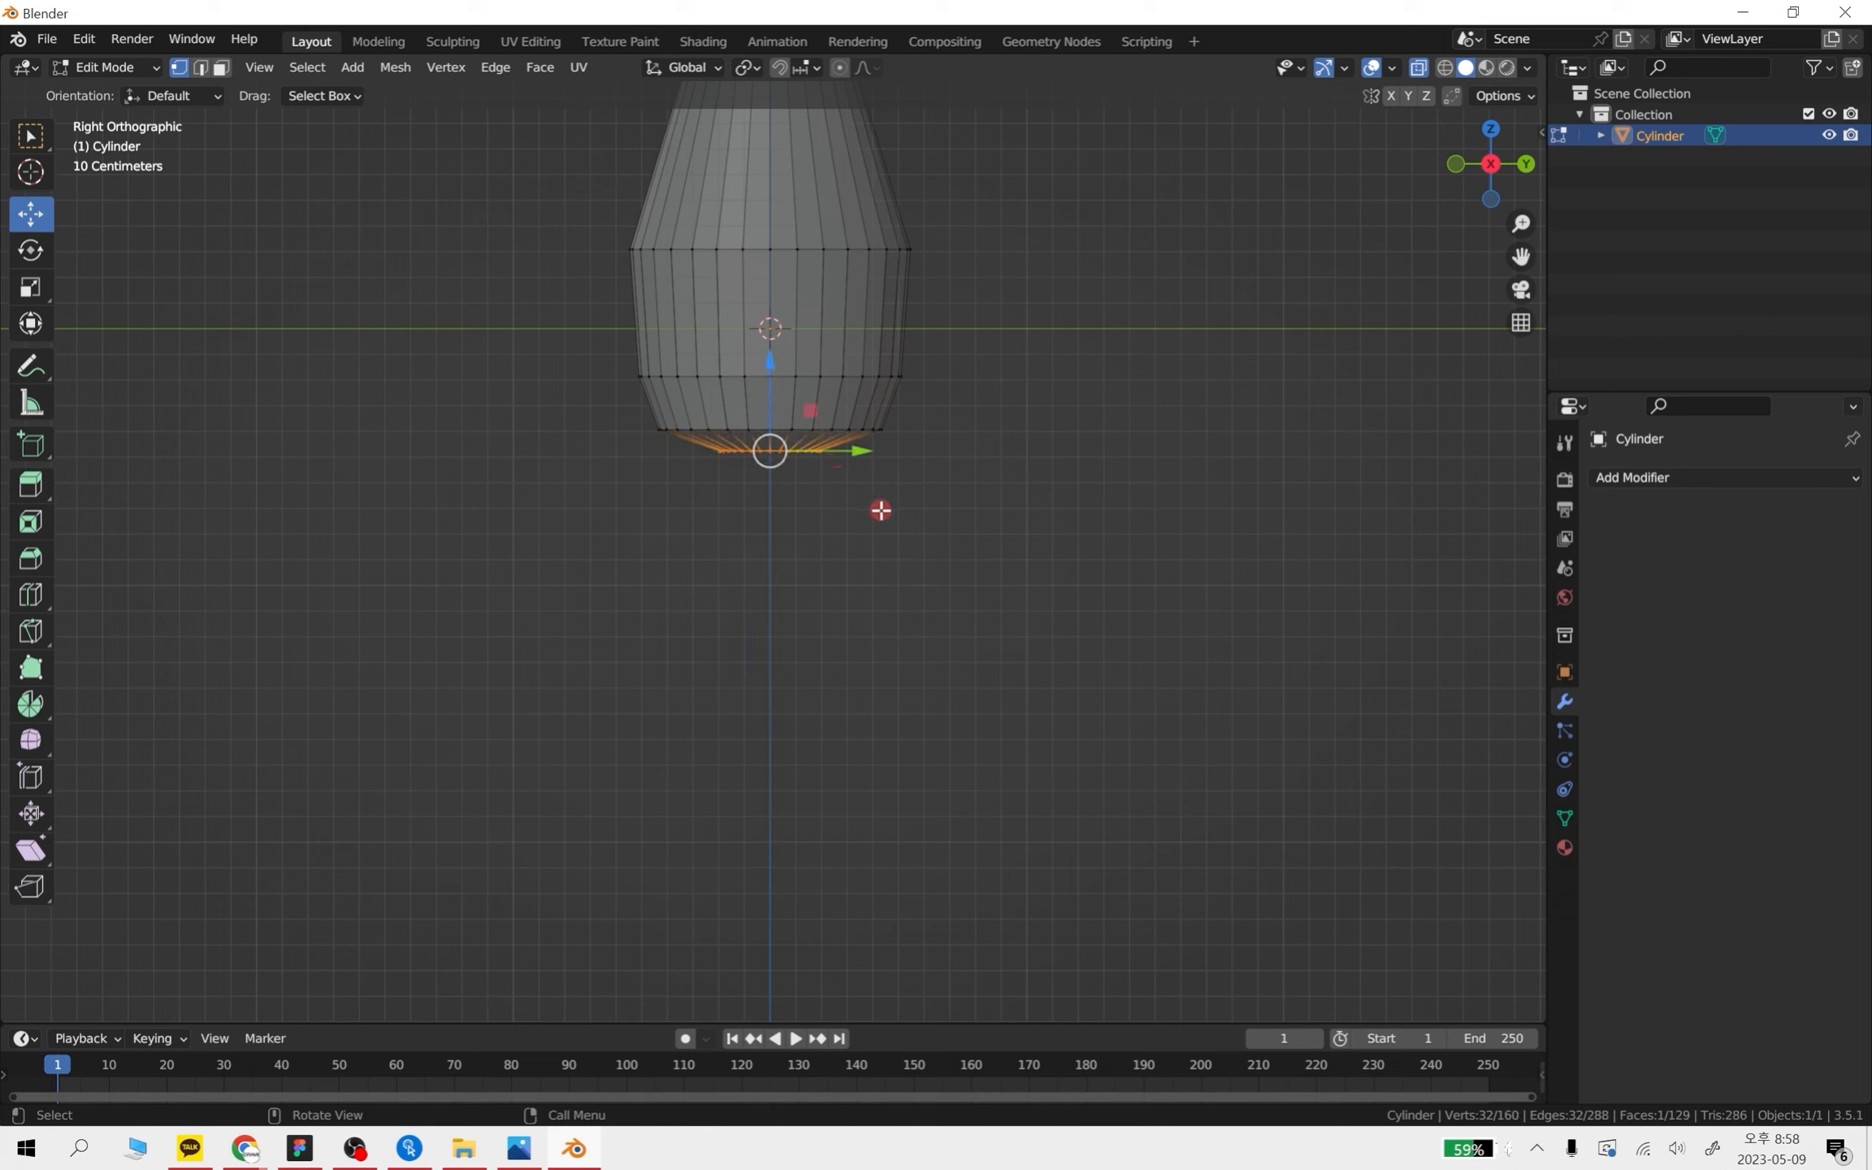
- Scale the ring at the bowl's bottom down to about half its diameter
key("s")
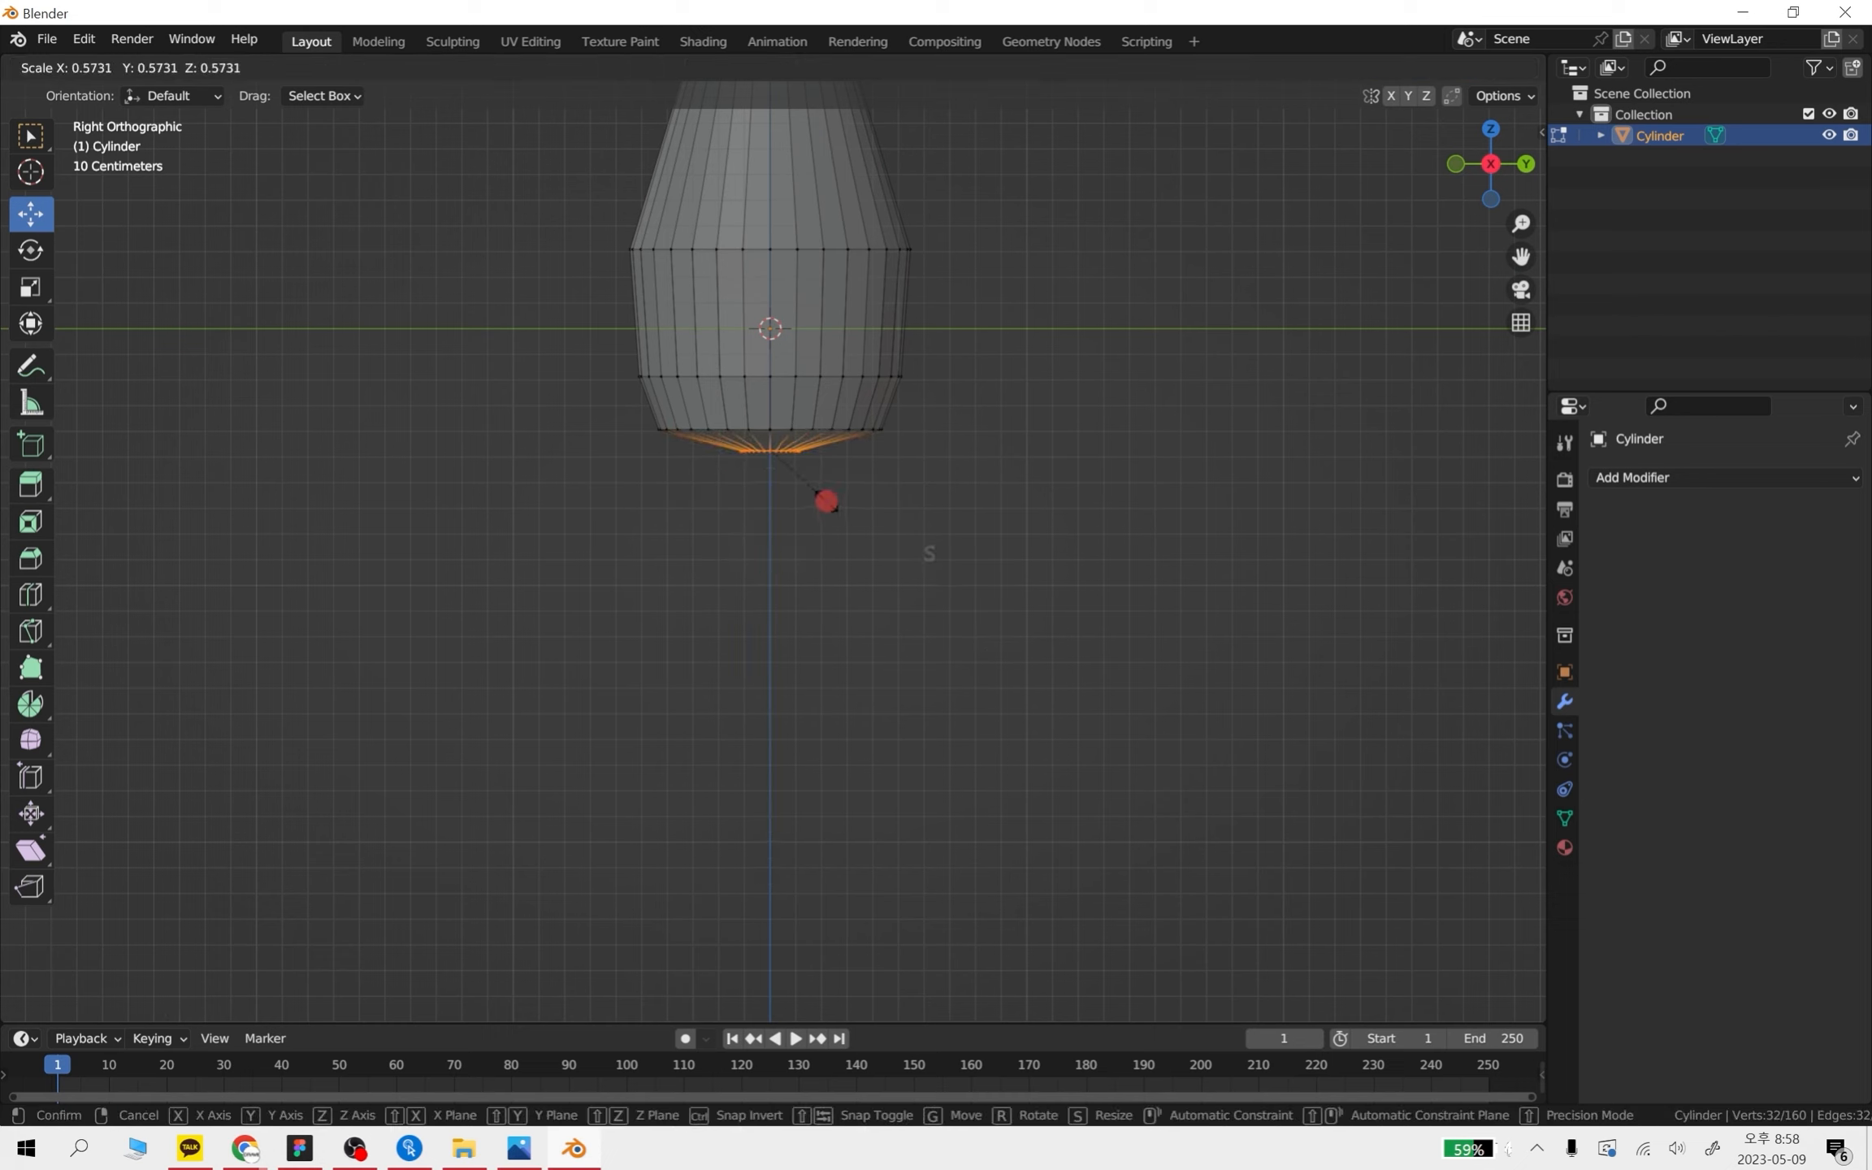
left_click(809, 497)
- Try extruding the narrowed ring straight down as a stem
key("e")
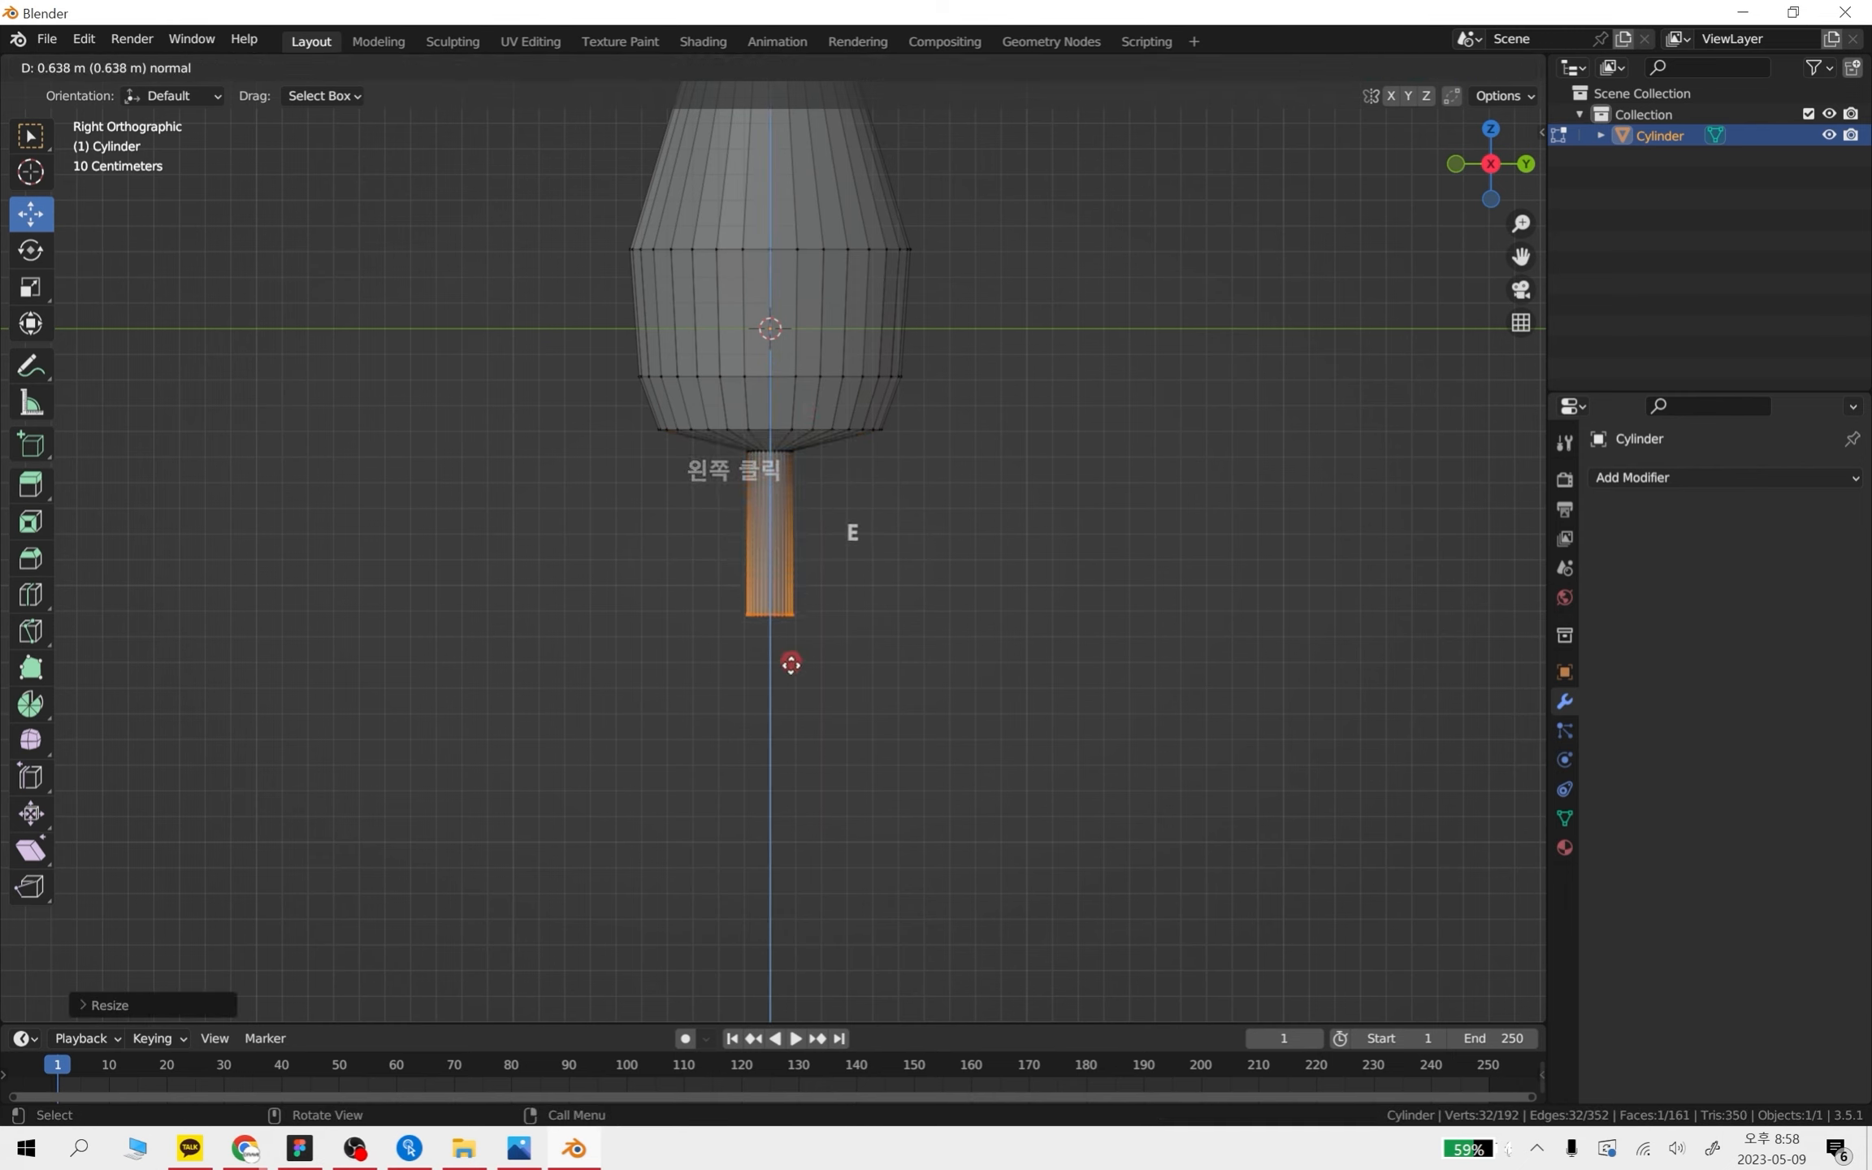
left_click(765, 965)
key("ctrl+z")
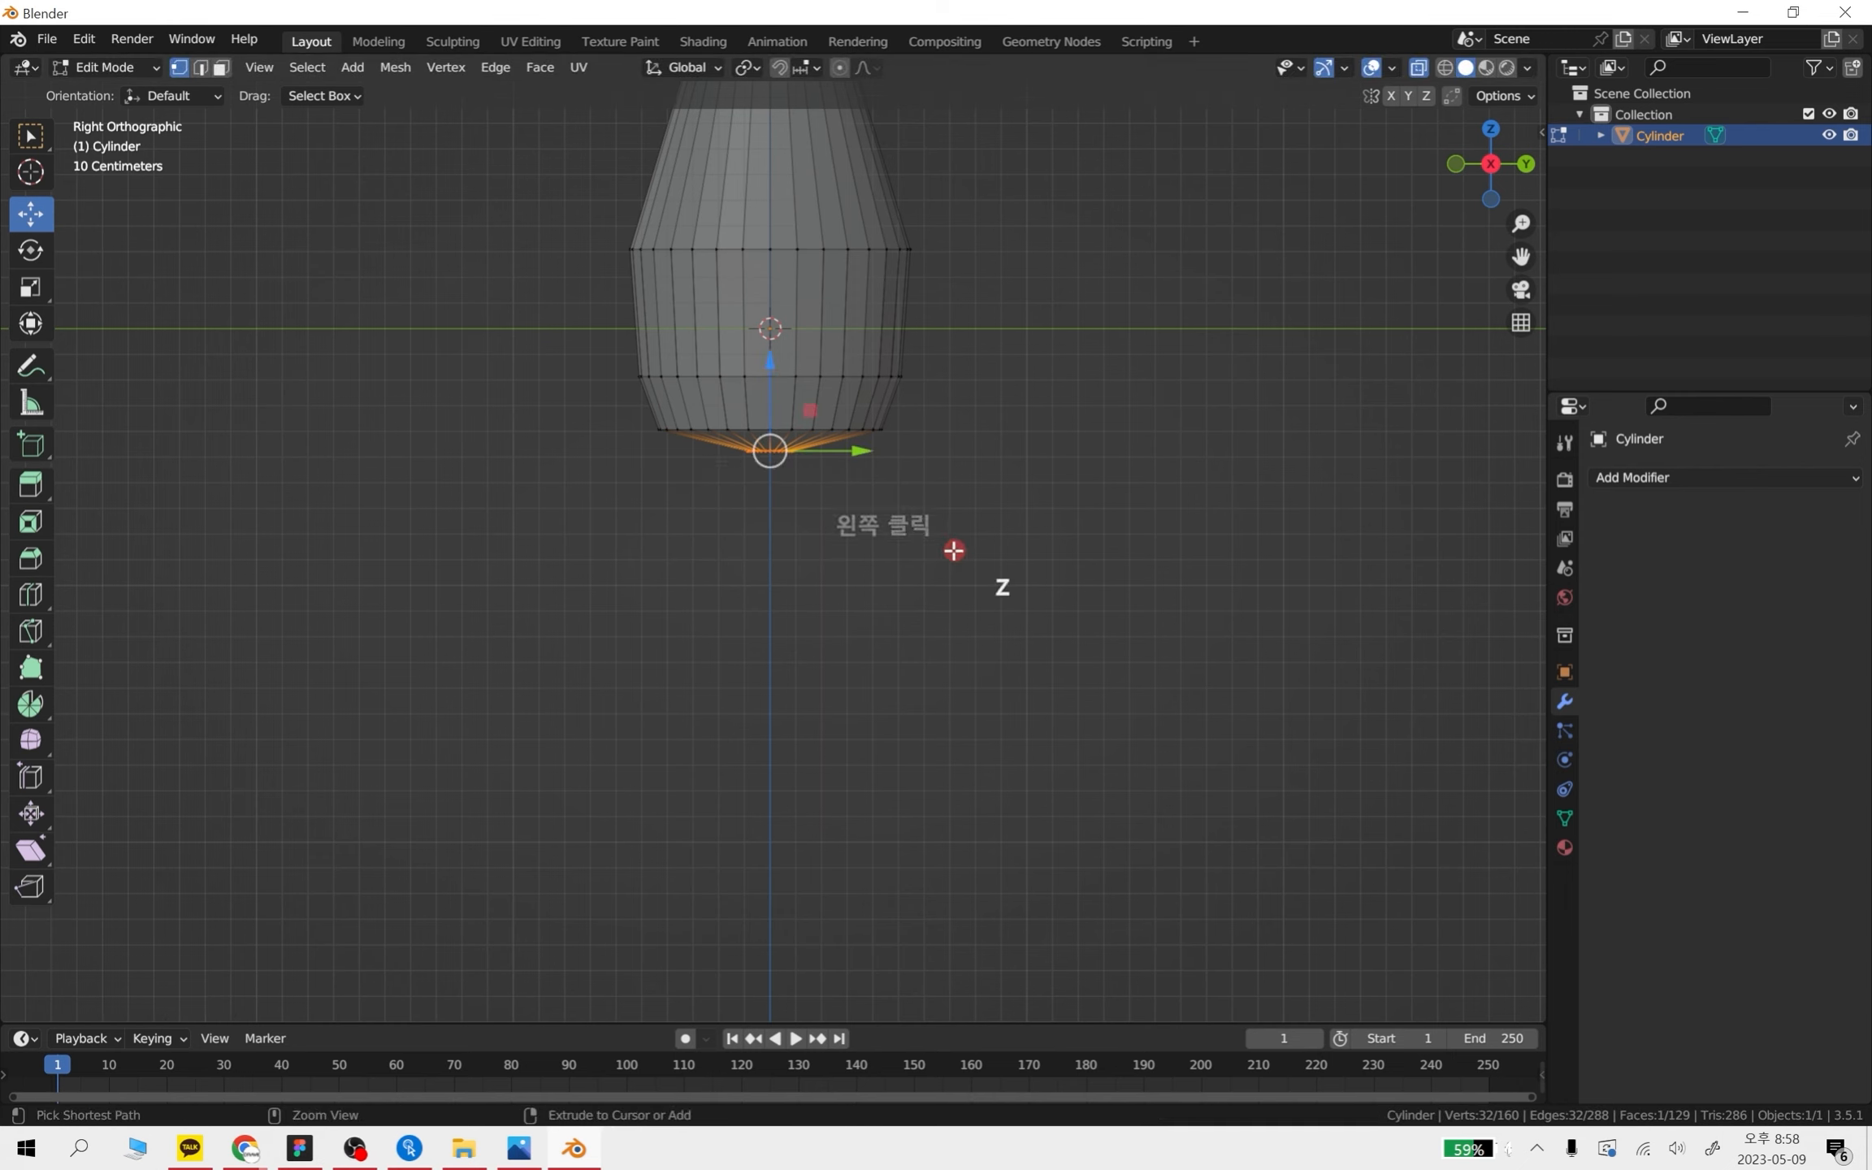
- Scale the bottom ring by about 0.65 and extrude it about 1.87 m downward as a thin stem
key("s")
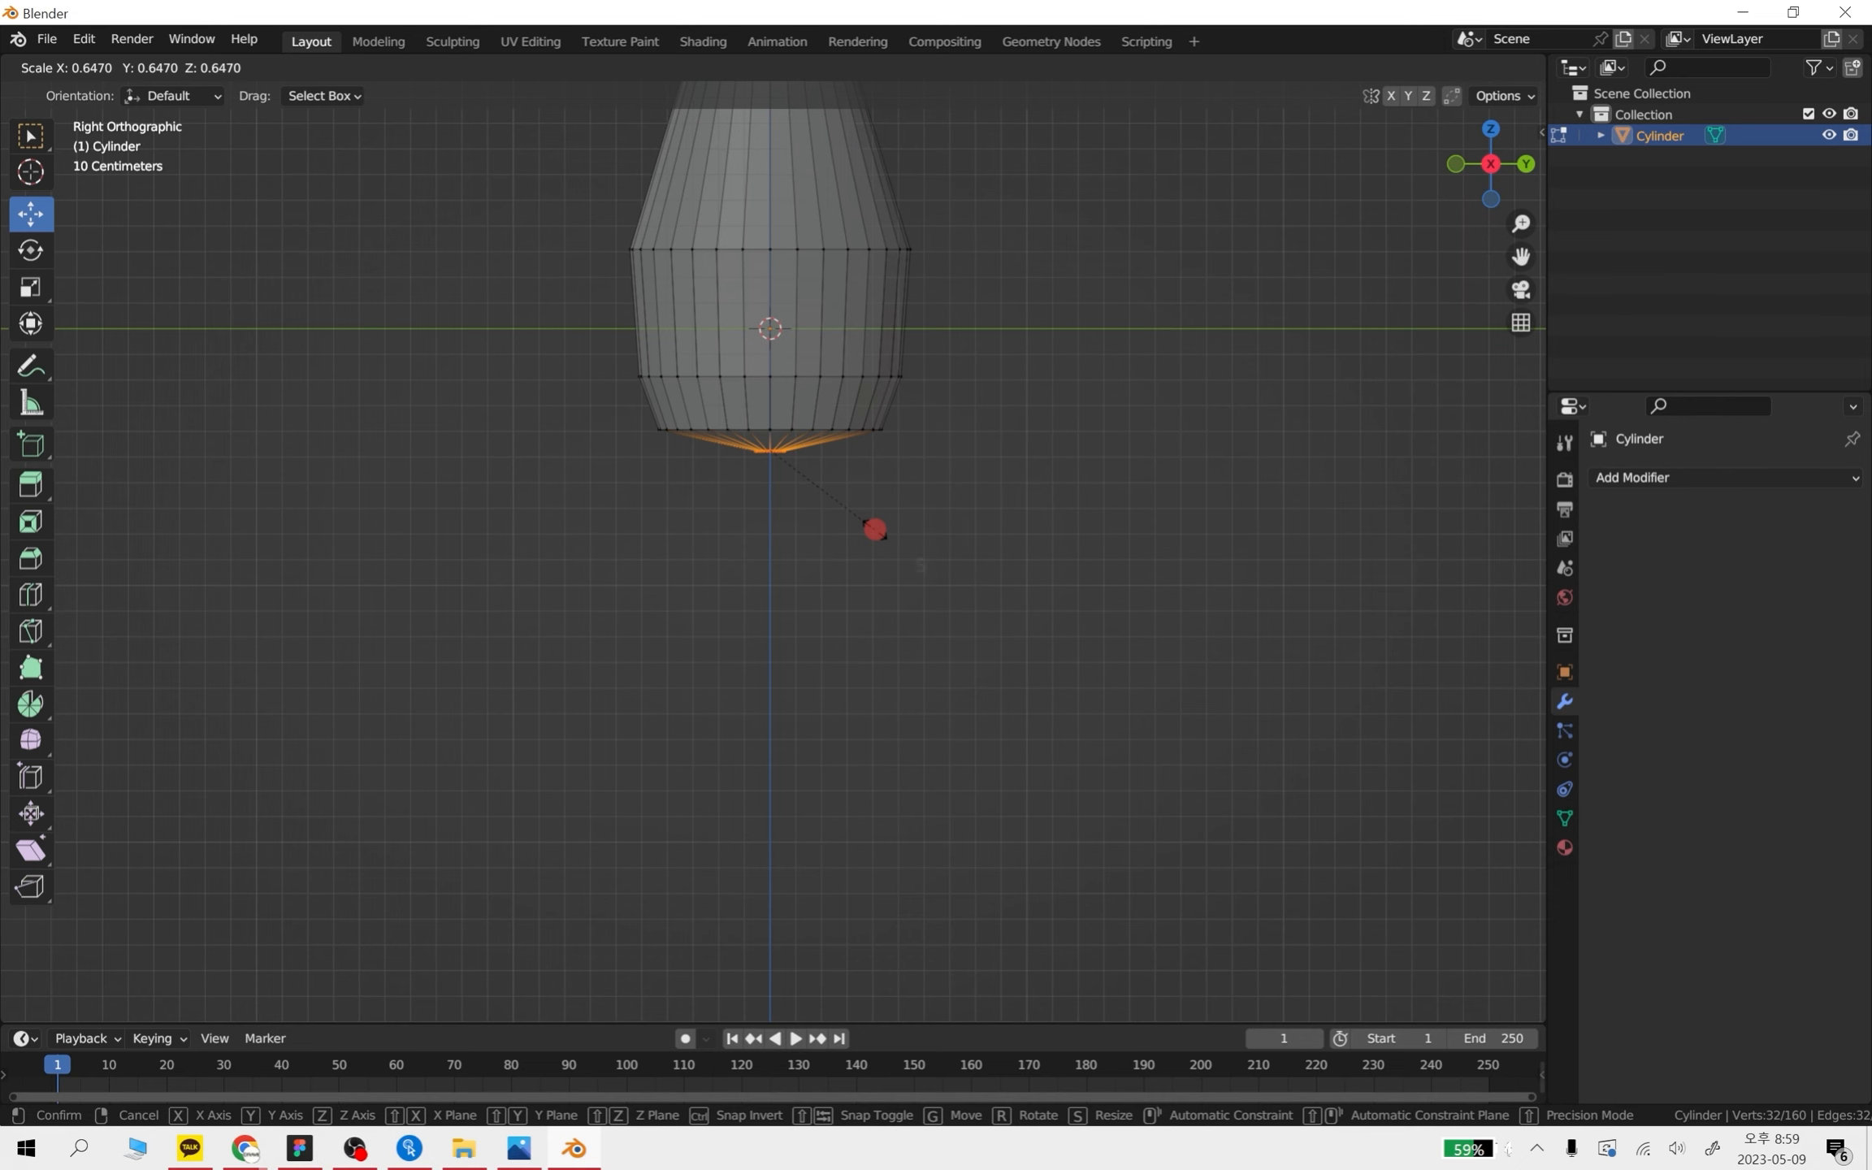
left_click(874, 529)
key("e")
left_click(806, 1008)
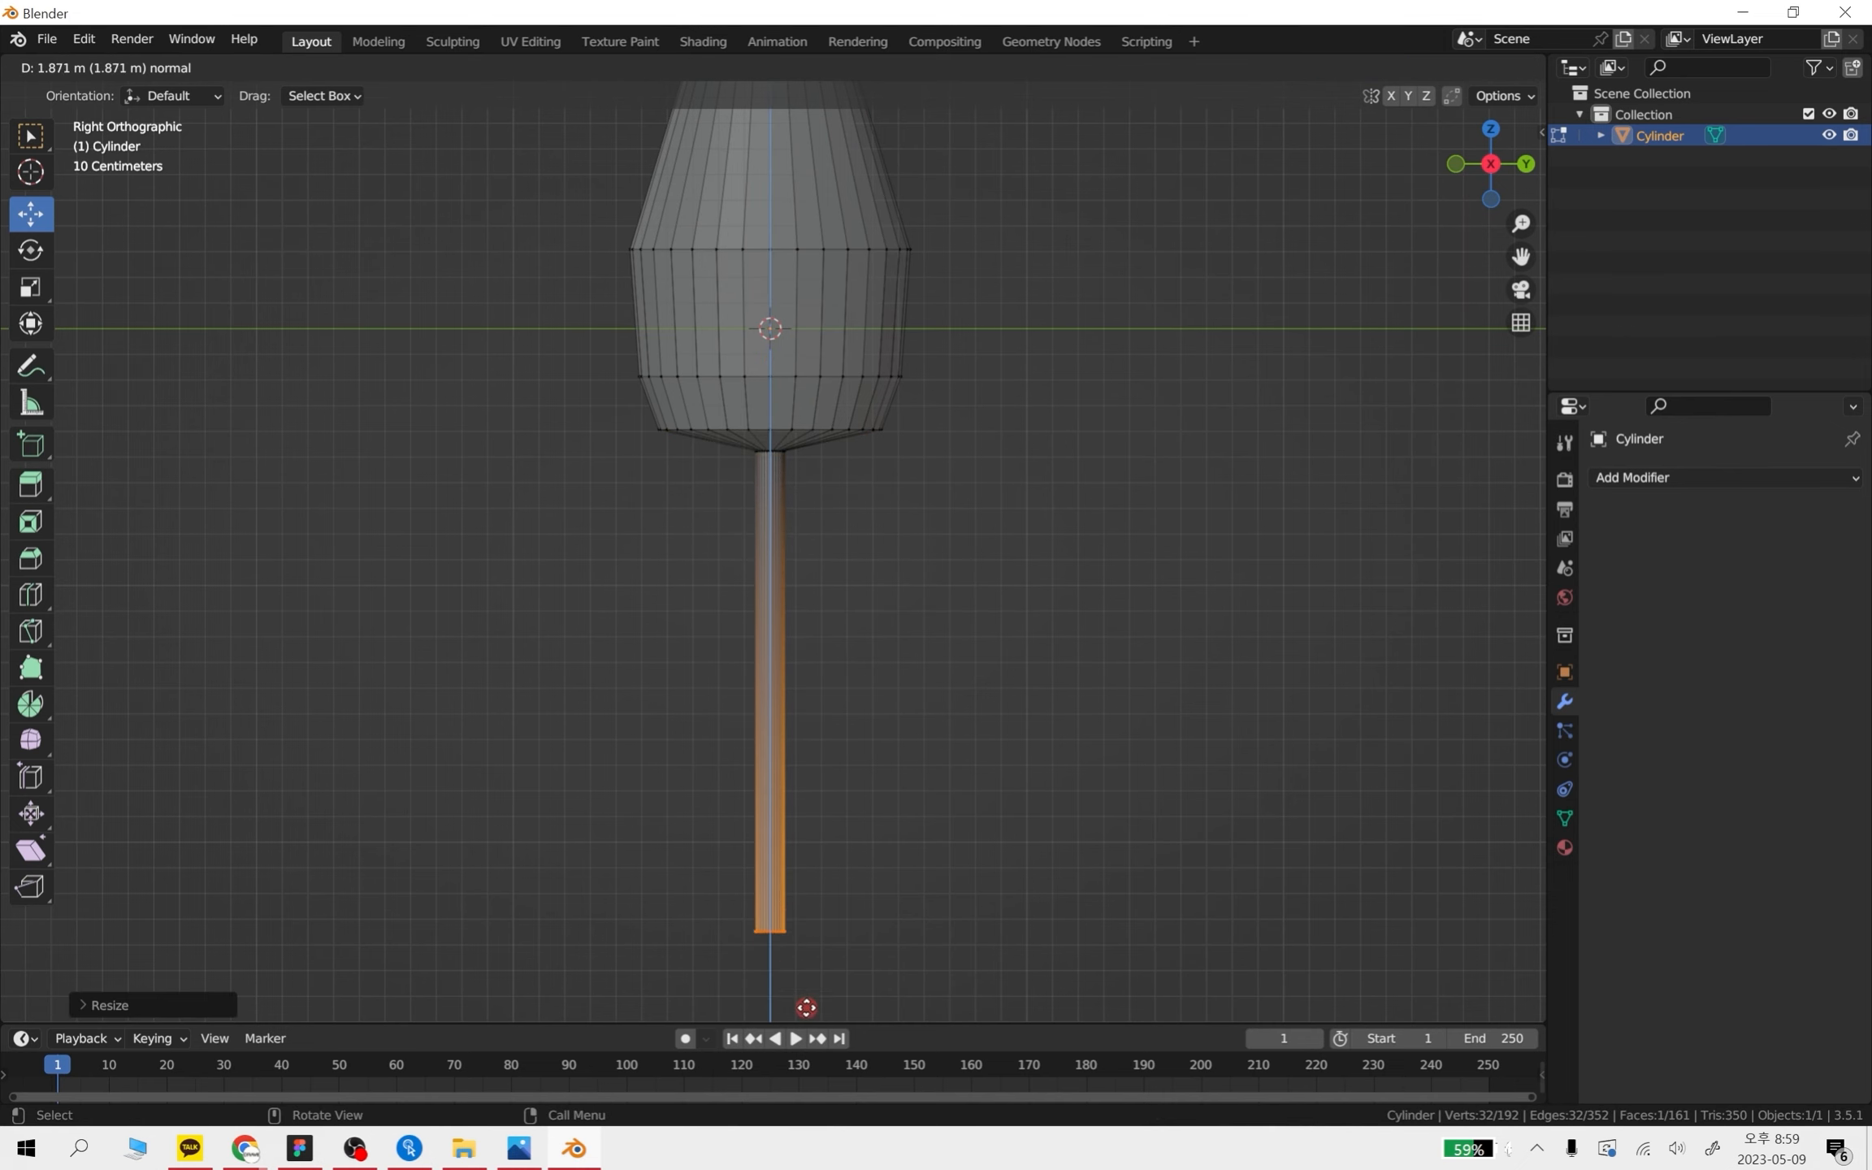
left_click(810, 986)
- Sketch a domed foot outline below the stem with the Annotate tool, undo it, and return to the Move tool
scroll(874, 698, "down", 3)
middle_click_drag(871, 596, 924, 586, "shift")
scroll(886, 738, "up", 3)
scroll(885, 738, "up", 1)
middle_click_drag(884, 521, 780, 323, "shift")
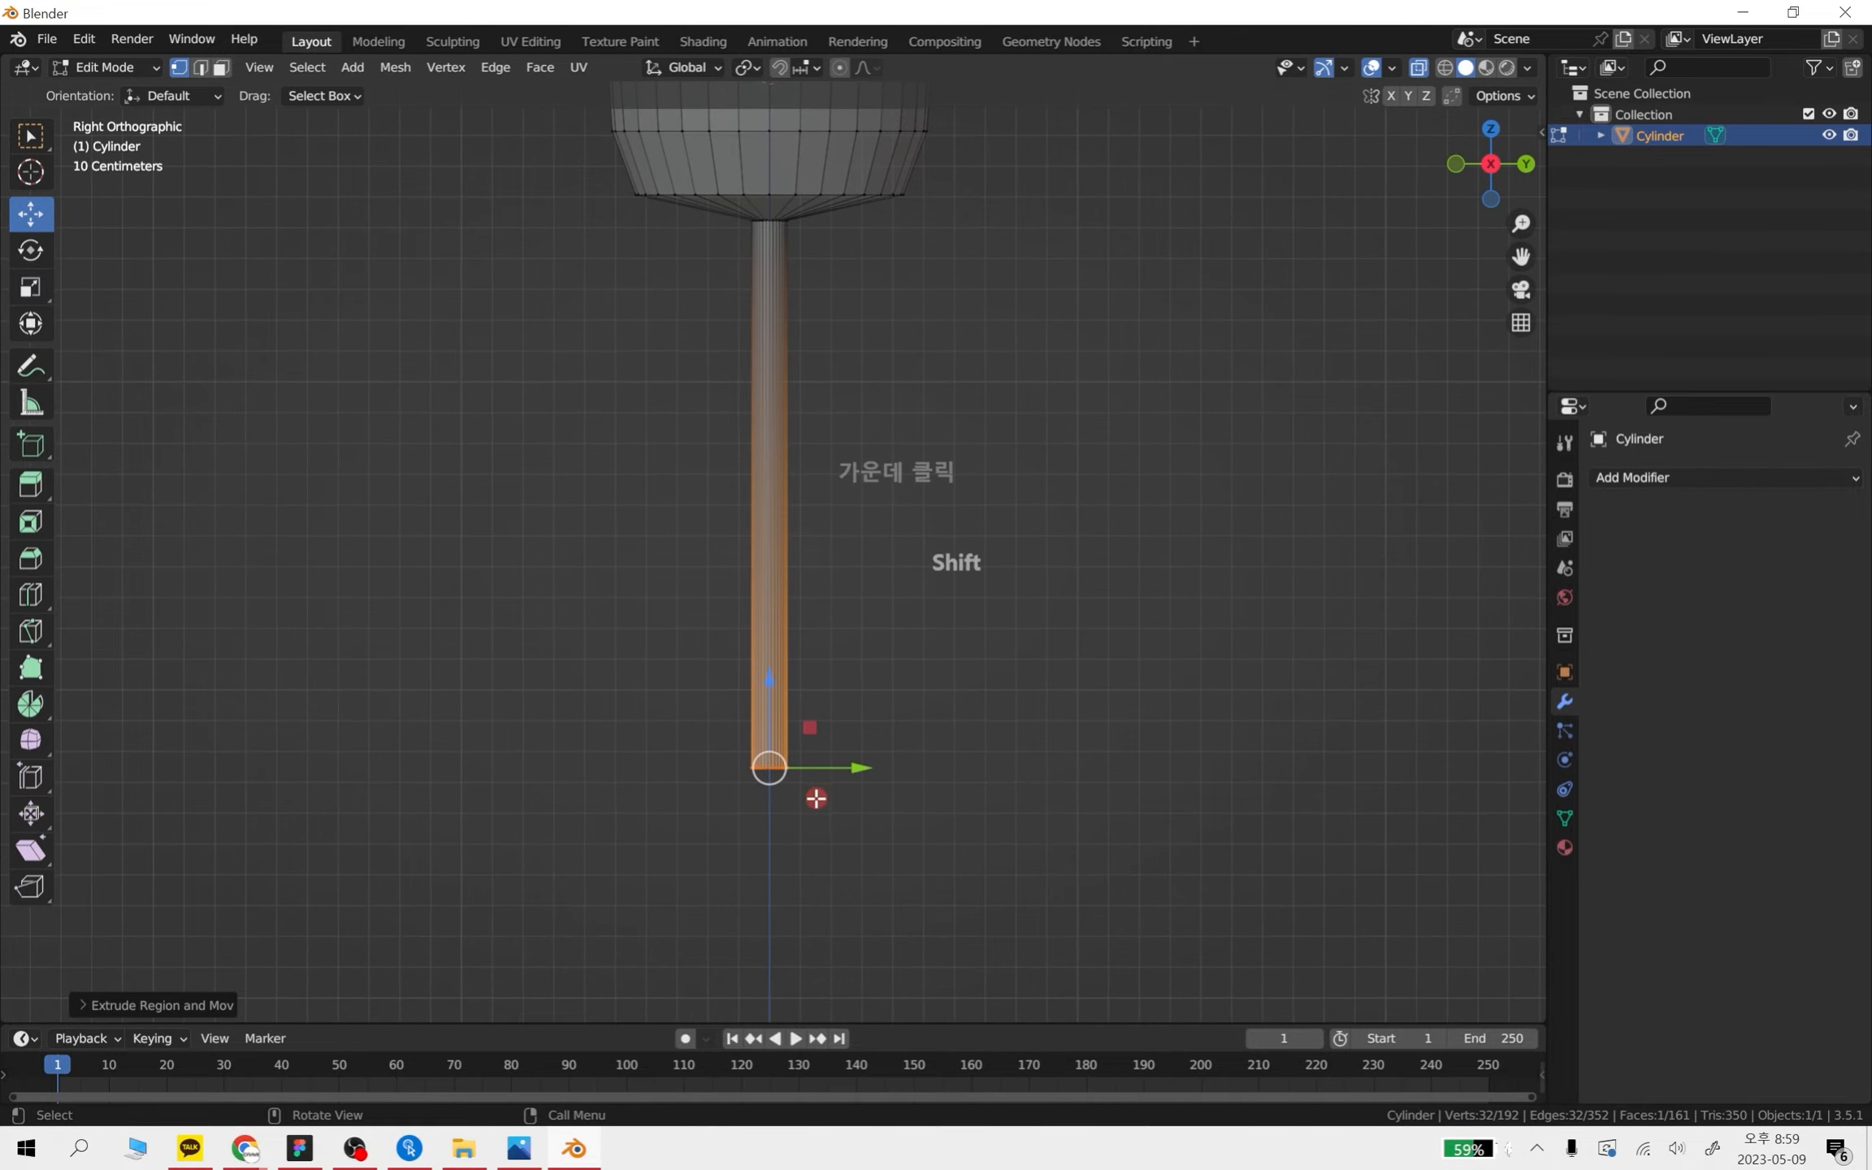
scroll(839, 837, "up", 1)
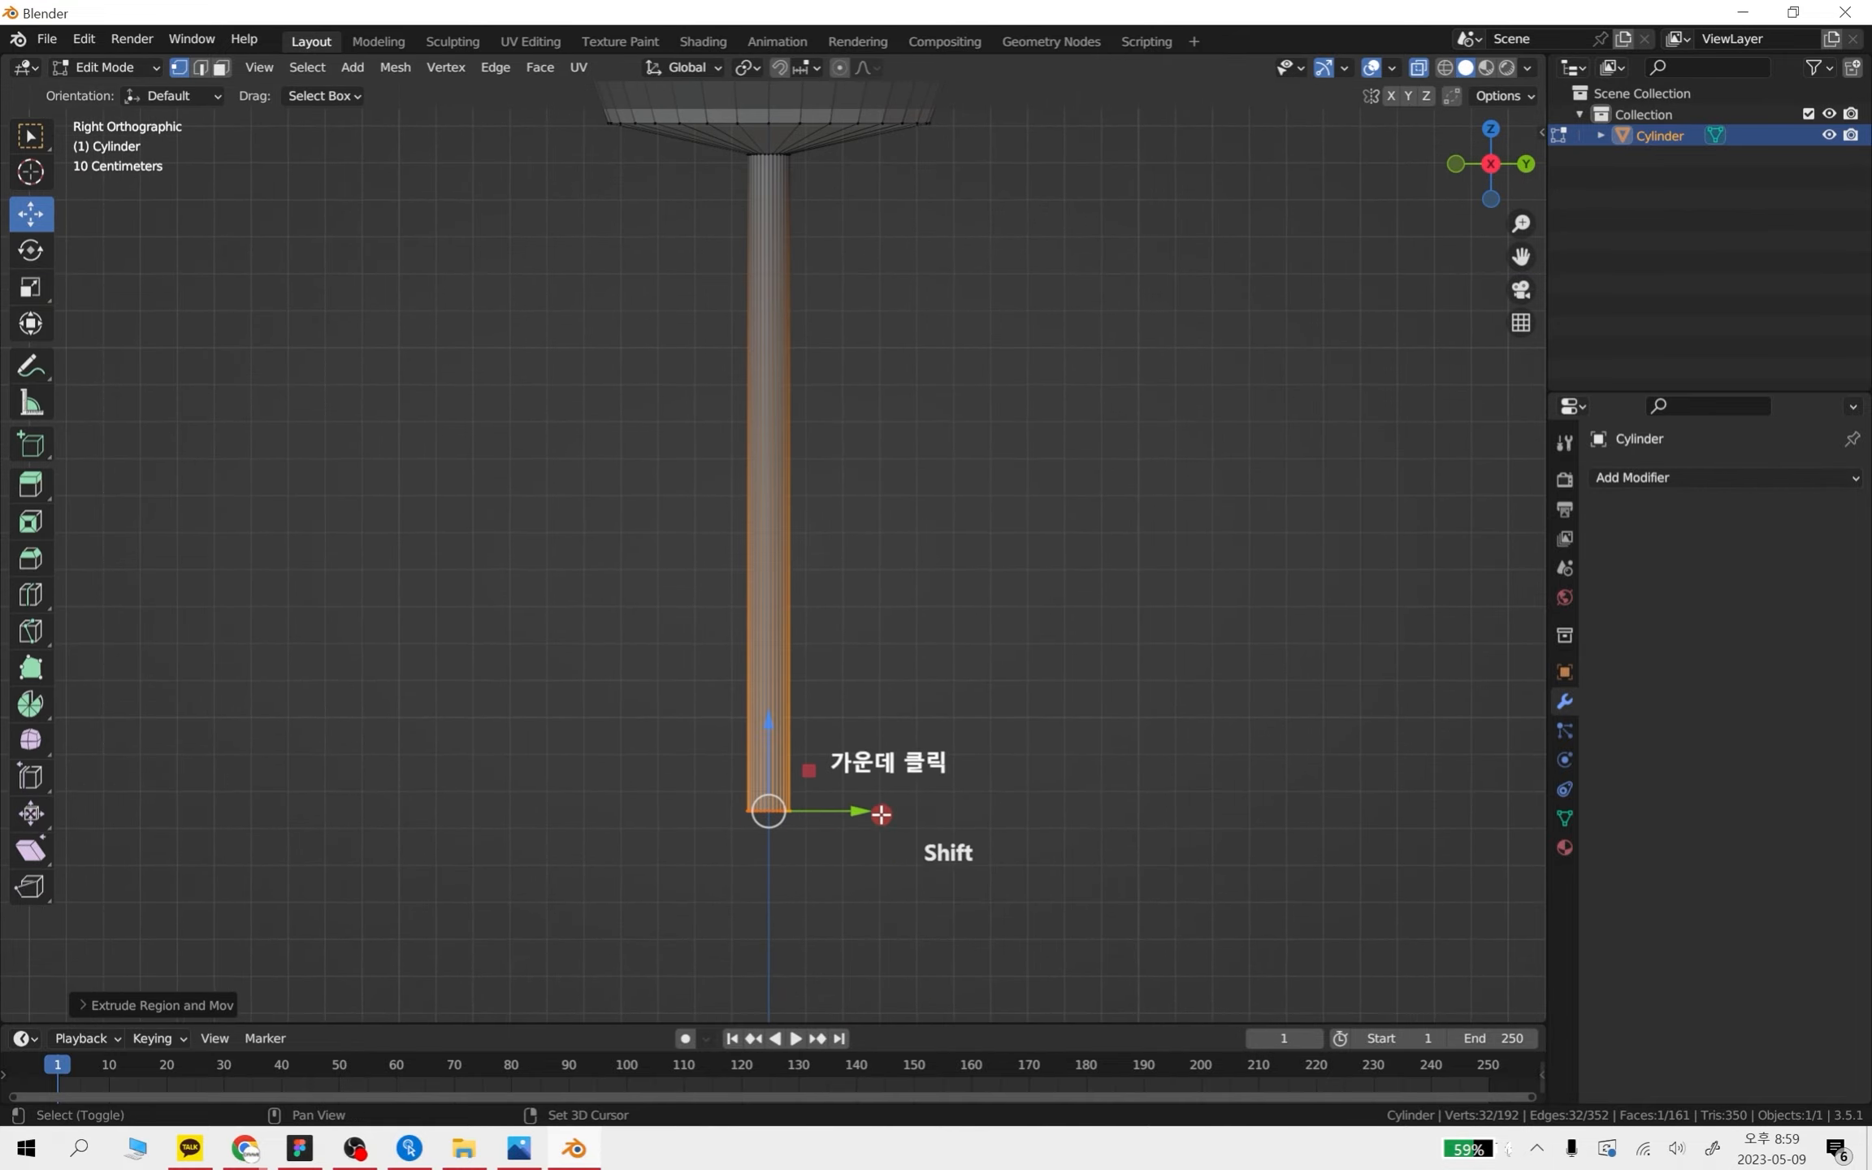
middle_click_drag(882, 815, 859, 676, "shift")
left_click(30, 366)
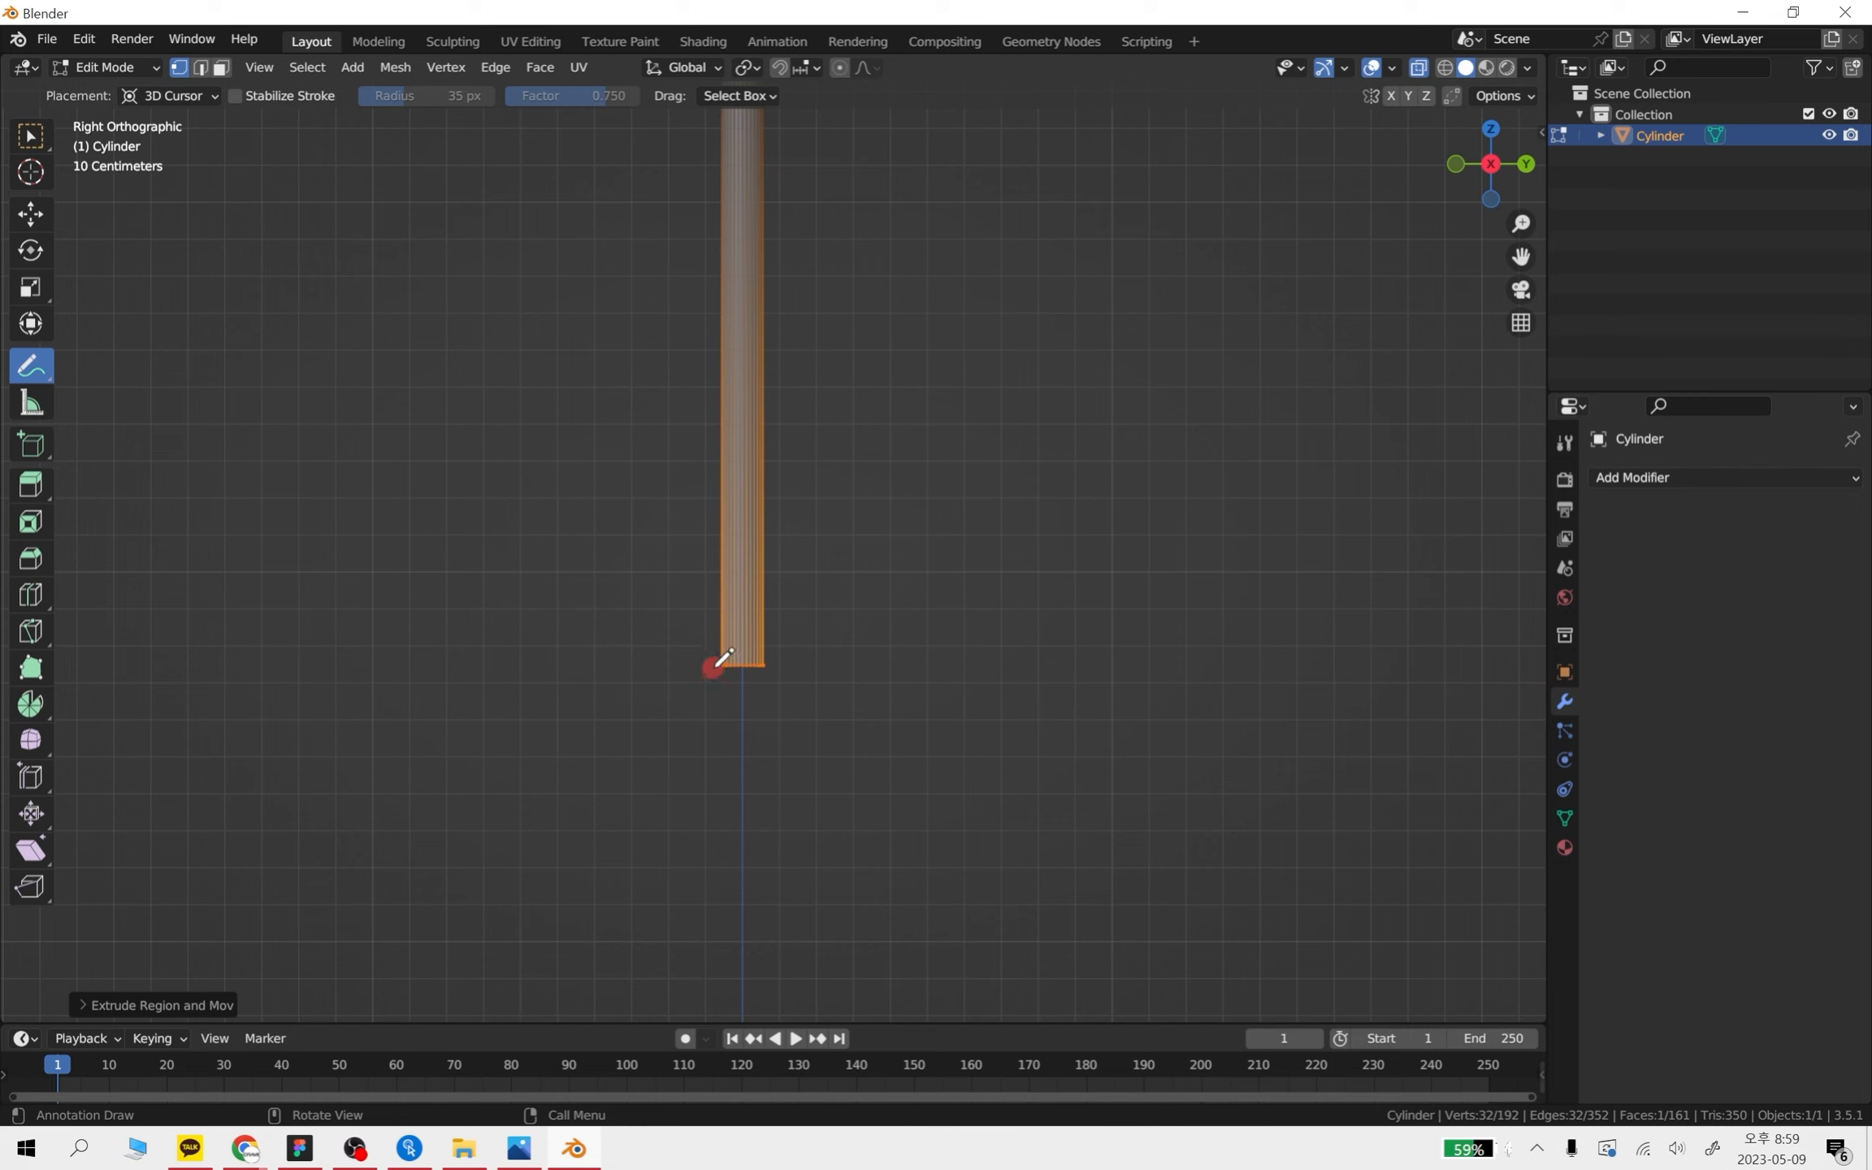
mouse_move(712, 668)
left_mouse_down()
mouse_move(519, 685)
mouse_move(447, 736)
mouse_move(448, 757)
left_mouse_up()
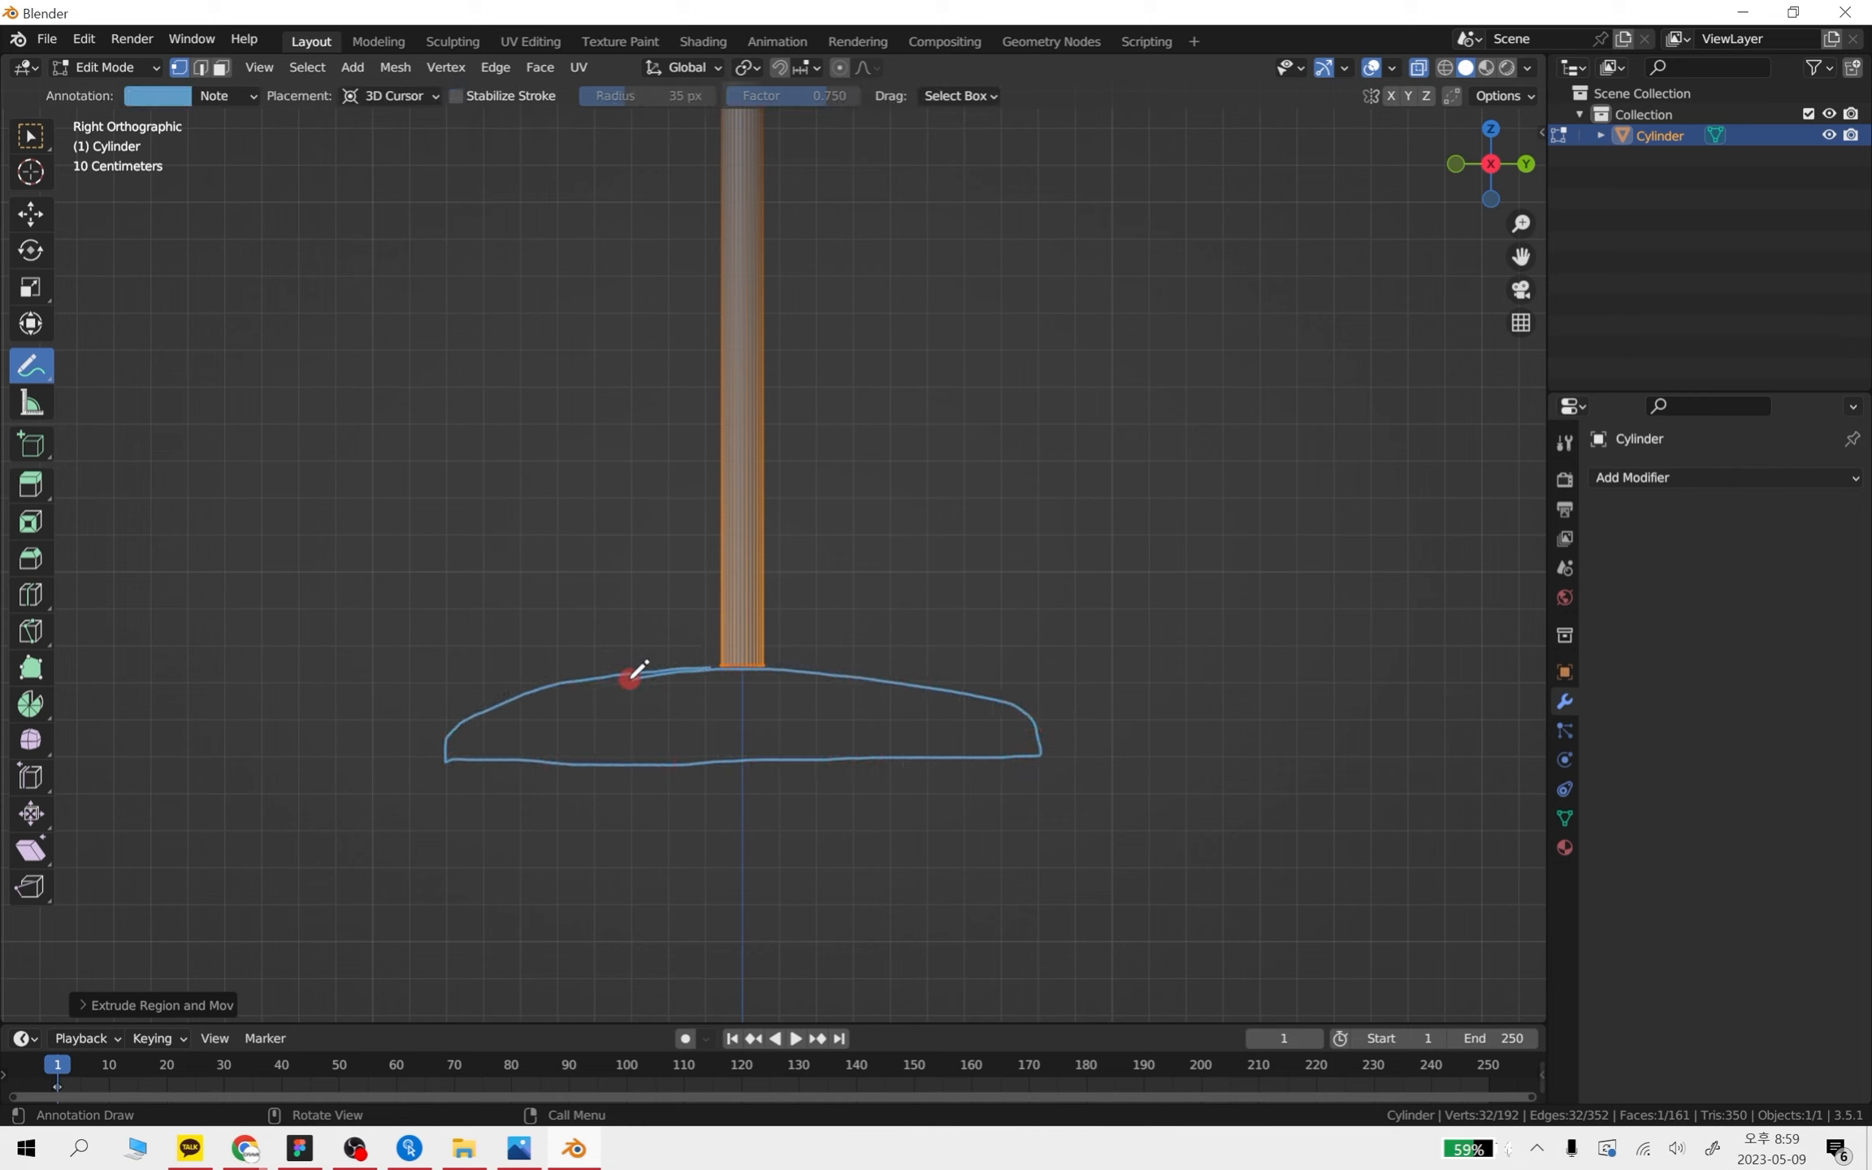
left_click_drag(446, 770, 1056, 735)
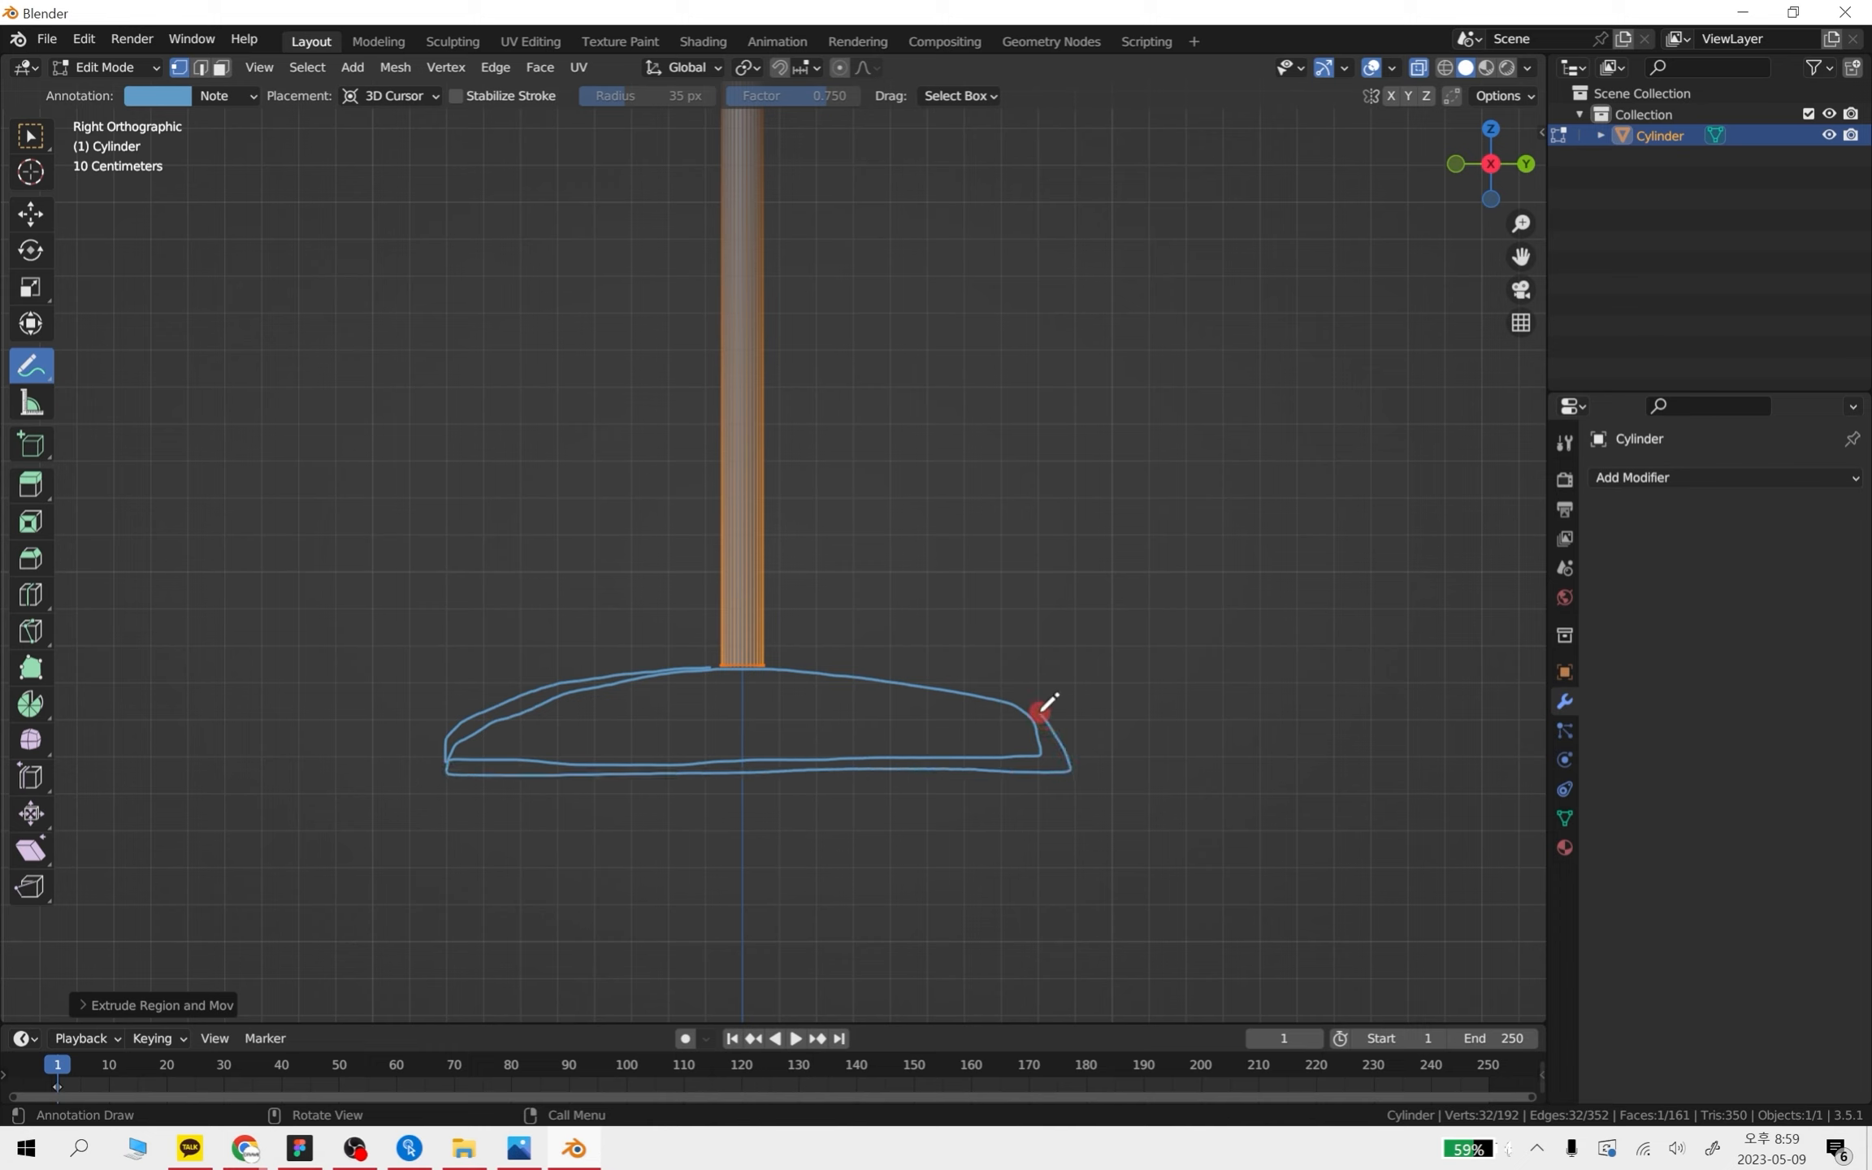
key("ctrl+z")
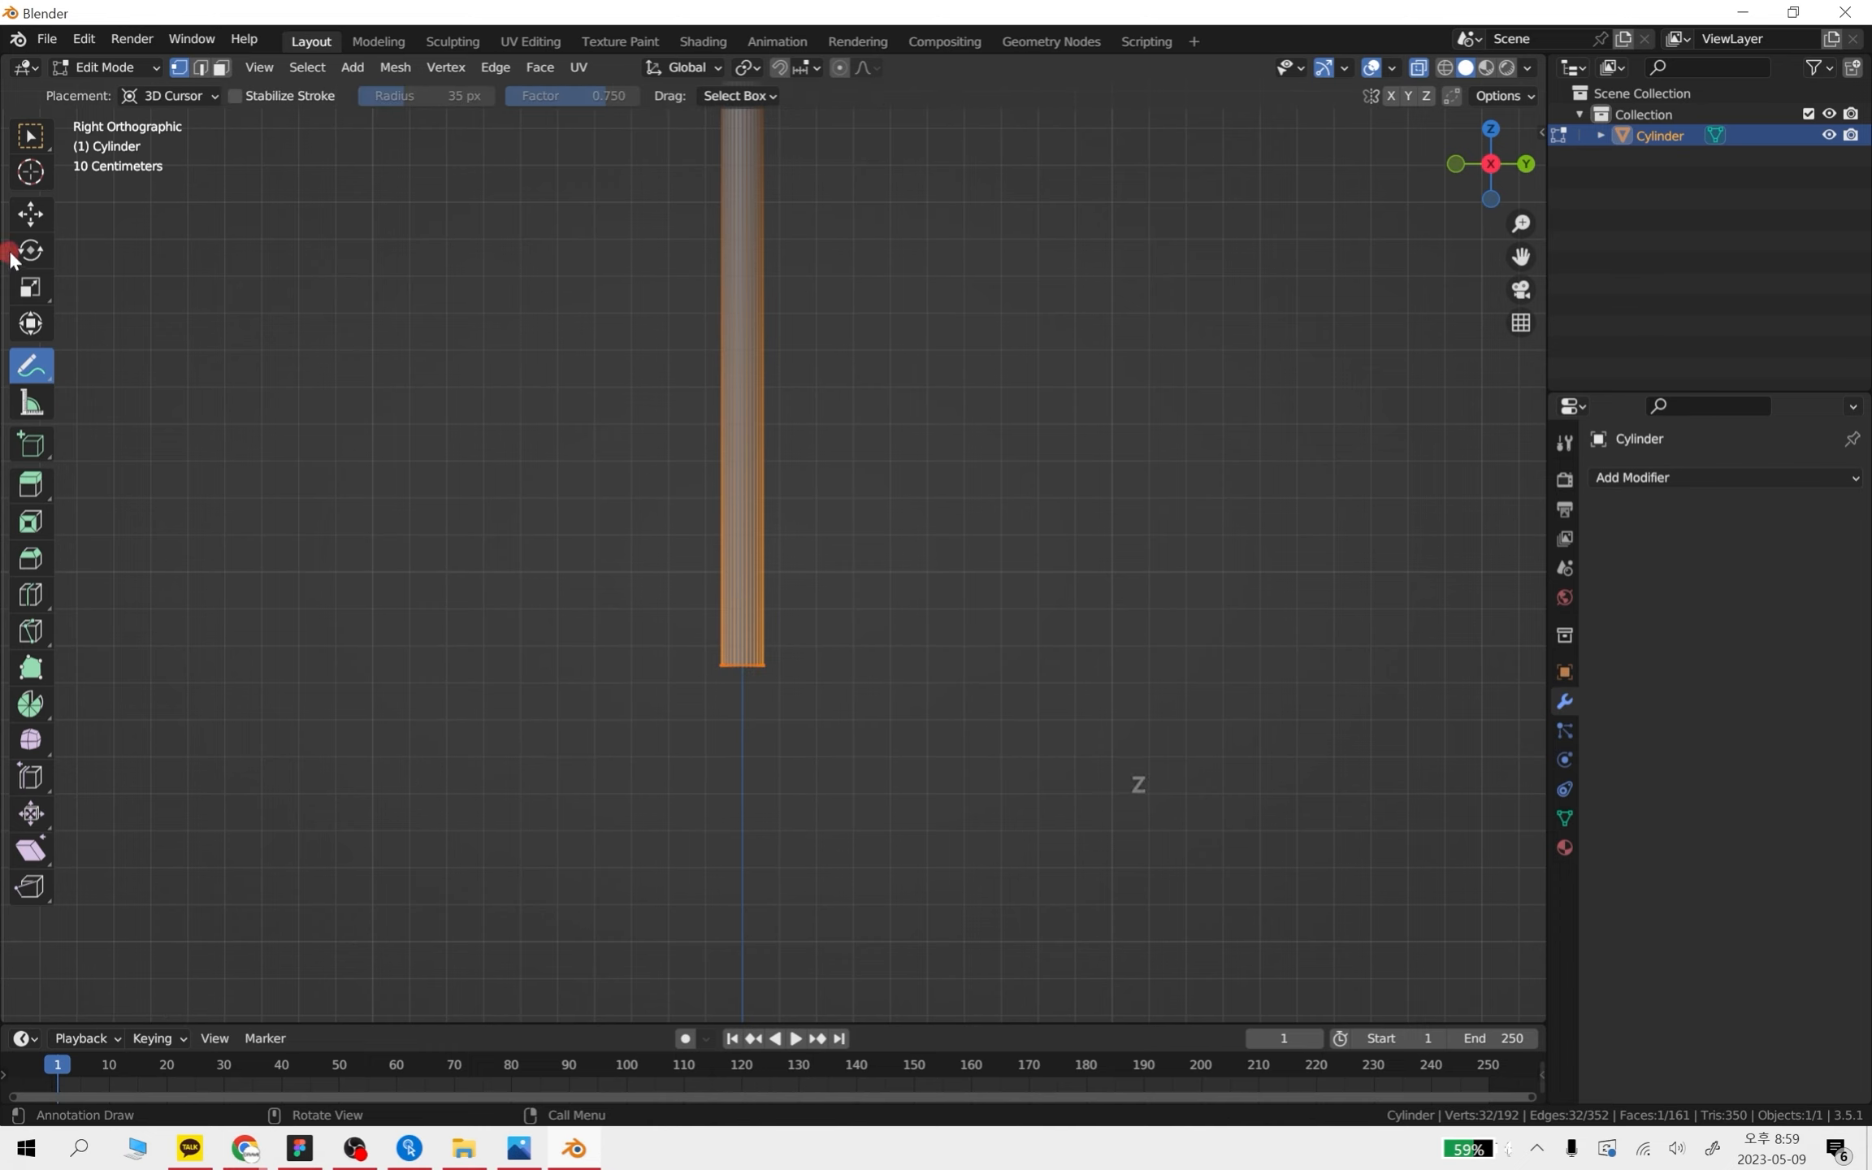
left_click(25, 210)
- Try widening the stem's bottom ring in place with a zero-length extrusion scaled outward
key("e")
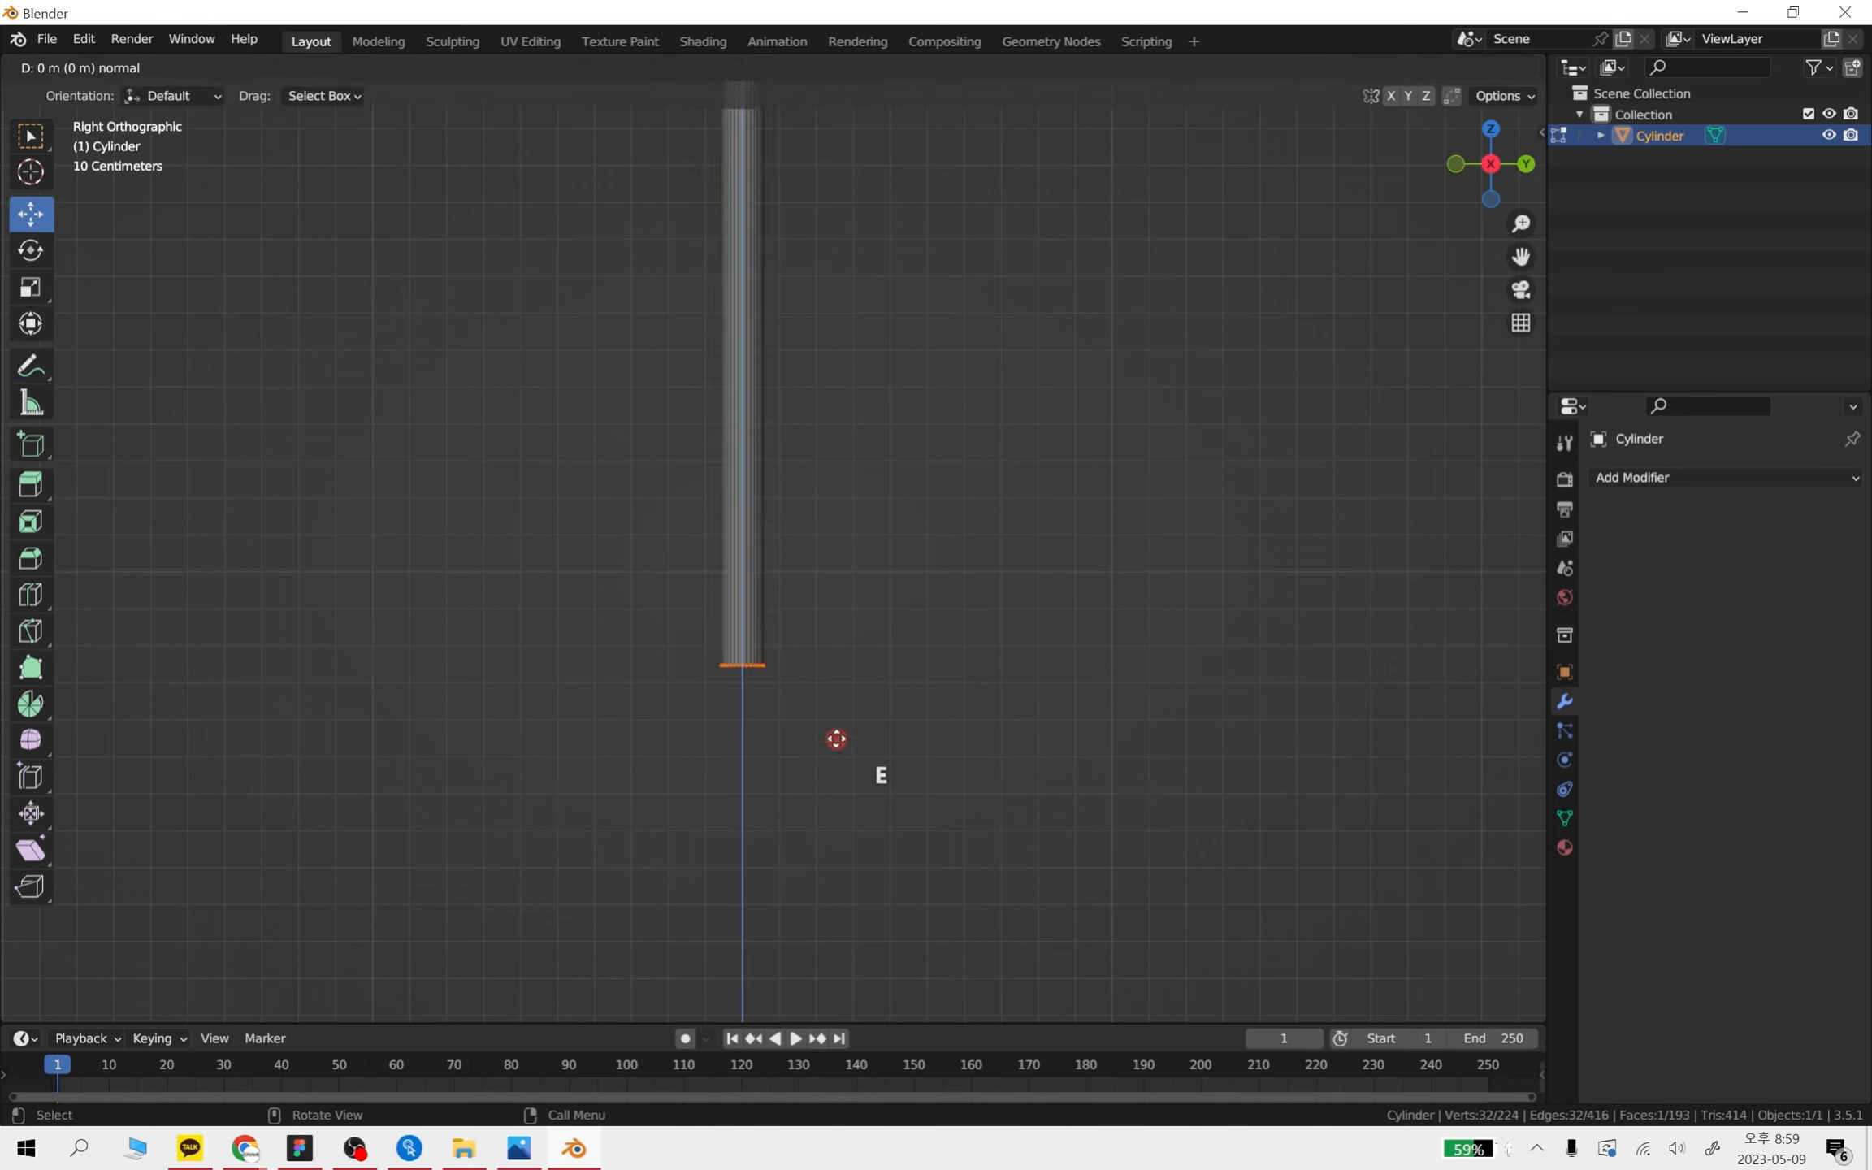
key("s")
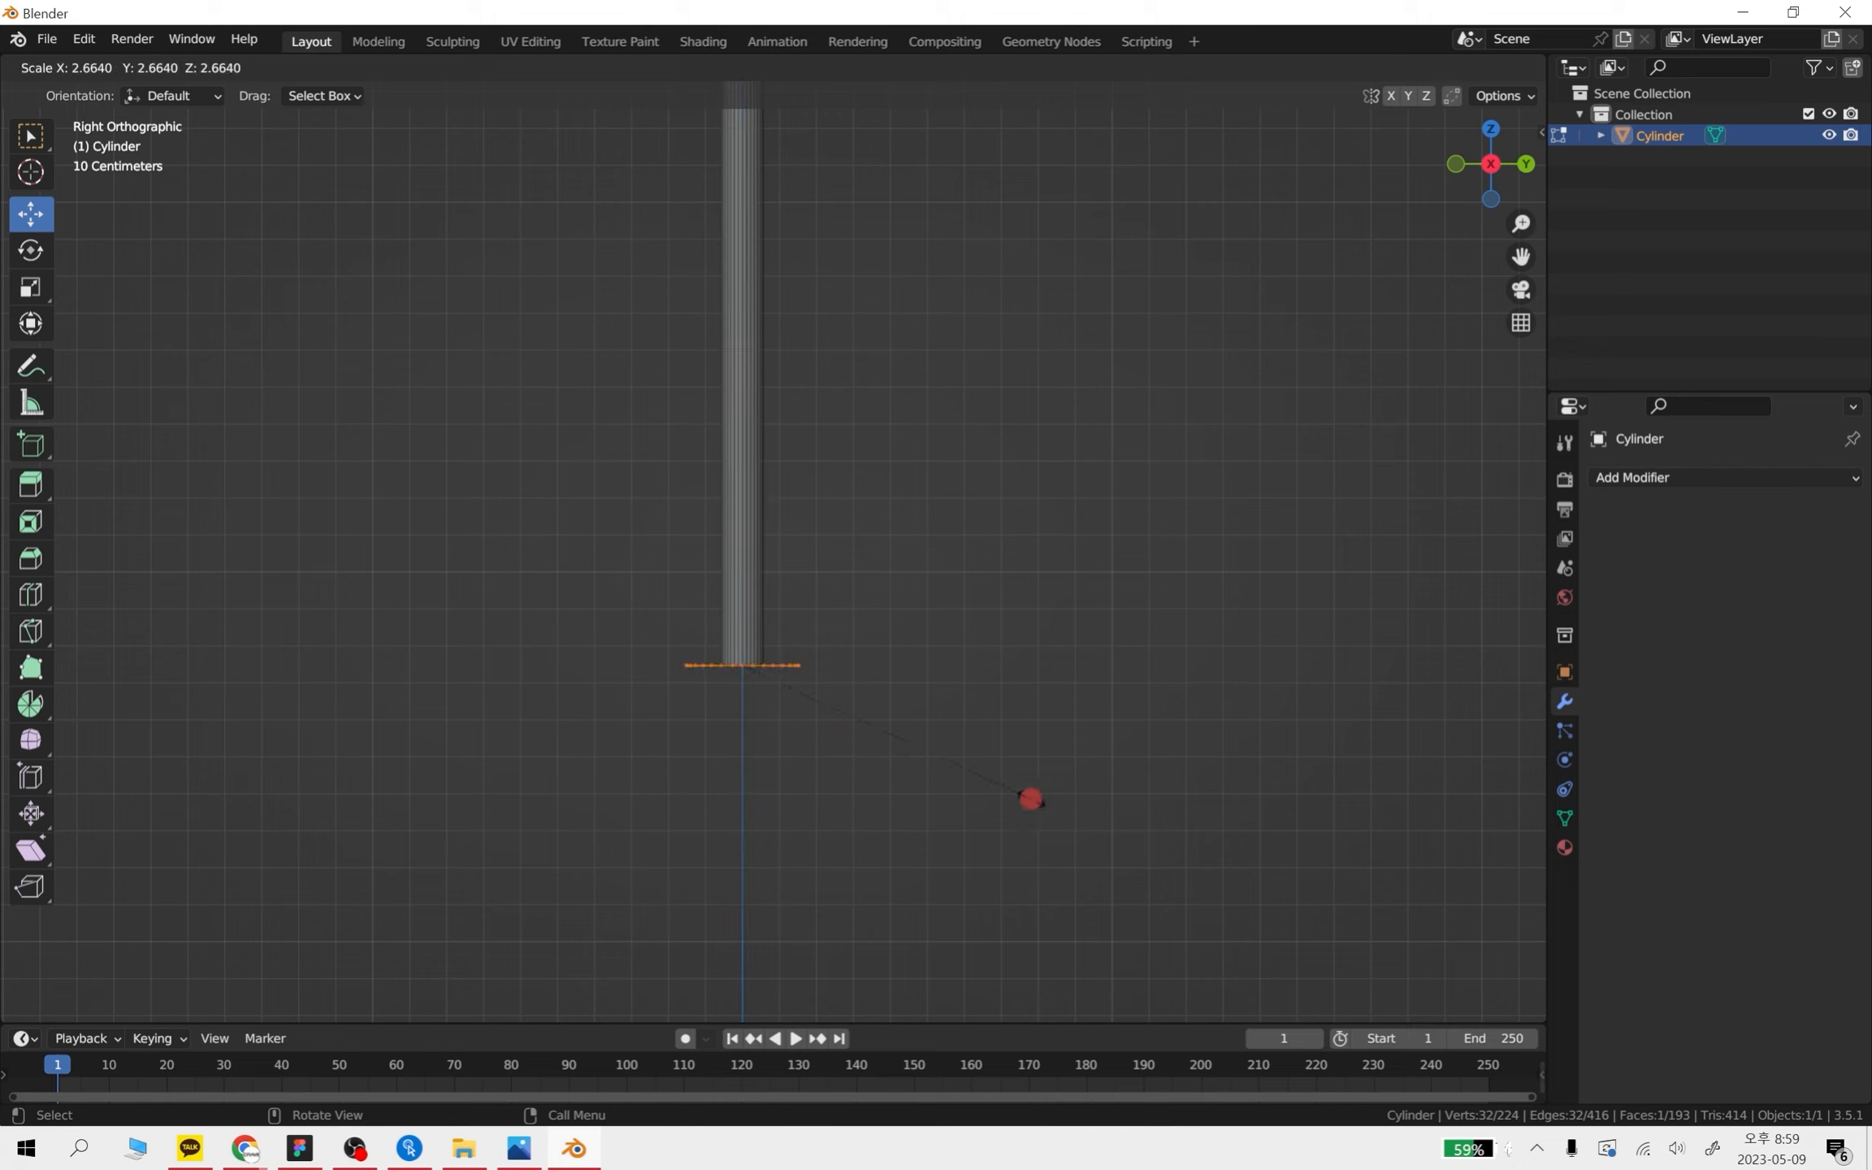
left_click(1030, 798)
key("alt+z")
- Extrude the stem's bottom ring downward and scale it outward into a very wide conical foot
key("e")
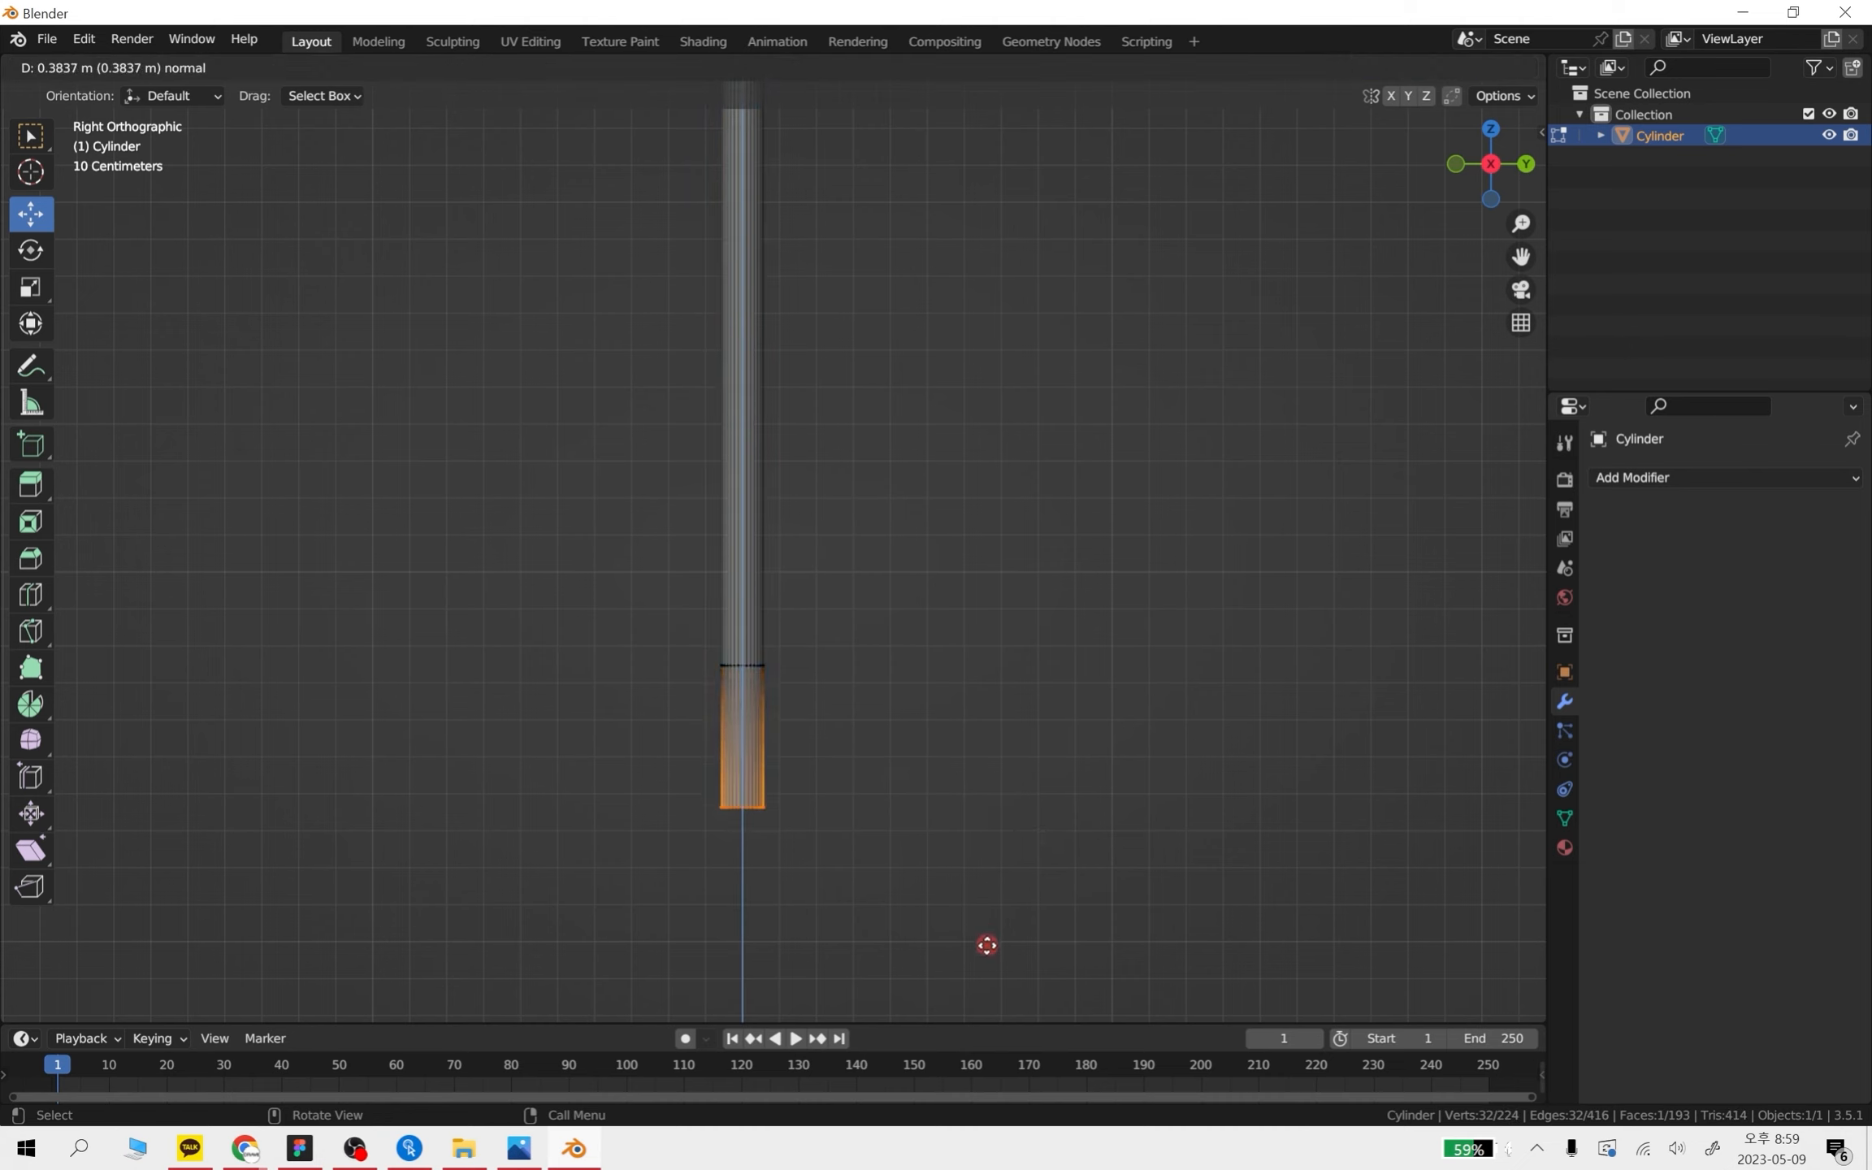
left_click(987, 919)
key("s")
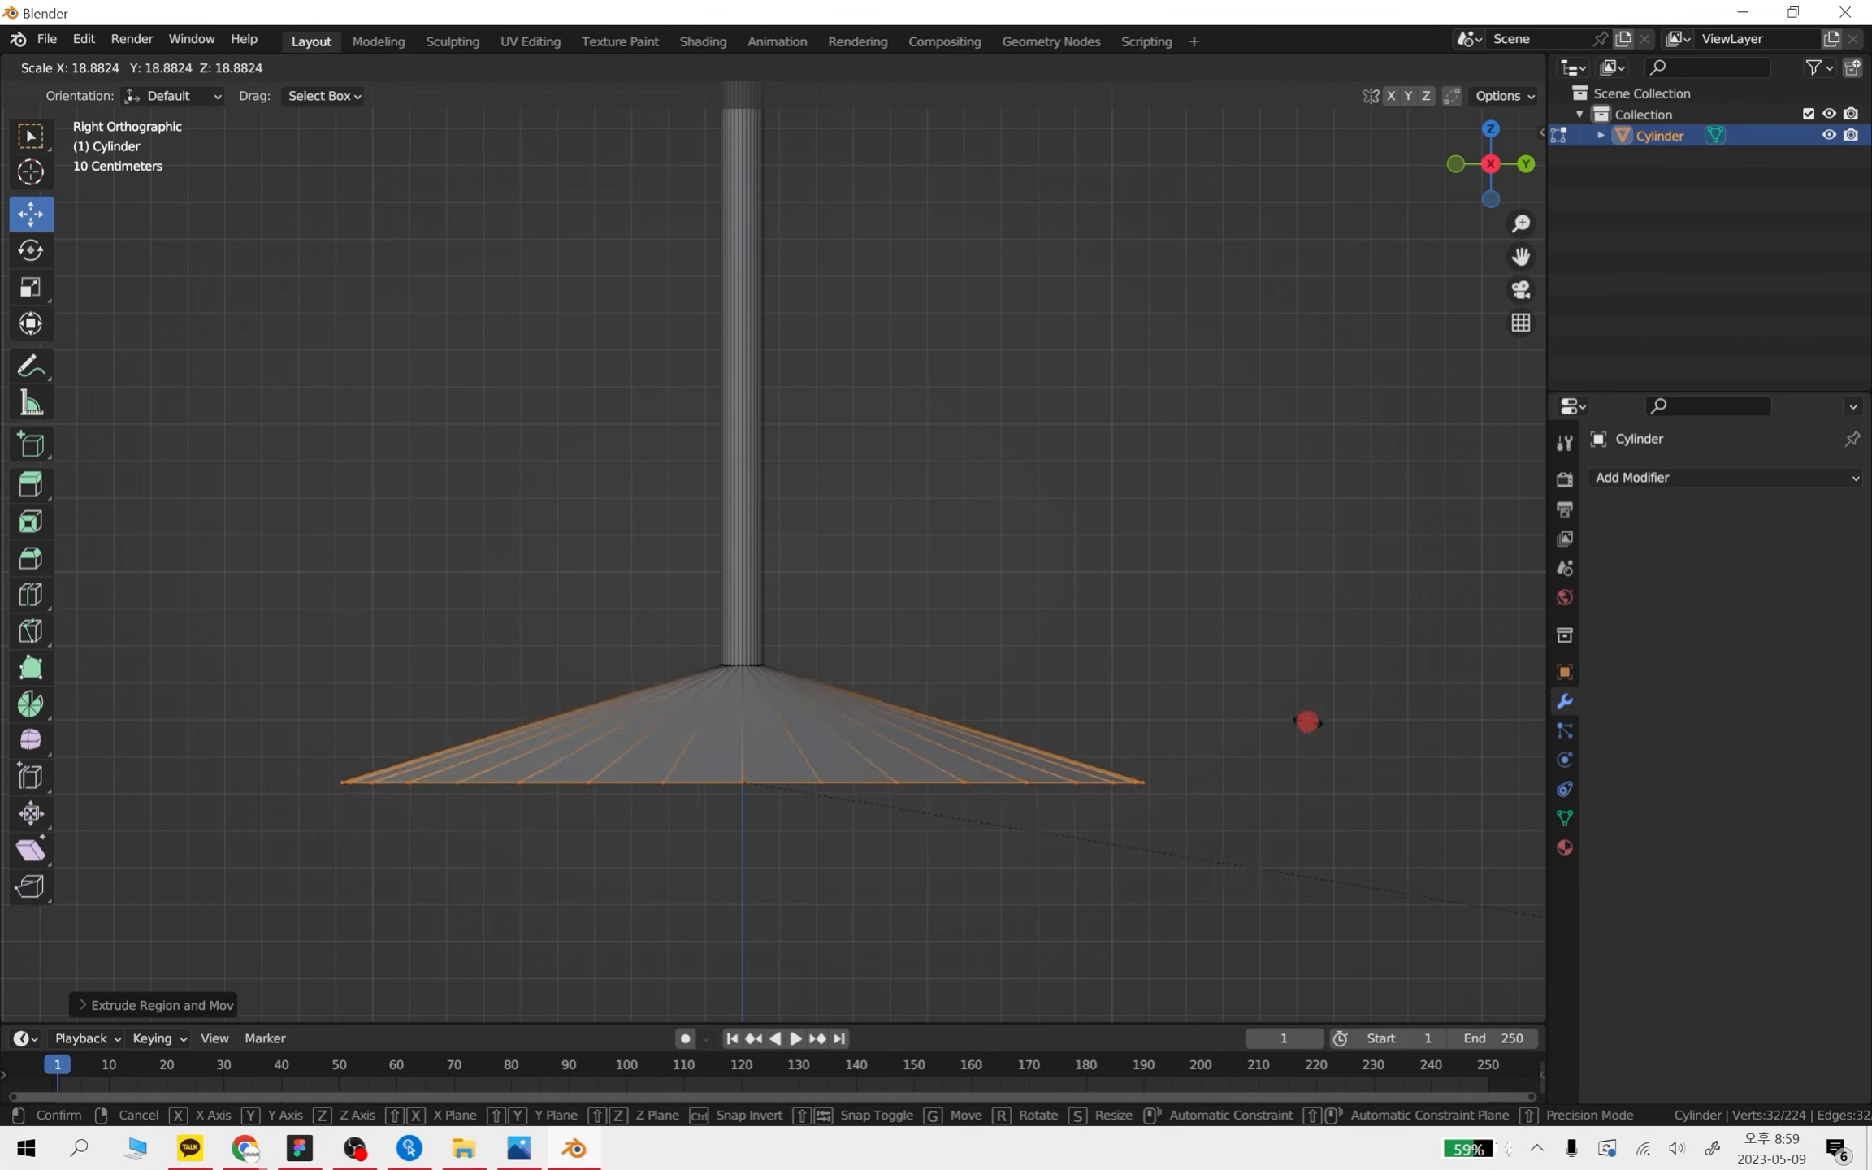
left_click(1208, 744)
key("s")
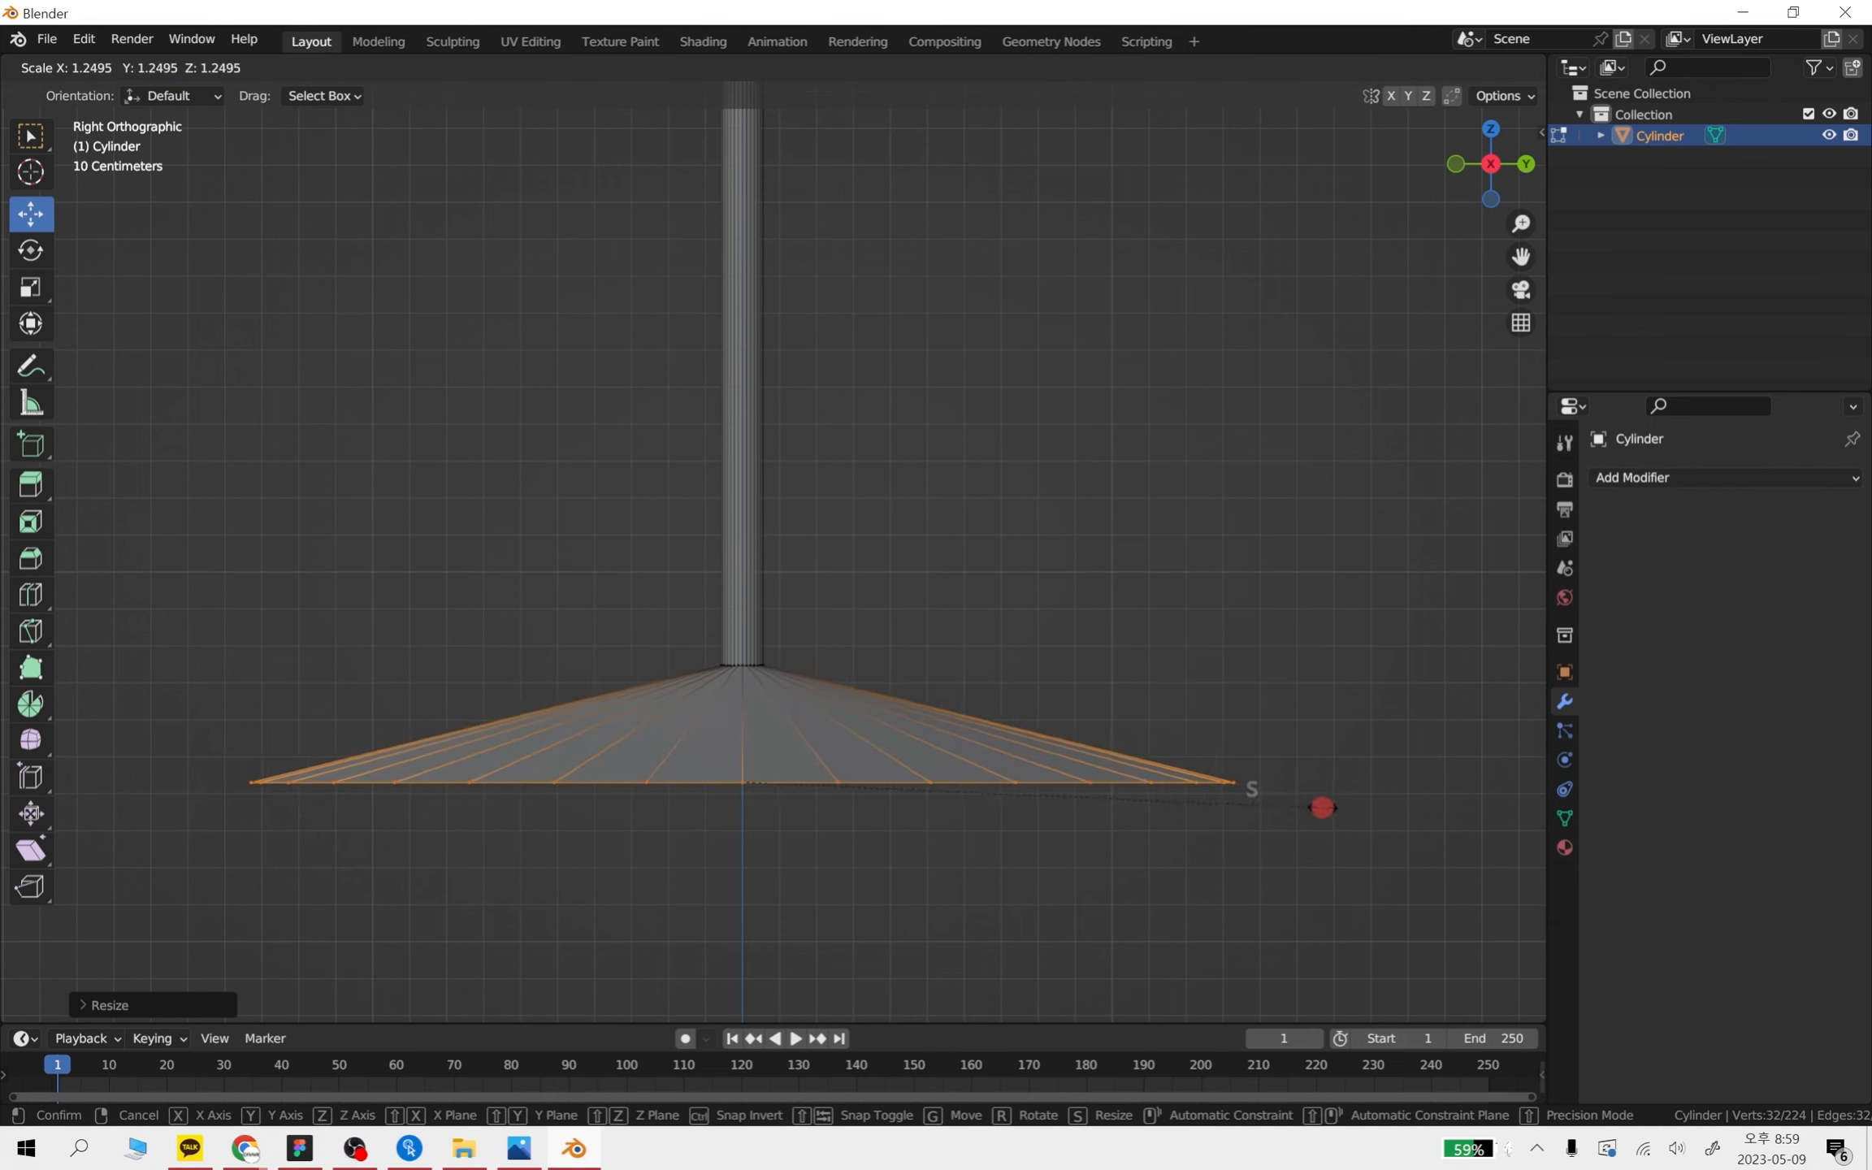
left_click(1395, 808)
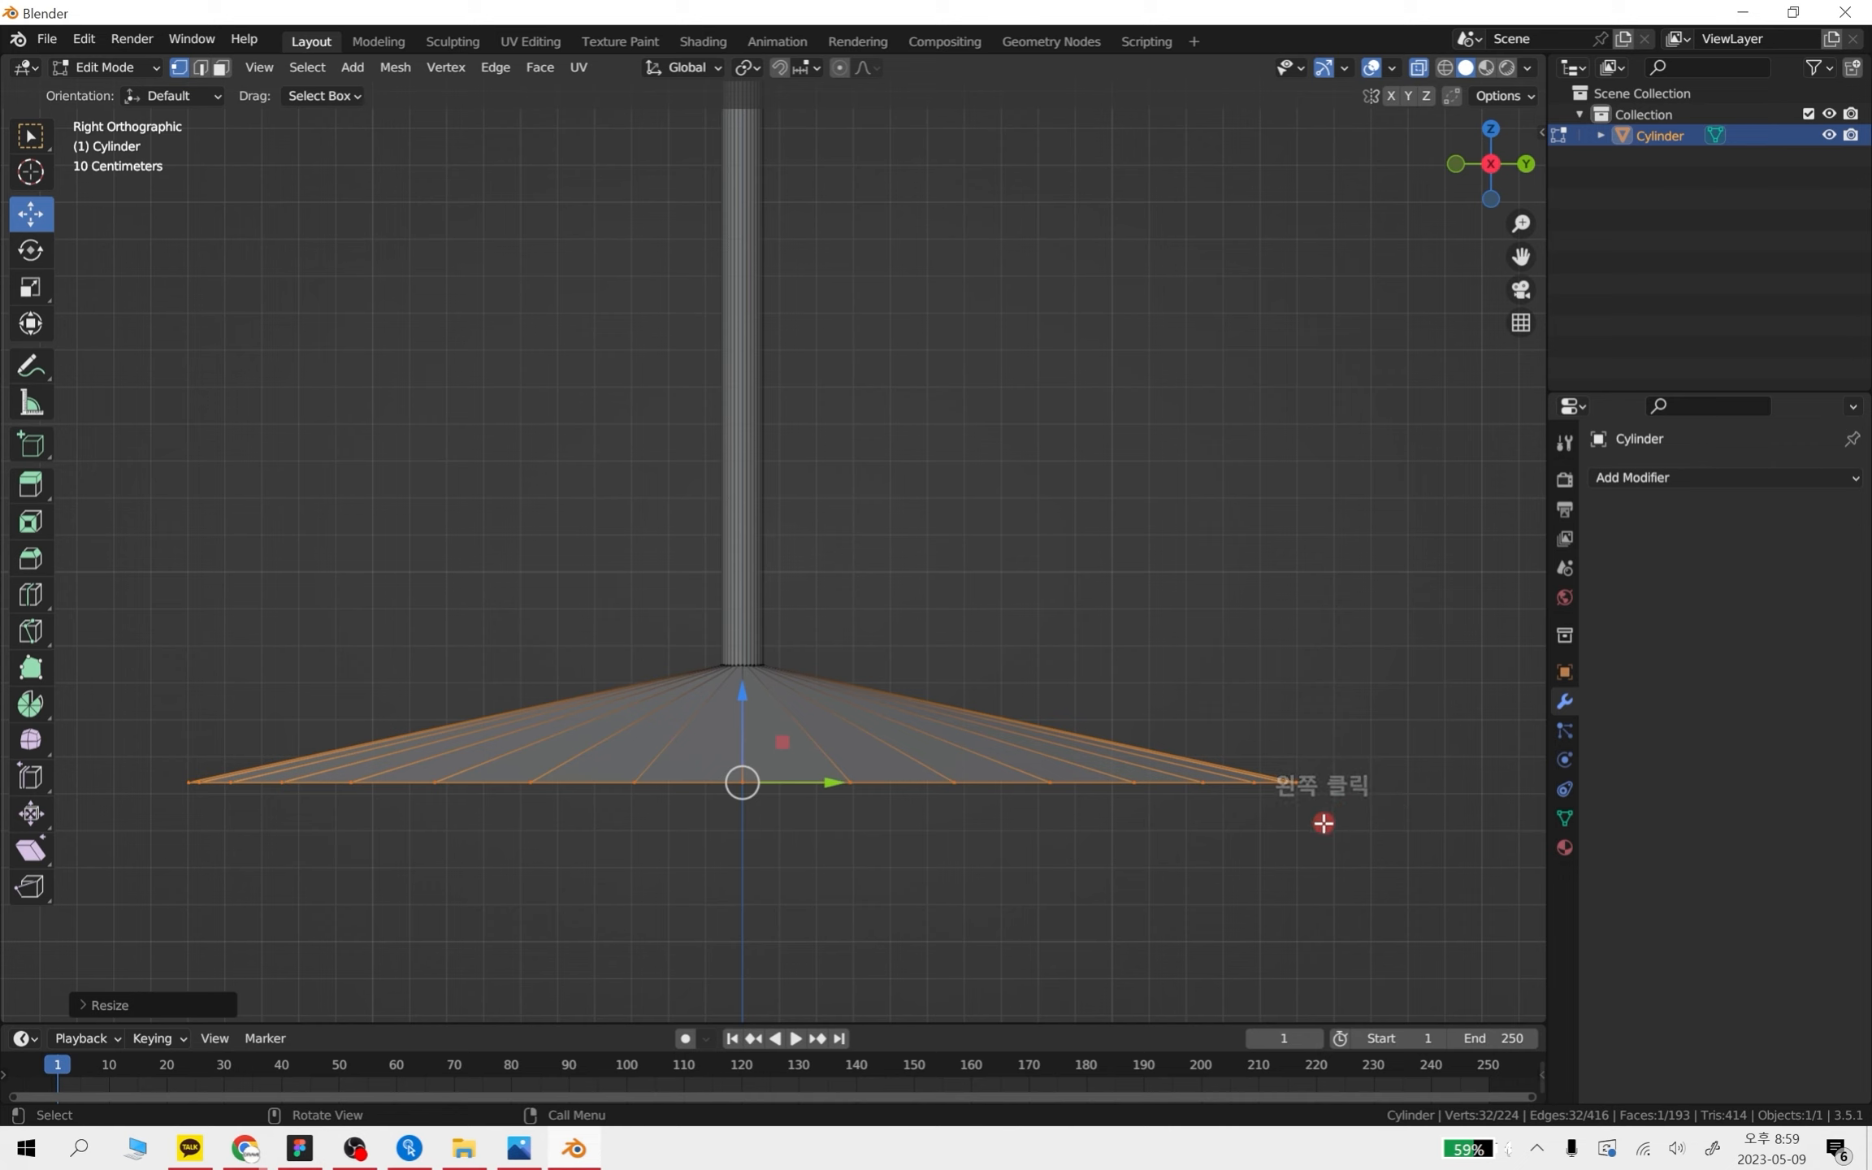
- Extrude the wide foot's lower edge about 0.04 m downward as a rim and return to Object Mode
key("e")
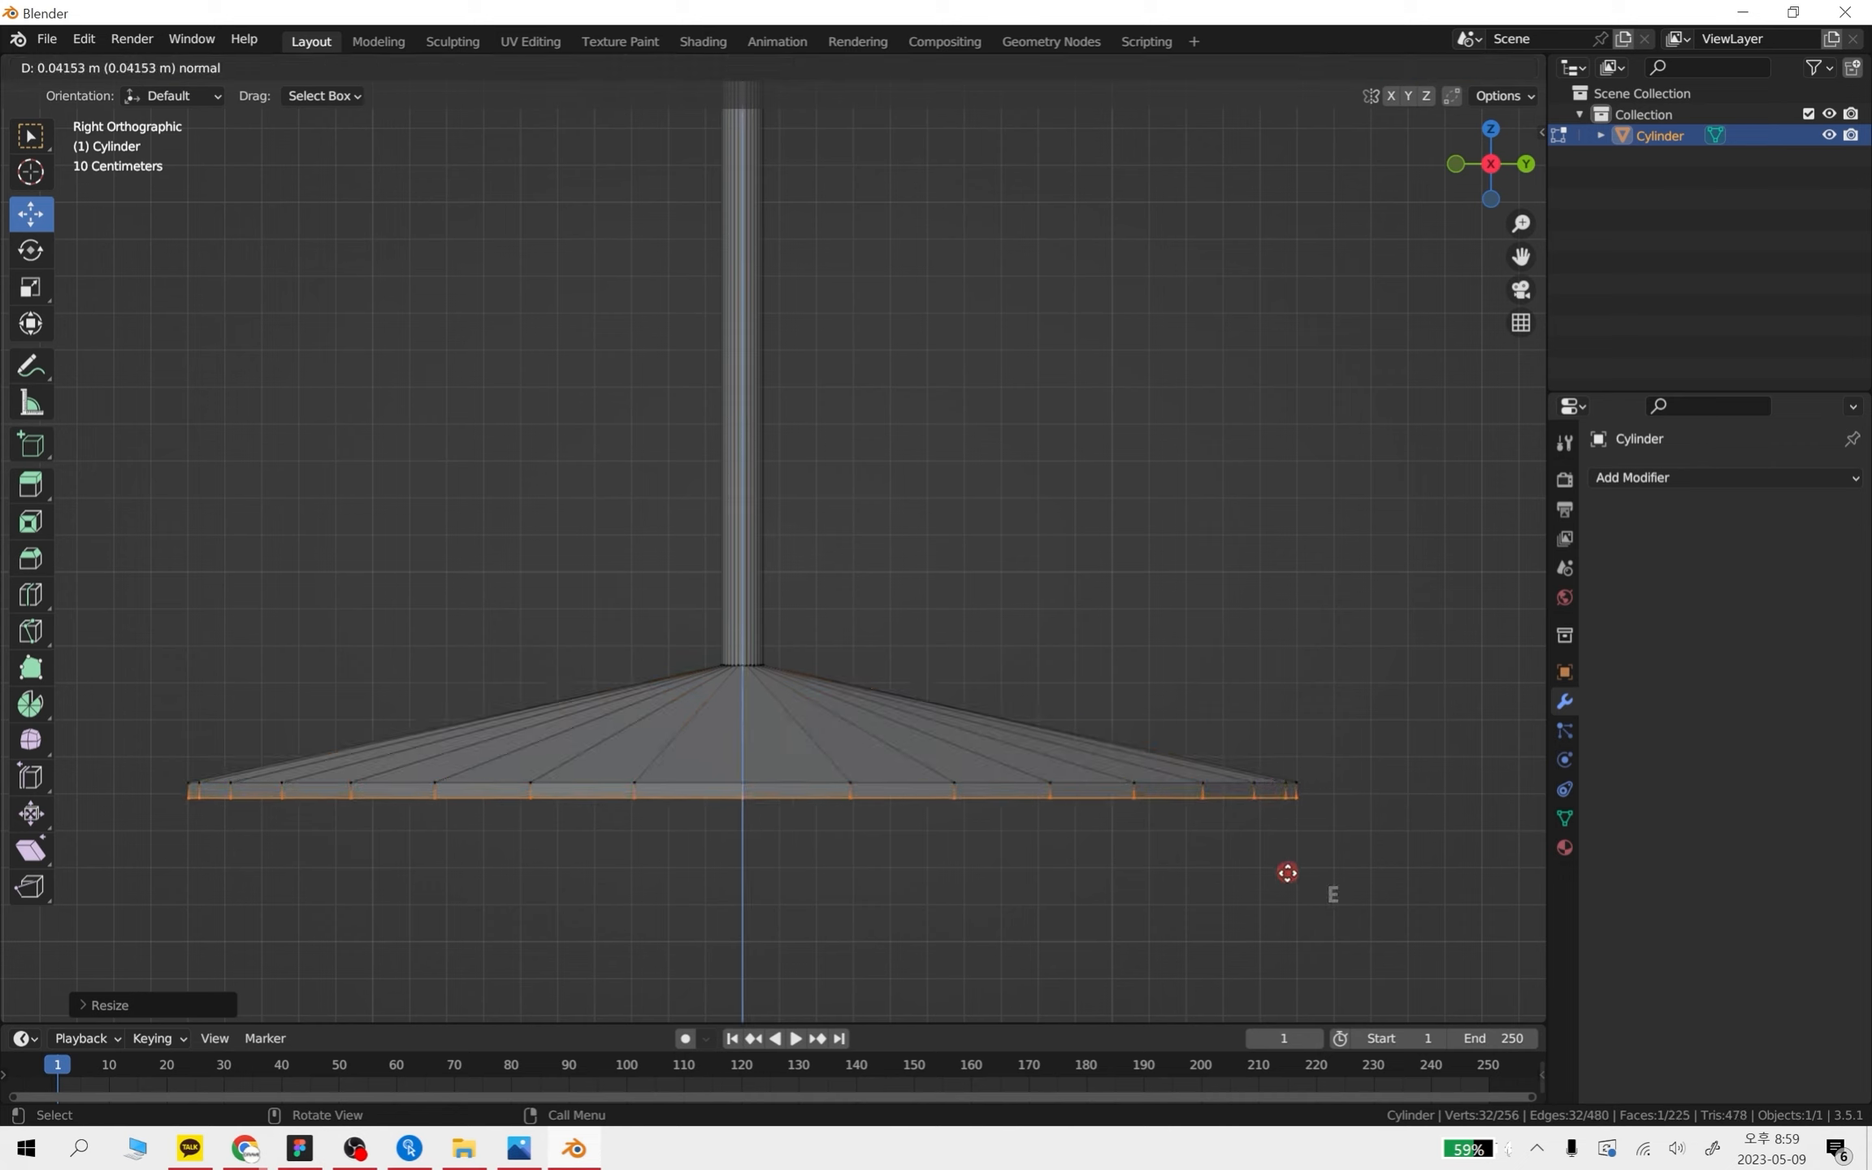
left_click(1289, 872)
key("Tab")
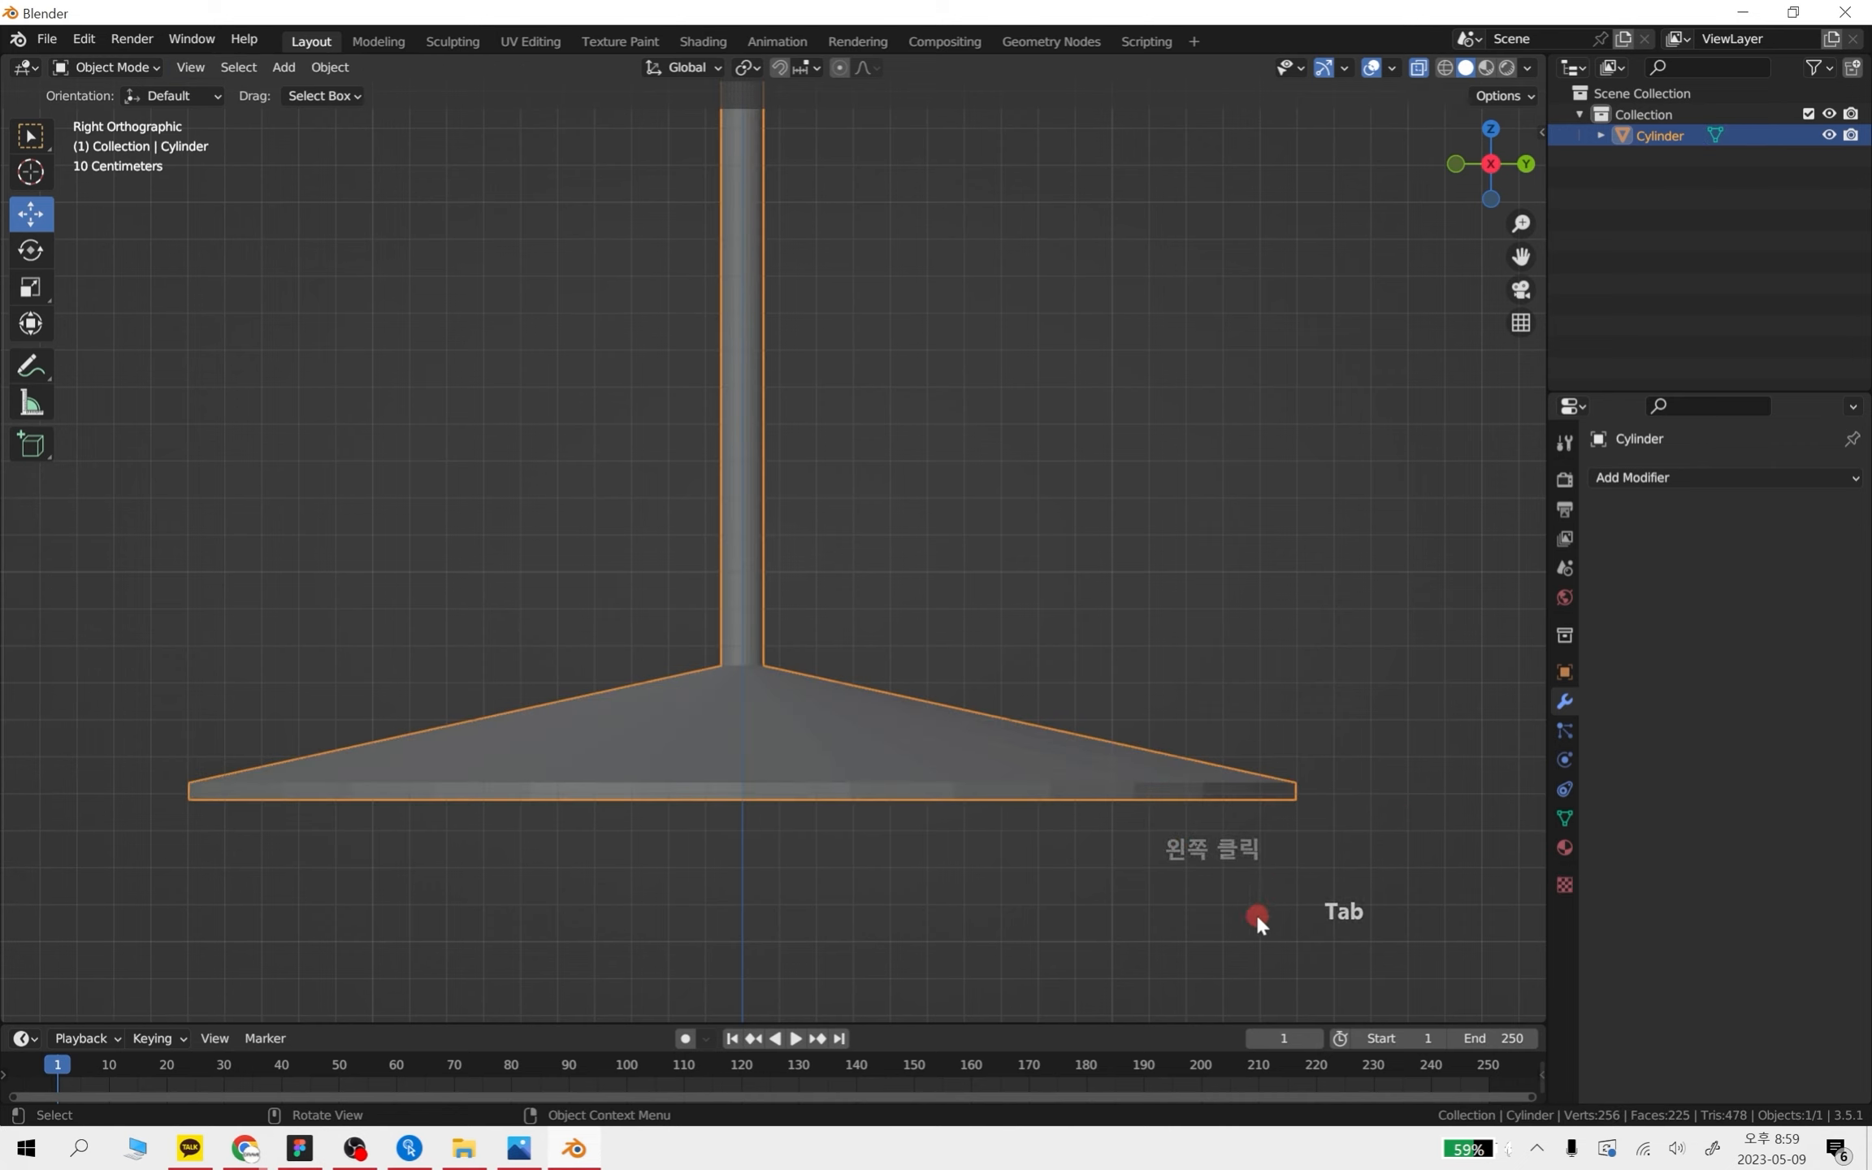
- Check the glass's proportions, then undo the oversized foot back to the bare stem
middle_click_drag(1179, 908, 1181, 649)
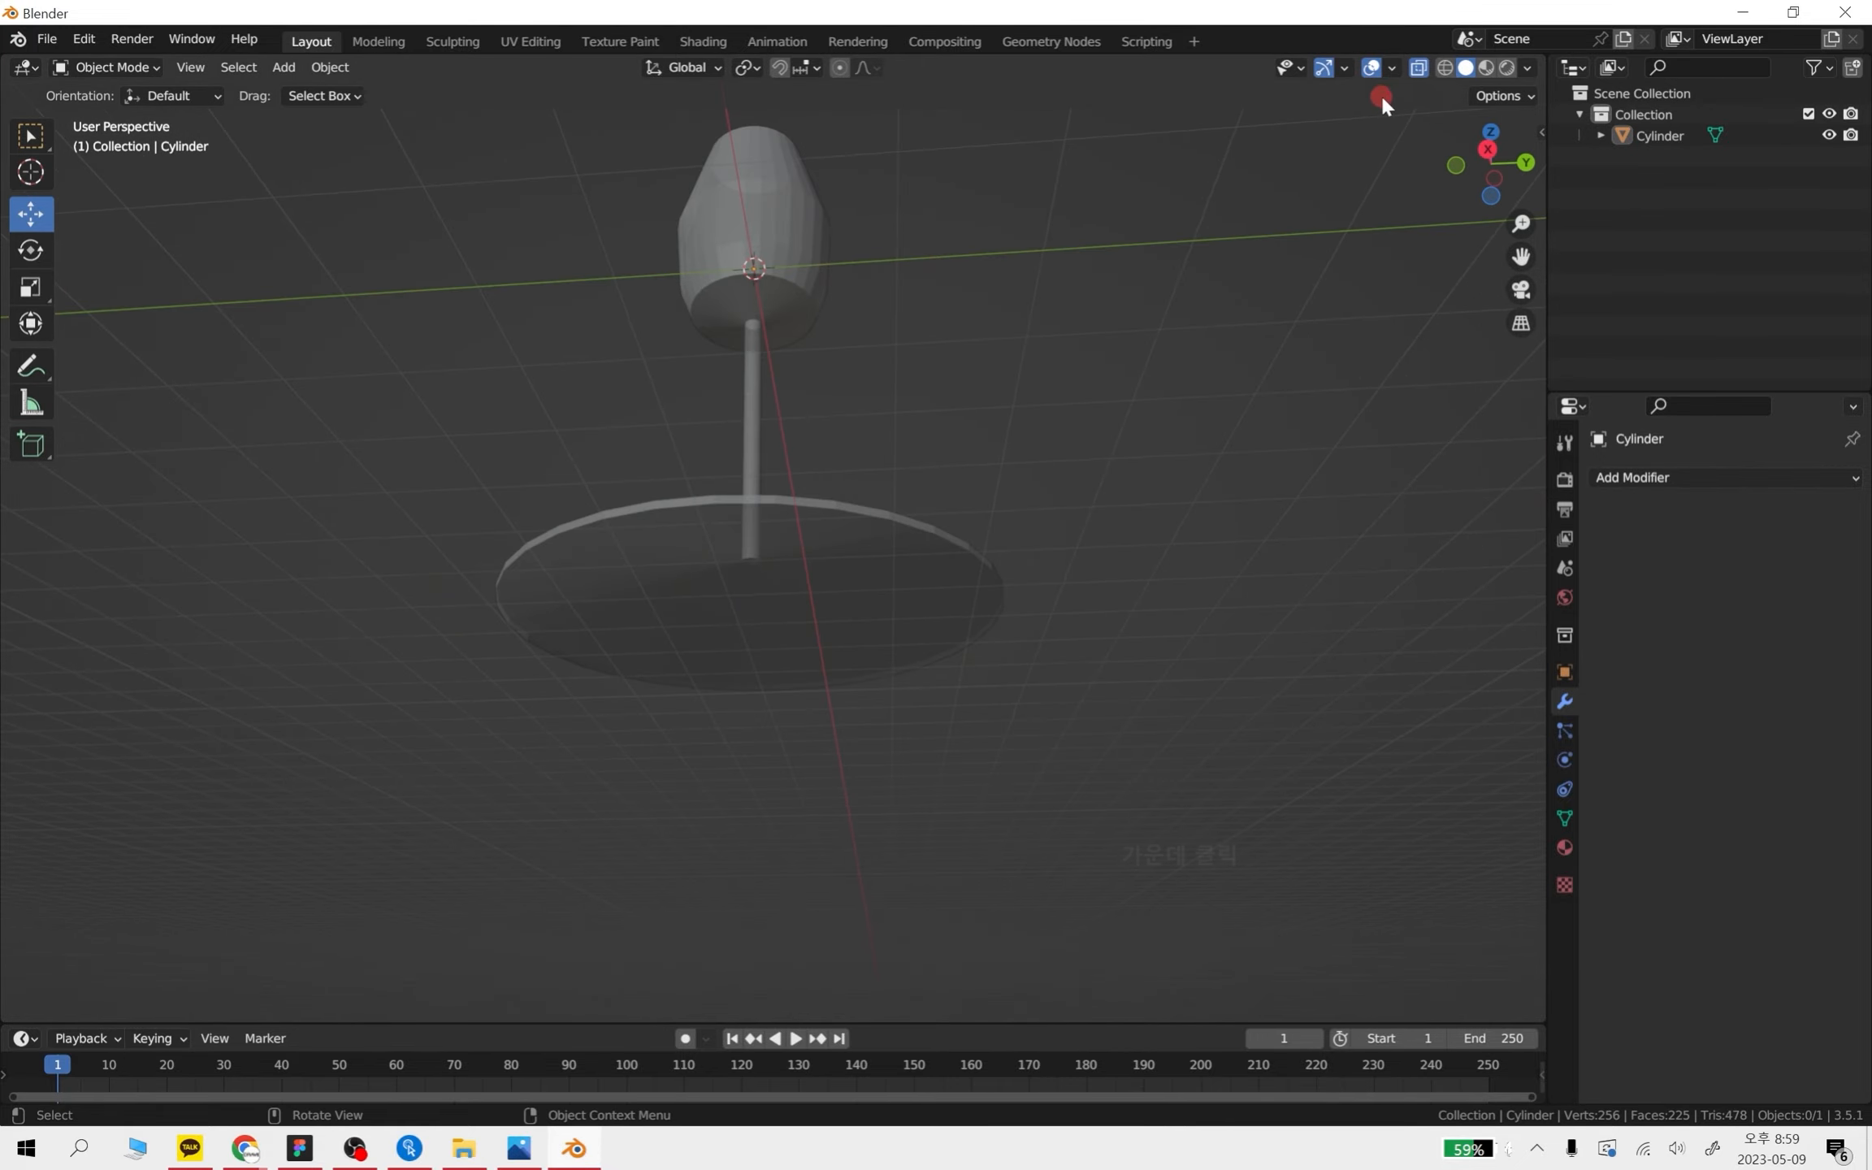
middle_click_drag(1121, 358, 1032, 456)
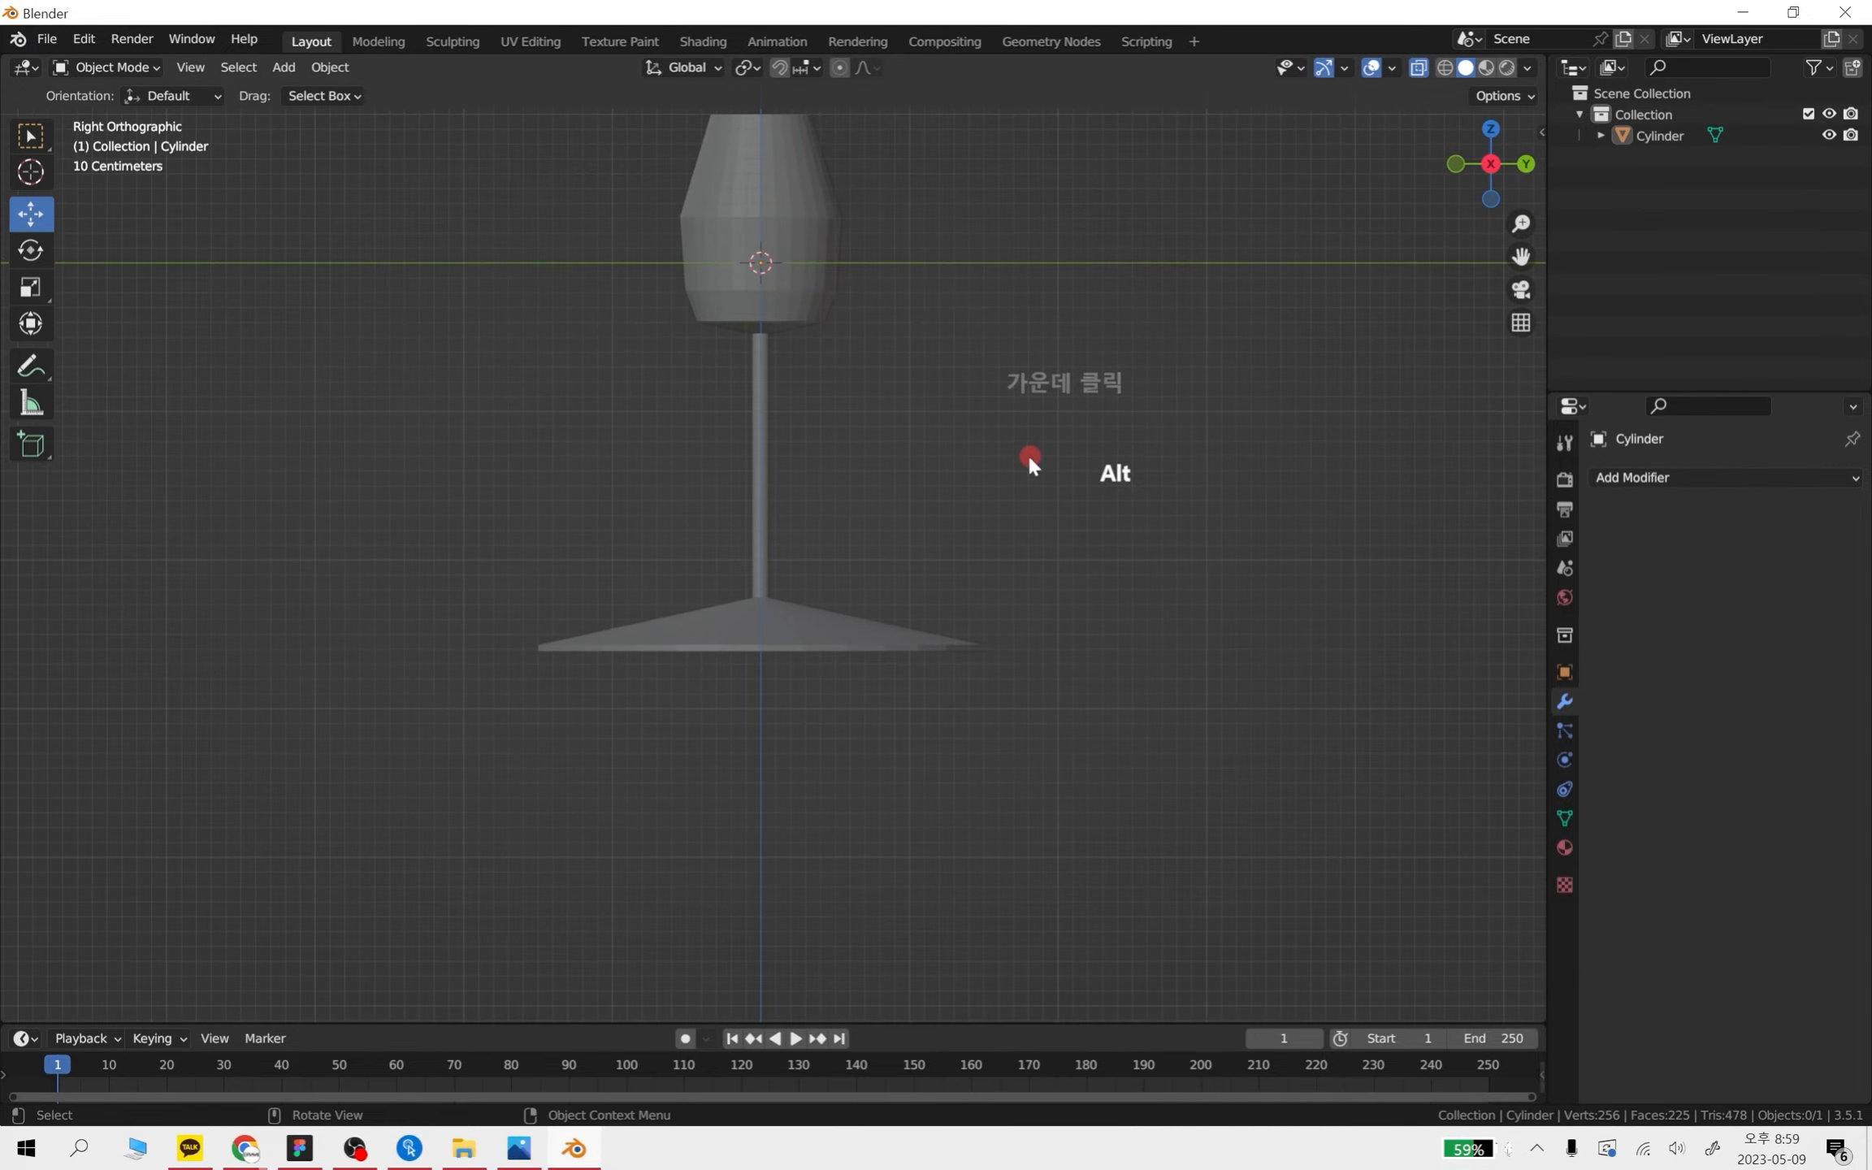
scroll(972, 579, "up", 5)
middle_click_drag(971, 579, 920, 800, "shift")
scroll(887, 645, "down", 3)
key("ctrl+z")
key("ctrl+z")
key("ctrl+z")
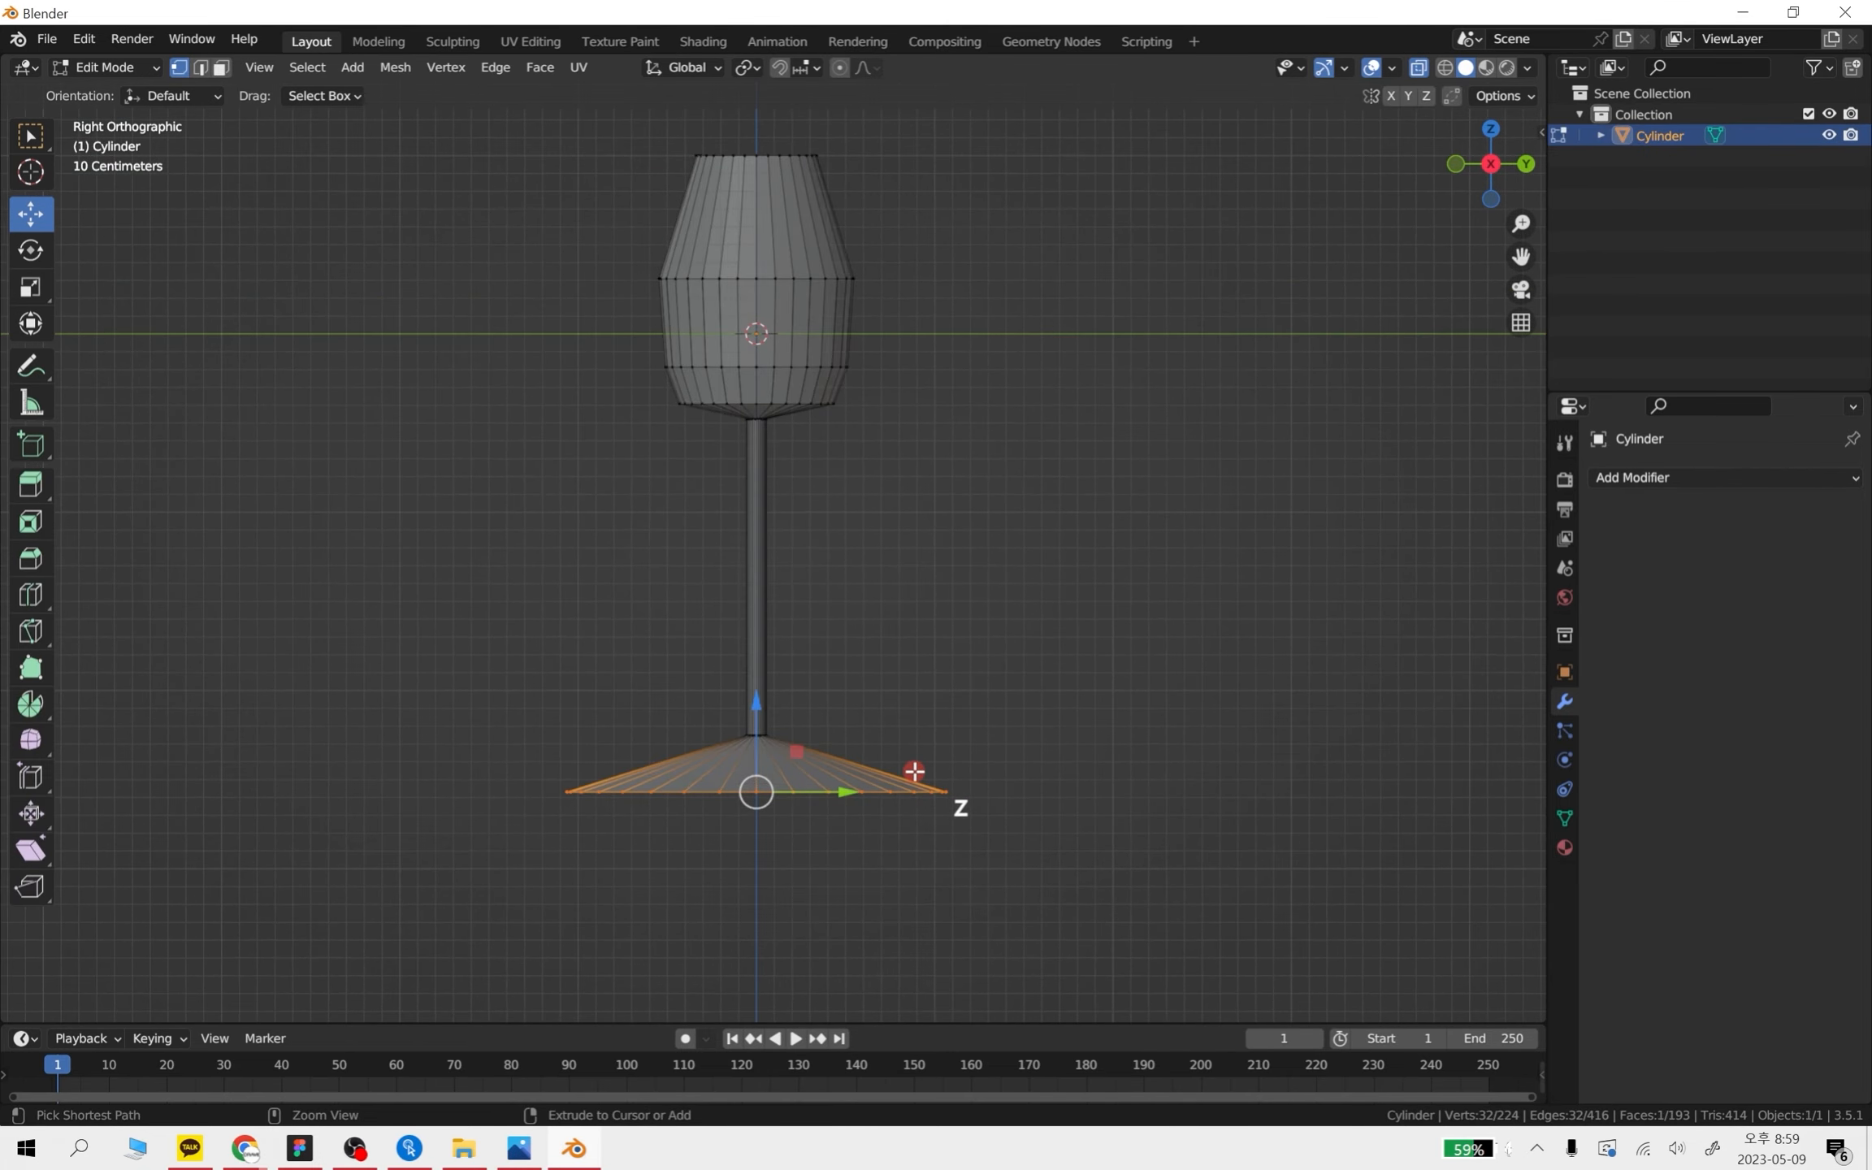
key("ctrl+z")
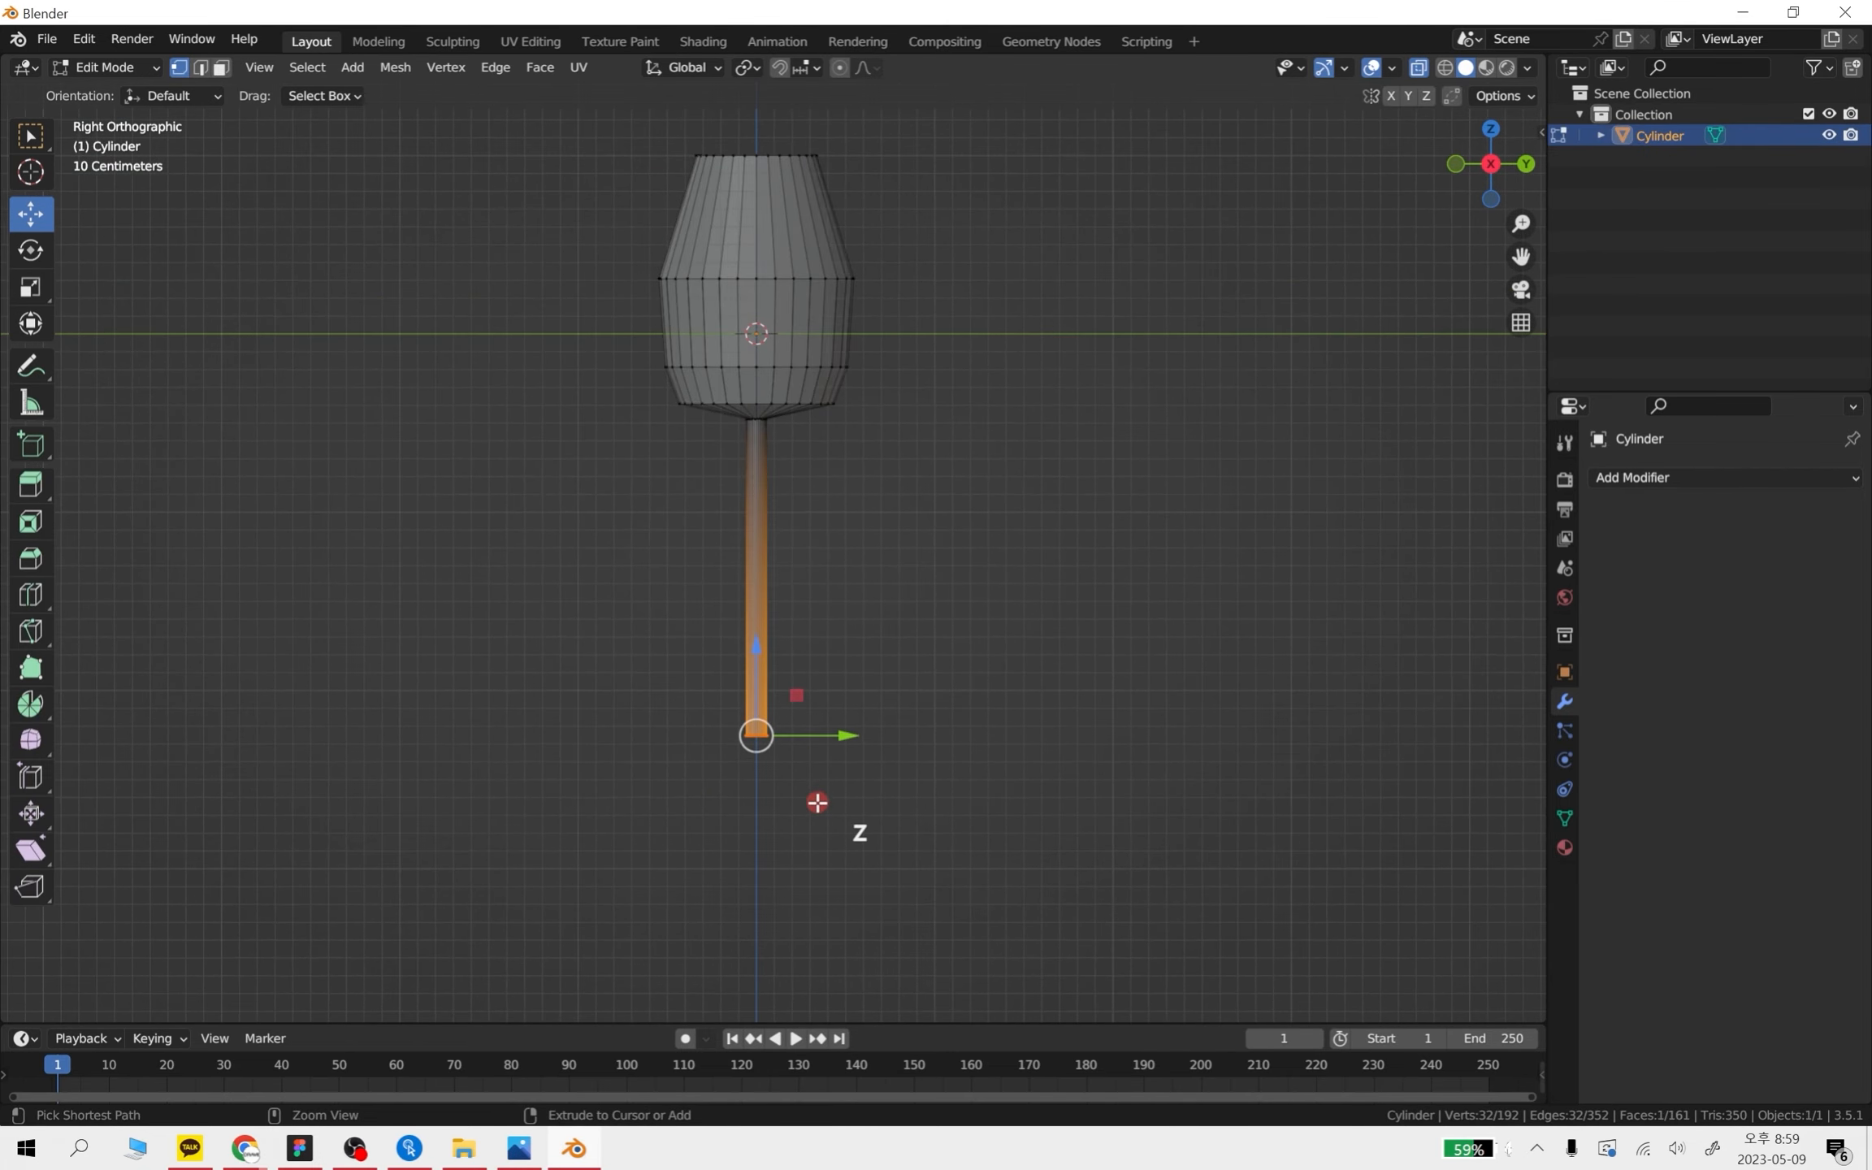
- Extrude the stem's bottom ring slightly downward and scale it outward into a conical foot about as wide as the bowl
key("e")
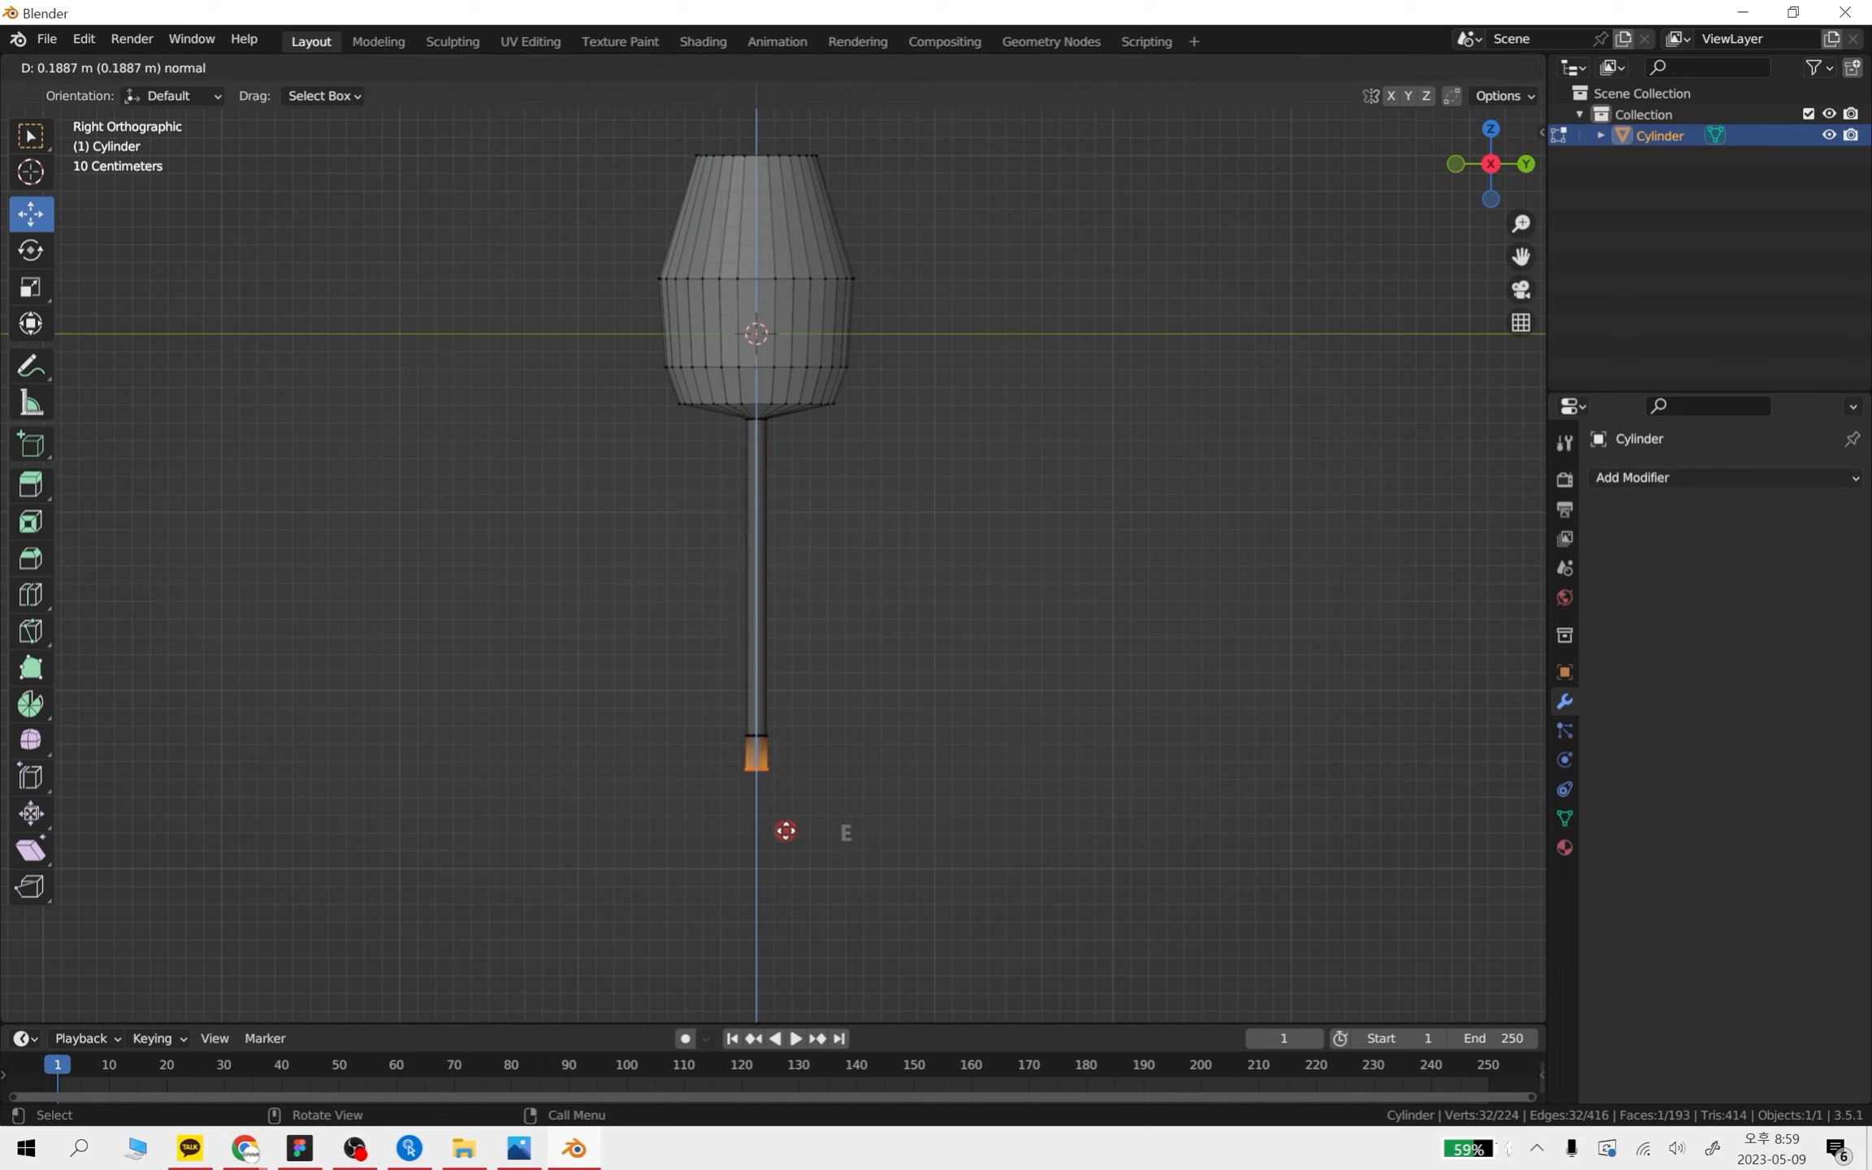
left_click(784, 826)
key("s")
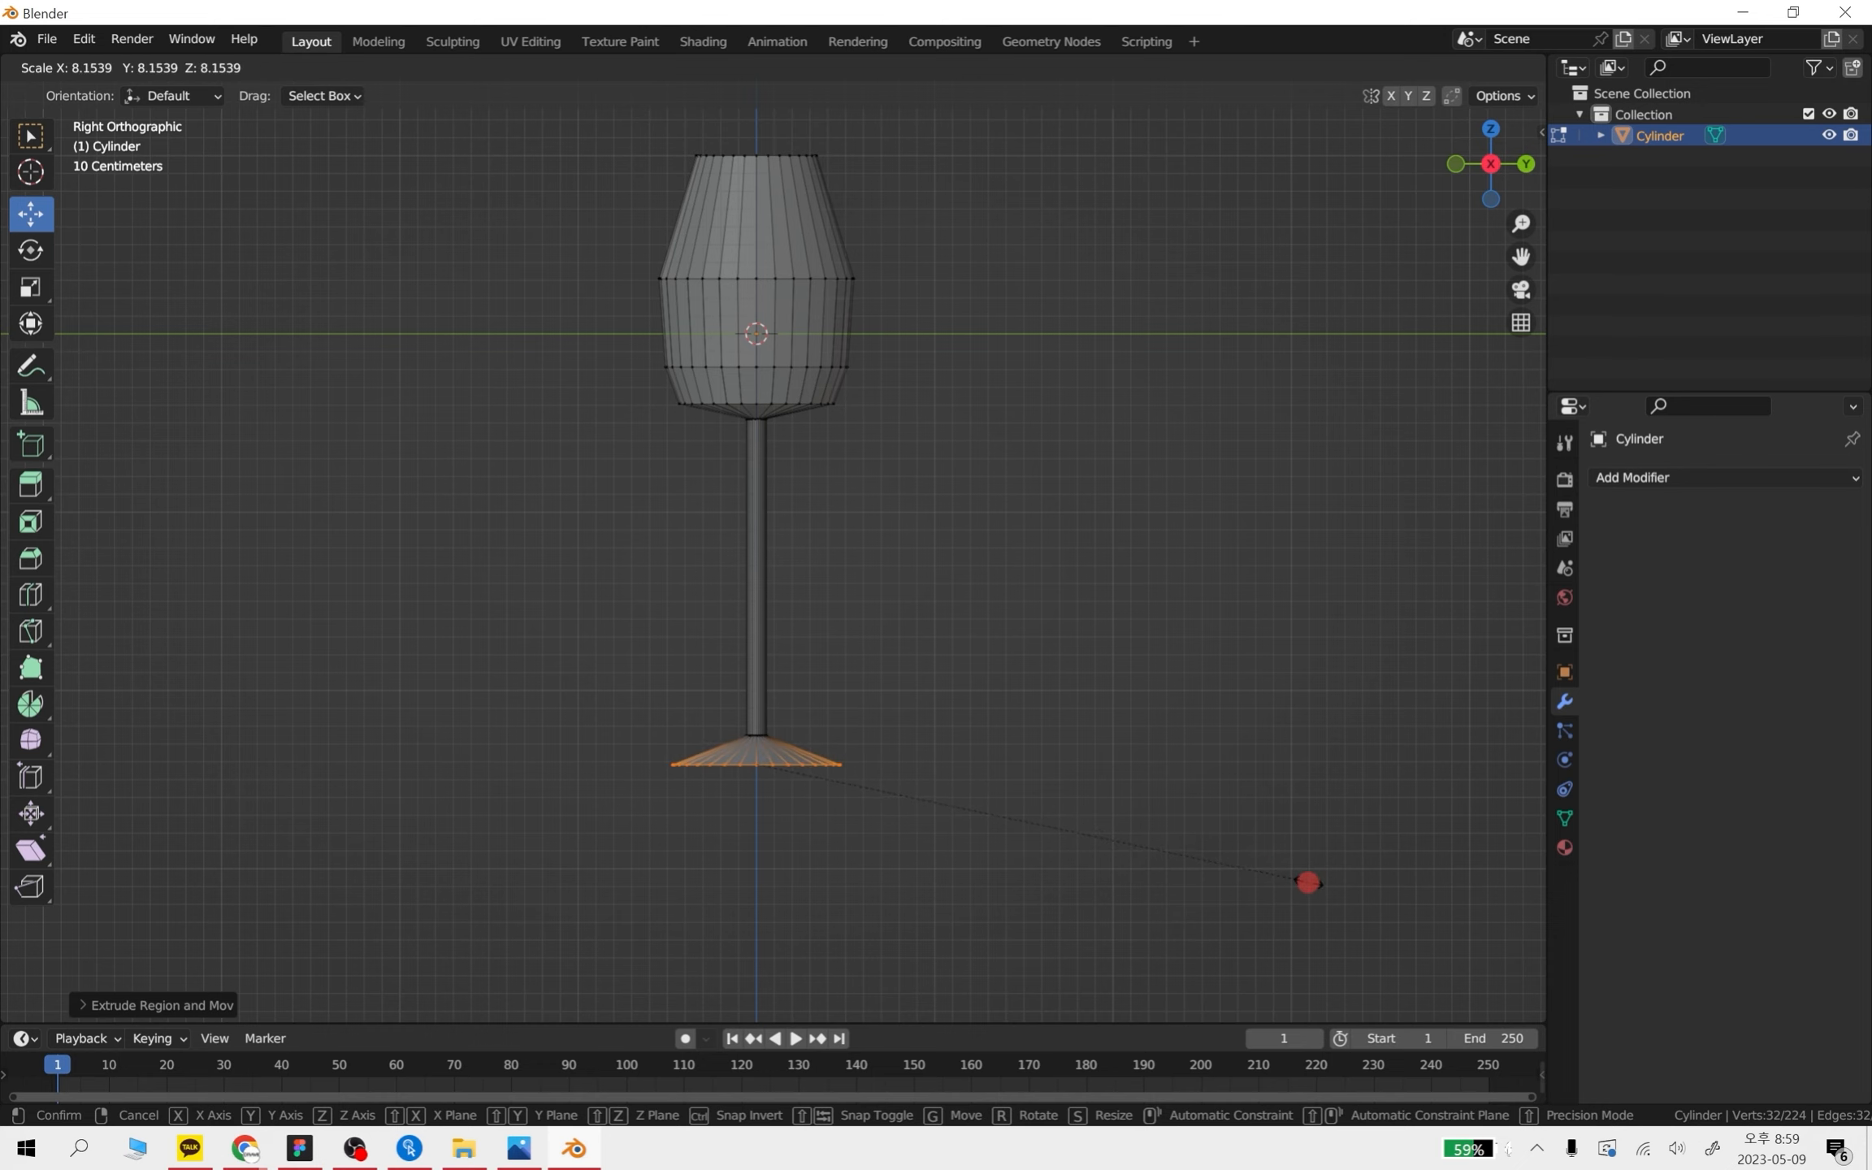
left_click(1404, 887)
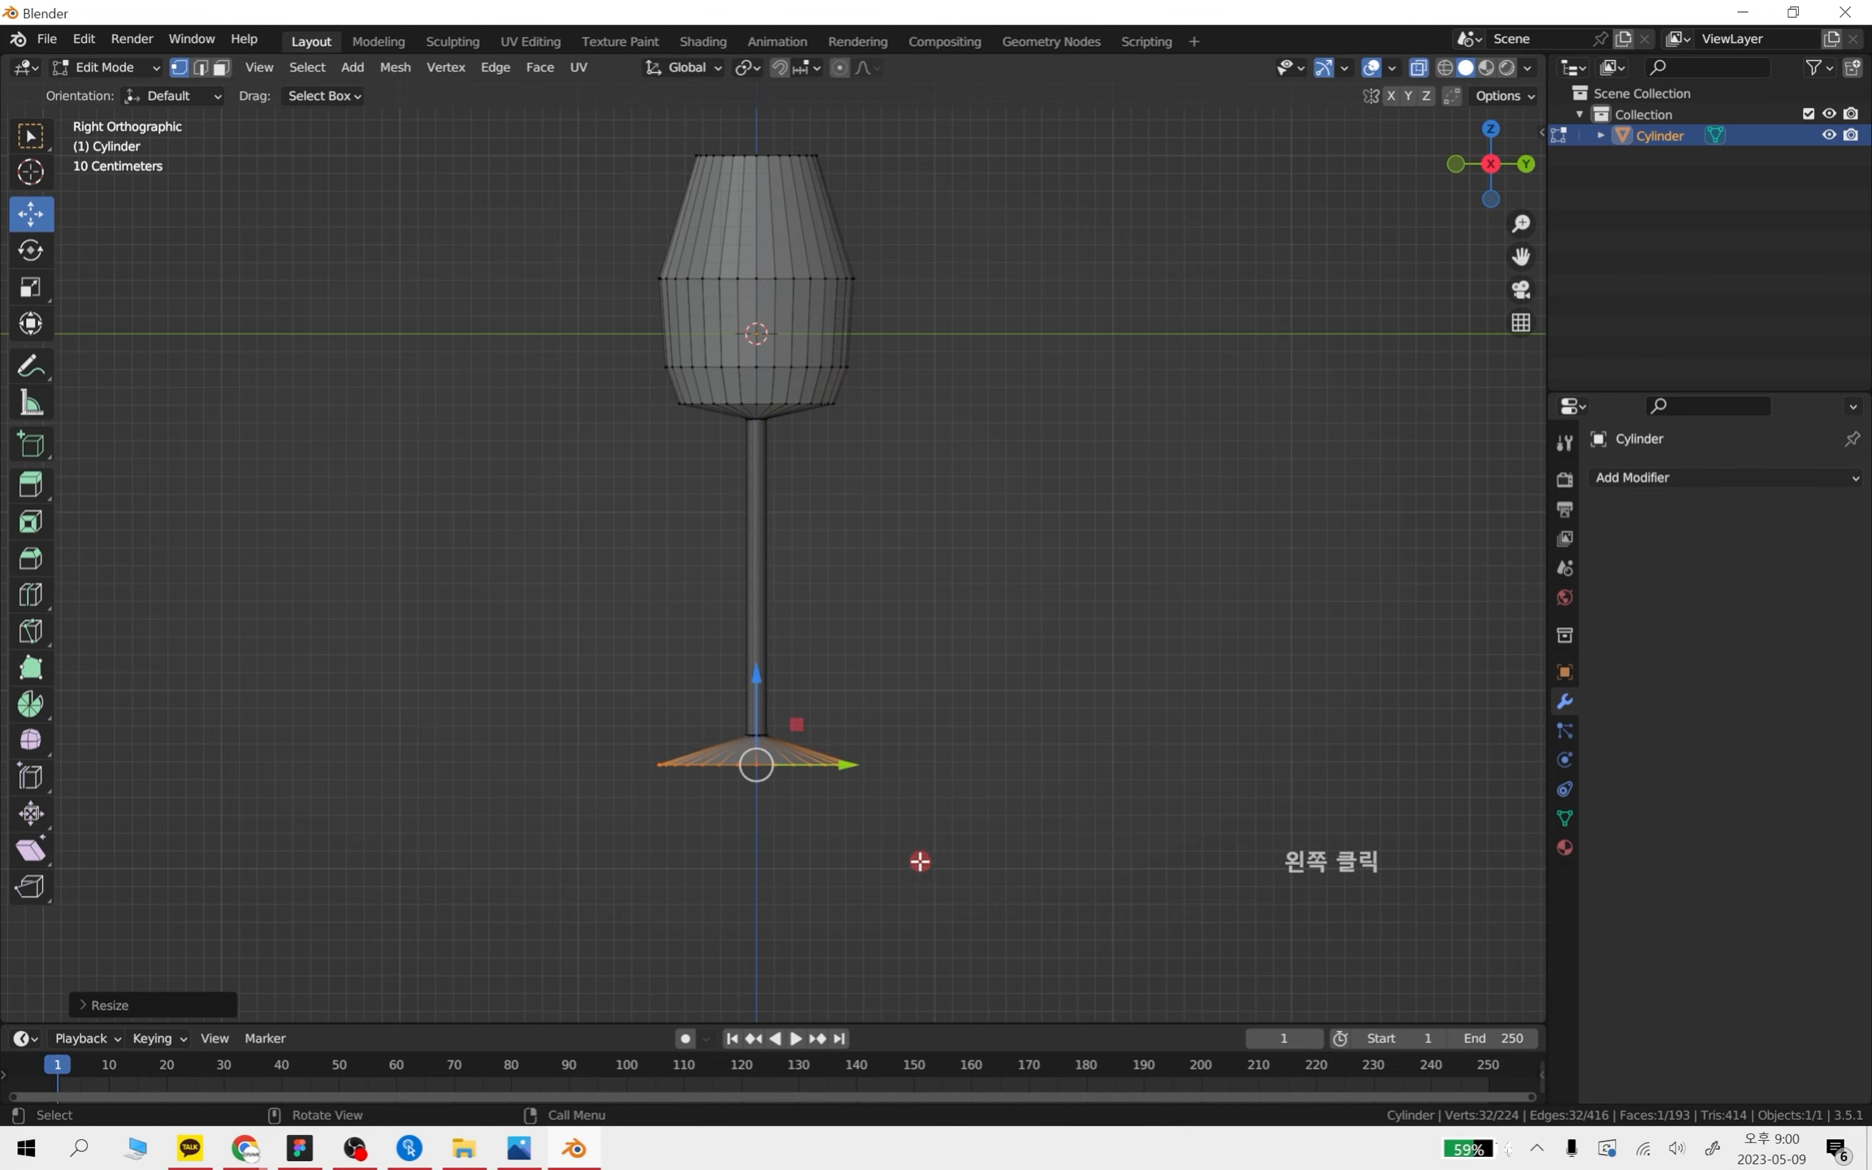
- Extrude the foot's lower edge about 0.02 m downward as a thin rim and return to Object Mode
scroll(919, 861, "up", 5)
middle_click_drag(941, 869, 856, 858, "shift")
scroll(957, 541, "up", 2)
key("e")
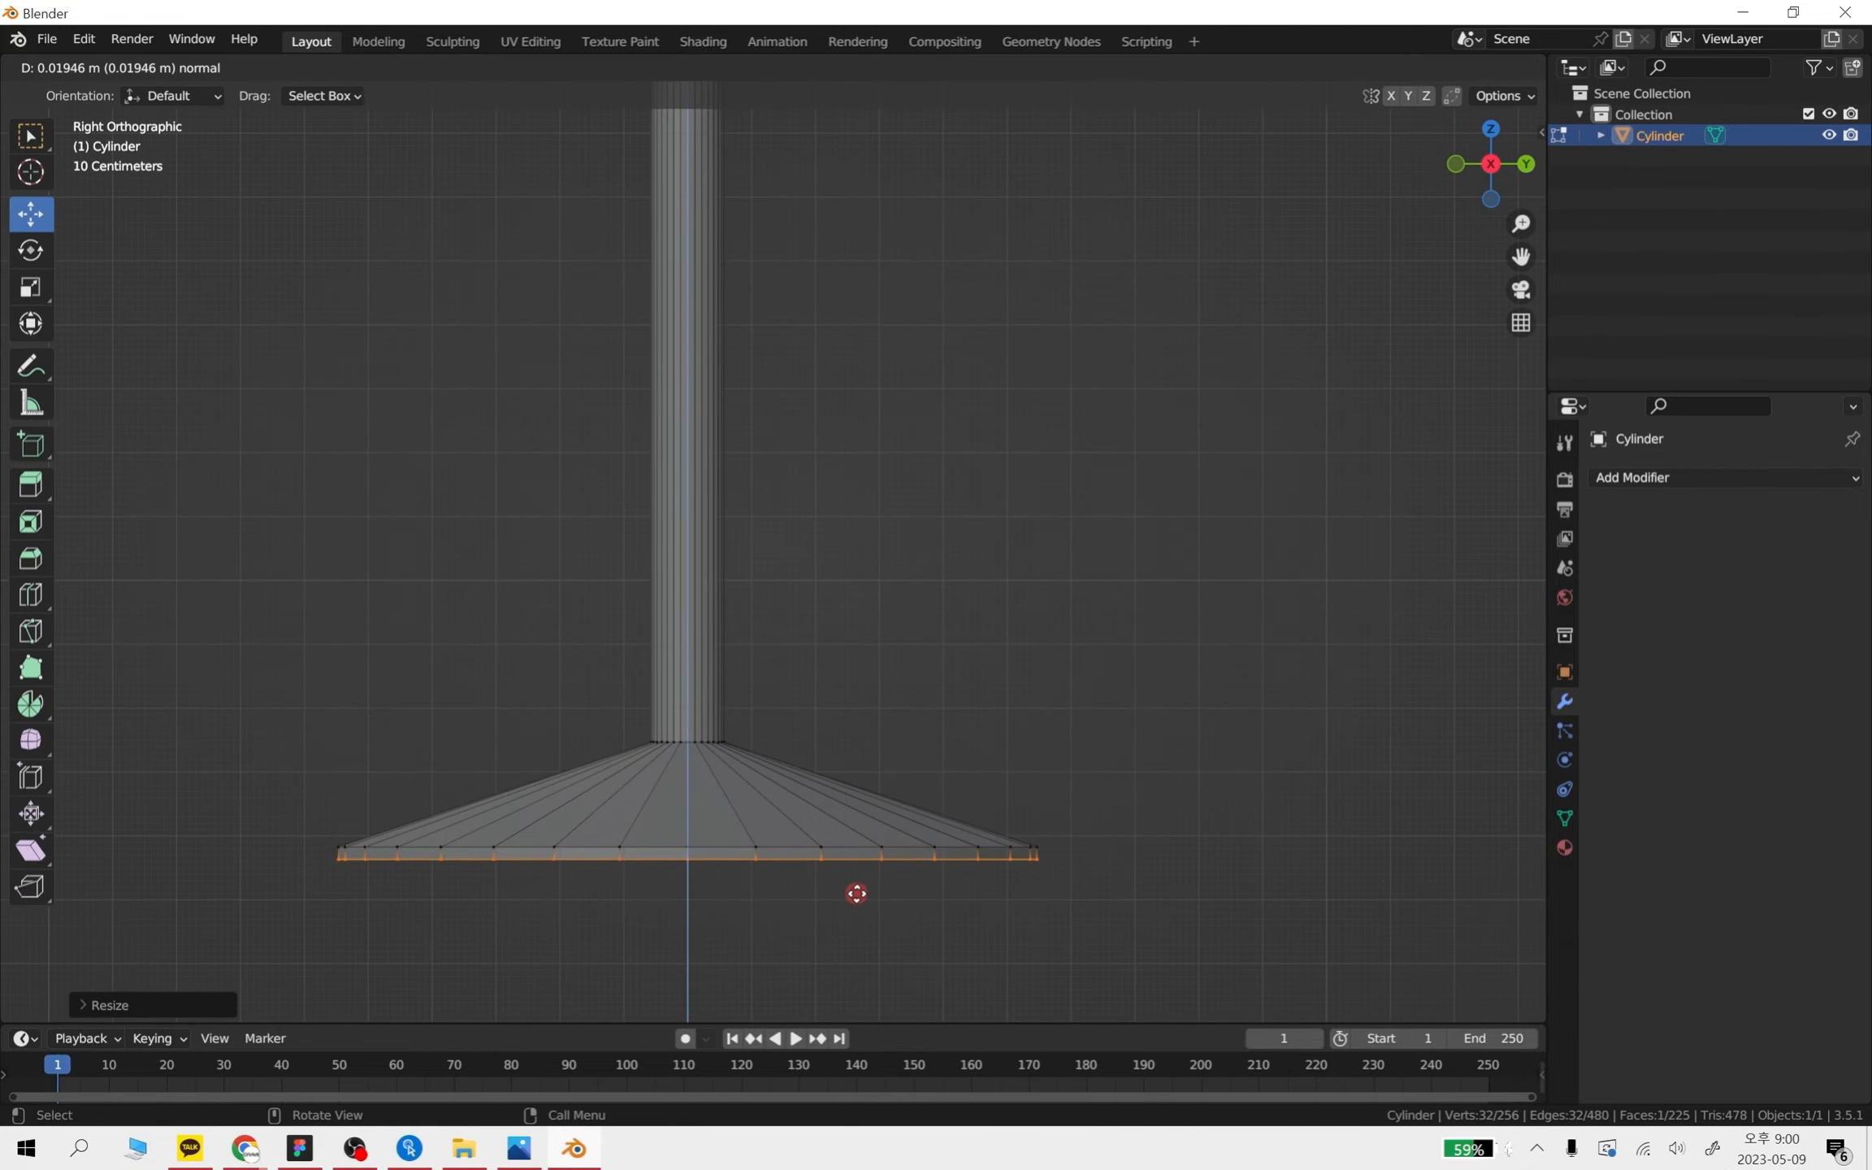
left_click(857, 891)
key("Tab")
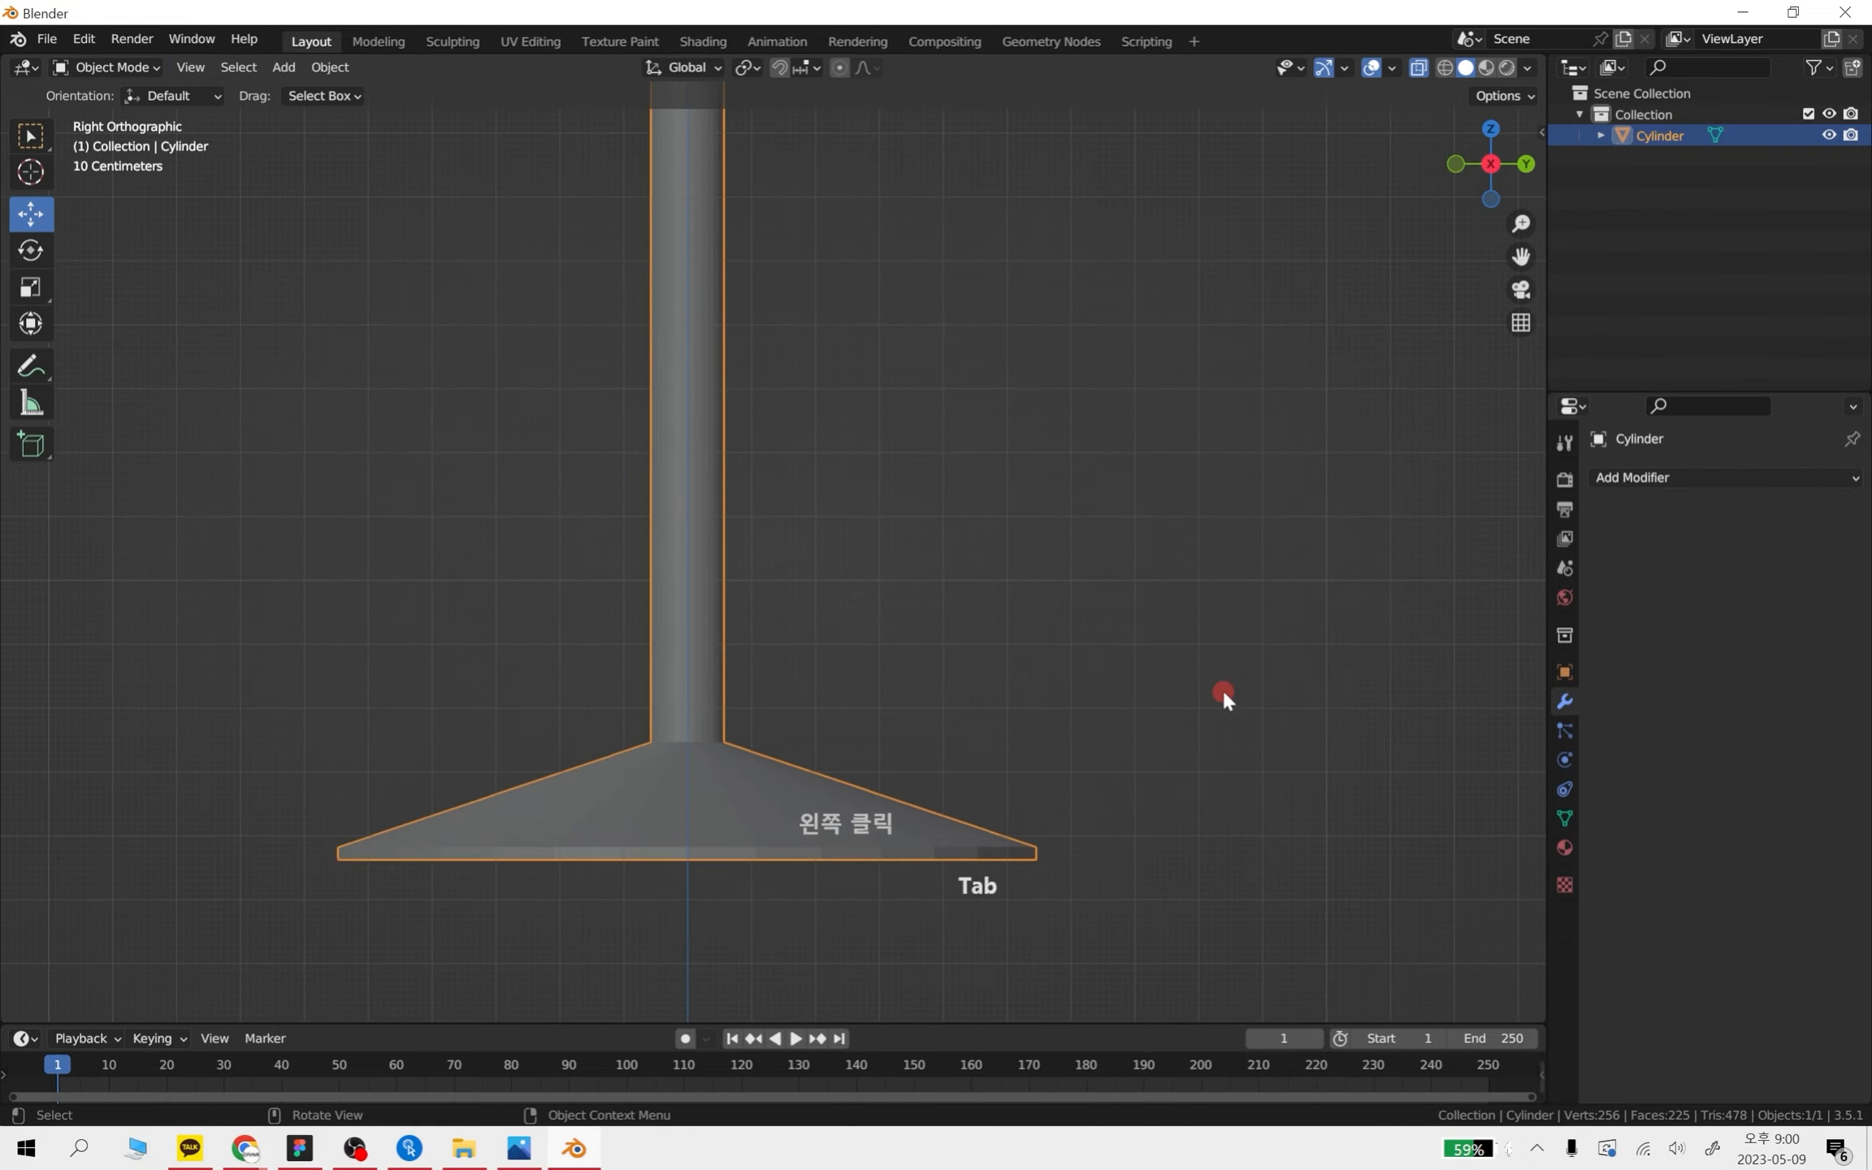
- Turn off X-ray display and deselect the glass
left_click(1418, 68)
scroll(1179, 365, "down", 6)
left_click(971, 392)
middle_click_drag(969, 385, 768, 407, "shift")
- Select the glass and add a Subdivision Surface modifier to it
left_click(689, 307)
scroll(894, 505, "up", 3)
middle_click_drag(897, 510, 1006, 408, "shift")
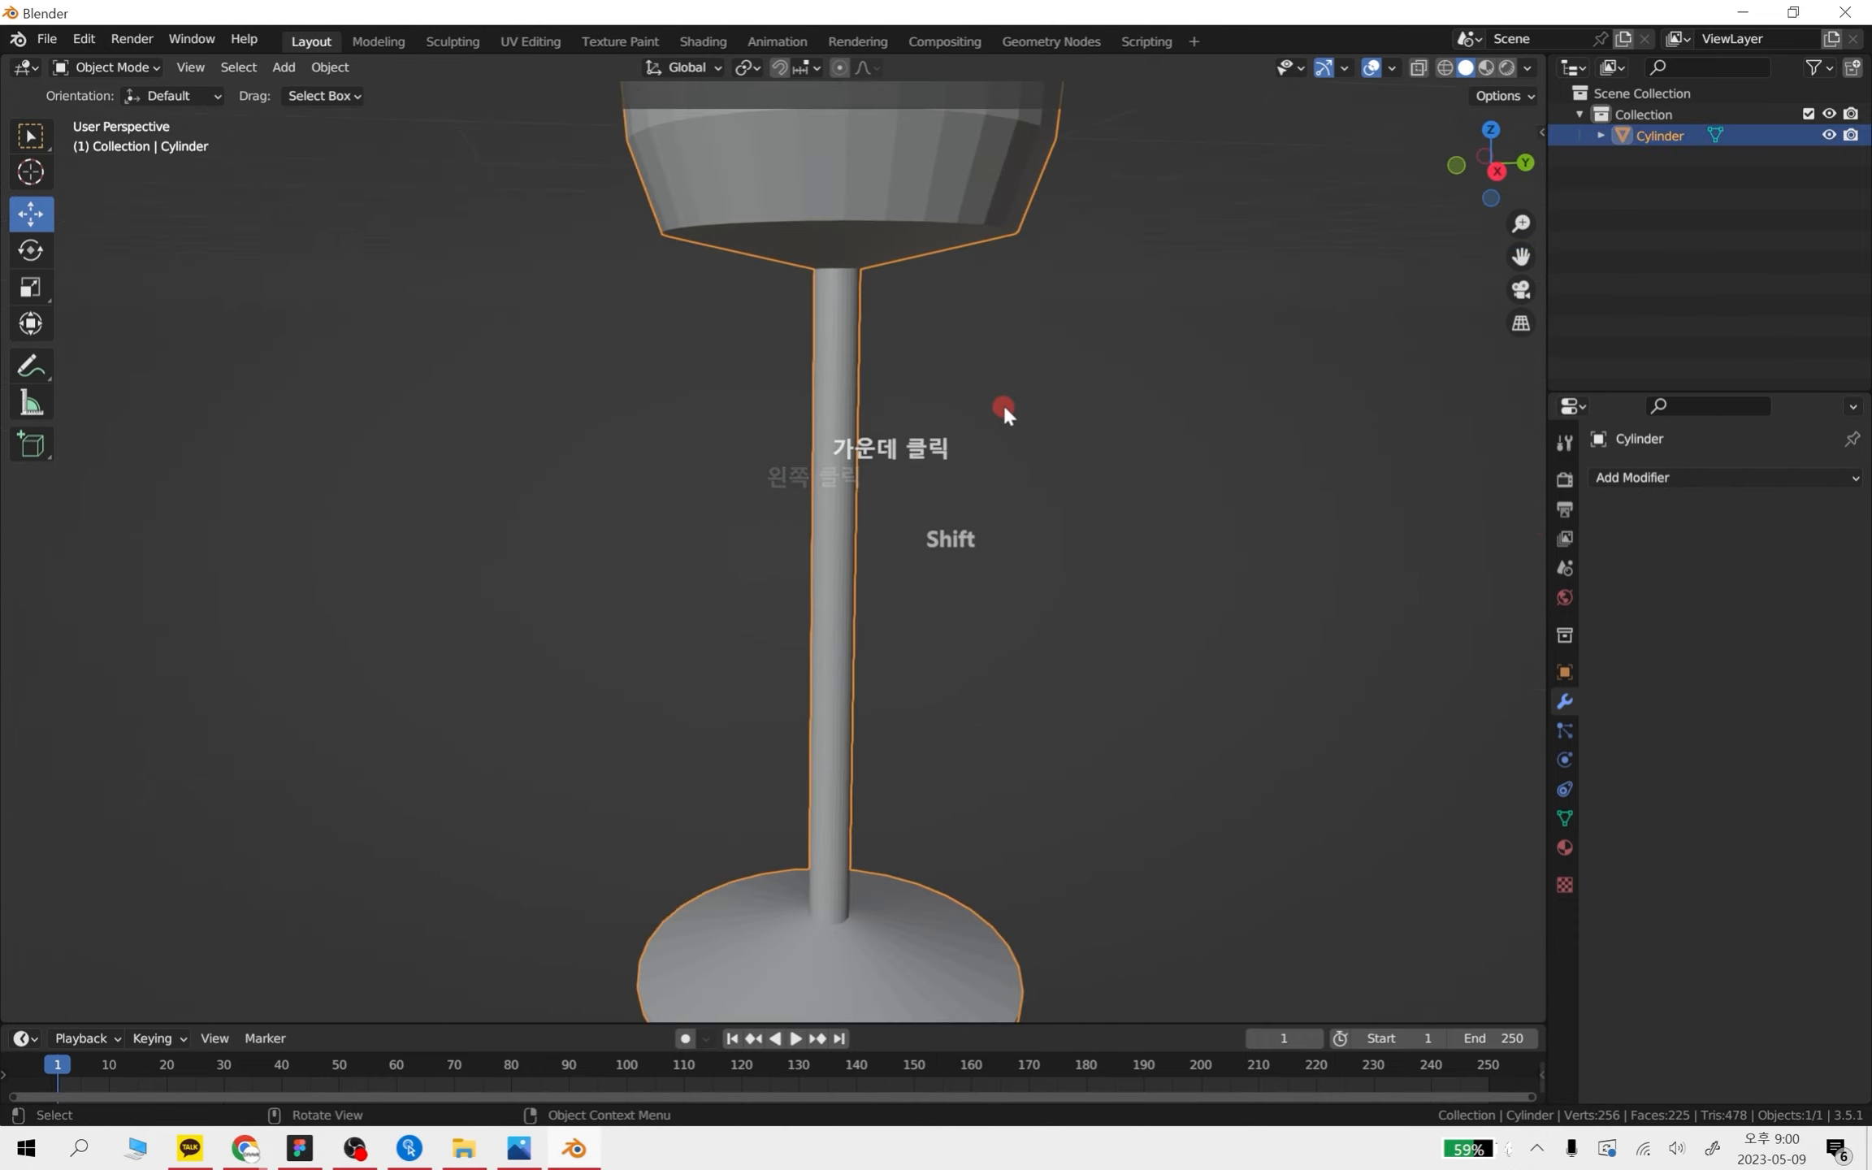
scroll(1005, 409, "down", 4)
middle_click_drag(949, 632, 640, 581, "shift")
scroll(840, 360, "up", 1)
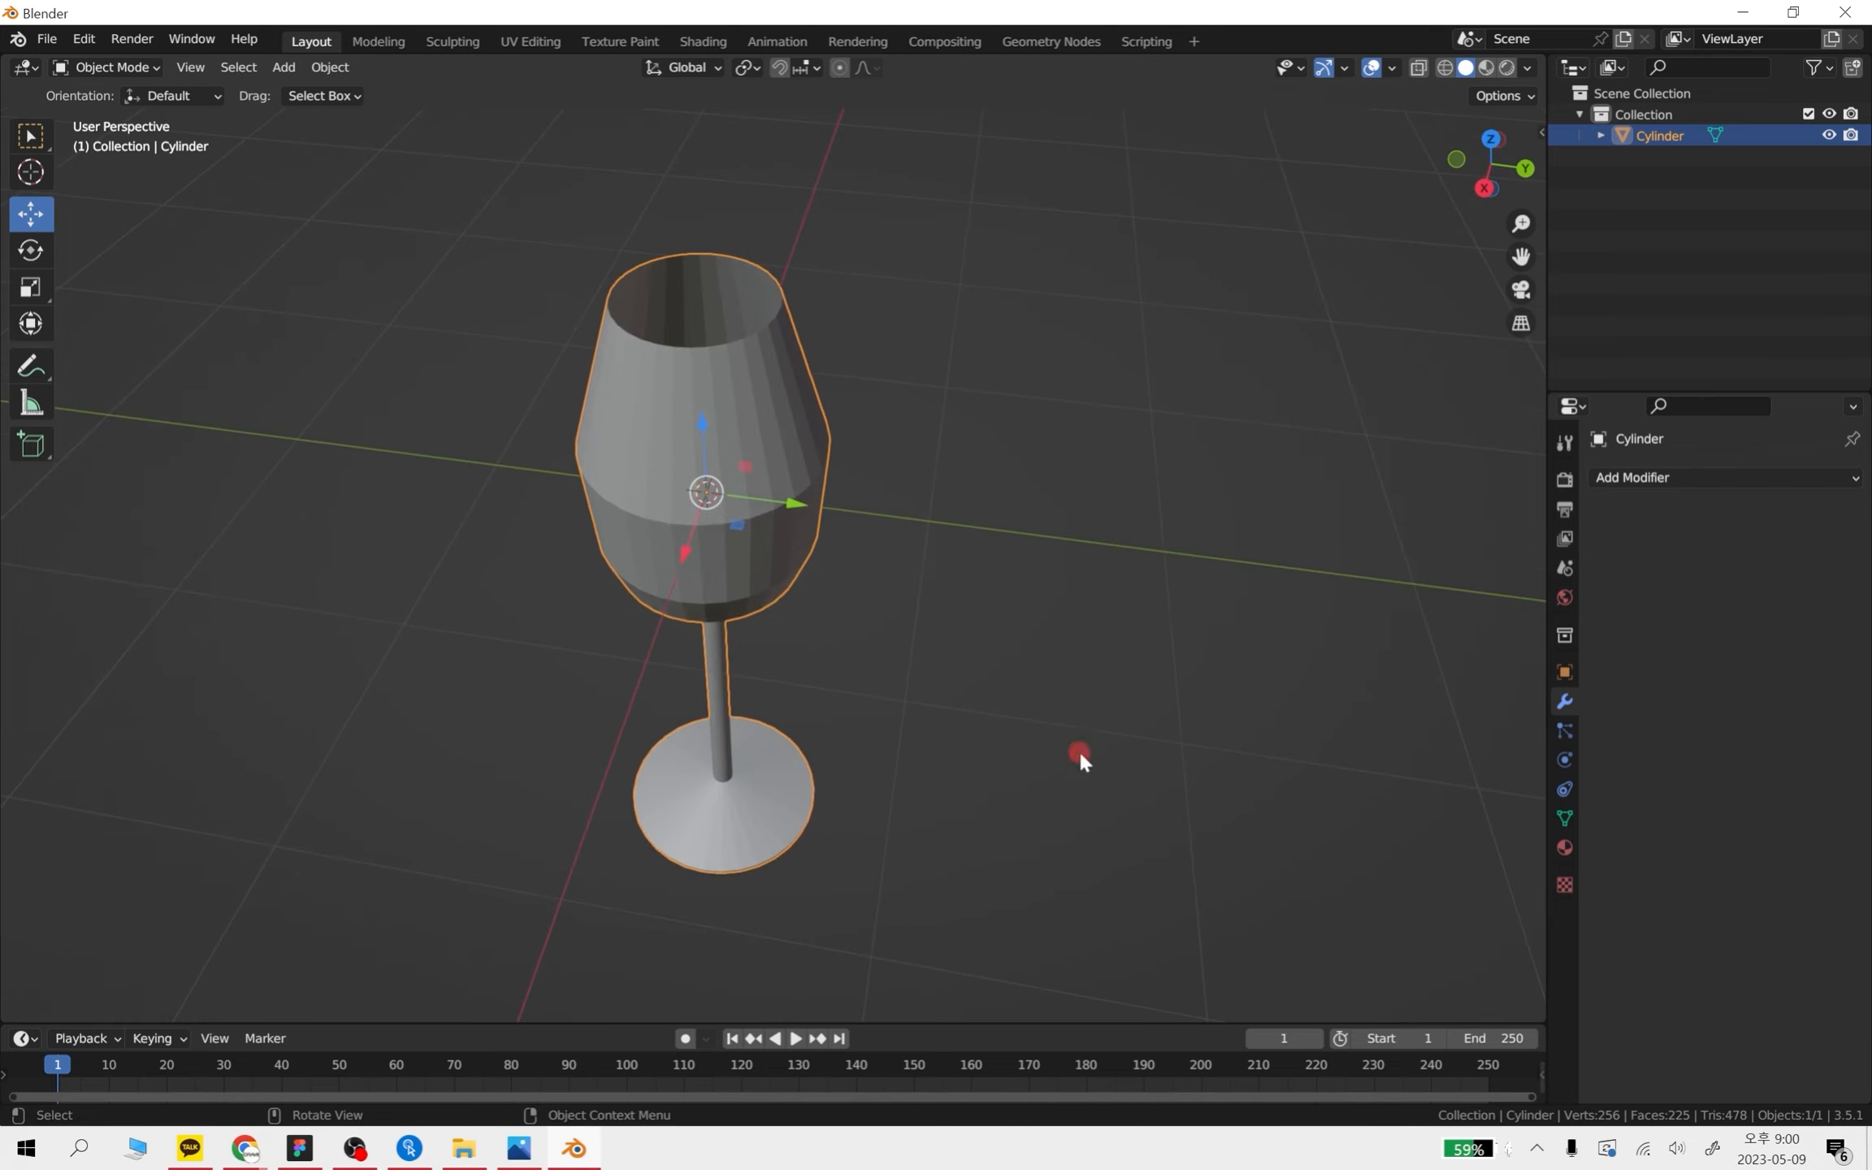
left_click(1633, 478)
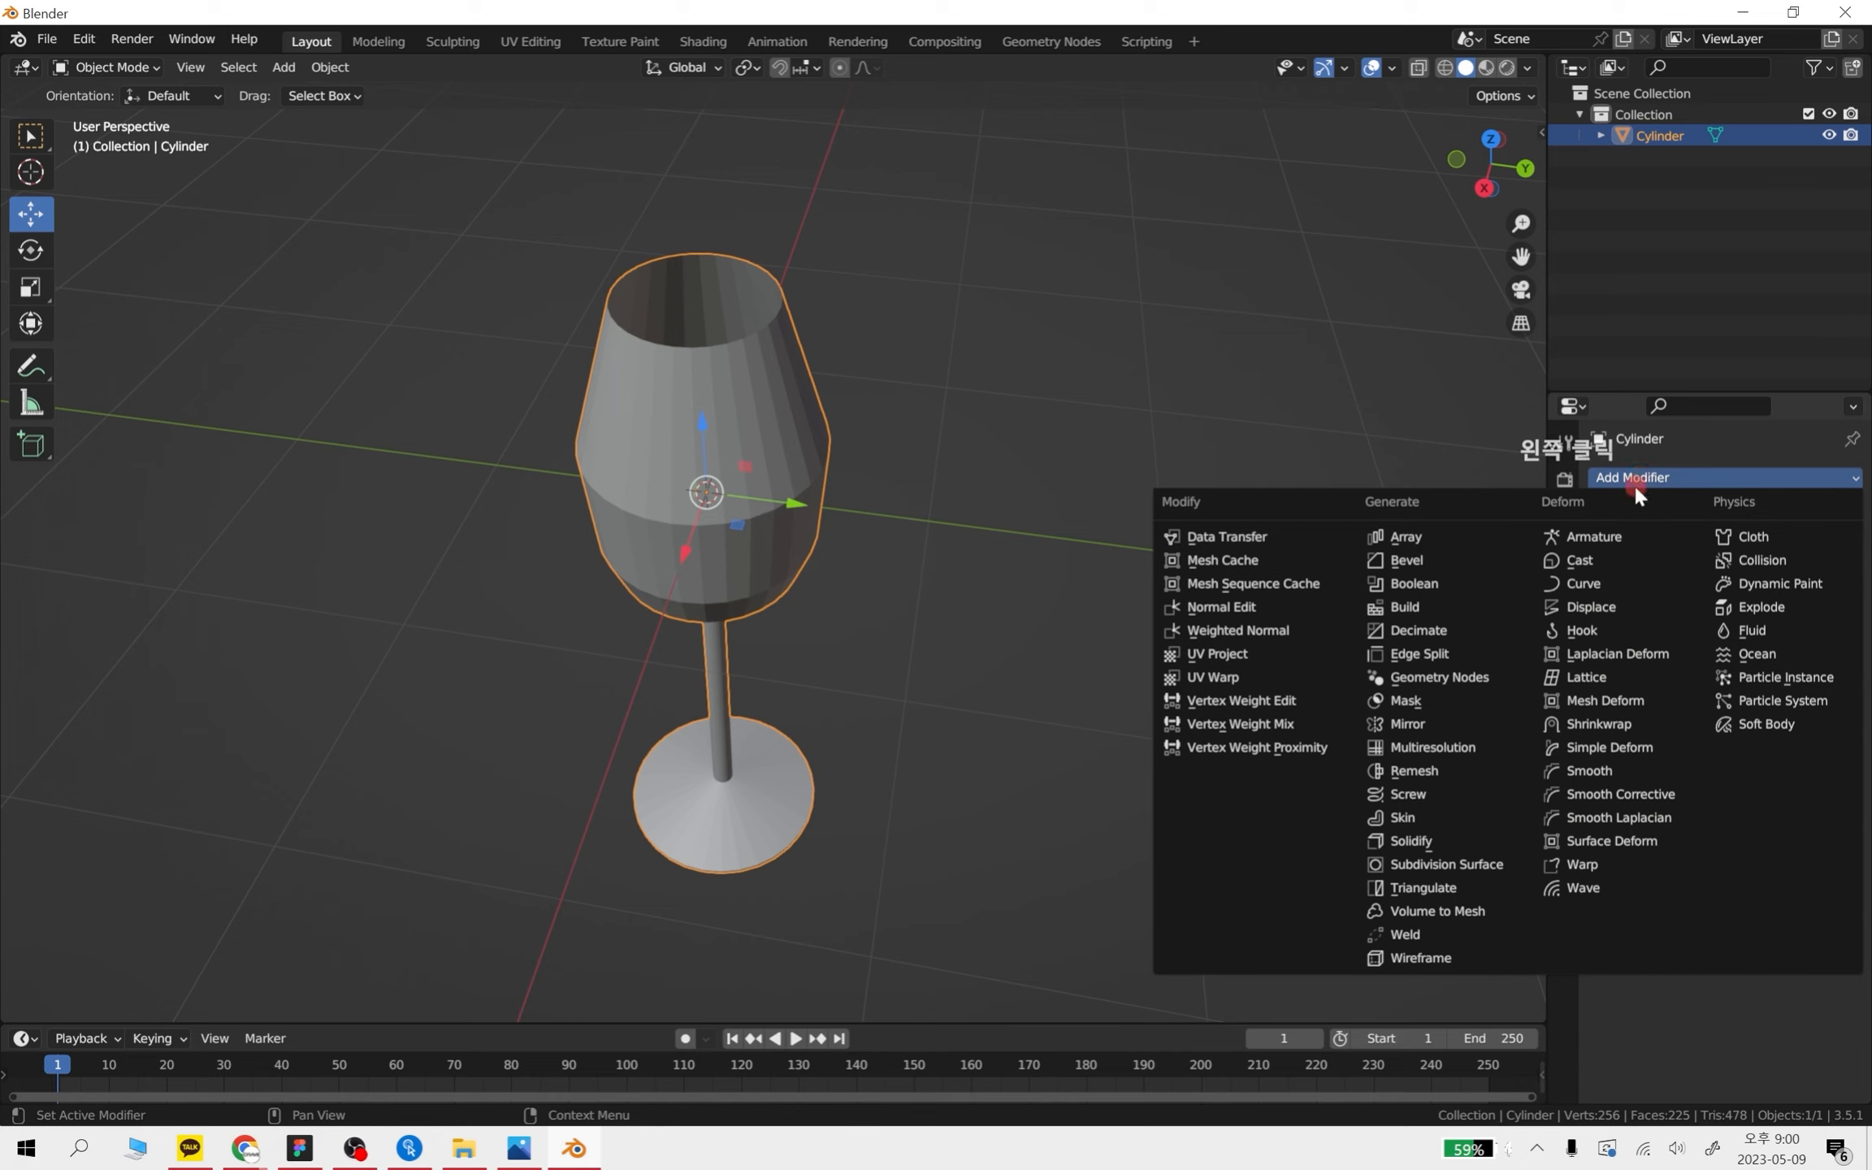
left_click(1464, 864)
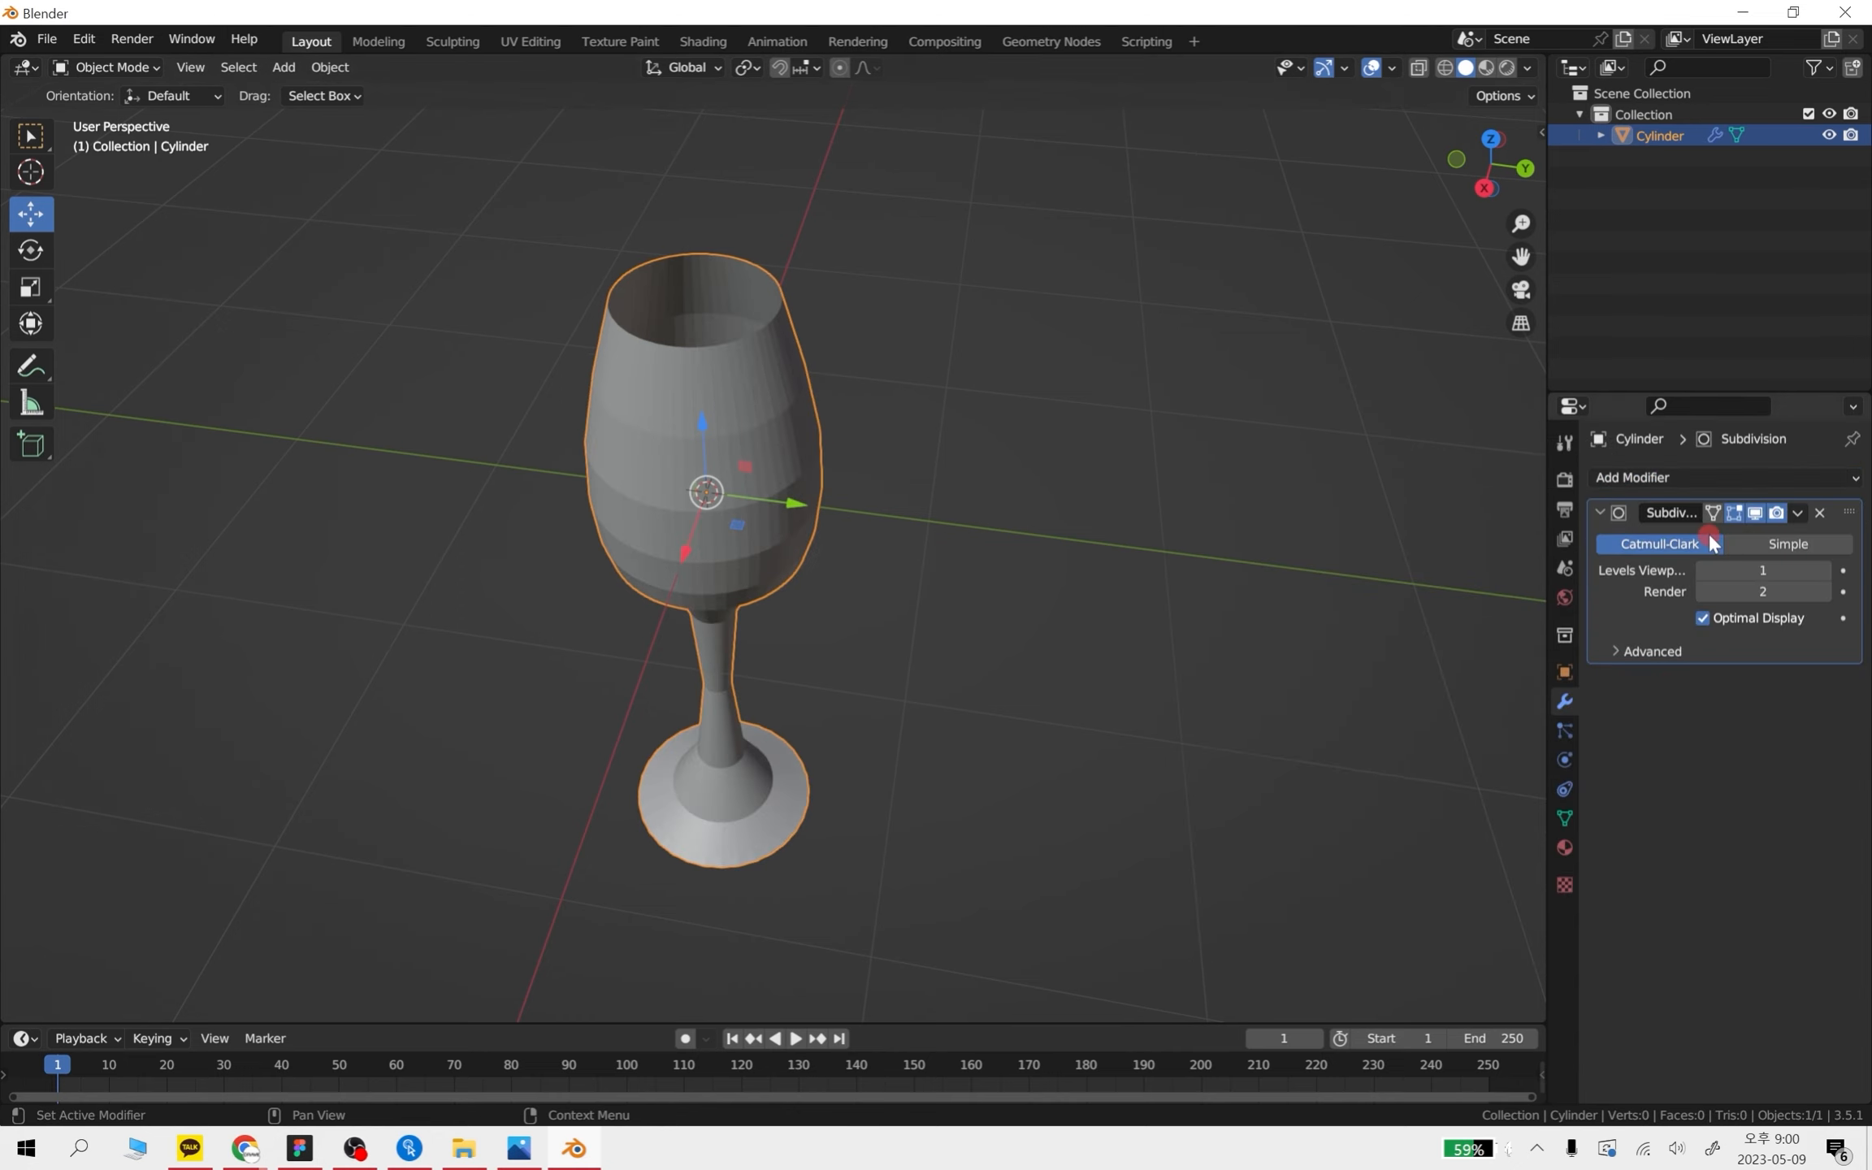
- Compare the glass with and without smoothing by switching the Subdivision modifier's viewport display off and back on
mouse_move(1121, 666)
middle_mouse_down()
mouse_move(953, 743)
mouse_move(945, 597)
mouse_move(759, 615)
mouse_move(755, 566)
mouse_move(805, 585)
middle_mouse_up()
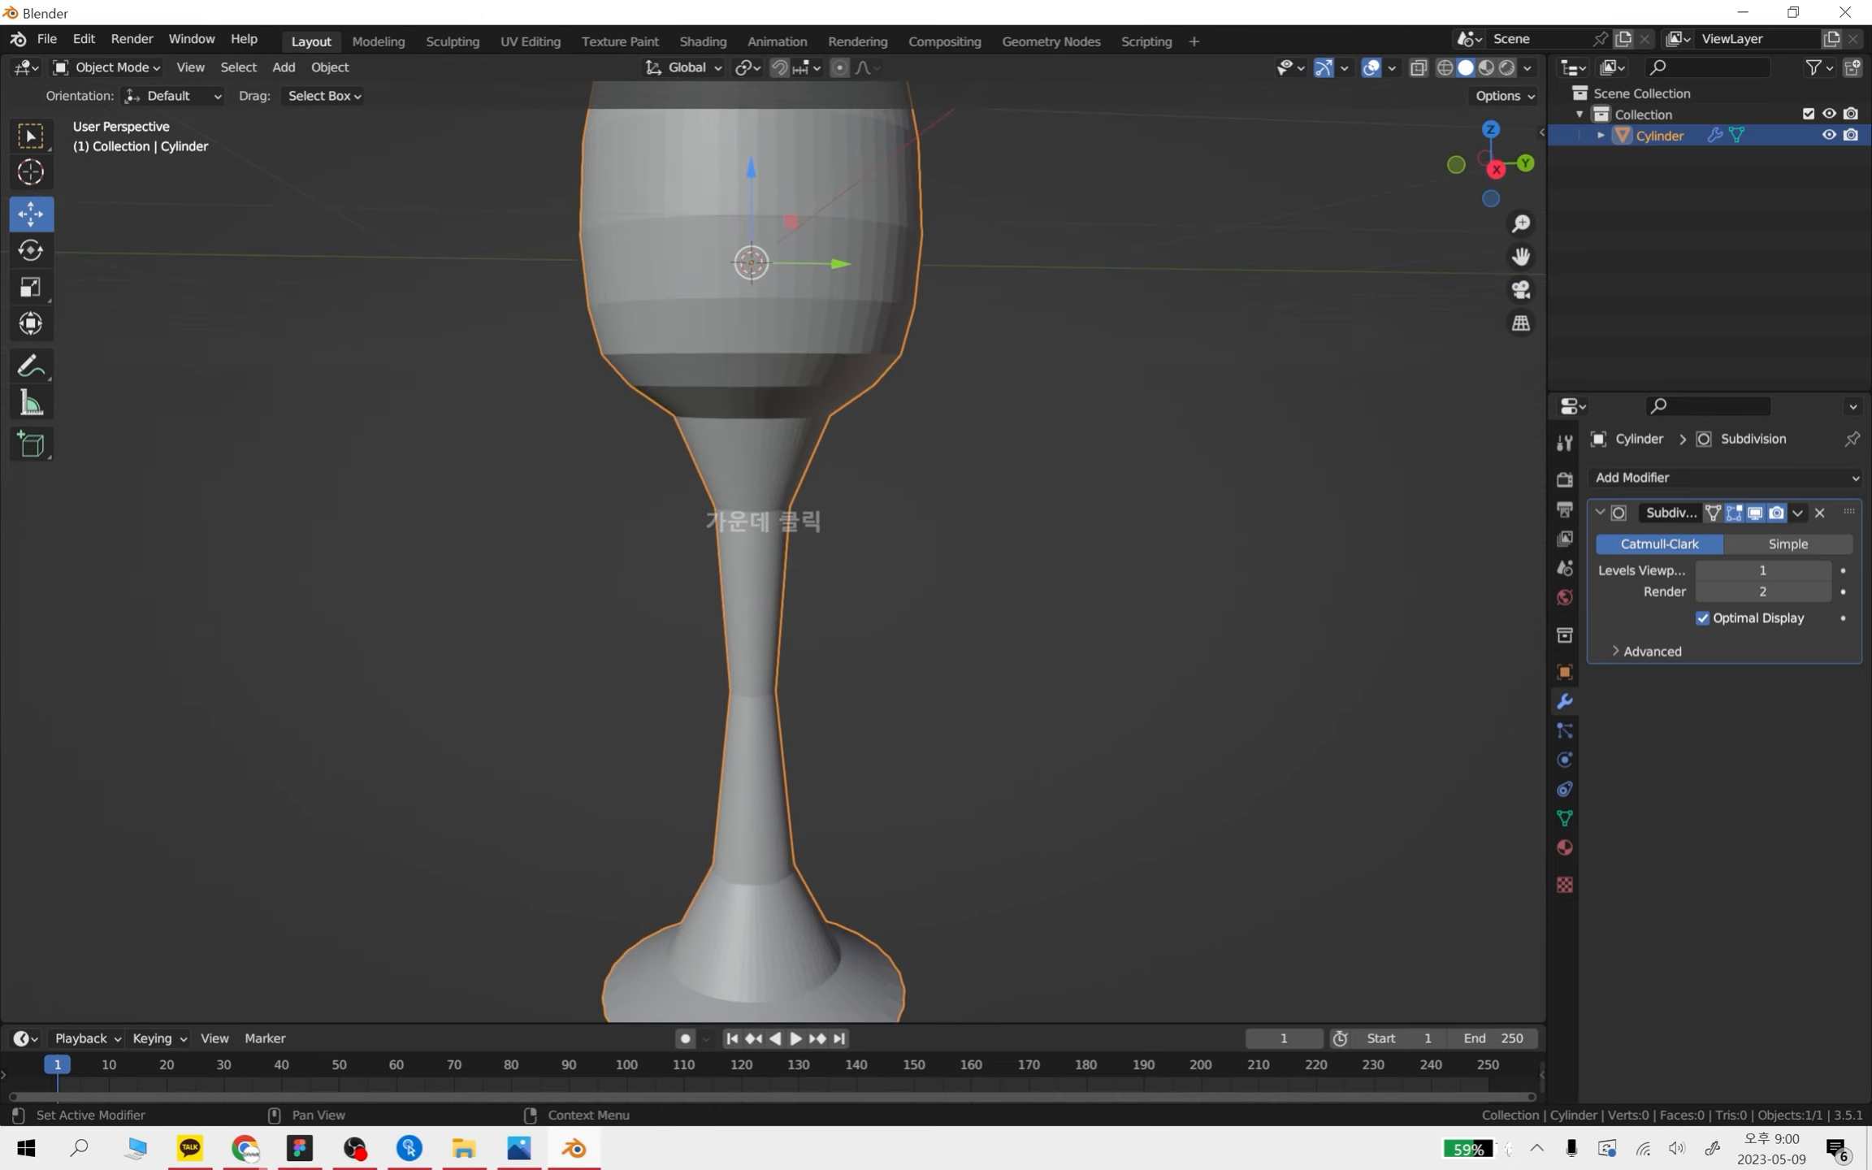
scroll(1095, 556, "down", 2)
key("shift")
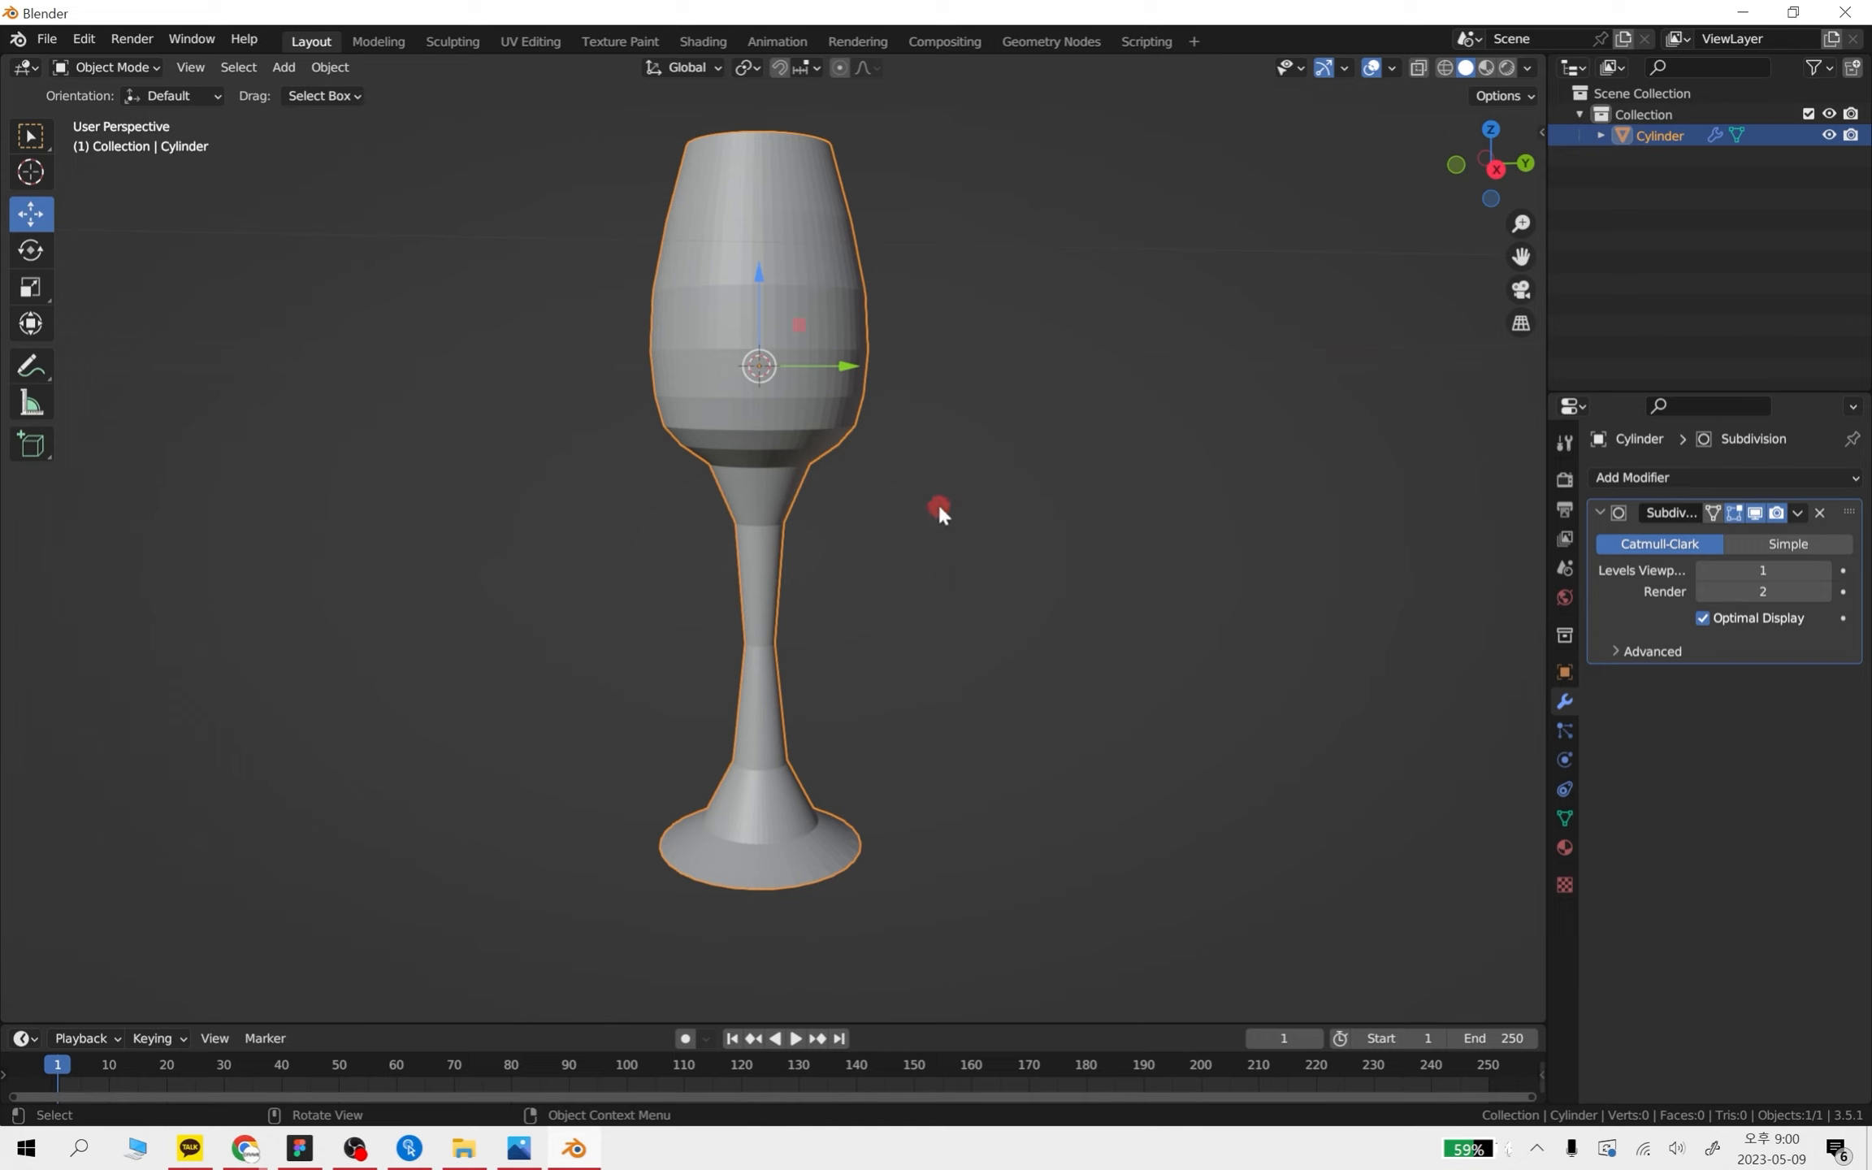
scroll(853, 739, "up", 3)
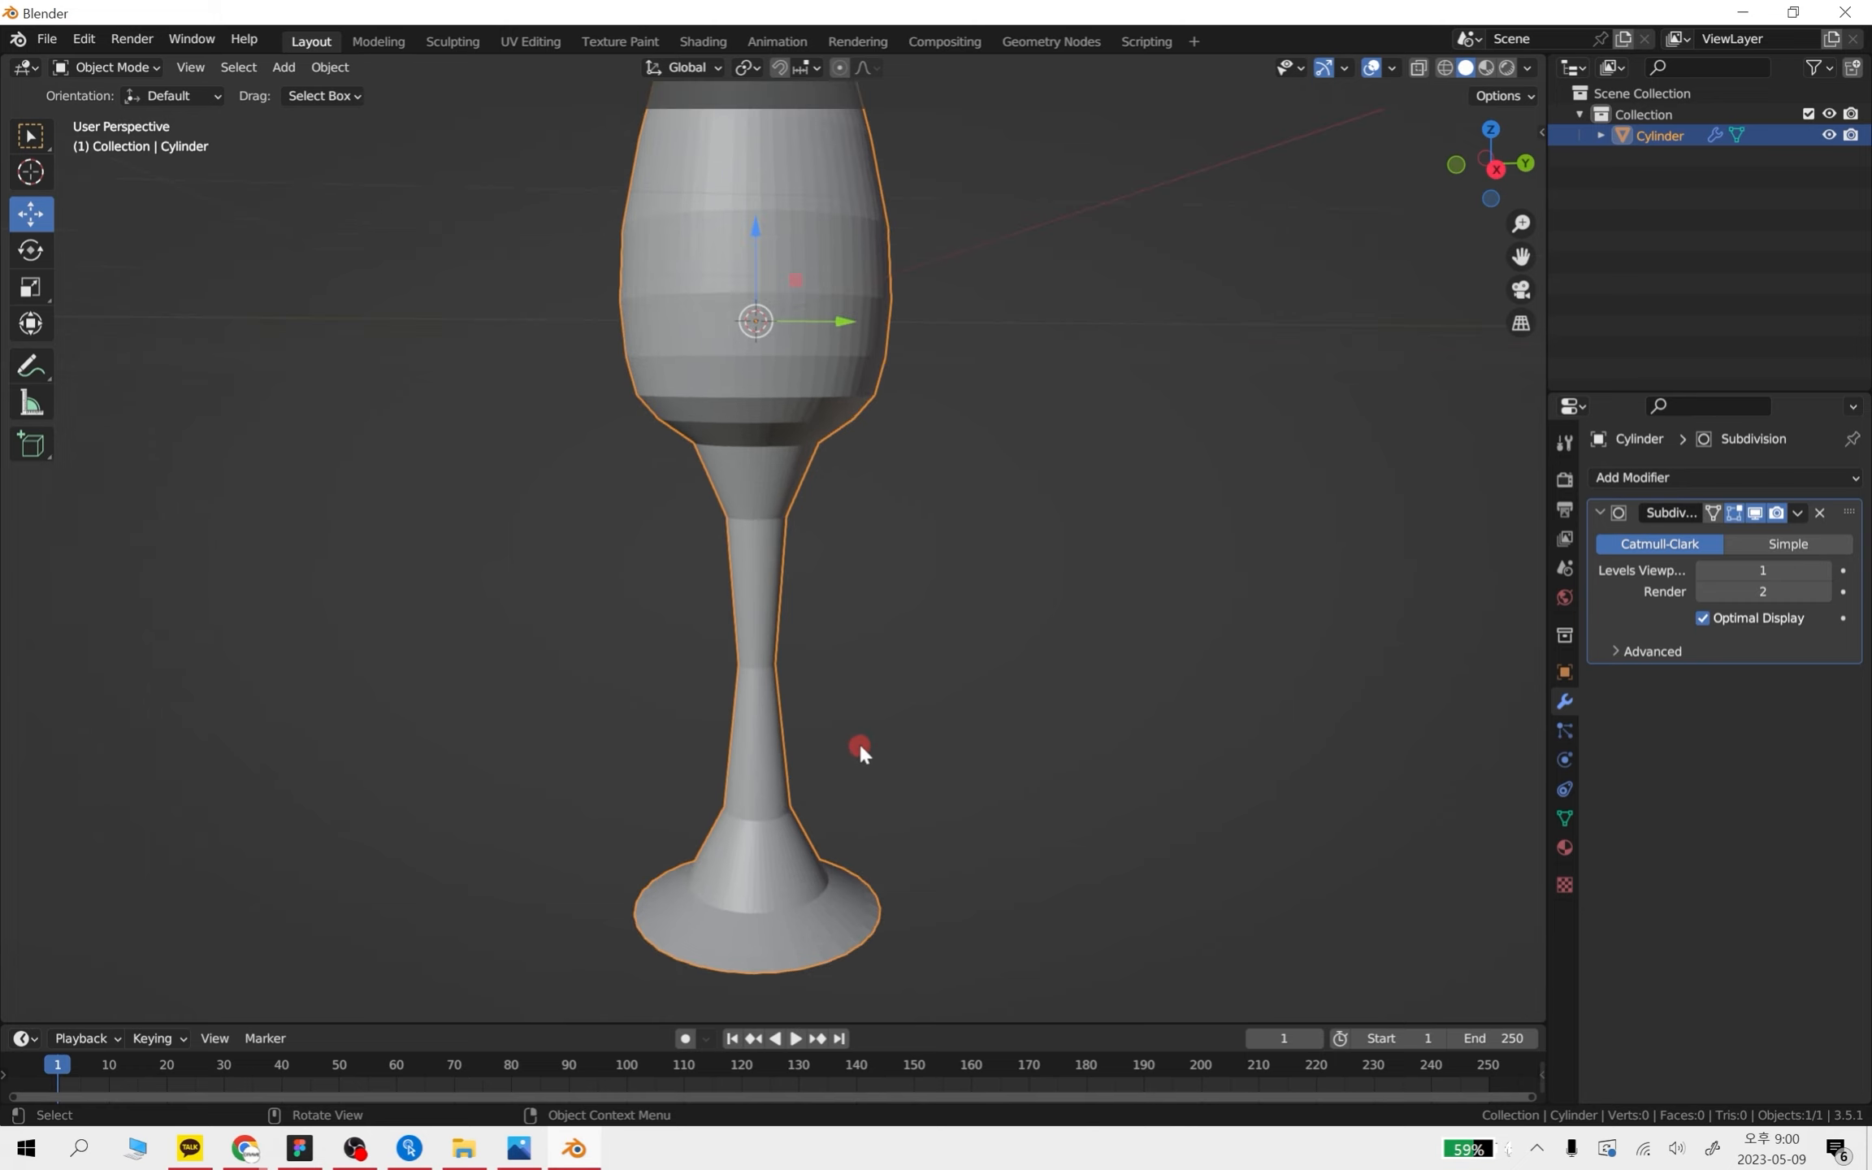
left_click(1755, 514)
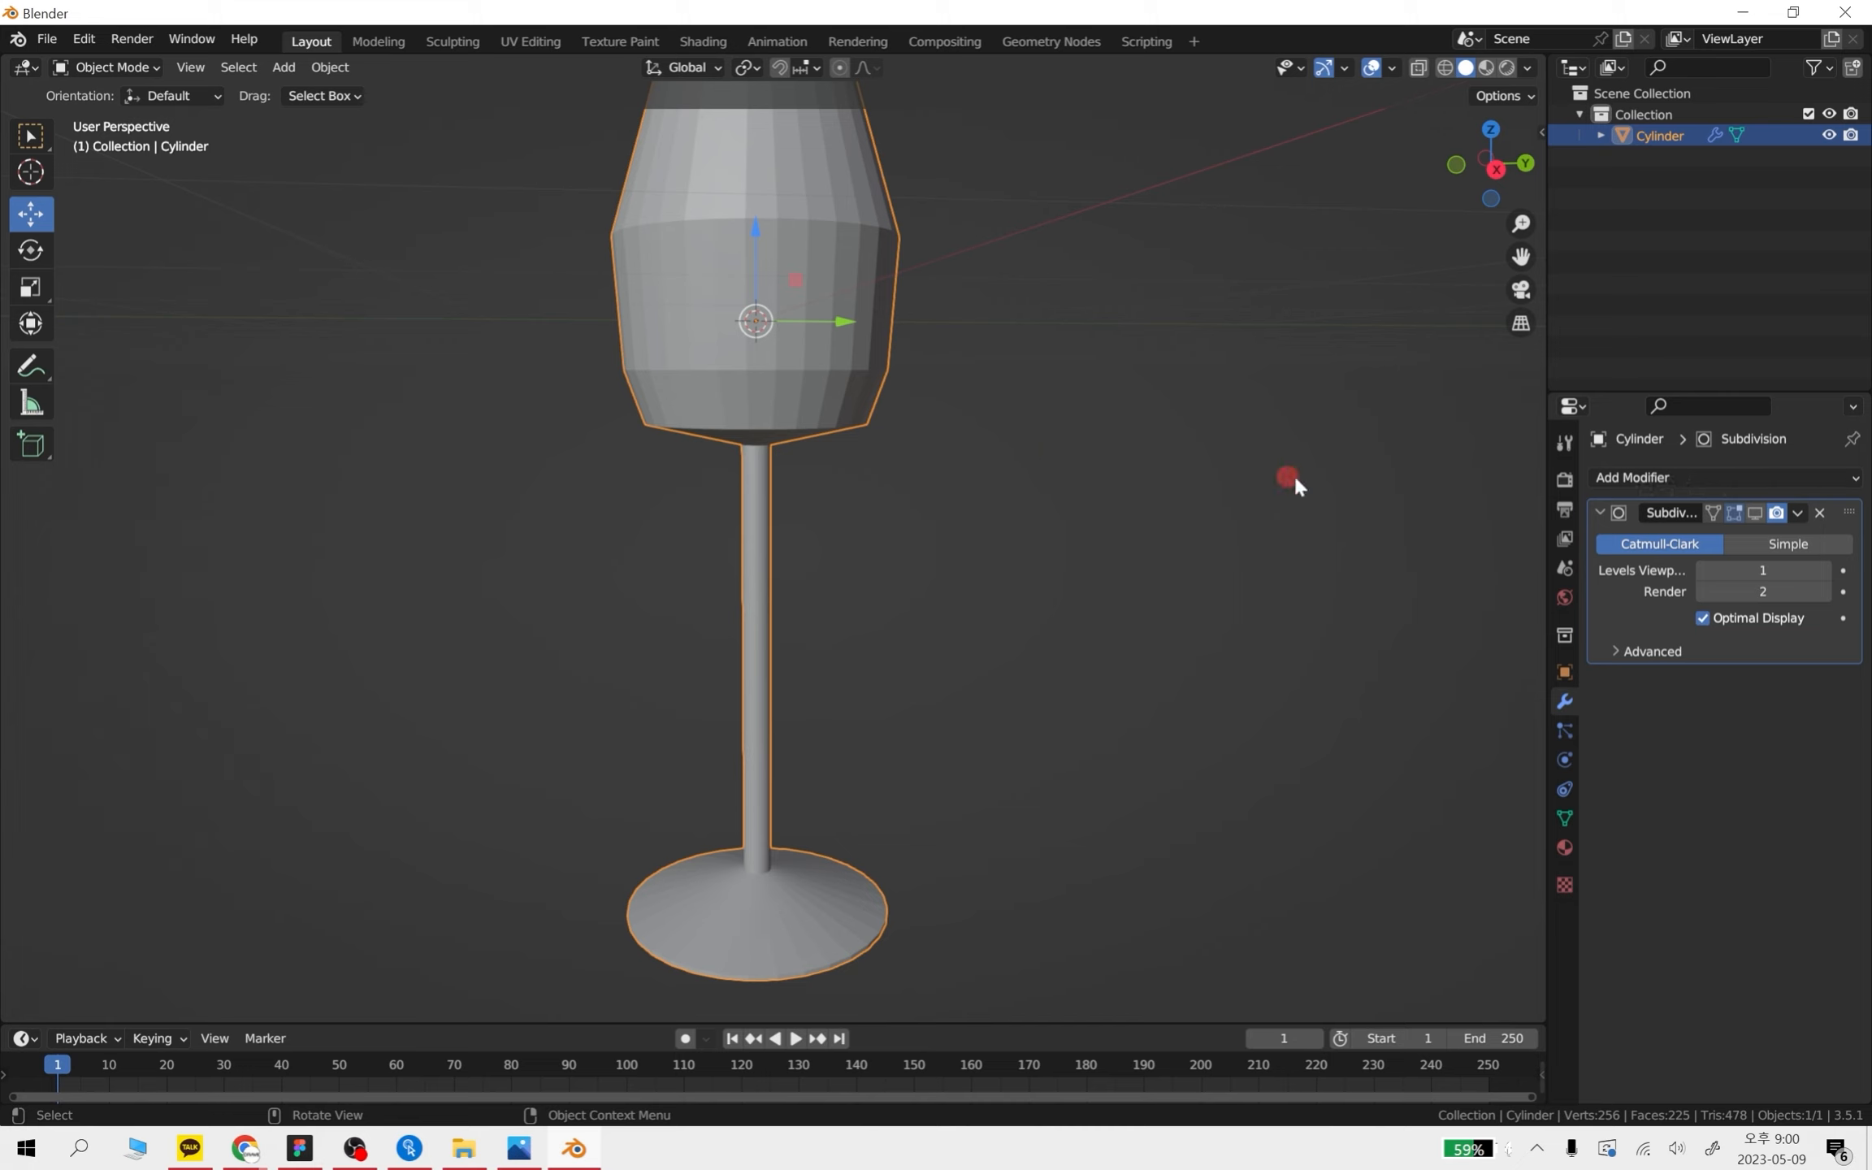
left_click(1754, 512)
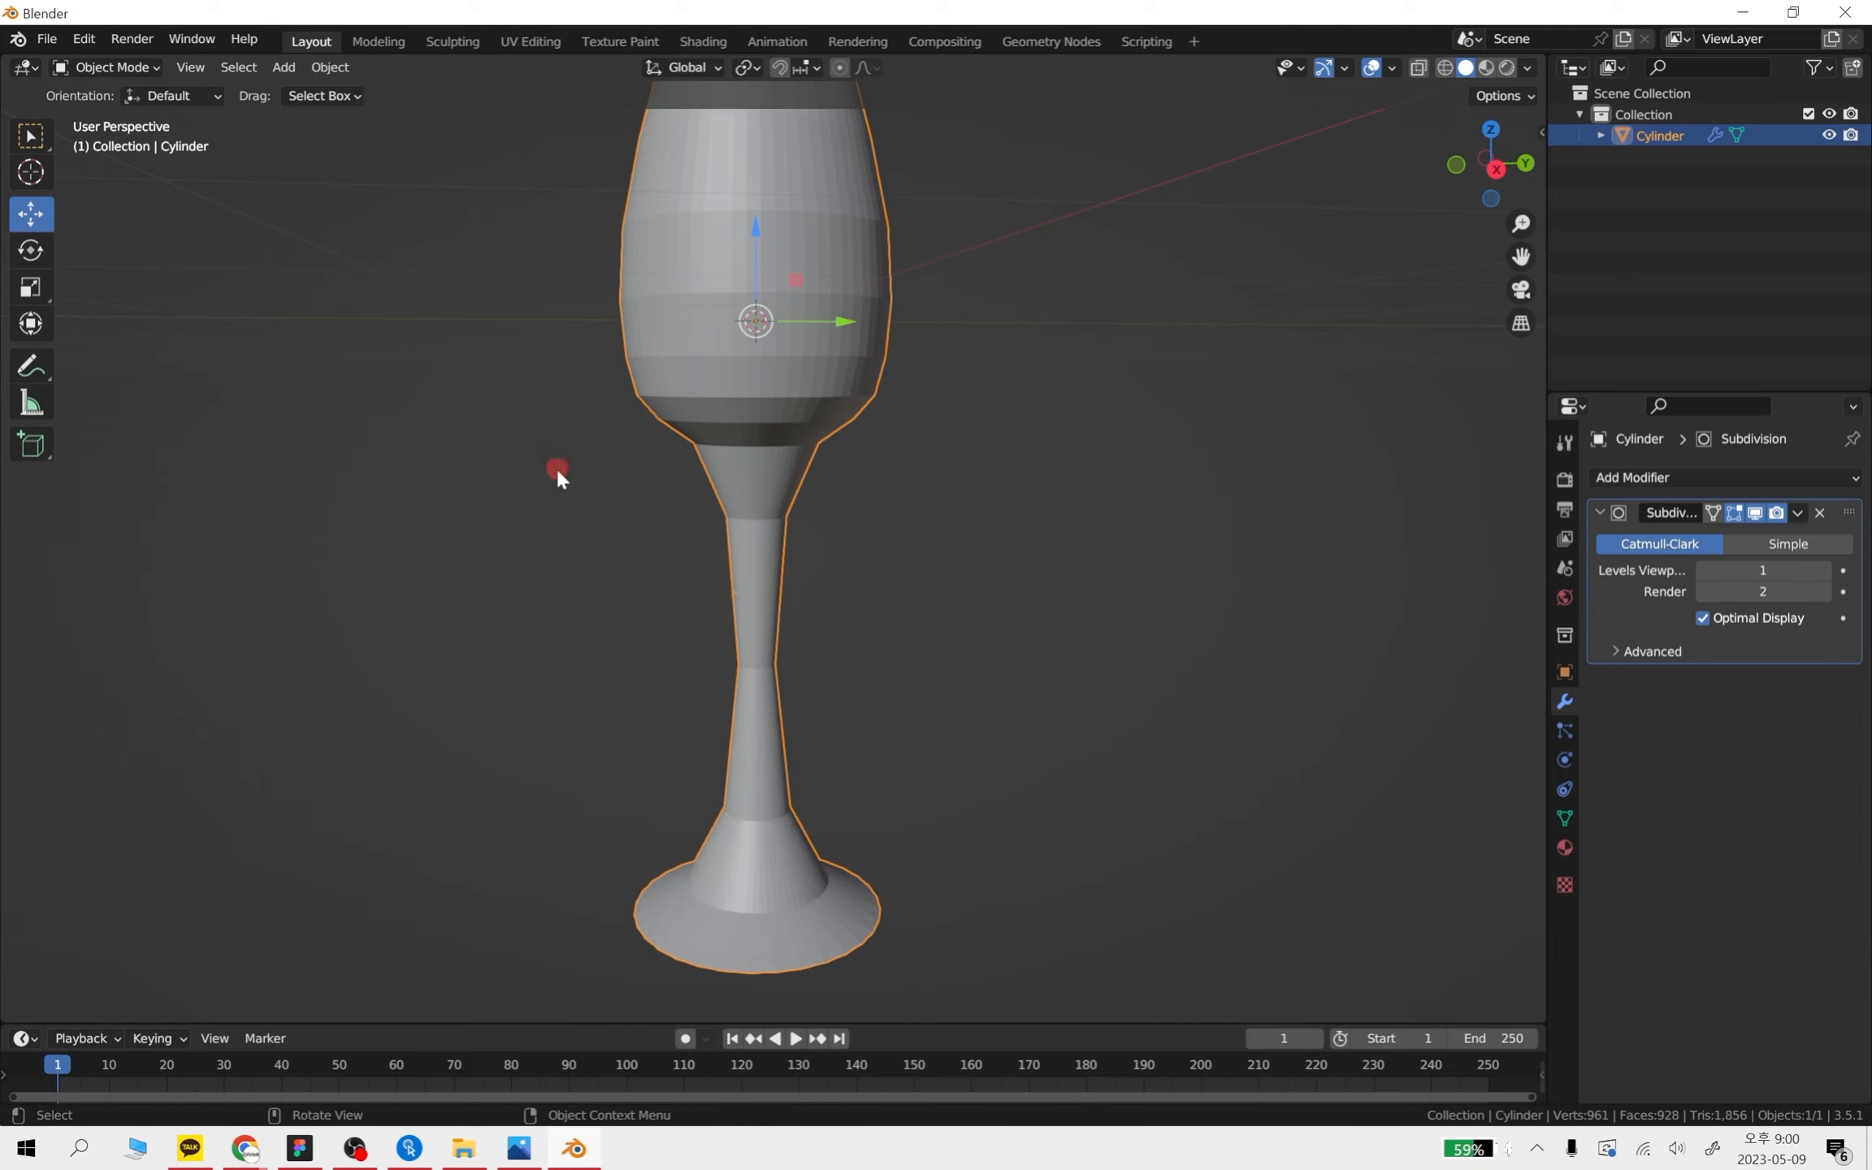
- Annotate the stem's side profile from the bowl down to the foot, and undo the annotation strokes
left_click(26, 360)
mouse_move(729, 453)
left_mouse_down()
mouse_move(727, 609)
mouse_move(611, 447)
mouse_move(725, 536)
mouse_move(730, 662)
mouse_move(645, 894)
mouse_move(731, 807)
mouse_move(754, 642)
left_mouse_up()
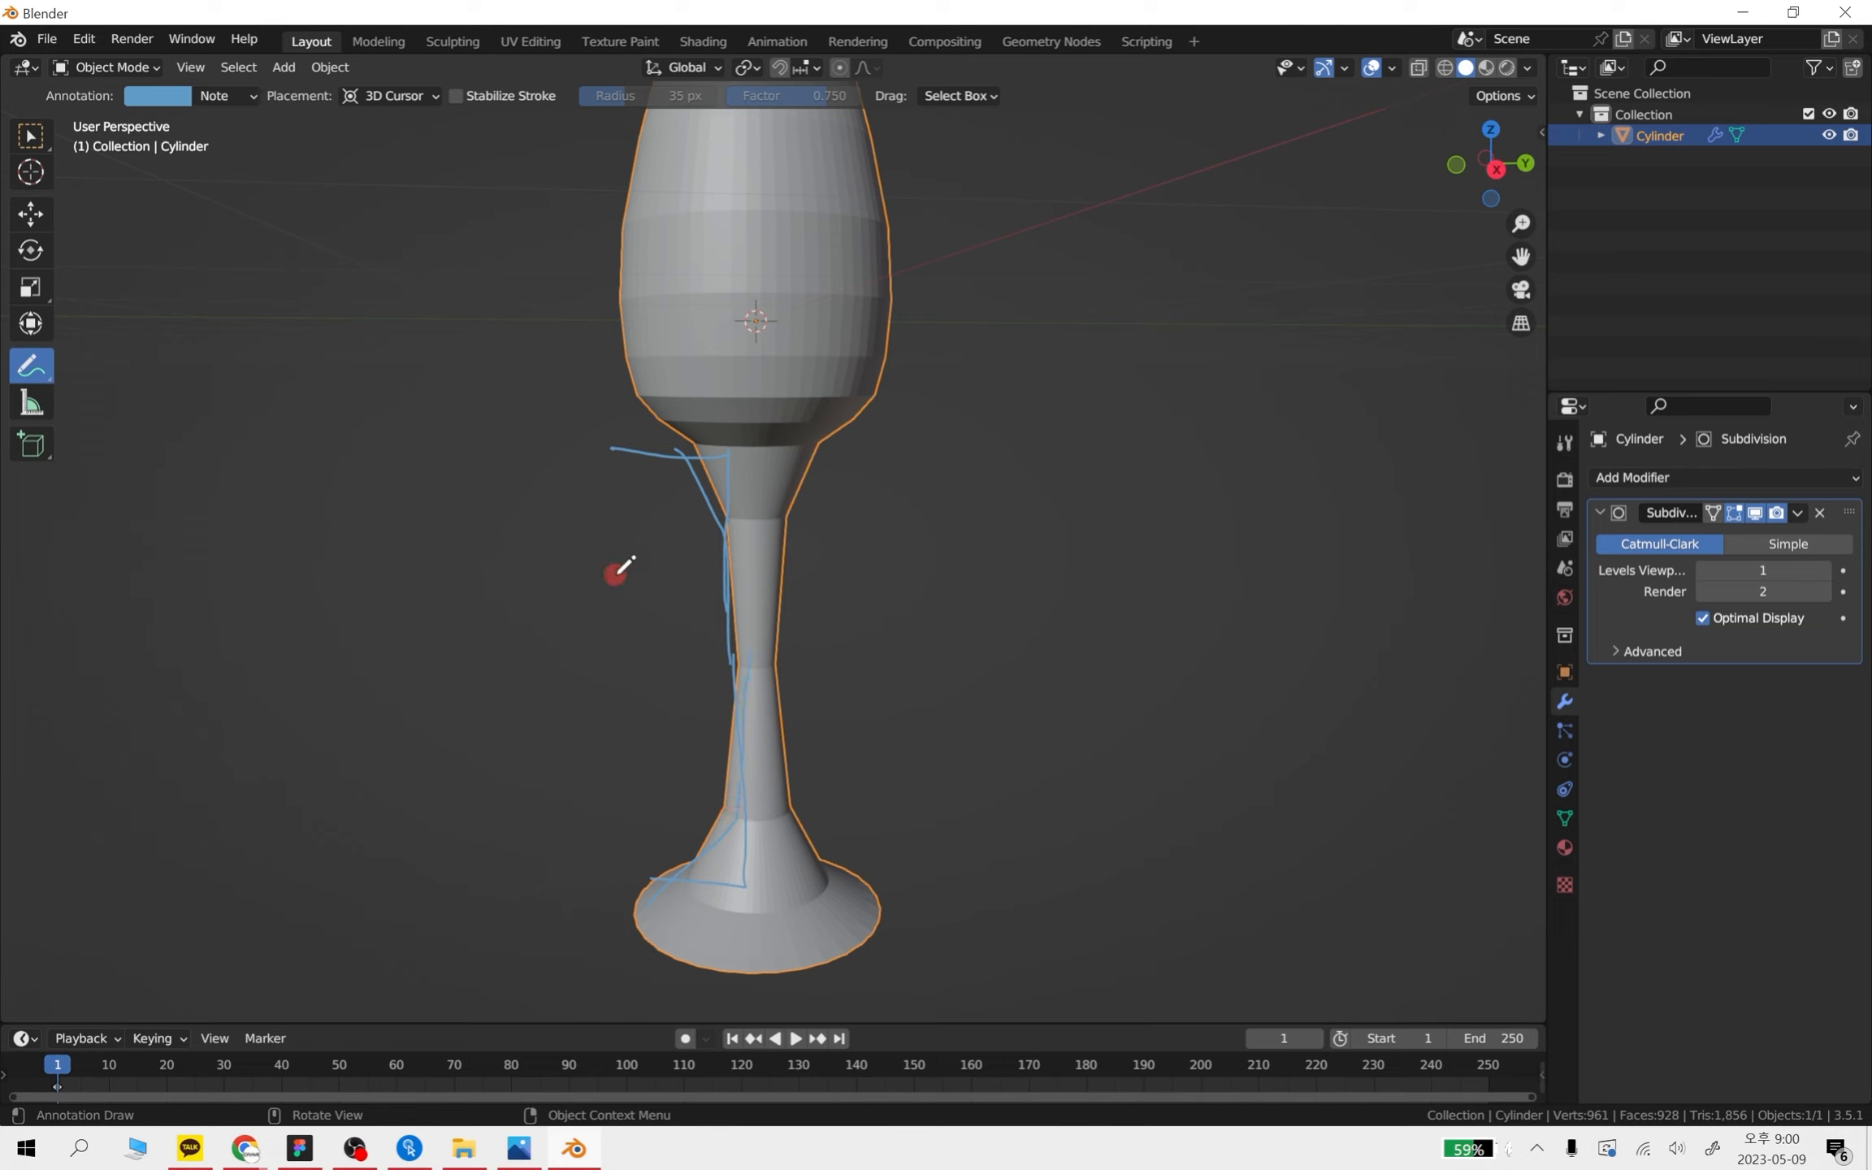
scroll(715, 581, "down", 1)
key("ctrl+z")
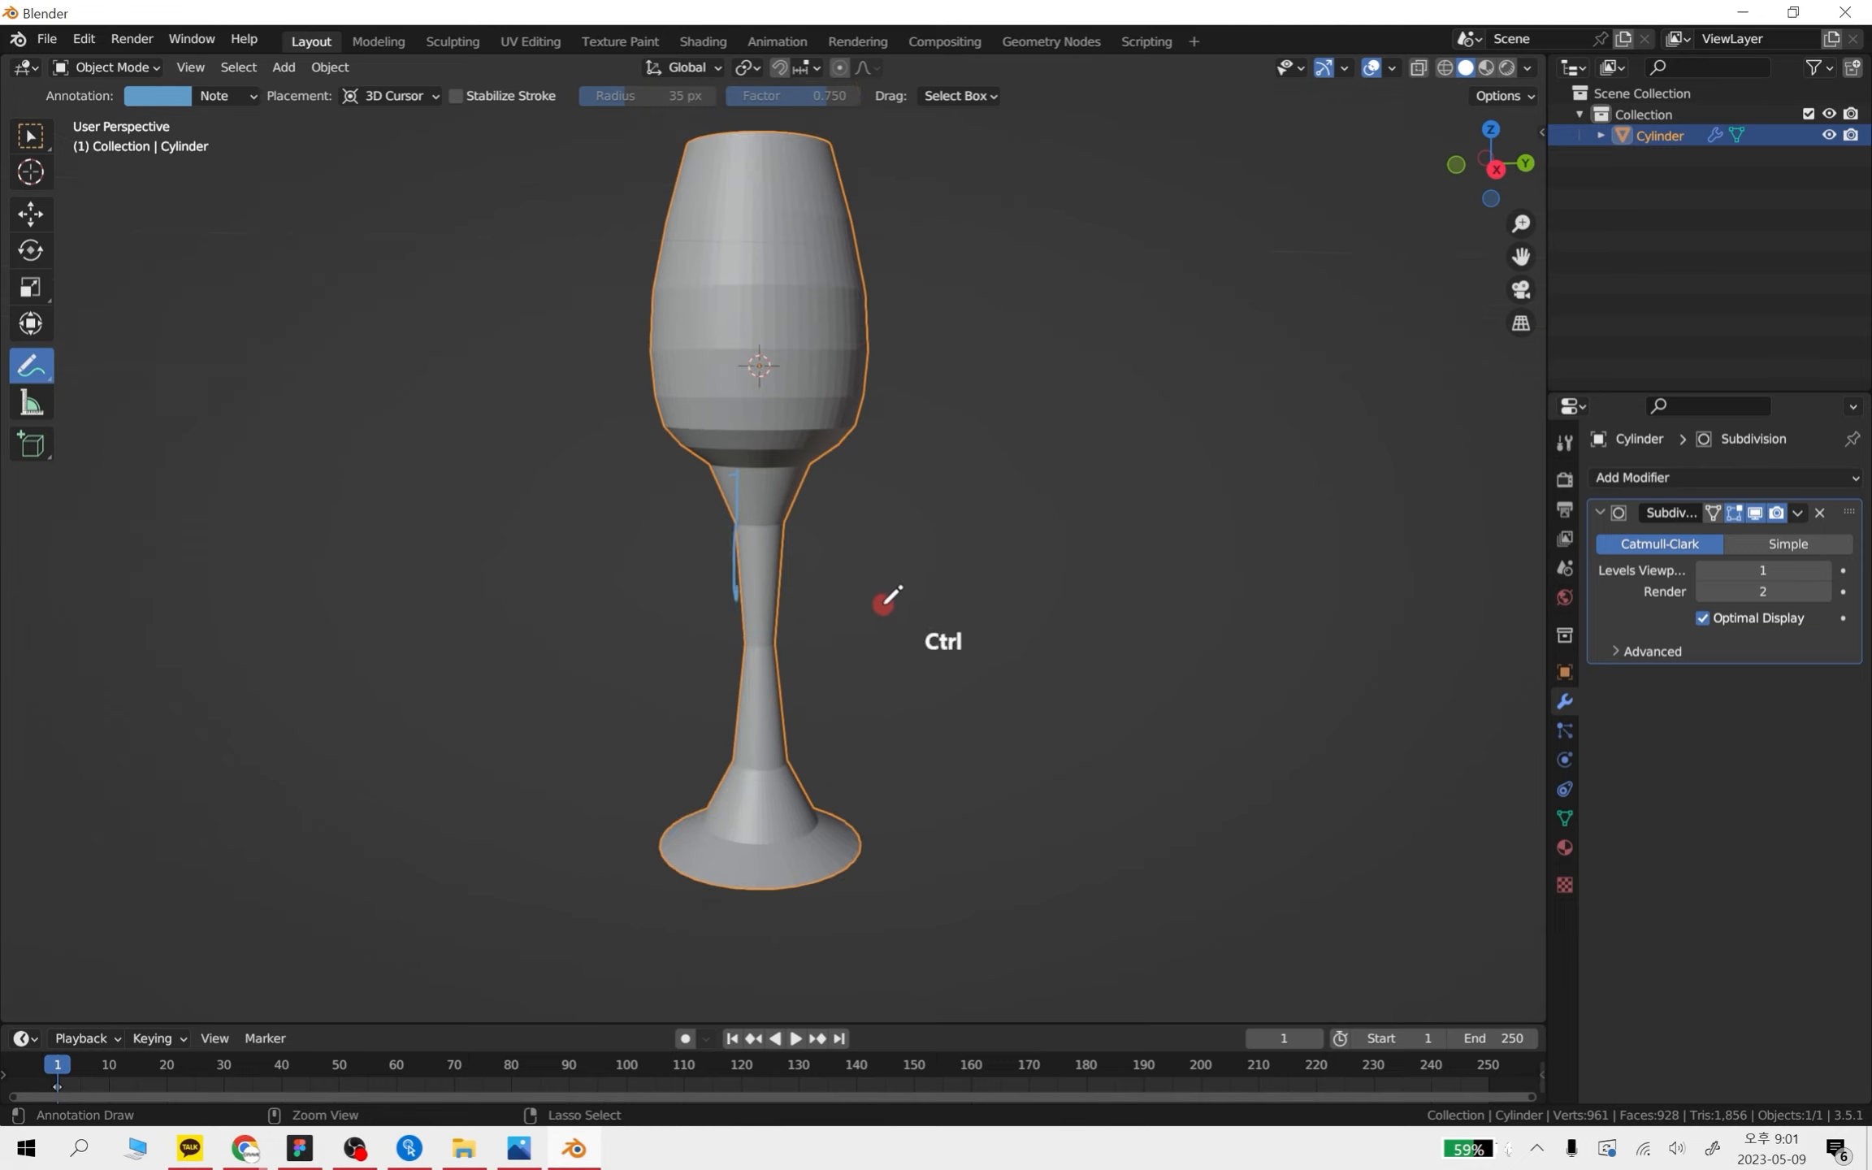
key("ctrl+z")
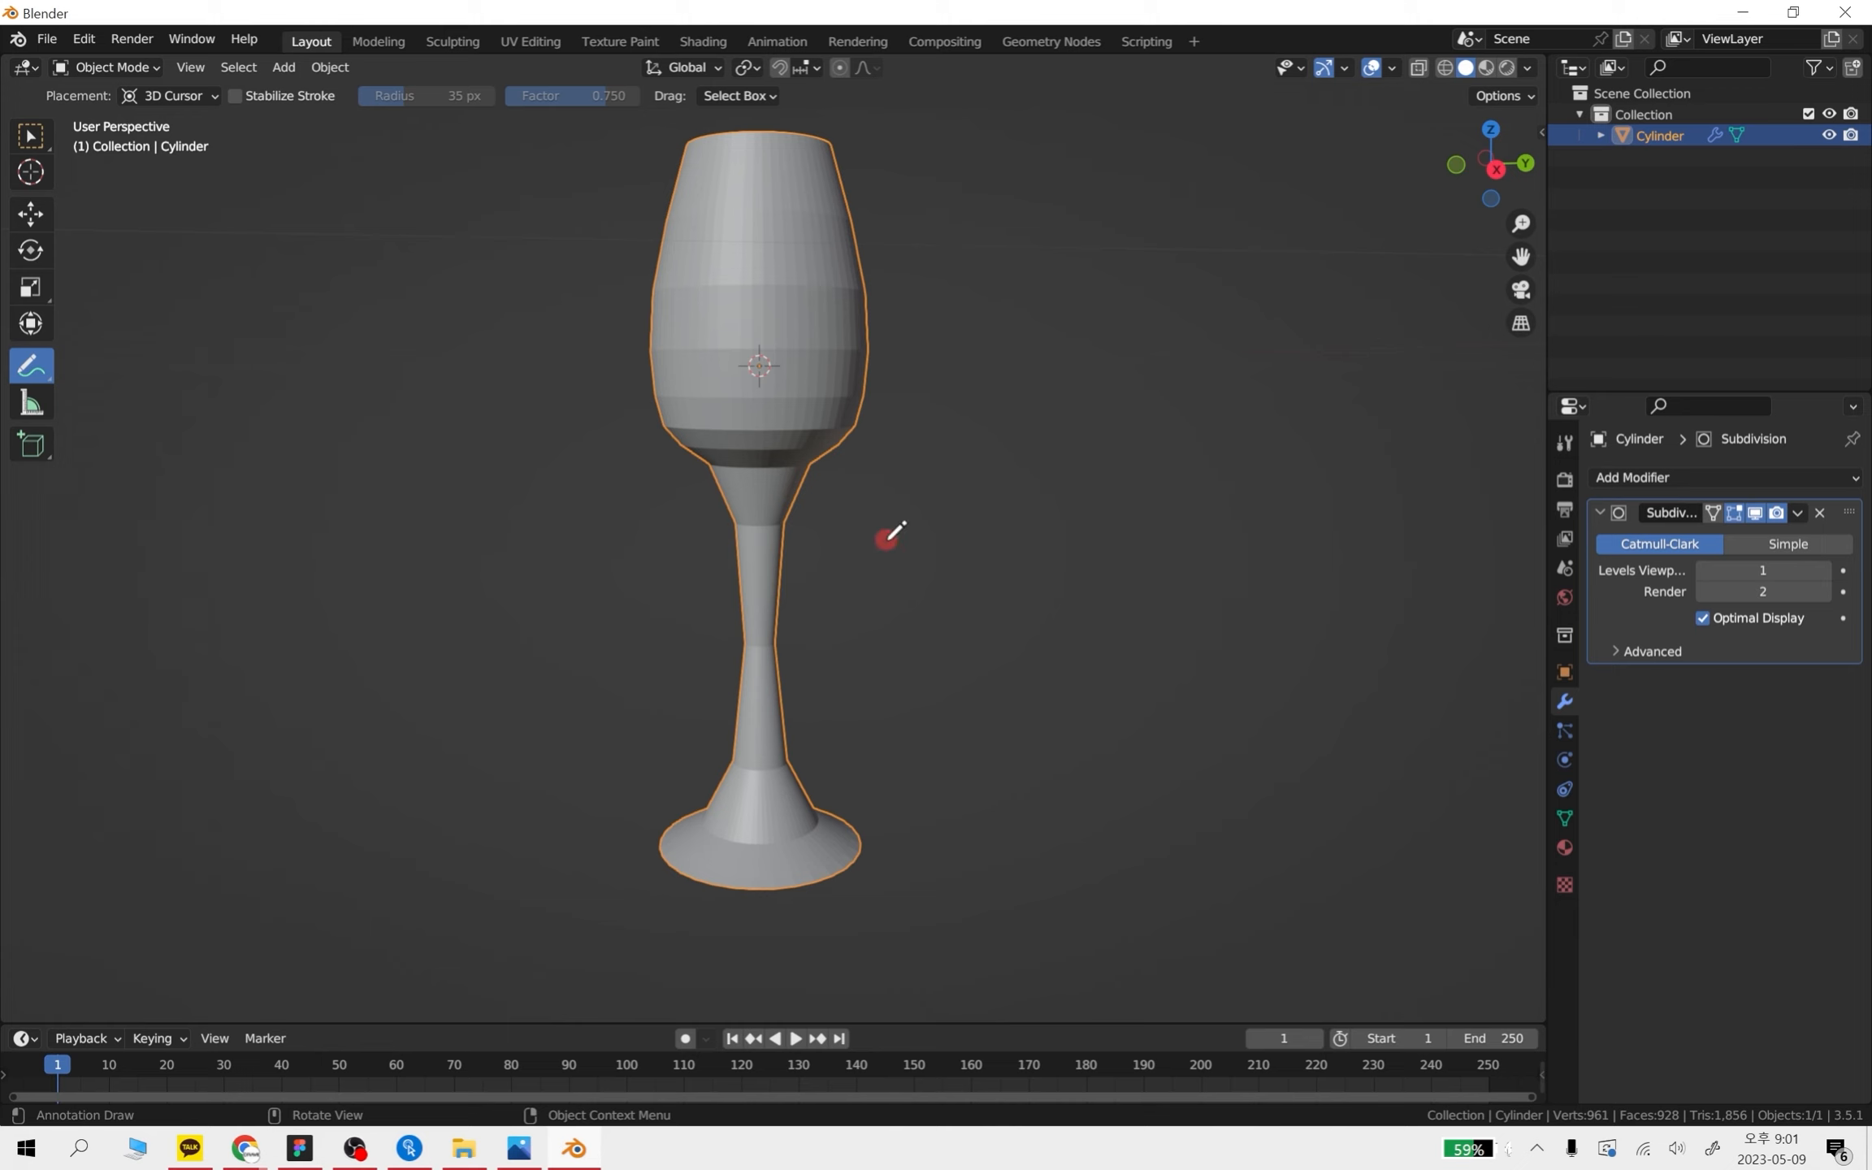
- Undo the recent mode changes and remove the Subdivision Surface modifier from the glass
key("Tab")
key("Tab")
key("ctrl+z")
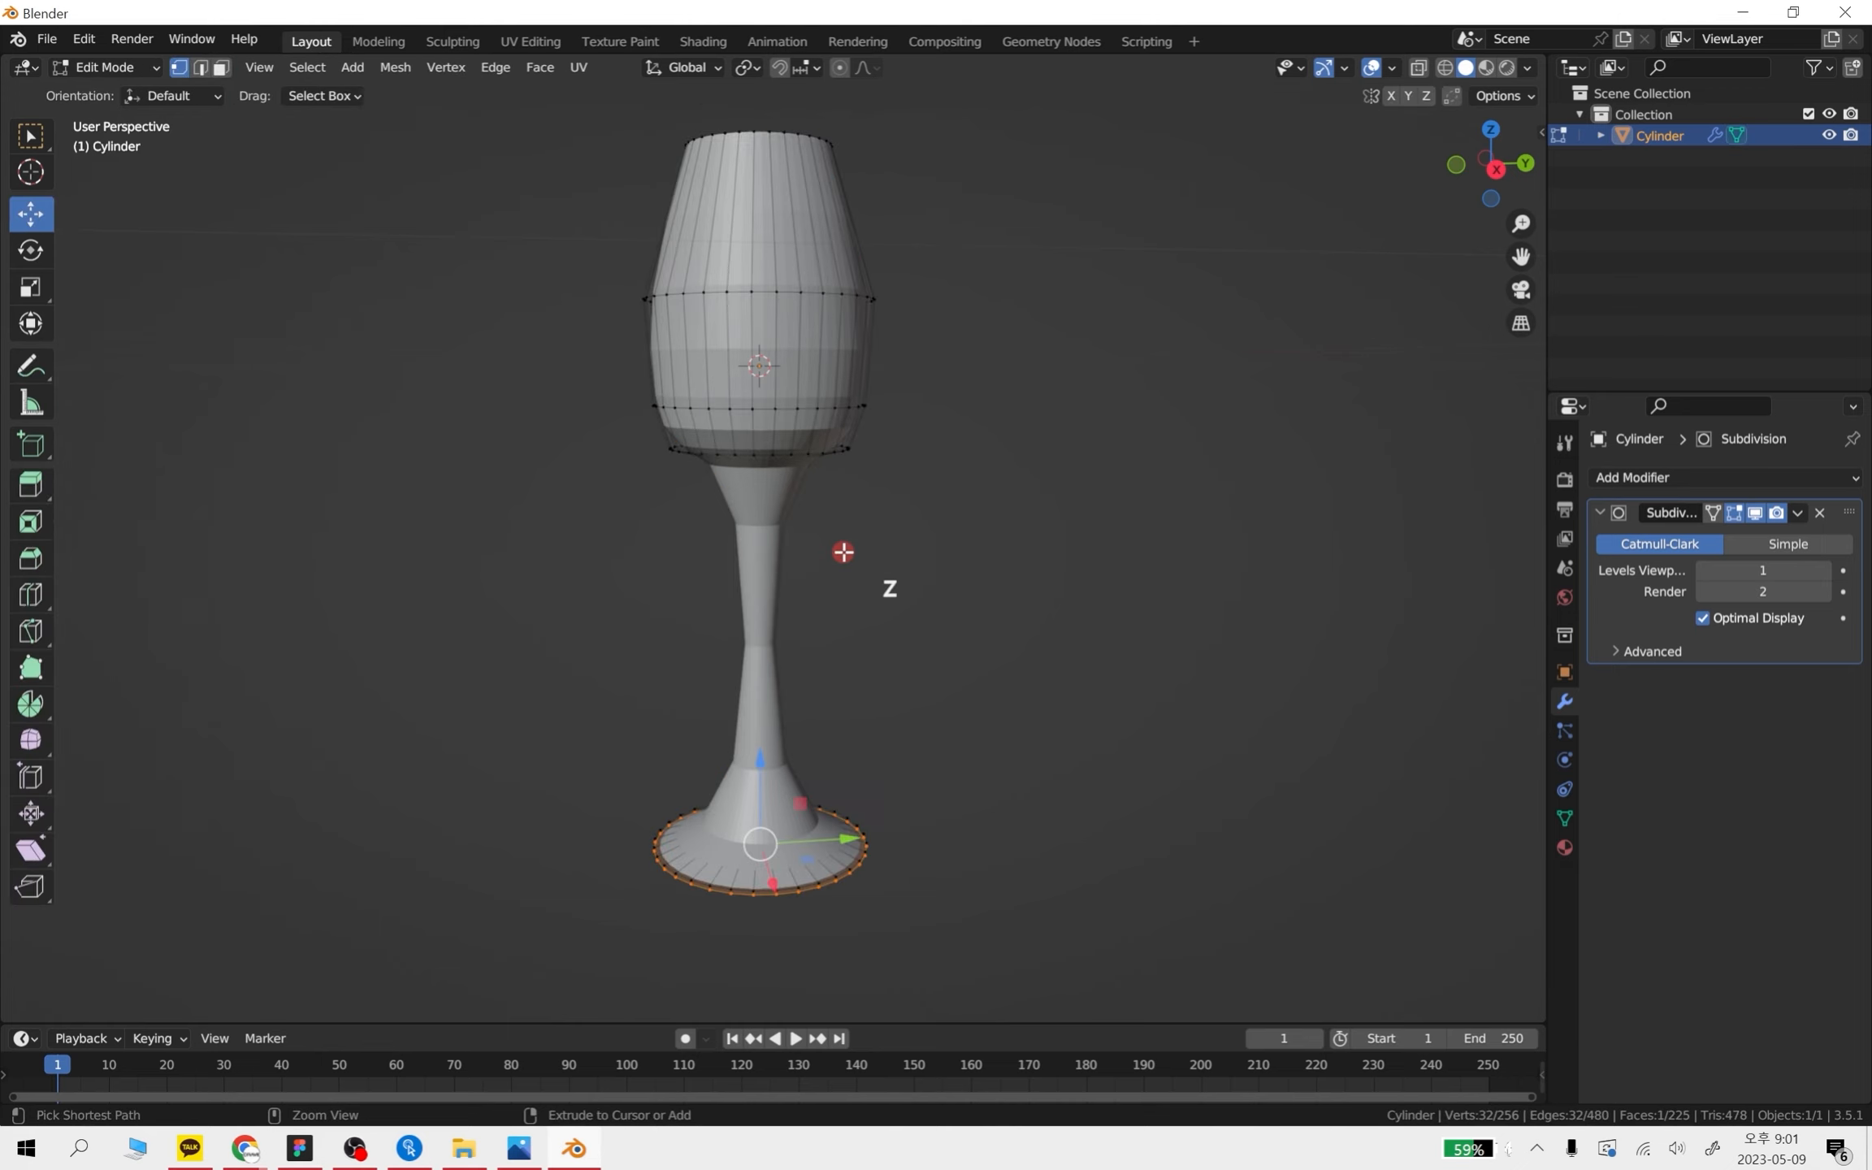
key("ctrl+z")
key("ctrl+z")
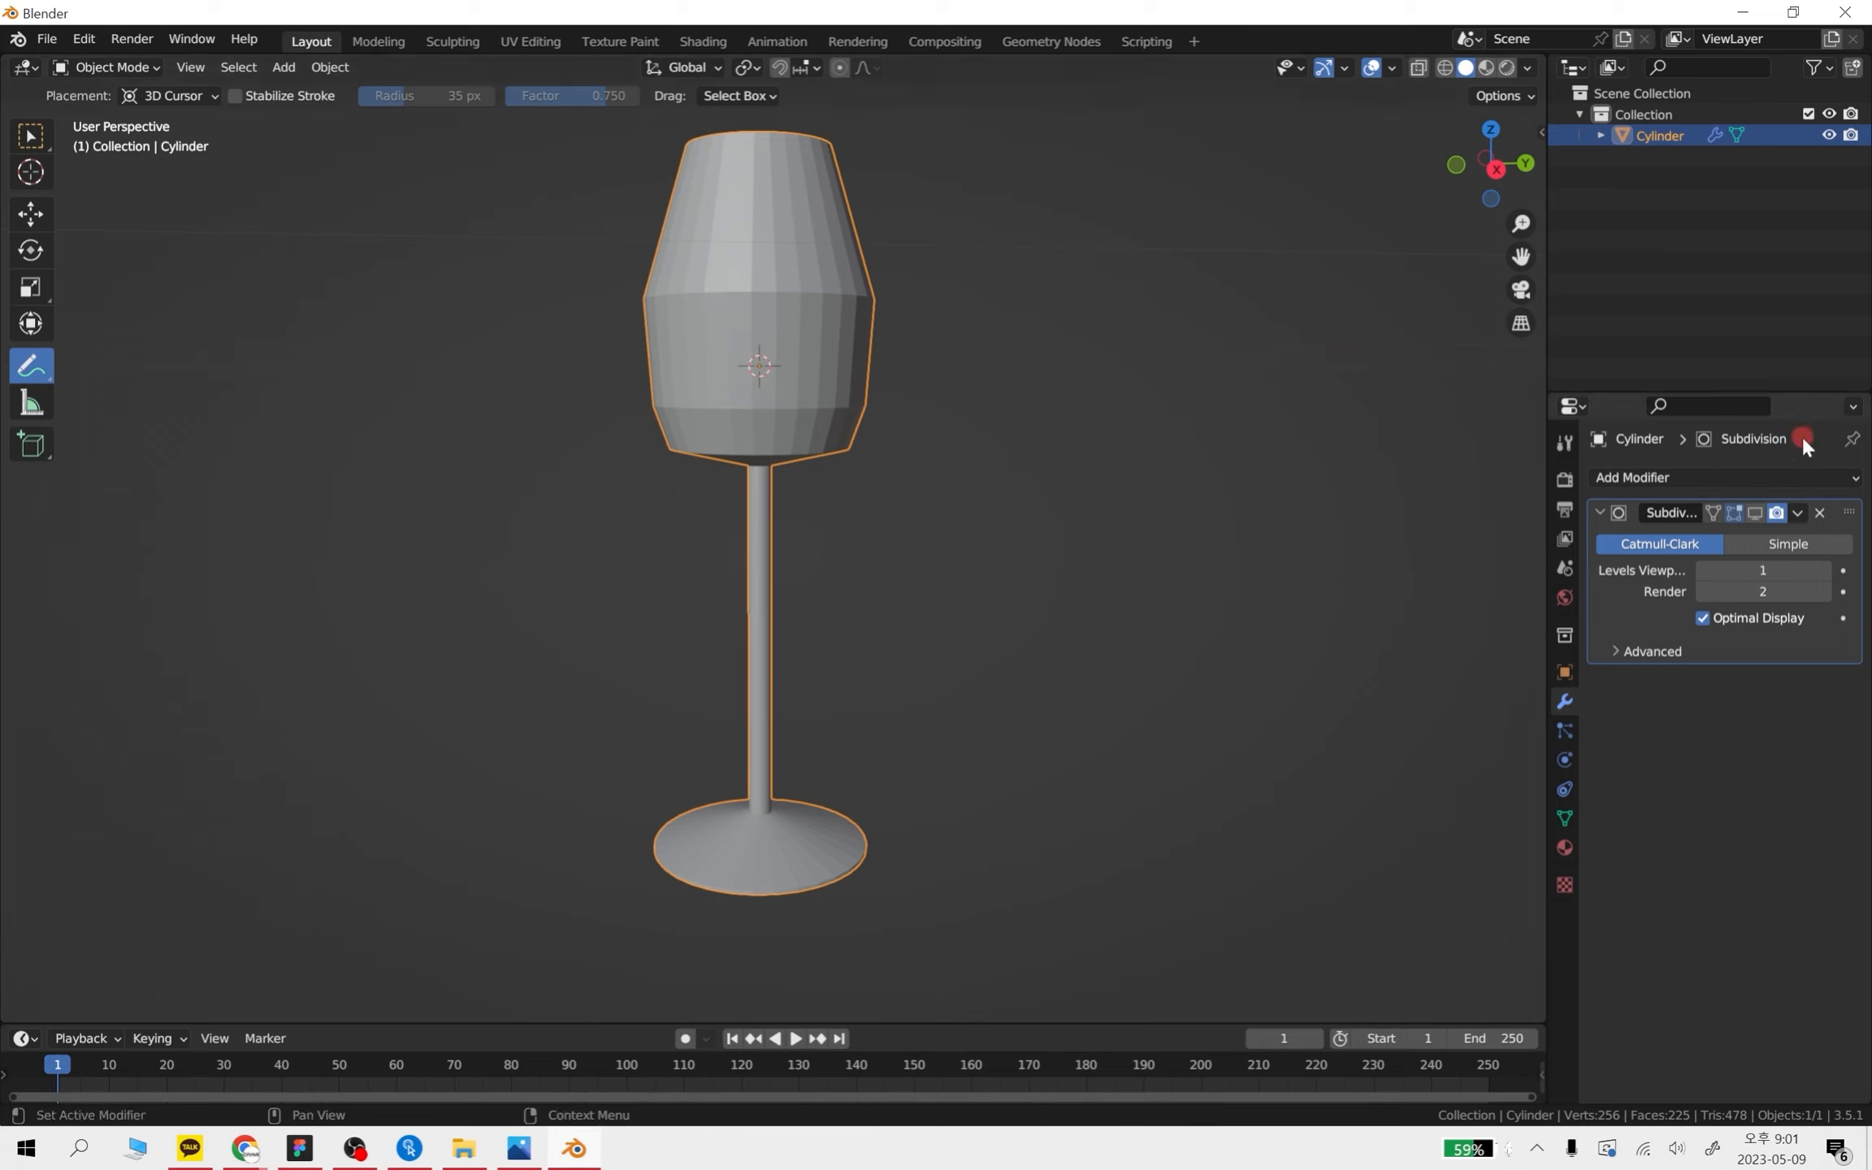
left_click(1818, 509)
scroll(935, 512, "up", 2)
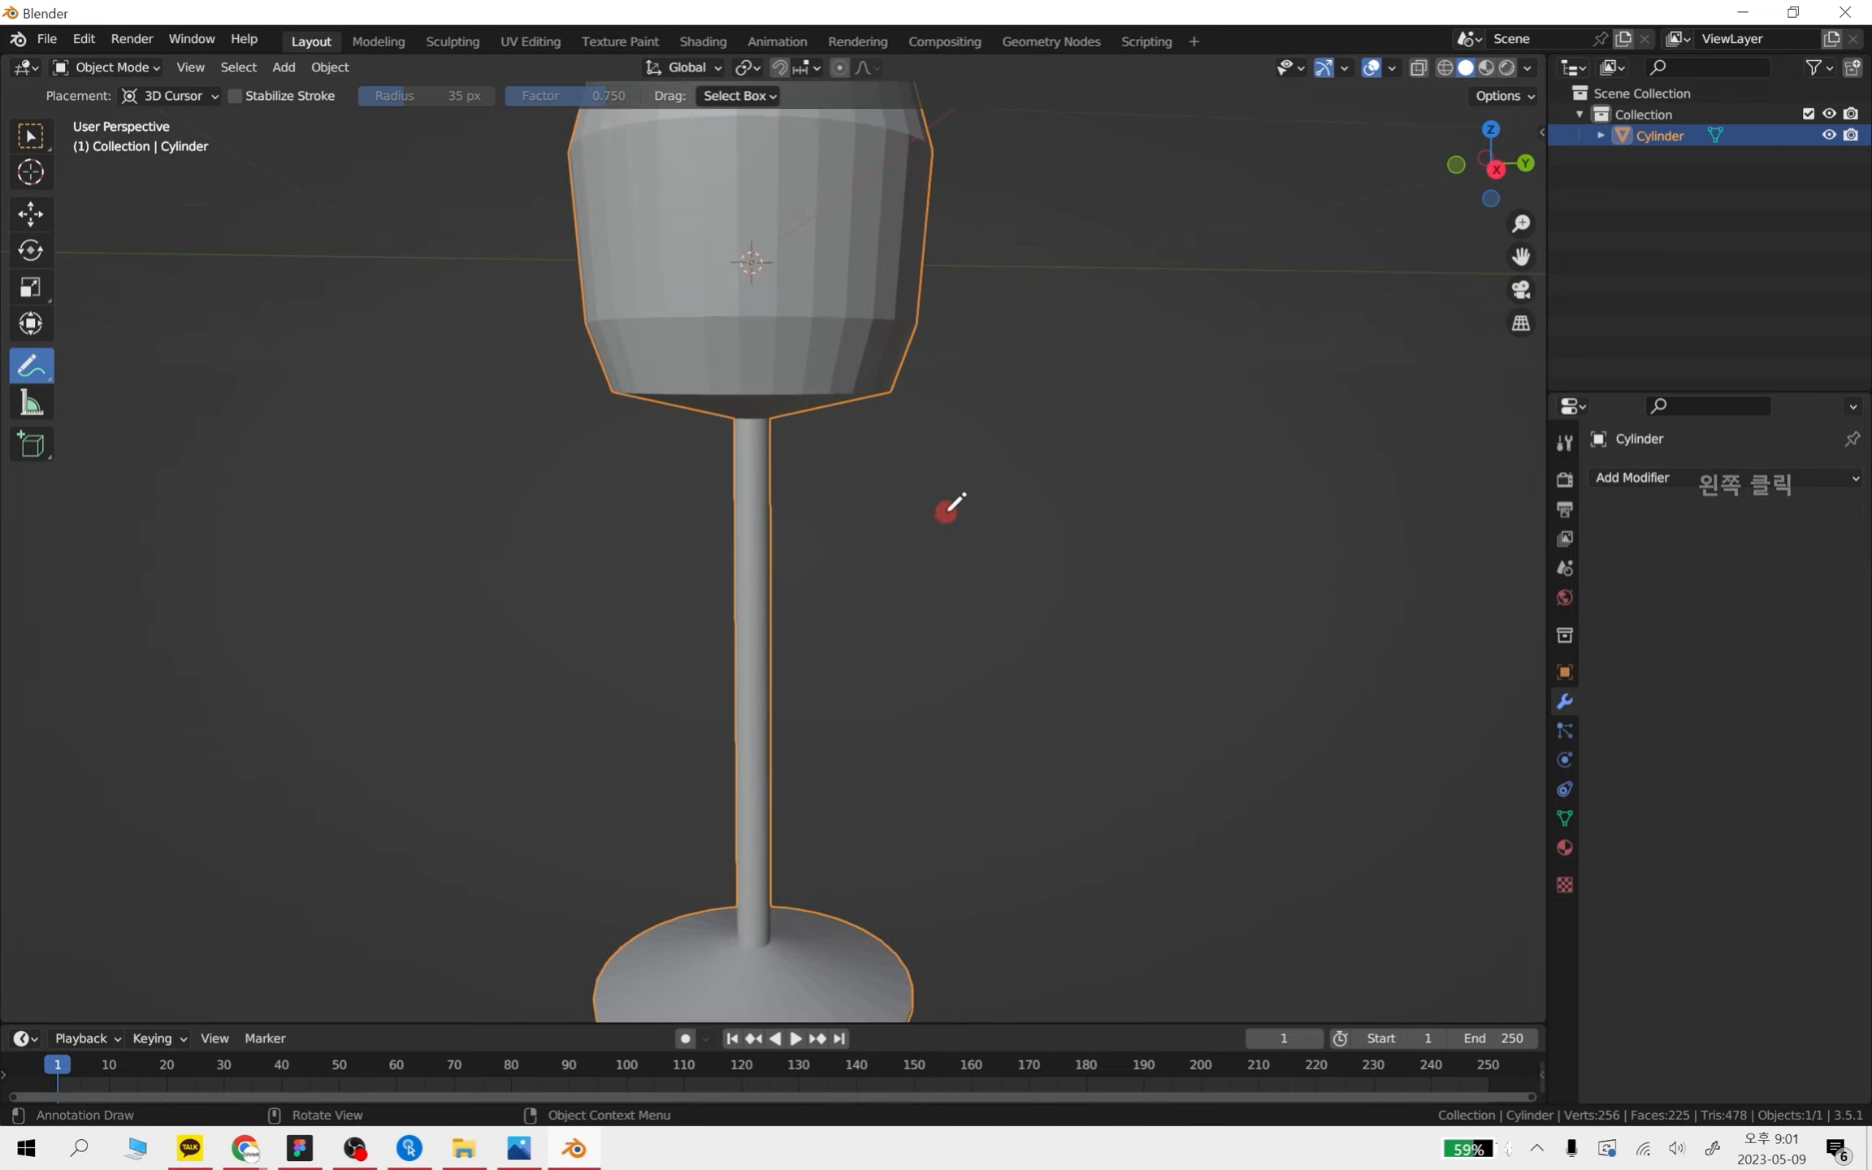
- Try Shade Smooth on the glass without a modifier, and undo it
left_click(22, 220)
right_click(796, 298)
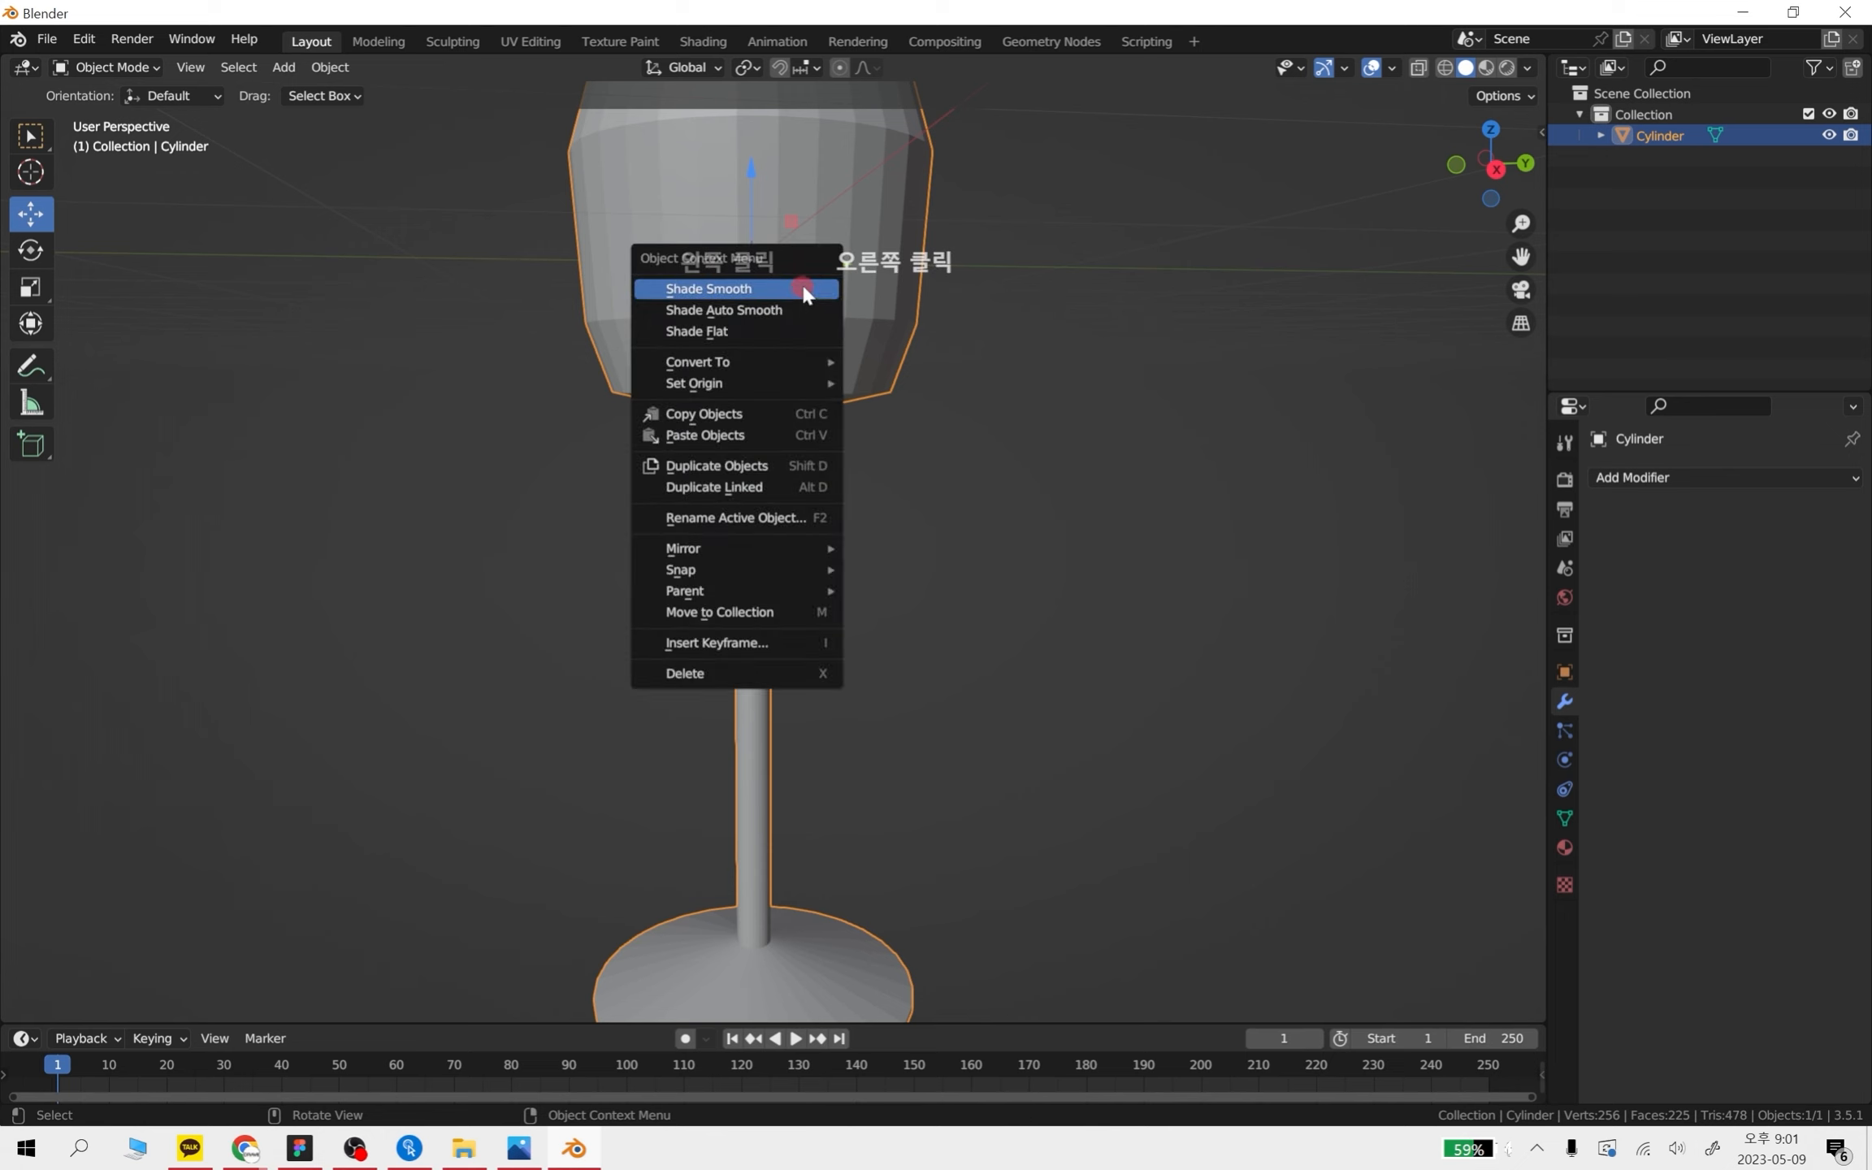
left_click(819, 288)
middle_click_drag(821, 290, 1074, 418)
scroll(1018, 411, "down", 6)
scroll(999, 431, "up", 5)
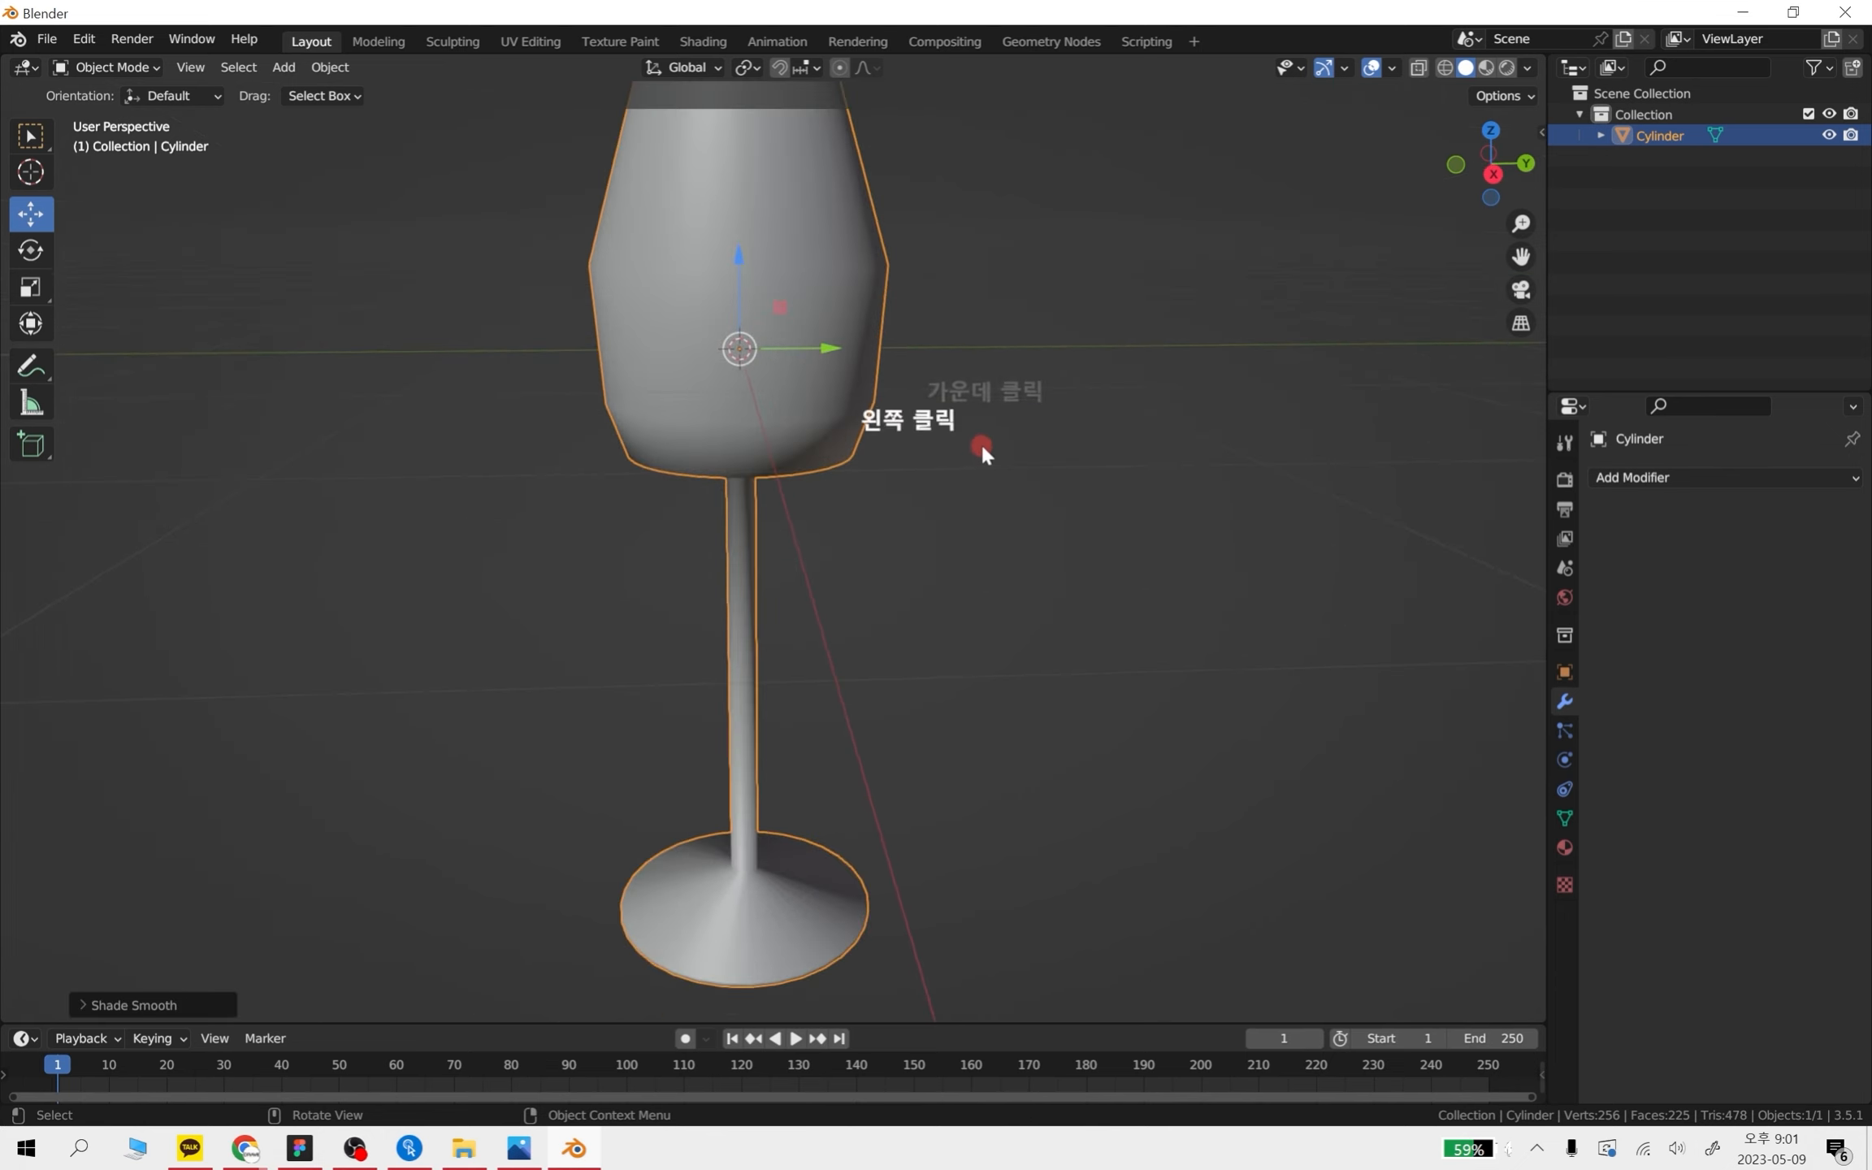
key("ctrl+z")
- Reselect the glass and examine its faceted bowl, straight stem and foot from several angles
left_click(1021, 449)
middle_click_drag(991, 491, 1056, 564, "alt")
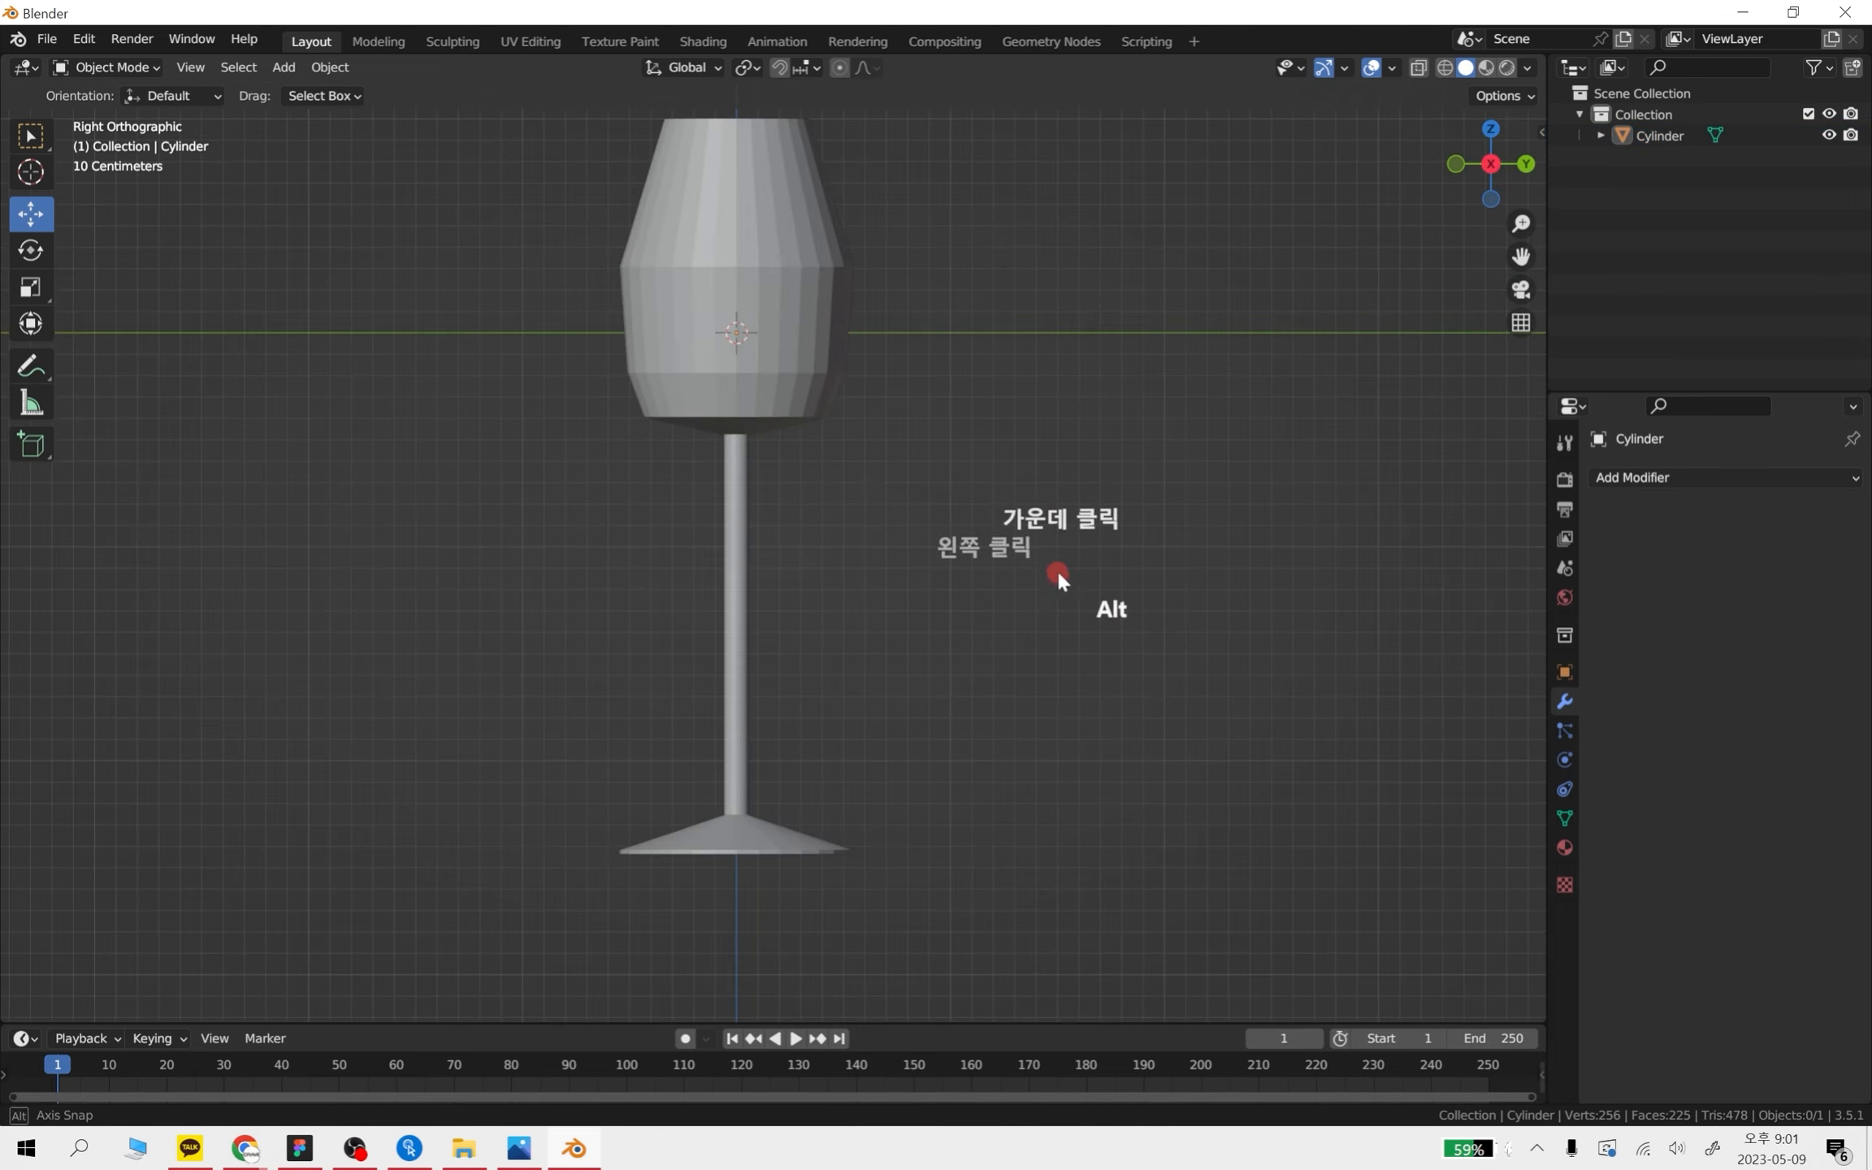
scroll(1000, 541, "down", 3)
middle_click_drag(953, 452, 822, 589, "shift")
scroll(755, 556, "down", 3)
scroll(730, 542, "up", 4)
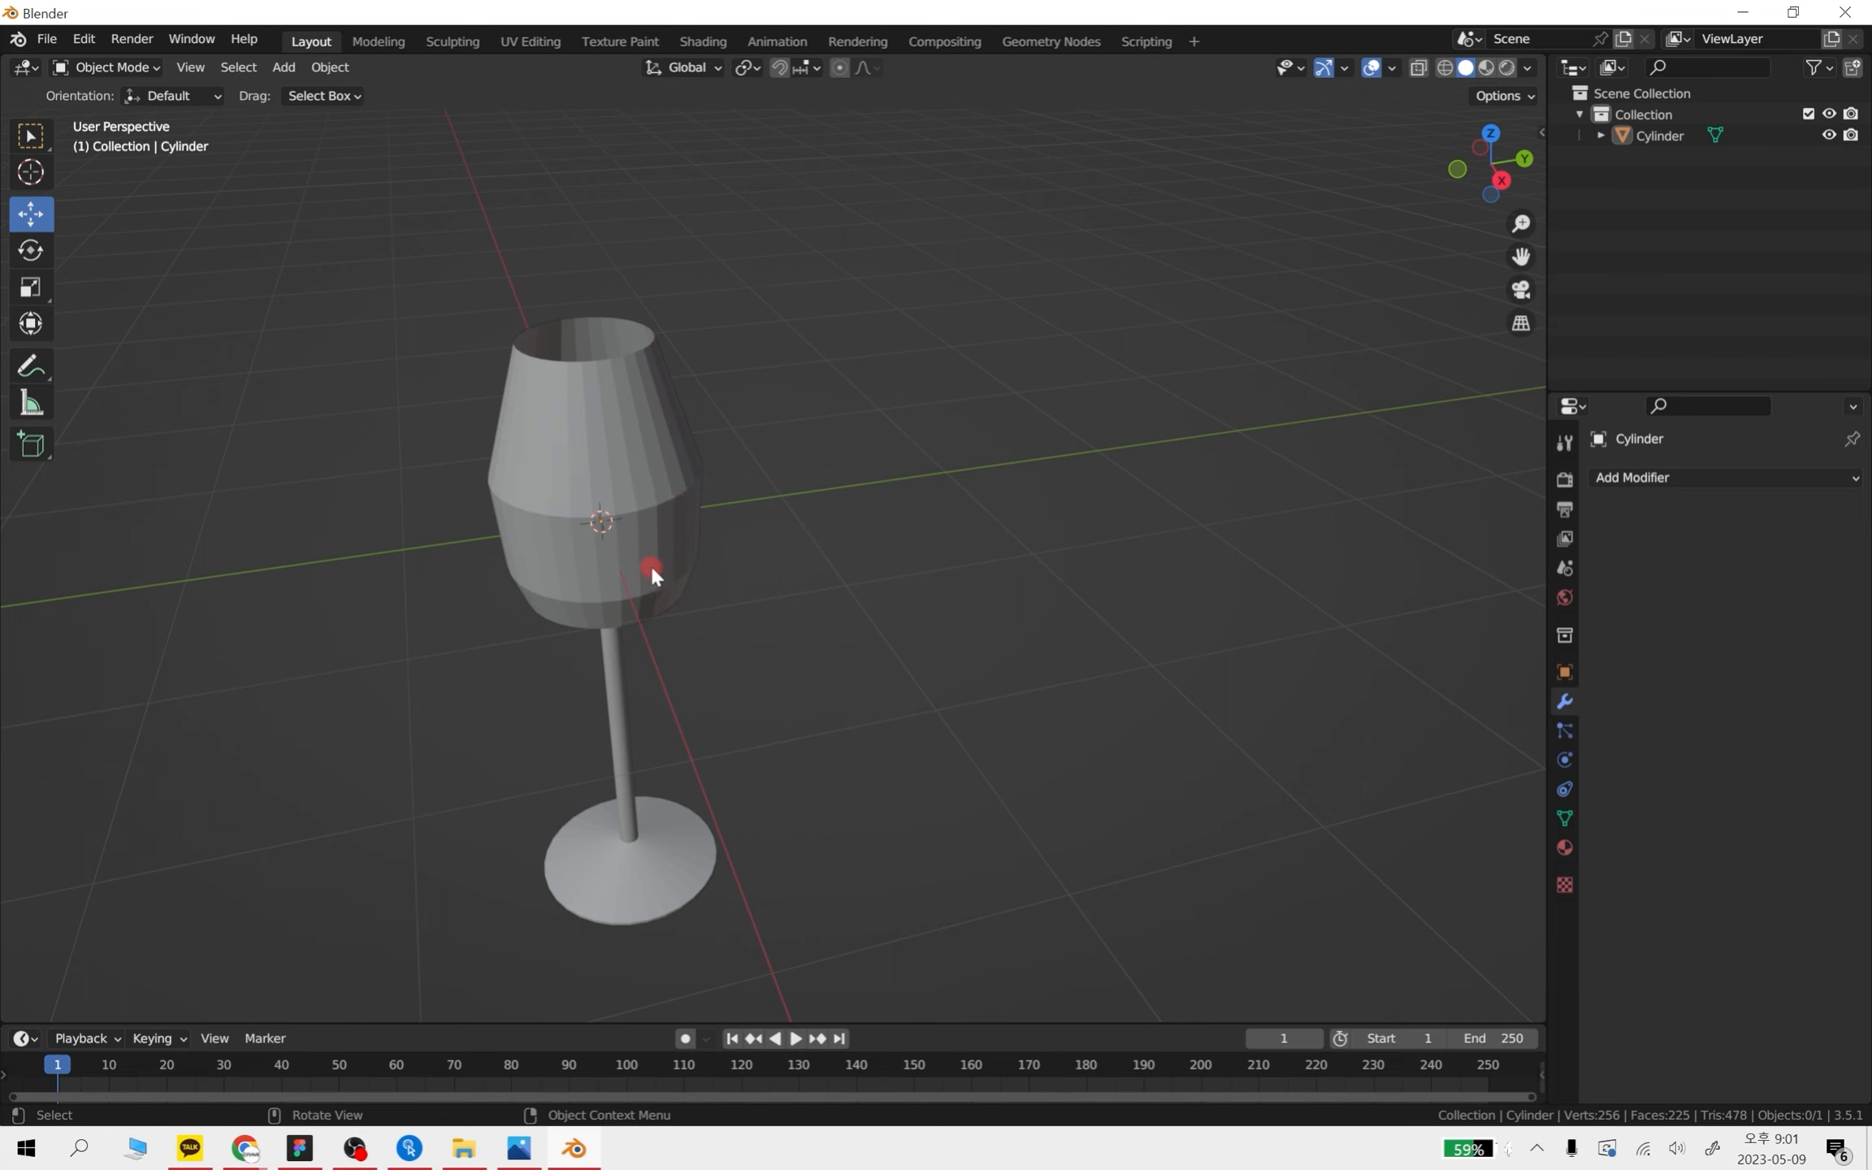
left_click(572, 483)
scroll(732, 573, "up", 3)
middle_click_drag(759, 567, 916, 461, "shift")
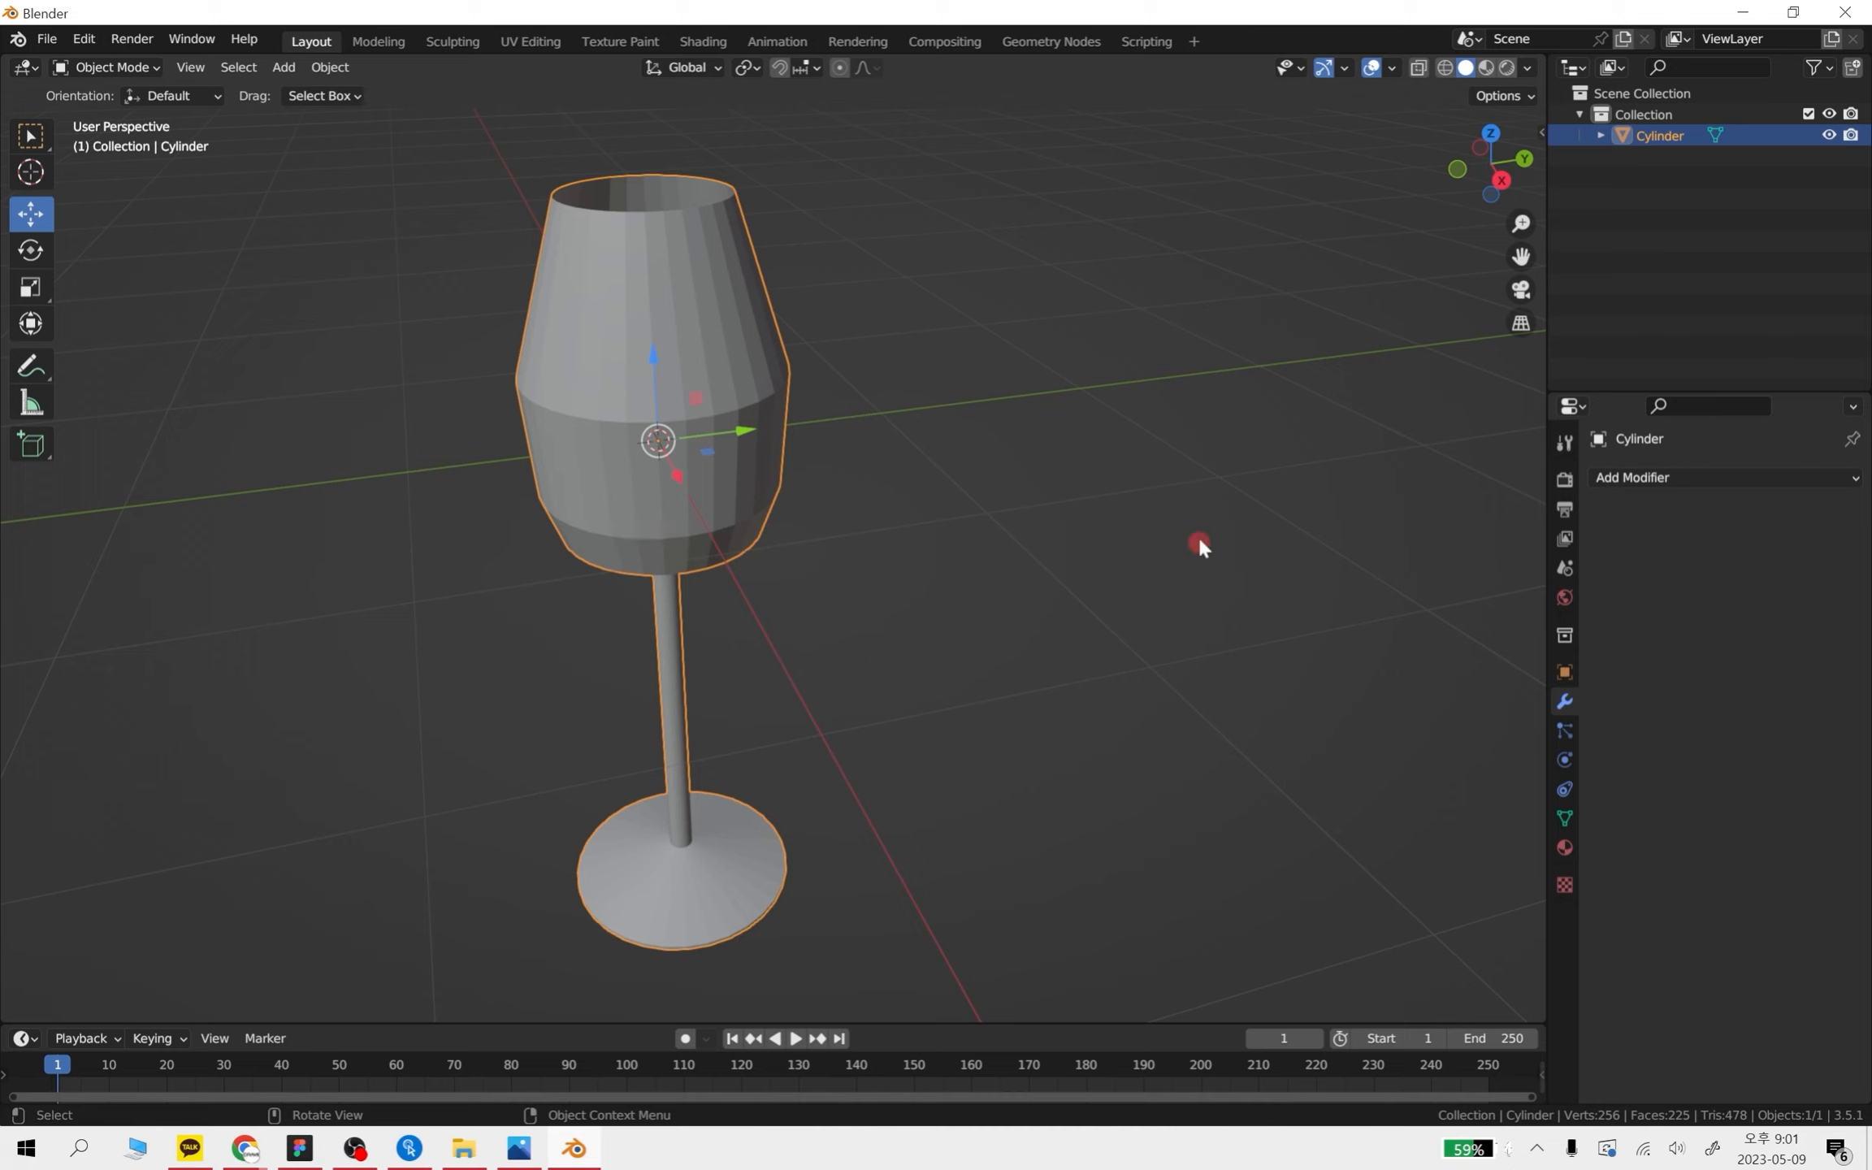
left_click(1603, 134)
left_click(1594, 134)
middle_click_drag(746, 677, 727, 606)
scroll(794, 605, "up", 3)
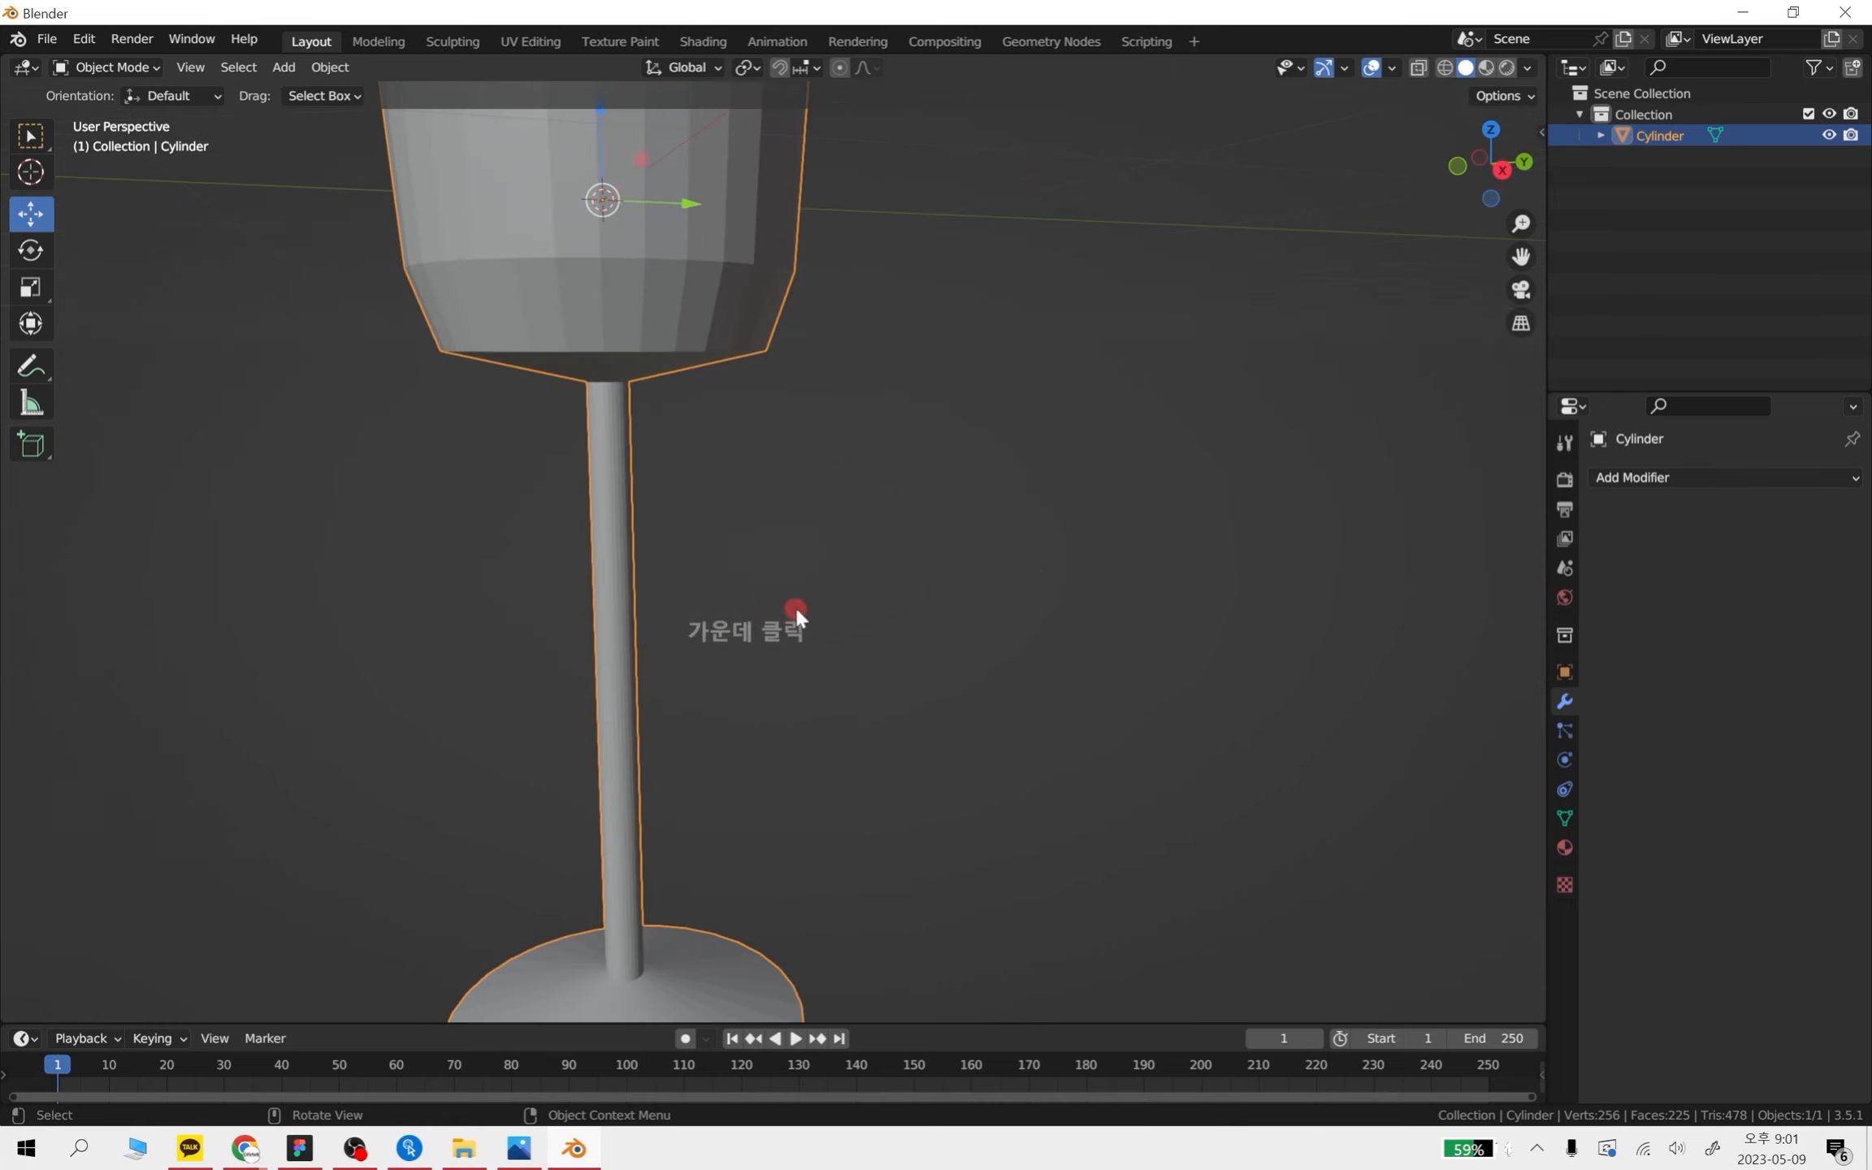
scroll(796, 603, "down", 2)
middle_click_drag(834, 416, 843, 378, "shift")
scroll(794, 463, "up", 1)
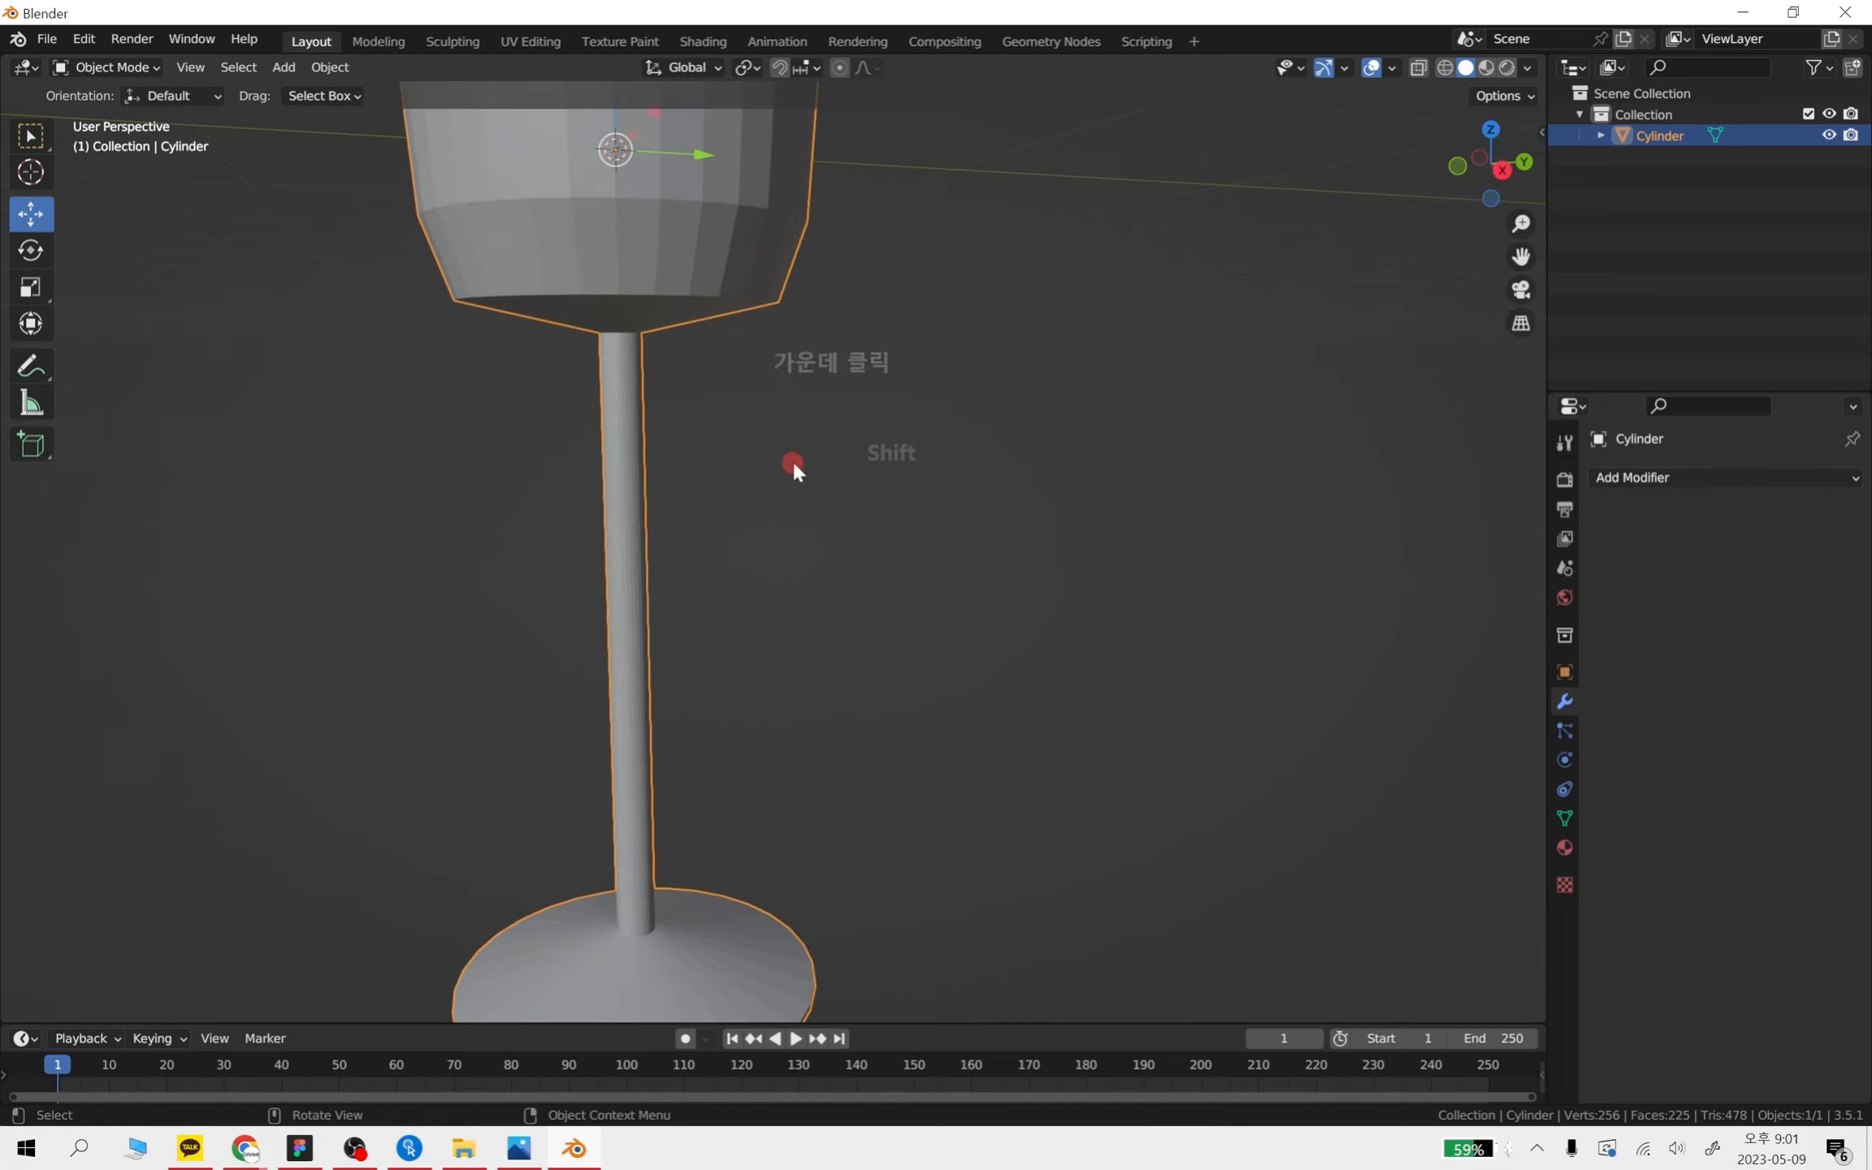
scroll(794, 464, "down", 2)
middle_click_drag(907, 463, 938, 577, "shift")
- Add a Subdivision Surface modifier to the glass and set its viewport level to 2
left_click(1697, 479)
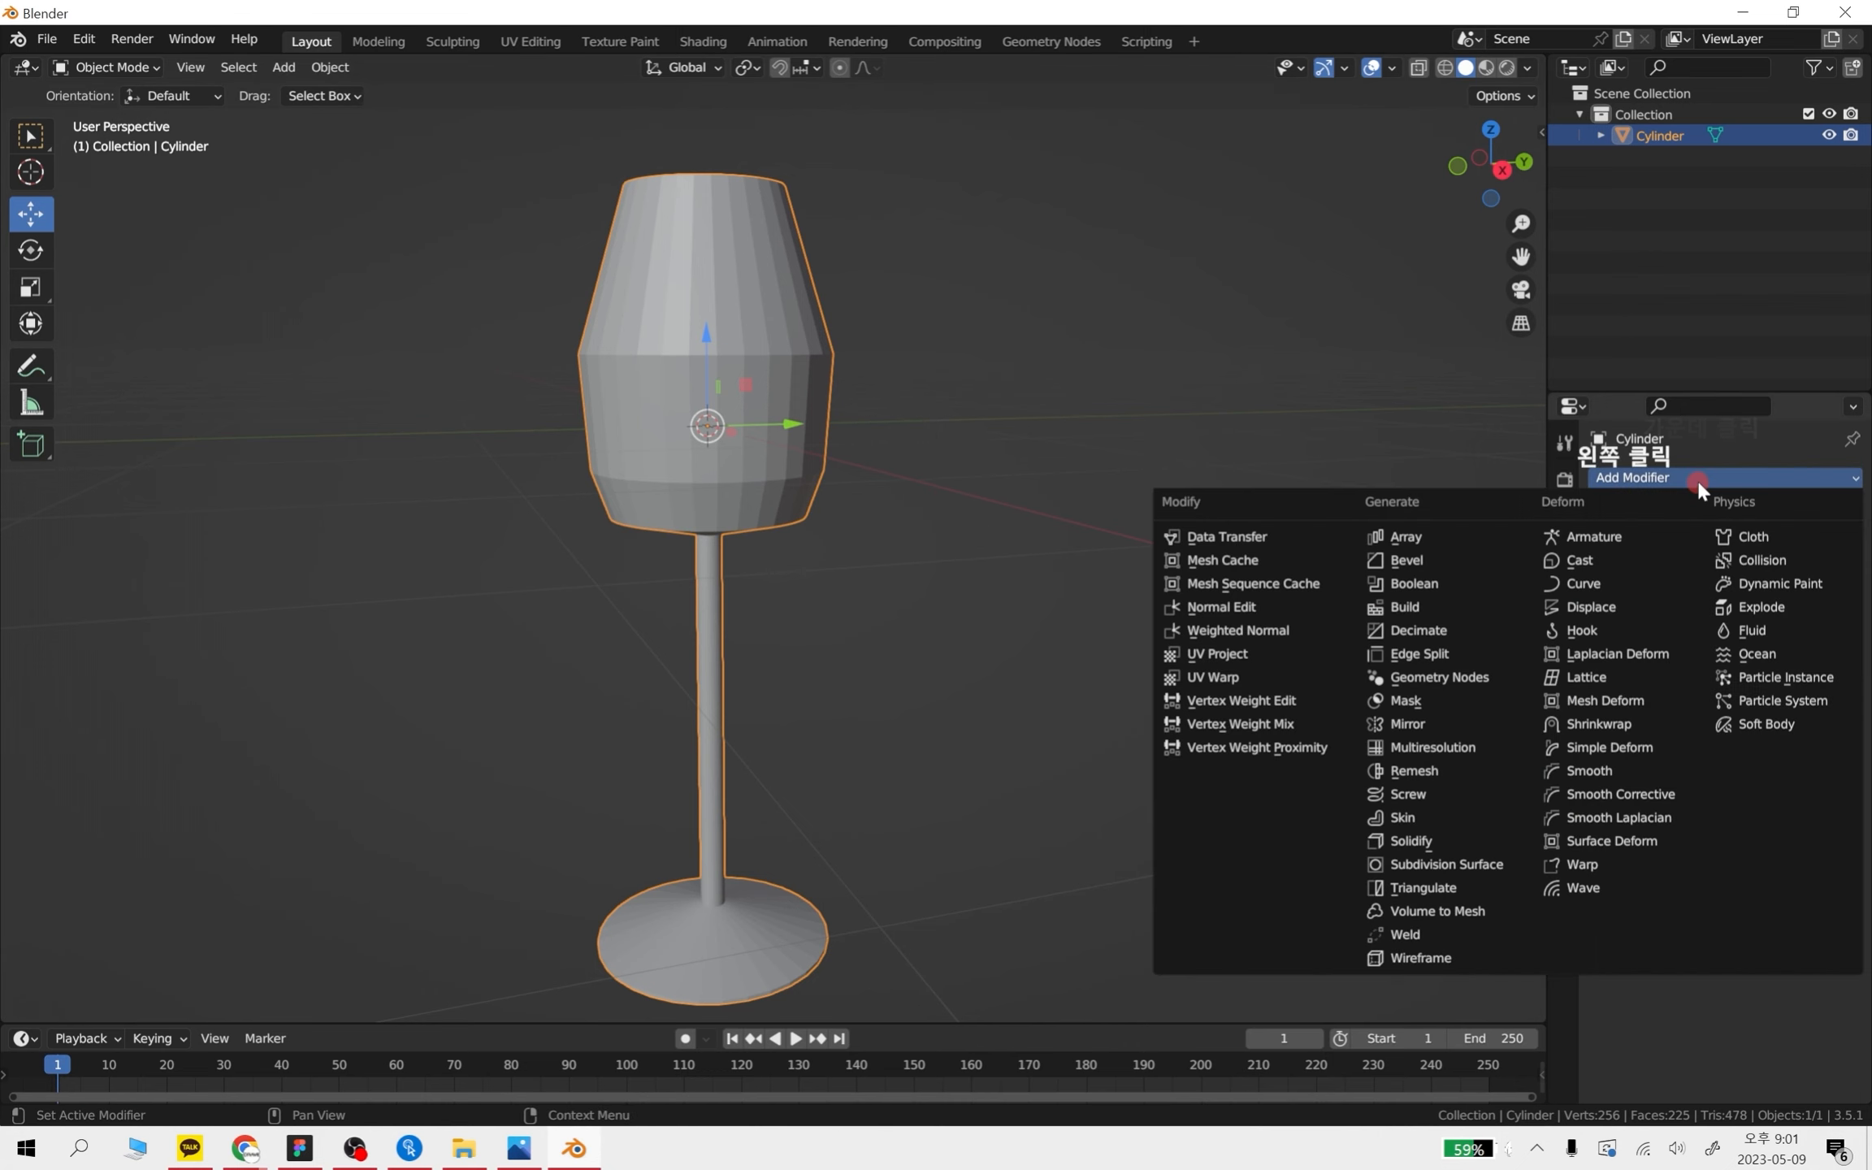
left_click(1474, 874)
scroll(906, 634, "up", 3)
scroll(821, 581, "down", 3)
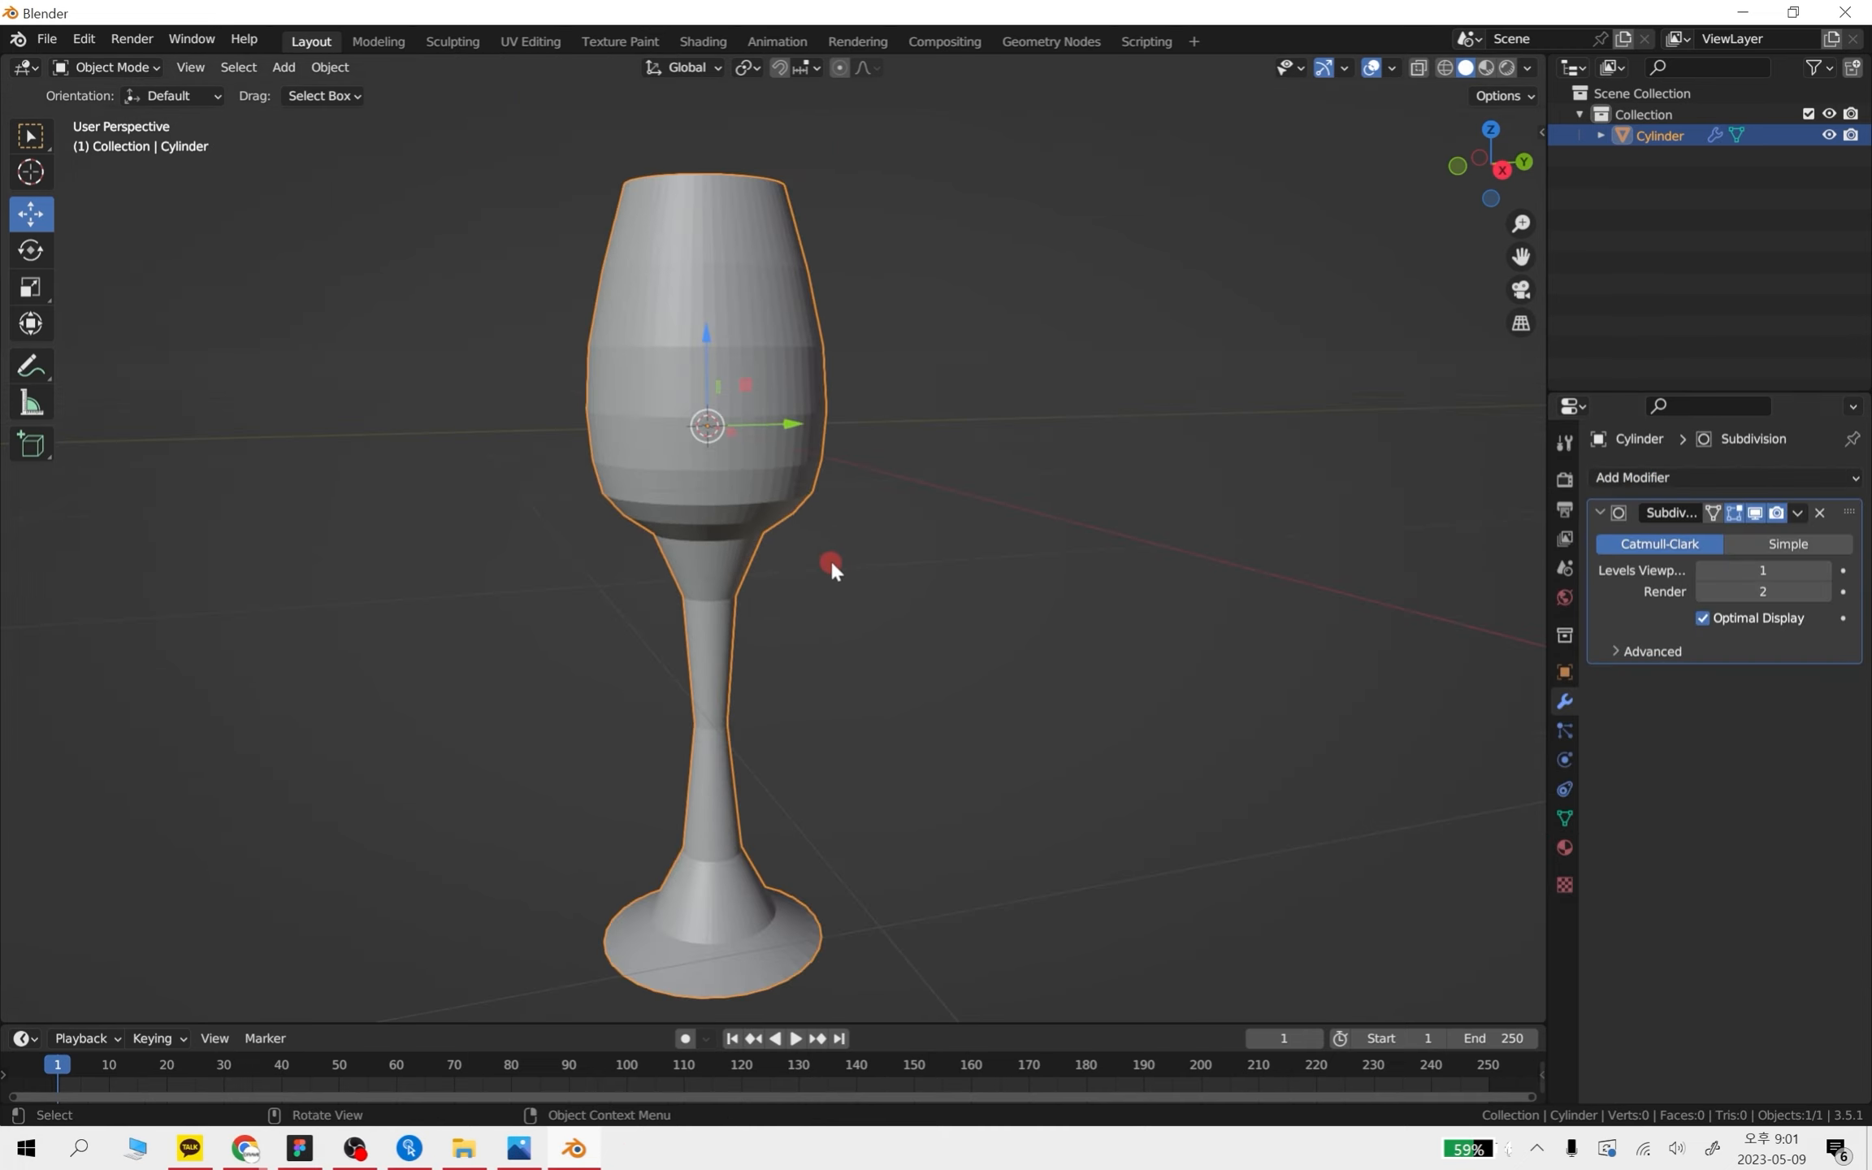
left_click(1824, 570)
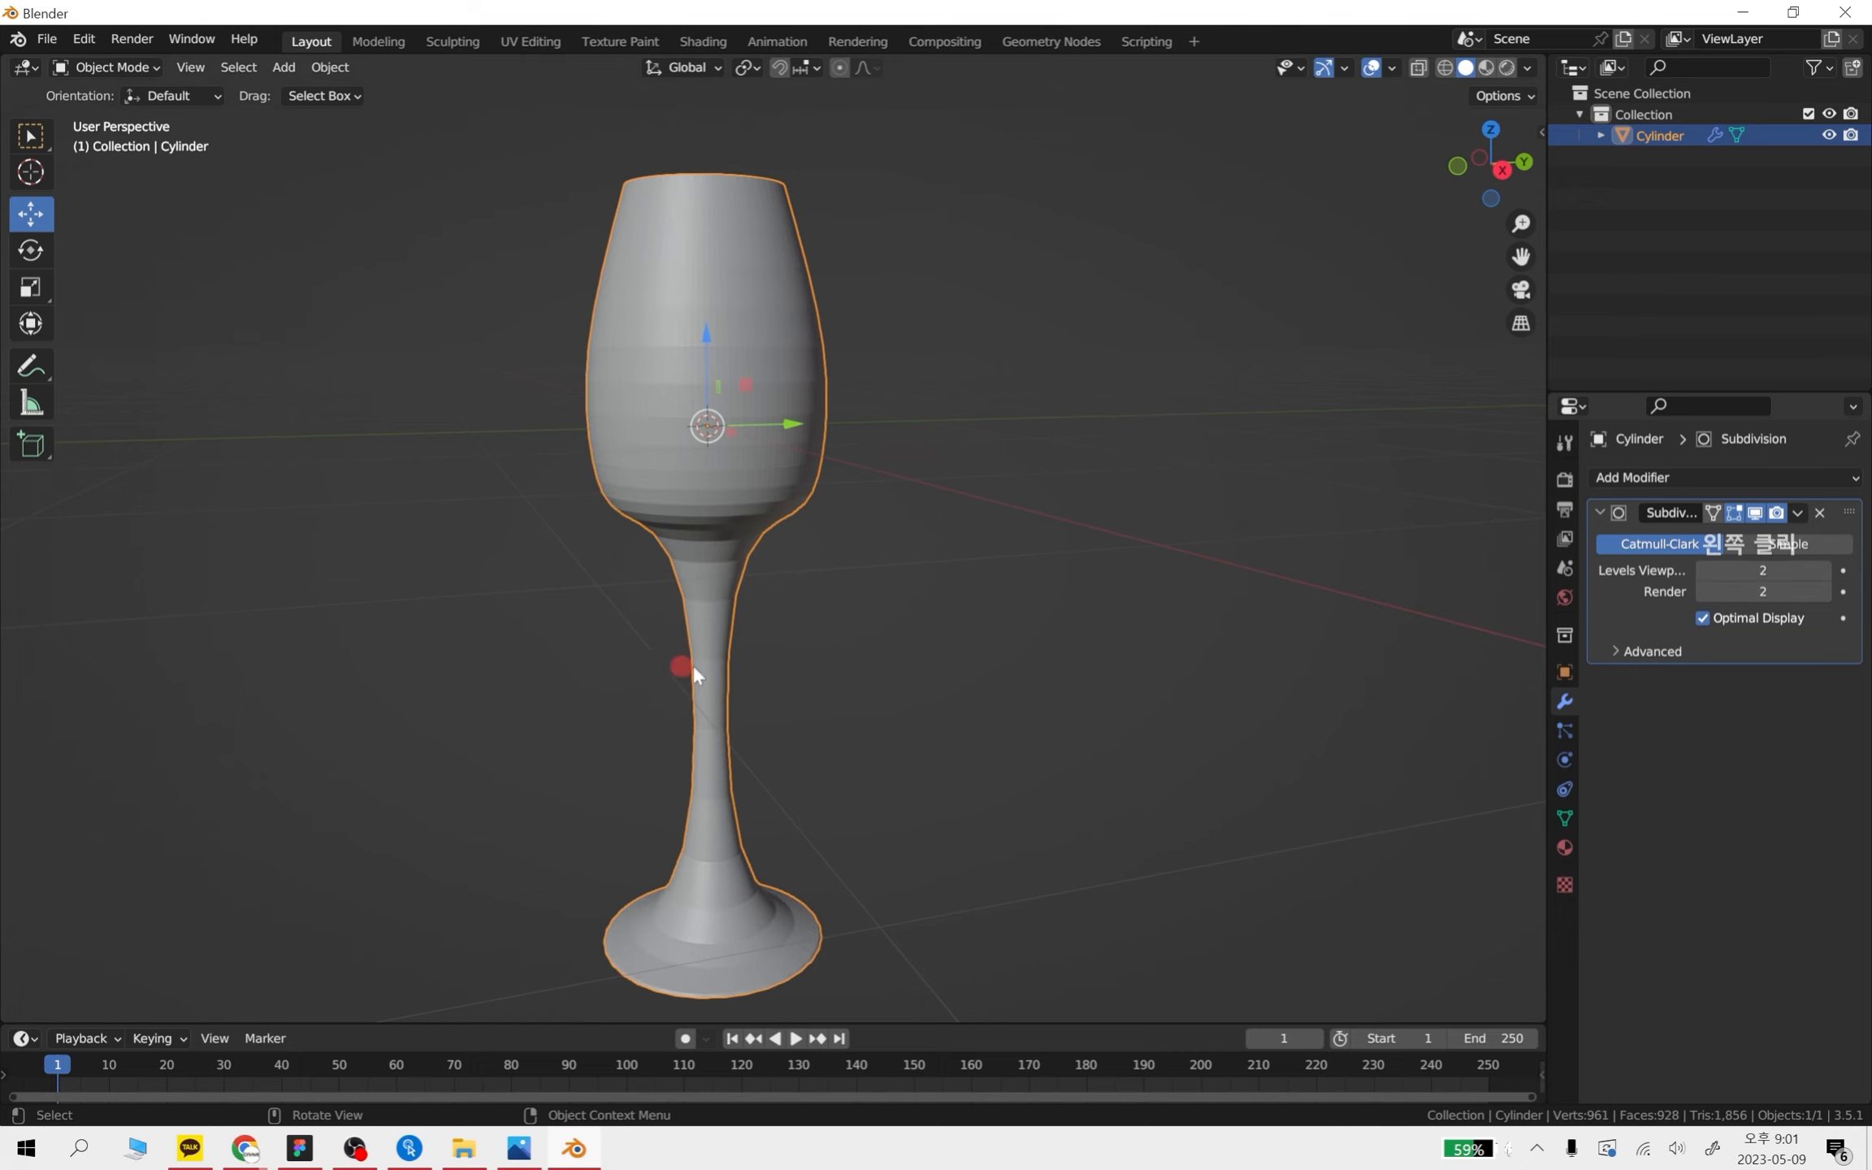
- Try a loop cut on the stem, slid up close to the bowl in Edit Mode, and undo it
scroll(781, 605, "up", 1)
scroll(781, 605, "down", 1)
middle_click_drag(723, 357, 852, 711, "shift")
scroll(727, 445, "up", 5)
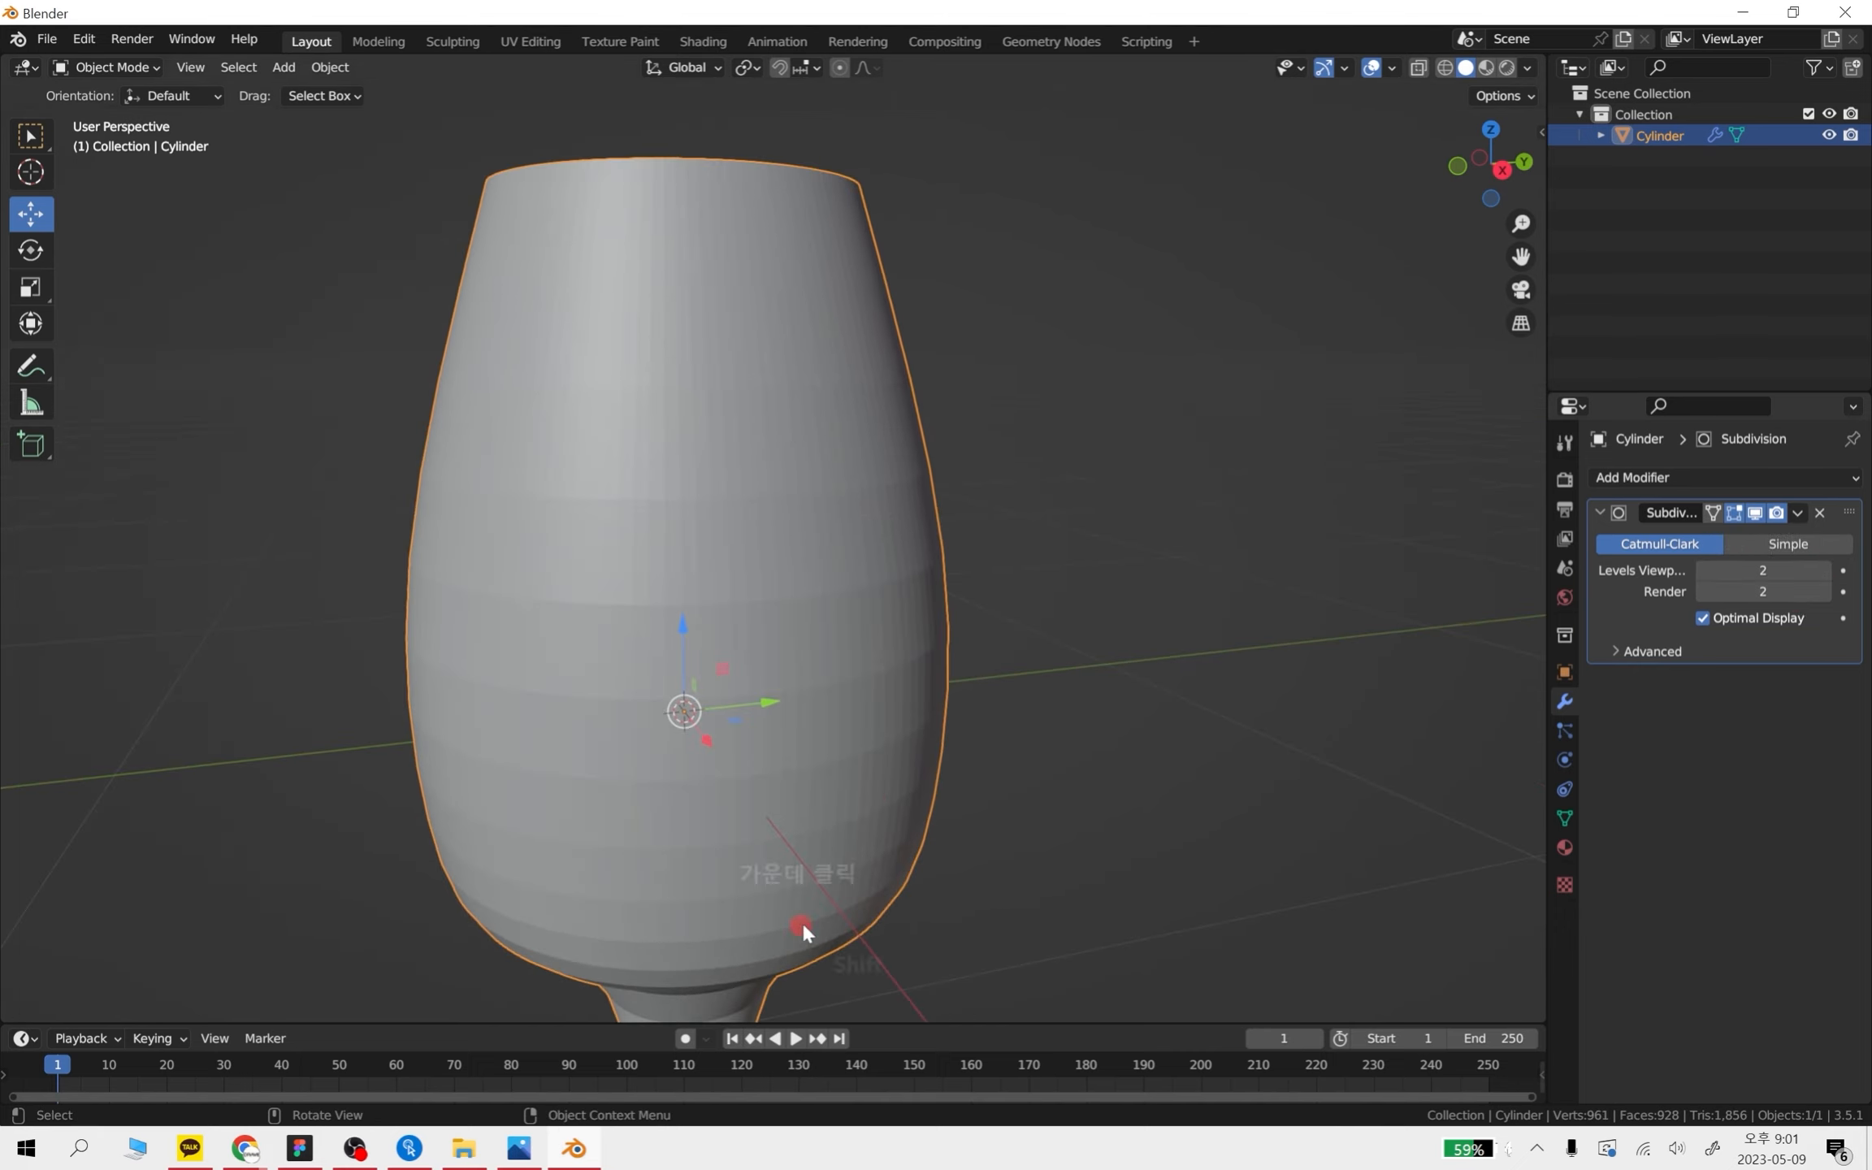
middle_click_drag(800, 929, 889, 405, "shift")
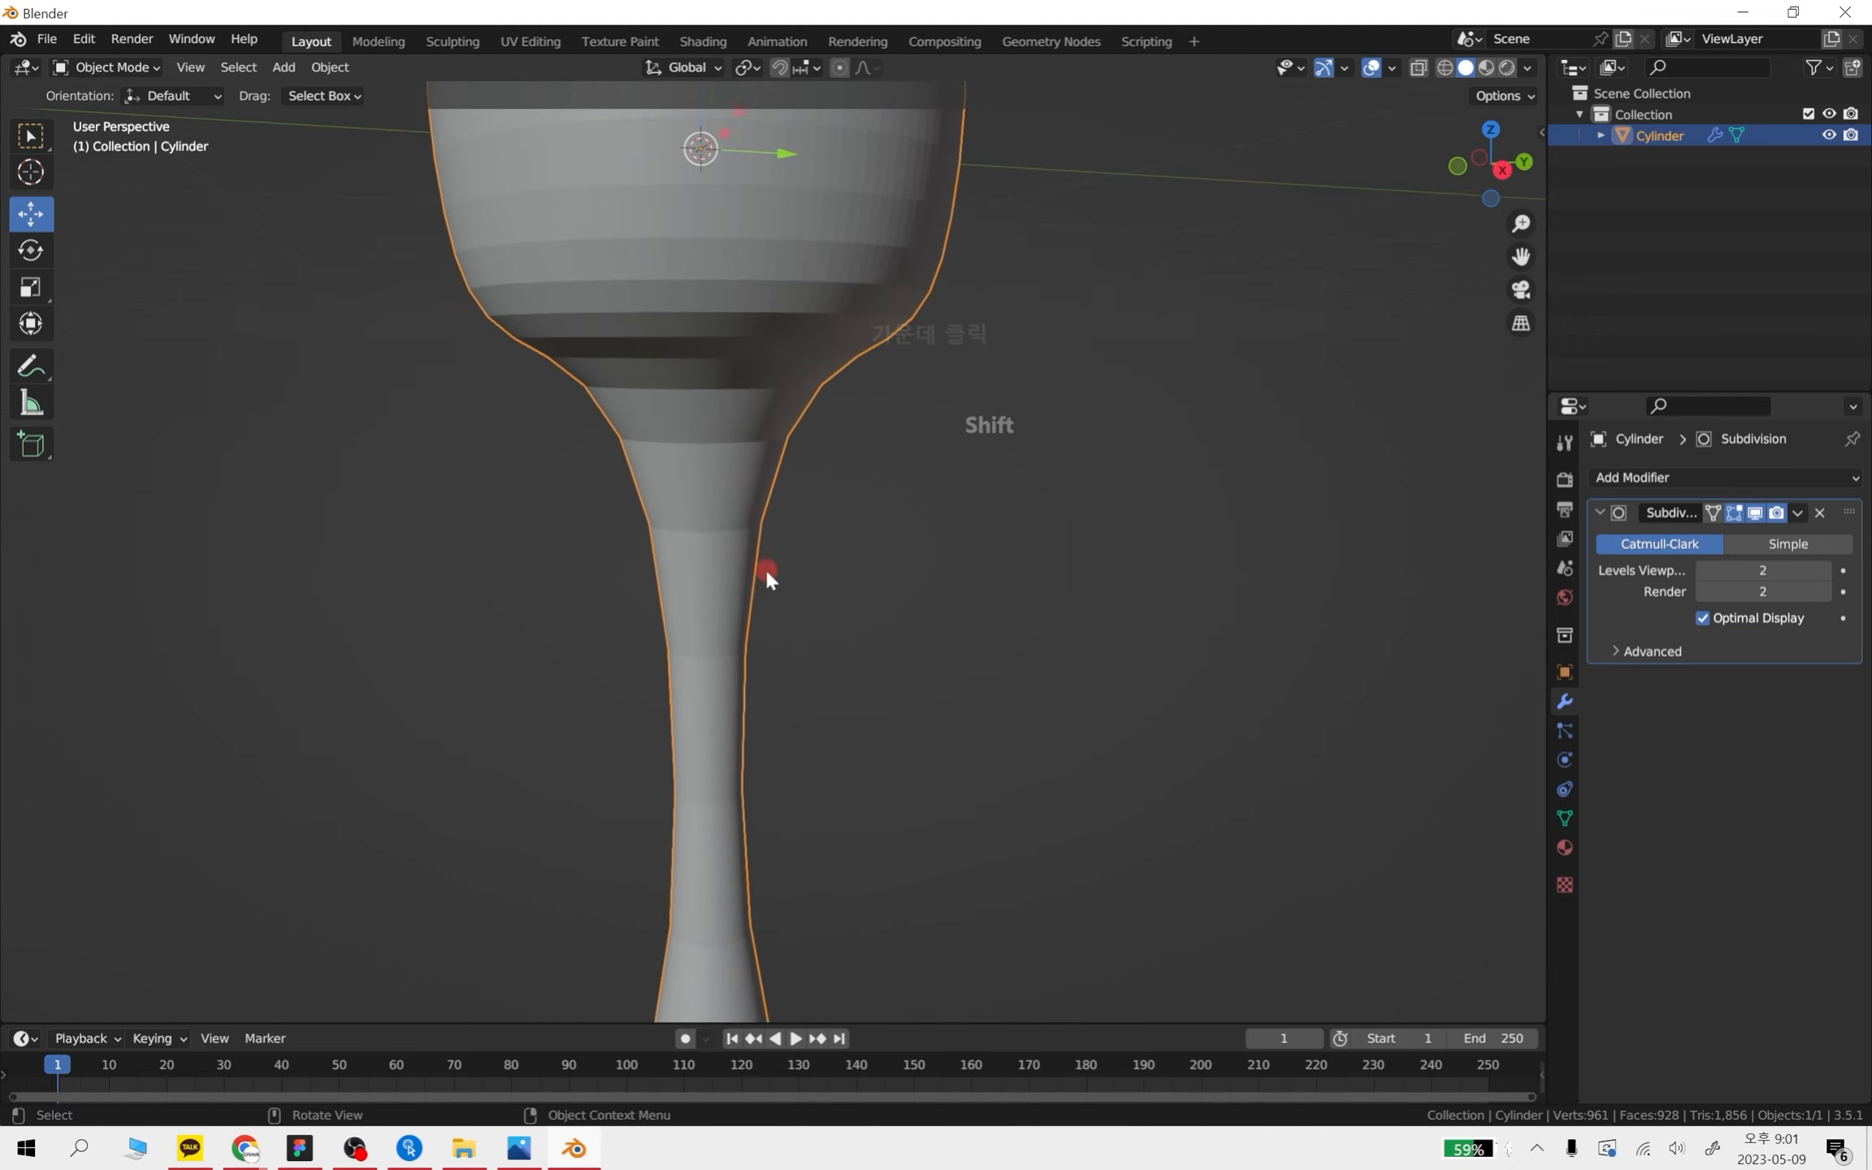
key("Tab")
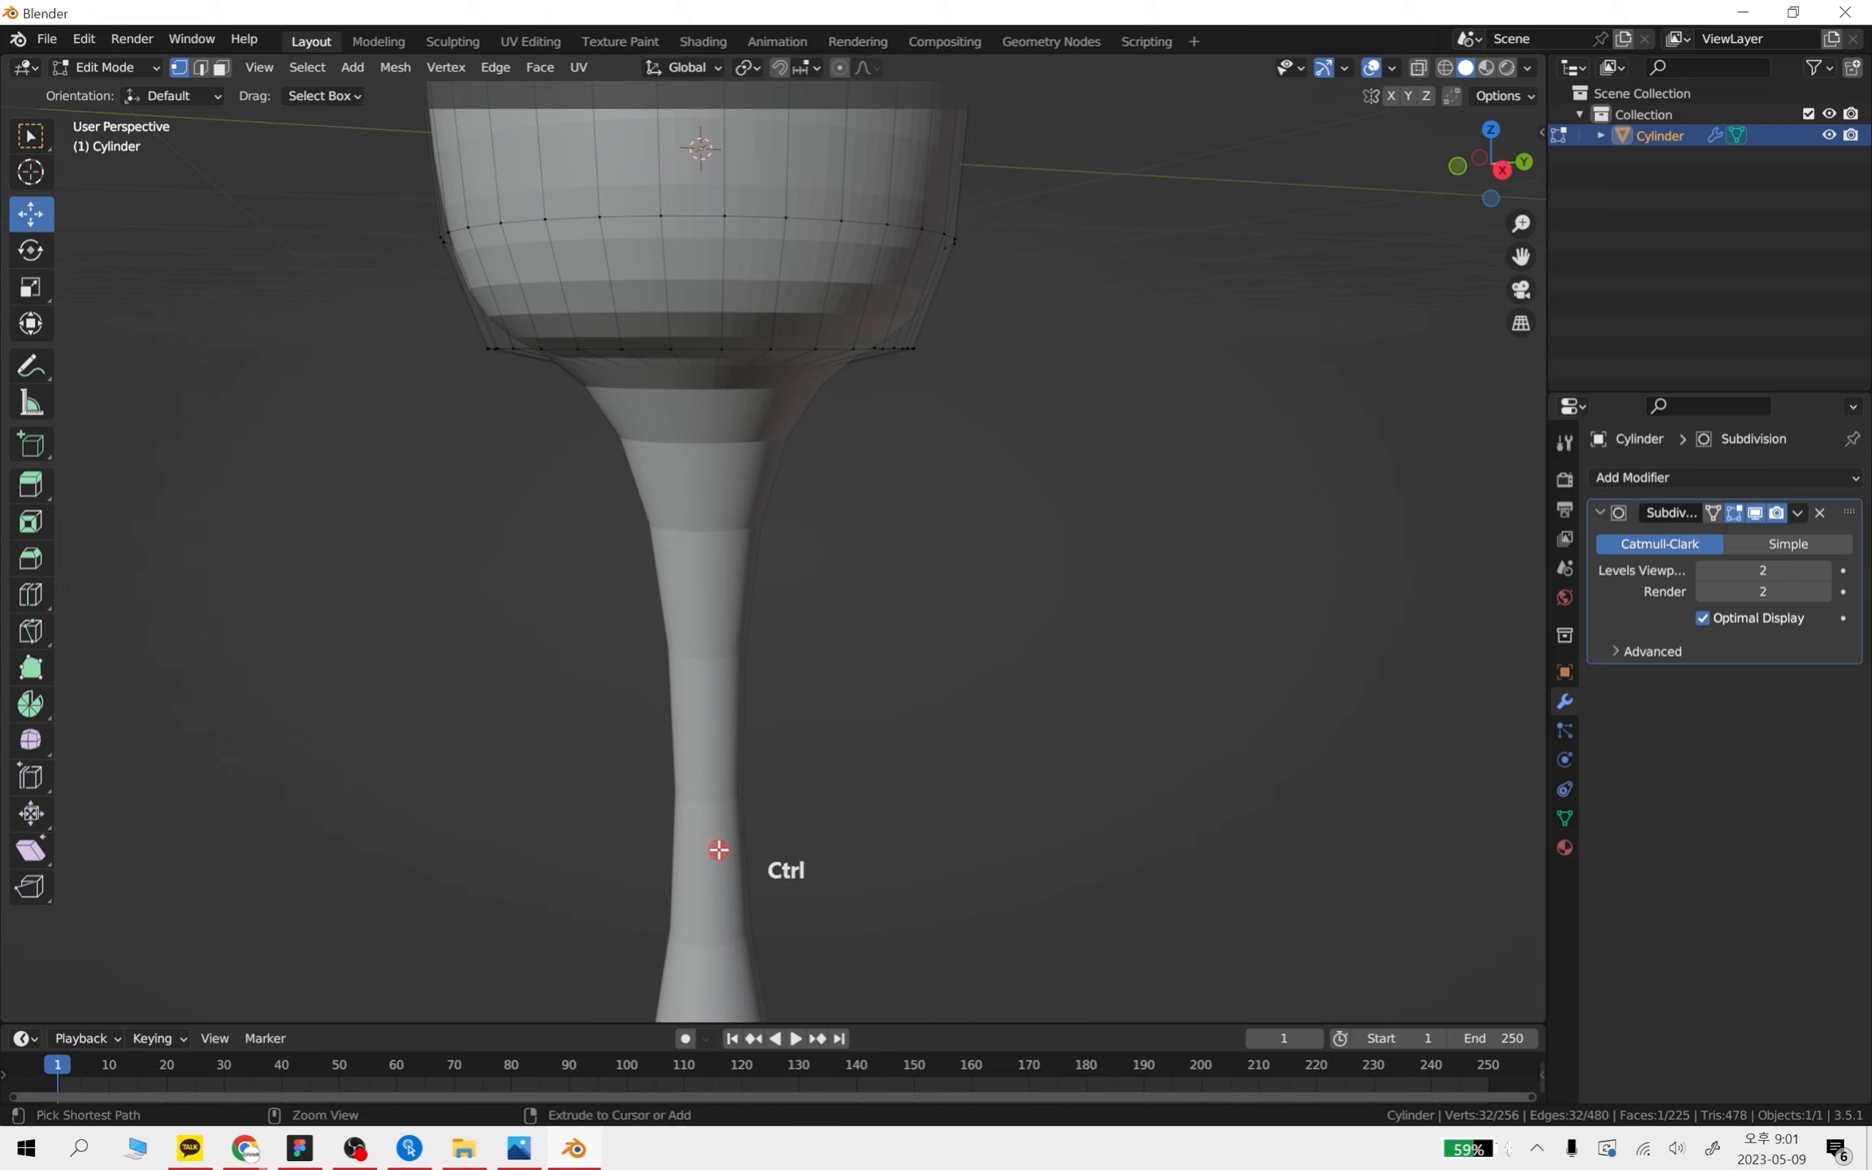
key("ctrl+r")
left_click(724, 799)
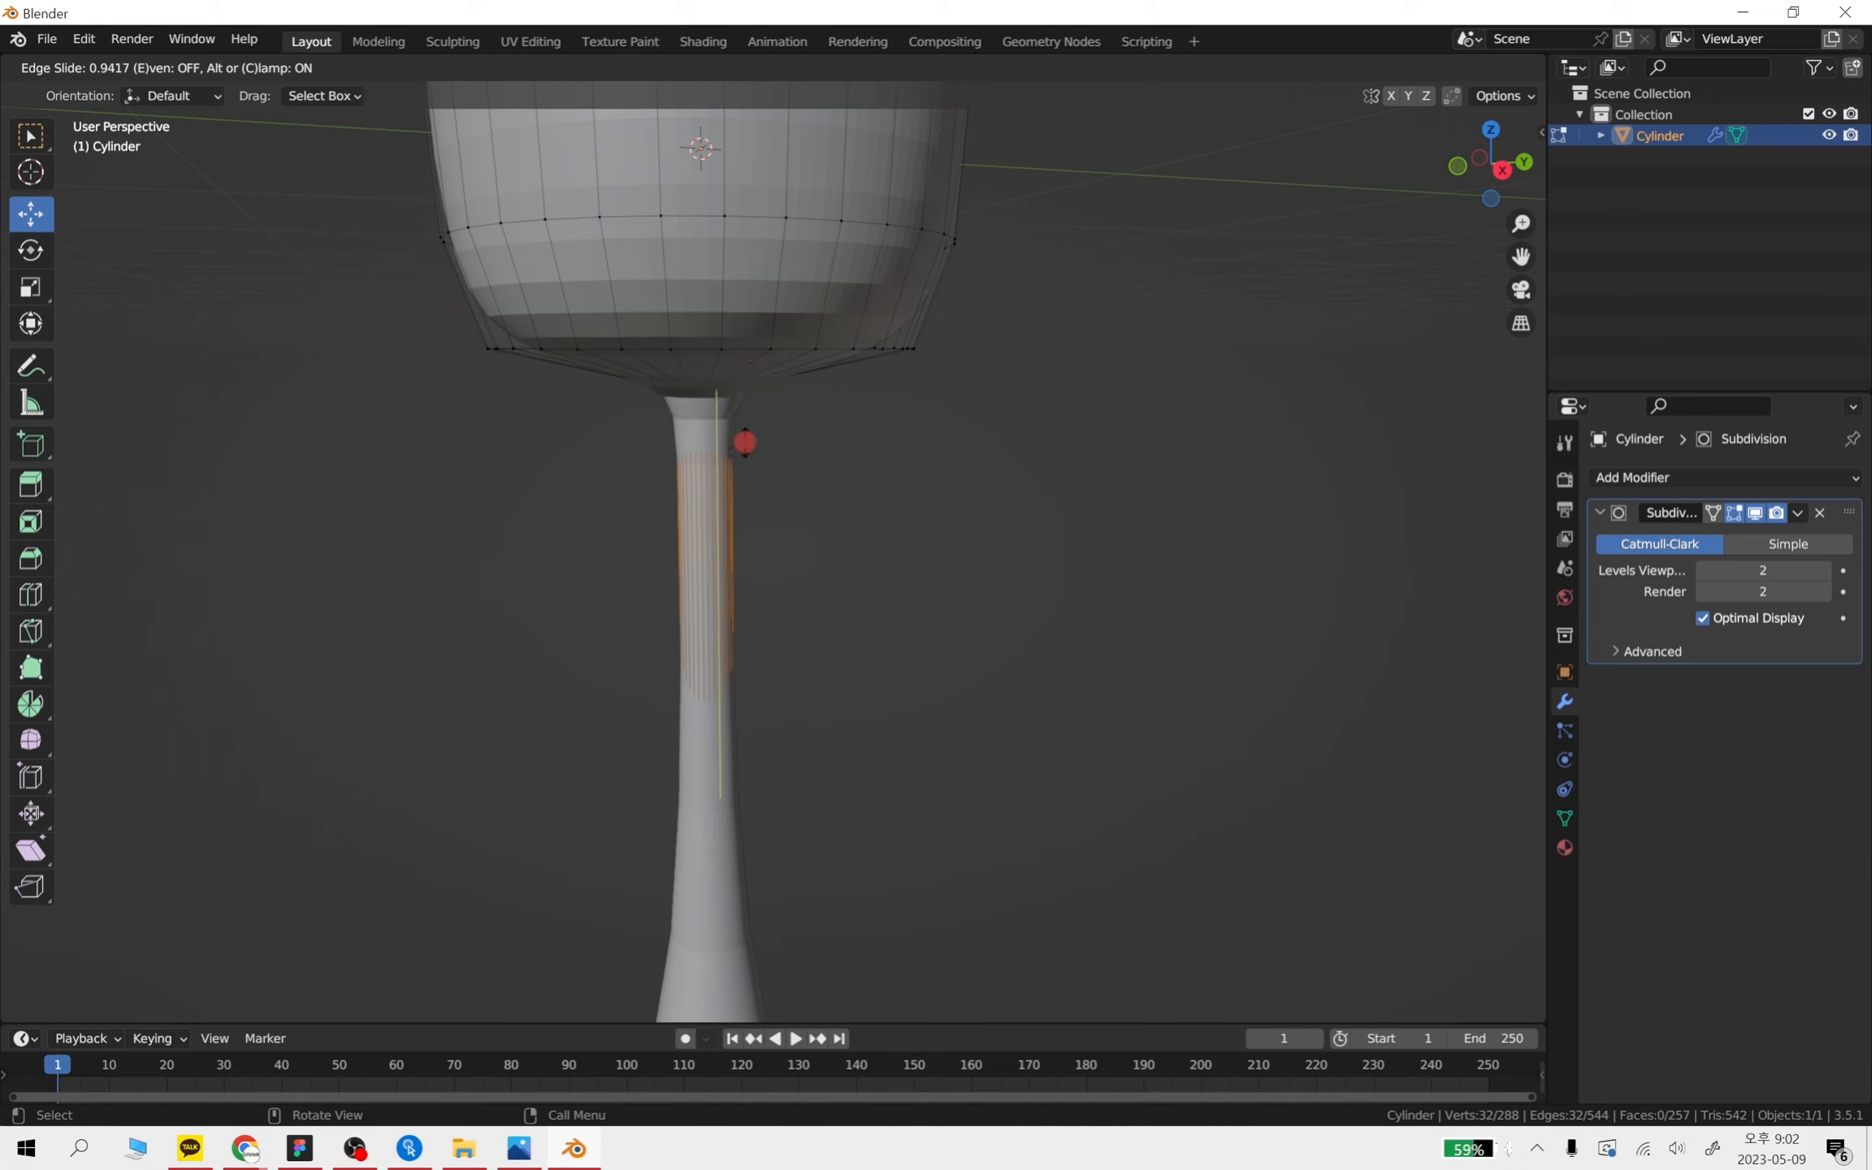
left_click(745, 442)
key("Tab")
scroll(848, 601, "down", 5)
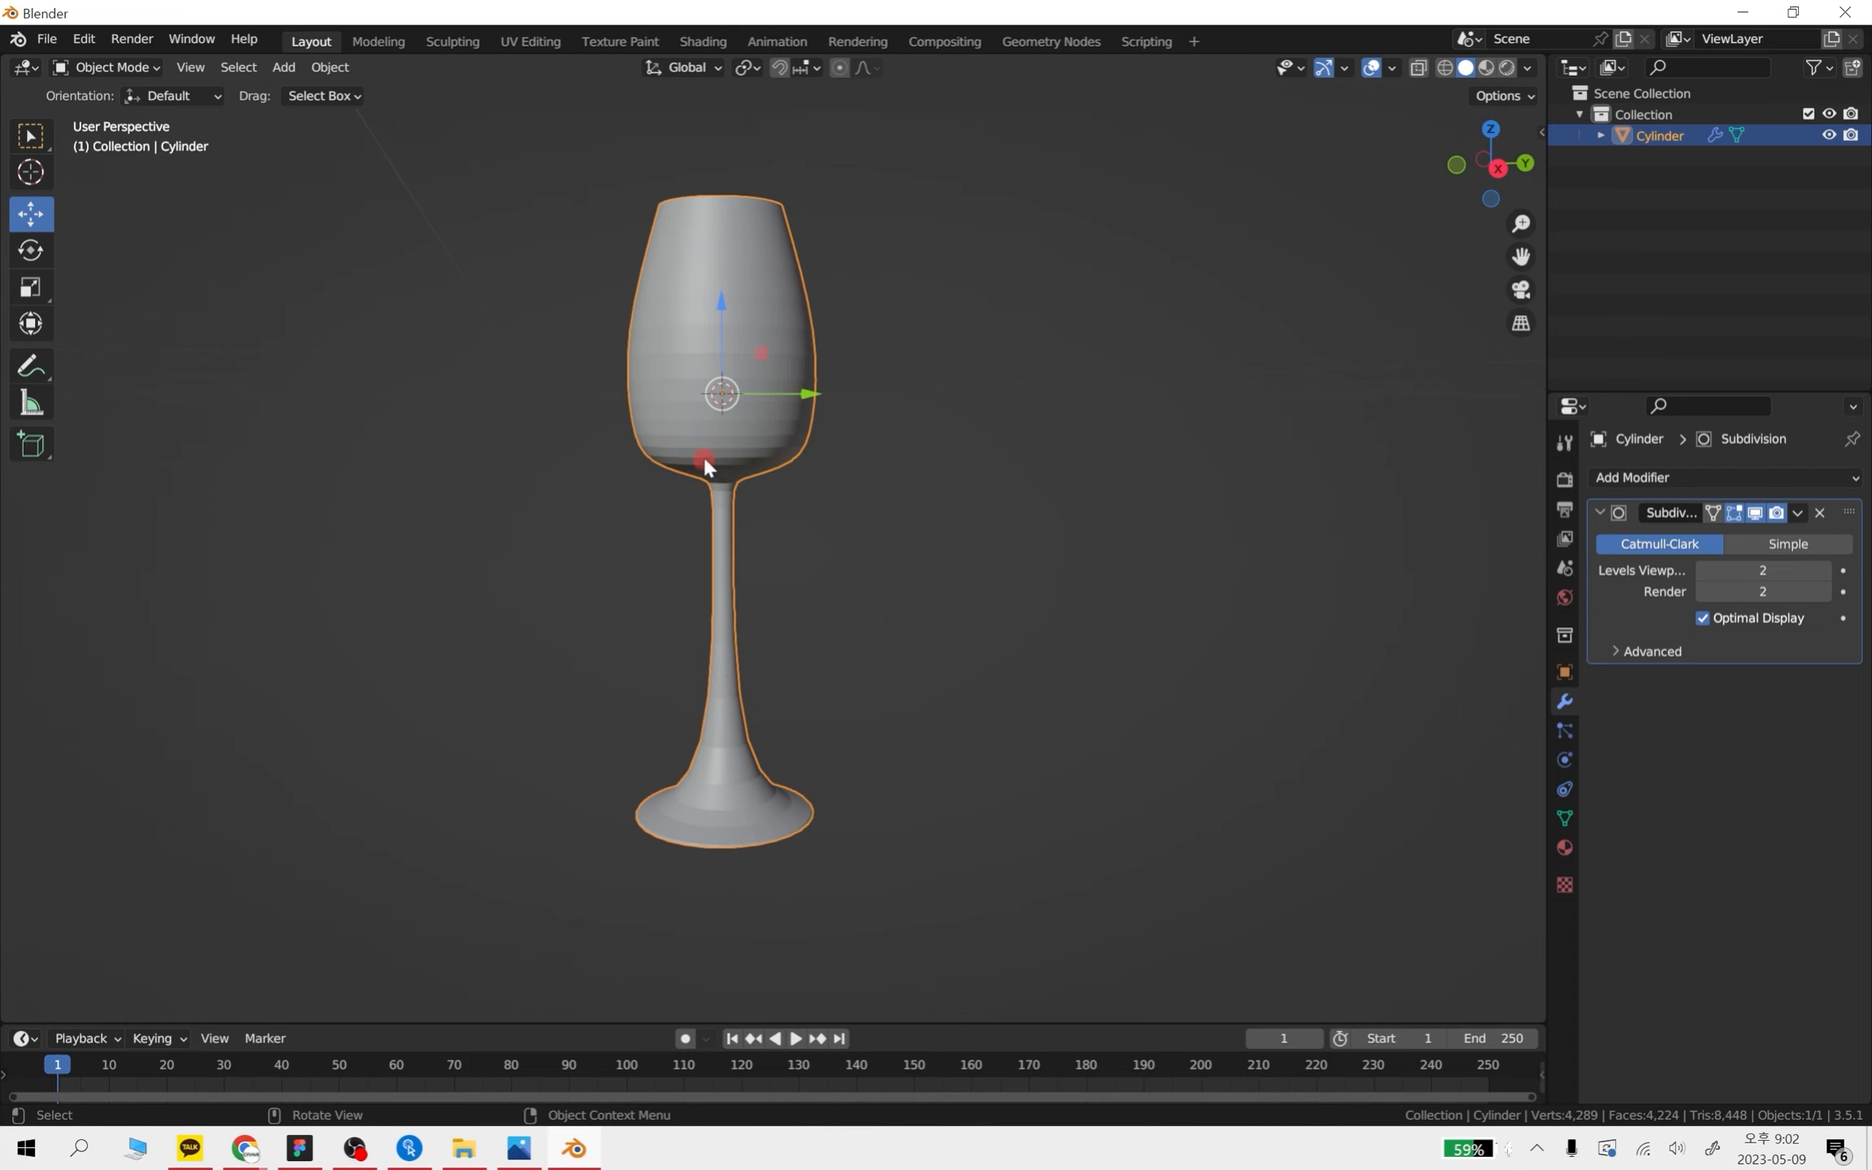
key("ctrl+z")
key("ctrl+z")
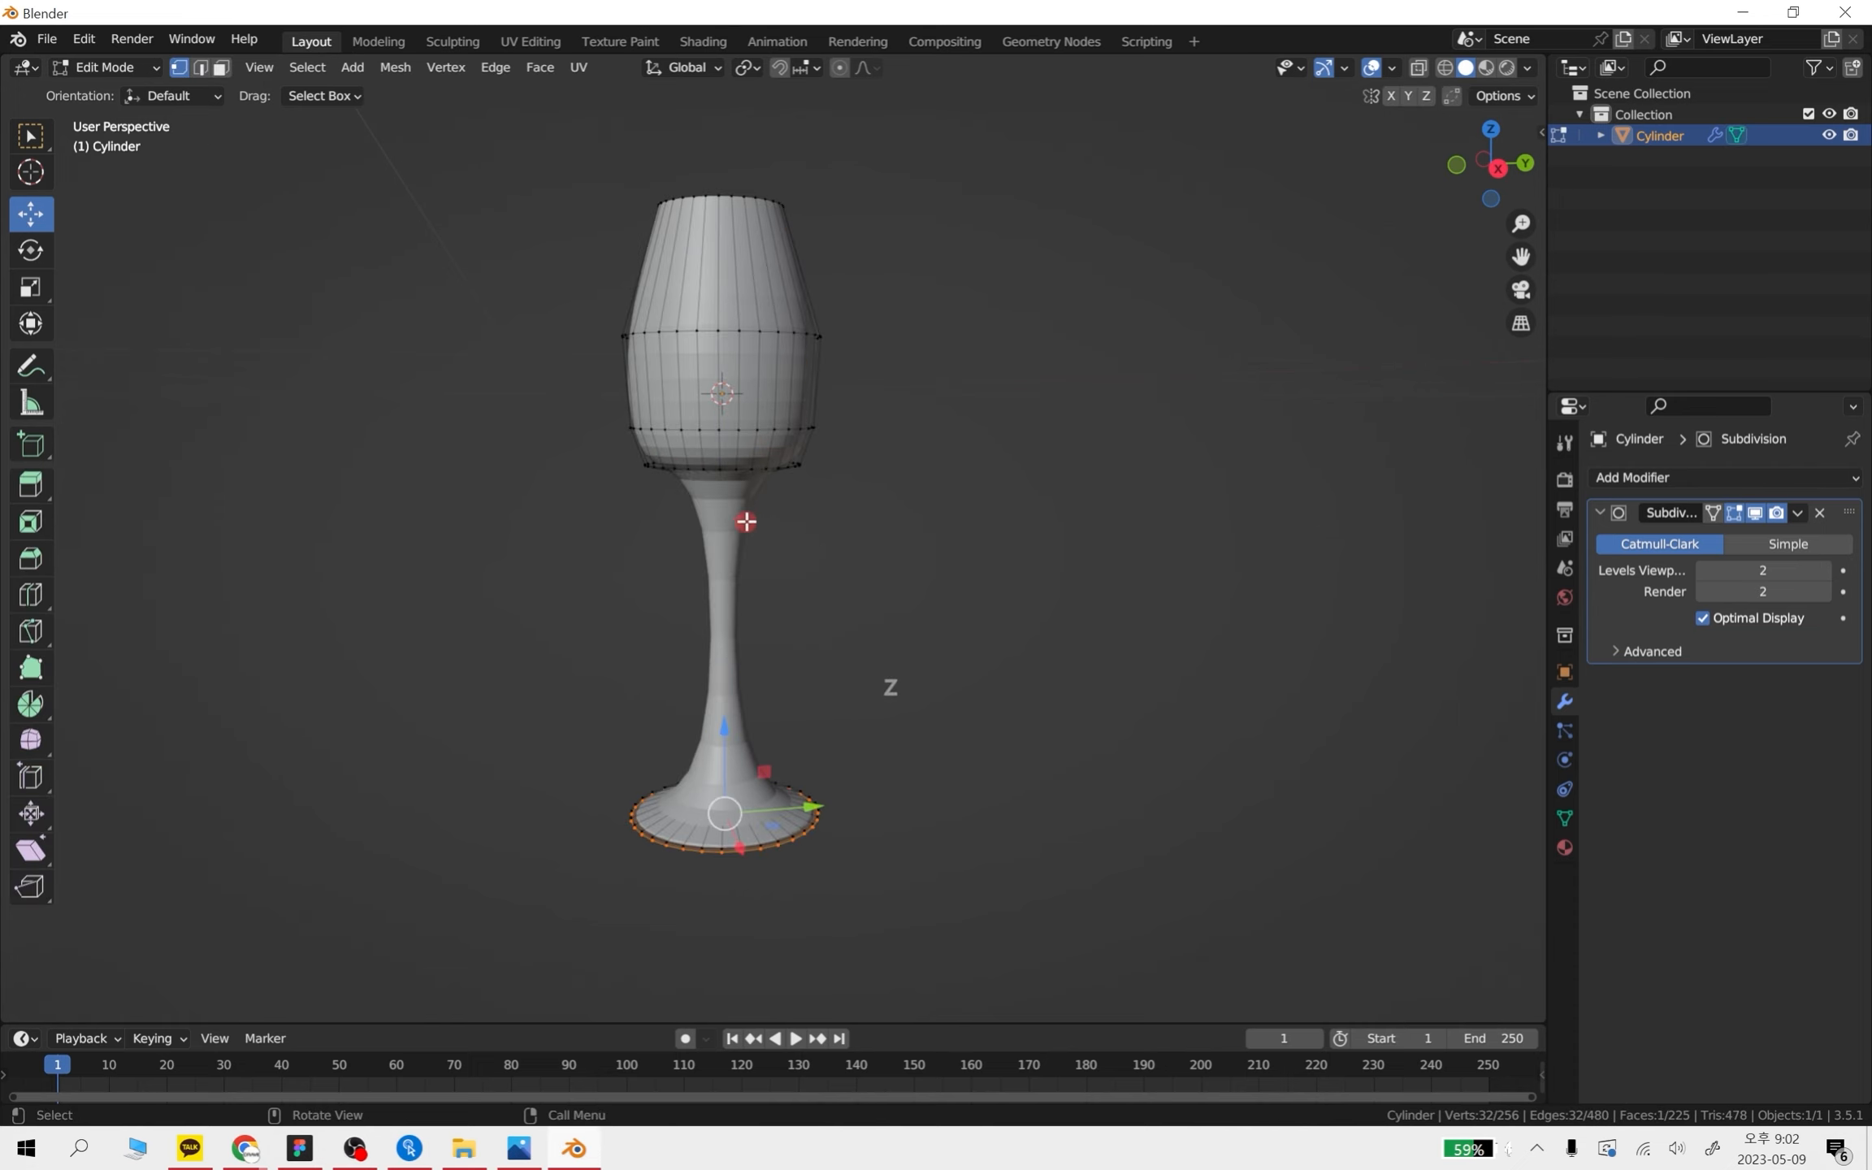
- Turn on X-ray display in Edit Mode to expose the mesh where the stem joins the bowl
scroll(752, 593, "up", 4)
middle_click_drag(752, 593, 919, 547, "shift")
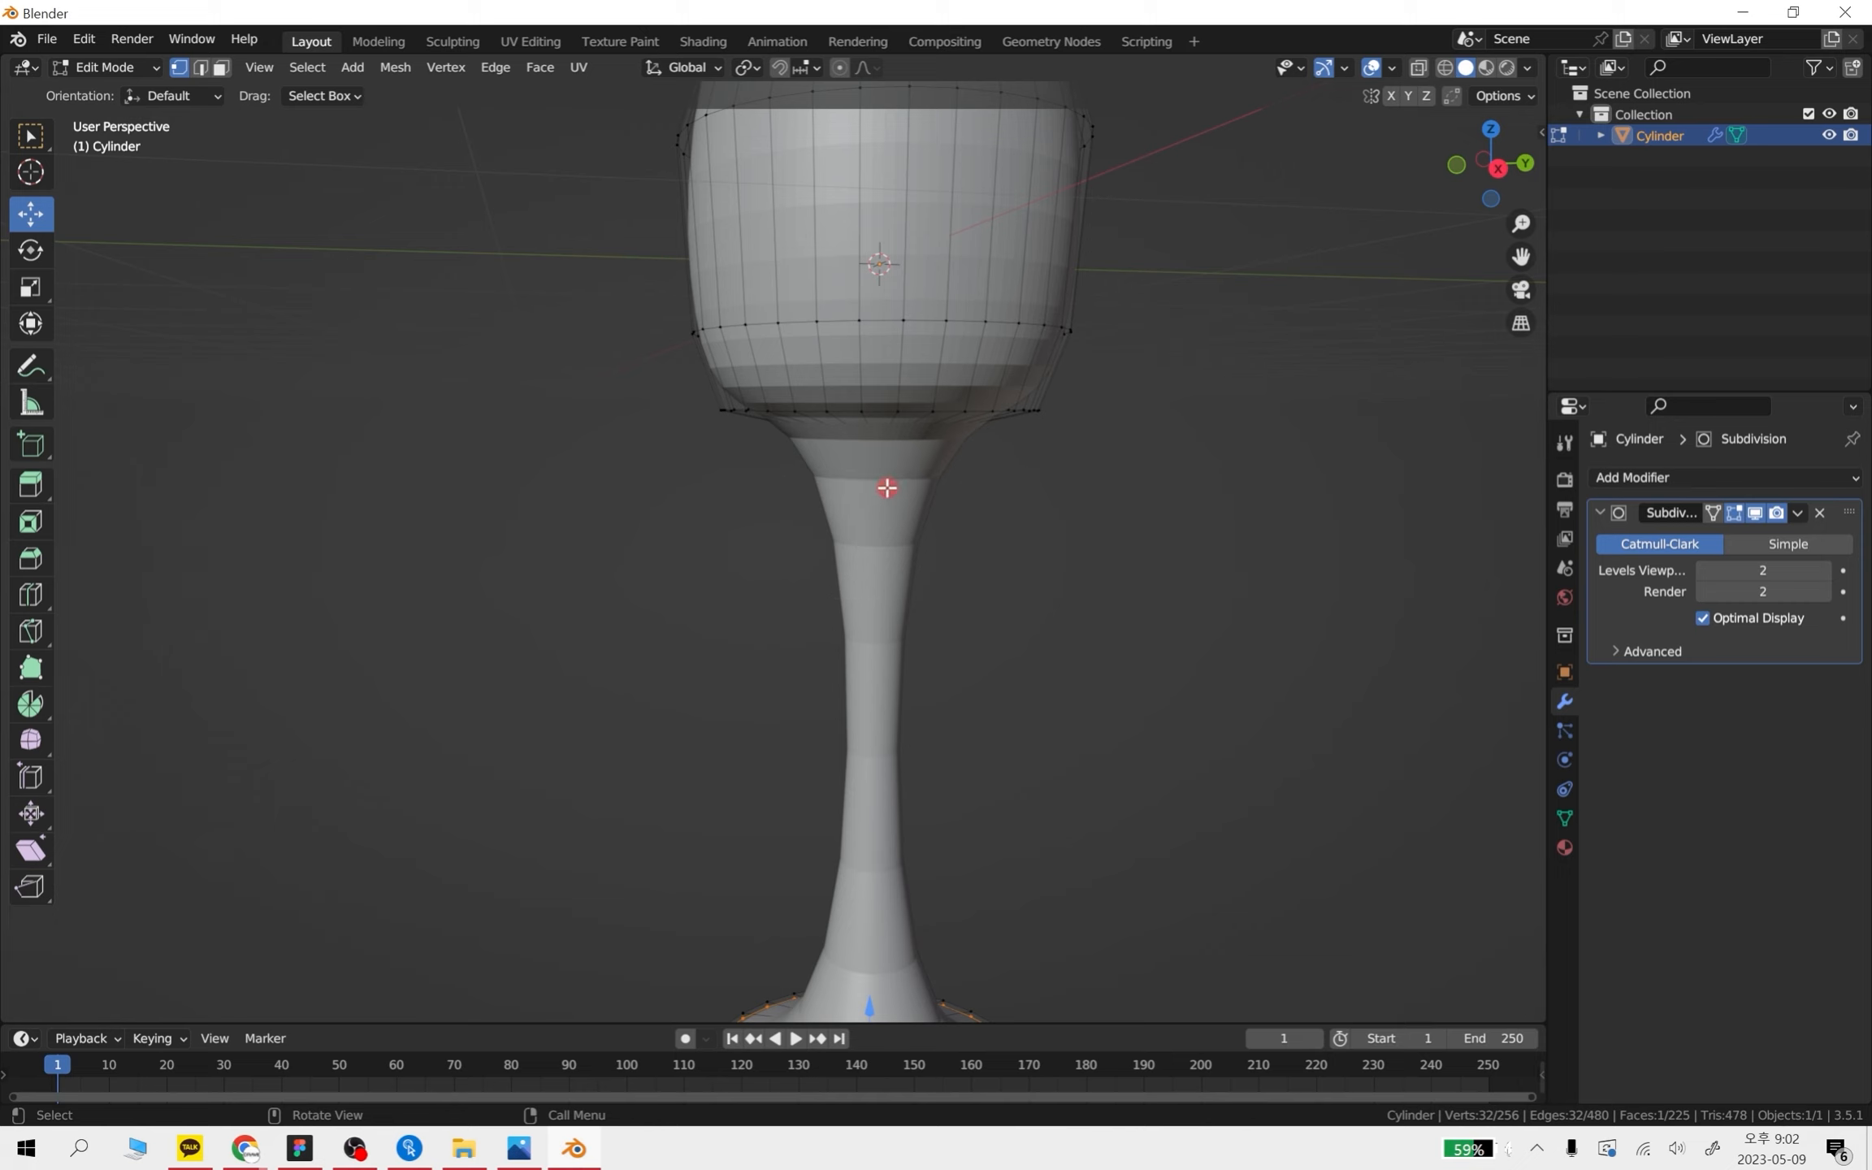
scroll(941, 509, "up", 3)
middle_click_drag(1000, 481, 940, 469, "shift")
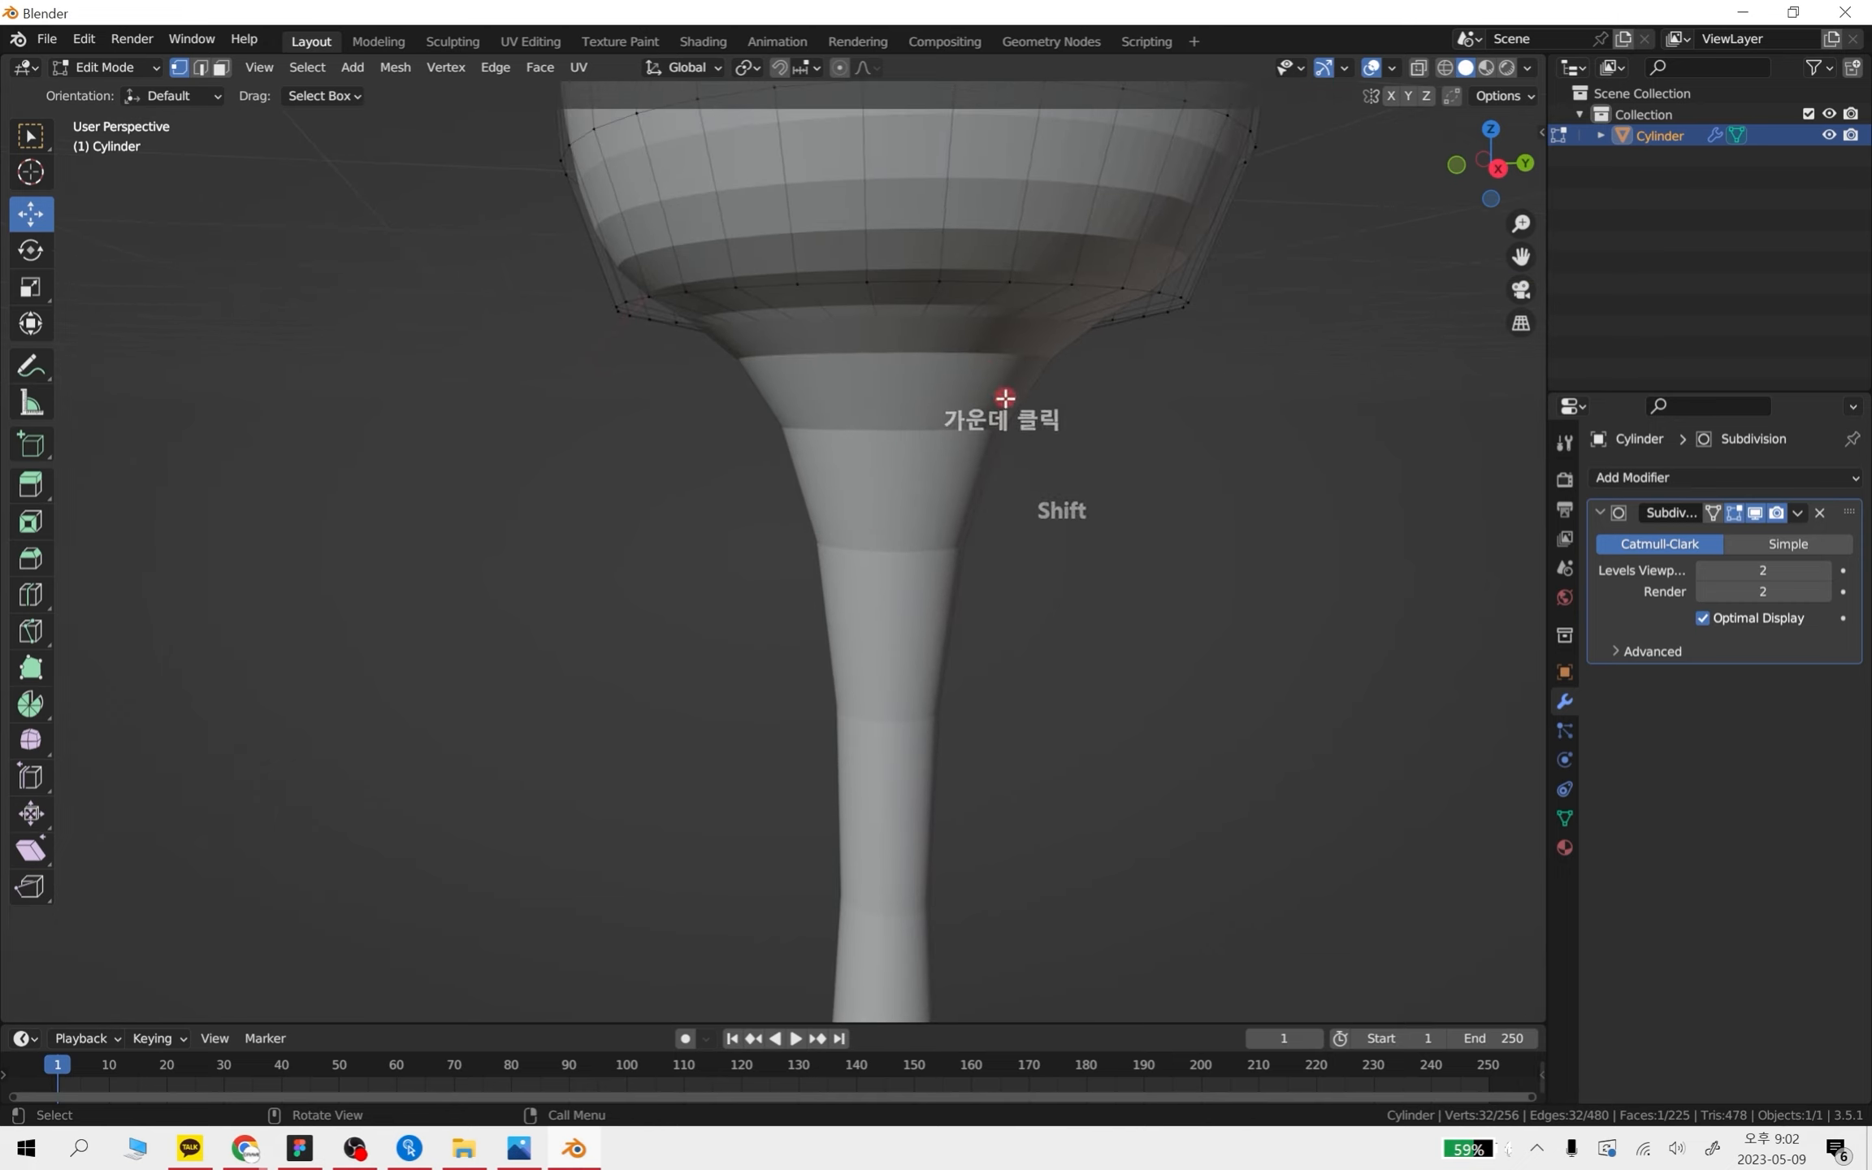
left_click(1418, 69)
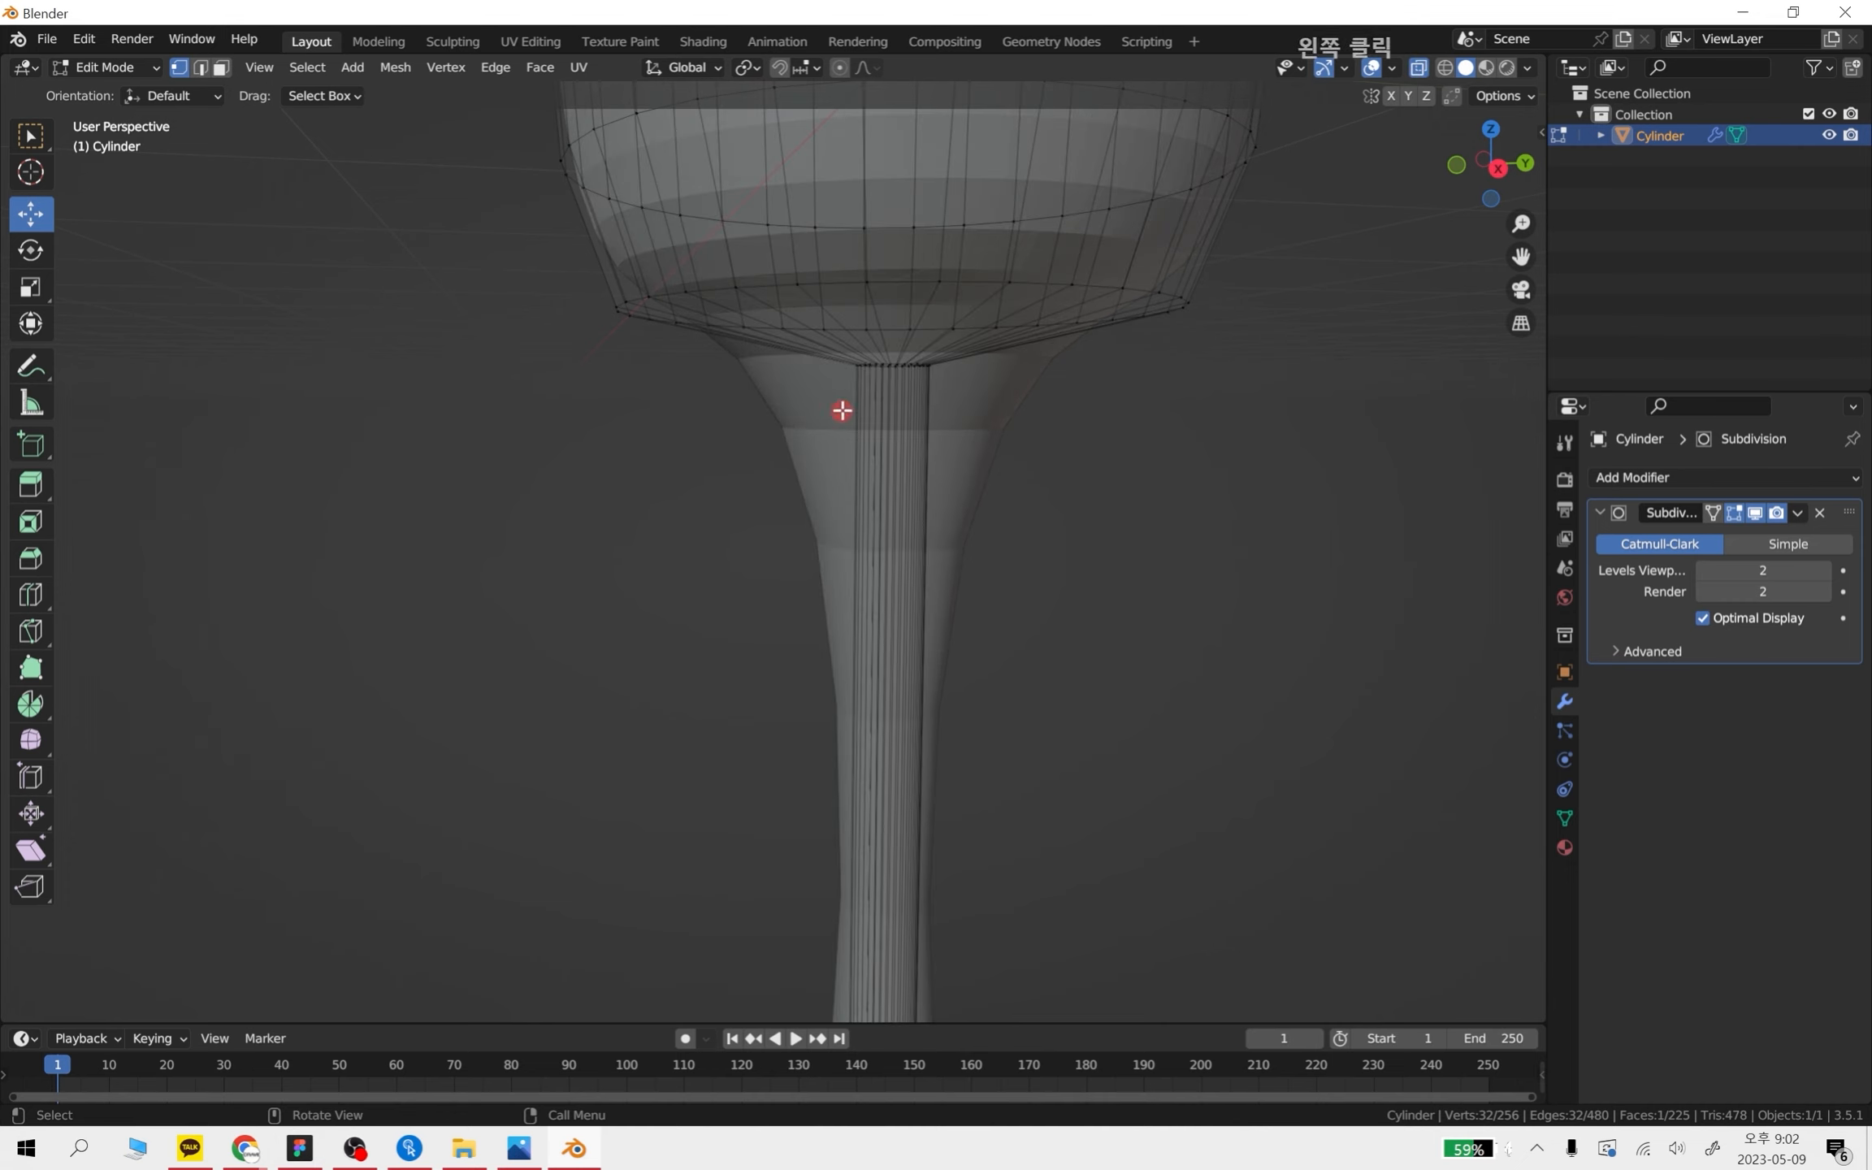
- Select the whole vertex ring at the stem's upper end, where it meets the bowl
left_click(881, 364)
left_click(909, 364, "alt+shift")
left_click(1194, 477)
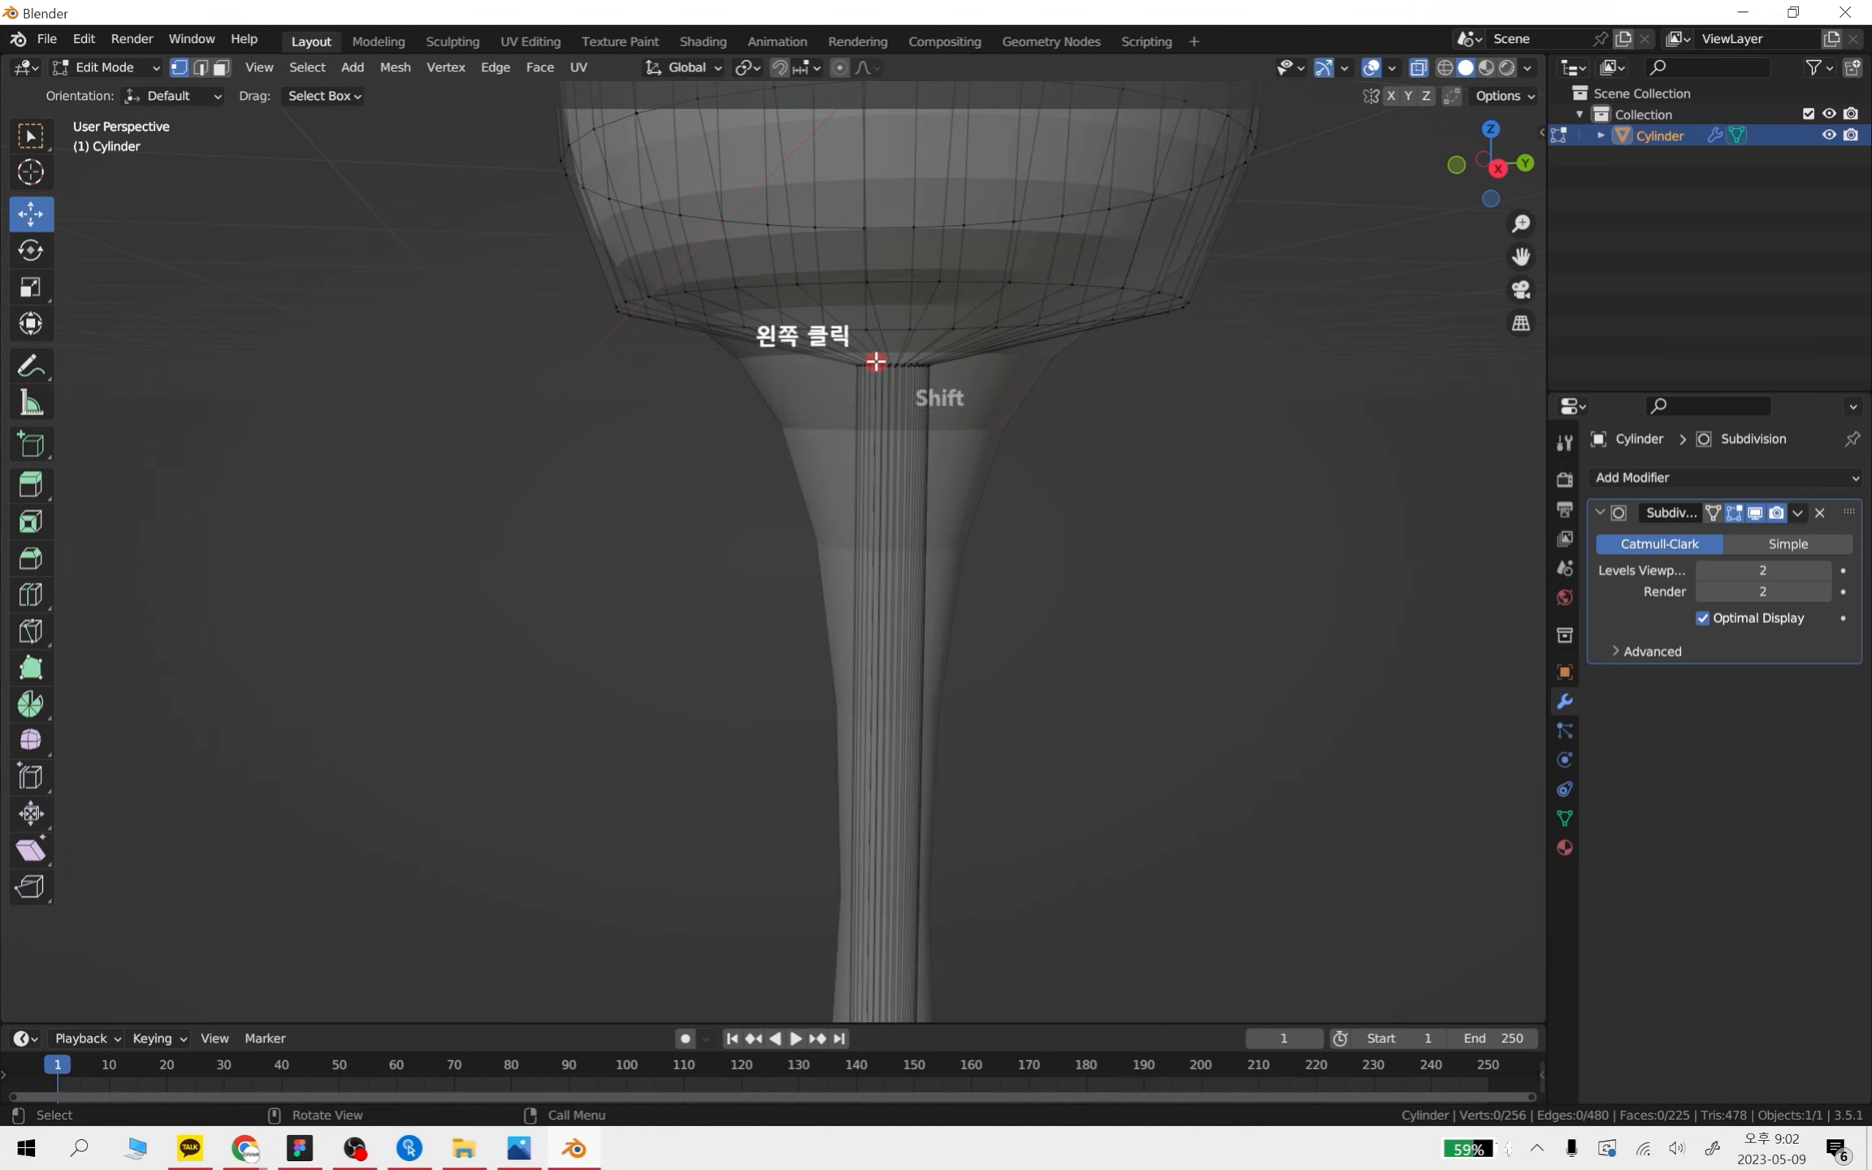
left_click(887, 364, "alt+shift")
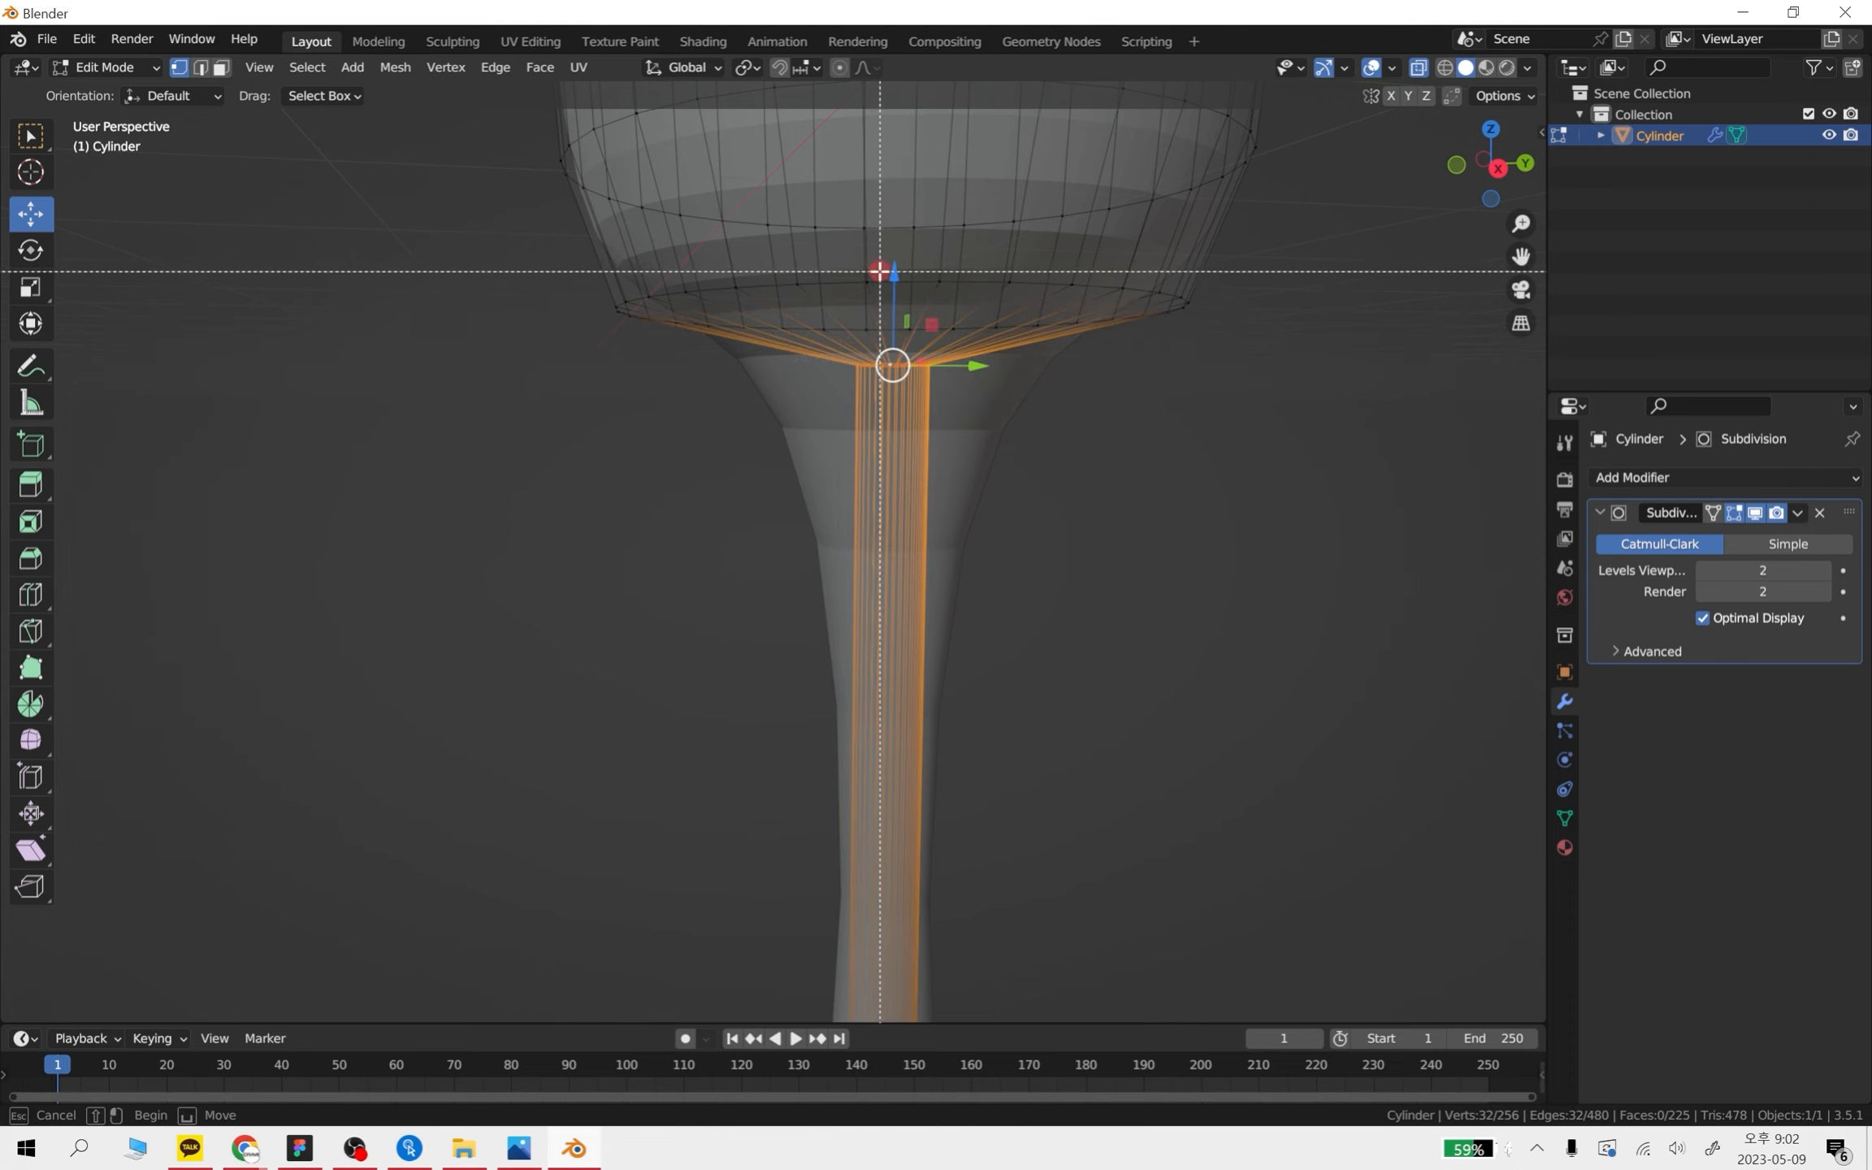
left_click(984, 364)
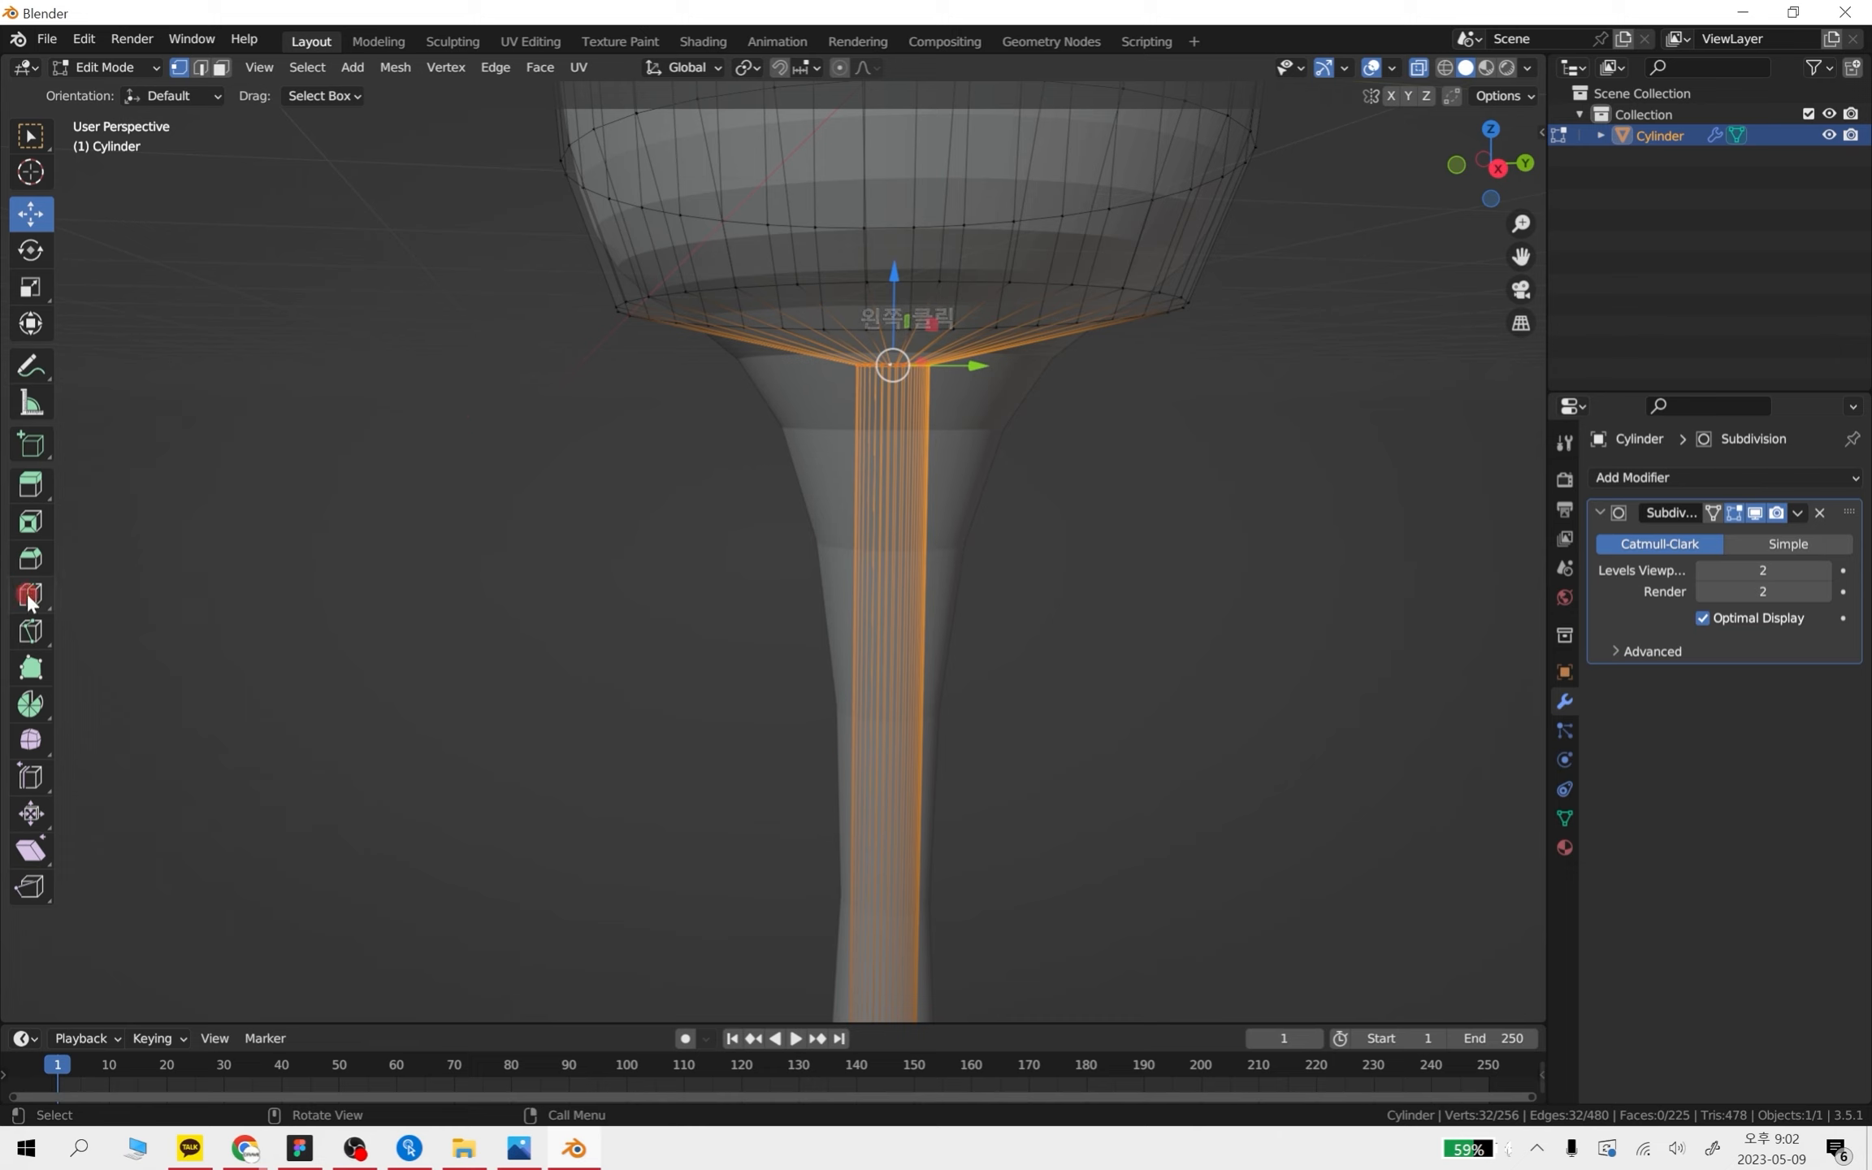
key("ctrl+z")
left_click(880, 363, "alt+shift")
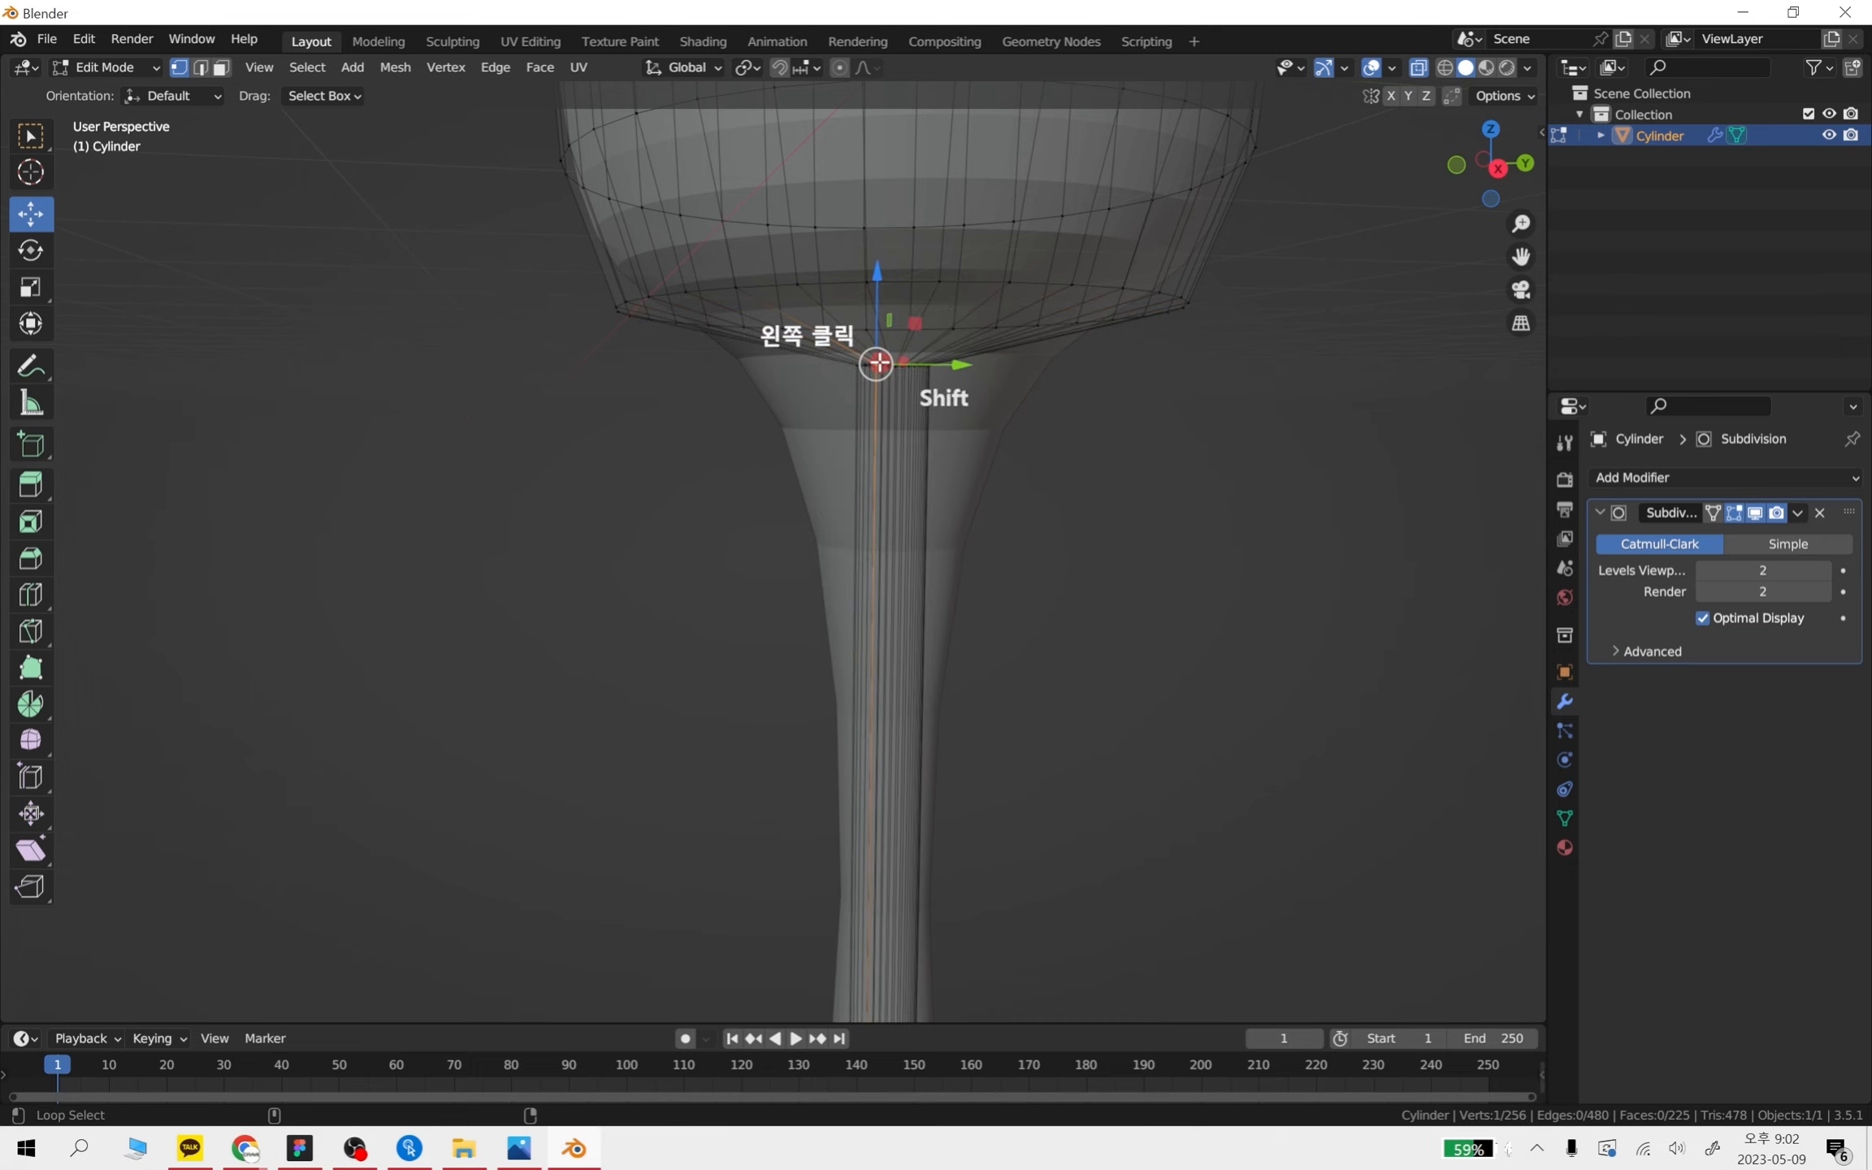
left_click(879, 363, "alt+shift")
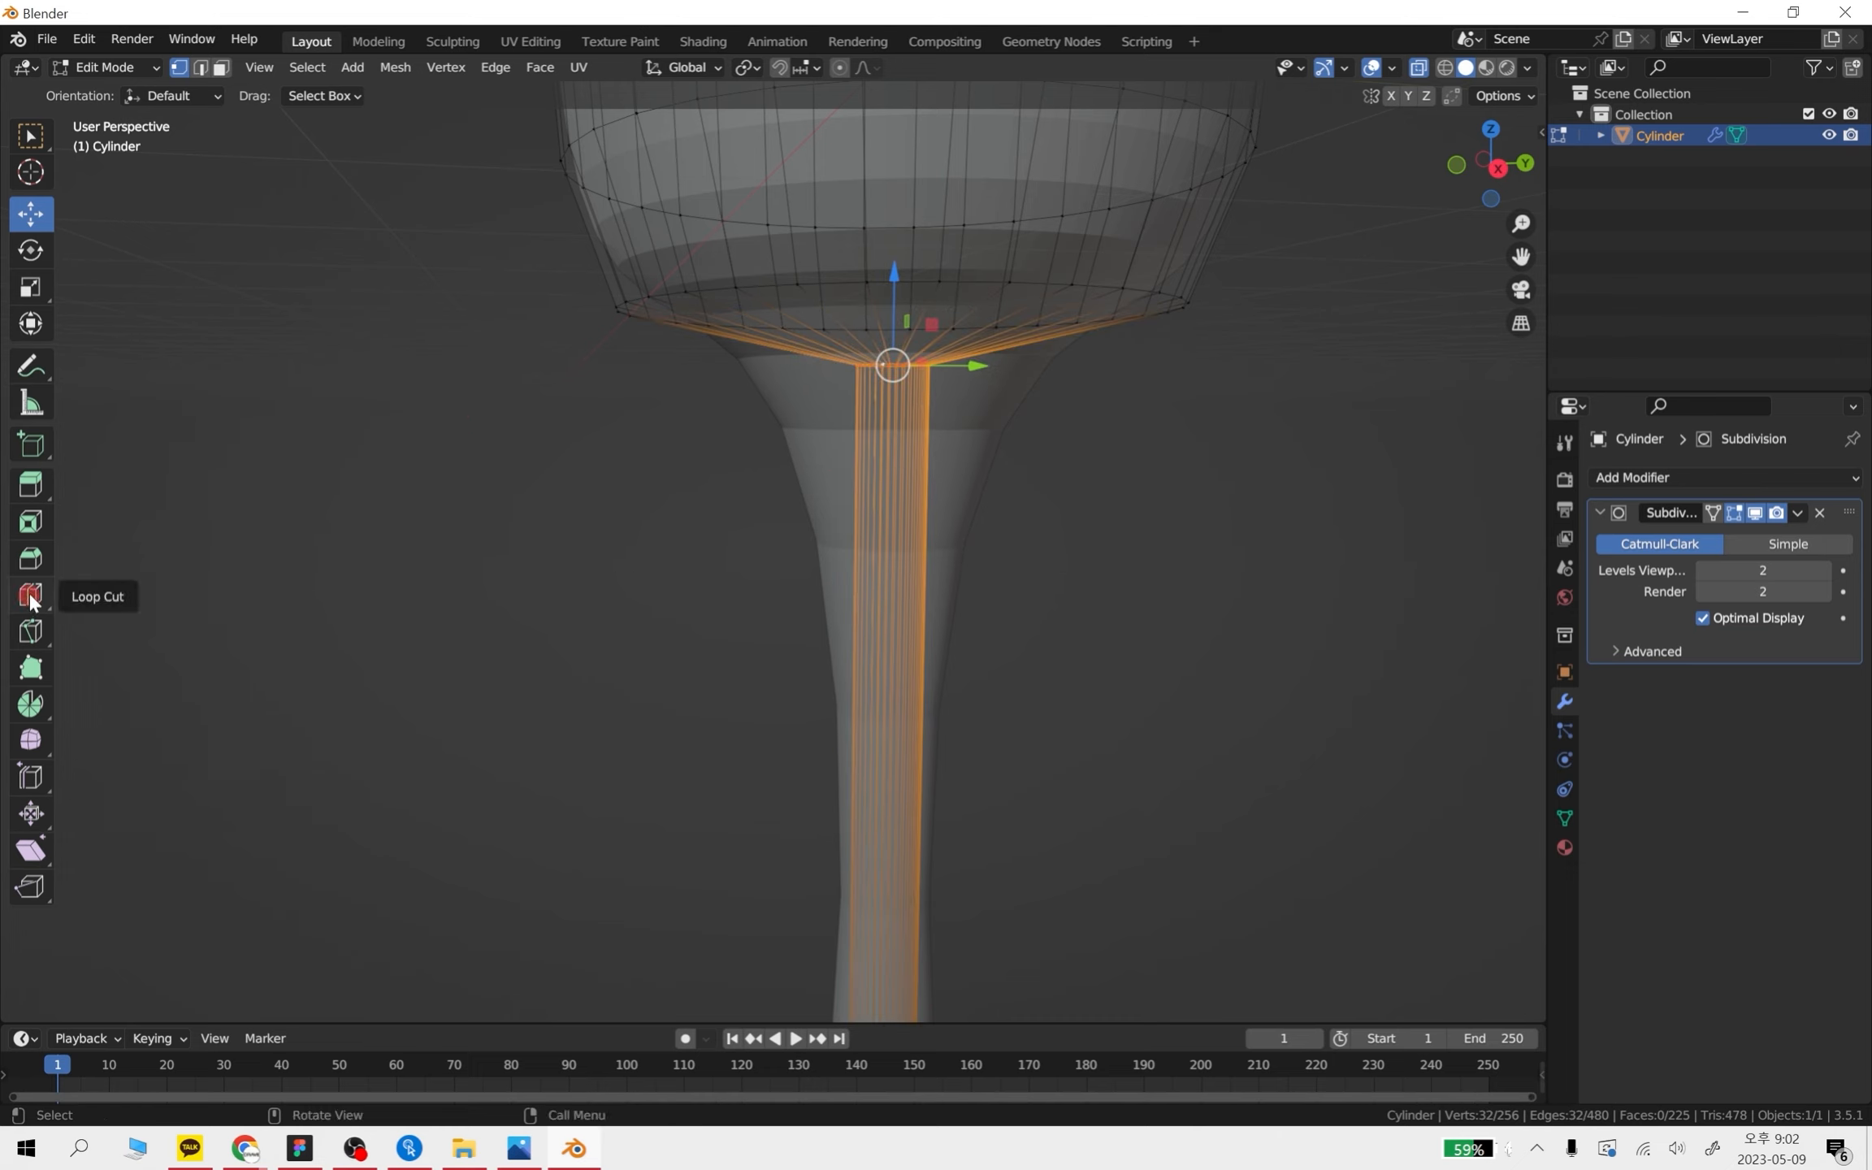
- Try a narrow bevel on the selected vertex ring where the stem meets the bowl, and undo it
left_click(30, 559)
left_click(896, 479)
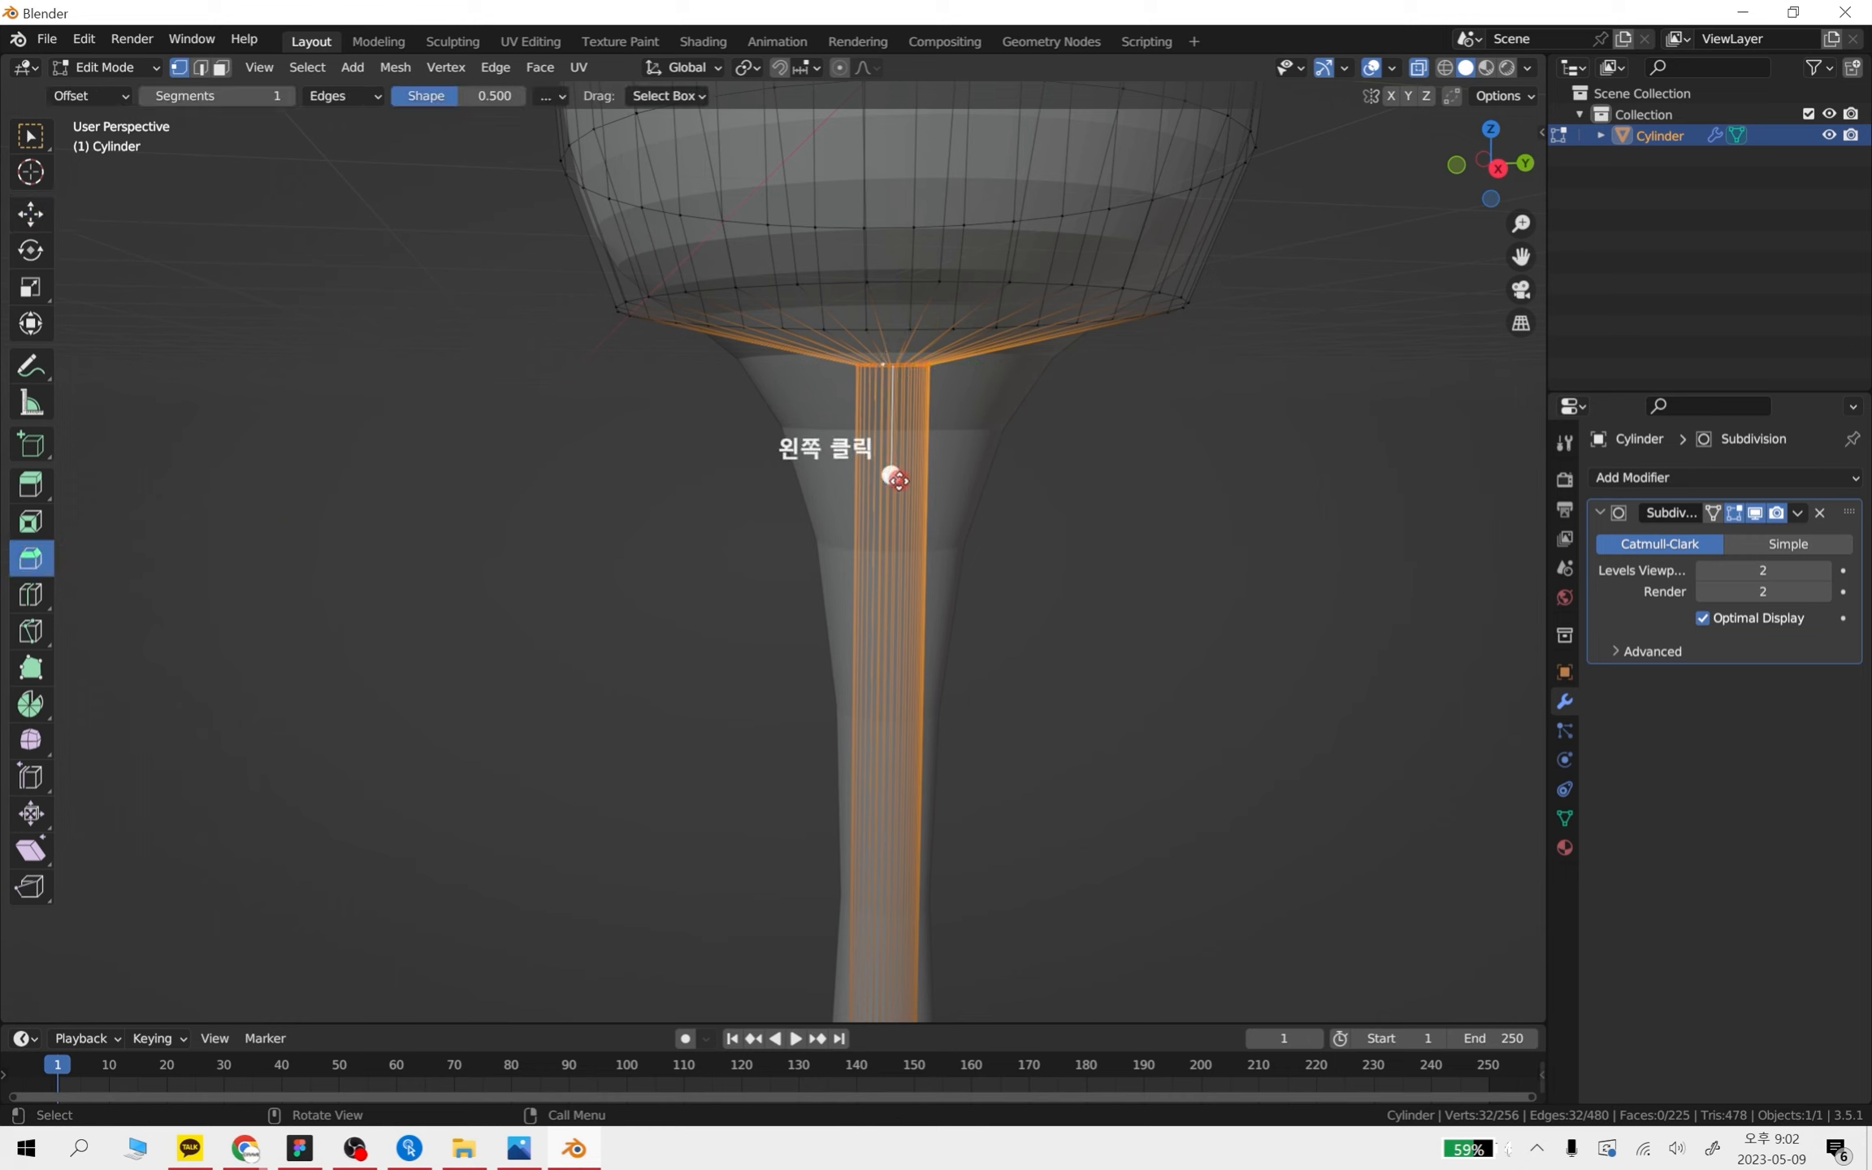
left_click_drag(896, 479, 892, 484)
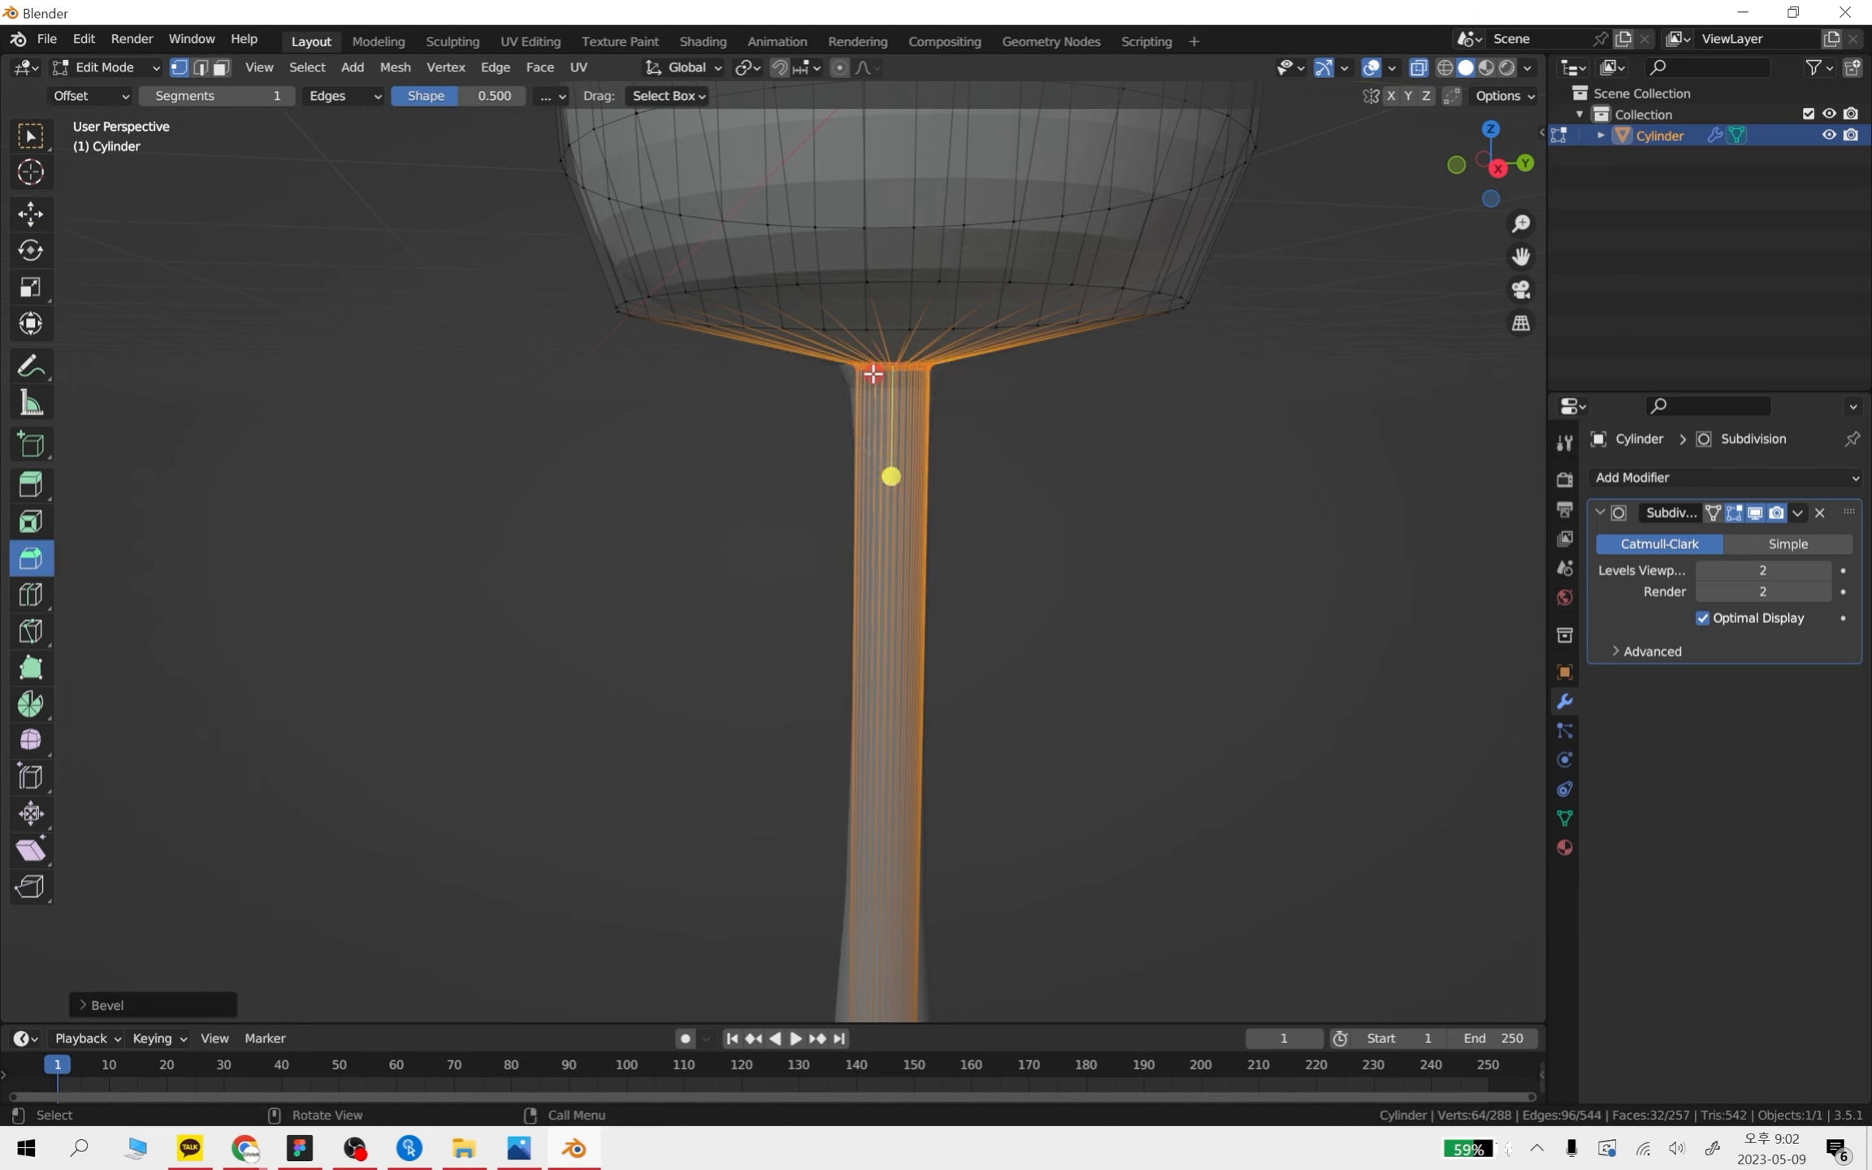
key("ctrl+z")
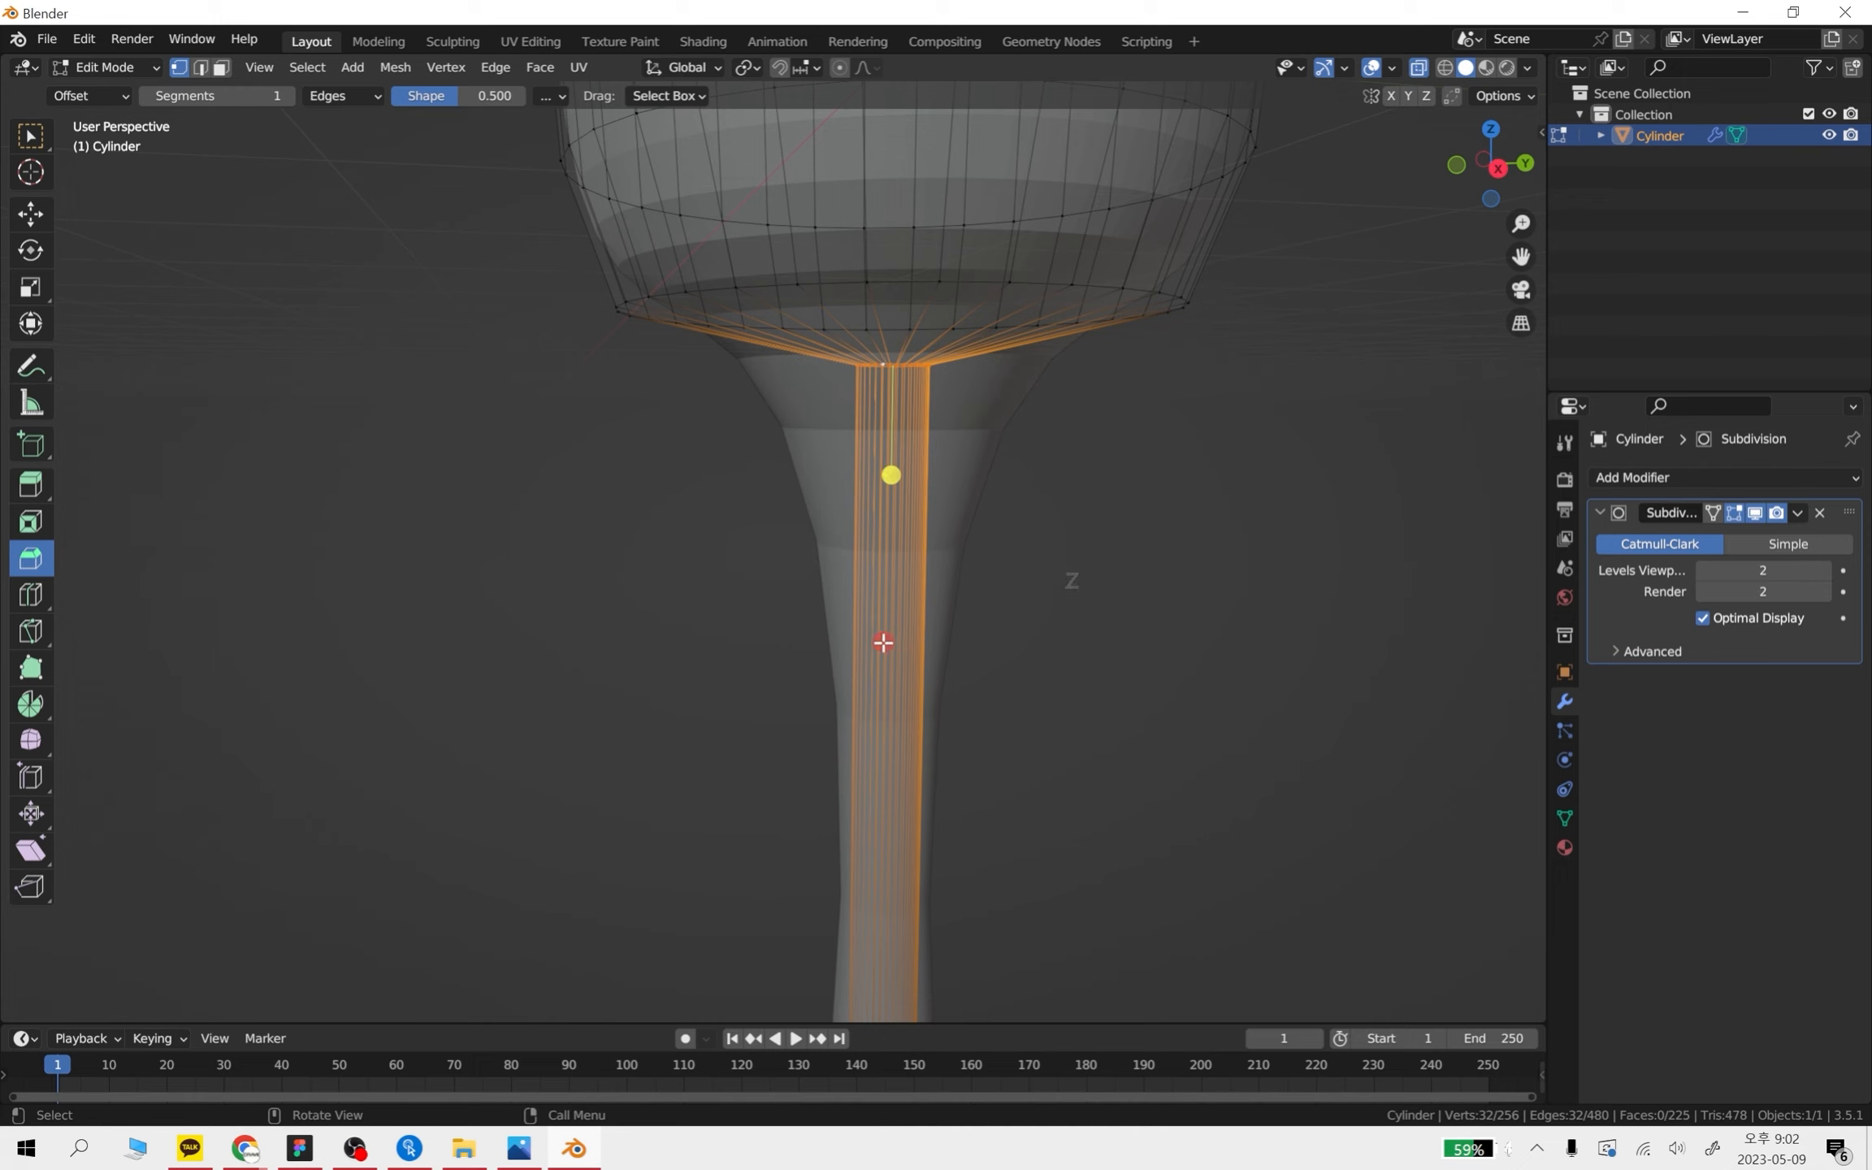
- Add a loop cut to the stem with an edge slide of about 0.99 towards the bowl, and inspect it in Object Mode
key("ctrl+r")
left_click(939, 934)
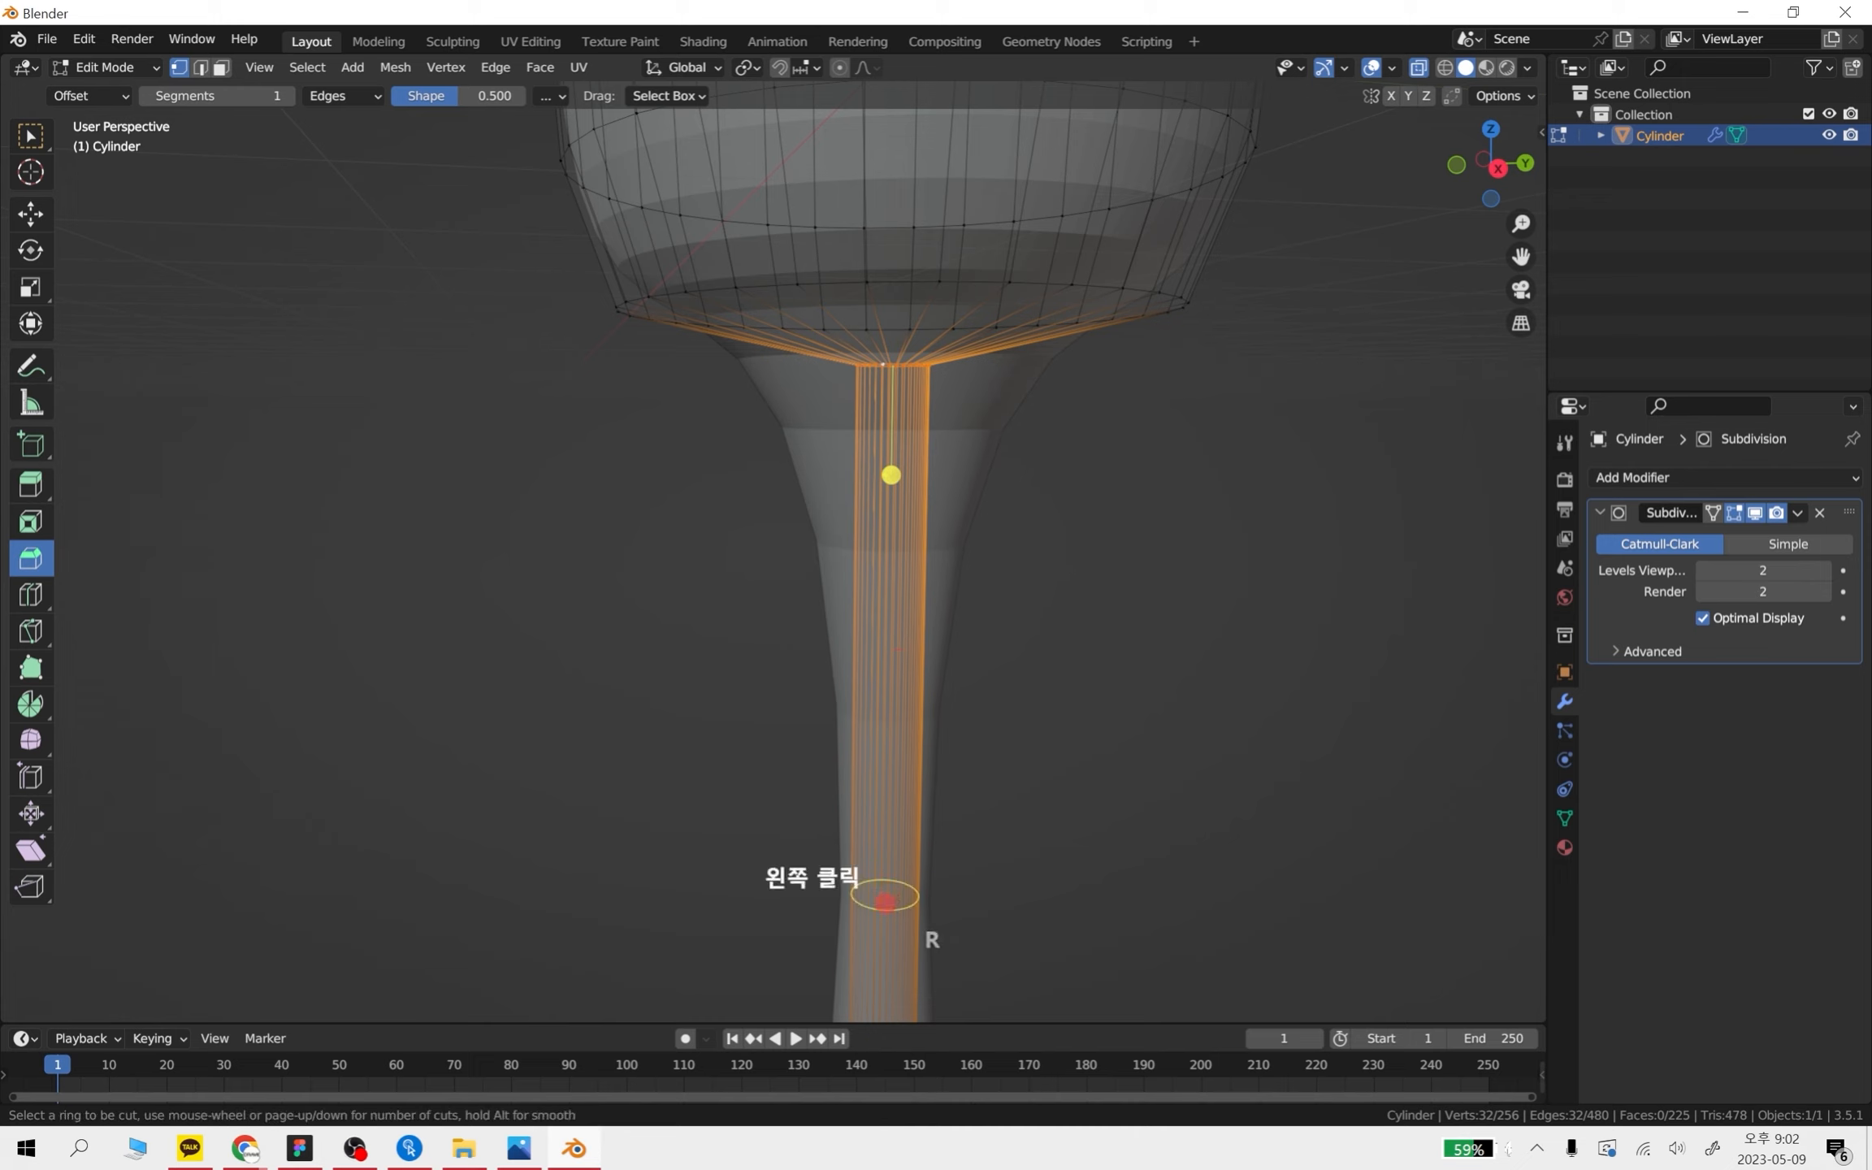
left_click_drag(908, 654, 922, 436)
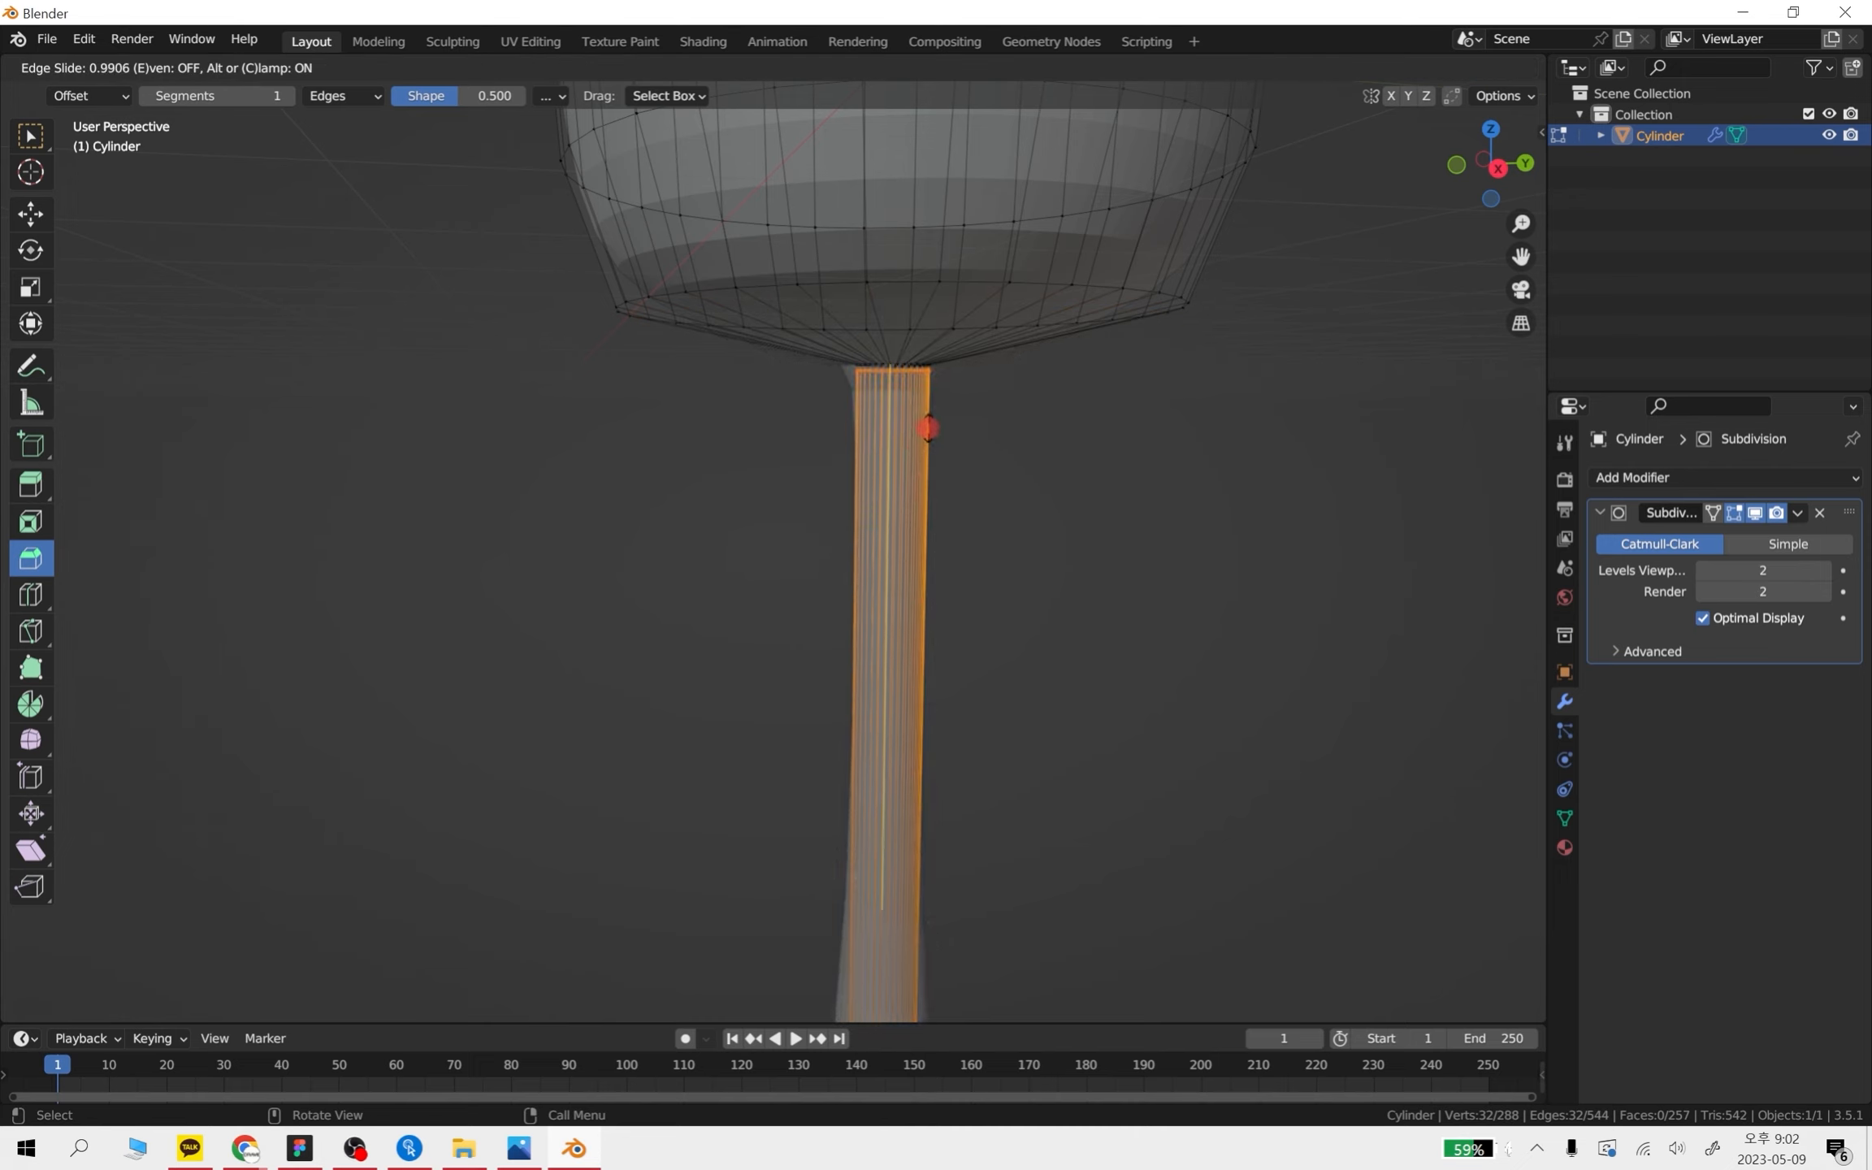
left_click(930, 431)
key("Tab")
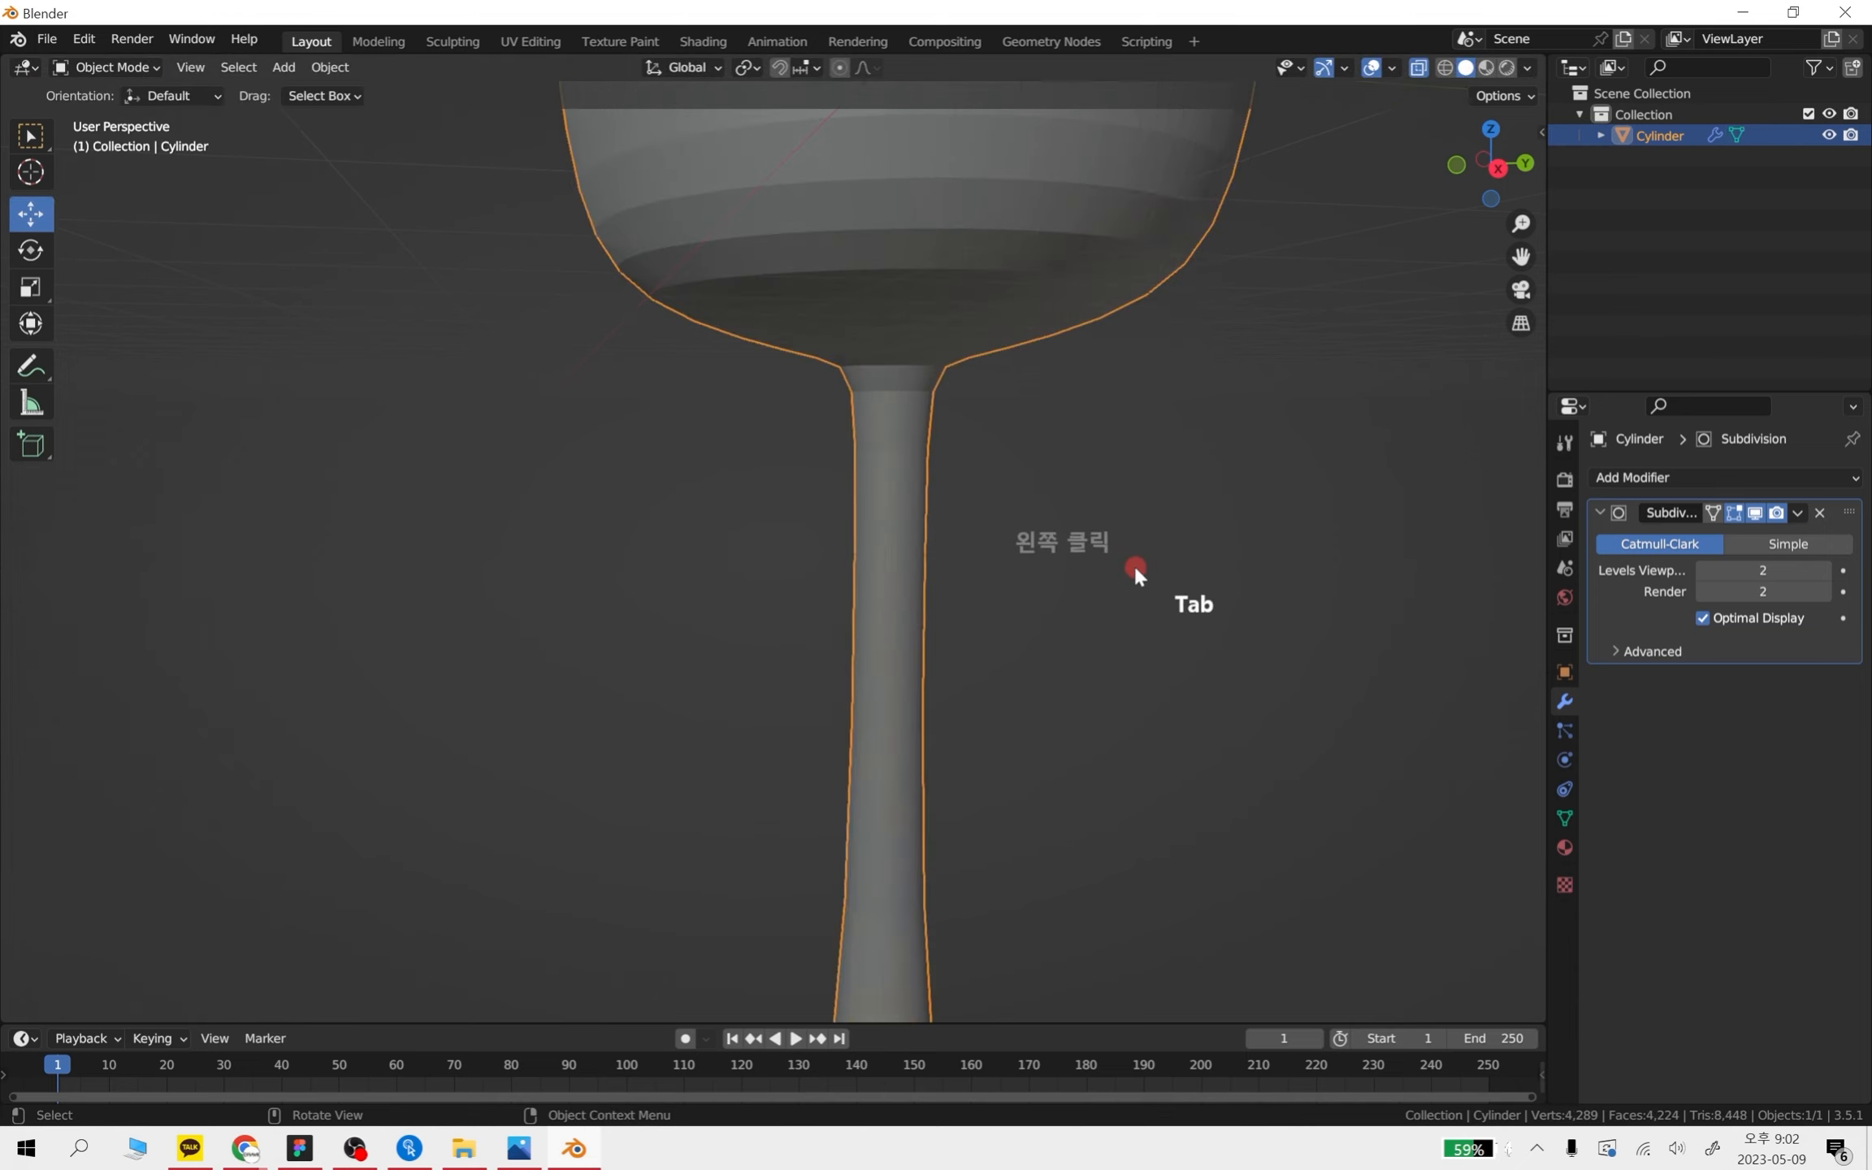
left_click(1056, 544)
scroll(1021, 560, "down", 8)
middle_click_drag(928, 647, 850, 603, "shift")
middle_click_drag(794, 676, 901, 590, "shift")
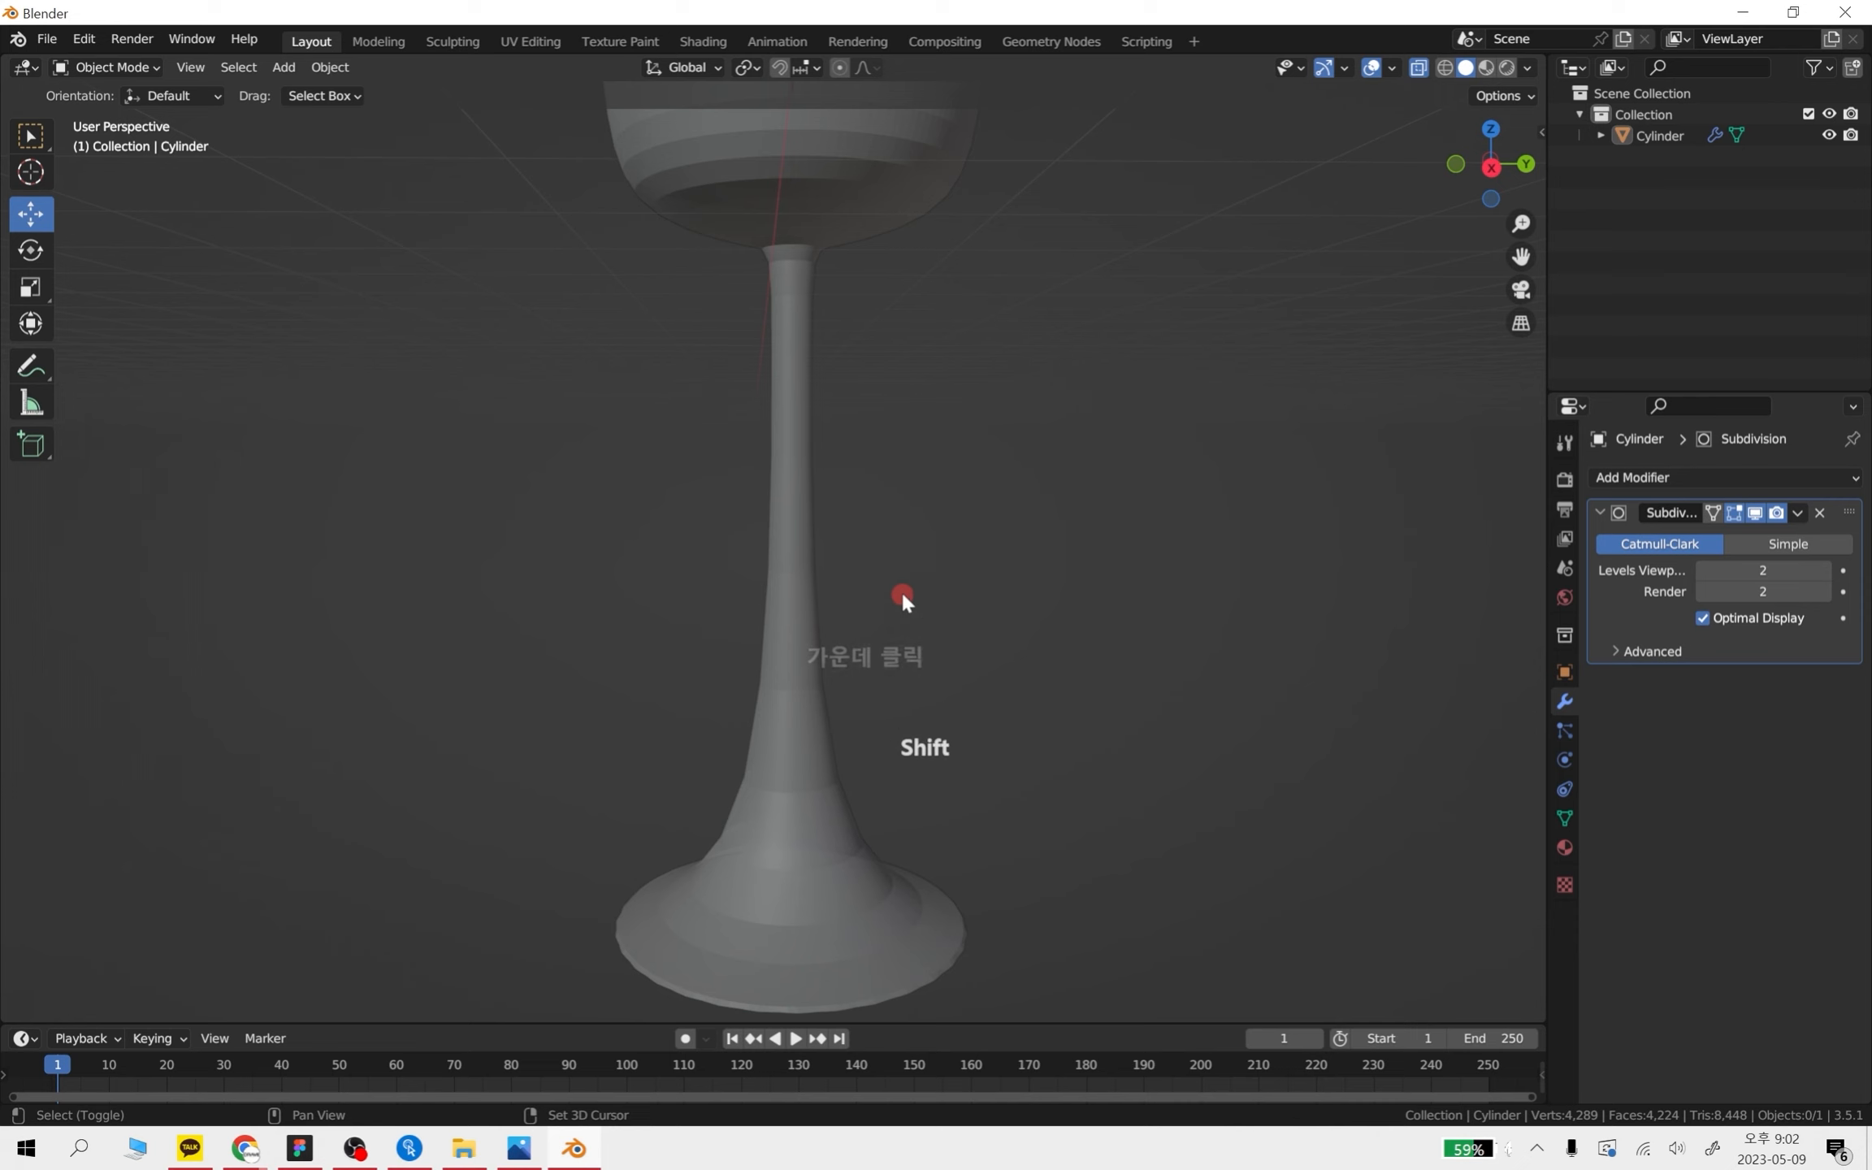
- In Edit Mode, select the whole vertex ring at the stem's lower end, where it meets the foot
left_click(794, 801)
key("Tab")
scroll(866, 914, "up", 3)
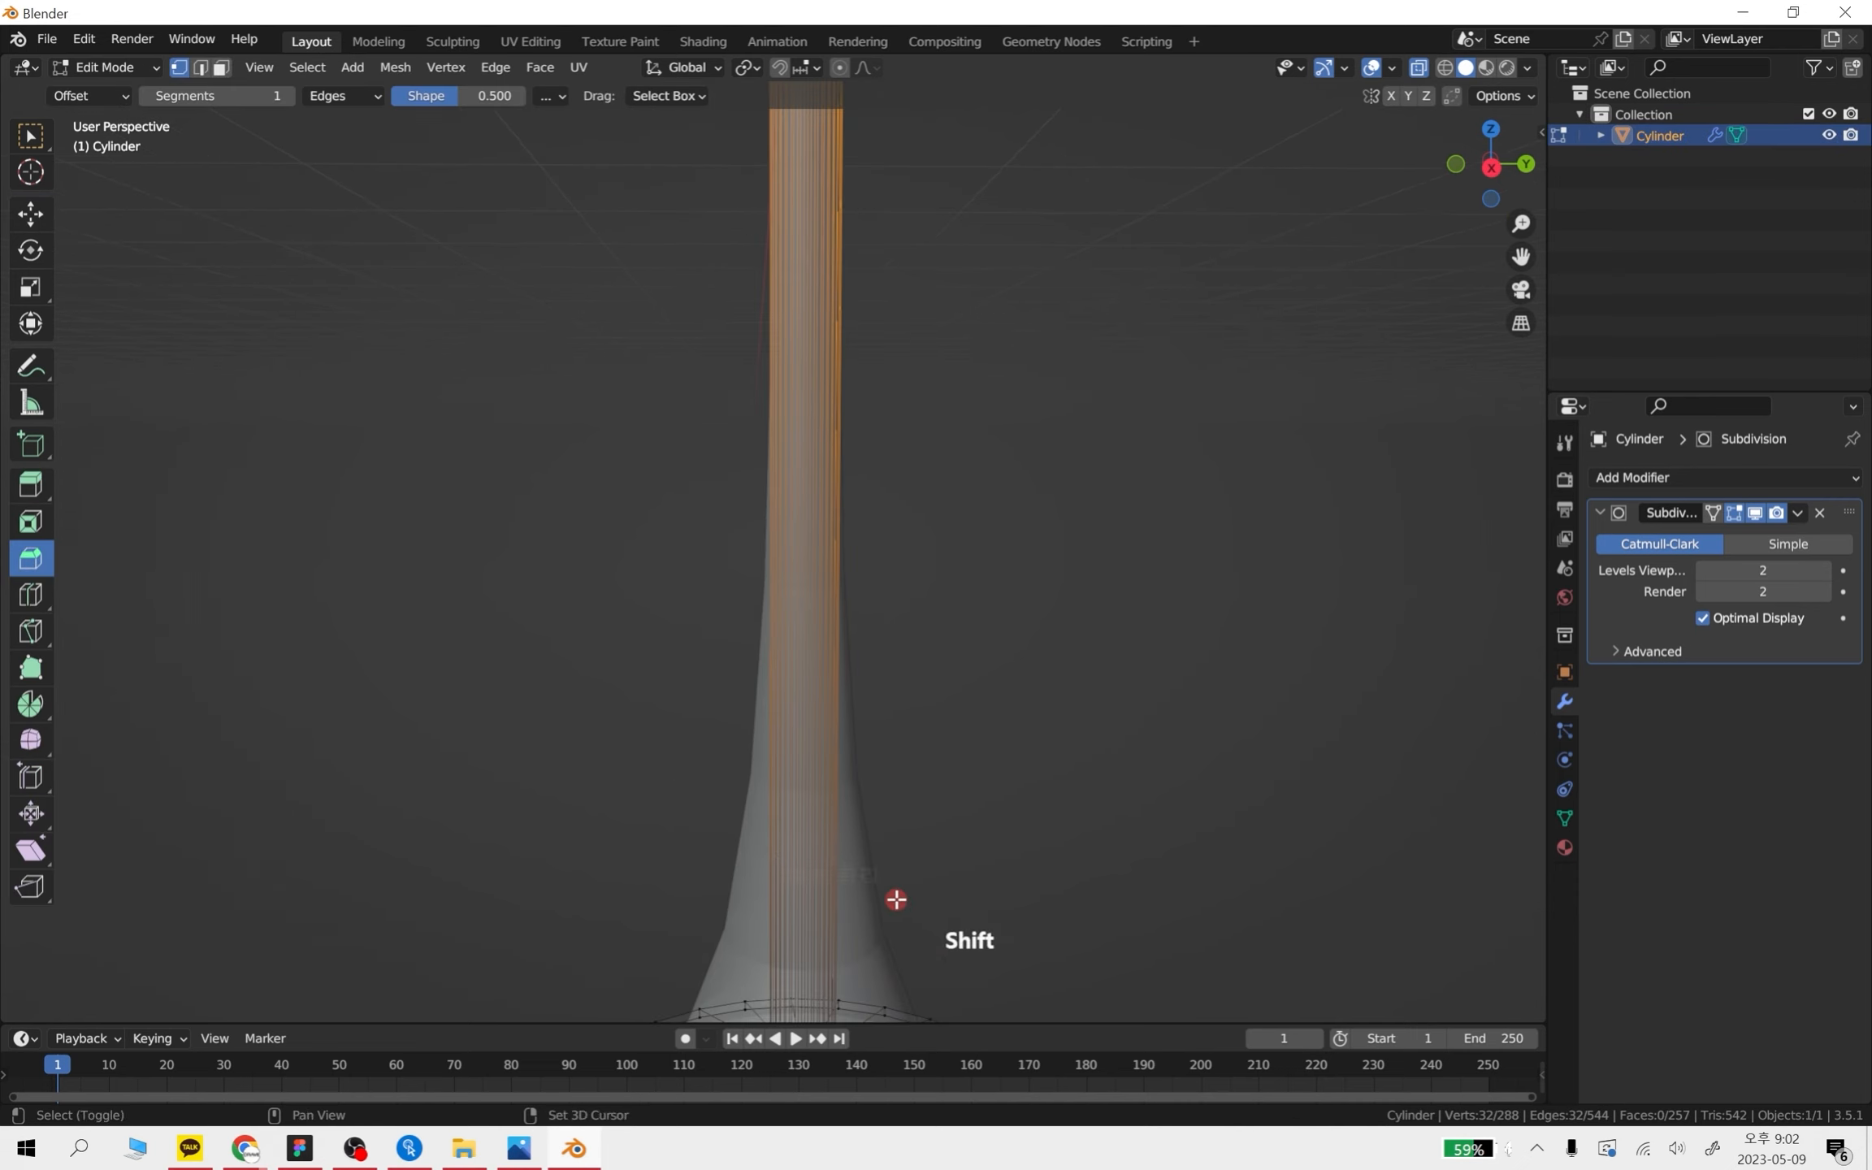
middle_click_drag(894, 894, 877, 644, "shift")
left_click(884, 595)
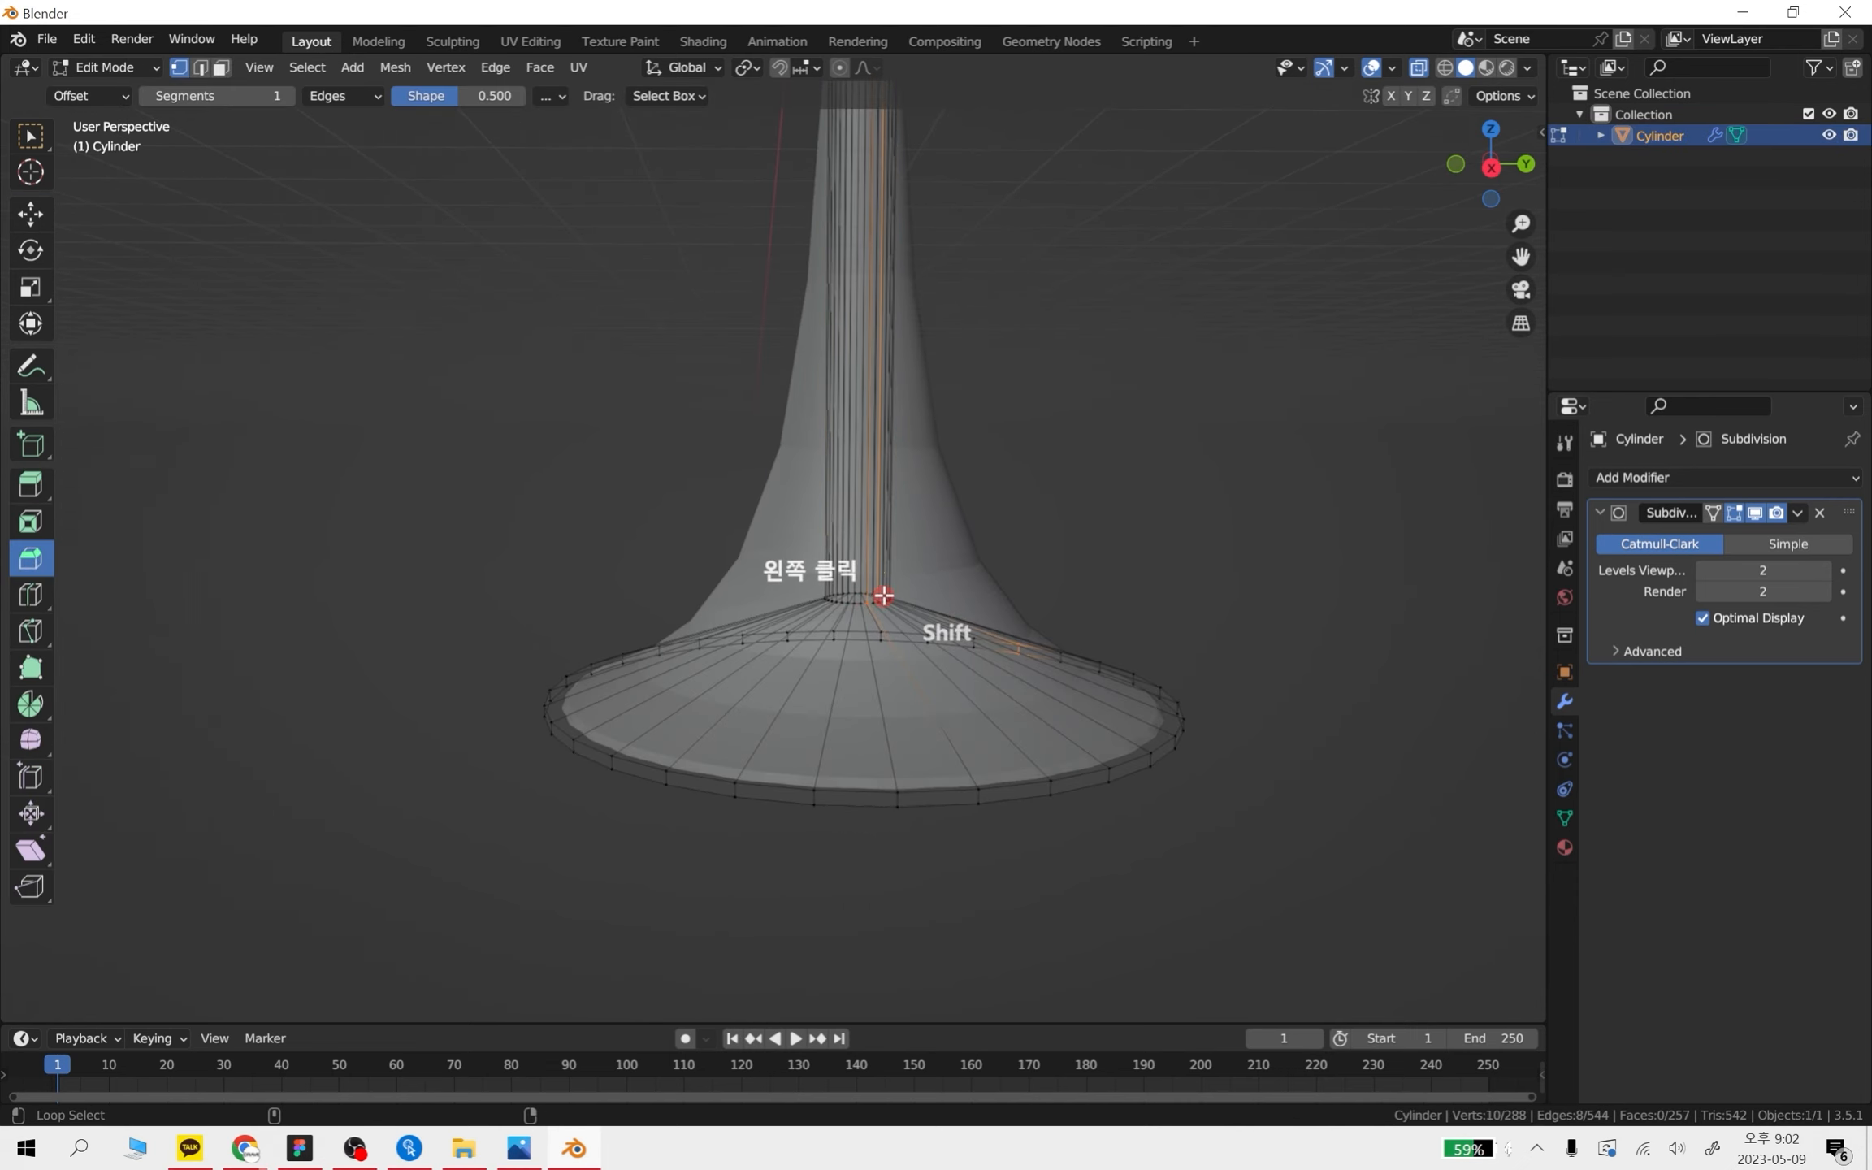
left_click(876, 598, "alt+shift")
left_click(870, 597, "alt+shift")
scroll(886, 609, "up", 5)
middle_click_drag(1150, 691, 712, 498, "shift")
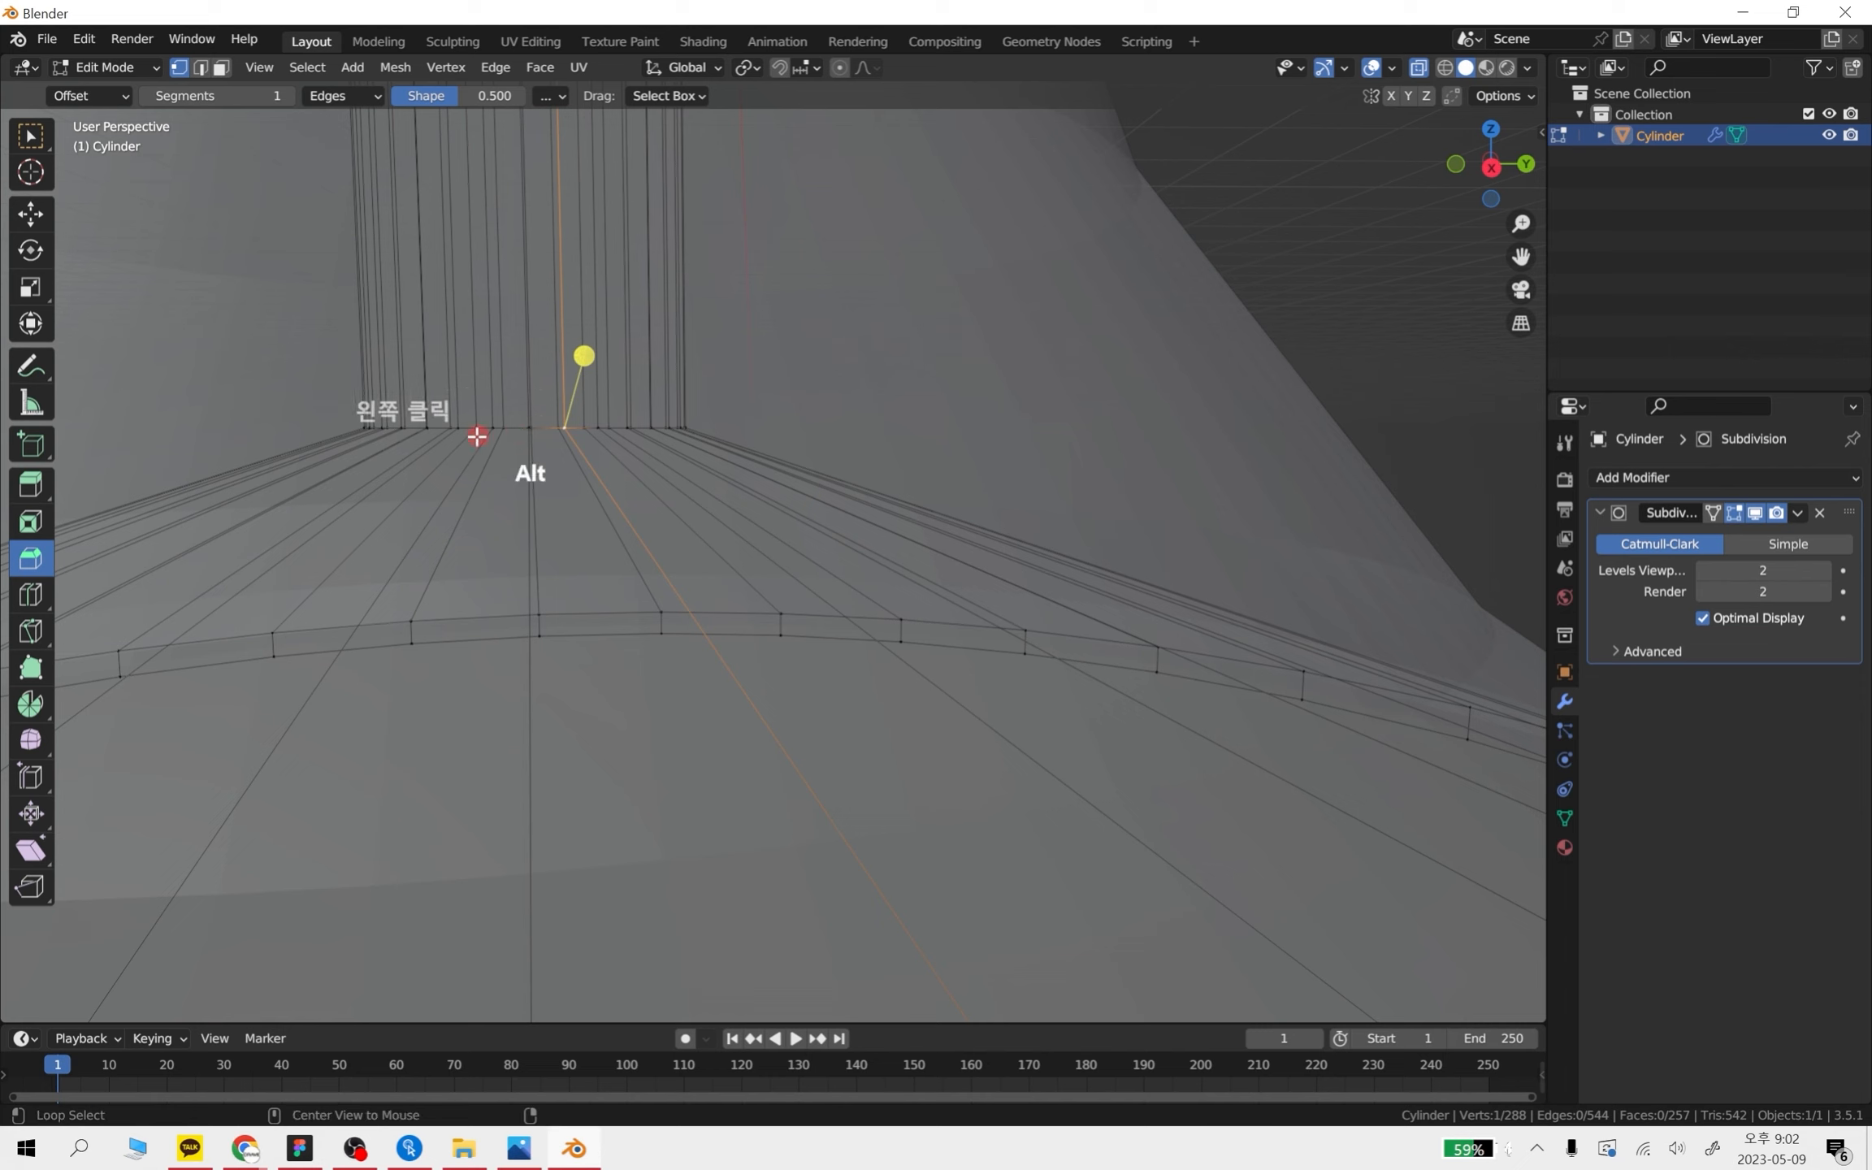
left_click(707, 452, "alt+shift")
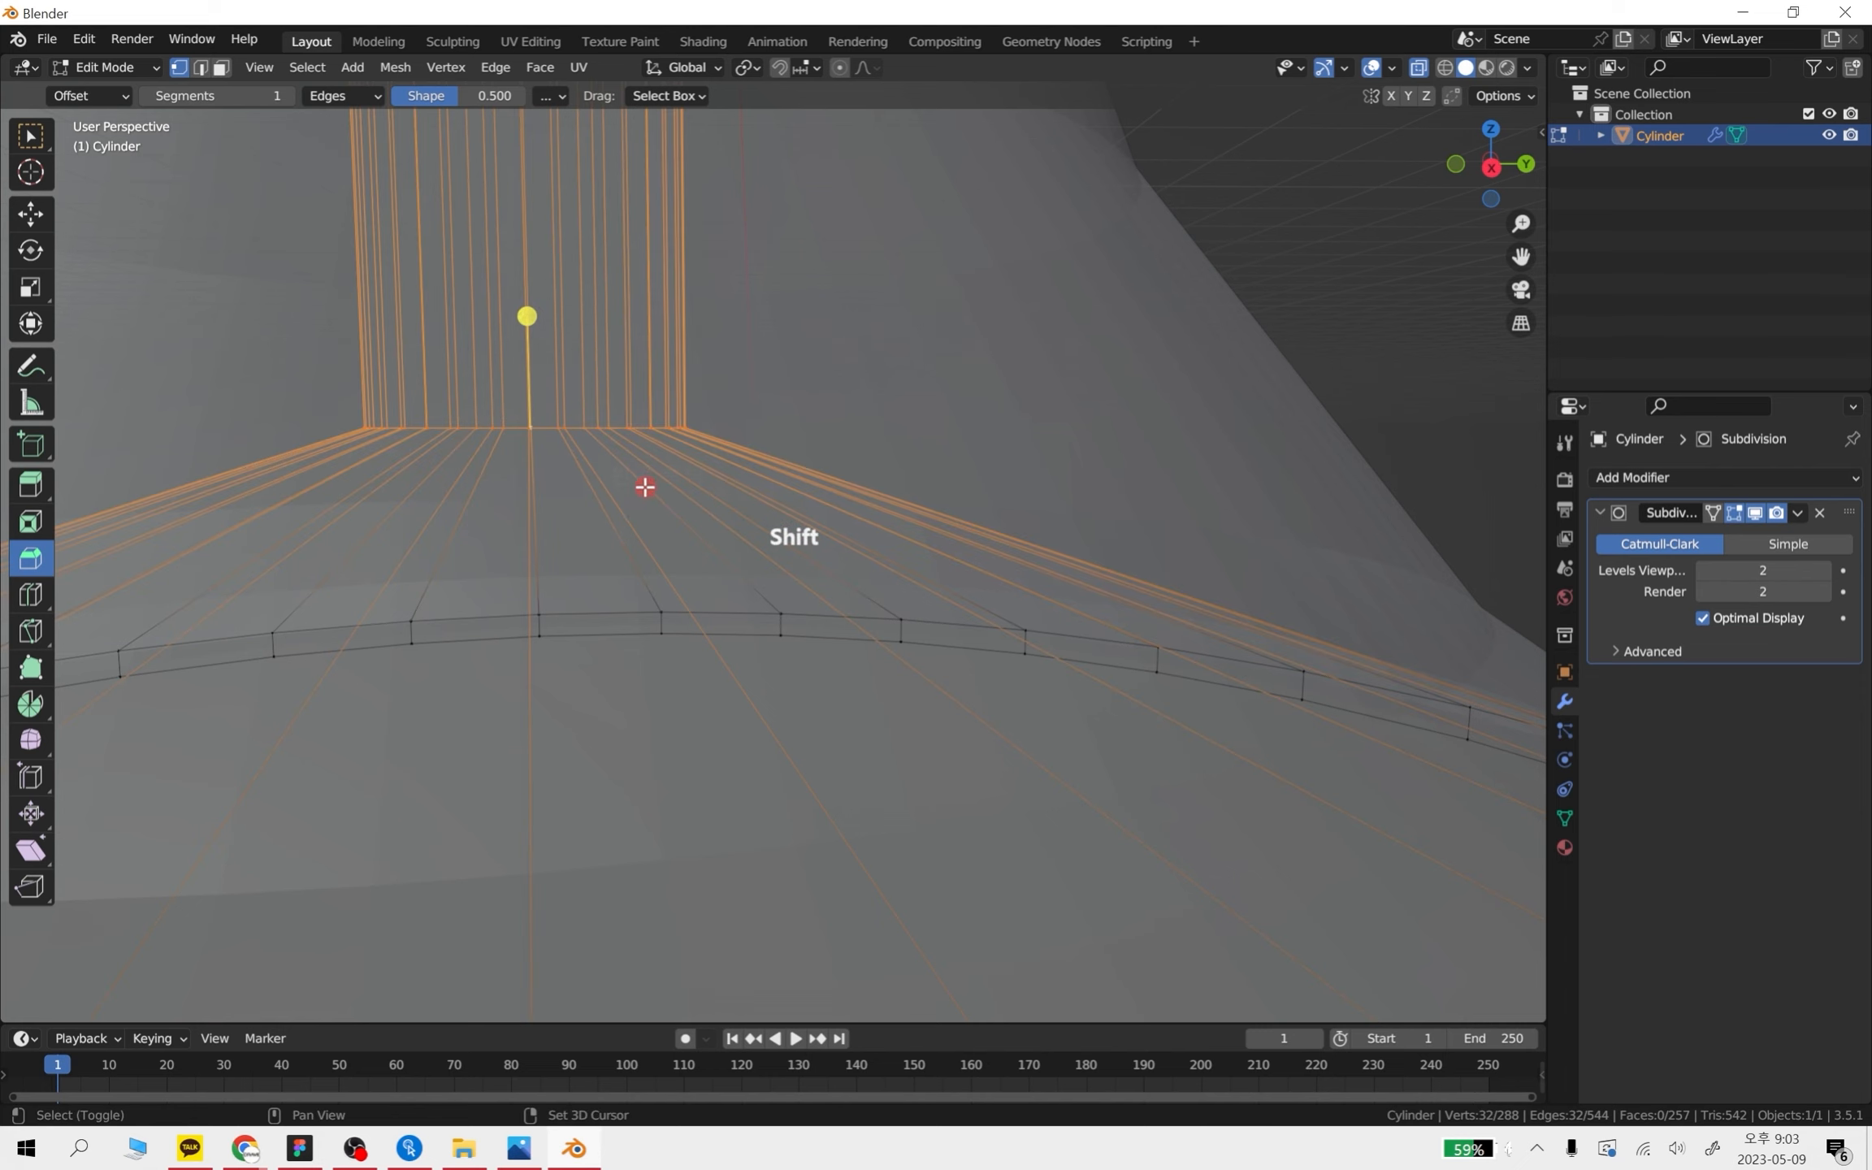
middle_click_drag(644, 485, 707, 506, "shift")
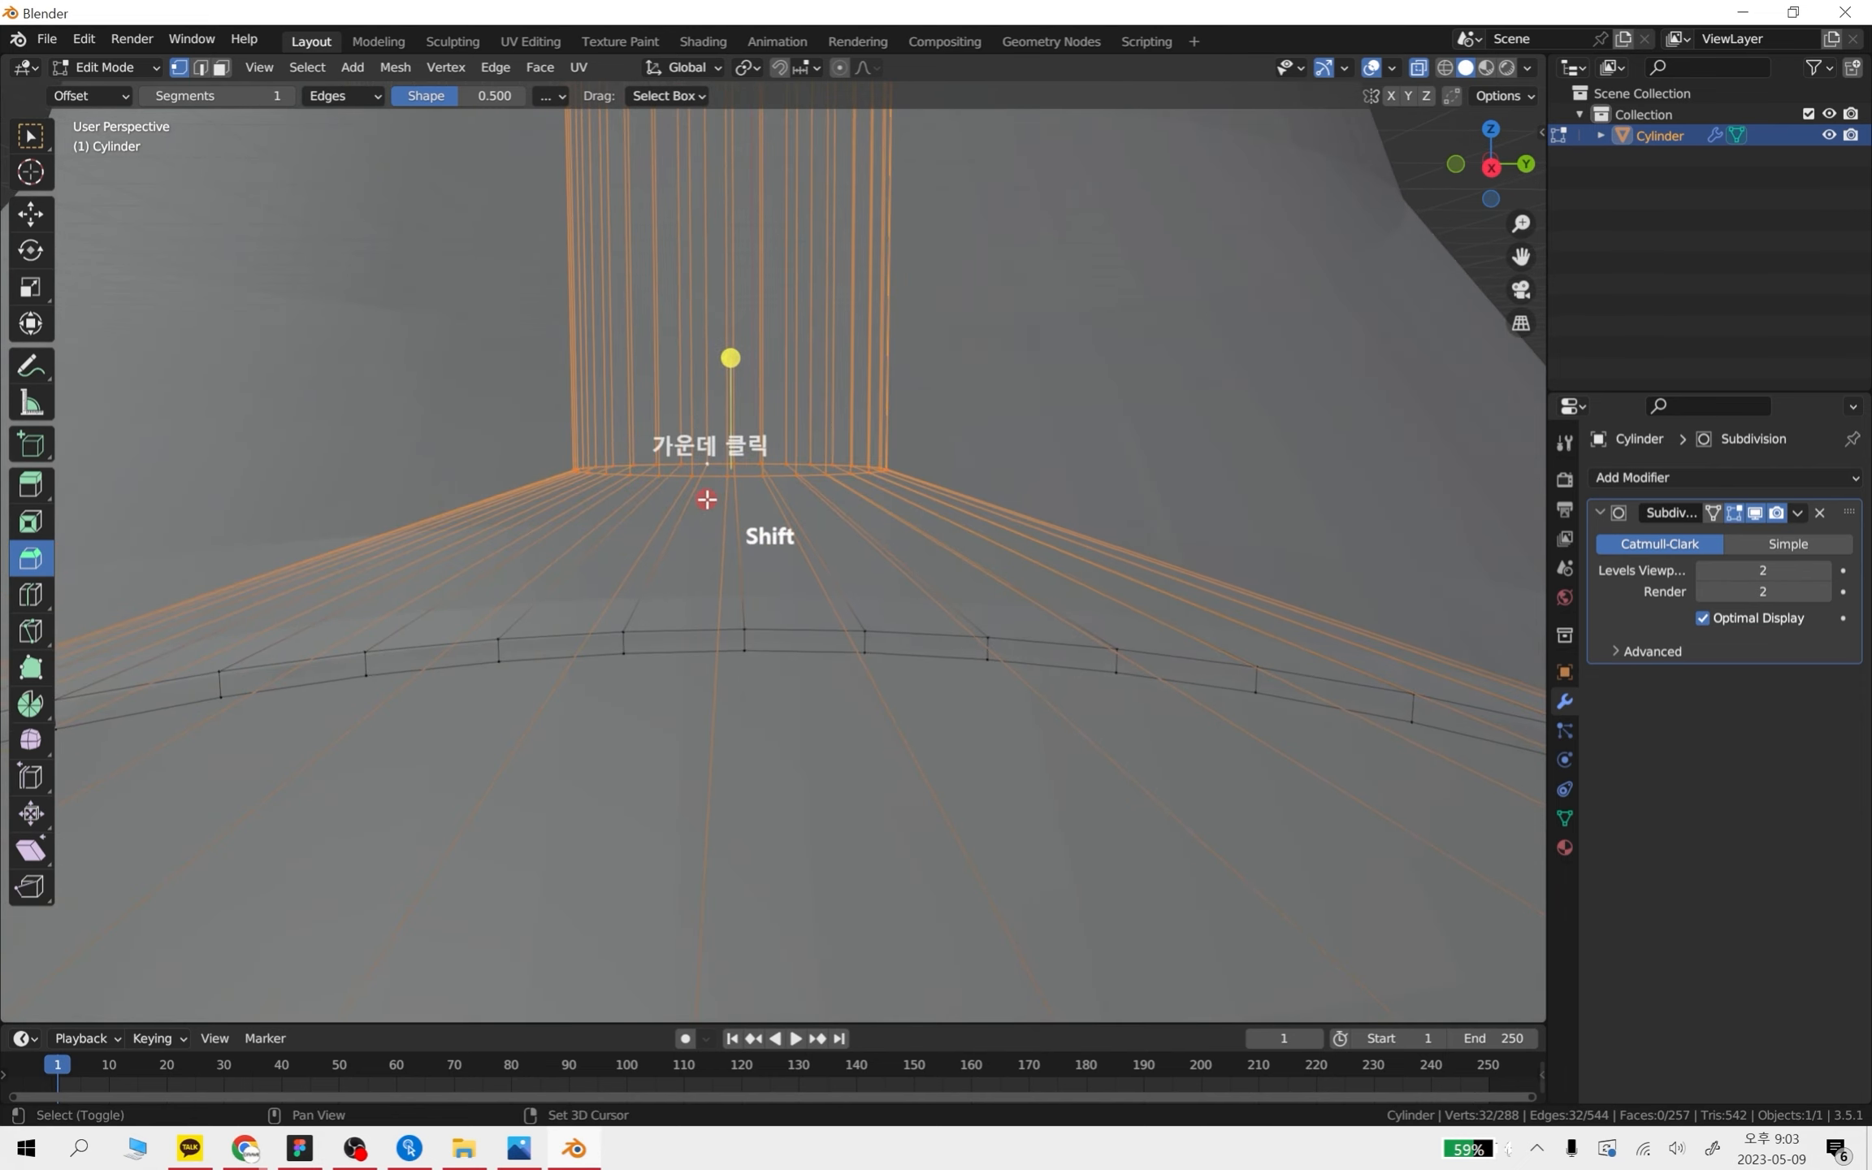
- Bevel the ring between stem and foot with 3 segments and a width of about 0.0055 m
left_click(30, 560)
left_click_drag(731, 358, 731, 349)
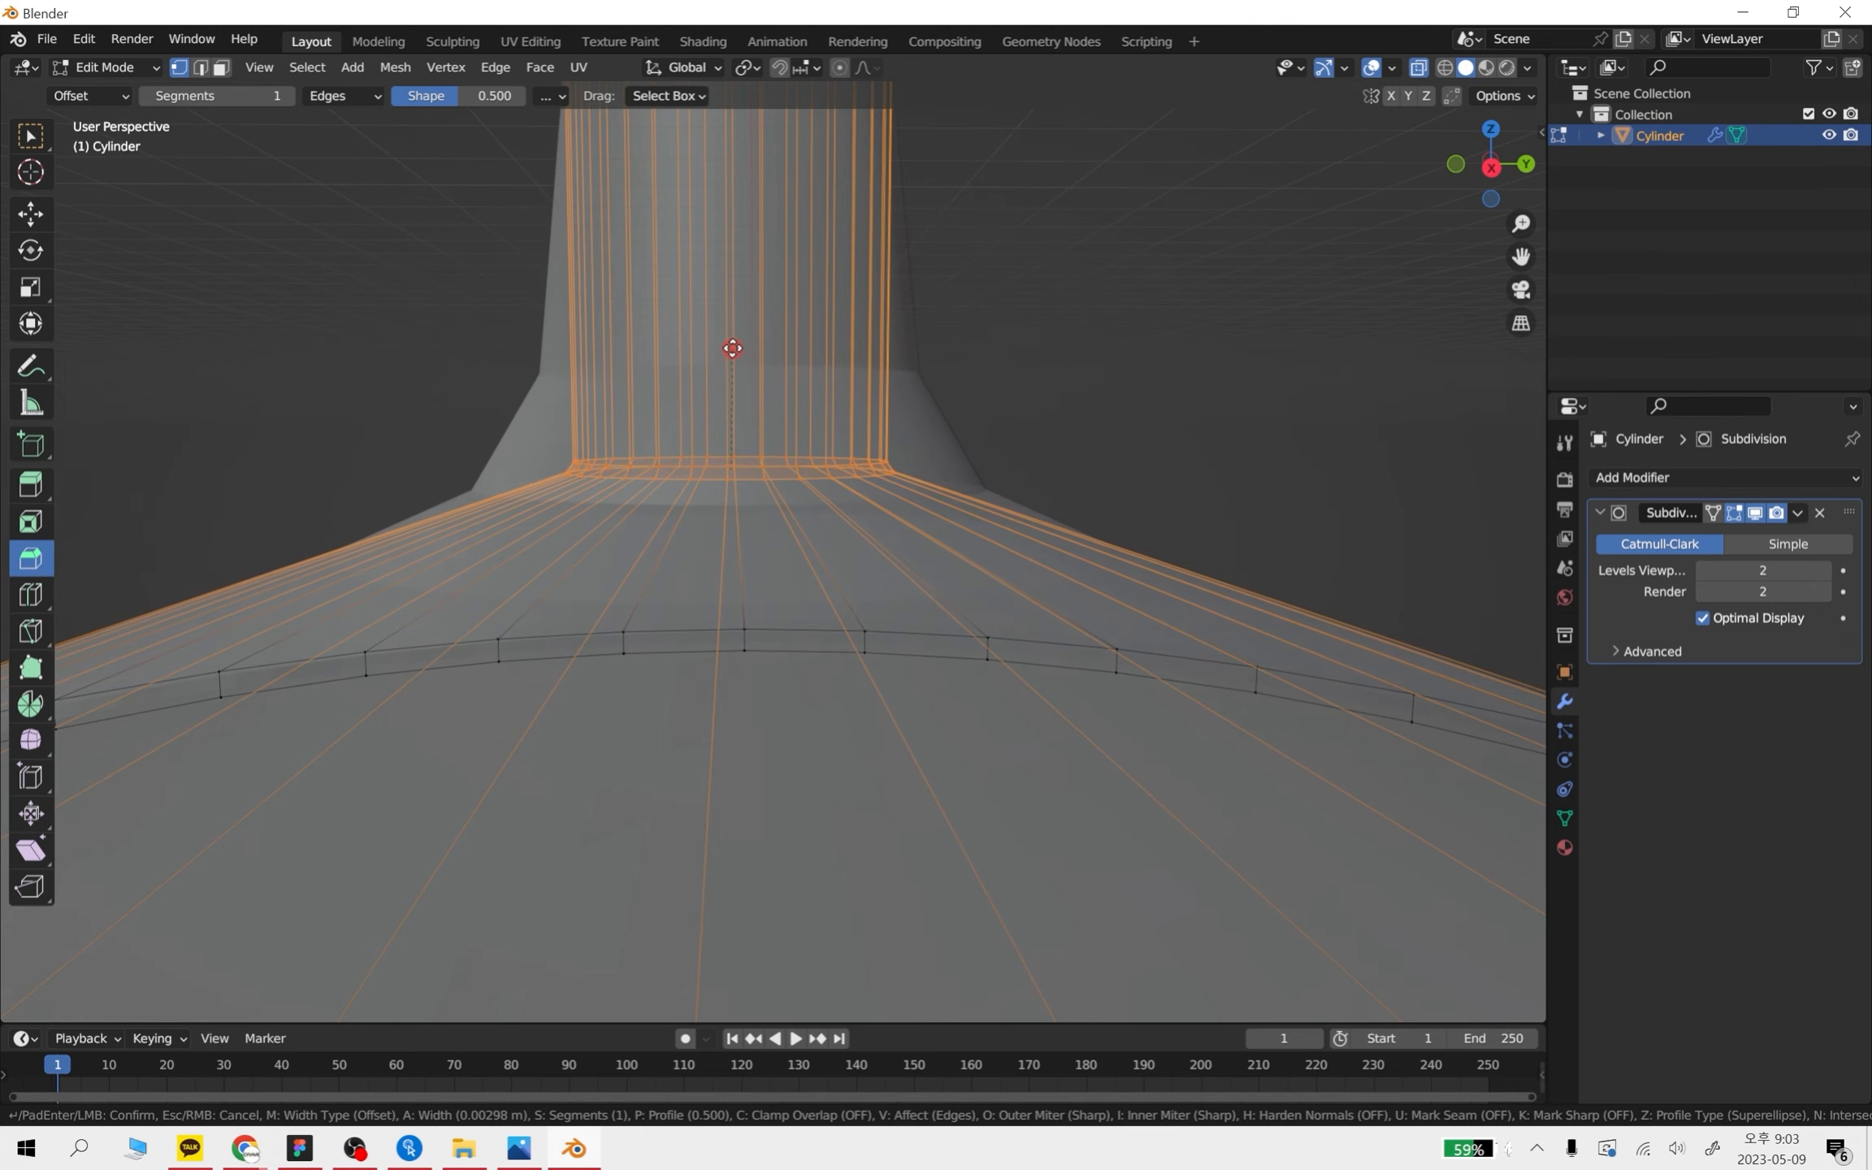
key("KP_Add")
left_click_drag(733, 349, 763, 310)
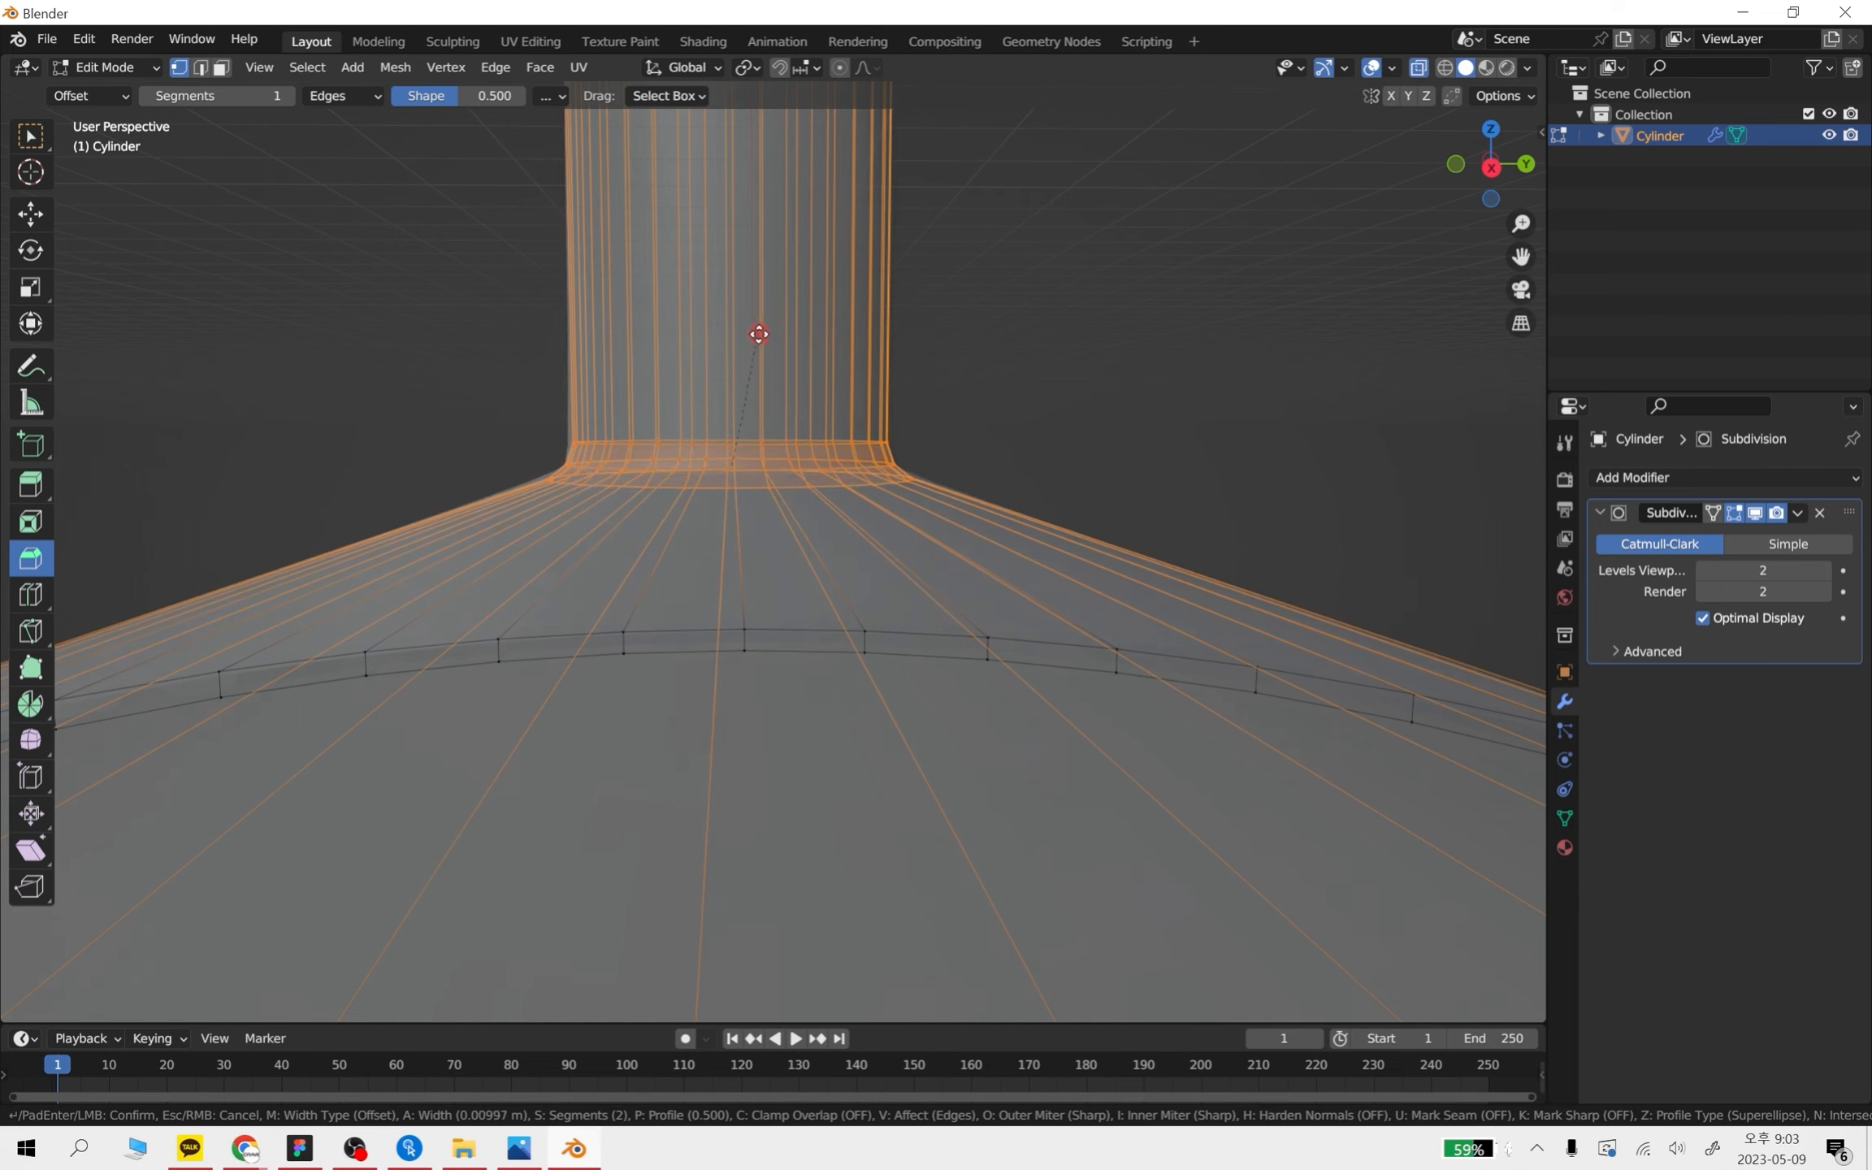
key("KP_Add")
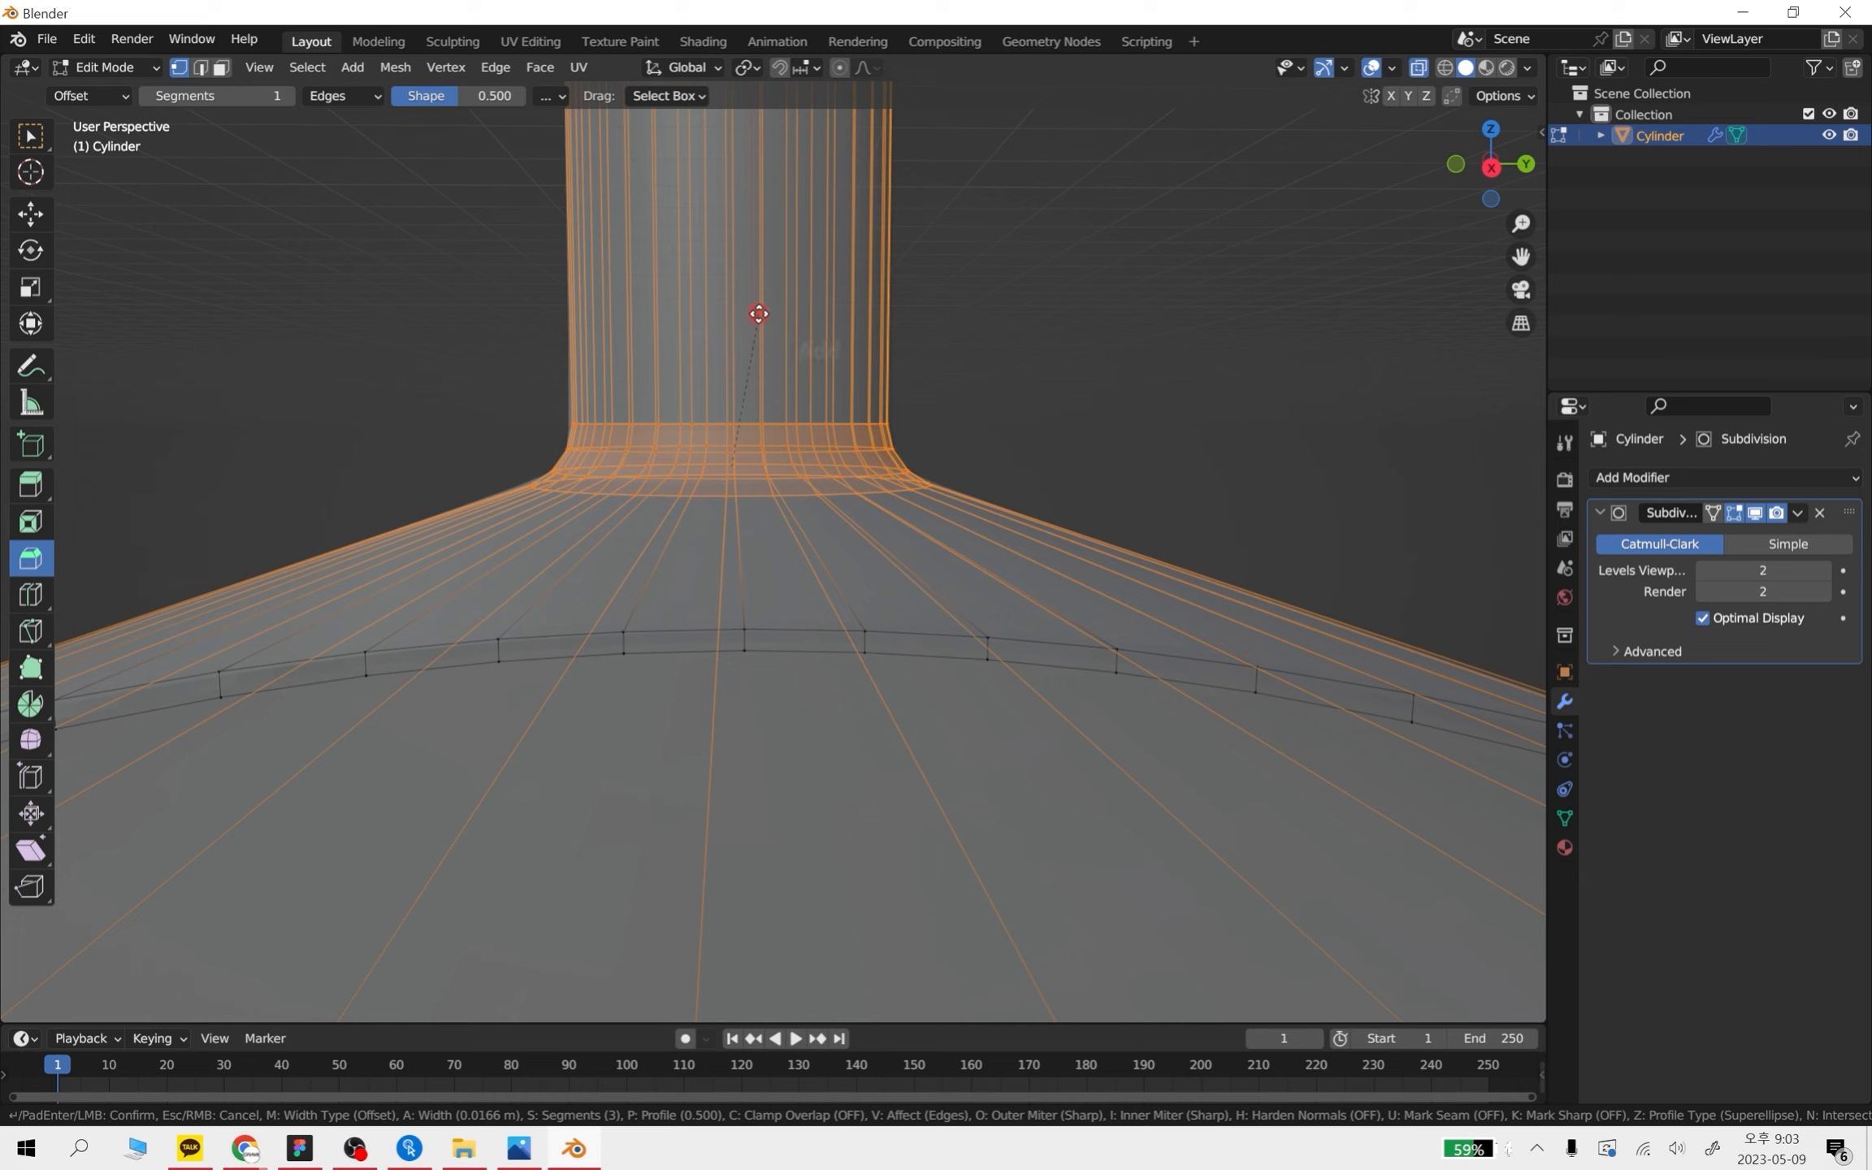
key("z")
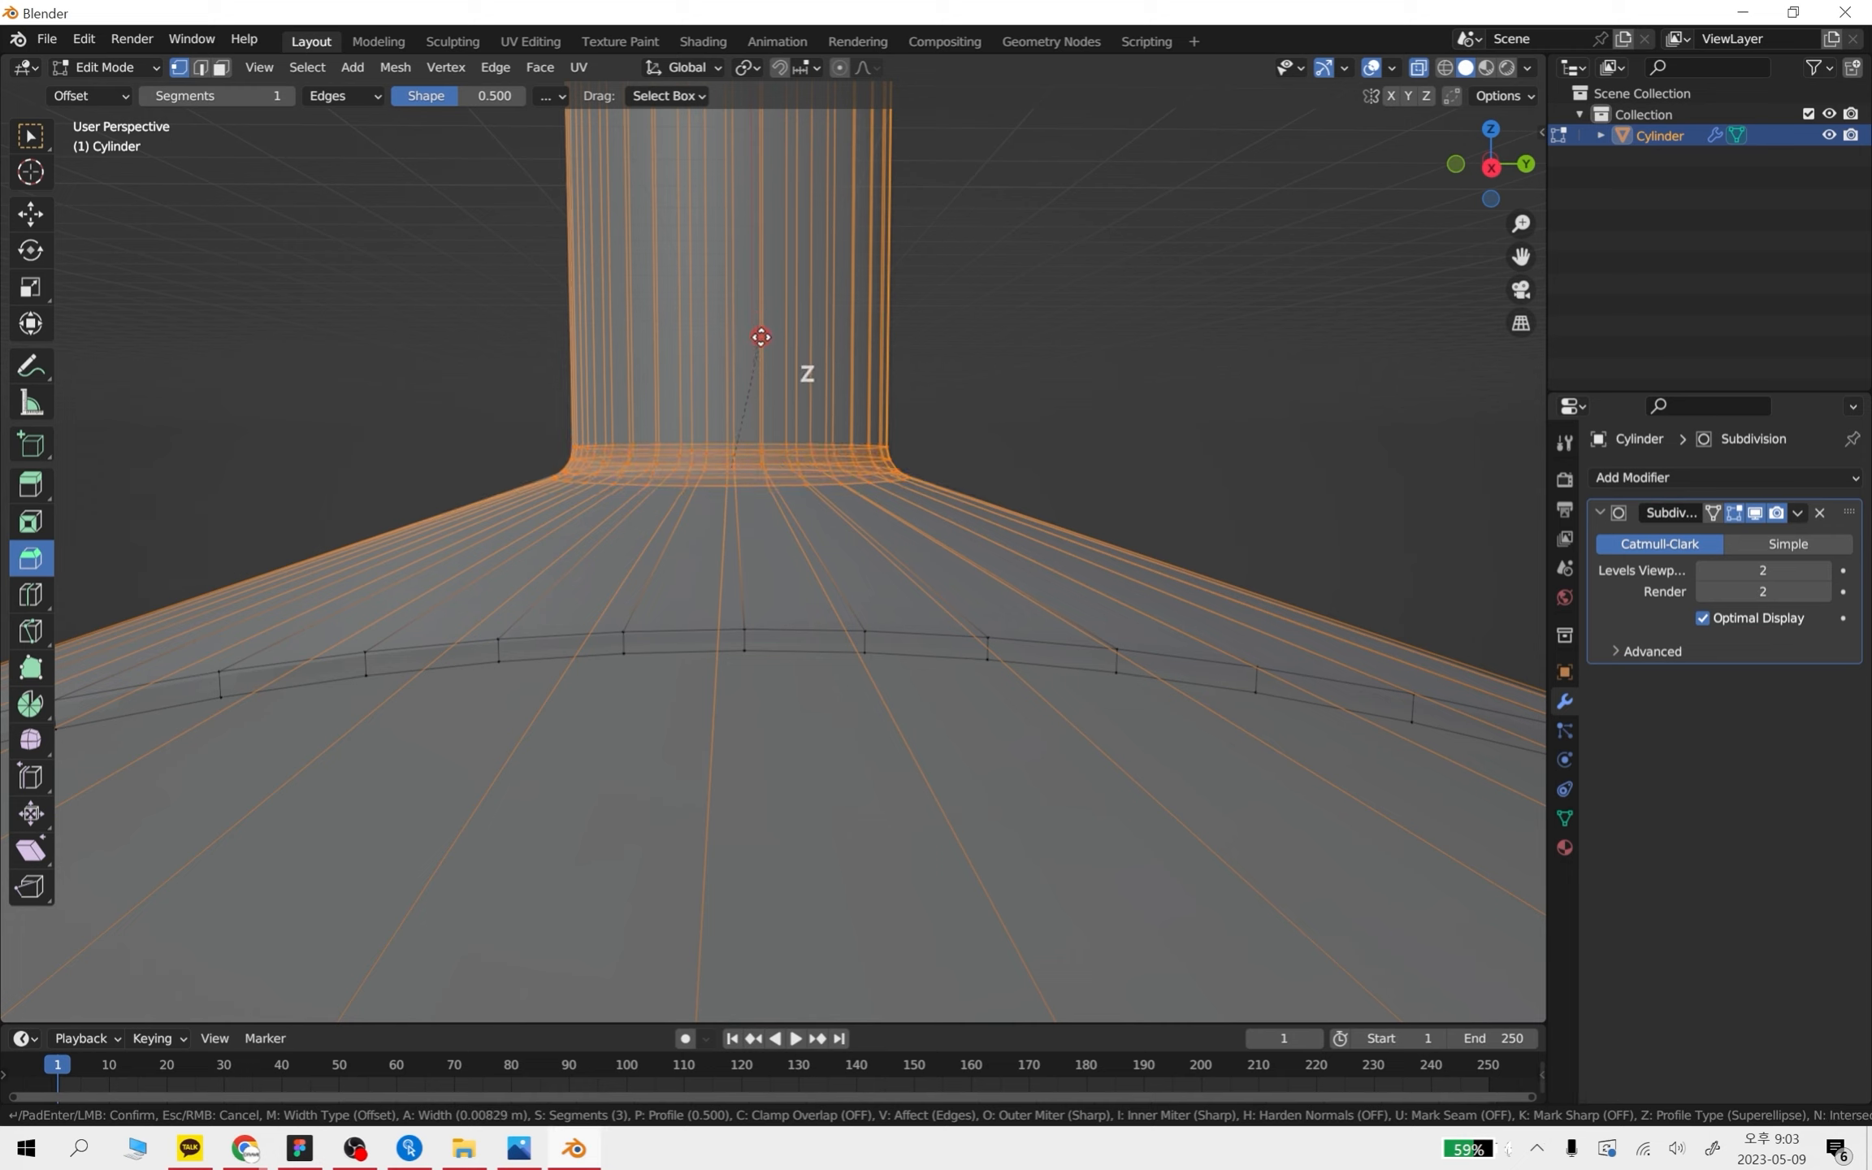
key("KP_Subtract")
key("KP_Subtract")
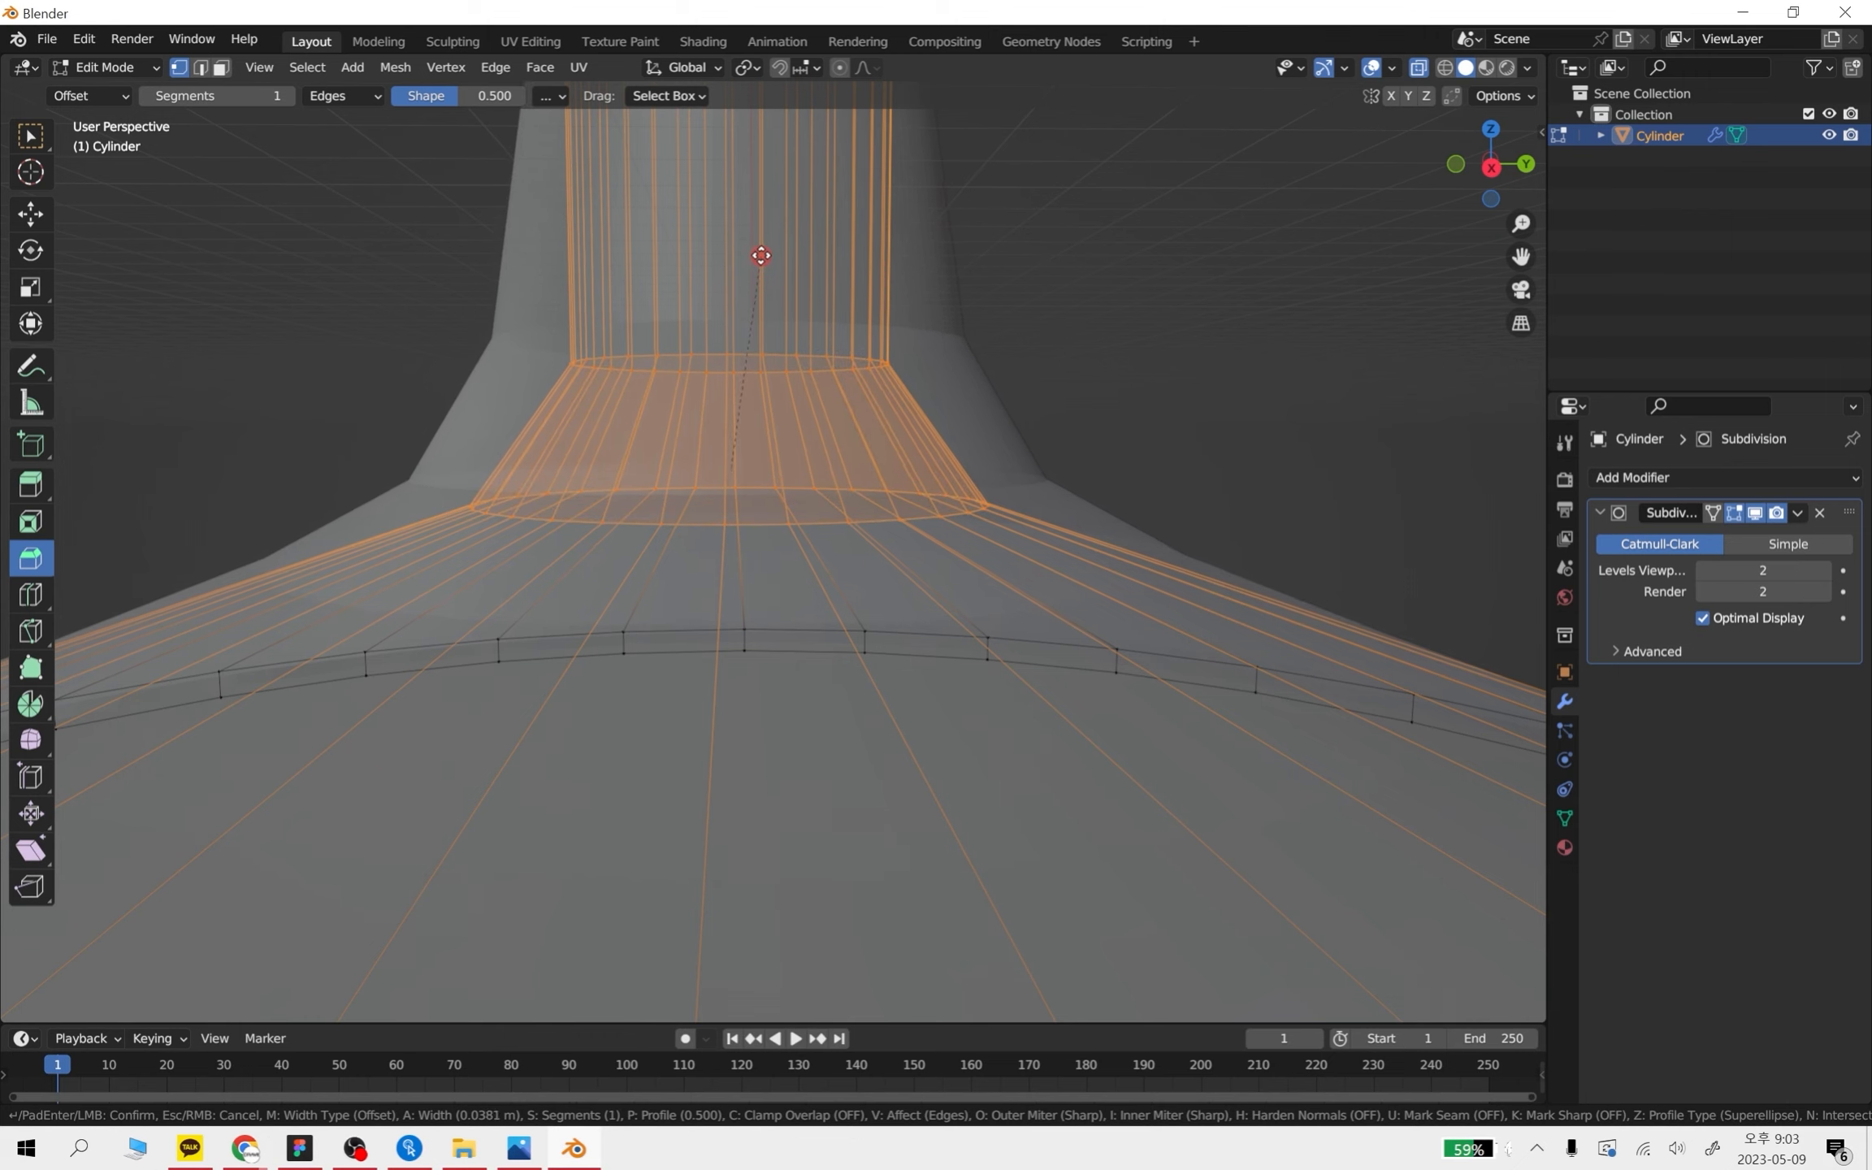
key("KP_Add")
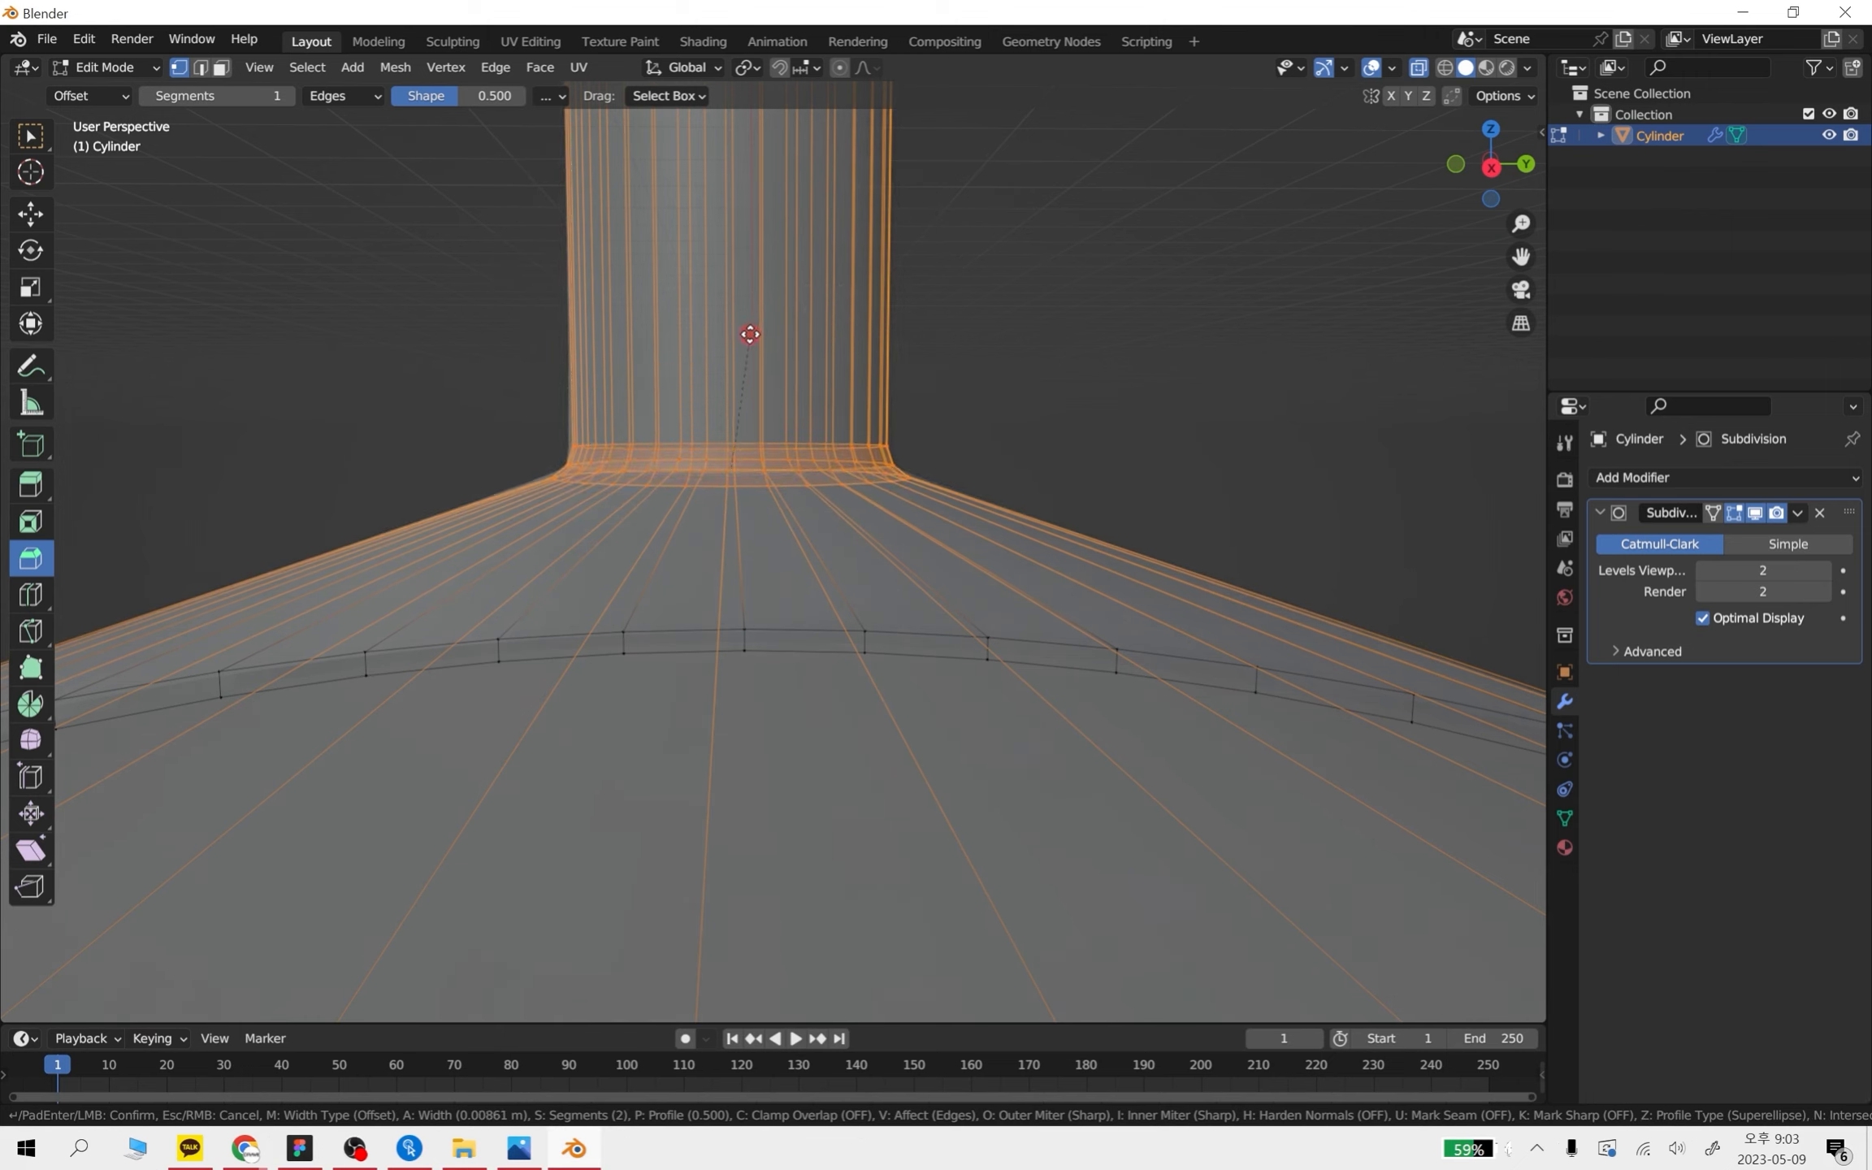
key("KP_Add")
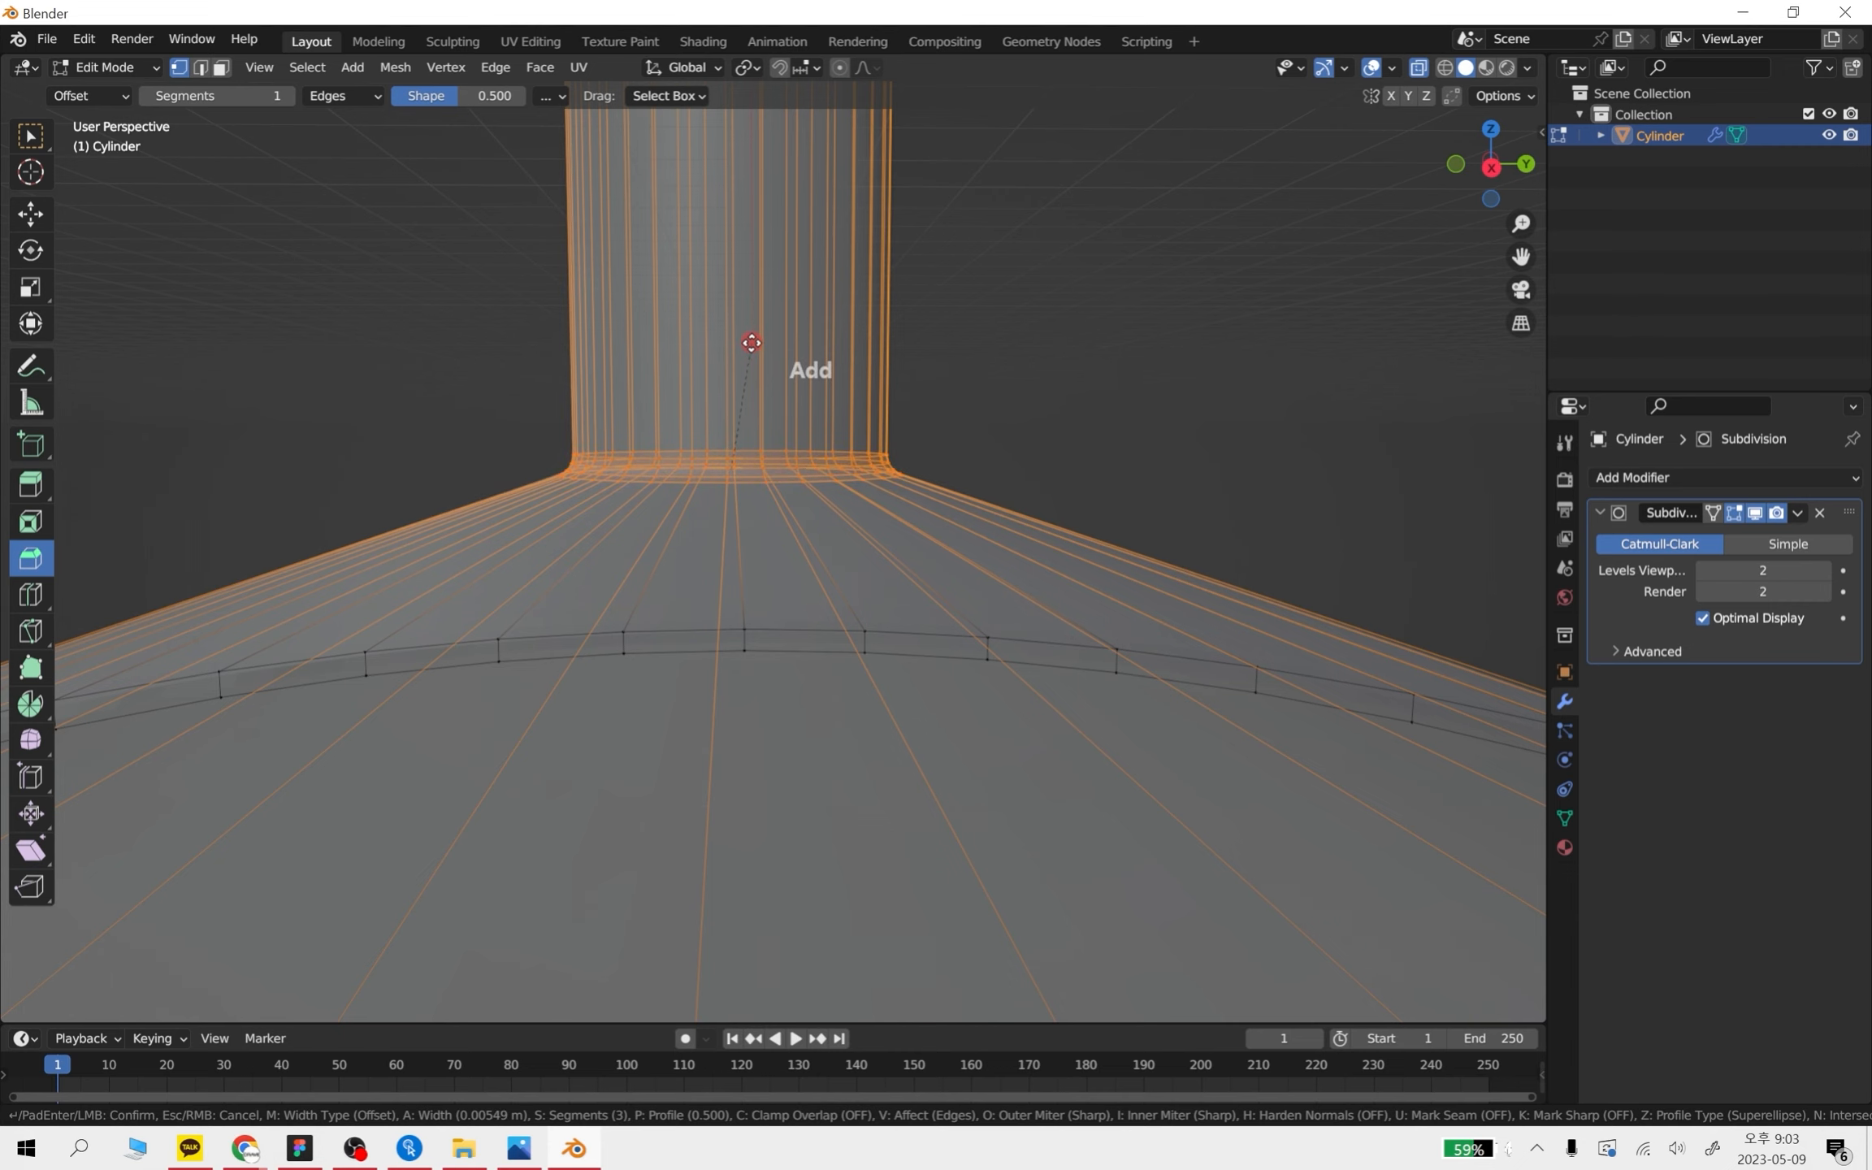
left_click(752, 343)
scroll(1024, 421, "down", 8)
middle_click_drag(985, 360, 1008, 785, "shift")
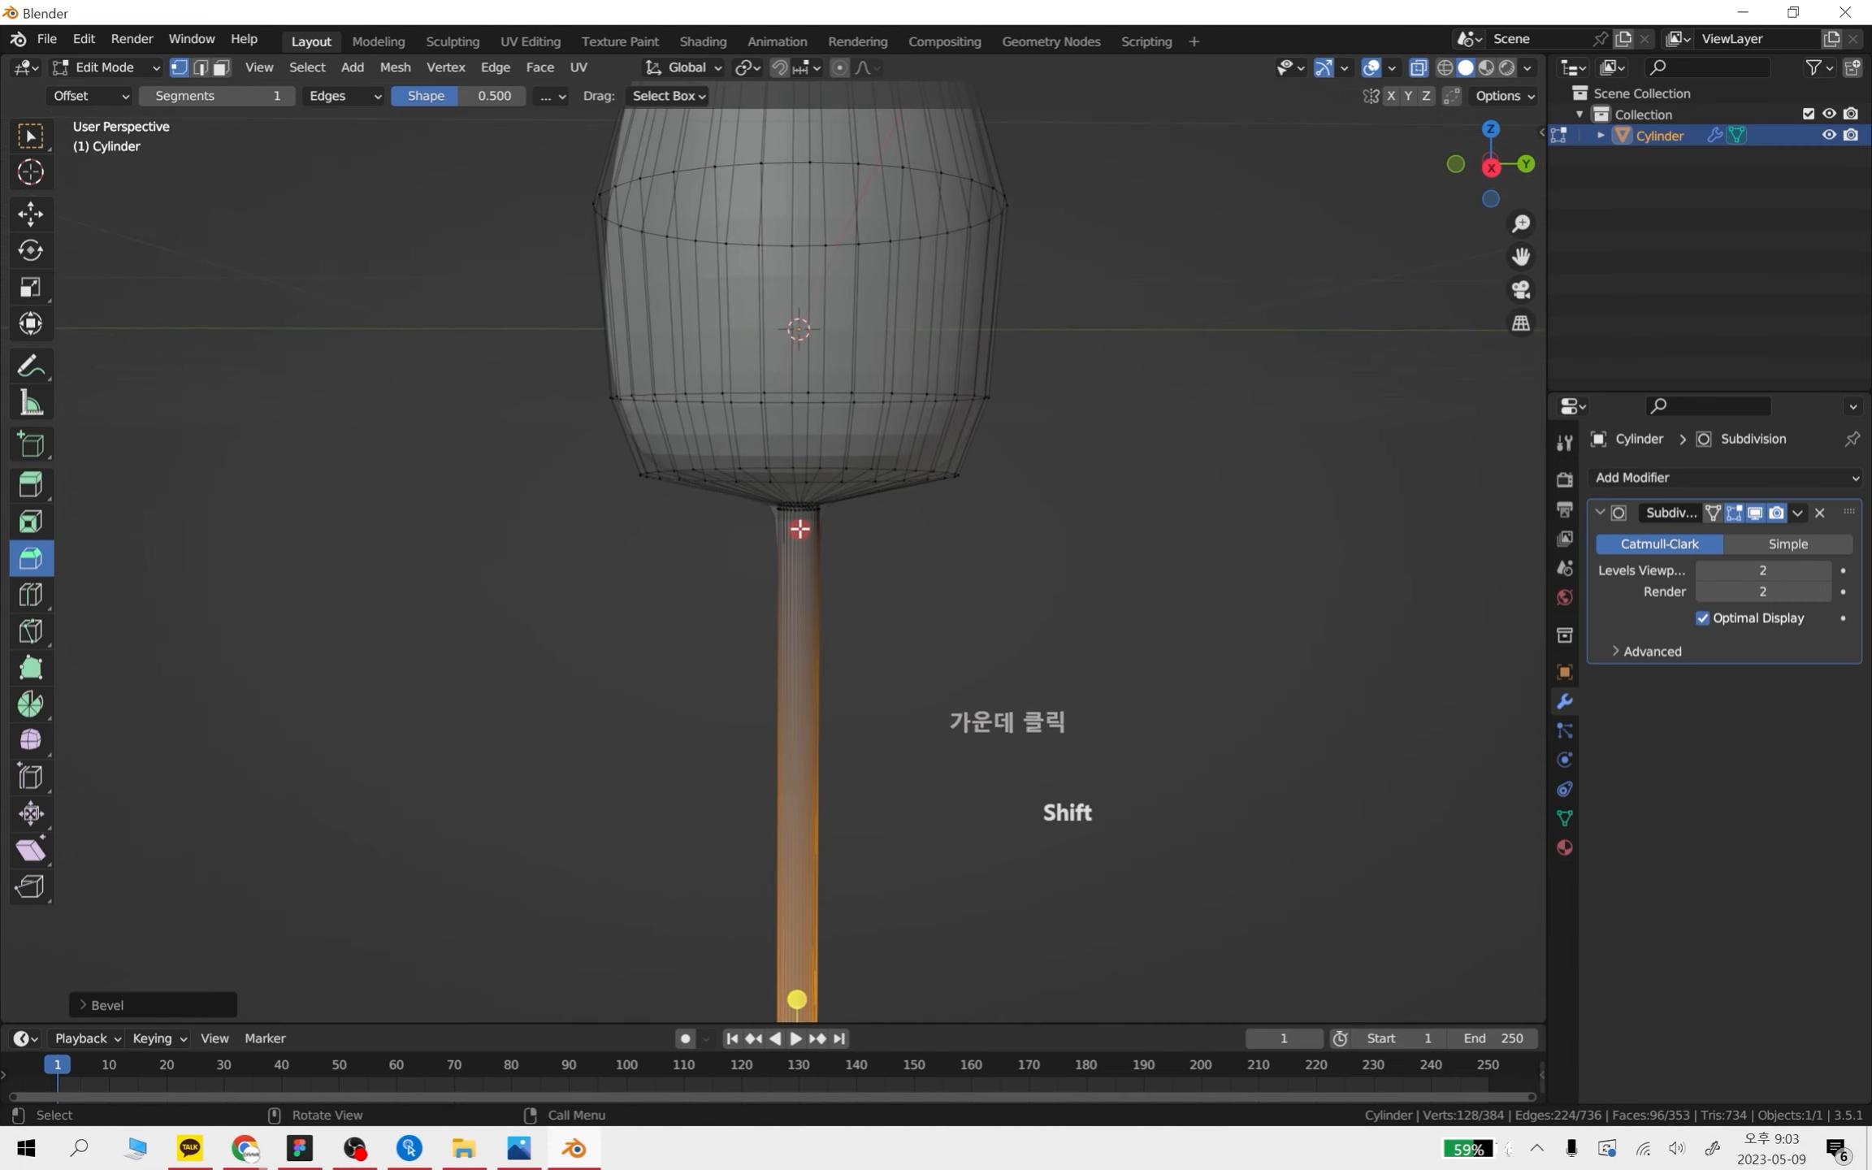
- Undo the lower bevel and the stem's loop cut, back to the selected vertex ring under the bowl
scroll(800, 536, "up", 12)
scroll(870, 464, "down", 6)
key("ctrl+z")
key("ctrl+z")
key("ctrl+z")
key("ctrl+z")
key("ctrl+z")
key("ctrl+z")
key("ctrl+z")
key("ctrl+z")
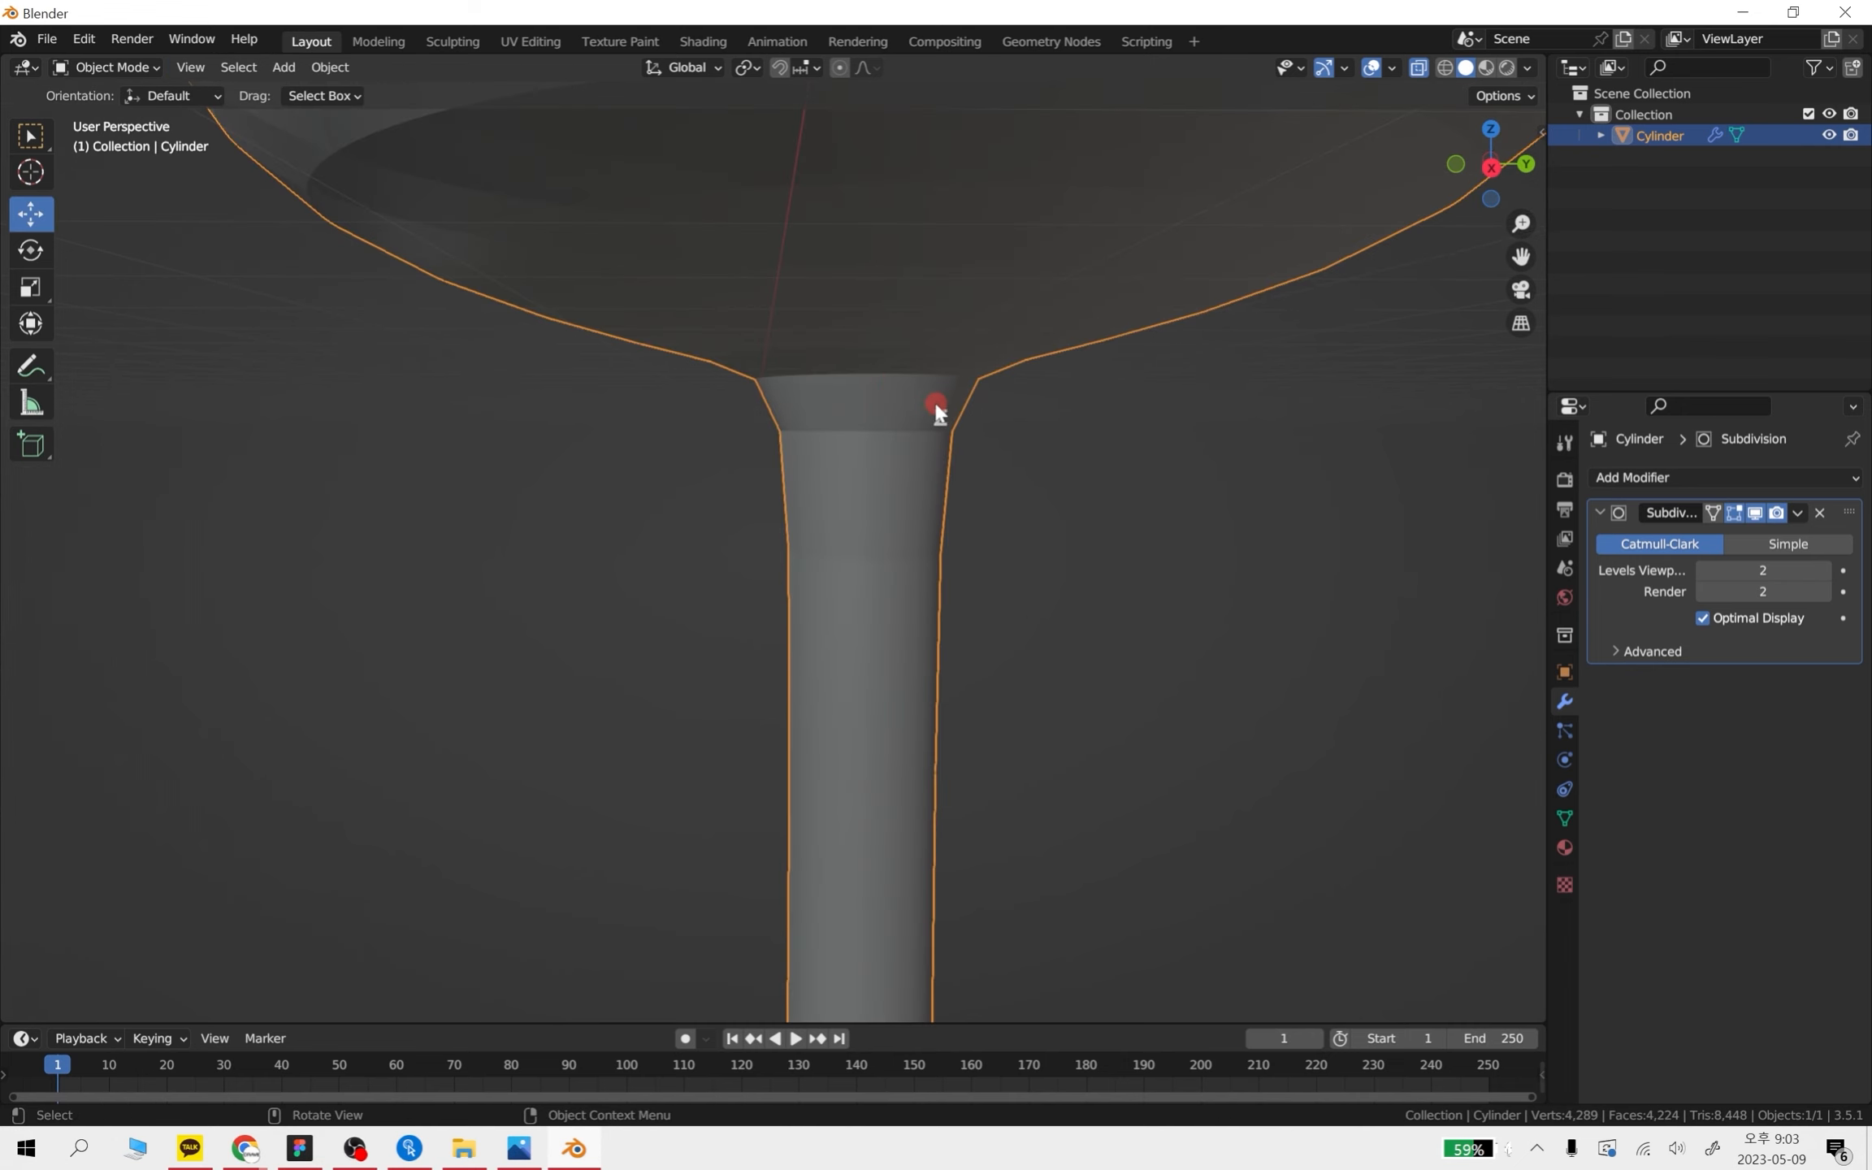
key("ctrl+z")
key("ctrl+z")
key("ctrl+z")
key("ctrl+z")
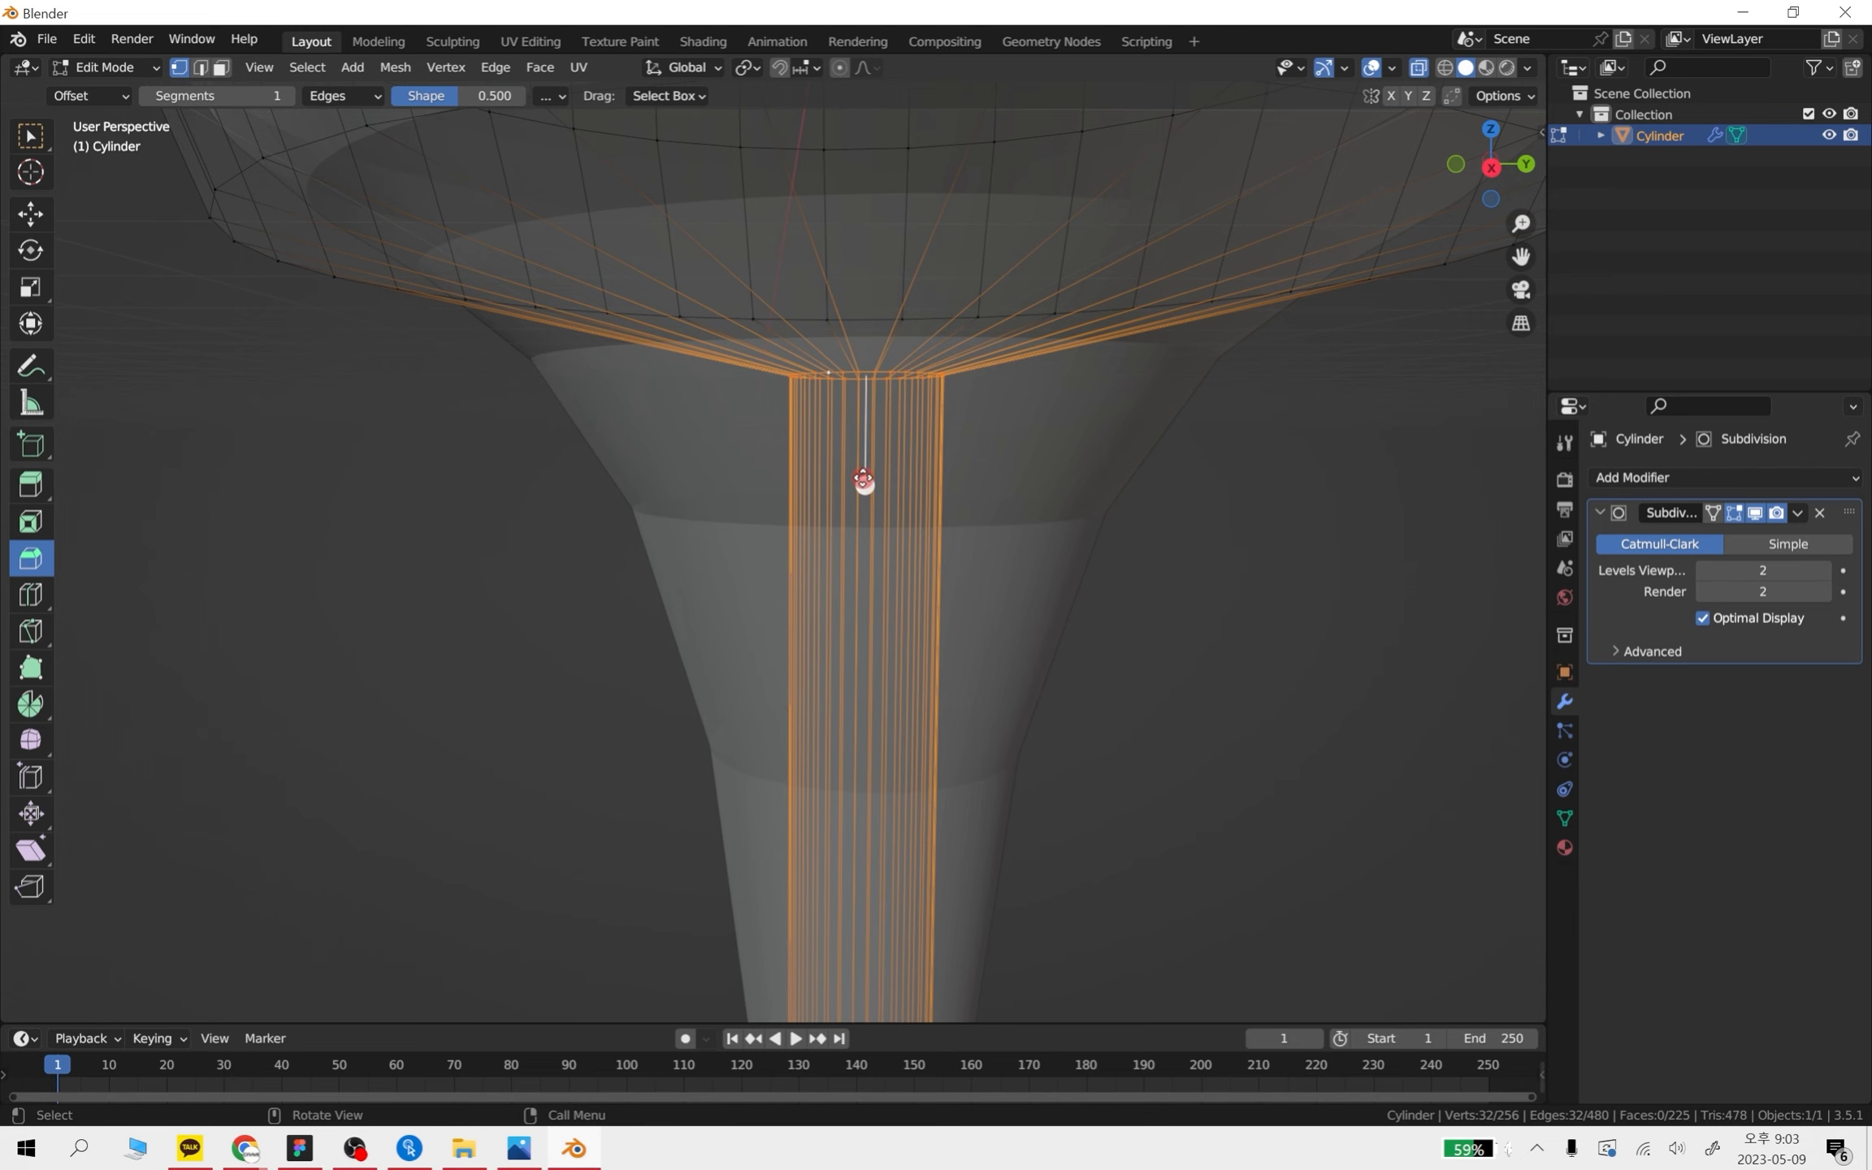
- Bevel the selected ring between stem and bowl narrowly with 3 segments
mouse_move(863, 478)
left_mouse_down()
mouse_move(866, 518)
mouse_move(866, 491)
left_mouse_up()
key("KP_Add")
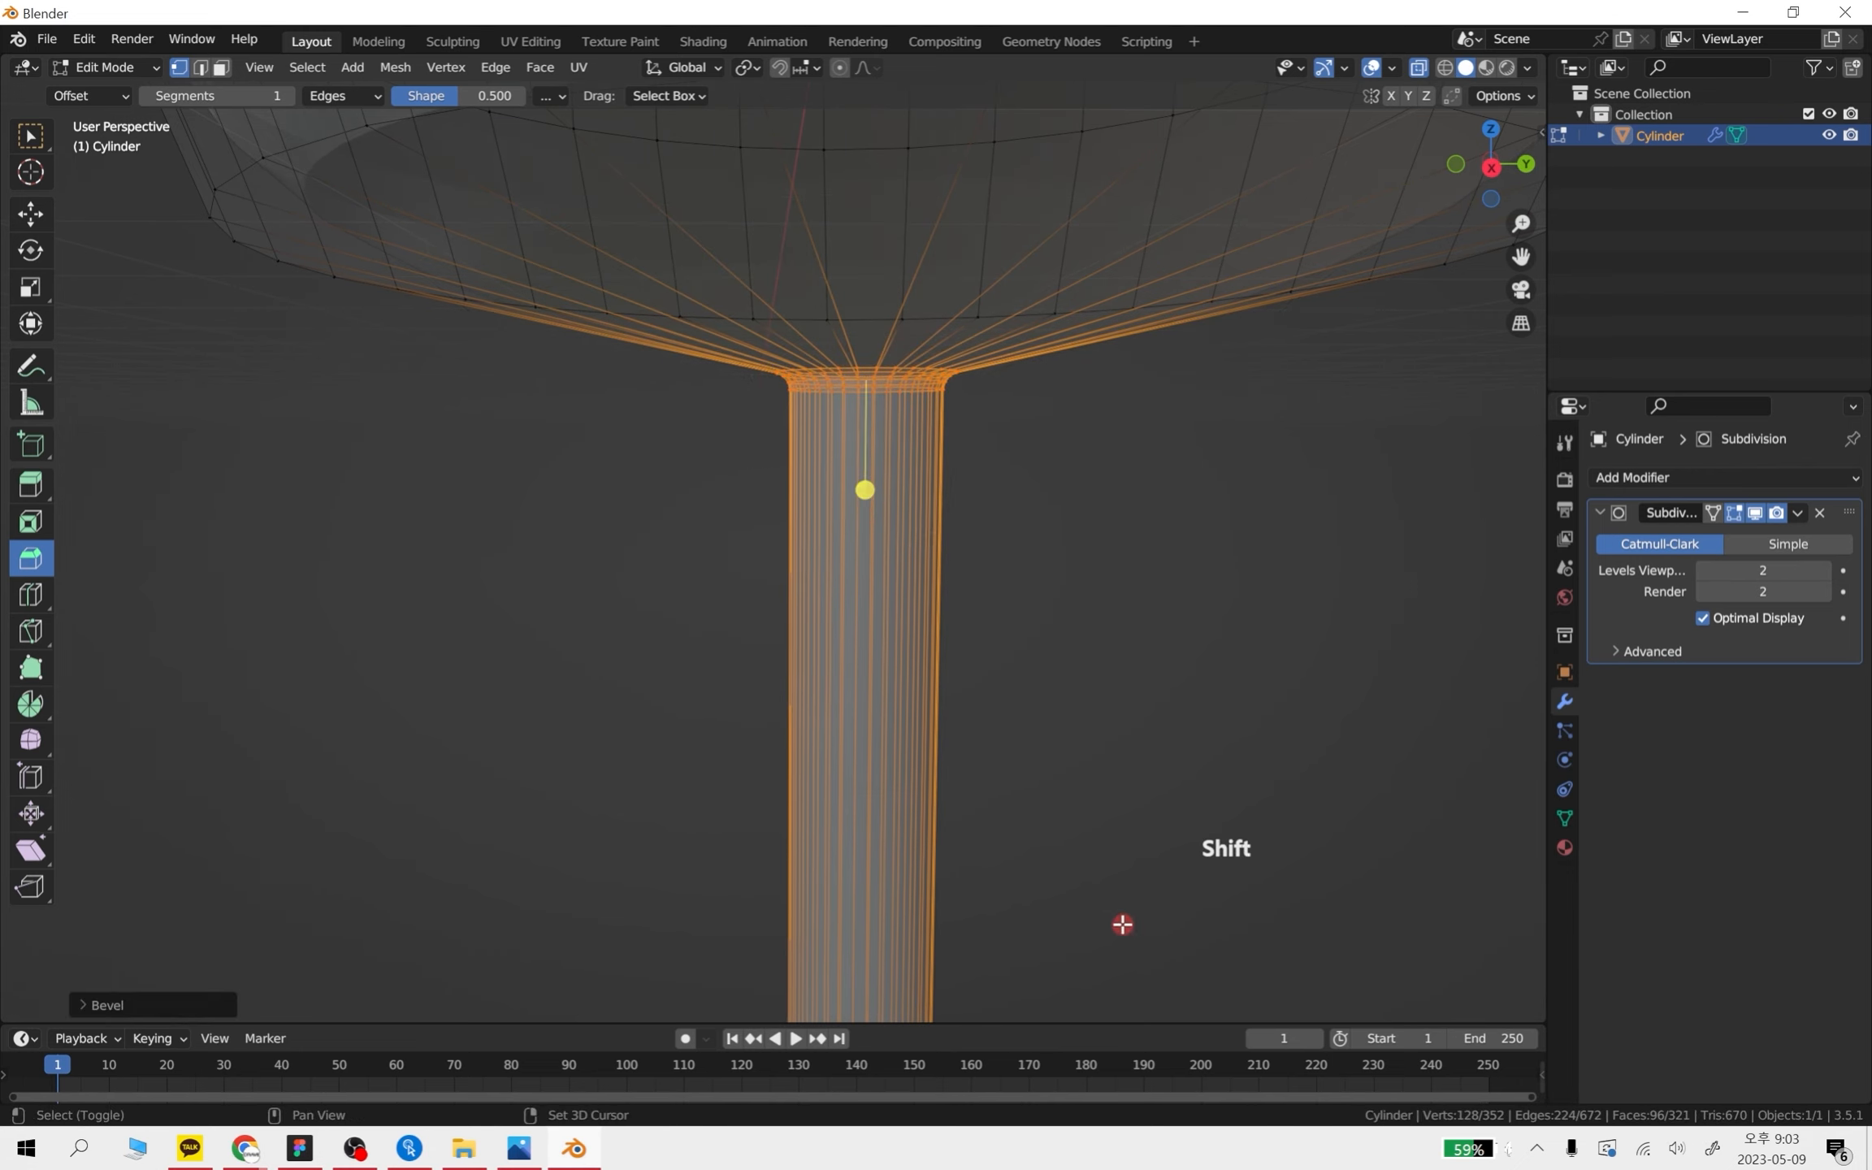
- Select the entire loop of vertices around the base of the stem, where it joins the foot
middle_click_drag(1120, 924, 1043, 608, "shift")
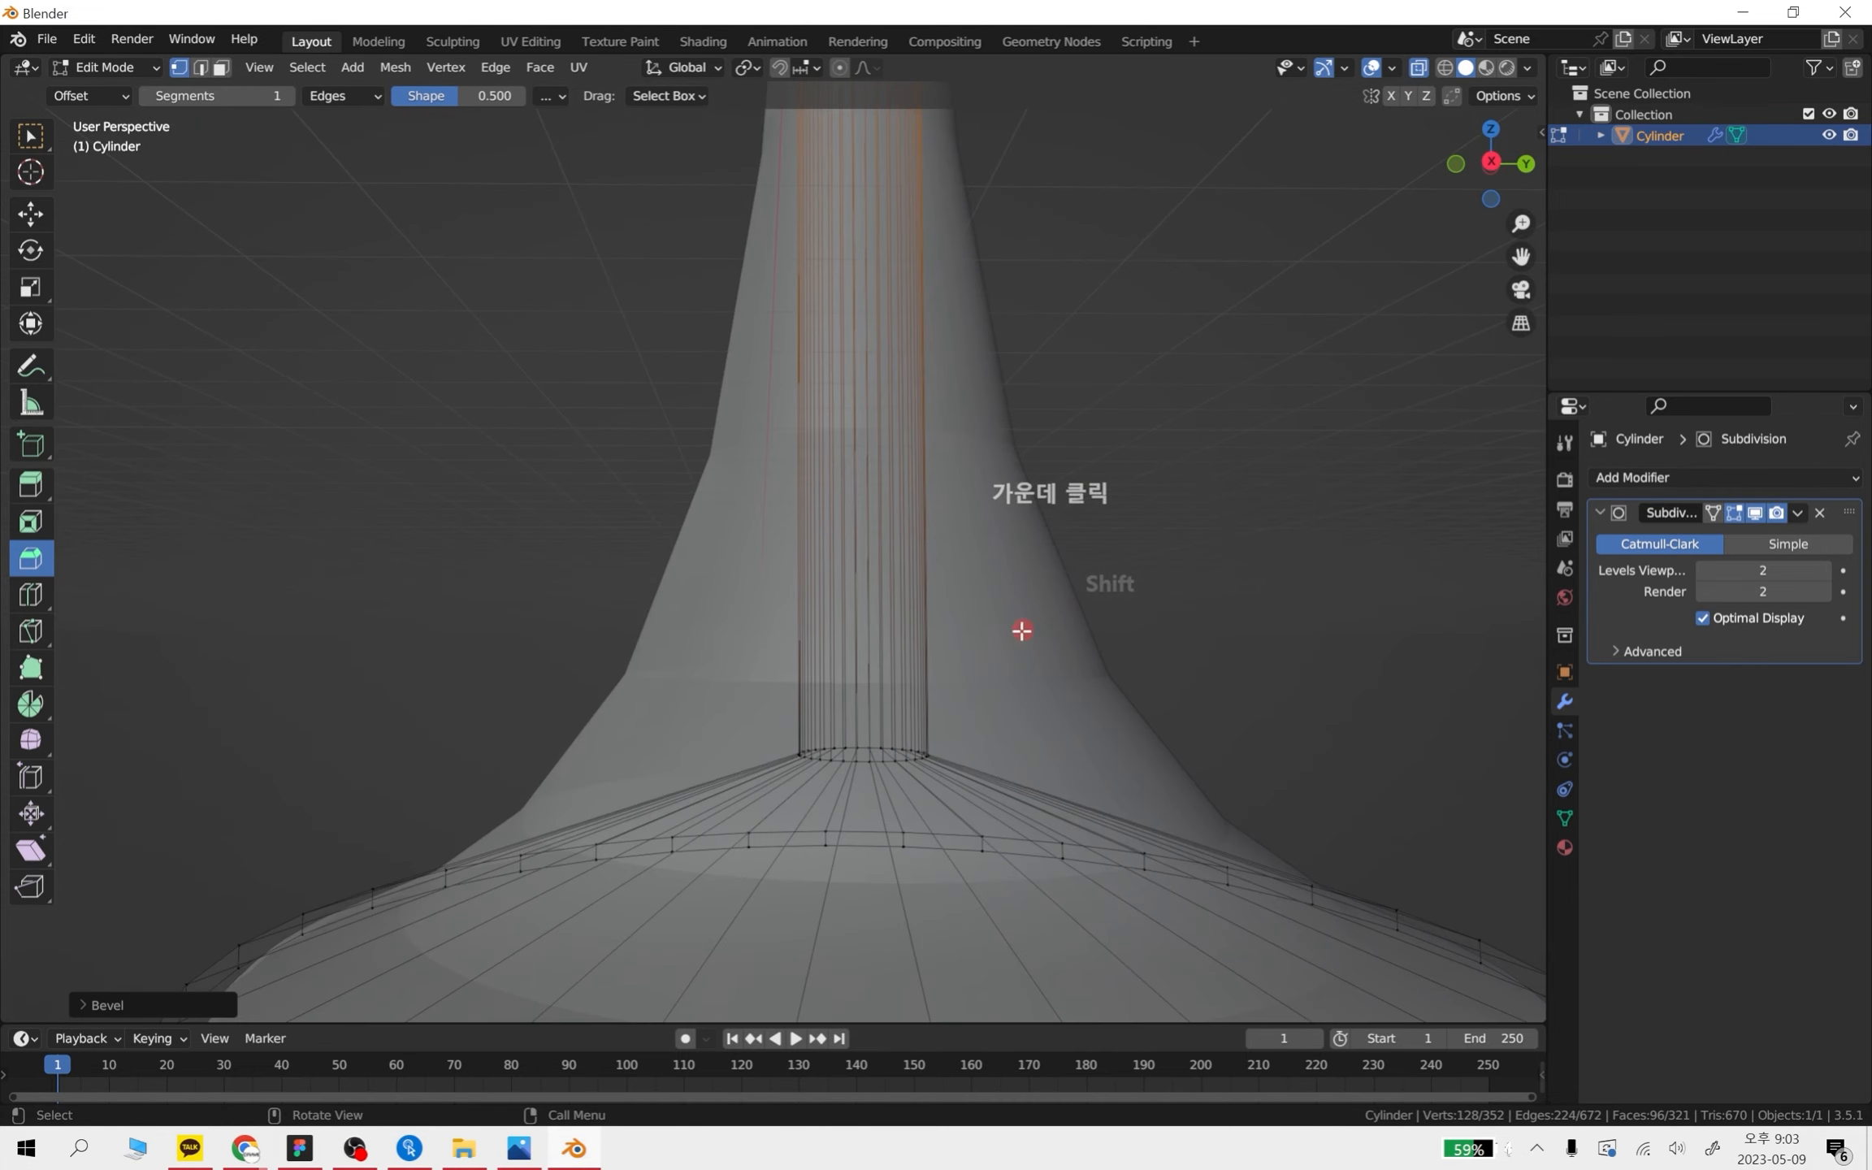
left_click(876, 757)
left_click(886, 758, "shift")
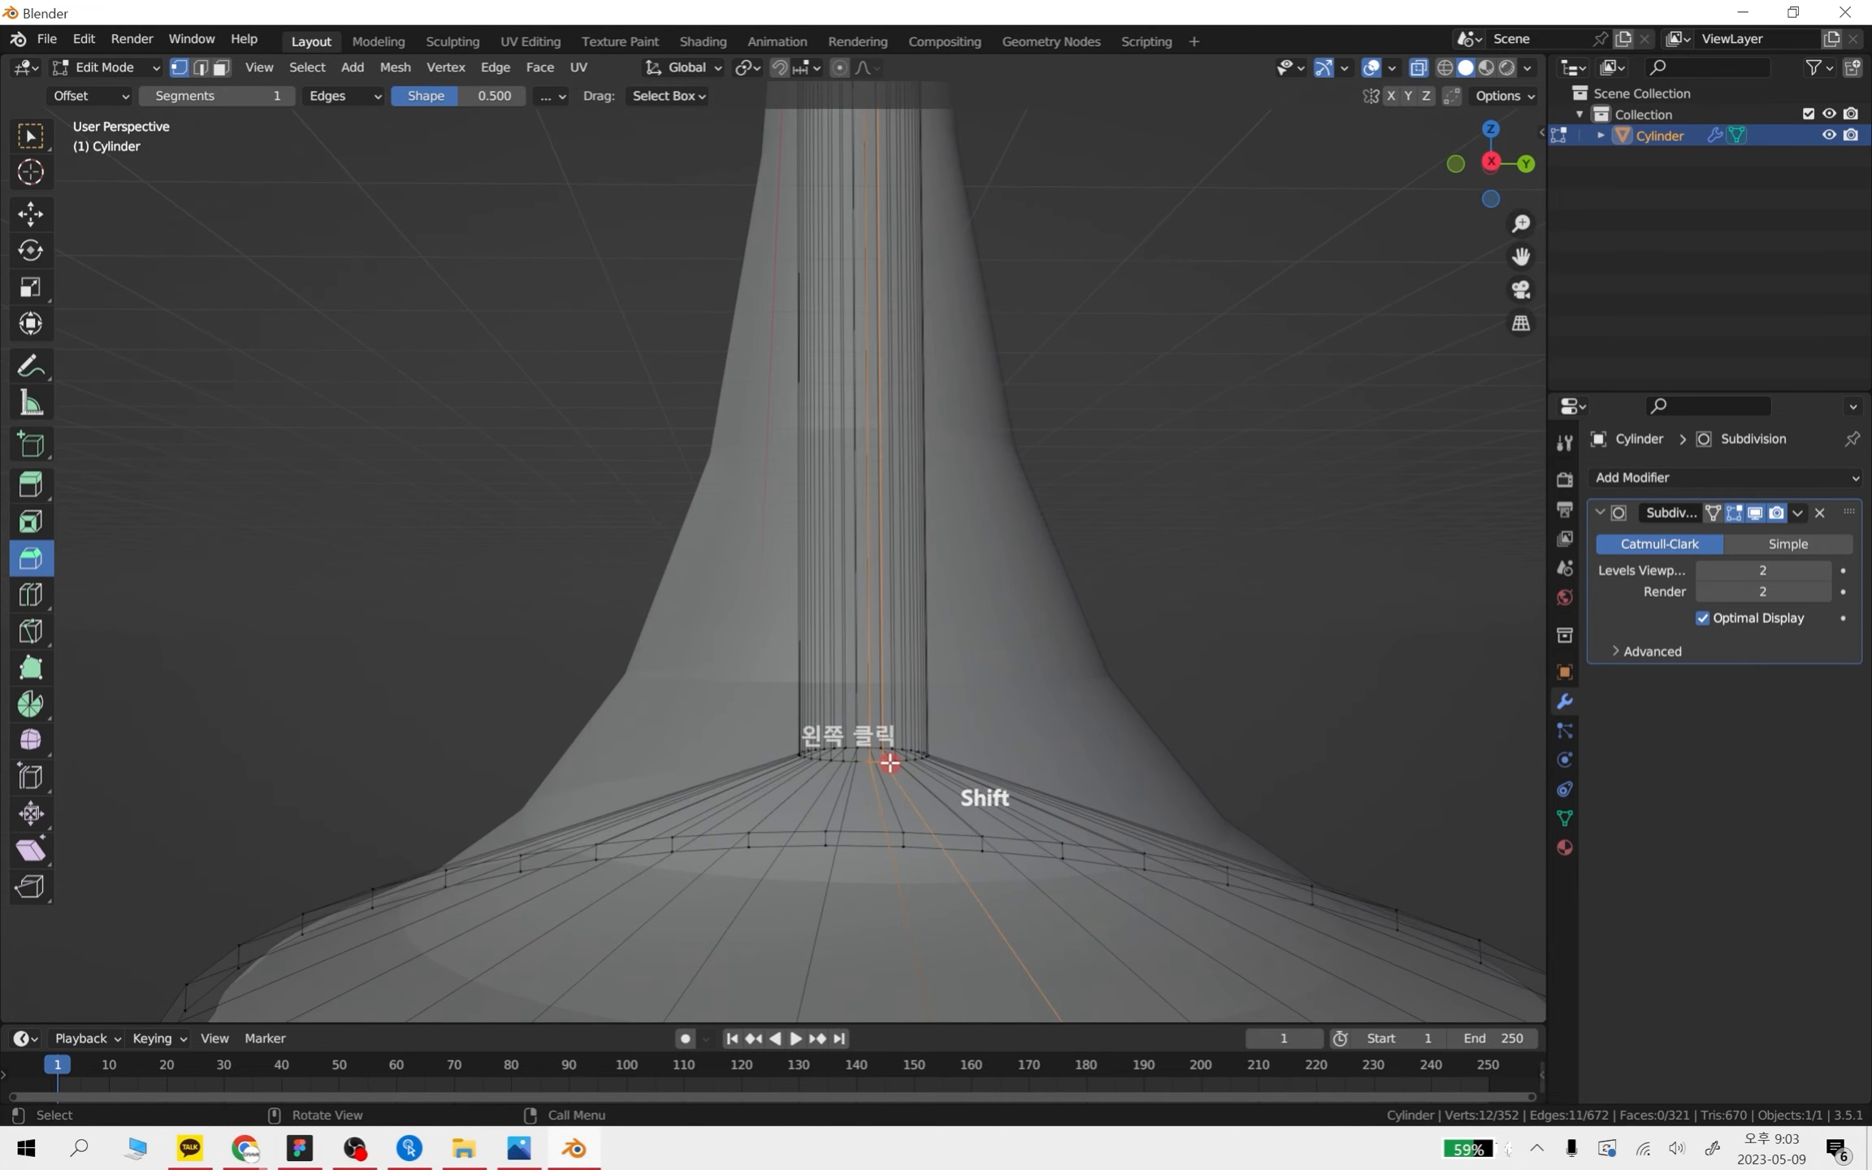
left_click(889, 757, "shift")
left_click(891, 758, "shift")
scroll(911, 764, "up", 5)
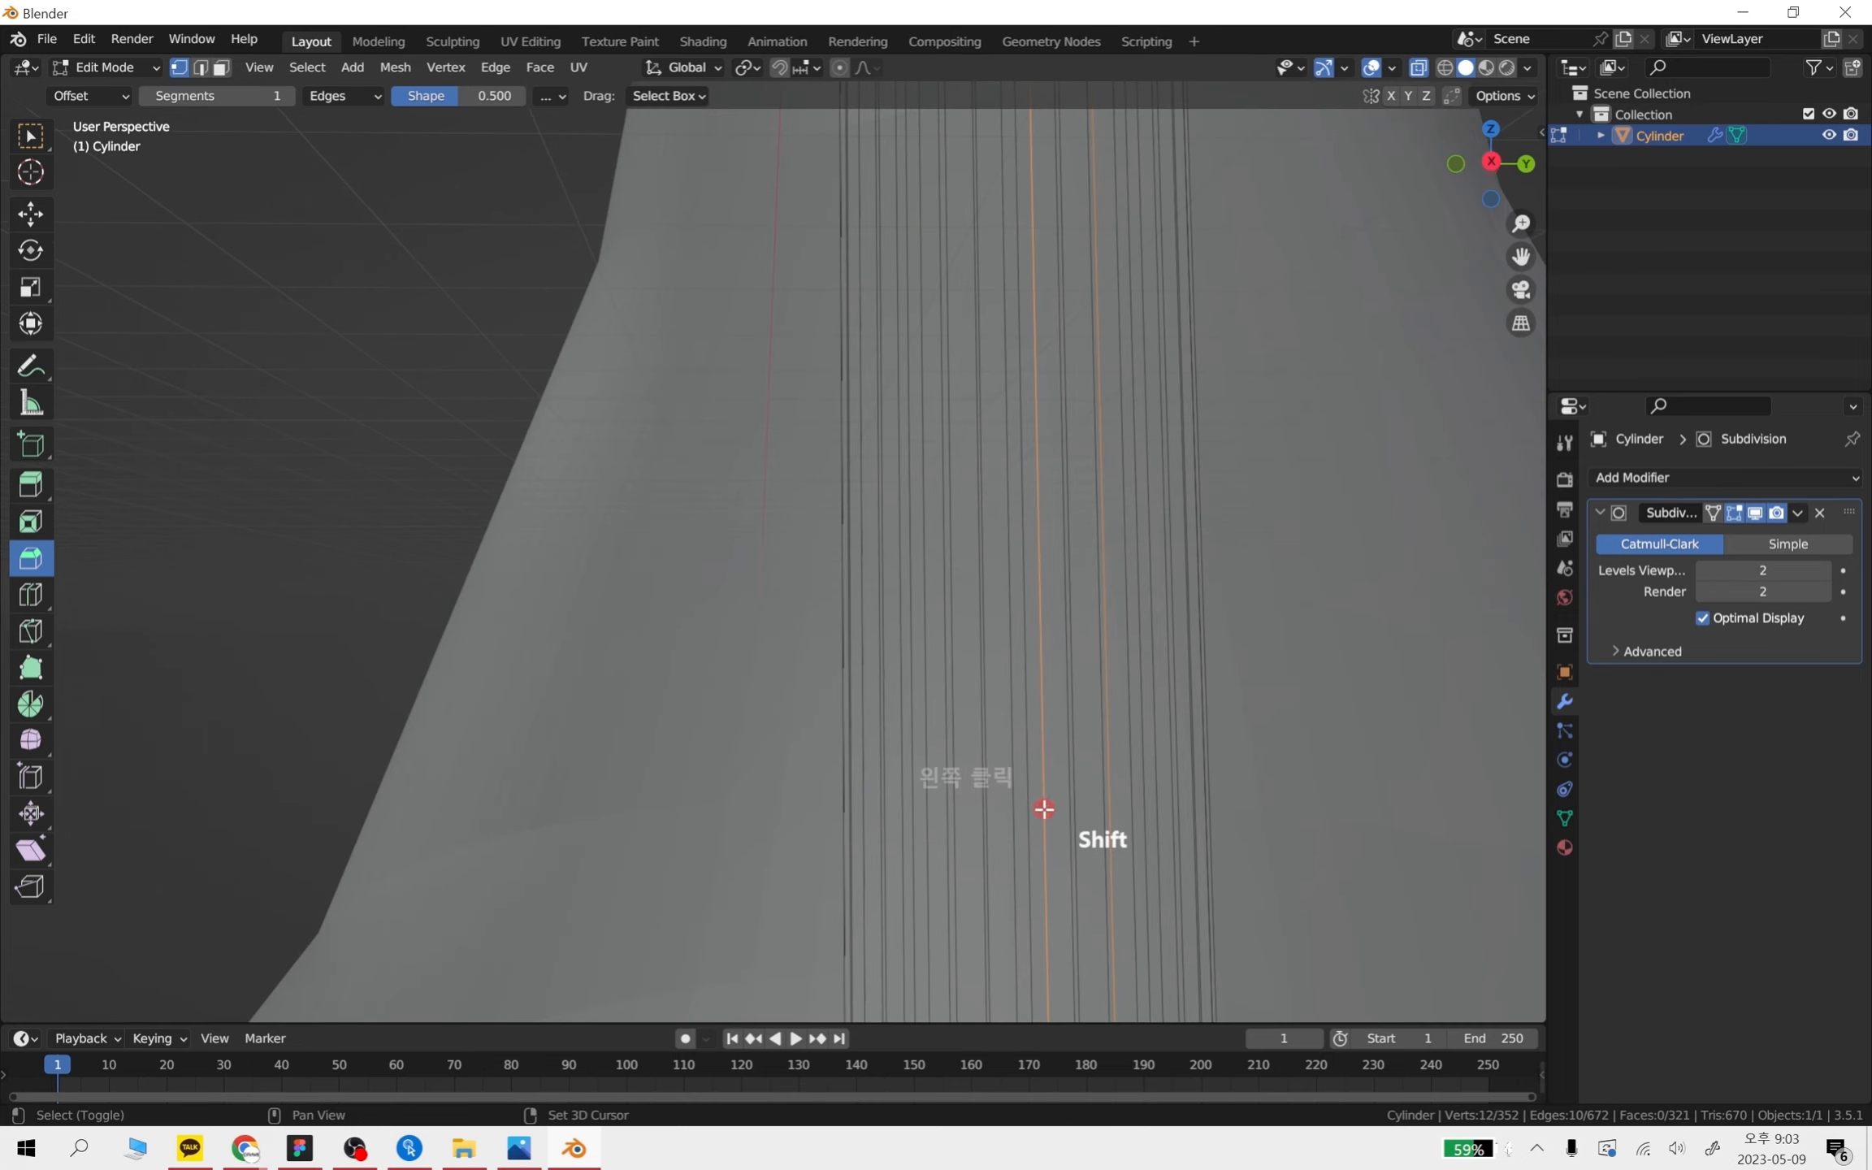
middle_click_drag(1045, 809, 855, 765, "shift")
left_click(793, 657)
left_click(794, 657, "alt+shift")
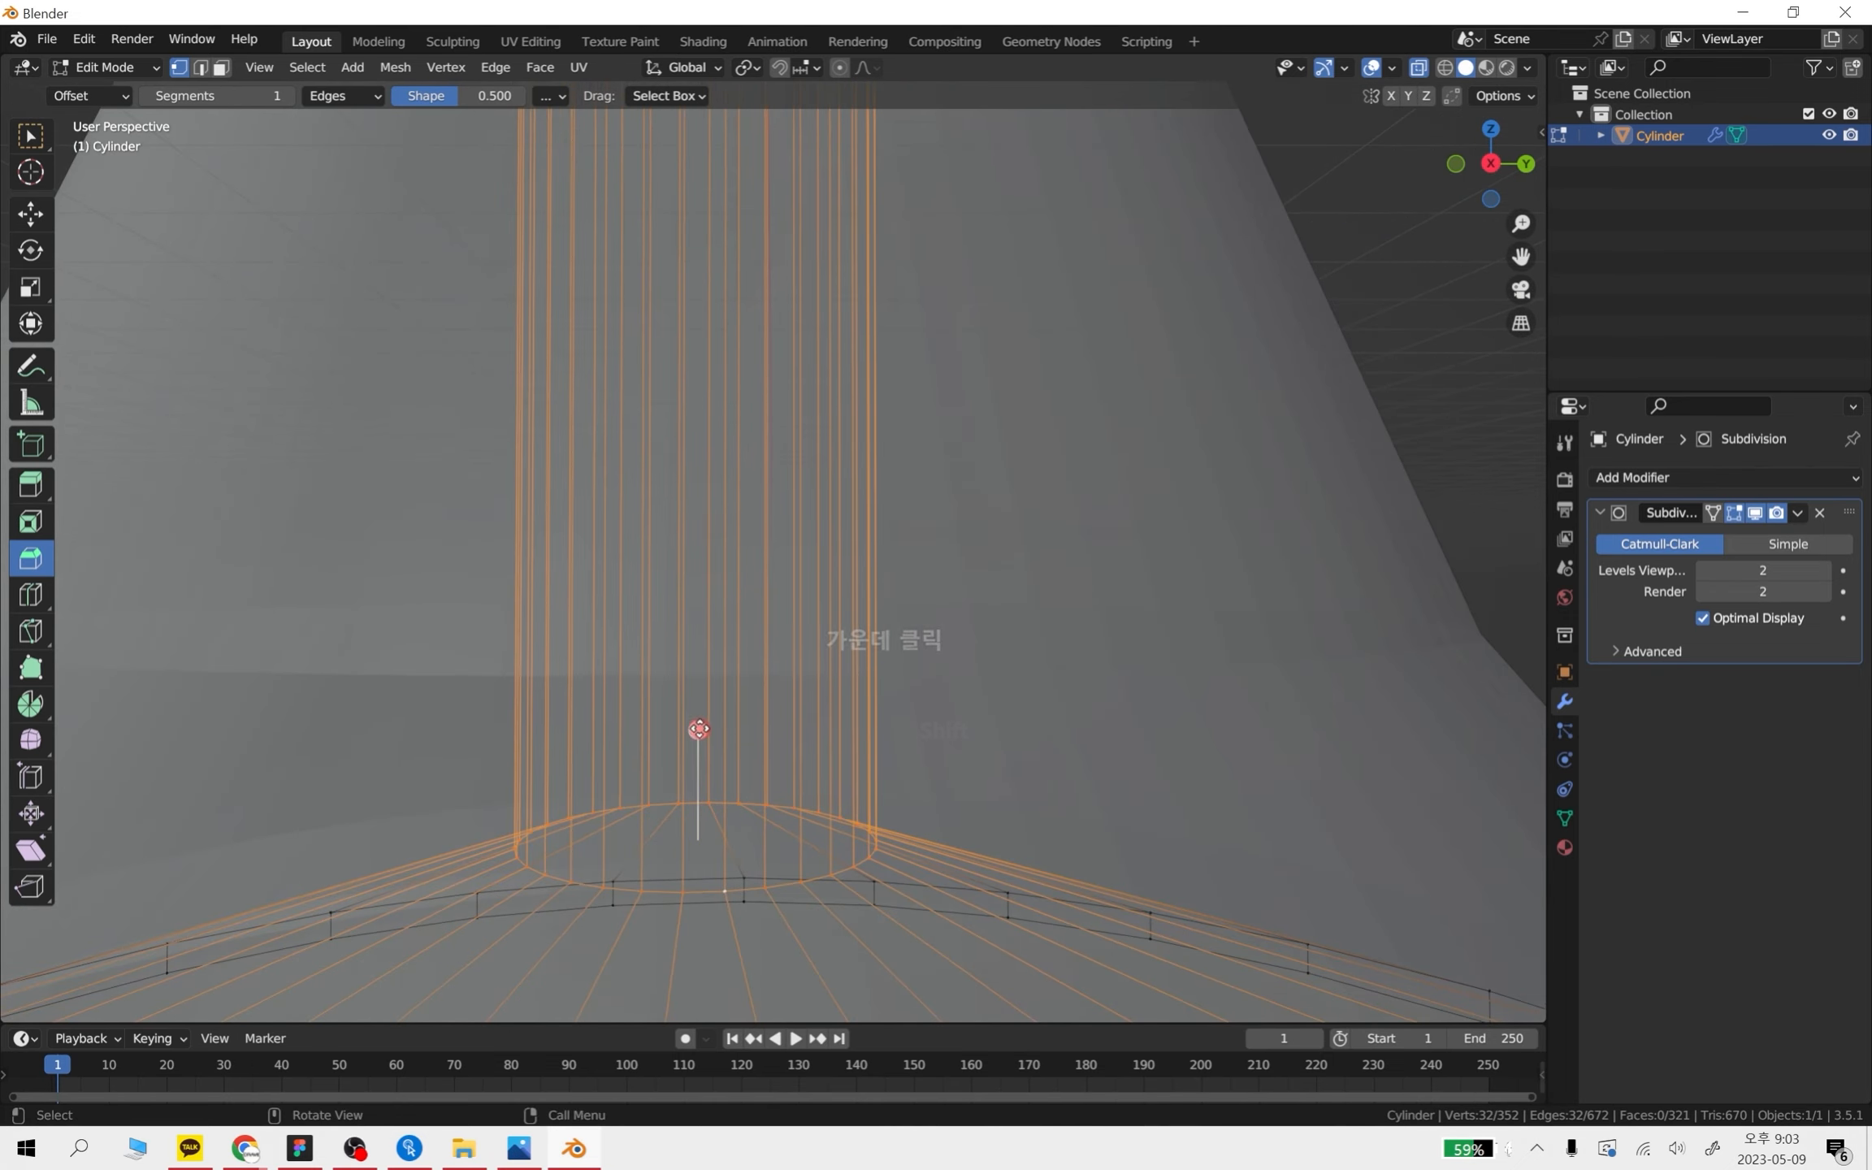
- Bevel the ring between stem and foot narrowly with 3 segments, and return to Object Mode
left_click_drag(699, 729, 699, 700)
key("KP_Add")
key("KP_Add")
key("Tab")
left_click(1145, 686)
scroll(1057, 666, "down", 5)
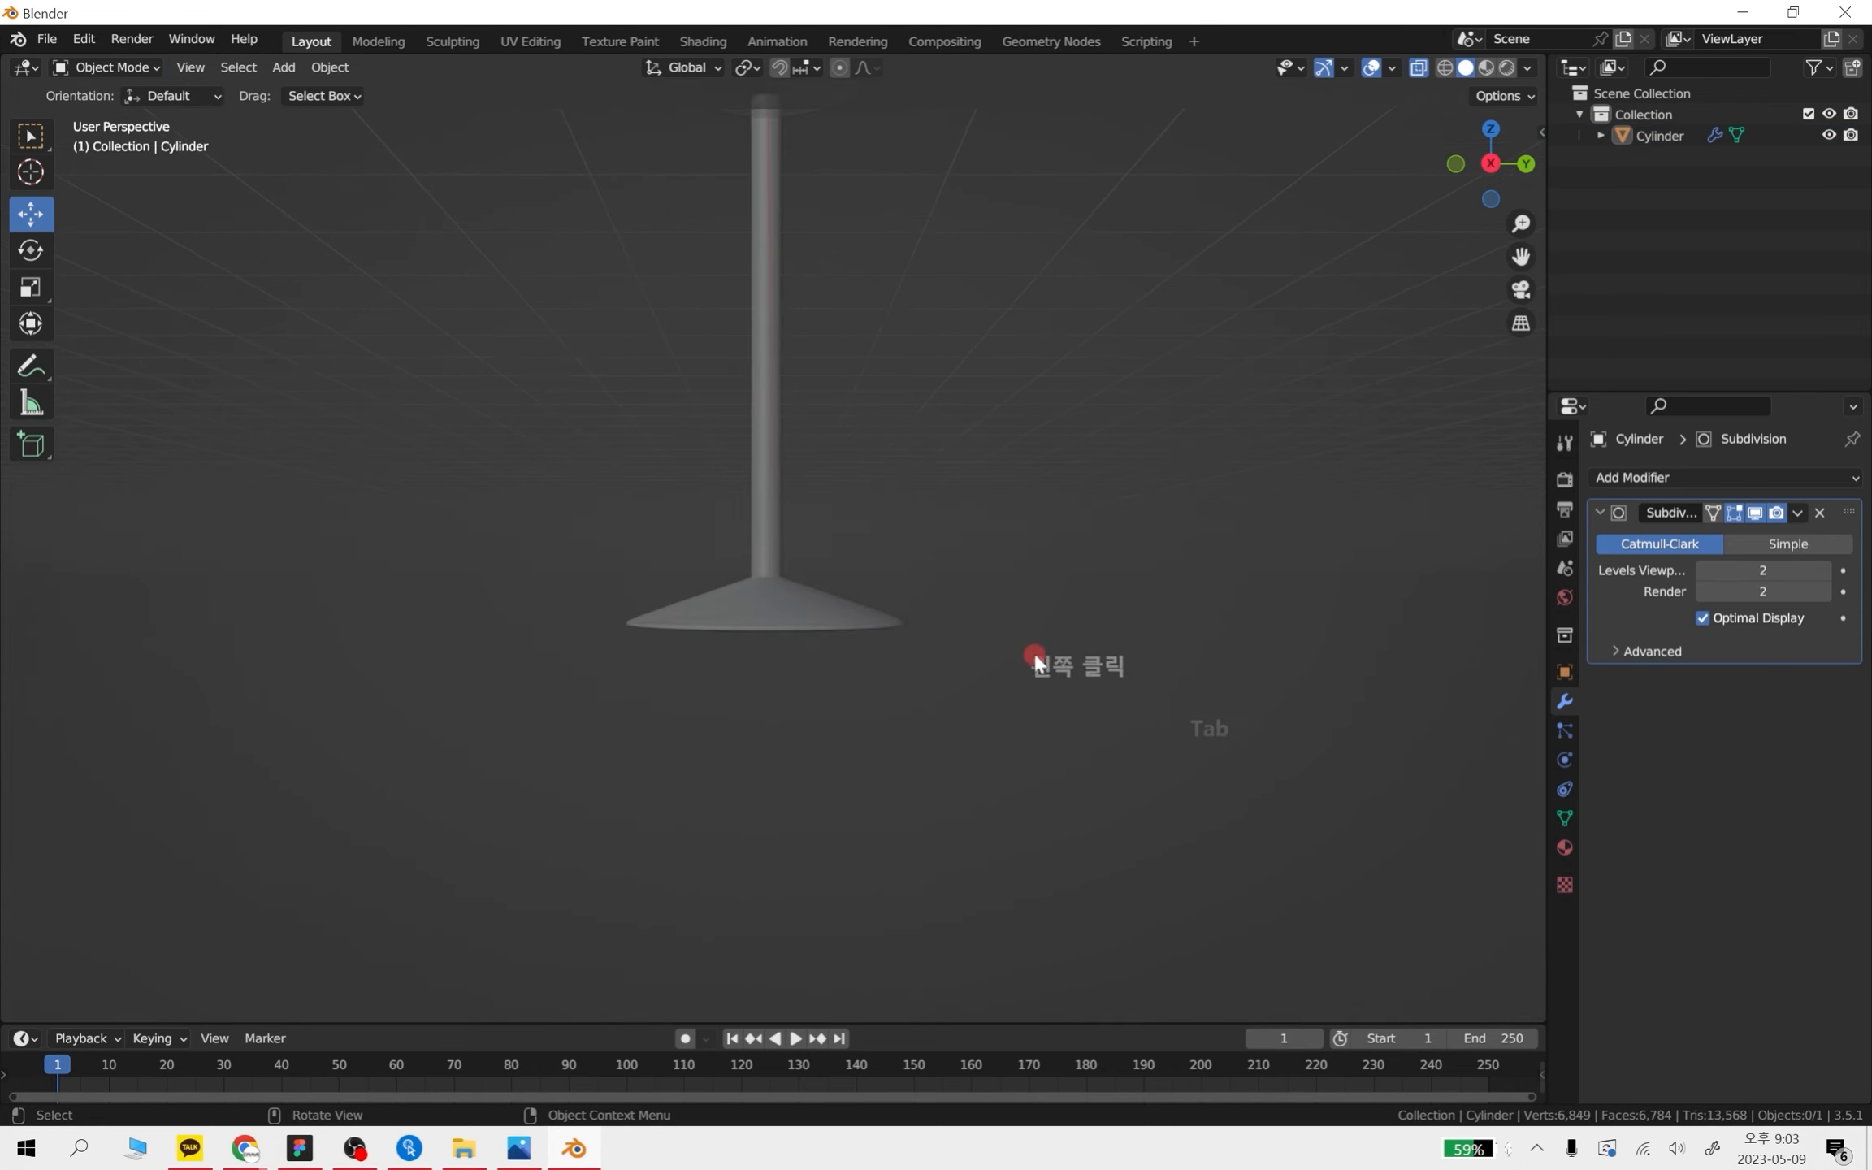
- Turn off X-ray display so the whole glass is shown solid in Object Mode
middle_click_drag(1034, 651, 854, 577)
left_click(854, 576)
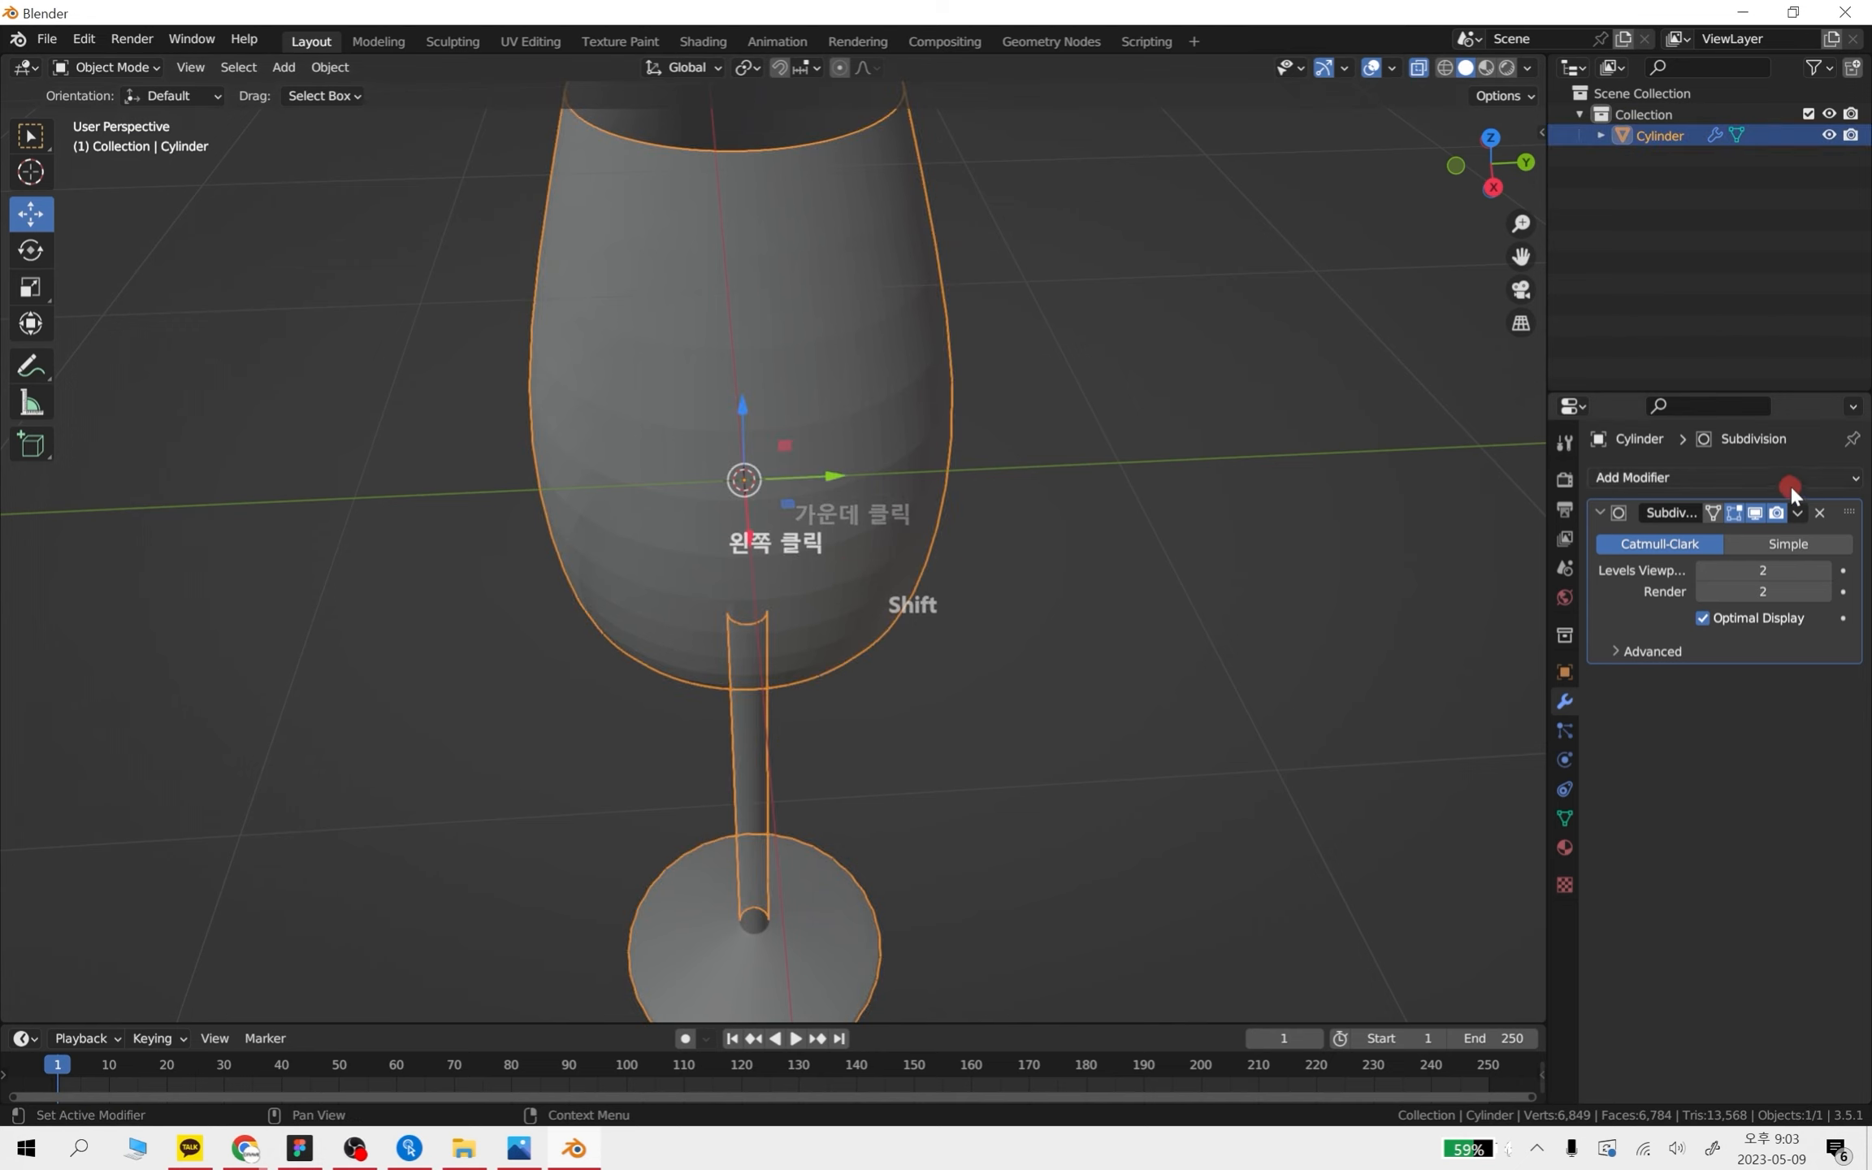
left_click(1423, 71)
scroll(1154, 422, "down", 3)
left_click(968, 687)
- Examine the smoothed glass from the side and in perspective, checking the bowl, stem and foot
middle_click_drag(968, 691, 946, 630)
middle_click_drag(934, 575, 912, 653, "shift")
middle_click_drag(863, 630, 823, 619)
middle_click_drag(776, 432, 787, 515, "shift")
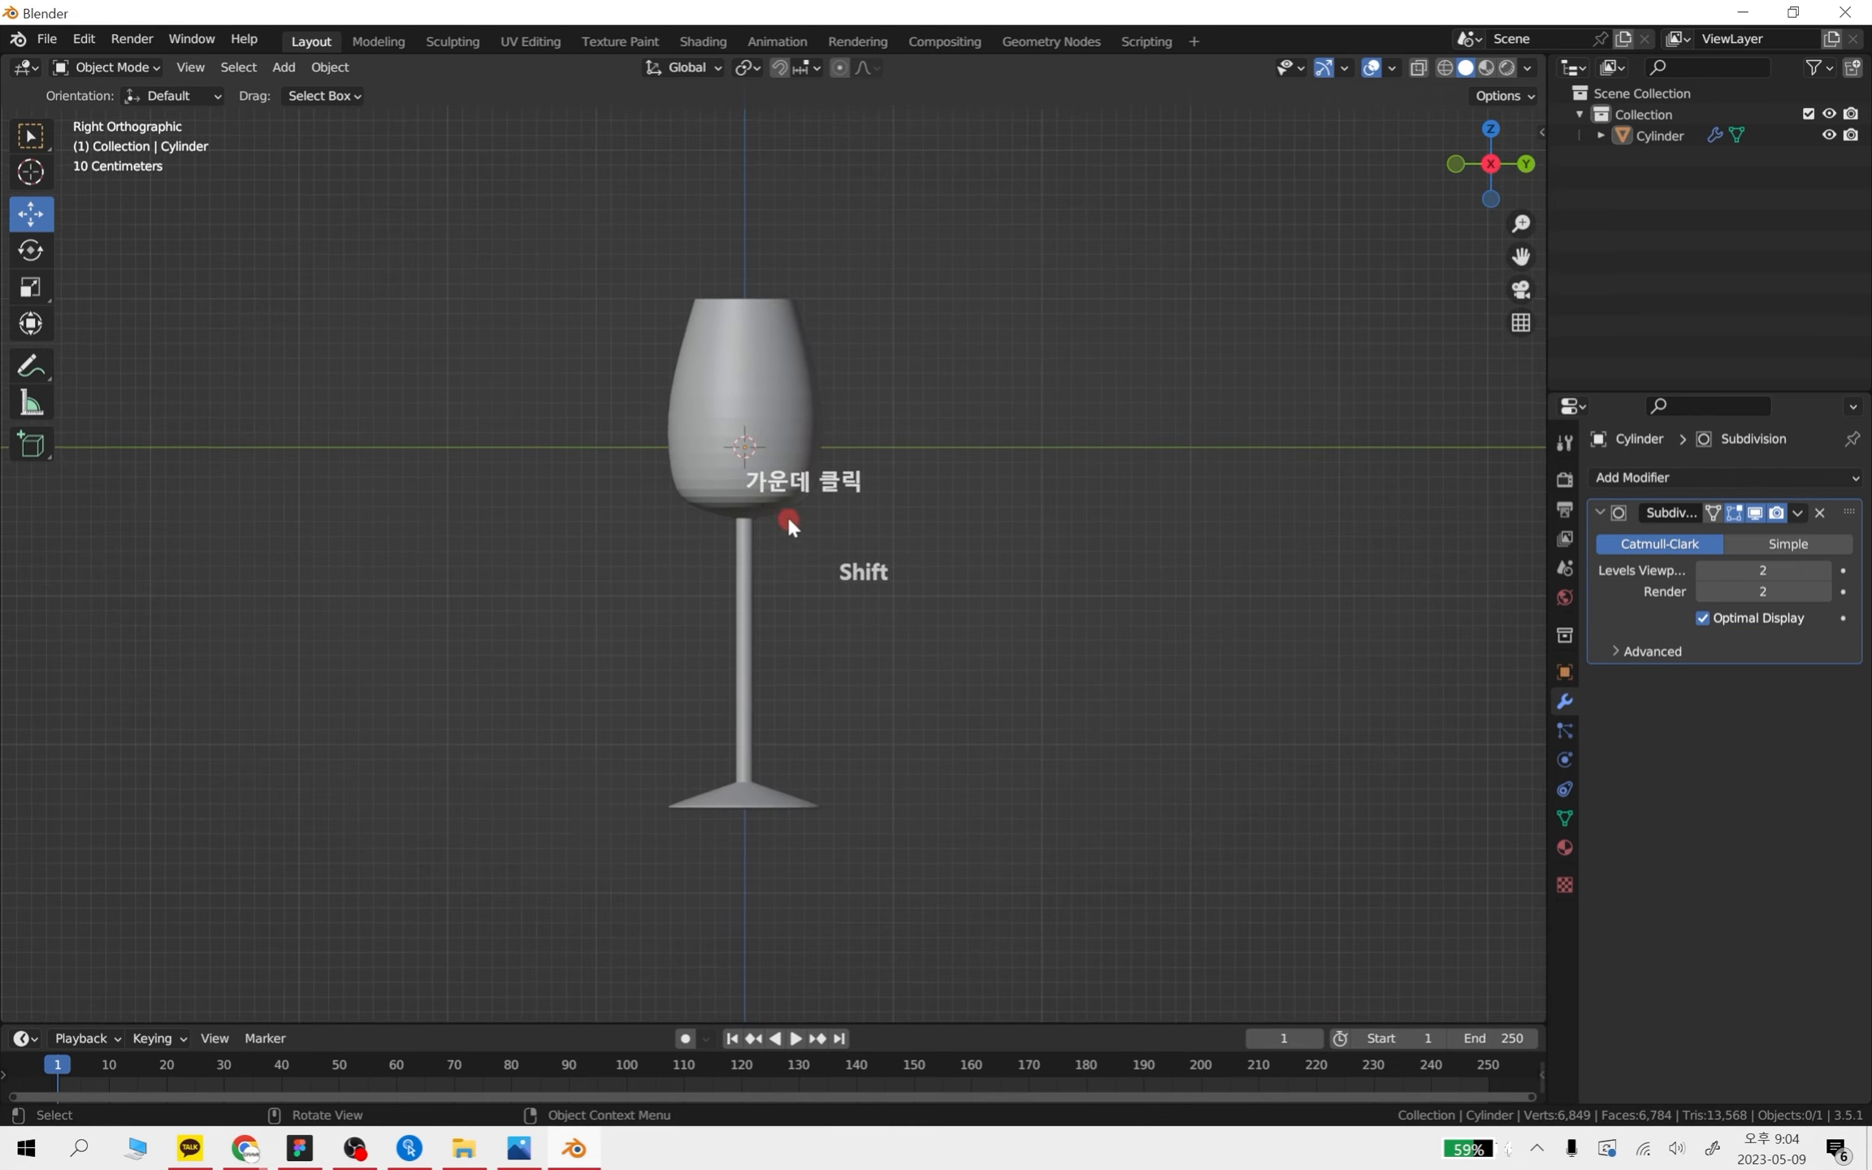
middle_click_drag(824, 621, 631, 345)
left_click(754, 473)
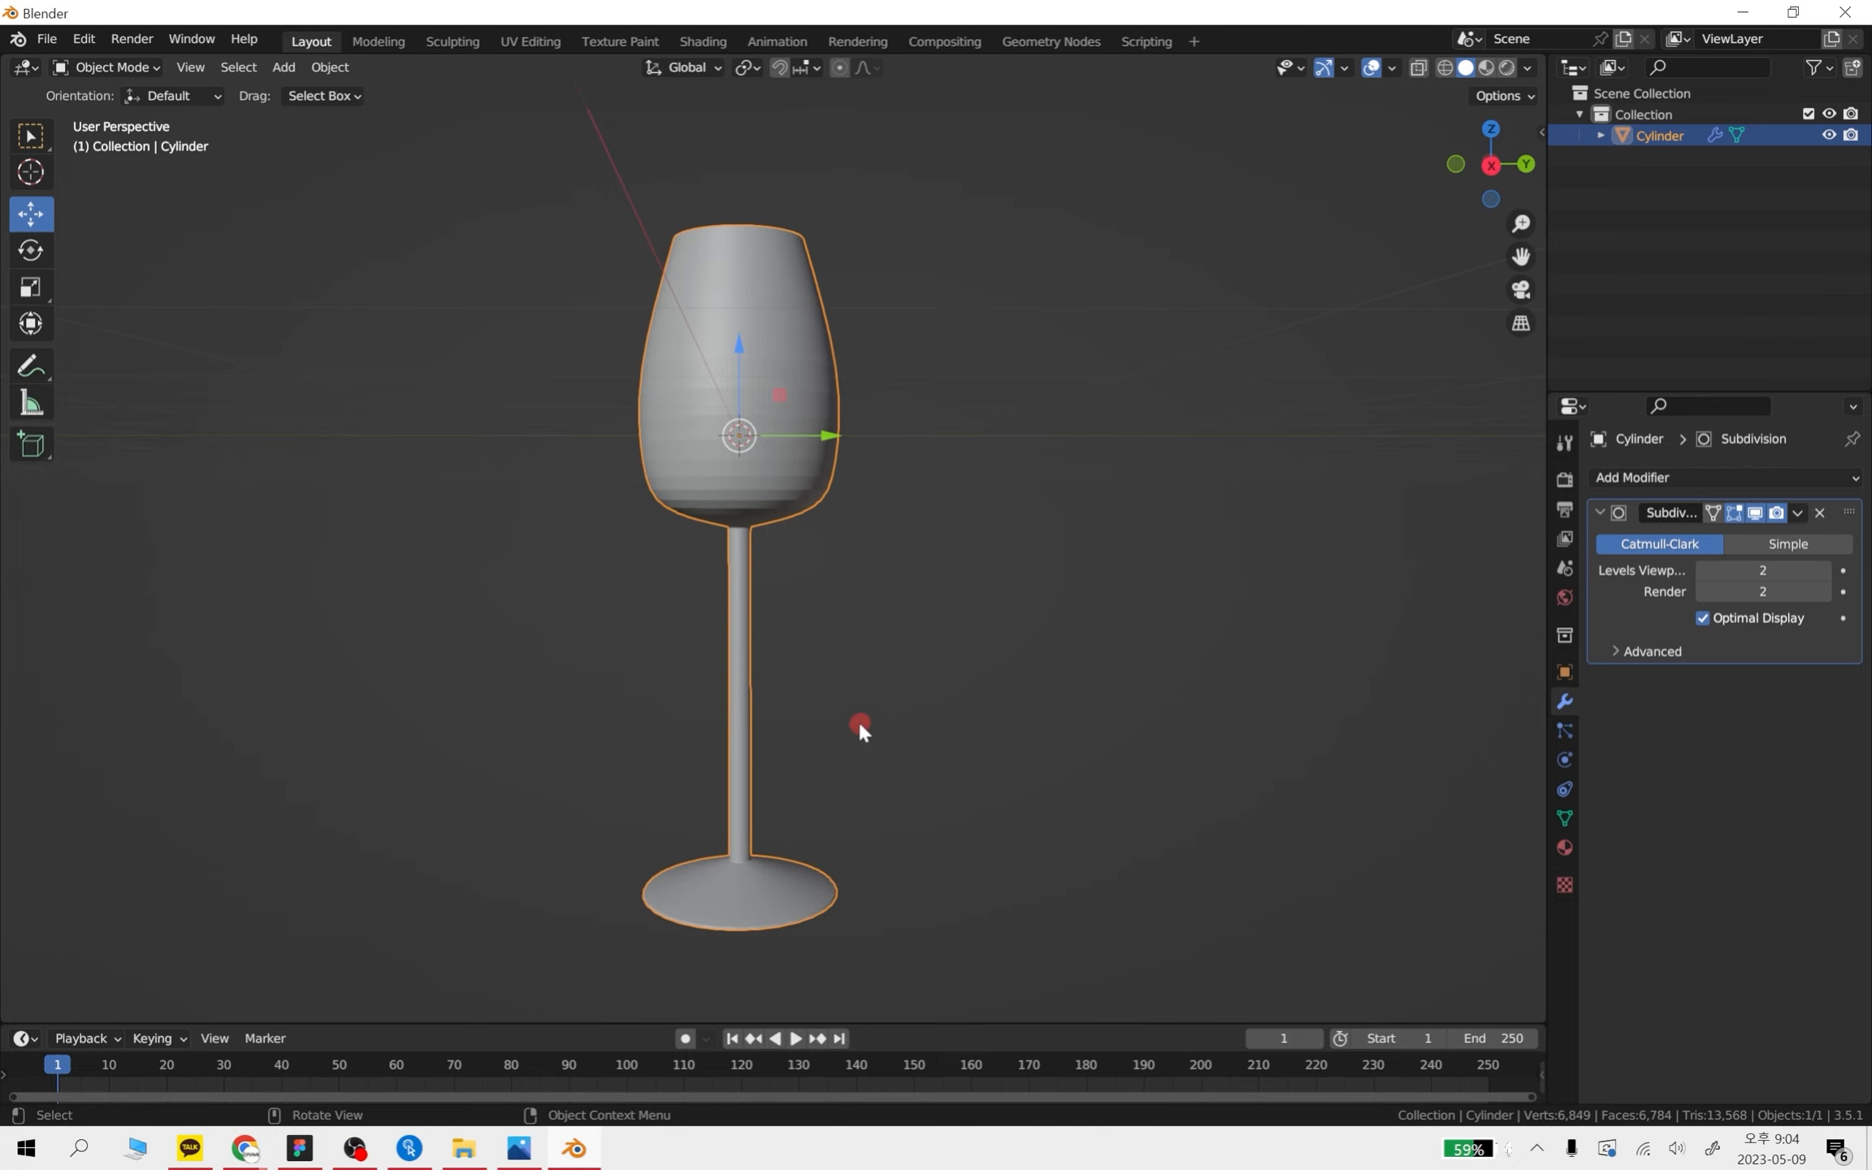
middle_click_drag(914, 781, 931, 798)
middle_click_drag(1053, 656, 852, 712, "shift")
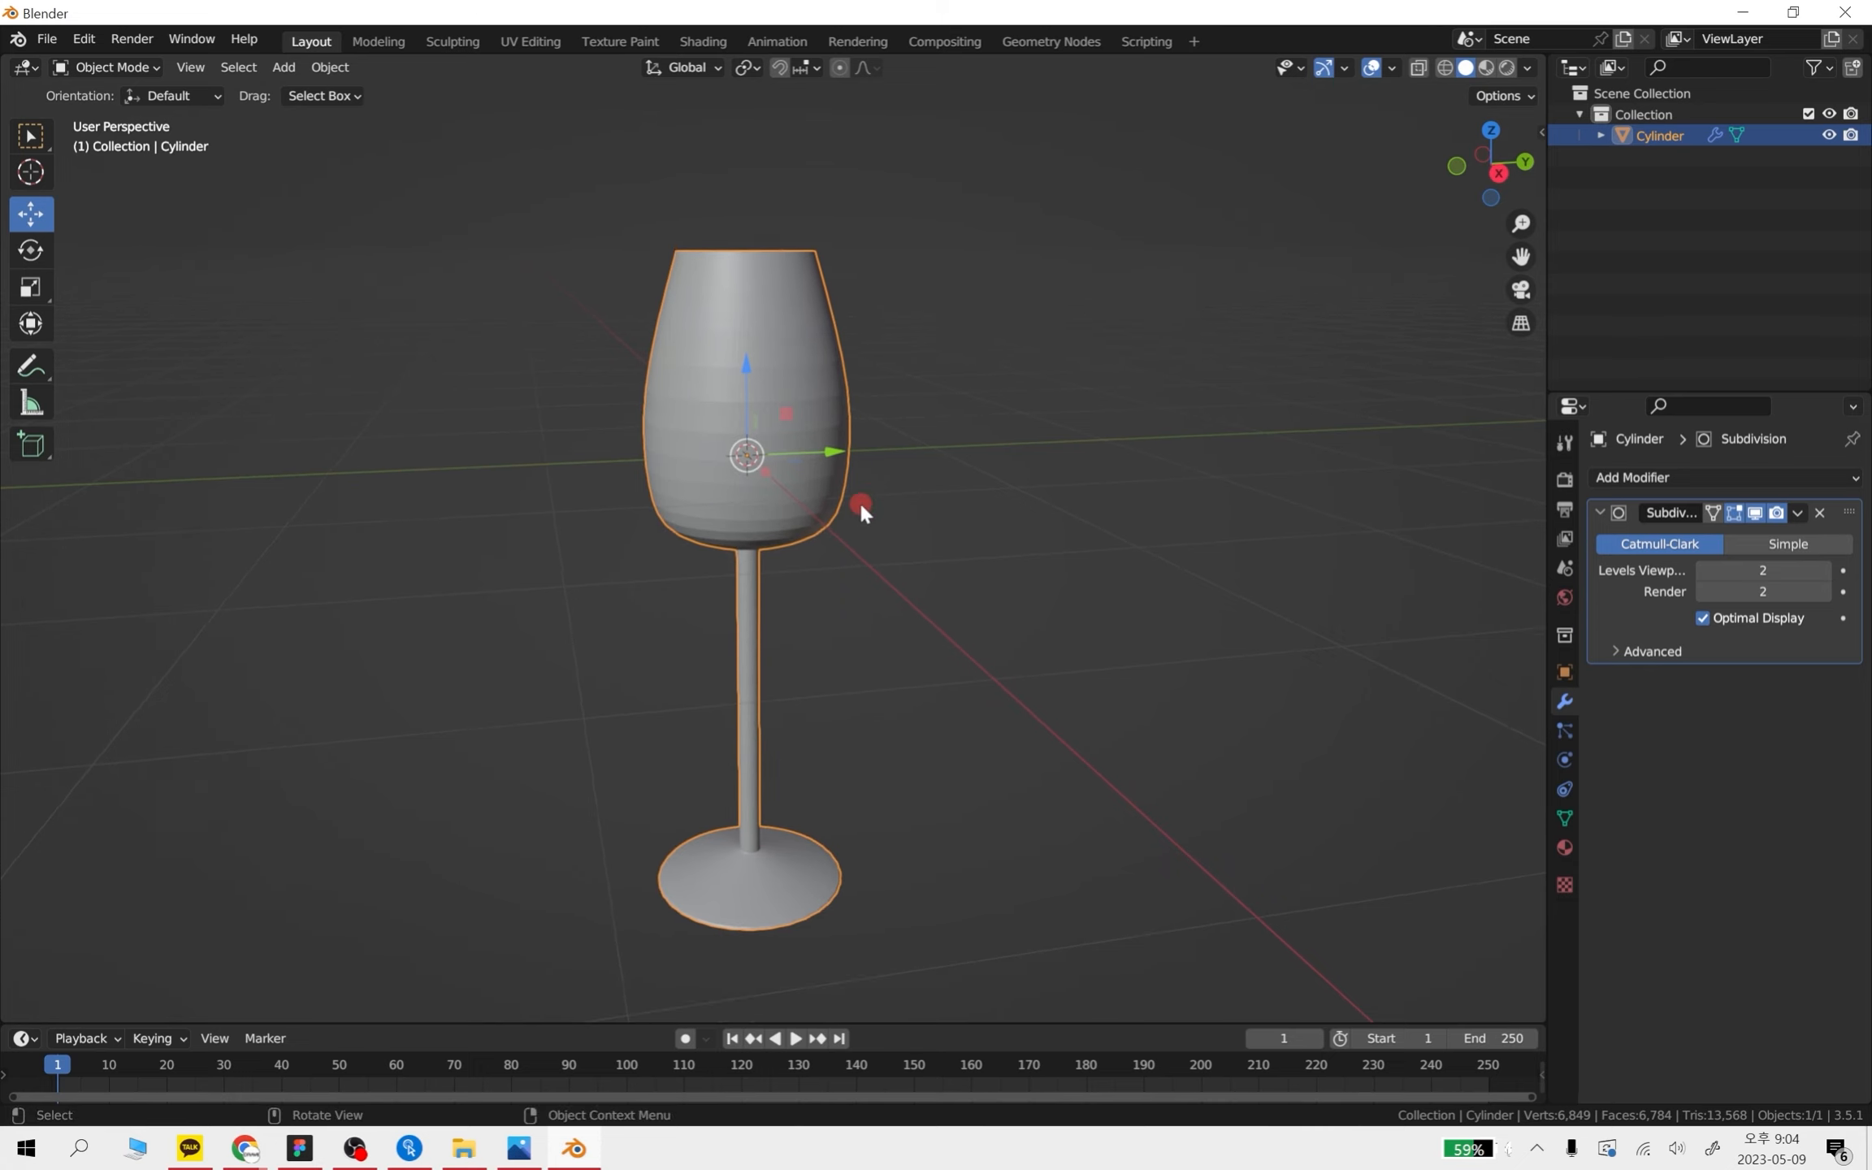
middle_click_drag(810, 520, 728, 679)
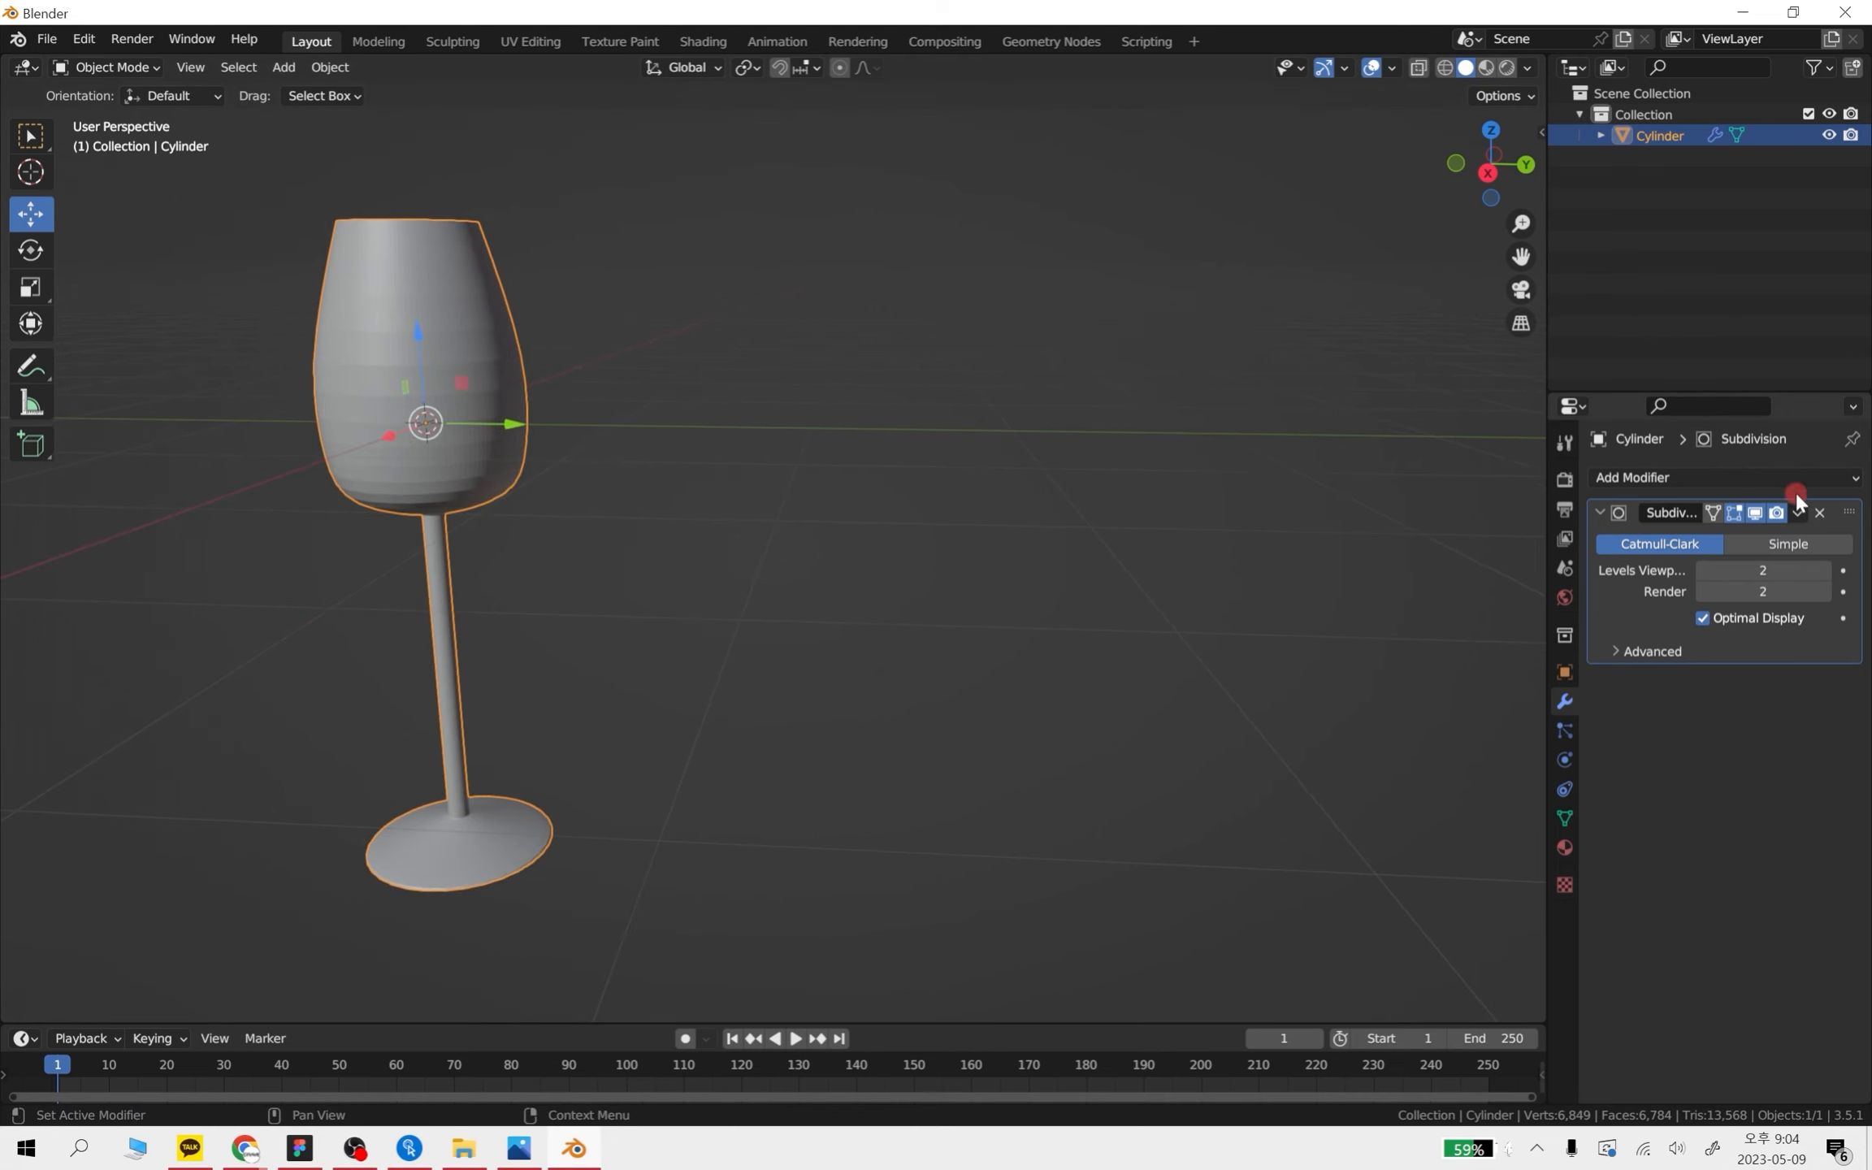
- Remove the Subdivision Surface modifier from the glass and view it in Right Orthographic with nothing selected
left_click(1818, 510)
left_click(789, 516)
middle_click_drag(788, 516, 669, 574, "alt")
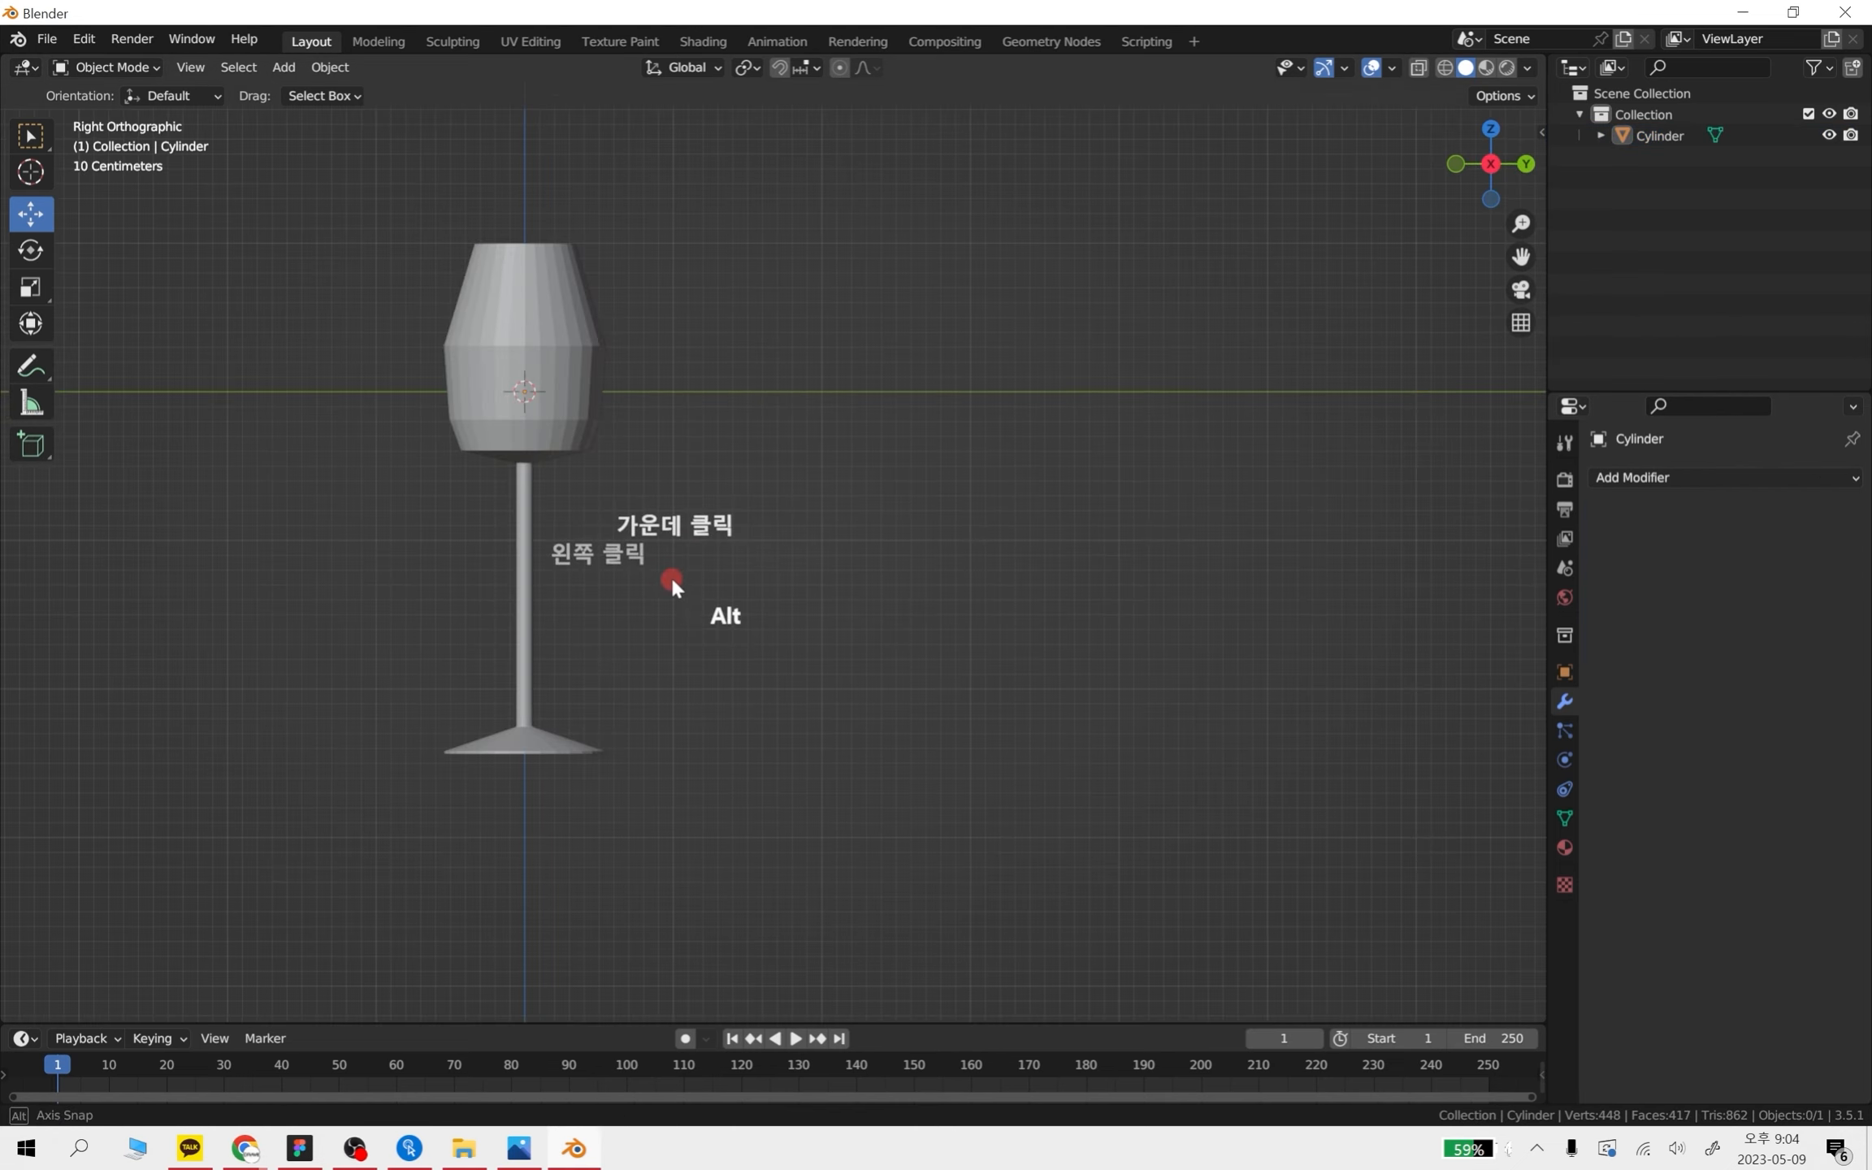
left_click_drag(331, 202, 703, 868)
left_click(706, 869)
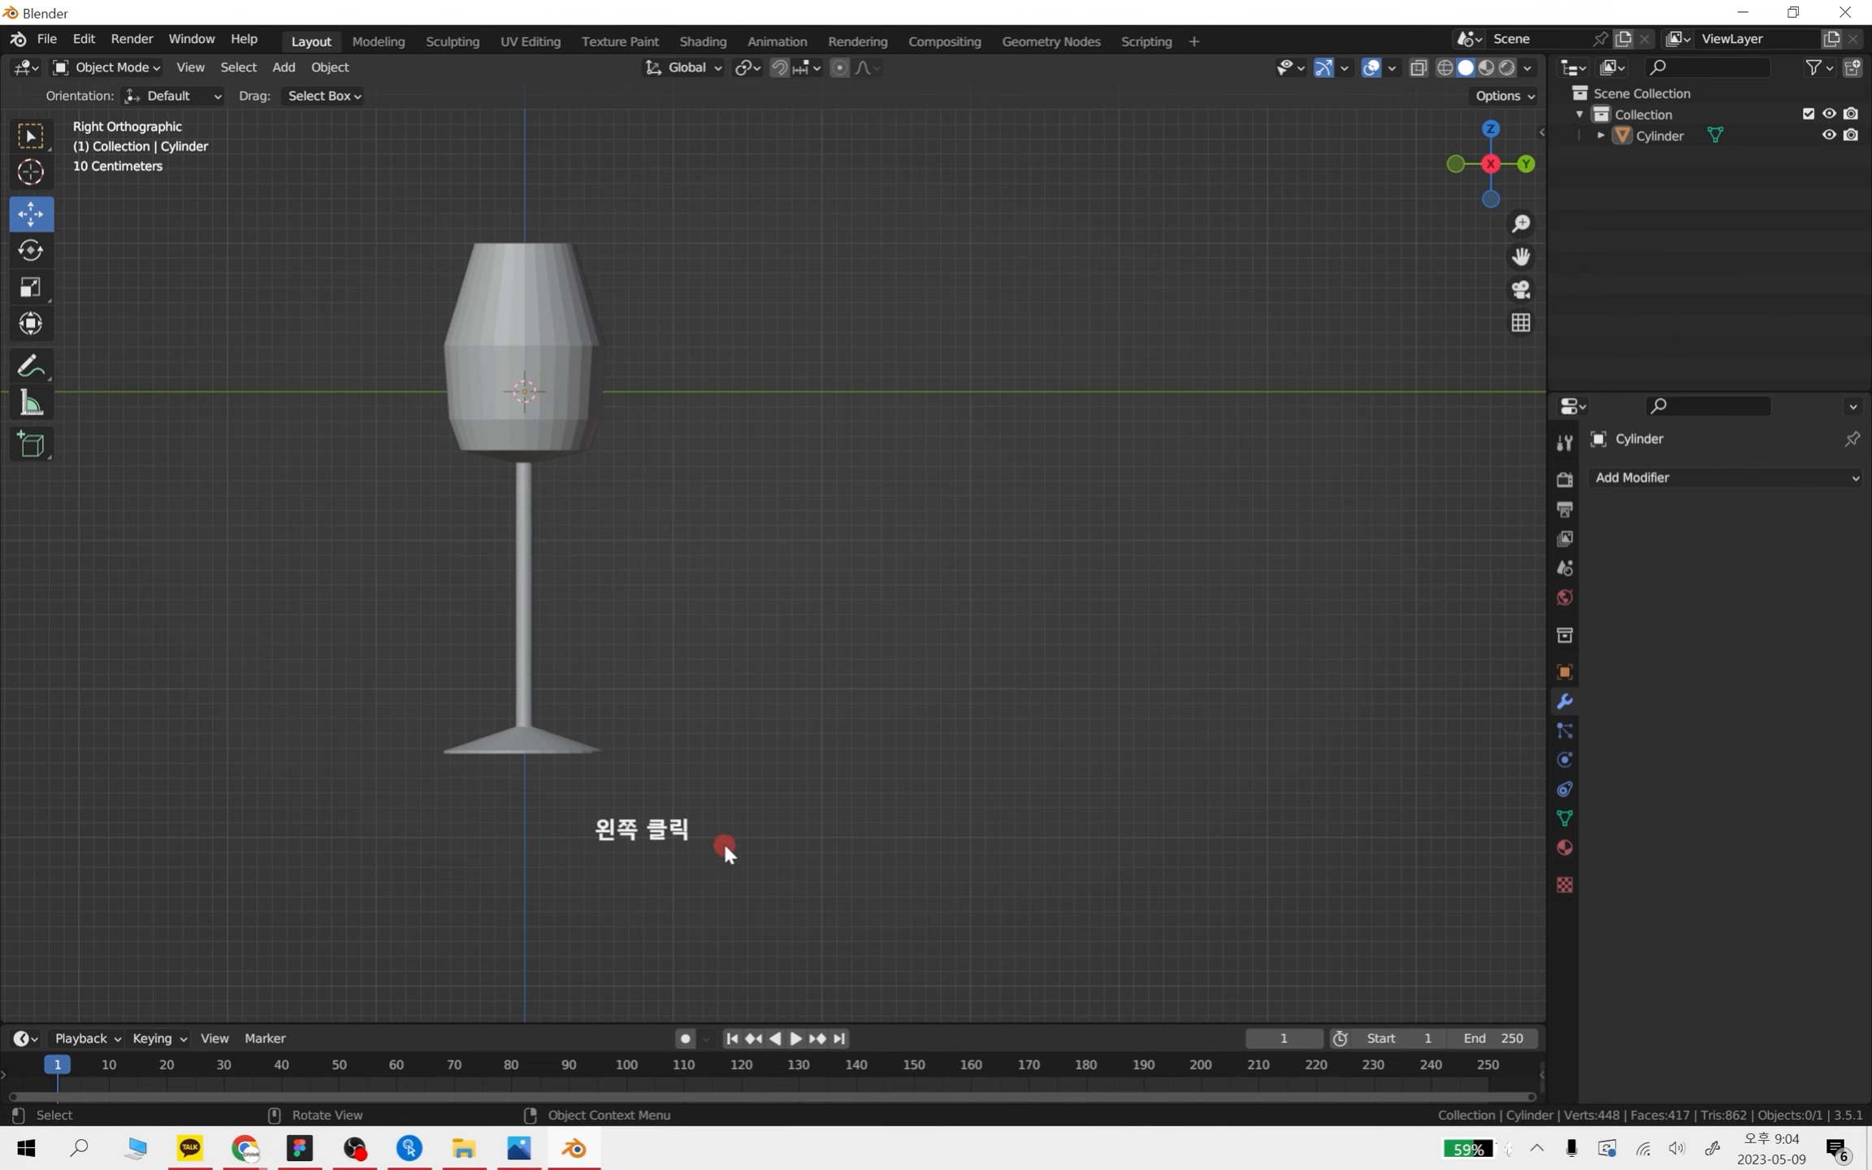
- Move the finished glass aside along the Y axis to clear the origin, leaving nothing selected
left_click(765, 595)
middle_click_drag(765, 595, 868, 737, "shift")
left_click(611, 514)
left_click_drag(699, 536, 442, 540)
left_click(802, 629)
- Add a new cylinder at the origin beside the glass and scale it down uniformly to roughly a third of its size
key("shift+a")
mouse_move(645, 502)
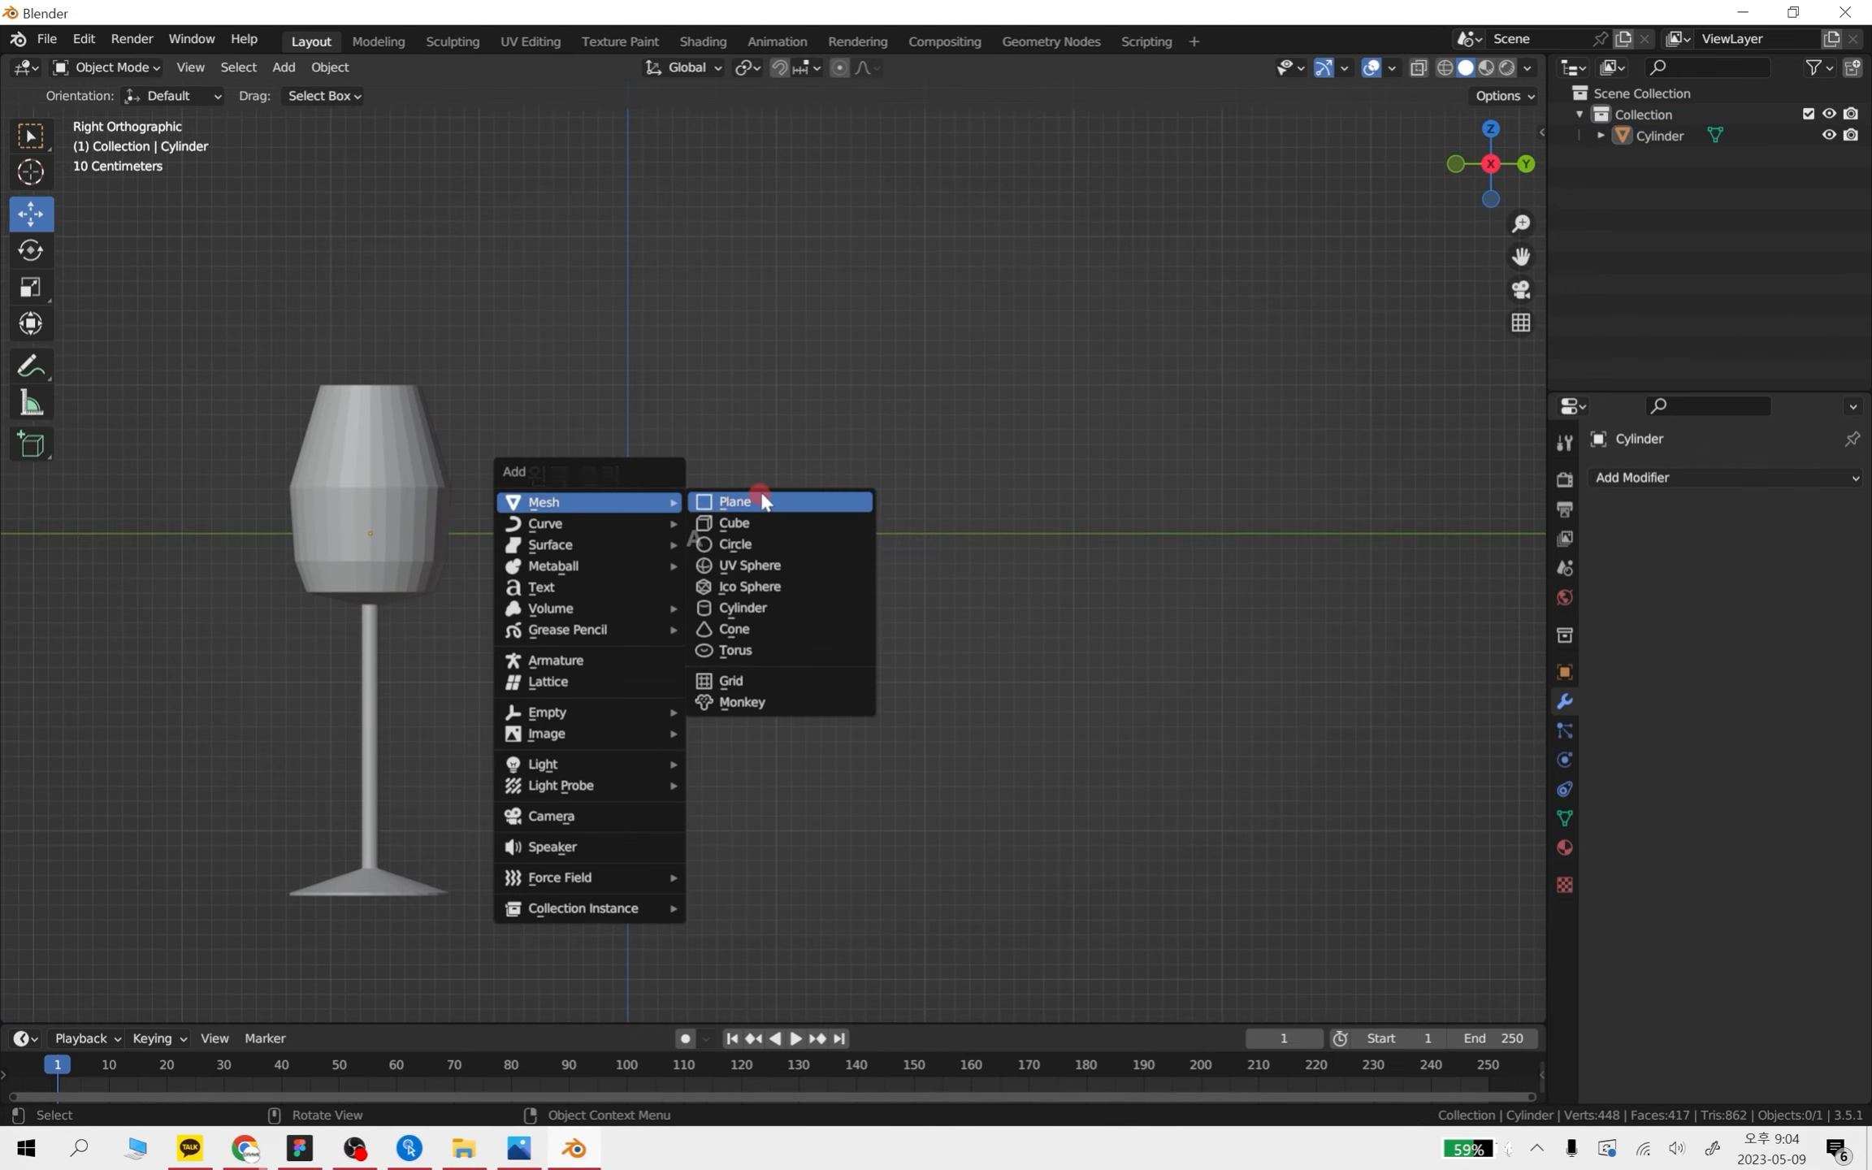
left_click(771, 607)
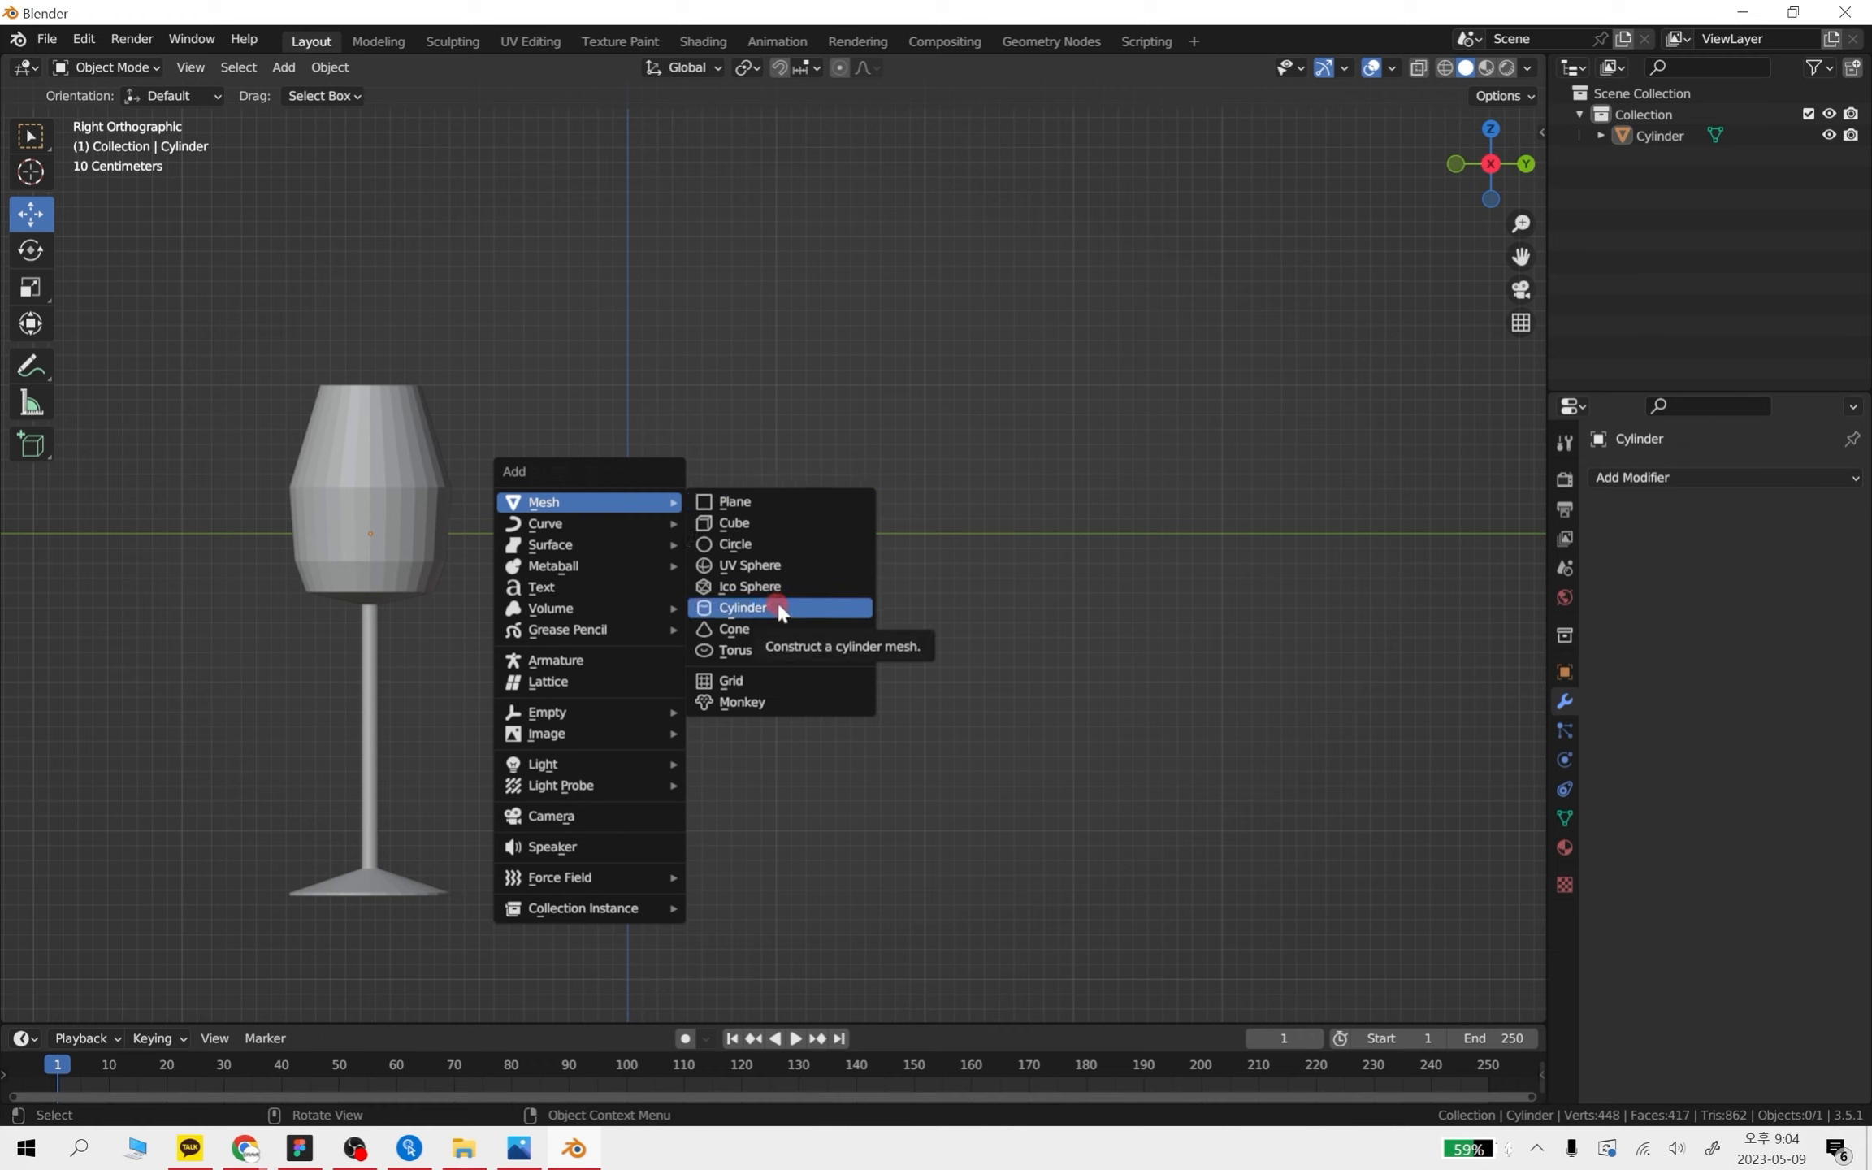
left_click(777, 607)
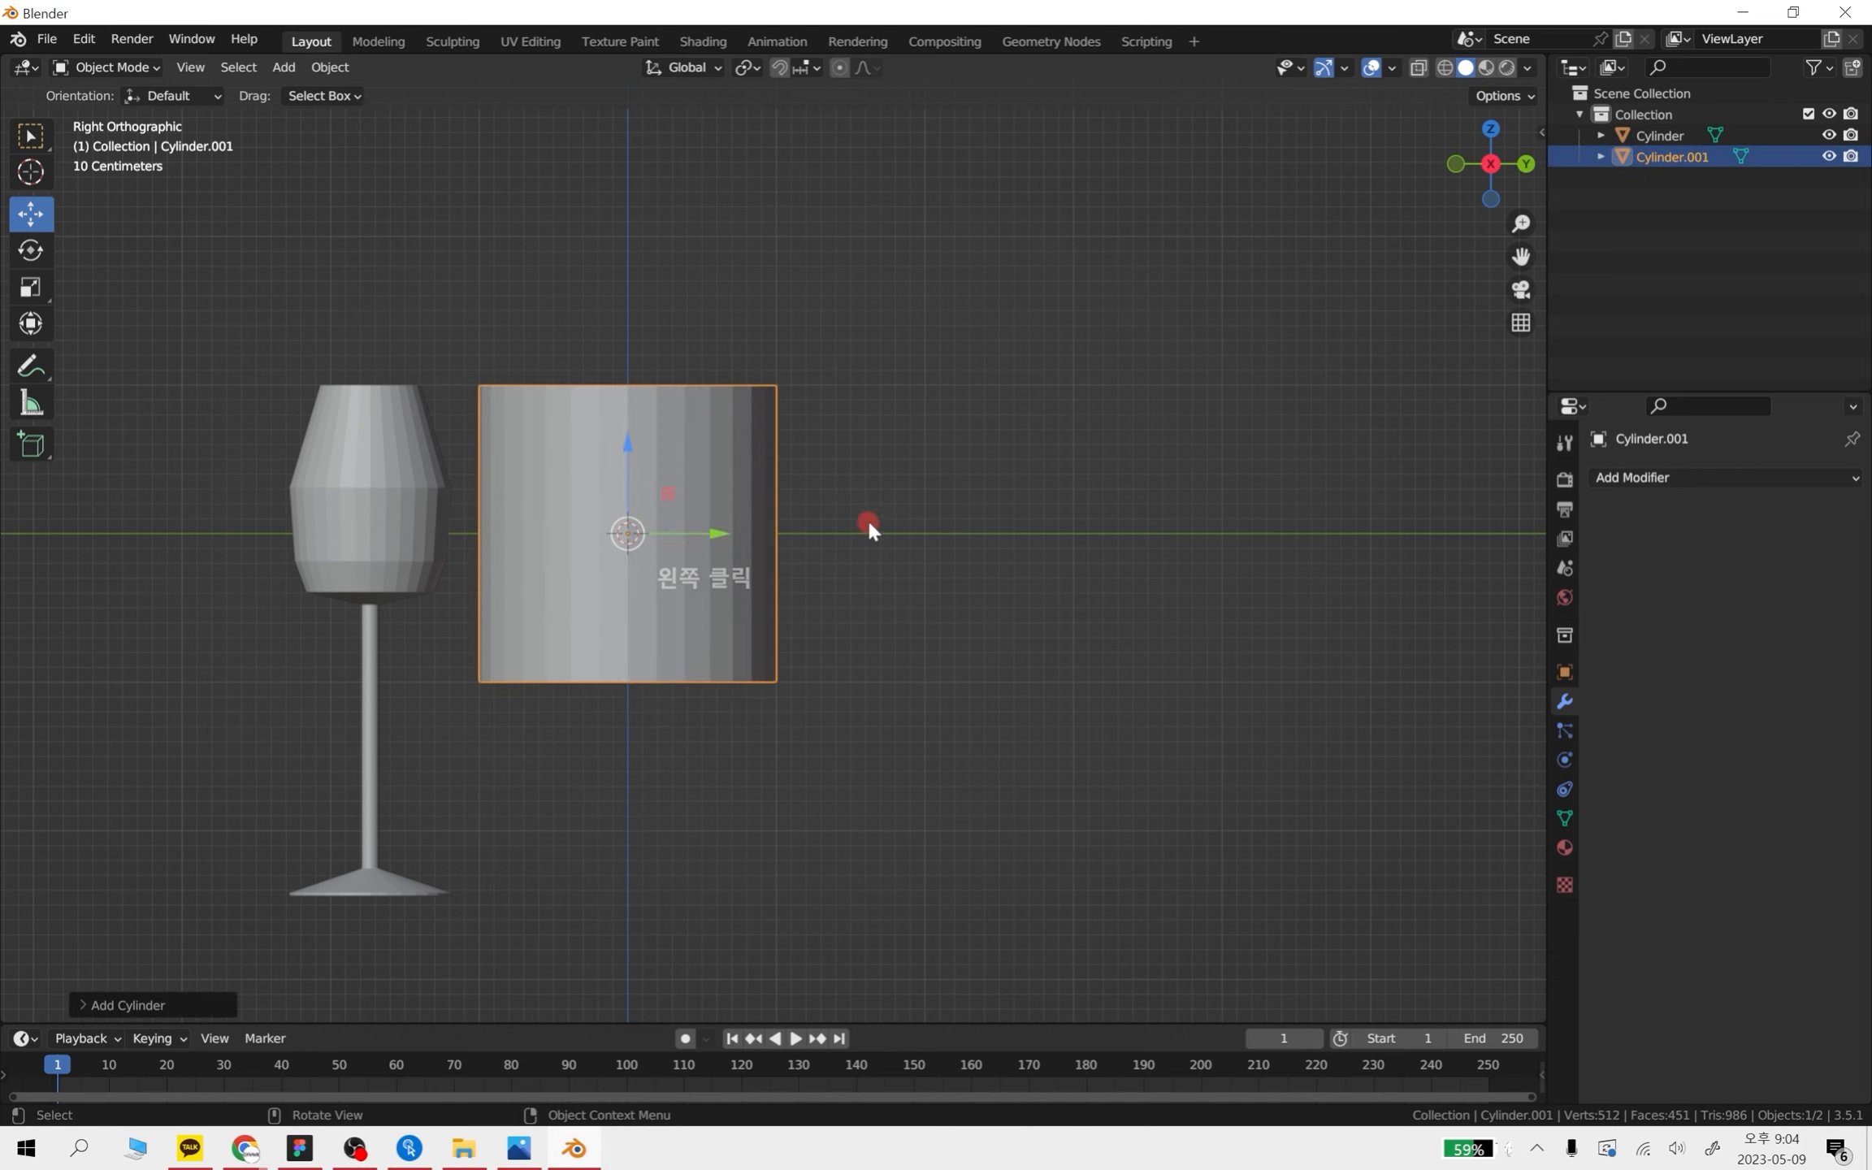
middle_click_drag(868, 525, 1175, 718, "shift")
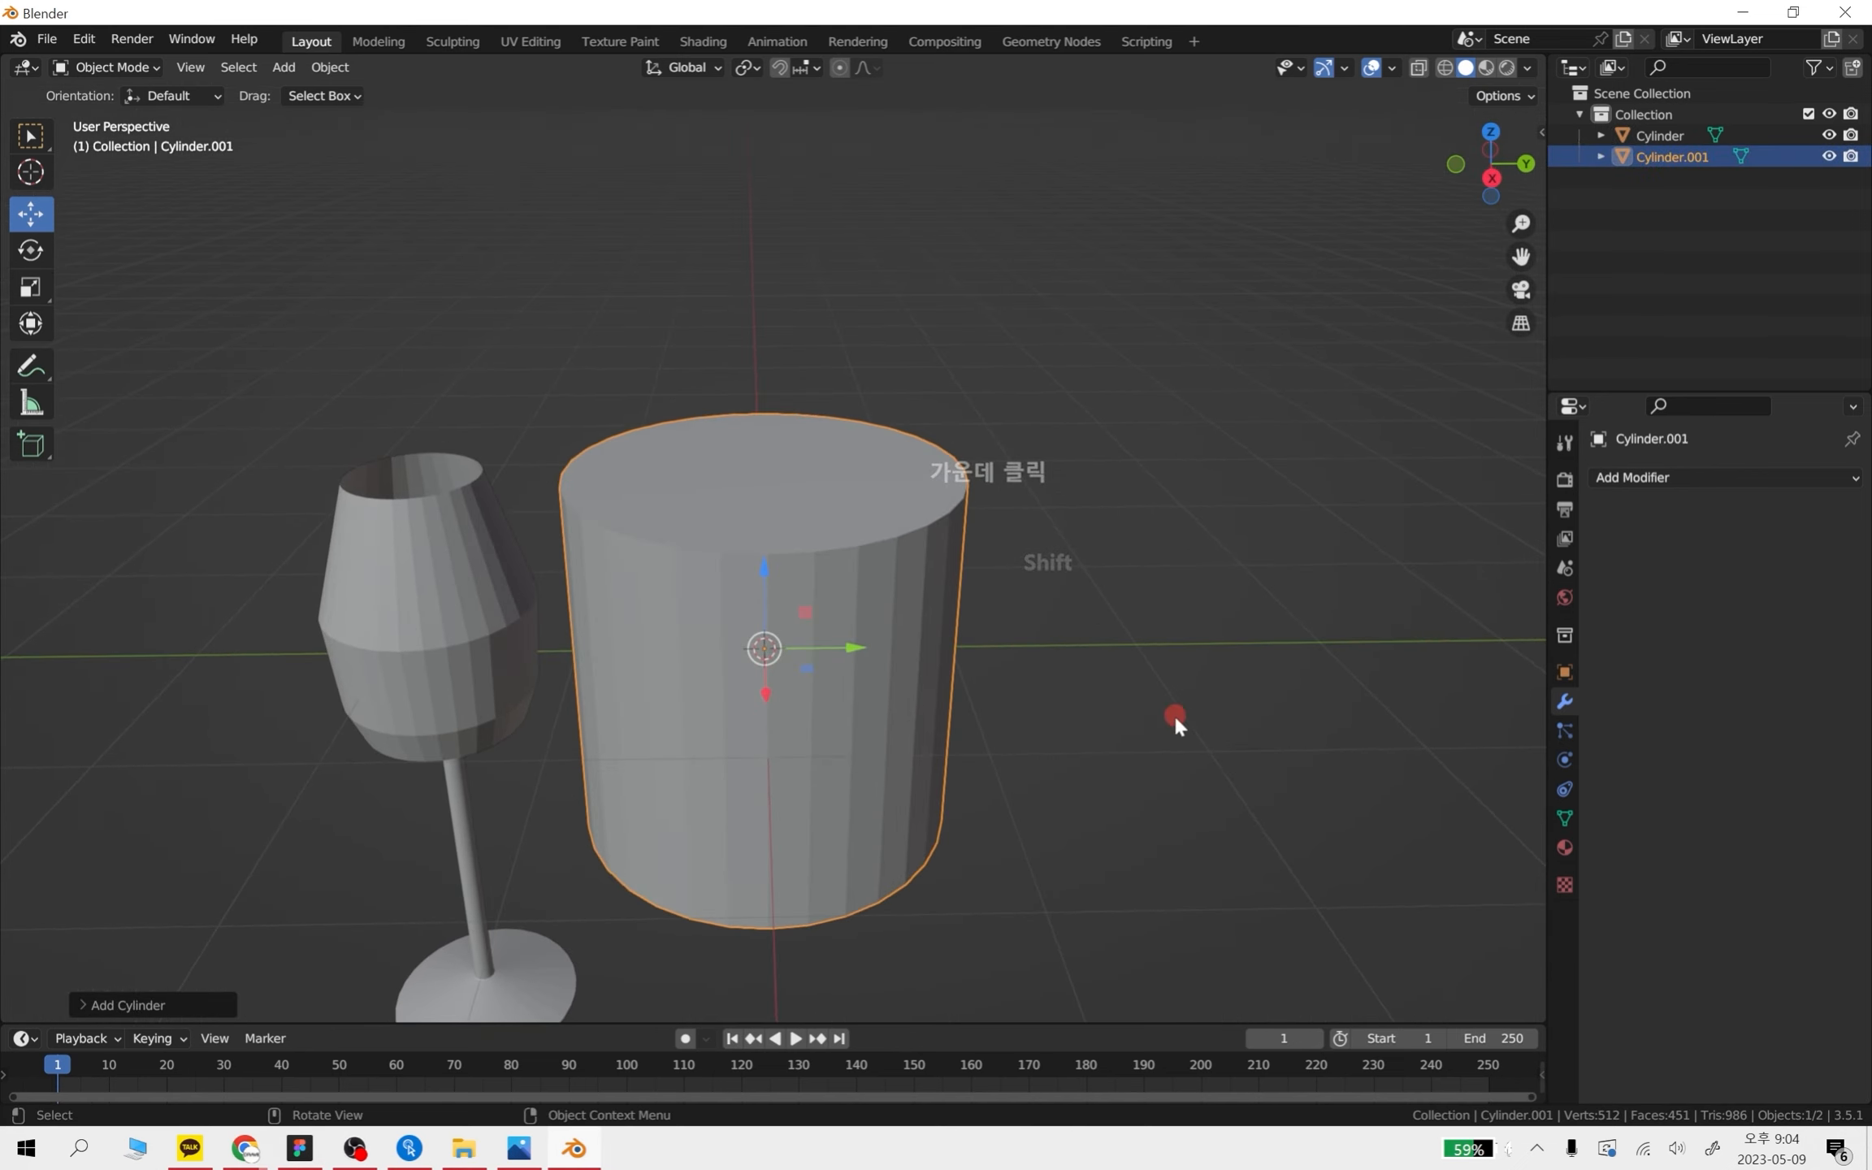
key("s")
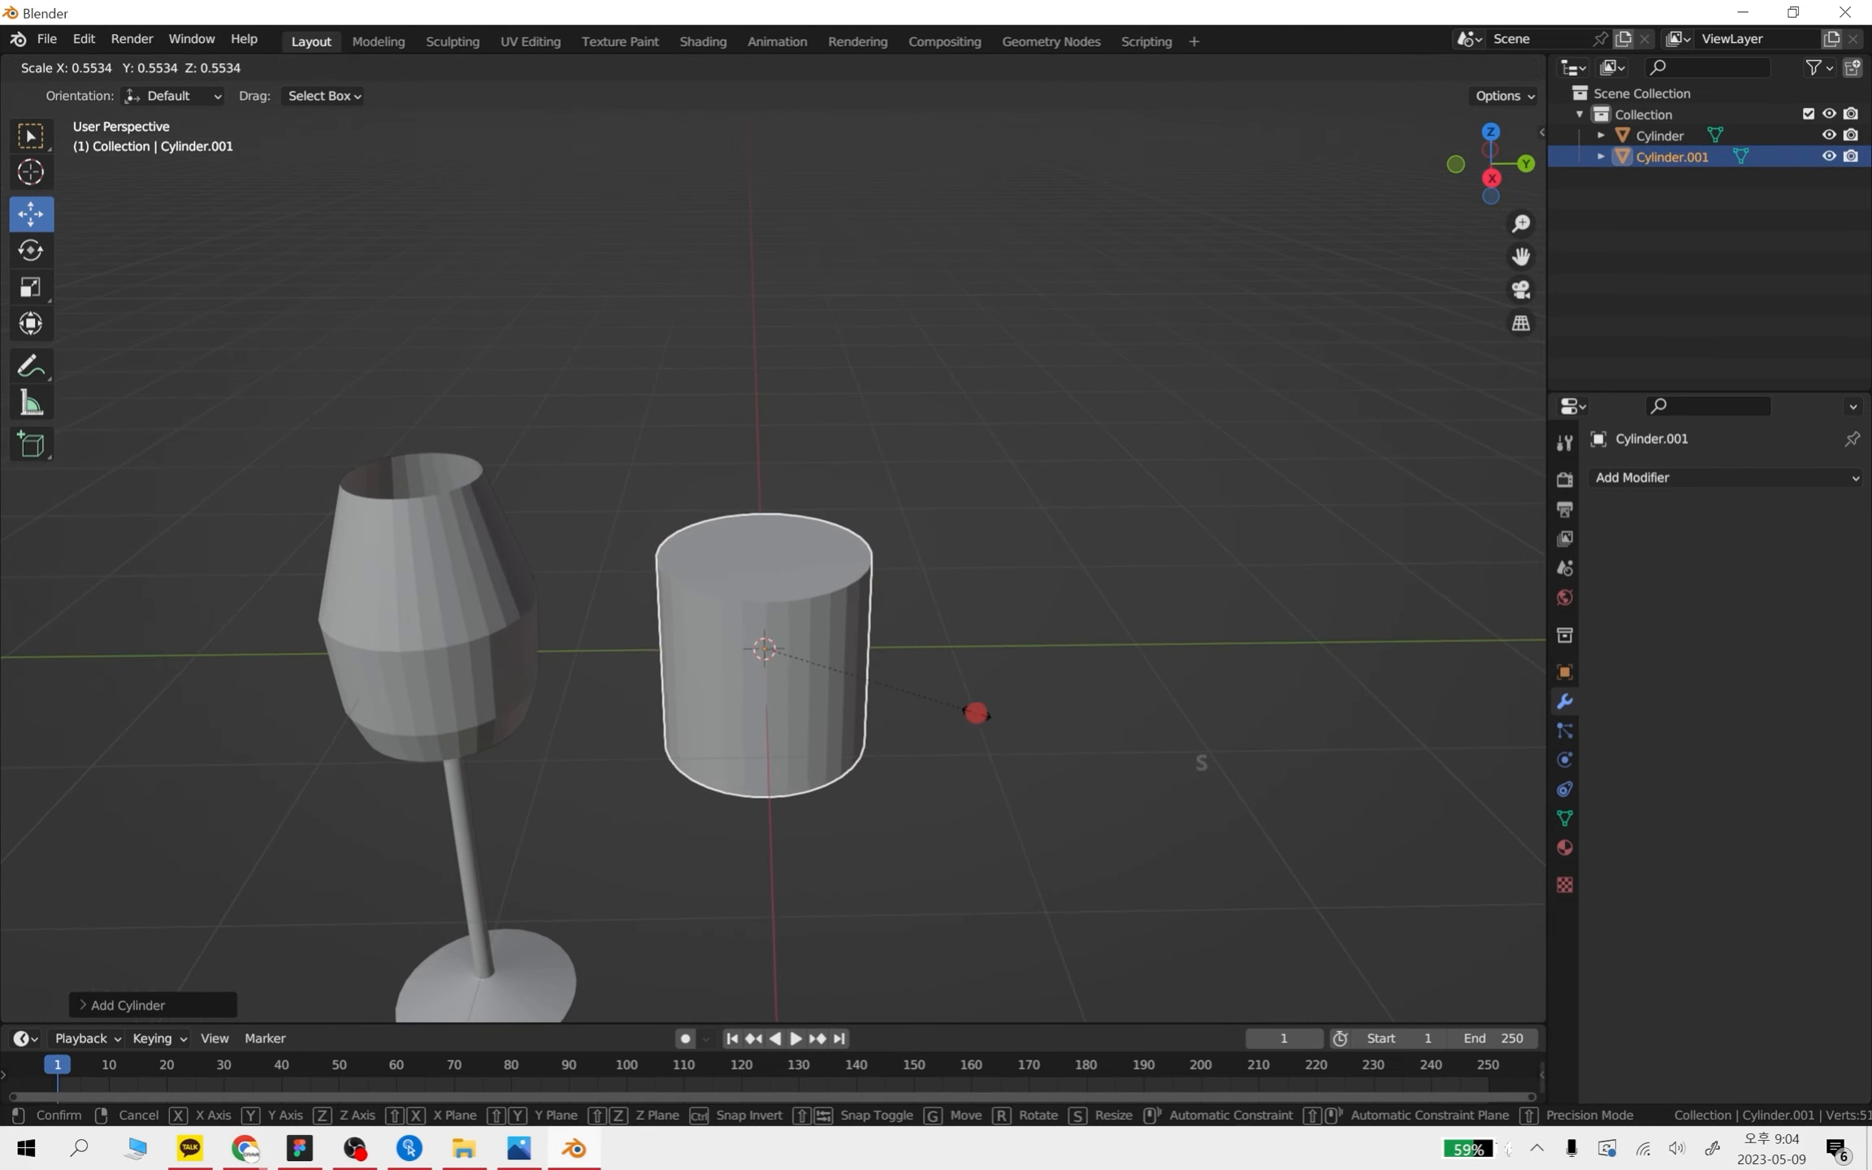
left_click(883, 697)
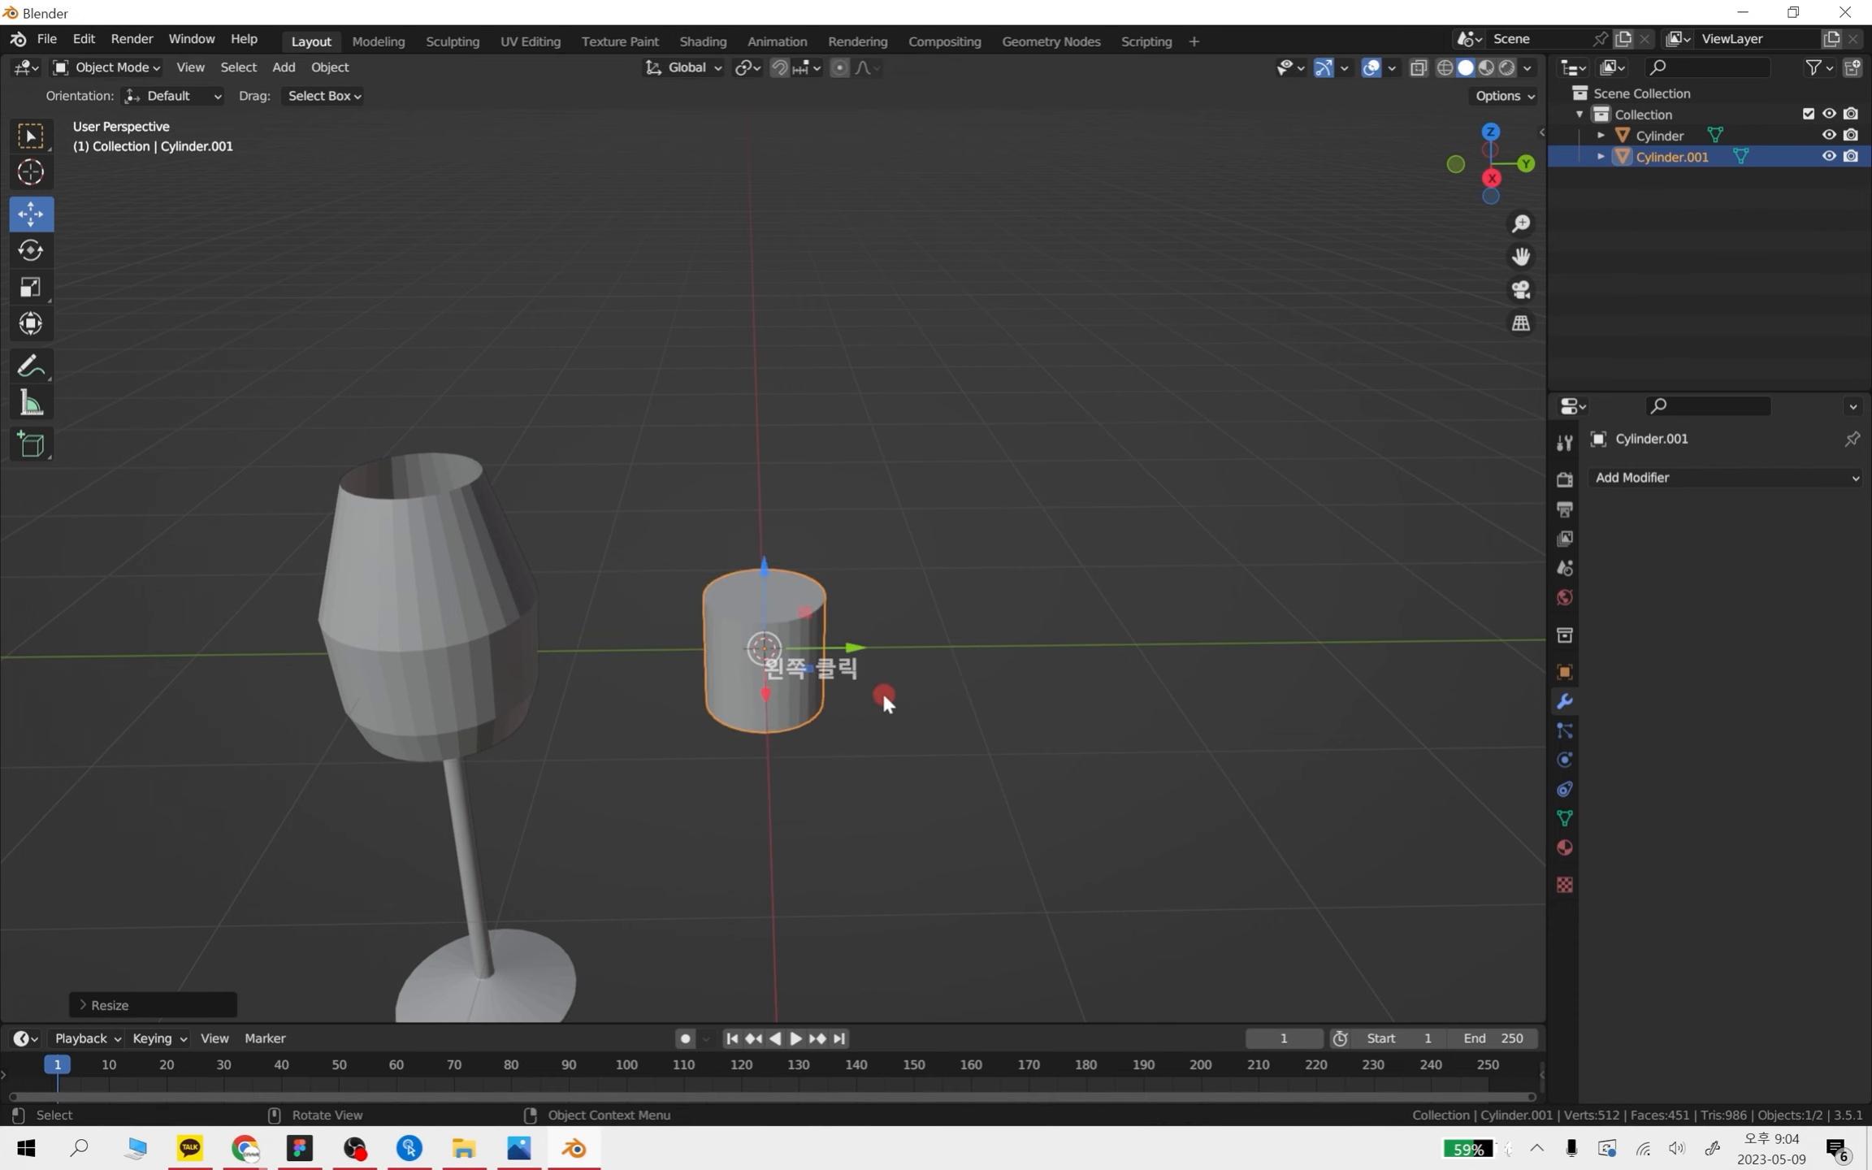
- In Edit Mode, delete the top cap face of the small cylinder so that it is open
key("Tab")
scroll(826, 665, "up", 5)
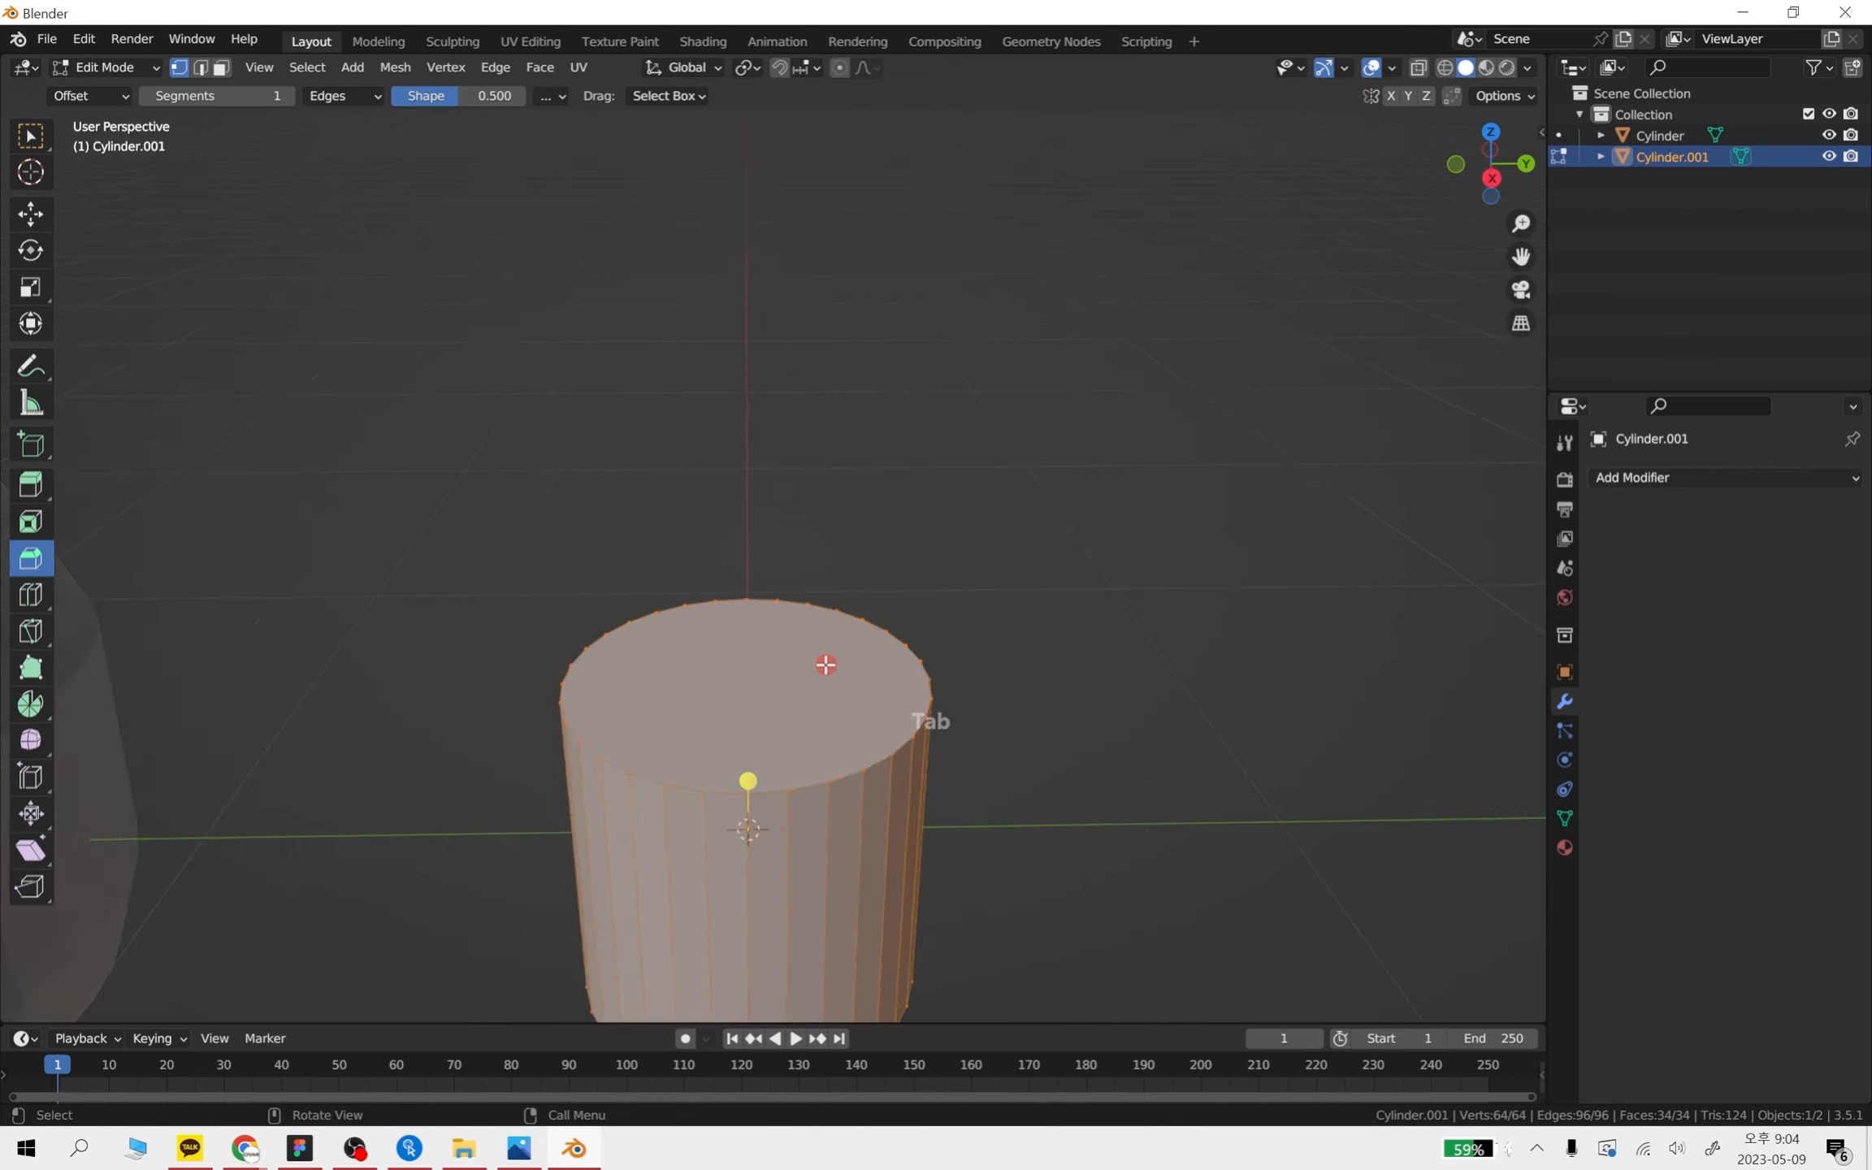
scroll(826, 665, "up", 2)
middle_click_drag(961, 693, 925, 632)
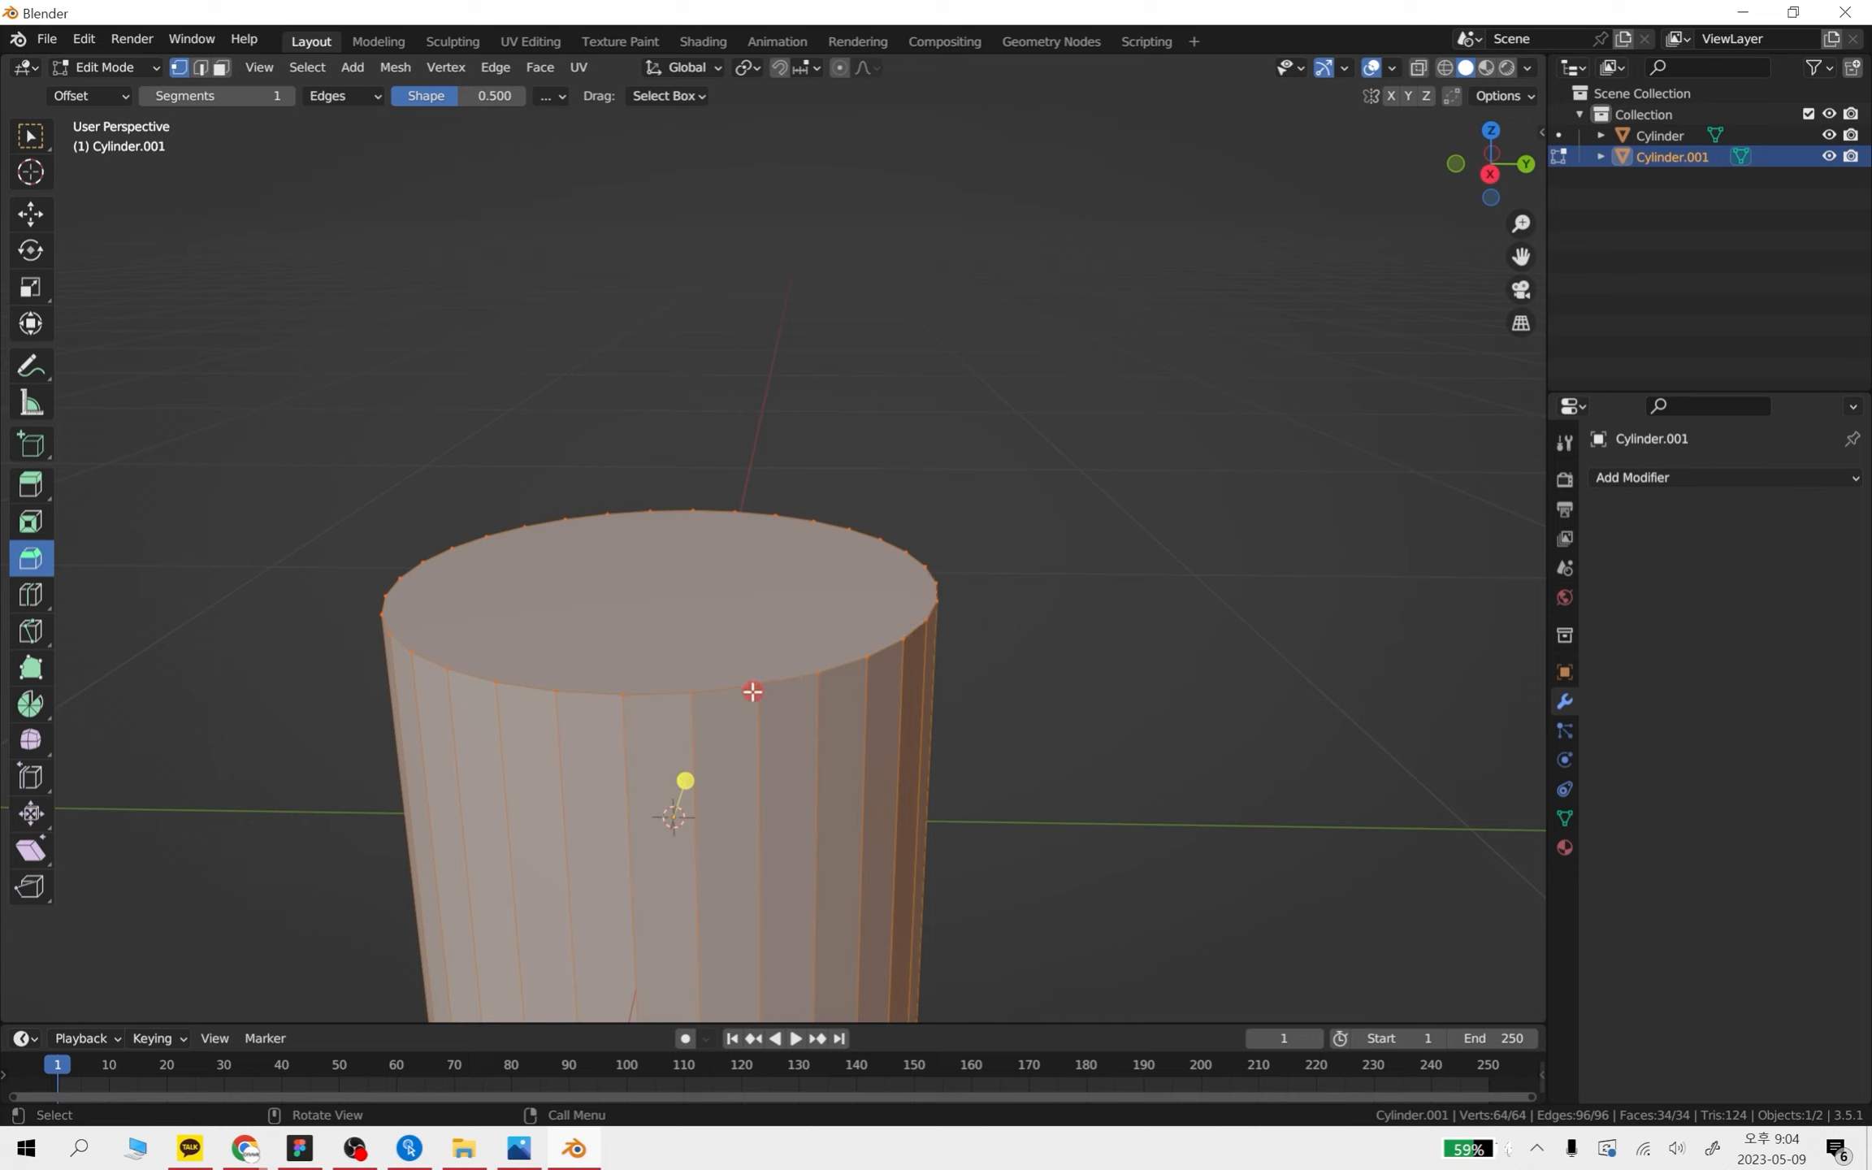
left_click(782, 678, "alt")
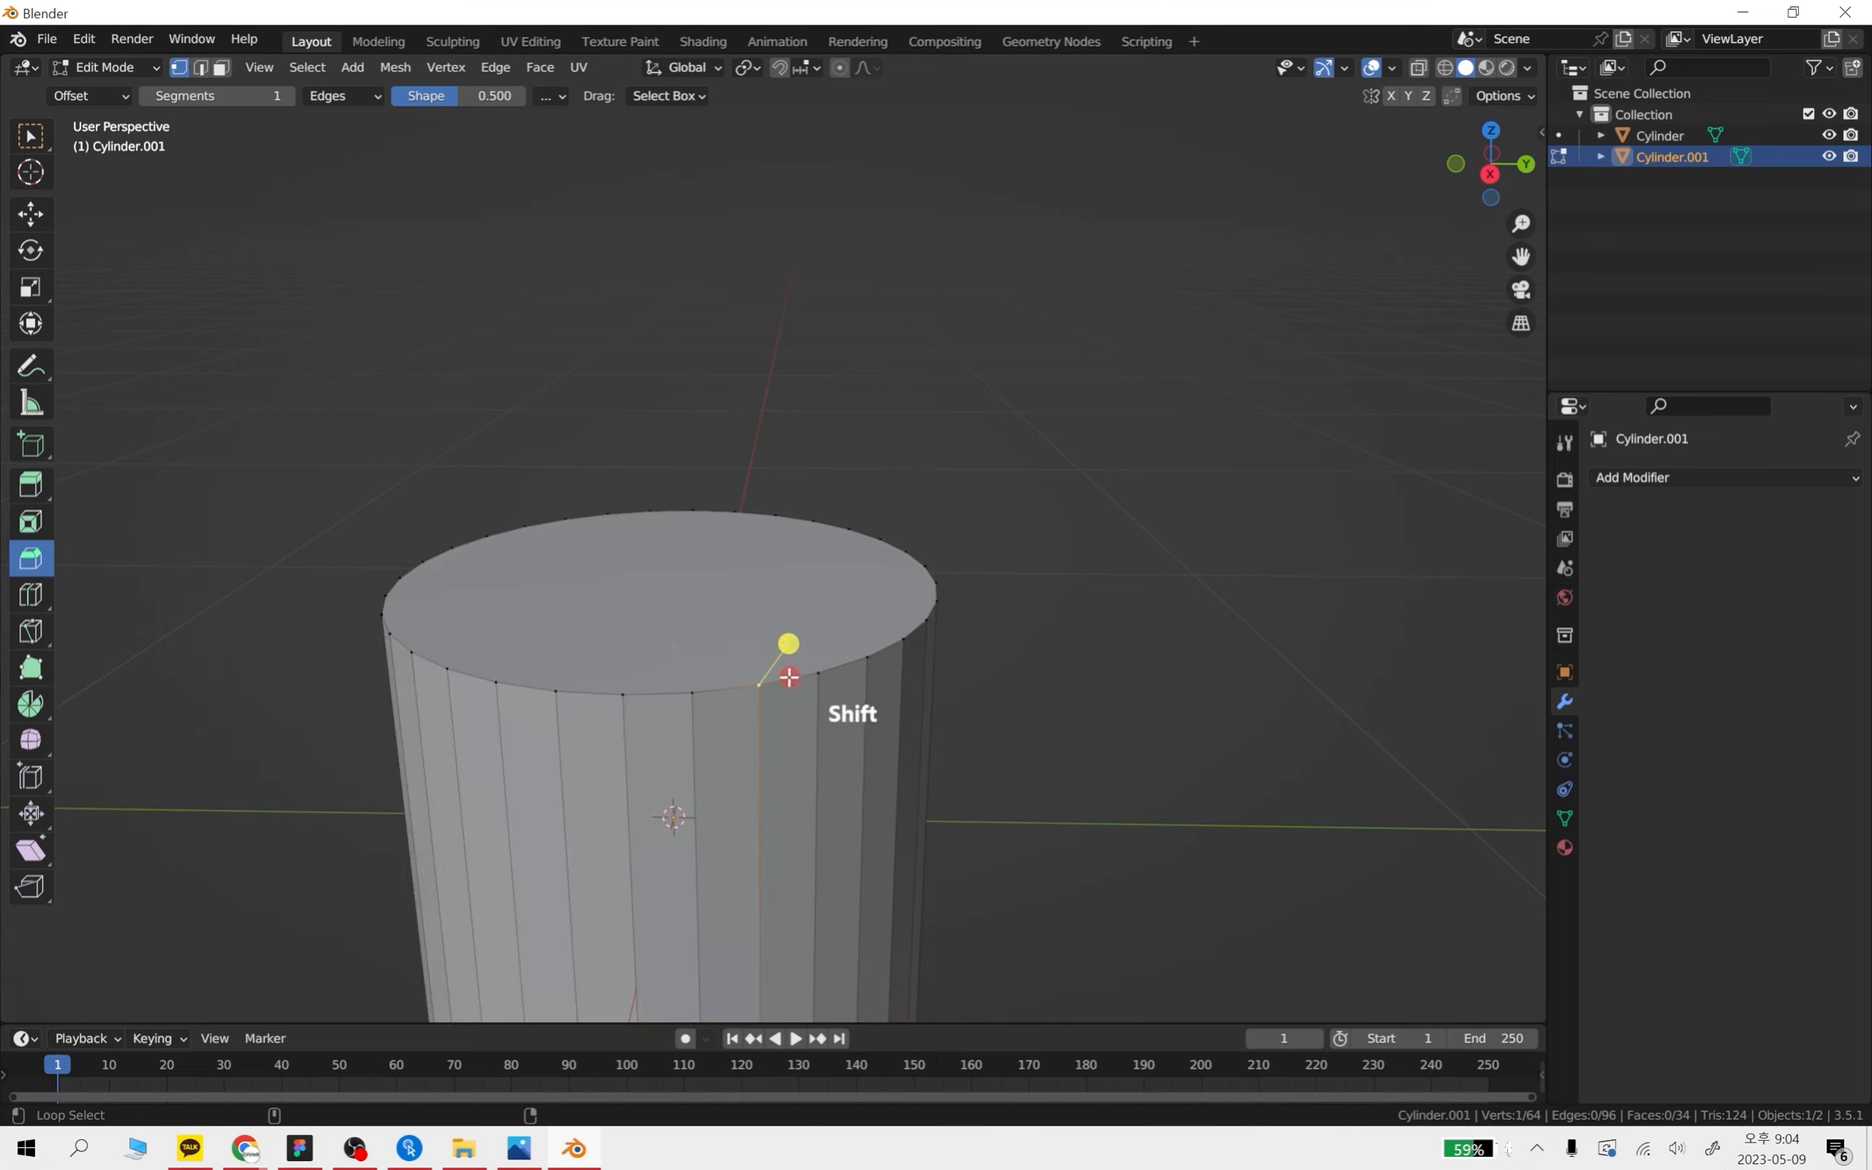
left_click(836, 650, "alt+shift")
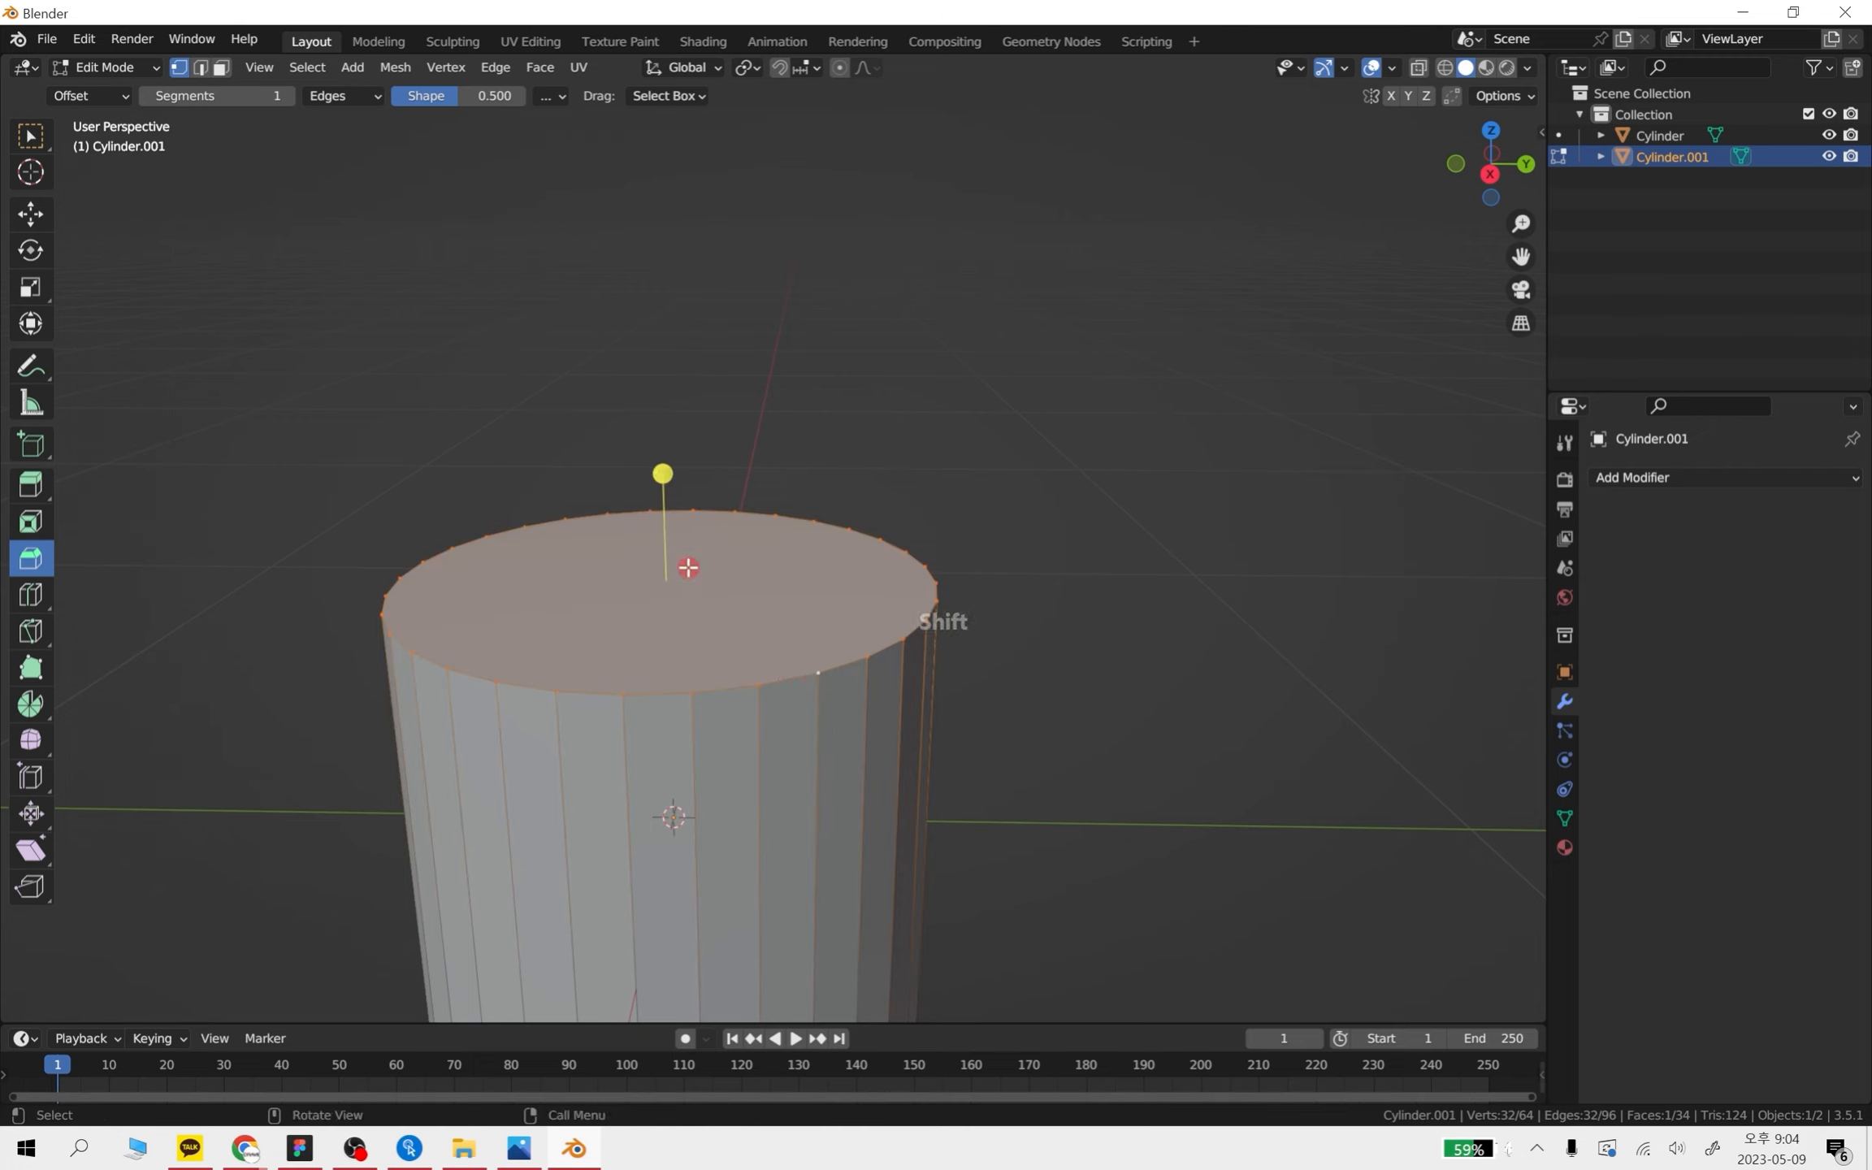
key("Delete")
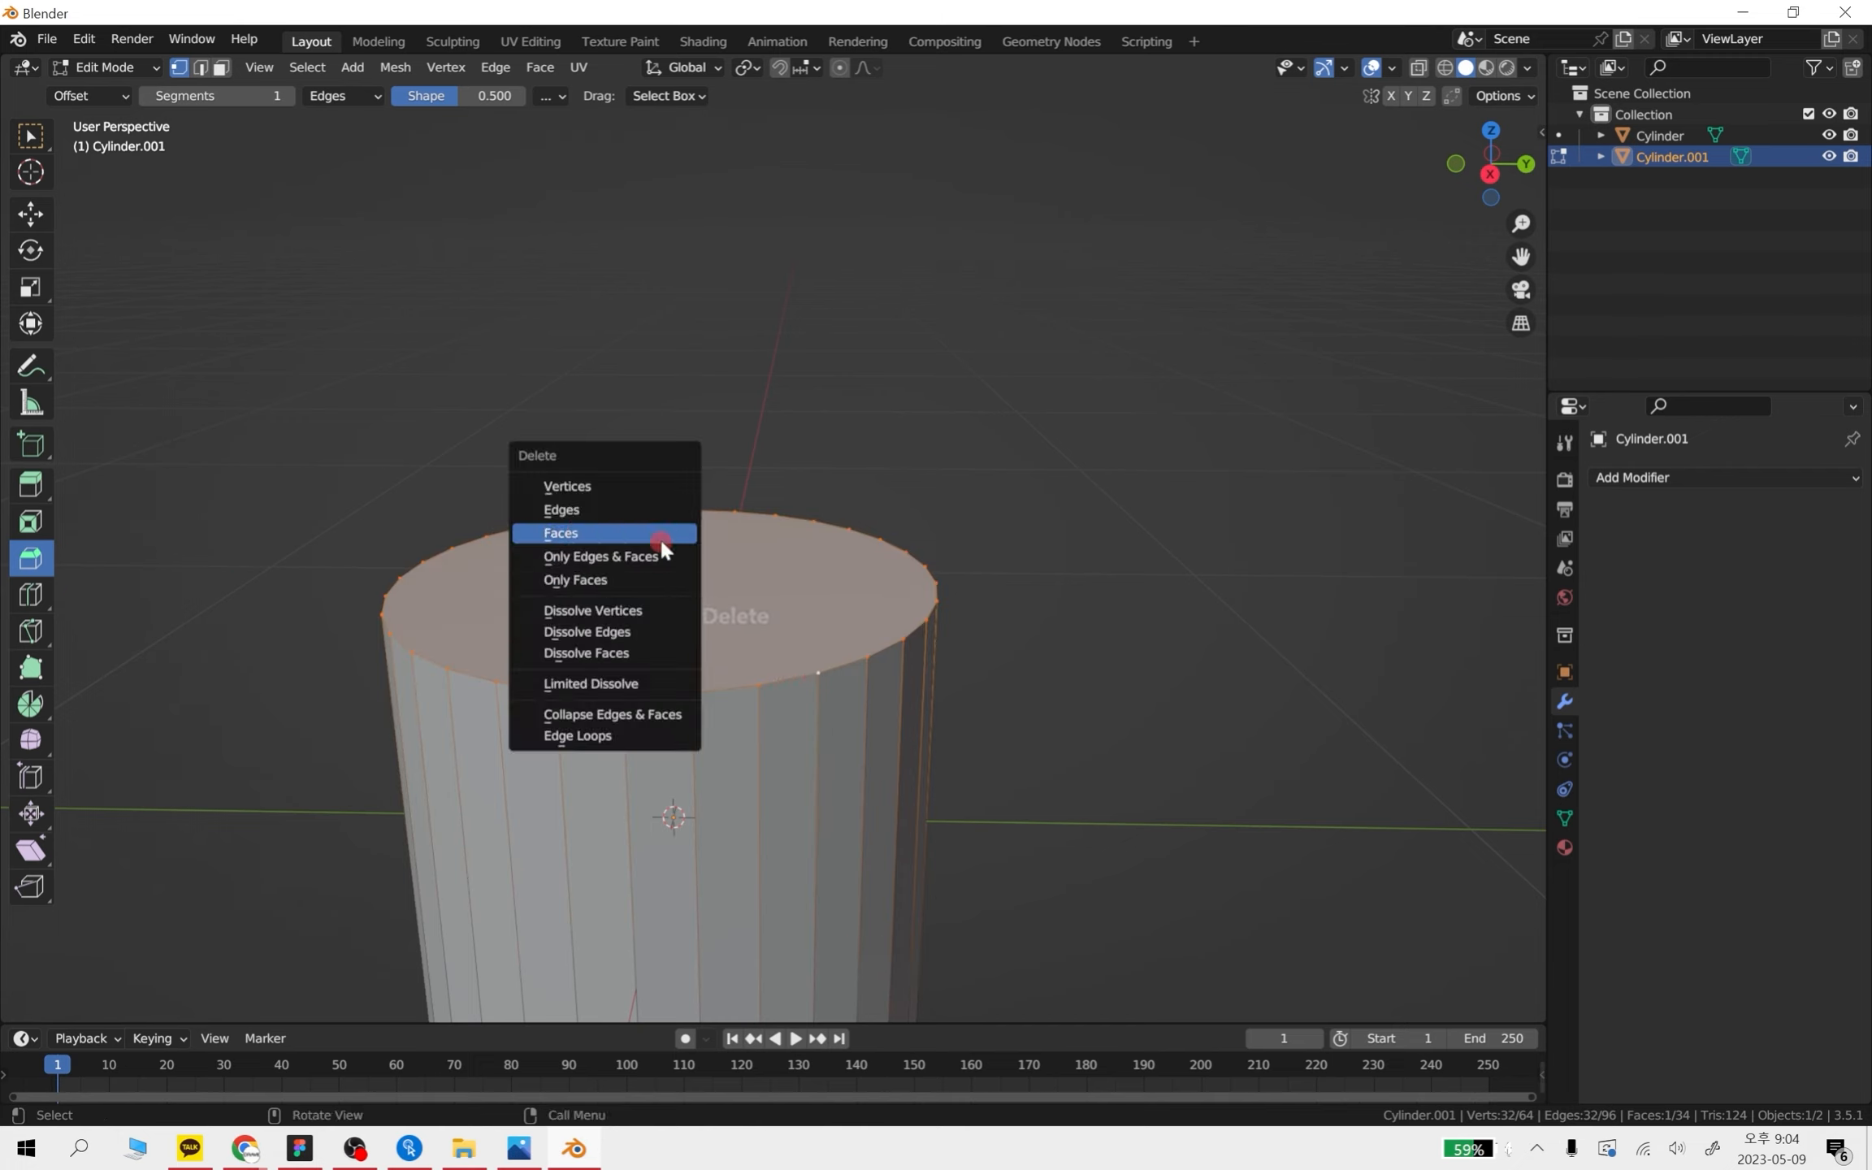
left_click(650, 570)
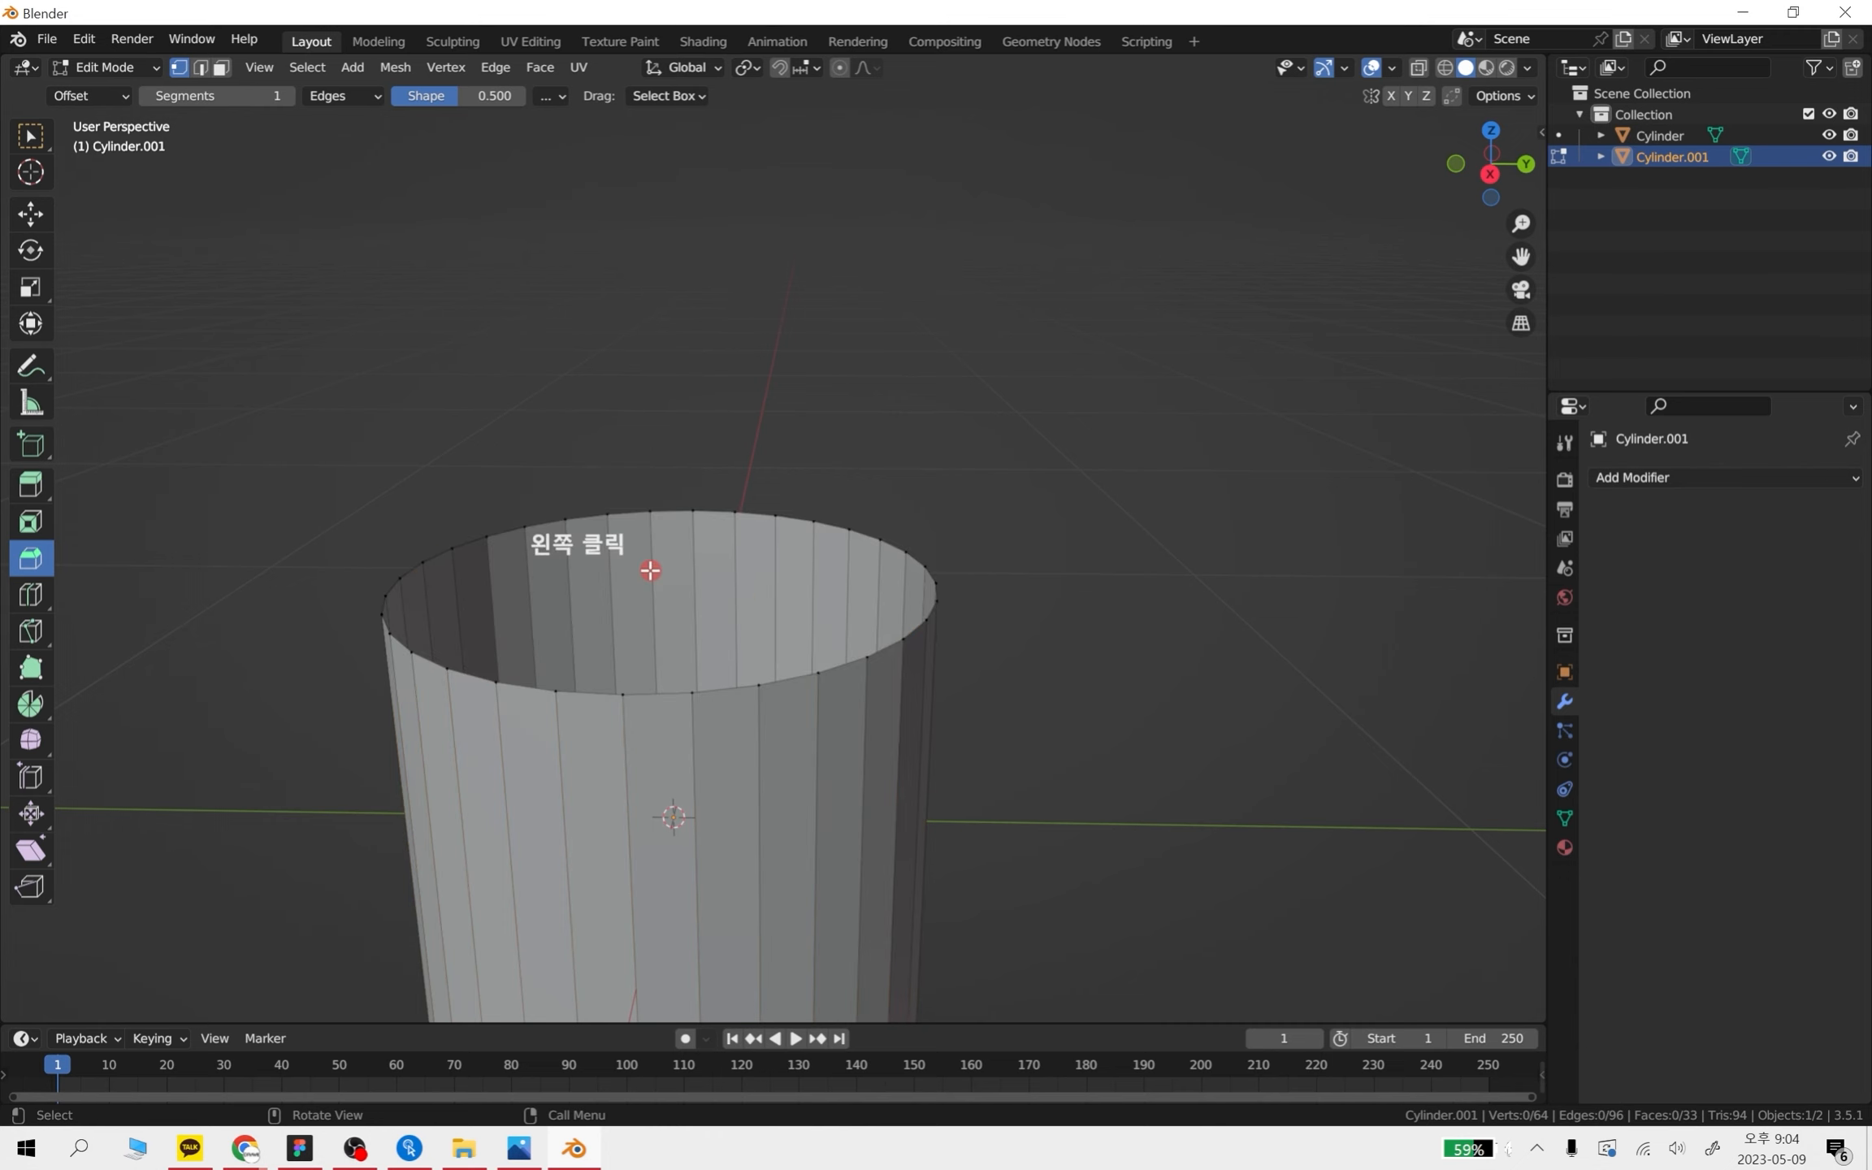
- Show the open cylinder in Right Orthographic view with X-ray display turned on
middle_click_drag(992, 758, 934, 689)
scroll(832, 543, "up", 3)
middle_click_drag(889, 553, 963, 652, "shift")
middle_click_drag(992, 572, 991, 611)
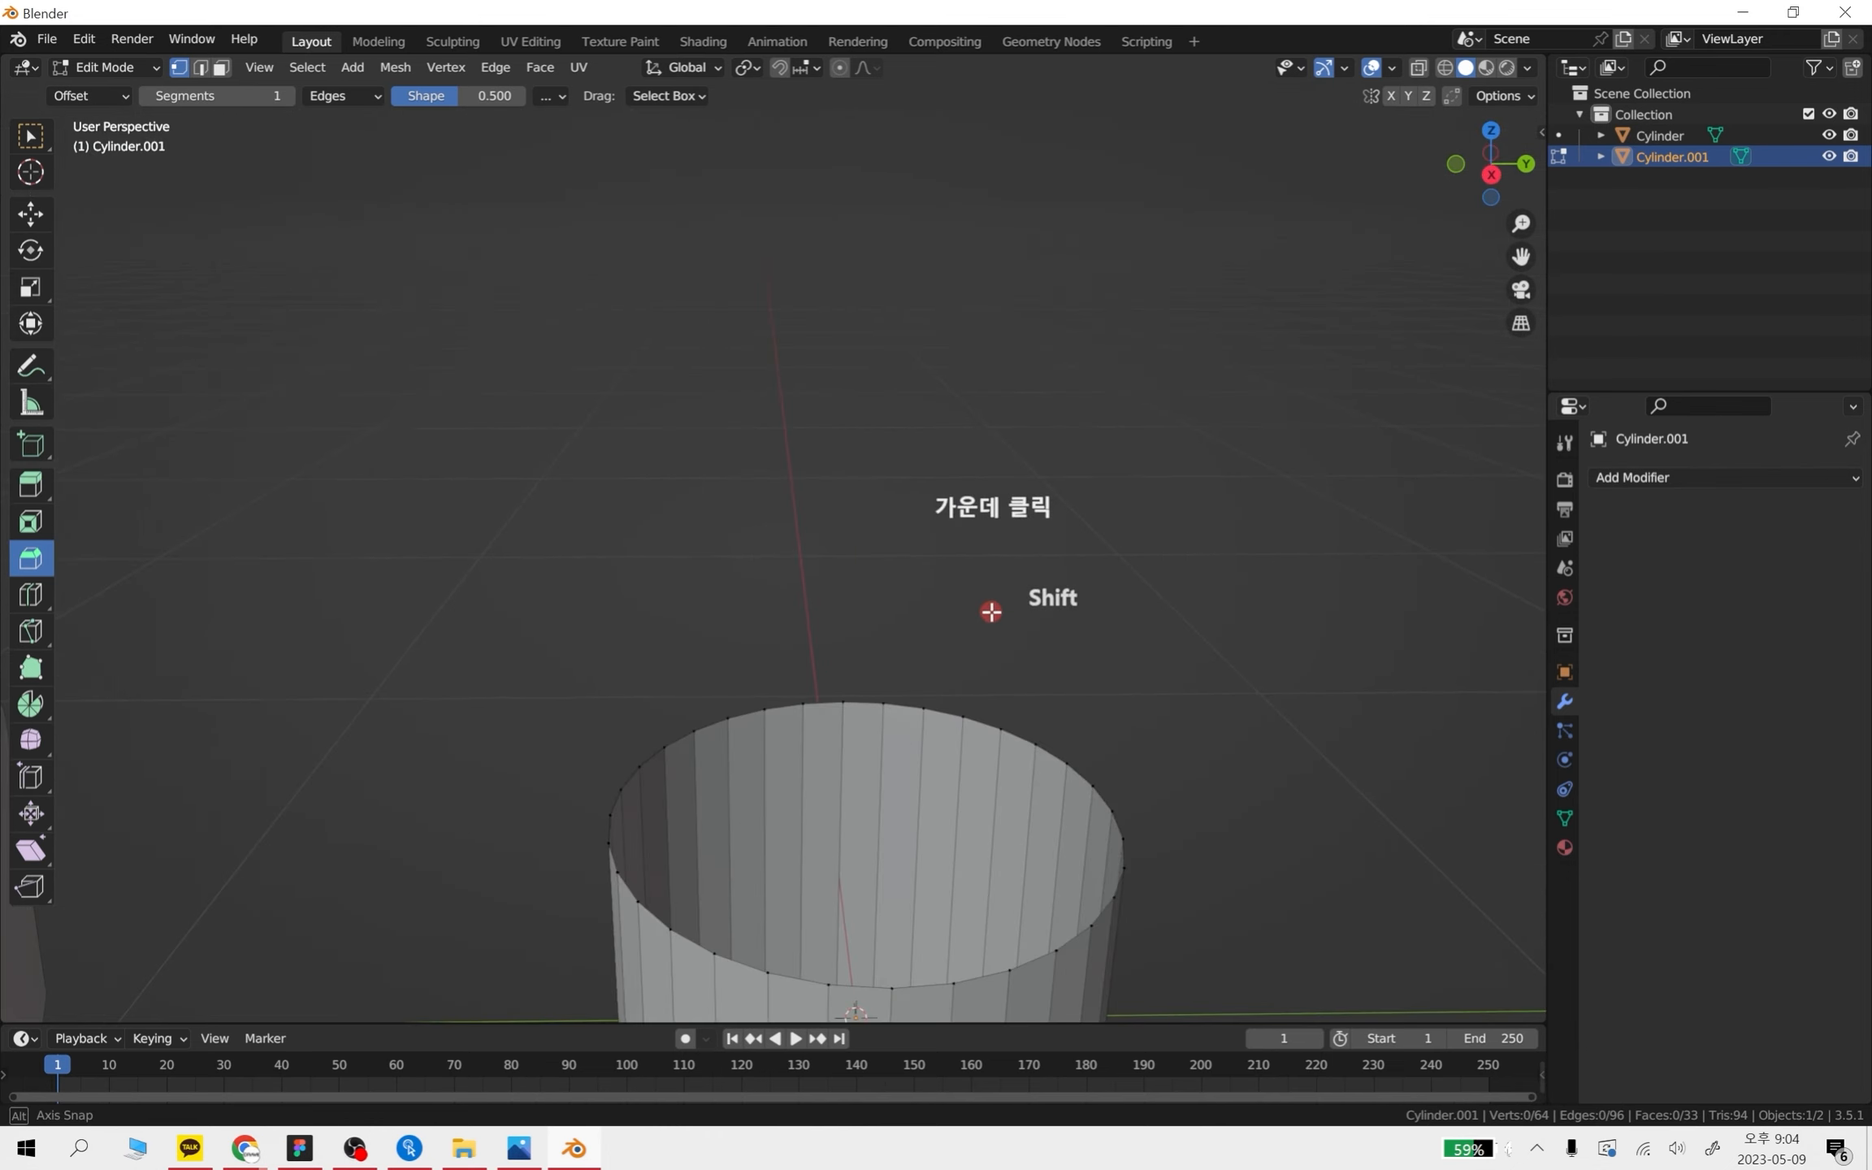
middle_click_drag(795, 672, 905, 666)
middle_click_drag(964, 787, 942, 699)
scroll(936, 650, "down", 4)
middle_click_drag(935, 642, 915, 687, "shift")
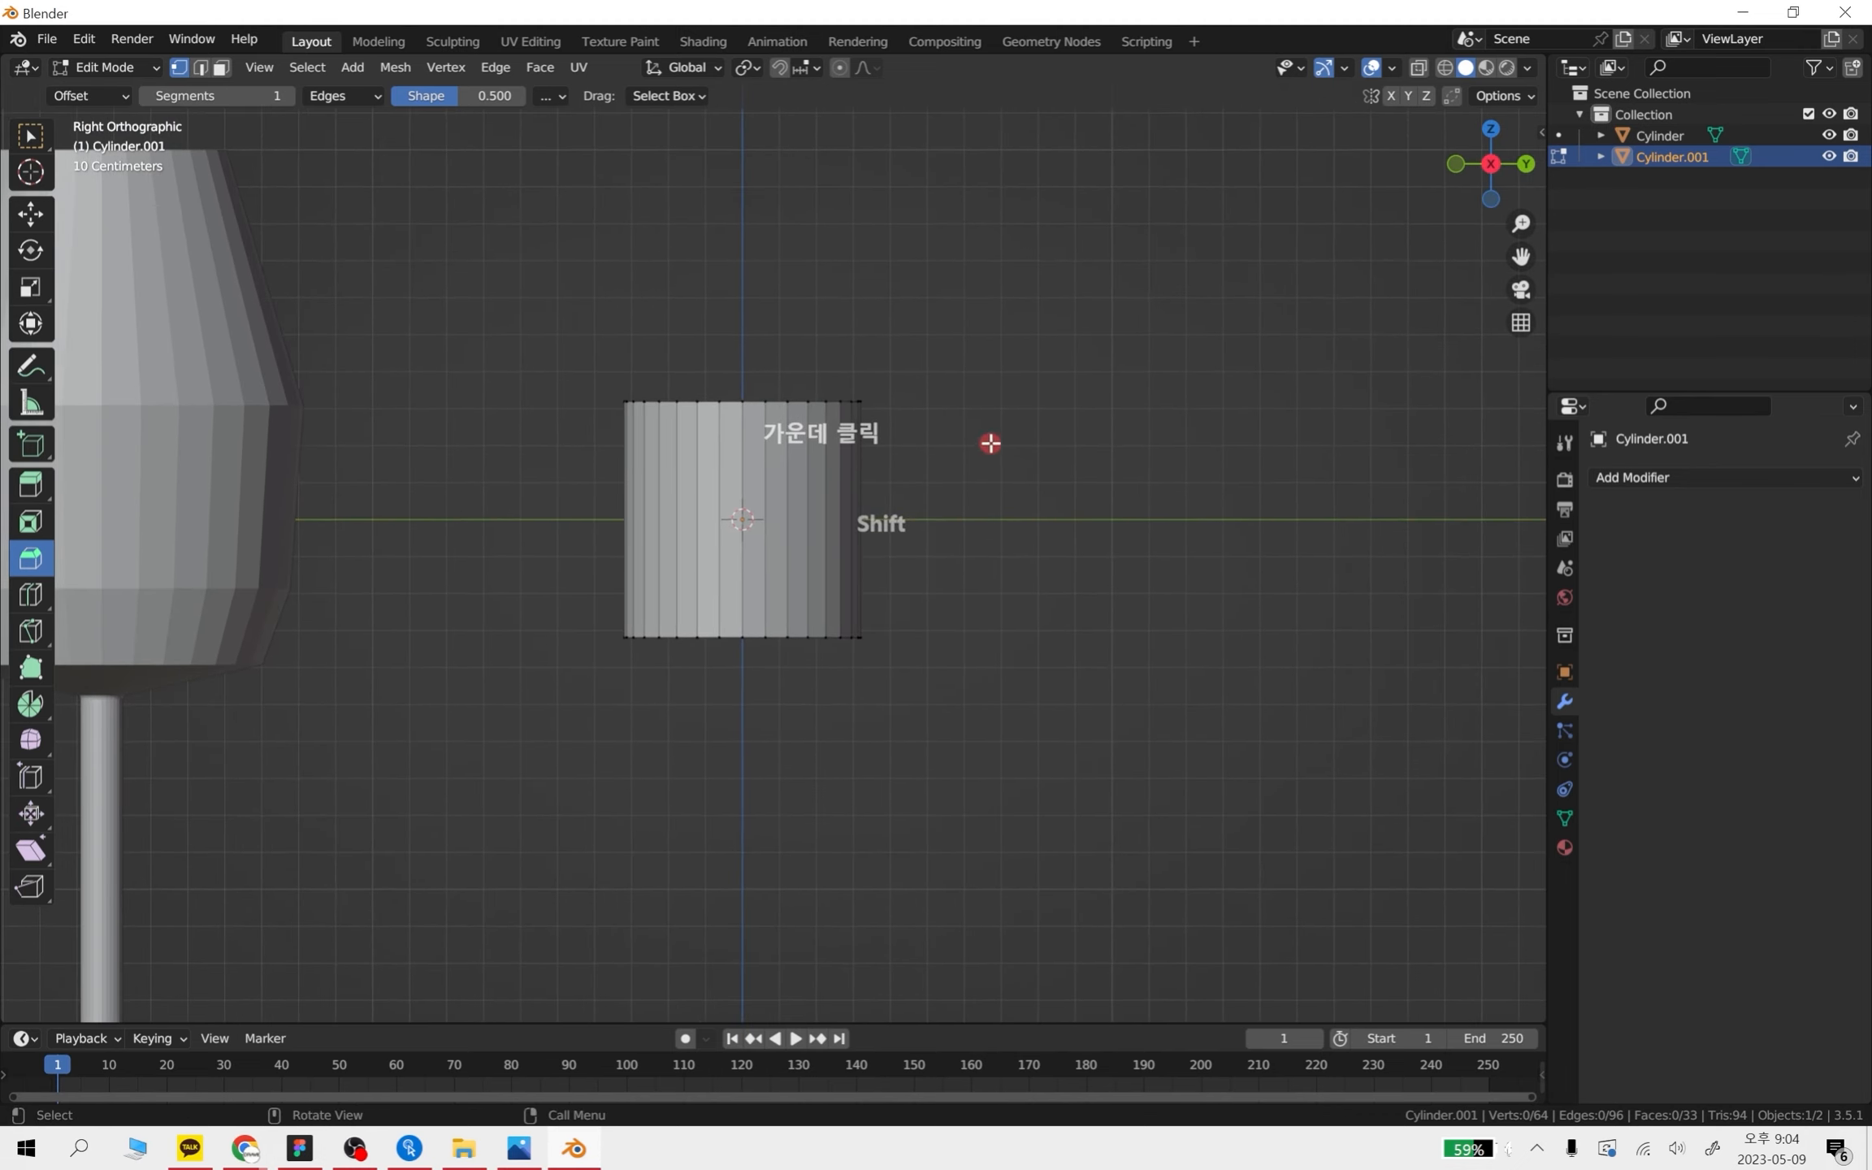
left_click(1420, 67)
- Scale the cylinder's top ring inward to about 0.6 to form the narrow rim of the bowl
middle_click_drag(995, 439, 1020, 466, "shift")
left_click_drag(1178, 553, 453, 335, "shift")
key("s")
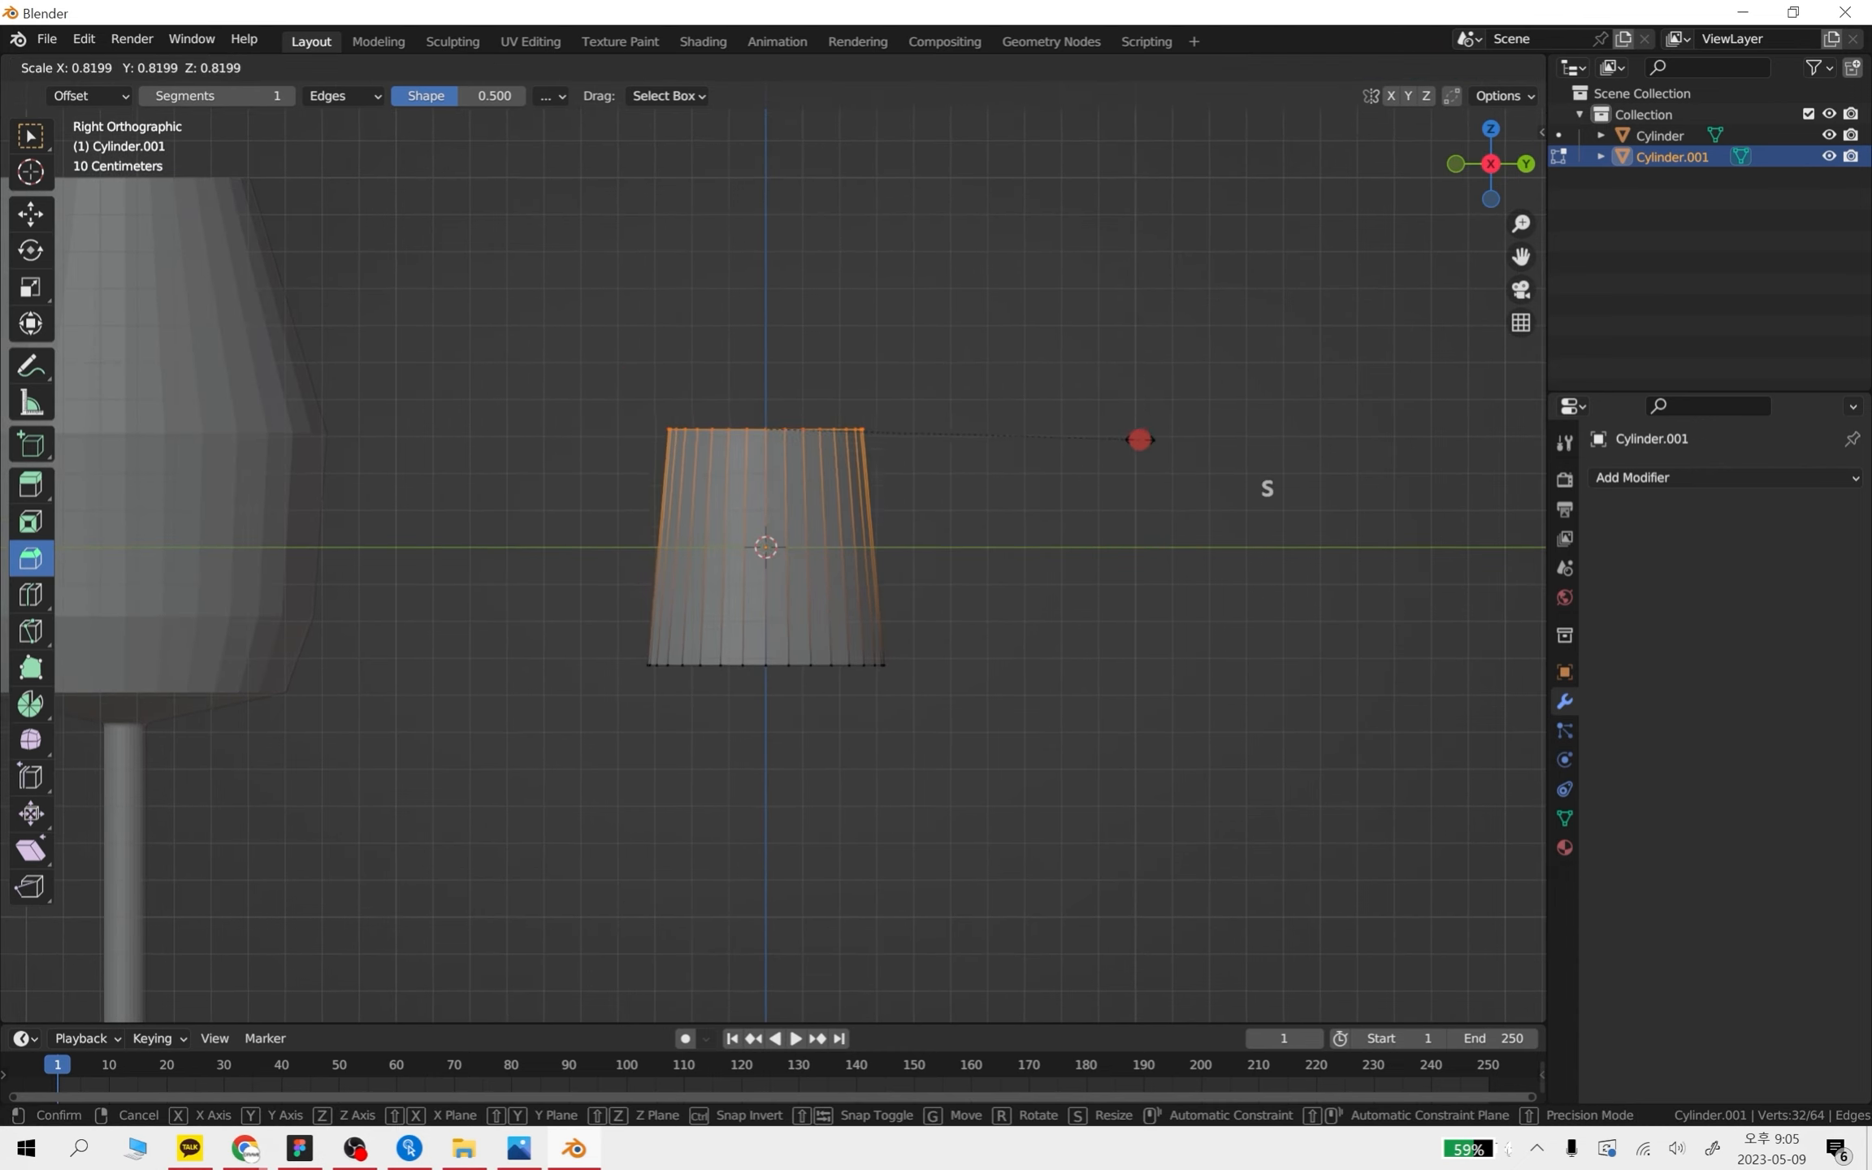
left_click(970, 426)
middle_click_drag(969, 426, 1007, 681)
key("s")
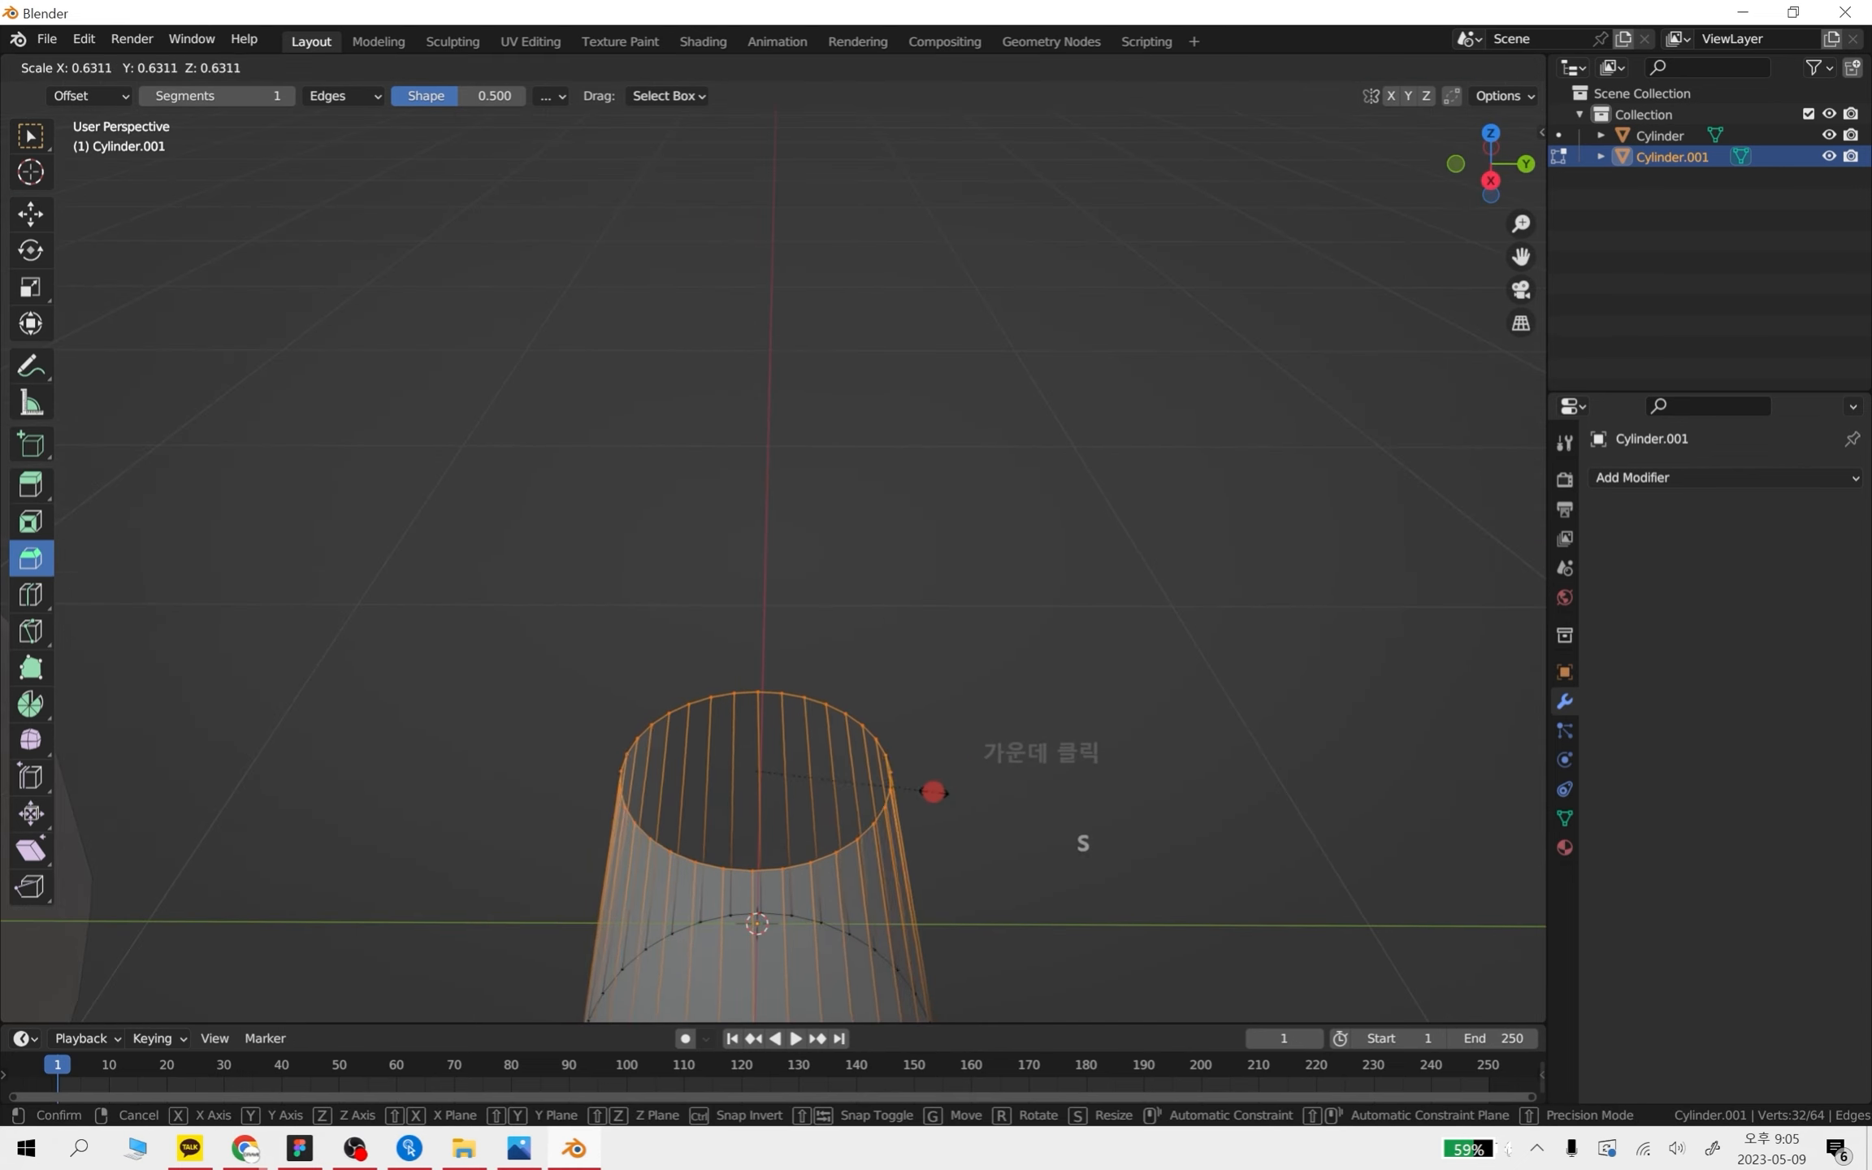
left_click(921, 792)
middle_click_drag(921, 793, 994, 710)
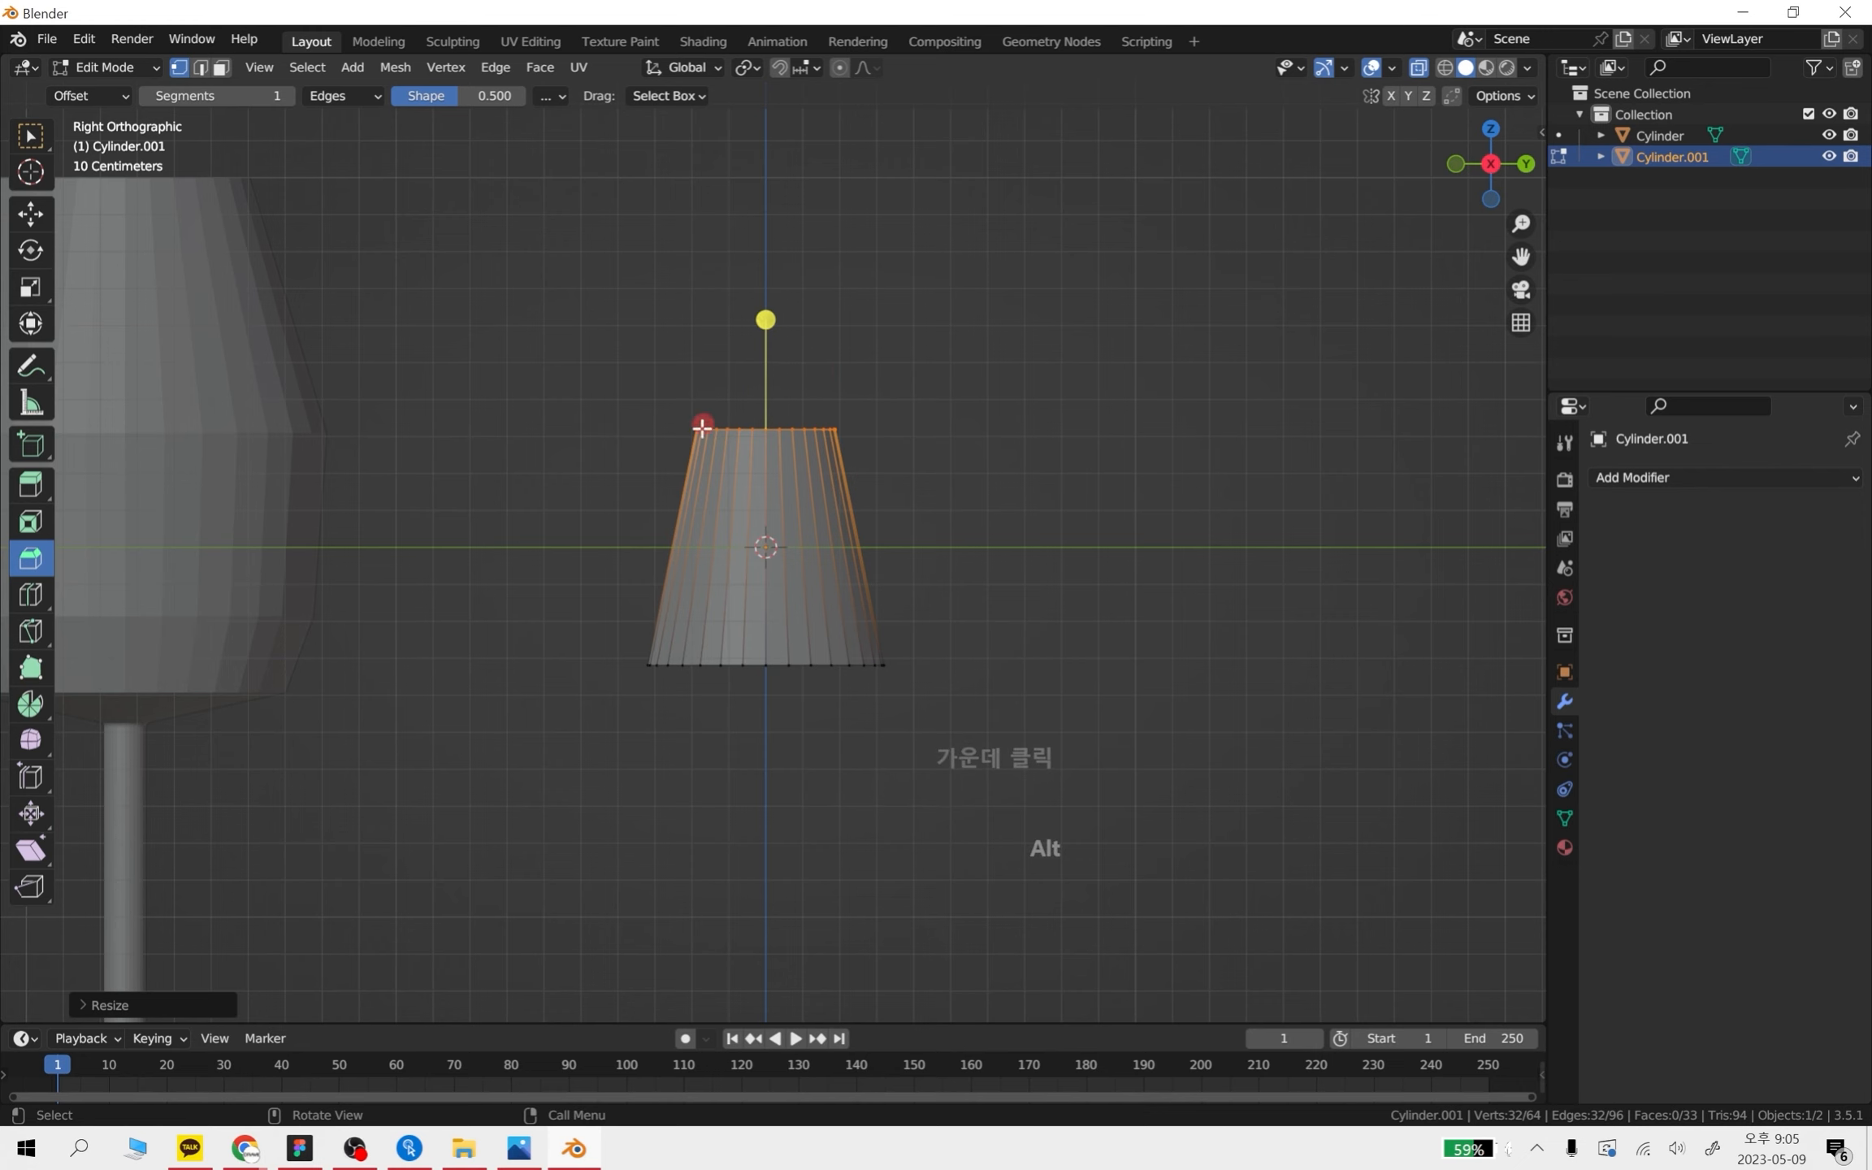
- Move the cylinder's bottom ring straight up to the height of the origin, shortening the body by half
middle_click_drag(972, 551, 1022, 501, "shift")
middle_click_drag(1099, 698, 304, 175, "shift")
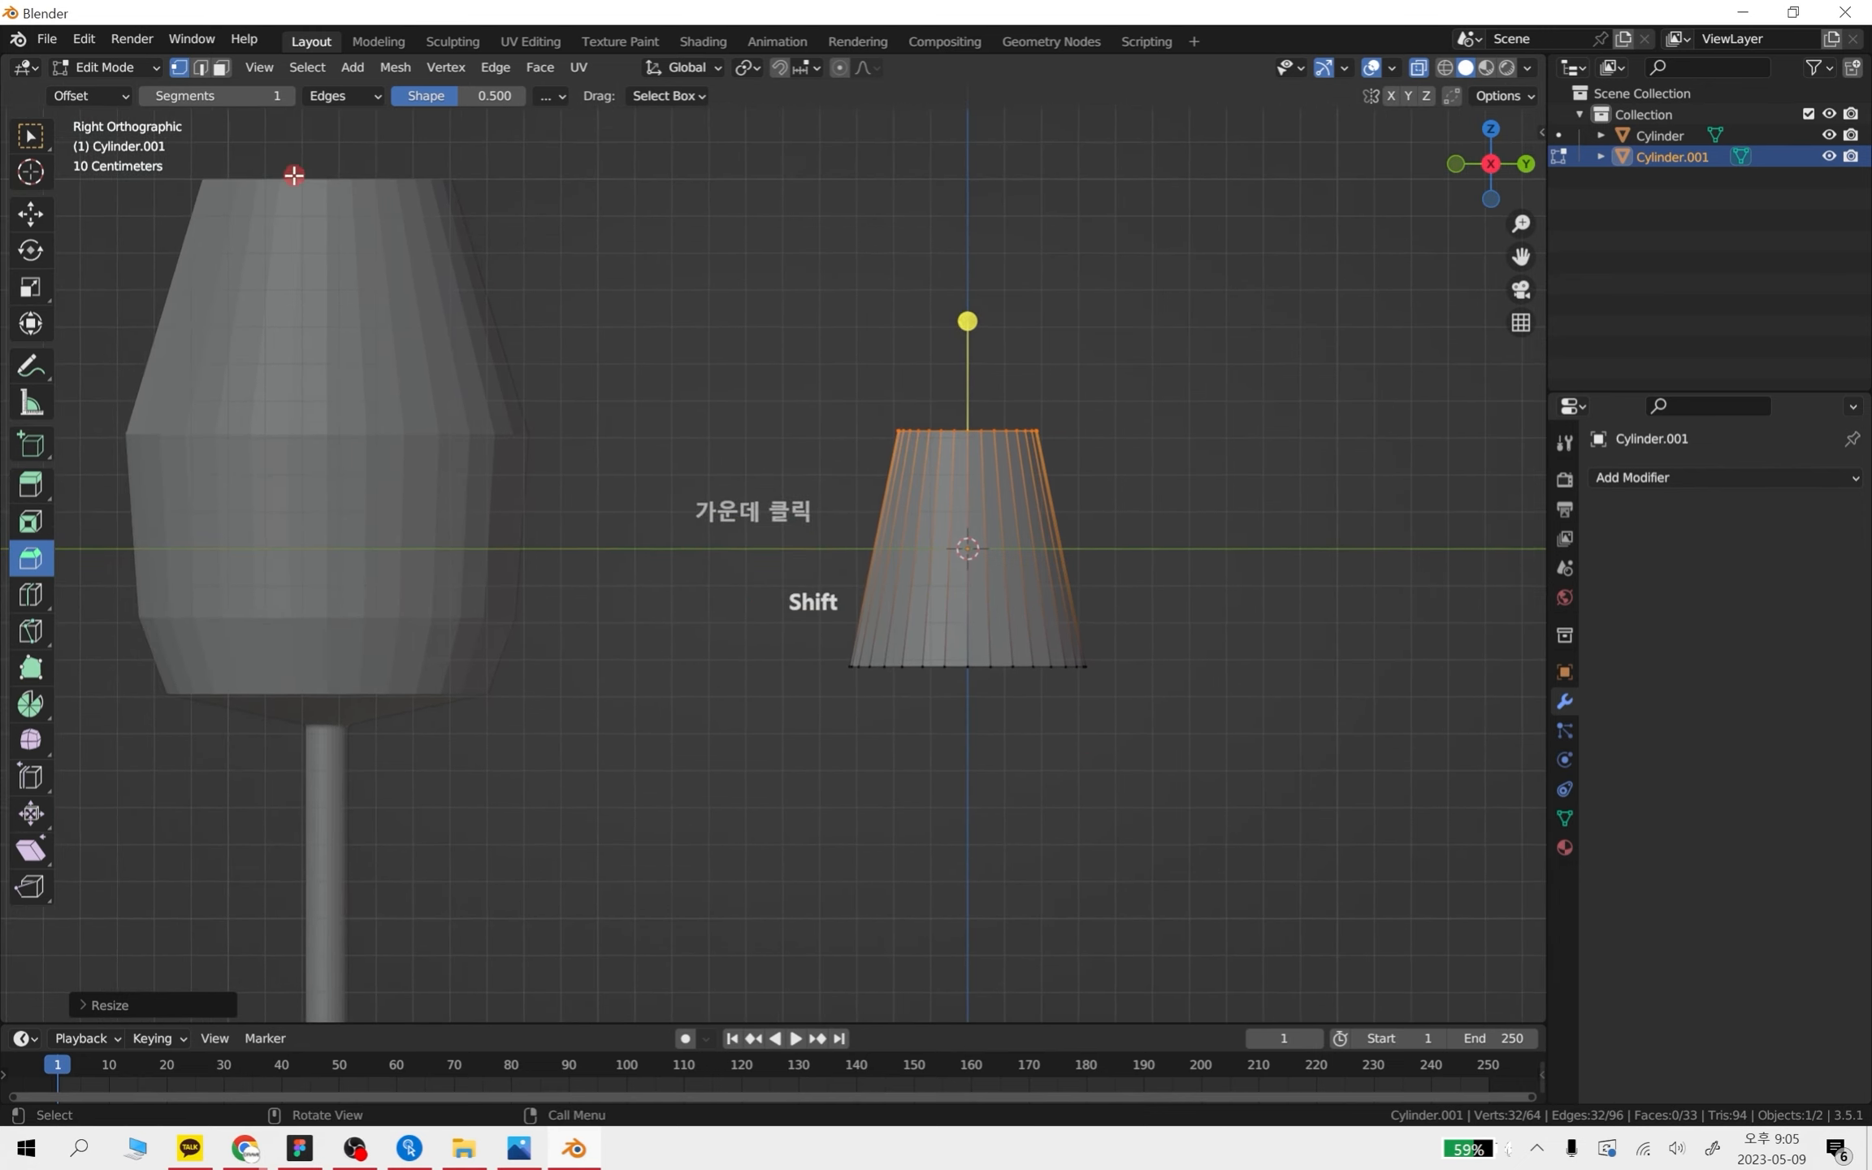
left_click_drag(1176, 749, 754, 624)
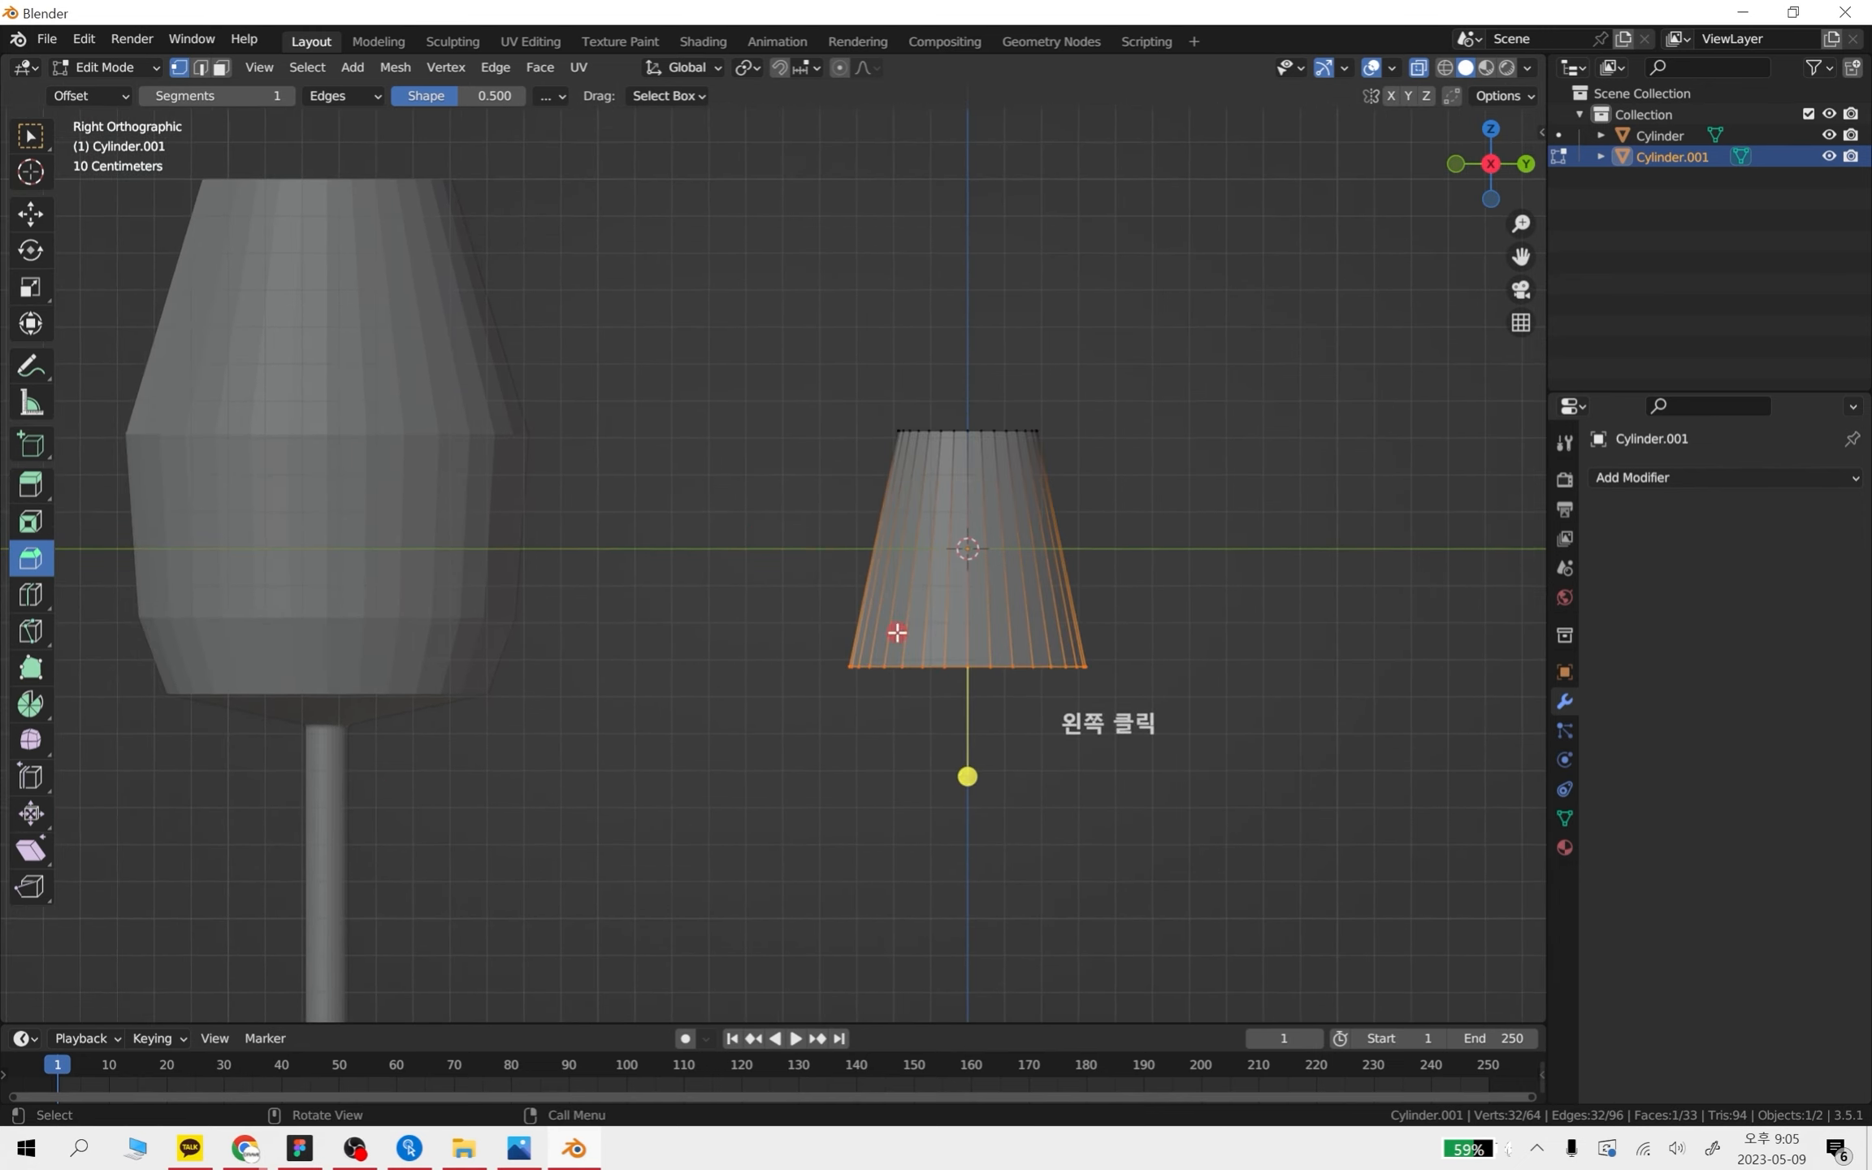
middle_click_drag(667, 463, 614, 444, "shift")
left_click(32, 214)
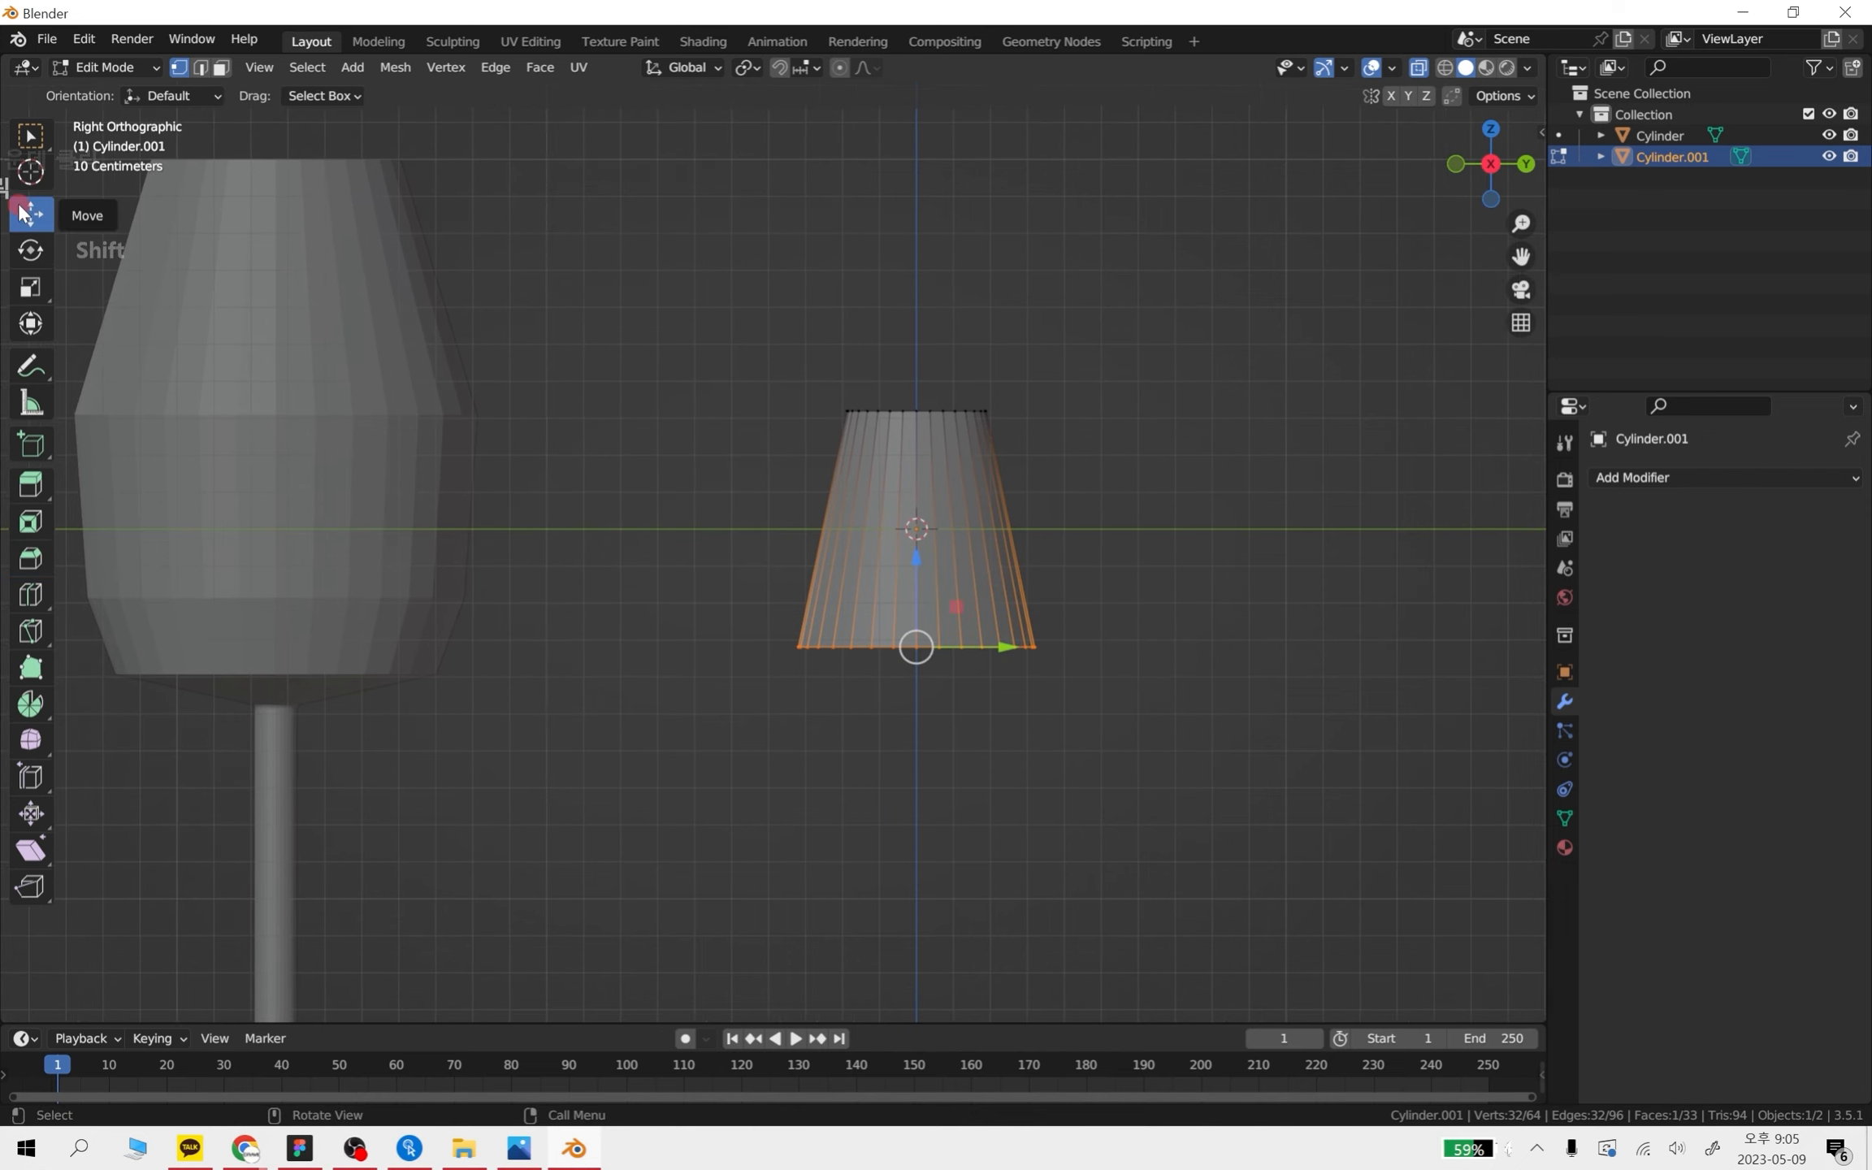
left_click_drag(918, 588, 939, 466)
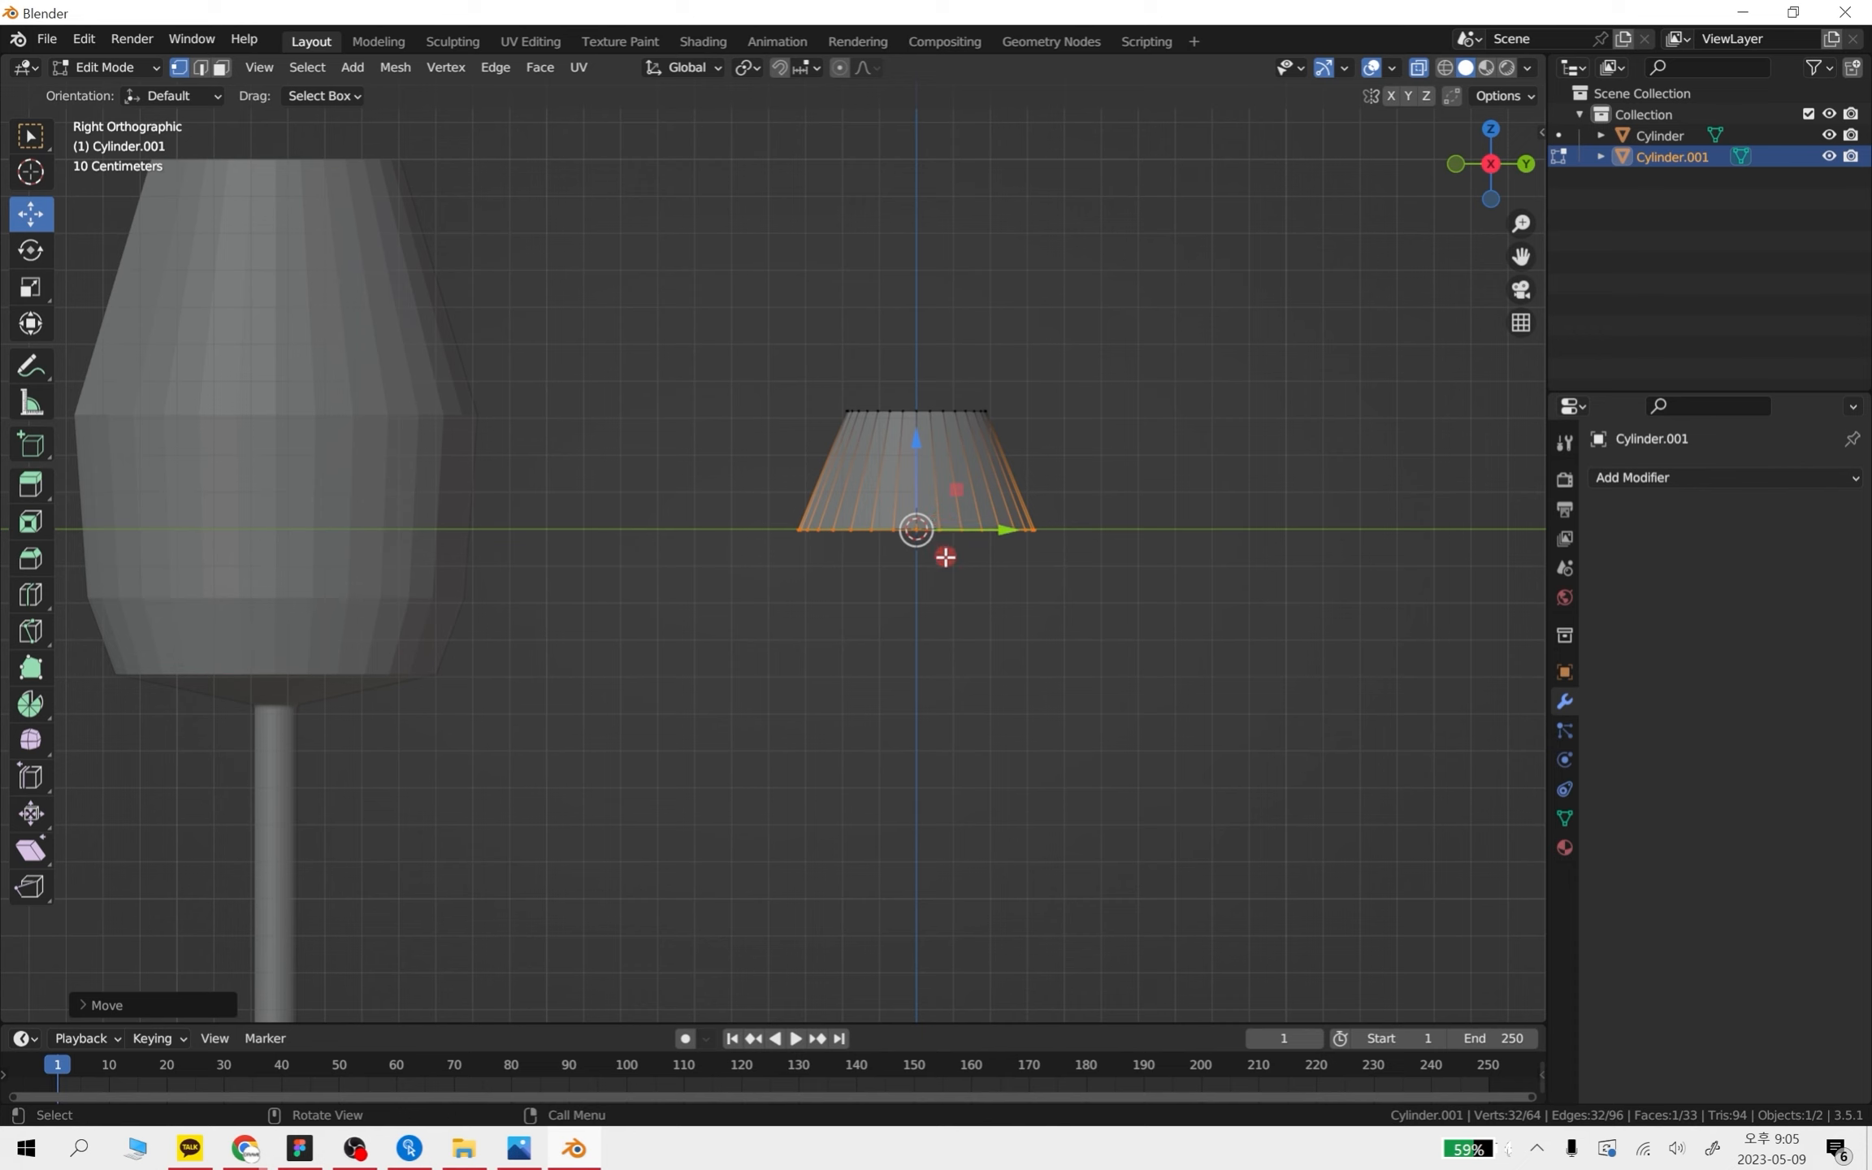
- Extrude the bottom ring down about 0.35 m scaled to about 0.86, and lower the two lower bowl rings slightly
key("e")
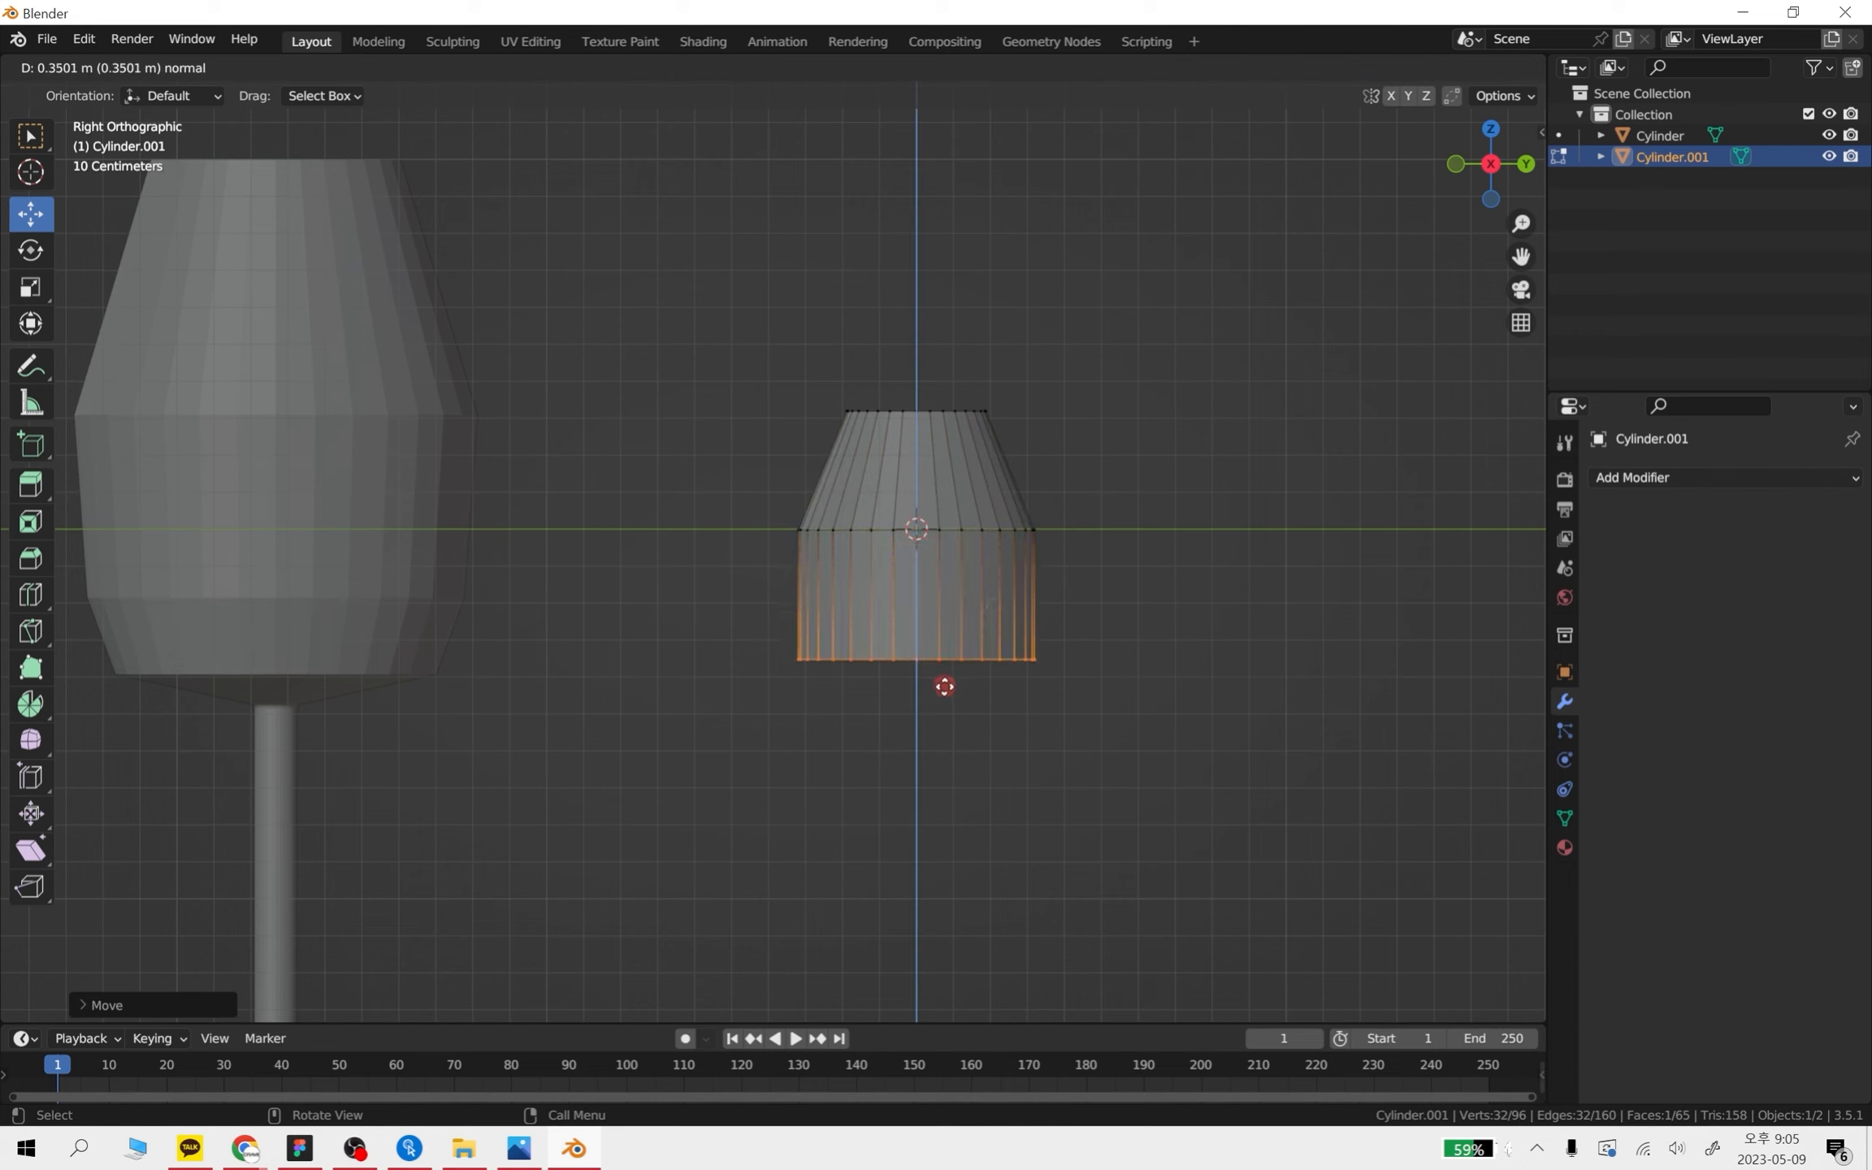
left_click(946, 686)
key("s")
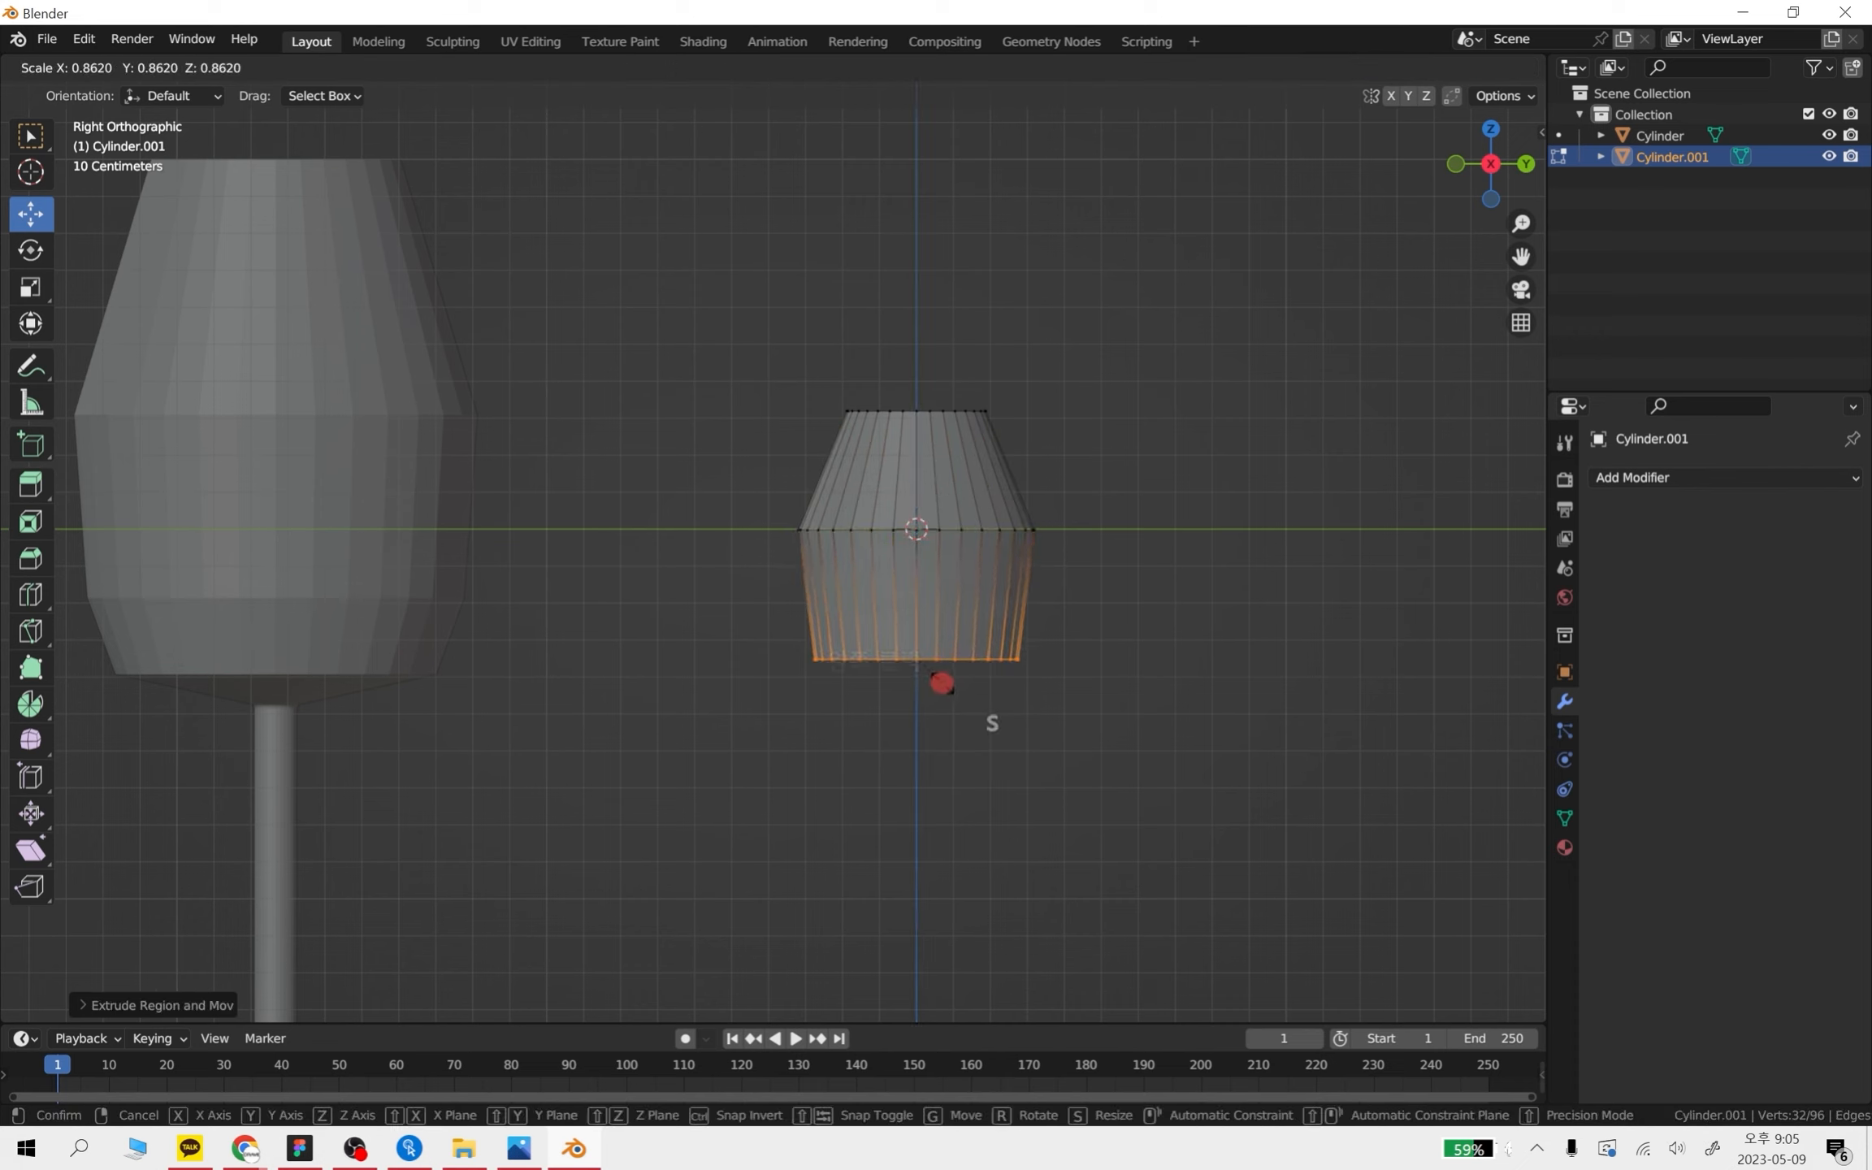
left_click(942, 683)
left_click_drag(1246, 720, 790, 499)
left_click_drag(915, 513, 915, 552)
- Extrude the bowl's bottom ring down a short distance and scale the new ring inward to round the base
left_click_drag(1073, 753, 766, 664)
key("e")
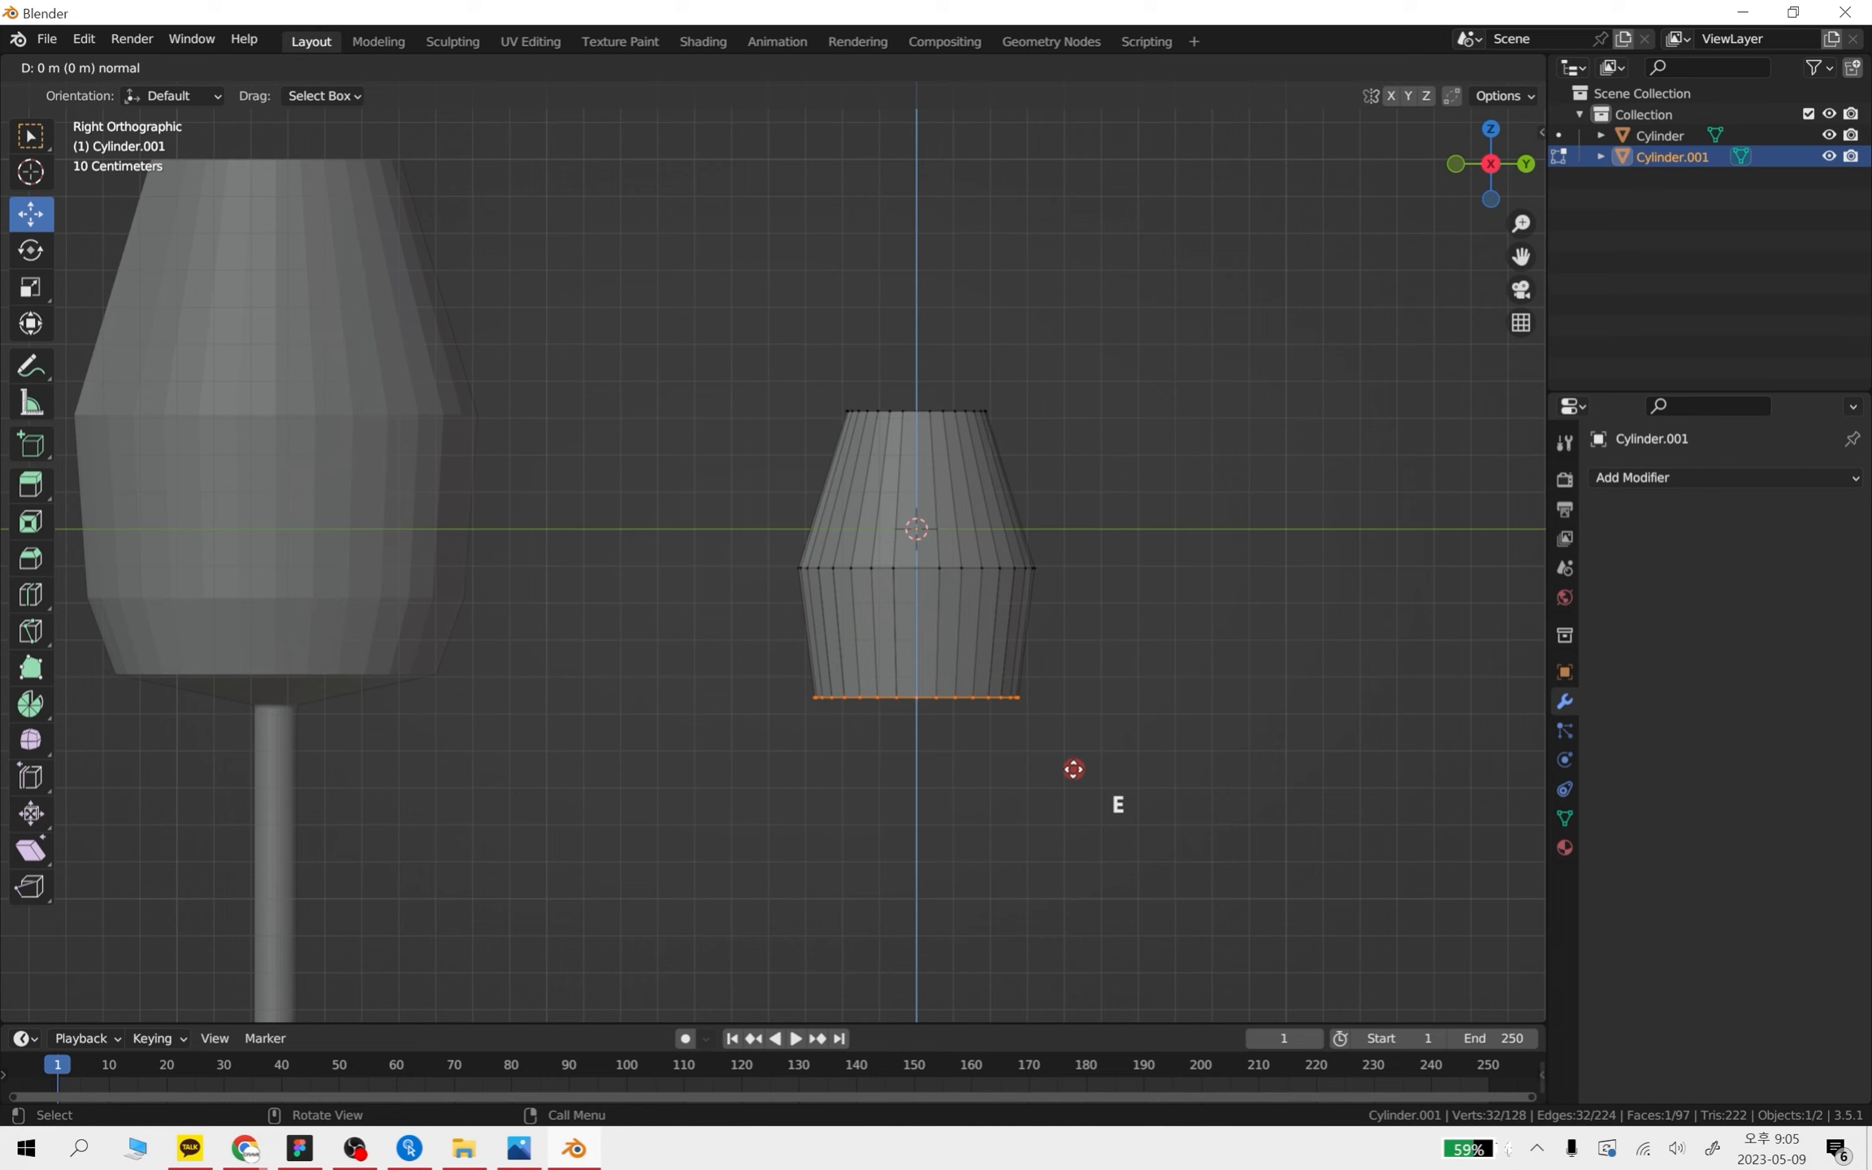
left_click(1071, 800)
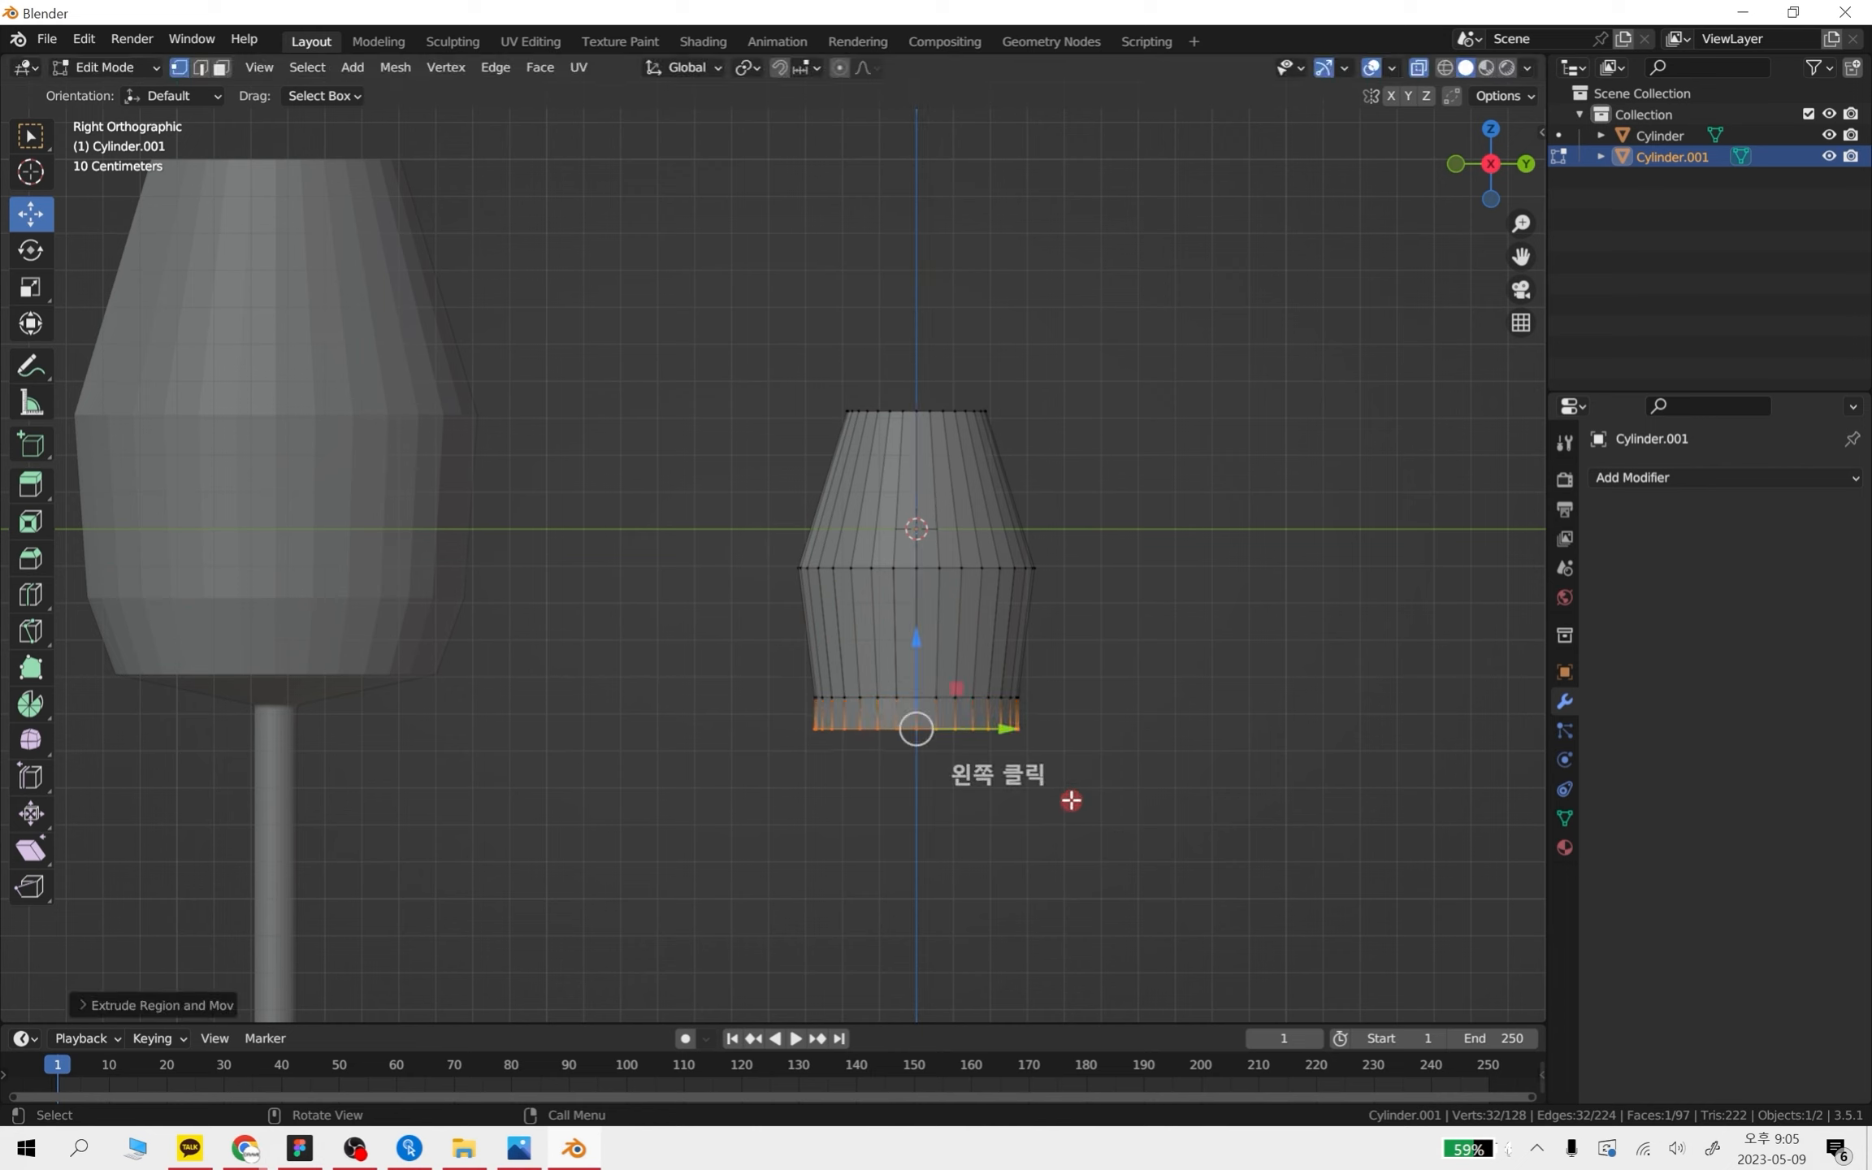
key("s")
left_click(1008, 790)
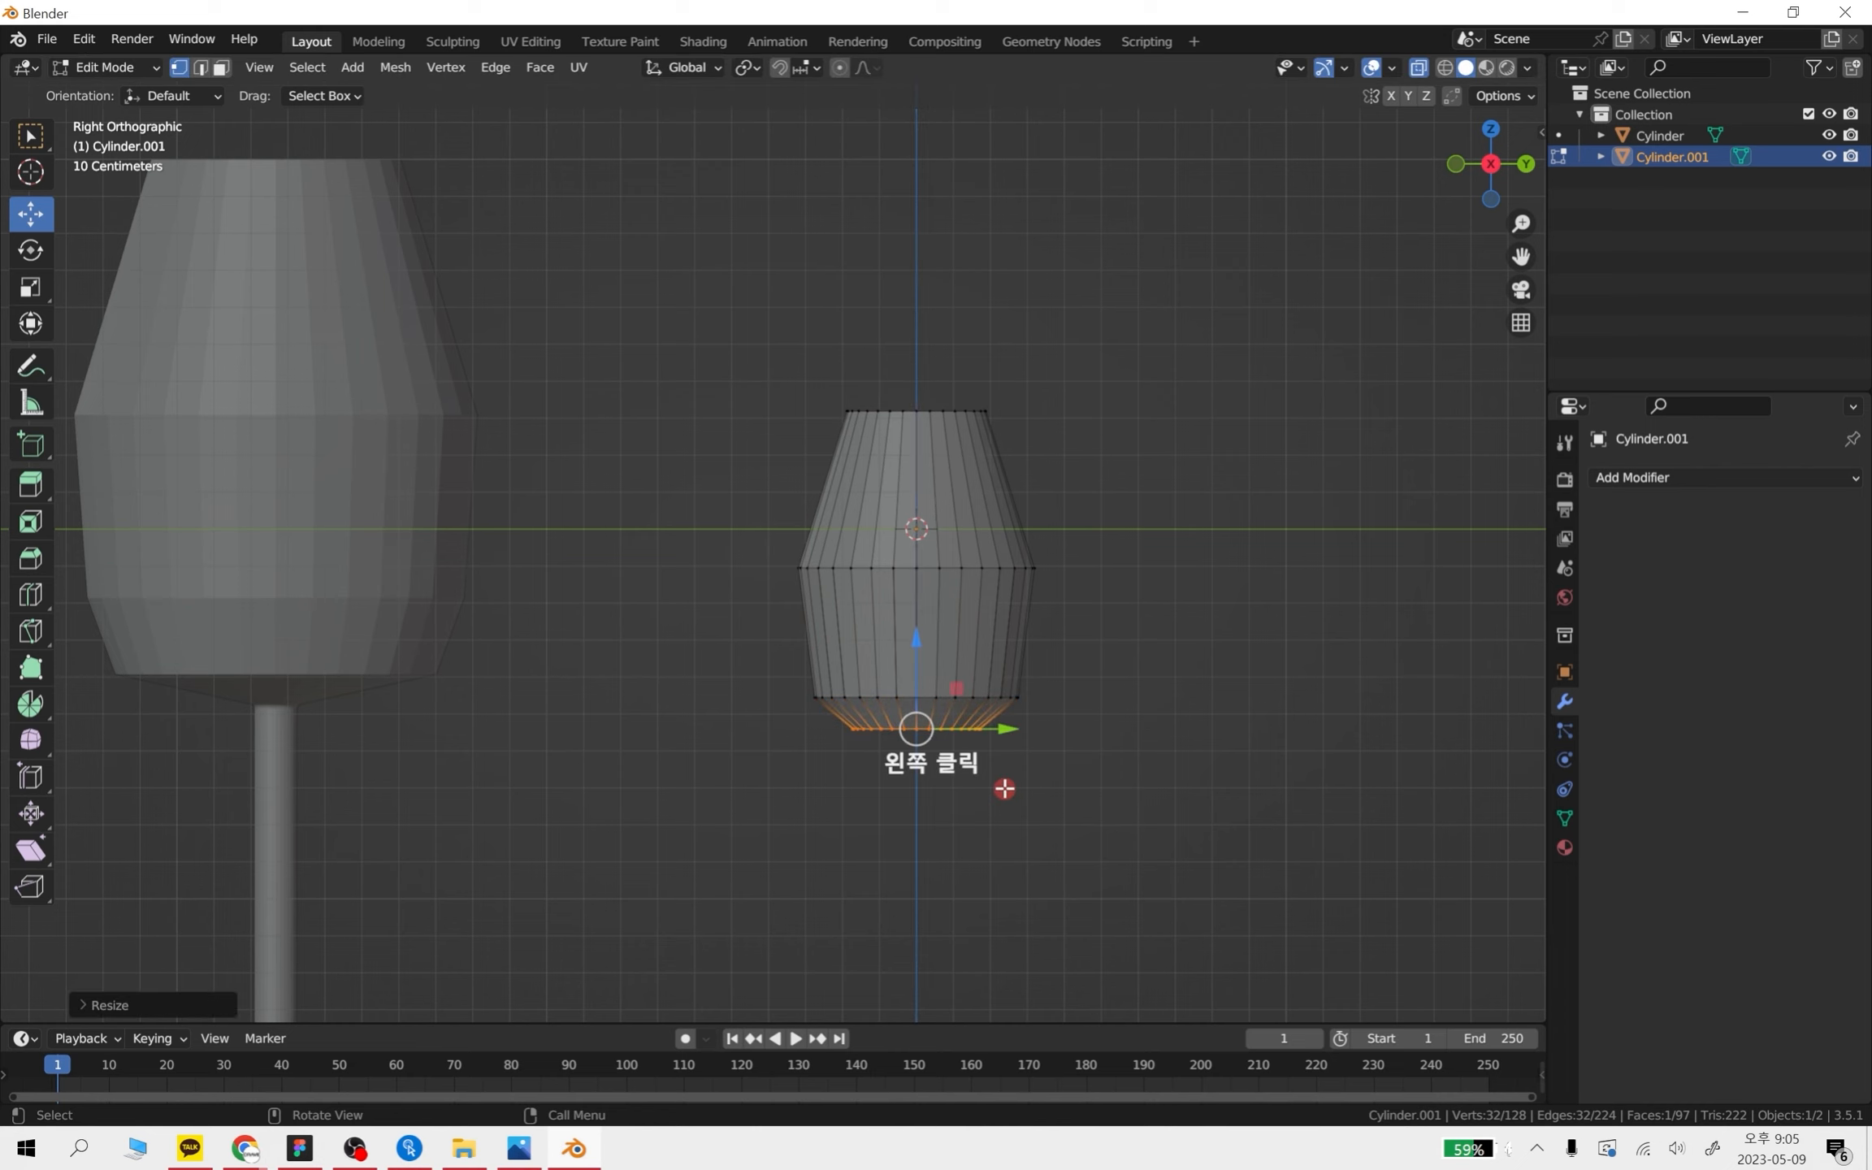
- Extrude the base about 0.07 m down, scale the new ring to stem width, and raise it slightly to flatten the underside
key("e")
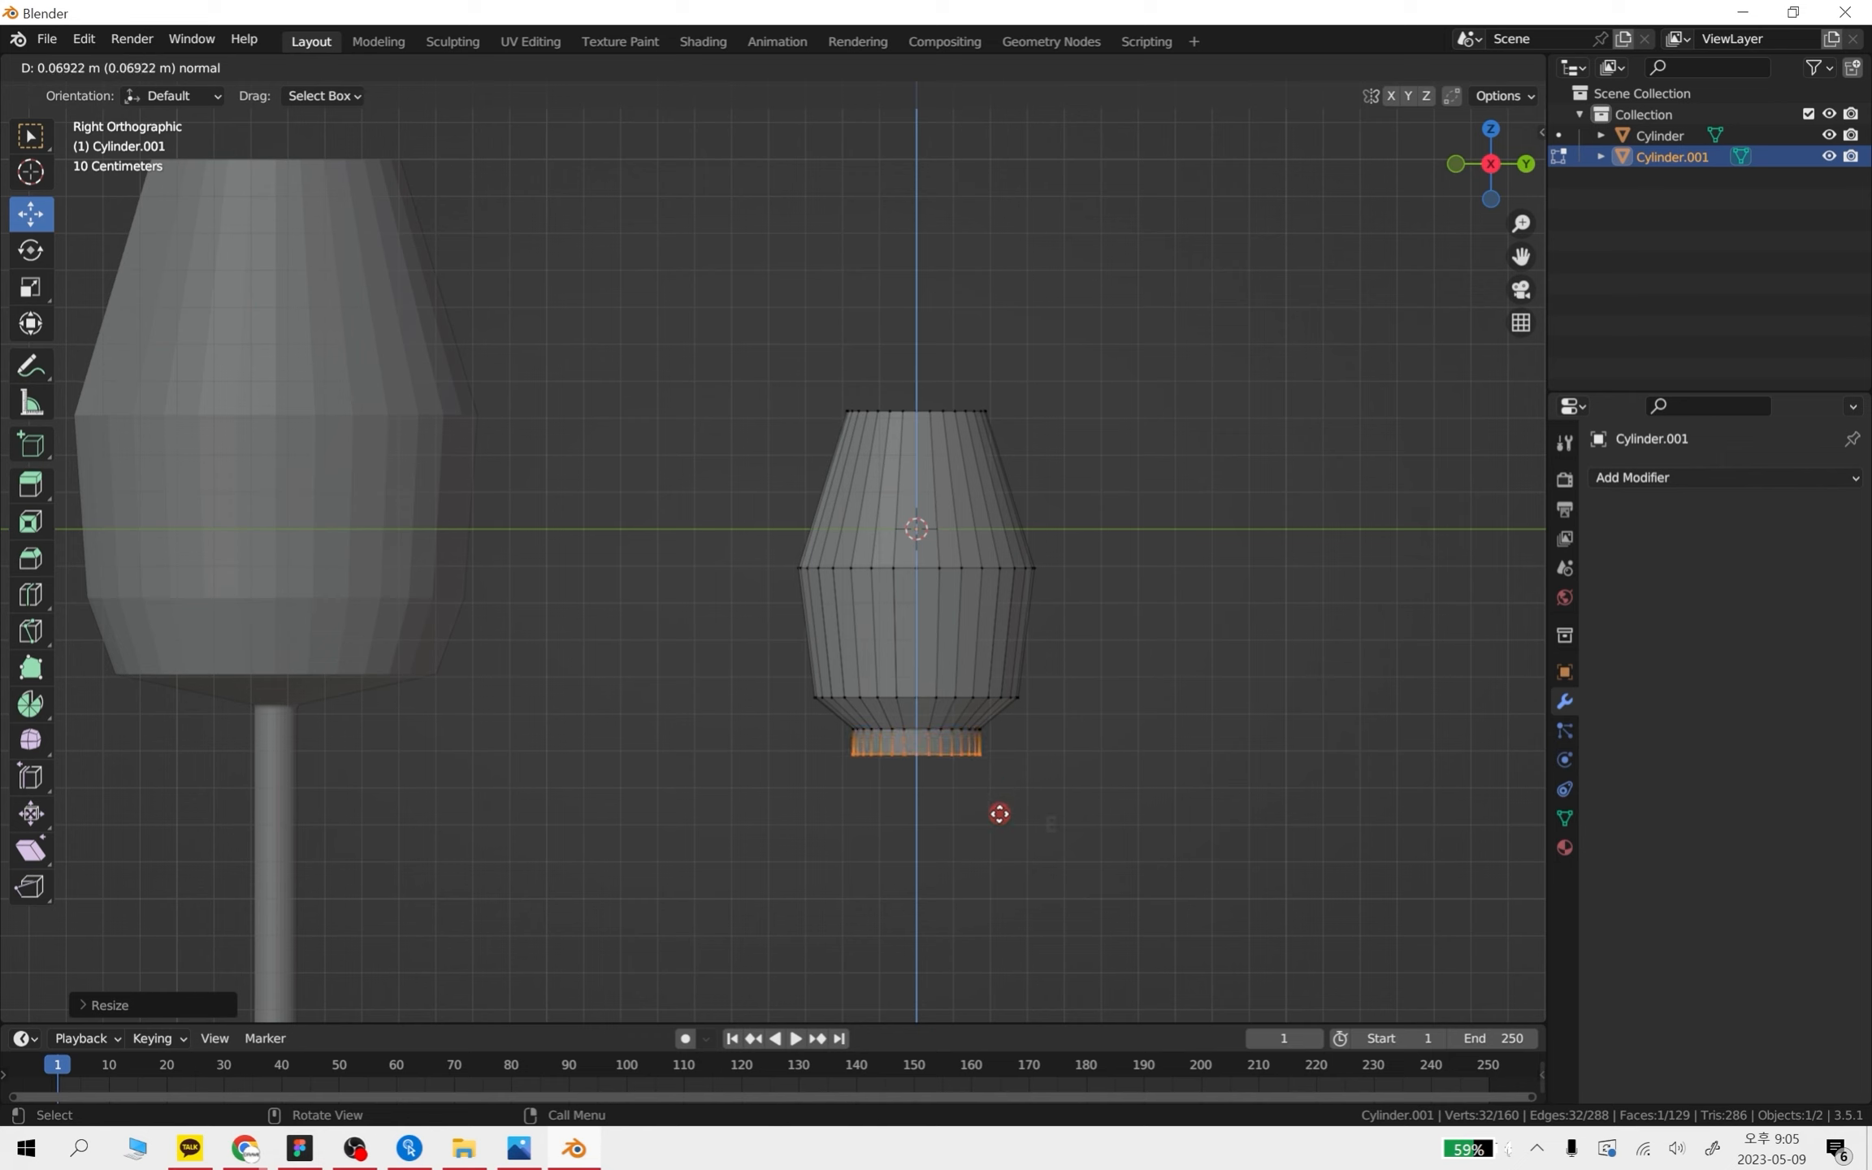
left_click(998, 815)
key("s")
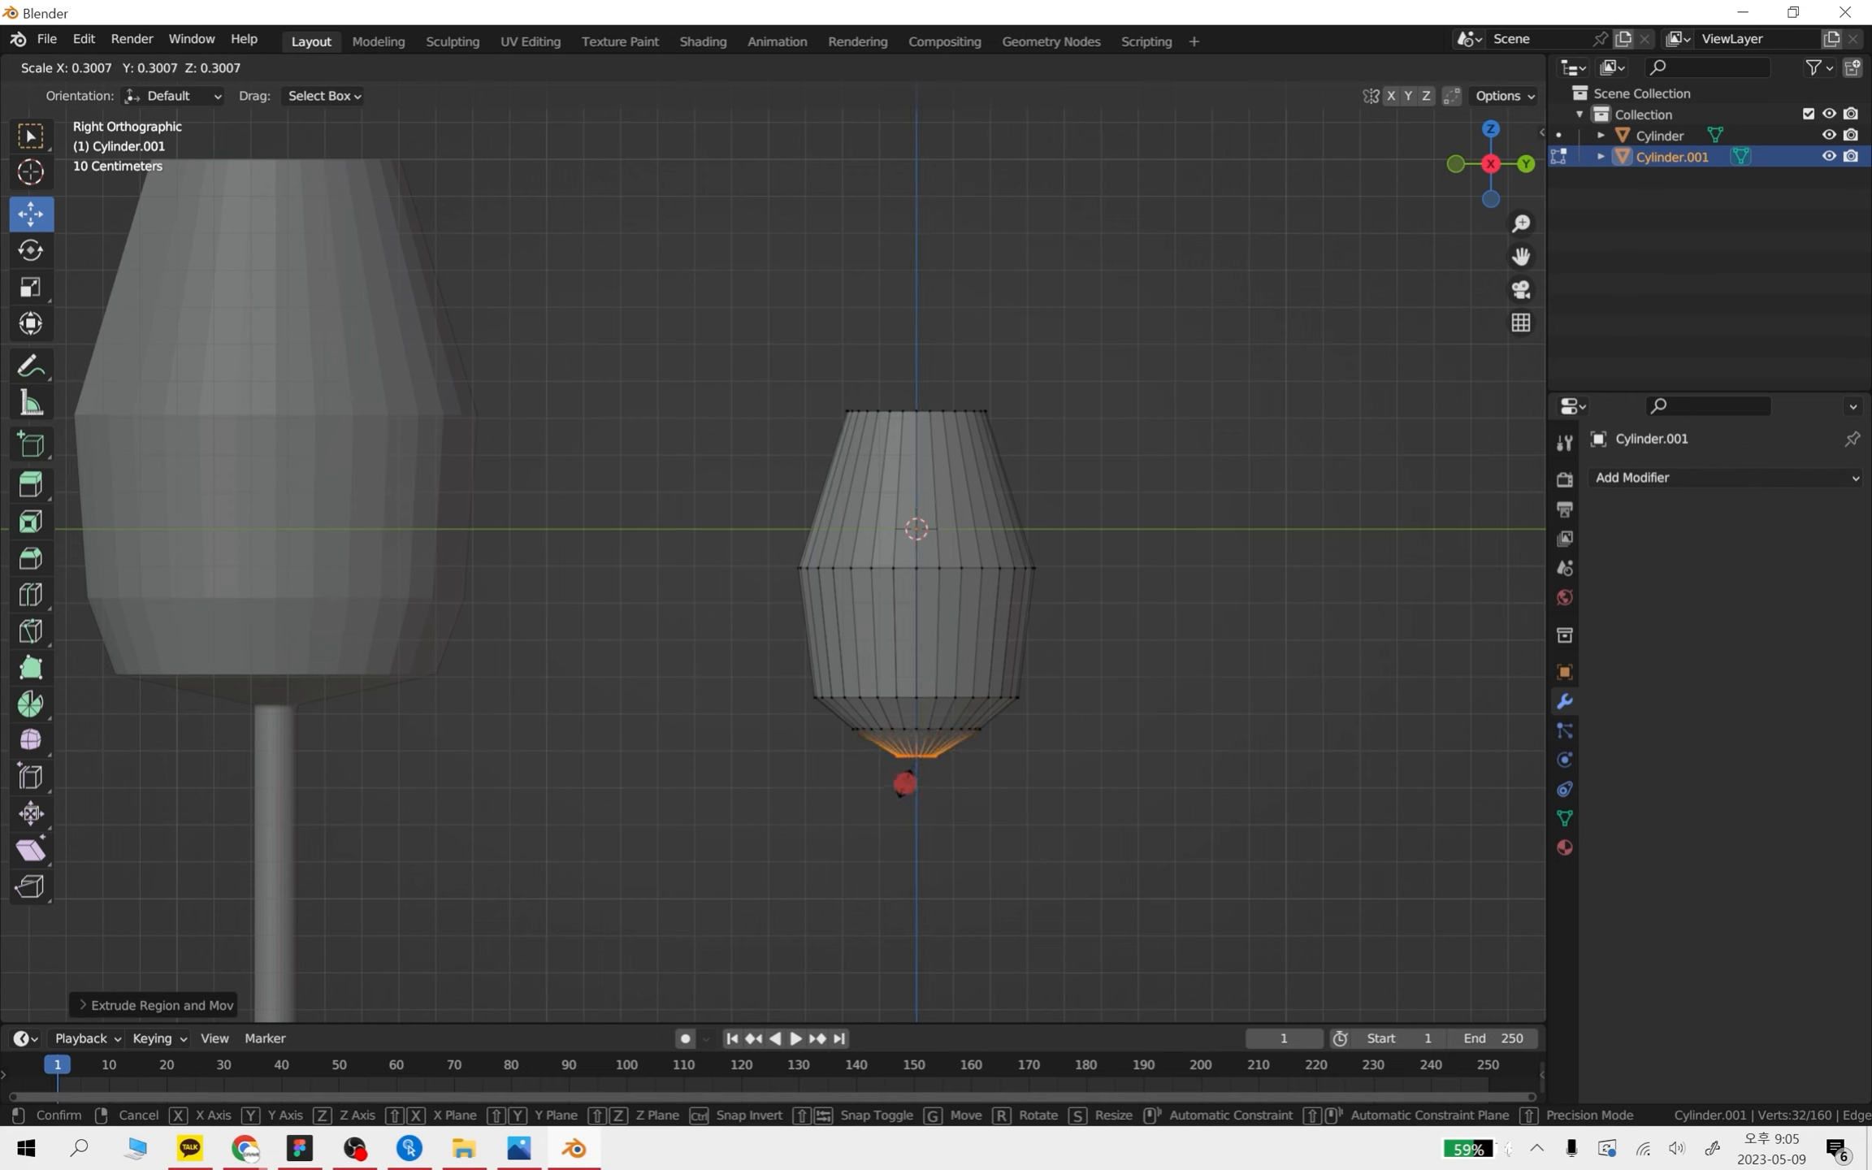
left_click(908, 780)
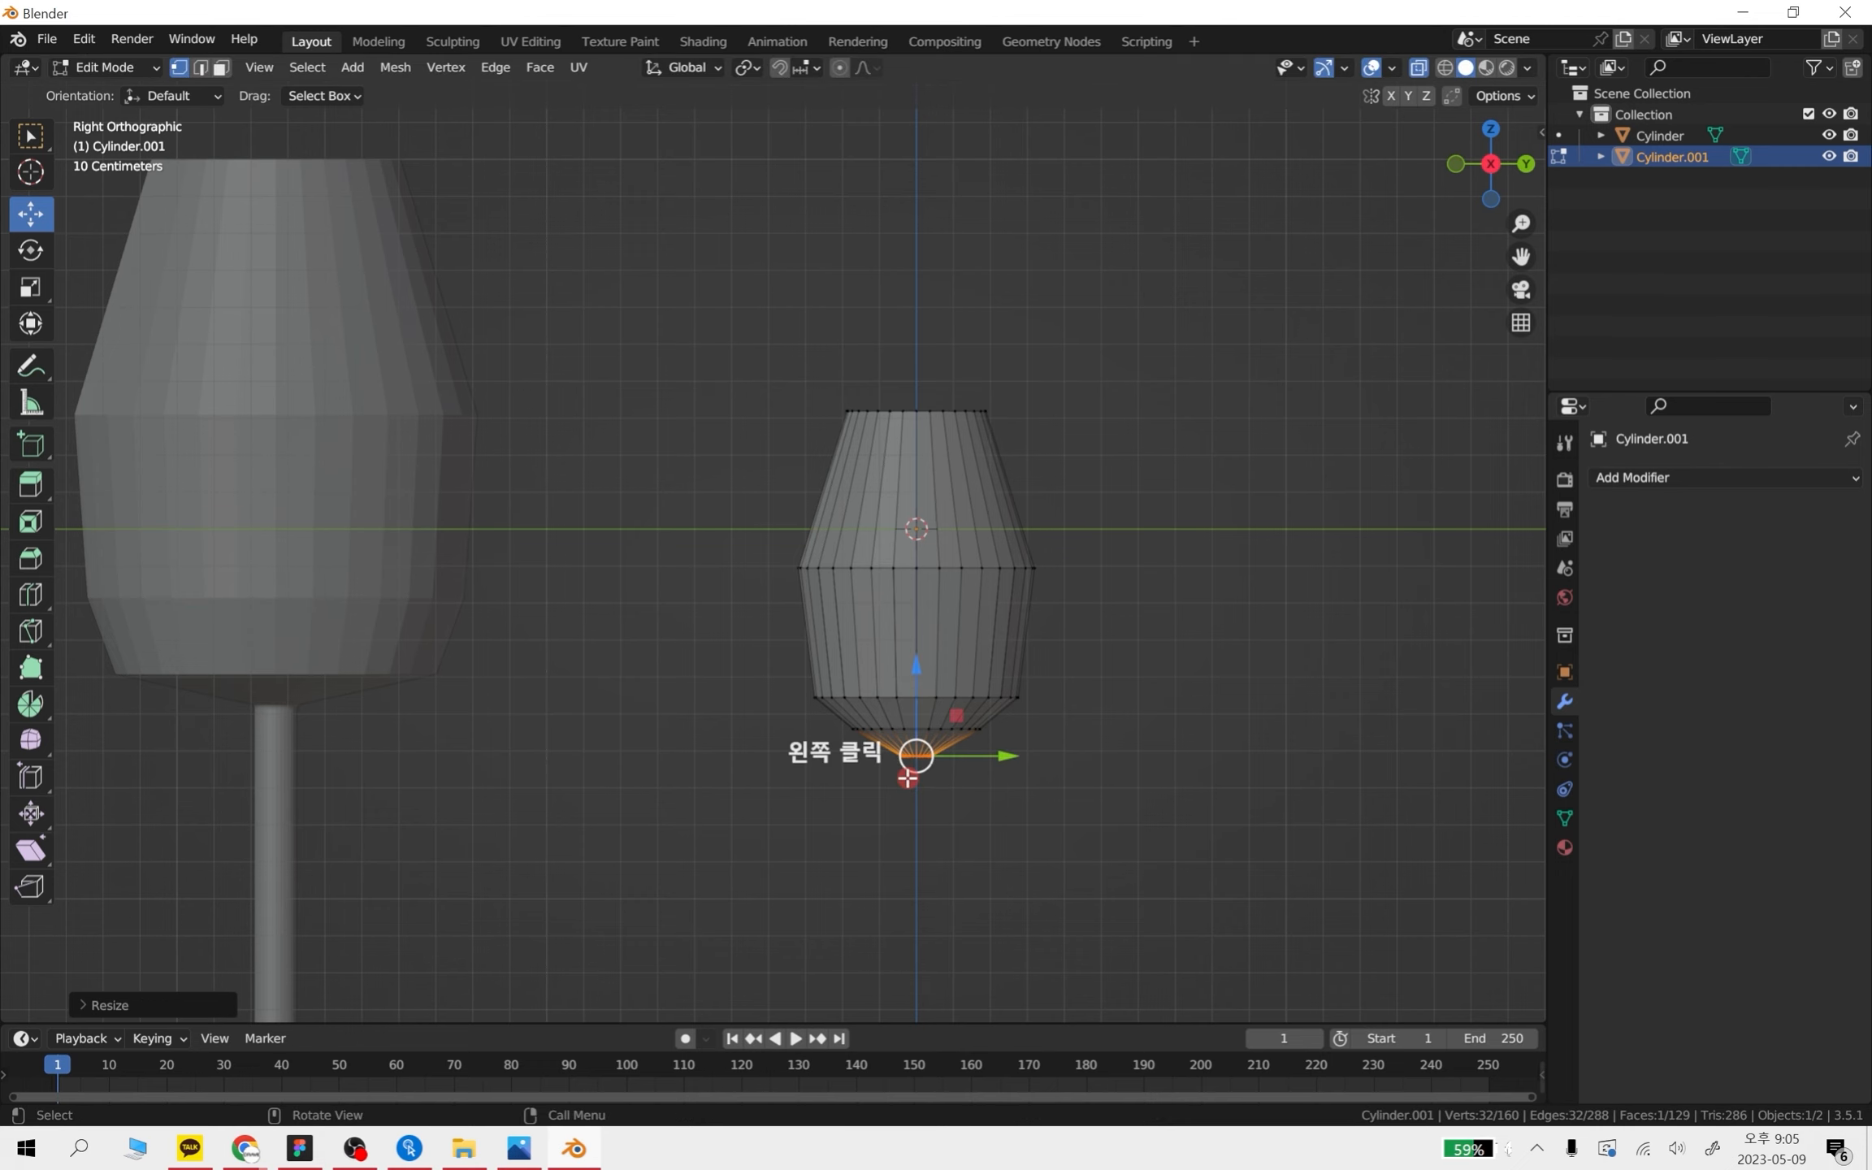
left_click_drag(916, 722, 913, 707)
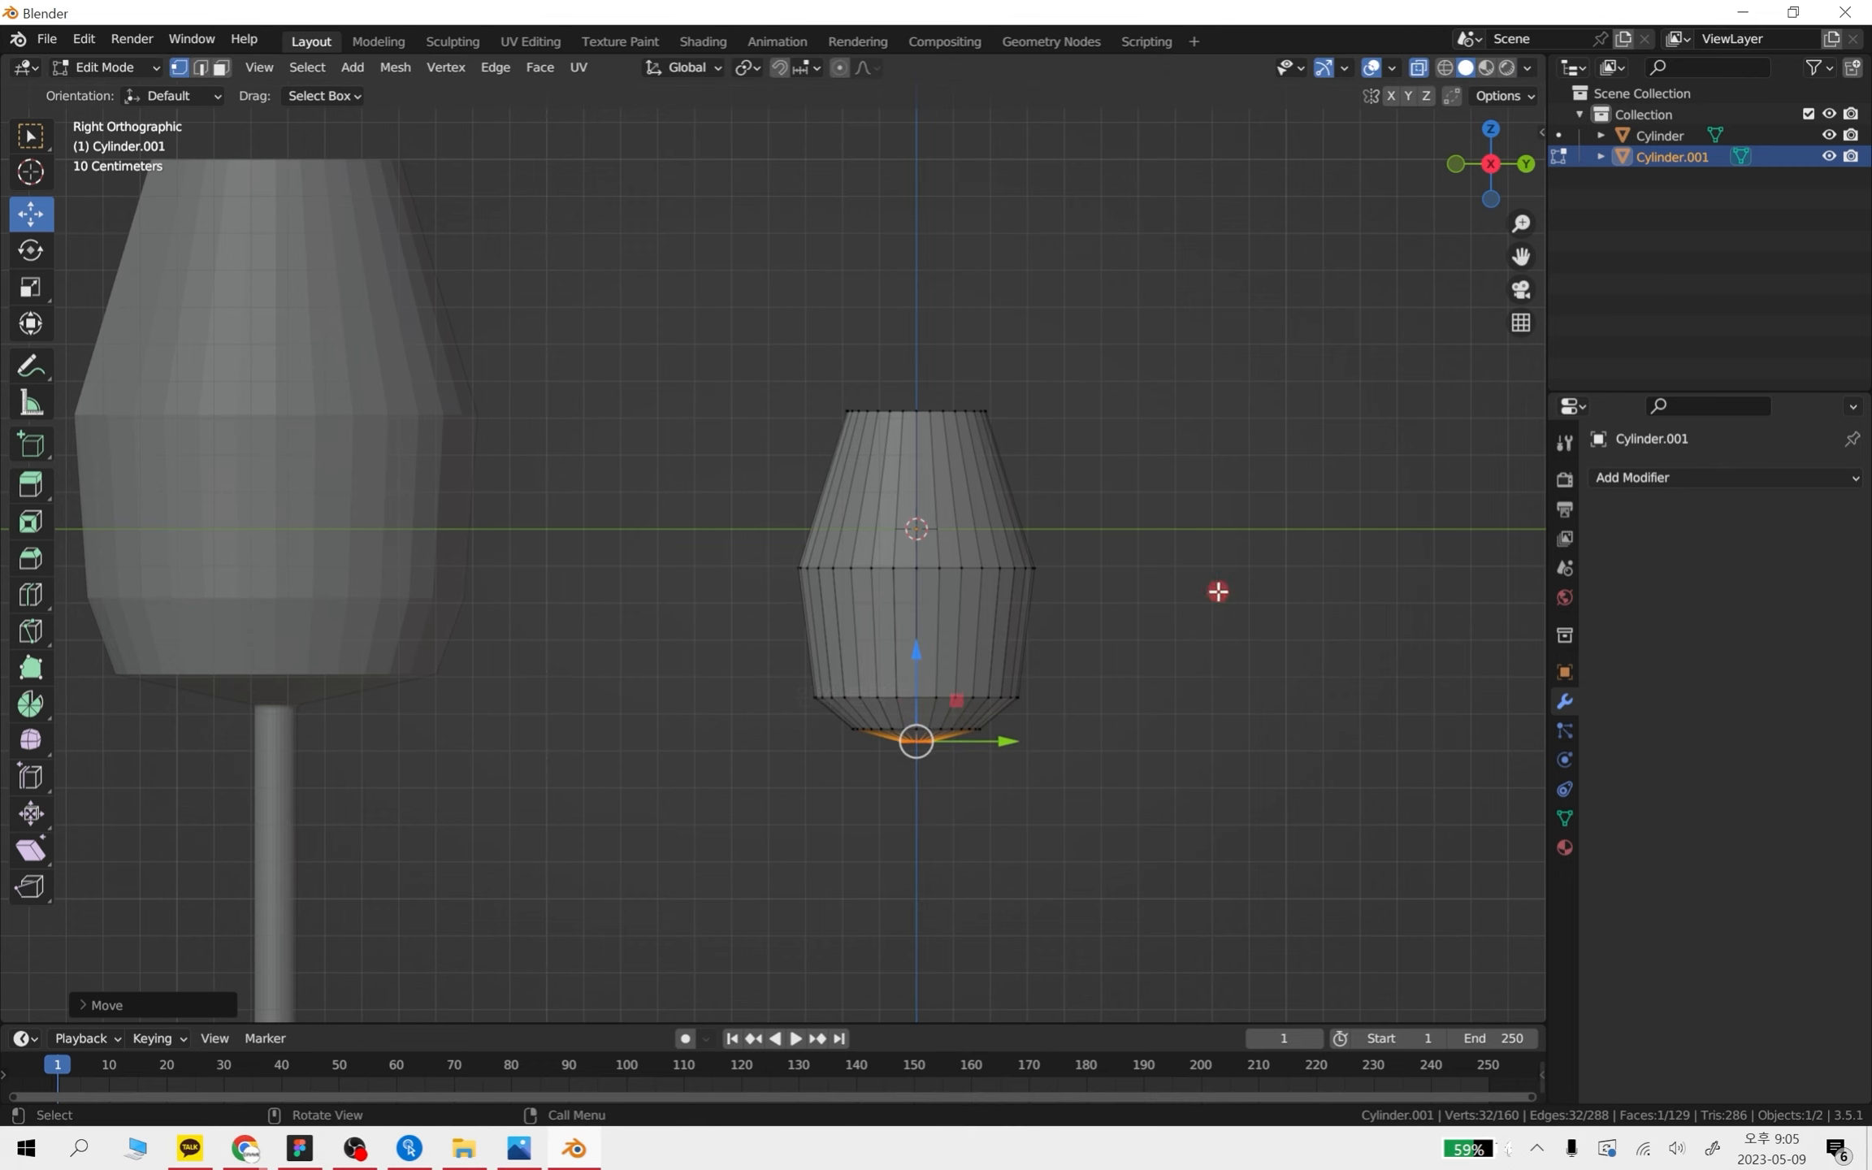
- Extrude the small bottom face straight down into a long stem ending near the top of the first glass's foot
scroll(1035, 648, "down", 3)
middle_click_drag(1032, 648, 1004, 457, "shift")
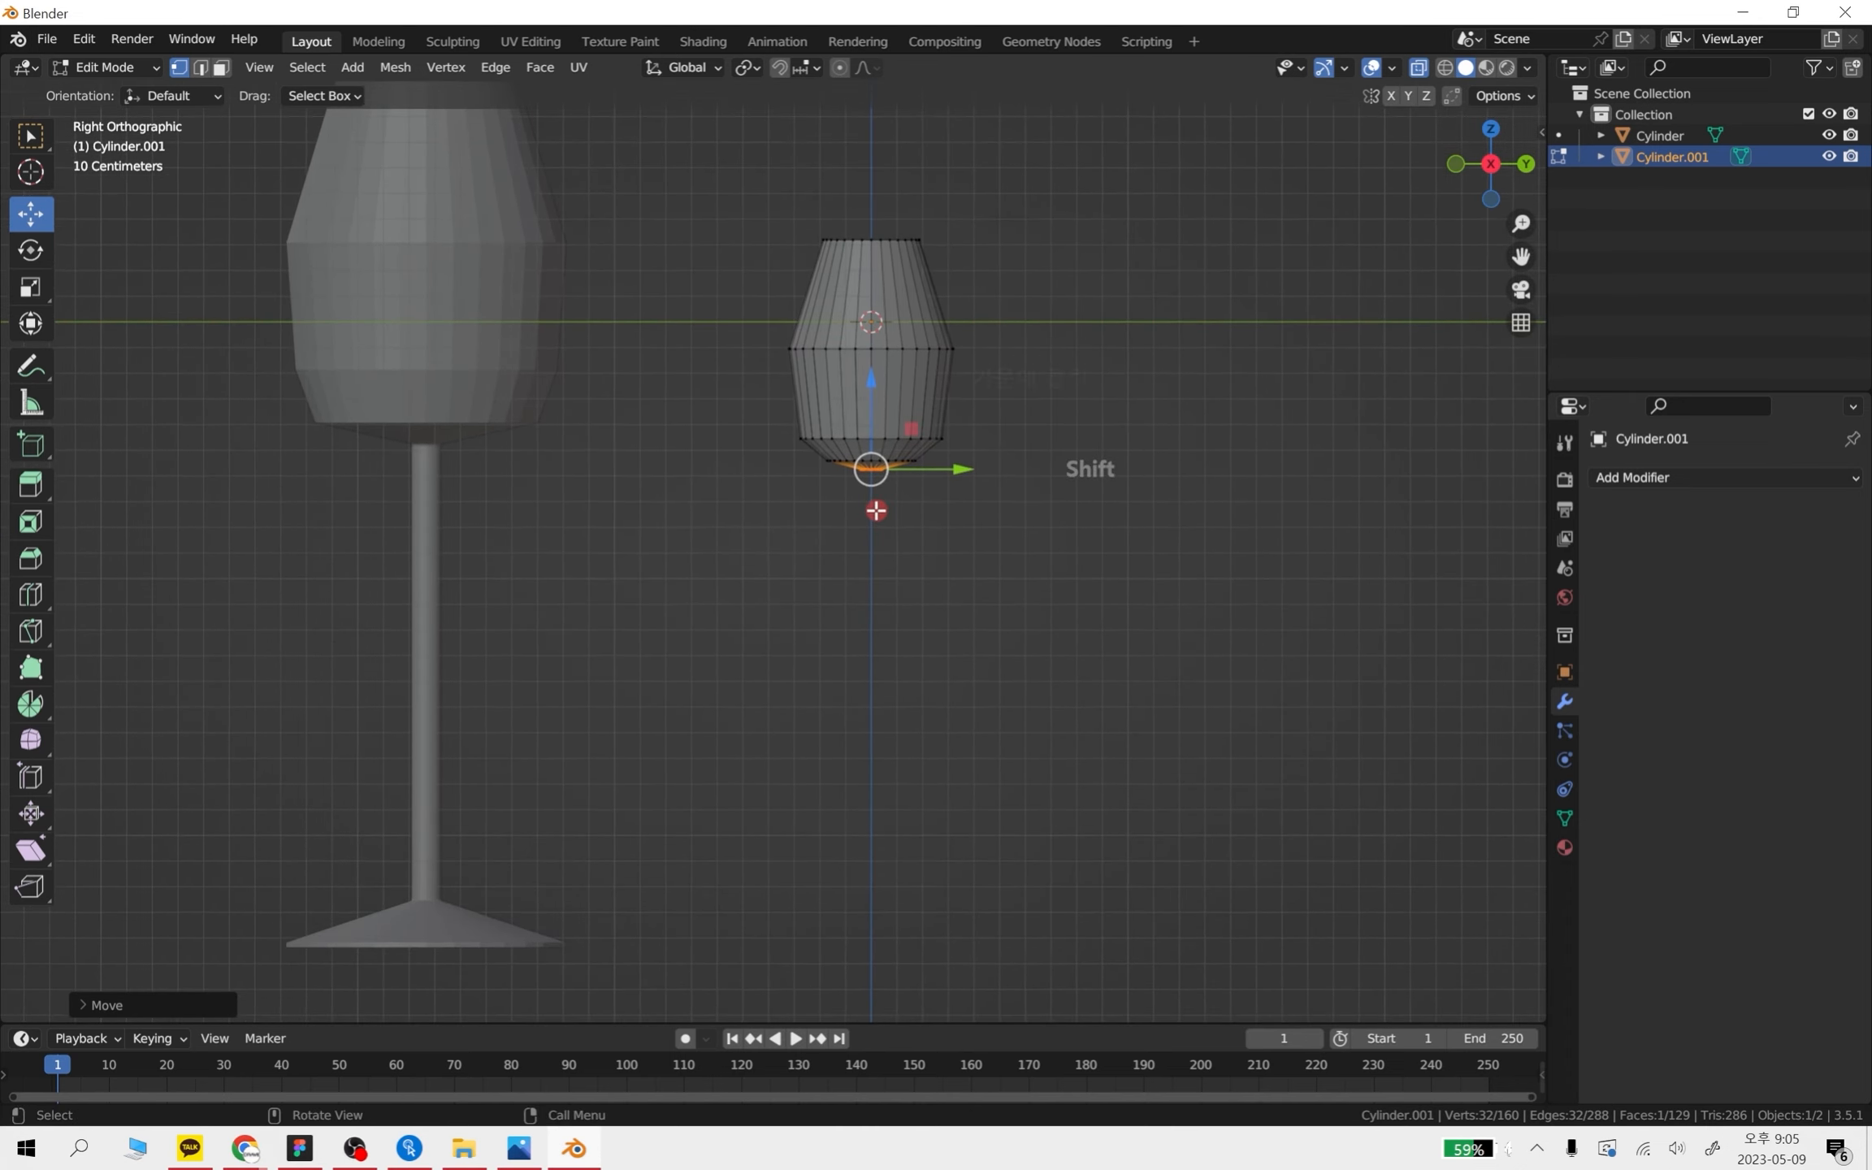
key("e")
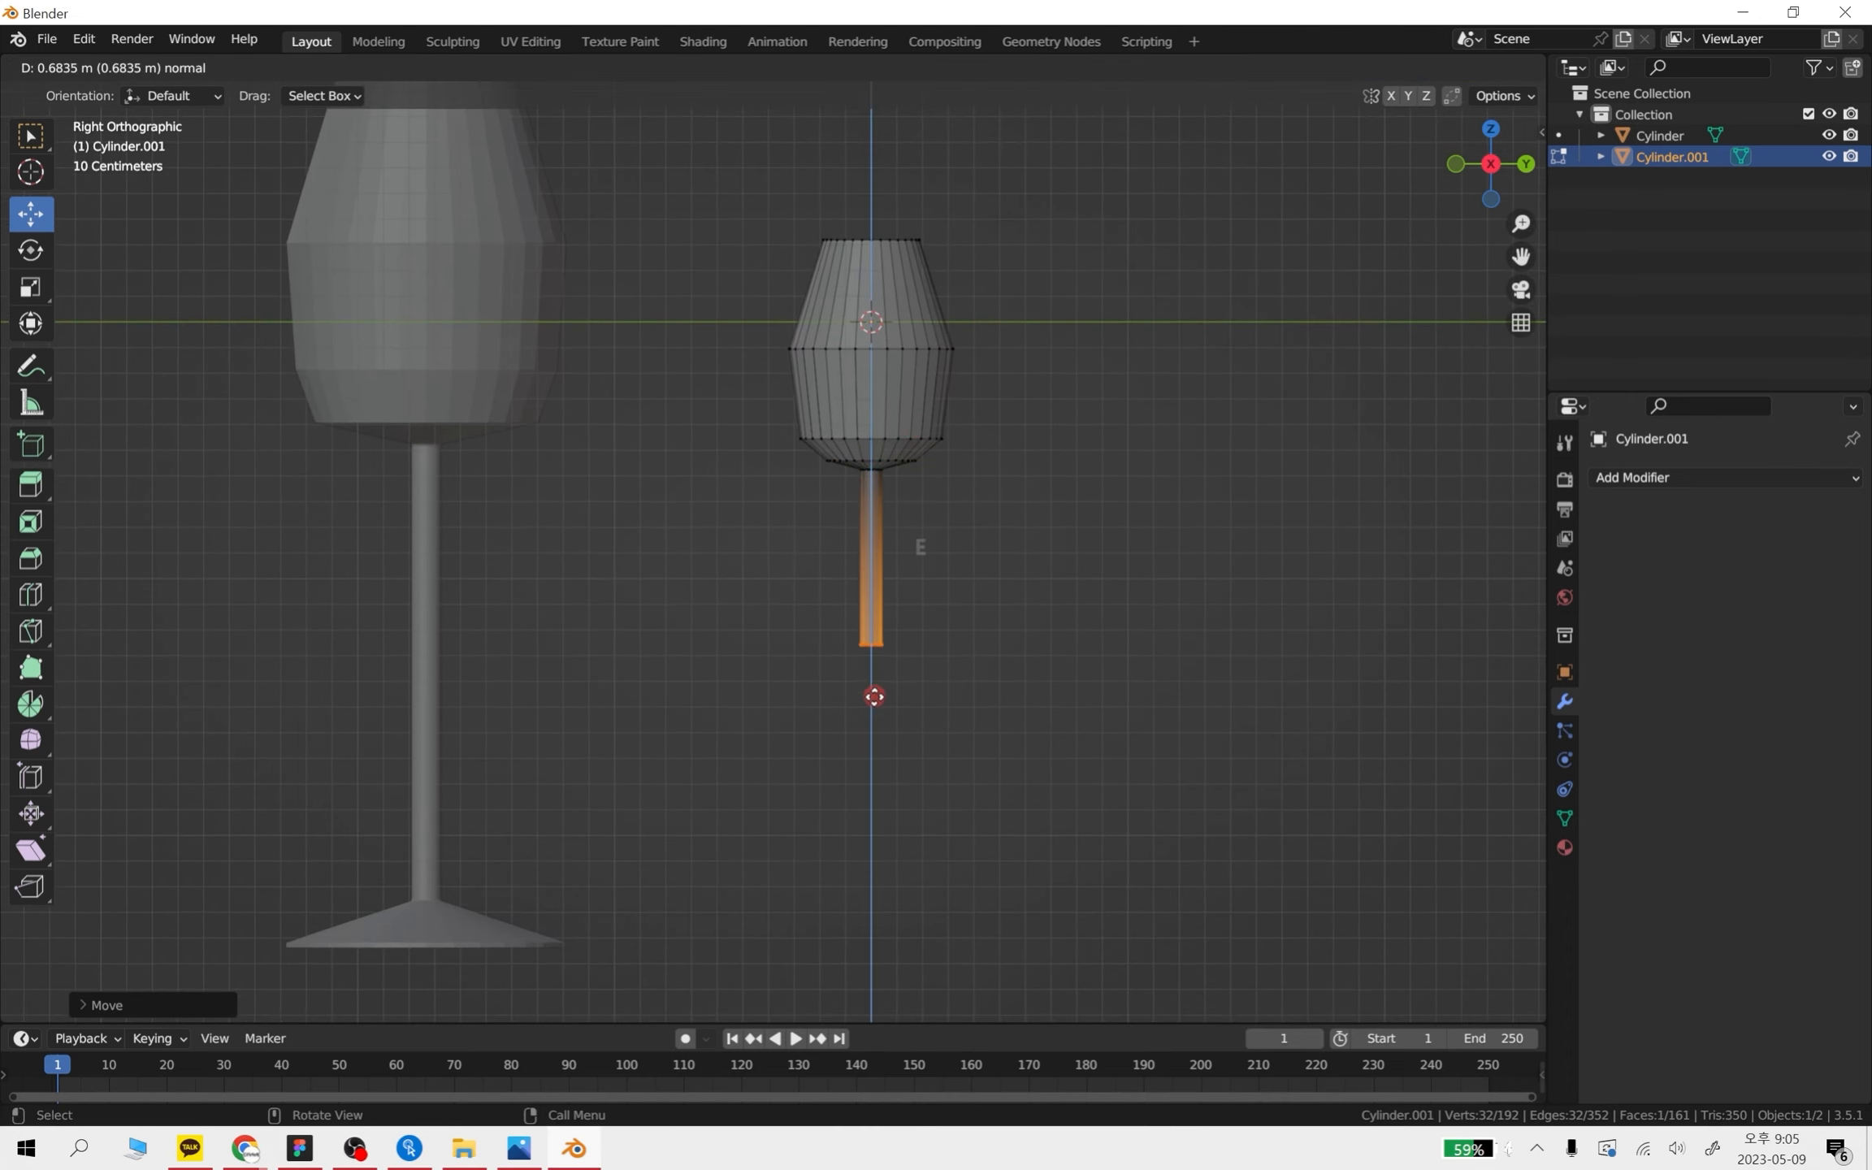
left_click(920, 936)
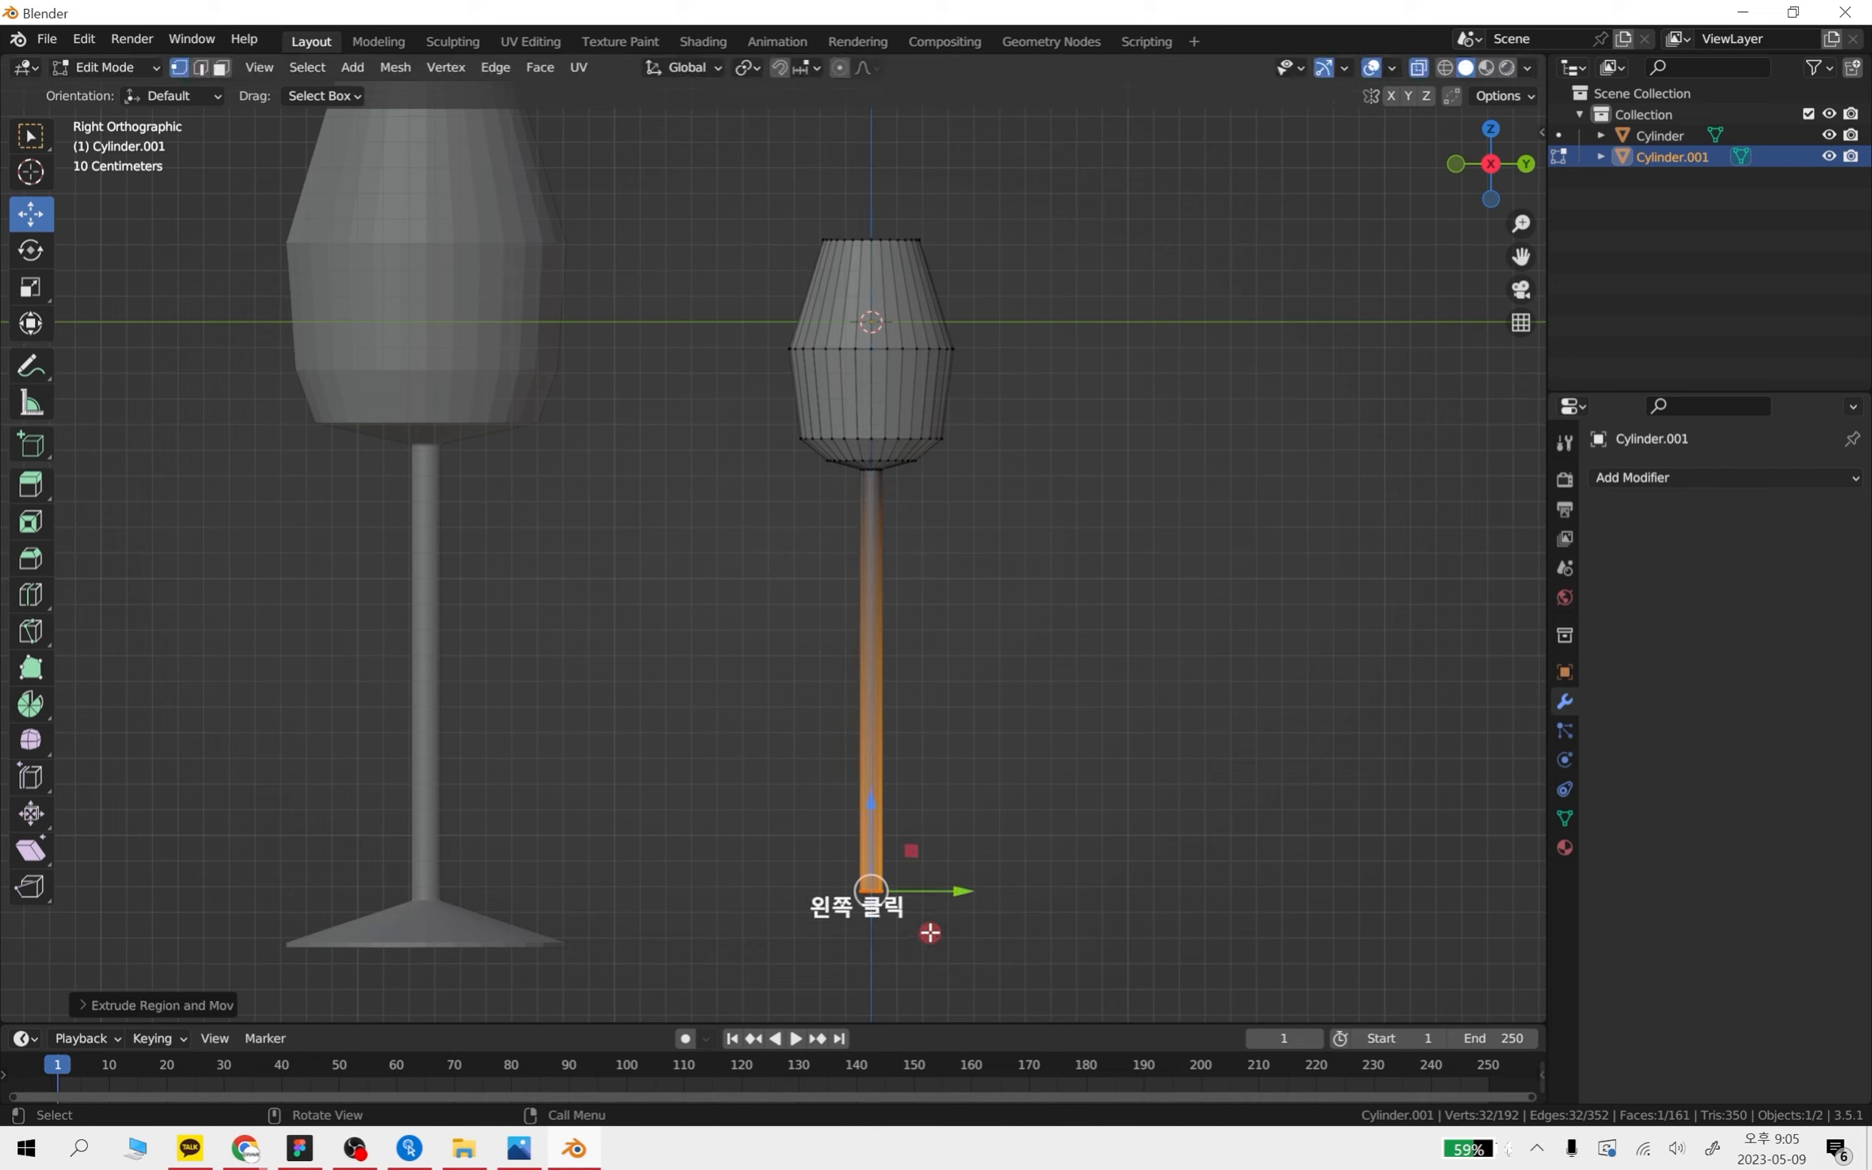
- Extrude the stem's bottom face down about 0.09 m and scale the new face to about 8.7 to form the flared foot
key("e")
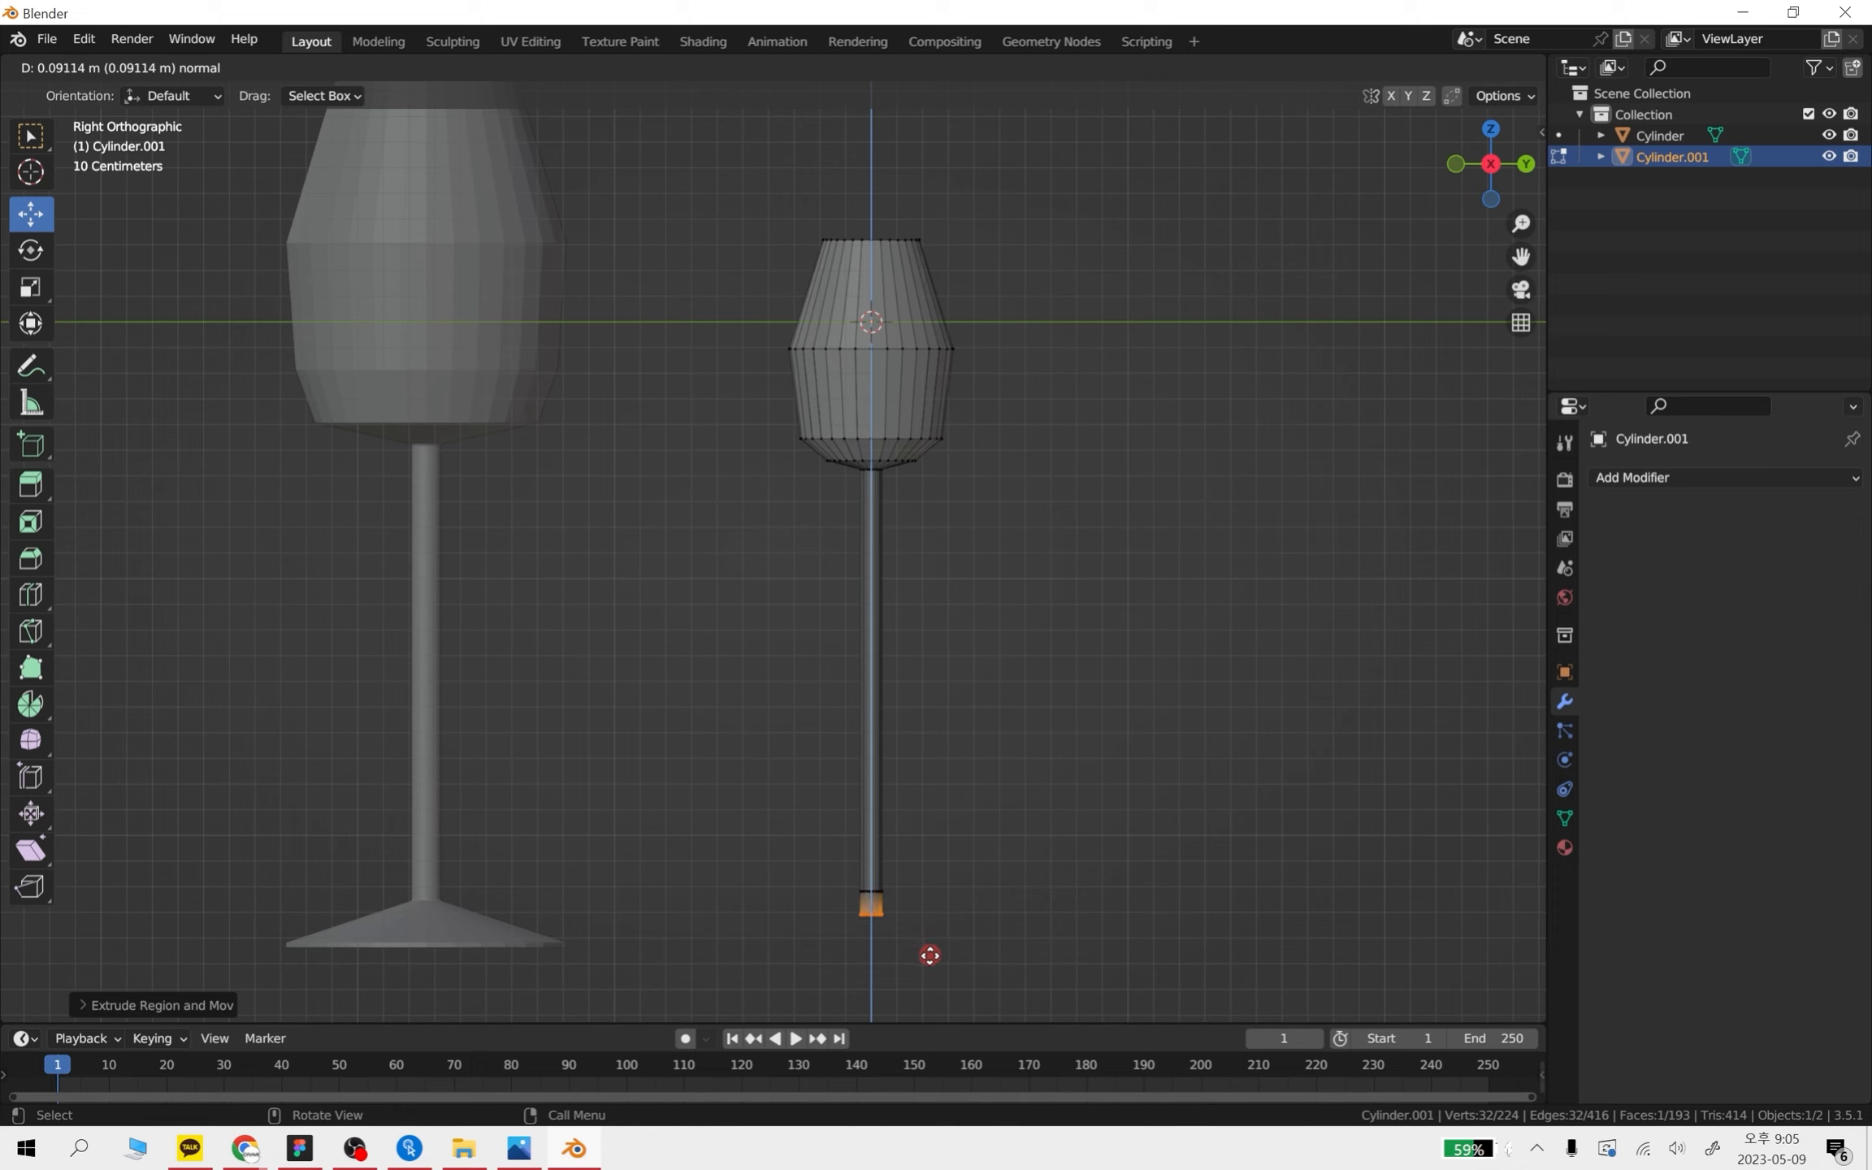
left_click(930, 955)
key("s")
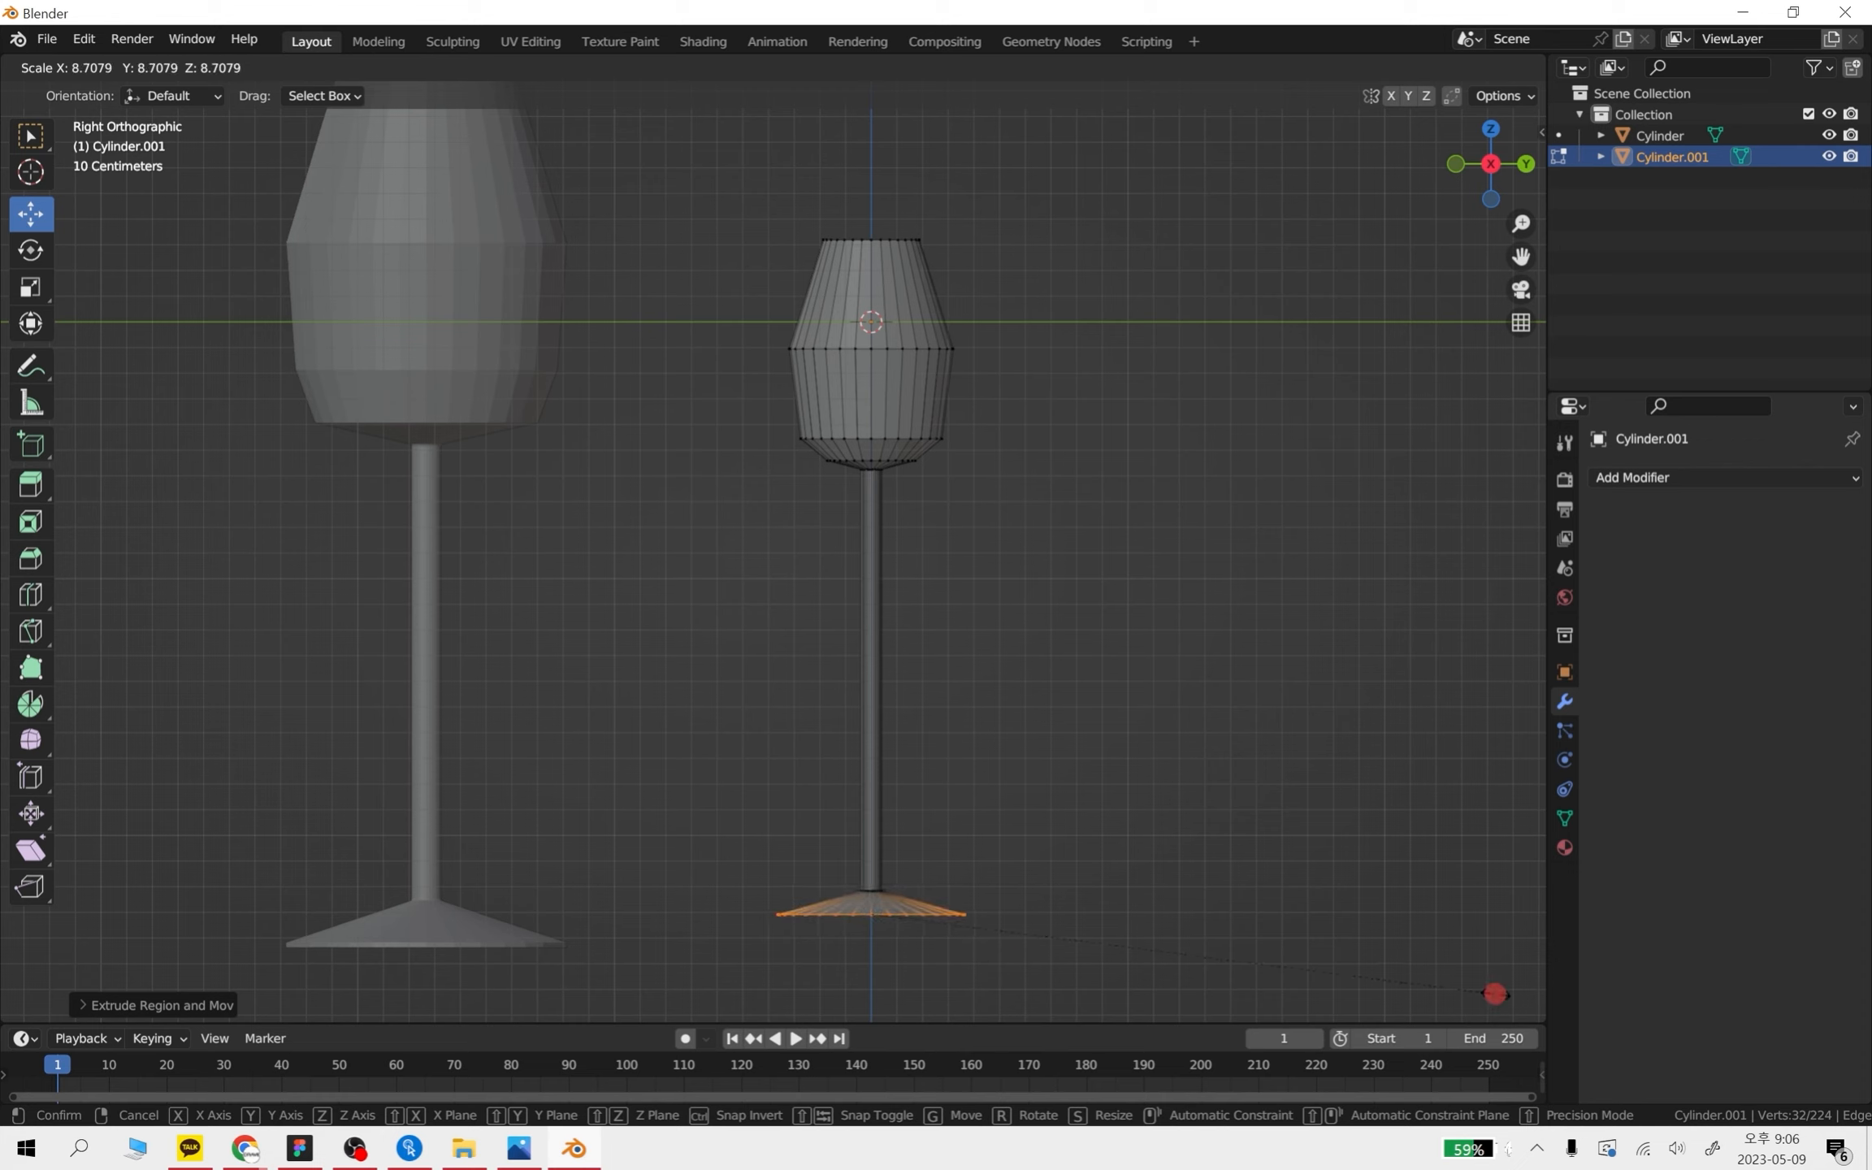
left_click(1504, 996)
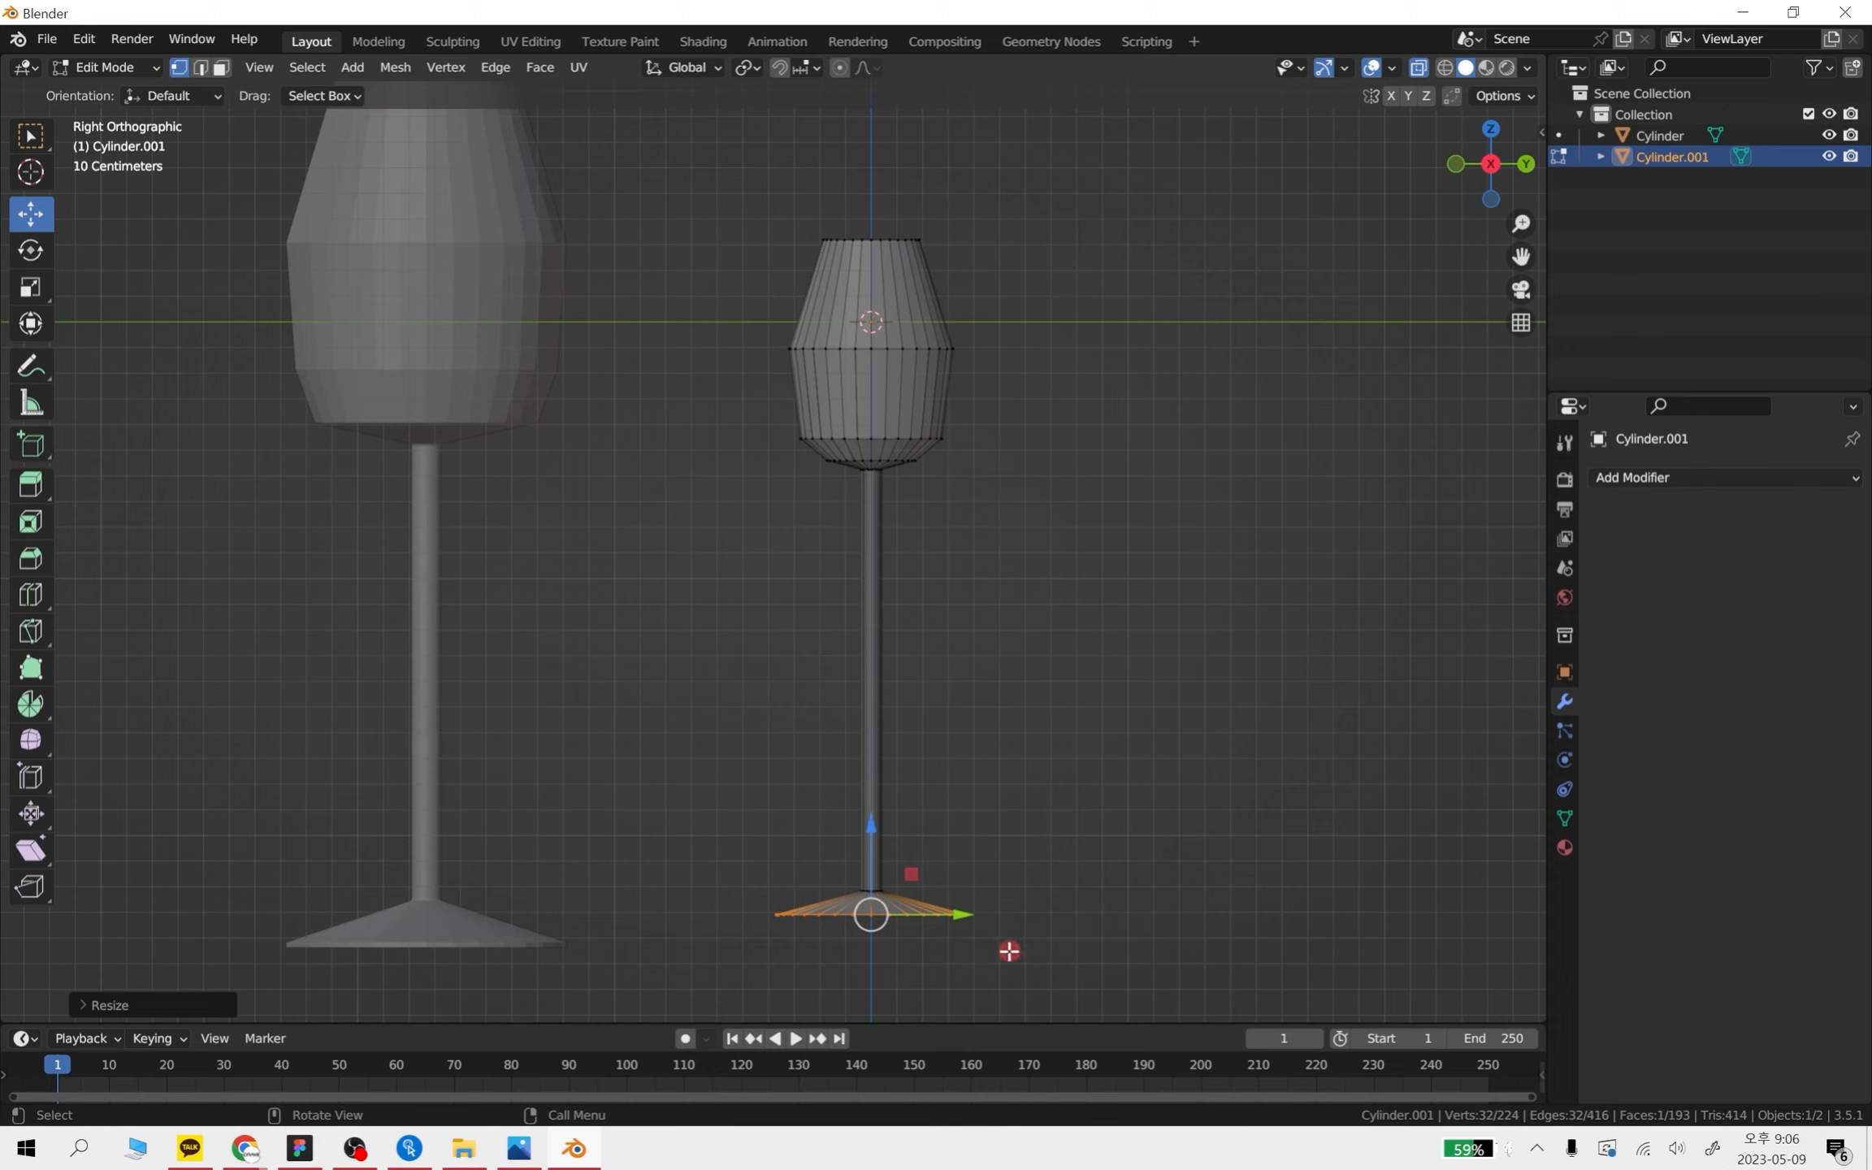
- Extrude the foot's underside down about 0.02 m to give the rim thickness, then return to Object Mode and deselect the glass
key("e")
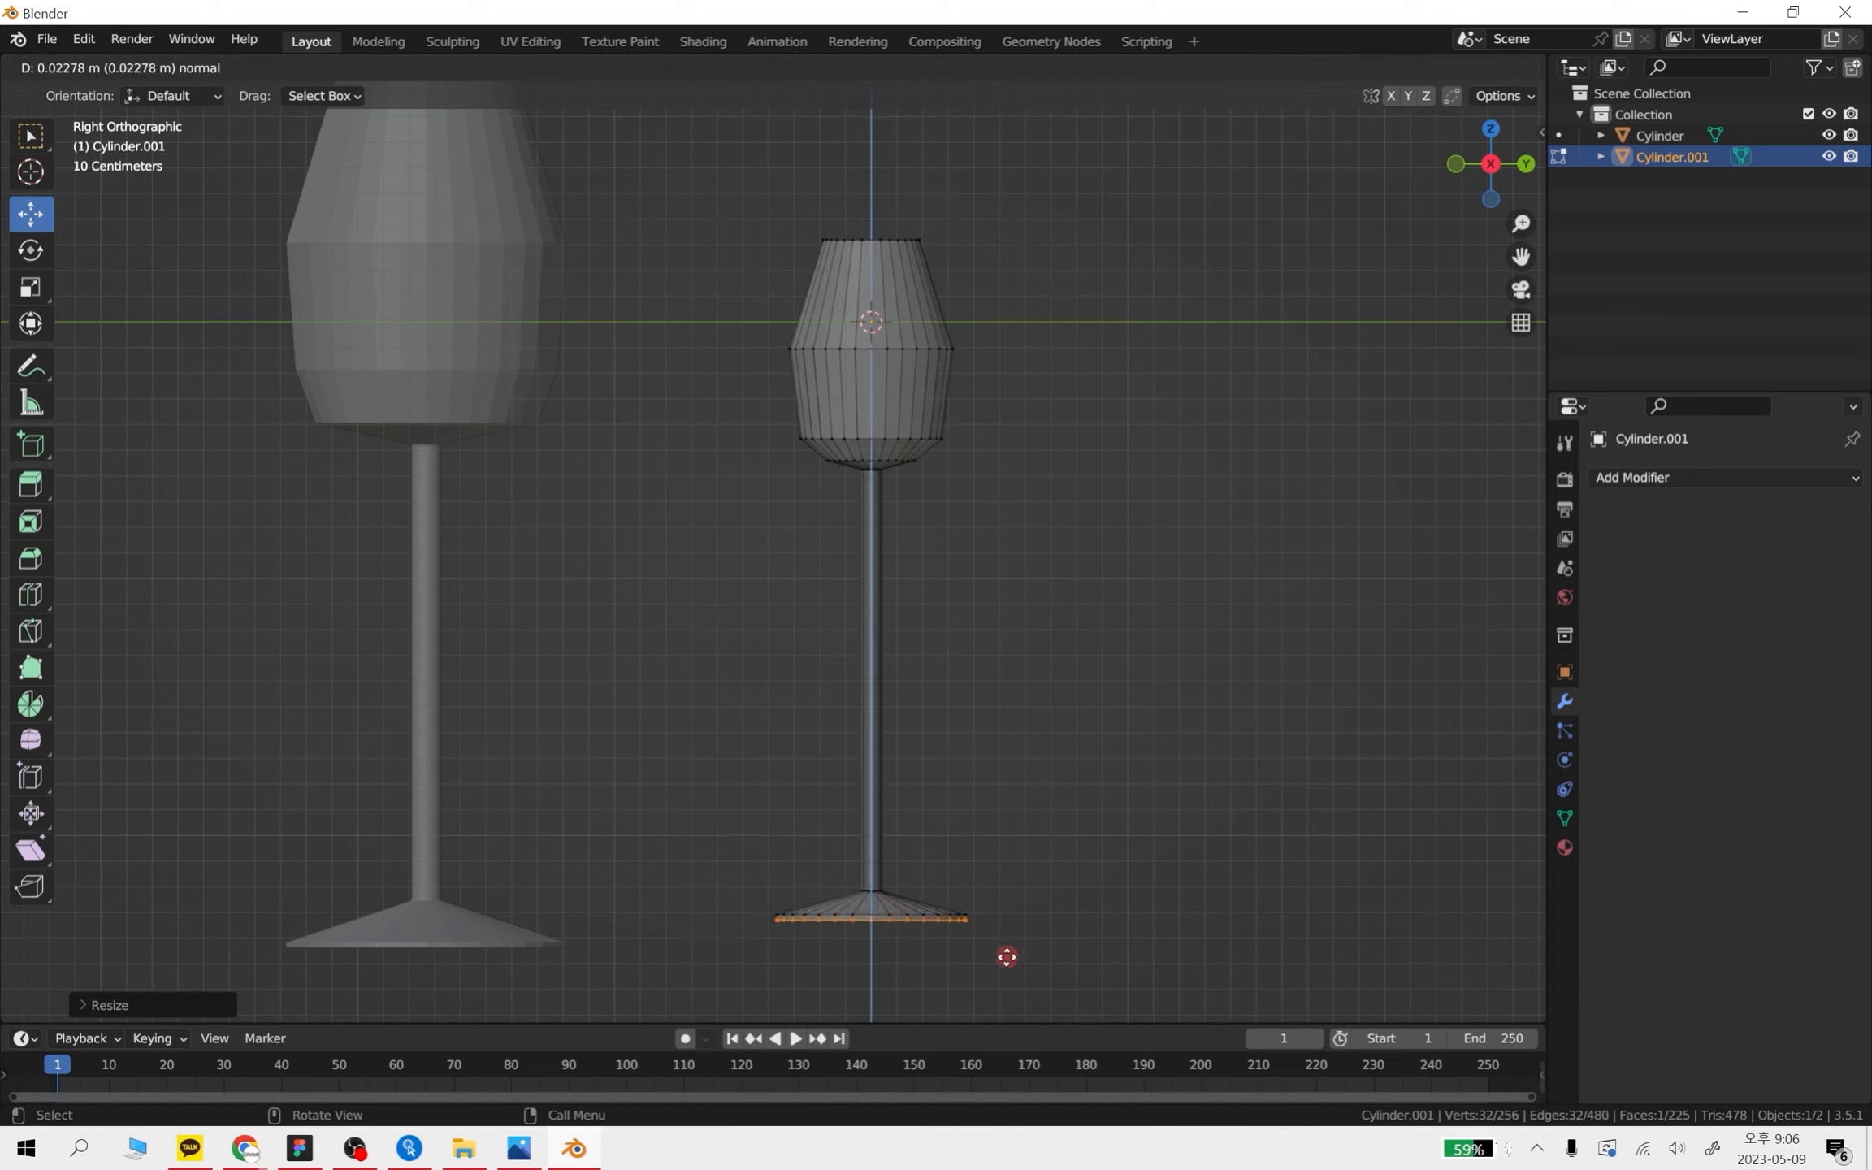
left_click(1007, 958)
key("Tab")
left_click(1105, 805)
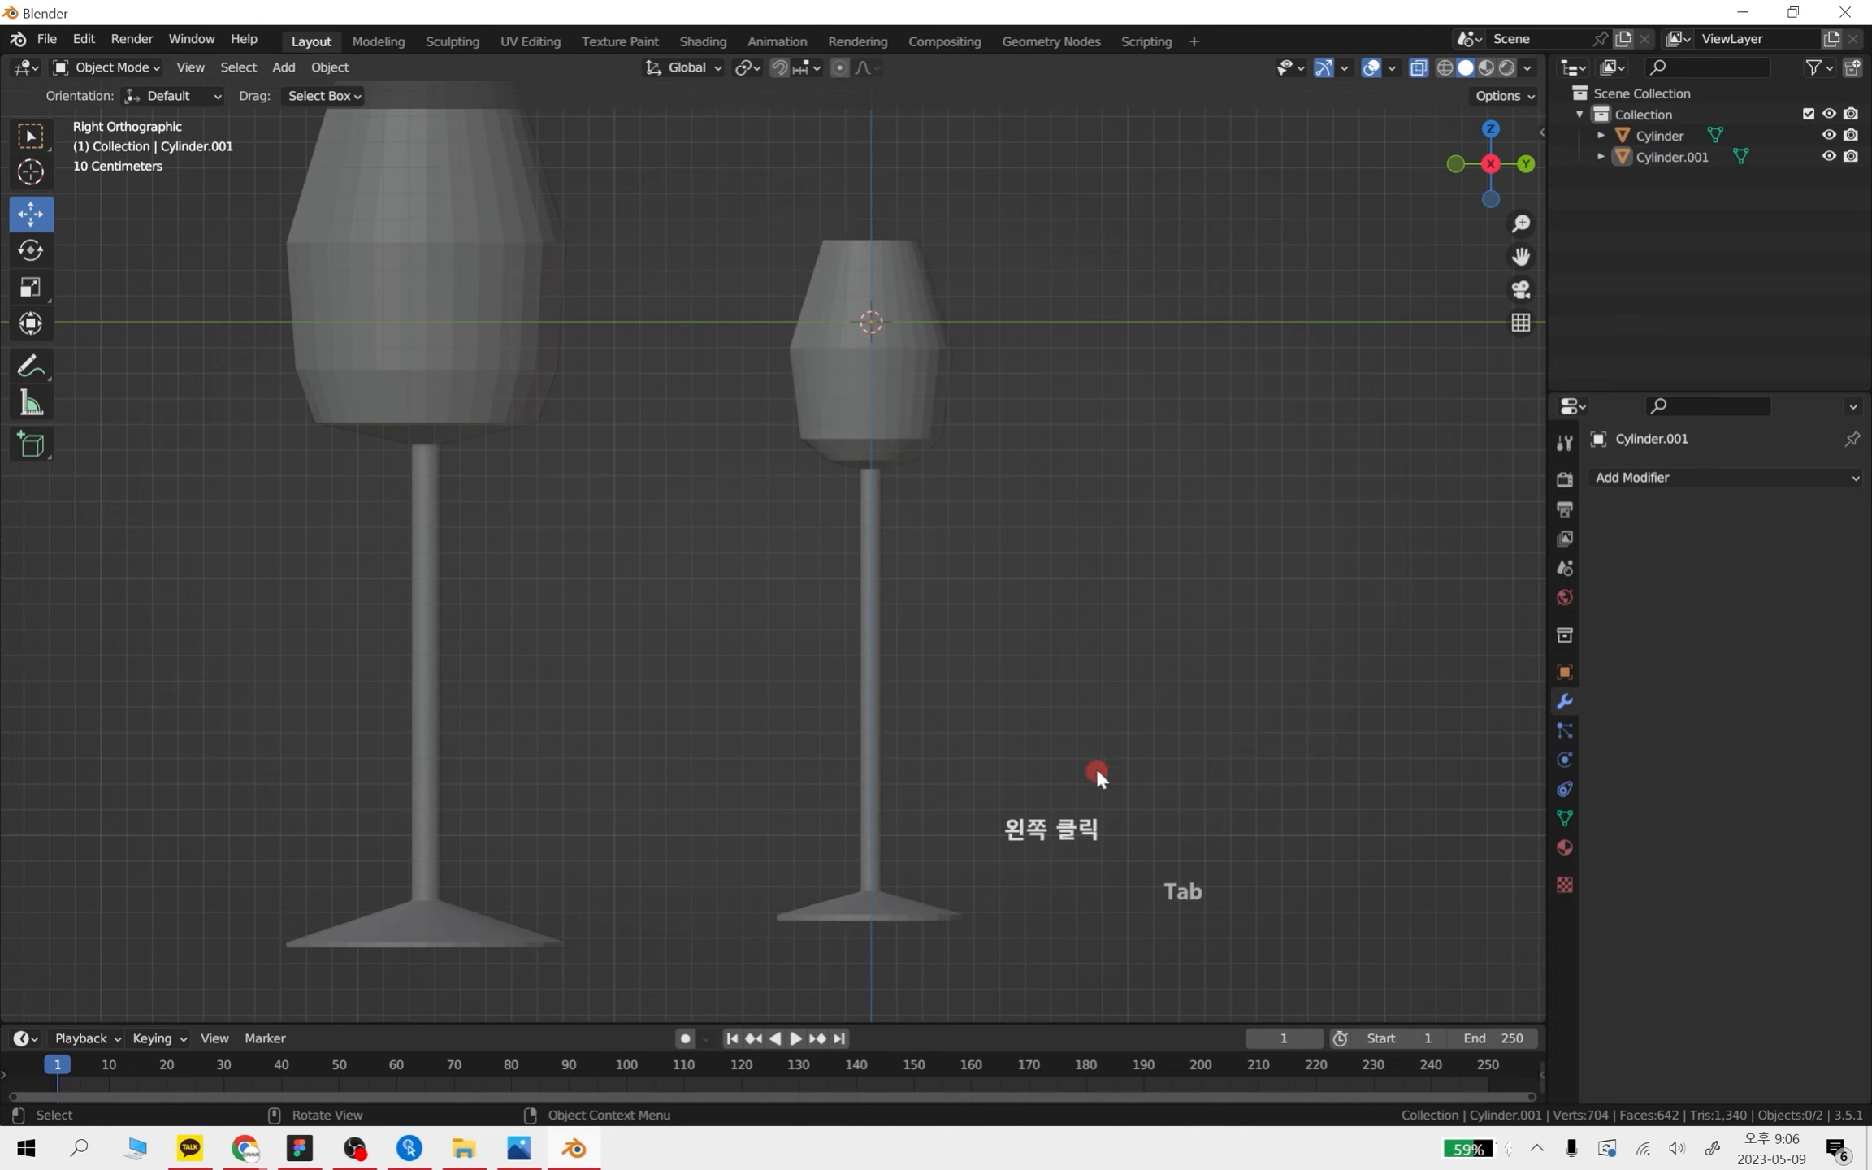
- Shorten the second glass's stem to less than half its length by raising the foot vertices in Edit Mode, then return to Object Mode
middle_click_drag(1106, 804, 1091, 711)
scroll(1091, 711, "down", 3)
scroll(927, 568, "up", 4)
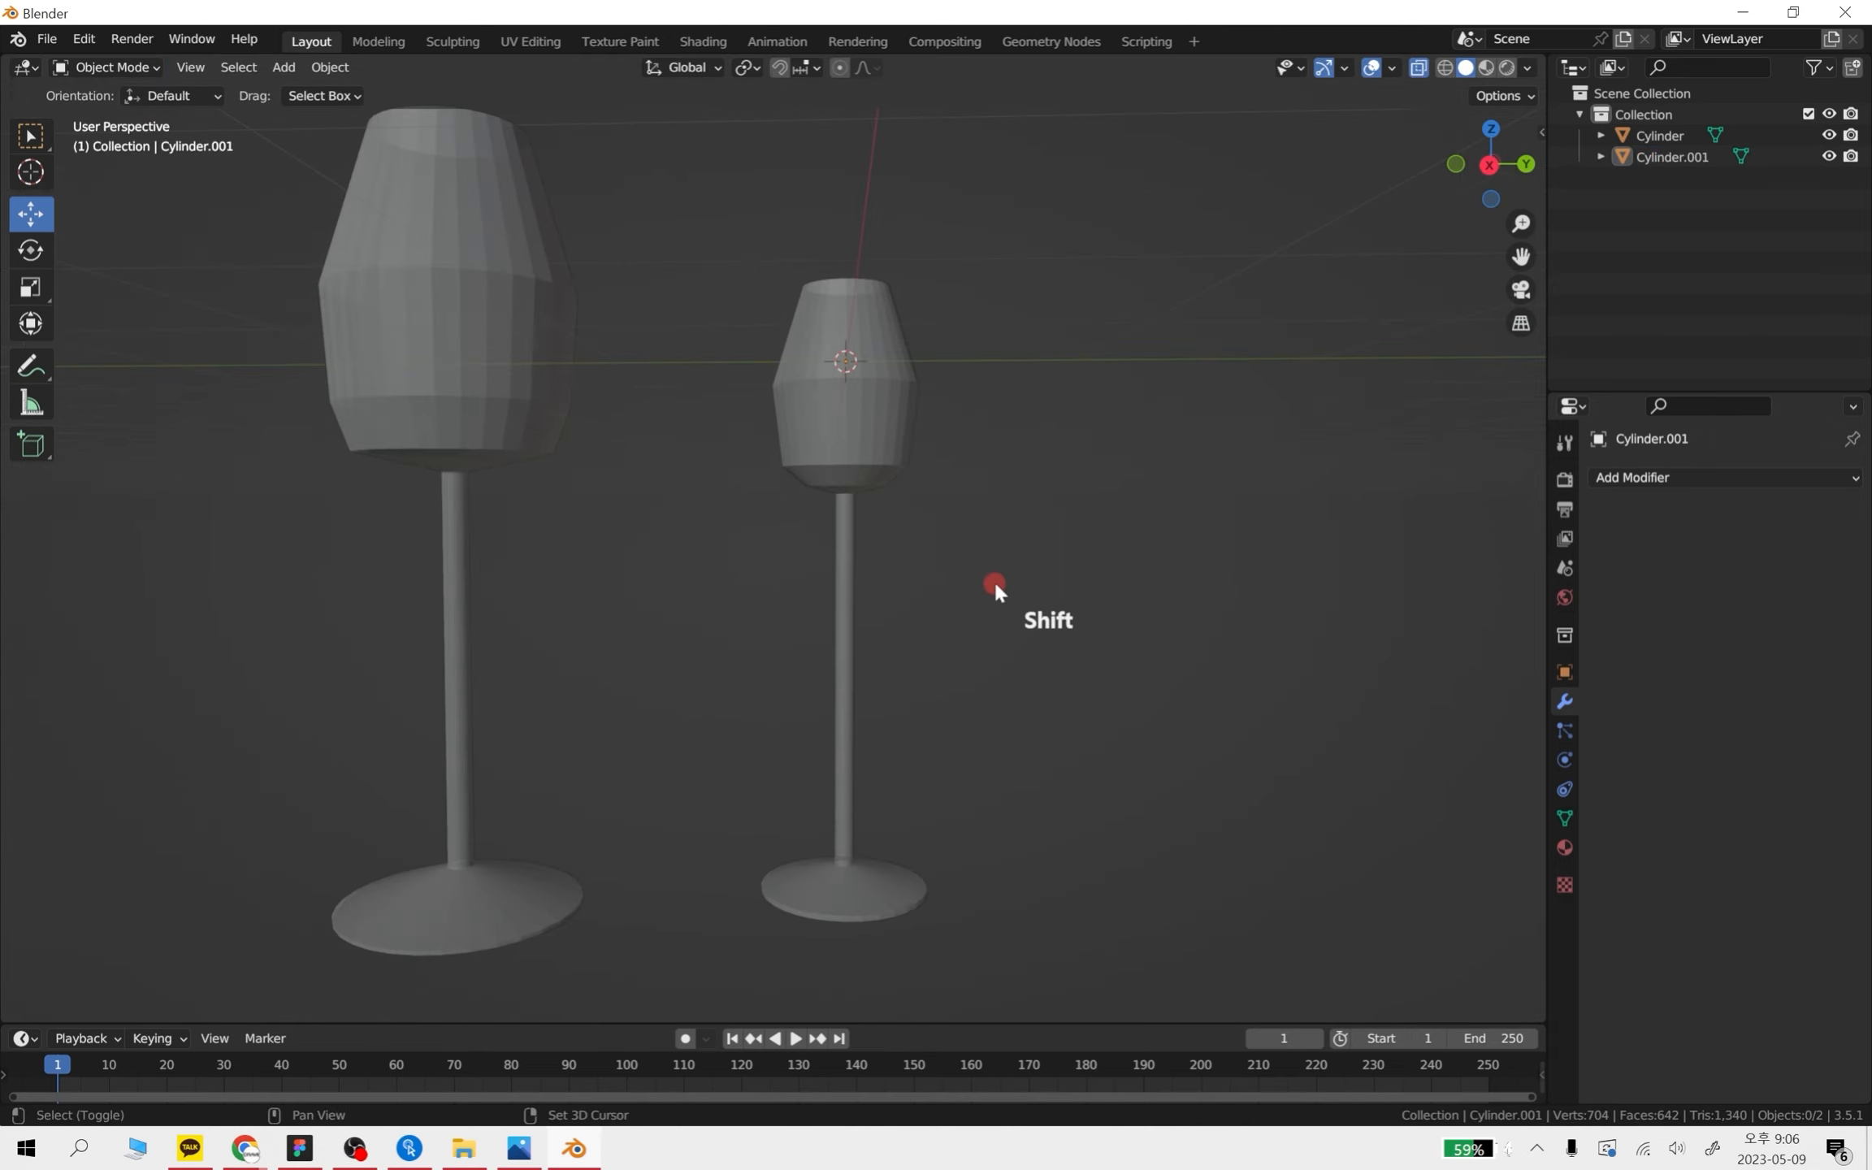
middle_click_drag(994, 586, 978, 611, "shift")
left_click(872, 825)
key("Tab")
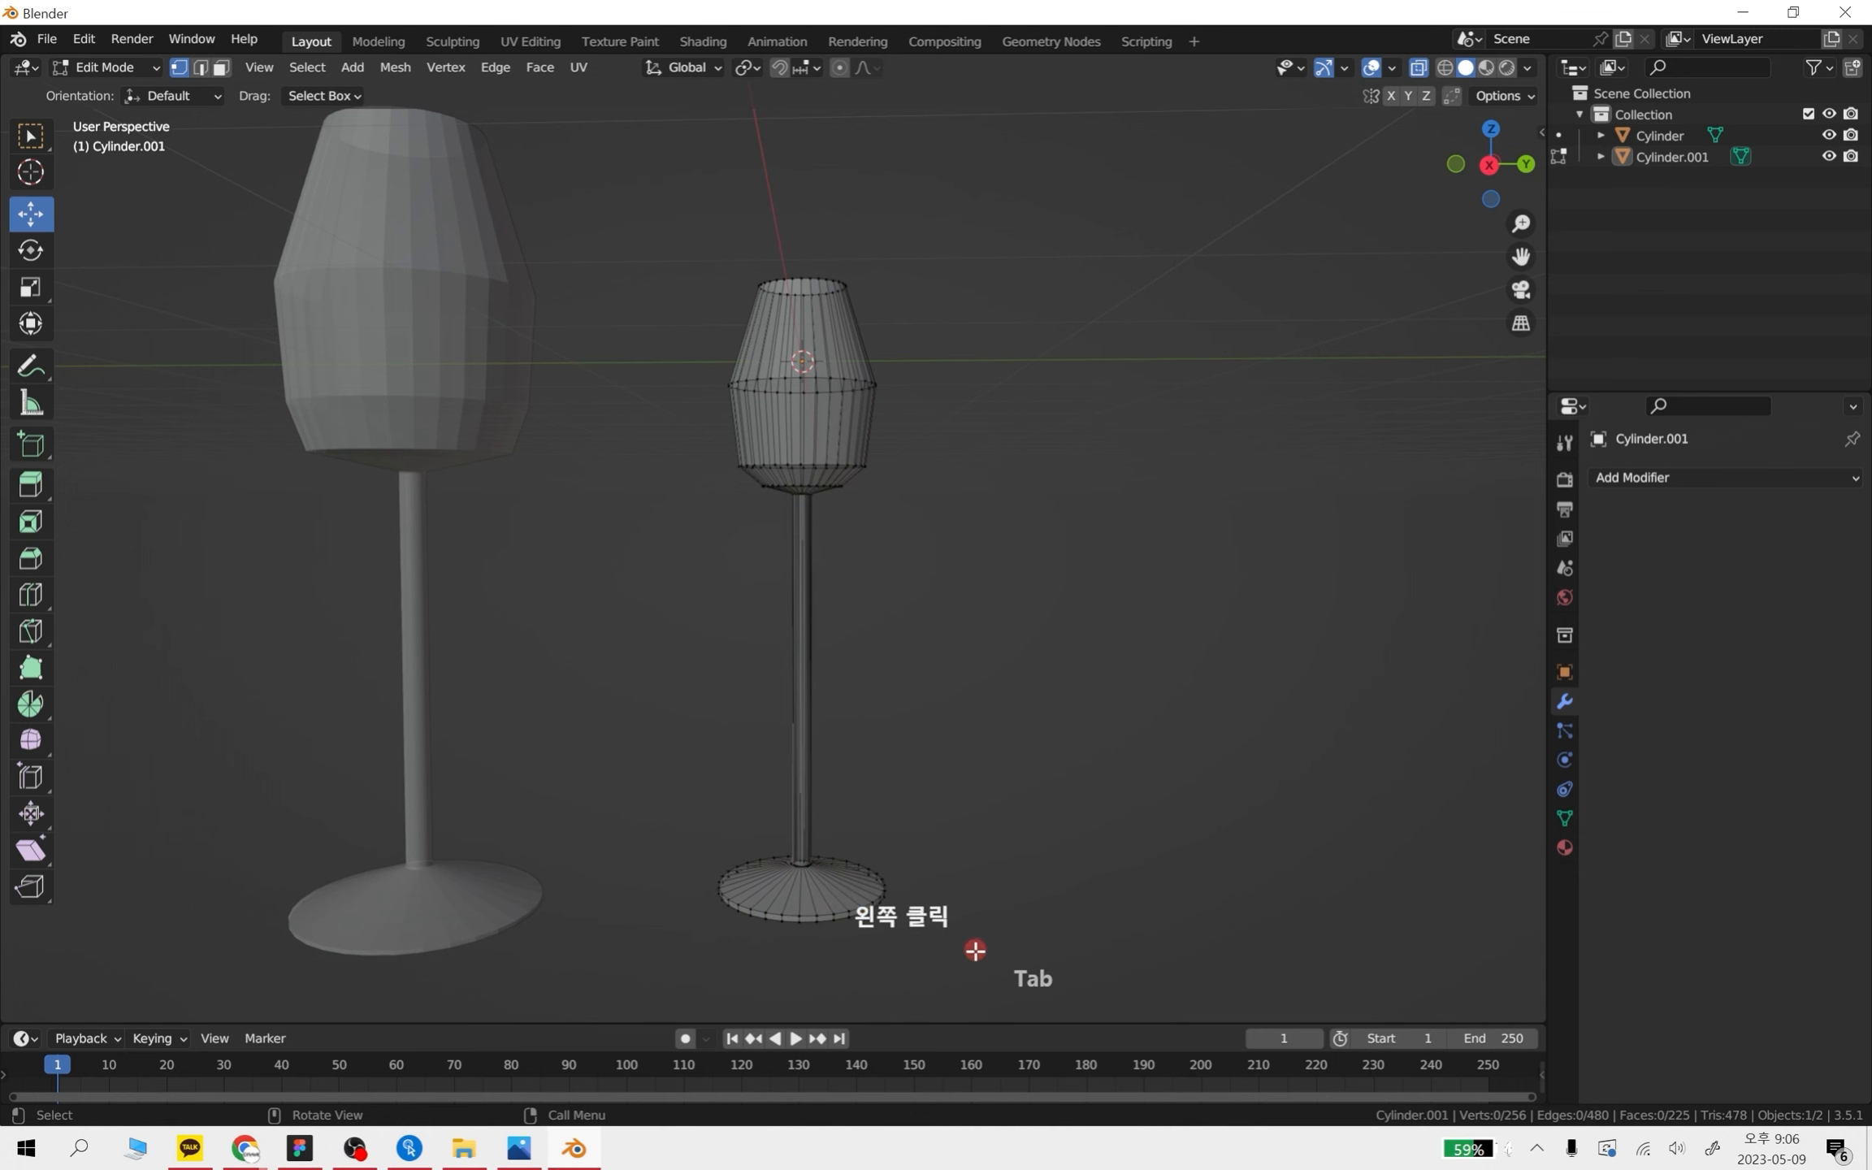
middle_click_drag(662, 804, 865, 769)
left_click_drag(821, 733, 837, 592)
key("ctrl+z")
left_click_drag(807, 707, 807, 551)
key("Tab")
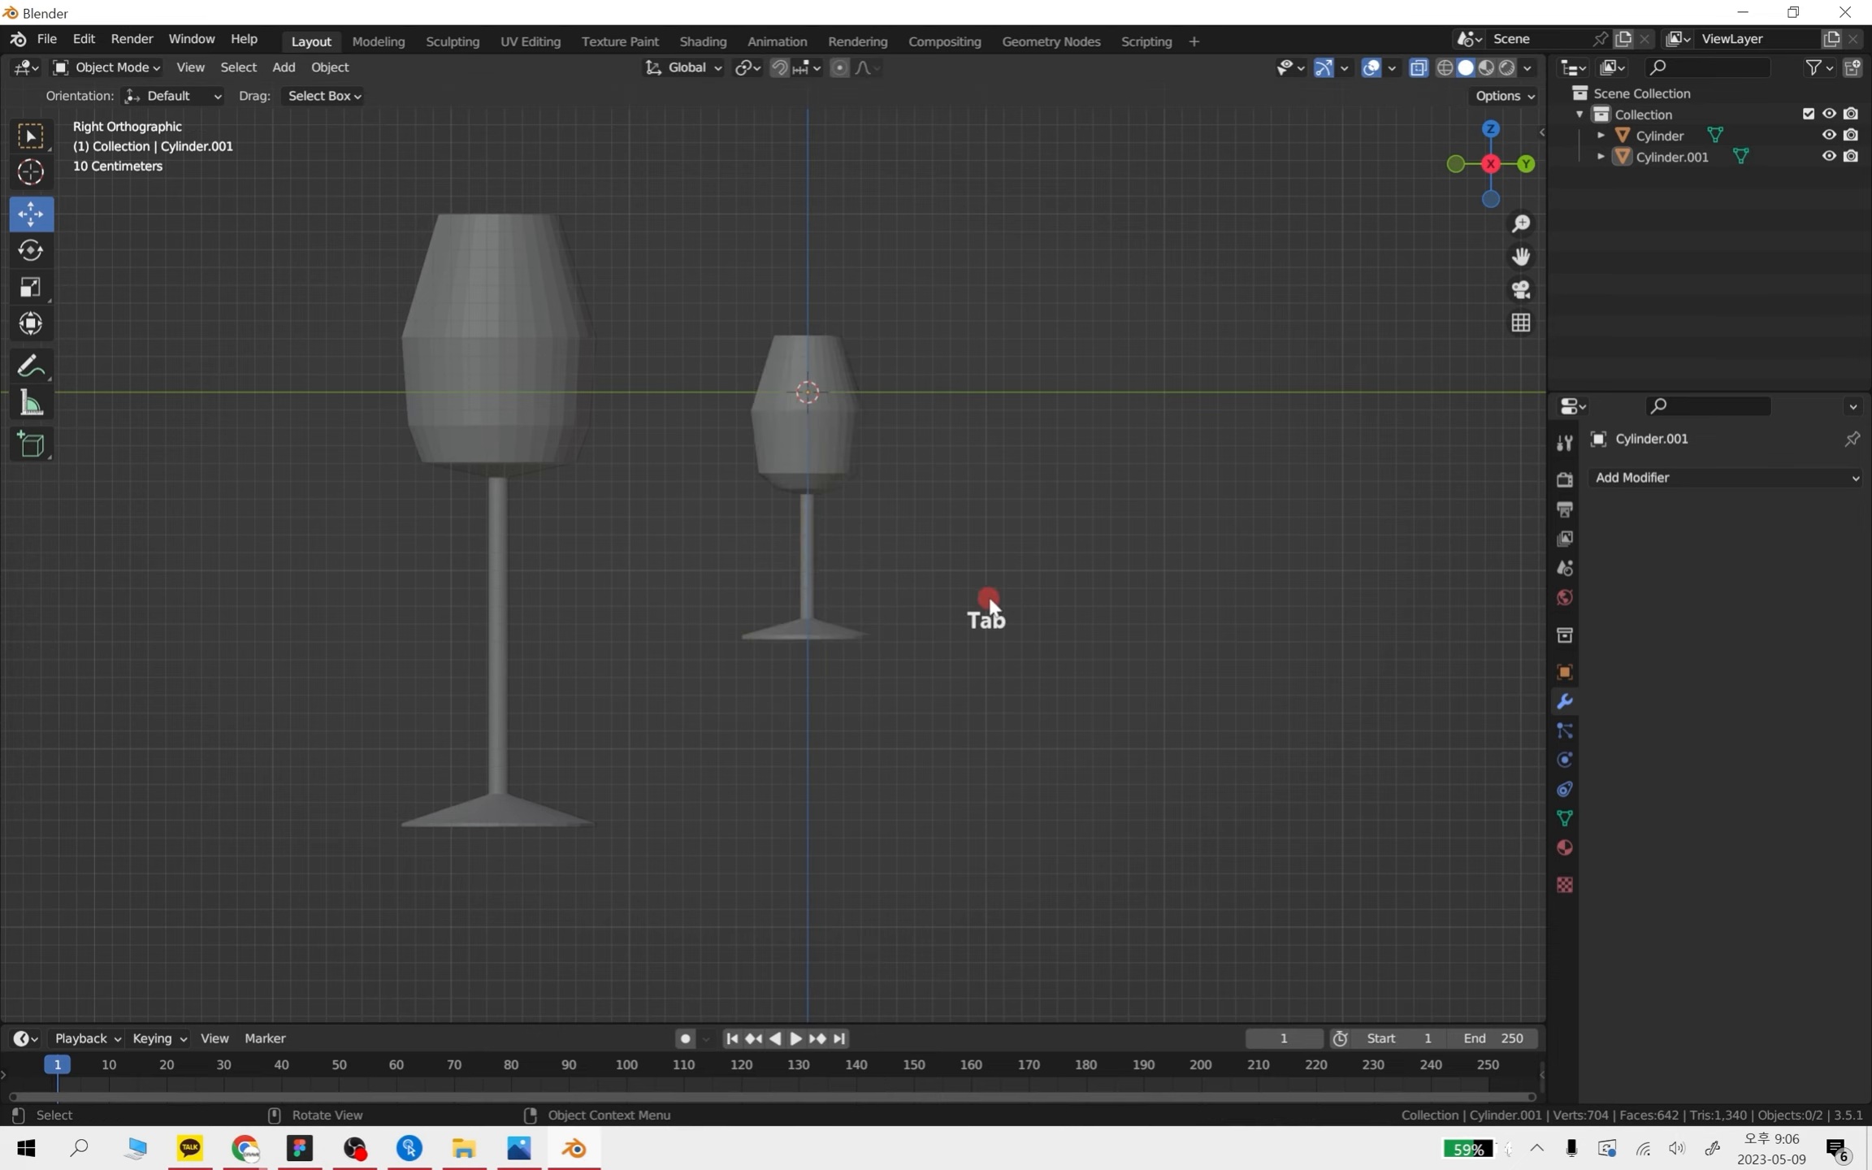
- Delete both wine glasses to empty the scene
middle_click_drag(935, 581, 772, 551)
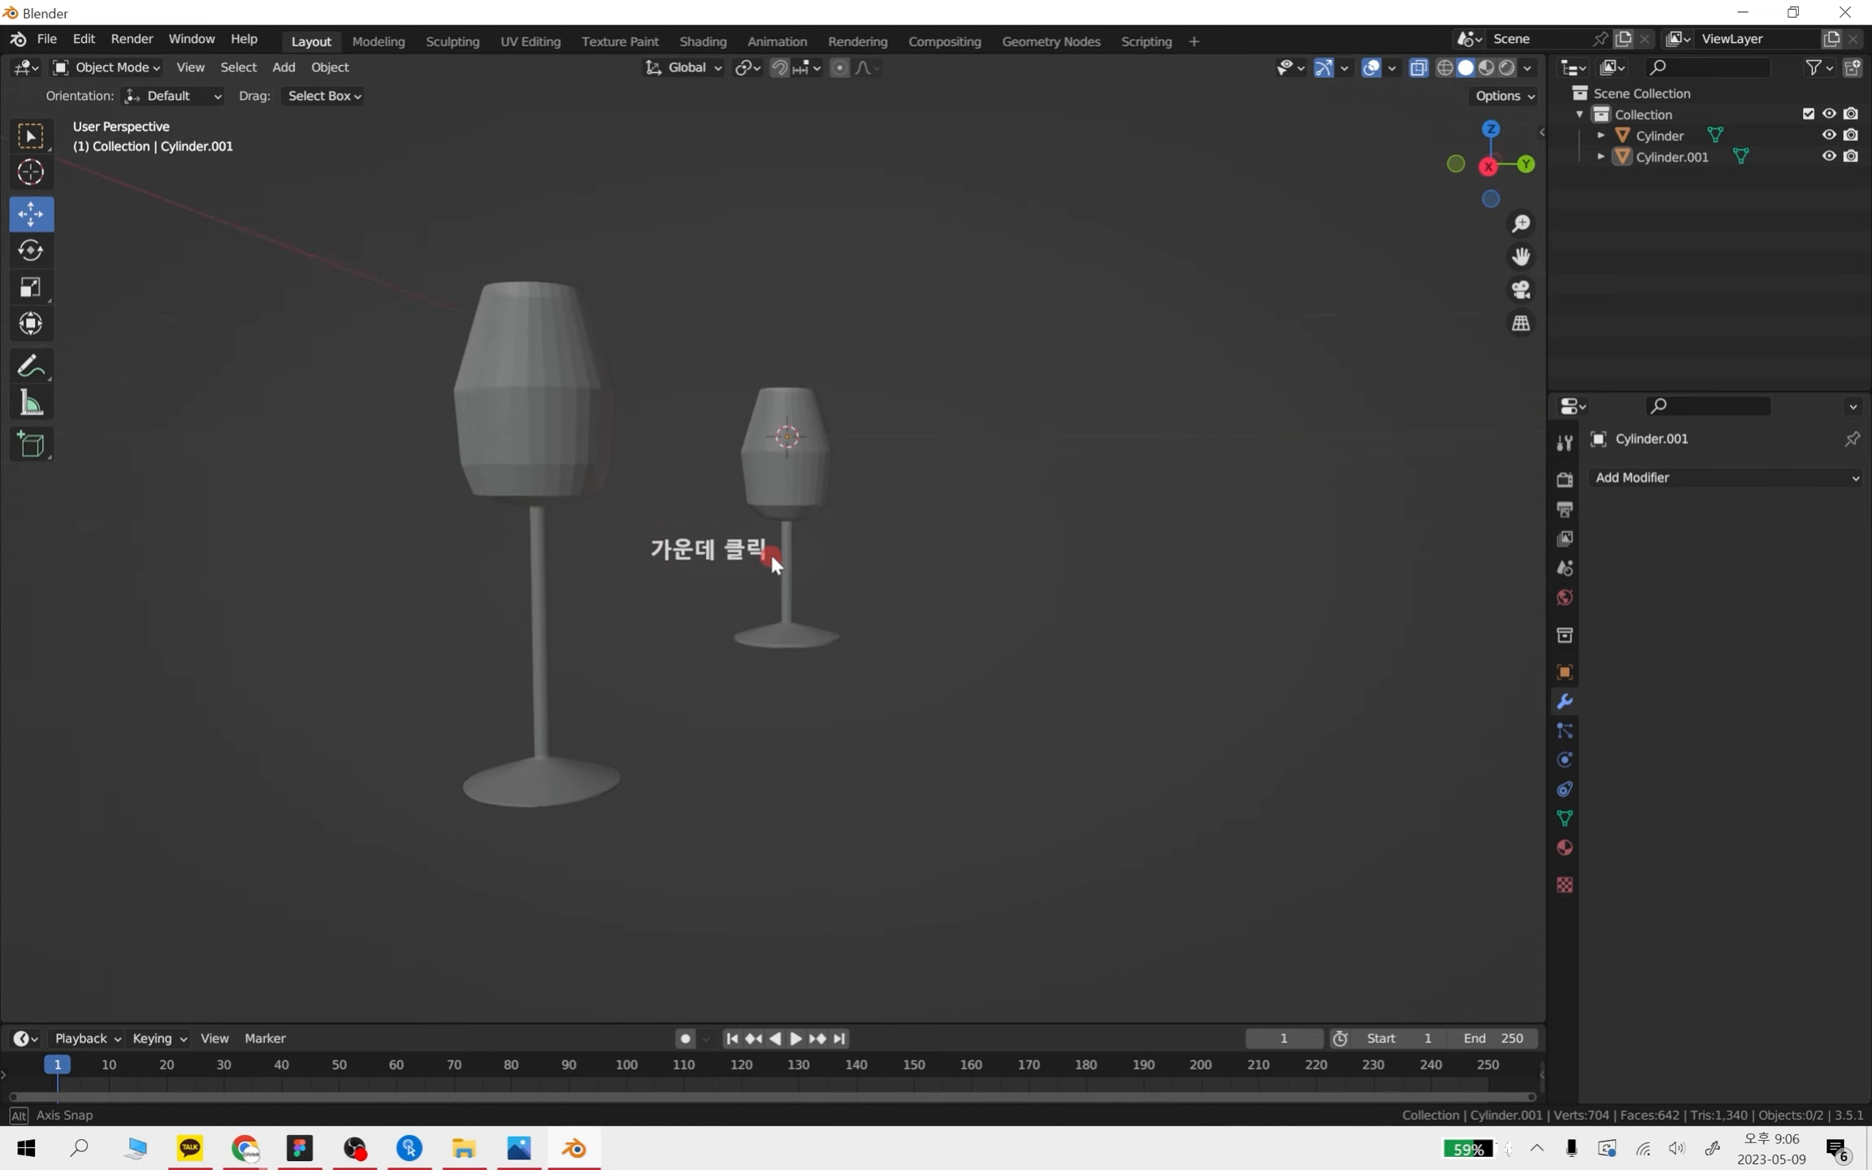
left_click(785, 446)
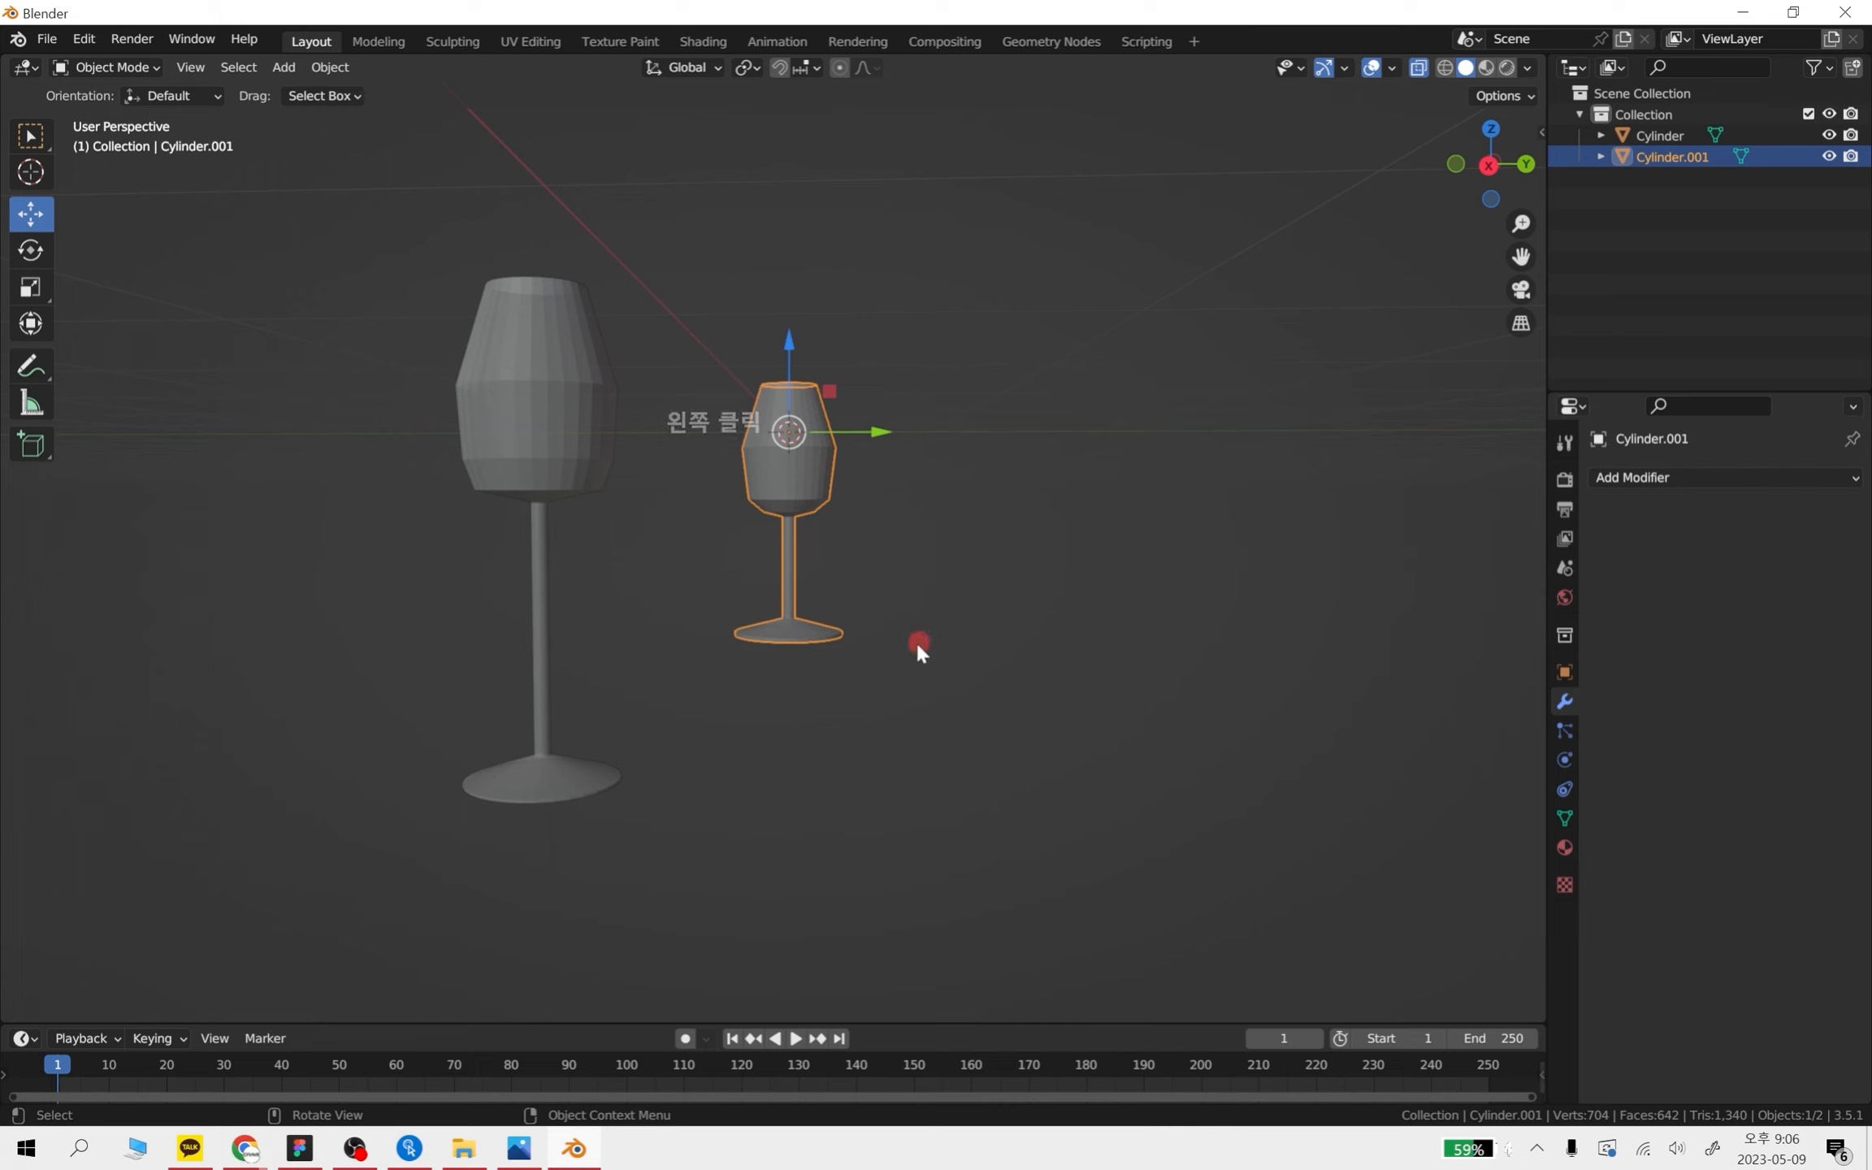
scroll(884, 452, "up", 5)
middle_click_drag(883, 452, 849, 522, "shift")
key("Delete")
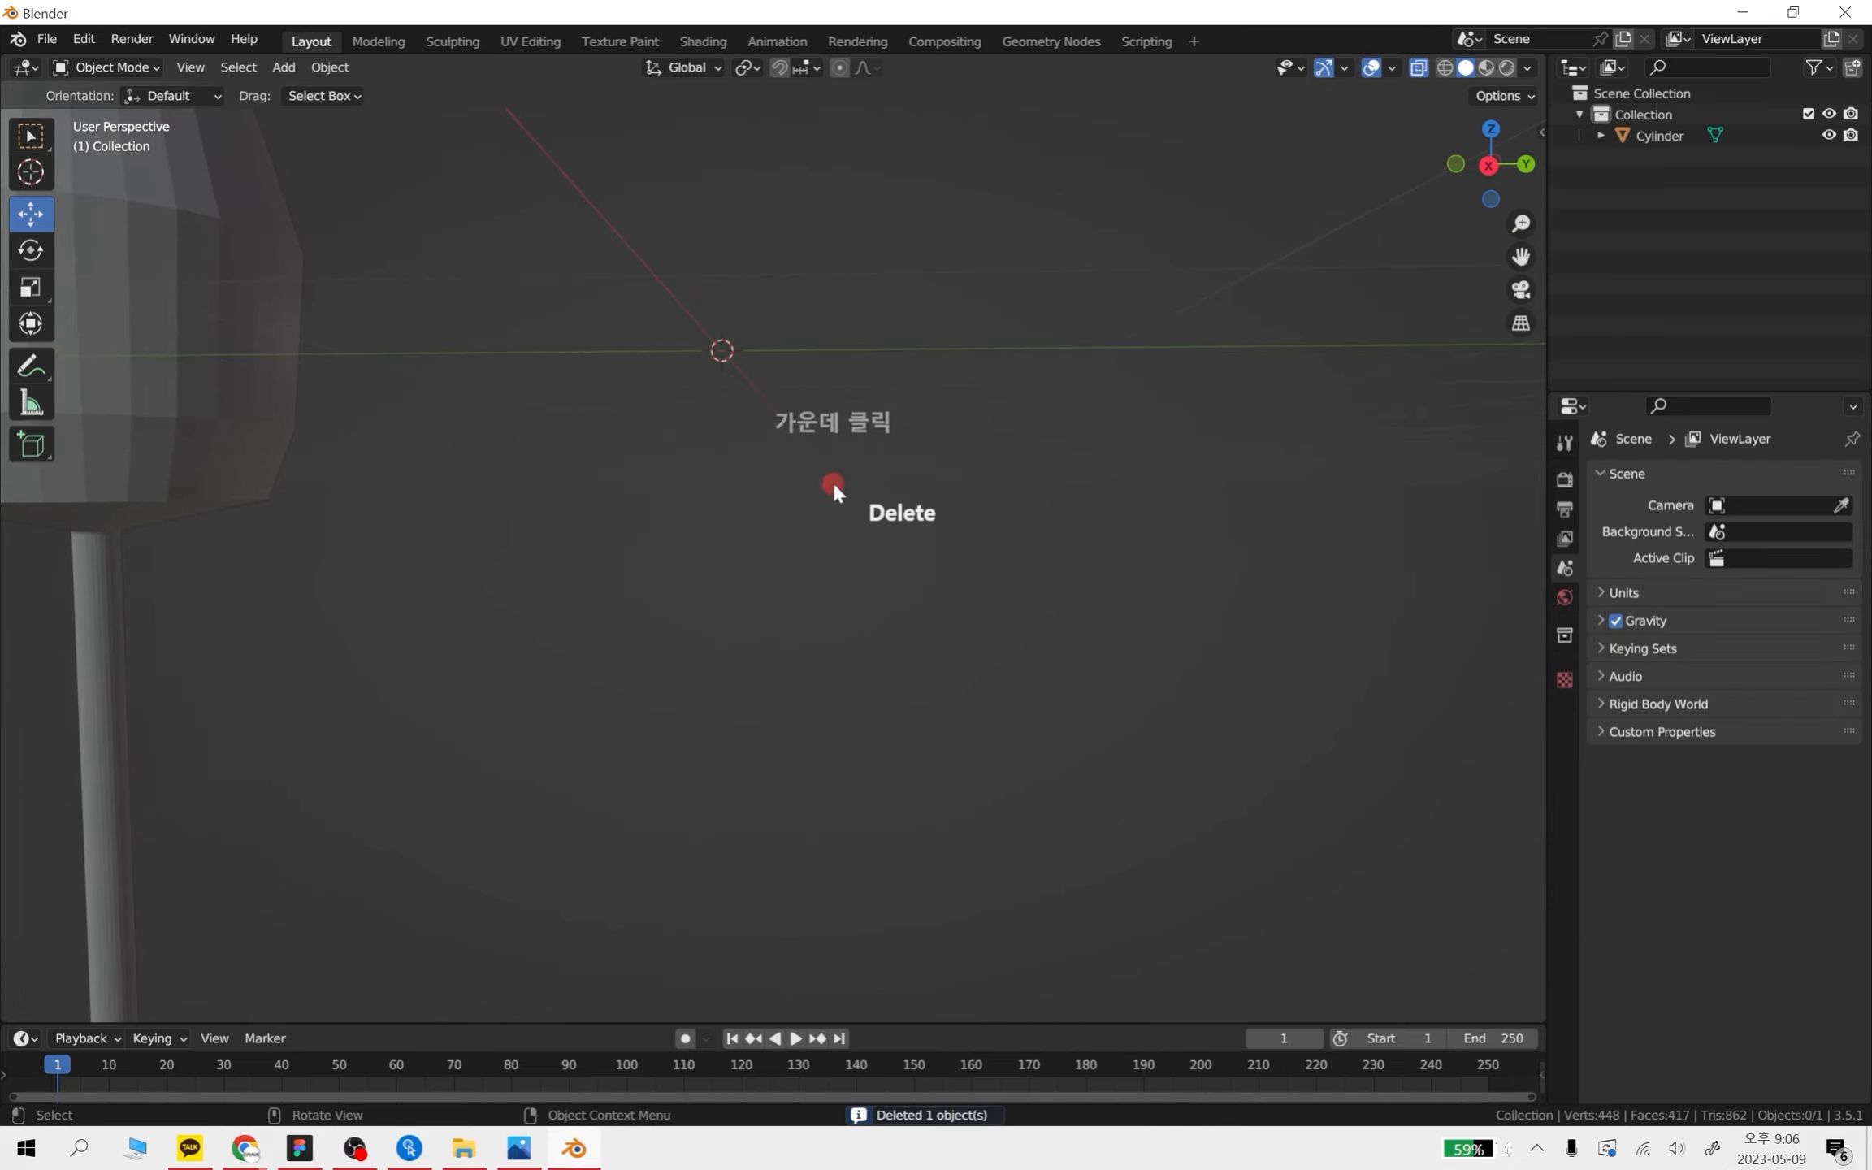
scroll(813, 488, "down", 4)
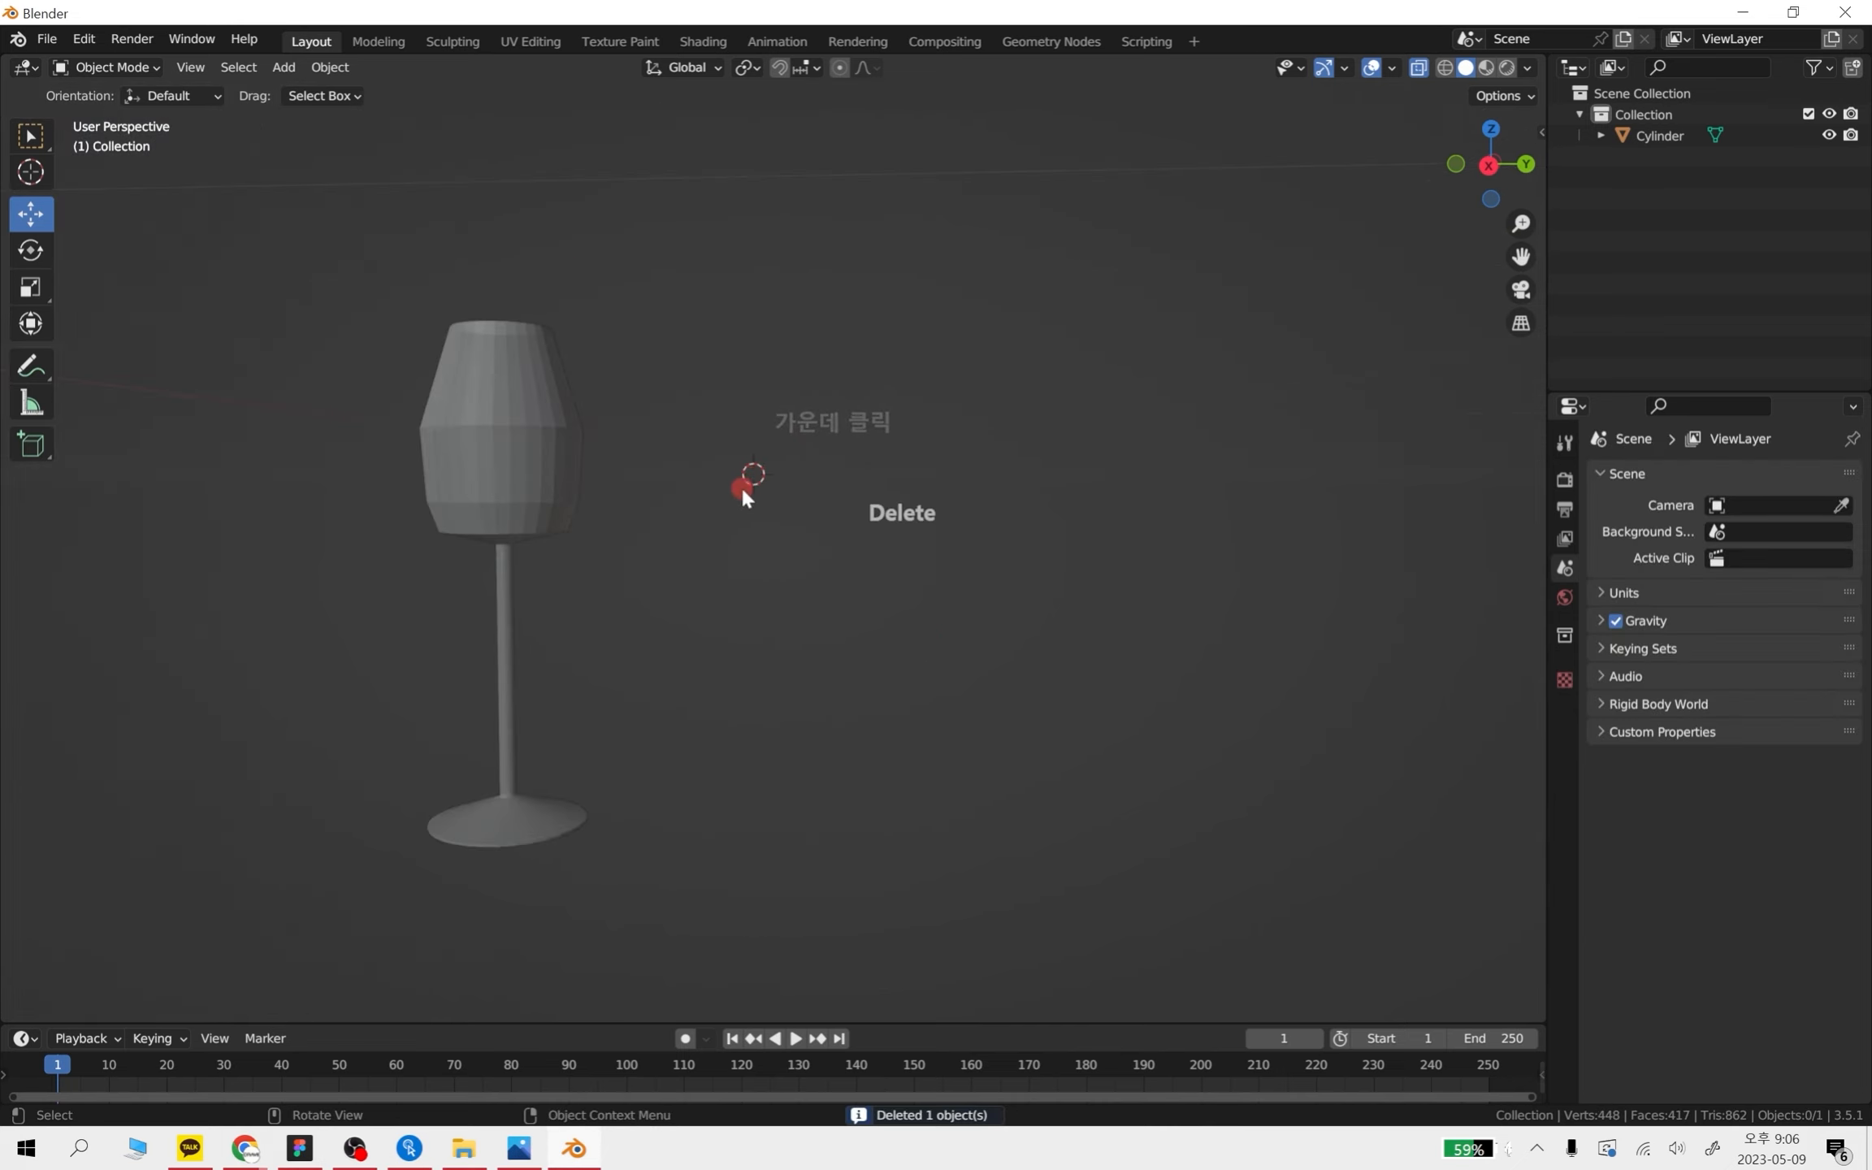
left_click(478, 422)
key("Delete")
- Add a UV sphere at the world origin
middle_click_drag(662, 516, 665, 611)
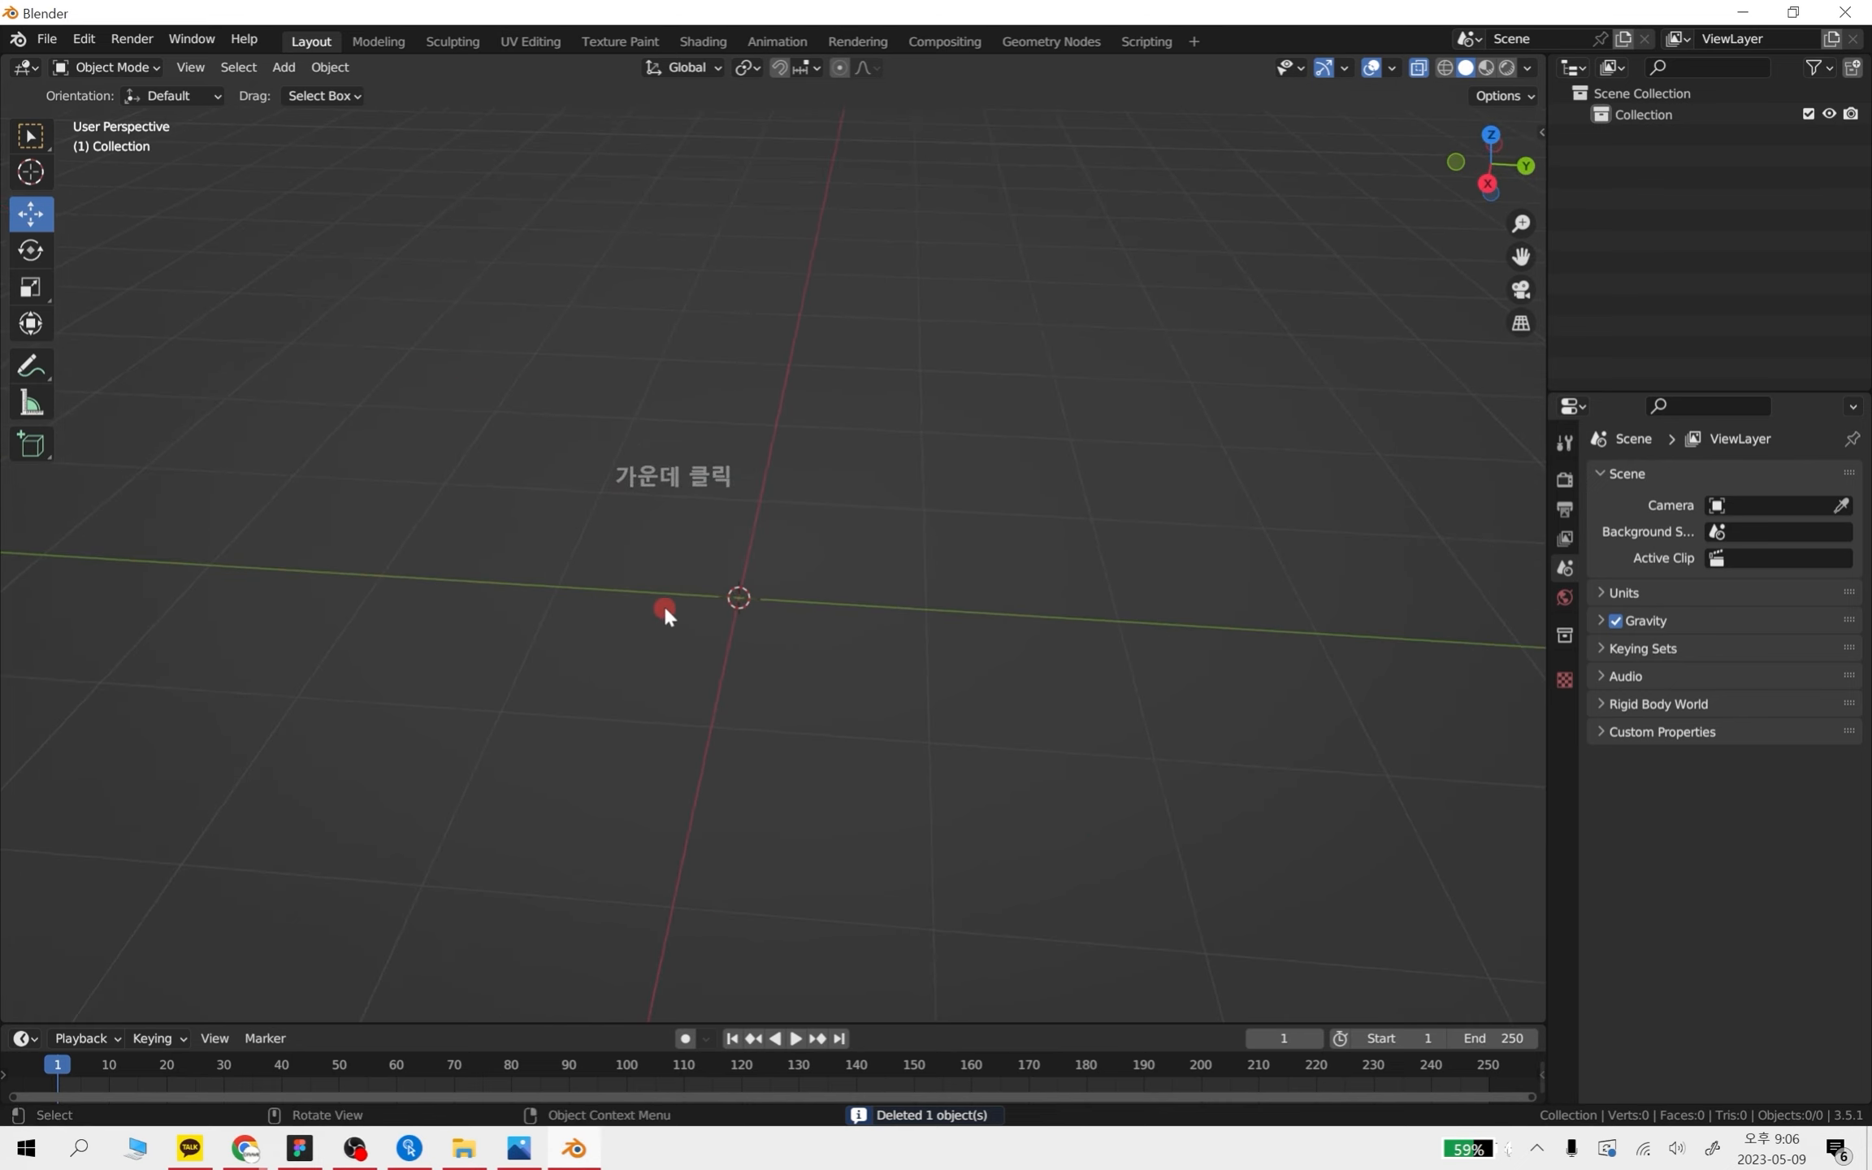
middle_click_drag(731, 516, 742, 333, "shift")
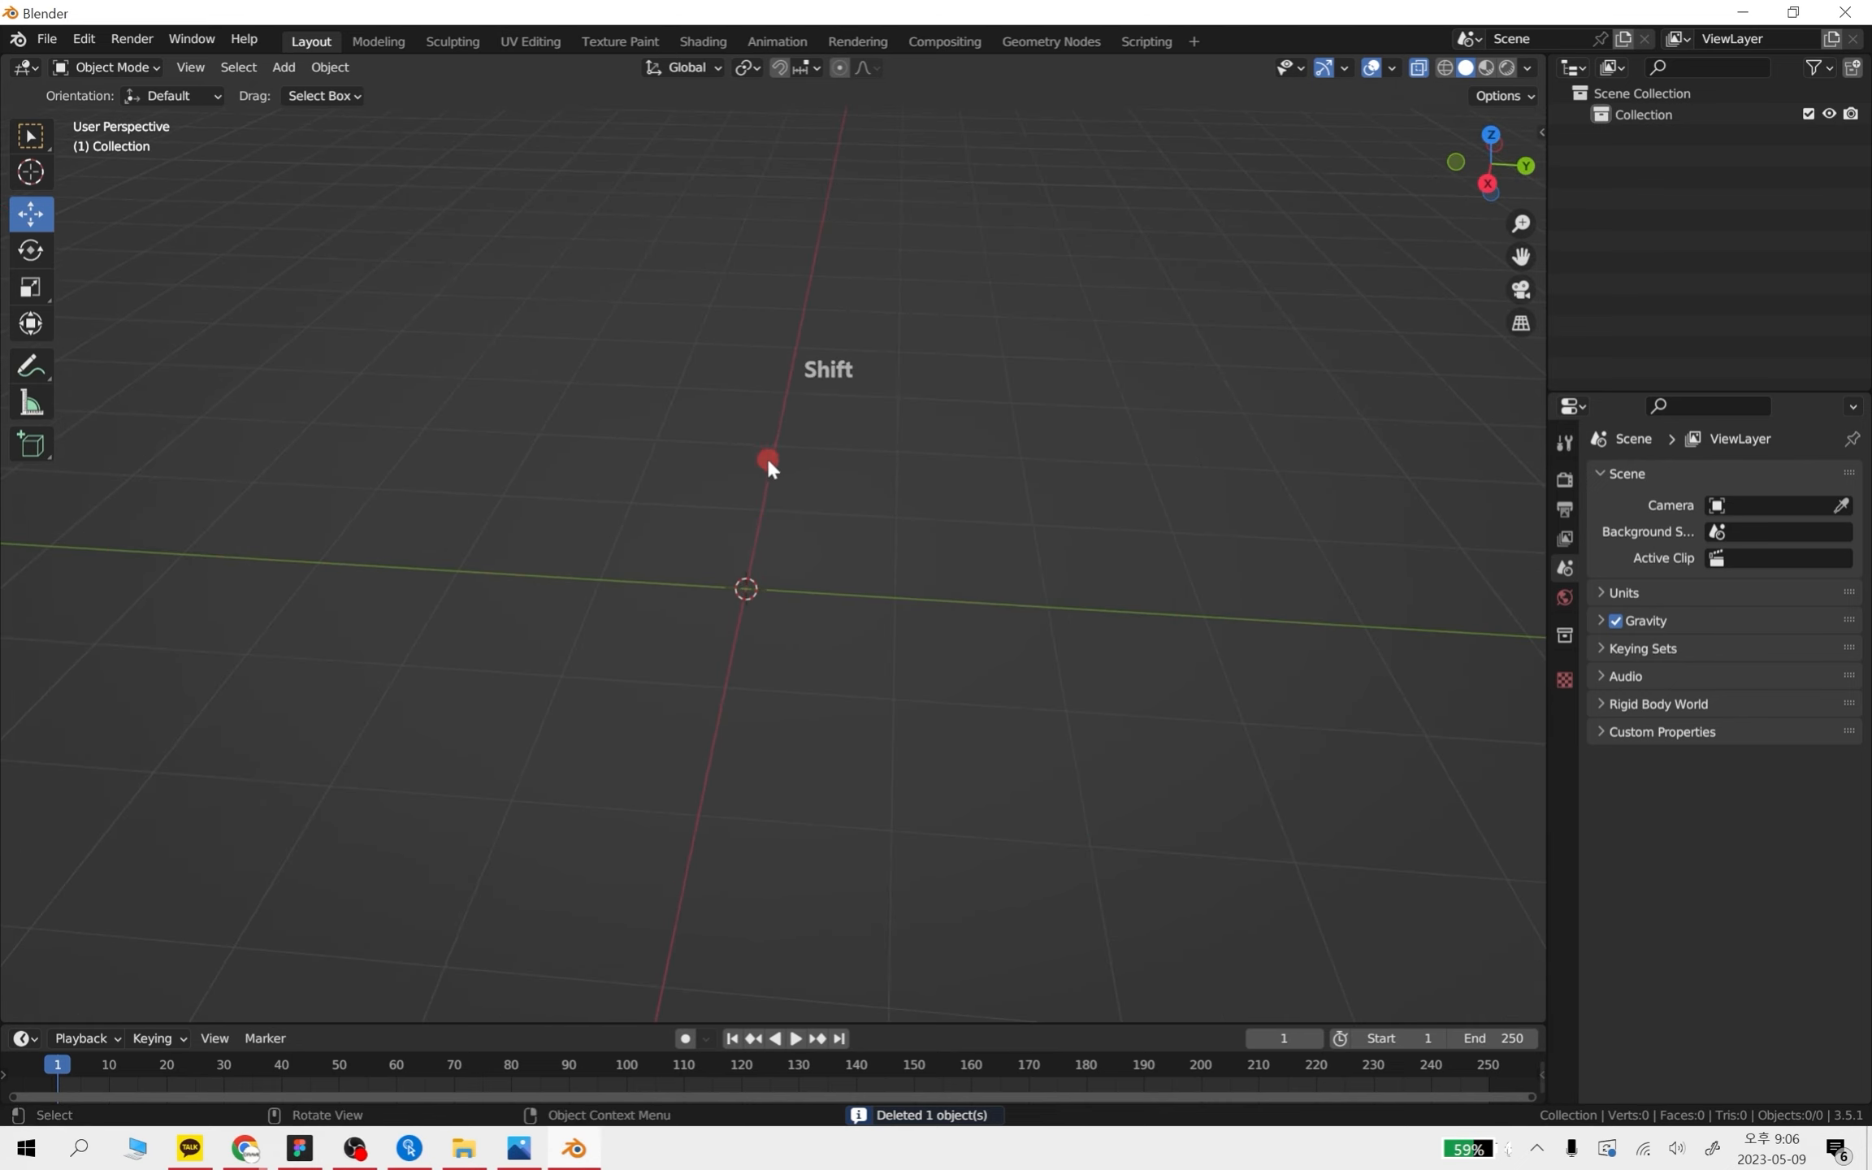
middle_click_drag(768, 461, 704, 530, "shift")
key("shift+a")
mouse_move(596, 547)
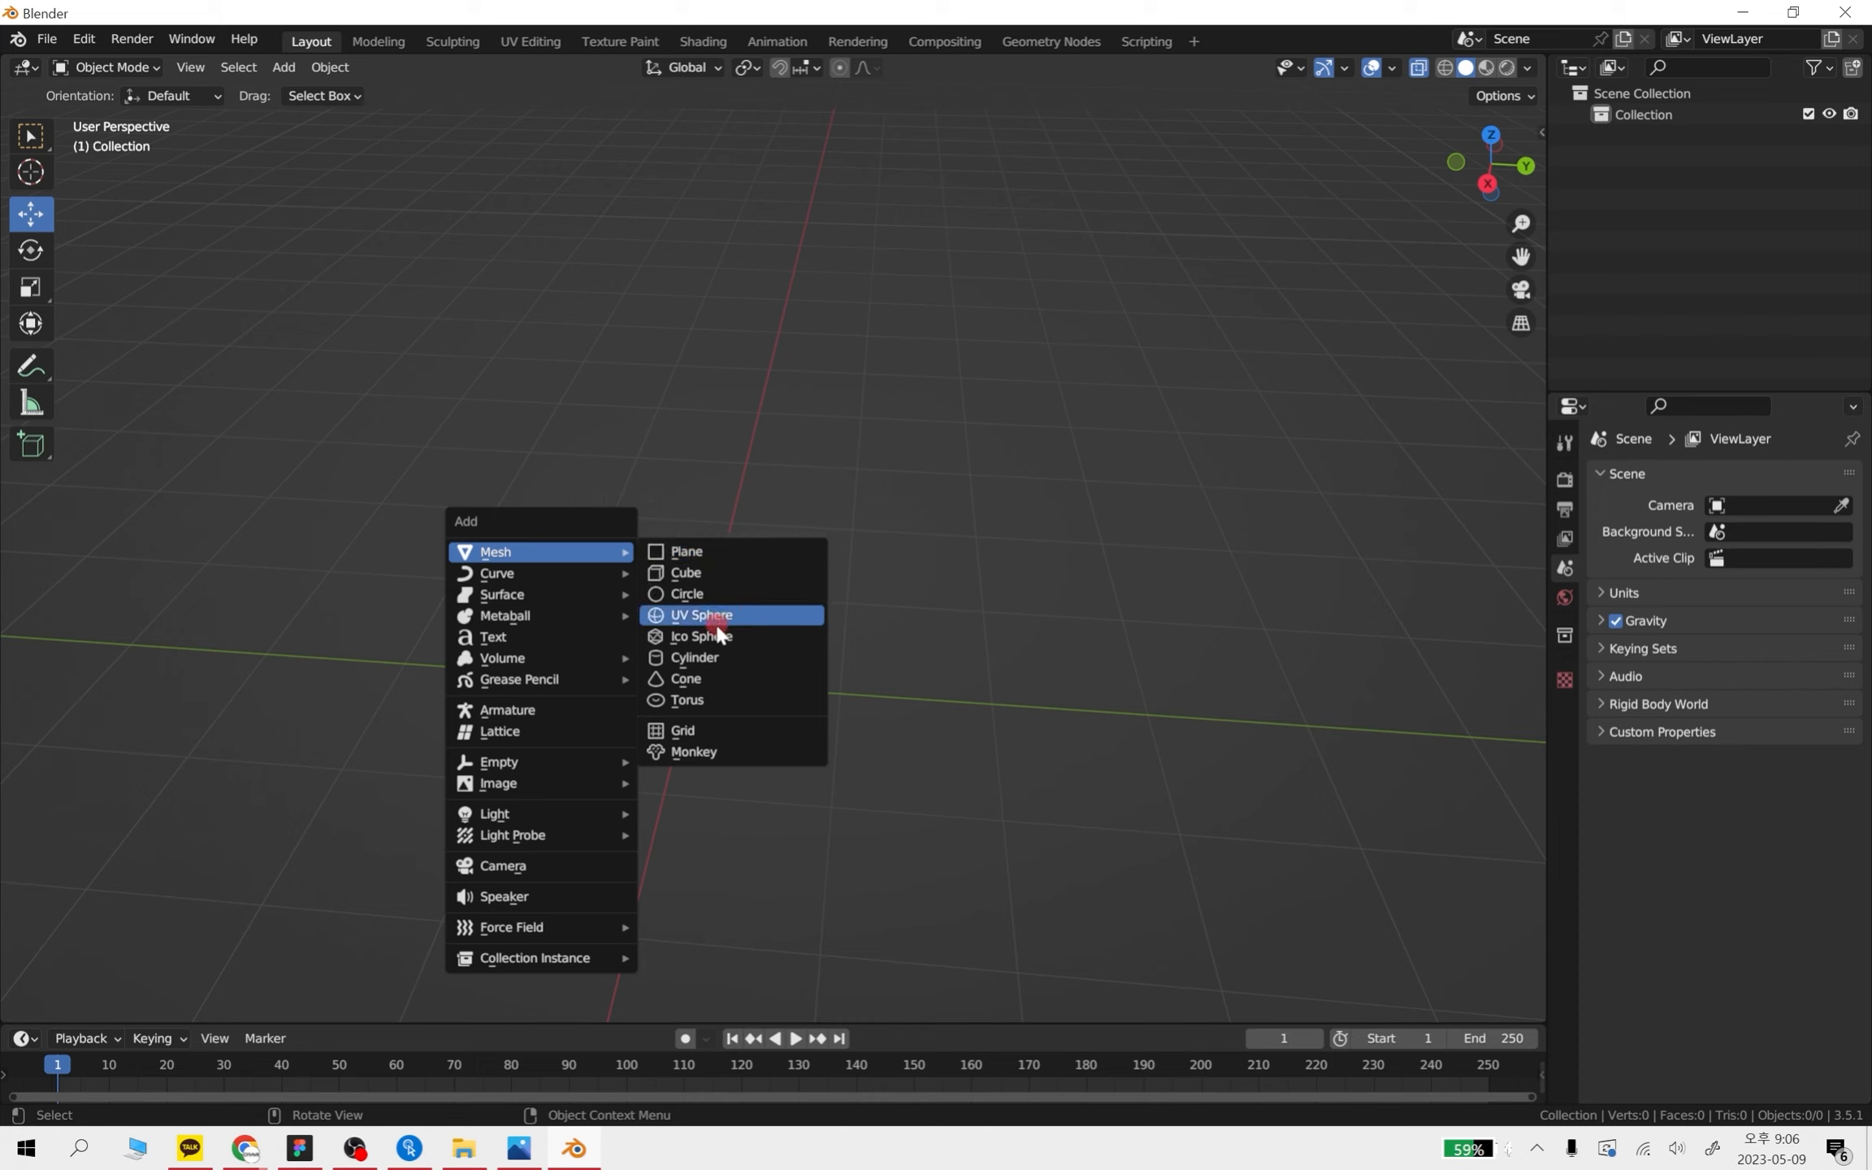
left_click(755, 615)
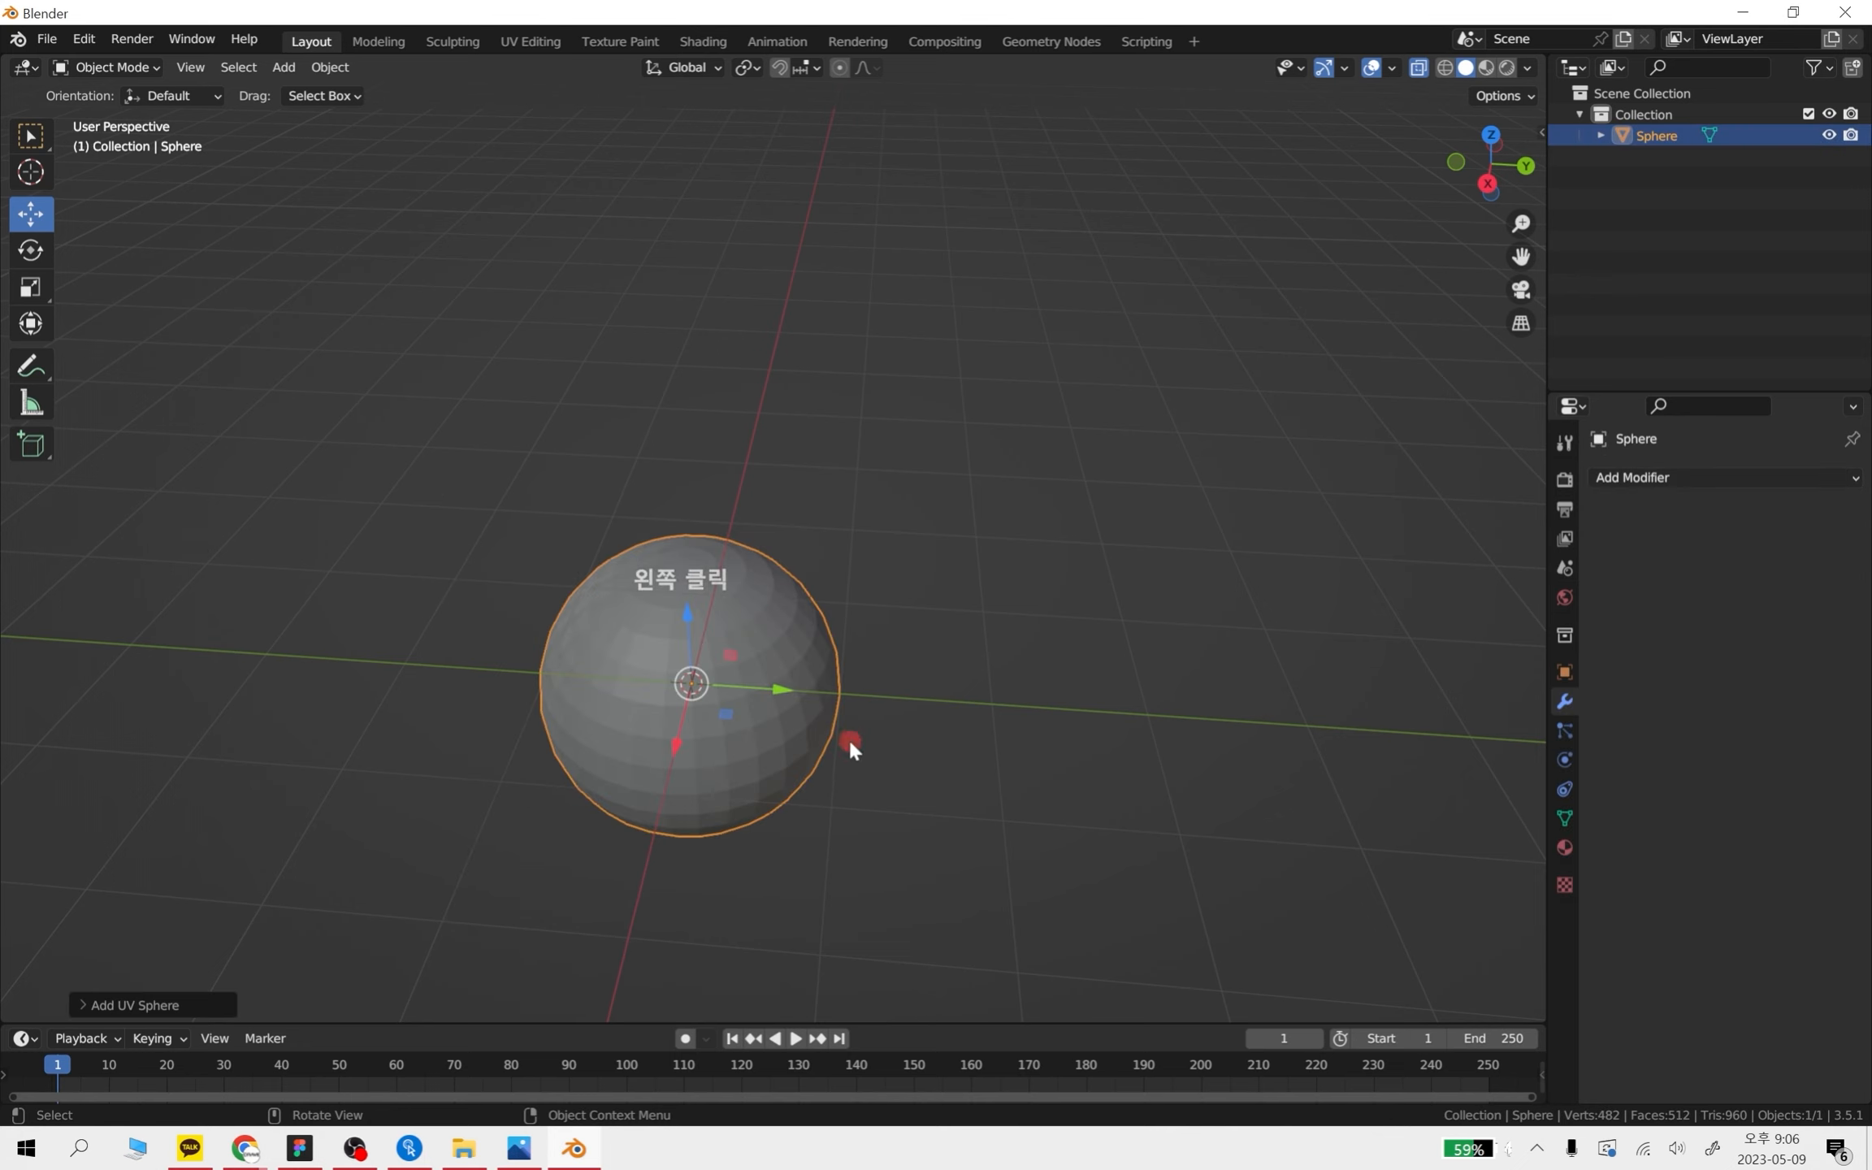
- Set the new sphere's segments to 16 and enter Edit Mode on it
left_click(107, 1008)
left_click(295, 772)
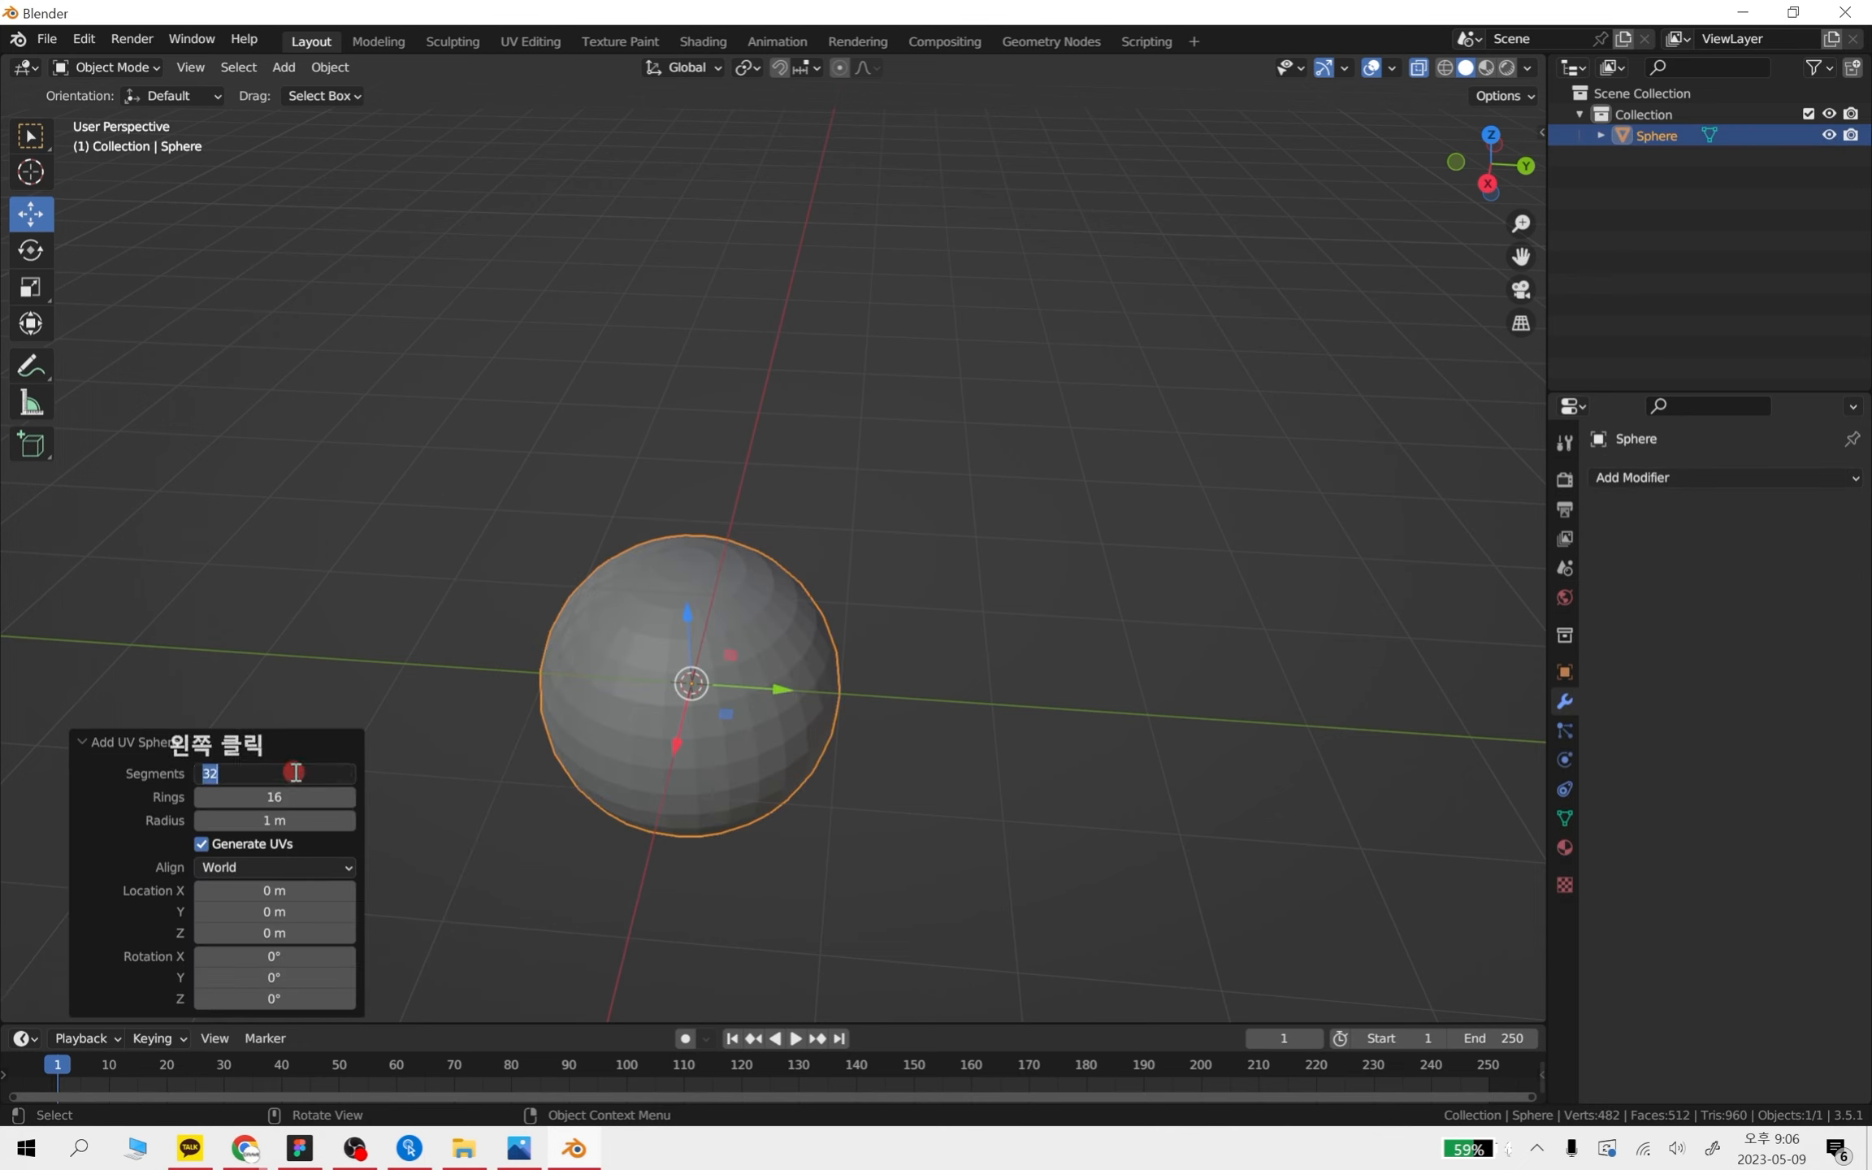
type("16")
key("Return")
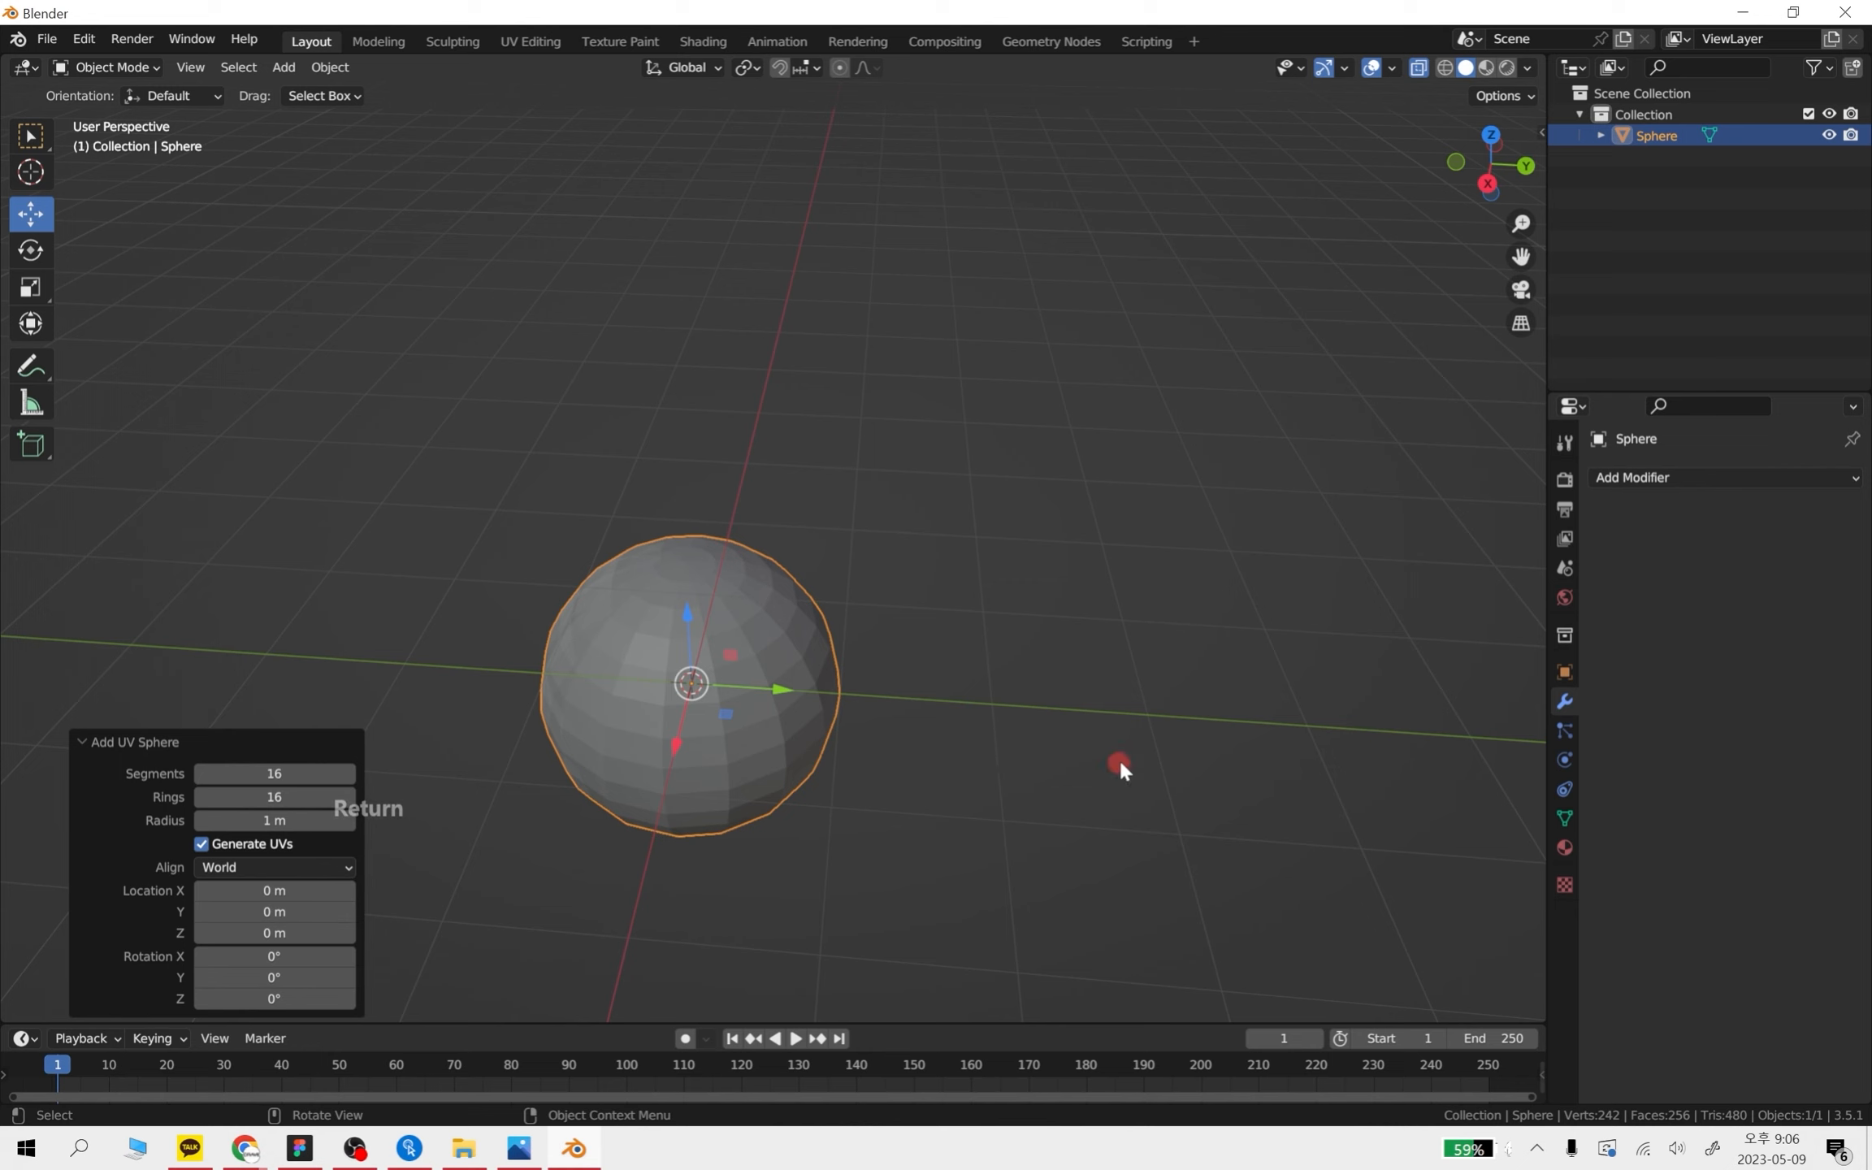
left_click(740, 712)
key("Tab")
scroll(850, 553, "up", 3)
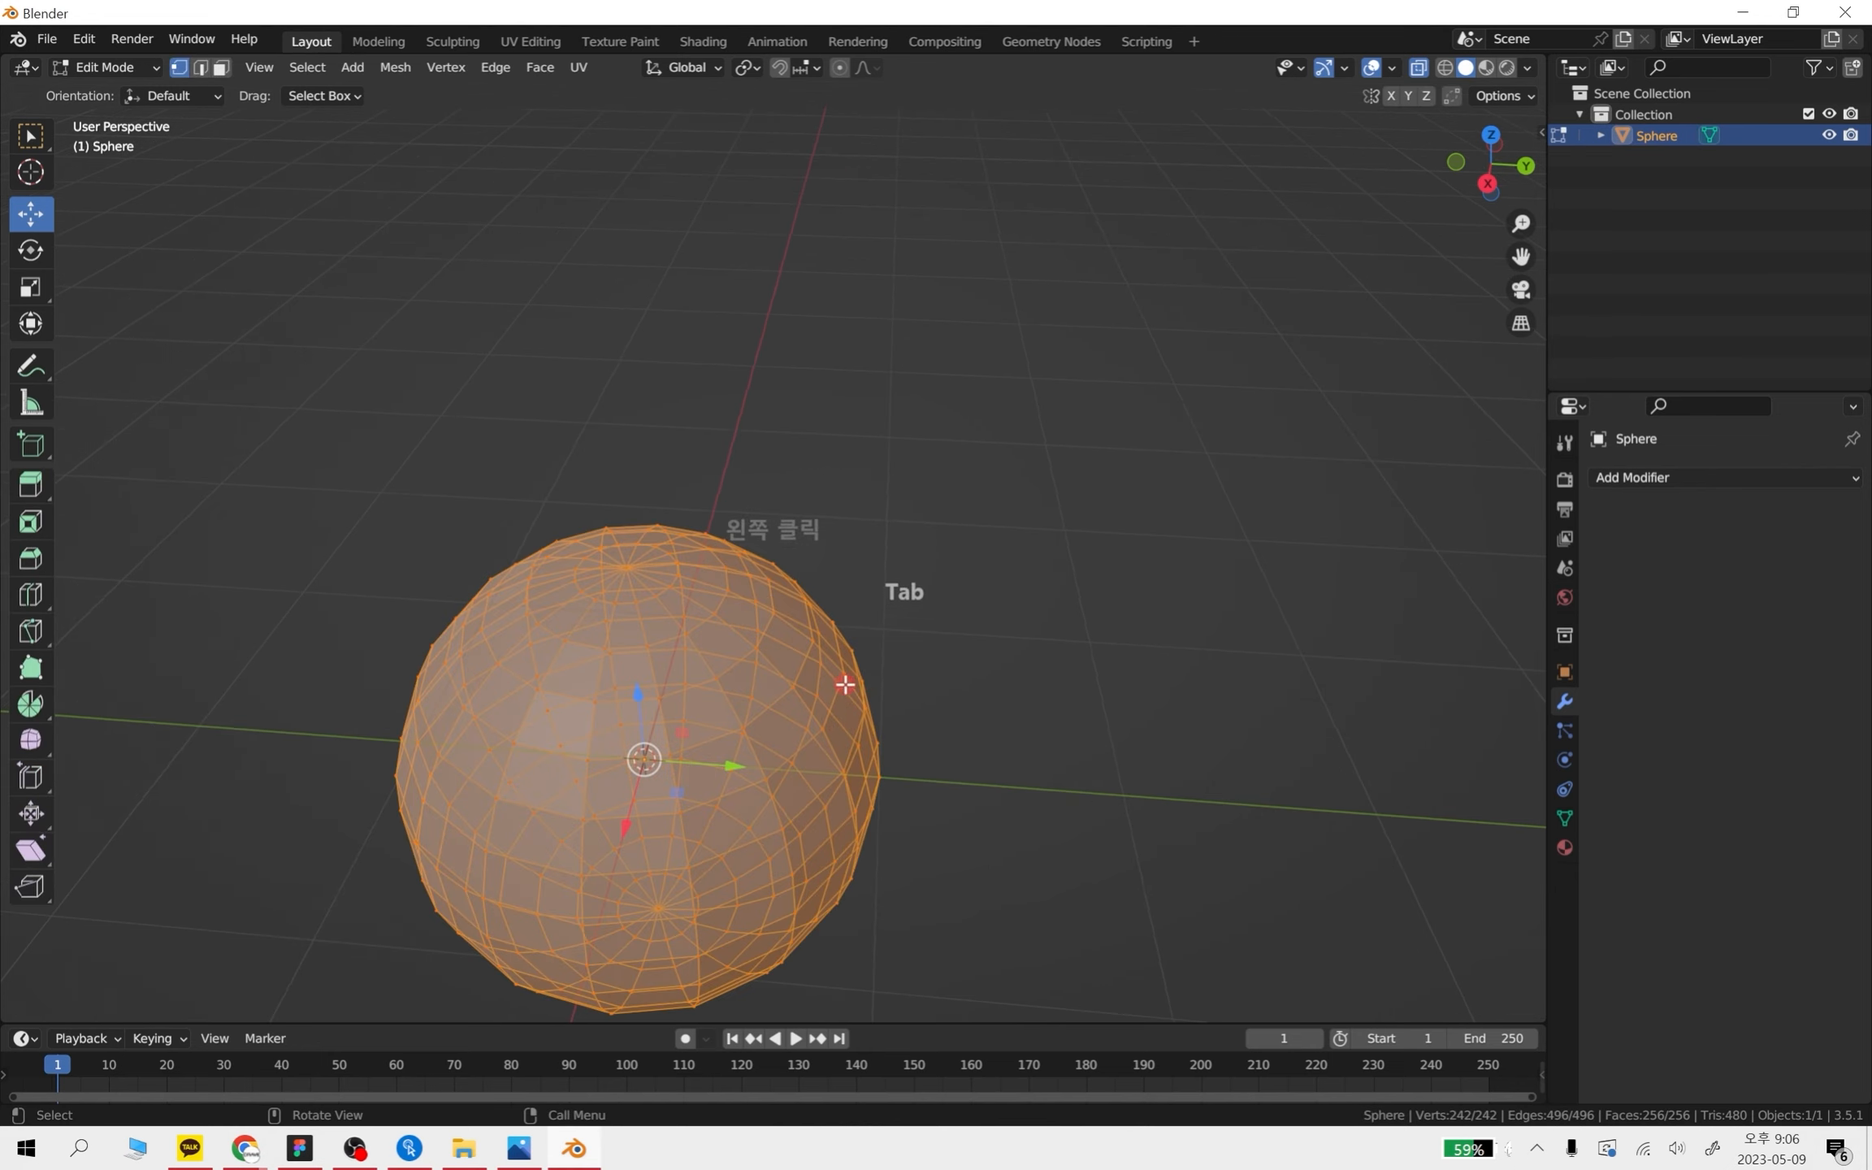
- Pull a single vertex near the sphere's top outward about -0.19 m in X, 0.57 m in Y and 0.75 m in Z
middle_click_drag(862, 585, 753, 447)
left_click(756, 478)
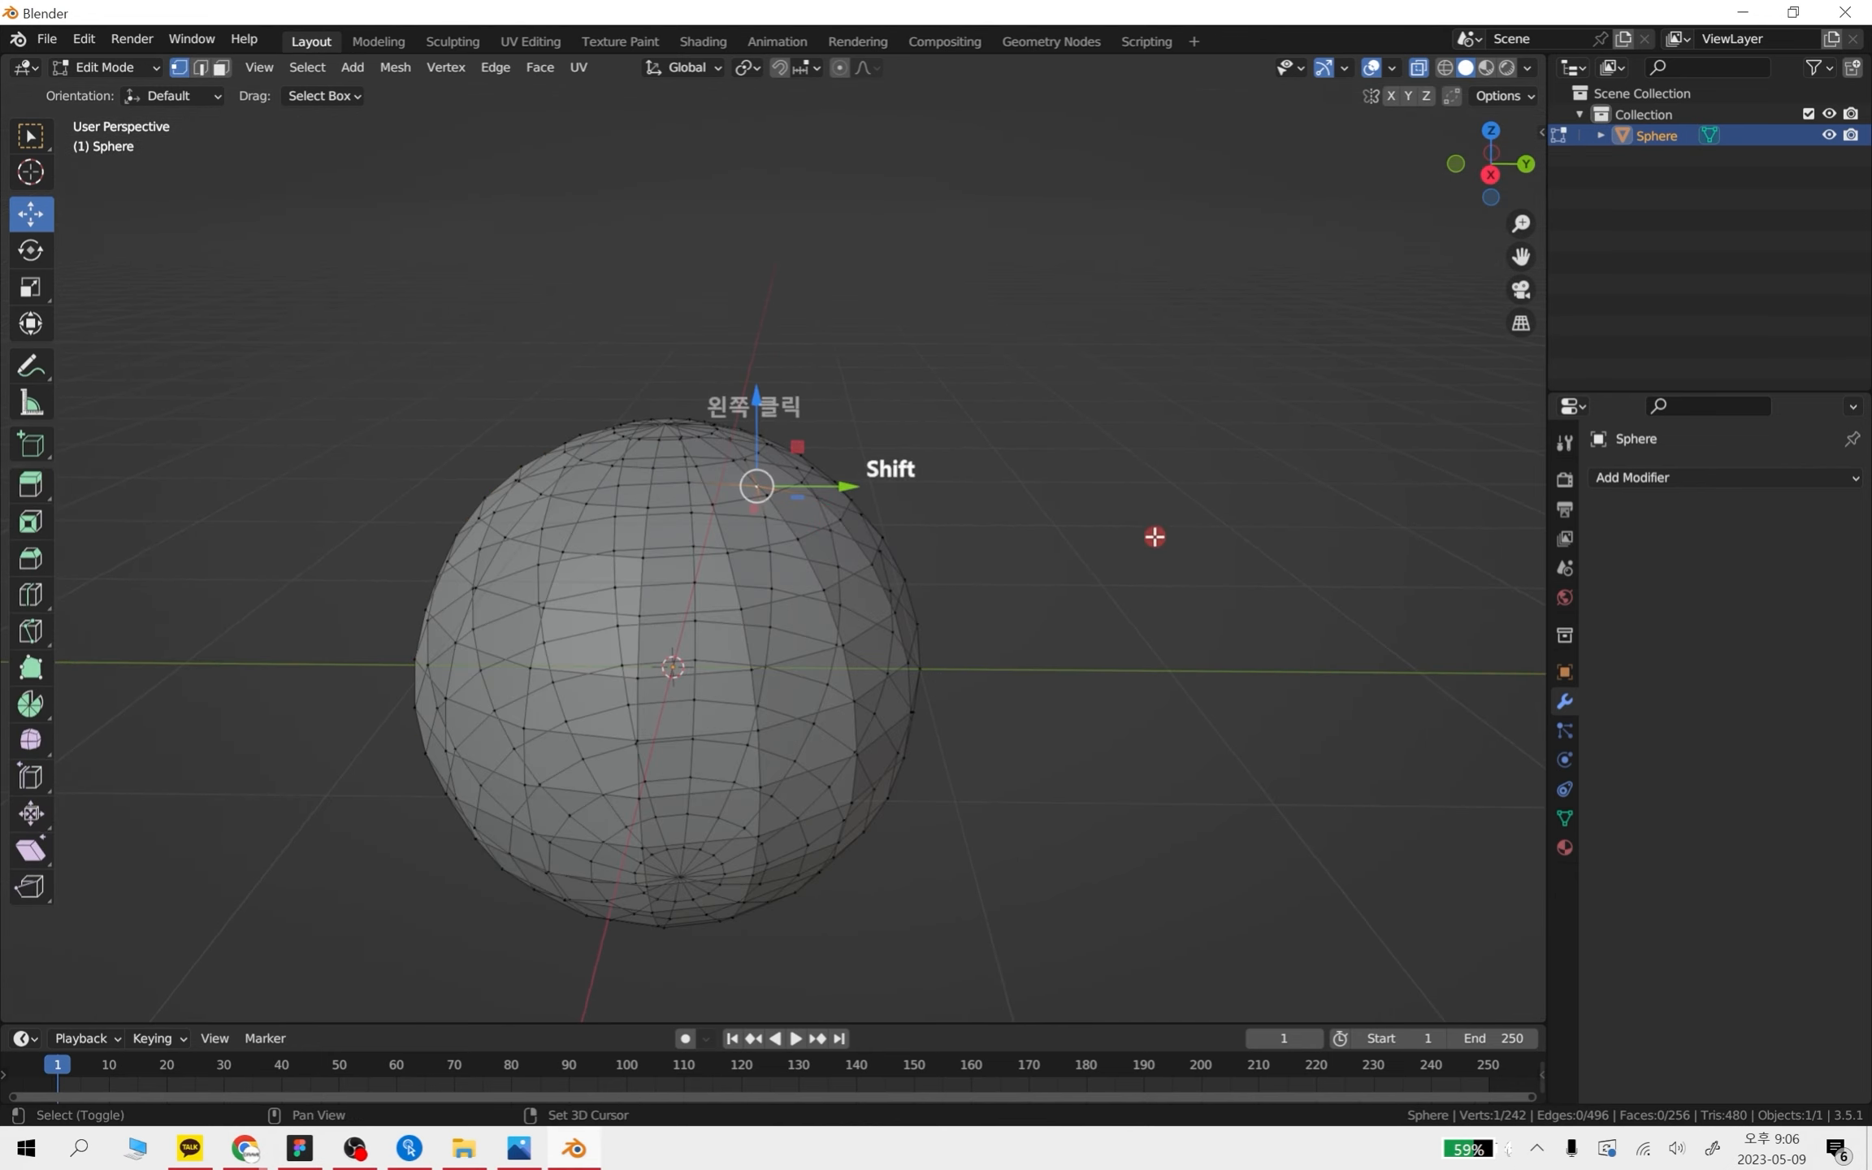
middle_click_drag(1157, 535, 886, 534, "shift")
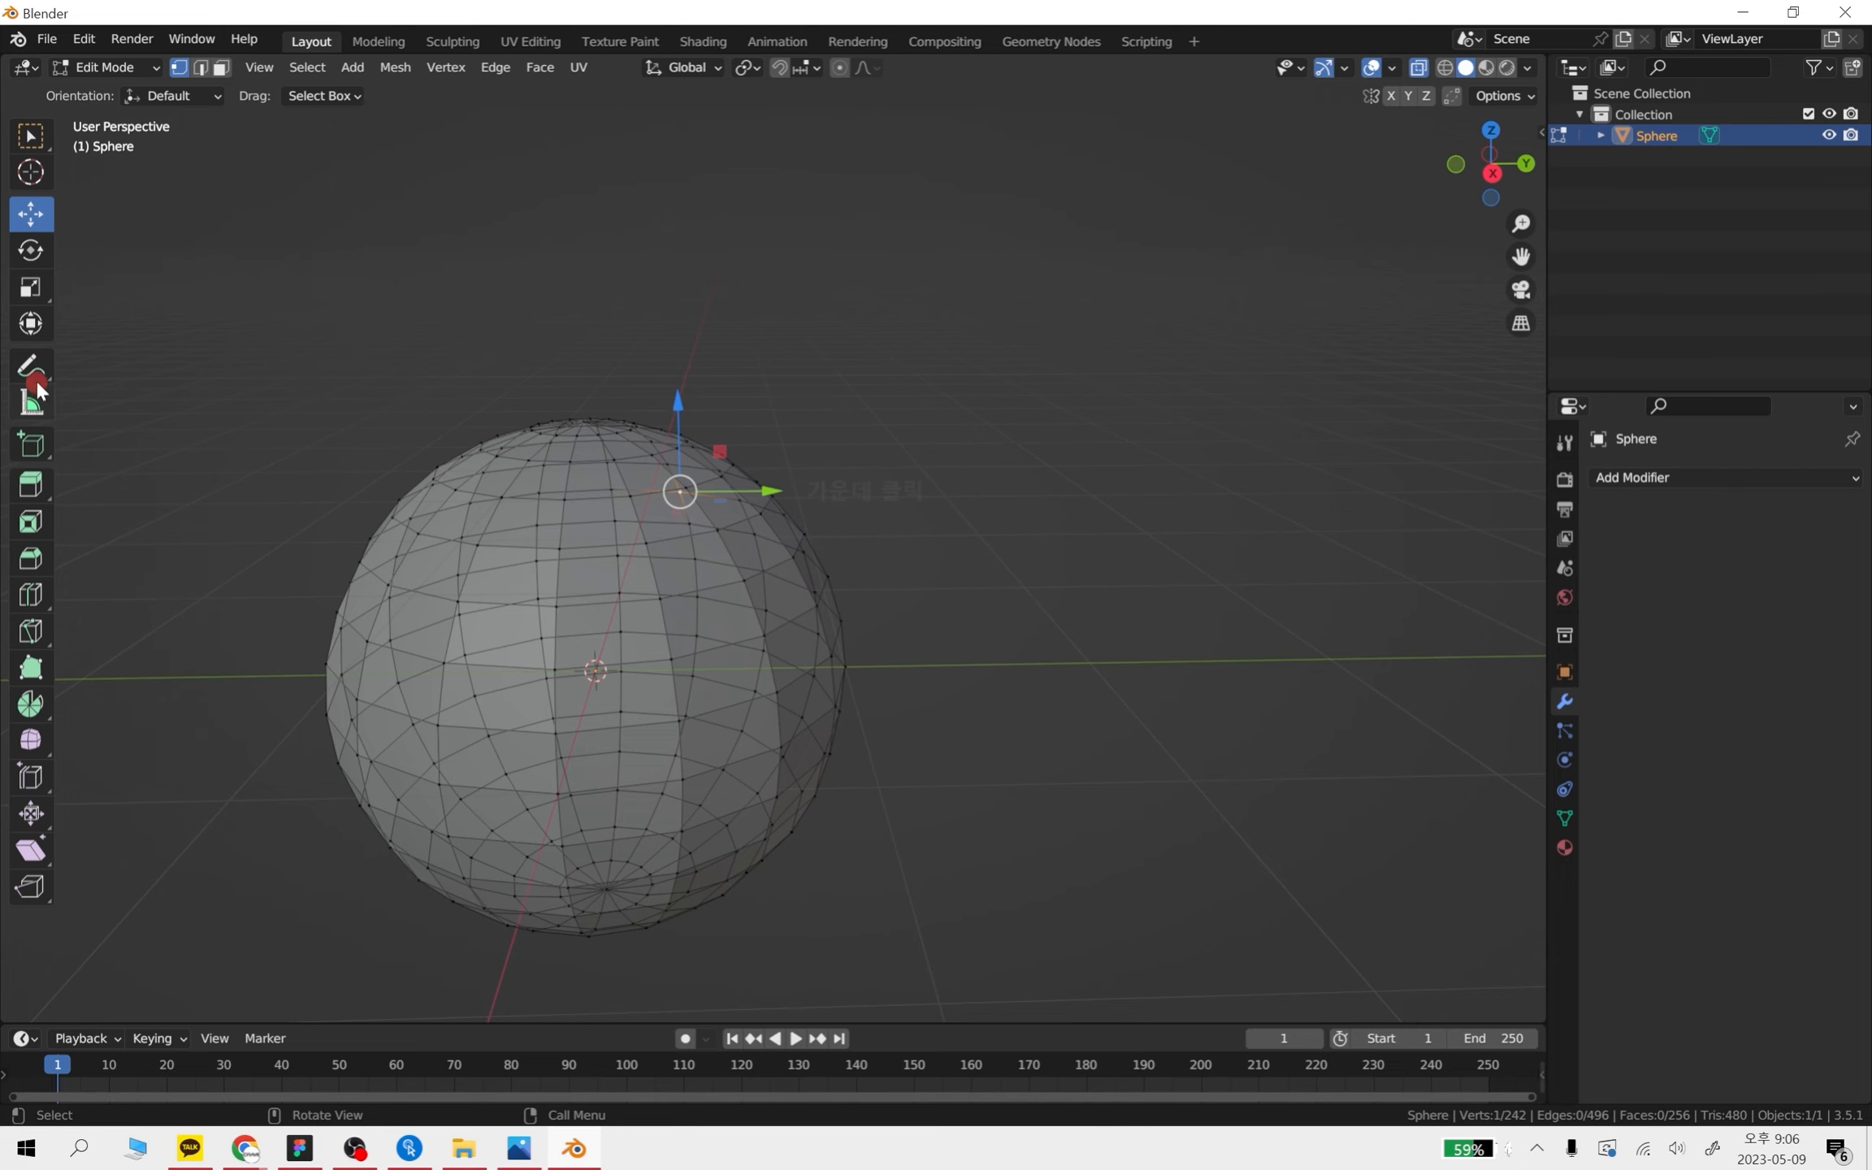
left_click_drag(680, 491, 806, 318)
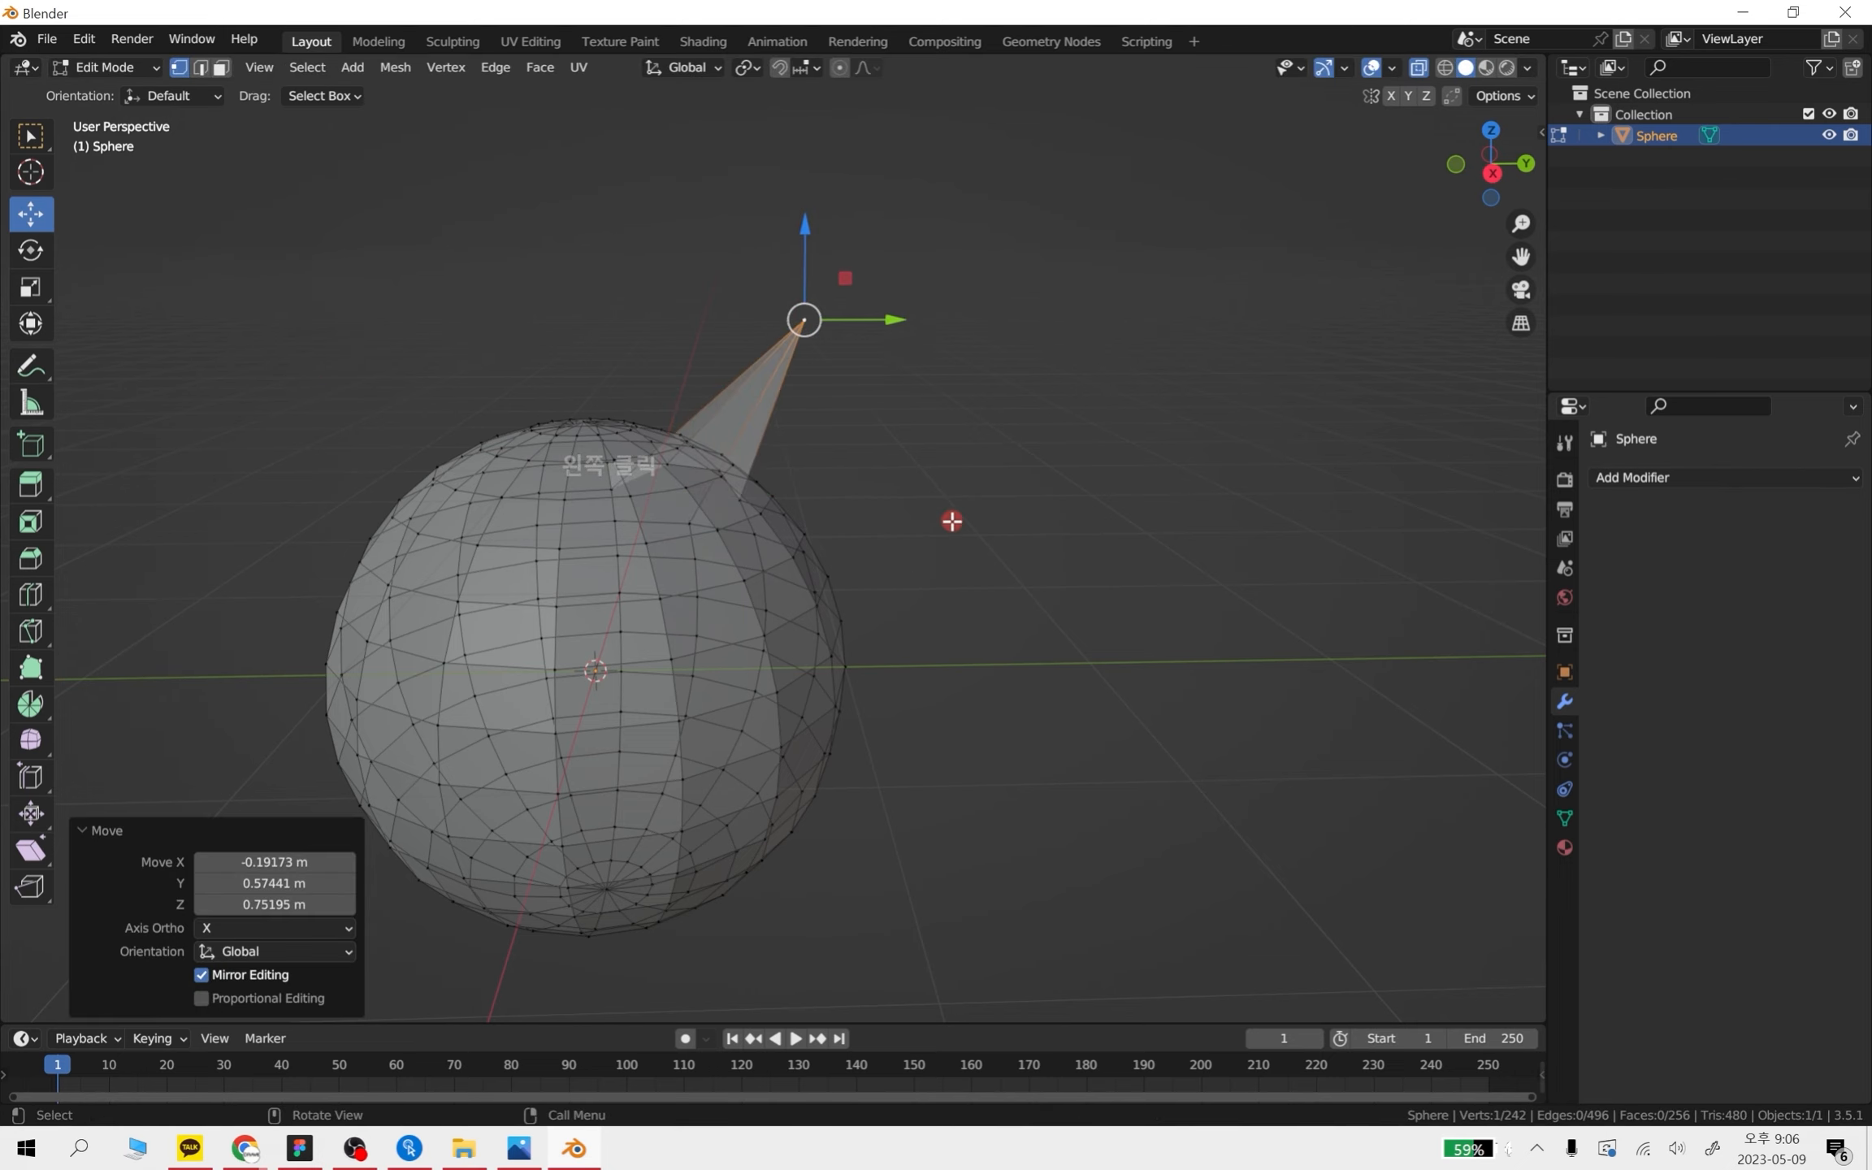
- Pull three more single vertices on different sides of the sphere outward into long spikes
middle_click_drag(952, 523, 699, 610)
left_click(493, 445)
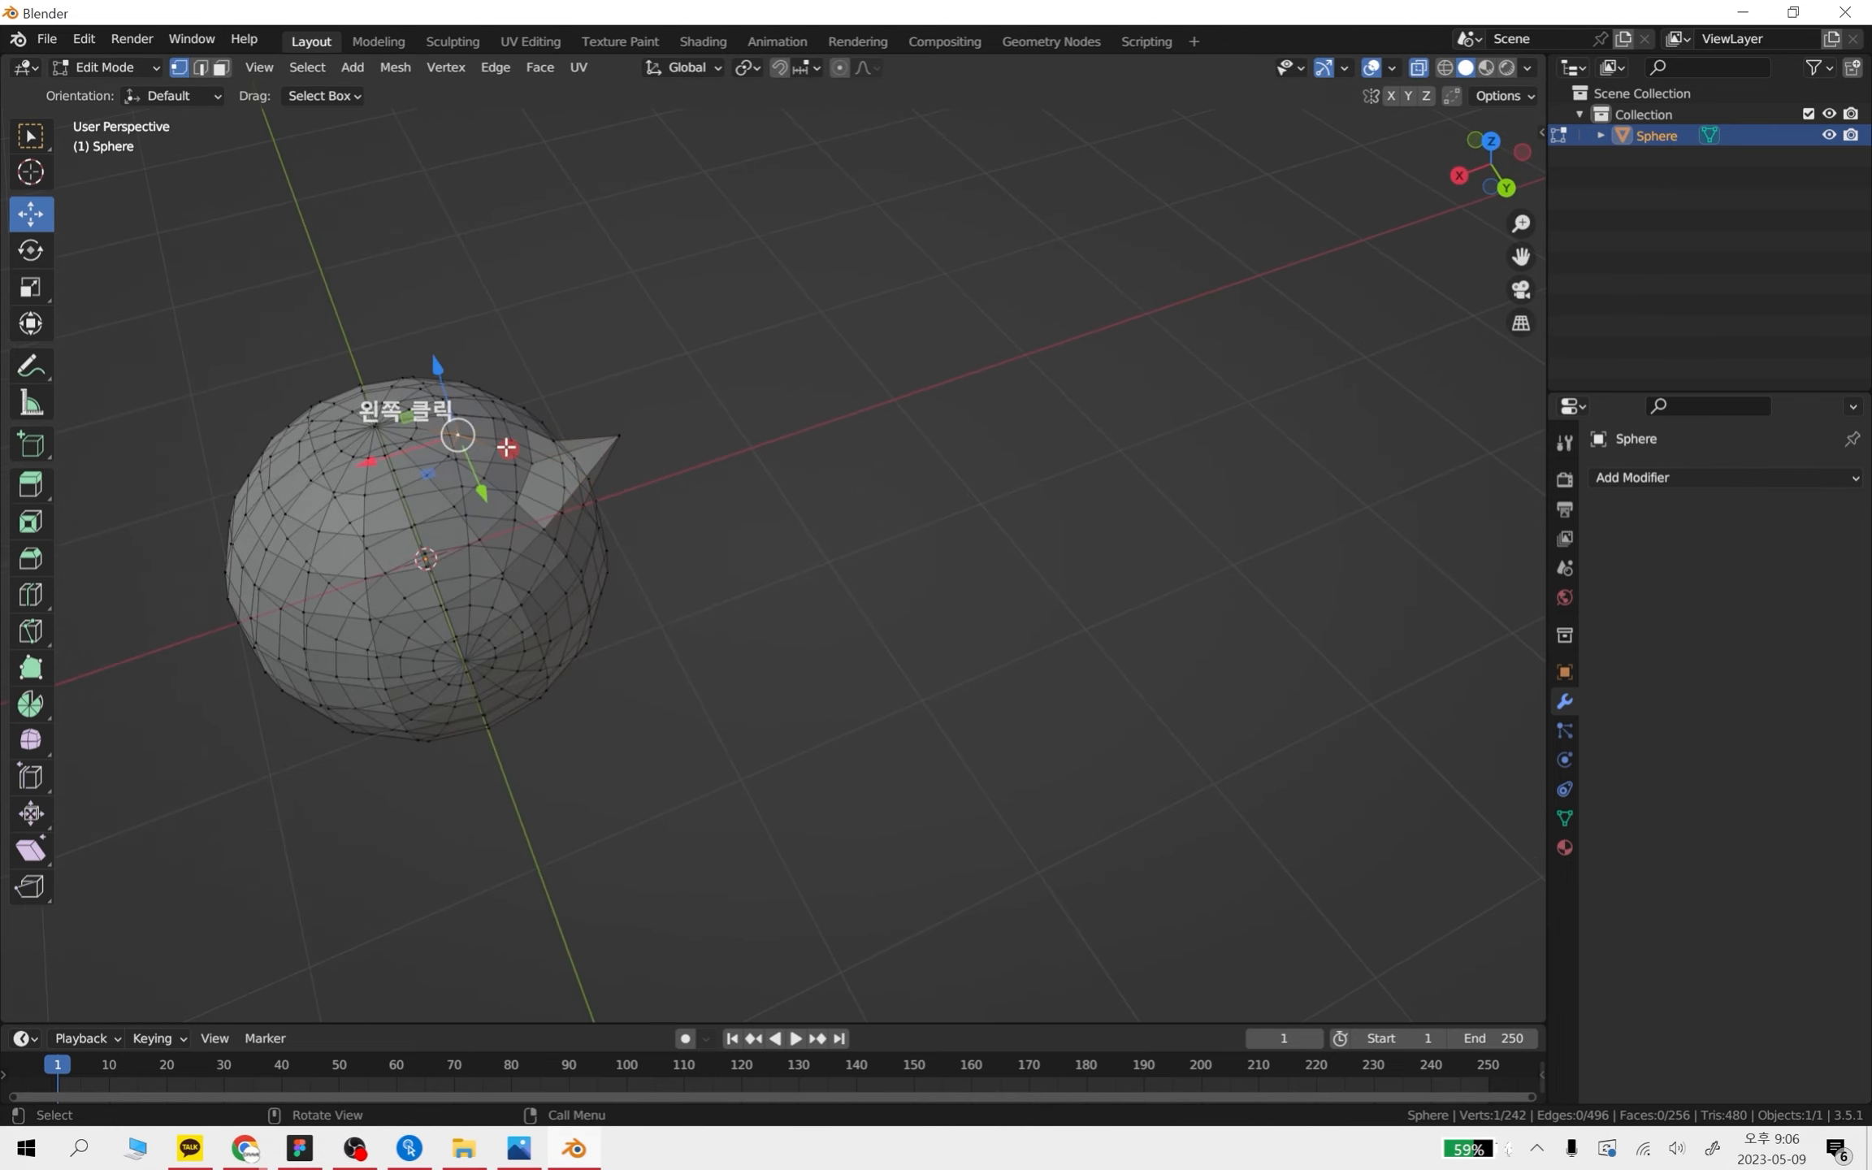
left_click_drag(493, 445, 681, 192)
middle_click_drag(691, 382, 623, 465)
left_click(623, 468)
left_click(631, 514)
left_click_drag(629, 515, 878, 405)
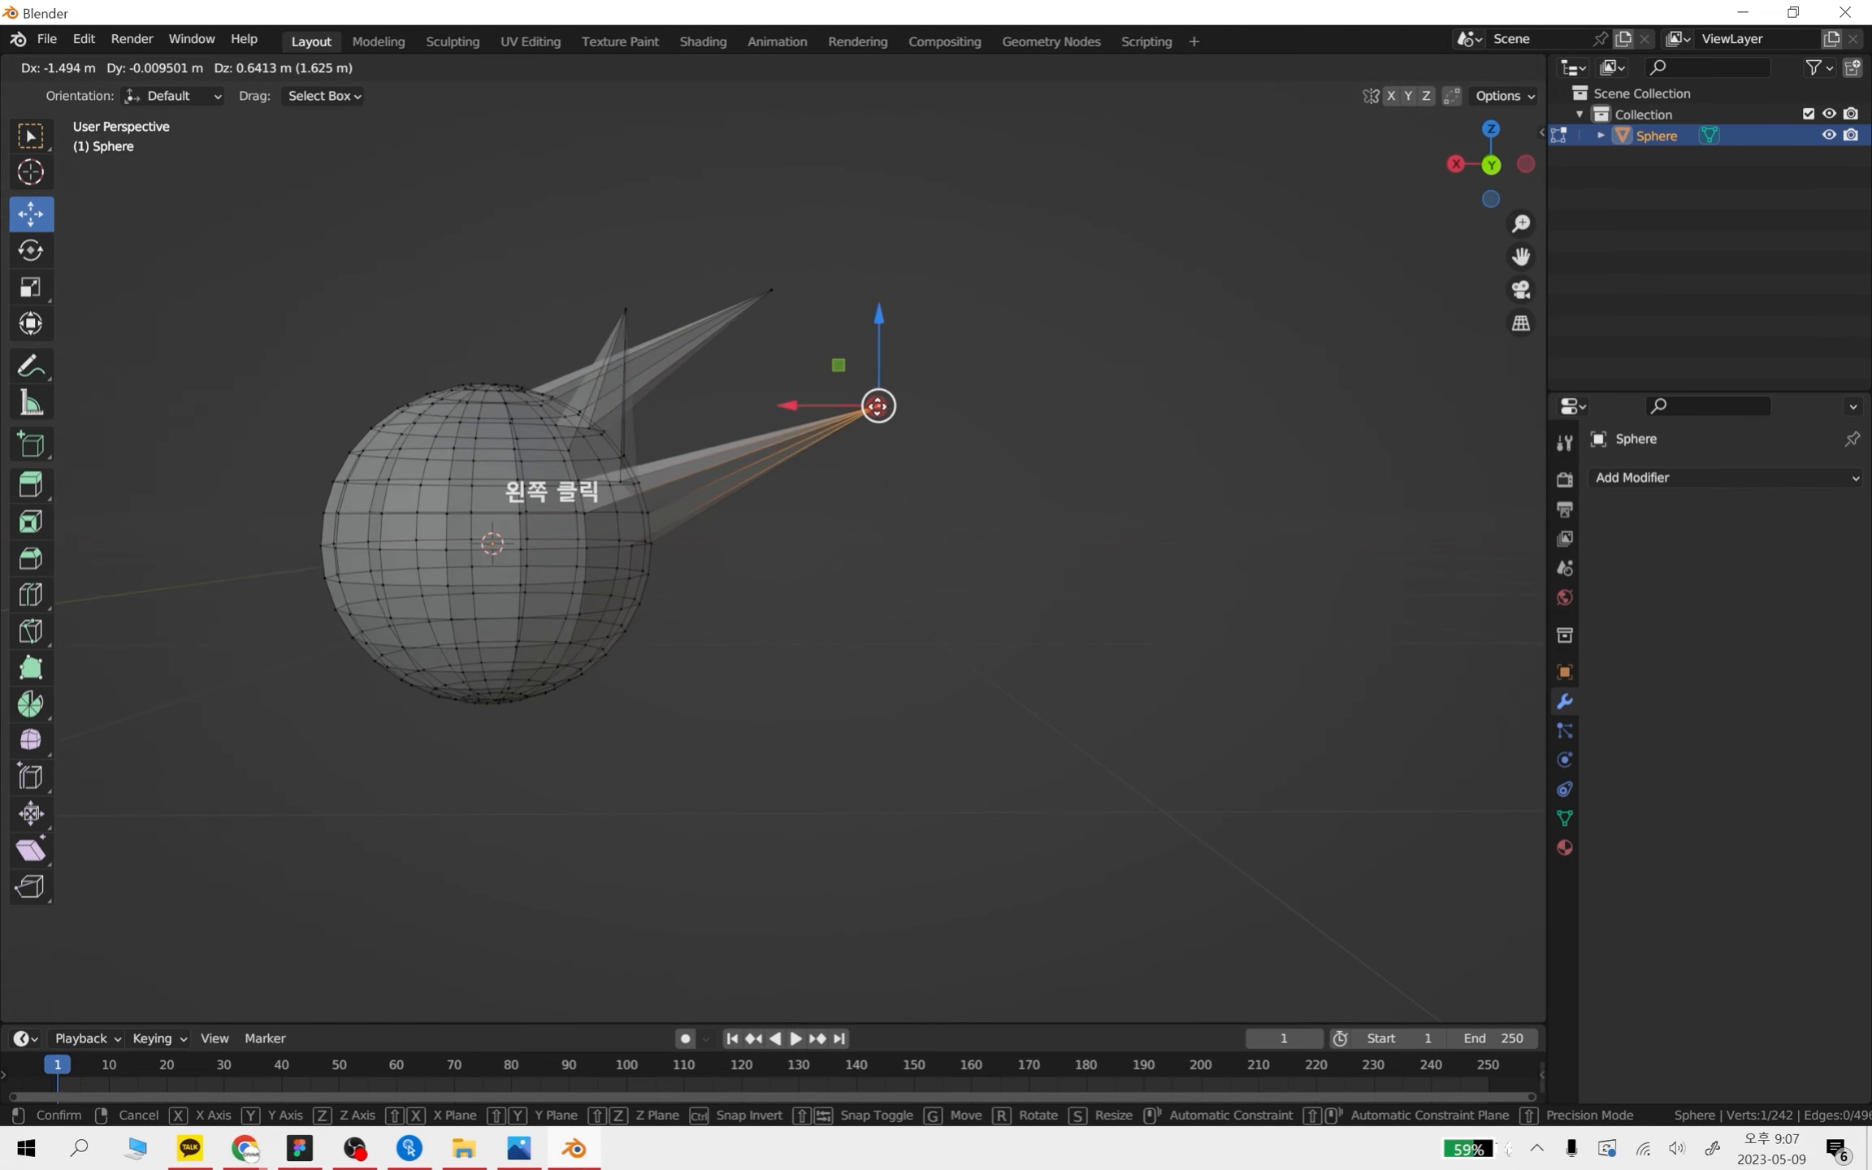
middle_click_drag(743, 553, 635, 610)
left_click(585, 447)
left_click_drag(585, 447, 343, 363)
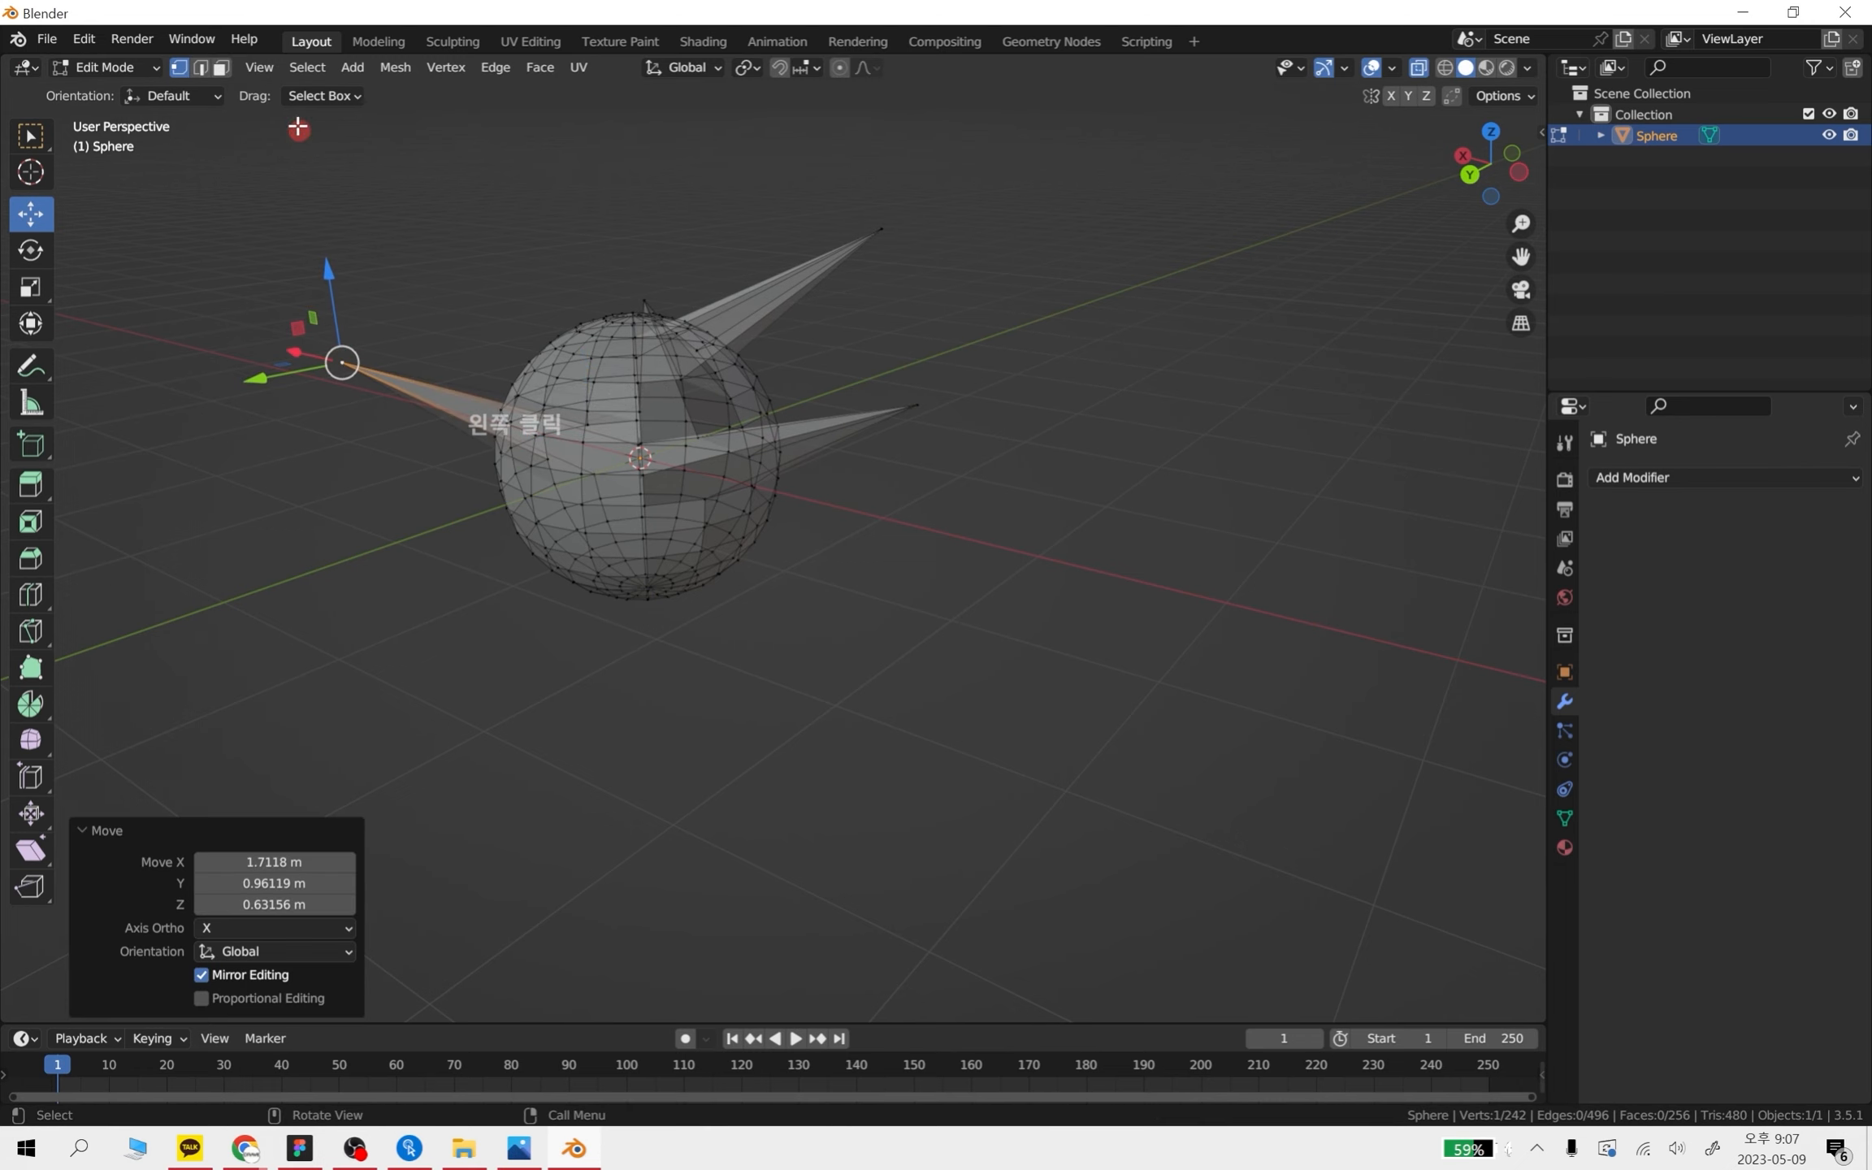
- Switch to edge selection and pull one edge near the sphere's top and one on its lower side outward into spikes
left_click(198, 73)
middle_click_drag(639, 398, 637, 468)
left_click(618, 300)
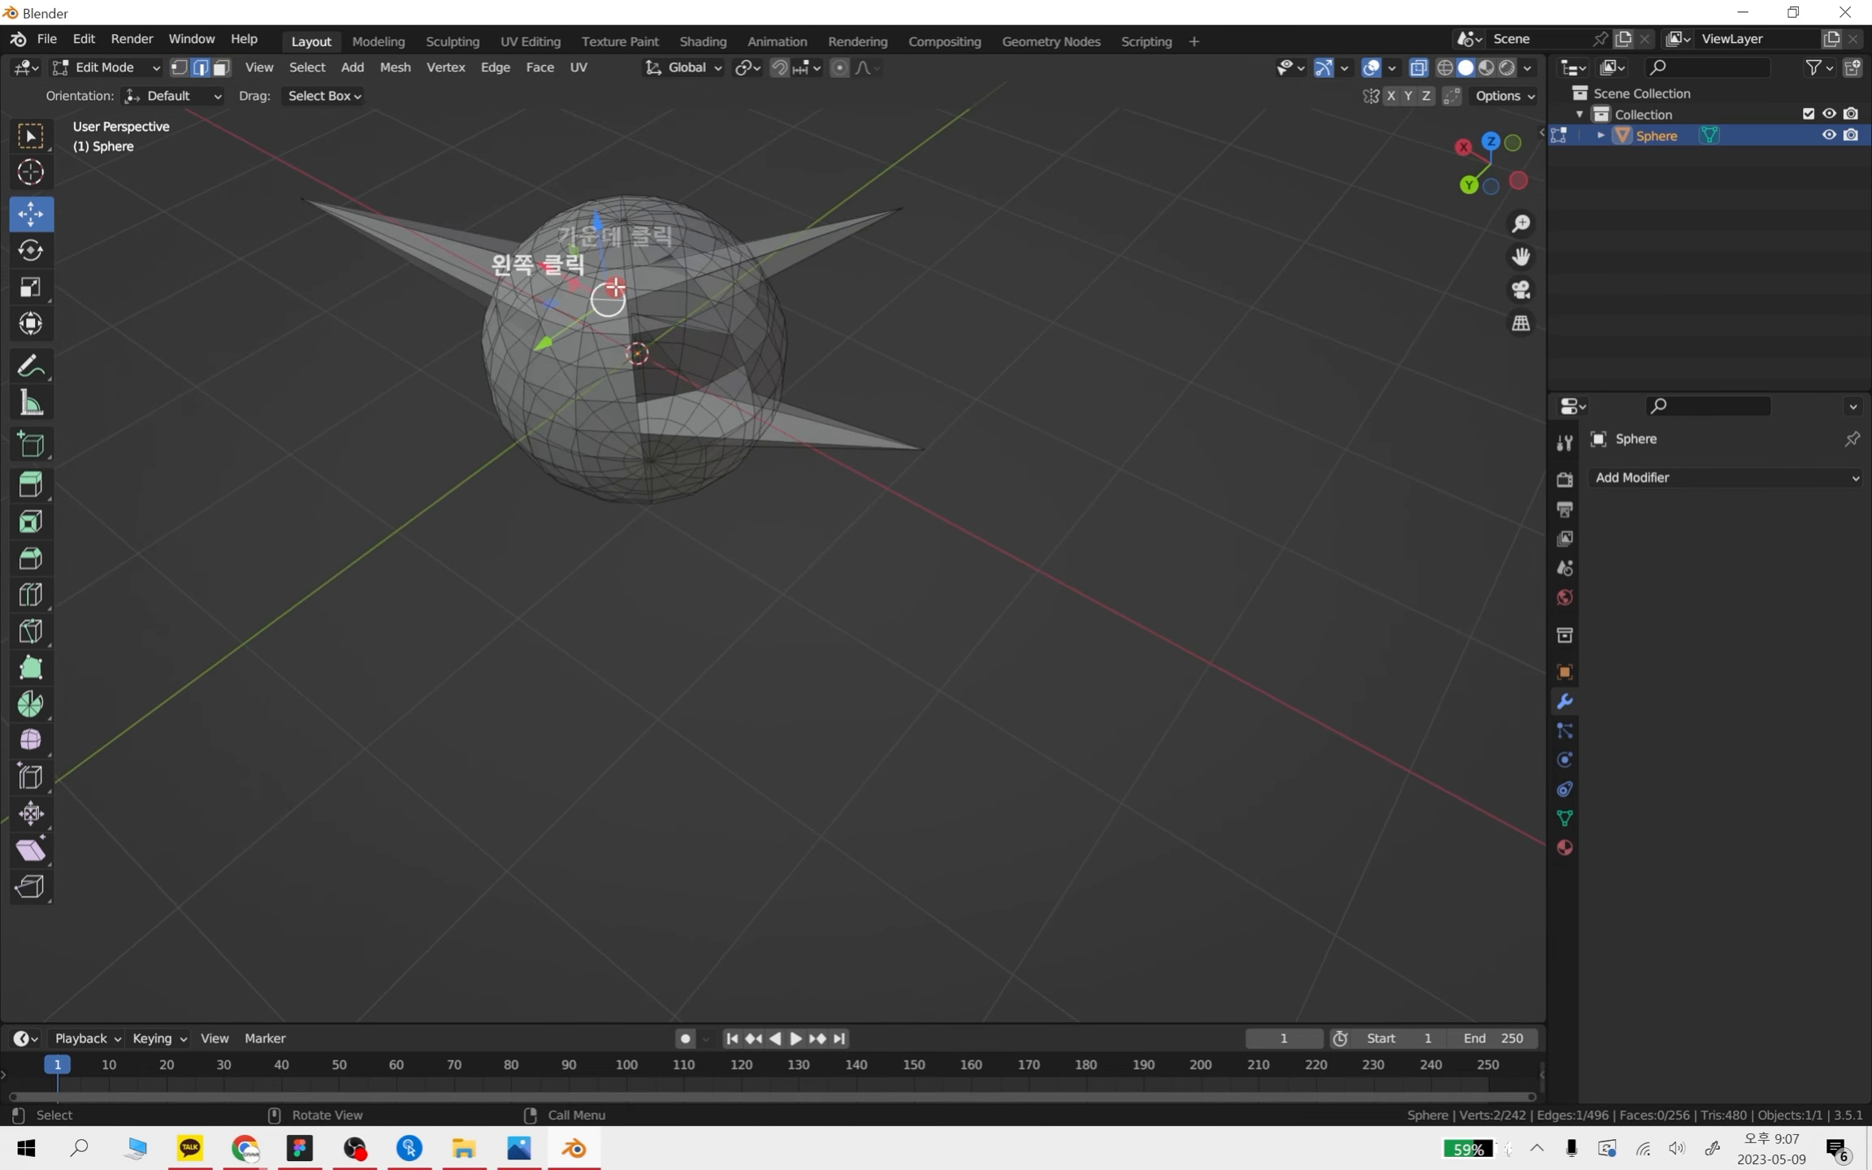
left_click_drag(606, 303, 685, 564)
key("ctrl+z")
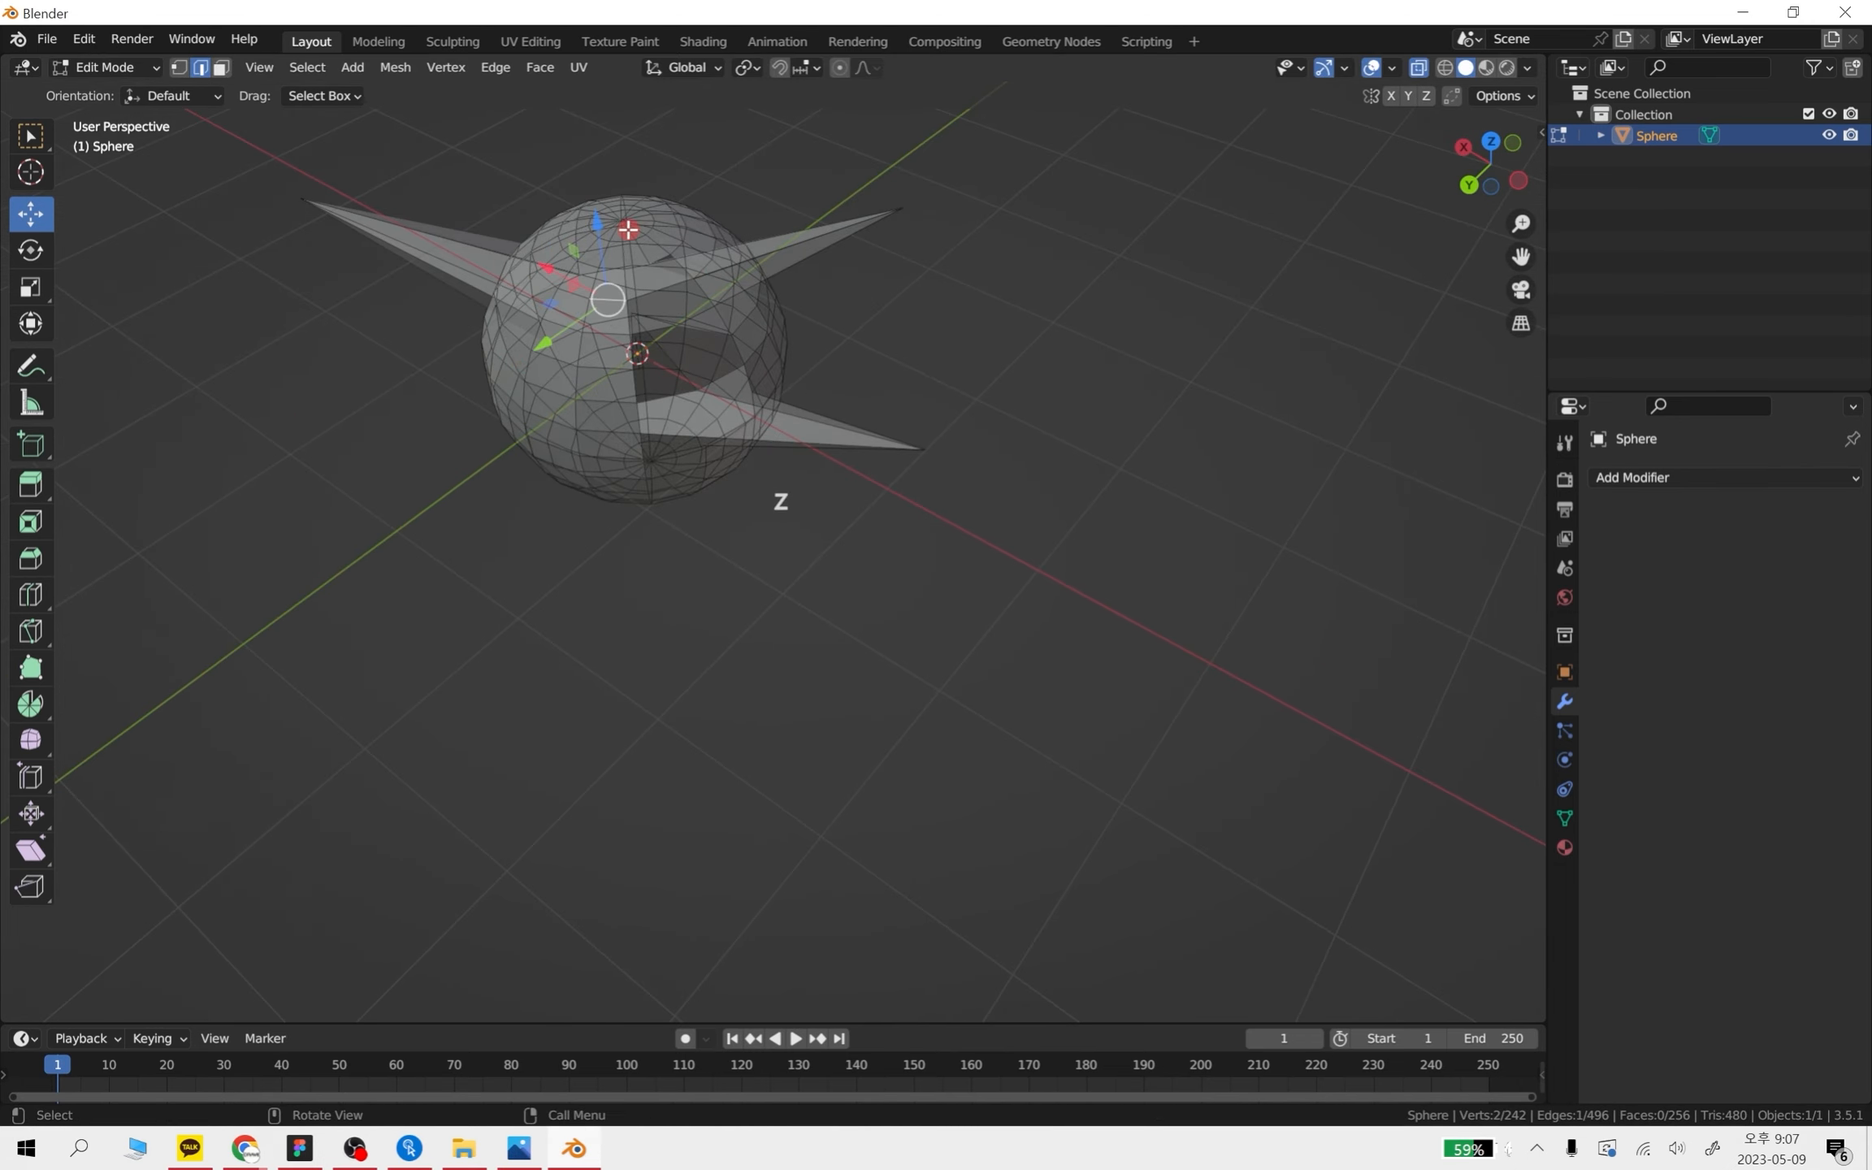
left_click(628, 231)
left_click_drag(627, 230, 808, 86)
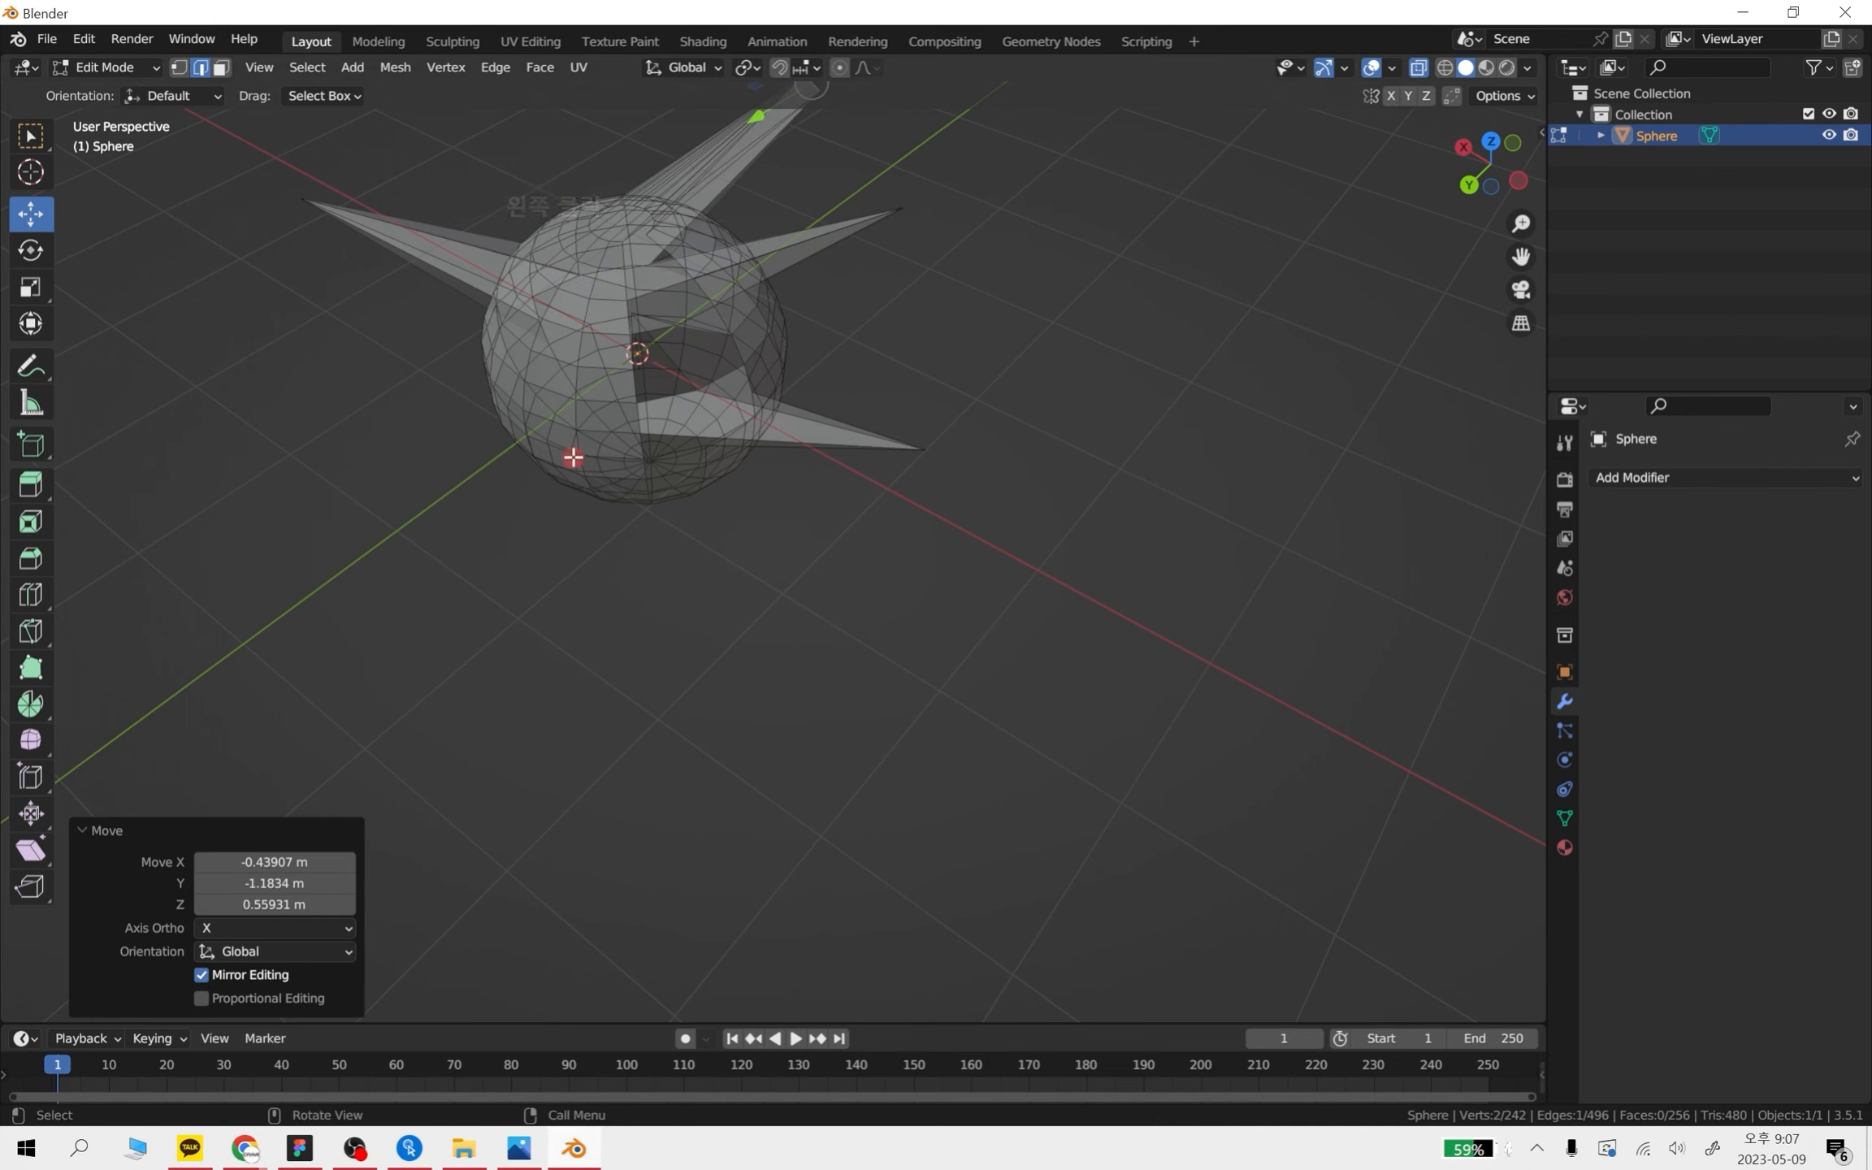
left_click(569, 449)
left_click_drag(560, 443, 424, 630)
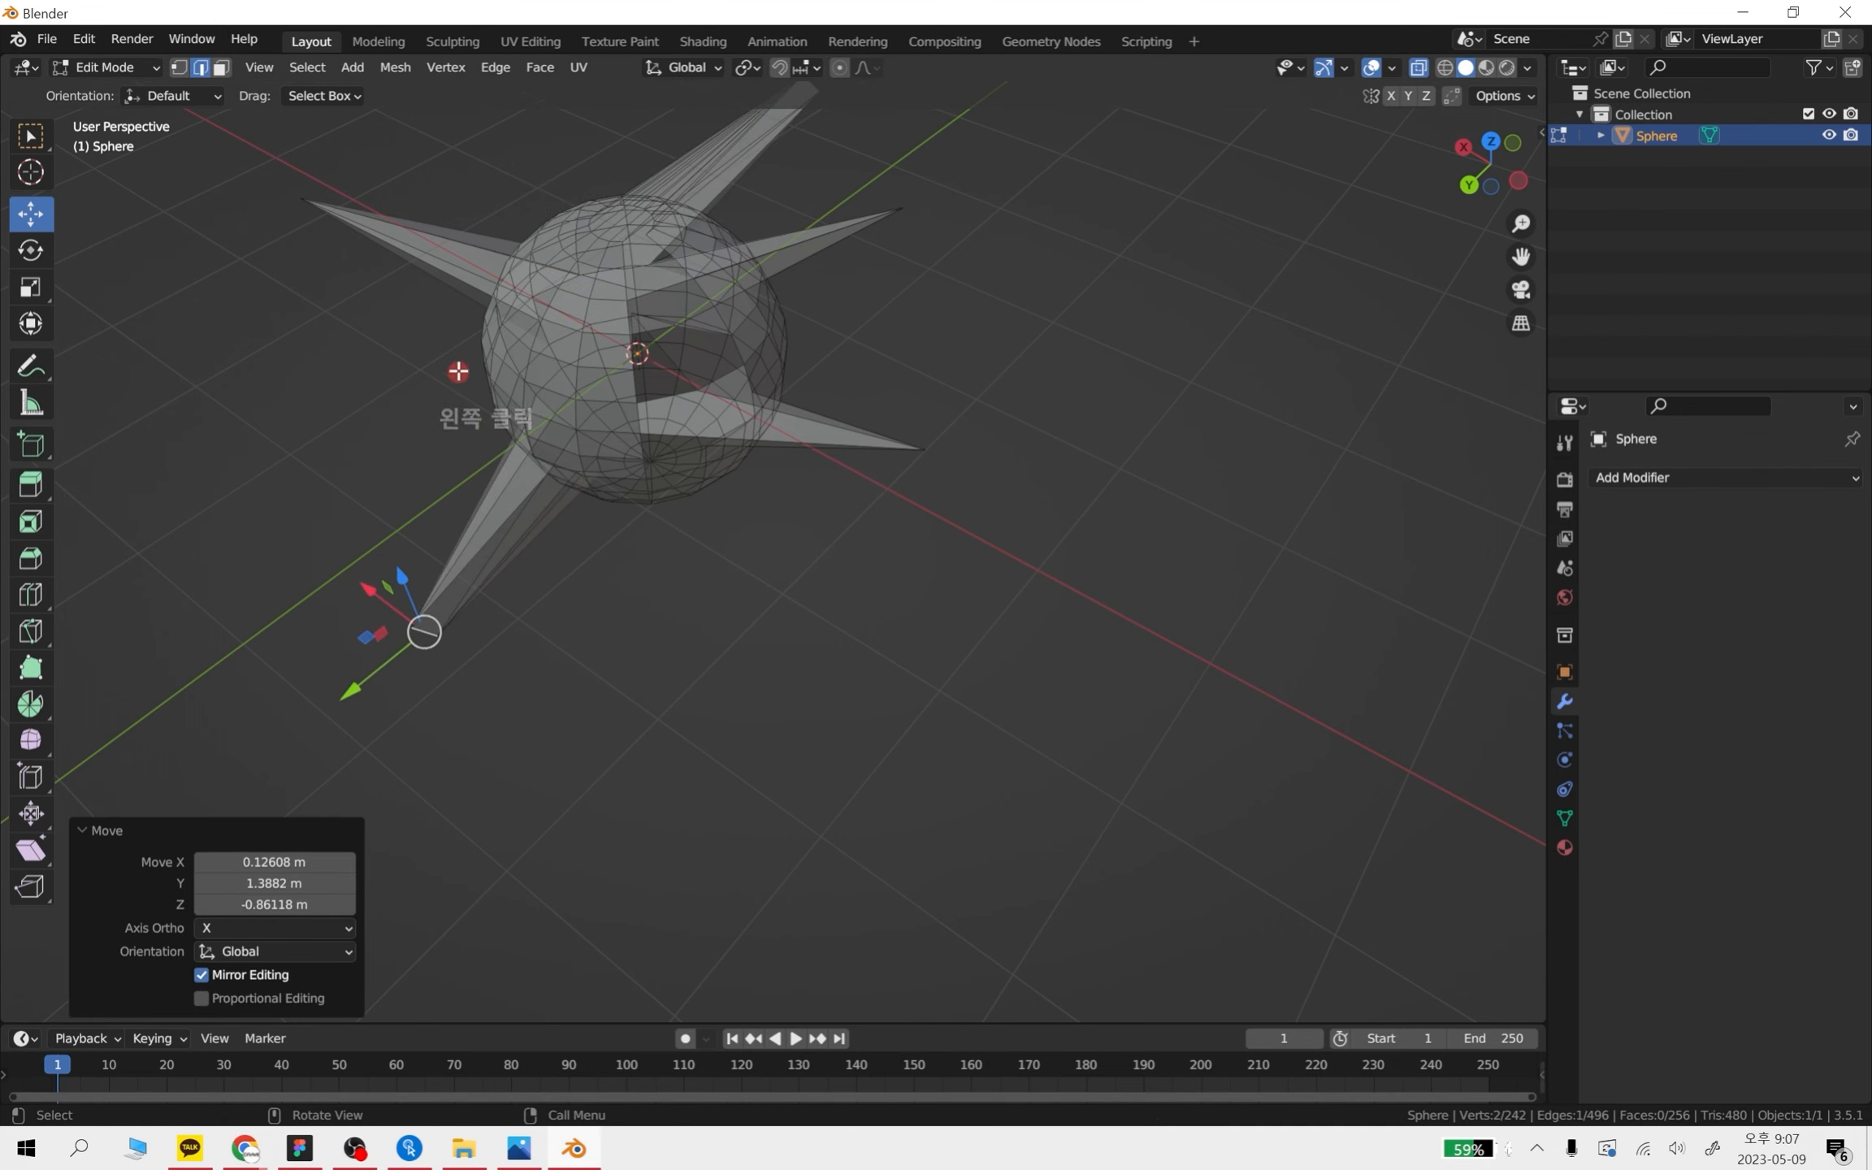
- Undo all the edge and vertex moves to restore the plain sphere
key("ctrl+z")
key("ctrl+z")
key("ctrl+z")
key("ctrl+z")
key("ctrl+z")
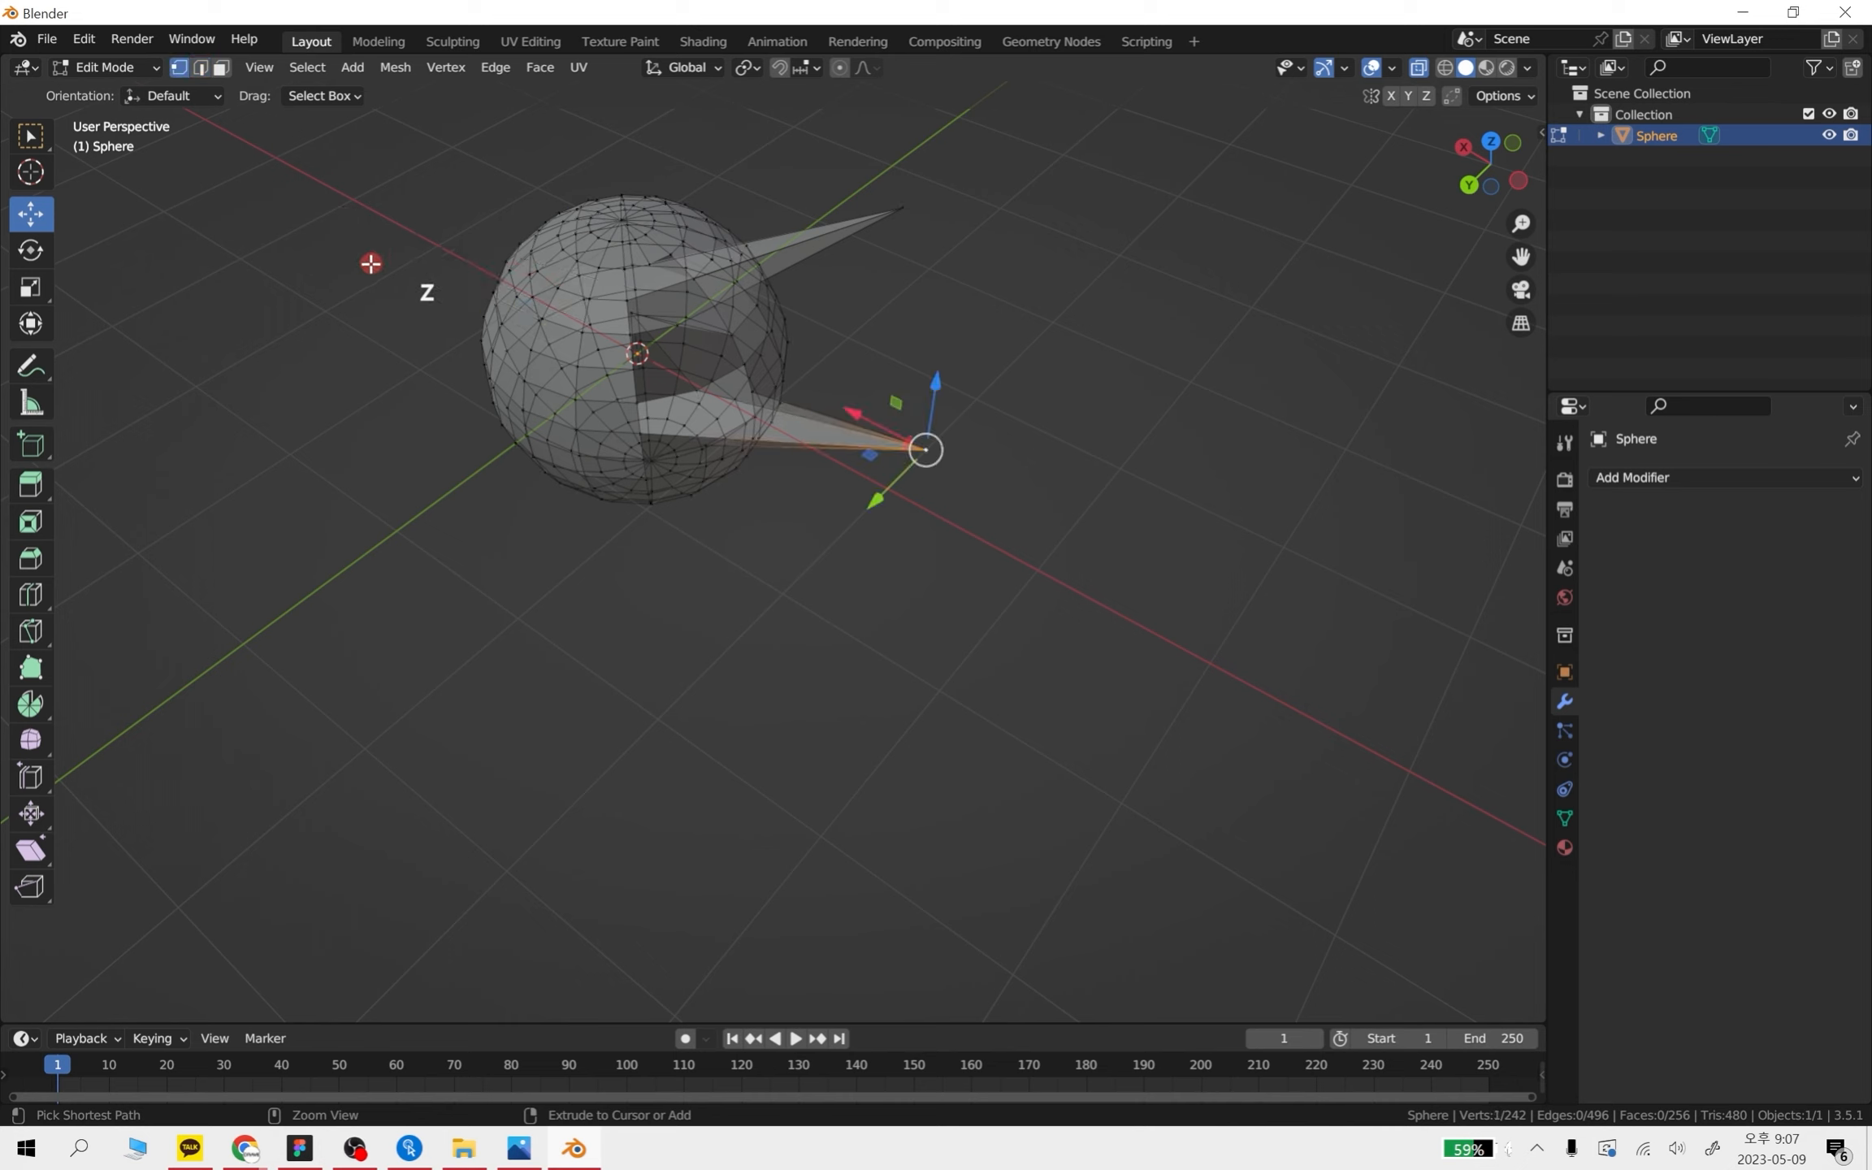
key("ctrl+z")
key("ctrl+z")
key("ctrl+z")
key("ctrl+z")
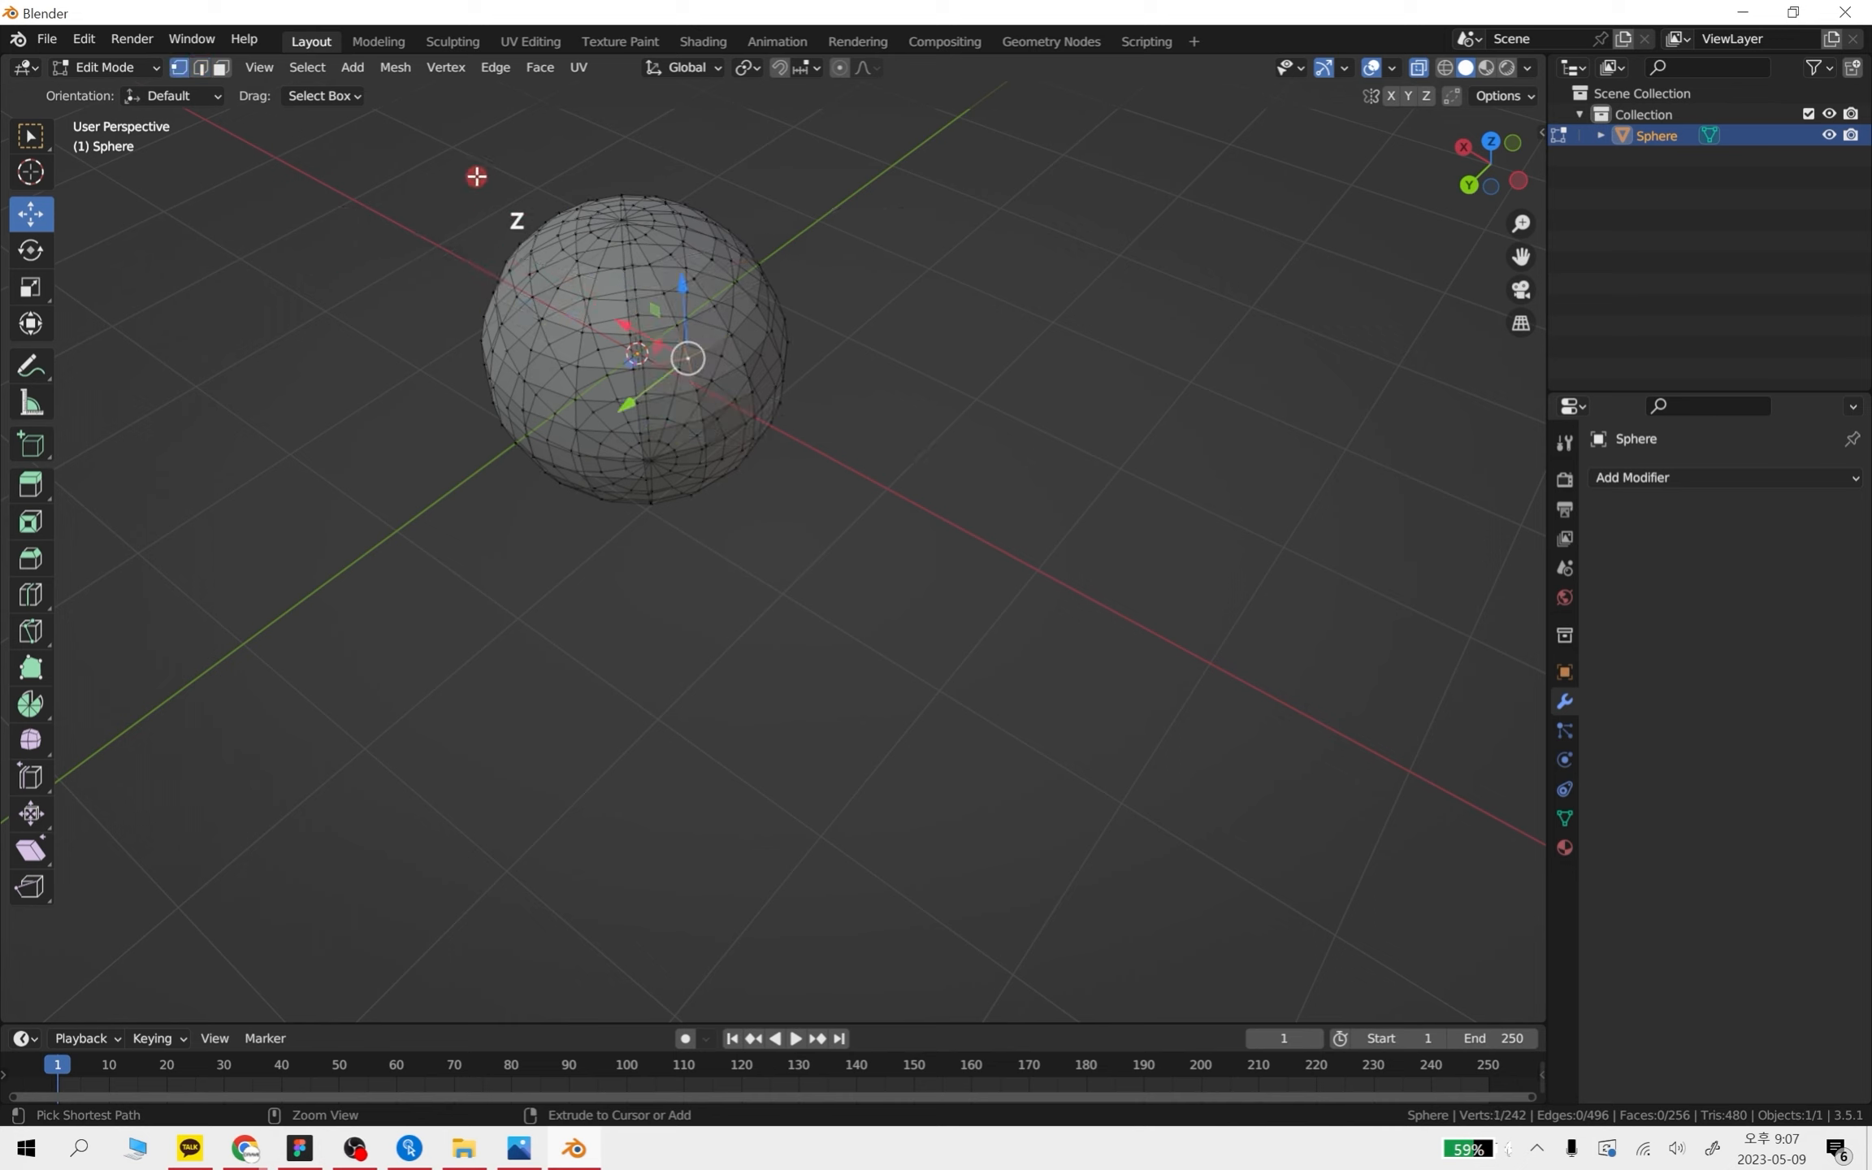
- Switch to face selection and move one upper face of the sphere outward about -0.72 m in X and -0.53 m in Y
left_click(220, 69)
left_click(699, 333)
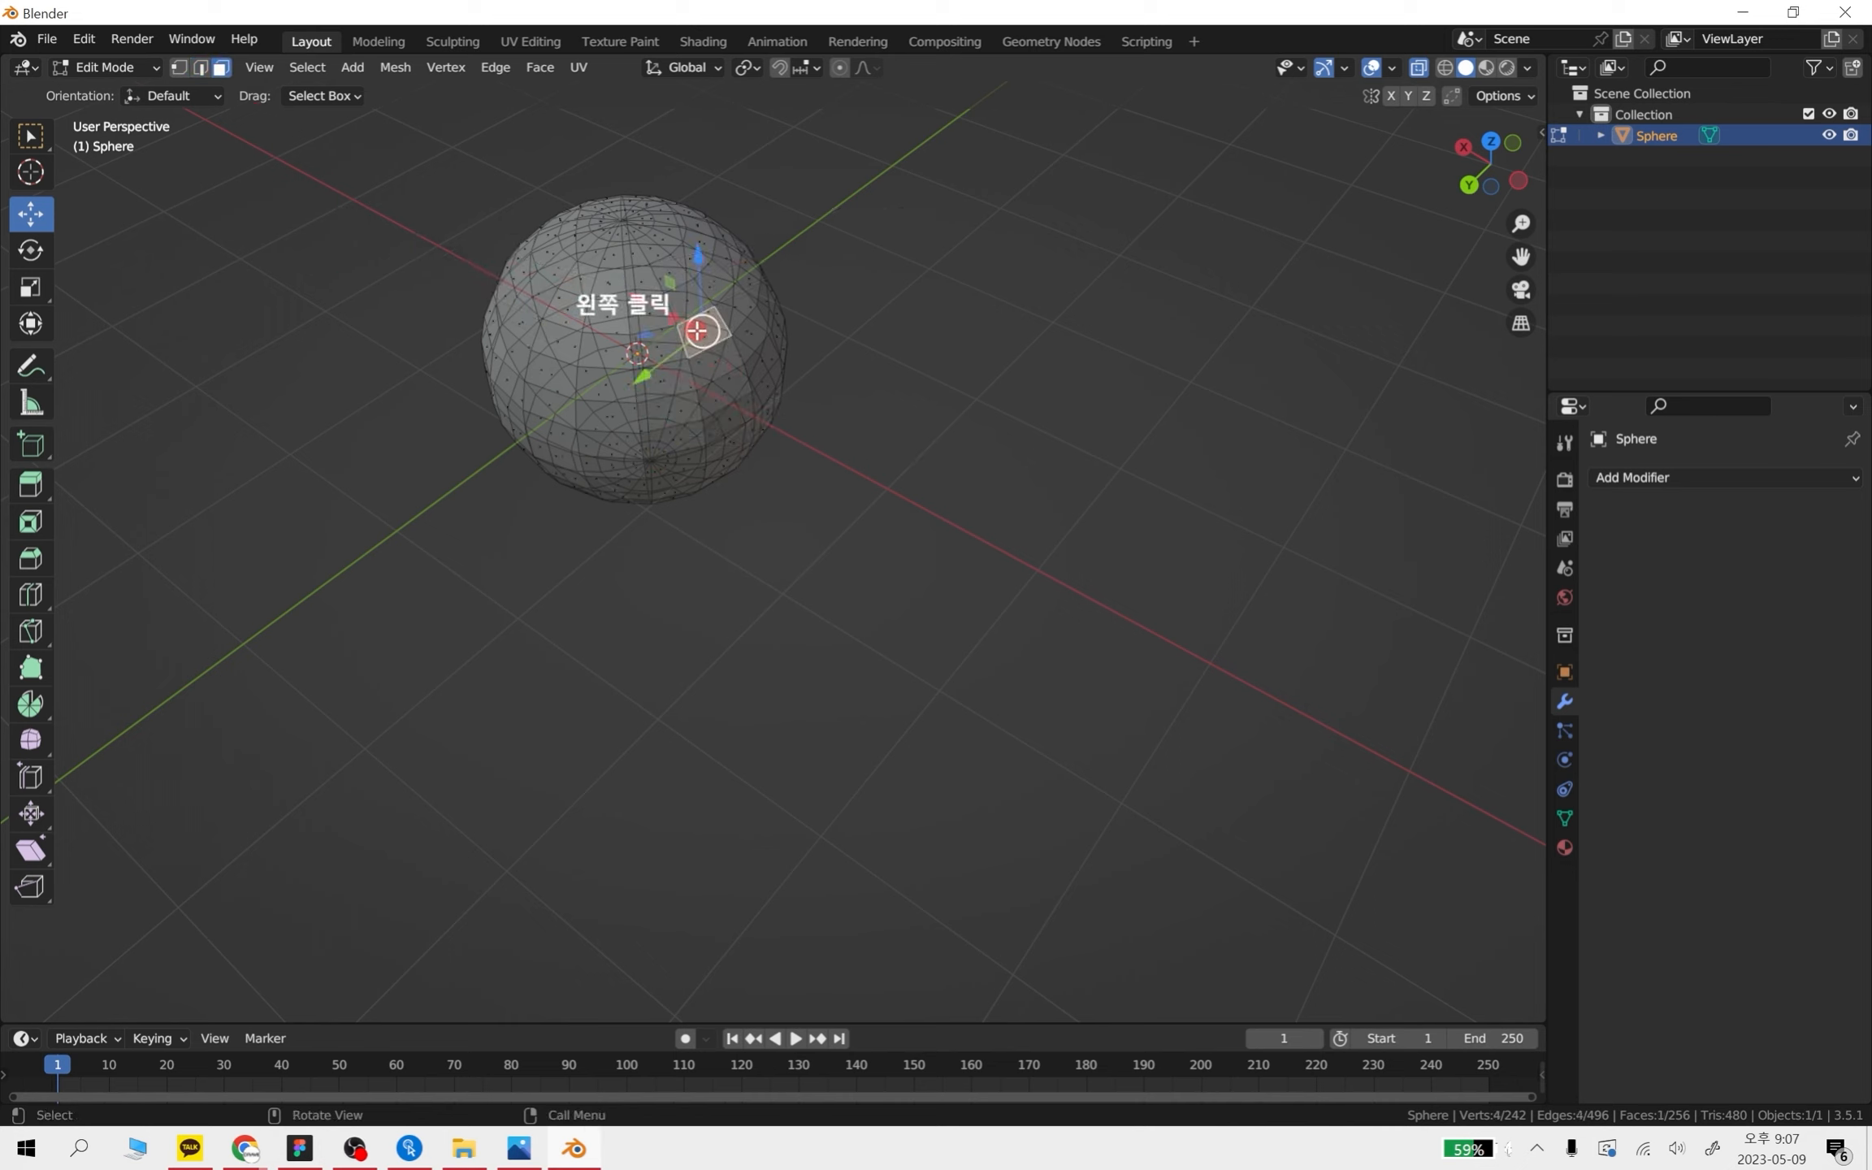
key("e")
left_click(896, 294)
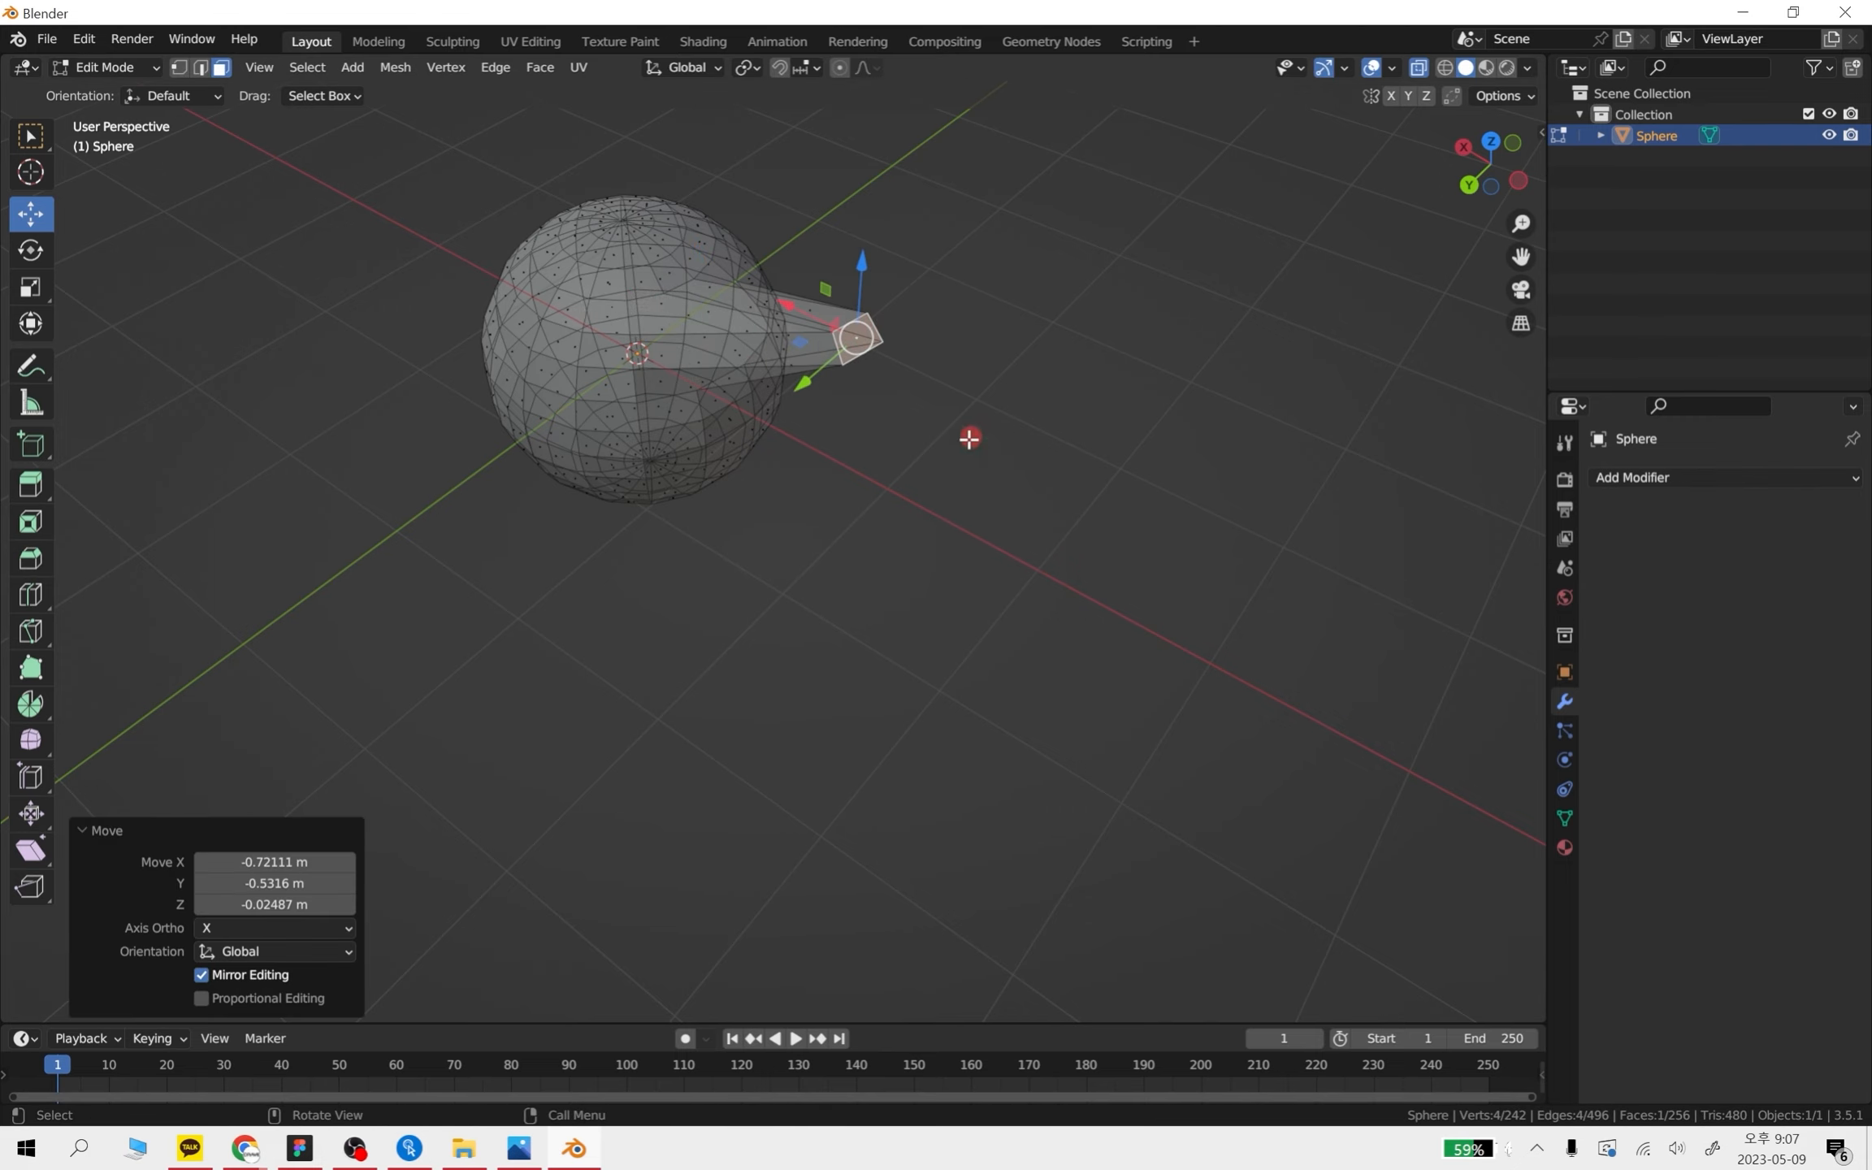
- Move a second face on the sphere's side outward about -1.0 m in X, 0.2 m in Y and -0.59 m in Z
middle_click_drag(970, 438, 856, 451)
left_click(590, 508)
key("e")
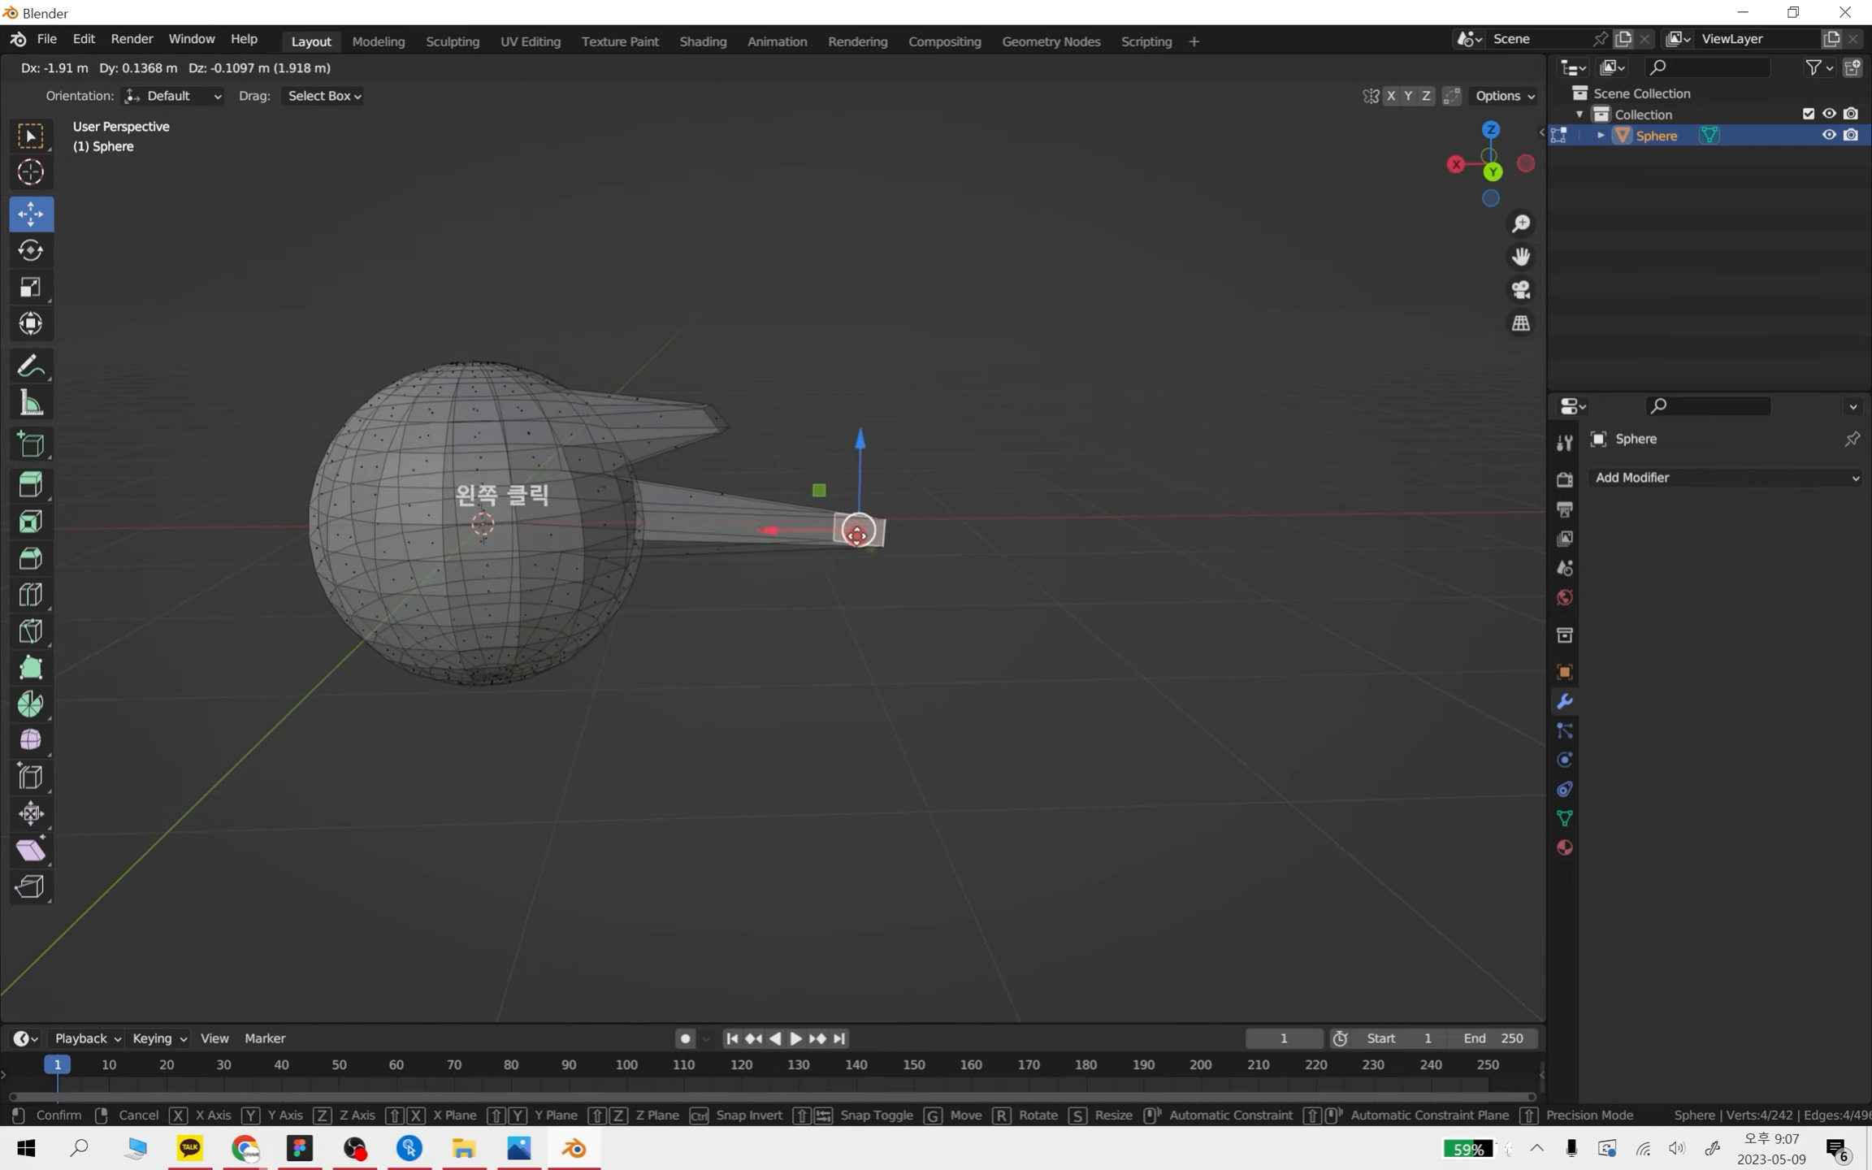
left_click(722, 600)
middle_click_drag(728, 618, 1008, 537)
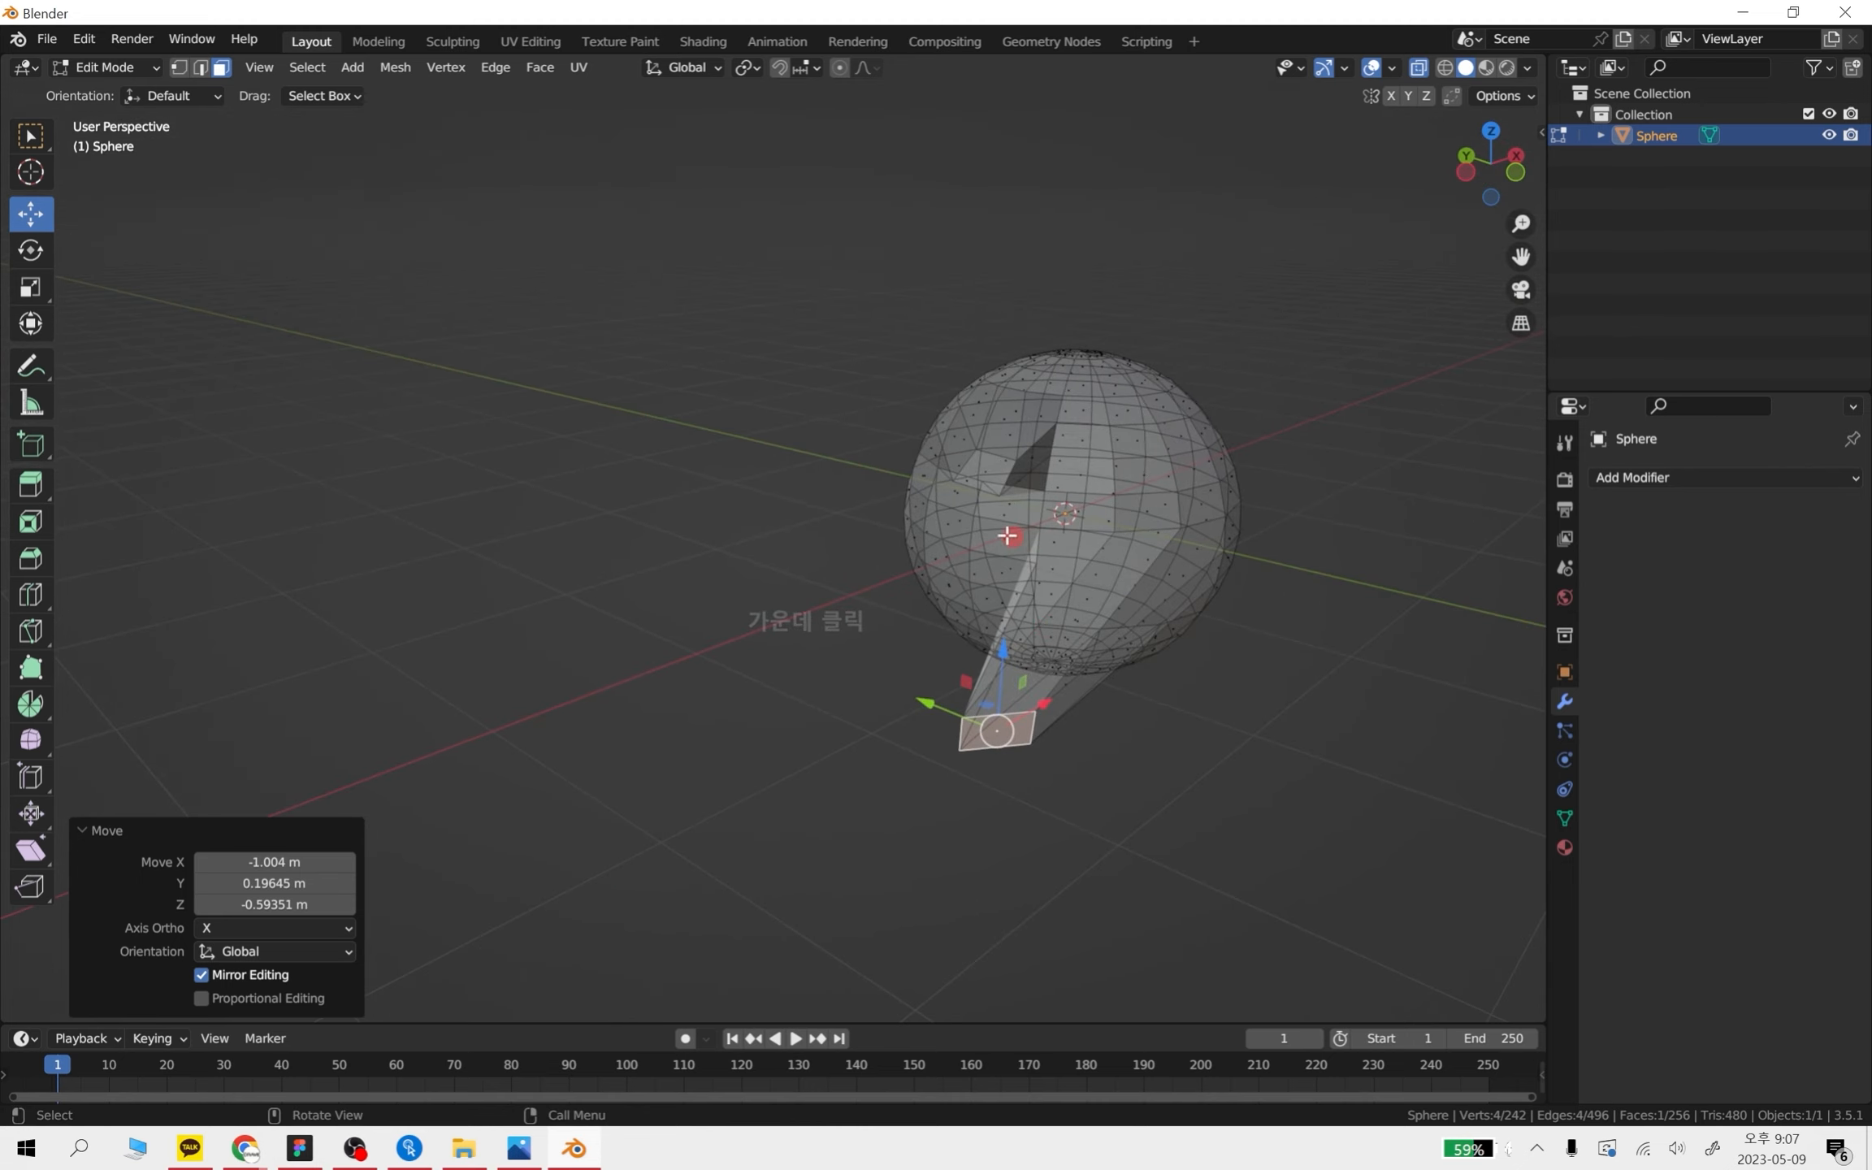
- Move another face on the sphere's side outward about -1.48 m in X, 1.61 m in Y and 0.34 m in Z
left_click(924, 531)
key("e")
left_click(601, 477)
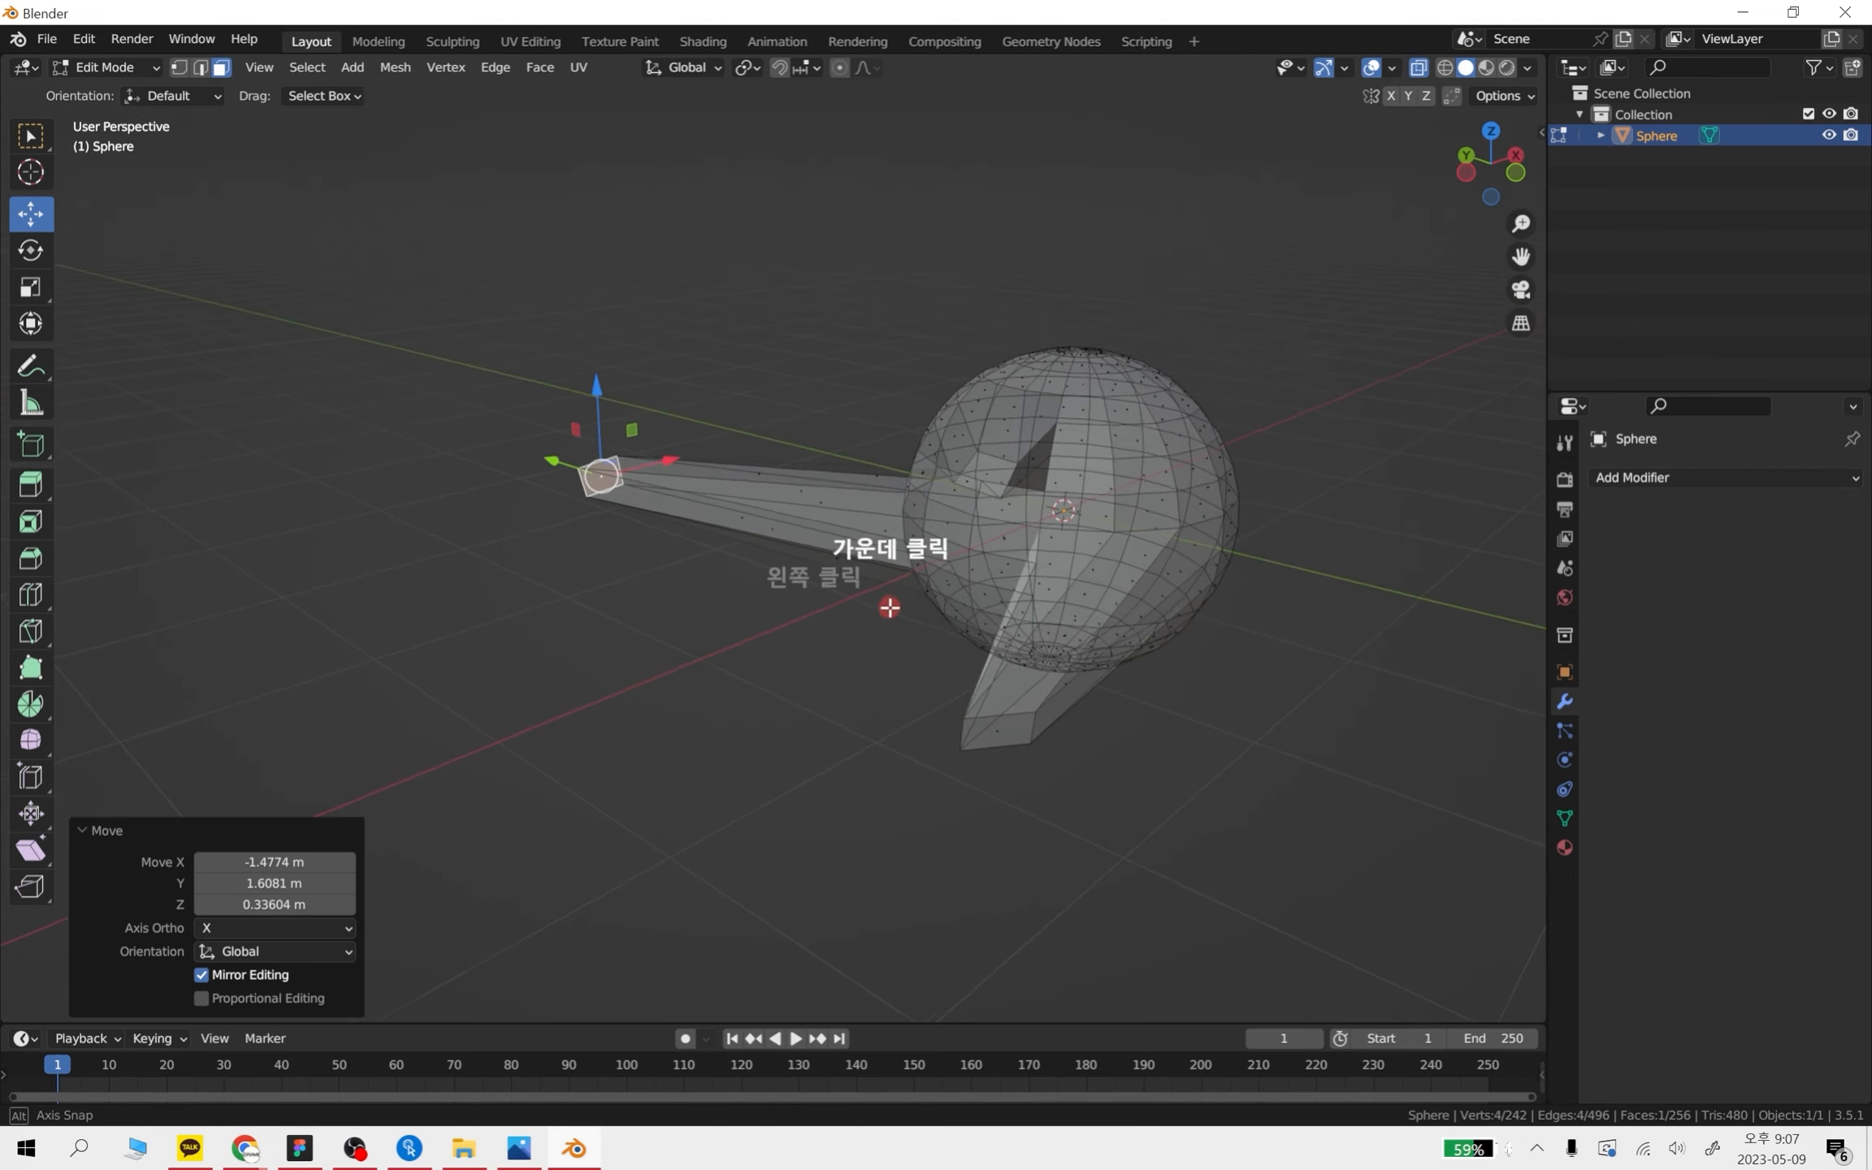
- Pull two more faces on other sides of the sphere outward into long spikes, the first by about 1.42 m in X
middle_click_drag(889, 607, 1208, 677)
left_click(434, 399)
key("e")
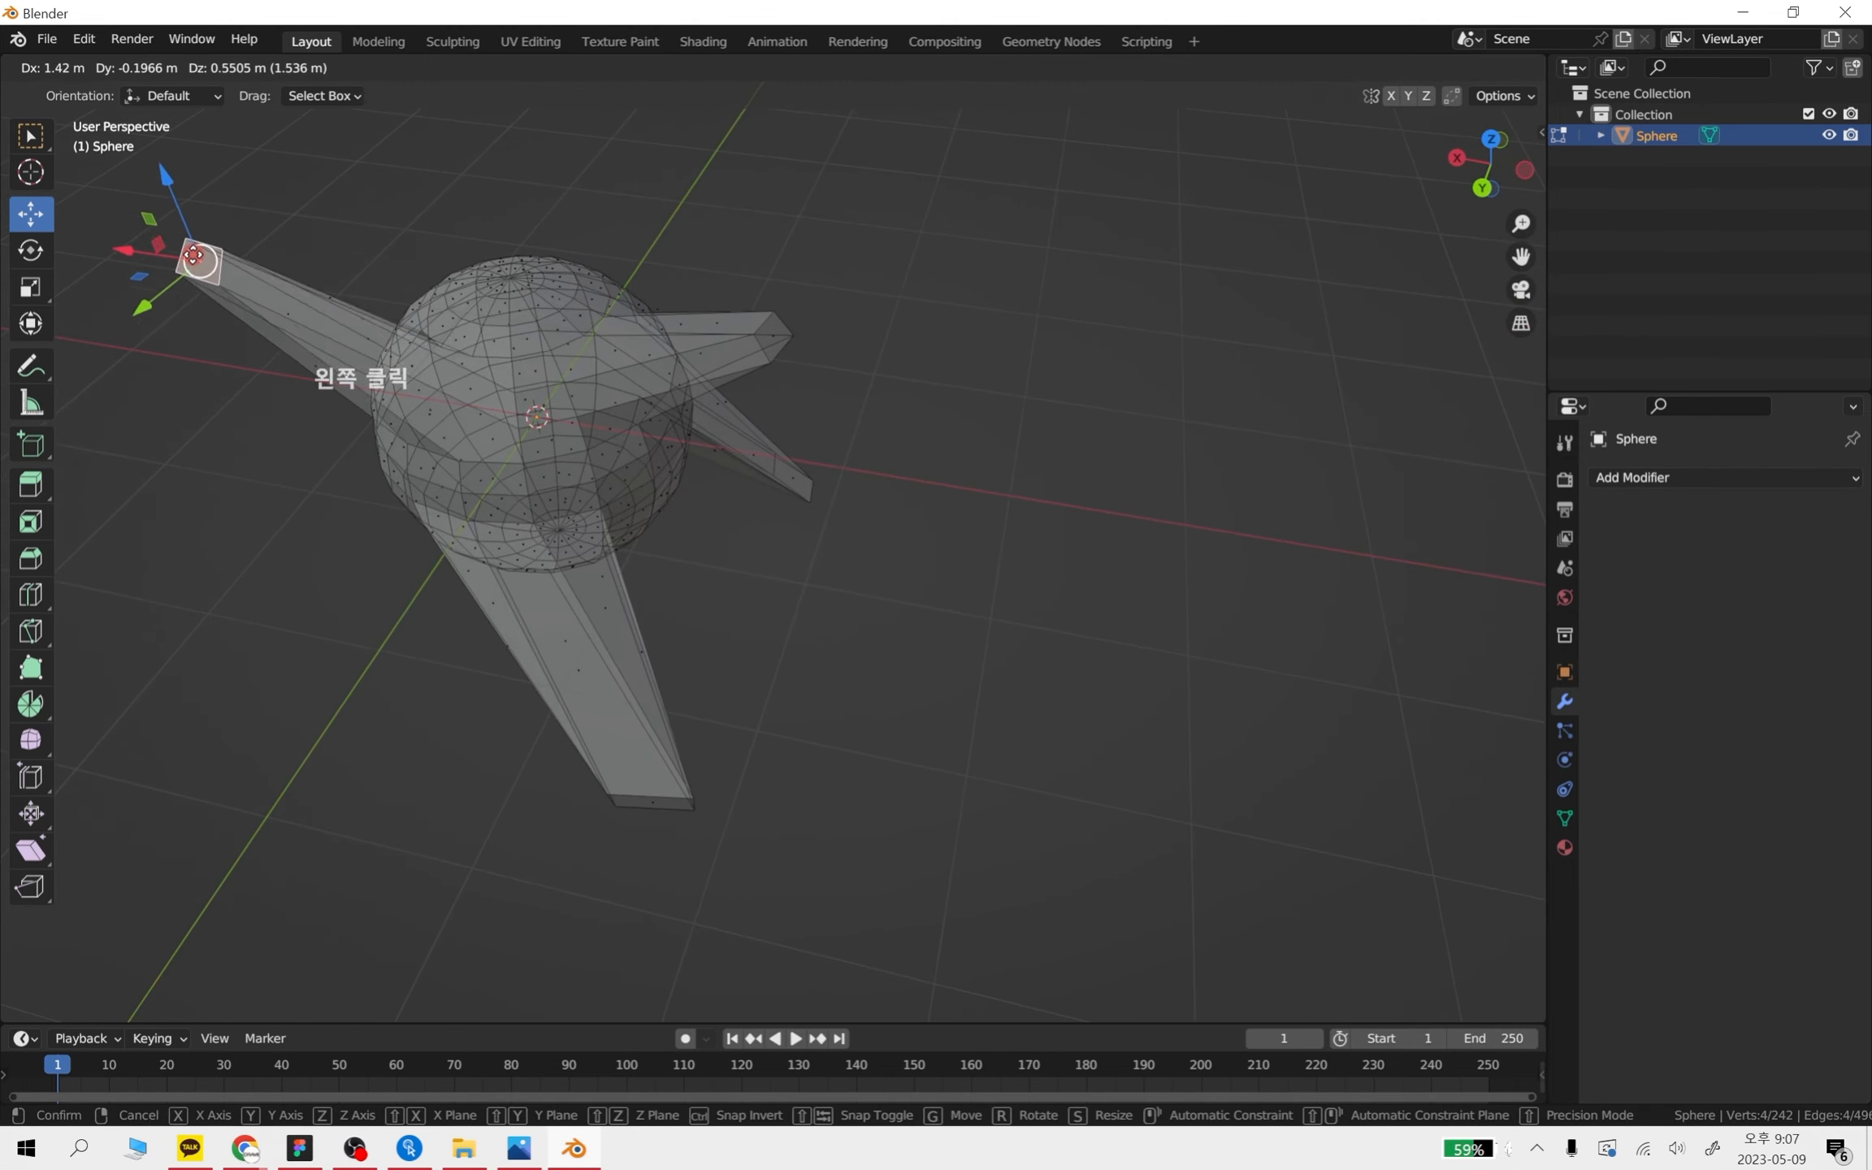
left_click(194, 236)
middle_click_drag(548, 511, 748, 529)
left_click(385, 440)
key("e")
left_click(421, 177)
- Undo all the face moves to restore the plain sphere
key("ctrl+z")
key("ctrl+z")
key("ctrl+z")
key("ctrl+z")
key("ctrl+z")
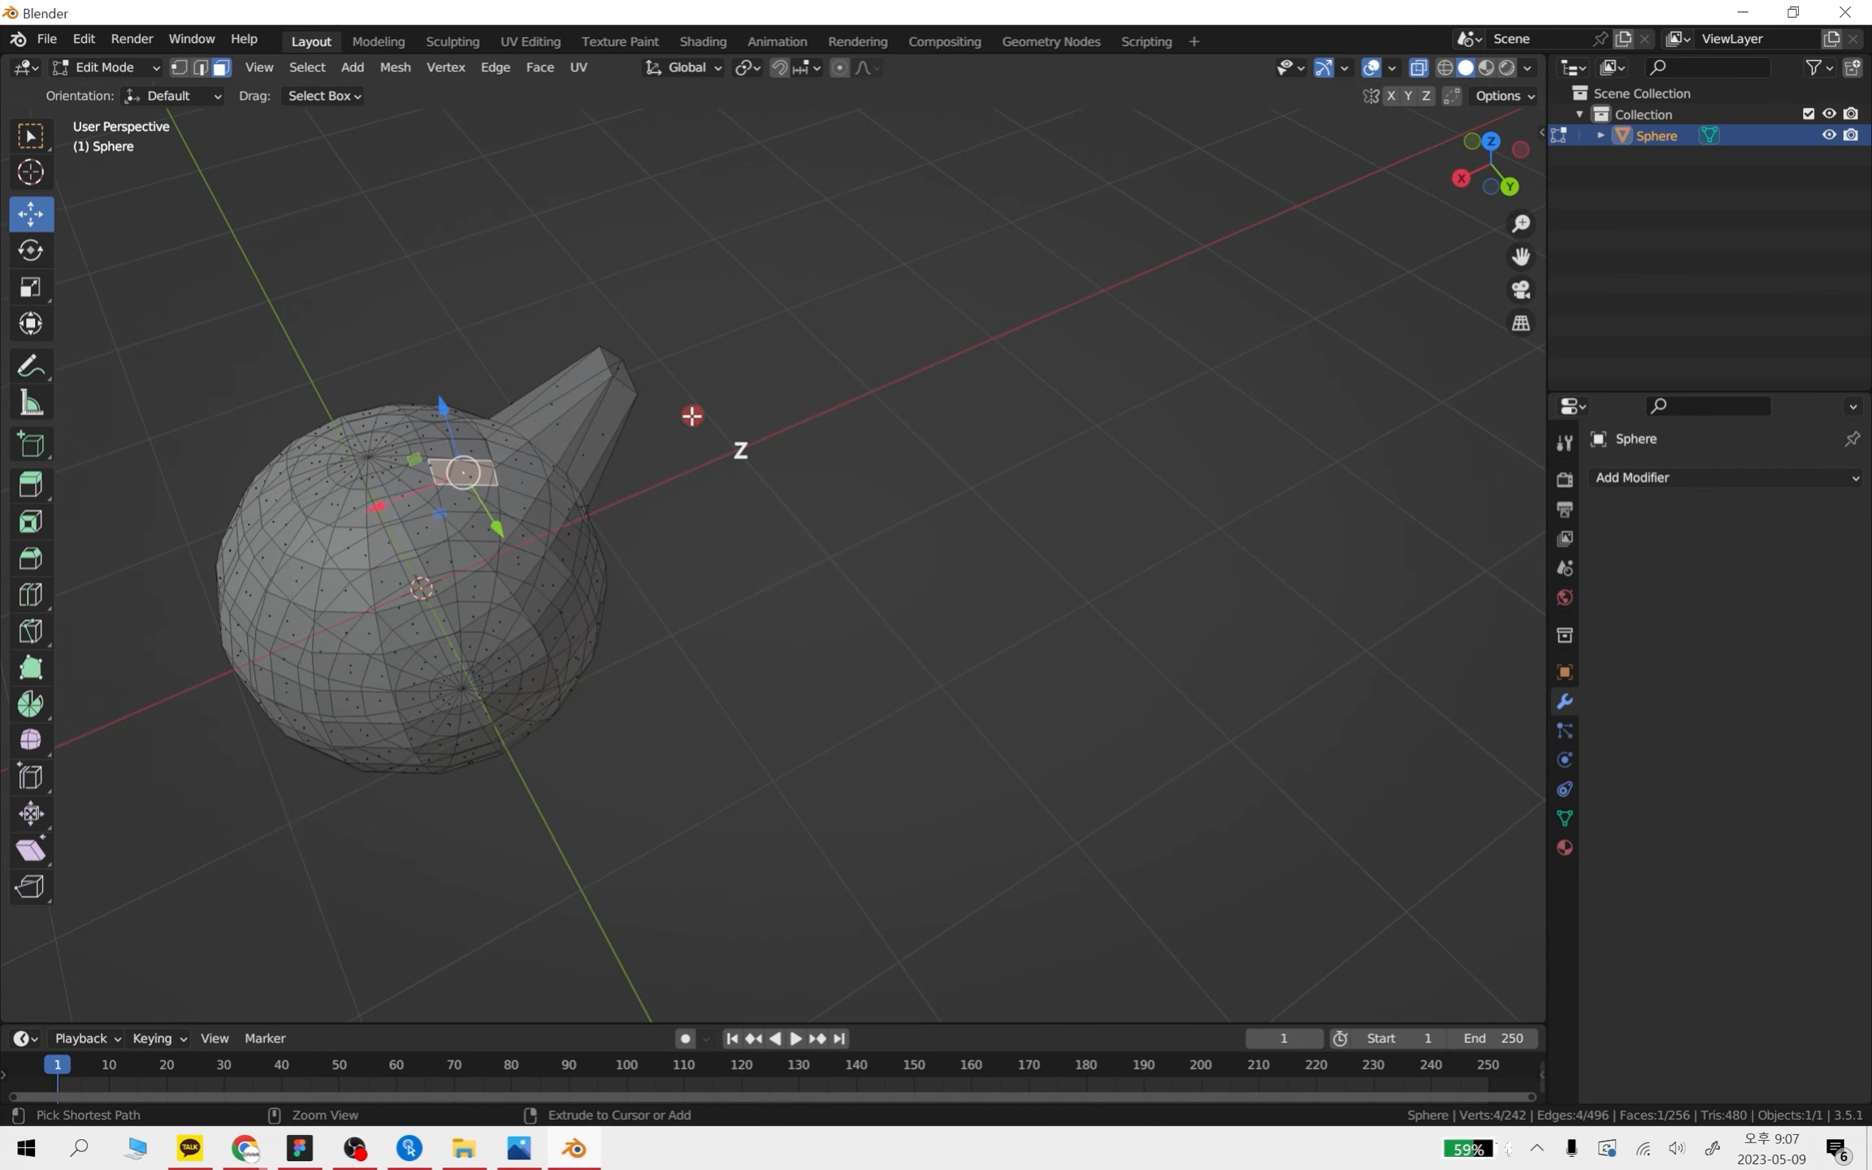
key("ctrl+z")
- Delete the UV sphere in Object Mode and add an ico sphere with 2 subdivisions and a 1 m radius
key("Tab")
middle_click_drag(792, 682, 447, 630)
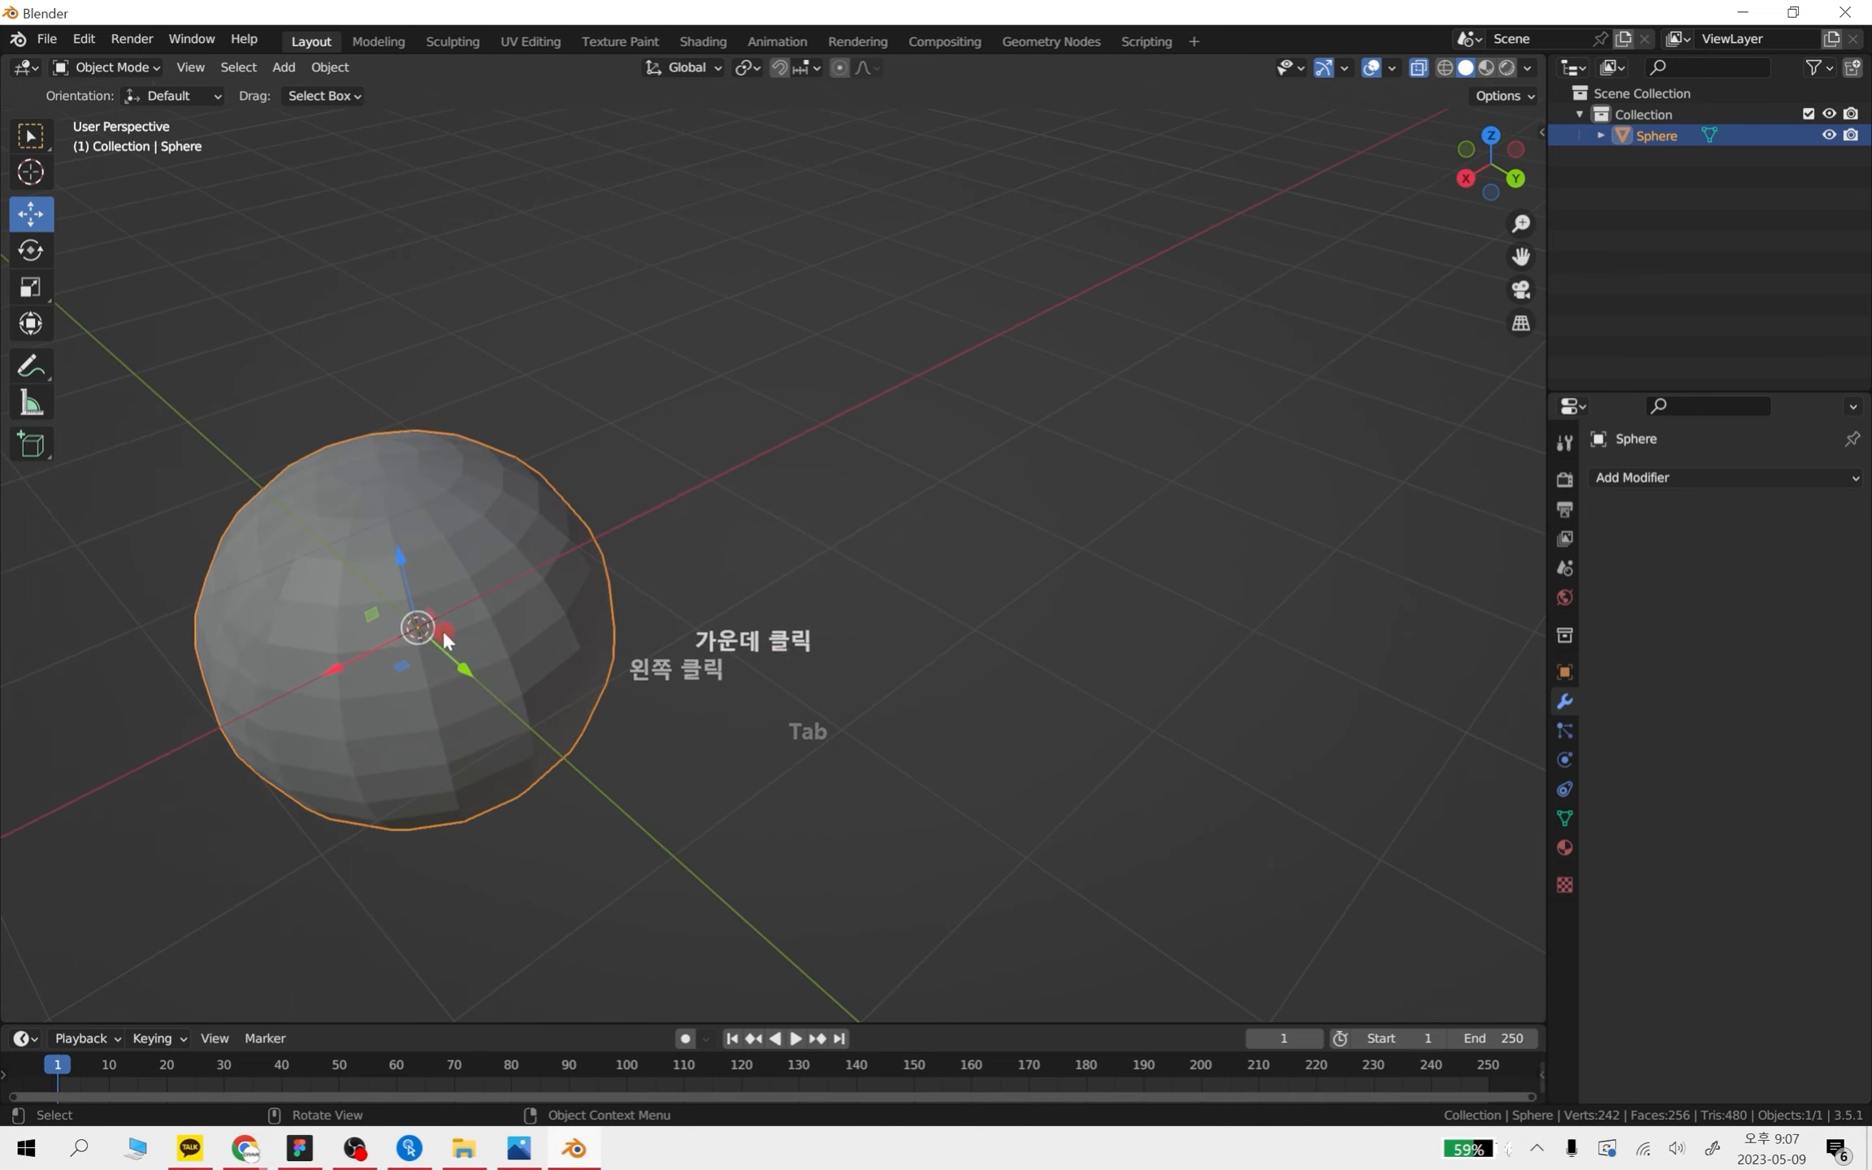
key("Delete")
key("shift+a")
mouse_move(415, 576)
left_click(555, 664)
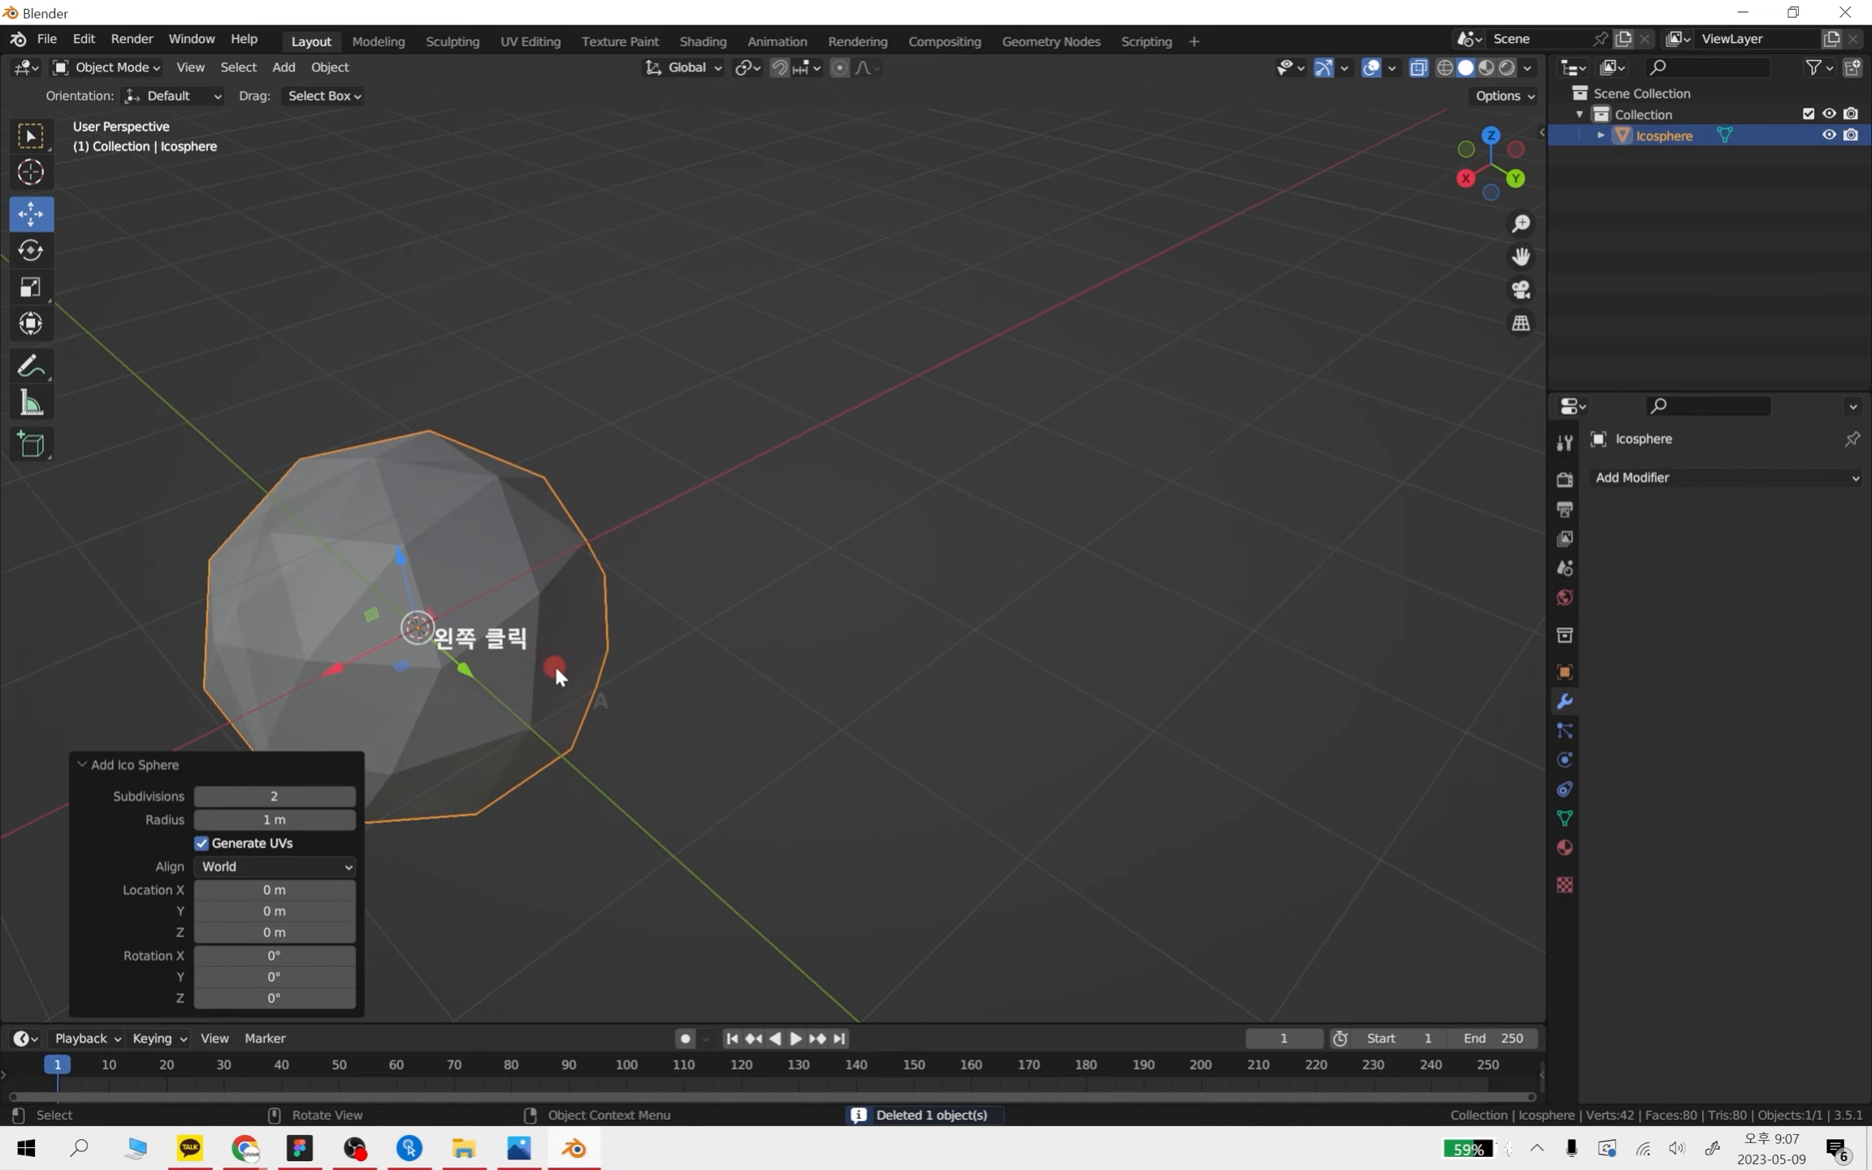
- In Edit Mode, select an upper triangular face of the ico sphere and turn off X-ray display
middle_click_drag(555, 669, 917, 524)
key("Tab")
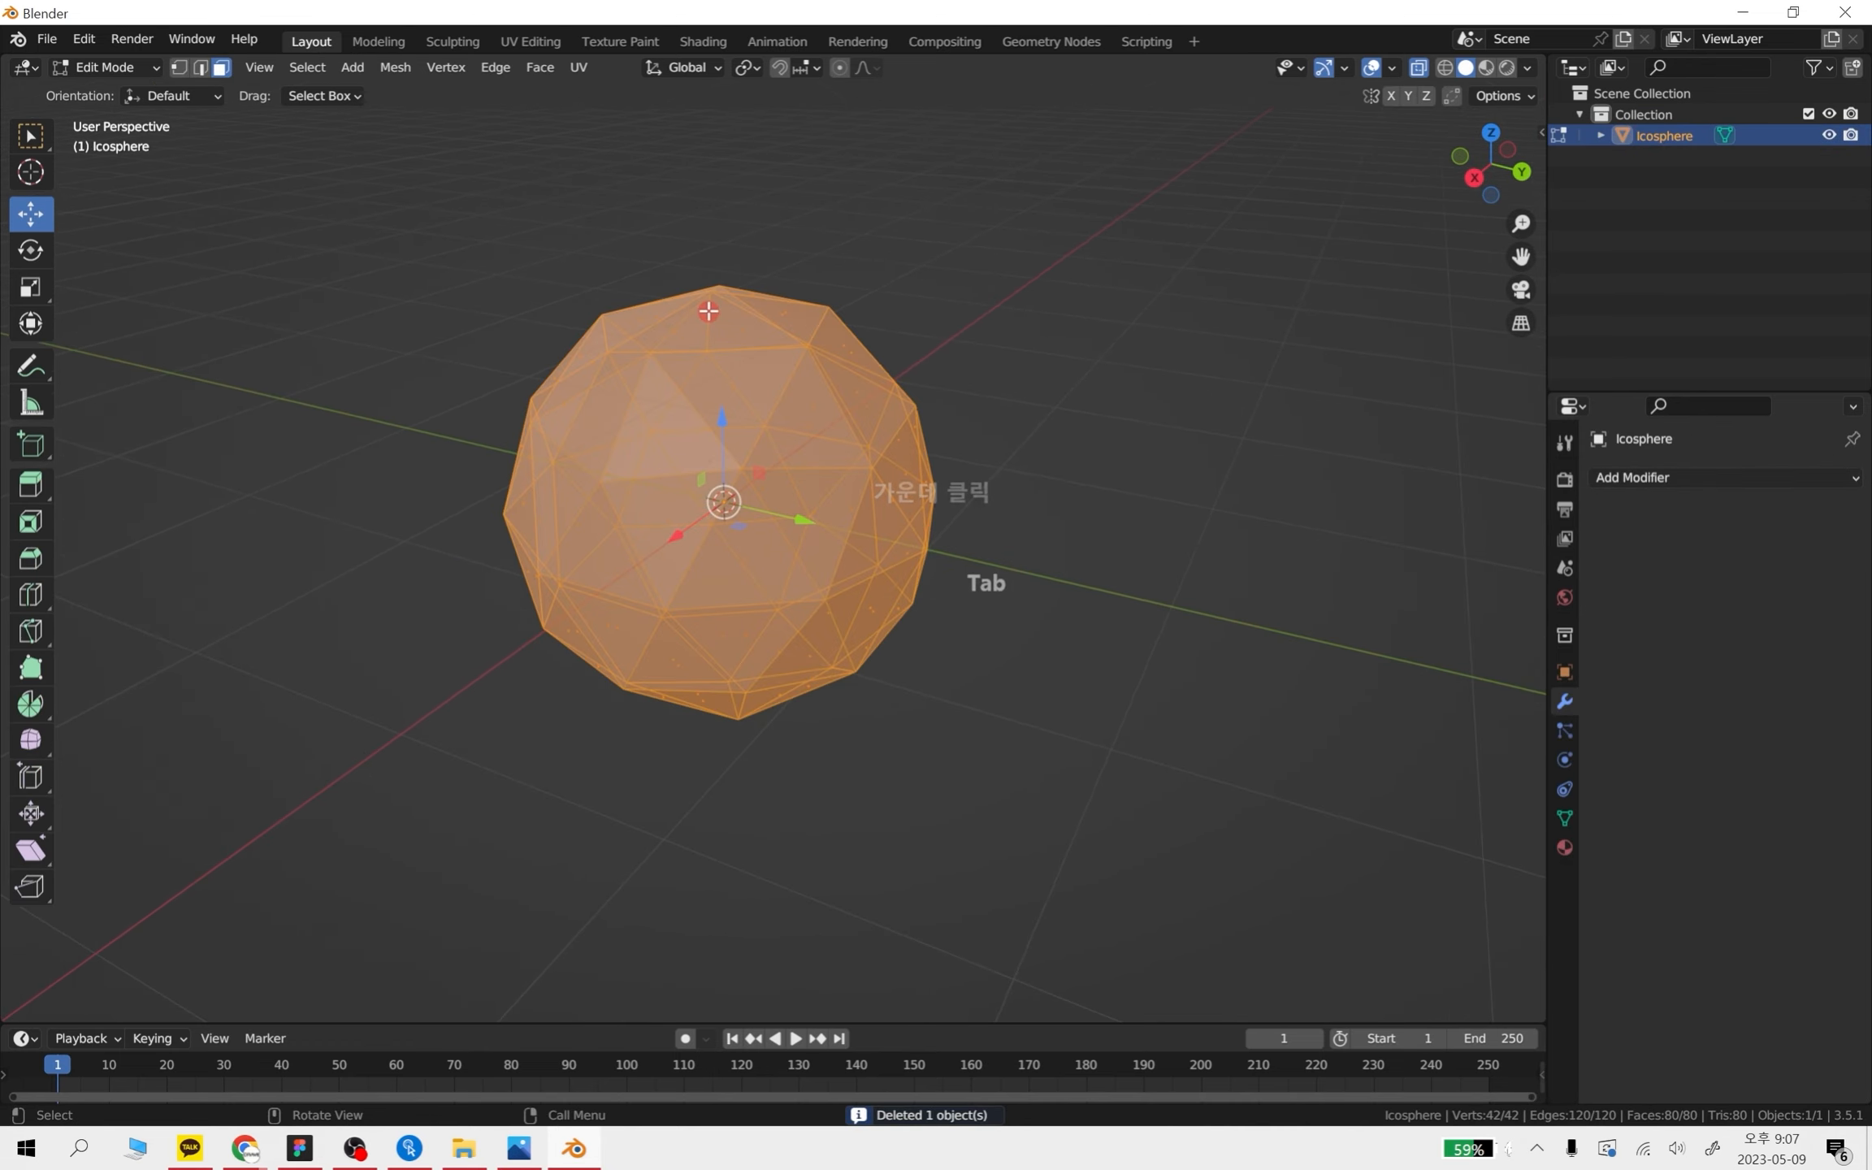
left_click(707, 391)
left_click(45, 441)
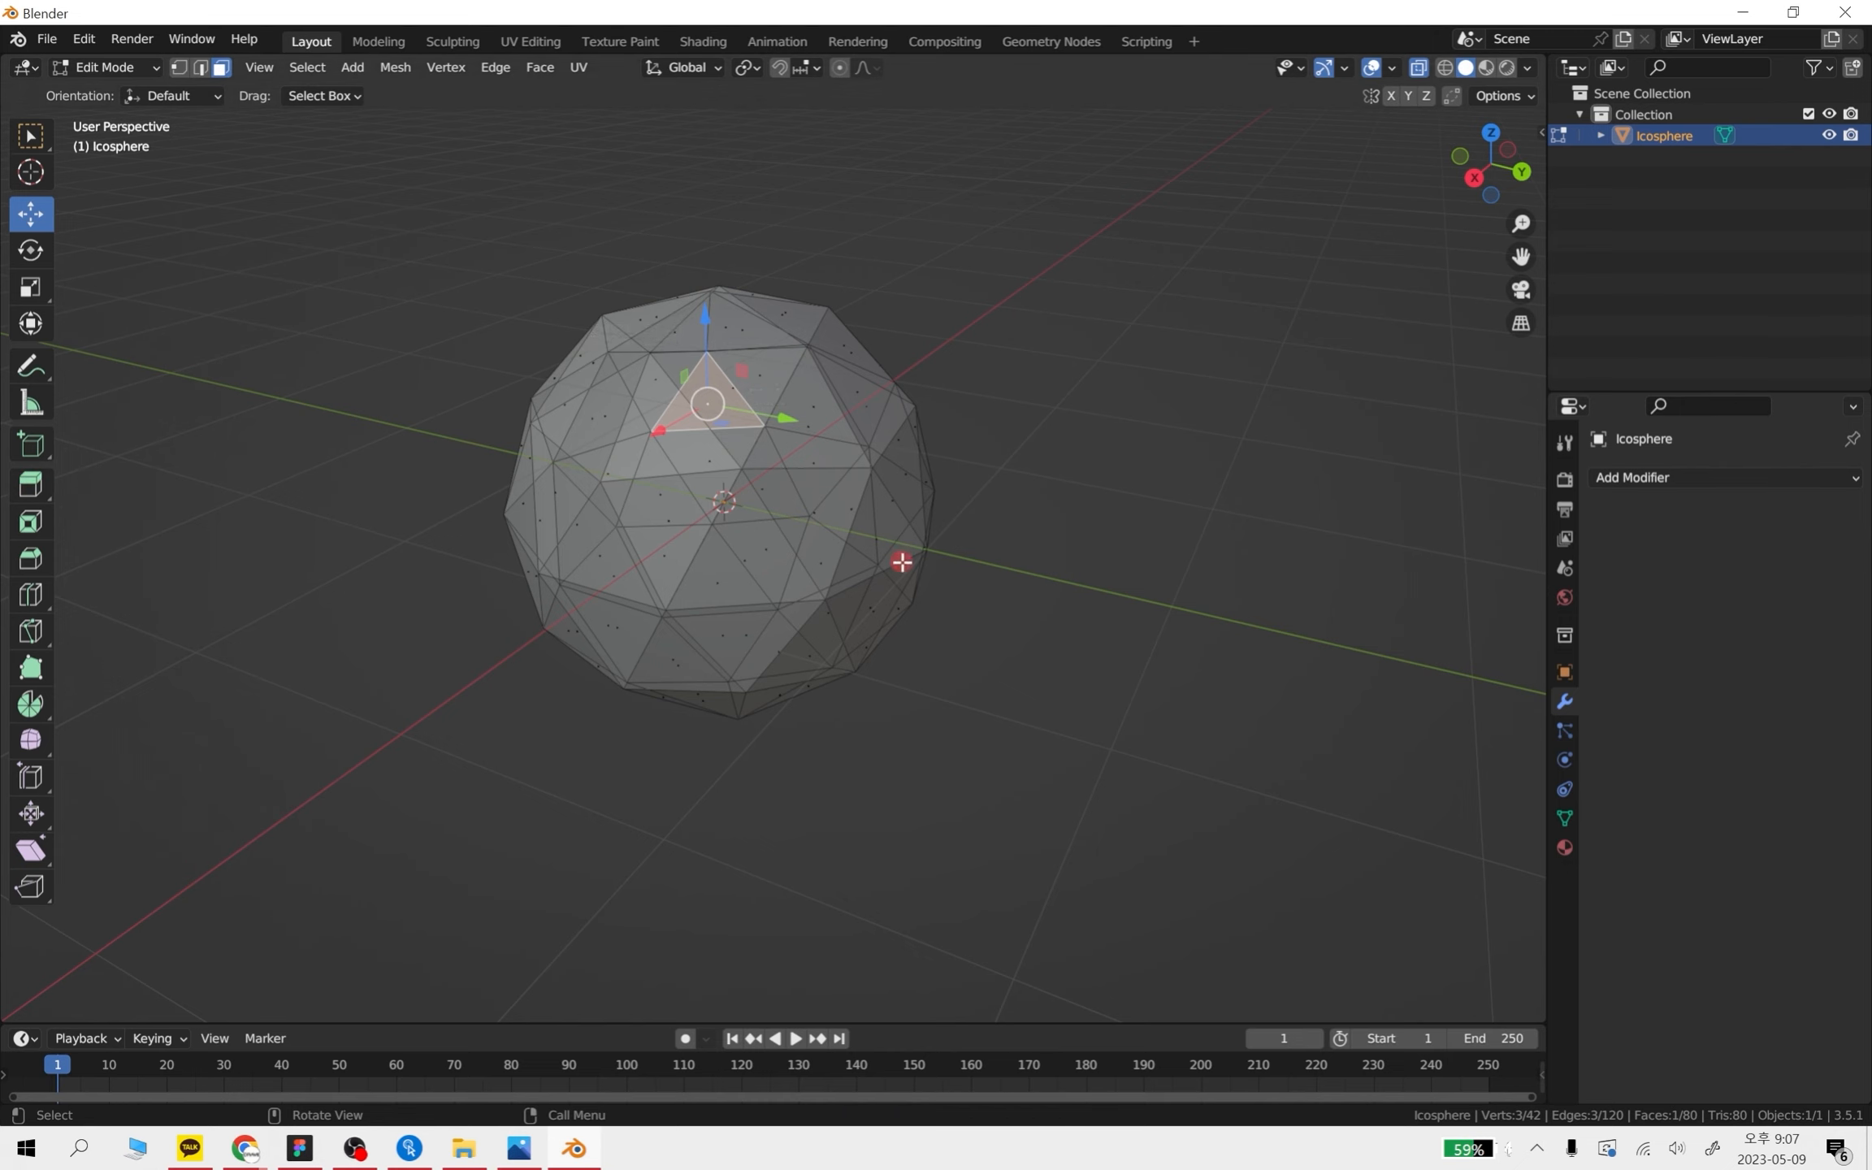
left_click(719, 389)
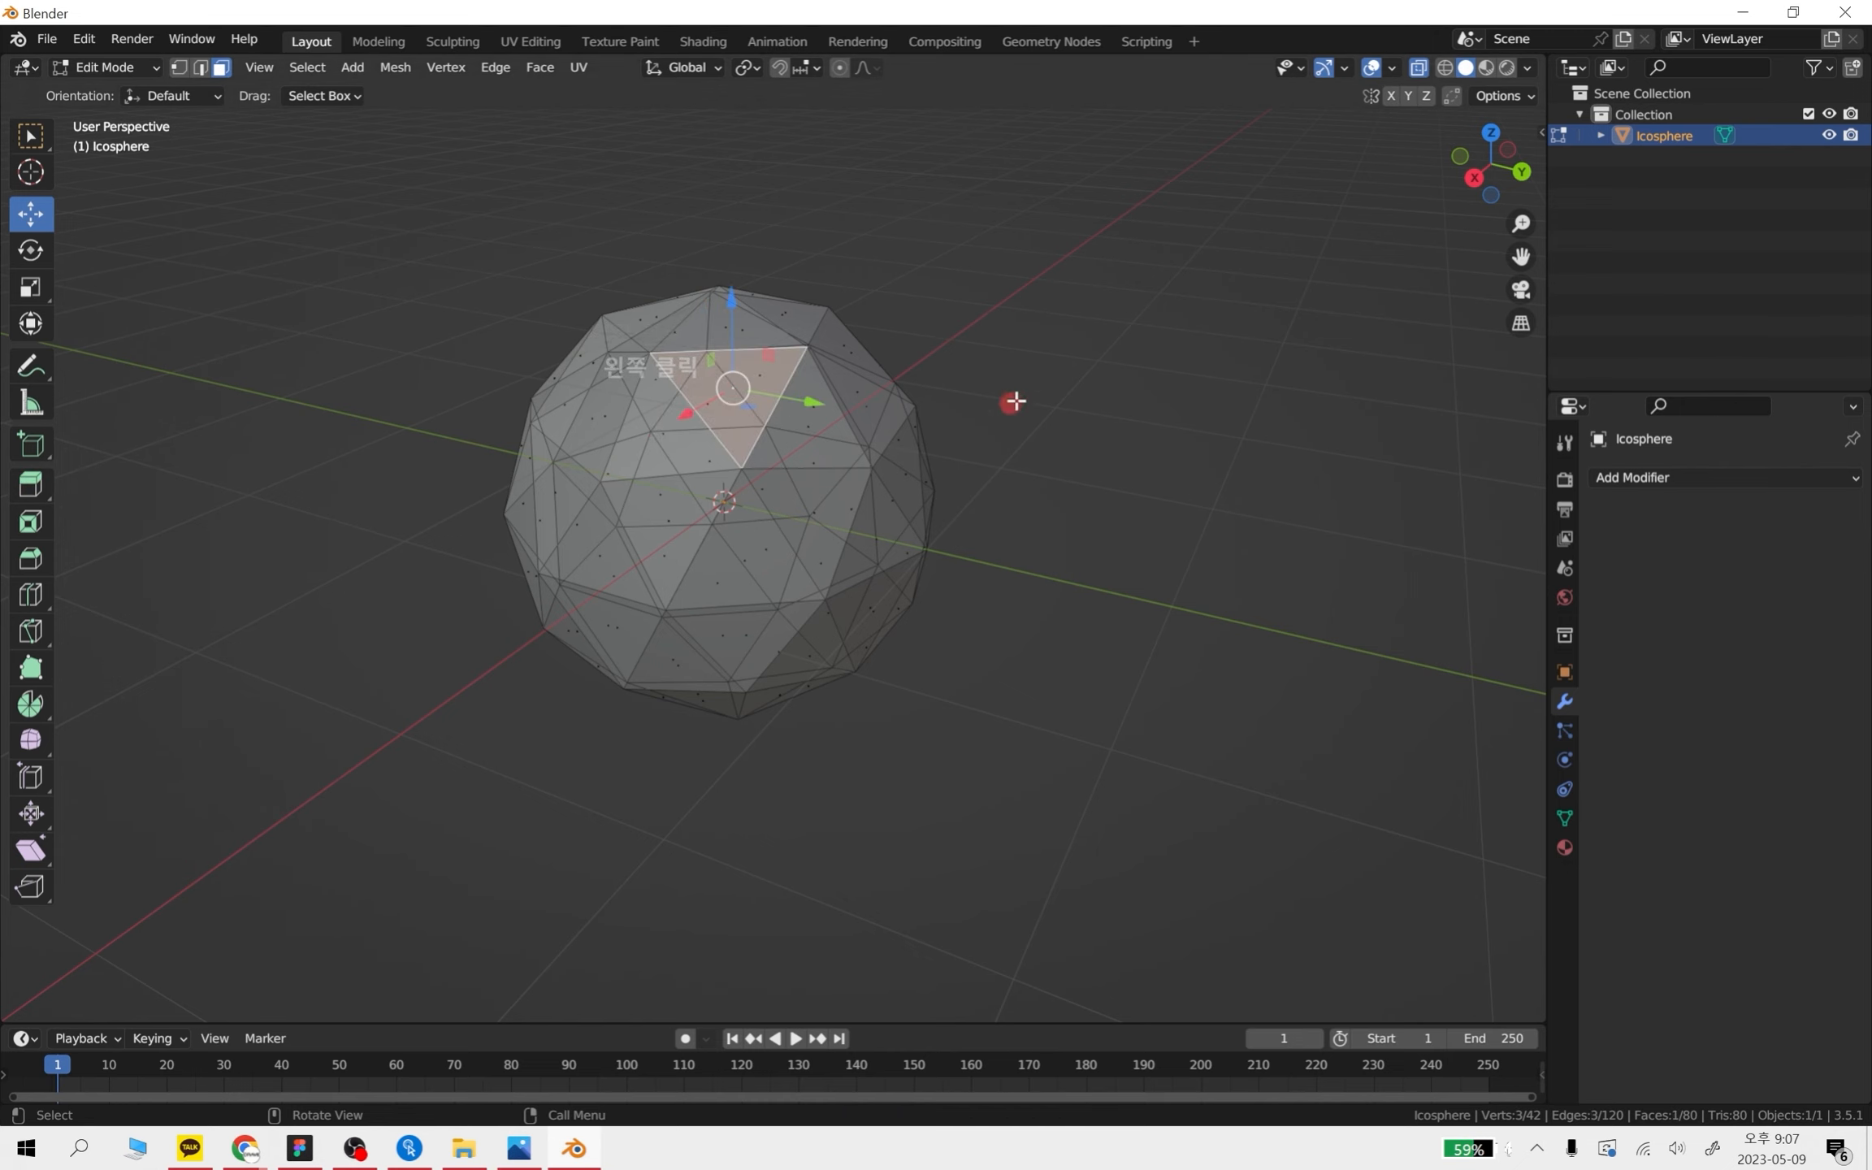
scroll(847, 399, "up", 2)
left_click(1419, 77)
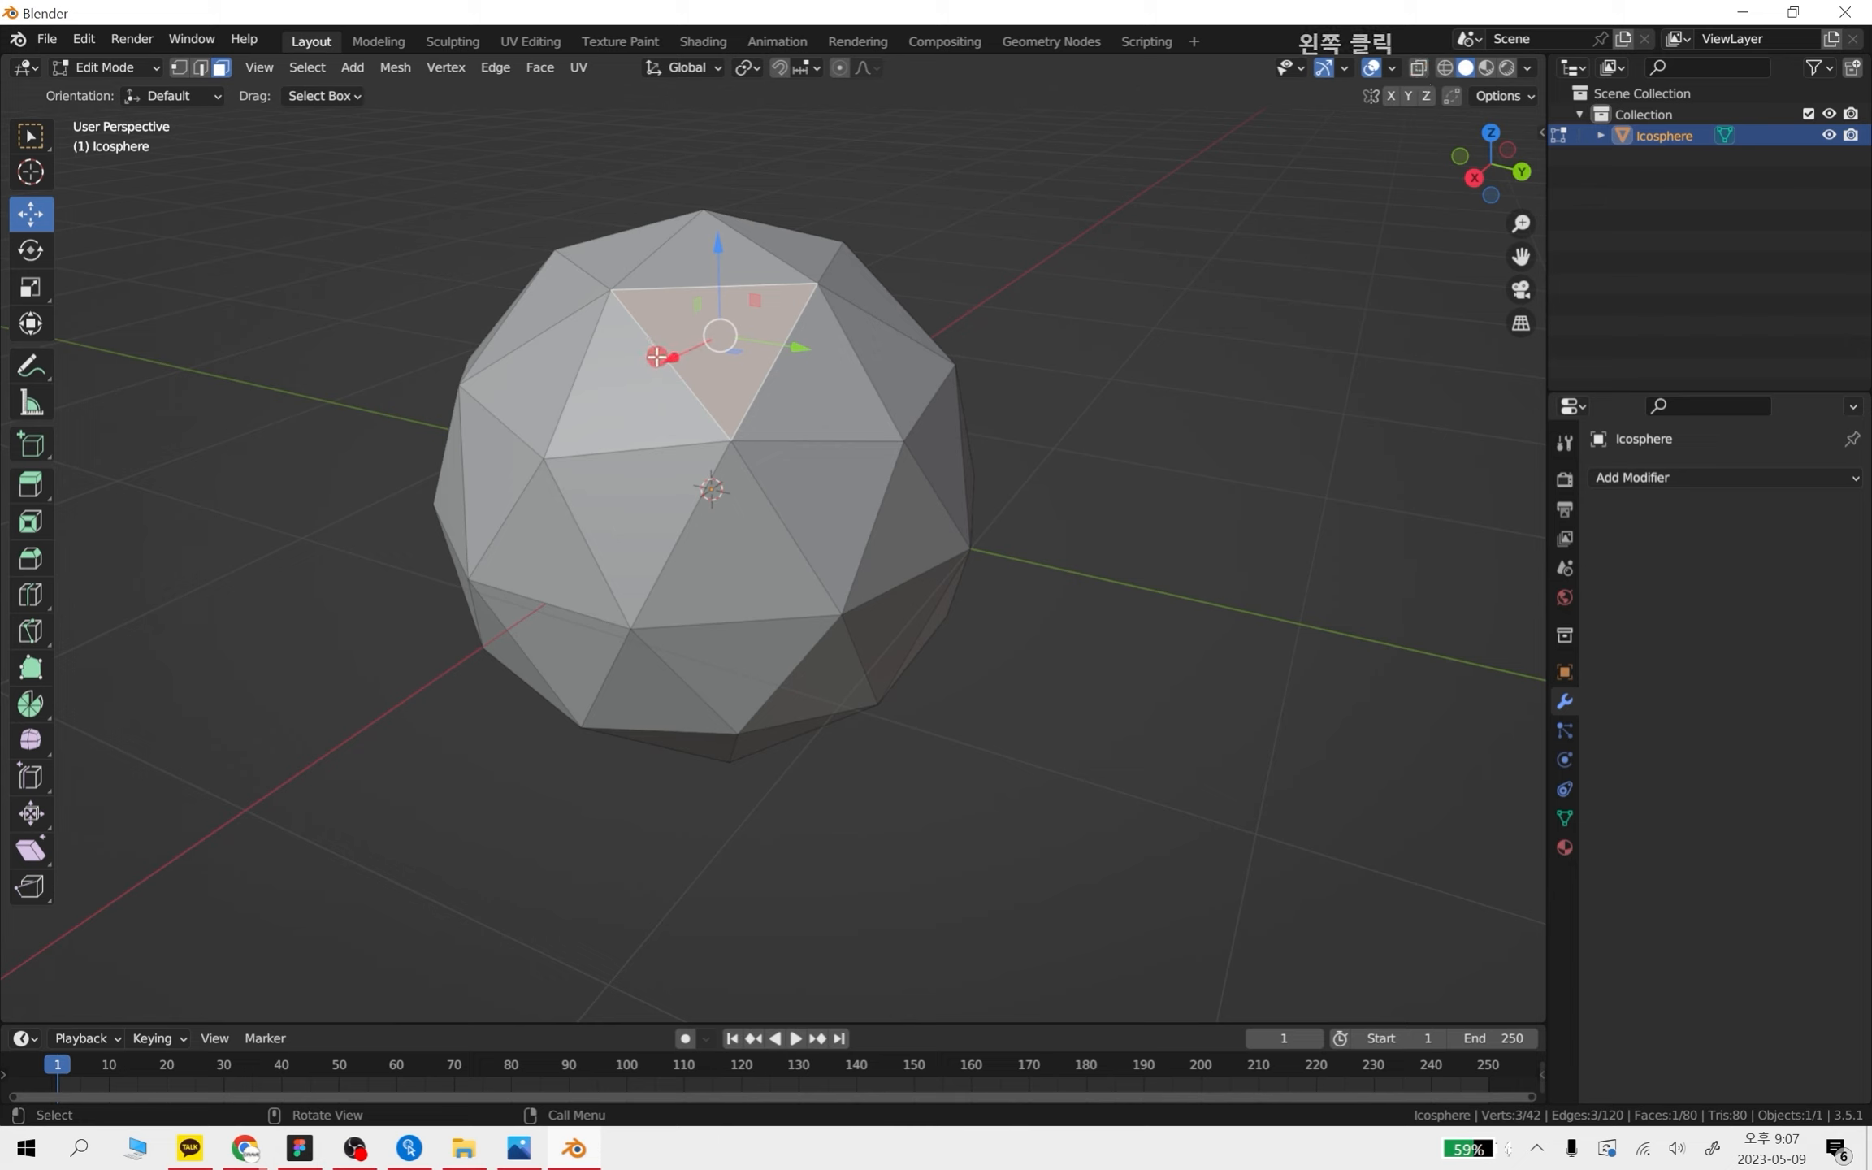
- Try a single loop cut on the upper edge of the selected triangle, and undo it
key("ctrl+r")
scroll(758, 292, "up", 2)
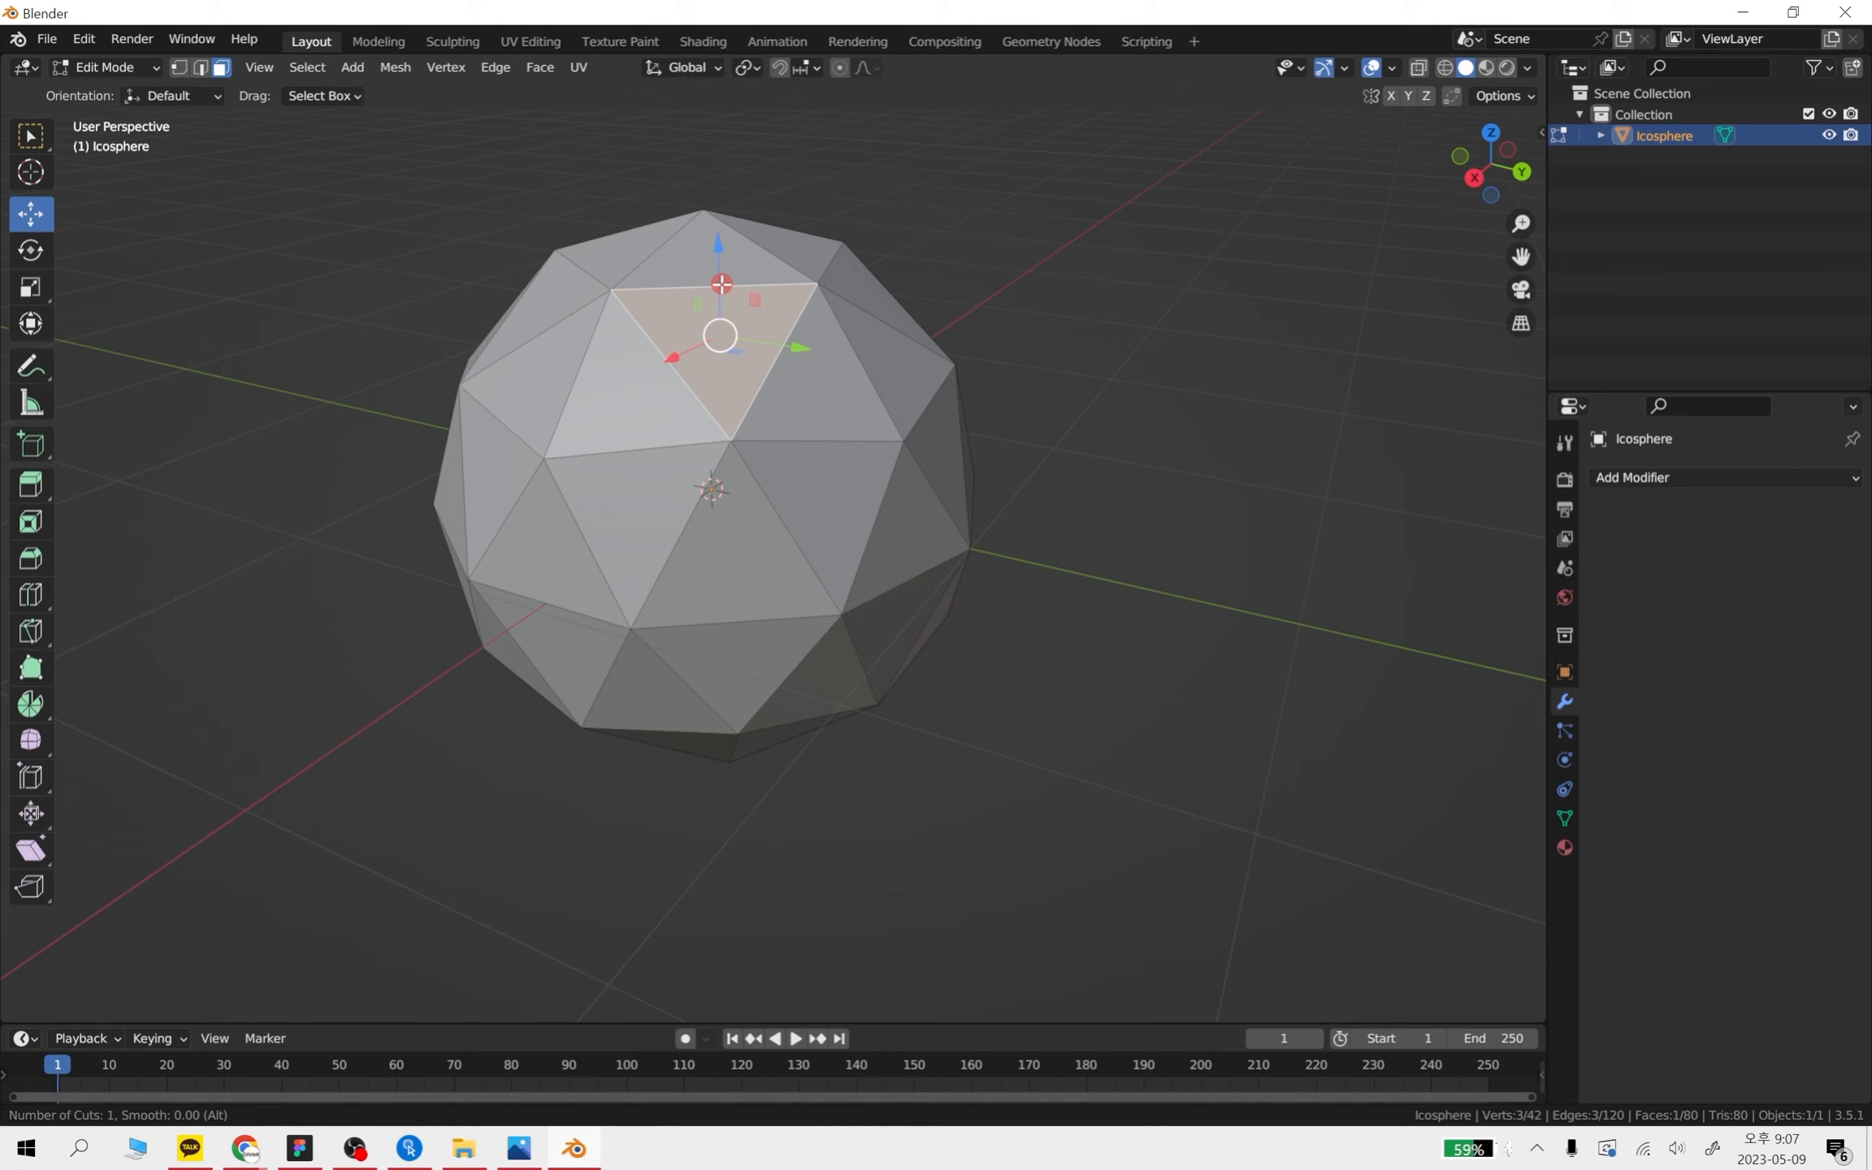
left_click(721, 284)
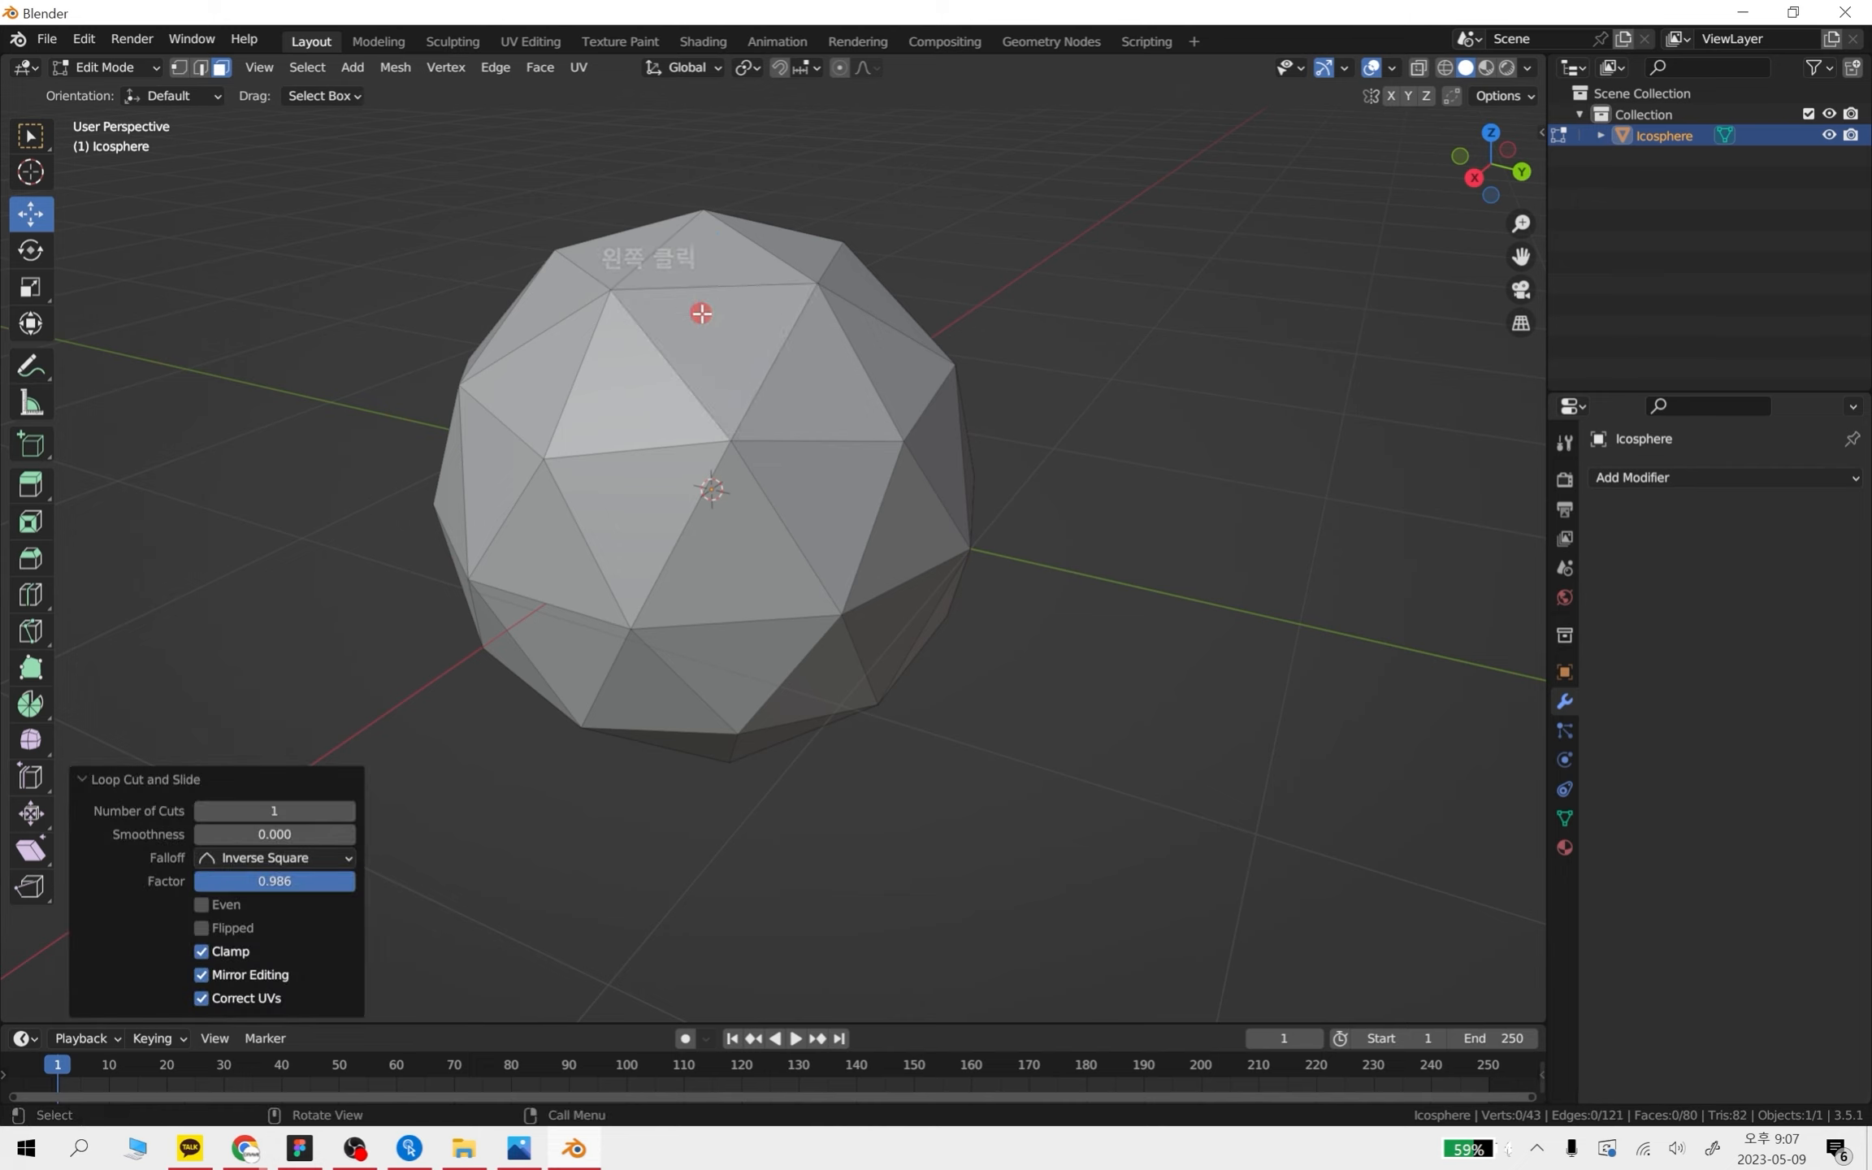
key("ctrl+z")
key("ctrl+z")
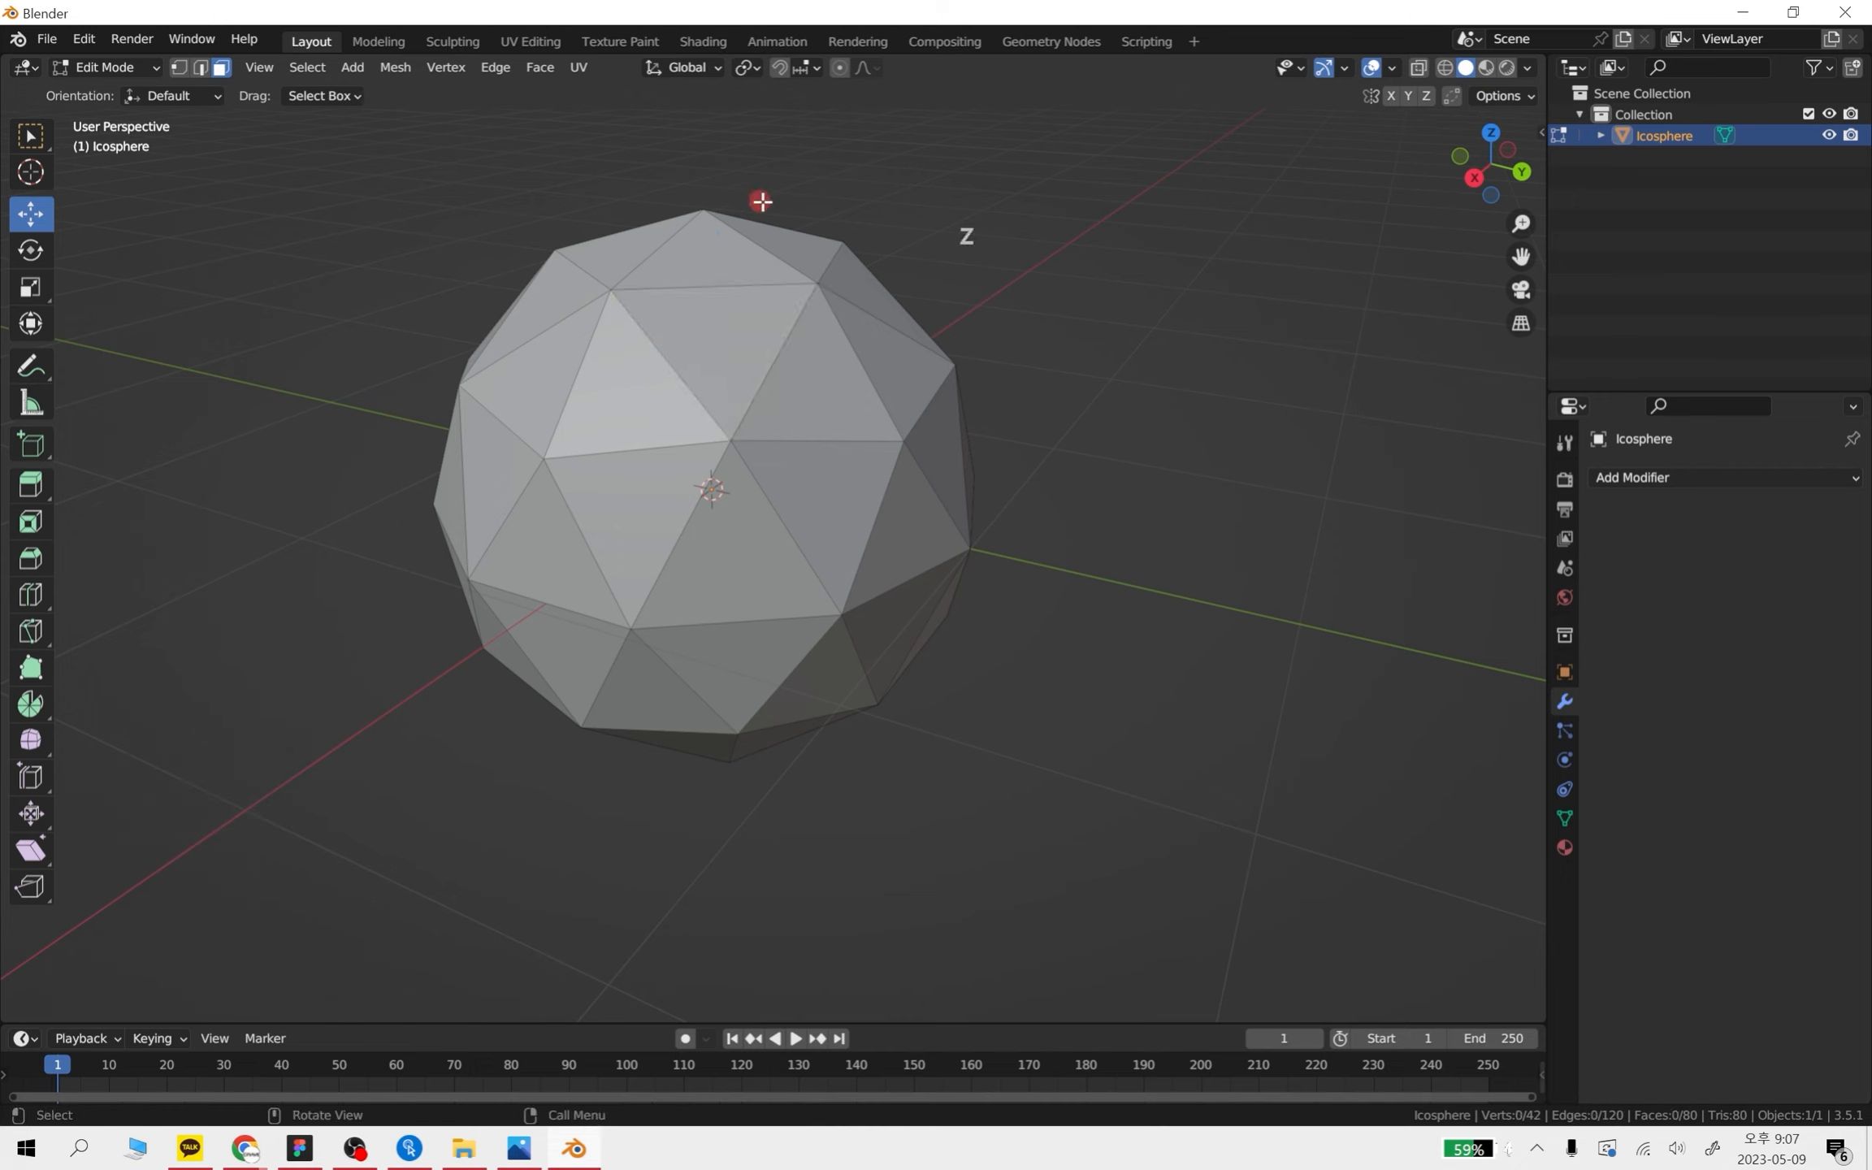
key("ctrl+z")
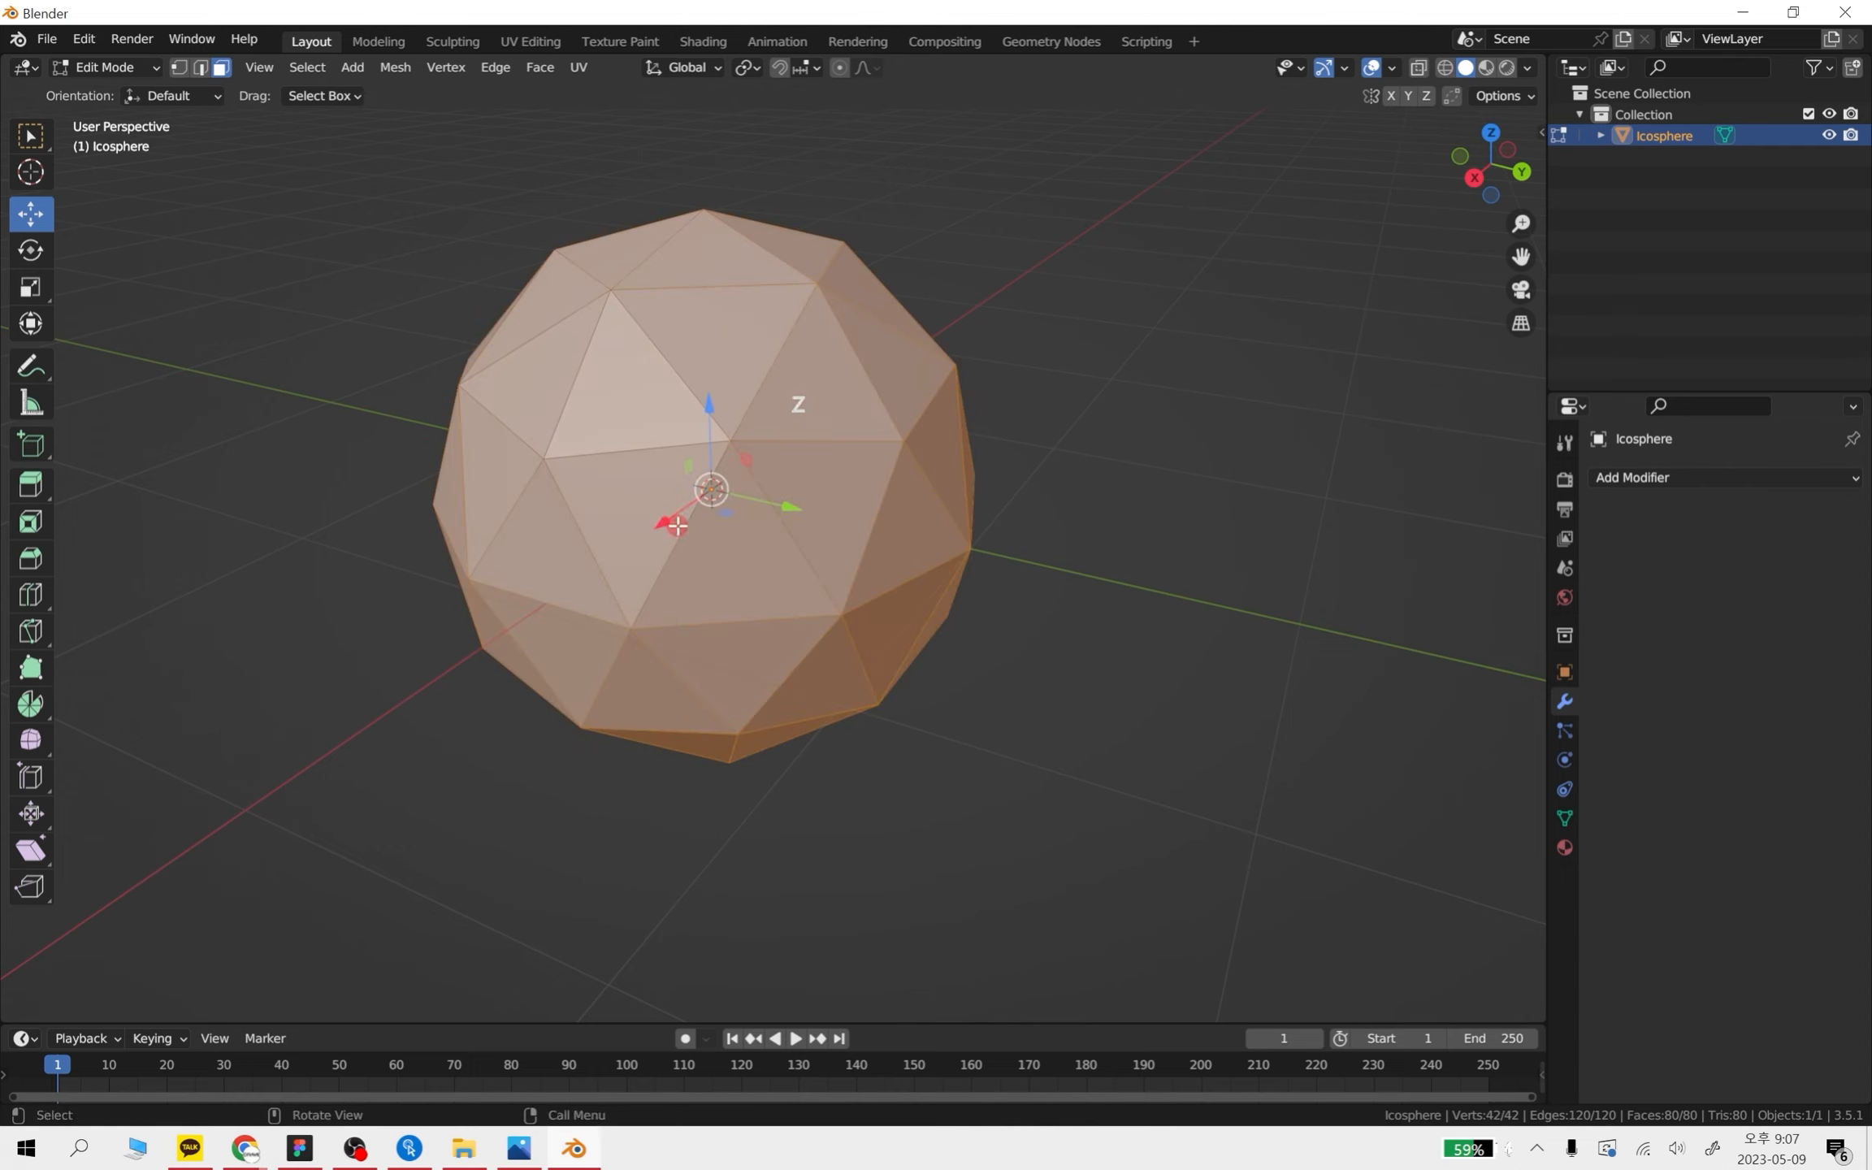
- Cut a closed outline across the front triangles of the ico sphere with the Knife tool
left_click(30, 485)
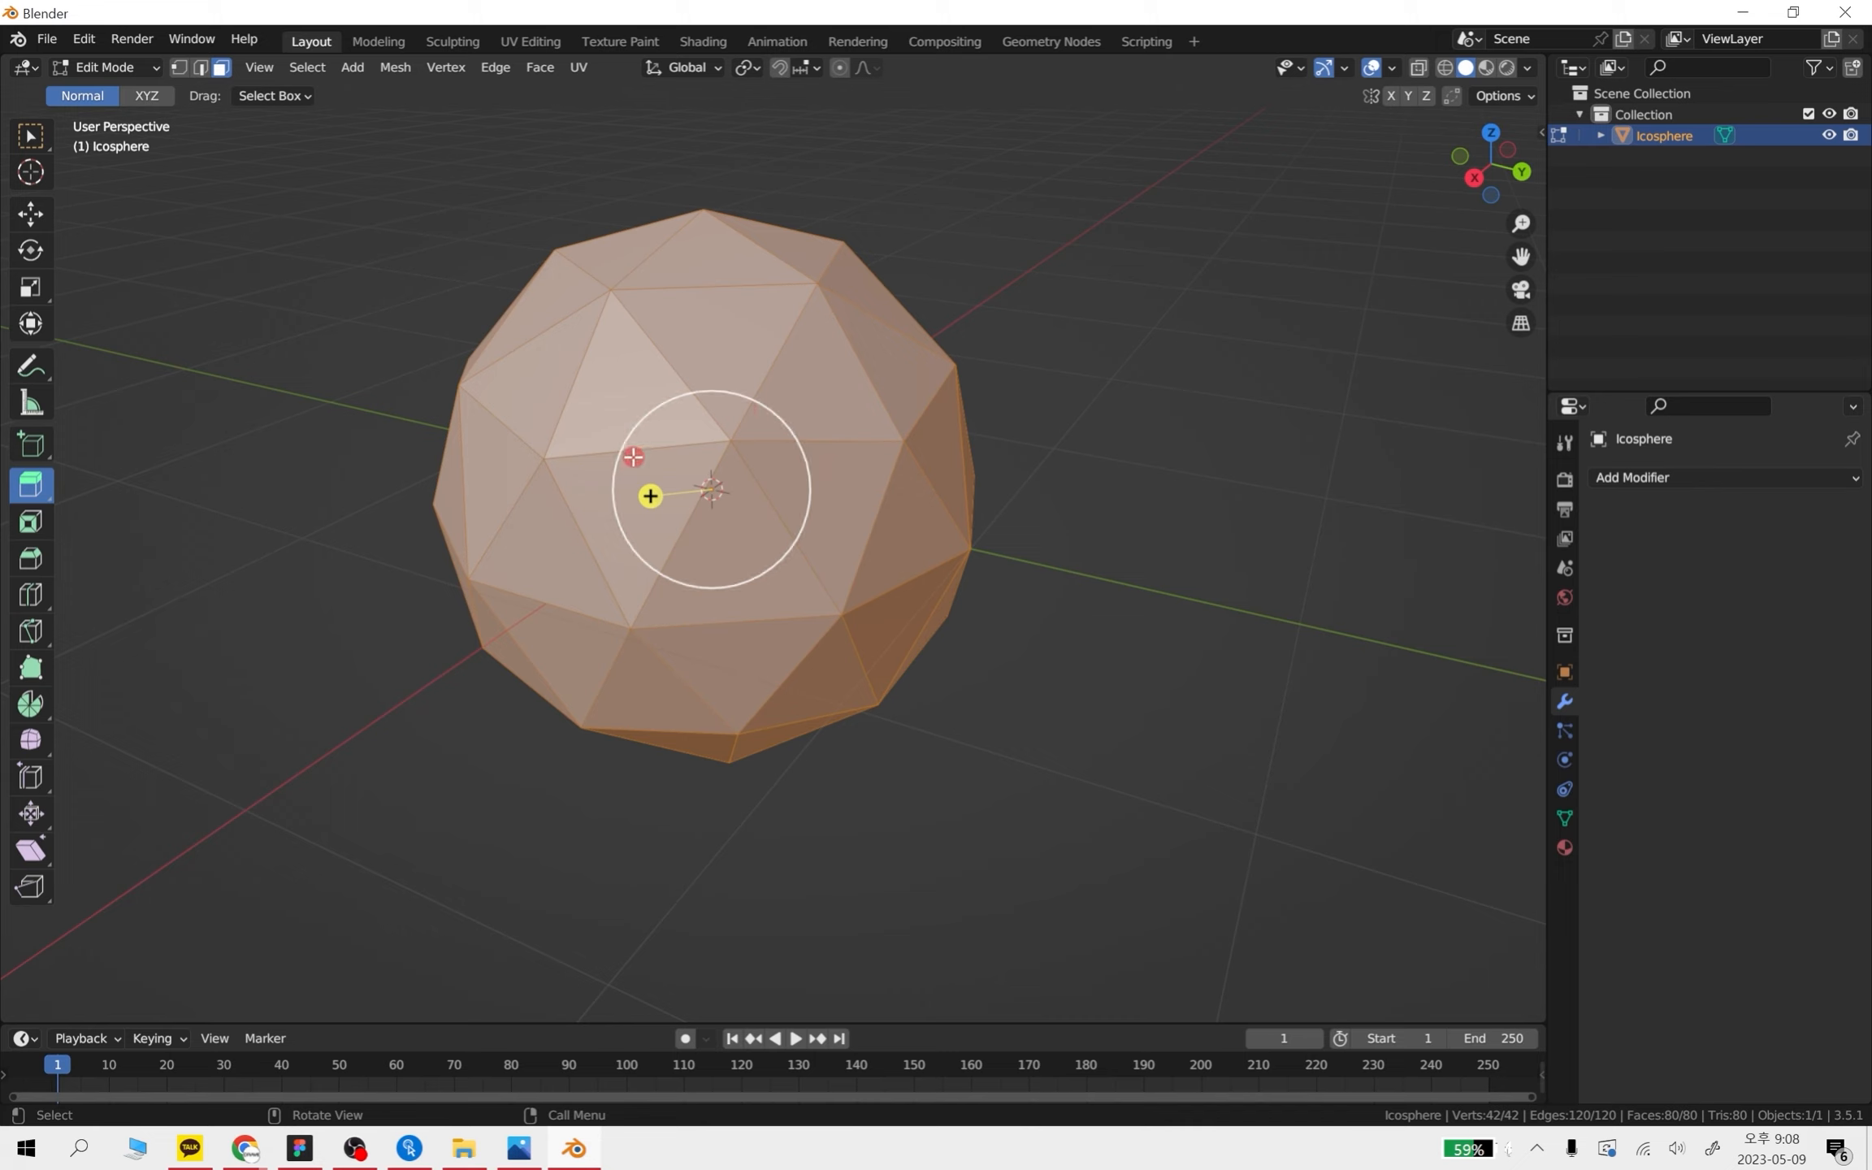
left_click(21, 634)
left_click(718, 286)
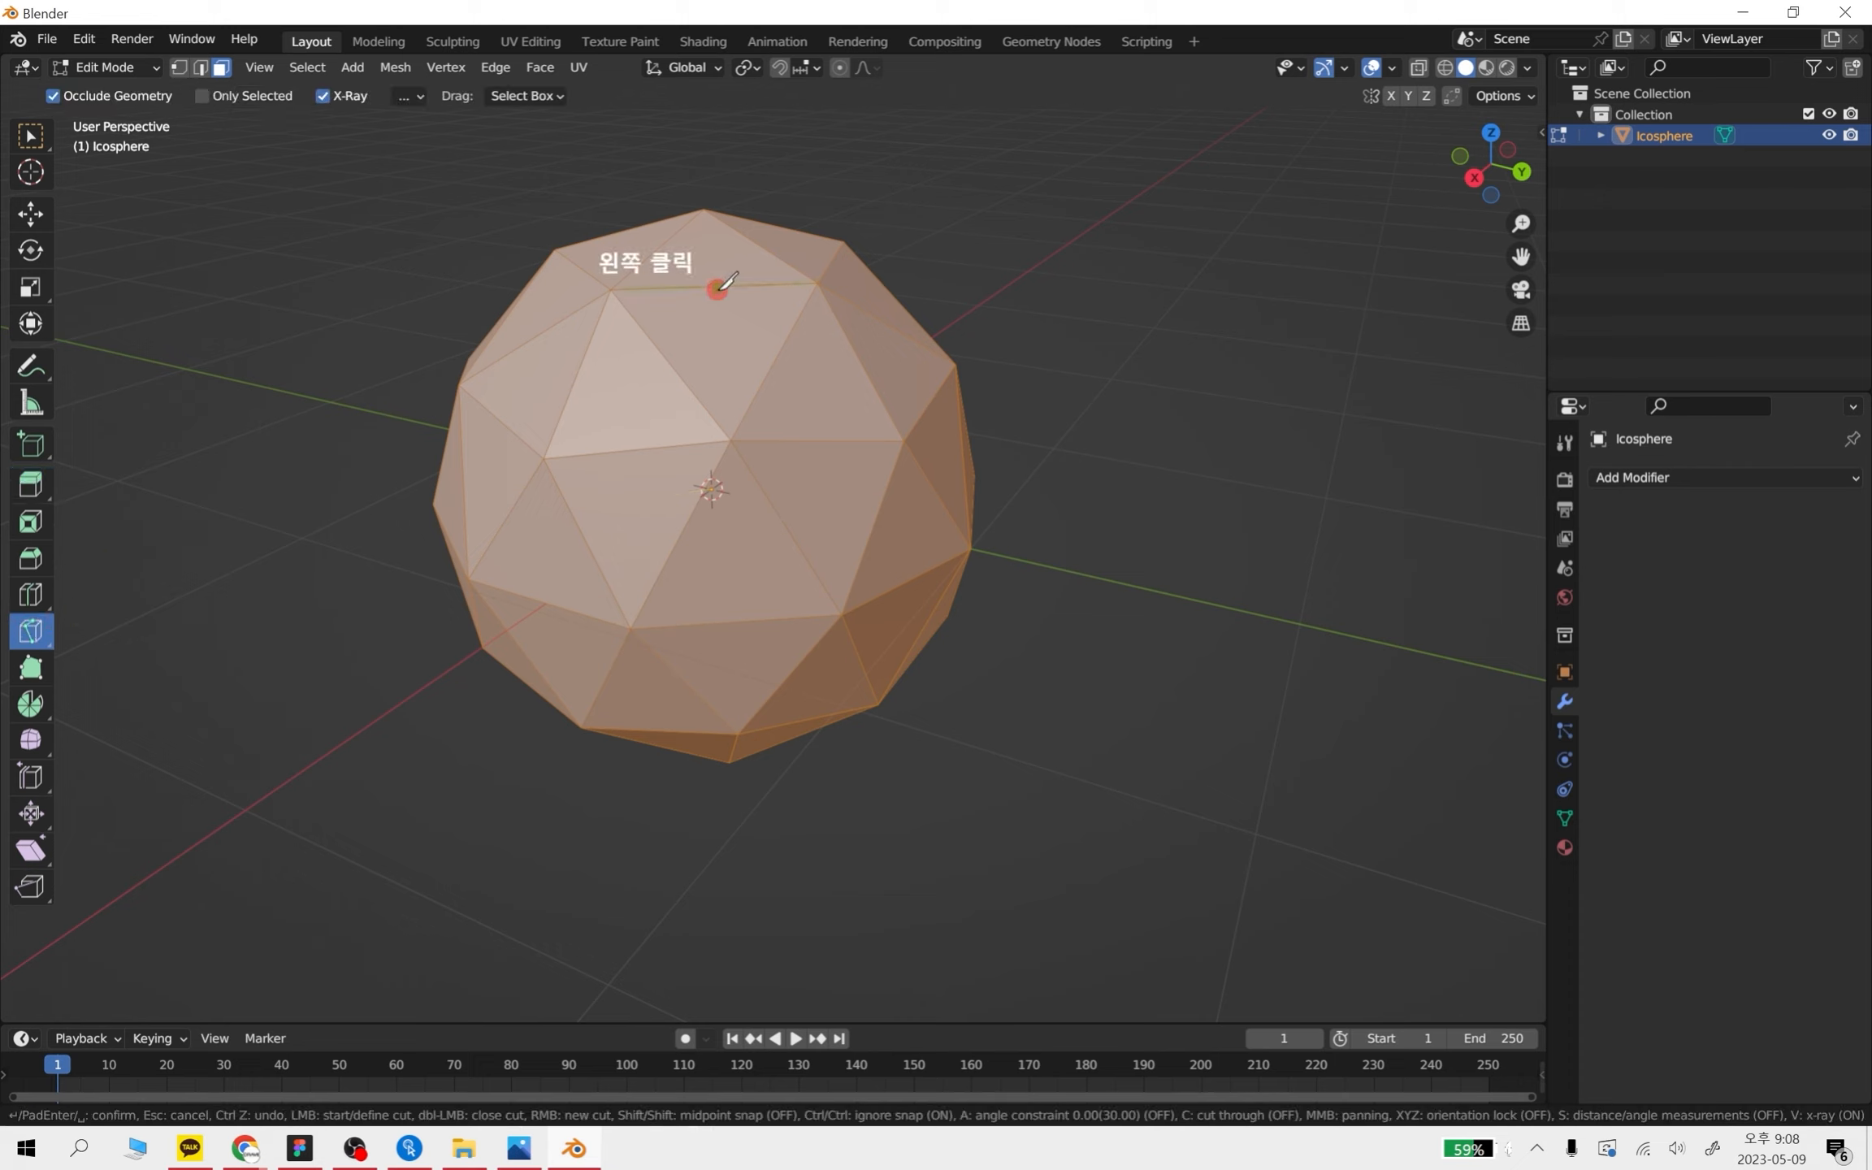
left_click(679, 377)
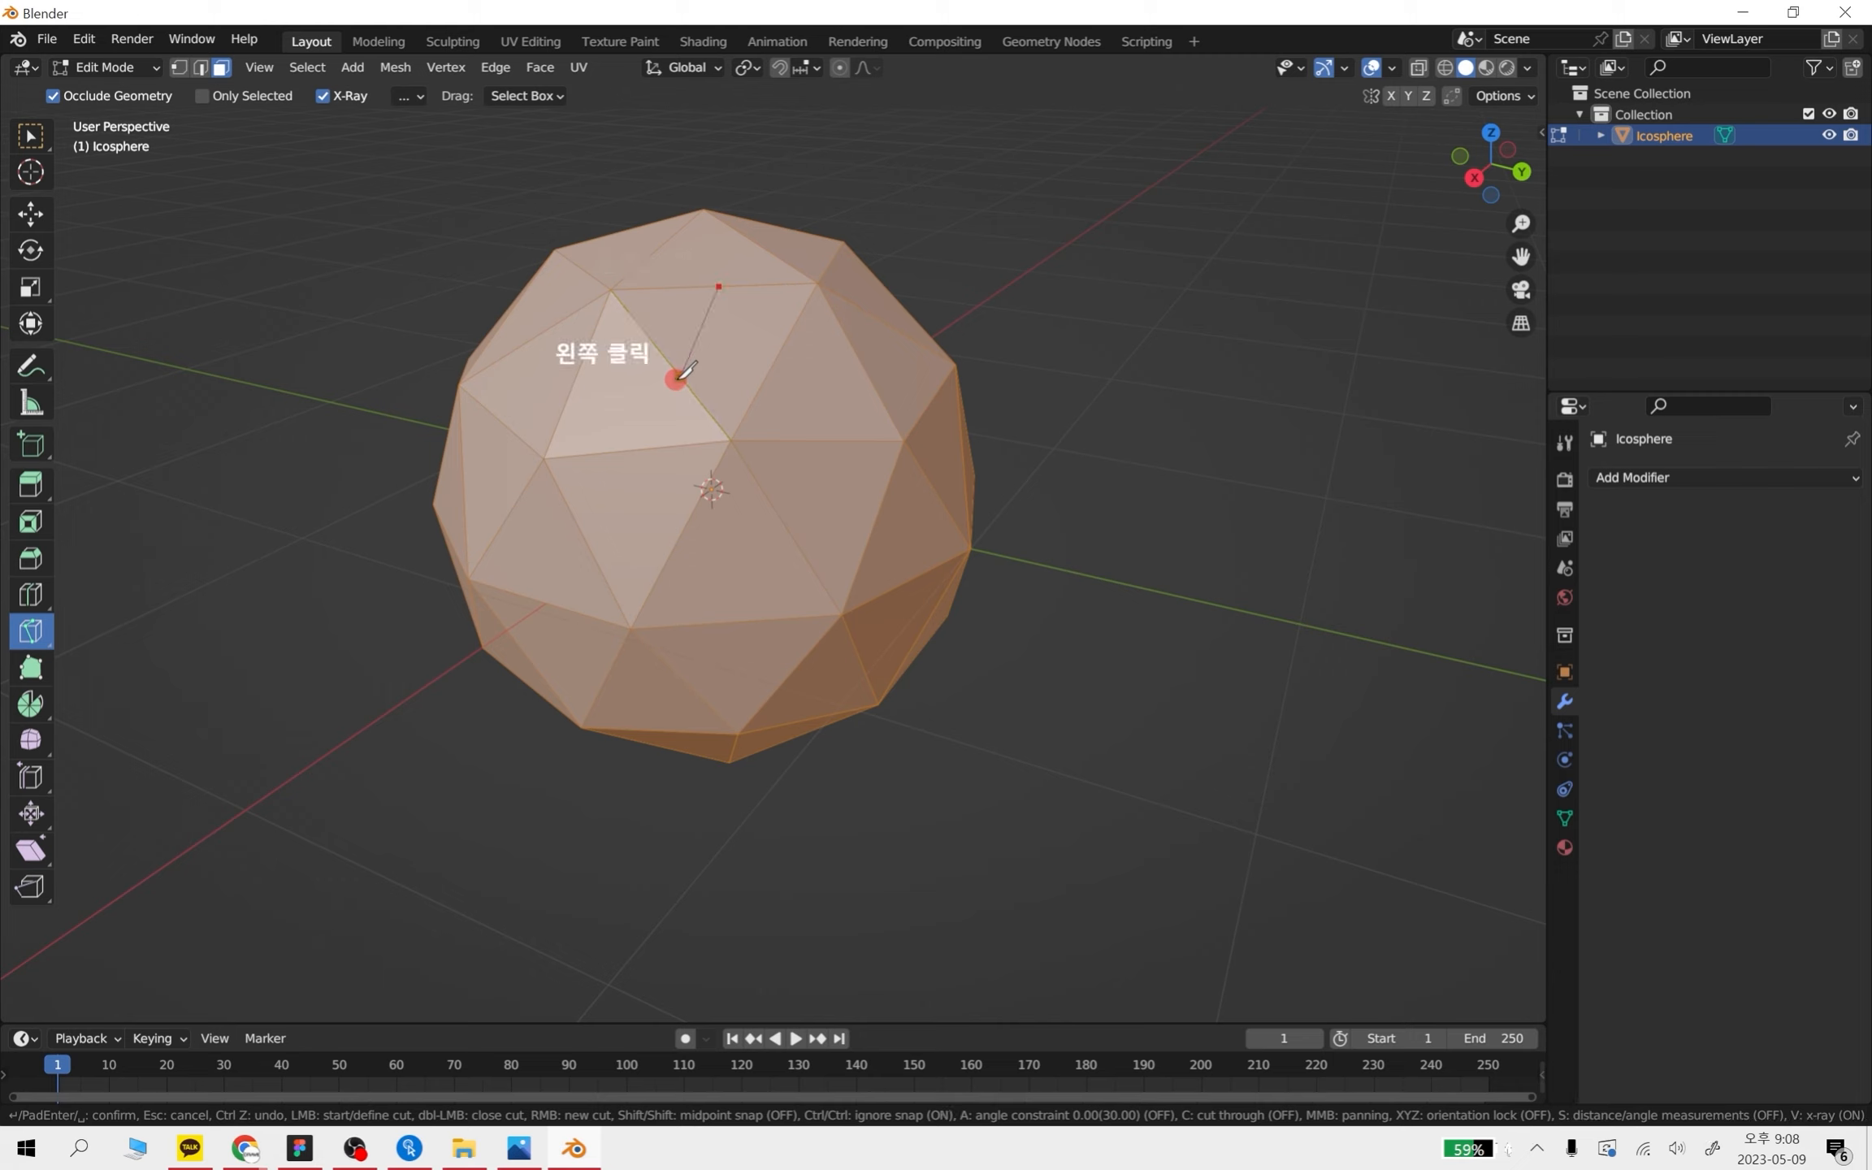
left_click(630, 451)
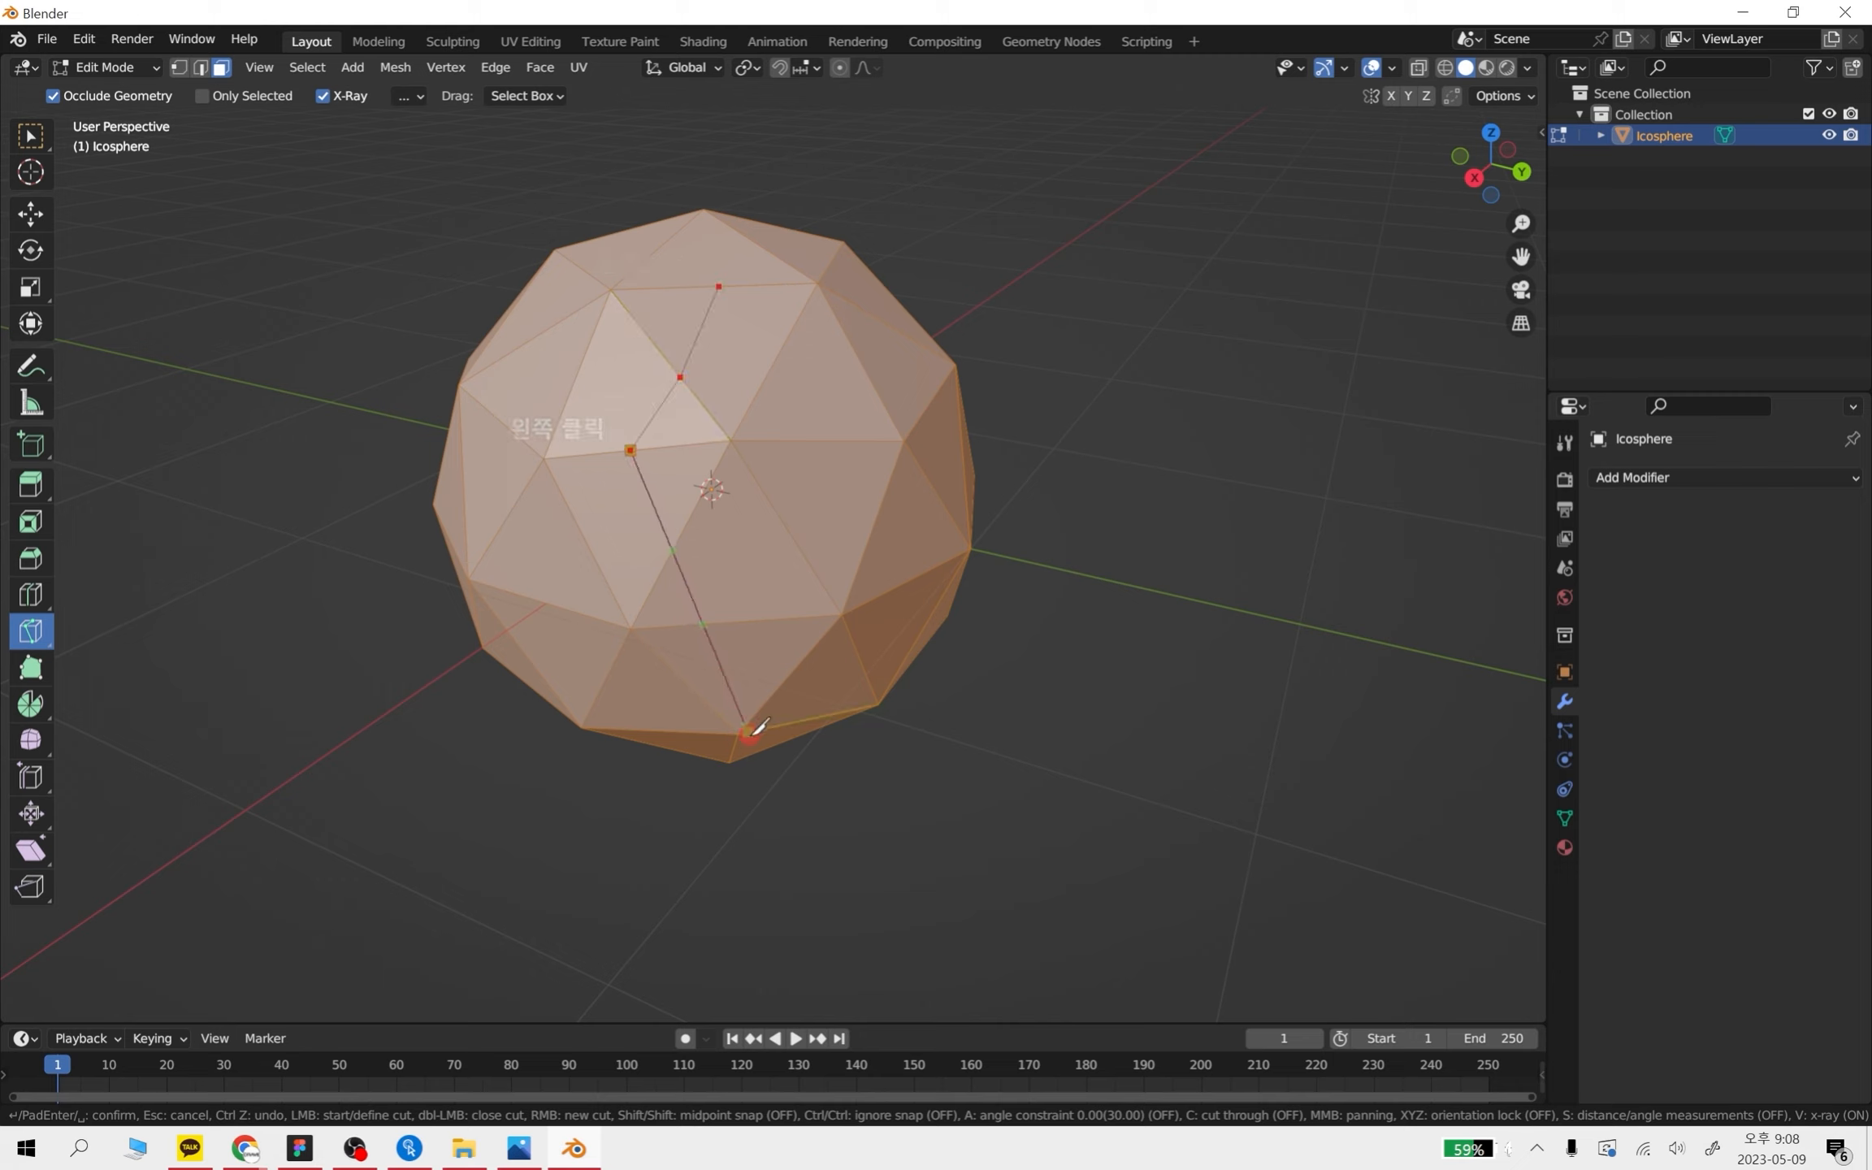
left_click(784, 681)
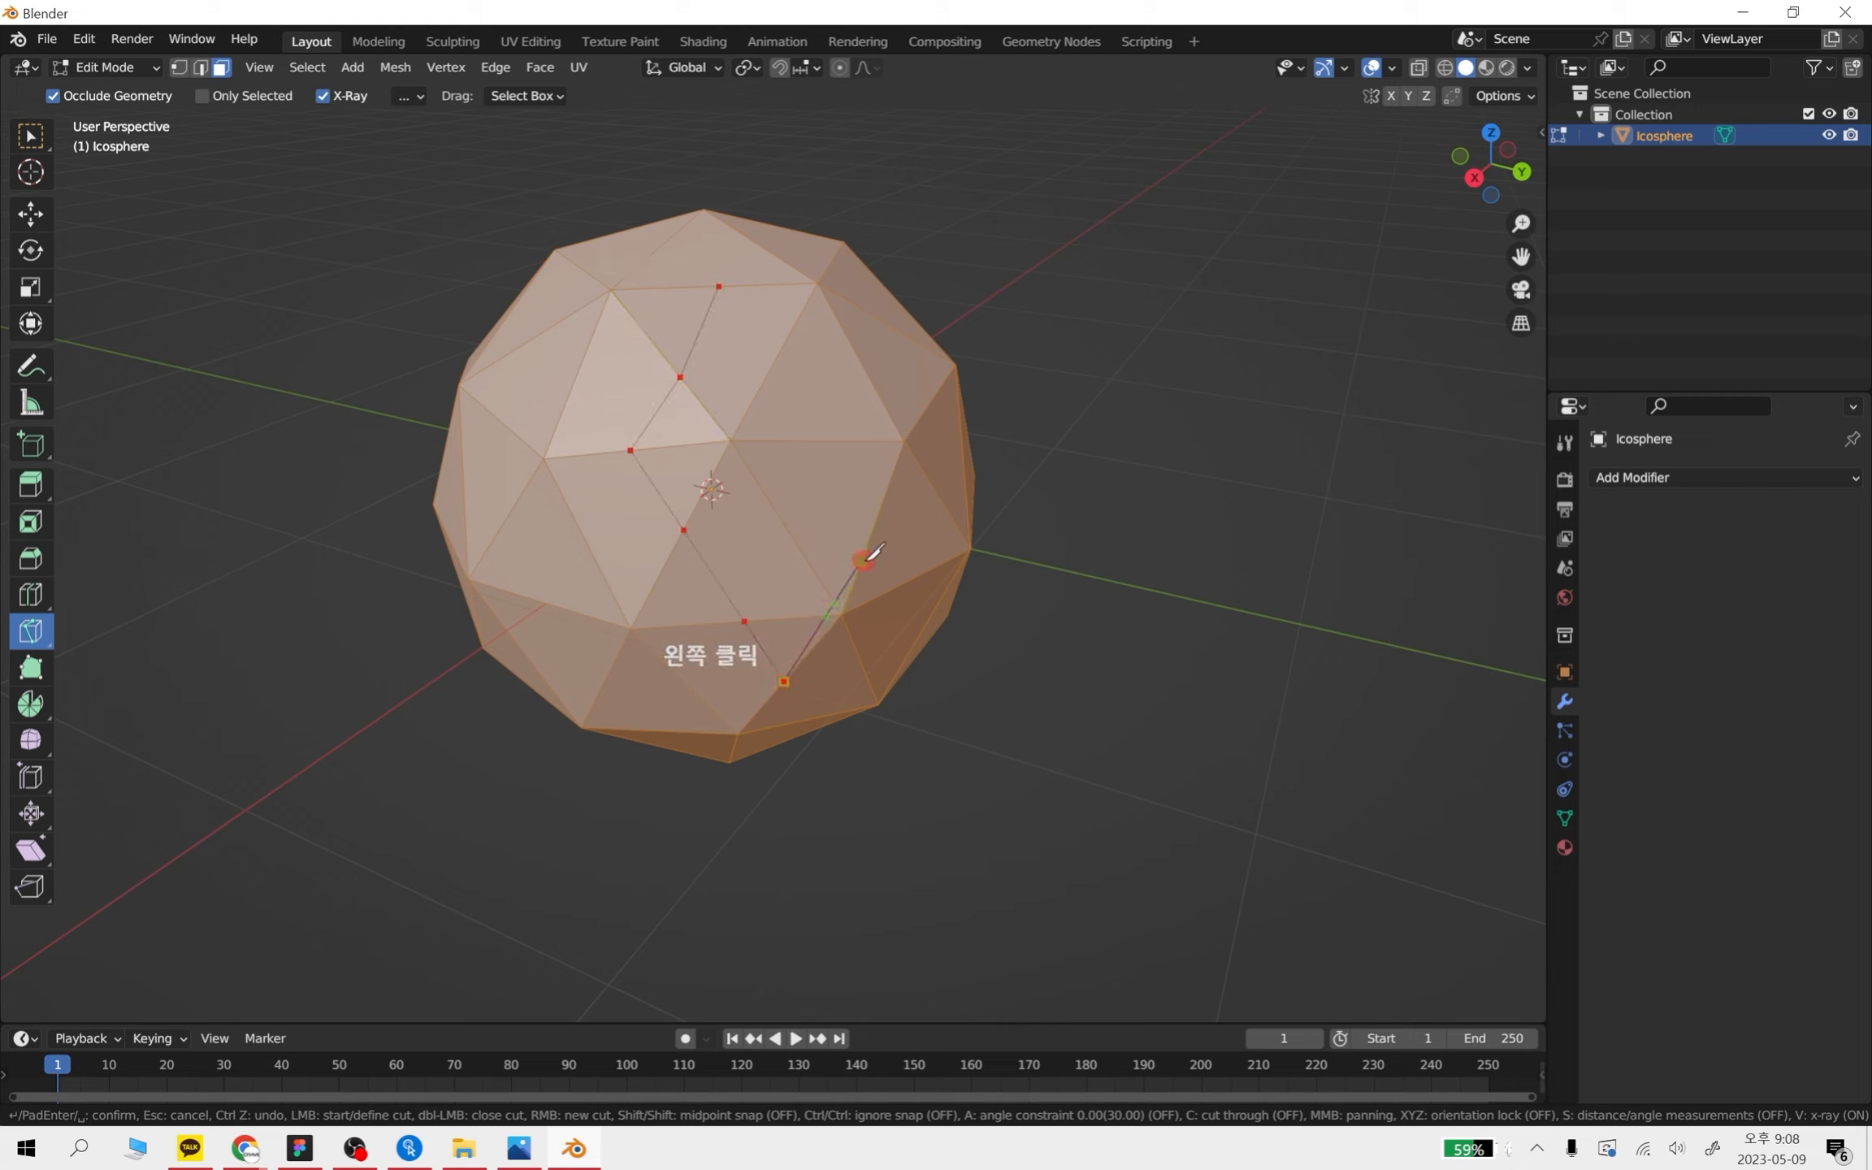
left_click(798, 524)
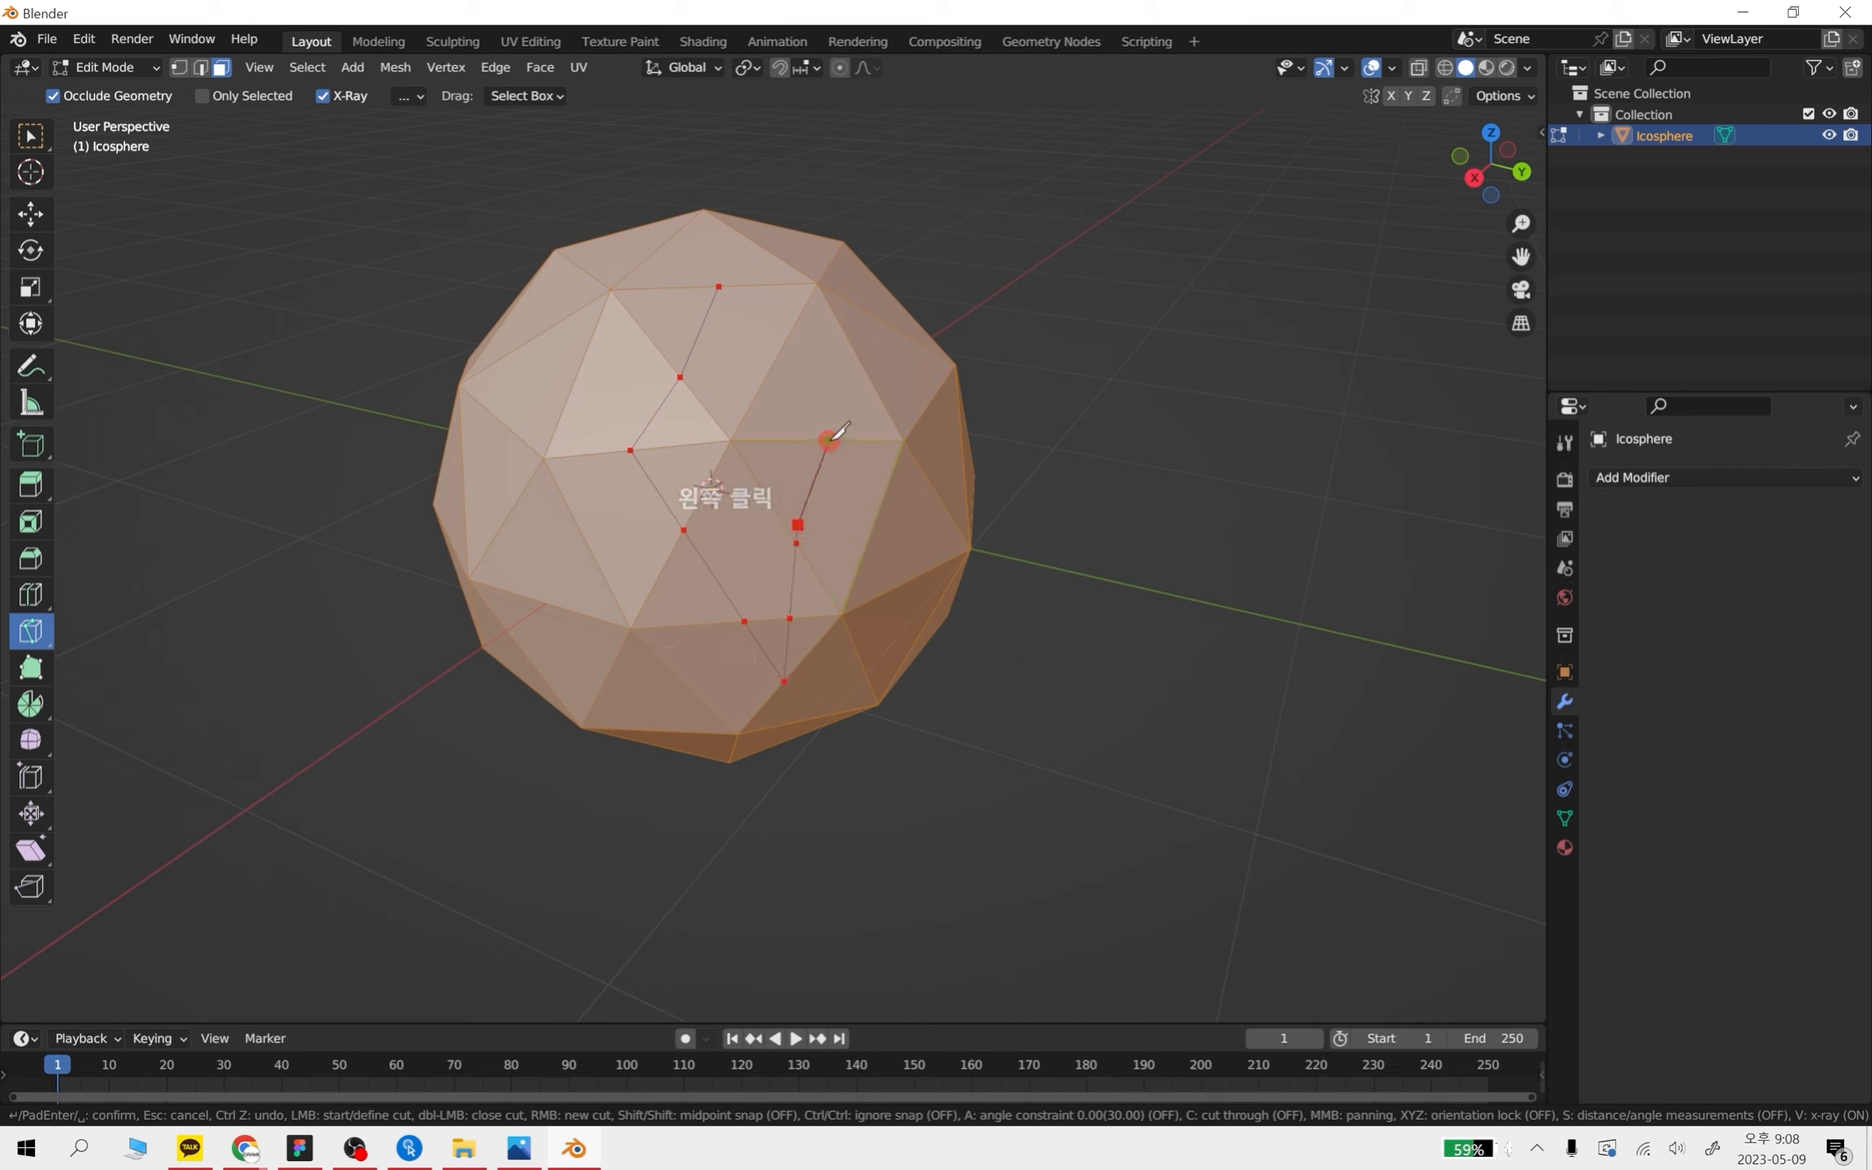
left_click(829, 441)
left_click(716, 284)
right_click(819, 363)
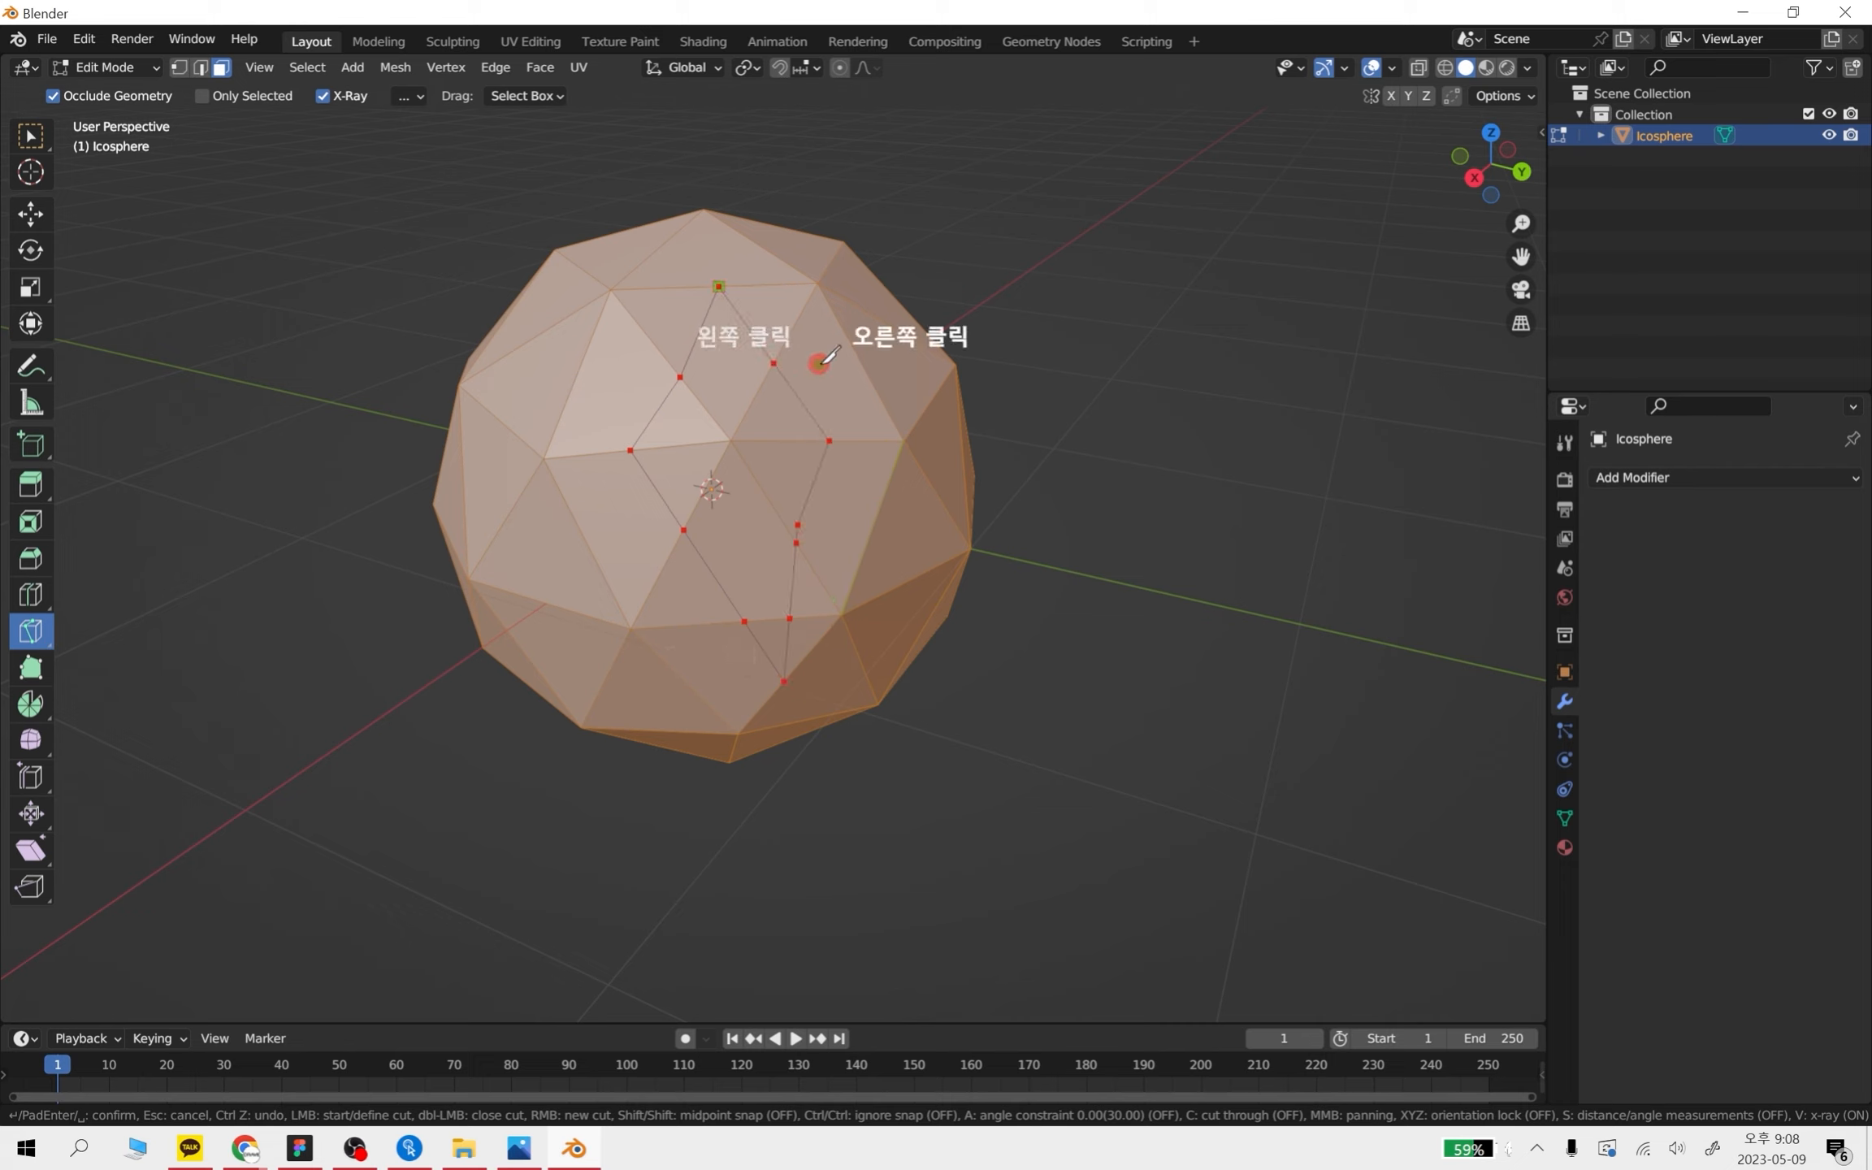
key("Return")
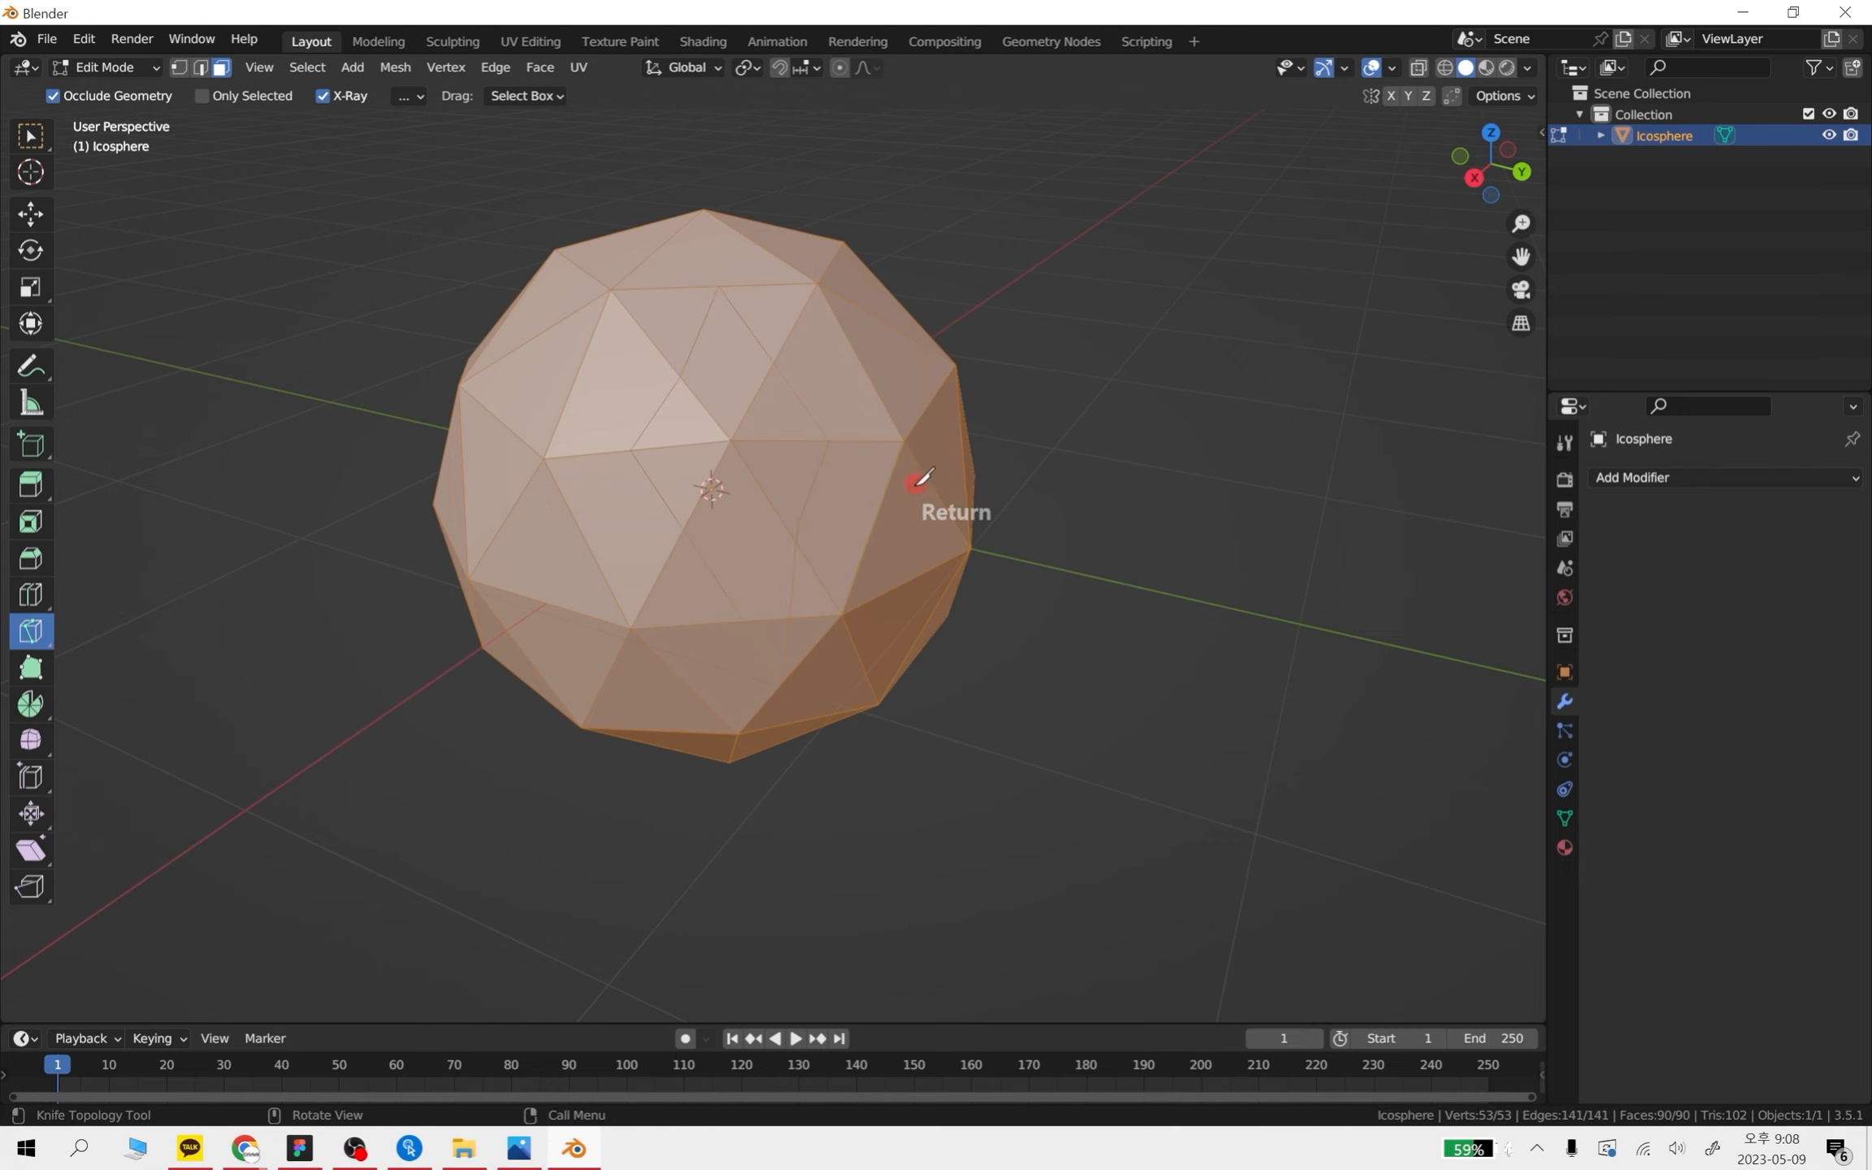
- Undo the knife cut on the ico sphere
scroll(919, 483, "up", 1)
middle_click_drag(936, 522, 914, 546)
key("ctrl+z")
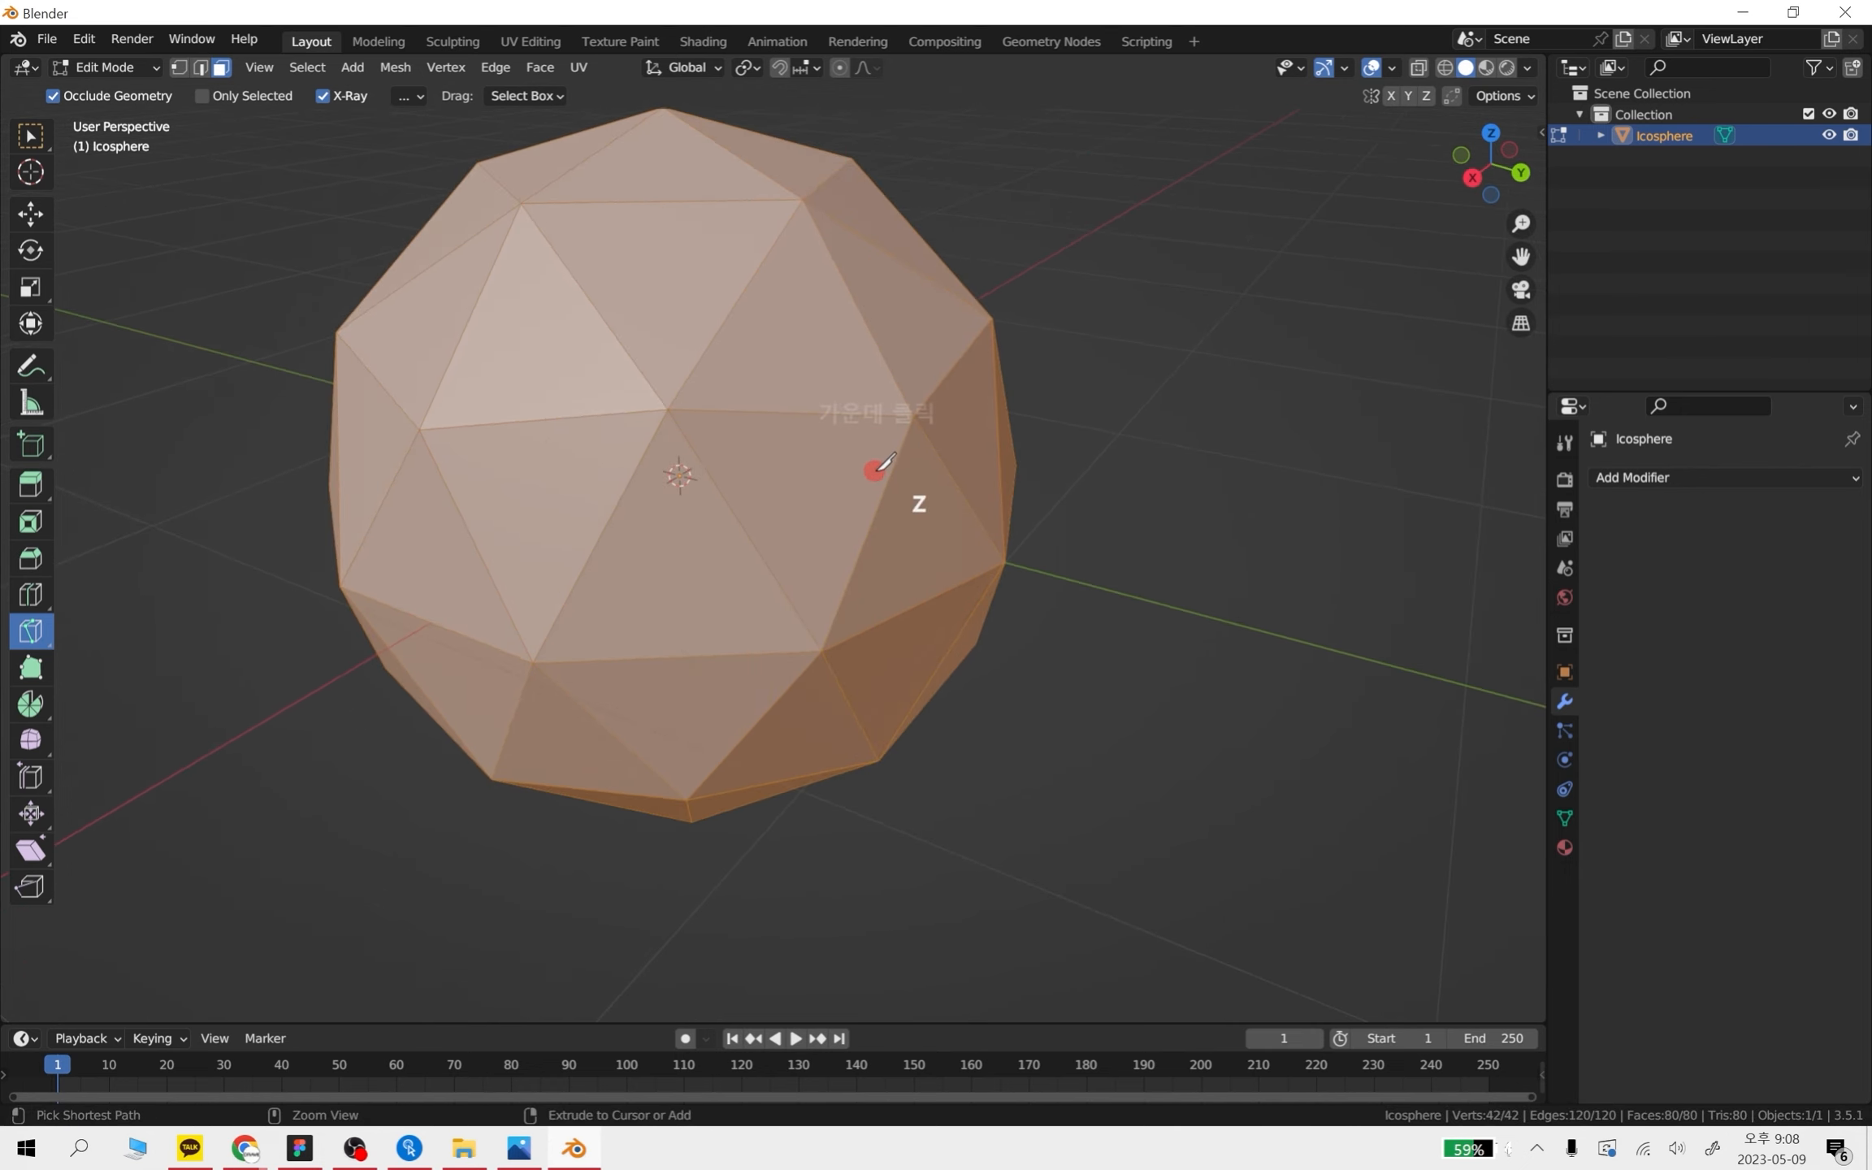
- Delete the ico sphere in Object Mode and add a torus to the empty scene
key("Tab")
left_click(681, 472)
key("Delete")
key("shift+a")
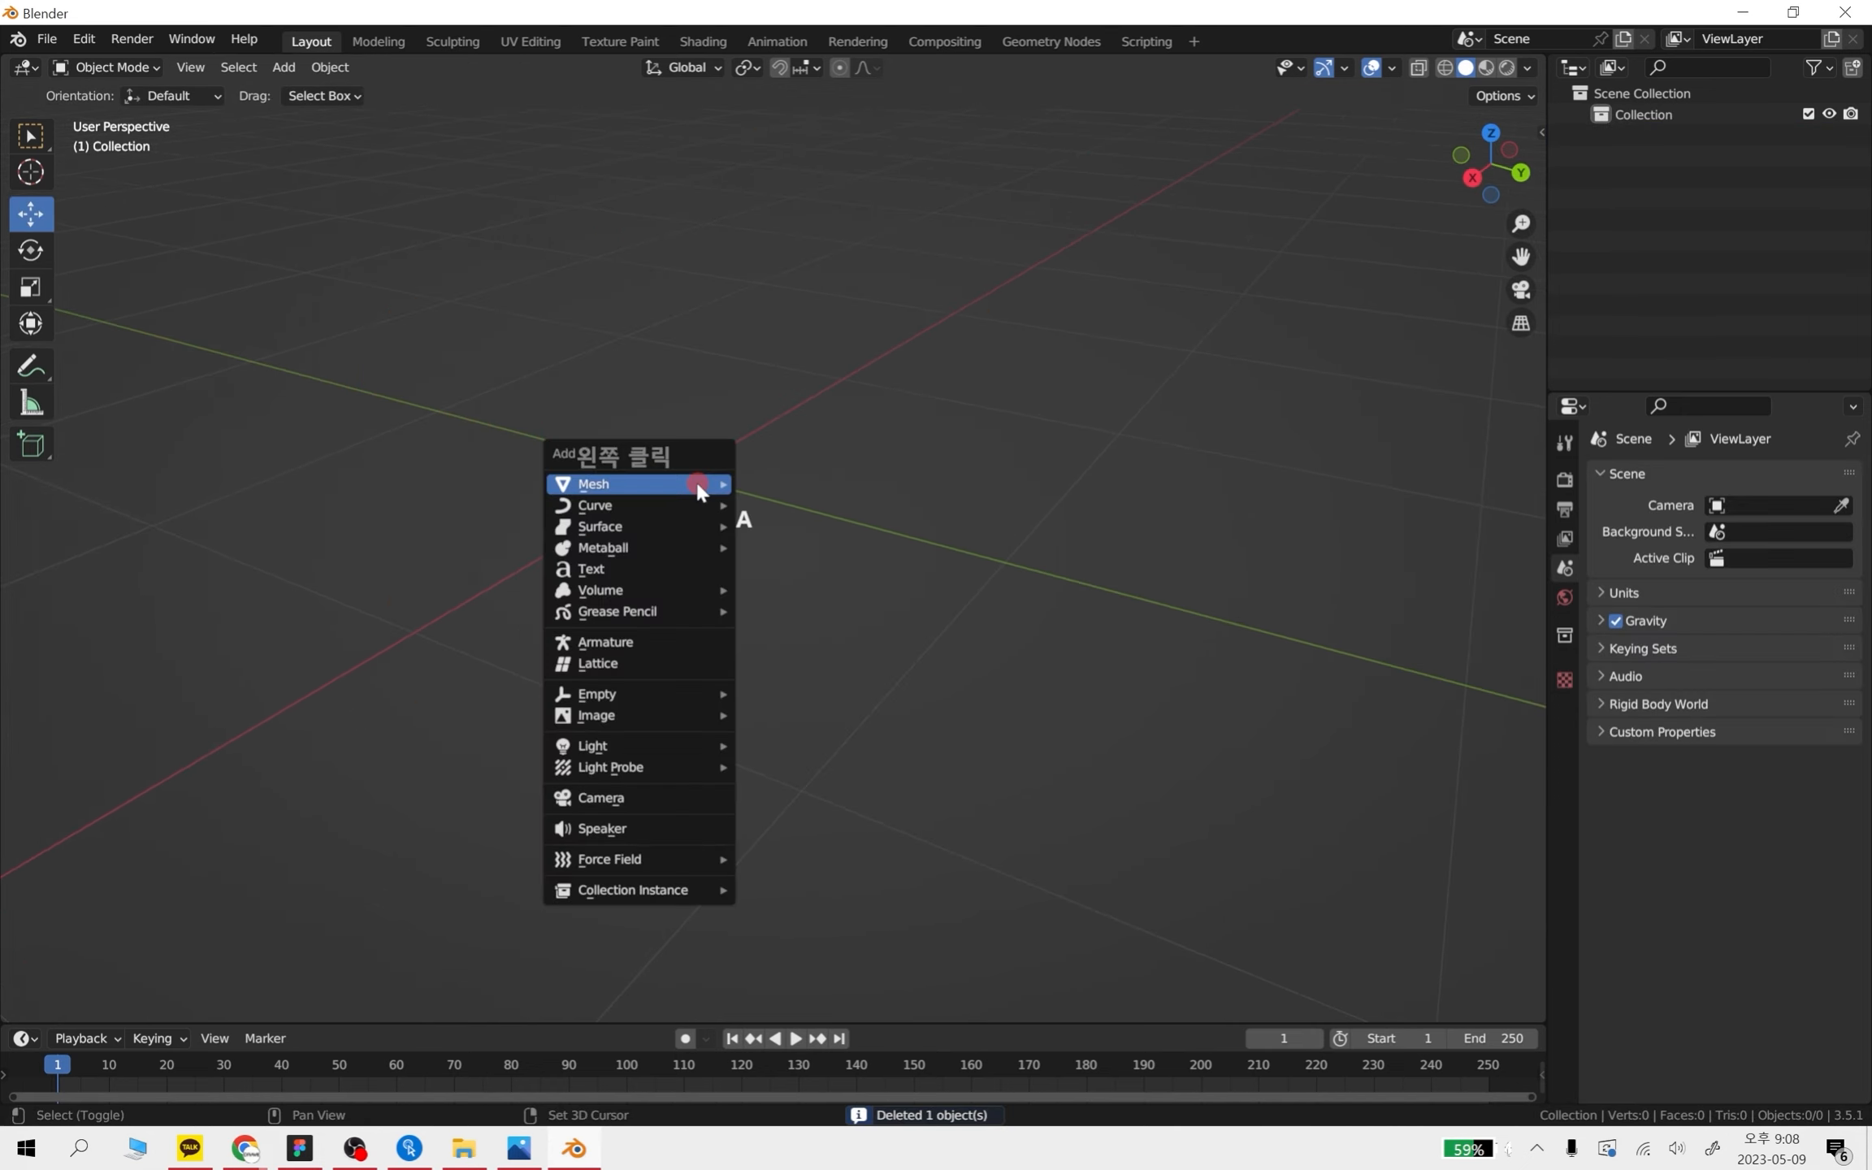
mouse_move(696, 479)
left_click(801, 632)
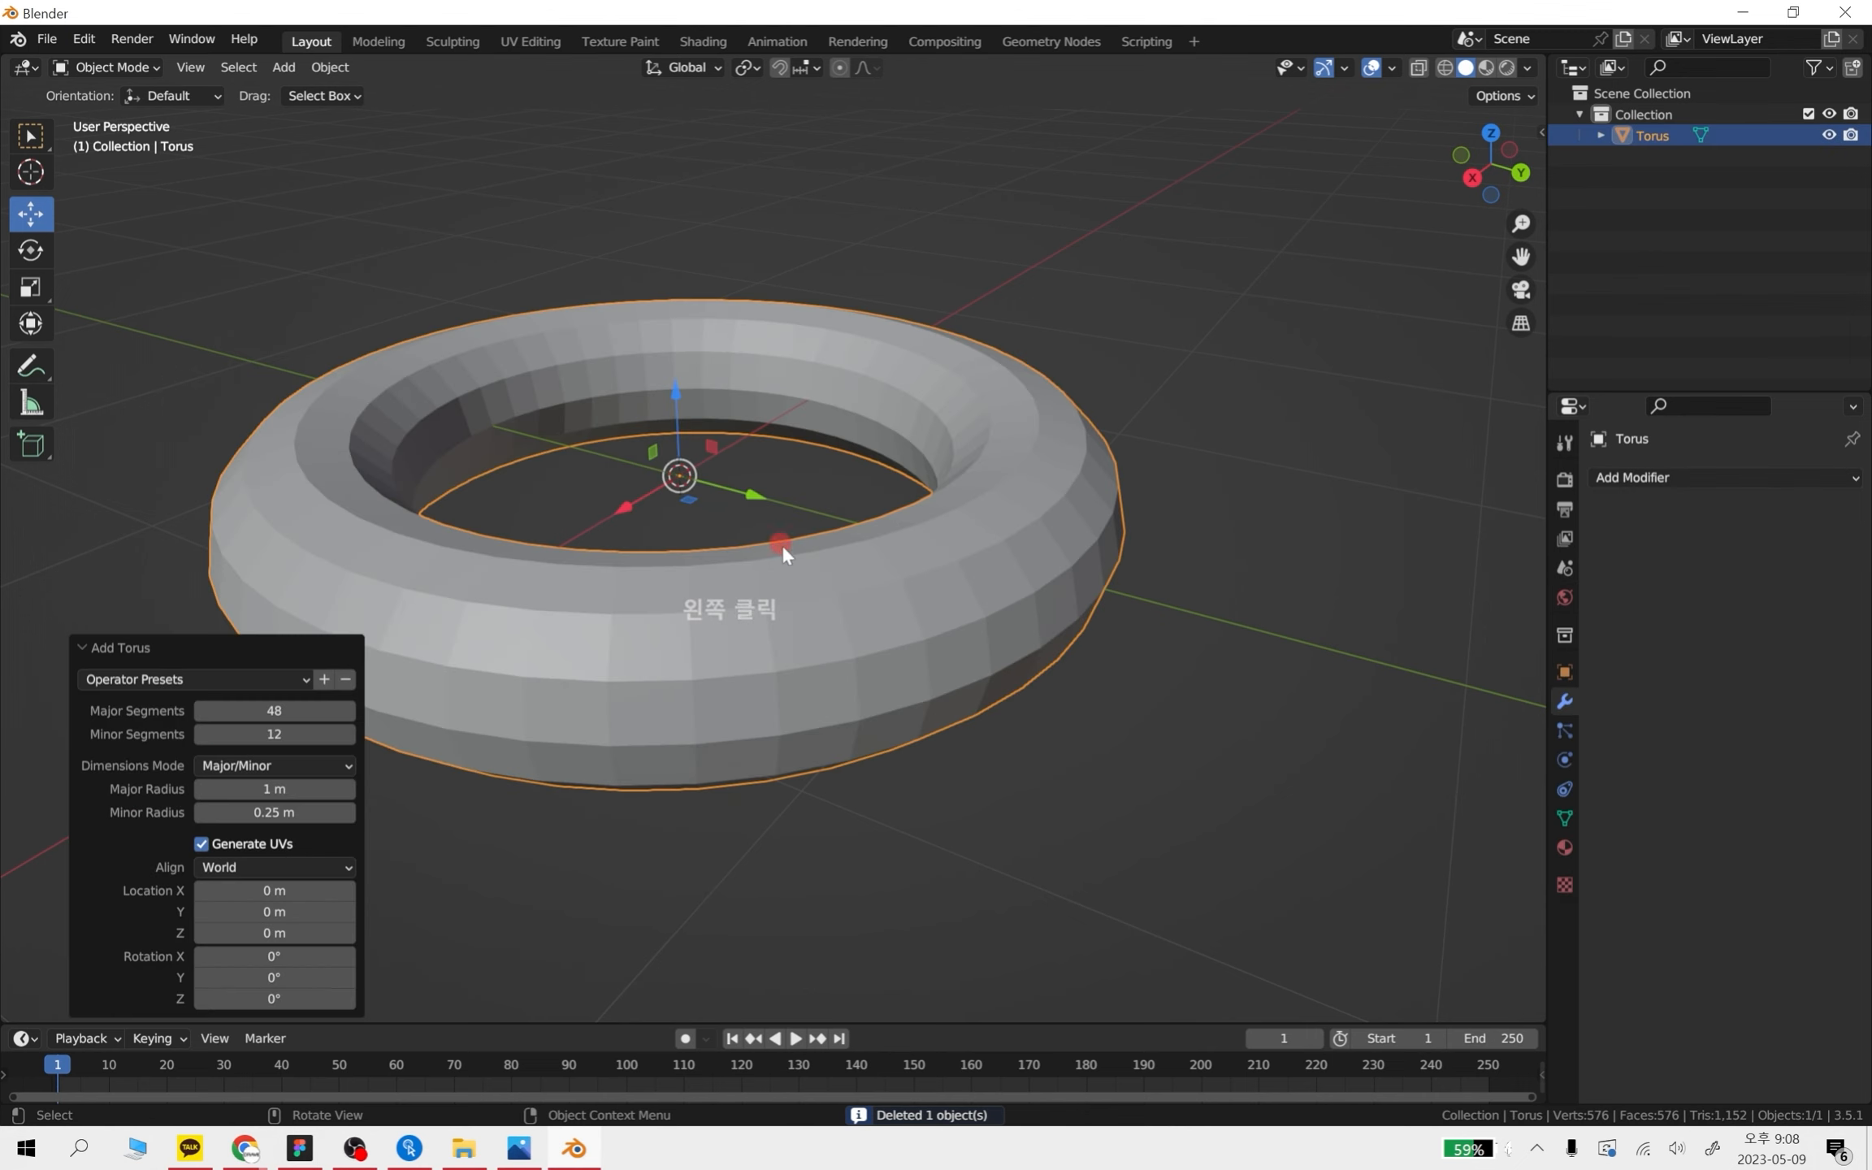
- Set the torus's Major Segments to 12
left_click(292, 711)
type("1")
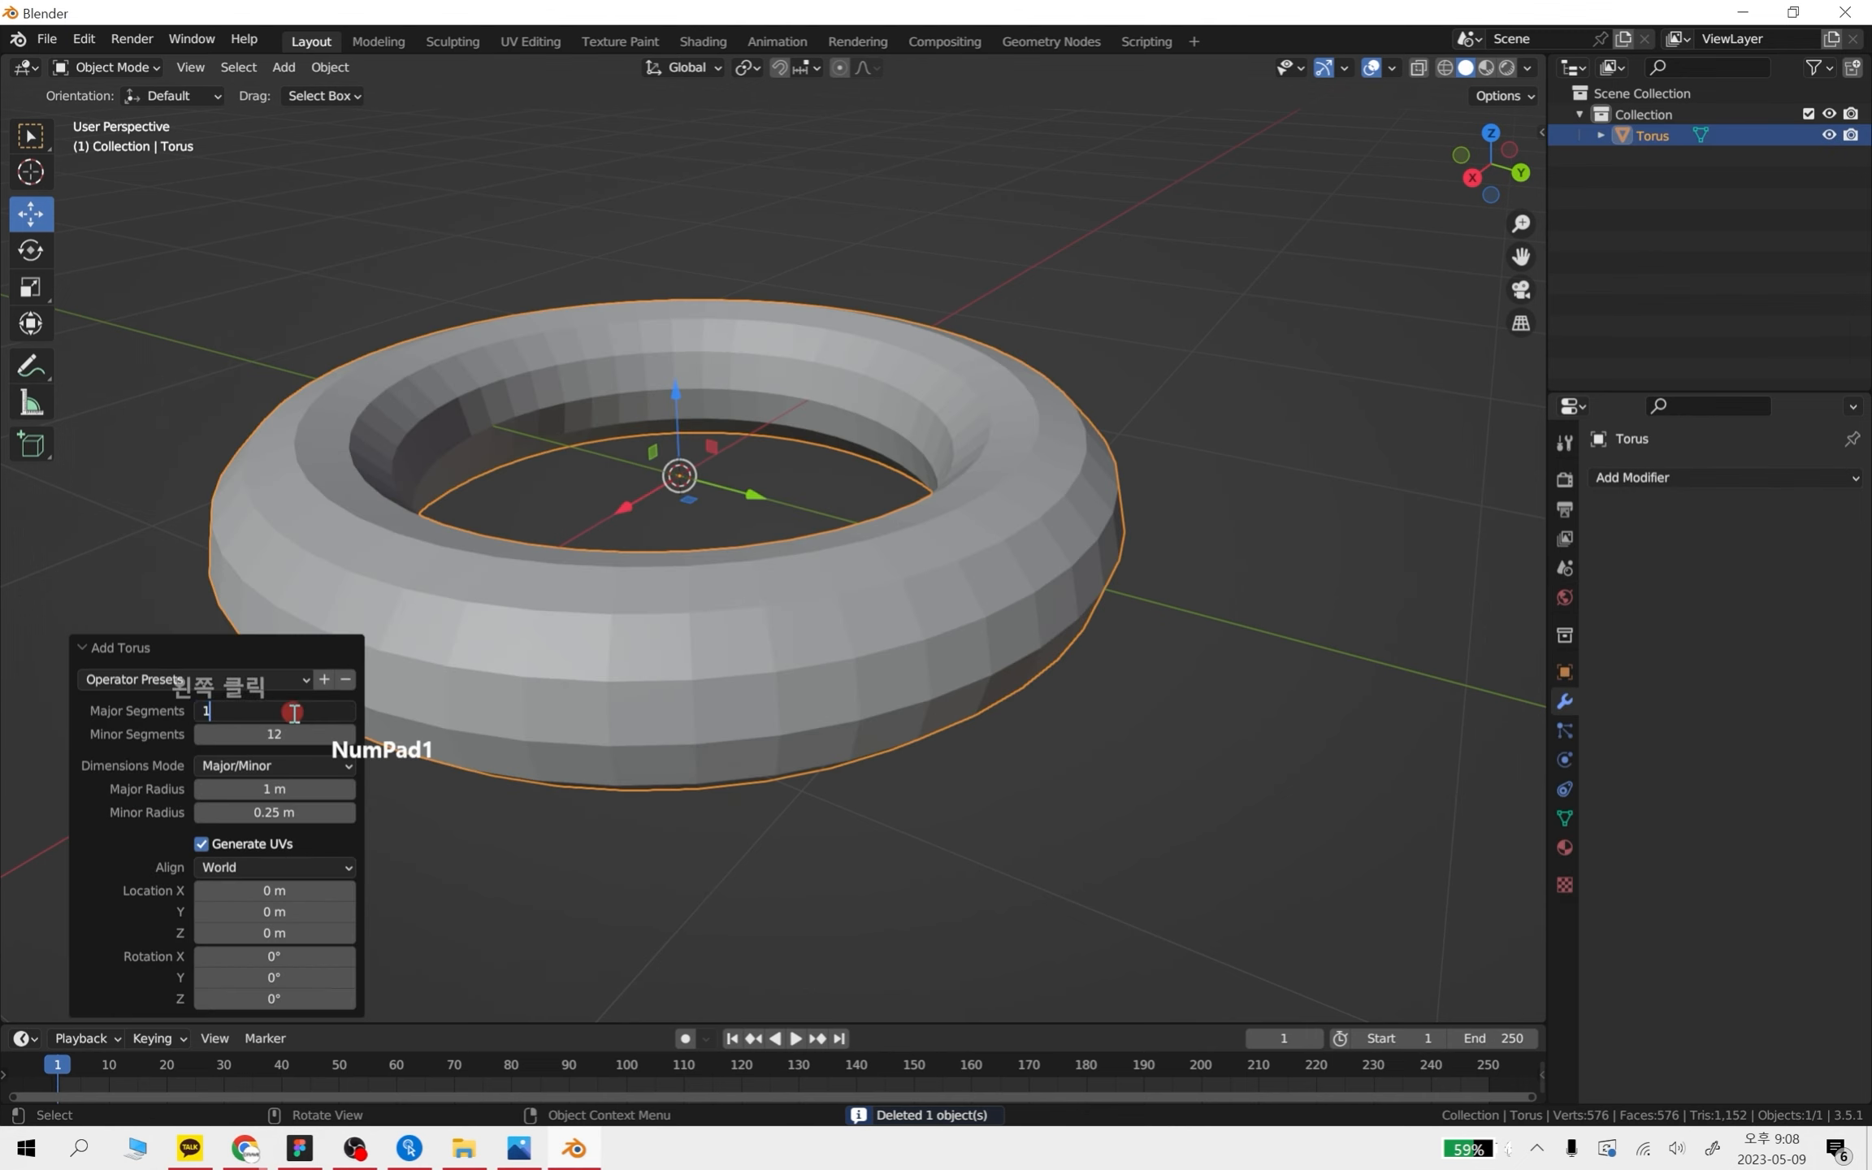
type("62")
key("Return")
- In Edit Mode, activate Extrude Region and select the four corner vertices of one outer face of the torus
key("Tab")
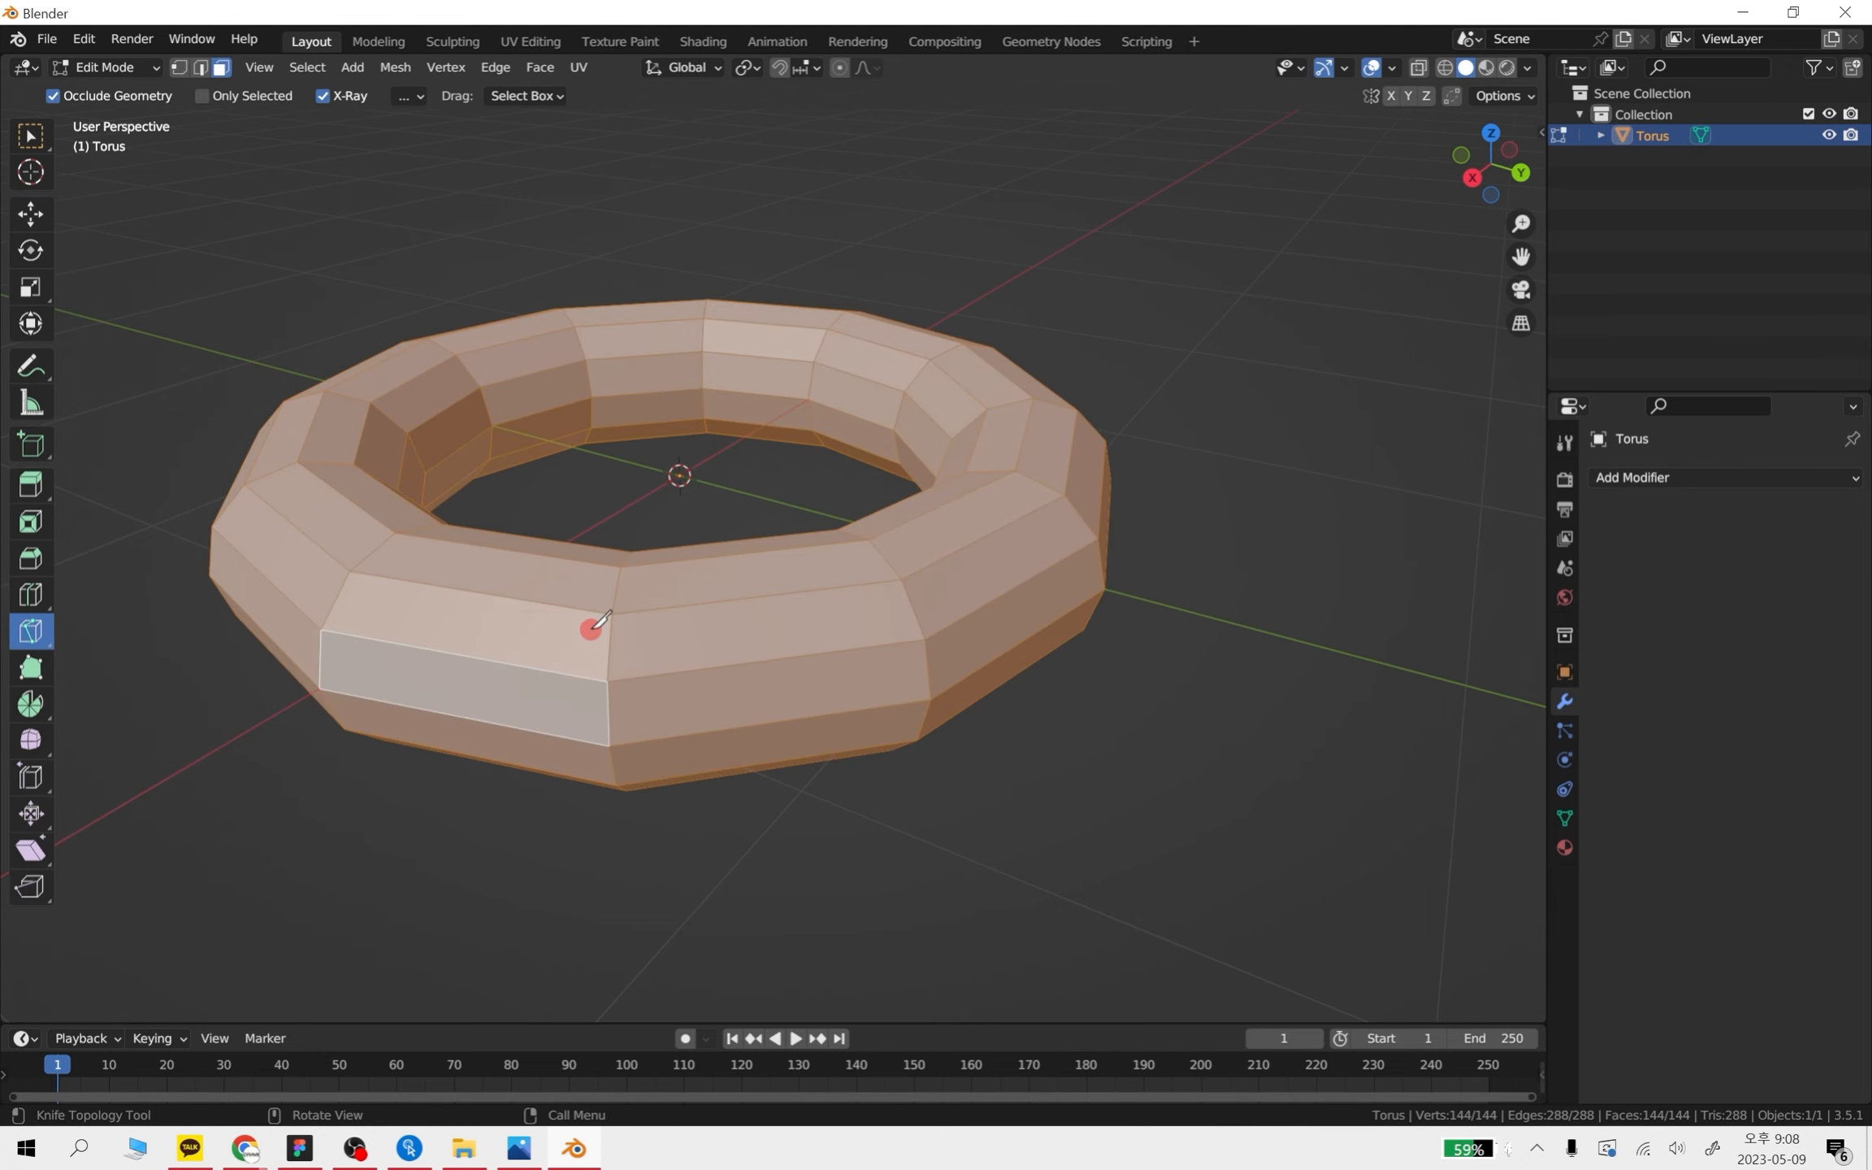
left_click(33, 455)
left_click(31, 485)
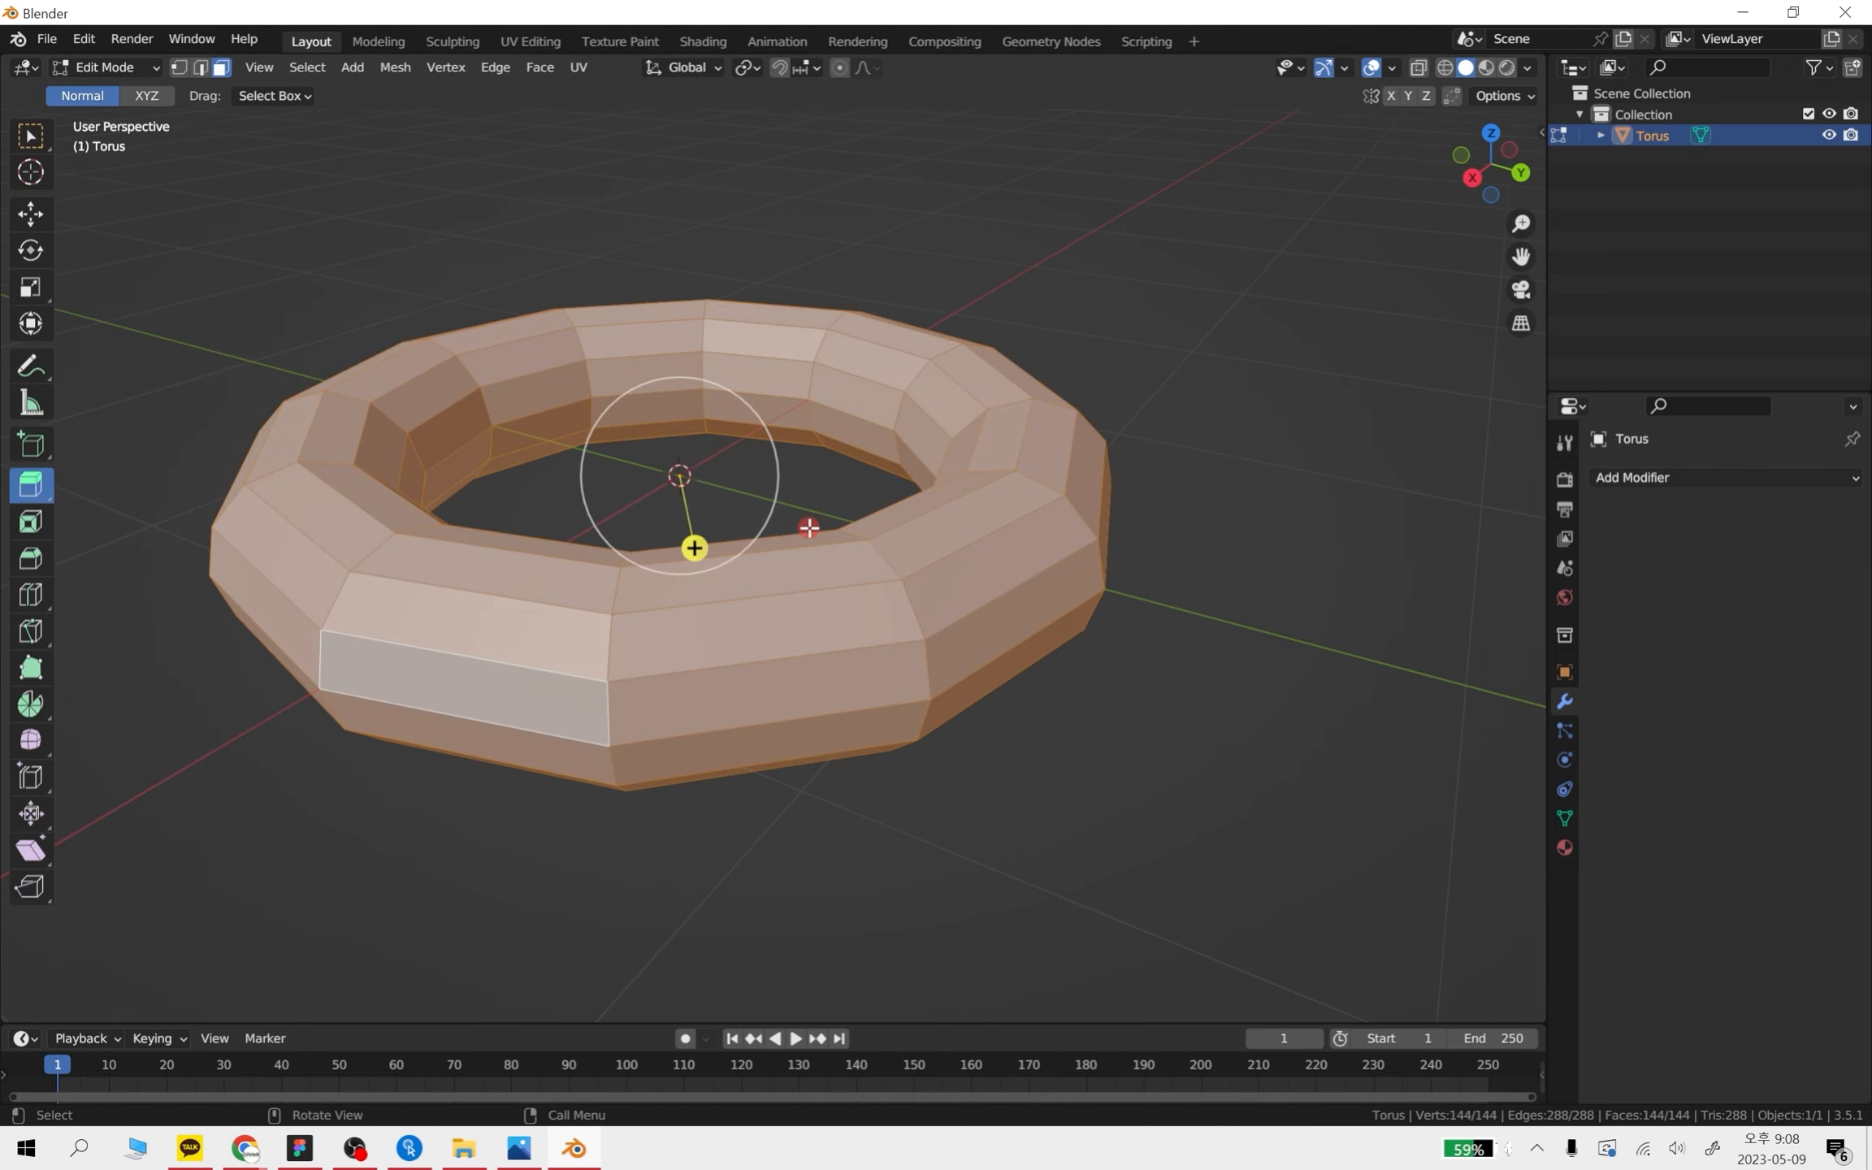
left_click(975, 806)
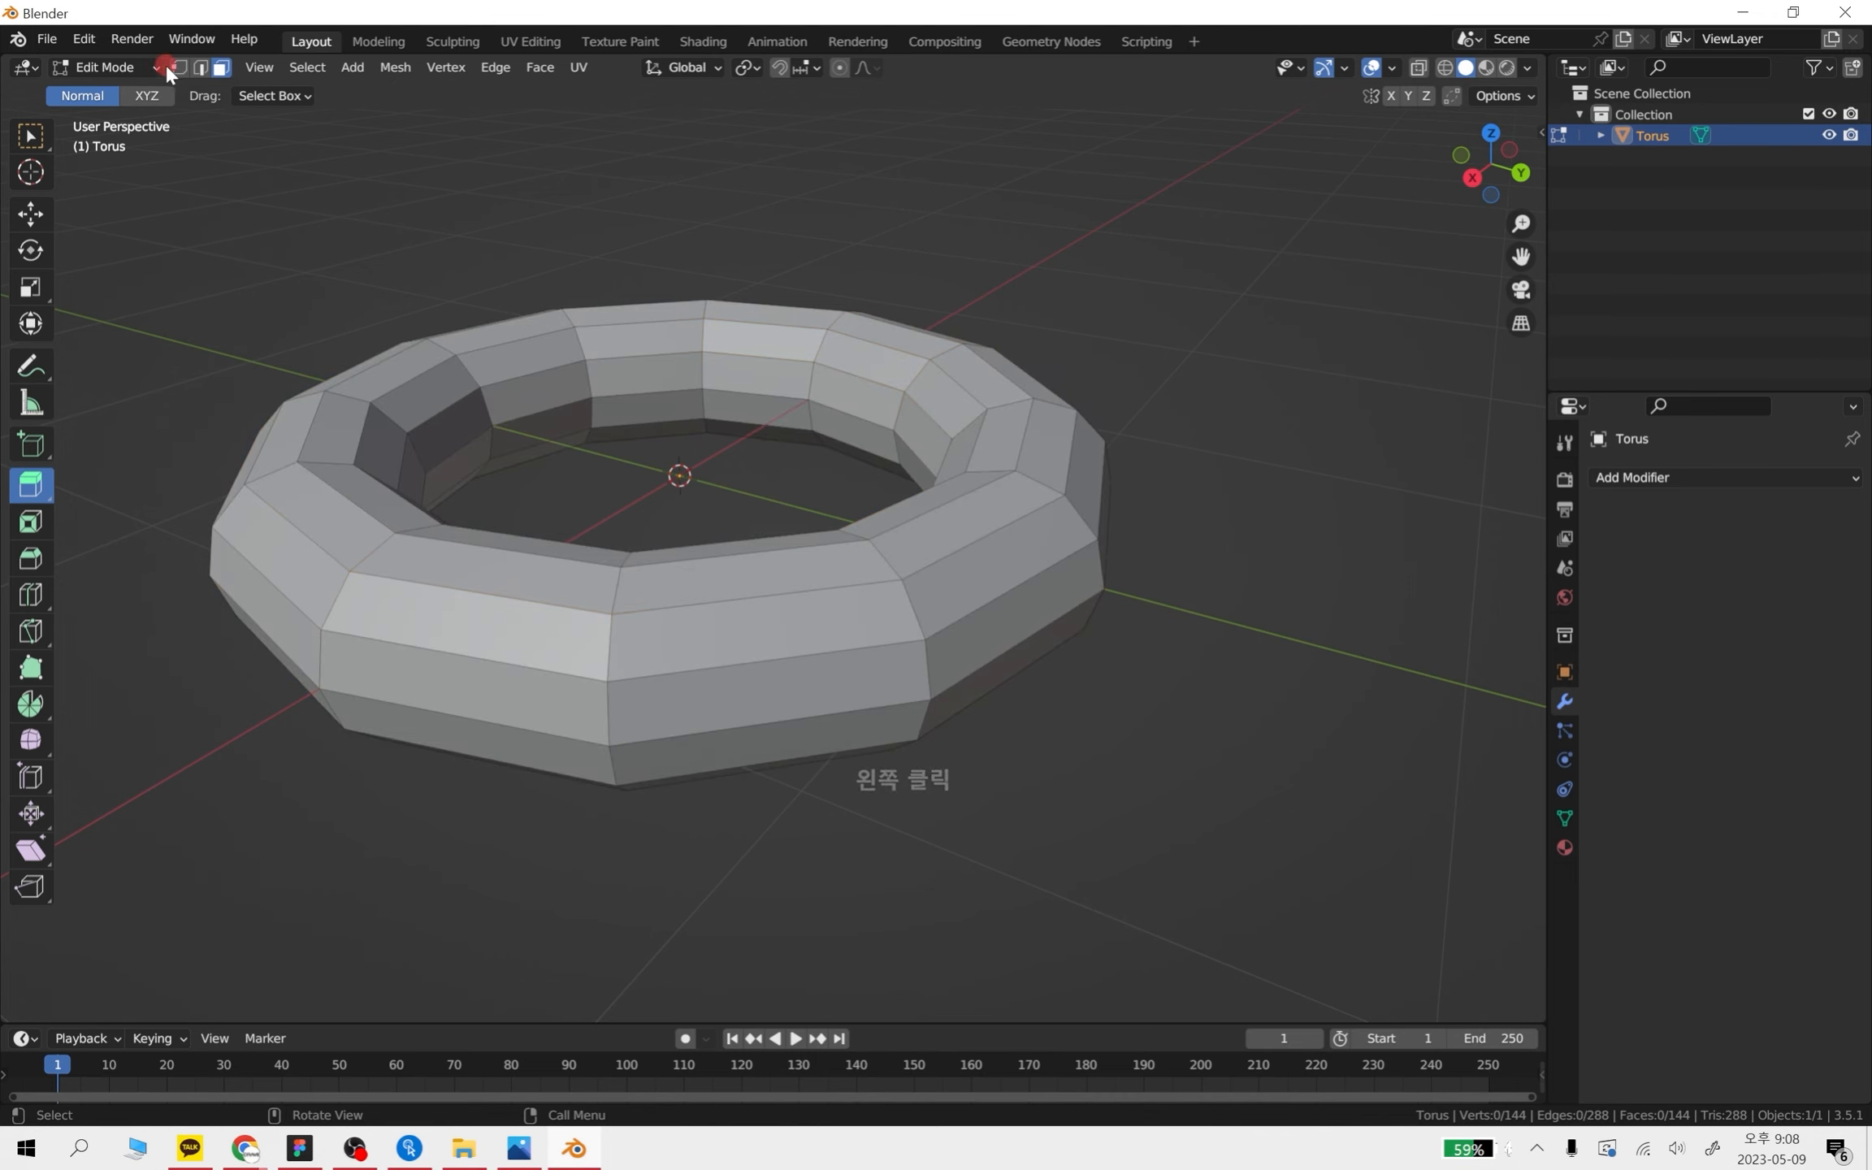
left_click(610, 614)
left_click(587, 679, "shift")
left_click(351, 638, "shift")
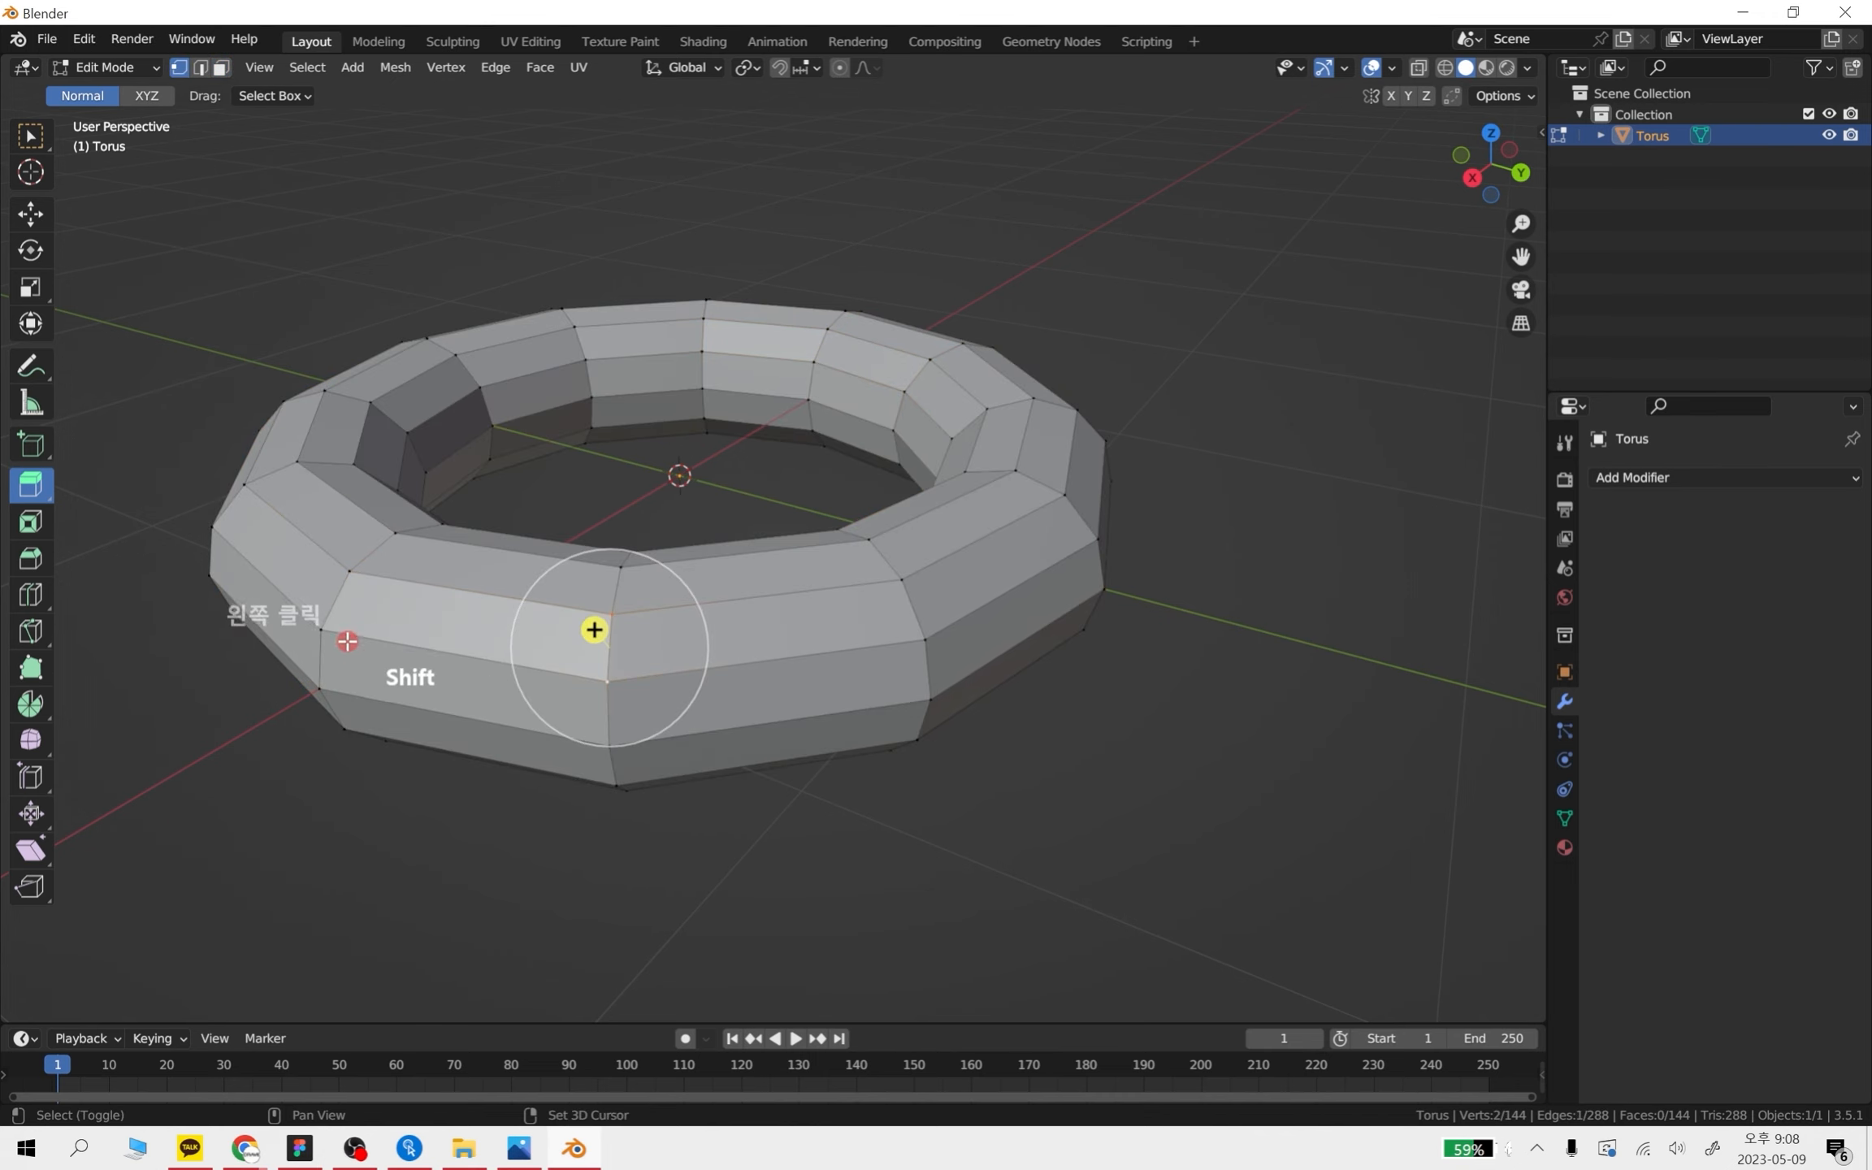
scroll(639, 636, "down", 3)
left_click(640, 636, "shift")
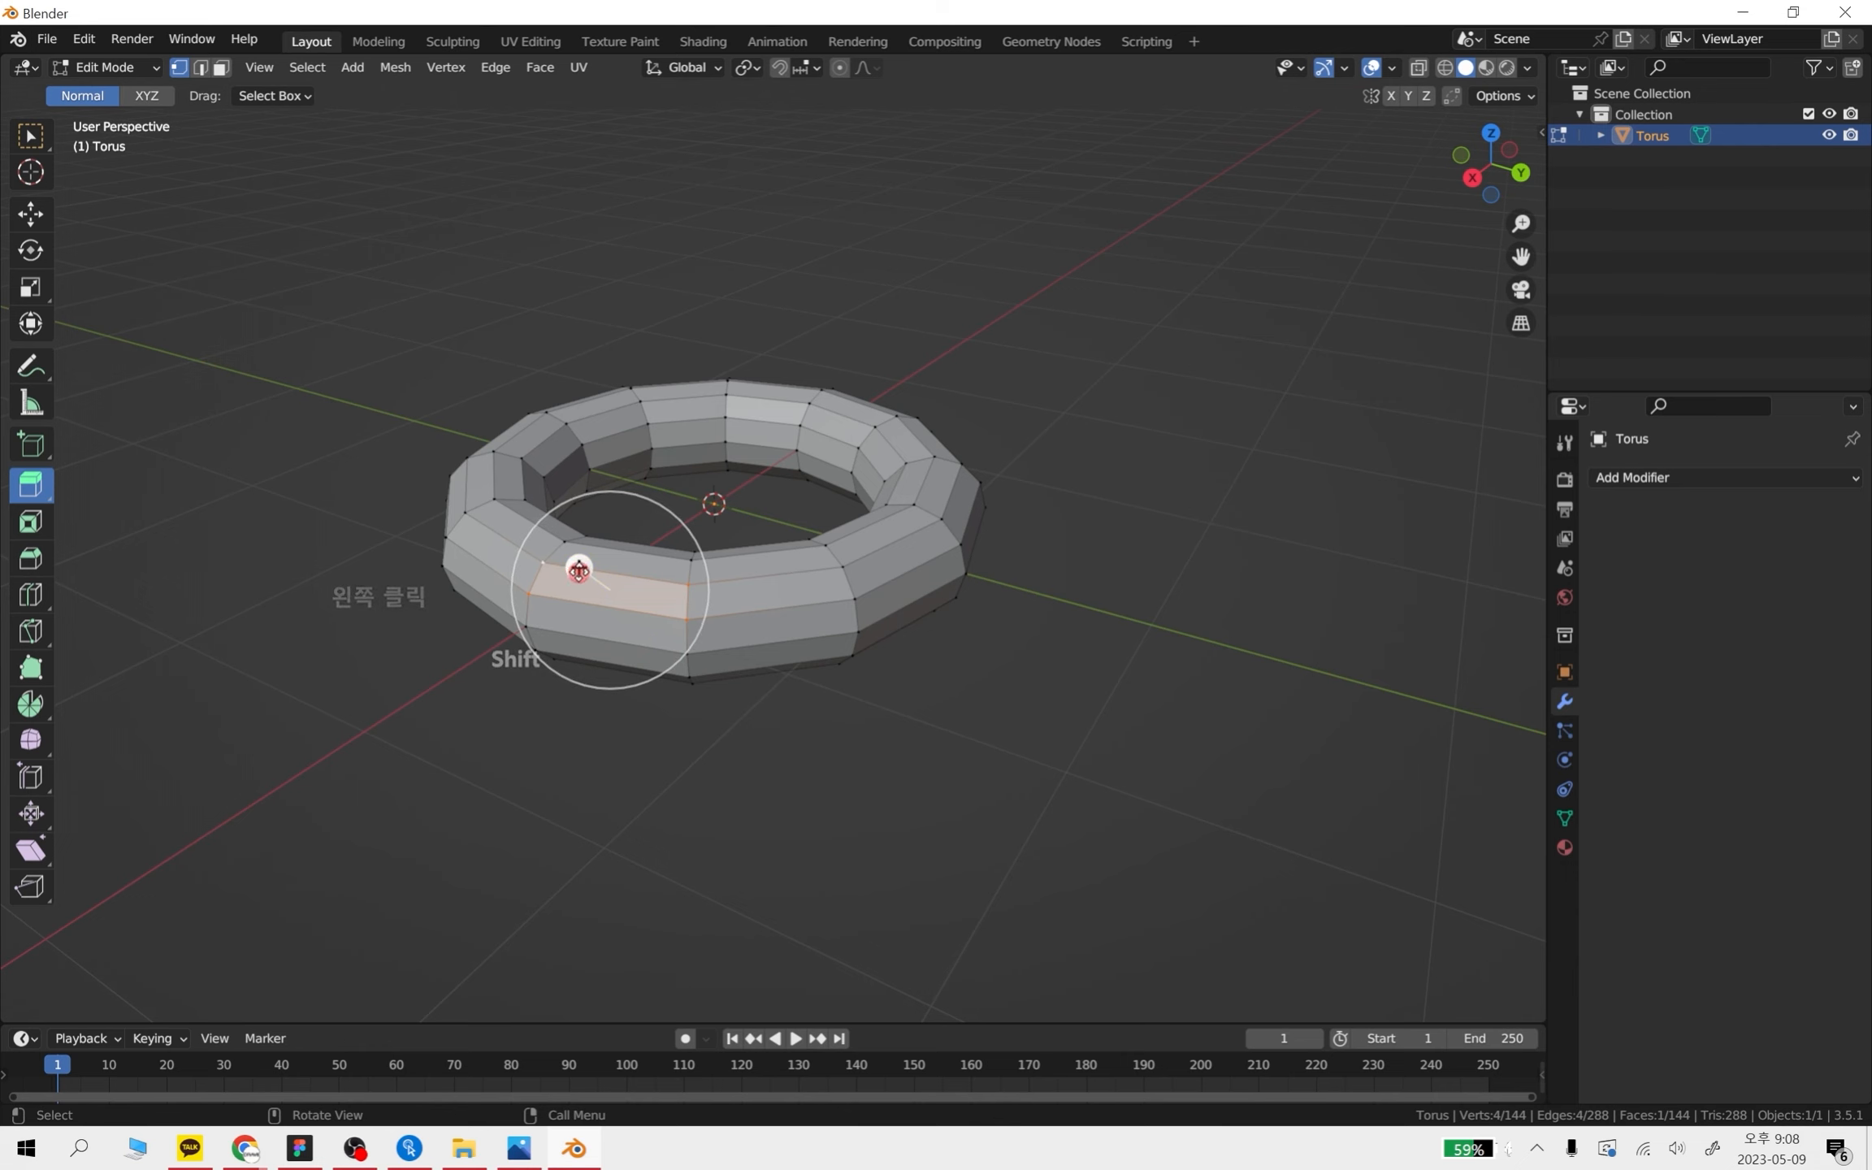
- Extrude the selected torus face outward twice, a long section followed by a short one, to form an arm
left_click_drag(581, 568, 315, 410)
middle_click_drag(638, 640, 544, 664)
middle_click_drag(607, 586, 861, 606, "shift")
left_click_drag(279, 388, 191, 371)
- Select the four vertices of the upper face on the arm's long section and extrude it about 0.55 m
left_click(340, 371)
left_click(377, 445, "shift")
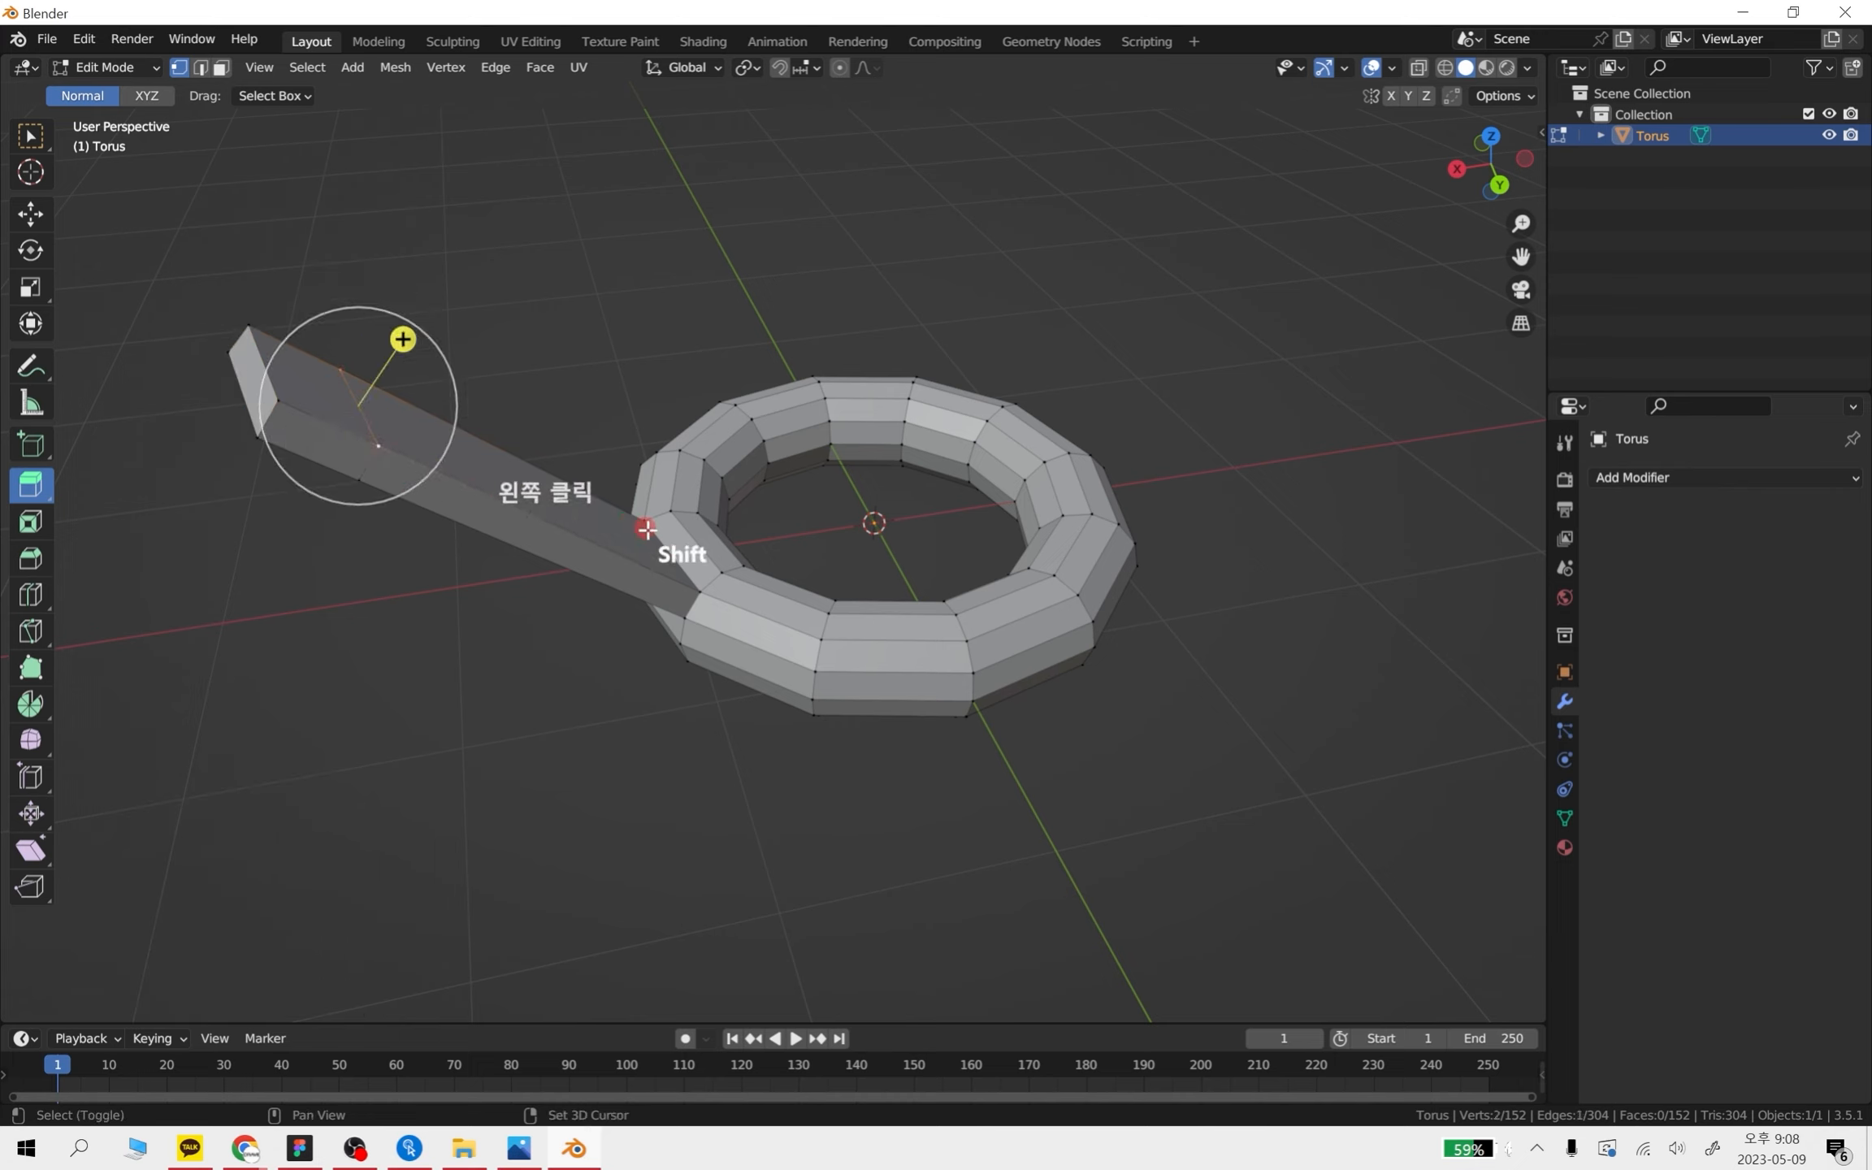
left_click(666, 526, "shift")
left_click(697, 585, "shift")
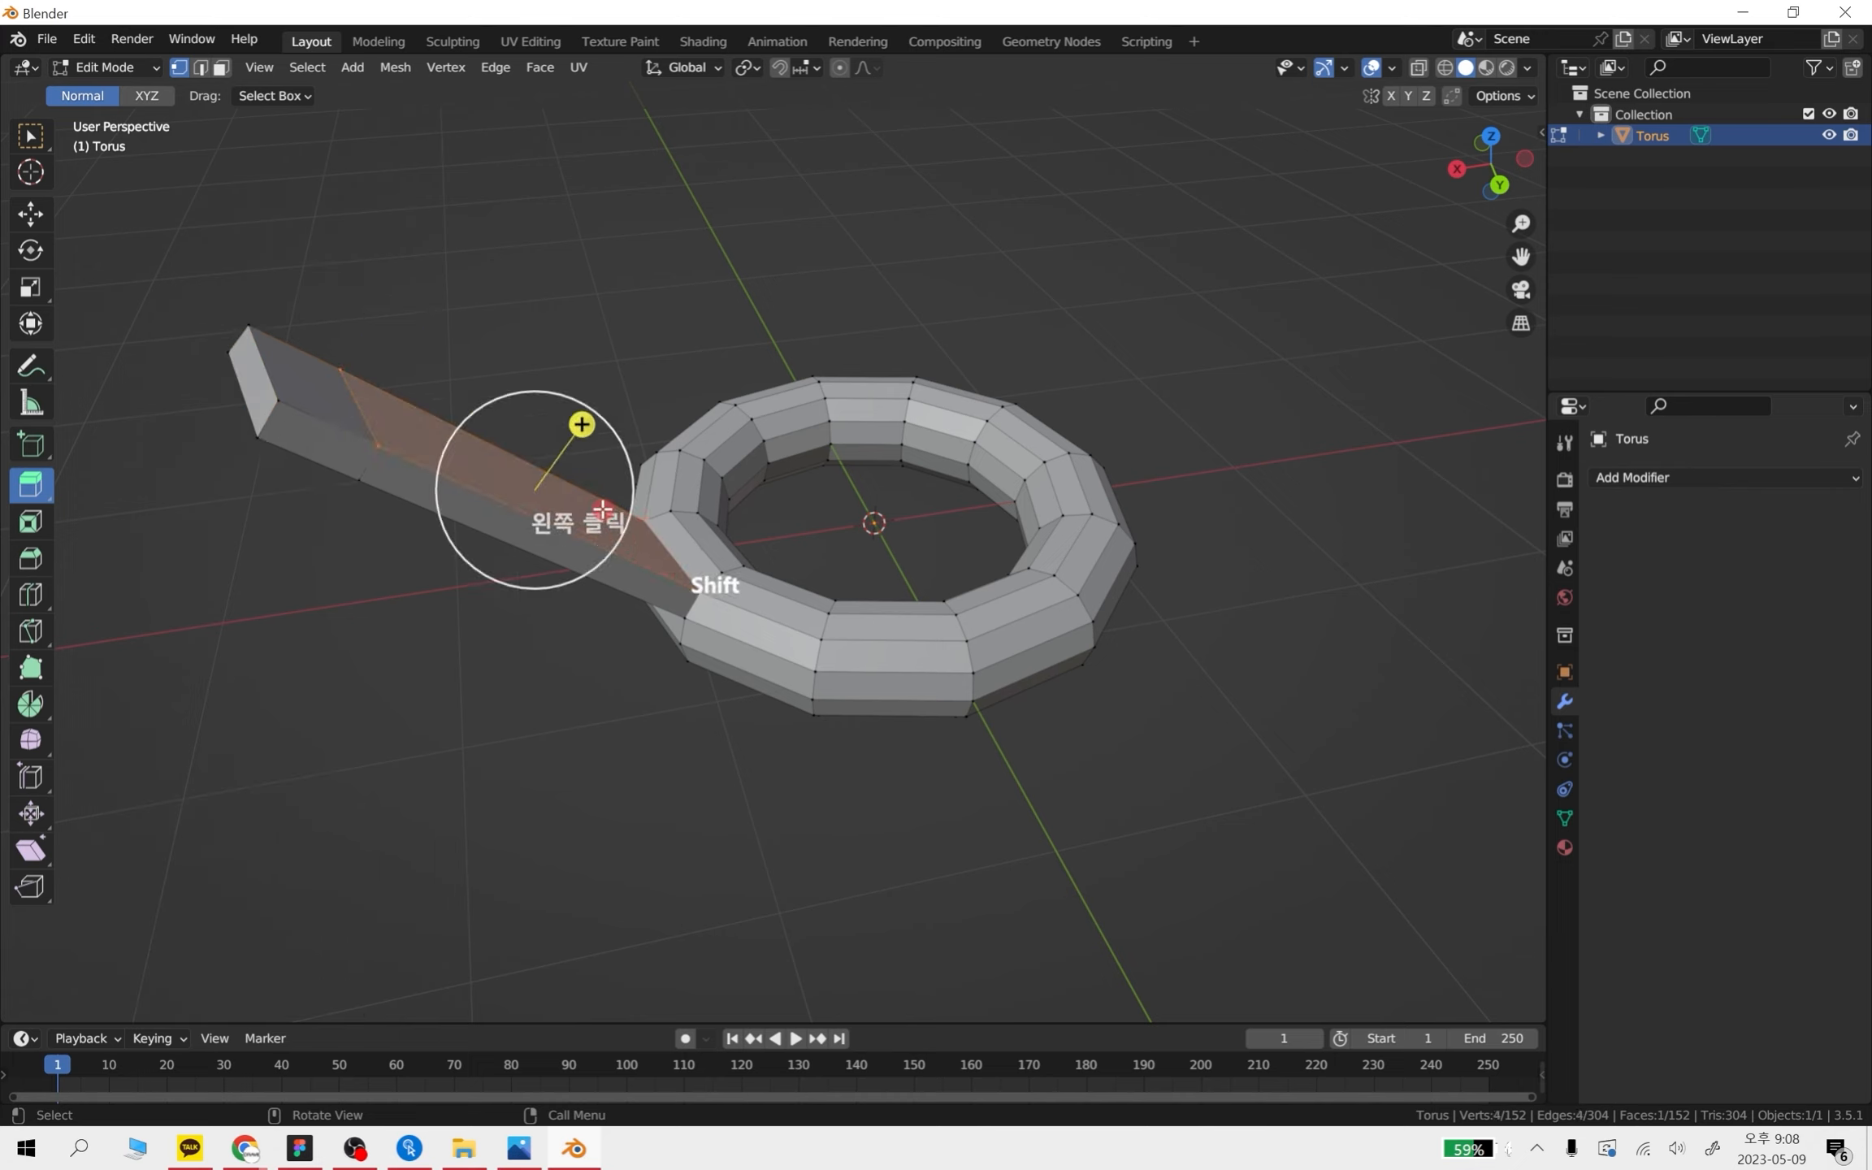
left_click_drag(577, 418, 693, 266)
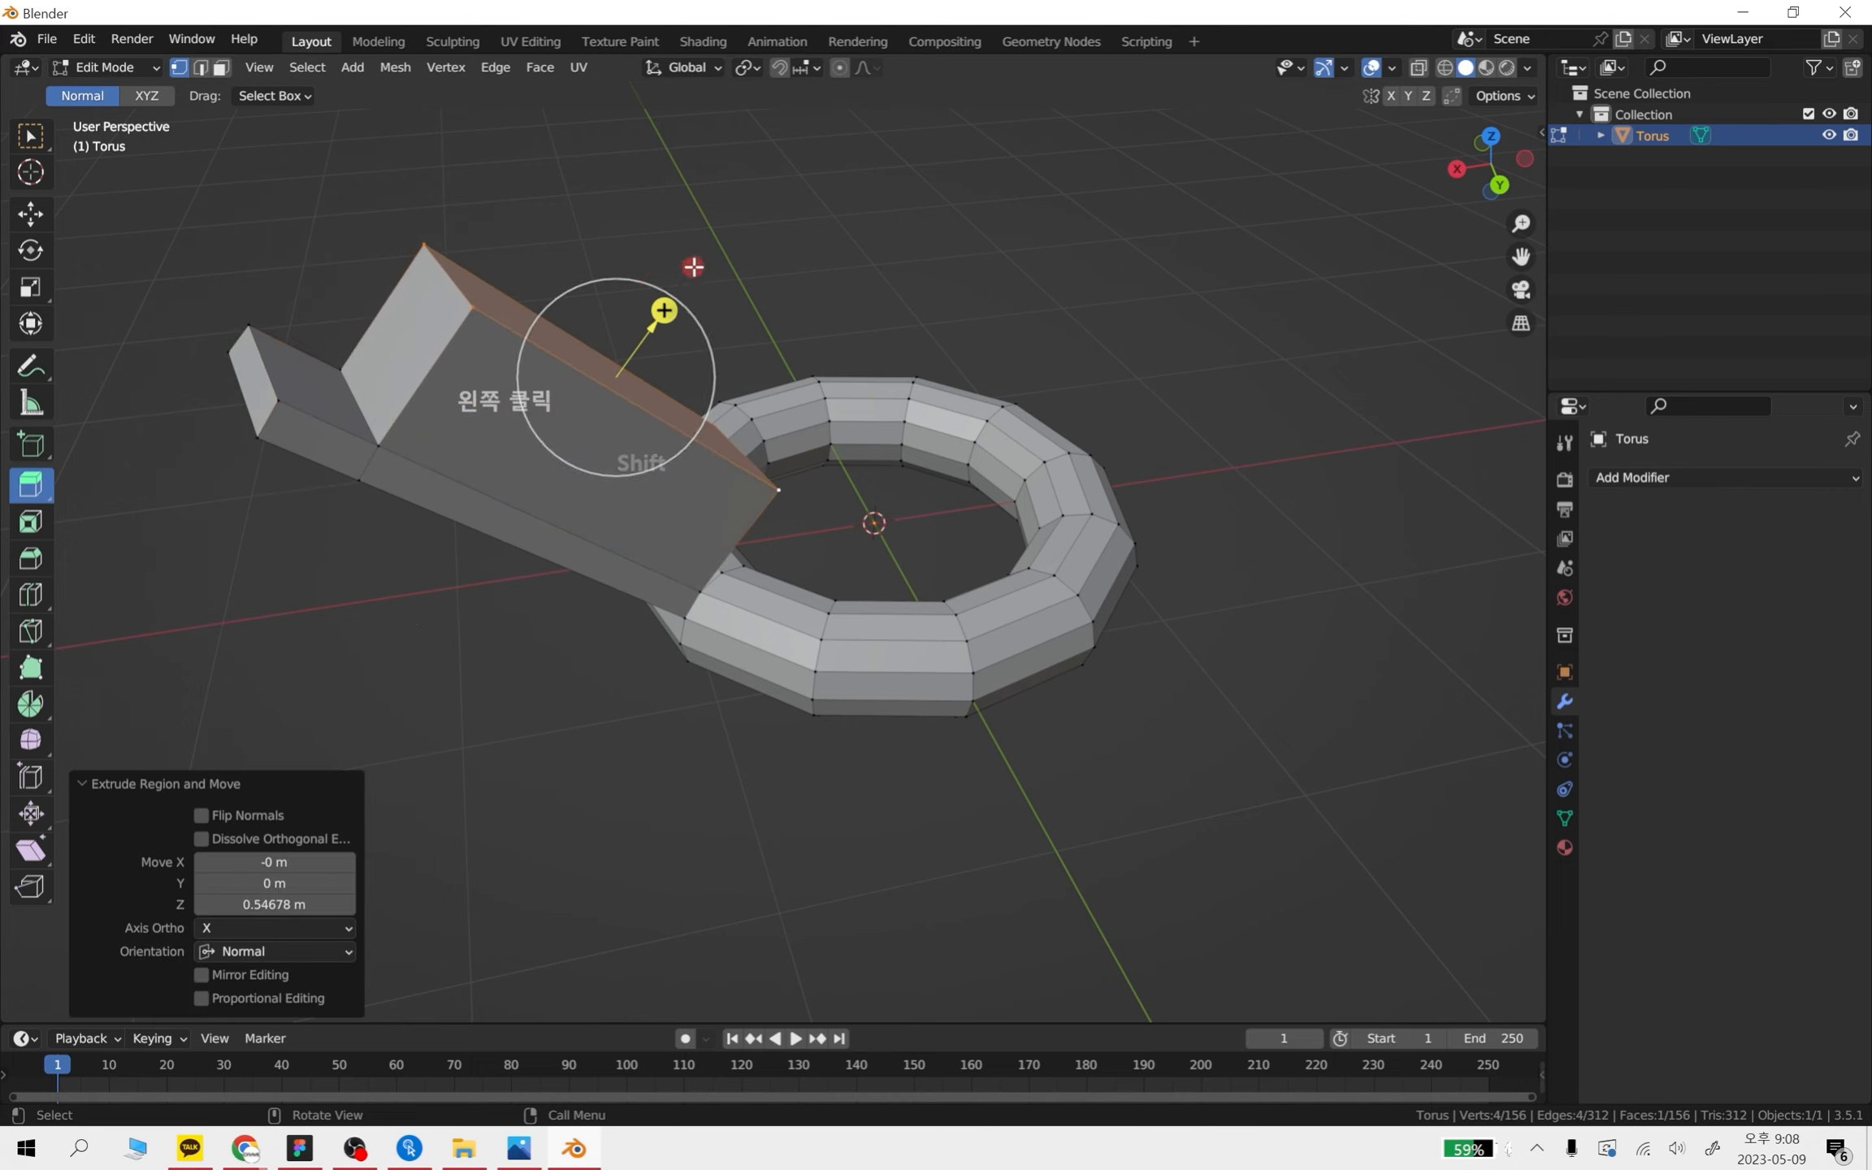
- Bevel the edges of the raised block's top face with a width of about 0.0375 m and 1 segment
left_click(24, 559)
middle_click_drag(677, 334, 757, 555, "shift")
left_click_drag(710, 493, 615, 476)
scroll(986, 522, "down", 2)
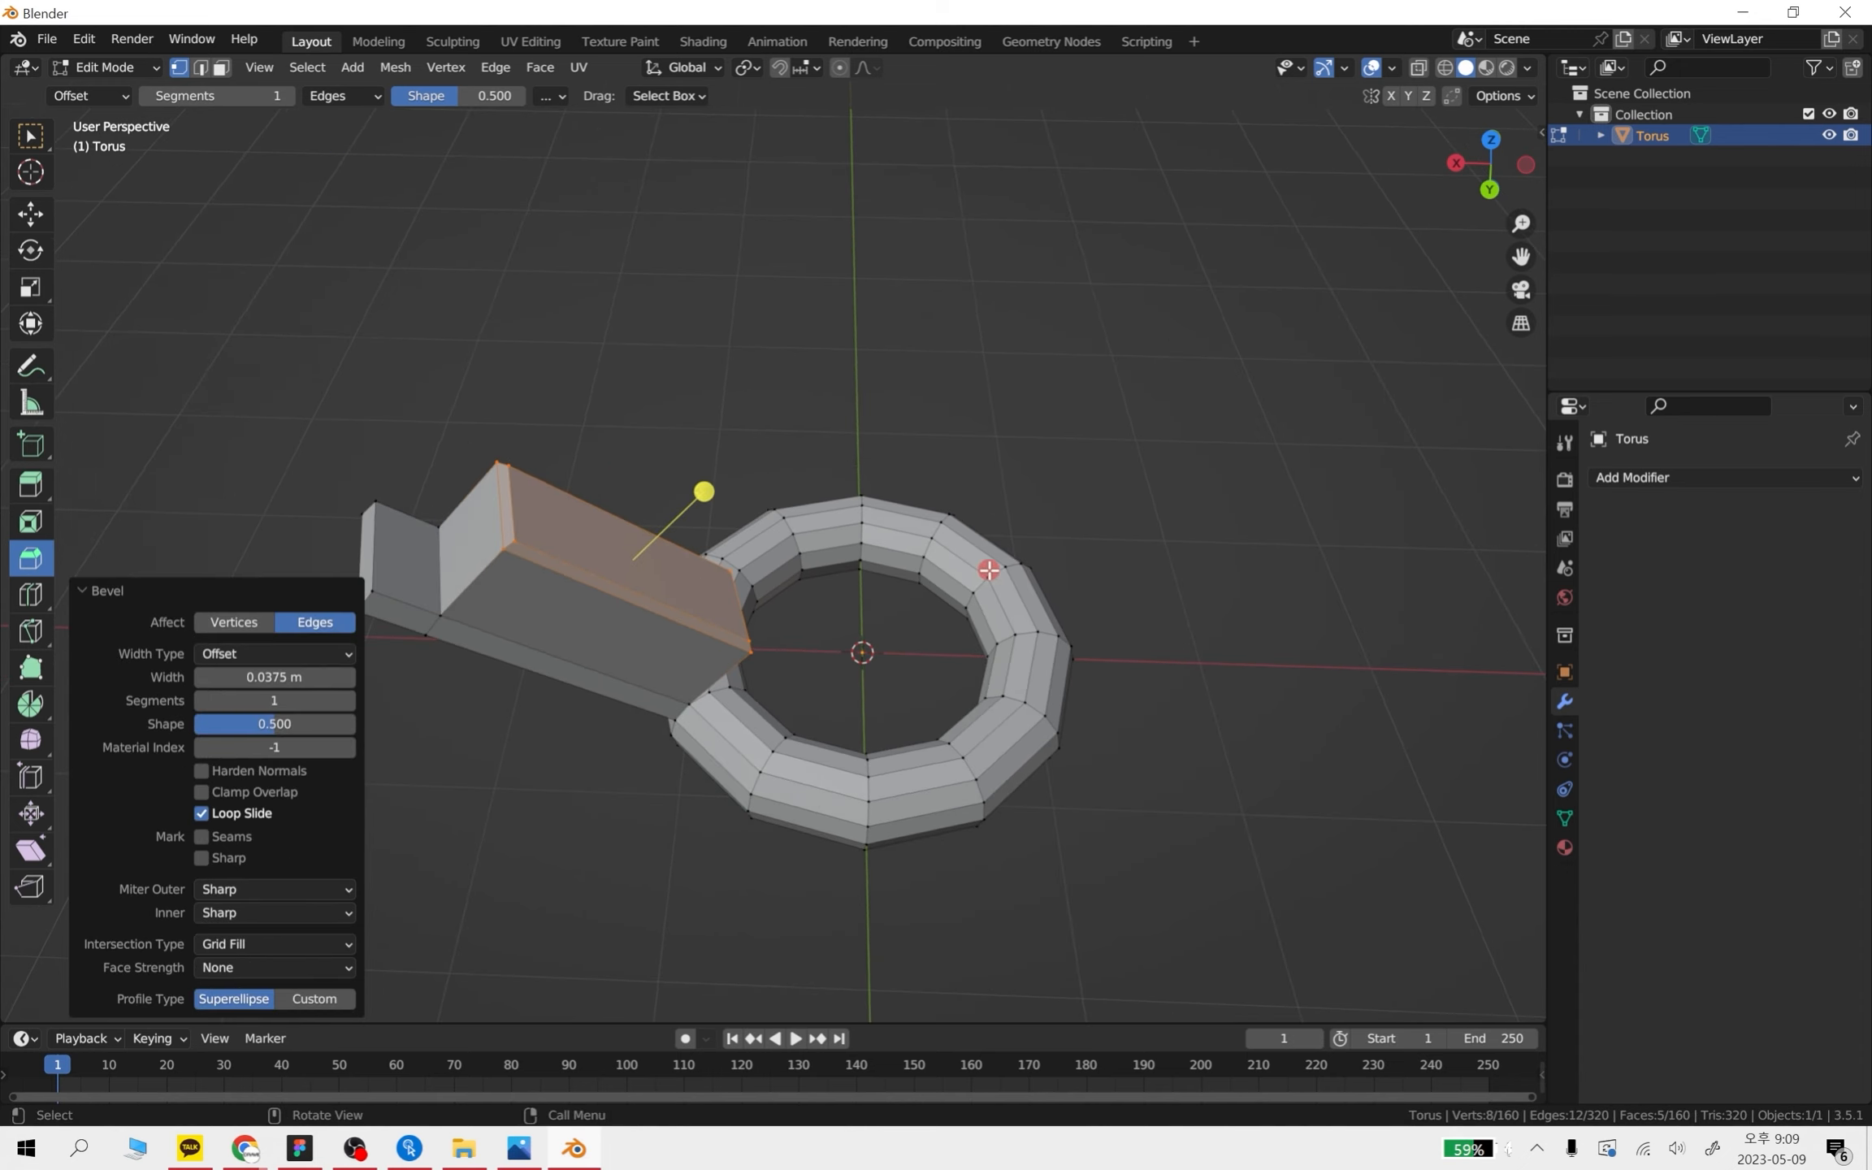
- Return to Object Mode and delete the torus to empty the scene
key("Tab")
middle_click_drag(1119, 863, 1195, 793)
left_click_drag(1211, 809, 626, 419)
key("Delete")
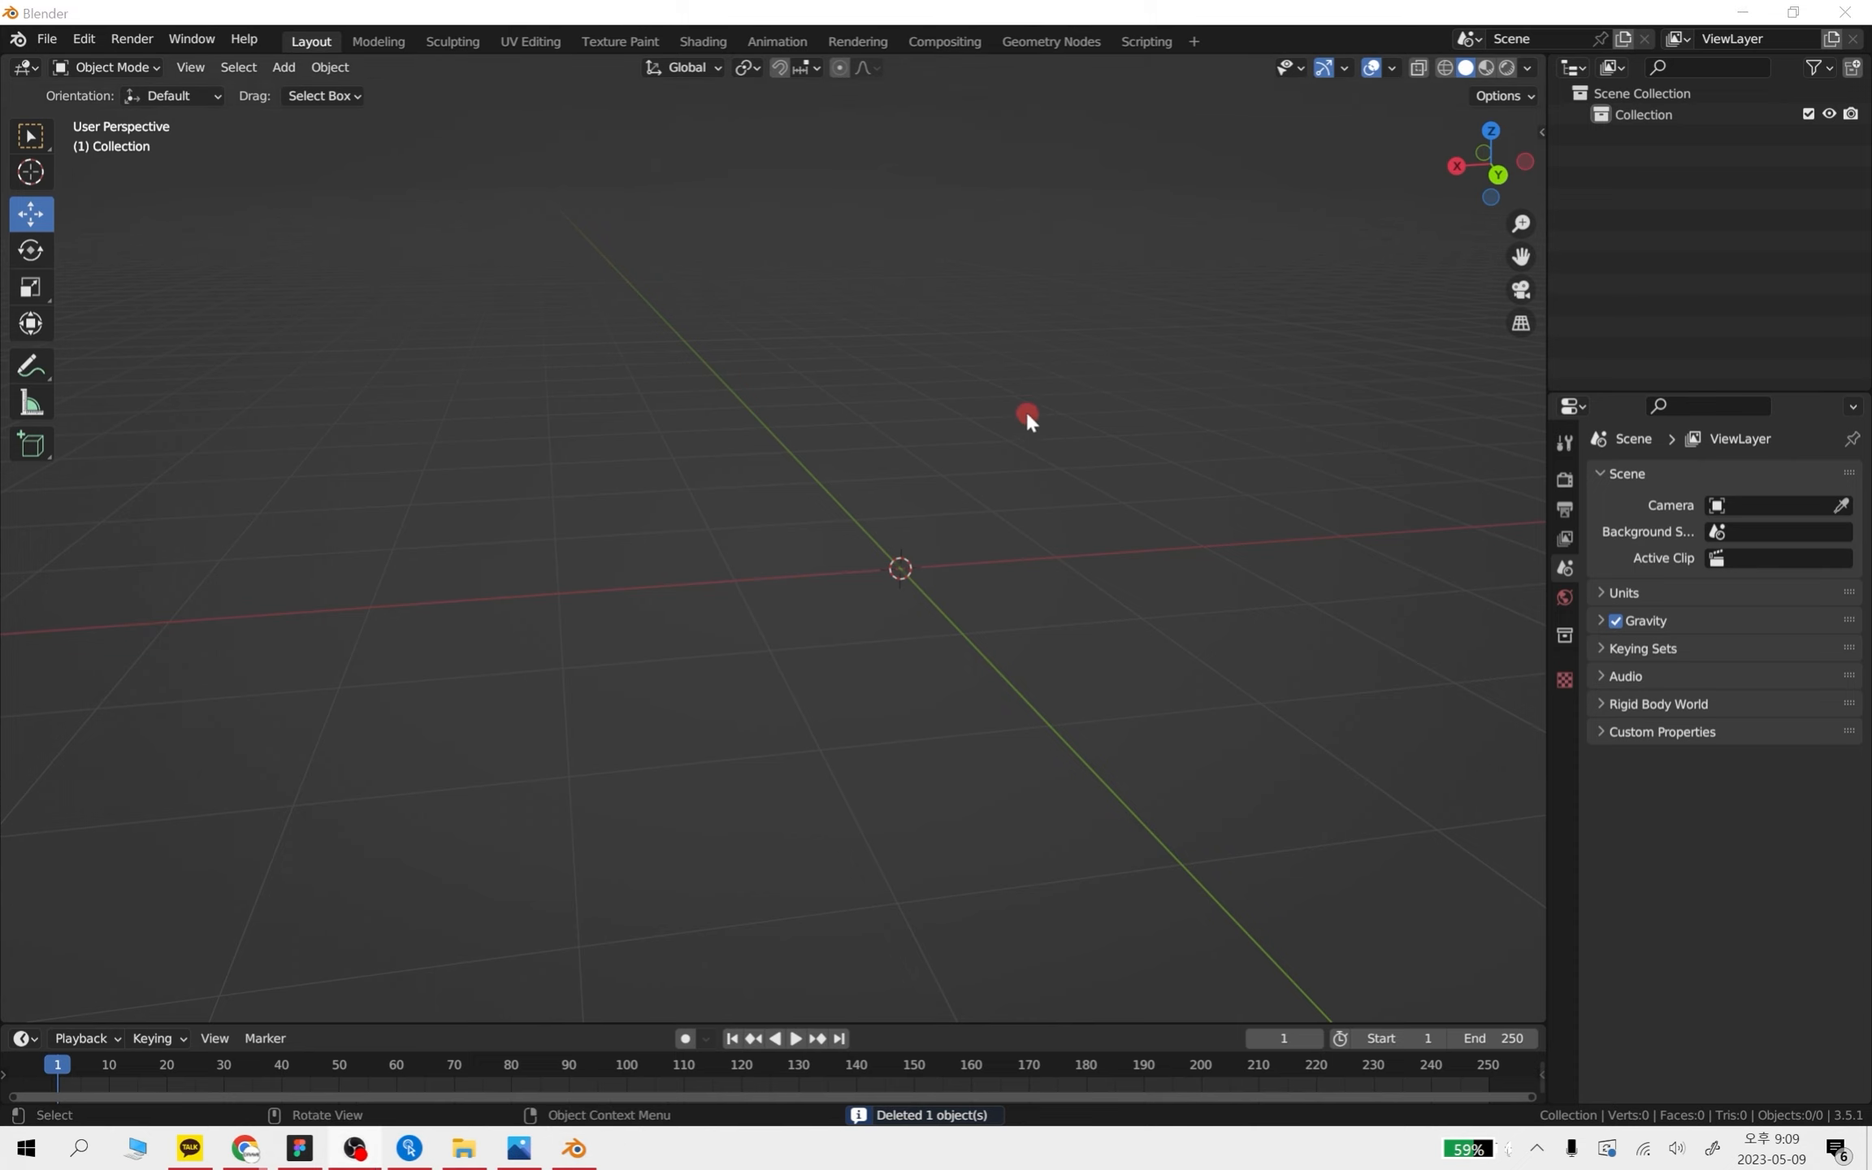
- Add a 2 m cube at the origin of the empty scene
middle_click_drag(935, 496, 704, 508, "shift")
key("shift+a")
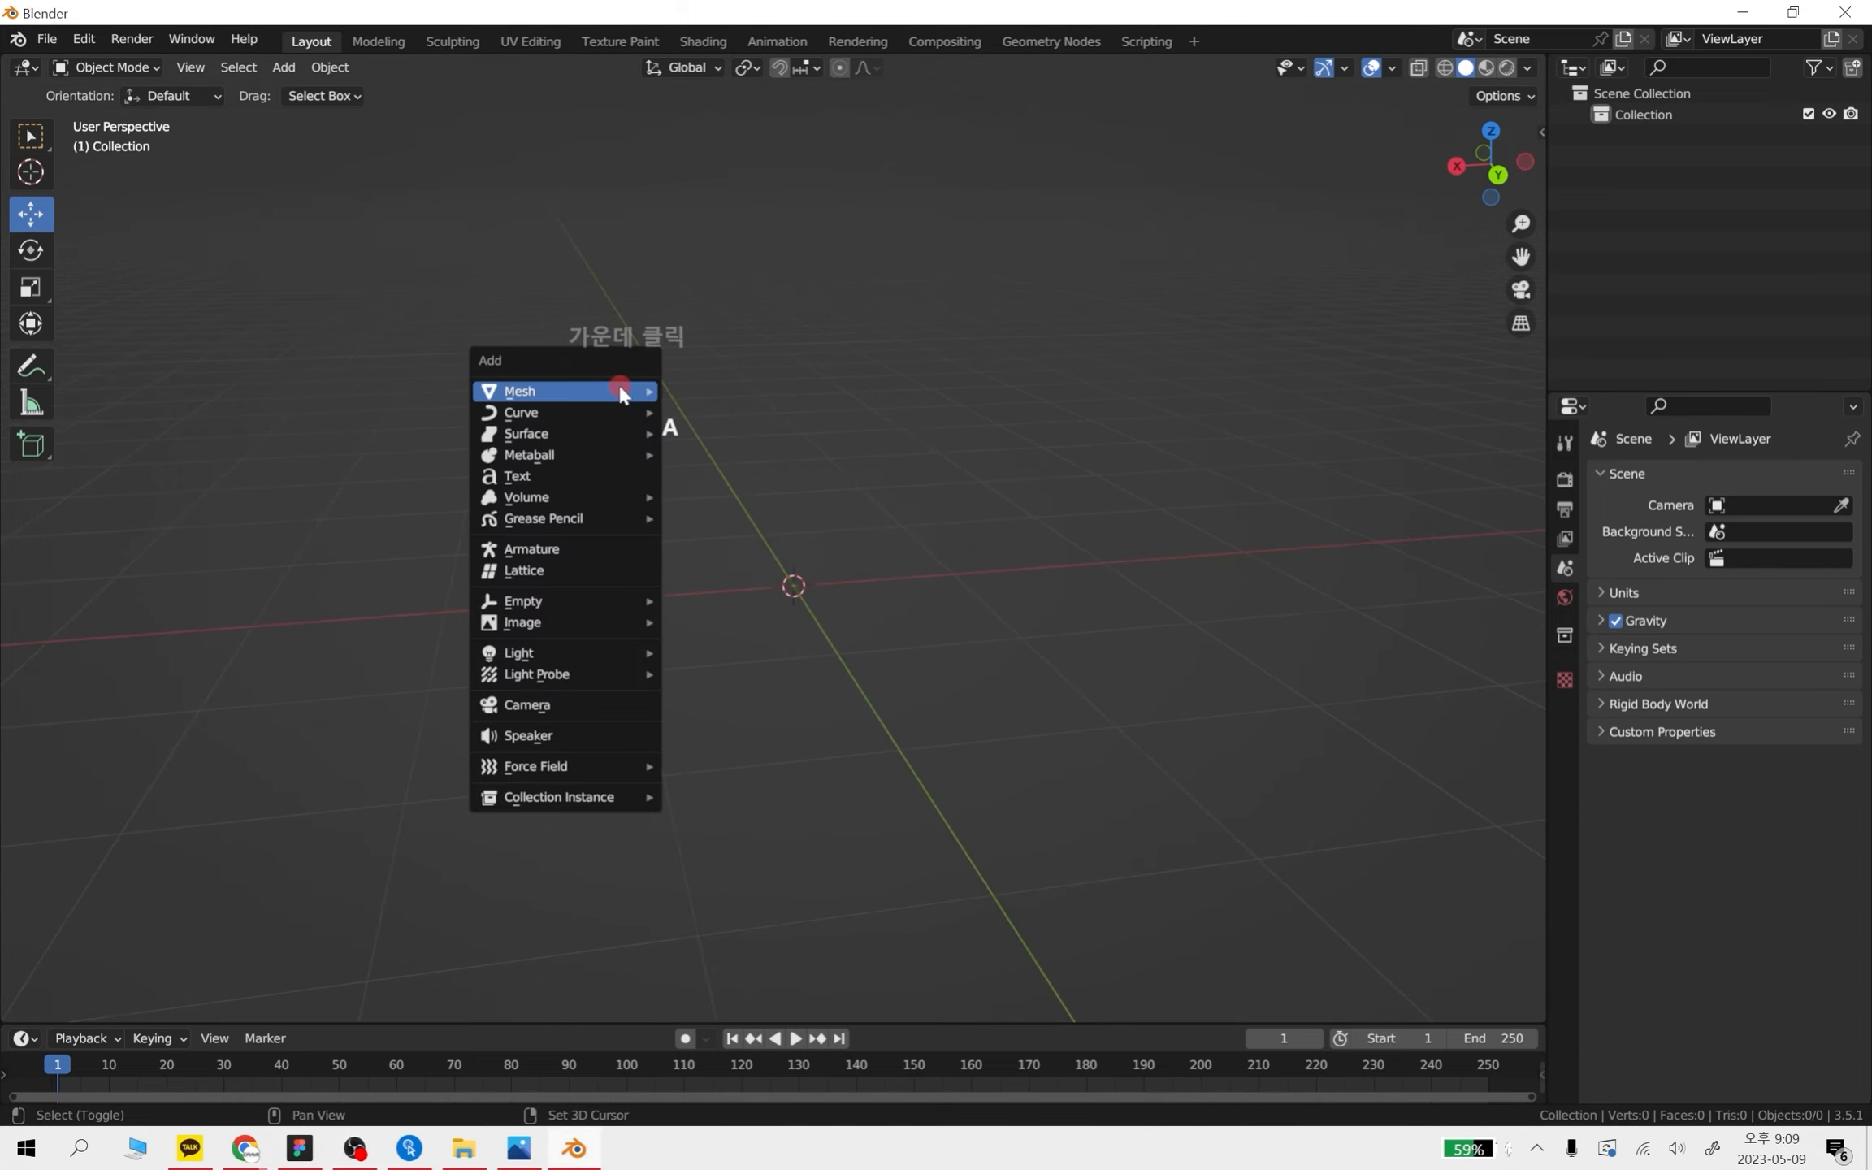
mouse_move(621, 392)
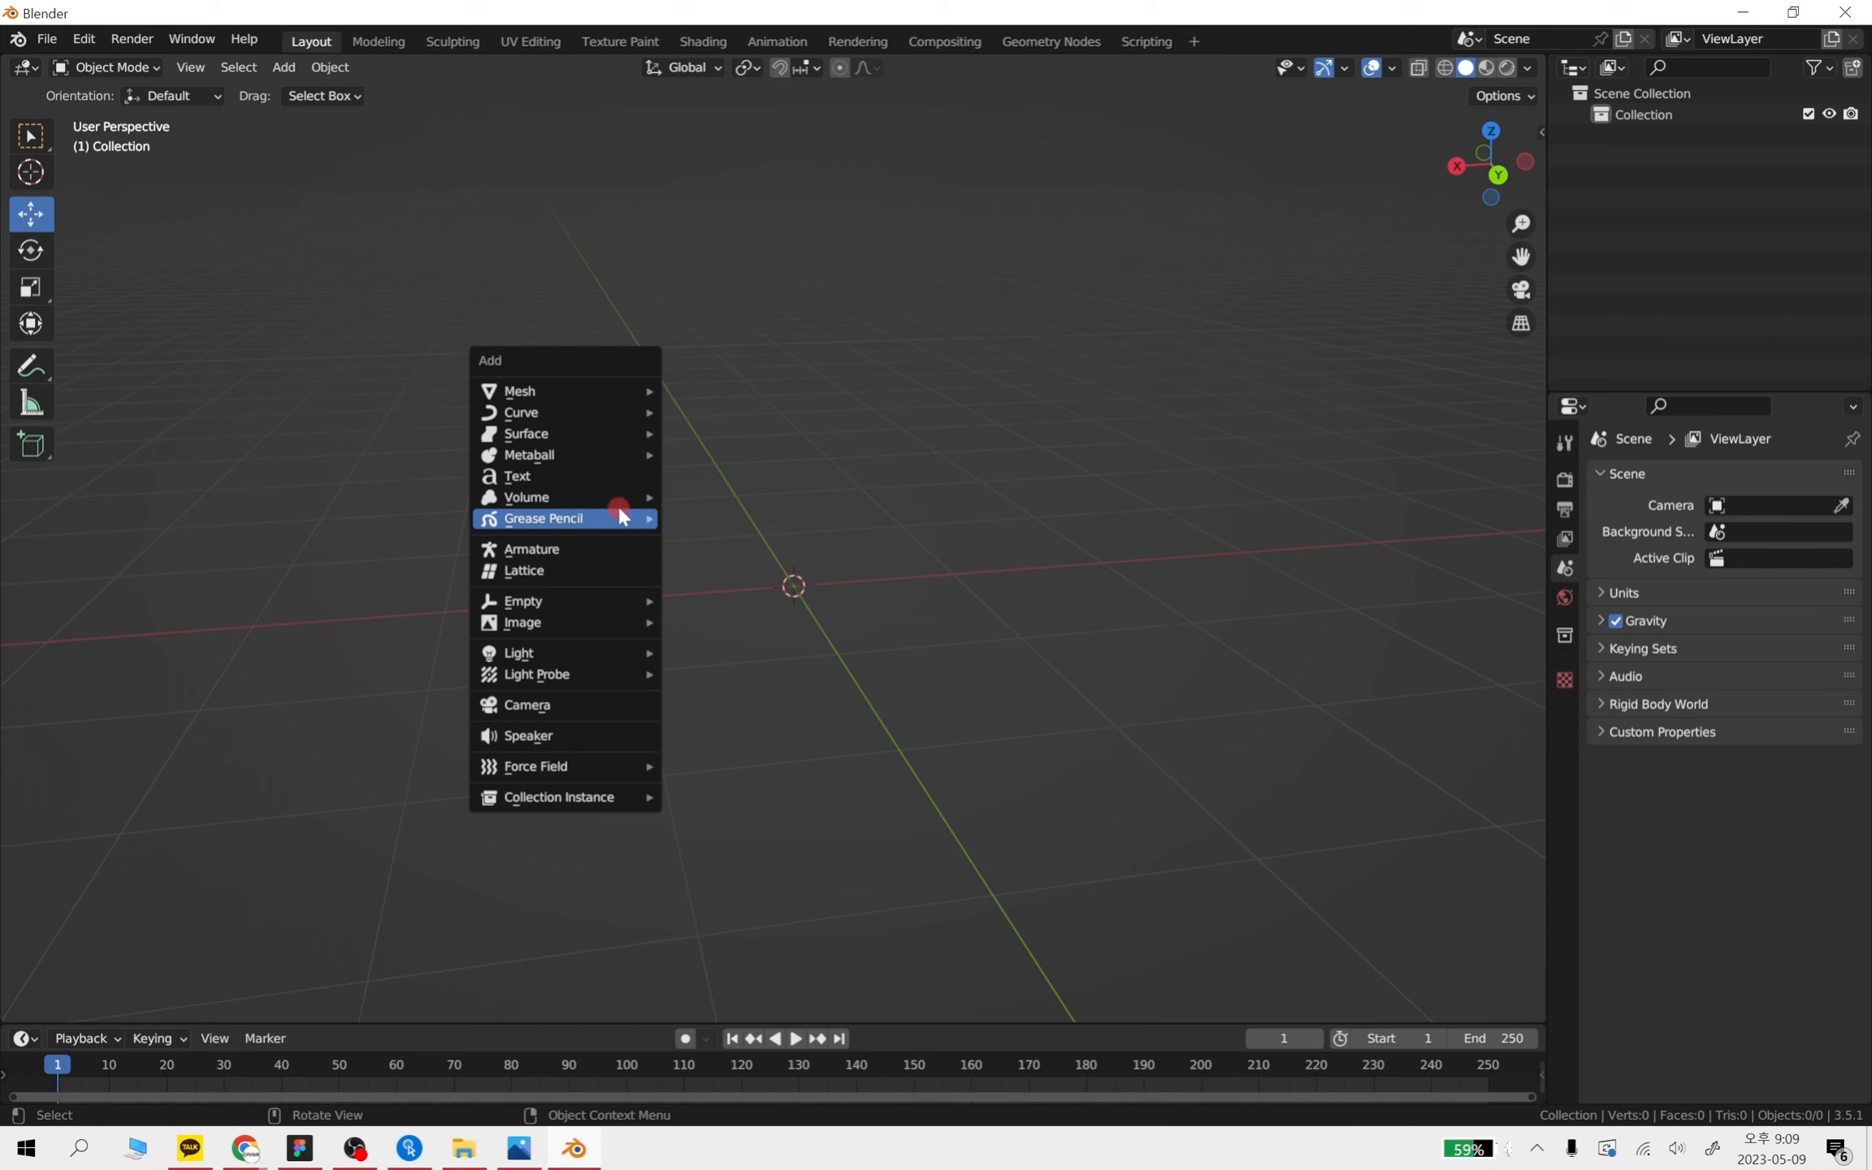
left_click(764, 410)
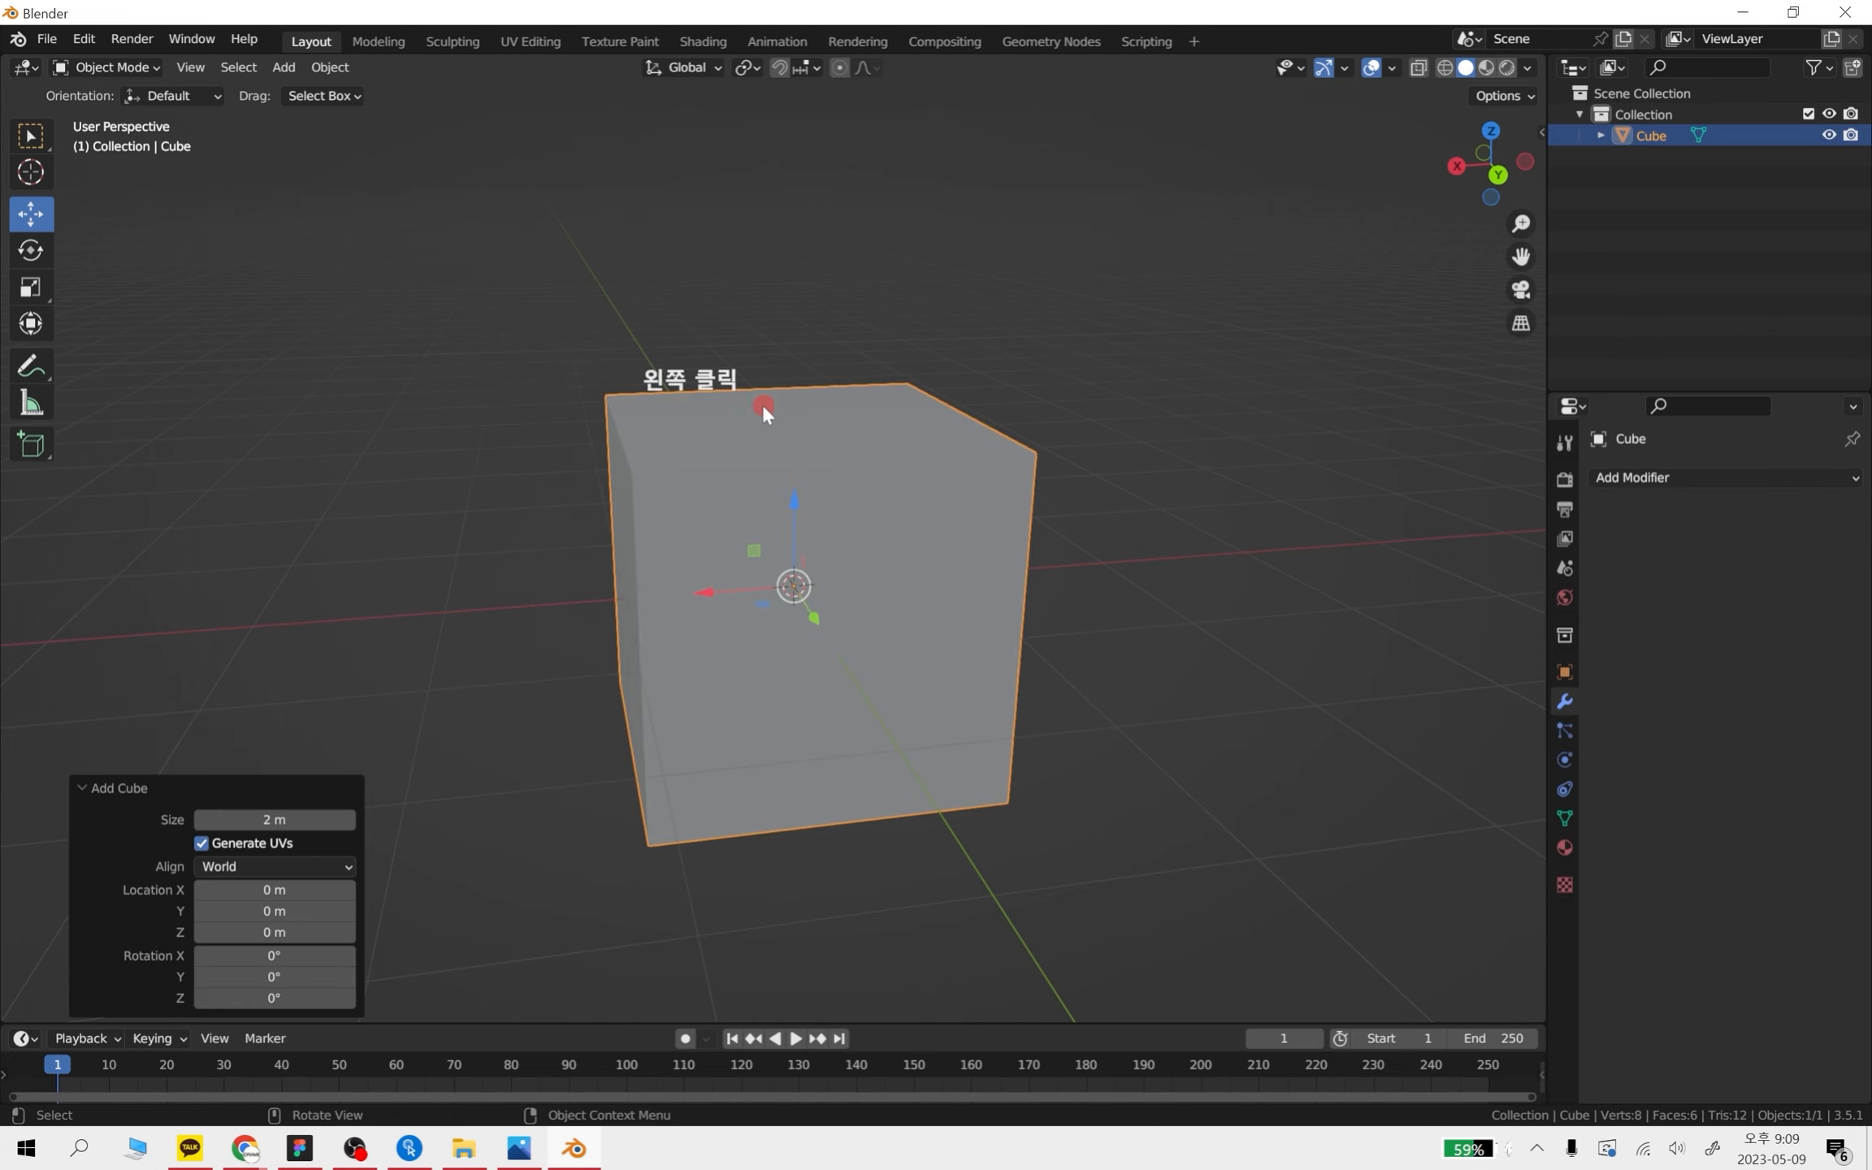
- Add a UV sphere with 16 segments and 16 rings and move it about 2.24 m along Y, beside the cube
key("shift+a")
mouse_move(772, 588)
left_click(918, 666)
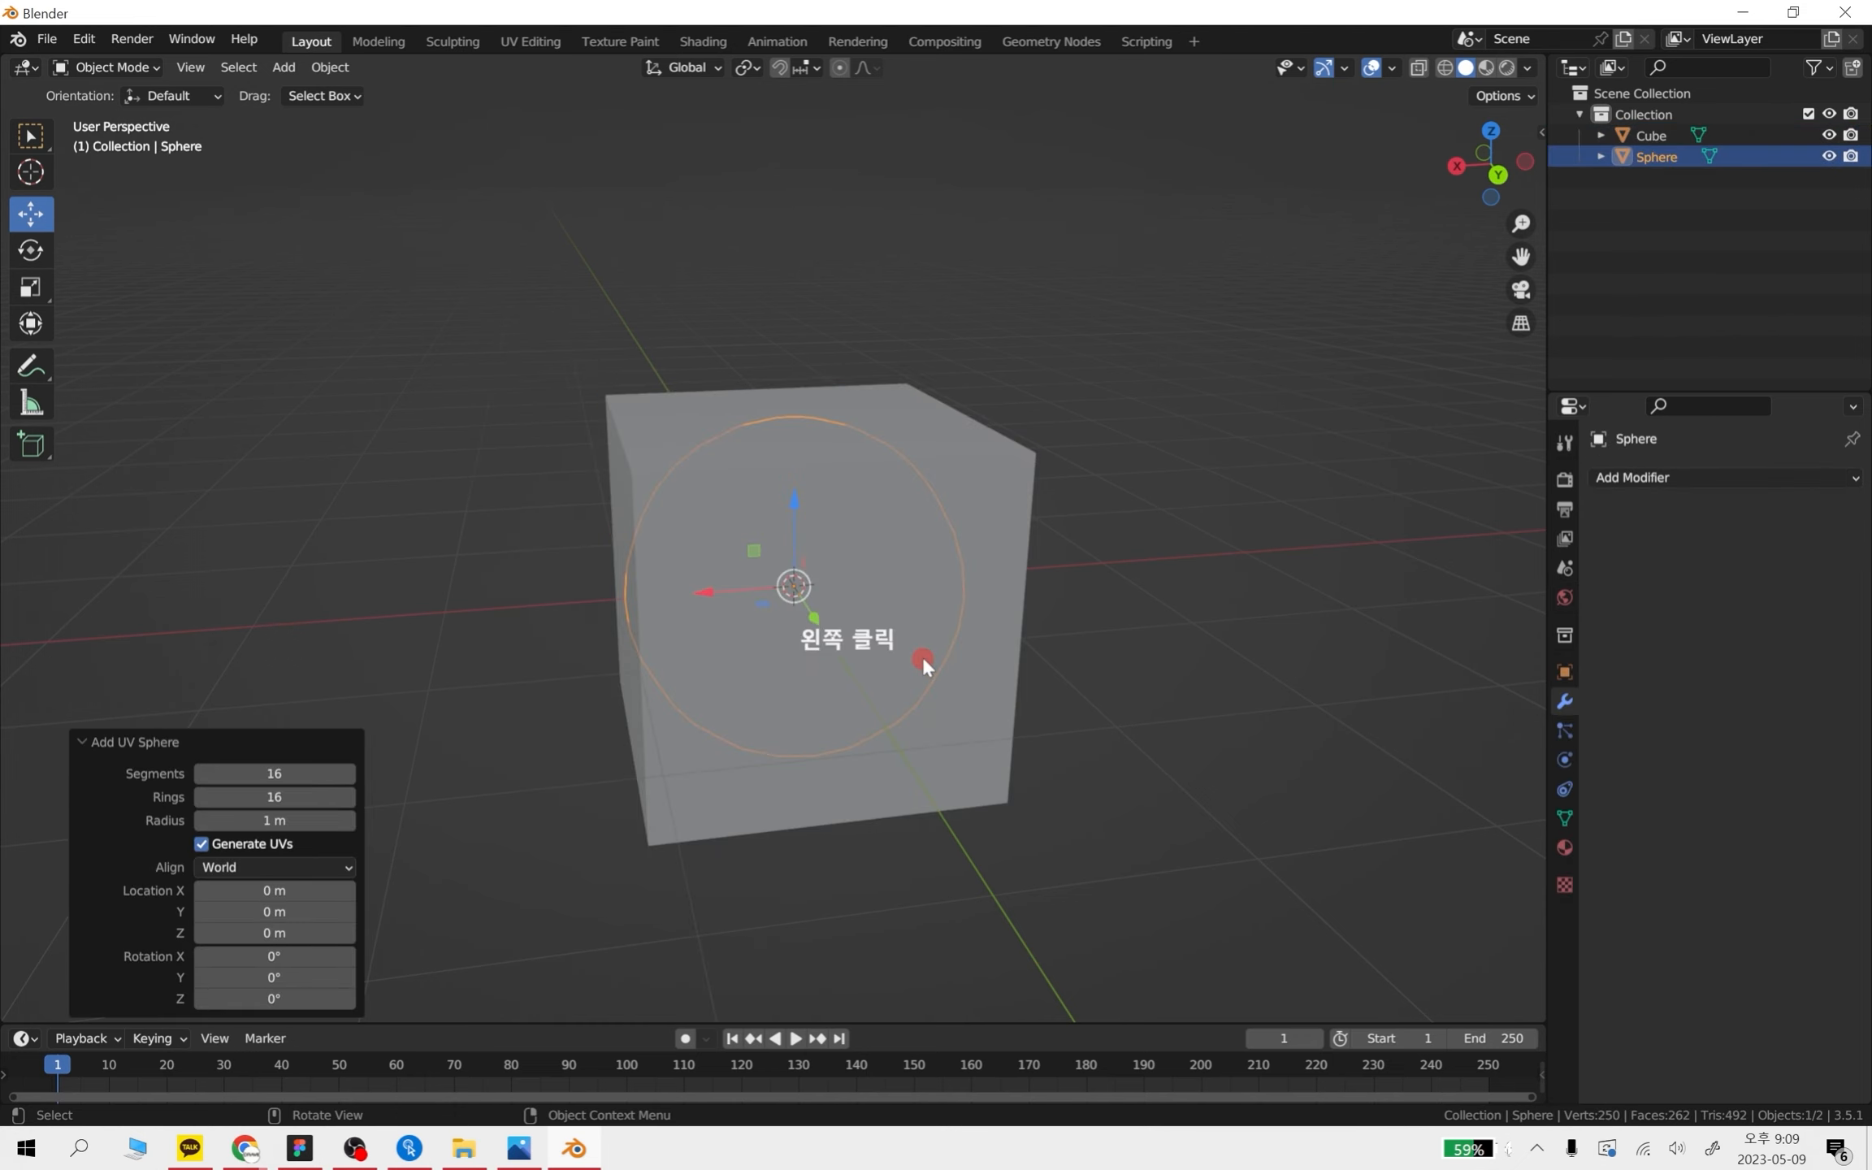
scroll(762, 763, "down", 3)
middle_click_drag(762, 763, 916, 567)
left_click_drag(916, 568, 1125, 606)
- Add an ico sphere and move it about 4.62 m along Y, past the UV sphere
key("shift+a")
mouse_move(1104, 620)
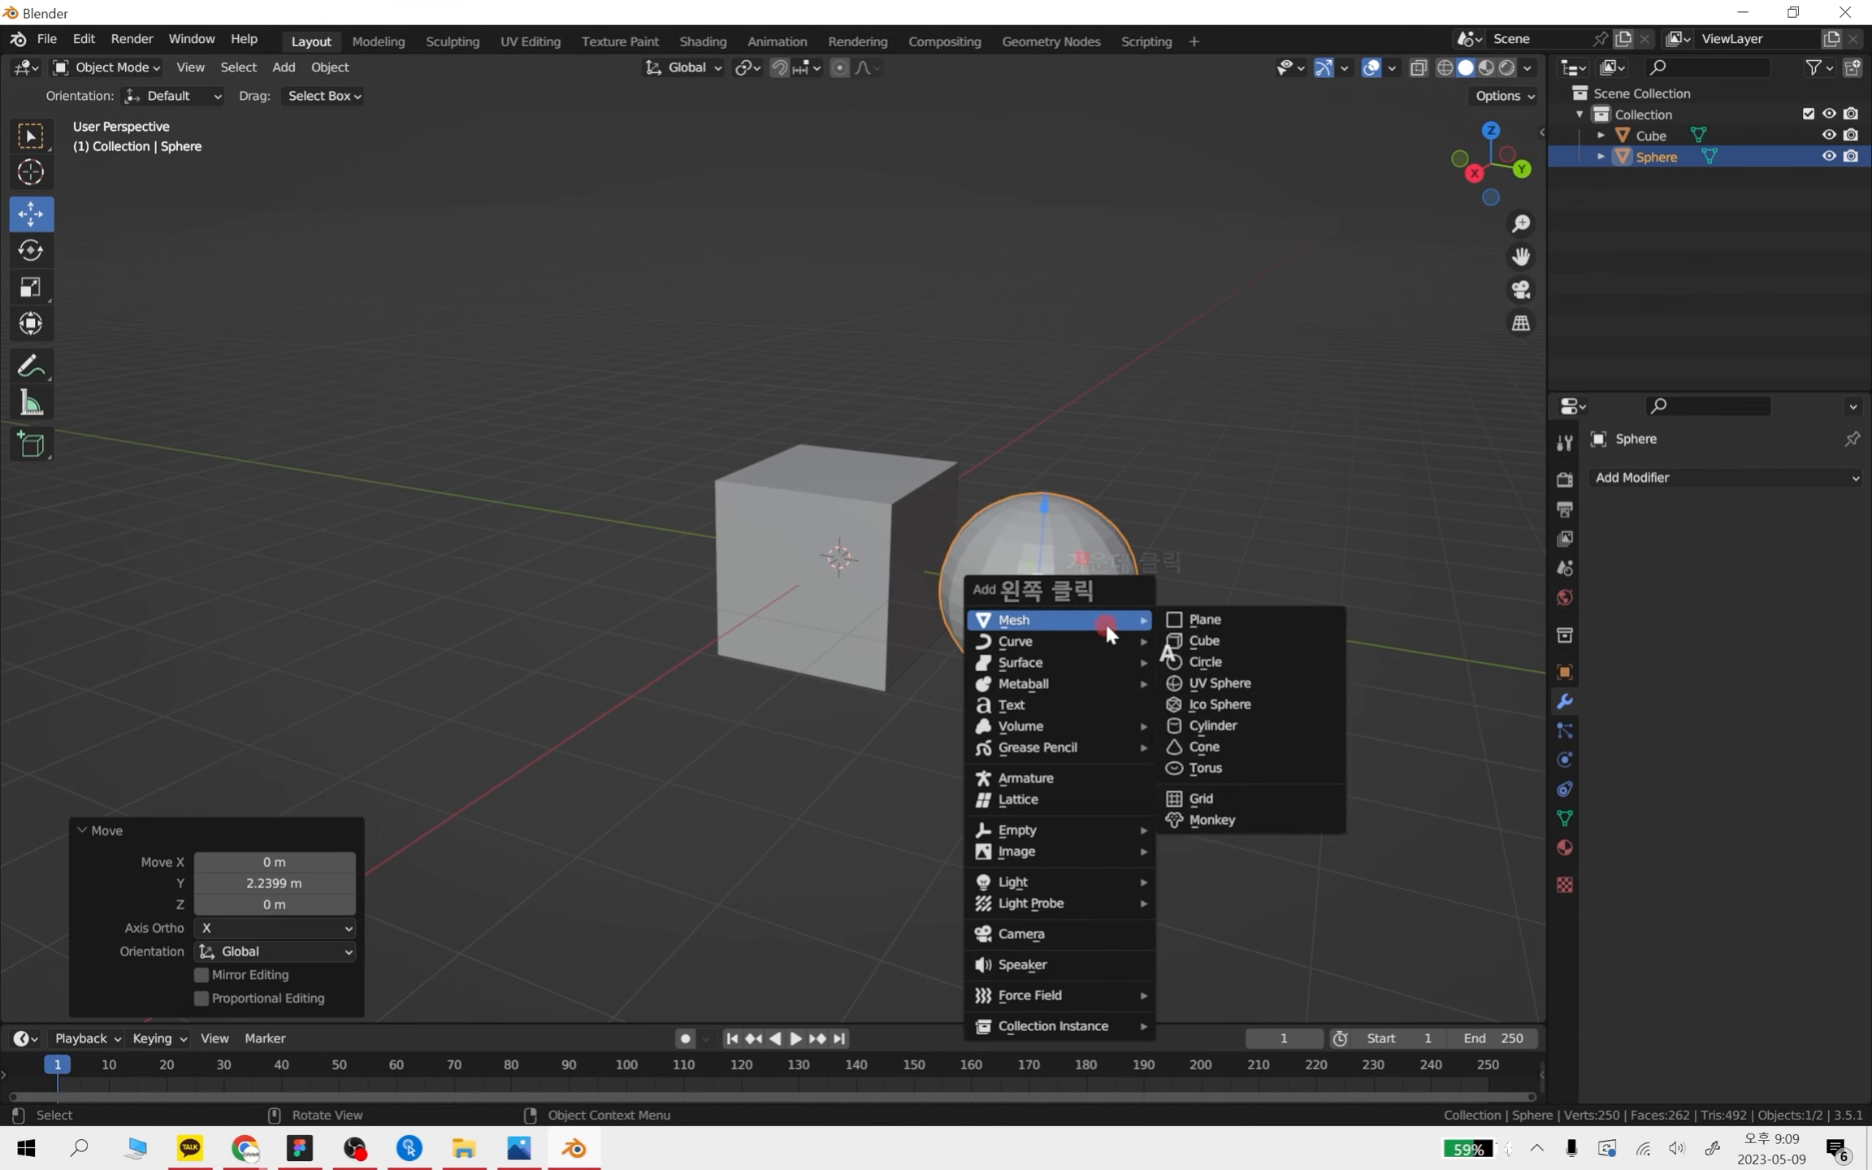
left_click(1168, 705)
left_click_drag(912, 573, 1350, 662)
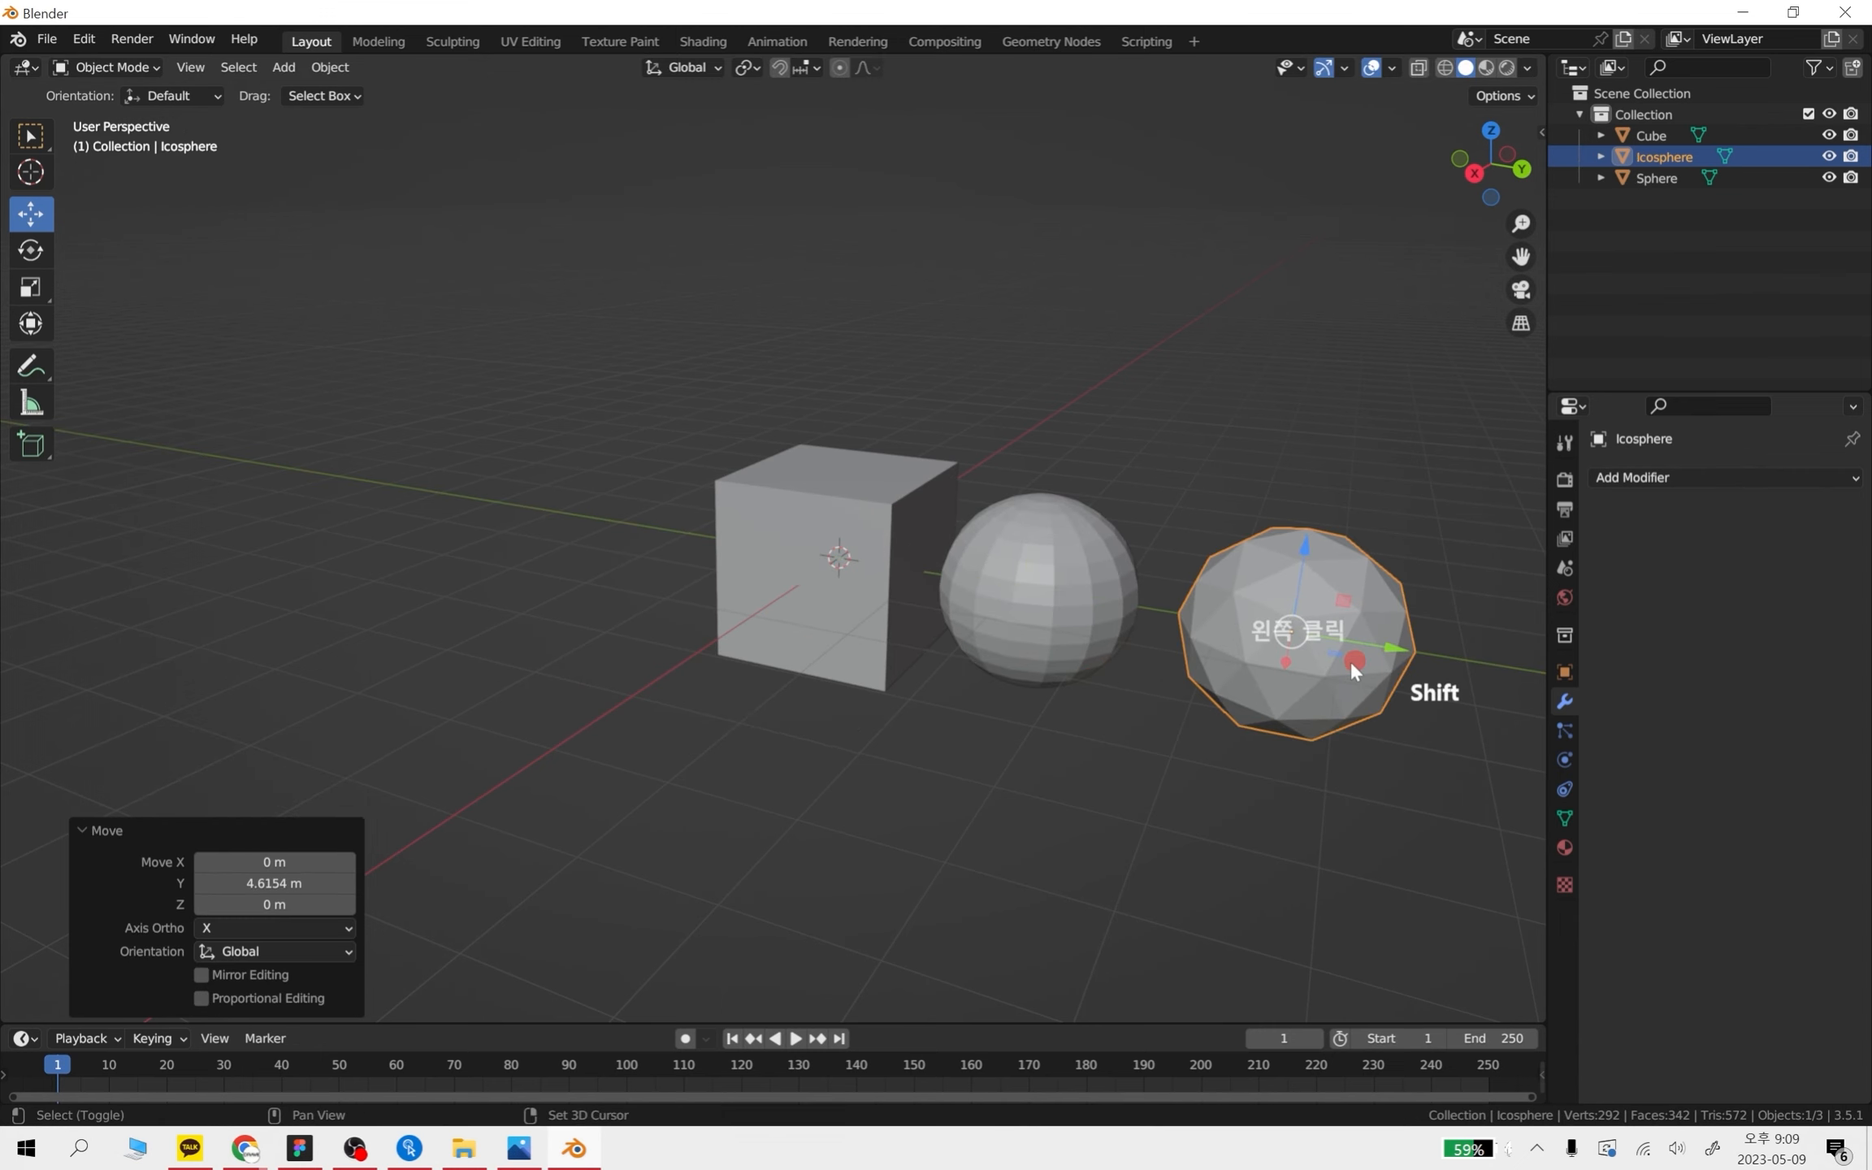
- Add a cylinder with 32 vertices and move it along negative Y, to the cube's other side
key("shift+a")
mouse_move(1195, 681)
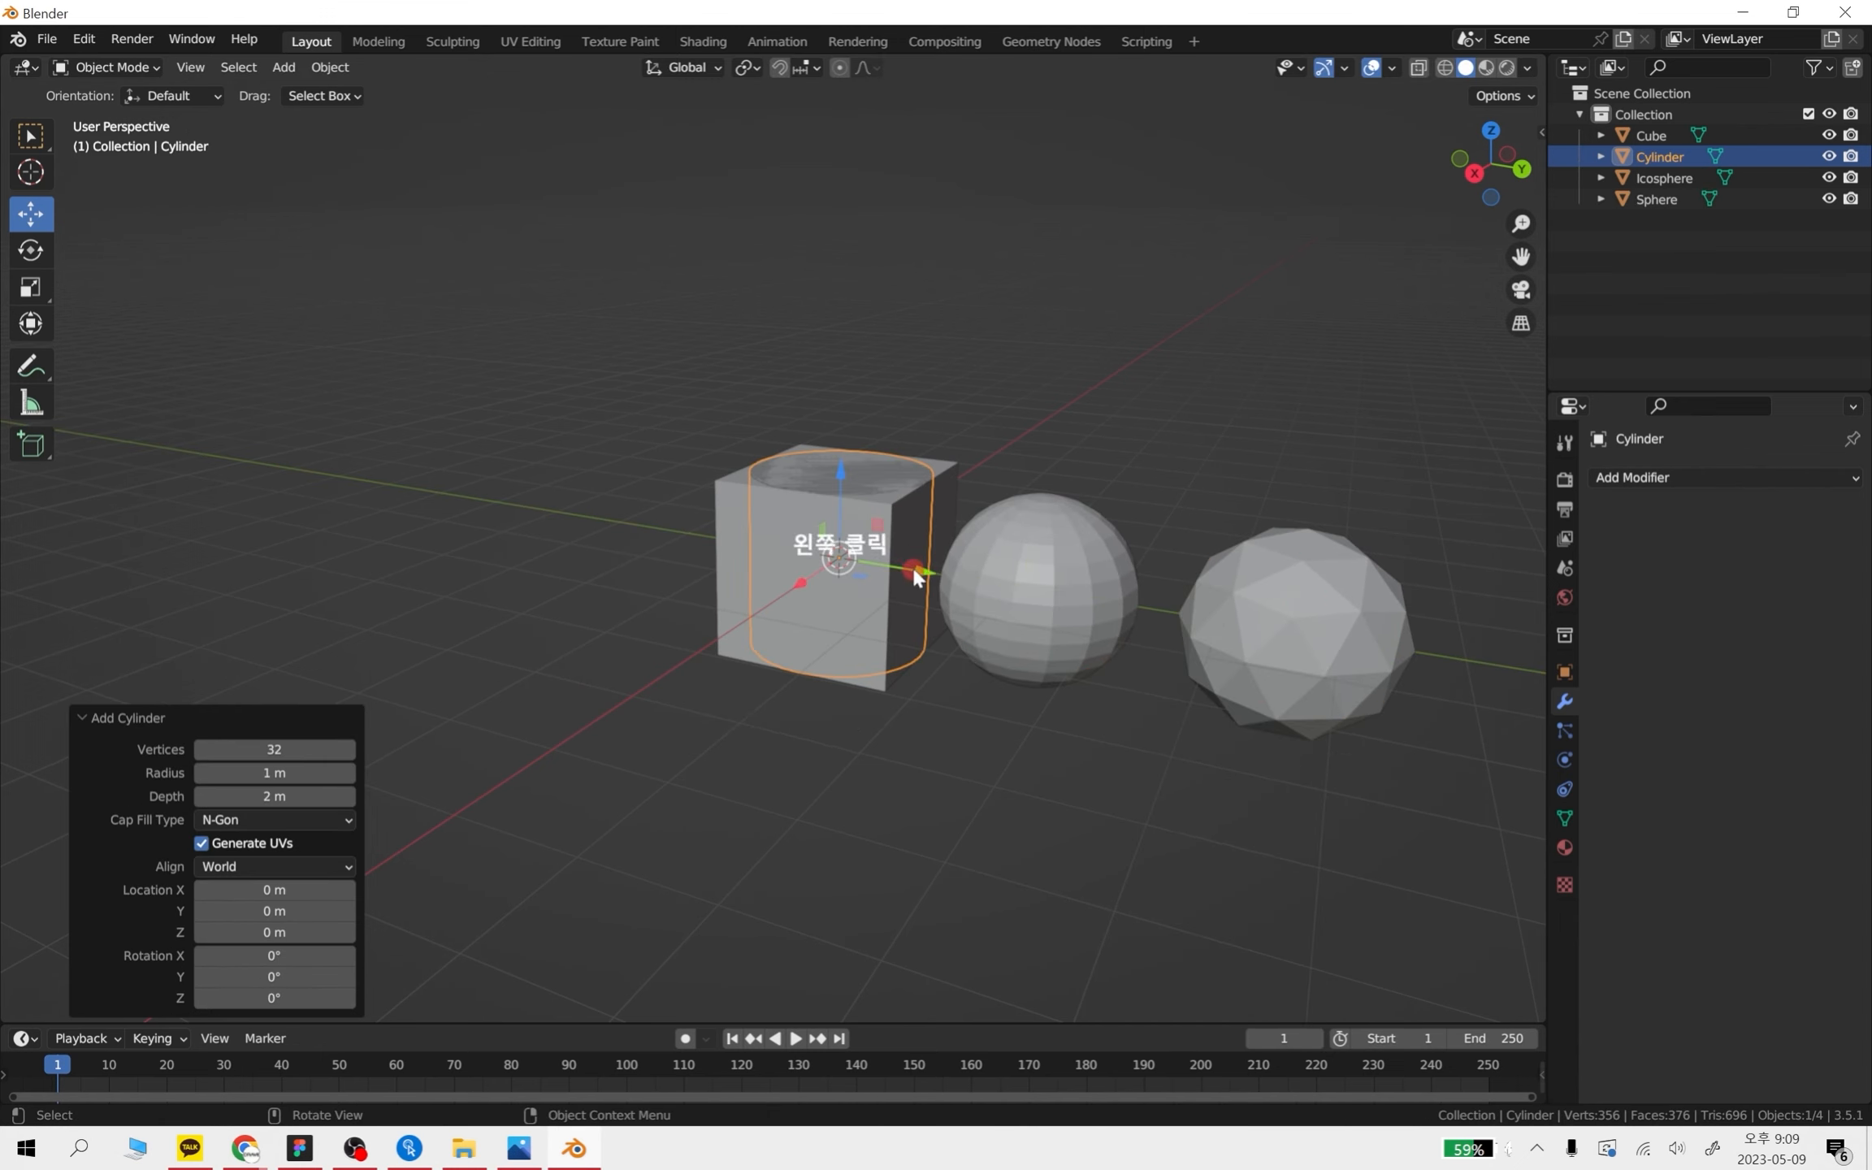
left_click_drag(912, 571, 689, 534)
- Add a cone and move it along negative Y, beyond the cylinder
key("shift+a")
mouse_move(716, 575)
left_click(815, 704)
left_click_drag(908, 572, 501, 540)
middle_click_drag(490, 609, 531, 489)
middle_click_drag(660, 655, 710, 715)
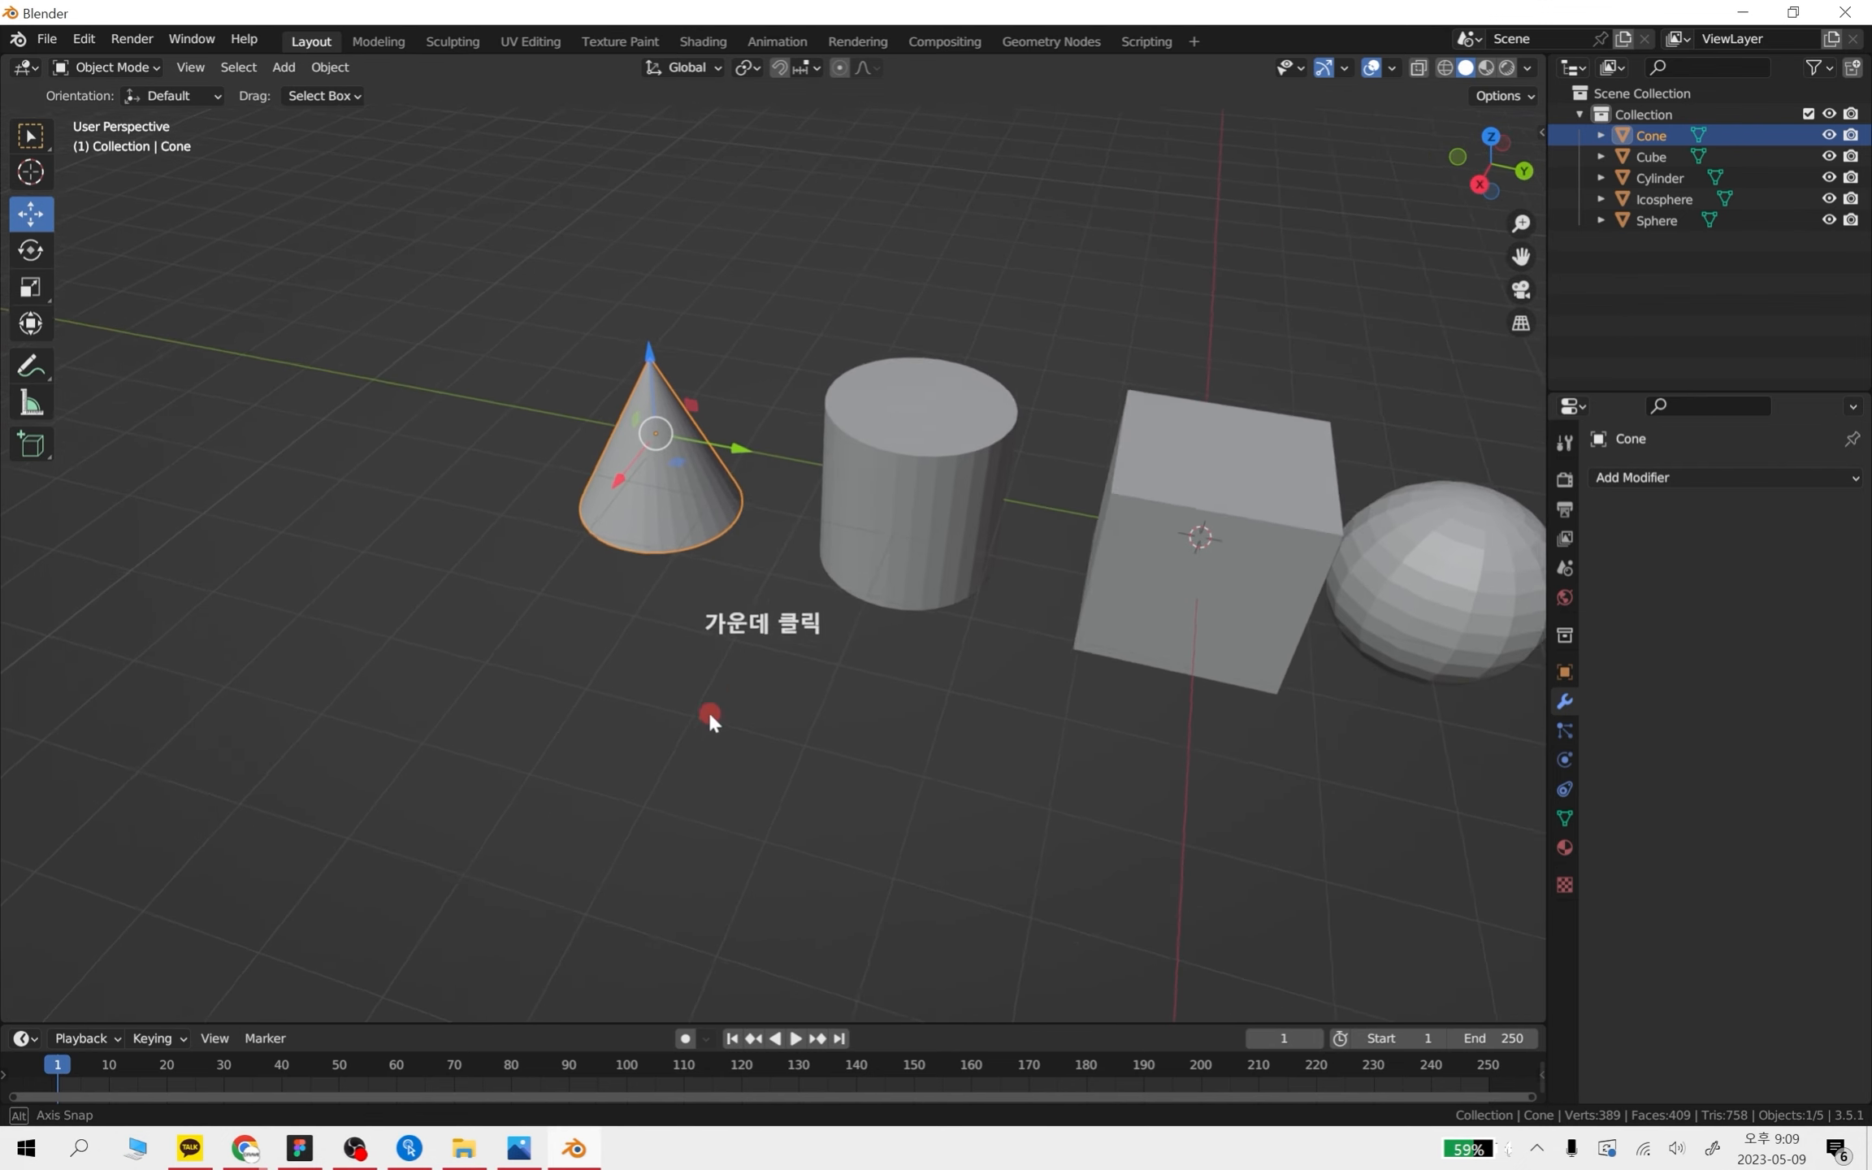
mouse_move(848, 576)
middle_mouse_down()
mouse_move(780, 595)
mouse_move(864, 560)
middle_mouse_up()
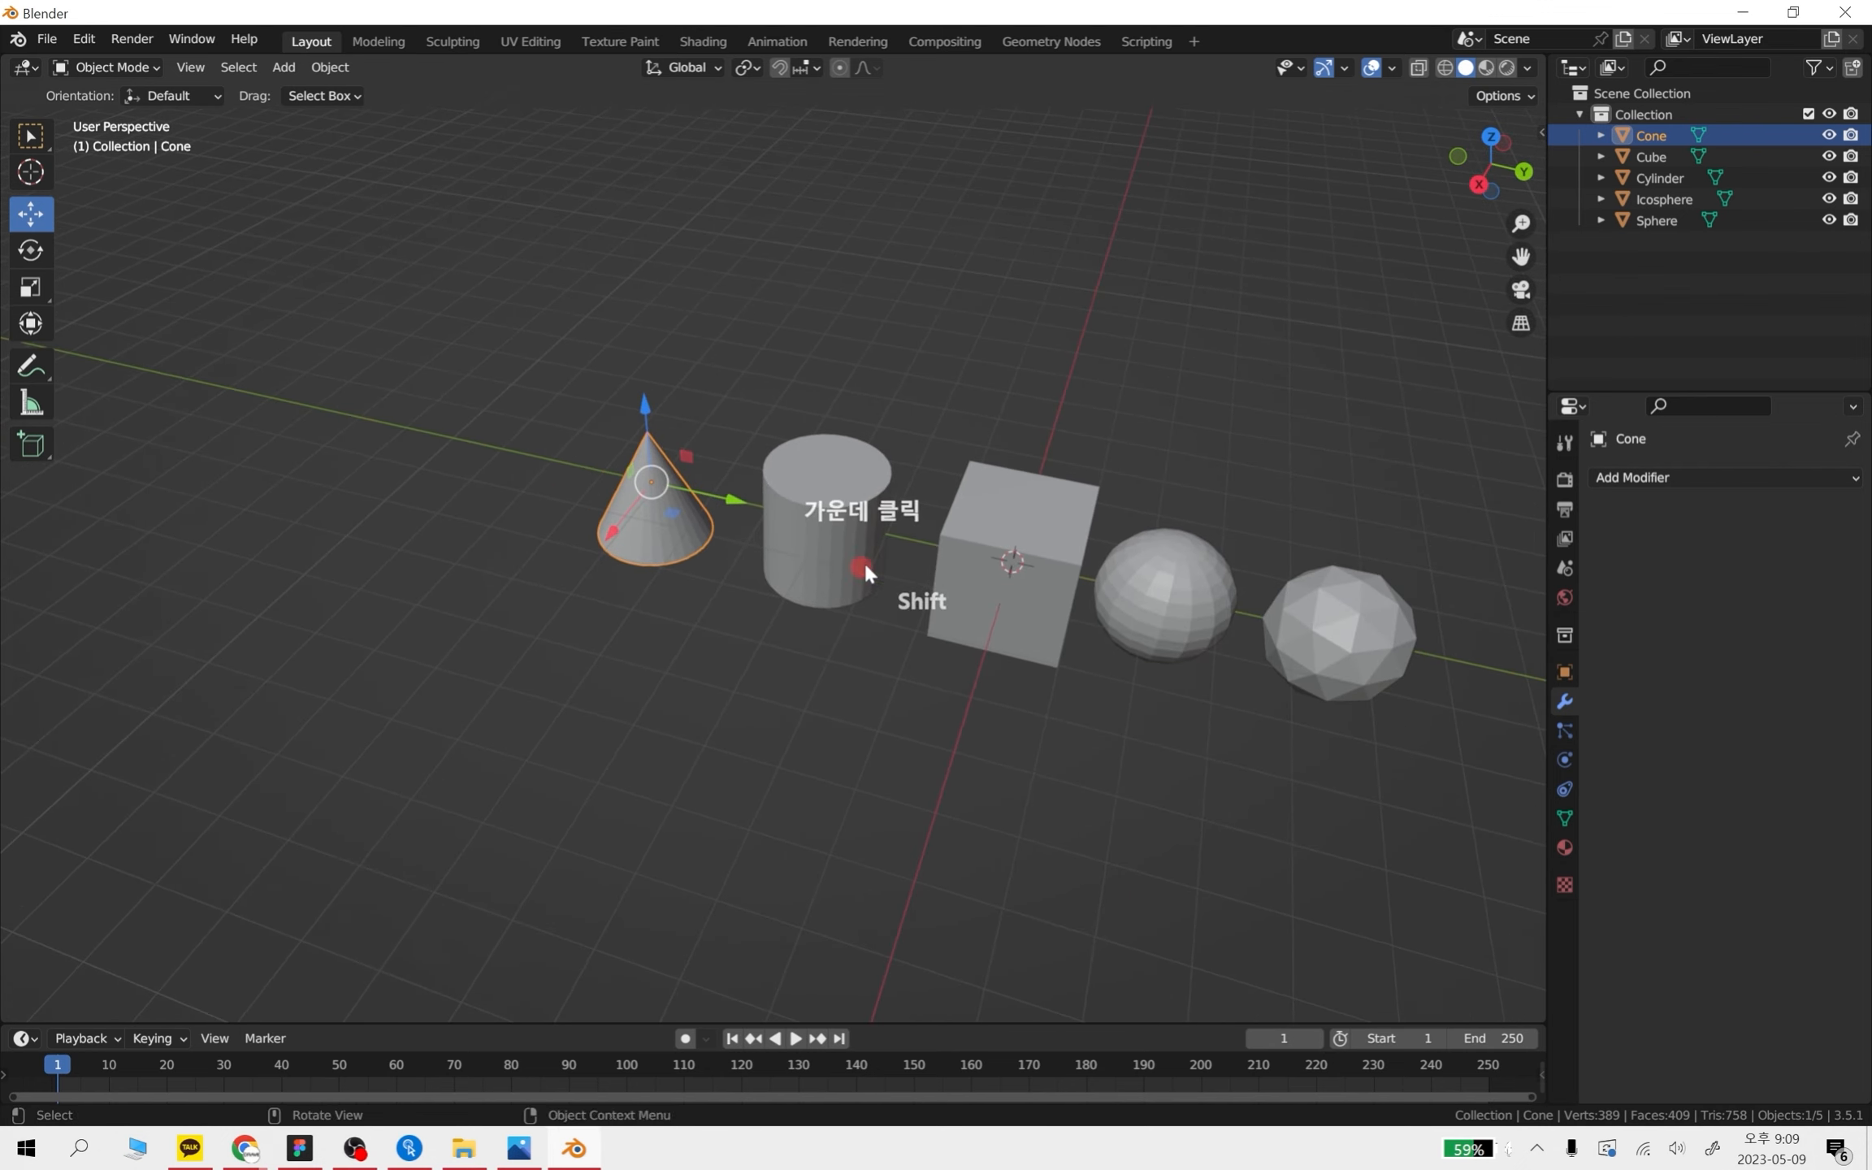
- Add a torus and move it along negative Y to the end of the row, beyond the cone
key("shift+a")
left_click(1027, 655)
left_click_drag(1018, 622, 540, 502)
left_click(886, 786)
middle_click_drag(1173, 704, 1143, 670, "shift")
- Box-select the whole row of six primitives and clear the selection again
left_click_drag(1287, 743, 180, 304)
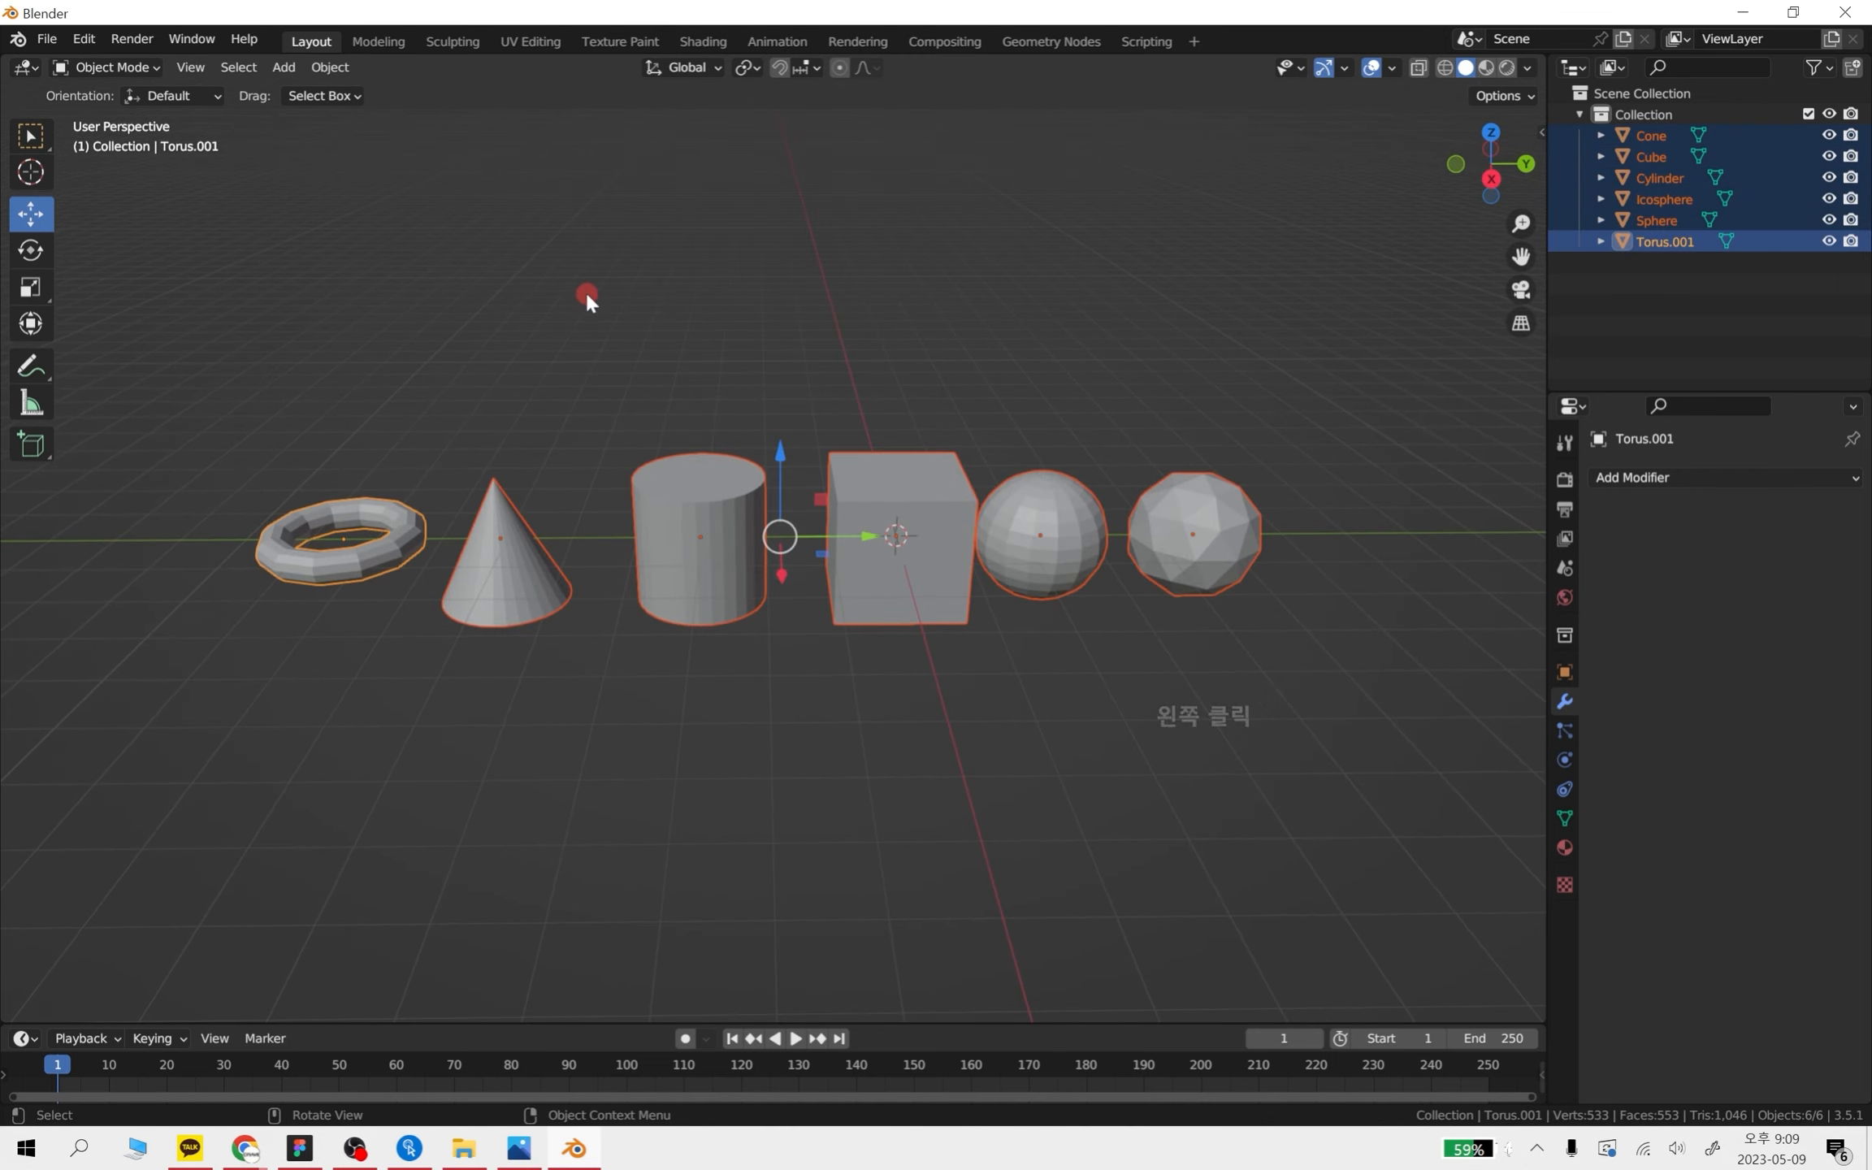
left_click(585, 290)
left_click_drag(281, 384, 1317, 740)
left_click(1081, 789)
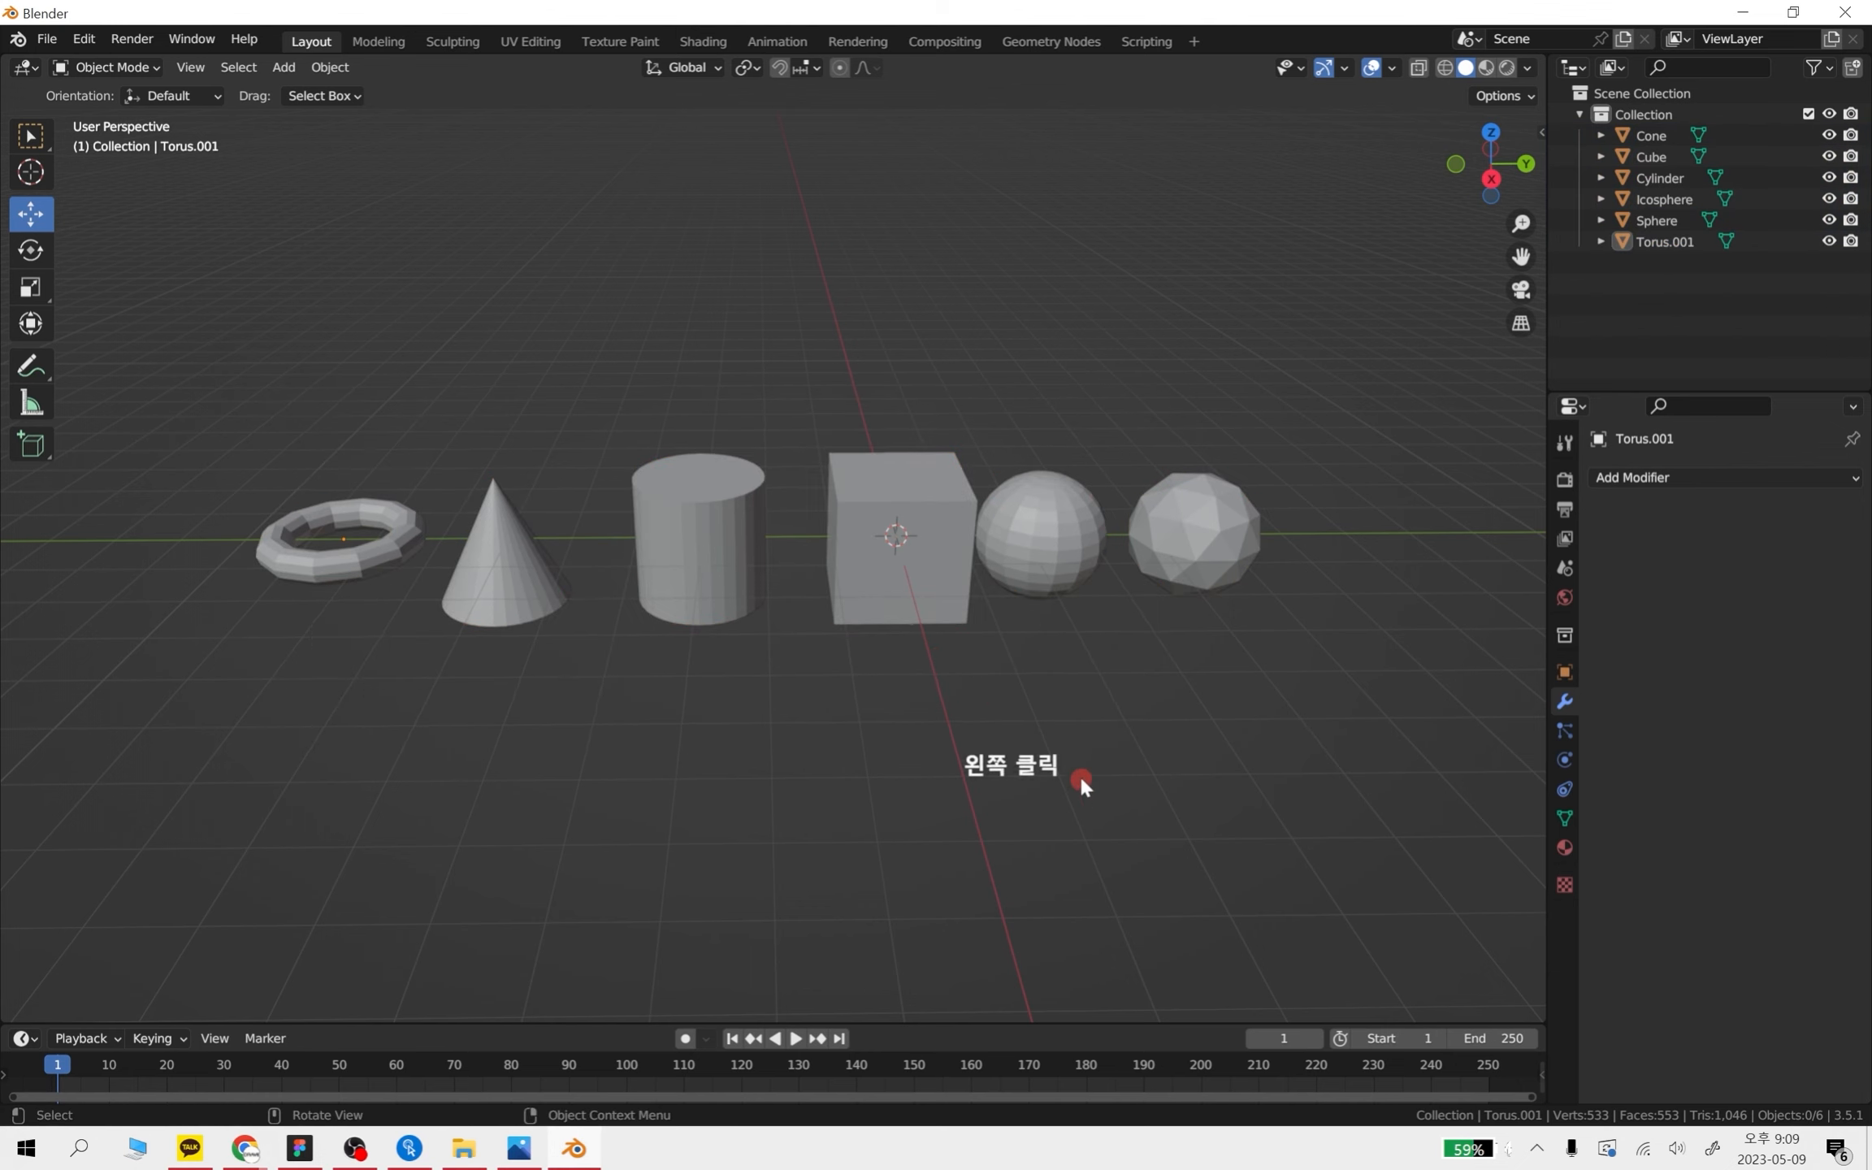
- Enter Edit Mode on the cube to review its mesh tools, and return to Object Mode with nothing selected
left_click(896, 543)
key("Tab")
left_click(829, 453)
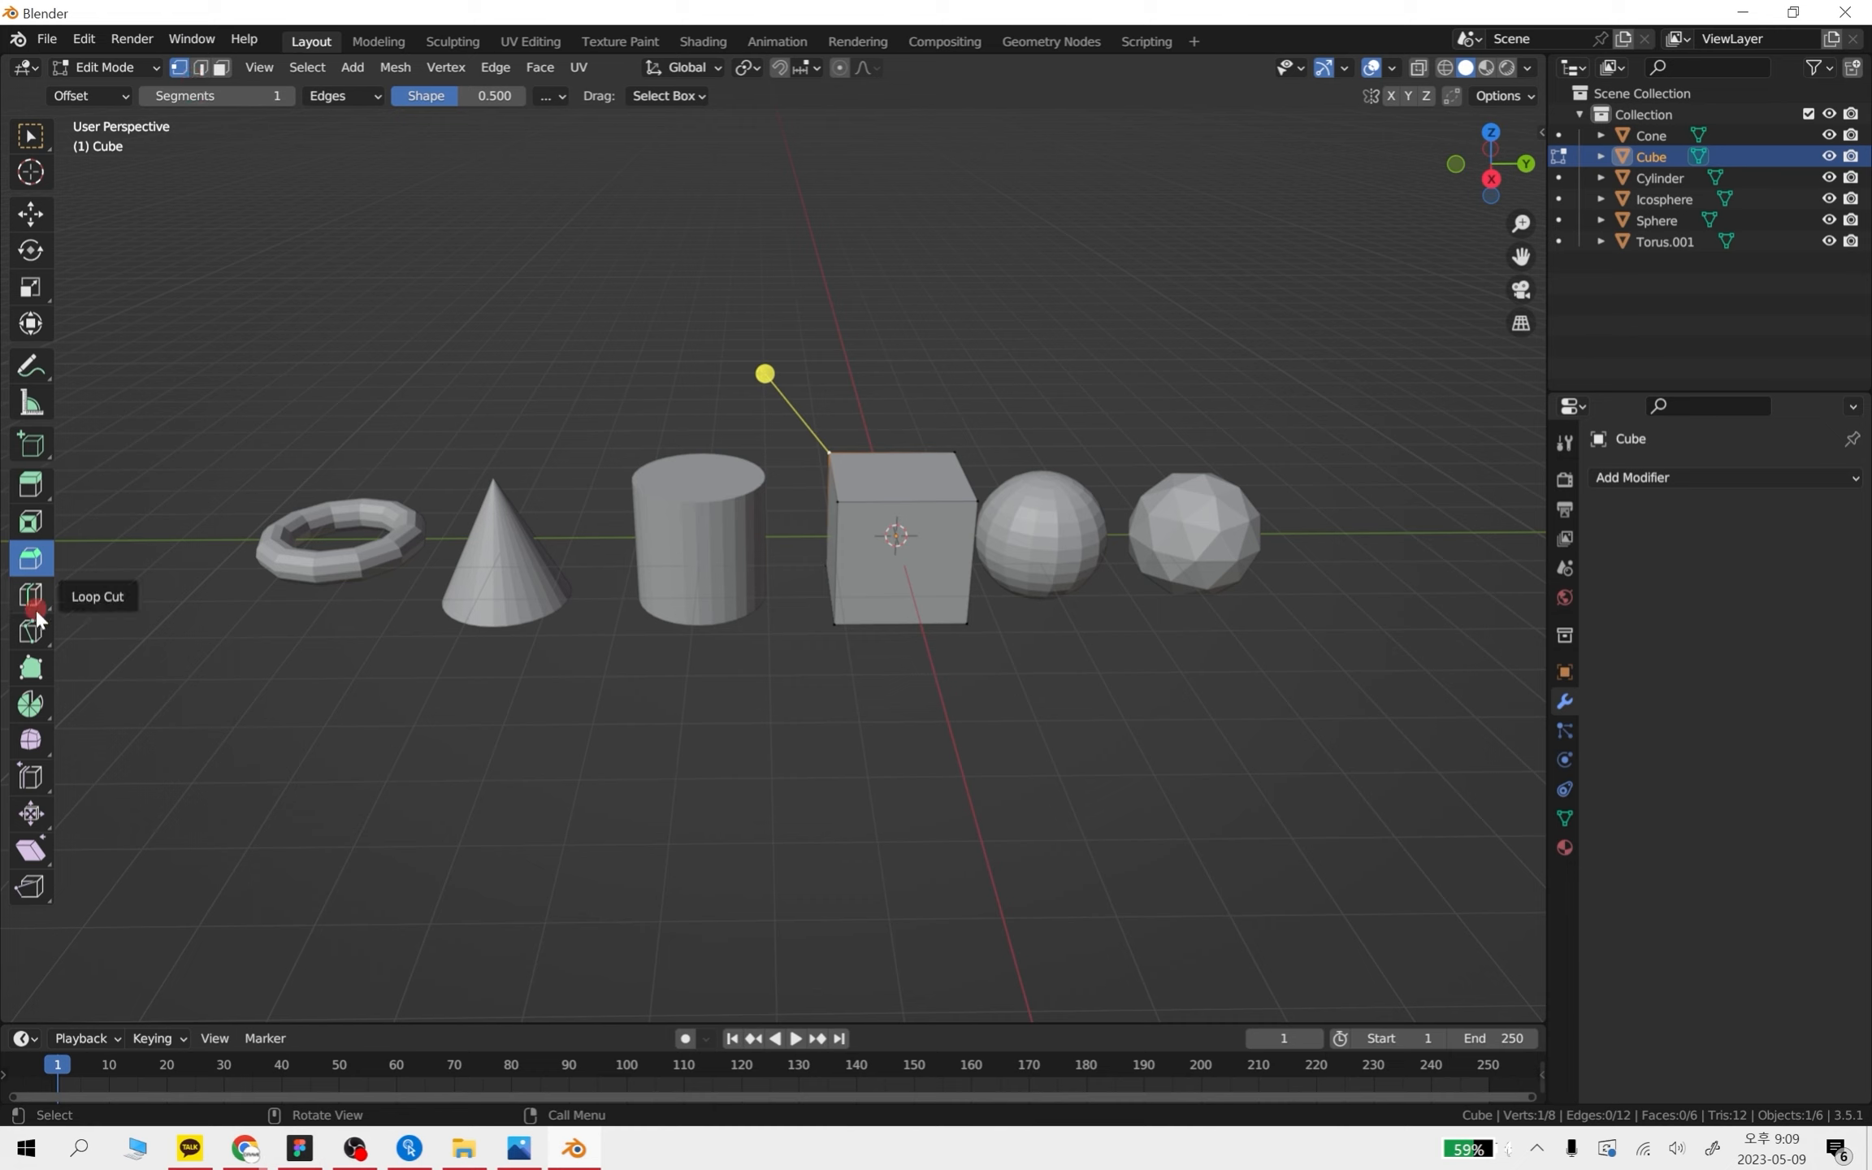
middle_click_drag(846, 571, 676, 531)
scroll(963, 673, "down", 2)
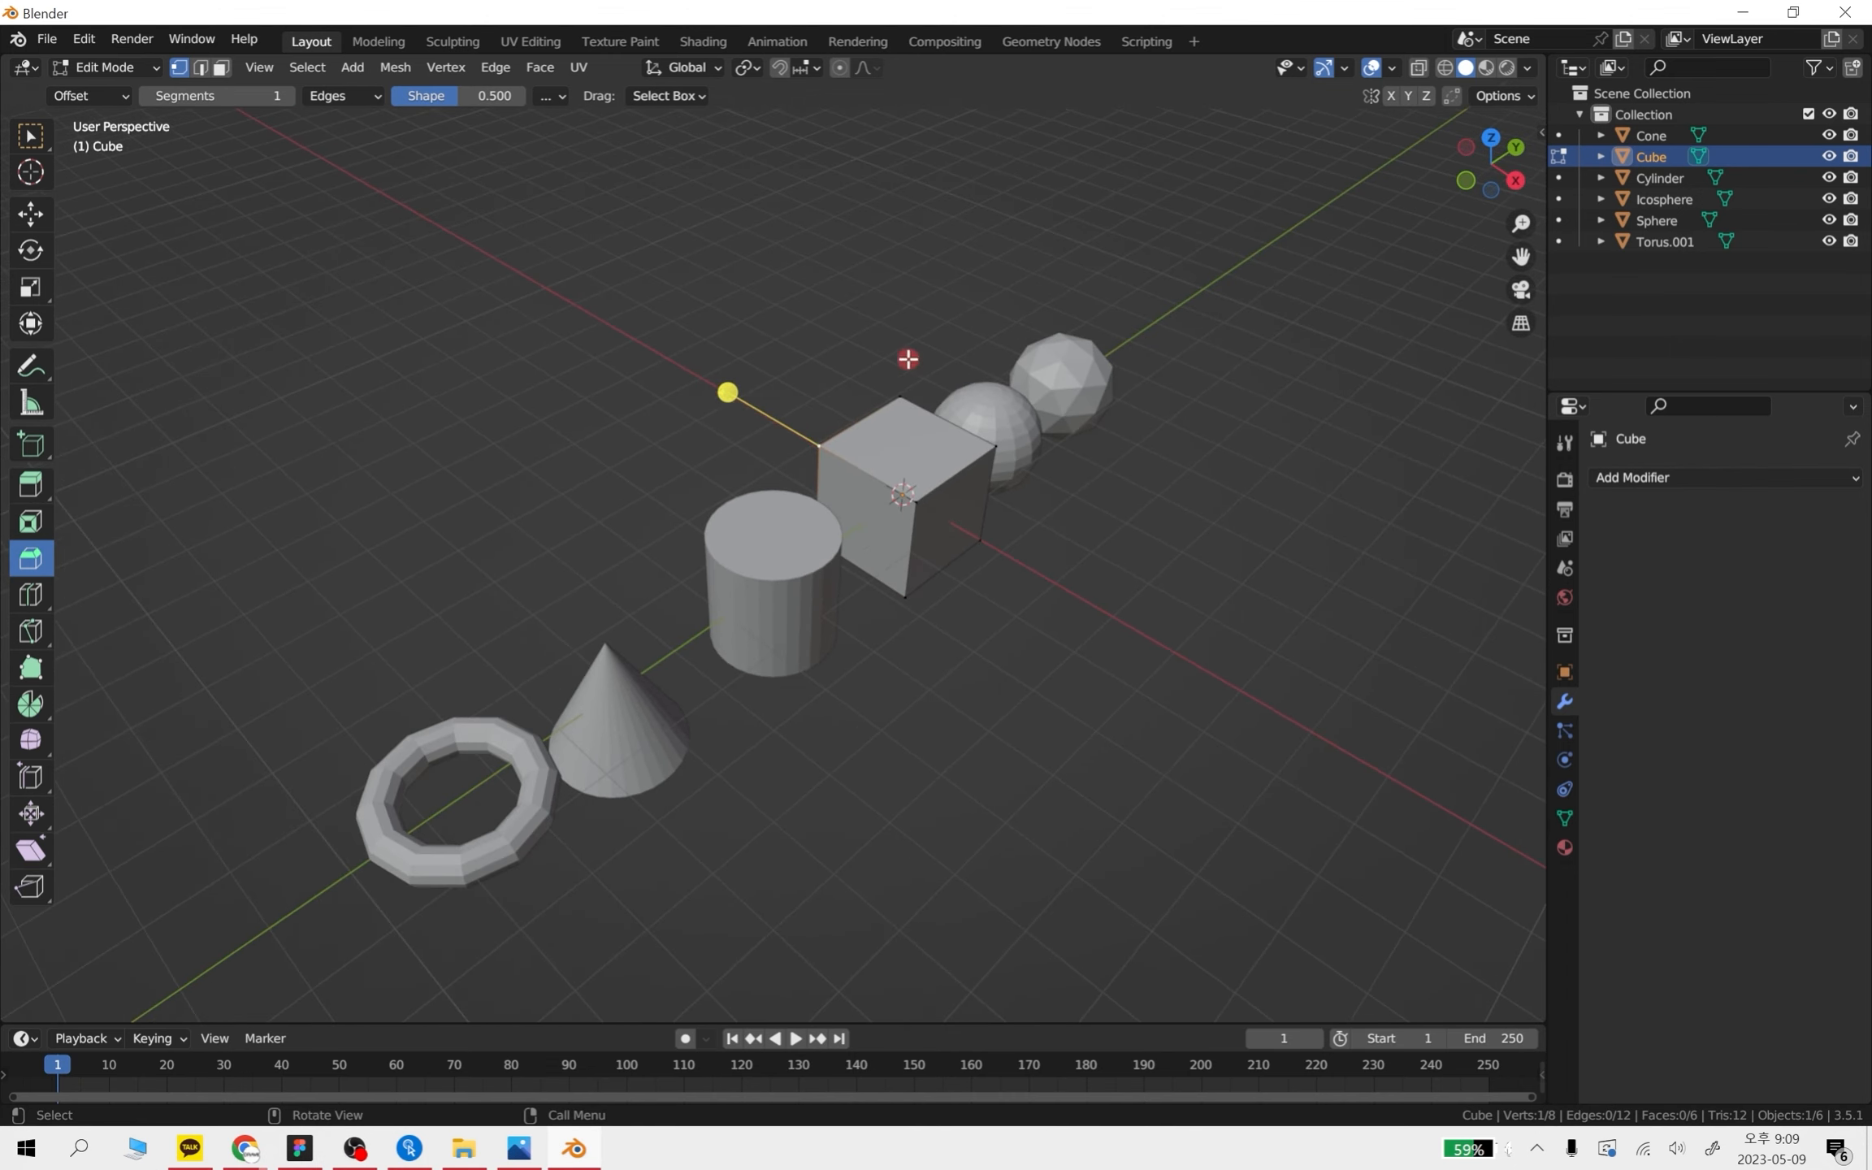
key("Tab")
left_click(1077, 742)
middle_click_drag(1077, 743, 869, 784)
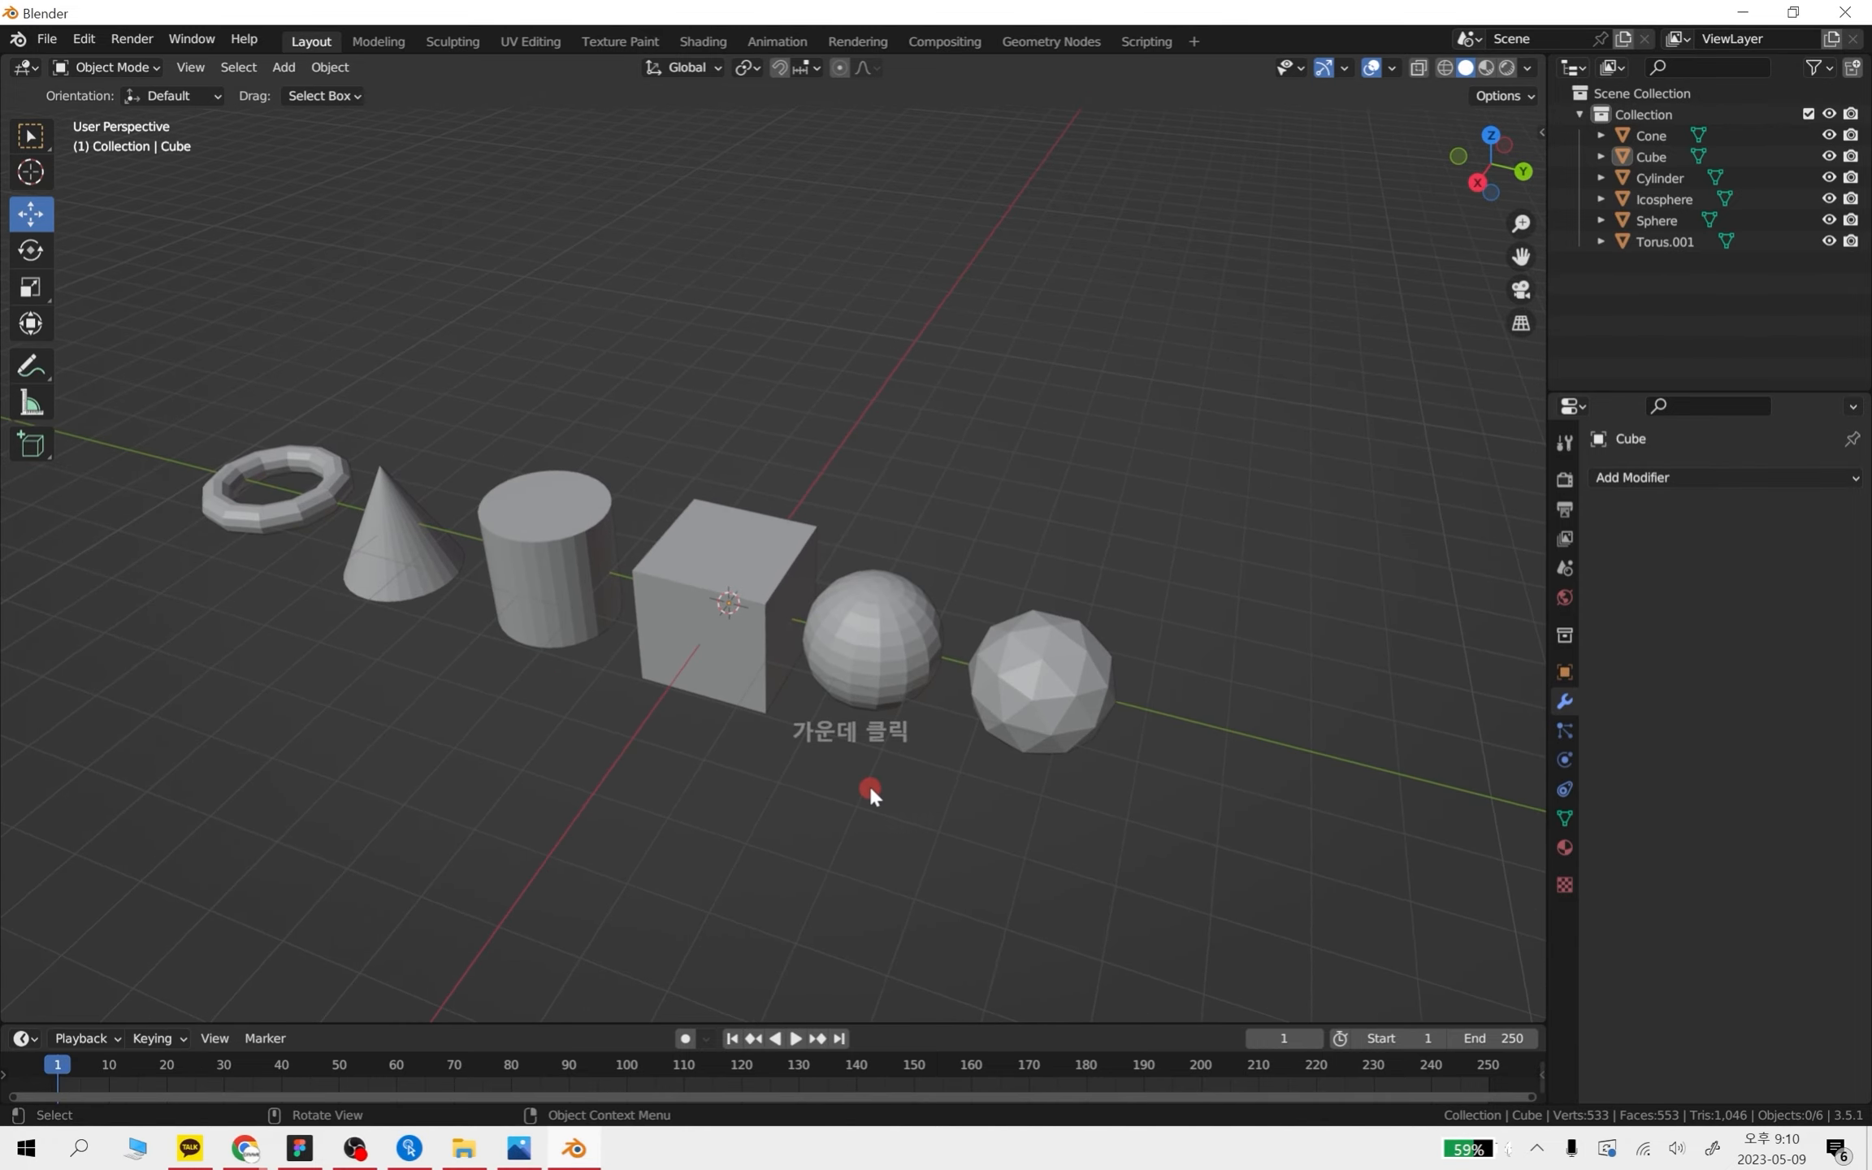
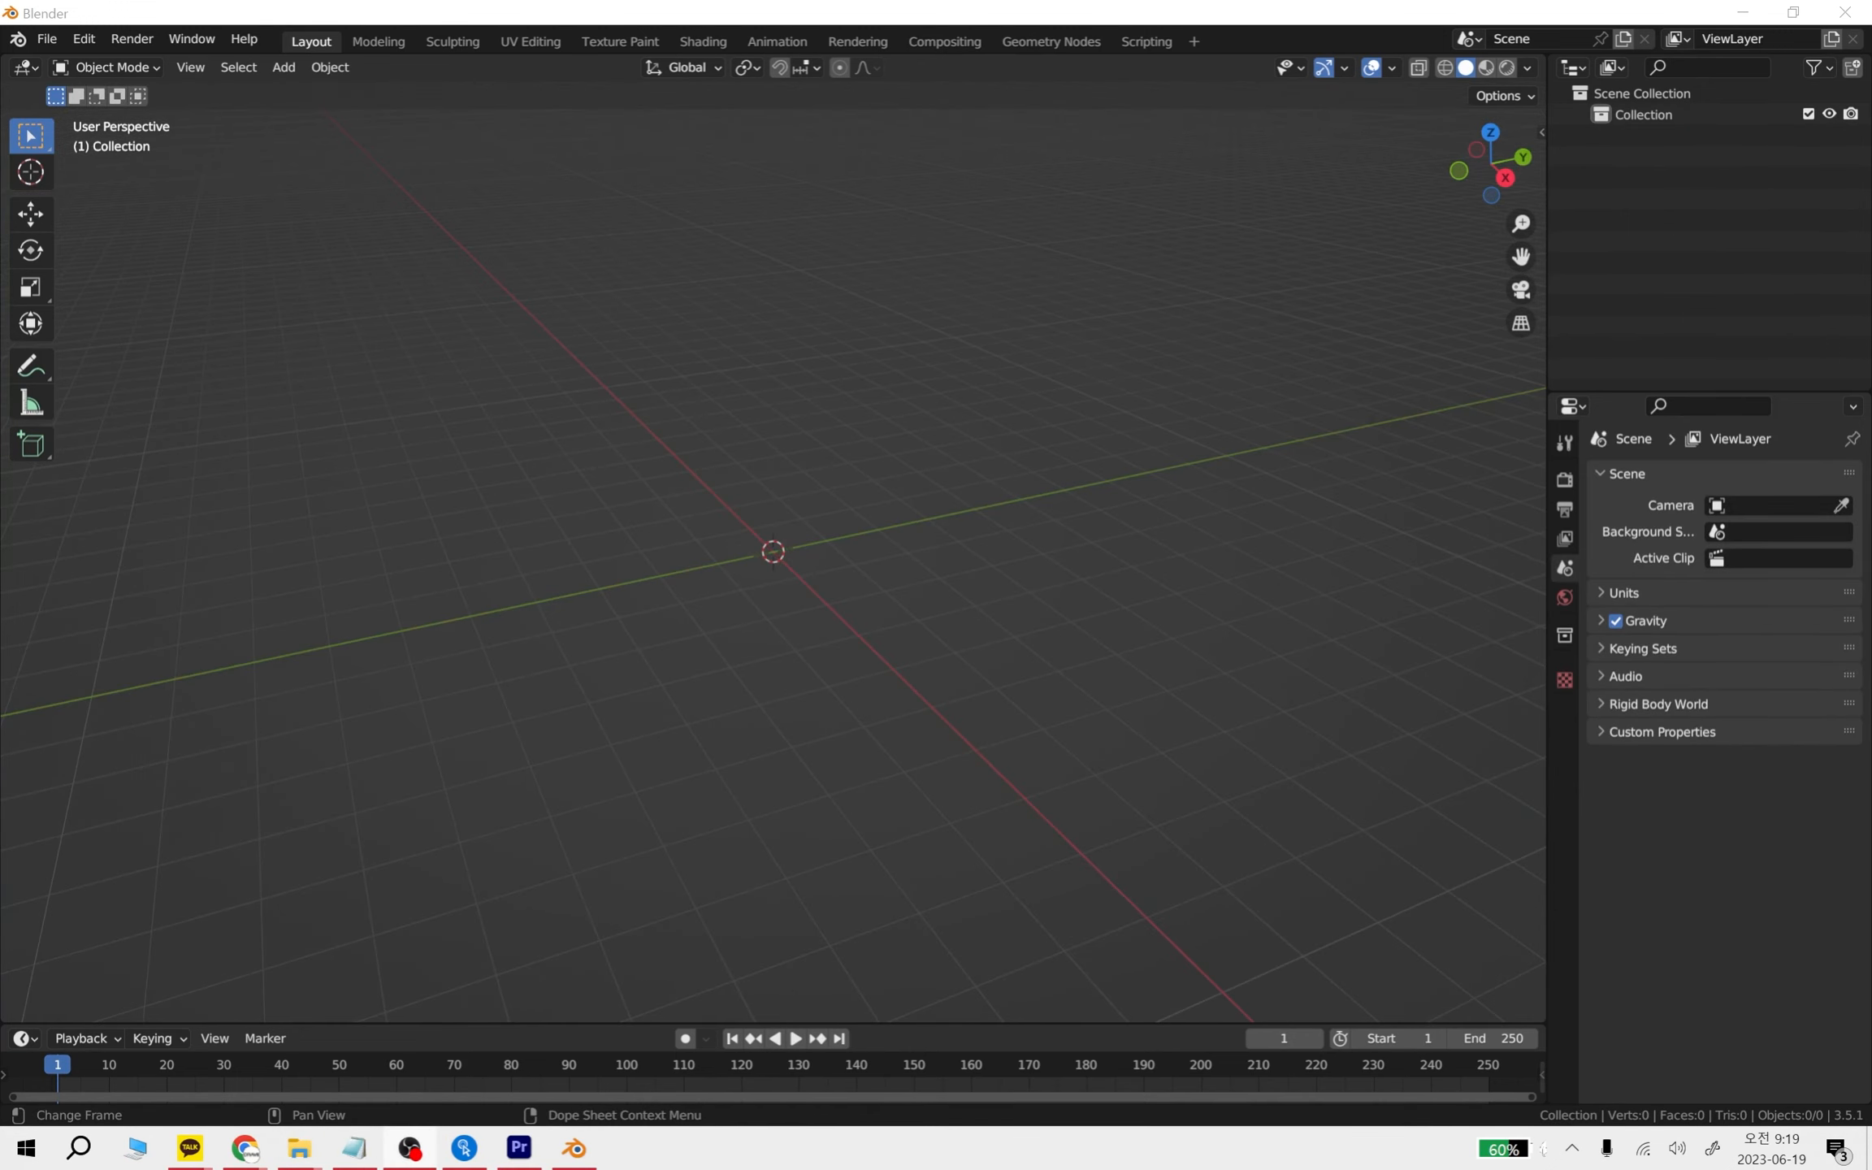
- Launch a fresh Blender session and delete the default camera, cube and light
left_click(478, 868)
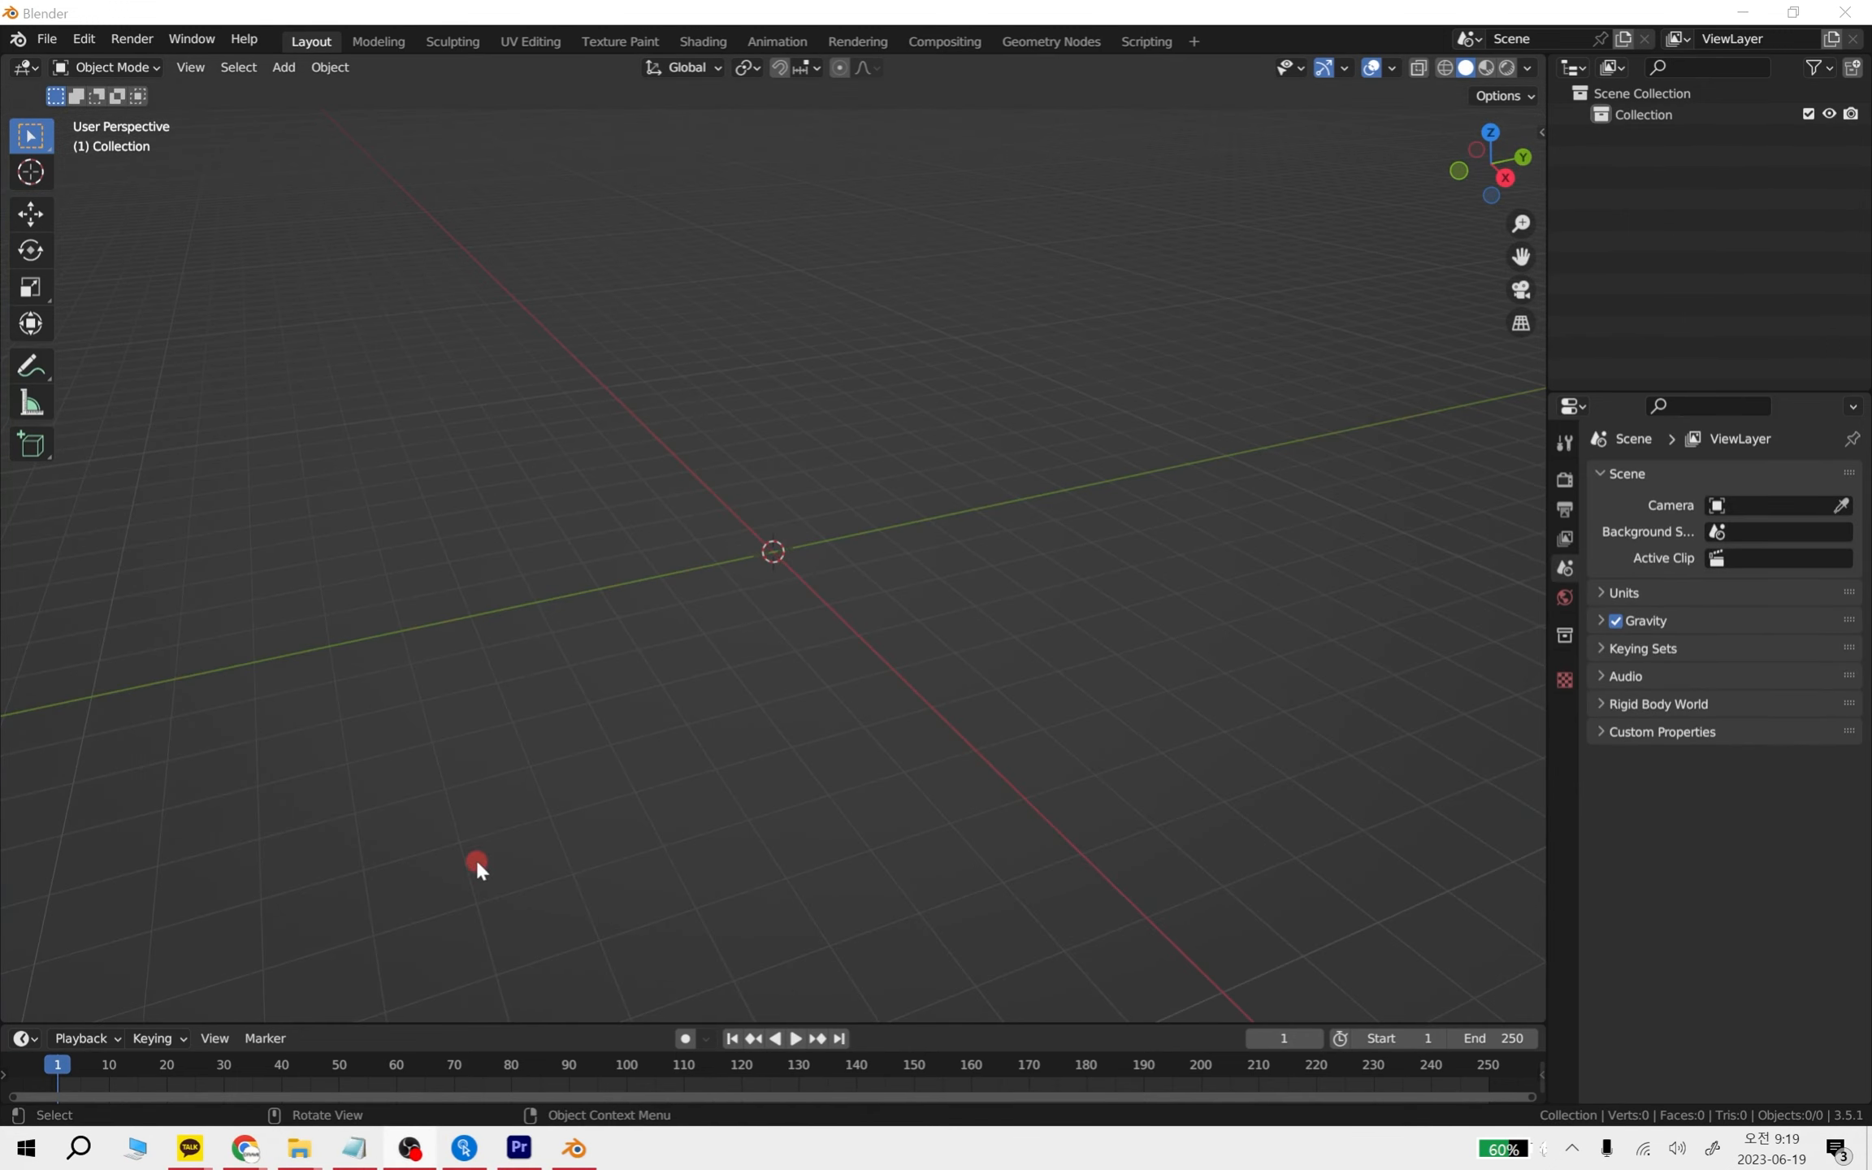
key("super")
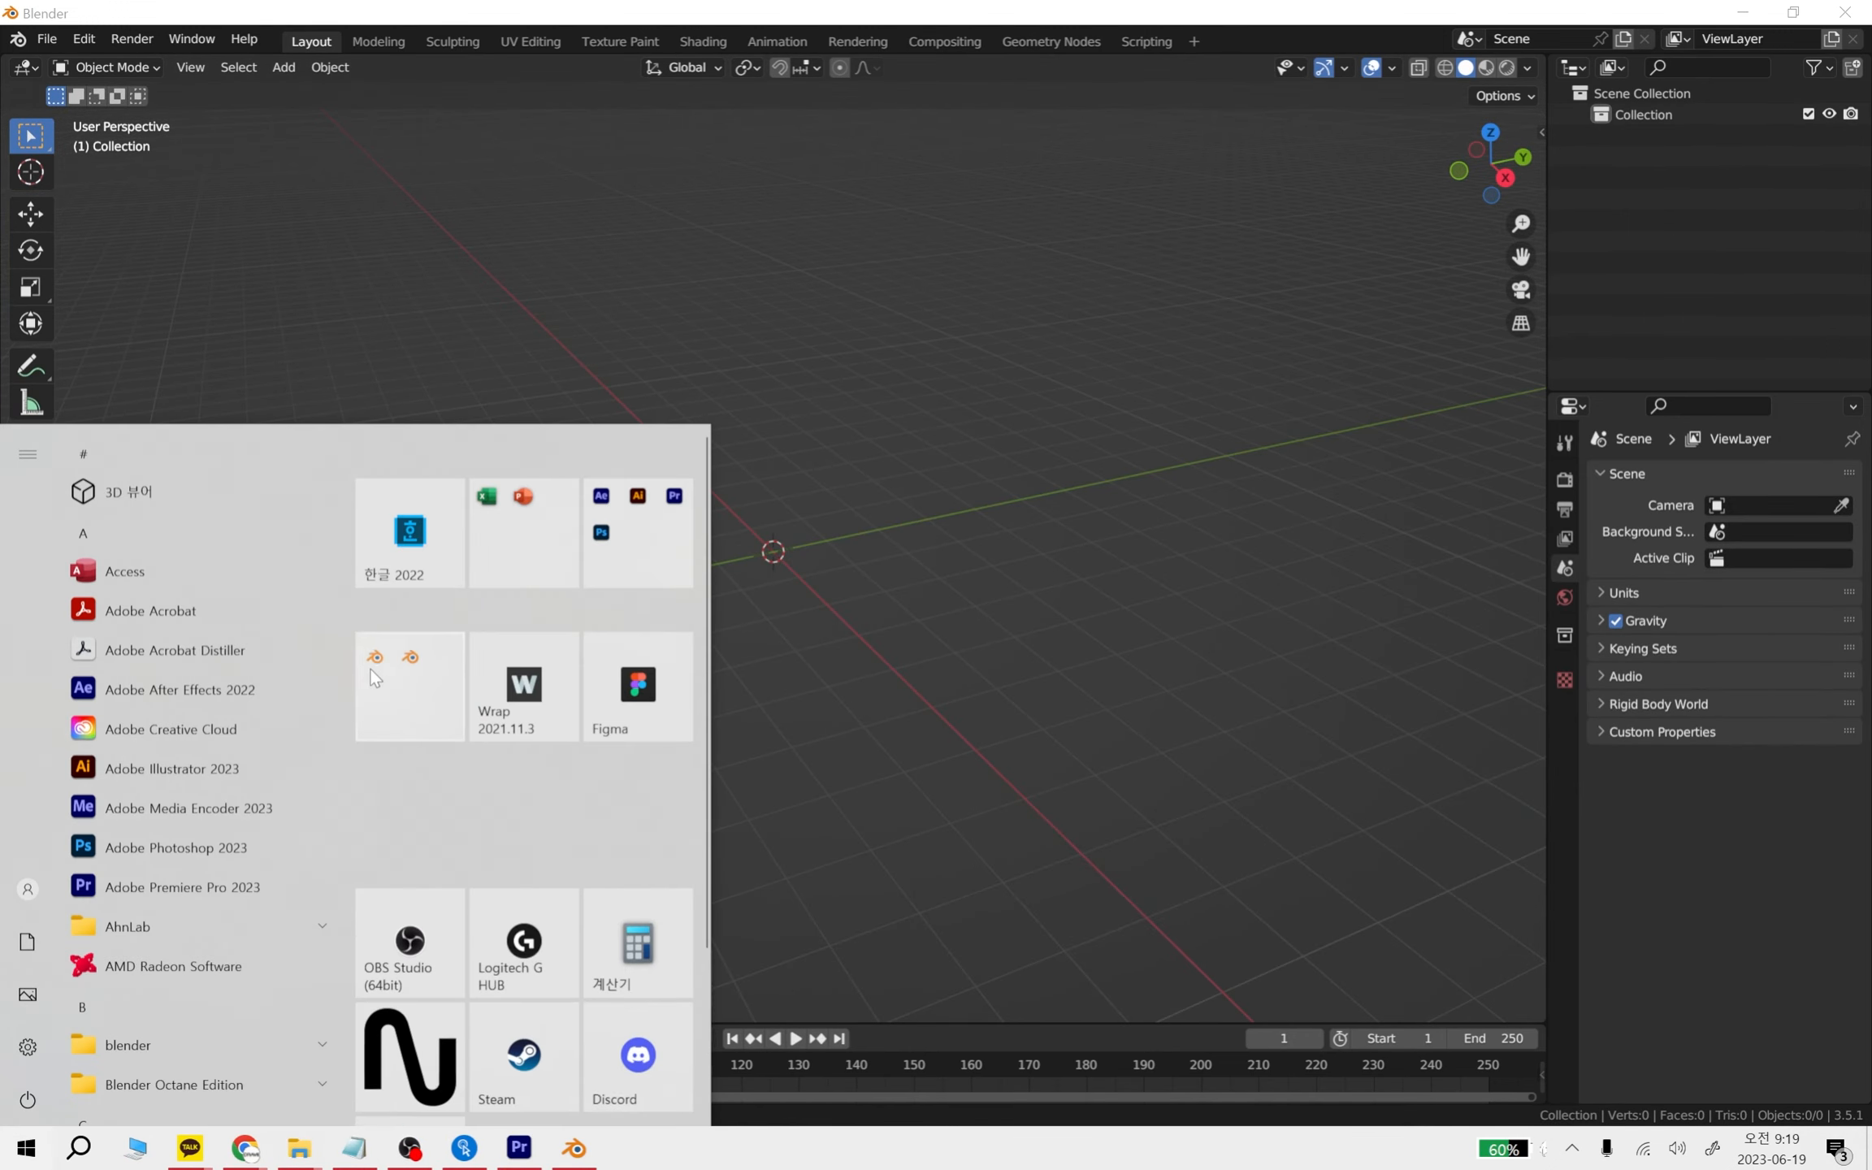
left_click(401, 844)
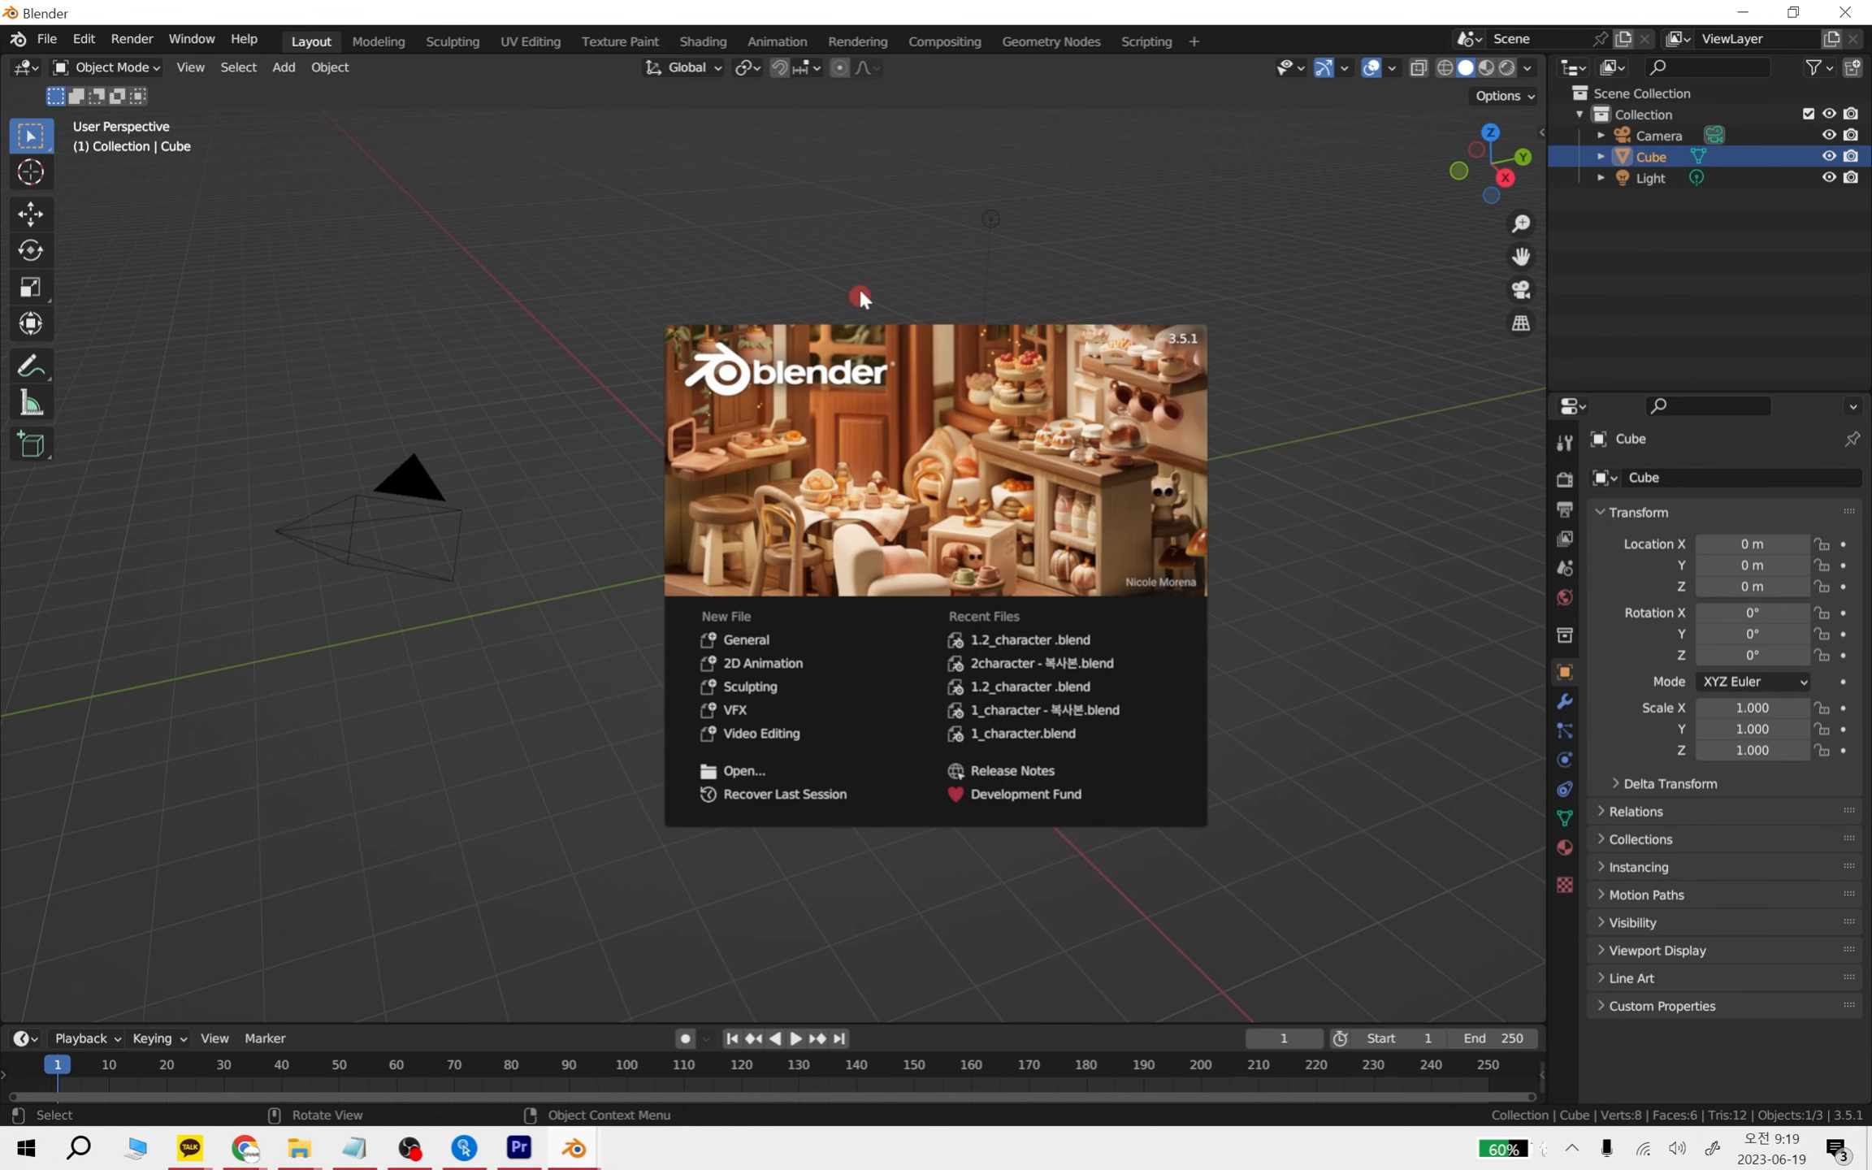
left_click(640, 173)
left_click_drag(279, 168, 1152, 782)
key("Delete")
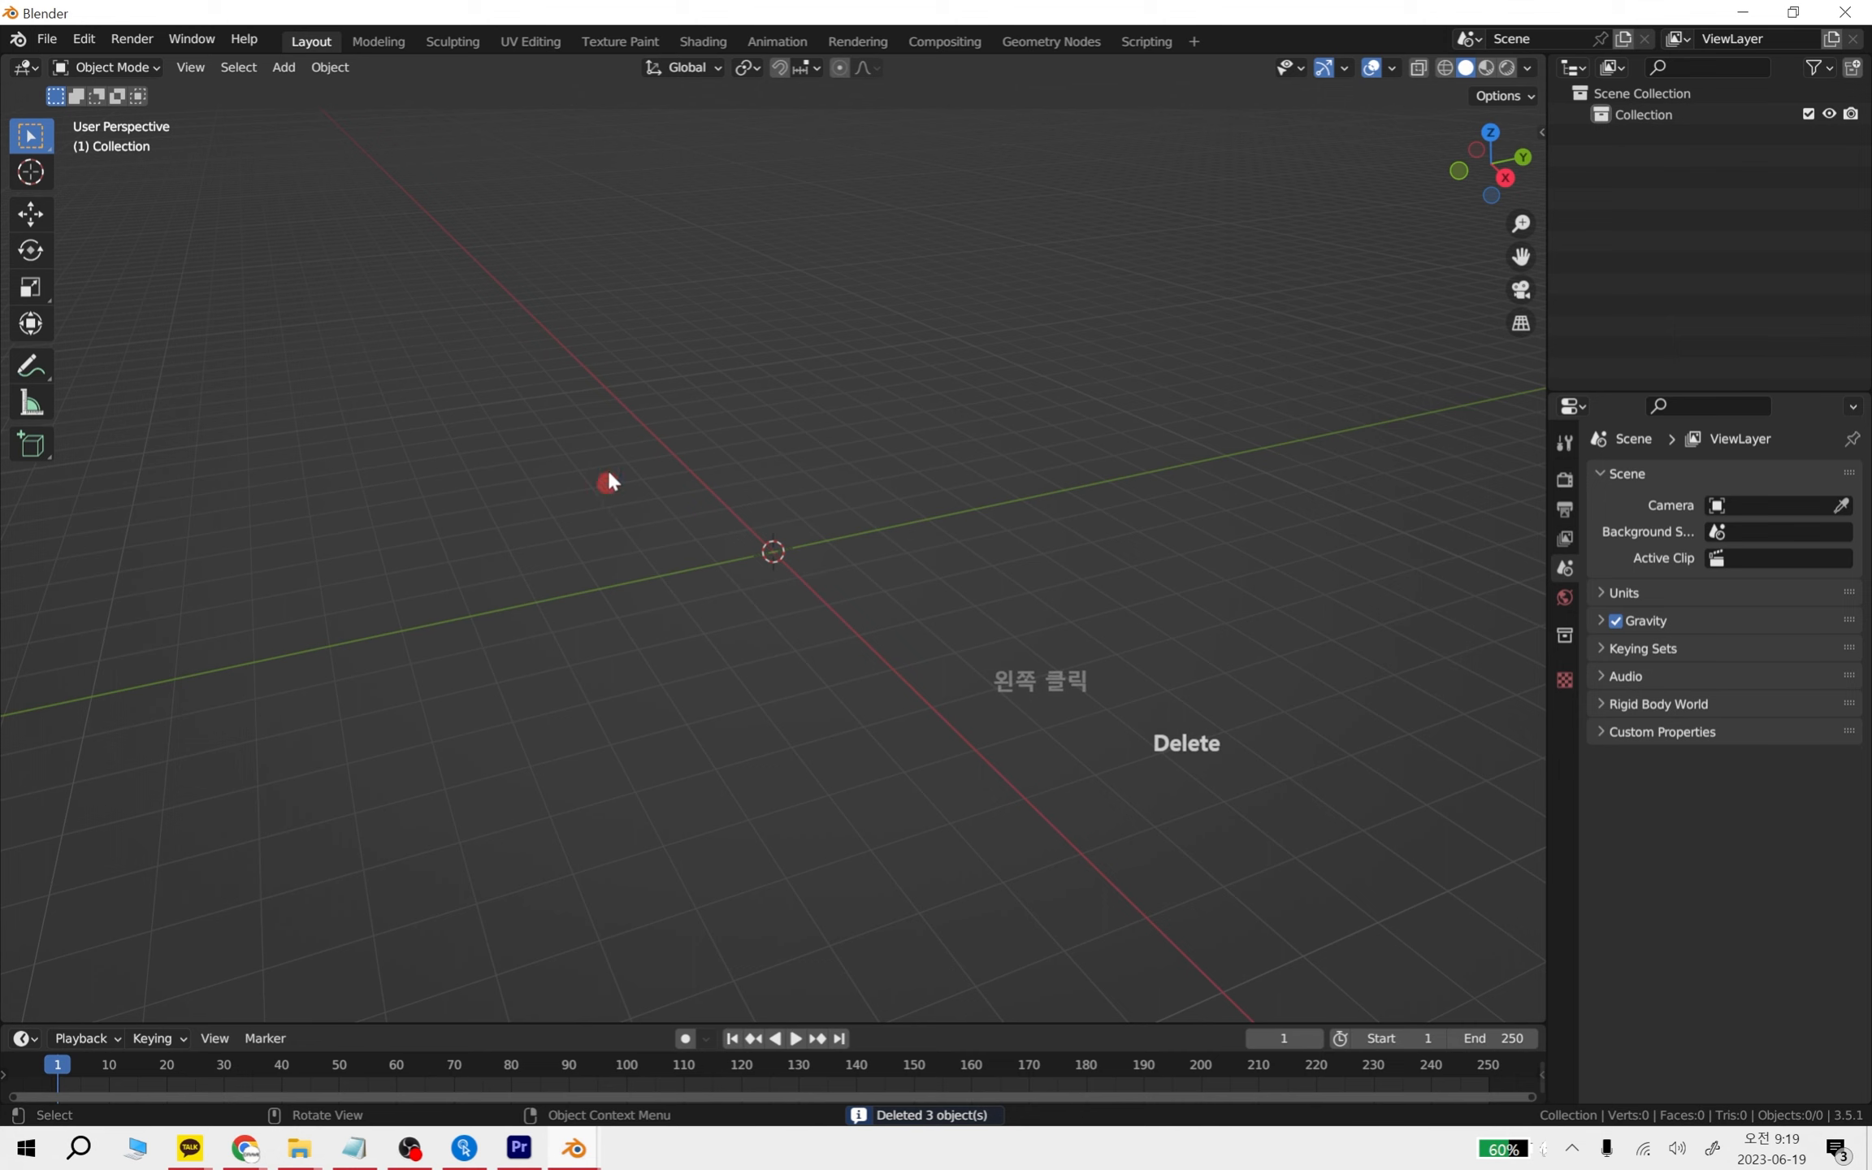
key("shift+a")
mouse_move(701, 566)
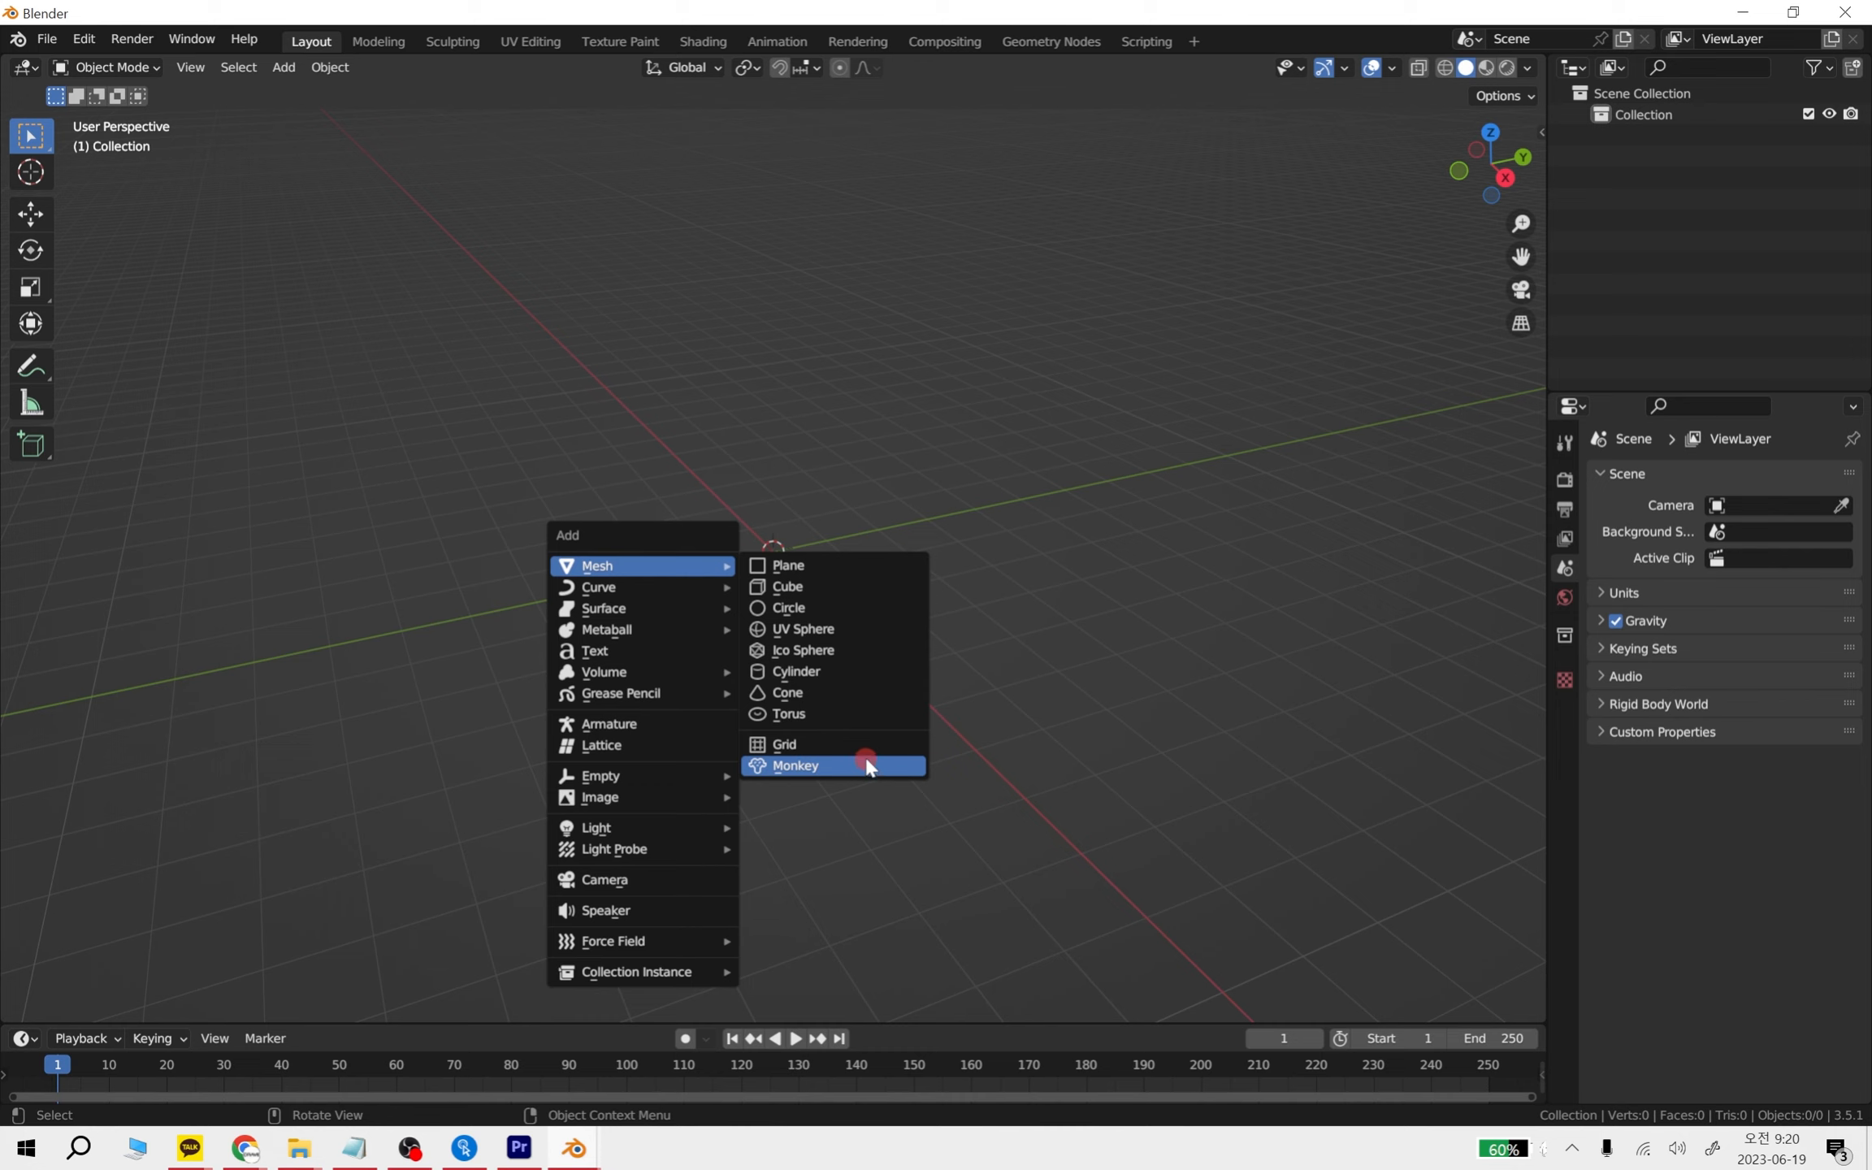
key("Escape")
- Add a Monkey mesh at the origin and enter Edit Mode on it
key("shift+a")
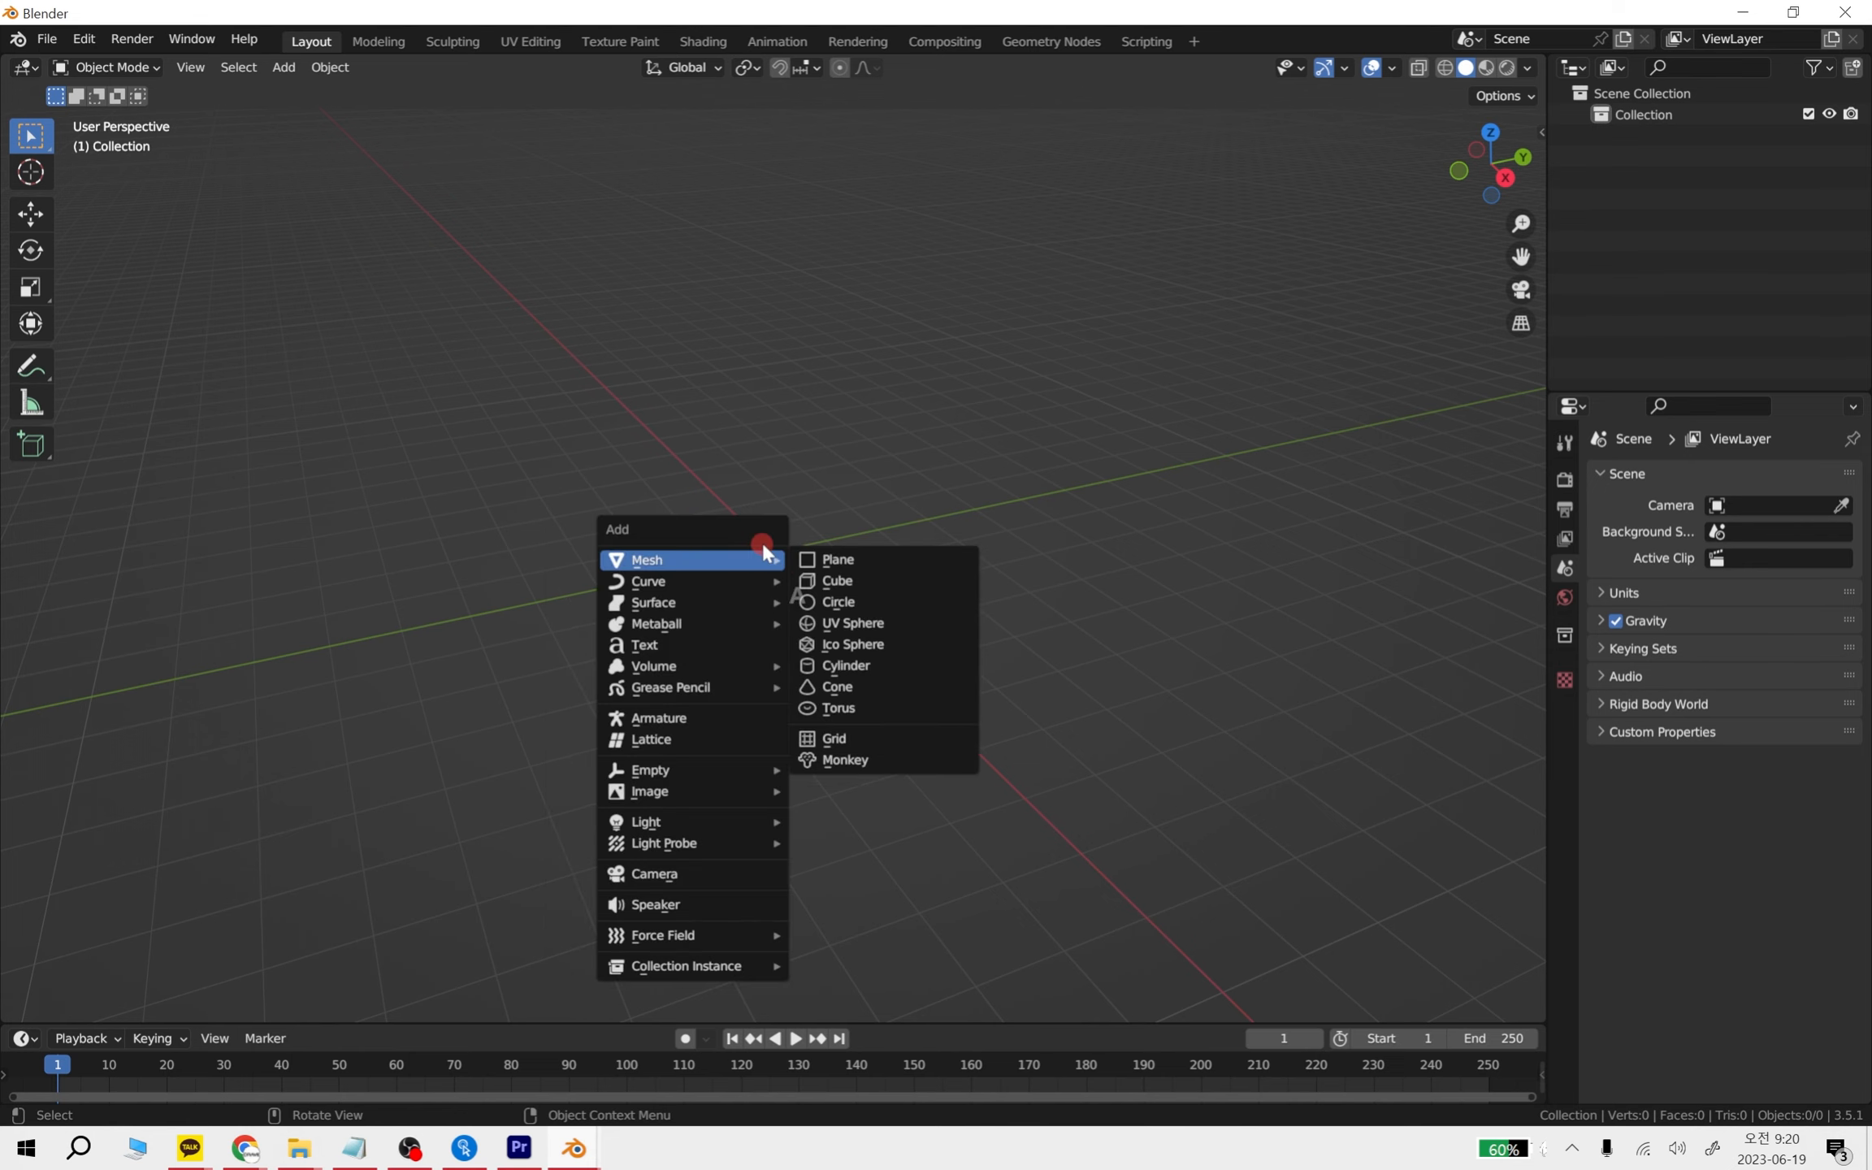
left_click(858, 763)
scroll(813, 683, "up", 6)
middle_click_drag(761, 604, 998, 675, "shift")
key("Tab")
middle_click_drag(980, 788, 910, 591)
middle_click_drag(699, 651, 792, 804)
middle_click_drag(906, 525, 999, 622)
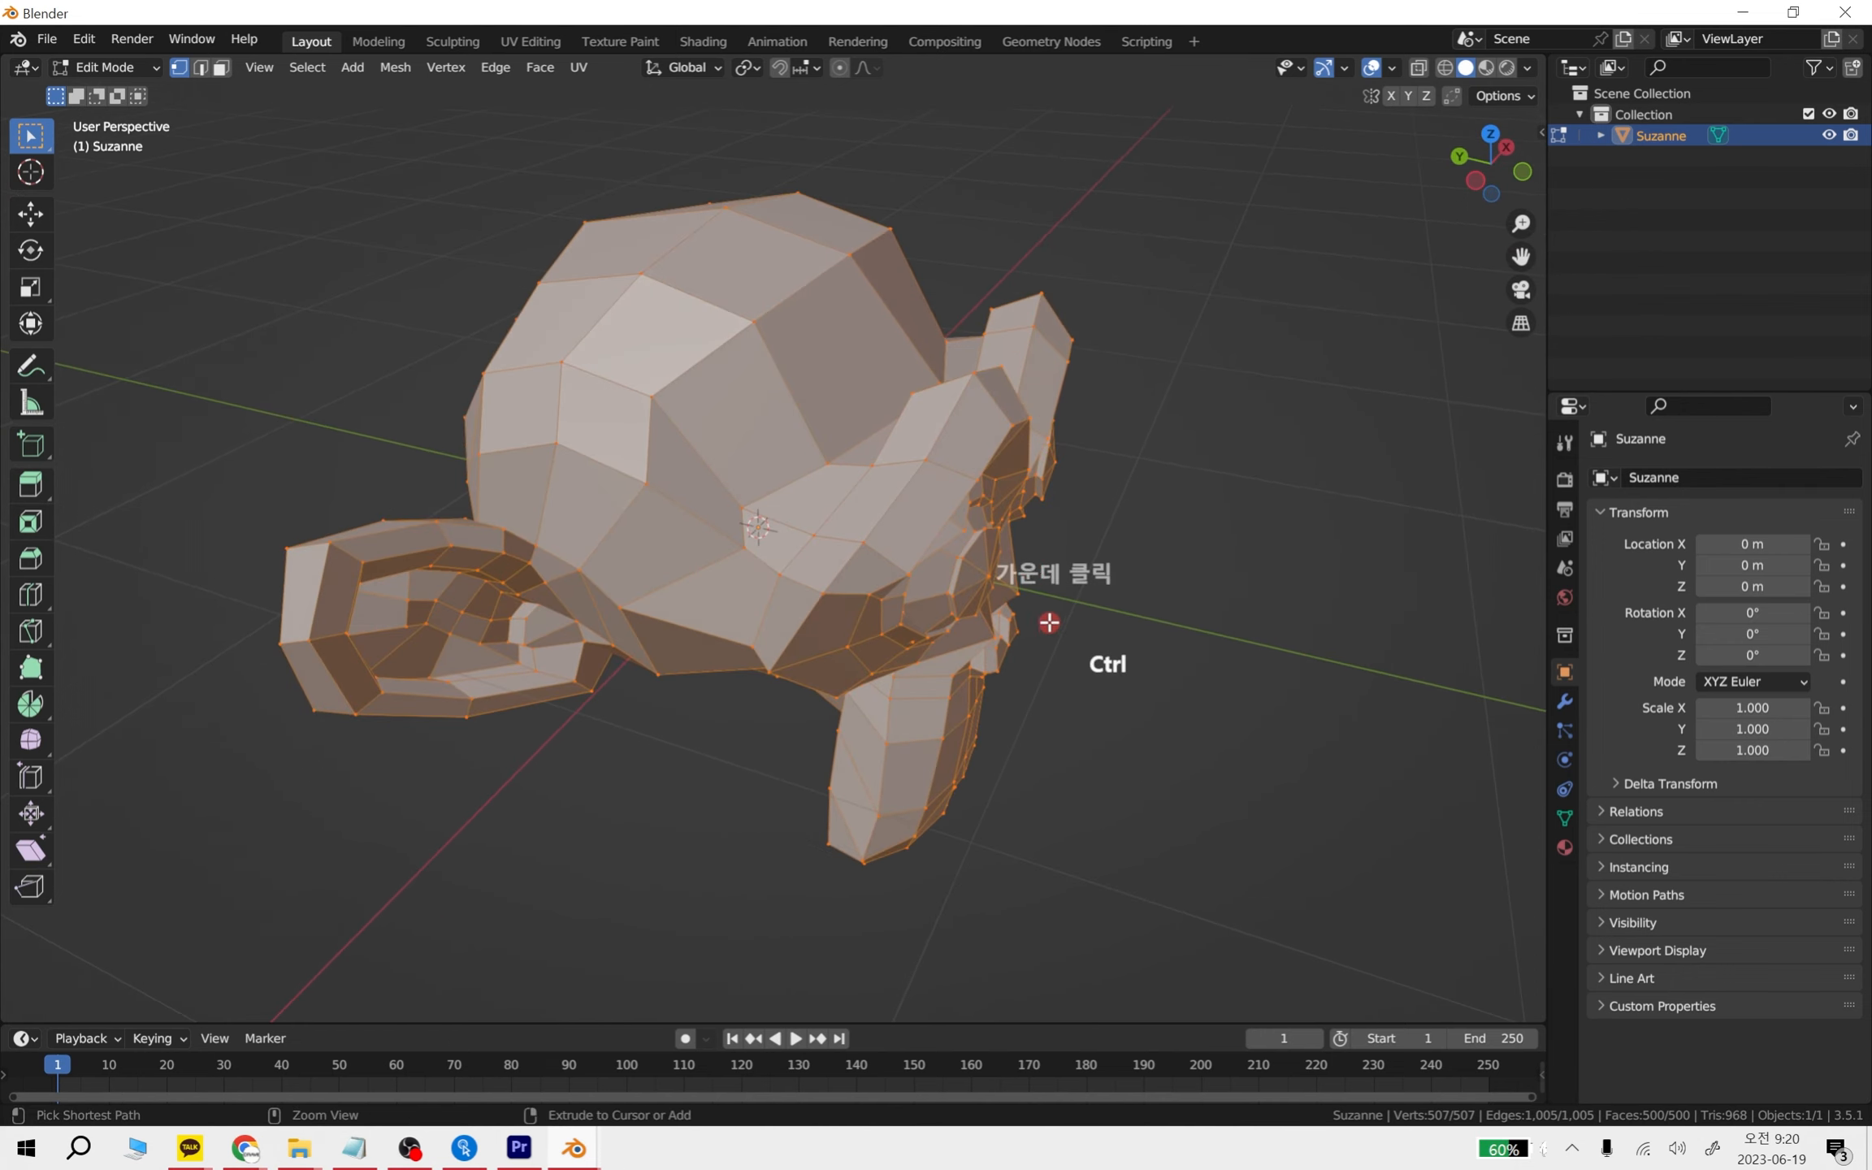
- Preview the paths of possible loop cuts around the monkey's head and ear without applying one
key("ctrl+r")
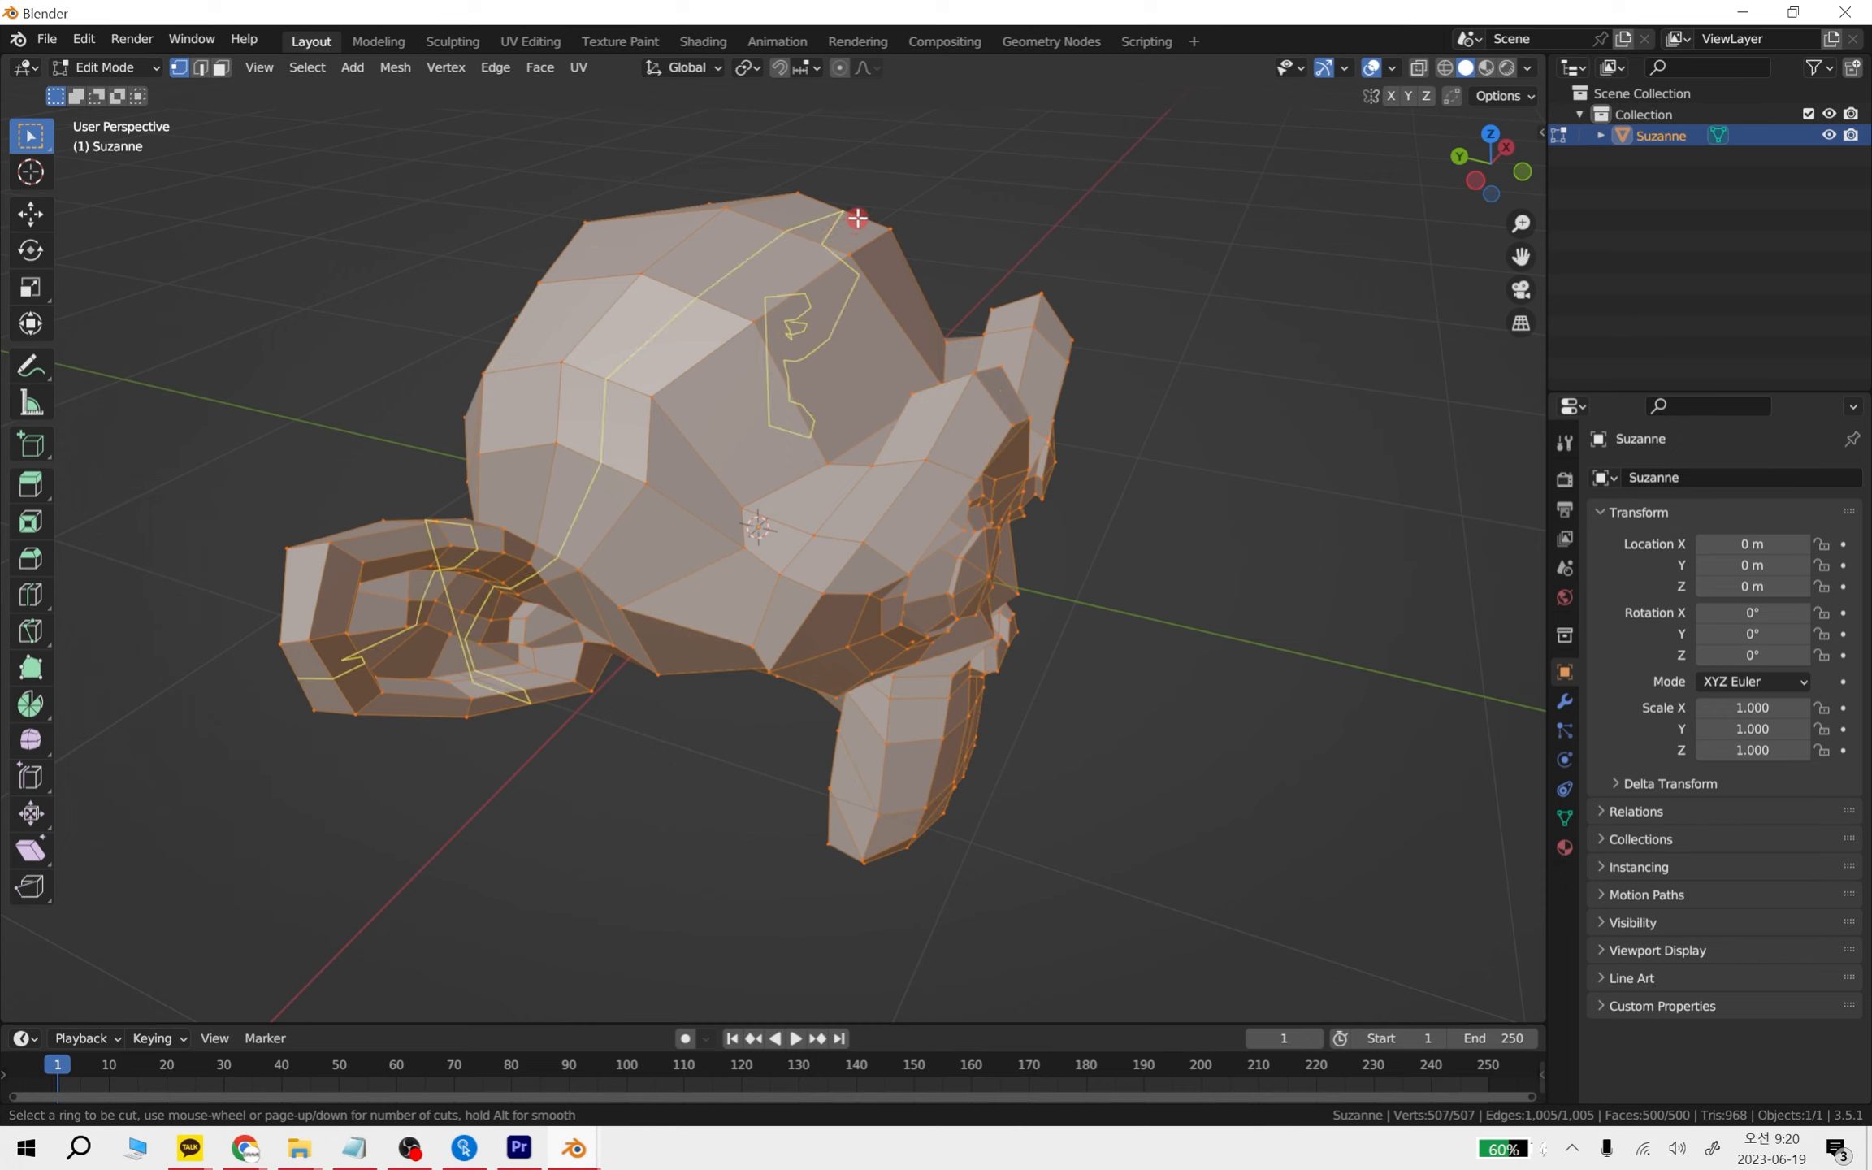
middle_click(881, 410)
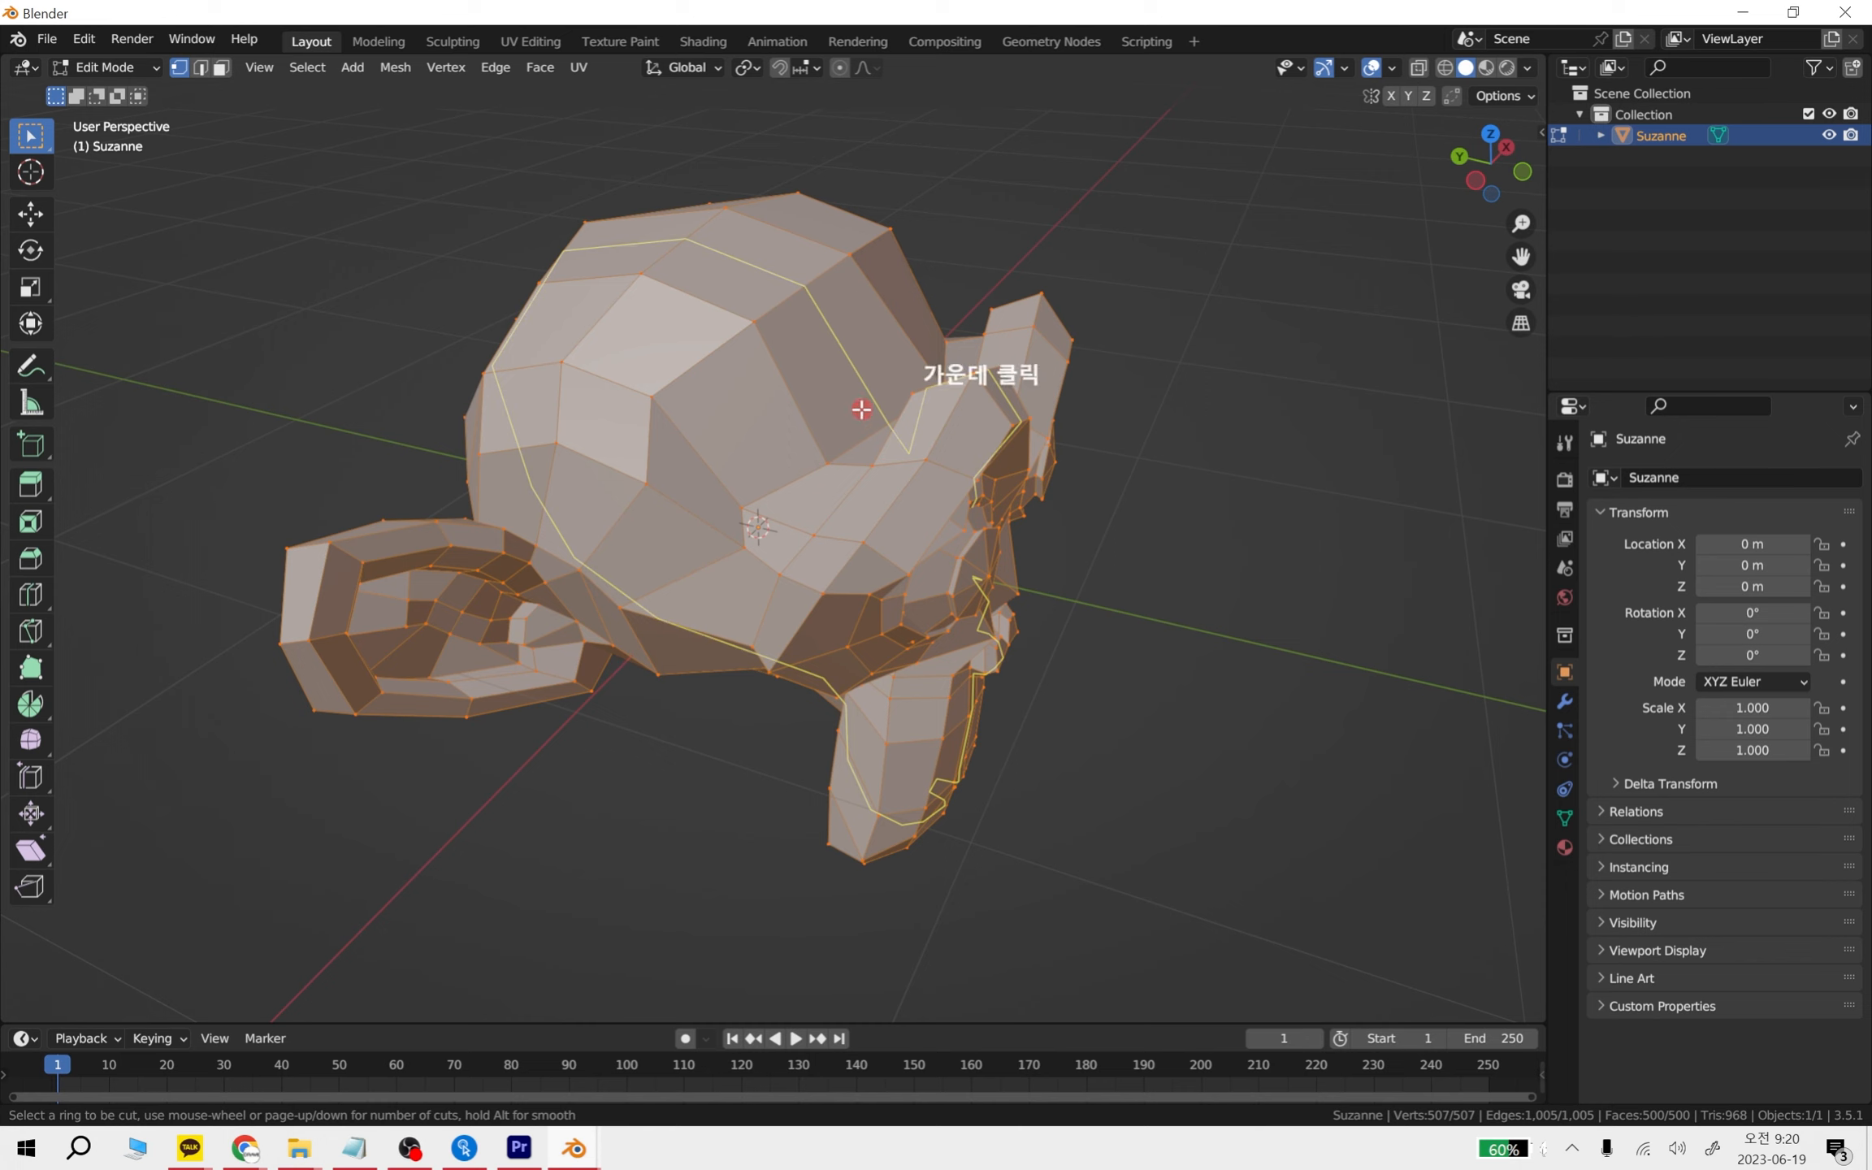
right_click(1082, 565)
middle_click_drag(1211, 594, 994, 587)
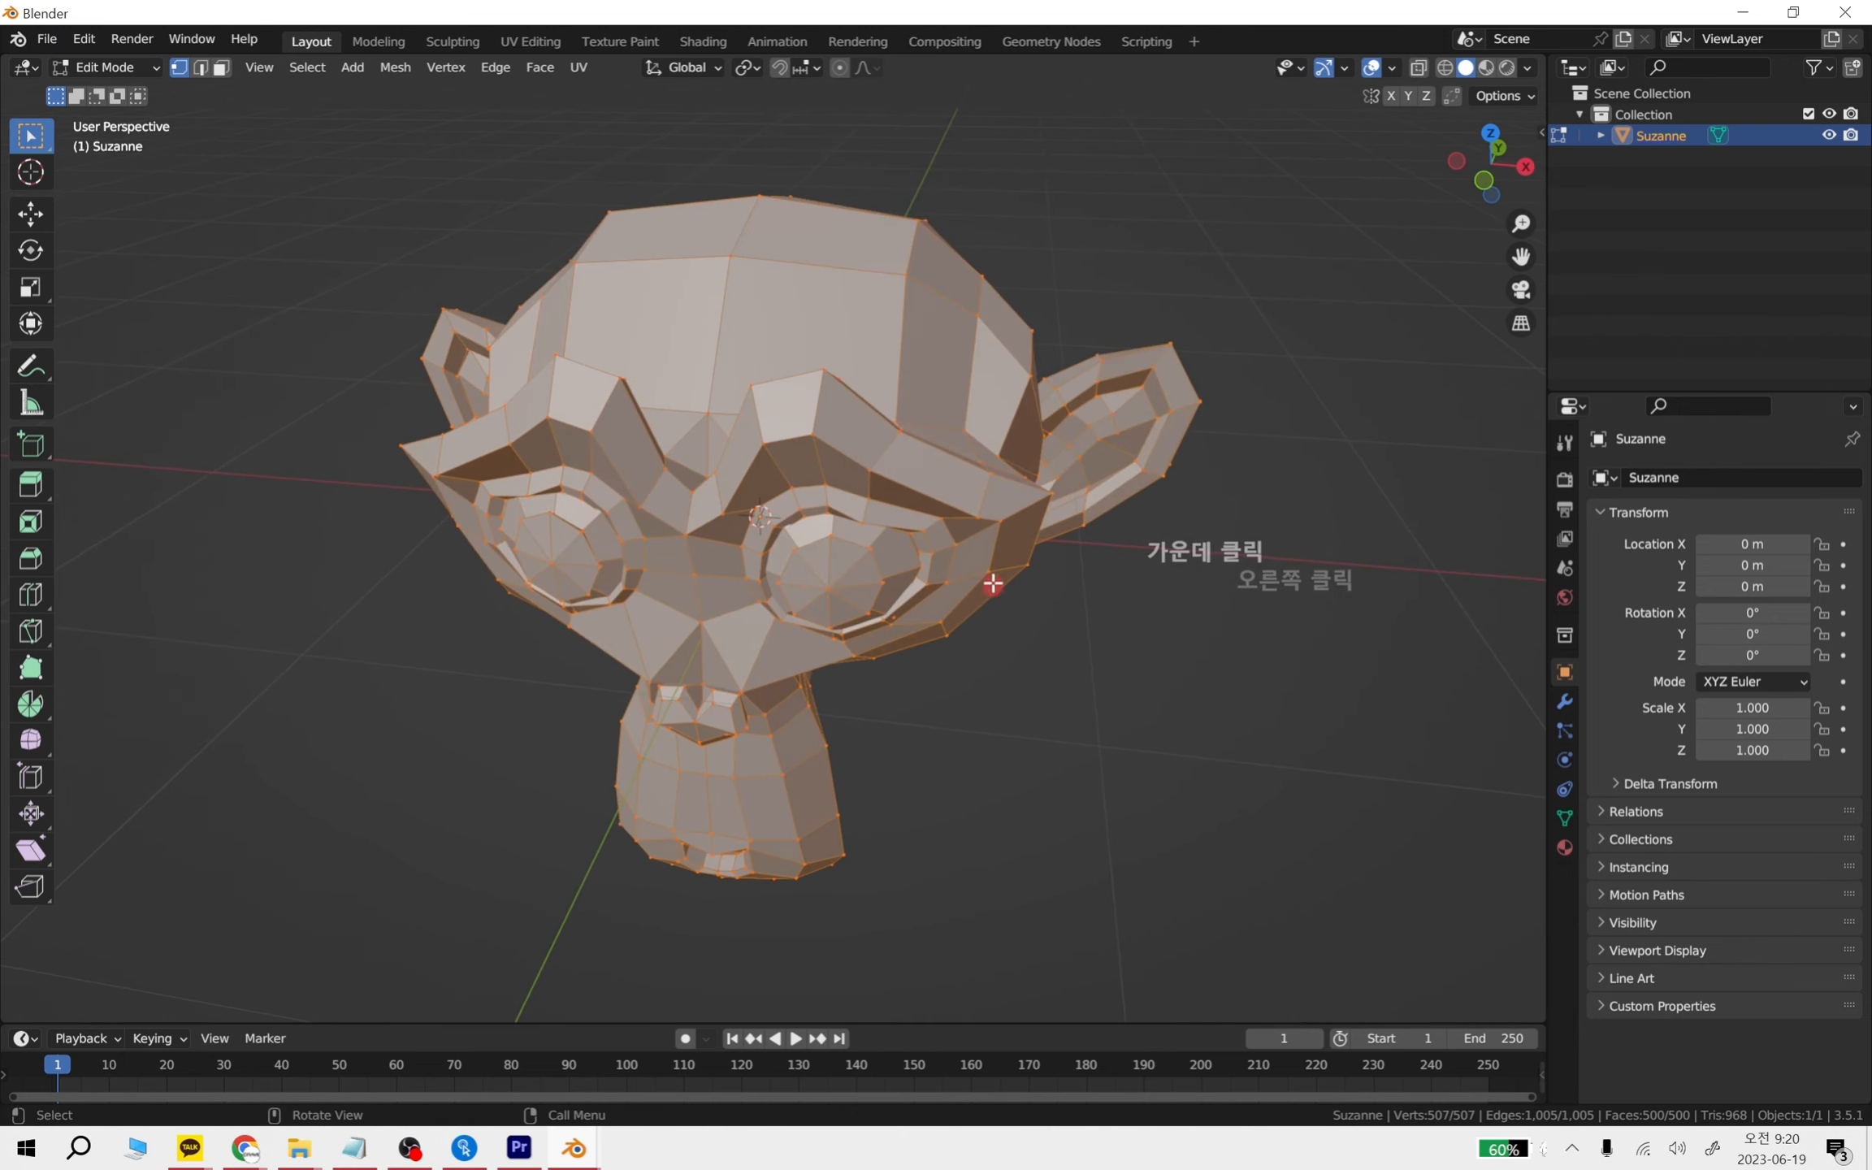
- Try a single loop cut down the monkey's forehead beside the centre line, examine its path across the face, and undo it
key("ctrl+r")
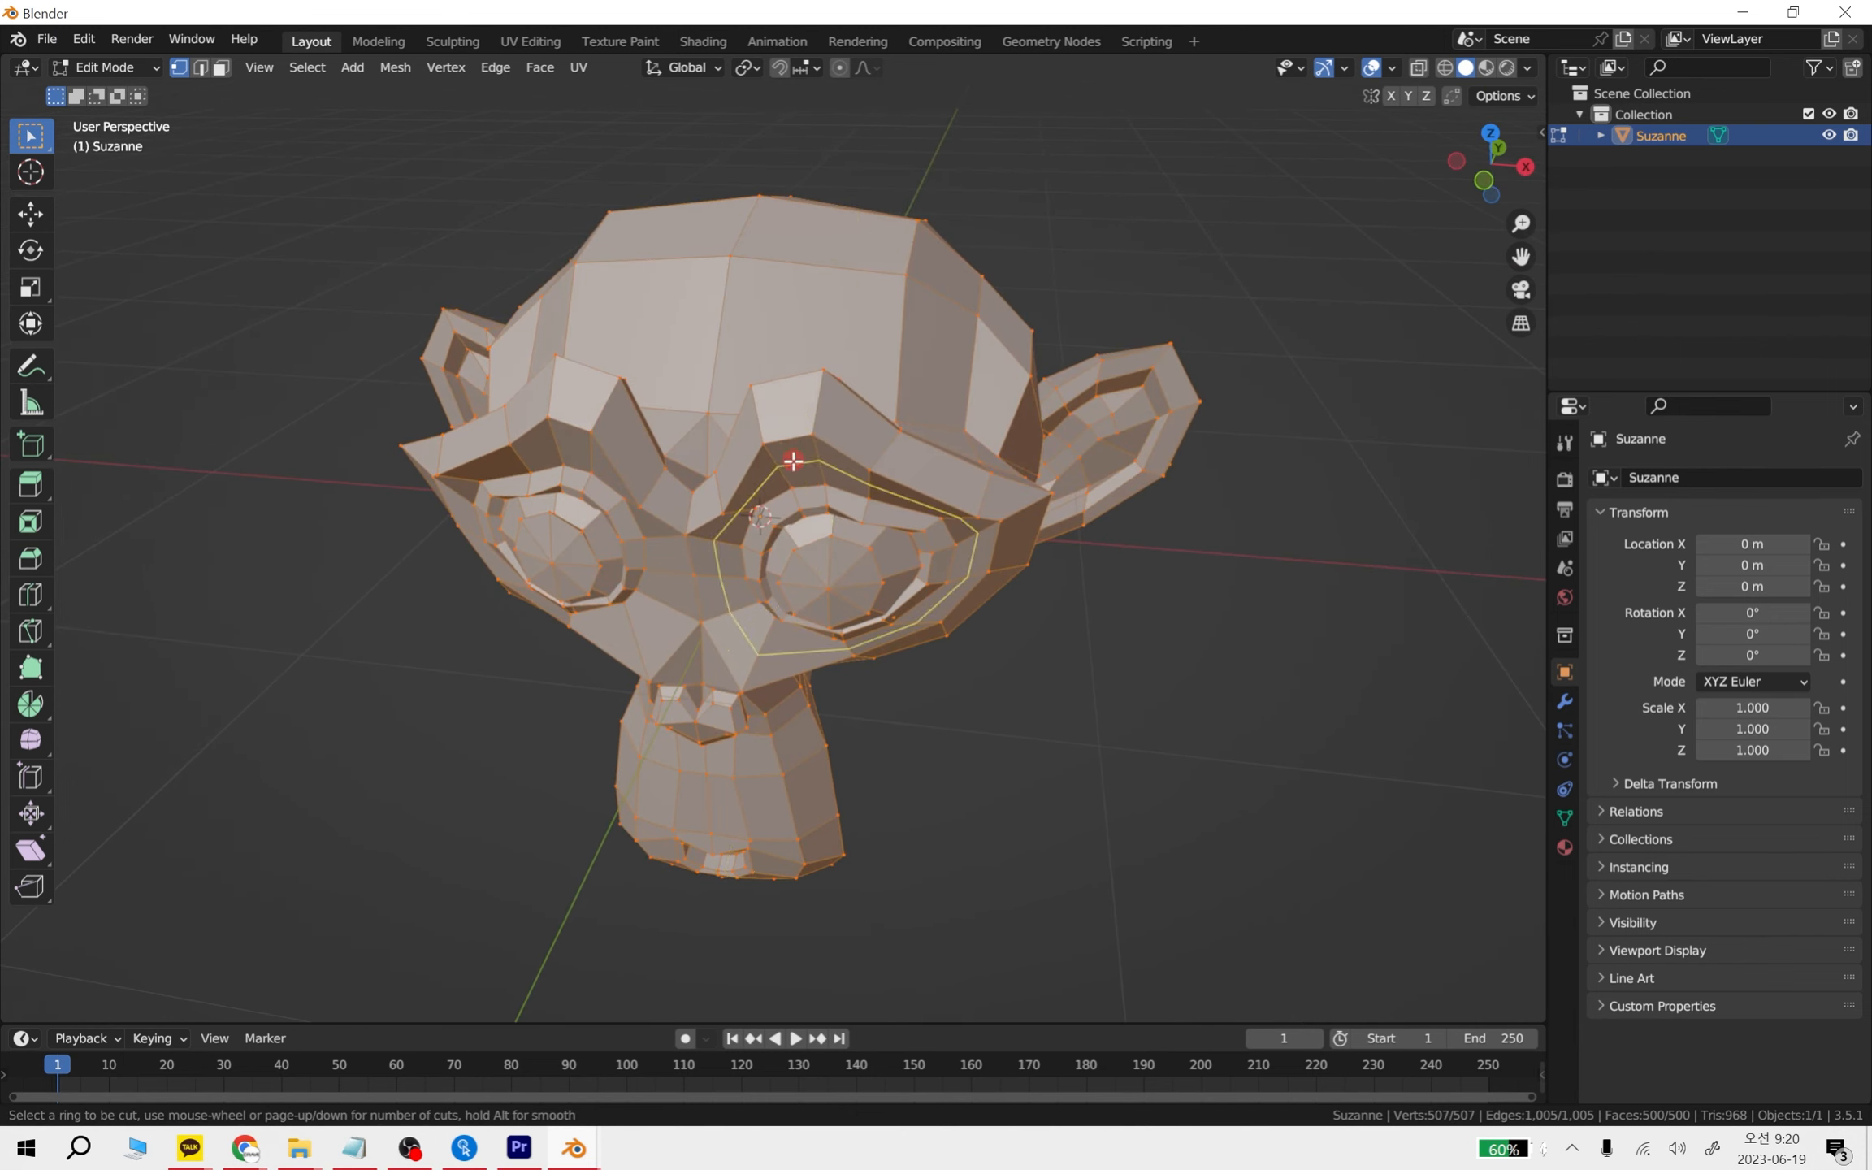
left_click(820, 255)
left_click(822, 253)
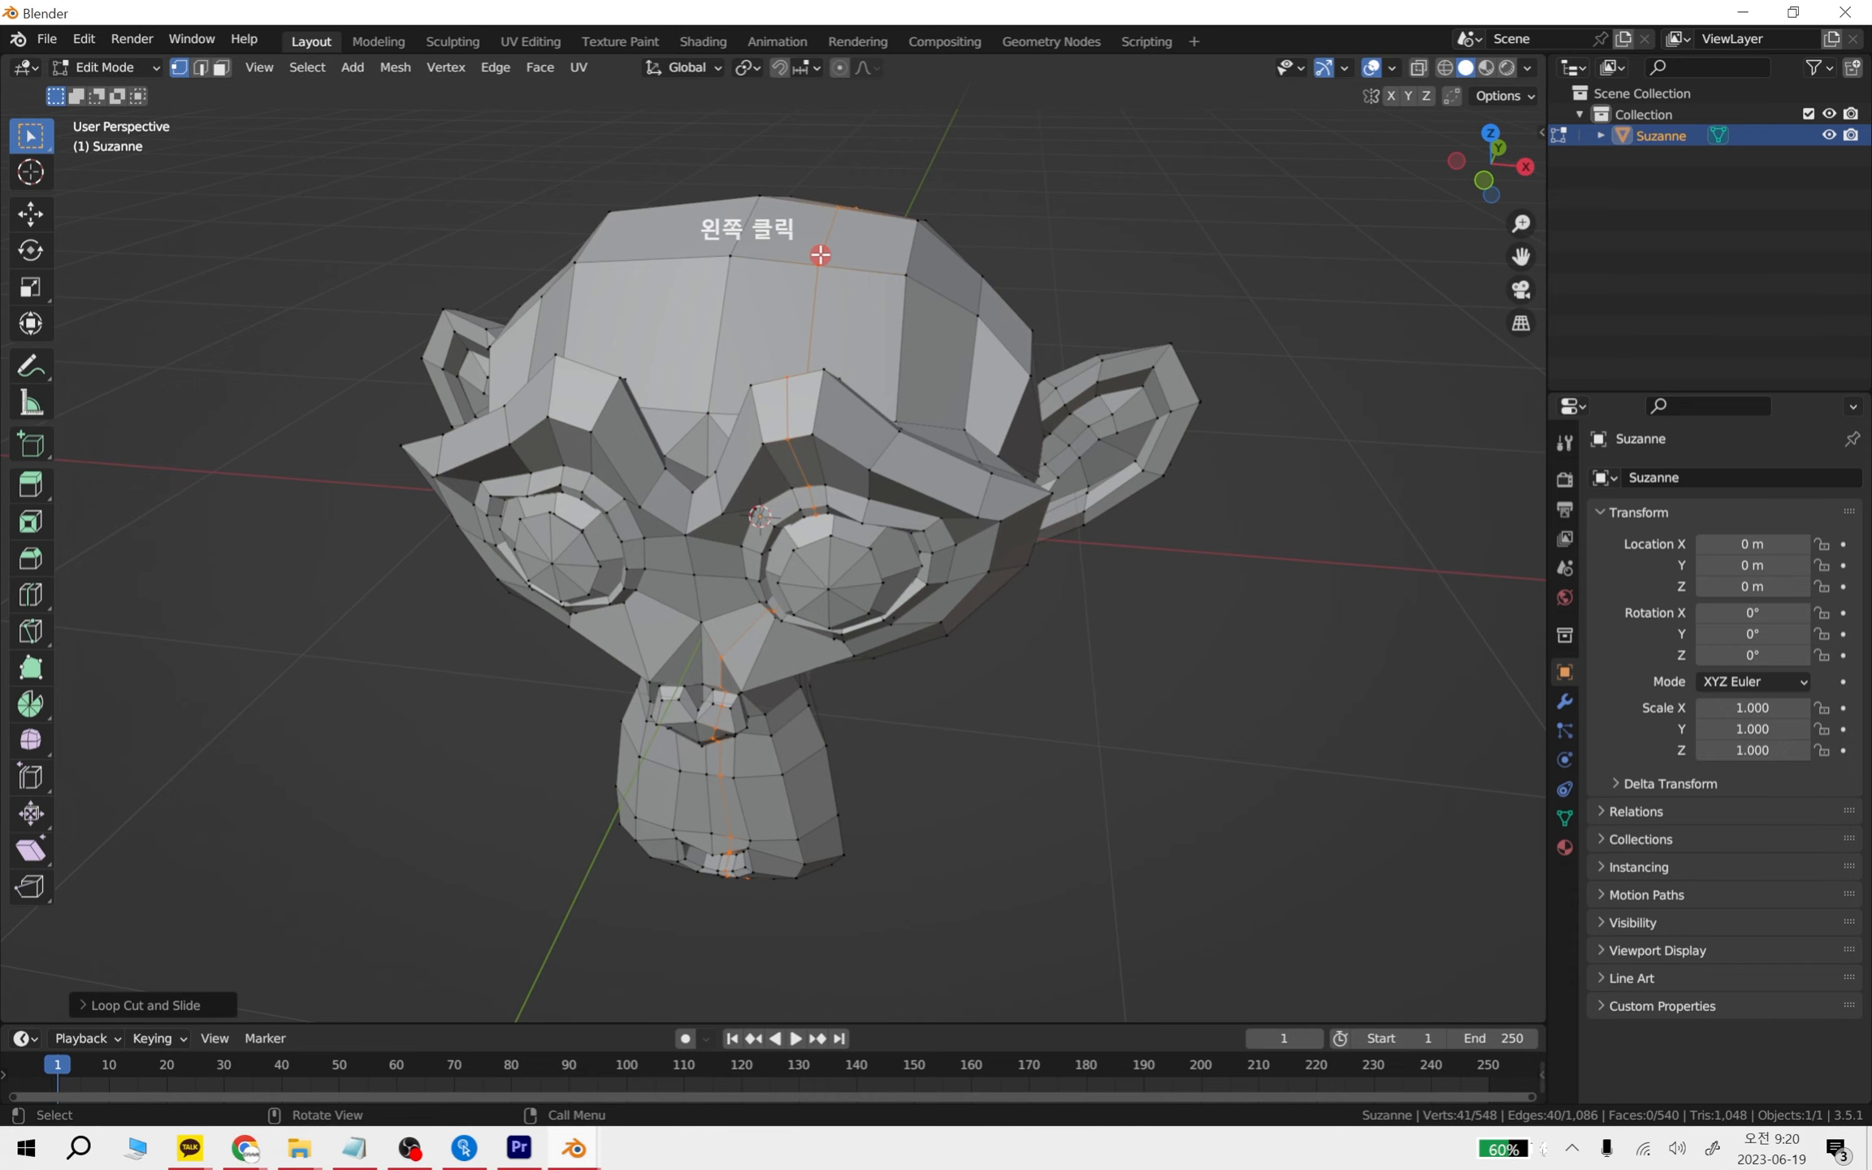
scroll(807, 673, "up", 6)
middle_click_drag(1072, 522, 1075, 427)
scroll(1075, 426, "down", 4)
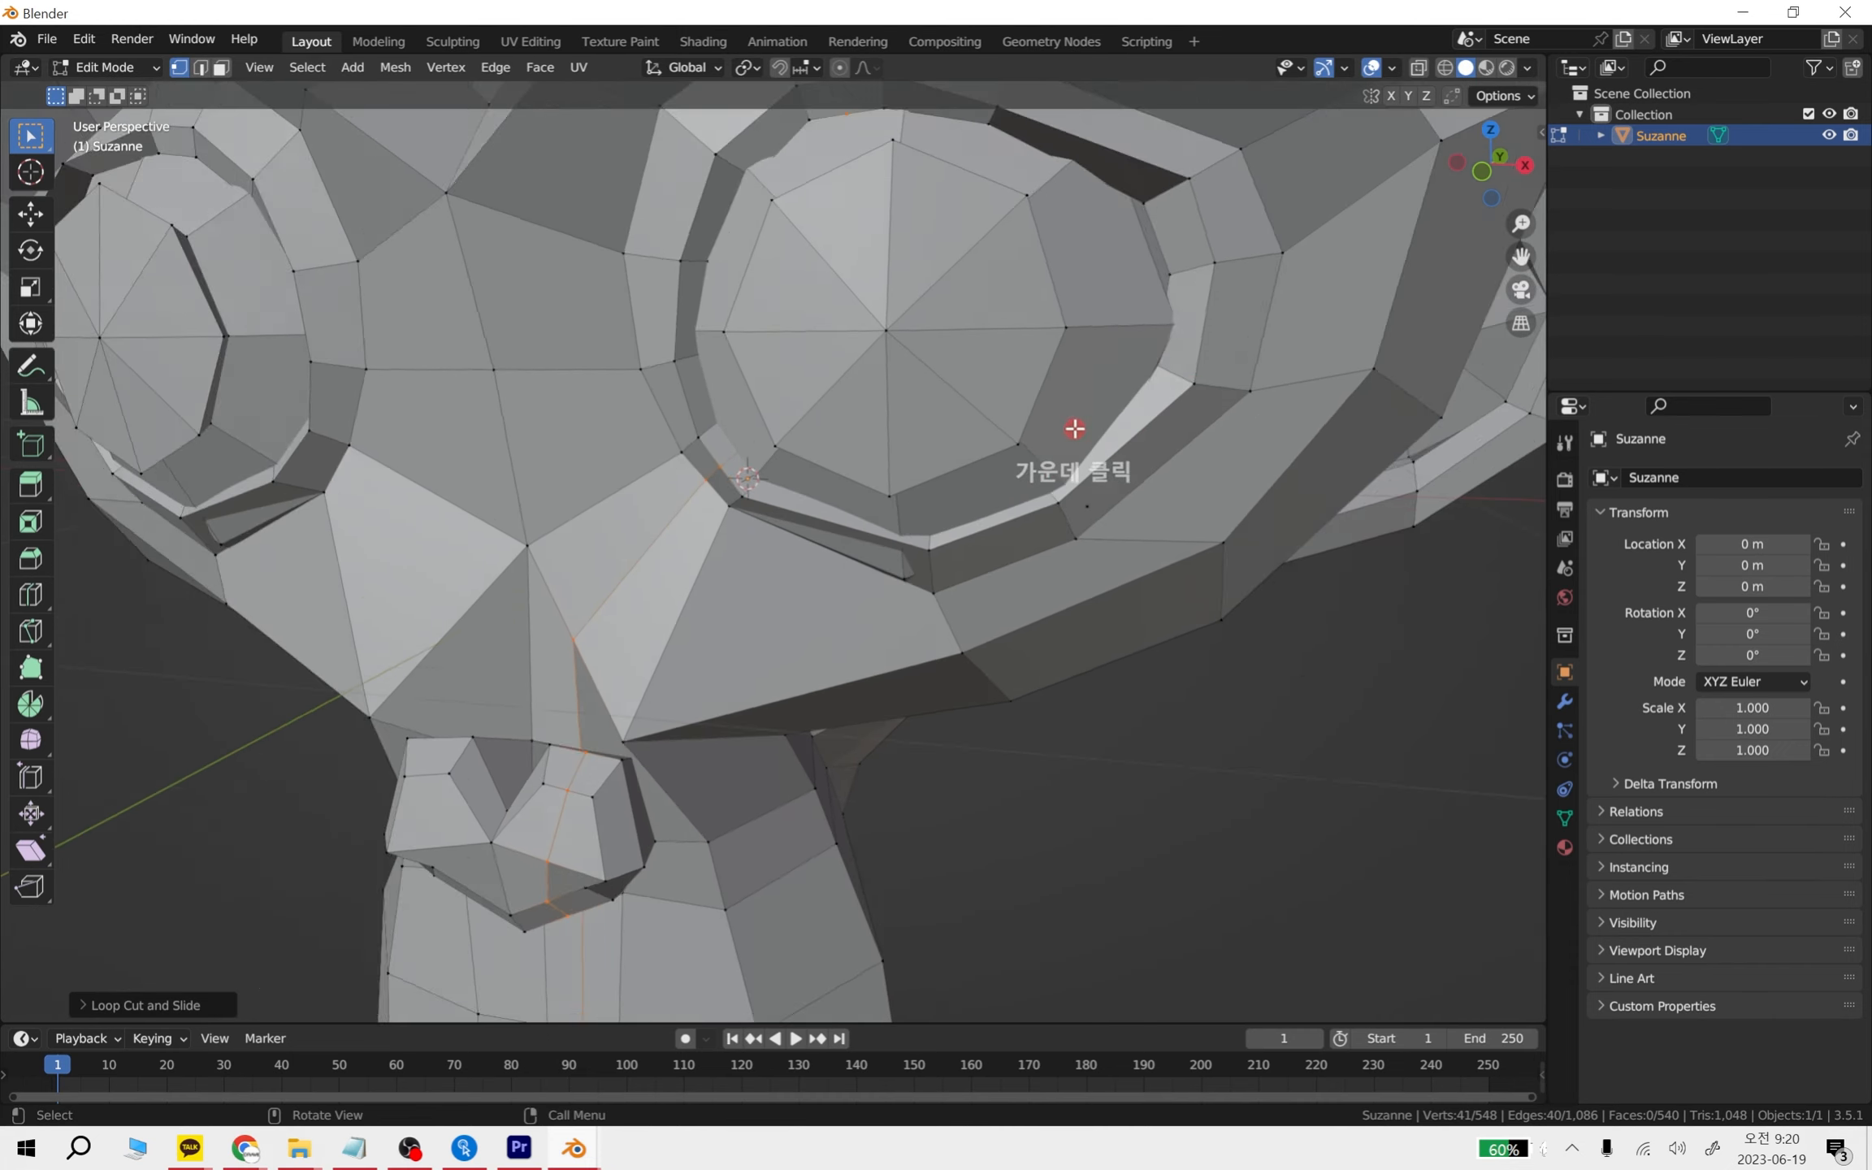
middle_click_drag(957, 486, 965, 399, "shift")
scroll(966, 398, "down", 6)
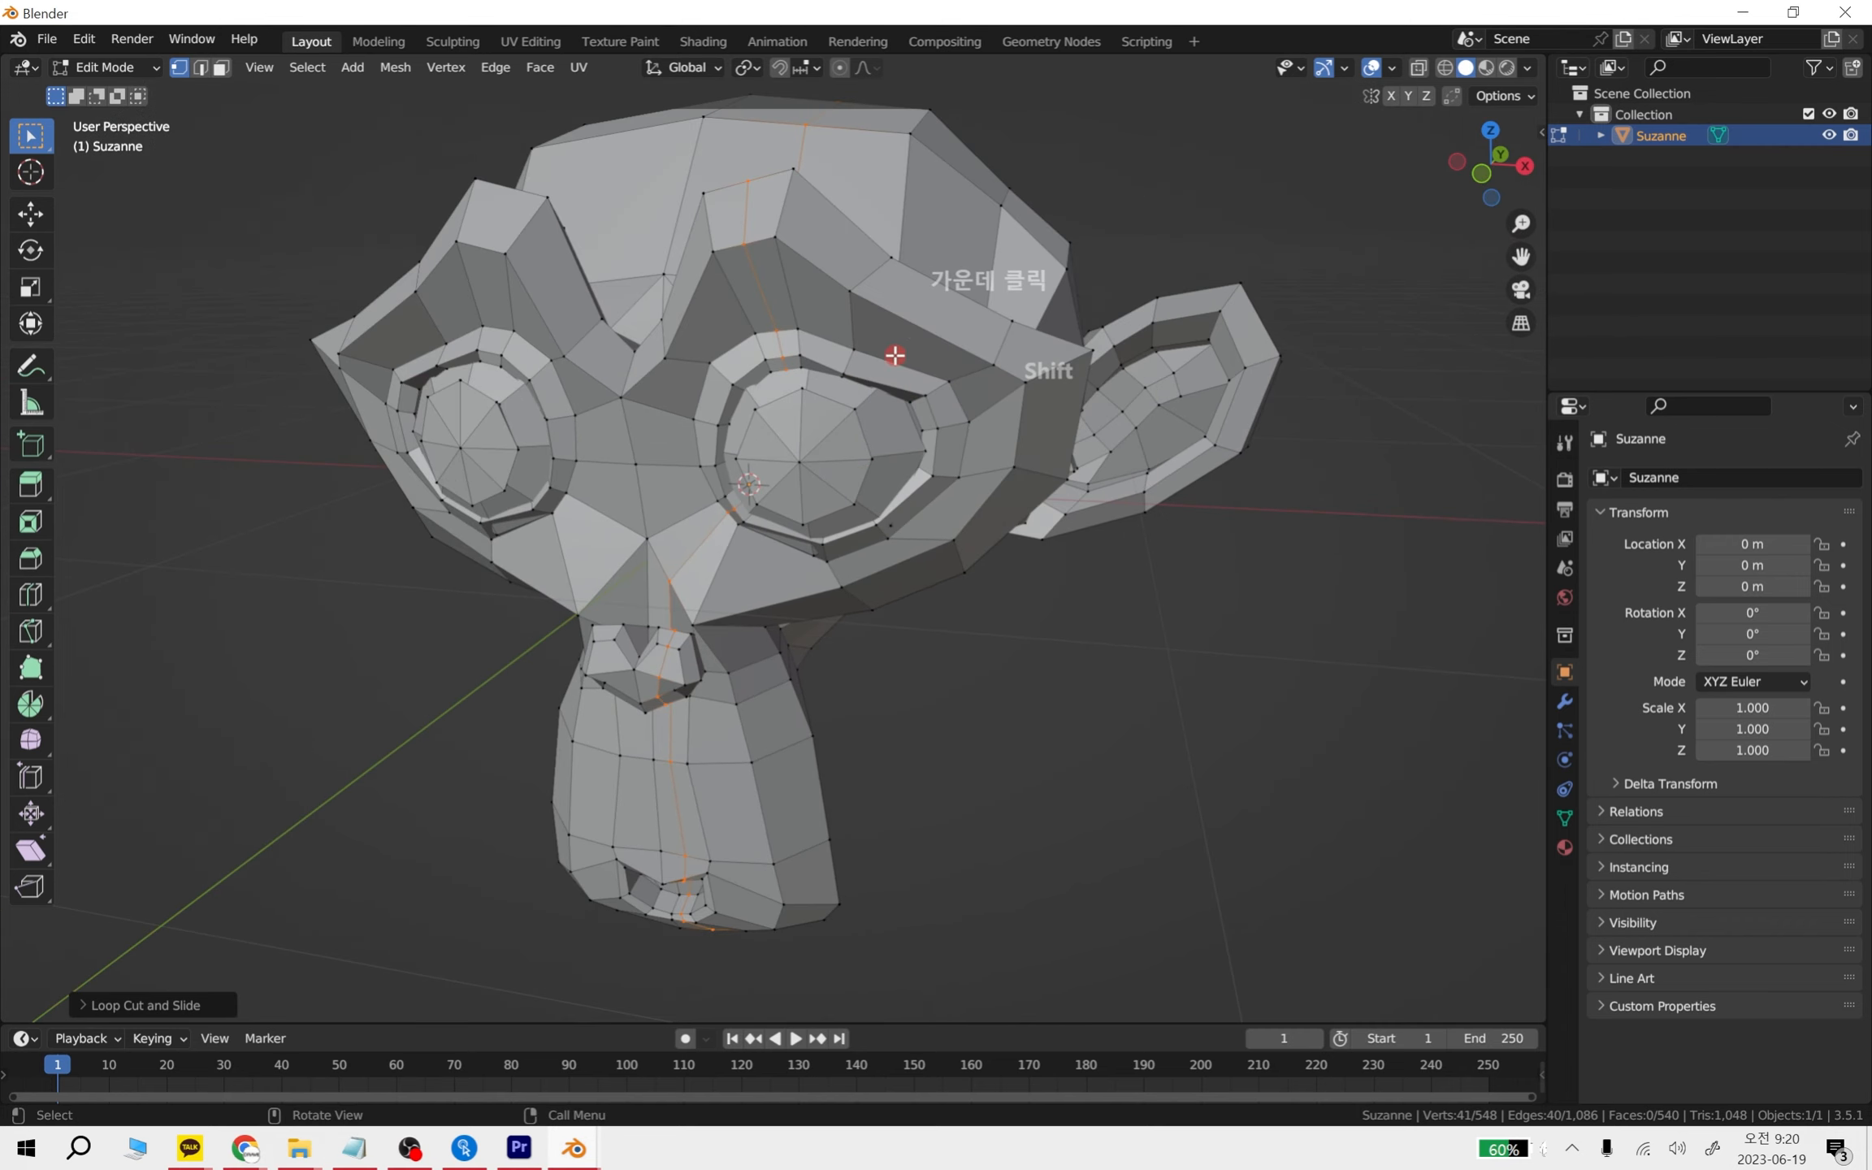
key("ctrl+z")
- Select one vertex on the rim above the monkey's eye and grow the selection repeatedly across the connected head
left_click(793, 335)
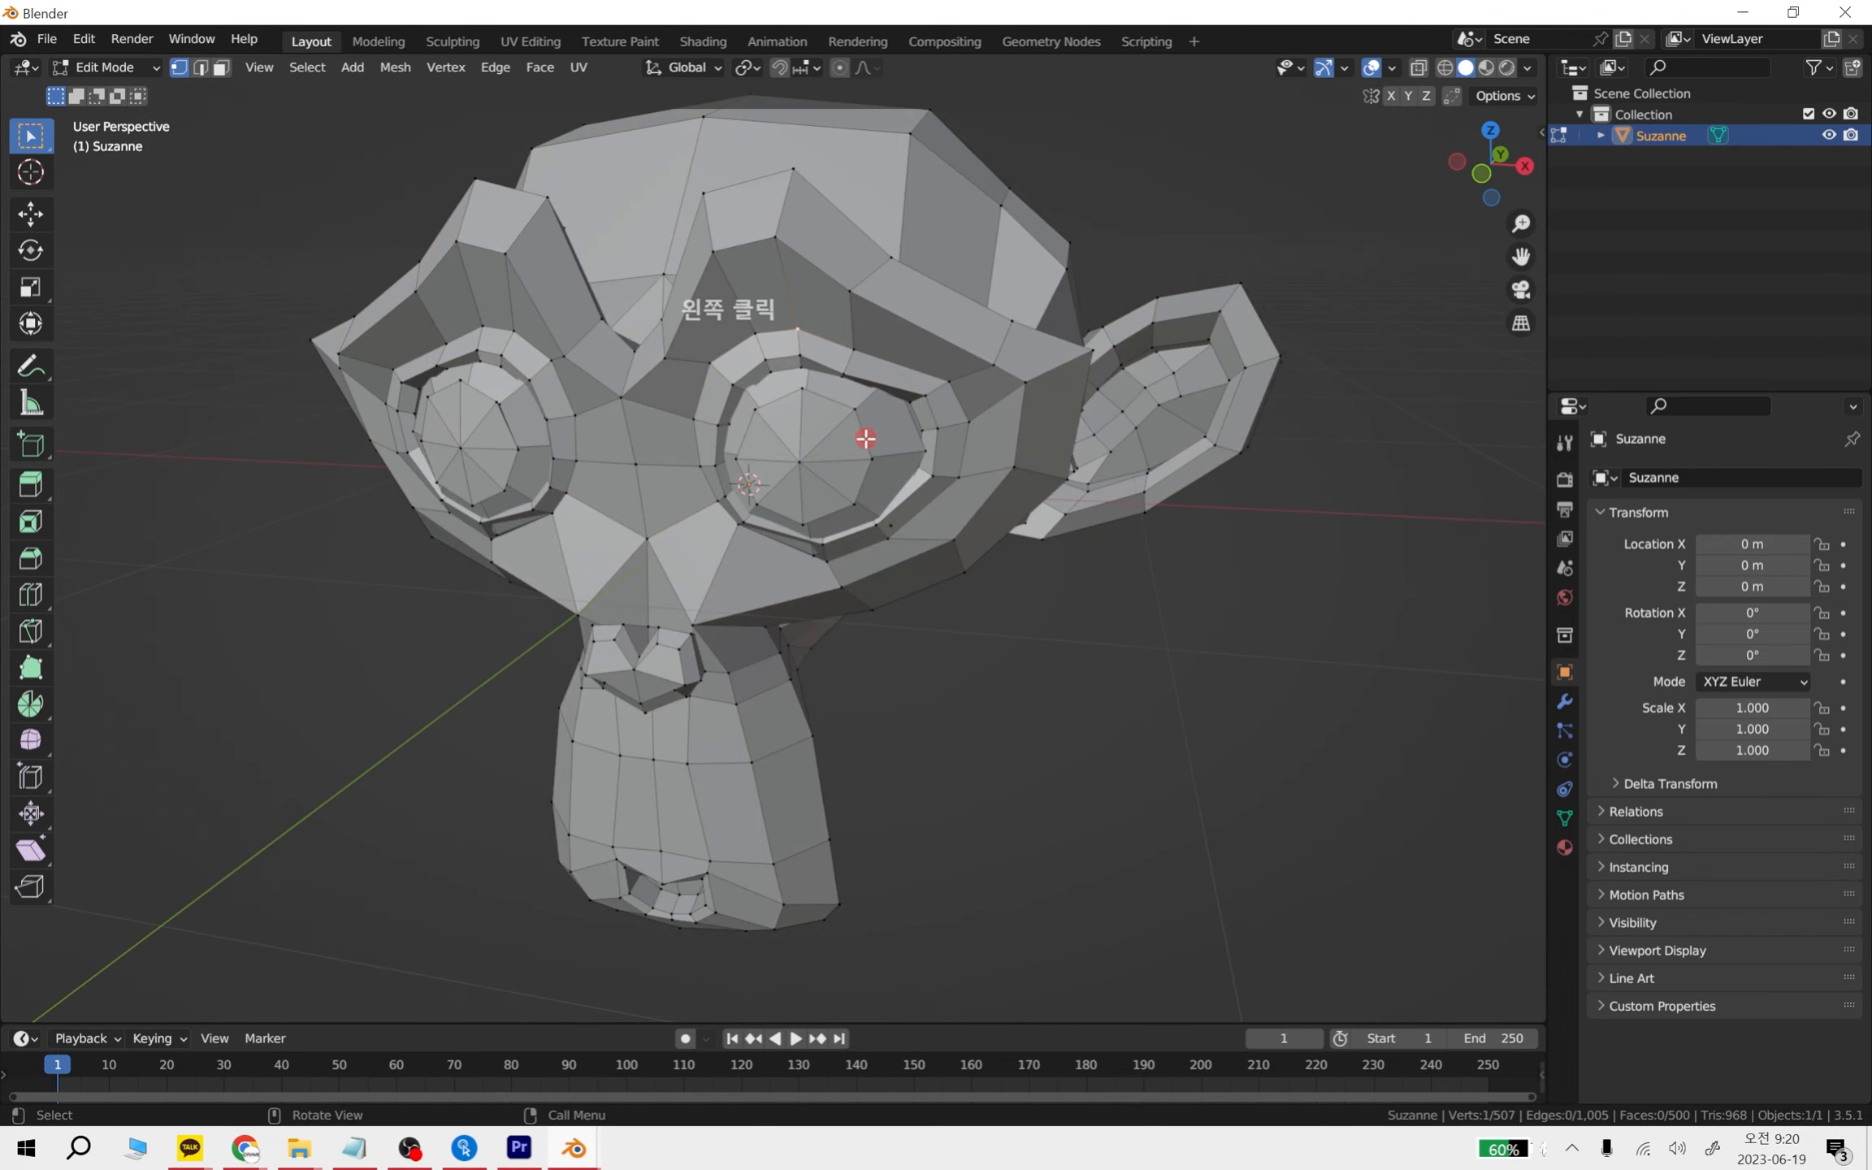
key("ctrl+KP_Add")
key("ctrl+KP_Add")
key("ctrl+KP_Add")
key("ctrl+KP_Add")
key("ctrl+KP_Add")
key("ctrl+KP_Add")
key("ctrl+KP_Add")
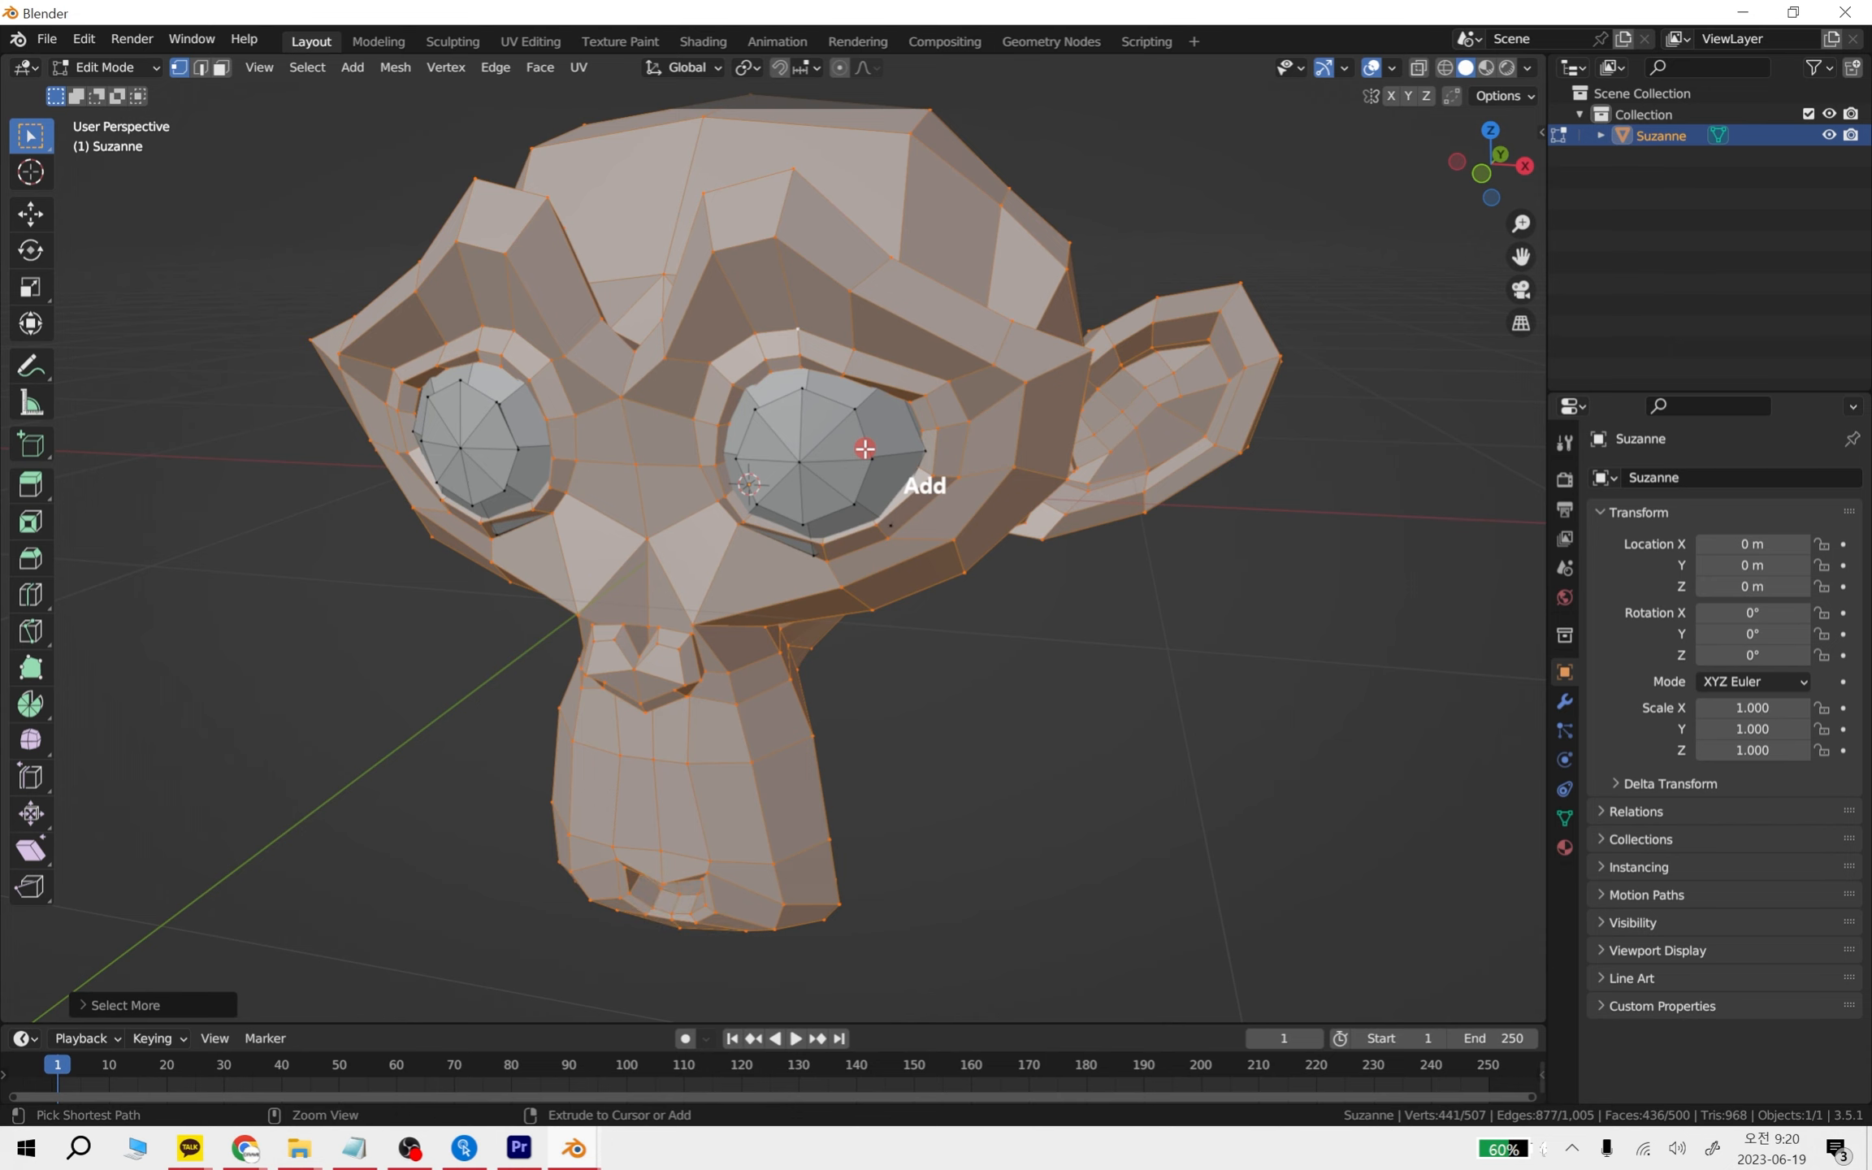
- Select the centre vertex of the same eyeball, grow the selection over it, and deselect everything
left_click(802, 452)
key("ctrl+KP_Add")
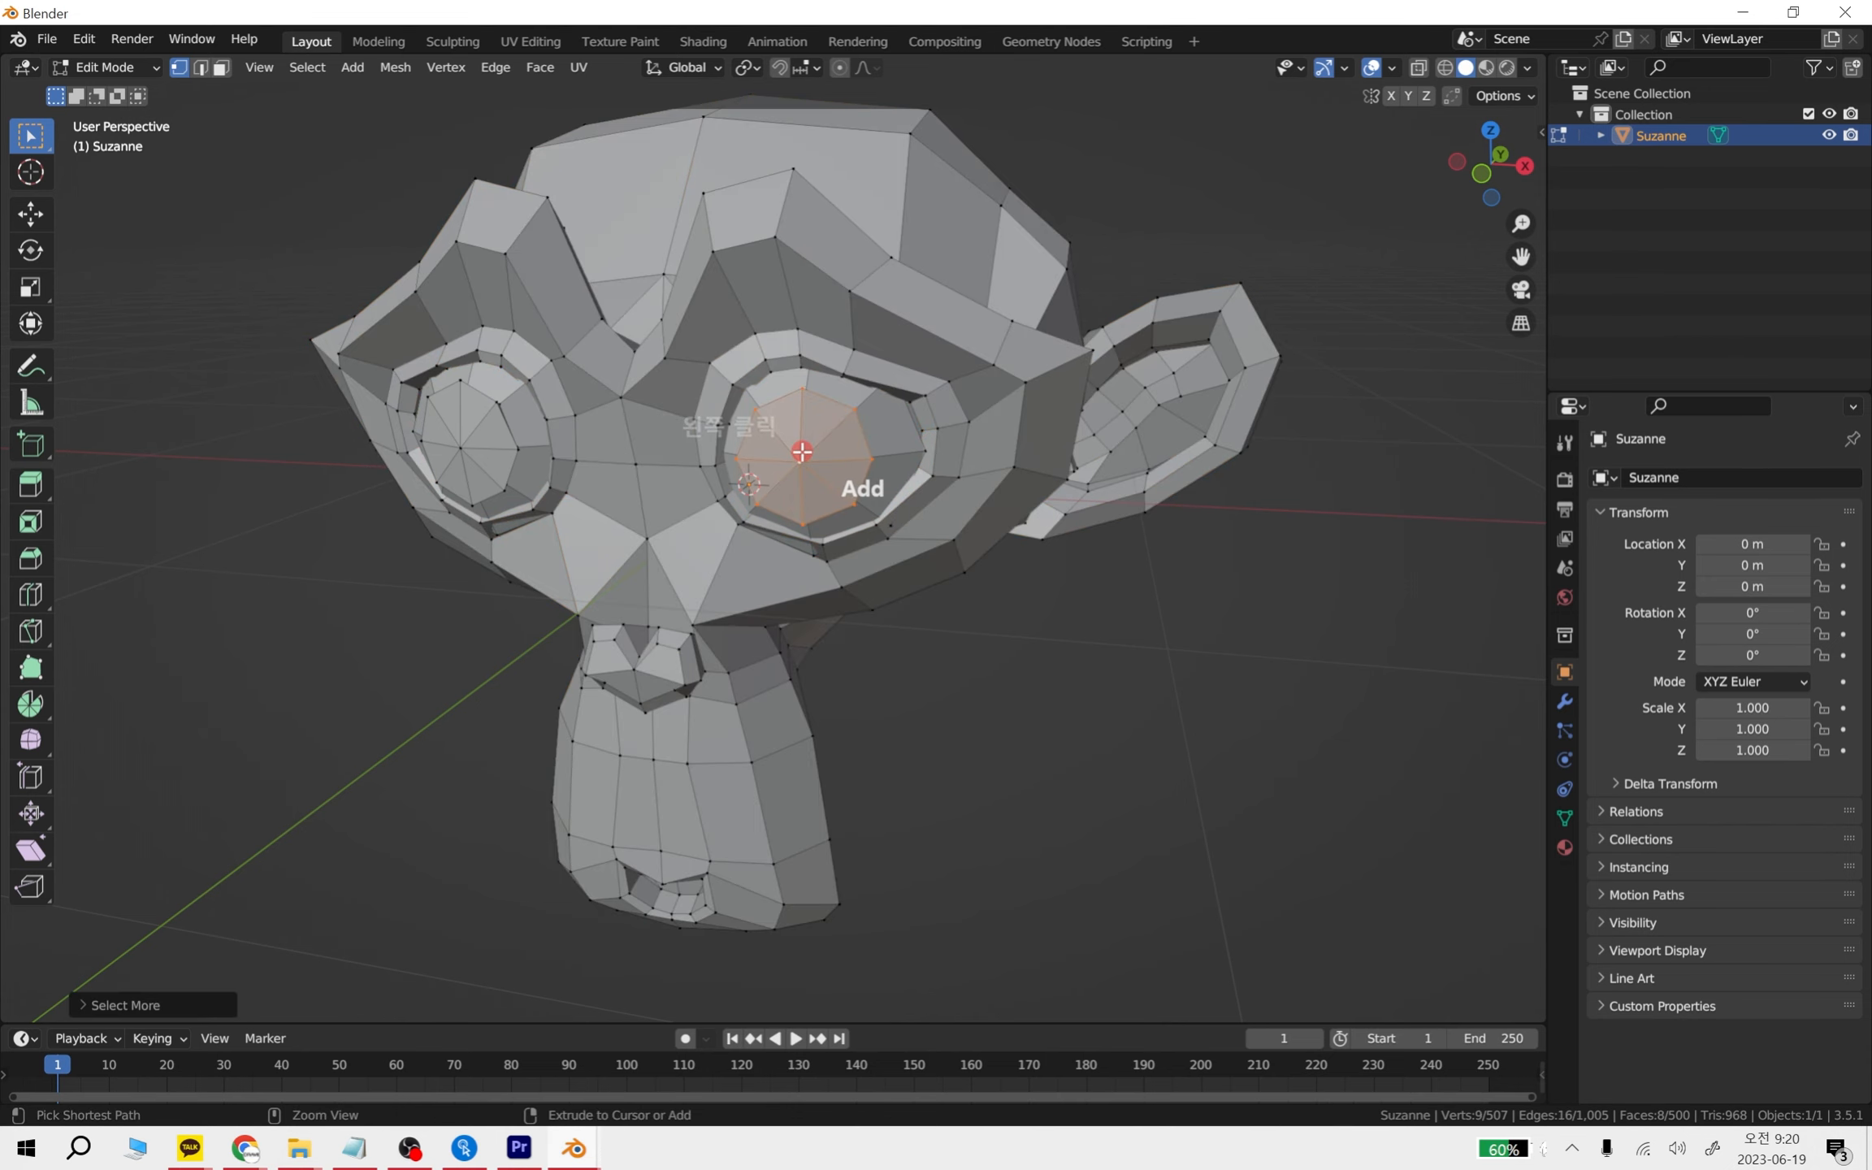
left_click(1153, 650)
- Expand the monkey's entry in the Outliner to check its mesh data, and collapse it again
middle_click_drag(1154, 651, 870, 391)
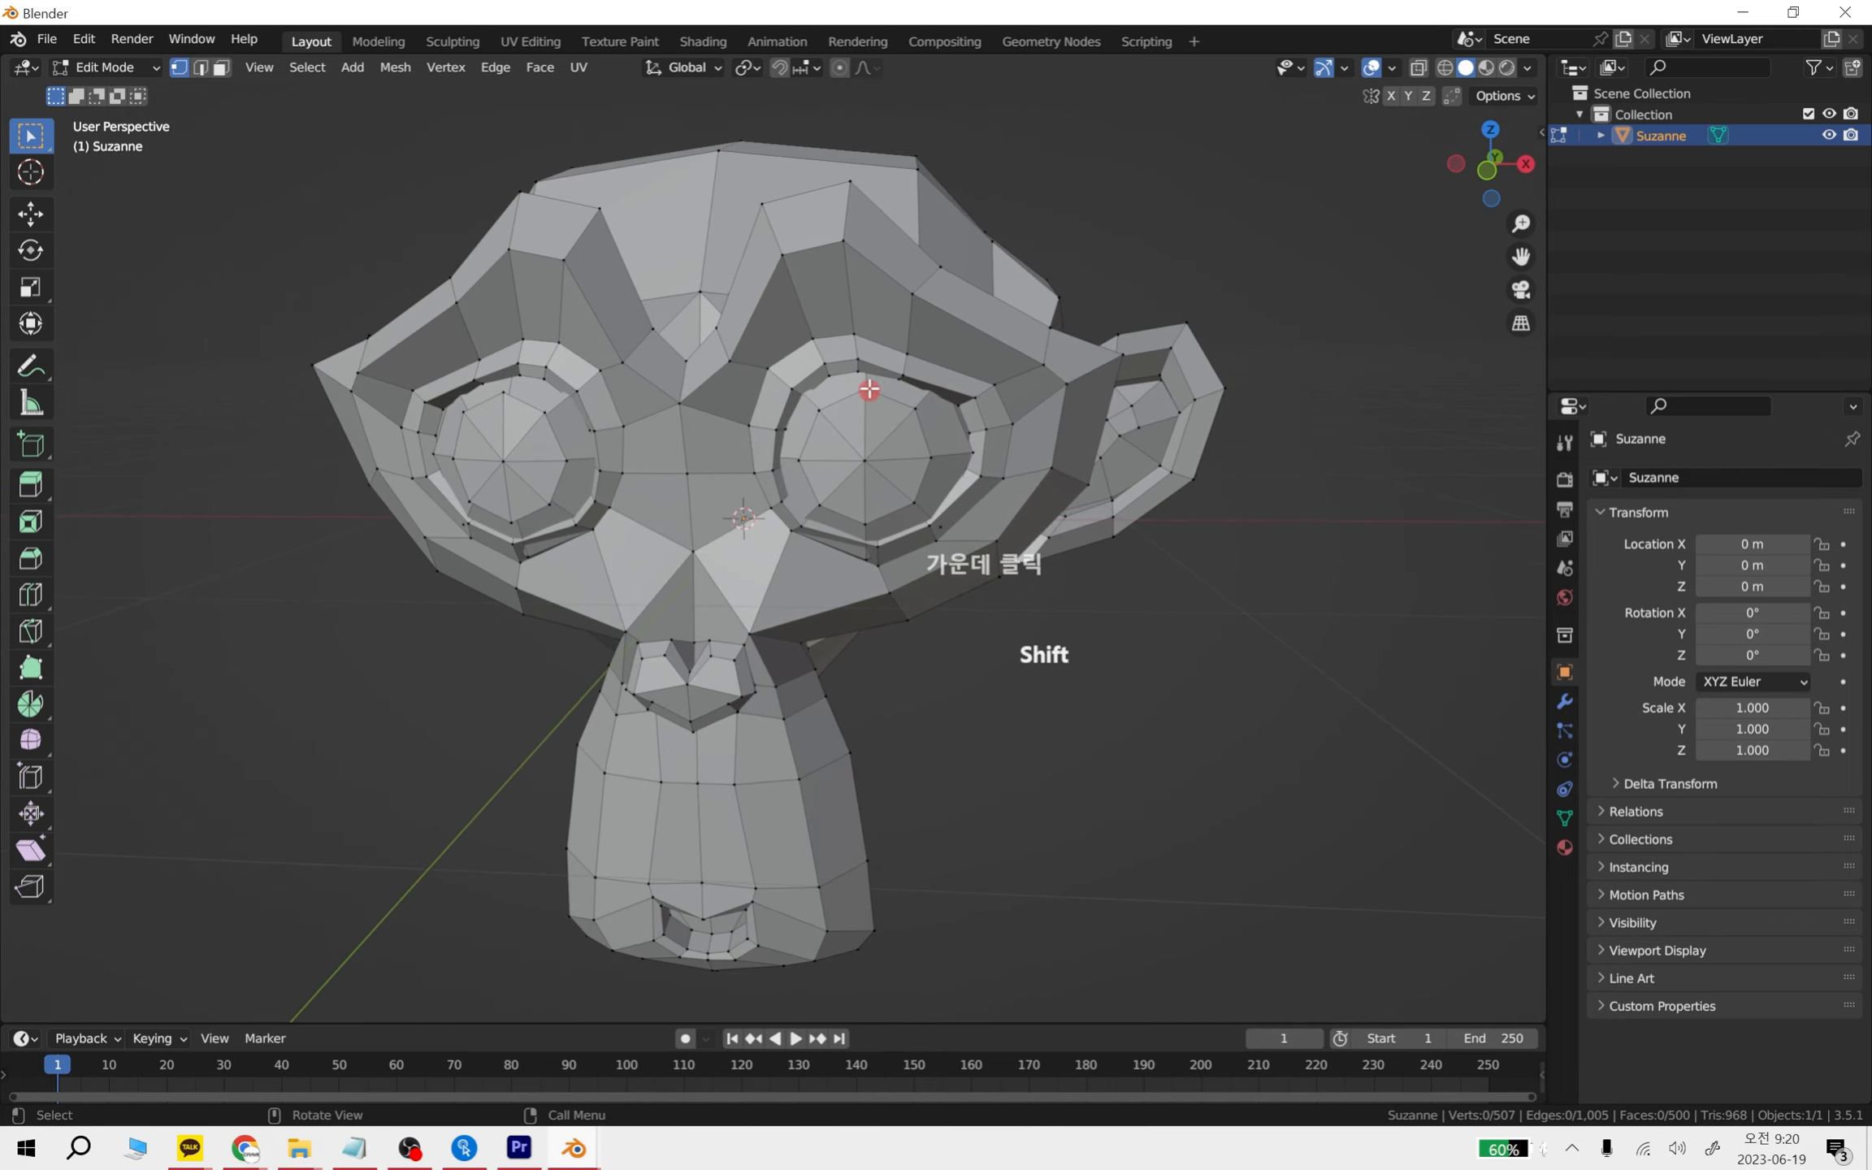
left_click(1604, 131)
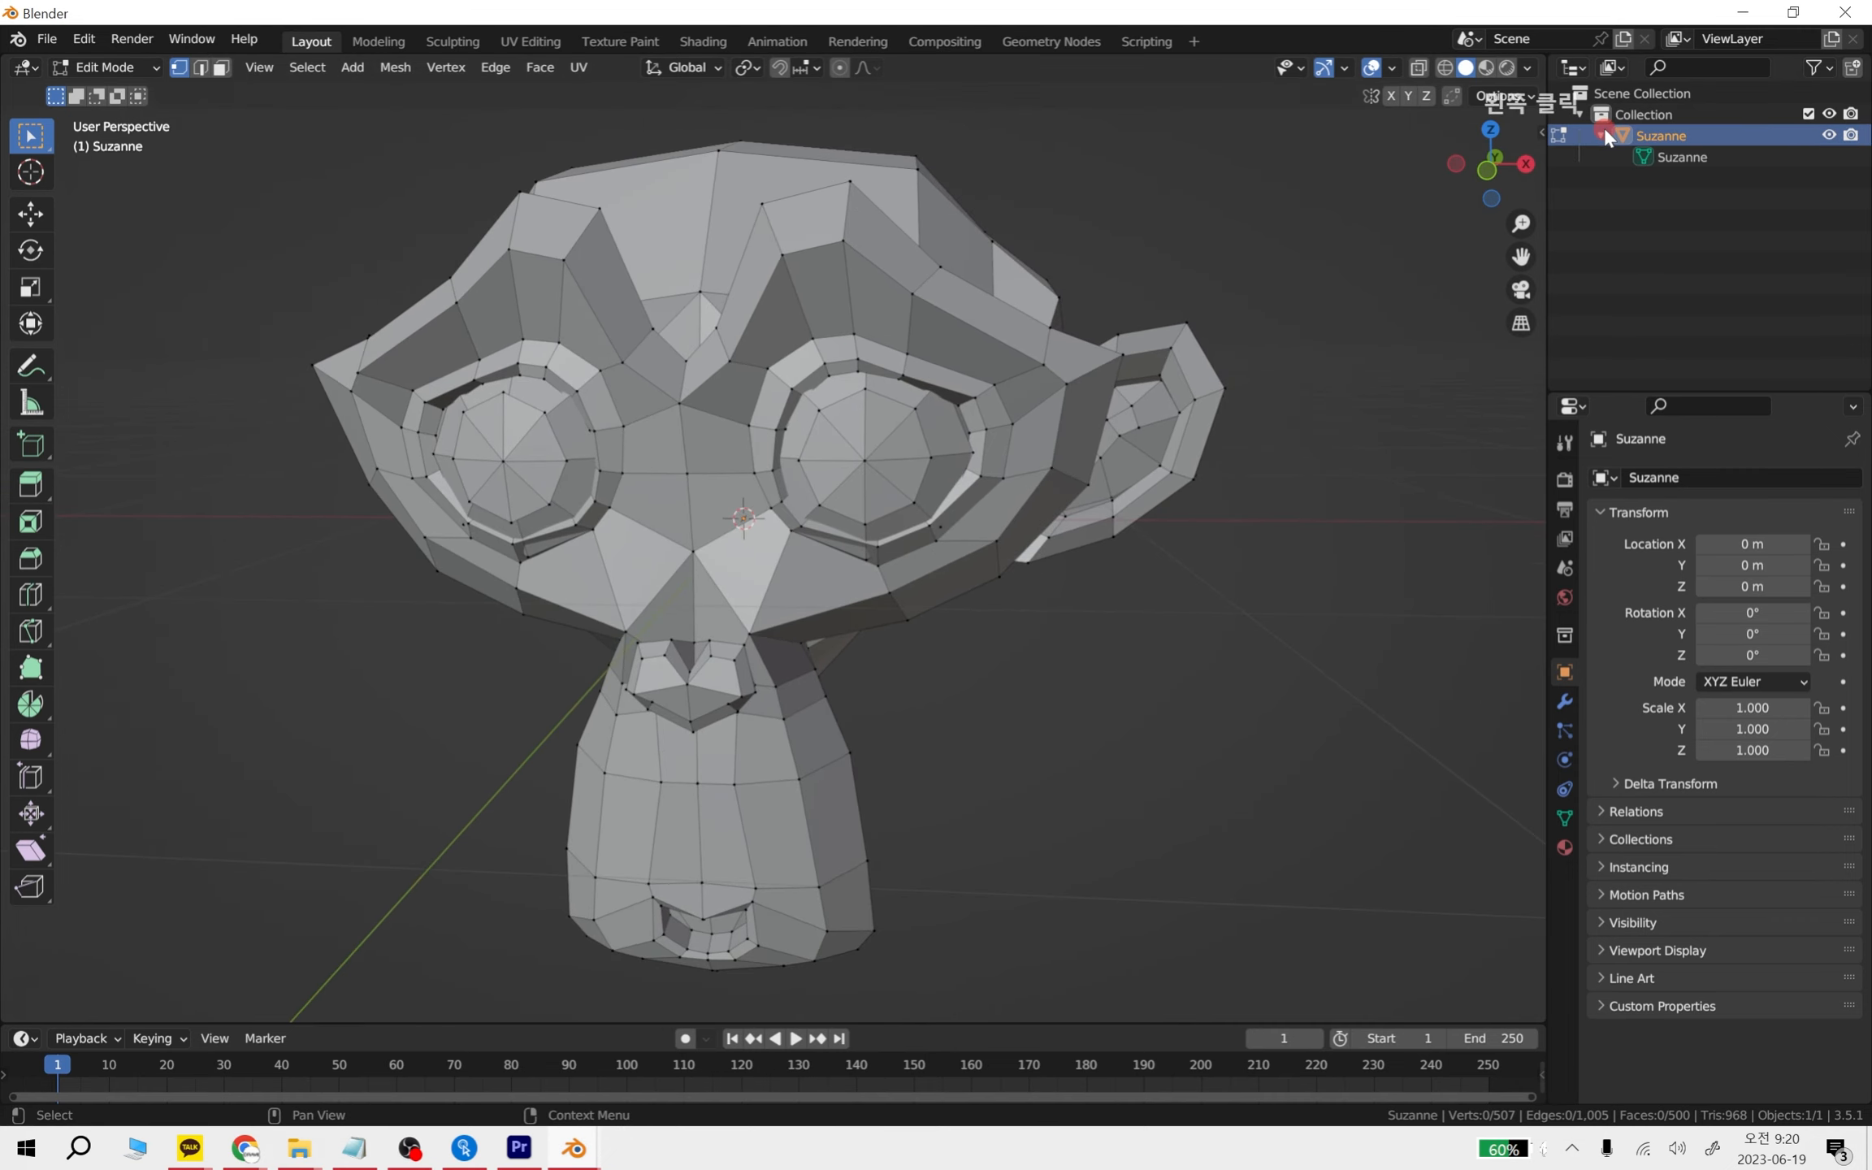
left_click(1603, 132)
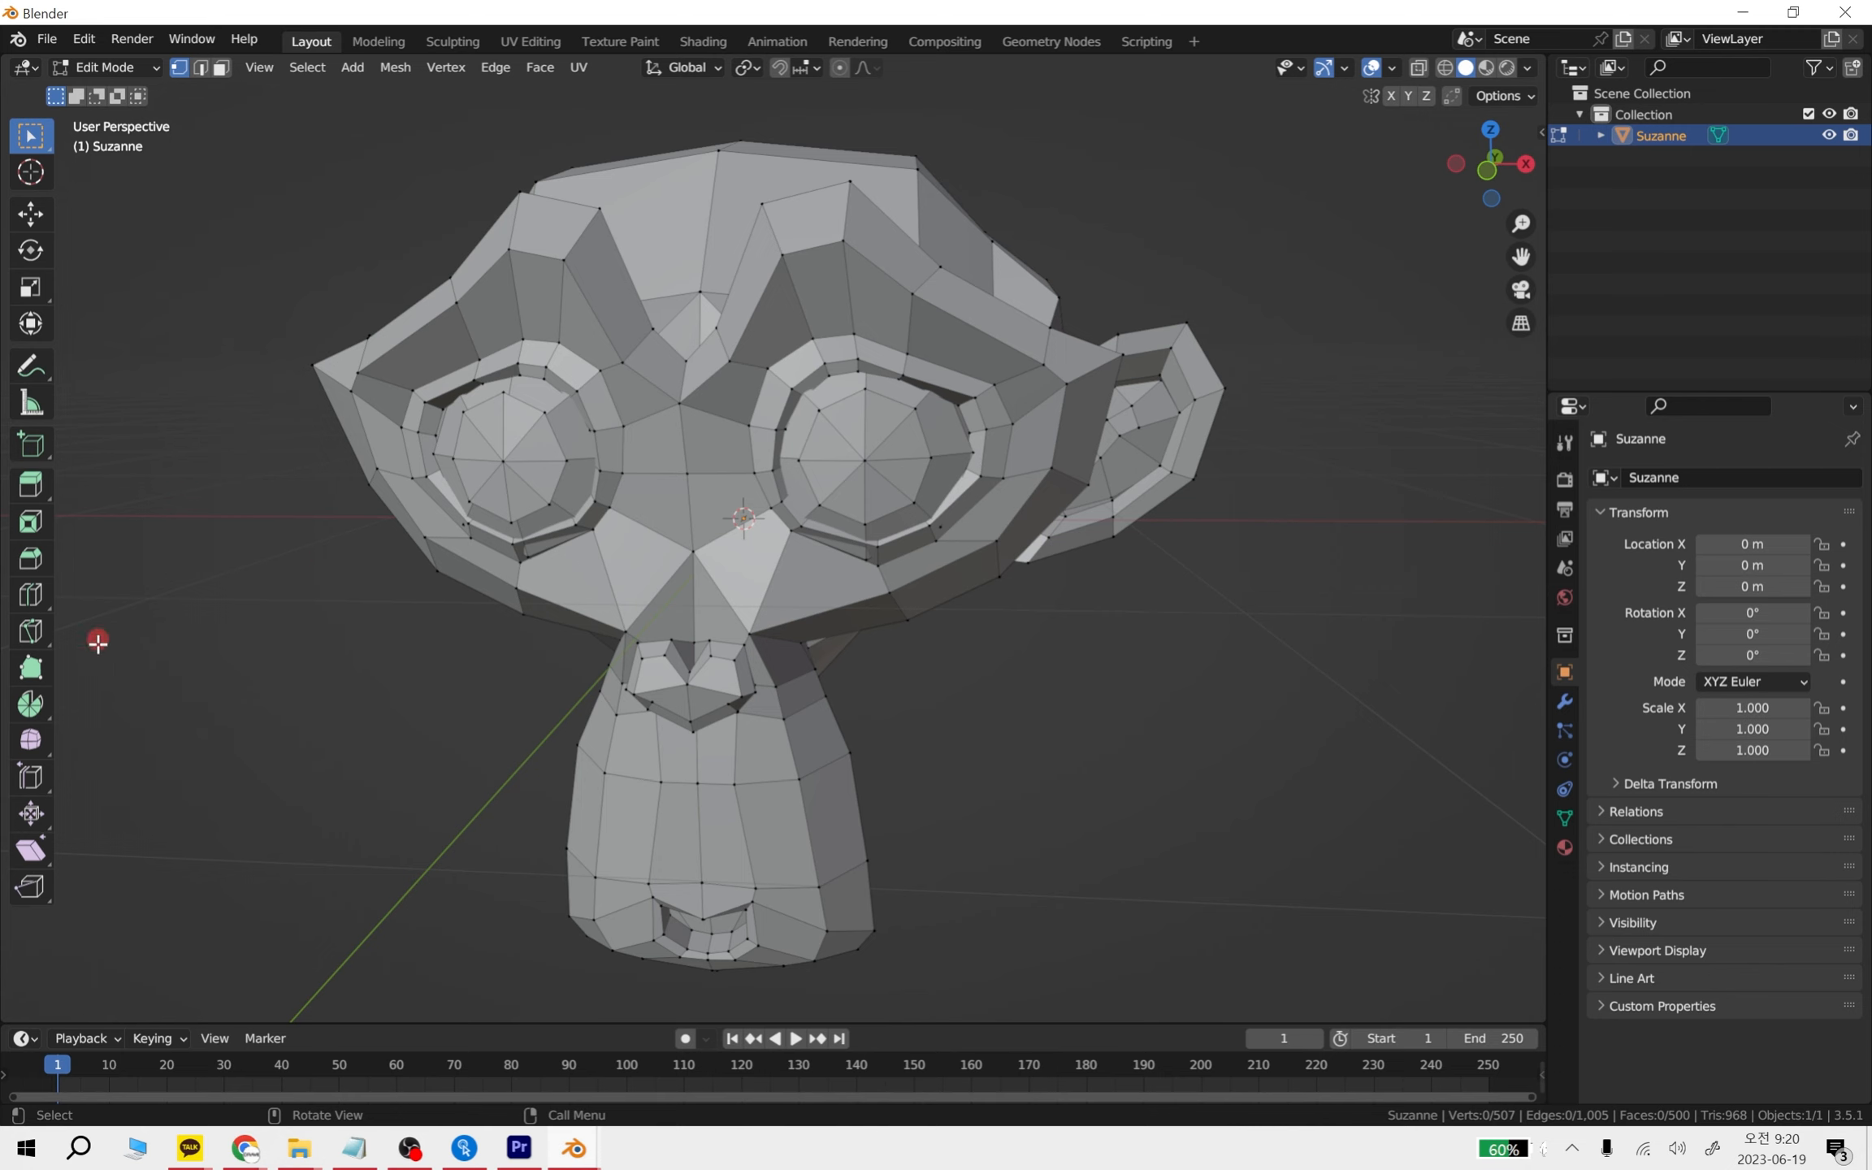
- Select one vertex on the brow above the monkey's eye and grow the selection repeatedly until the whole connected head is selected
middle_click_drag(1061, 660, 707, 401)
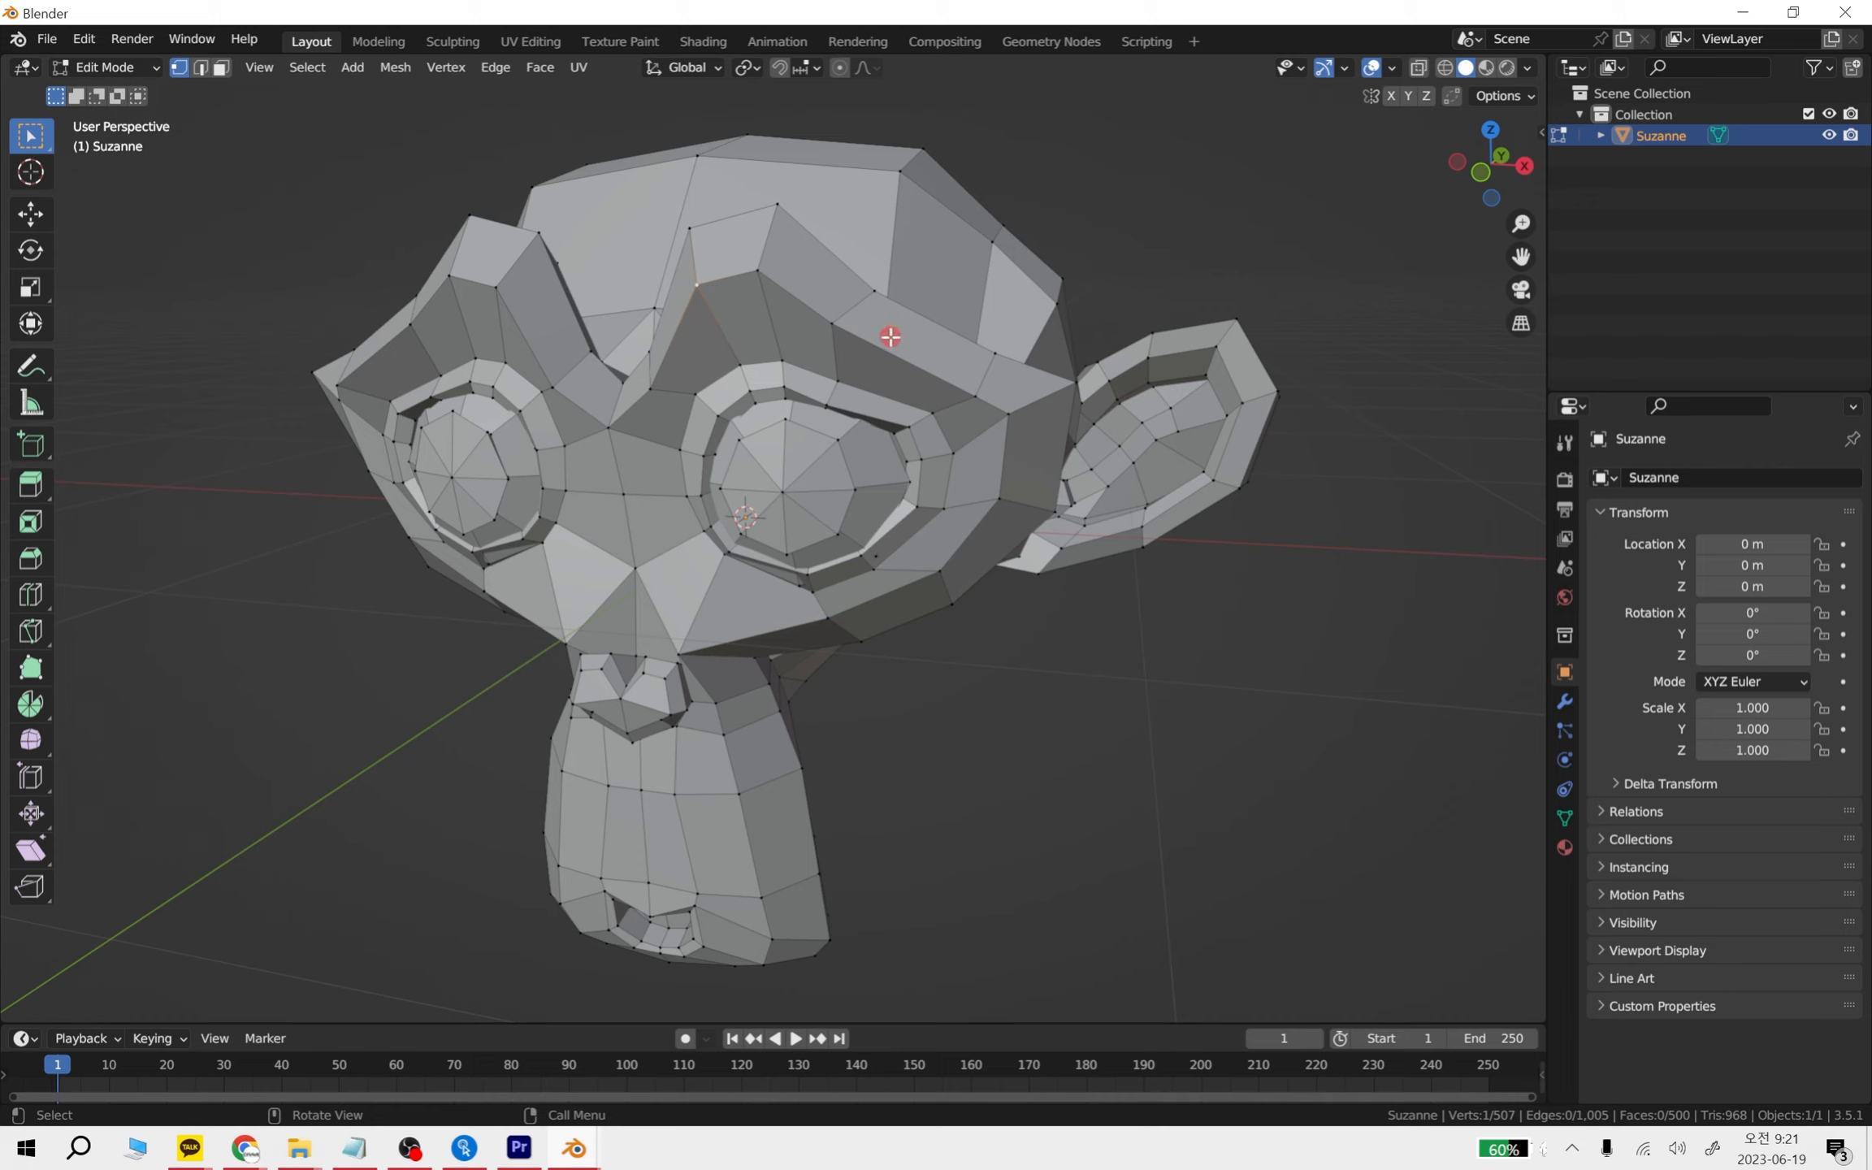
middle_click_drag(1062, 754, 1061, 753)
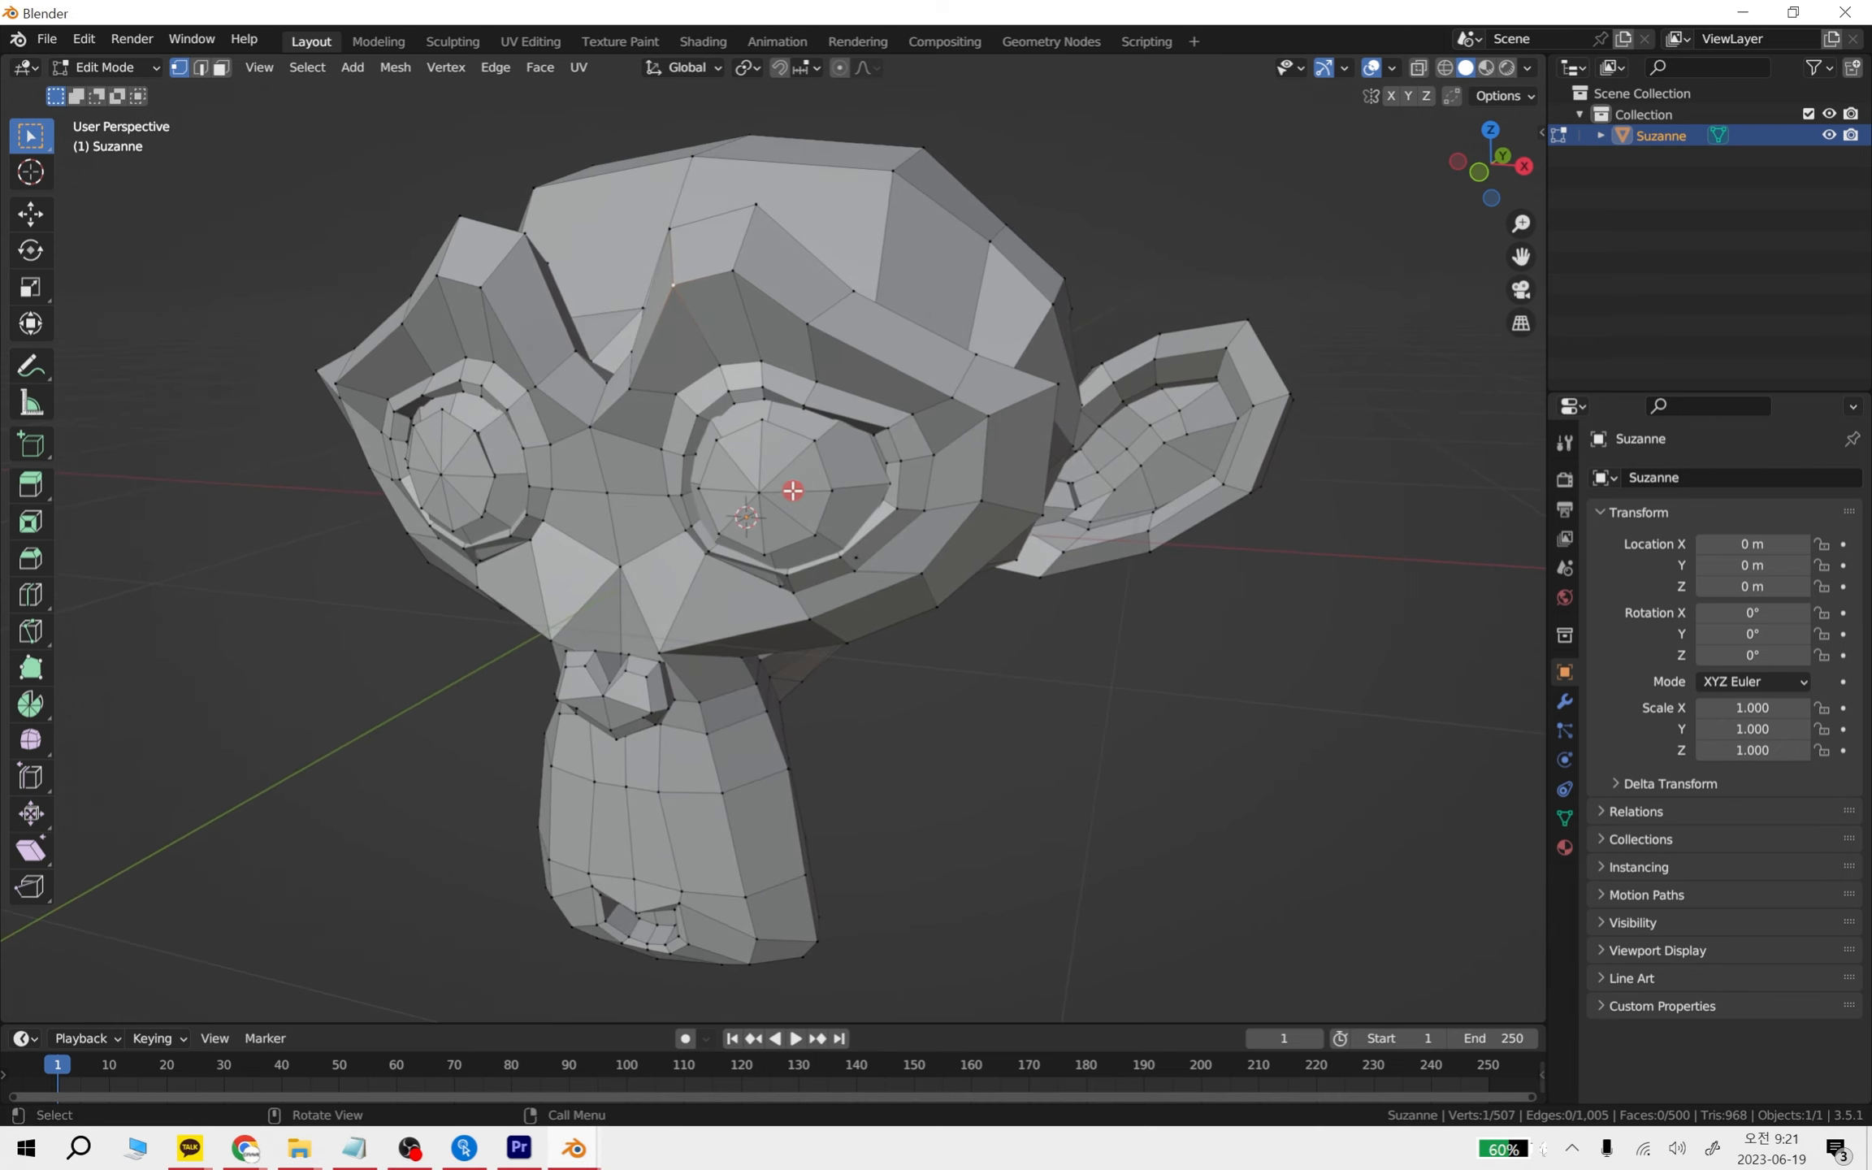
key("ctrl")
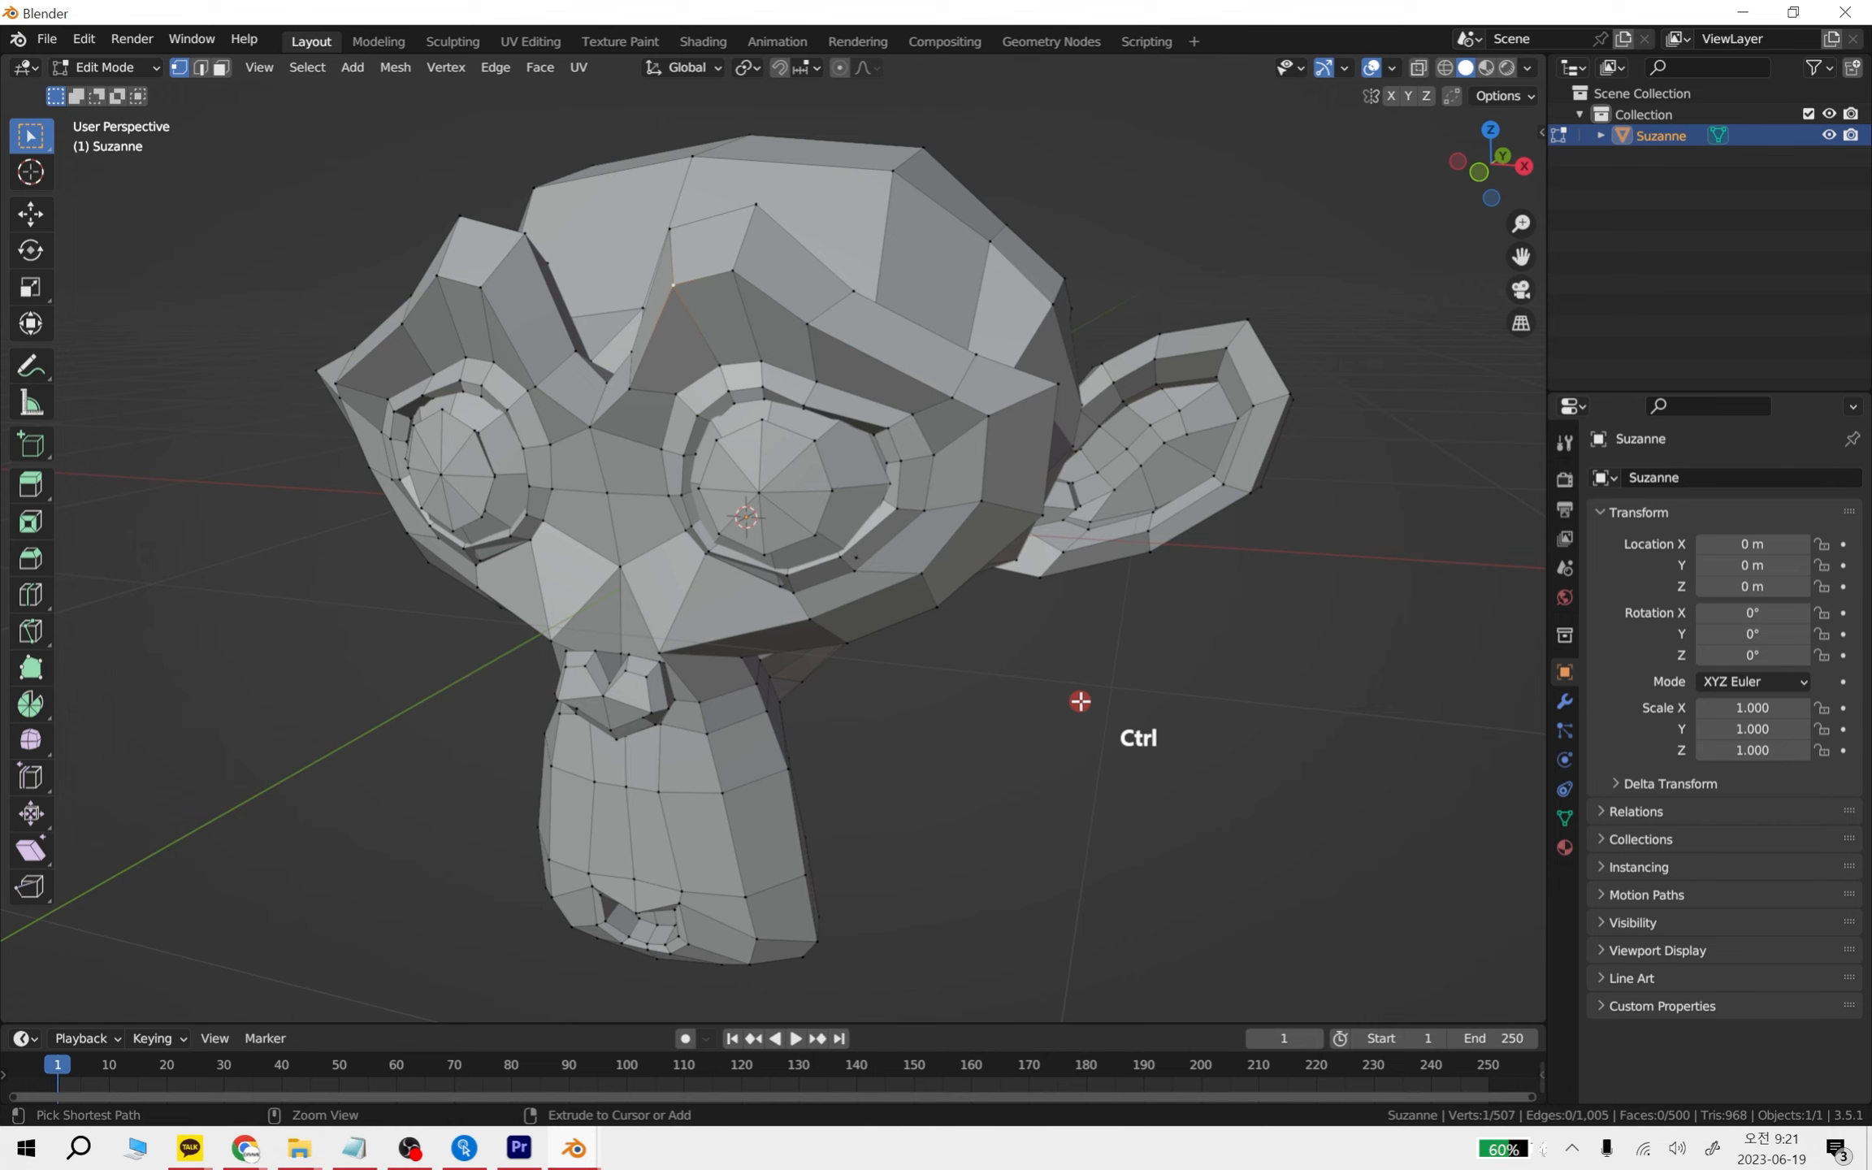
key("ctrl+KP_Add")
key("ctrl+KP_Add")
key("ctrl+KP_Add")
key("ctrl+KP_Add")
key("ctrl+KP_Add")
key("ctrl+KP_Add")
key("ctrl+KP_Add")
key("ctrl+KP_Add")
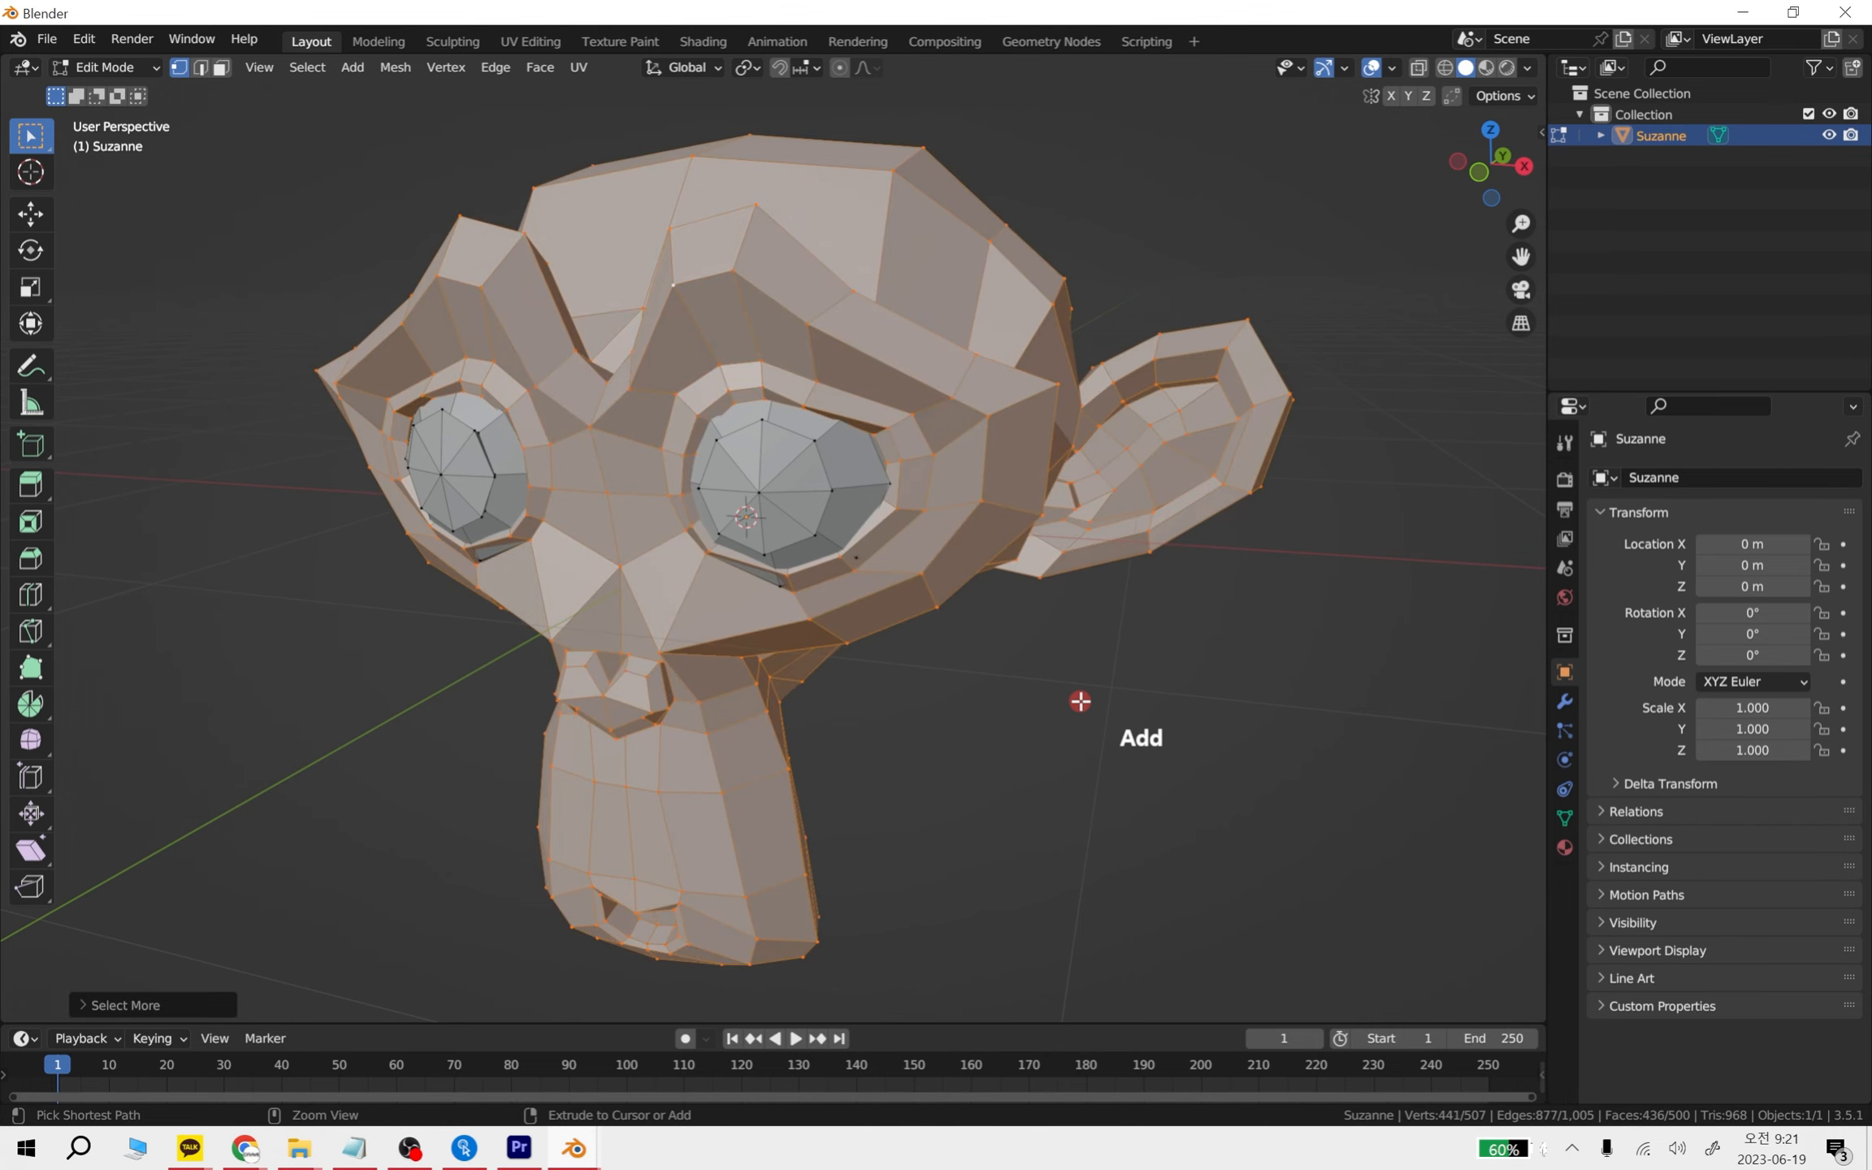
- Examine the selected head from the side and front, comparing it with the separate, unselected eyeballs
middle_click_drag(1079, 759, 911, 430)
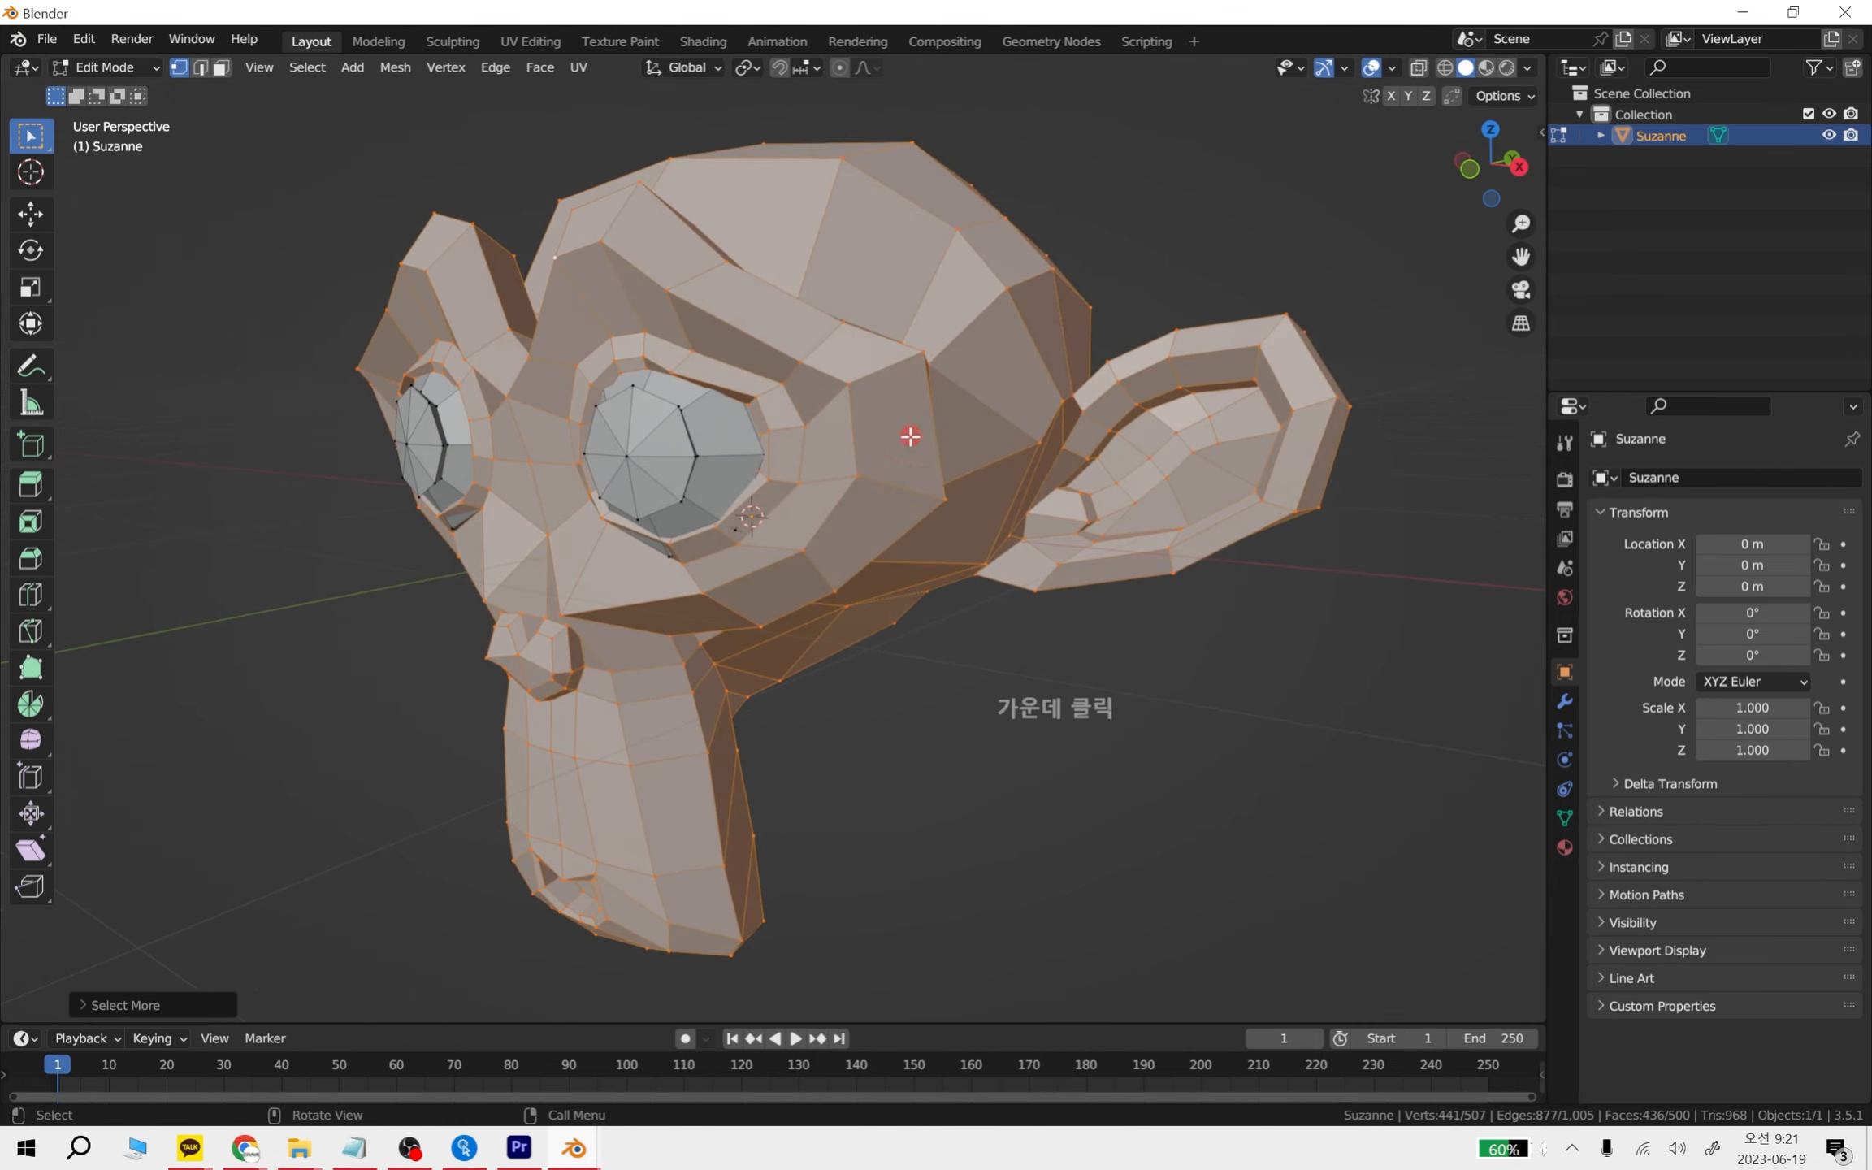
middle_click_drag(773, 472, 604, 356)
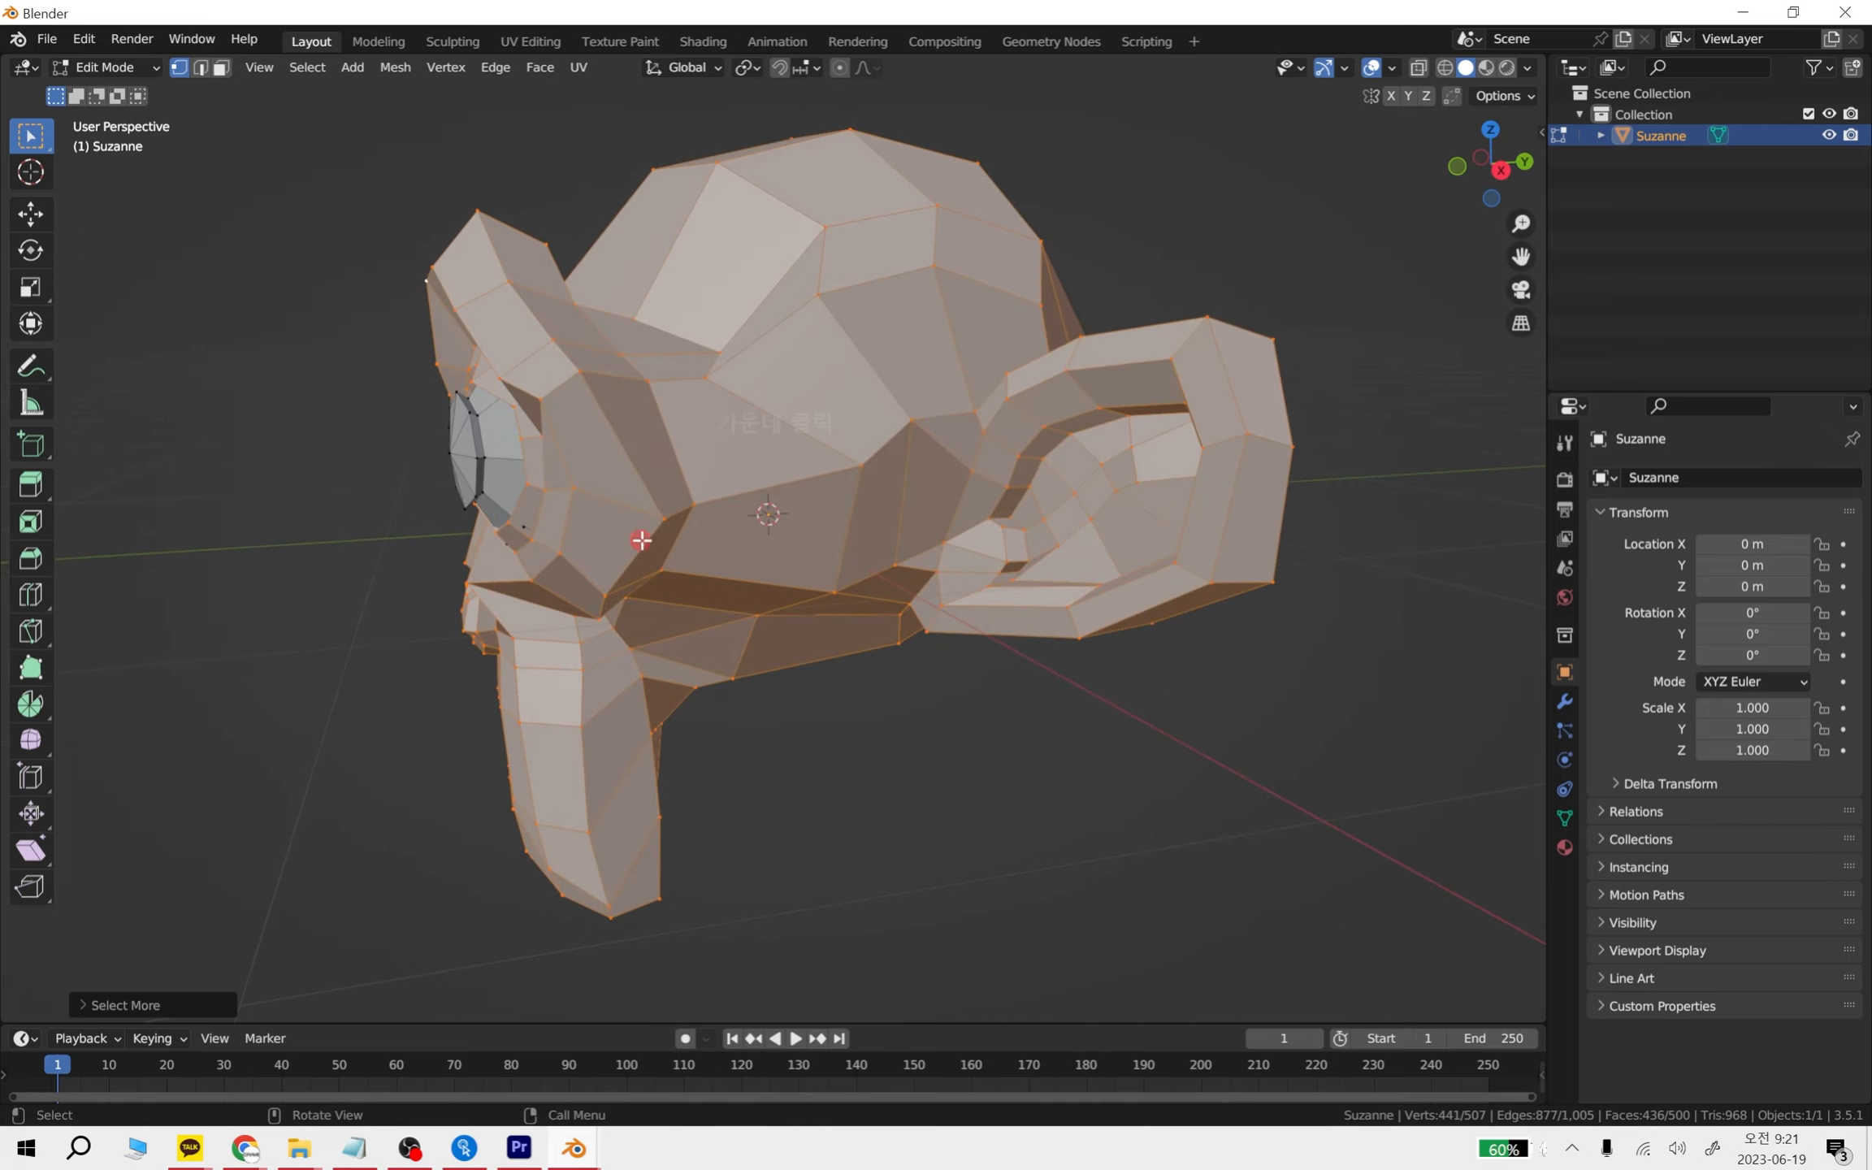
middle_click_drag(641, 541, 895, 543, "shift")
middle_click_drag(1203, 607, 1025, 746, "shift")
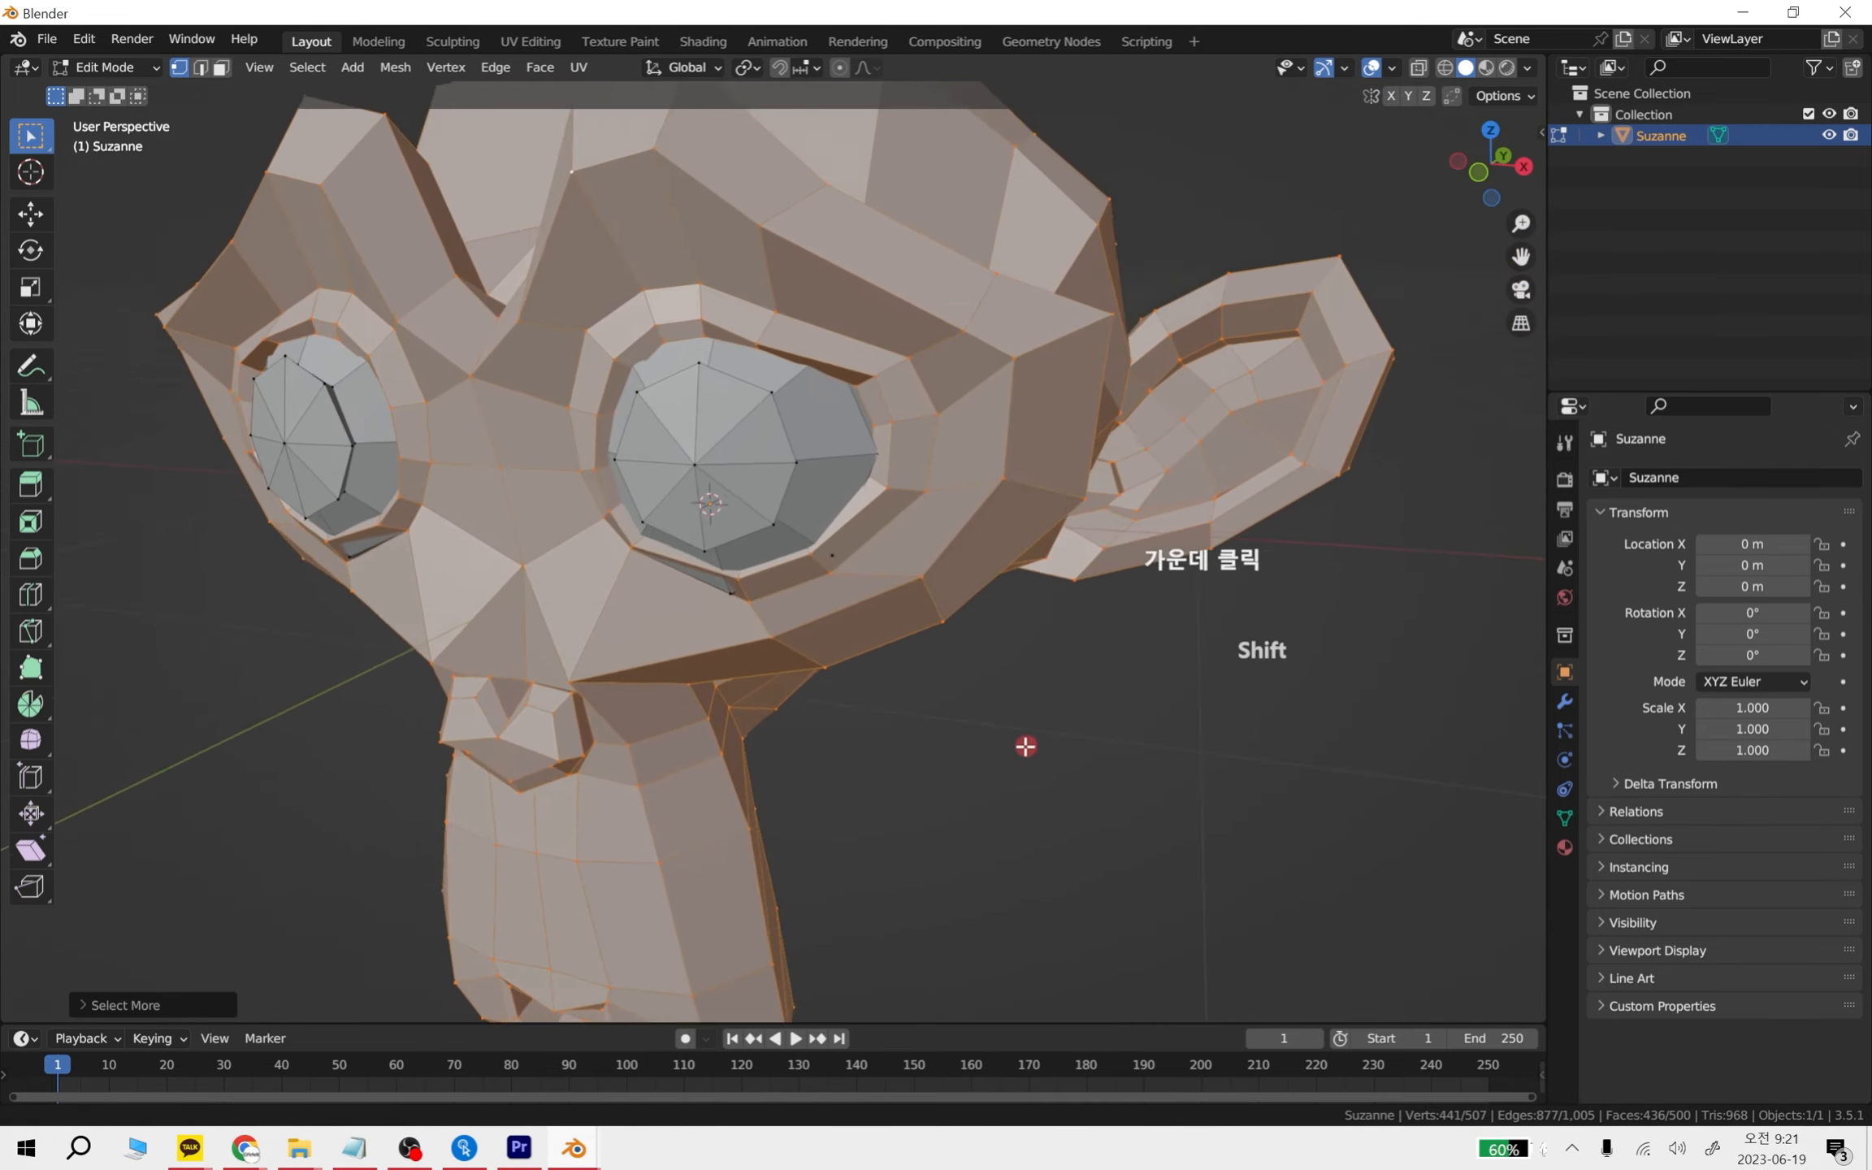
scroll(1026, 746, "down", 5)
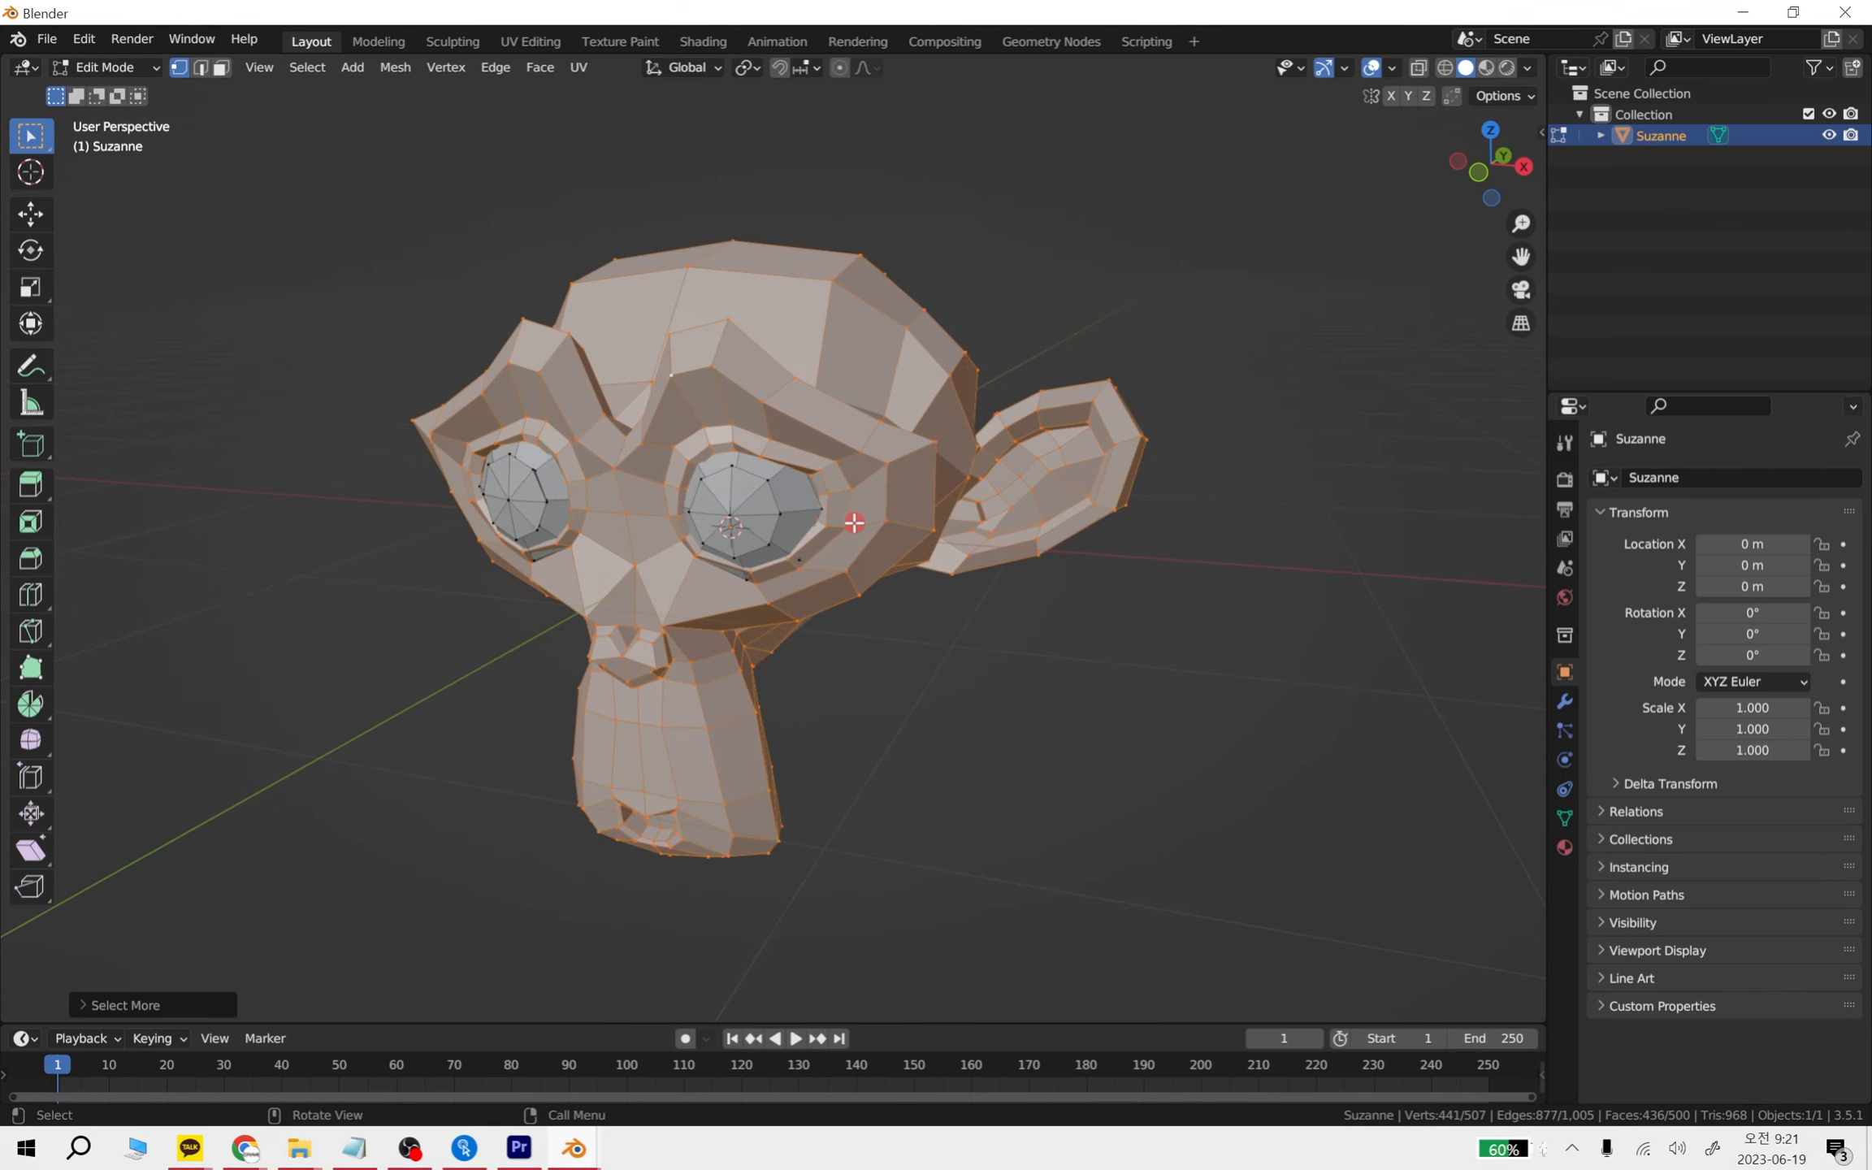
middle_click_drag(924, 620, 811, 581)
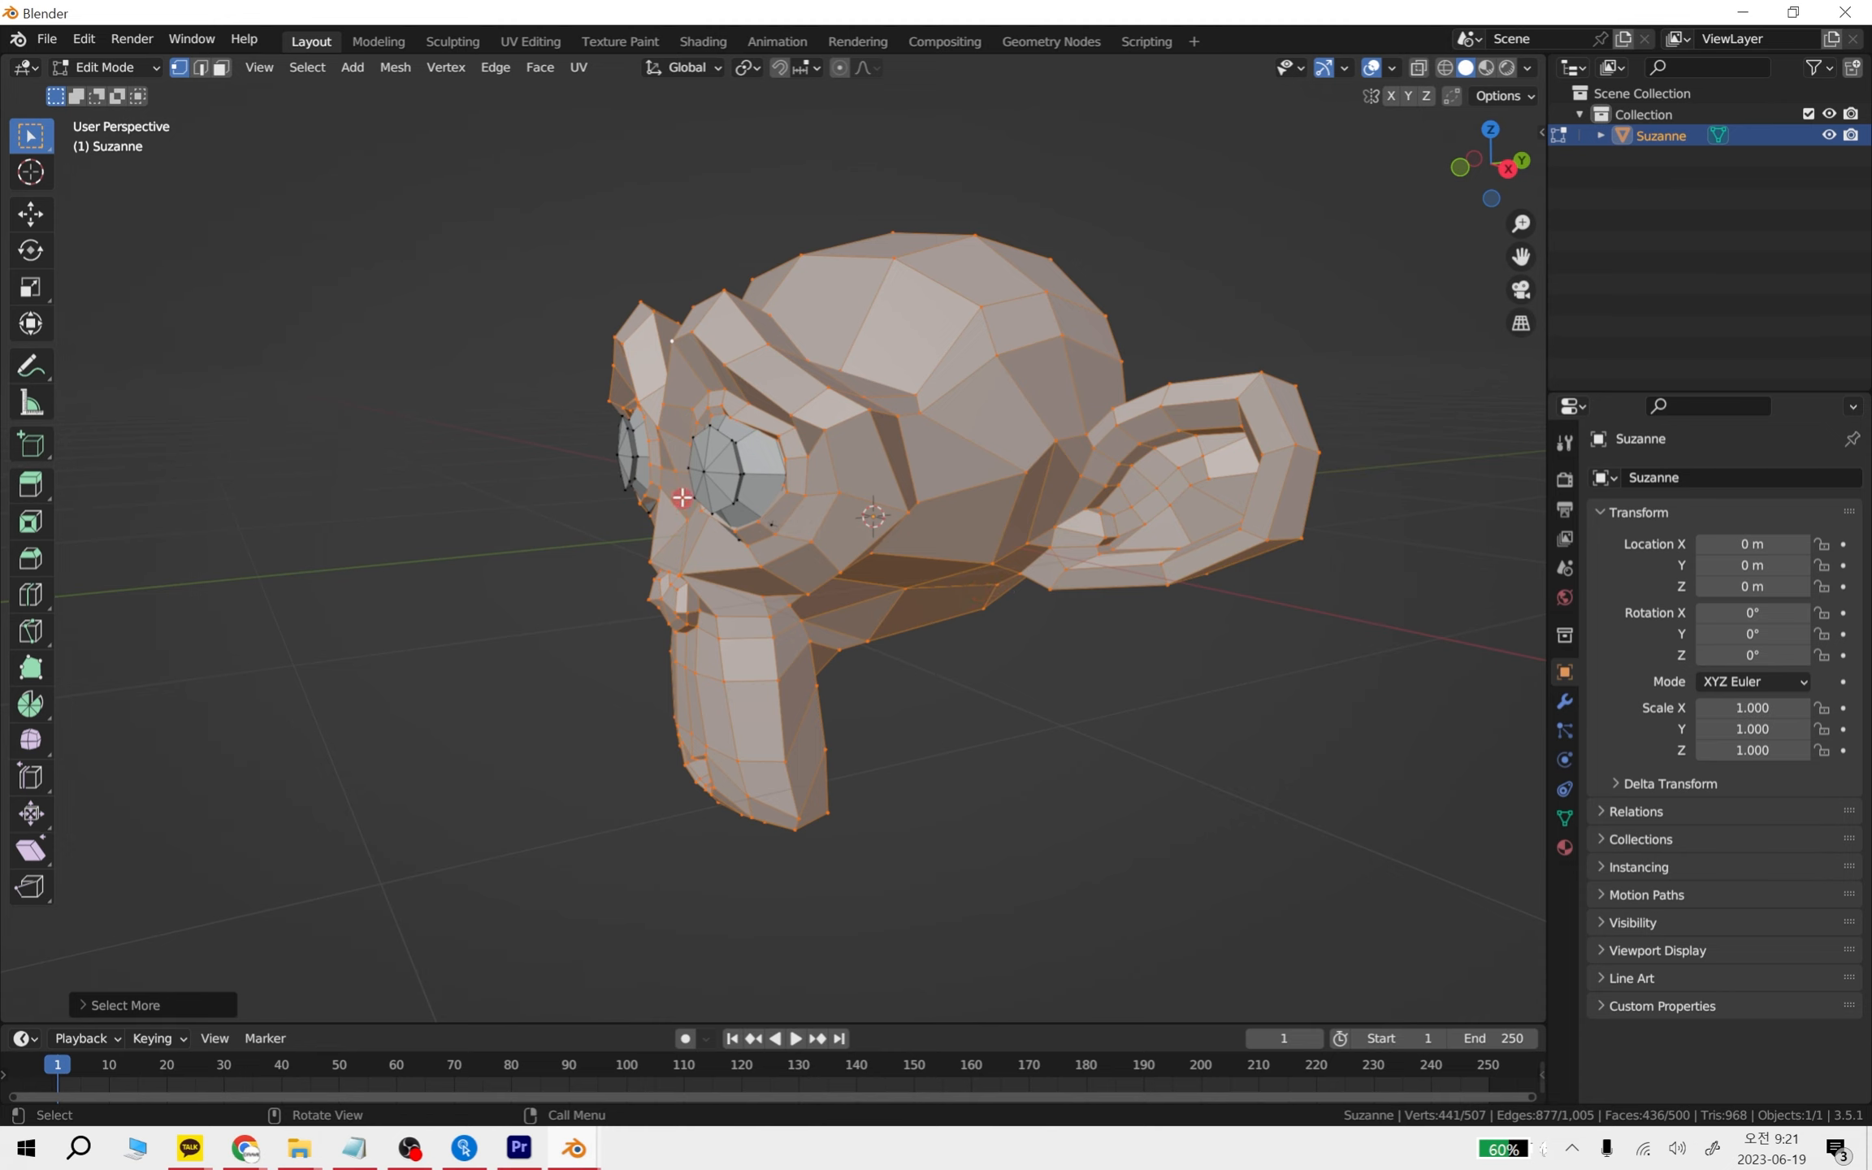
- Replace the head selection with the centre vertex of the eyeball nearest the visible ear and grow it over that whole eyeball
scroll(789, 534, "up", 3)
middle_click_drag(812, 449, 871, 464)
left_click(1233, 794)
left_click(735, 421)
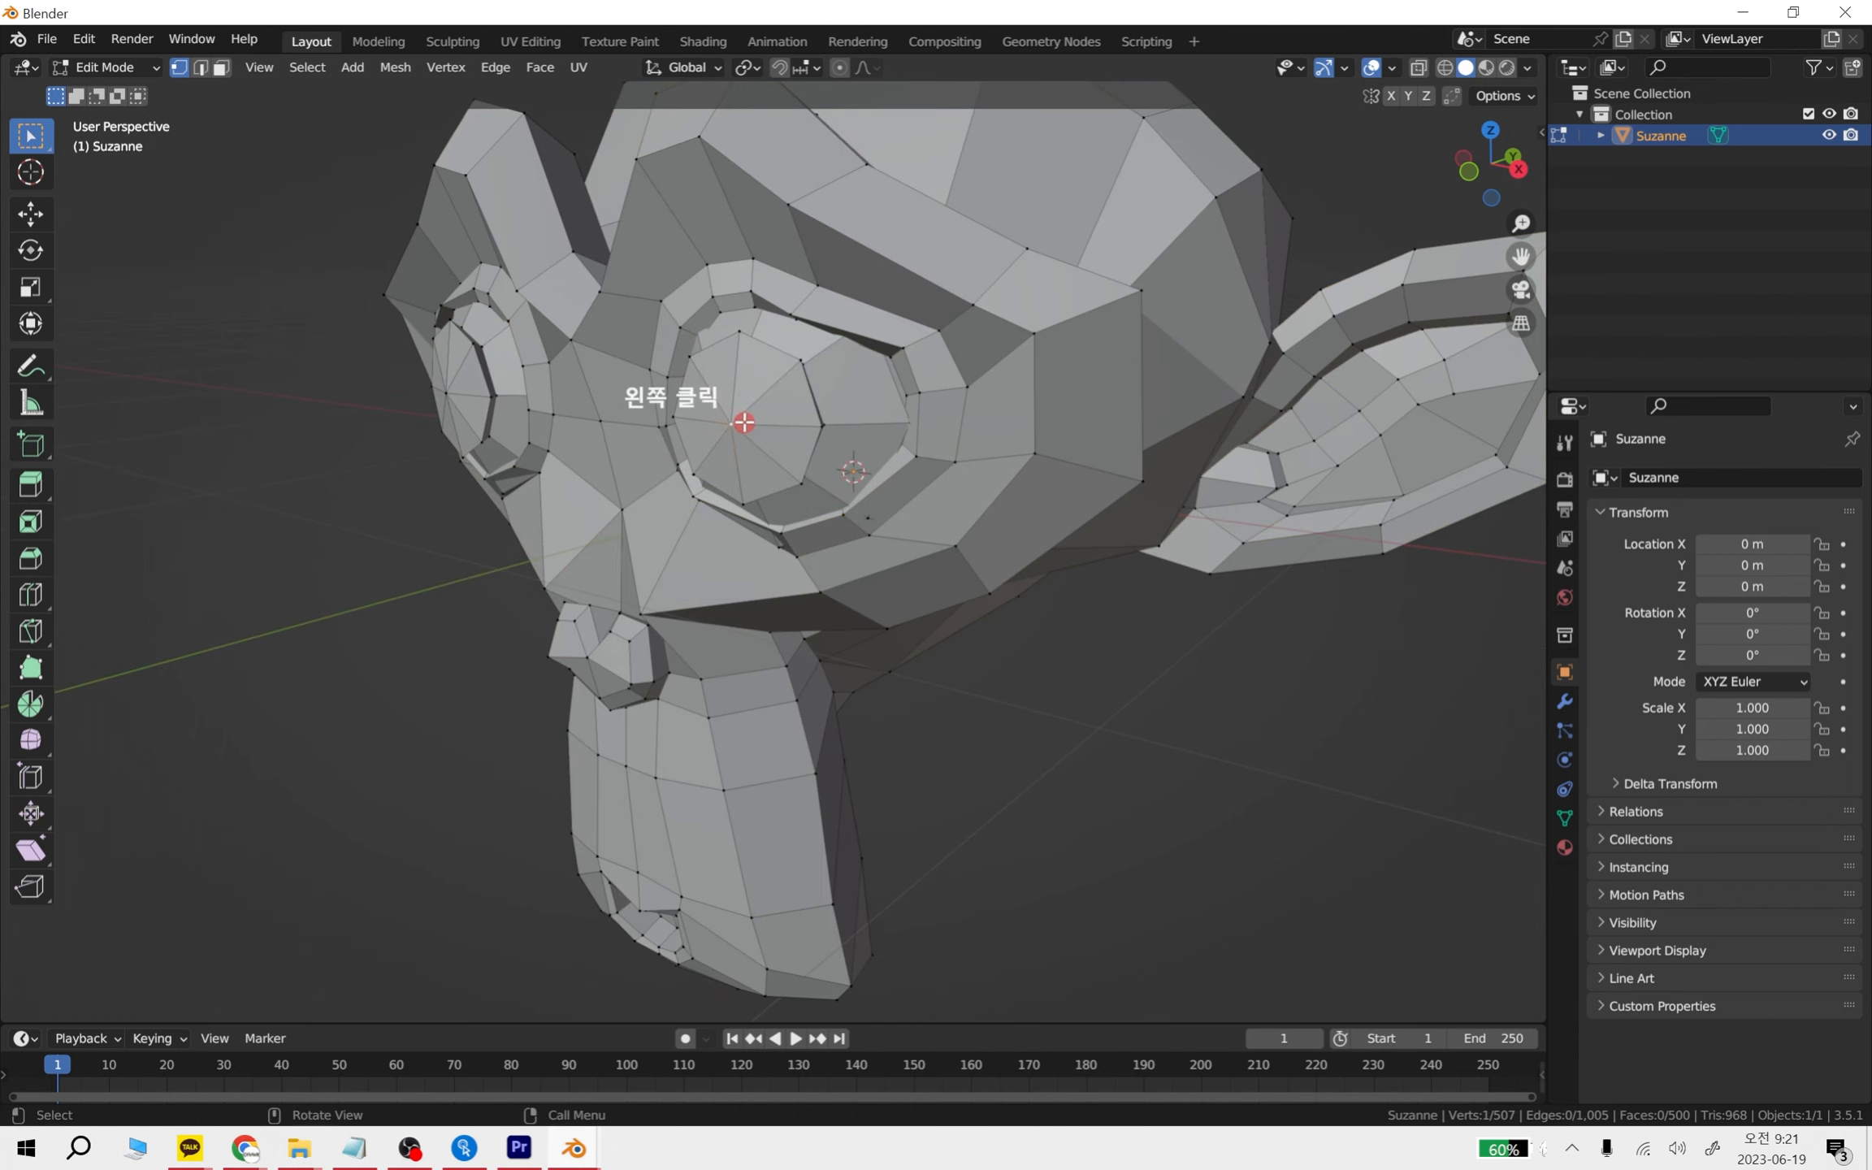
middle_click_drag(968, 545, 936, 552)
key("ctrl+KP_Add")
key("ctrl+KP_Add")
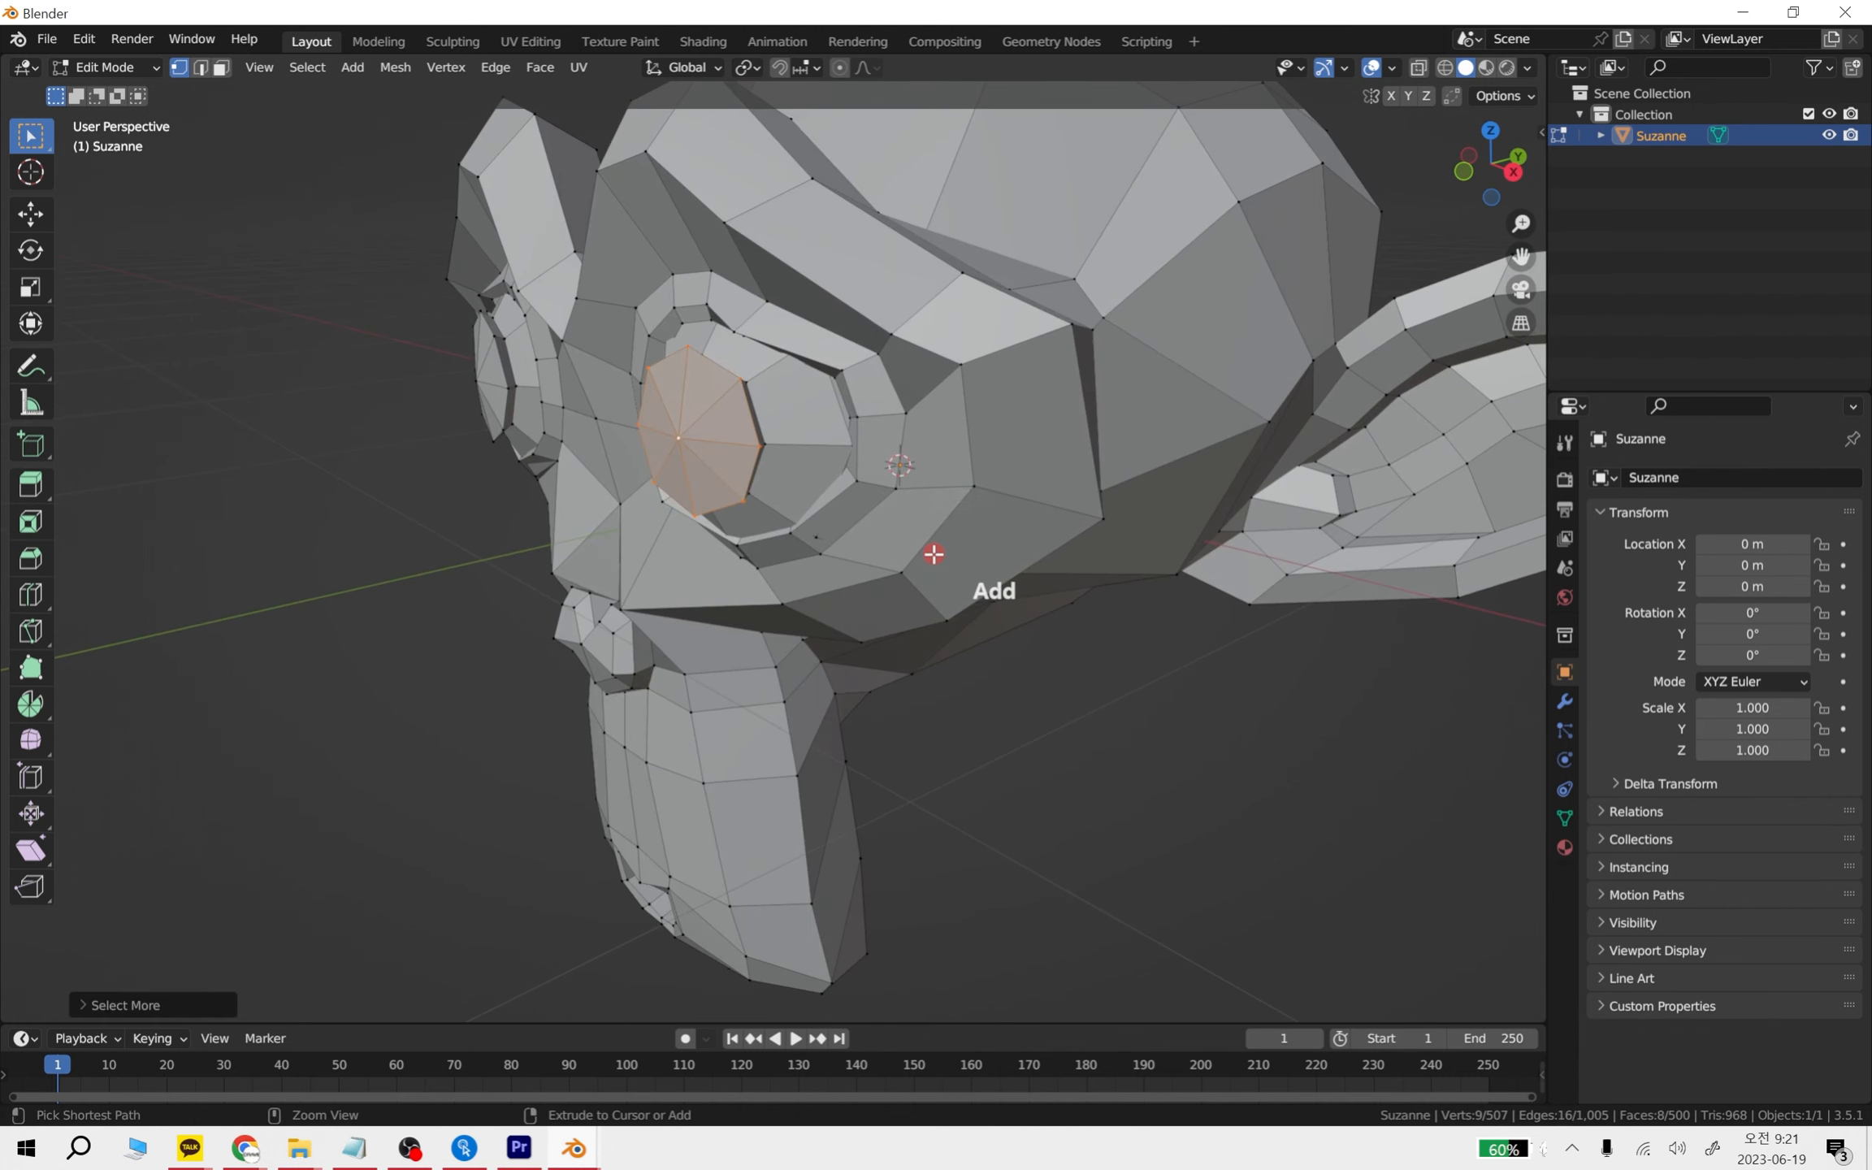
scroll(810, 483, "down", 2)
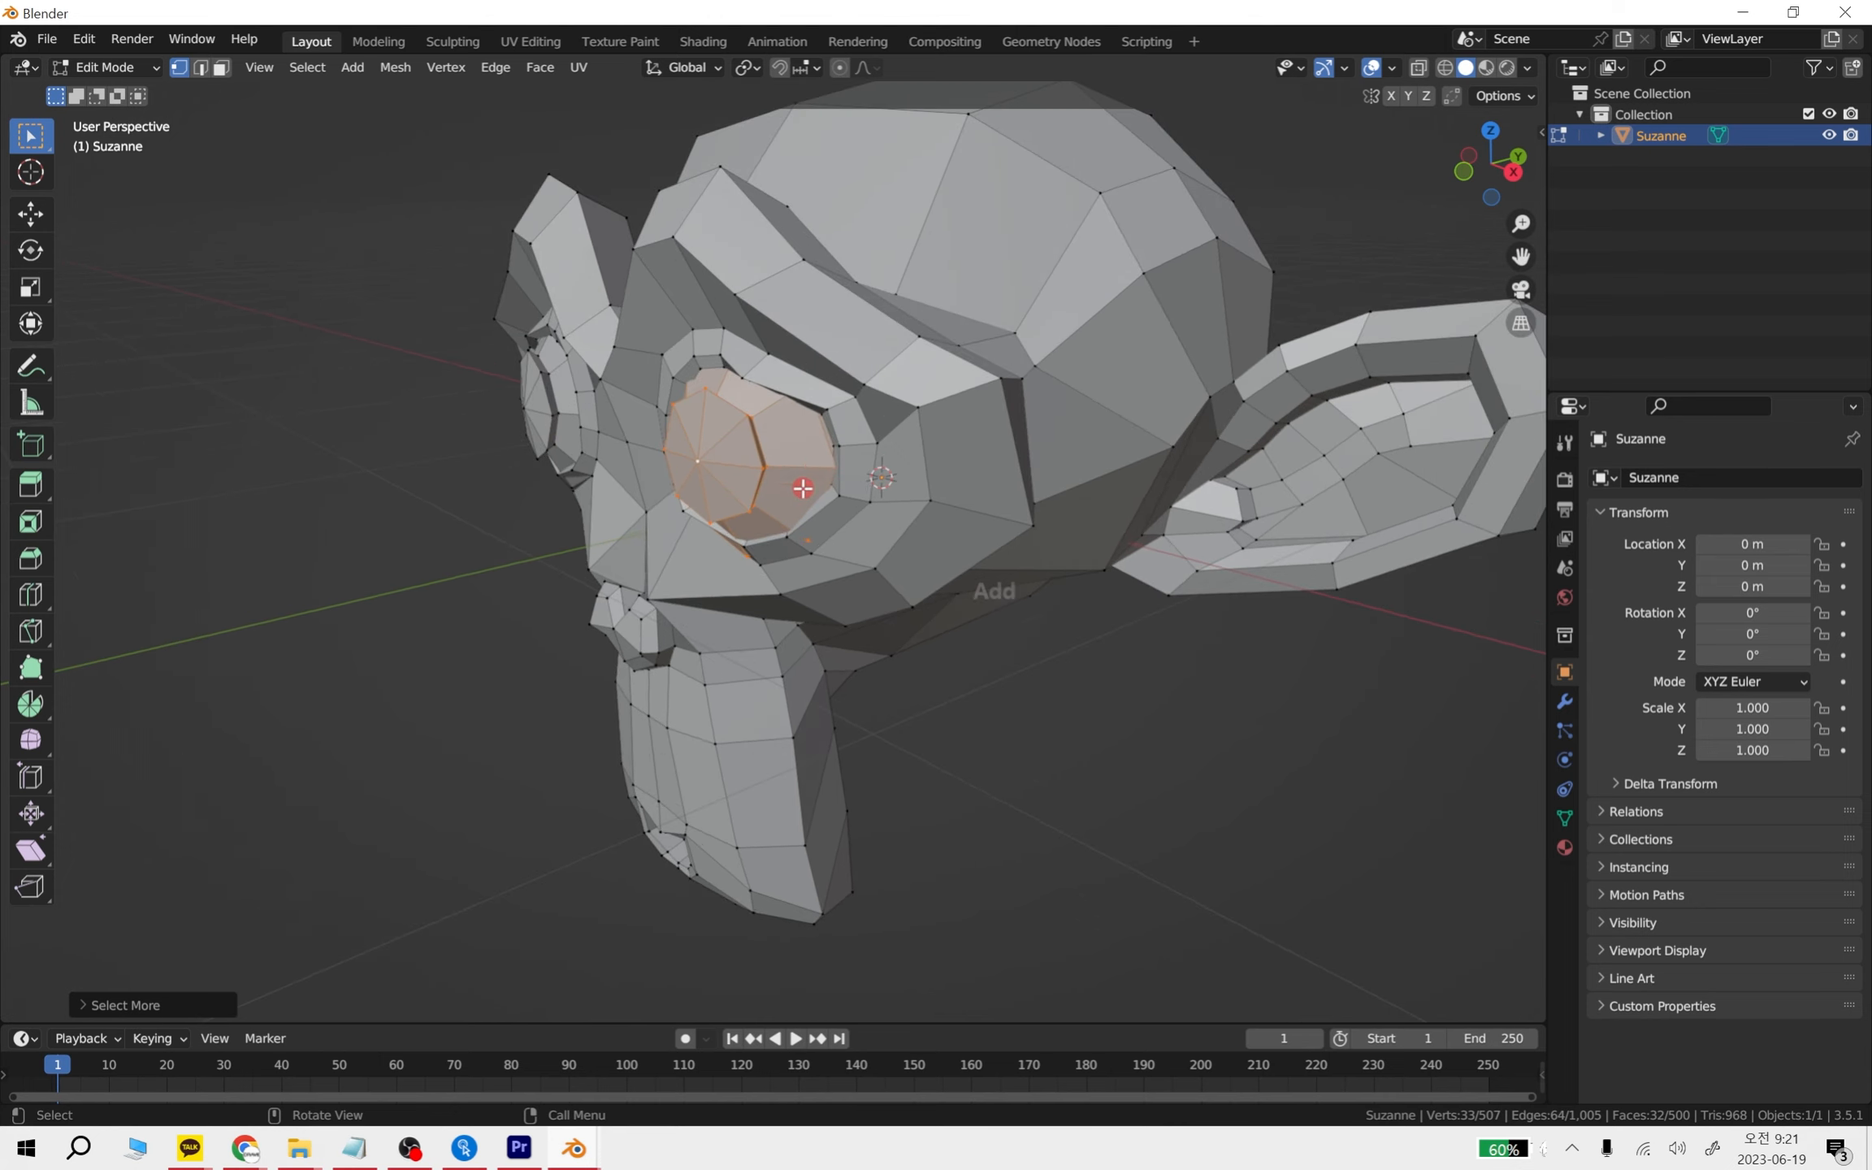
middle_click_drag(874, 463, 839, 458, "shift")
middle_click_drag(1002, 661, 948, 578)
key("ctrl")
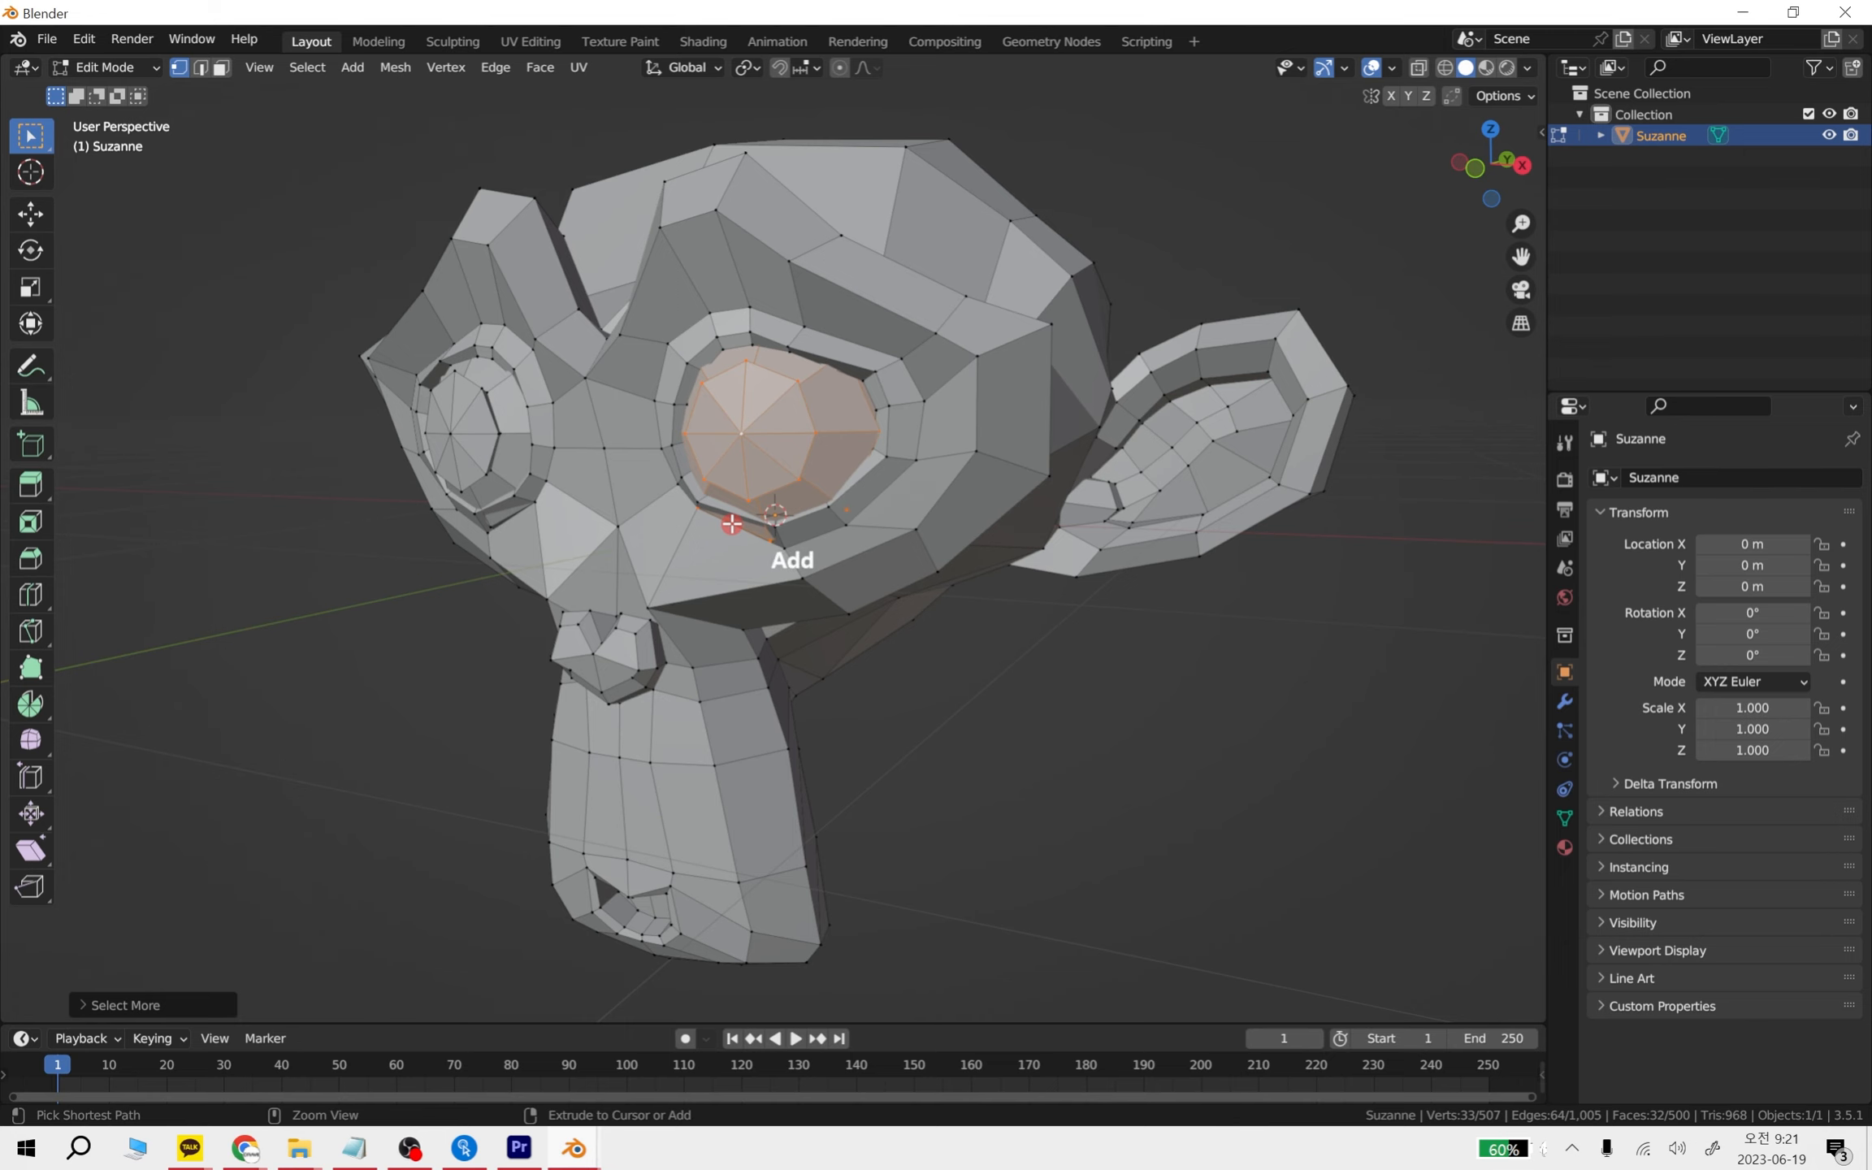
- Move the selected eyeball out in front of the face along the Y axis with the Move tool
left_click(49, 209)
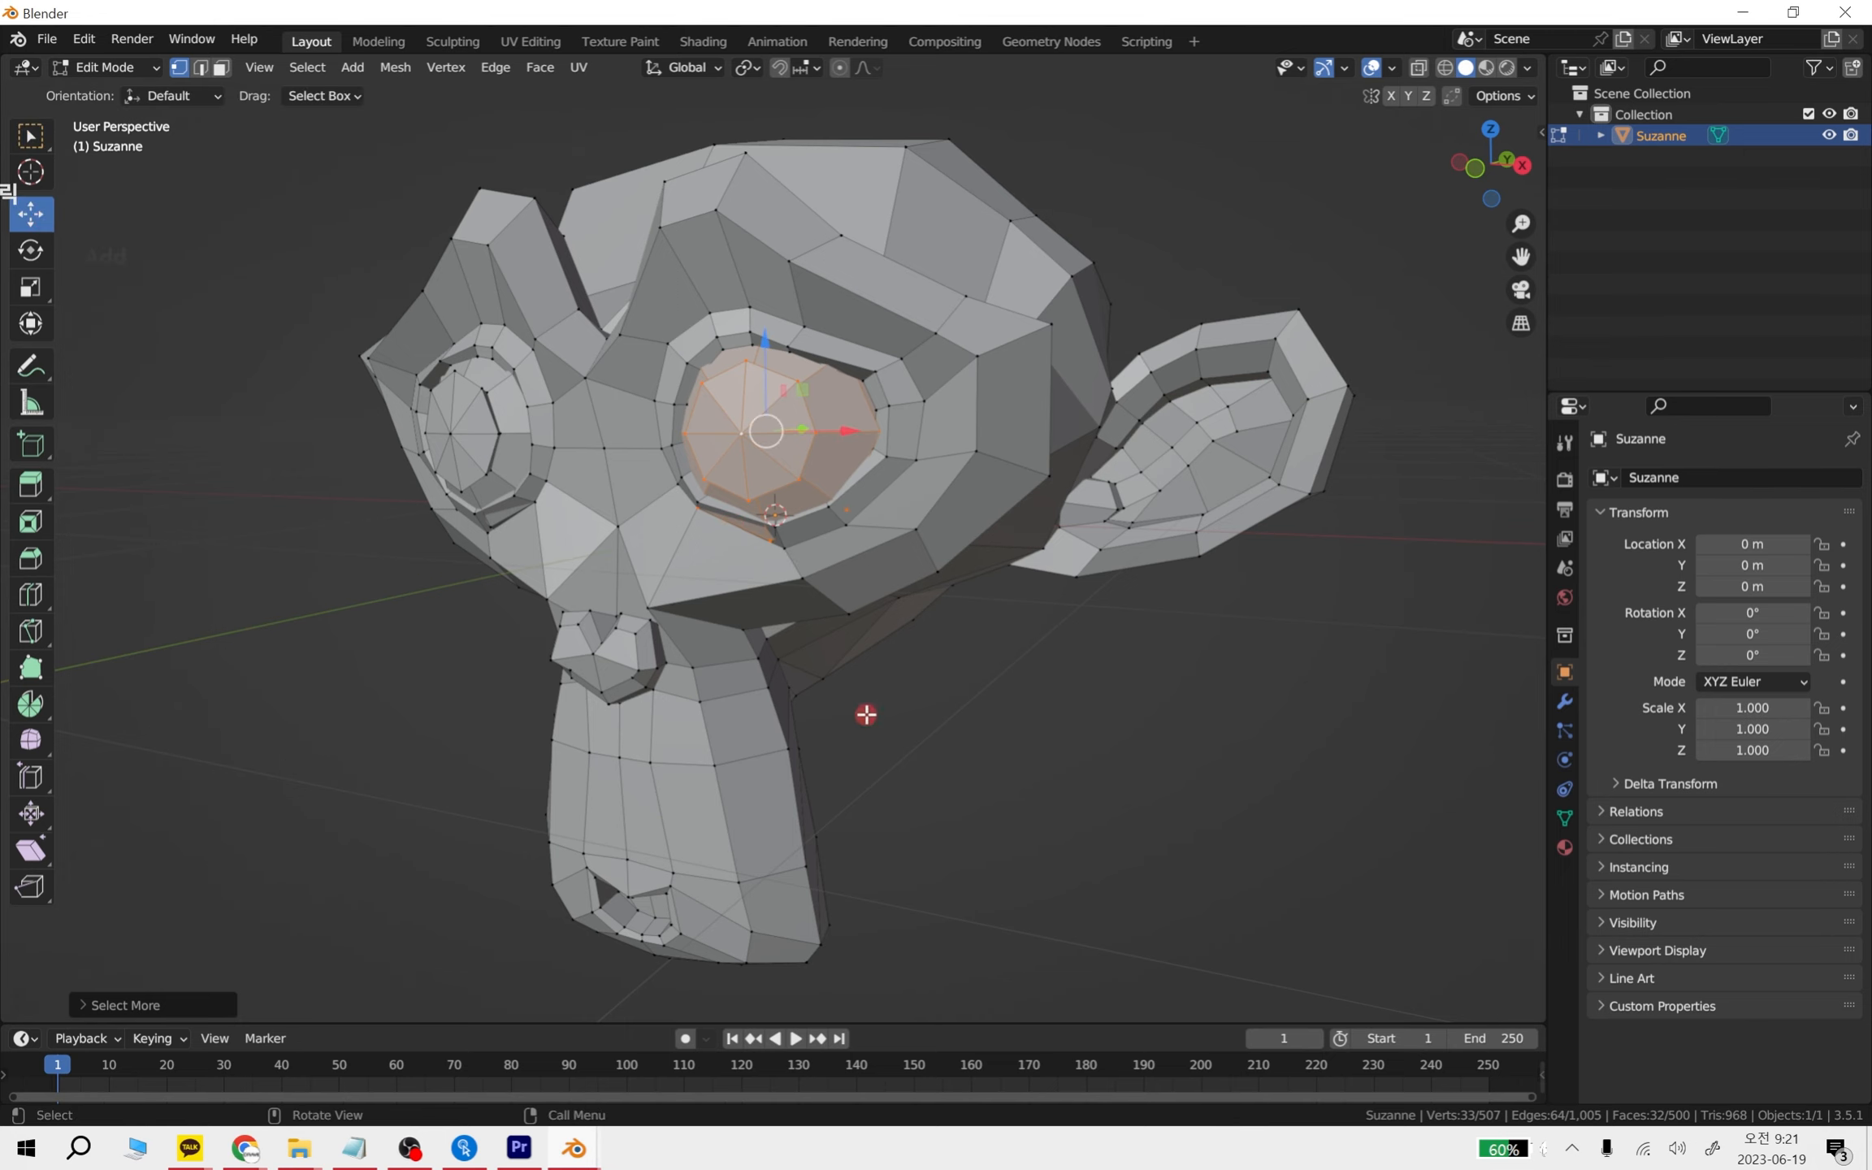
mouse_move(1061, 689)
middle_mouse_down("shift")
mouse_move(1153, 618)
mouse_move(1080, 657)
middle_mouse_up("shift")
left_click_drag(849, 398, 374, 427)
- Select the whole remaining eyeball by growing from its centre vertex, and move it out of its socket along the Y axis
middle_click_drag(488, 569, 960, 452)
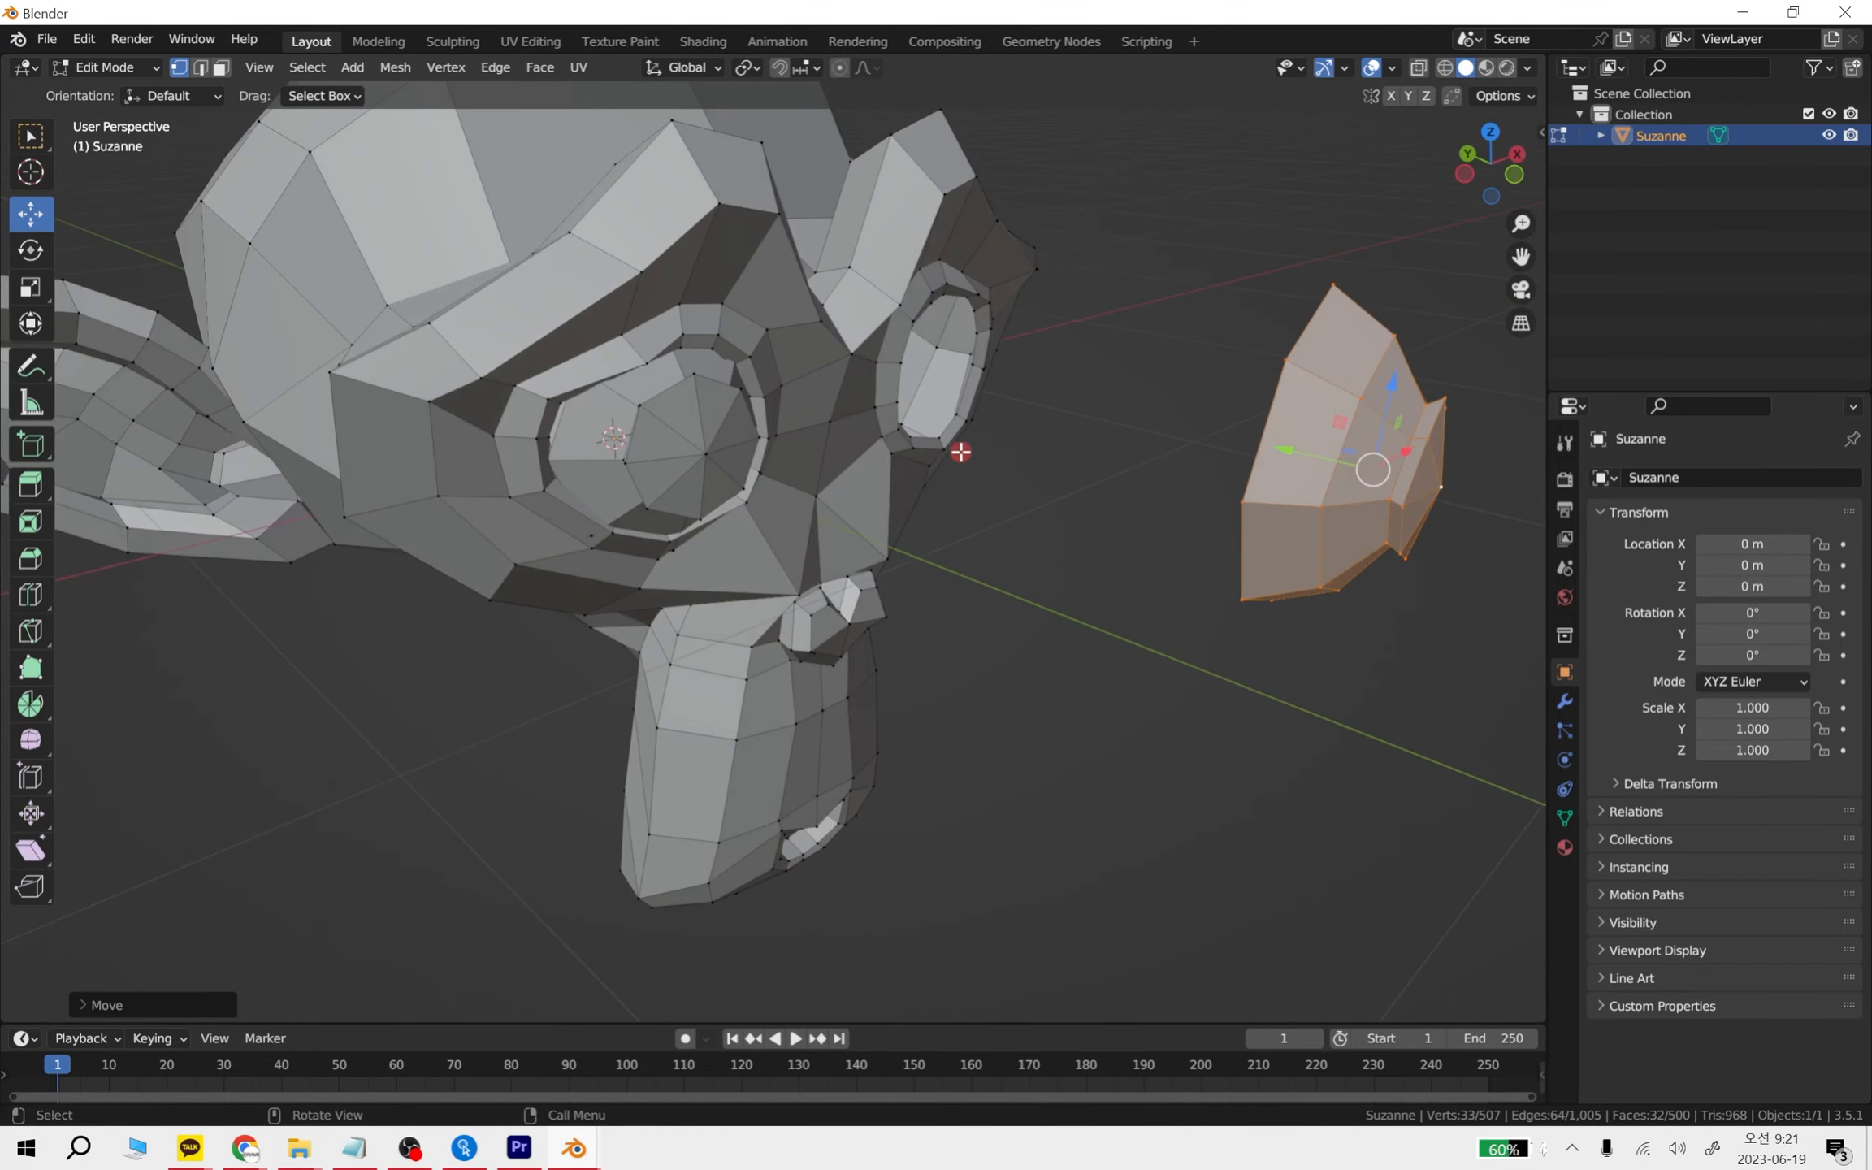
middle_click_drag(1187, 589, 1104, 464, "shift")
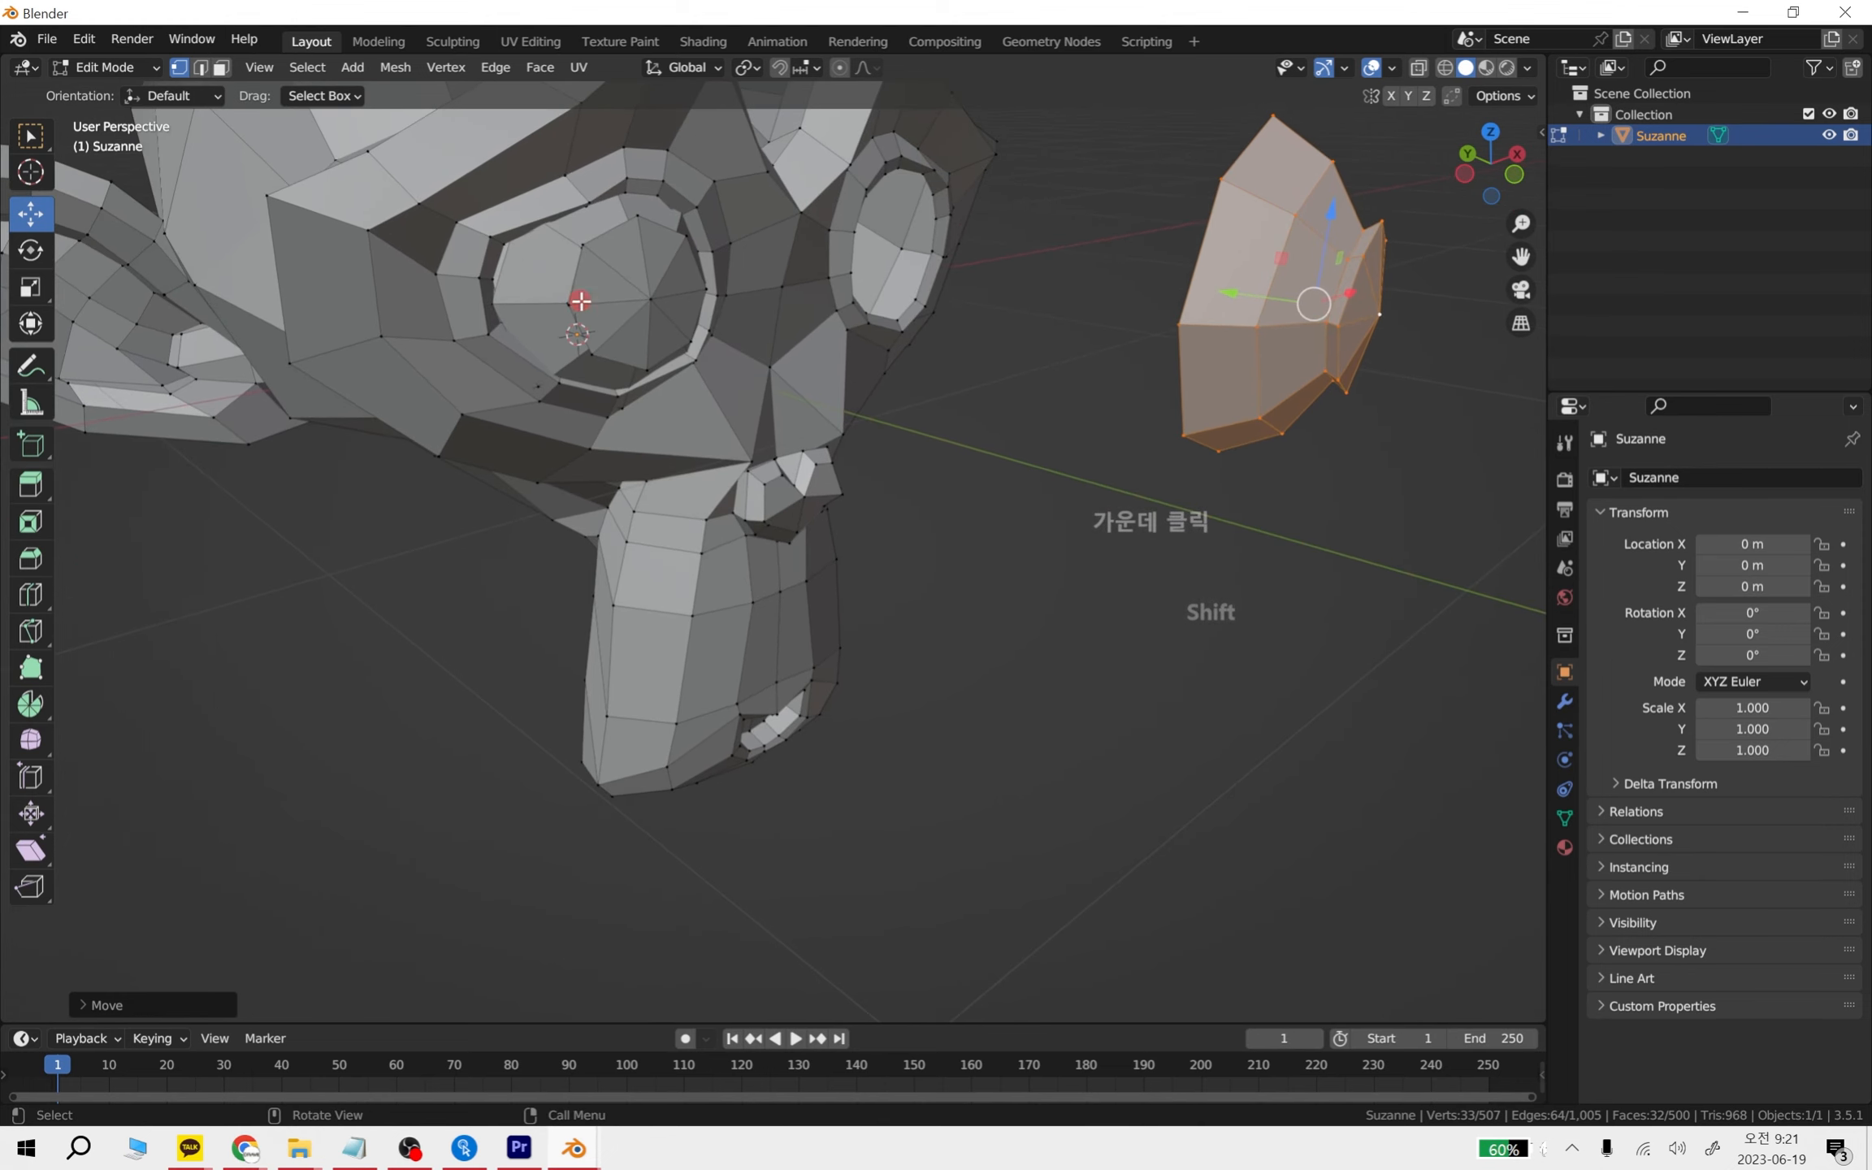
left_click(650, 304)
key("ctrl+KP_Add")
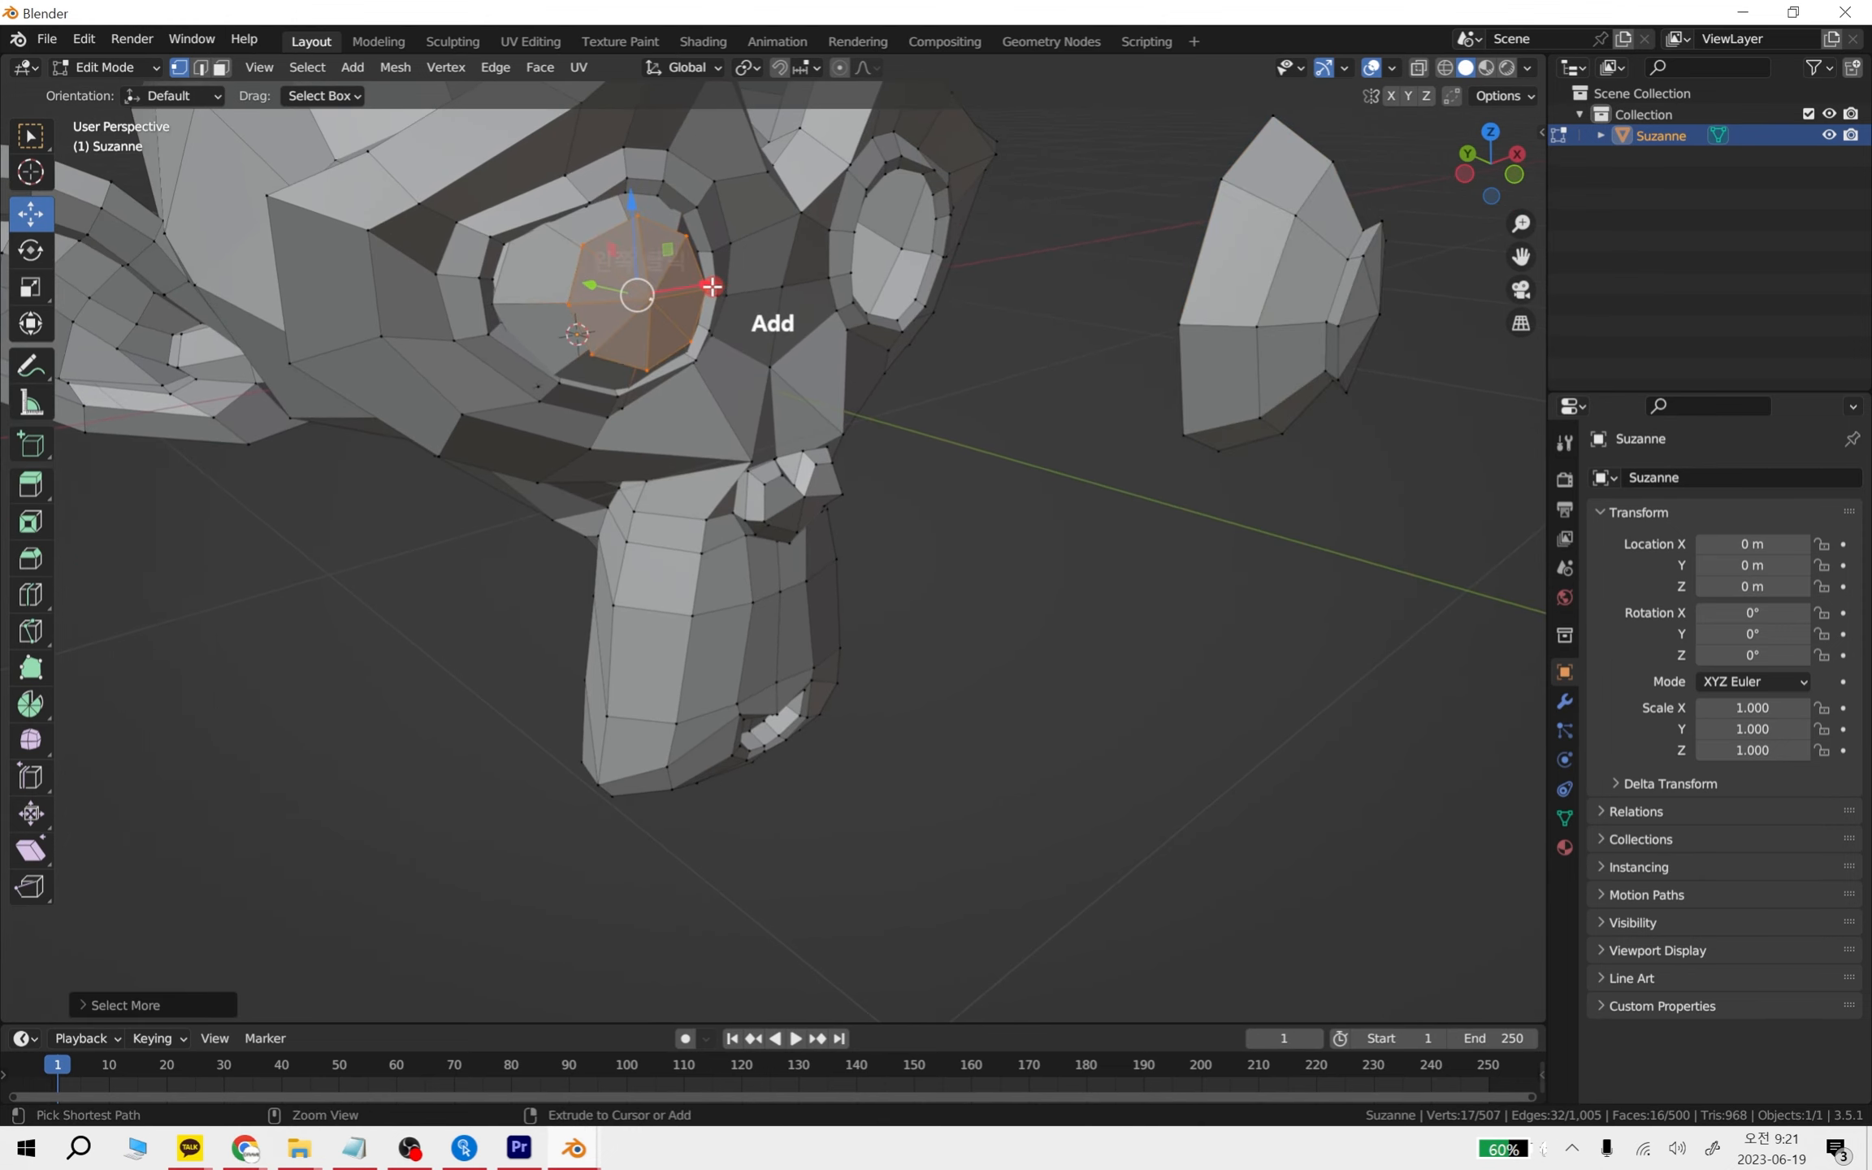
middle_click_drag(713, 286, 608, 441)
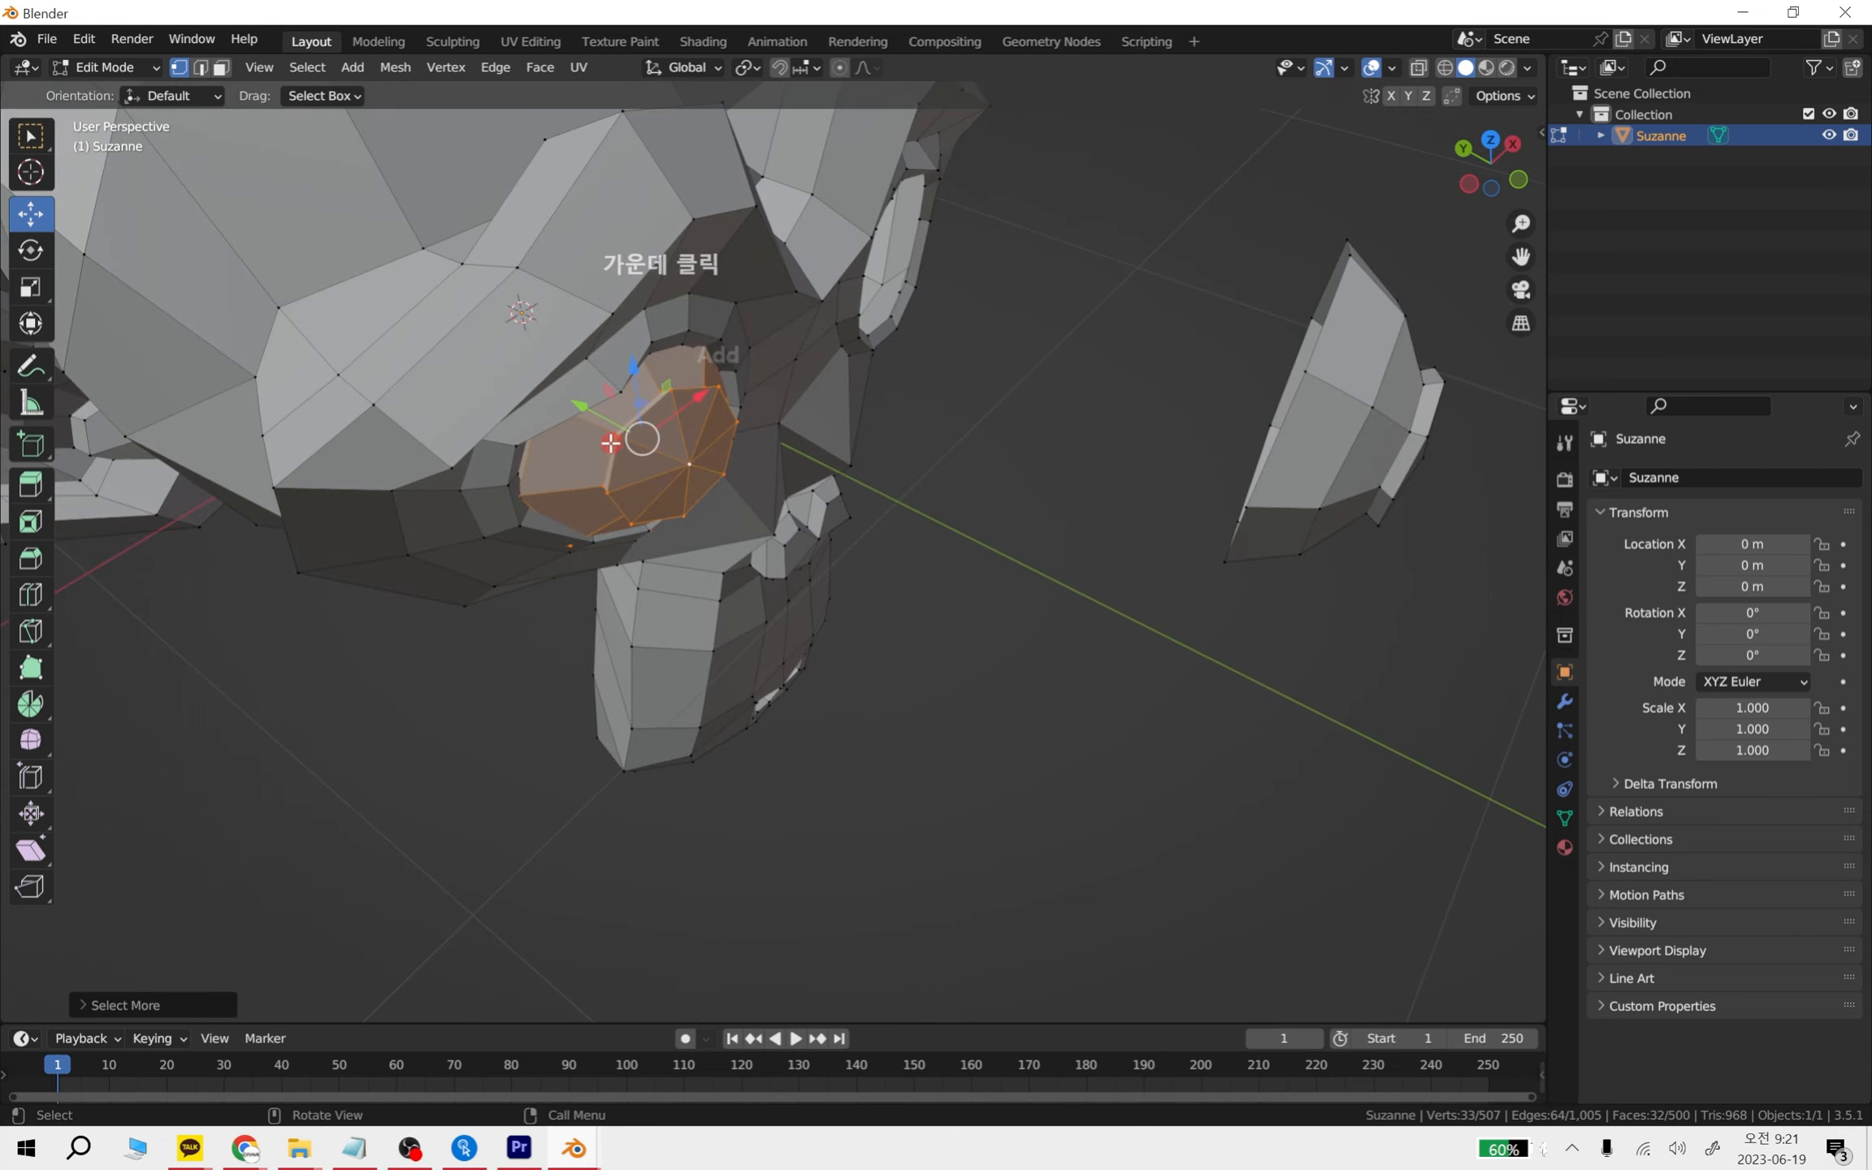
left_click_drag(581, 412, 1191, 556)
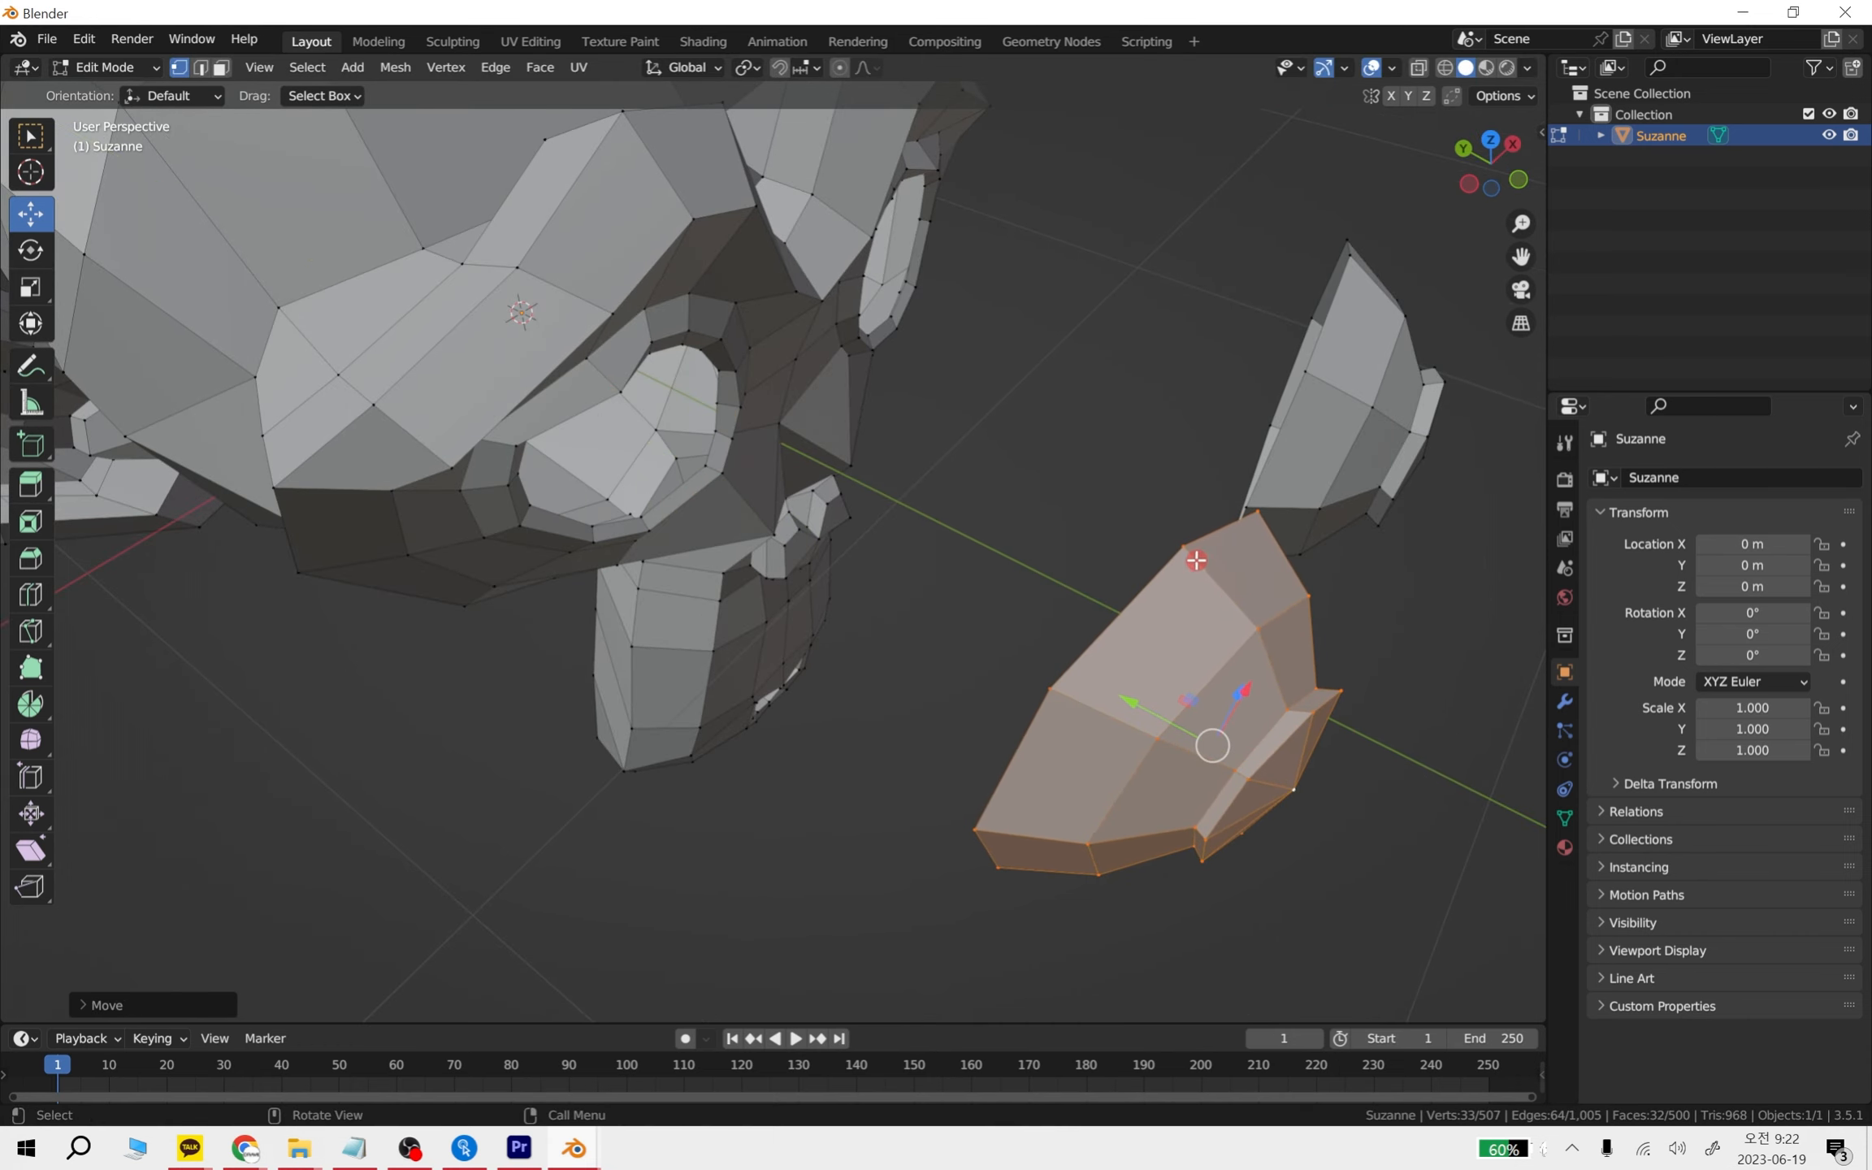
- Try to box-select both detached eyeballs without see-through display, and clear the selection
middle_click_drag(1192, 556, 895, 528)
key("Tab")
scroll(585, 677, "down", 5)
key("Tab")
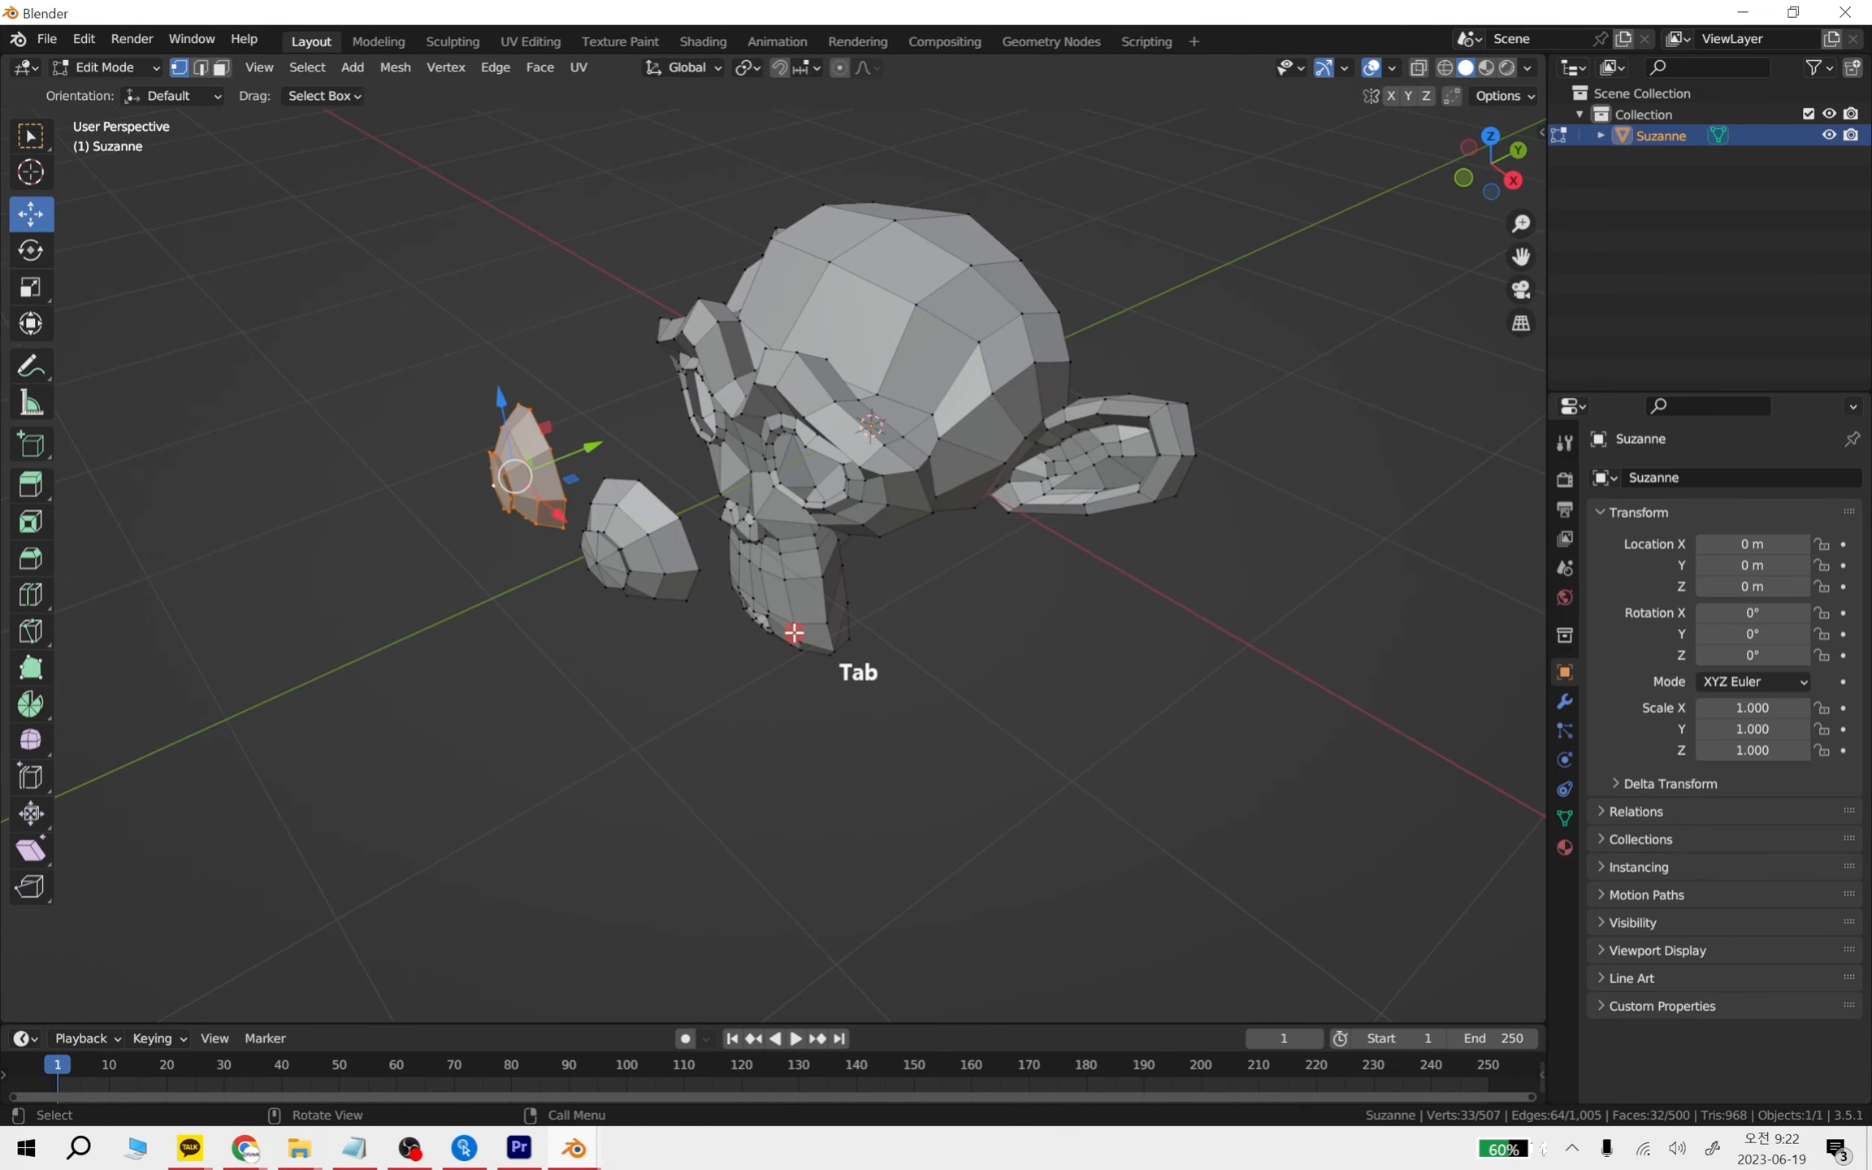
left_click_drag(730, 665, 388, 381)
middle_click_drag(715, 602, 646, 752)
left_click(644, 753)
left_click_drag(367, 238, 681, 731)
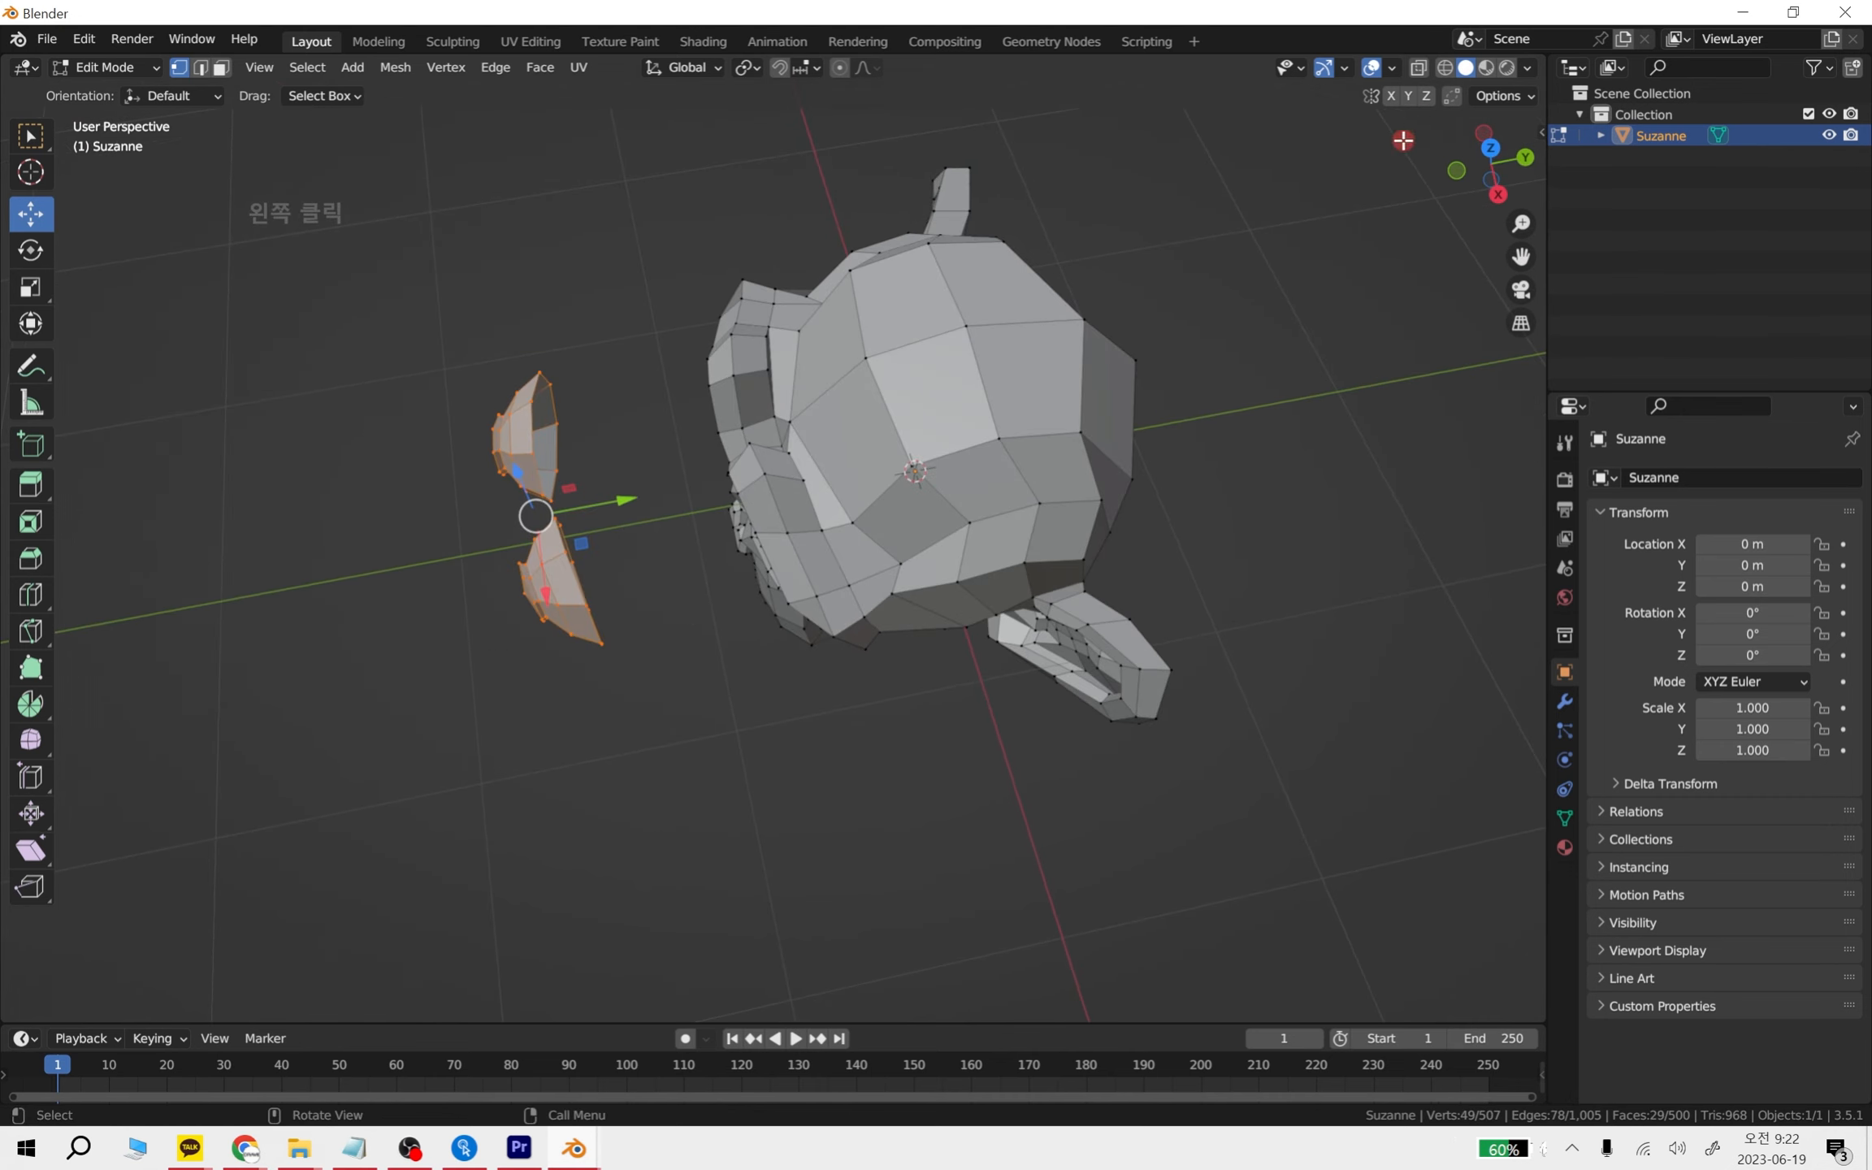
left_click(1325, 340)
- With X-ray temporarily on, box-select both eyeballs completely and move them farther from the face along the Y axis
left_click(1419, 67)
left_click_drag(468, 313, 654, 731)
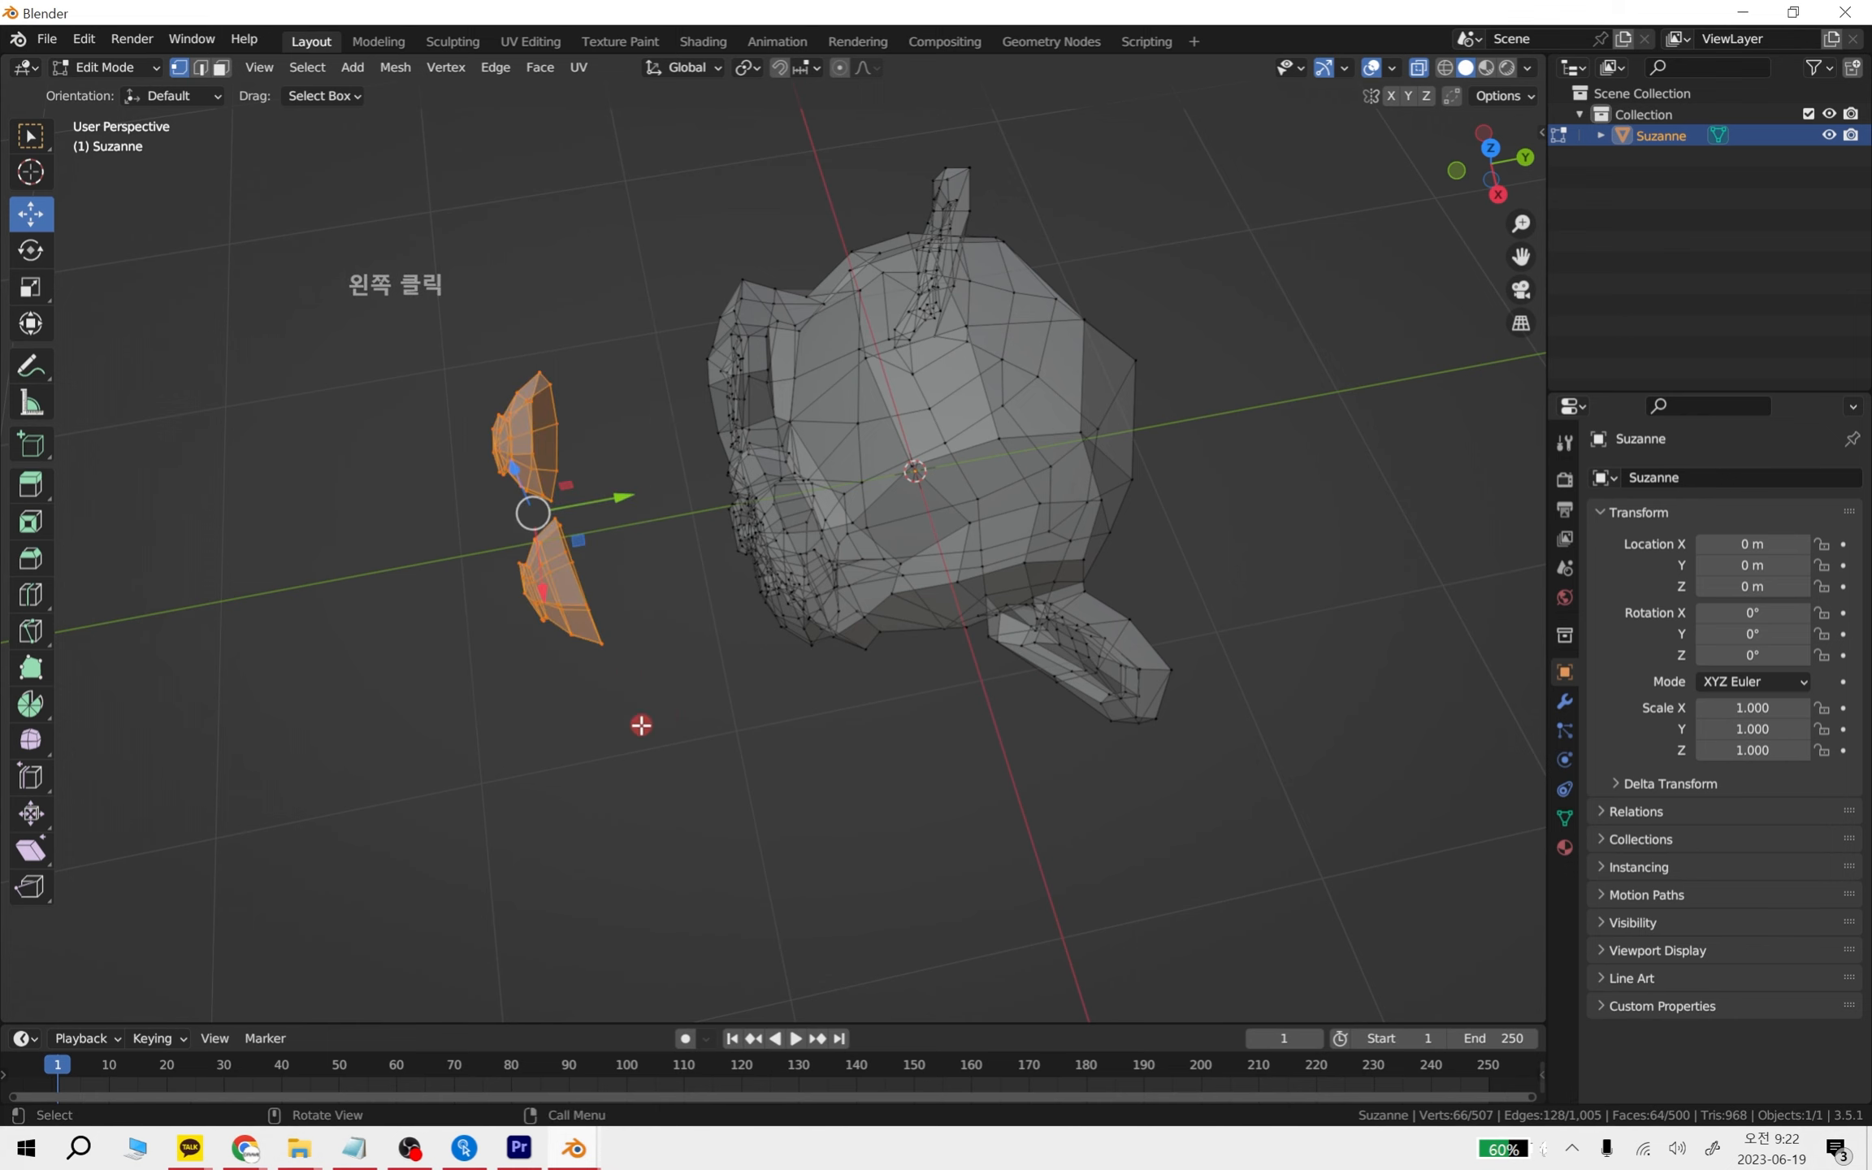
left_click_drag(611, 497, 424, 593)
middle_click_drag(899, 730, 944, 634)
left_click(1417, 65)
- Try a single loop cut down the monkey's muzzle beside the nose, and undo it
middle_click_drag(1124, 339, 1048, 569, "shift")
scroll(952, 509, "up", 5)
key("Tab")
key("ctrl+r")
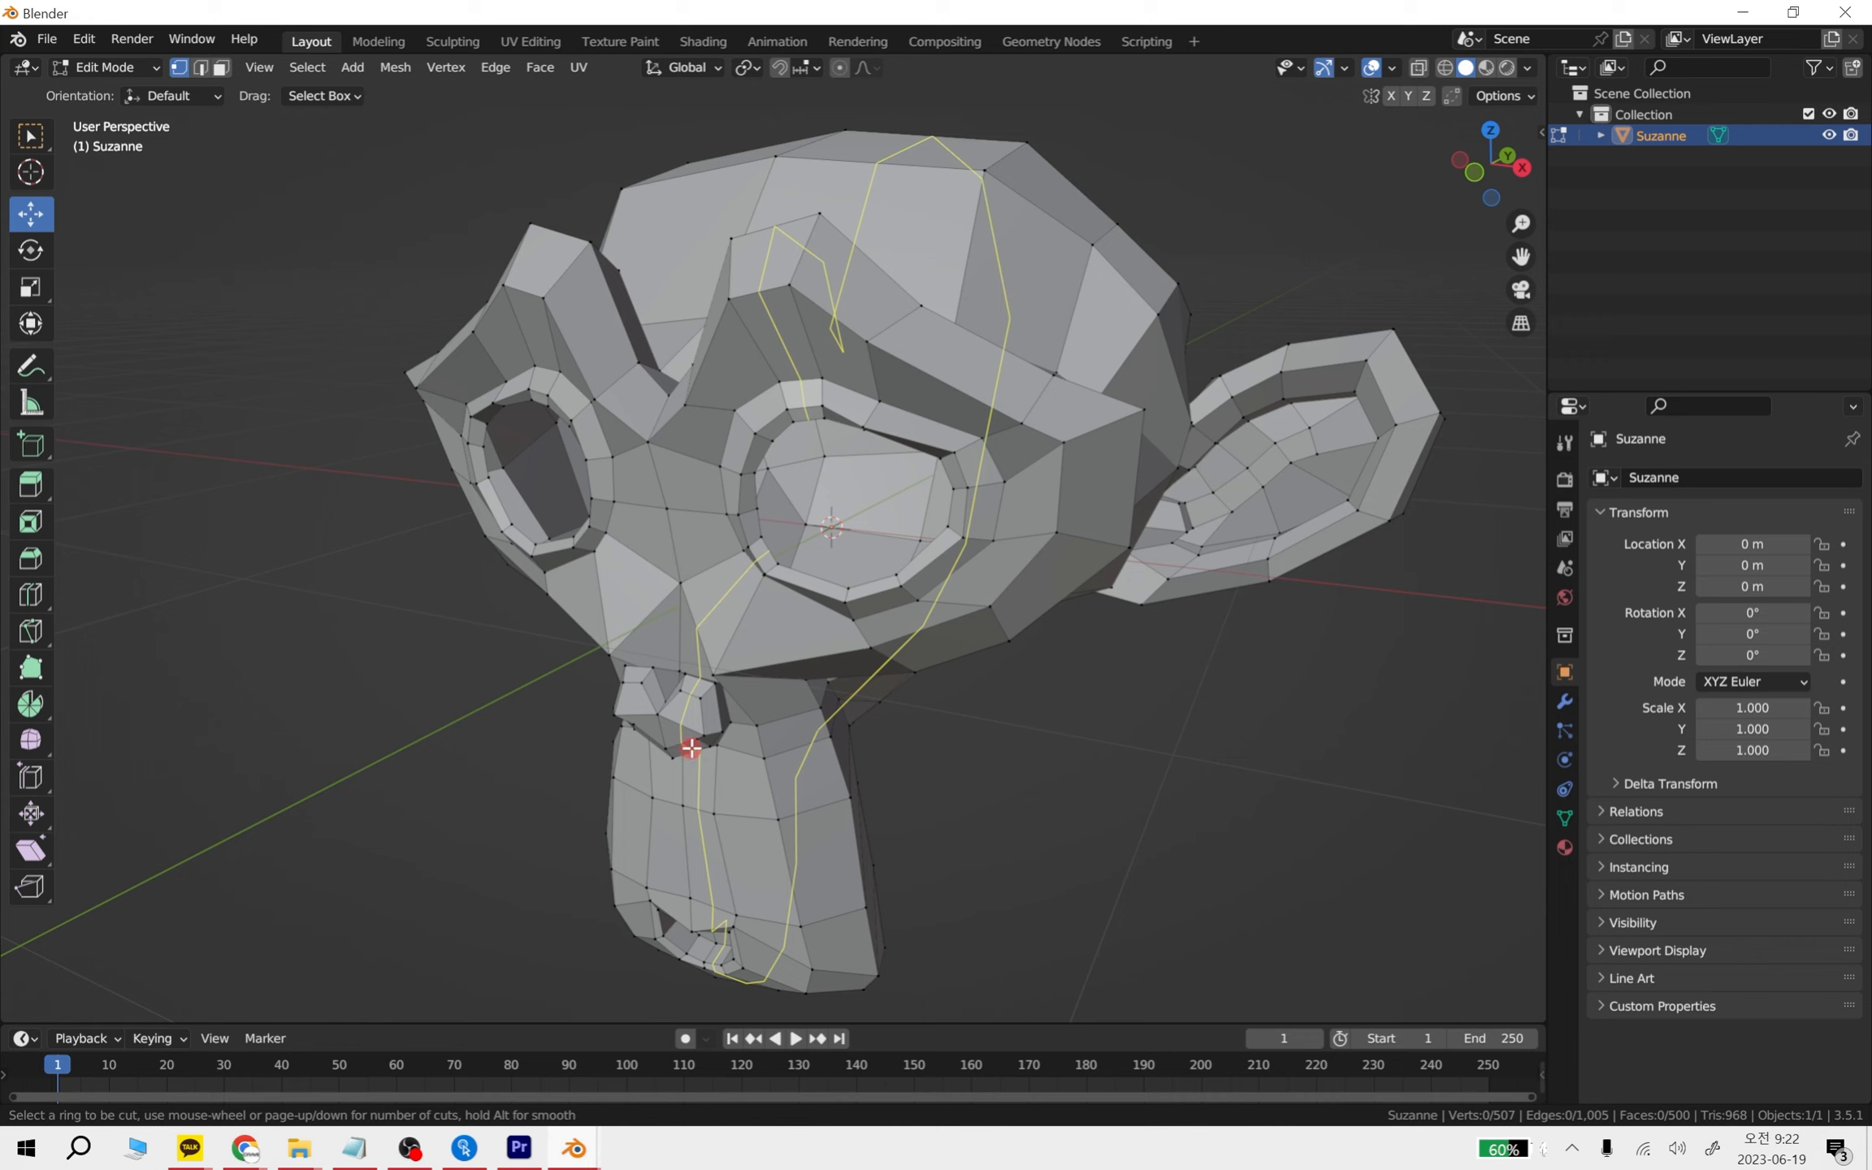
left_click(692, 747)
middle_click_drag(960, 762, 891, 610)
key("ctrl+z")
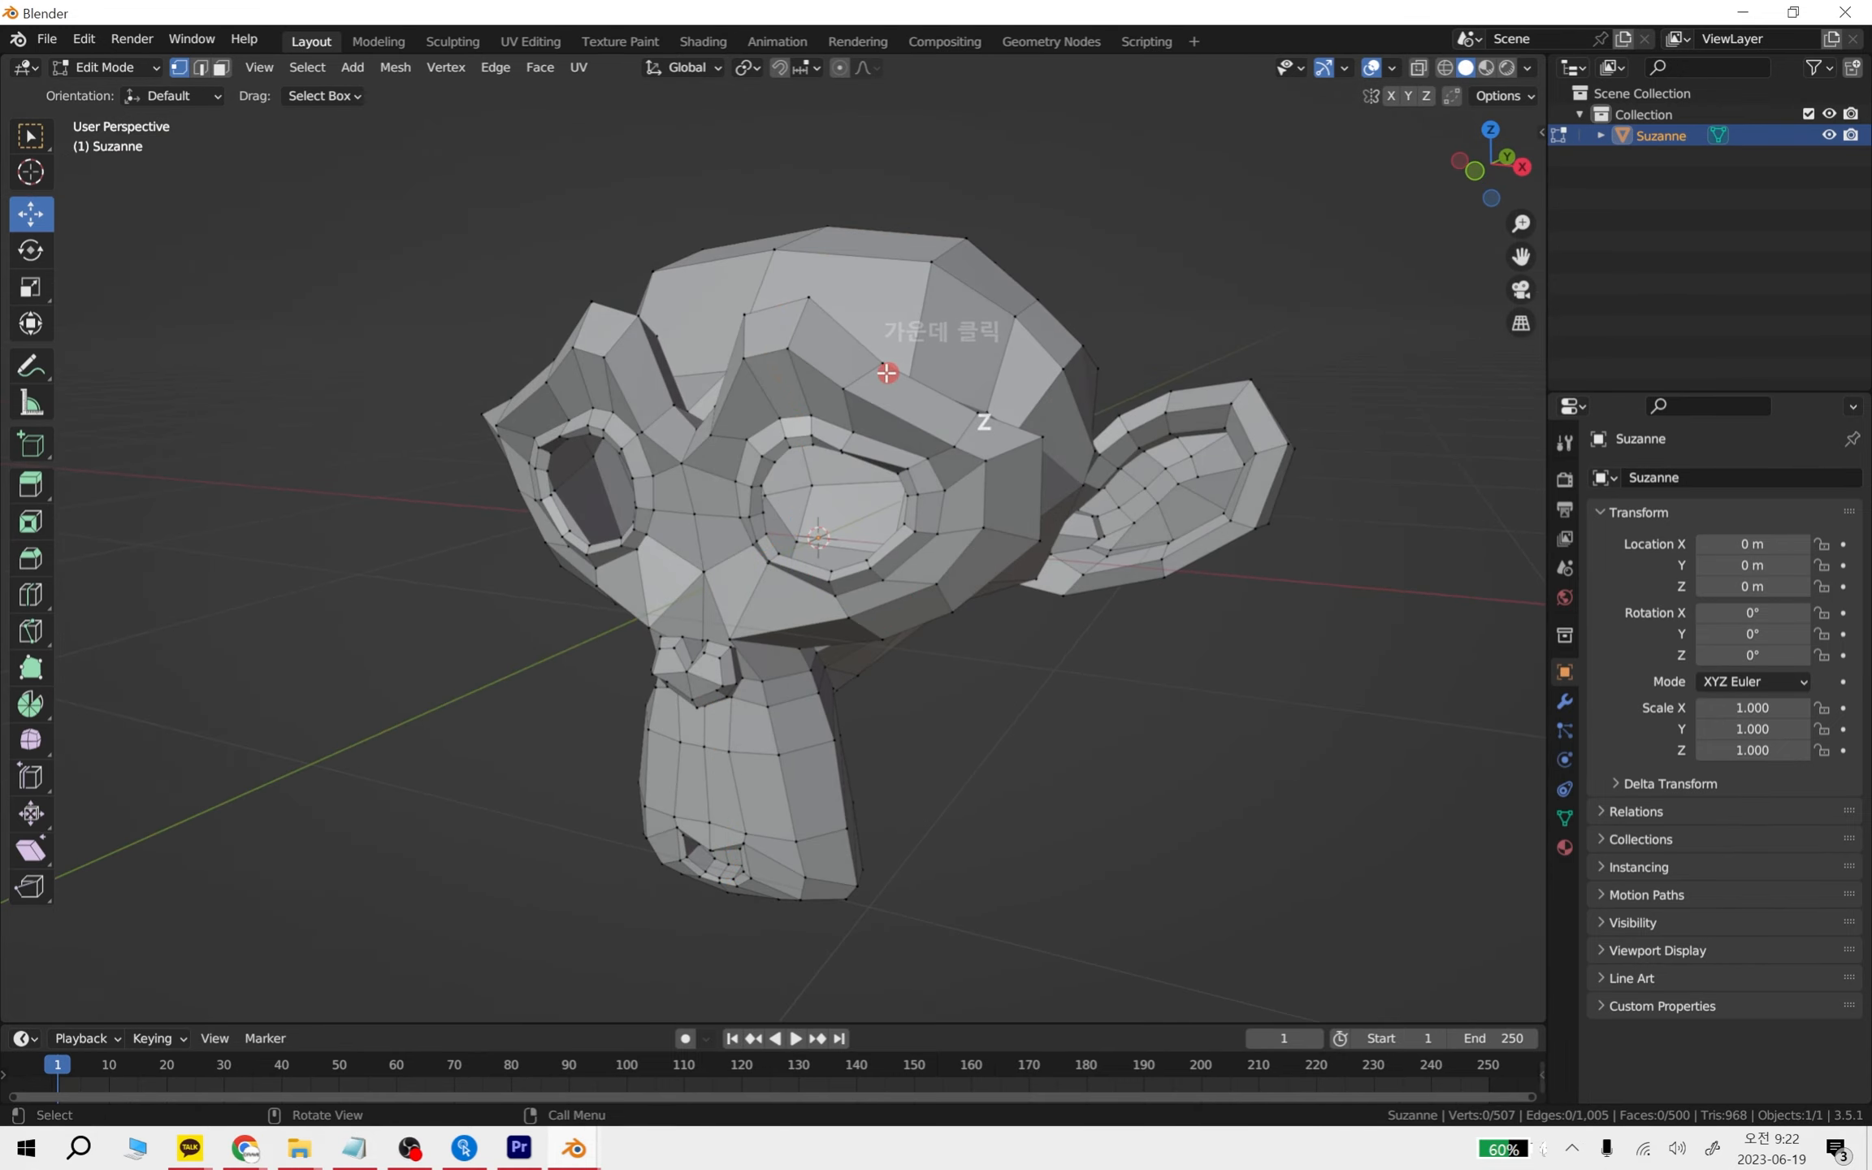
- Try a single loop cut across the forehead, examine how it runs around the ear, and undo it
middle_click_drag(887, 372, 894, 576)
key("ctrl+r")
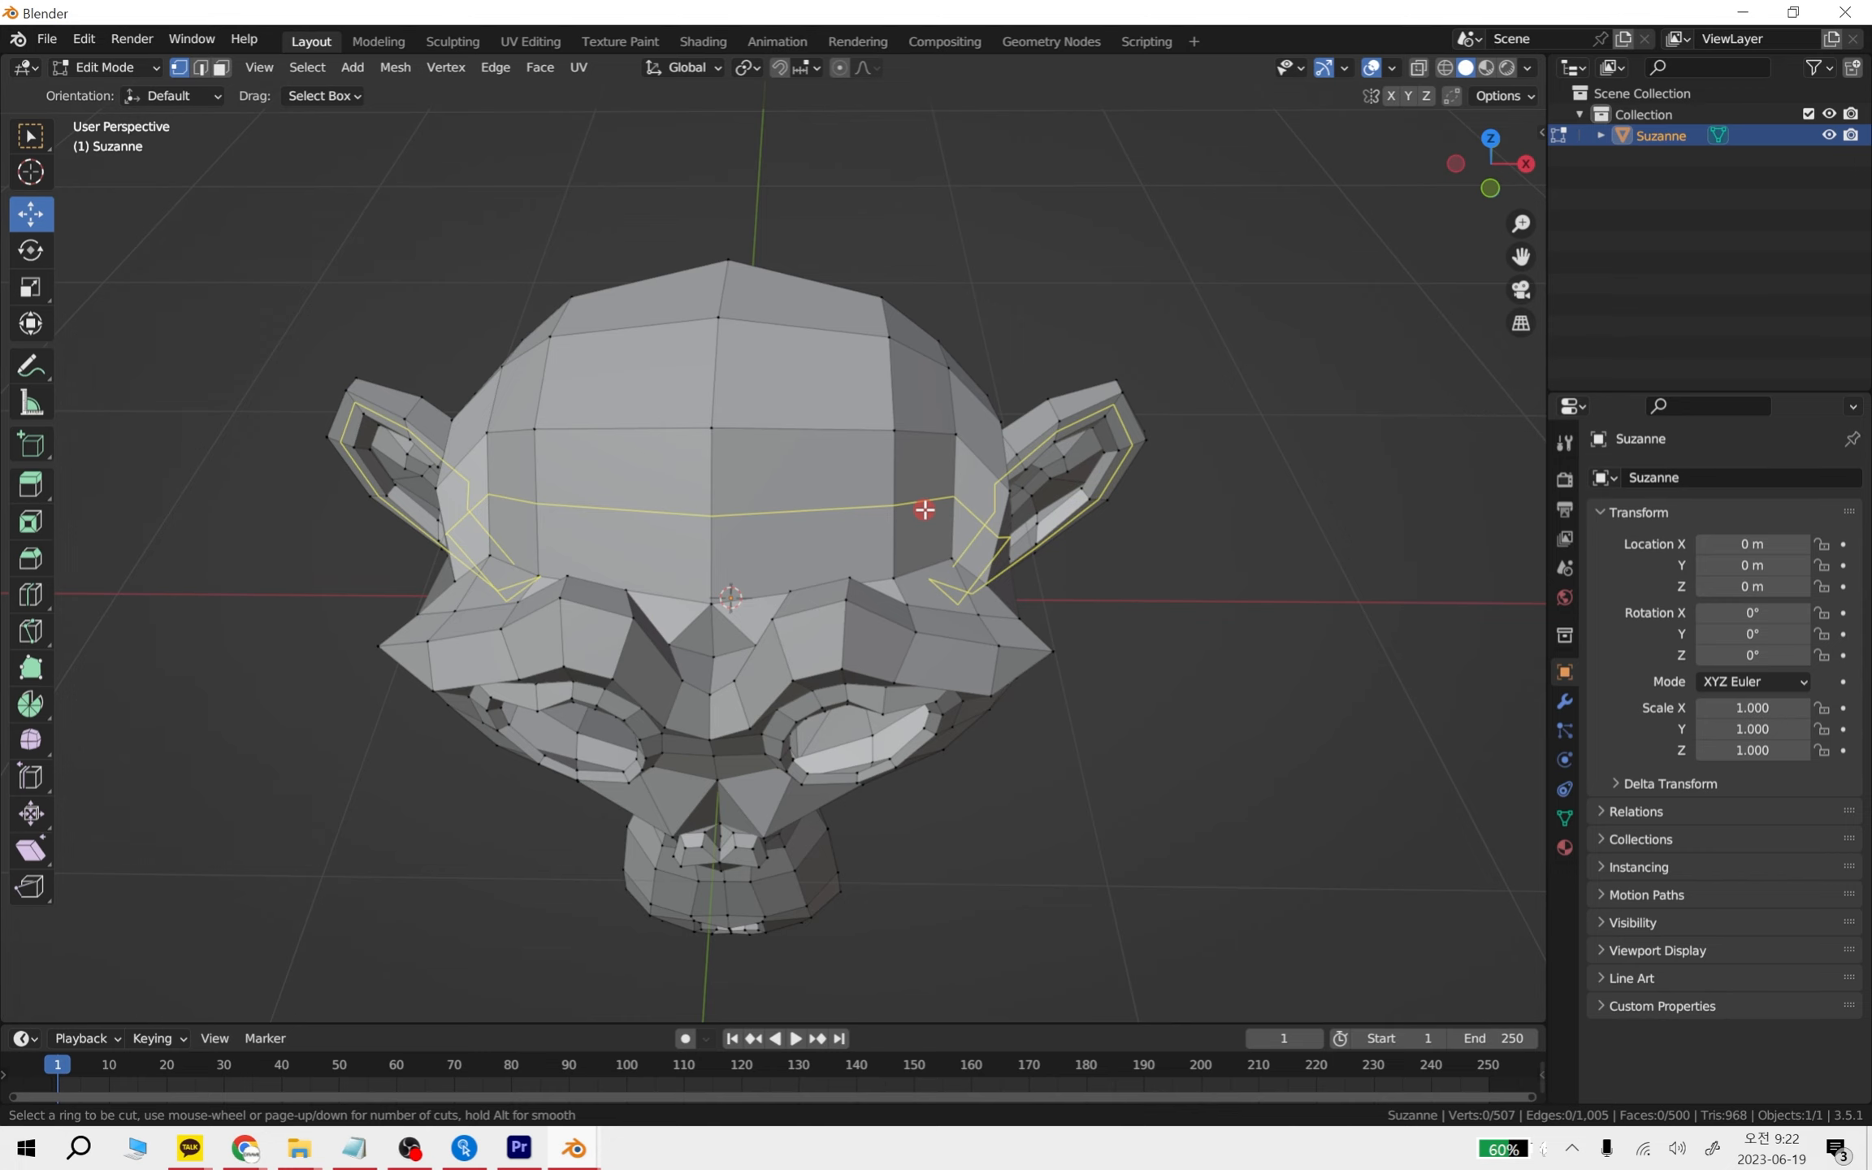
left_click(924, 509)
left_click(970, 531)
middle_click_drag(970, 531, 904, 517)
scroll(1061, 515, "up", 4)
middle_click_drag(1123, 686, 1013, 401)
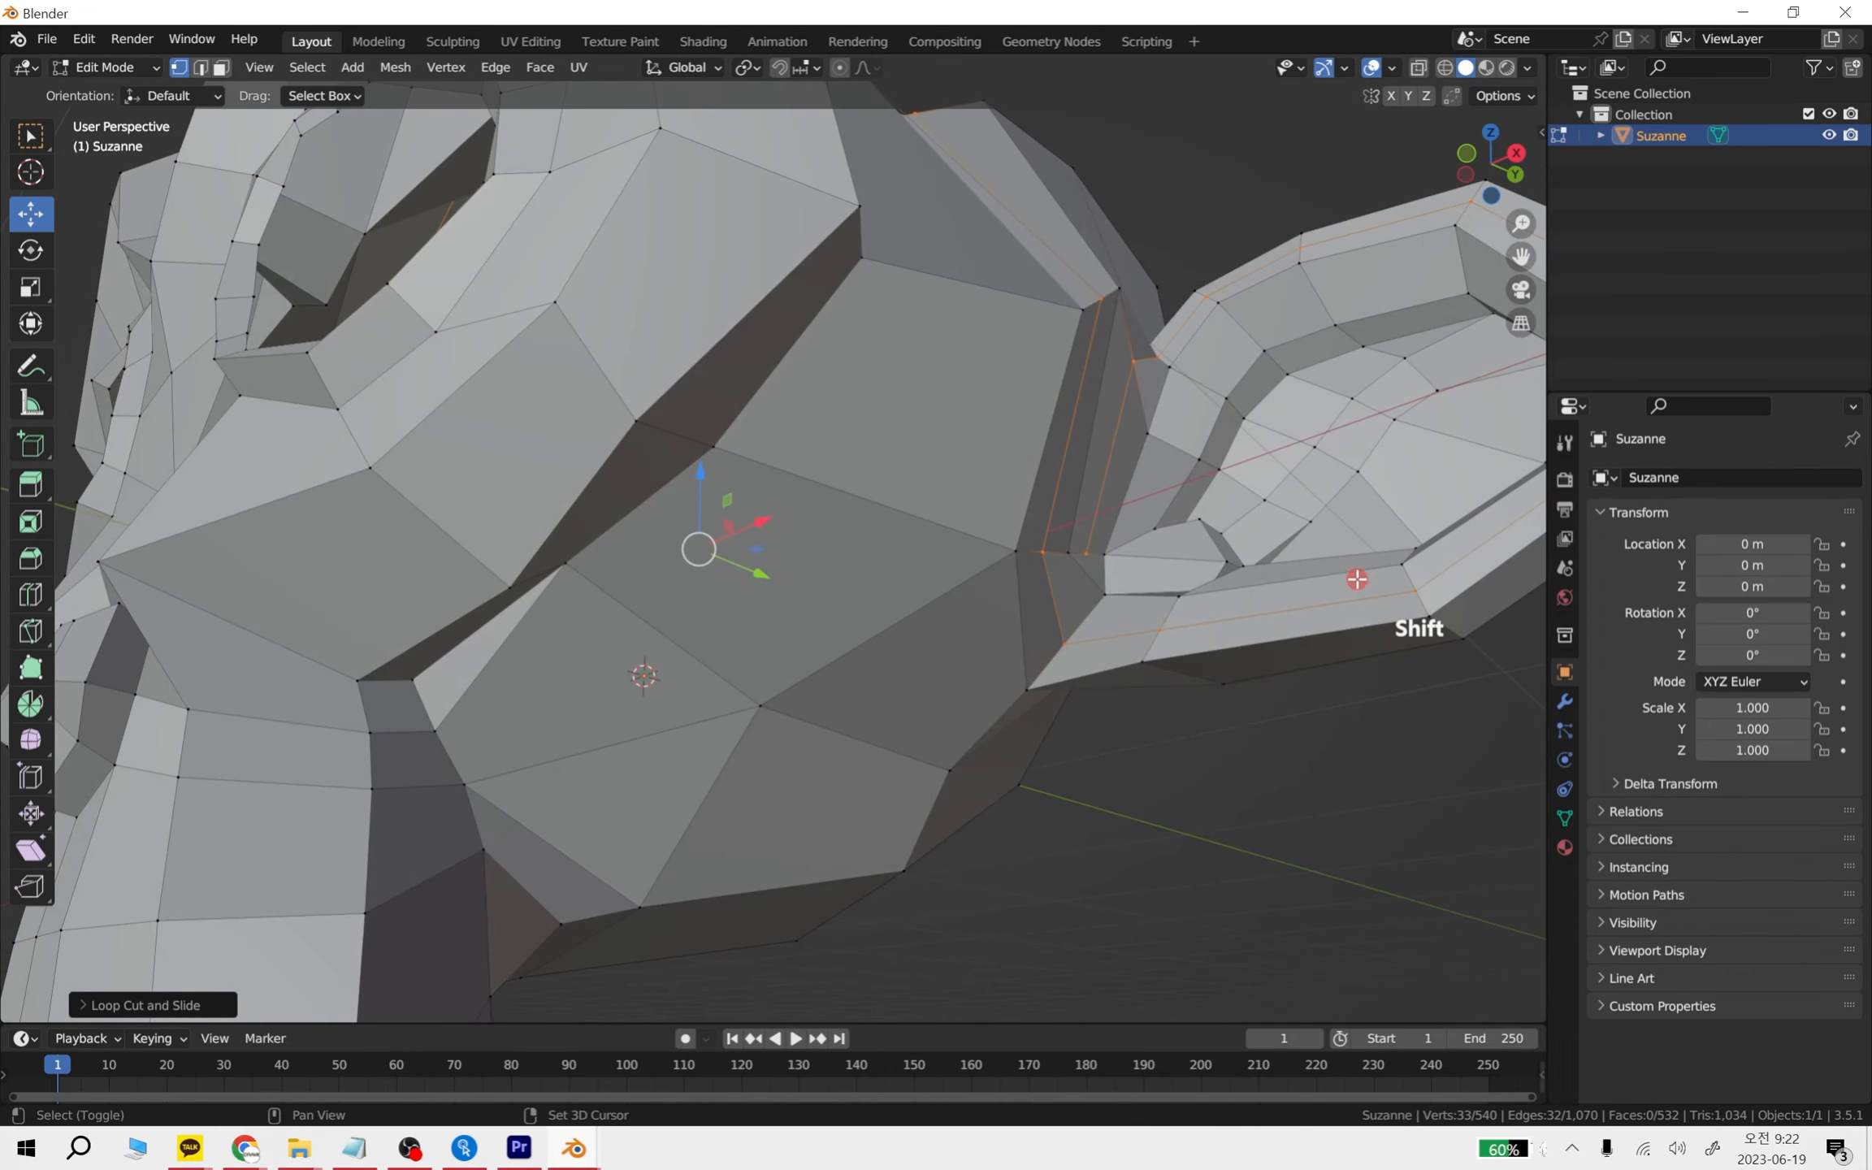
middle_click_drag(1358, 580, 862, 501, "shift")
scroll(855, 522, "down", 5)
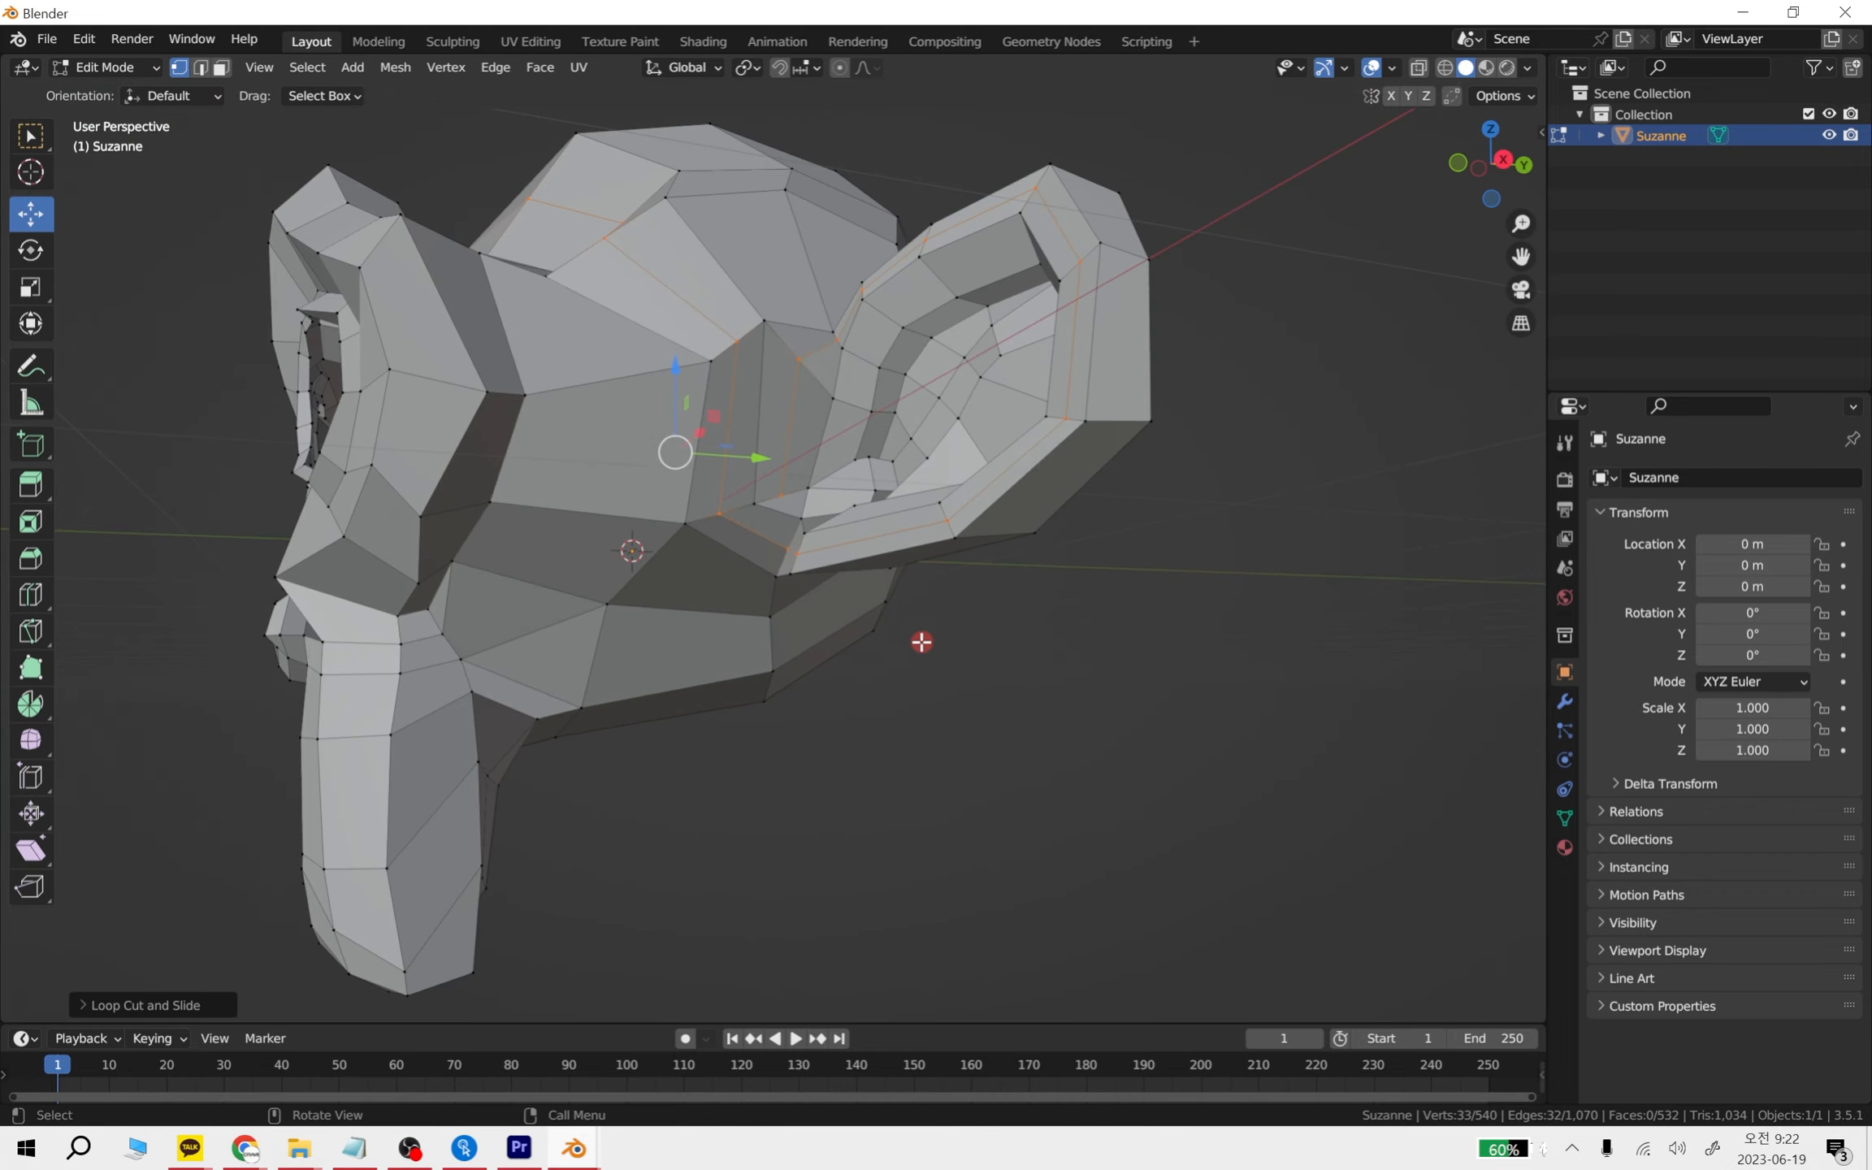
middle_click_drag(923, 639, 836, 615)
key("ctrl+z")
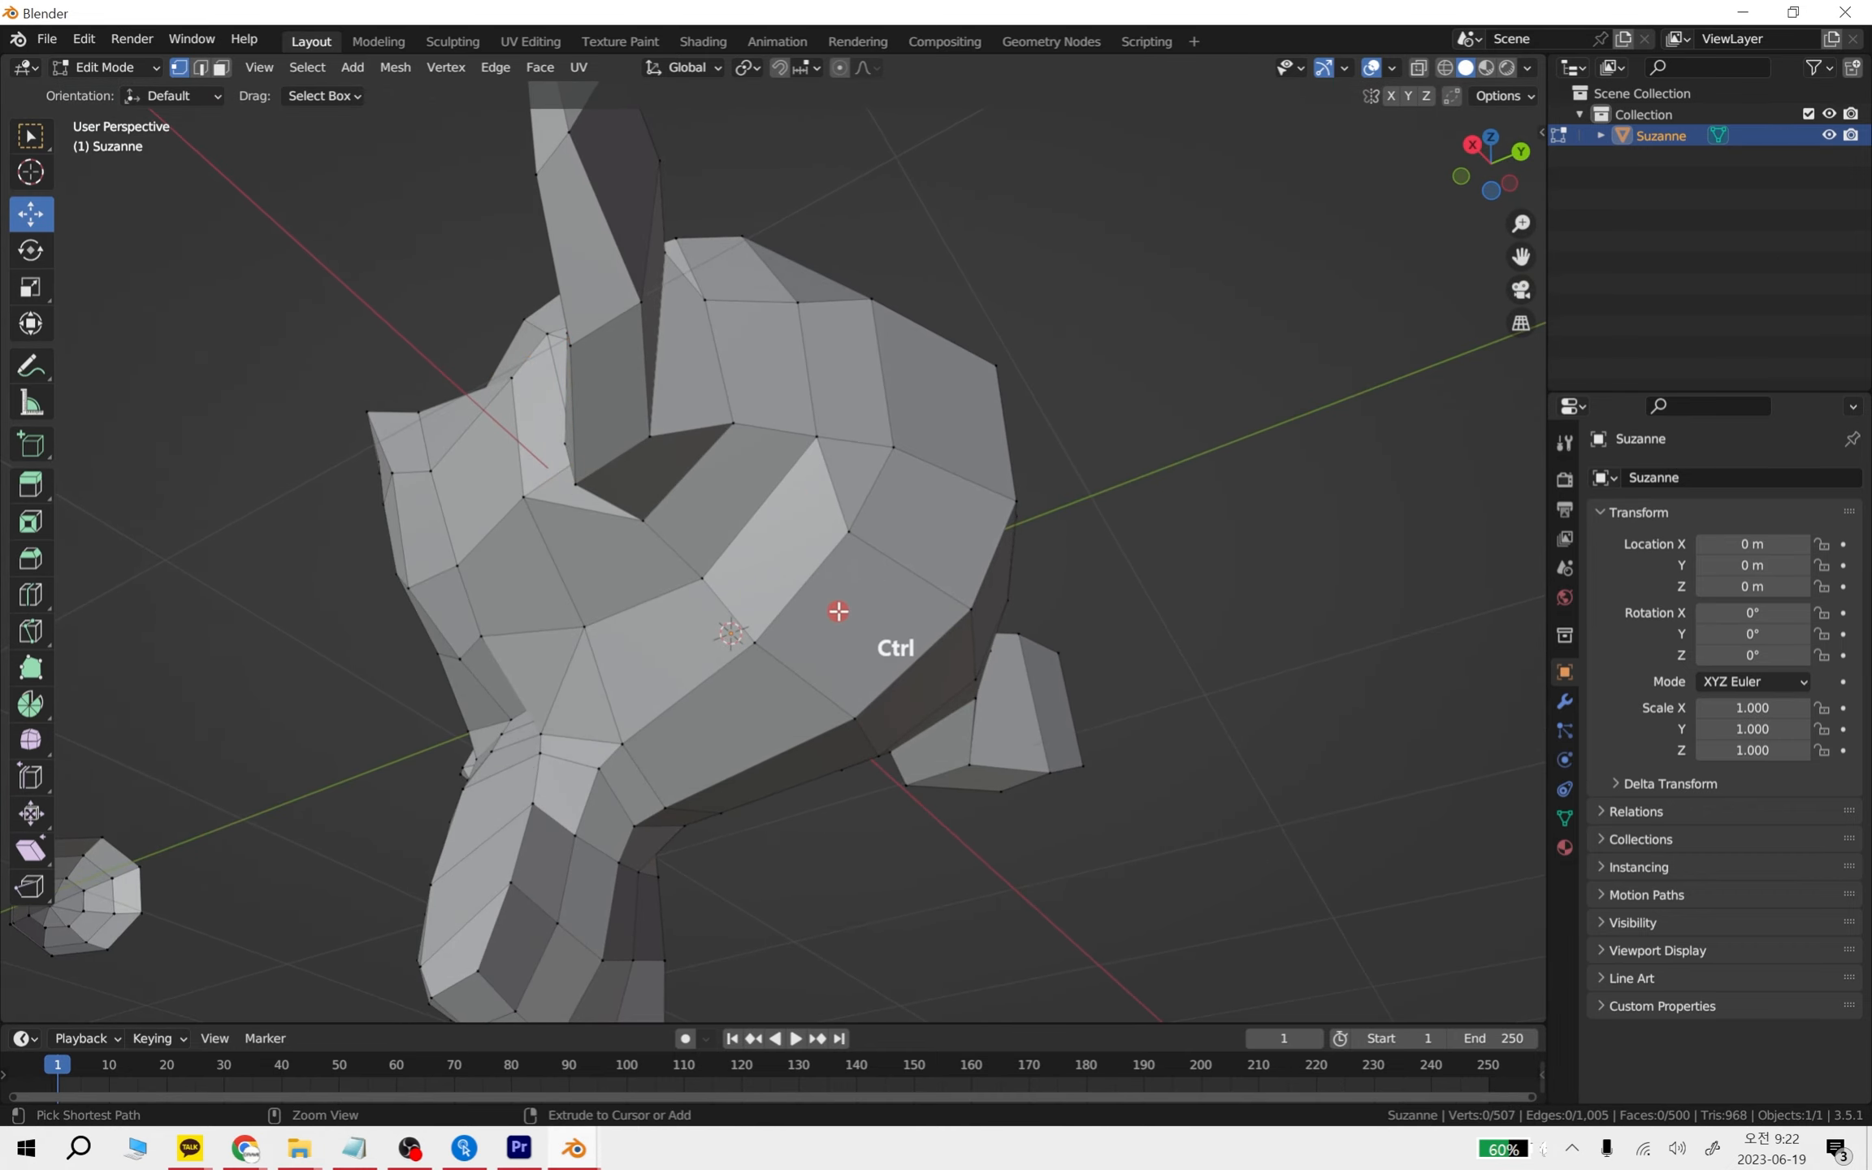
- Preview loop cut paths around the lower back of the head and over the crown to the ears, cancelling both
key("ctrl+r")
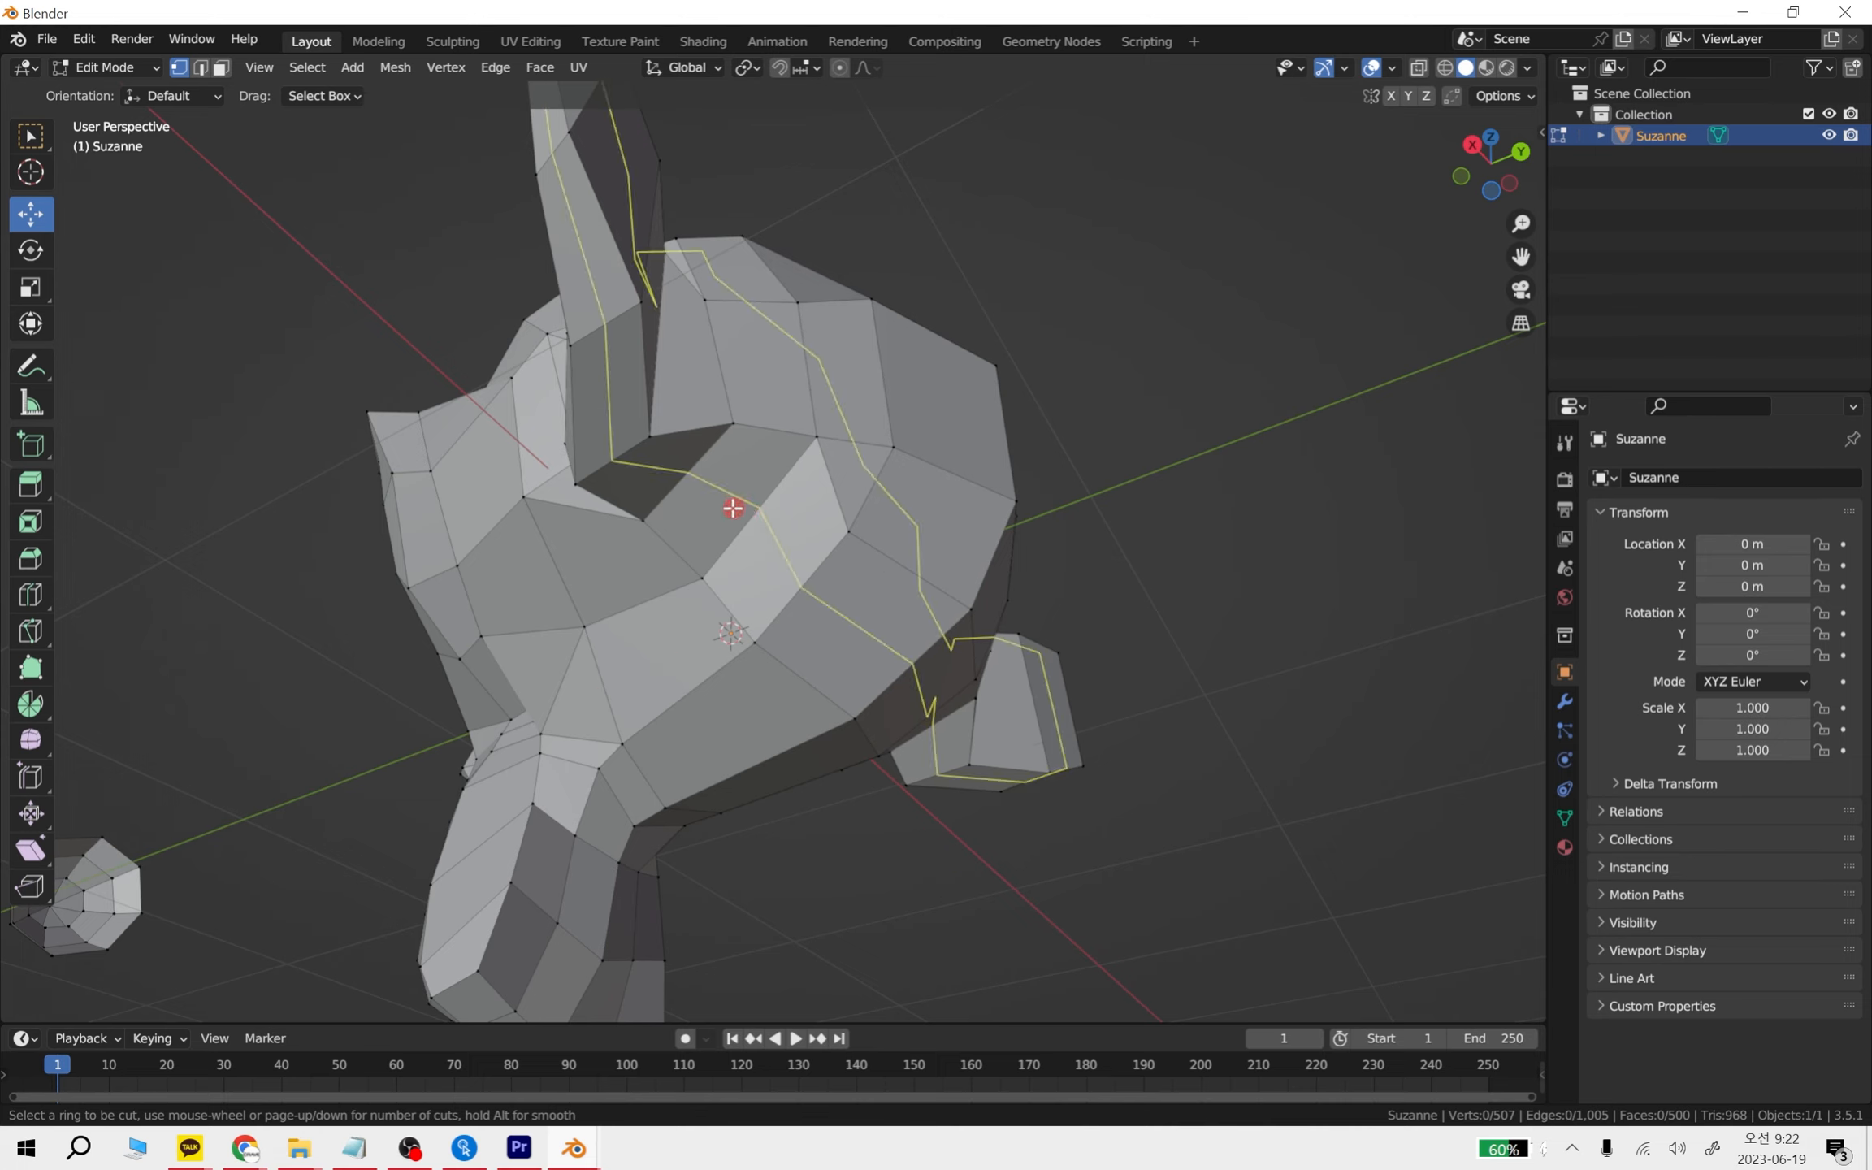
right_click(1146, 569)
middle_click(1151, 506)
middle_click_drag(1151, 507, 1095, 714)
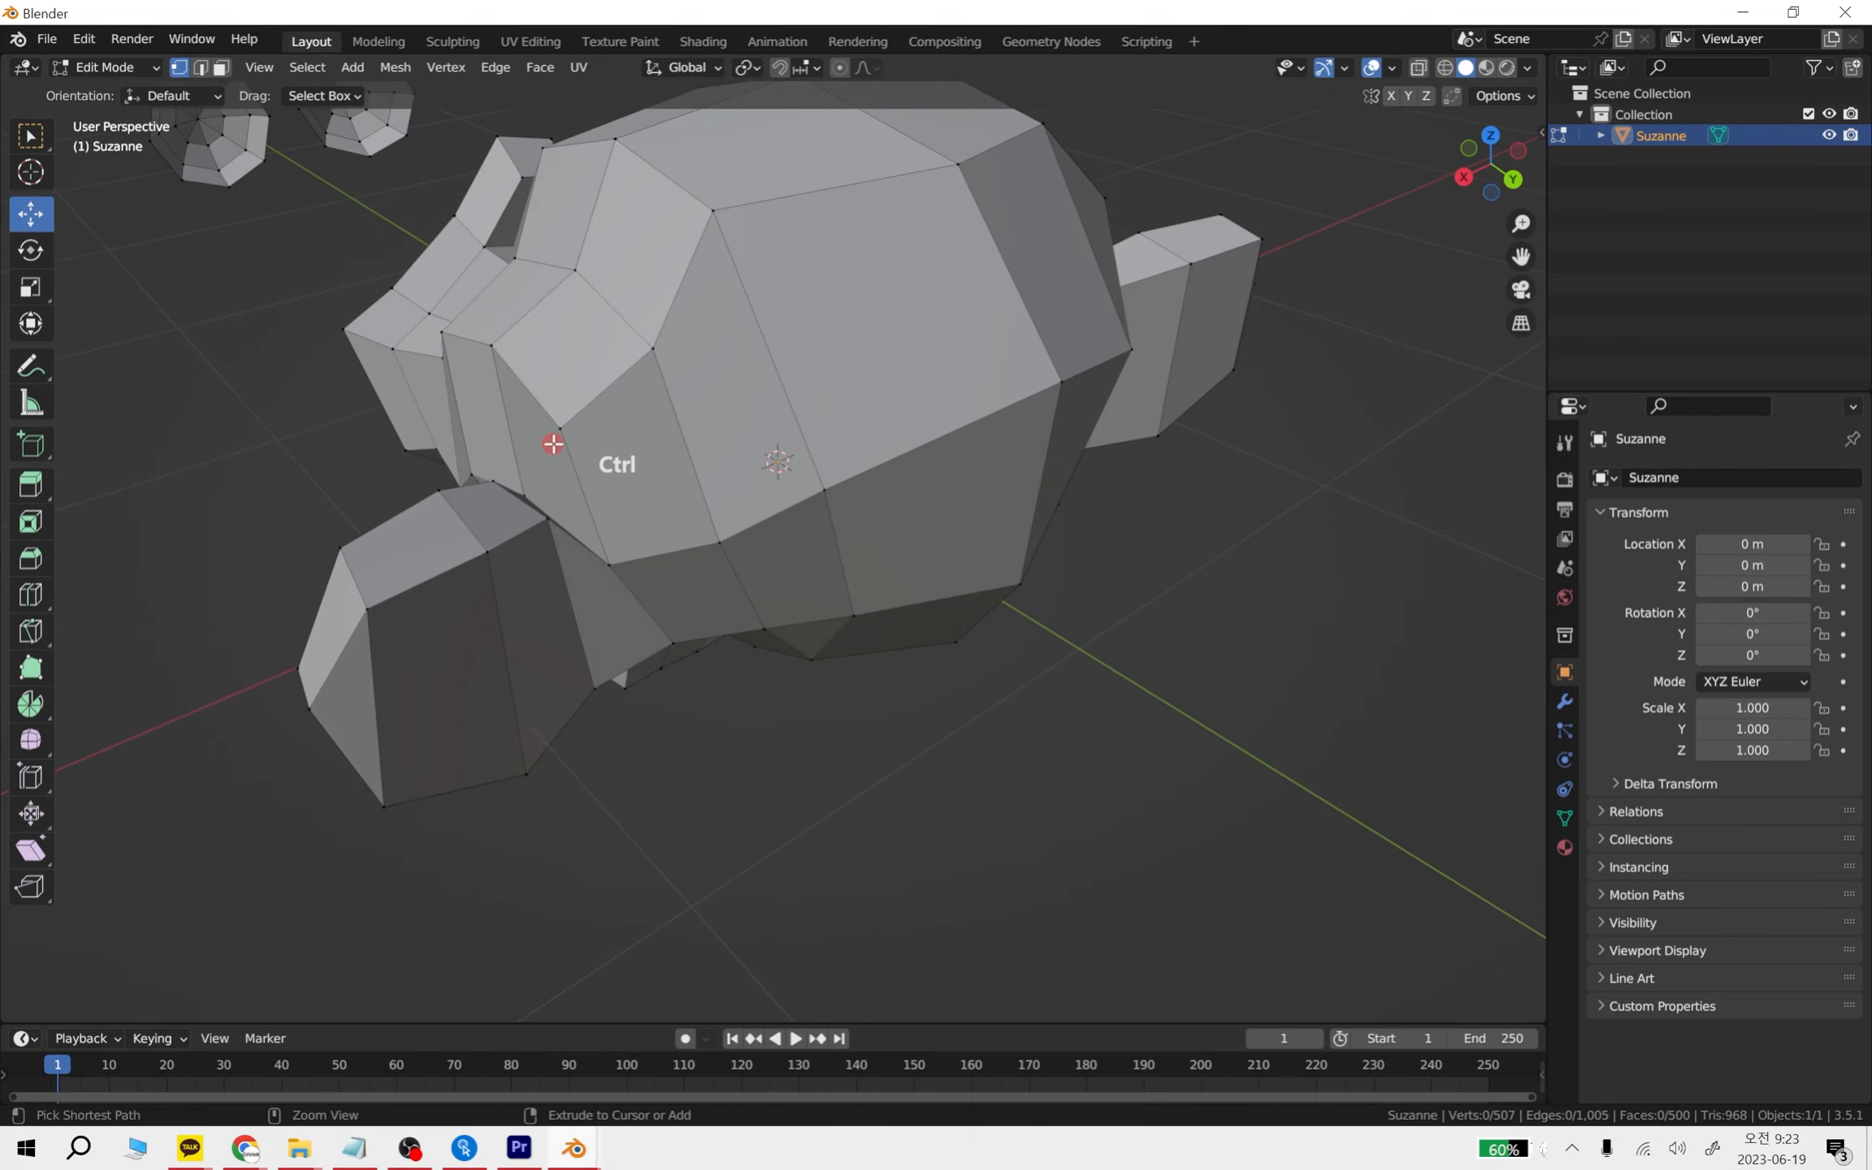
key("ctrl+r")
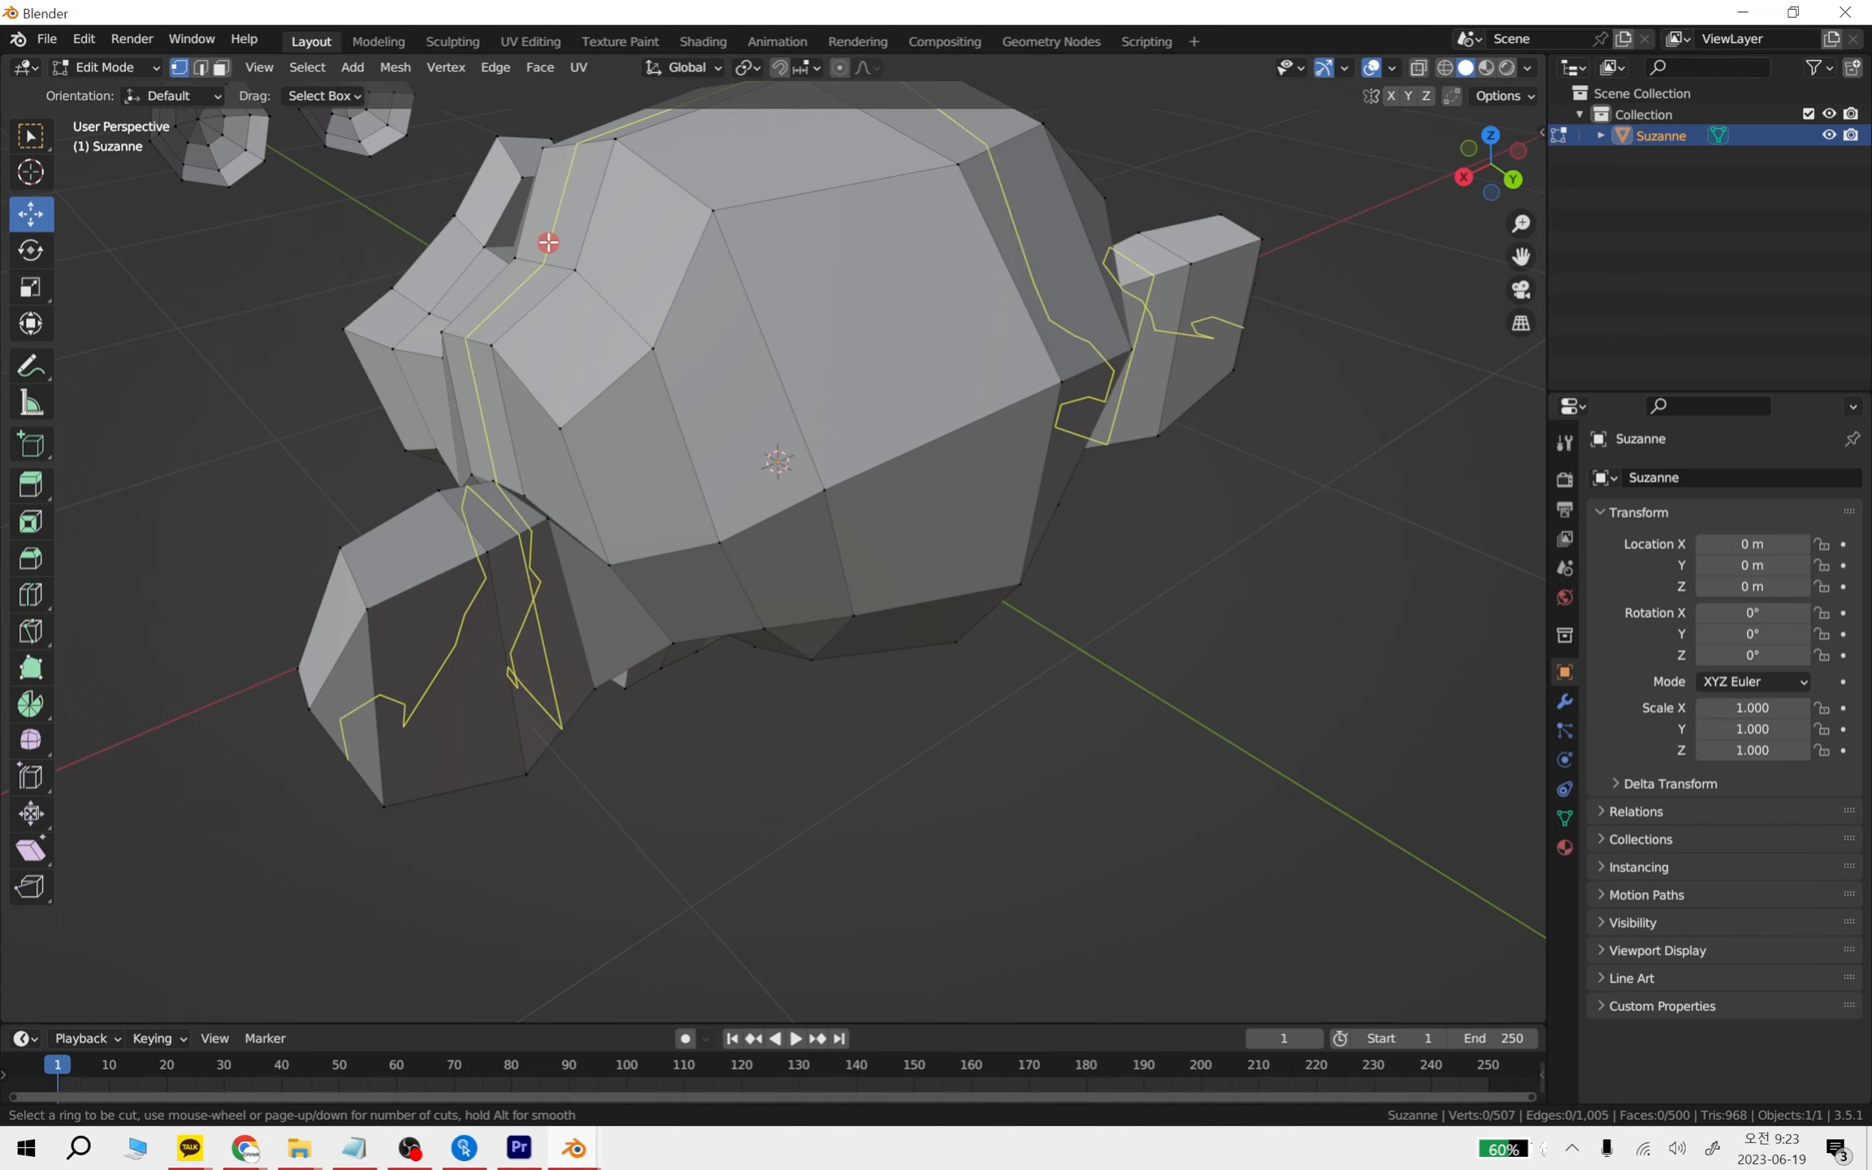
right_click(1317, 743)
middle_click_drag(953, 778, 1140, 633)
middle_click_drag(973, 754, 1173, 779, "shift")
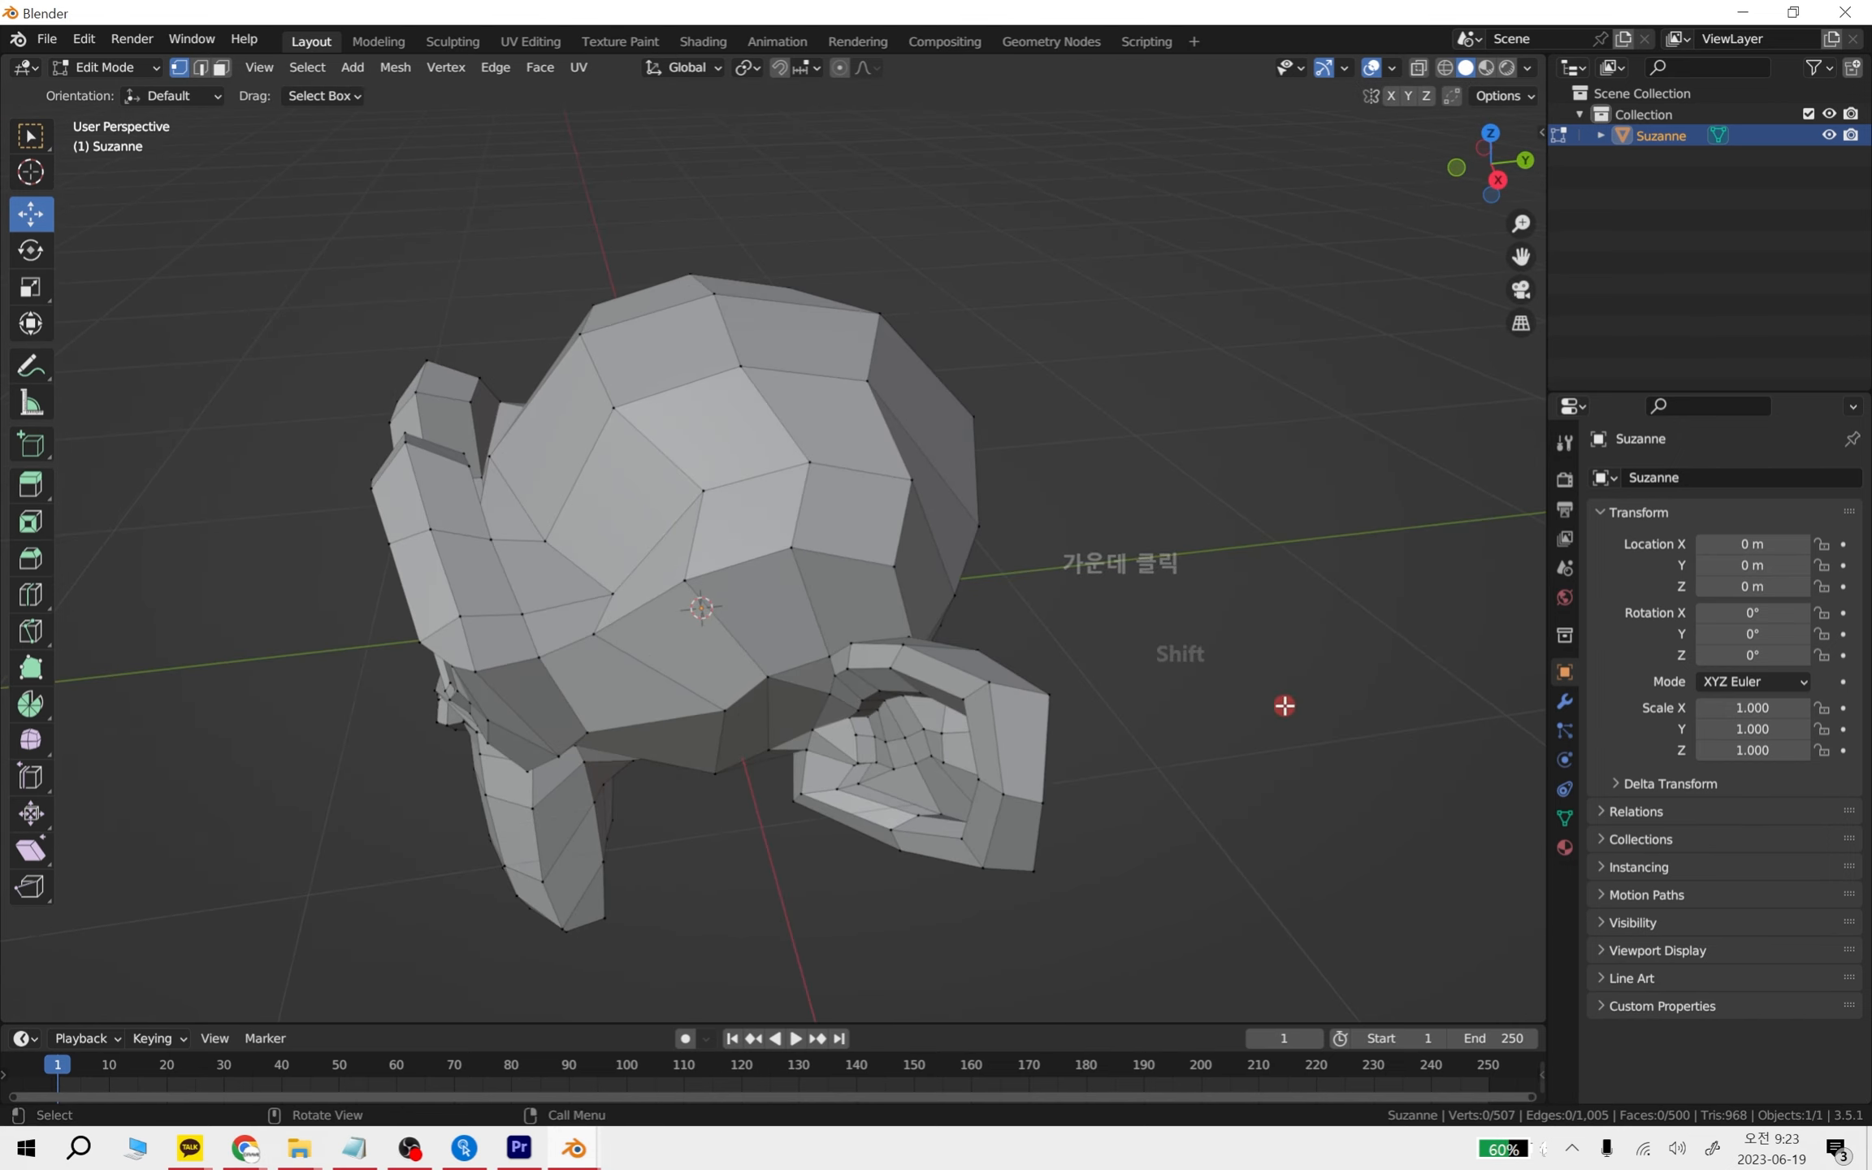
- Insert a single loop cut along the side of the head in front of the ear
middle_click_drag(1139, 683, 1178, 654)
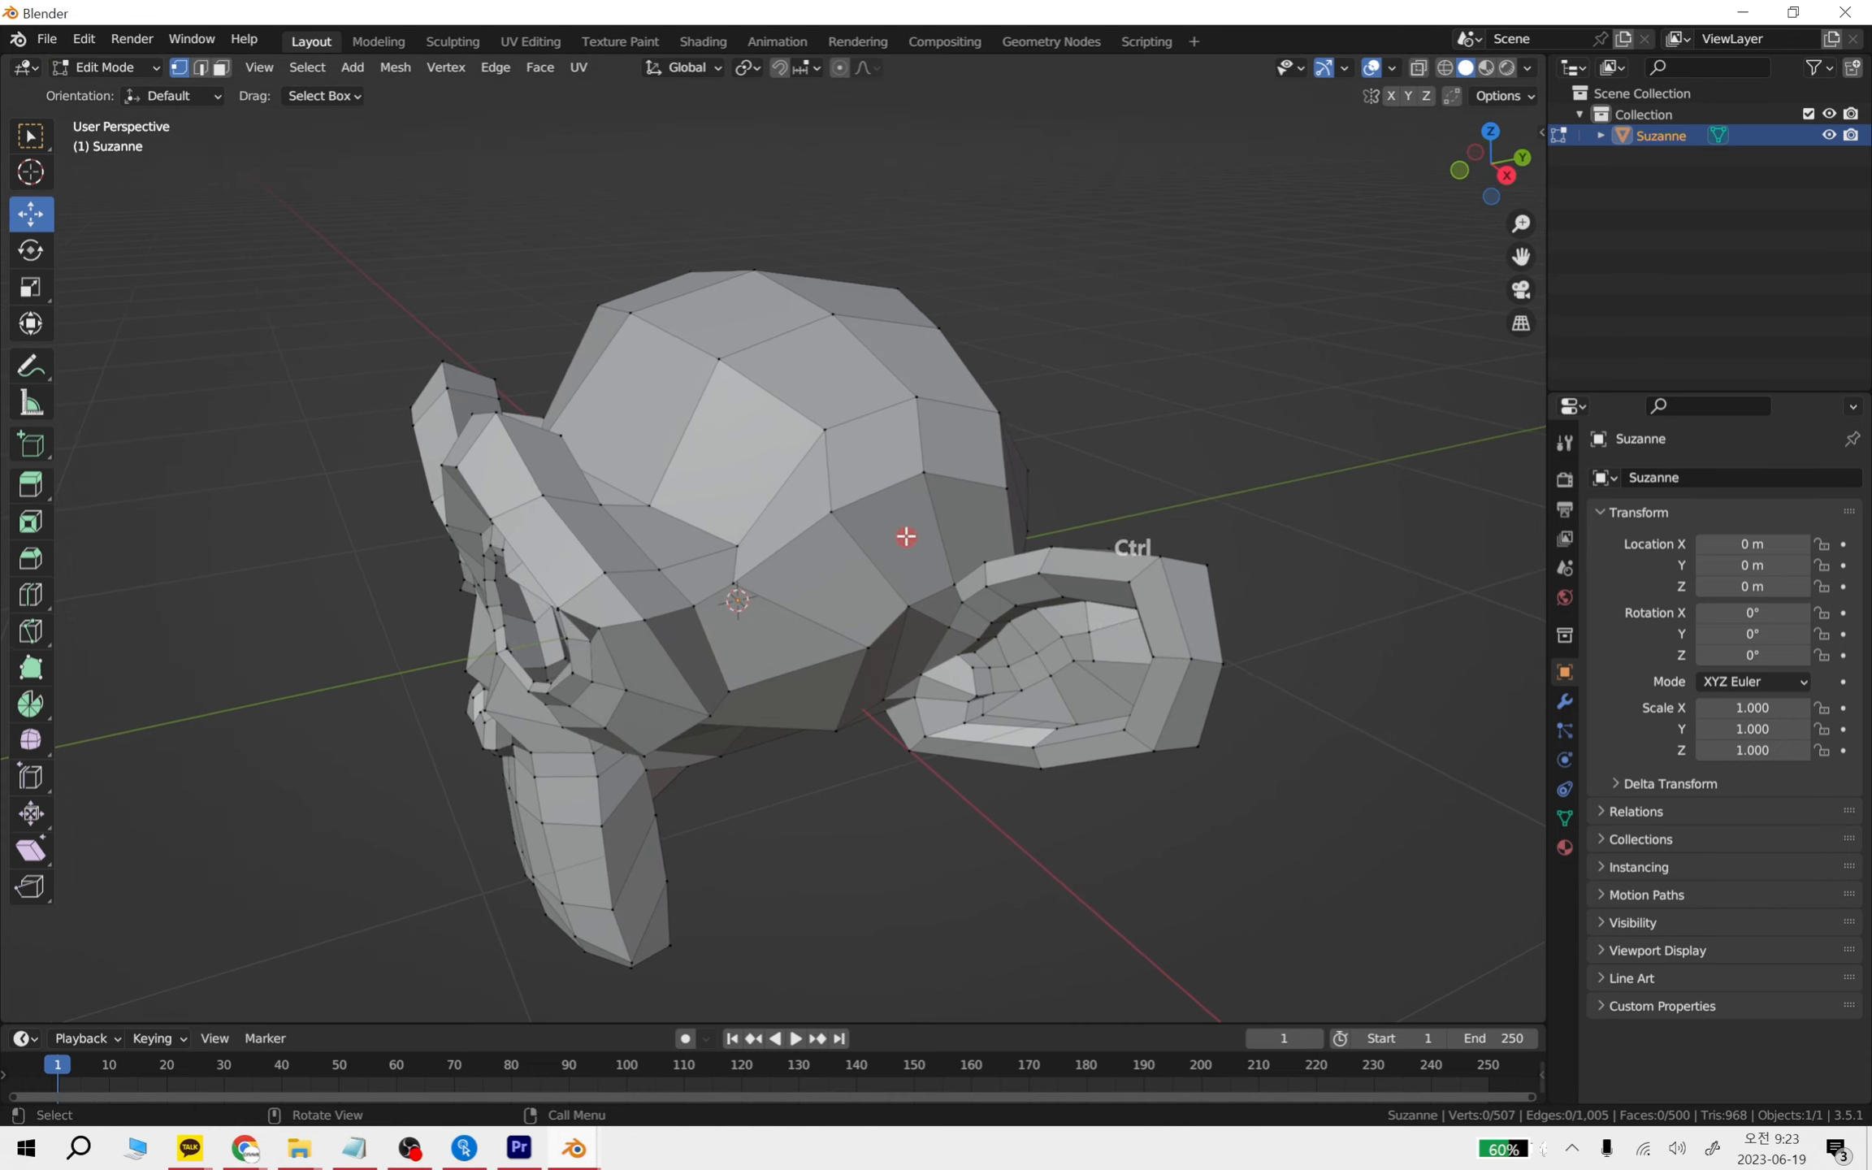
key("ctrl+r")
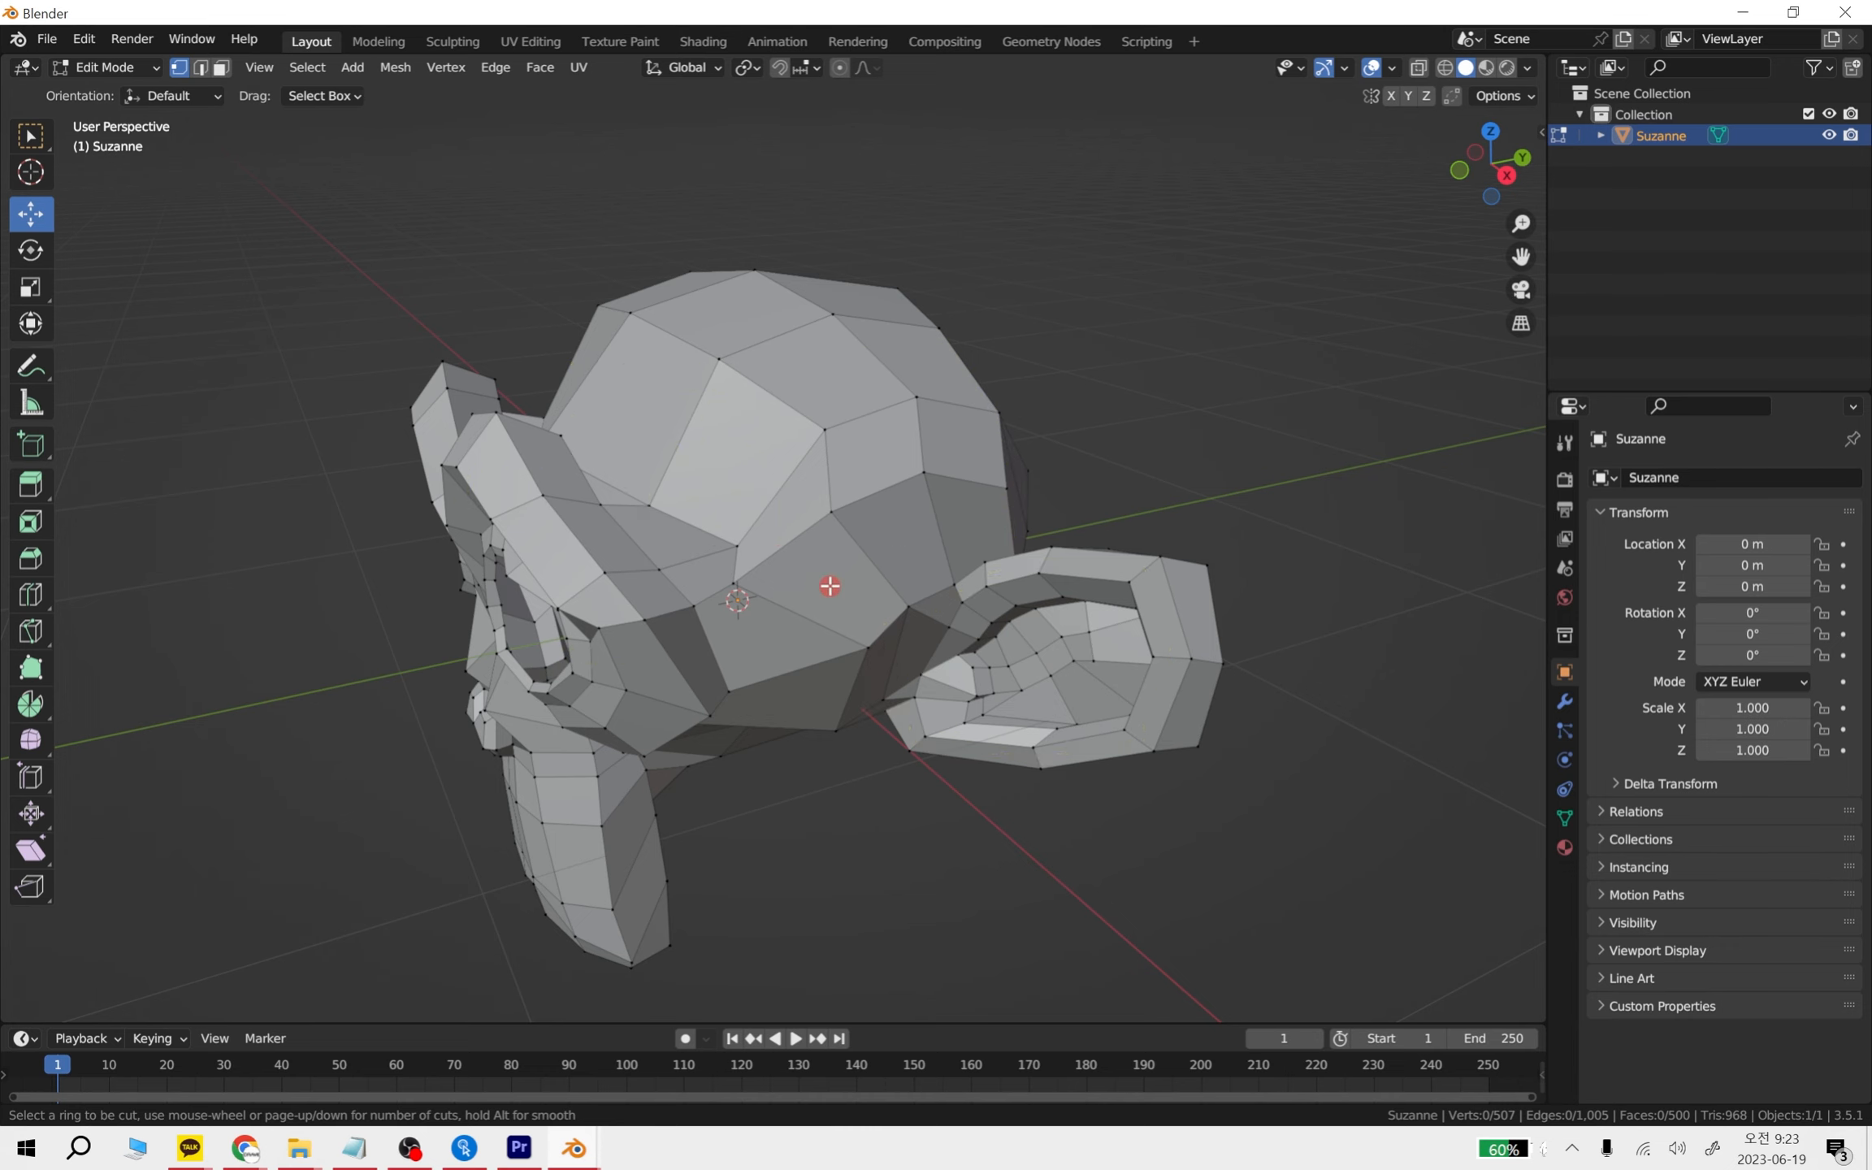
left_click(823, 611)
left_click(827, 616)
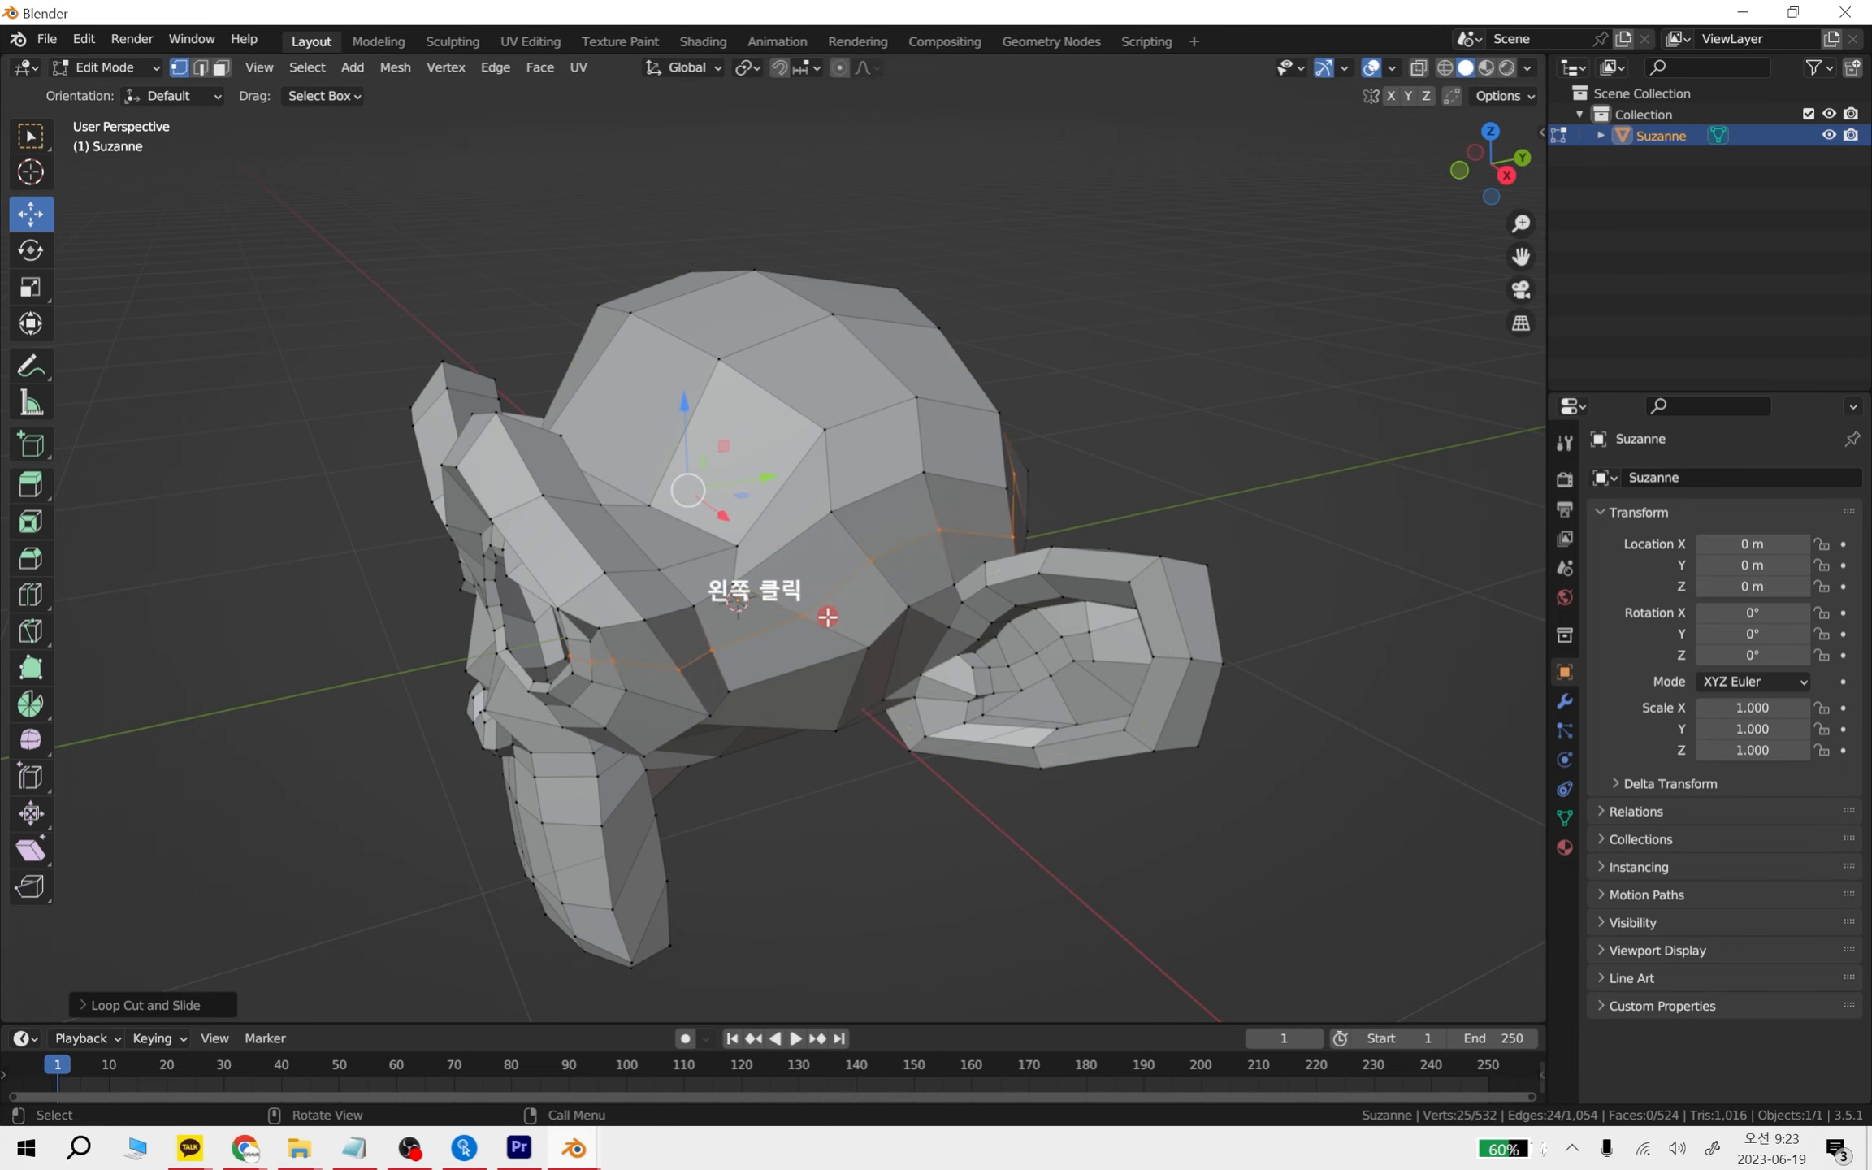
- Examine how the loop cut runs along the side of the head, and undo it
middle_click_drag(1023, 608, 288, 524)
middle_click_drag(556, 512, 554, 509)
middle_click_drag(693, 518, 715, 414)
key("ctrl+z")
- Try a single loop cut from the brow over the side of the crown, examine its path, and undo it
key("ctrl+r")
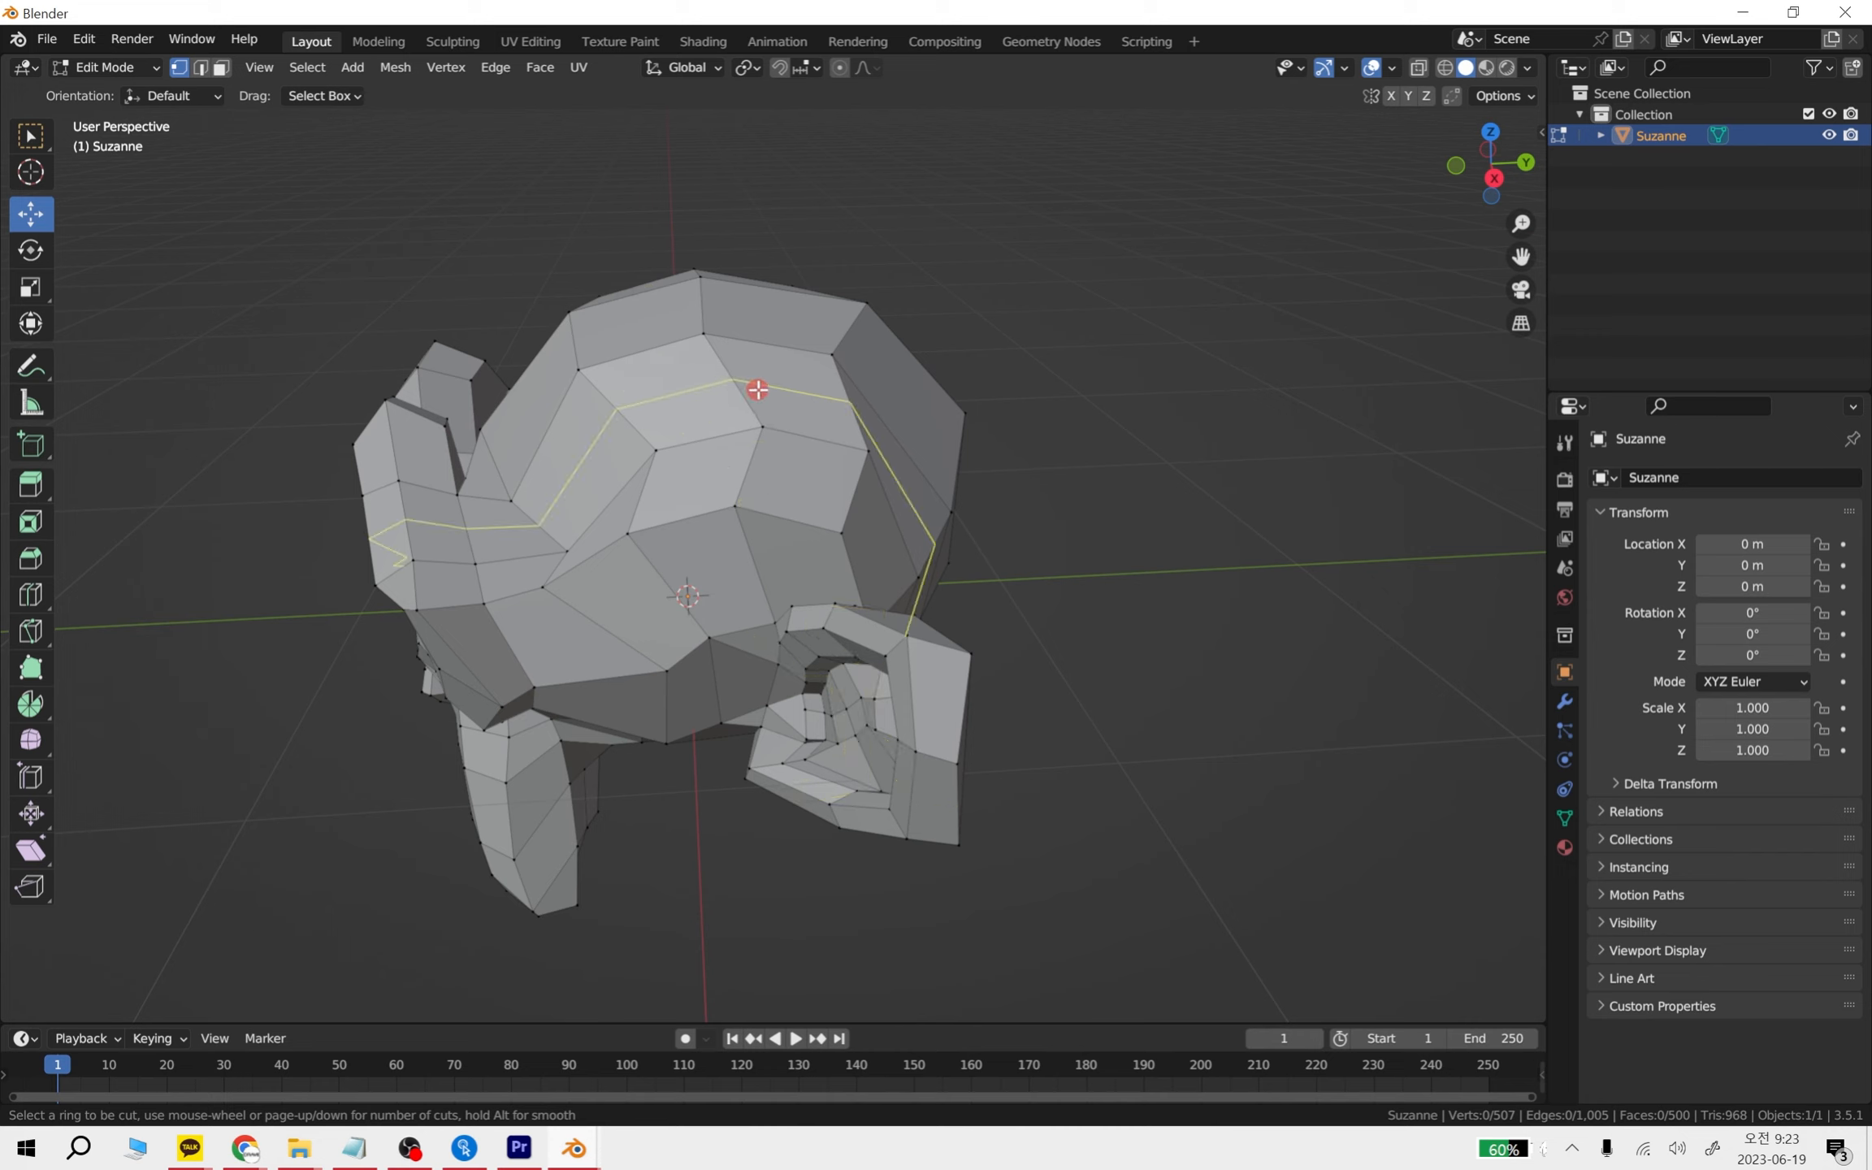
left_click(758, 391)
left_click(757, 390)
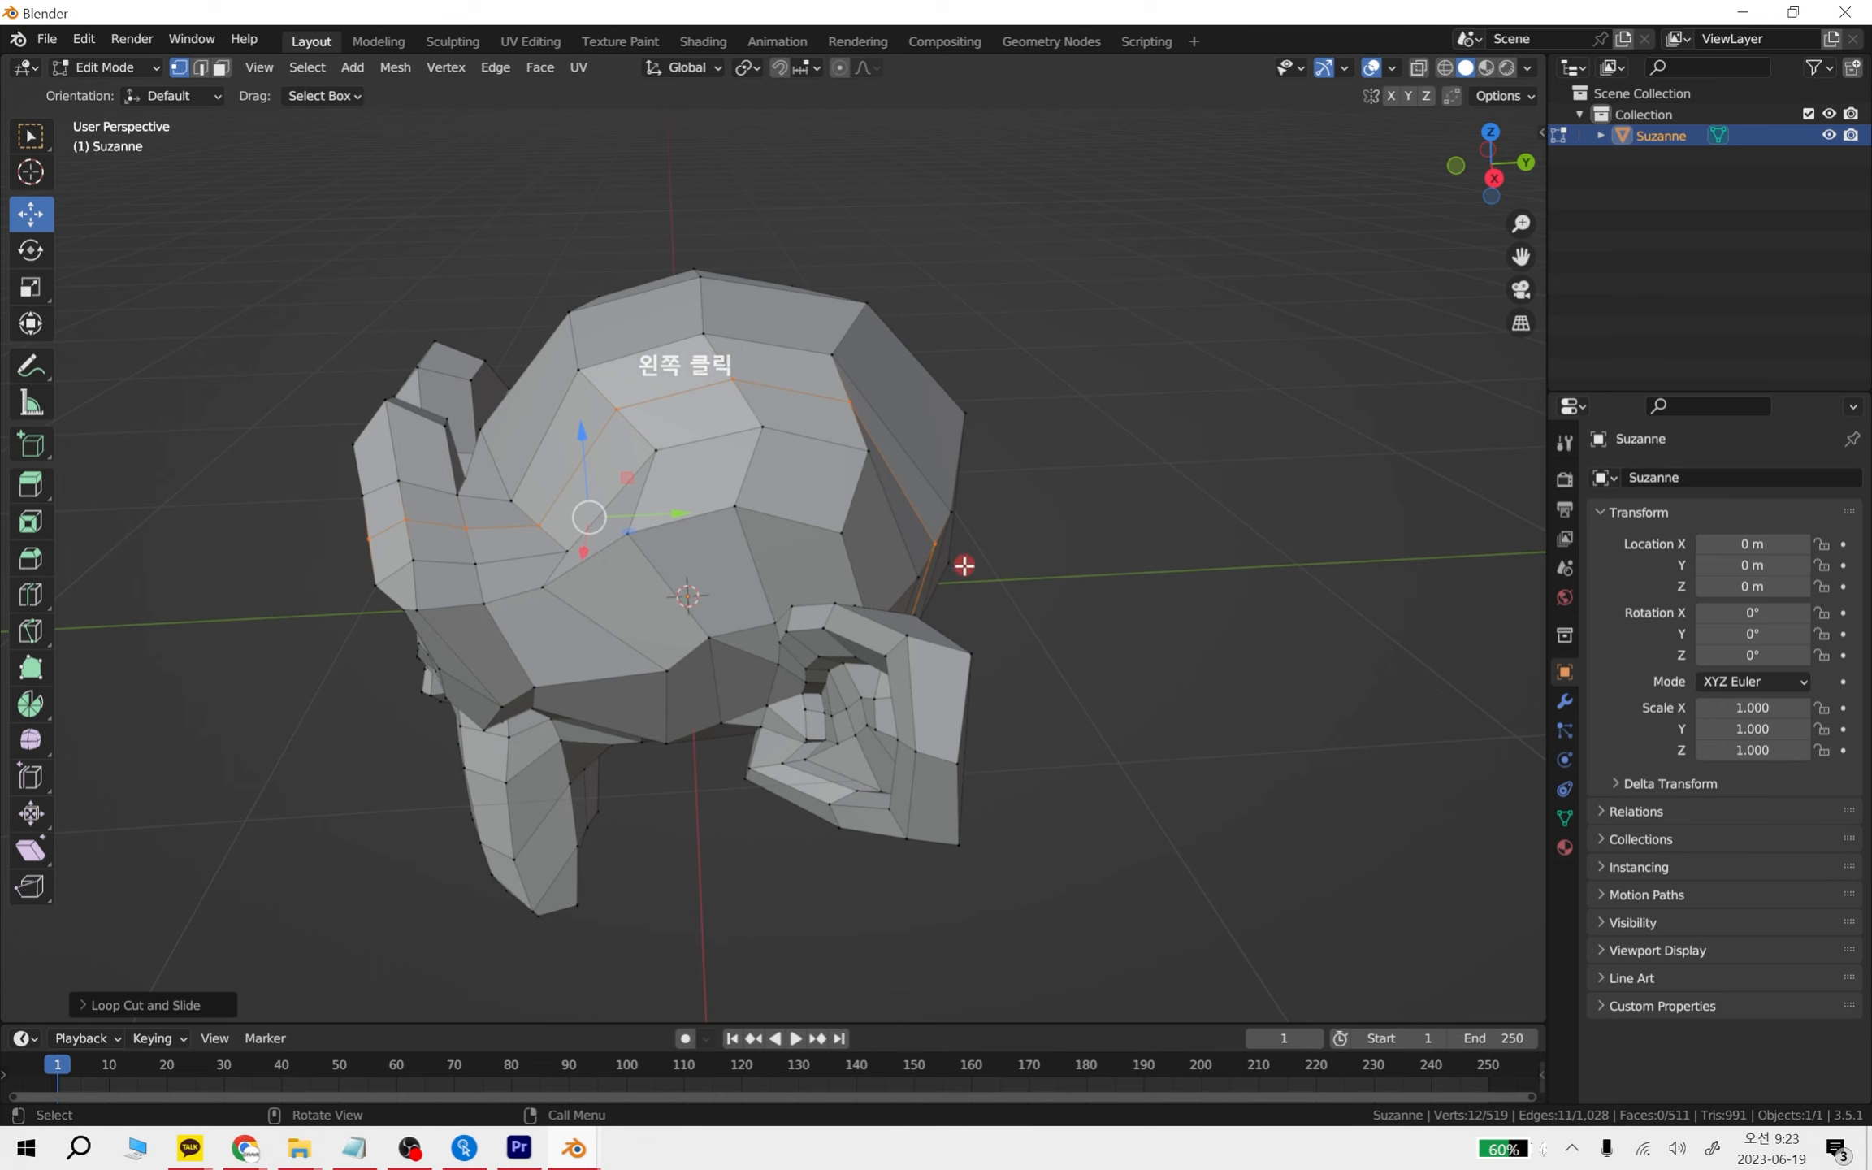
middle_click_drag(966, 564, 864, 557)
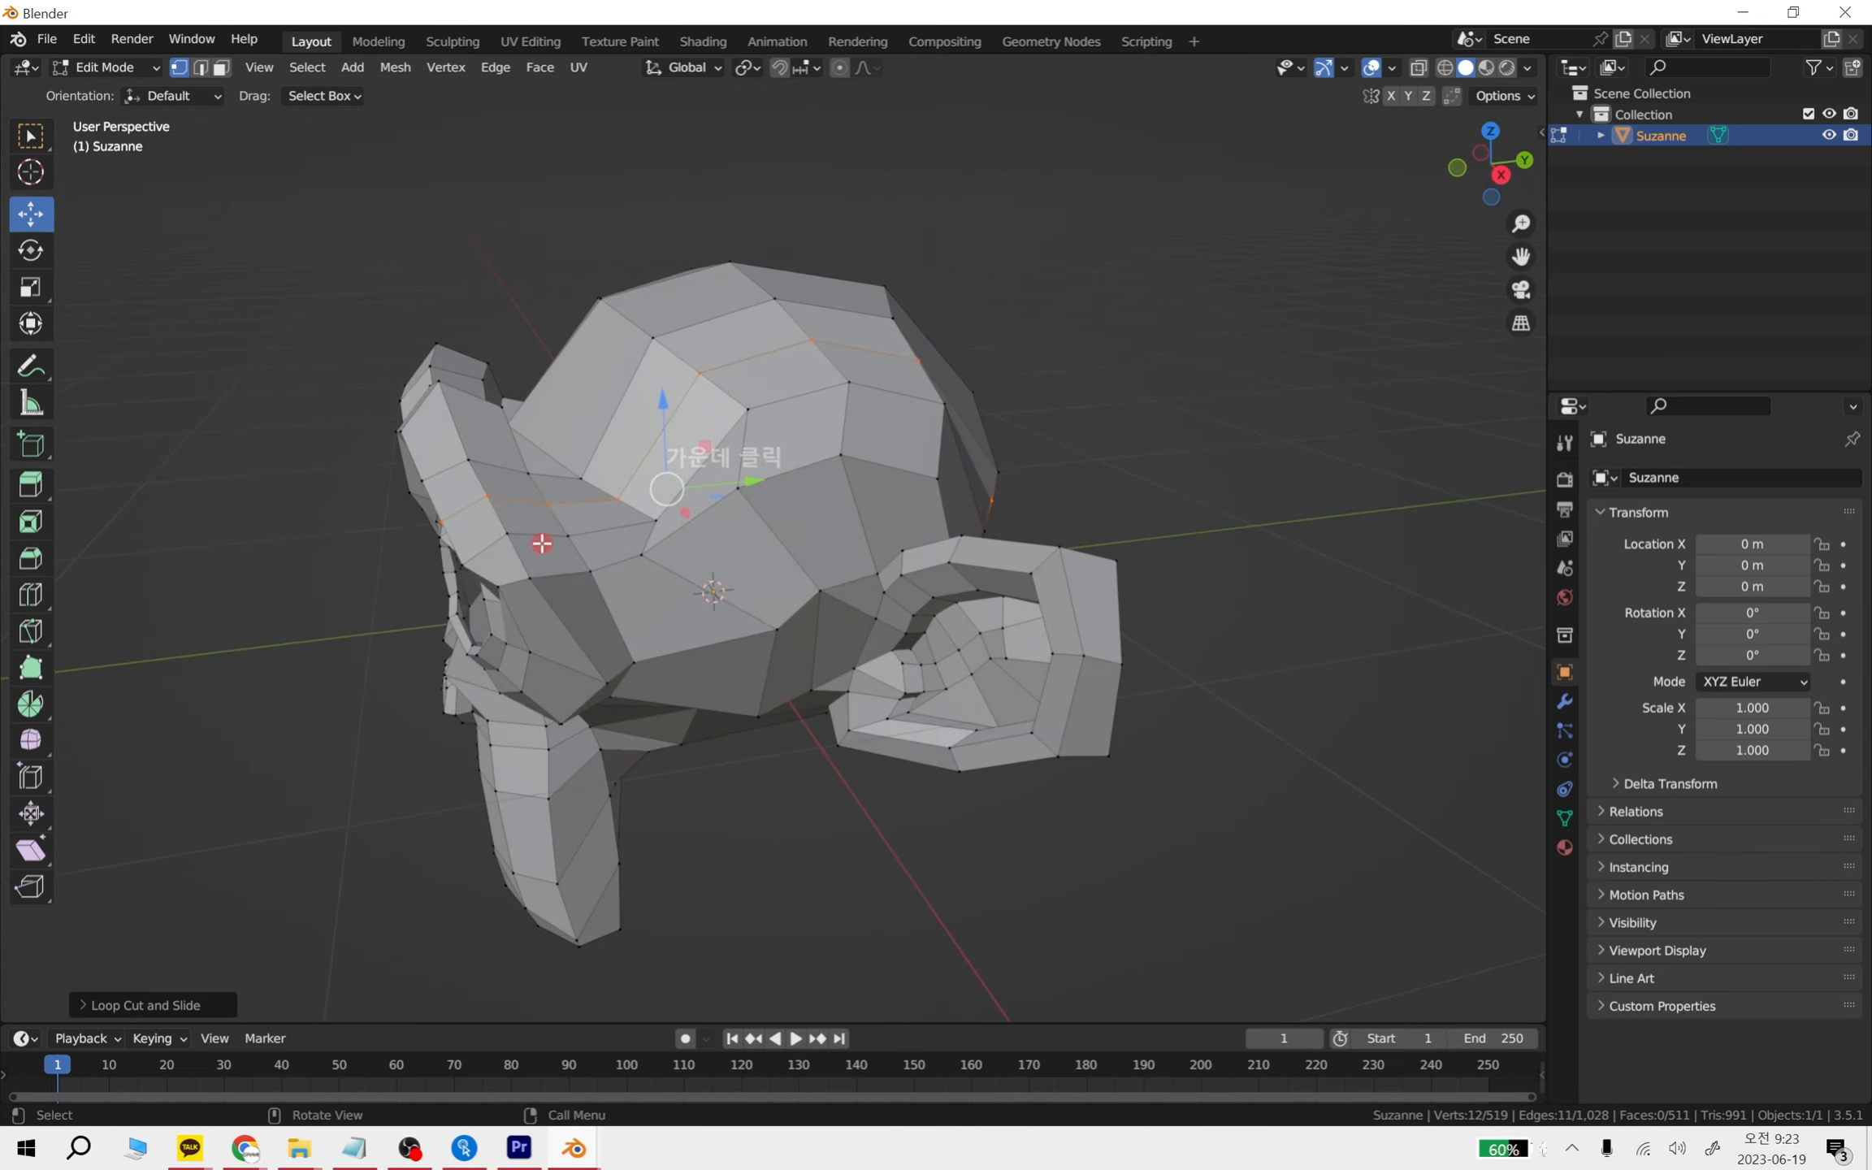
middle_click_drag(542, 543, 925, 519)
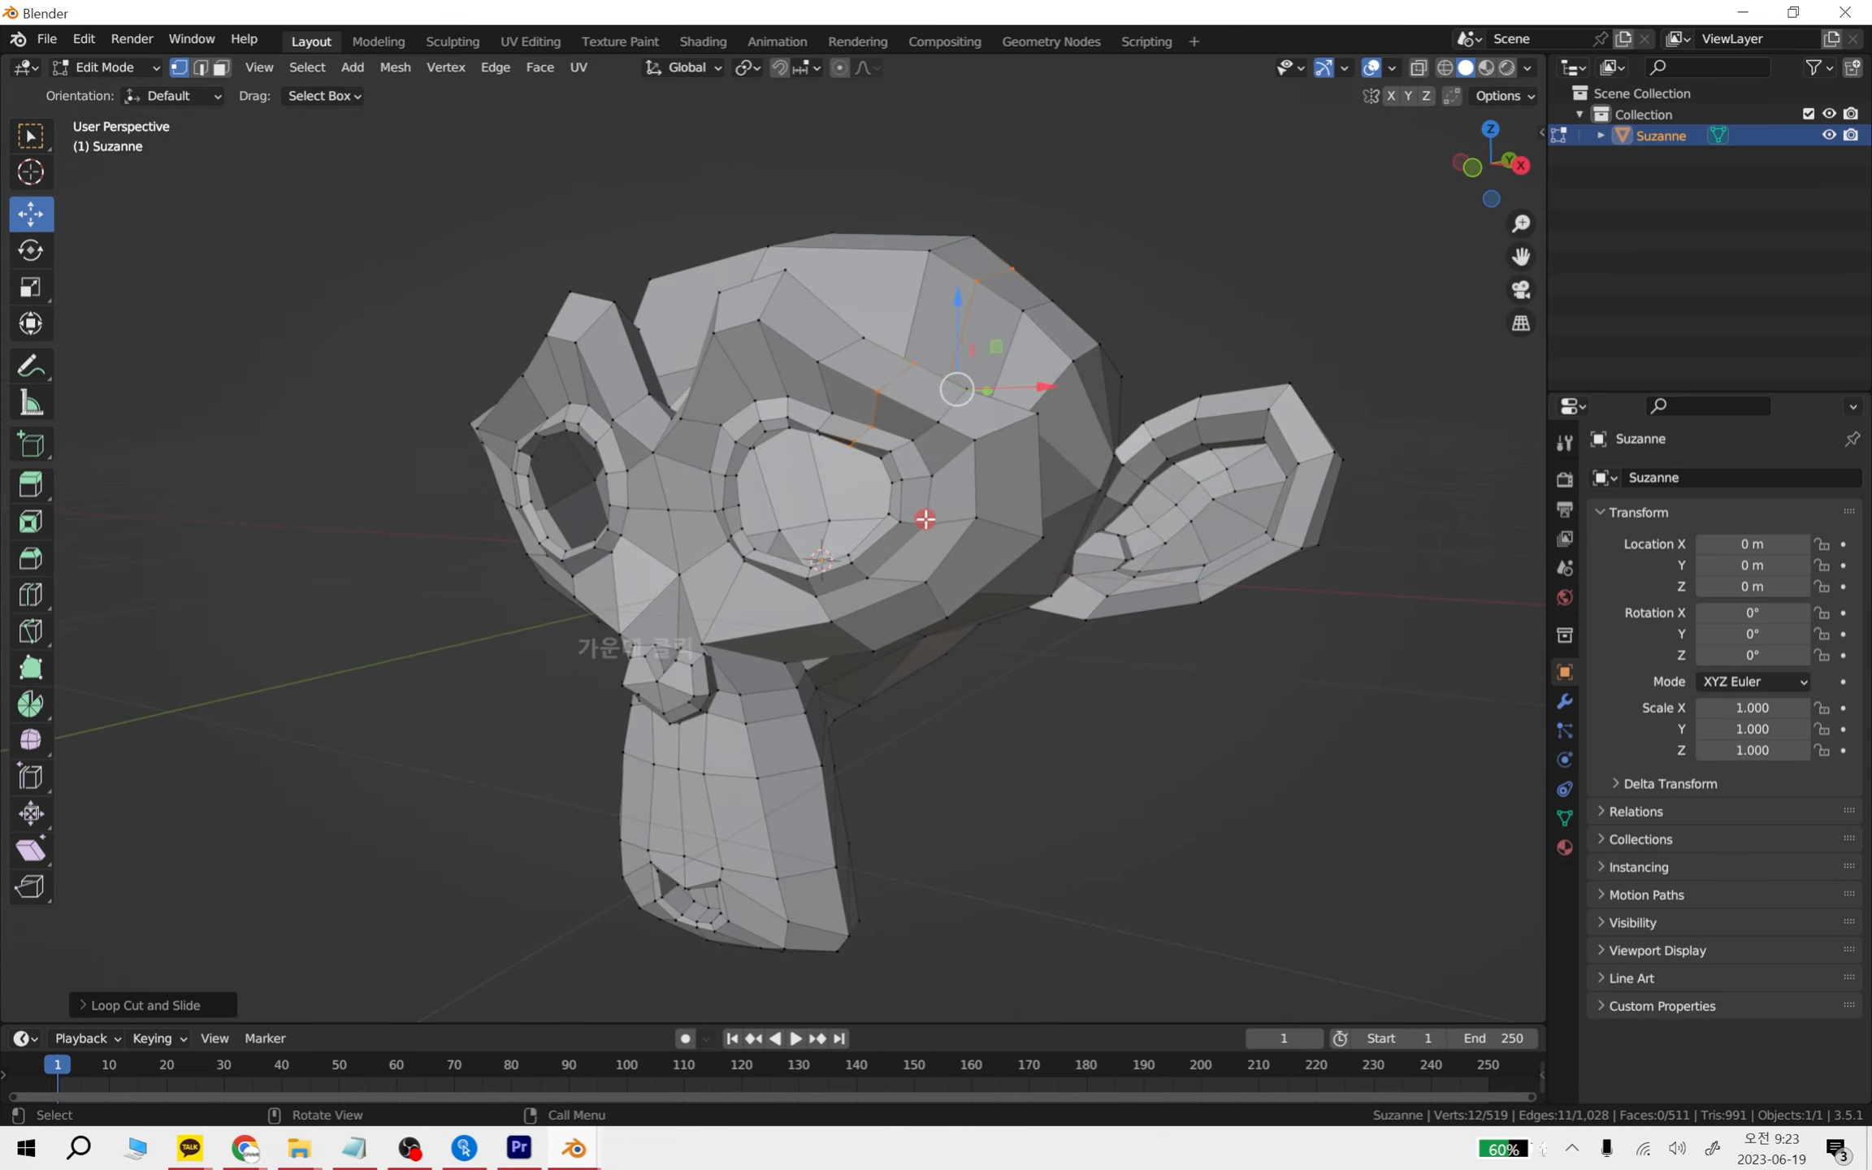
key("ctrl+z")
- Leave Edit Mode, delete the monkey and add a torus mesh in its place
scroll(962, 552, "down", 5)
key("Tab")
left_click_drag(1141, 793, 556, 442)
key("Delete")
middle_click_drag(837, 553, 1099, 581)
key("shift+a")
mouse_move(1048, 610)
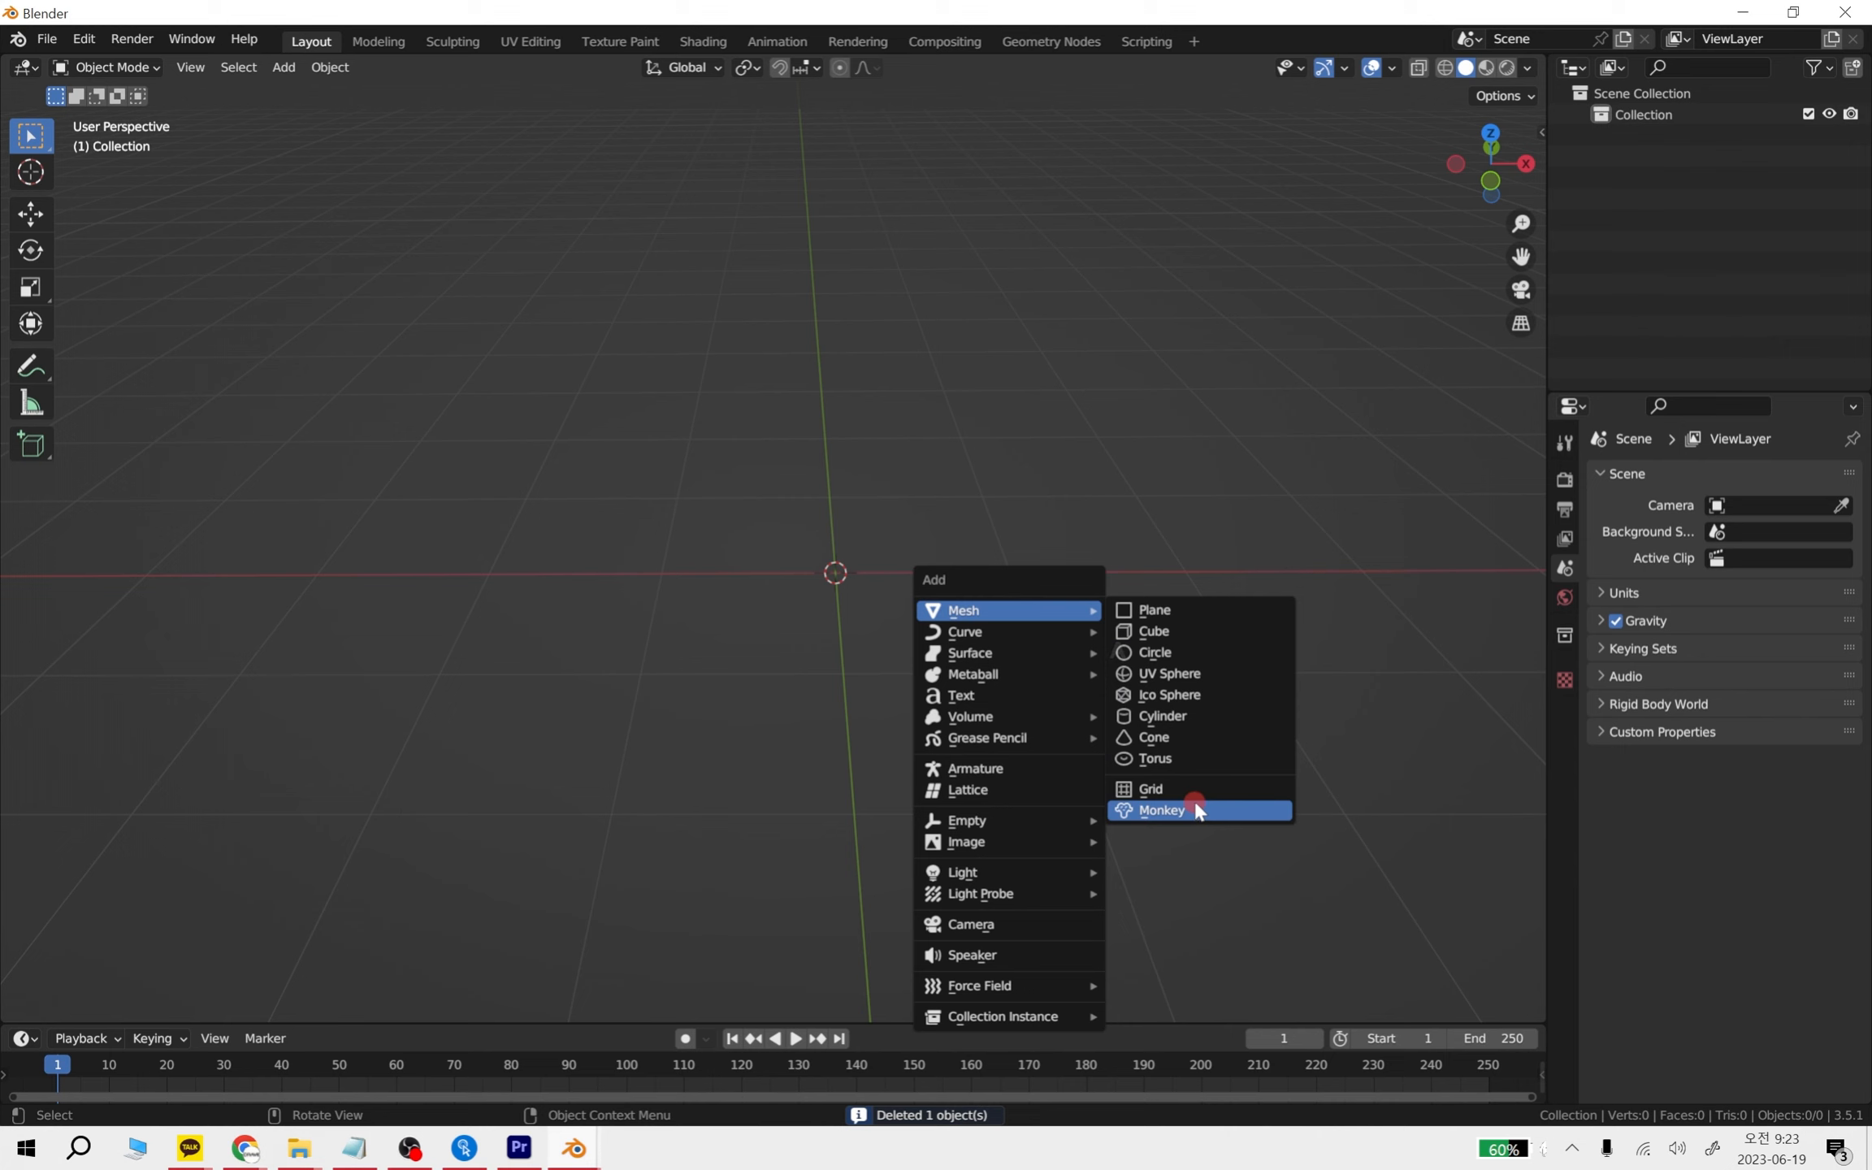
left_click(1194, 757)
- Enter Edit Mode on the torus and insert a single unslid loop cut around its tube
middle_click_drag(1142, 808, 1103, 899)
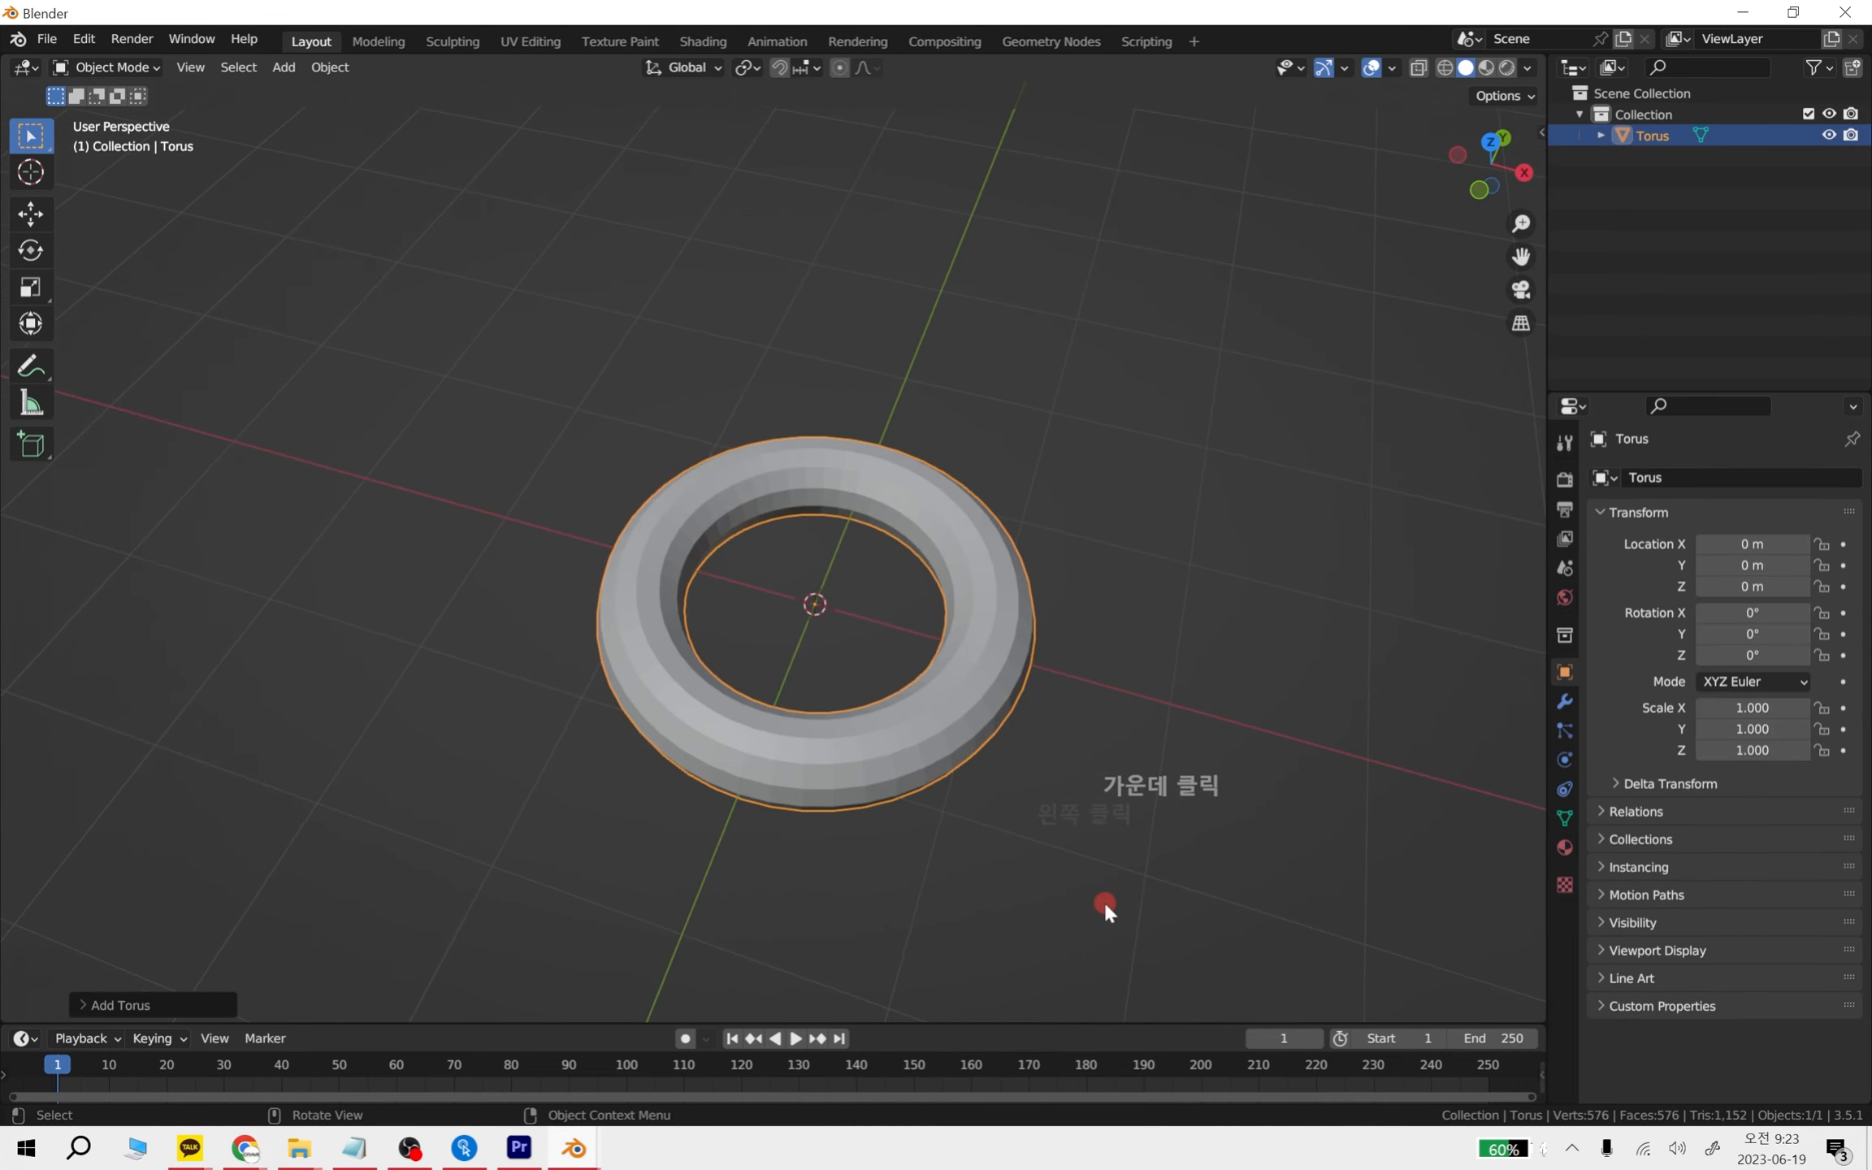
scroll(1099, 859, "up", 5)
middle_click_drag(1103, 824, 970, 619, "shift")
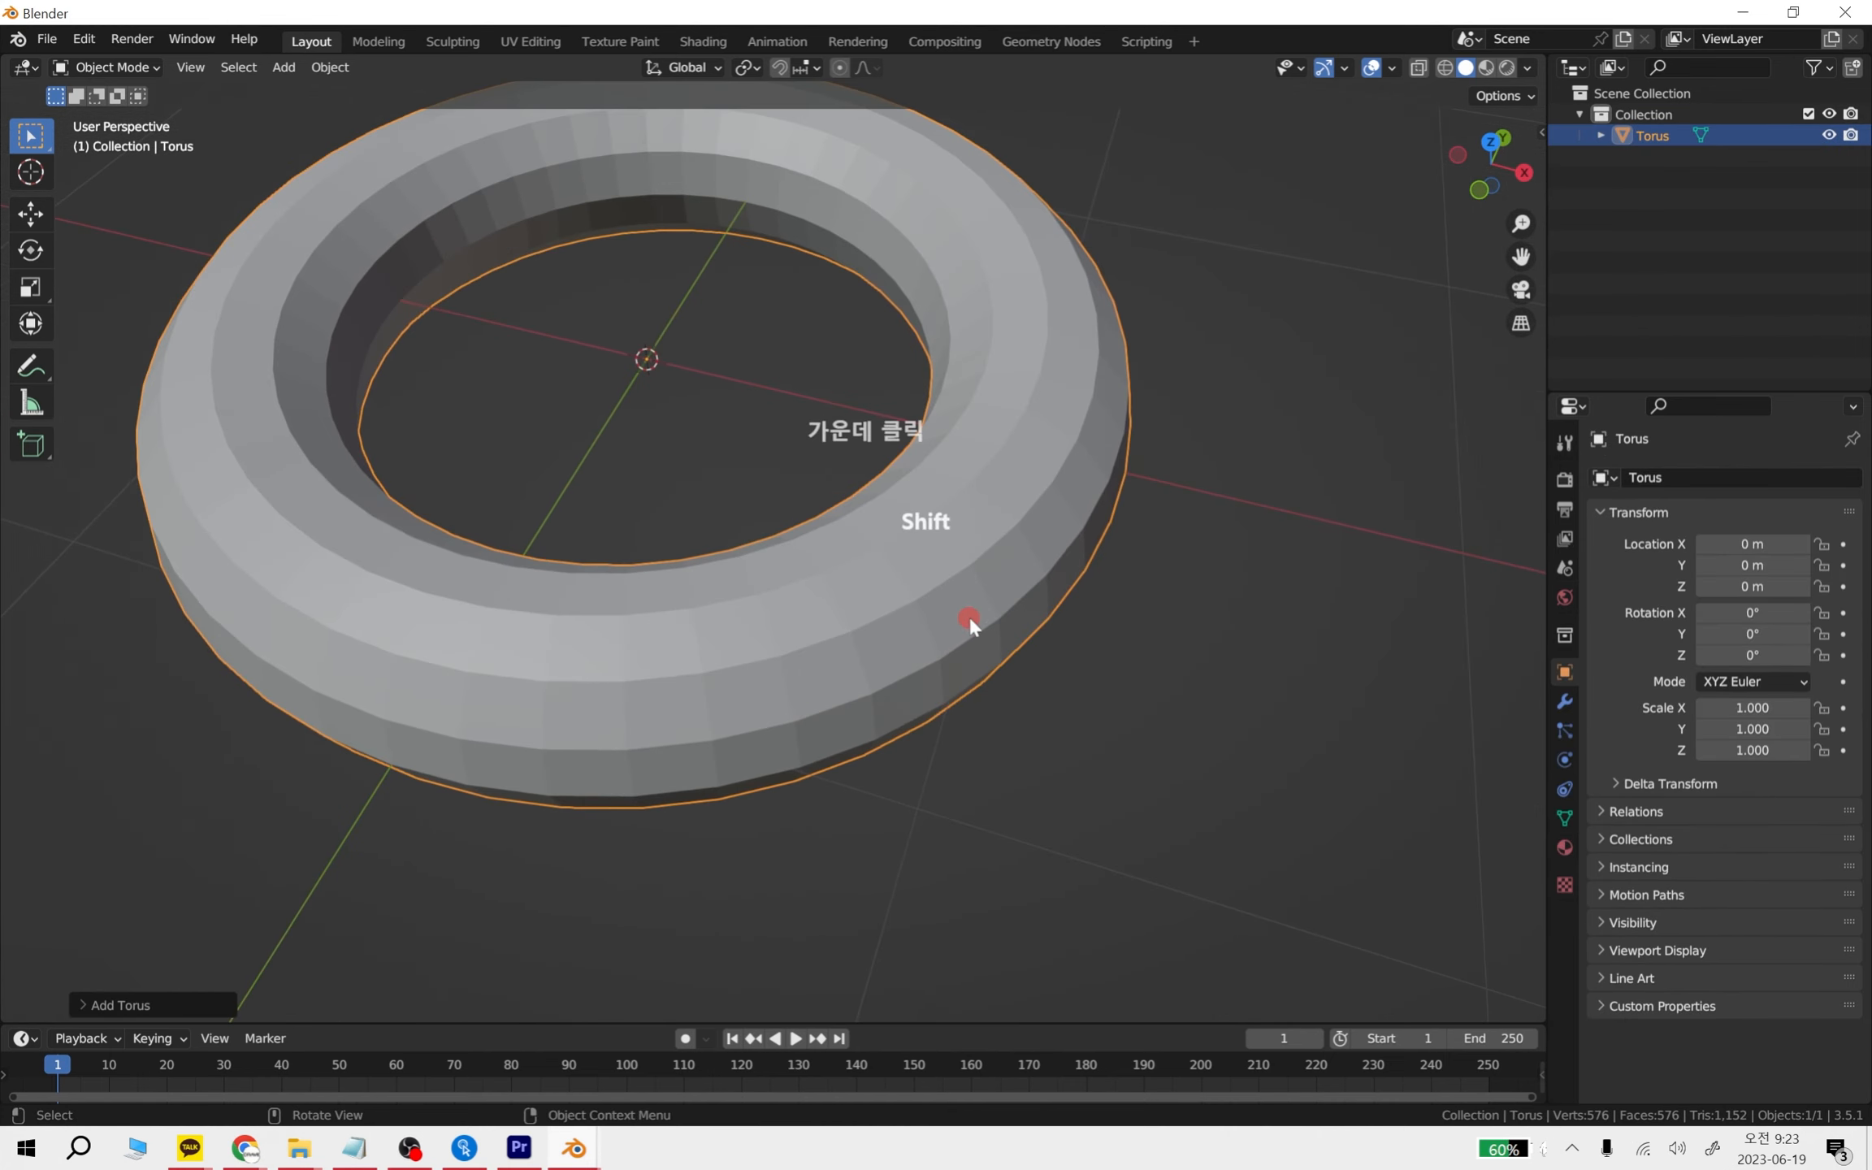
key("Tab")
key("ctrl+r")
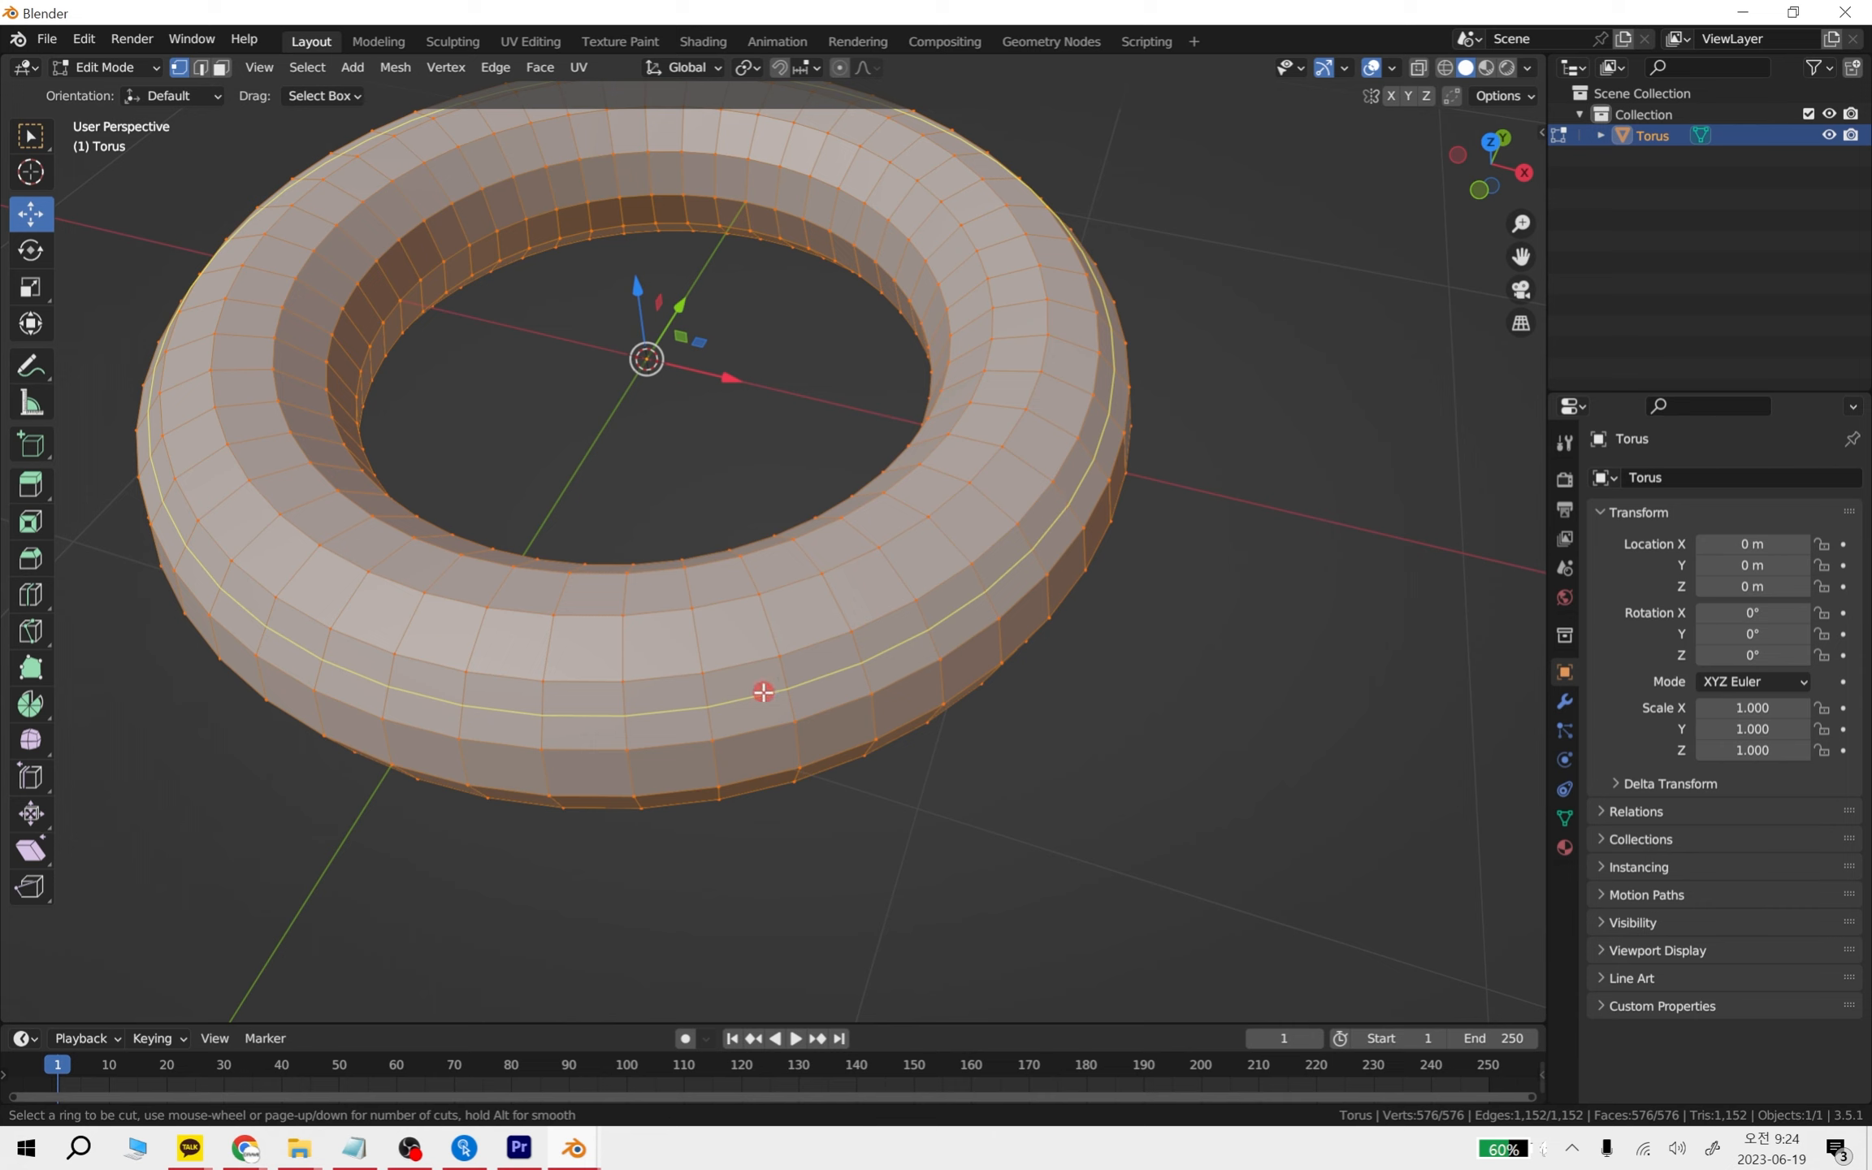
left_click(756, 702)
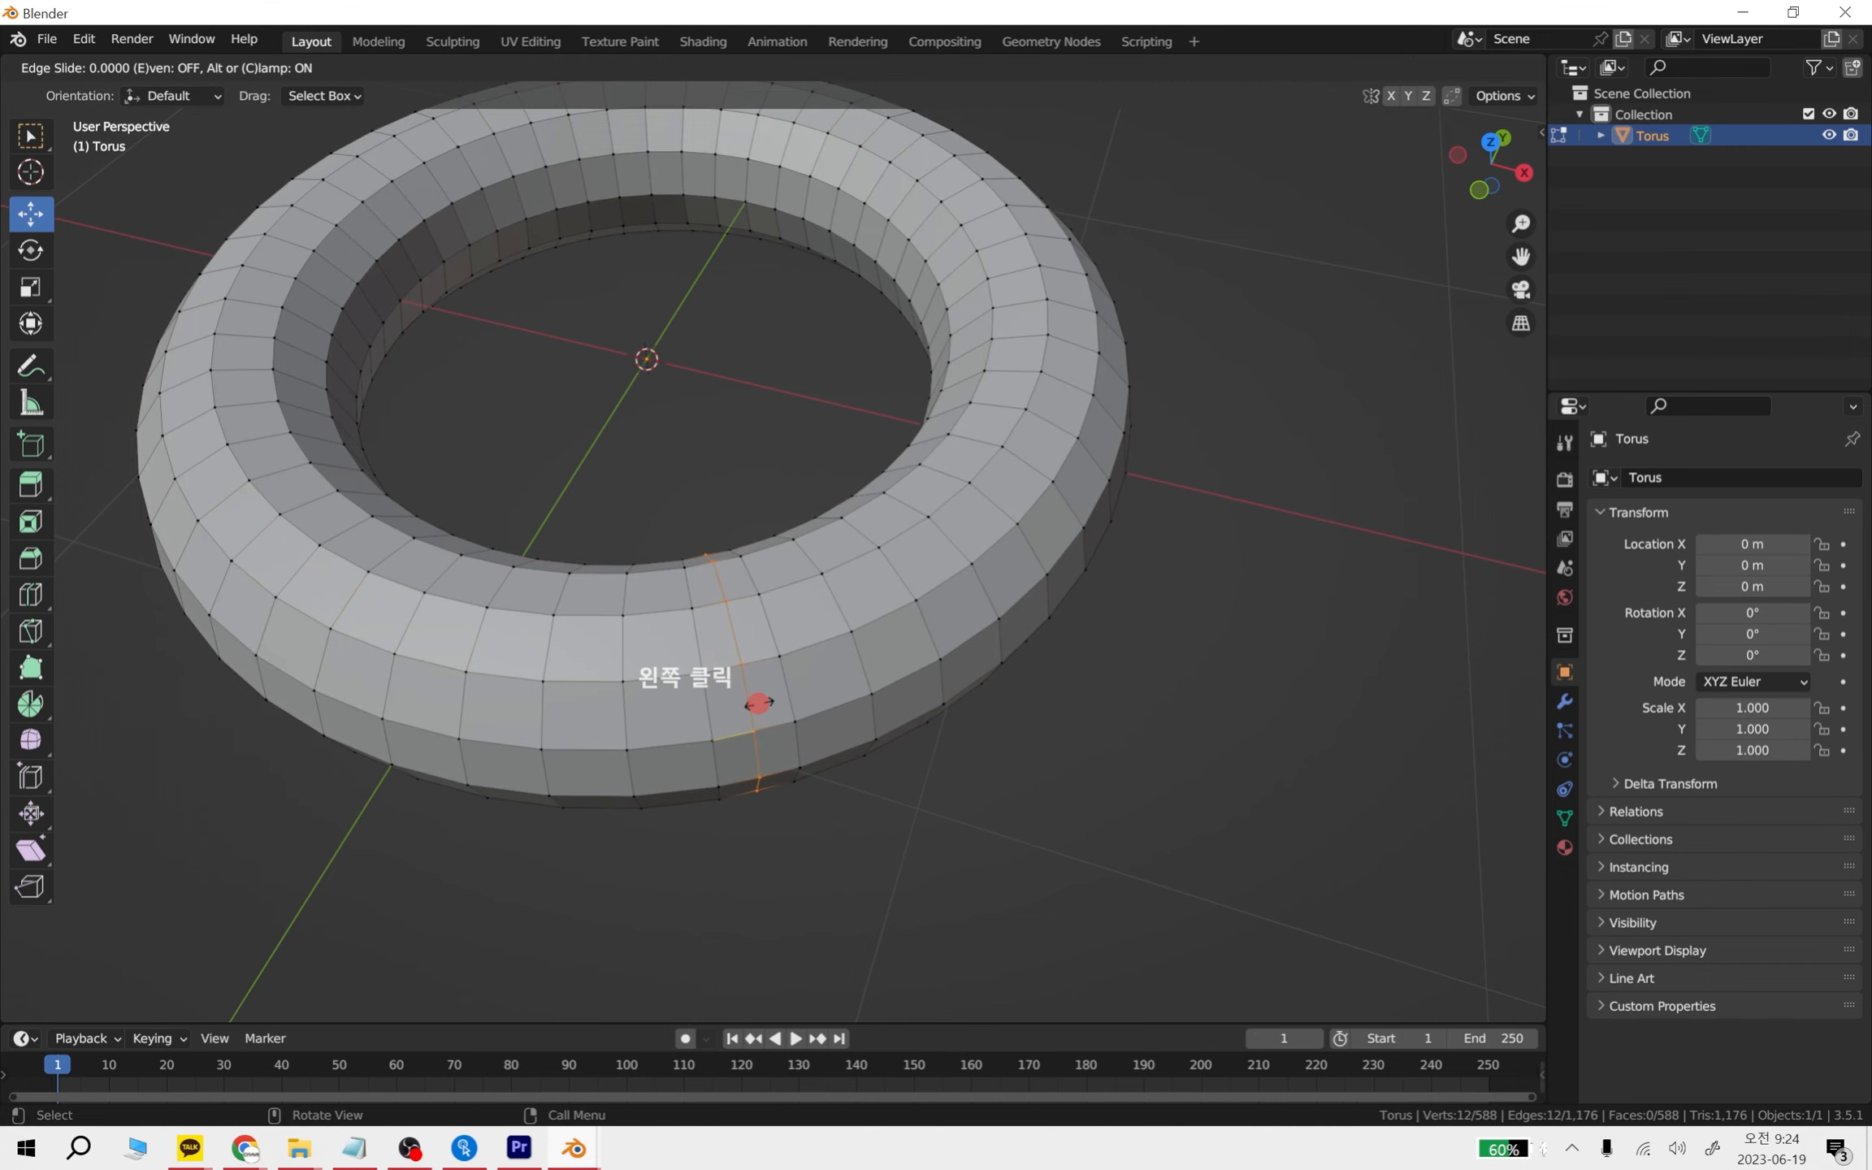
left_click(757, 703)
- Try scaling the new edge loop up and down, and undo the scale changes
middle_click_drag(780, 765, 977, 660)
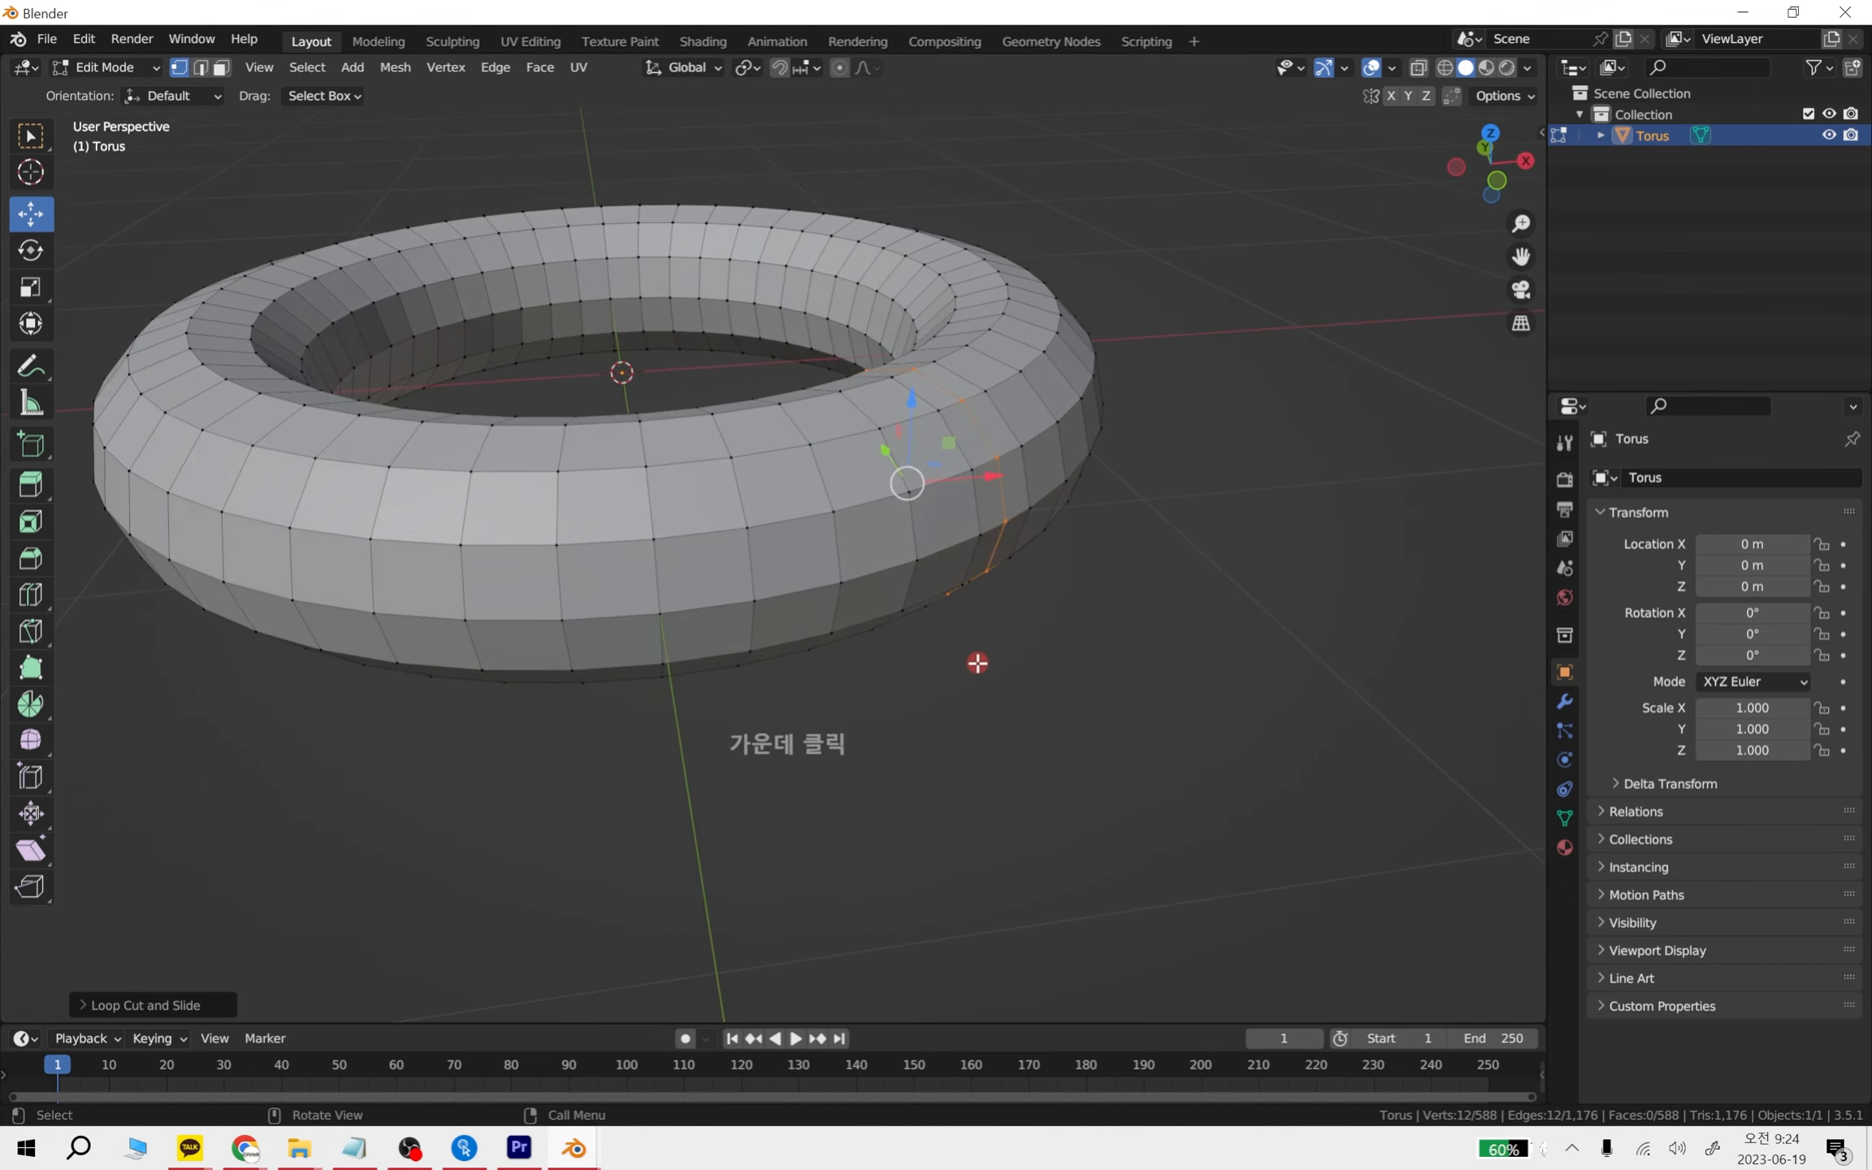
key("s")
left_click(1251, 771)
middle_click_drag(1252, 771, 1120, 773)
key("ctrl+z")
key("s")
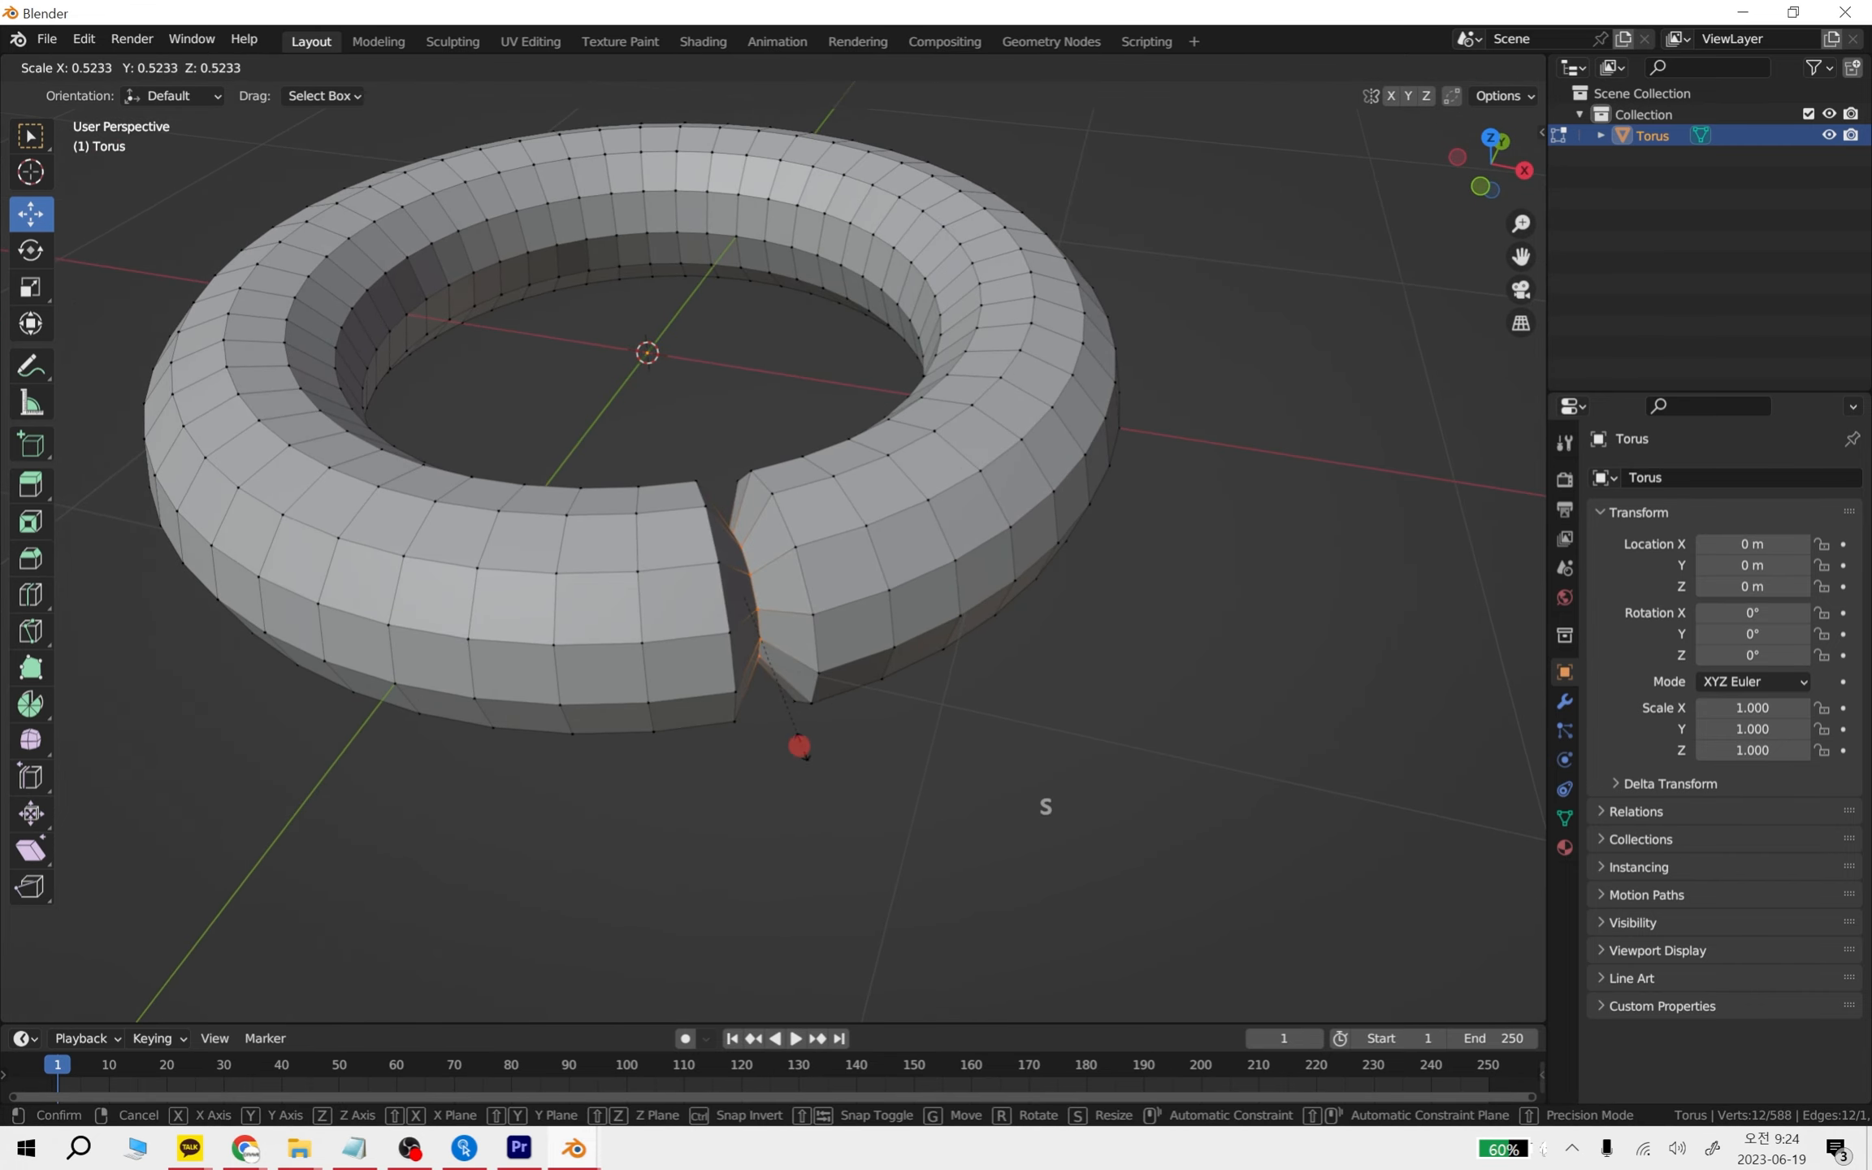
left_click(782, 667)
key("s")
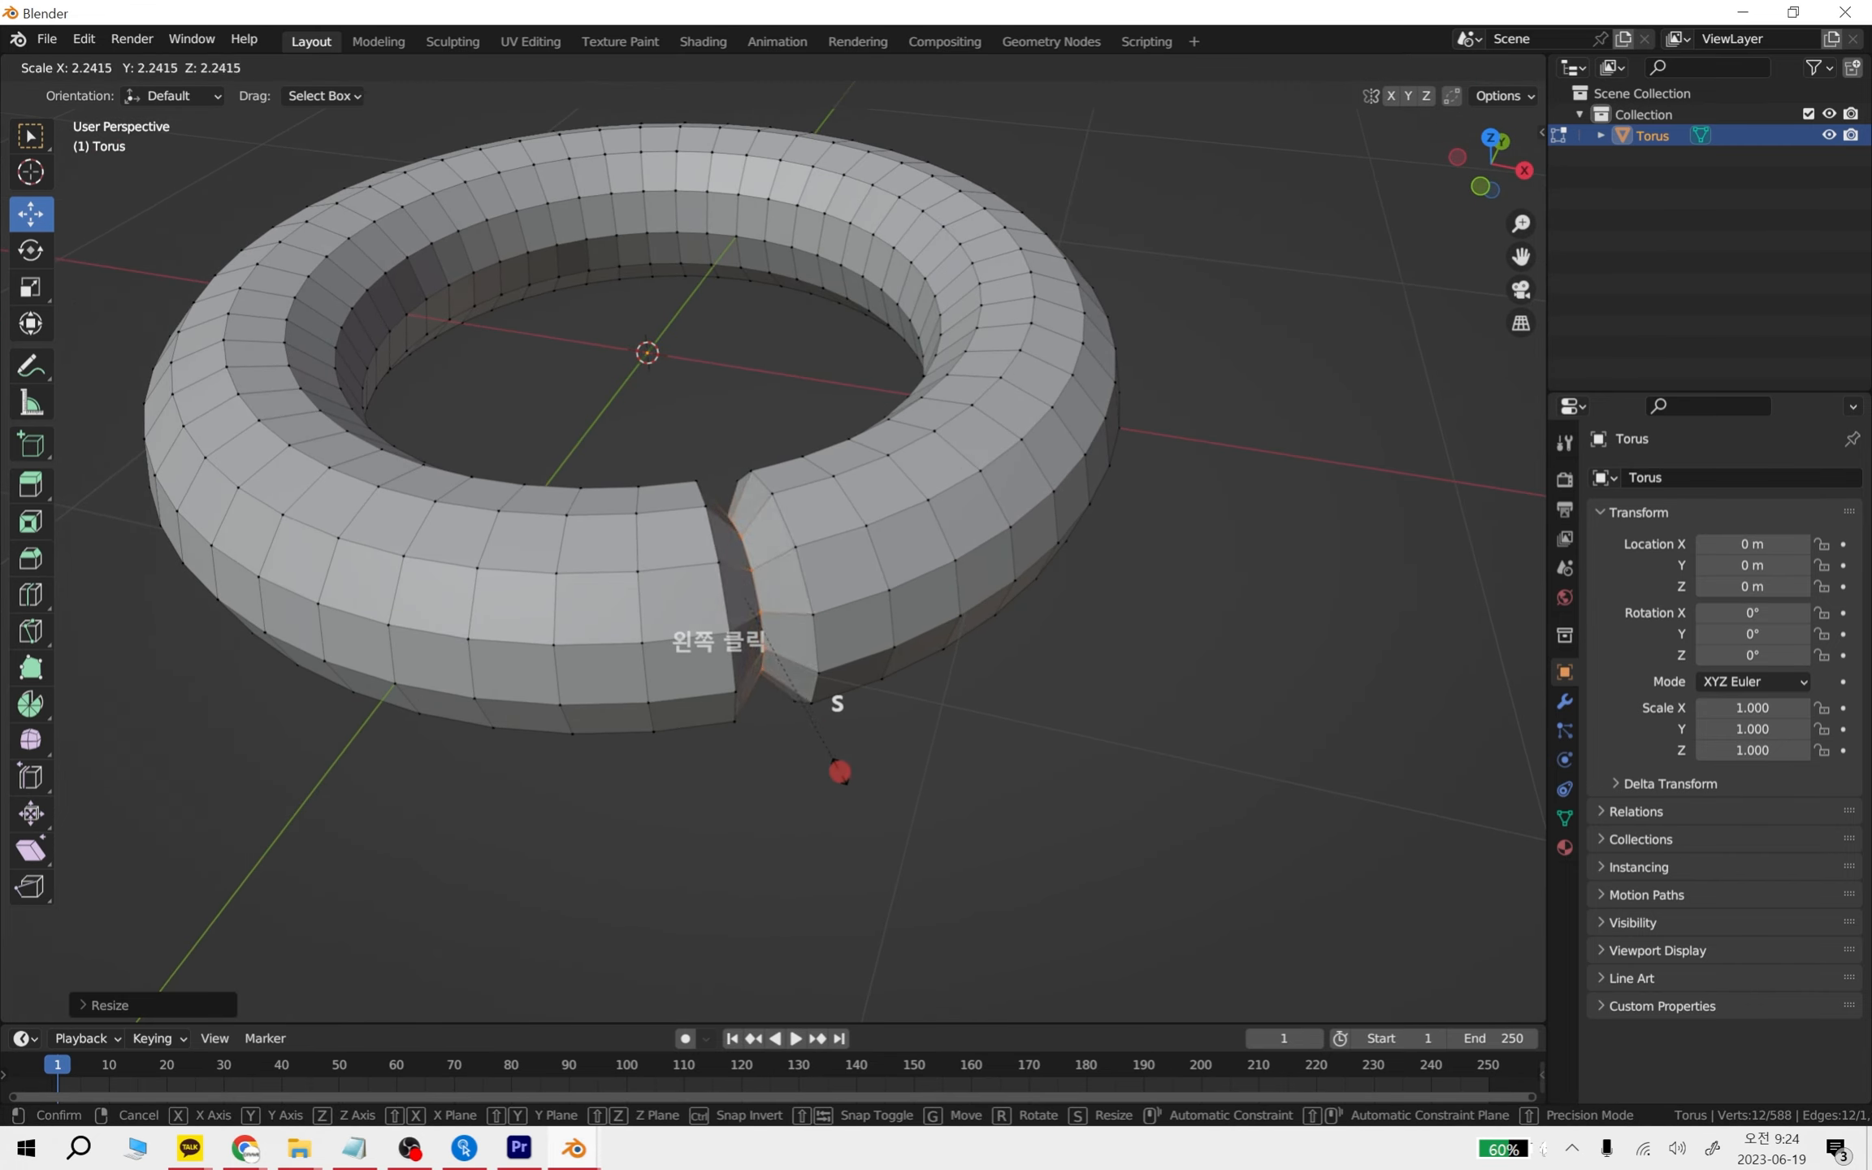
left_click(1153, 775)
key("ctrl+z")
middle_click_drag(1196, 792, 1158, 824)
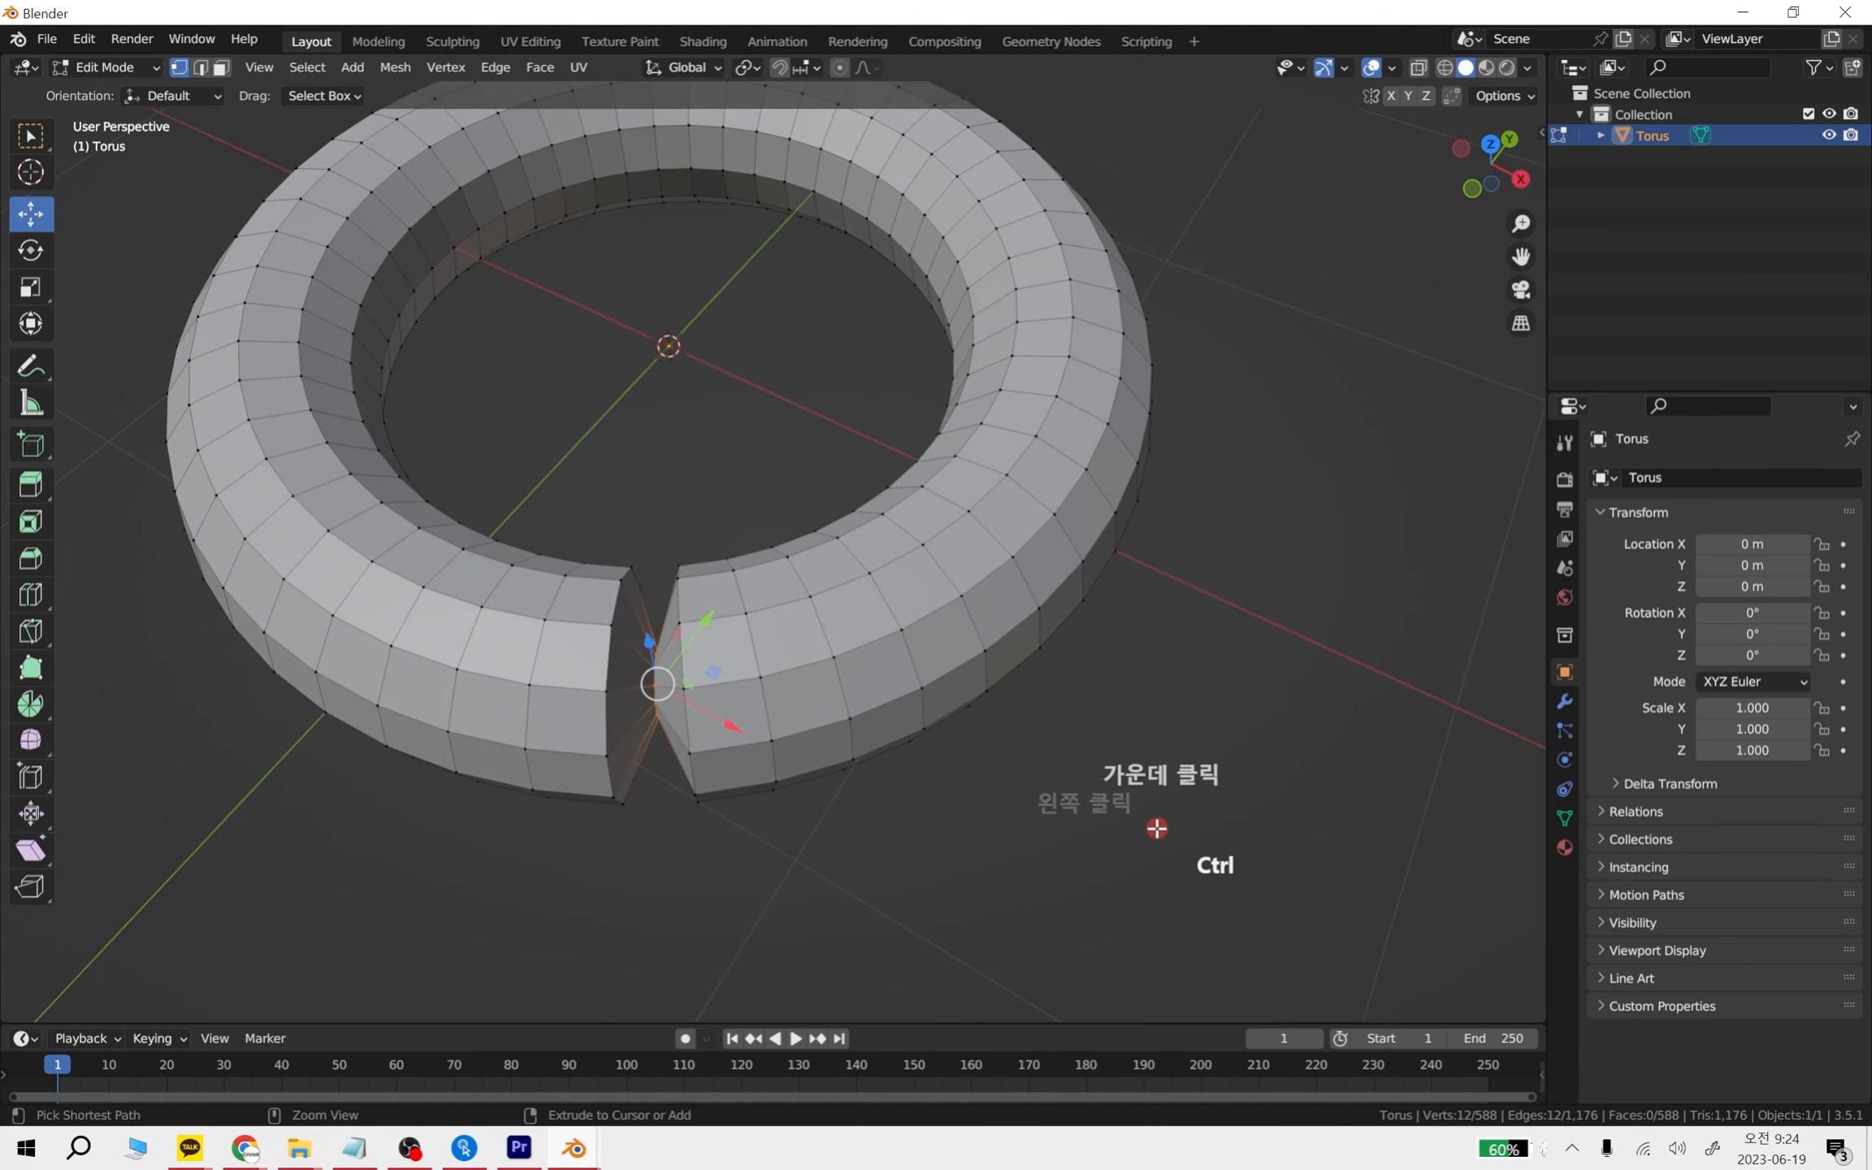
key("ctrl+z")
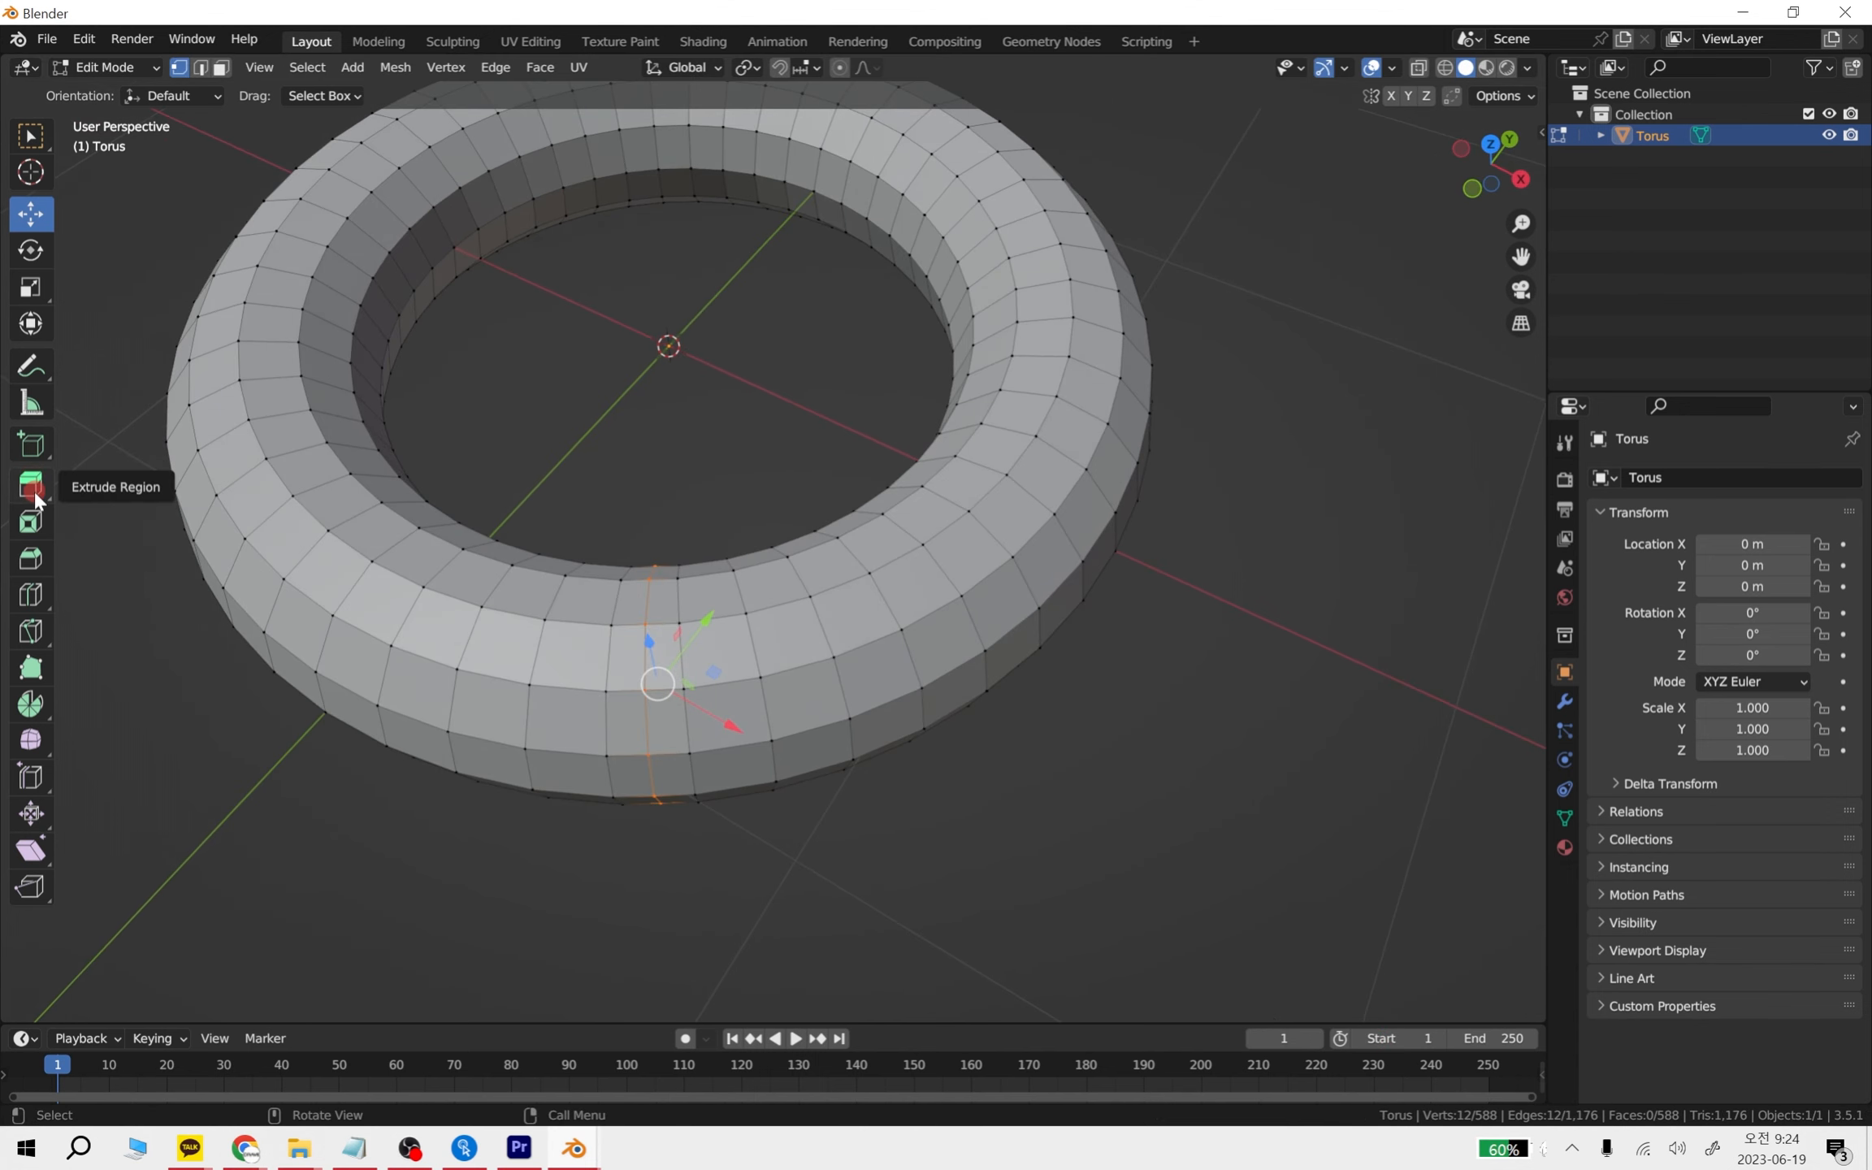
- Cut a closed four-sided outline with the Knife around a vertex on the torus's upper surface, with one corner on the added edge loop
left_click(39, 631)
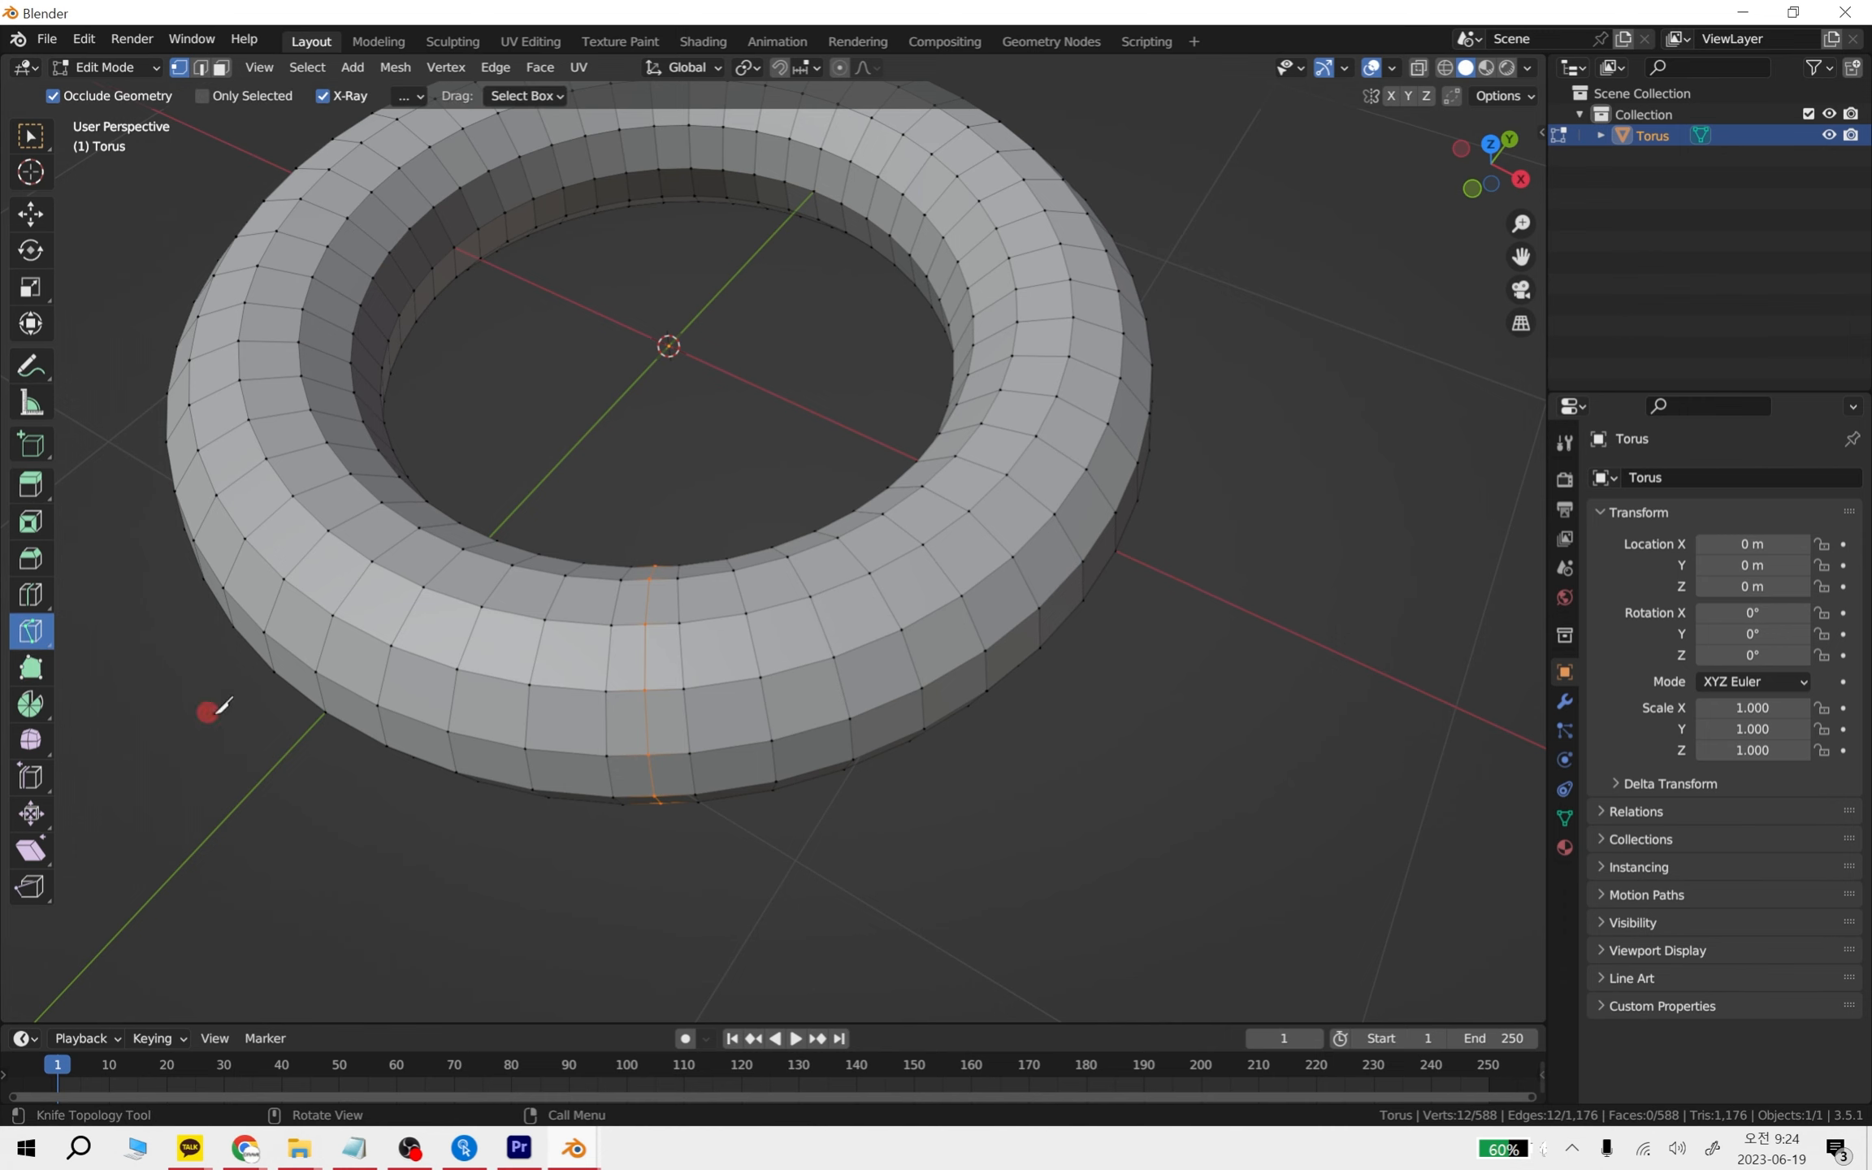
middle_click_drag(208, 712, 681, 798)
middle_click_drag(819, 757, 1088, 797, "shift")
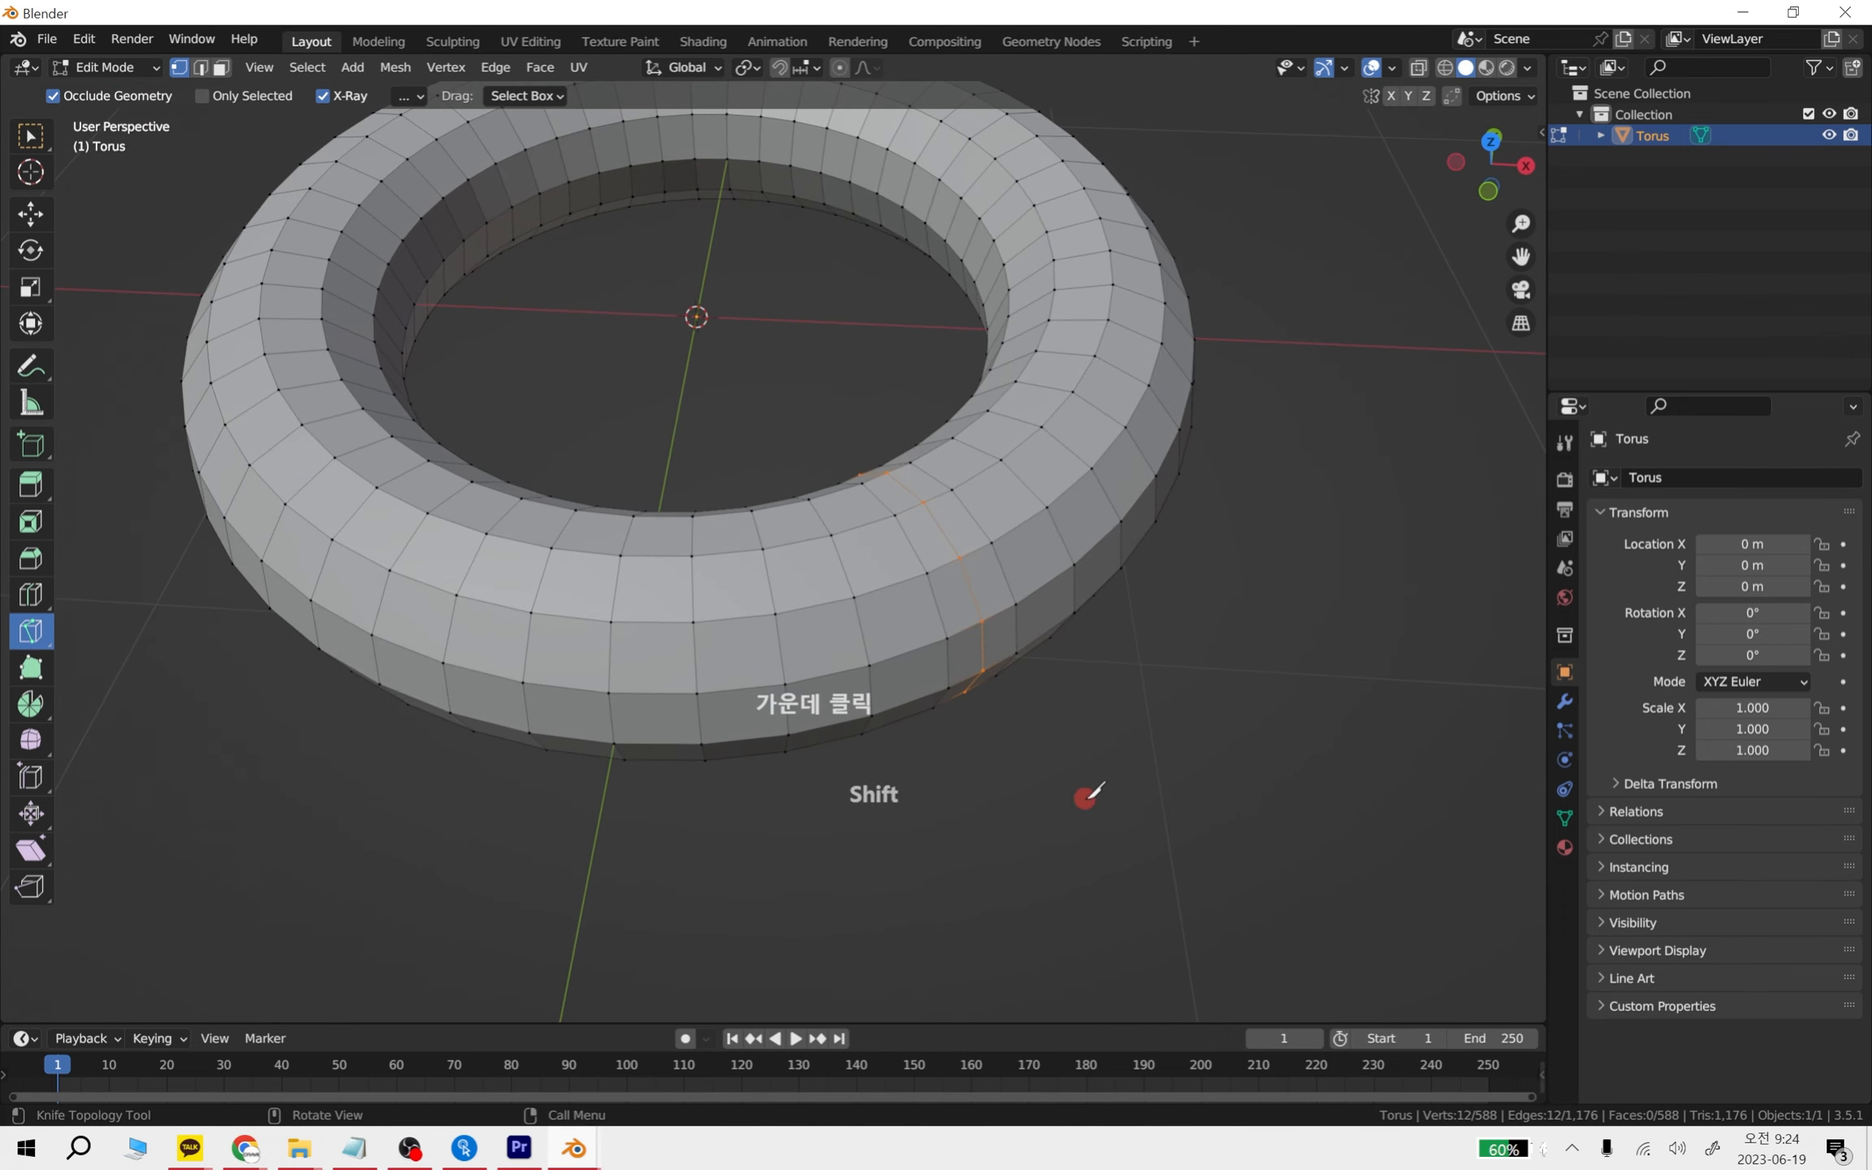
right_click(1091, 796)
key("Escape")
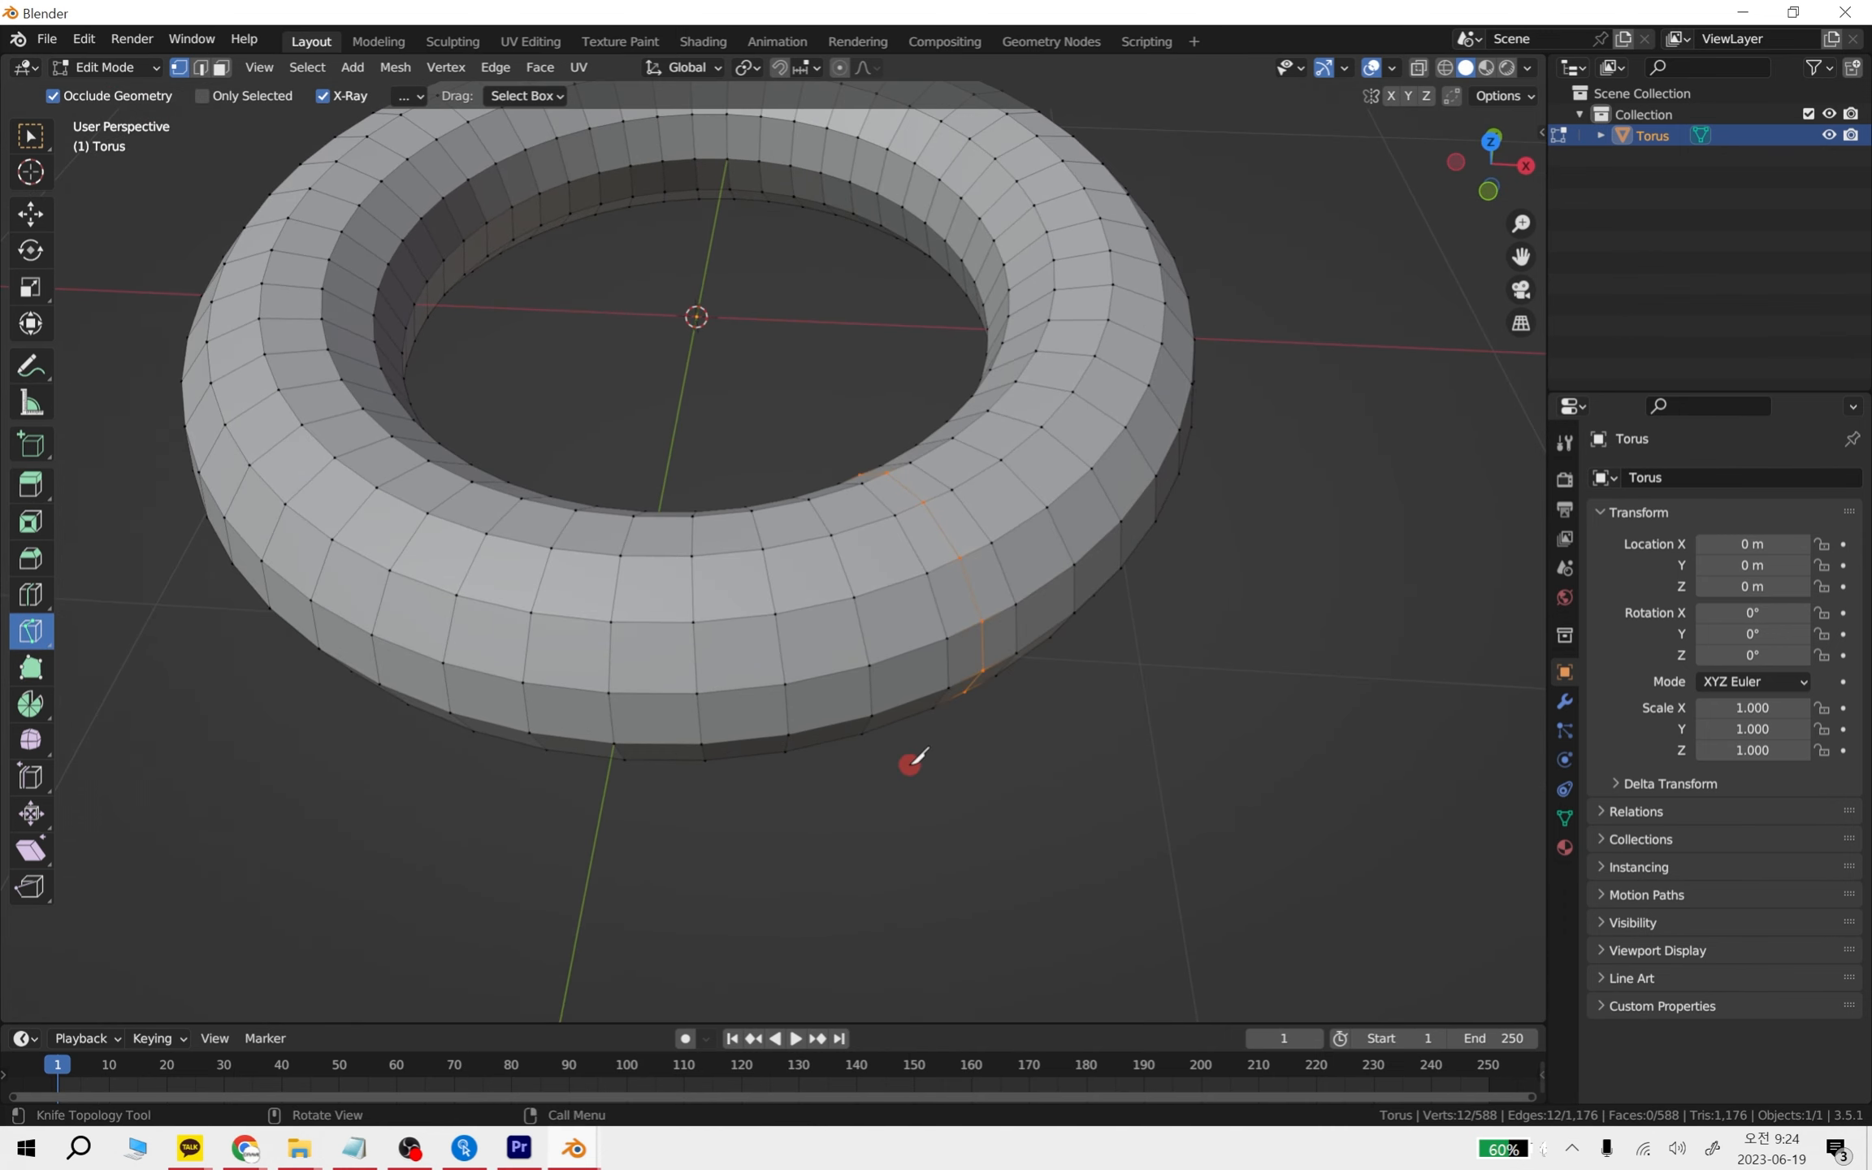
middle_click_drag(914, 761, 1099, 447)
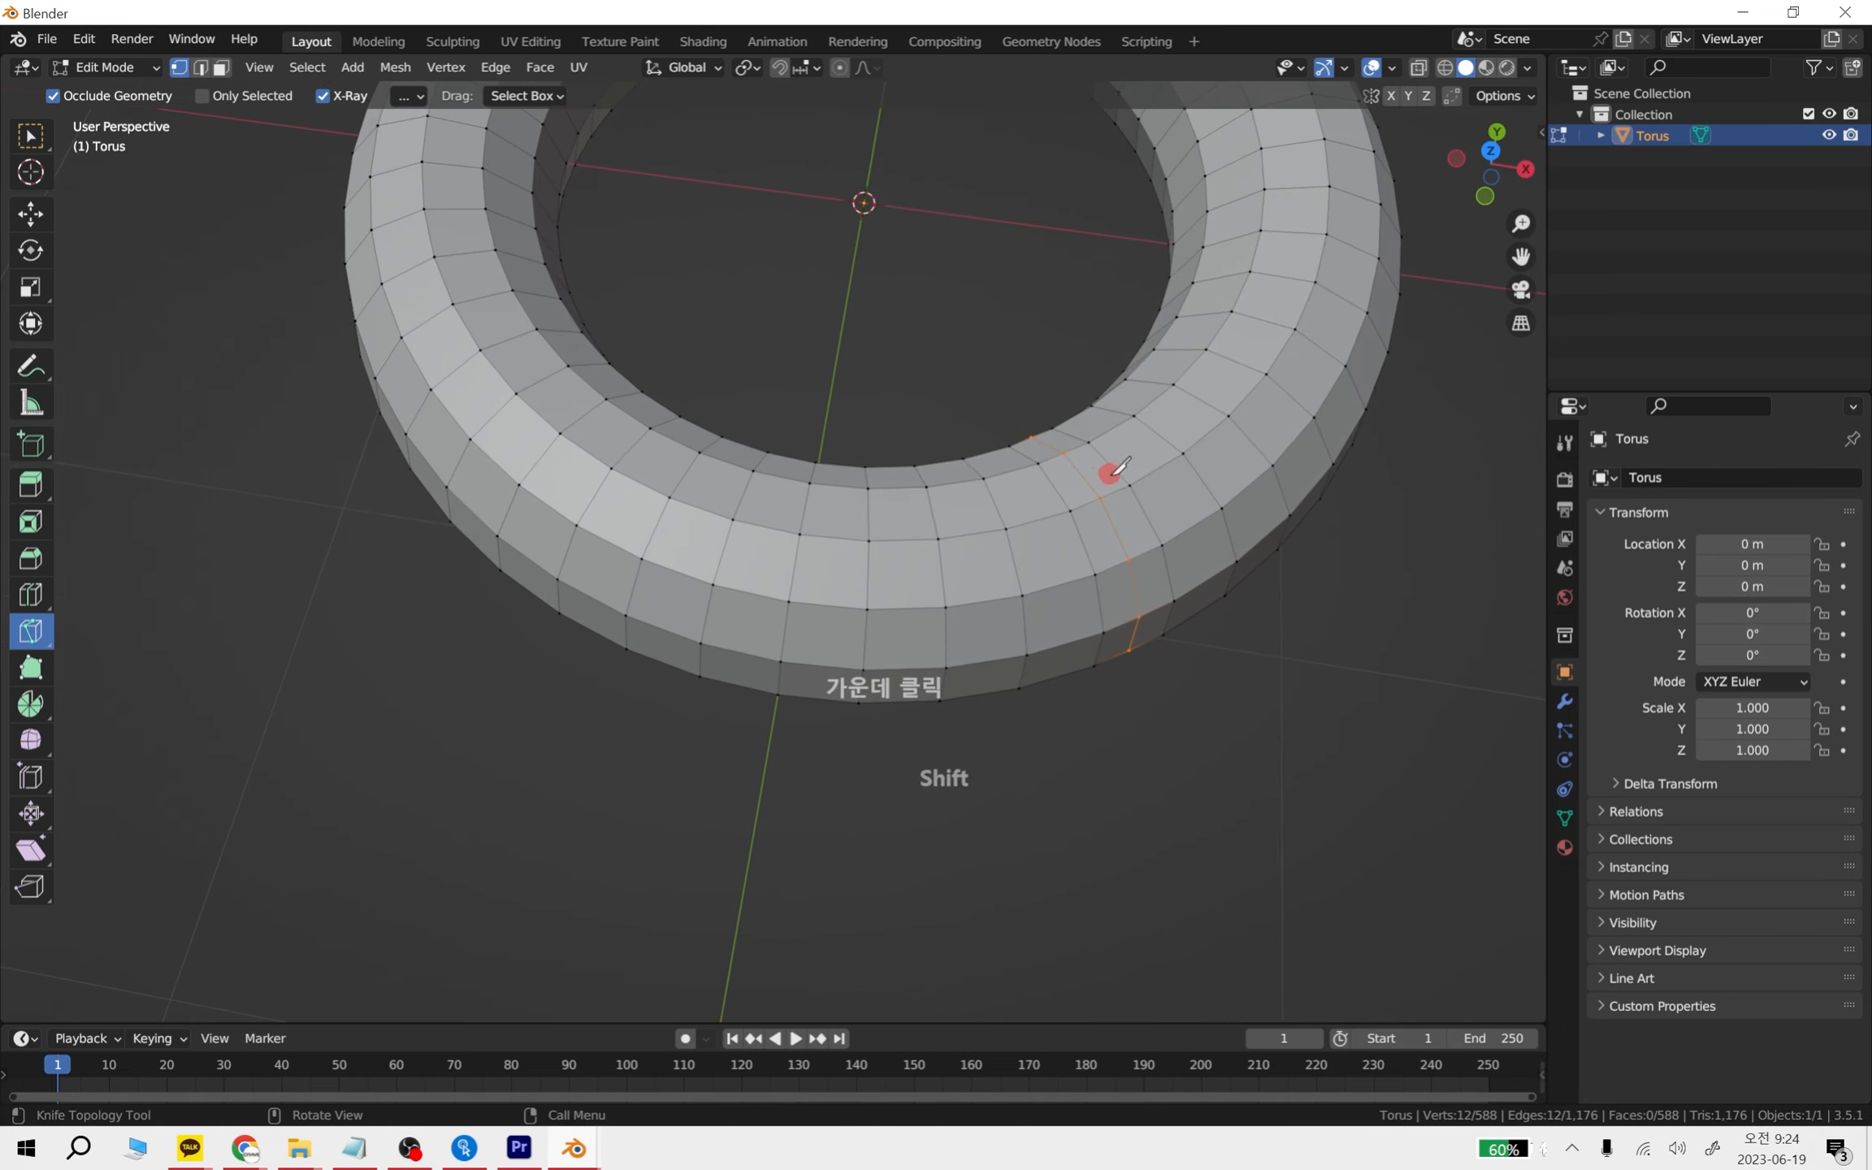
scroll(1154, 520, "up", 4)
middle_click_drag(1225, 593, 966, 636, "shift")
scroll(971, 581, "down", 1)
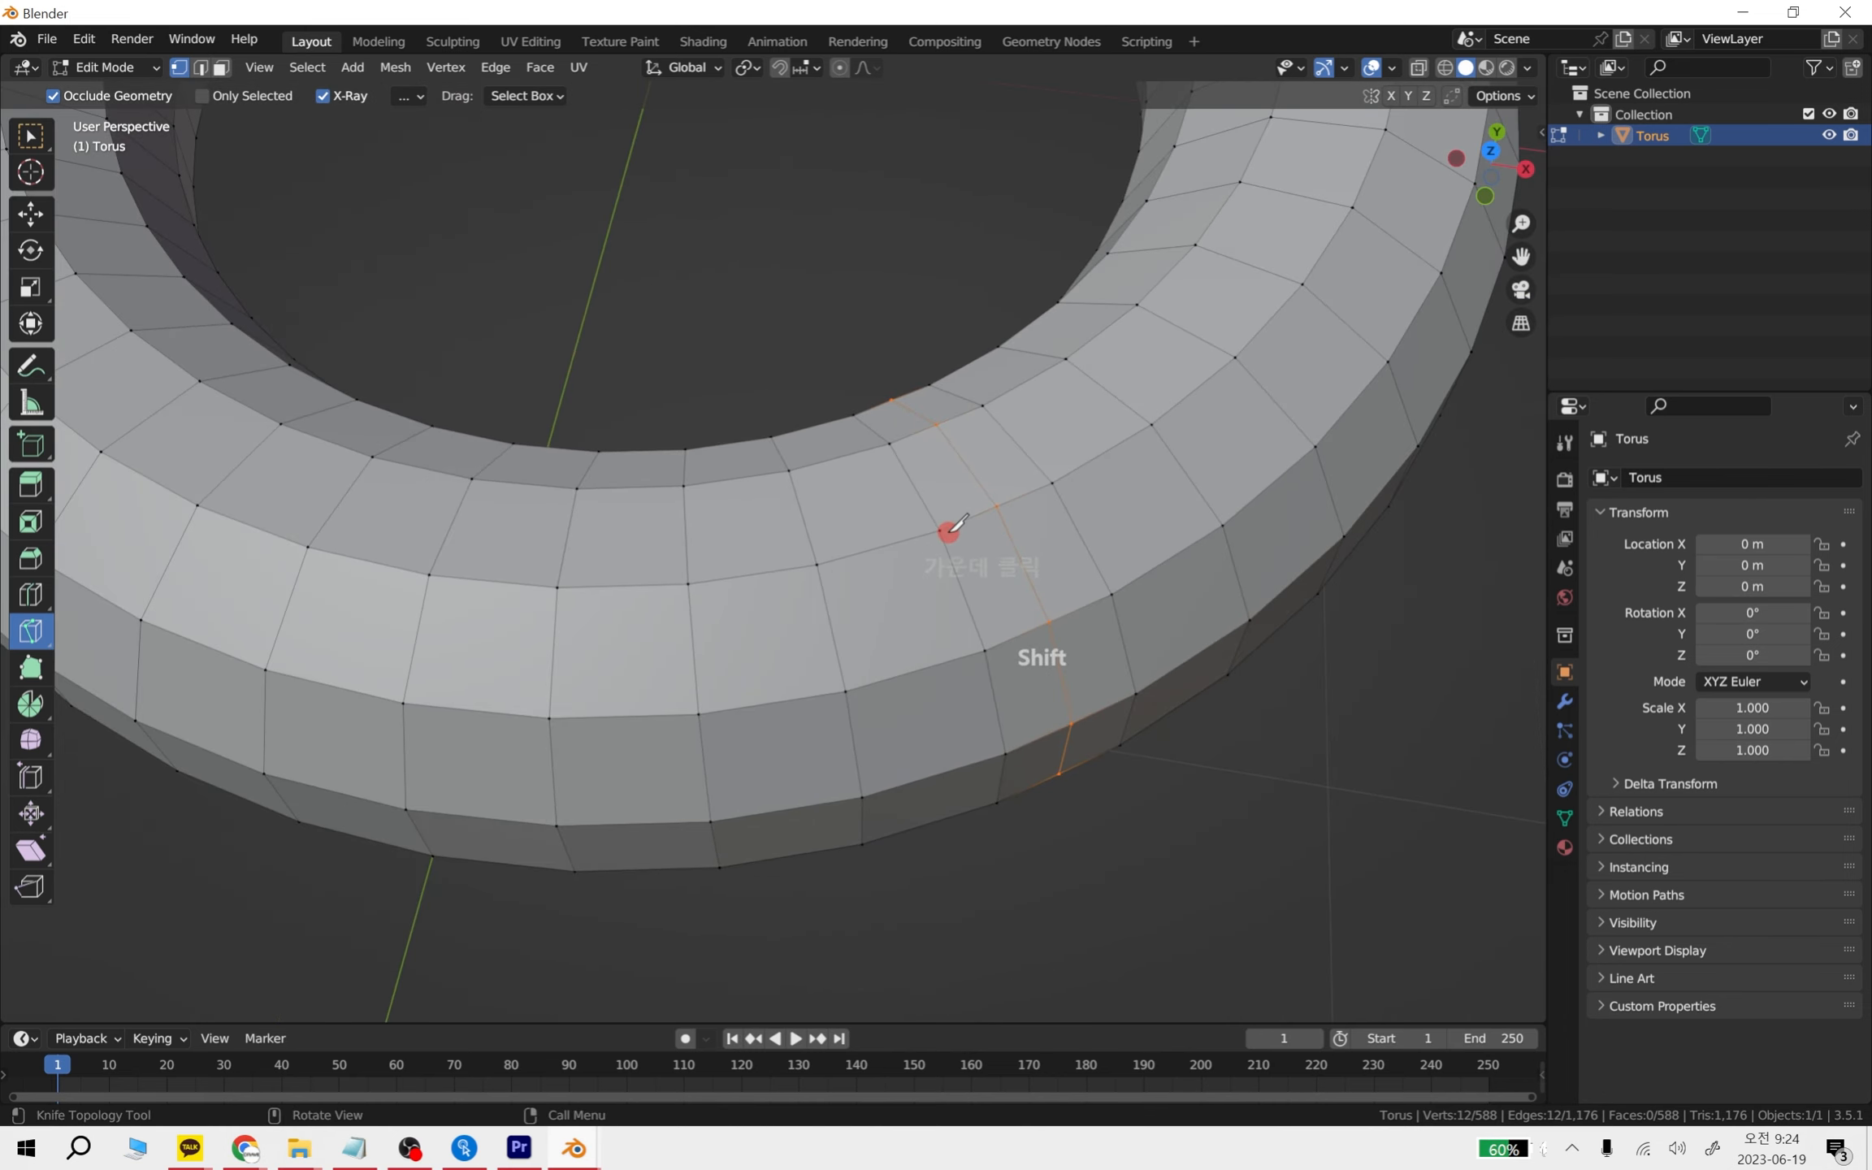
left_click(911, 480)
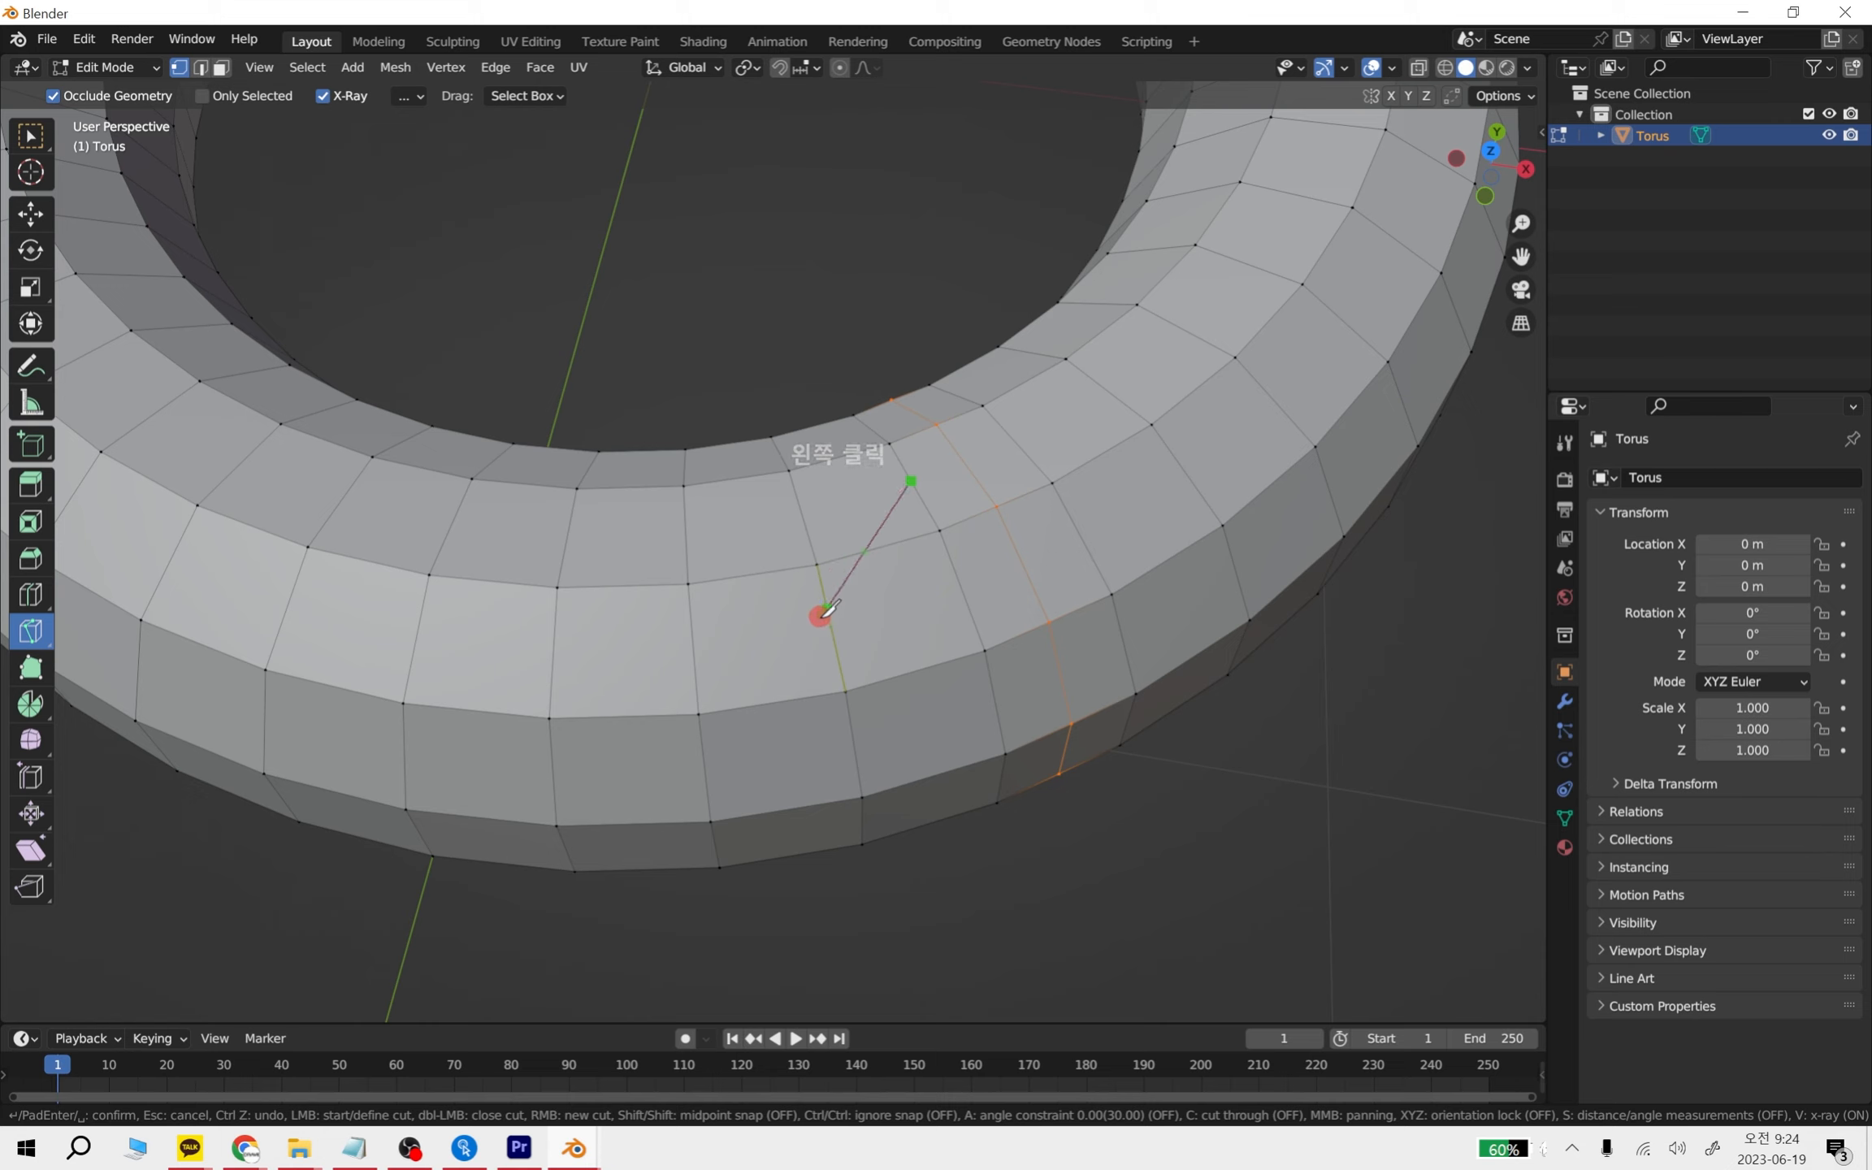
left_click(875, 553)
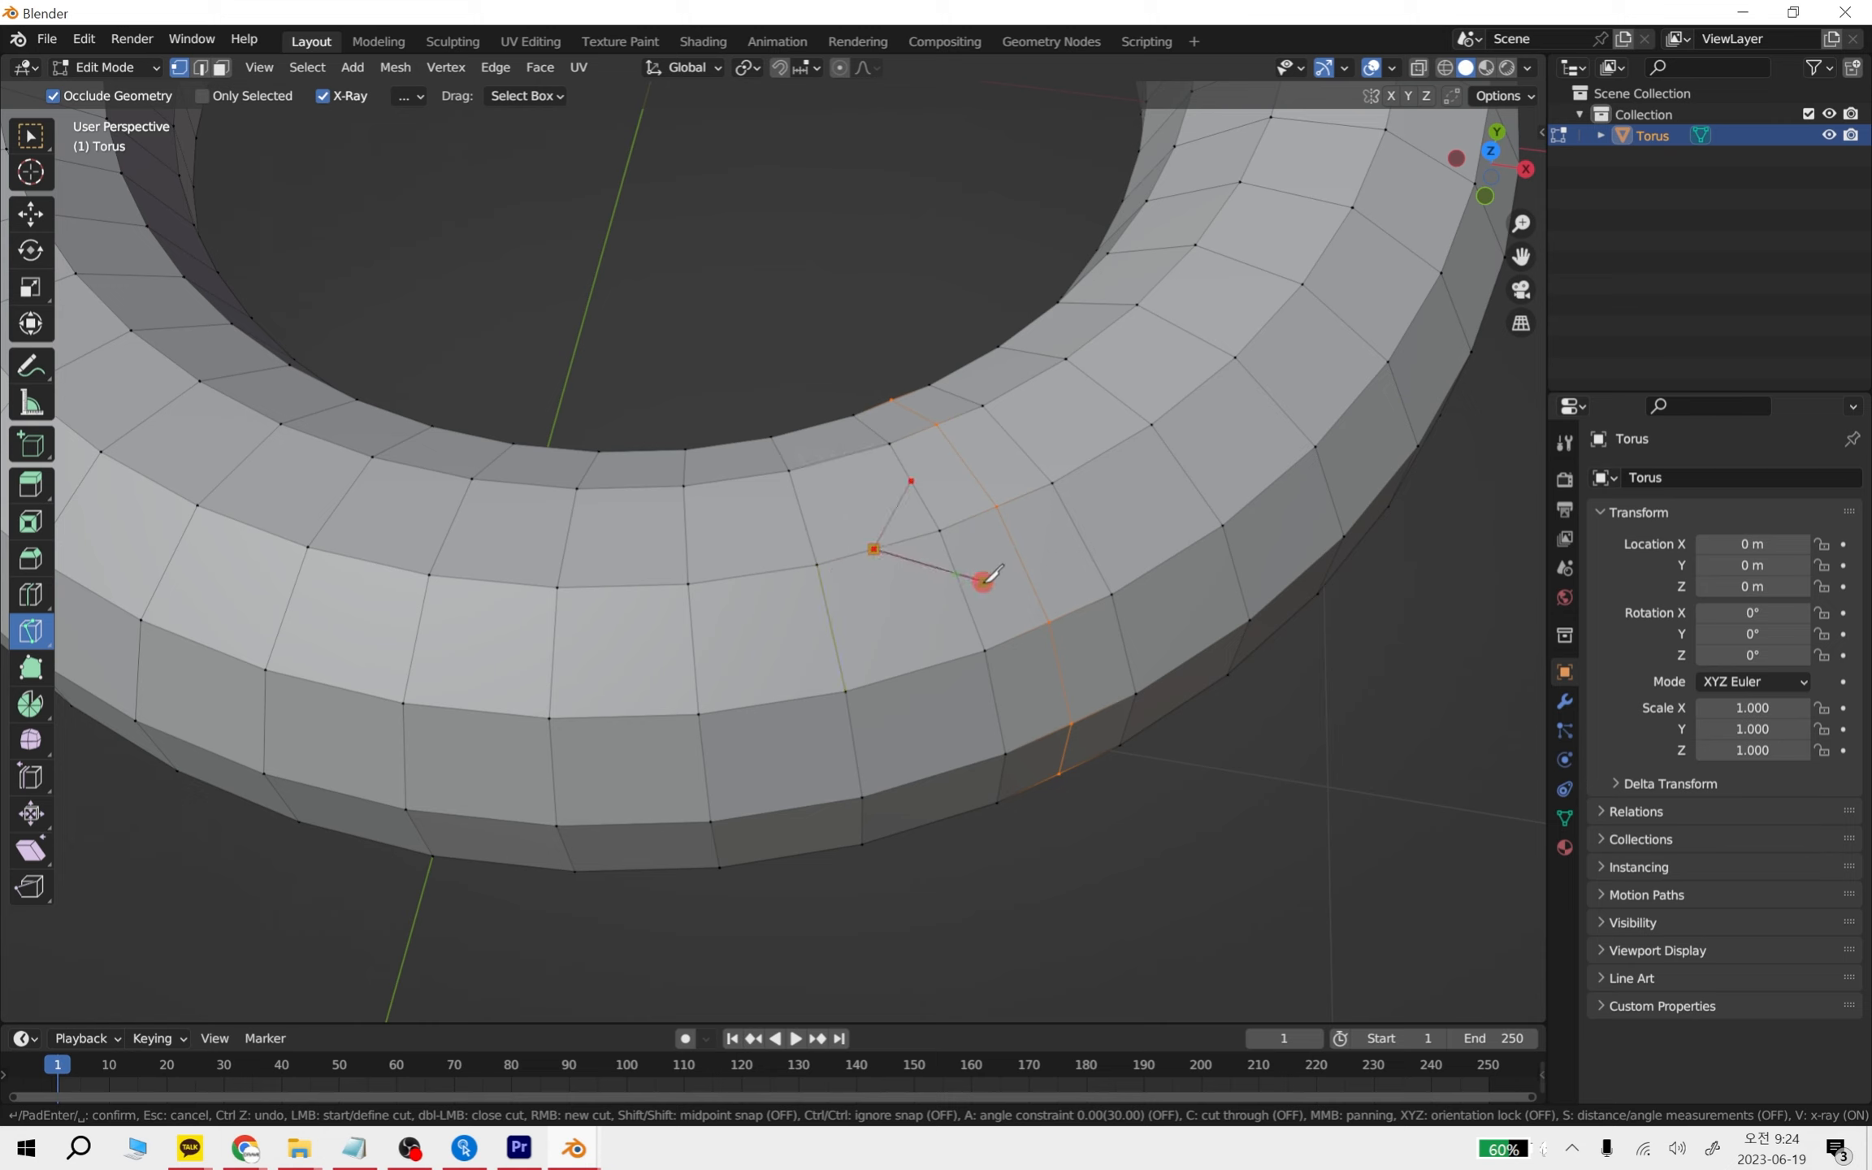
left_click(963, 596)
left_click(995, 508)
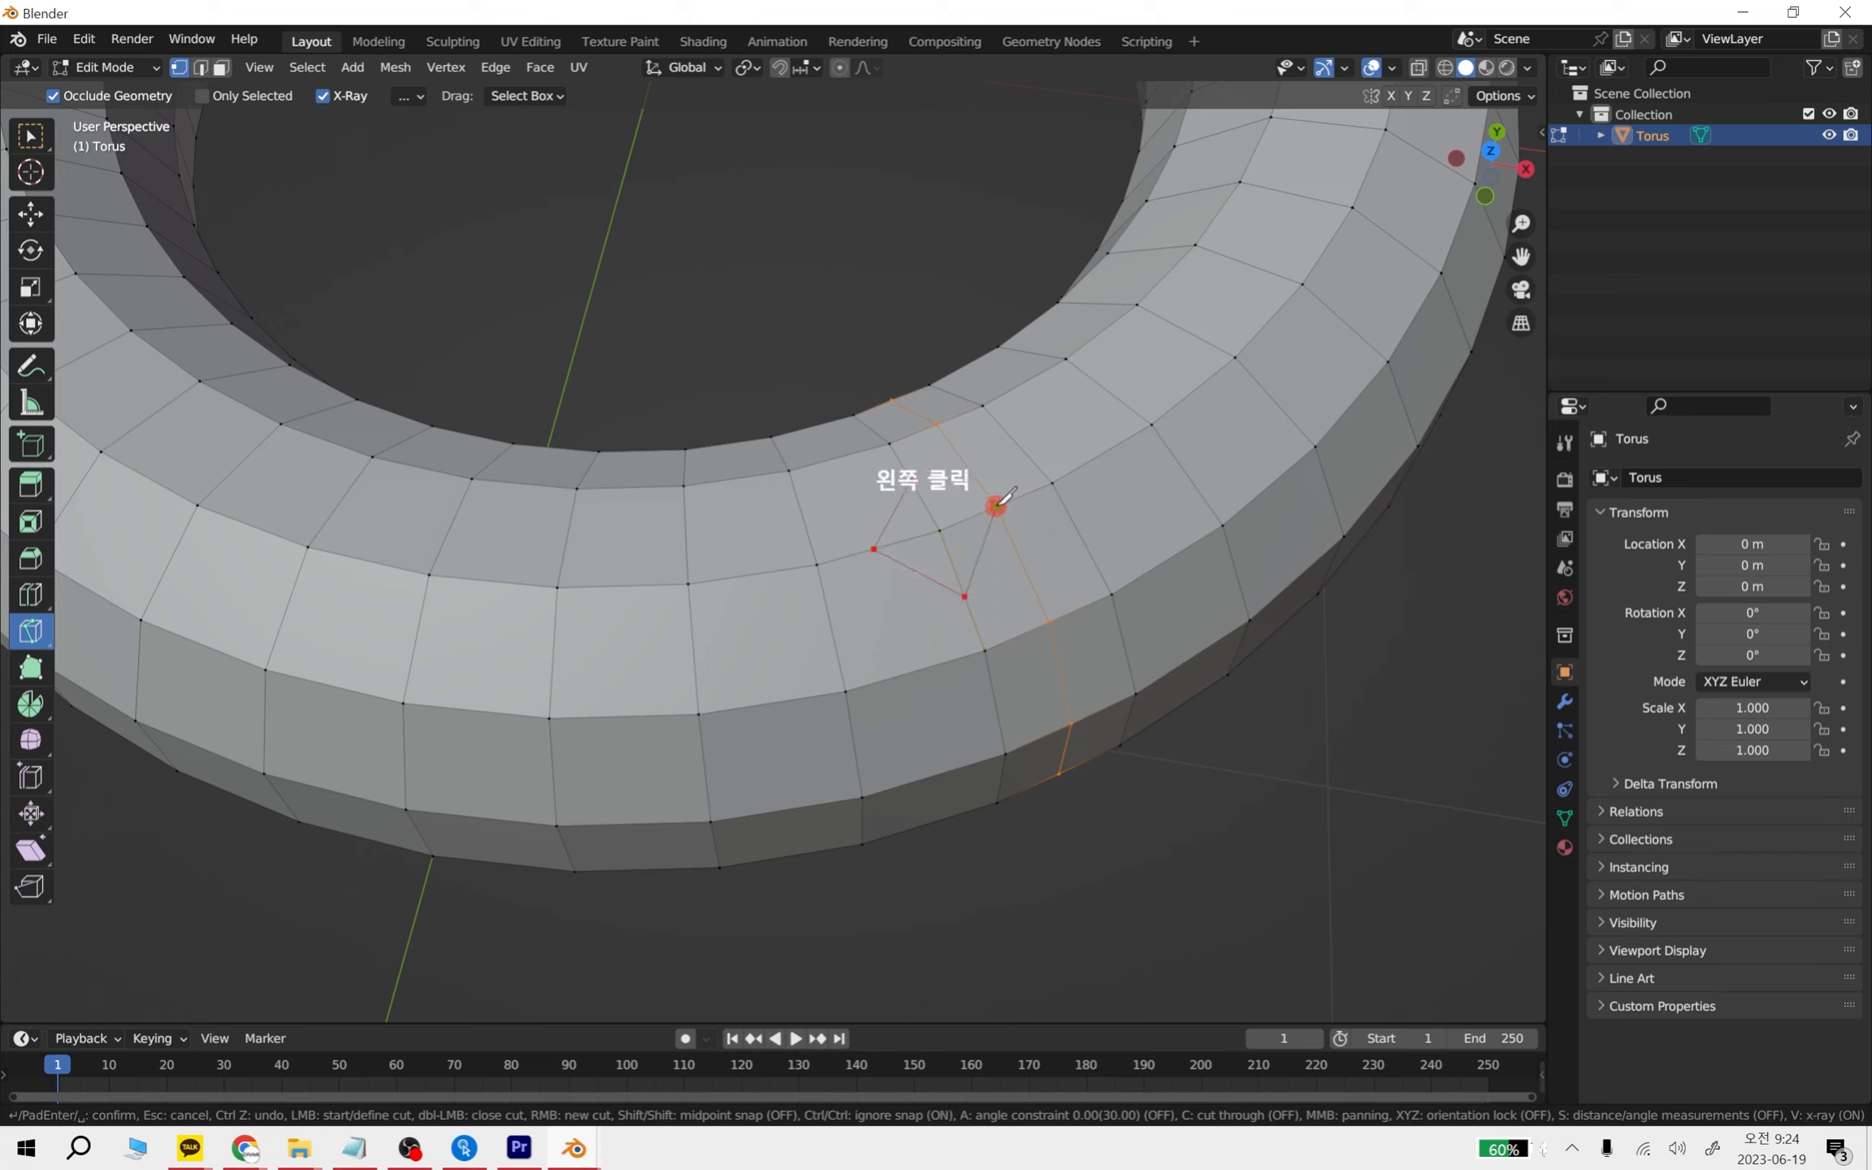
left_click(910, 477)
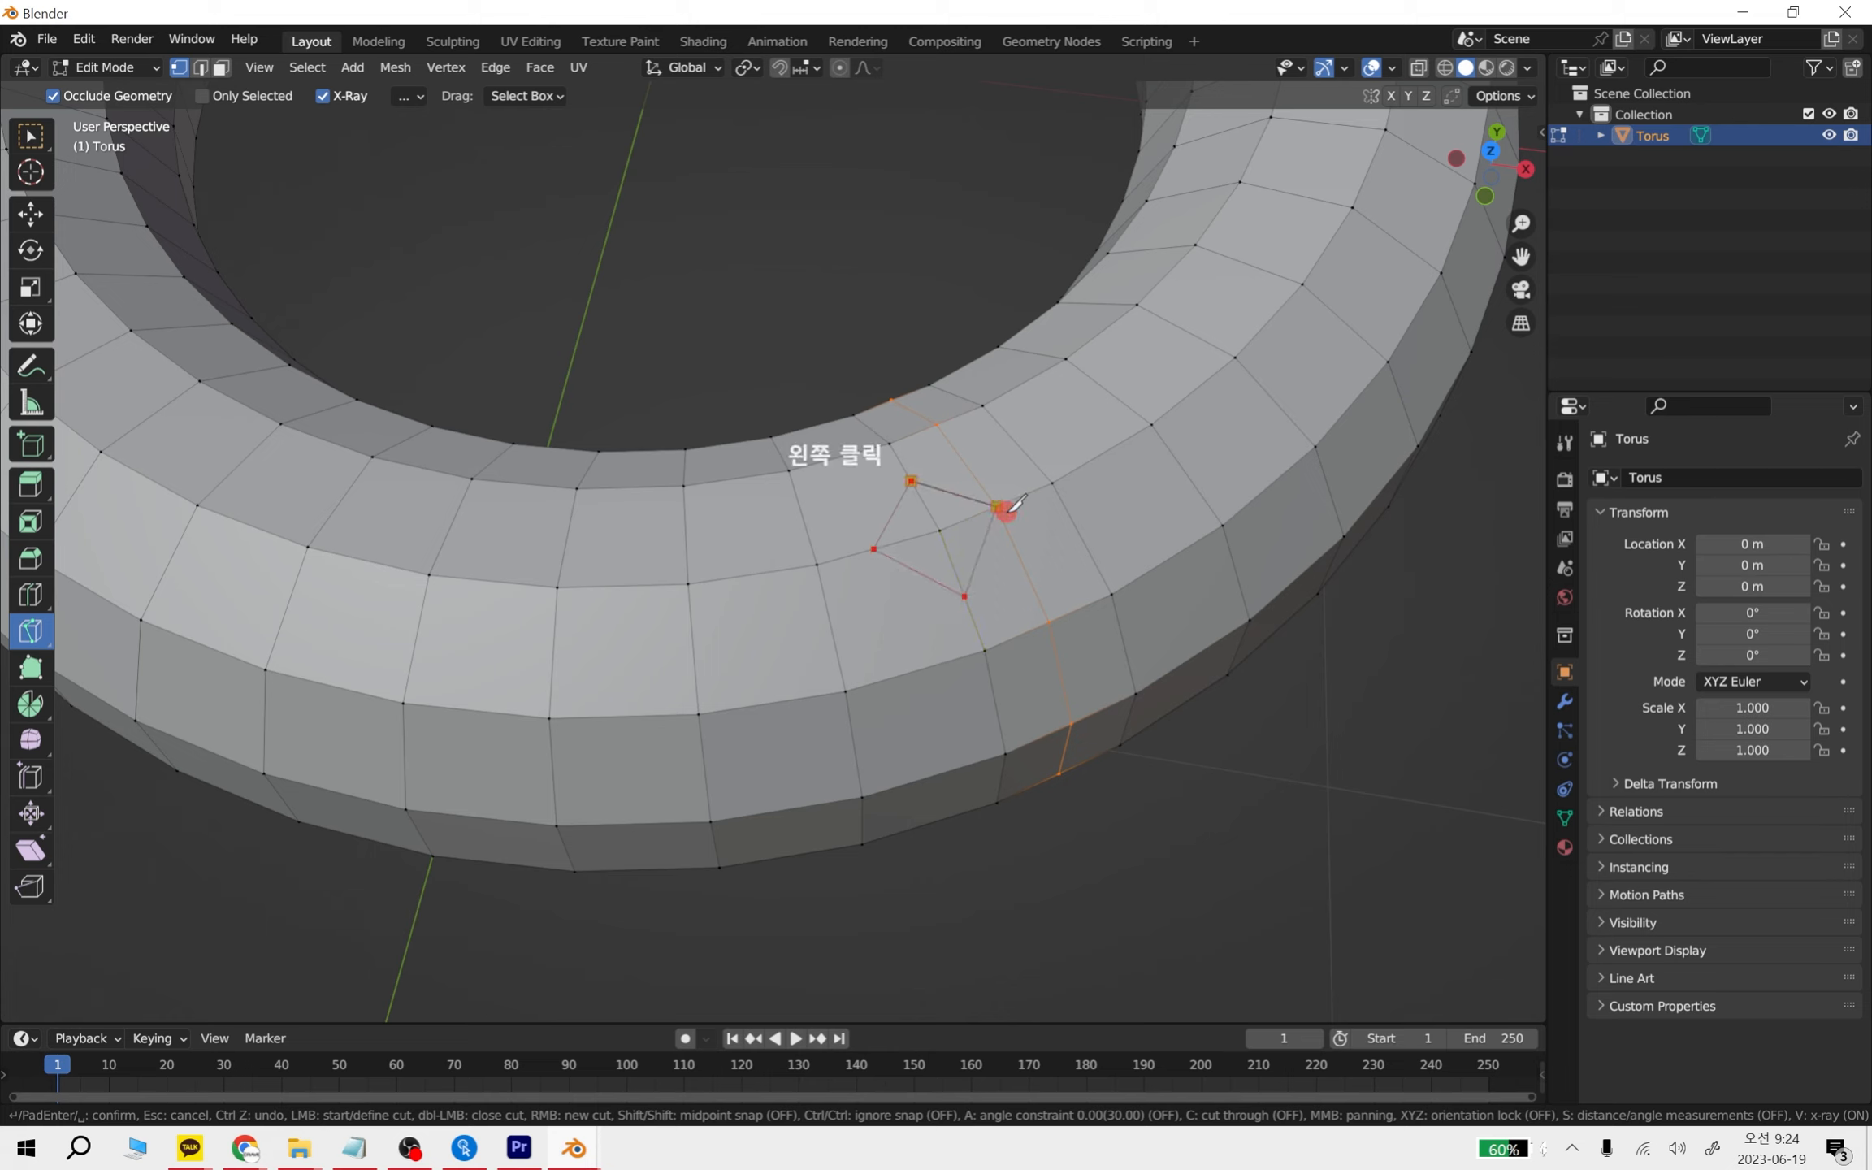
right_click(1065, 481)
key("Return")
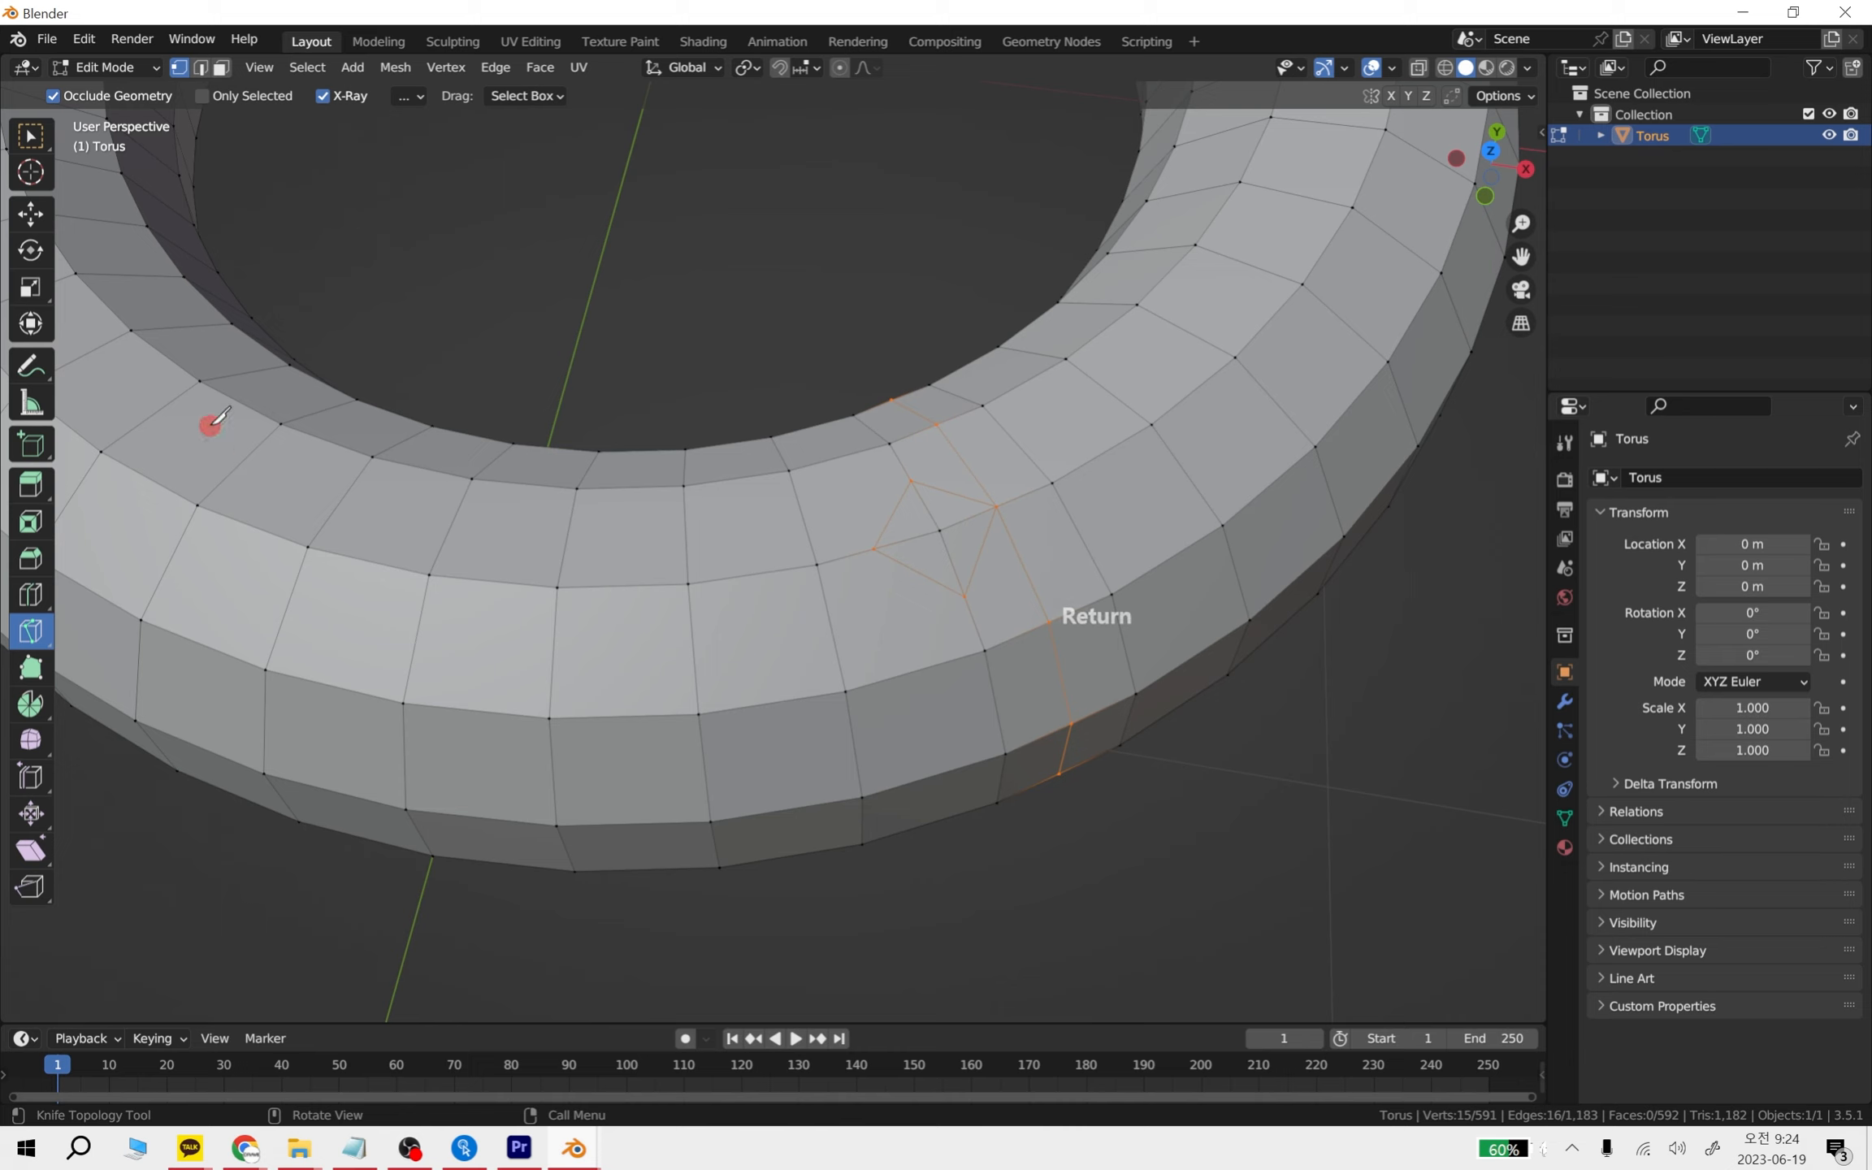
- Select the knife outline's four corners and its centre vertex, and extrude them upward into a column
left_click(32, 216)
left_click(1257, 726)
left_click(965, 596)
left_click(996, 507, "shift")
left_click(910, 482, "shift")
left_click(875, 549, "shift")
left_click(937, 531, "shift")
middle_click_drag(955, 725, 971, 859)
key("e")
left_click(1183, 433)
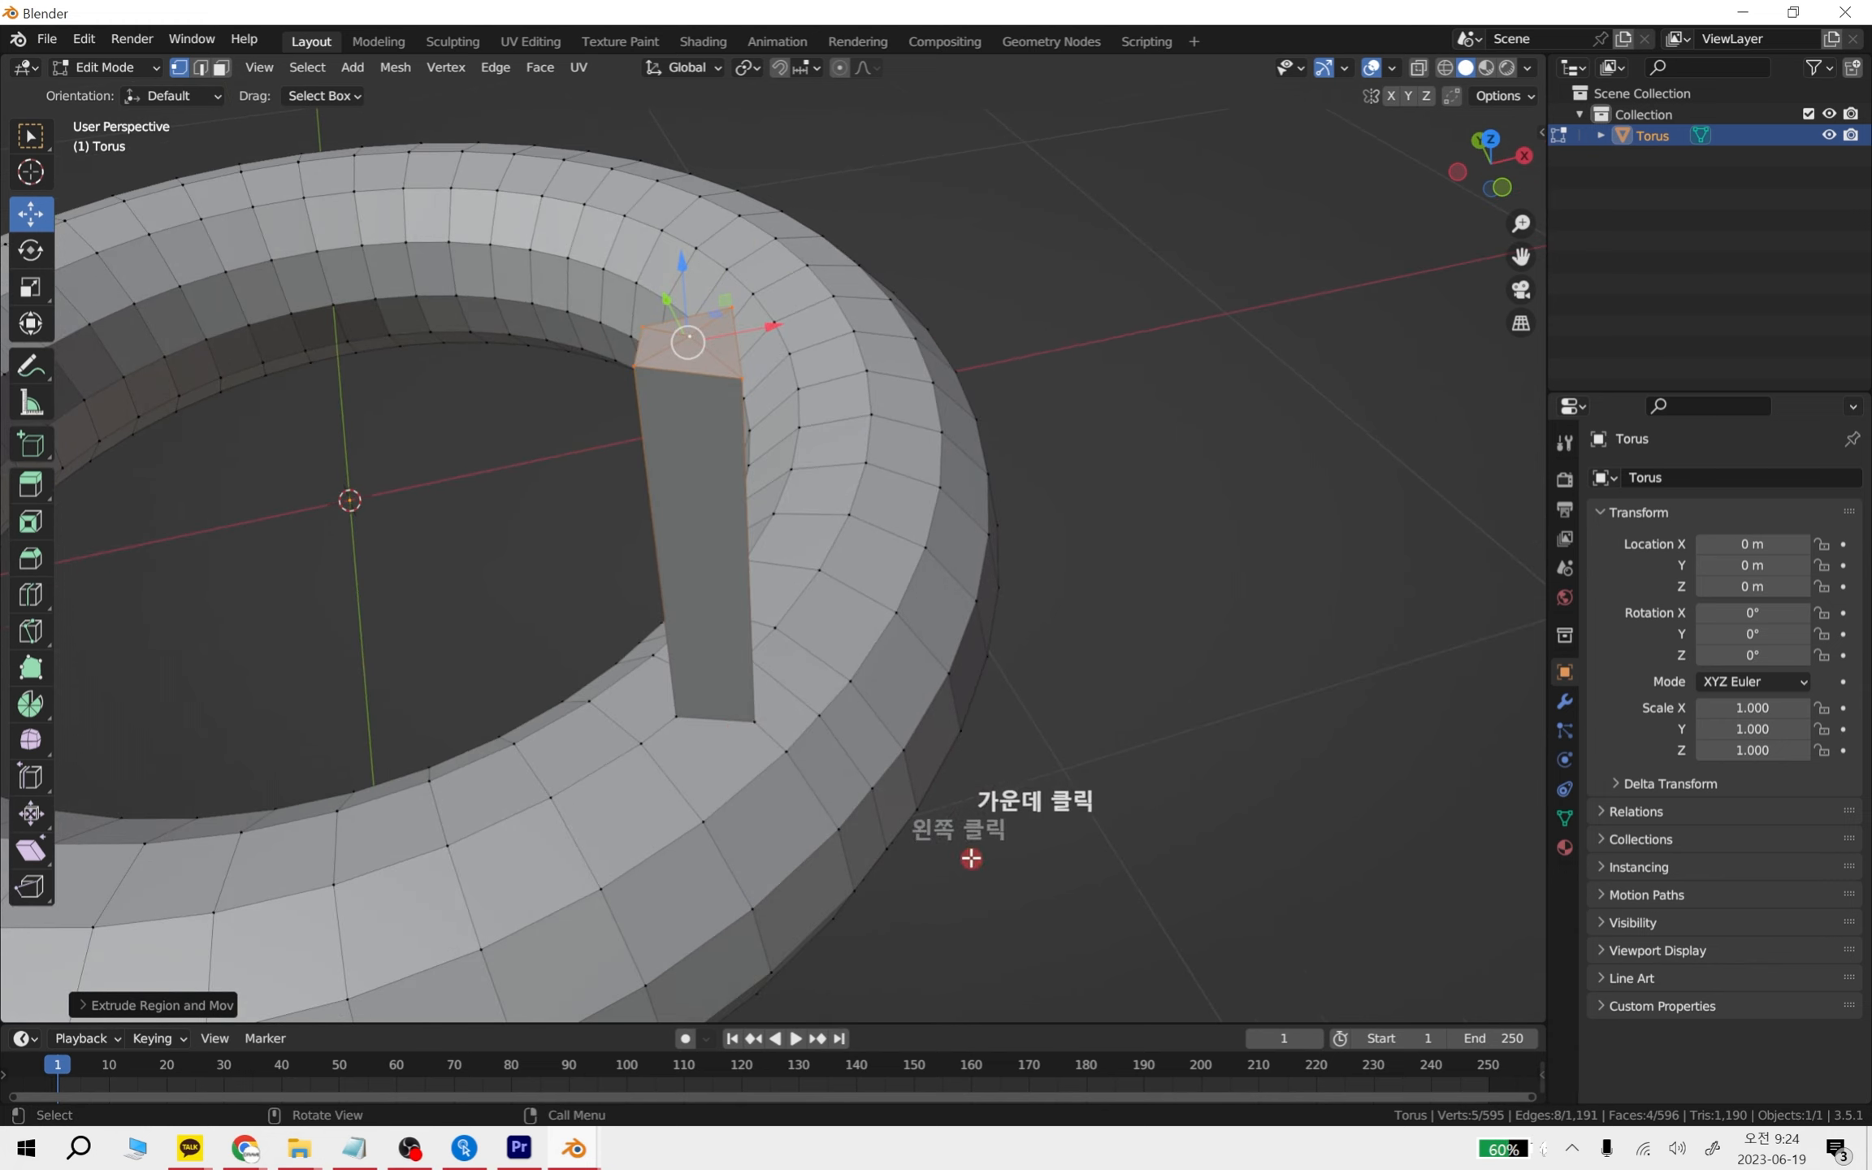
- Raise the top of the extruded column further along Z and return to Object Mode
middle_click_drag(819, 727, 755, 745)
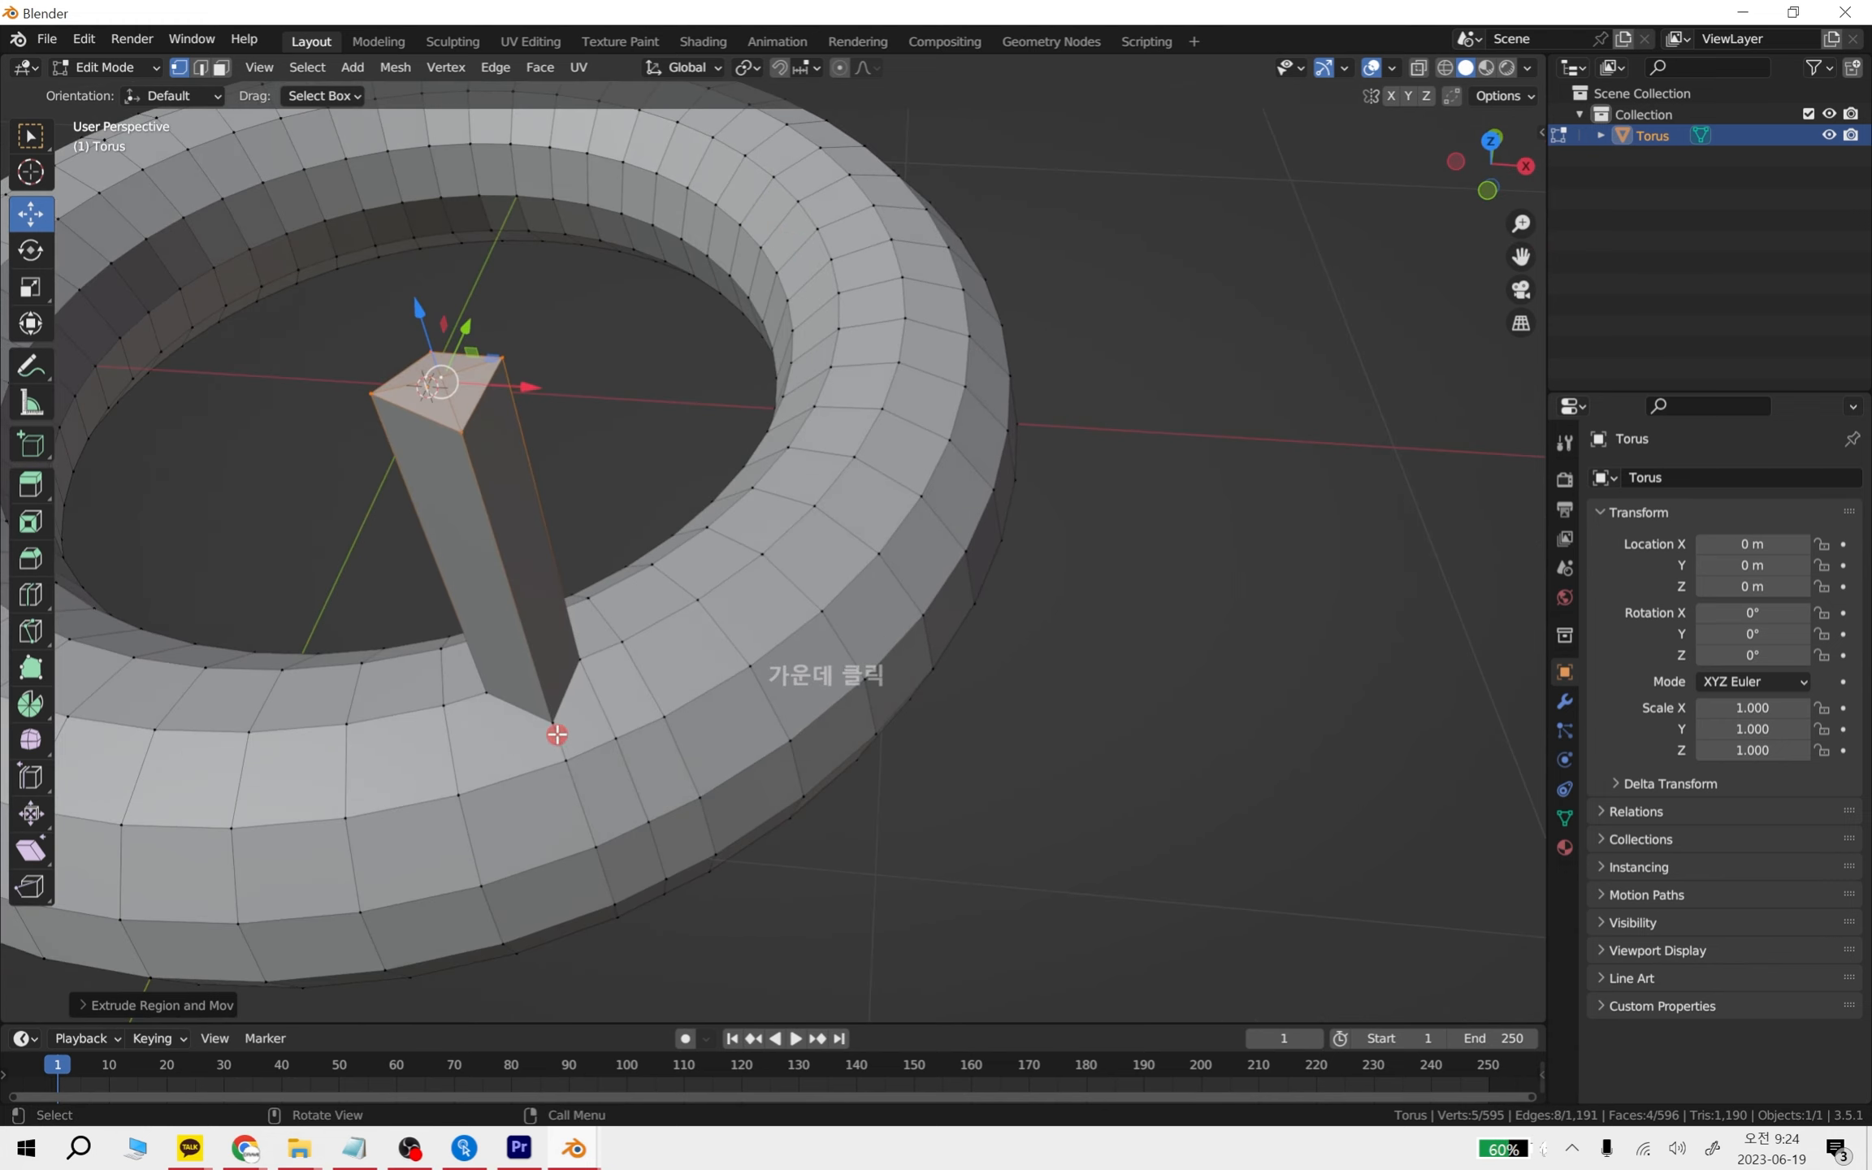
middle_click_drag(551, 602, 1187, 618)
middle_click_drag(1156, 497, 748, 571, "shift")
scroll(1270, 419, "up", 2)
scroll(1270, 420, "down", 2)
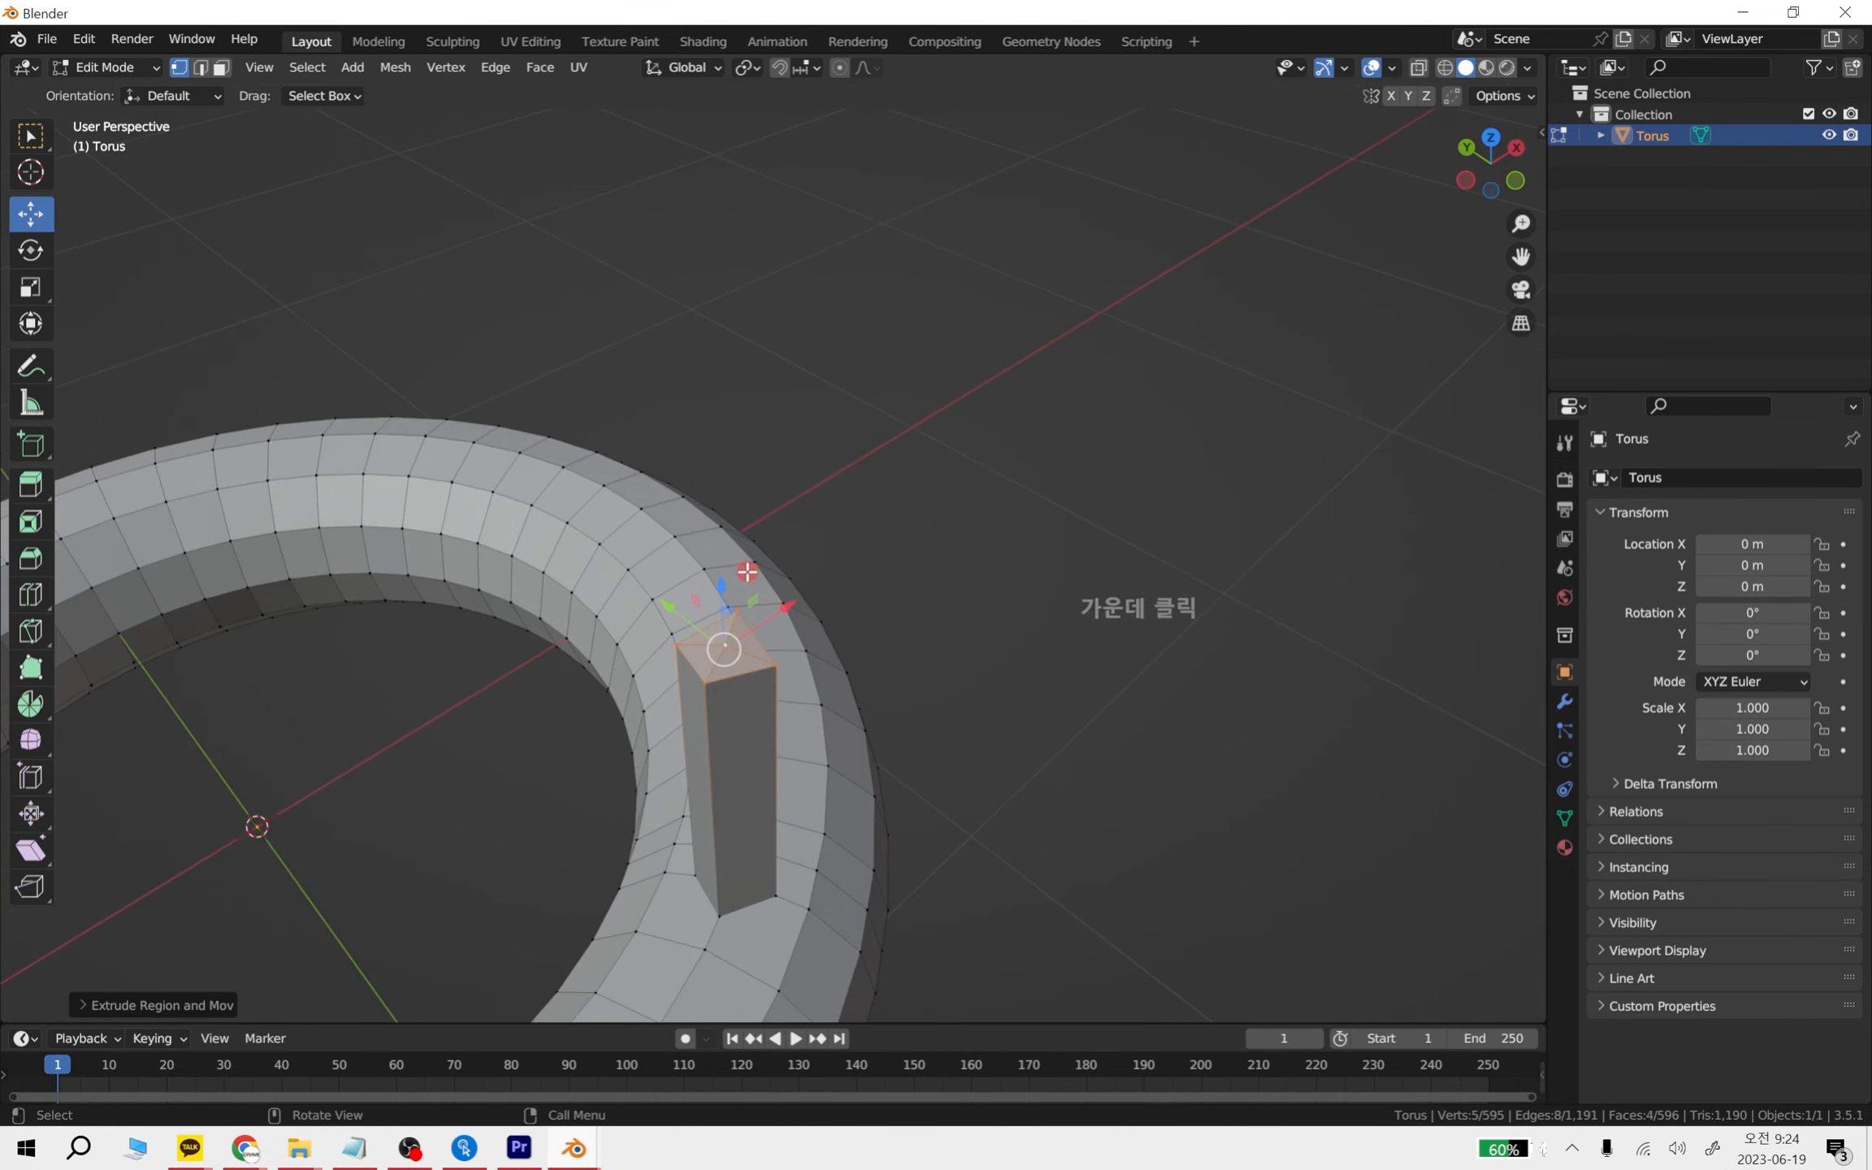
left_click_drag(720, 616, 676, 249)
middle_click_drag(676, 249, 791, 714)
left_click(1075, 639)
key("Tab")
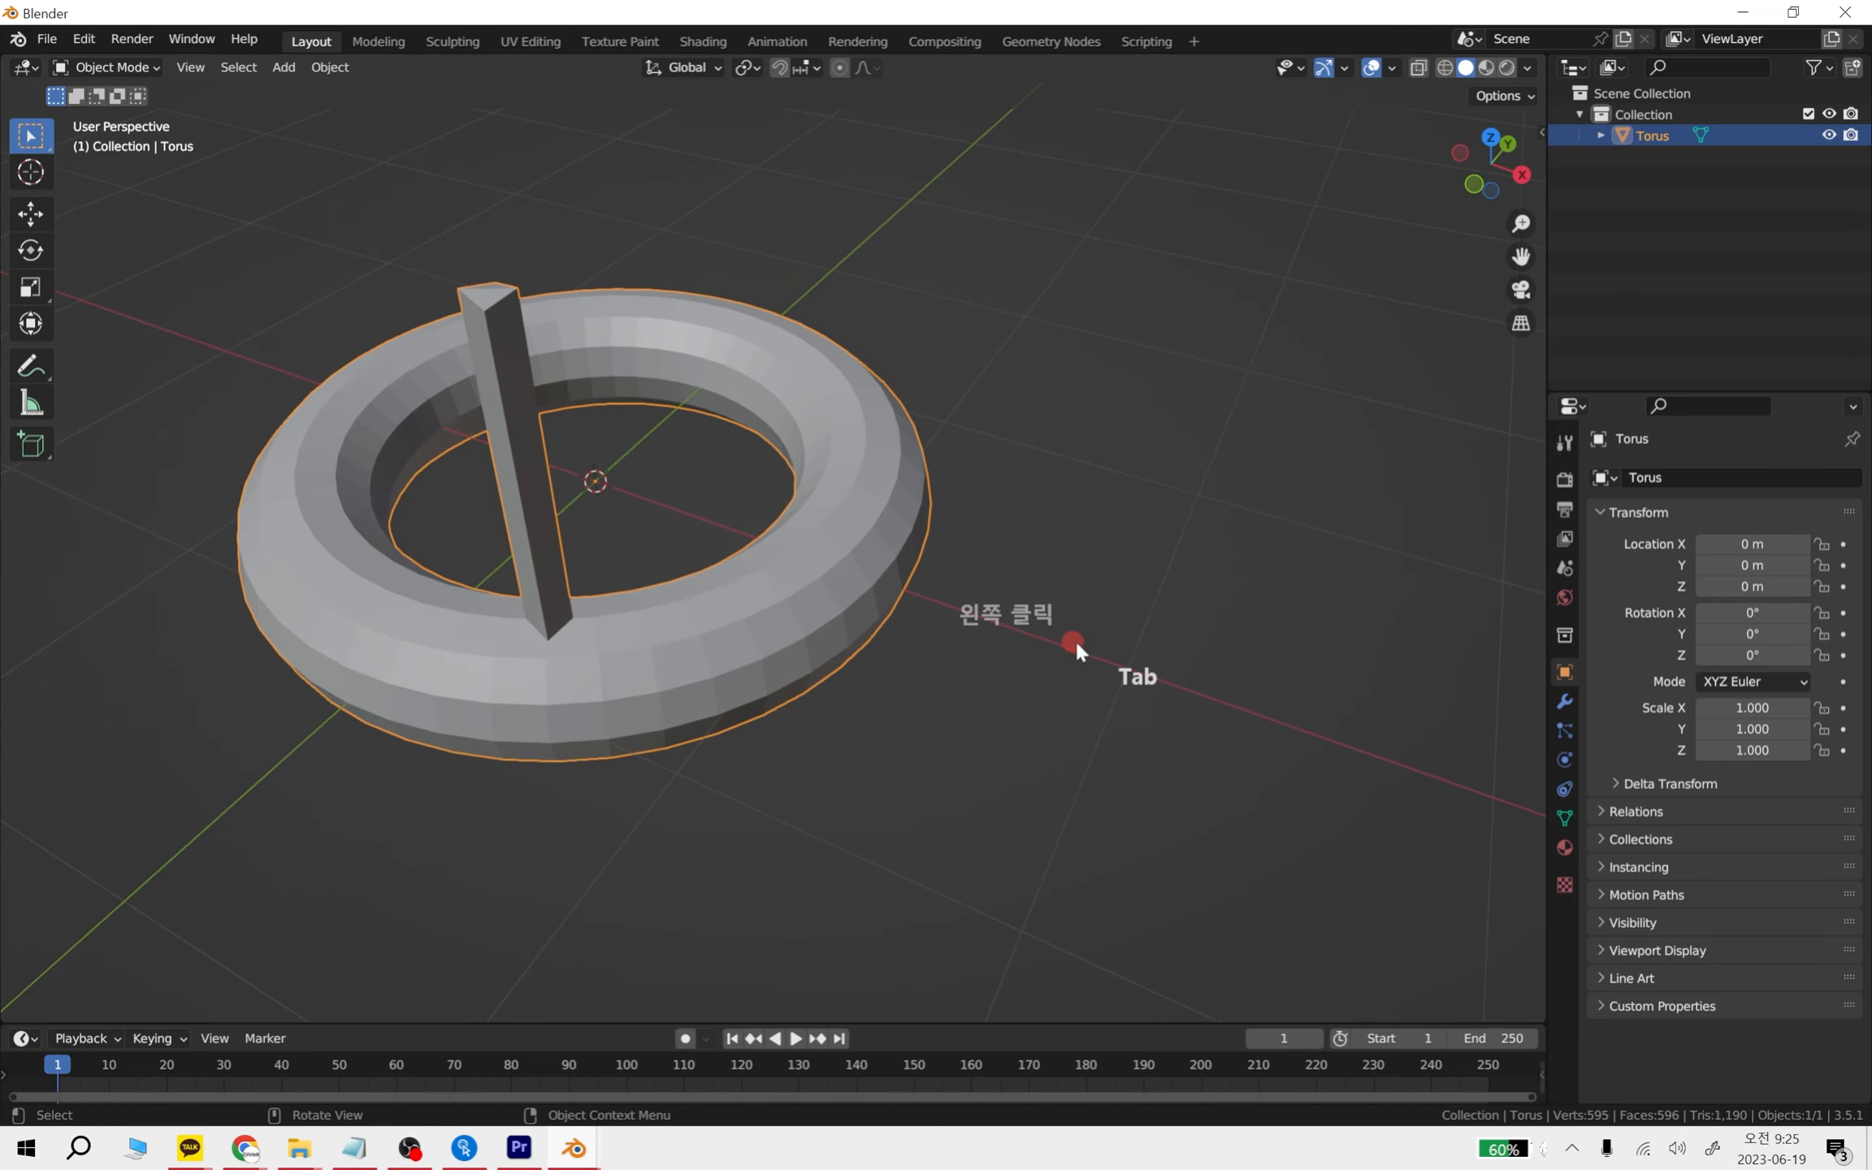
- Delete the torus and add a cylinder mesh
middle_click_drag(1028, 700, 889, 404)
key("x")
left_click(910, 397)
key("shift+a")
mouse_move(888, 403)
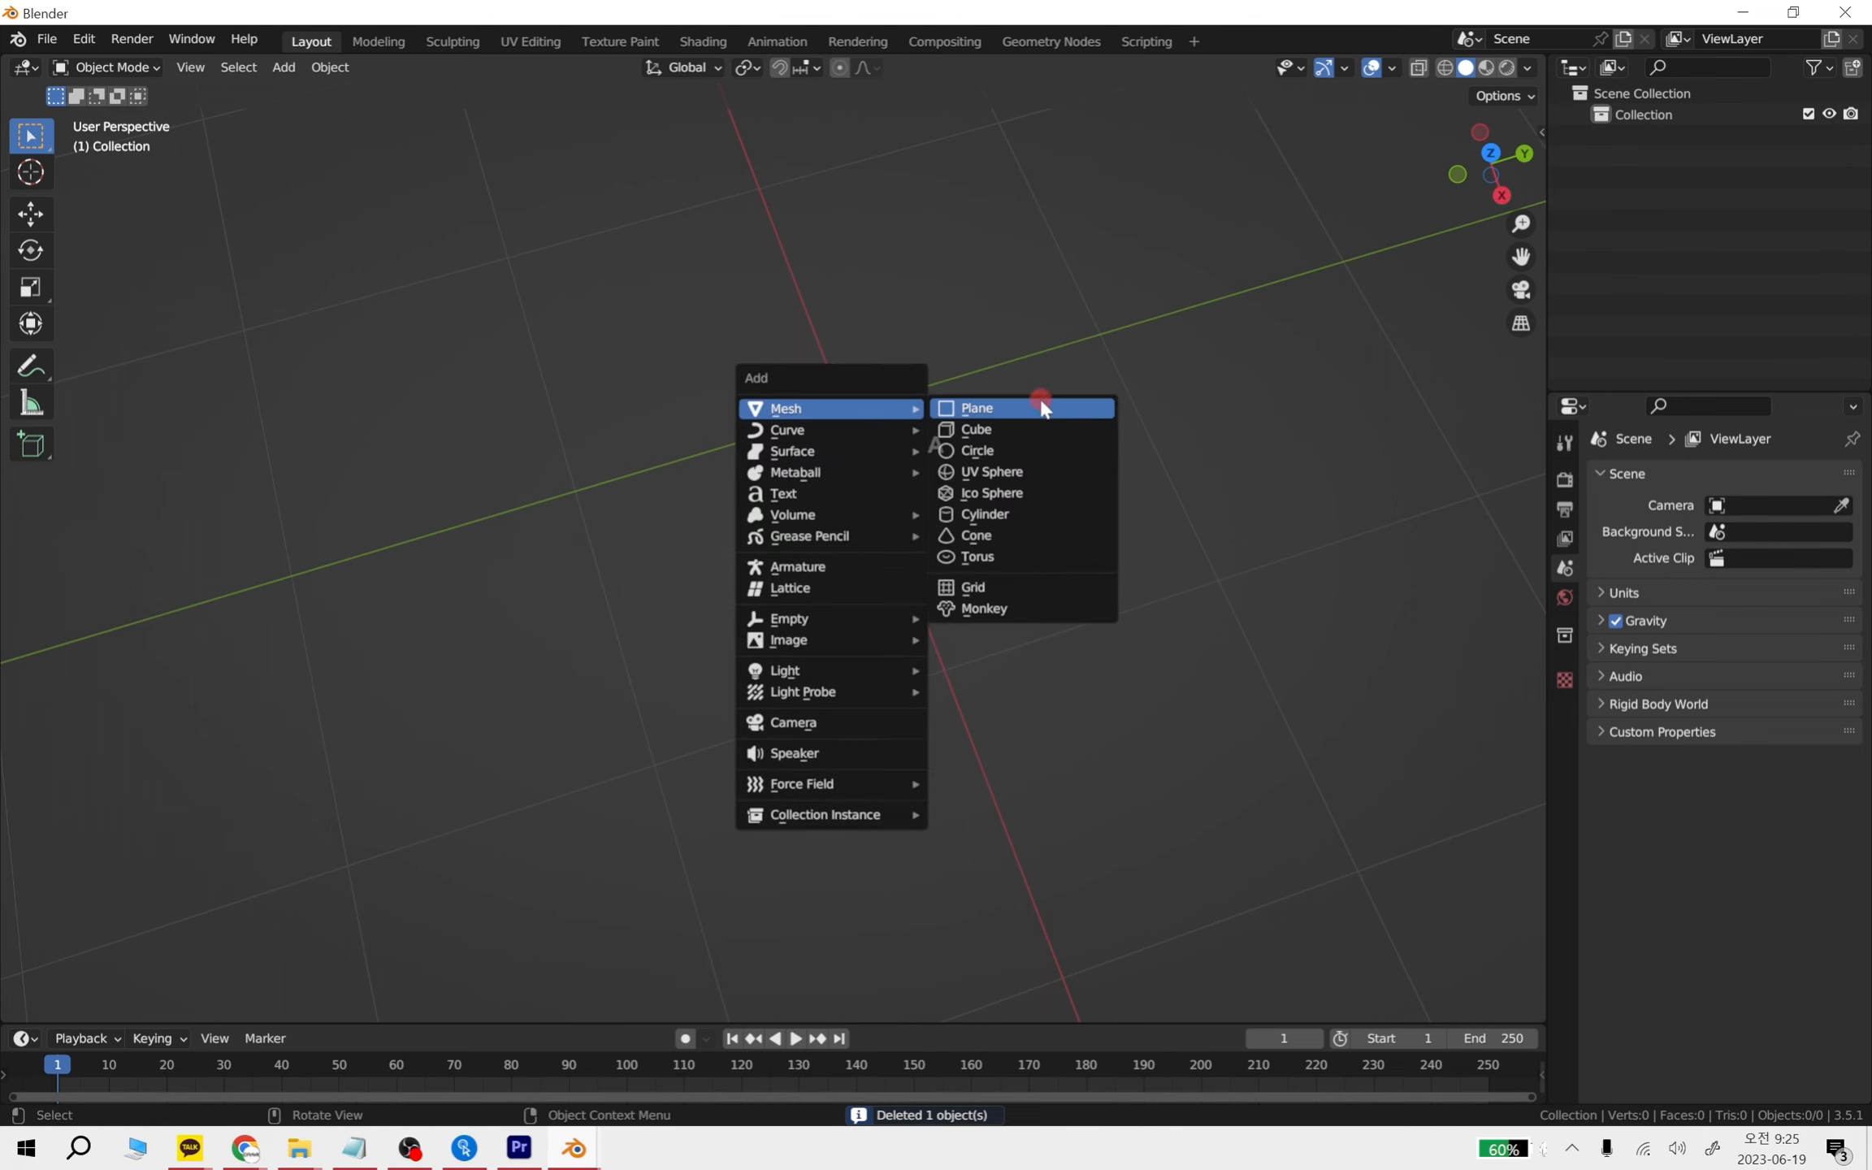
left_click(1030, 513)
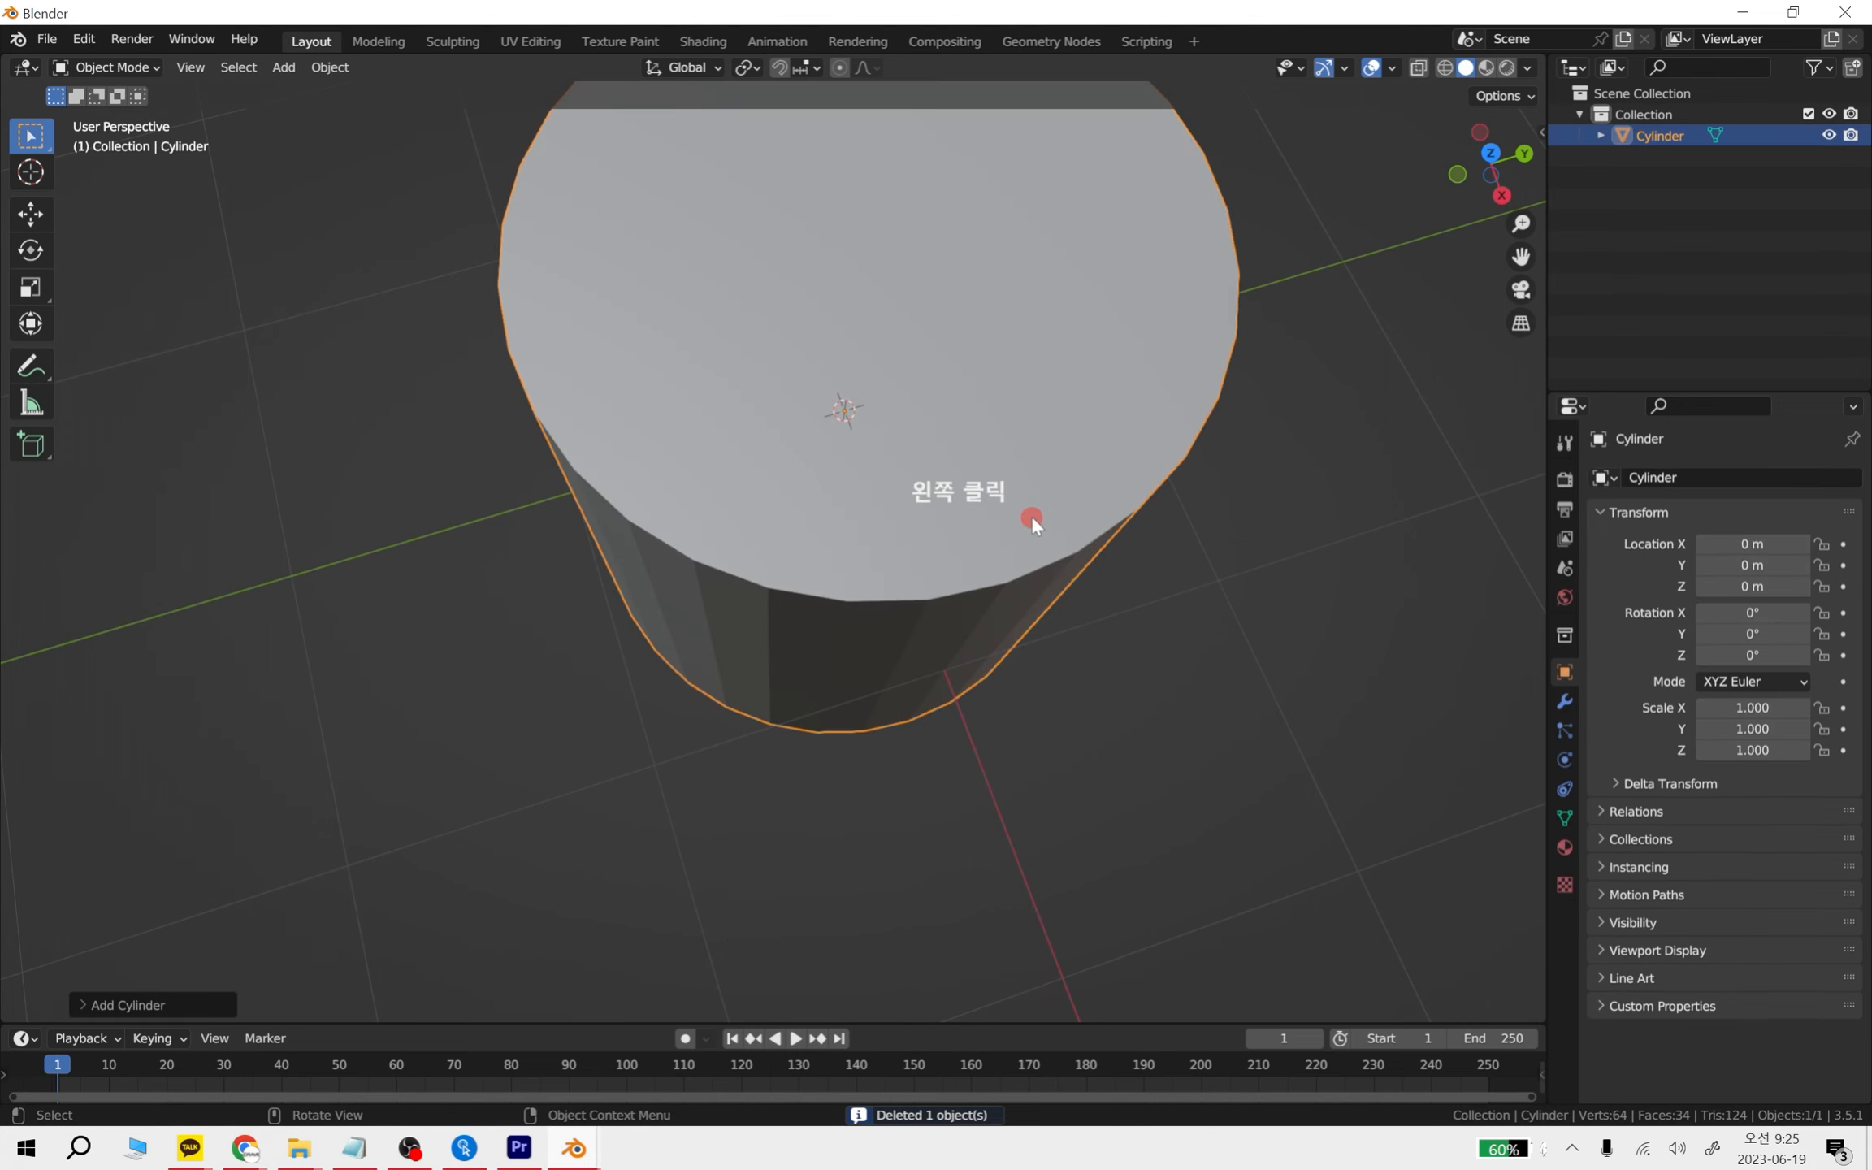
- Cut a closed four-sided outline around the centre of the cylinder's top face with the Knife in top view
key("Tab")
middle_click_drag(1020, 450, 990, 761)
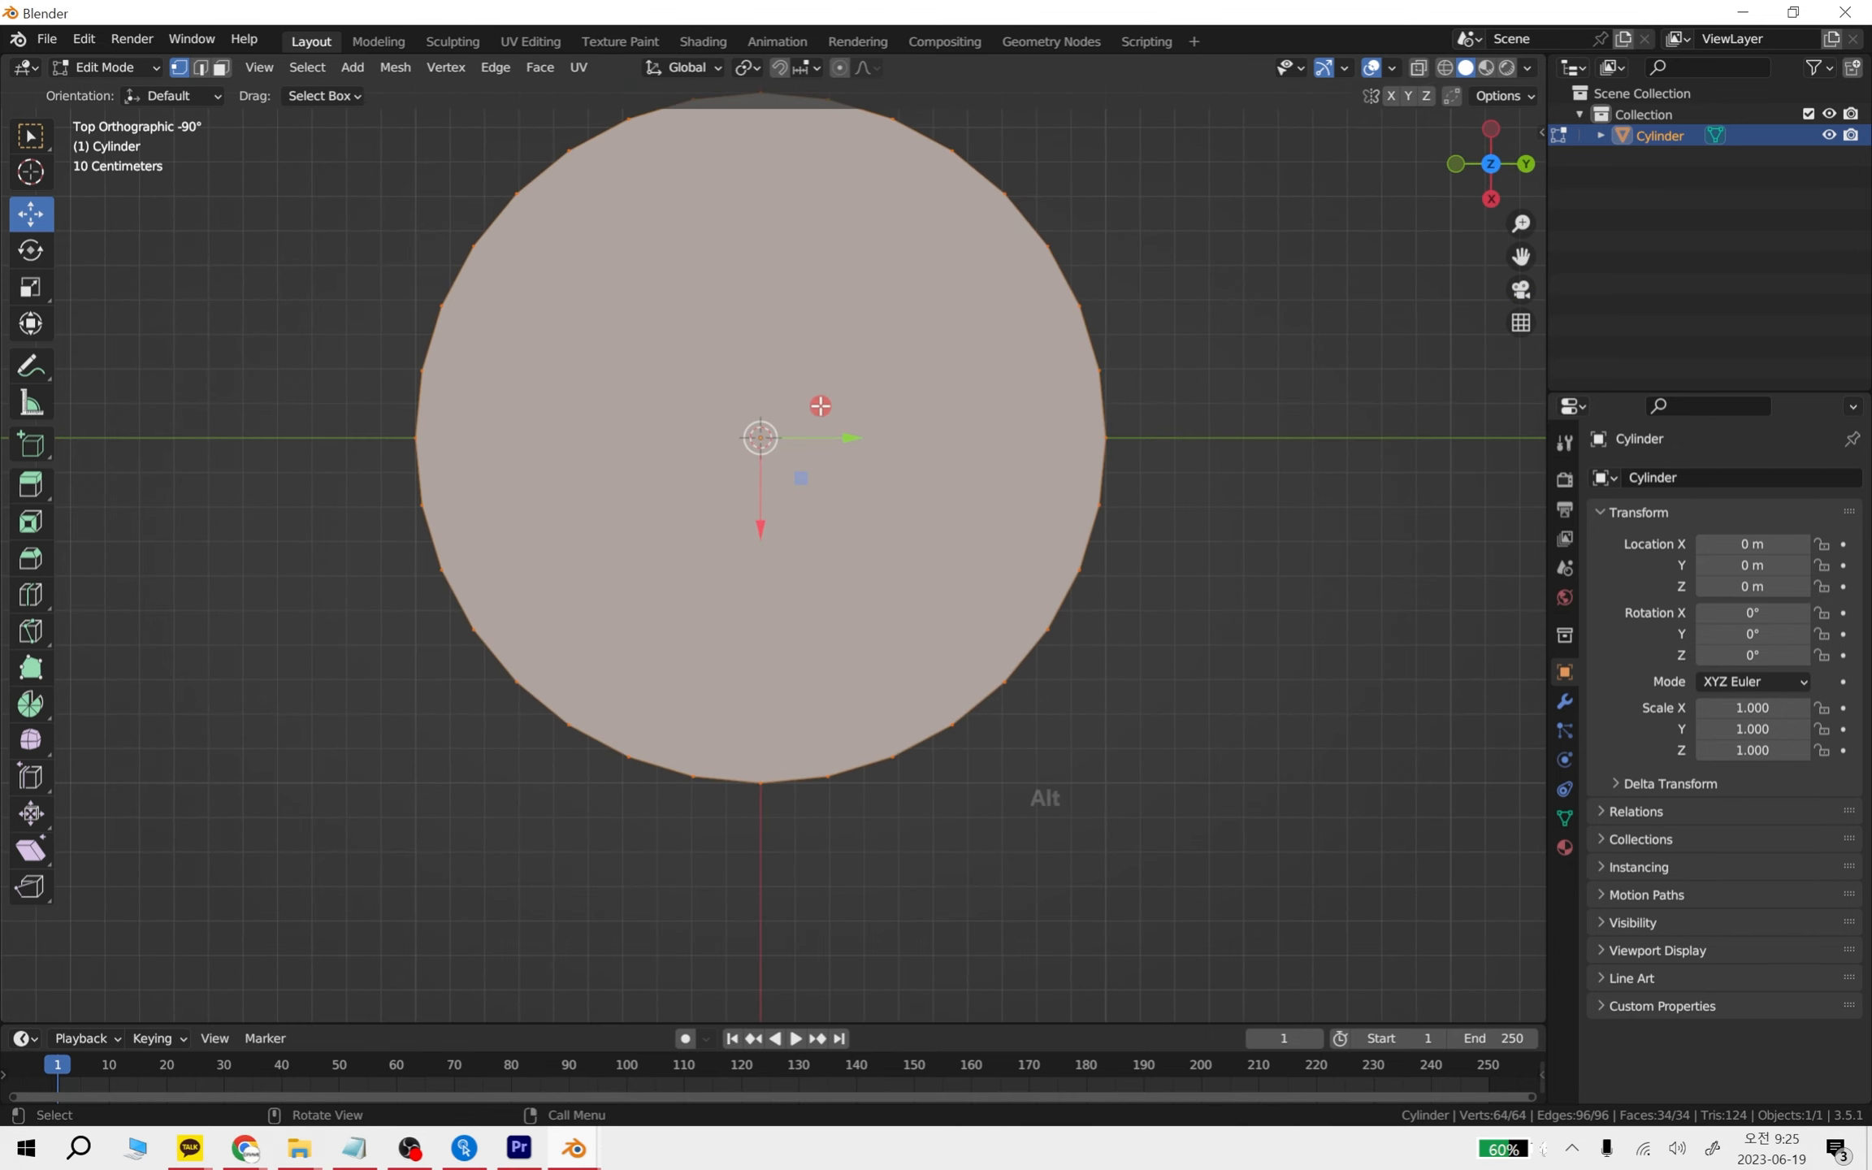
scroll(822, 443, "down", 3)
middle_click_drag(773, 482, 764, 523, "shift")
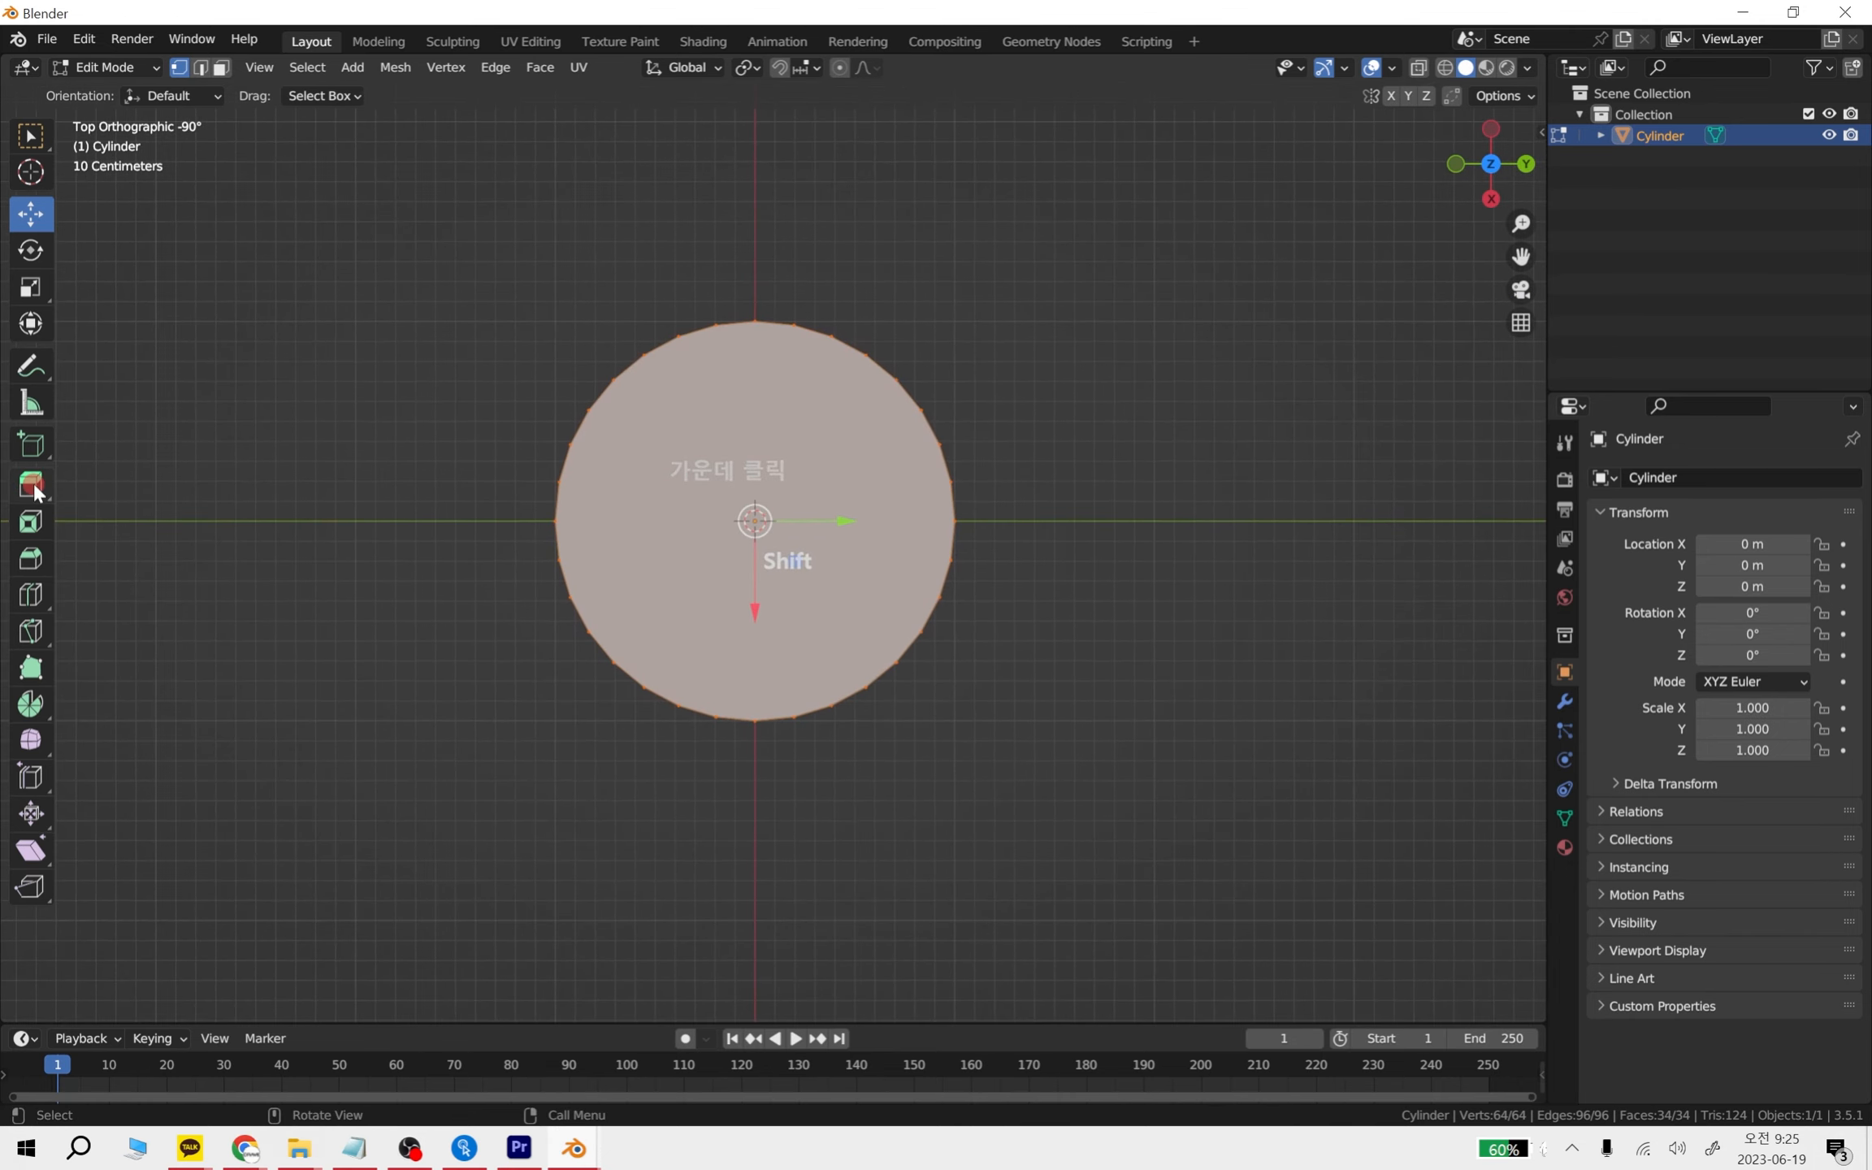
left_click(1138, 647)
left_click(31, 631)
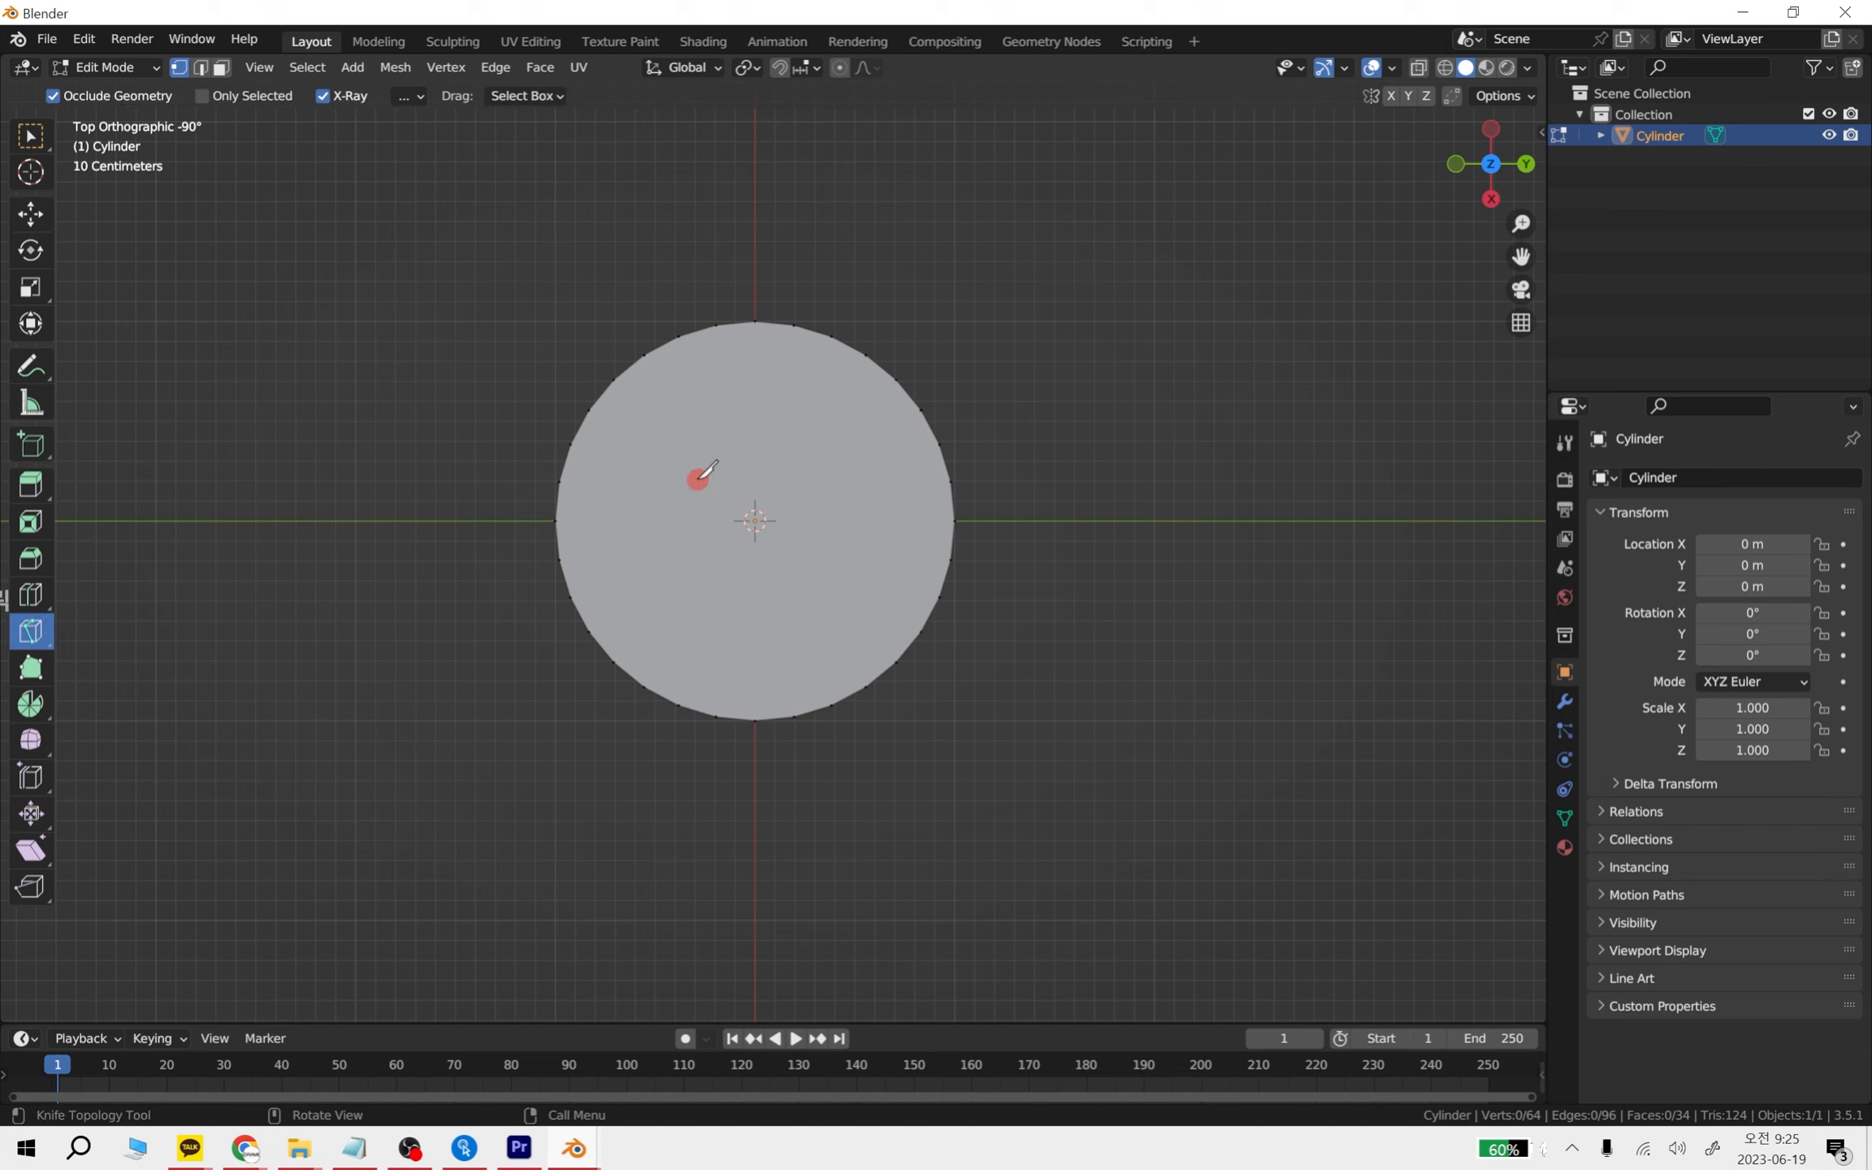
left_click(657, 448)
key("shift")
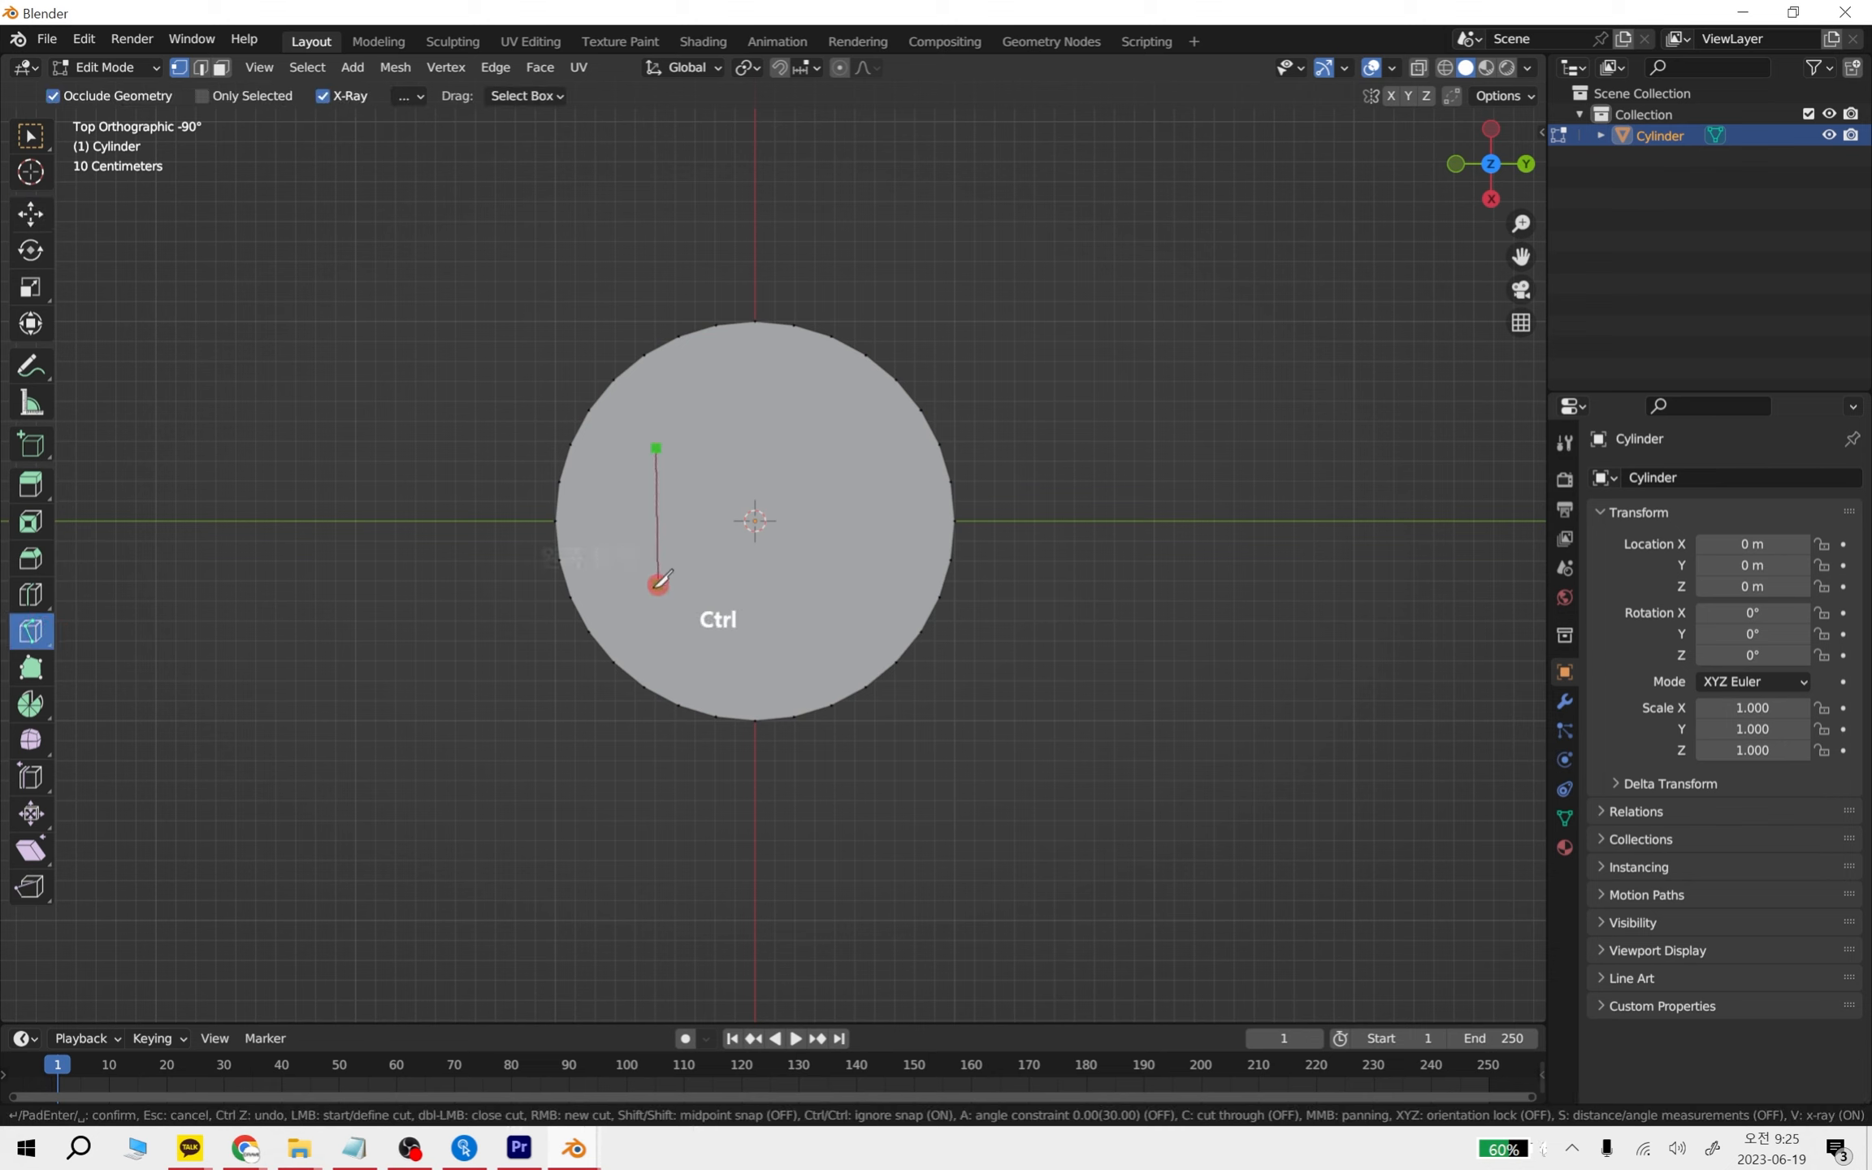
key("shift")
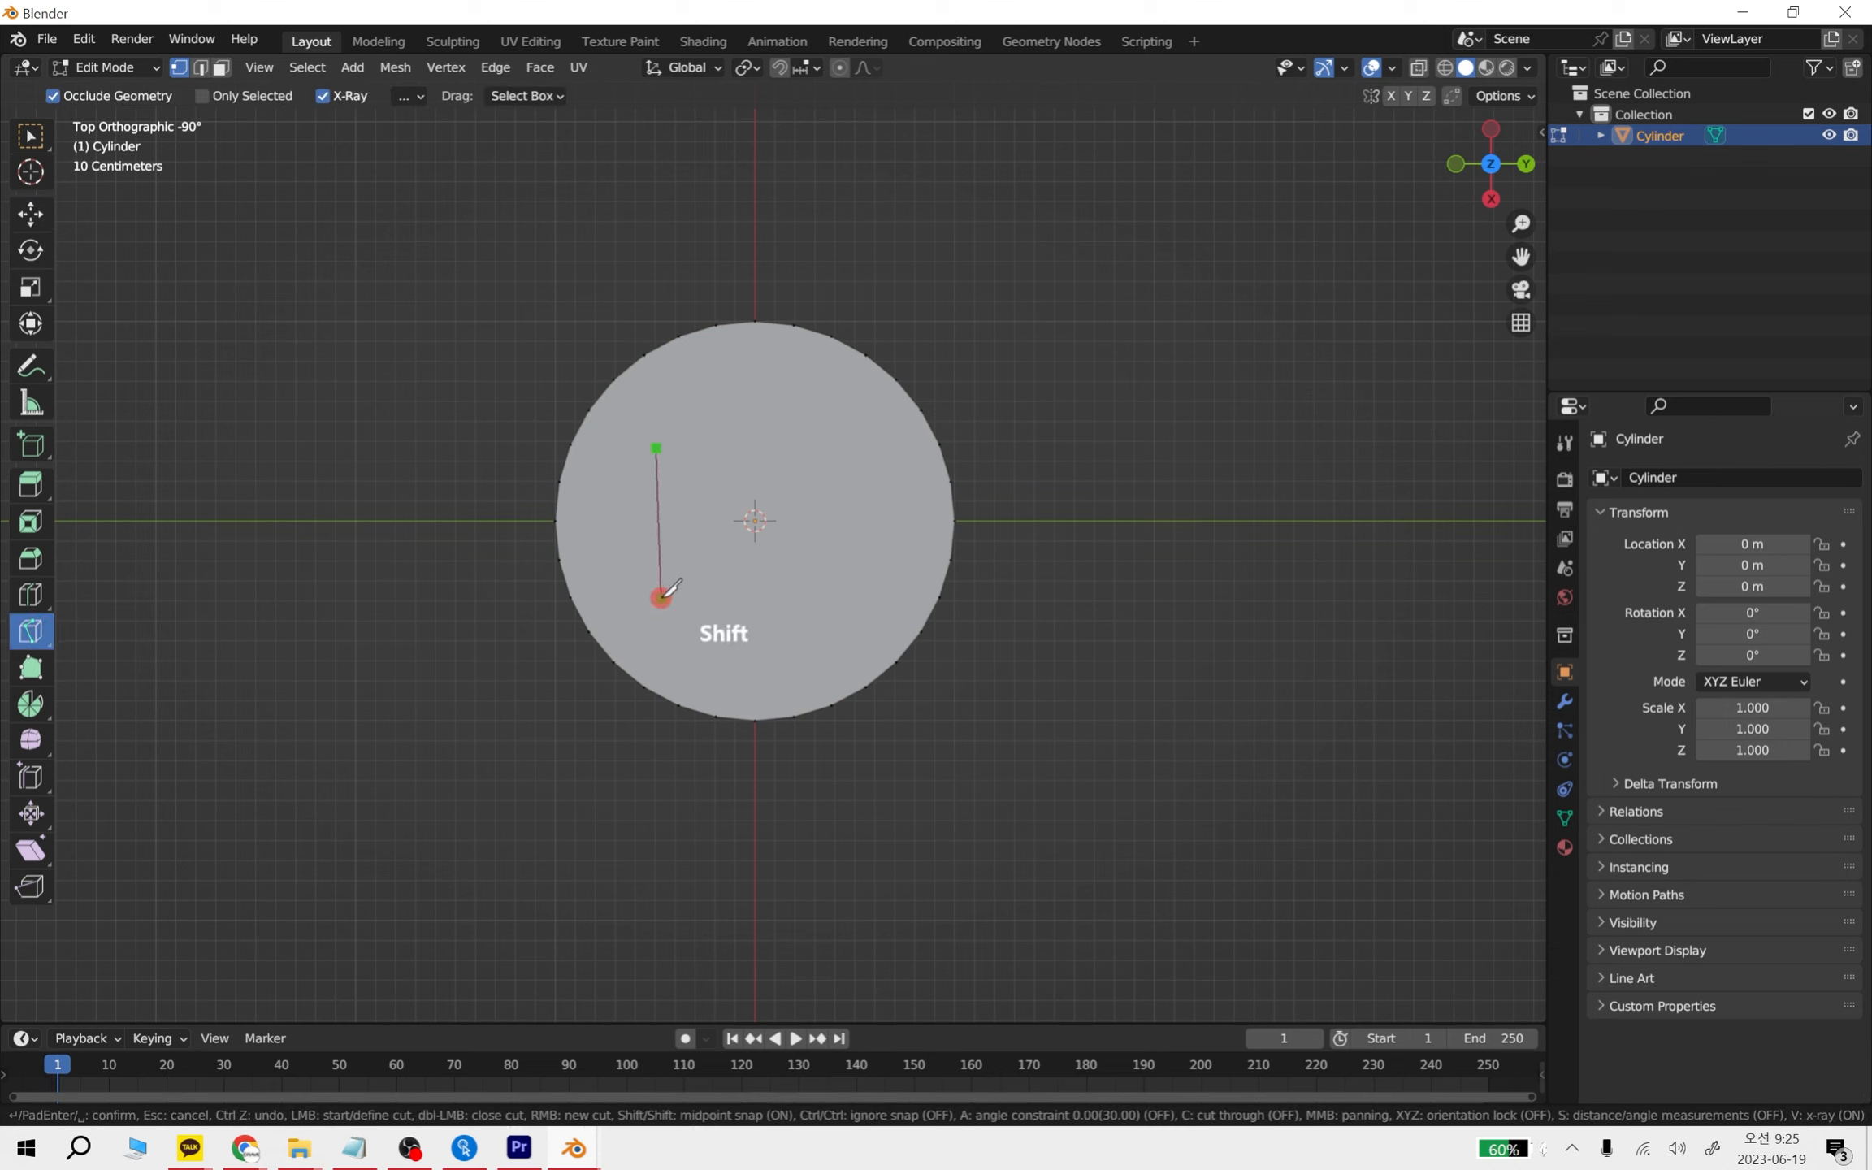
left_click(660, 598)
left_click(883, 583)
left_click(864, 433)
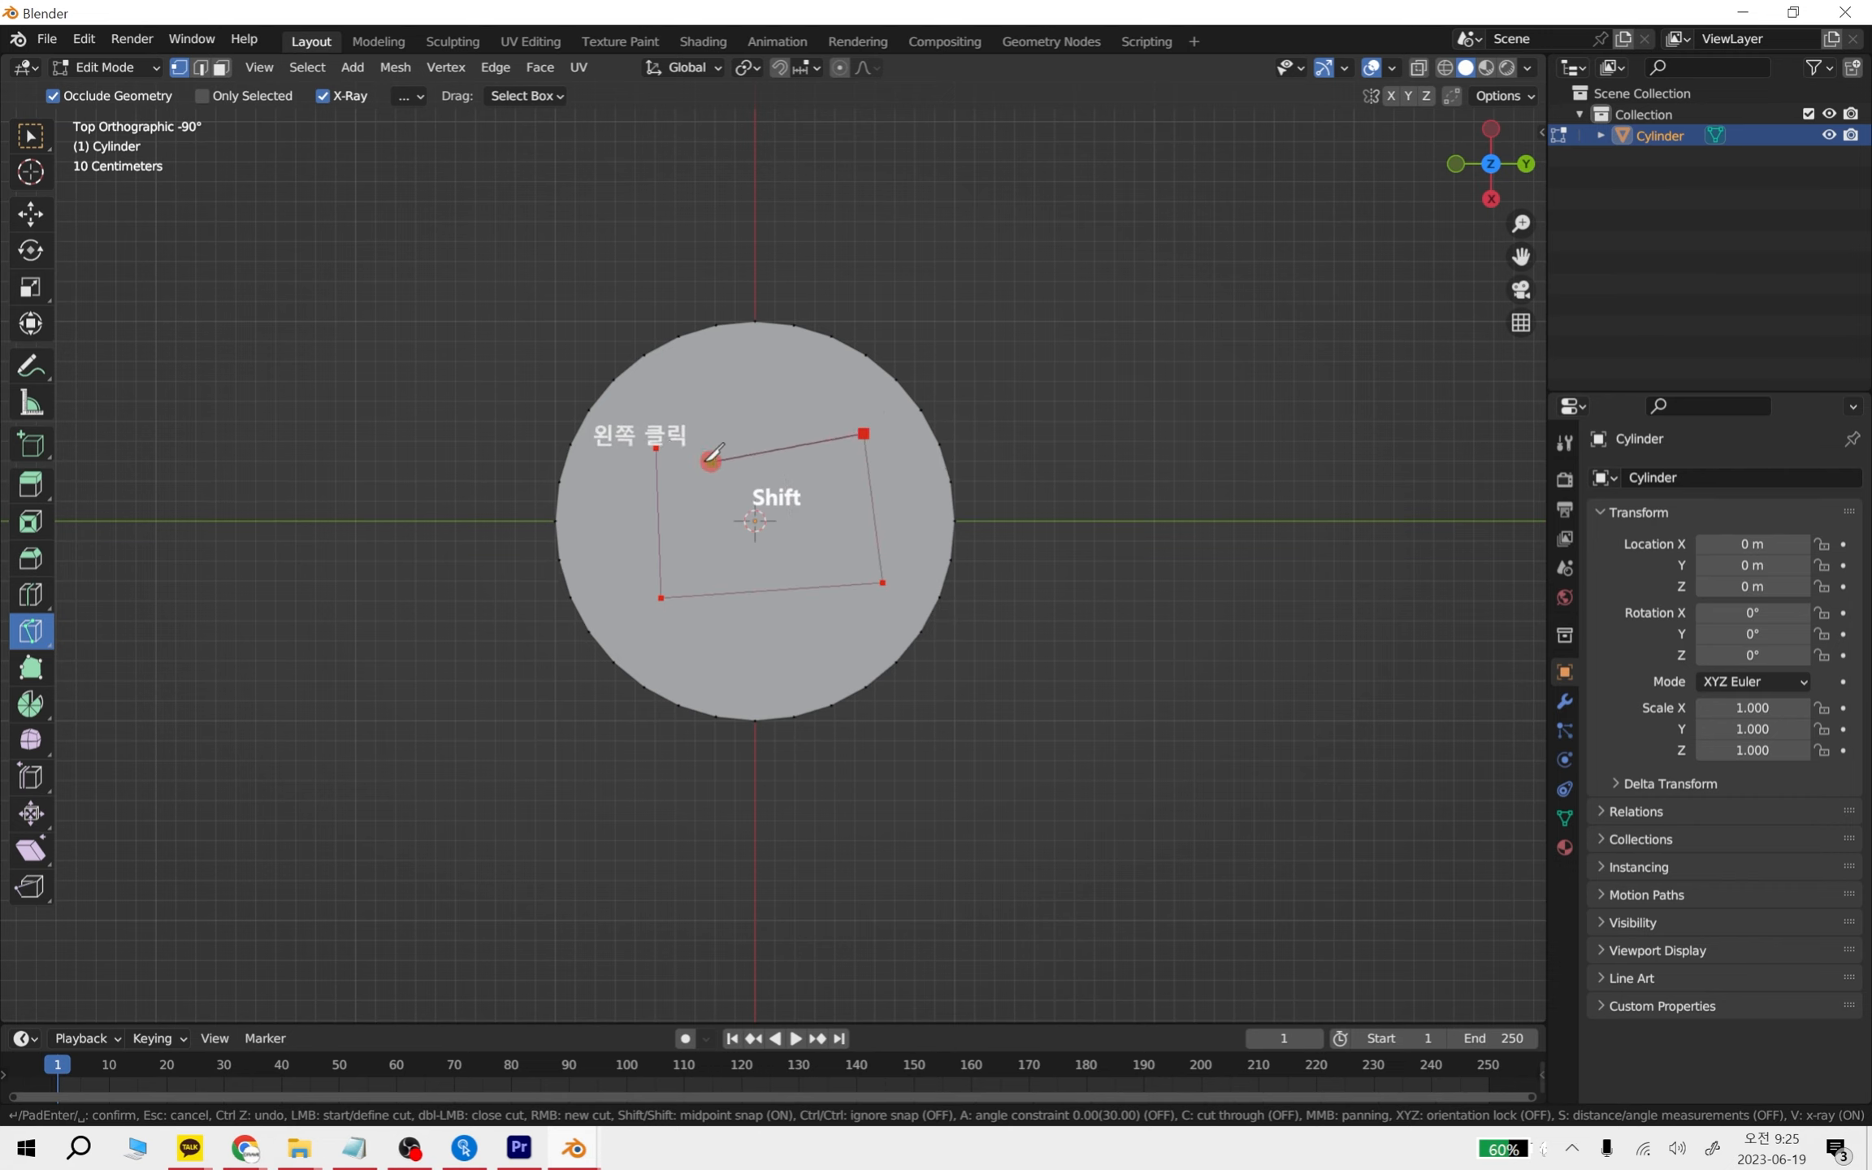
left_click(656, 448)
right_click(928, 760)
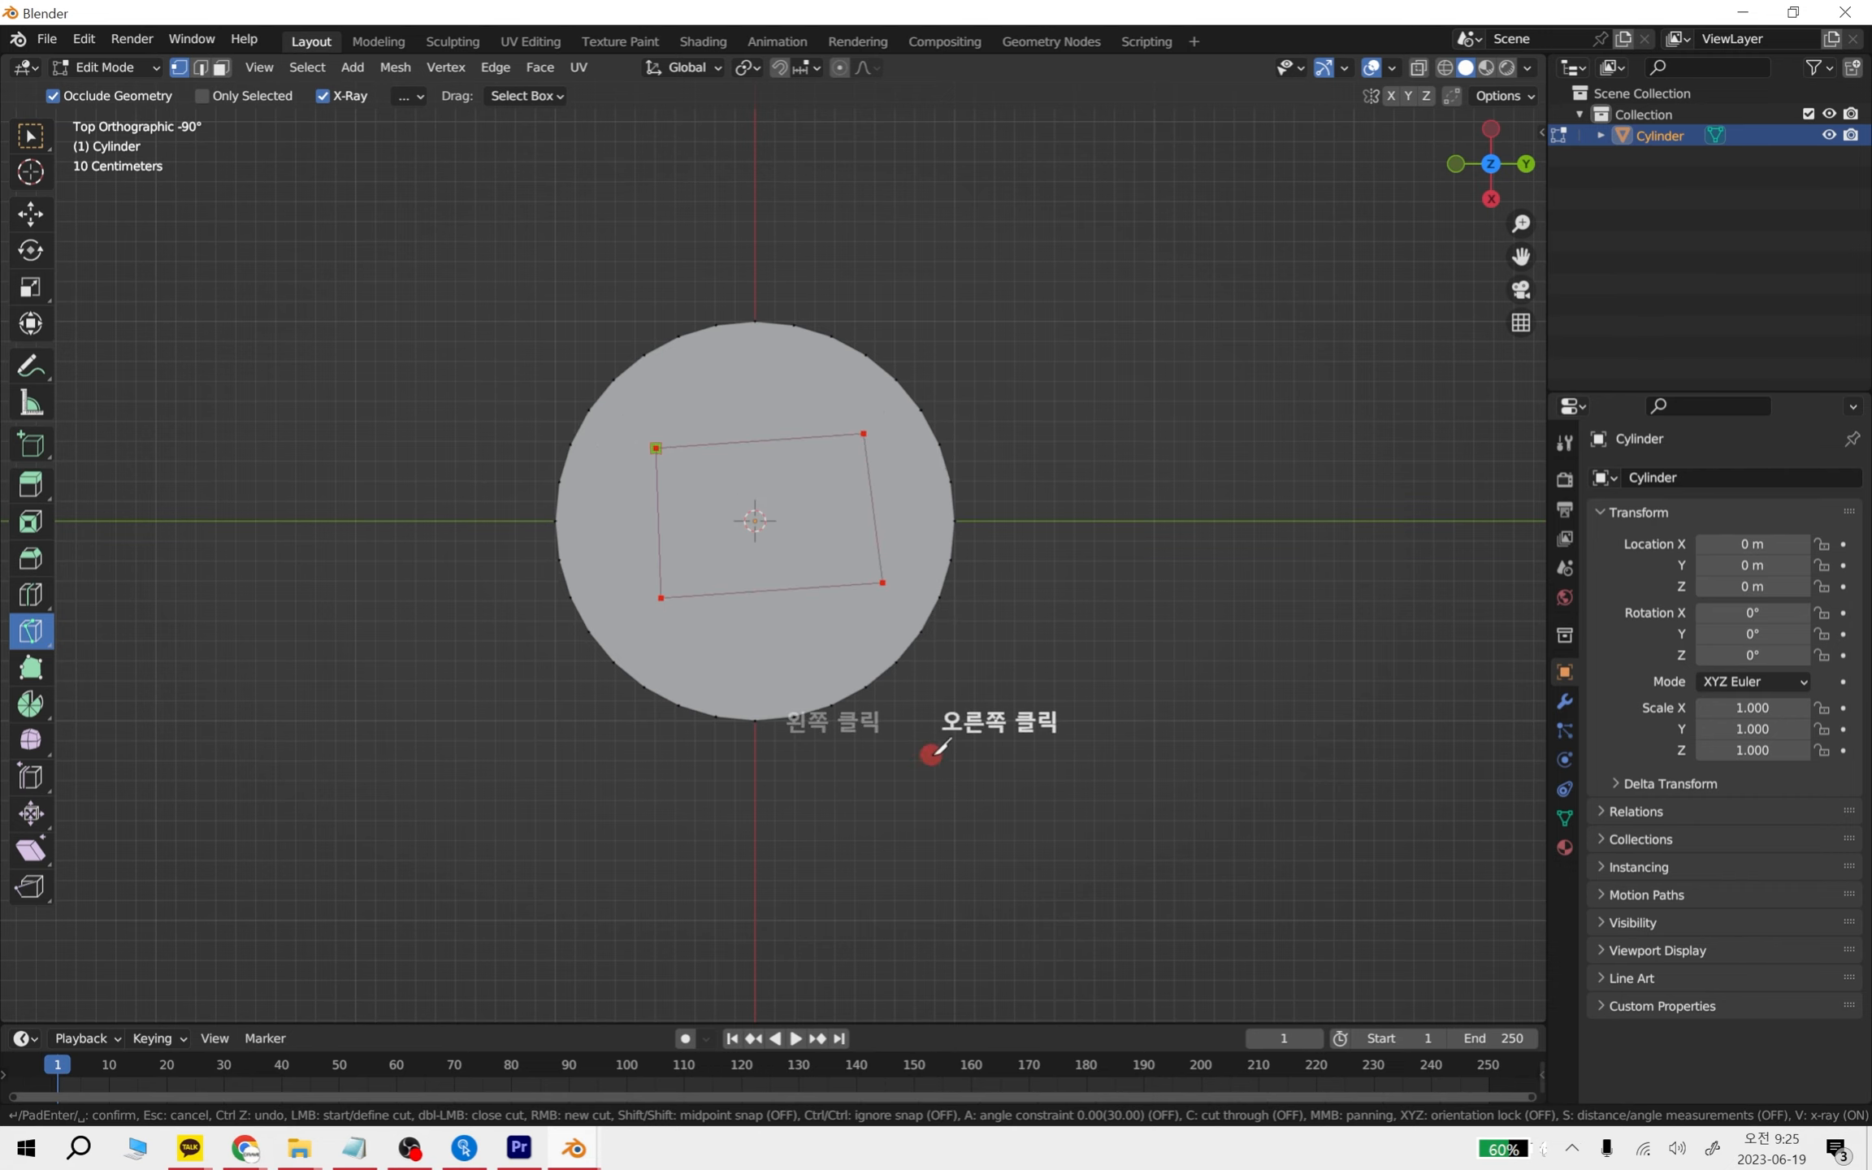
middle_click_drag(932, 757, 1038, 613)
key("Return")
- Extrude the cut four-sided face upward into a tall block and return to Object Mode
middle_click_drag(781, 594, 764, 673)
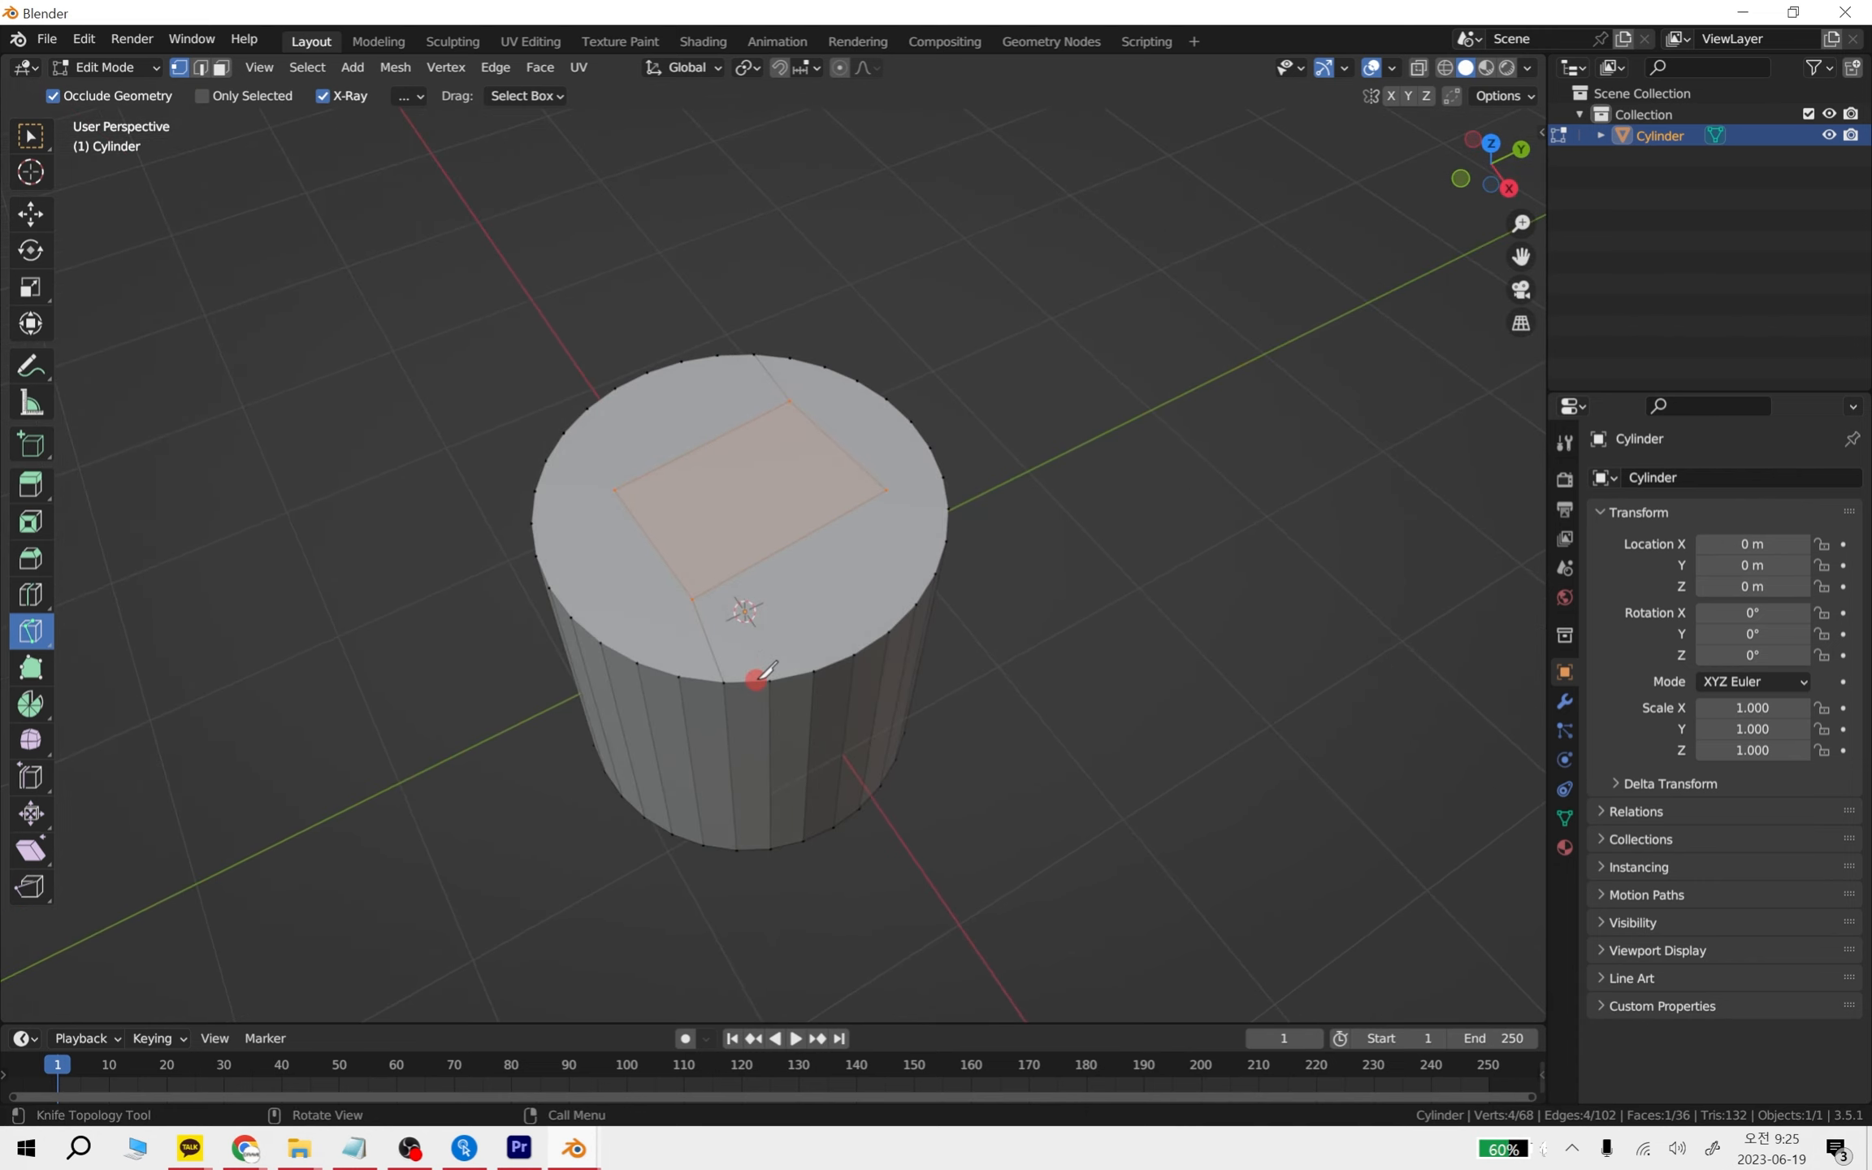
scroll(903, 739, "down", 2)
middle_click_drag(834, 833, 877, 593)
key("Tab")
key("Tab")
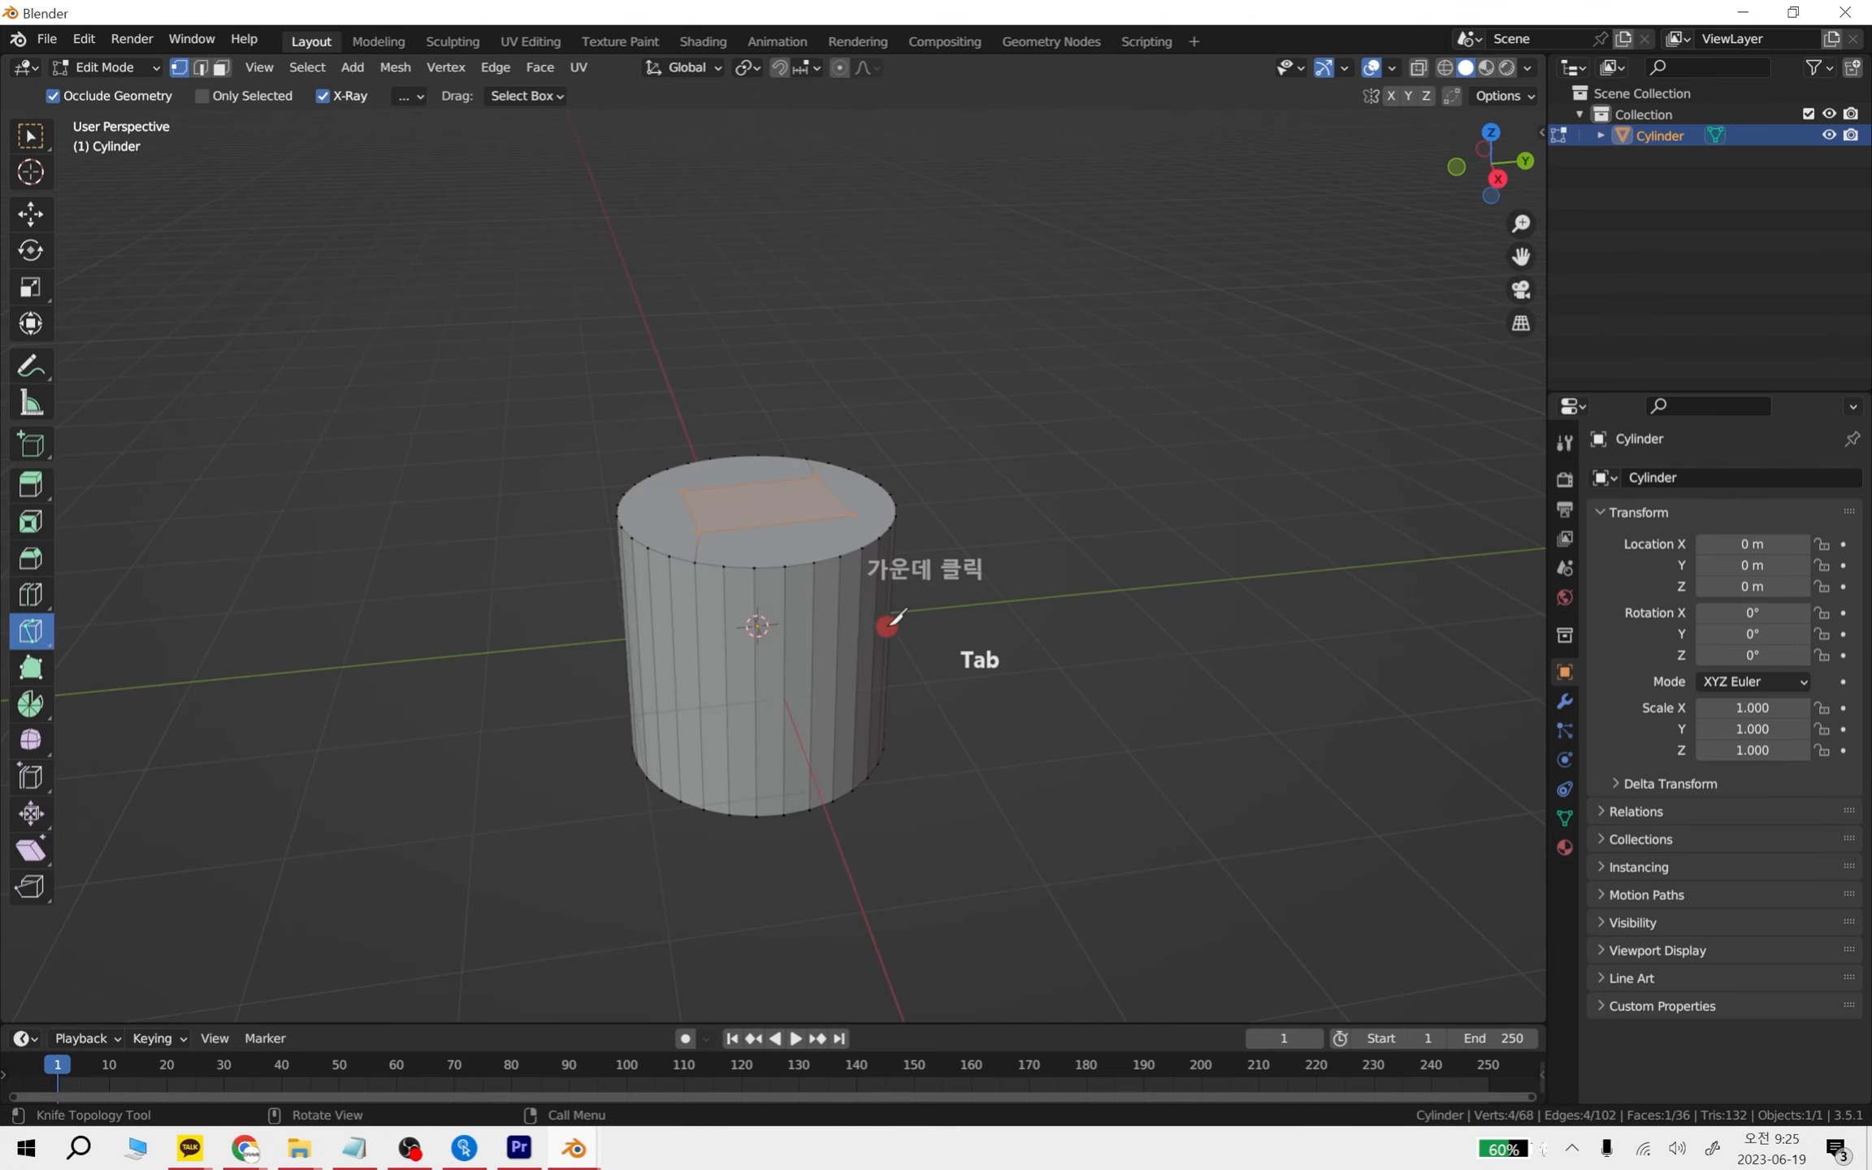
left_click(30, 214)
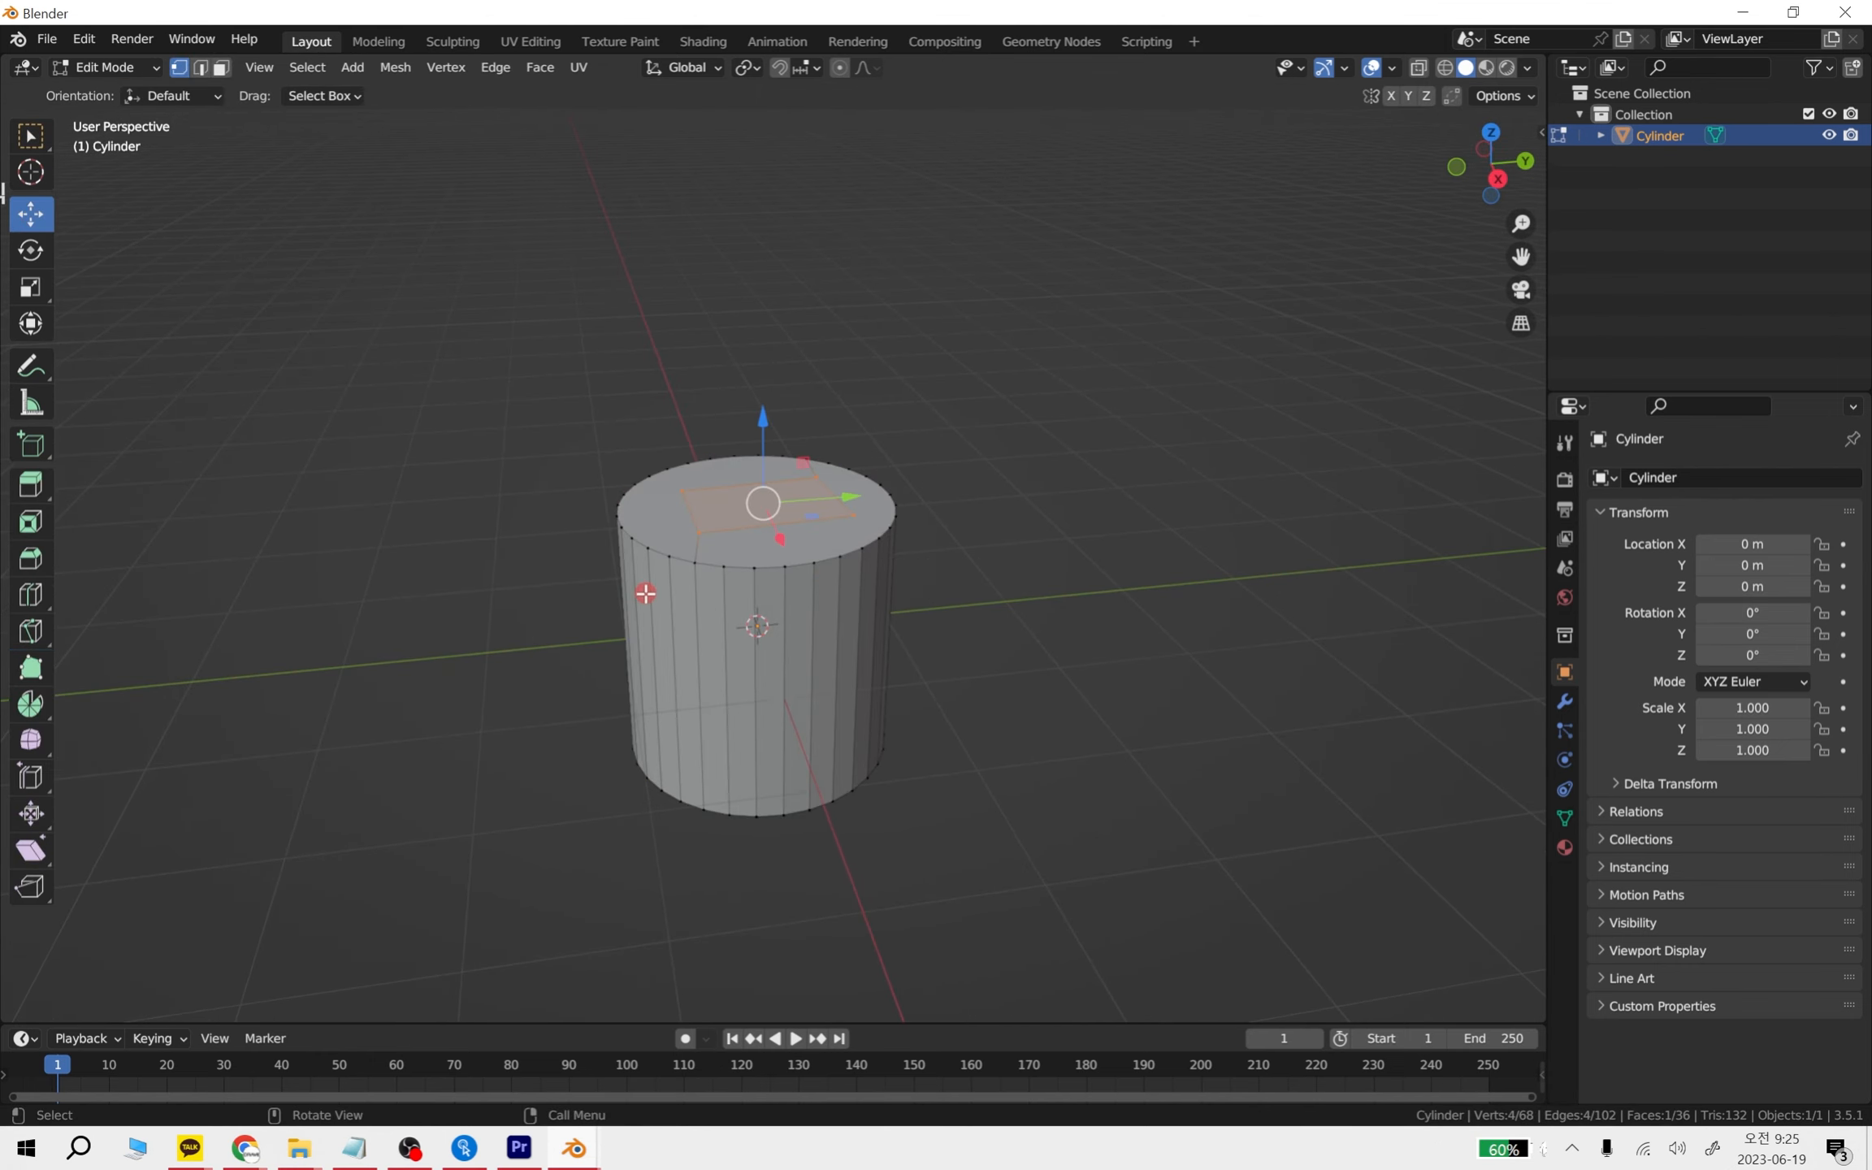
key("e")
left_click(875, 322)
middle_click_drag(1025, 634, 804, 783)
middle_click_drag(1005, 769, 881, 704)
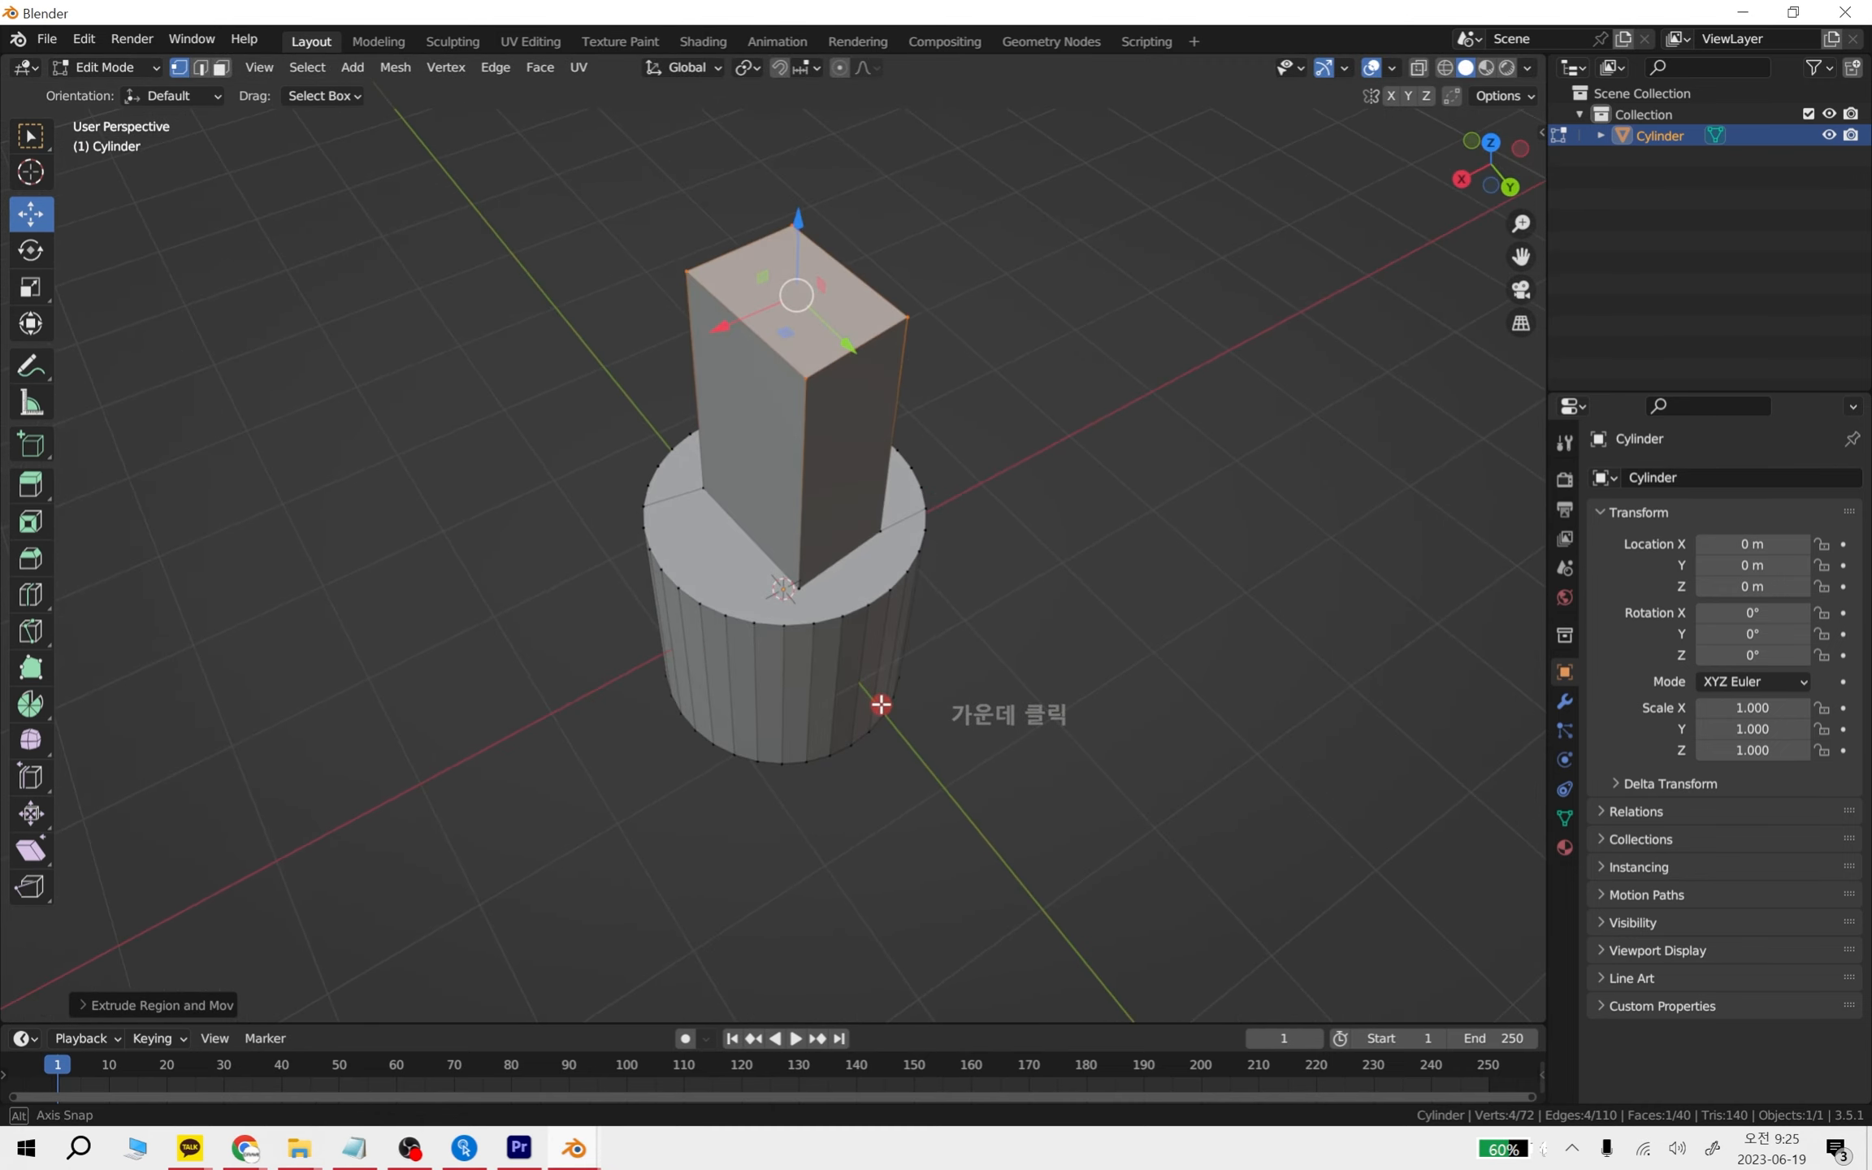
middle_click_drag(1081, 625, 915, 542)
key("Tab")
- Add a second cylinder and move it about 3.89 m along Y, beside the first one
key("shift+a")
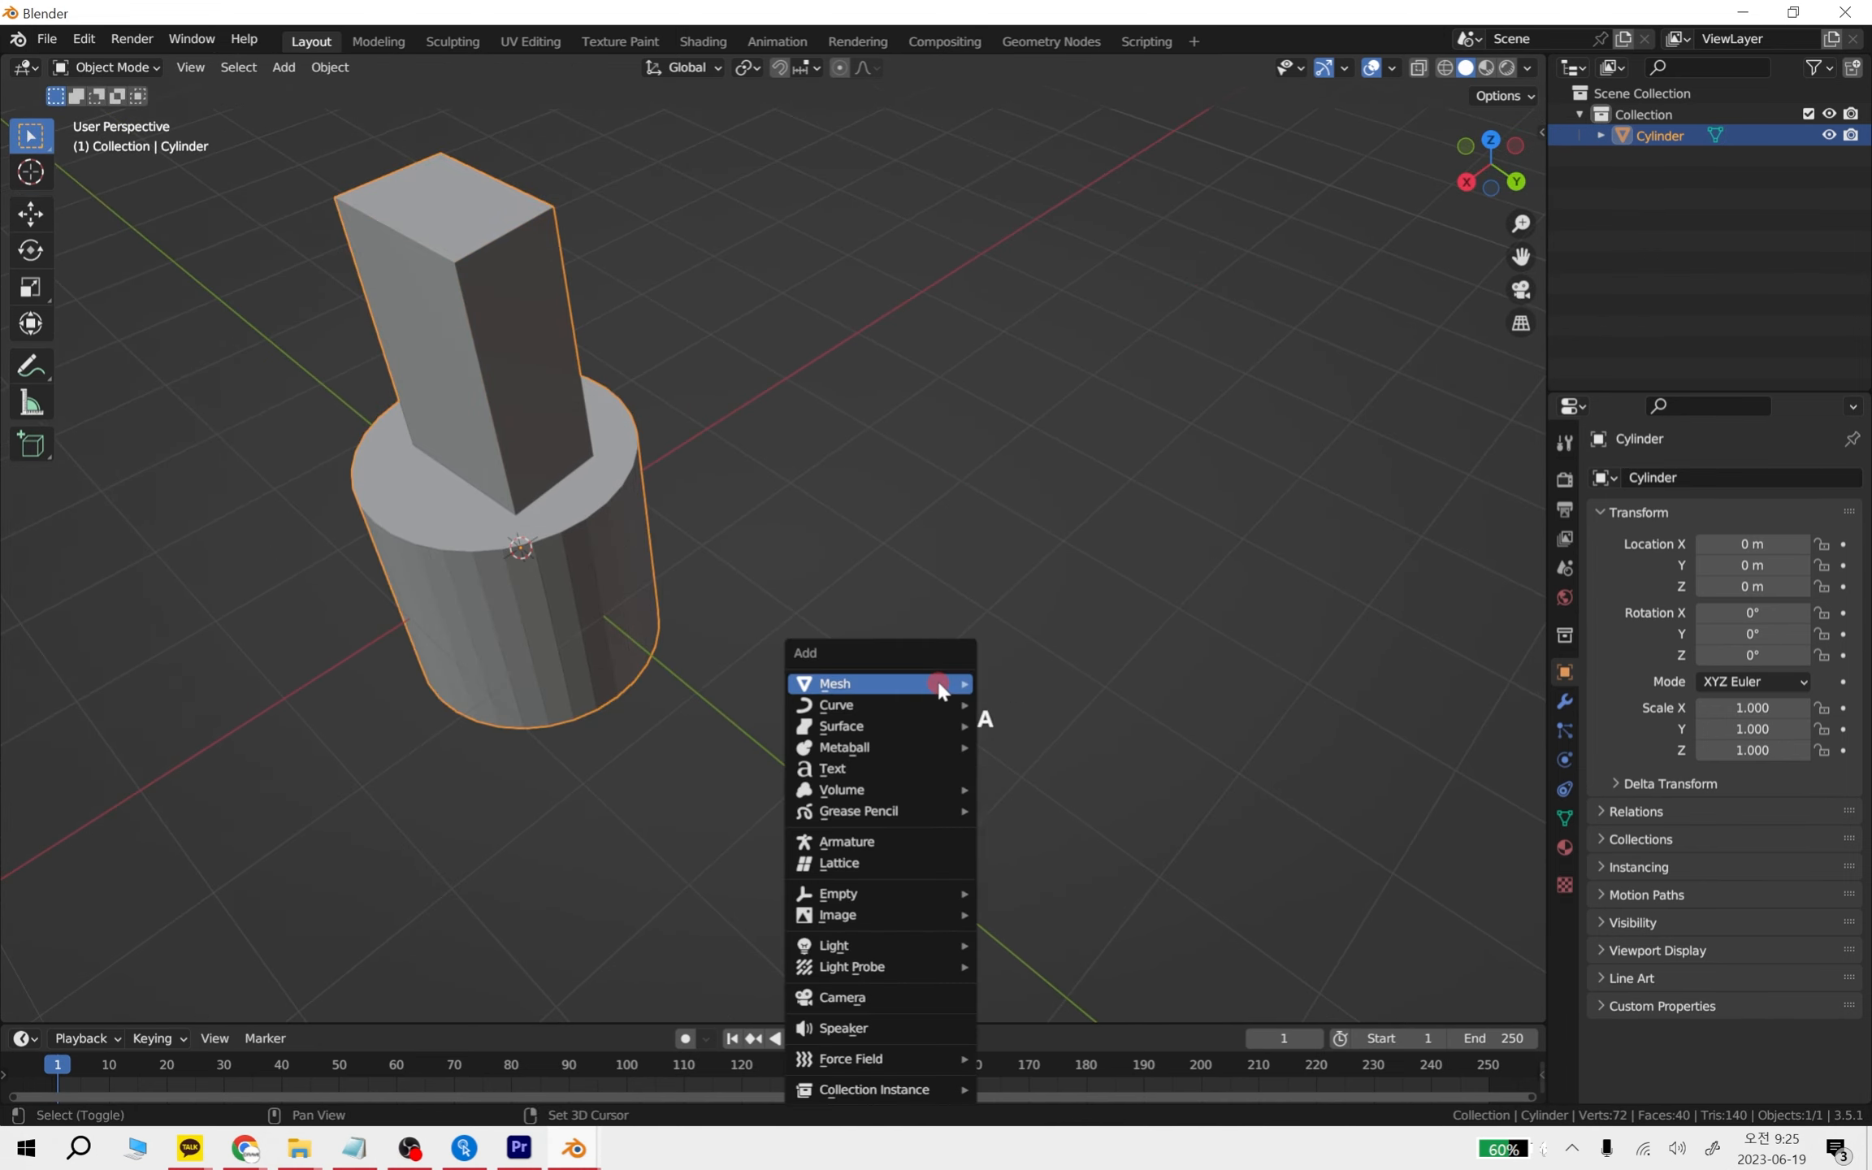
mouse_move(942, 681)
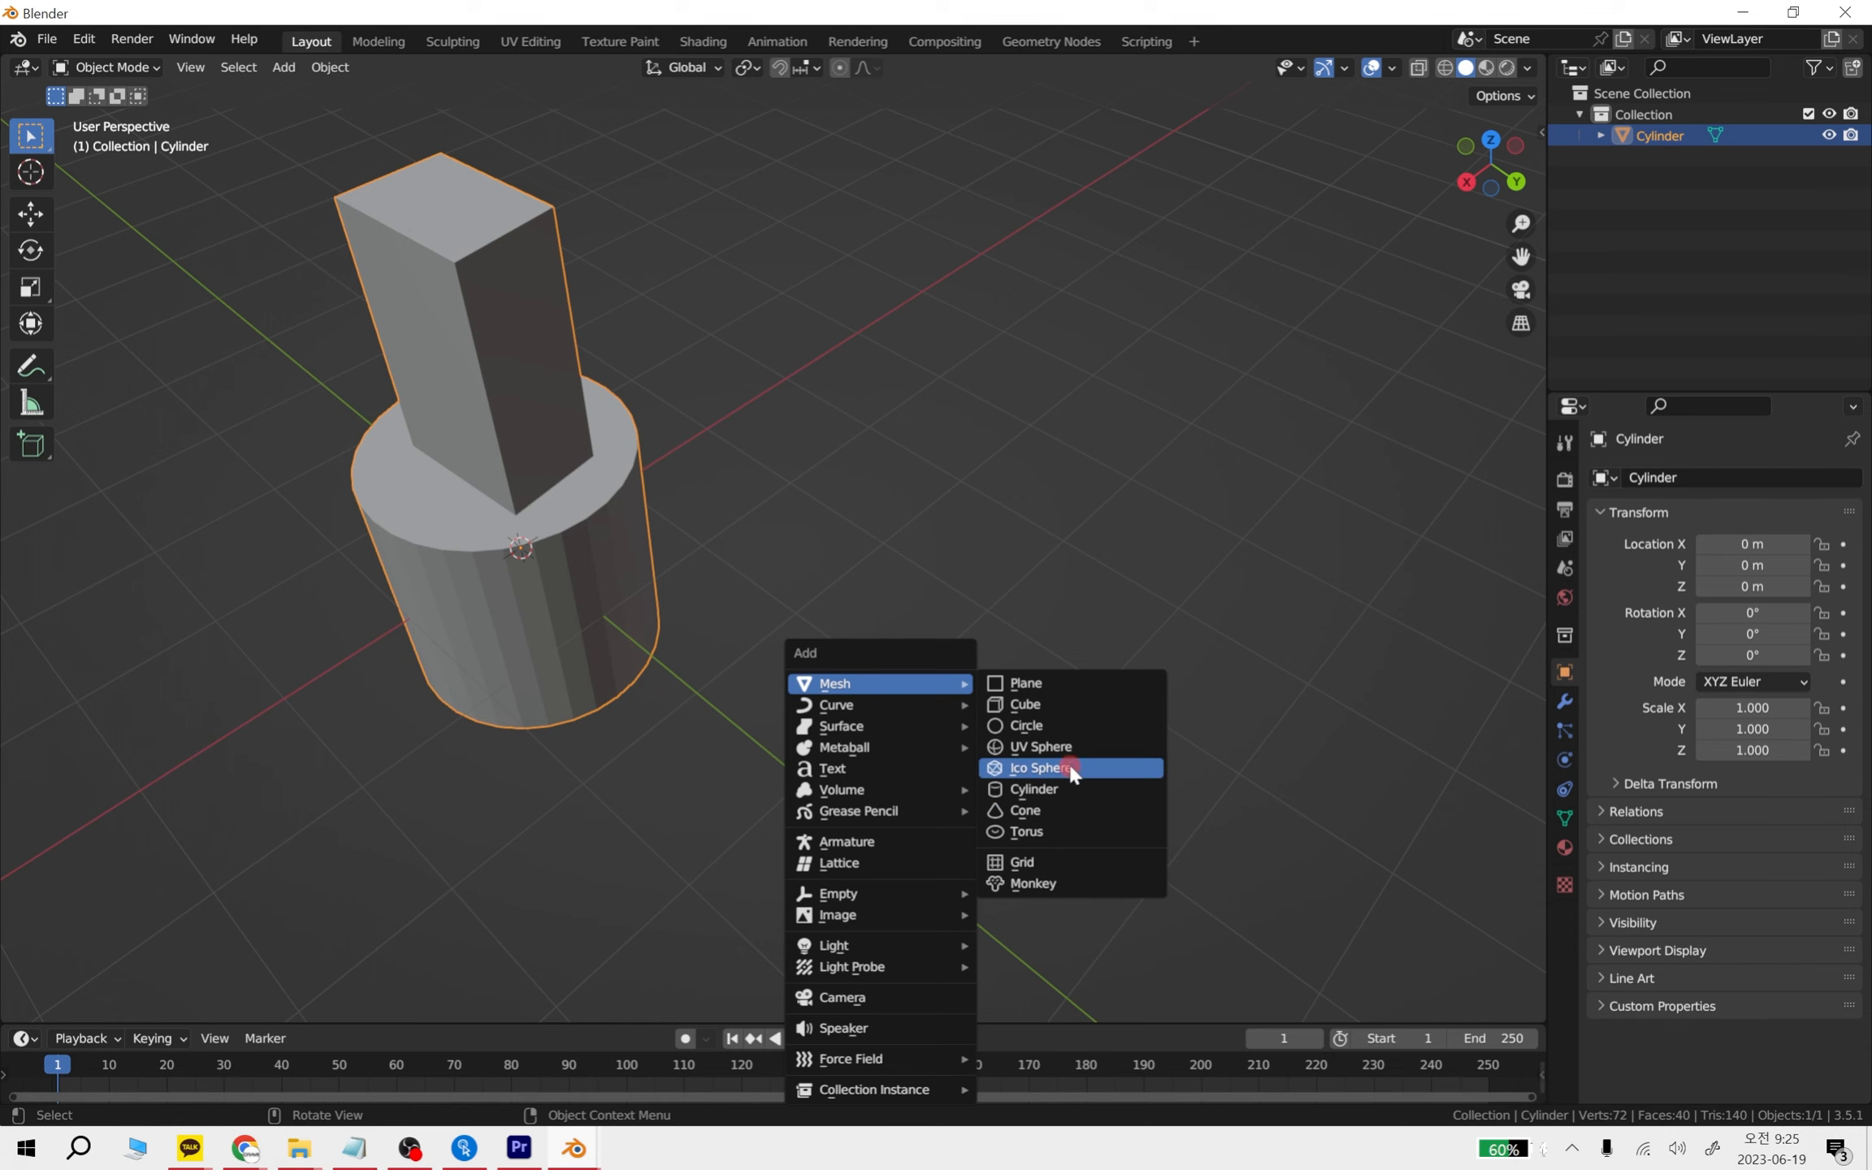
left_click(1053, 792)
middle_click_drag(826, 689, 589, 620)
left_click(32, 229)
left_click_drag(662, 673, 1040, 707)
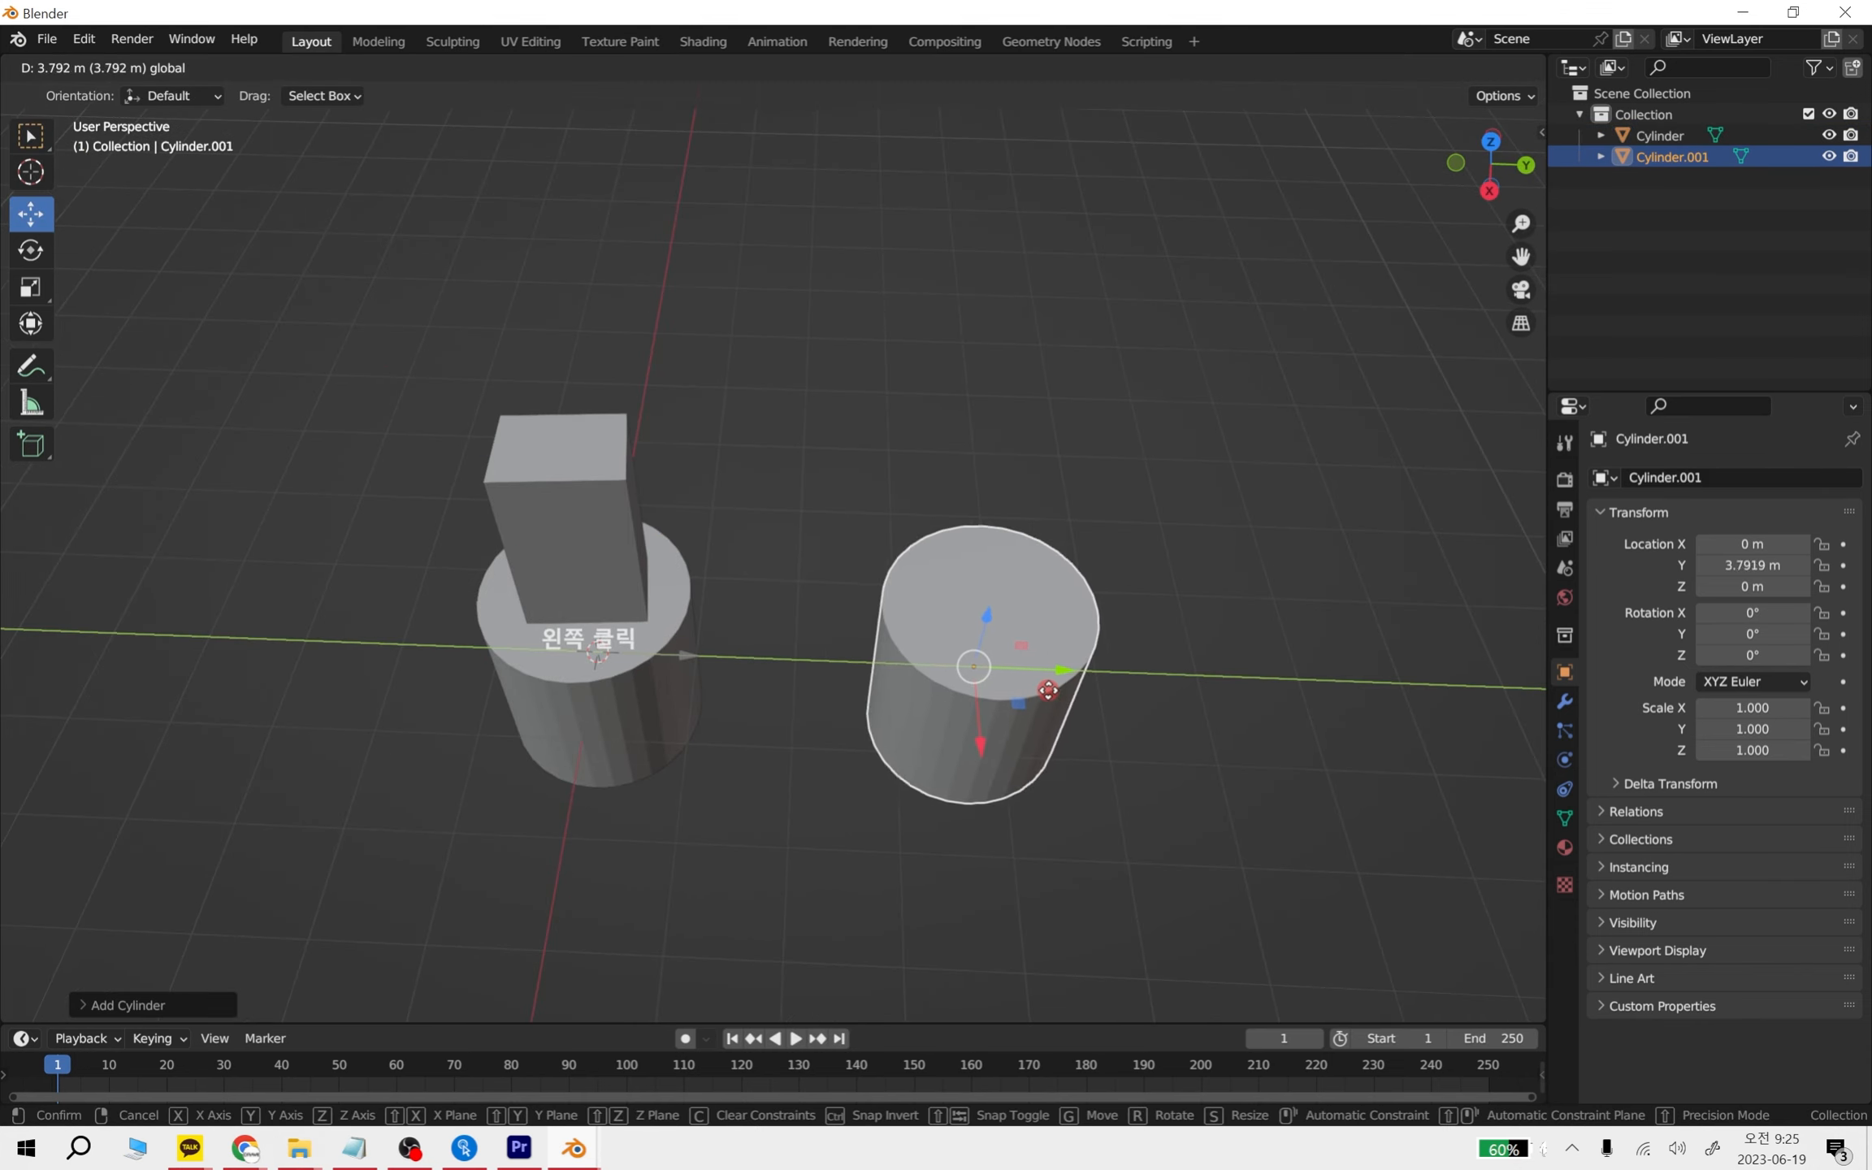
- Select all vertices of the second cylinder's top rim in Edit Mode, using X-ray for the selection only
key("Tab")
middle_click_drag(1087, 757, 711, 614, "shift")
scroll(728, 685, "up", 3)
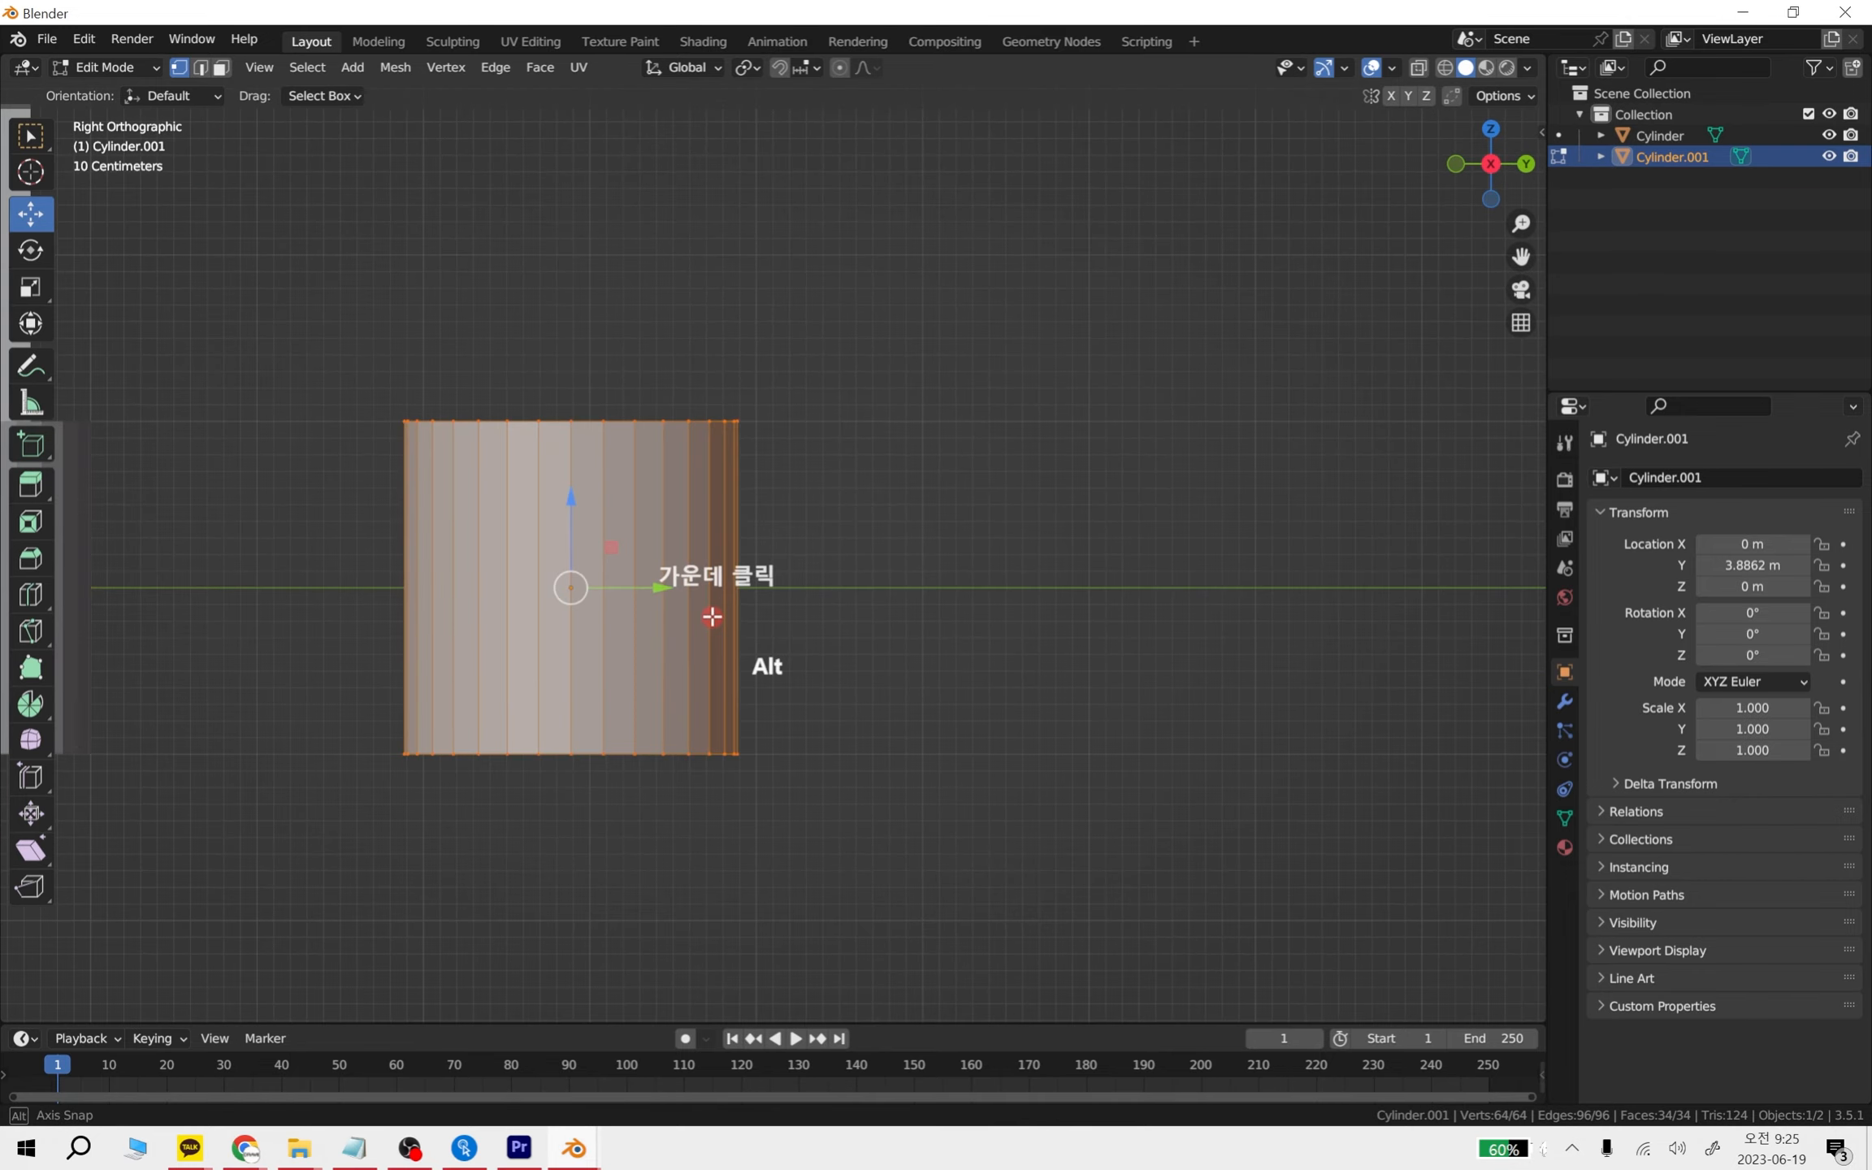
key("alt+z")
key("alt+a")
left_click_drag(931, 538, 224, 348)
middle_click_drag(886, 455, 1090, 438)
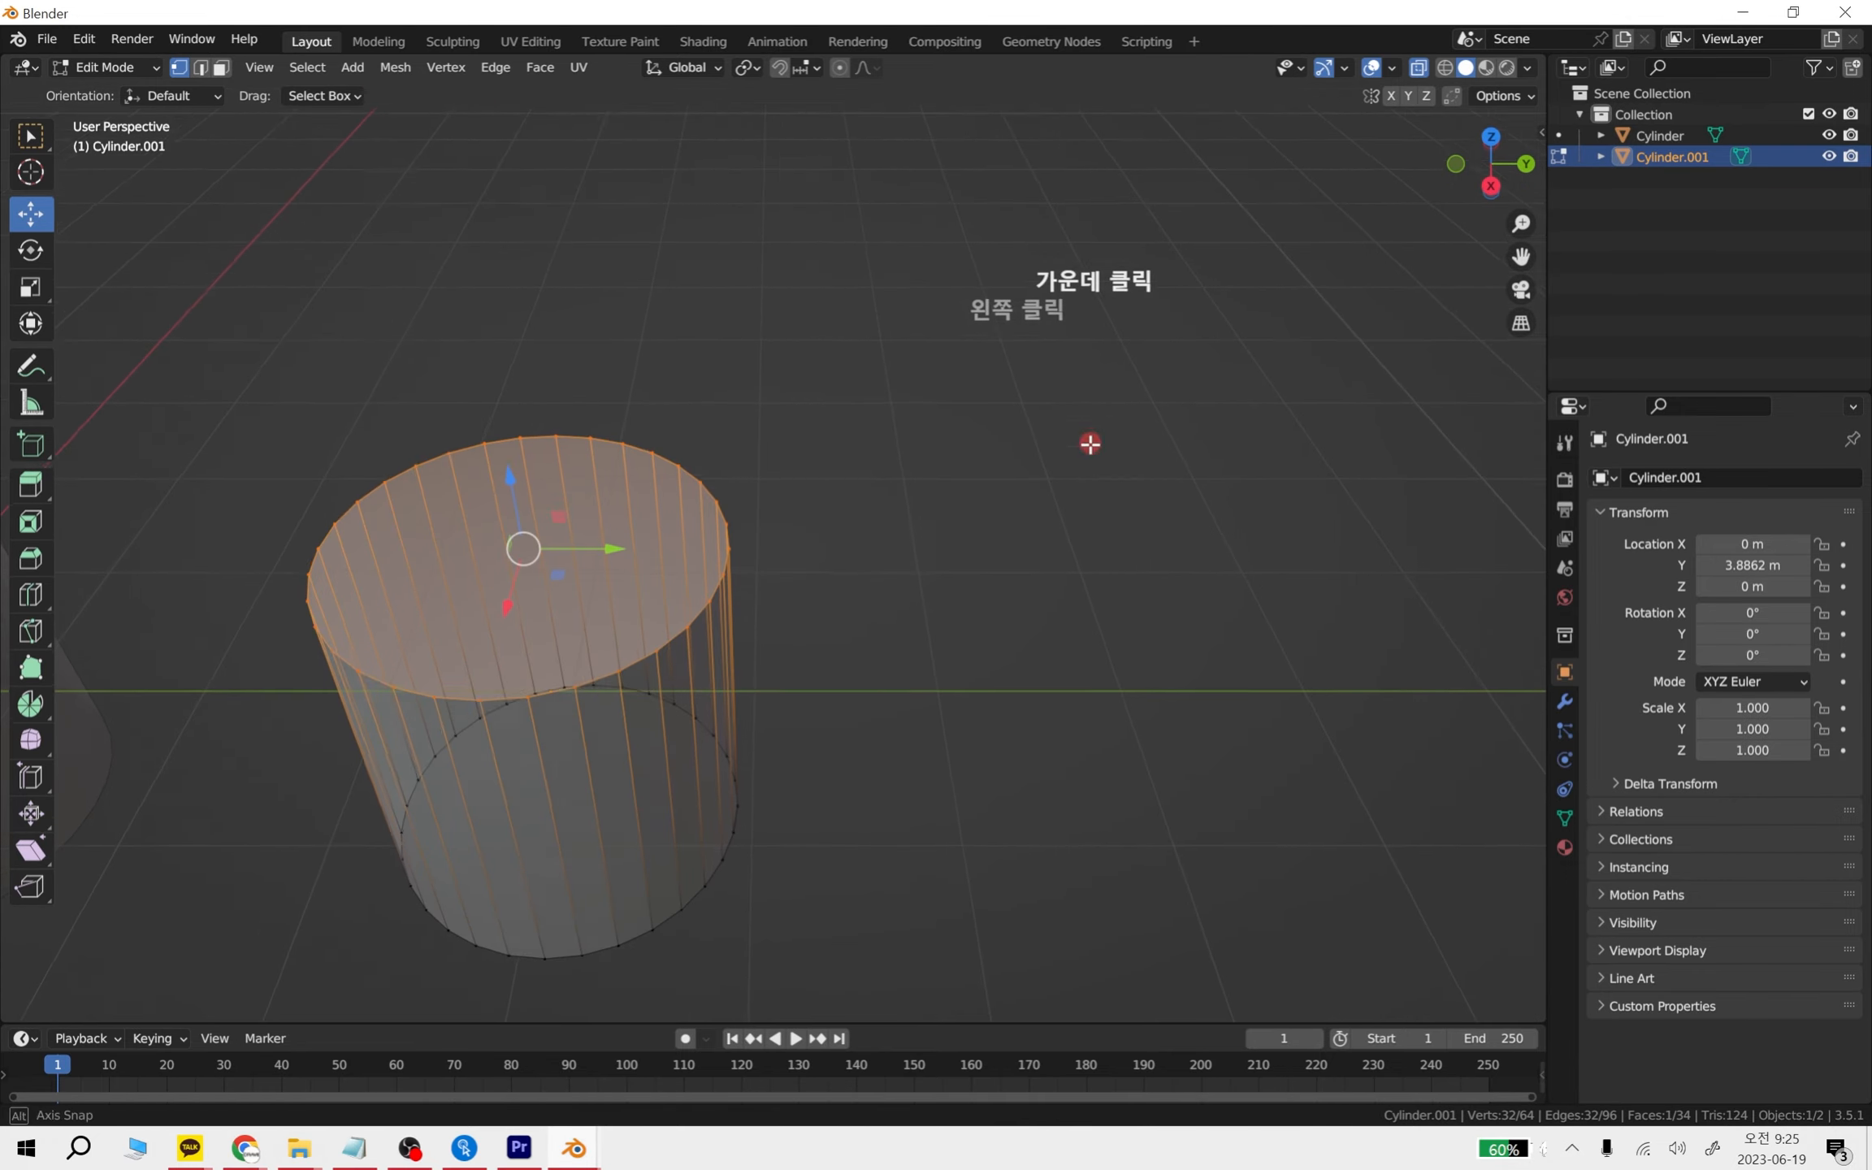
key("alt+z")
- Extrude the top face in place, scale it down to a small central circle, and extrude that upward into a thin rod
middle_click_drag(890, 493, 1024, 664, "shift")
key("e")
key("s")
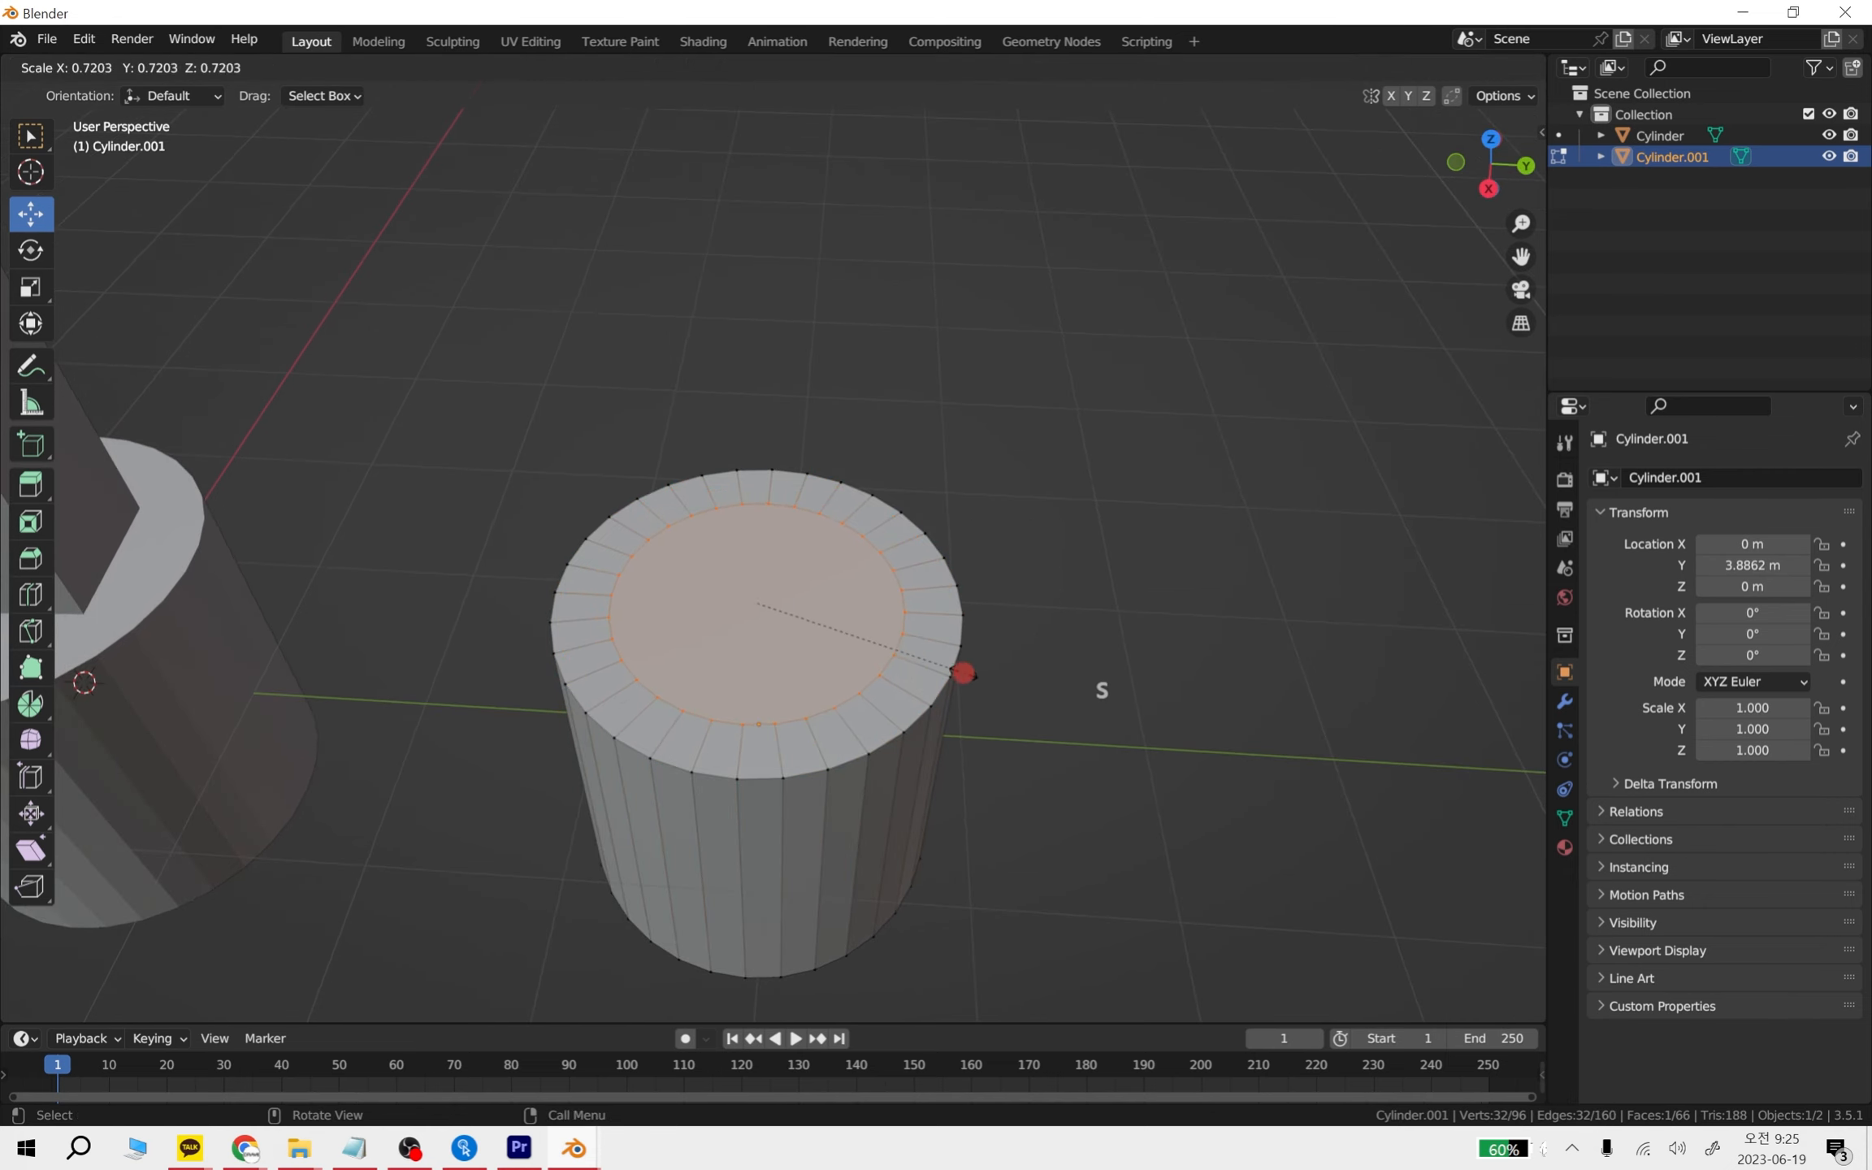
left_click(786, 618)
key("e")
left_click(750, 154)
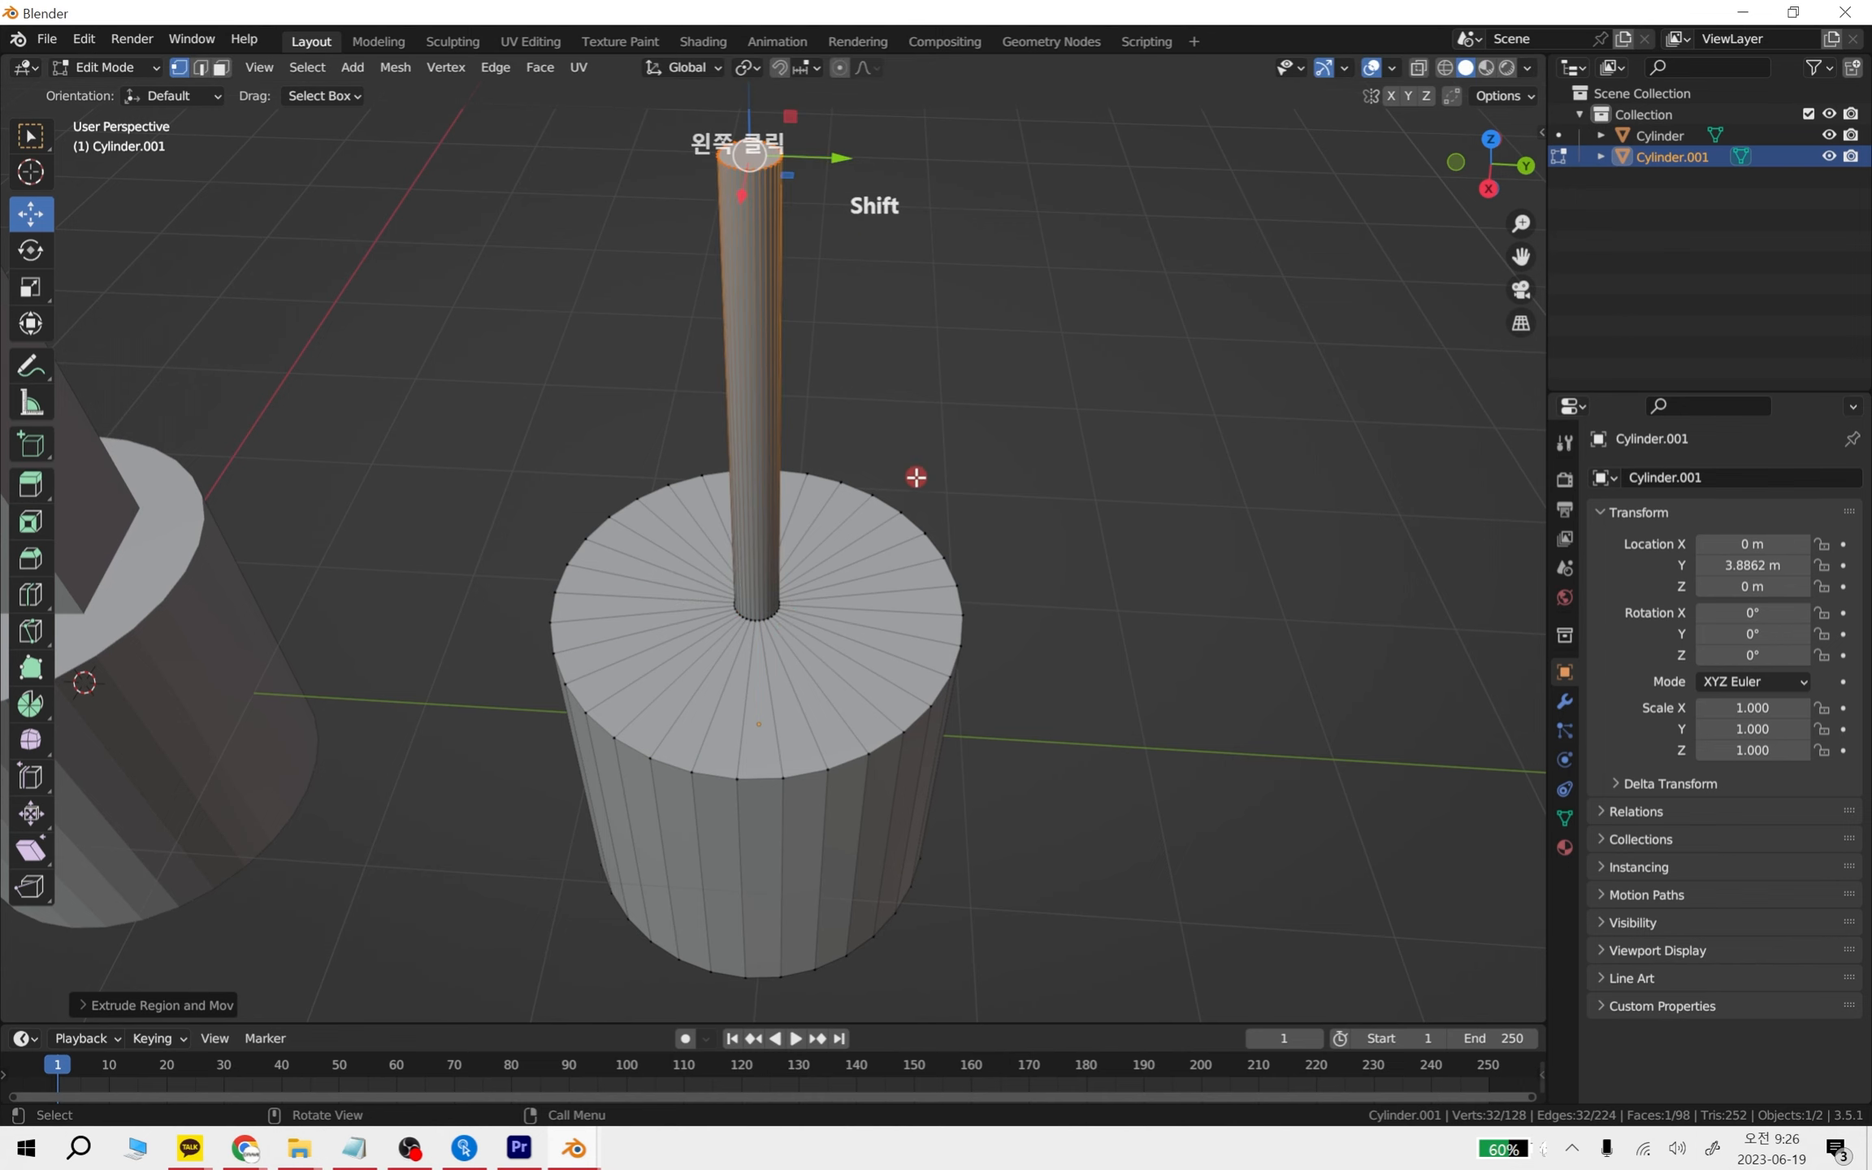
- Compare the thin rod on the second cylinder with the block on the first one from several angles
scroll(916, 477, "down", 3)
mouse_move(906, 488)
middle_mouse_down()
mouse_move(769, 535)
mouse_move(815, 509)
mouse_move(869, 527)
middle_mouse_up()
mouse_move(611, 246)
left_mouse_down()
mouse_move(681, 366)
mouse_move(719, 619)
mouse_move(760, 285)
mouse_move(786, 349)
left_mouse_up()
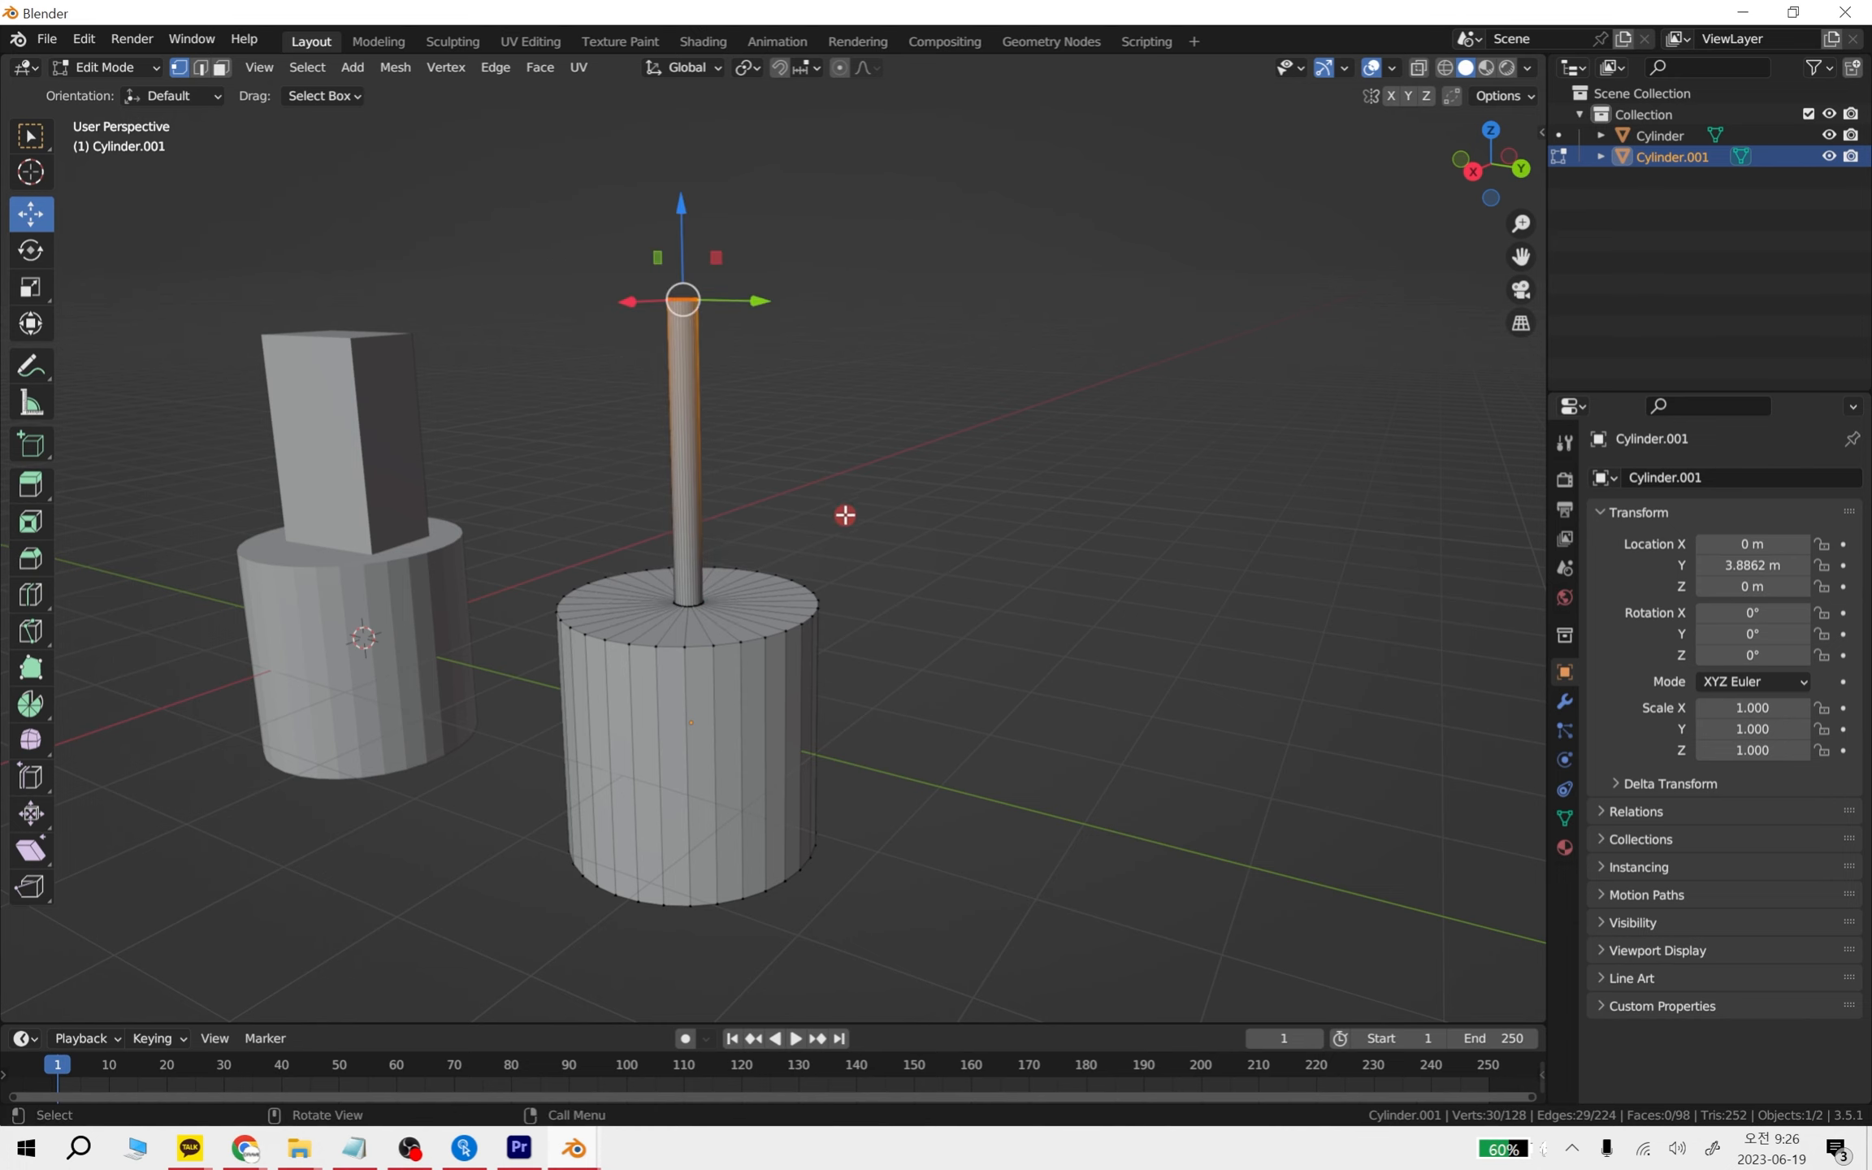
left_click(845, 515)
middle_click_drag(845, 516, 765, 615)
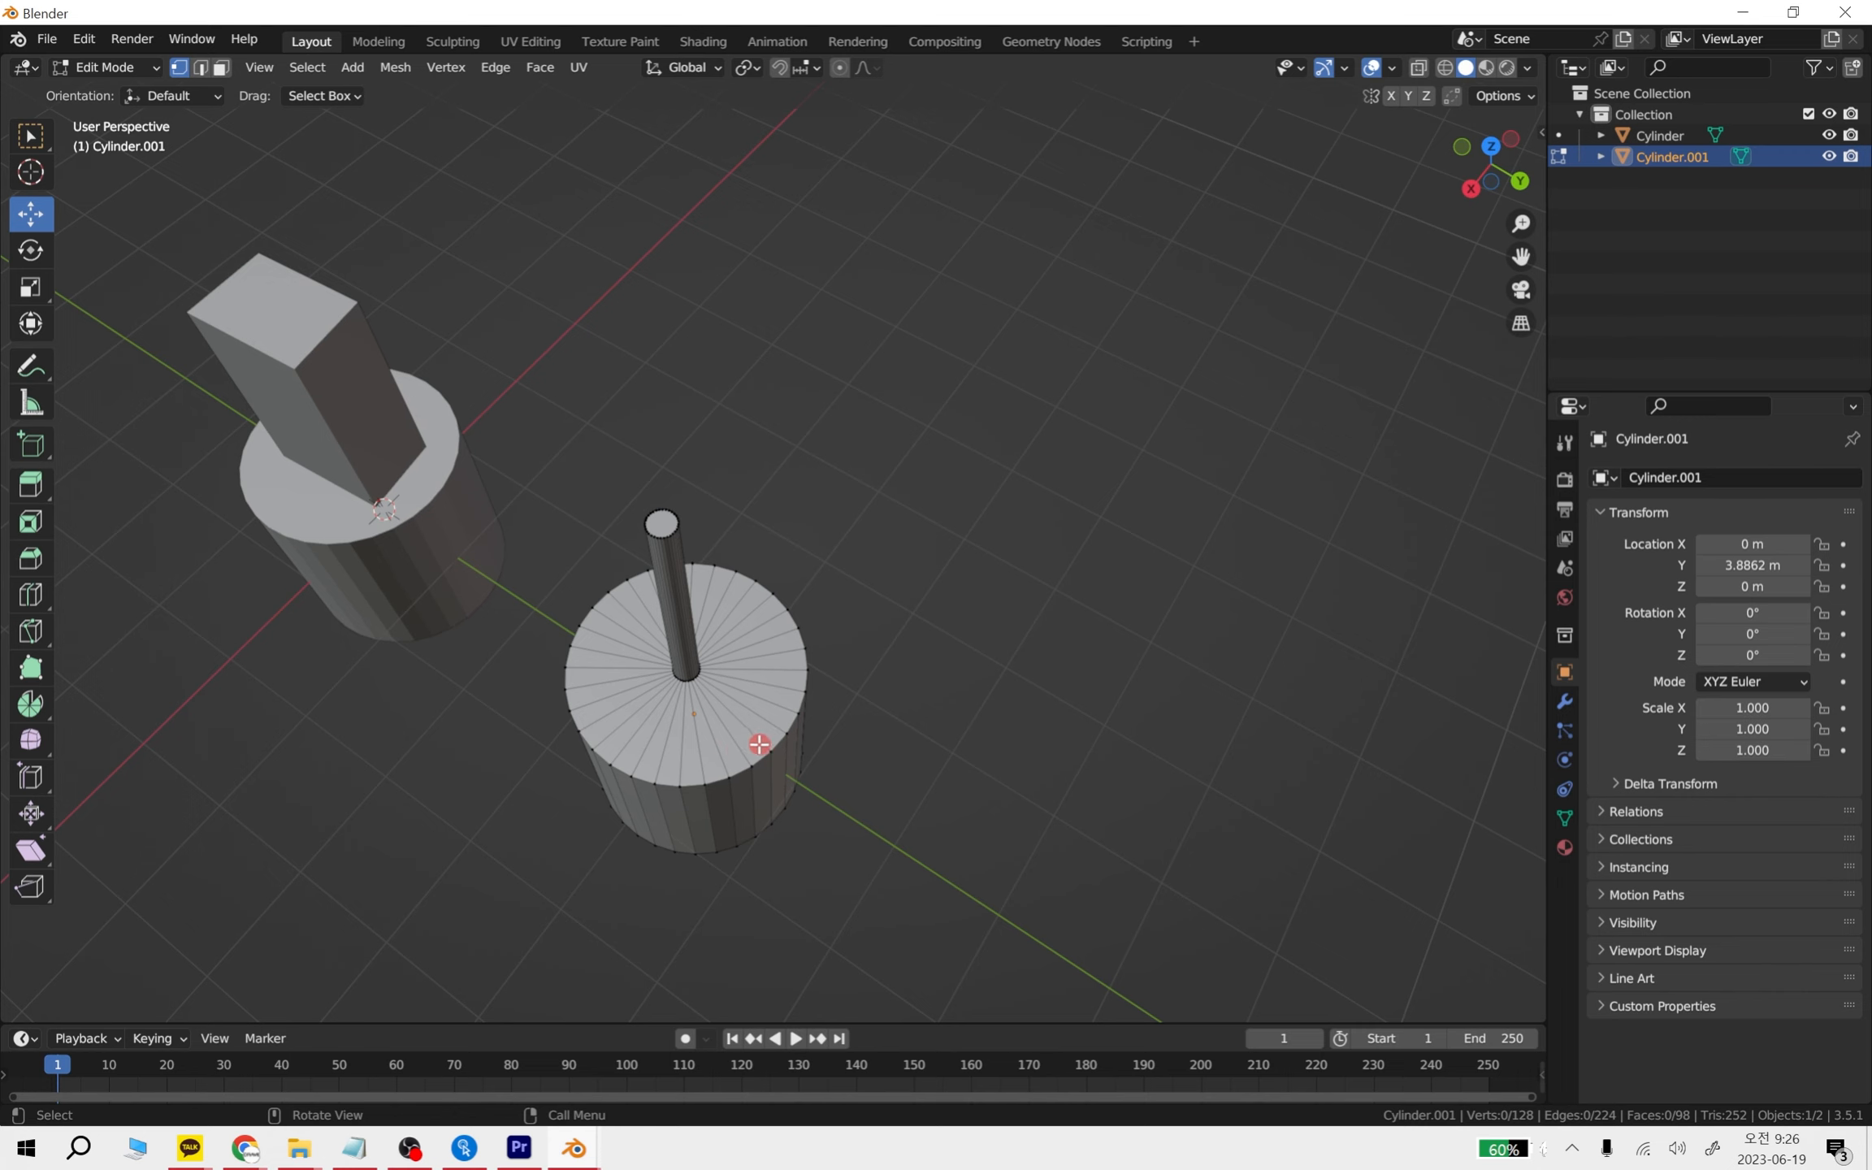
middle_click_drag(726, 729, 959, 721)
scroll(959, 721, "up", 2)
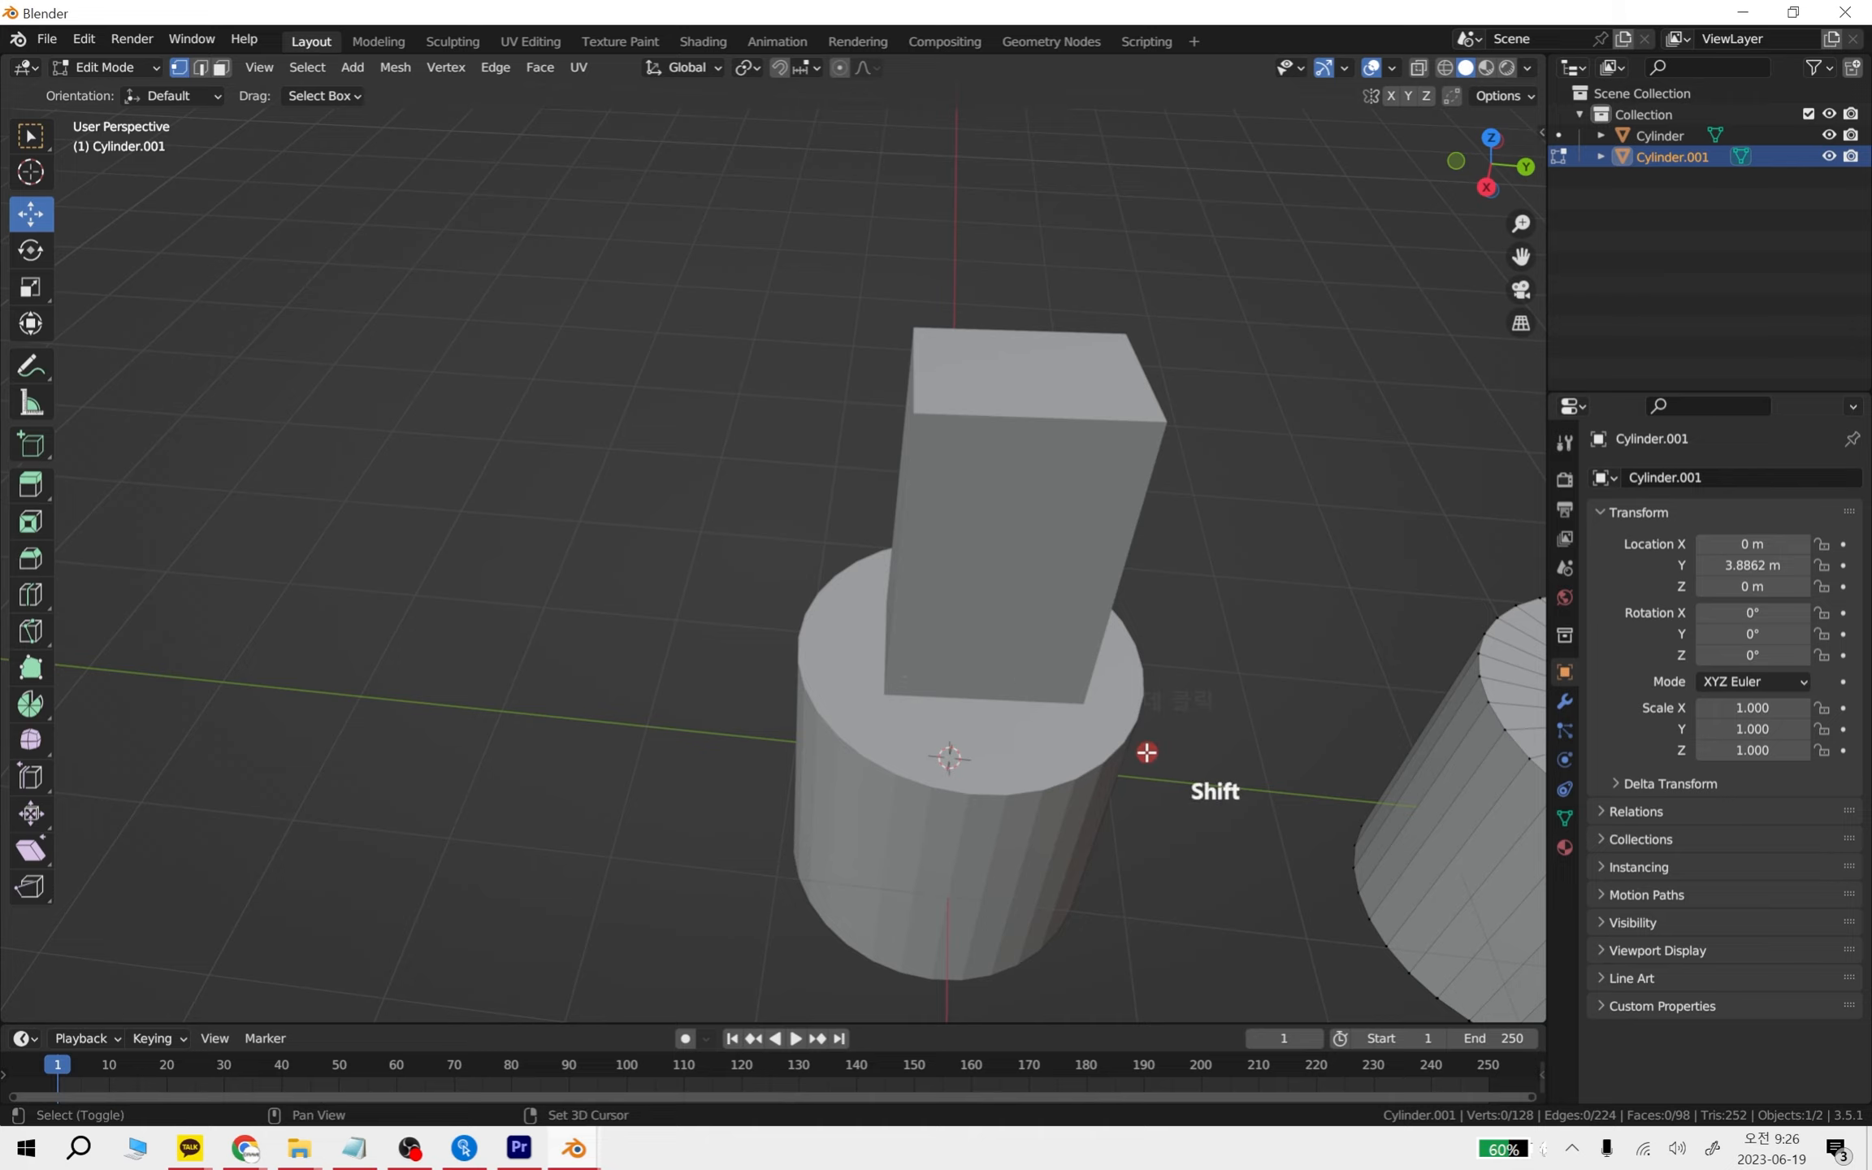
middle_click_drag(1145, 753, 672, 596, "shift")
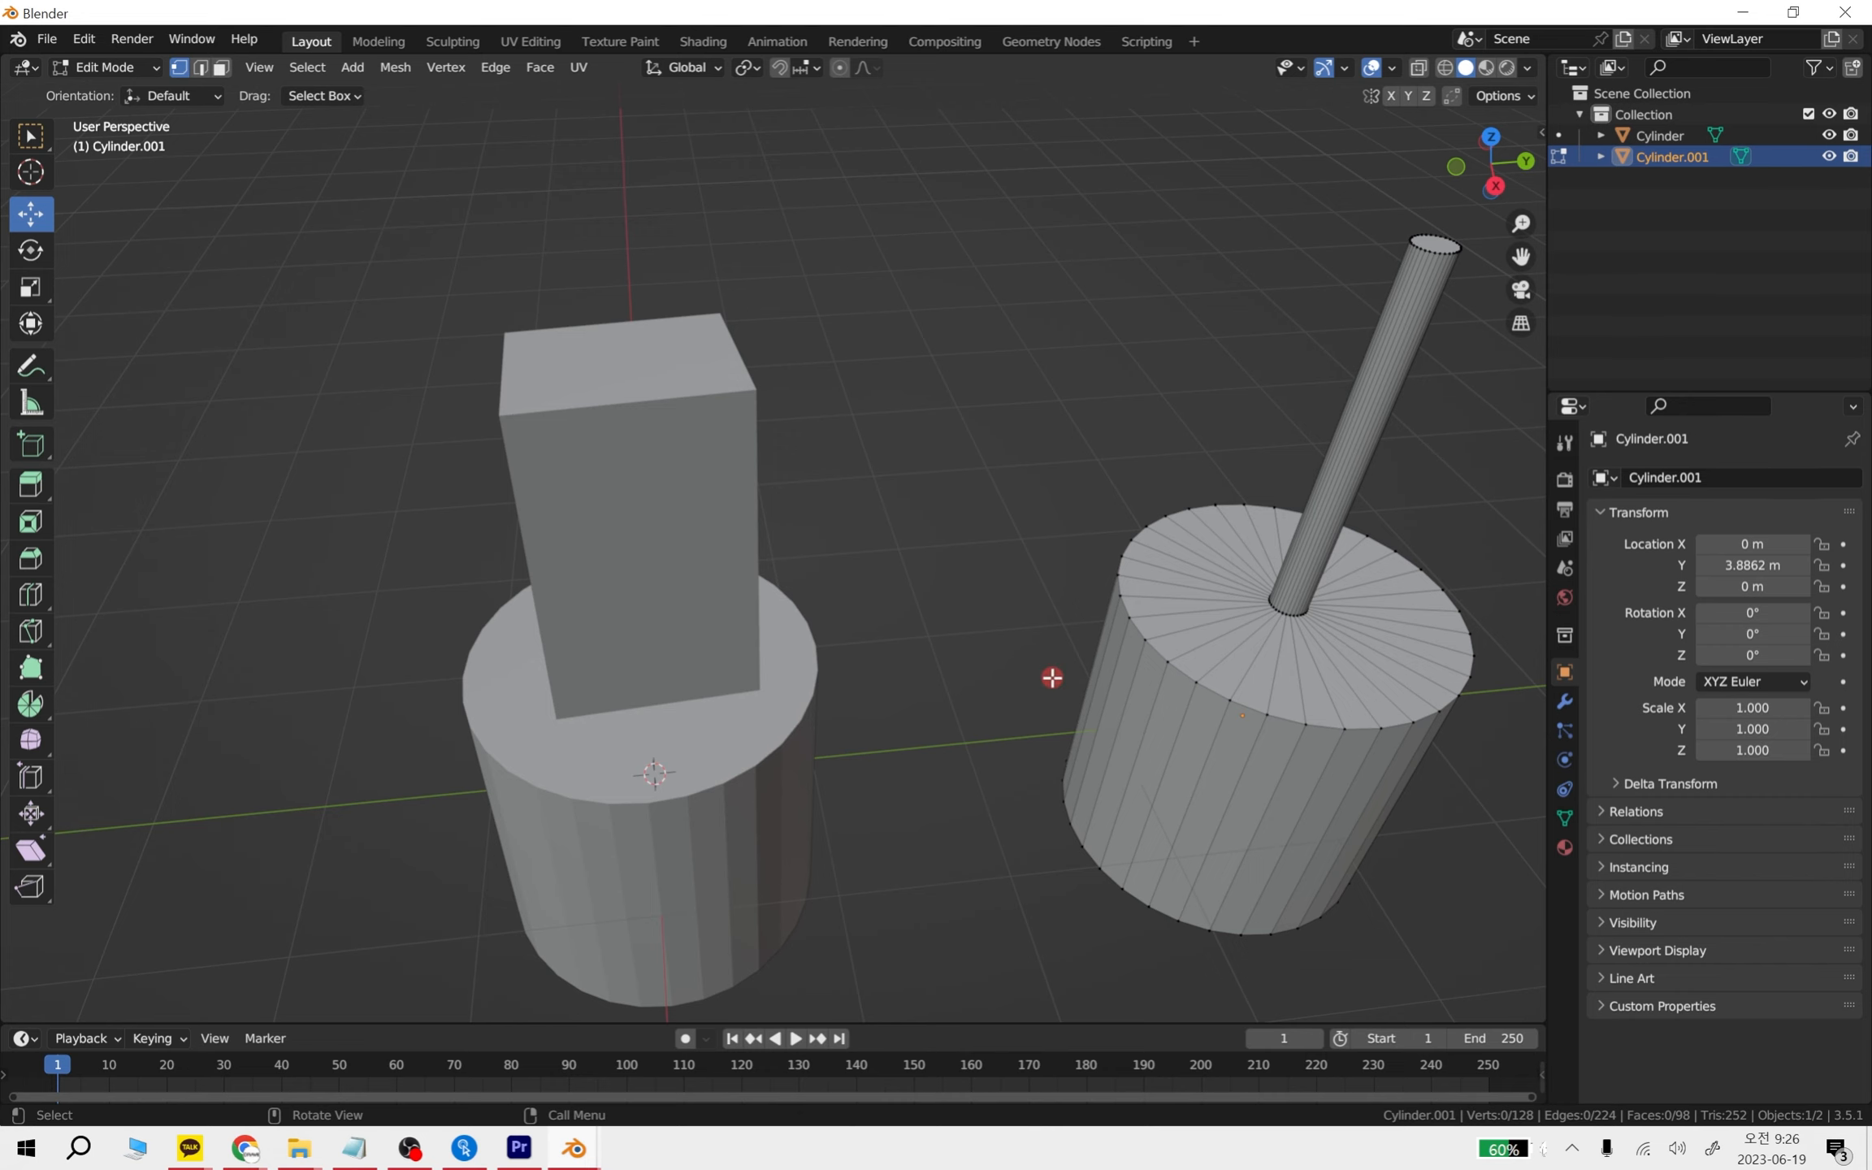
middle_click_drag(1035, 697, 894, 830)
- Switch to editing the first cylinder in top view with X-ray on, and select the corner vertices of the block's +Y side
key("Tab")
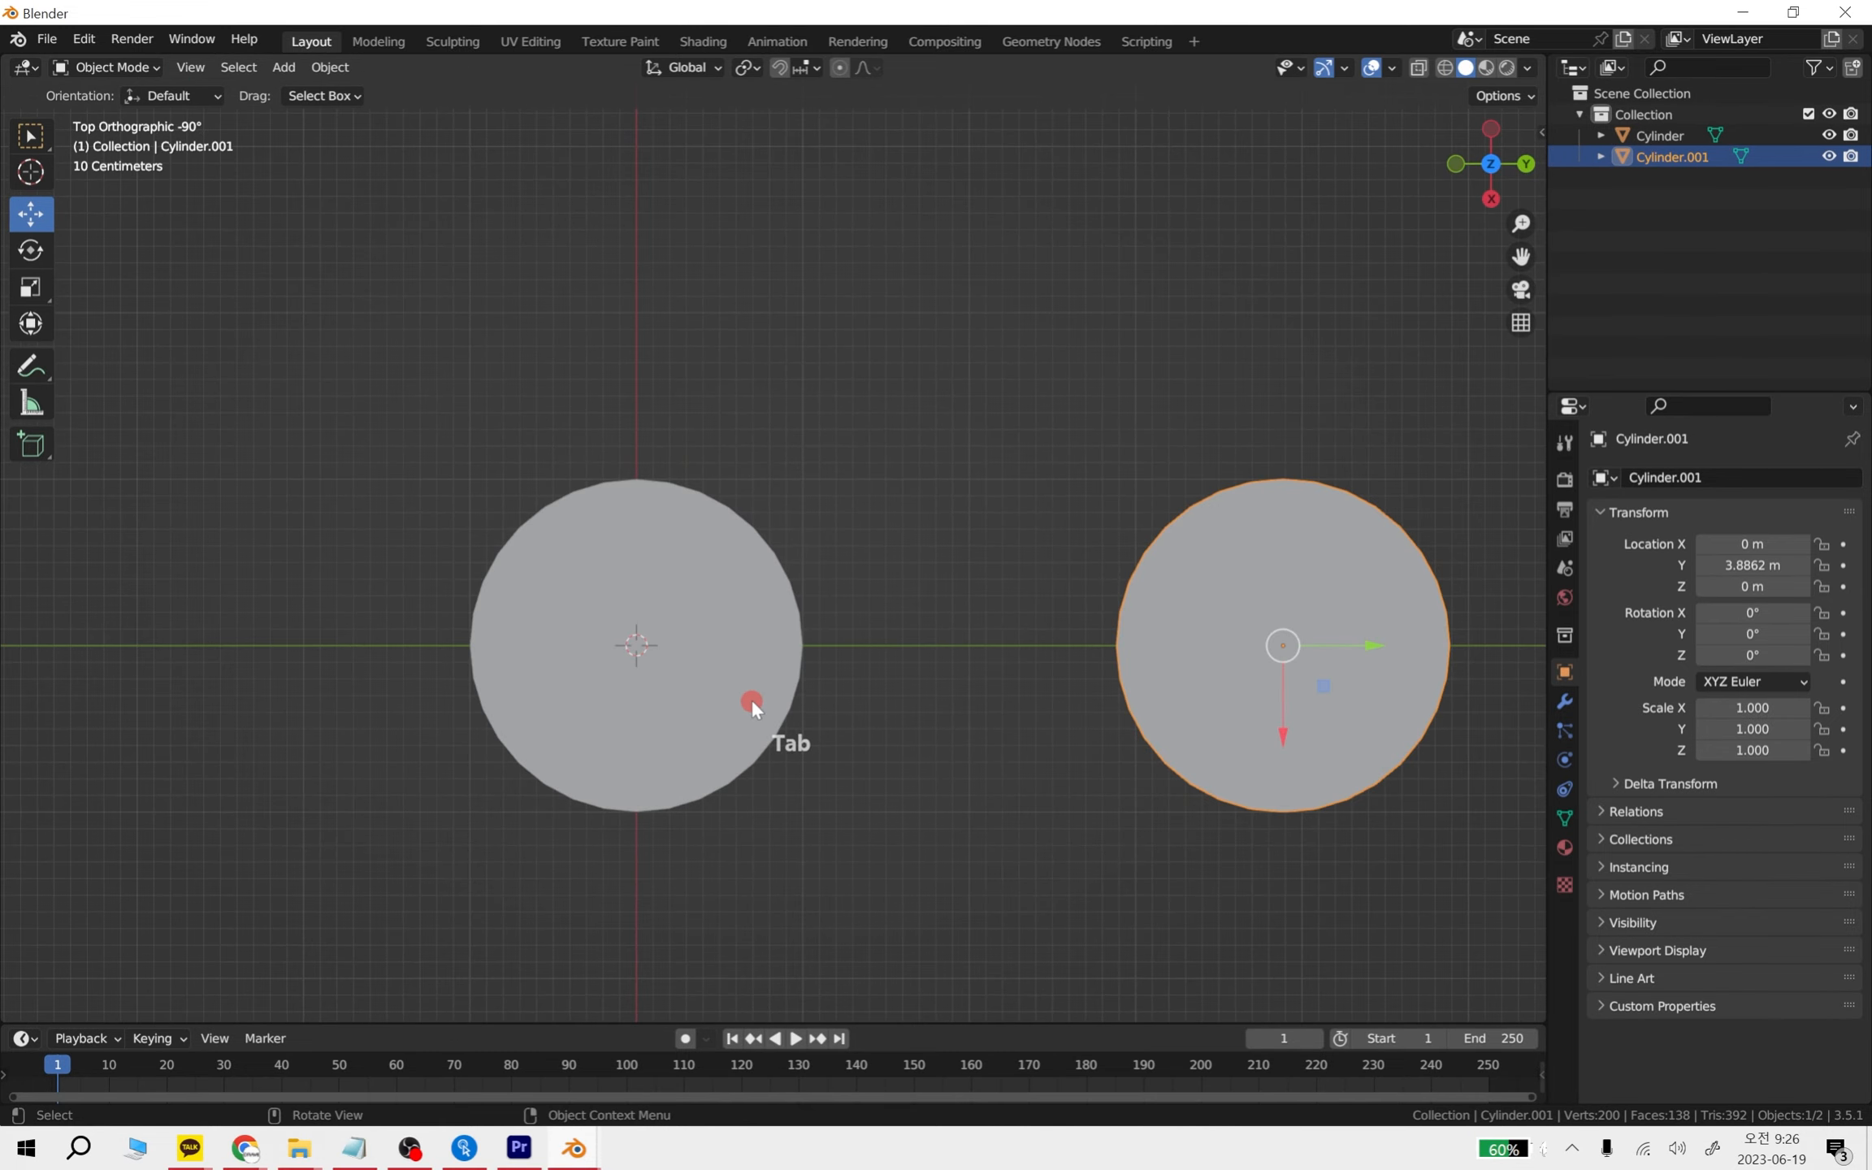
left_click(751, 699)
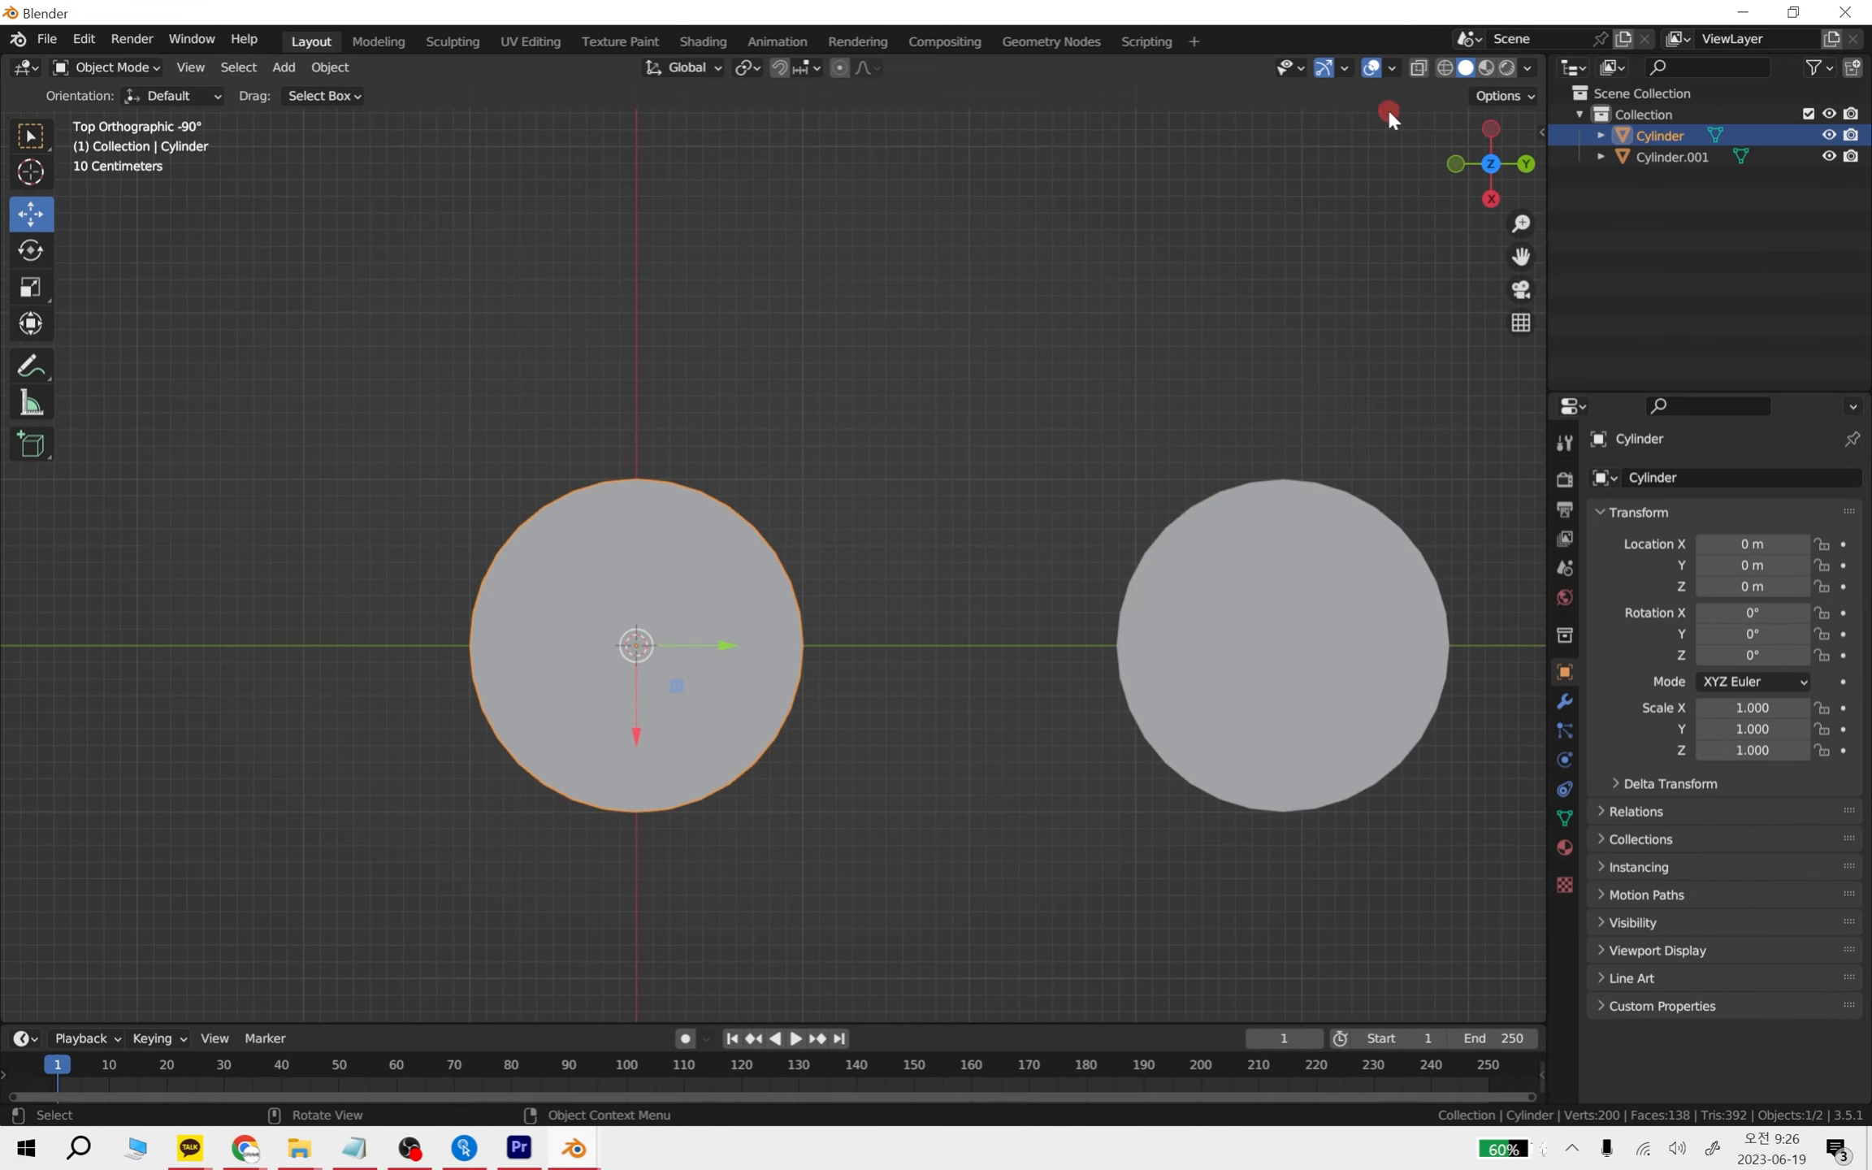
middle_click_drag(724, 680, 758, 442)
key("Tab")
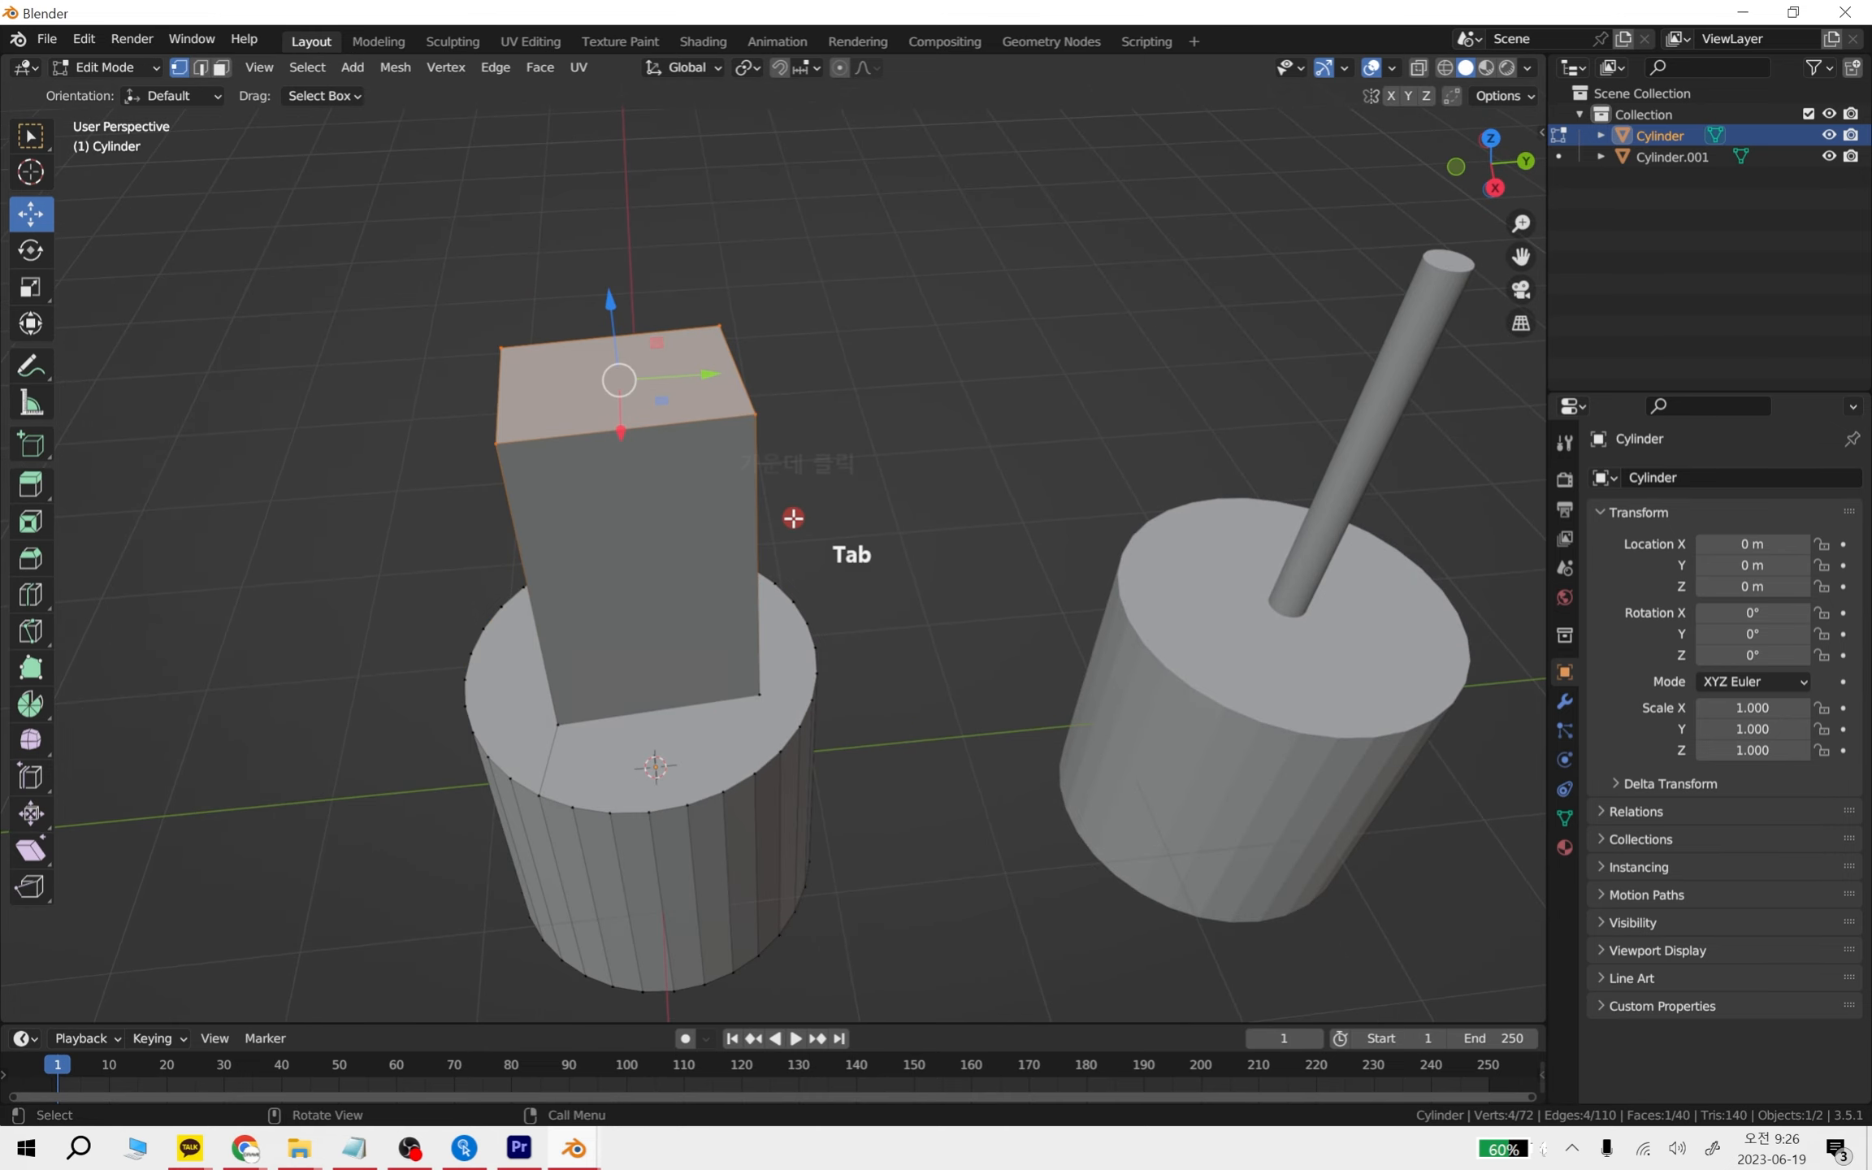
middle_click_drag(794, 523, 758, 598)
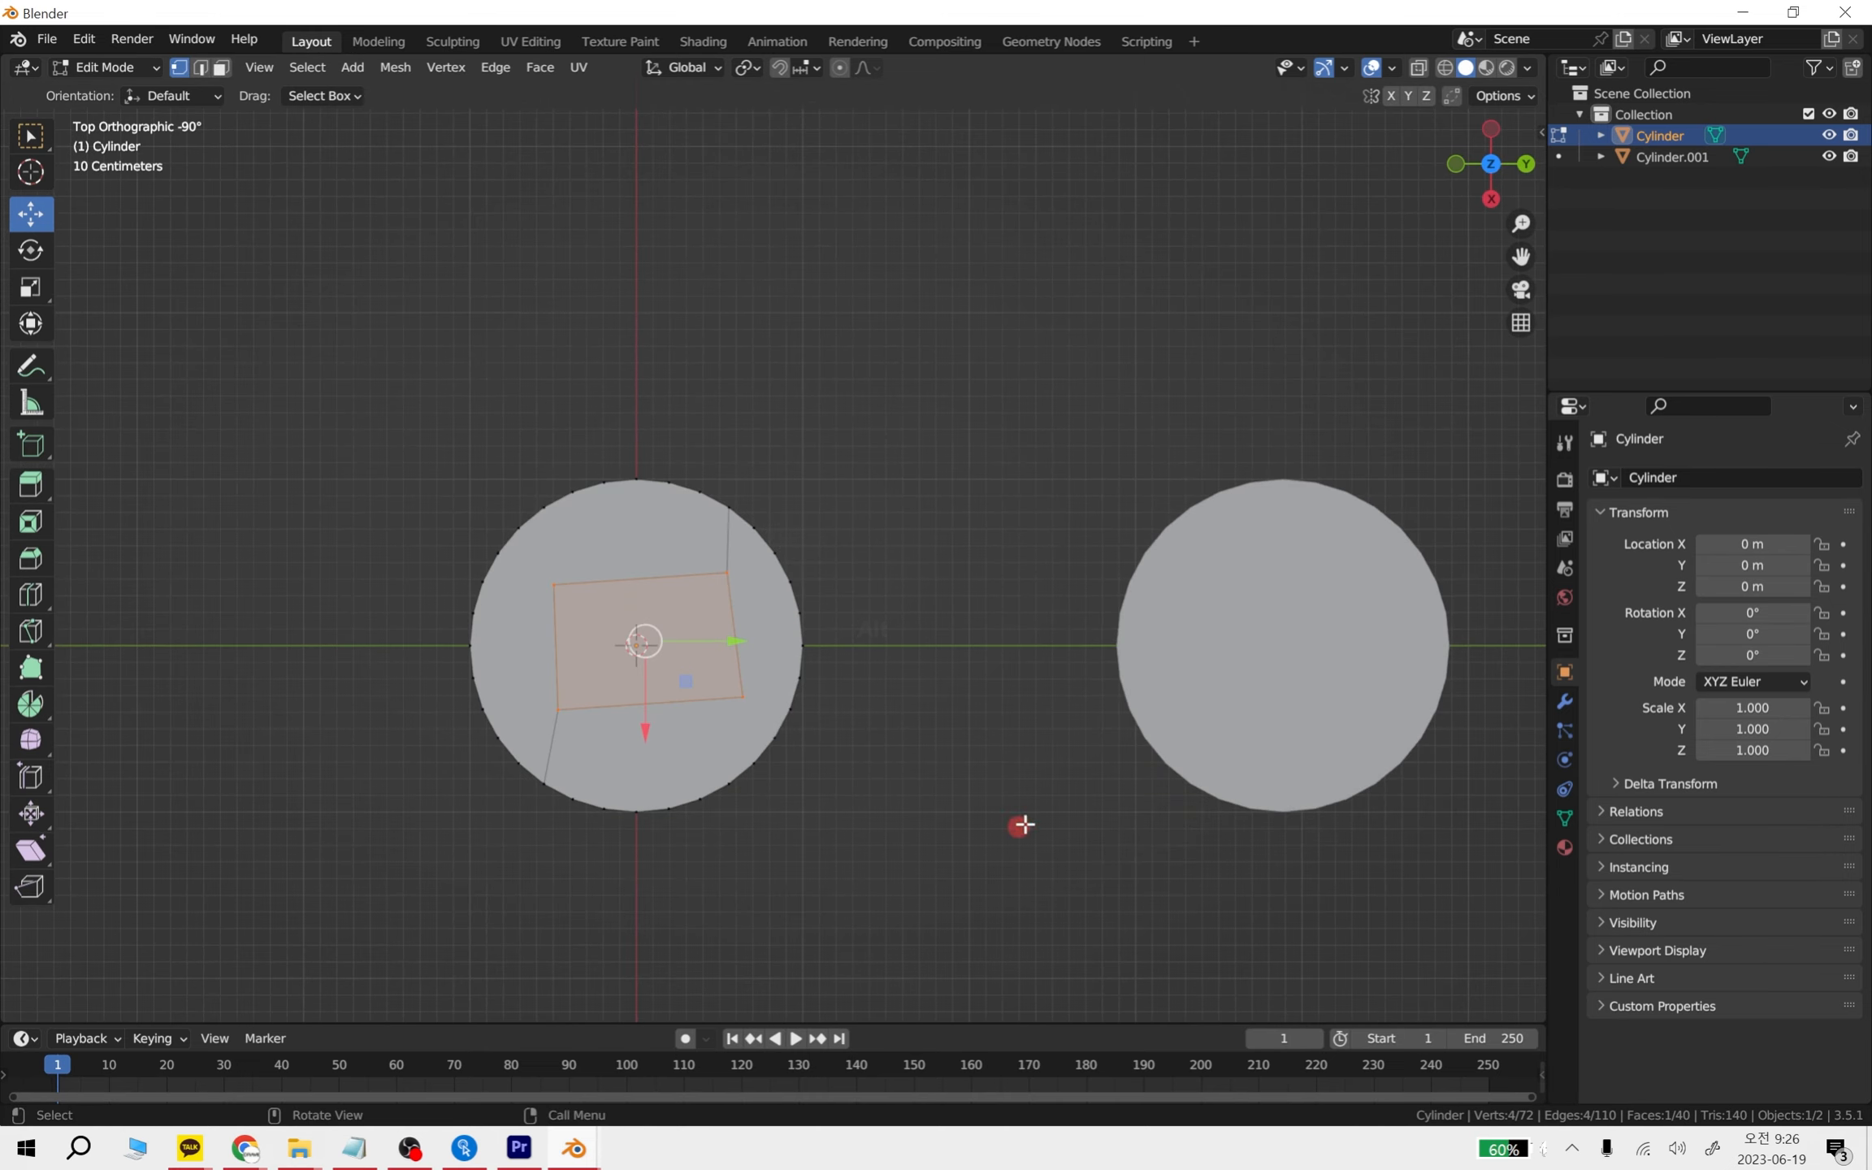
scroll(750, 594, "up", 3)
middle_click_drag(656, 669, 856, 547, "shift")
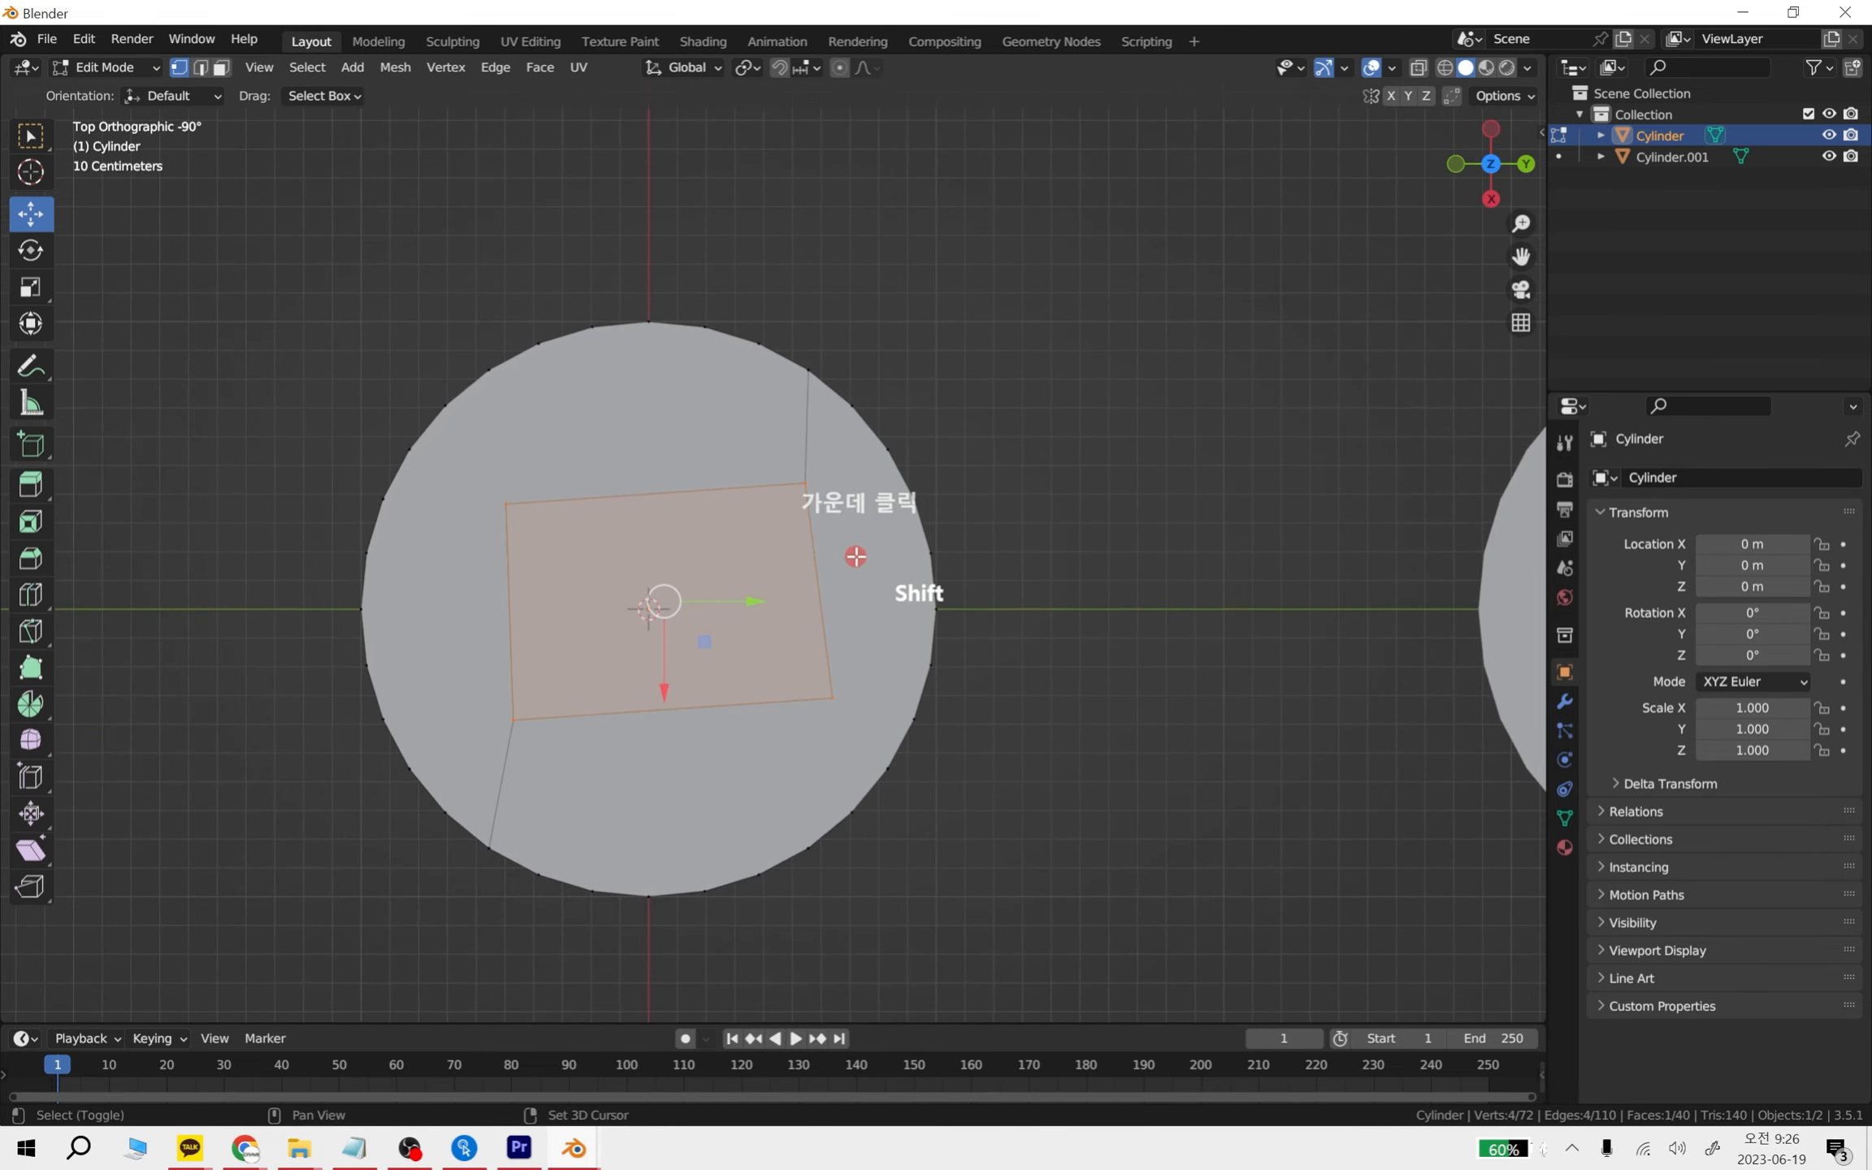
left_click(1418, 67)
left_click(852, 601)
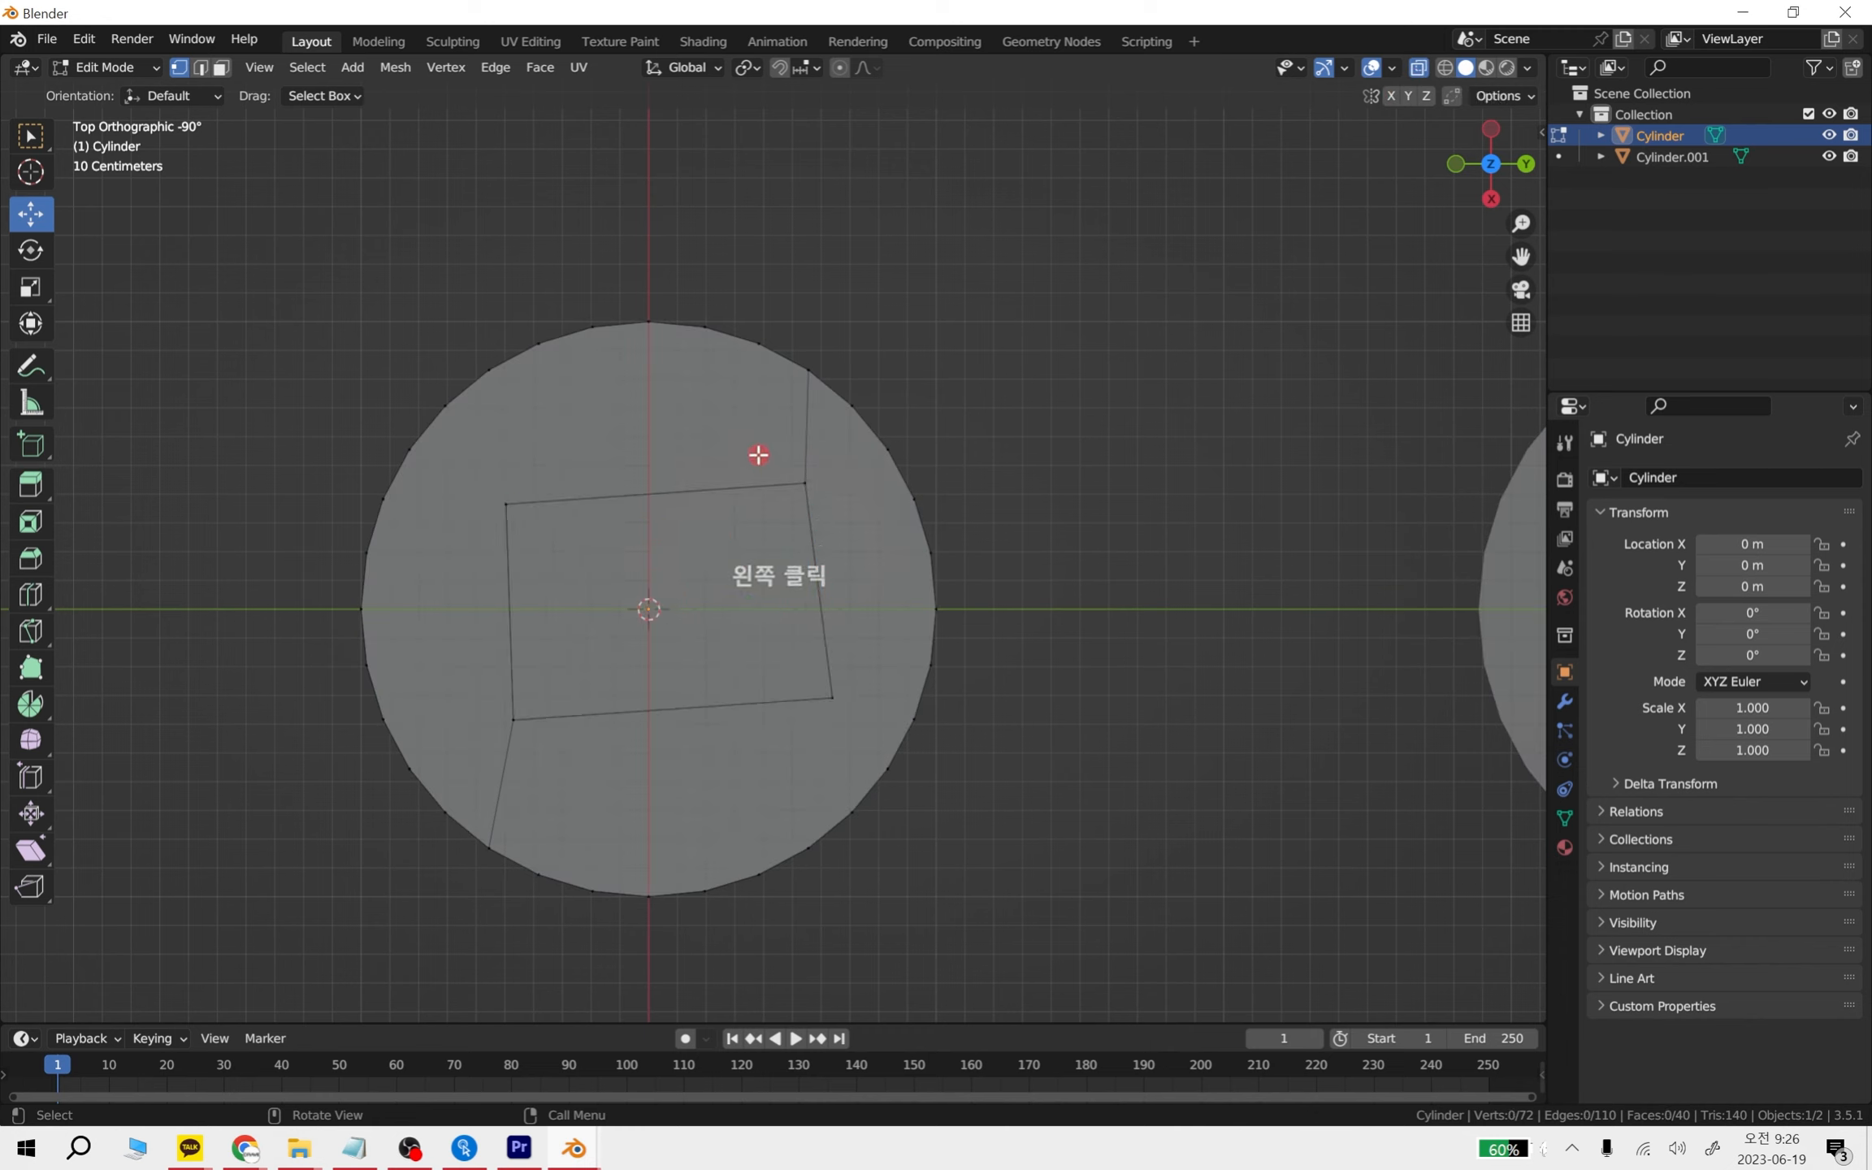
left_click_drag(758, 455, 858, 742)
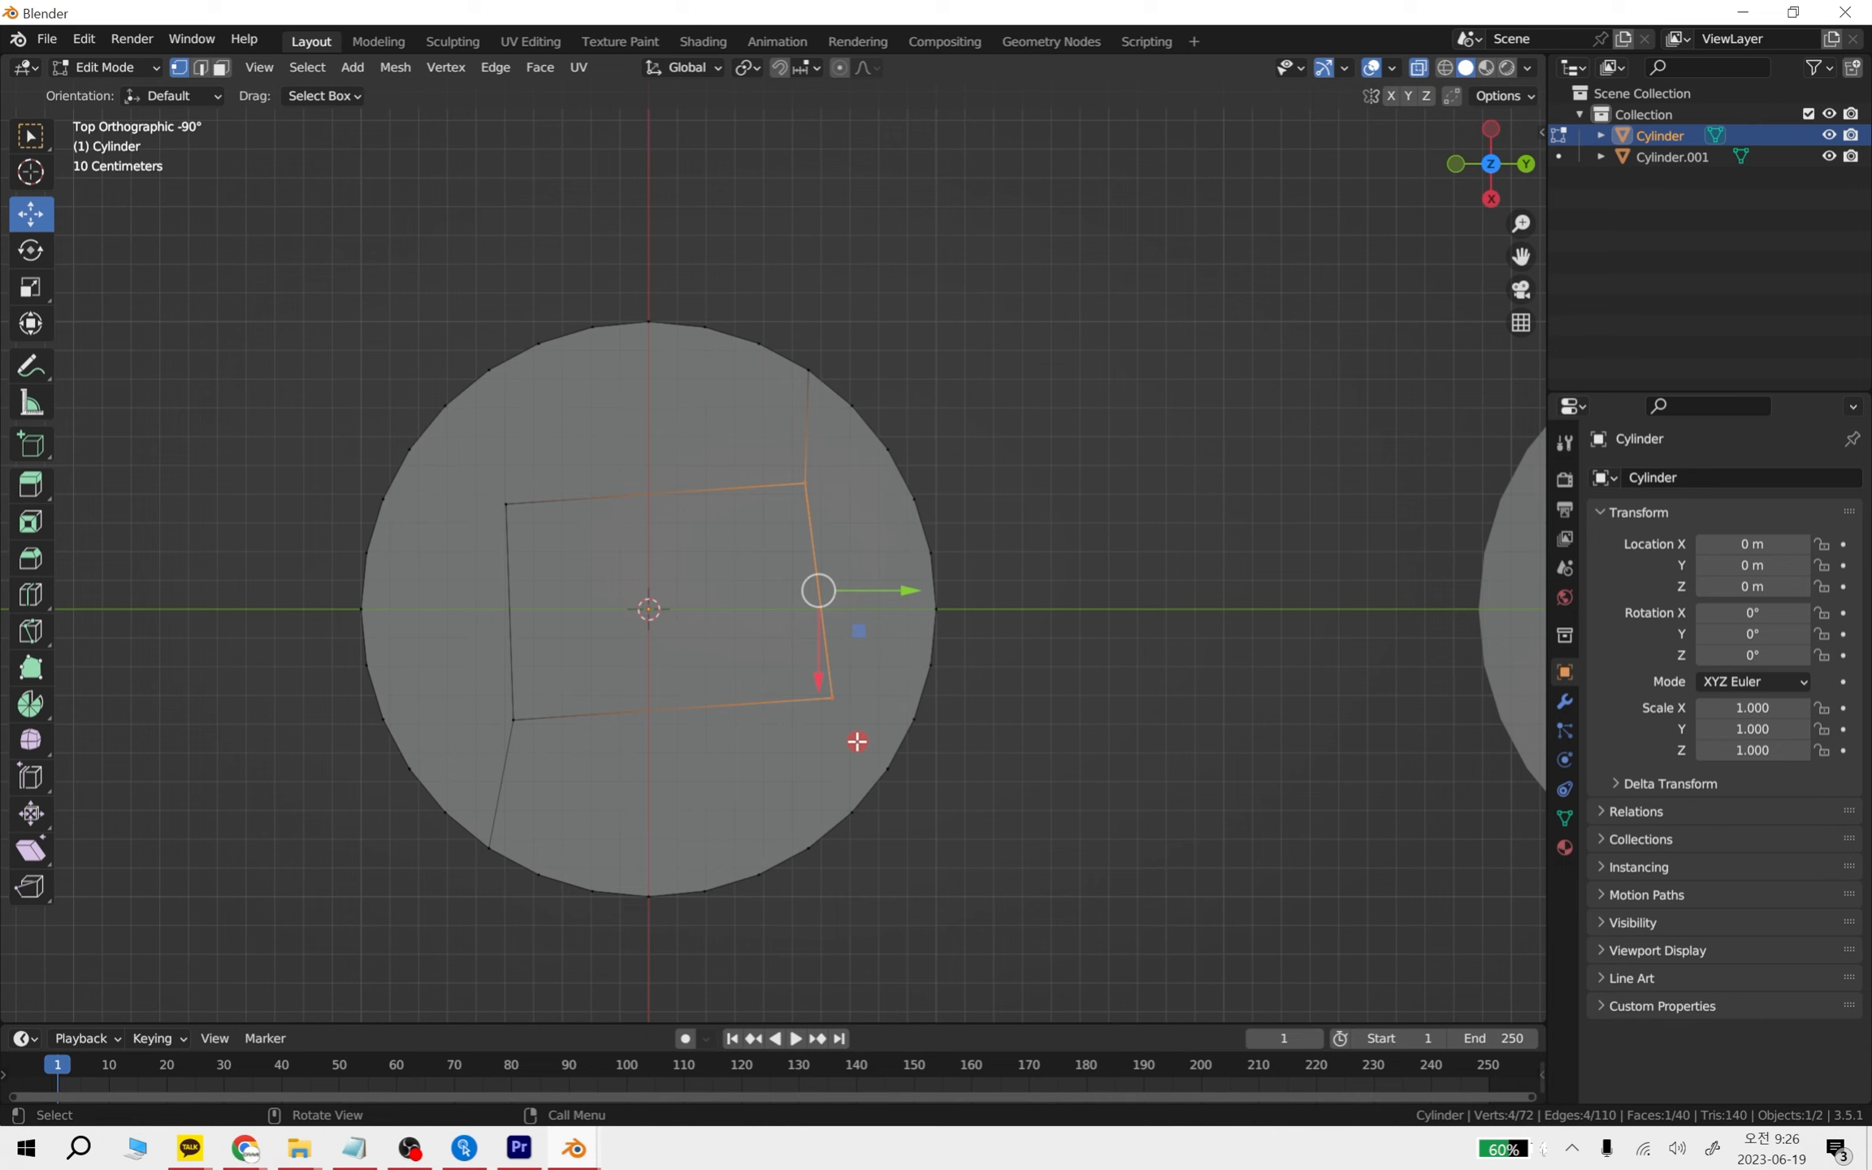
- Try to straighten the block's selected +Y side by scaling it to 0 along X
key("s")
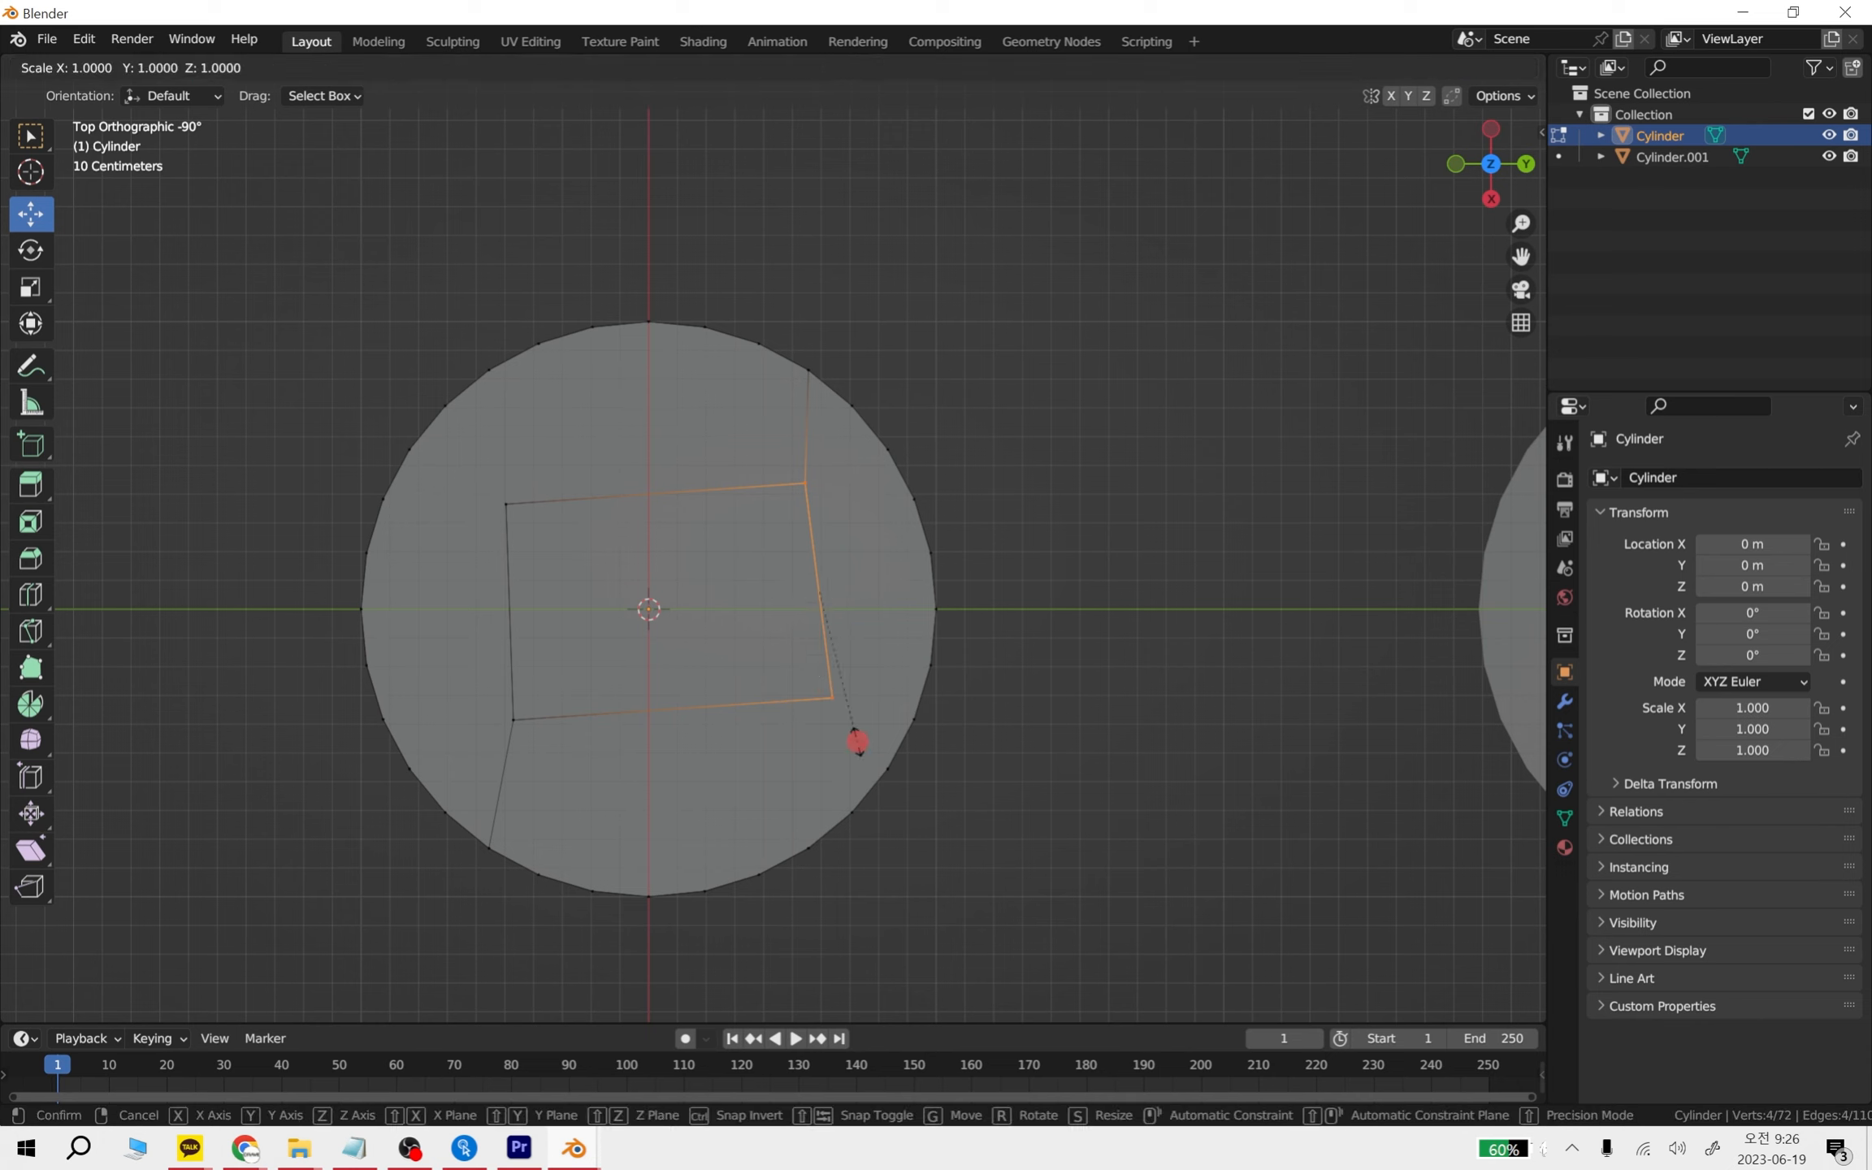
key("x")
key("KP_0")
key("Return")
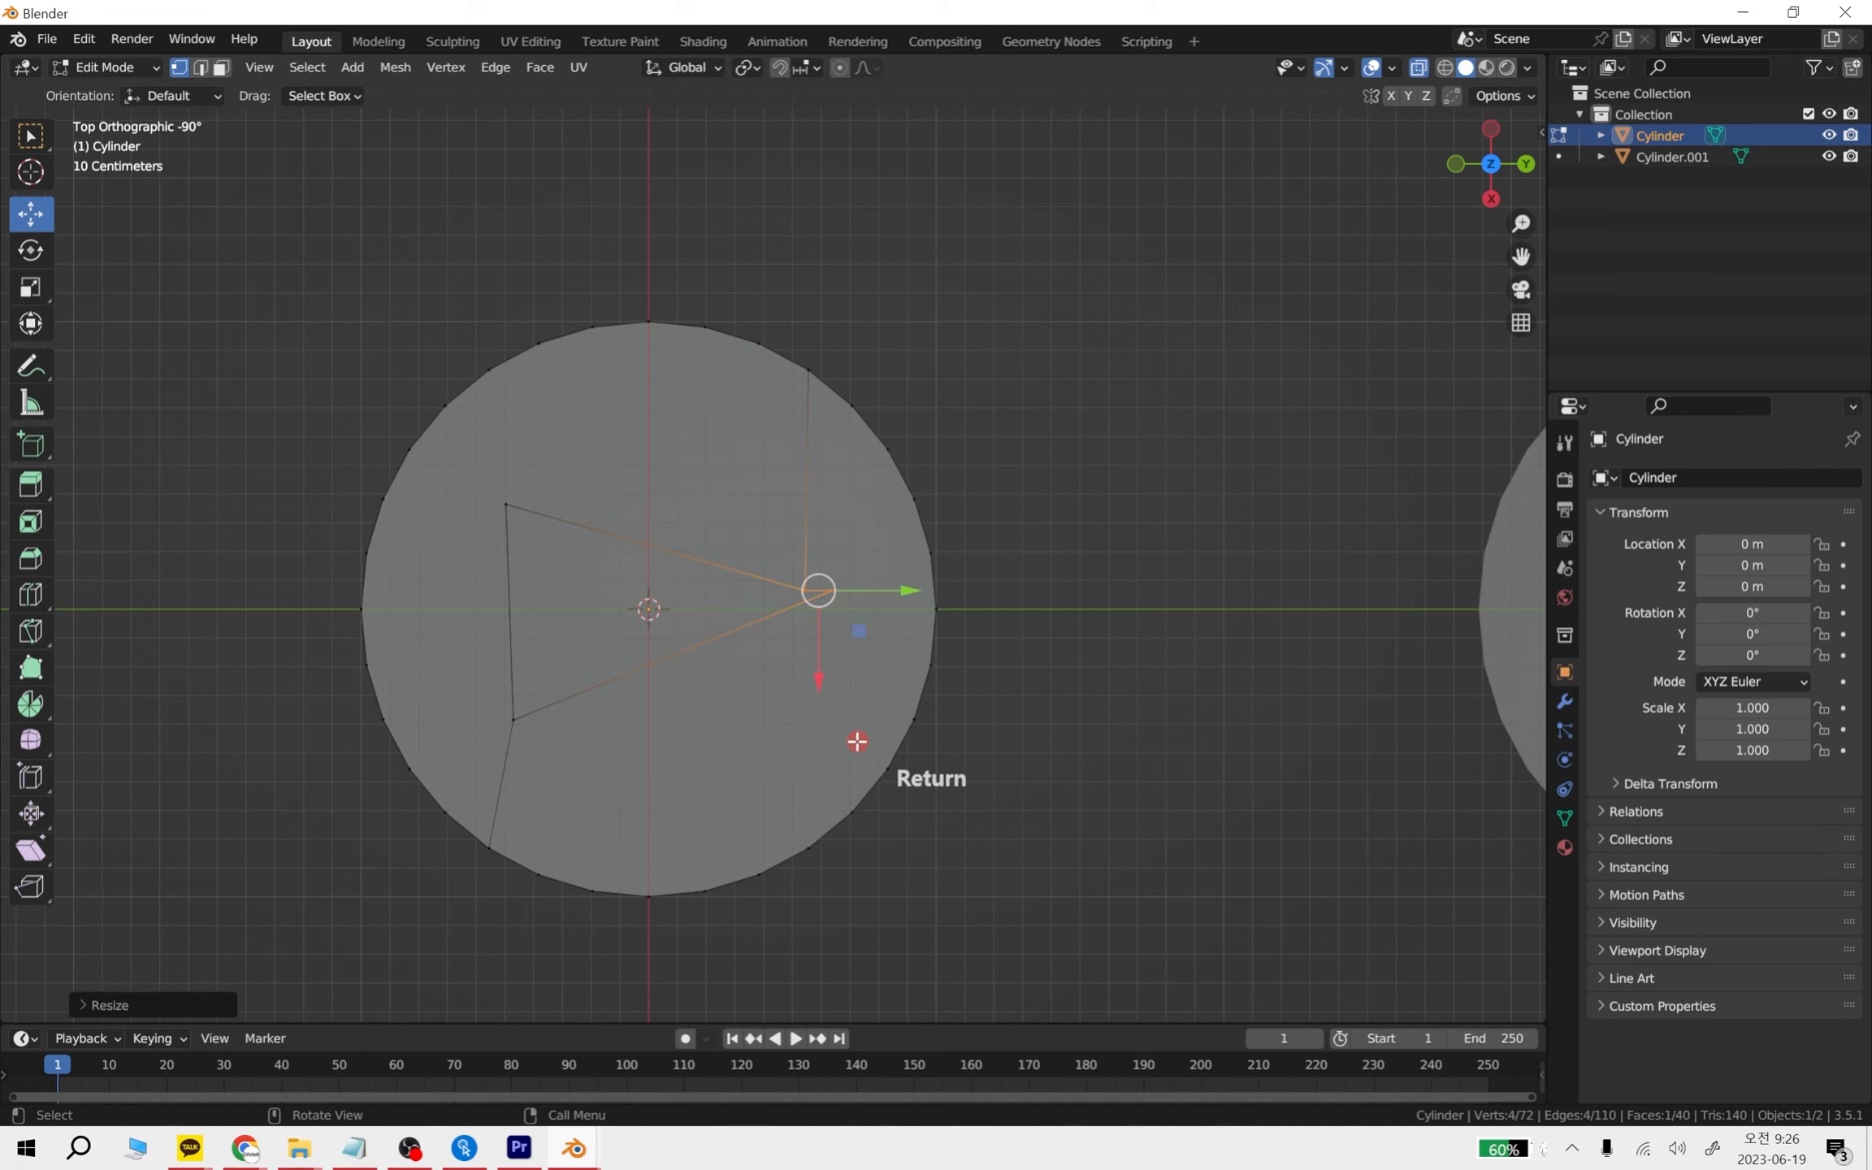
key("ctrl+z")
- Straighten the block's +Y side by scaling its corner vertices to 0 along Y
key("s")
key("y")
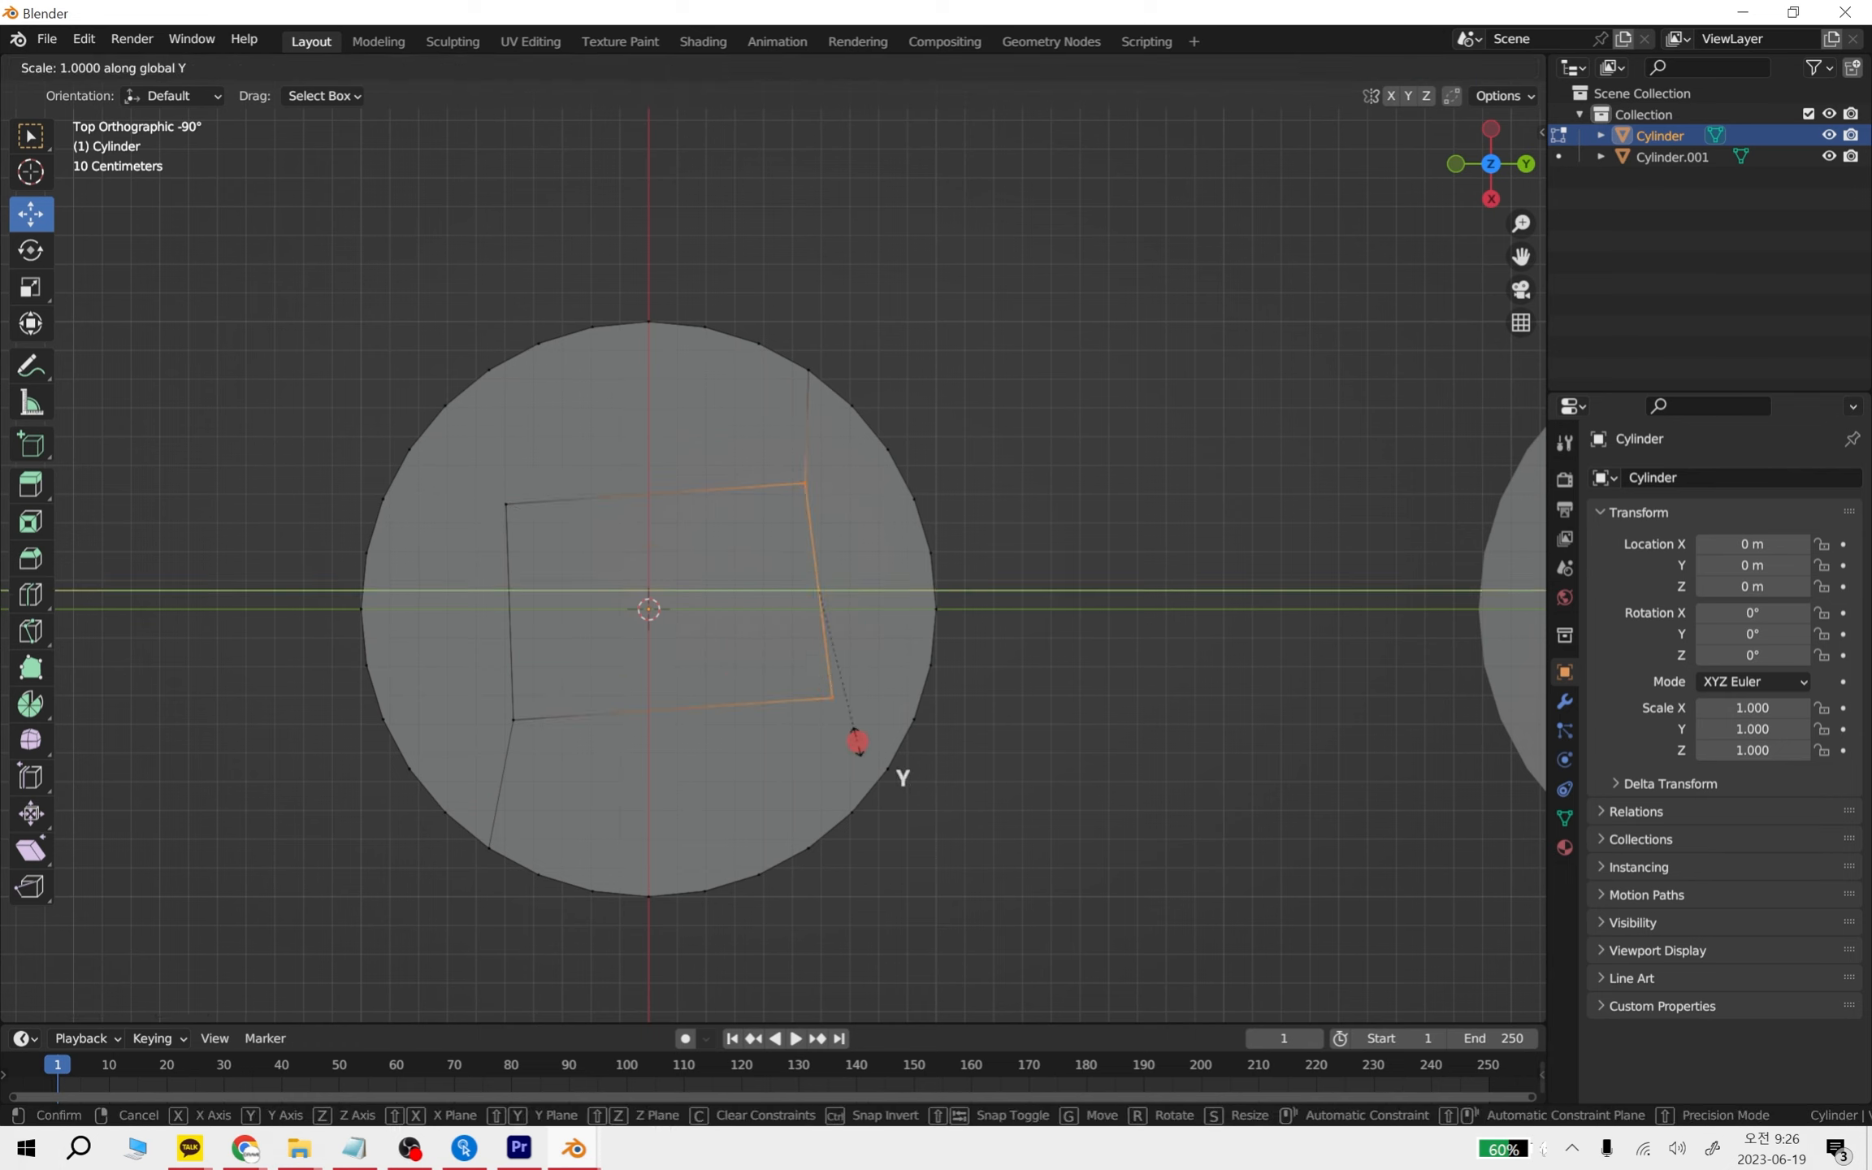
key("KP_0")
key("Return")
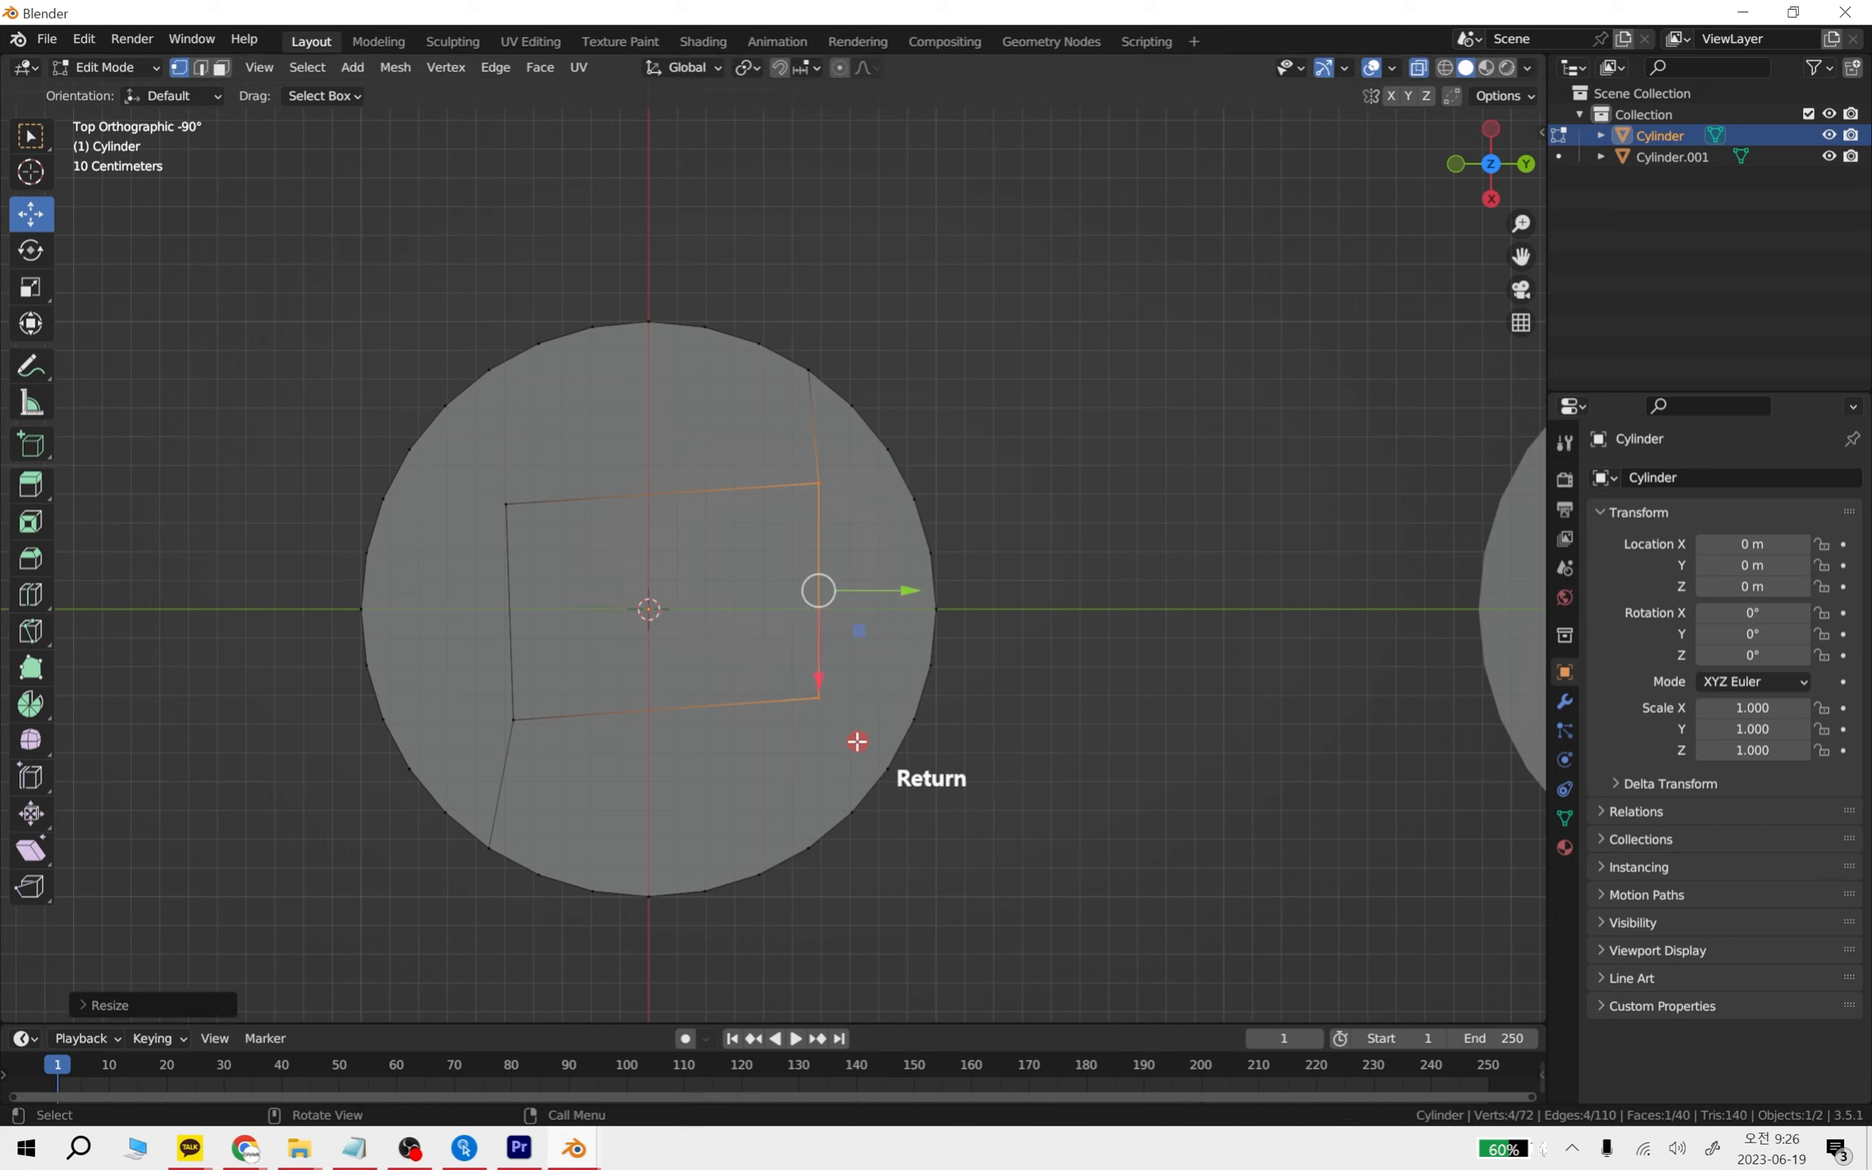
- Select the corner vertices of the block's -Y side and scale them to 0 along Y
left_click_drag(545, 785, 460, 481)
key("s")
key("y")
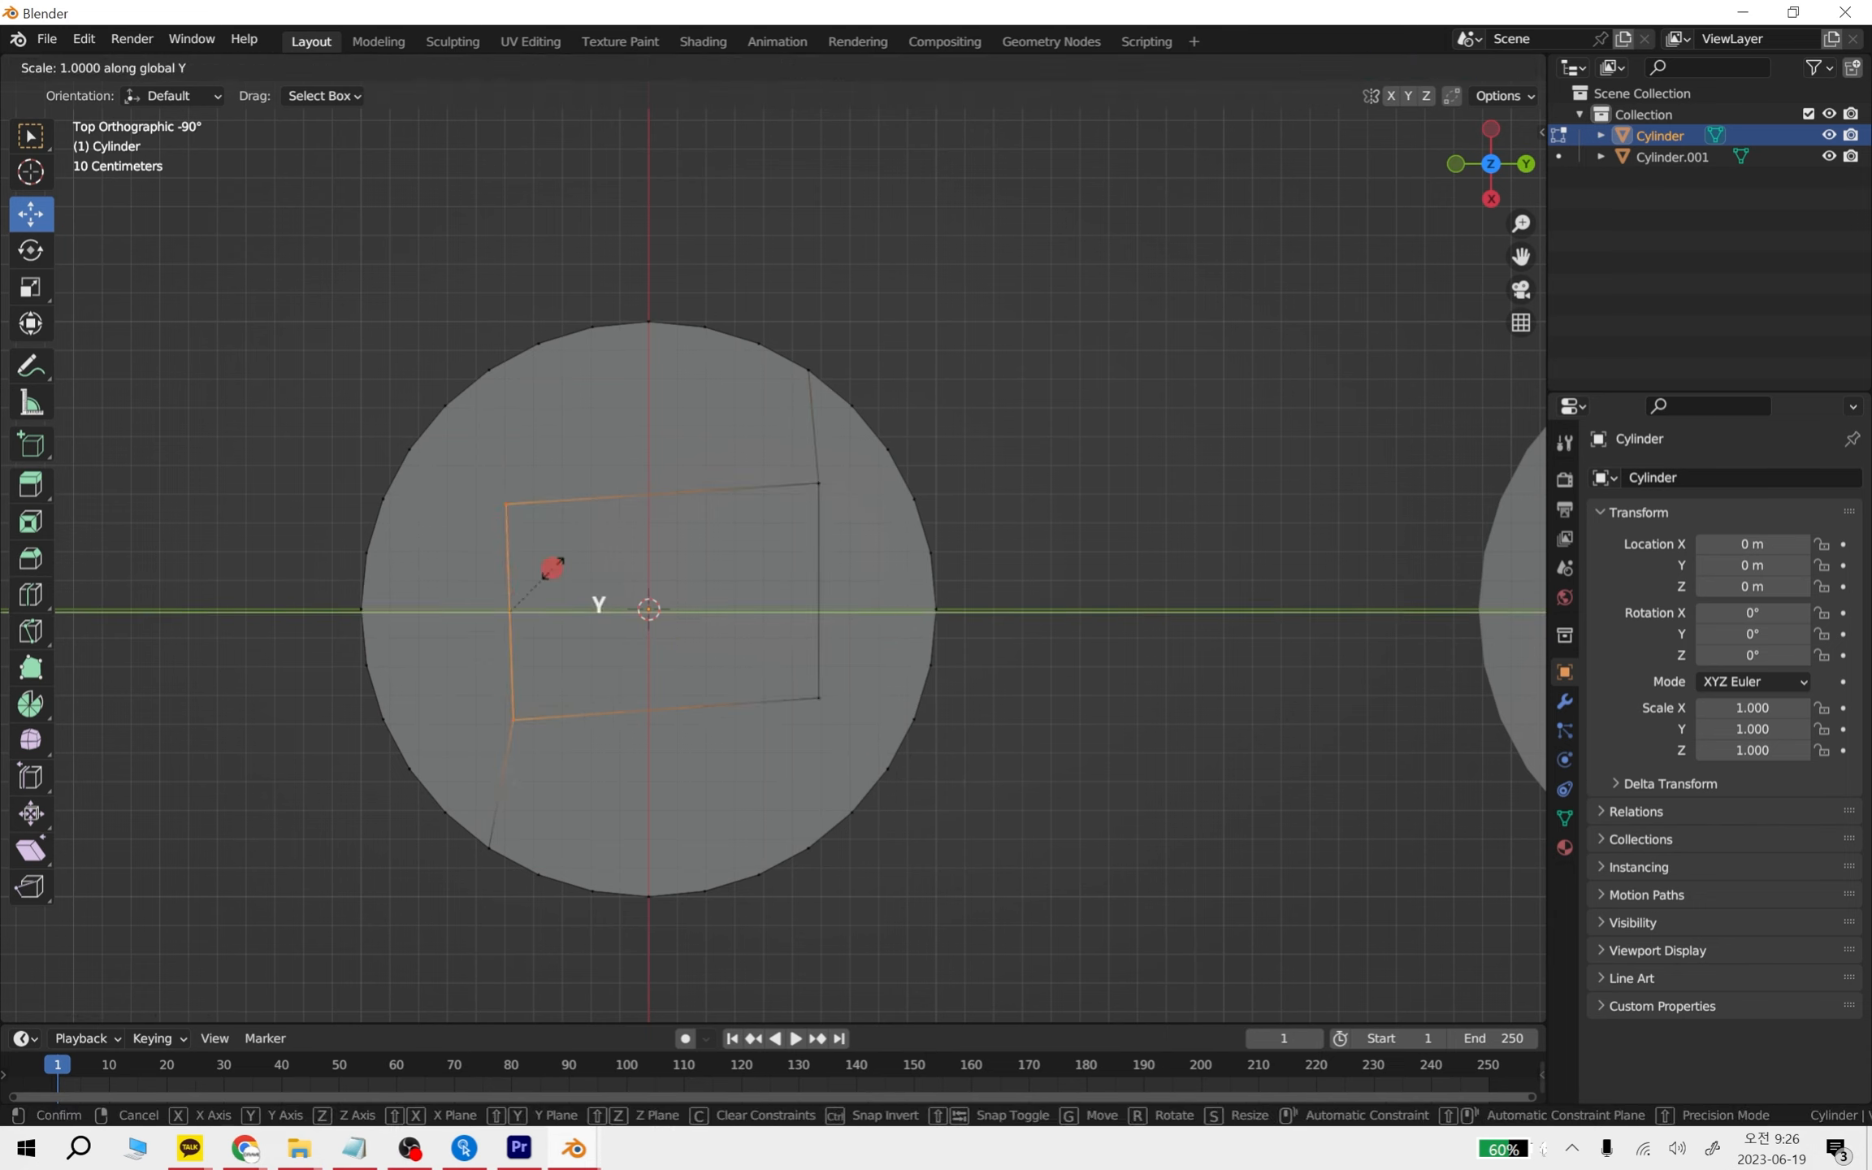
key("KP_0")
left_click(553, 567)
- Straighten the block's -X side by selecting its corner vertices and scaling them to 0 along X
left_click_drag(493, 449, 869, 549)
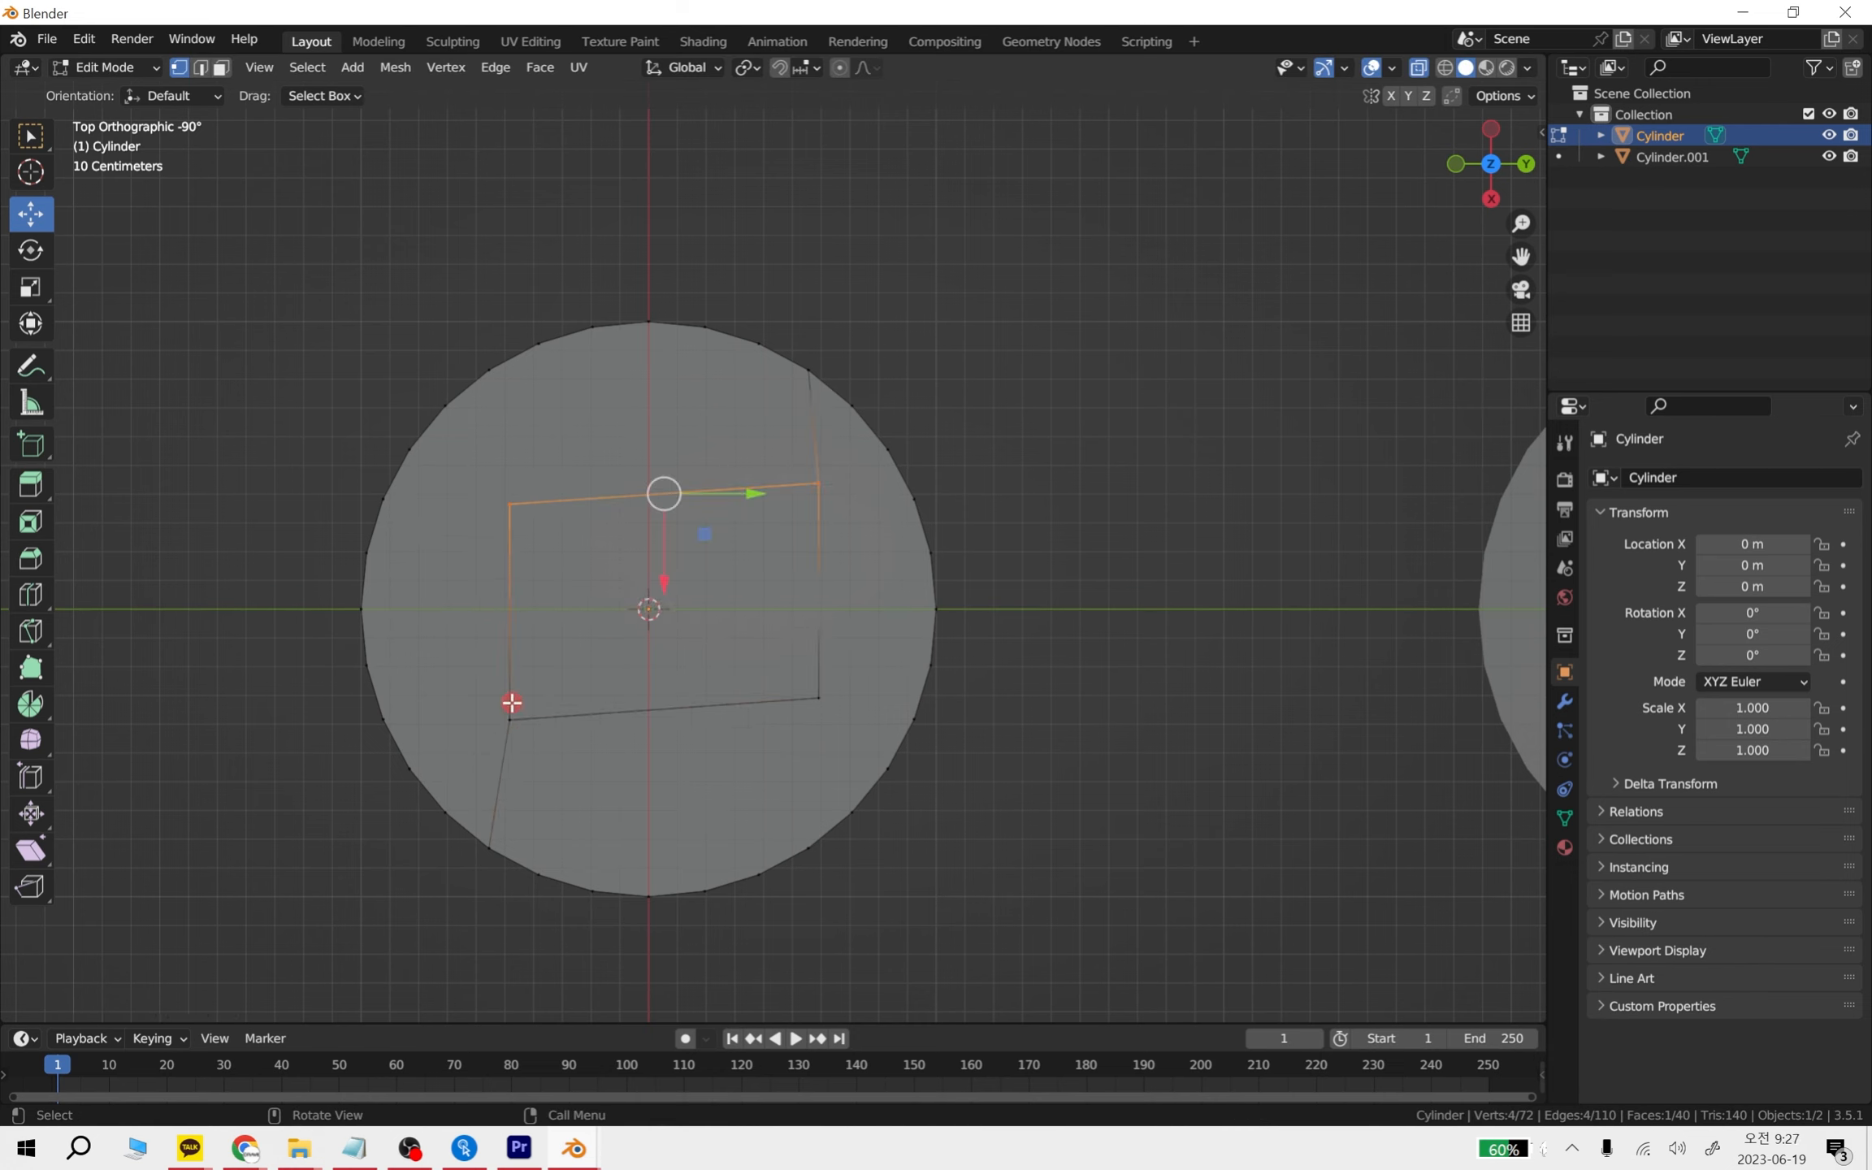
key("s")
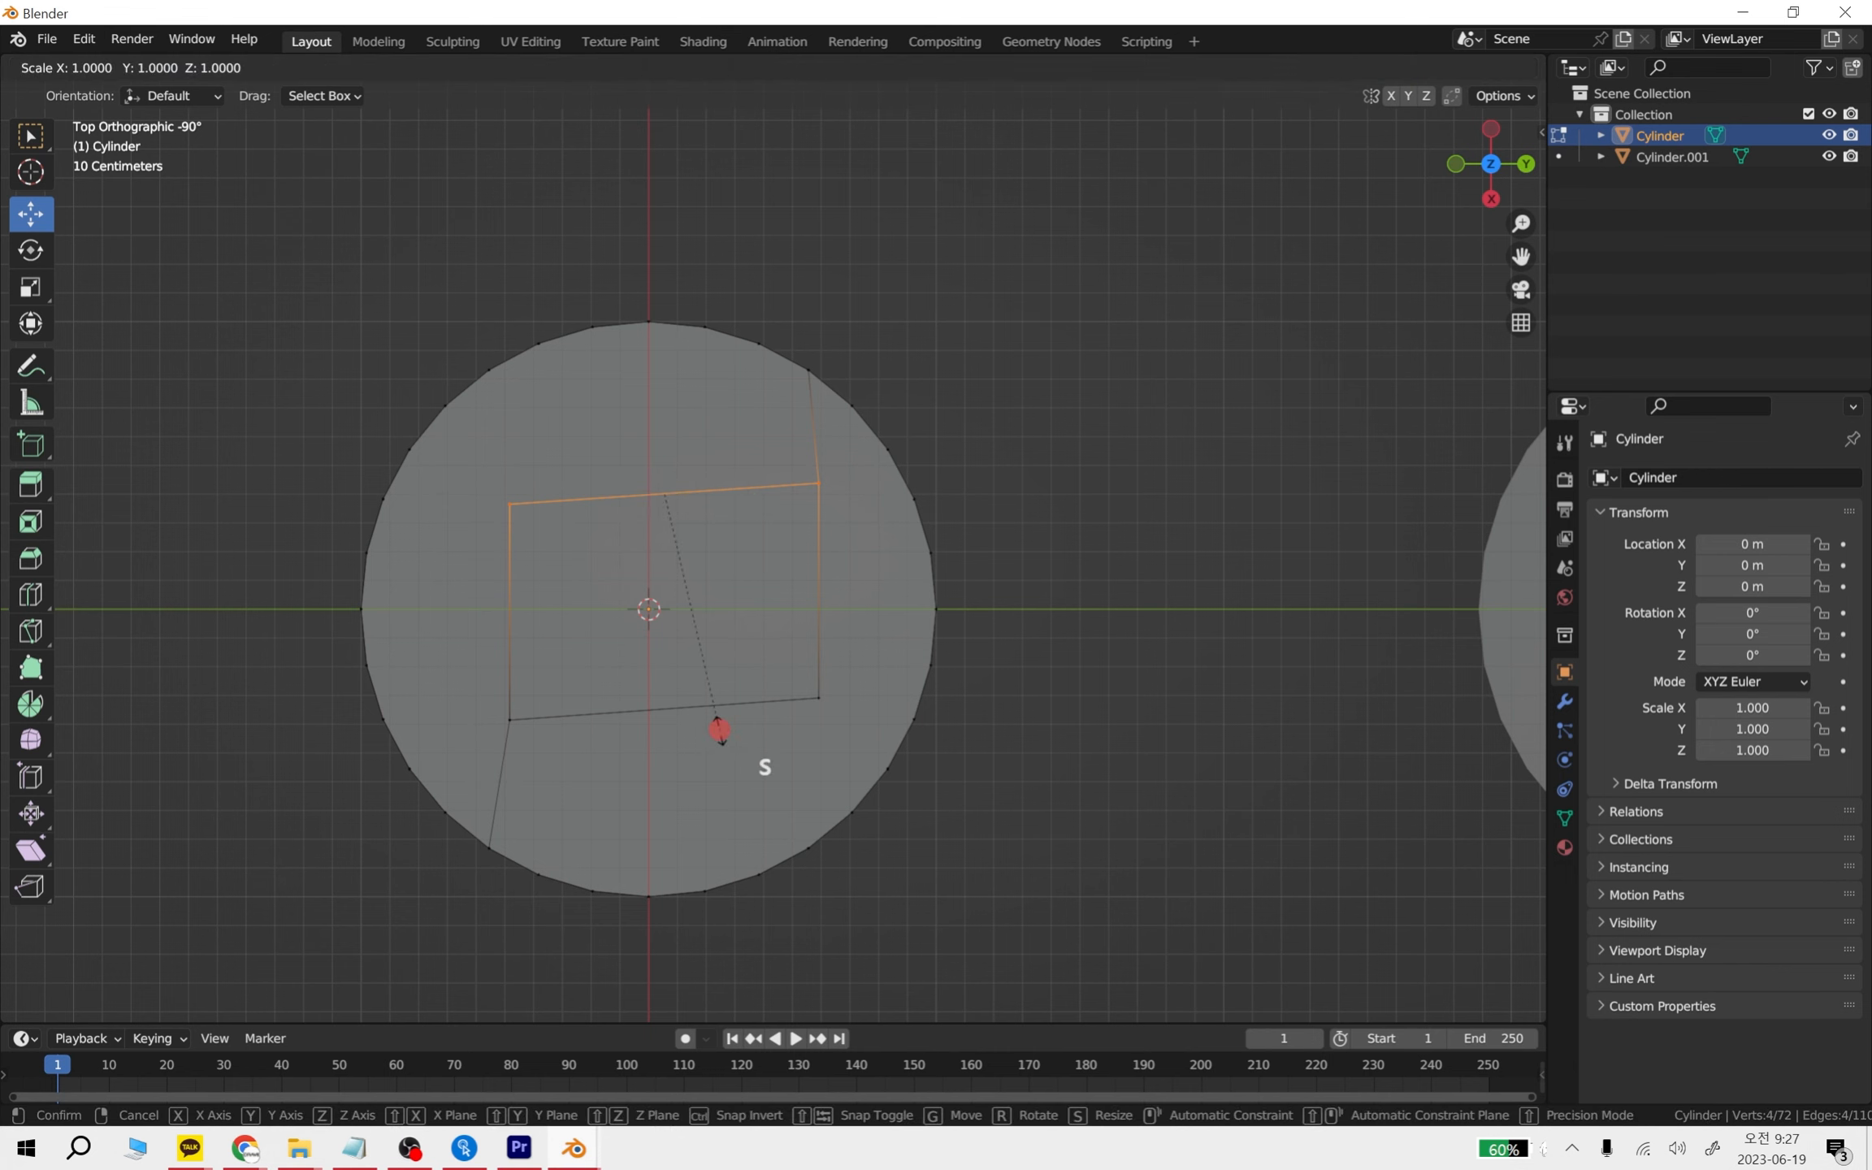
key("x")
key("KP_0")
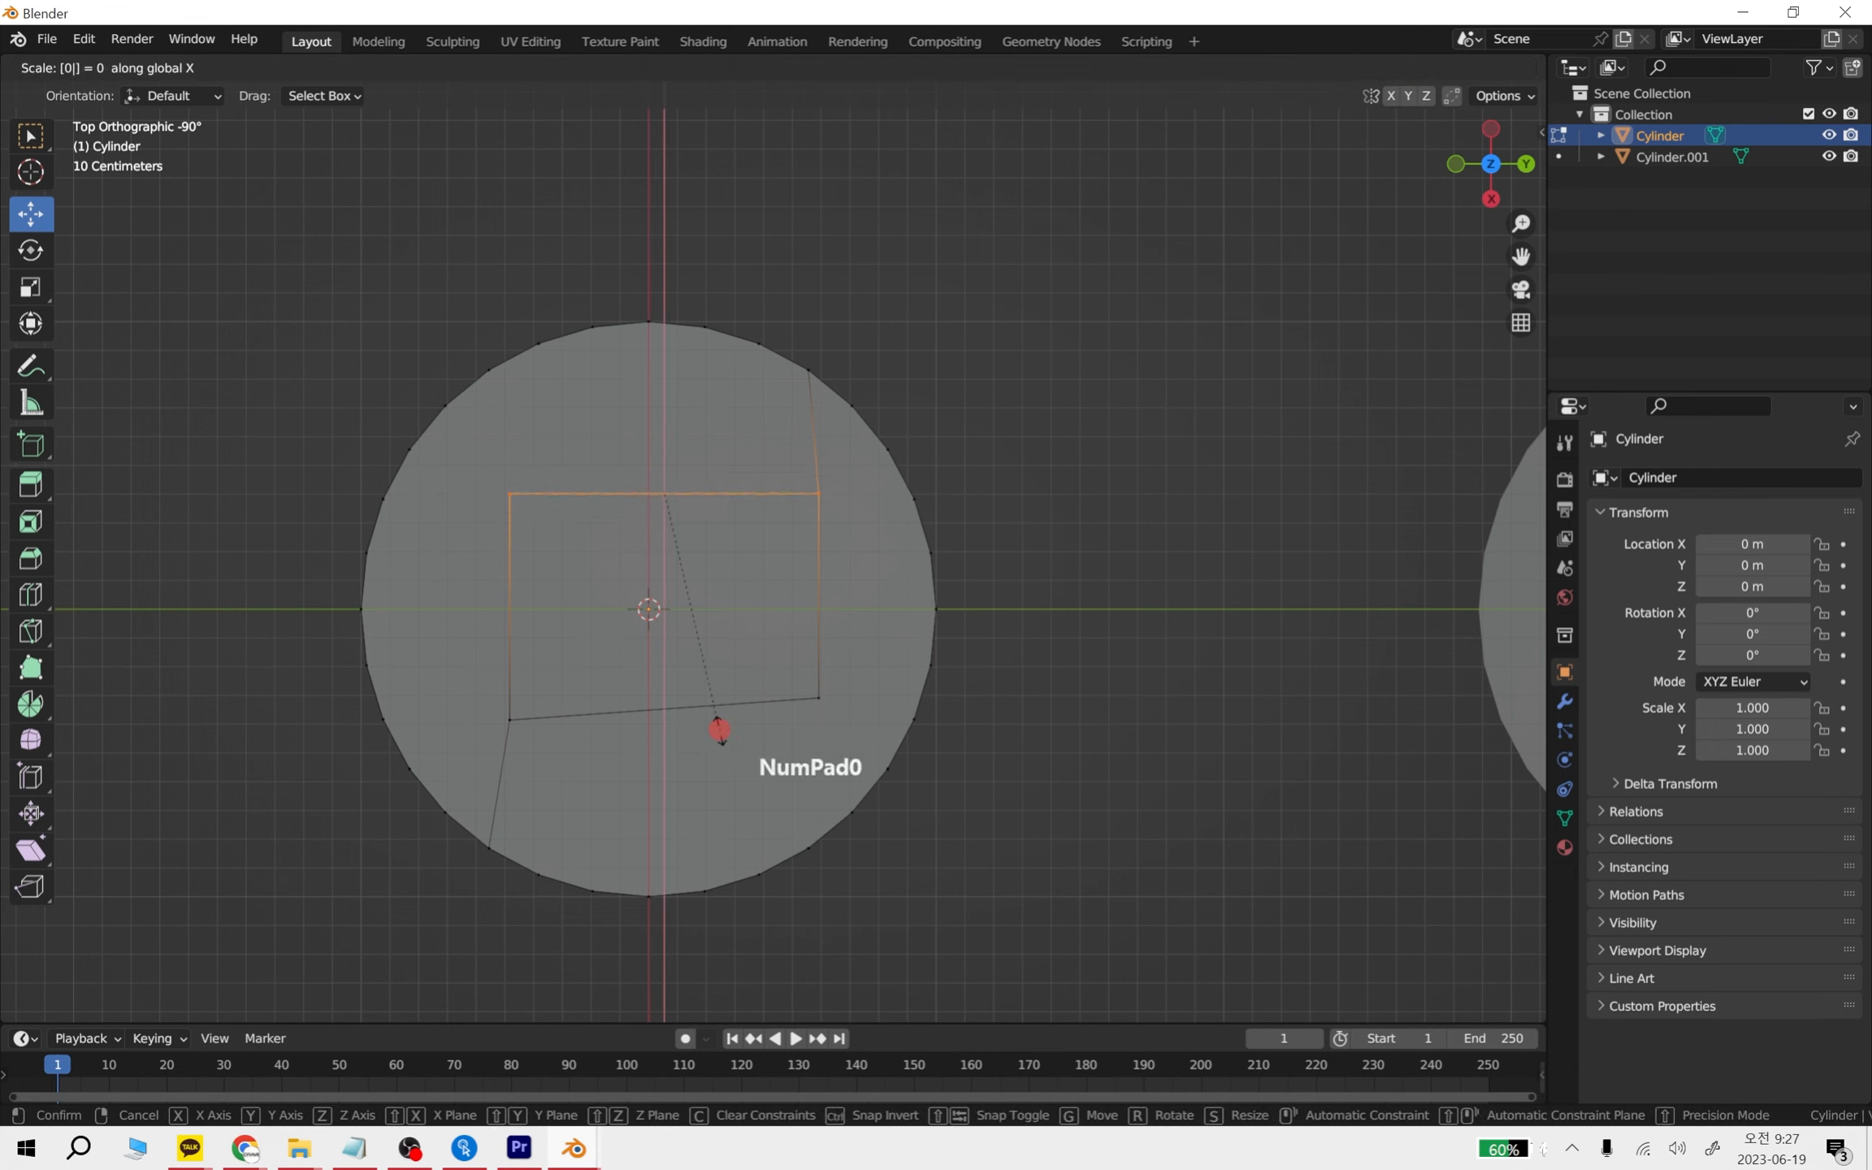
left_click(720, 729)
- Straighten the block's +X side by scaling its corner vertices to 0 along X, and clear the selection
left_click_drag(844, 756, 485, 681)
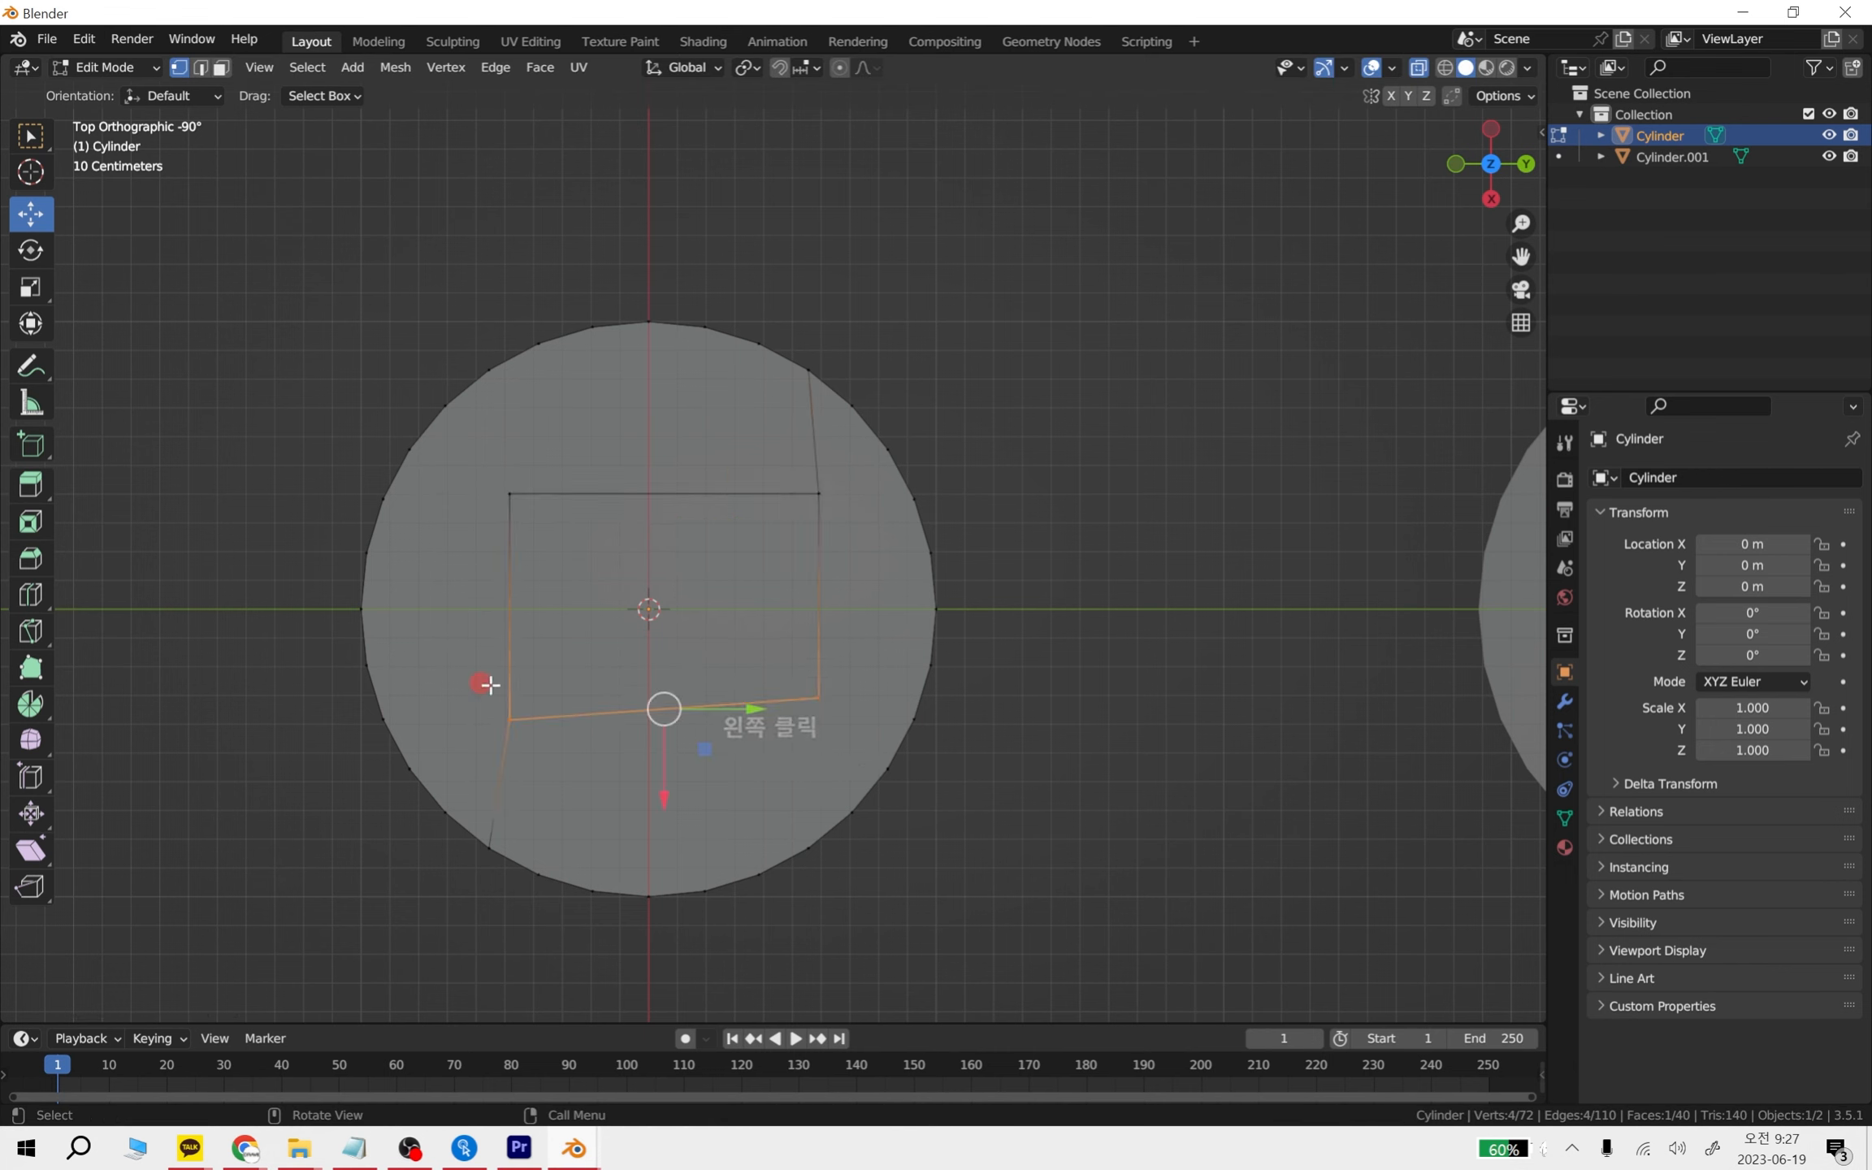
key("s")
key("x")
key("KP_0")
key("Return")
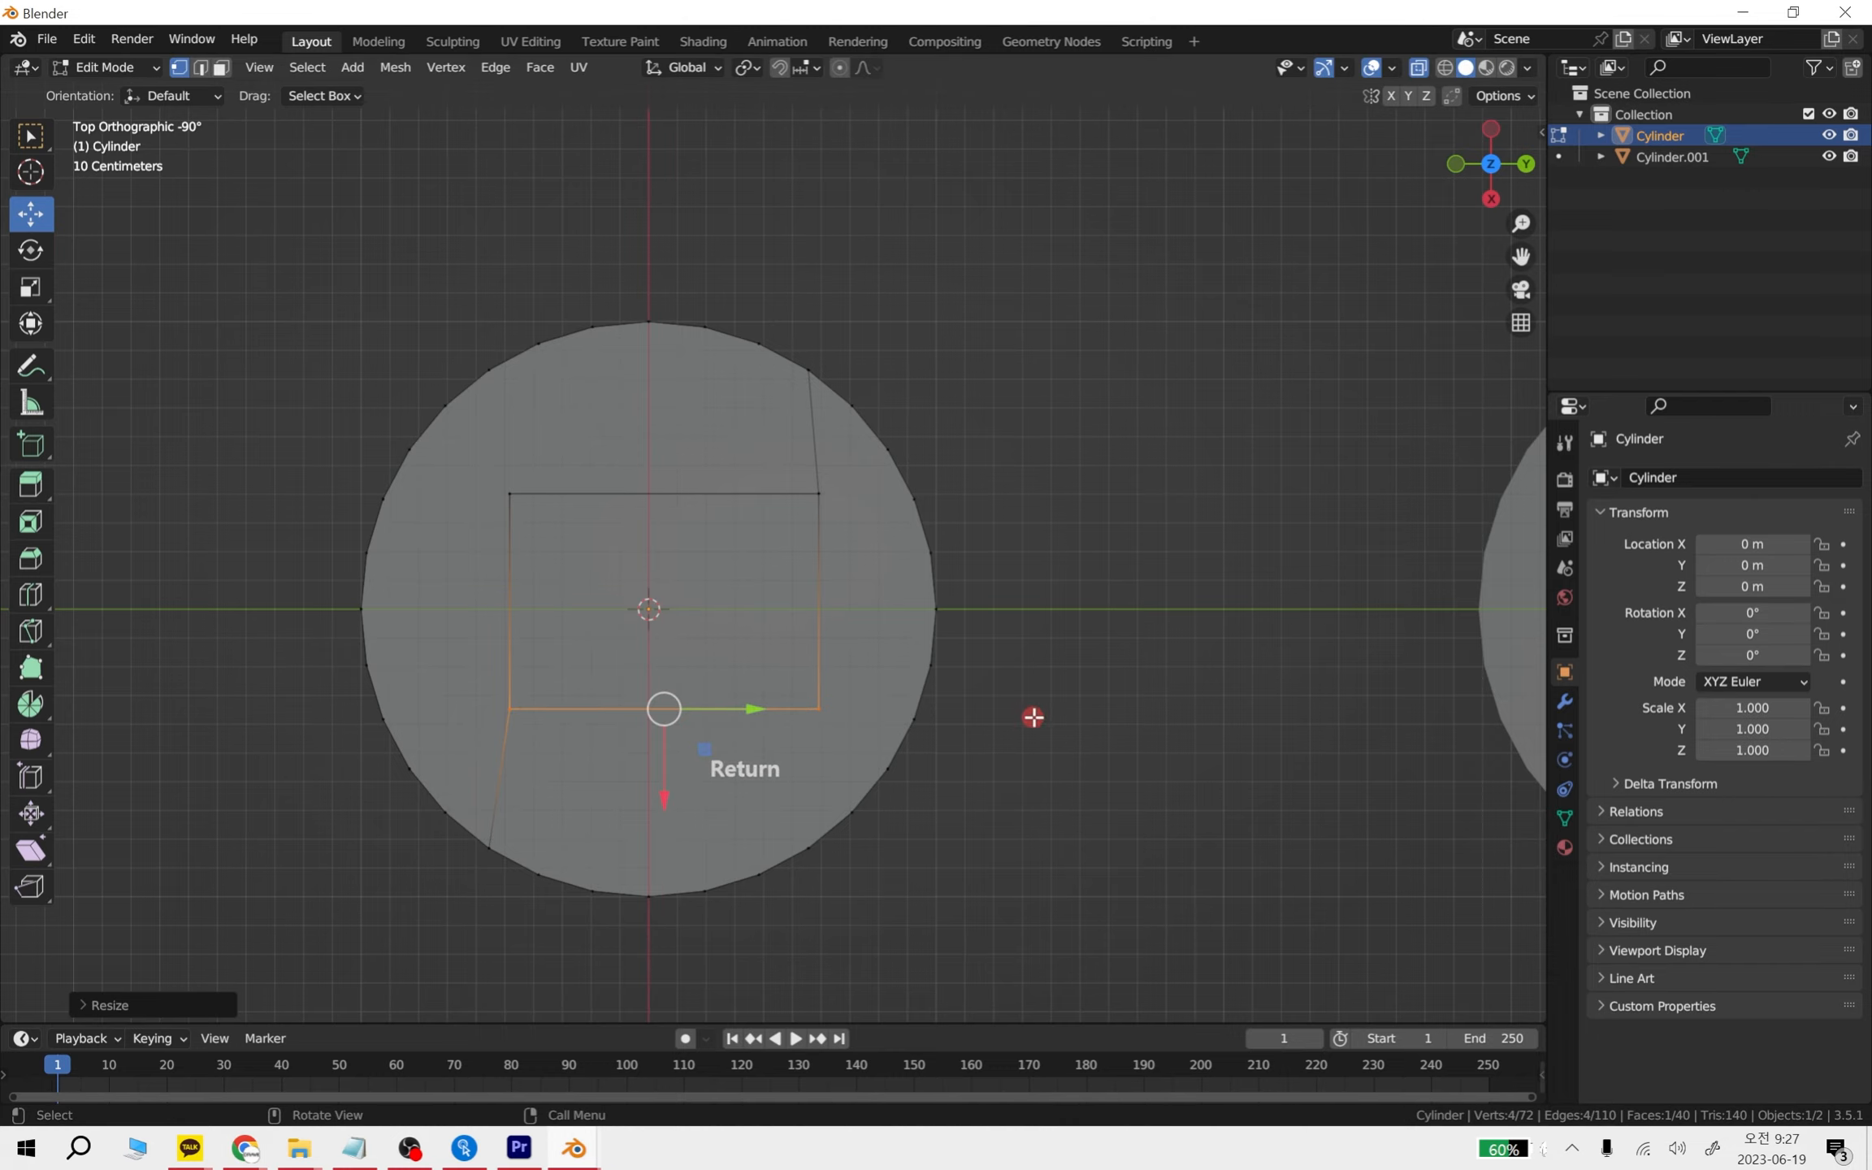
left_click(1033, 717)
- Select all of the block's vertices and move them along Y and X to centre the block on the cylinder
middle_click_drag(1032, 716, 994, 842)
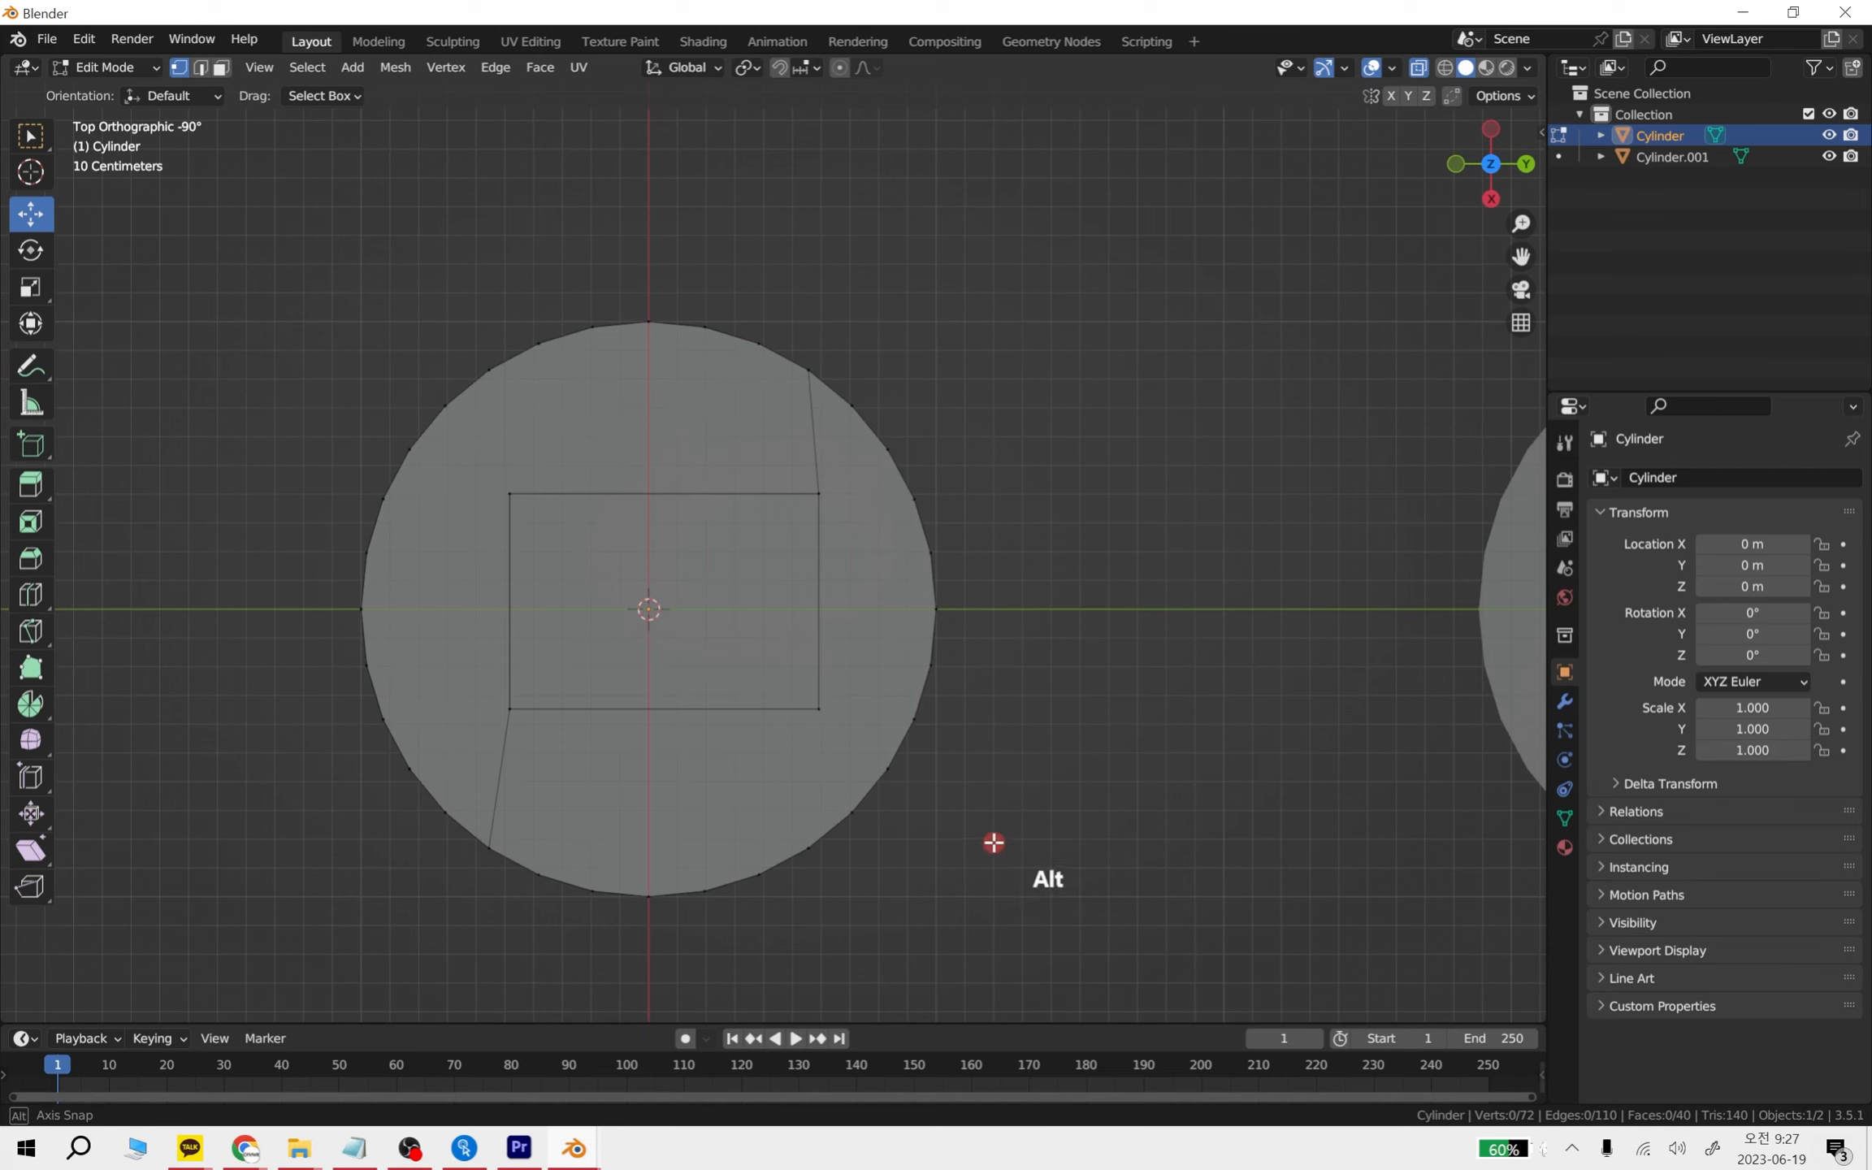
left_click_drag(848, 756, 486, 459)
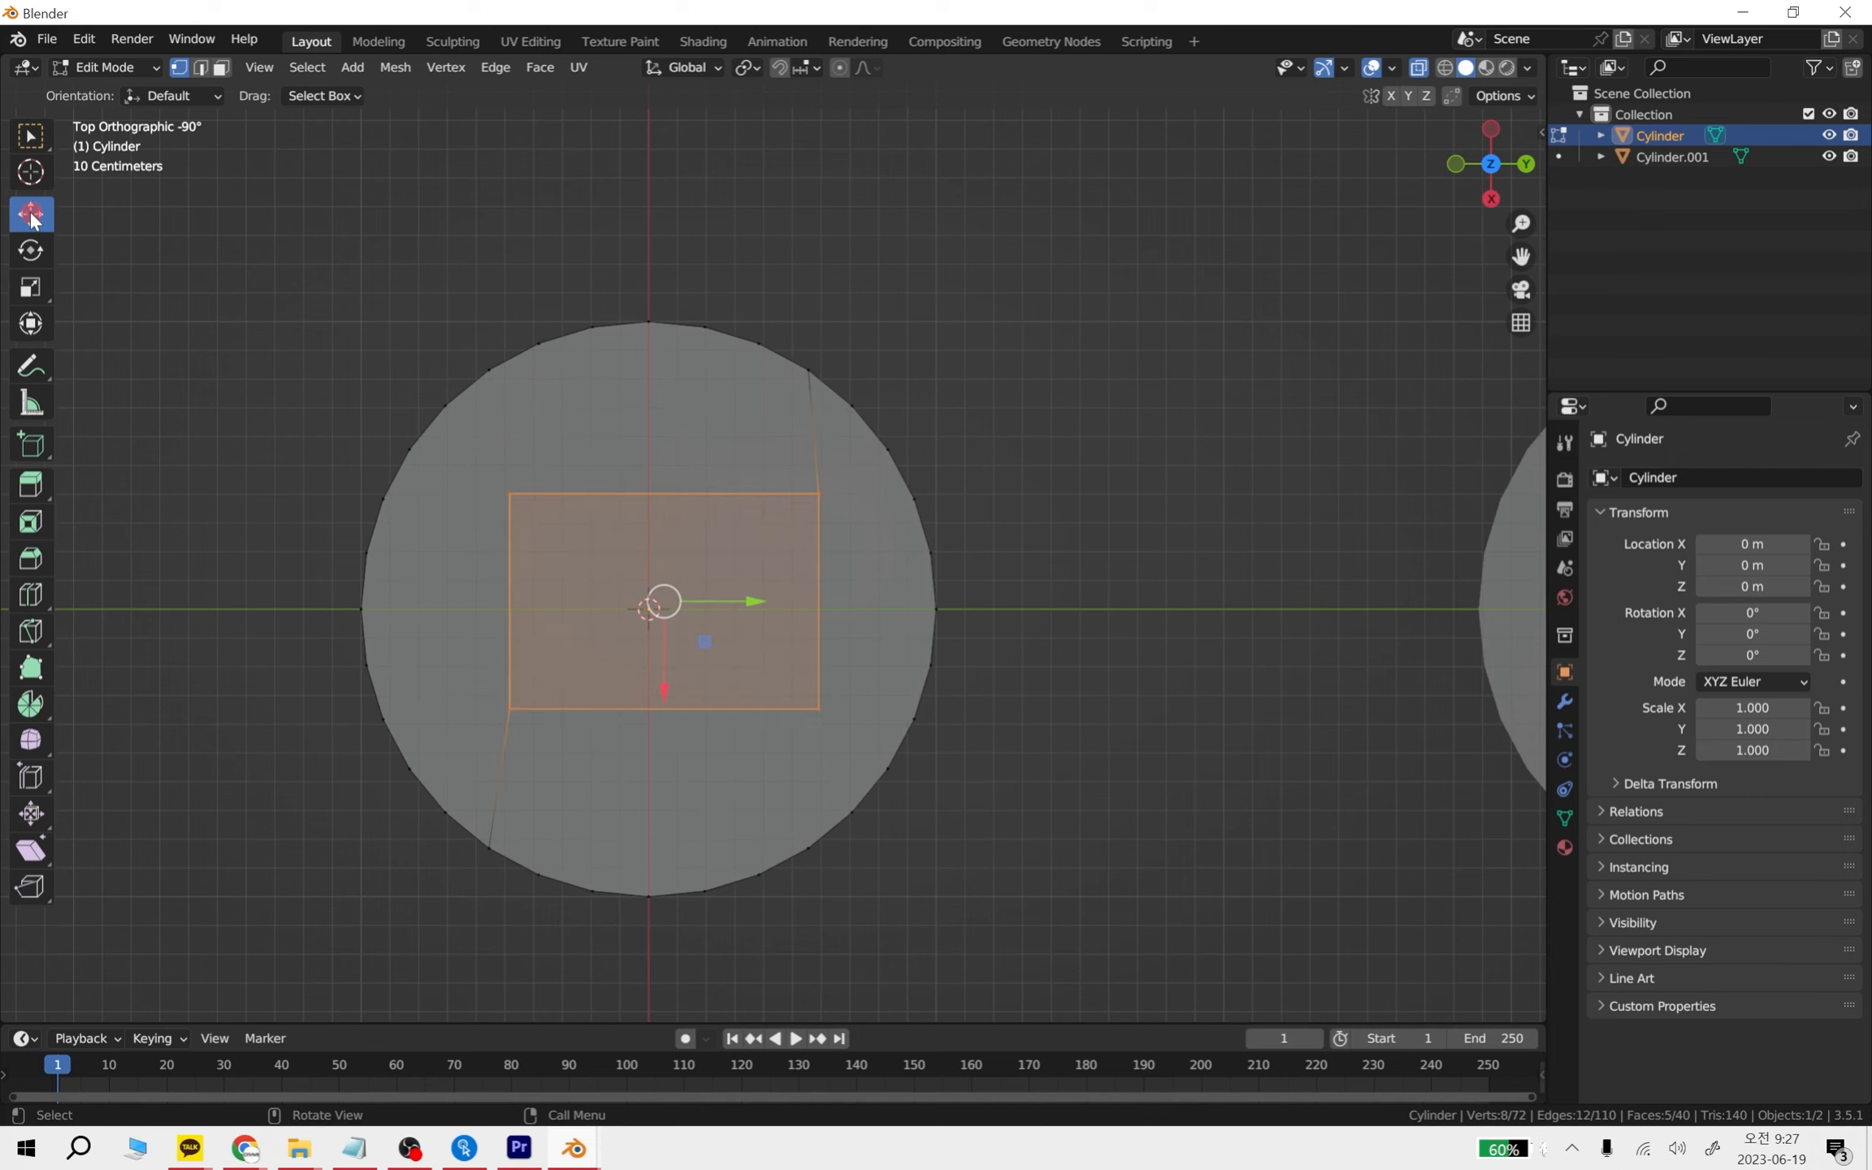
left_click_drag(736, 603, 717, 603)
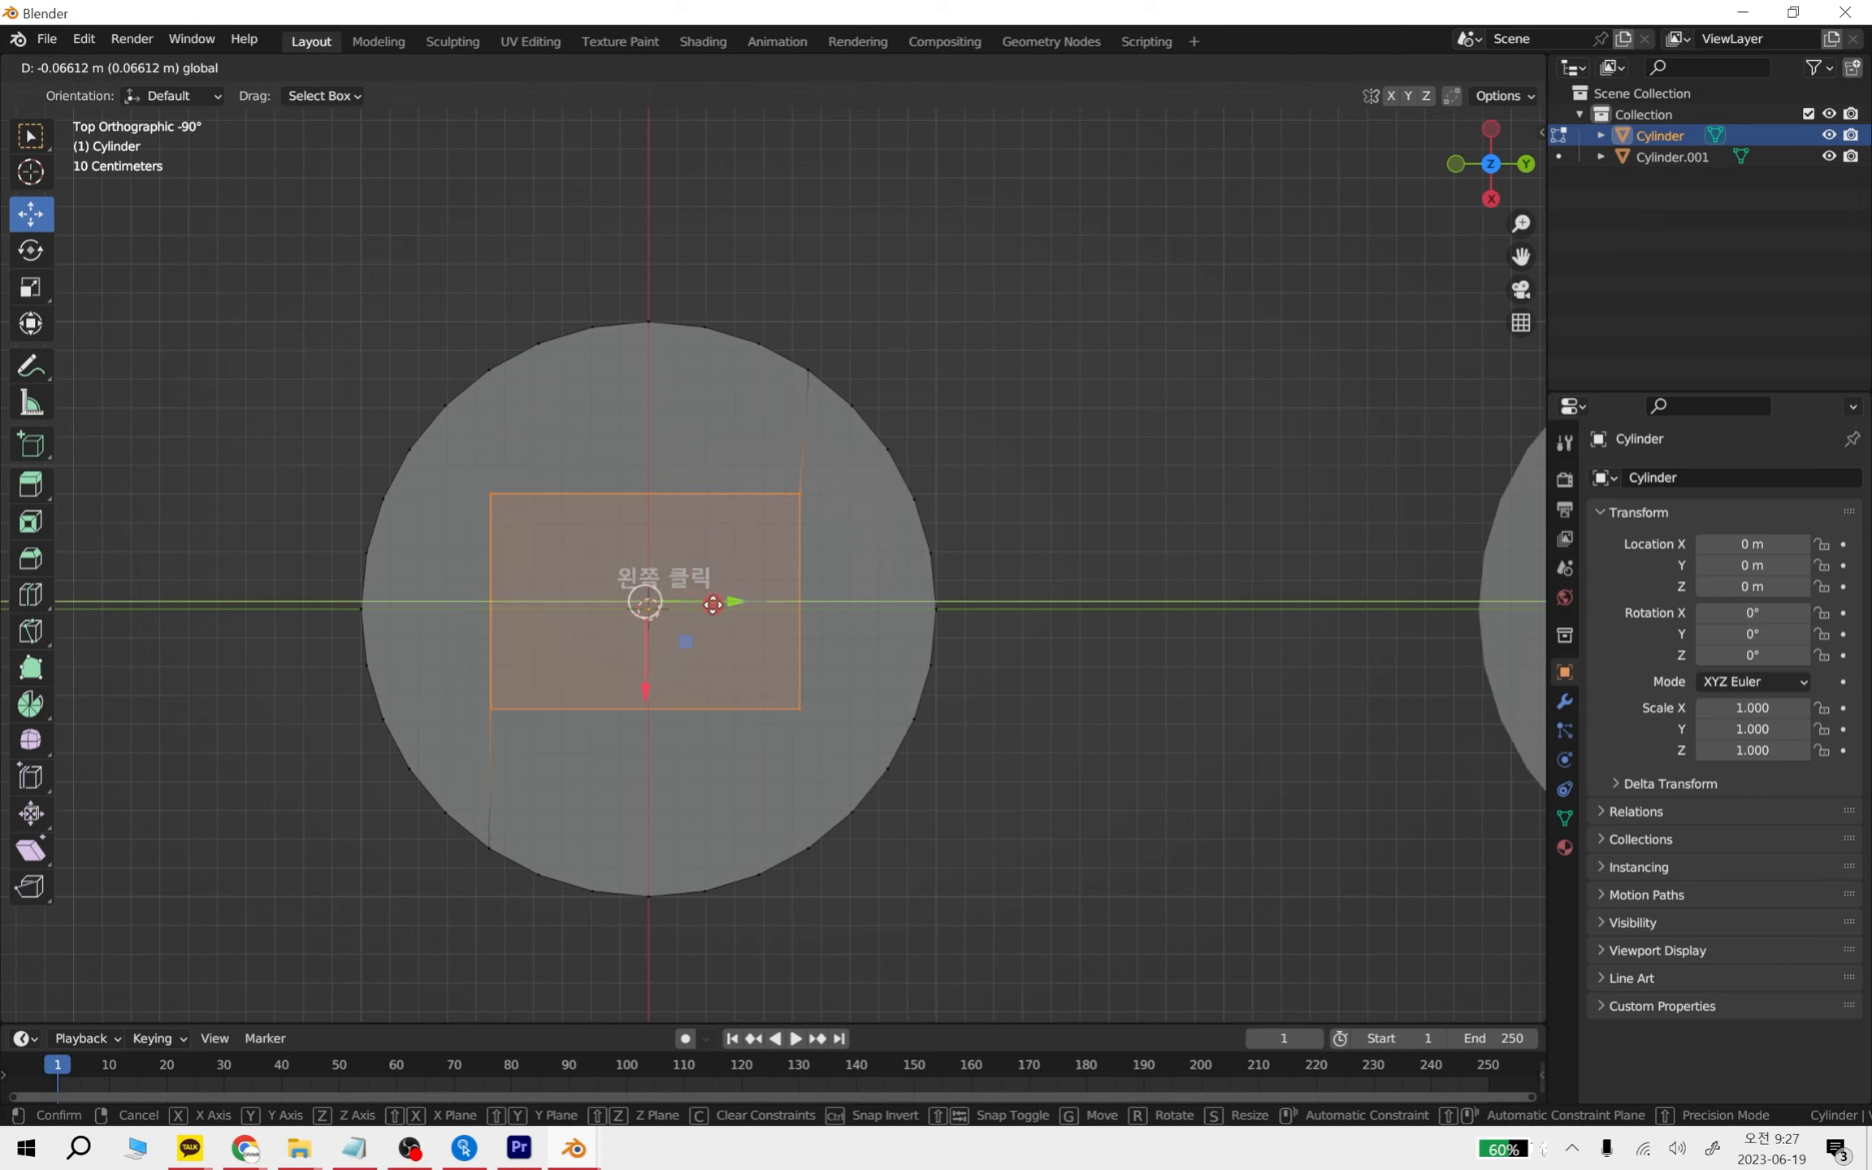
left_click_drag(718, 603, 717, 603)
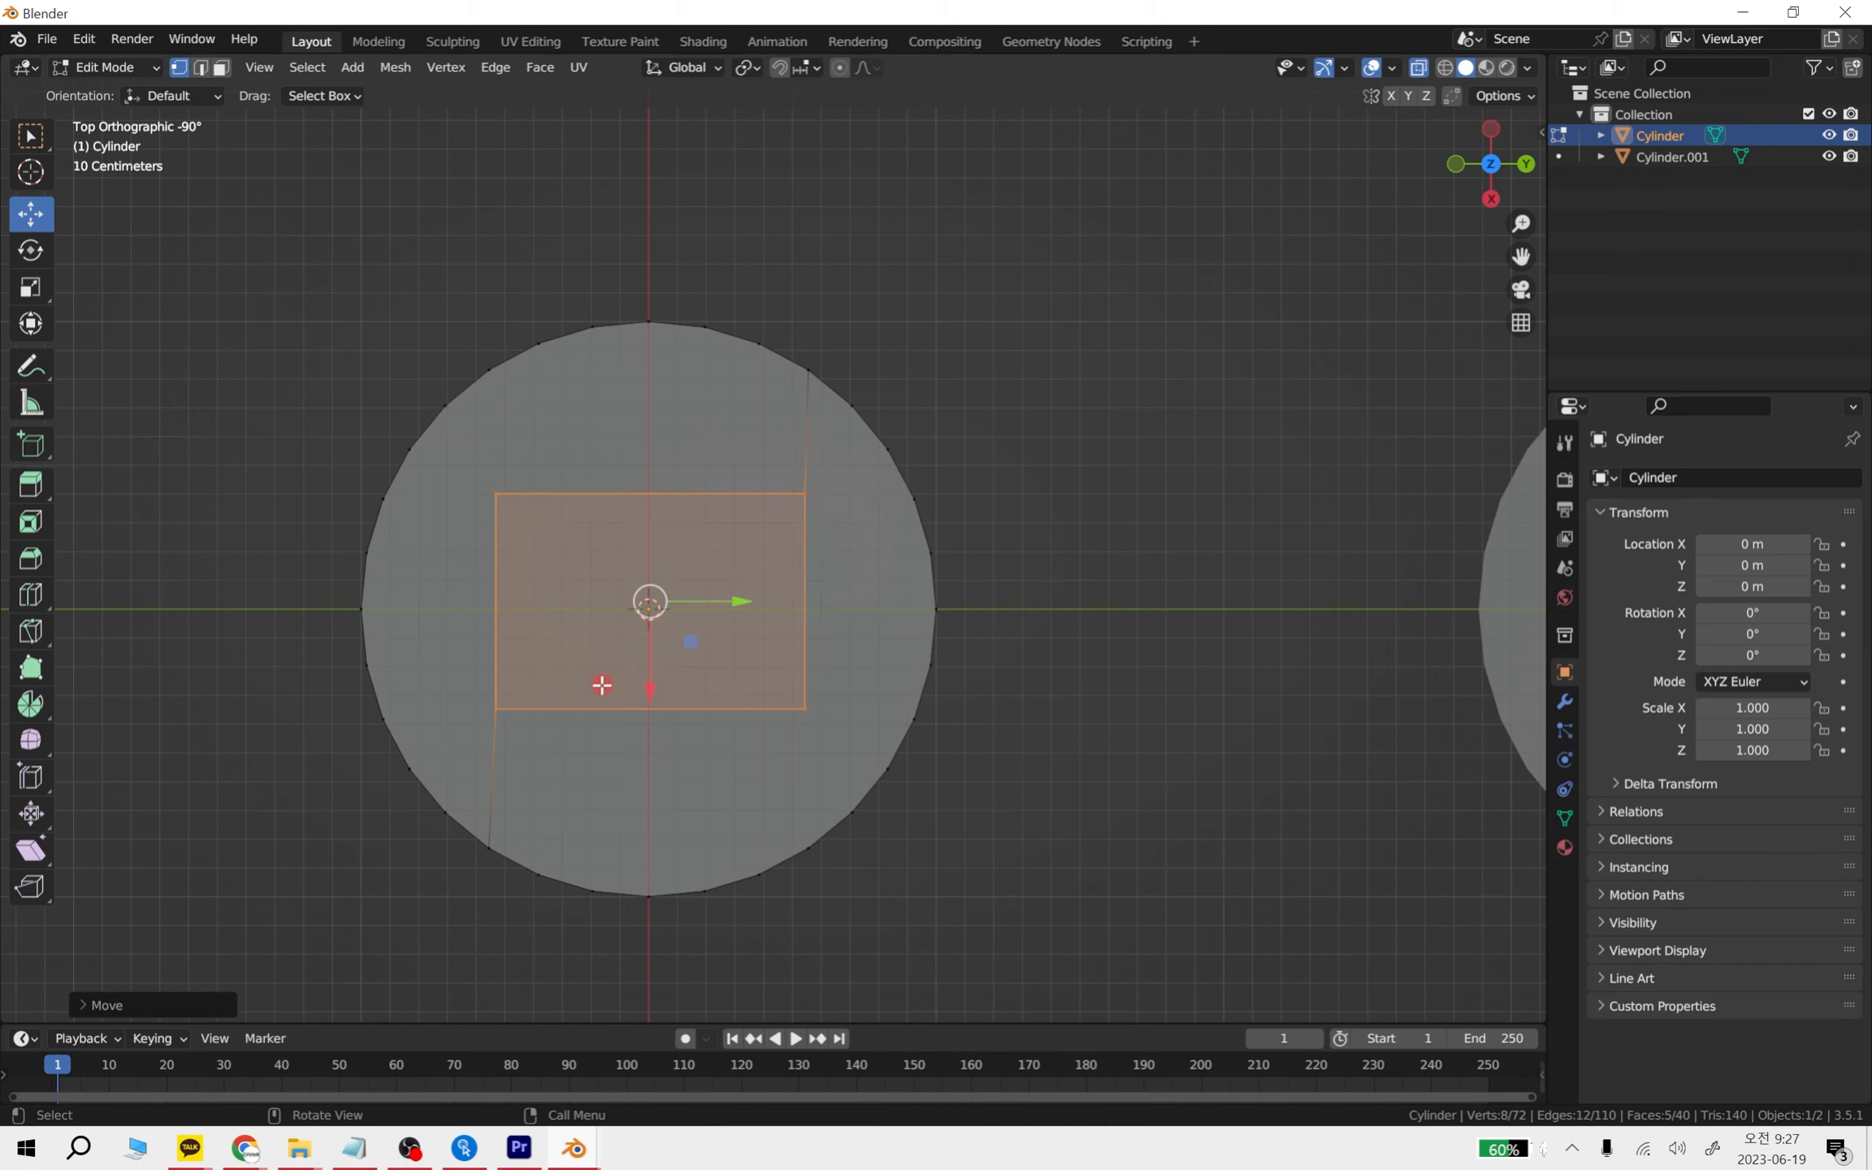
left_click_drag(652, 685, 658, 696)
- Try to scale the whole block down uniformly to about 0.63
key("s")
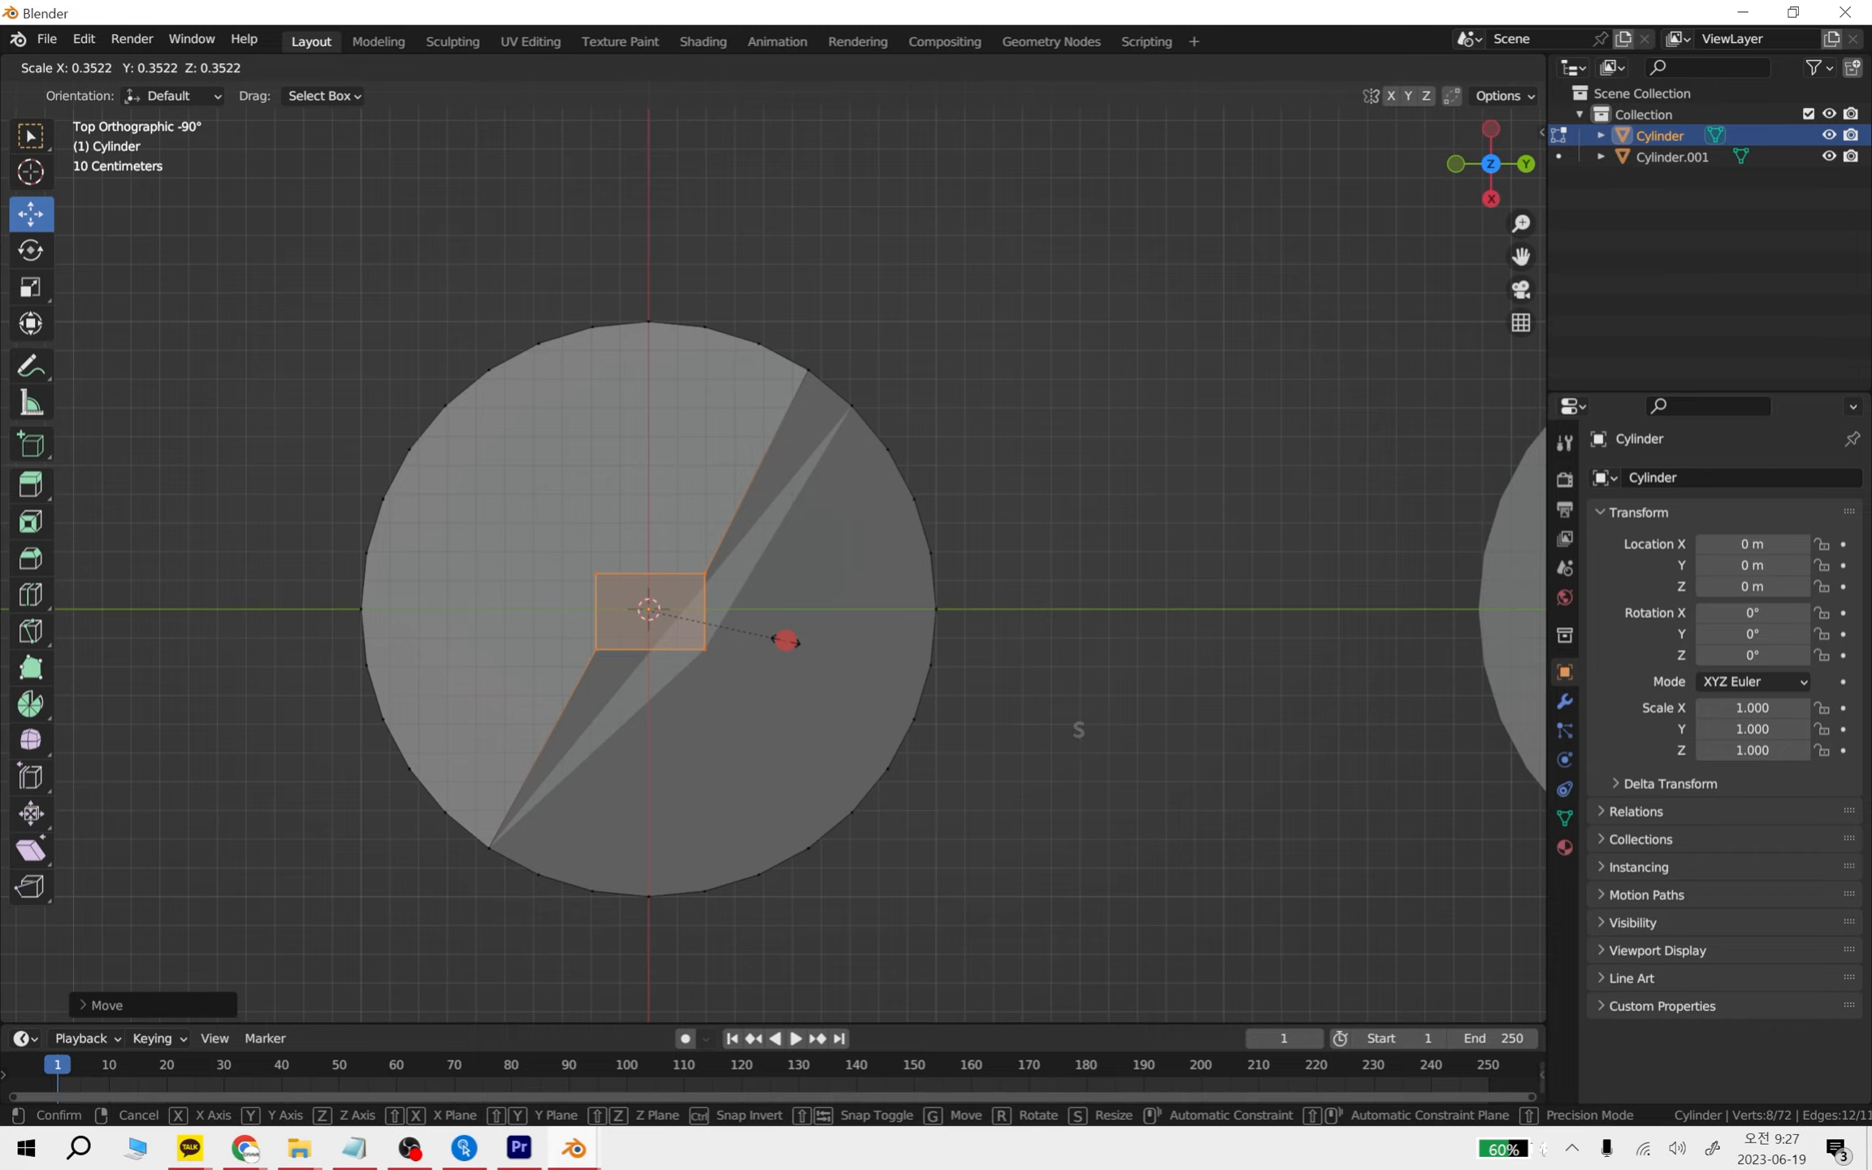
left_click(837, 764)
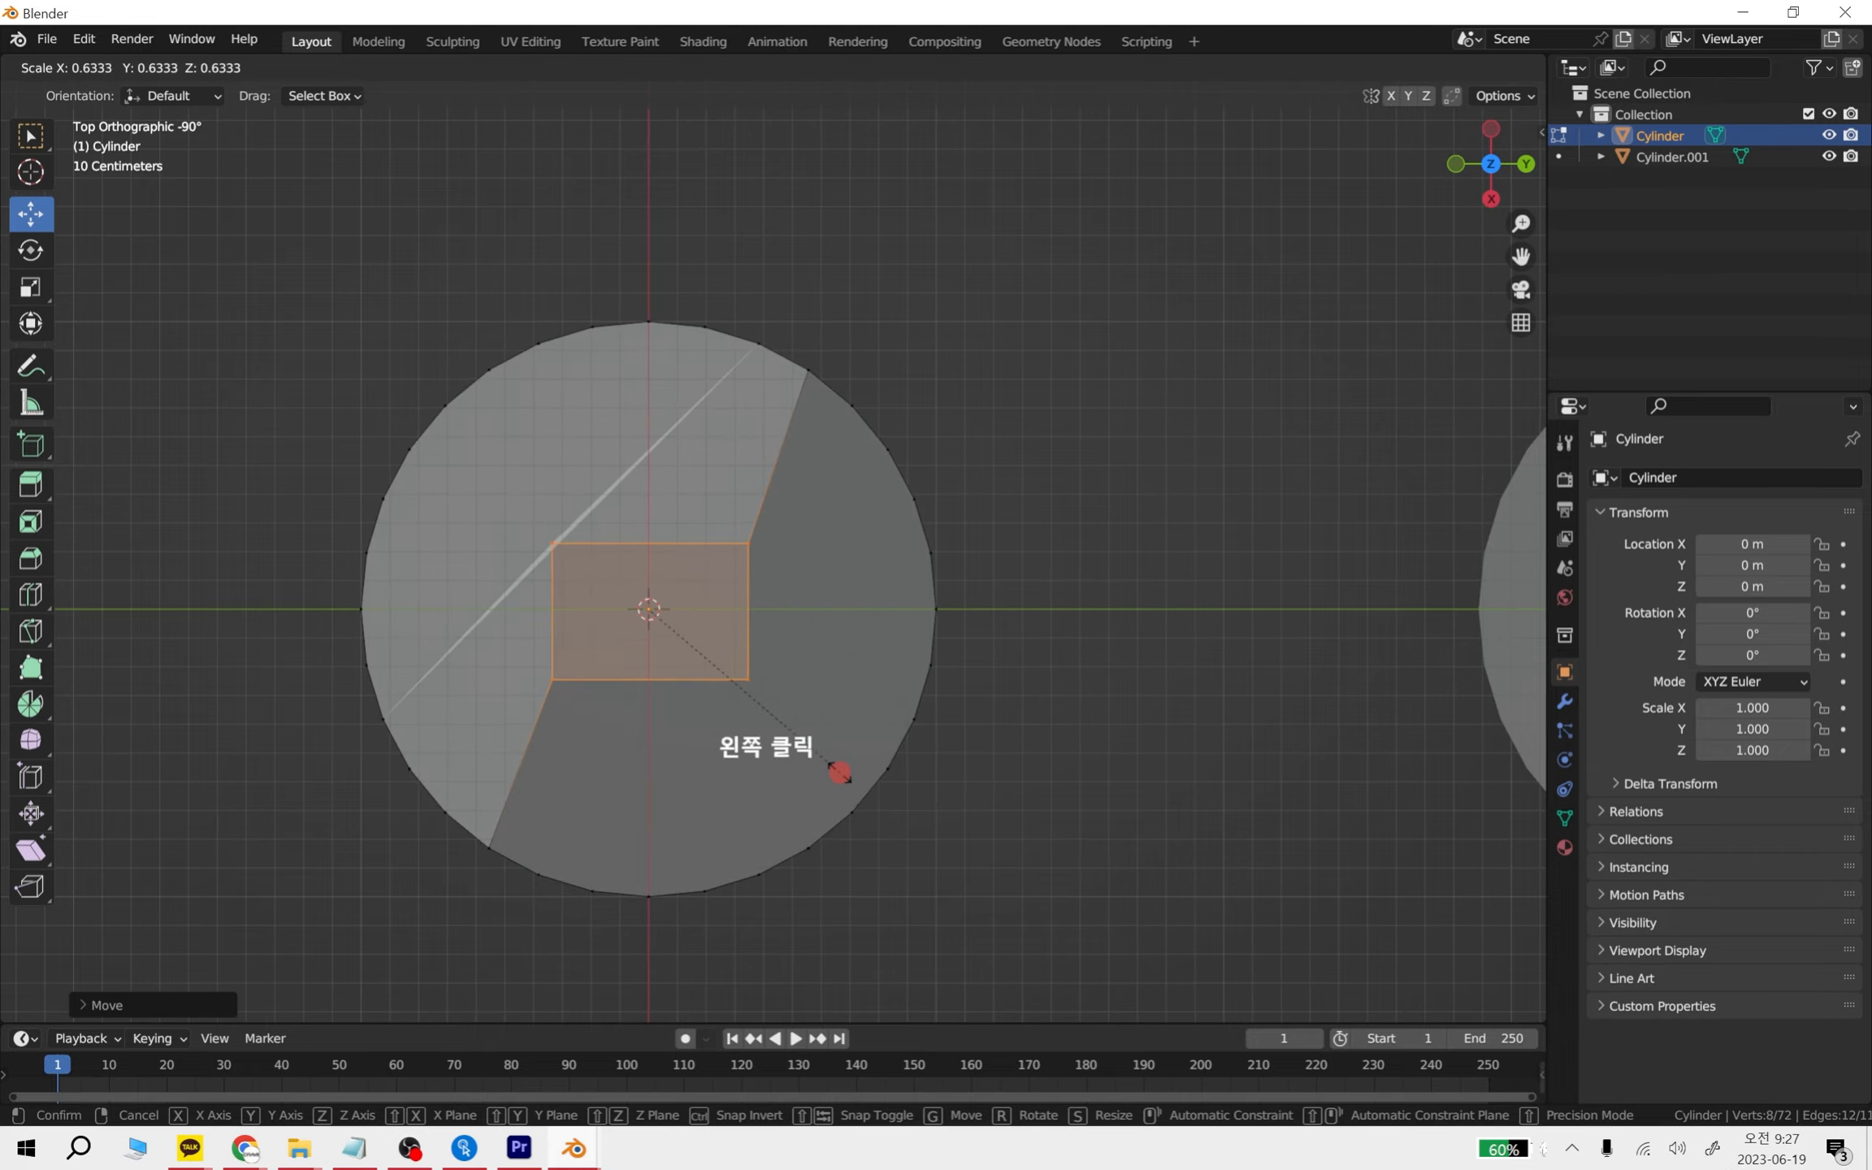
middle_click_drag(836, 765, 940, 894)
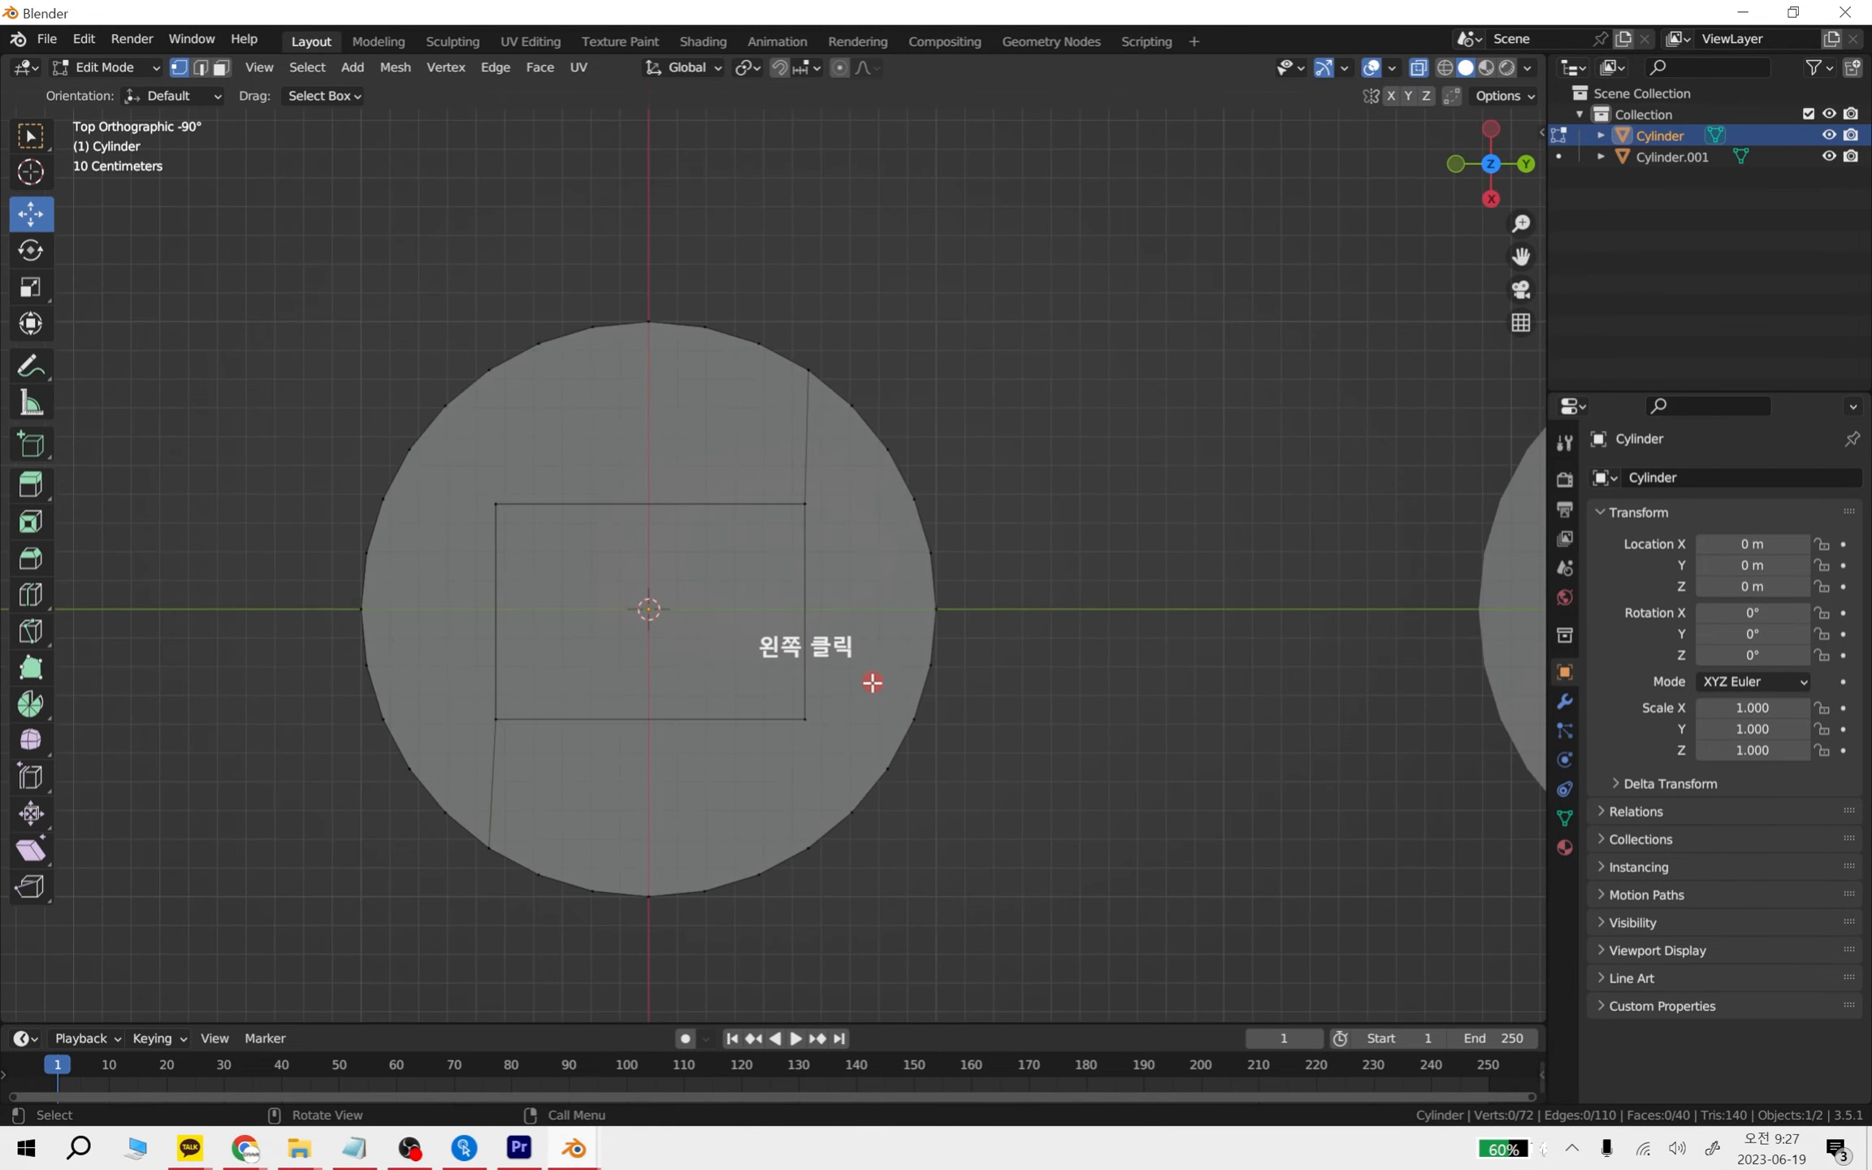
- Select the four vertices at the block's base, extrude them and scale the new rectangle inward to about 0.3
middle_click_drag(873, 683, 780, 712)
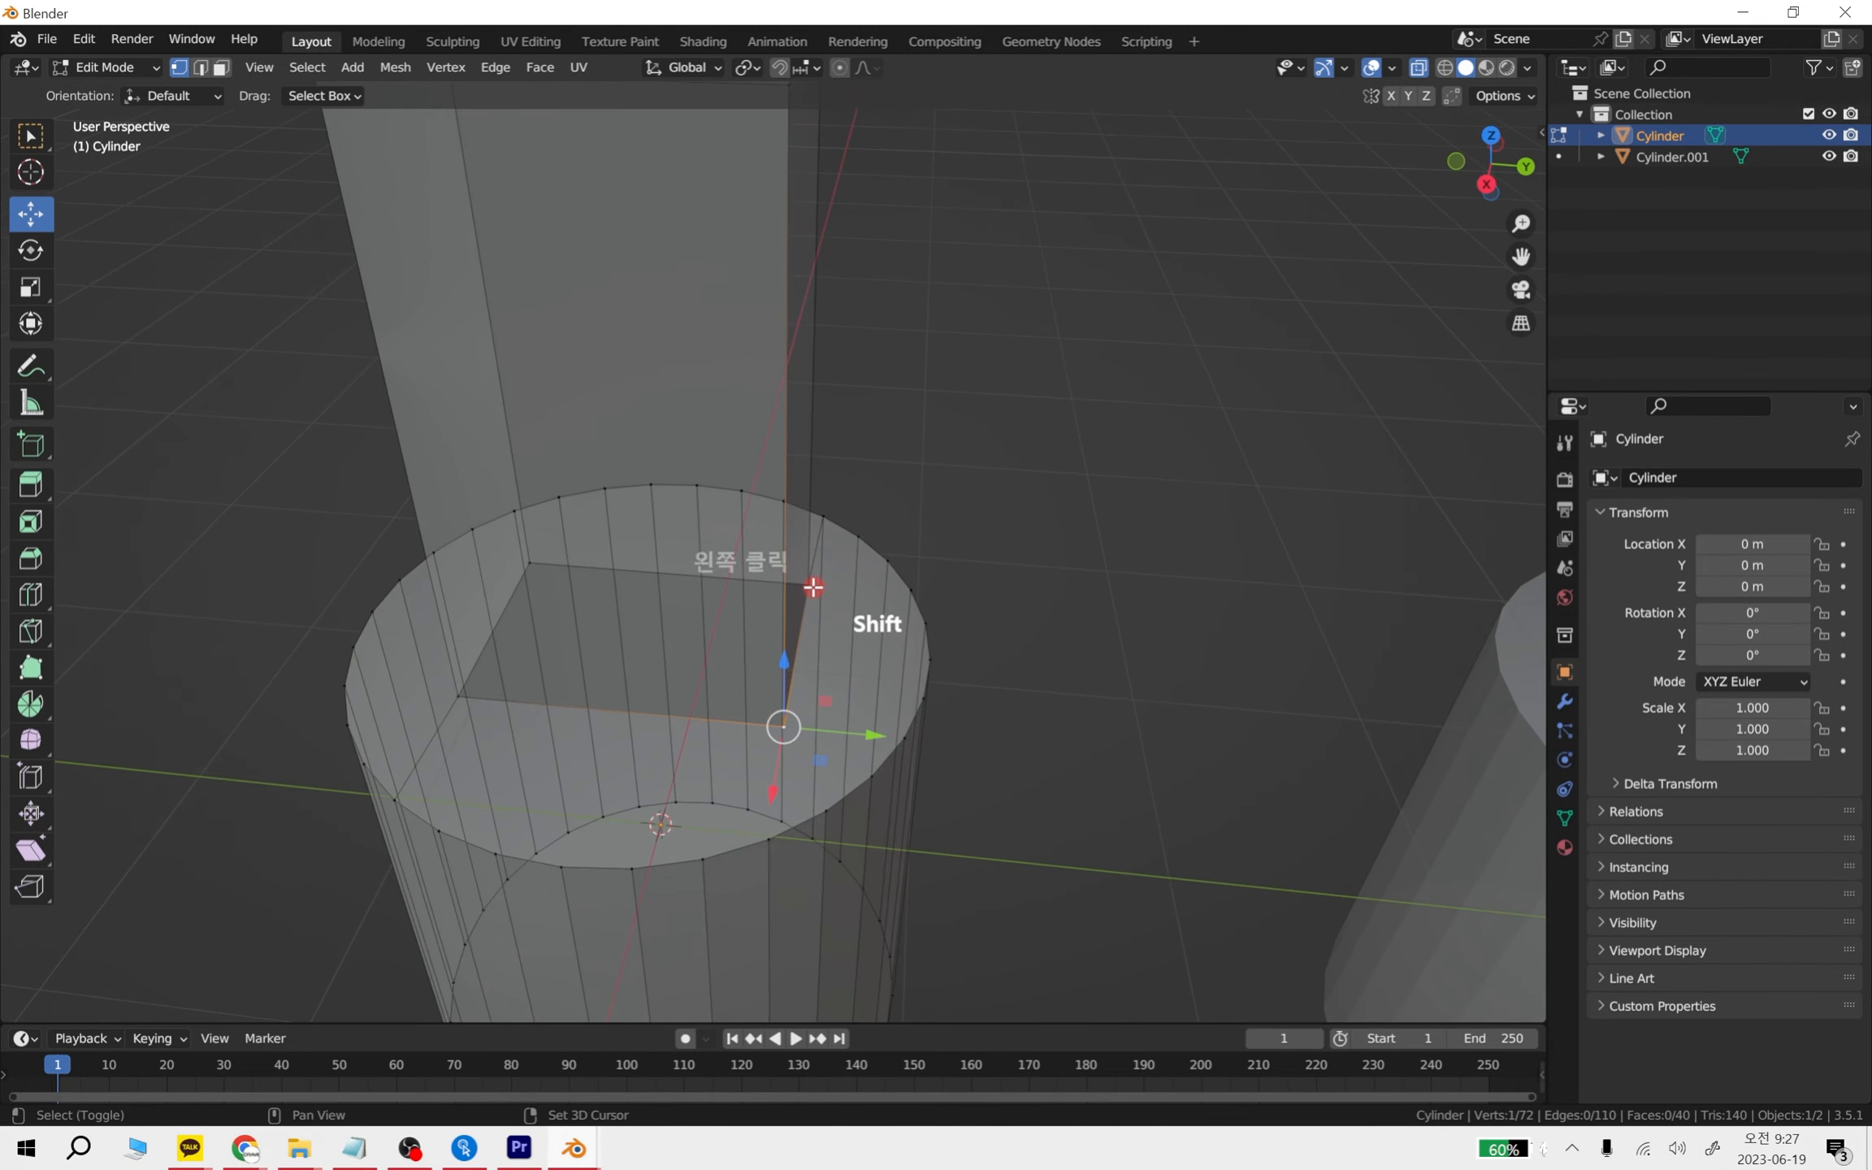
left_click(532, 559, "shift")
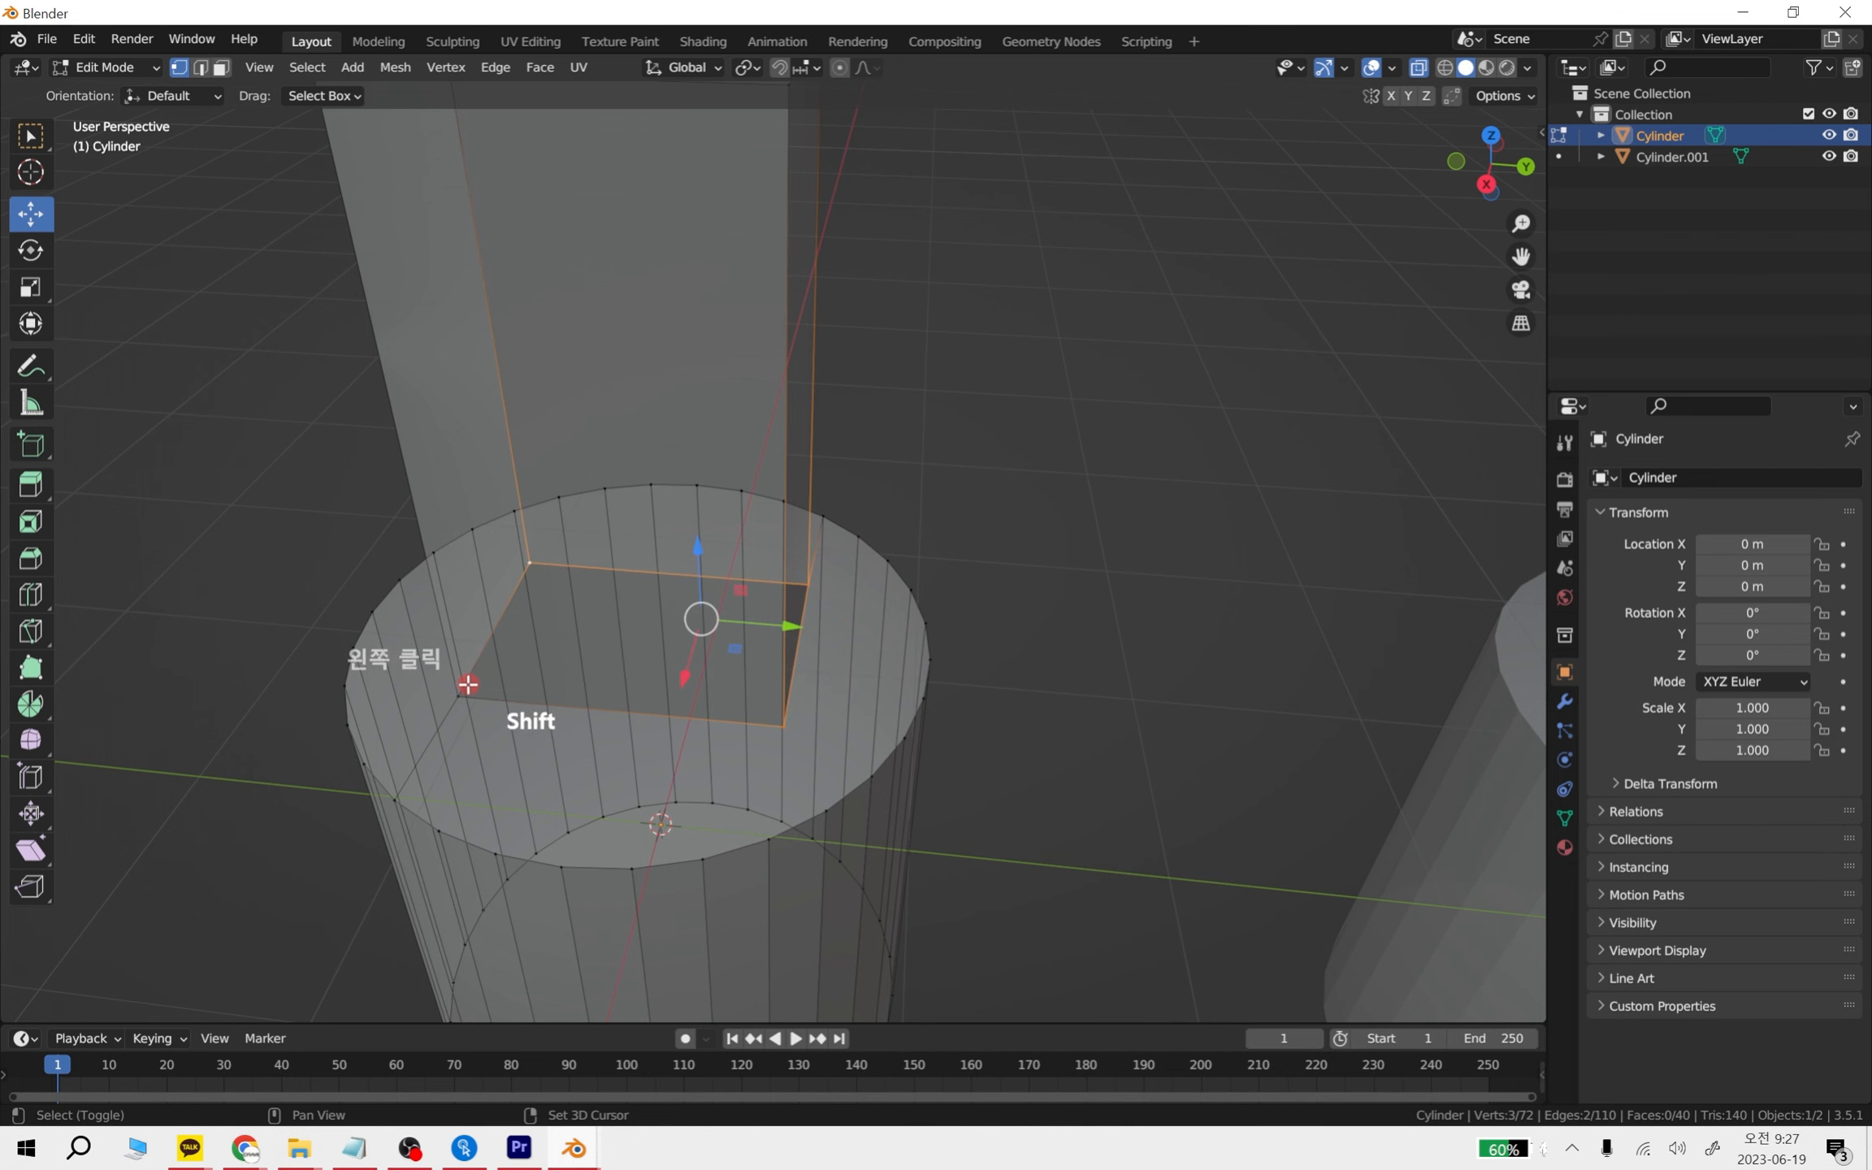
left_click(459, 695, "shift")
middle_click_drag(691, 781, 665, 917, "alt")
key("e")
key("s")
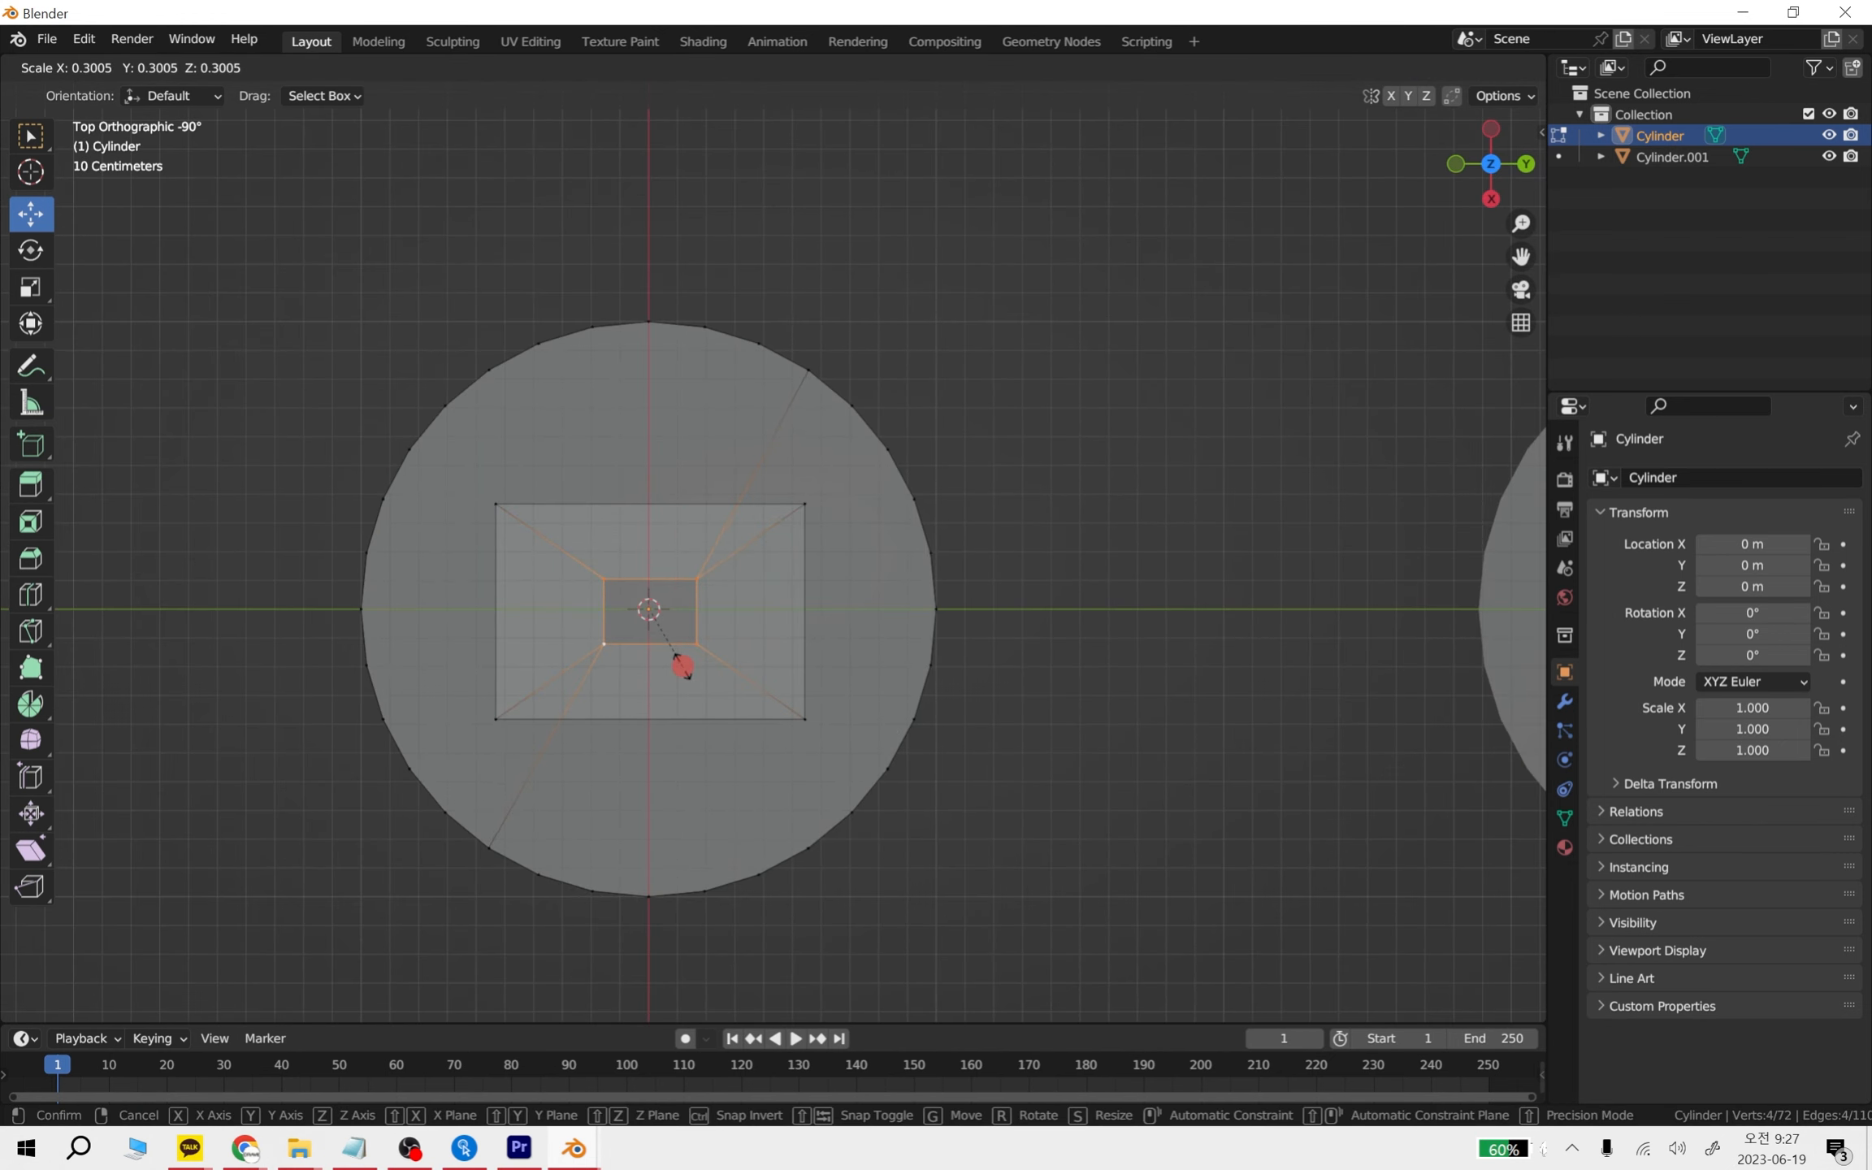
left_click(682, 666)
- Delete the vertices at the upper end of the tapered column
middle_click_drag(715, 789, 694, 460)
scroll(716, 555, "down", 5)
left_click_drag(543, 313, 873, 451)
key("Delete")
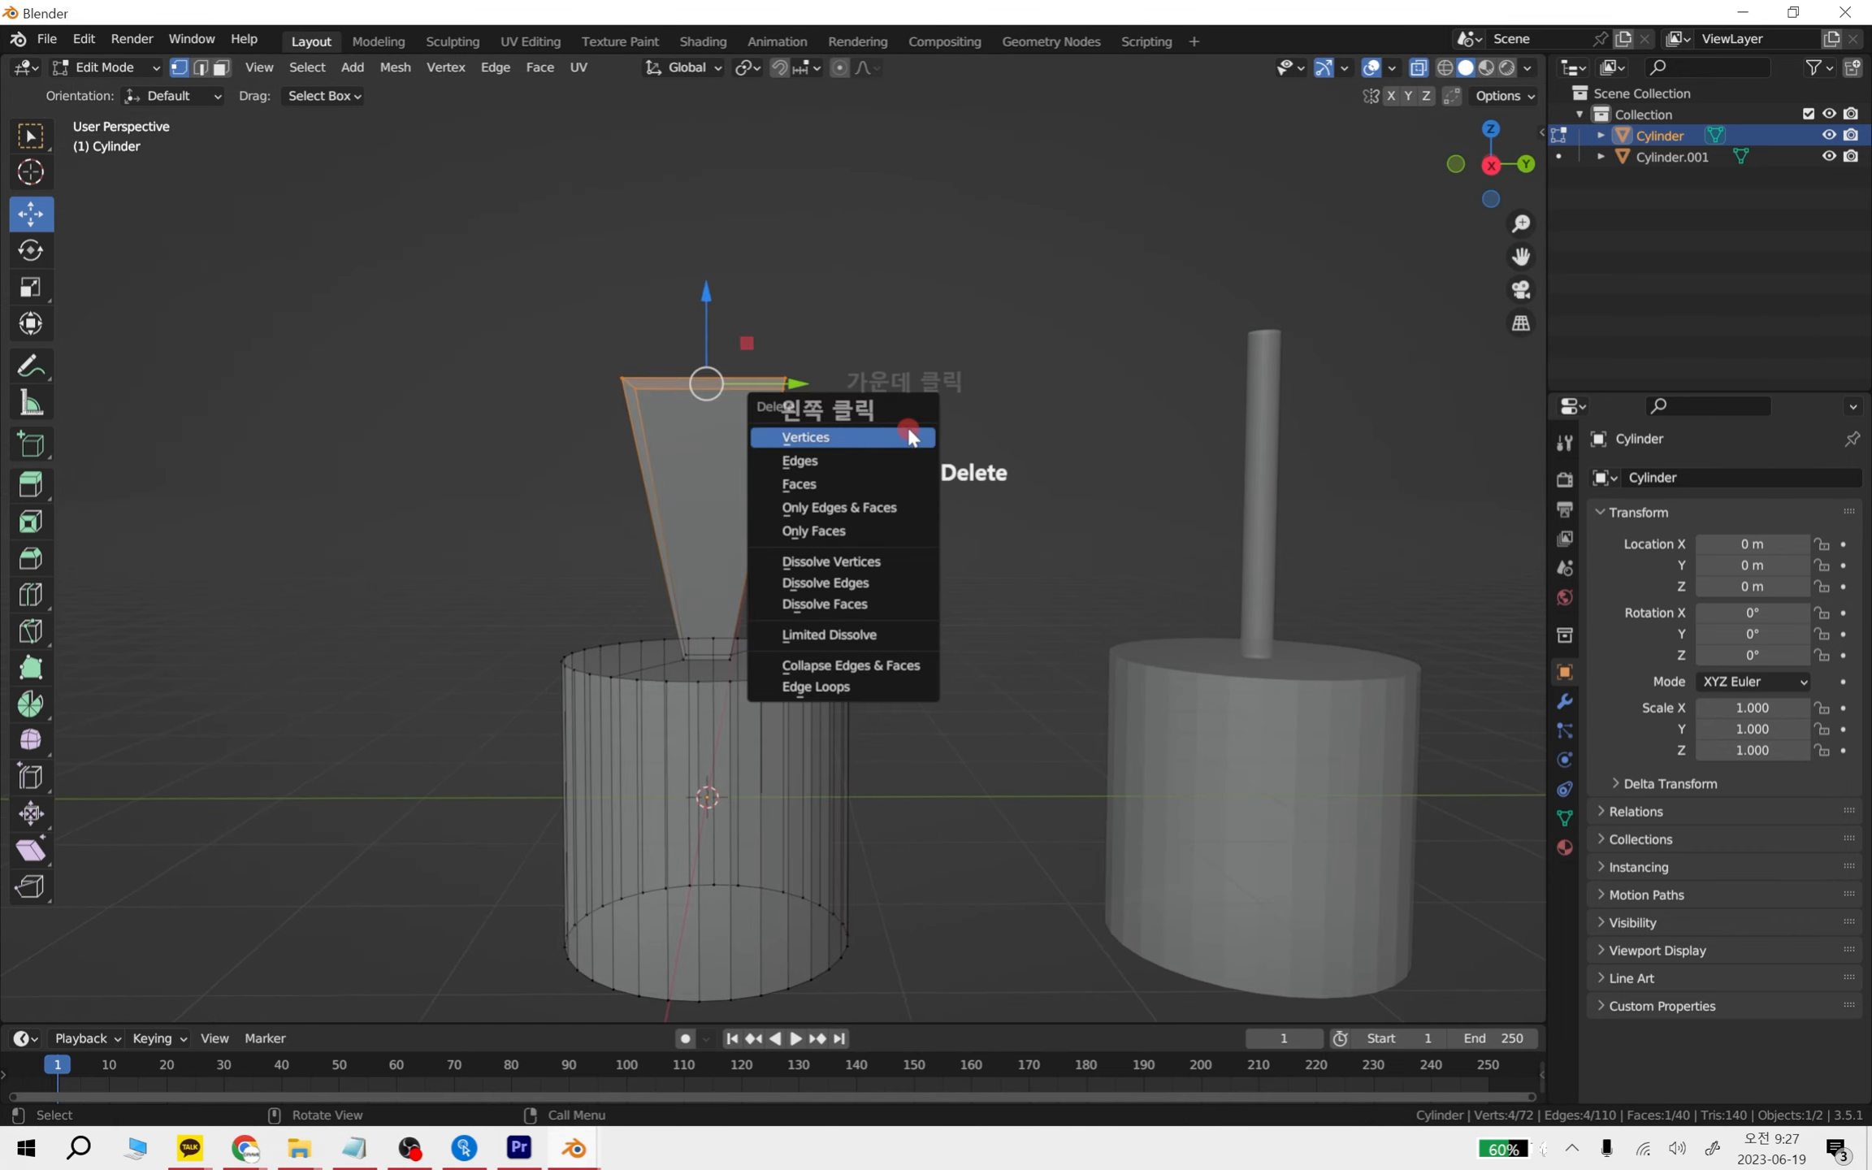
left_click(910, 437)
- Select the four vertices of the small rectangle on the cylinder's top and extrude them about 3 m up along Z
middle_click_drag(902, 488, 852, 644)
left_click(737, 648)
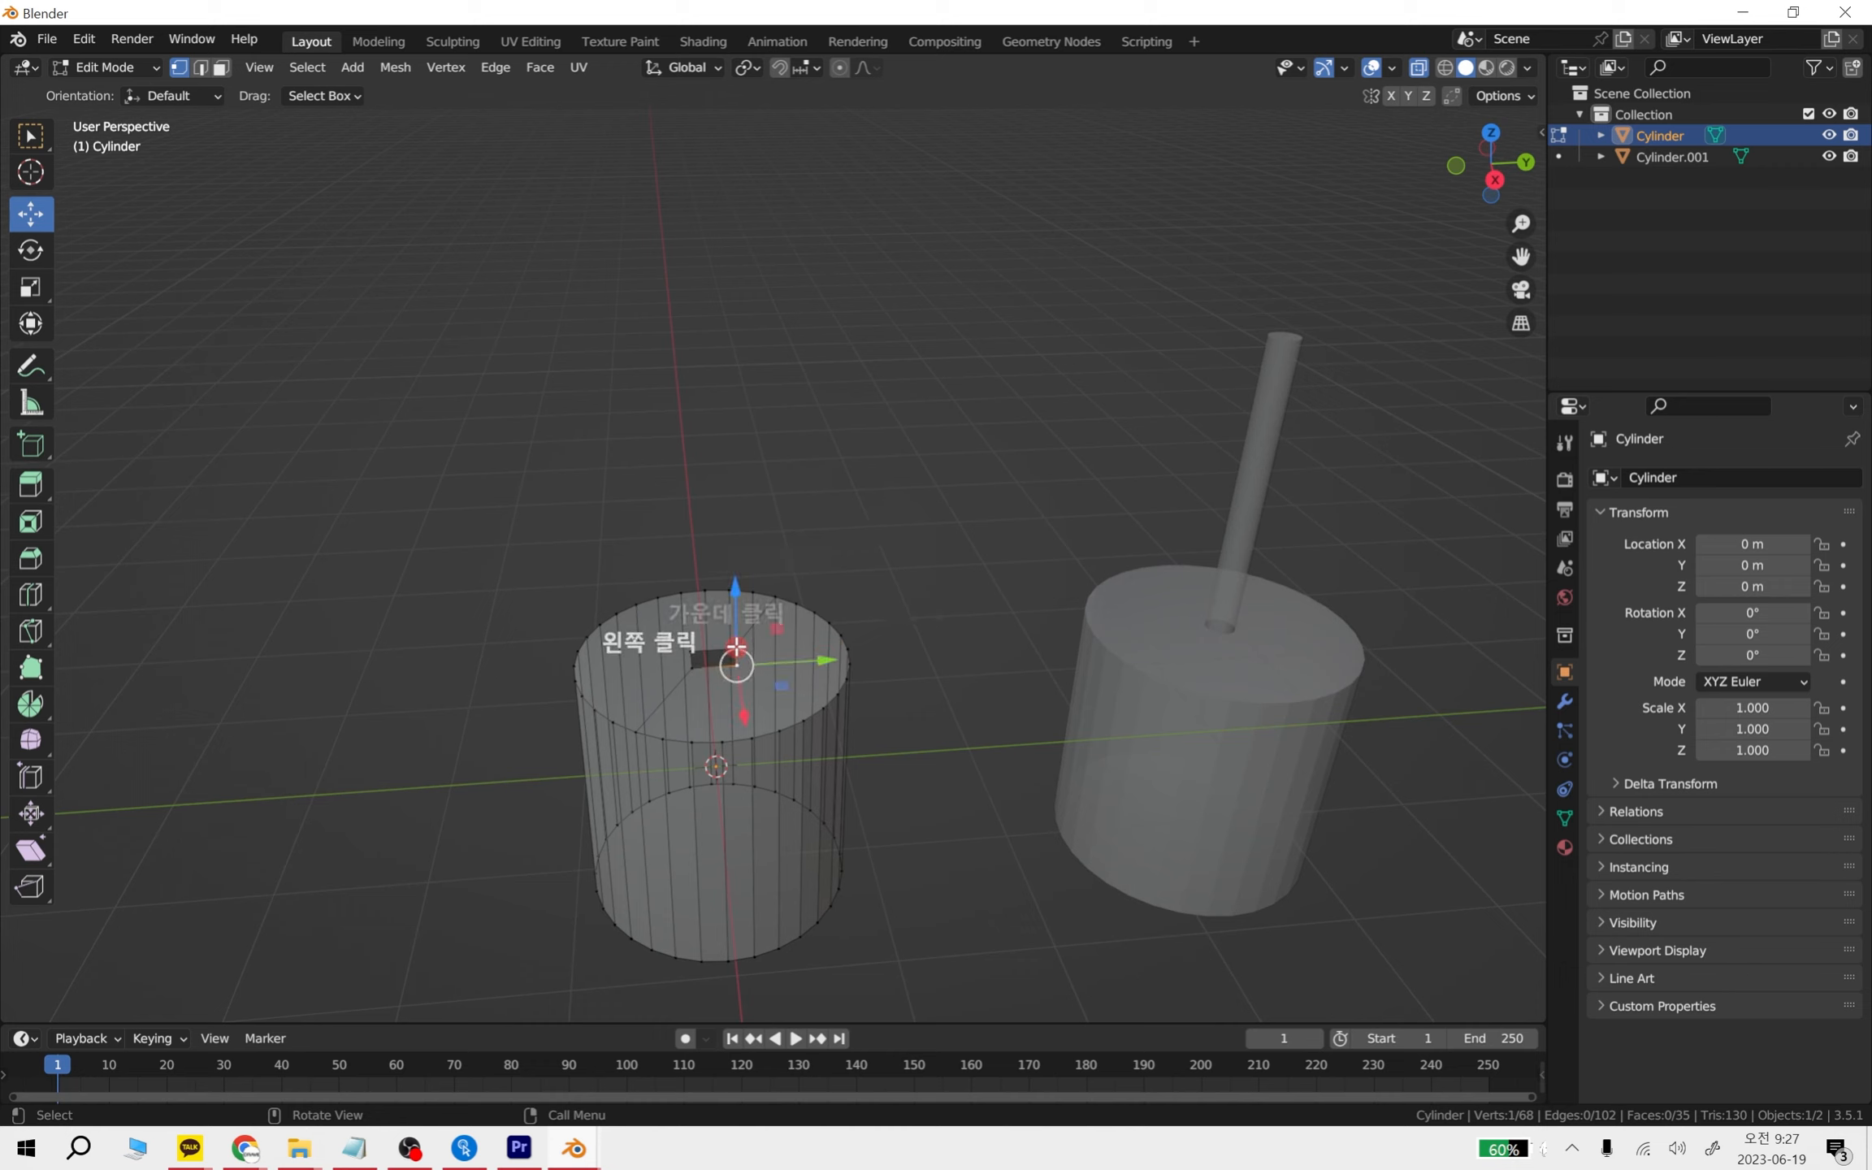
left_click(736, 648, "shift")
left_click(691, 651, "shift")
left_click(692, 668, "shift")
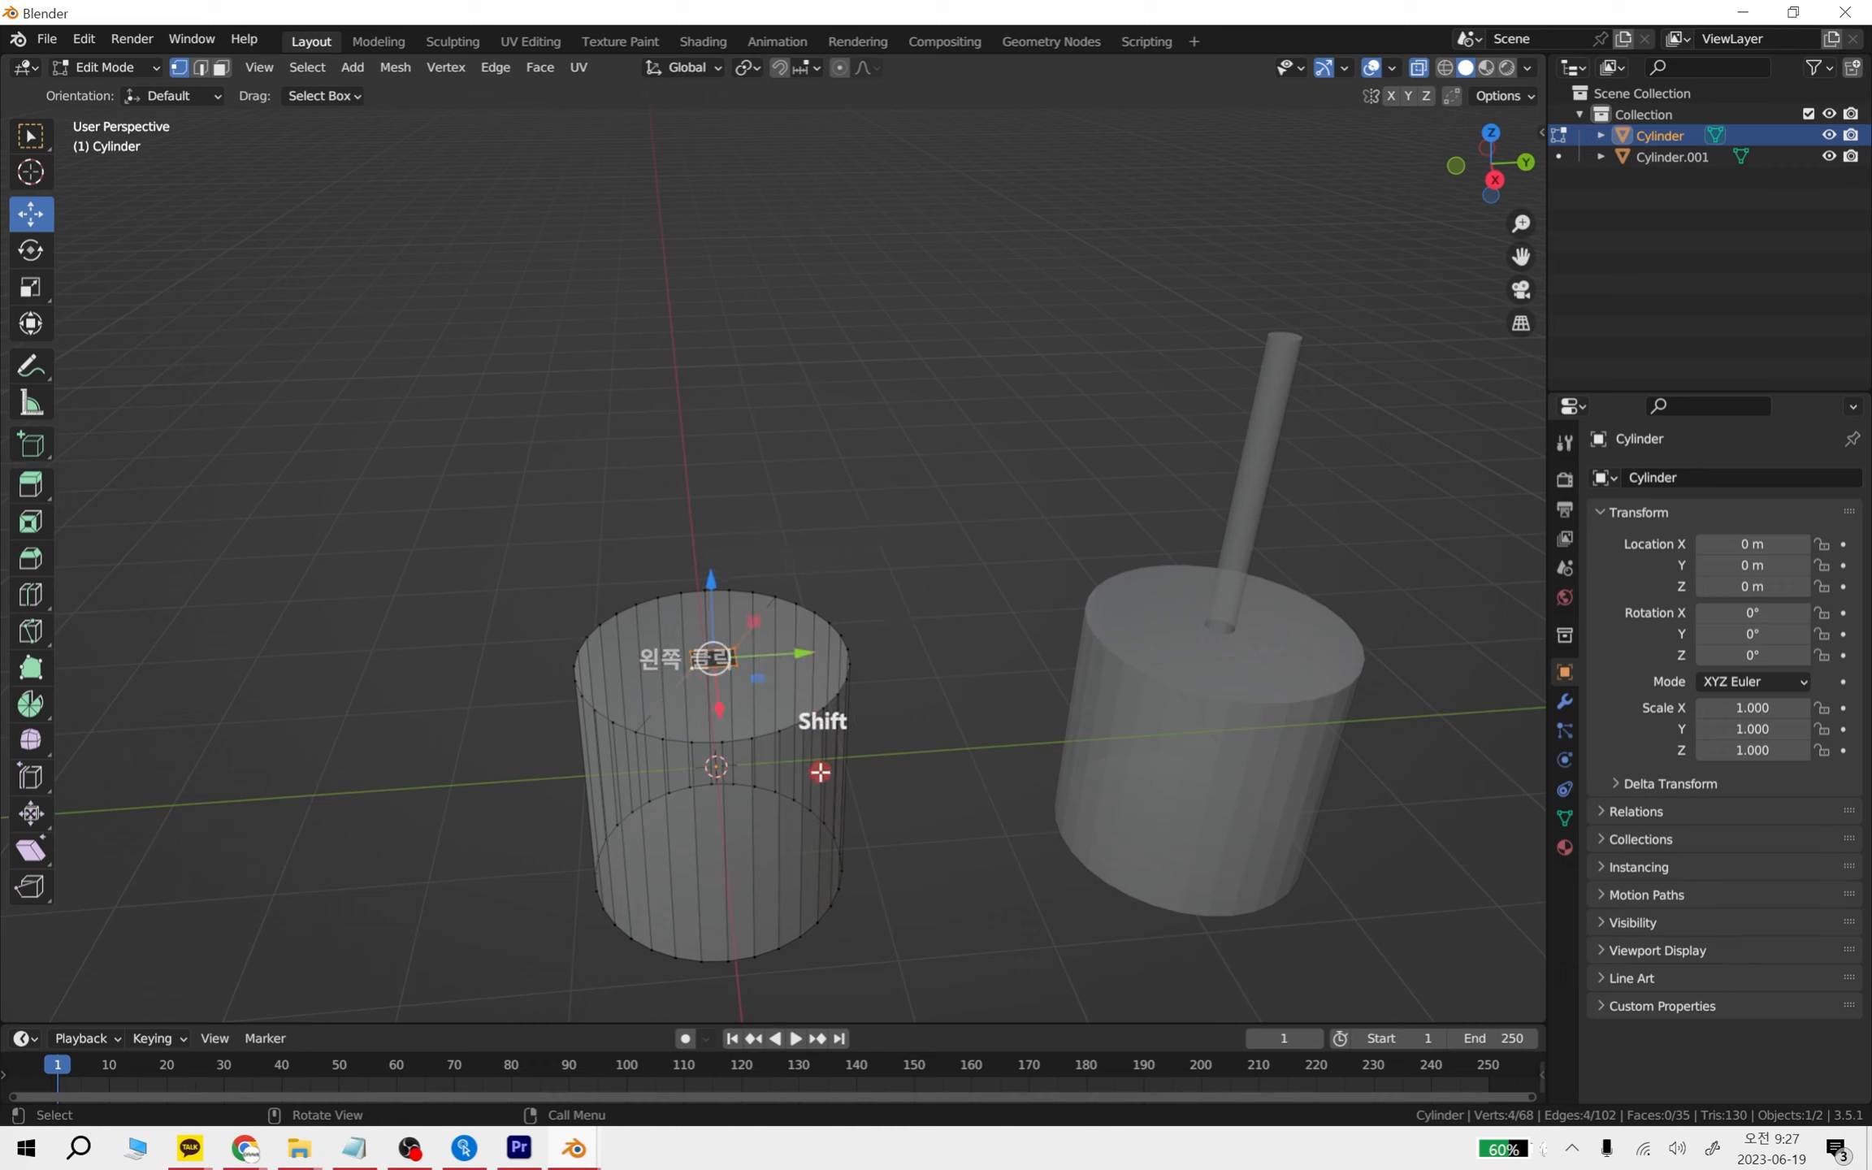
key("e")
key("z")
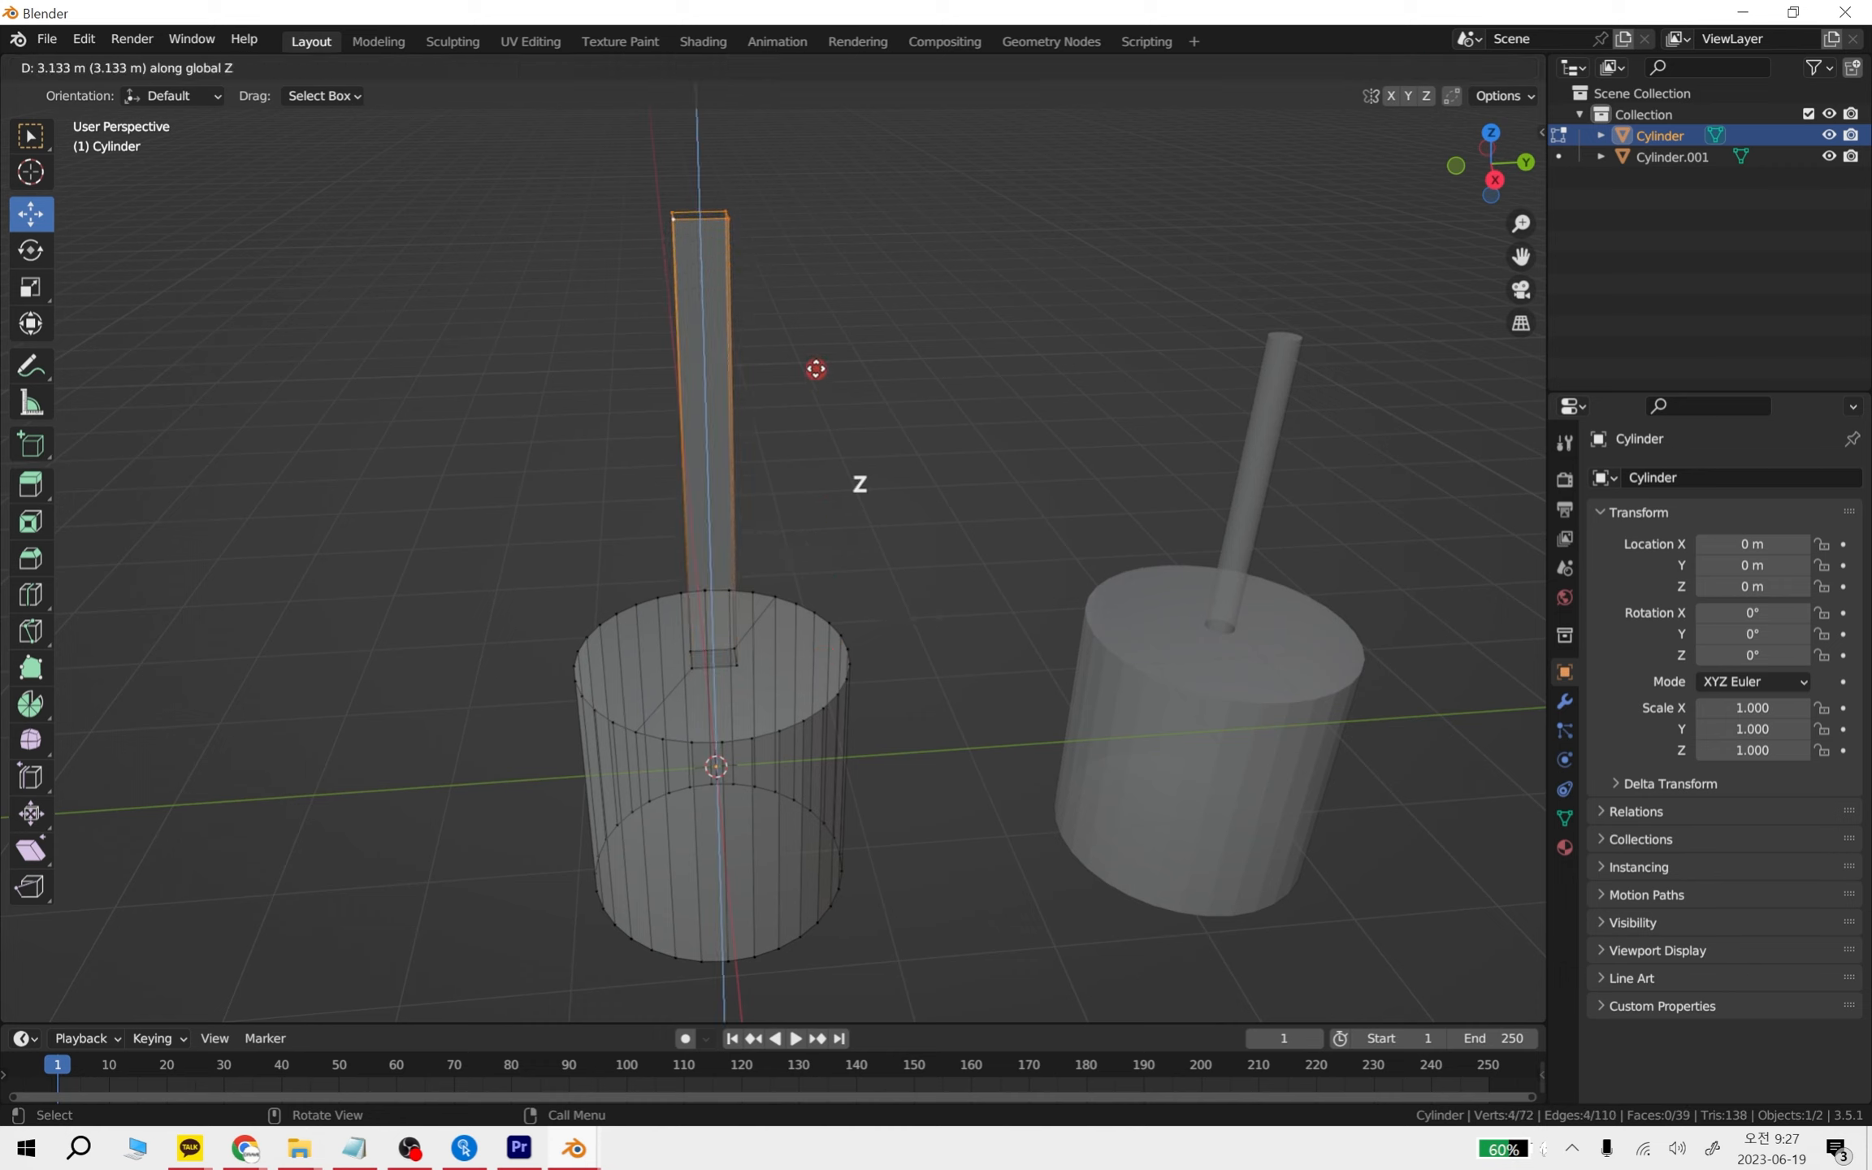
left_click(874, 402)
- Return to Object Mode and turn off X-ray display
key("Tab")
scroll(962, 826, "down", 2)
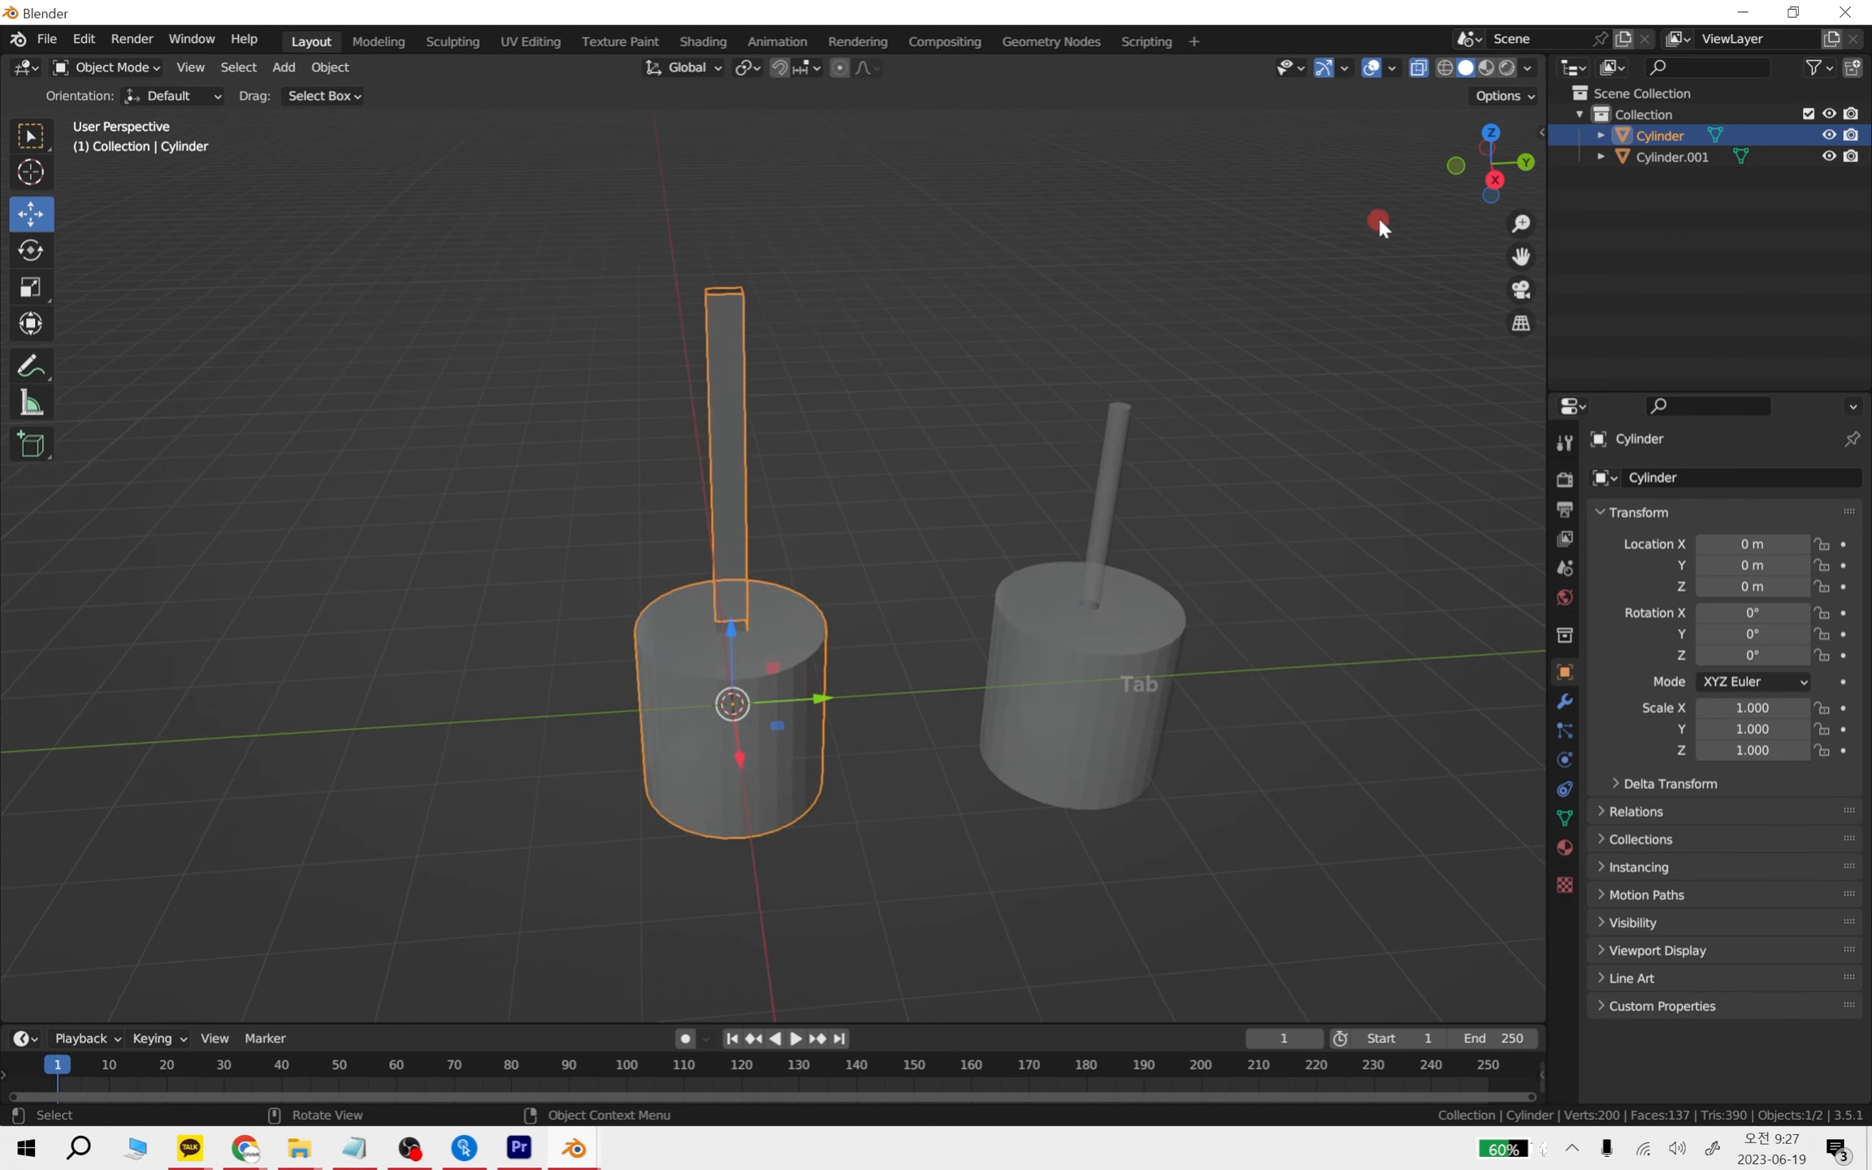
left_click(1415, 70)
- Compare the cylinder carrying the rectangular column with the cylinder carrying the round column from several angles
middle_click_drag(1217, 766, 1046, 559)
left_click(1079, 457)
middle_click_drag(1079, 457, 1298, 542)
middle_click_drag(1130, 638, 998, 655, "shift")
middle_click_drag(1141, 687, 962, 697, "shift")
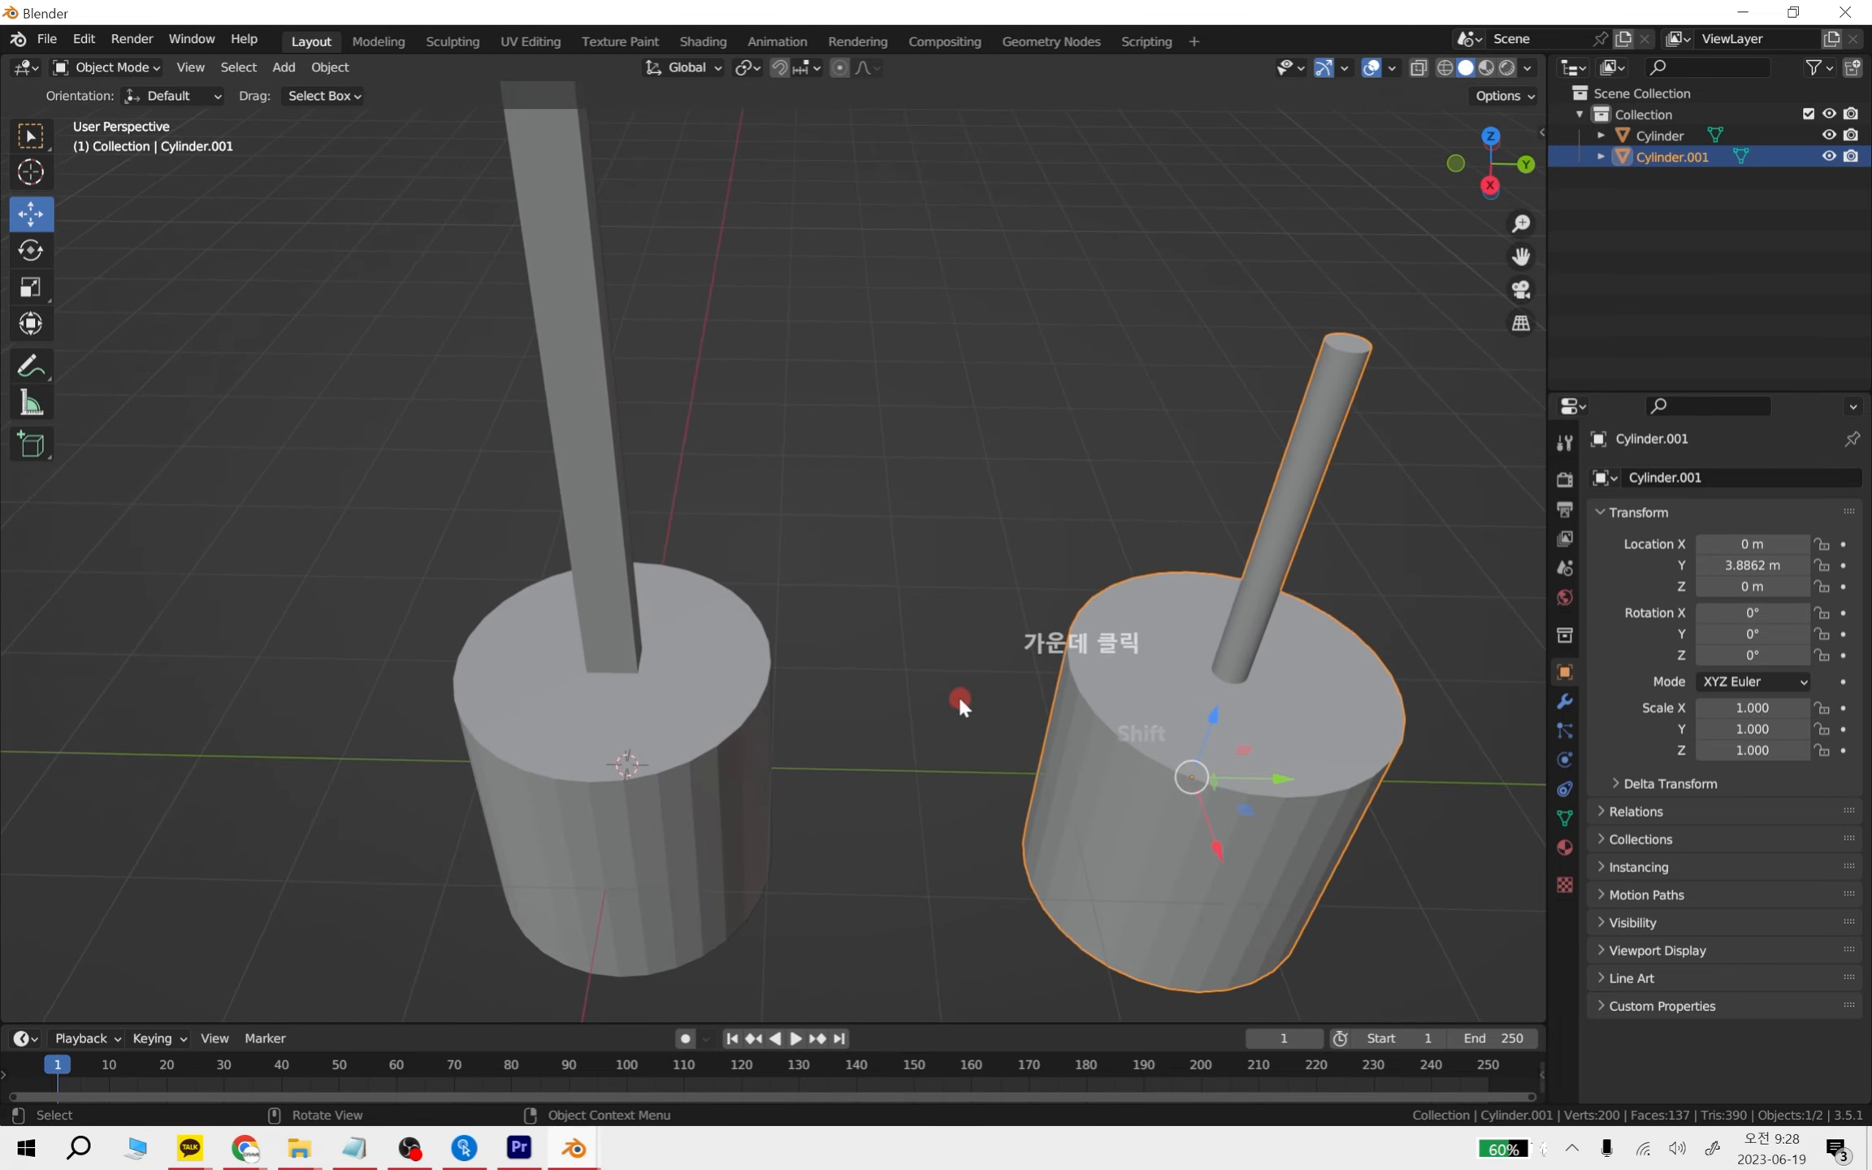
left_click(751, 692)
middle_click_drag(1057, 638, 855, 800, "shift")
scroll(589, 746, "down", 2)
middle_click_drag(665, 798, 653, 842)
- Select both cylinders and delete them from the scene
left_click(274, 569)
left_click_drag(274, 569, 1139, 934)
key("Delete")
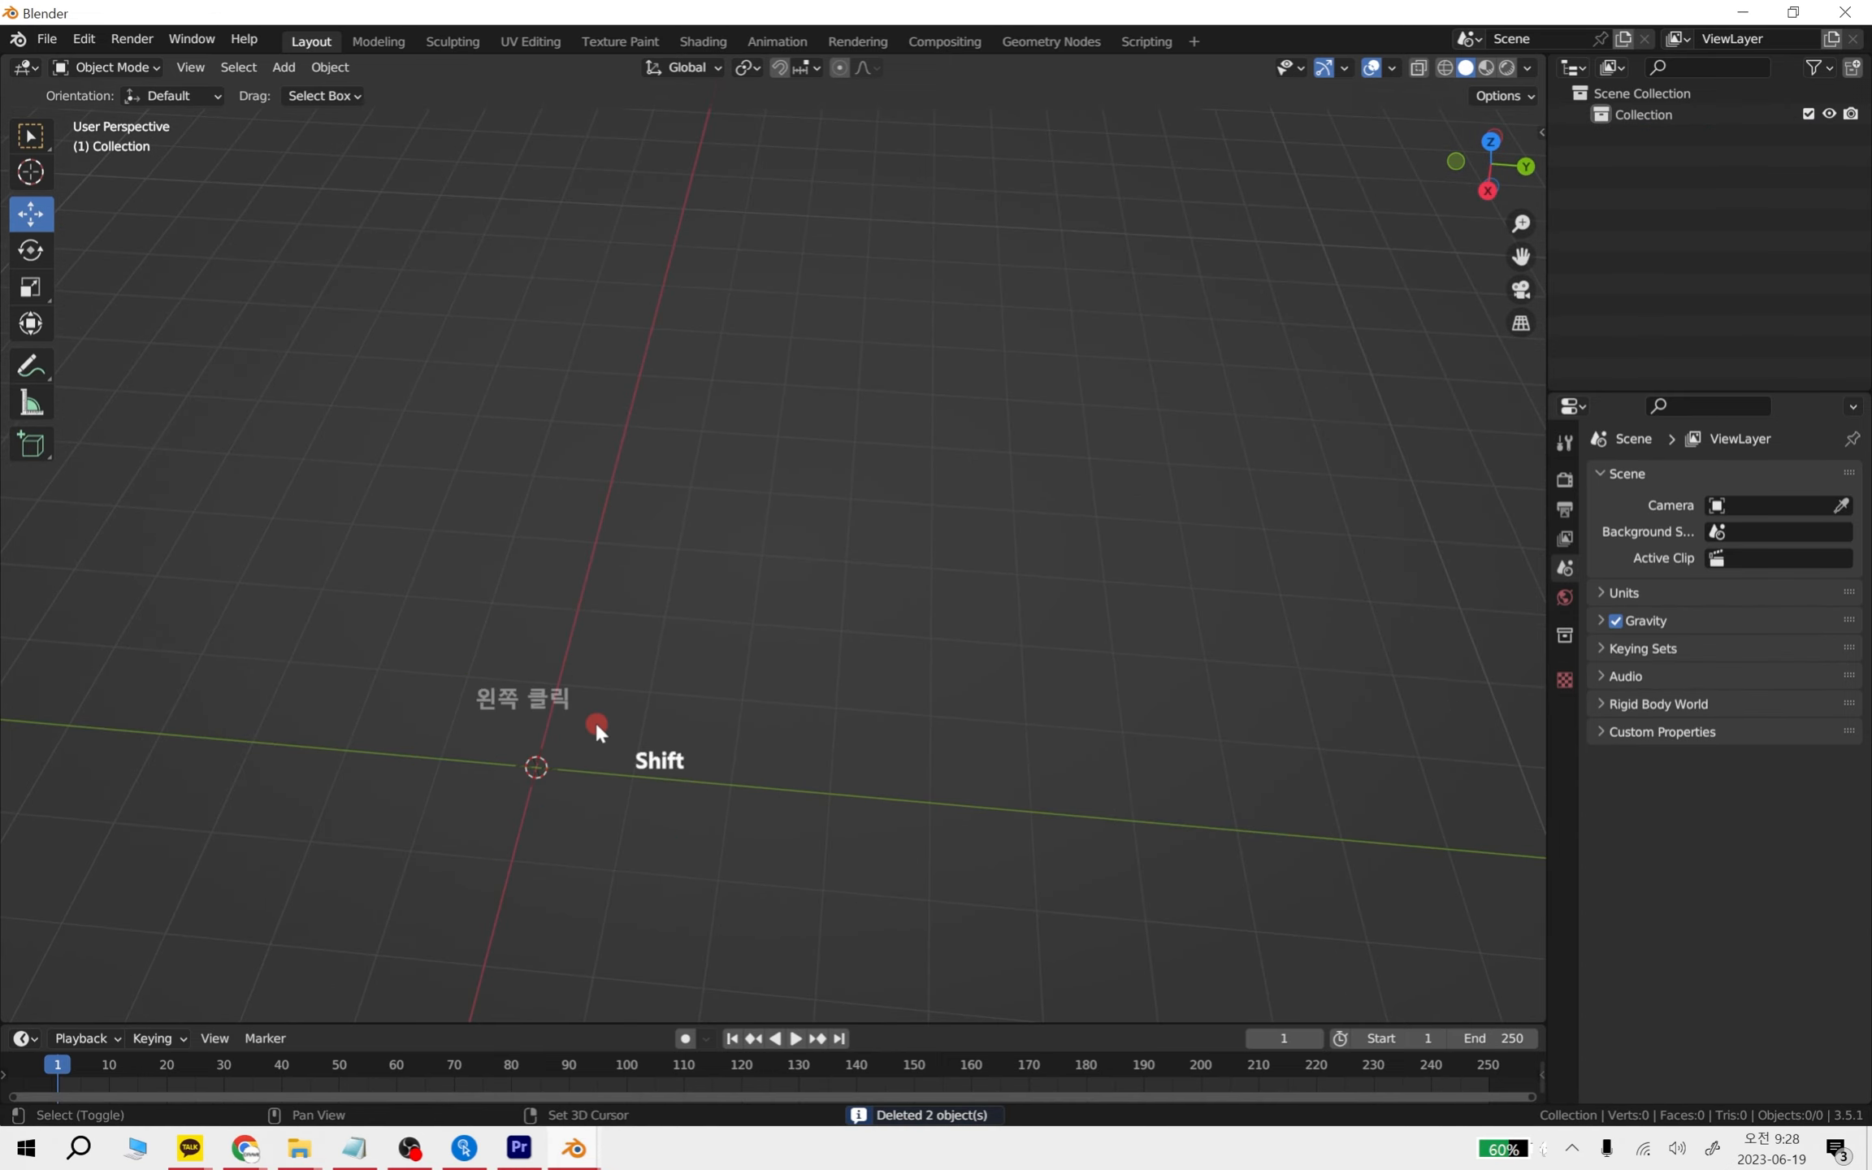
- Add a cone mesh at the origin and scale it uniformly to 5.8
key("shift+a")
mouse_move(594, 720)
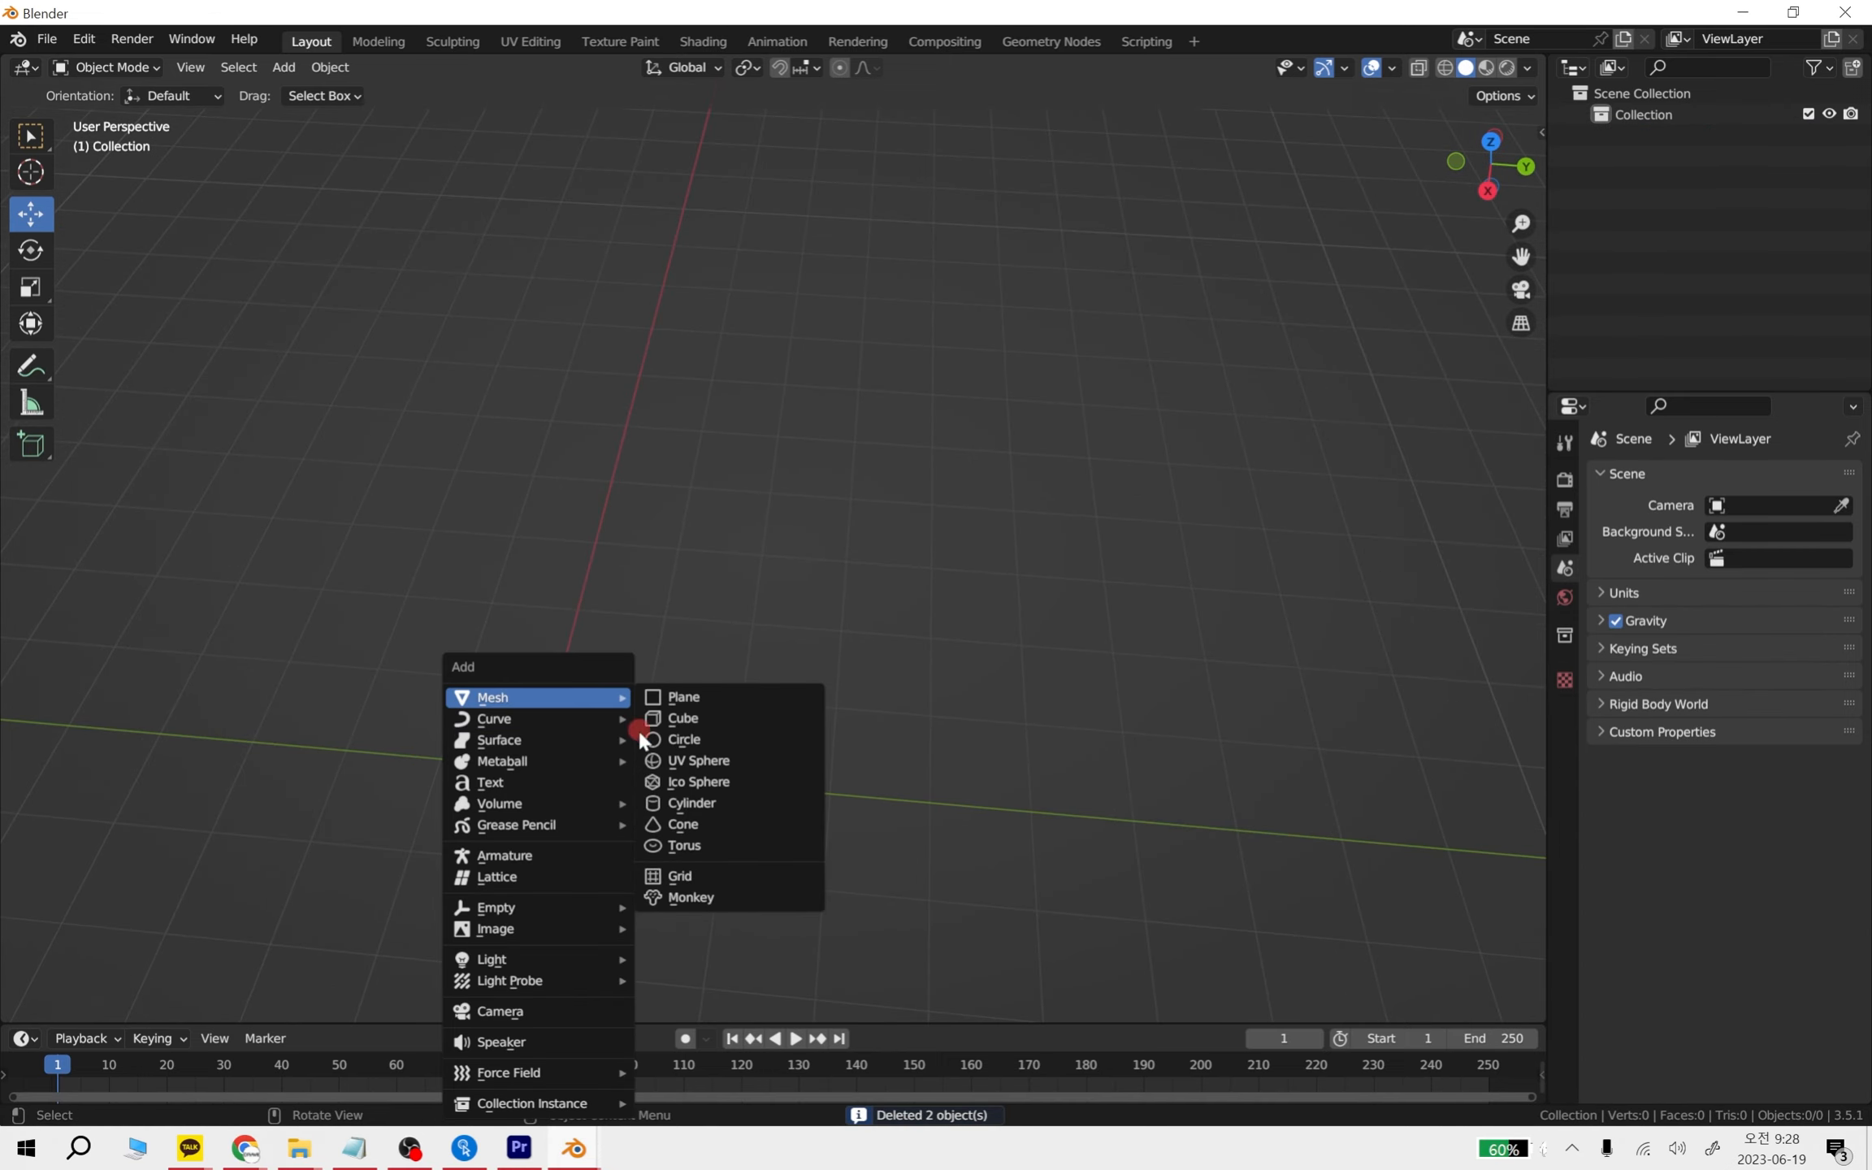
left_click(700, 826)
key("s")
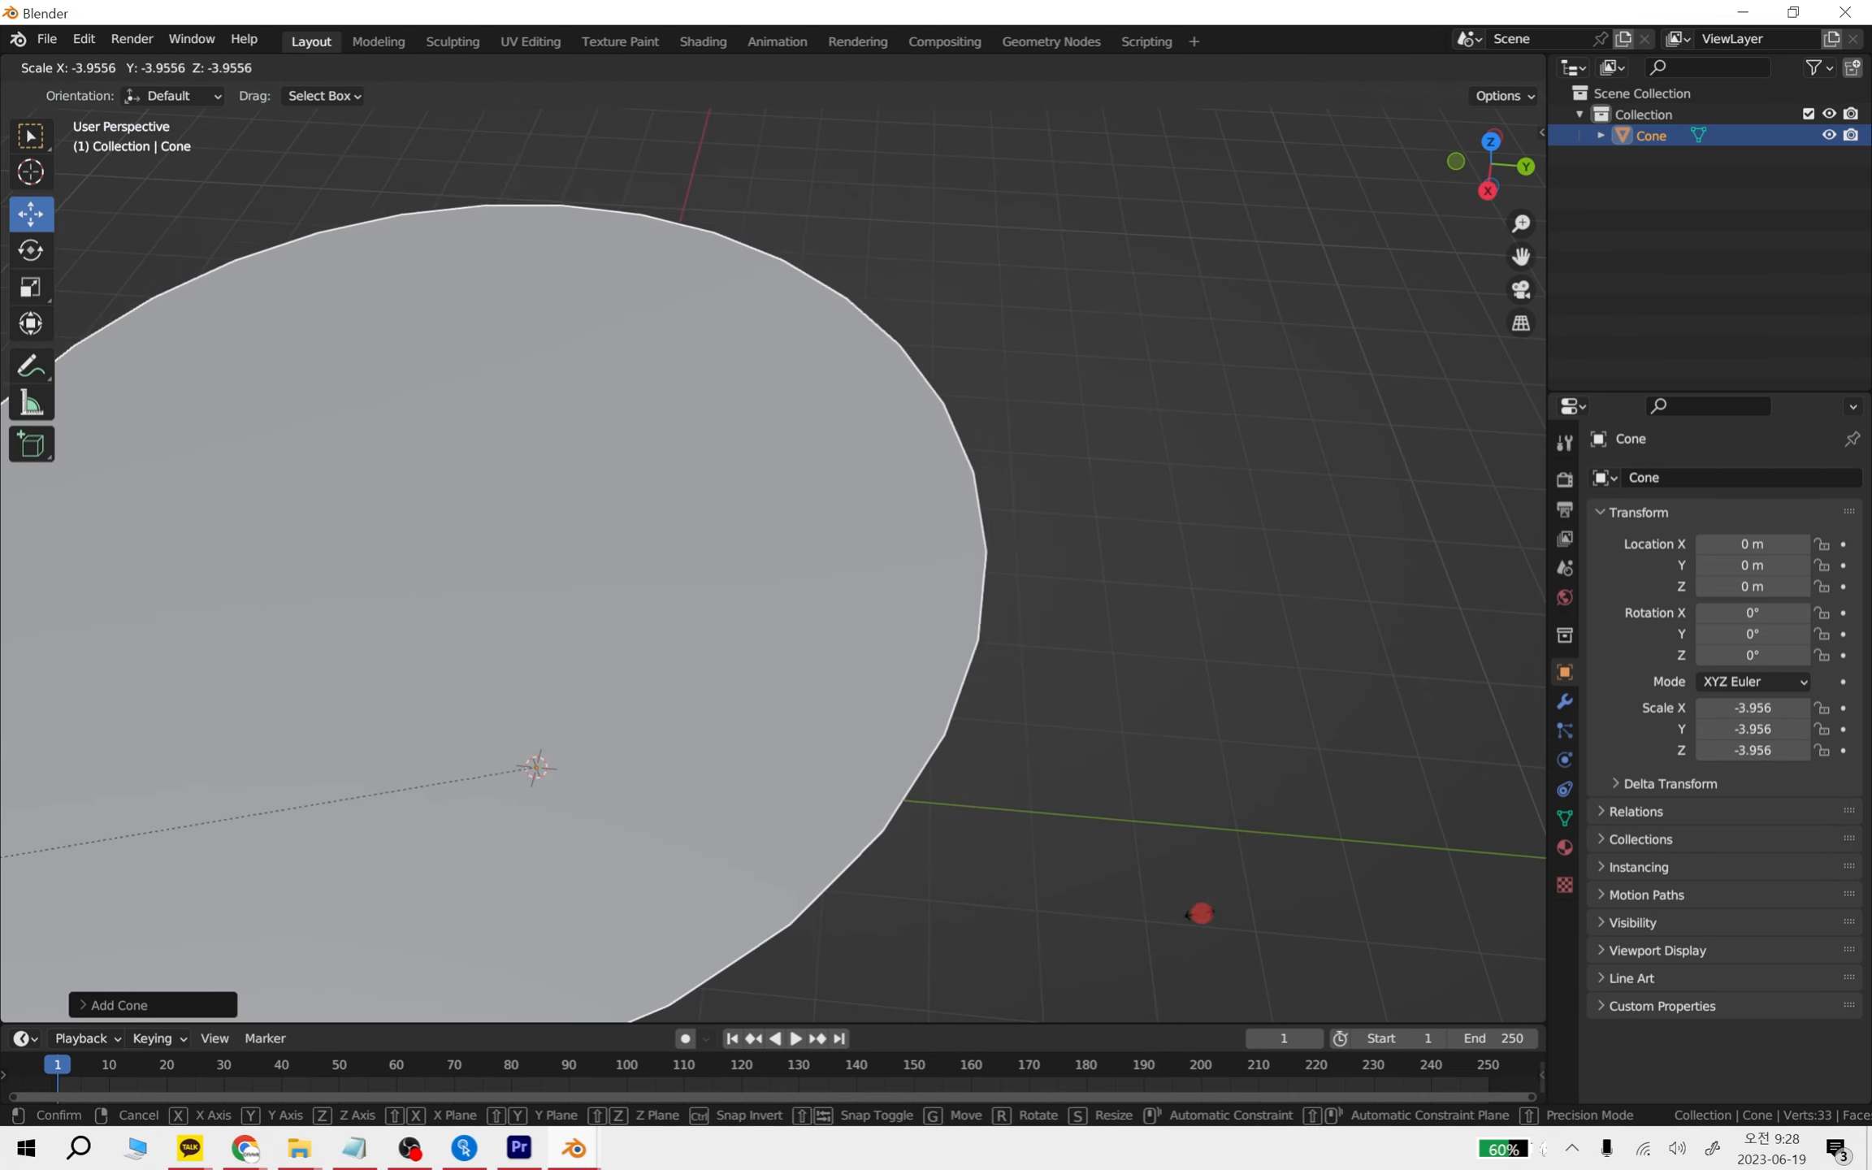
left_click(854, 755)
key("ctrl+z")
key("s")
left_click(921, 869)
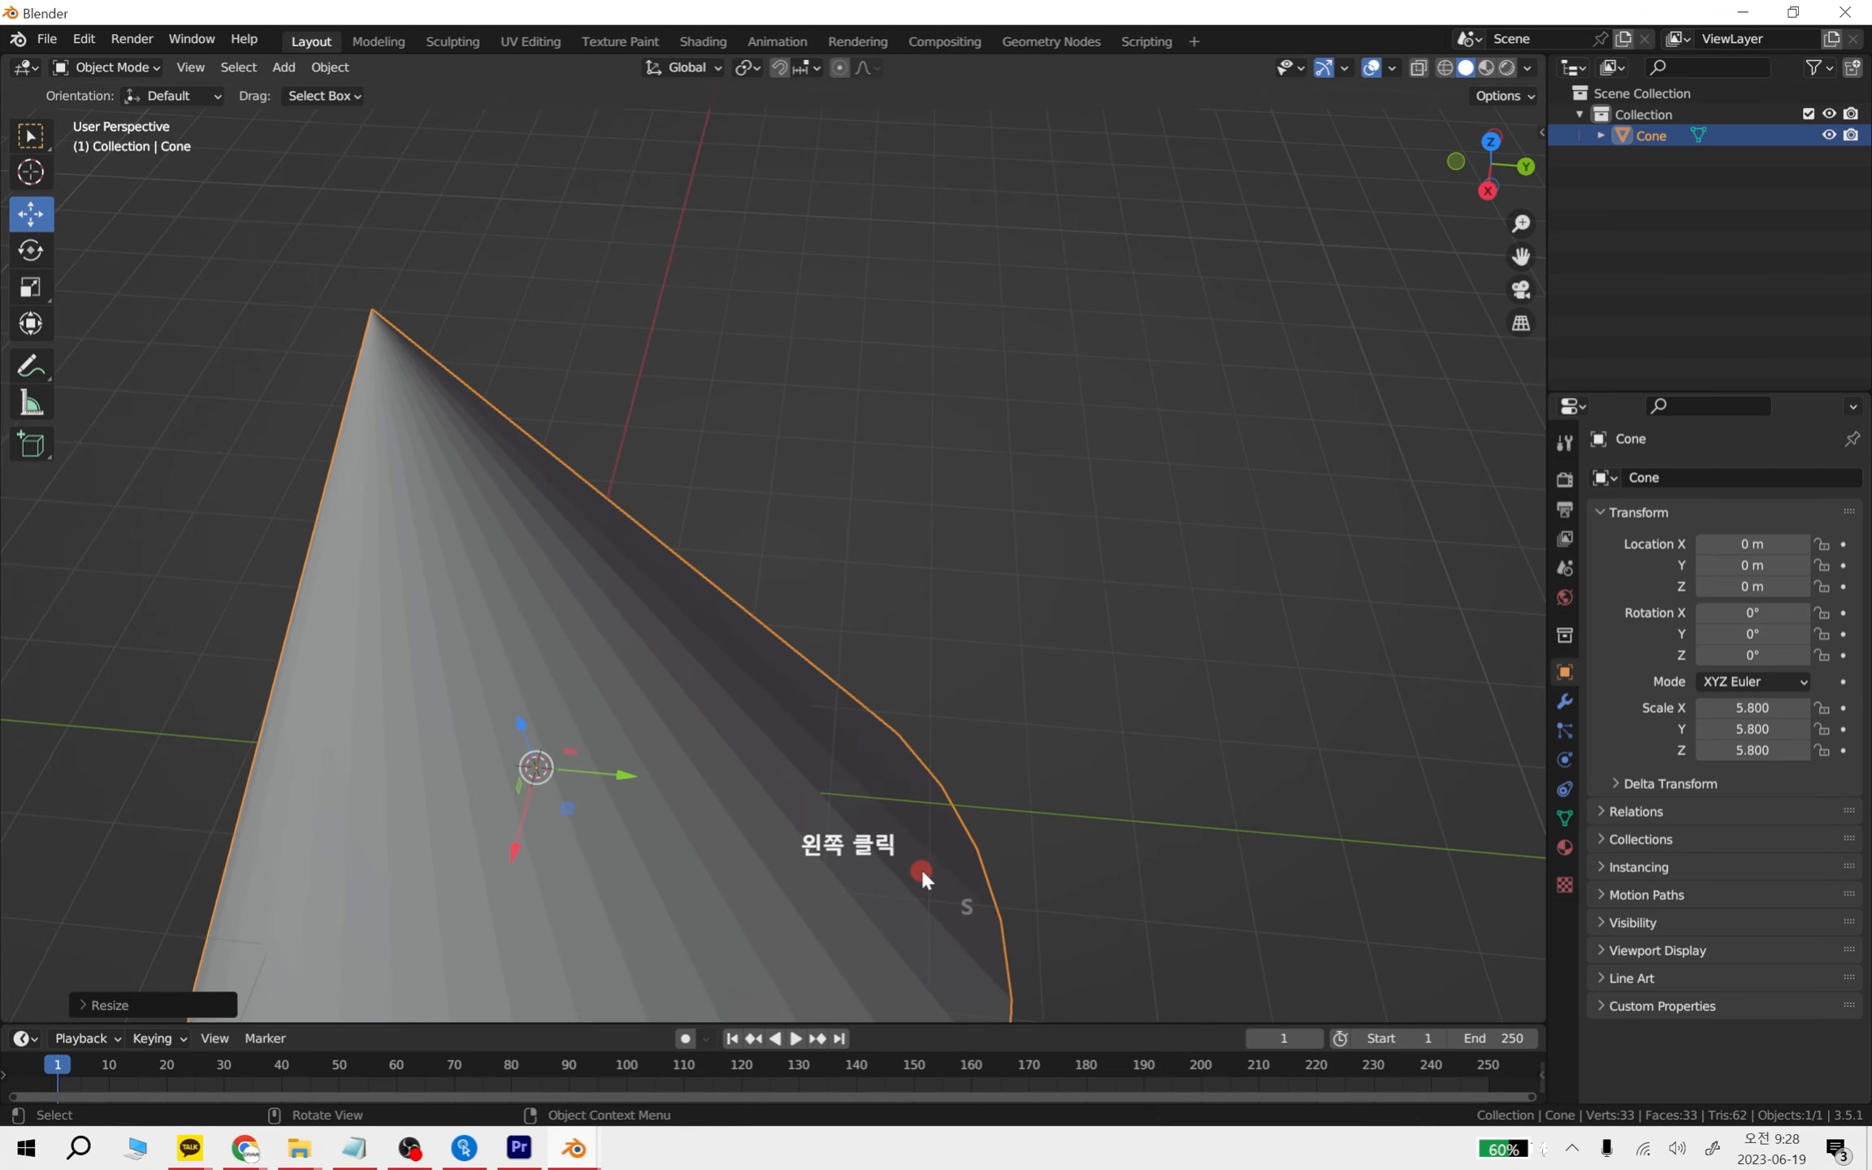
- Switch the cone to Edit Mode and try a loop cut around its side
scroll(922, 872, "down", 2)
middle_click_drag(873, 873, 1034, 579)
key("Tab")
scroll(1116, 719, "down", 3)
middle_click_drag(1010, 772, 997, 782)
key("ctrl+r")
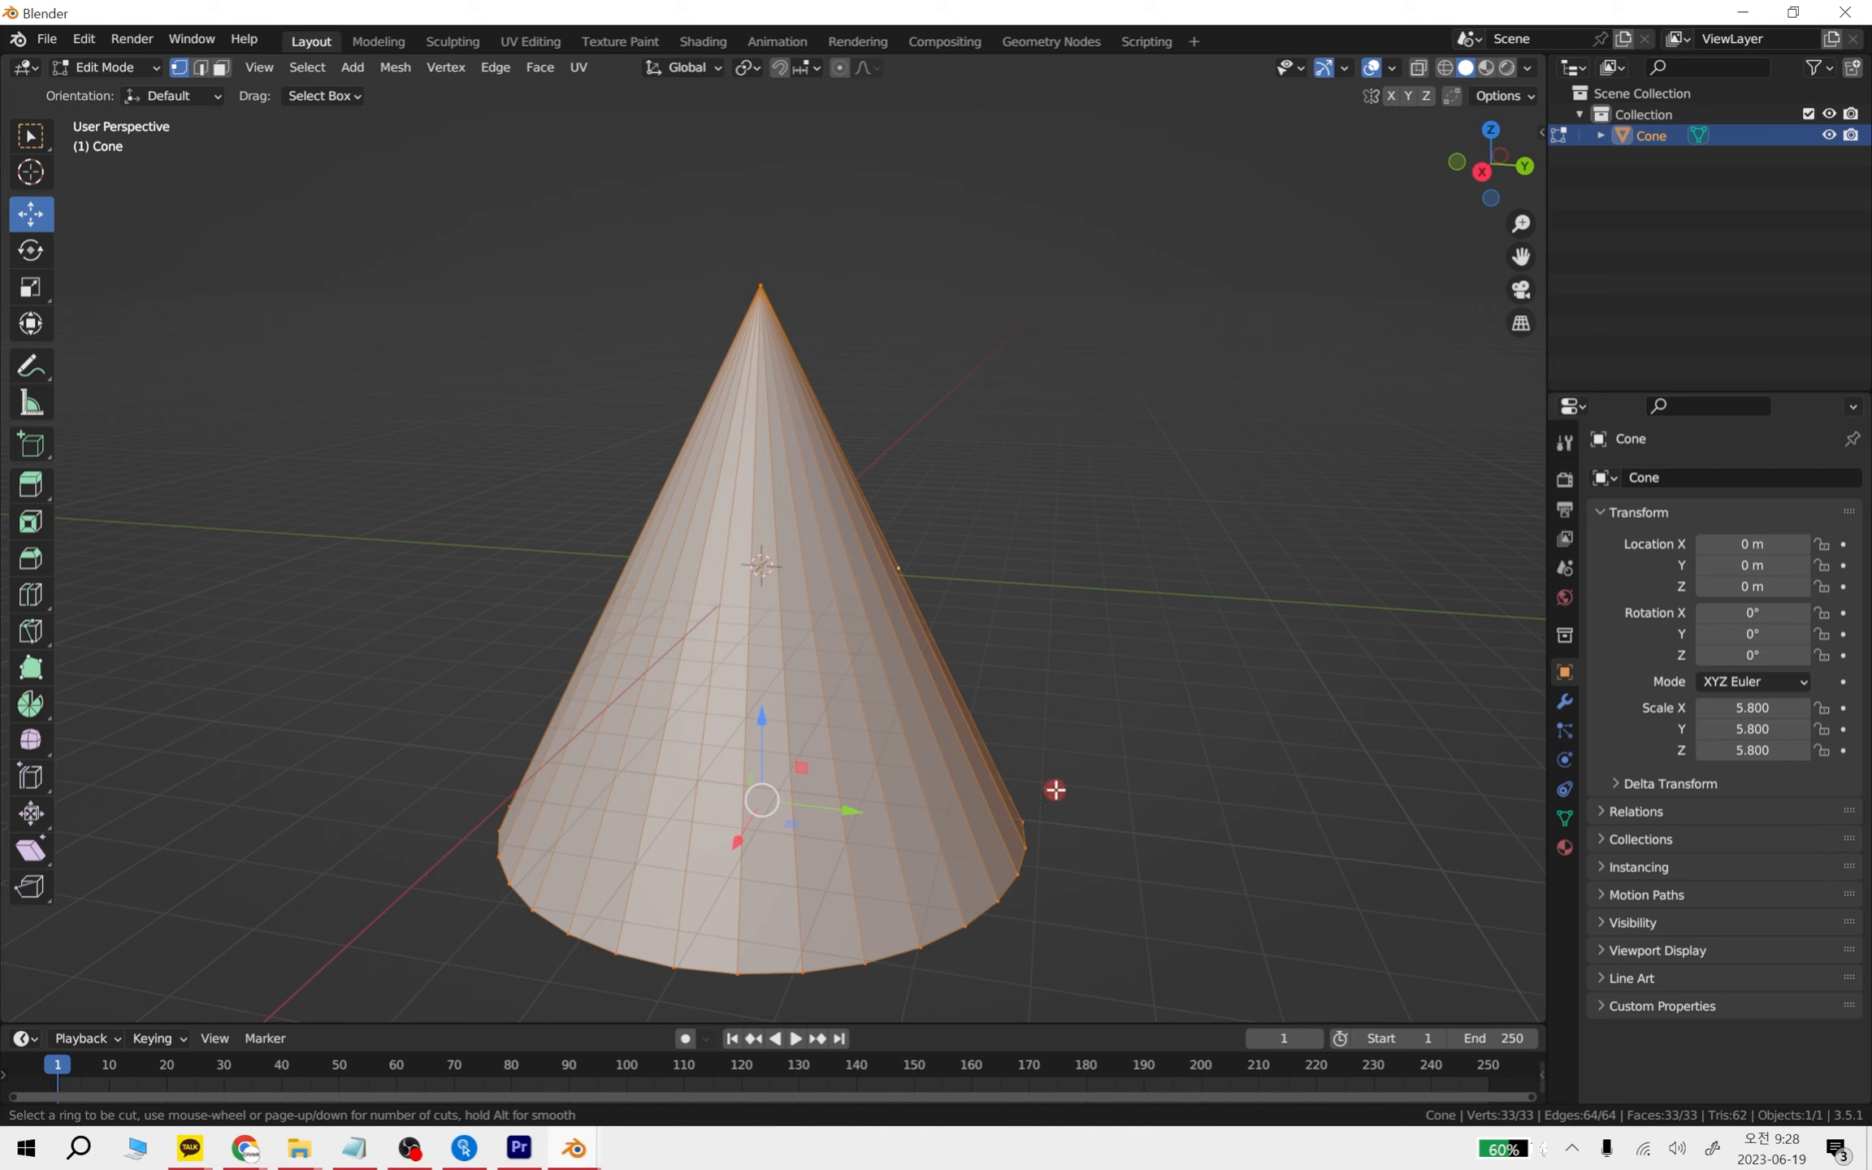
right_click(1191, 718)
- Try a loop cut on the cone's flat base
middle_click_drag(1190, 719, 1136, 656)
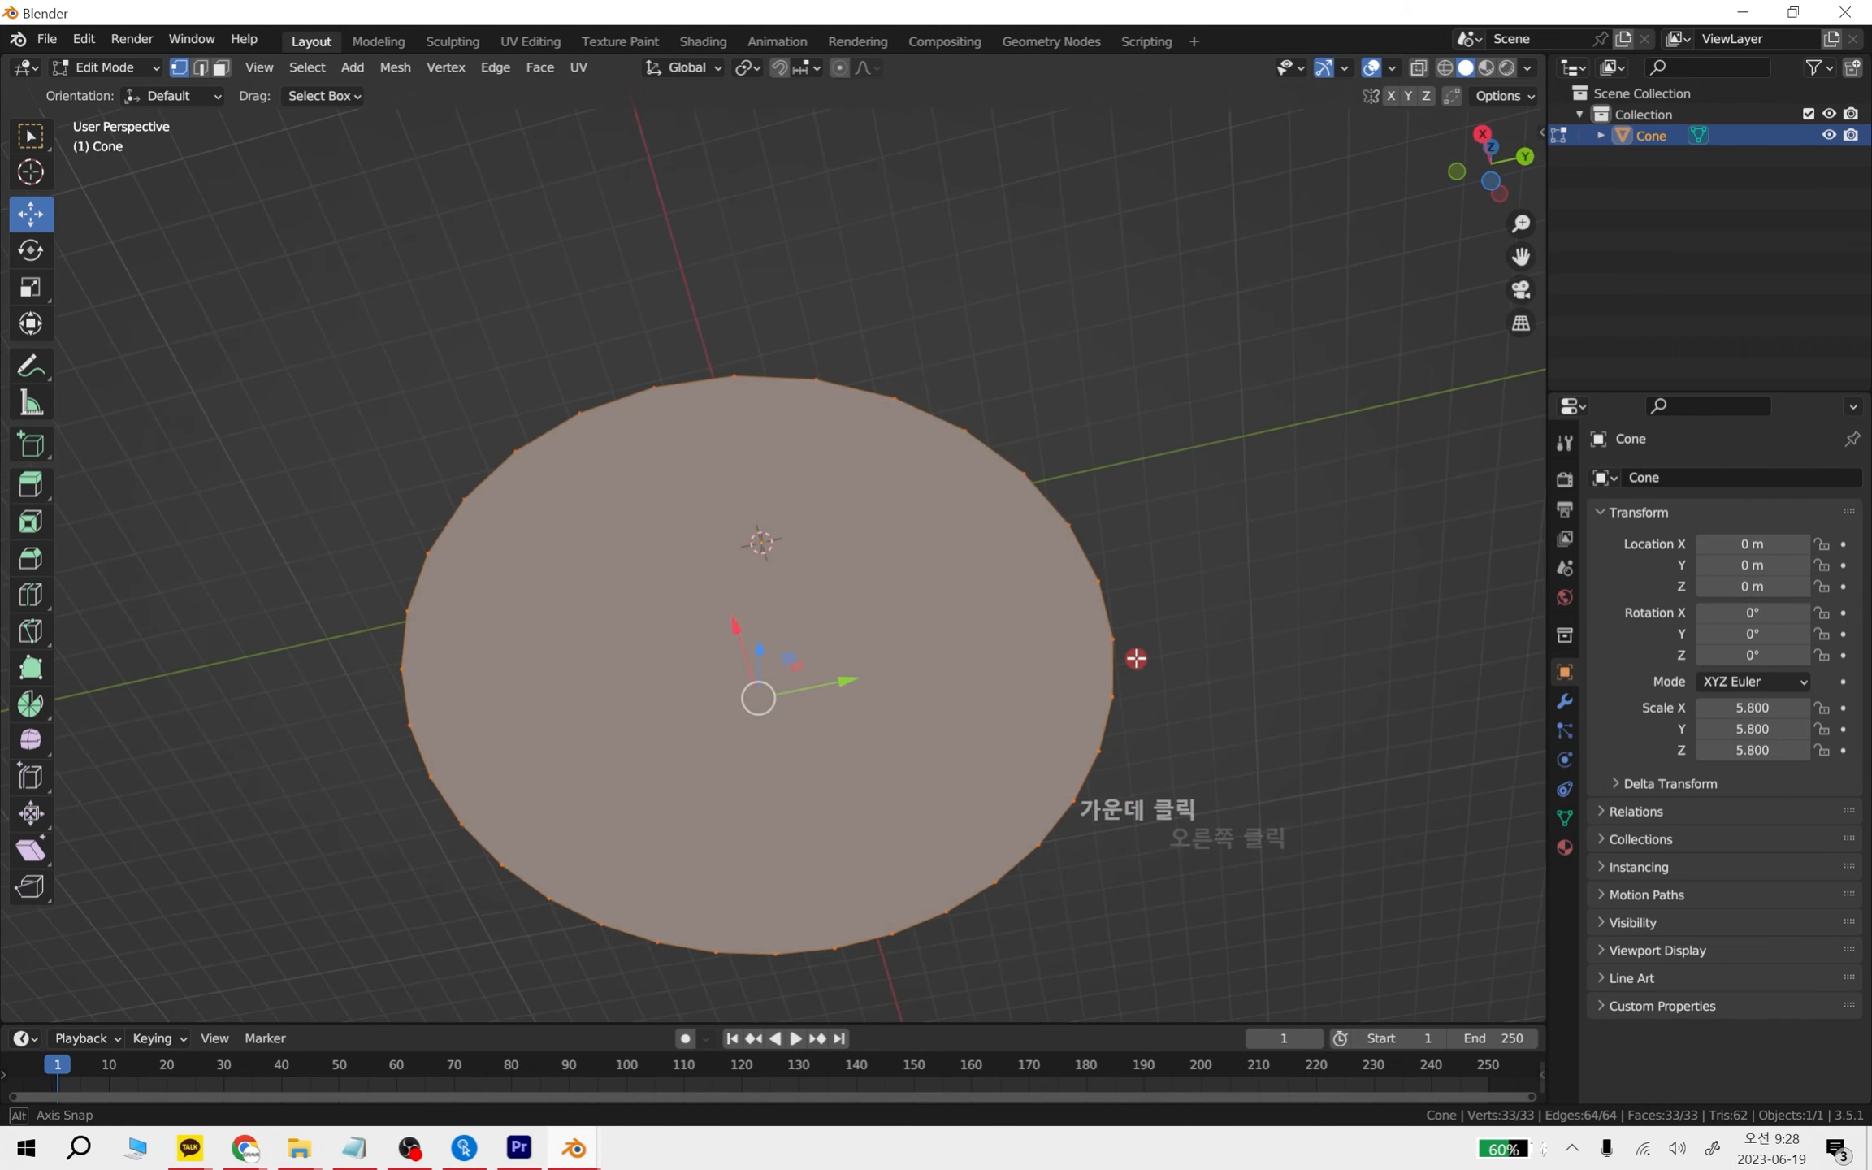
key("ctrl+r")
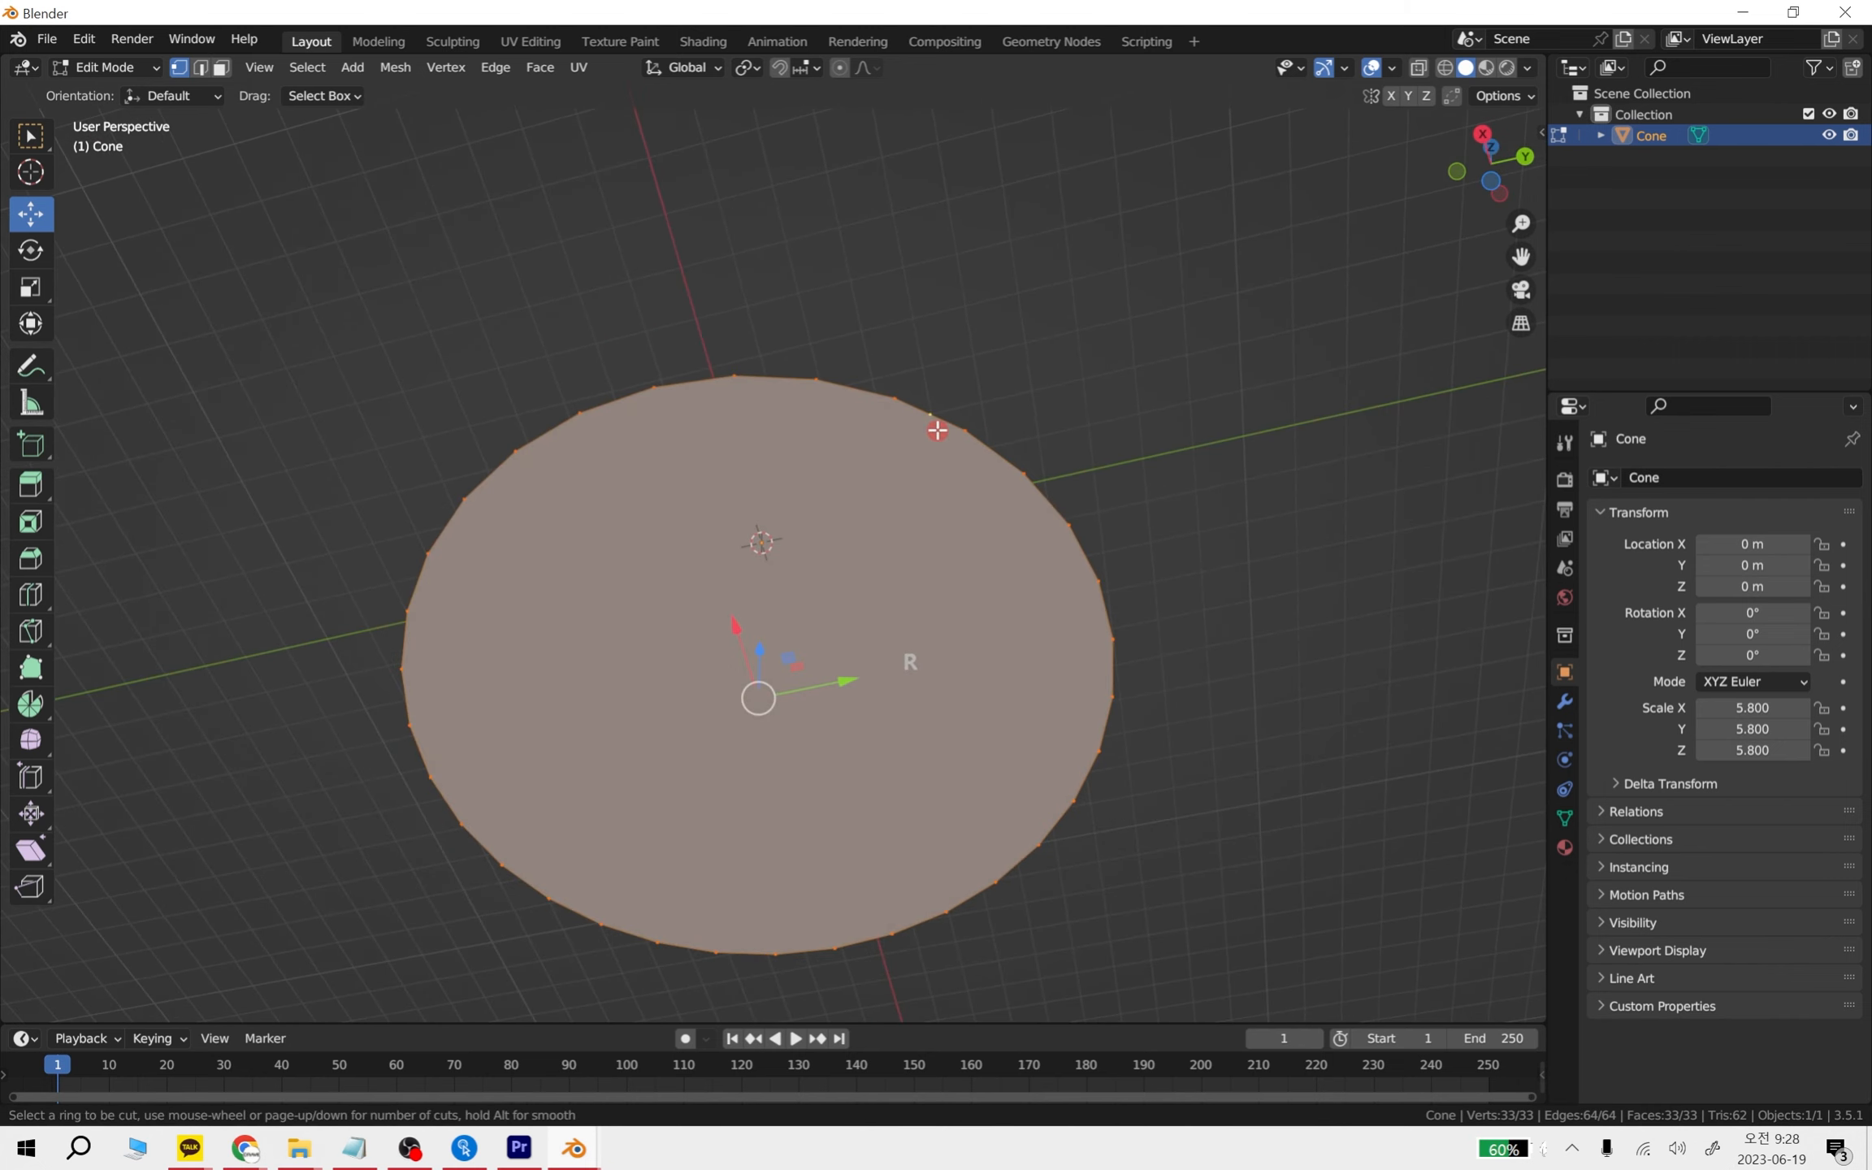
right_click(1167, 477)
- Try a loop cut on the cone's front side faces and undo it
middle_click_drag(1167, 477, 853, 710)
key("ctrl+r")
left_click(779, 697)
key("ctrl+r")
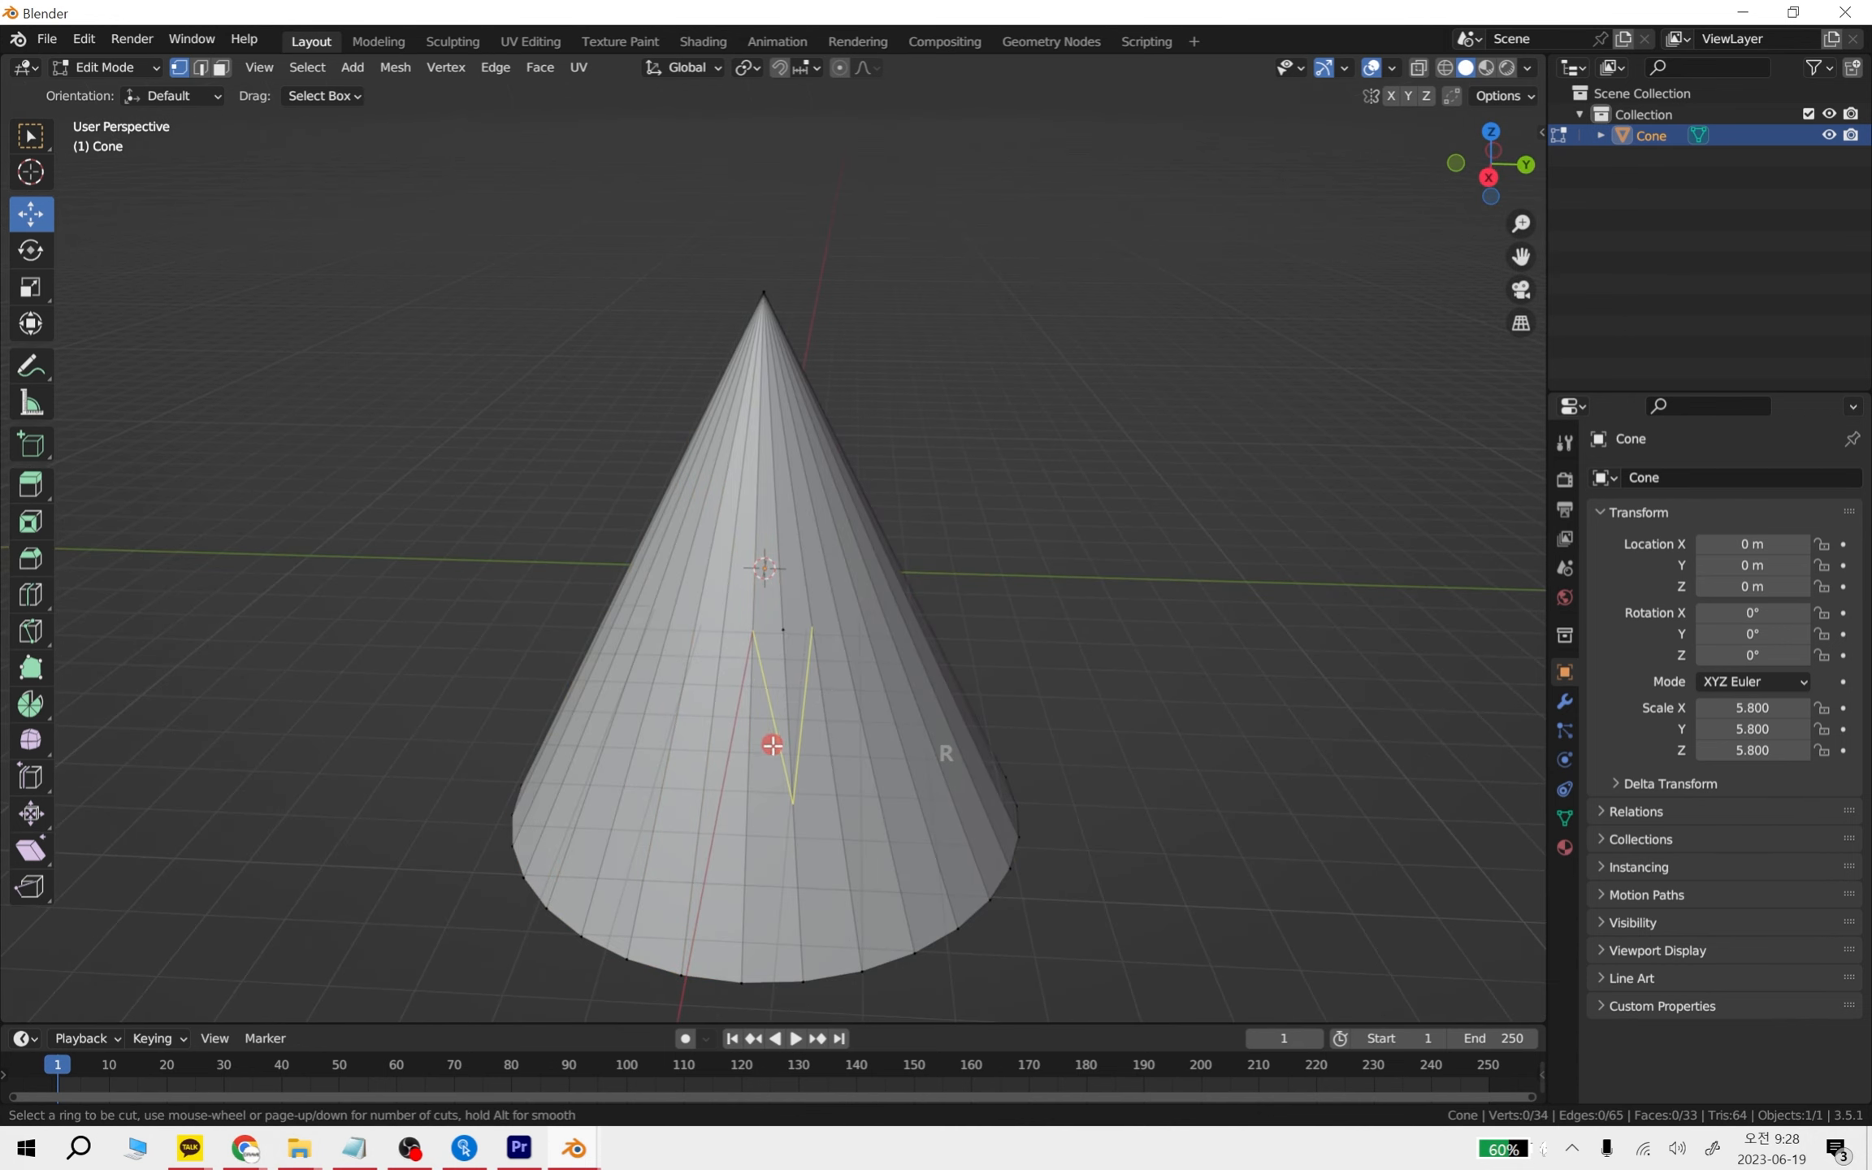
right_click(1041, 765)
key("ctrl+z")
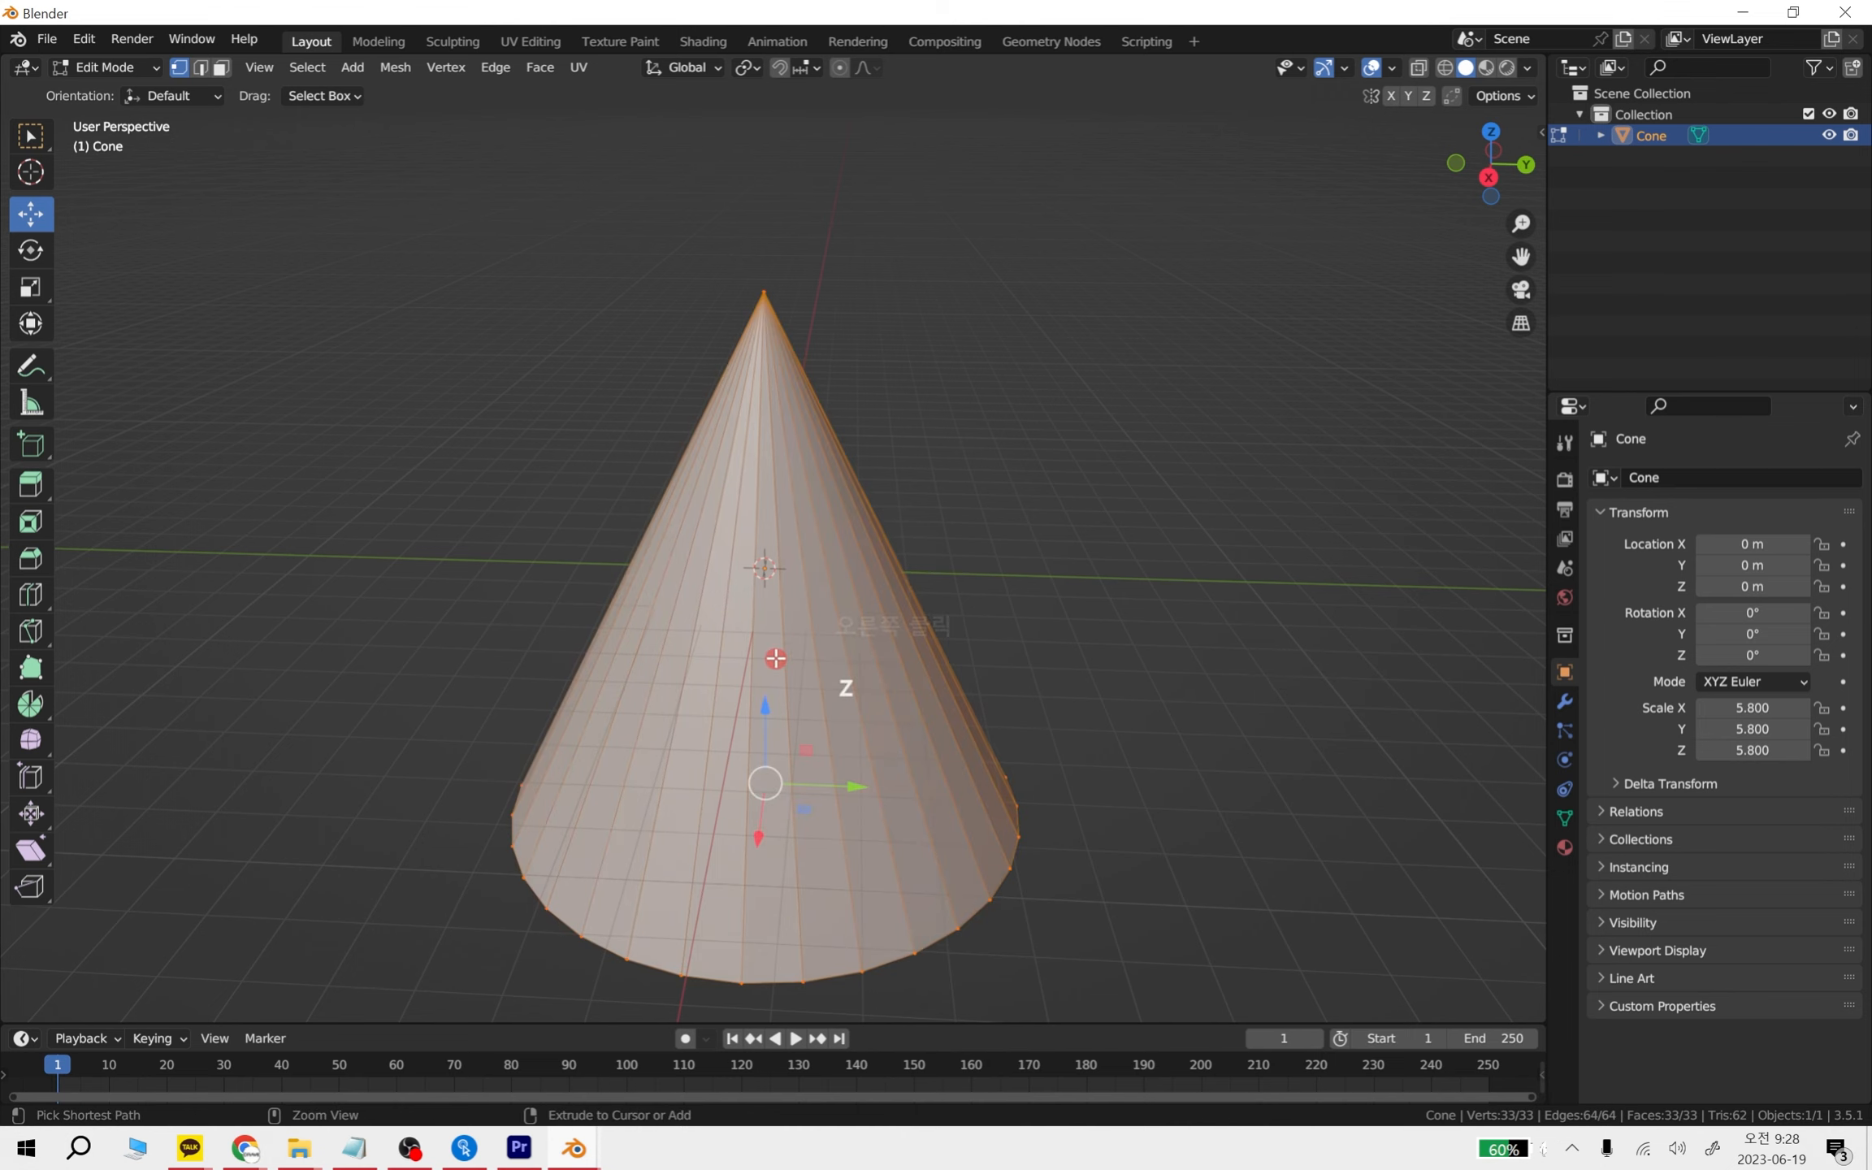
- Clear the cone's selection and make a loop cut on one slanted edge of its +Y side
left_click(1172, 744)
key("ctrl+r")
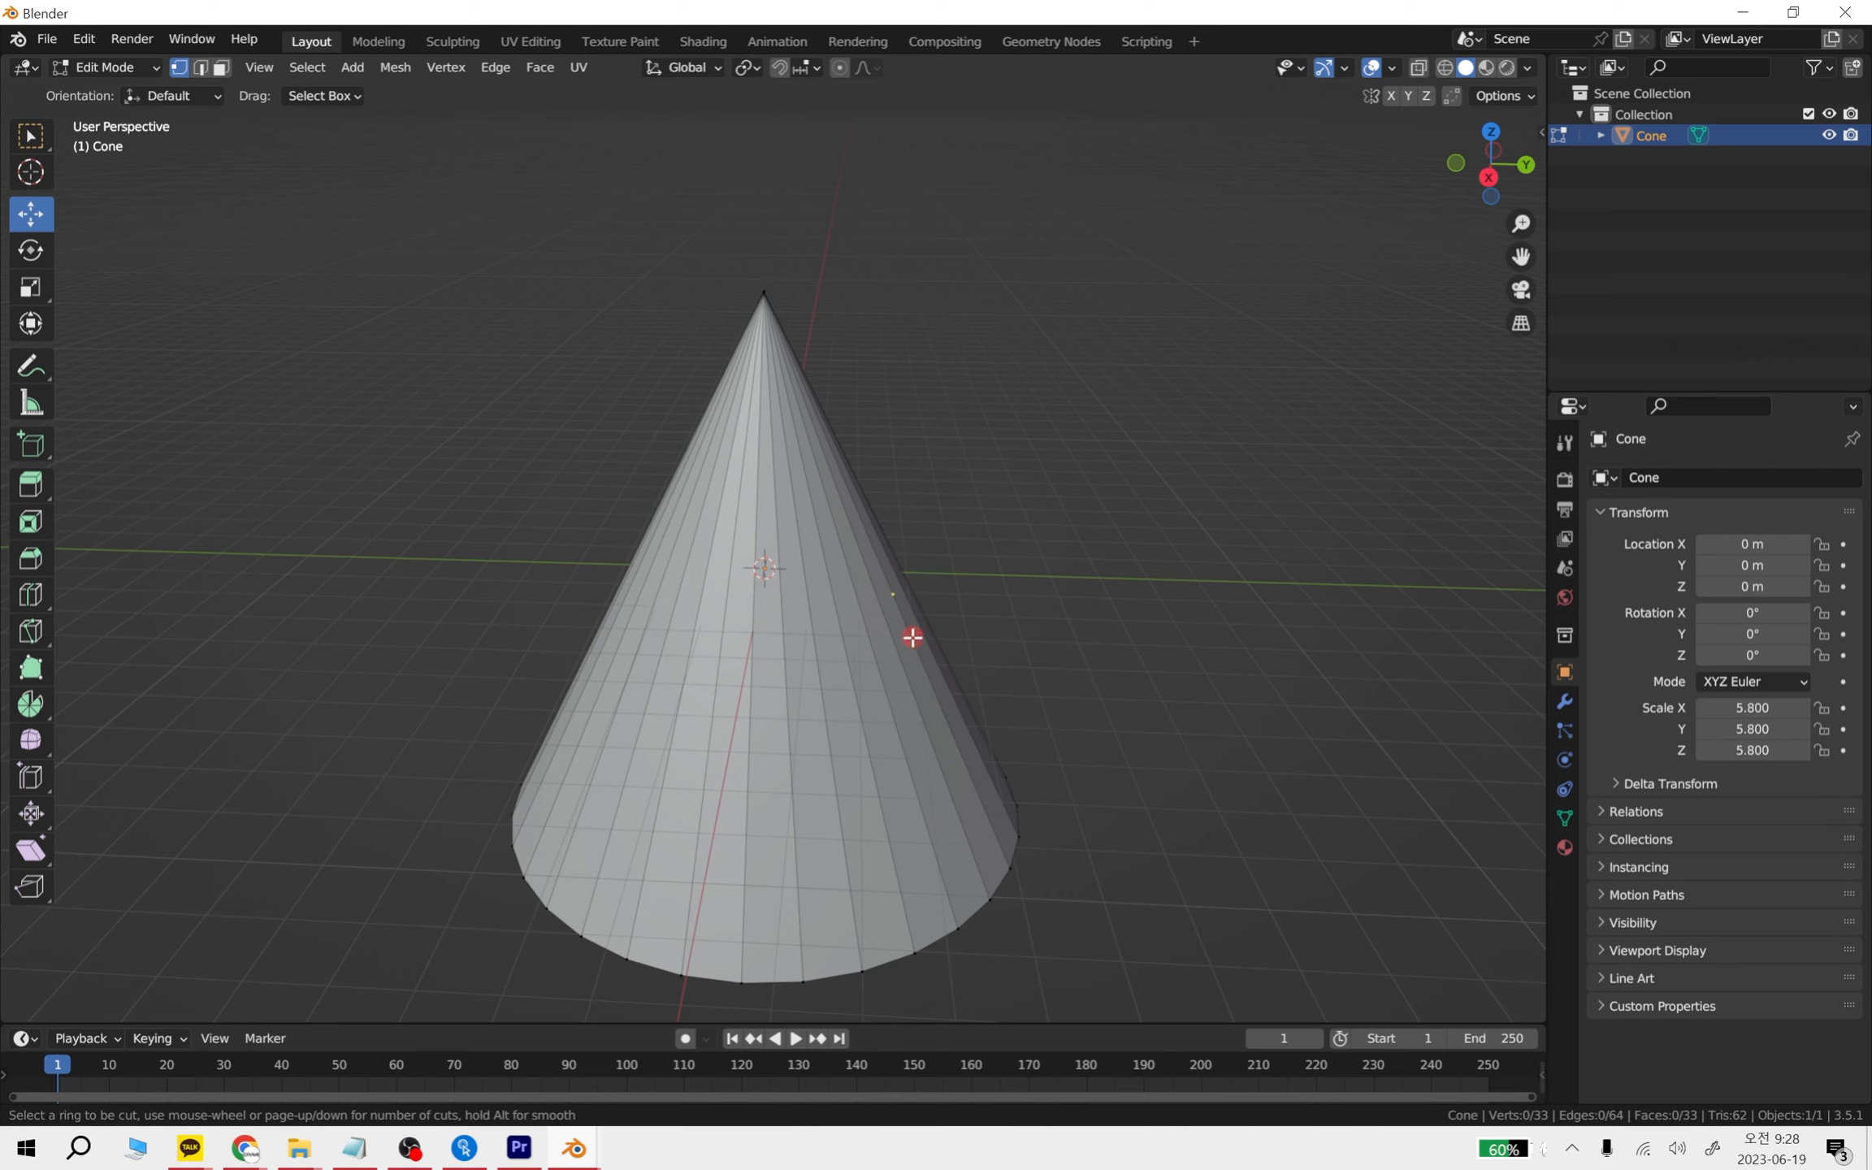
left_click(913, 637)
key("ctrl+f")
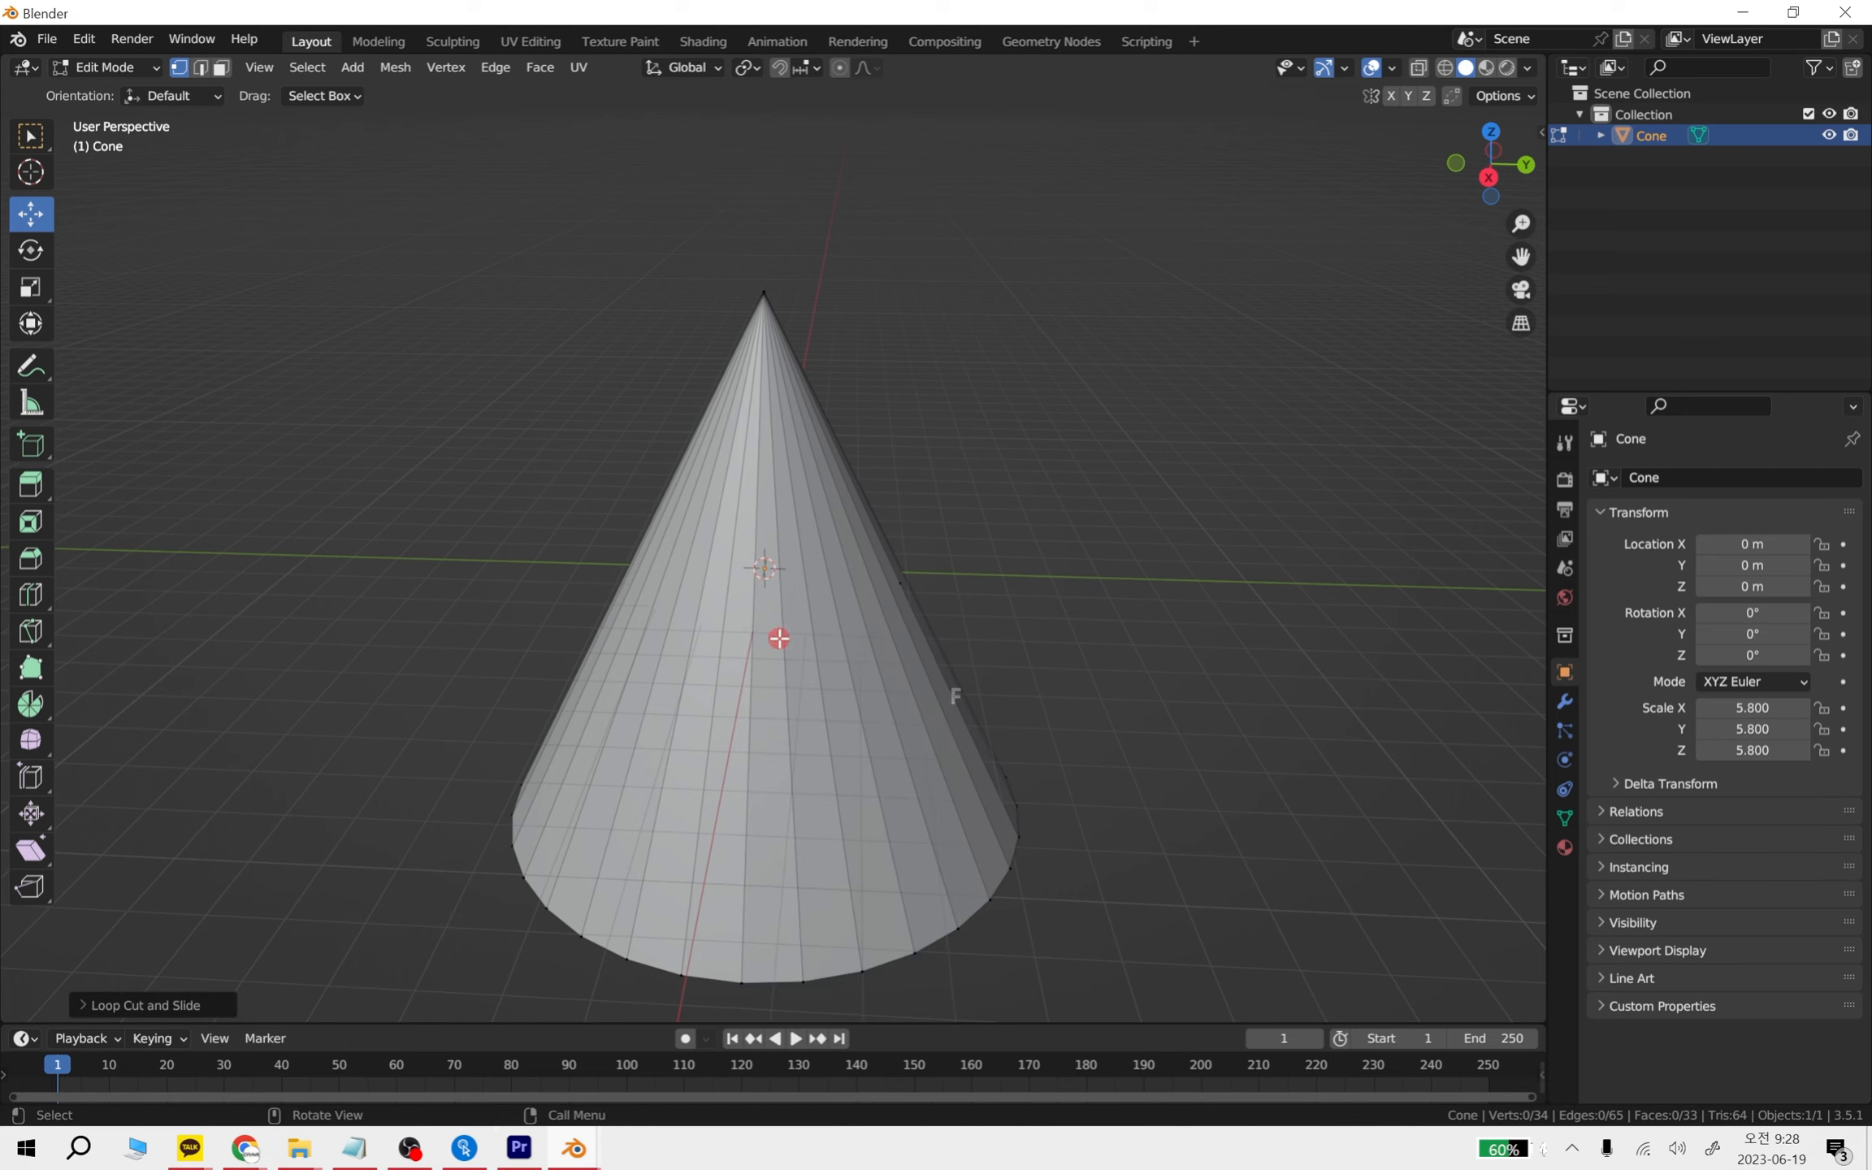
key("Tab")
key("Tab")
key("ctrl+f")
- Add another loop cut running lengthwise through the faces beside the divided edge on the cone's +Y side
key("ctrl+r")
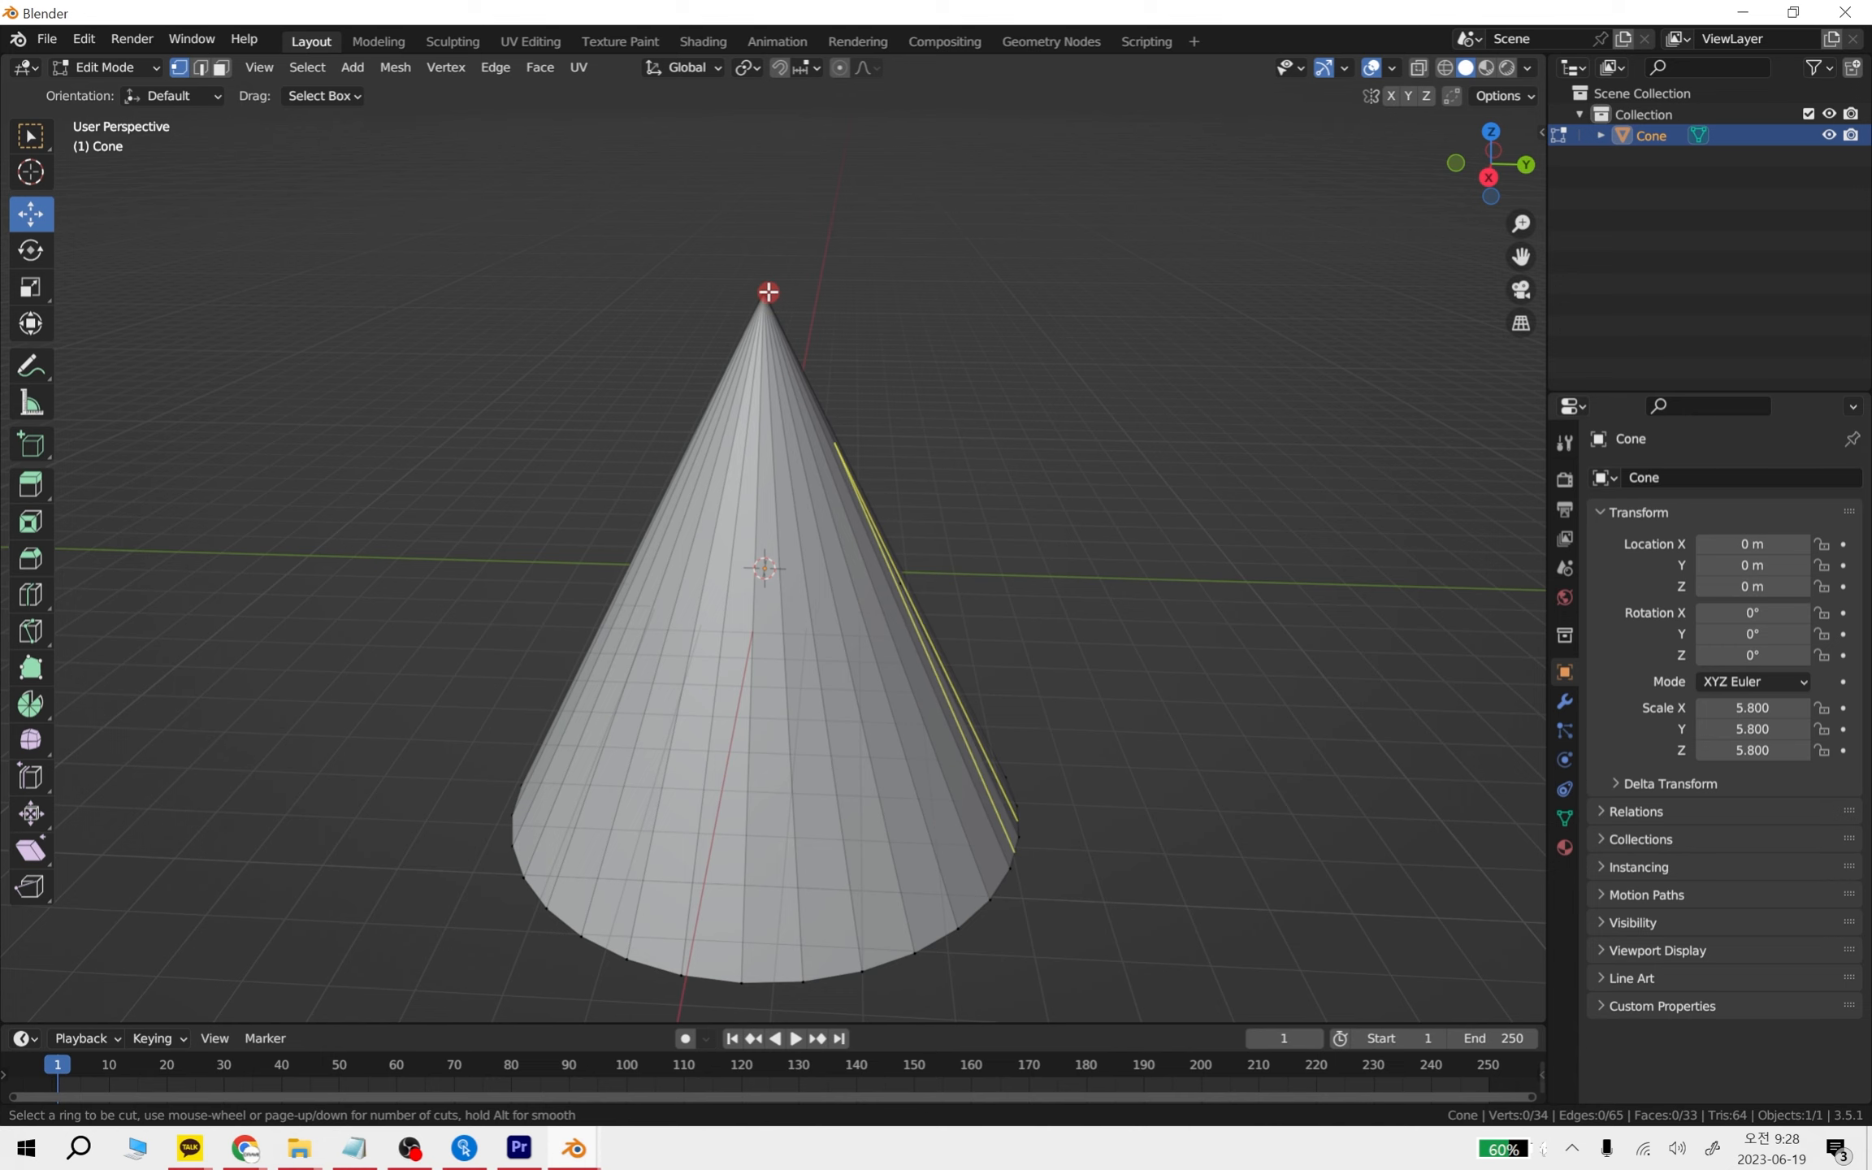
left_click(768, 292)
middle_click_drag(1117, 411, 756, 505)
scroll(752, 655, "down", 1)
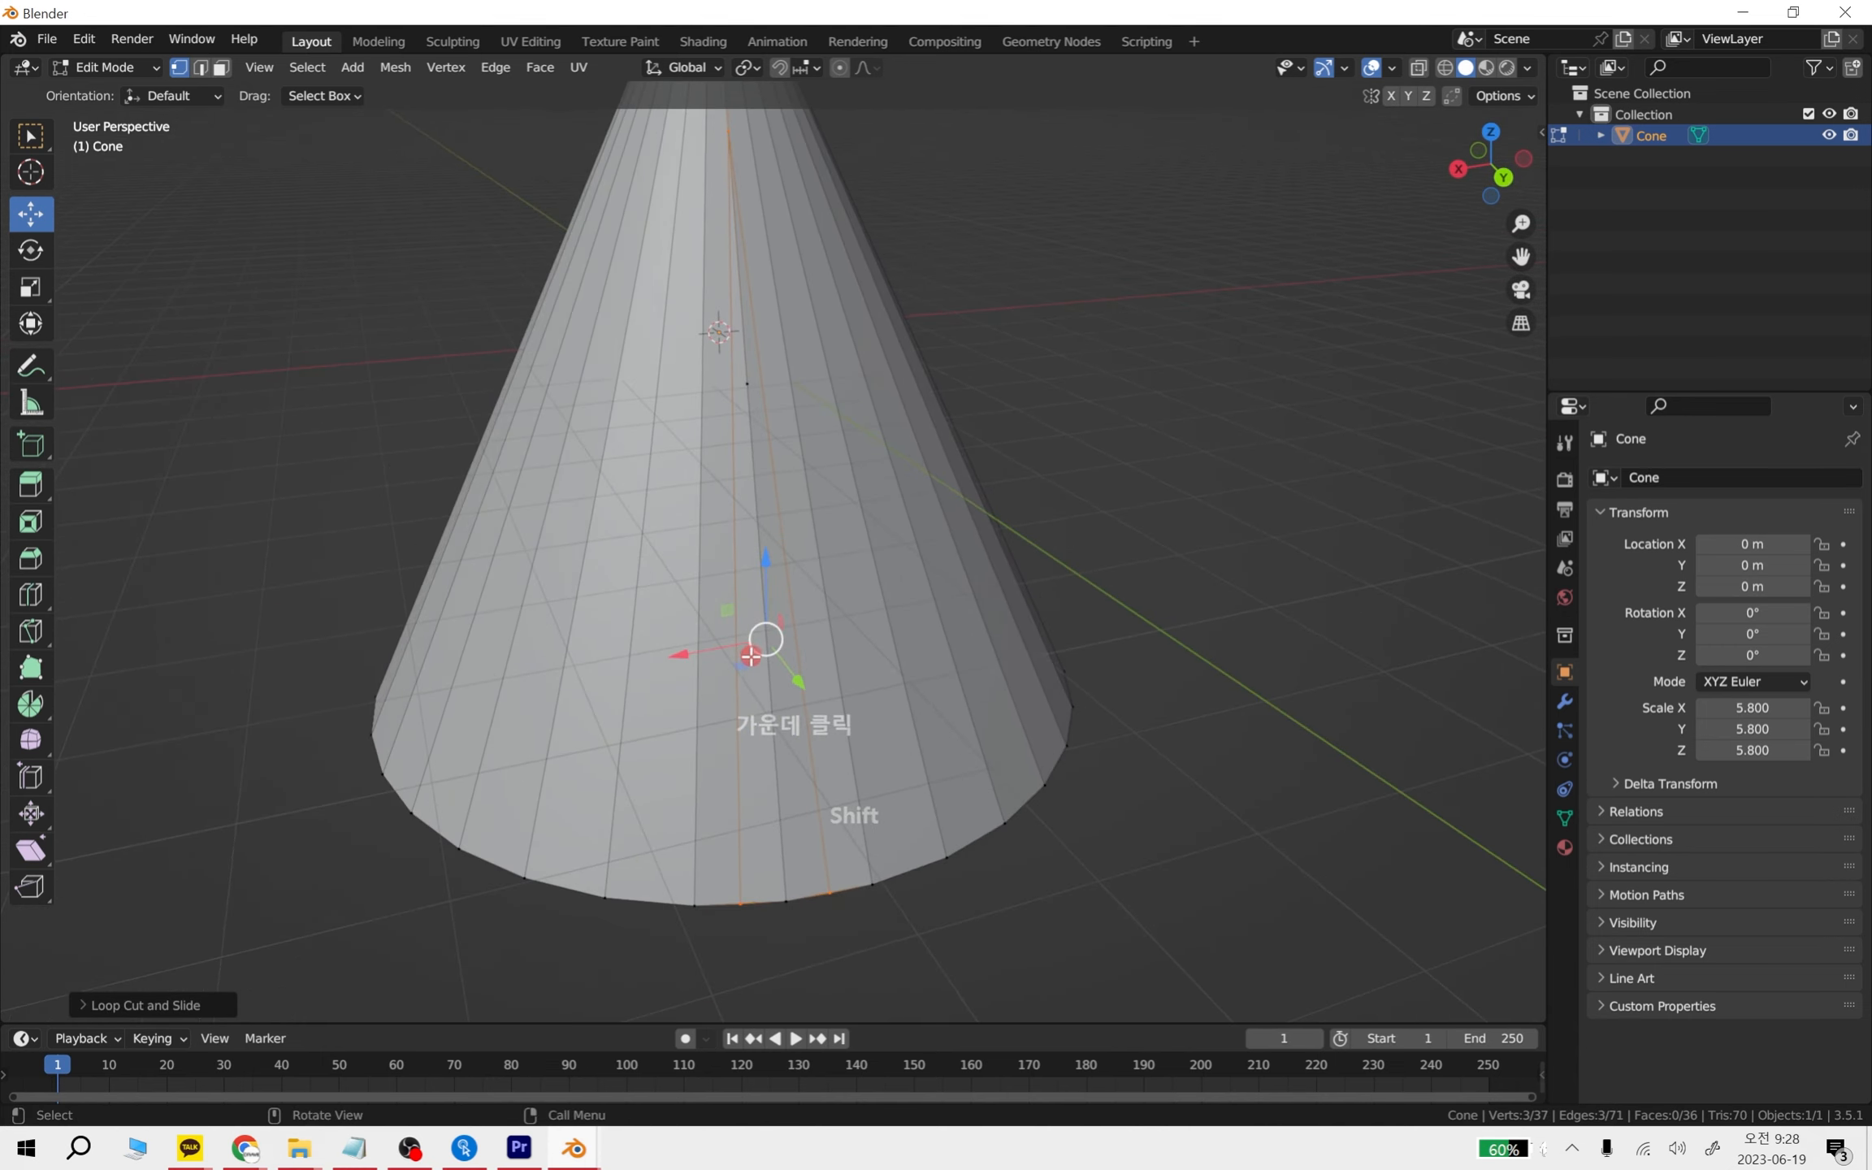
- Make a further loop cut through the newly divided faces on the cone's +Y side
mouse_move(738, 816)
middle_mouse_down()
mouse_move(721, 849)
mouse_move(704, 813)
middle_mouse_up()
middle_click_drag(894, 556, 907, 614)
key("ctrl+r")
left_click(764, 450)
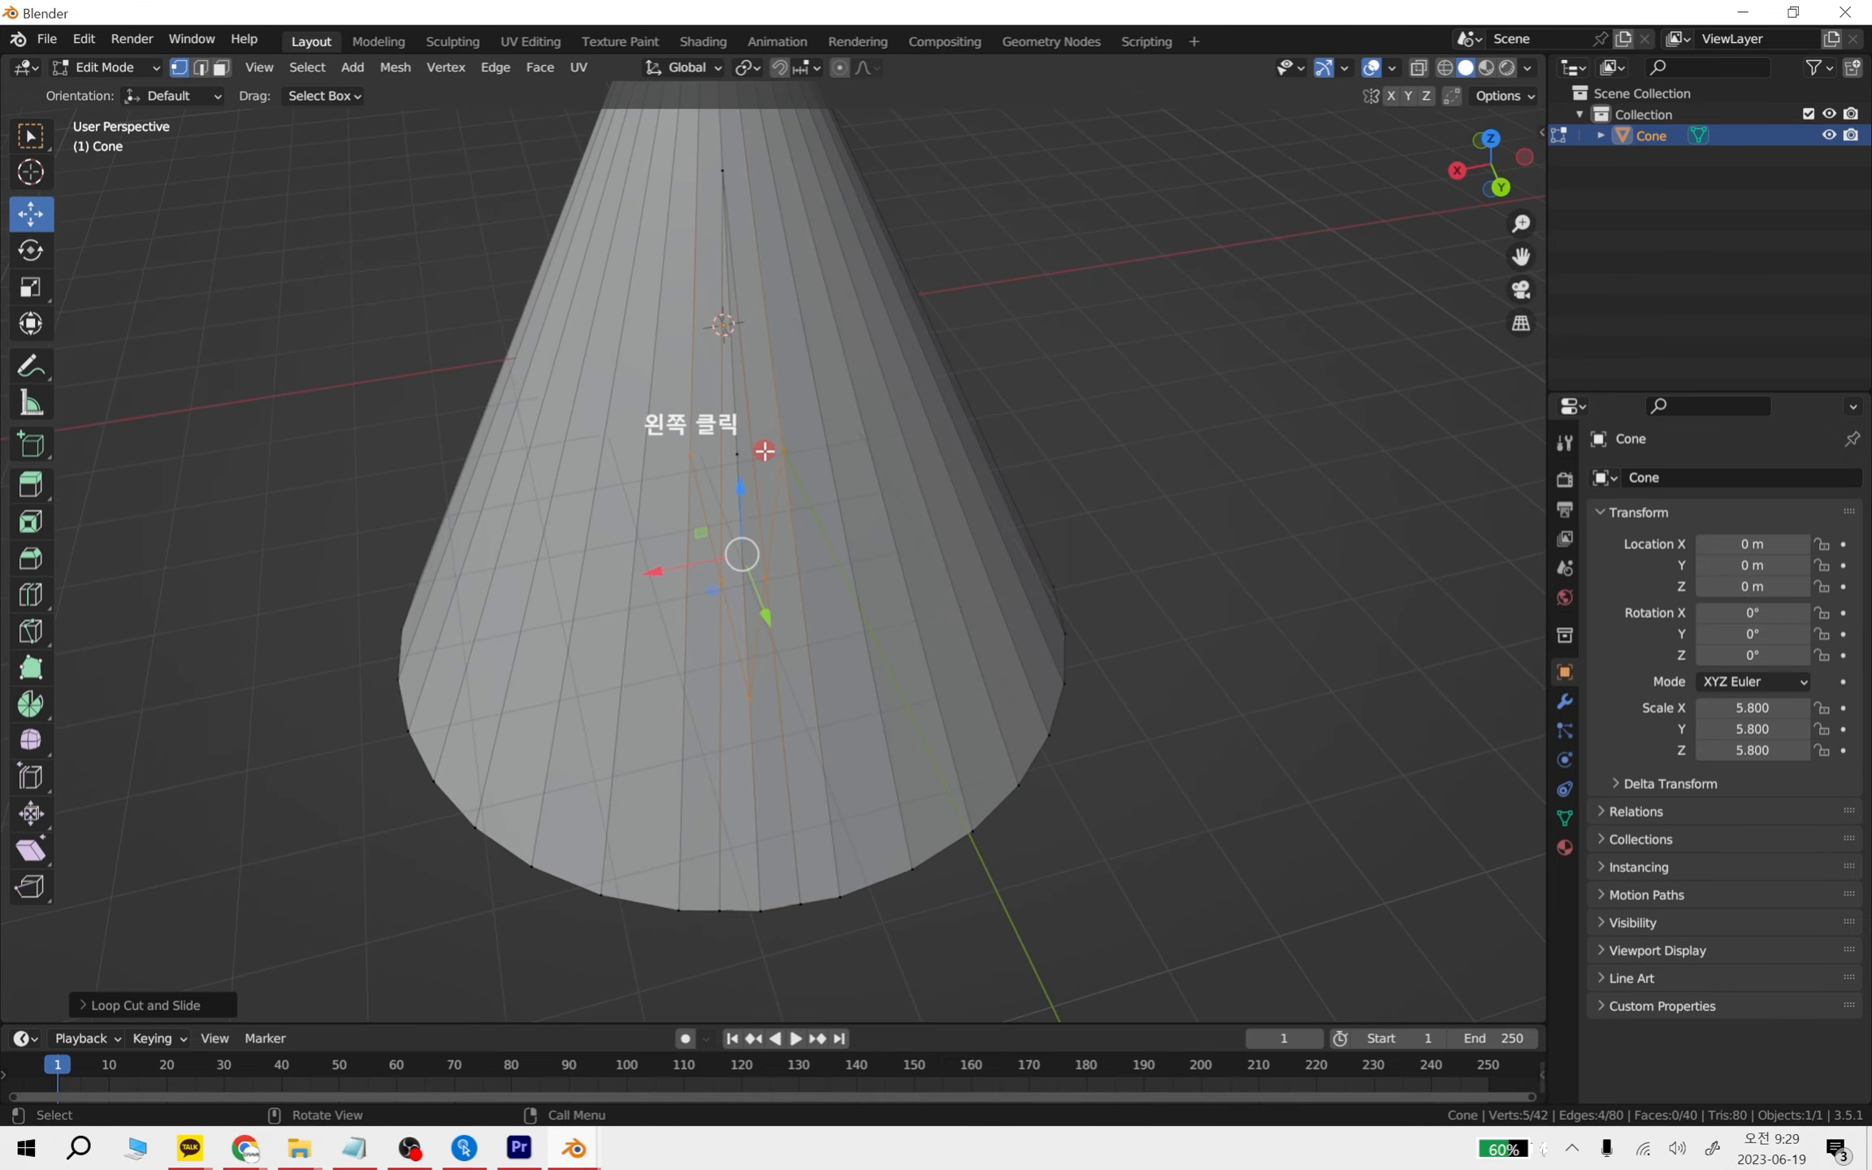
- Examine the vertices added by the loop cuts on the cone's +Y side by selecting them one at a time
middle_click_drag(827, 439, 988, 615, "shift")
left_click(887, 477)
left_click(843, 642)
left_click(778, 649)
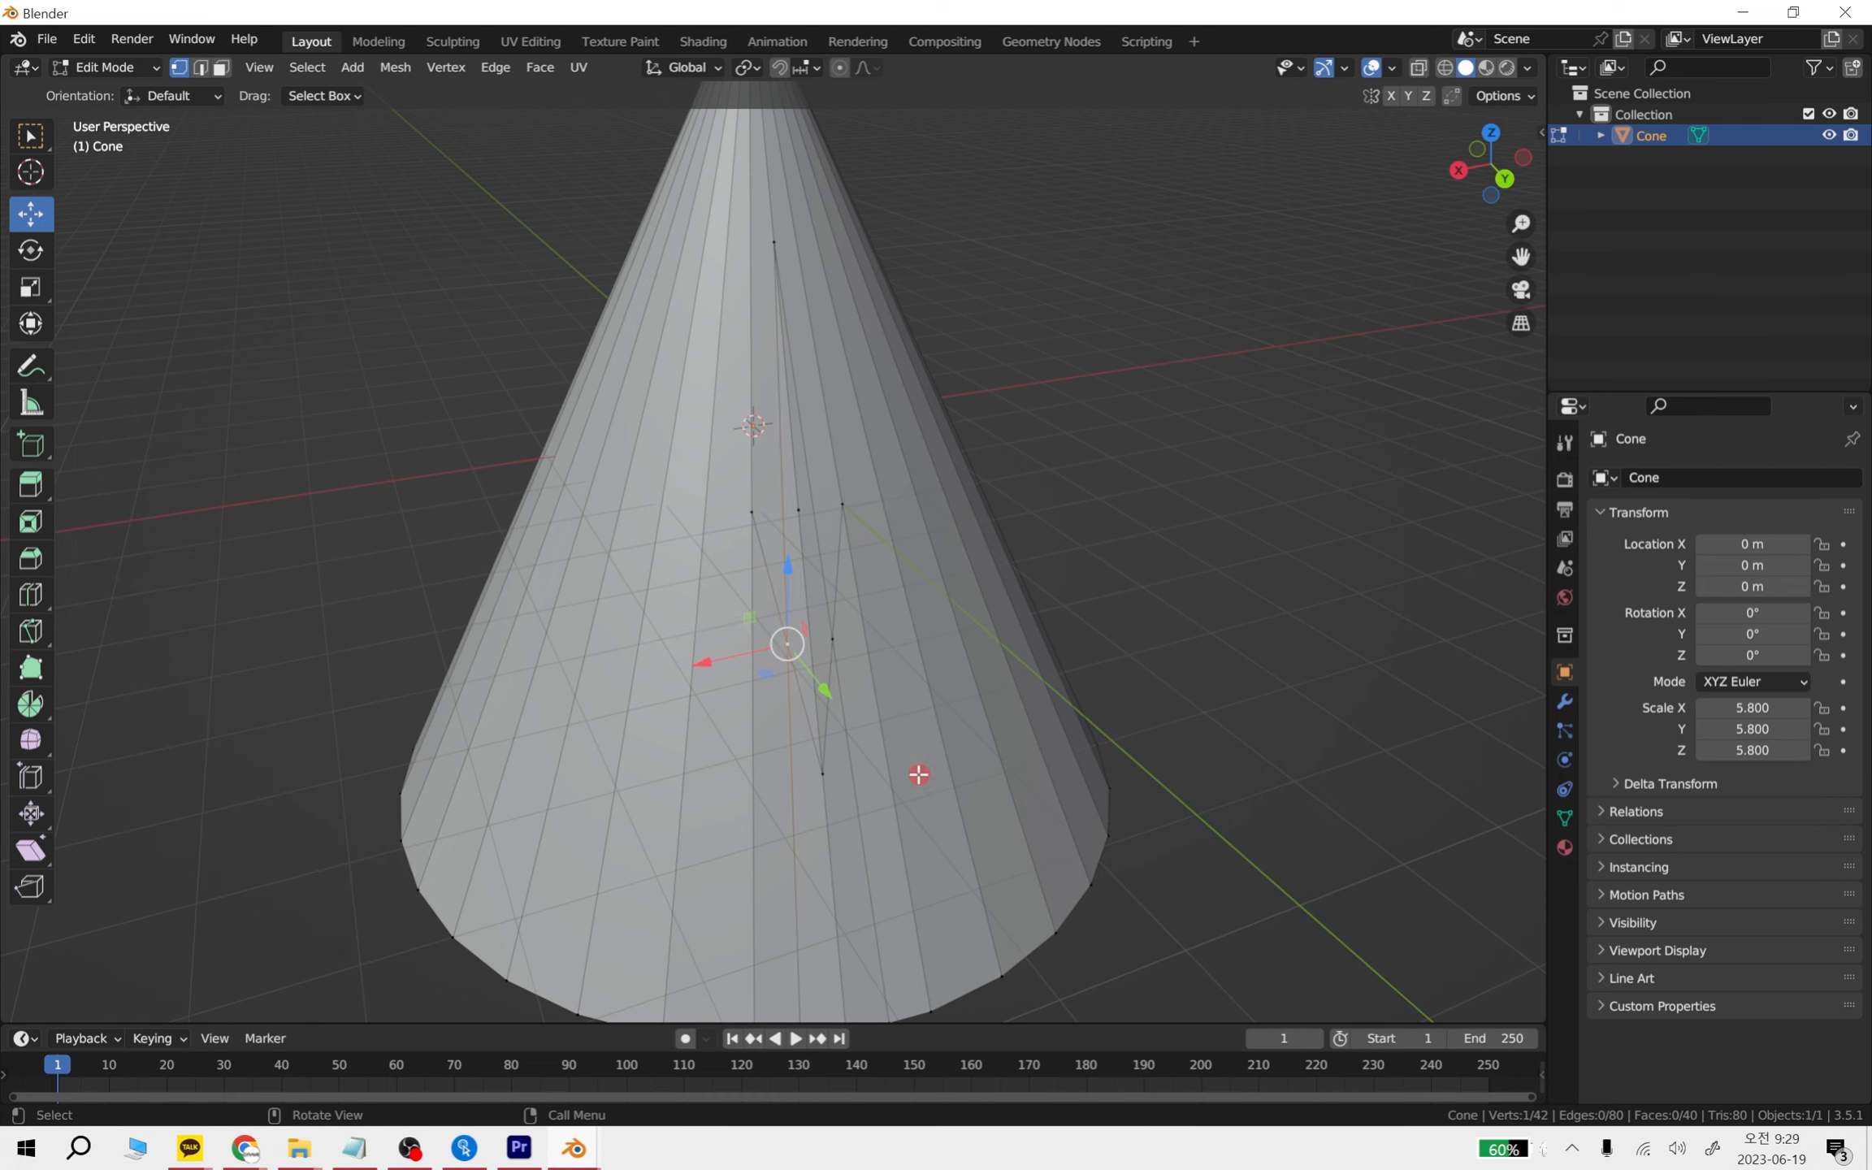
mouse_move(872, 760)
middle_mouse_down()
mouse_move(852, 757)
mouse_move(860, 741)
middle_mouse_up()
left_click(778, 477)
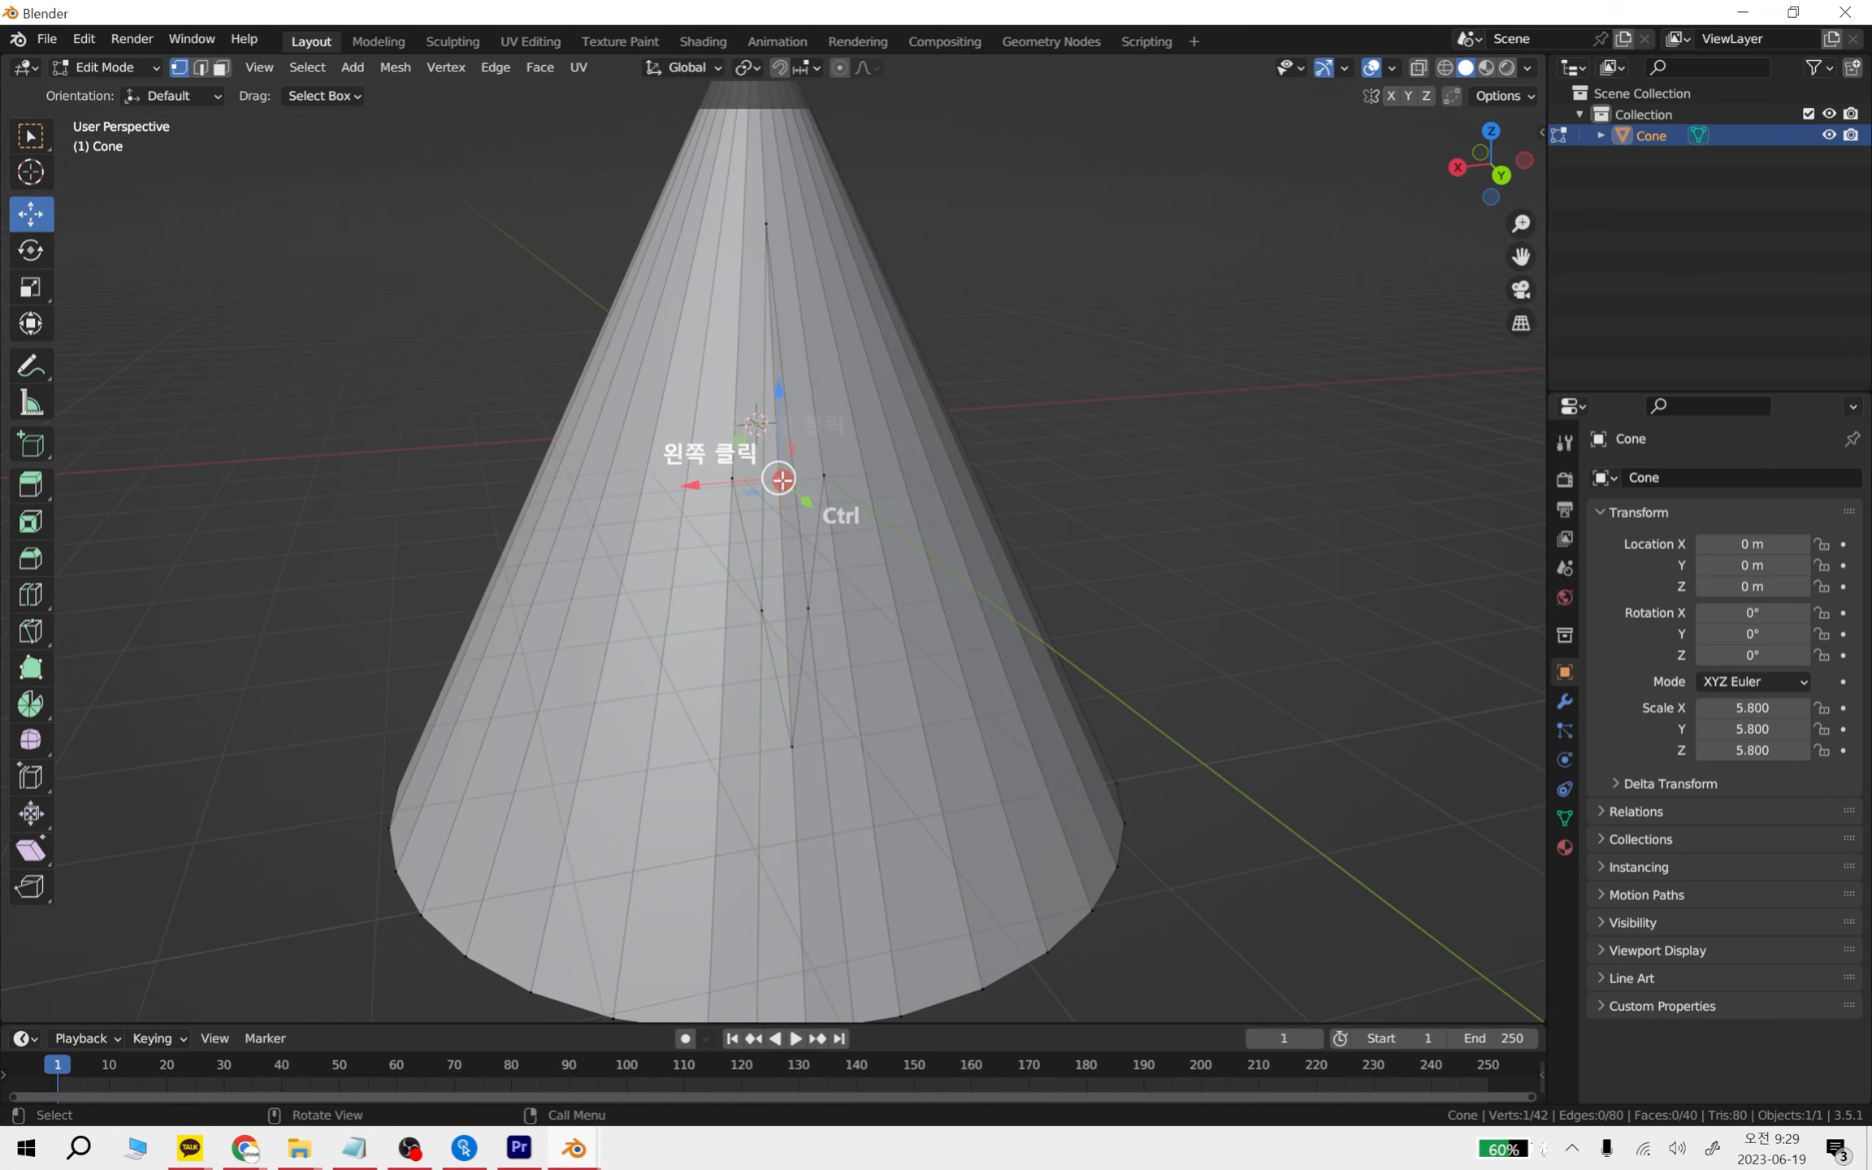
- Undo the vertex selections and the loop cuts that follow the first edge division on the cone's +Y side
key("ctrl+z")
key("ctrl+z")
key("ctrl+z")
key("ctrl+z")
key("ctrl+z")
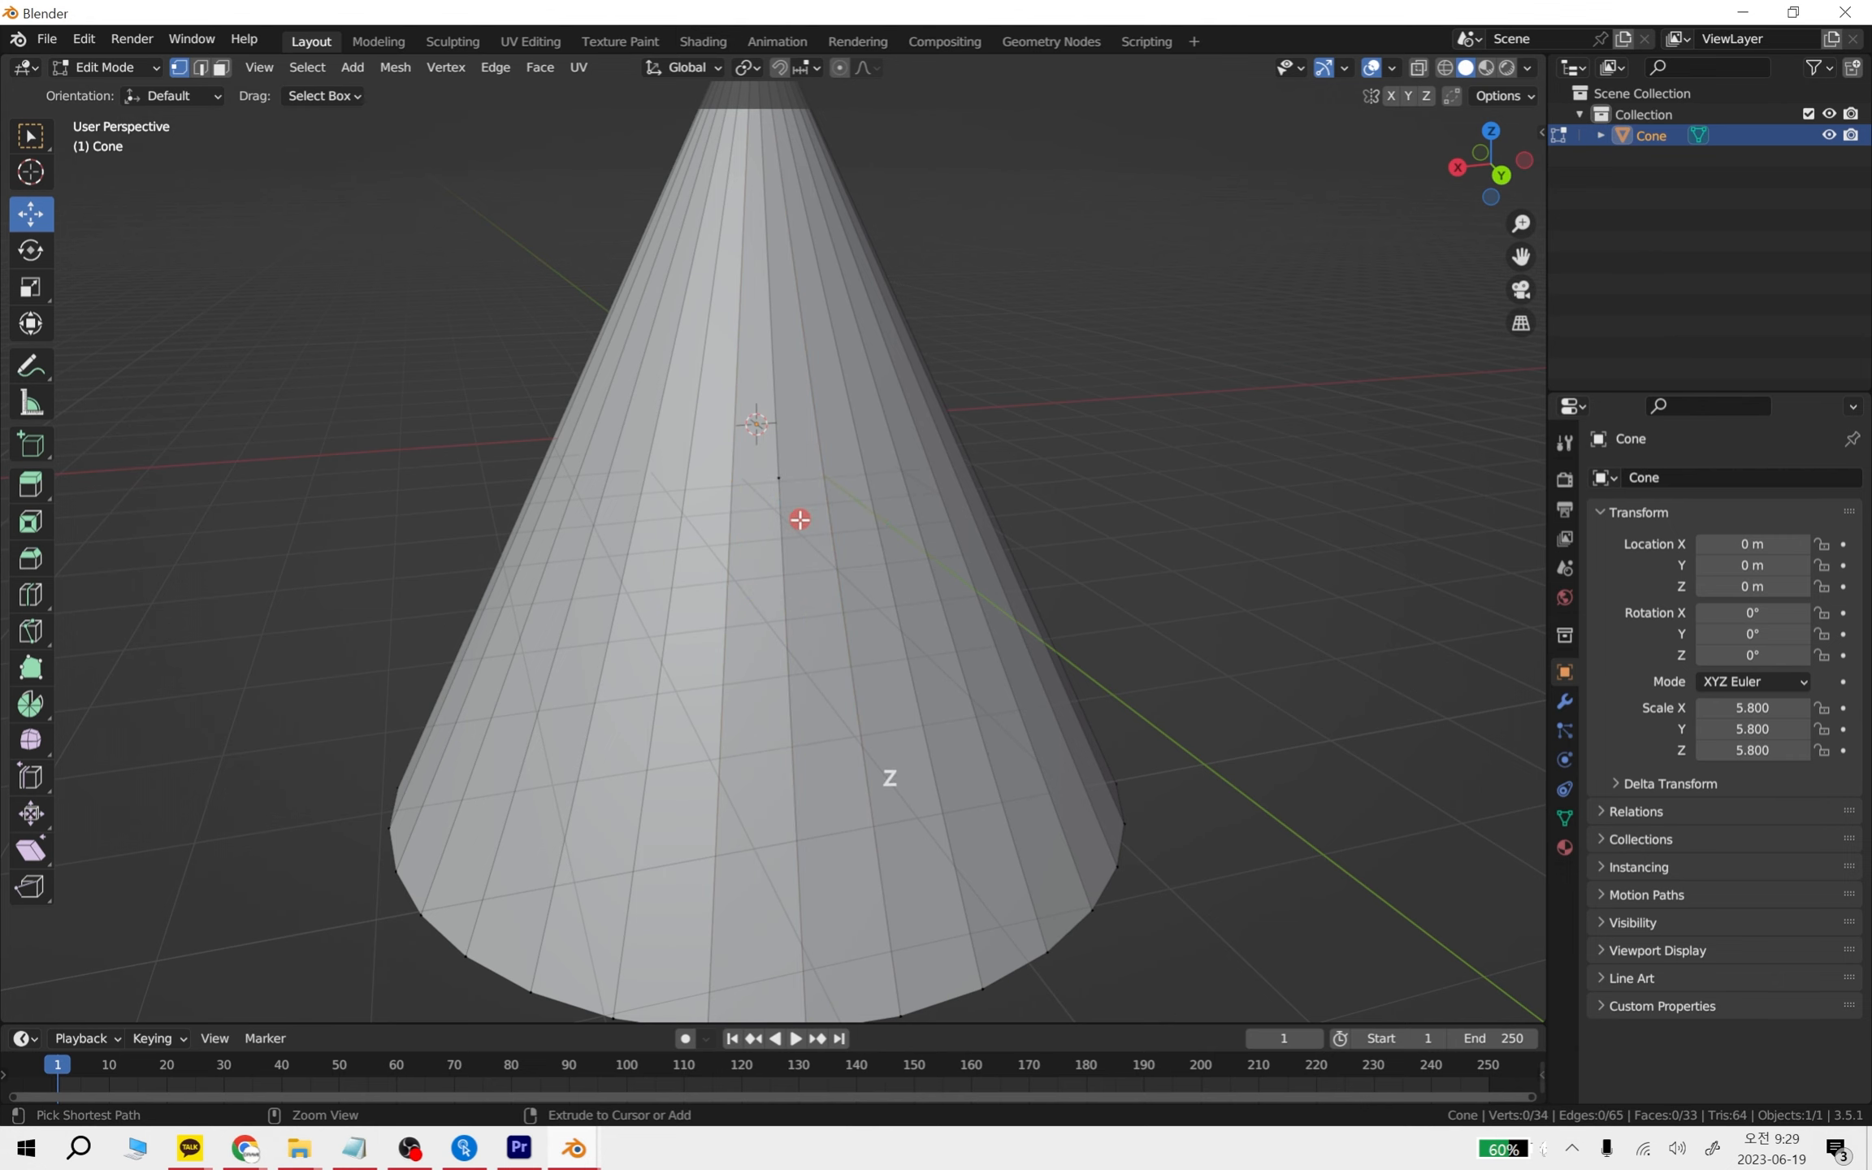
key("Tab")
middle_click_drag(822, 507, 727, 535)
key("ctrl+r")
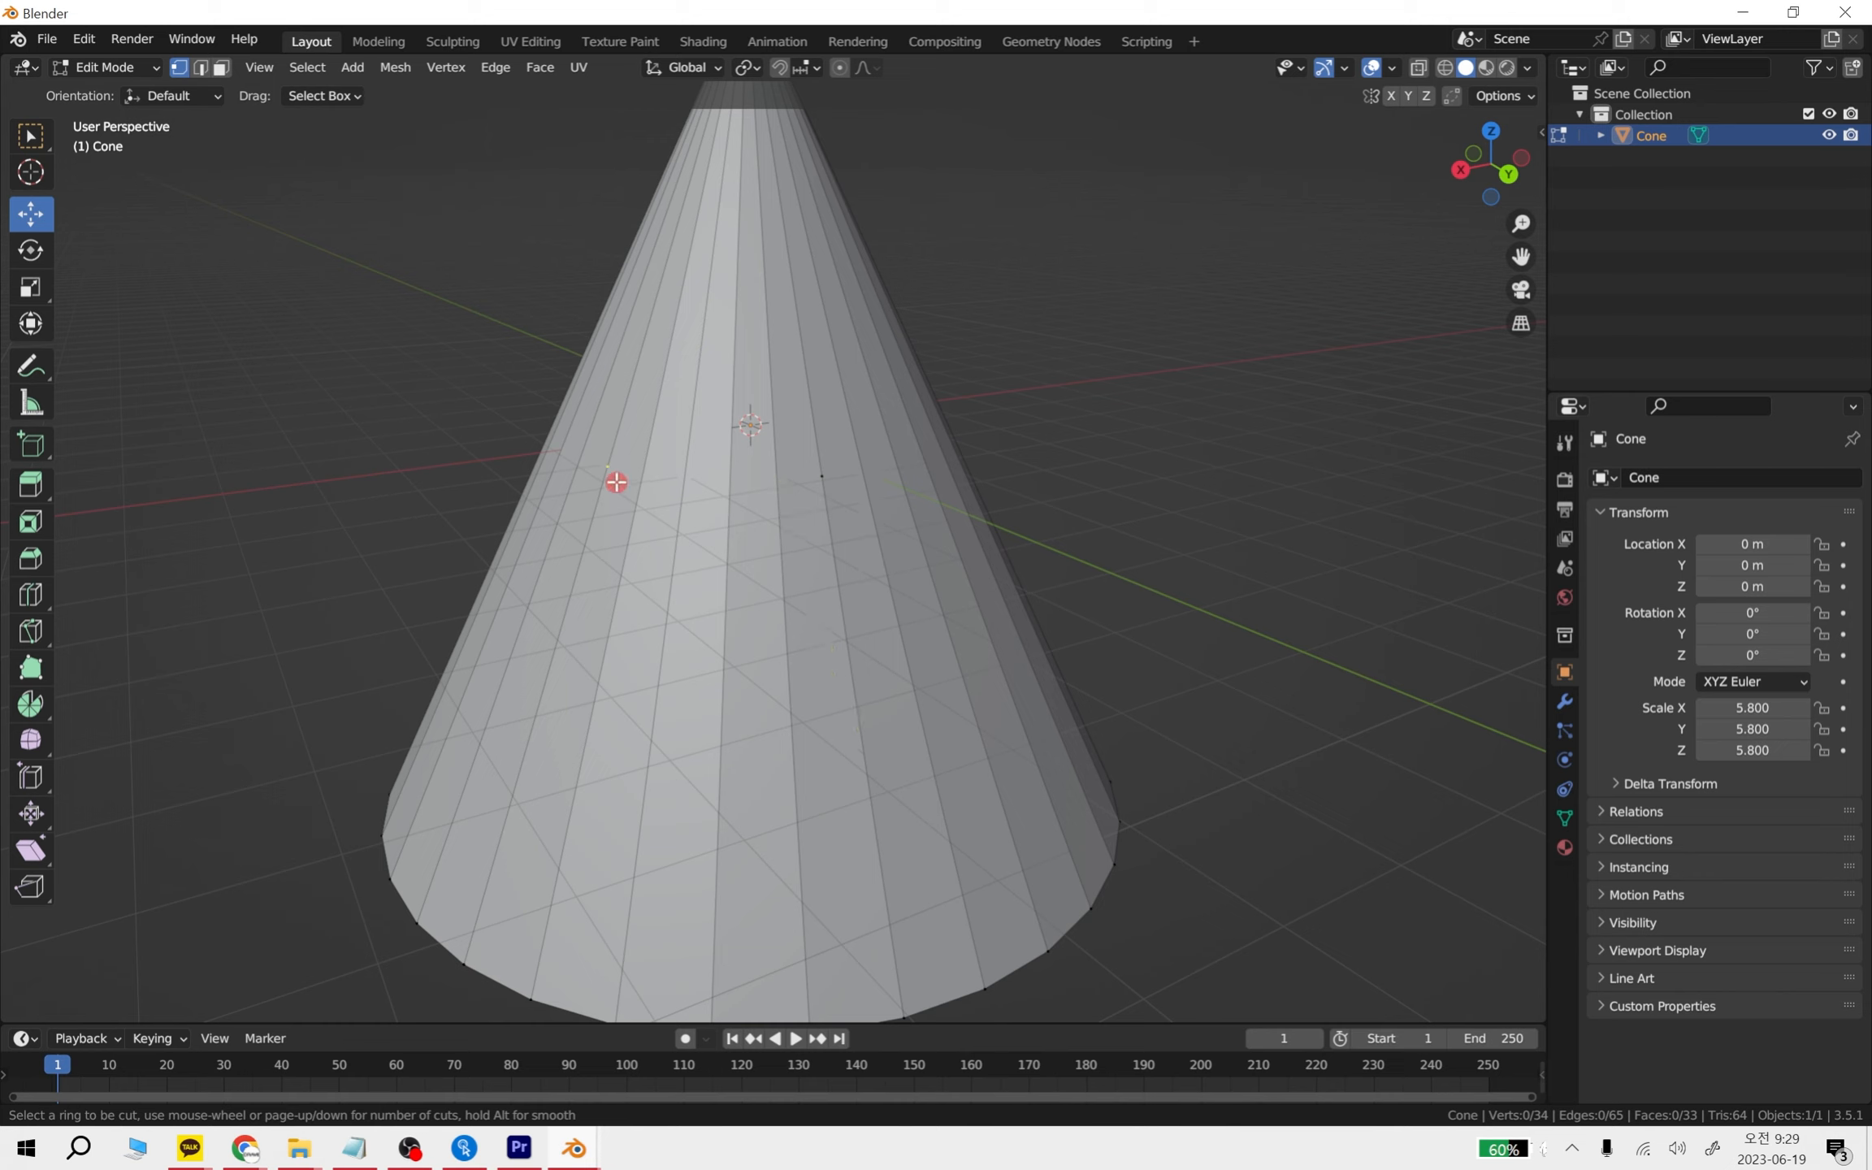
right_click(403, 411)
middle_click_drag(343, 451, 110, 602)
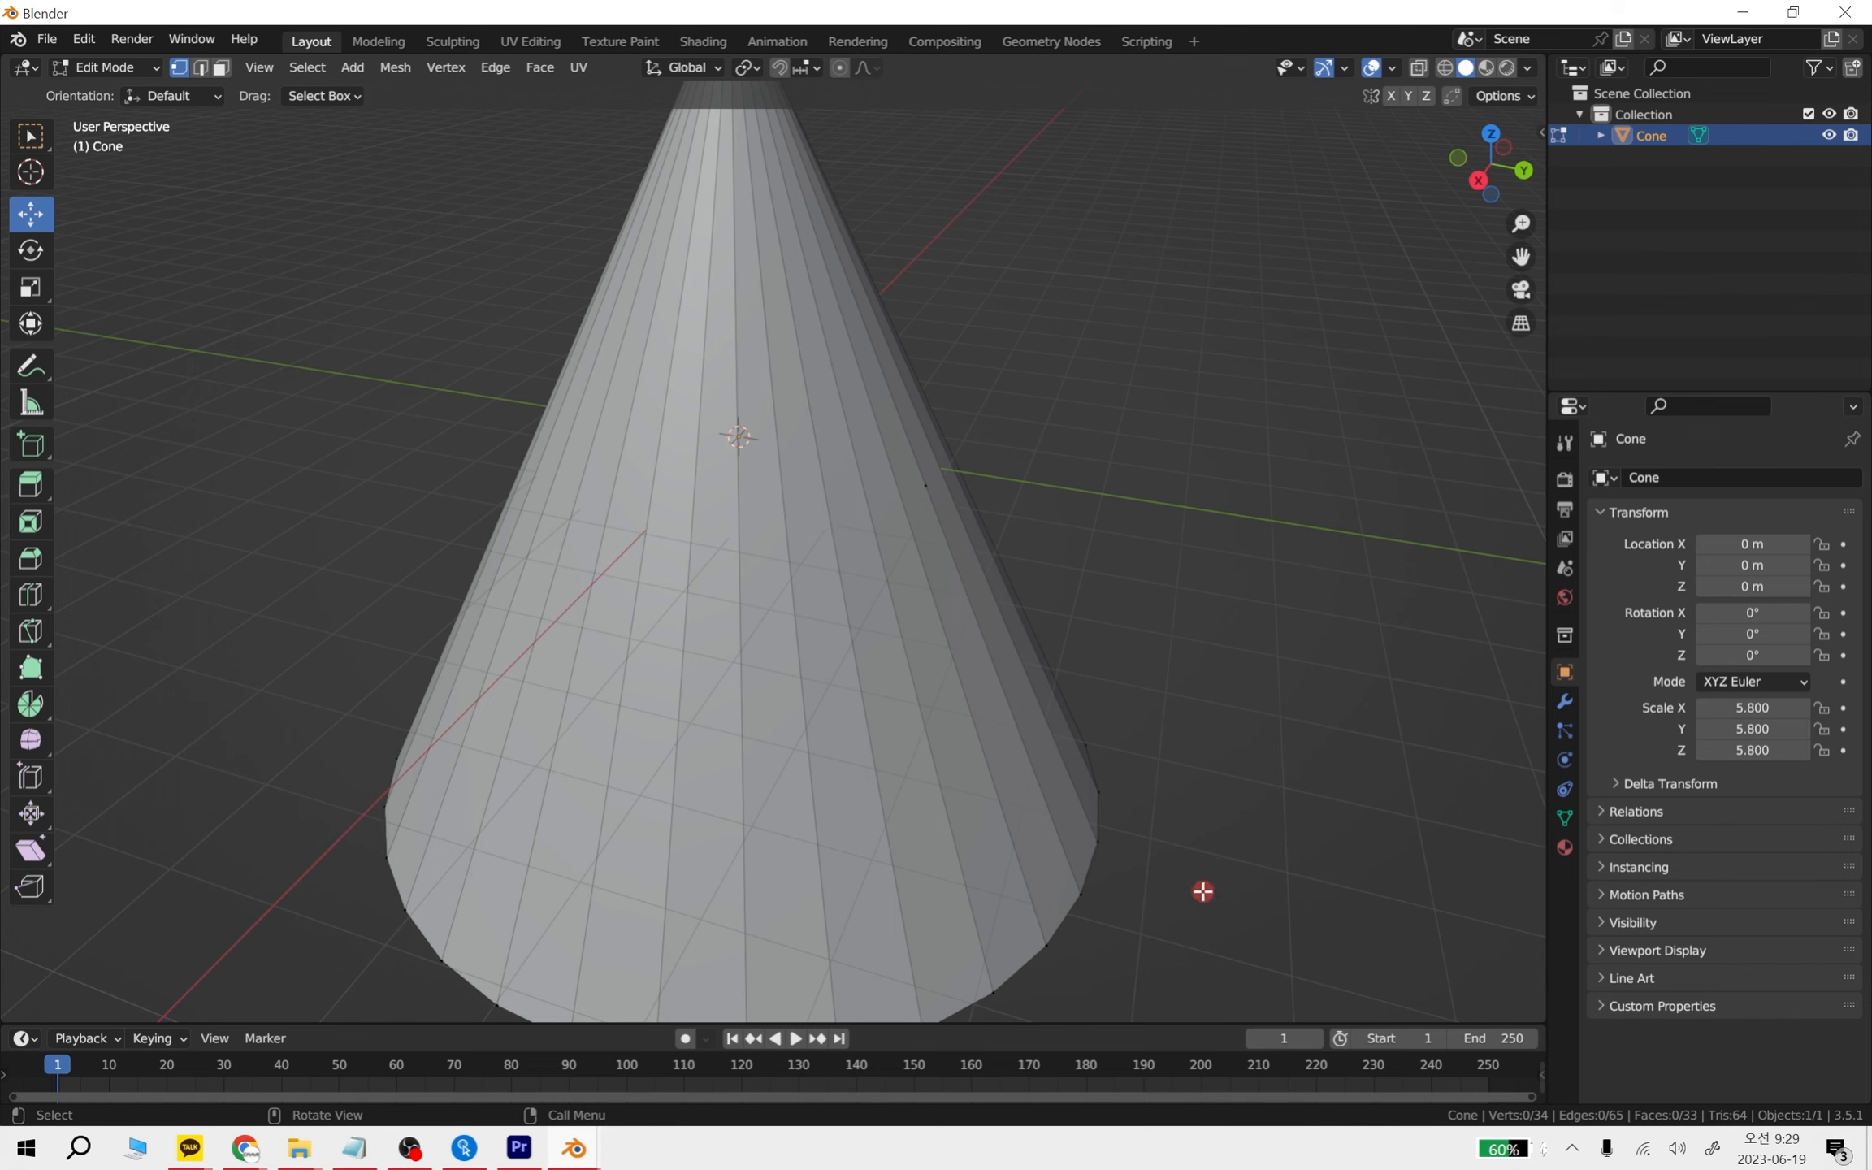
- Make a loop cut through the side faces around the divided edge on the cone's +Y side
middle_click_drag(1112, 621, 953, 618)
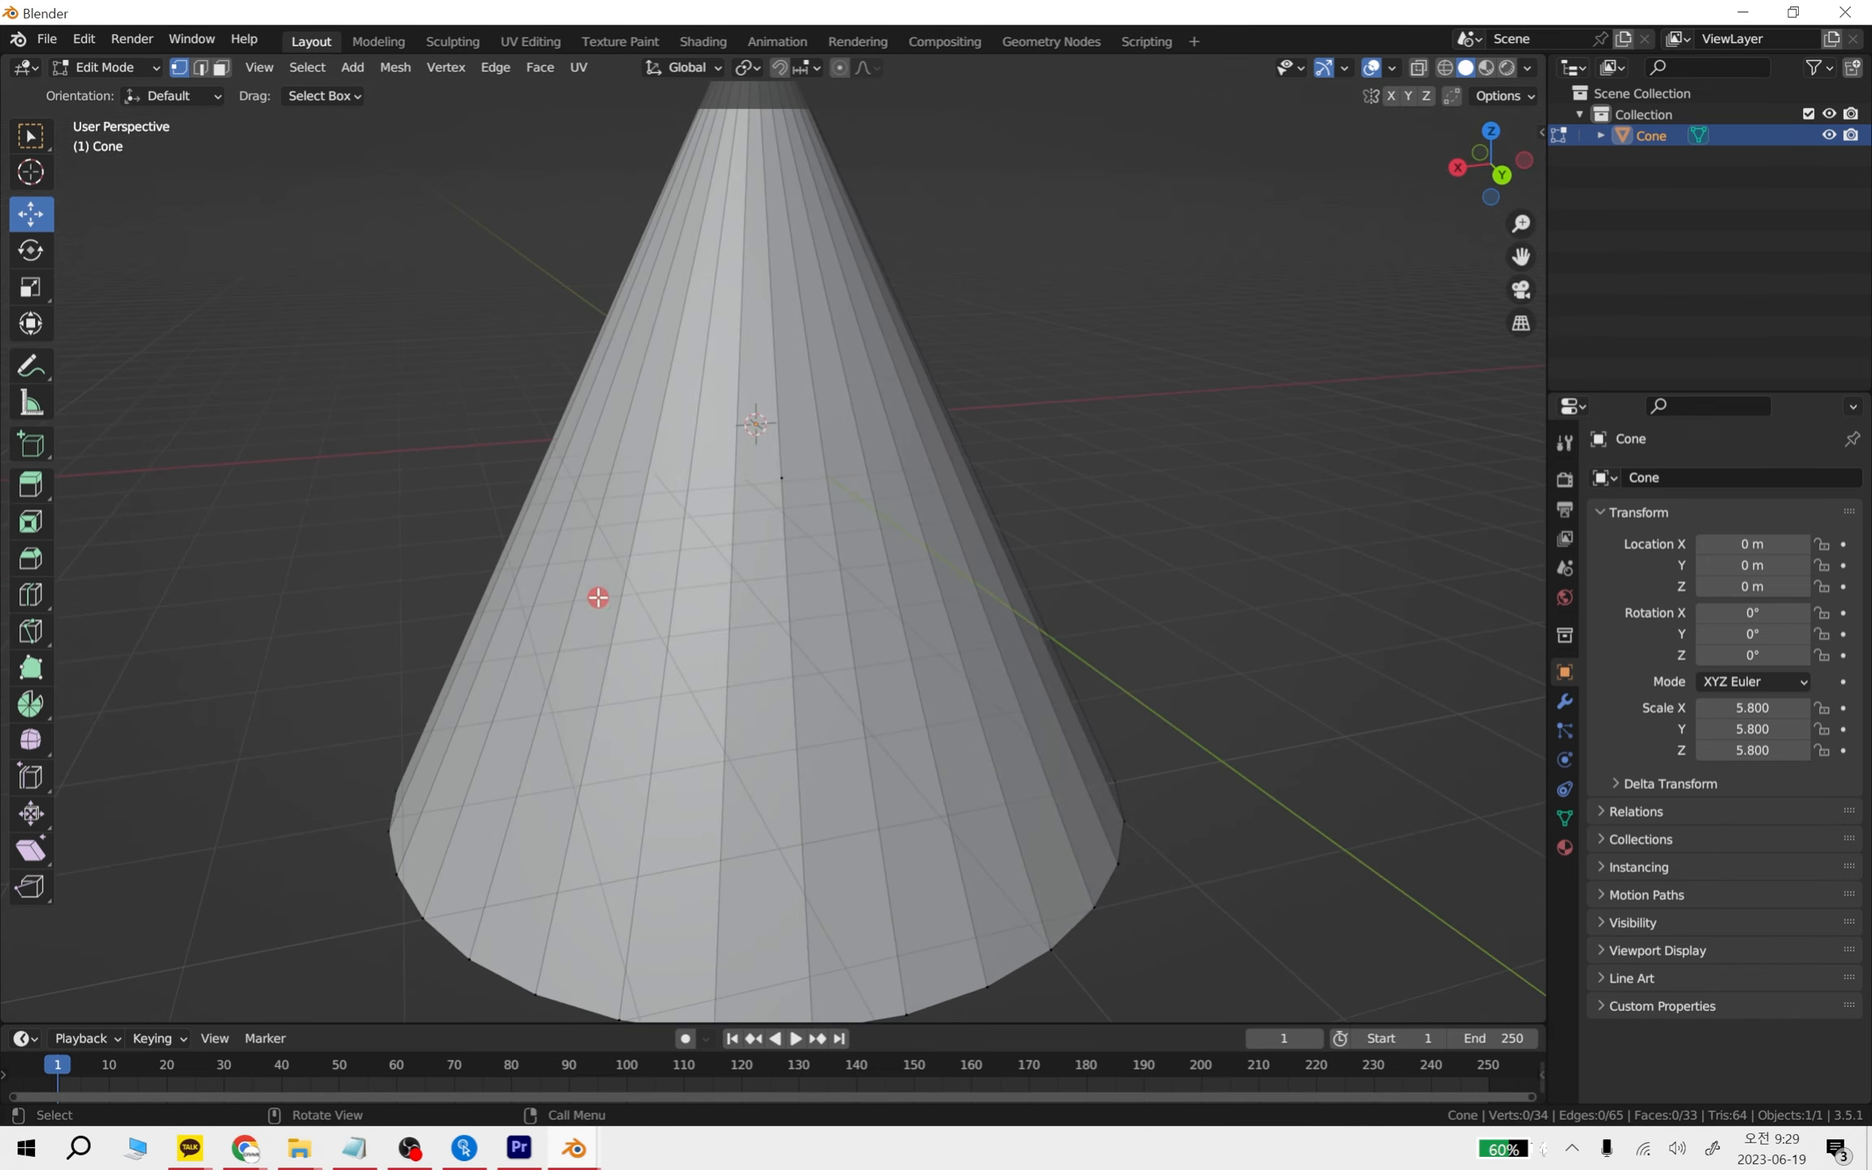
middle_click_drag(698, 599, 761, 648)
middle_click_drag(1074, 652, 975, 803, "shift")
middle_click_drag(1150, 919, 974, 732)
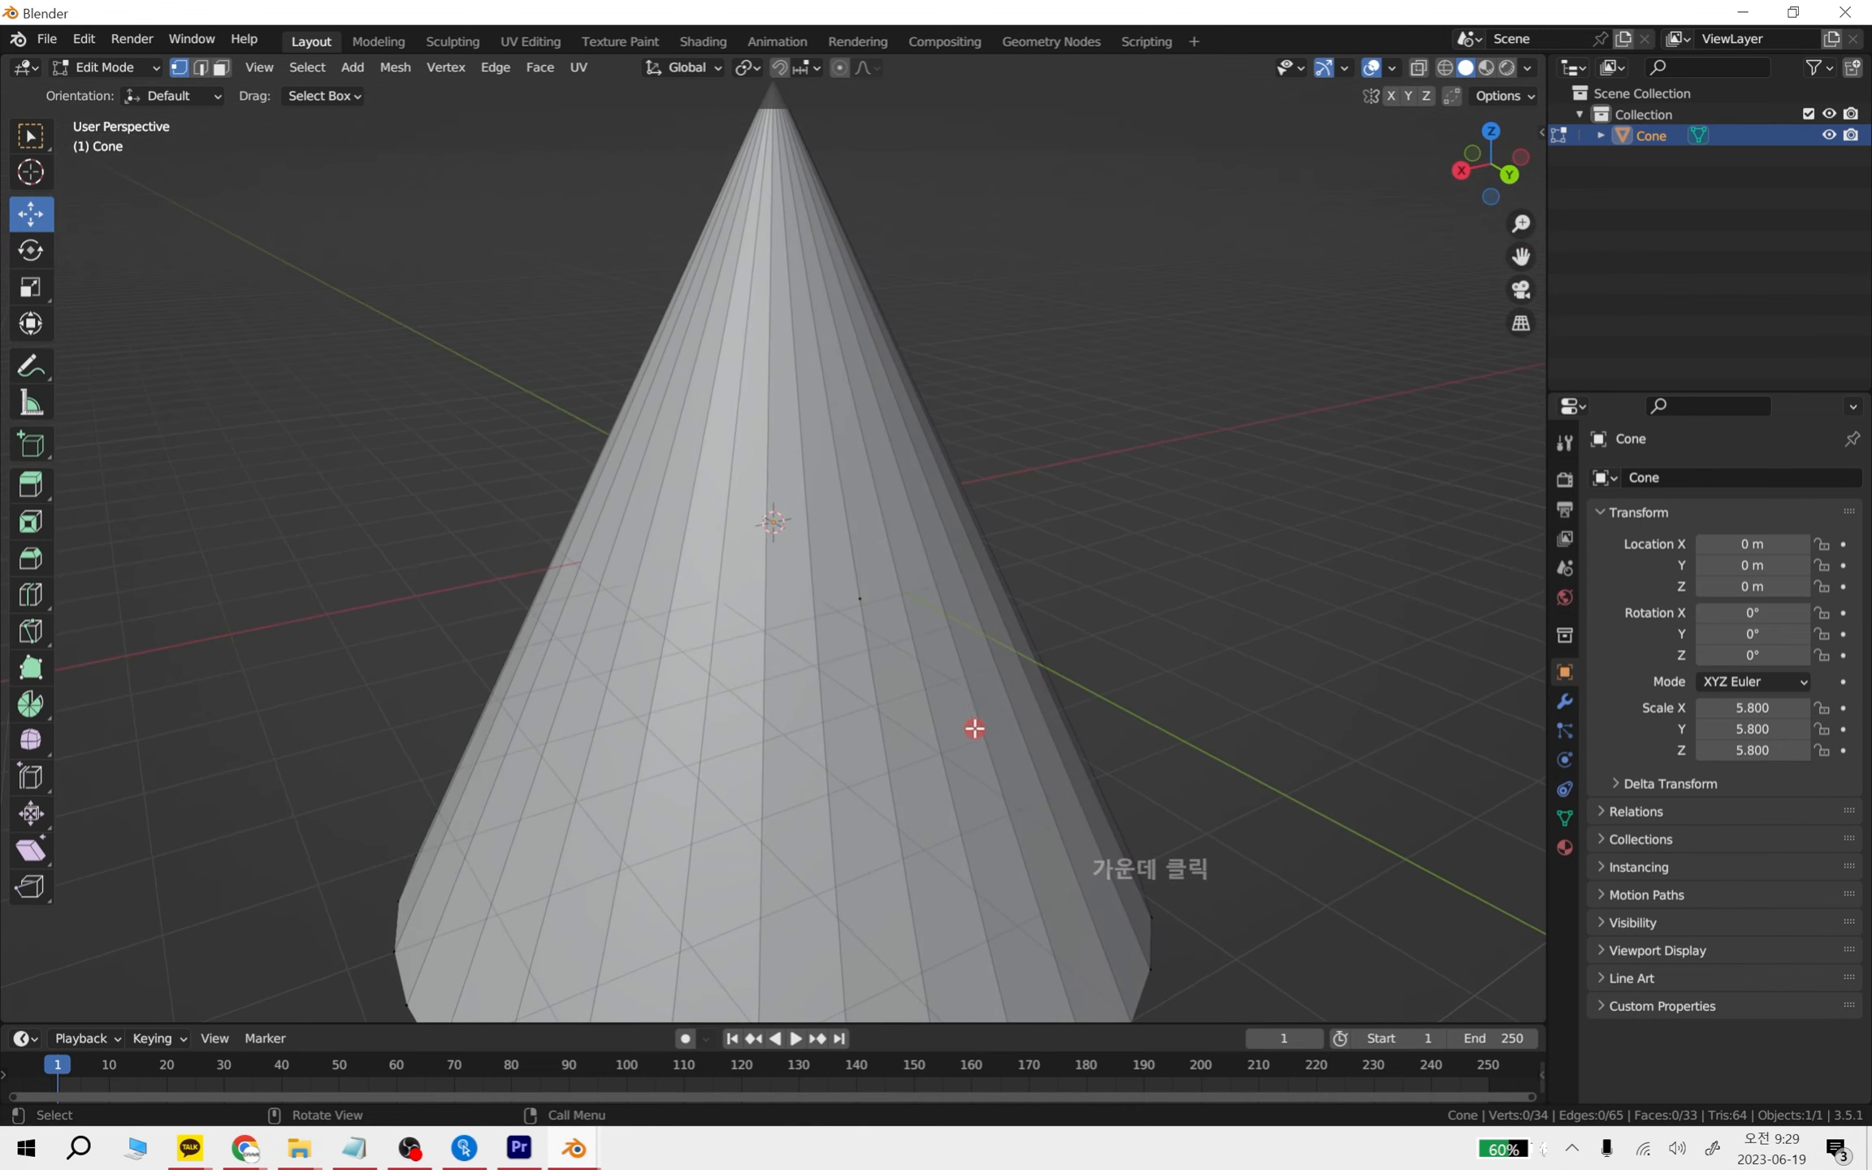
key("ctrl+r")
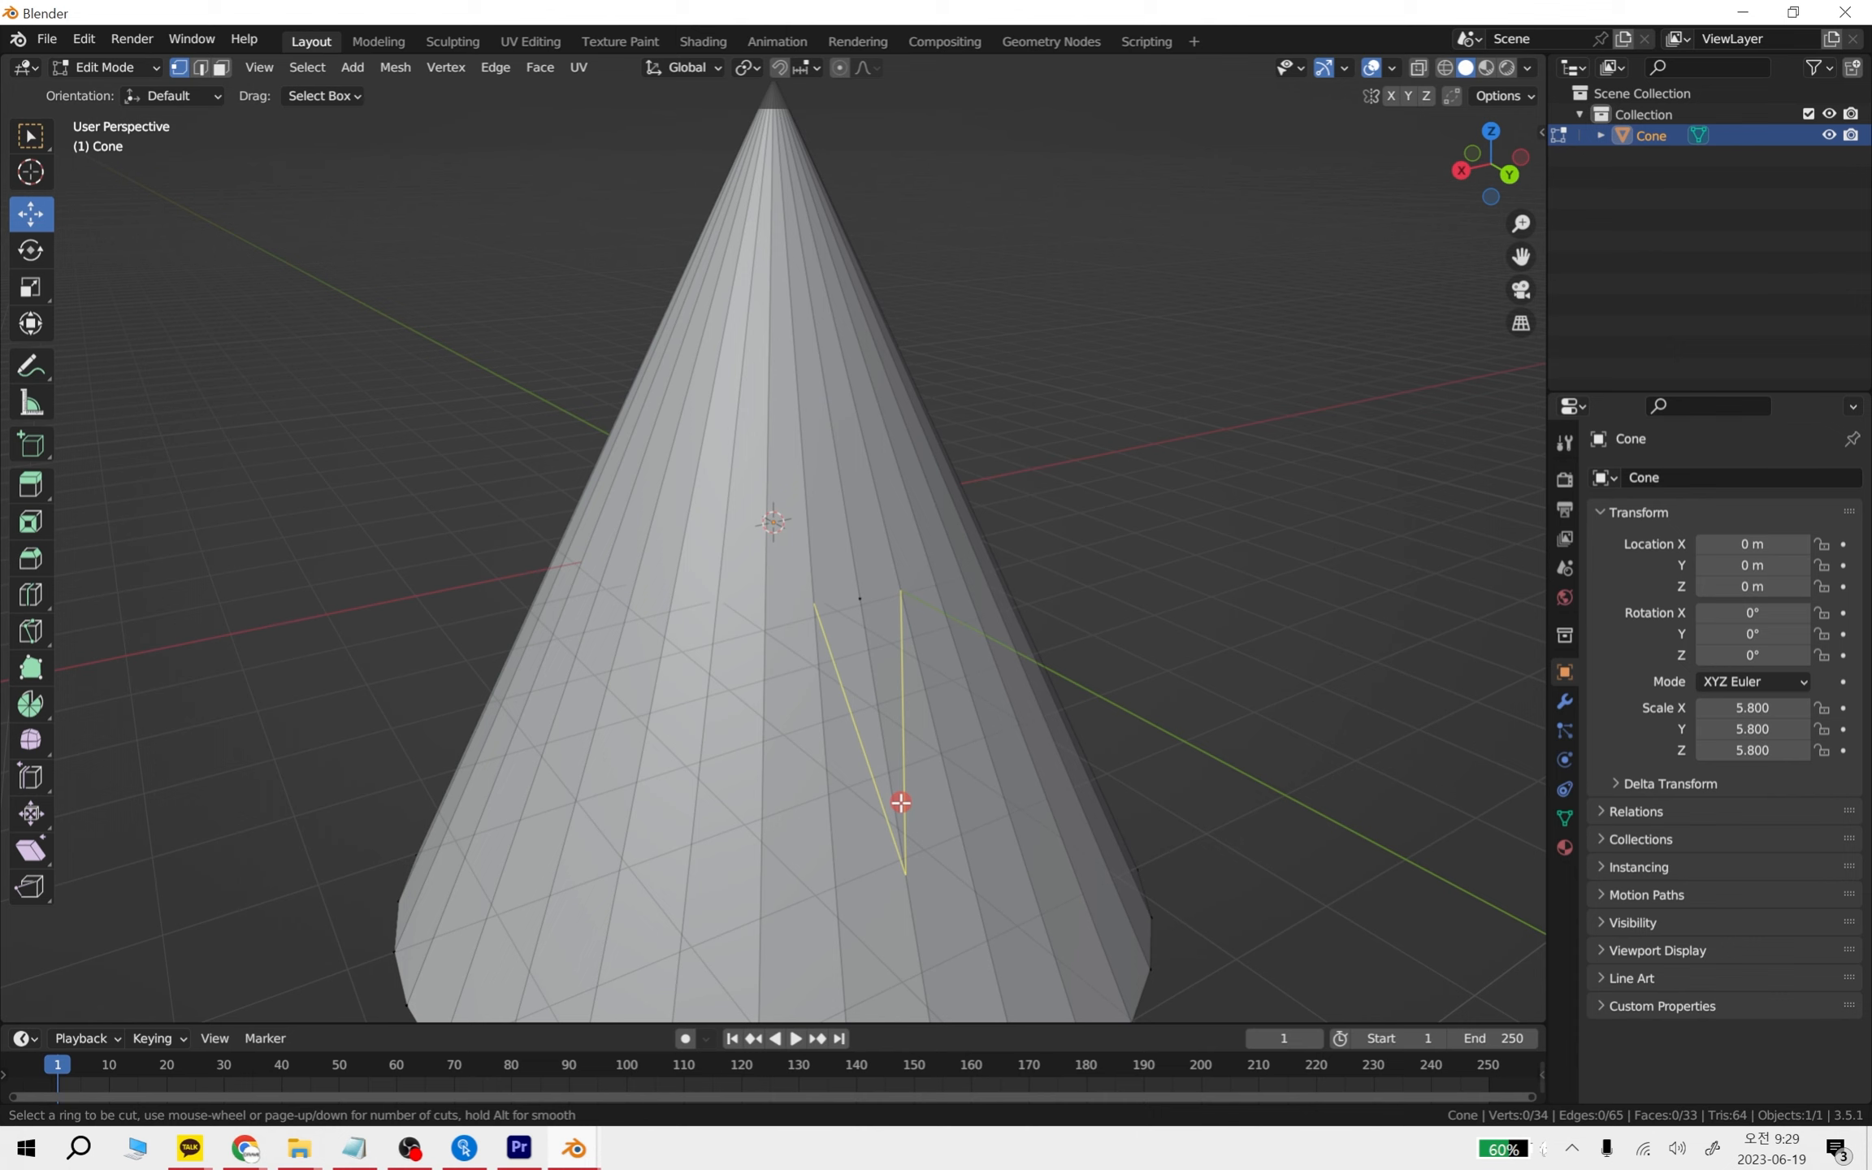
left_click(901, 803)
- Try moving the loop cut's selected vertices and the divided edge's middle vertex away from the surface, undoing each move
middle_click_drag(1101, 829, 953, 610, "shift")
middle_click_drag(902, 764, 973, 768)
left_click_drag(915, 435, 1307, 572)
middle_click_drag(1307, 572, 1168, 628)
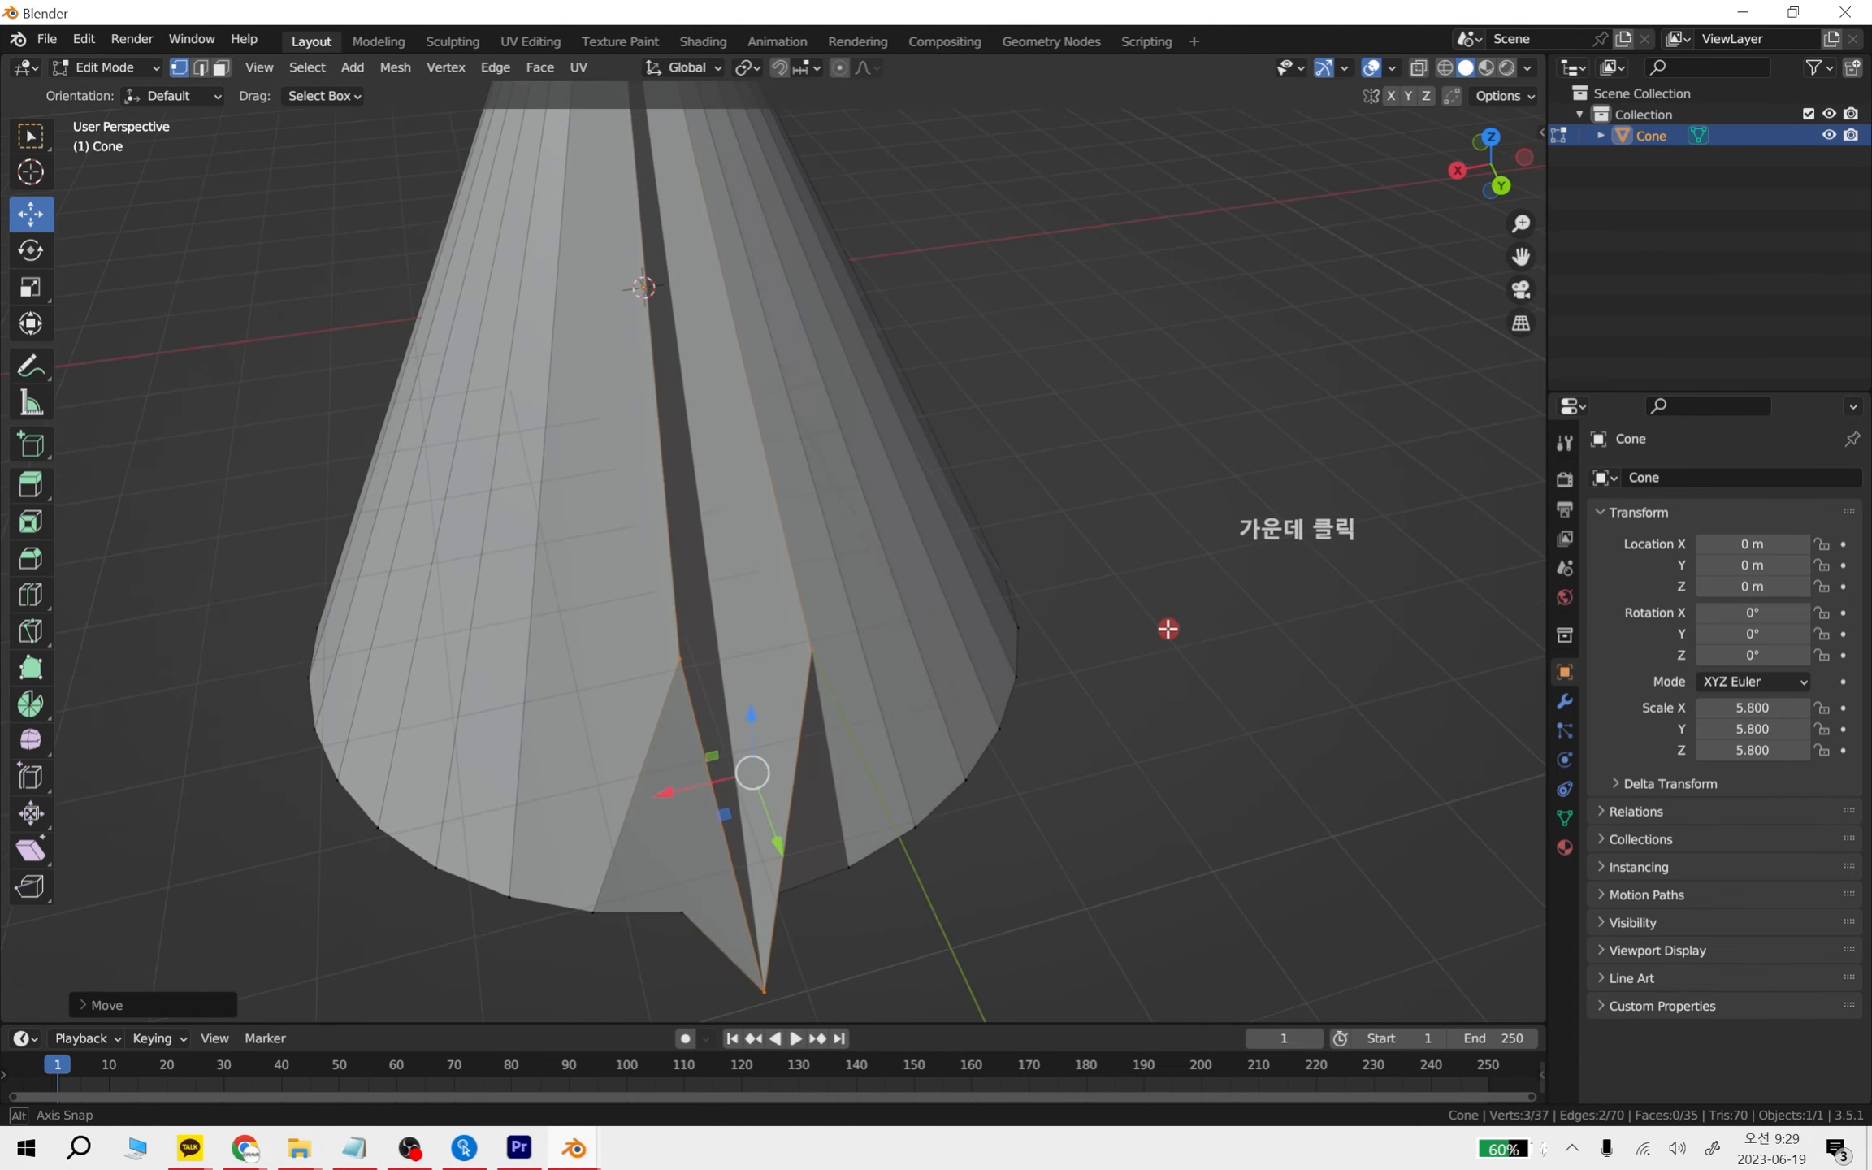
key("ctrl+z")
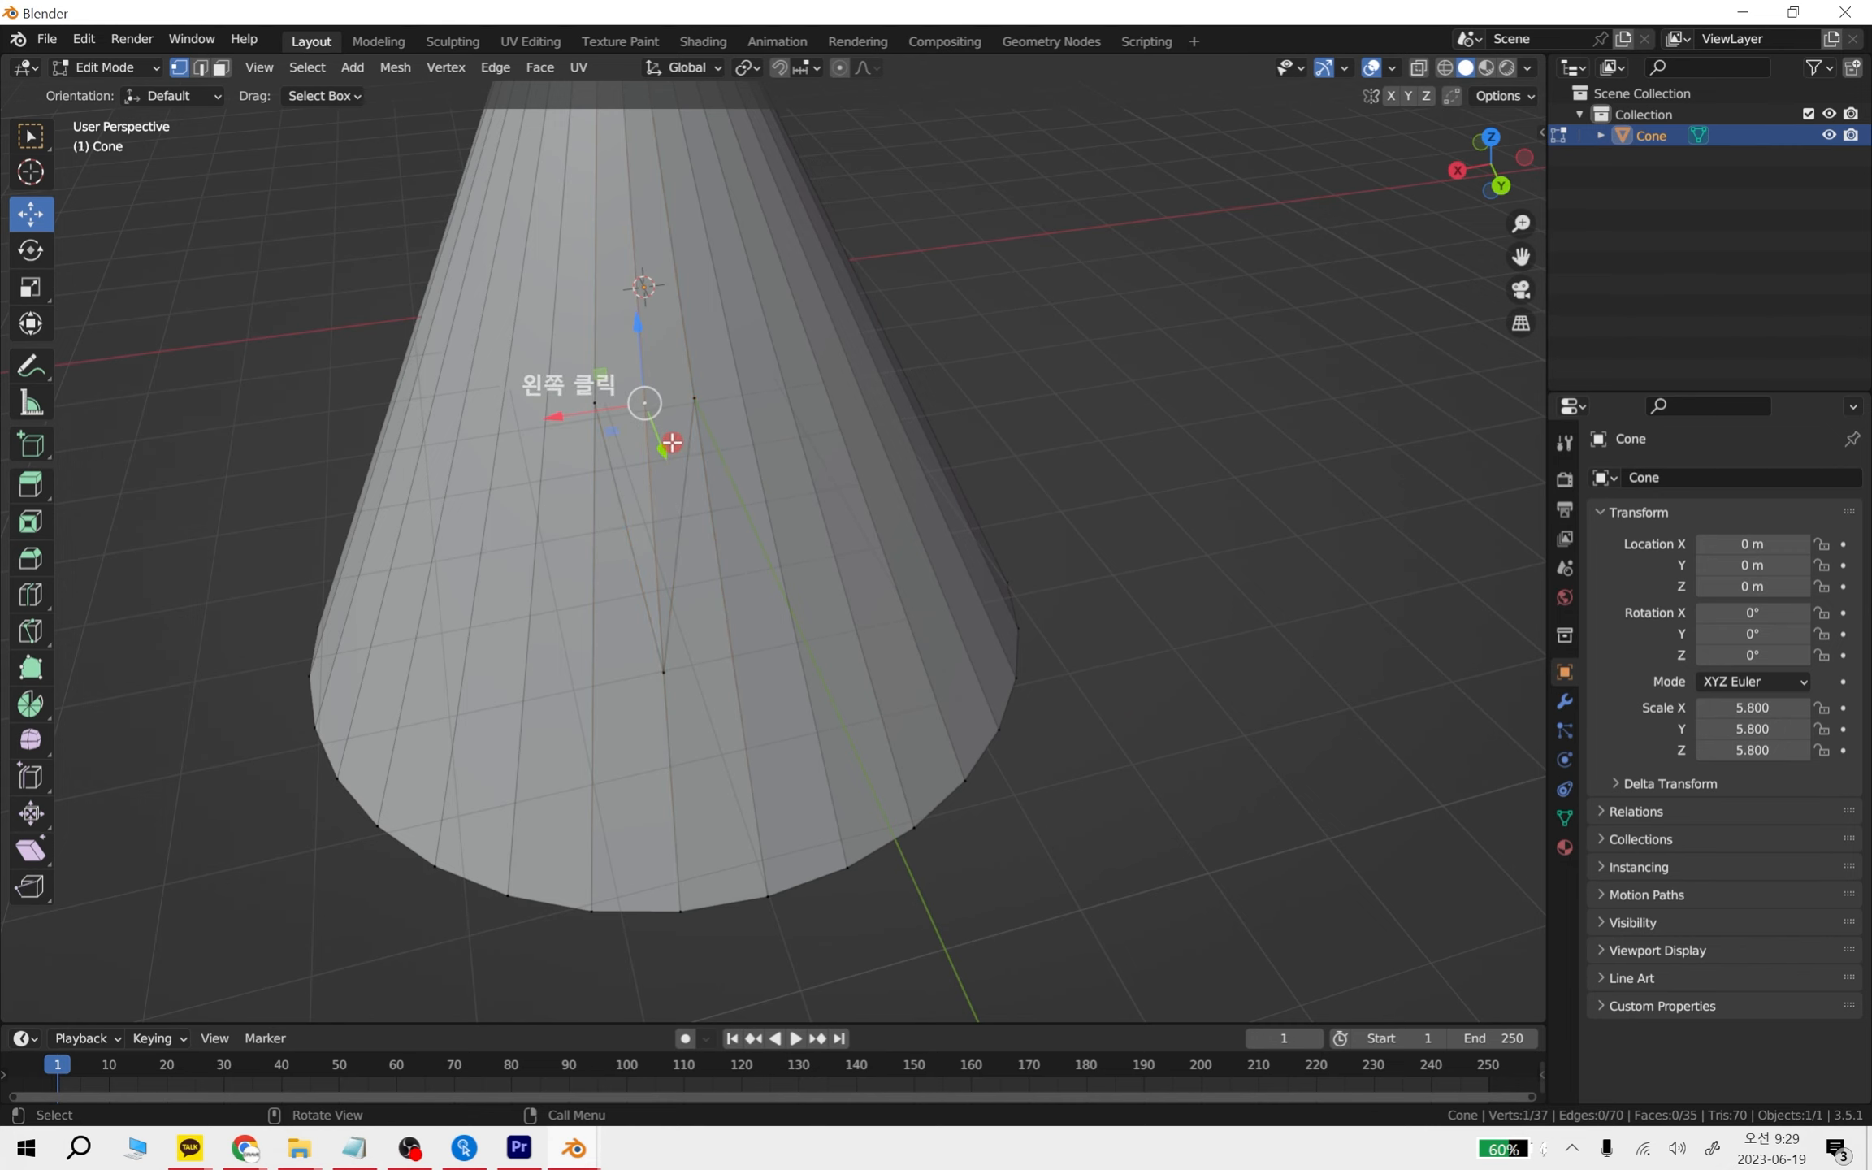
mouse_move(642, 411)
left_mouse_down()
mouse_move(695, 512)
mouse_move(647, 425)
left_mouse_up()
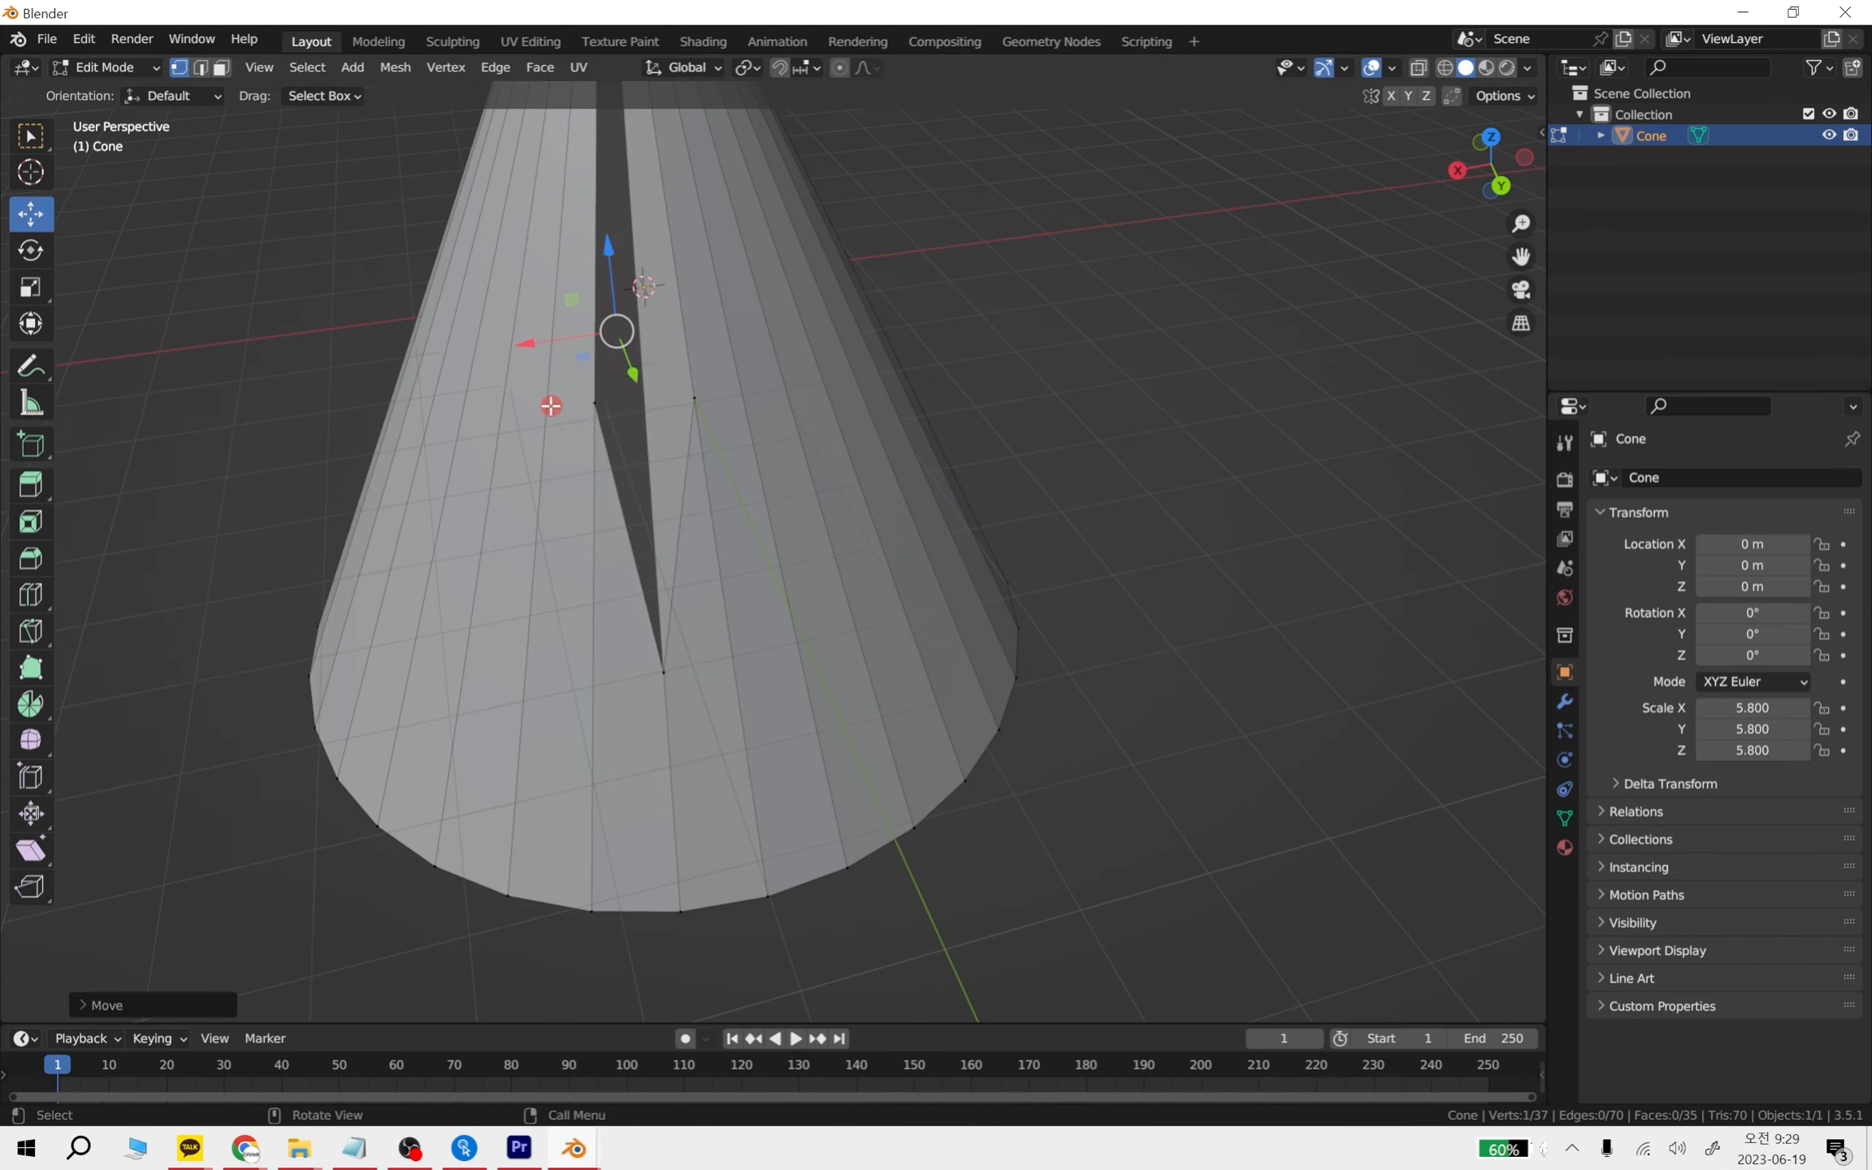
key("ctrl+z")
- Select the loop cut's vertex on the +Y side and pull it about 3.7 m outward along the Y axis
middle_click_drag(732, 710, 882, 551)
left_click(961, 541)
left_click_drag(985, 541, 1159, 533)
left_click(924, 530)
left_click_drag(996, 536, 1262, 543)
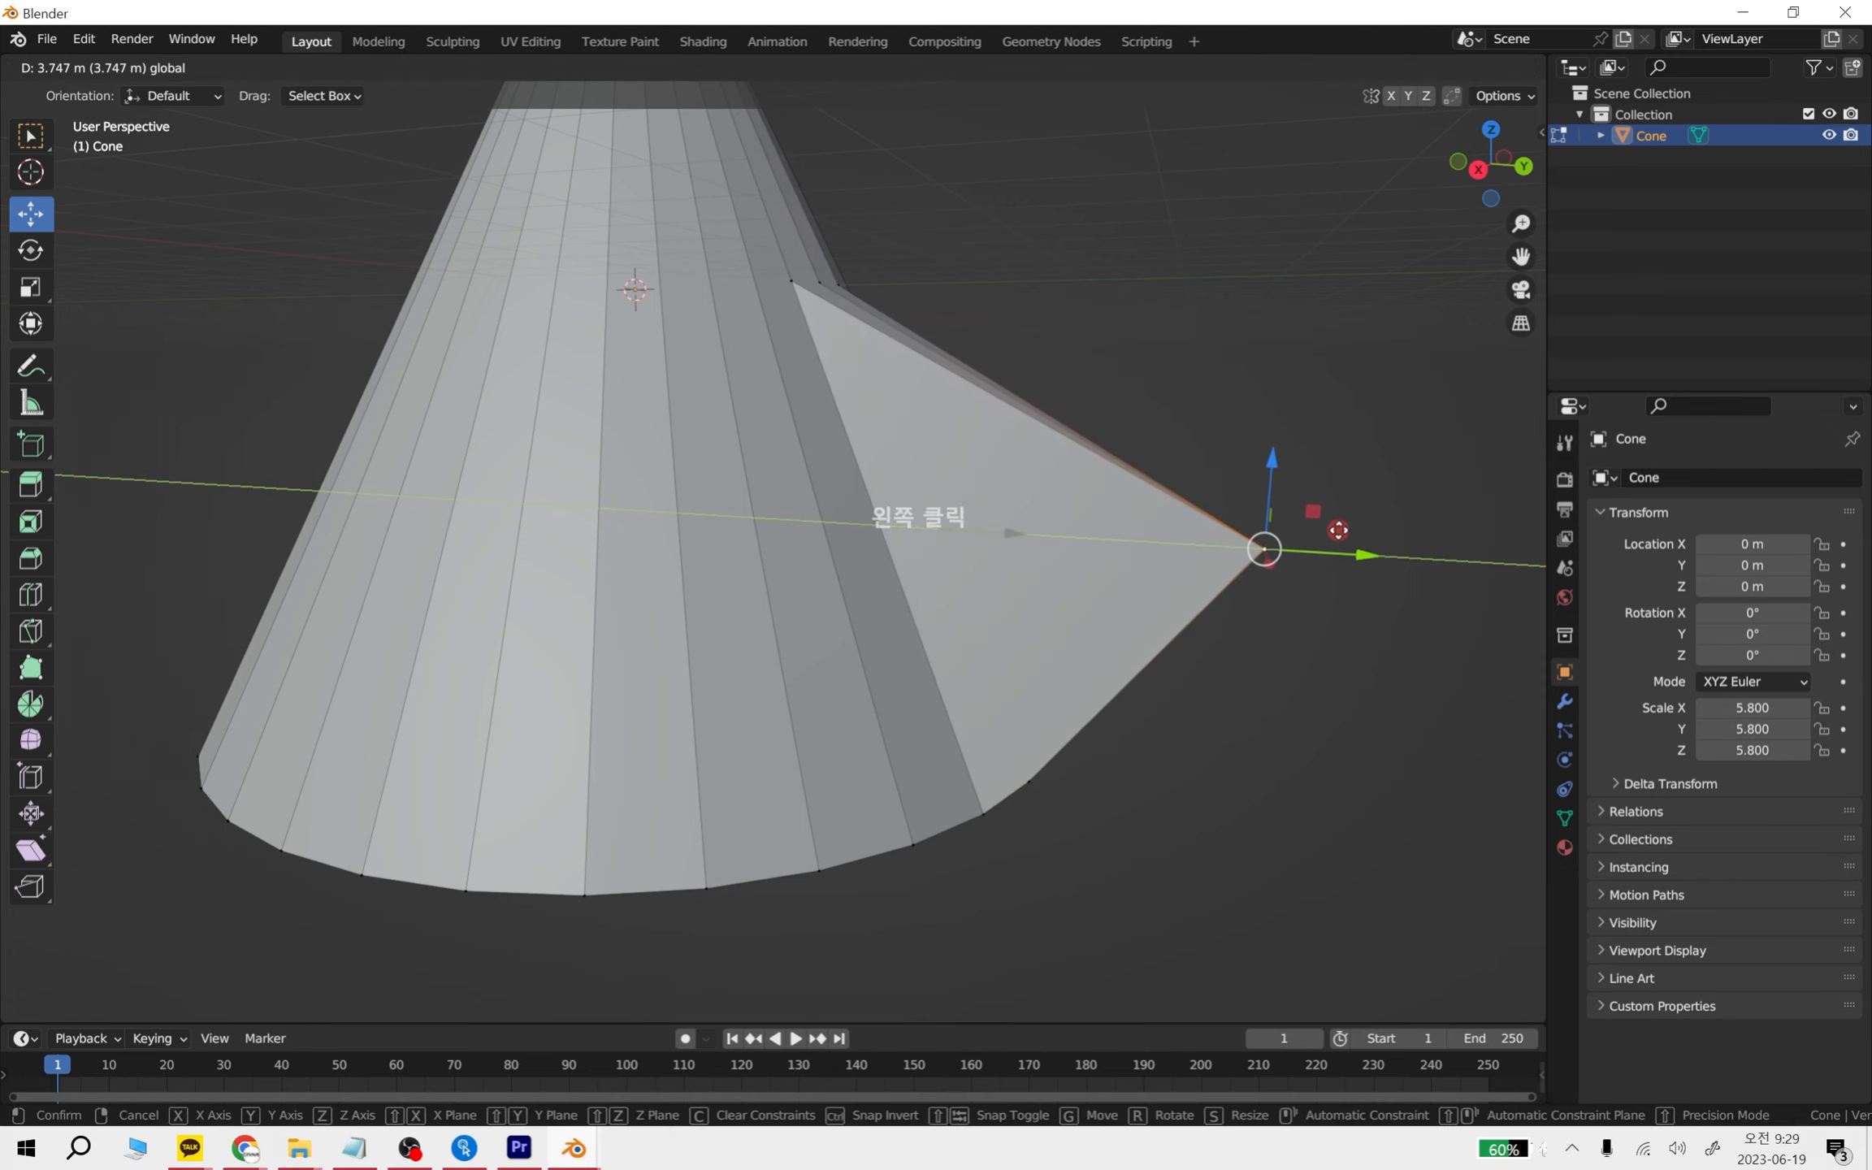
- Try to scale the single pulled-out vertex on the cone's +Y side
middle_click_drag(1262, 543, 1078, 806)
key("s")
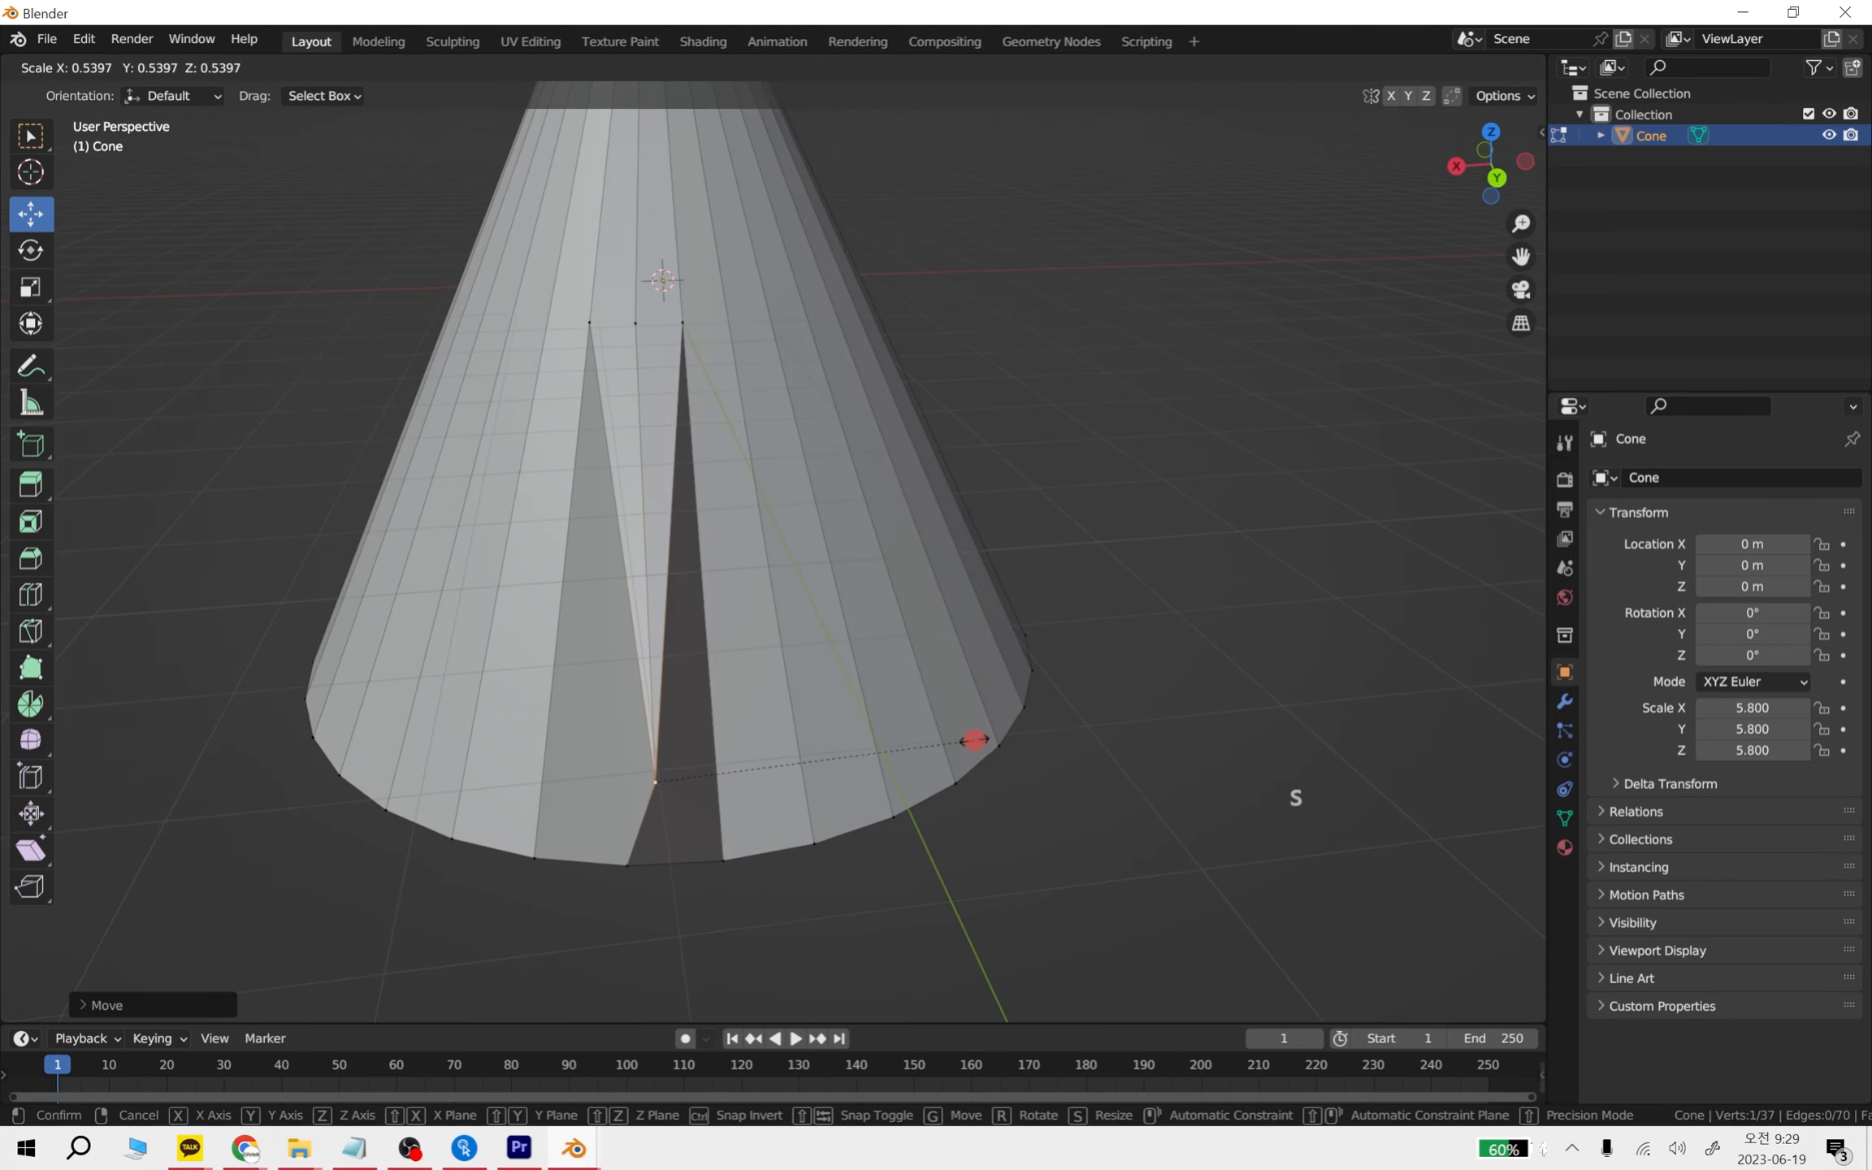
left_click(910, 764)
- Move the pulled vertex to new positions on the cone's +Y side, distorting the faces around the cut
left_click_drag(652, 729, 679, 459)
middle_click_drag(1015, 656, 1116, 673)
left_click_drag(866, 796, 773, 846)
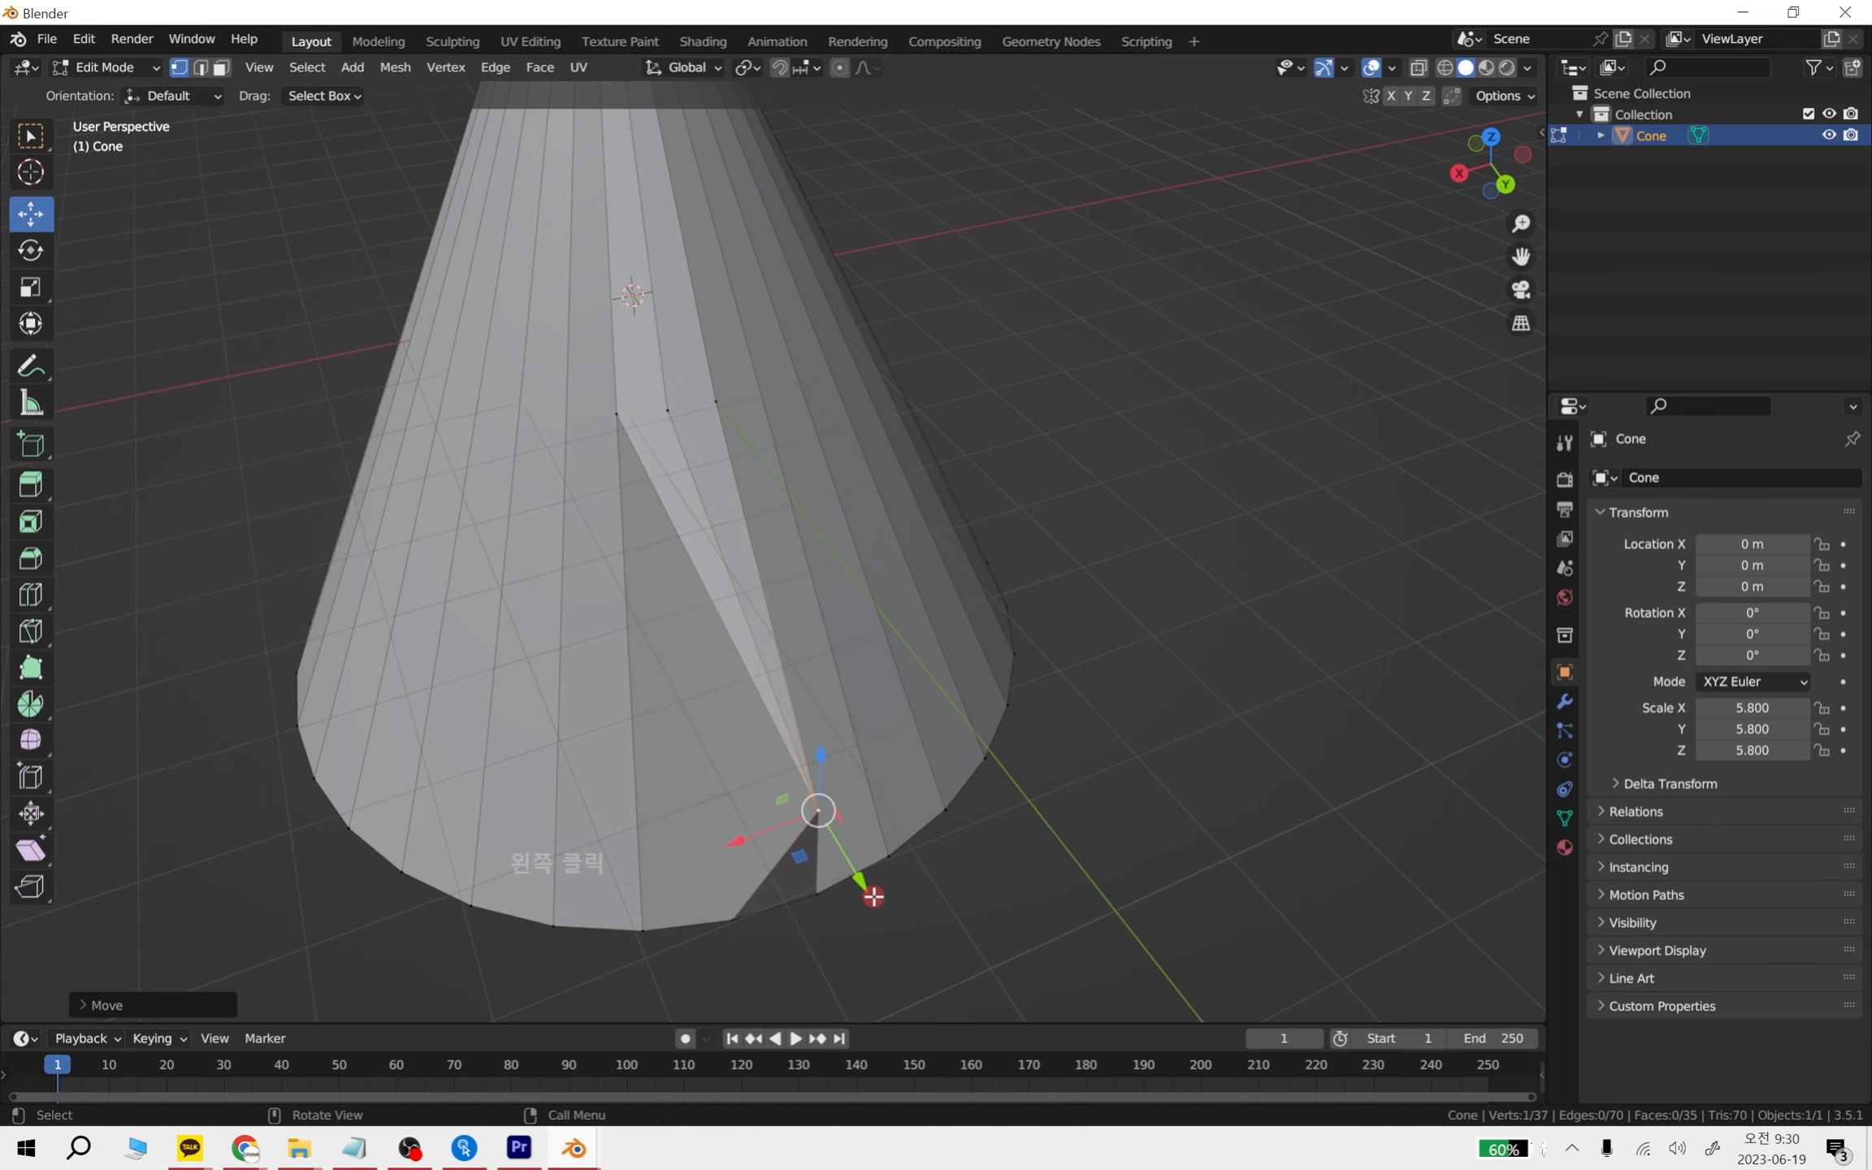
left_click_drag(873, 892, 792, 693)
- Return to Object Mode and delete the deformed cone
scroll(857, 748, "down", 2)
mouse_move(1094, 805)
middle_mouse_down()
mouse_move(1038, 860)
mouse_move(1040, 711)
mouse_move(886, 861)
mouse_move(773, 843)
mouse_move(1082, 793)
middle_mouse_up()
key("Tab")
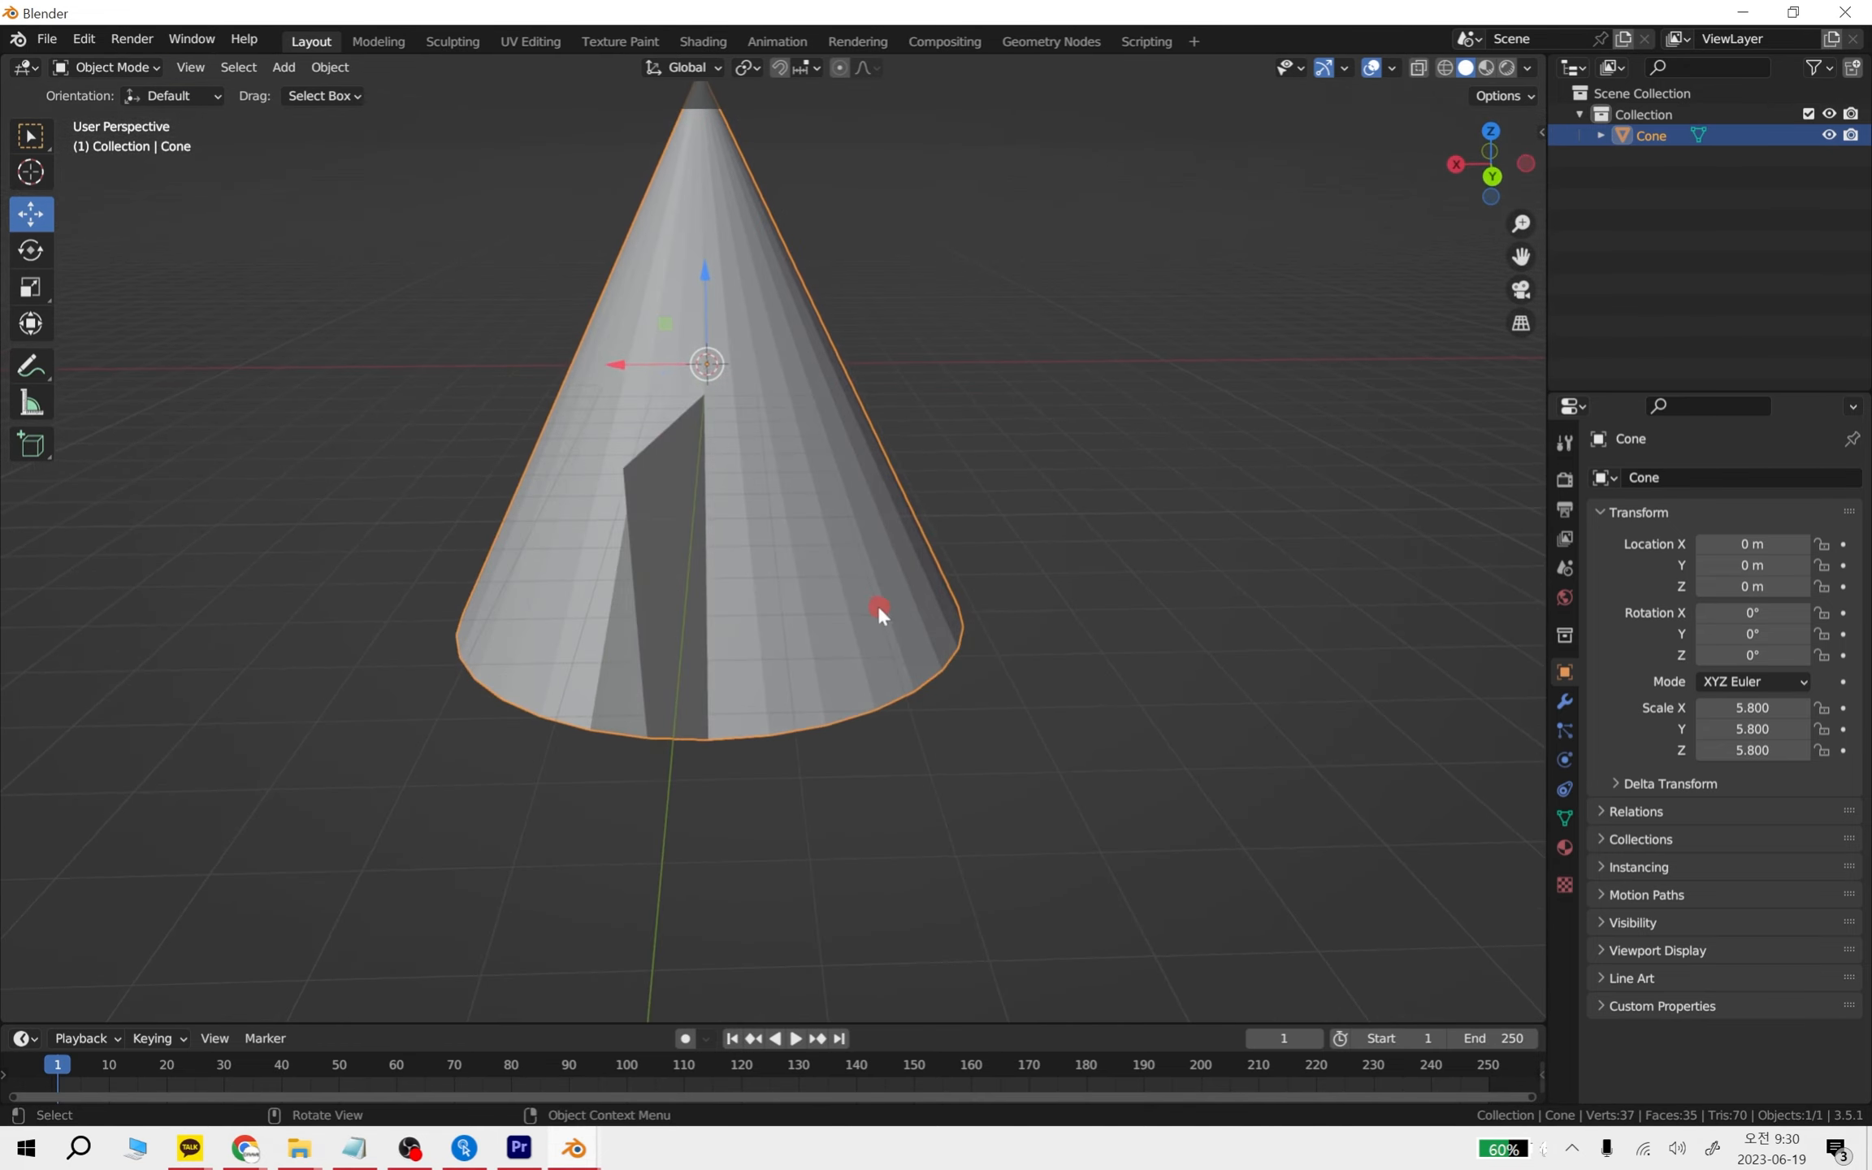
left_click(876, 606)
scroll(1002, 751, "down", 2)
middle_click_drag(935, 753, 998, 750)
key("Delete")
- Start adding a new mesh primitive to the empty scene
key("shift+a")
mouse_move(906, 598)
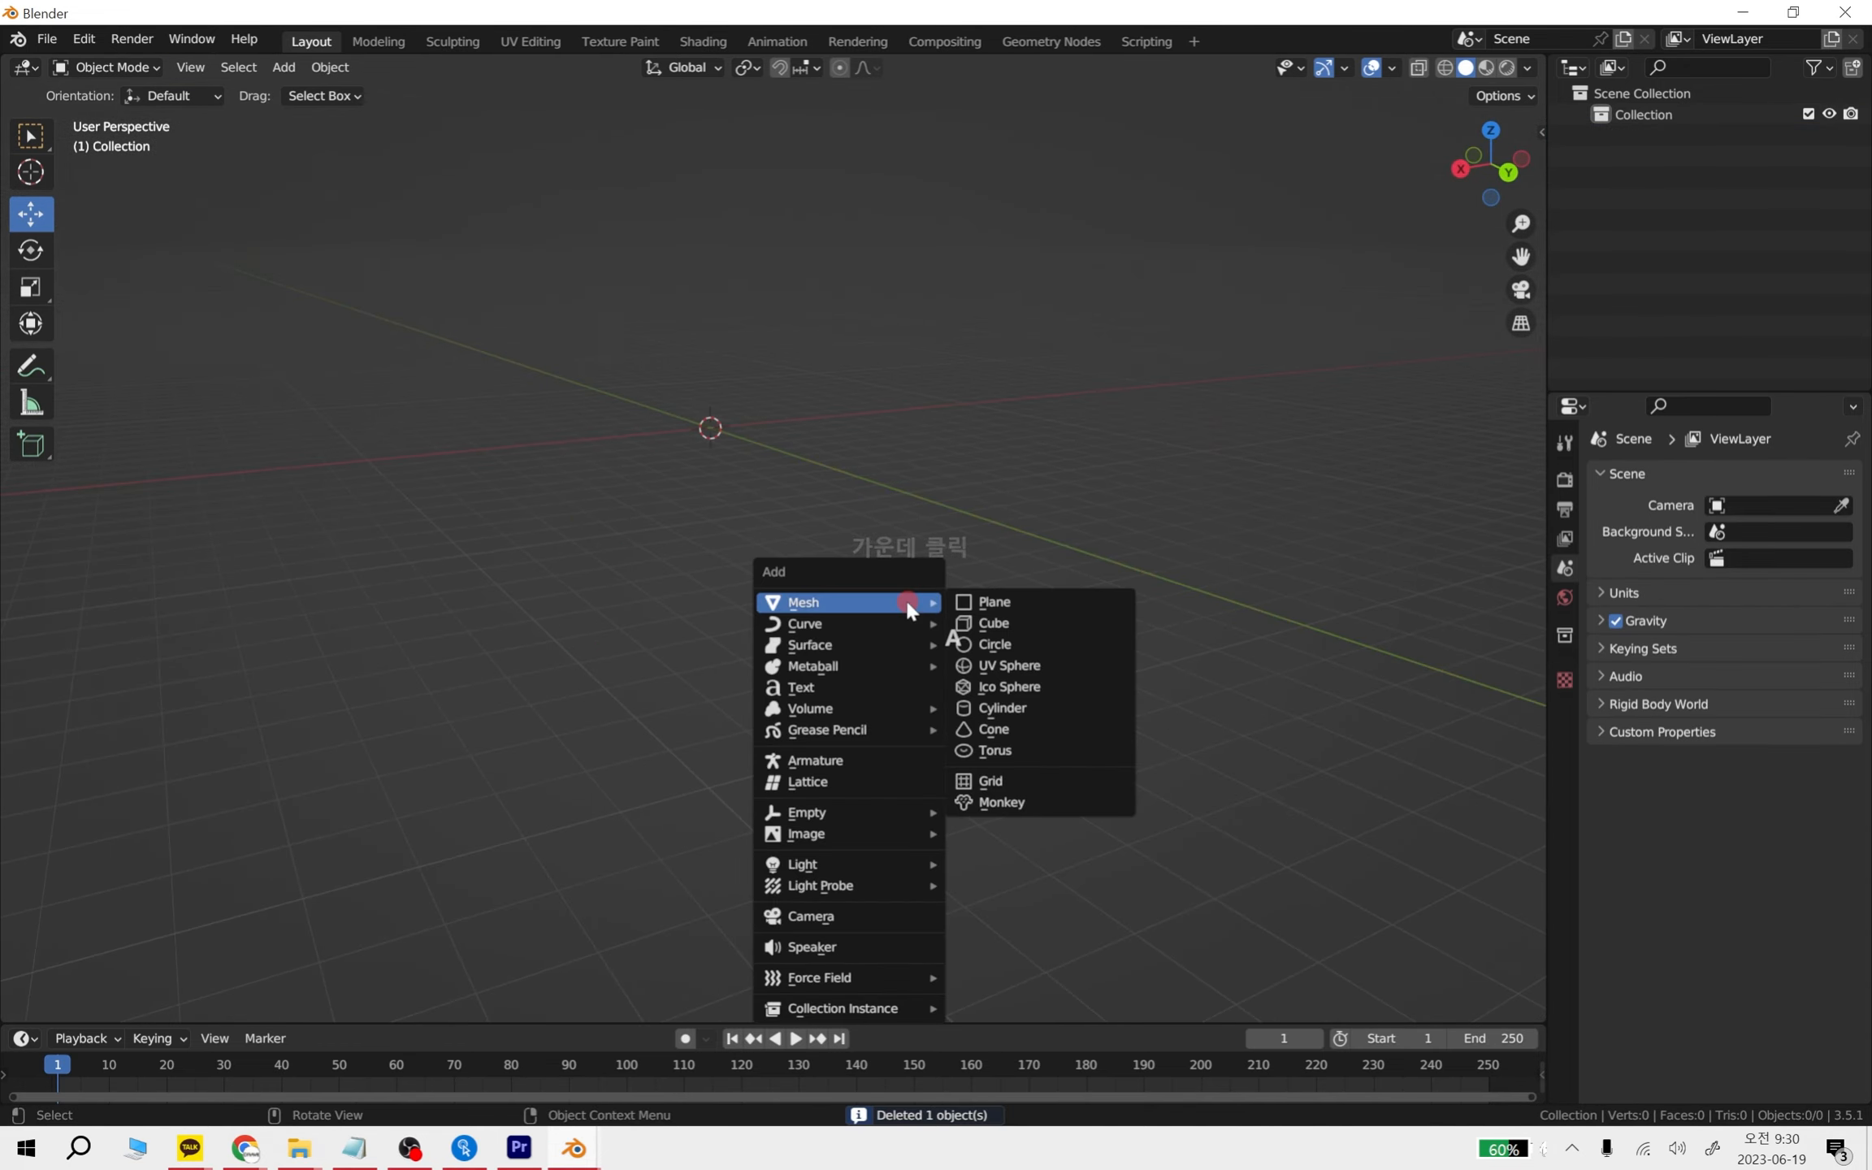